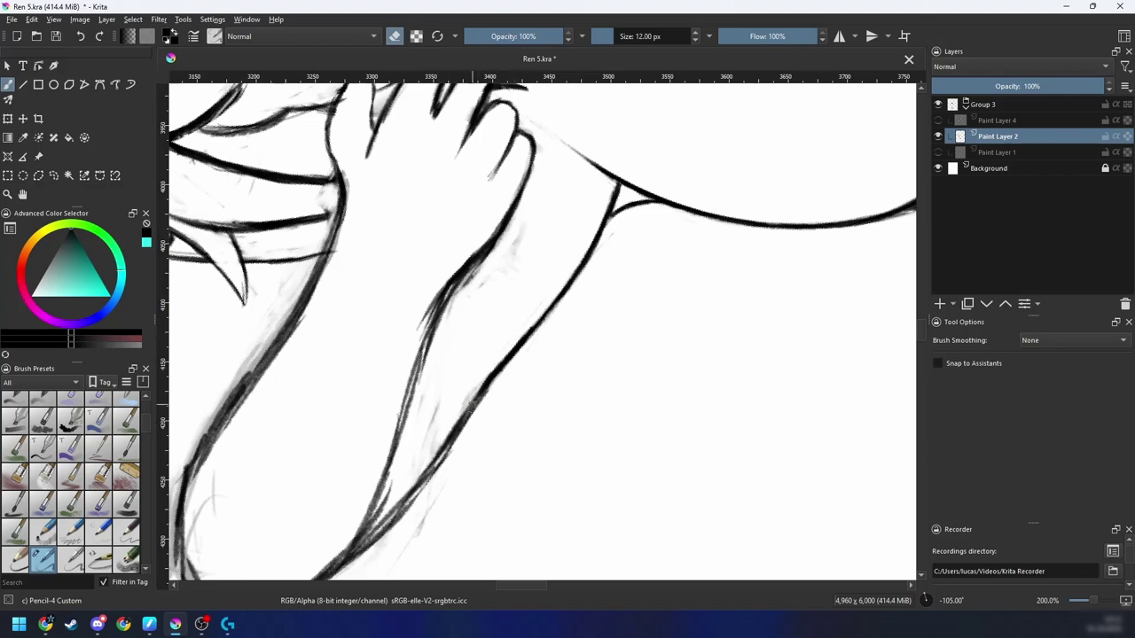
Step: Redraw the upper arm's outer contour toward the elbow with a darker 12 px pencil line on Paint Layer 2
drag(459, 446, 515, 385)
key(6)
key(6)
key(6)
key(6)
key(6)
key(6)
key(6)
key(6)
key(6)
key(6)
key(6)
key(6)
drag(590, 333, 509, 411)
key(6)
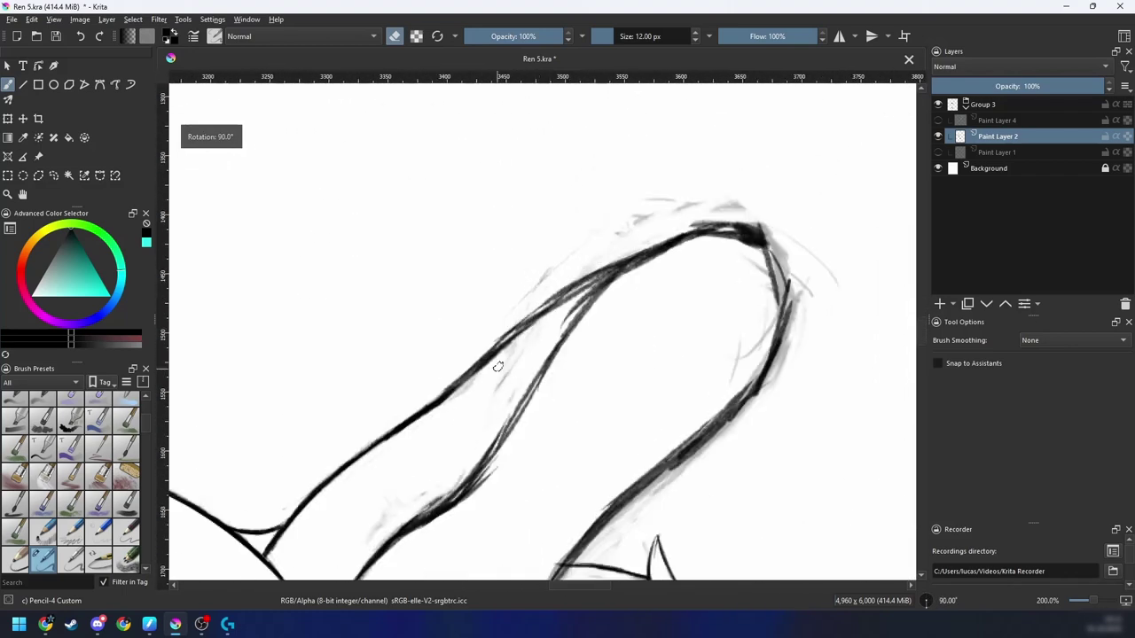
key(plus)
key(e)
drag(413, 410, 598, 271)
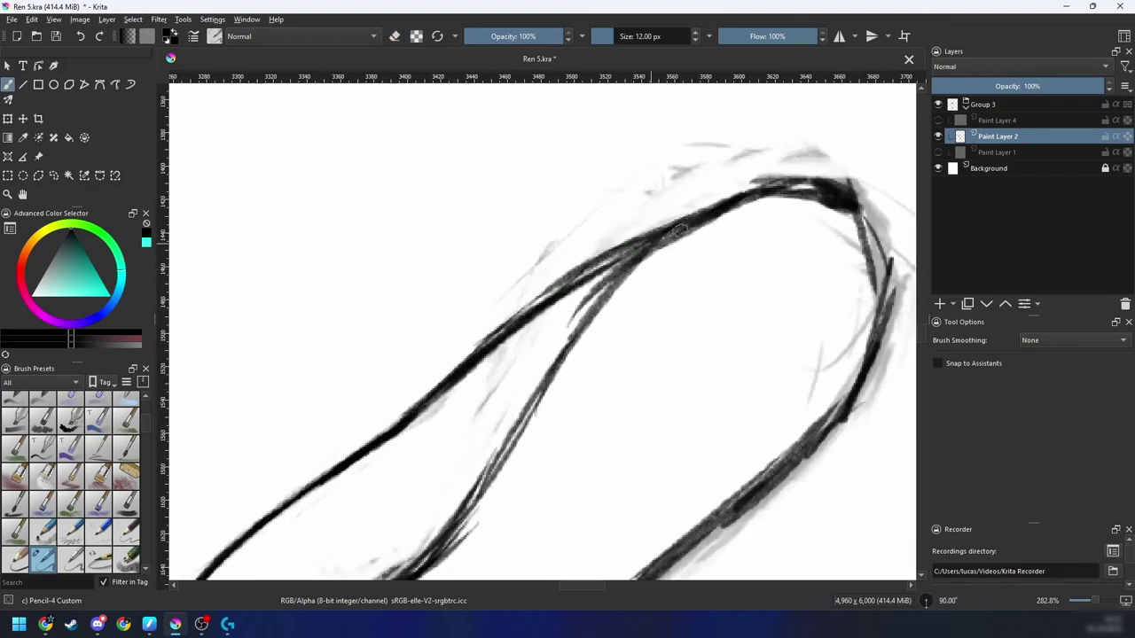
Step: Erase the rough sketch marks along the upper arm's outer contour where it meets the inner arm line
key(e)
mouse_move(390, 422)
mouse_down()
mouse_move(621, 241)
mouse_move(559, 263)
mouse_up()
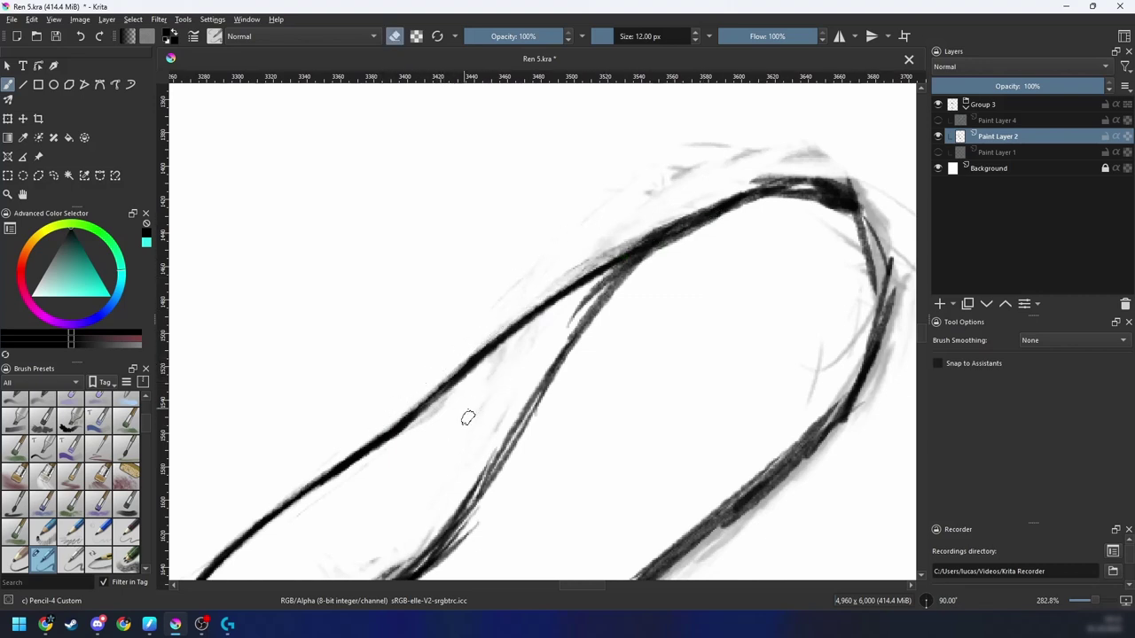
drag(416, 434, 467, 379)
mouse_move(572, 280)
mouse_down()
mouse_move(488, 349)
mouse_move(628, 279)
mouse_up()
drag(443, 356, 665, 221)
Step: Choose the Shape fill brush in eraser mode and clear the stray sketch lines around the elbow
right_click(580, 295)
click(505, 272)
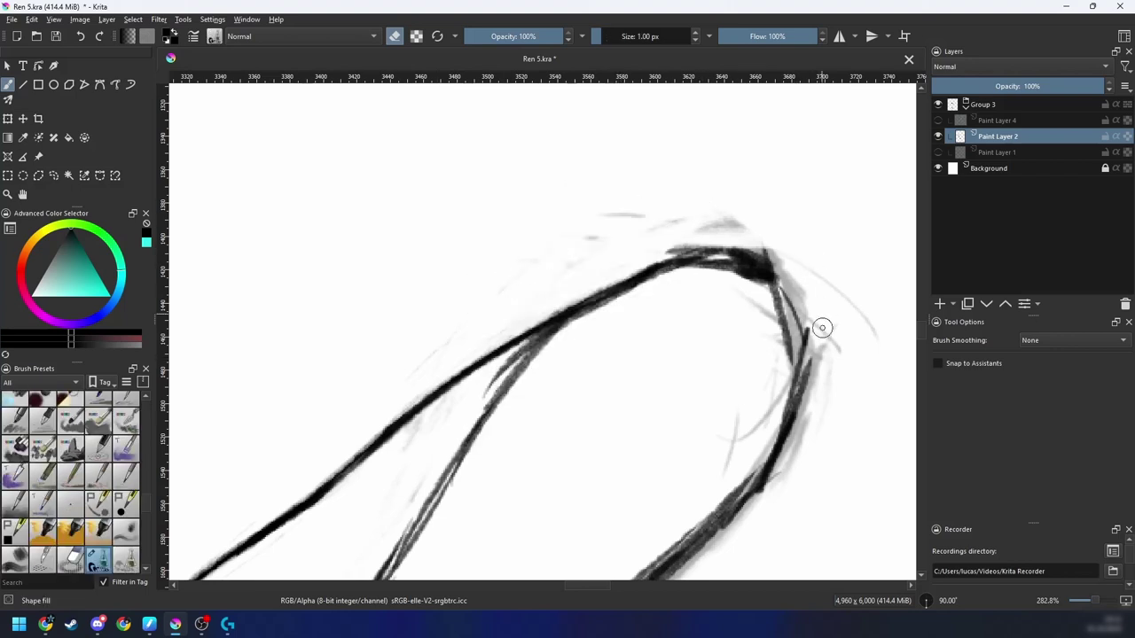
mouse_move(806, 405)
mouse_down()
mouse_move(810, 344)
mouse_move(753, 262)
mouse_move(689, 258)
mouse_move(593, 276)
mouse_move(874, 200)
mouse_move(797, 457)
mouse_up()
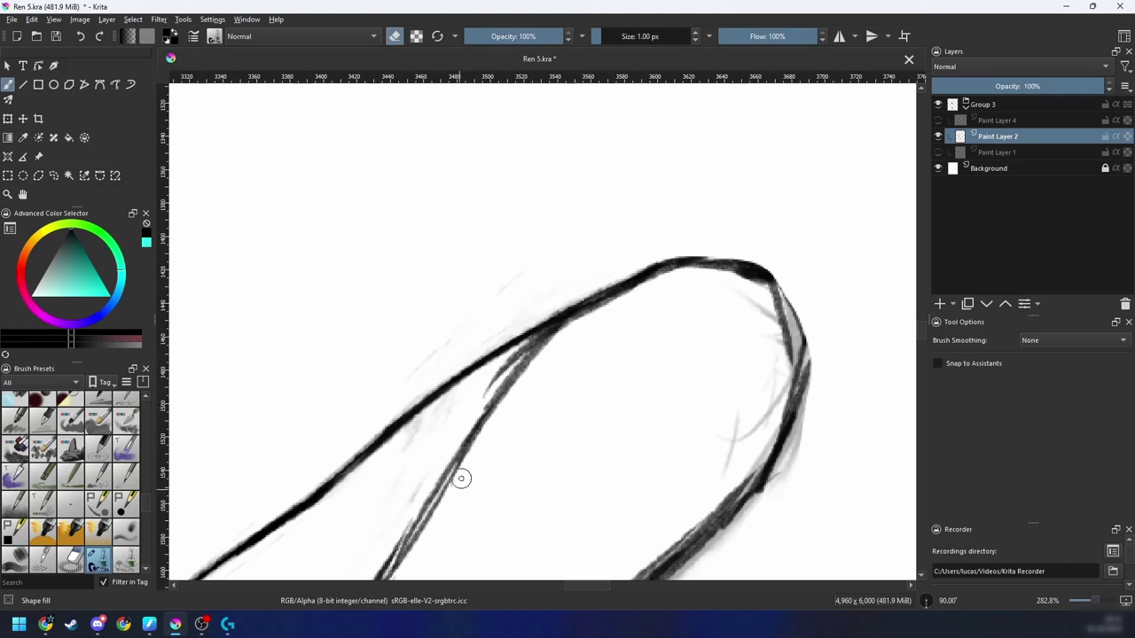
mouse_move(659, 279)
mouse_down()
mouse_move(743, 273)
mouse_move(767, 286)
mouse_move(790, 340)
mouse_move(772, 434)
mouse_move(694, 515)
mouse_up()
Step: Return to the Pencil-4 Custom brush and redraw the contour leading into the elbow curve
right_click(553, 420)
click(532, 490)
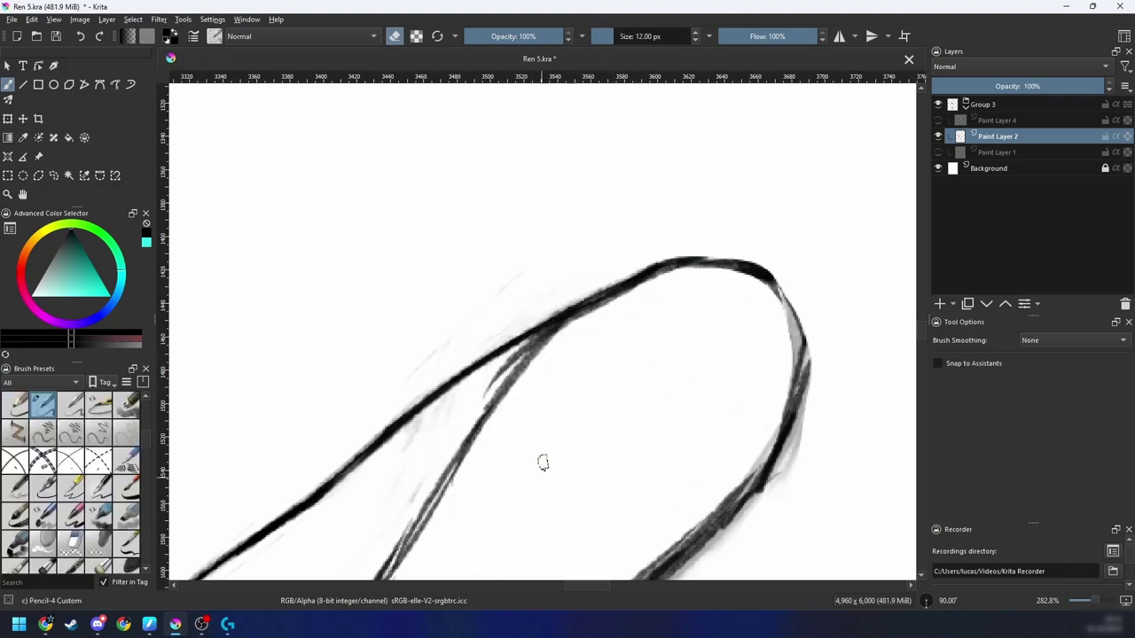
drag(581, 317, 564, 344)
key(4)
key(e)
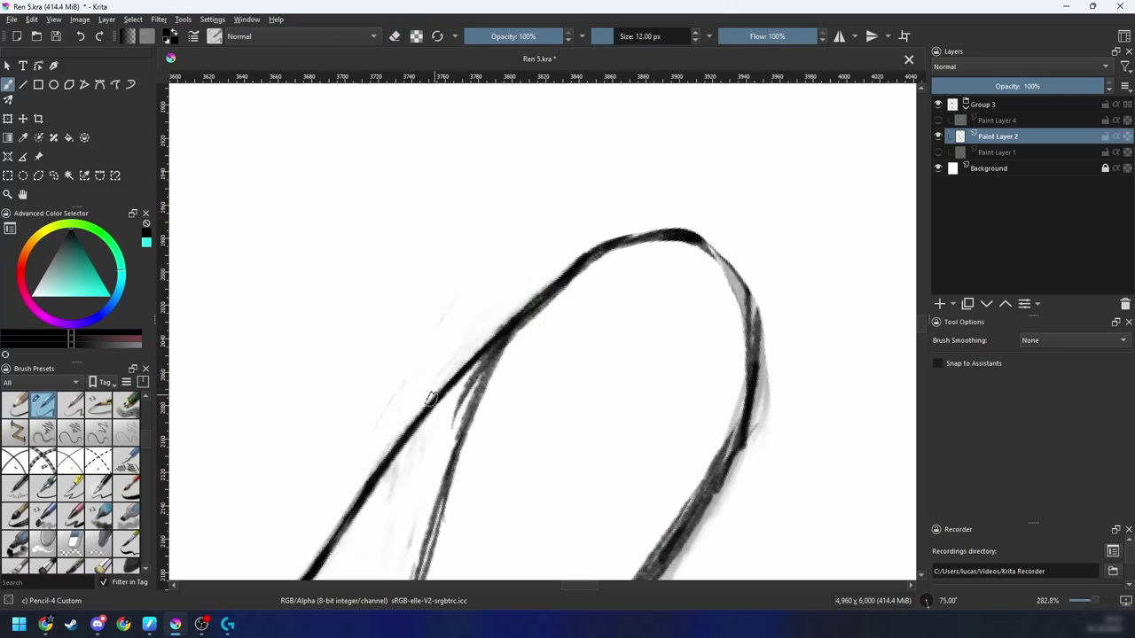
mouse_move(509, 353)
mouse_down()
mouse_move(592, 266)
mouse_move(538, 306)
mouse_move(631, 239)
mouse_up()
Step: Thin the first part of the elbow curve by erasing its thick outer edge
key(4)
key(e)
key(4)
key(4)
key(e)
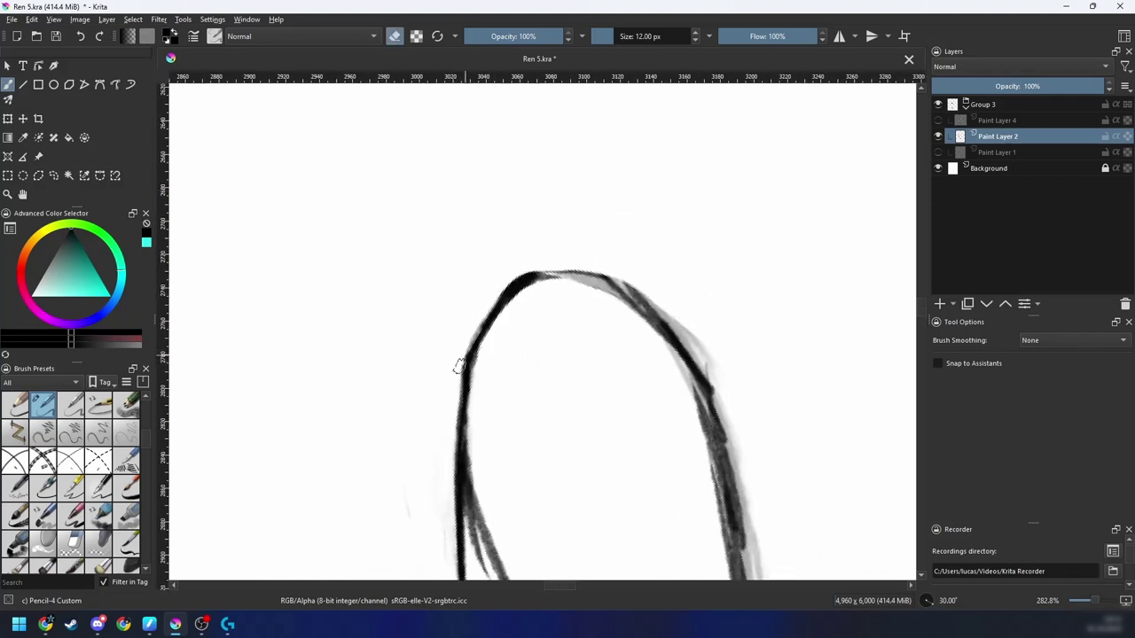
mouse_move(471, 328)
mouse_down()
mouse_move(534, 269)
mouse_move(481, 309)
mouse_up()
key(e)
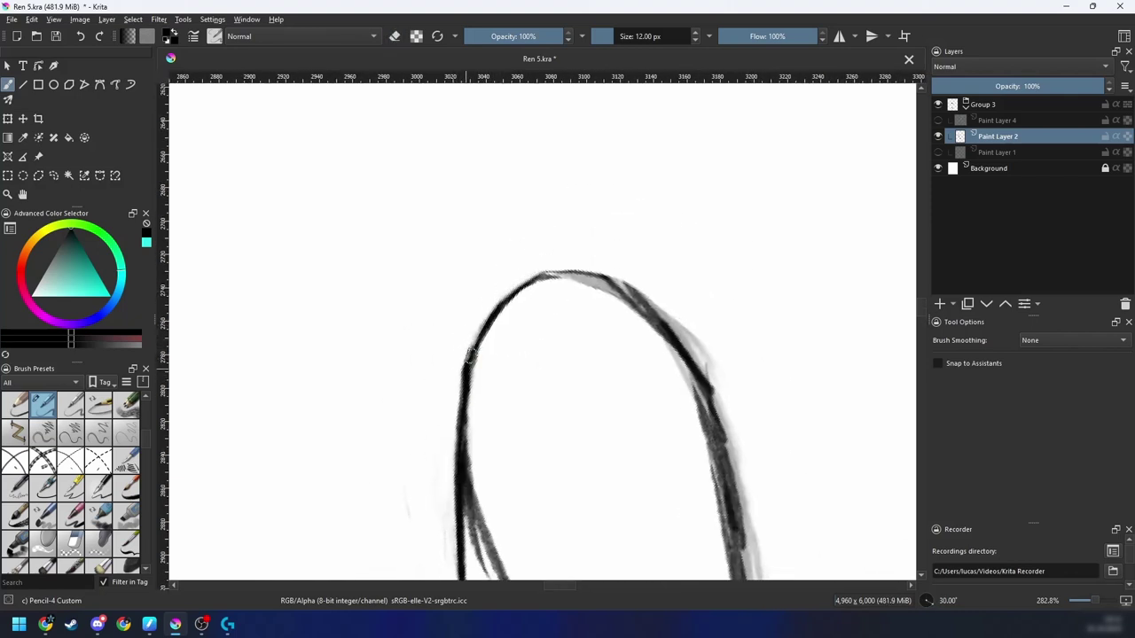
Step: Extend the dark pencil line around the elbow's rounded tip and erase the rough edge beside it
key(4)
key(4)
key(4)
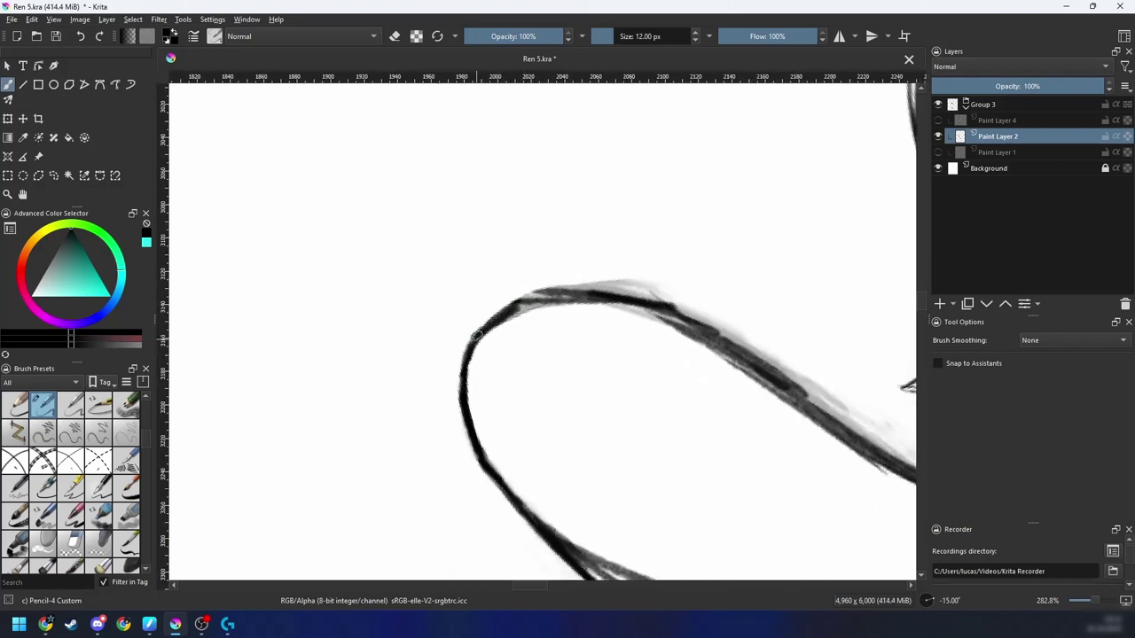
drag(474, 333, 547, 288)
key(e)
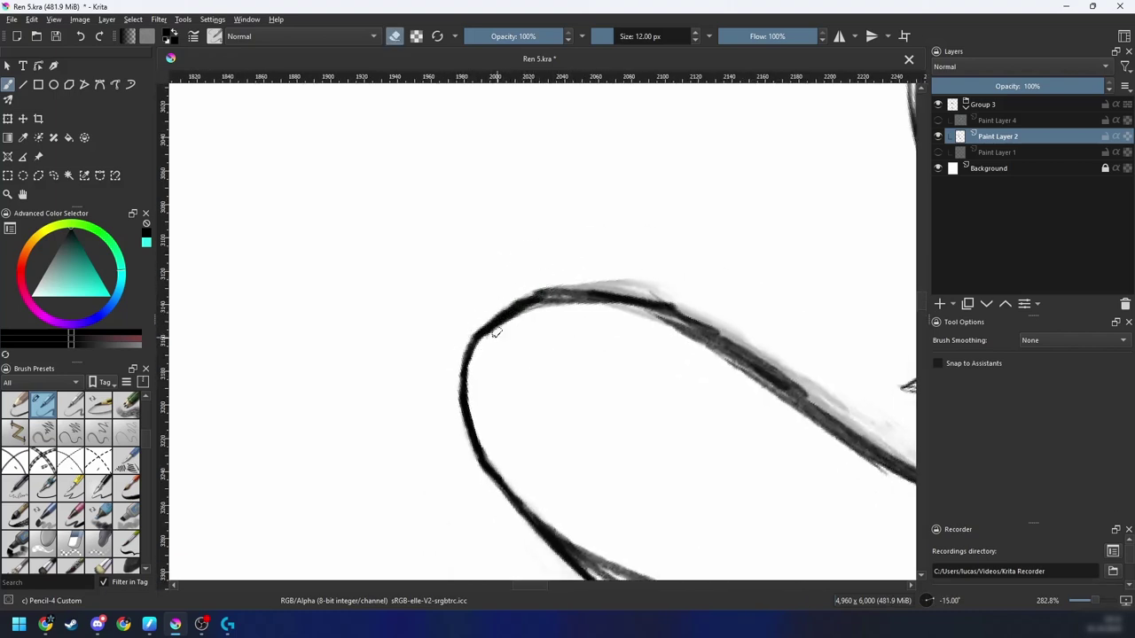
key(4)
key(4)
key(4)
drag(591, 316, 545, 367)
Step: Draw the contour from the elbow tip into the forearm and trim its outer edge with the eraser
key(e)
drag(463, 372, 570, 280)
key(e)
mouse_move(513, 314)
mouse_down()
mouse_move(441, 373)
mouse_move(570, 259)
mouse_move(454, 367)
mouse_up()
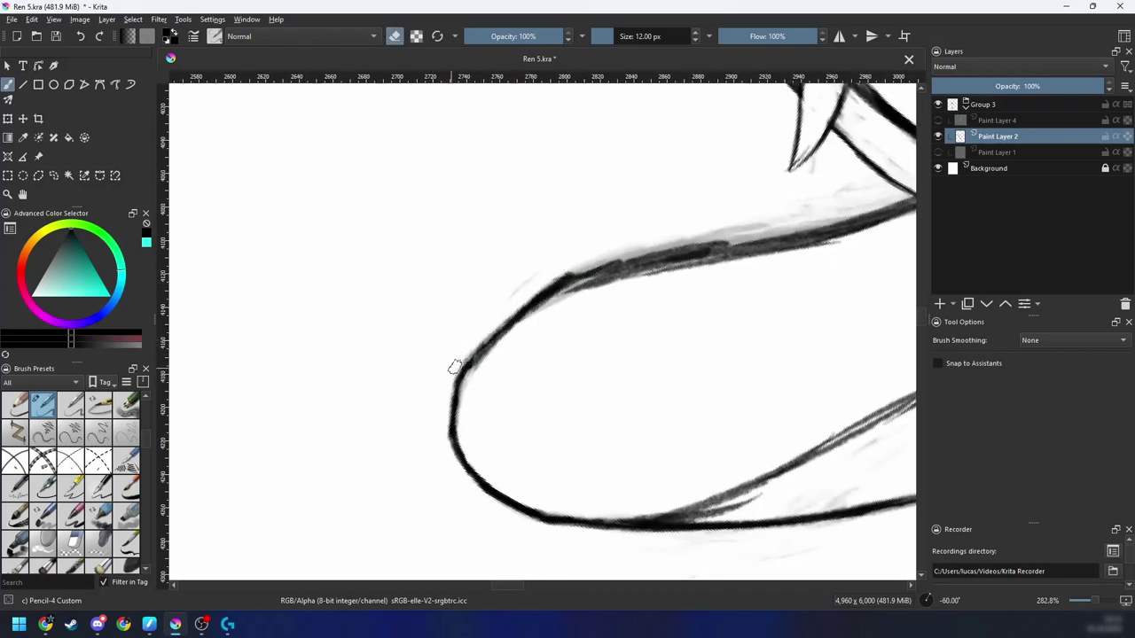
Step: Redraw the forearm's outer contour from the elbow toward the wrist with the 12 px pencil
key(6)
key(6)
key(6)
key(6)
key(6)
key(6)
key(minus)
key(minus)
key(minus)
key(minus)
key(4)
key(4)
key(4)
key(plus)
key(plus)
key(plus)
key(4)
key(4)
key(4)
key(4)
key(4)
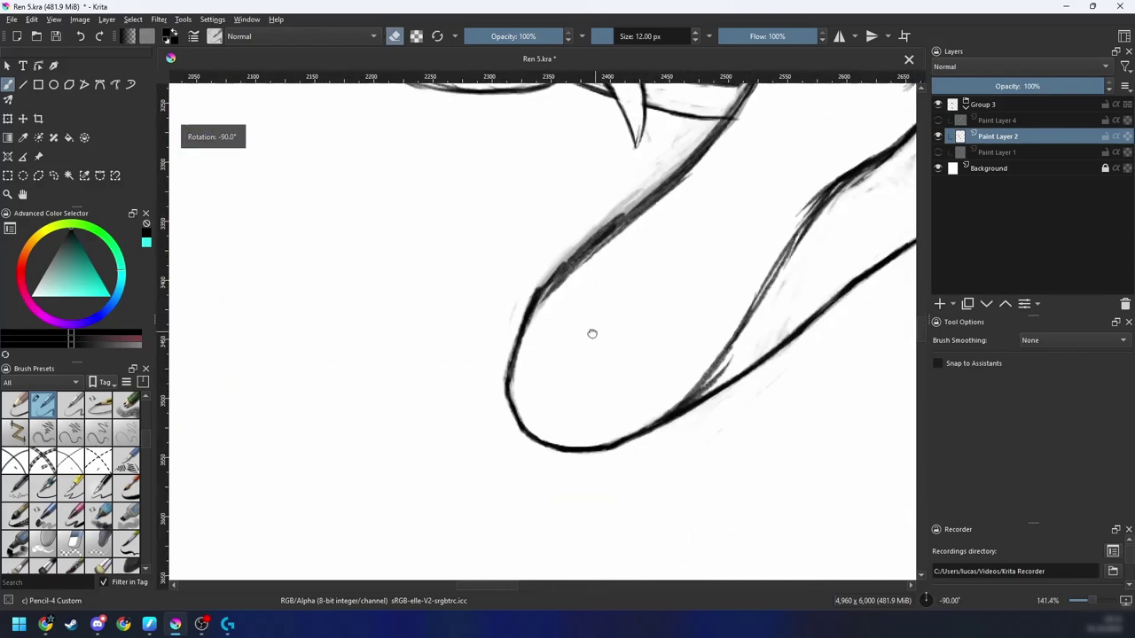
drag(593, 334, 519, 365)
key(plus)
key(minus)
mouse_move(432, 404)
mouse_down()
mouse_move(369, 465)
mouse_move(431, 406)
mouse_up()
key(e)
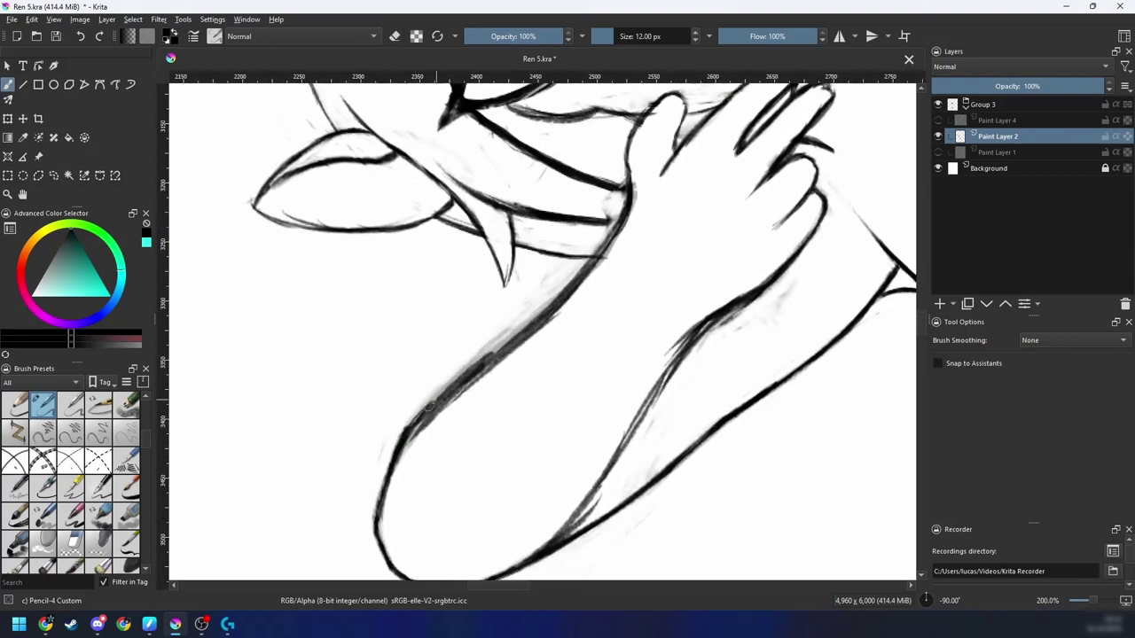
drag(393, 445, 542, 309)
drag(482, 367, 557, 284)
Step: Erase the thick, sketchy strokes on both sides of the forearm's outer contour near the elbow
key(e)
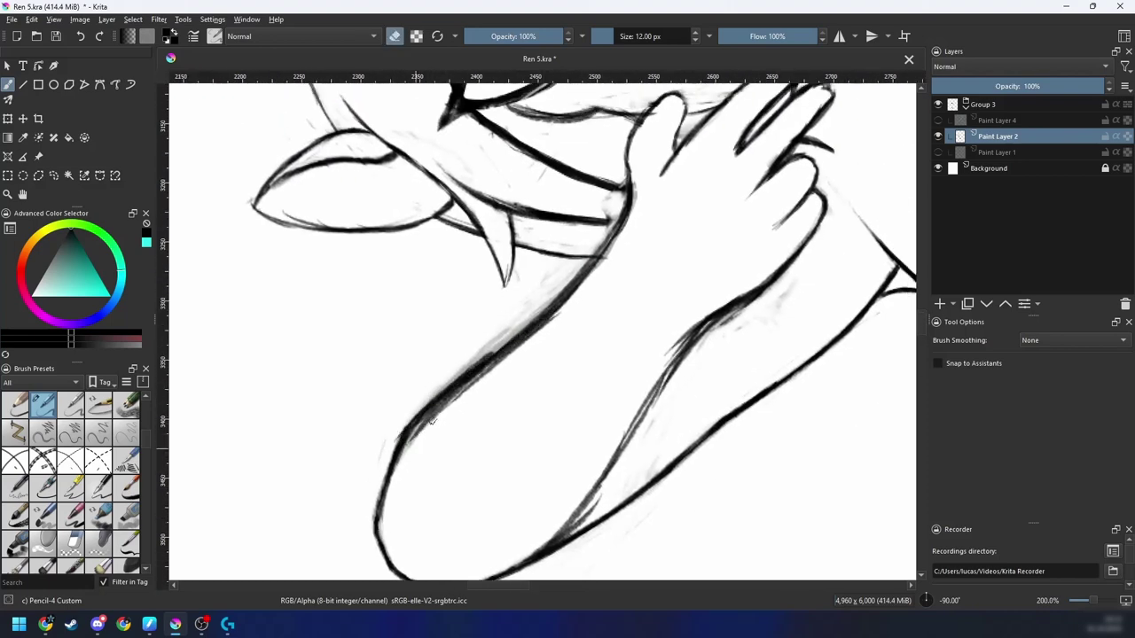
drag(410, 437, 398, 469)
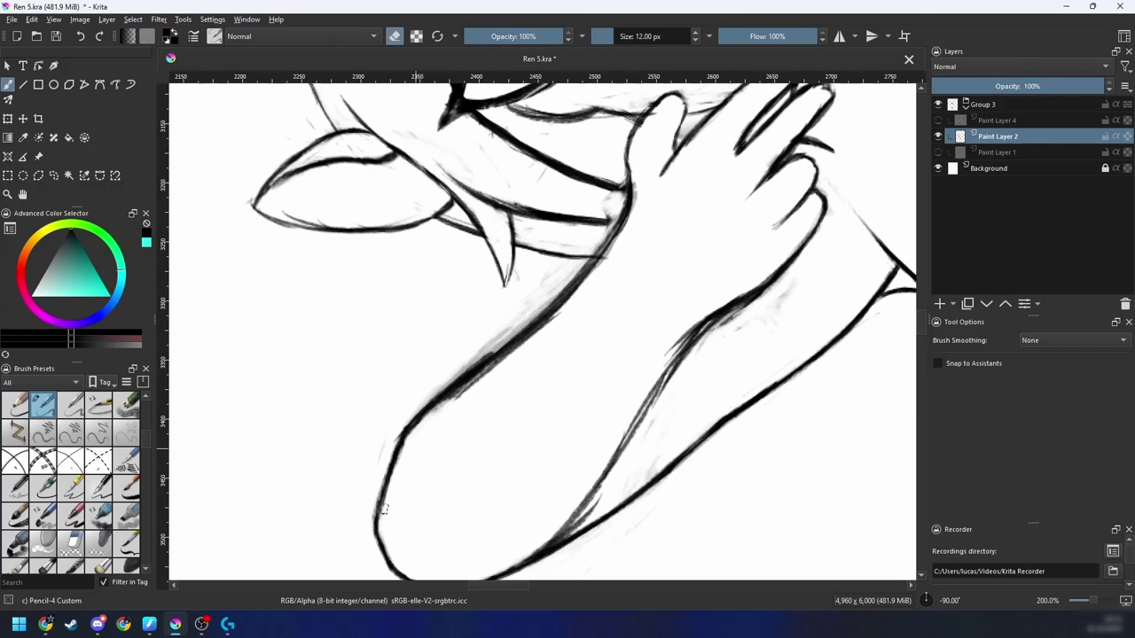
mouse_move(400, 426)
mouse_down()
mouse_move(418, 425)
mouse_move(522, 340)
mouse_up()
mouse_move(434, 414)
mouse_down()
mouse_move(485, 351)
mouse_move(433, 386)
mouse_move(552, 282)
mouse_move(455, 390)
mouse_move(469, 376)
mouse_move(427, 389)
mouse_move(531, 309)
mouse_up()
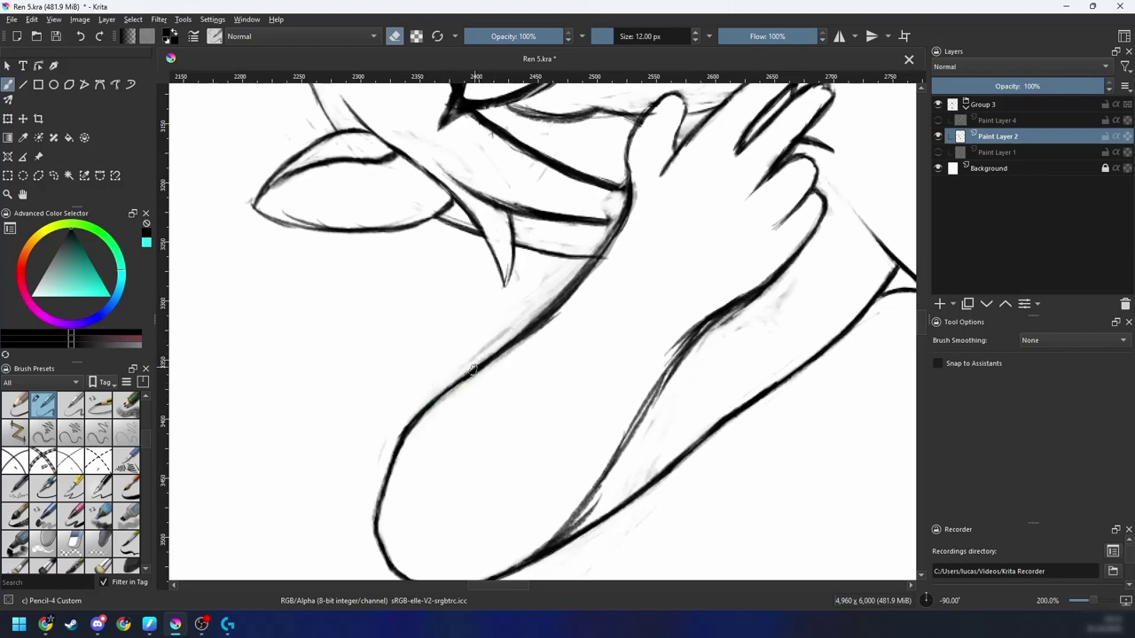
drag(473, 368, 567, 301)
Step: Erase the rough shading along the forearm's outer contour toward the wrist, undoing and redoing misplaced eraser strokes
key(4)
key(4)
key(4)
key(4)
key(4)
key(4)
key(4)
key(4)
key(4)
key(4)
key(4)
key(4)
scroll(620, 310, up, 2)
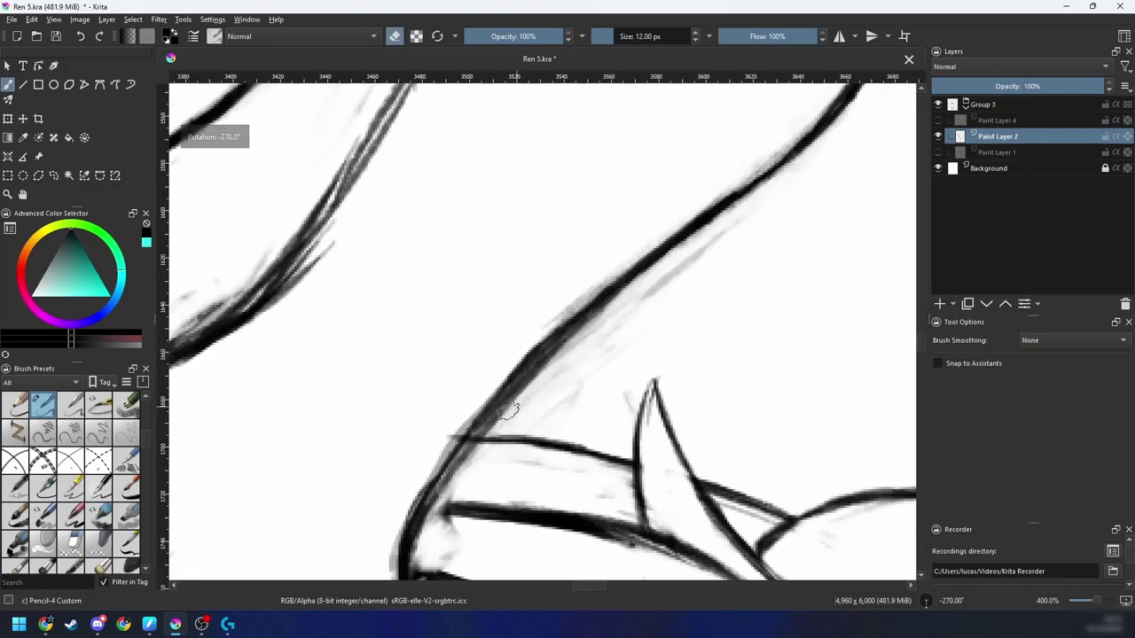
mouse_move(495, 416)
mouse_down()
mouse_move(640, 298)
mouse_move(550, 356)
mouse_move(573, 319)
mouse_move(636, 283)
mouse_up()
scroll(550, 356, down, 1)
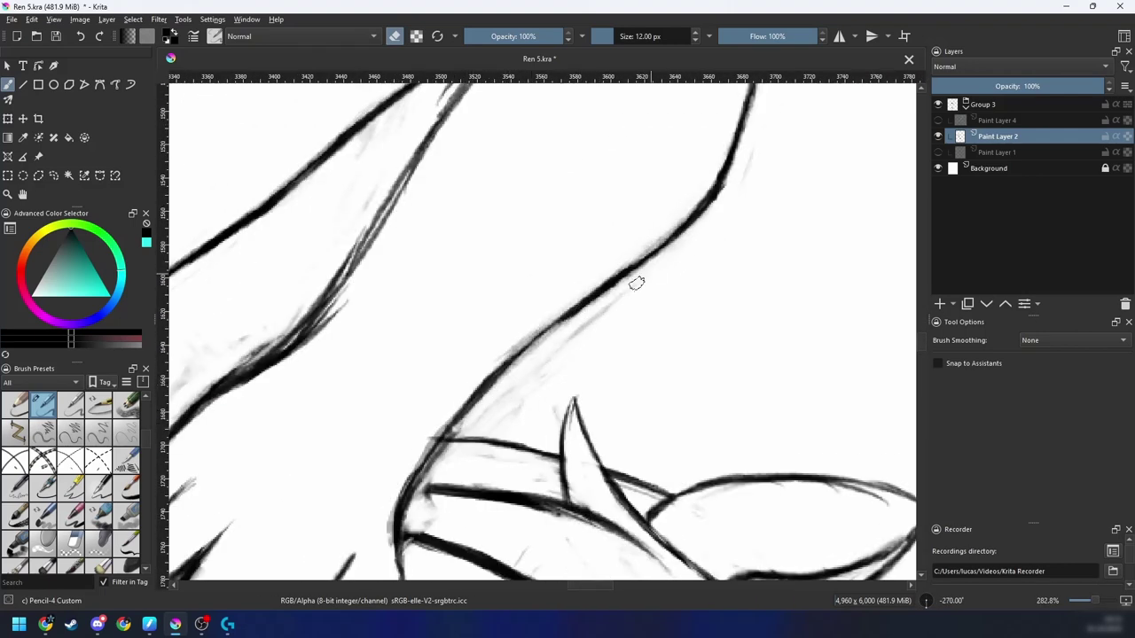
key(ctrl+z)
key(ctrl+z)
mouse_move(487, 404)
mouse_down()
mouse_move(626, 296)
mouse_move(587, 325)
mouse_up()
drag(491, 370, 546, 324)
mouse_move(476, 391)
mouse_down()
mouse_move(532, 337)
mouse_move(448, 437)
mouse_move(473, 418)
mouse_up()
mouse_move(597, 290)
mouse_down()
mouse_move(631, 276)
mouse_move(534, 343)
mouse_up()
Step: Smooth the bend between the elbow and forearm by erasing the leftover marks along its outer side
key(e)
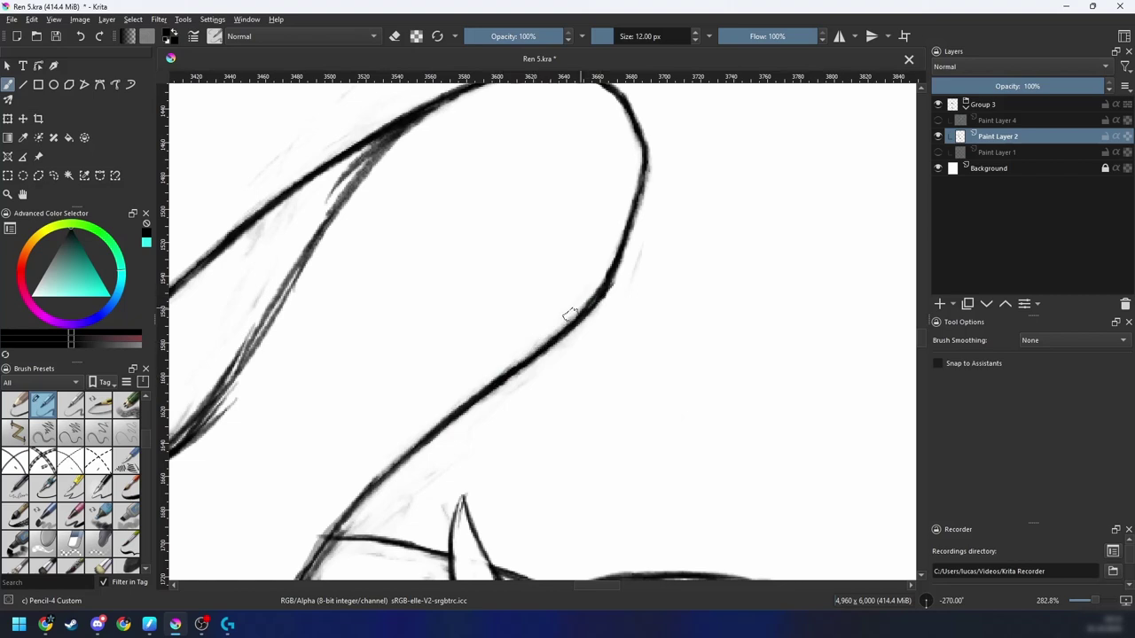
key(e)
drag(629, 259, 581, 326)
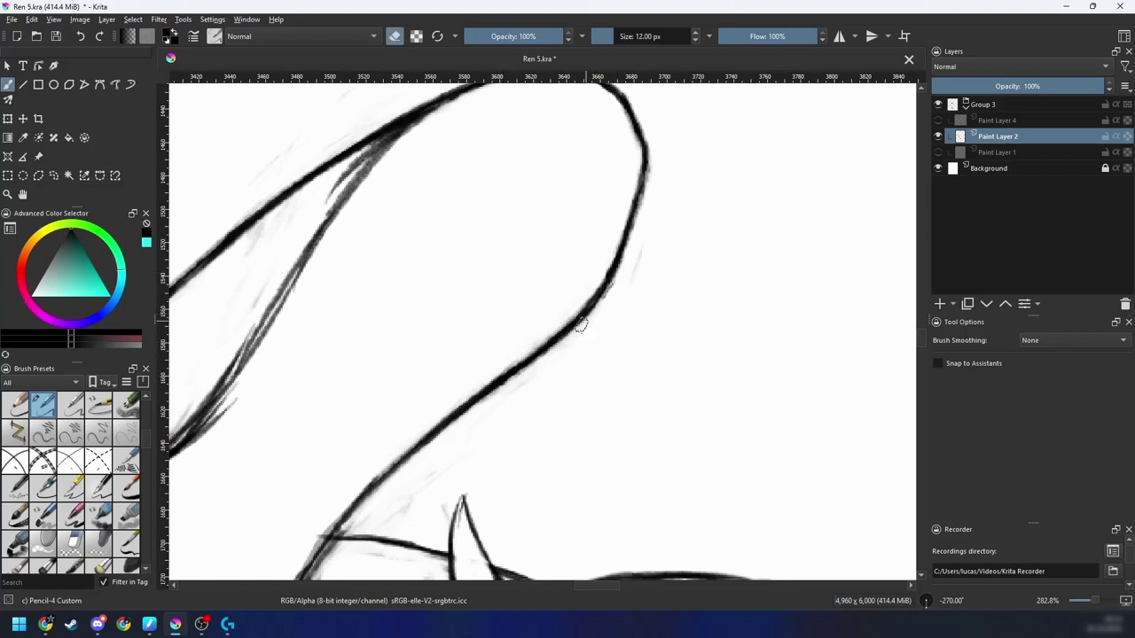
drag(619, 270, 580, 326)
drag(536, 399, 602, 343)
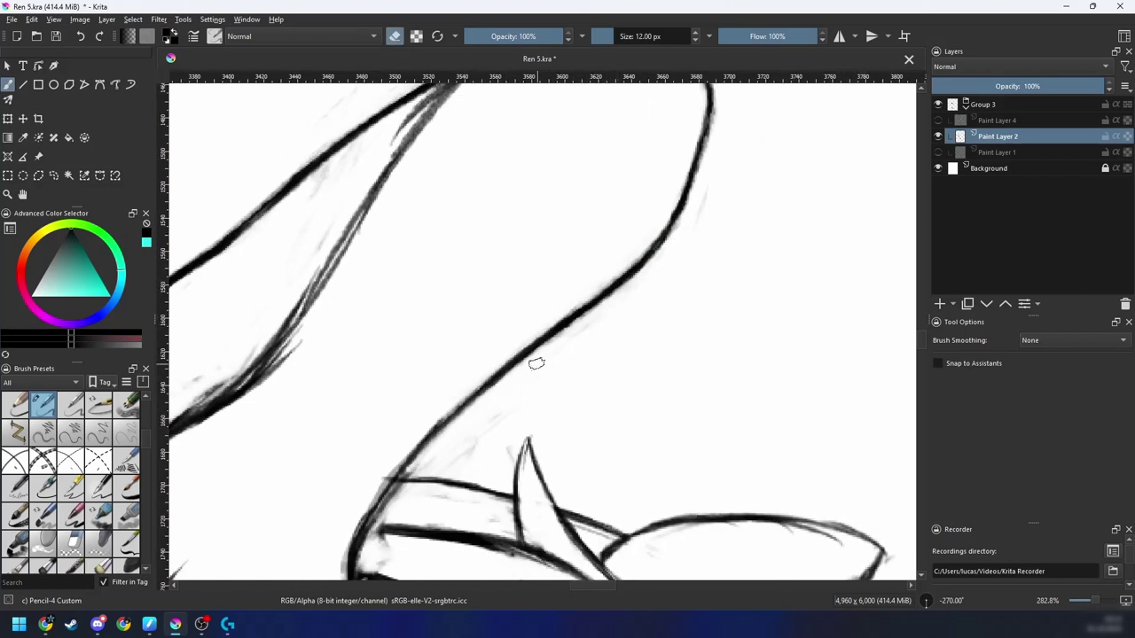
drag(509, 395, 553, 347)
Step: Redraw the forearm contour down to the wrist beside the hair and erase its rough edge
key(e)
drag(397, 486, 496, 365)
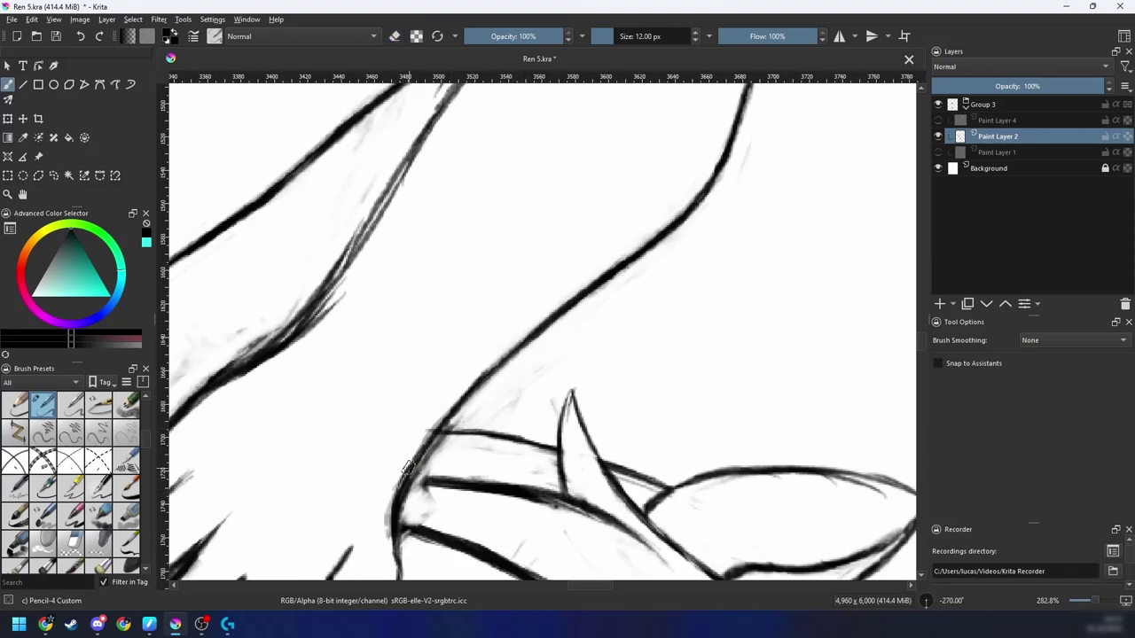
mouse_move(411, 466)
mouse_down()
mouse_move(484, 381)
mouse_move(581, 333)
mouse_up()
key(6)
key(e)
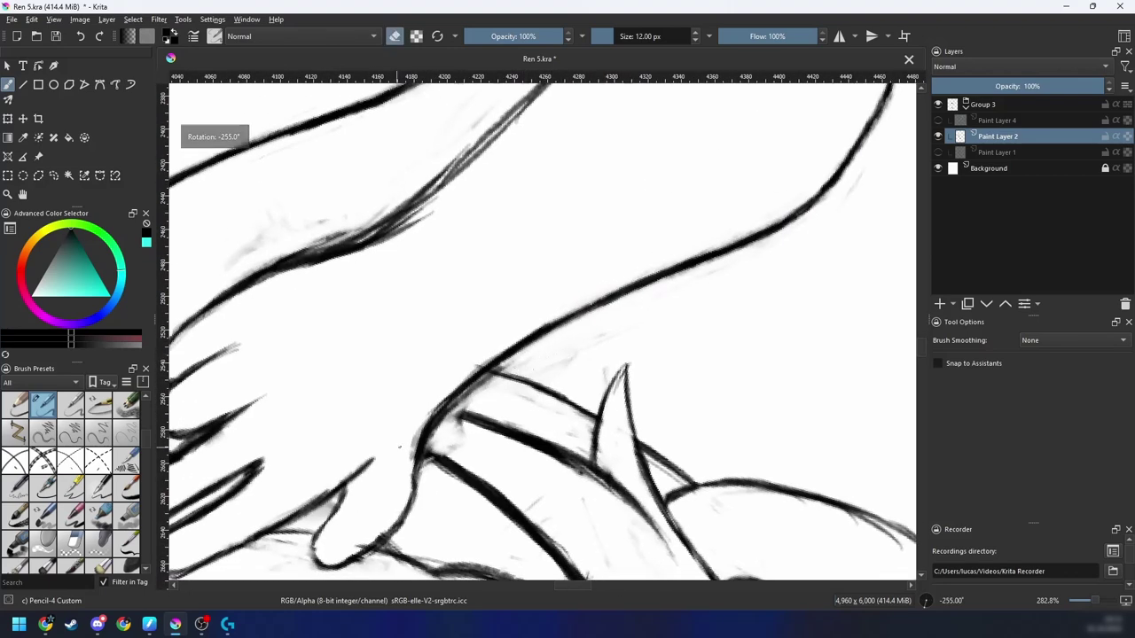
drag(430, 414, 490, 360)
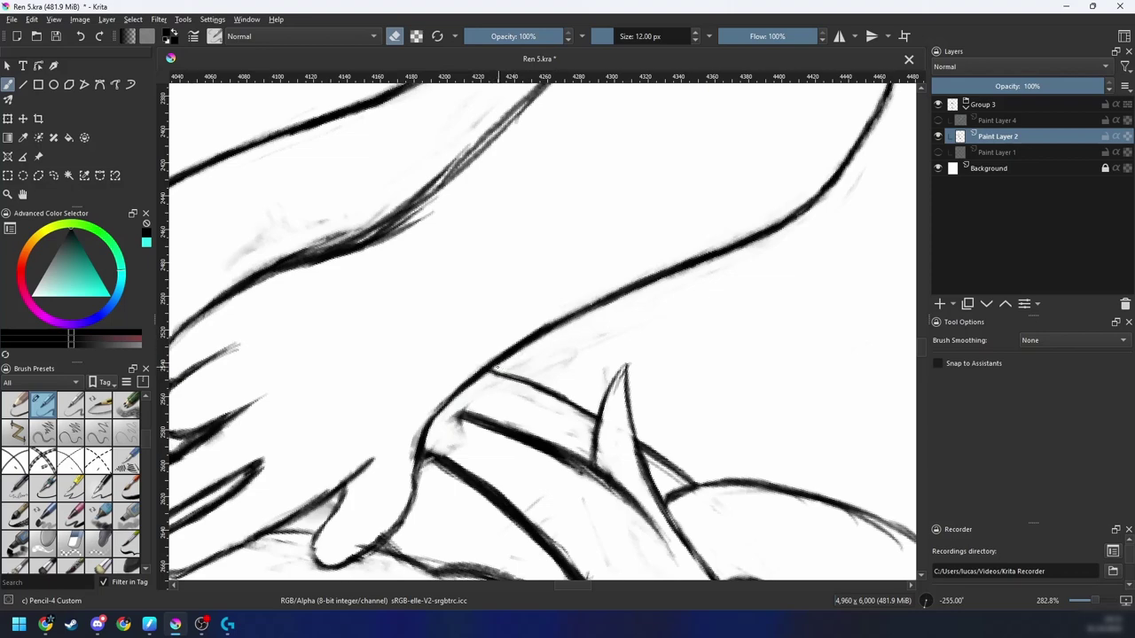
Step: Examine the cleaned-up arm within the whole figure at different zoom levels and canvas rotations
key(minus)
key(minus)
key(minus)
key(minus)
key(minus)
key(6)
key(6)
key(6)
key(6)
key(6)
key(6)
key(6)
key(6)
key(6)
key(6)
key(6)
key(6)
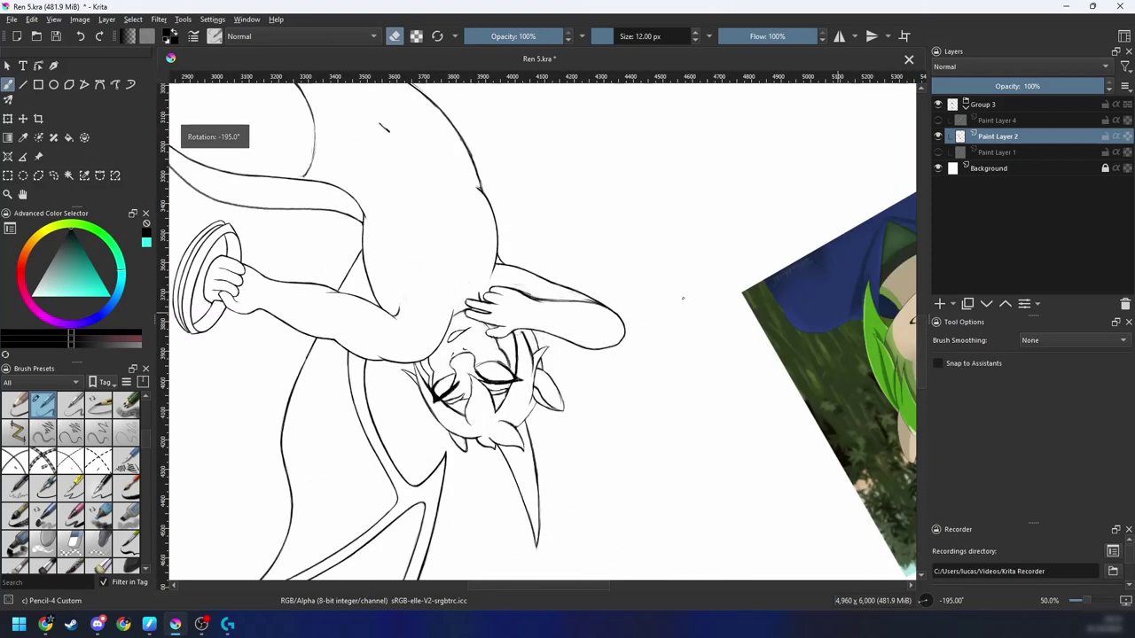
key(plus)
key(minus)
key(6)
key(6)
drag(680, 299, 595, 344)
scroll(693, 364, up, 5)
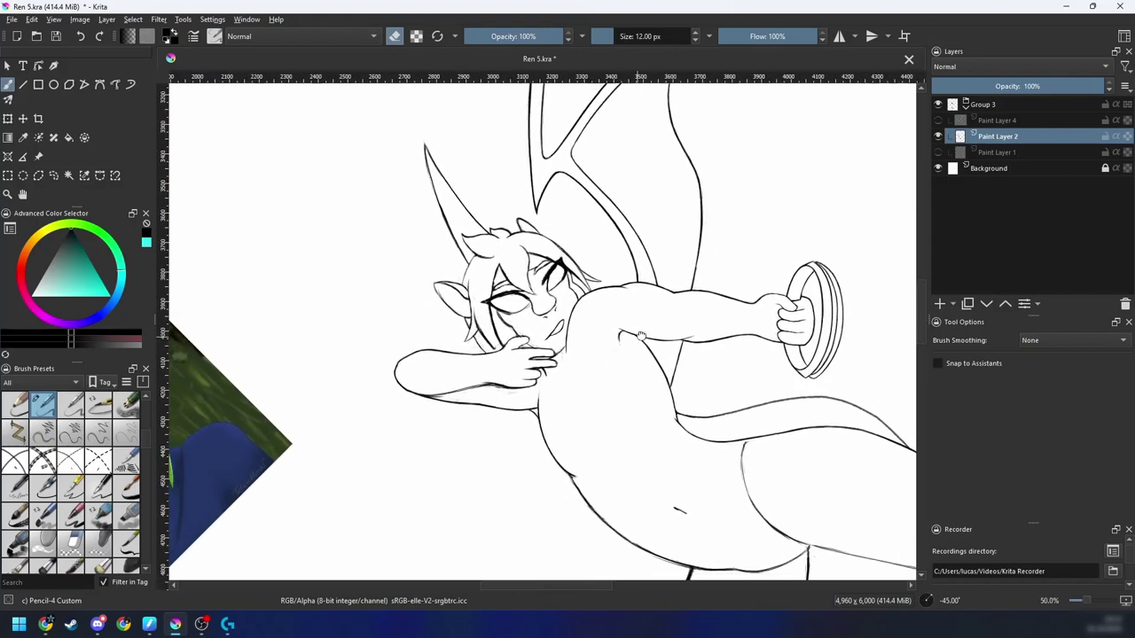
key(6)
key(6)
key(6)
key(6)
scroll(620, 377, down, 1)
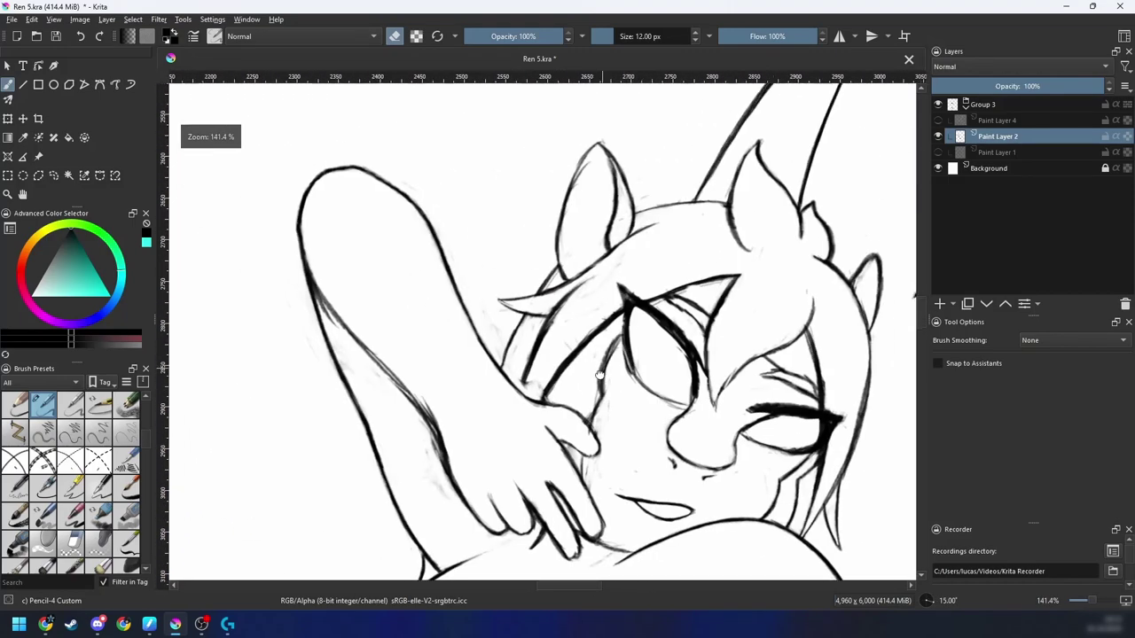
Step: Redraw the outermost hair strand line between the raised arm's contour and the underside of the pointed lock
key(6)
key(6)
key(6)
key(6)
scroll(552, 382, up, 3)
scroll(632, 340, down, 1)
key(4)
key(4)
key(4)
scroll(543, 381, up, 1)
mouse_move(544, 381)
mouse_down()
mouse_move(498, 378)
mouse_move(484, 342)
mouse_move(447, 414)
mouse_move(447, 377)
mouse_move(521, 311)
mouse_up()
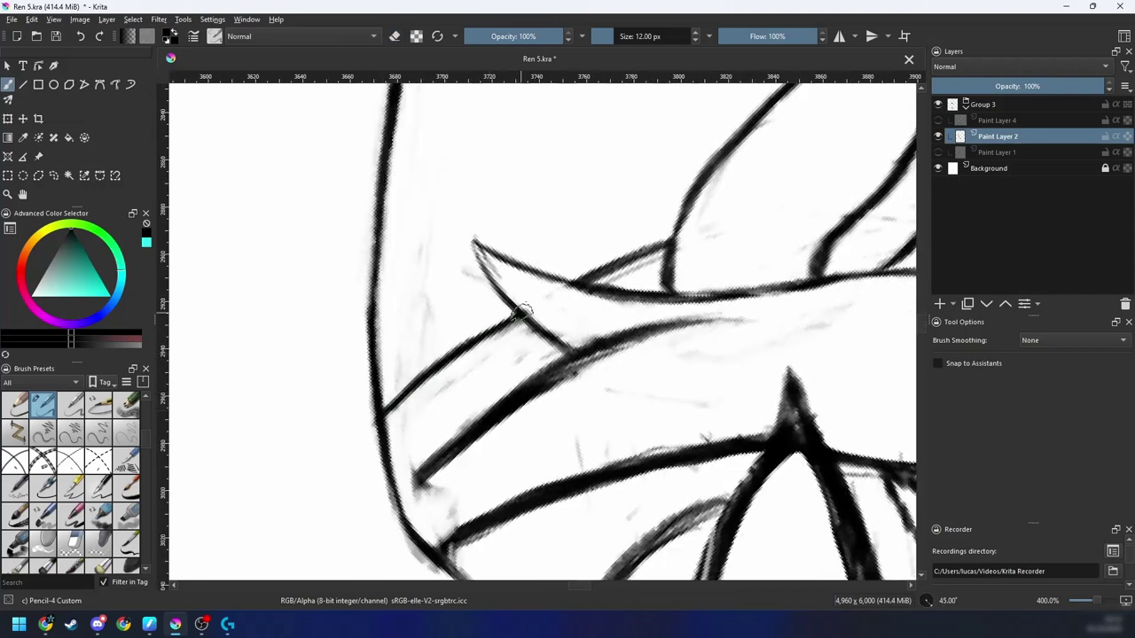
Step: Trim and retouch the outermost strand line, and erase rough edges around the pointed lock above it
key(e)
drag(392, 411, 530, 316)
key(e)
drag(384, 411, 521, 316)
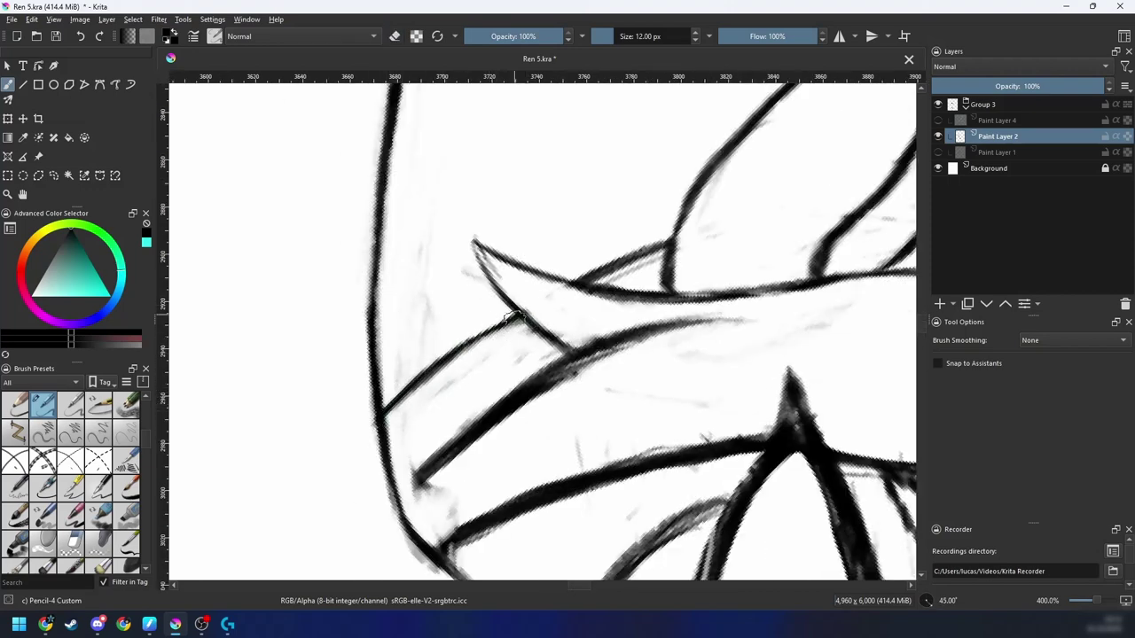
drag(420, 379, 516, 322)
drag(461, 348, 519, 317)
key(e)
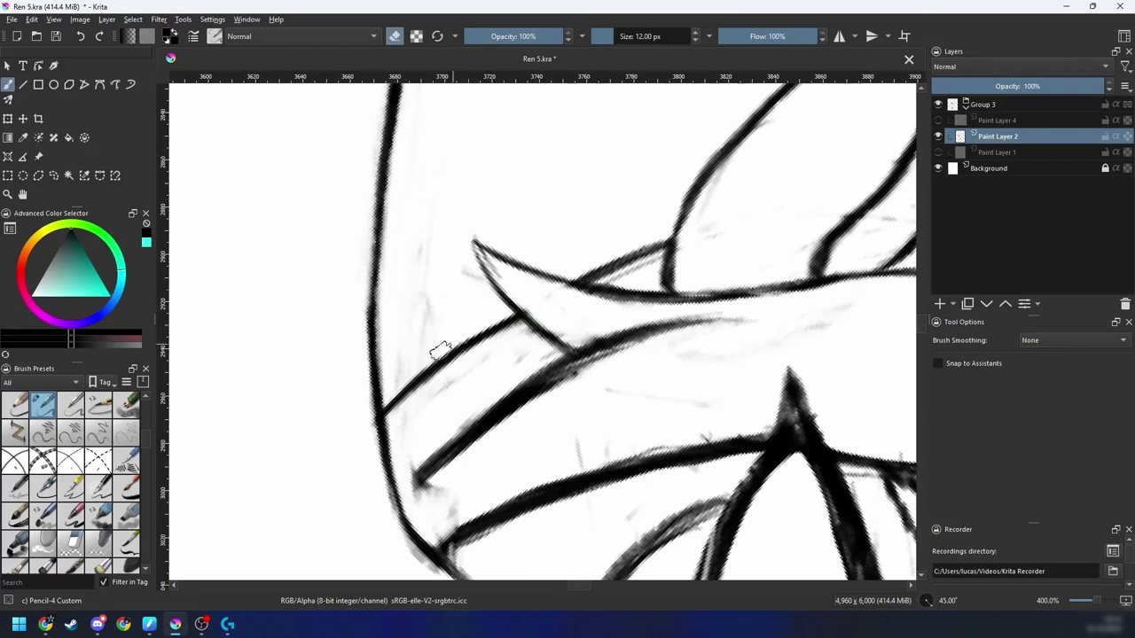
drag(491, 265, 480, 252)
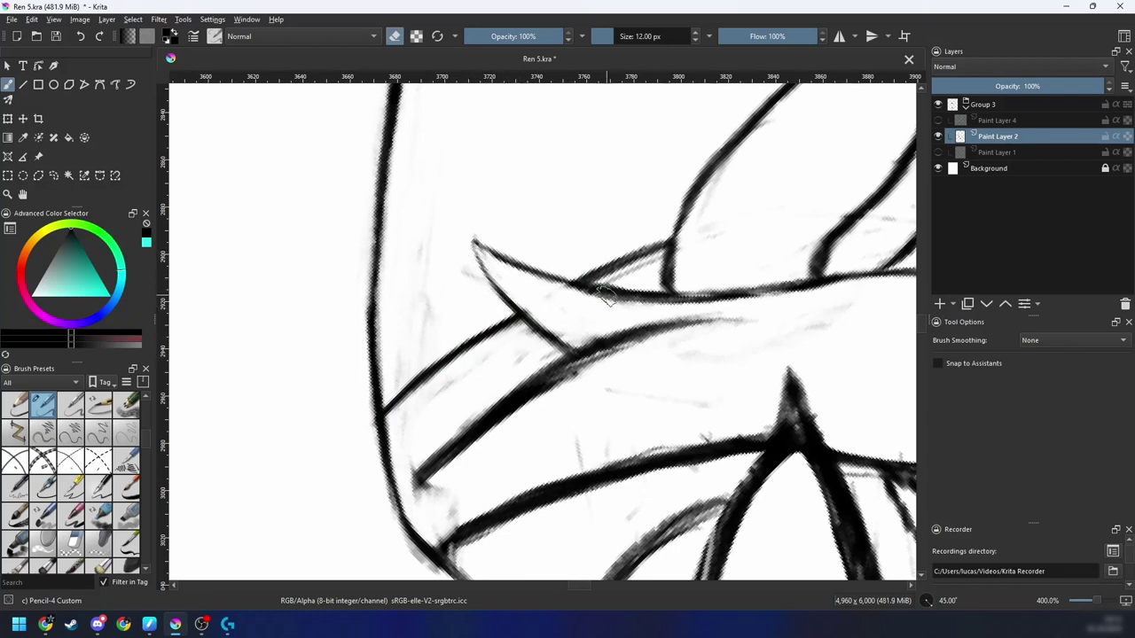
drag(607, 295, 616, 264)
Step: Extend the second hair strand line down to the arm's contour and thin it by erasing its underside
key(e)
mouse_move(412, 469)
mouse_down()
mouse_move(444, 431)
mouse_move(414, 475)
mouse_move(428, 467)
mouse_move(413, 446)
mouse_move(489, 375)
mouse_up()
key(e)
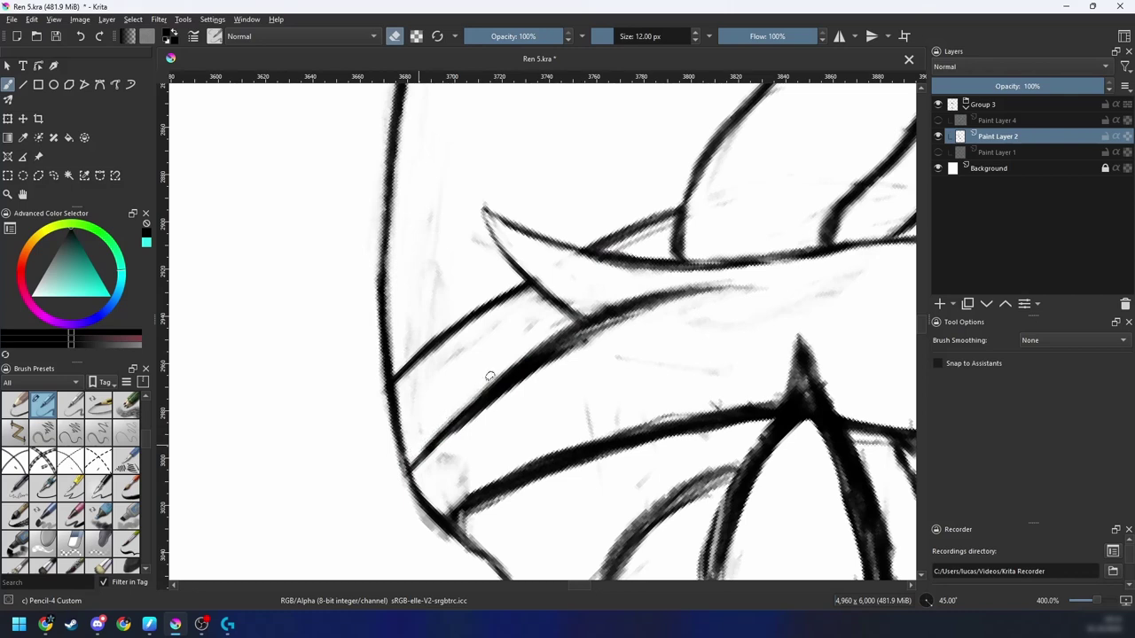
mouse_move(443, 416)
mouse_down()
mouse_move(490, 398)
mouse_move(486, 415)
mouse_move(638, 321)
mouse_up()
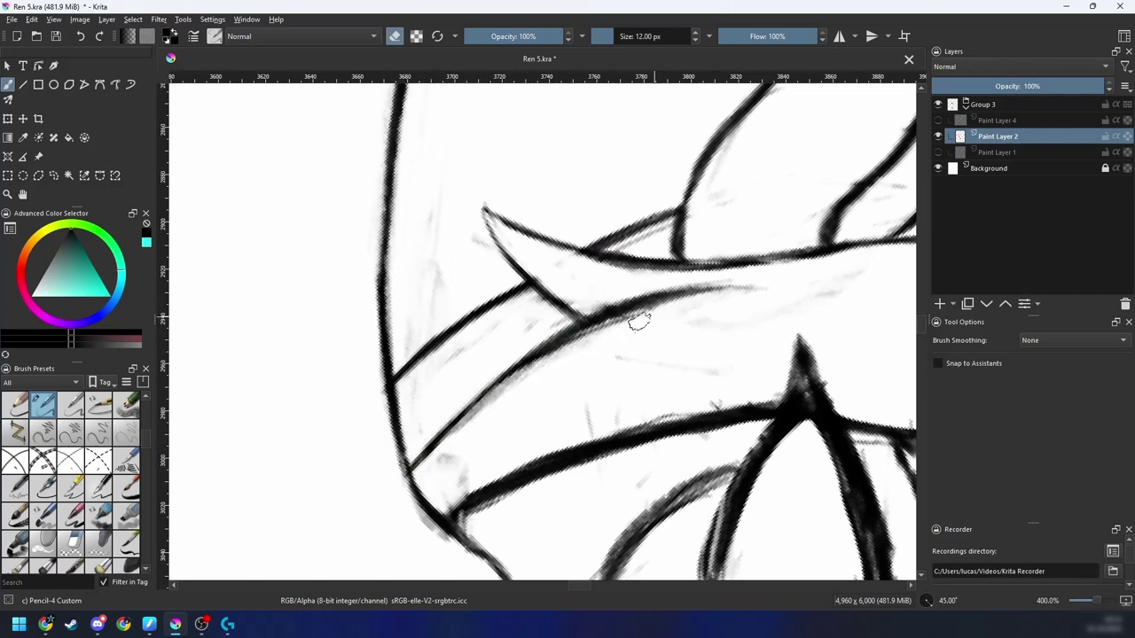
mouse_move(523, 377)
mouse_down()
mouse_move(457, 458)
mouse_move(568, 351)
mouse_up()
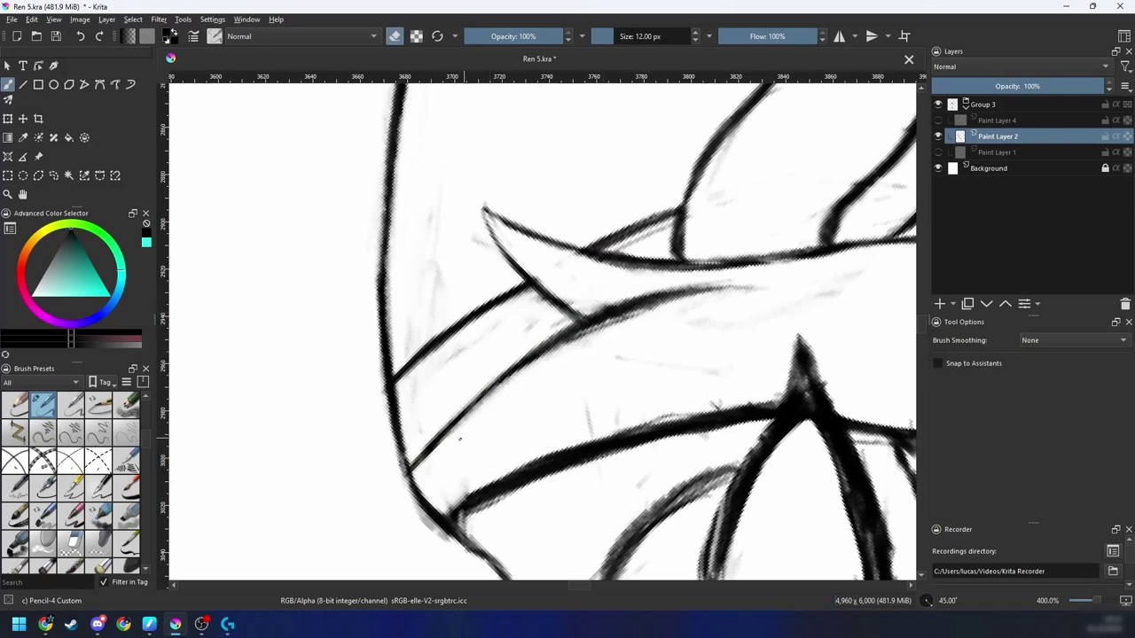
drag(483, 406, 651, 317)
key(e)
mouse_move(410, 473)
mouse_down()
mouse_move(471, 409)
mouse_move(413, 463)
mouse_up()
key(e)
key(e)
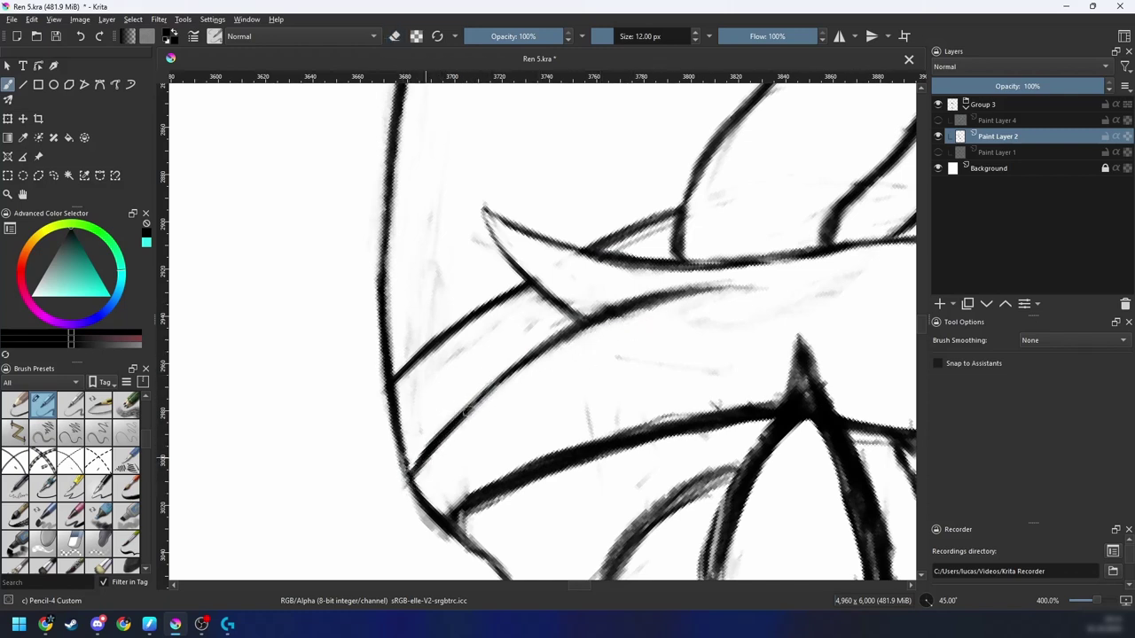
Step: Erase the stray sketch marks beside the outermost strand and the faint upper end of the second strand line
key(4)
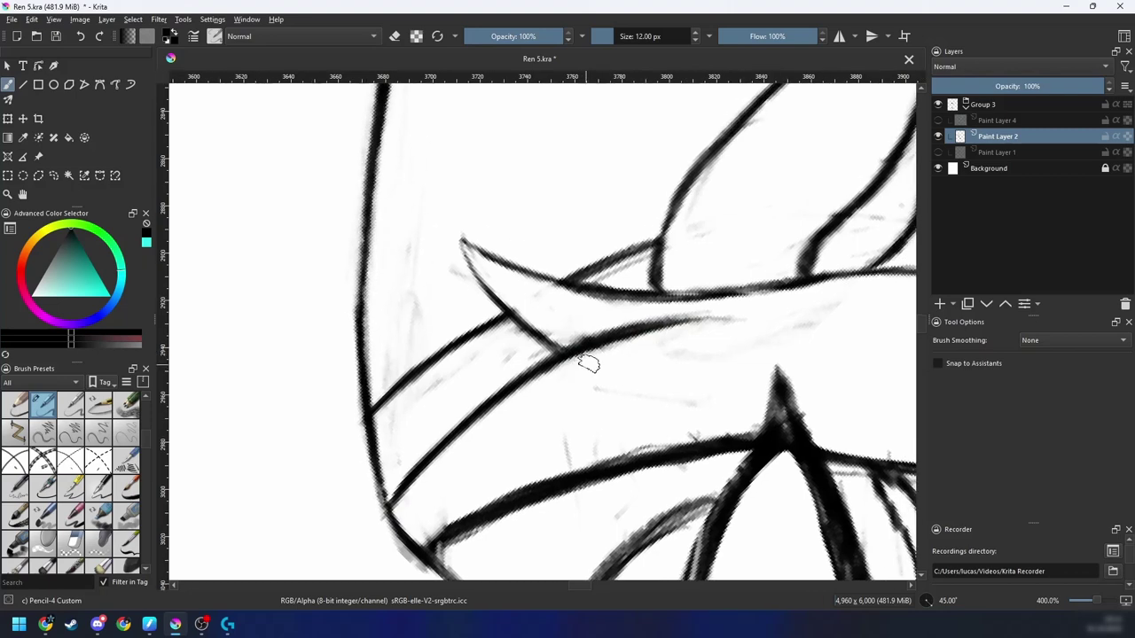
key(4)
key(e)
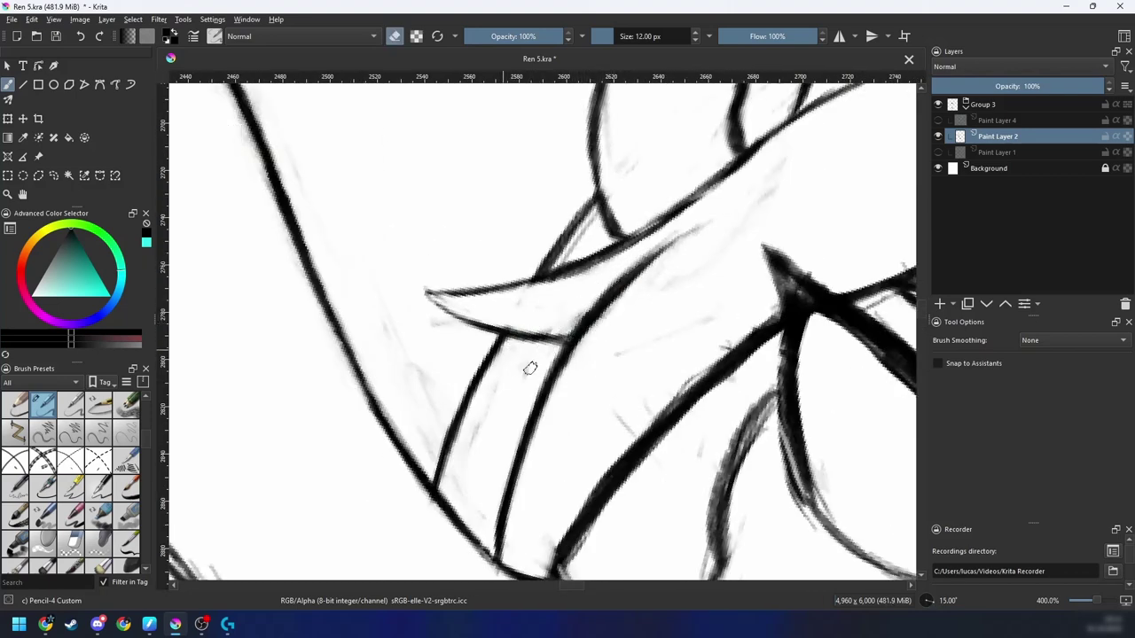
drag(457, 360, 436, 448)
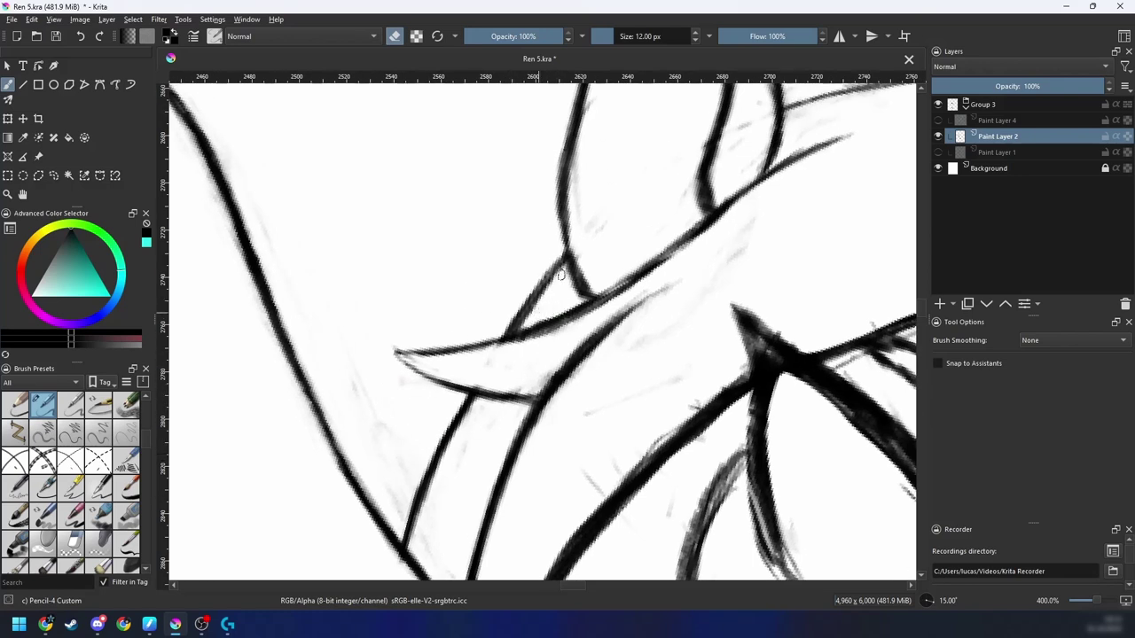
drag(624, 283, 584, 333)
key(e)
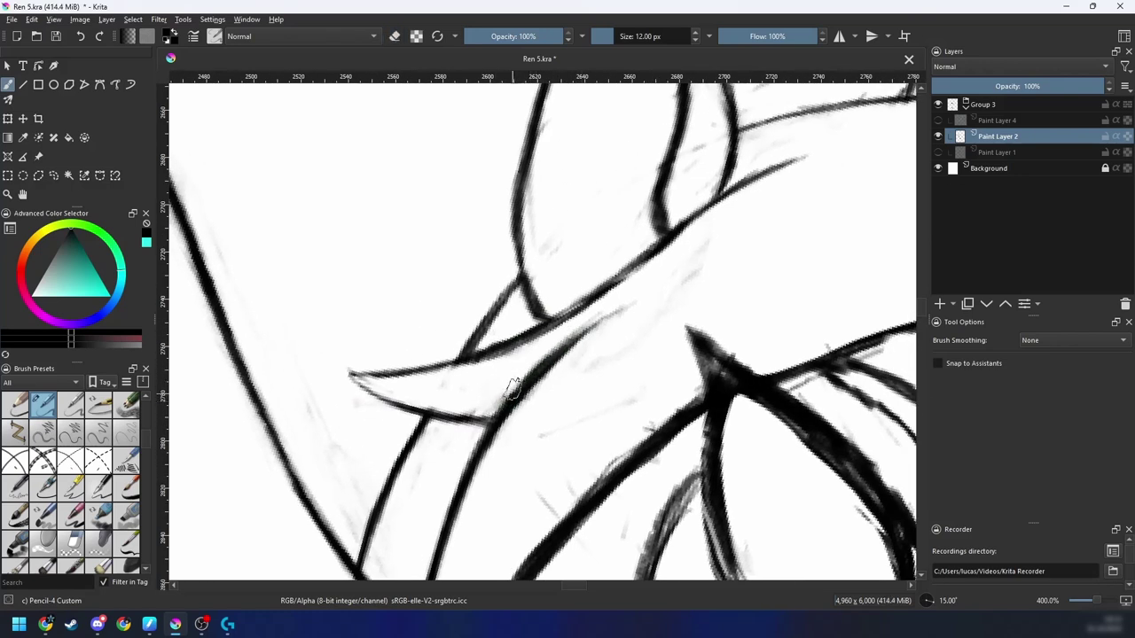
key(e)
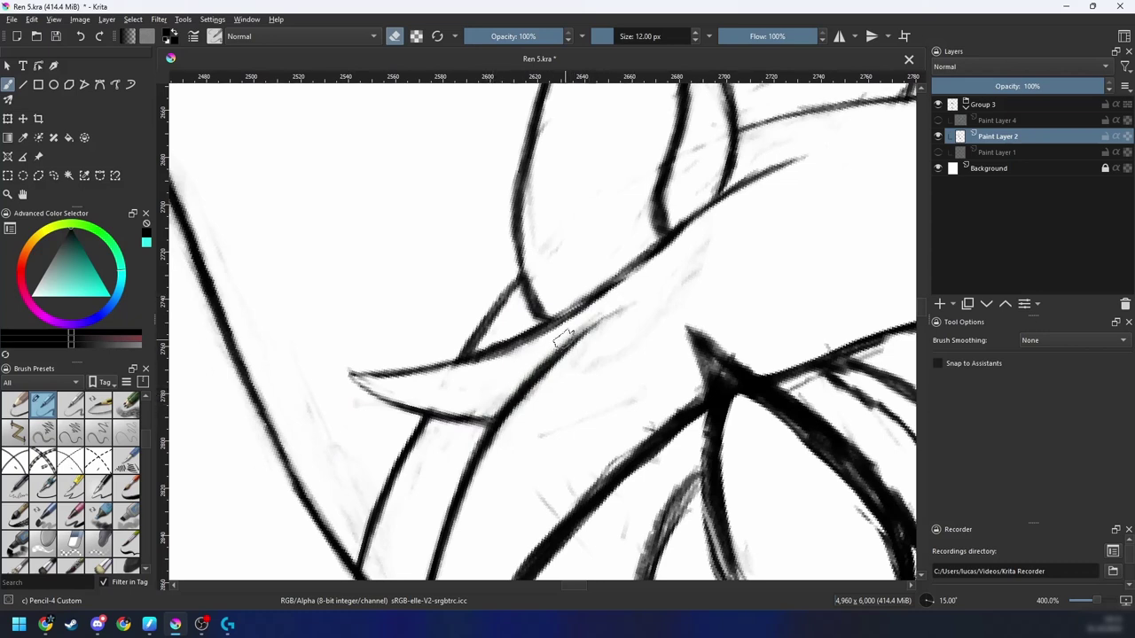
drag(560, 340, 625, 308)
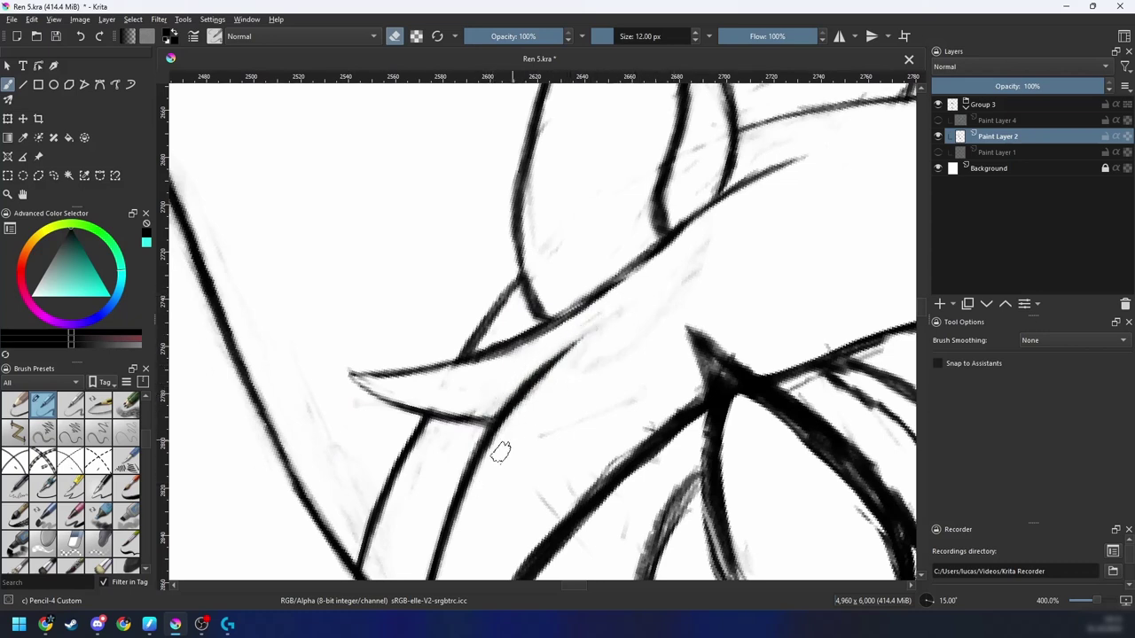
Step: Thin the heavy inner hair strand line between the hand and the eye's outer corner by erasing its underside
scroll(561, 386, down, 4)
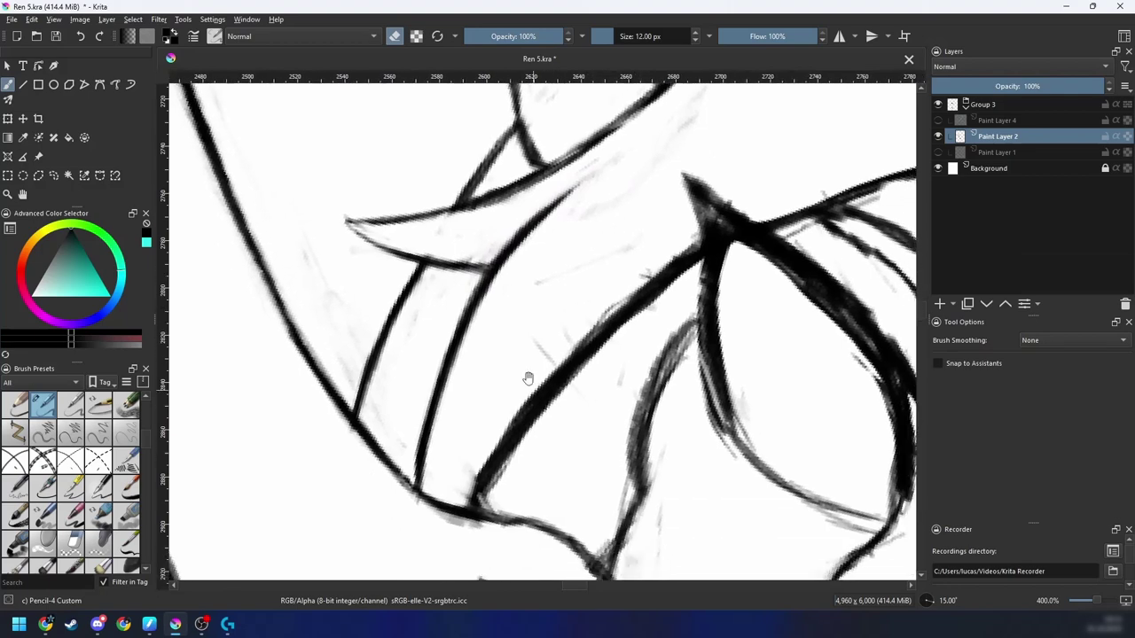
drag(534, 436, 504, 454)
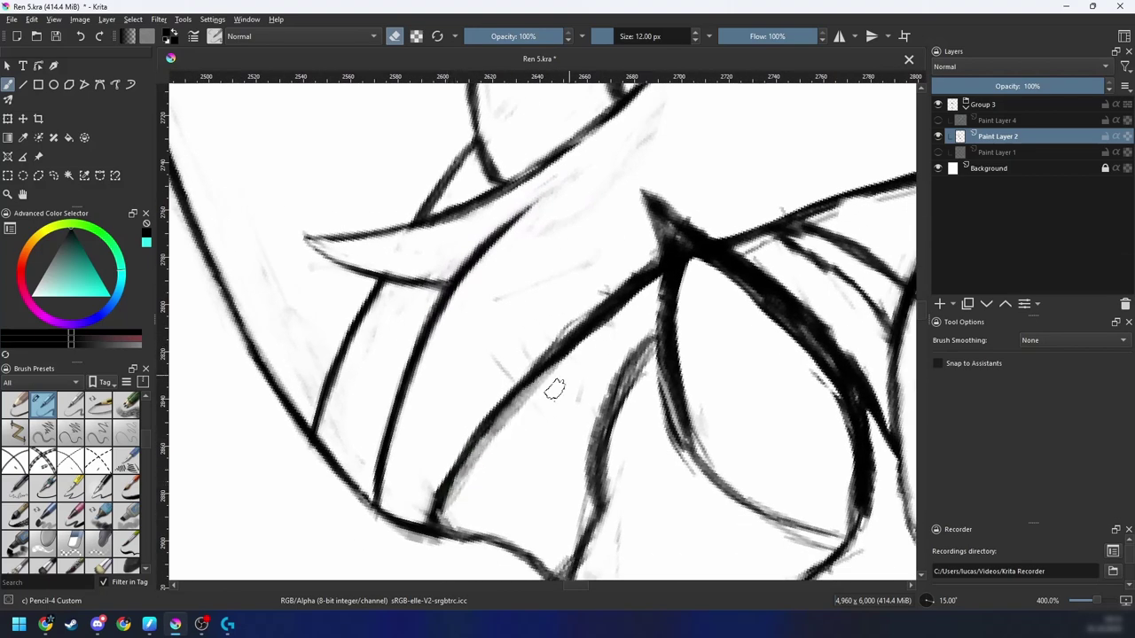
key(minus)
key(minus)
key(minus)
key(minus)
key(minus)
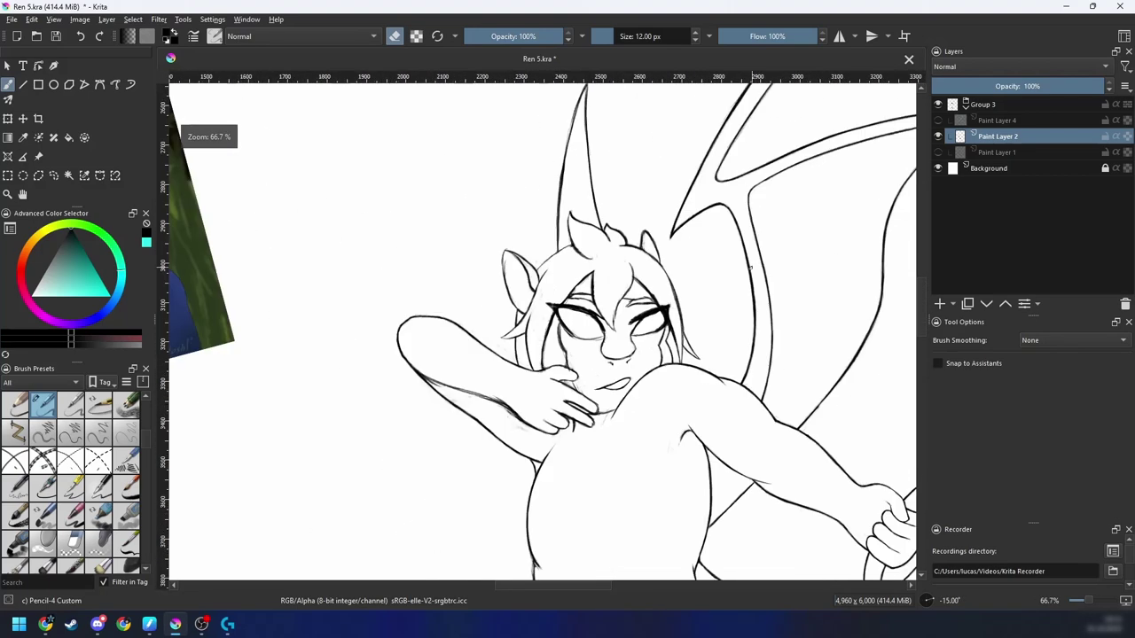
key(plus)
key(plus)
key(plus)
key(plus)
key(plus)
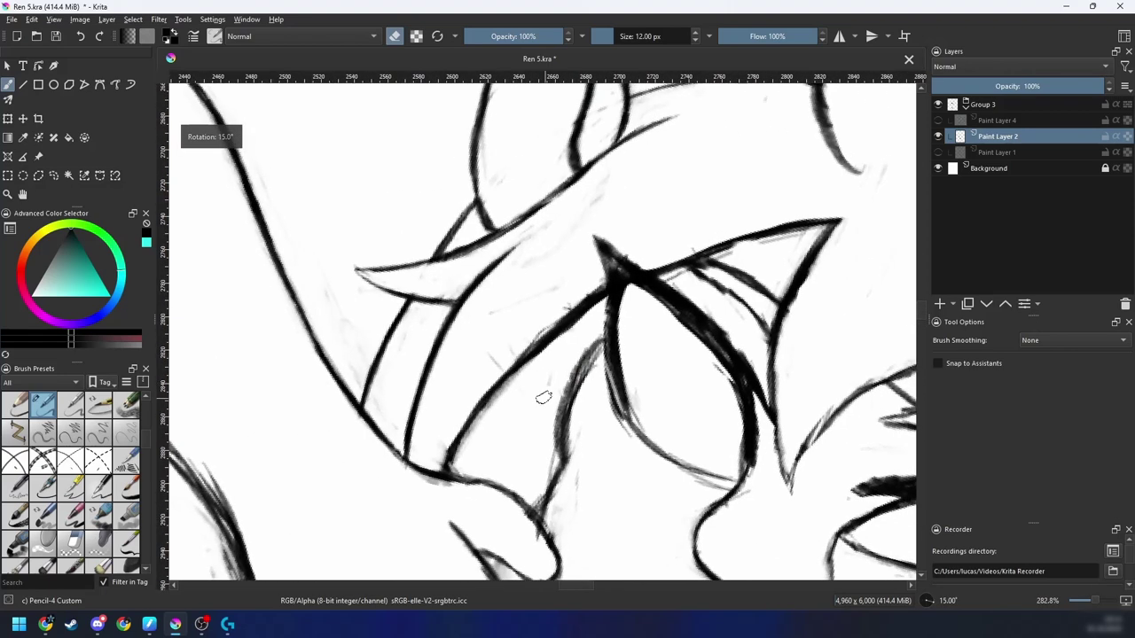
Step: Redraw the lower part of the inner strand line up from the hand and erase its doubled outer edge
drag(531, 377, 537, 365)
key(e)
drag(450, 475, 537, 337)
key(e)
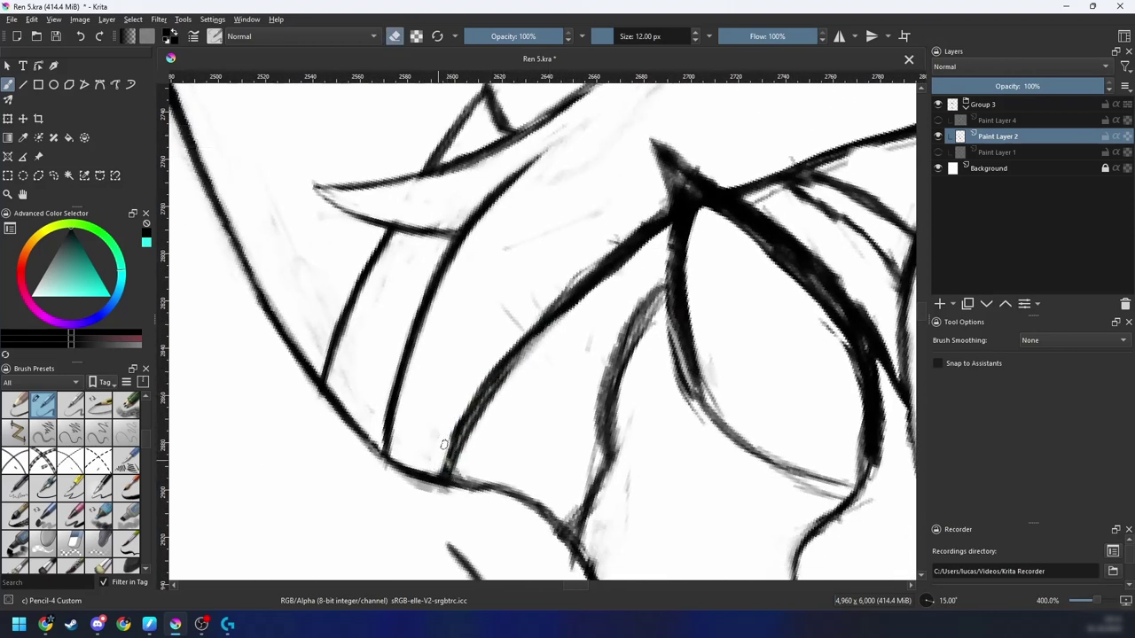
drag(443, 444, 570, 280)
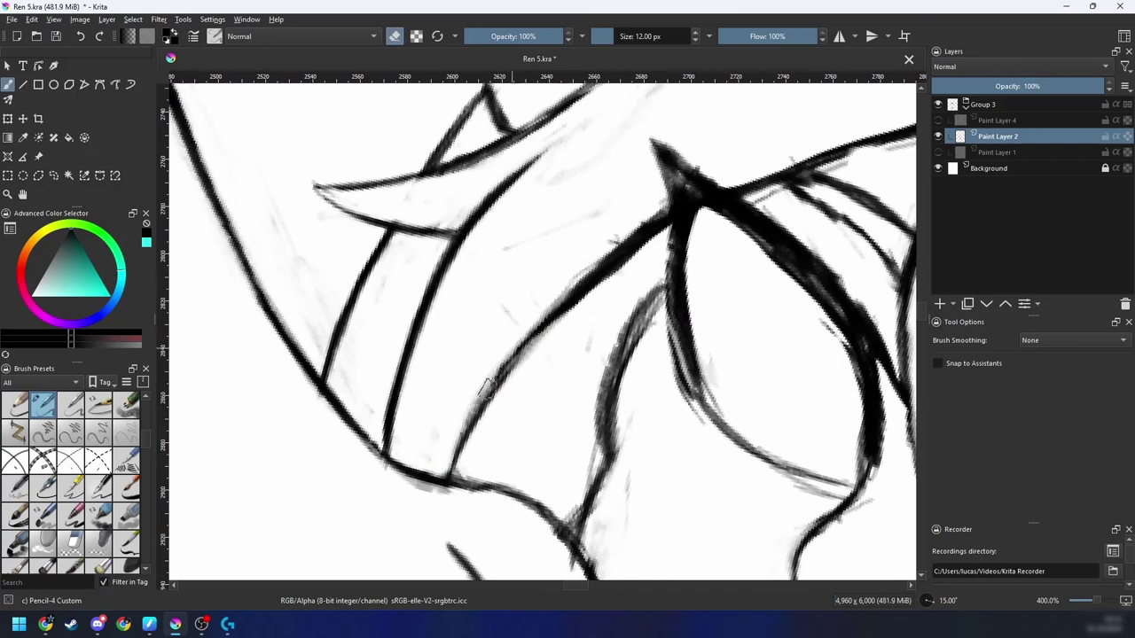
key(e)
mouse_move(448, 479)
mouse_down()
mouse_move(531, 330)
mouse_move(600, 271)
mouse_up()
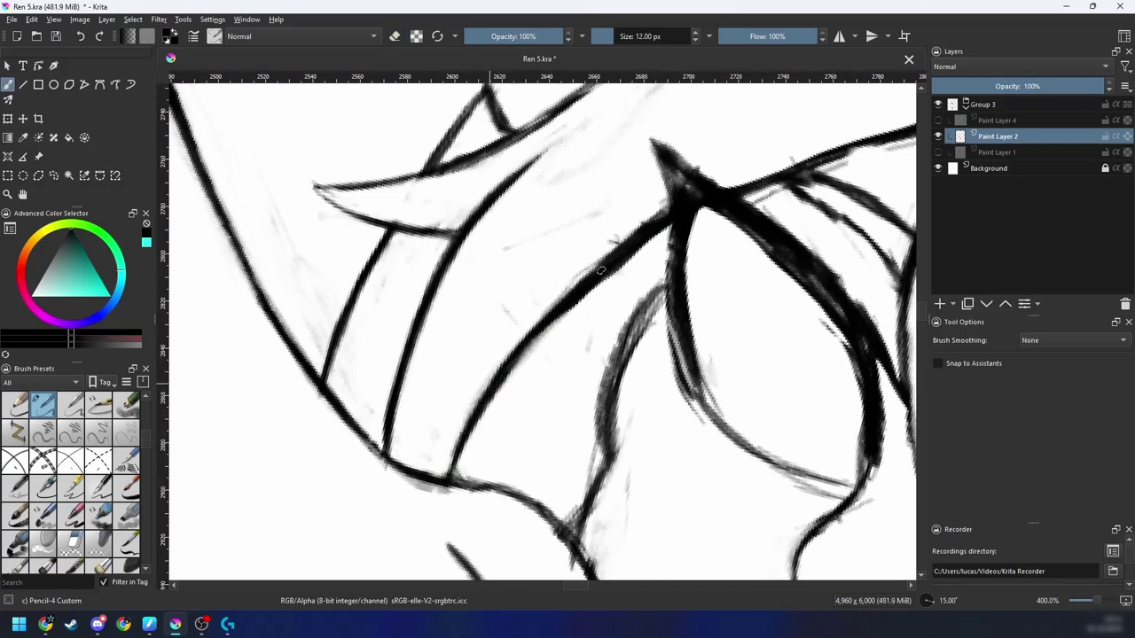
Step: Thin the inner strand line up to the eye's outer corner and retrace it as one even curve
mouse_move(475, 438)
mouse_down()
mouse_move(562, 322)
mouse_move(683, 223)
mouse_up()
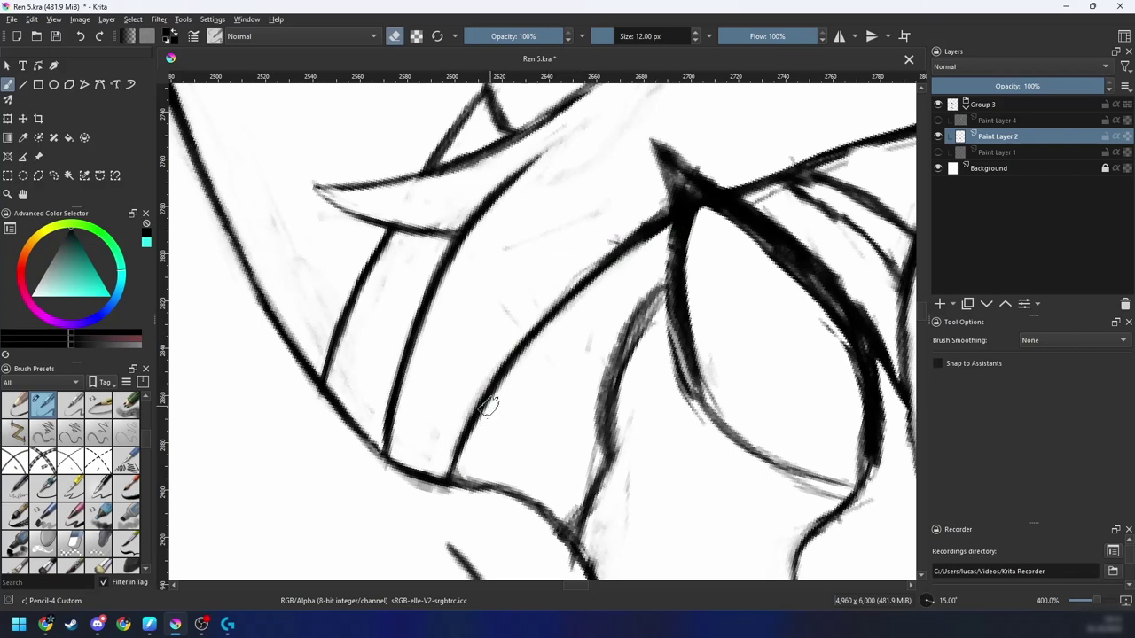
drag(471, 442, 521, 359)
mouse_move(488, 411)
mouse_down()
mouse_move(556, 327)
mouse_move(492, 380)
mouse_up()
key(e)
drag(411, 498, 568, 304)
key(ctrl+z)
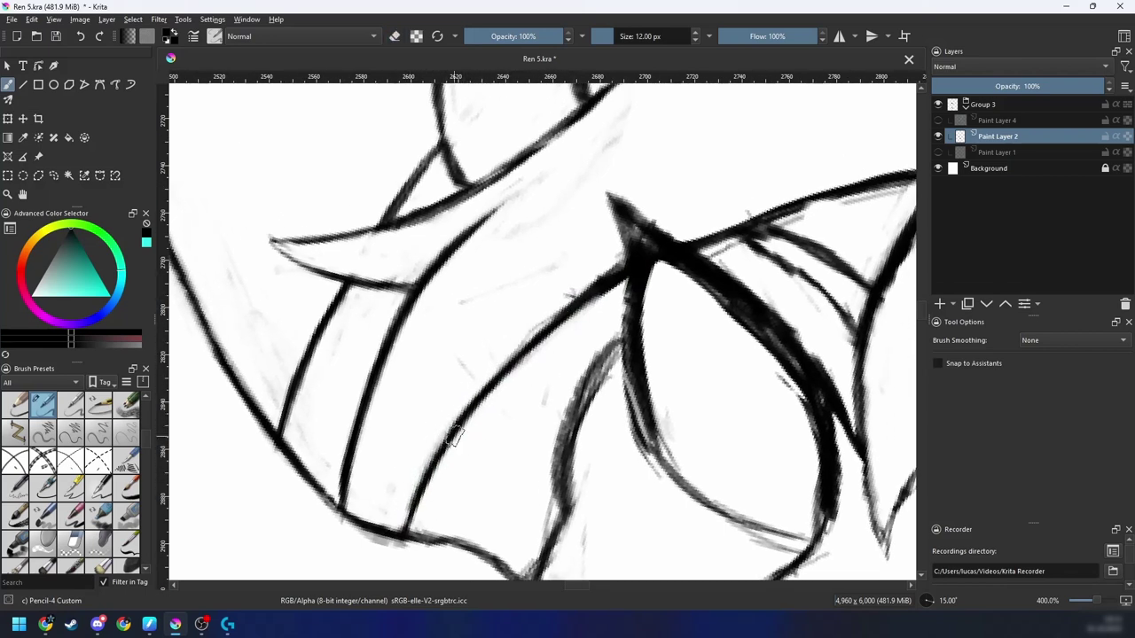
drag(431, 482, 568, 296)
drag(503, 370, 594, 284)
key(minus)
key(minus)
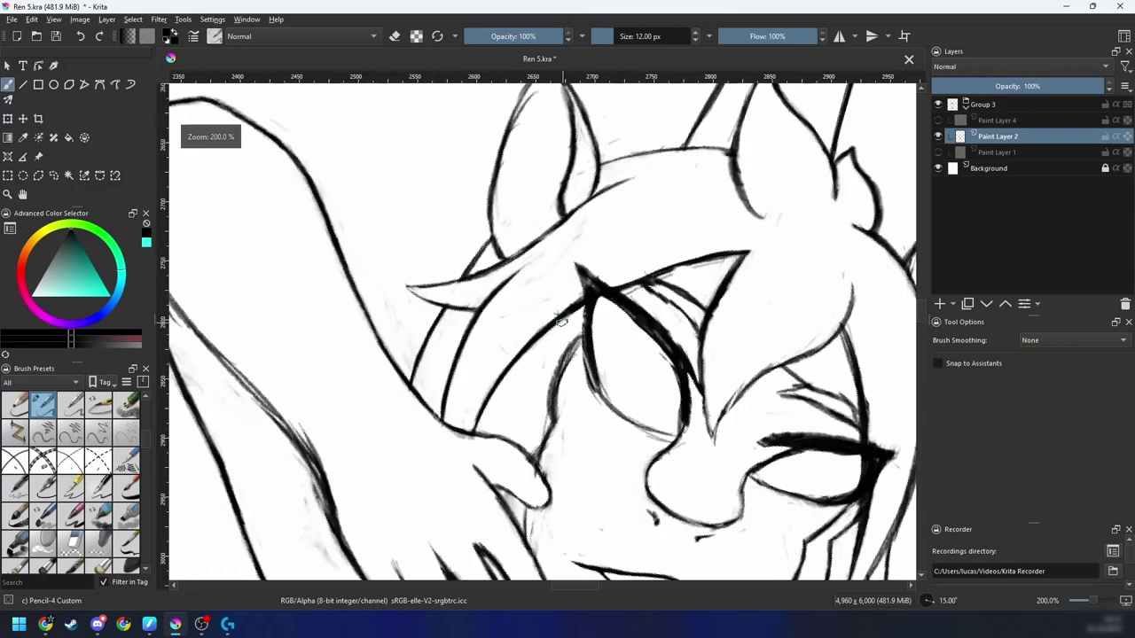
Step: Erase the remaining rough edges along the inner strand line's underside, from the hand to the eye's corner
key(plus)
key(e)
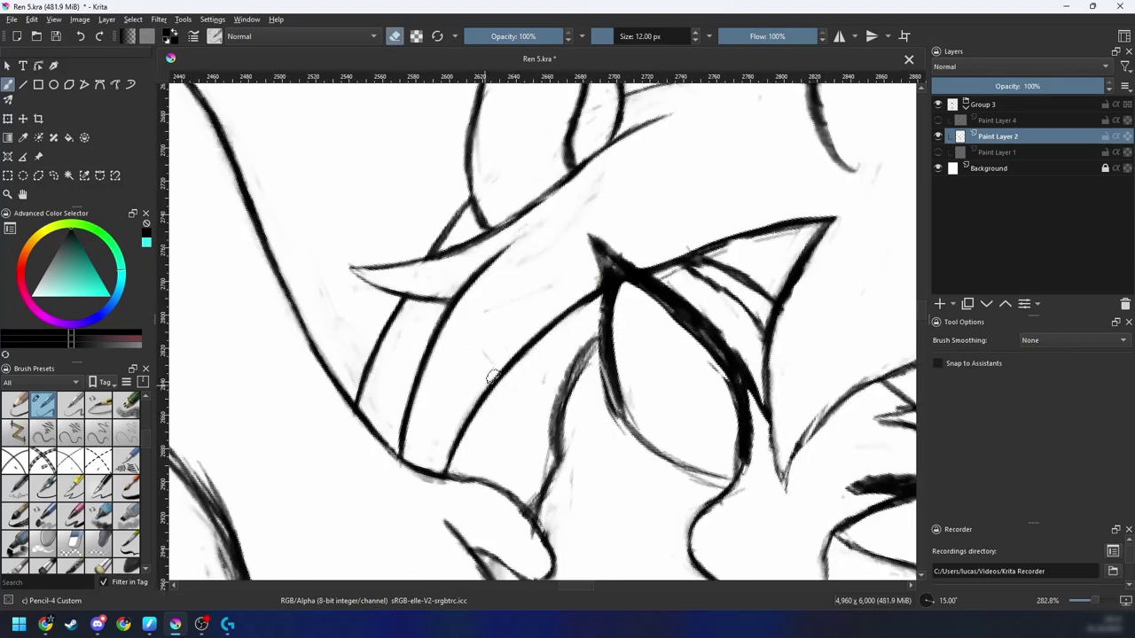
key(e)
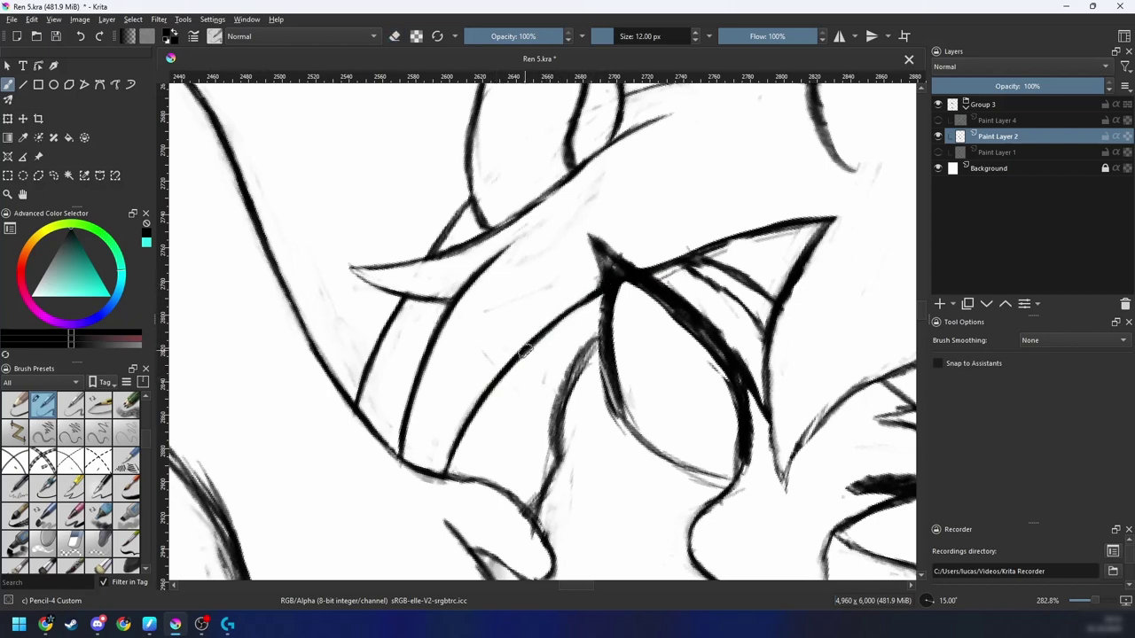
key(e)
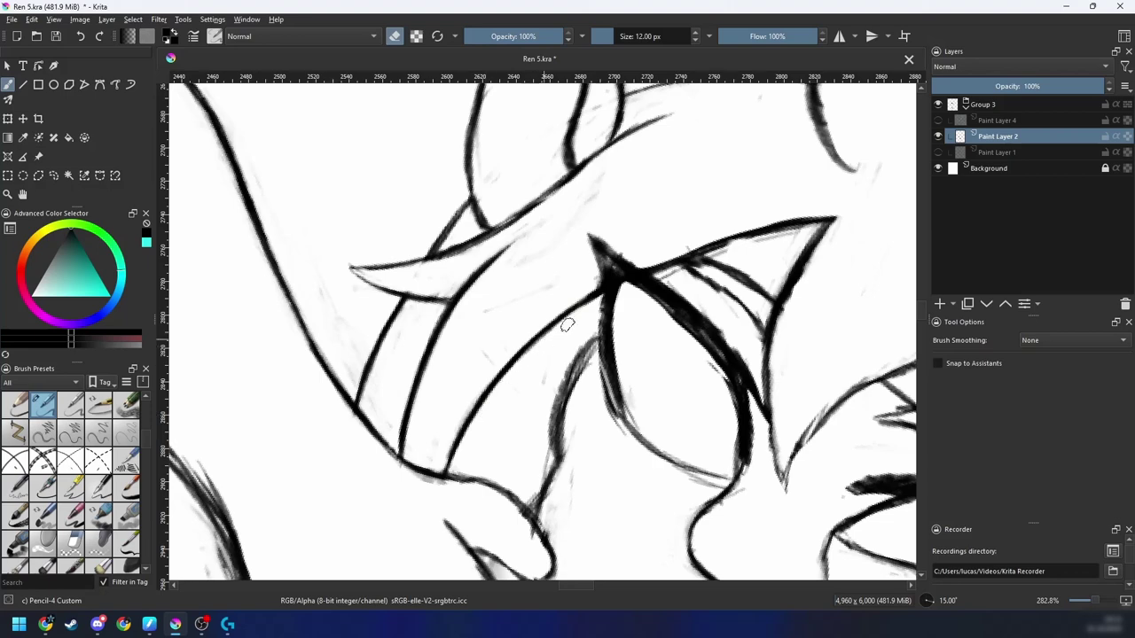
drag(568, 325, 545, 342)
key(ctrl+plus)
key(6)
key(6)
mouse_move(488, 417)
mouse_down()
mouse_move(517, 377)
mouse_move(547, 375)
mouse_up()
key(ctrl+plus)
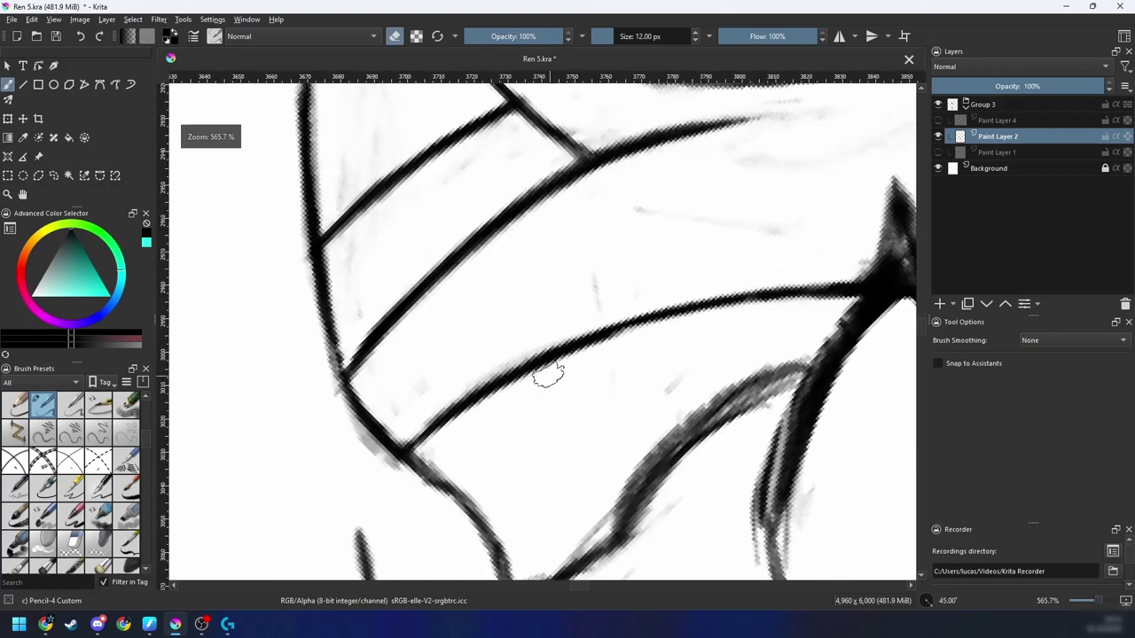
drag(452, 424, 612, 345)
key(e)
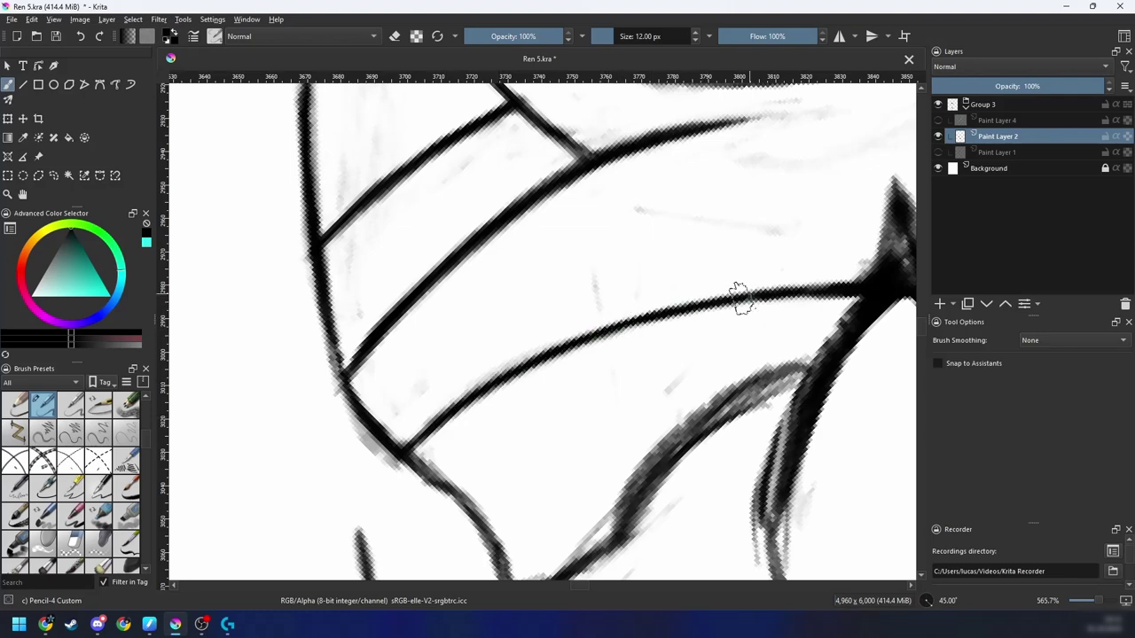
Step: Examine the cleaned-up hair strands within the whole figure and close up around the face
key(1)
key(ctrl+minus)
key(5)
key(ctrl+minus)
key(ctrl+minus)
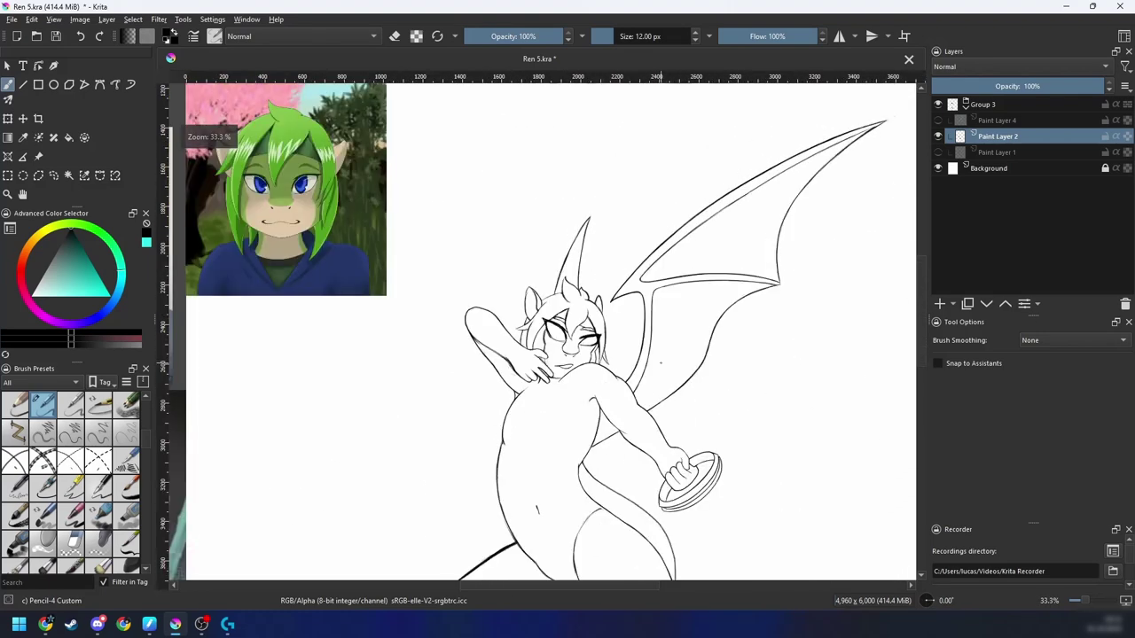
key(ctrl+plus)
key(ctrl+plus)
key(ctrl+plus)
key(ctrl+plus)
key(ctrl+plus)
key(6)
drag(580, 367, 533, 379)
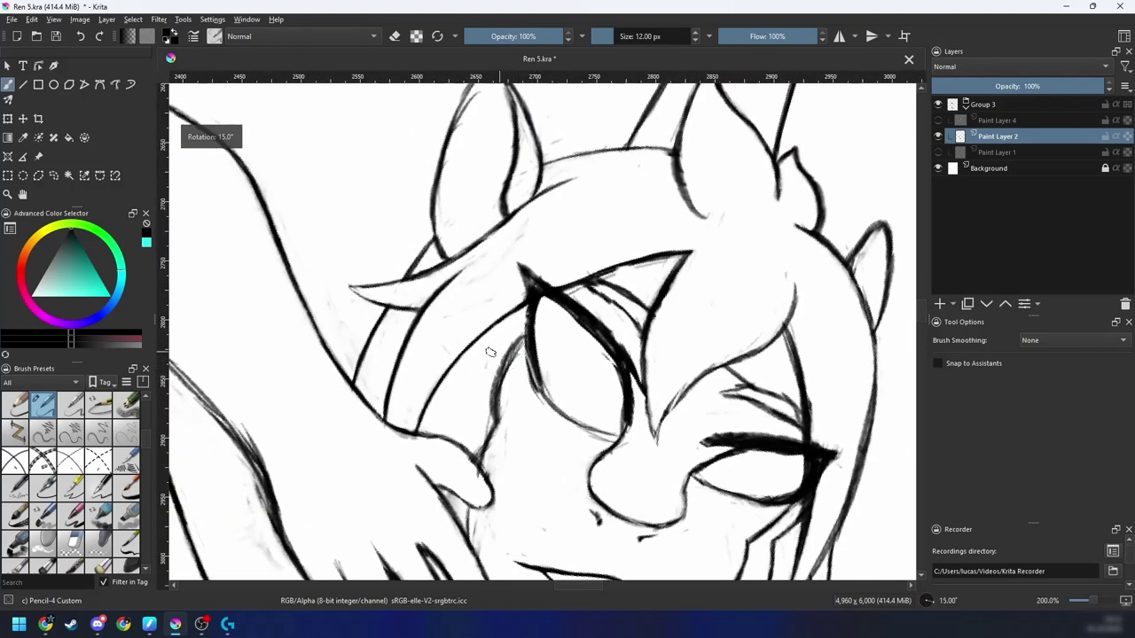
Step: Redraw the inner strand line slightly lower, from the hand to the eye's corner, and start erasing the old curve above it
key(e)
scroll(508, 317, down, 1)
key(e)
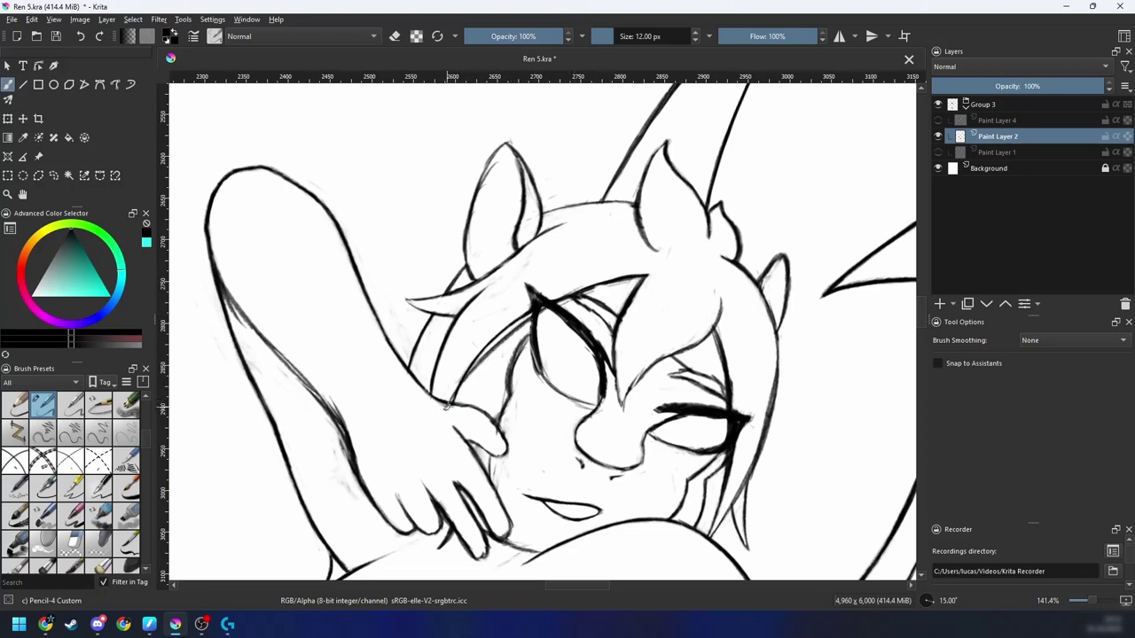
scroll(492, 352, up, 2)
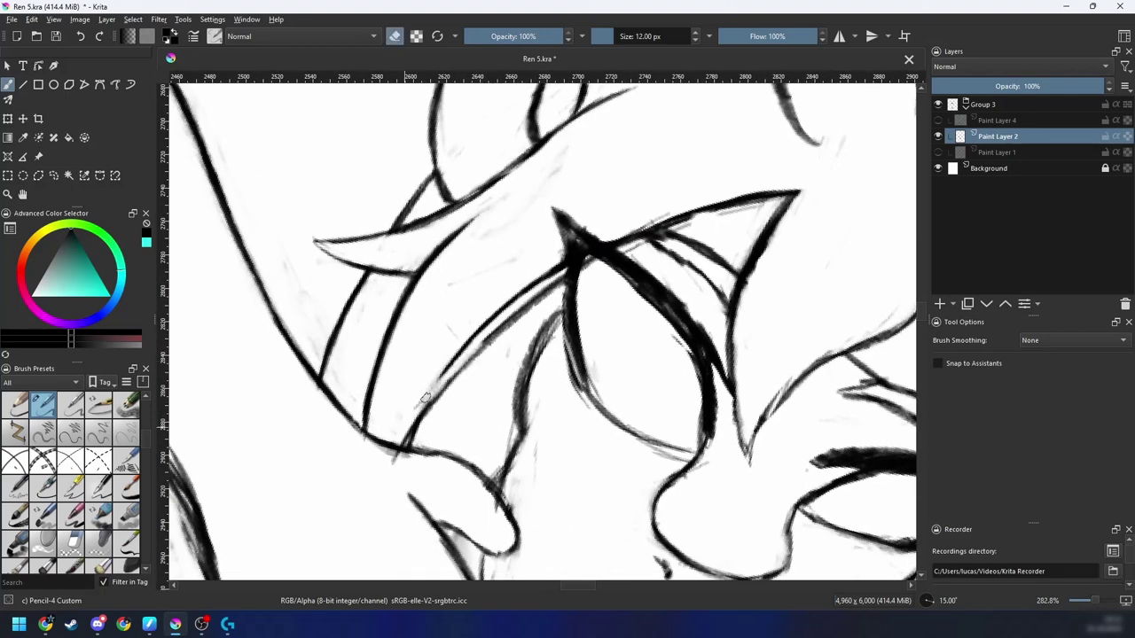
key(e)
drag(401, 429, 426, 411)
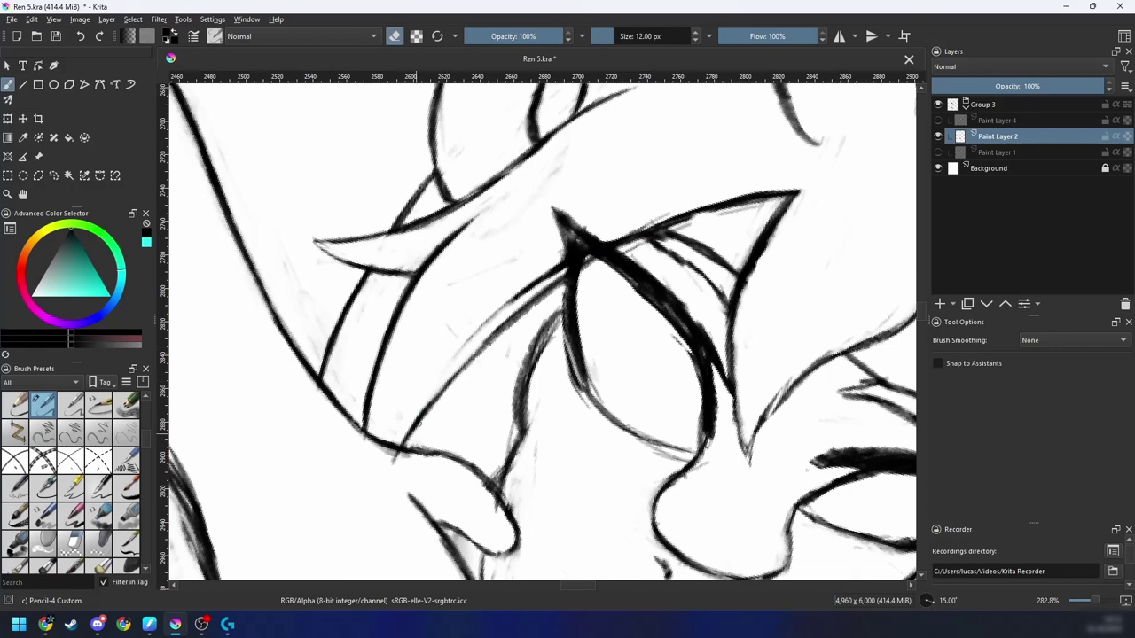
Step: Darken the new inner strand line from the hand to the eye's corner and erase what remains of the old curve
key(e)
drag(396, 453, 566, 269)
key(e)
drag(455, 354, 549, 268)
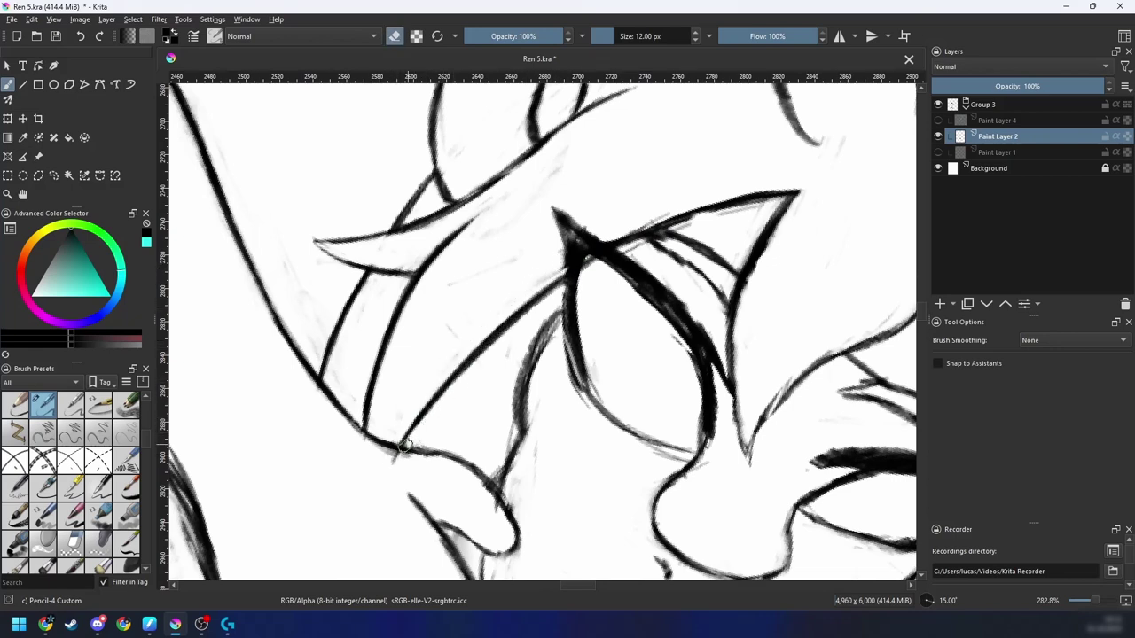
Step: Examine the redrawn inner strand line where it meets the hand, within the whole figure, and close up around the eye
key(4)
key(4)
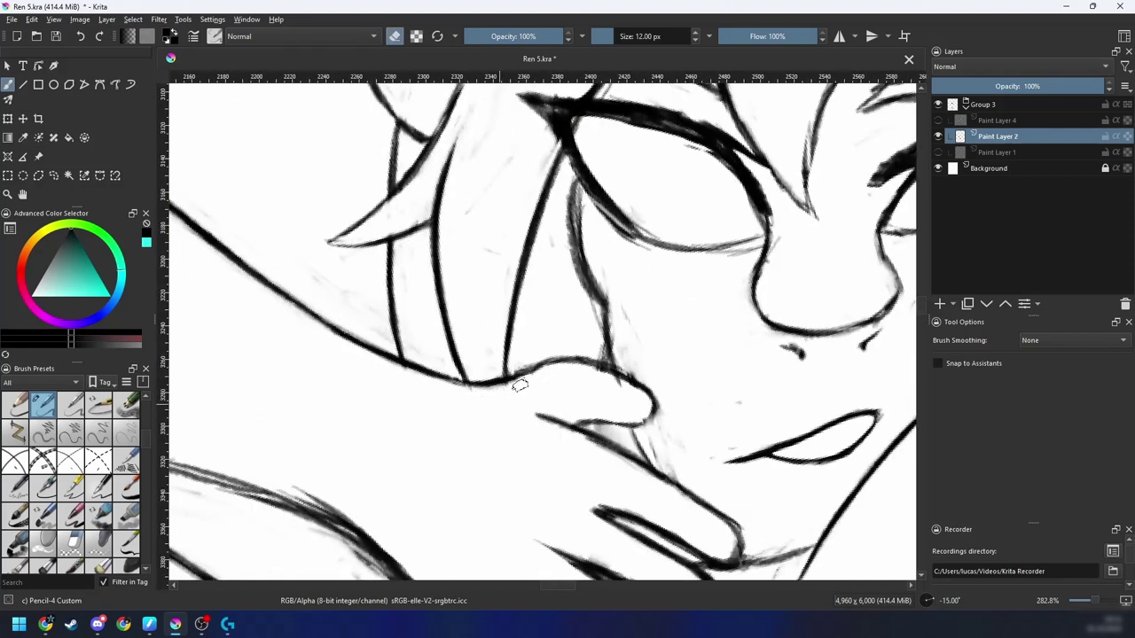
key(e)
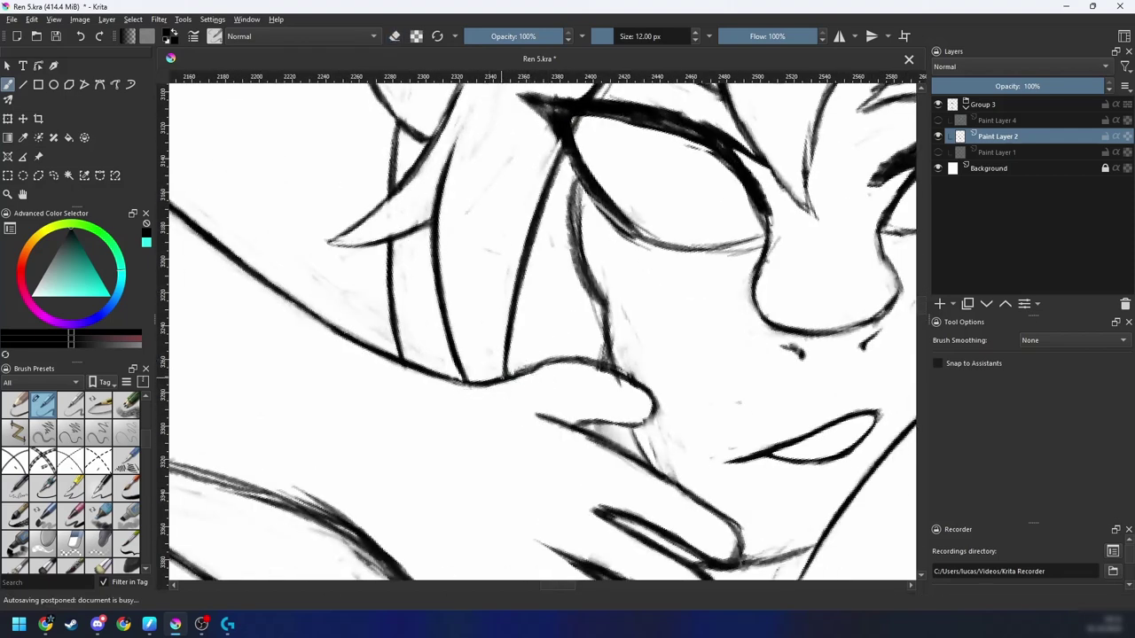
key(e)
scroll(540, 354, down, 10)
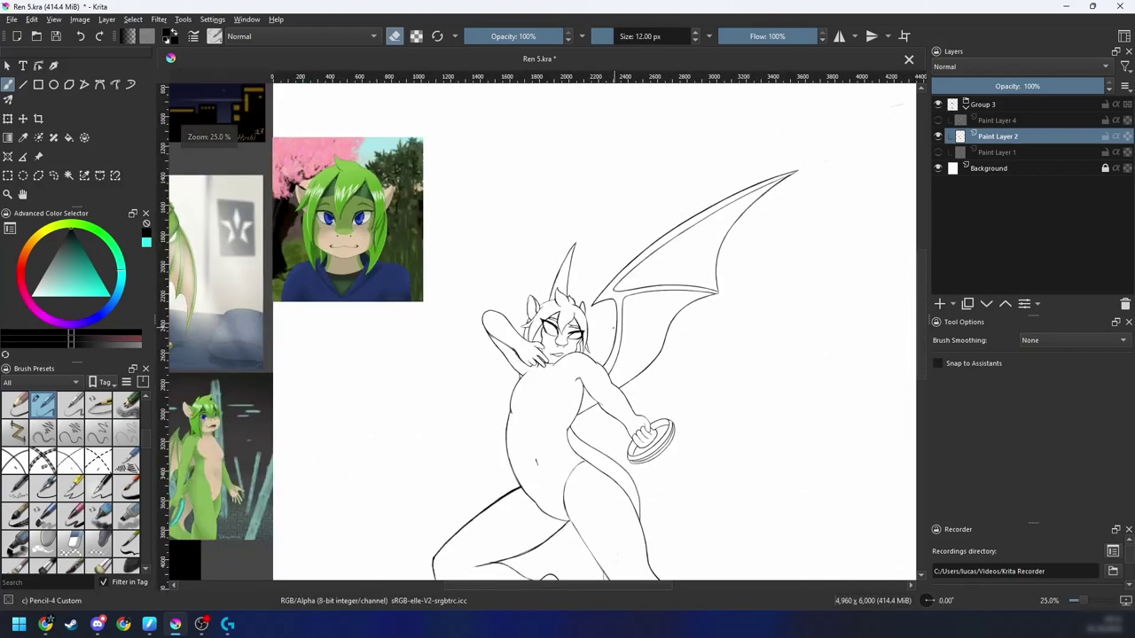
key(ctrl+plus)
key(ctrl+plus)
key(ctrl+plus)
key(ctrl+plus)
key(ctrl+plus)
key(ctrl+plus)
key(ctrl+plus)
key(6)
key(6)
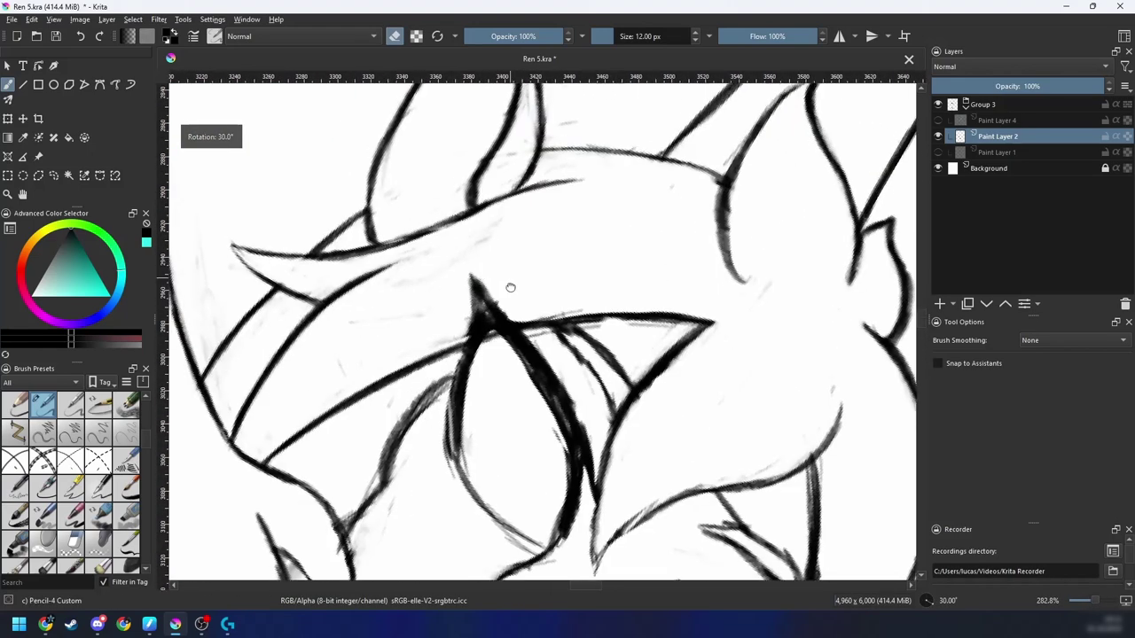
drag(511, 287, 516, 341)
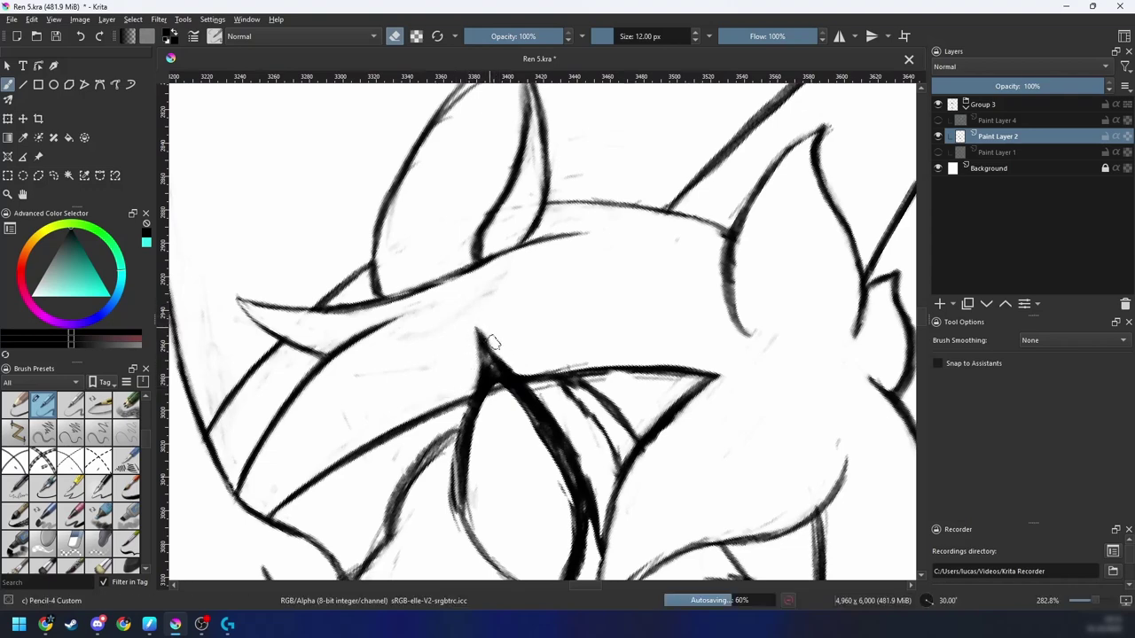
Step: Erase the rough edges beneath the outer corner of the eye nearest the raised hand
scroll(493, 343, up, 3)
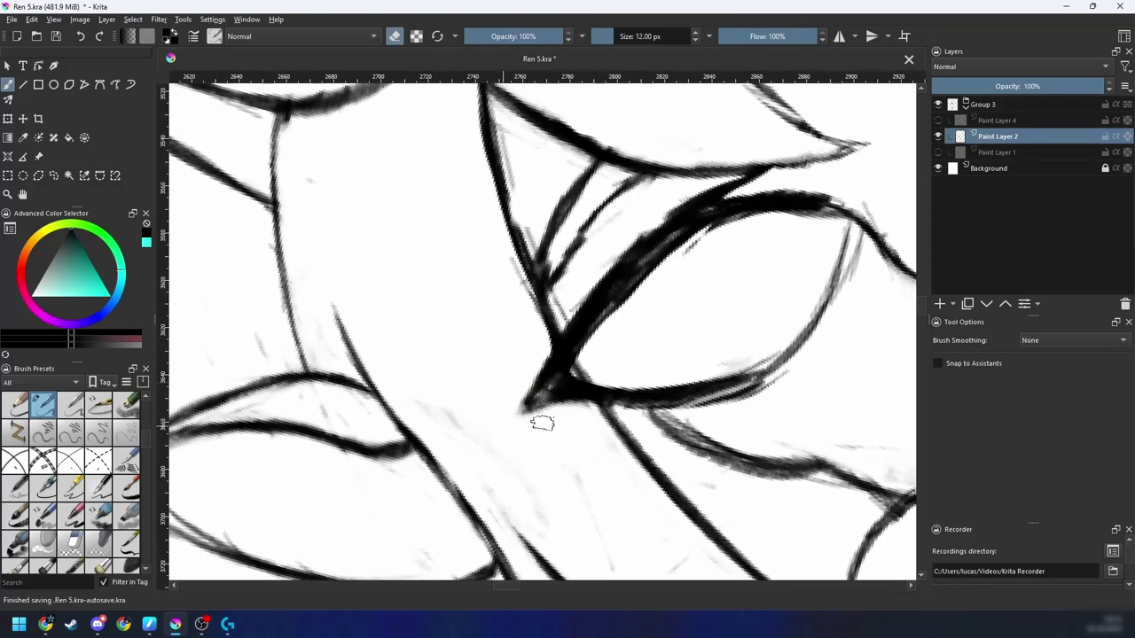
drag(555, 415, 600, 414)
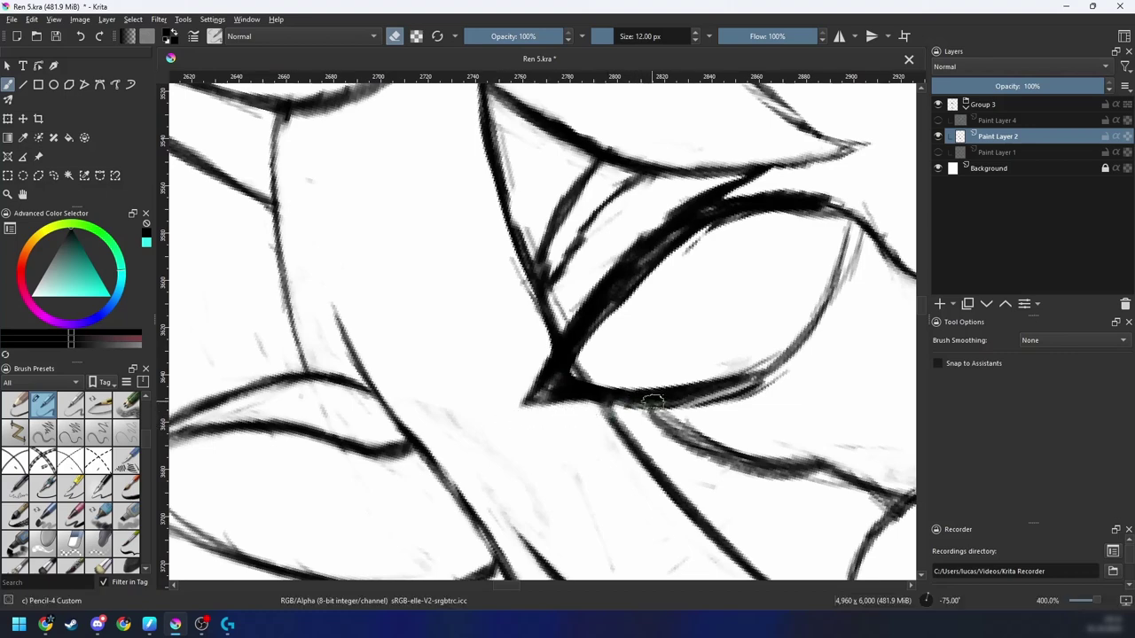
drag(655, 390, 625, 396)
Step: Examine the face, hair strands and raised hand together for line art that still looks sketchy
key(5)
key(ctrl+minus)
key(ctrl+minus)
key(ctrl+minus)
key(ctrl+minus)
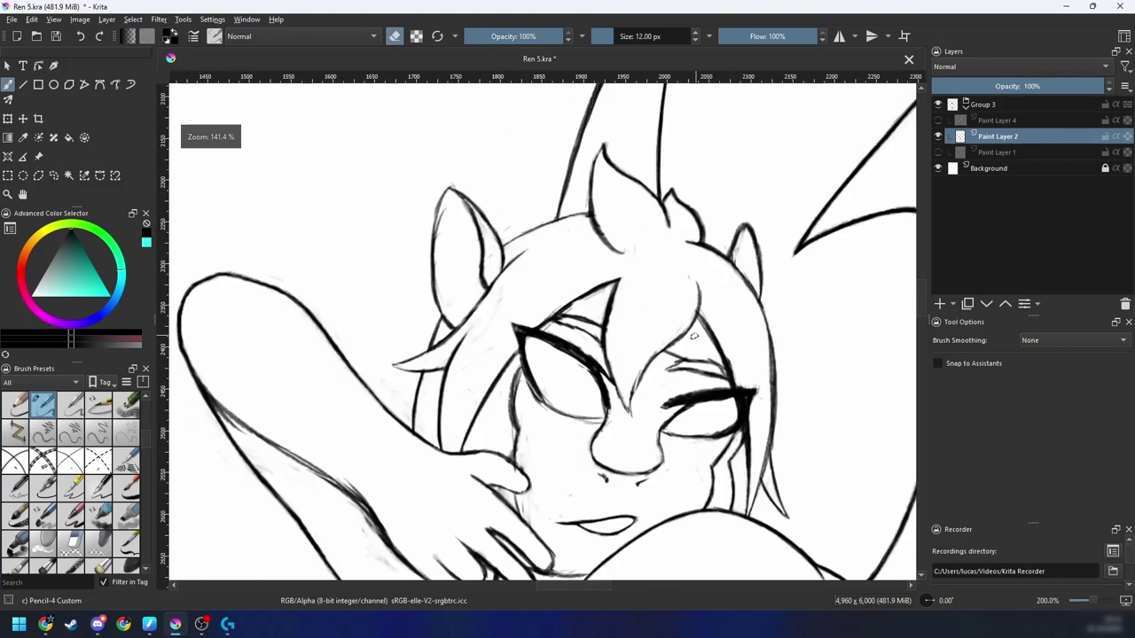
drag(600, 420, 617, 365)
key(ctrl+plus)
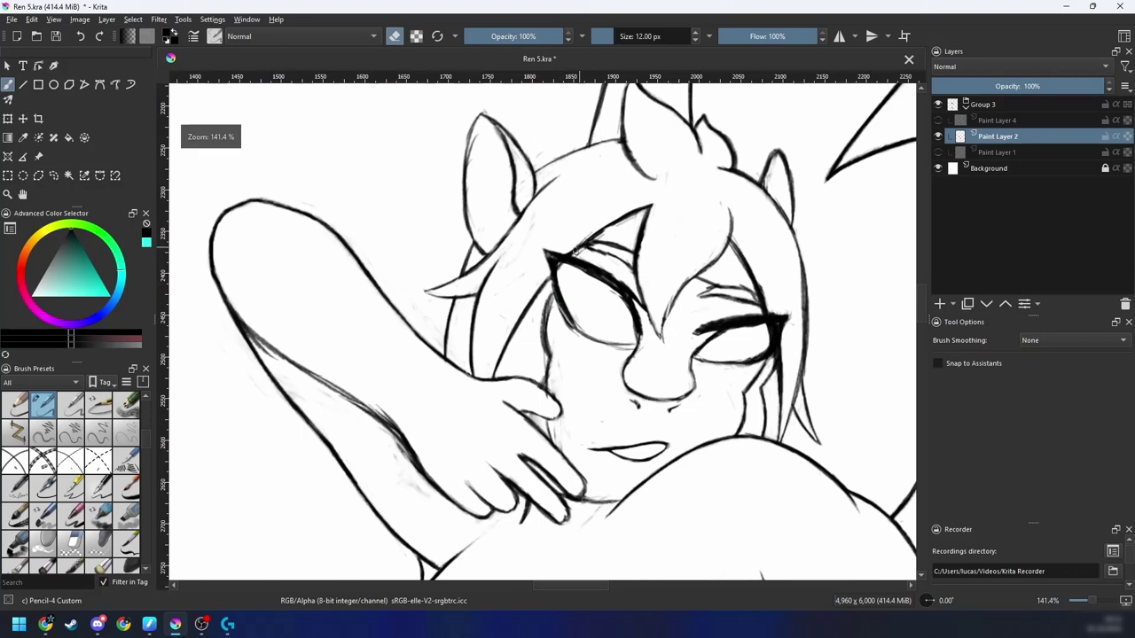
drag(524, 367, 577, 286)
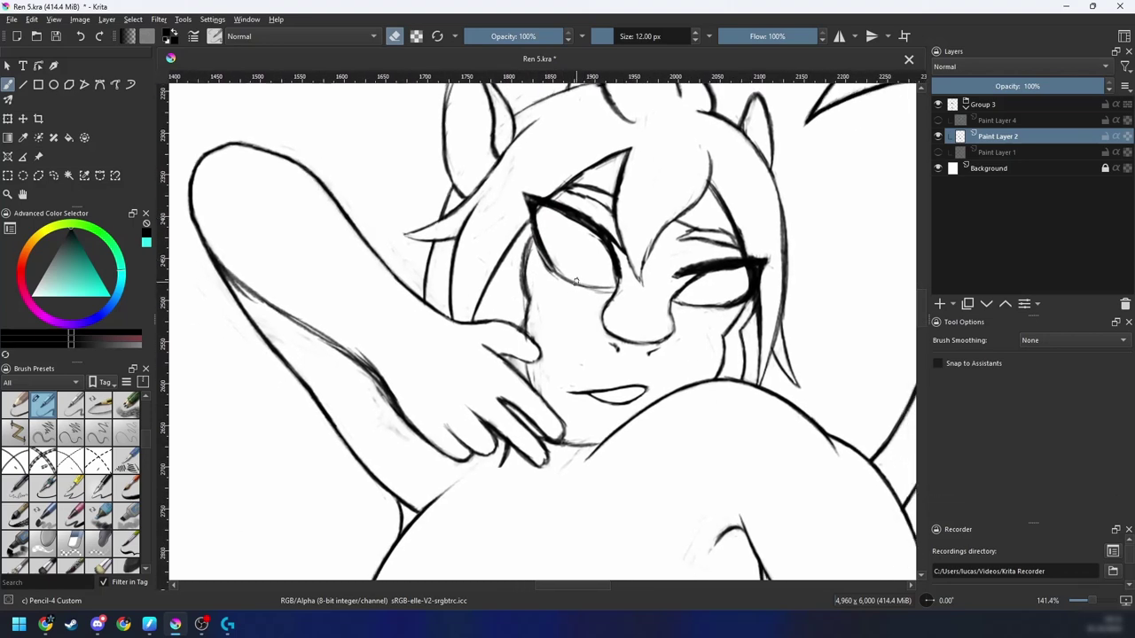
Step: Redraw the raised hand's thumb outline with a darker contour from the wrist side around the tip to its inner base
key(ctrl+plus)
key(6)
key(6)
key(4)
key(4)
key(4)
key(4)
key(4)
drag(576, 376, 575, 359)
key(4)
key(4)
scroll(575, 359, up, 2)
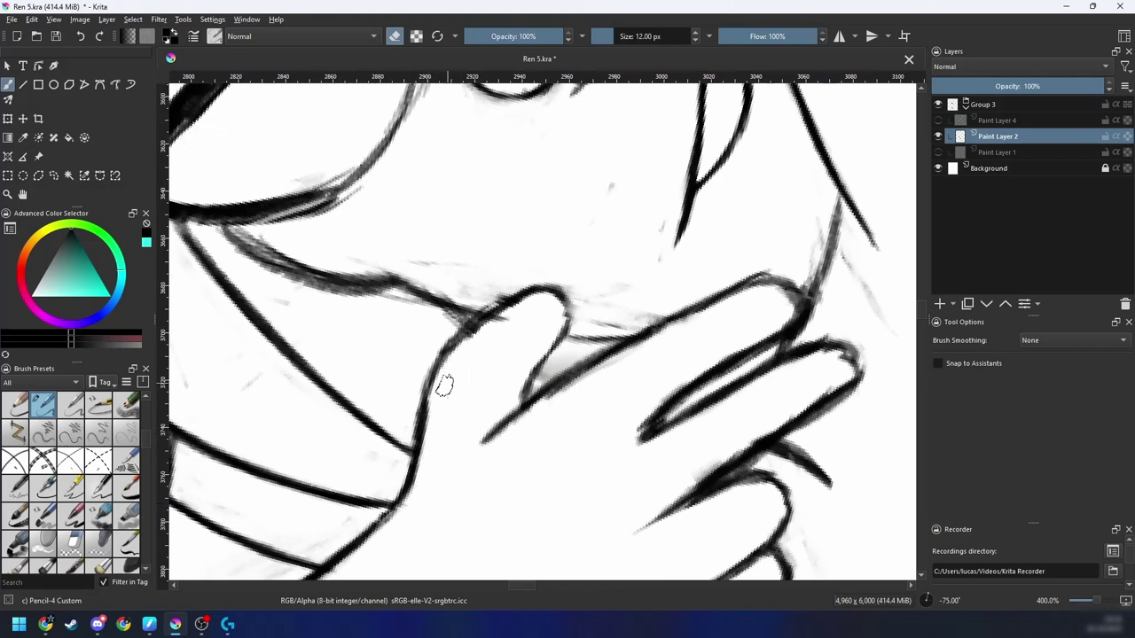
key(e)
mouse_move(420, 429)
mouse_down()
mouse_move(456, 339)
mouse_move(525, 297)
mouse_move(564, 314)
mouse_move(527, 377)
mouse_move(534, 360)
mouse_up()
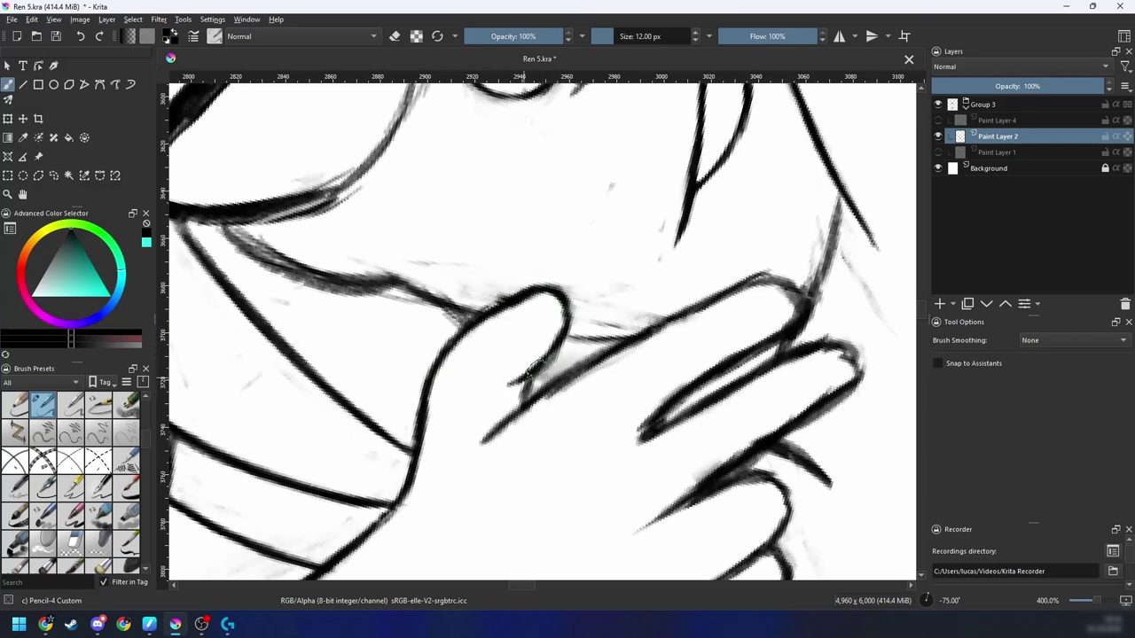
Step: Erase the rough marks around the thumb and the grey shading between the thumb and index finger
key(e)
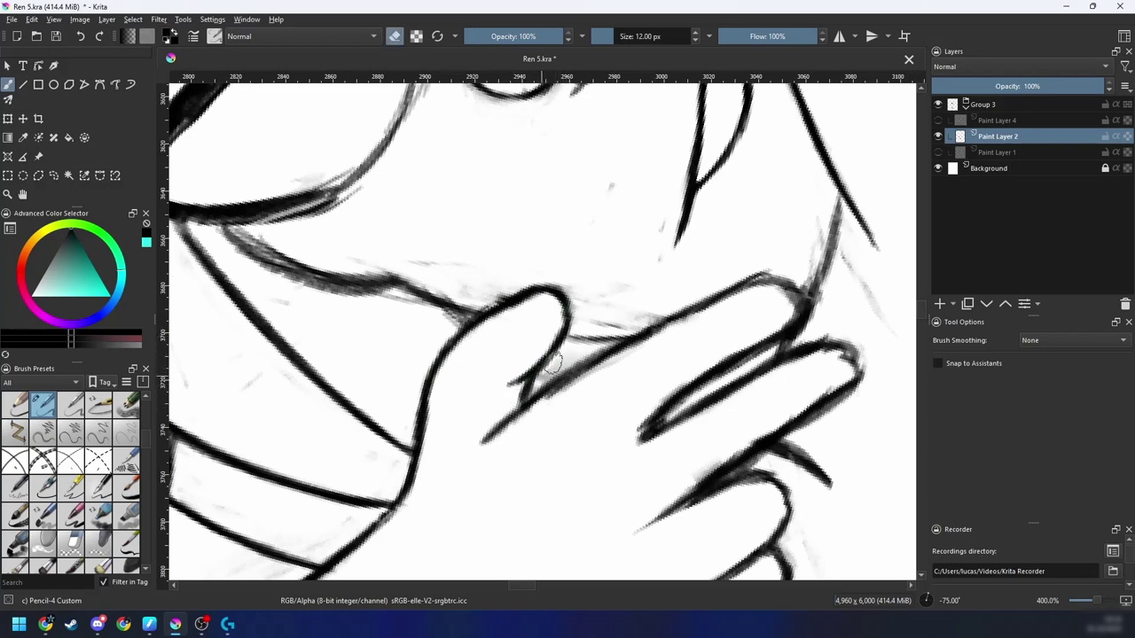
key(4)
key(4)
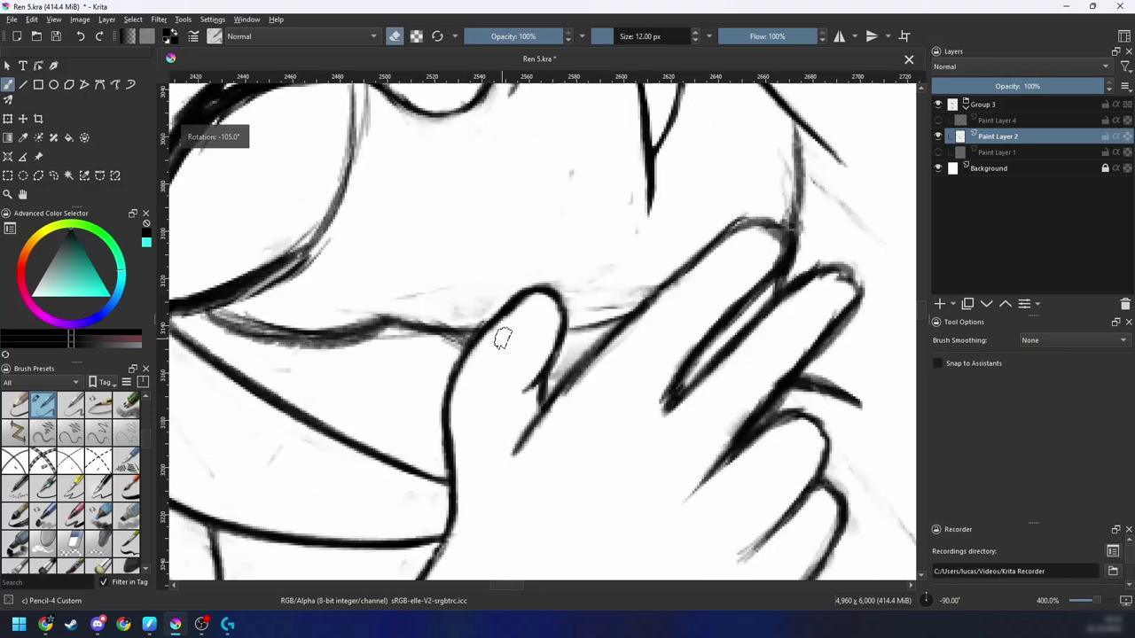
mouse_move(464, 364)
mouse_down()
mouse_move(434, 398)
mouse_move(504, 341)
mouse_move(520, 304)
mouse_up()
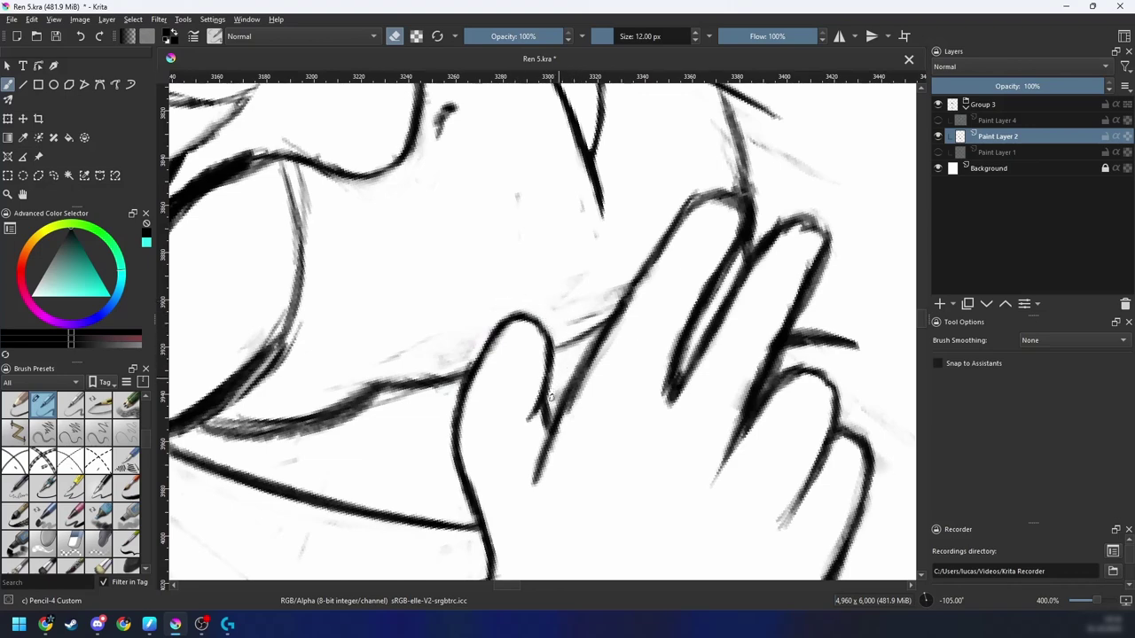
Step: Darken the short cheek line between the index finger and the thumb and erase its rough edges
key(6)
key(6)
key(6)
key(6)
key(6)
key(6)
key(6)
key(6)
key(6)
key(6)
key(6)
mouse_move(567, 373)
mouse_down()
mouse_move(594, 330)
mouse_move(544, 360)
mouse_up()
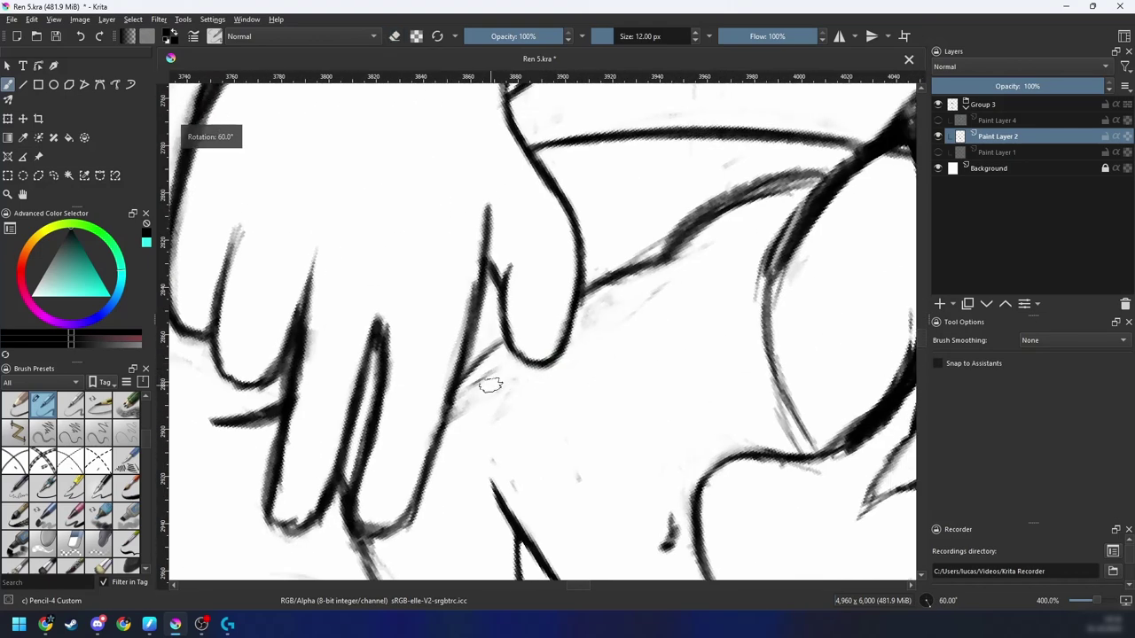
key(e)
key(e)
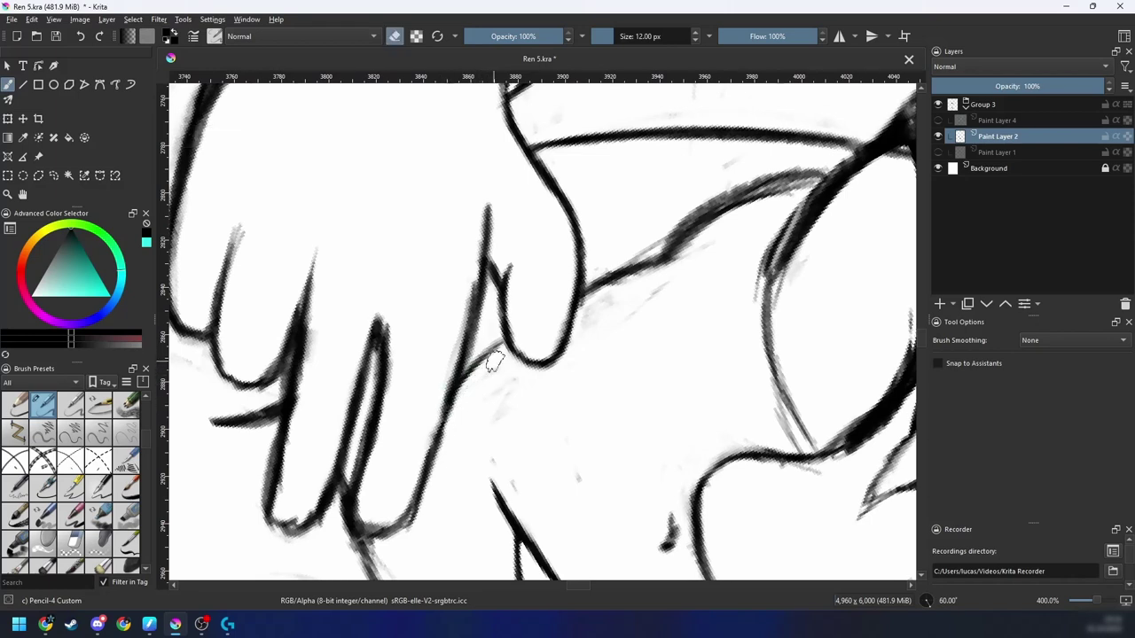
Step: Redraw the lower part of the cheek contour from the thumb towards the eye and erase the sketchy edges along it
key(e)
drag(555, 310, 688, 258)
drag(544, 319, 704, 252)
key(e)
mouse_move(558, 298)
mouse_down()
mouse_move(553, 313)
mouse_move(623, 287)
mouse_move(606, 293)
mouse_move(610, 282)
mouse_move(615, 307)
mouse_move(544, 371)
mouse_move(784, 271)
mouse_up()
key(plus)
key(6)
key(e)
key(4)
key(minus)
drag(653, 296, 587, 329)
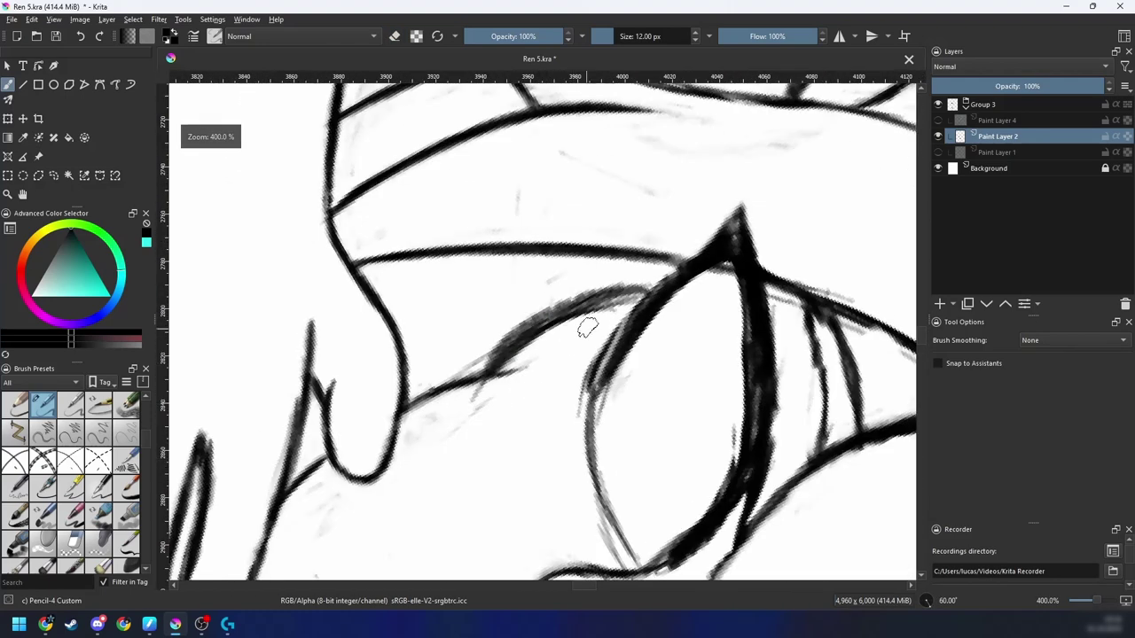
Step: Redraw the upper curve of the cheek contour towards the eye and erase the thick old line around it
key(4)
drag(505, 385, 575, 308)
drag(520, 360, 650, 253)
key(e)
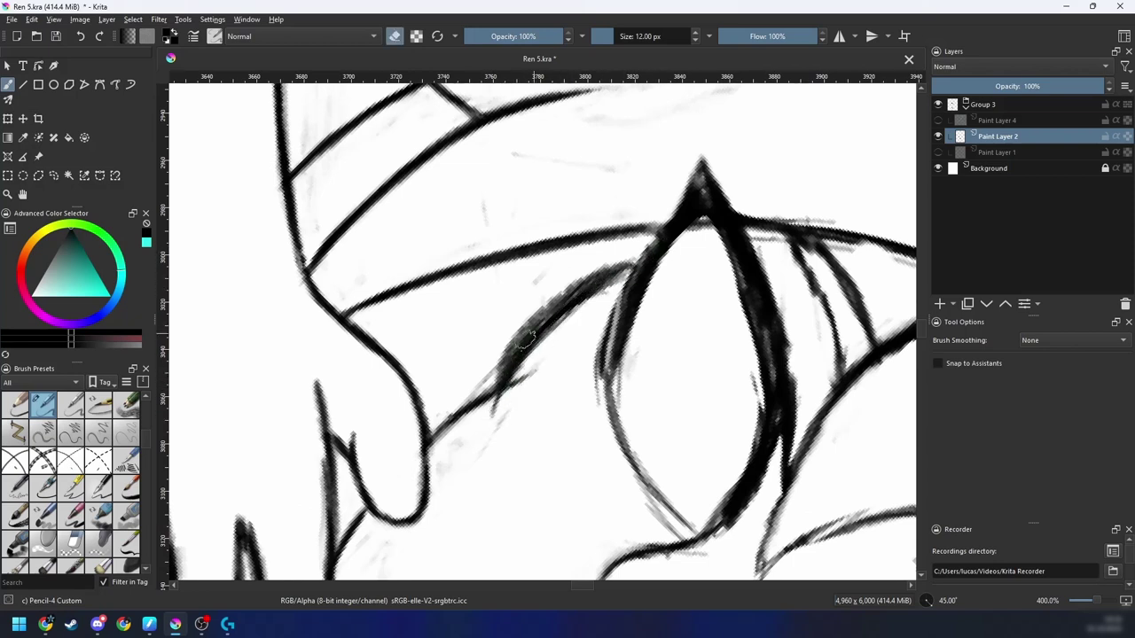
mouse_move(526, 342)
mouse_down()
mouse_move(486, 381)
mouse_move(565, 282)
mouse_move(509, 340)
mouse_move(604, 270)
mouse_up()
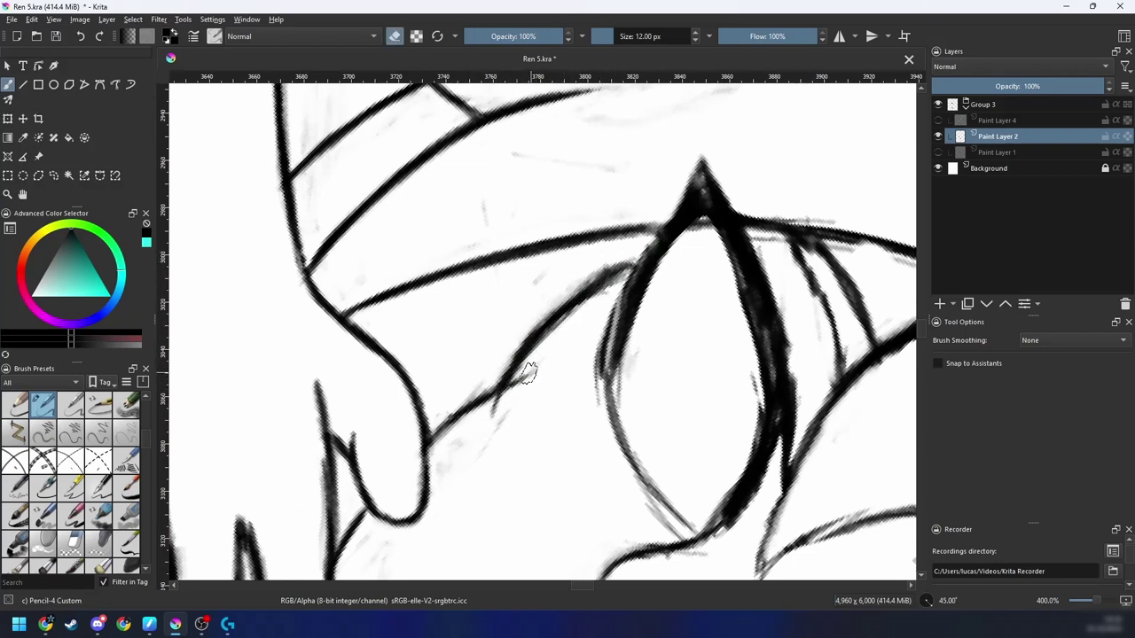
mouse_move(529, 370)
mouse_down()
mouse_move(549, 337)
mouse_move(520, 375)
mouse_move(561, 321)
mouse_move(616, 280)
mouse_up()
Step: Darken the cheek contour's upper end up to the eye, then clean up and darken its lower part beside the thumb
key(e)
drag(544, 322, 631, 261)
mouse_move(570, 297)
mouse_down()
mouse_move(646, 251)
mouse_move(571, 304)
mouse_move(621, 272)
mouse_up()
key(e)
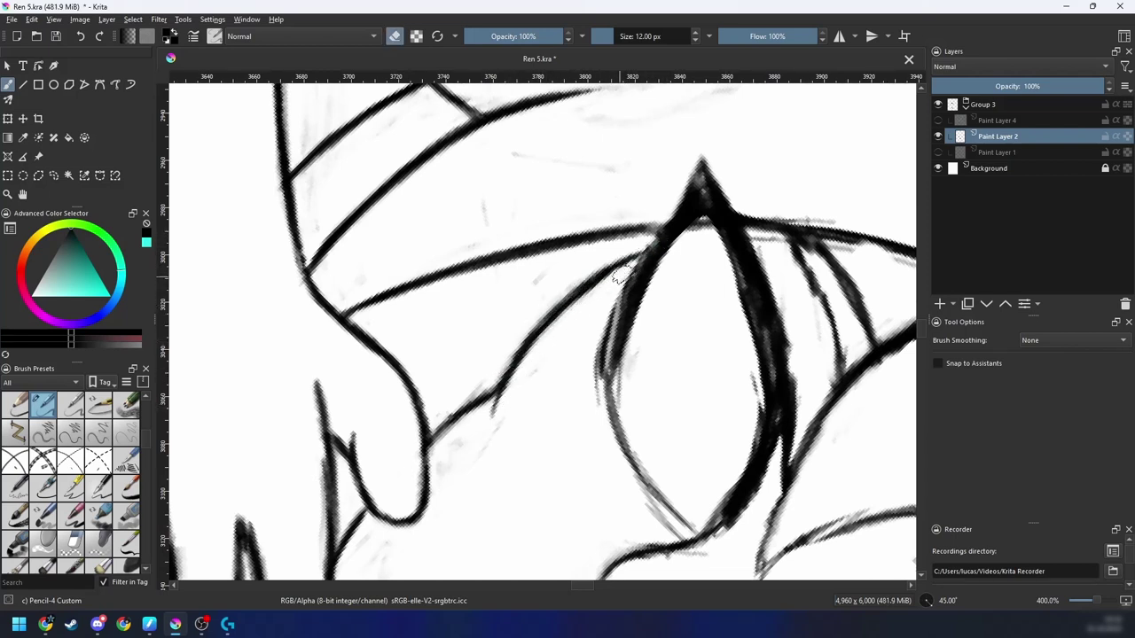
drag(445, 406, 483, 391)
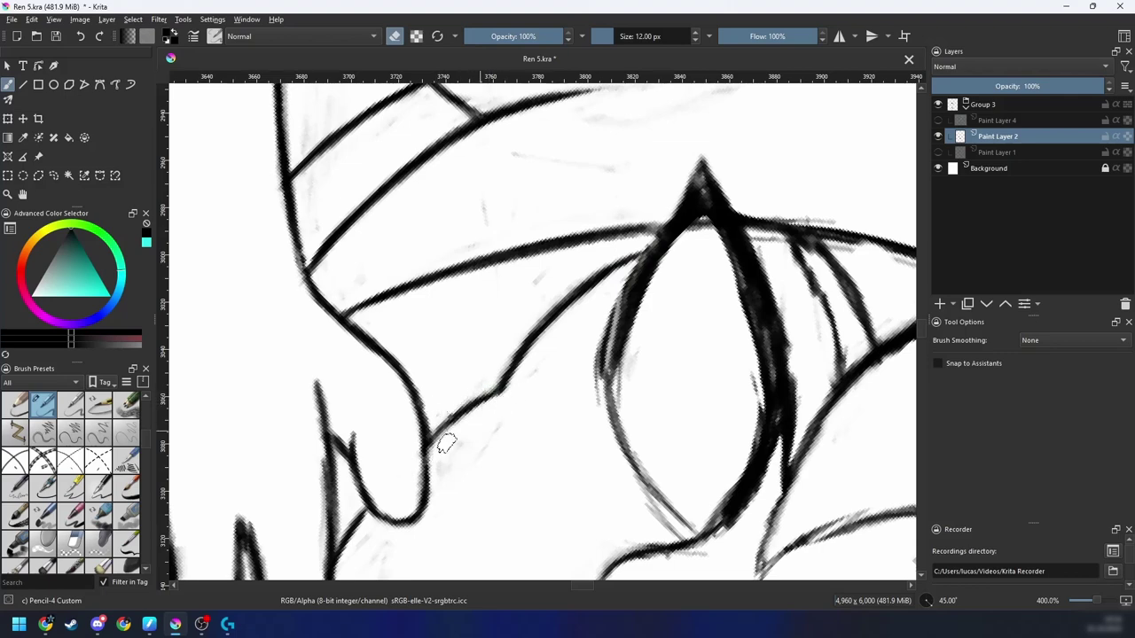
key(e)
drag(450, 424, 464, 414)
Step: Examine the redrawn cheek contour together with the rest of the face and the raised hand
key(minus)
key(minus)
key(minus)
key(minus)
key(minus)
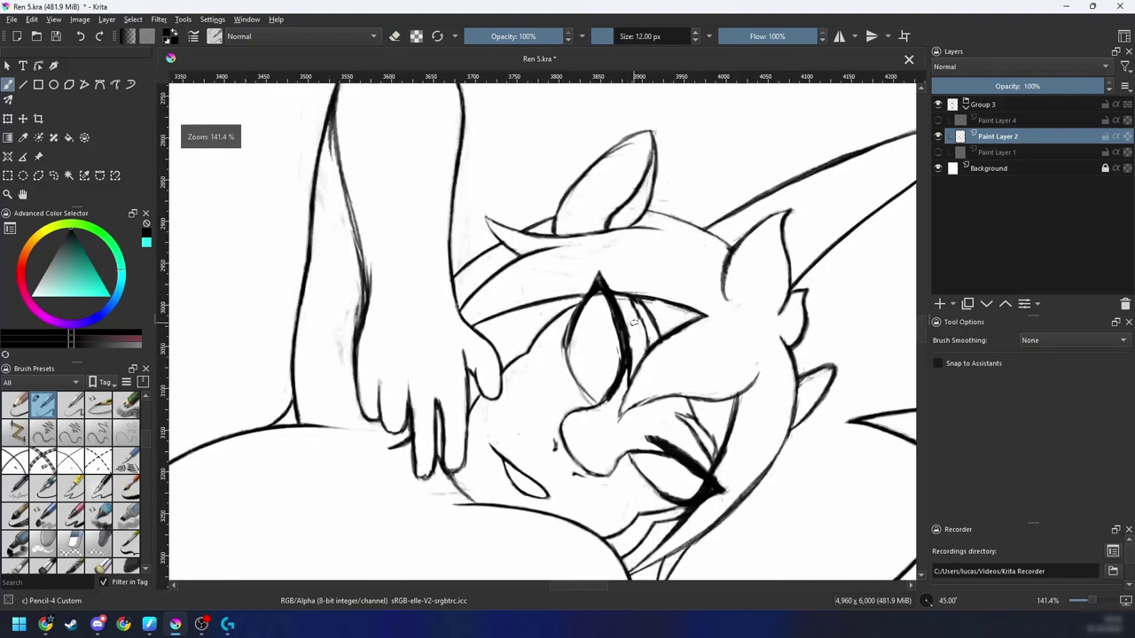
key(5)
key(minus)
key(minus)
Step: Erase the faint rough edges along the hair gap's outer line above the eye, from the eyelash to its peak
scroll(498, 339, up, 7)
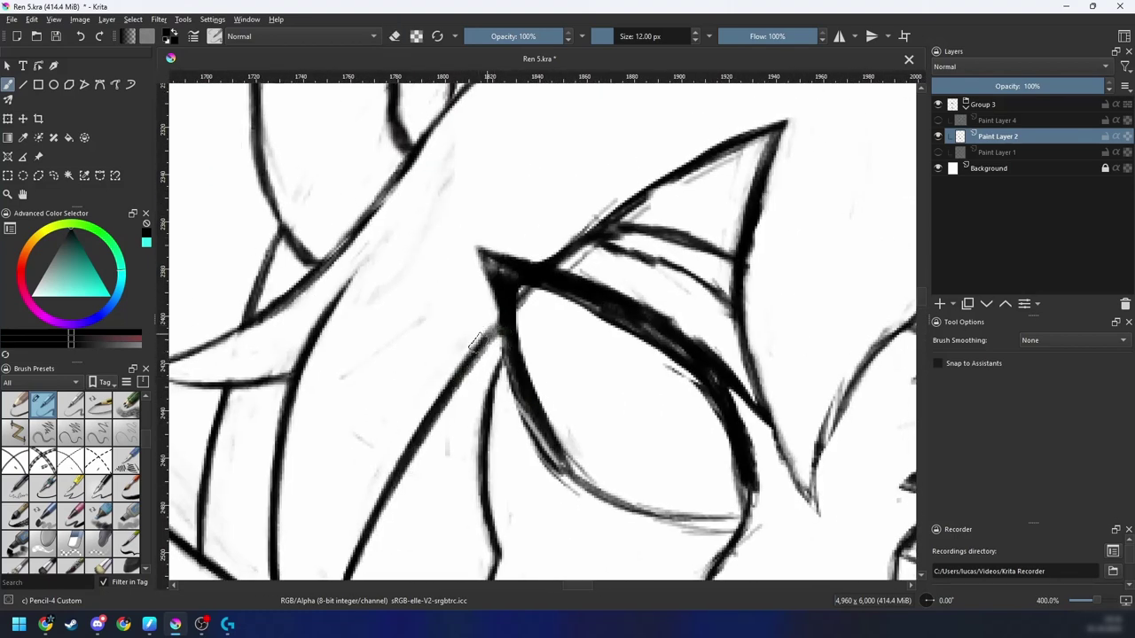
mouse_move(532, 303)
mouse_down()
mouse_move(496, 350)
mouse_move(417, 406)
mouse_up()
key(e)
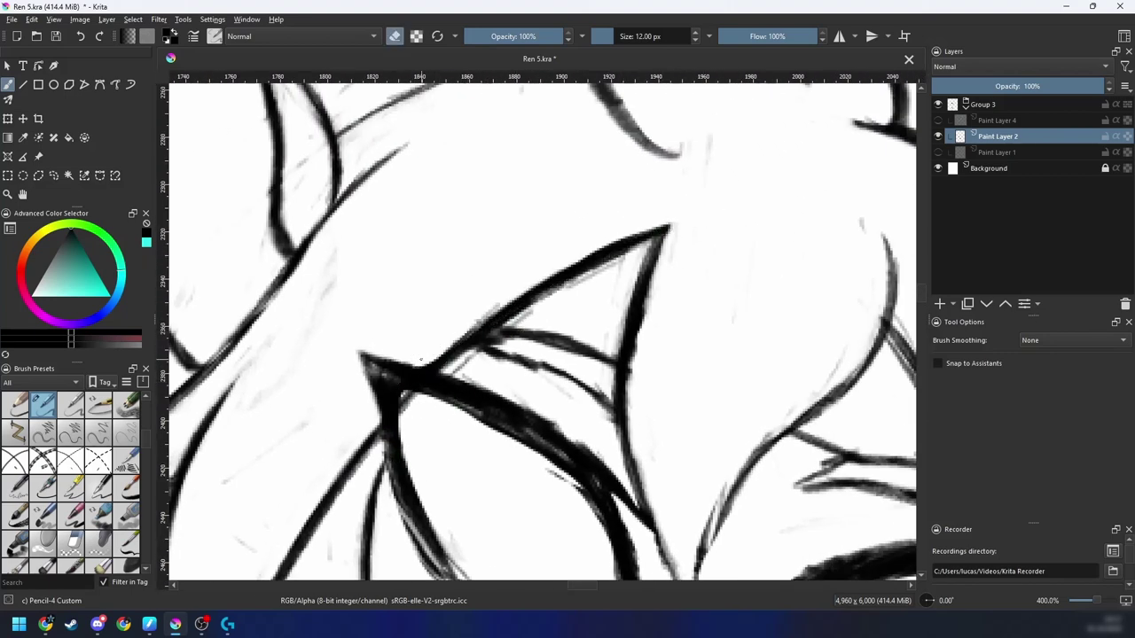
drag(574, 265, 507, 326)
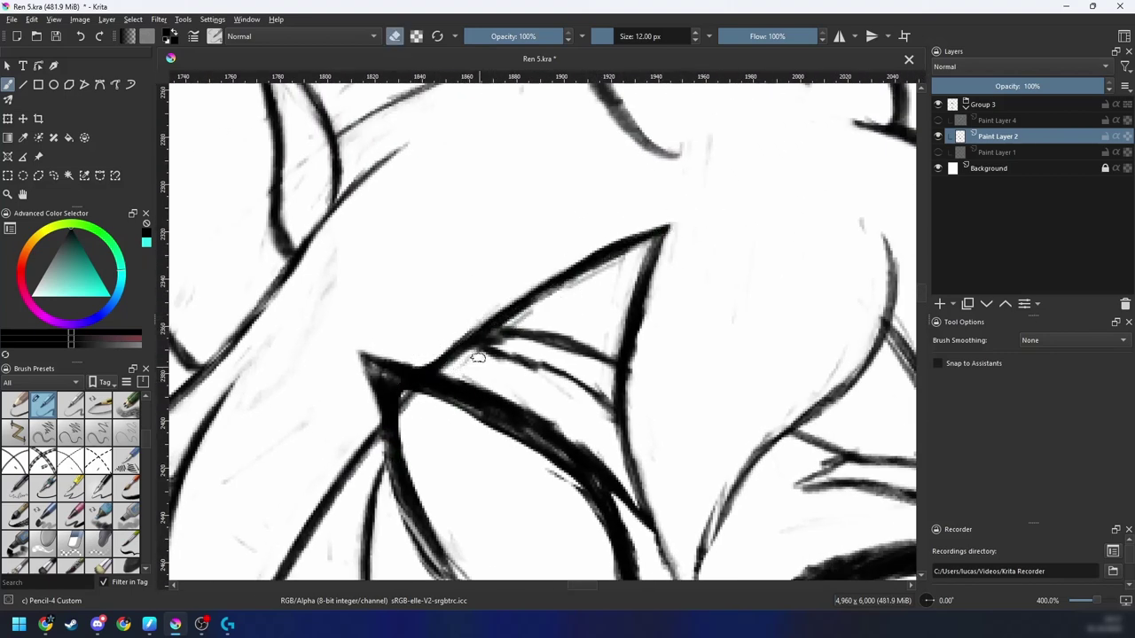
mouse_move(490, 329)
mouse_down()
mouse_move(635, 253)
mouse_move(552, 286)
mouse_move(656, 244)
mouse_up()
scroll(578, 334, down, 5)
Step: Redraw the eyebrow's upper line inside the hair gap above the eye nearest the hand
key(4)
key(4)
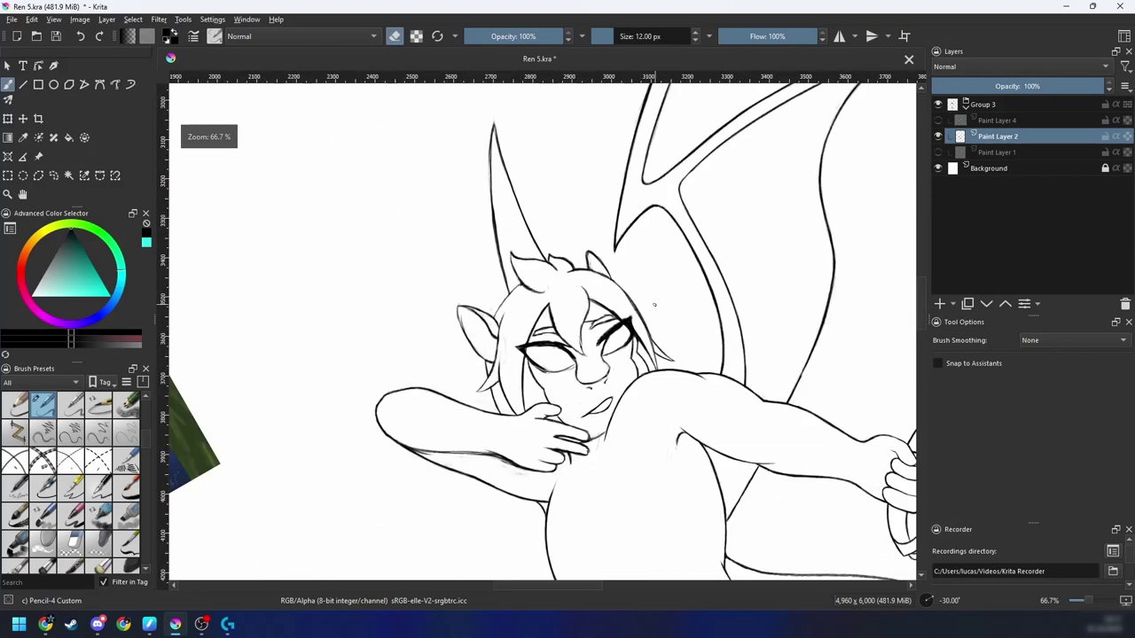
scroll(542, 327, up, 4)
key(e)
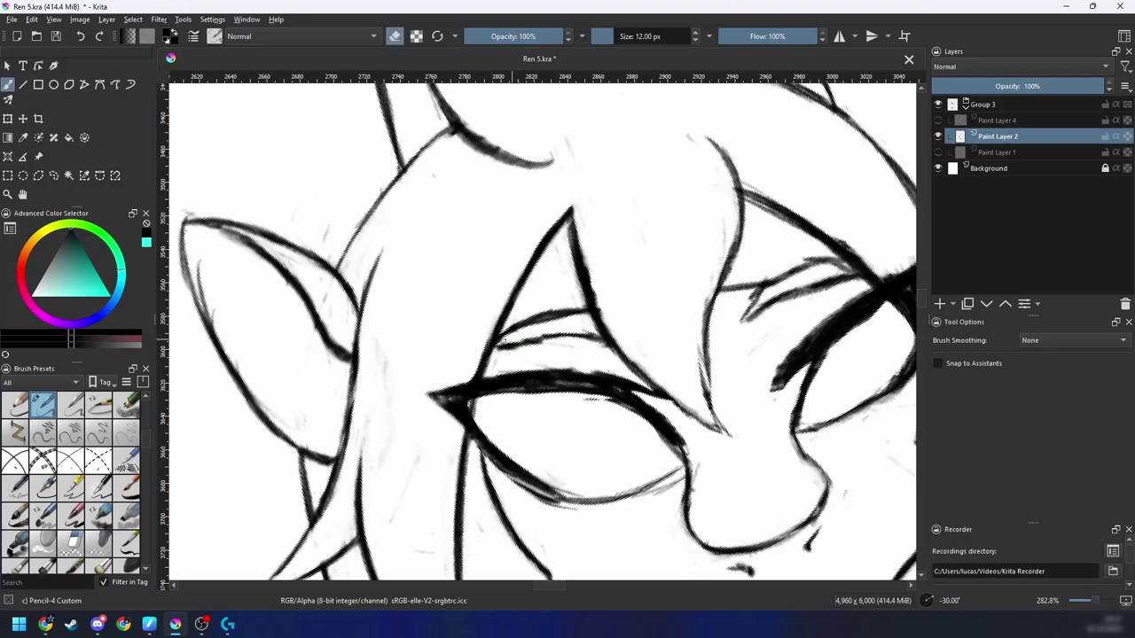
key(4)
key(4)
key(4)
drag(593, 345, 527, 390)
key(e)
drag(454, 421, 488, 371)
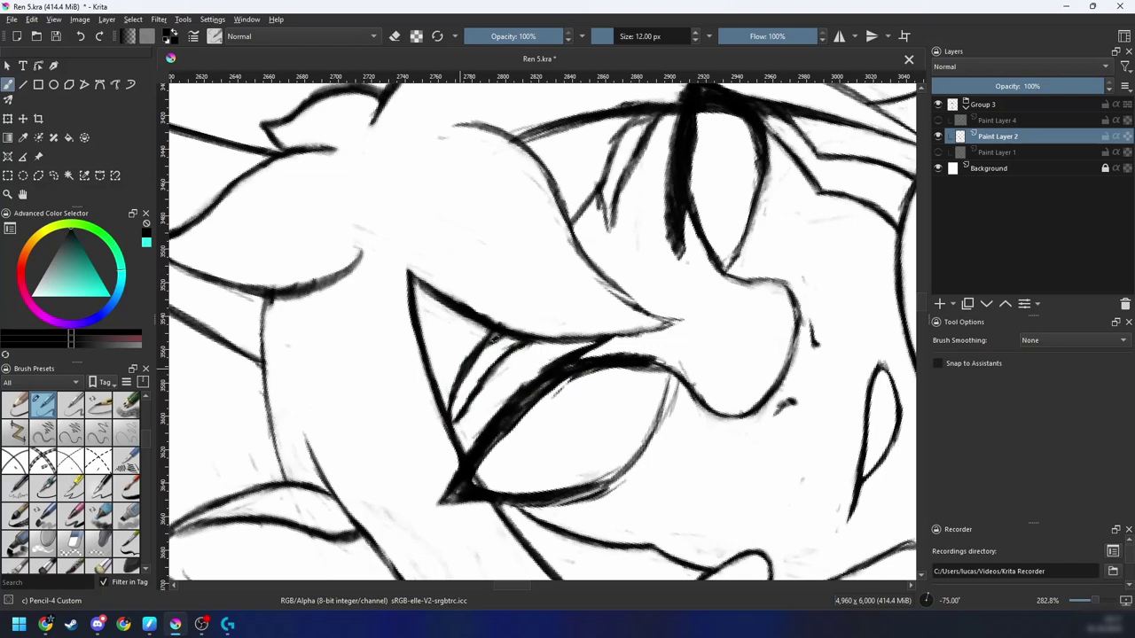
key(e)
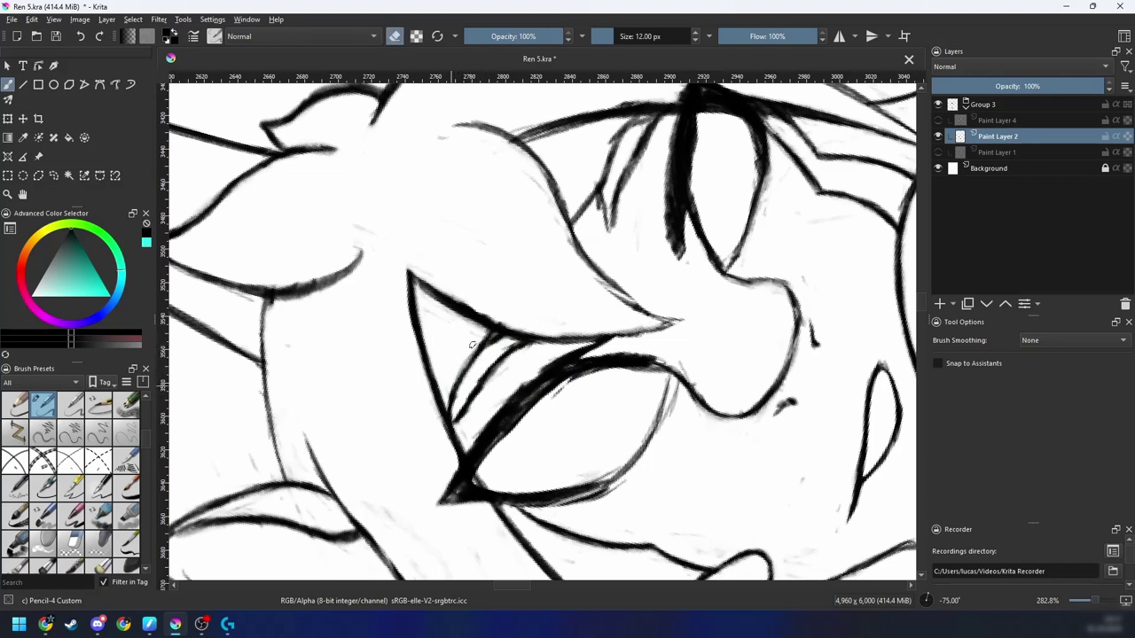
key(e)
Step: Erase the stray sketch marks along the lower outer edge of the eye nearest the hand and darken that edge
key(6)
key(6)
key(6)
key(6)
key(6)
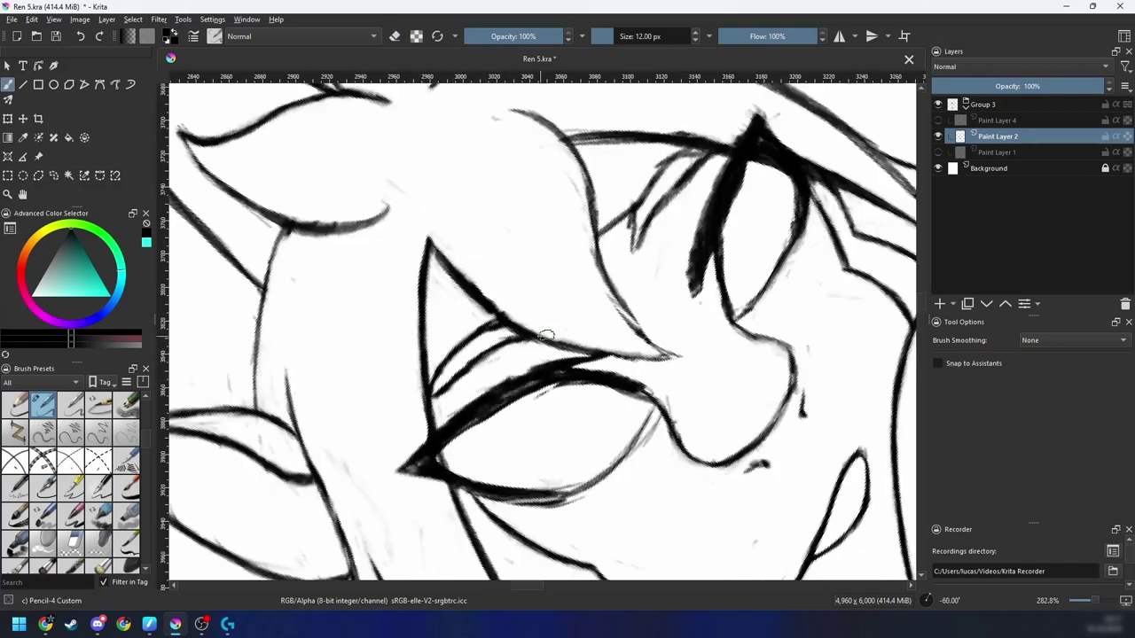
key(minus)
key(minus)
key(minus)
drag(558, 397, 580, 352)
key(plus)
key(plus)
key(plus)
key(6)
key(6)
key(6)
key(e)
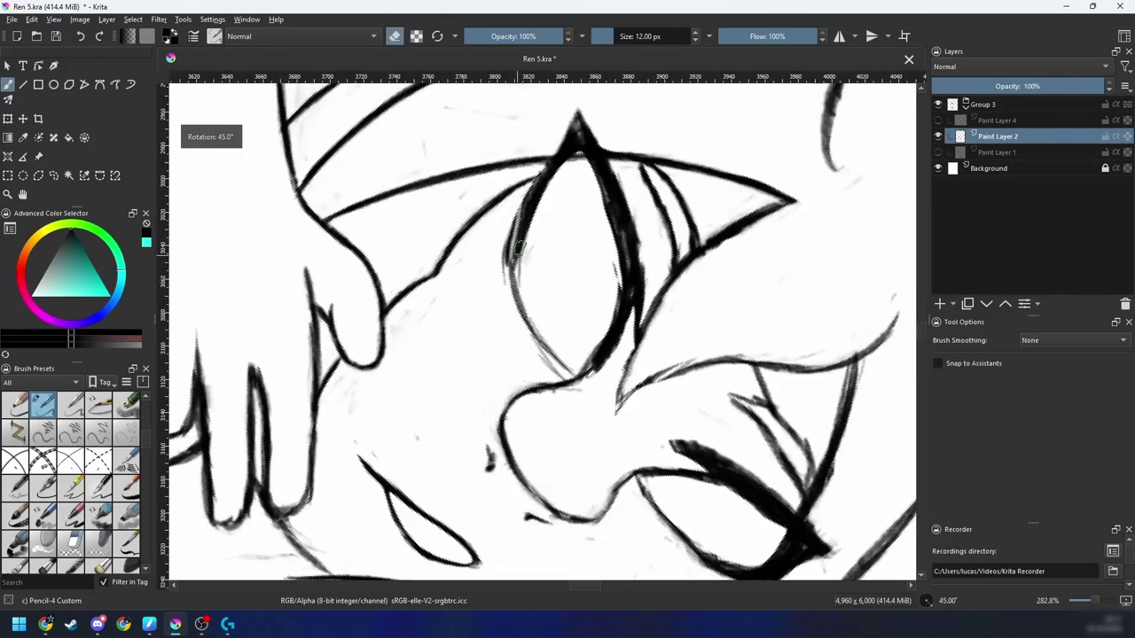
drag(521, 218, 509, 256)
key(e)
drag(510, 255, 521, 228)
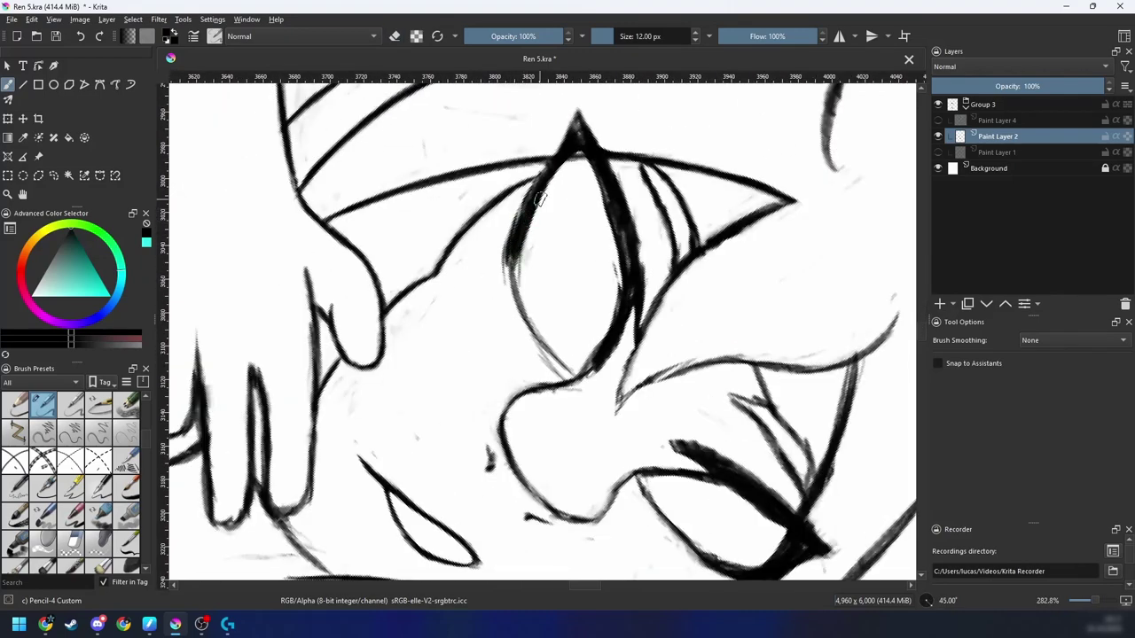
Step: Examine the cleaned-up face and hand within the whole figure from several rotations
key(minus)
key(minus)
key(minus)
key(4)
key(4)
key(4)
key(4)
key(4)
key(4)
key(4)
key(minus)
key(minus)
key(minus)
key(6)
key(6)
key(6)
key(6)
drag(704, 319, 739, 276)
key(minus)
Step: Save the drawing and bring the torso and the arm holding the ring into view
key(ctrl+s)
drag(669, 400, 703, 432)
key(plus)
key(plus)
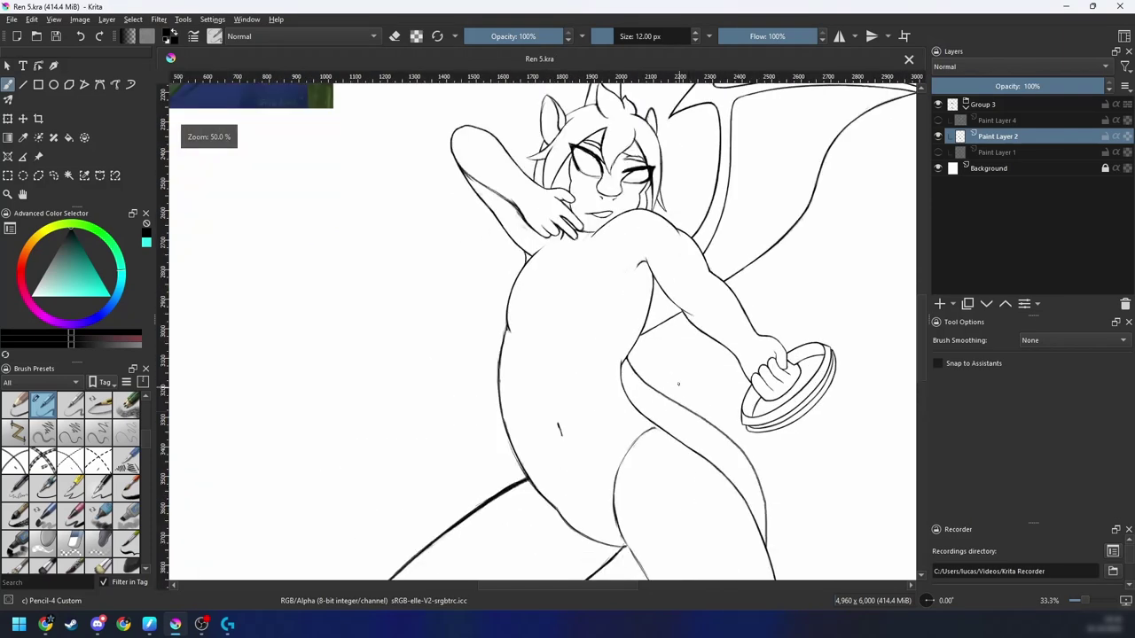
Step: Erase the loose sketch marks where the inner forearm line meets the raised arm's elbow contour
drag(707, 350, 714, 515)
key(plus)
key(plus)
key(plus)
key(plus)
drag(641, 349, 658, 386)
key(4)
key(4)
key(4)
key(4)
key(plus)
key(4)
key(4)
drag(608, 433, 637, 331)
key(e)
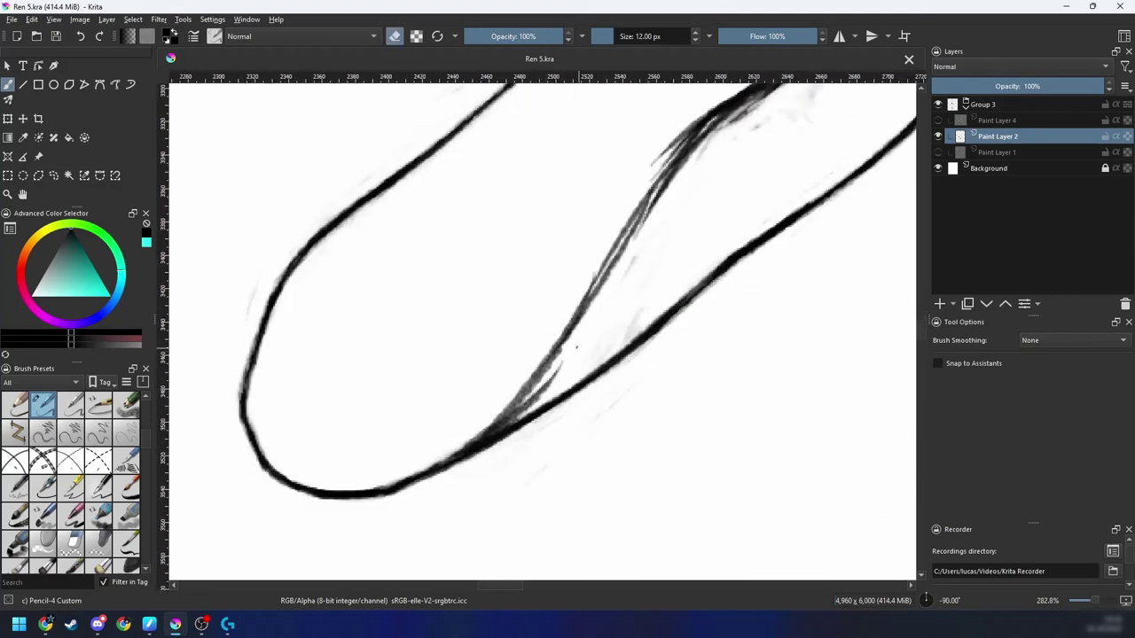
key(minus)
key(4)
key(4)
key(4)
key(4)
key(4)
key(4)
key(4)
key(4)
key(4)
key(4)
key(4)
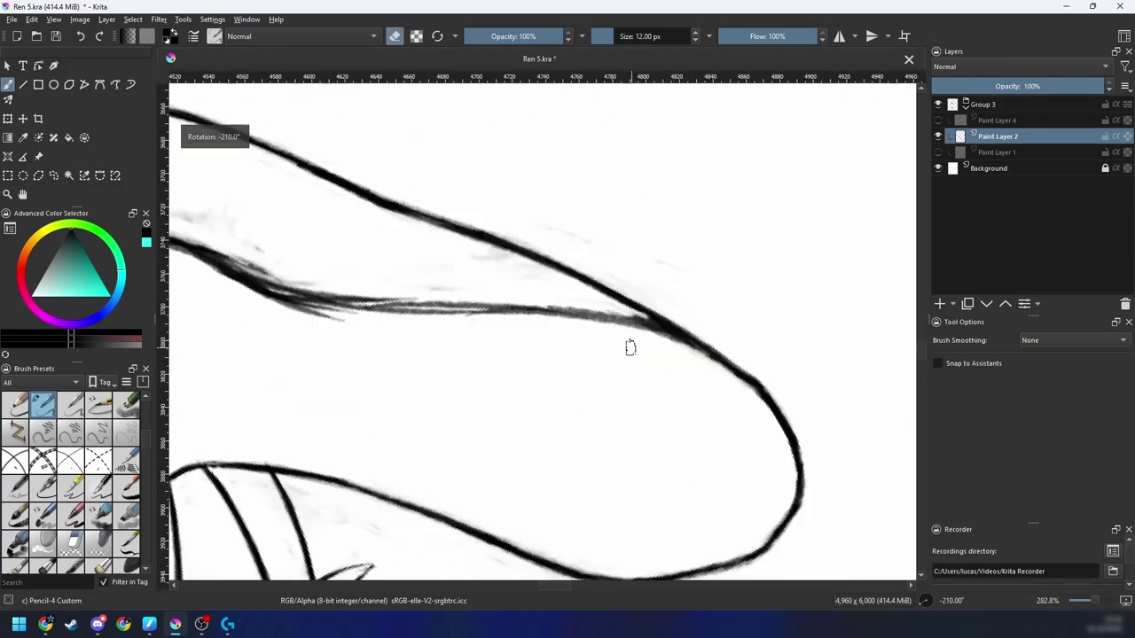
key(plus)
key(plus)
drag(630, 346, 567, 393)
Step: Redraw the forearm line where it merges into the elbow contour and trim its rough edges to one clean stroke
key(e)
drag(404, 449, 588, 271)
drag(448, 412, 573, 295)
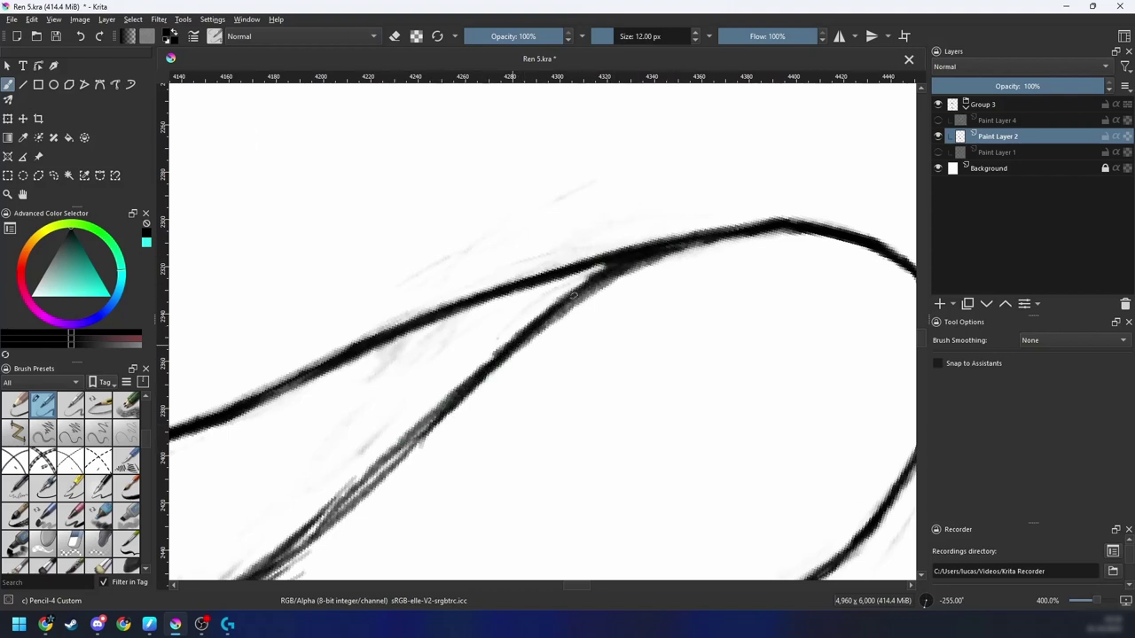
key(ctrl+z)
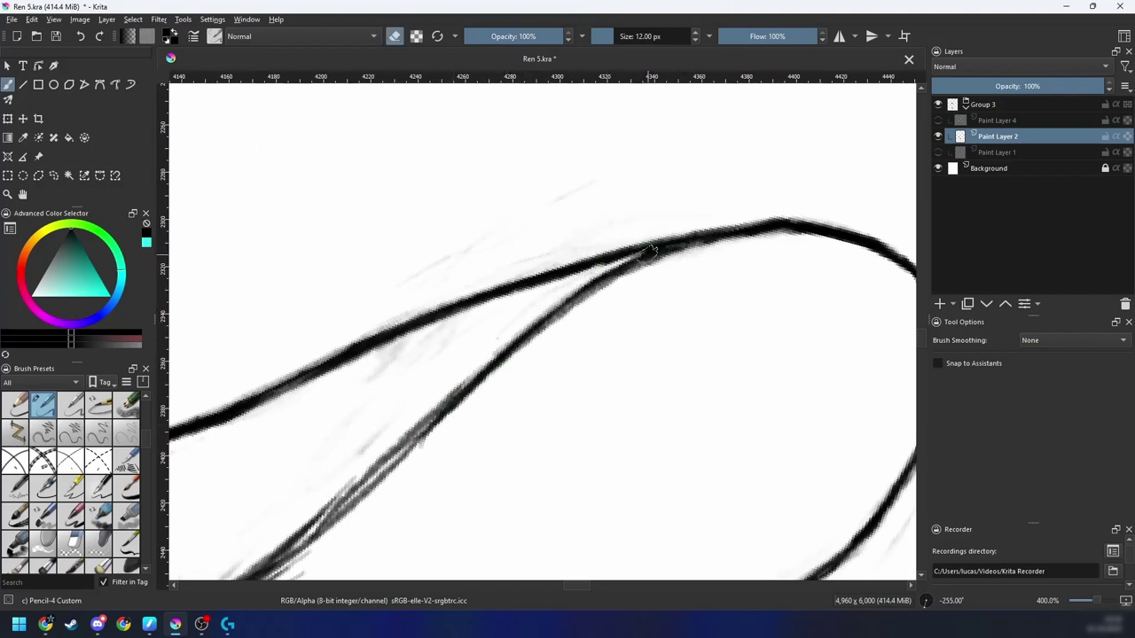
drag(509, 346, 655, 250)
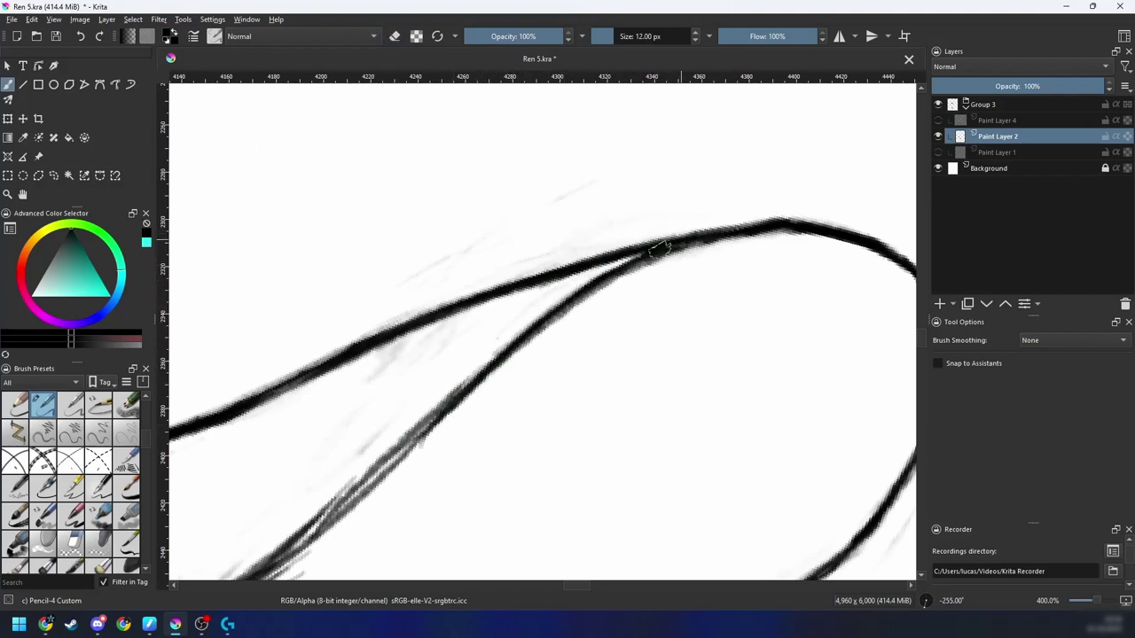
drag(574, 300, 649, 254)
key(e)
drag(488, 381, 624, 273)
drag(559, 328, 732, 250)
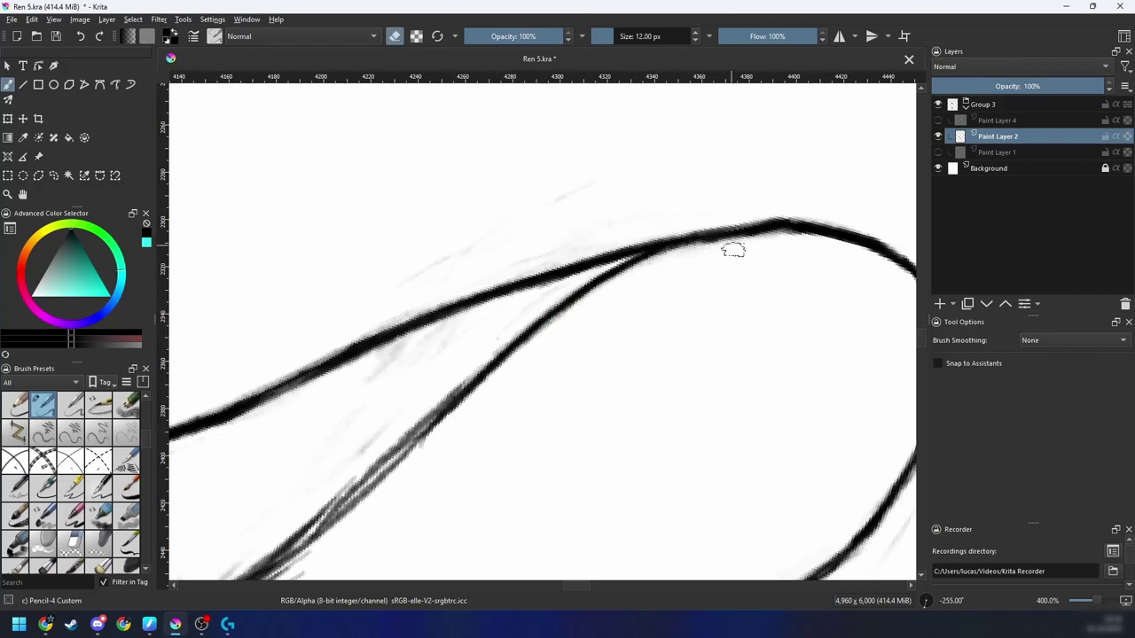
key(e)
drag(628, 277, 784, 224)
drag(658, 308, 772, 250)
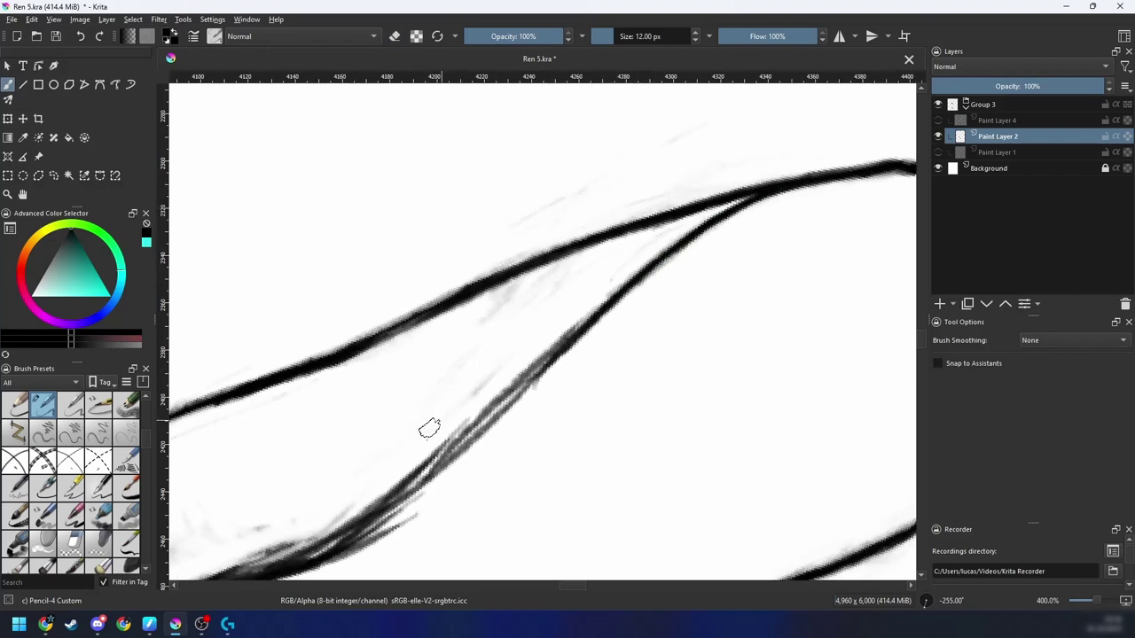
Step: Erase the doubled sketch strokes along the middle stretch of the raised arm's forearm line
key(e)
key(e)
key(e)
drag(418, 461, 612, 290)
drag(551, 382, 690, 255)
key(e)
mouse_move(470, 409)
mouse_down()
mouse_move(503, 392)
mouse_move(700, 213)
mouse_move(459, 411)
mouse_move(731, 185)
mouse_up()
scroll(669, 232, down, 2)
key(ctrl+z)
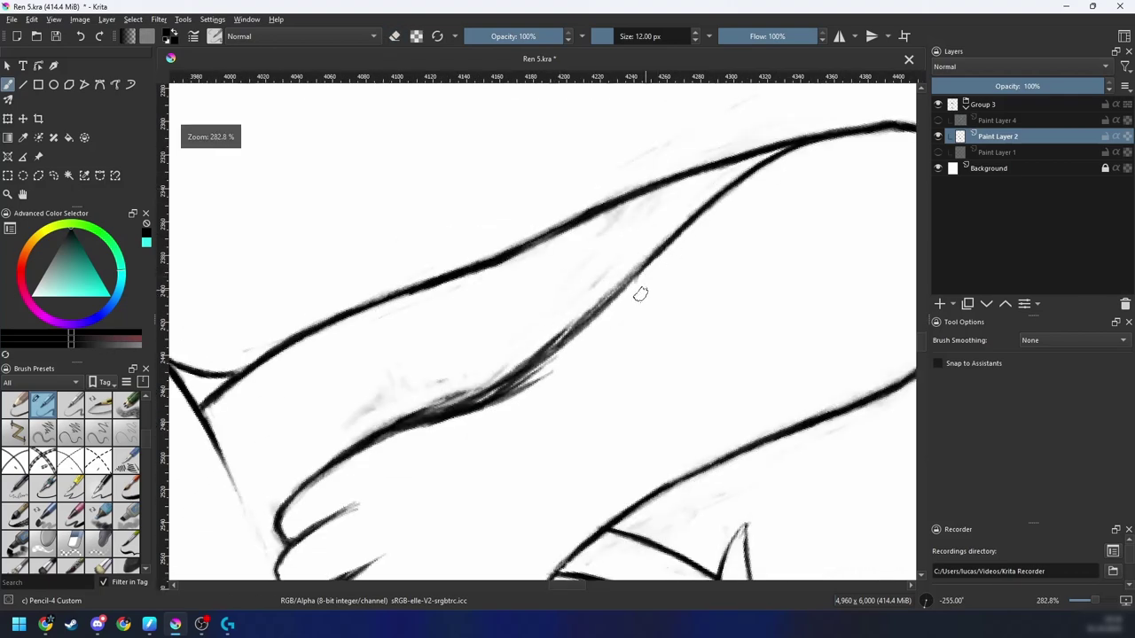
scroll(641, 294, up, 1)
drag(441, 434, 554, 340)
key(ctrl+z)
drag(413, 445, 596, 299)
key(ctrl+z)
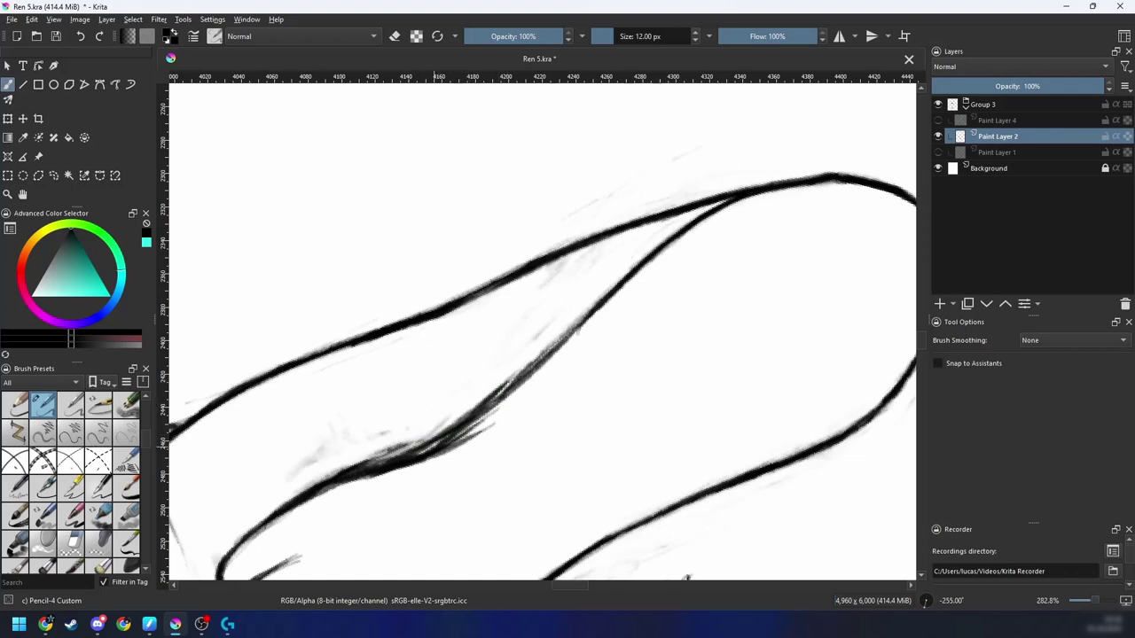
Step: Redraw the middle of the forearm line toward the elbow and erase the excess strokes beside it
drag(435, 446, 619, 289)
mouse_move(504, 383)
mouse_down()
mouse_move(583, 318)
mouse_move(597, 338)
mouse_move(635, 316)
mouse_up()
key(e)
drag(605, 358, 528, 397)
Step: Erase the loose overlapping strokes and faint marks around the forearm line near the wrist of the raised arm
key(4)
key(4)
key(4)
key(4)
key(4)
key(4)
key(4)
key(4)
key(4)
key(4)
key(4)
key(4)
key(4)
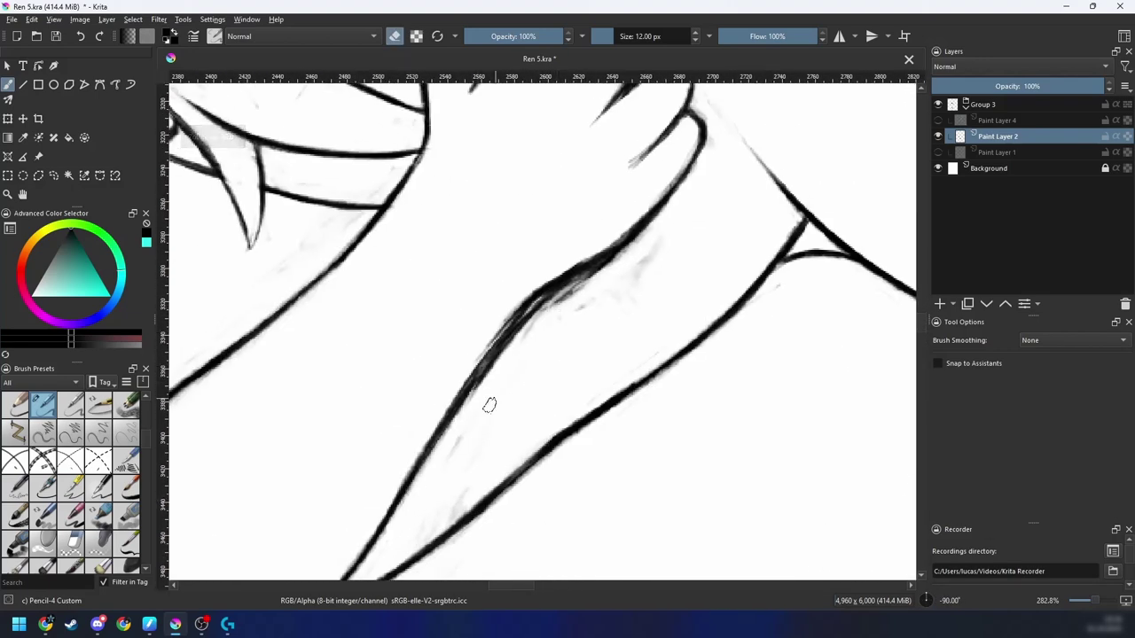
mouse_move(504, 354)
mouse_down()
mouse_move(471, 421)
mouse_move(524, 319)
mouse_move(613, 275)
mouse_up()
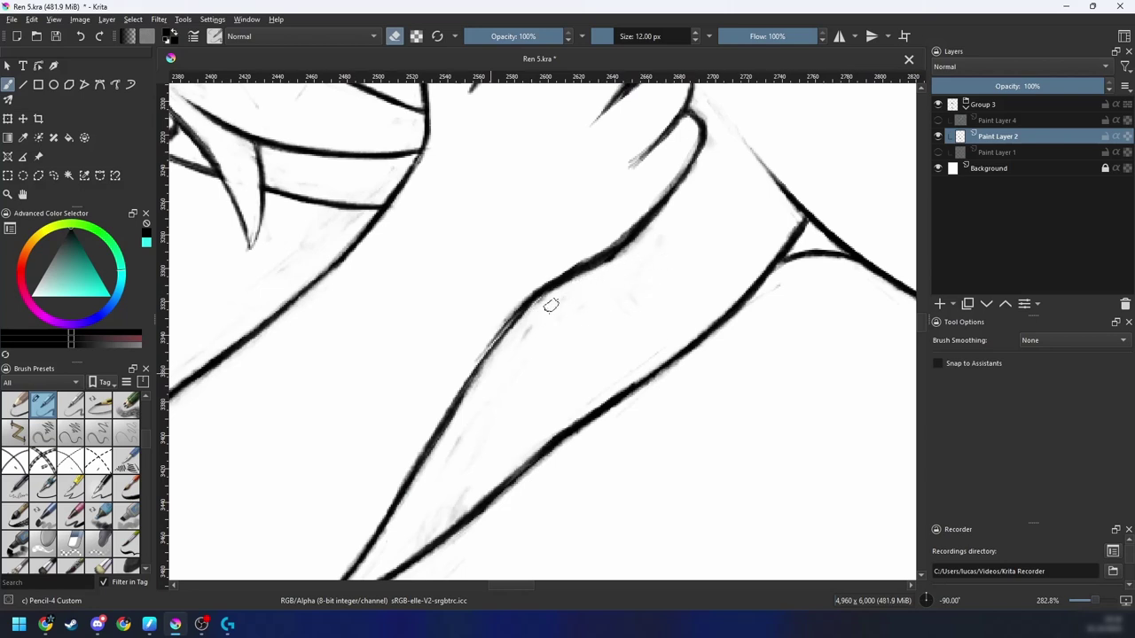
drag(451, 449, 453, 474)
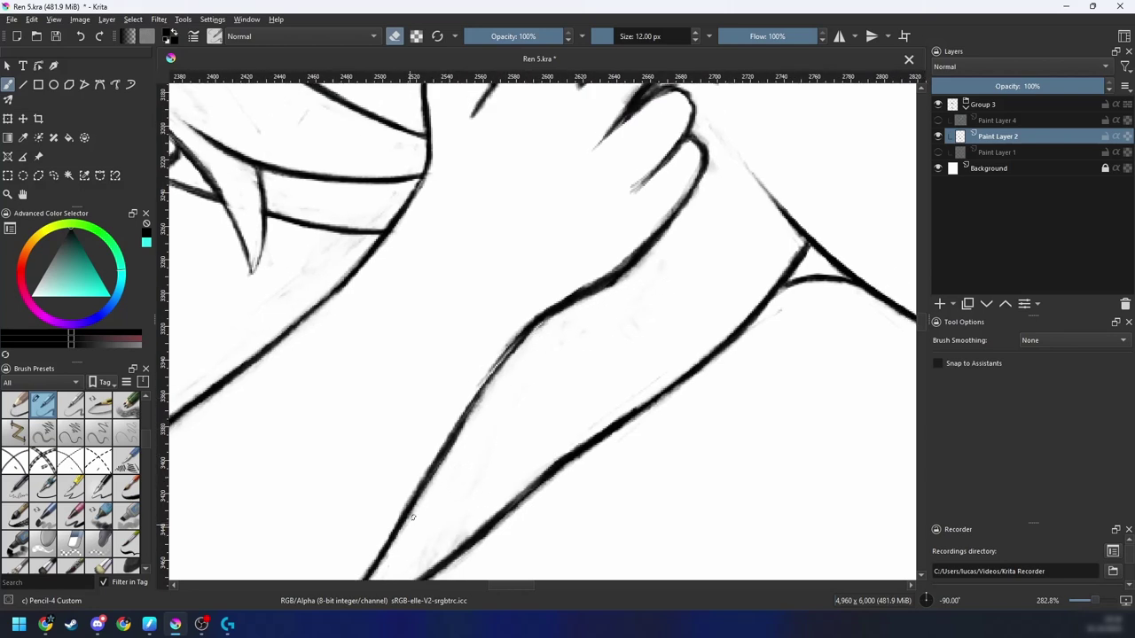
Step: Trim and redraw the broken stretch of the forearm line just before the wrist so it joins smoothly
drag(412, 517, 514, 355)
key(e)
mouse_move(443, 470)
mouse_down()
mouse_move(538, 333)
mouse_move(493, 367)
mouse_up()
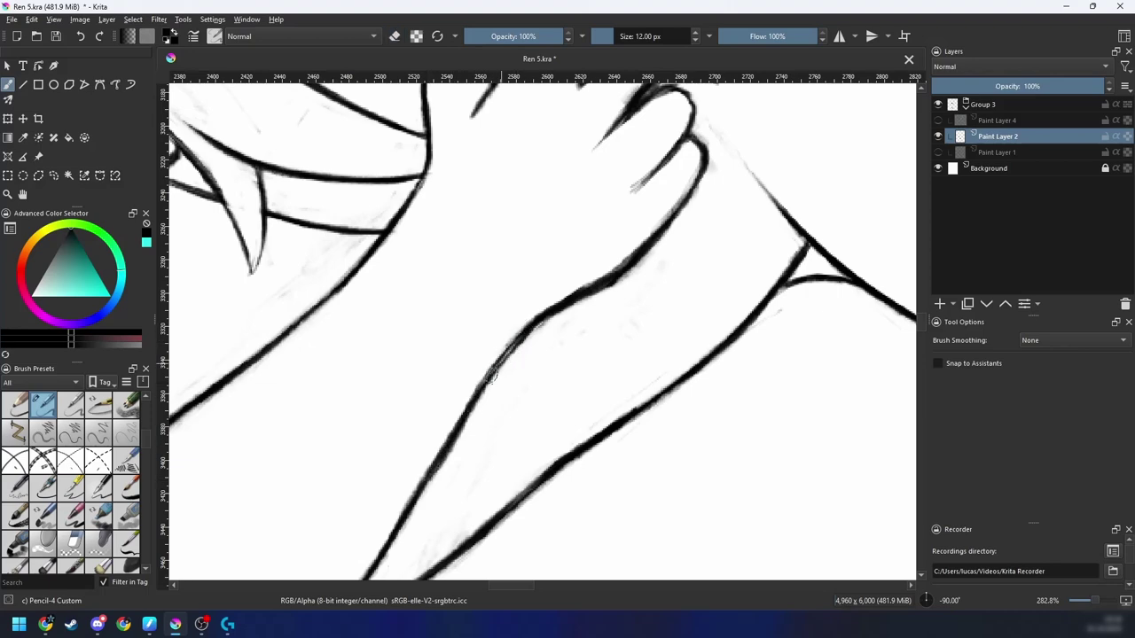
key(ctrl+z)
drag(455, 434, 506, 356)
drag(465, 421, 515, 342)
mouse_move(467, 411)
mouse_down()
mouse_move(501, 360)
mouse_move(549, 331)
mouse_move(508, 366)
mouse_up()
Step: Erase the rough edges along the wrist bend and outer side of the raised hand
key(e)
key(6)
key(6)
key(6)
key(6)
key(6)
key(6)
key(6)
key(6)
key(6)
key(6)
key(6)
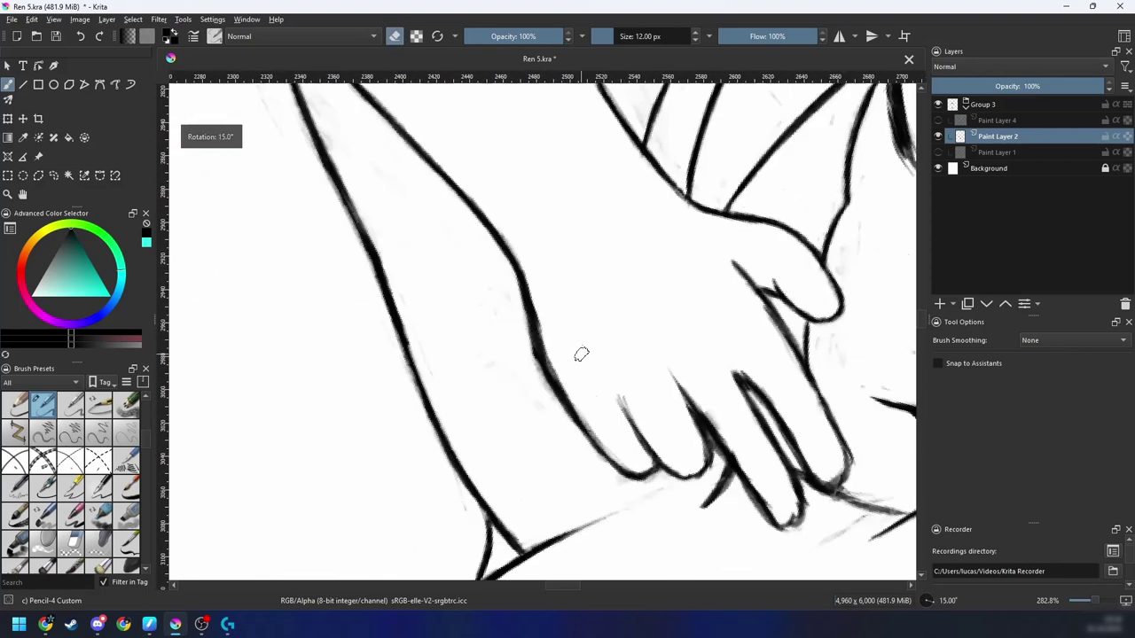
key(plus)
key(6)
mouse_move(387, 490)
mouse_down()
mouse_move(486, 370)
mouse_move(581, 317)
mouse_up()
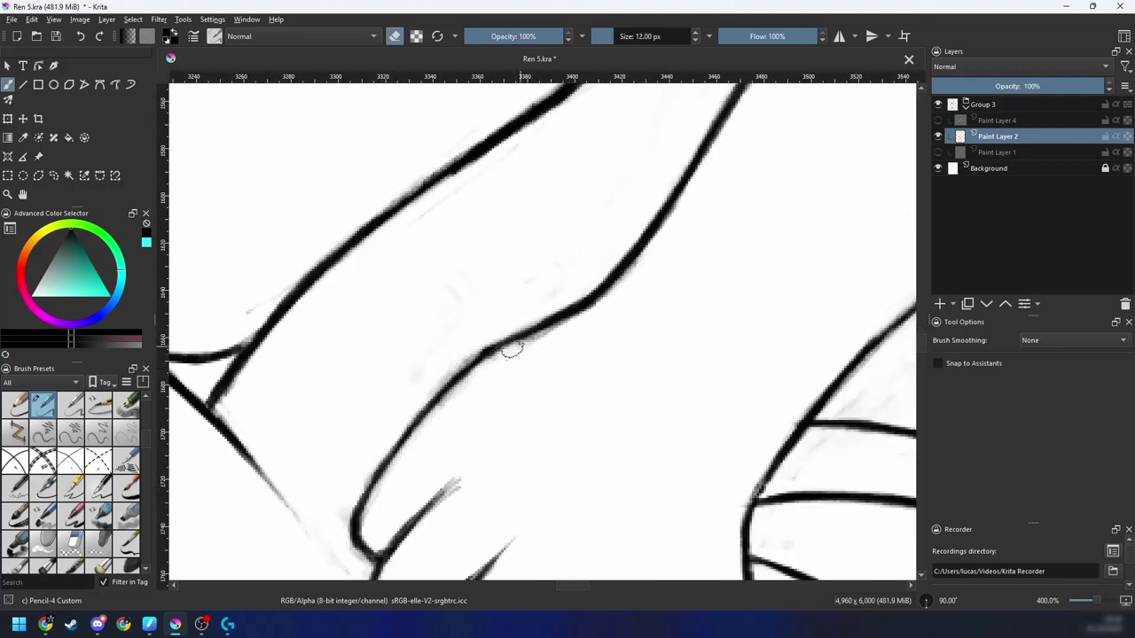
mouse_move(512, 349)
mouse_down()
mouse_move(602, 305)
mouse_move(598, 320)
mouse_up()
Step: Redraw the outer hand line from the wrist toward the little finger and erase its uneven edge
key(e)
drag(437, 433, 601, 292)
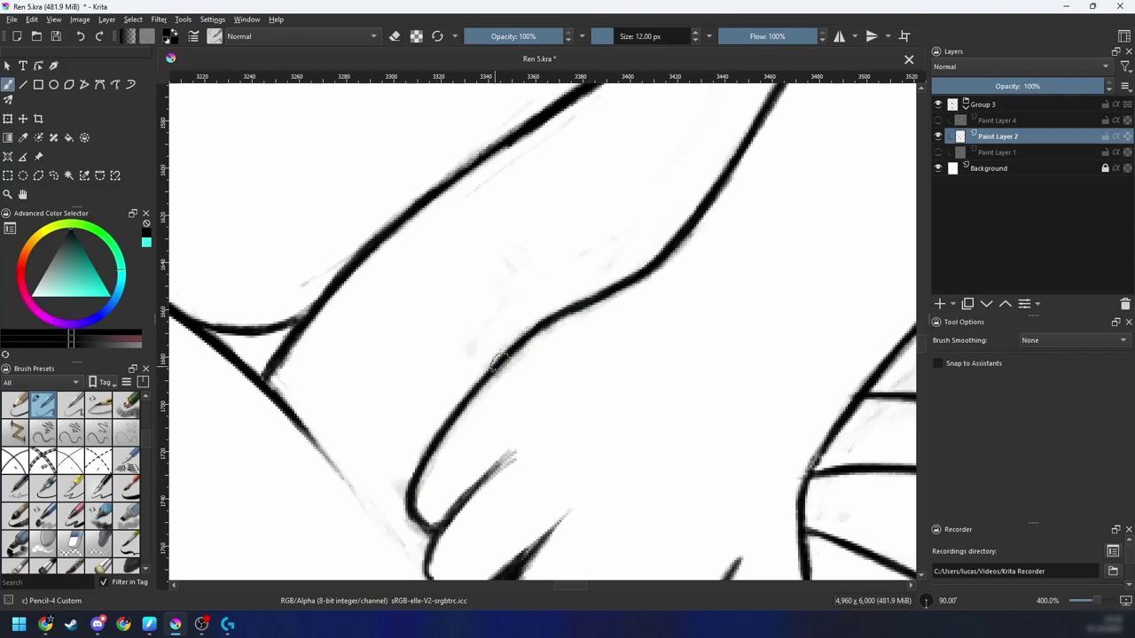
key(e)
drag(450, 436, 511, 369)
mouse_move(466, 413)
mouse_down()
mouse_move(522, 351)
mouse_move(636, 385)
mouse_move(681, 369)
mouse_up()
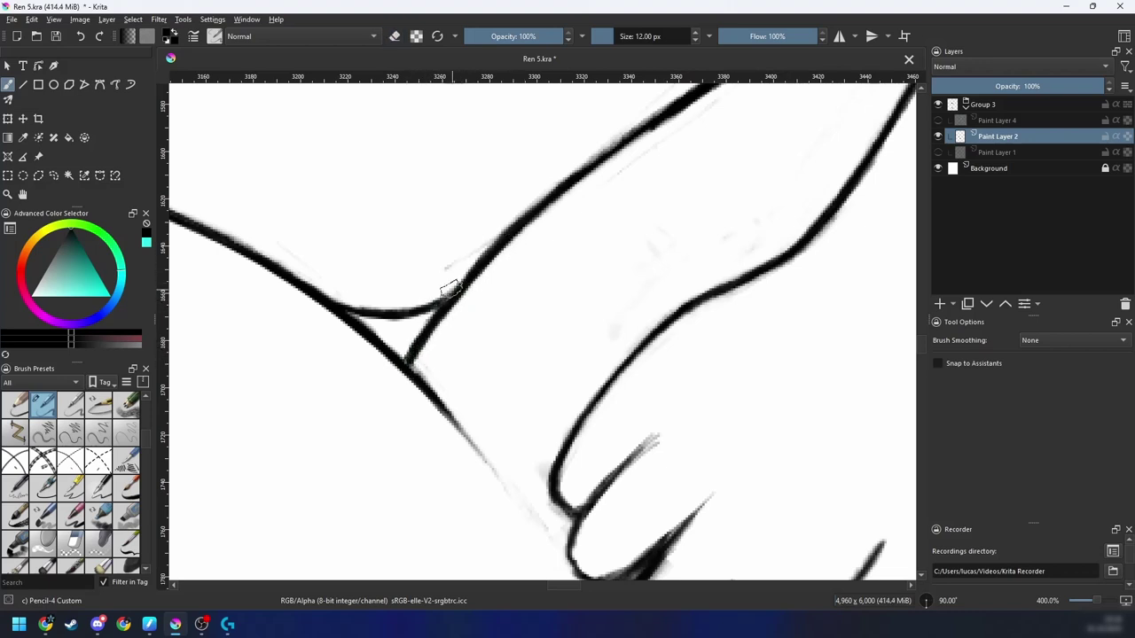
Step: Clean up the frayed end of the crease between the little and ring fingers into a single tapered line
key(e)
key(minus)
key(minus)
key(minus)
key(minus)
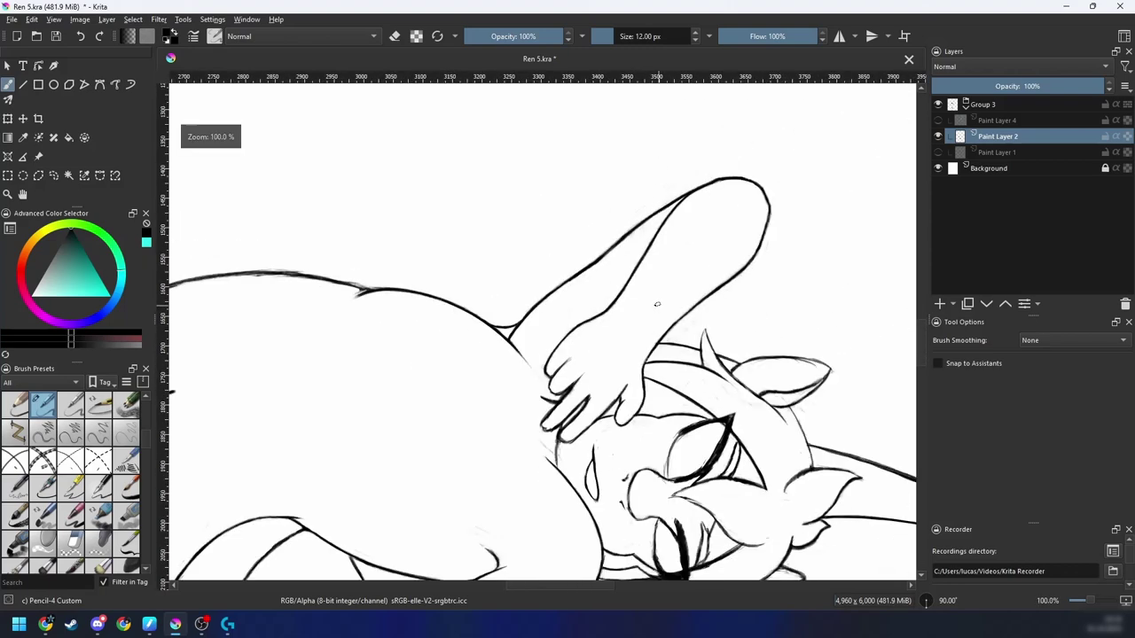
drag(657, 323, 612, 329)
key(plus)
key(4)
key(4)
key(4)
key(4)
key(plus)
key(plus)
key(6)
key(6)
key(6)
key(6)
scroll(629, 328, up, 2)
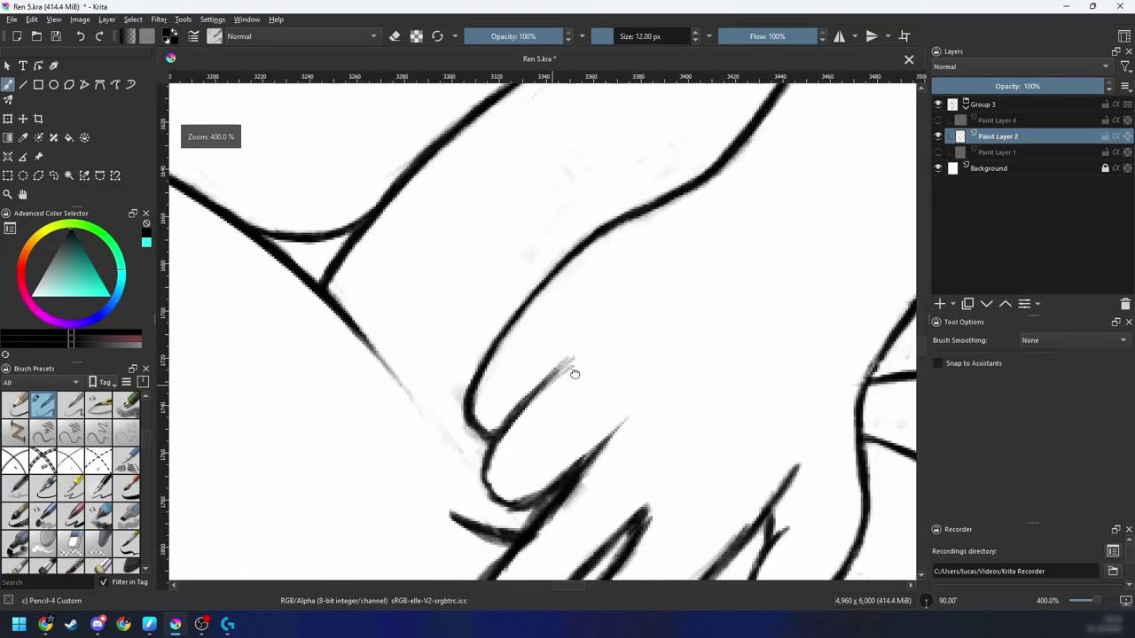
drag(560, 361, 610, 321)
key(e)
drag(572, 359, 631, 307)
Step: Erase the rough edges along the line between the ring and middle fingers
key(6)
key(6)
key(6)
key(e)
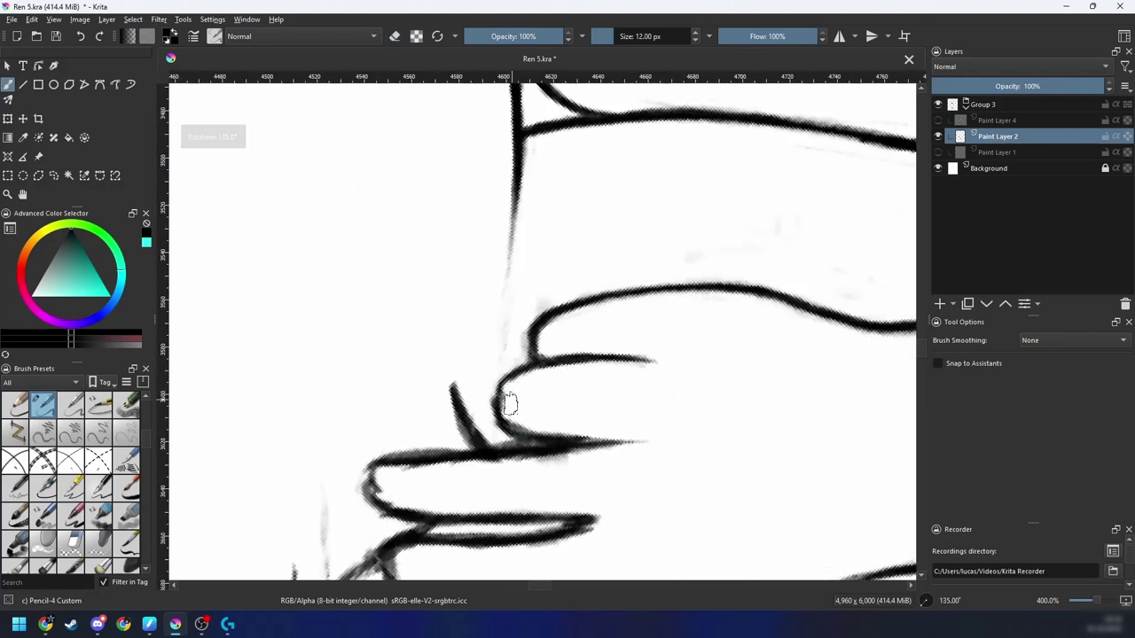
key(4)
key(4)
key(4)
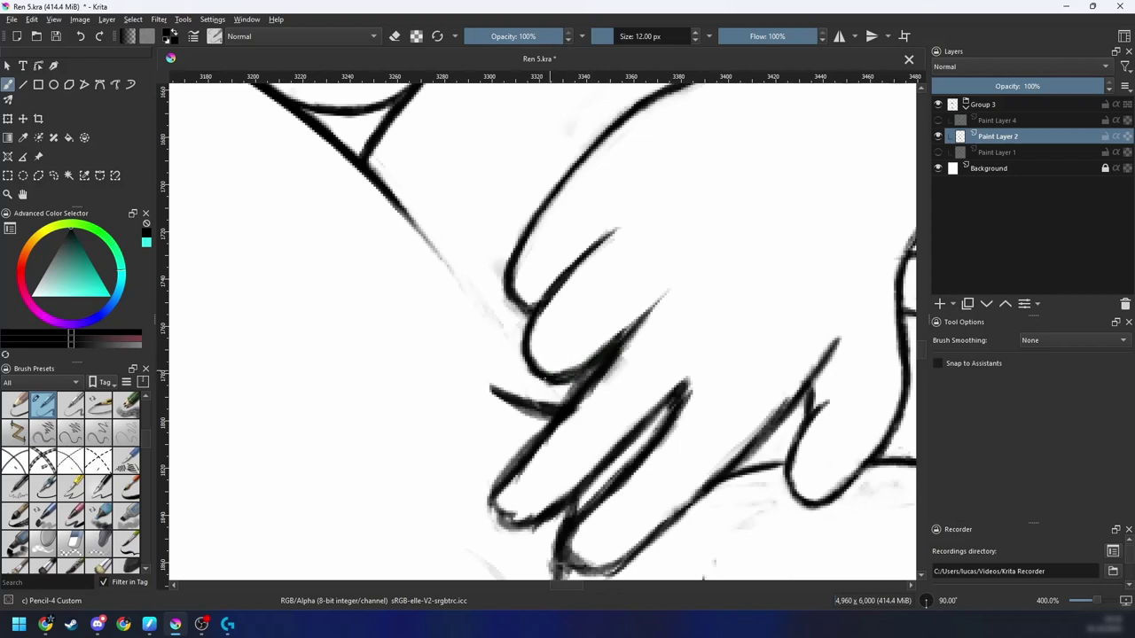
key(e)
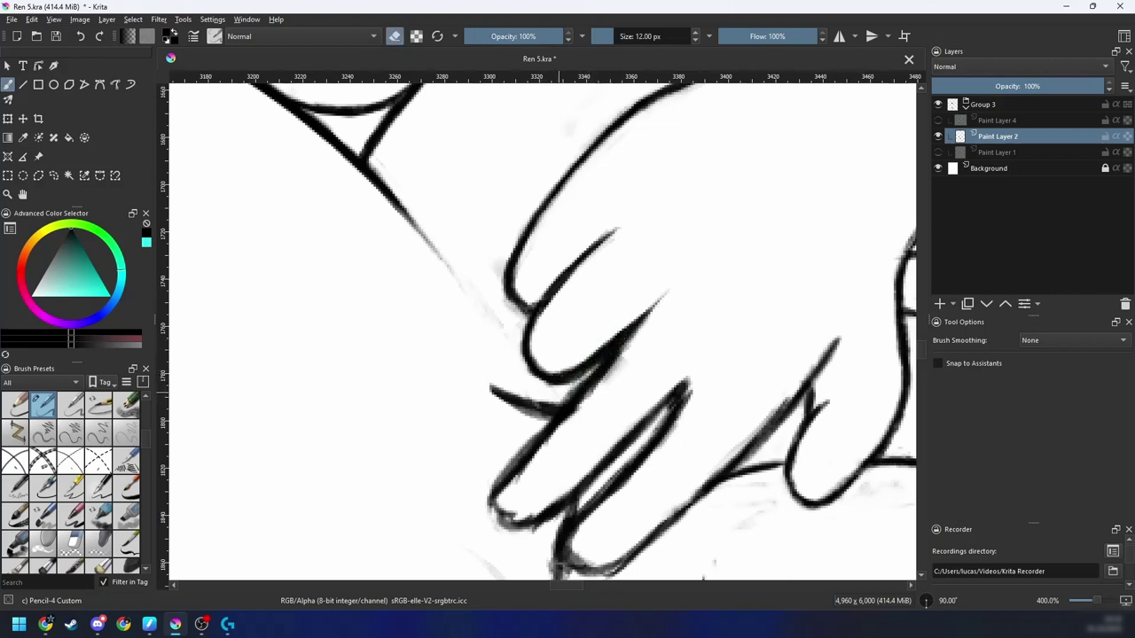
mouse_move(647, 377)
mouse_down()
mouse_move(616, 372)
mouse_move(518, 430)
mouse_move(490, 467)
mouse_up()
Step: Redraw the middle fingertip's contour as one rounded line and erase the rough strokes around it
key(minus)
key(minus)
key(4)
key(4)
key(4)
key(4)
key(4)
key(4)
key(4)
key(4)
key(4)
key(4)
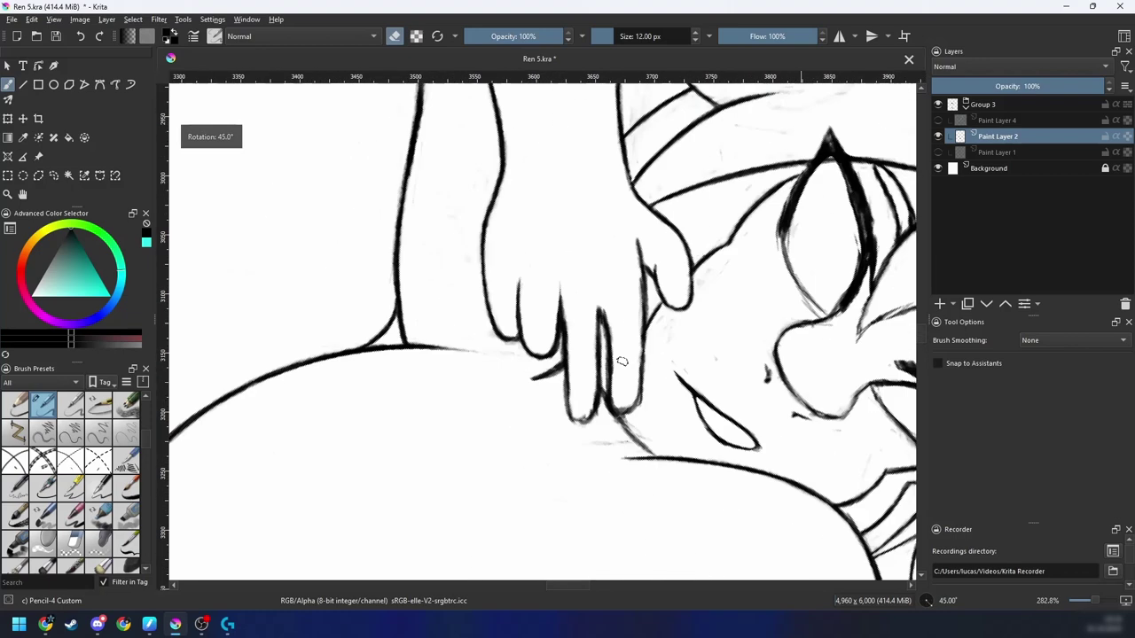
drag(665, 345, 634, 421)
key(plus)
key(plus)
key(e)
drag(516, 420, 607, 379)
key(e)
mouse_move(518, 425)
mouse_down()
mouse_move(596, 399)
mouse_move(629, 369)
mouse_move(581, 349)
mouse_up()
key(e)
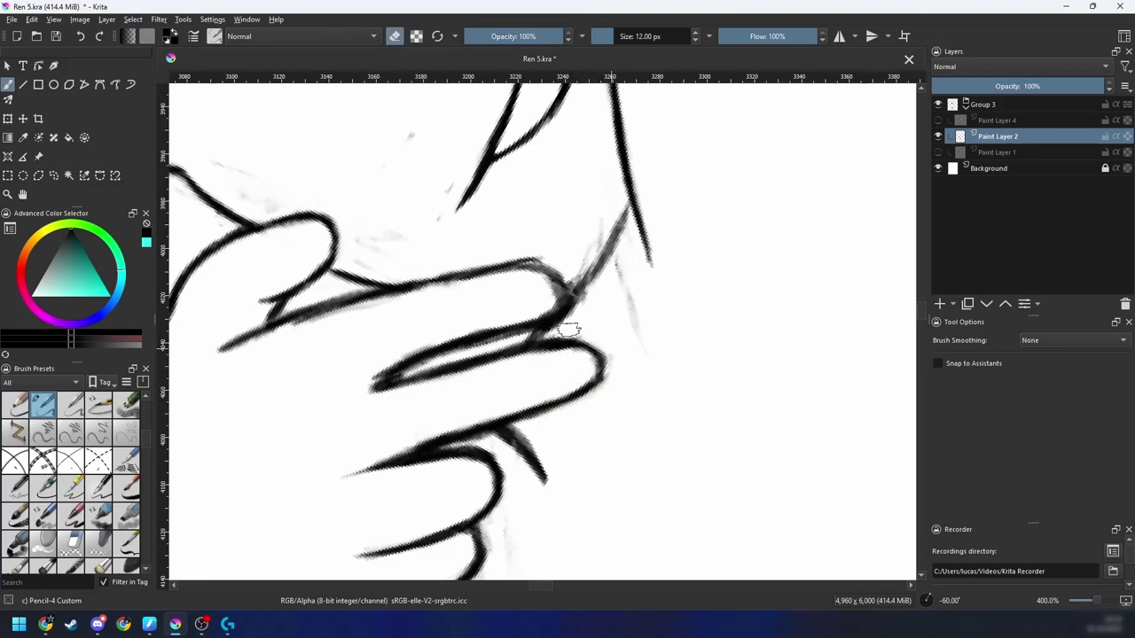
Step: Erase the rough strokes where the chin line meets the gap between the index and middle fingertips
scroll(569, 329, up, 1)
key(4)
key(4)
key(4)
drag(600, 357, 538, 412)
drag(565, 365, 518, 440)
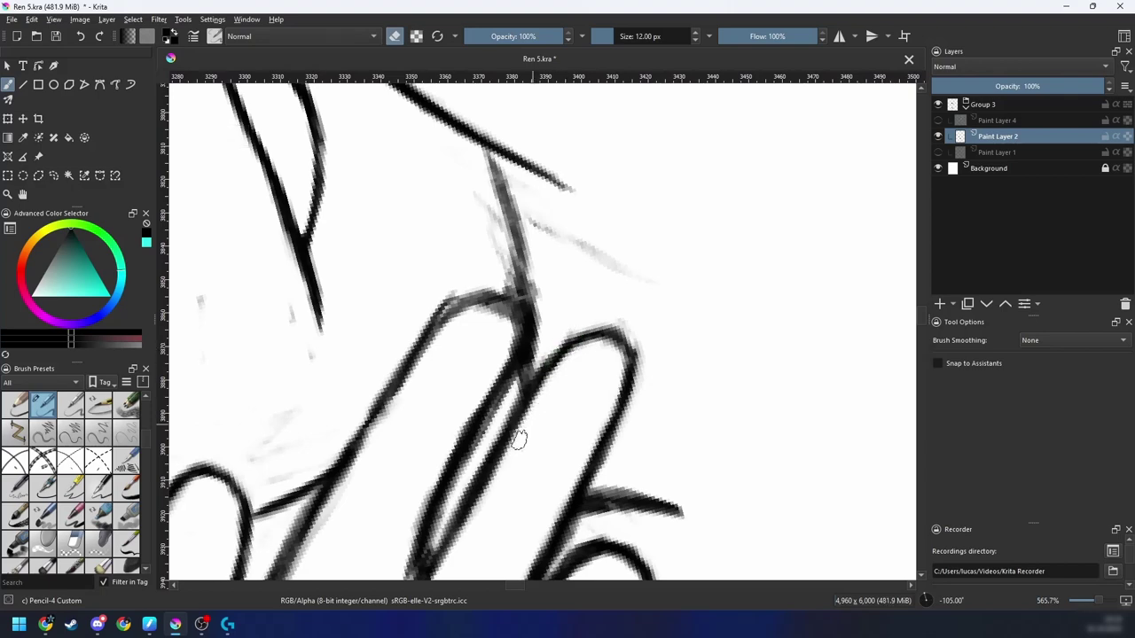
key(6)
key(6)
drag(514, 306, 530, 351)
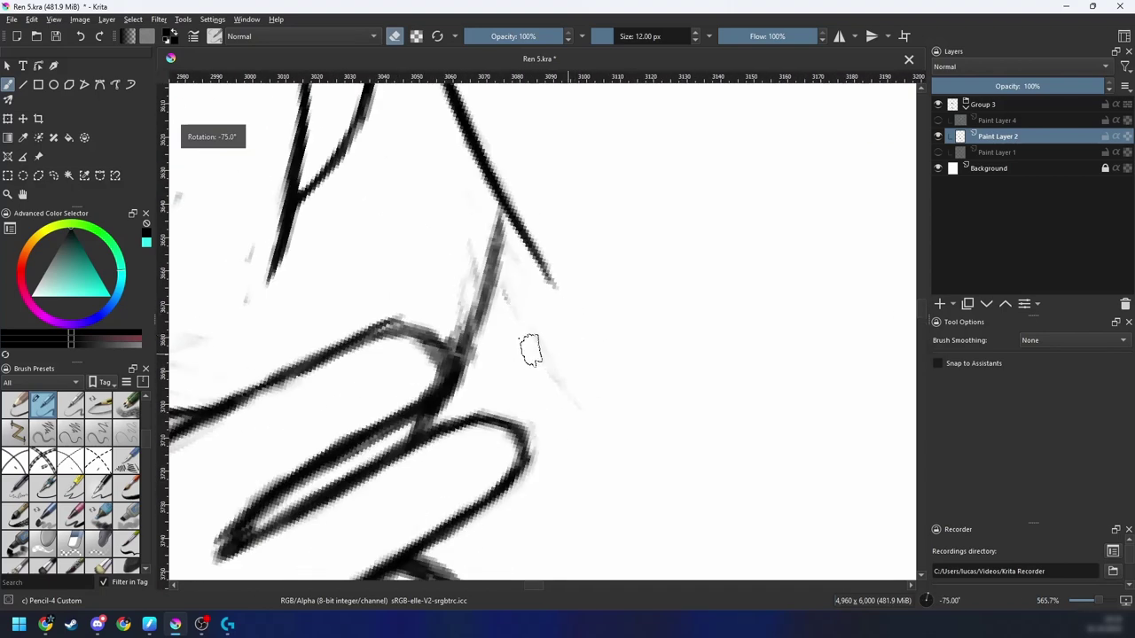
Step: Remove the sketchy chin line between the index fingertip and the shoulder
key(6)
key(6)
key(6)
key(6)
scroll(547, 324, down, 5)
scroll(541, 328, up, 4)
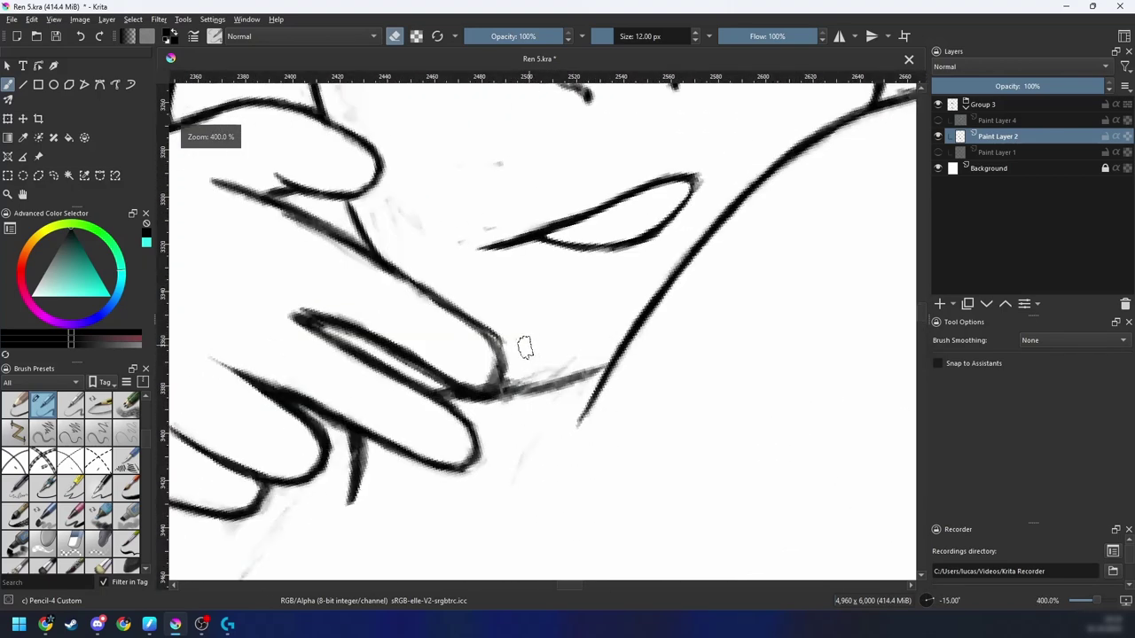
key(ctrl+z)
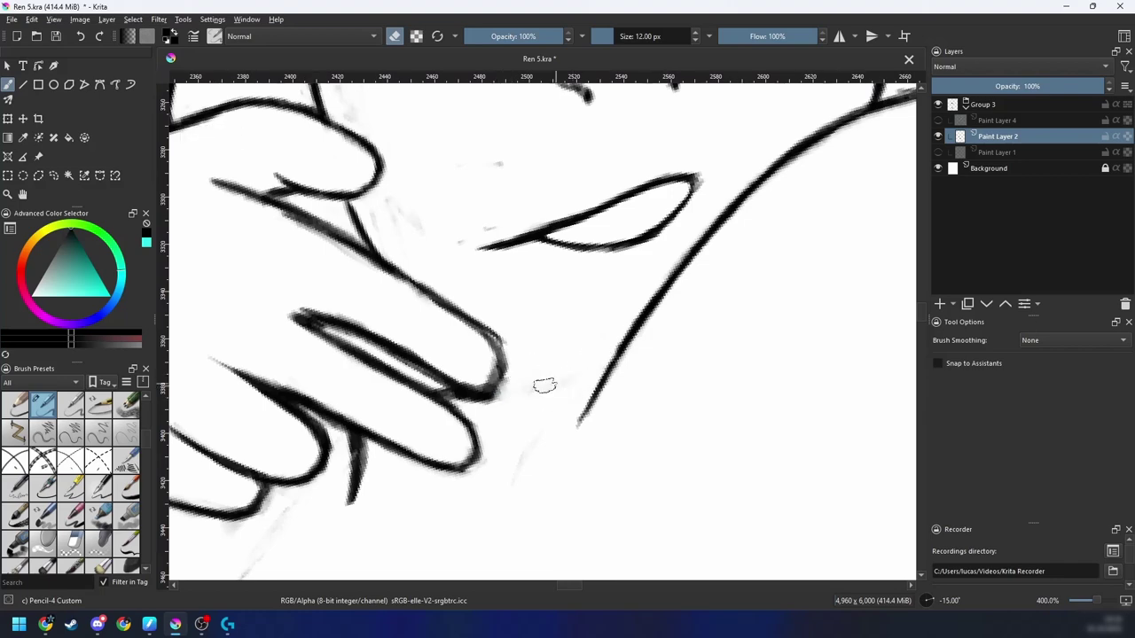
Step: Erase the uneven edge of the line between the index and middle fingers near their tips
key(6)
key(6)
key(6)
key(6)
key(6)
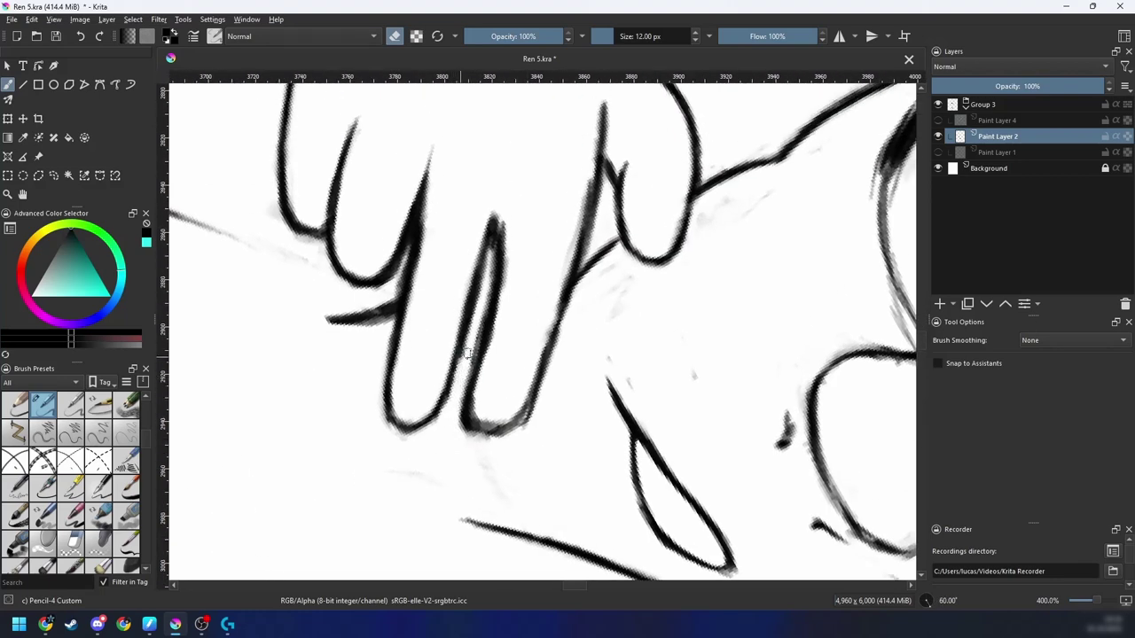
drag(466, 348, 454, 417)
drag(456, 417, 450, 441)
Step: Erase the stray tapered stroke below the middle finger and the faint residue beside the fingertips
key(minus)
key(minus)
key(4)
key(4)
key(4)
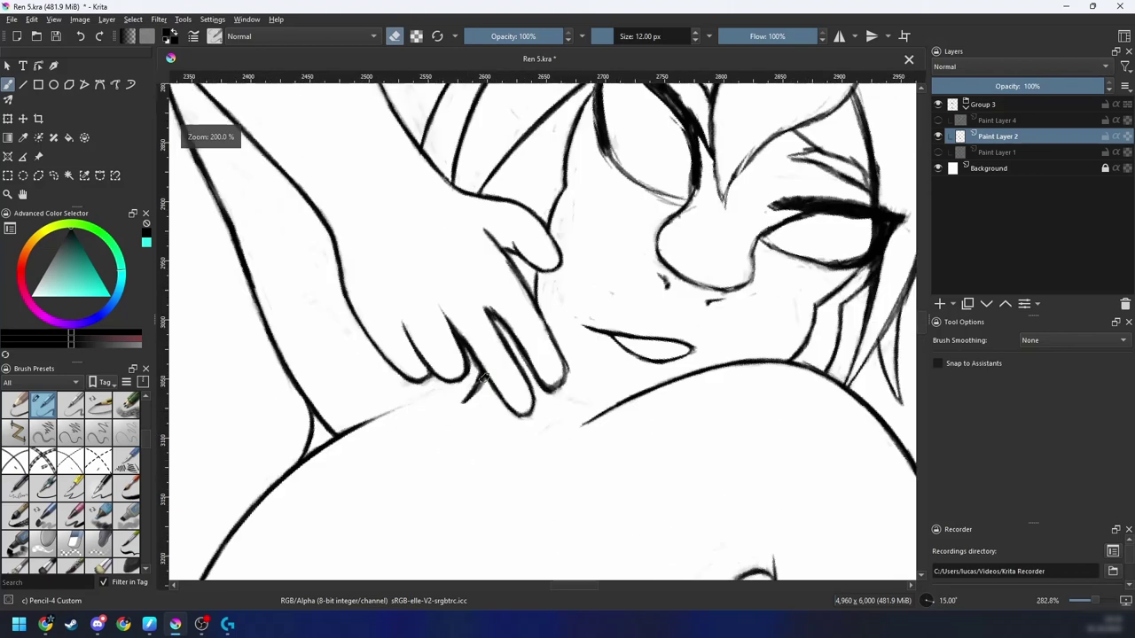
key(minus)
key(4)
key(4)
key(plus)
key(plus)
drag(494, 486, 508, 458)
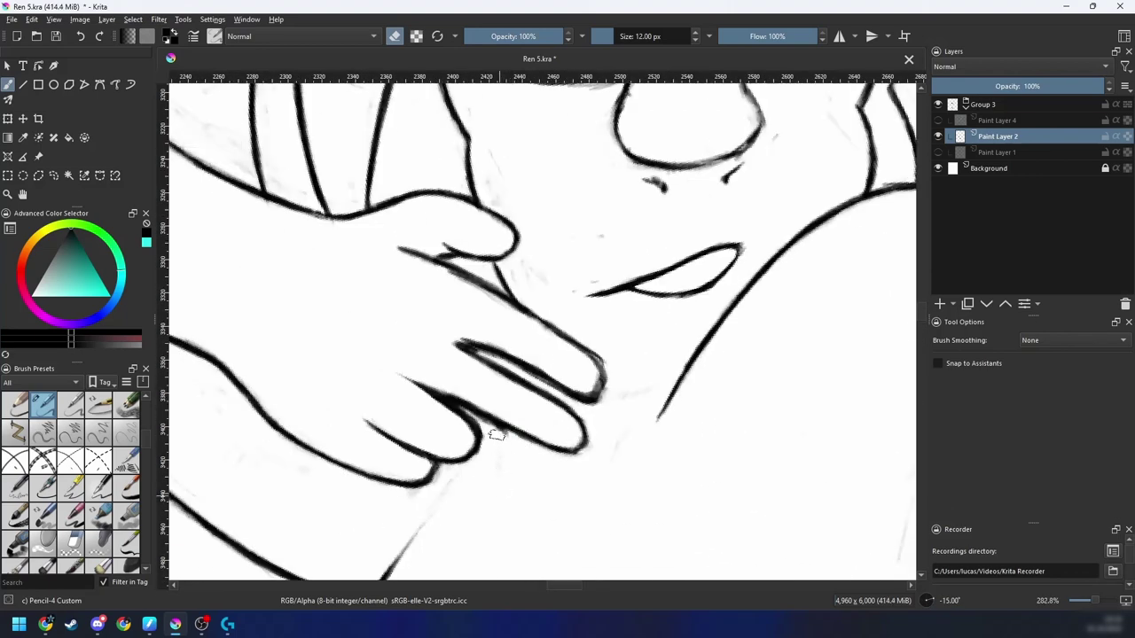
drag(628, 414, 608, 406)
Step: Redraw the index fingertip as one smooth rounded contour and erase its rough corner
key(plus)
key(minus)
key(minus)
key(4)
key(4)
key(4)
key(4)
key(4)
key(4)
key(4)
key(4)
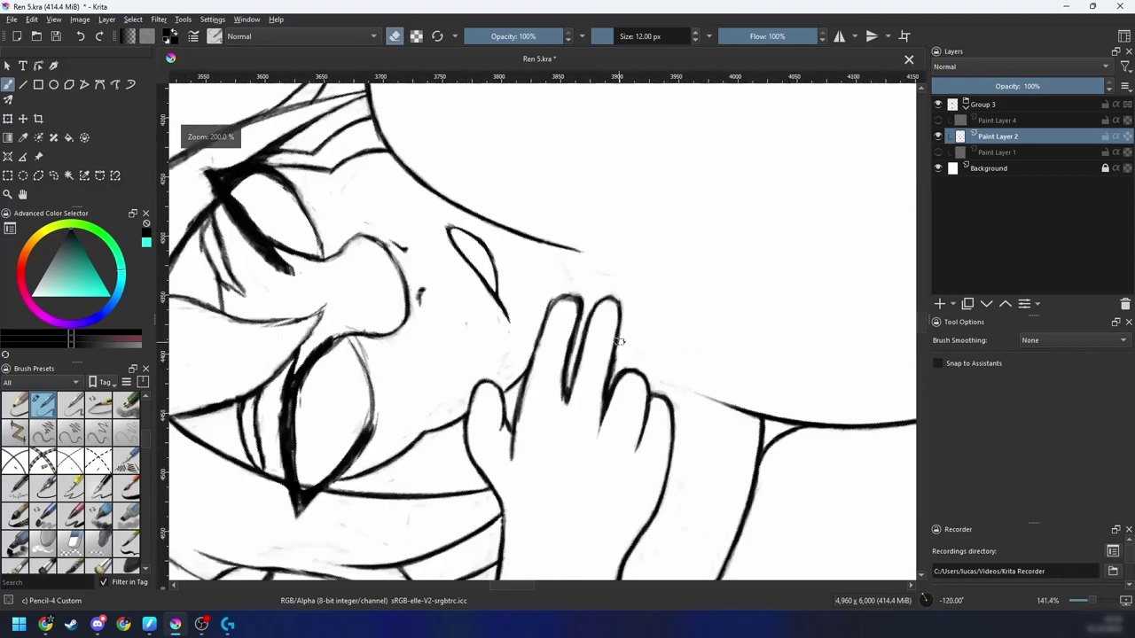
key(plus)
drag(562, 292, 562, 352)
key(plus)
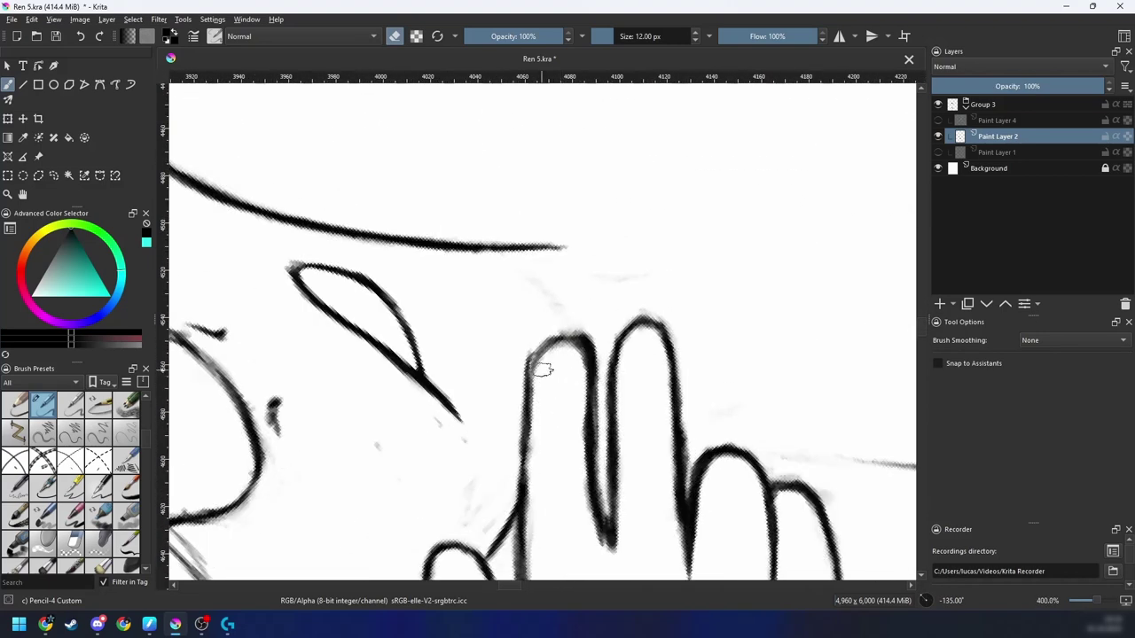
key(e)
key(e)
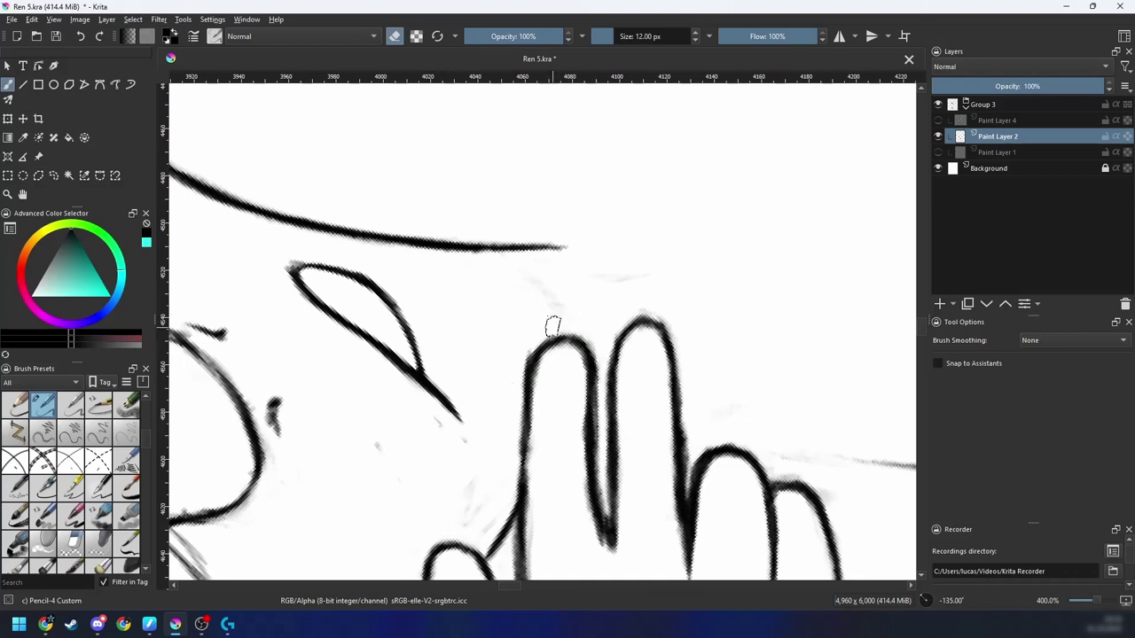
Step: Clean up the index finger's outer line near the thumb by removing its grey, doubled edge
key(6)
key(6)
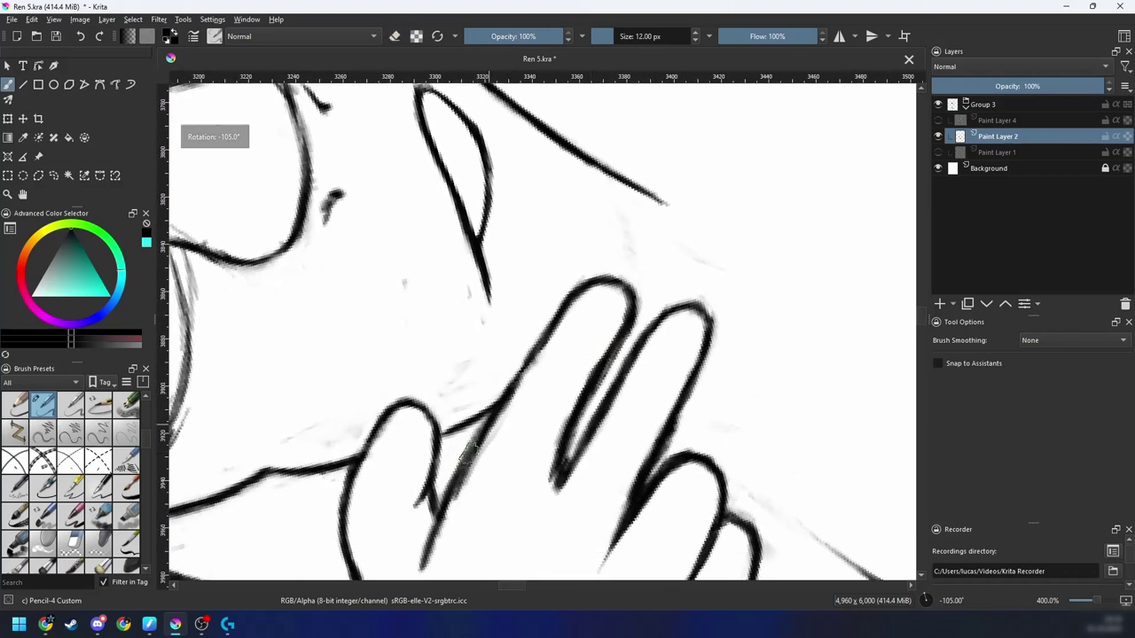
key(6)
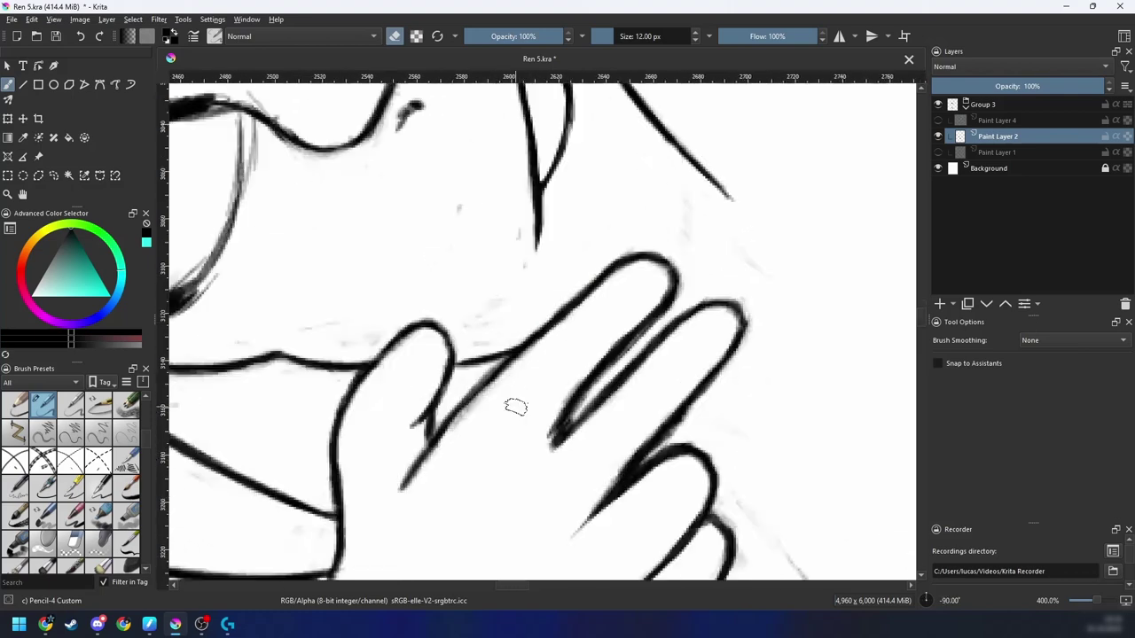
key(5)
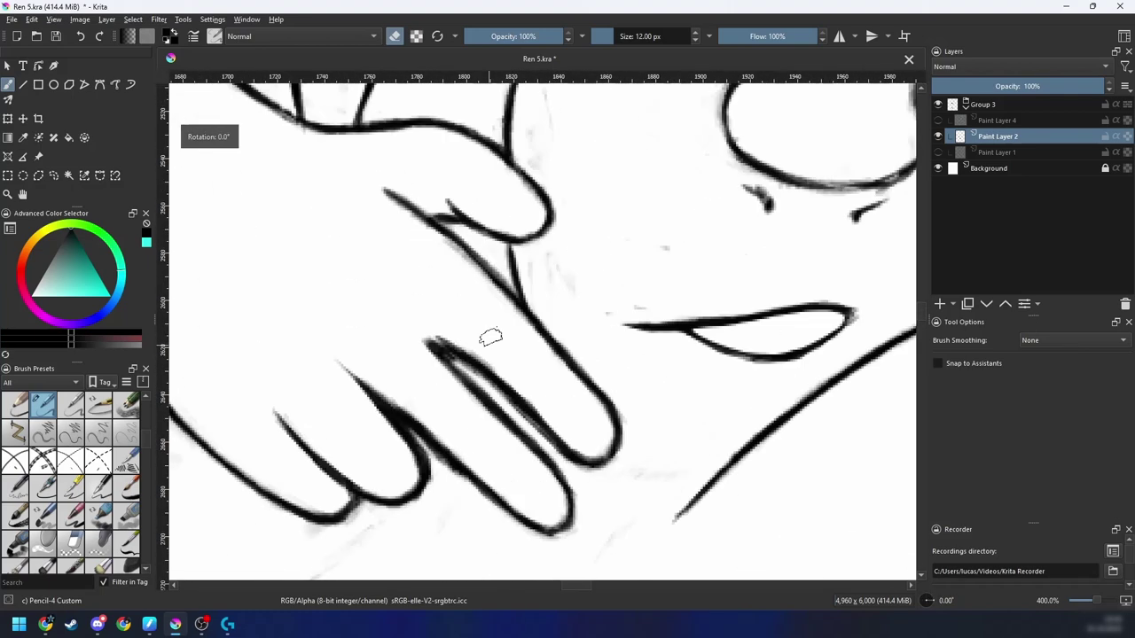
key(minus)
key(minus)
key(minus)
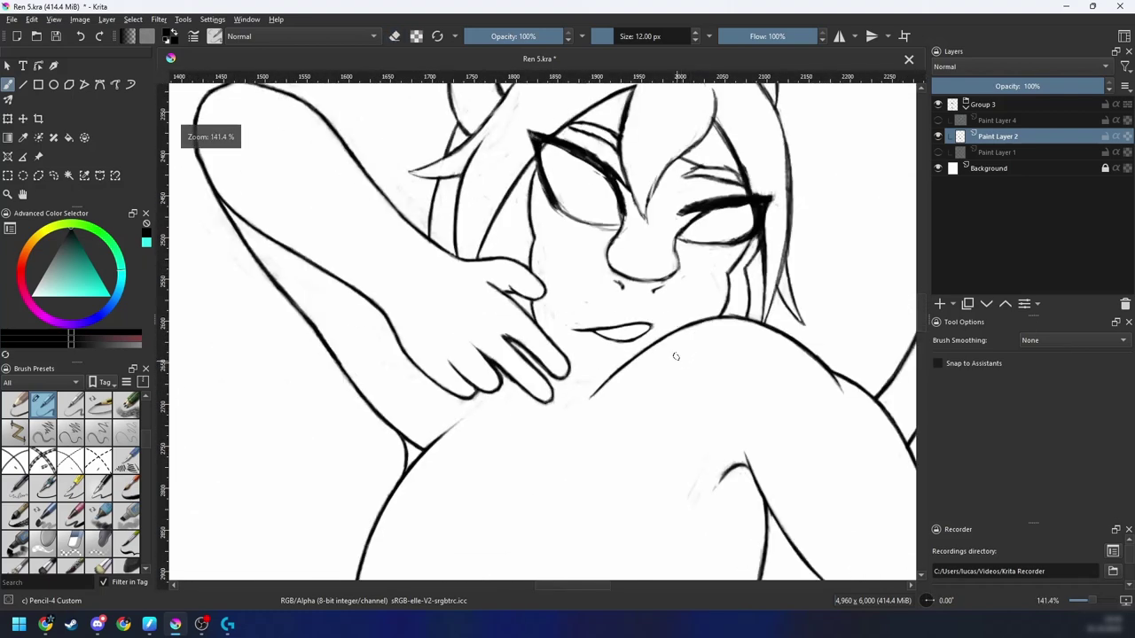
Step: Draw a thin, slightly curved chin line from the index fingertip to the shoulder contour
key(plus)
key(plus)
key(6)
key(6)
key(6)
key(minus)
key(4)
key(minus)
key(4)
key(4)
key(plus)
key(6)
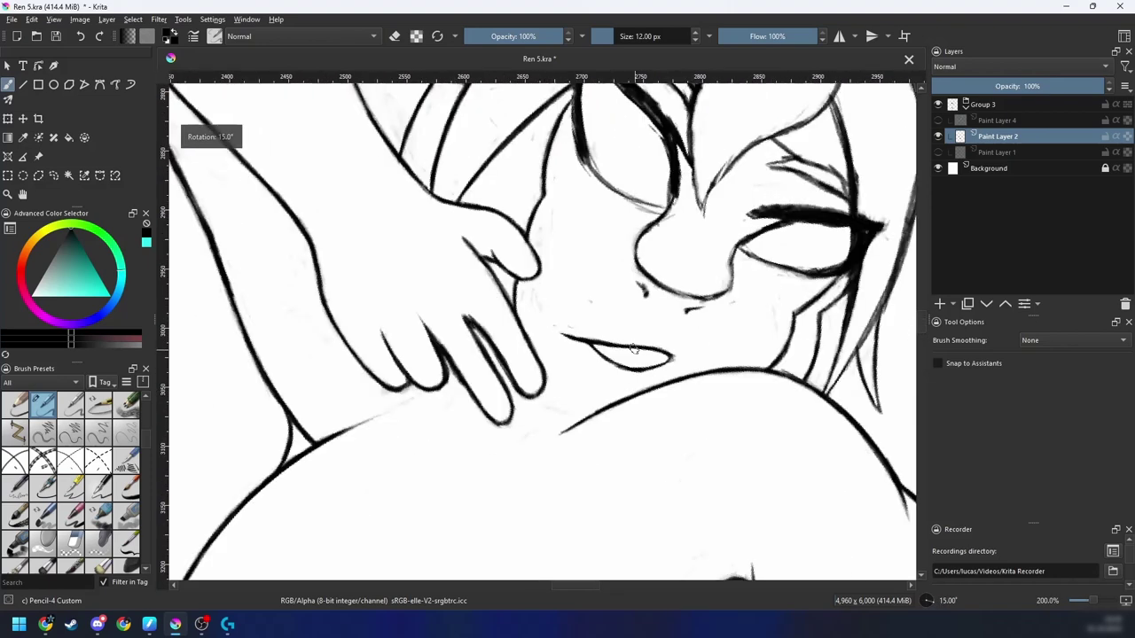
key(plus)
key(6)
key(6)
key(6)
key(6)
drag(489, 455, 482, 406)
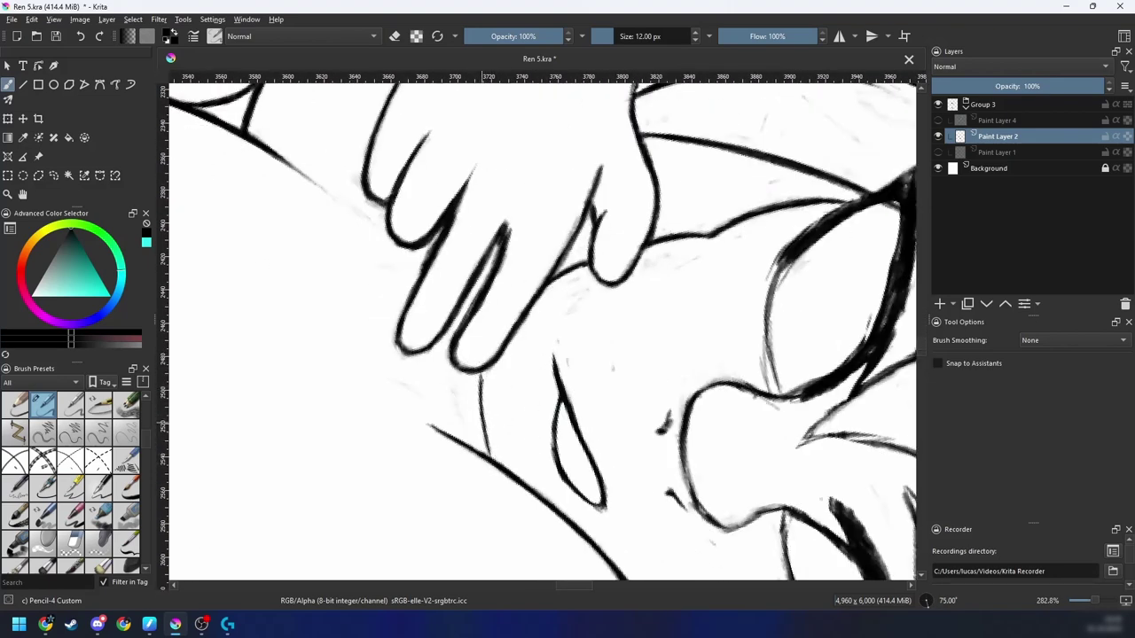
mouse_move(481, 379)
mouse_down()
mouse_move(489, 453)
mouse_move(481, 377)
mouse_up()
key(5)
key(minus)
key(minus)
key(minus)
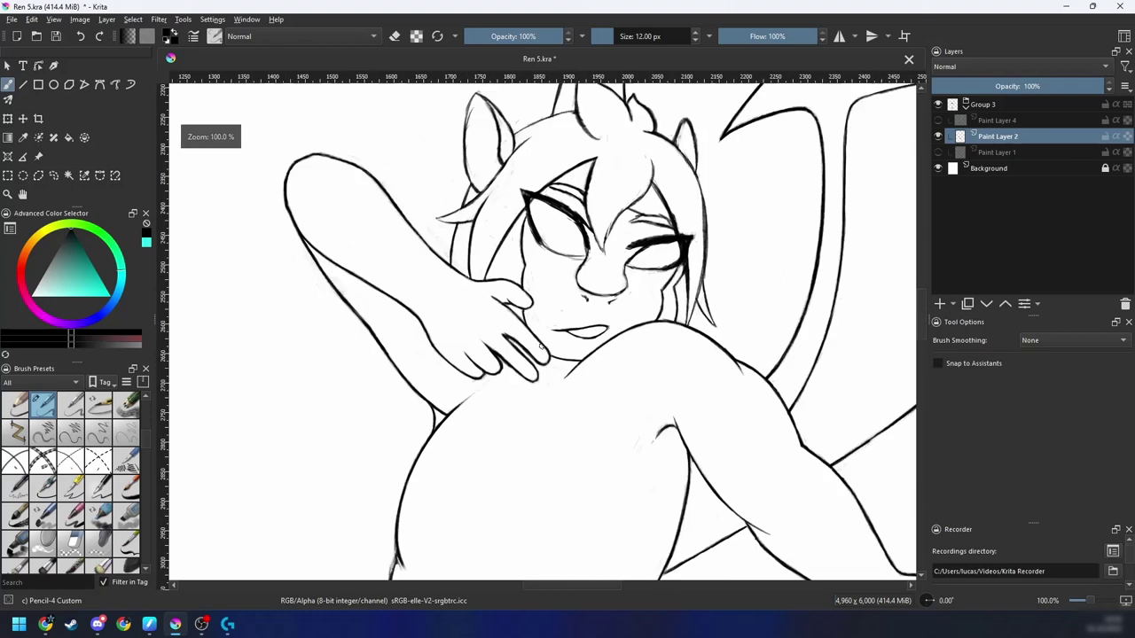
Step: Erase the clogged crease between the middle and ring fingers and redraw it as a clean tapered line
key(minus)
key(minus)
key(4)
key(plus)
key(plus)
key(plus)
key(plus)
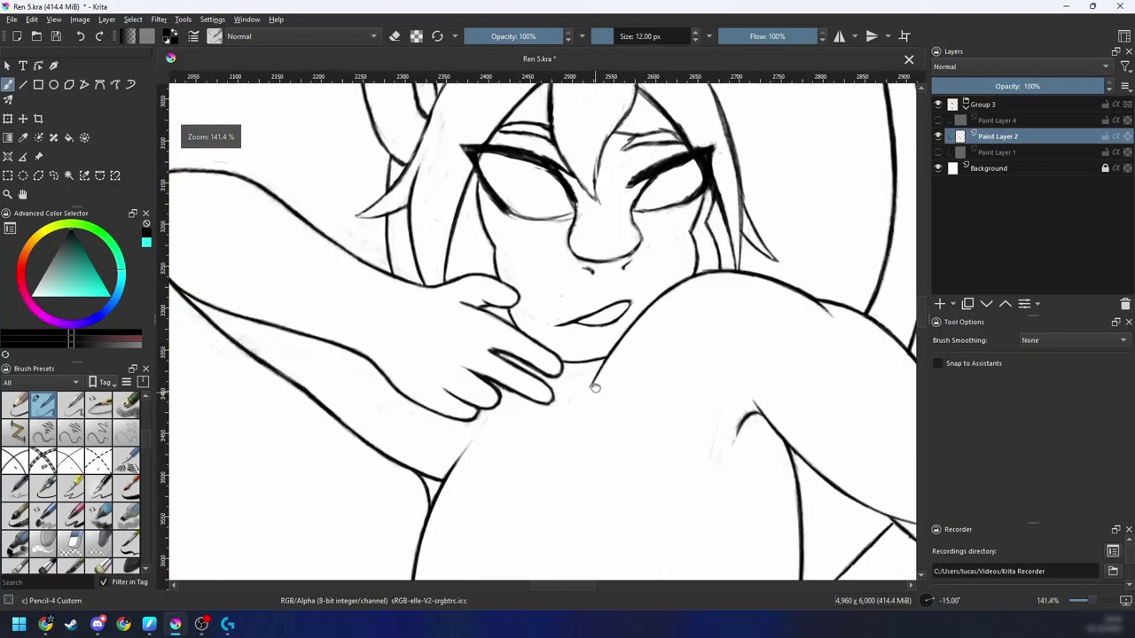
key(4)
key(4)
key(4)
key(4)
key(4)
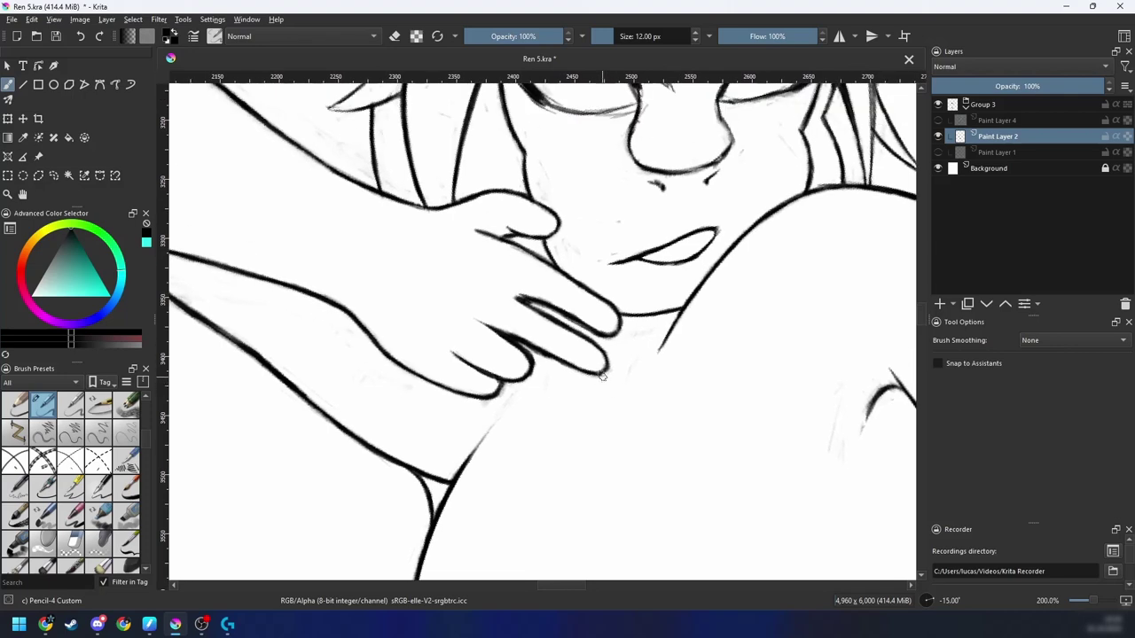
key(plus)
key(plus)
key(plus)
key(e)
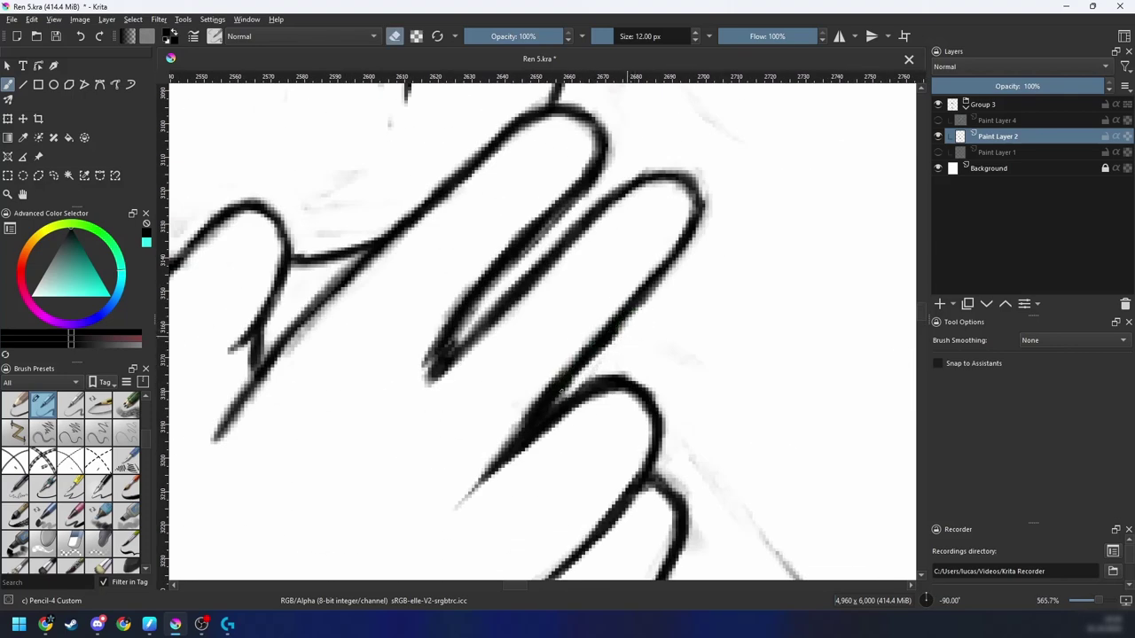
drag(572, 385, 536, 427)
mouse_move(569, 387)
mouse_down()
mouse_move(523, 439)
mouse_move(535, 429)
mouse_up()
key(e)
key(e)
mouse_move(485, 469)
mouse_down()
mouse_move(553, 365)
mouse_move(461, 493)
mouse_move(511, 451)
mouse_up()
key(e)
drag(599, 334, 512, 436)
key(e)
mouse_move(465, 487)
mouse_down()
mouse_move(532, 399)
mouse_move(512, 447)
mouse_up()
Step: Extend the crease between the index and middle fingers into a tapered point and erase its frayed edges
mouse_move(539, 368)
mouse_down()
mouse_move(495, 403)
mouse_move(483, 397)
mouse_move(495, 367)
mouse_move(425, 484)
mouse_up()
key(e)
mouse_move(472, 429)
mouse_down()
mouse_move(395, 522)
mouse_move(504, 410)
mouse_move(420, 495)
mouse_up()
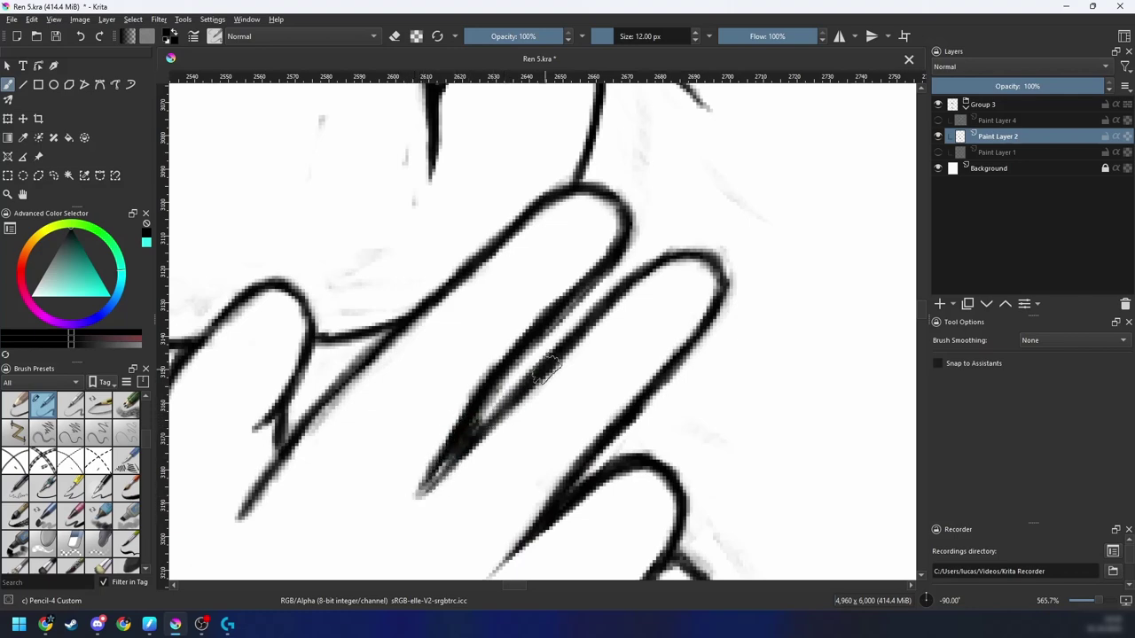
key(e)
drag(499, 393, 413, 501)
key(e)
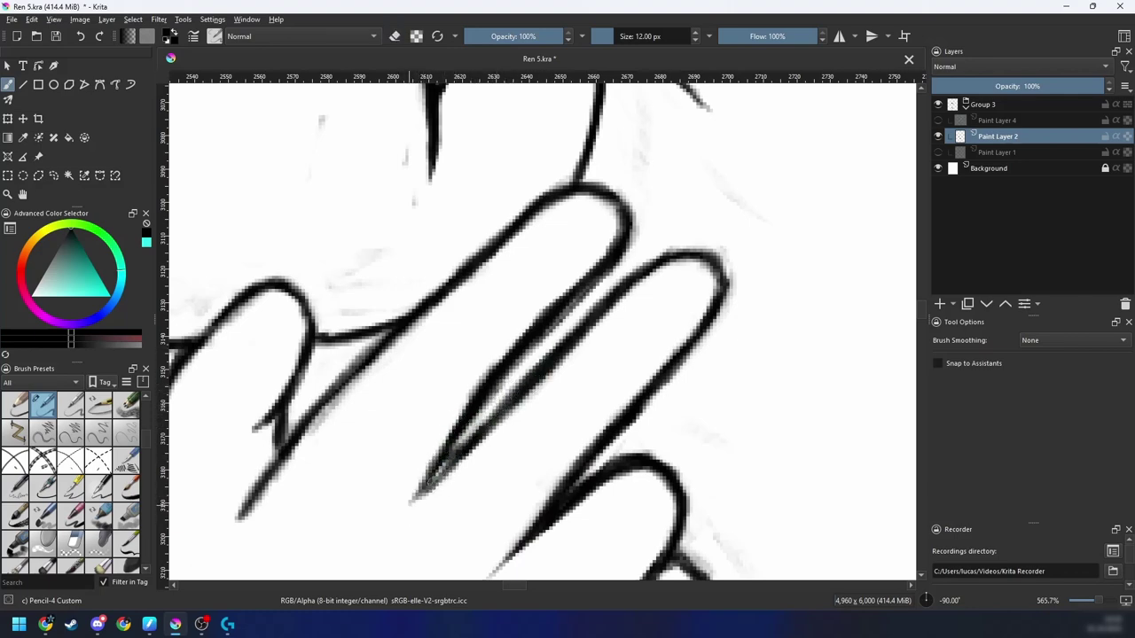
drag(476, 433, 415, 494)
Step: Sharpen the inner end of the index and middle finger gap by trimming its tip and redrawing both sides
key(6)
key(6)
key(6)
key(minus)
key(minus)
key(minus)
key(minus)
key(minus)
key(minus)
key(minus)
key(minus)
key(minus)
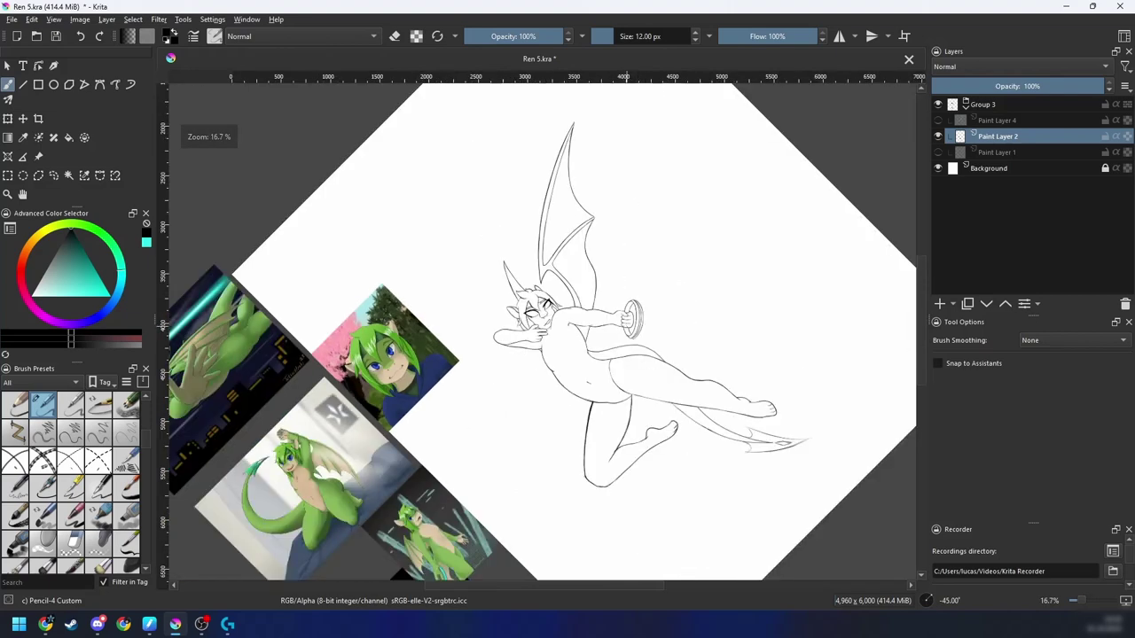
key(plus)
key(plus)
key(plus)
scroll(619, 355, up, 10)
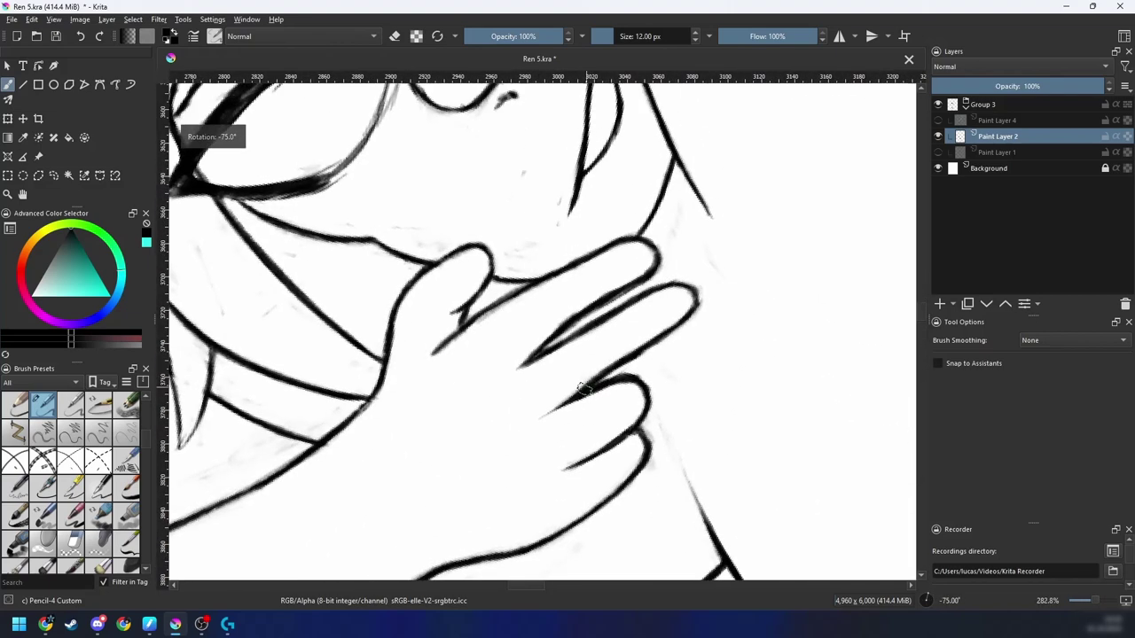
drag(519, 366, 592, 307)
key(e)
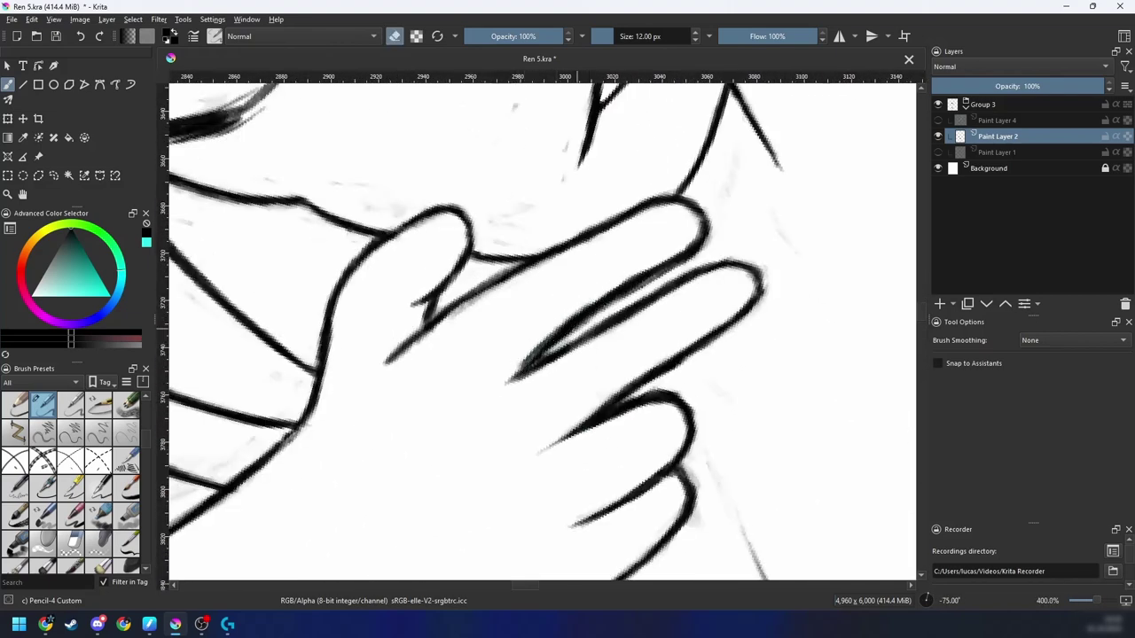
mouse_move(523, 365)
mouse_down()
mouse_move(576, 328)
mouse_move(498, 383)
mouse_up()
key(e)
mouse_move(501, 379)
mouse_down()
mouse_move(581, 340)
mouse_move(501, 377)
mouse_move(567, 358)
mouse_up()
key(e)
key(e)
drag(591, 312, 526, 361)
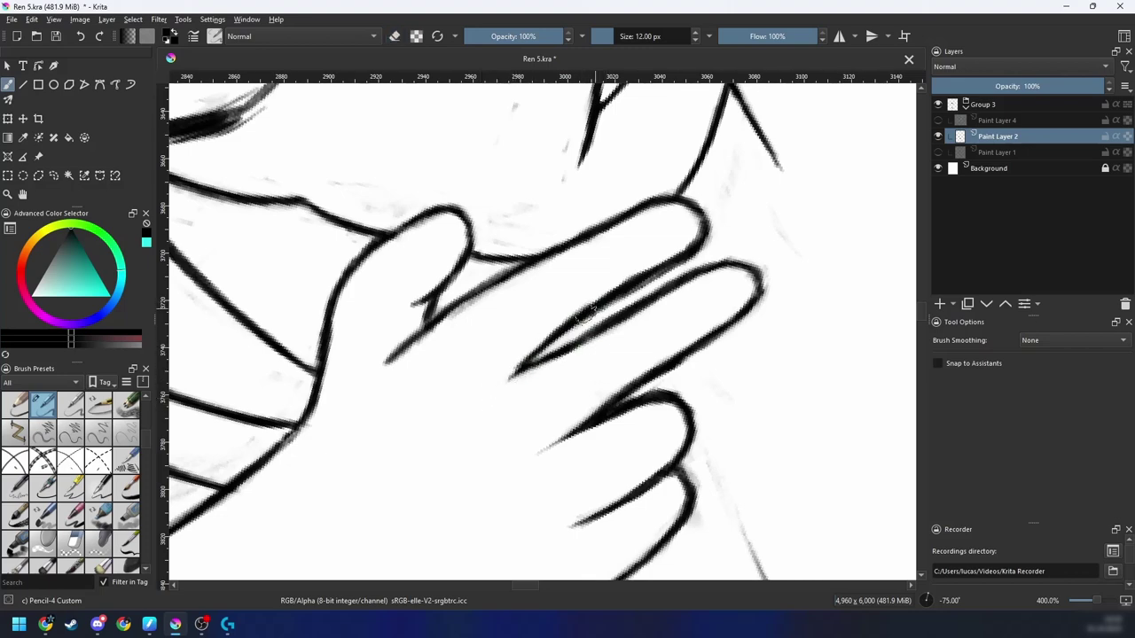
Step: Smooth the index finger's inner line with another stroke and erase the excess beside the crease
key(4)
mouse_move(475, 327)
mouse_down()
mouse_move(514, 357)
mouse_move(554, 304)
mouse_up()
key(e)
drag(466, 412, 485, 384)
key(e)
key(minus)
key(minus)
key(6)
key(6)
key(6)
key(6)
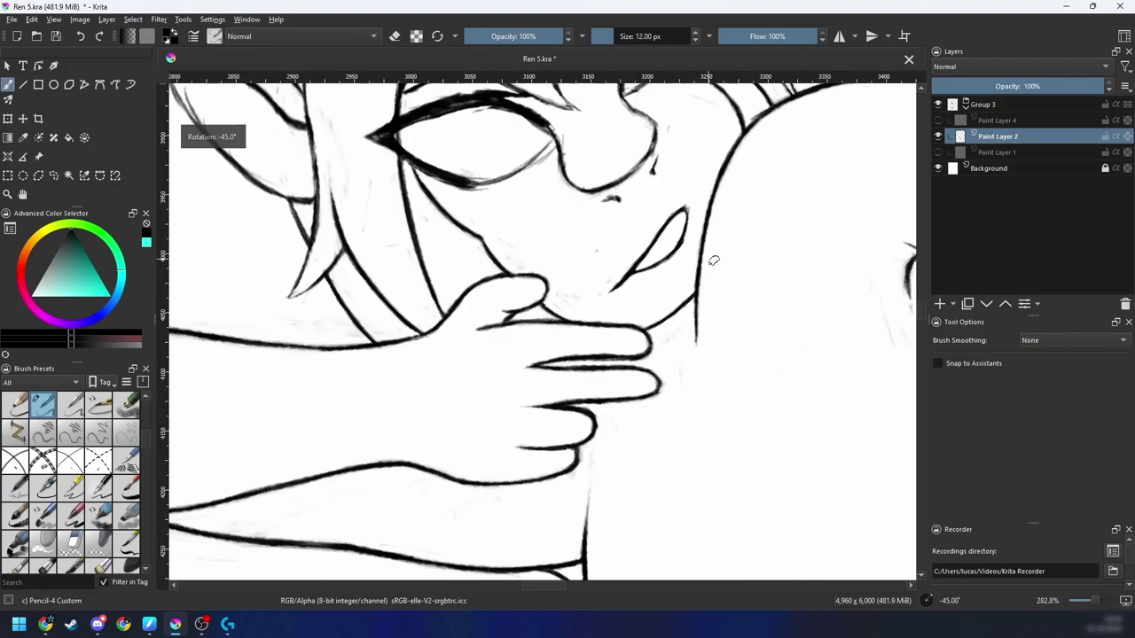
Step: Save the document with the cleaned-up hand line art
drag(736, 311, 653, 328)
key(minus)
key(minus)
key(6)
key(6)
key(minus)
key(minus)
key(minus)
key(minus)
drag(759, 316, 770, 231)
key(ctrl+s)
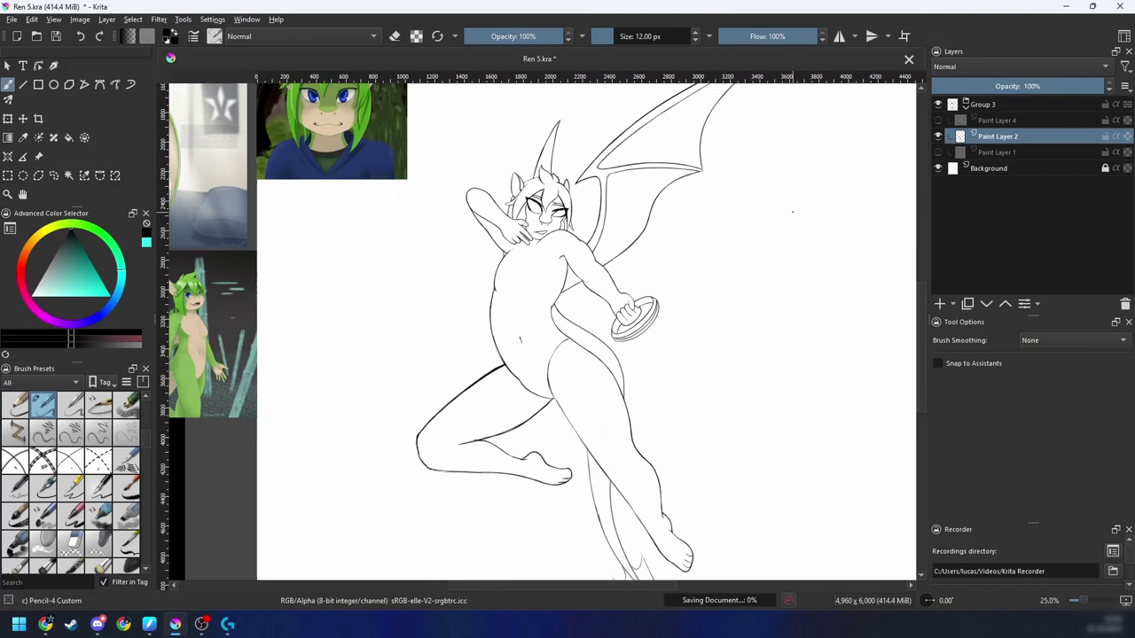
Step: Compare the line art with Paint Layer 1's guide lines and Paint Layer 4's bow sketch, and hide both layers again
click(938, 152)
click(938, 120)
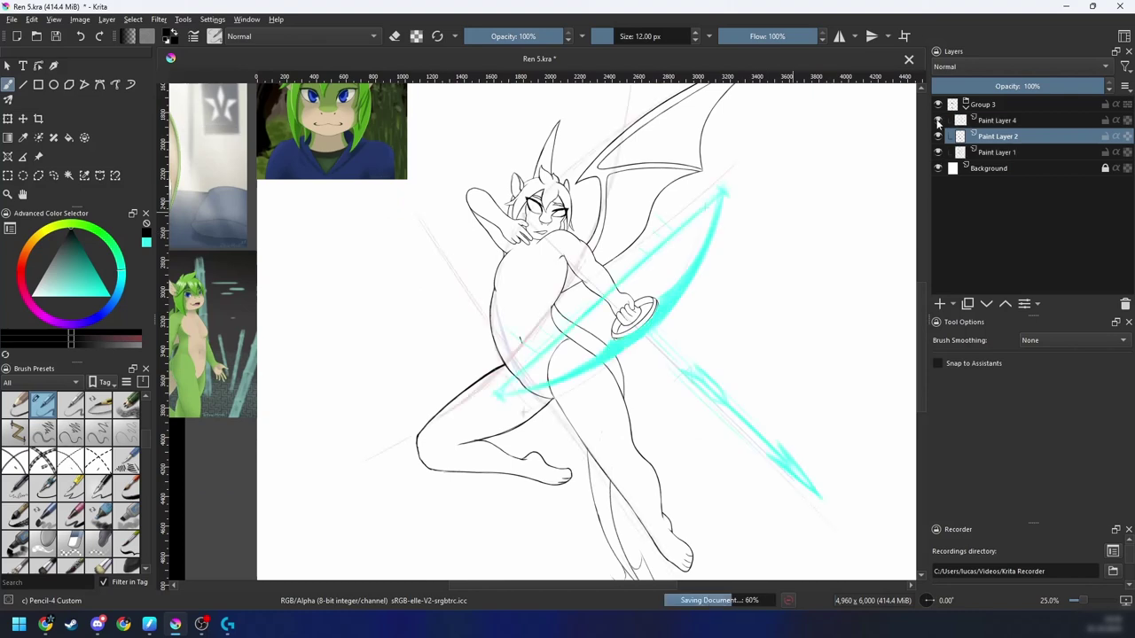
click(938, 152)
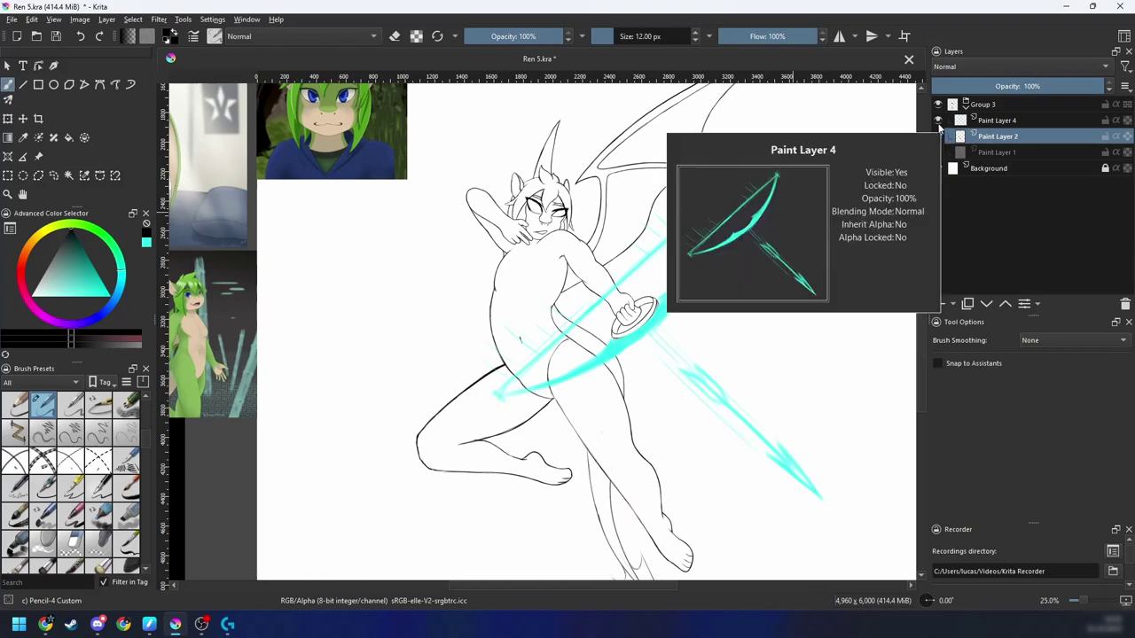
click(937, 121)
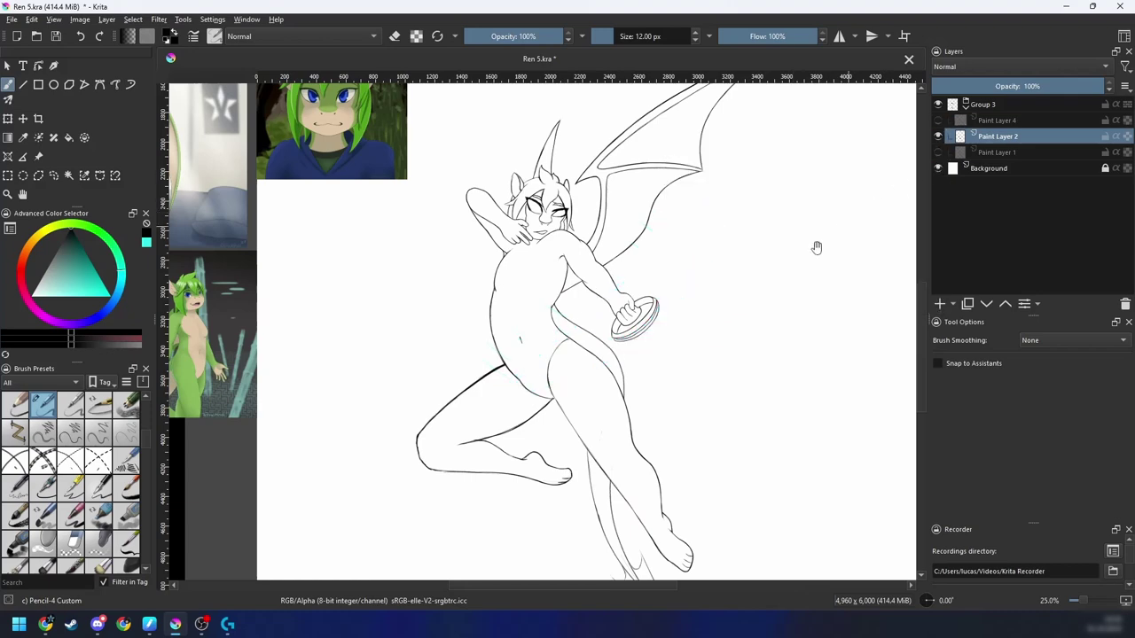
Step: Show Paint Layer 1, make it the active layer and raise its opacity to 100% to inspect the pose guide lines
key(minus)
click(938, 153)
key(plus)
key(plus)
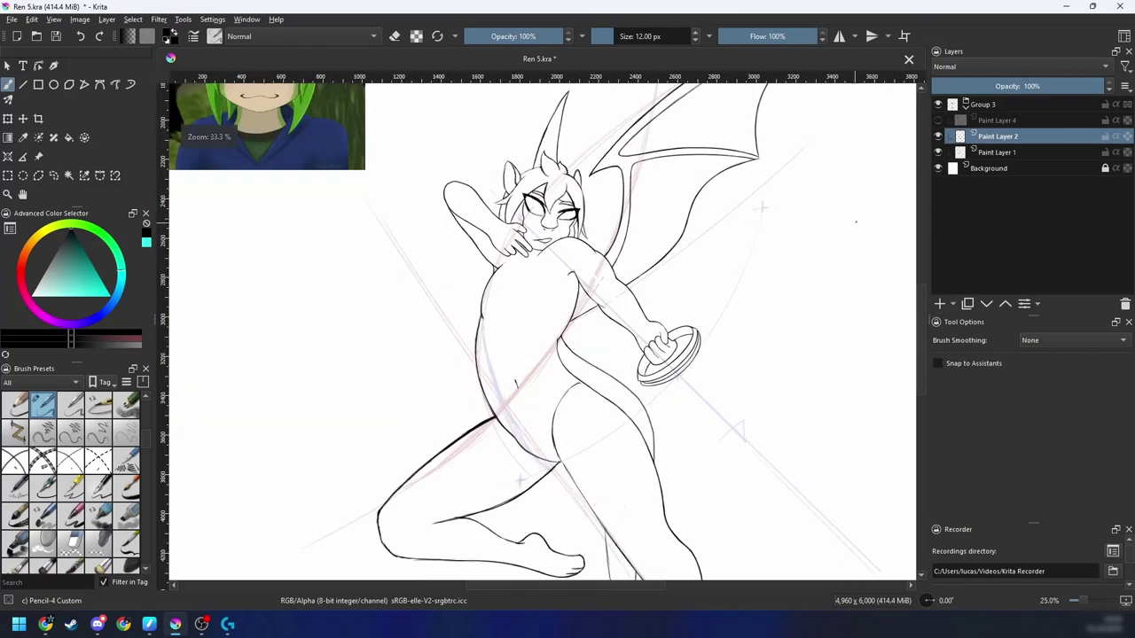
click(1000, 152)
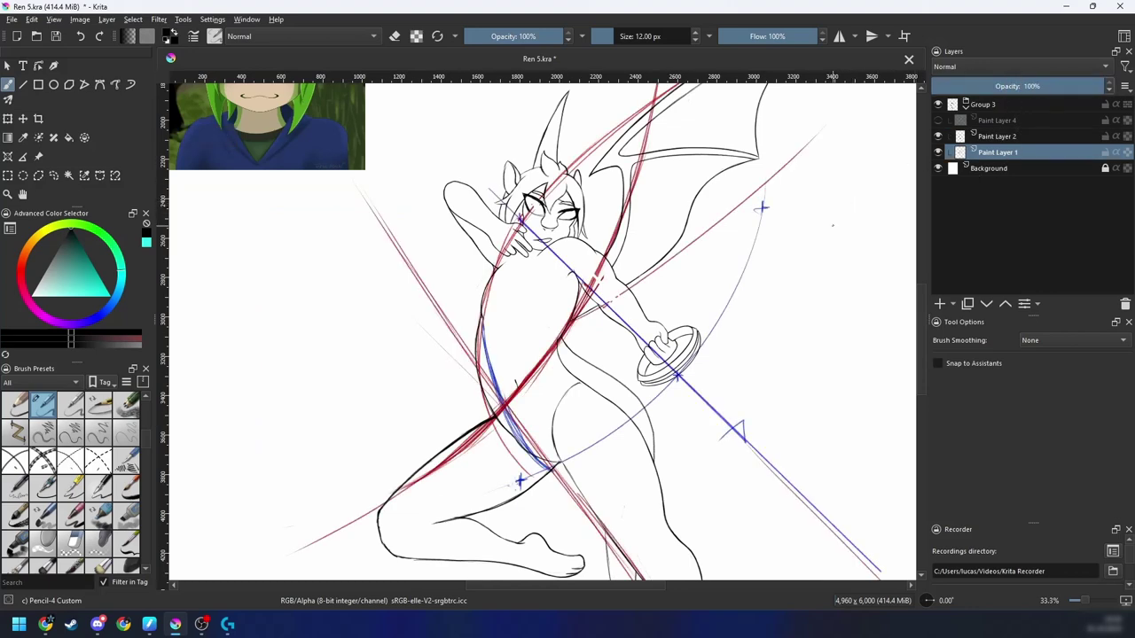
key(minus)
drag(809, 347, 786, 333)
key(minus)
scroll(791, 340, up, 1)
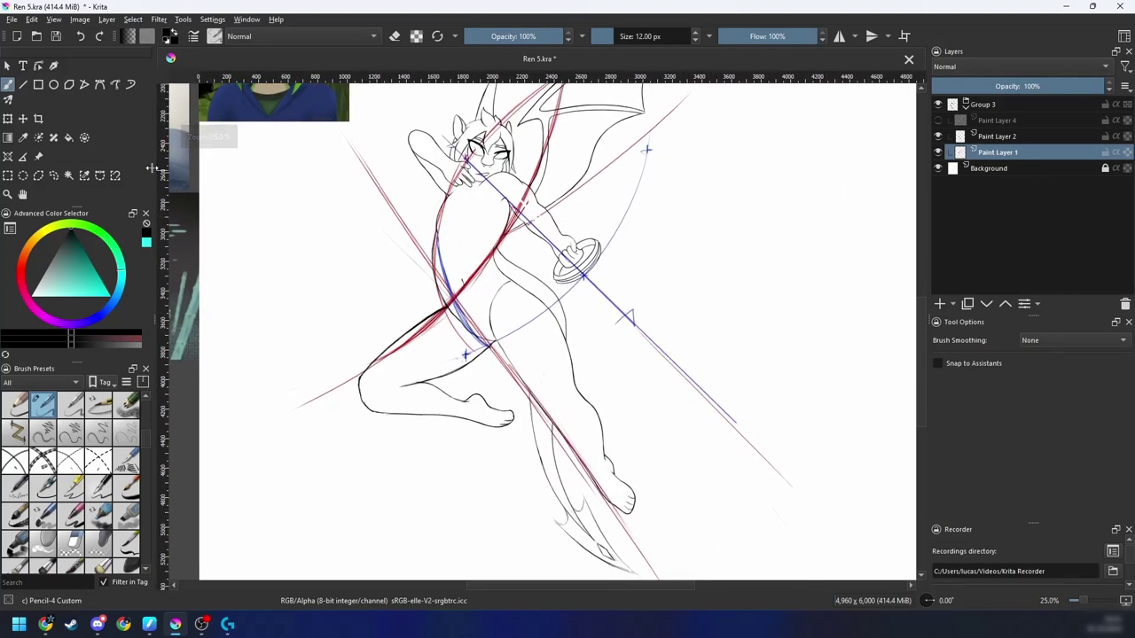
Step: Measure the angles of the blue arrow line and the red body and leg guide lines
click(23, 157)
mouse_move(464, 156)
mouse_down()
mouse_move(750, 413)
mouse_move(758, 451)
mouse_move(773, 437)
mouse_move(777, 489)
mouse_move(783, 429)
mouse_up()
key(b)
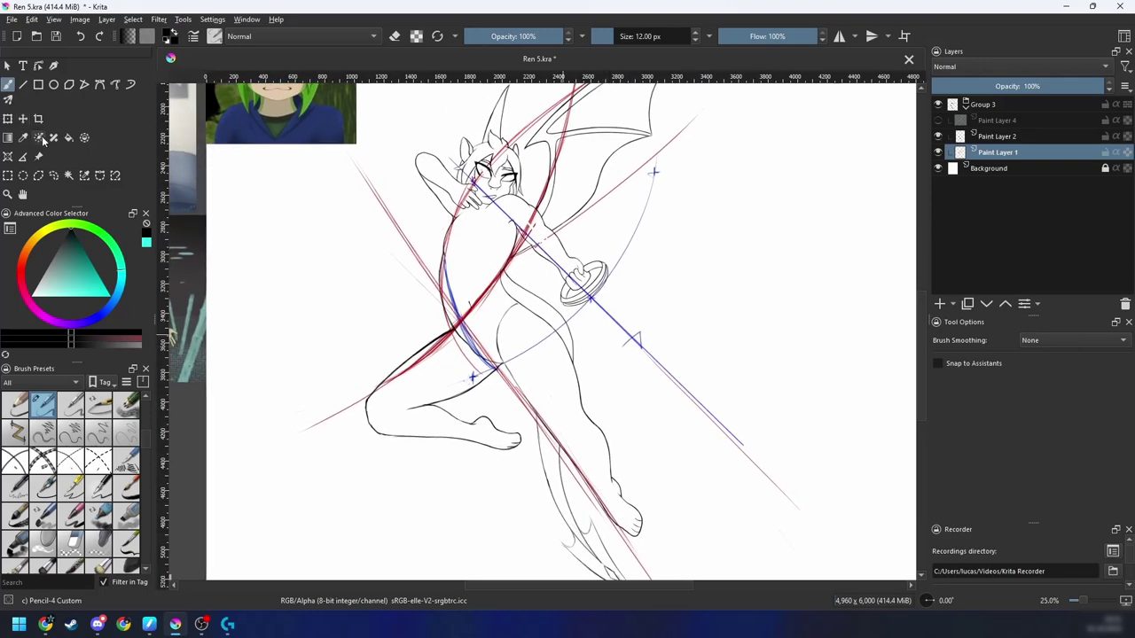
click(23, 156)
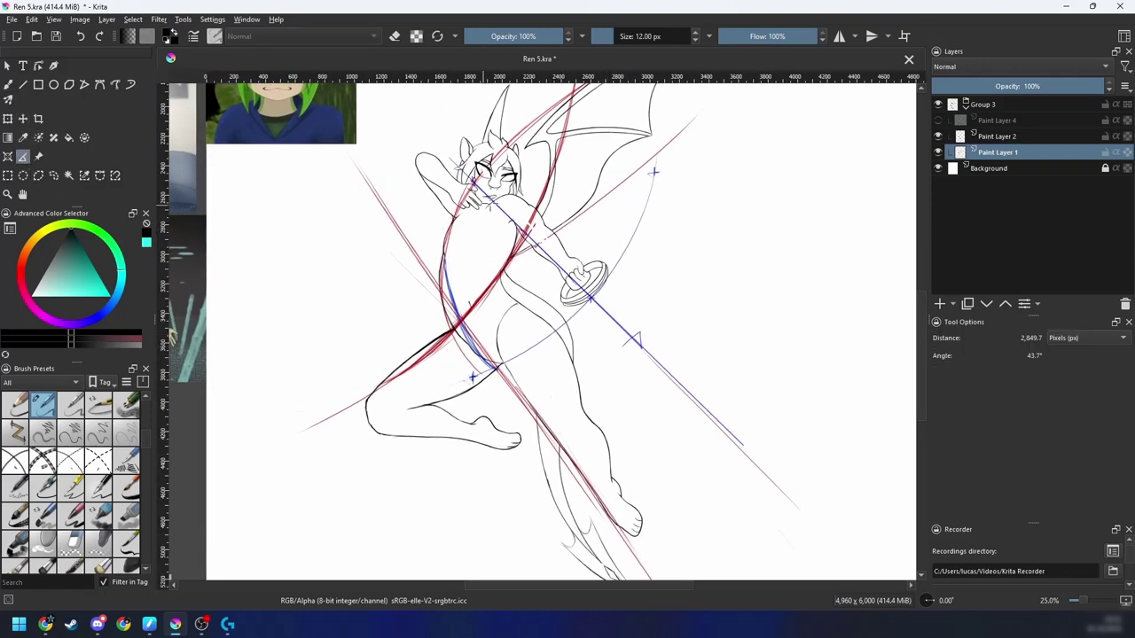
mouse_move(775, 468)
mouse_down()
mouse_move(762, 458)
mouse_move(755, 470)
mouse_move(765, 468)
mouse_move(746, 450)
mouse_move(763, 474)
mouse_up()
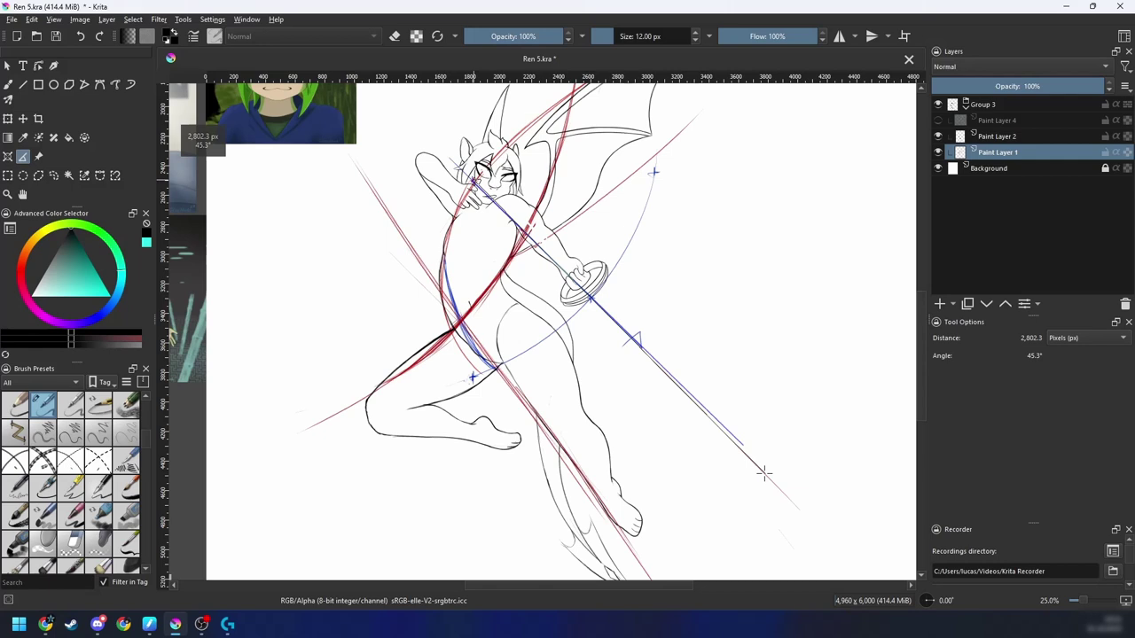
drag(388, 215, 647, 566)
drag(460, 257, 572, 451)
drag(501, 354, 672, 553)
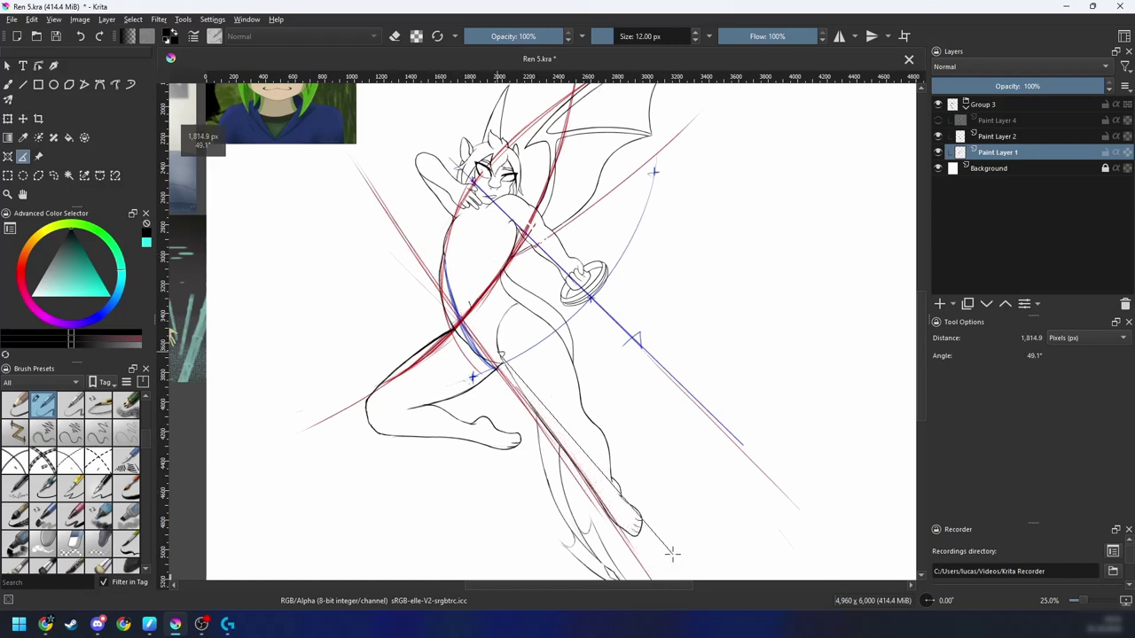
key(ctrl+z)
key(ctrl+shift+z)
Step: Lower Paint Layer 1's opacity to 21%, hide it and make Paint Layer 2 the active layer
key(b)
drag(700, 468, 688, 519)
click(1017, 86)
click(962, 87)
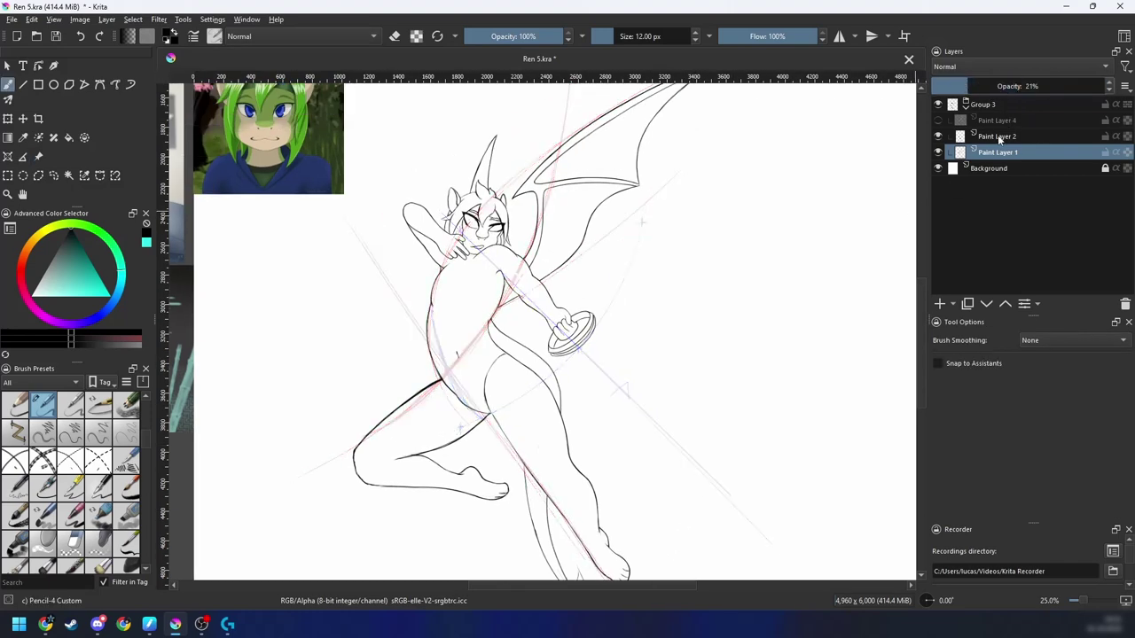
click(993, 122)
key(m)
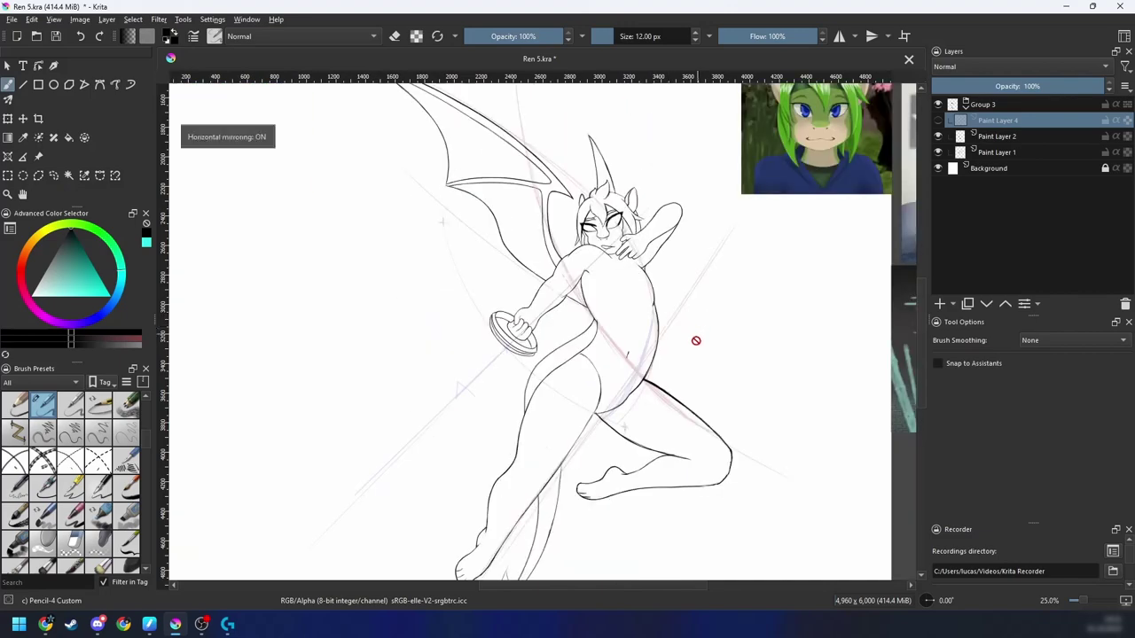
key(minus)
click(938, 153)
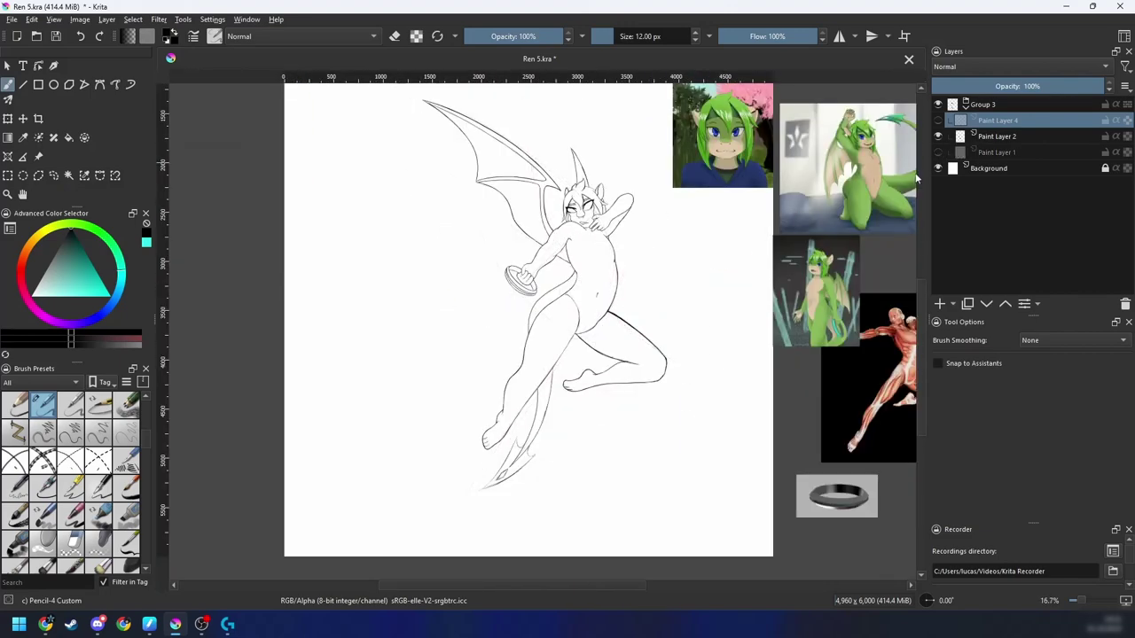
click(989, 138)
Step: Check the figure's balance by flipping the canvas view horizontally several times, ending unmirrored
key(m)
key(m)
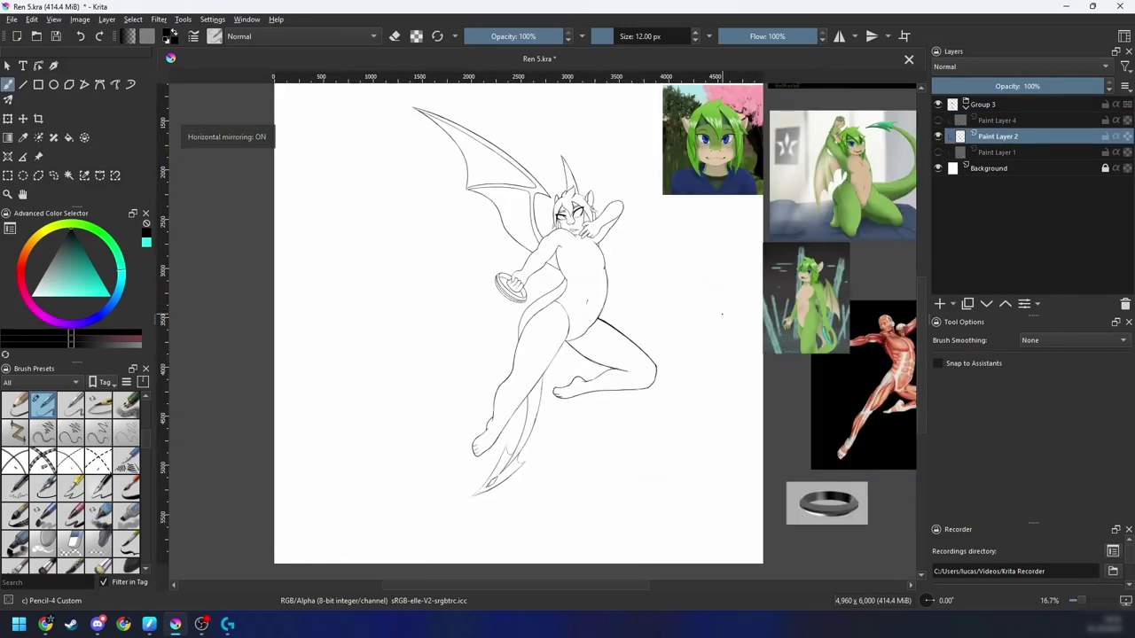
key(m)
key(m)
mouse_move(722, 319)
mouse_down()
mouse_move(722, 353)
mouse_move(722, 315)
mouse_move(722, 333)
mouse_up()
key(ctrl+plus)
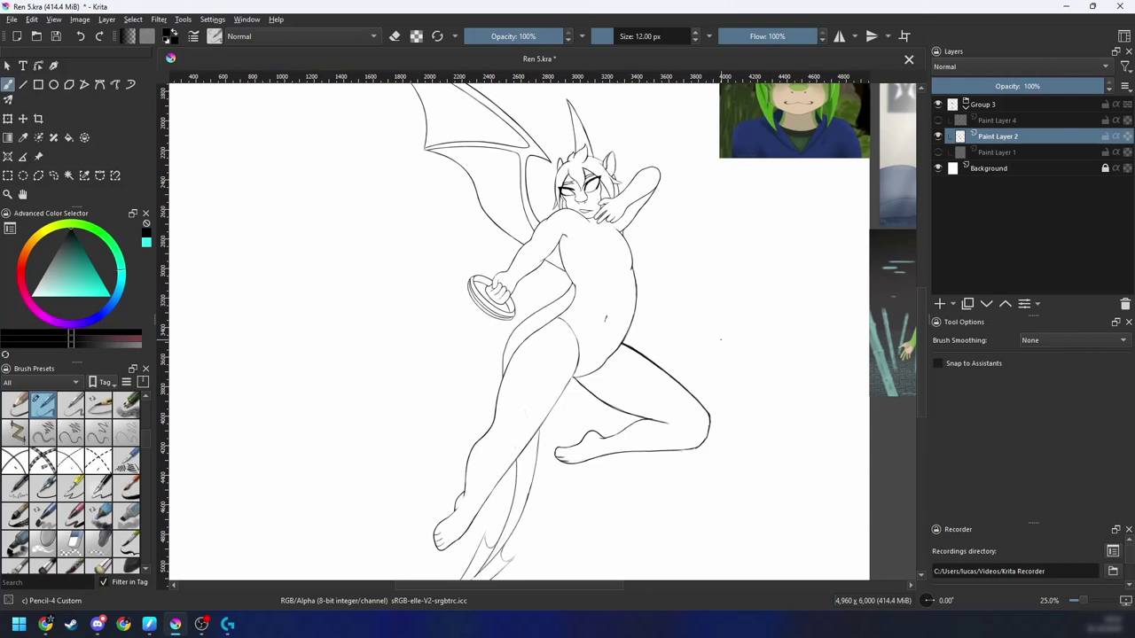
key(m)
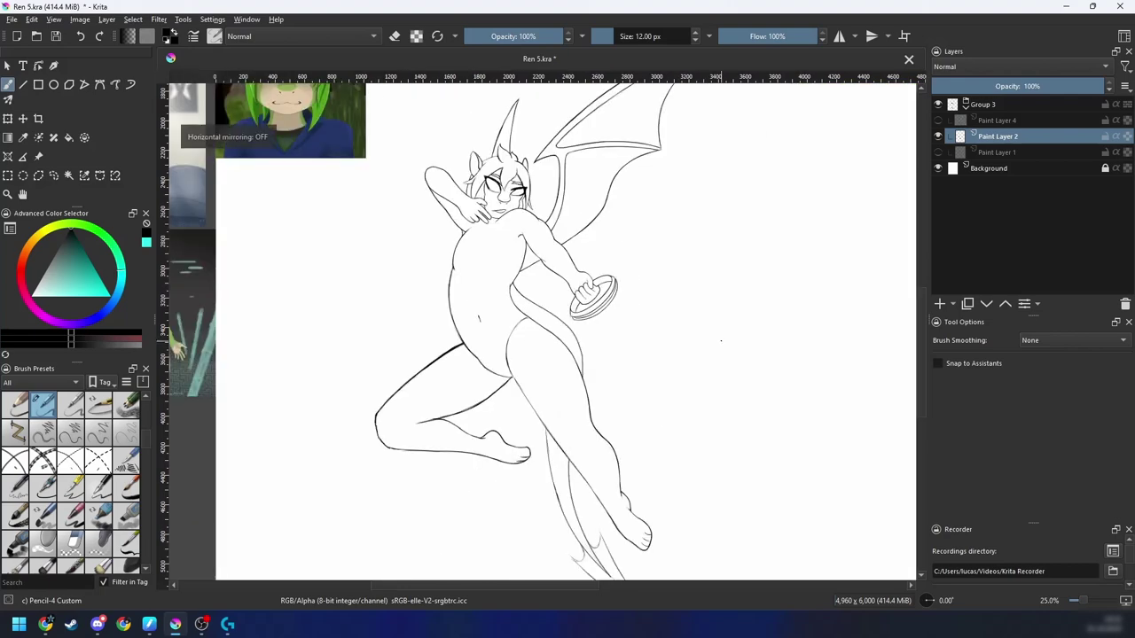
Step: Redraw the upper thigh contour of the bent leg as a smooth curve from the knee to the hip
scroll(720, 336, up, 2)
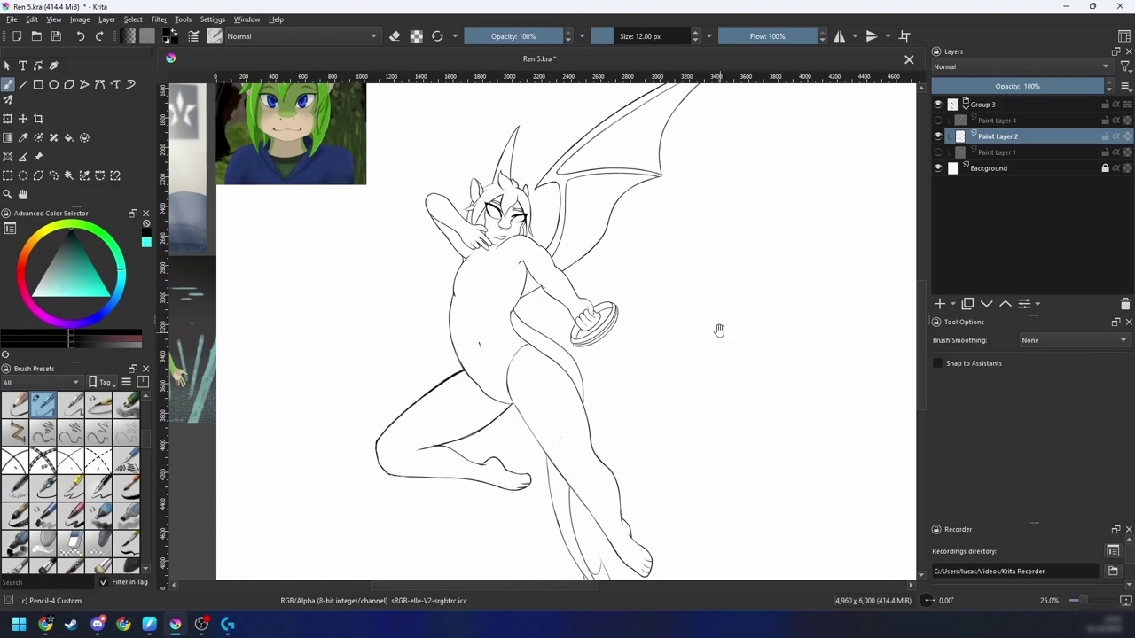
scroll(719, 330, up, 2)
scroll(758, 345, up, 3)
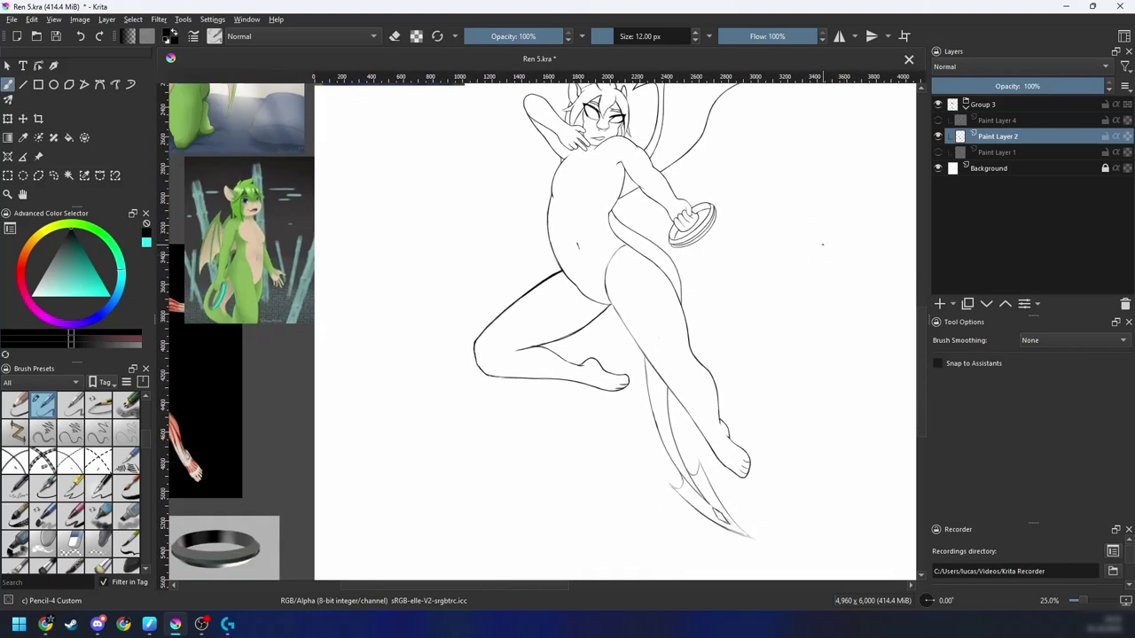
scroll(637, 369, up, 3)
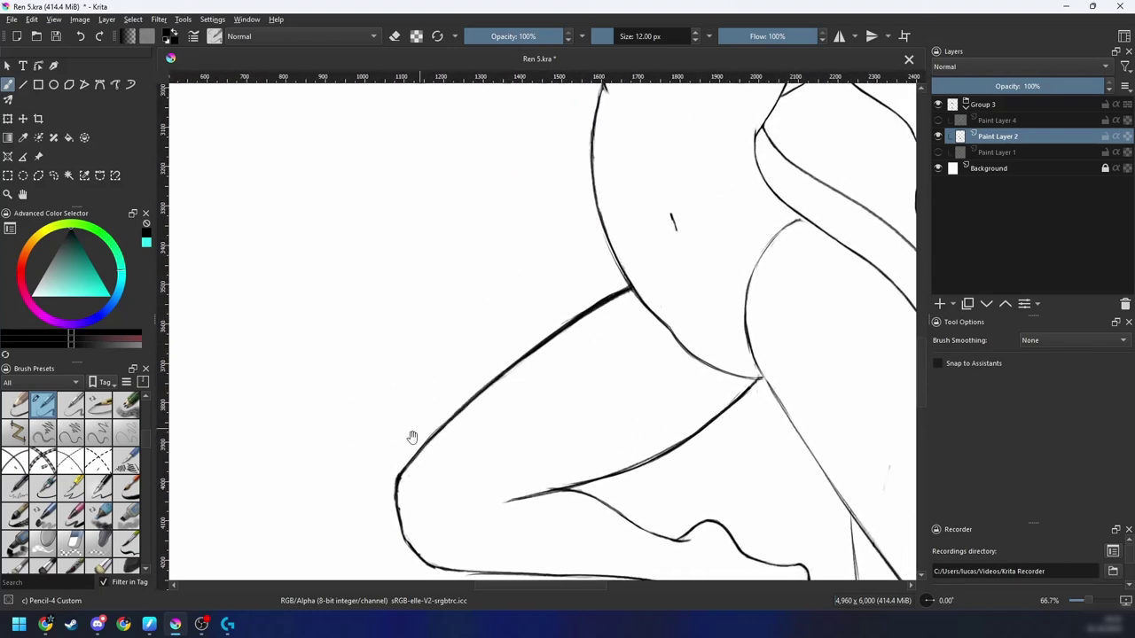
scroll(404, 471, up, 3)
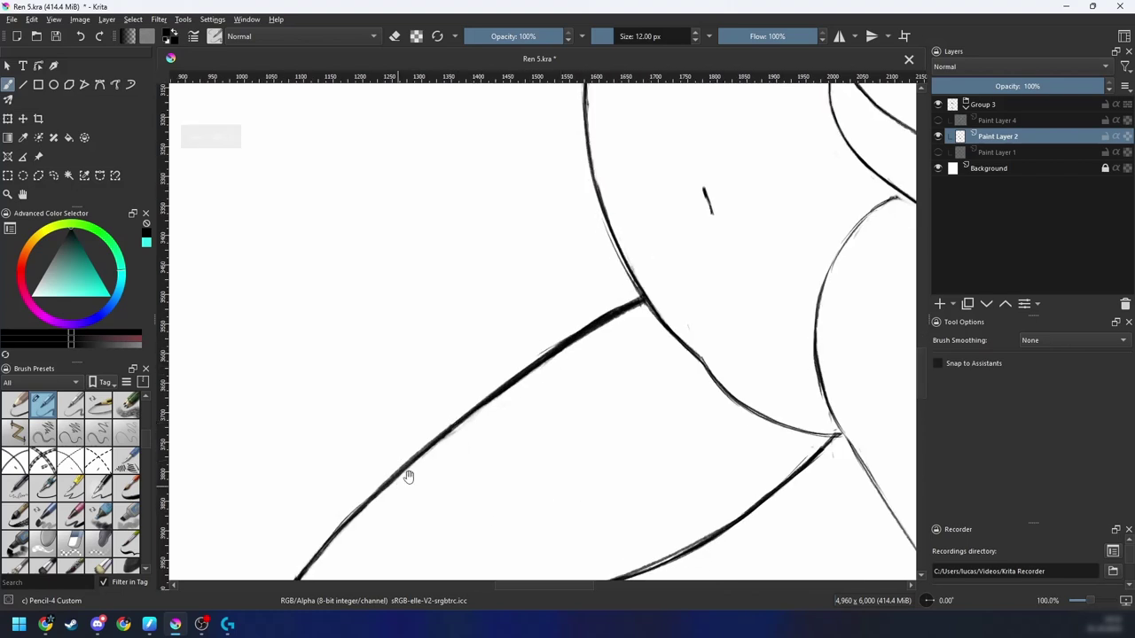
drag(319, 550, 655, 280)
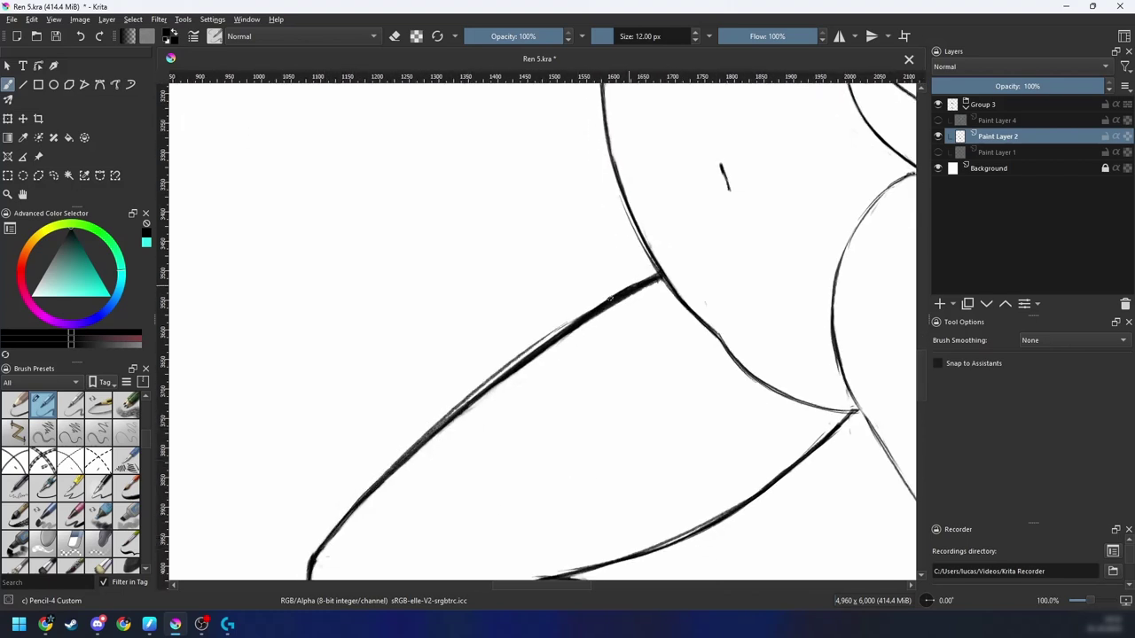
key(ctrl+z)
mouse_move(316, 554)
mouse_down()
mouse_move(366, 495)
mouse_move(646, 280)
mouse_up()
drag(329, 549, 540, 359)
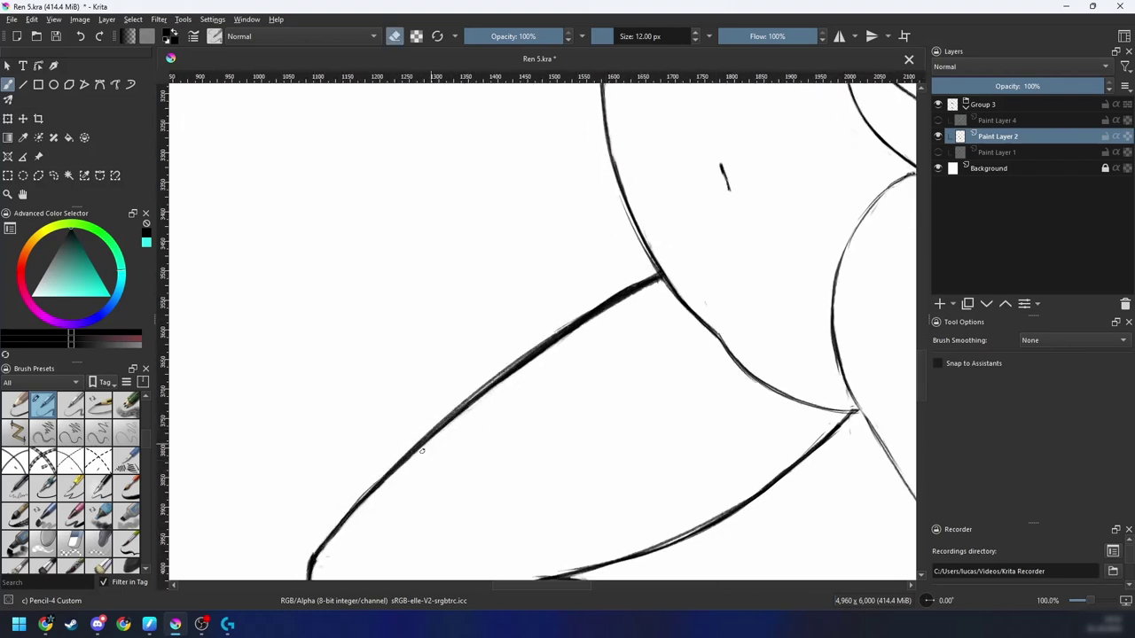
Step: Thin the bent leg's upper thigh contour by erasing the excess along its lower edge up to the hip
drag(432, 441, 633, 296)
drag(406, 464, 631, 299)
drag(484, 394, 656, 283)
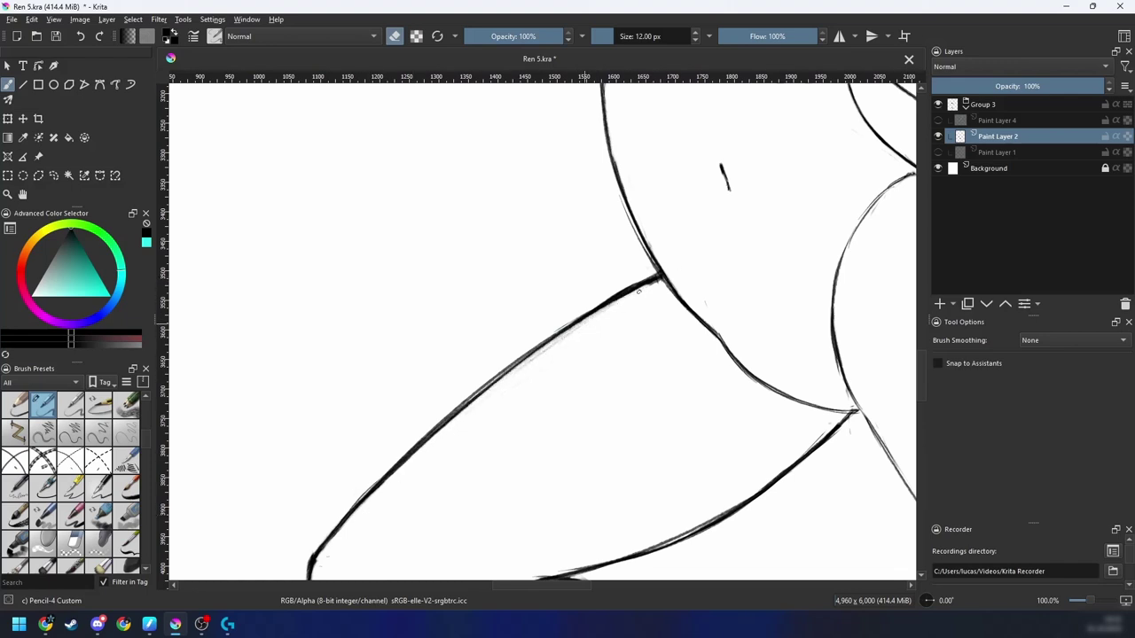
drag(610, 312, 629, 291)
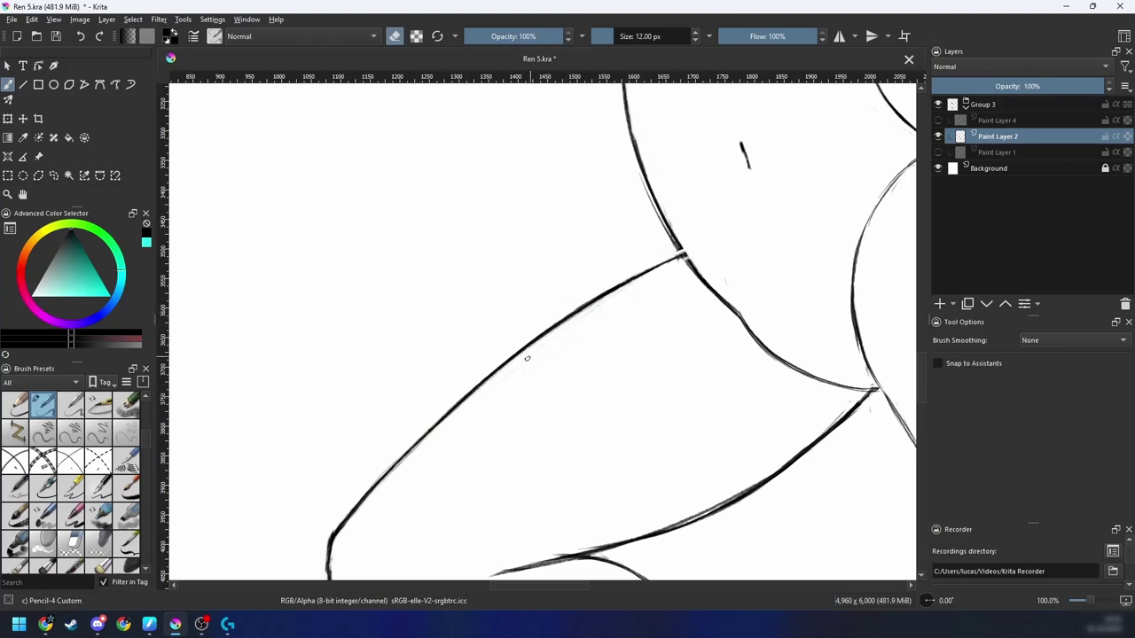
Step: Close the gap in the torso contour where the bent thigh meets the hip and clean the line around the junction
scroll(679, 351, down, 5)
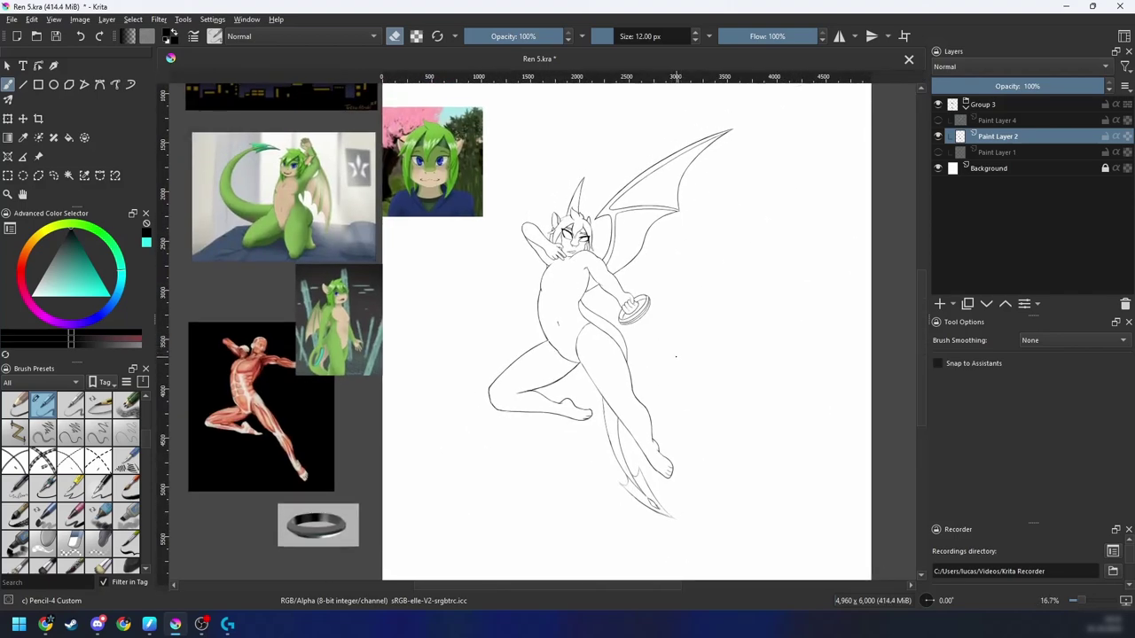
key(plus)
key(plus)
key(plus)
drag(621, 372, 648, 325)
key(plus)
key(plus)
key(6)
key(6)
key(6)
key(6)
key(plus)
key(6)
key(6)
drag(633, 421, 614, 349)
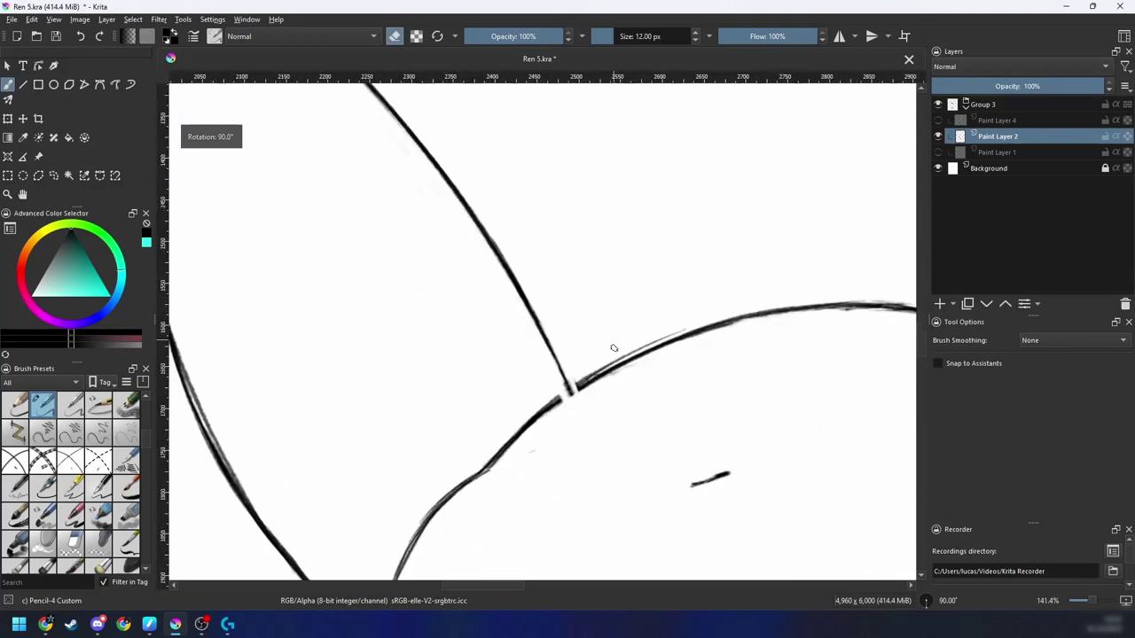
mouse_move(514, 411)
mouse_down()
mouse_move(611, 344)
mouse_move(586, 359)
mouse_up()
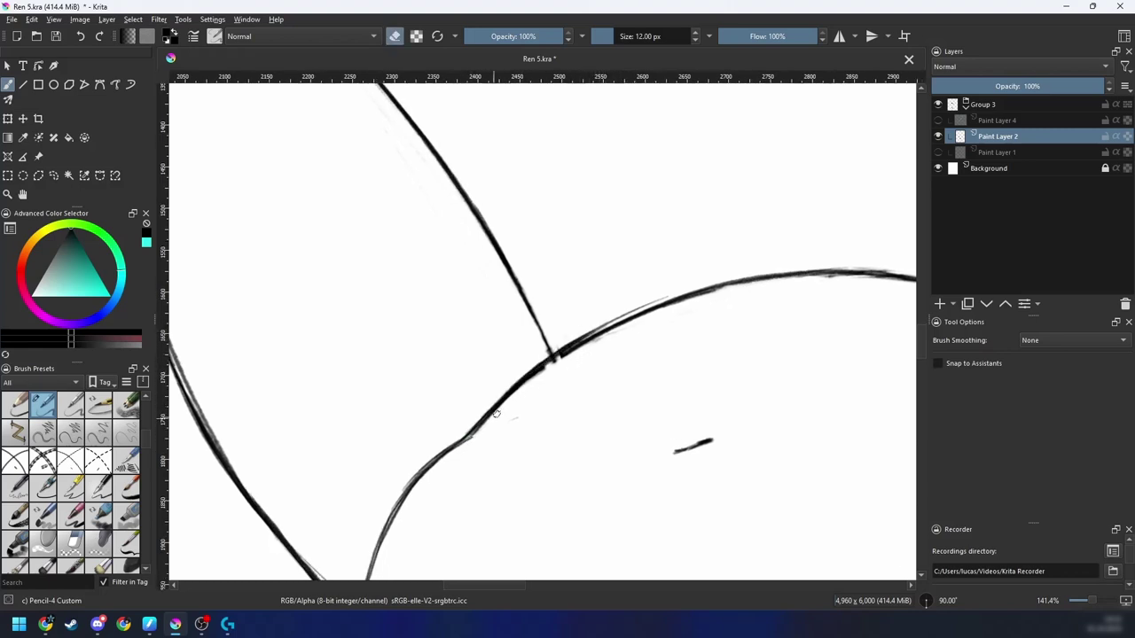
drag(502, 407, 629, 324)
key(plus)
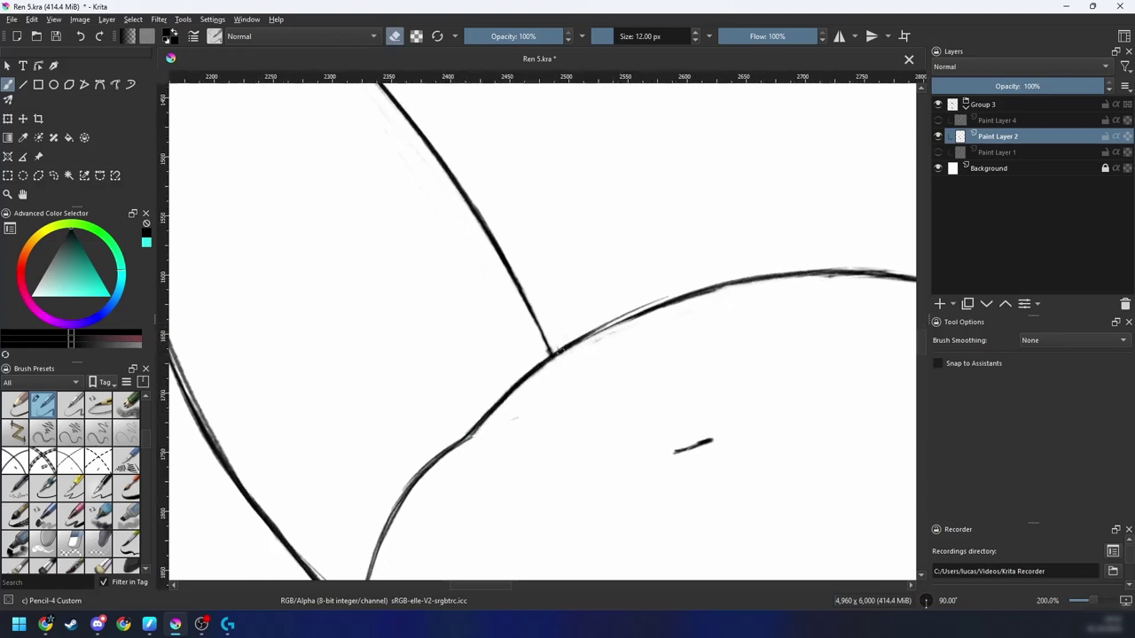
key(4)
key(4)
key(4)
key(4)
key(4)
key(4)
key(4)
key(plus)
key(plus)
key(4)
key(plus)
drag(609, 285, 571, 257)
key(6)
key(6)
key(6)
key(6)
key(6)
key(6)
key(6)
key(6)
key(6)
key(minus)
key(minus)
key(minus)
key(minus)
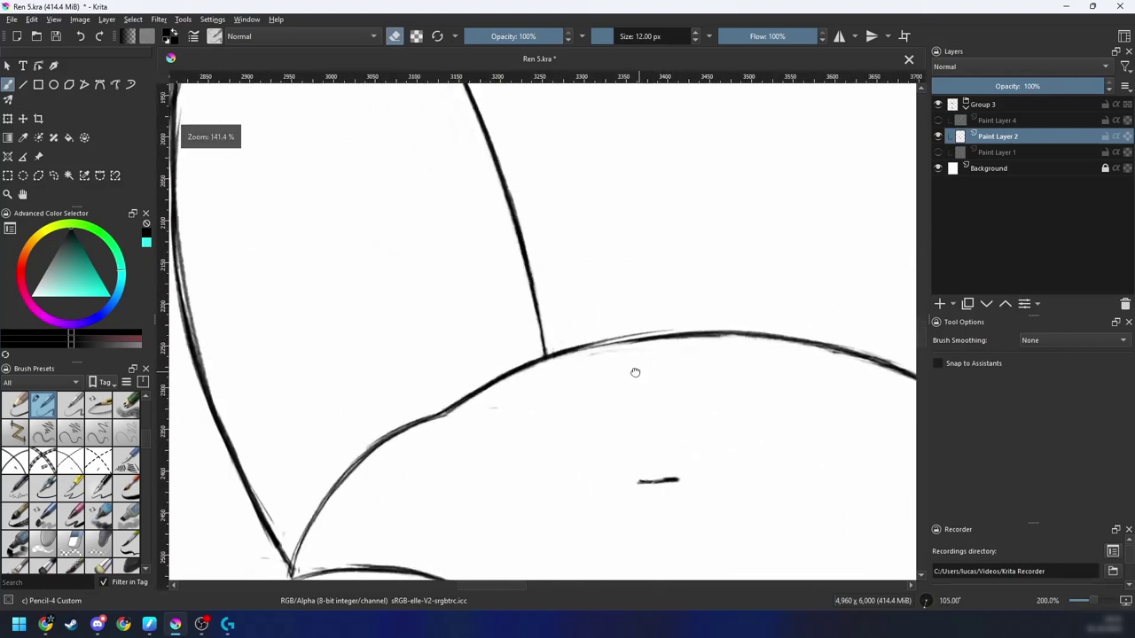
Step: Redraw the torso contour above the thigh junction with overlapping strokes to form one smooth curve
drag(634, 372, 654, 327)
key(4)
scroll(545, 348, up, 1)
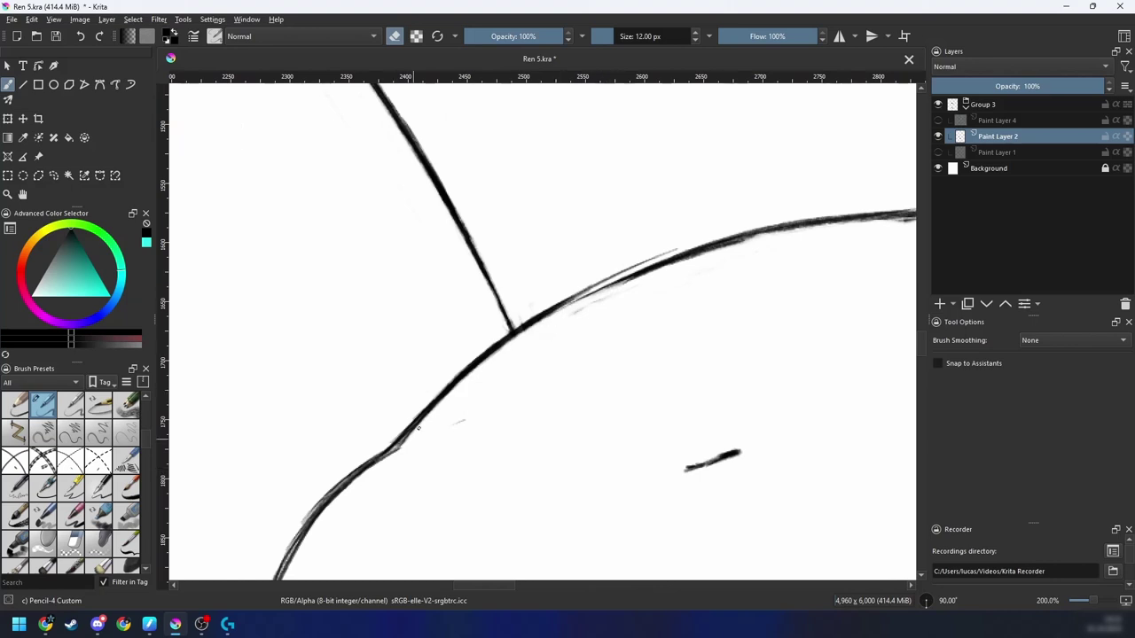
drag(446, 389, 612, 281)
drag(505, 338, 729, 239)
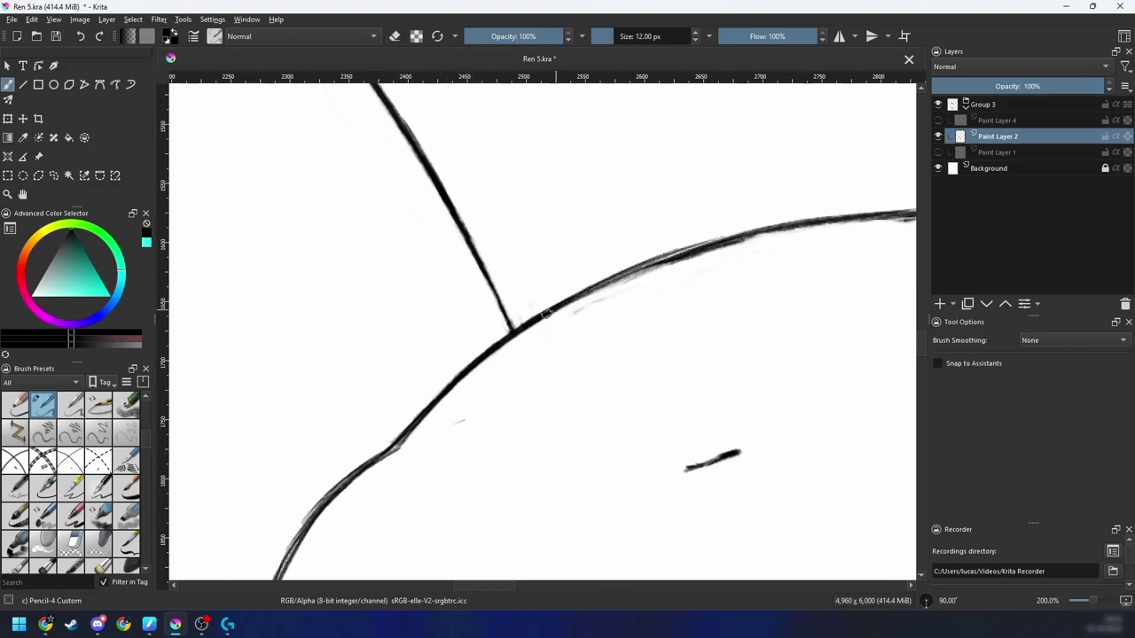
drag(541, 318, 787, 225)
key(ctrl+z)
drag(561, 305, 794, 226)
Step: Erase the doubled inner edge of the torso contour and the stray marks inside the belly
key(e)
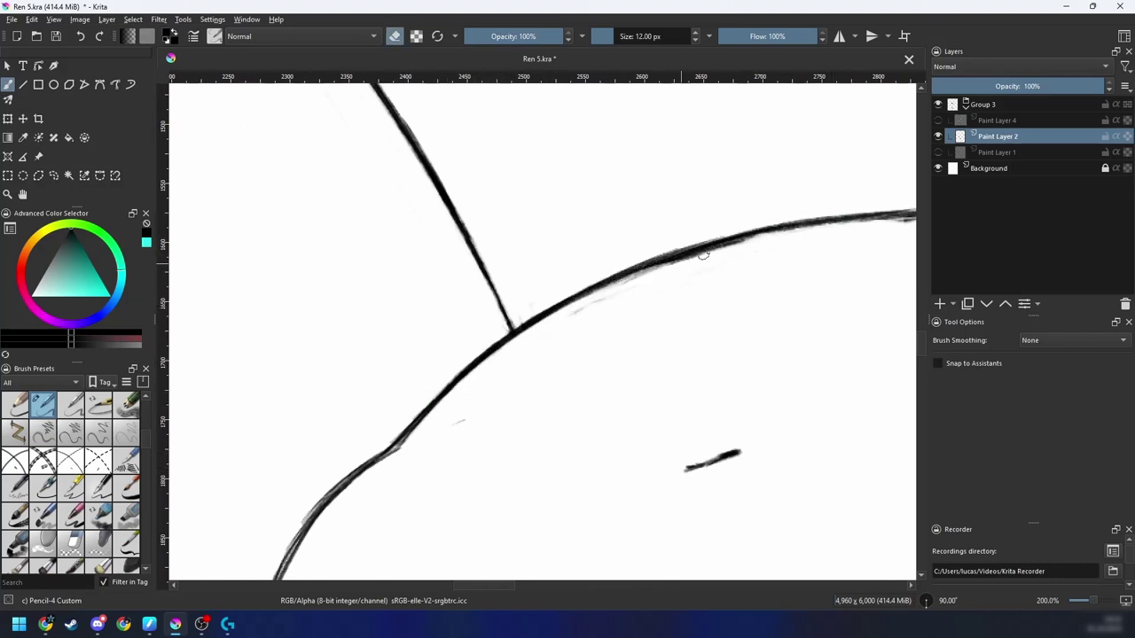
drag(504, 348, 858, 222)
drag(578, 302, 831, 228)
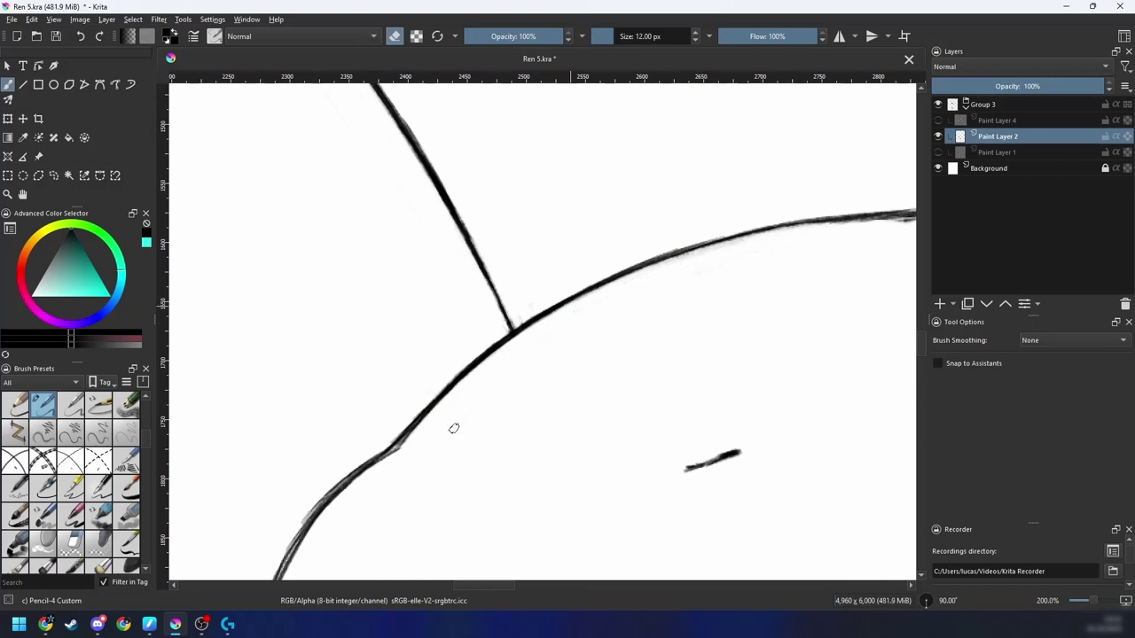
mouse_move(453, 428)
mouse_down()
mouse_move(529, 382)
mouse_move(606, 368)
mouse_up()
Step: Redraw the sharp bend in the lower belly contour just below the bent thigh junction and erase the overlapping ends around it
key(ctrl+bracketright)
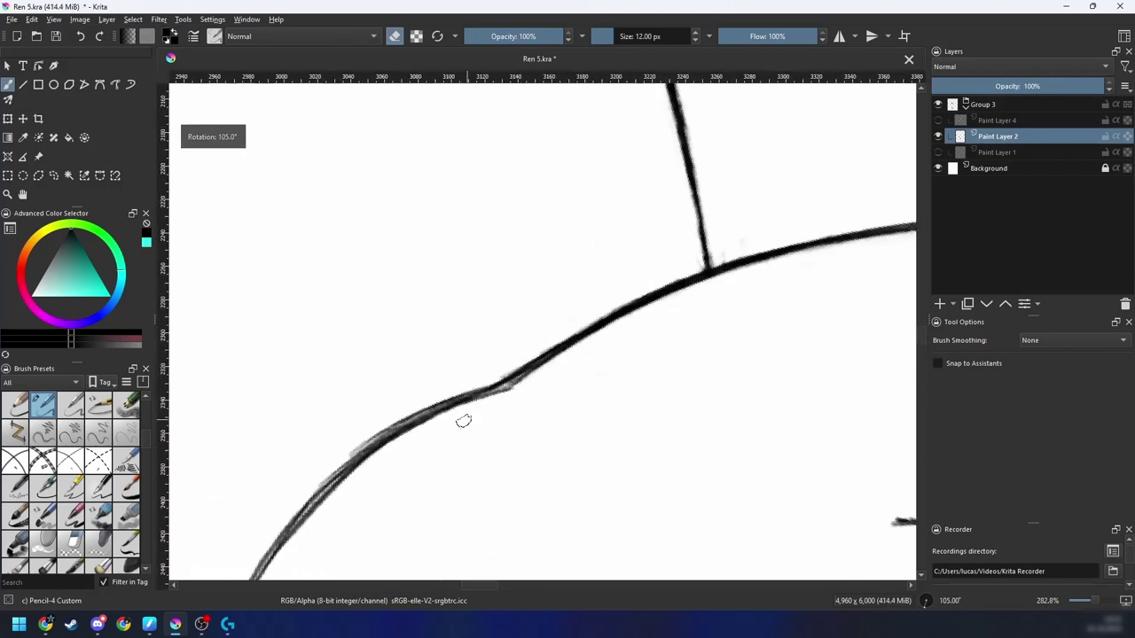
key(e)
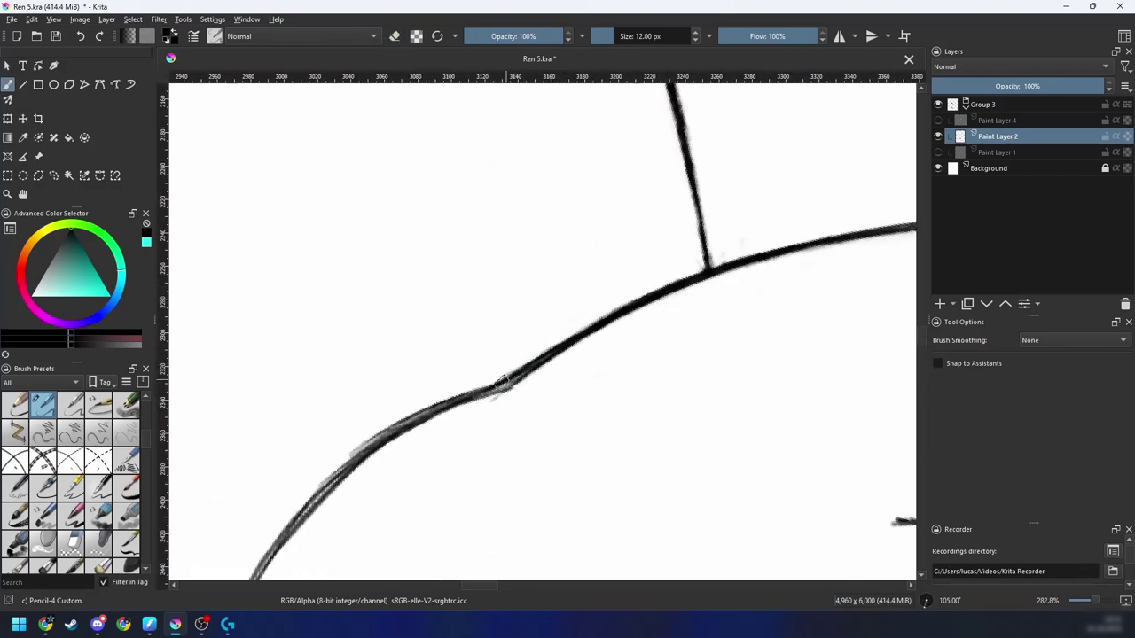
key(e)
drag(485, 398, 660, 289)
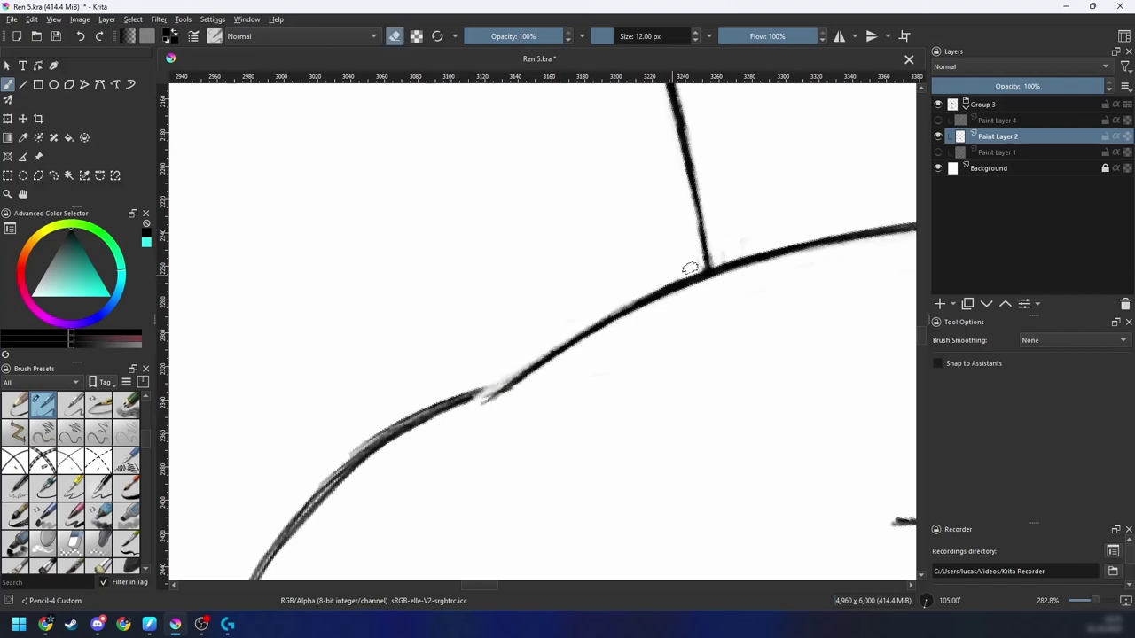
key(ctrl+bracketleft)
key(e)
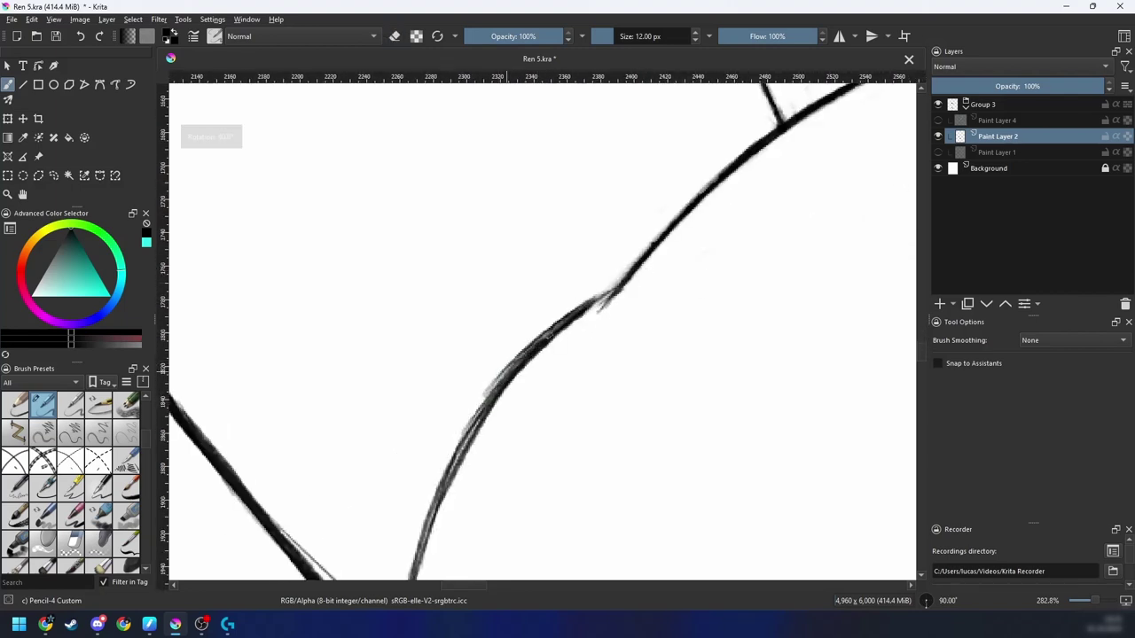
mouse_move(599, 302)
mouse_down()
mouse_move(539, 335)
mouse_move(628, 282)
mouse_move(578, 311)
mouse_move(640, 278)
mouse_up()
key(e)
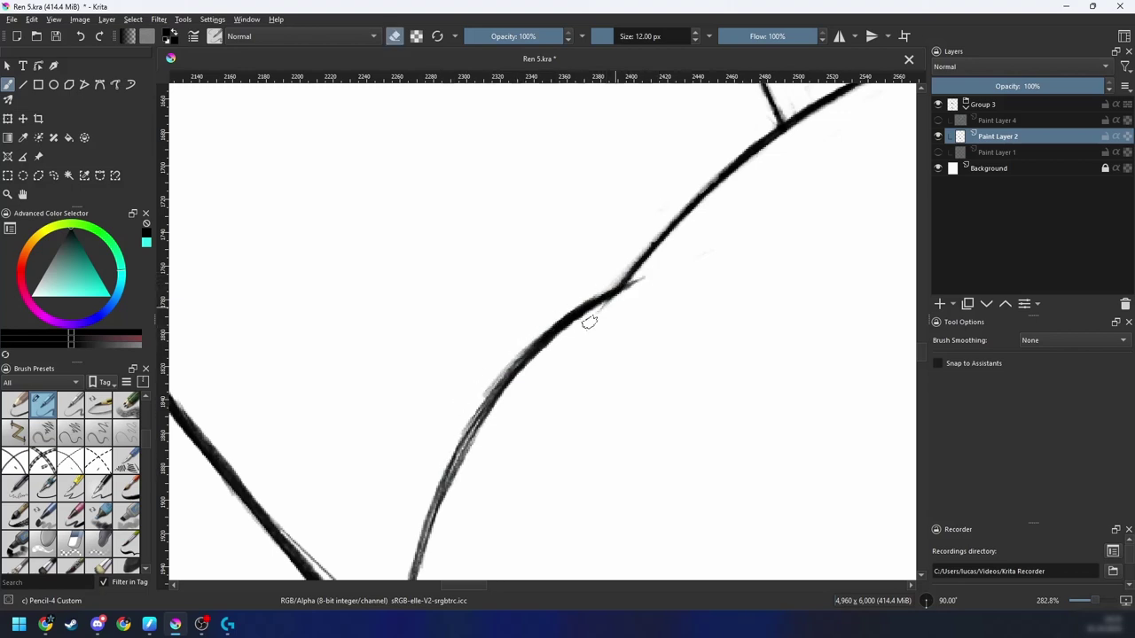
drag(588, 321, 569, 325)
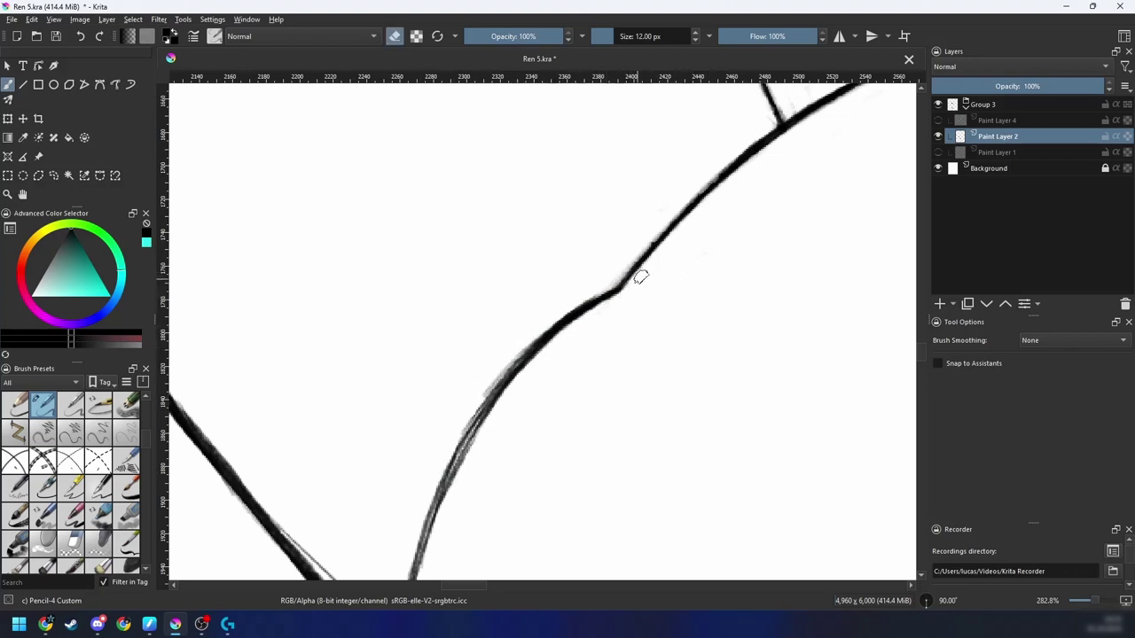
mouse_move(542, 378)
mouse_down()
mouse_move(572, 322)
mouse_move(607, 339)
mouse_up()
Step: Redraw the lower belly contour from the bend down to the crotch as one smooth curve and erase its doubled edges
key(6)
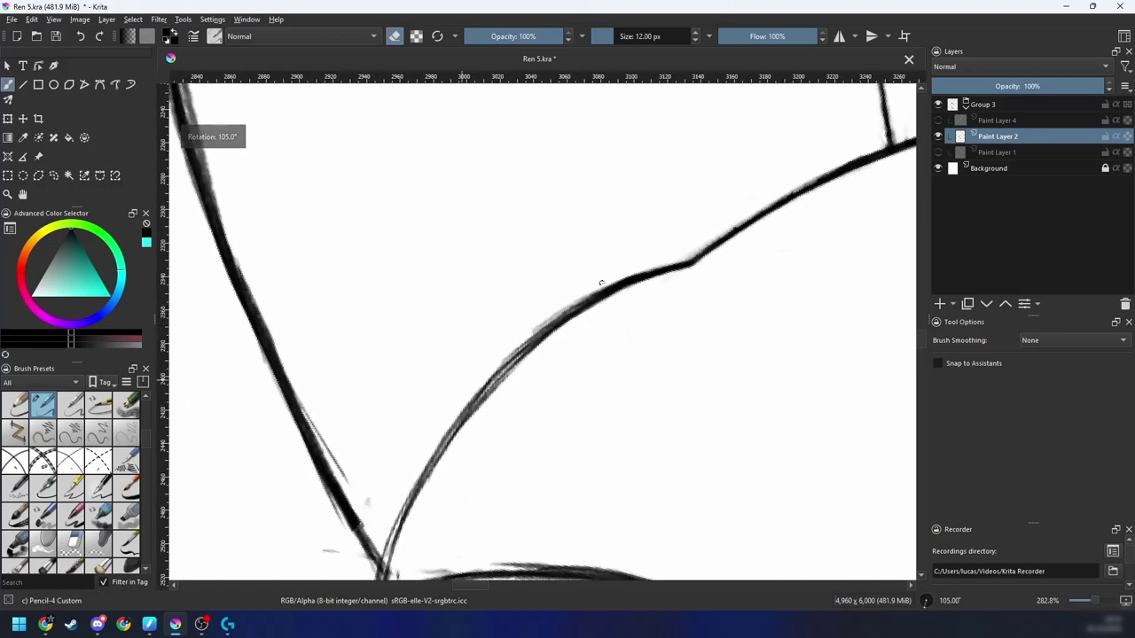
key(e)
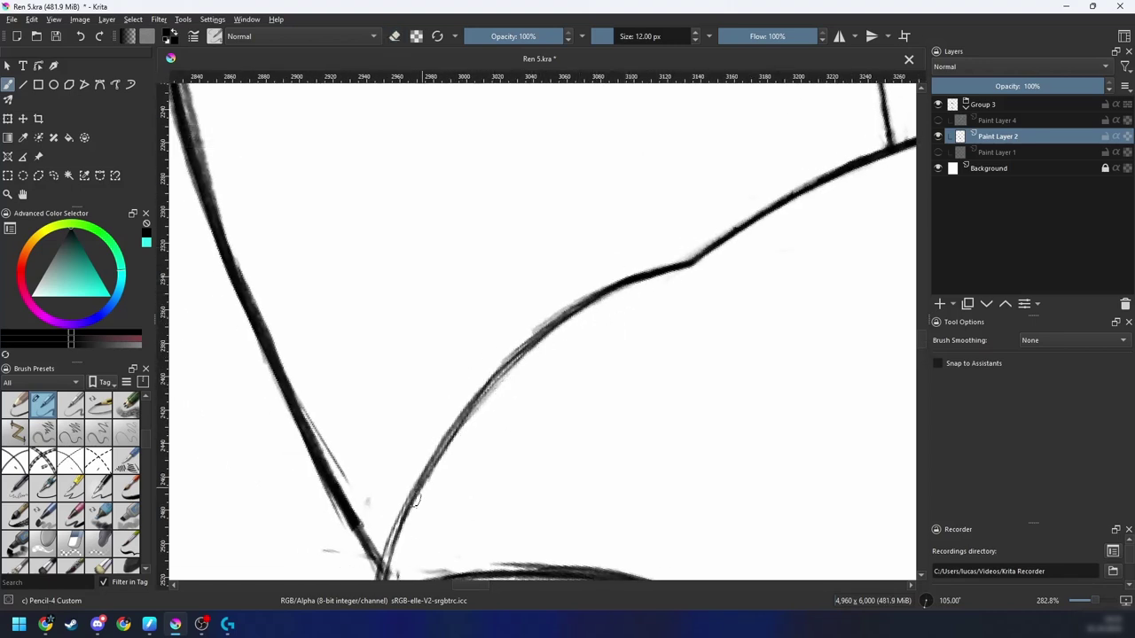
drag(404, 514, 535, 343)
drag(456, 437, 578, 305)
key(e)
drag(429, 494, 576, 317)
drag(450, 454, 526, 361)
key(6)
drag(463, 405, 547, 334)
key(e)
drag(399, 482, 477, 353)
key(e)
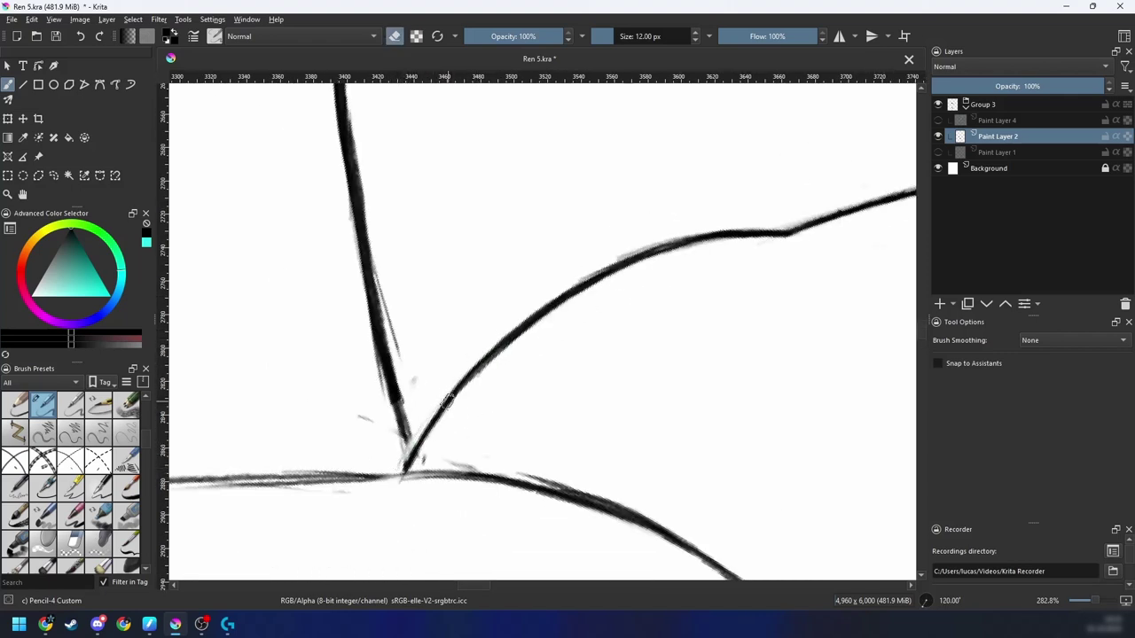
Step: Darken the end of the lower belly curve and clean its tip where it meets the crotch
key(e)
drag(418, 446, 507, 344)
key(e)
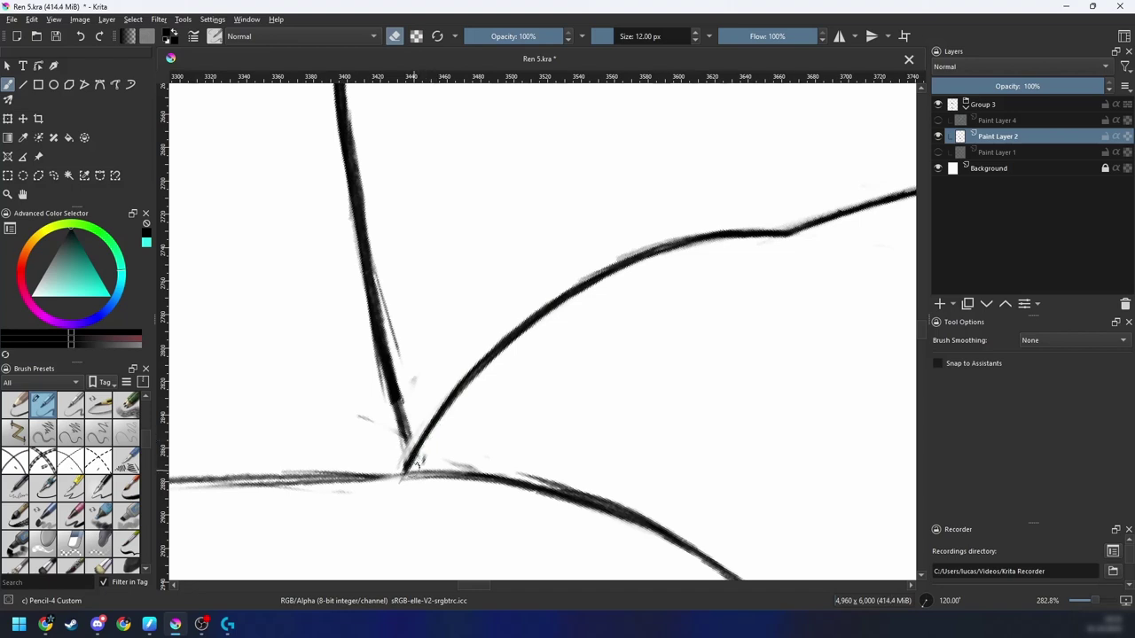
key(e)
key(e)
drag(413, 463, 420, 445)
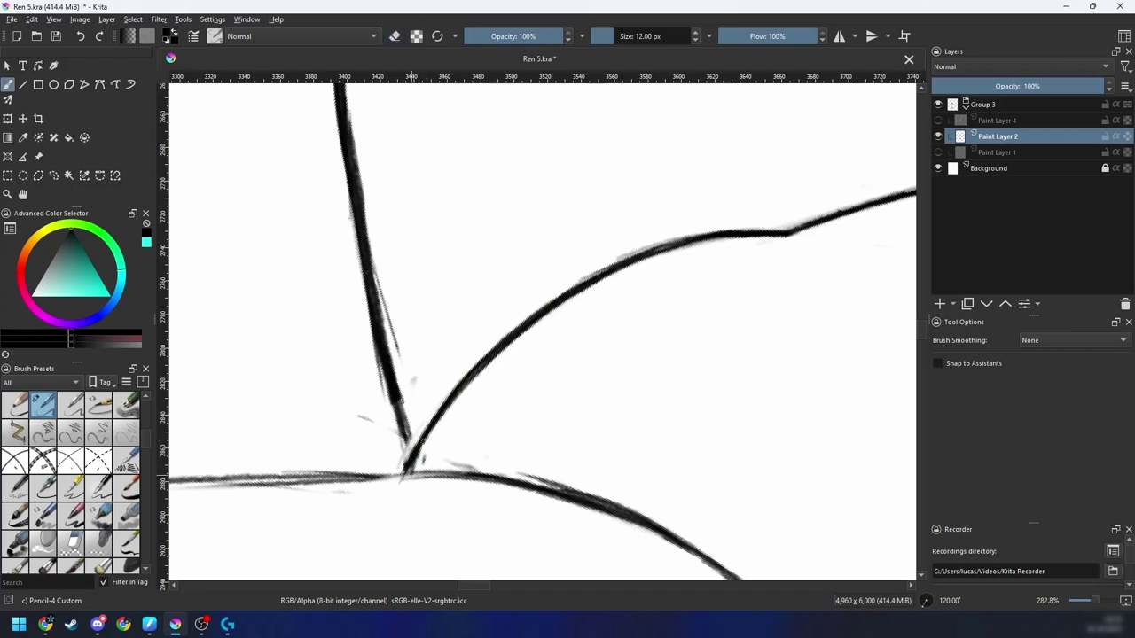
key(e)
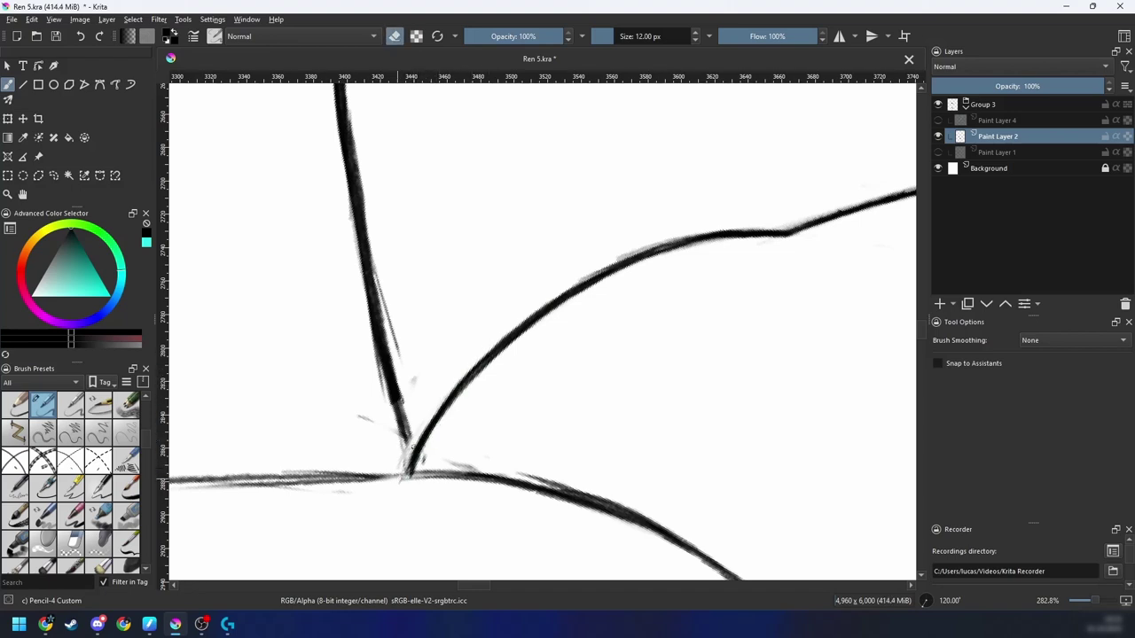
Step: Extend the bent thigh's underside contour to the crotch point and erase the sketchy excess beside it
key(6)
key(6)
key(6)
drag(446, 333, 444, 420)
key(e)
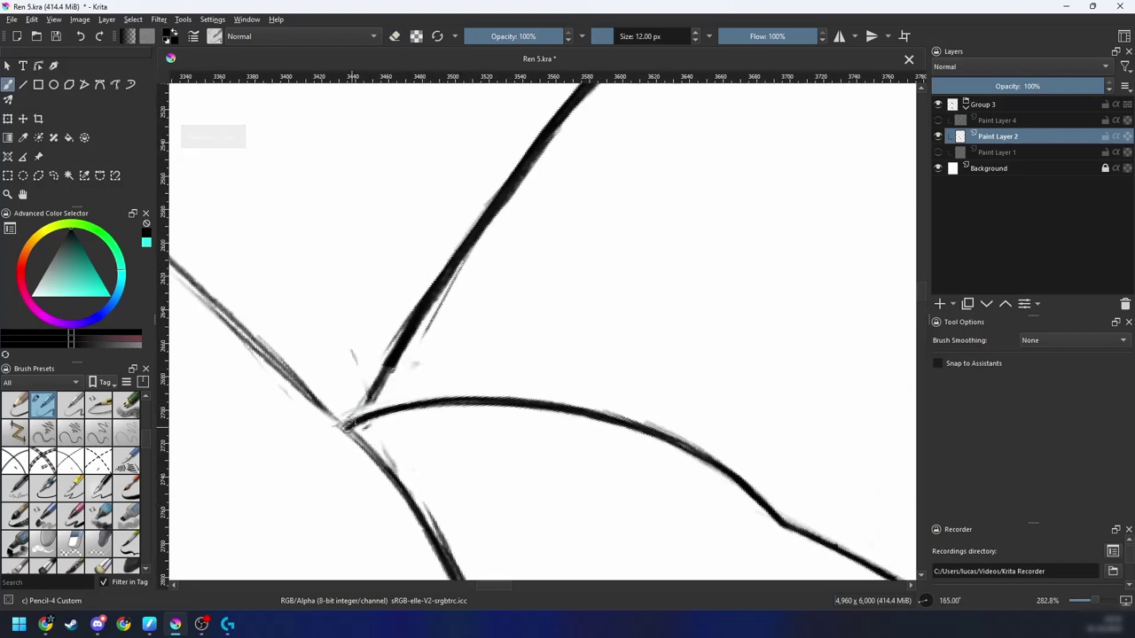
drag(380, 373, 357, 404)
scroll(412, 419, up, 3)
drag(349, 495, 435, 352)
key(e)
drag(373, 460, 461, 331)
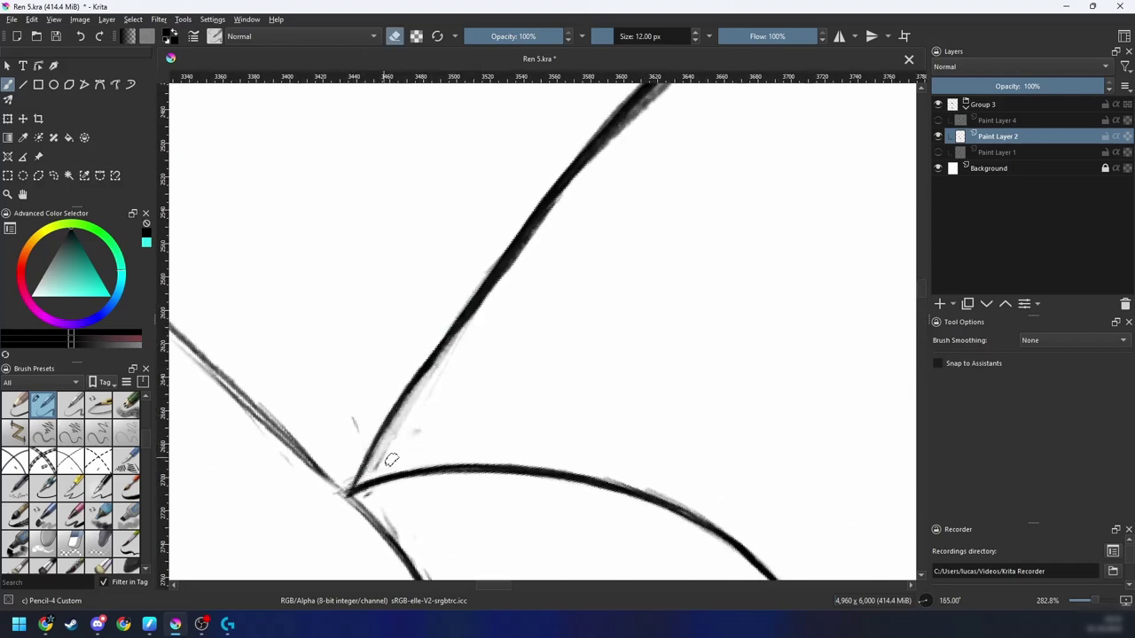
Step: Smooth the bent thigh's underside contour near the crotch with long strokes and erase the excess along its inner edge
key(6)
key(minus)
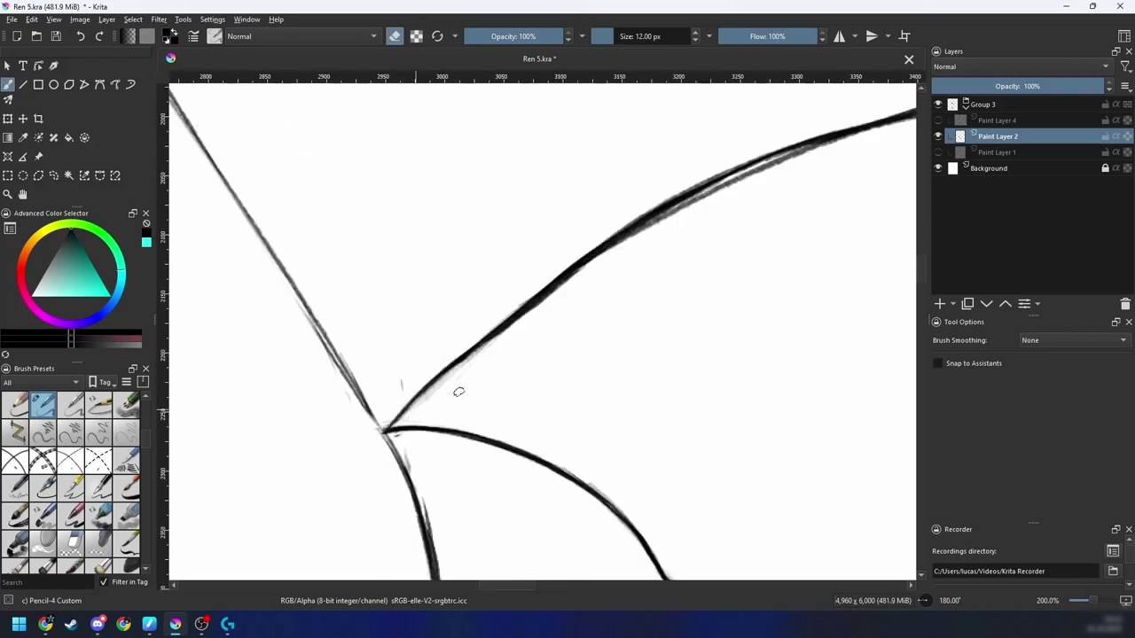
key(e)
drag(394, 422, 650, 216)
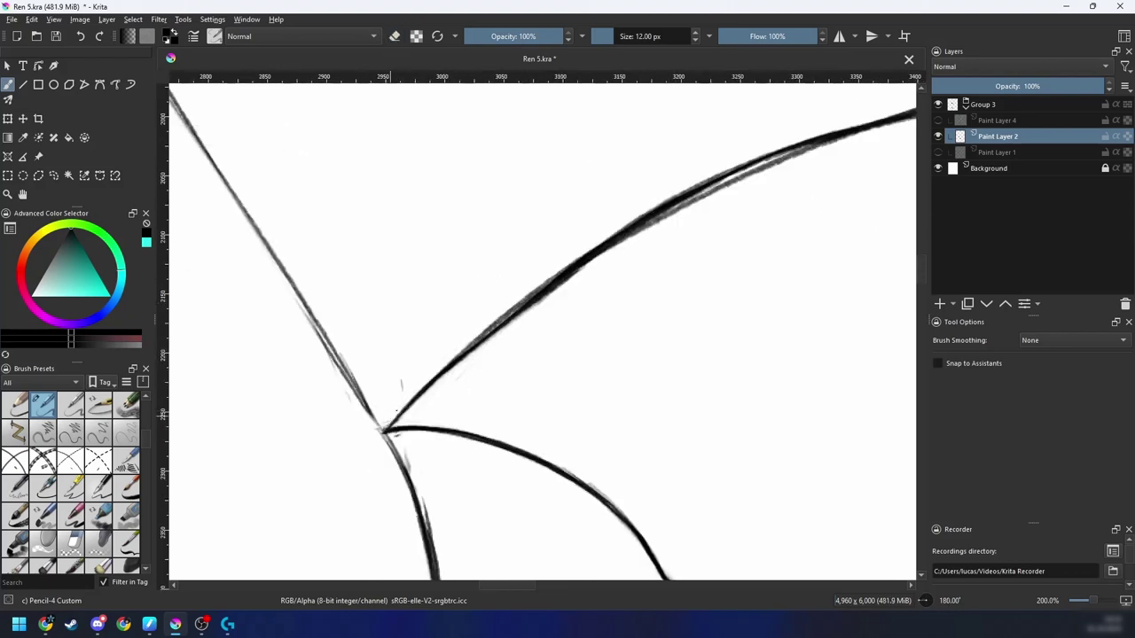
mouse_move(396, 411)
mouse_down()
mouse_move(694, 183)
mouse_move(455, 365)
mouse_move(602, 243)
mouse_up()
key(ctrl+z)
key(e)
drag(424, 397, 642, 232)
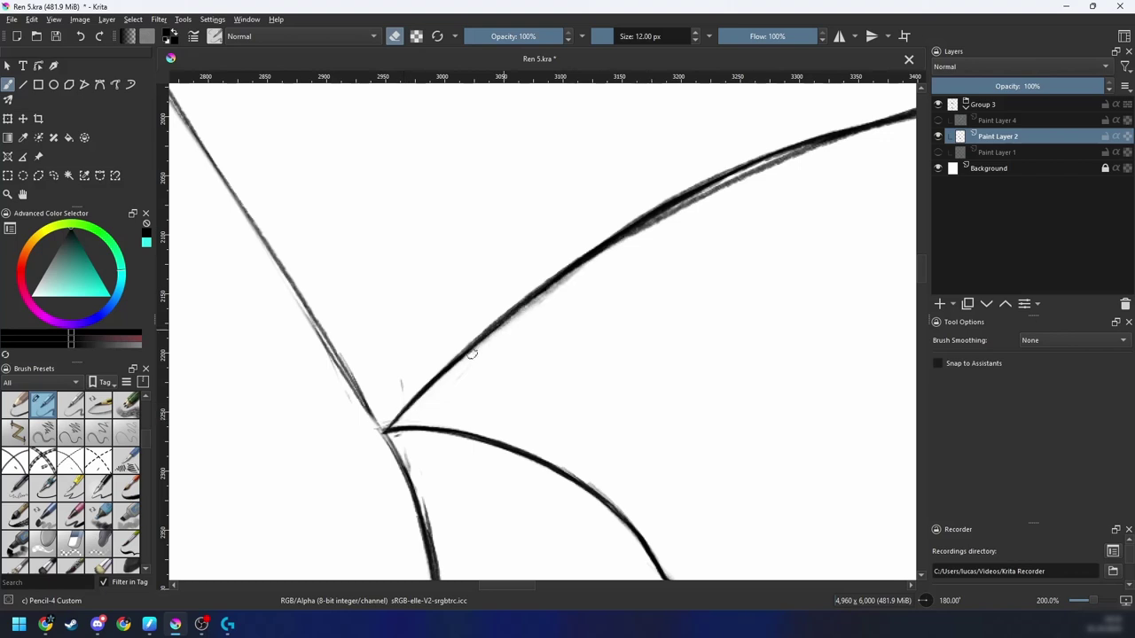
drag(472, 353, 660, 226)
drag(530, 304, 488, 340)
drag(420, 399, 619, 257)
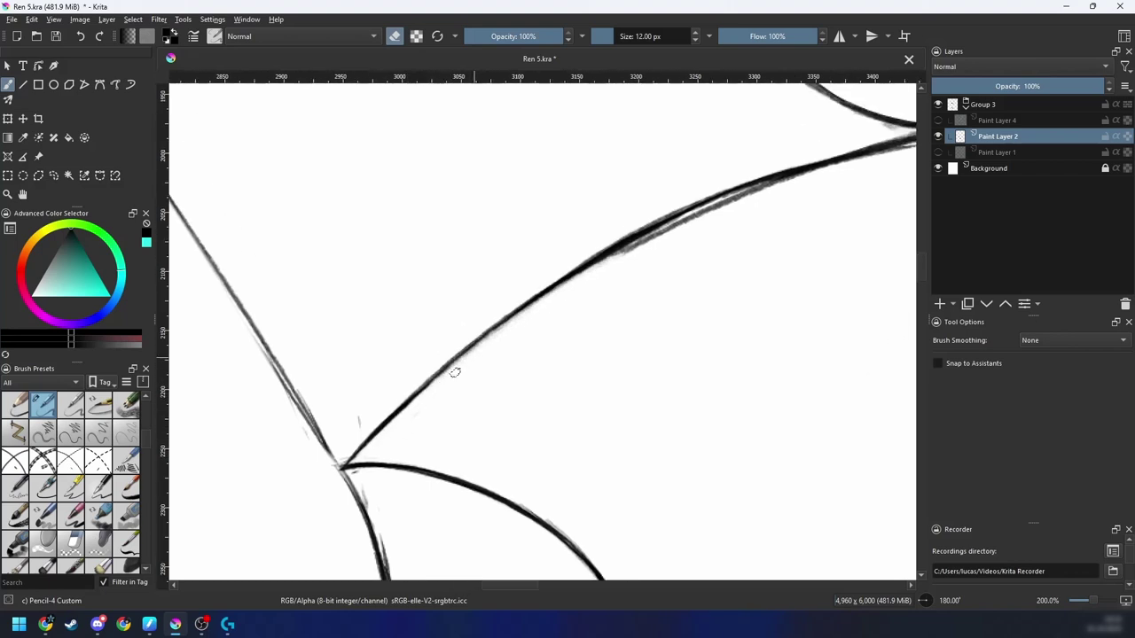
mouse_move(455, 373)
mouse_down()
mouse_move(604, 264)
mouse_move(537, 304)
mouse_move(728, 203)
mouse_move(509, 324)
mouse_move(712, 207)
mouse_up()
Step: Redraw the middle stretch of the bent thigh's underside contour toward the knee, undoing strokes that miss the curve
key(e)
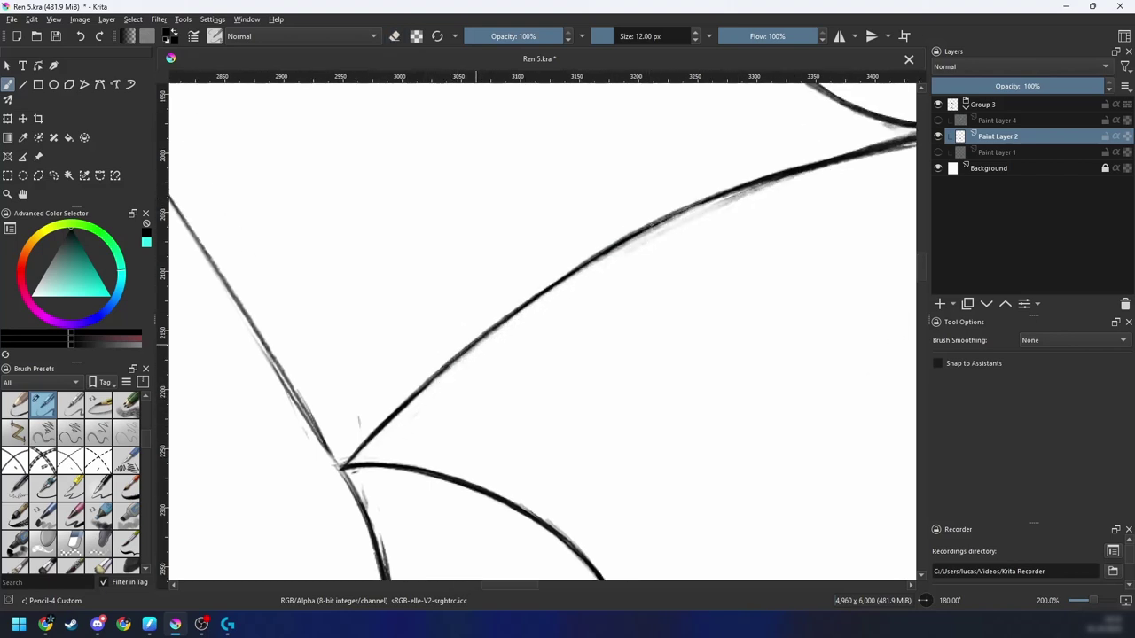
drag(573, 269, 740, 188)
mouse_move(477, 340)
mouse_down()
mouse_move(777, 179)
mouse_move(721, 191)
mouse_move(789, 169)
mouse_up()
key(ctrl+z)
key(ctrl+z)
drag(504, 325, 788, 173)
key(ctrl+z)
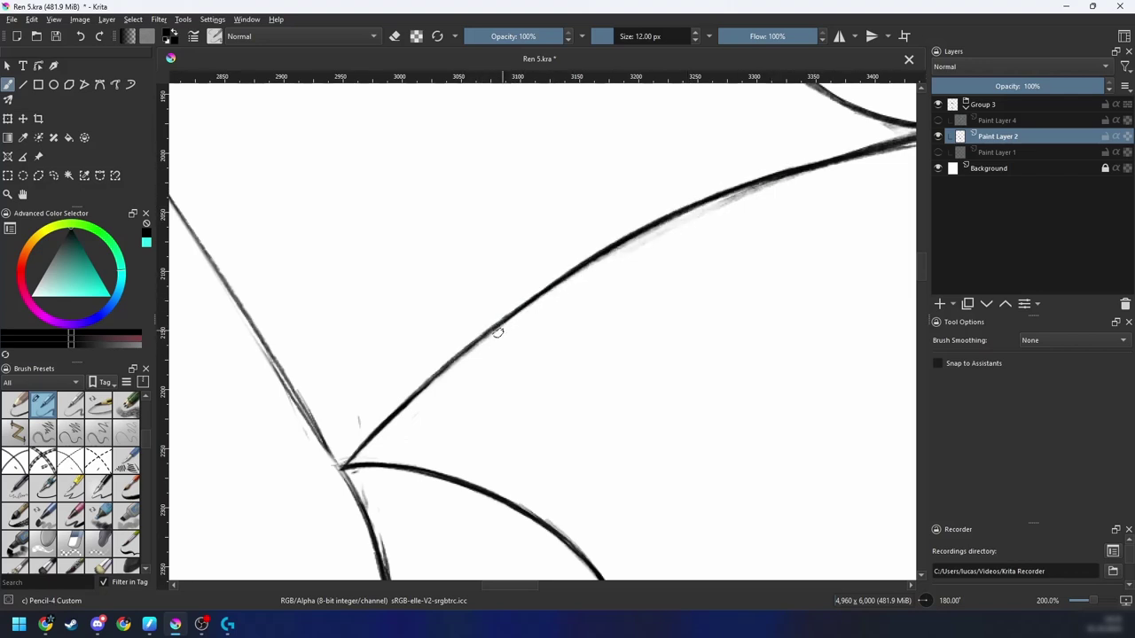
mouse_move(502, 323)
mouse_down()
mouse_move(795, 170)
mouse_move(763, 183)
mouse_up()
key(ctrl+z)
Step: Erase the doubled edge along the middle stretch of the bent thigh's underside contour
key(e)
drag(514, 320, 837, 165)
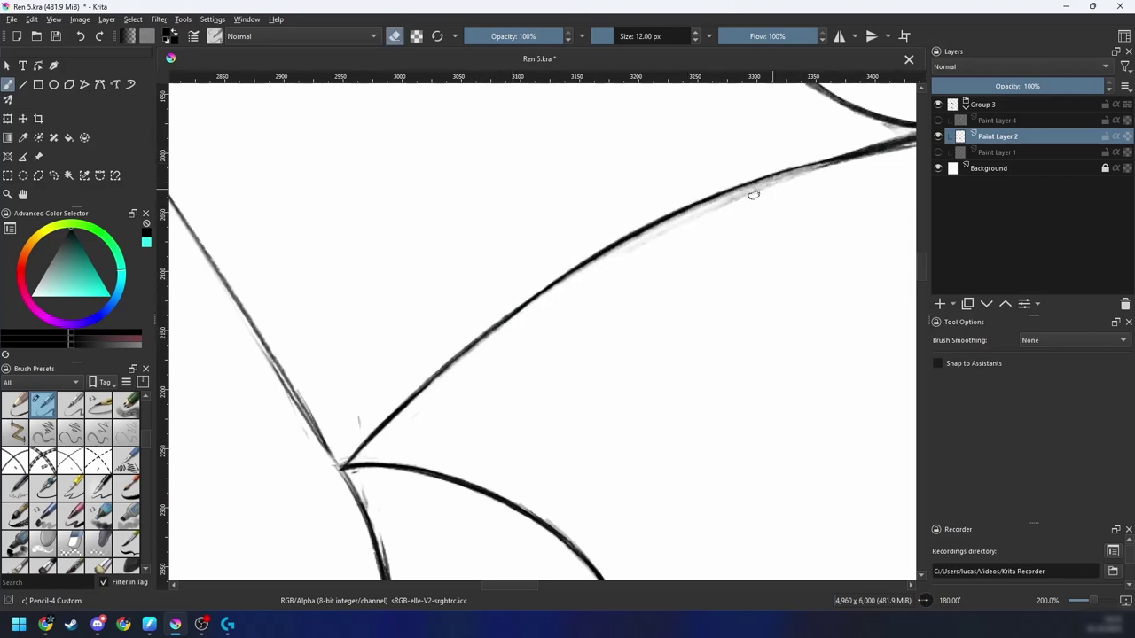
key(ctrl+z)
drag(556, 290, 869, 160)
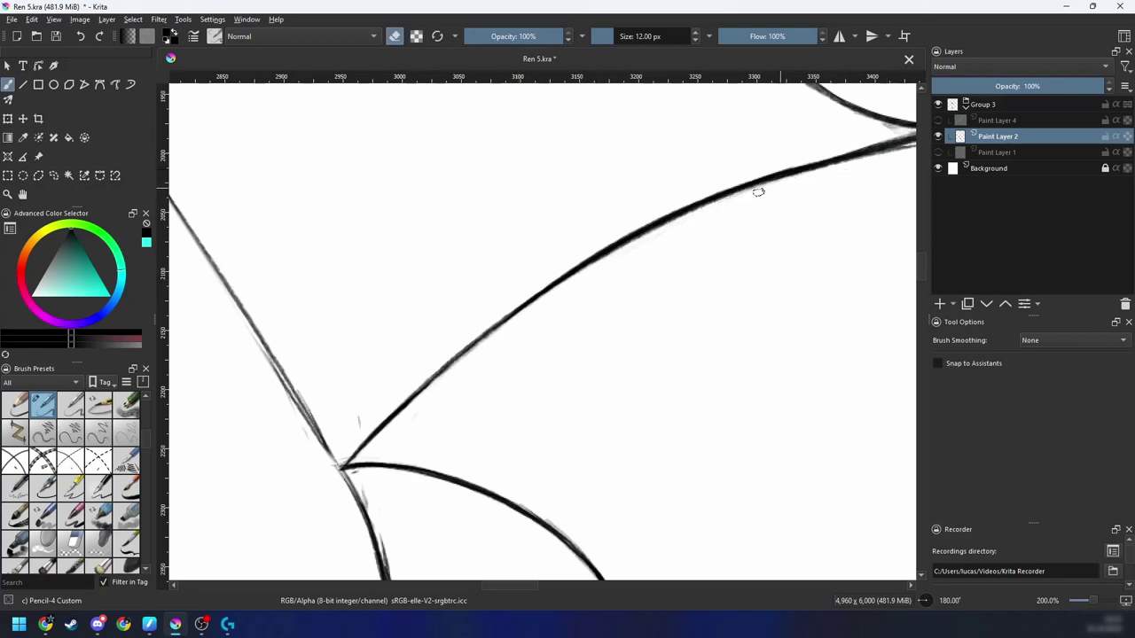
Step: Redraw the underside thigh line through the calf junction behind the bent knee and erase the excess along its edge
drag(726, 226, 464, 463)
key(4)
key(4)
key(4)
key(4)
key(4)
key(minus)
key(minus)
key(minus)
key(minus)
key(minus)
key(minus)
key(minus)
key(minus)
key(minus)
key(4)
key(4)
key(4)
key(4)
key(4)
key(plus)
key(plus)
key(plus)
key(plus)
key(plus)
key(6)
key(6)
key(6)
key(6)
key(6)
key(6)
key(plus)
key(6)
key(6)
key(6)
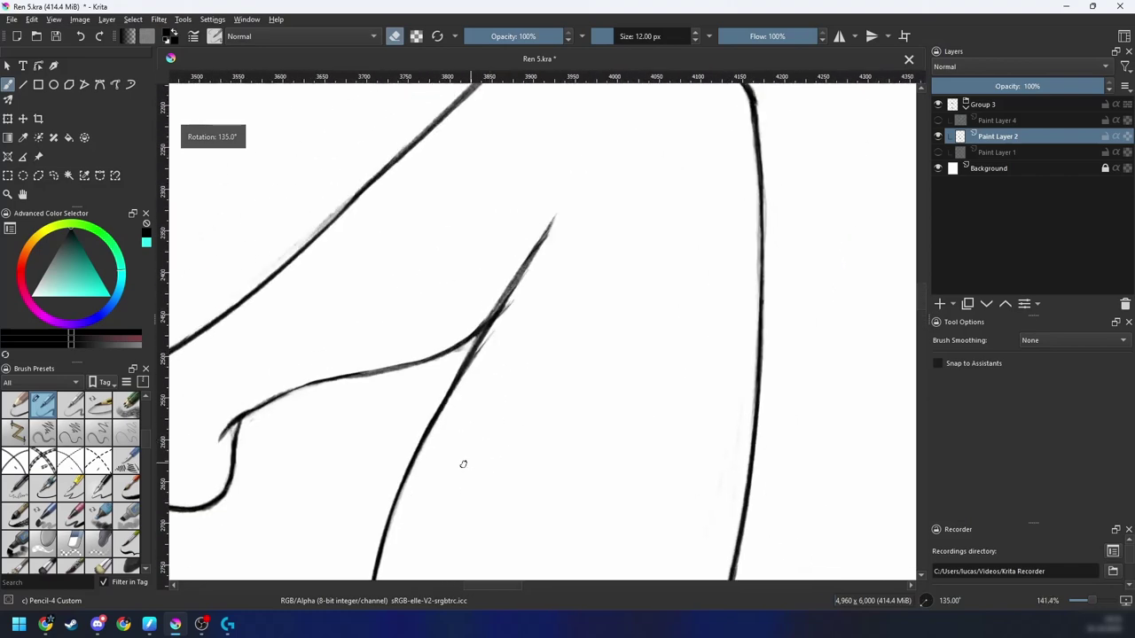
key(plus)
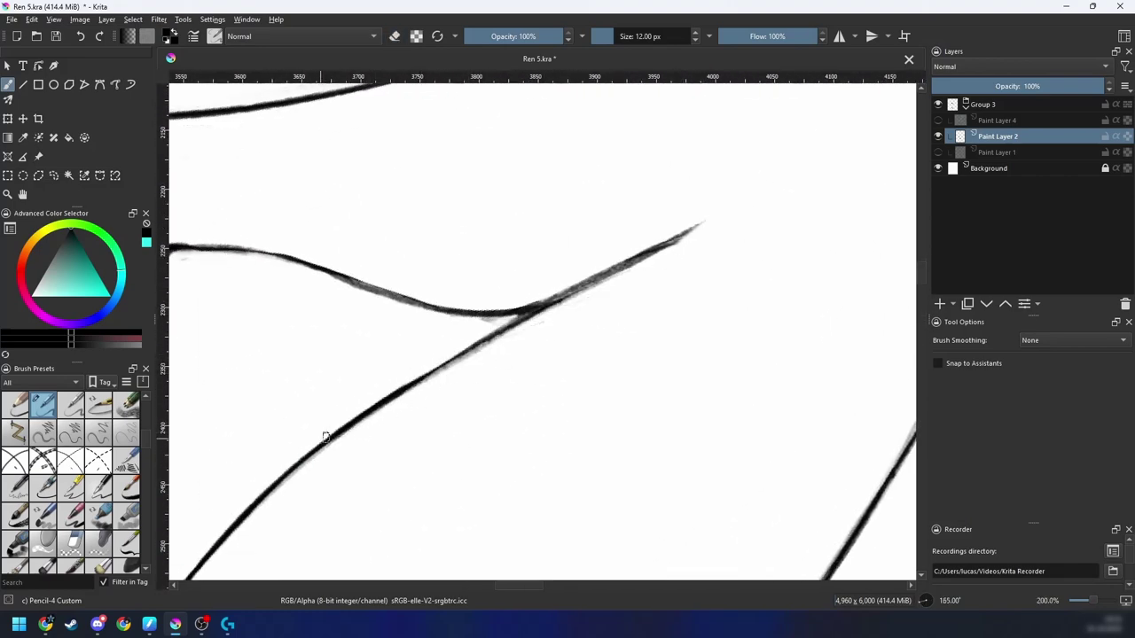
drag(405, 375, 659, 244)
key(e)
drag(393, 404, 732, 212)
key(e)
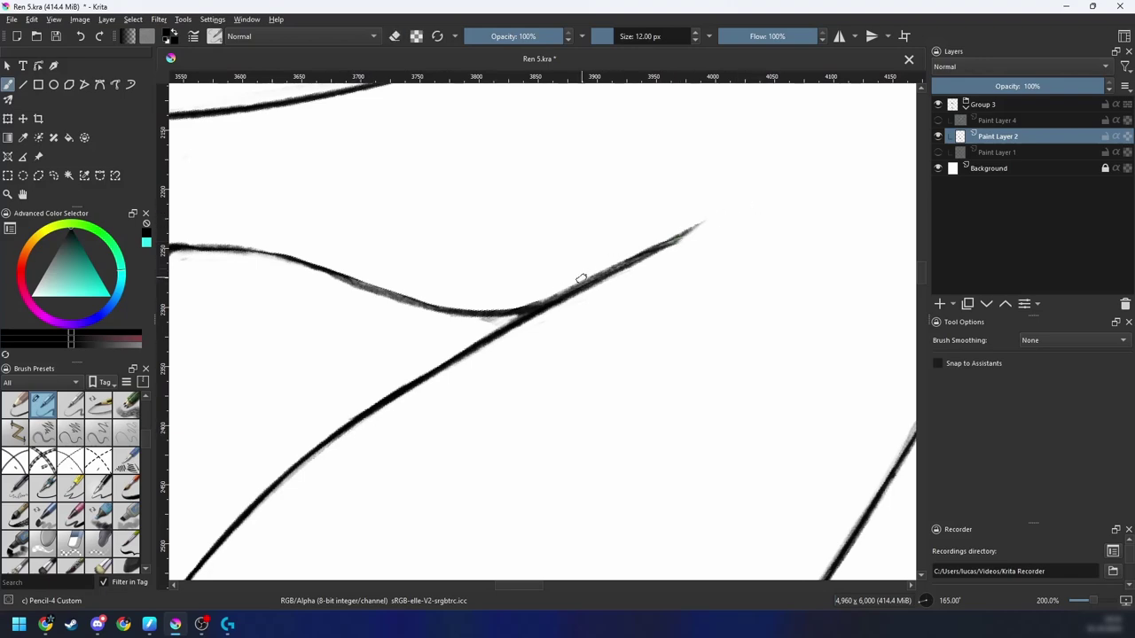
Step: Try to extend the crease behind the bent knee with curved end strokes
drag(585, 279, 723, 194)
drag(668, 241, 717, 184)
key(4)
key(4)
key(4)
key(minus)
key(minus)
key(4)
key(4)
key(4)
key(4)
key(4)
key(4)
key(4)
key(minus)
key(minus)
key(minus)
key(minus)
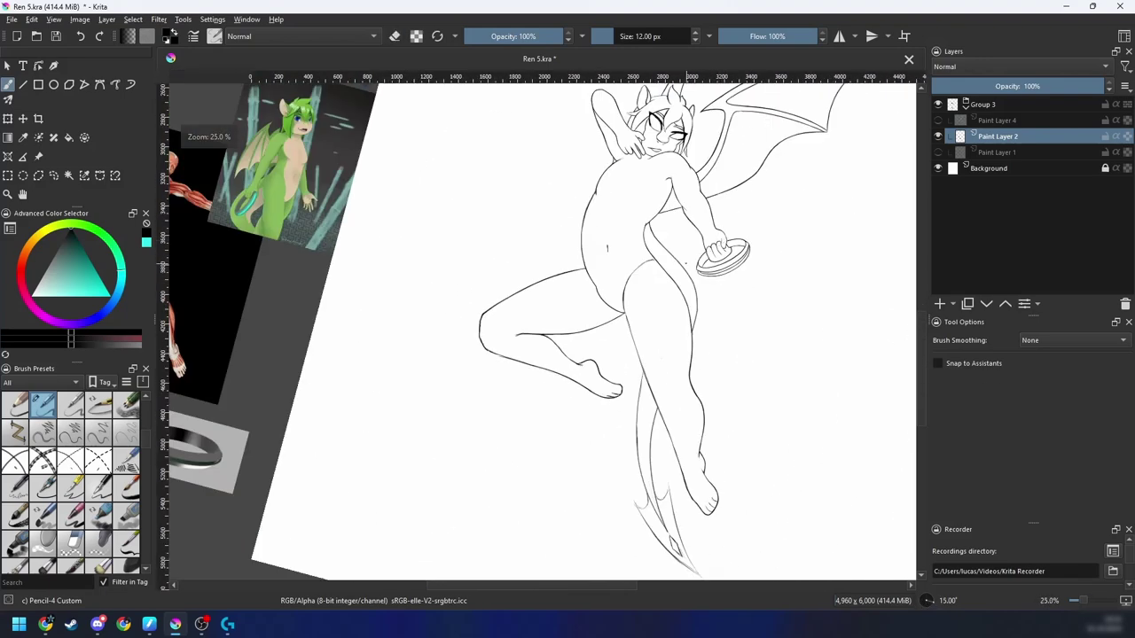
key(plus)
key(plus)
key(plus)
key(plus)
key(4)
key(4)
mouse_move(527, 396)
mouse_down()
mouse_move(570, 362)
mouse_move(528, 365)
mouse_up()
key(plus)
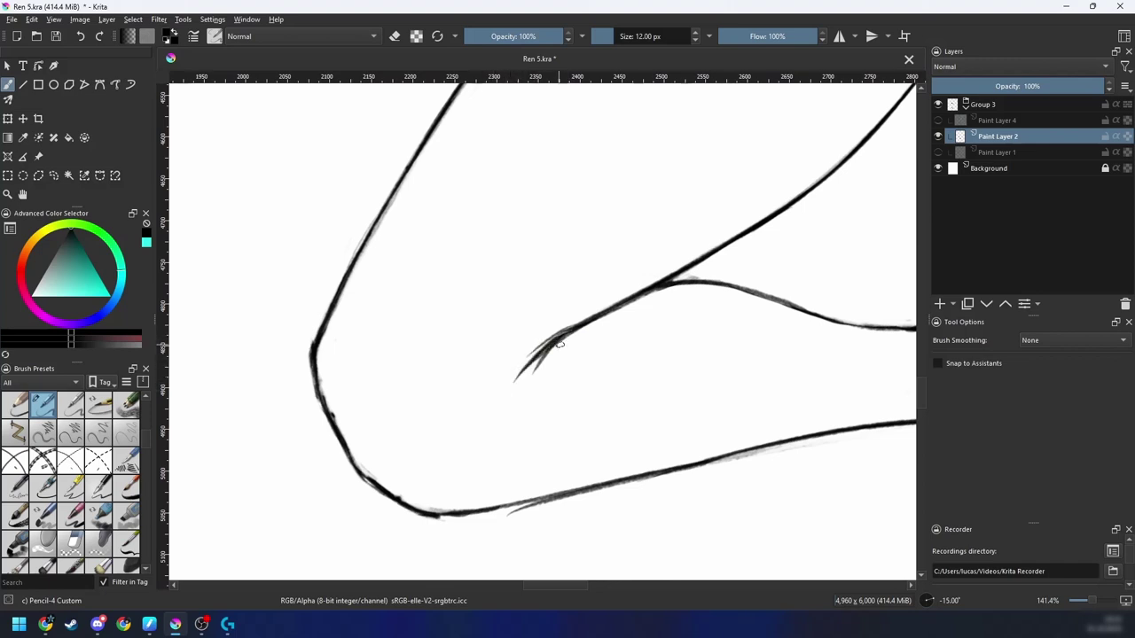
key(ctrl+z)
key(ctrl+z)
Step: Extend the crease behind the bent knee with one short, slightly curved tapering stroke
key(minus)
key(minus)
key(minus)
key(minus)
key(minus)
key(minus)
key(minus)
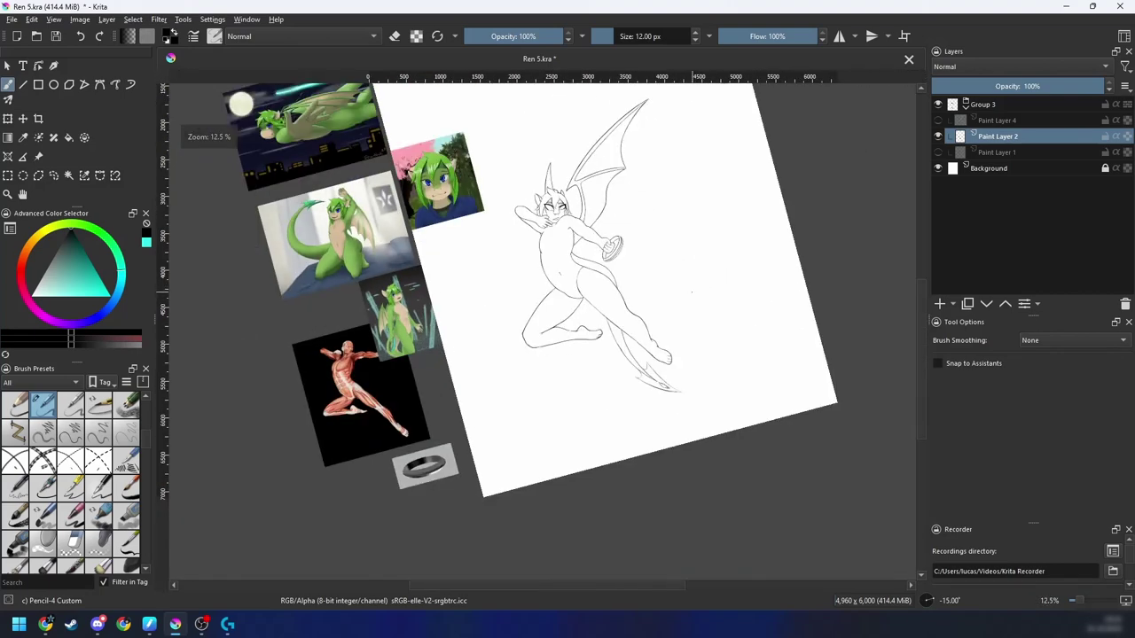
scroll(692, 291, up, 3)
scroll(659, 314, up, 2)
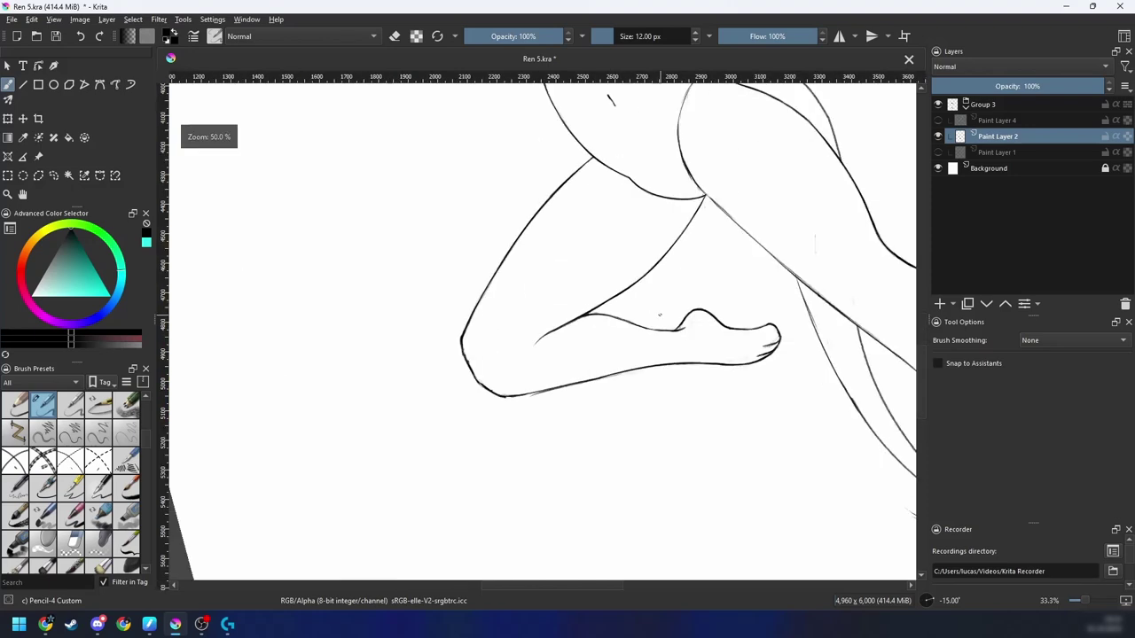
key(plus)
key(6)
key(6)
key(6)
key(6)
key(6)
key(6)
key(6)
key(6)
key(plus)
key(6)
key(6)
drag(523, 346, 564, 305)
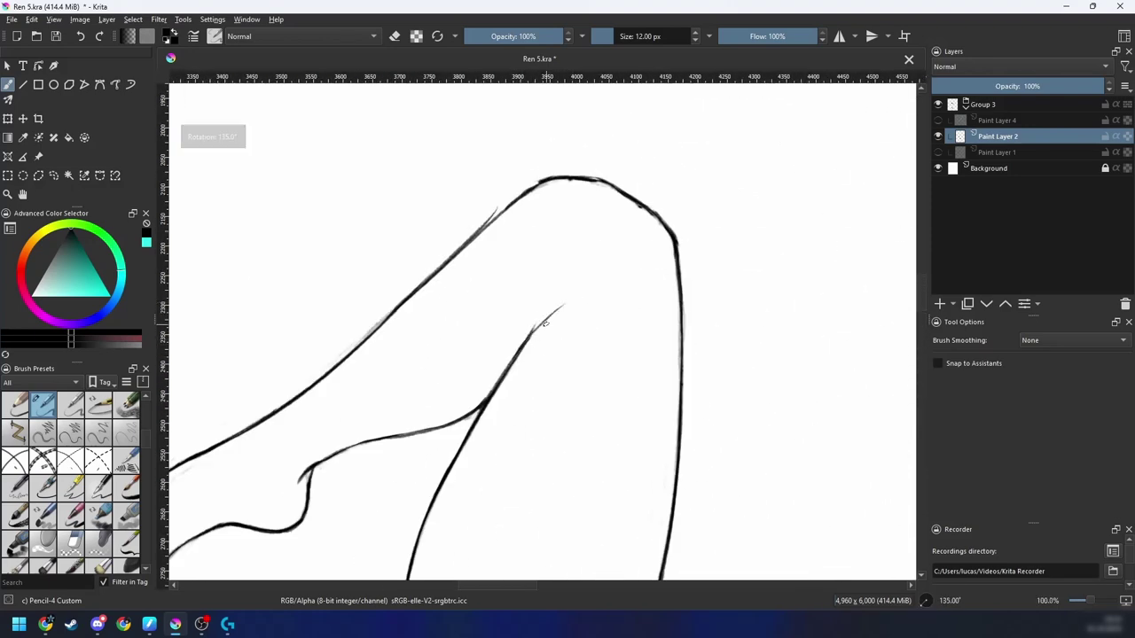
key(5)
scroll(544, 323, down, 3)
scroll(660, 283, up, 2)
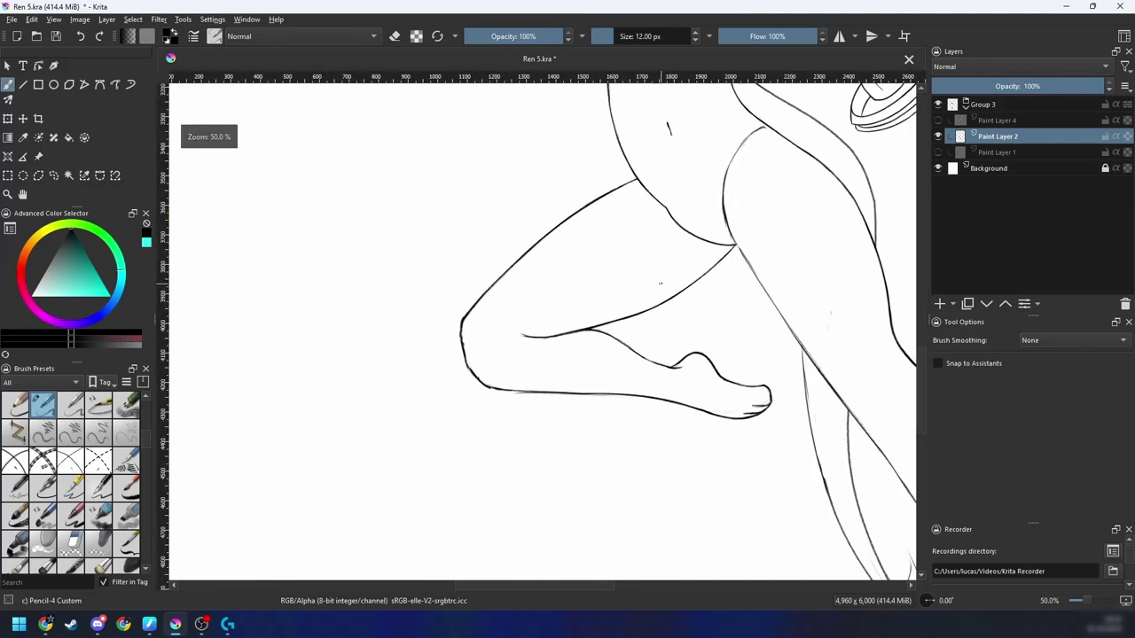
Step: Undo the last stroke at the end of the crease behind the bent knee and redraw it as a short tapering curve
scroll(660, 284, up, 2)
scroll(559, 359, up, 1)
key(4)
key(4)
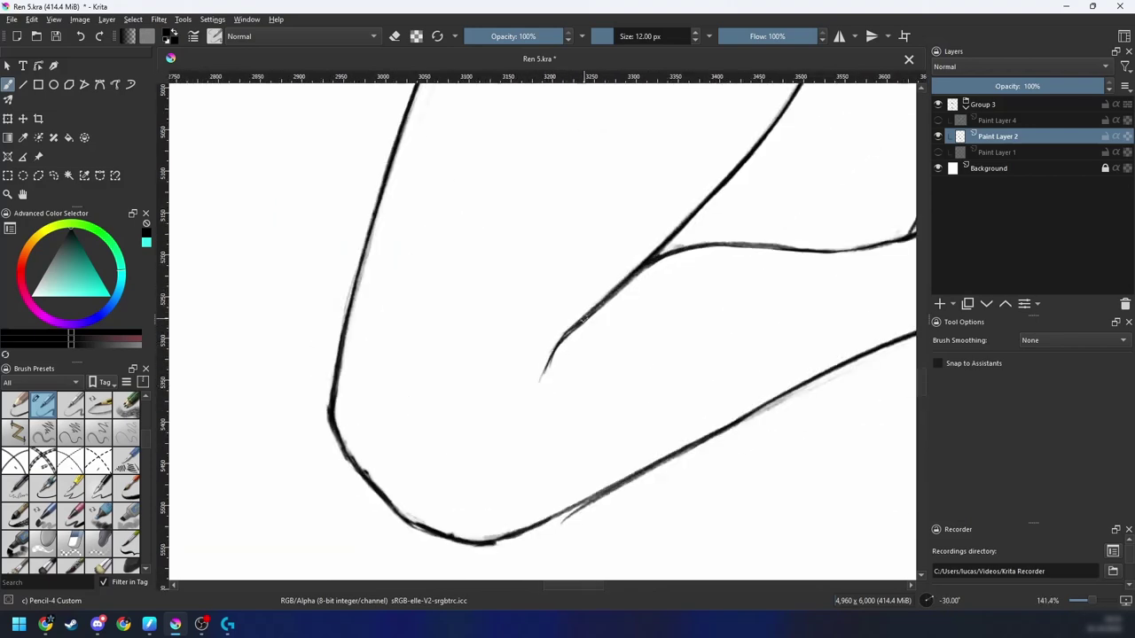
key(6)
key(6)
key(6)
key(minus)
key(minus)
key(minus)
key(minus)
key(minus)
key(plus)
key(plus)
key(plus)
key(plus)
key(4)
key(4)
key(4)
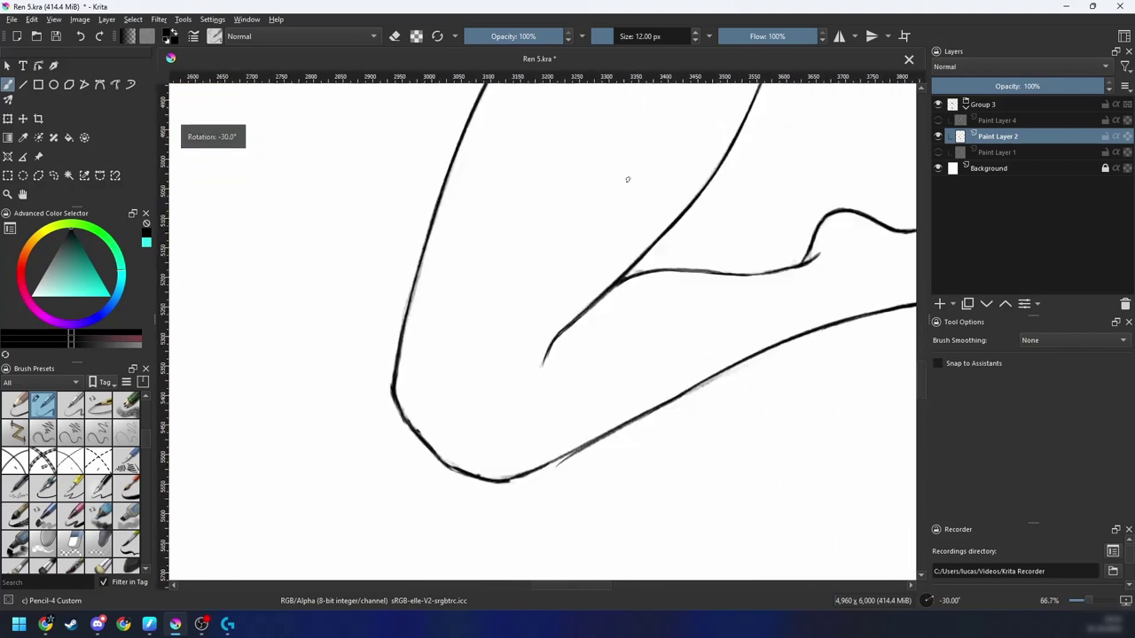
key(plus)
key(4)
key(6)
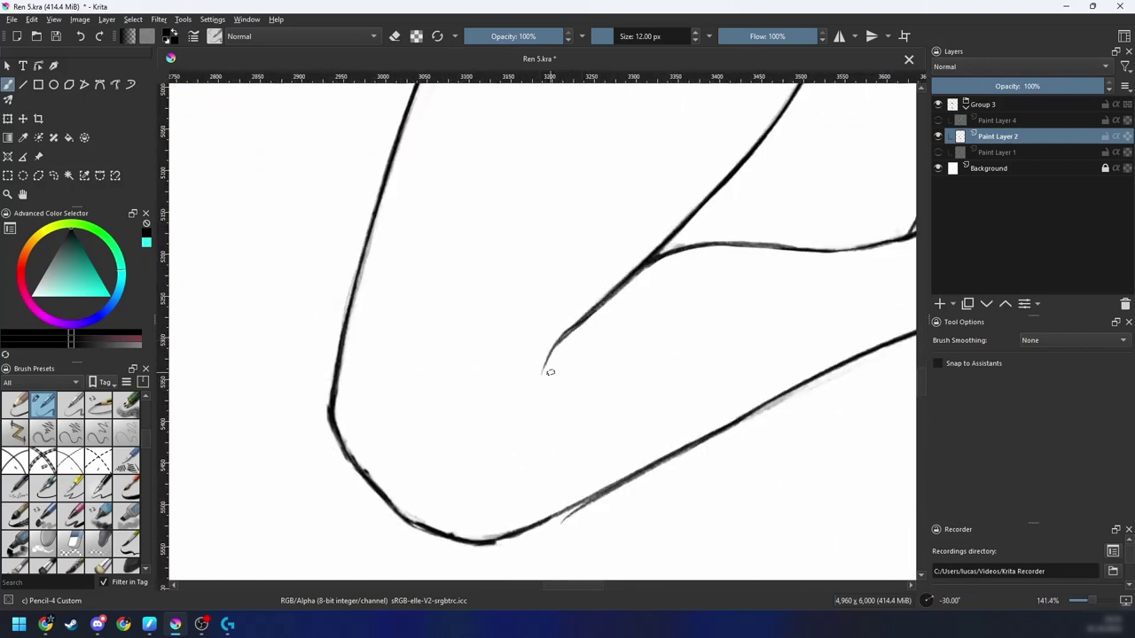
key(ctrl+z)
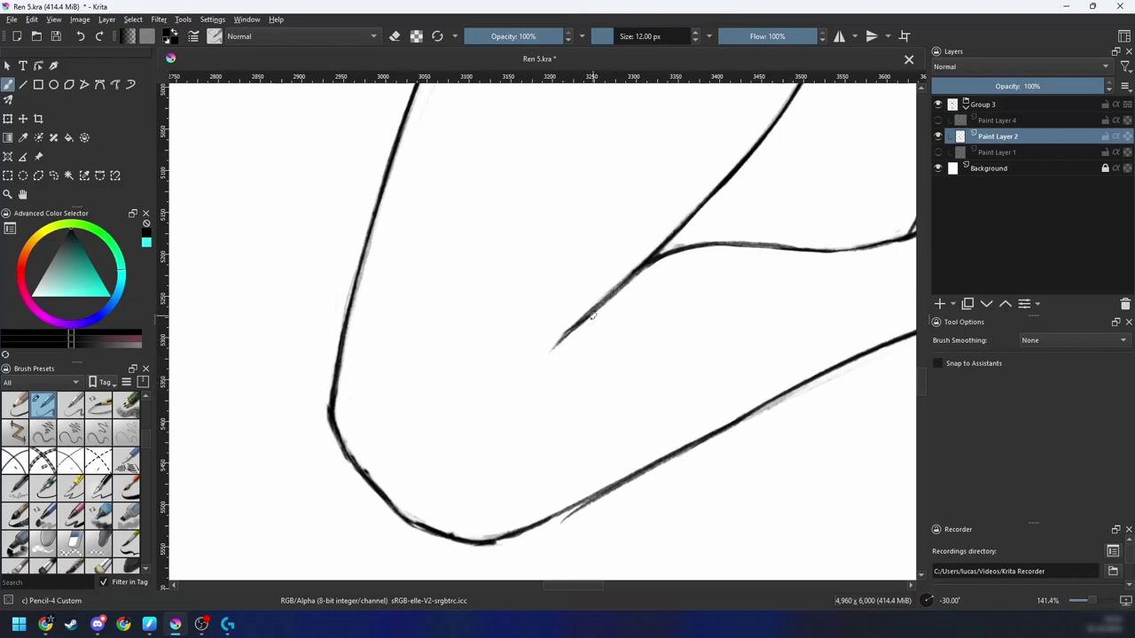
drag(754, 152, 576, 329)
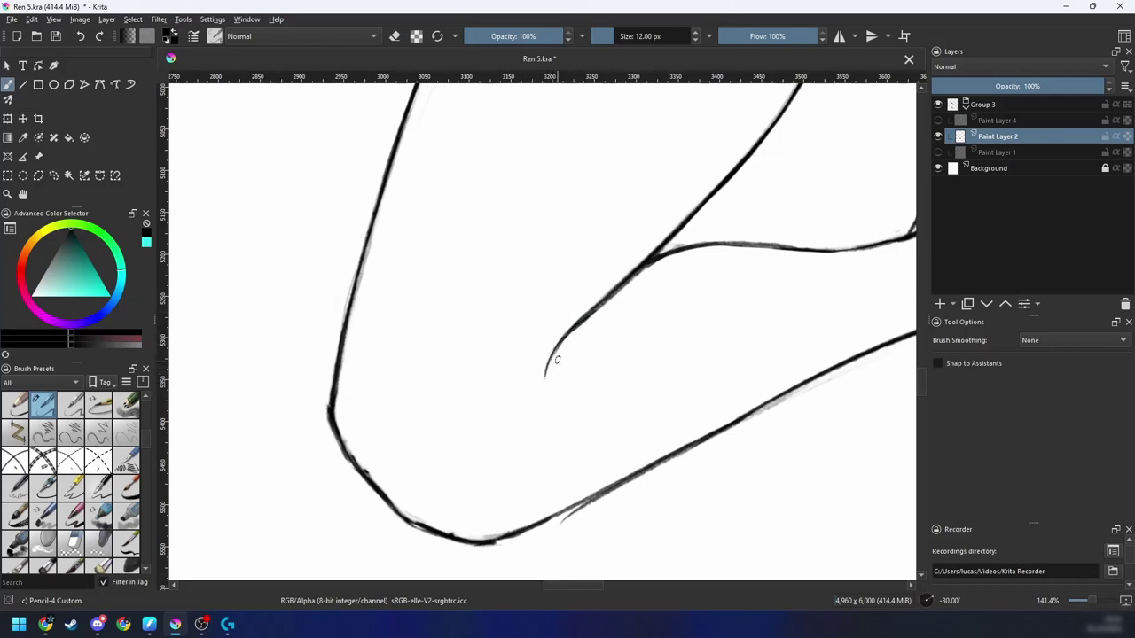
Step: Examine the leg line art at full-figure scale and around the hip, groin and thigh junction
key(minus)
key(minus)
key(minus)
key(minus)
key(minus)
key(minus)
key(minus)
key(5)
drag(710, 308, 679, 329)
key(plus)
key(plus)
key(plus)
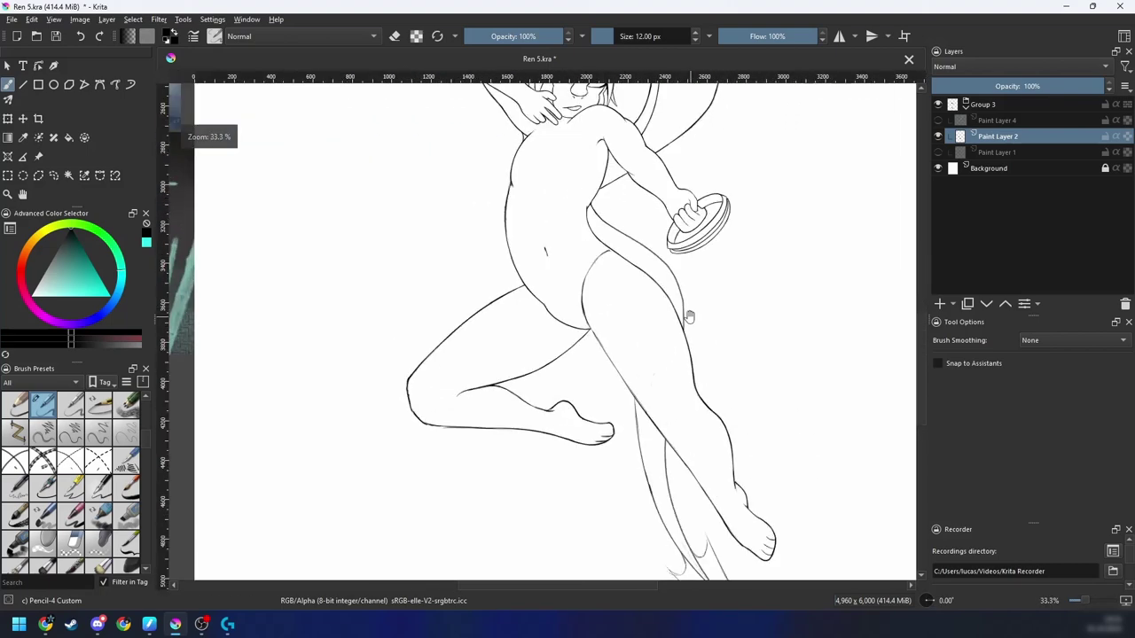
scroll(690, 316, up, 3)
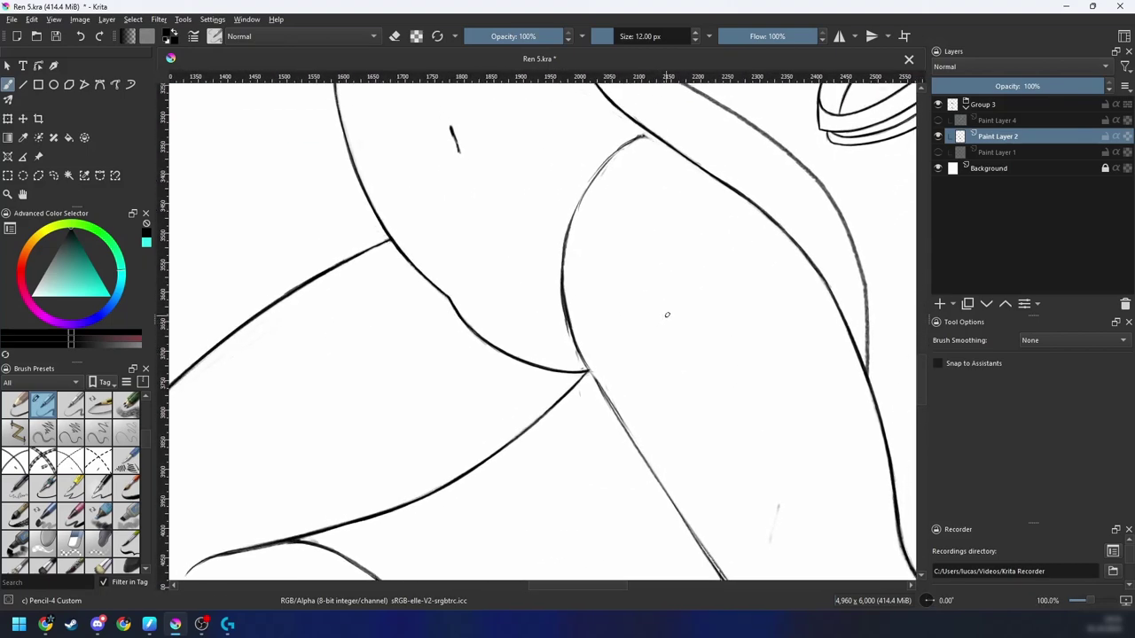
key(6)
key(6)
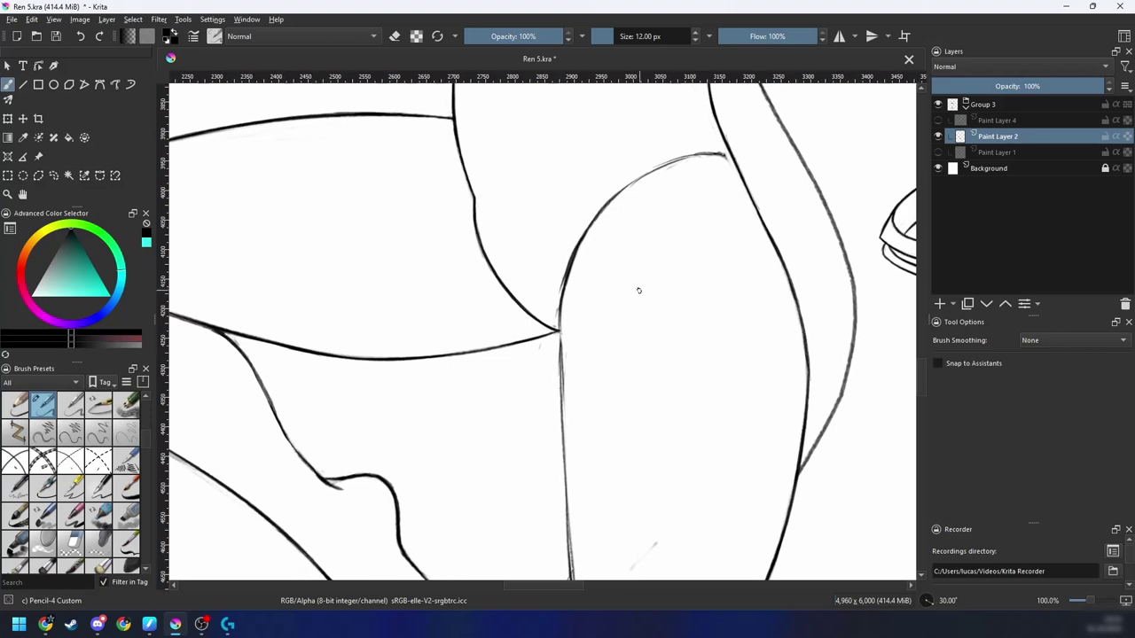
scroll(639, 291, down, 1)
drag(635, 345, 747, 286)
Step: Clean the stray stroke end on the bent leg's lower shin contour and redraw the contour toward the foot
scroll(747, 287, up, 2)
key(4)
key(4)
key(4)
key(4)
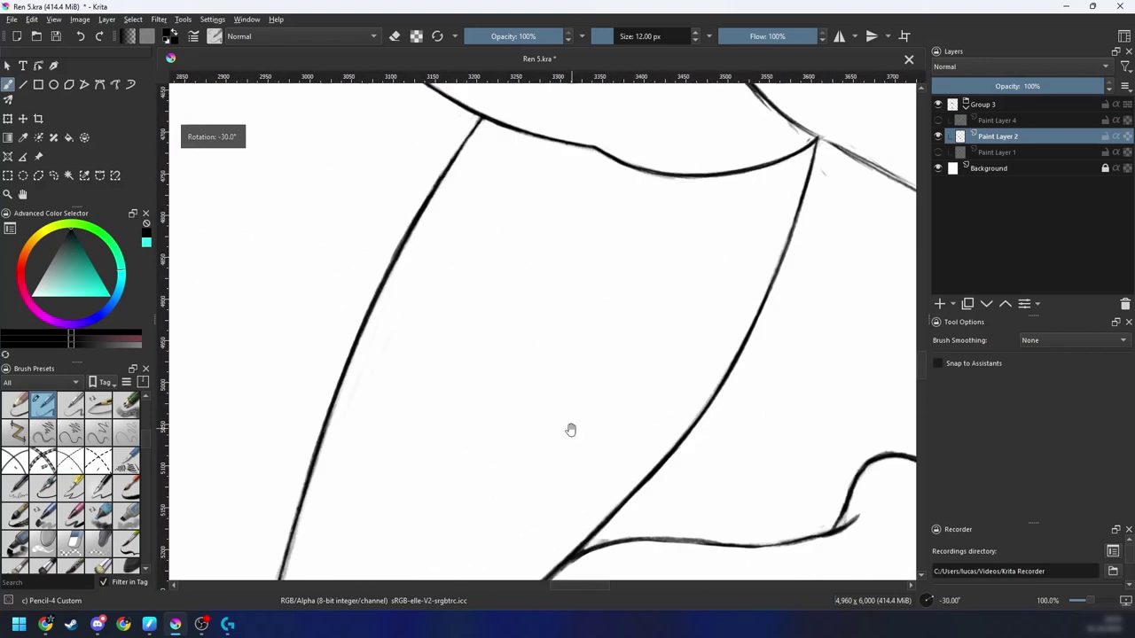
drag(571, 430, 517, 47)
key(e)
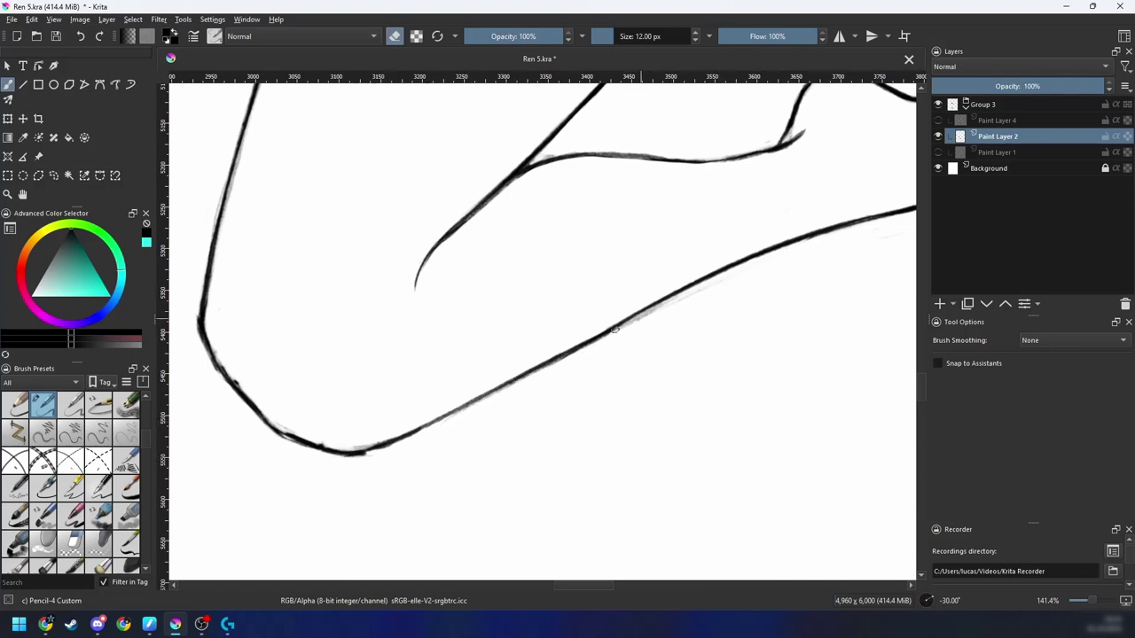
key(e)
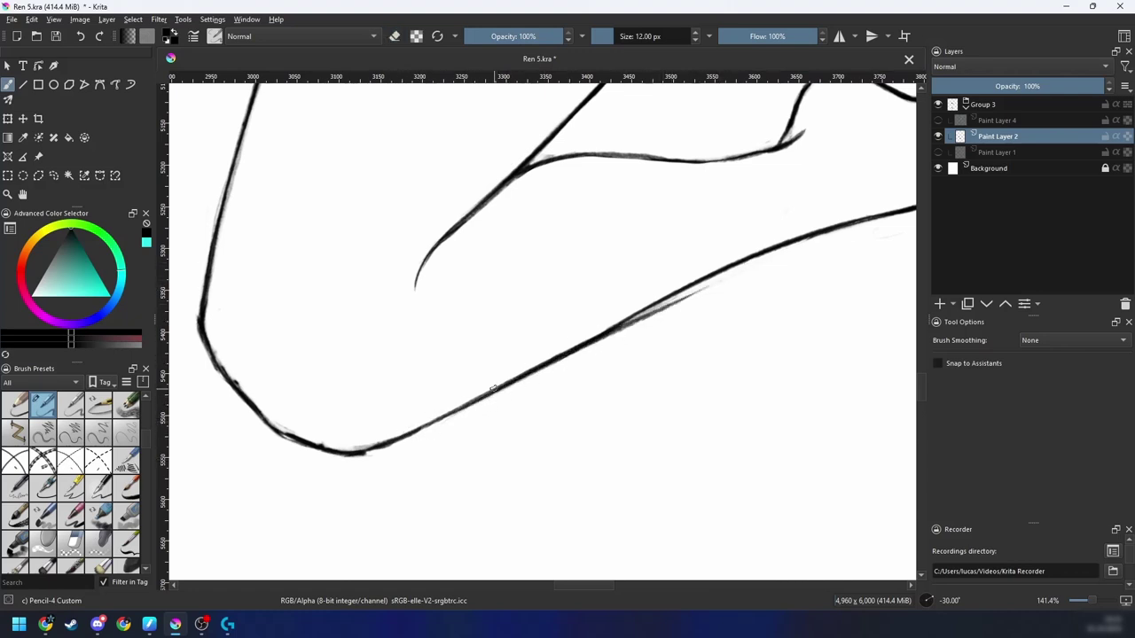
drag(630, 315, 812, 239)
Step: Erase the doubled line and excess thickness beneath the bent leg's lower shin contour
key(e)
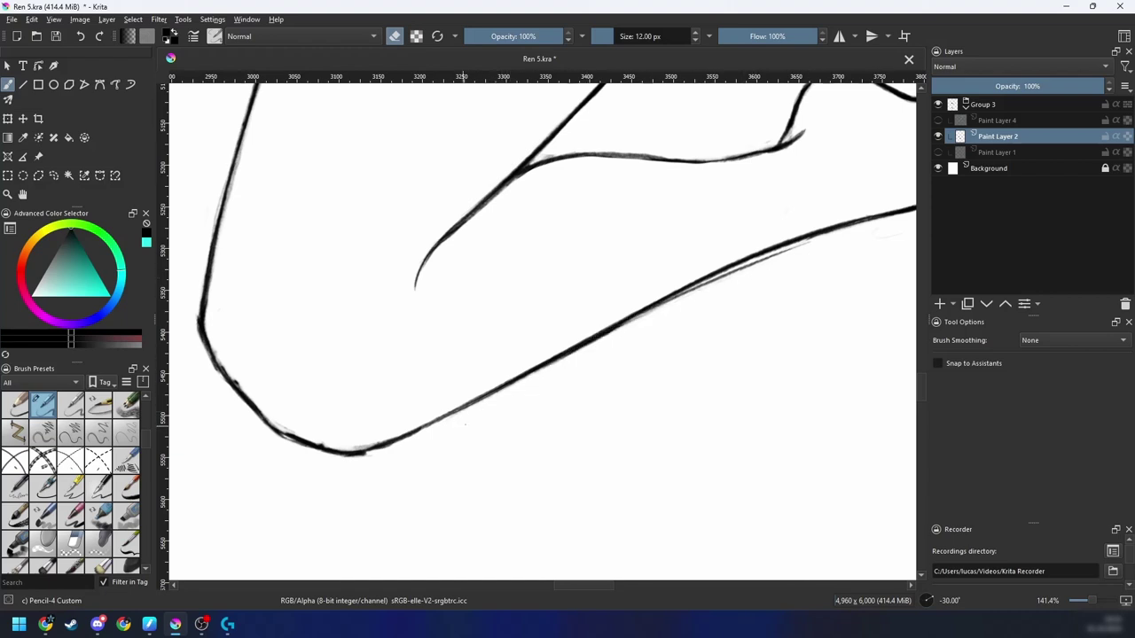
drag(495, 401, 665, 305)
drag(559, 359, 780, 257)
drag(678, 296, 809, 243)
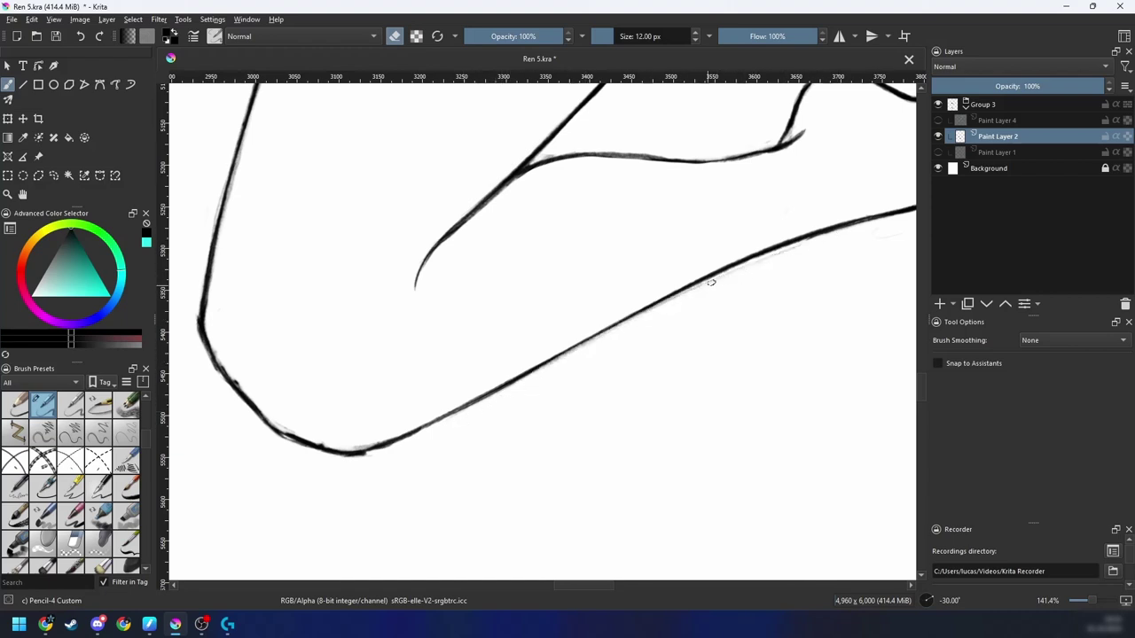
key(e)
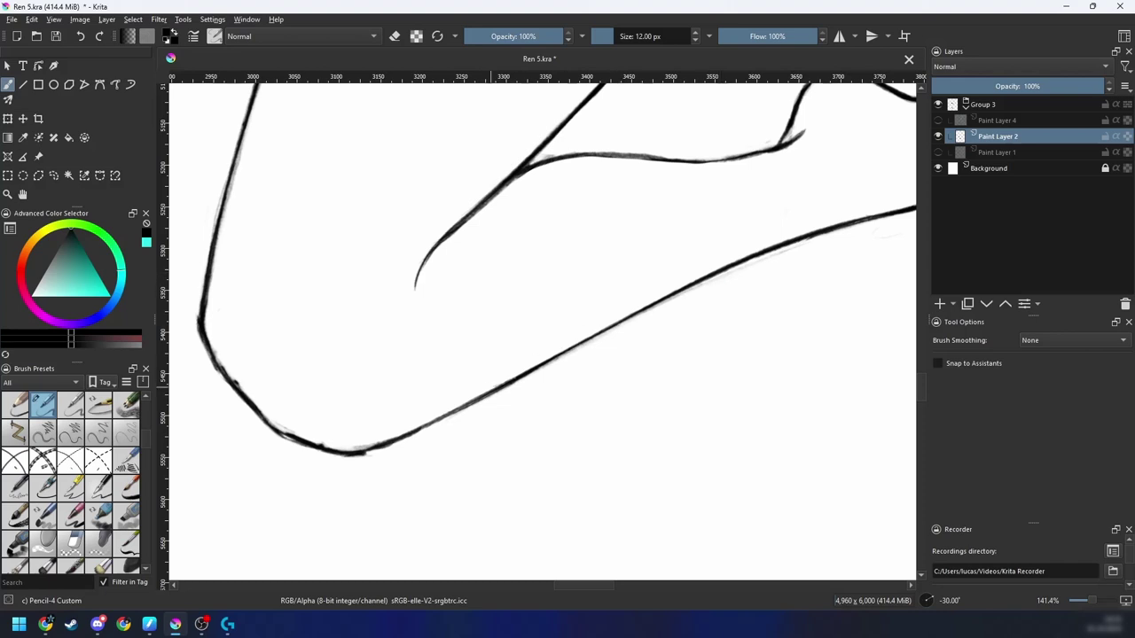
Step: Trim the rough edge where the shin meets the bent knee and smooth the contour around that bend
mouse_move(483, 393)
mouse_down()
mouse_move(605, 330)
mouse_move(699, 372)
mouse_up()
key(6)
key(6)
key(6)
key(6)
key(6)
key(6)
key(6)
key(6)
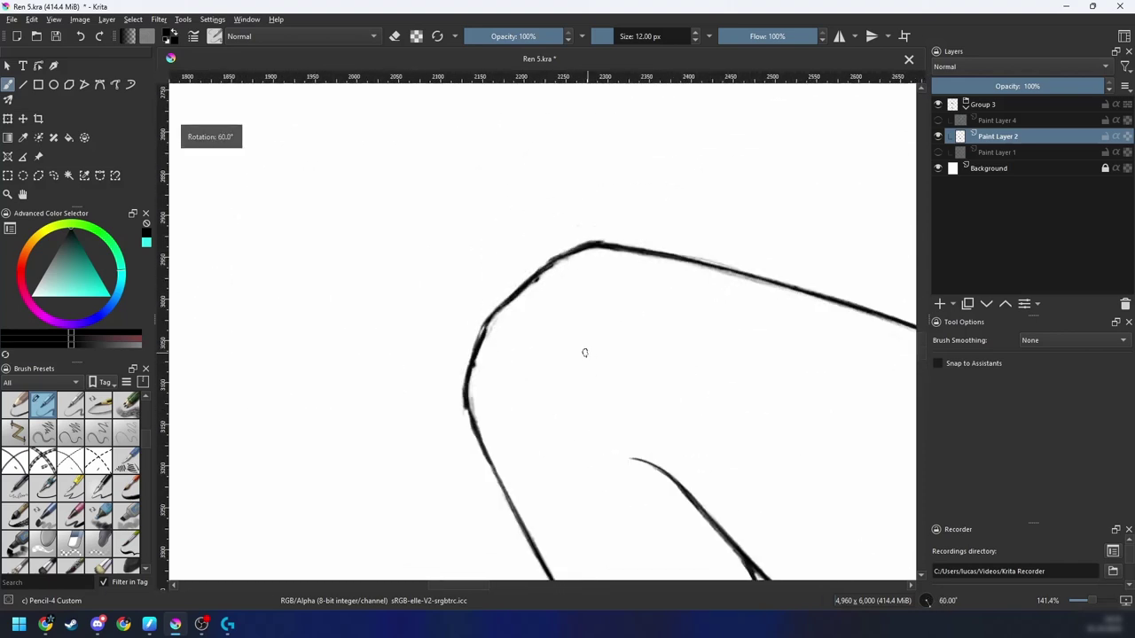
key(ctrl+plus)
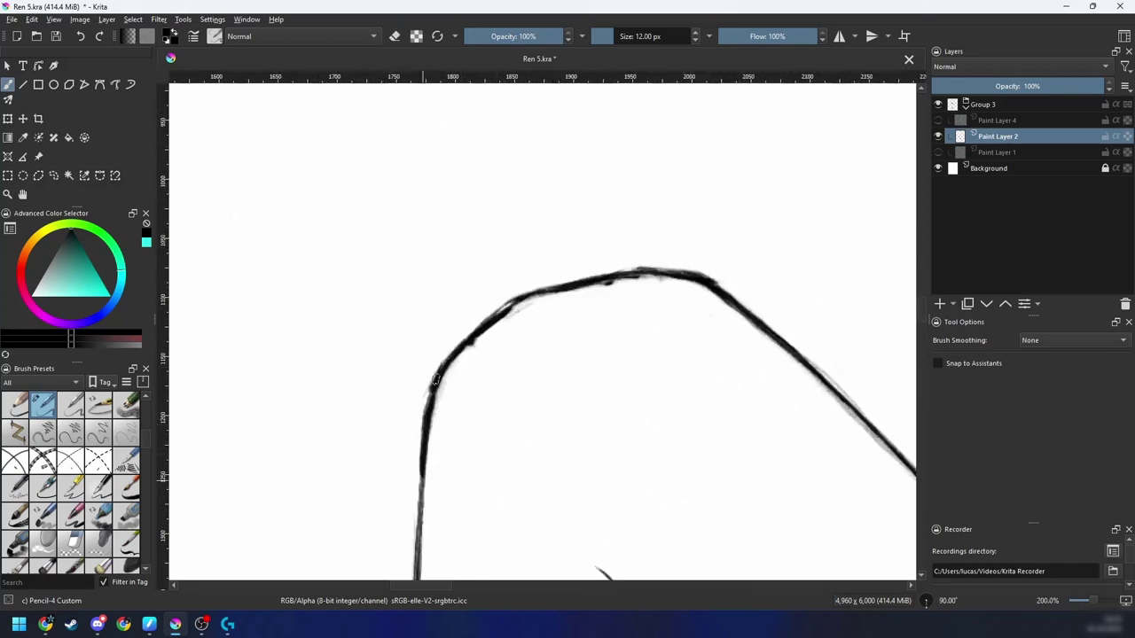
key(e)
drag(416, 485, 439, 341)
key(e)
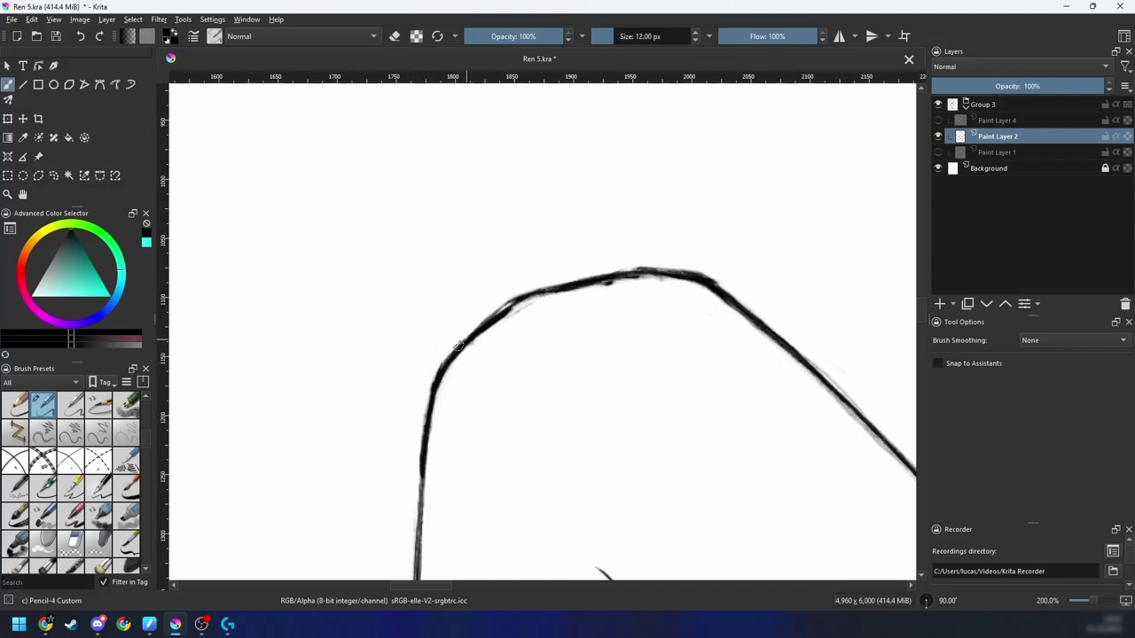
key(e)
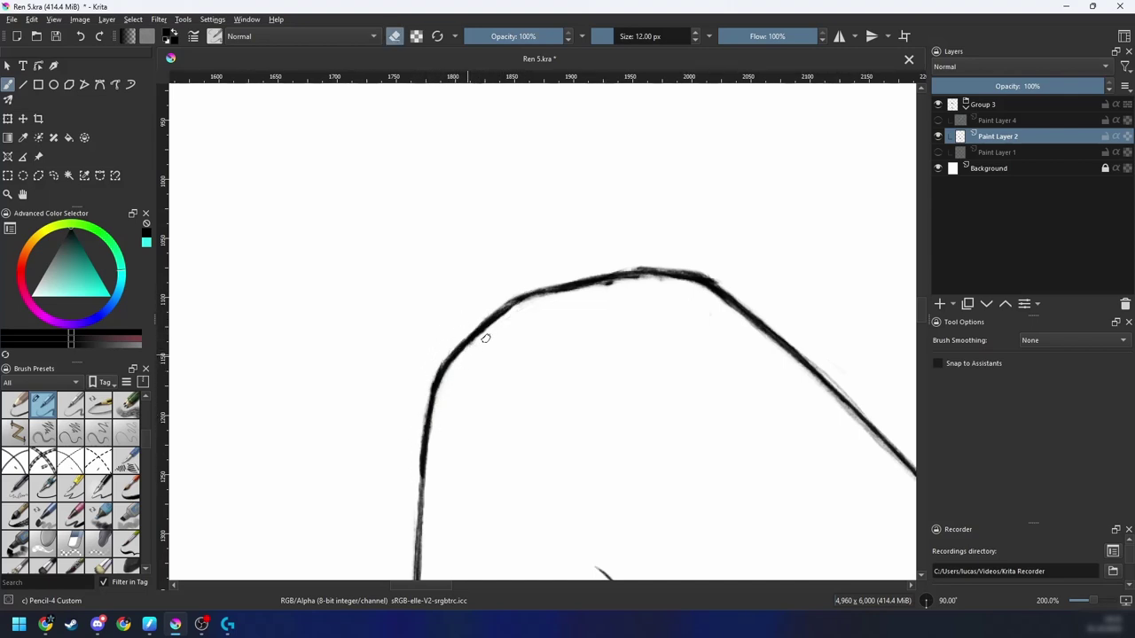
Step: Redraw the front contour of the bent knee and erase the bump along its inner edge
key(4)
key(4)
key(e)
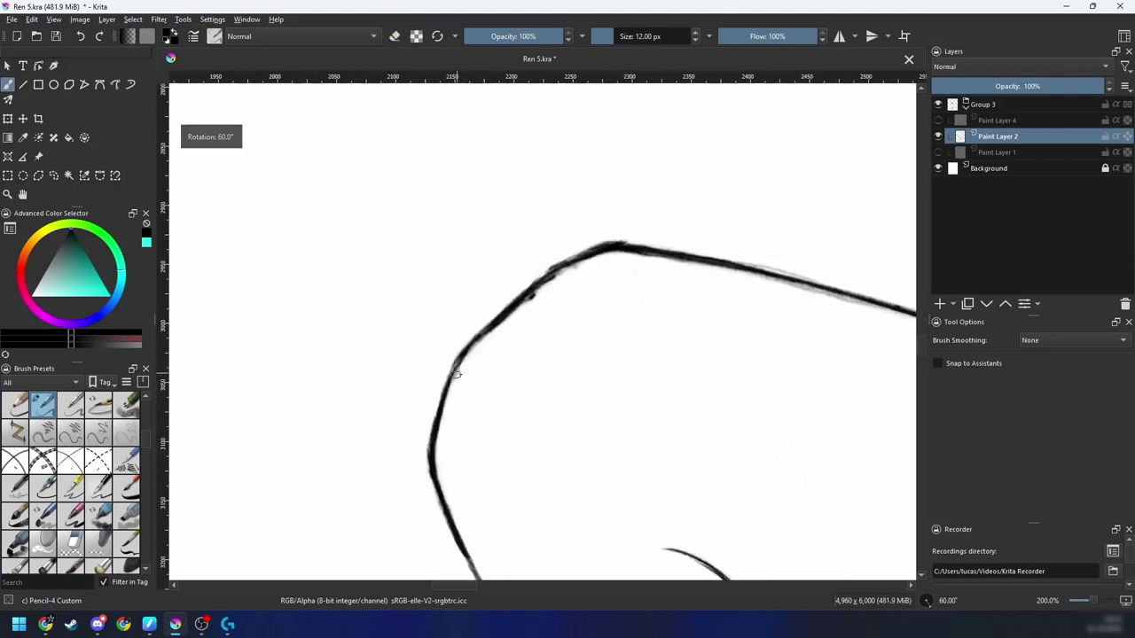
key(e)
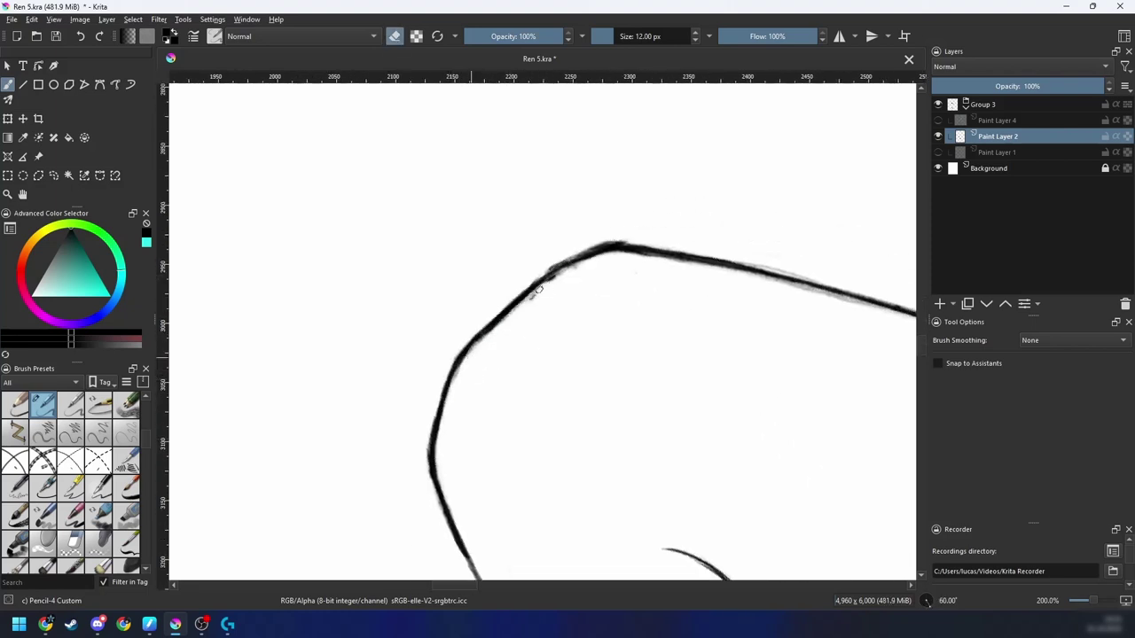
Step: Redraw the upper corner of the bent knee into the thigh and erase its rough outer edge
key(e)
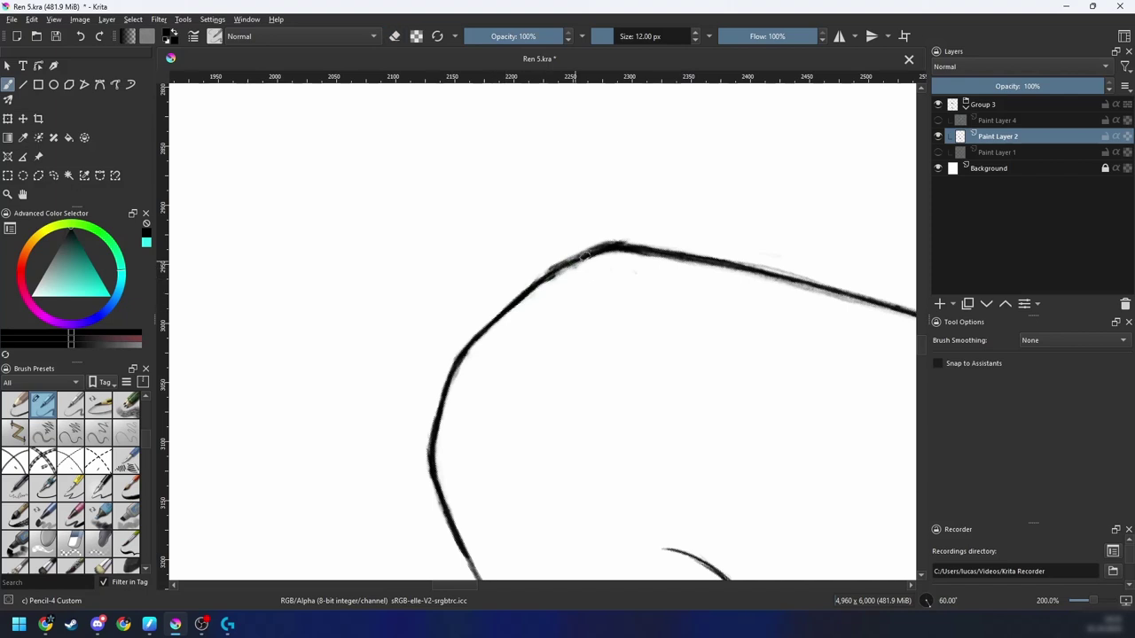
key(e)
key(4)
key(4)
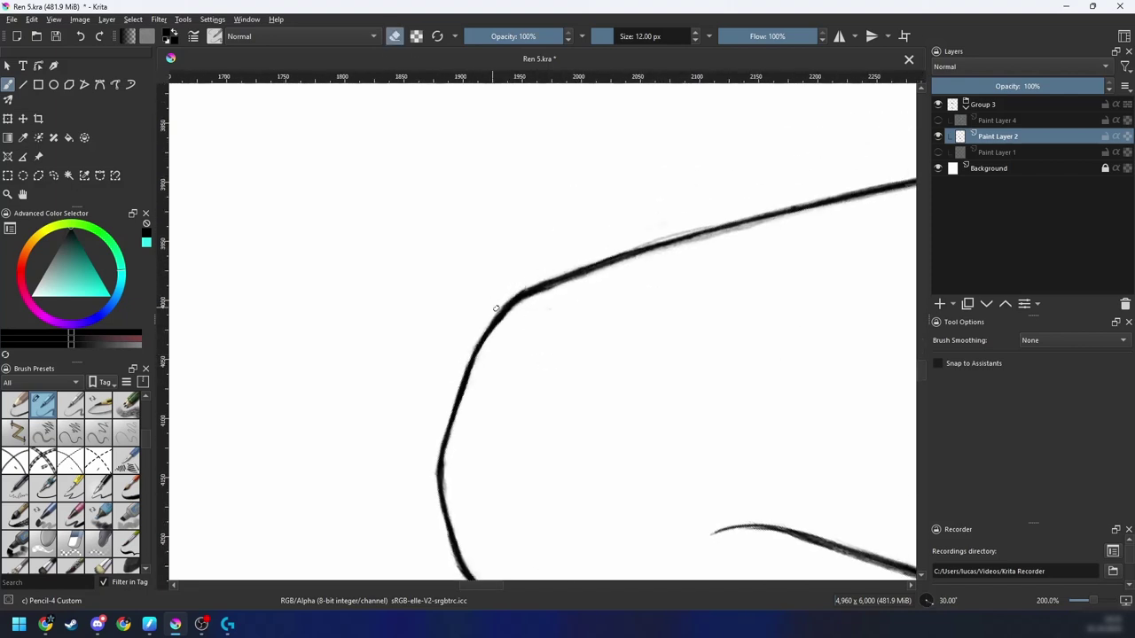
key(e)
key(e)
key(4)
key(e)
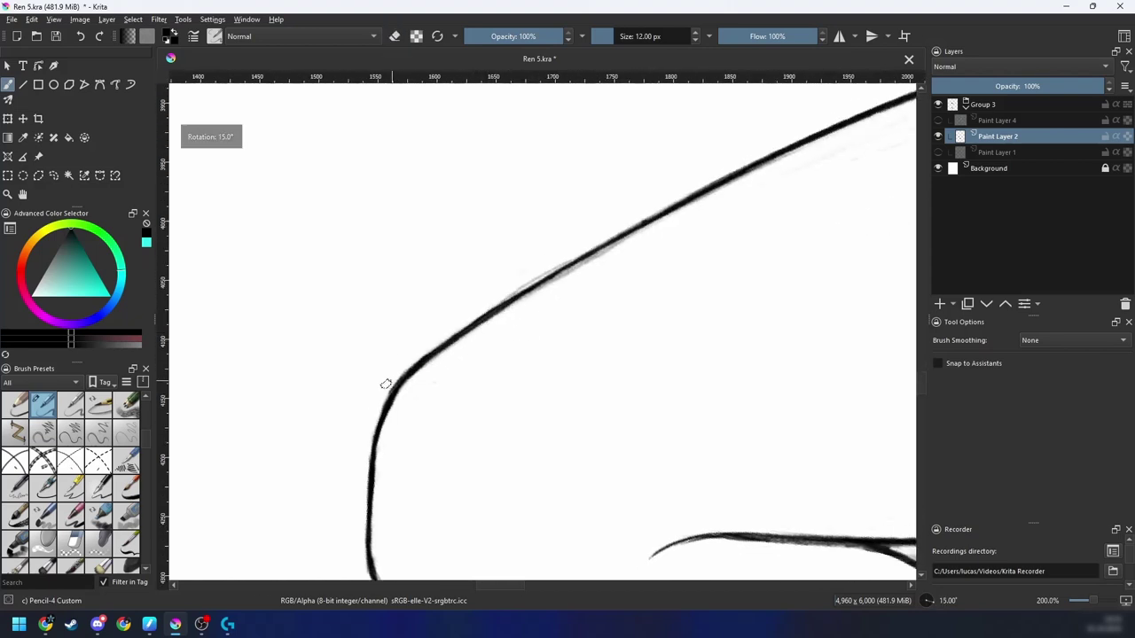
Step: Erase the excess along the inner edge of the bent thigh's upper contour above the knee
key(e)
drag(523, 305, 684, 218)
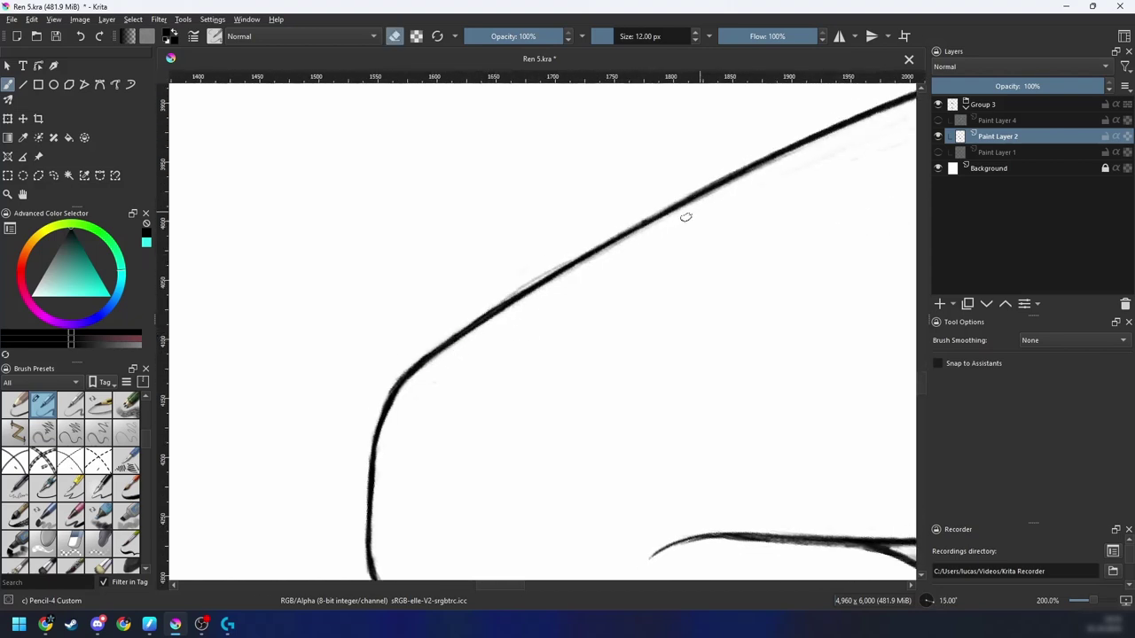
drag(470, 335, 816, 175)
Step: Redraw the straight leg's inner contour with long strokes running from the lower leg up toward the groin
key(minus)
key(minus)
key(minus)
key(minus)
key(minus)
drag(760, 333, 659, 283)
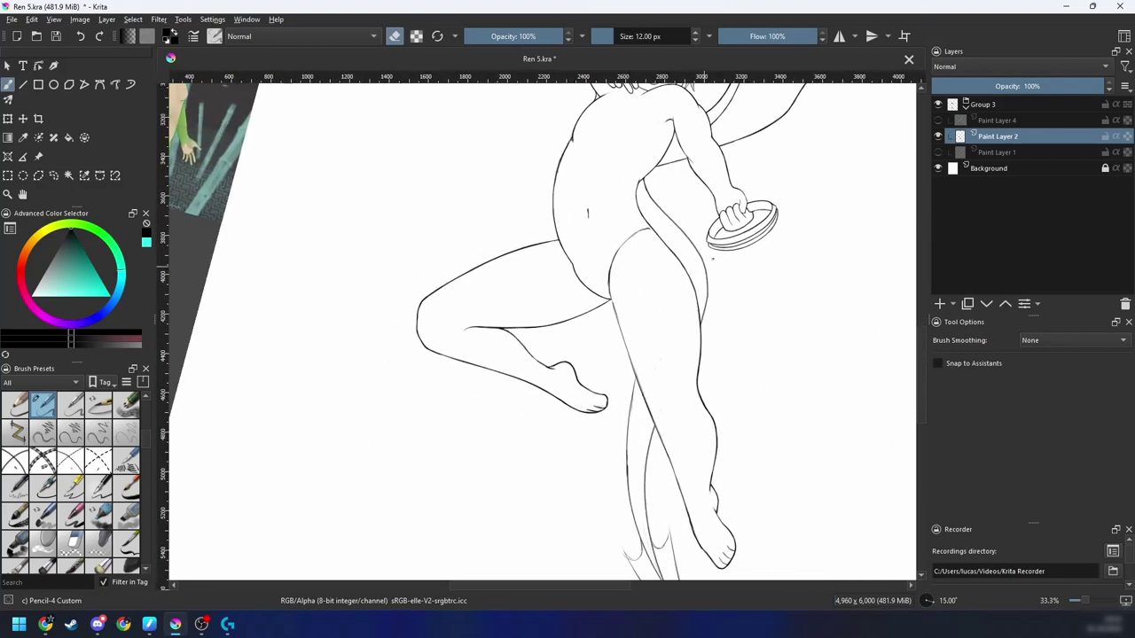
drag(753, 291, 721, 278)
key(plus)
key(plus)
key(plus)
key(6)
key(6)
key(6)
key(6)
key(6)
mouse_move(711, 351)
mouse_down()
mouse_move(679, 260)
mouse_move(688, 249)
mouse_up()
key(plus)
key(e)
drag(502, 403, 486, 380)
key(ctrl+z)
drag(372, 465, 693, 258)
drag(405, 430, 700, 249)
mouse_move(530, 346)
mouse_down()
mouse_move(713, 237)
mouse_move(573, 324)
mouse_move(747, 228)
mouse_up()
key(ctrl+z)
Step: Erase the doubled edge along the straight leg's inner contour to leave a single thin line
key(e)
drag(631, 316, 682, 270)
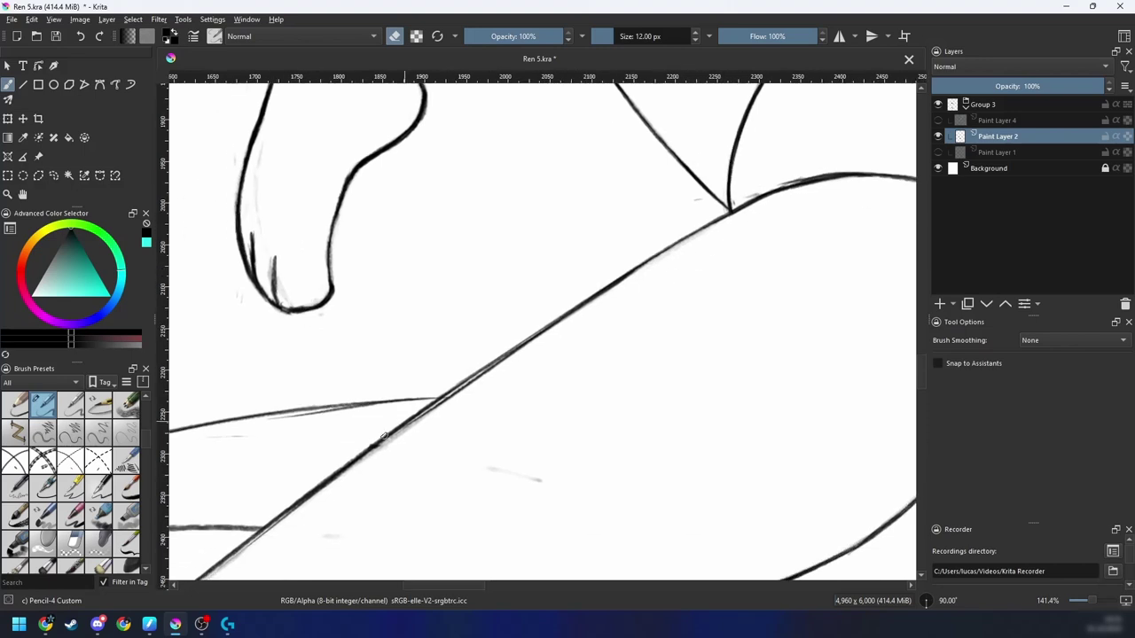
drag(359, 461, 558, 325)
drag(396, 437, 512, 358)
drag(381, 463, 580, 323)
drag(493, 385, 531, 355)
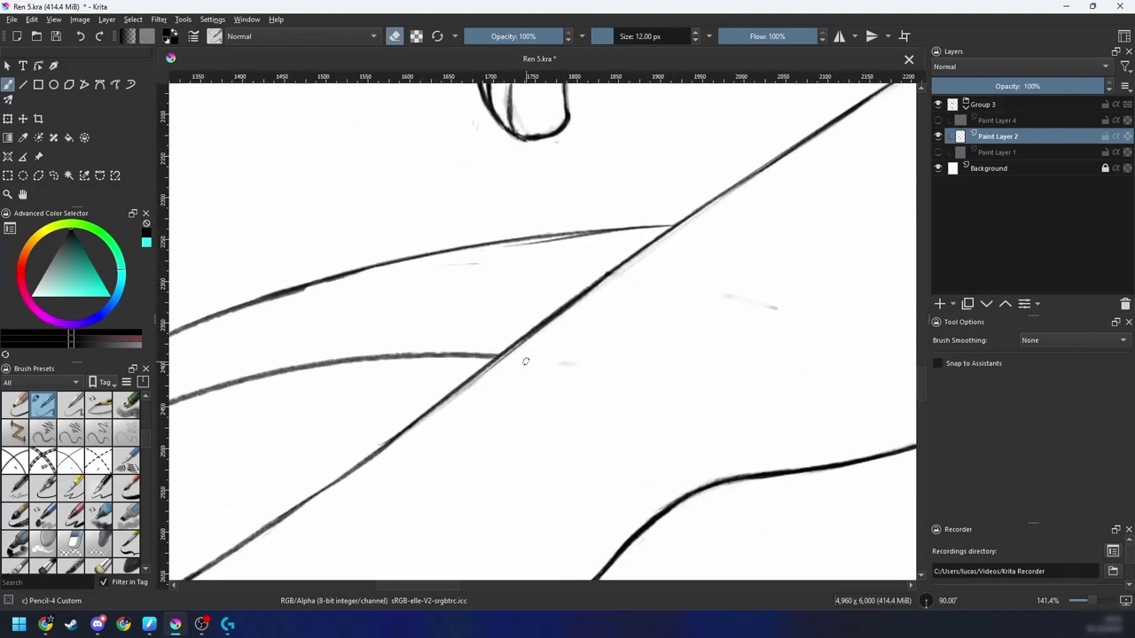
Step: Redraw the straight leg's inner contour where the curved lines behind the leg meet it, and trim the excess
key(e)
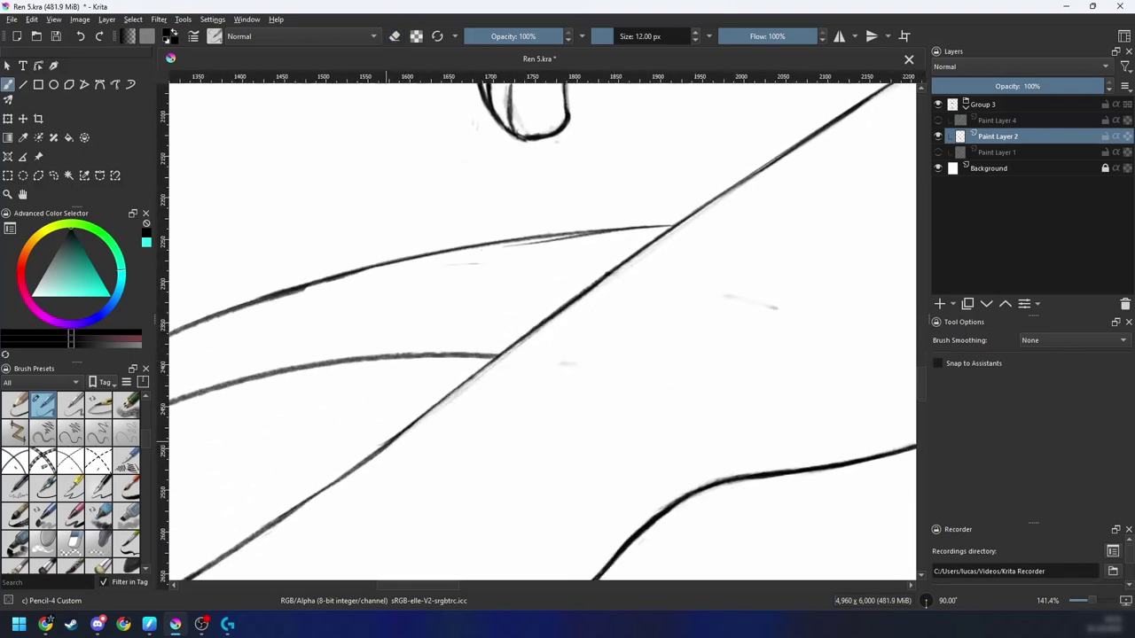
drag(388, 431, 621, 264)
key(ctrl+z)
drag(418, 420, 594, 285)
mouse_move(492, 354)
mouse_down()
mouse_move(705, 213)
mouse_move(457, 395)
mouse_move(560, 320)
mouse_up()
key(e)
drag(643, 294, 489, 358)
Step: Thin the start of the hip curve at the groin junction and redraw it with a cleaner stroke
drag(838, 160, 405, 415)
key(plus)
key(4)
key(4)
drag(465, 389, 505, 413)
mouse_move(416, 376)
mouse_down()
mouse_move(413, 365)
mouse_move(504, 313)
mouse_move(532, 281)
mouse_up()
key(e)
drag(479, 335, 596, 215)
Step: Refine the lower half of the hip curve and erase the excess along its inner edge
key(e)
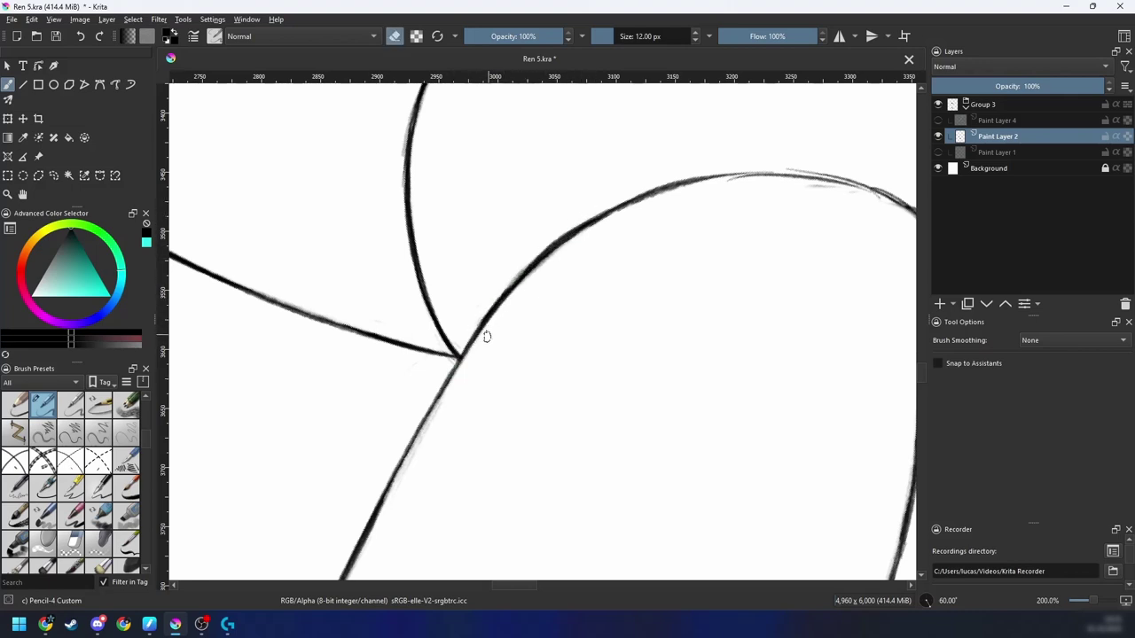
key(e)
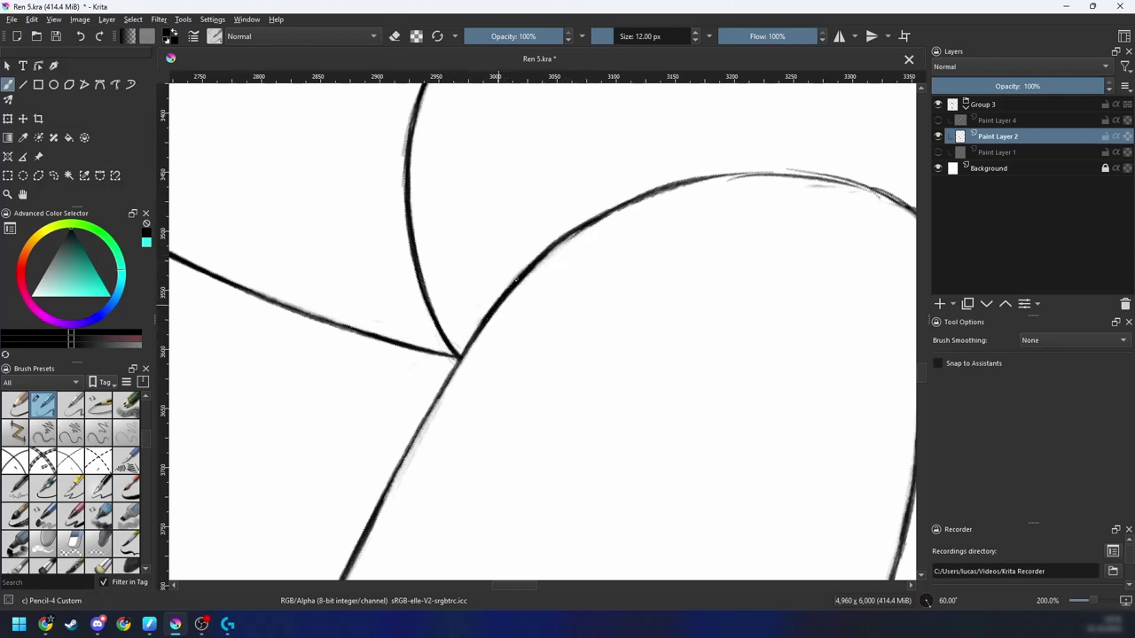
key(e)
mouse_move(483, 337)
mouse_down()
mouse_move(585, 229)
mouse_move(710, 190)
mouse_up()
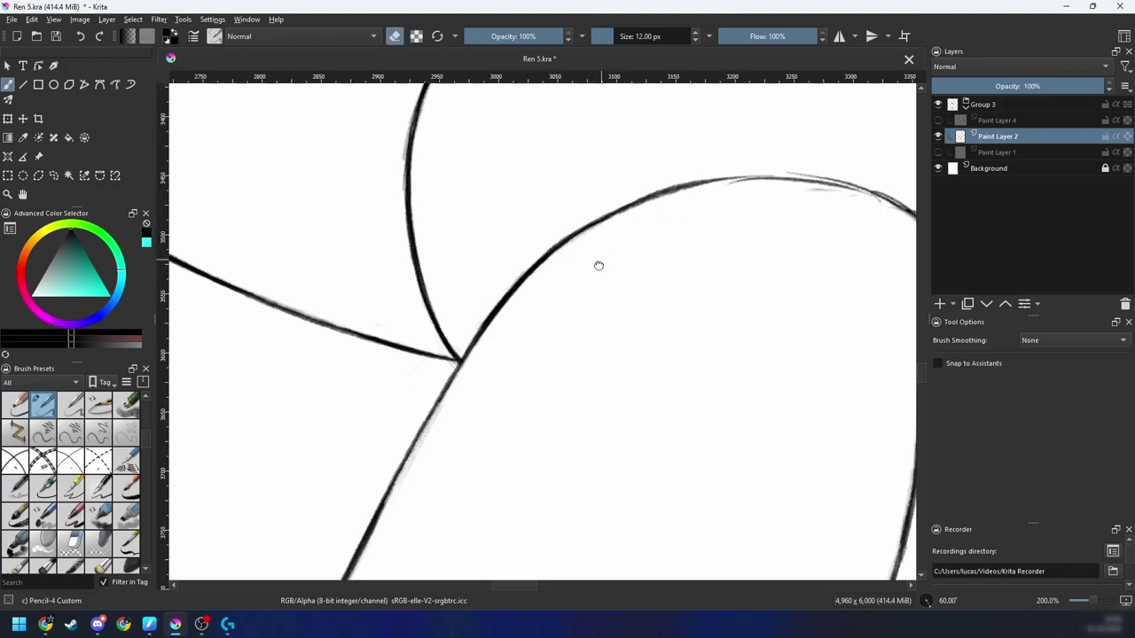
Step: Darken the middle stretch of the hip curve and erase the rough, doubled stretch above it
scroll(598, 266, up, 1)
key(4)
key(4)
drag(599, 266, 523, 394)
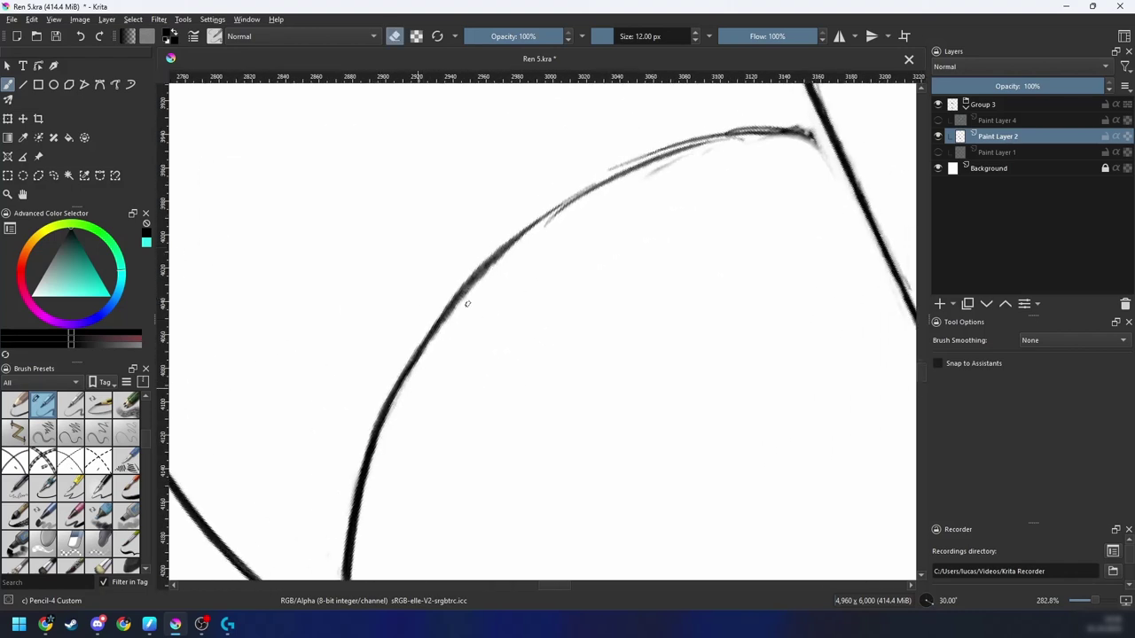
key(e)
drag(381, 416, 490, 264)
key(e)
drag(422, 360, 493, 273)
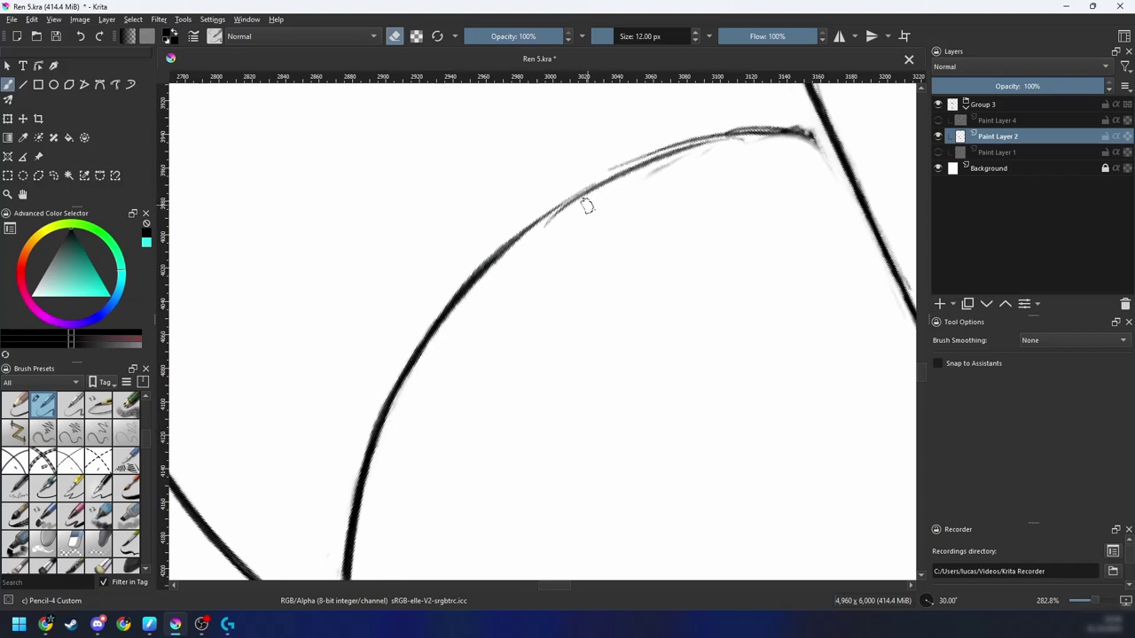
drag(435, 321, 607, 172)
drag(474, 273, 658, 147)
Step: Redraw the faded upper-middle stretch of the hip curve with smooth overlapping strokes
key(e)
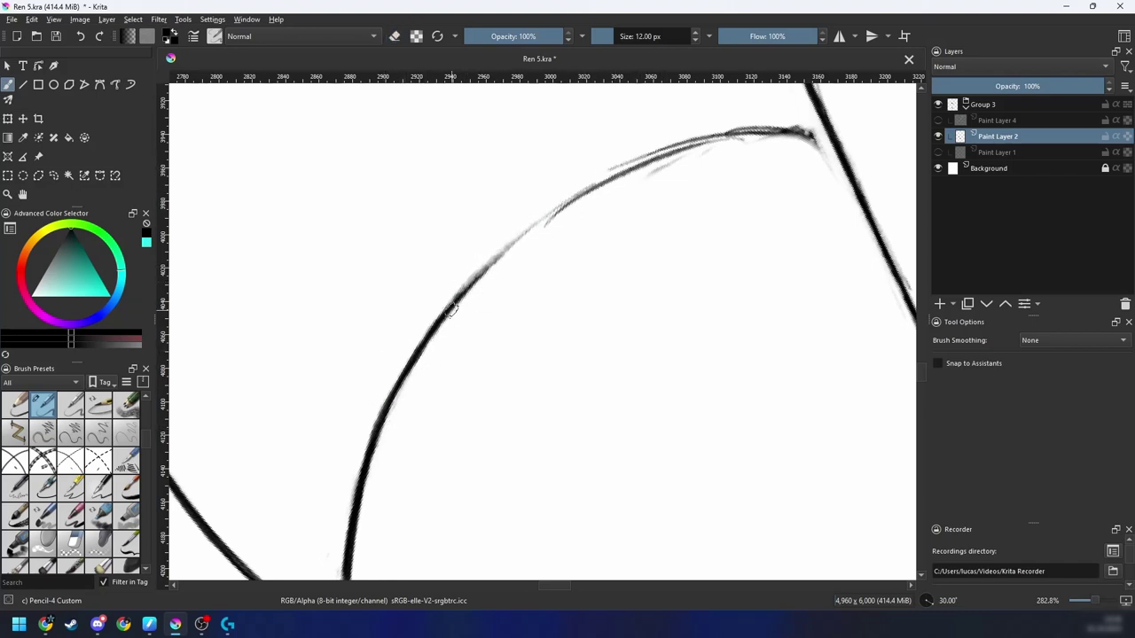
drag(381, 399, 619, 179)
key(ctrl+z)
drag(391, 397, 573, 196)
drag(442, 326, 634, 165)
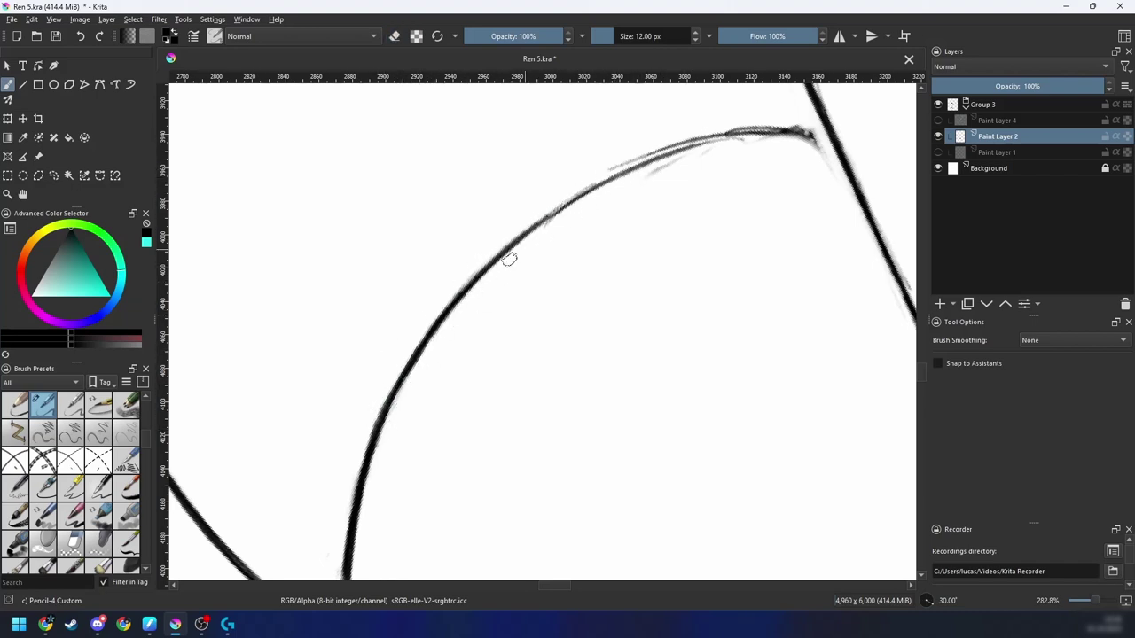
Step: Redraw the upper end of the hip curve so it meets the adjoining outline, and erase the doubled strokes beside it
drag(509, 259, 682, 151)
drag(593, 190, 736, 140)
key(5)
drag(648, 187, 526, 381)
drag(444, 307, 528, 235)
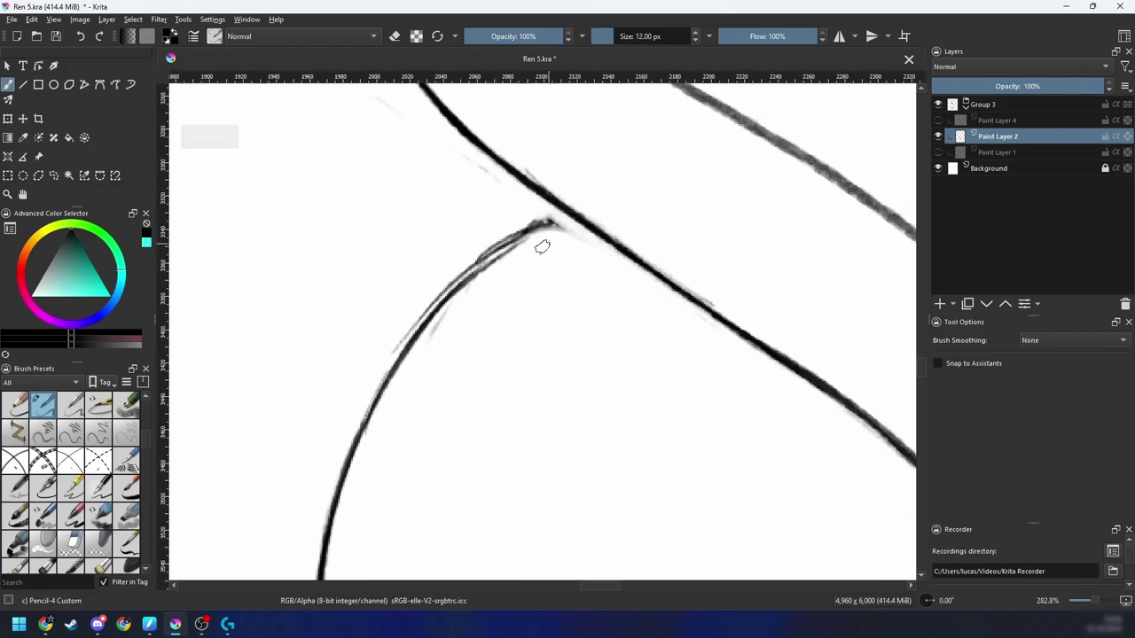
mouse_move(464, 281)
mouse_down()
mouse_move(592, 222)
mouse_move(521, 232)
mouse_move(483, 257)
mouse_up()
key(e)
drag(563, 222, 434, 303)
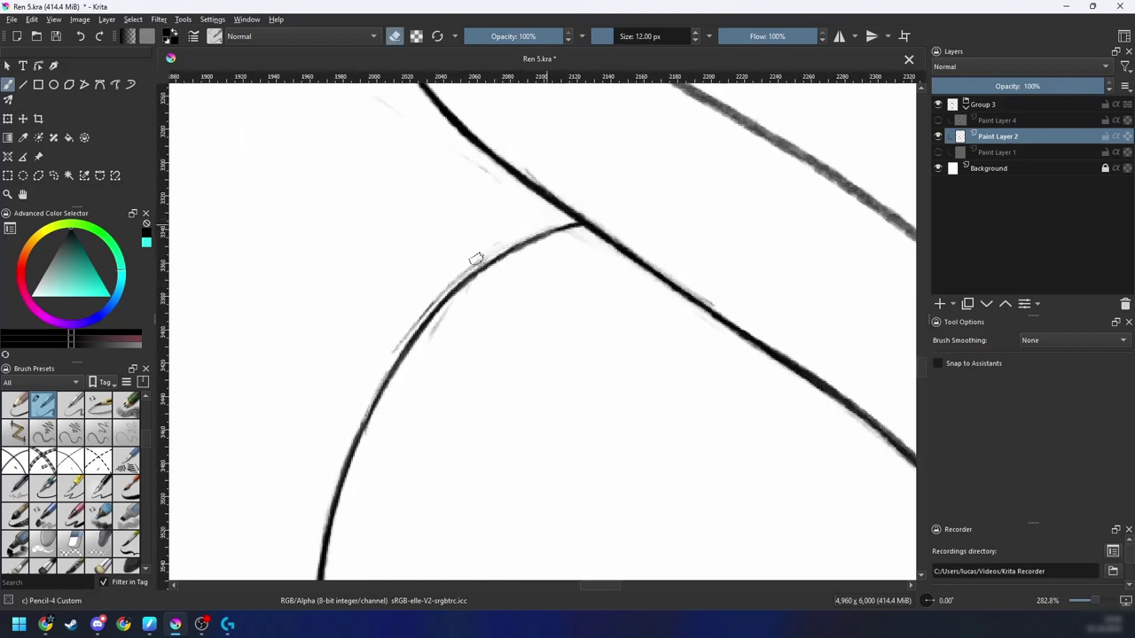
mouse_move(528, 235)
mouse_down()
mouse_move(448, 286)
mouse_move(392, 353)
mouse_up()
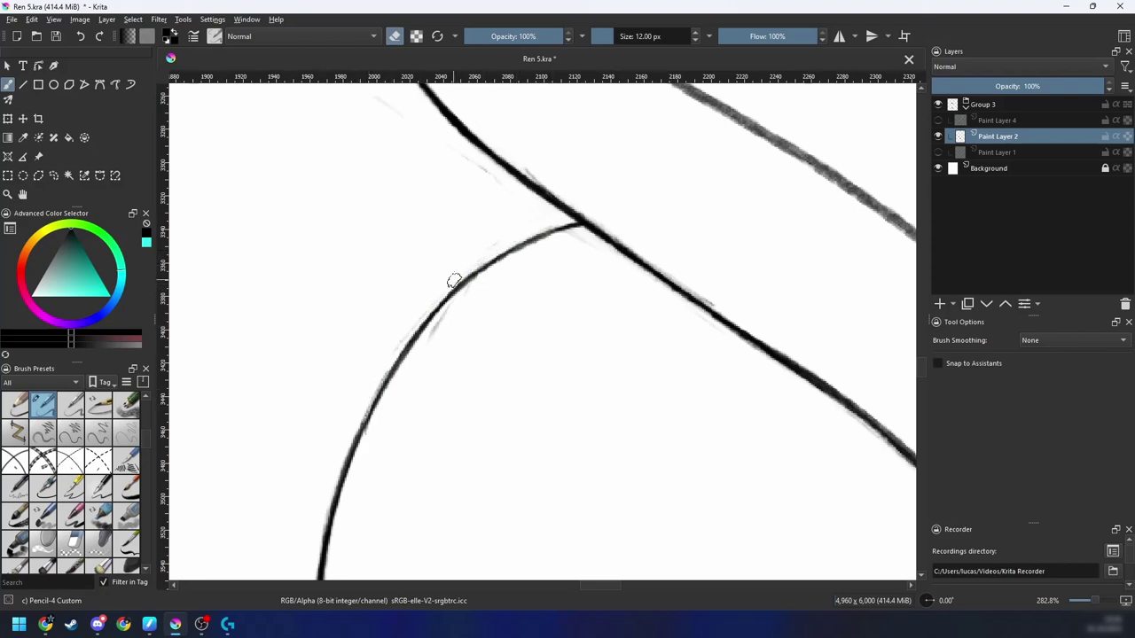
Step: Erase the rough edges along the ankle and upper foot contour of the extended leg
key(minus)
key(minus)
key(minus)
key(minus)
key(minus)
key(6)
key(6)
key(minus)
key(minus)
key(4)
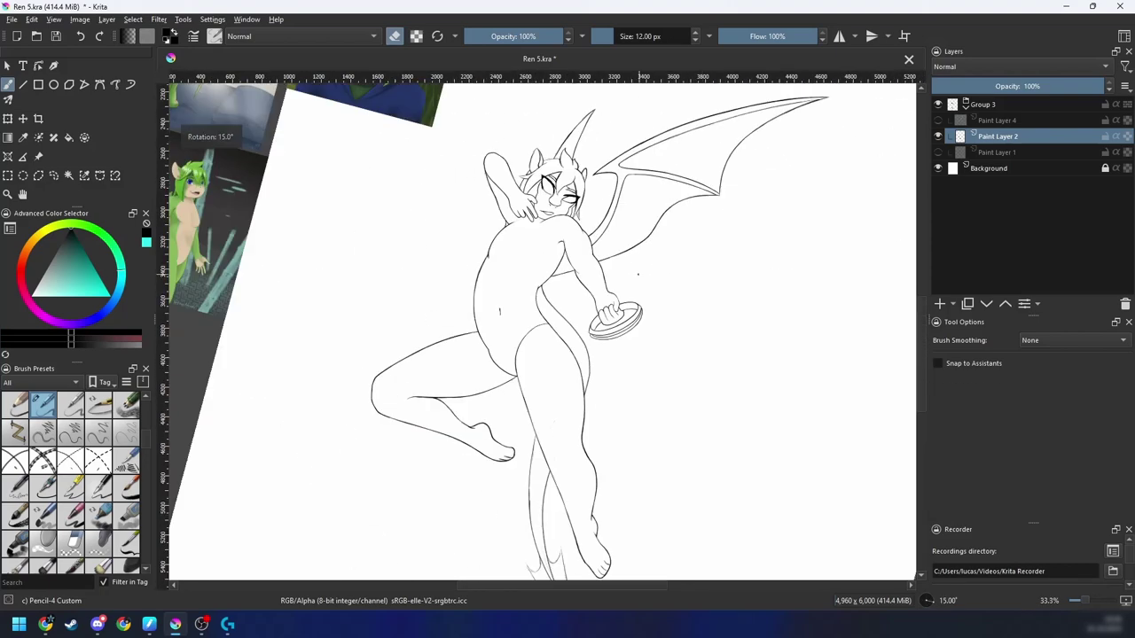
drag(648, 309, 652, 240)
drag(653, 255, 654, 246)
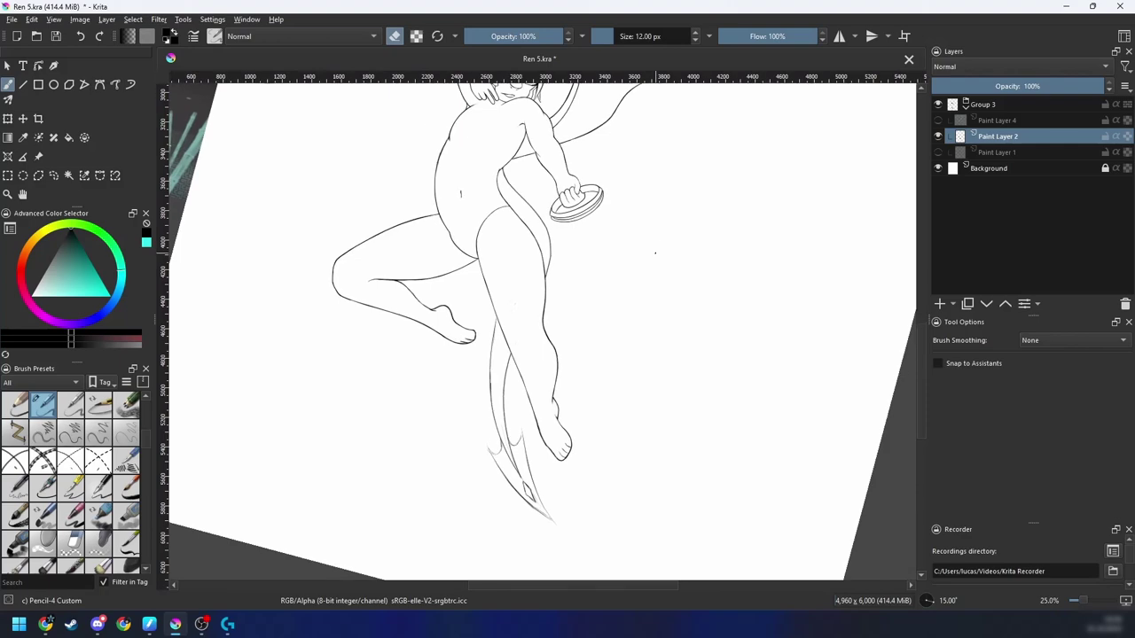
key(plus)
key(plus)
drag(650, 310, 663, 222)
key(plus)
key(6)
key(6)
key(6)
key(6)
key(6)
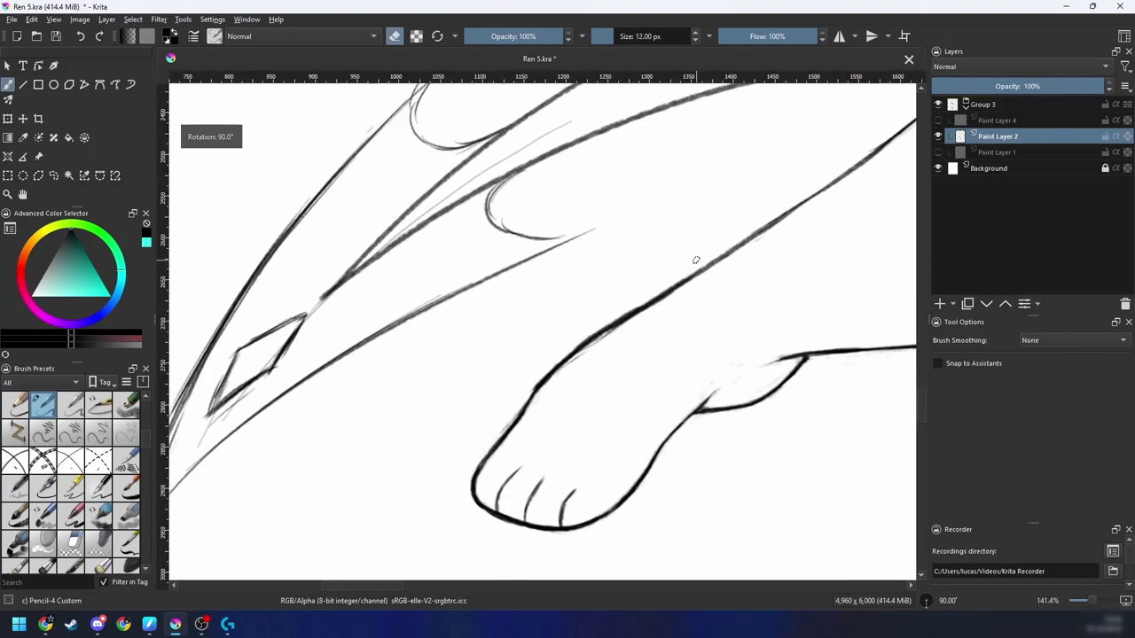
scroll(530, 403, up, 2)
drag(514, 453, 676, 319)
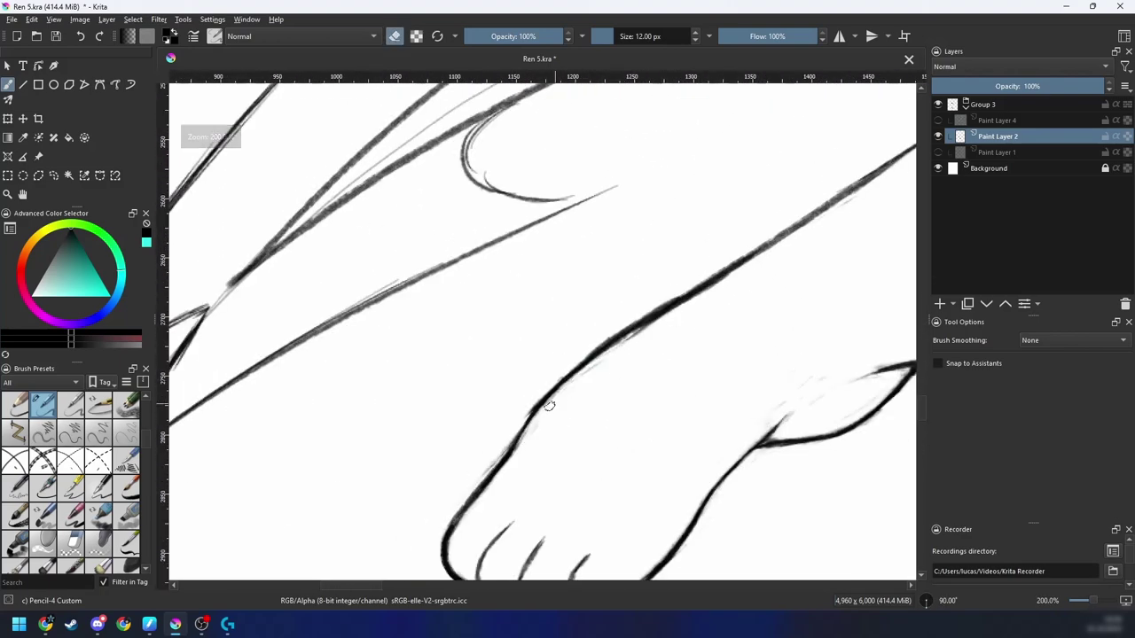
drag(550, 406, 728, 289)
drag(589, 370, 768, 264)
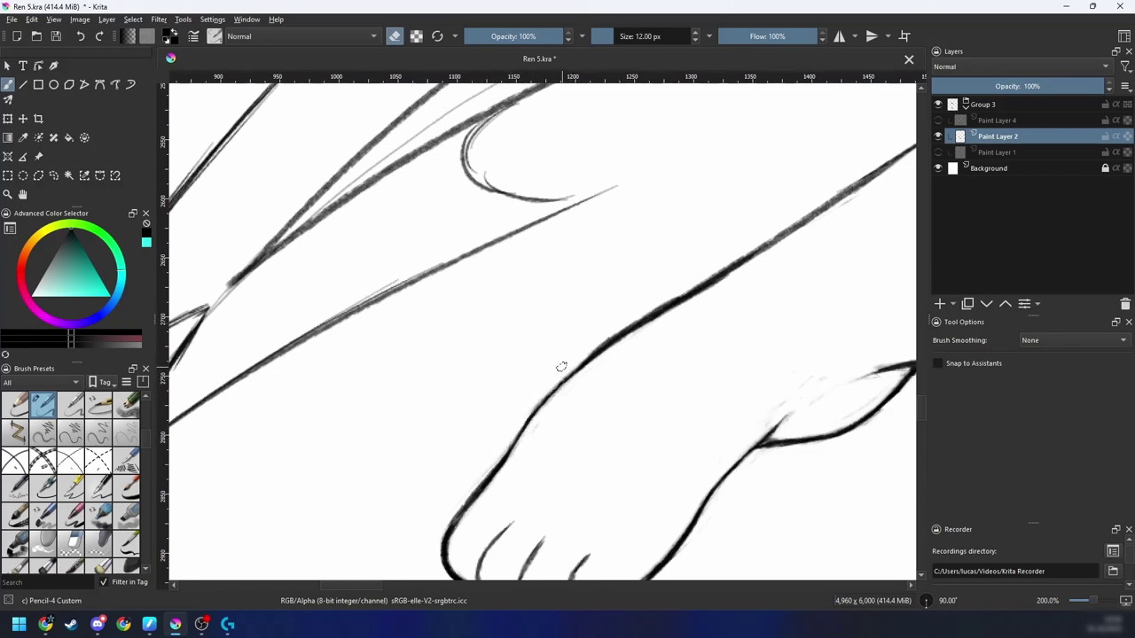
mouse_move(620, 344)
mouse_down()
mouse_move(694, 299)
mouse_move(665, 324)
mouse_move(682, 322)
mouse_move(539, 393)
mouse_up()
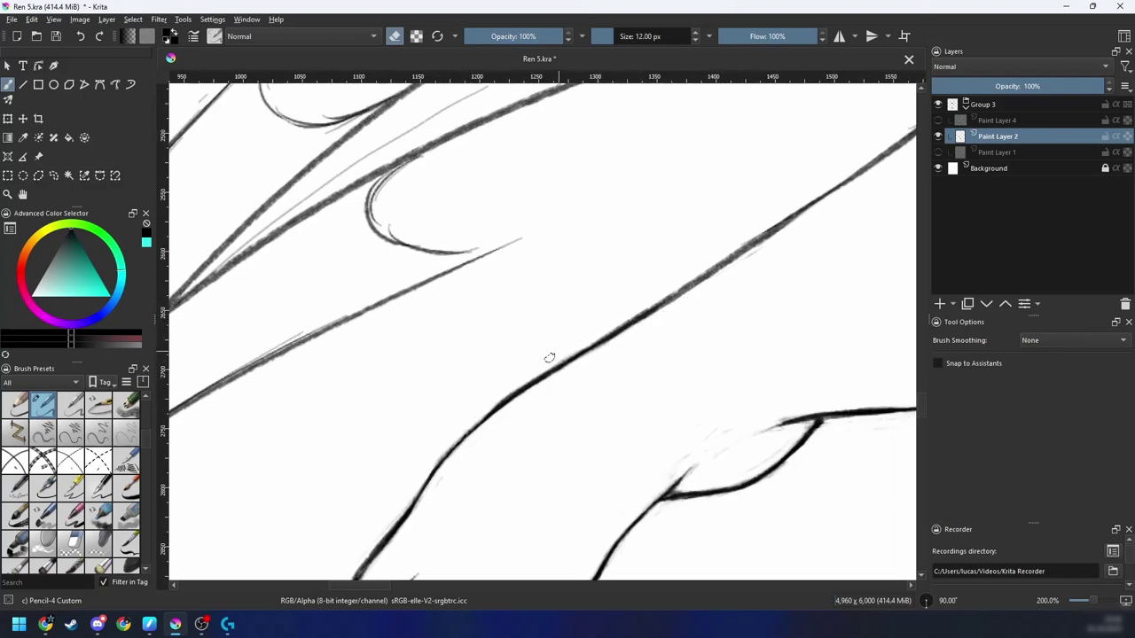
Step: Start a fuller outer hip curve from the waist junction below the arm, just outside the old grey line
scroll(549, 358, down, 4)
key(4)
key(4)
key(4)
key(4)
key(4)
key(4)
key(4)
scroll(663, 306, down, 1)
scroll(651, 301, down, 1)
key(6)
drag(636, 337, 790, 346)
key(ctrl+plus)
key(4)
key(4)
key(4)
key(4)
key(ctrl+plus)
key(ctrl+plus)
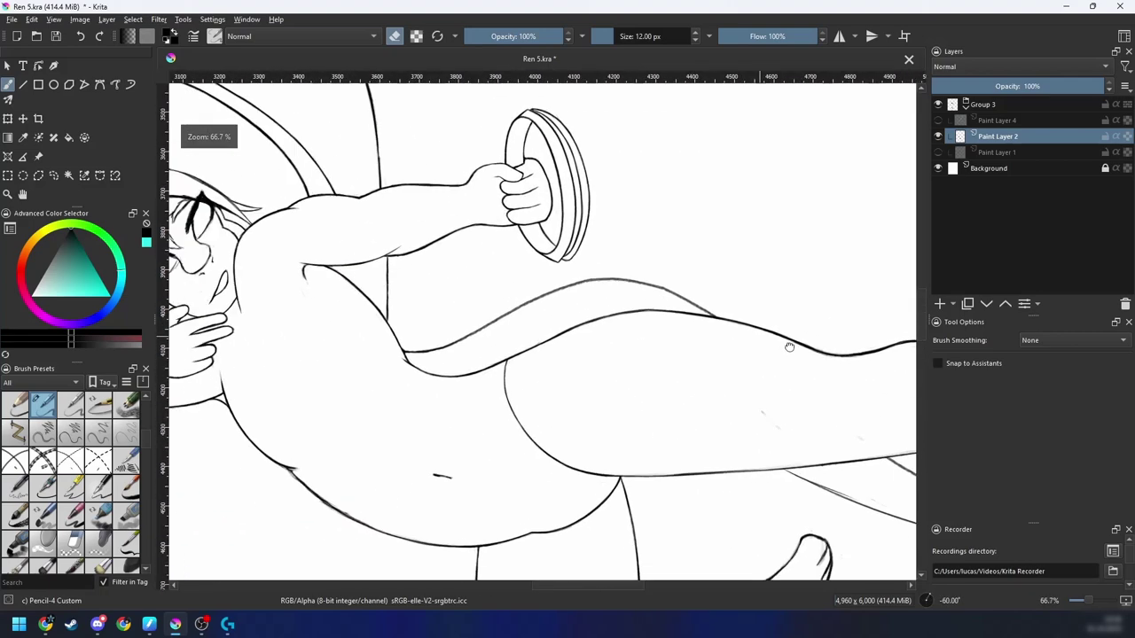
key(ctrl+plus)
drag(535, 375, 622, 405)
drag(454, 385, 456, 402)
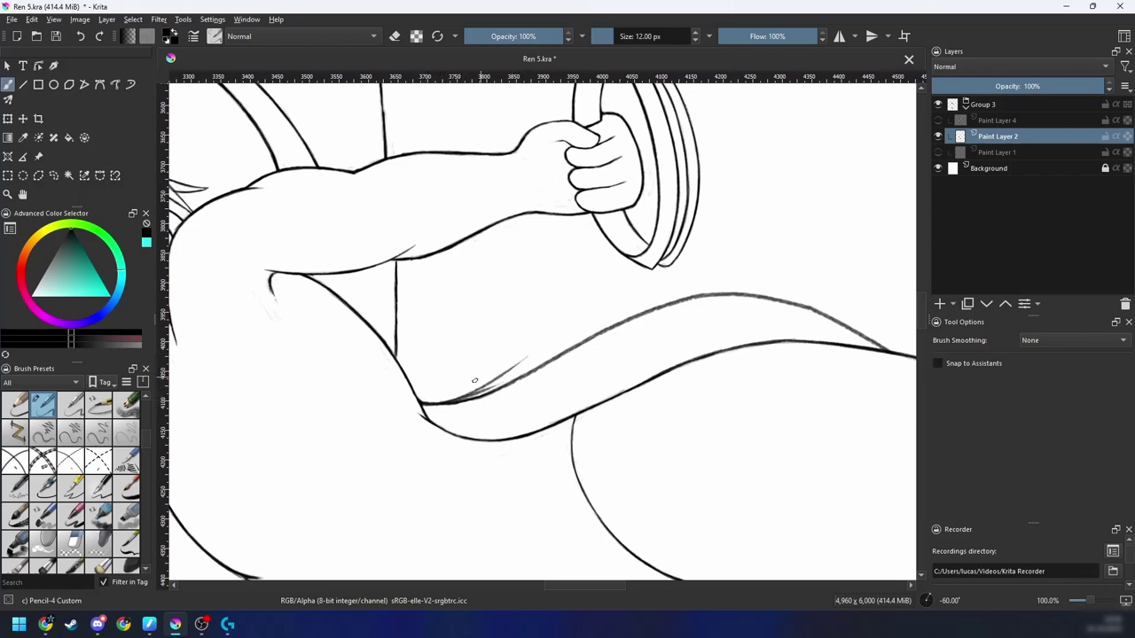
drag(518, 361, 630, 297)
Step: Extend the new outer hip curve upward and merge it with the old line toward the thigh
key(4)
key(4)
mouse_move(572, 326)
mouse_down()
mouse_move(659, 290)
mouse_move(564, 393)
mouse_up()
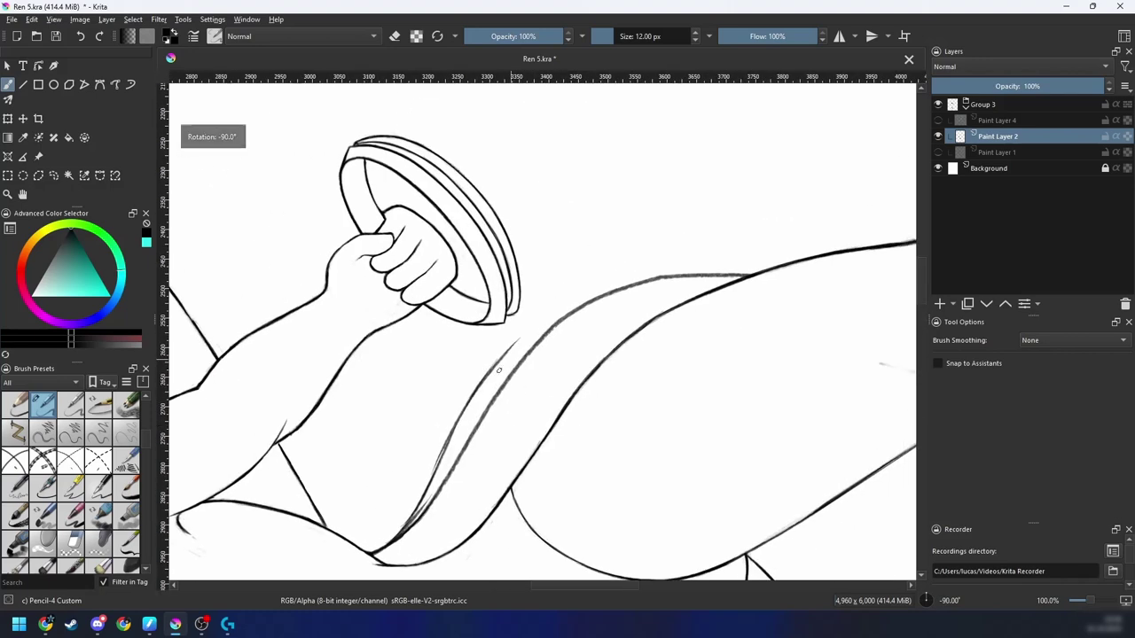
mouse_move(498, 364)
mouse_down()
mouse_move(547, 321)
mouse_move(634, 282)
mouse_up()
drag(589, 314, 616, 289)
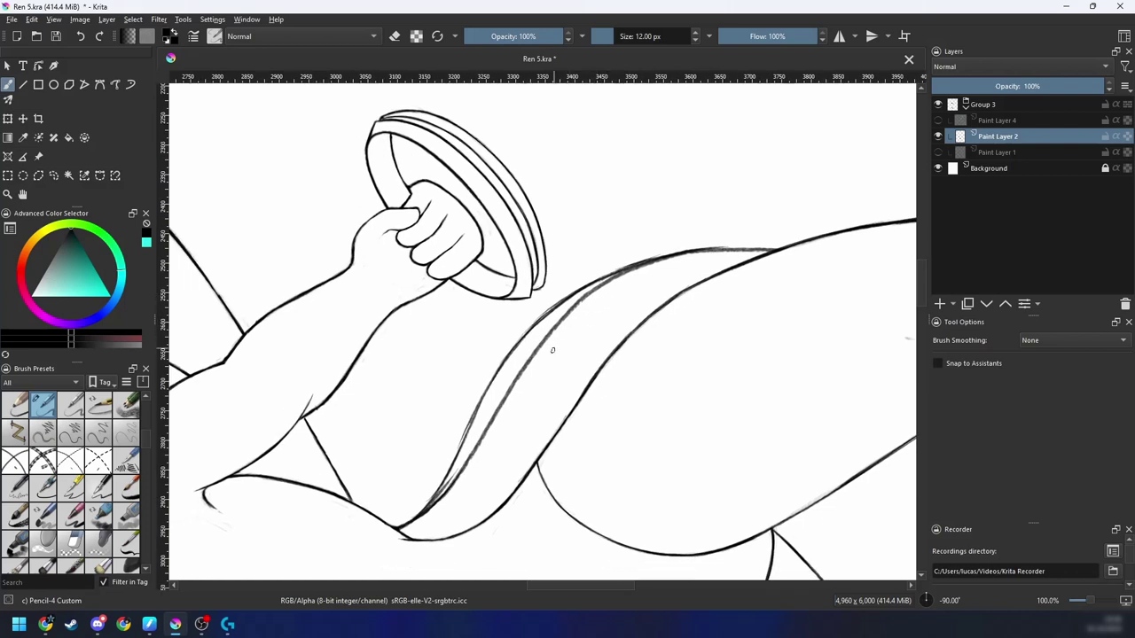
Step: Erase the old inner line of the outer hip curve with the Eraser Circle brush at 52.50 px
right_click(541, 358)
click(542, 276)
drag(541, 372, 497, 372)
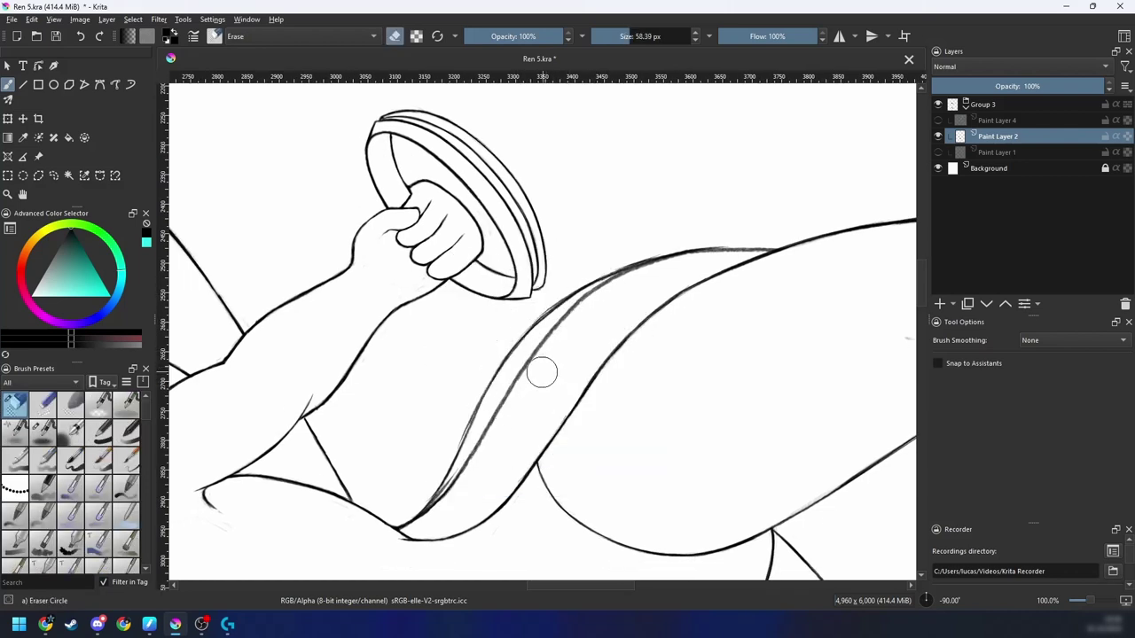
mouse_move(487, 458)
mouse_down()
mouse_move(554, 350)
mouse_move(494, 433)
mouse_move(526, 368)
mouse_move(574, 314)
mouse_move(610, 289)
mouse_move(701, 260)
mouse_up()
drag(563, 345, 606, 302)
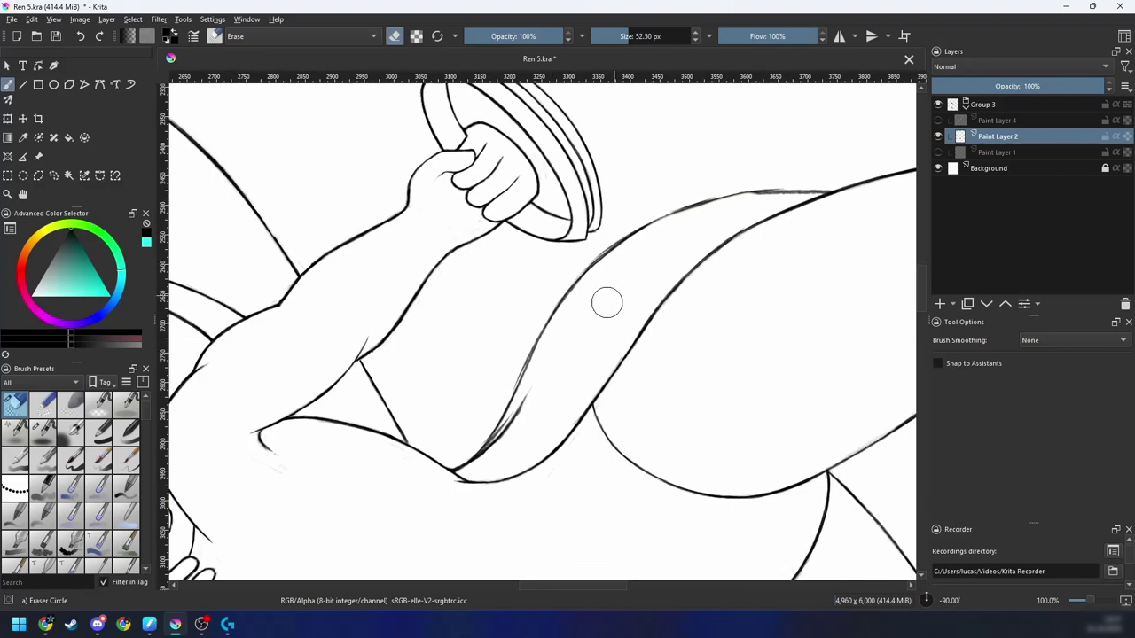
drag(531, 400, 489, 466)
Step: Switch back to the Pencil-4 Custom brush and redraw the outer hip curve's sketchy stretch near the waist junction
right_click(524, 421)
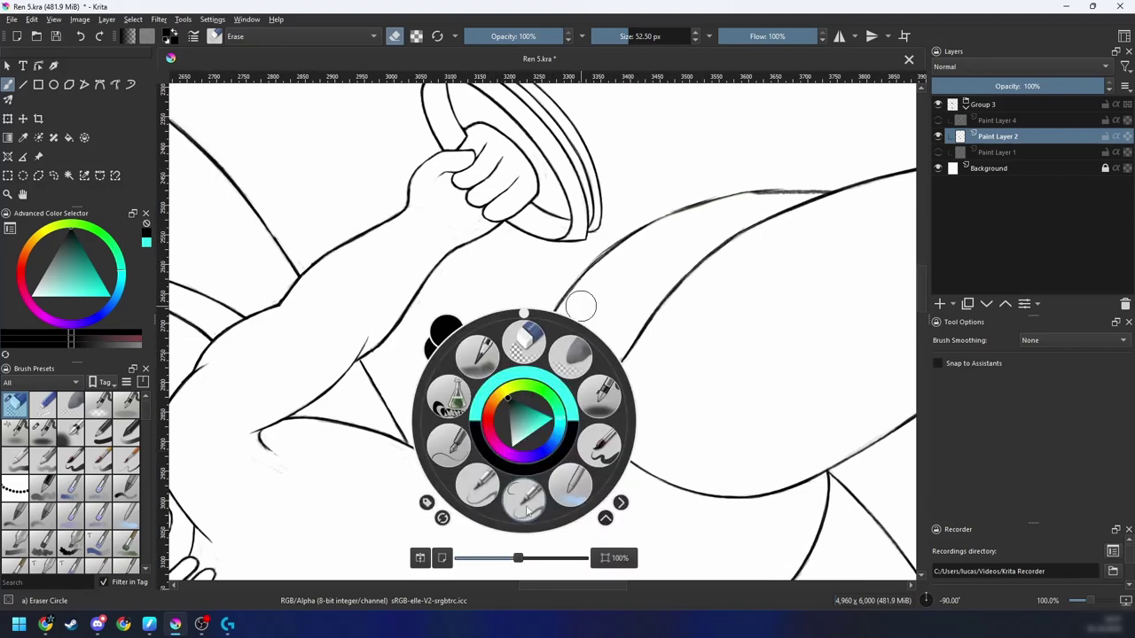
click(523, 502)
scroll(524, 501, up, 3)
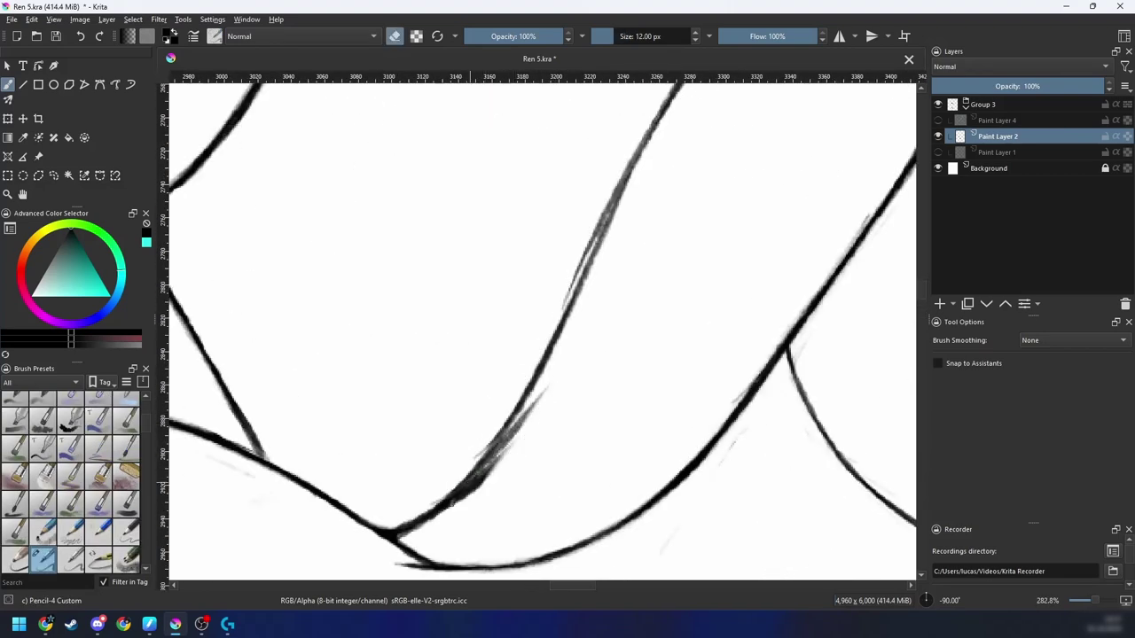
drag(463, 494, 546, 386)
key(6)
key(6)
key(6)
key(6)
key(6)
key(6)
key(6)
key(6)
key(6)
key(6)
key(6)
key(6)
key(6)
drag(631, 264, 550, 355)
key(e)
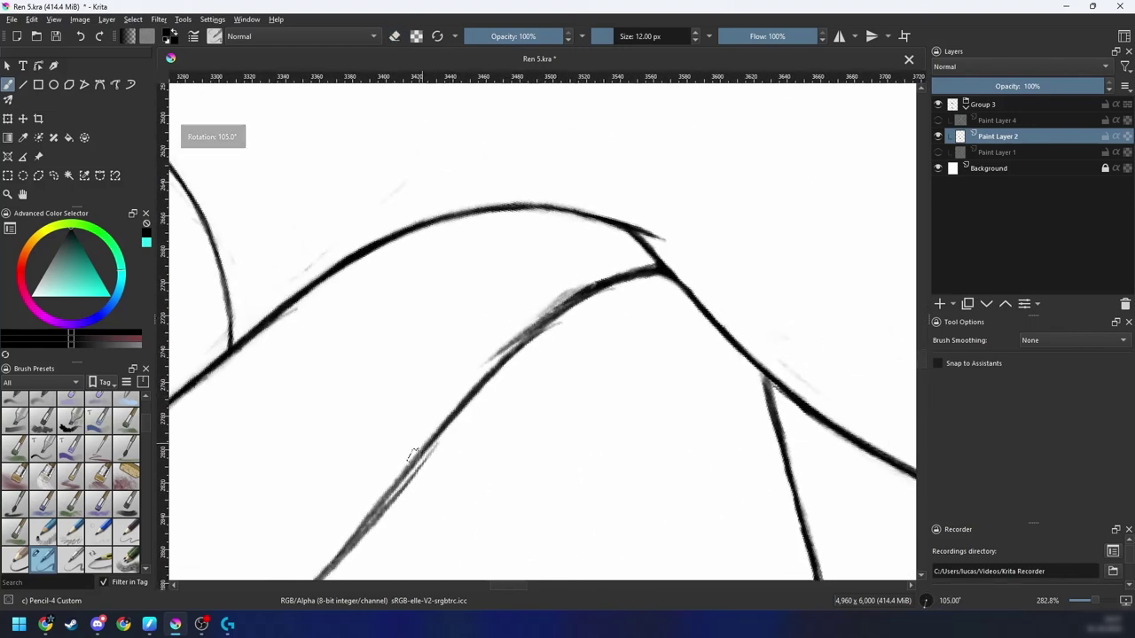
drag(375, 507, 504, 354)
drag(411, 461, 578, 298)
drag(522, 338, 594, 291)
Step: Erase the thick, rough edges along the waist end of the outer hip curve
key(e)
drag(536, 314, 627, 268)
drag(459, 436, 578, 319)
drag(405, 454, 569, 285)
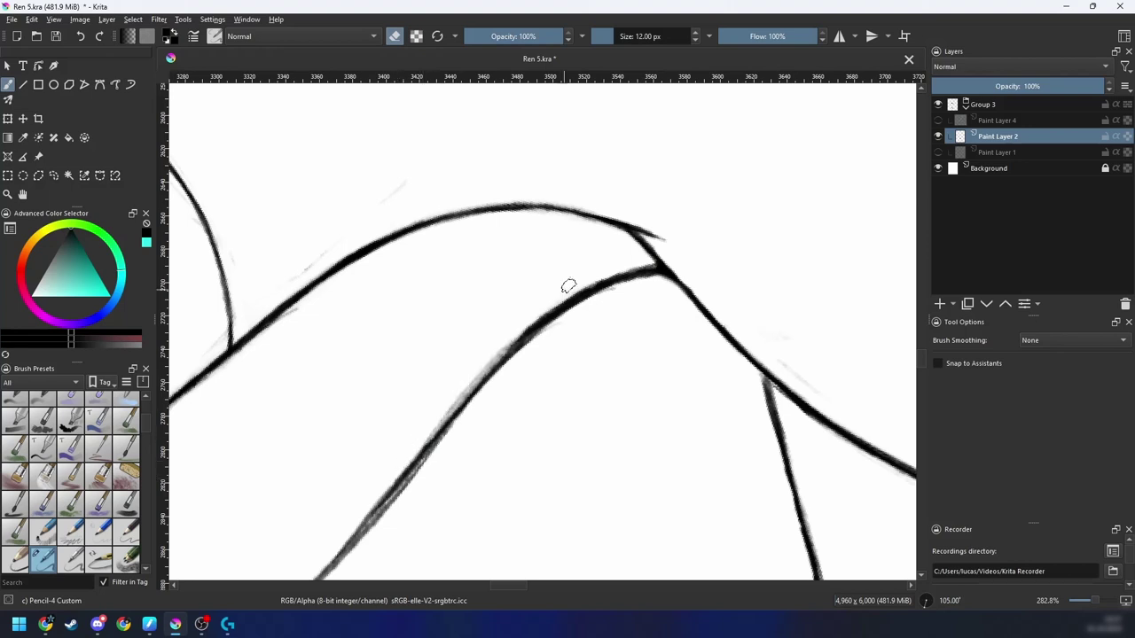
drag(435, 402, 618, 257)
drag(498, 340, 627, 264)
Step: Darken the stretch of the outer hip curve just beyond its waist end with overlapping strokes
key(e)
drag(414, 456, 519, 346)
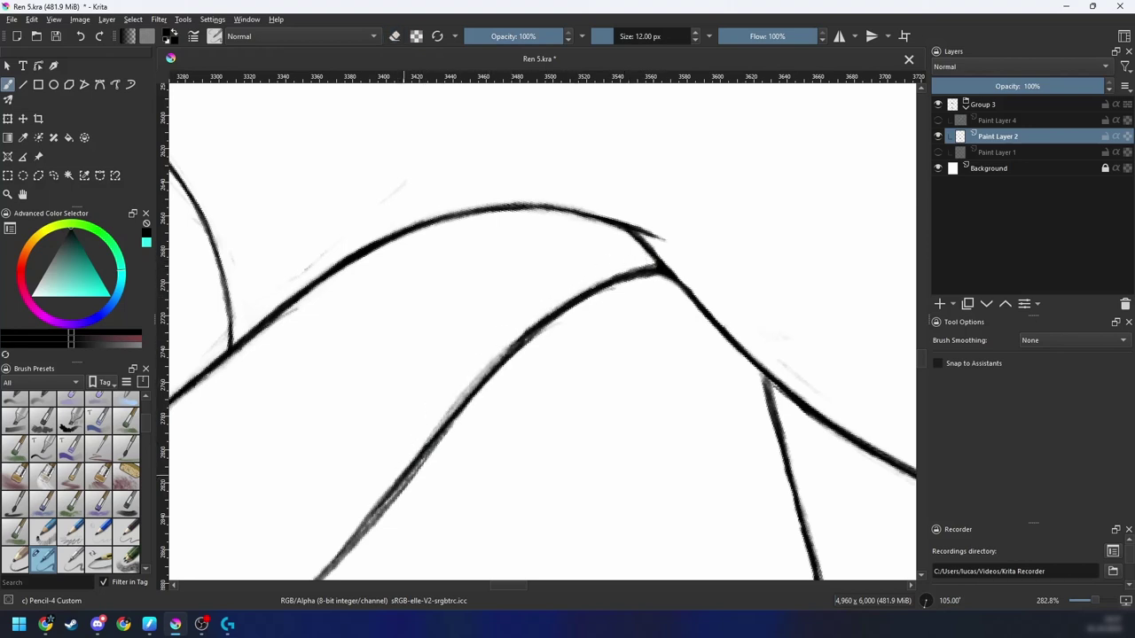
drag(429, 435, 528, 335)
Step: Erase the doubled edges along the middle of the outer hip curve and redraw its faded stretch
key(e)
drag(502, 413, 560, 325)
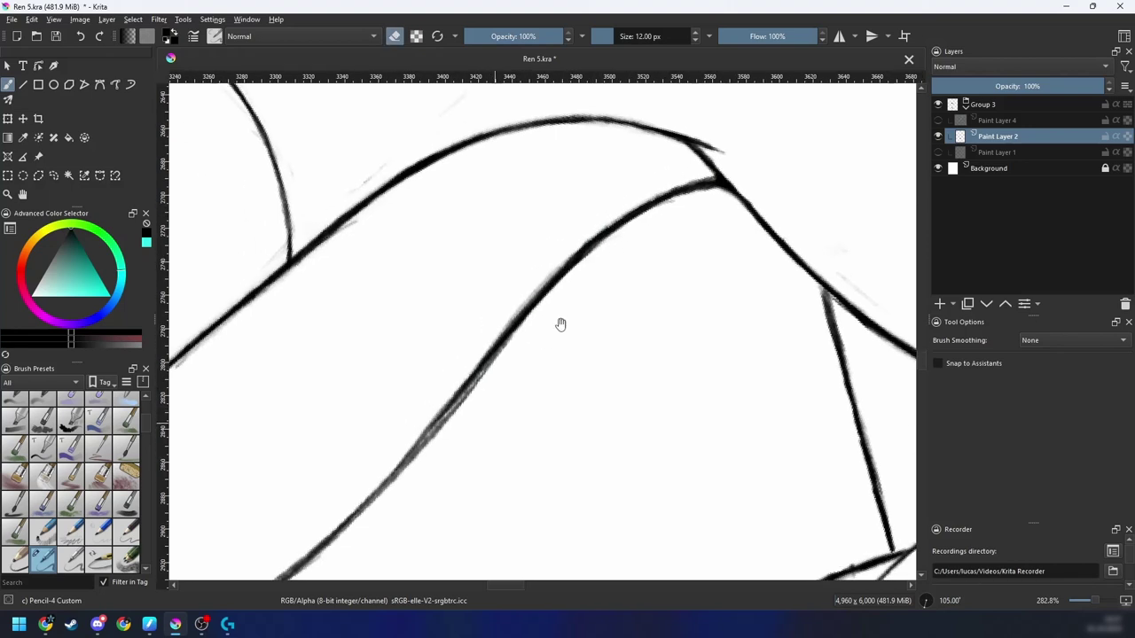
drag(428, 454, 487, 372)
mouse_move(424, 449)
mouse_down()
mouse_move(509, 350)
mouse_move(455, 409)
mouse_move(502, 353)
mouse_up()
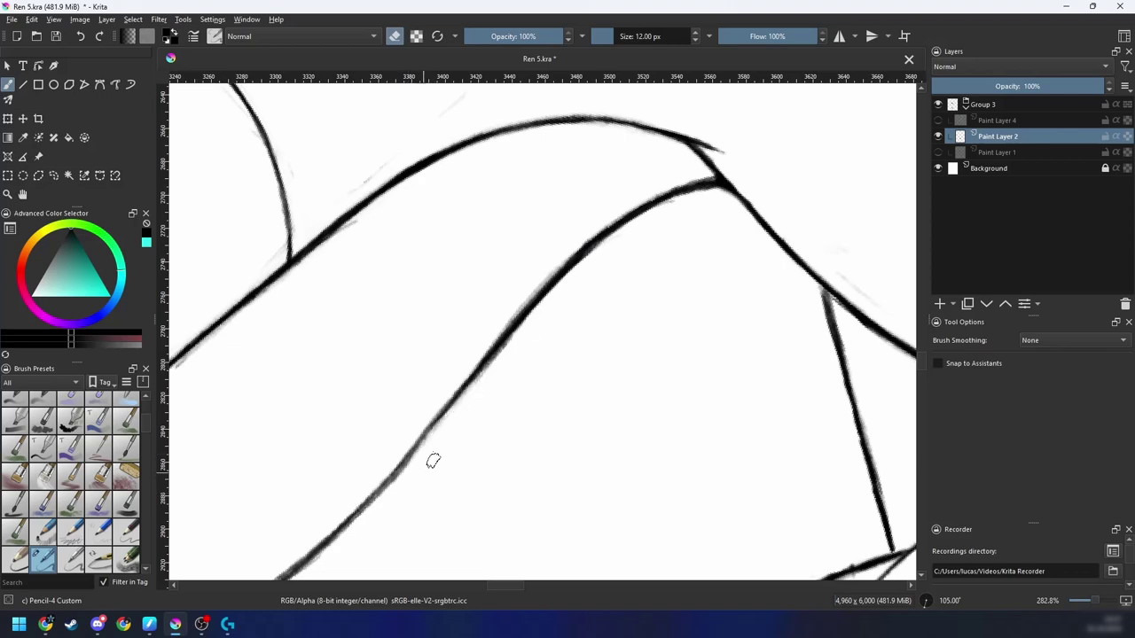
drag(478, 412, 517, 364)
drag(446, 408, 503, 341)
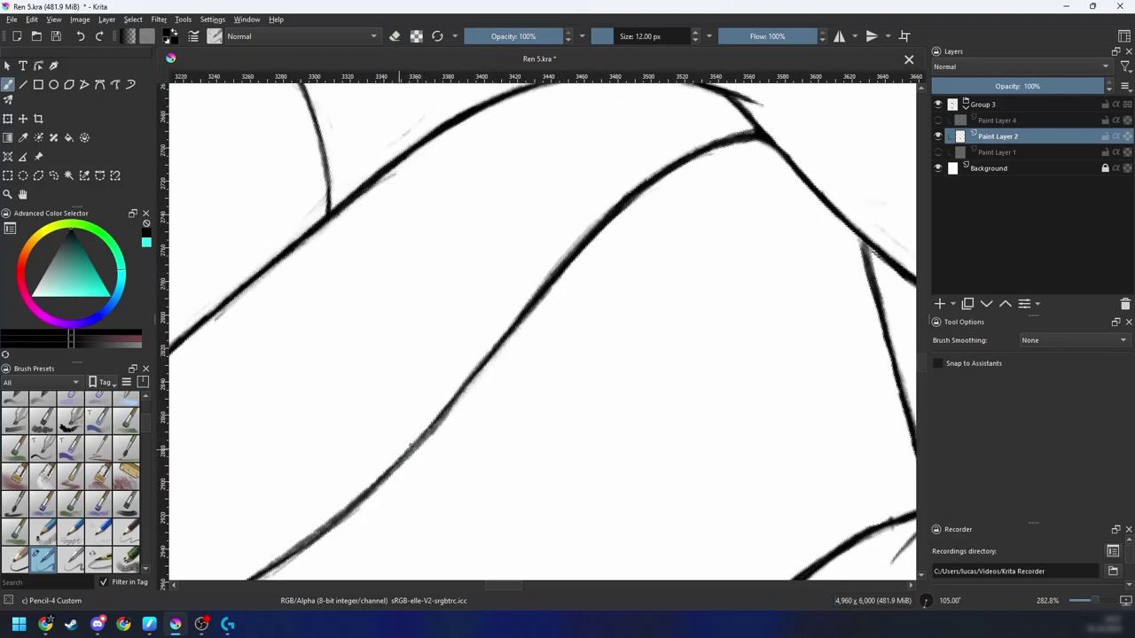
drag(408, 446, 510, 338)
Step: Redraw the middle stretch of the outer hip curve with long smooth strokes, undoing the unsatisfactory ones
drag(539, 333, 580, 289)
key(4)
key(4)
key(4)
key(4)
key(4)
key(4)
key(4)
key(4)
key(4)
key(4)
key(4)
mouse_move(620, 339)
mouse_down()
mouse_move(578, 348)
mouse_move(532, 329)
mouse_up()
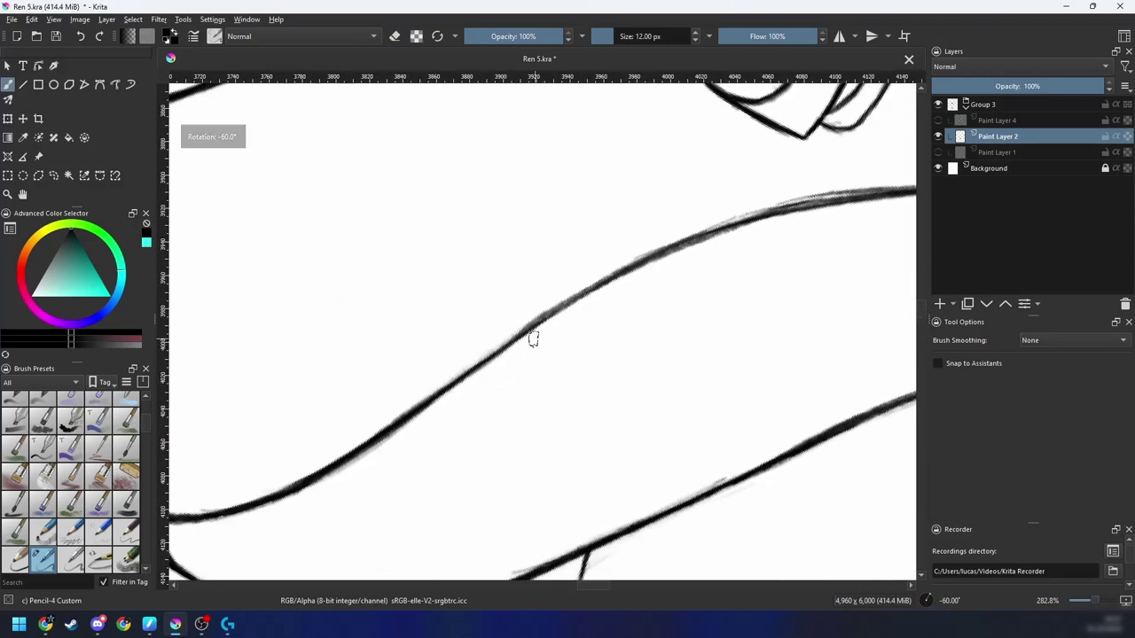
key(ctrl+z)
drag(381, 433, 614, 274)
drag(445, 385, 720, 229)
key(ctrl+z)
drag(420, 402, 654, 256)
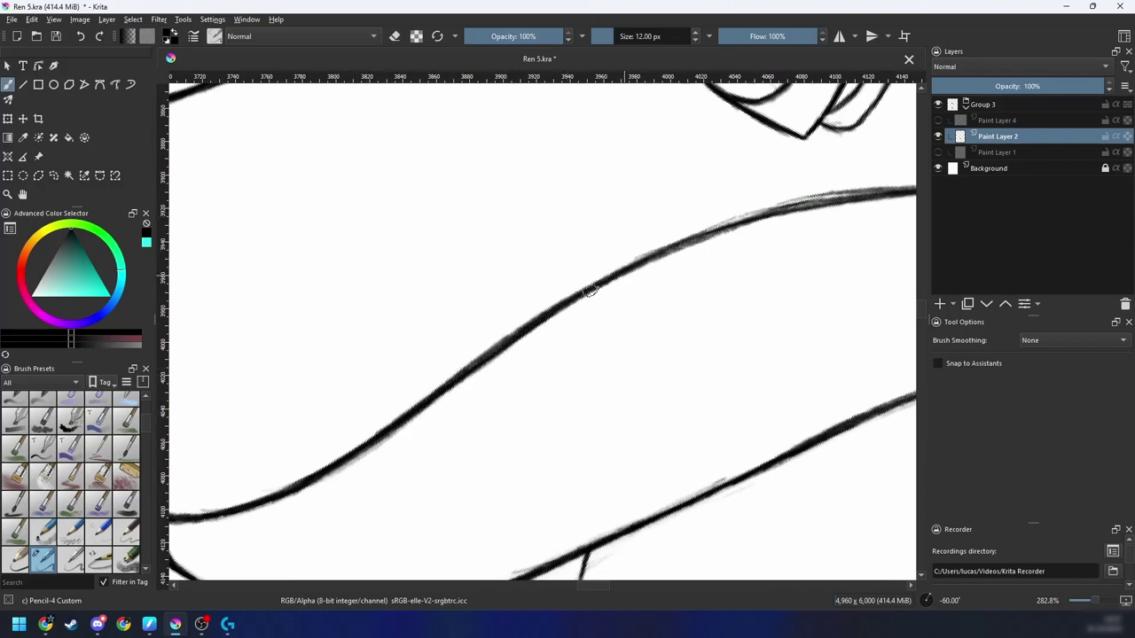
drag(528, 323, 727, 231)
key(e)
Step: Examine the line art of the whole figure
key(6)
key(6)
key(6)
key(6)
key(6)
key(minus)
key(minus)
key(minus)
key(minus)
key(minus)
key(minus)
key(minus)
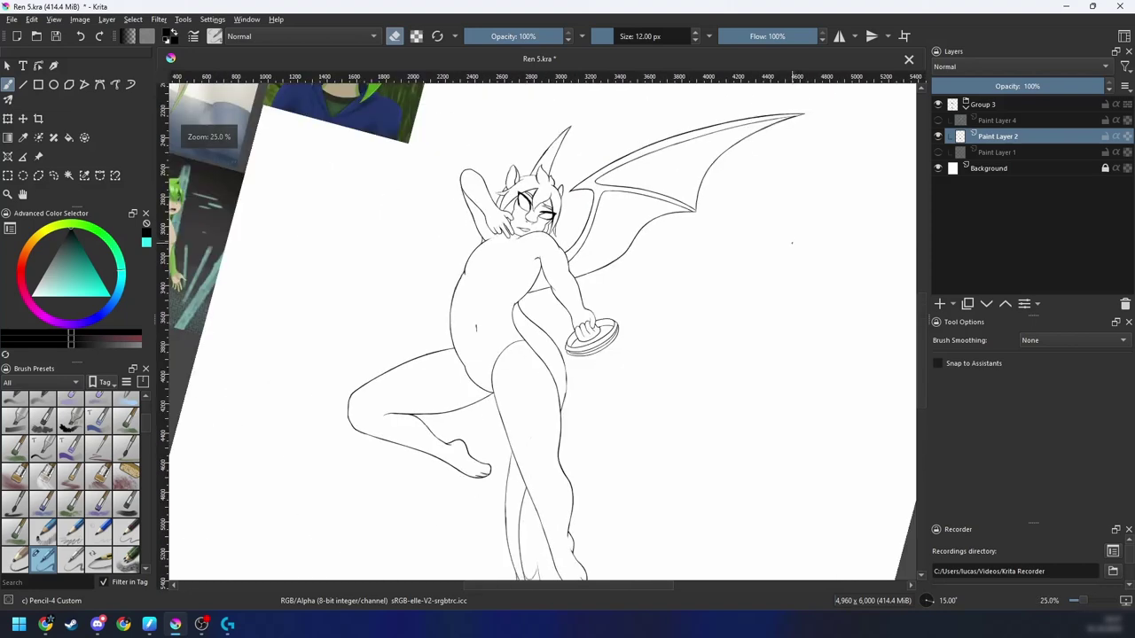
Step: Redraw the doubled bend of the outer hip curve beside the hand-held ring as one clean, dark line
key(plus)
key(plus)
key(plus)
key(4)
key(4)
key(4)
key(4)
key(4)
key(plus)
key(4)
key(4)
drag(653, 314, 510, 439)
scroll(532, 417, up, 2)
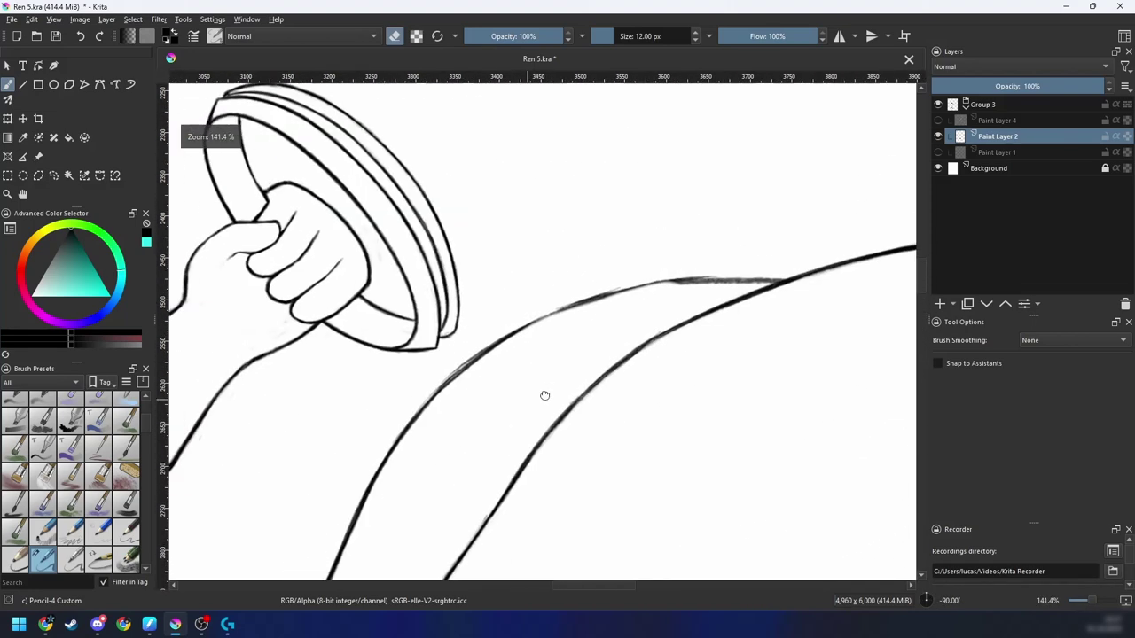
key(e)
scroll(443, 408, up, 2)
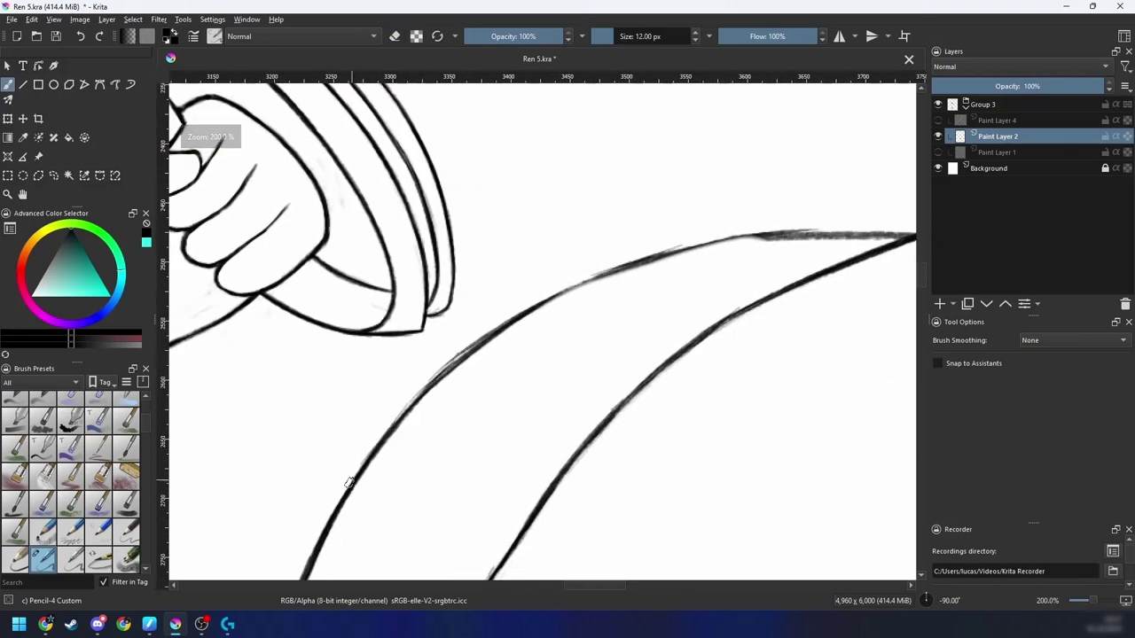
drag(350, 484, 512, 318)
drag(375, 449, 507, 323)
key(ctrl+z)
mouse_move(364, 468)
mouse_down()
mouse_move(436, 380)
mouse_move(518, 319)
mouse_up()
key(e)
key(e)
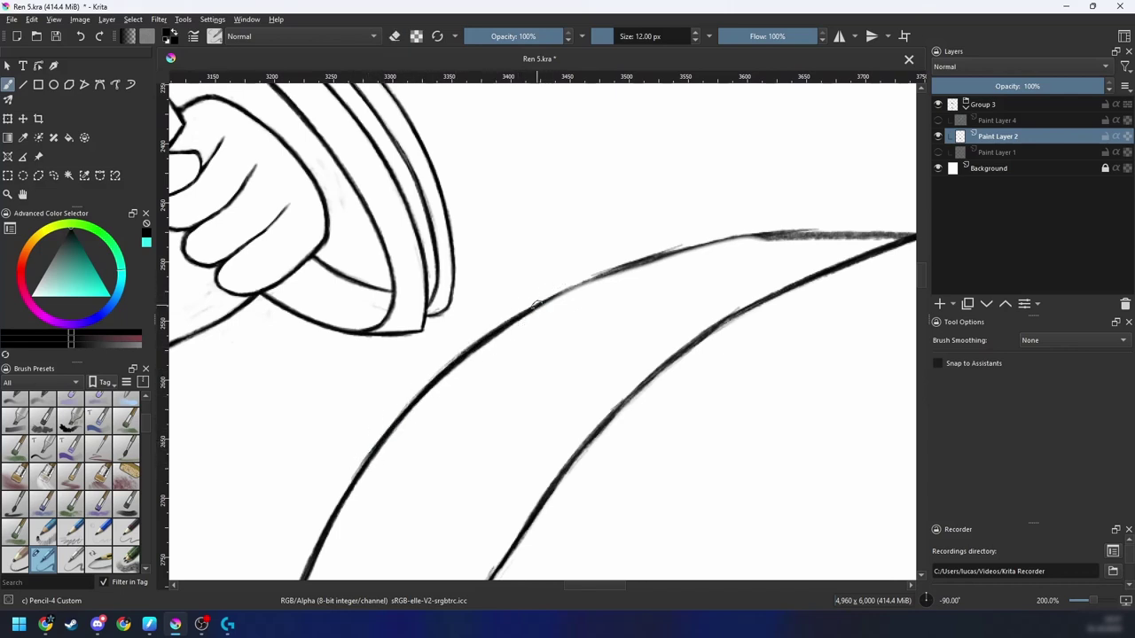
Step: Thin the doubled edges of the outer hip curve beside the hand-held ring with eraser strokes
drag(418, 395, 573, 288)
key(e)
drag(504, 339, 409, 411)
mouse_move(559, 307)
mouse_down()
mouse_move(457, 364)
mouse_move(621, 280)
mouse_up()
key(e)
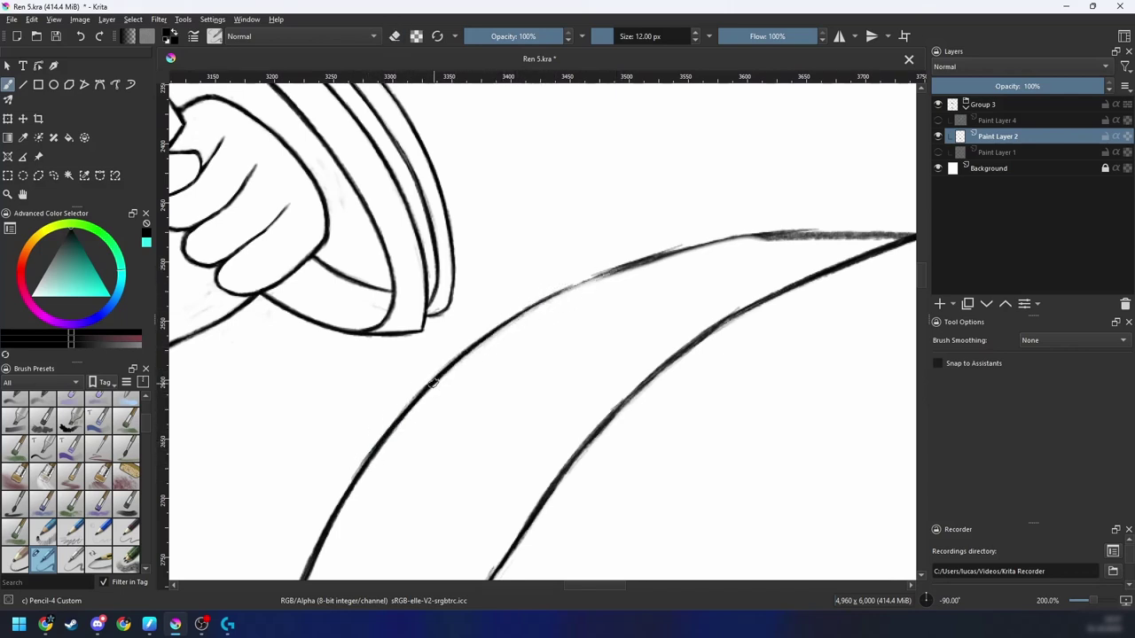
Step: Redraw the thinned stretch of the outer hip curve with long smooth strokes, undoing the unsatisfactory ones
drag(403, 408, 623, 264)
key(4)
key(ctrl+z)
drag(513, 343, 451, 384)
drag(374, 466, 496, 326)
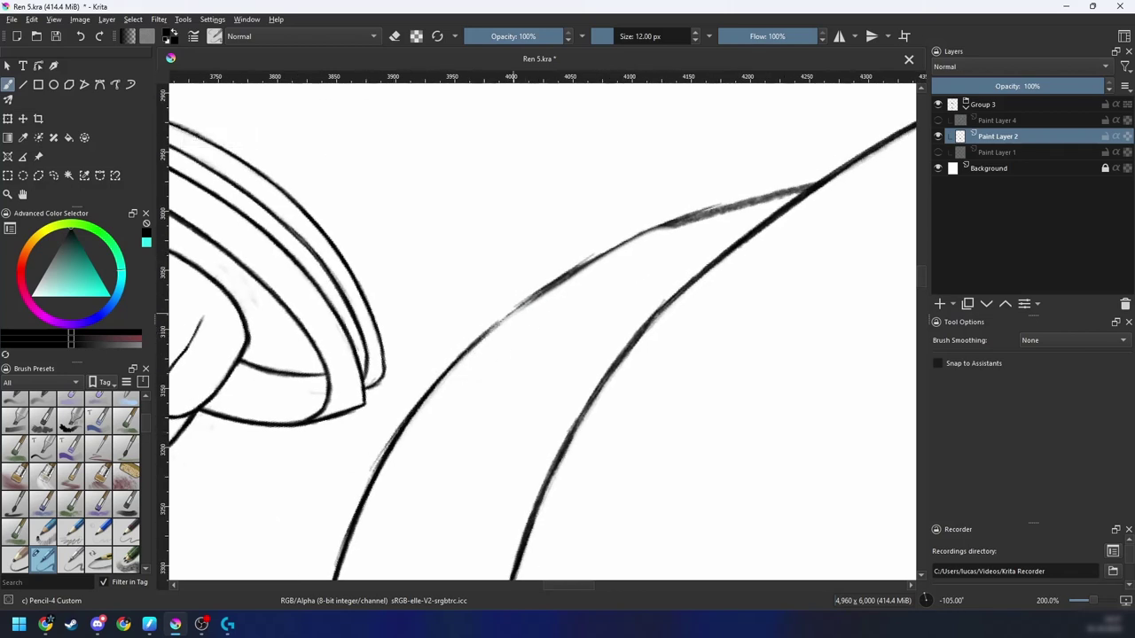
key(ctrl+z)
drag(422, 396, 606, 260)
drag(526, 315, 490, 348)
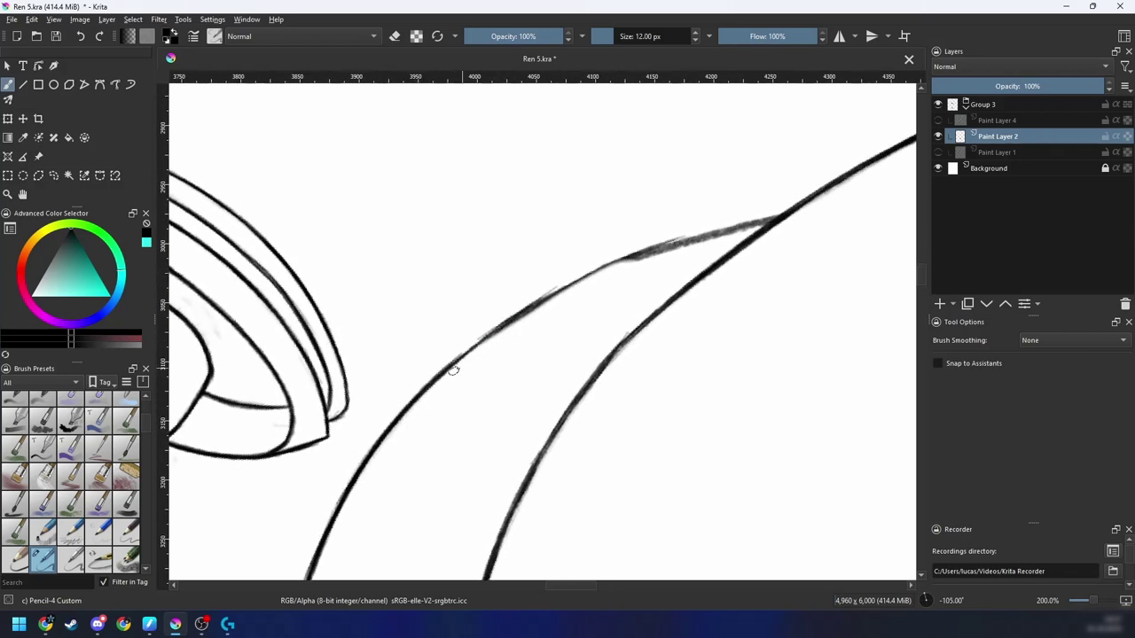
drag(389, 423, 559, 292)
drag(408, 404, 576, 284)
drag(439, 374, 562, 290)
Step: Erase the rough edges of the outer hip curve and redraw its grey end up to the neighbouring body contour
key(e)
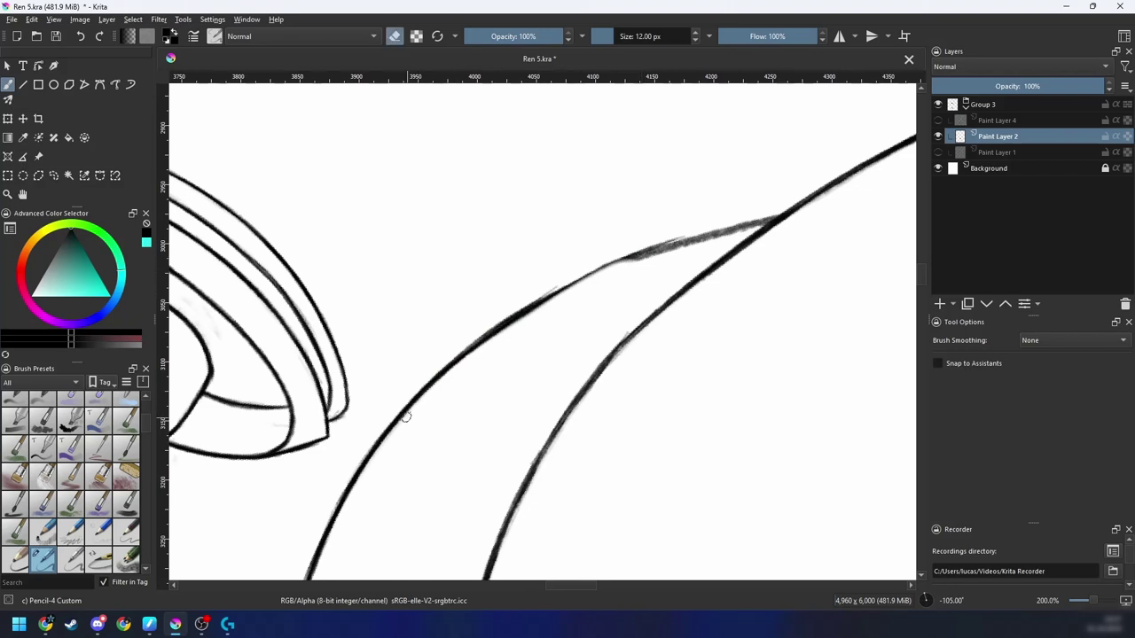
drag(421, 402, 580, 288)
drag(486, 346, 646, 259)
key(e)
mouse_move(514, 320)
mouse_down()
mouse_move(631, 258)
mouse_move(525, 307)
mouse_move(616, 263)
mouse_move(792, 216)
mouse_move(630, 253)
mouse_move(750, 221)
mouse_up()
Step: Clean up the junction where the outer hip curve meets the body contour, darkening the contour and erasing the overshooting line end
key(e)
key(e)
drag(858, 215, 751, 250)
key(plus)
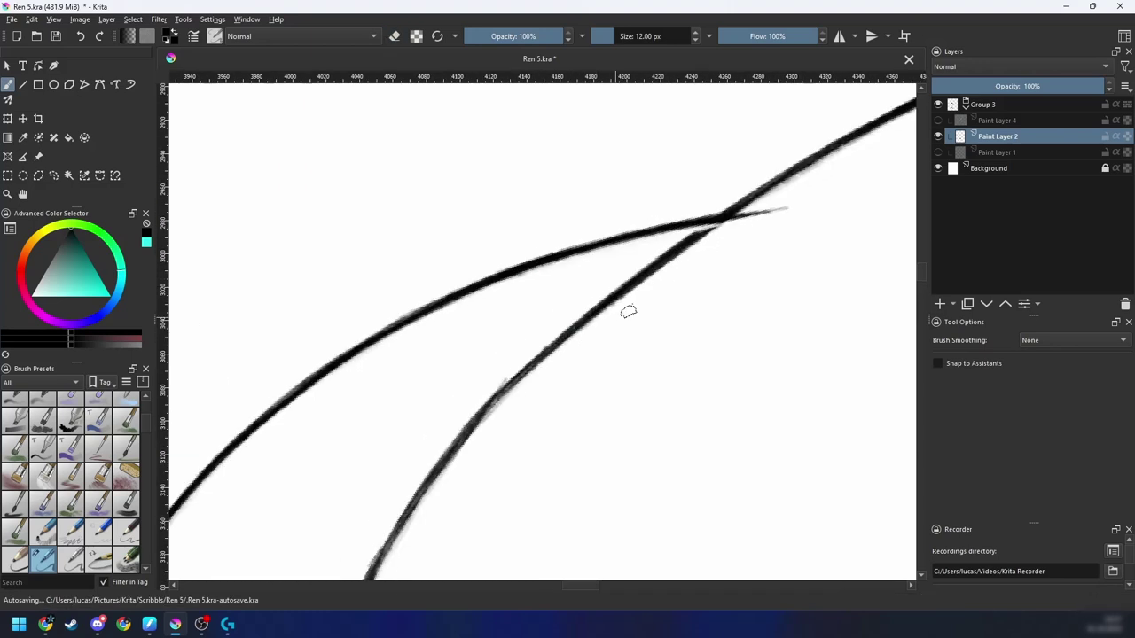
drag(628, 311, 518, 341)
key(6)
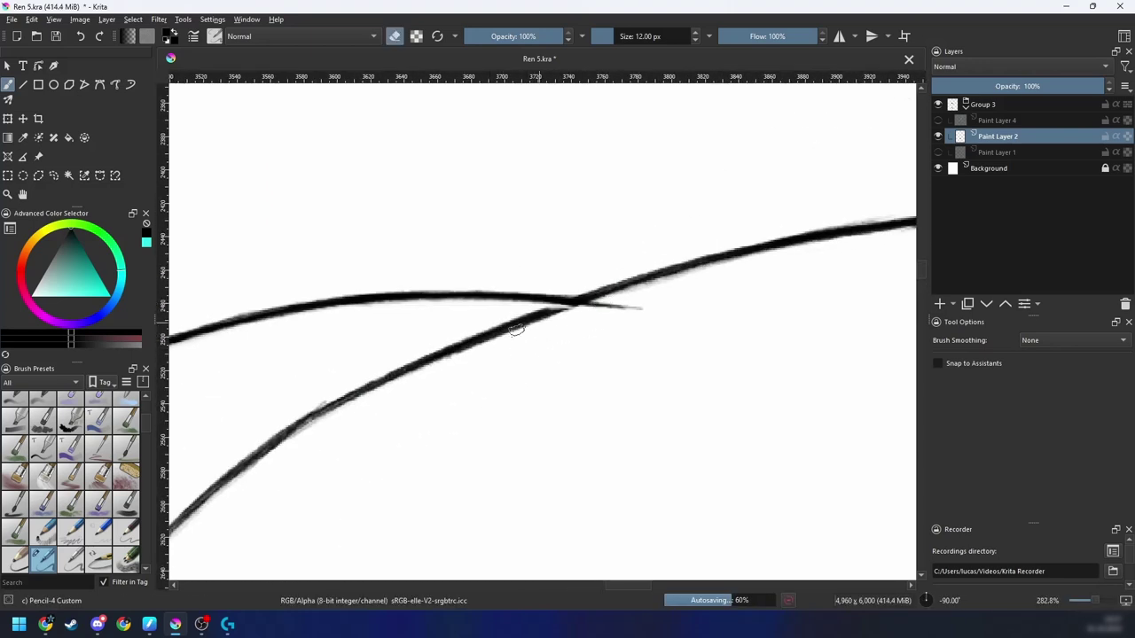
mouse_move(593, 289)
mouse_down()
mouse_move(671, 261)
mouse_move(492, 327)
mouse_move(714, 258)
mouse_up()
key(e)
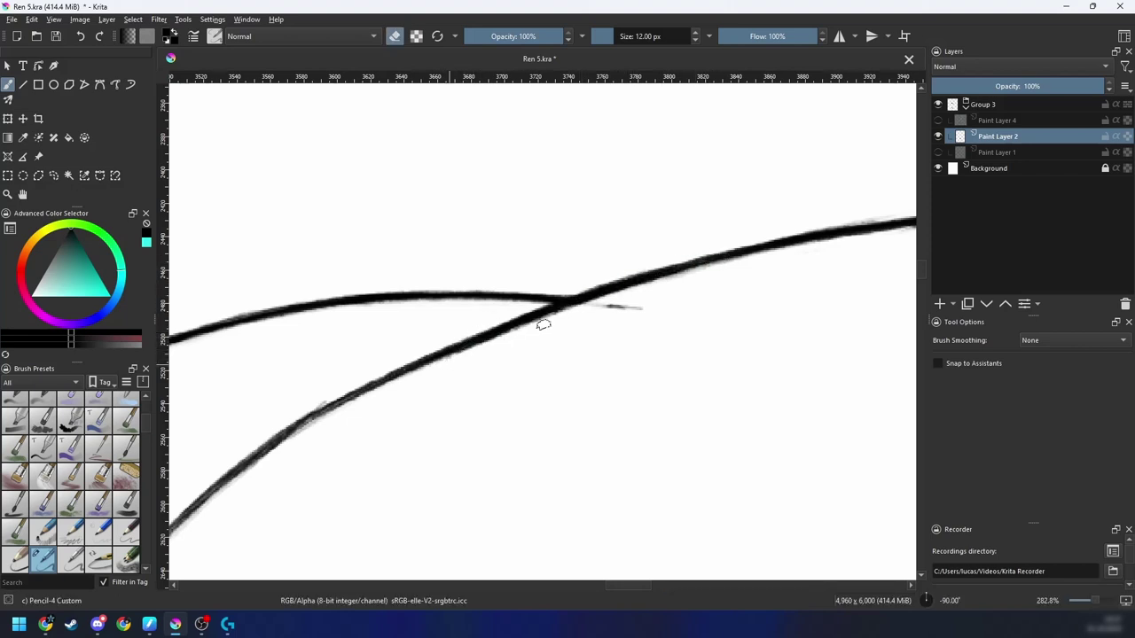
mouse_move(540, 322)
mouse_down()
mouse_move(669, 299)
mouse_move(657, 332)
mouse_up()
Step: Save the drawing with the whole upright figure in view
key(minus)
key(minus)
key(minus)
key(minus)
key(minus)
key(minus)
key(minus)
key(6)
key(6)
key(6)
key(minus)
key(6)
key(6)
key(6)
key(6)
key(5)
key(ctrl+s)
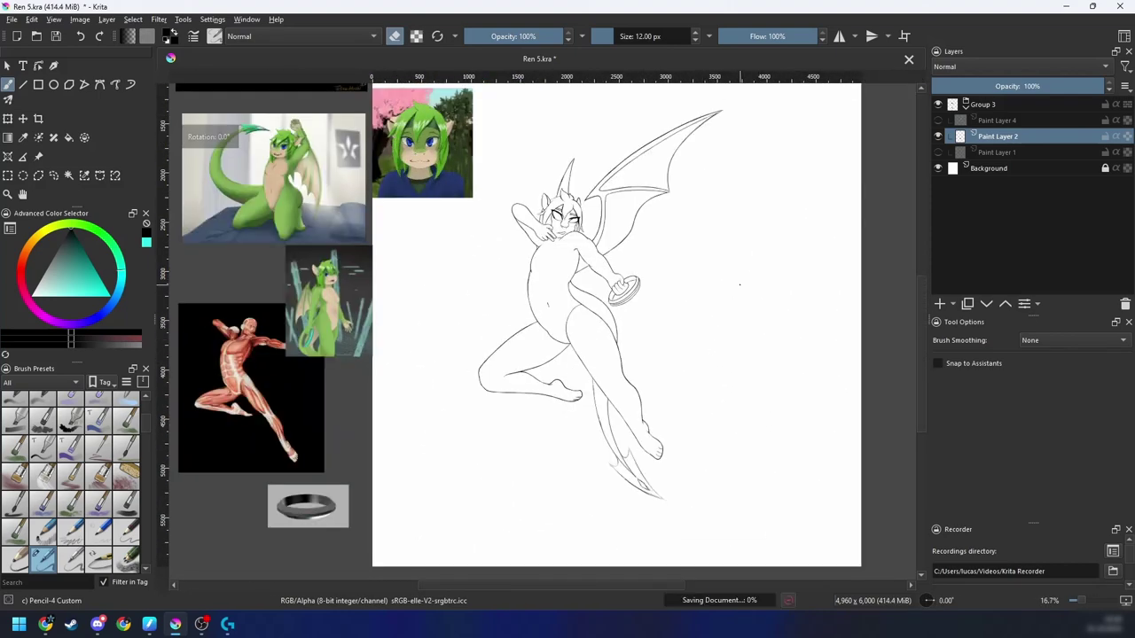
Step: Check the whole figure in mirrored view and examine the tail fin in the reference pictures
key(m)
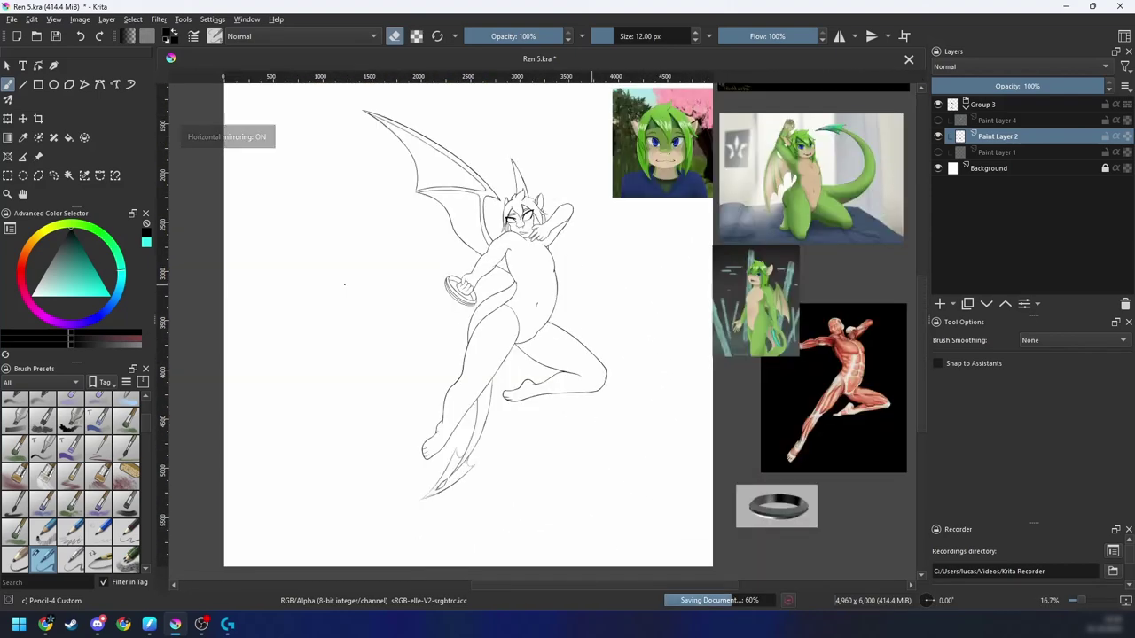
key(m)
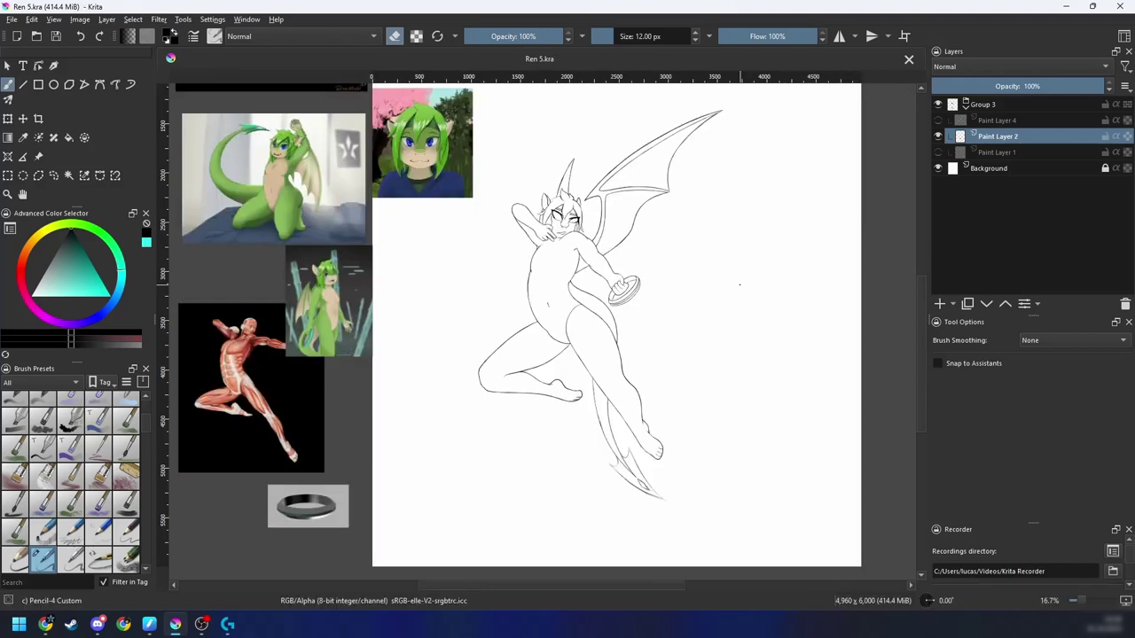
drag(708, 381, 752, 537)
drag(736, 436, 855, 481)
key(ctrl+plus)
key(ctrl+plus)
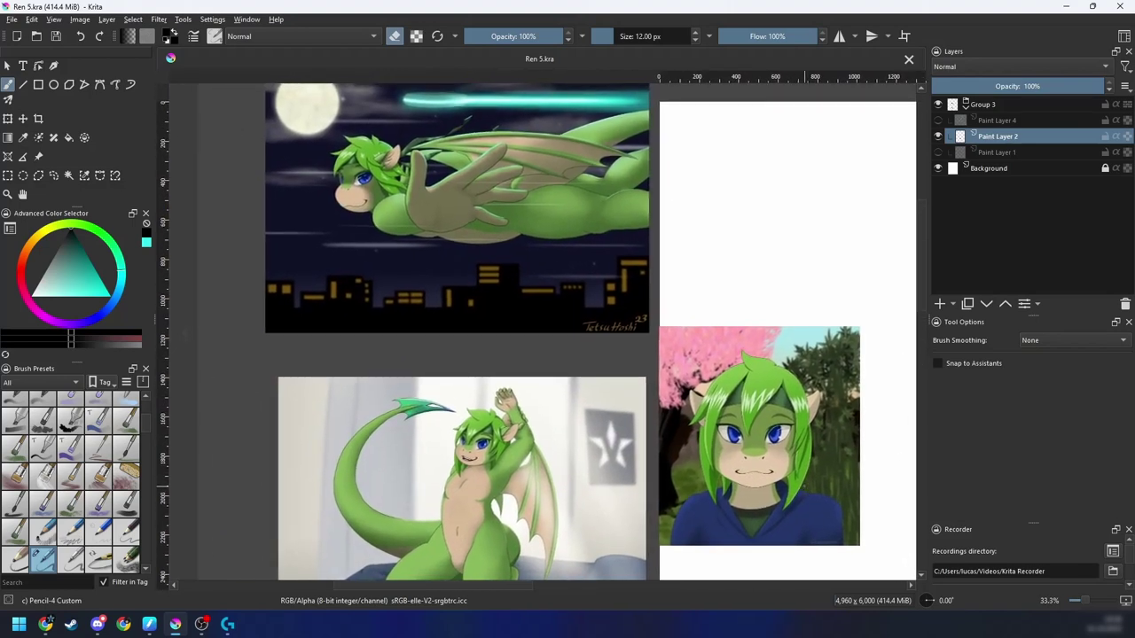
drag(804, 484, 874, 367)
key(ctrl+plus)
key(ctrl+plus)
key(ctrl+plus)
drag(753, 361, 846, 477)
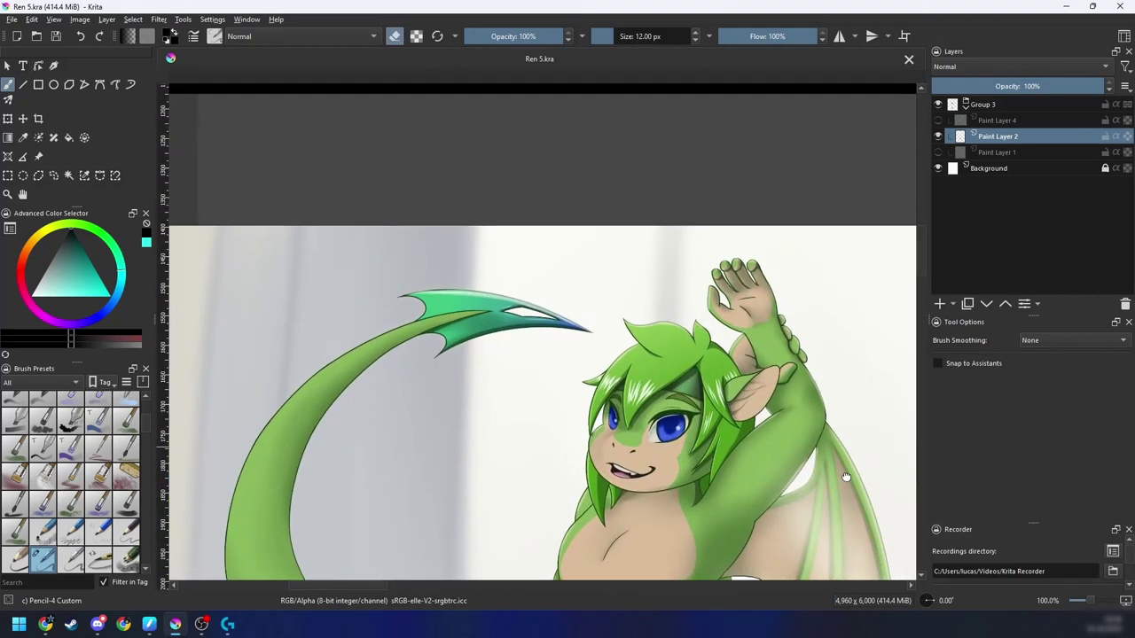
scroll(847, 476, down, 4)
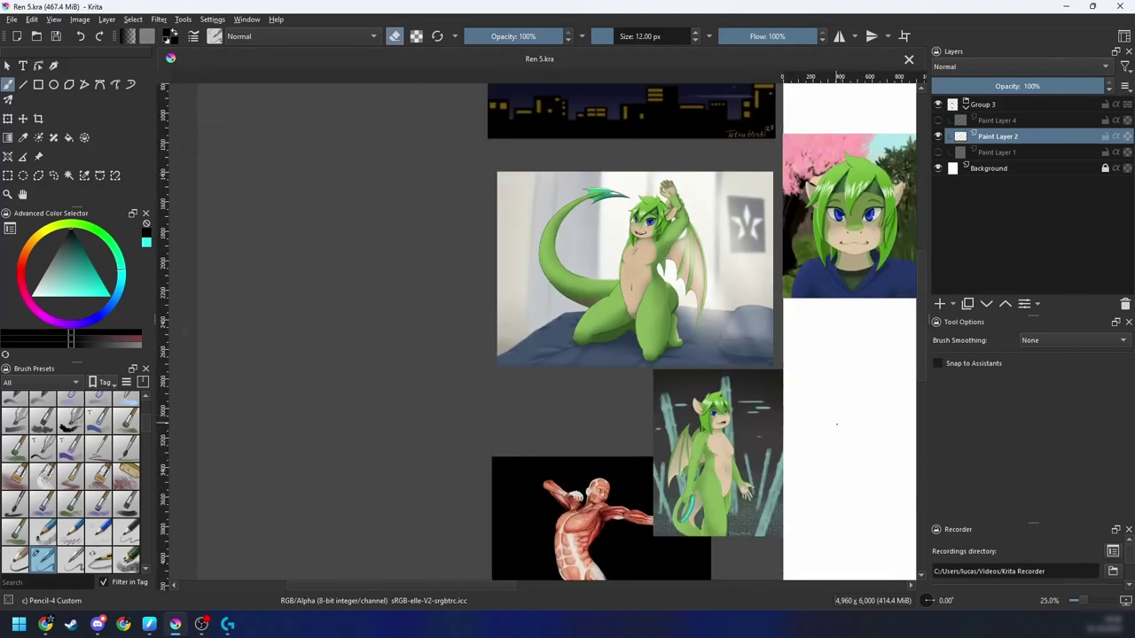
Step: Examine the sketched tail, legs and feet of the figure, including in mirrored view
drag(811, 475, 252, 200)
drag(718, 440, 700, 541)
key(ctrl+plus)
key(ctrl+plus)
key(m)
key(m)
drag(721, 461, 689, 286)
key(6)
key(6)
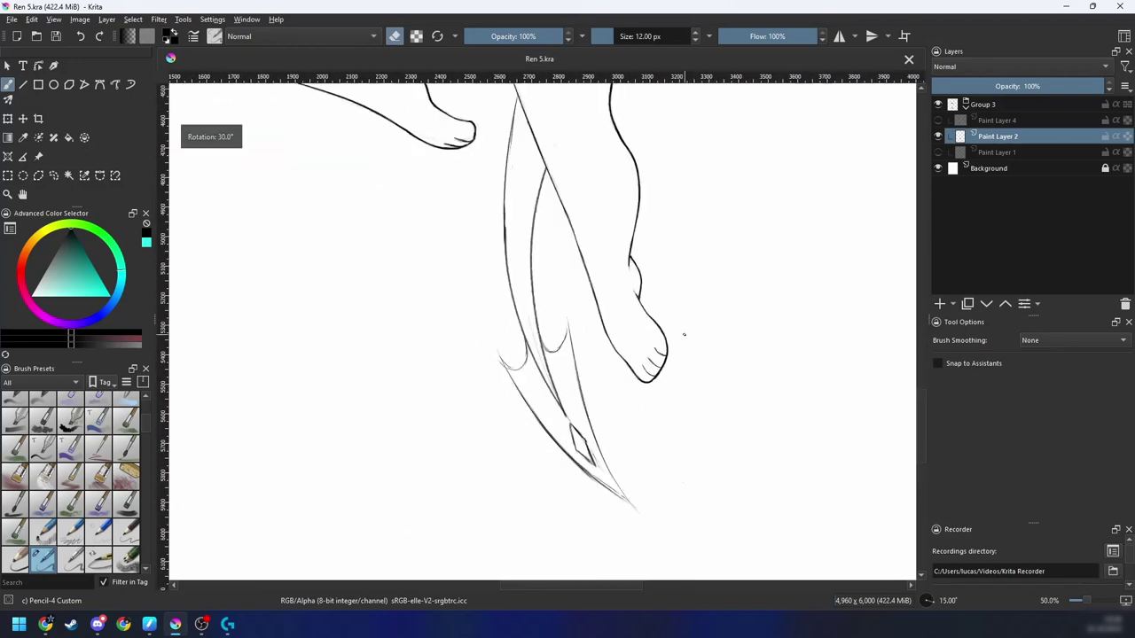
key(6)
key(ctrl+minus)
key(m)
key(m)
drag(684, 337, 594, 495)
key(ctrl+plus)
key(6)
drag(620, 404, 632, 404)
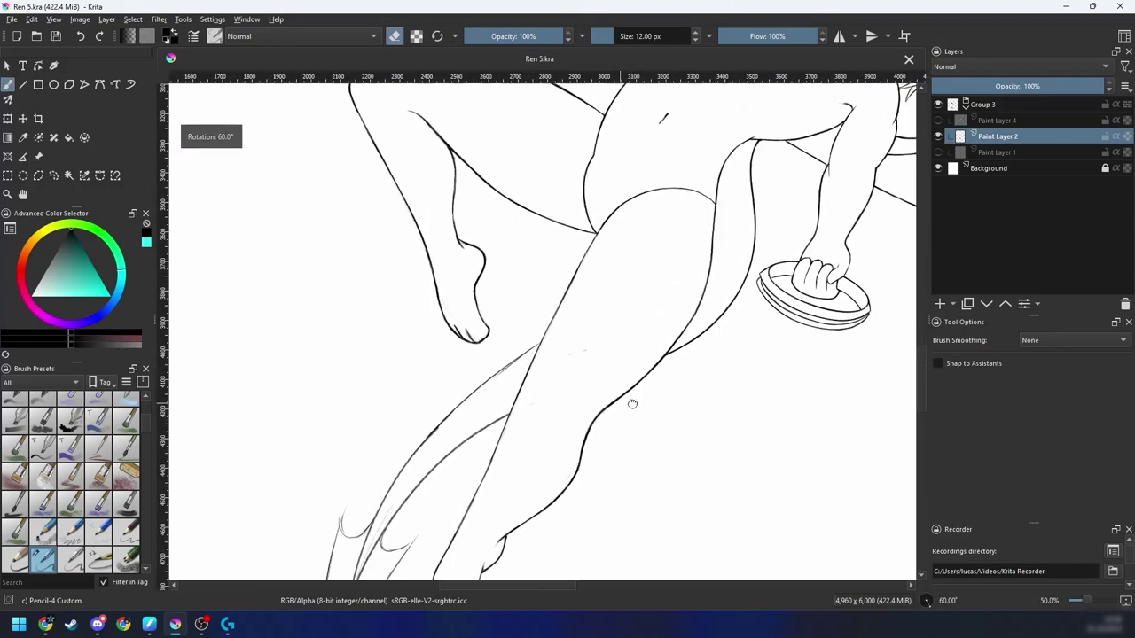
Step: Redraw the outer edge of the tail from the fin to the leg with long dark overlapping strokes
key(ctrl+plus)
key(6)
drag(519, 426, 713, 297)
key(ctrl+plus)
drag(519, 367, 475, 398)
key(e)
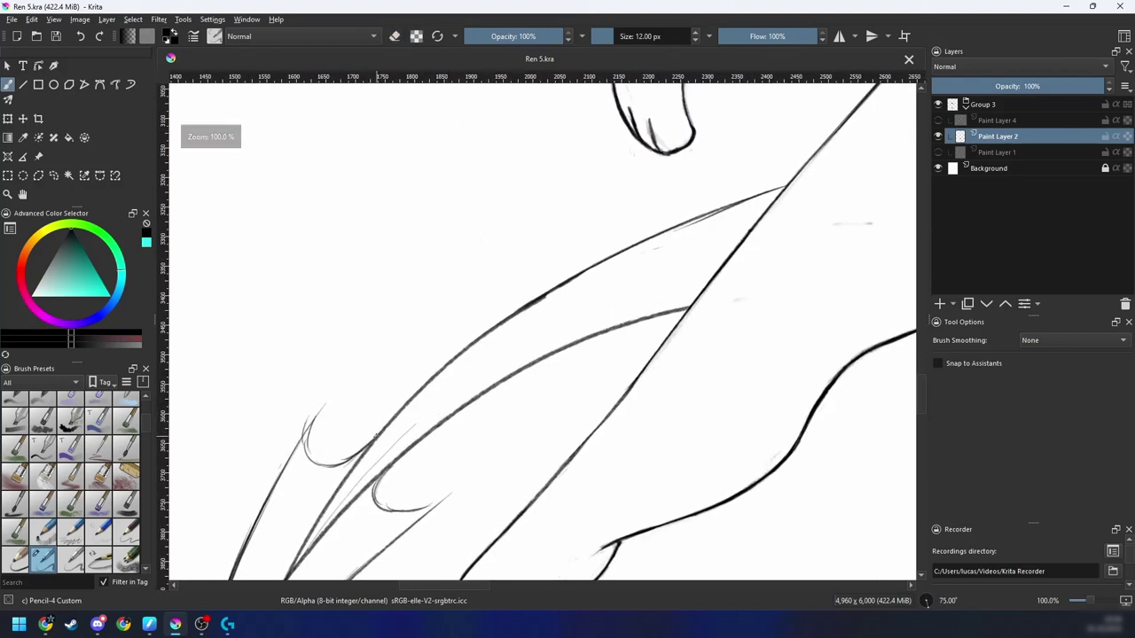
mouse_move(345, 481)
mouse_down()
mouse_move(582, 268)
mouse_move(542, 292)
mouse_up()
key(ctrl+z)
drag(387, 424, 577, 269)
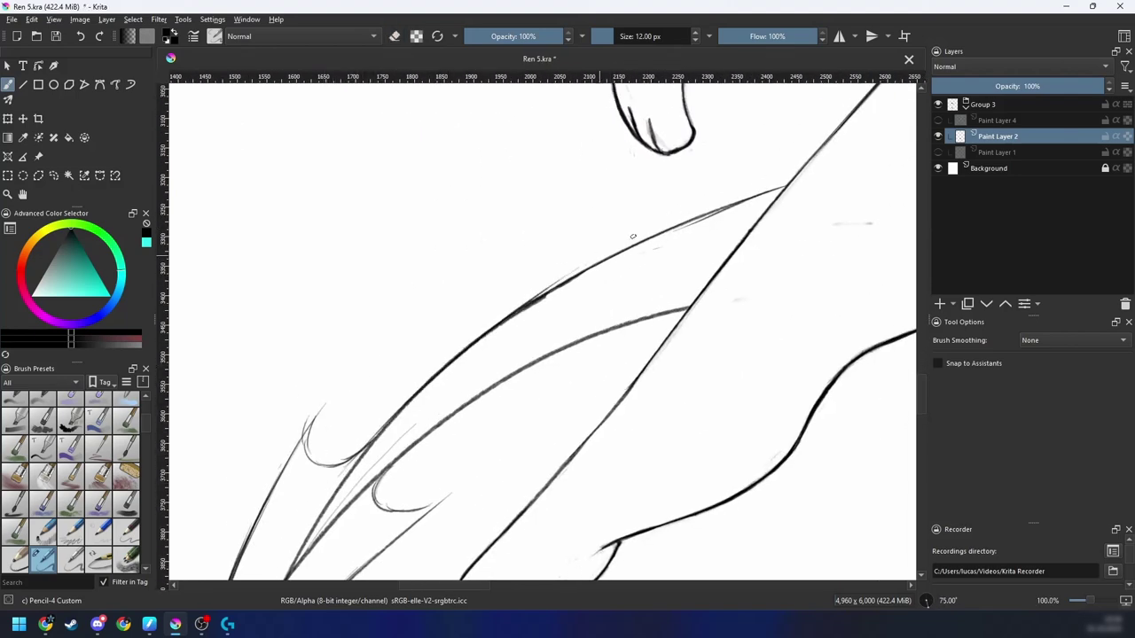
drag(457, 358, 667, 228)
mouse_move(502, 323)
mouse_down()
mouse_move(615, 254)
mouse_move(777, 192)
mouse_up()
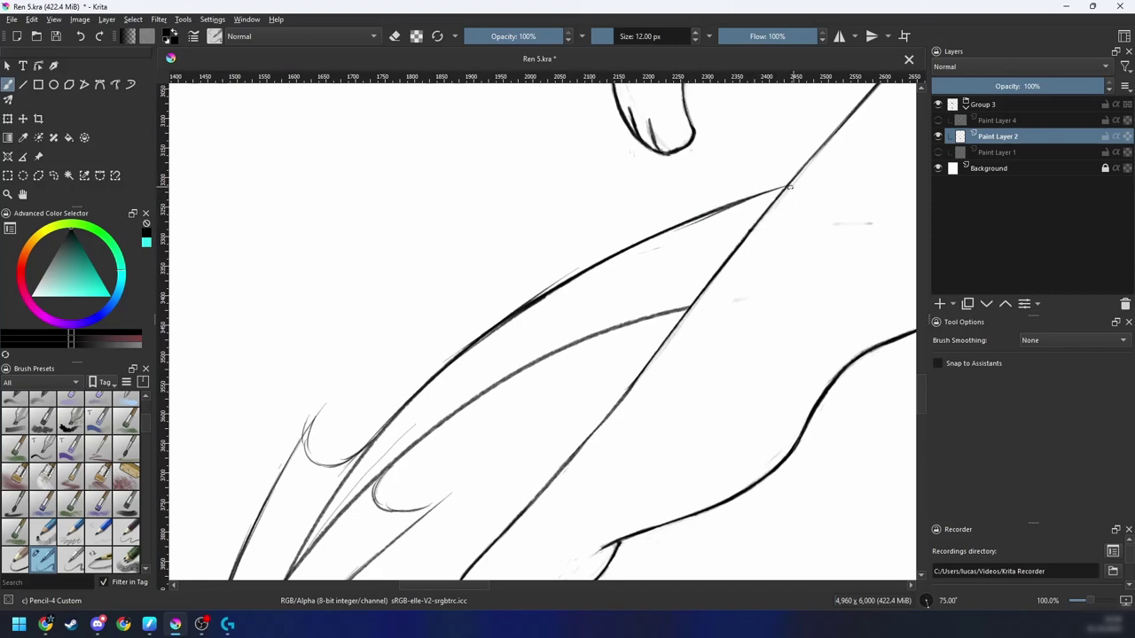
Step: Darken the upper stretch of the tail's outer edge where it runs into the leg contour, undoing a poor stroke
scroll(575, 294, up, 1)
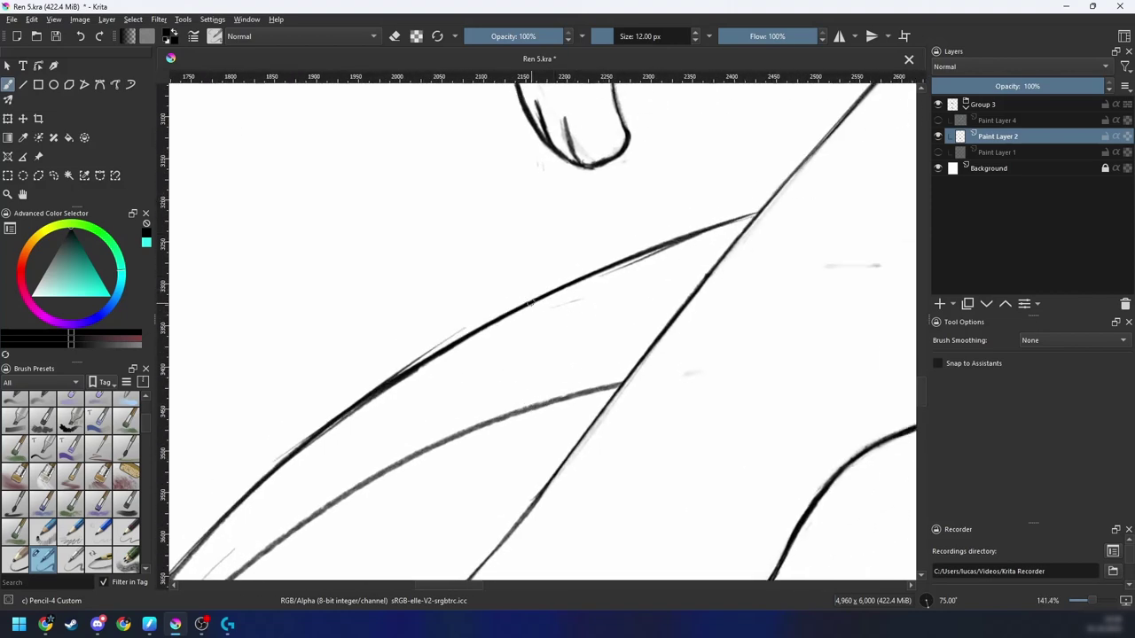
drag(534, 302, 800, 198)
key(ctrl+z)
drag(496, 321, 721, 225)
drag(568, 284, 851, 193)
drag(814, 214, 674, 271)
Step: Erase the tail line's overshoot past the leg contour
scroll(674, 271, up, 1)
key(6)
key(6)
key(e)
drag(628, 309, 635, 306)
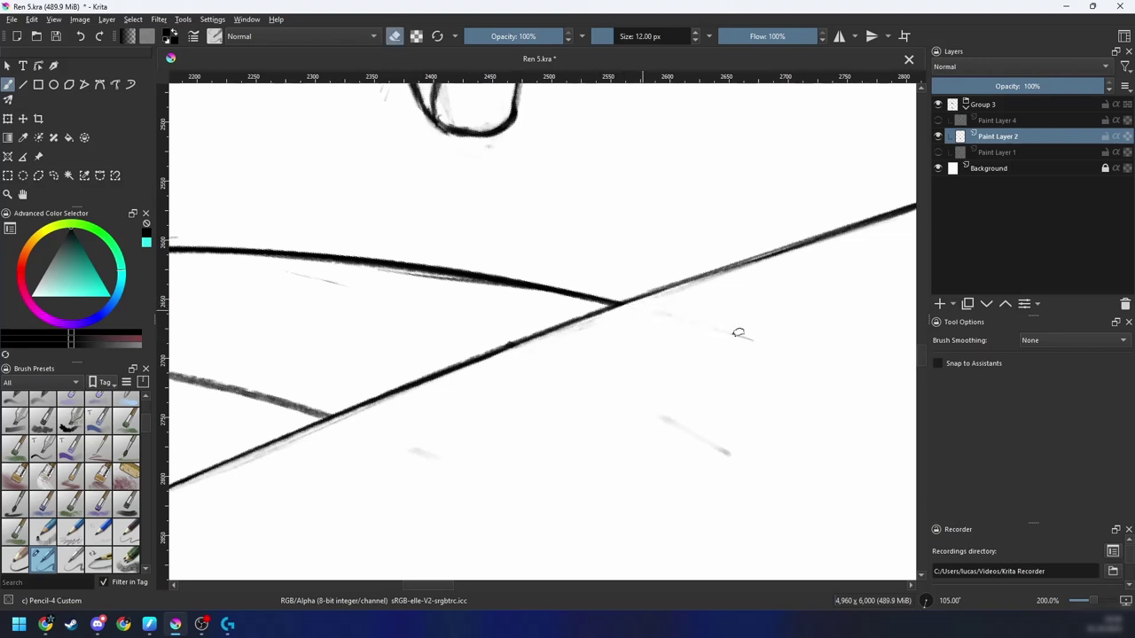
drag(486, 385, 713, 407)
key(4)
key(4)
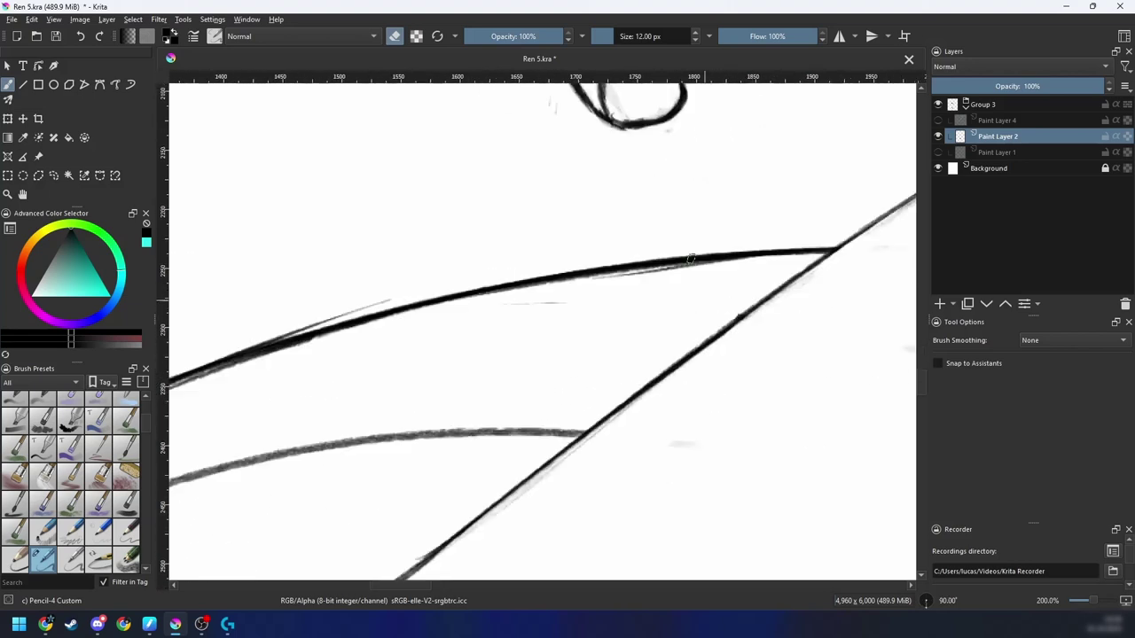
Step: Erase the doubled underside of the tail's outer edge near the leg, undoing a poor eraser stroke
drag(668, 283, 558, 340)
drag(424, 356, 589, 277)
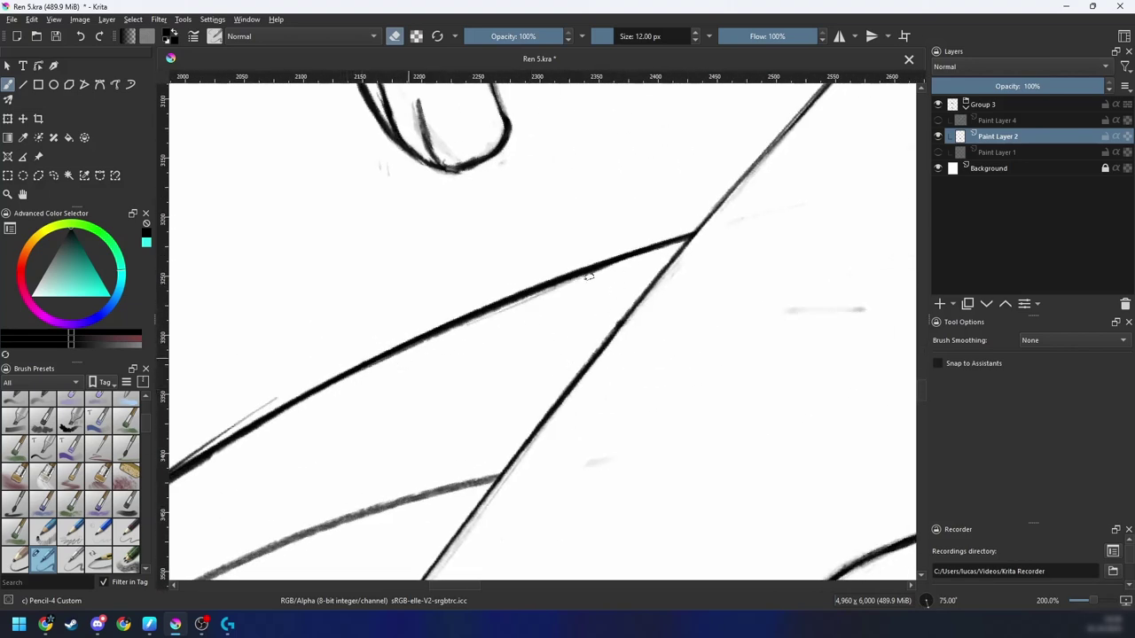
drag(446, 337, 639, 260)
drag(420, 348, 633, 260)
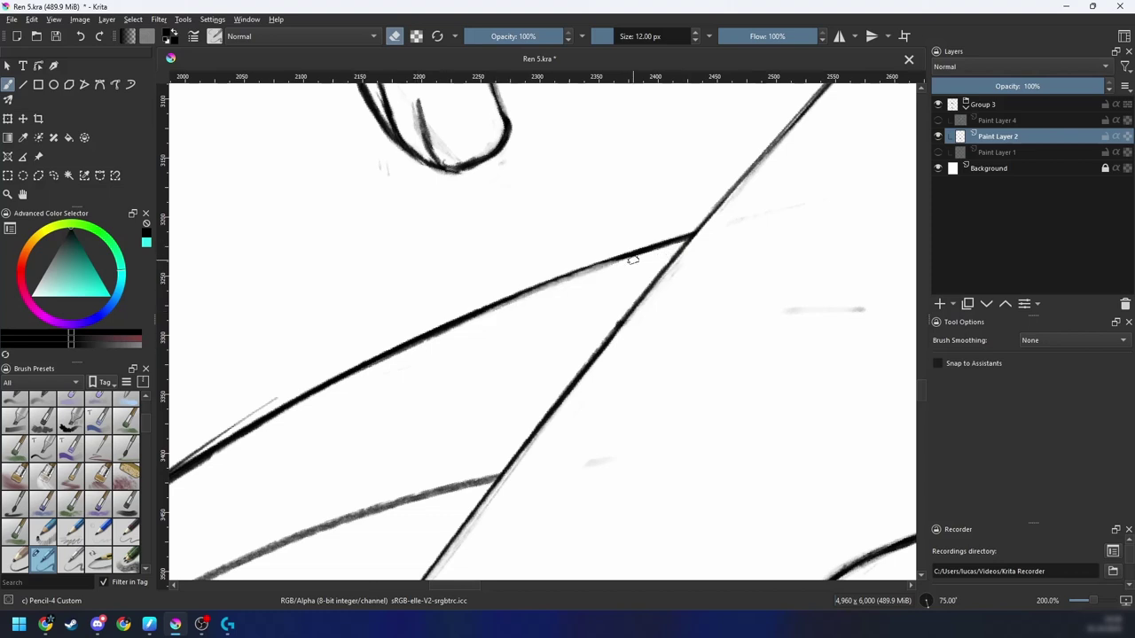
key(ctrl+z)
drag(420, 351, 640, 266)
drag(407, 379, 624, 290)
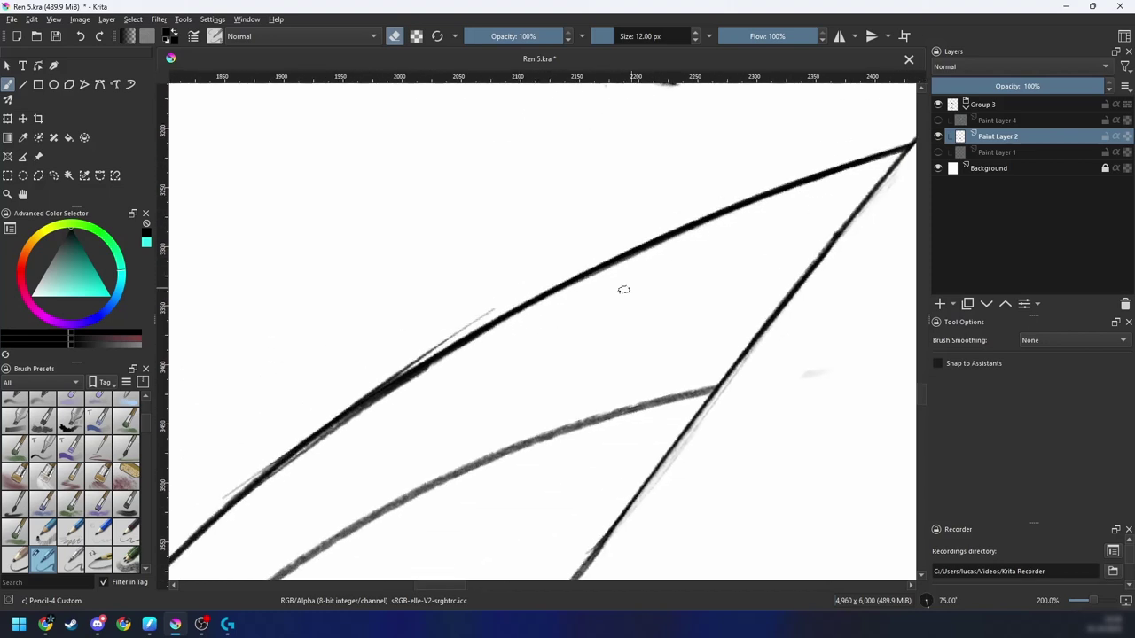
Step: Erase the stray sketch lines and thick edges along the middle of the tail's outer edge, undoing unsatisfactory passes
drag(440, 343, 498, 307)
drag(460, 355, 569, 281)
drag(470, 322, 660, 210)
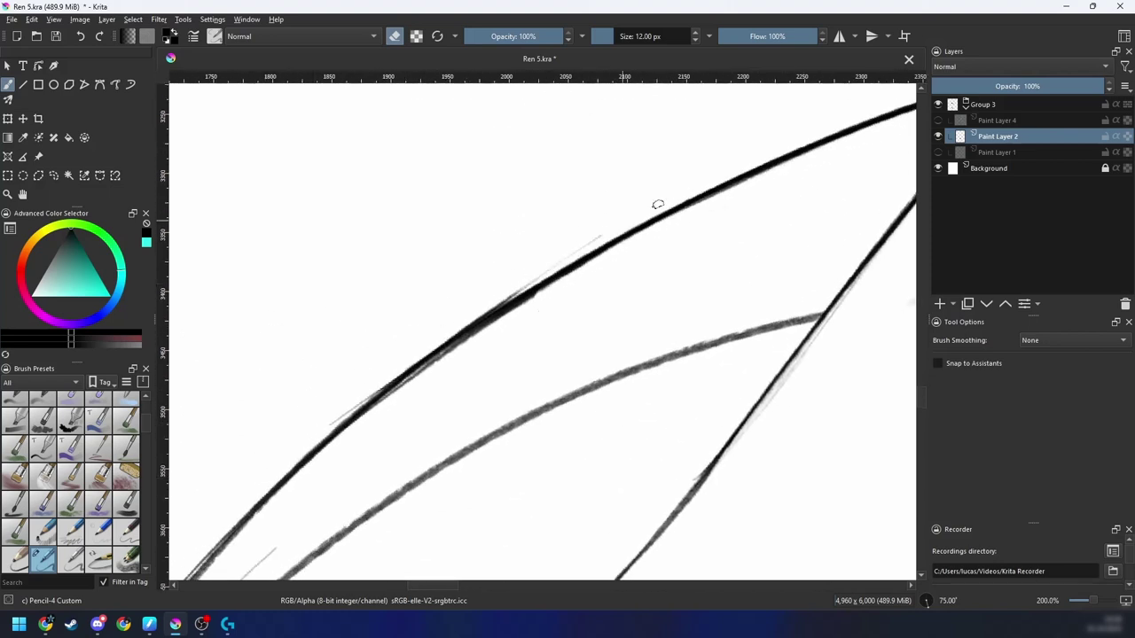
drag(314, 442, 698, 218)
key(ctrl+z)
drag(431, 363, 612, 253)
drag(355, 422, 664, 225)
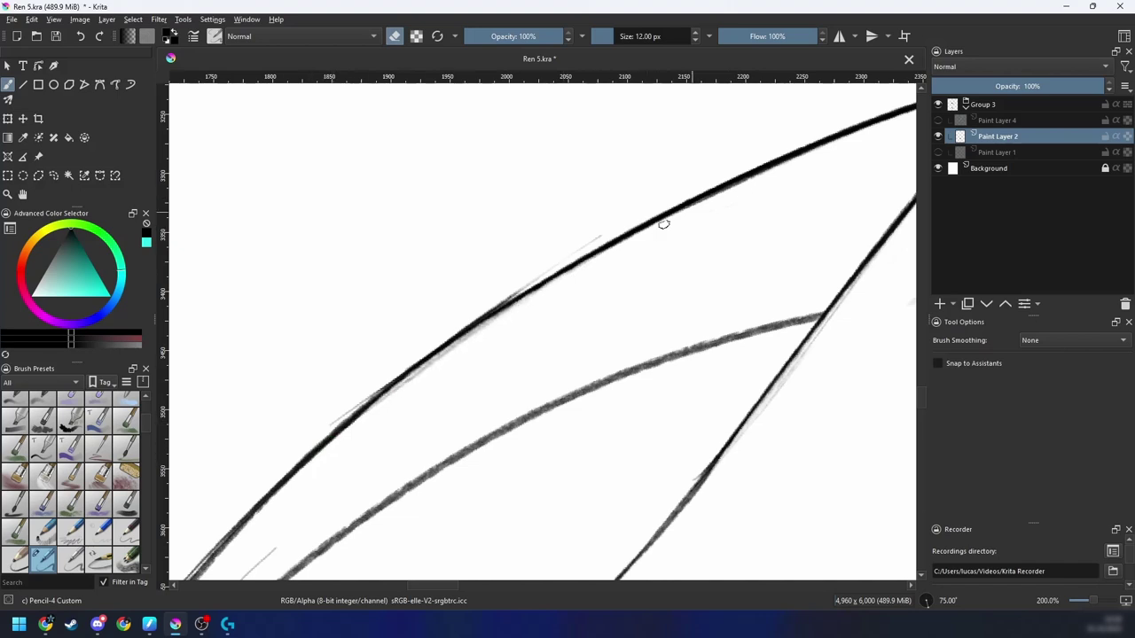
key(ctrl+z)
drag(373, 417, 691, 211)
drag(323, 421, 664, 207)
key(minus)
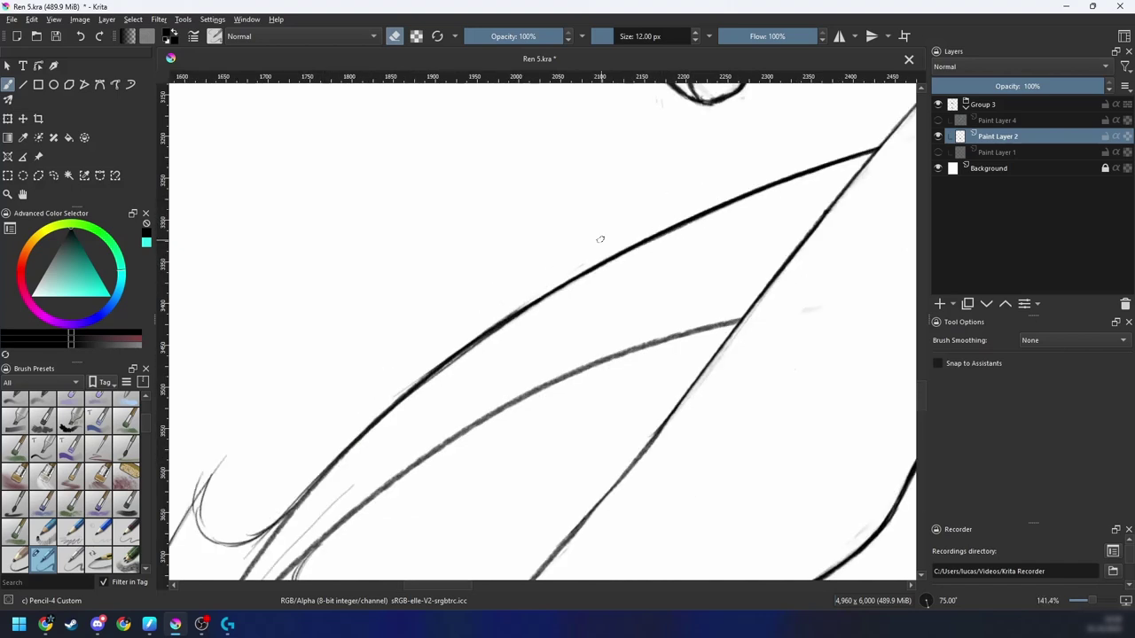
Step: Thin the middle of the tail's outer edge, redraw it with smooth strokes, and trim its doubled underside
drag(481, 343, 506, 331)
drag(390, 412, 581, 283)
key(ctrl+z)
drag(421, 397, 607, 265)
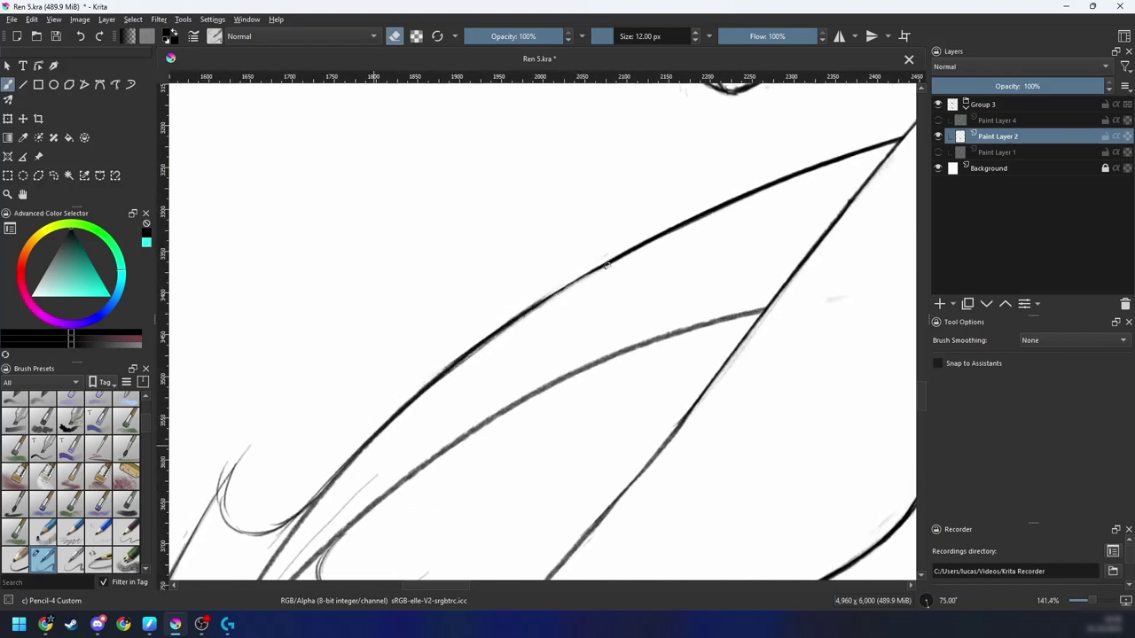
key(e)
drag(387, 425, 614, 264)
drag(435, 377, 646, 240)
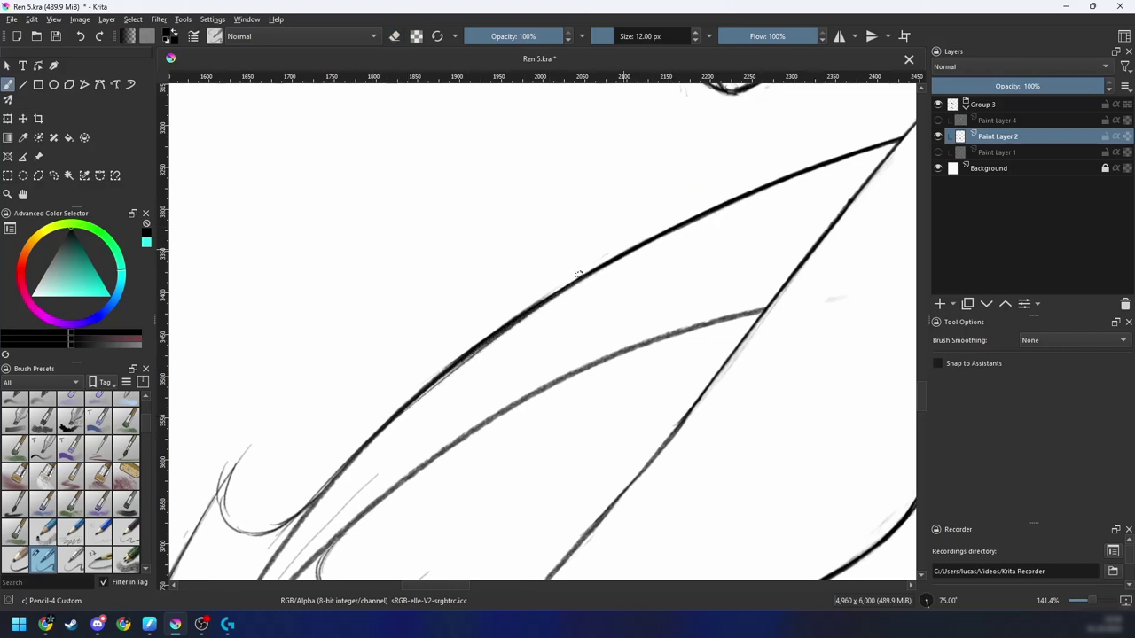
key(e)
drag(400, 416, 566, 293)
drag(439, 405, 501, 346)
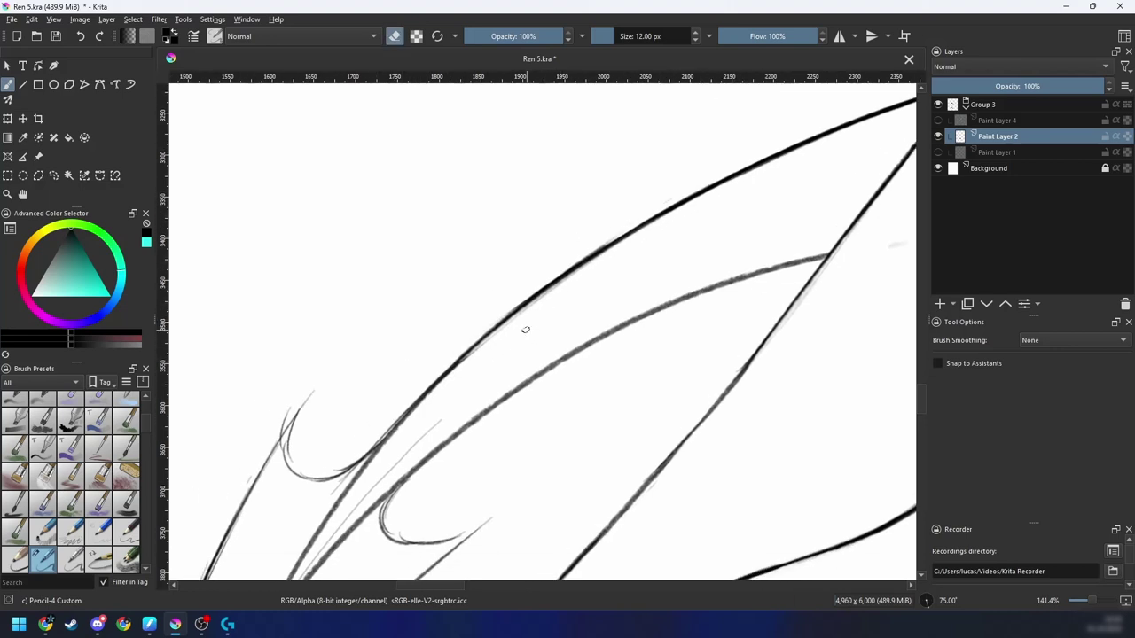
Step: Redraw the lower stretch of the tail's outer edge from the point where both tail edges meet past the fin notch
key(6)
drag(463, 401, 547, 364)
key(e)
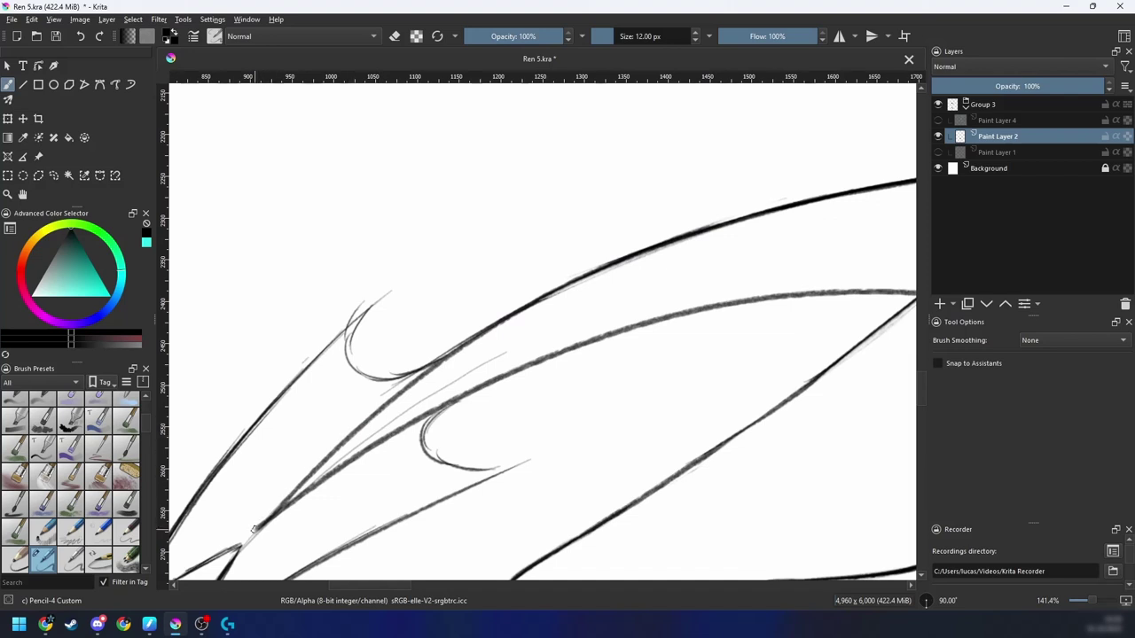
drag(247, 544, 419, 375)
mouse_move(292, 494)
mouse_down()
mouse_move(499, 317)
mouse_move(558, 284)
mouse_up()
key(ctrl+z)
drag(271, 514, 482, 333)
drag(343, 440, 574, 281)
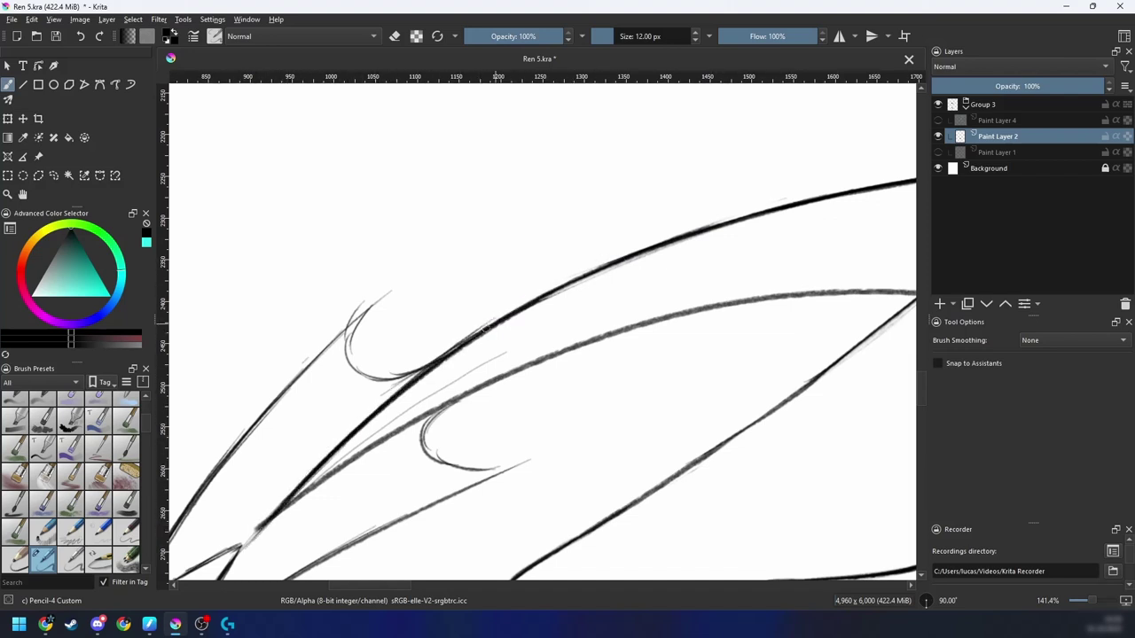
Step: Erase the rough upper side of the tail's outer edge around the fin notch, undoing two unsatisfactory eraser passes
key(e)
drag(309, 458, 573, 276)
drag(351, 414, 569, 272)
key(ctrl+z)
key(ctrl+z)
drag(310, 453, 585, 265)
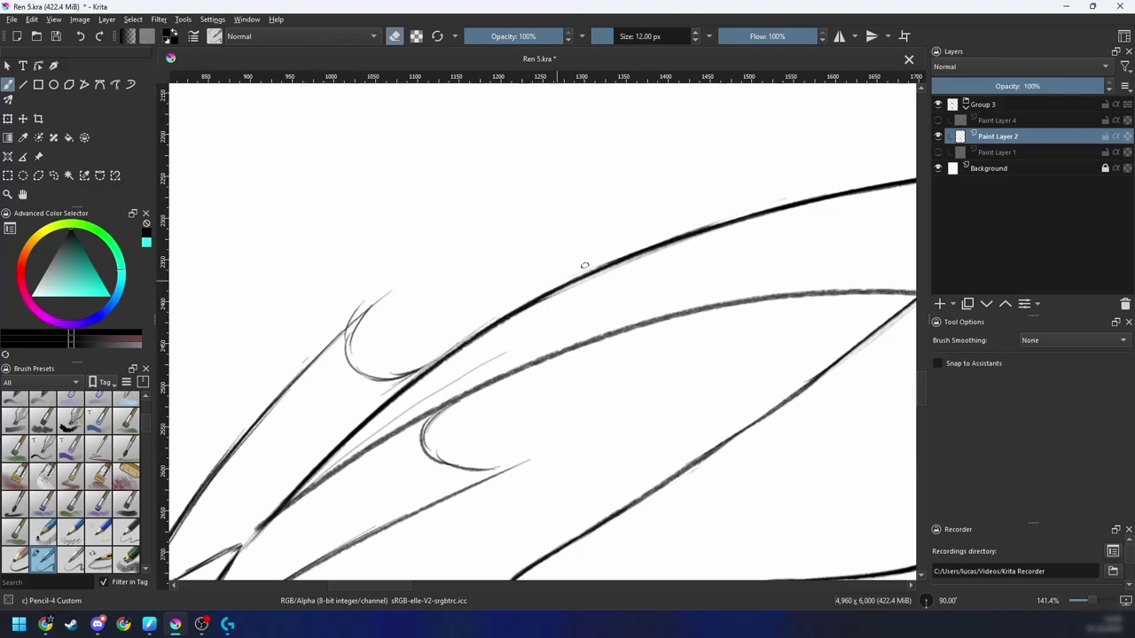
mouse_move(472, 357)
mouse_down()
mouse_move(526, 318)
mouse_move(481, 375)
mouse_up()
Step: Erase the grey fringe and doubled underside along the tail's outer edge beyond the fin notch to thin the line
key(ctrl+plus)
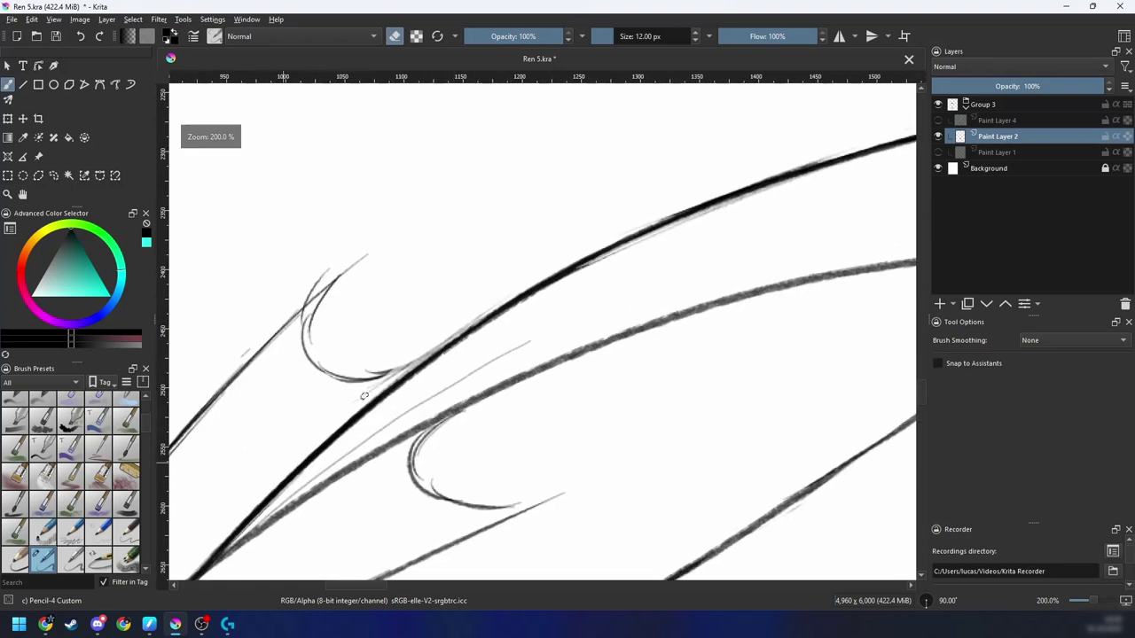
mouse_move(361, 397)
mouse_down()
mouse_move(556, 266)
mouse_move(682, 225)
mouse_up()
drag(623, 259, 569, 286)
drag(435, 347, 543, 293)
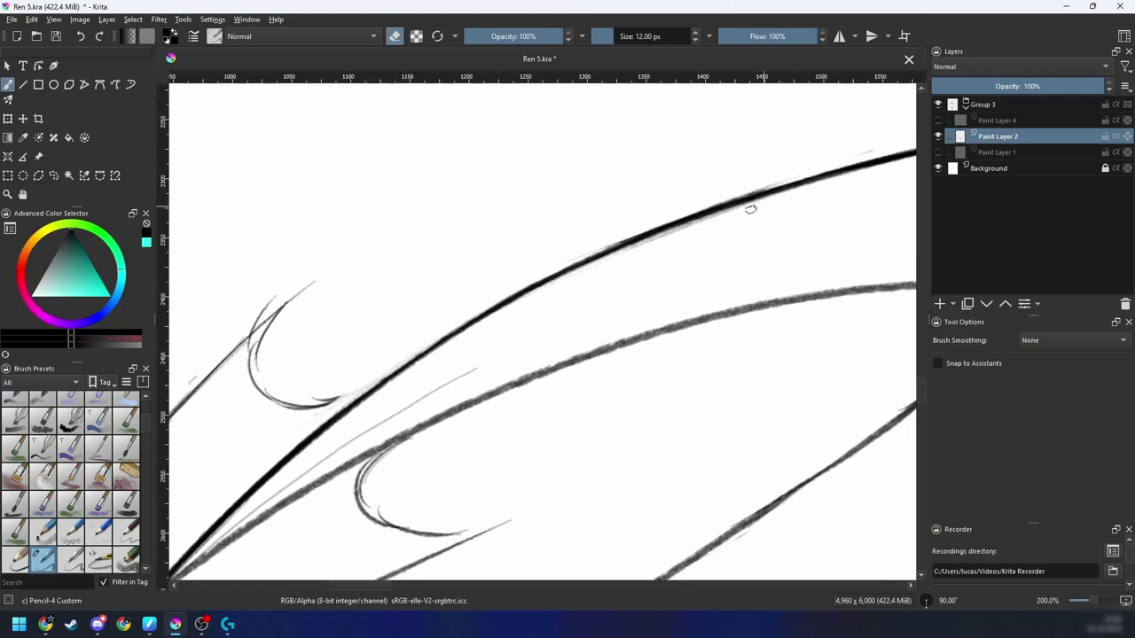
mouse_move(605, 248)
mouse_down()
mouse_move(558, 264)
mouse_move(853, 162)
mouse_up()
mouse_move(468, 327)
mouse_down()
mouse_move(740, 200)
mouse_move(707, 205)
mouse_up()
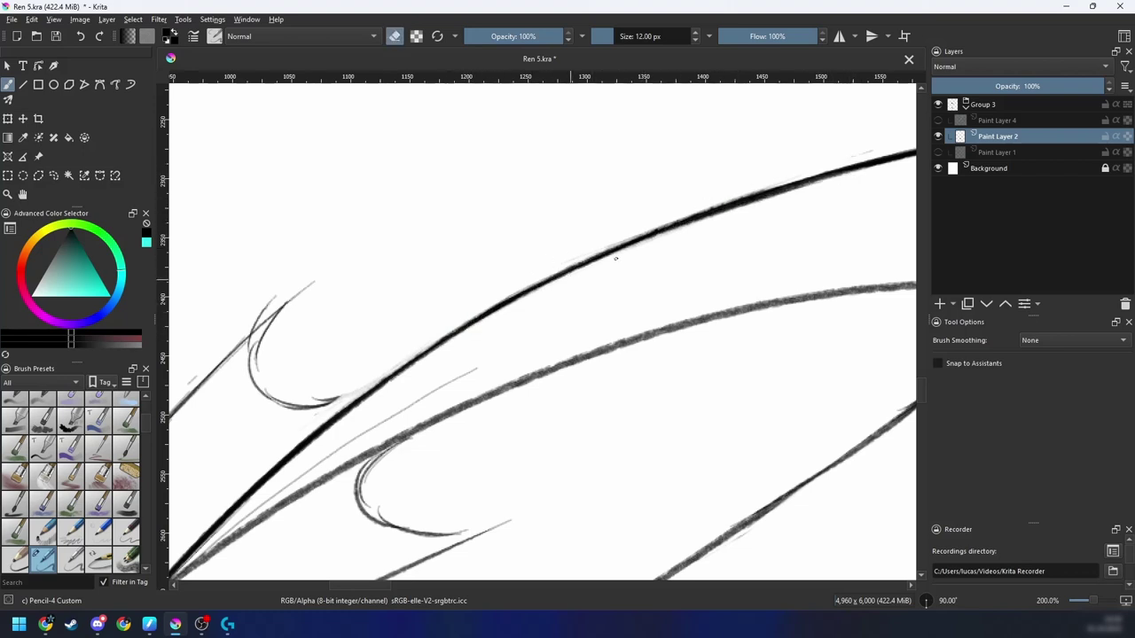
drag(615, 258, 909, 167)
mouse_move(910, 167)
mouse_down()
mouse_move(683, 232)
mouse_move(758, 186)
mouse_up()
click(45, 624)
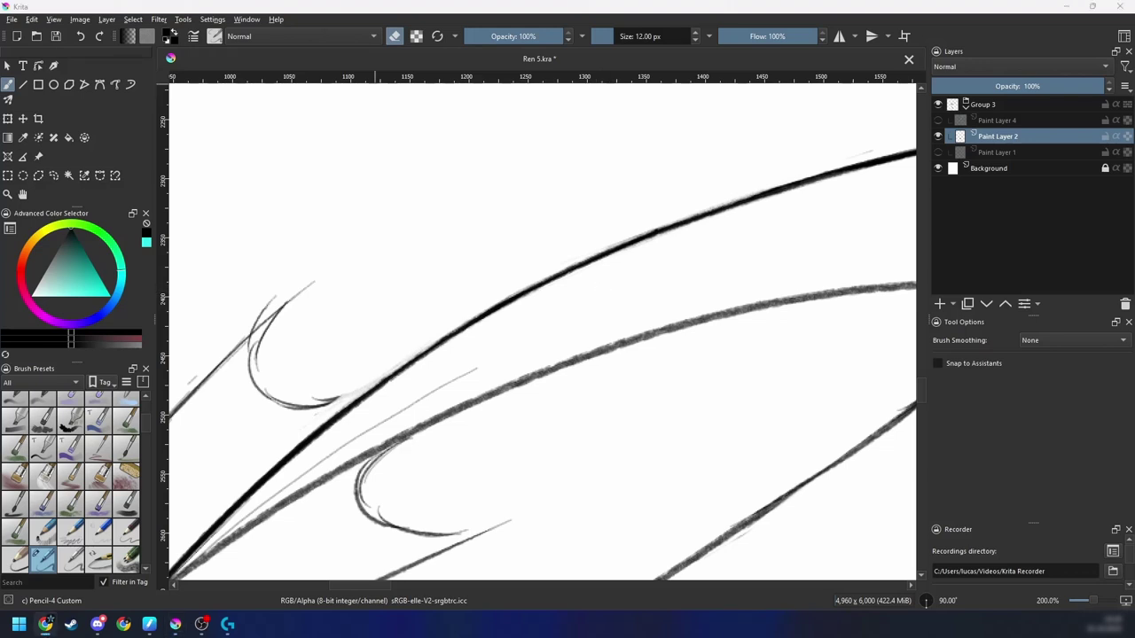
click(625, 603)
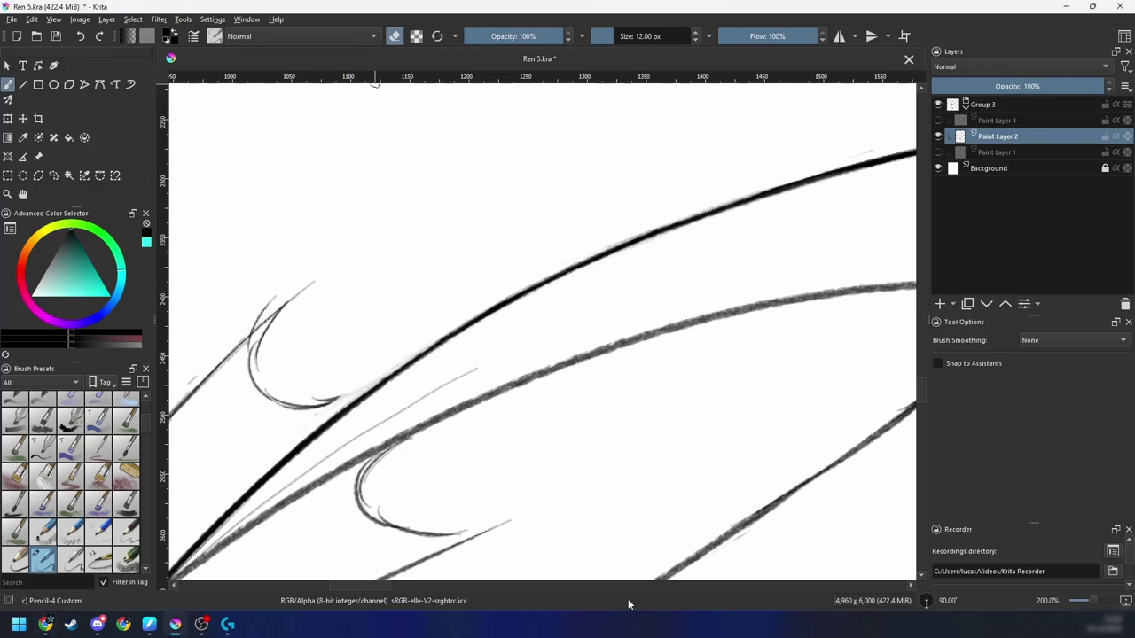
Step: Redraw the tail's inner edge from the point where both tail edges meet to the inner fin notch, undoing one stroke
drag(617, 424, 673, 400)
drag(572, 380, 636, 297)
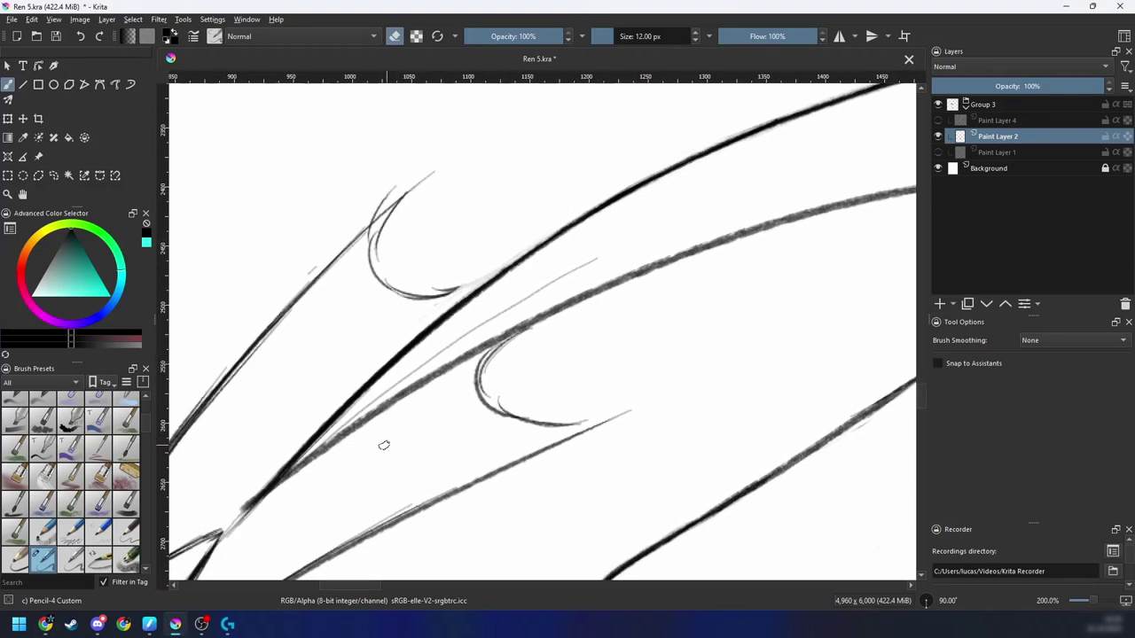
drag(522, 380, 515, 363)
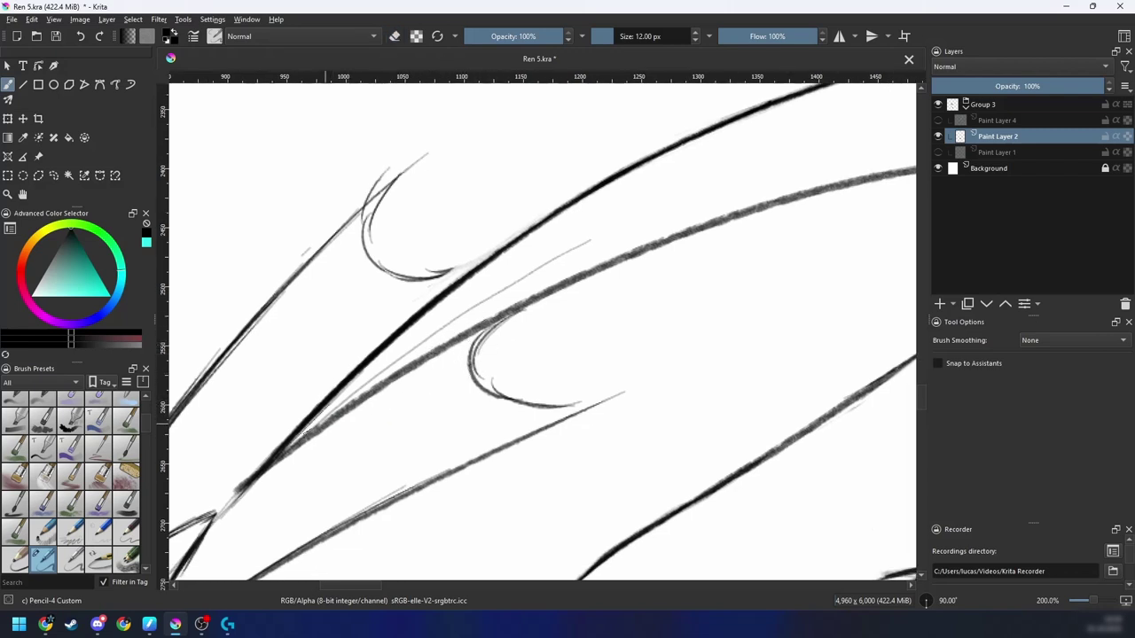
drag(234, 493, 514, 325)
key(ctrl+z)
drag(265, 464, 475, 333)
drag(241, 484, 472, 334)
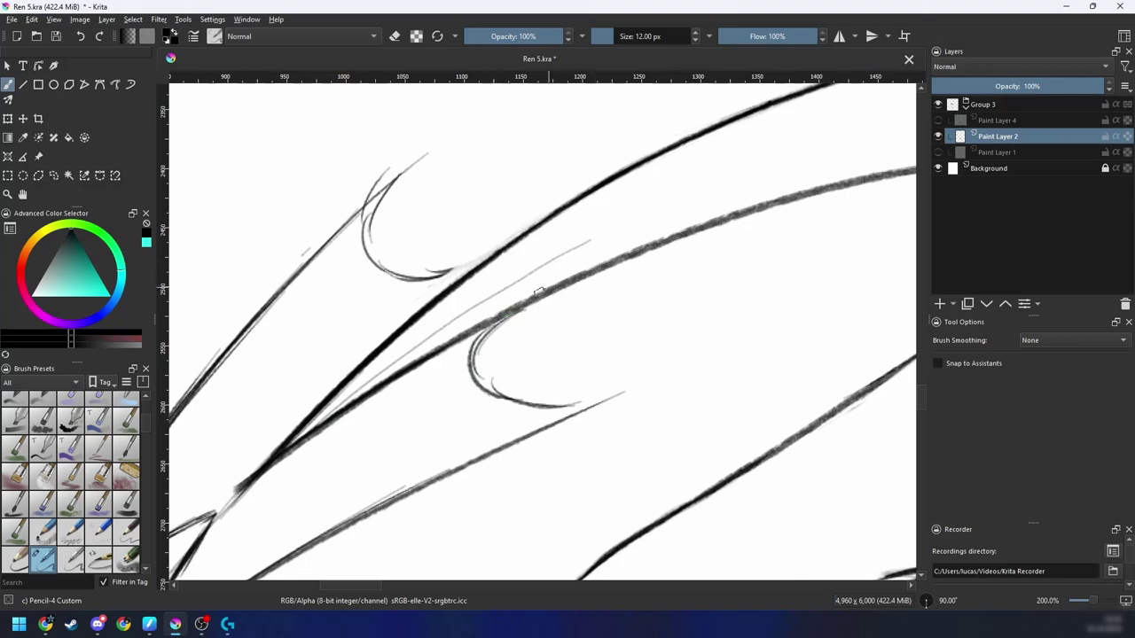
Step: Redraw the rest of the tail's inner edge with overlapping dark strokes from the inner fin notch up to the leg
scroll(538, 290, down, 1)
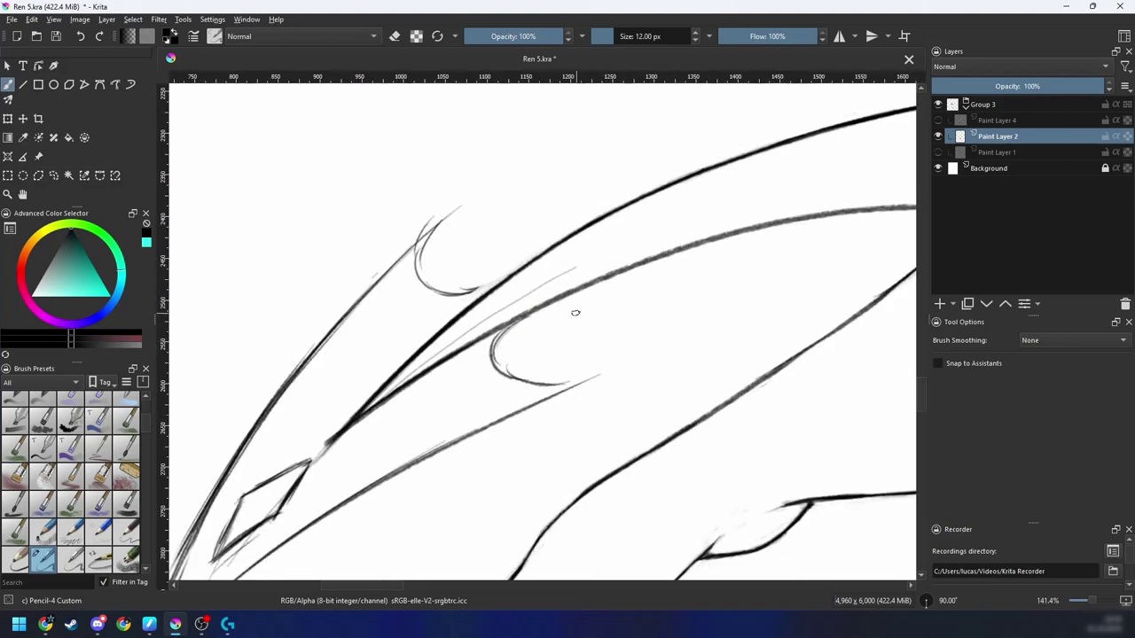
mouse_move(576, 313)
mouse_down()
mouse_move(446, 320)
mouse_move(751, 243)
mouse_move(670, 277)
mouse_up()
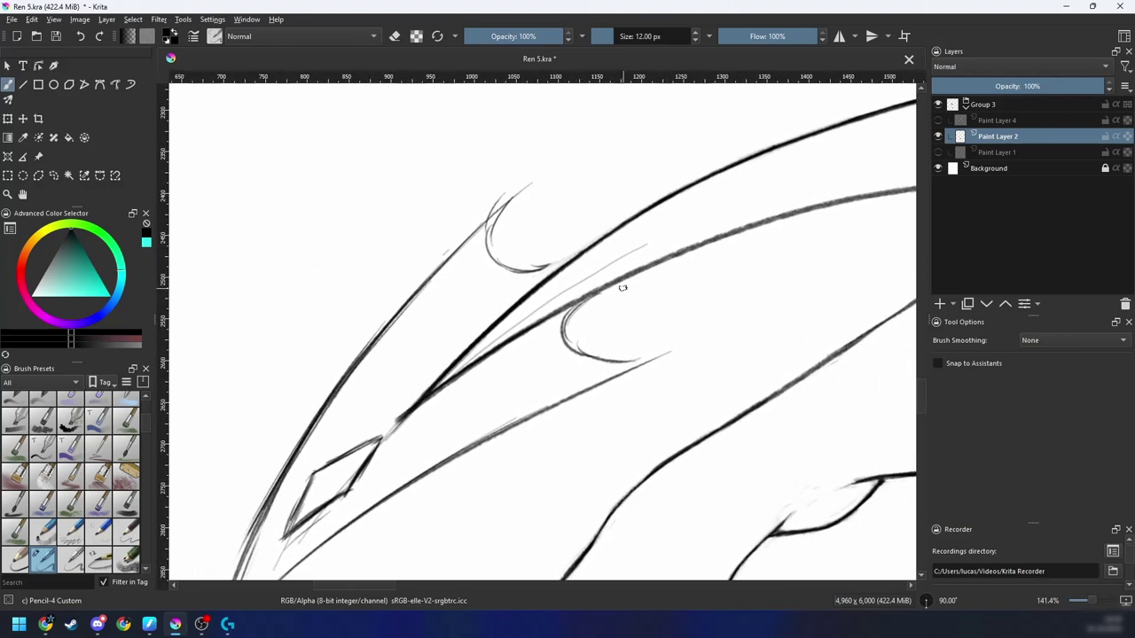
drag(730, 243, 624, 286)
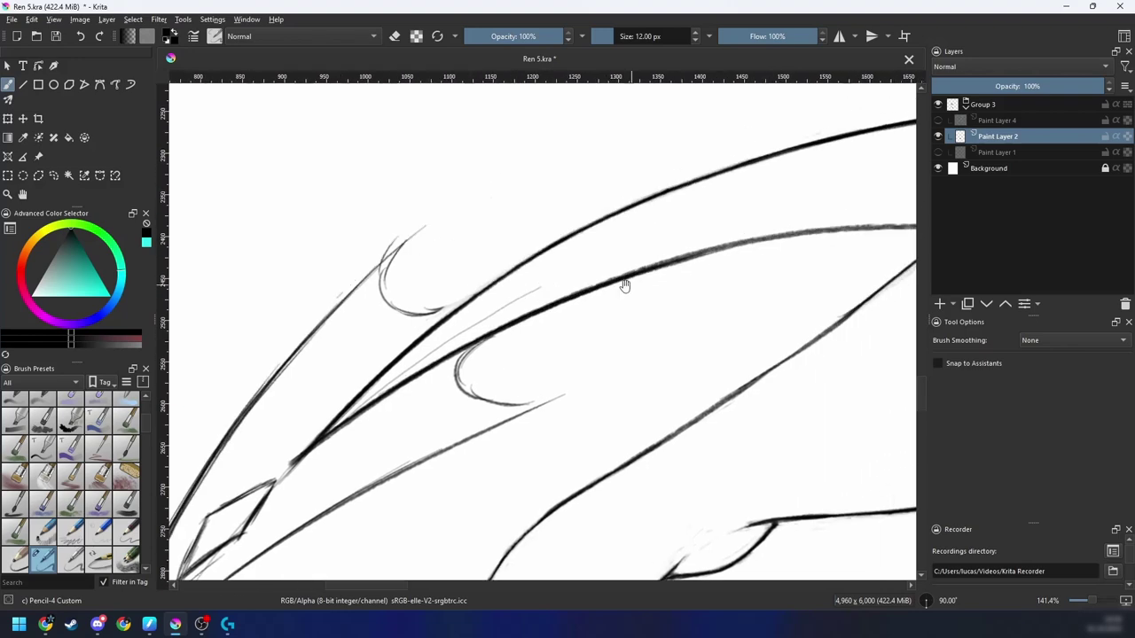
key(4)
key(4)
drag(592, 382, 594, 383)
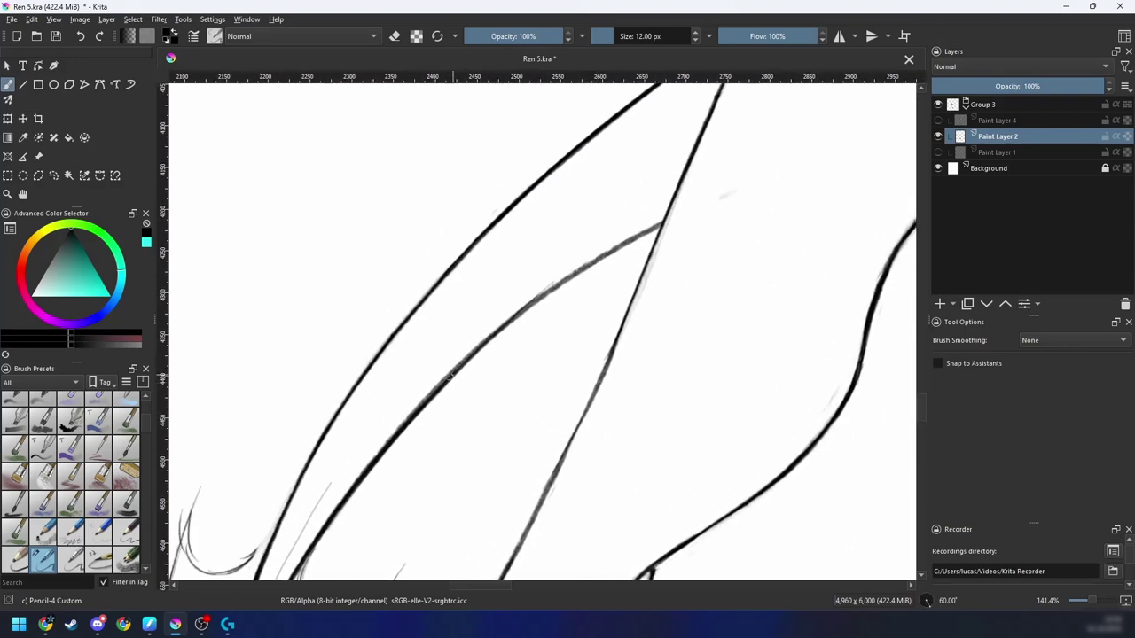
drag(416, 412, 537, 302)
drag(457, 370, 562, 284)
drag(514, 316, 642, 234)
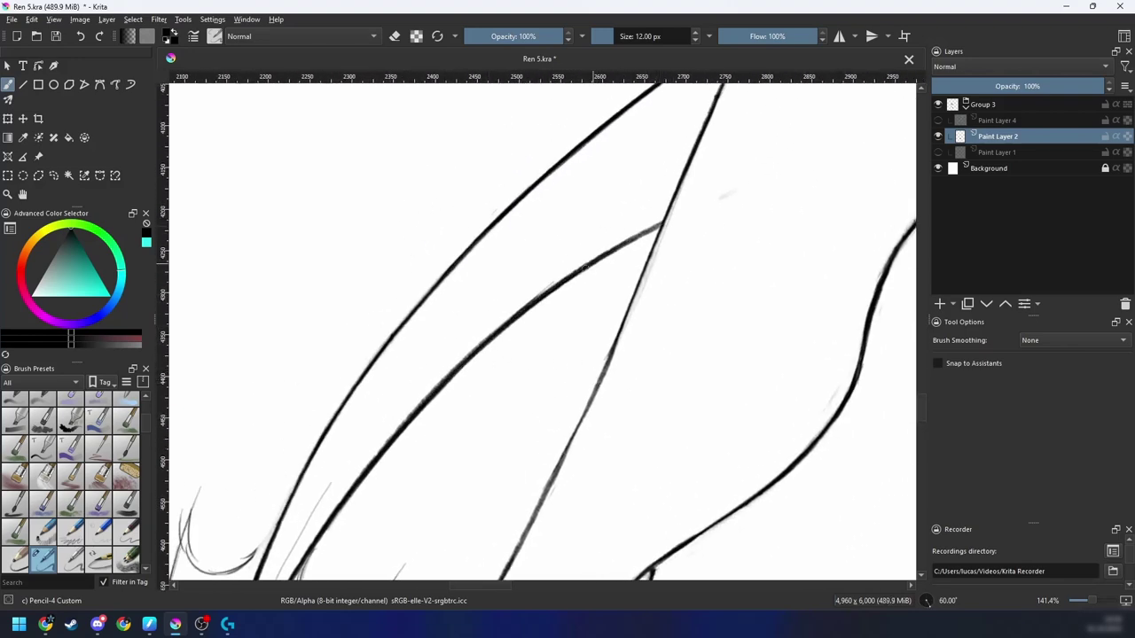
drag(586, 264, 664, 223)
drag(507, 359, 580, 278)
scroll(590, 288, down, 5)
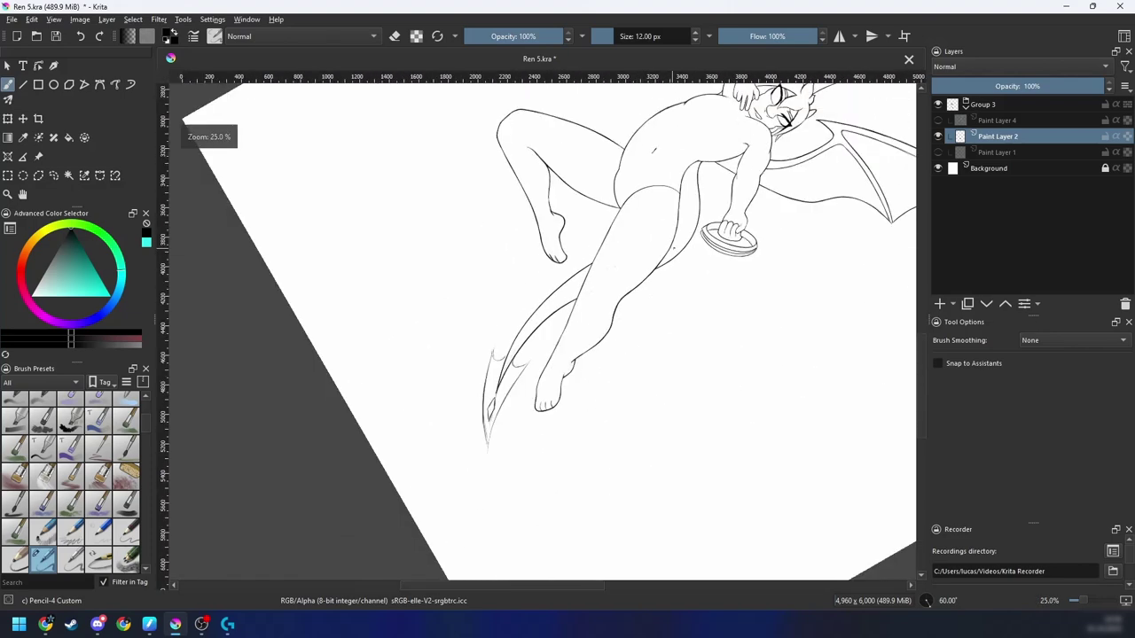
Step: Erase the rough upper side of the tail's inner edge and the faint sketch line between the two tail edges
scroll(595, 293, up, 4)
scroll(595, 293, up, 1)
key(6)
mouse_move(497, 340)
mouse_down()
mouse_move(554, 338)
mouse_move(624, 264)
mouse_up()
key(e)
drag(462, 358, 767, 208)
key(ctrl+z)
drag(494, 334, 817, 187)
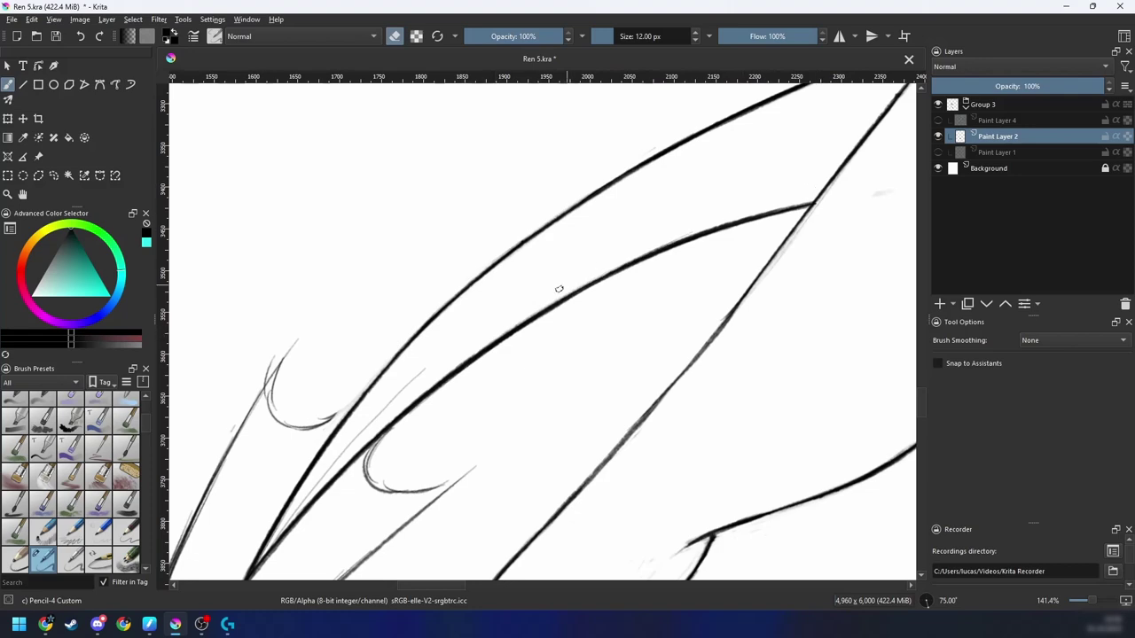
drag(560, 289, 705, 228)
drag(586, 310, 661, 270)
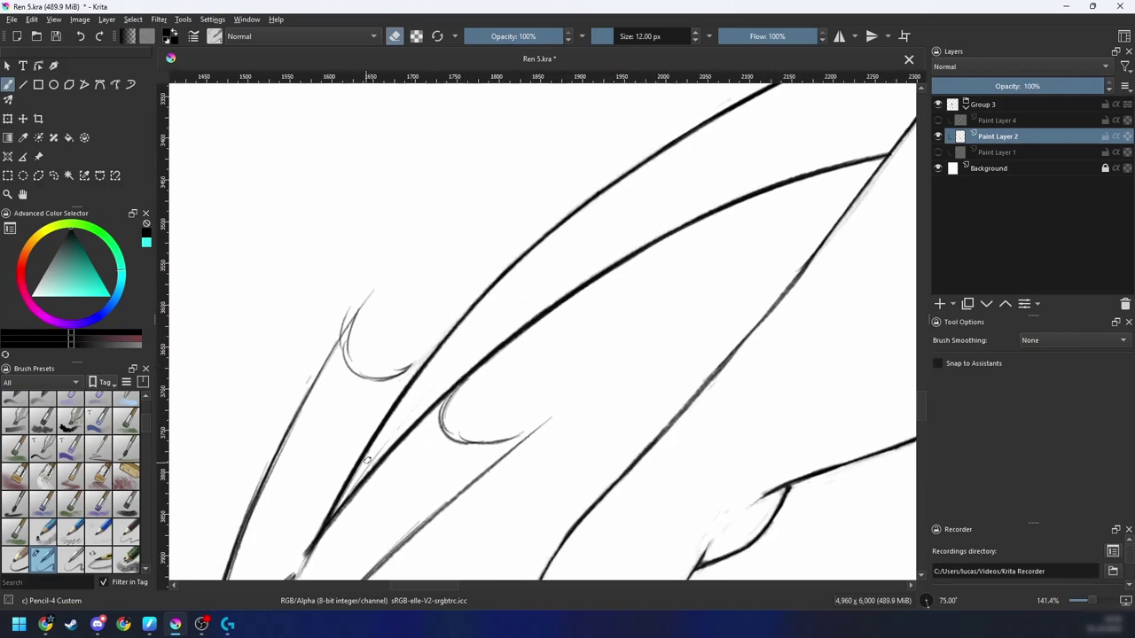
drag(367, 460, 512, 359)
Step: Erase the stray sketch marks around the pointed end where both tail edges meet, next to the diamond shape
key(ctrl+plus)
key(6)
key(6)
drag(467, 408, 573, 377)
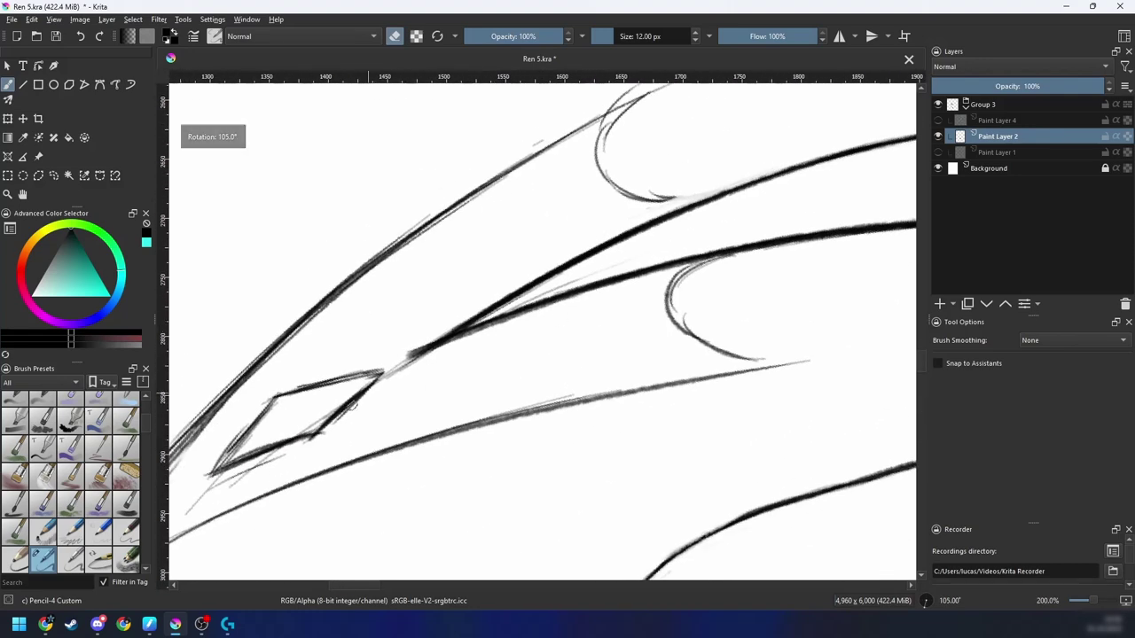
key(4)
key(4)
mouse_move(367, 395)
mouse_down()
mouse_move(461, 326)
mouse_move(462, 371)
mouse_up()
mouse_move(393, 466)
mouse_down()
mouse_move(420, 425)
mouse_move(414, 453)
mouse_up()
key(6)
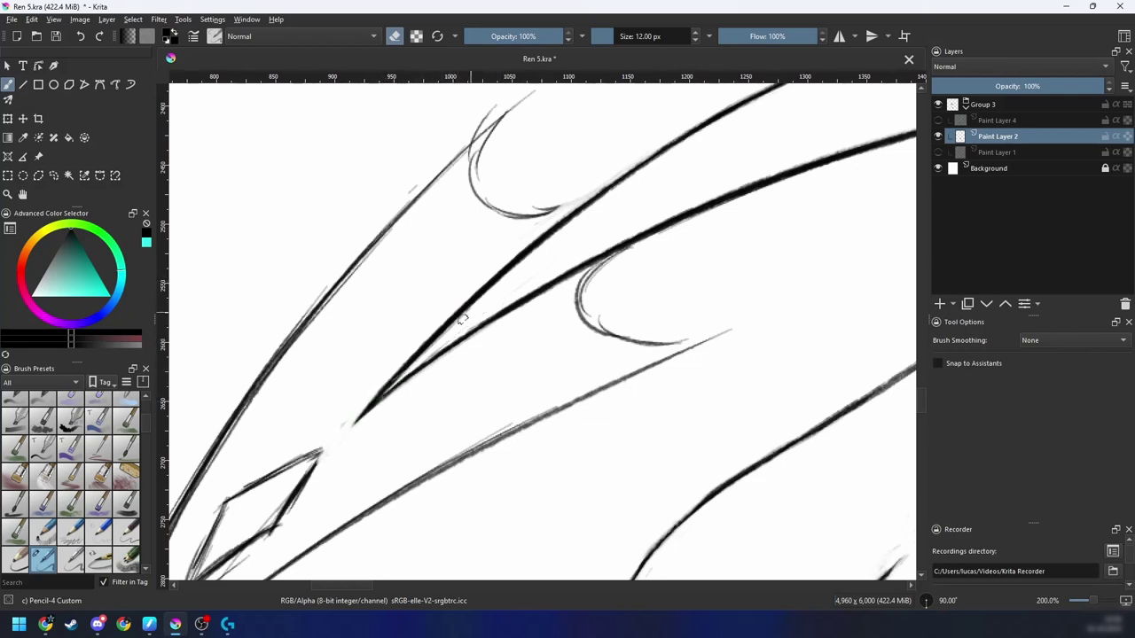
Step: Redraw the tail's inner edge from its pointed end to the inner fin notch, undoing two unsatisfactory strokes
key(e)
mouse_move(385, 392)
mouse_down()
mouse_move(490, 317)
mouse_move(353, 420)
mouse_move(586, 269)
mouse_up()
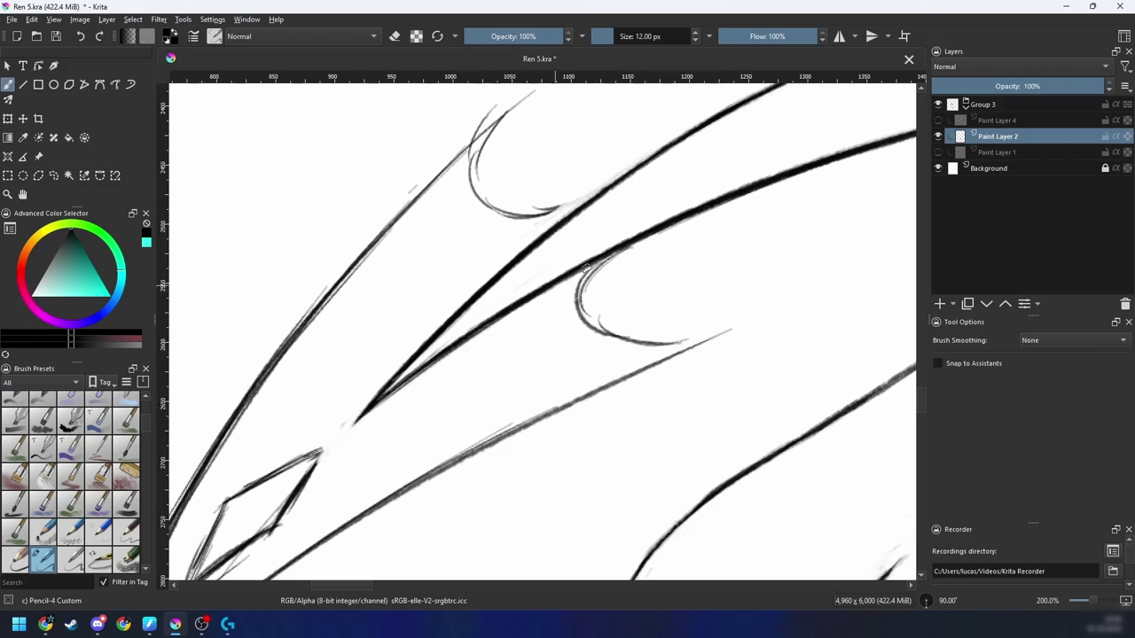
key(ctrl+z)
drag(372, 411, 518, 311)
key(ctrl+z)
drag(367, 413, 585, 269)
key(e)
key(e)
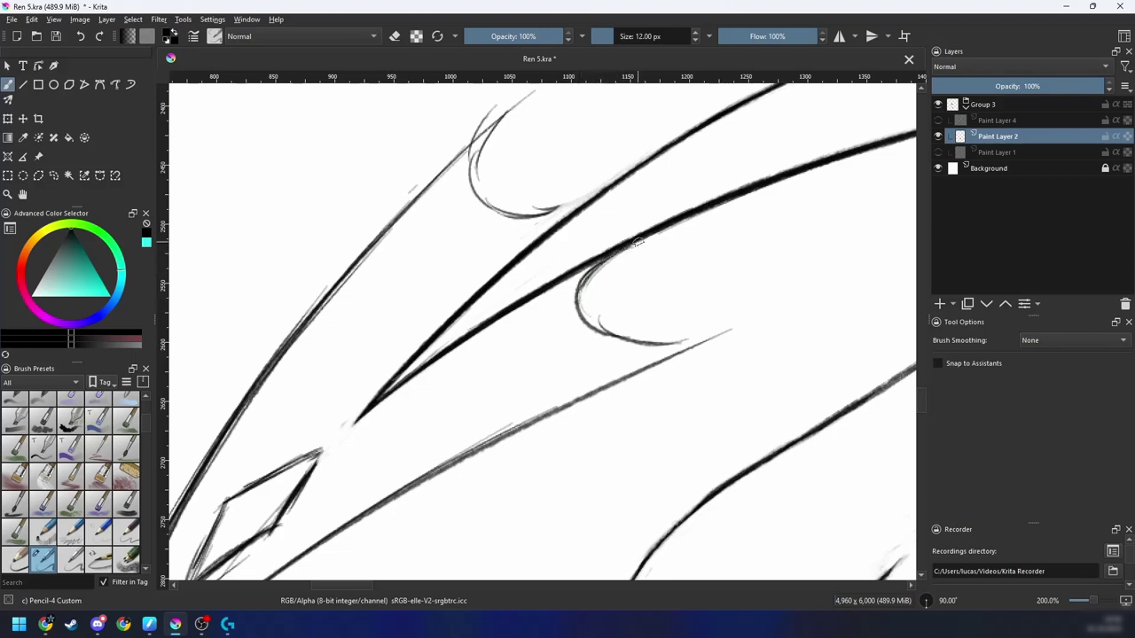
Step: Redraw the curved inner fin notch from the tail's inner edge around to the fin's barb tip
drag(611, 253, 577, 304)
key(6)
key(6)
key(6)
key(6)
key(6)
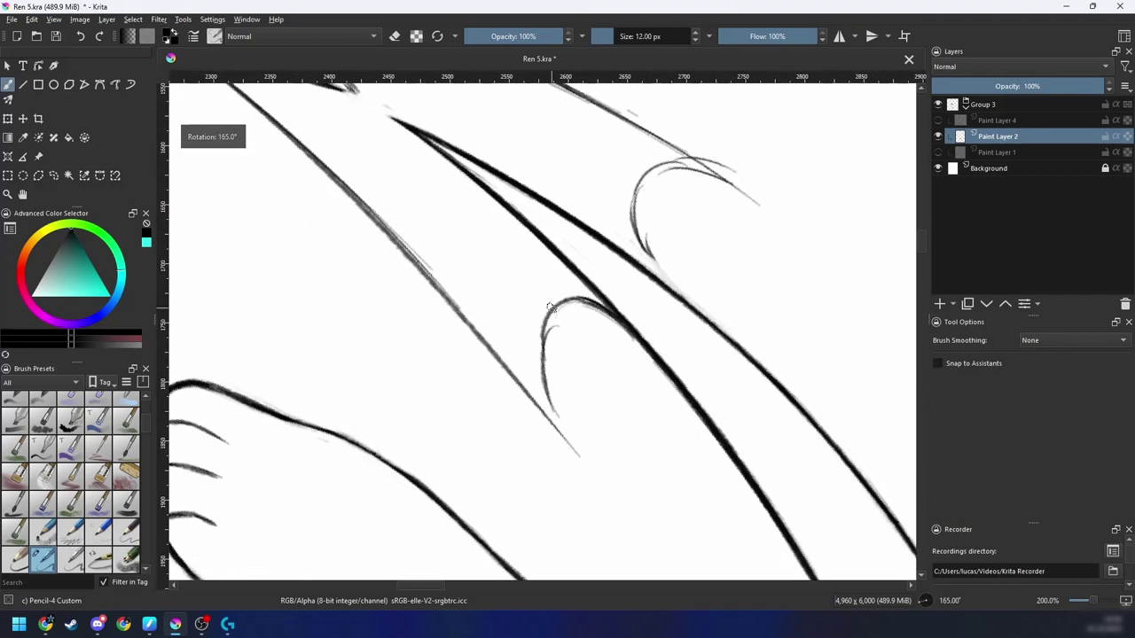
key(plus)
mouse_move(566, 465)
mouse_down()
mouse_move(550, 430)
mouse_move(573, 487)
mouse_up()
key(ctrl+z)
mouse_move(549, 424)
mouse_down()
mouse_move(579, 492)
mouse_move(542, 351)
mouse_up()
drag(547, 395, 542, 354)
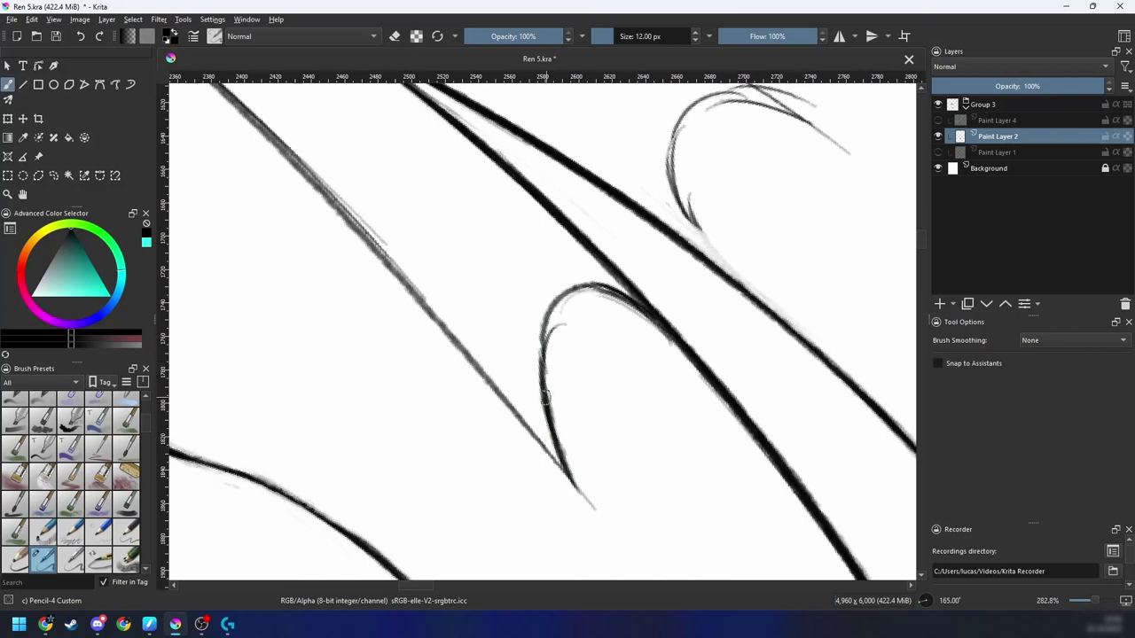
mouse_move(544, 404)
mouse_down()
mouse_move(541, 343)
mouse_move(578, 284)
mouse_up()
Step: Clean up the inner fin notch by erasing its inner sketch line, smoothing the curve and trimming around the barb tip
key(4)
key(4)
key(e)
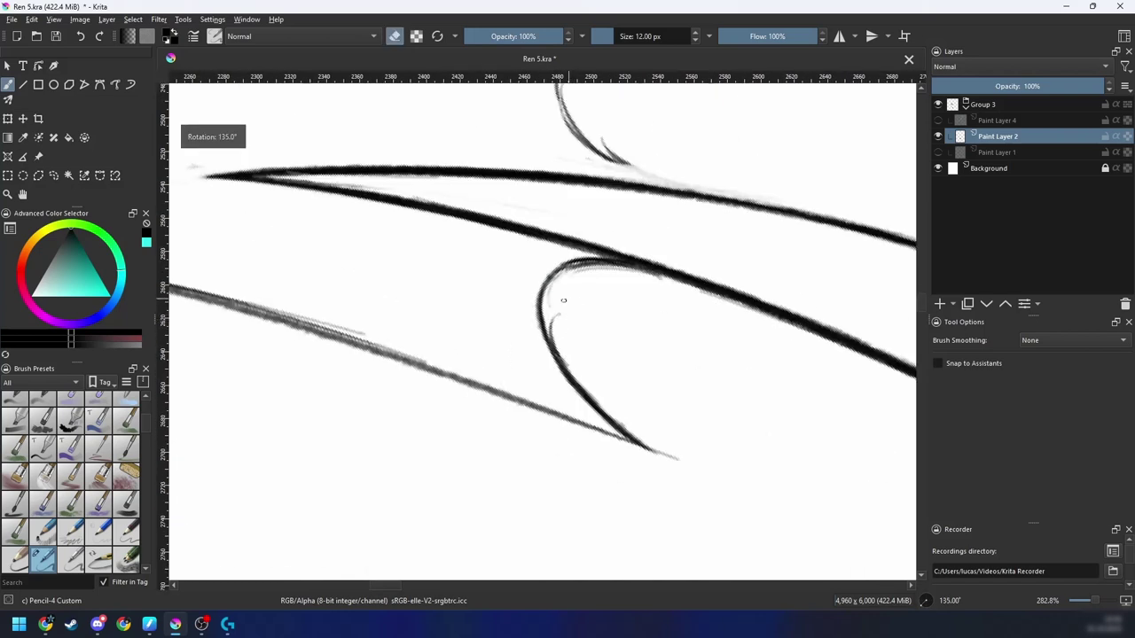
key(6)
key(6)
key(6)
key(6)
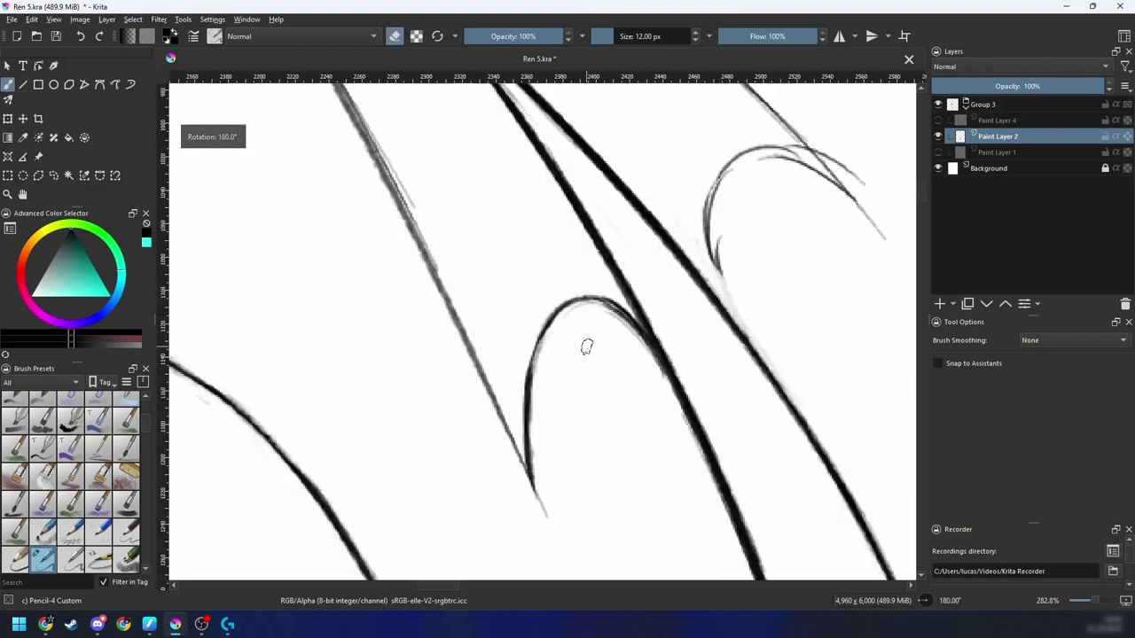
key(e)
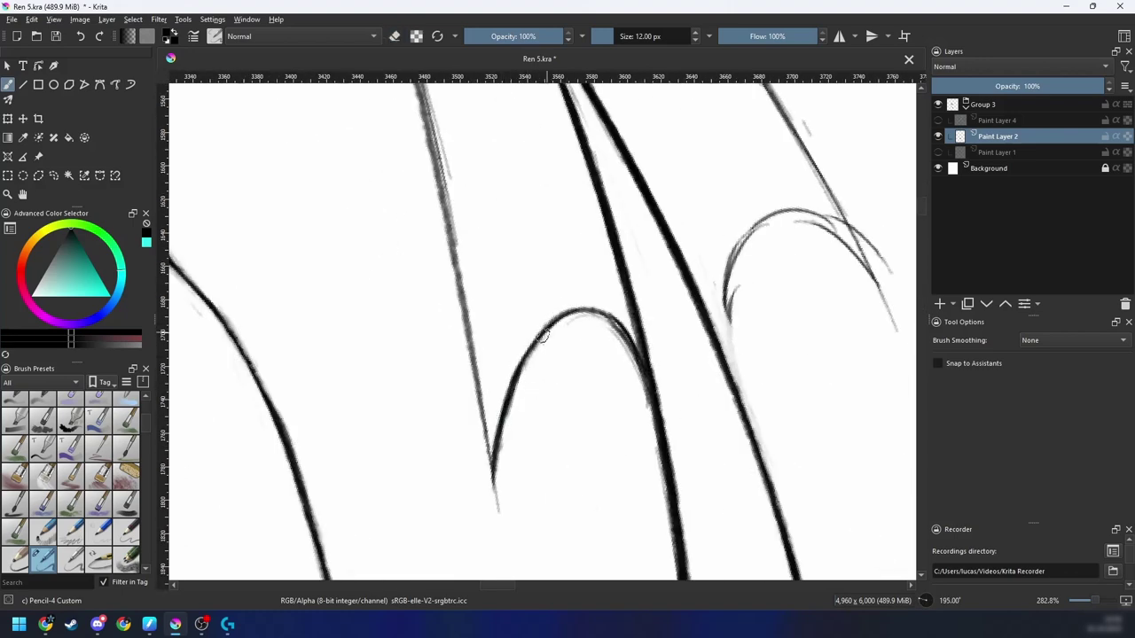
key(e)
drag(507, 427, 499, 507)
Step: Erase the doubled sketch line inside the fin notch where its curve joins the tail's inner edge
key(4)
key(4)
key(4)
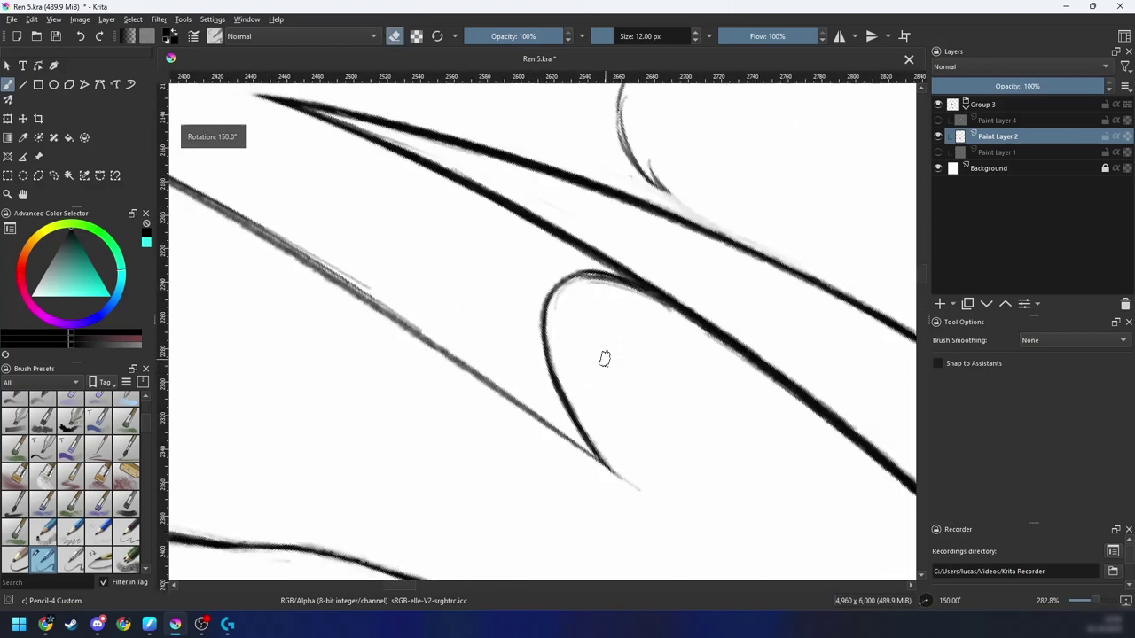
key(4)
key(4)
key(4)
mouse_move(596, 317)
mouse_down()
mouse_move(560, 396)
mouse_move(563, 354)
mouse_move(618, 309)
mouse_up()
key(plus)
key(e)
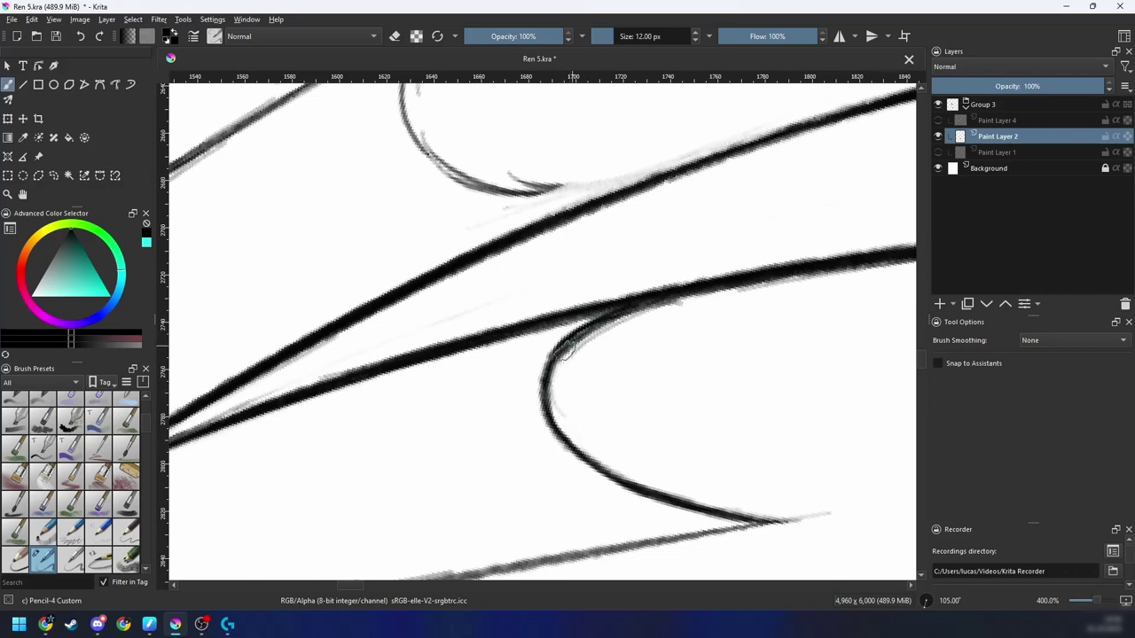
key(e)
mouse_move(560, 382)
mouse_down()
mouse_move(589, 342)
mouse_move(704, 299)
mouse_up()
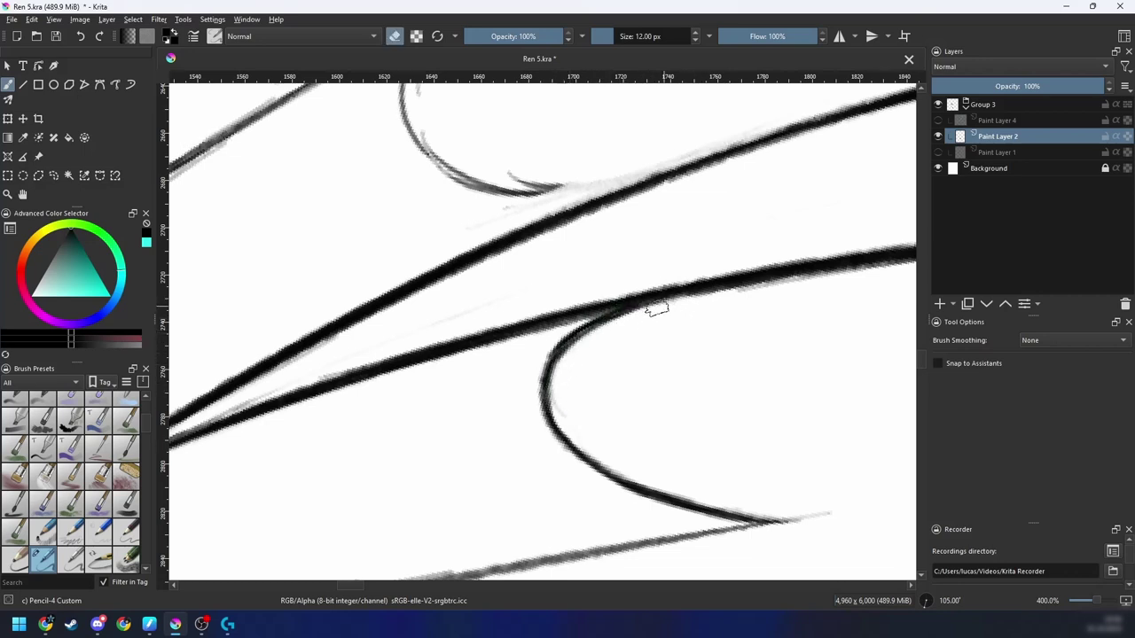
Step: Redraw the outer contour of the tail fin with long dark strokes from near the tail tip to the outer barb
key(minus)
key(minus)
key(minus)
key(minus)
key(minus)
key(4)
key(4)
key(4)
drag(601, 376, 629, 342)
key(plus)
key(6)
key(6)
key(6)
key(6)
key(plus)
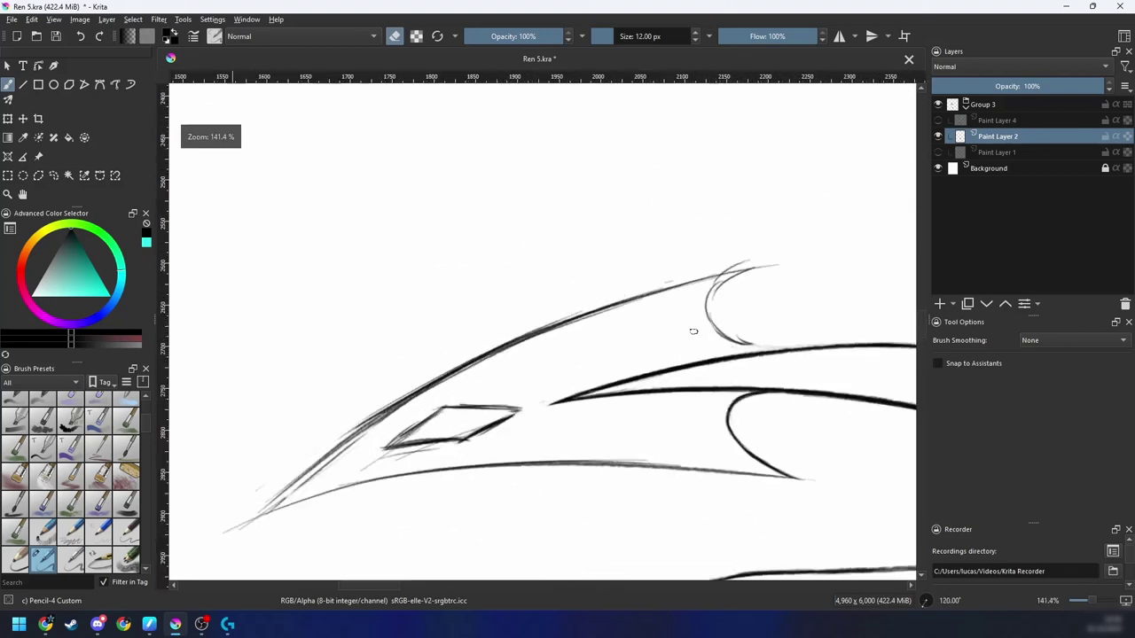
key(4)
key(e)
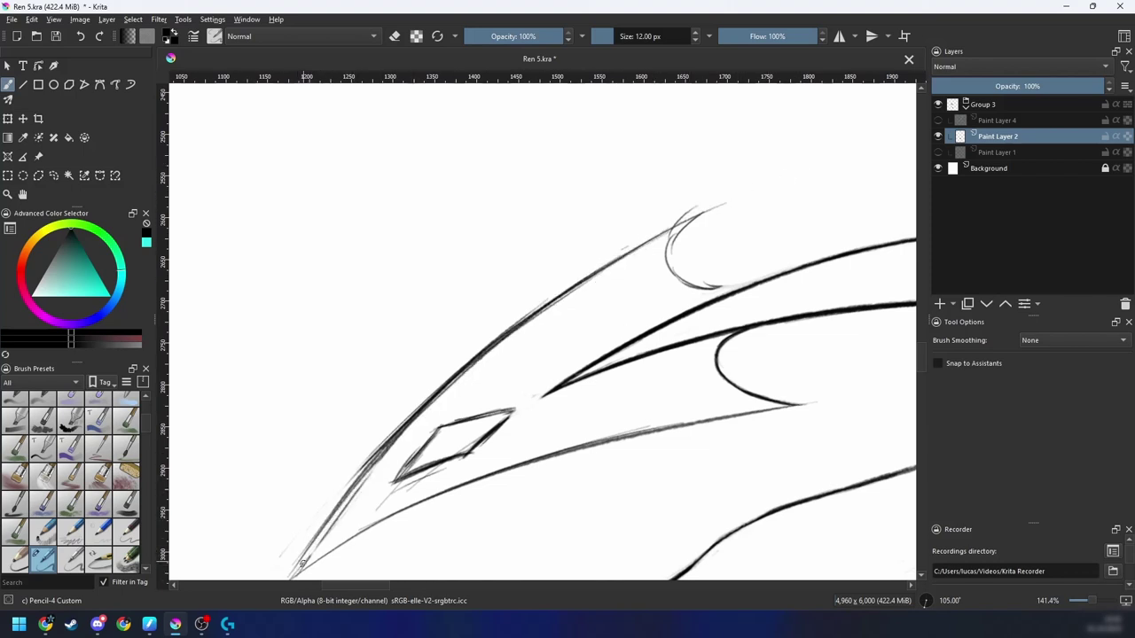
mouse_move(310, 543)
mouse_down()
mouse_move(392, 440)
mouse_move(629, 246)
mouse_up()
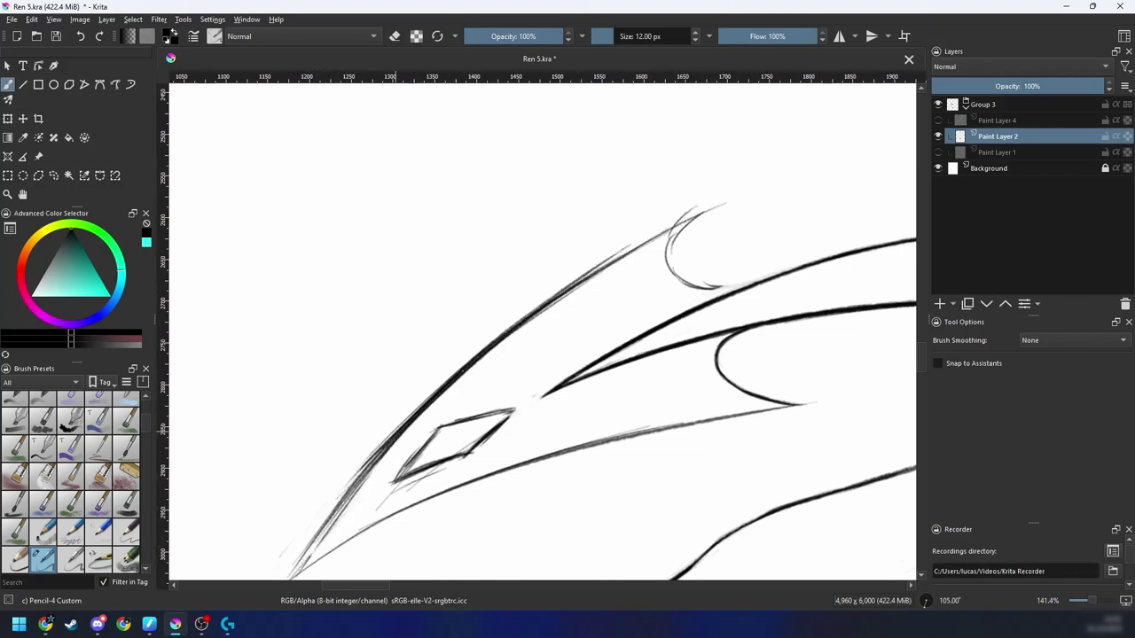
Step: Erase the stray sketch lines along the upper side of the tail fin's outer contour
key(e)
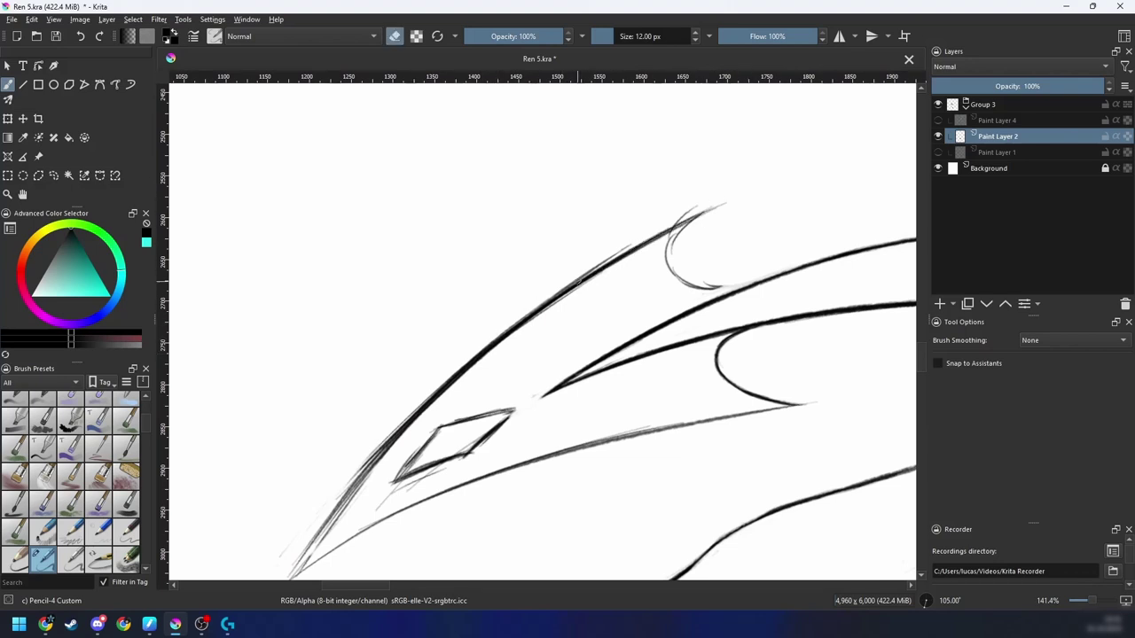
drag(728, 191, 516, 311)
drag(593, 266, 515, 323)
drag(406, 421, 471, 360)
Step: Switch to the Ink circle 05 brush preset
right_click(492, 336)
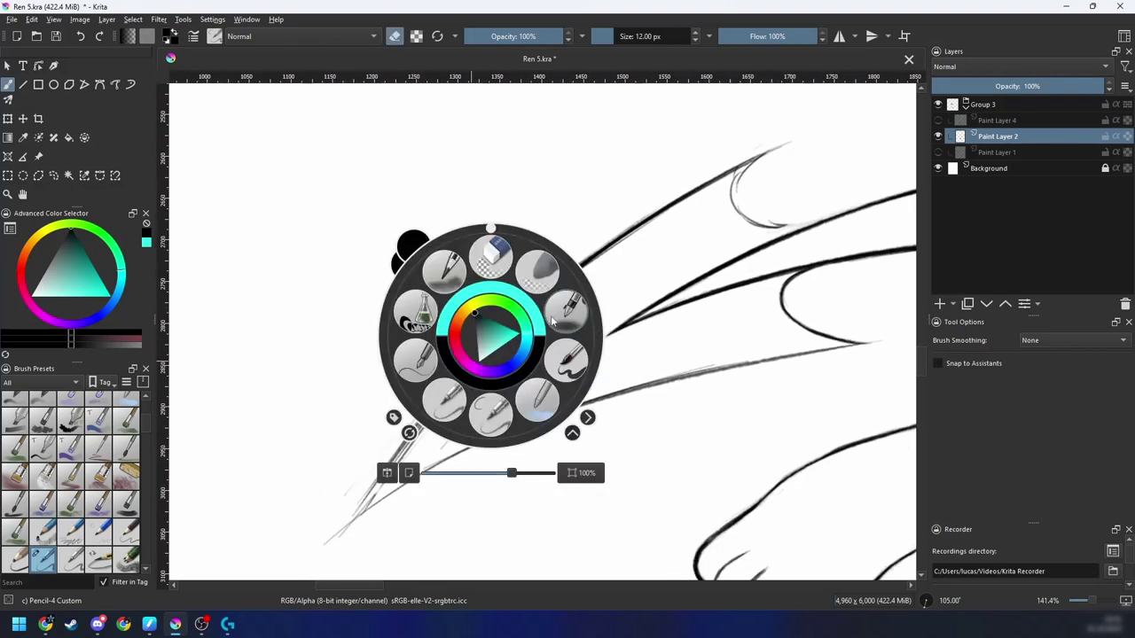
right_click(510, 410)
right_click(512, 377)
click(464, 441)
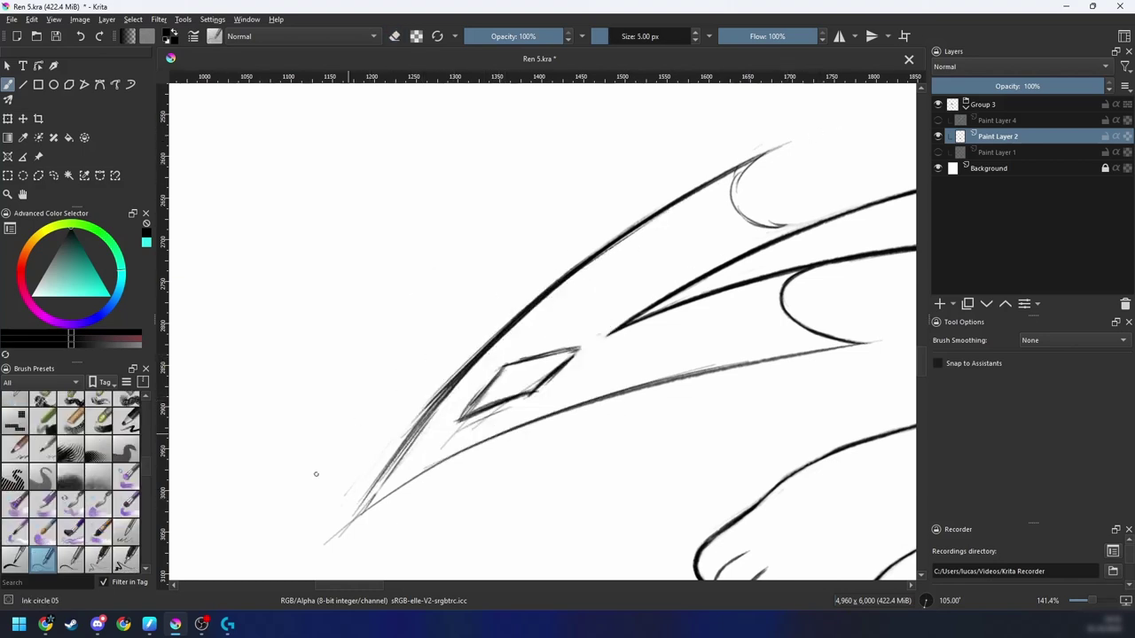
Step: Try inking the tail fin's outer contour with one long stroke from the tail tip to the outer barb
drag(329, 493, 756, 144)
key(ctrl+z)
drag(344, 485, 793, 124)
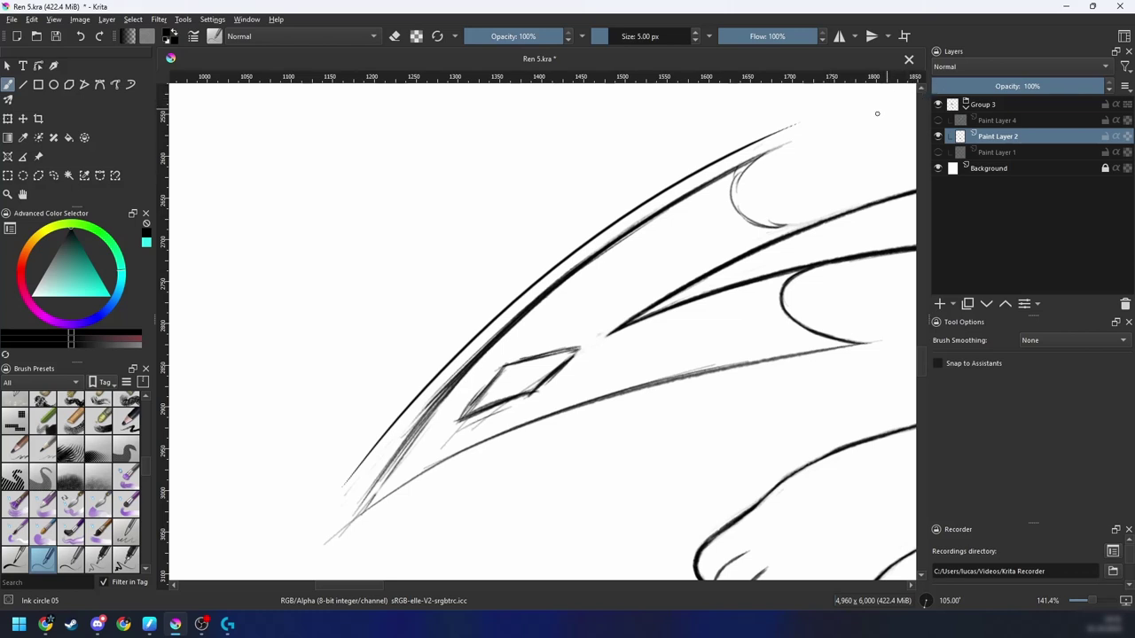
key(ctrl+z)
Step: Switch to the c) Pencil-4 Custom preset and redraw the outer fin contour near the tail tip with dark strokes
right_click(532, 328)
click(541, 398)
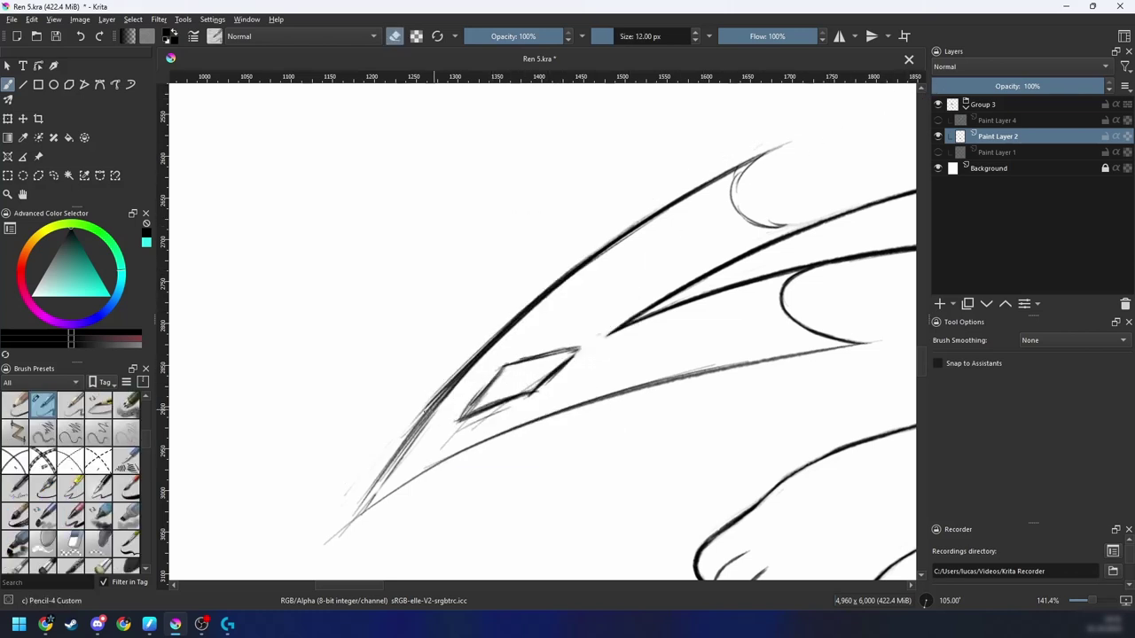
key(ctrl+z)
key(e)
drag(357, 516, 495, 333)
mouse_move(336, 552)
mouse_down()
mouse_move(473, 357)
mouse_move(461, 376)
mouse_up()
Step: Erase the doubled sketch lines along the inner side of the tail fin's outer contour
key(e)
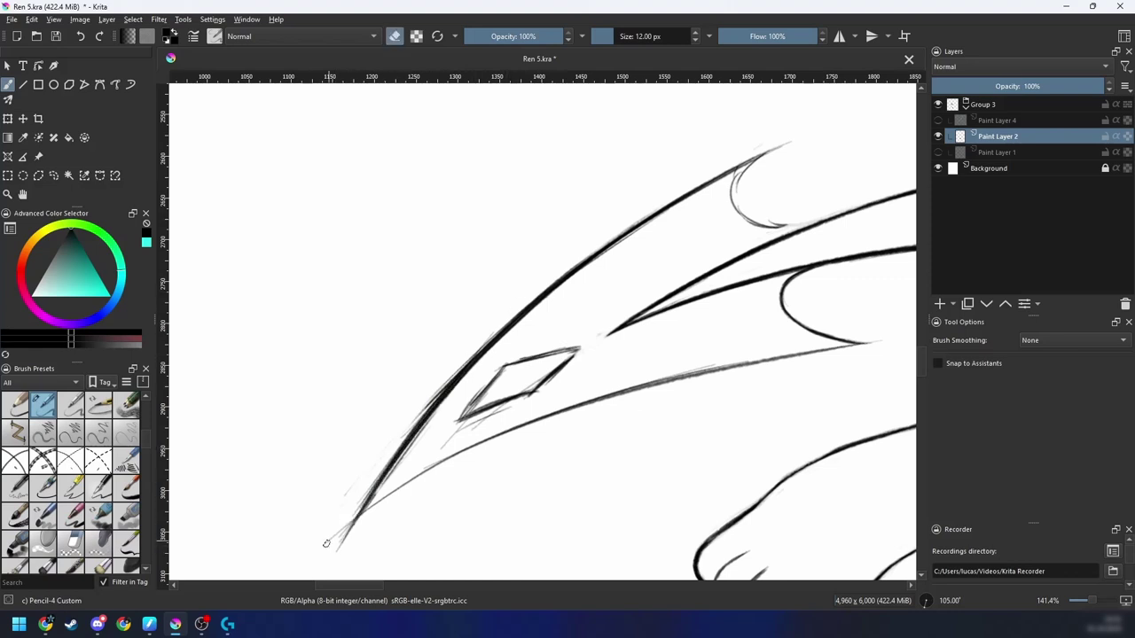
drag(391, 455, 491, 337)
drag(420, 412, 525, 307)
mouse_move(370, 498)
mouse_down()
mouse_move(461, 381)
mouse_move(601, 255)
mouse_up()
drag(412, 442, 532, 310)
key(ctrl+z)
key(ctrl+z)
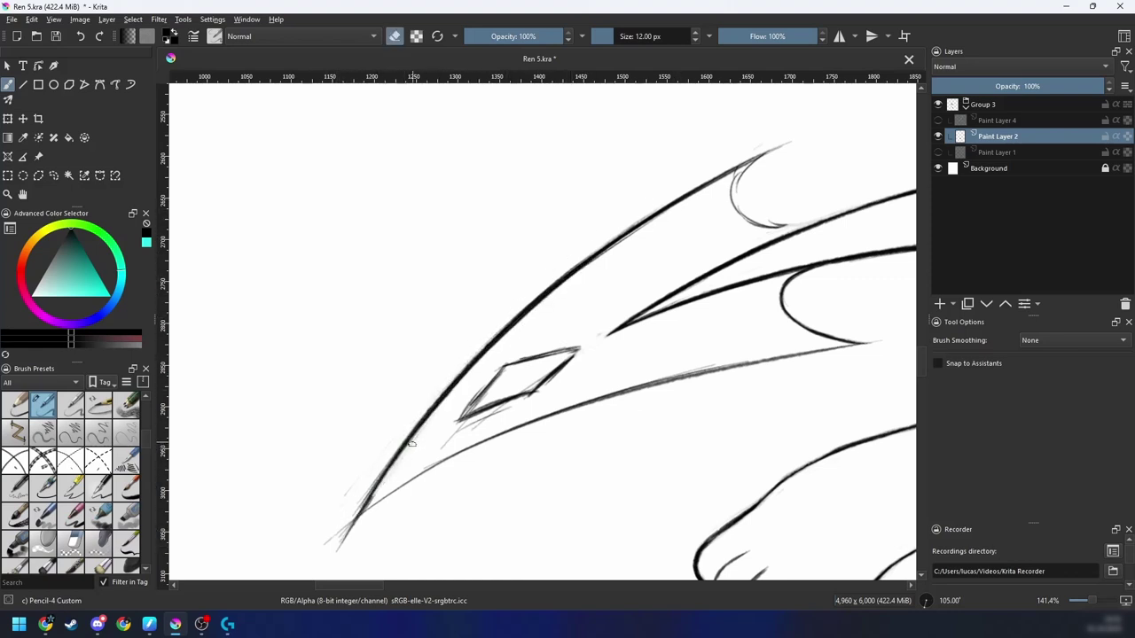
drag(410, 445, 601, 258)
mouse_move(435, 414)
mouse_down()
mouse_move(559, 287)
mouse_move(700, 192)
mouse_up()
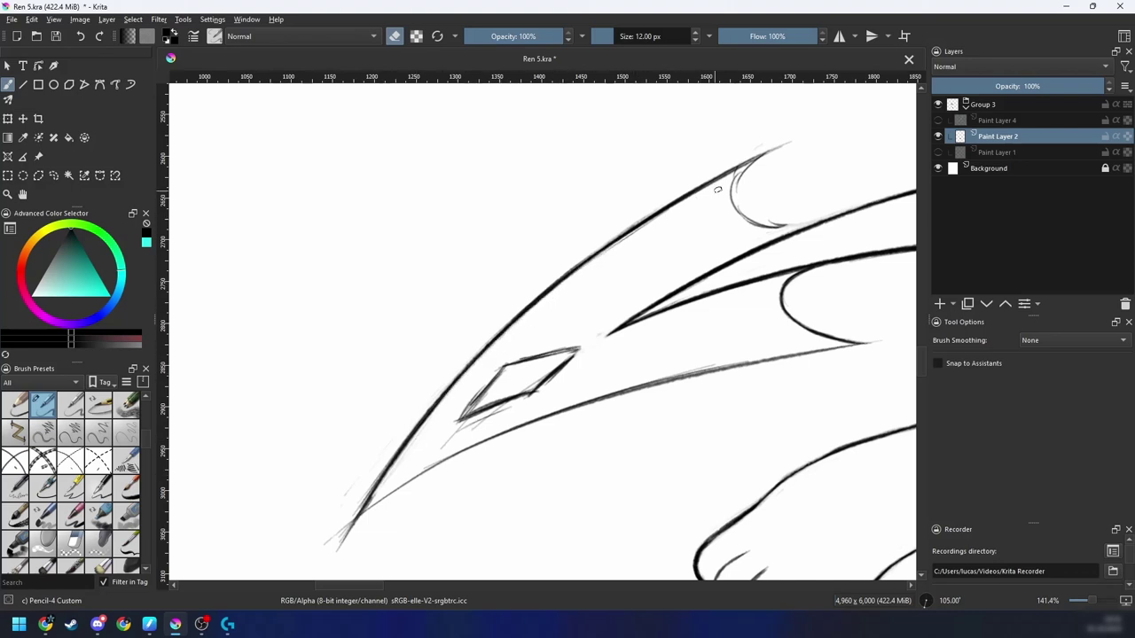
Step: Retouch the middle stretch of the fin's outer contour with a dark pencil stroke
drag(536, 303, 631, 230)
key(ctrl+z)
key(e)
mouse_move(551, 284)
mouse_down()
mouse_move(648, 218)
mouse_move(547, 317)
mouse_move(479, 355)
mouse_up()
Step: Redraw the outer fin notch's curve from its joint with the tail's inner edge up along its side
key(6)
key(6)
key(plus)
key(plus)
key(6)
drag(665, 312, 598, 299)
key(6)
key(6)
key(6)
key(6)
key(e)
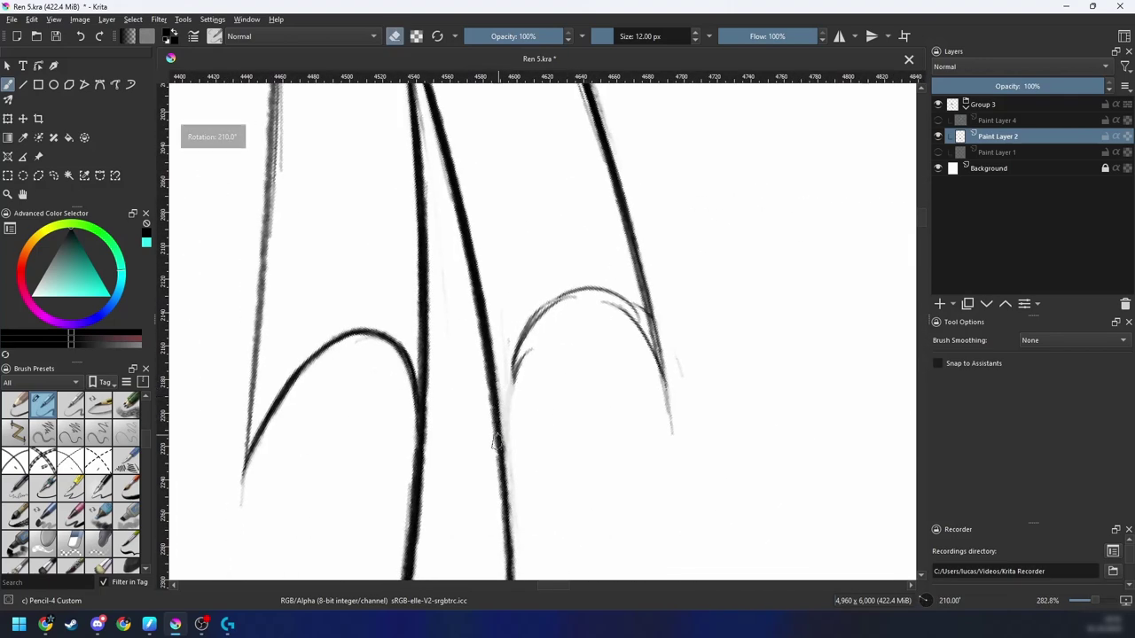
key(e)
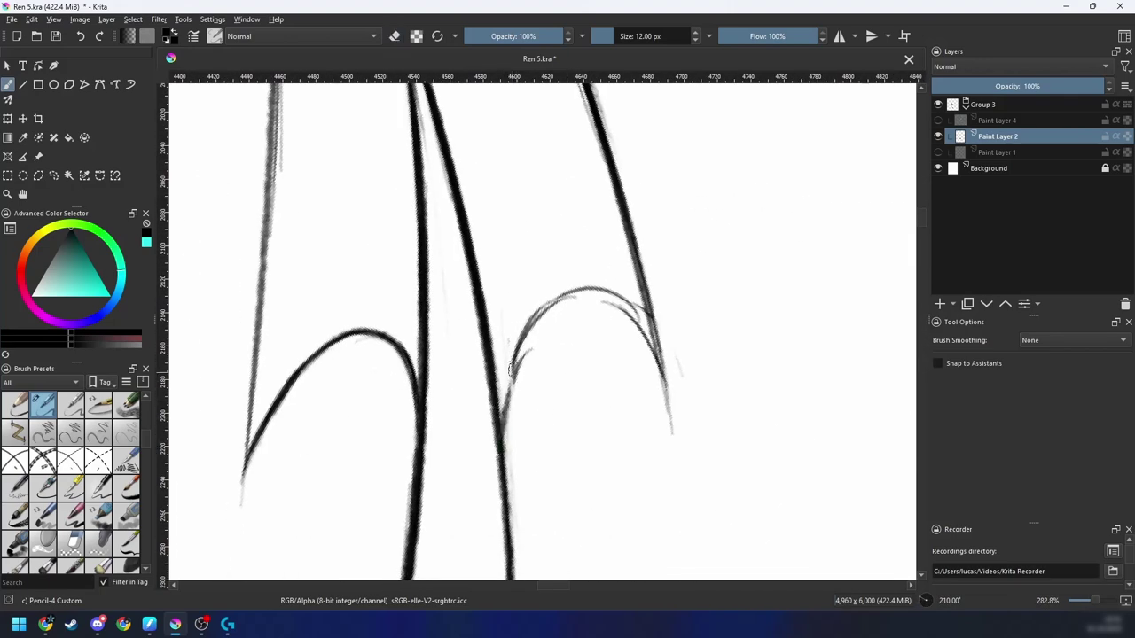
mouse_move(504, 418)
mouse_down()
mouse_move(520, 333)
mouse_move(500, 403)
mouse_move(526, 326)
mouse_move(496, 427)
mouse_move(555, 300)
mouse_up()
Step: Darken the rounded bend of the outer fin notch toward the barb with pencil strokes
key(4)
key(4)
key(4)
key(4)
drag(532, 417, 556, 335)
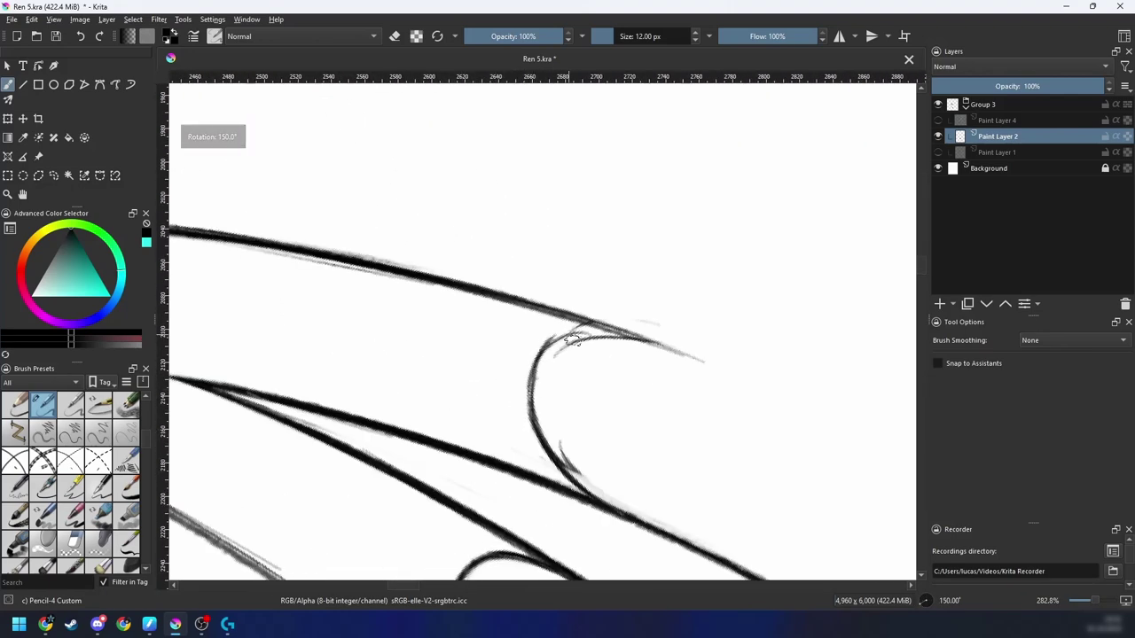
key(4)
key(4)
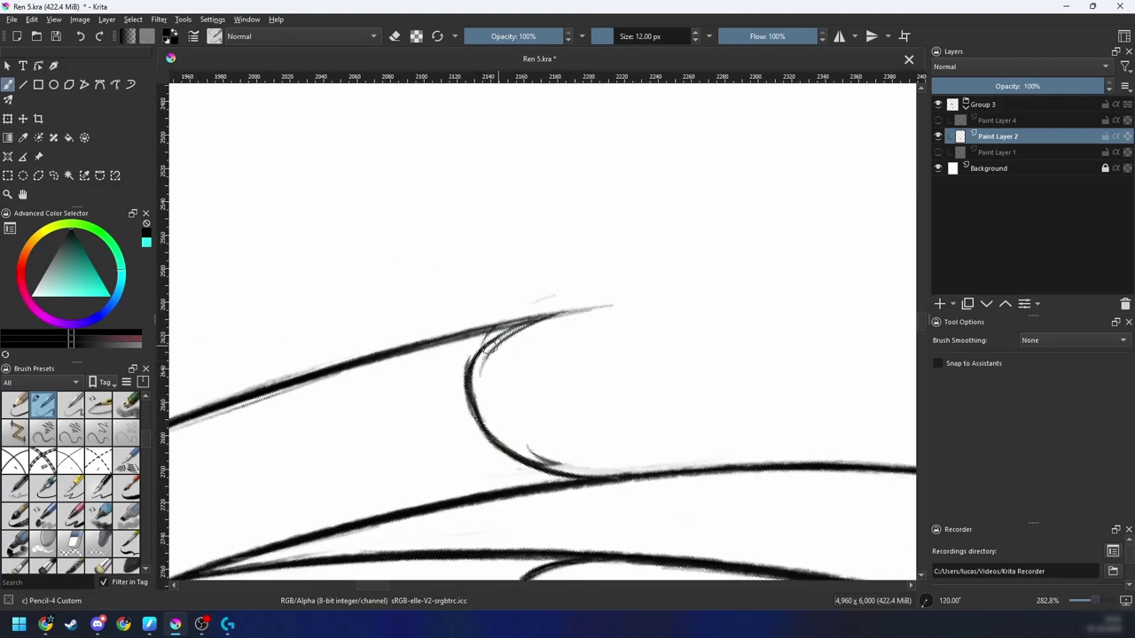
drag(476, 410, 484, 375)
Step: Erase the stray sketch marks inside the outer fin notch beside its joint with the tail edge
key(e)
drag(482, 419, 487, 357)
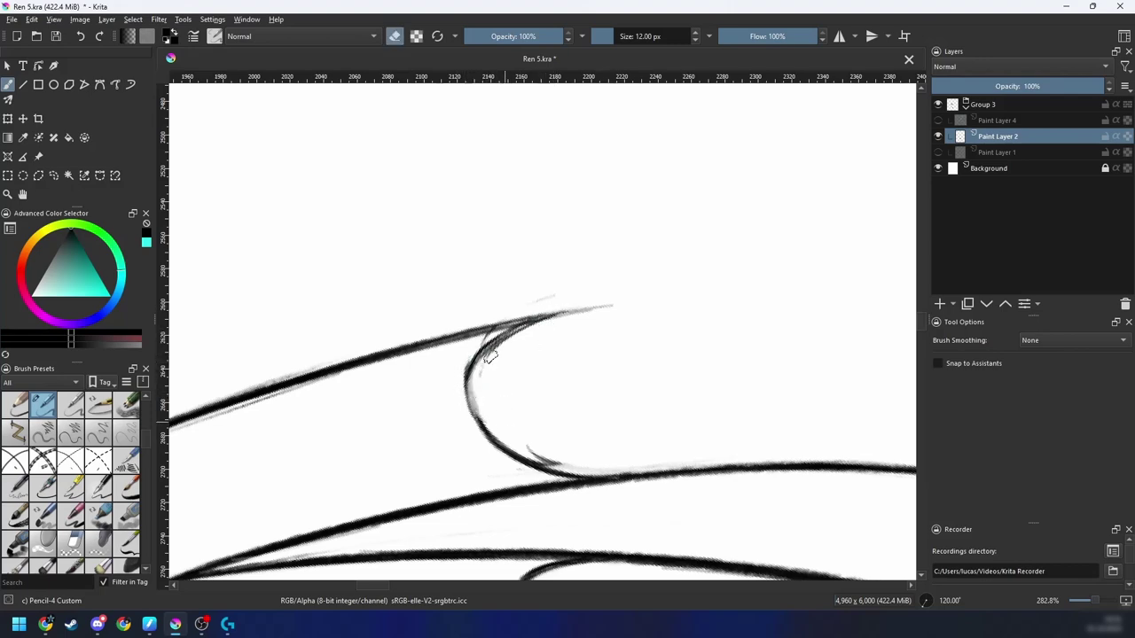
key(ctrl+z)
key(6)
key(6)
key(6)
key(6)
key(6)
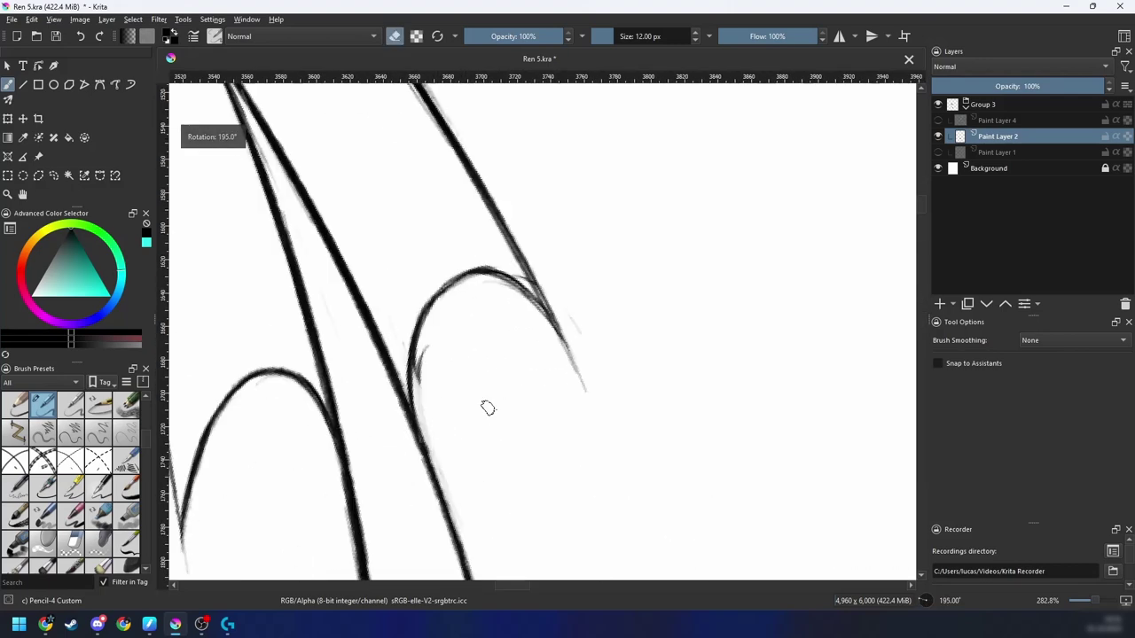
key(4)
key(4)
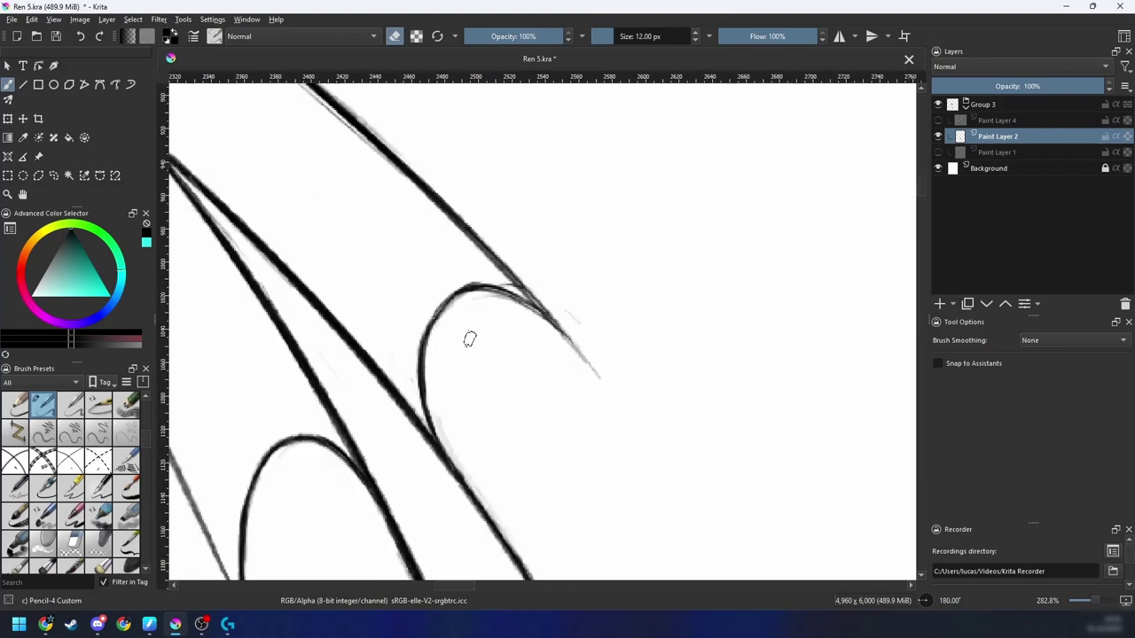
key(4)
Step: Redraw the outer notch curve in dark pencil around its bend and out to the barb tip
key(e)
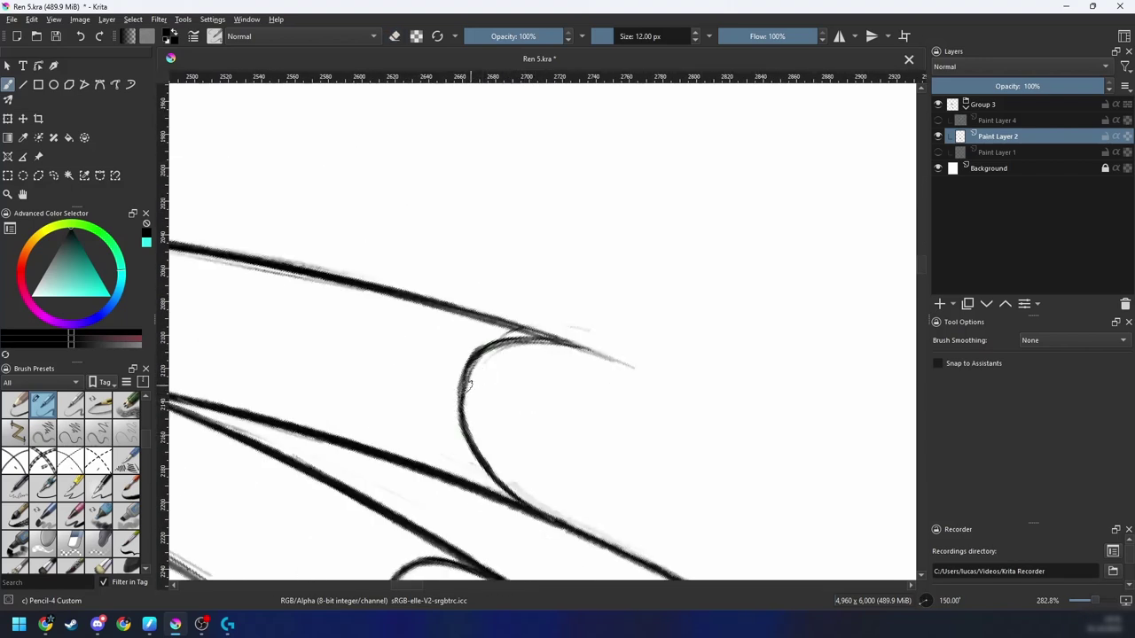
key(e)
key(e)
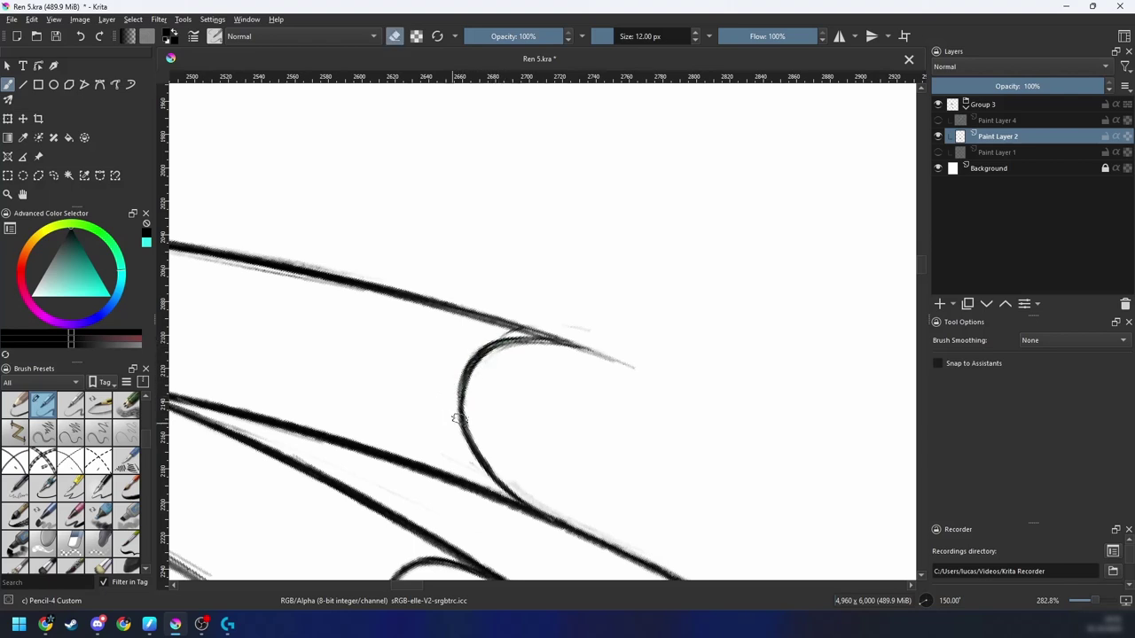
key(e)
drag(461, 413, 487, 354)
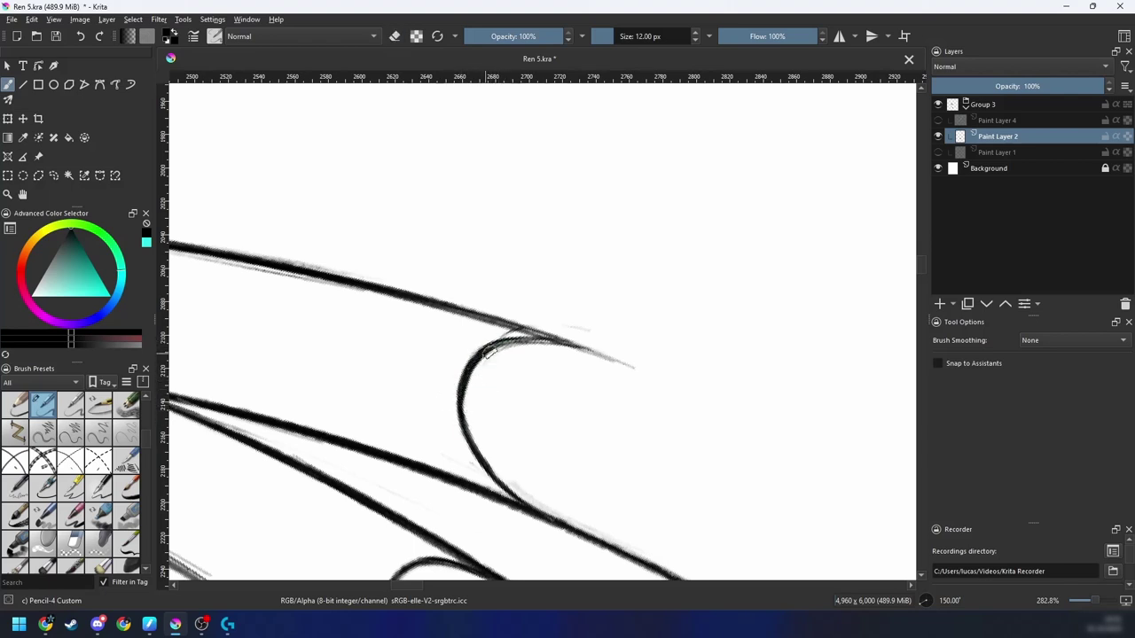
key(4)
key(4)
key(4)
mouse_move(478, 414)
mouse_down()
mouse_move(535, 341)
mouse_move(521, 353)
mouse_up()
Step: Erase the leftover sketch lines inside the outer notch's bend and around the barb tip
key(e)
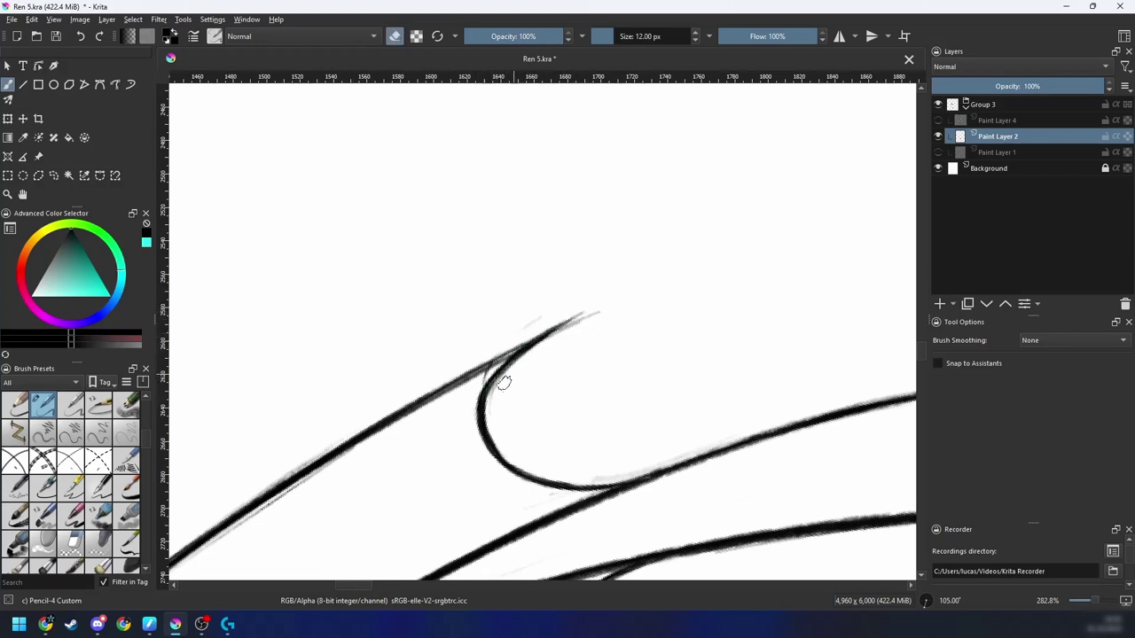
key(4)
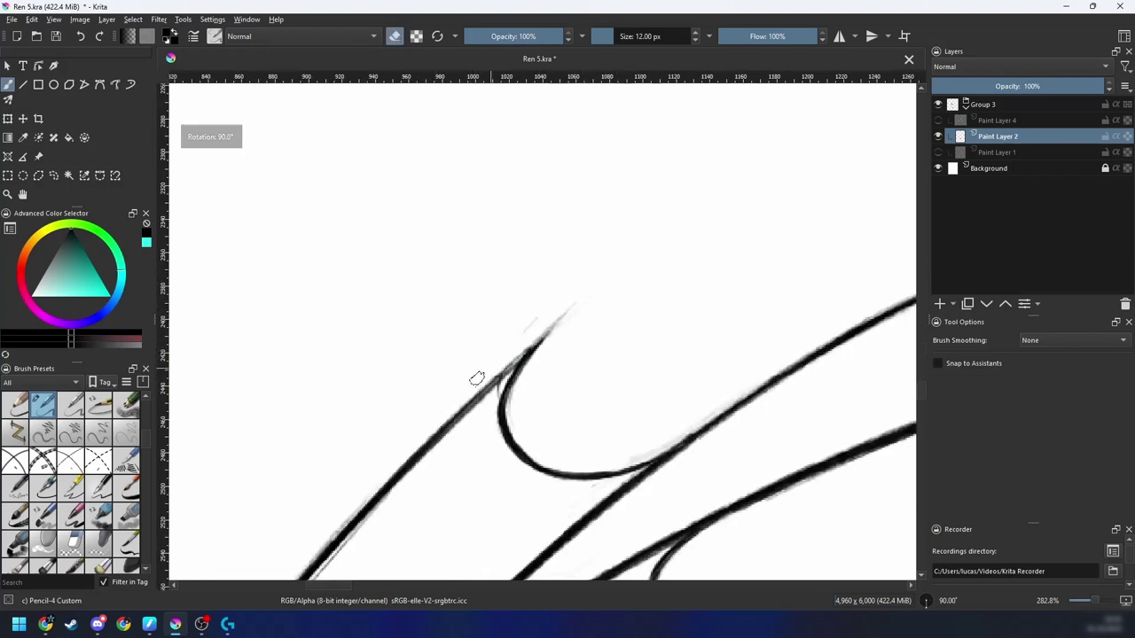
key(e)
key(minus)
key(minus)
key(minus)
key(minus)
key(minus)
key(plus)
key(plus)
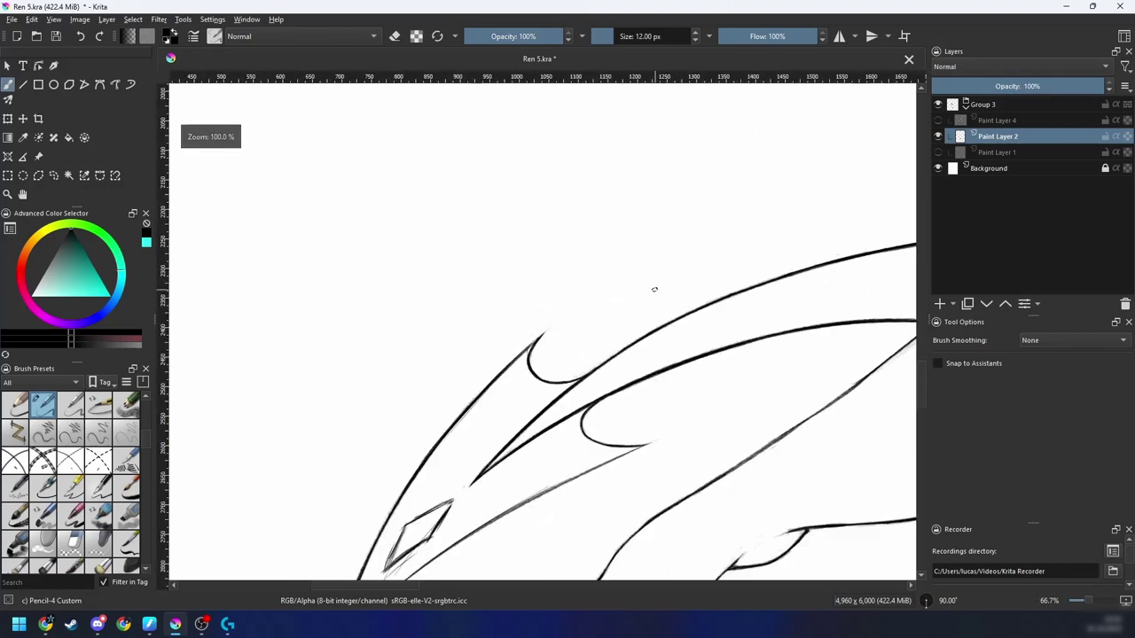
Step: Thicken the outer notch curve between its bend and the barb tip with another dark pencil stroke
key(6)
key(6)
key(plus)
key(plus)
key(plus)
drag(527, 405, 591, 359)
Step: Switch to the a) Eraser Circle preset and trim the inner side of the outer notch curve
key(e)
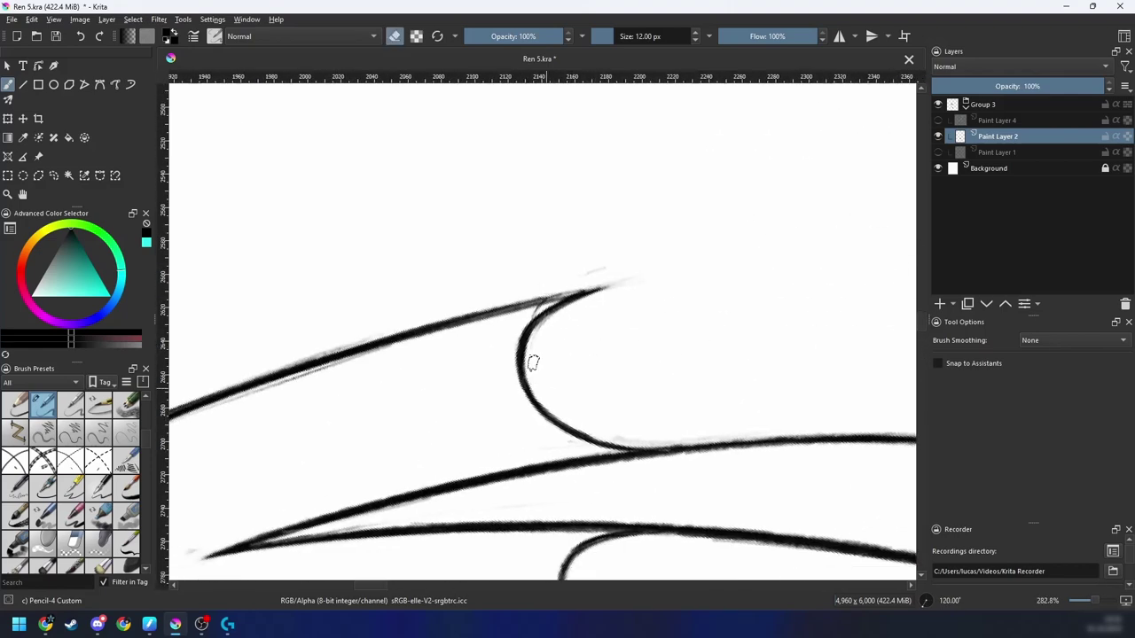
right_click(538, 324)
click(541, 241)
mouse_move(550, 310)
mouse_down()
mouse_move(591, 369)
mouse_move(568, 355)
mouse_up()
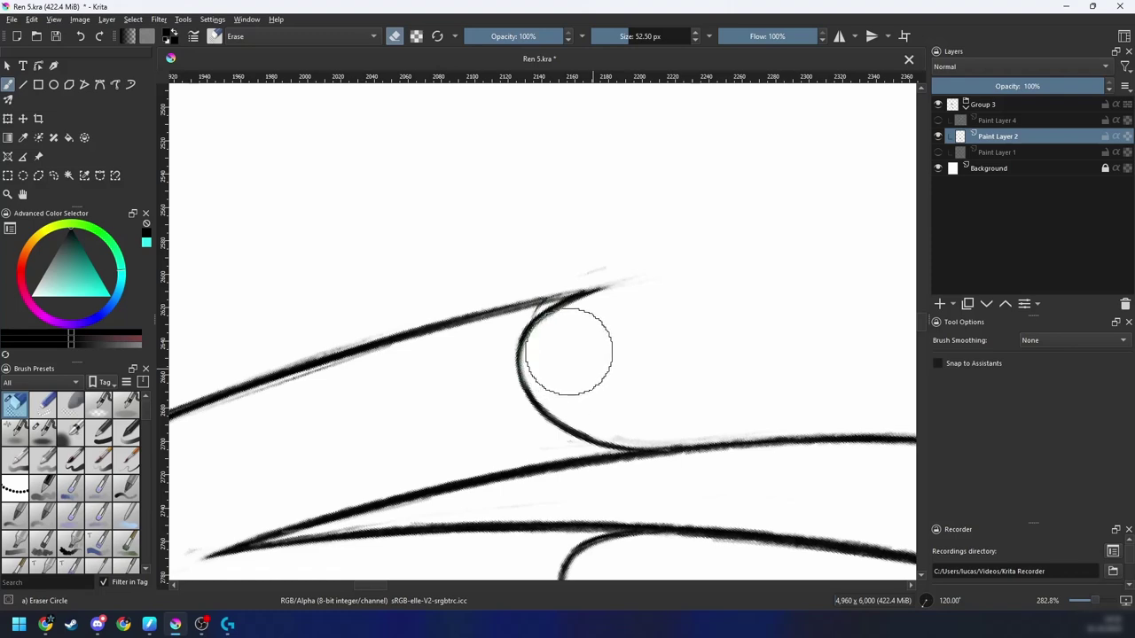
Step: Switch to the Pencil-4 Custom brush and ink the outer edge of the tail's upper fin out to its pointed tip
right_click(625, 347)
click(631, 425)
scroll(526, 370, up, 2)
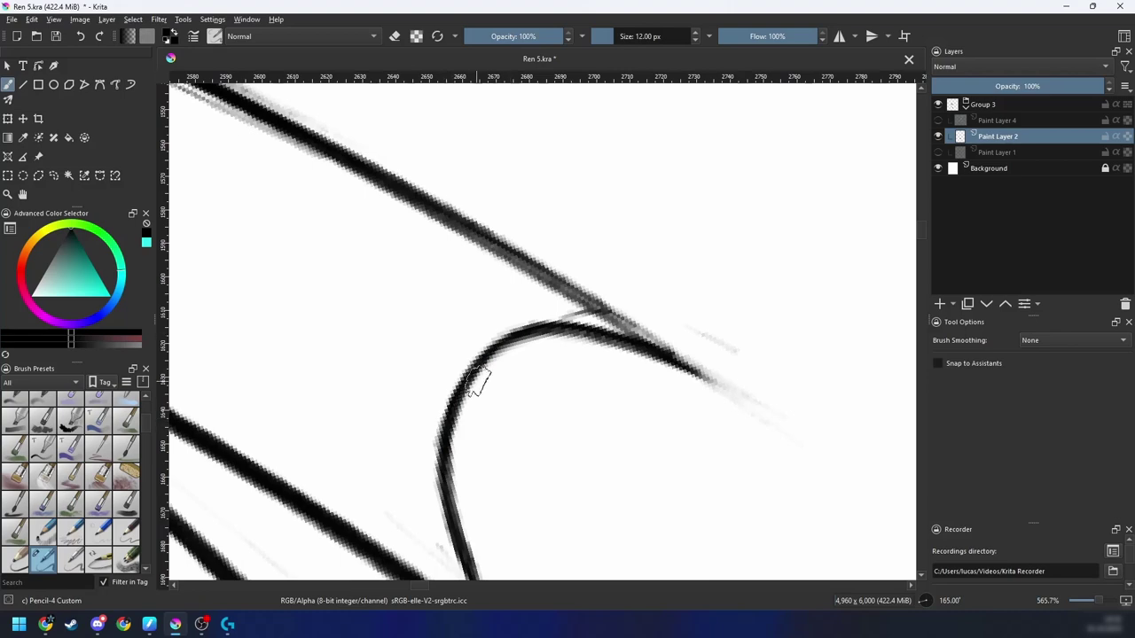
scroll(458, 458, down, 3)
key(4)
key(4)
key(4)
key(4)
key(4)
key(4)
key(4)
scroll(551, 354, up, 1)
key(6)
key(6)
key(6)
scroll(551, 352, down, 5)
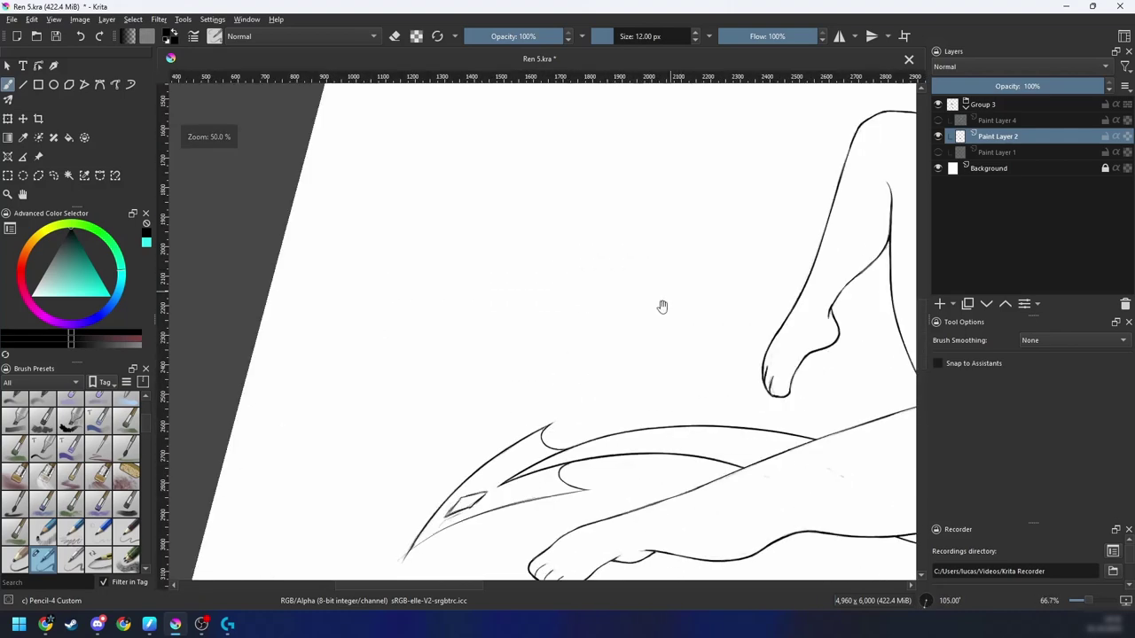
drag(664, 307, 709, 199)
scroll(642, 270, up, 2)
scroll(642, 270, up, 4)
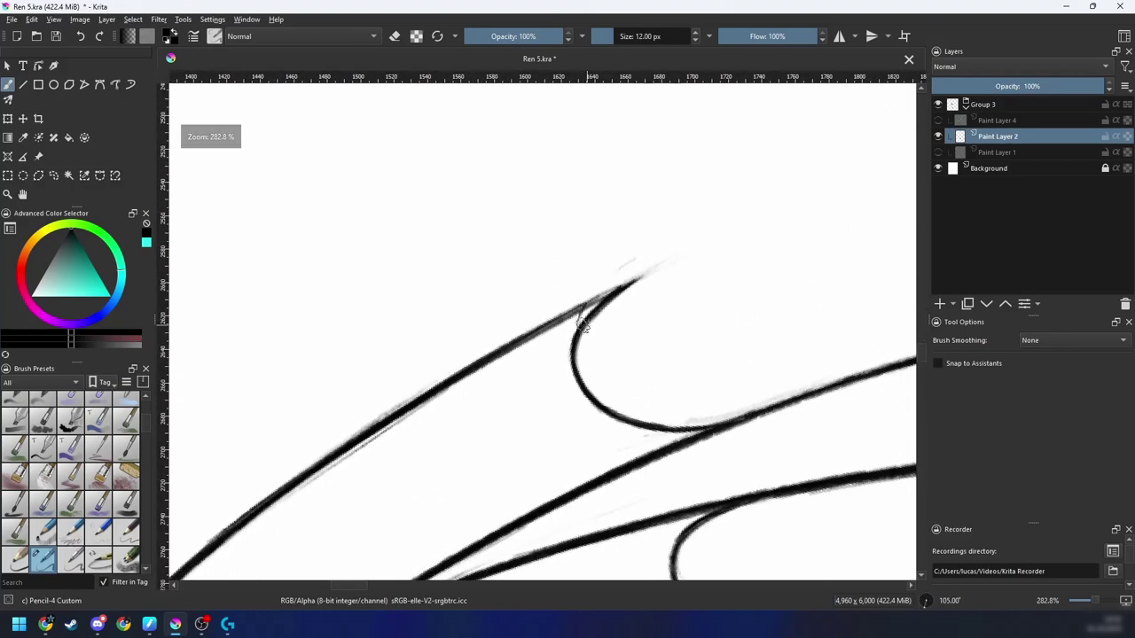
key(e)
drag(471, 366, 630, 278)
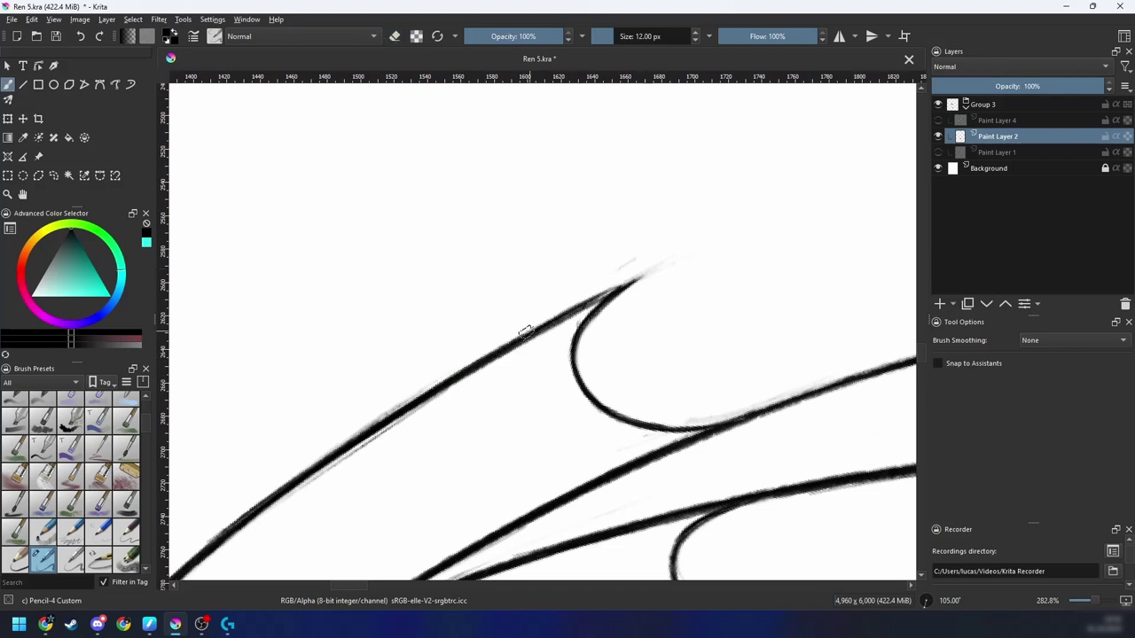
drag(529, 333, 665, 264)
Step: Erase the rough edges along both sides of the upper fin's outline near its tip
key(e)
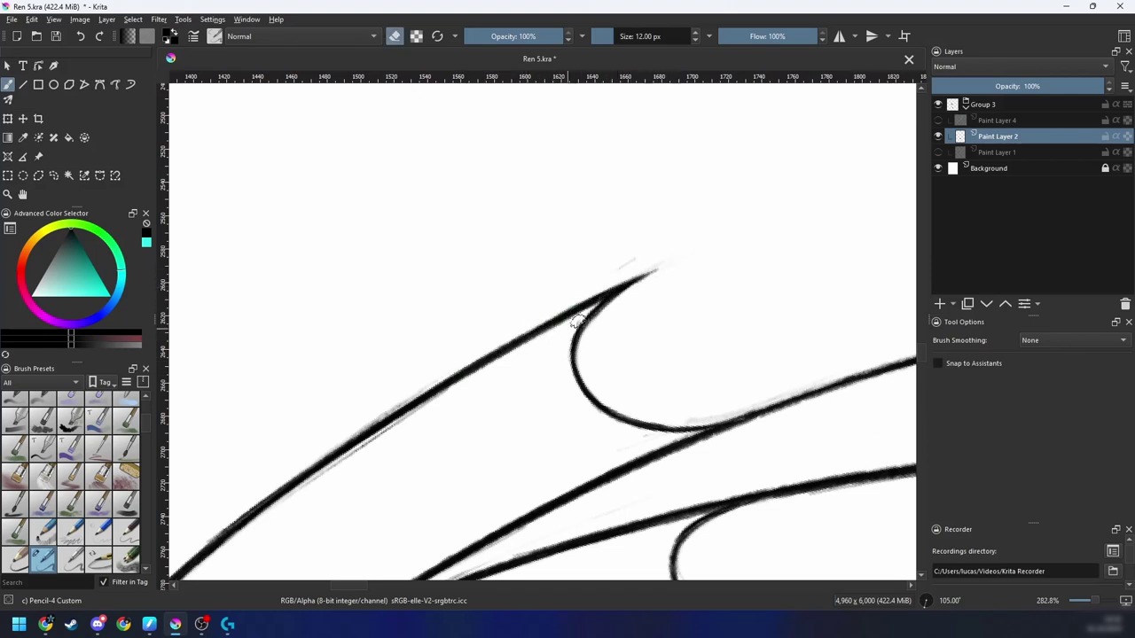
drag(498, 380, 616, 287)
drag(394, 385, 622, 257)
key(e)
Step: Ink over the thin lower contour of the tail tip, from the tail's end point toward the lower fin's tip
key(minus)
key(minus)
key(minus)
key(minus)
key(minus)
key(4)
drag(656, 359, 651, 301)
scroll(651, 301, up, 3)
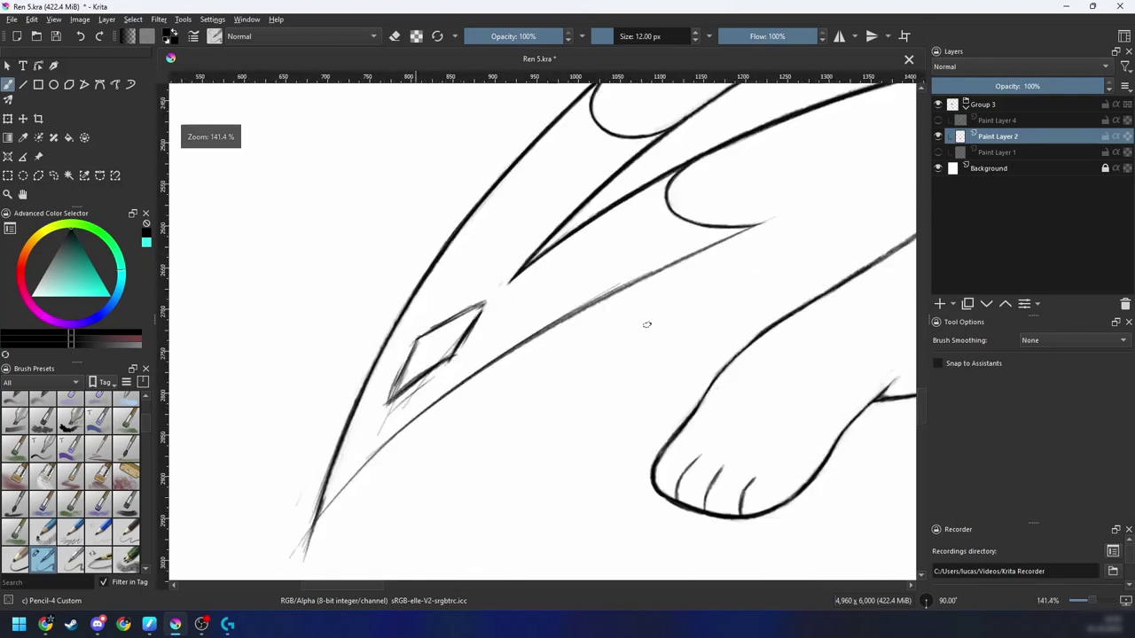
key(e)
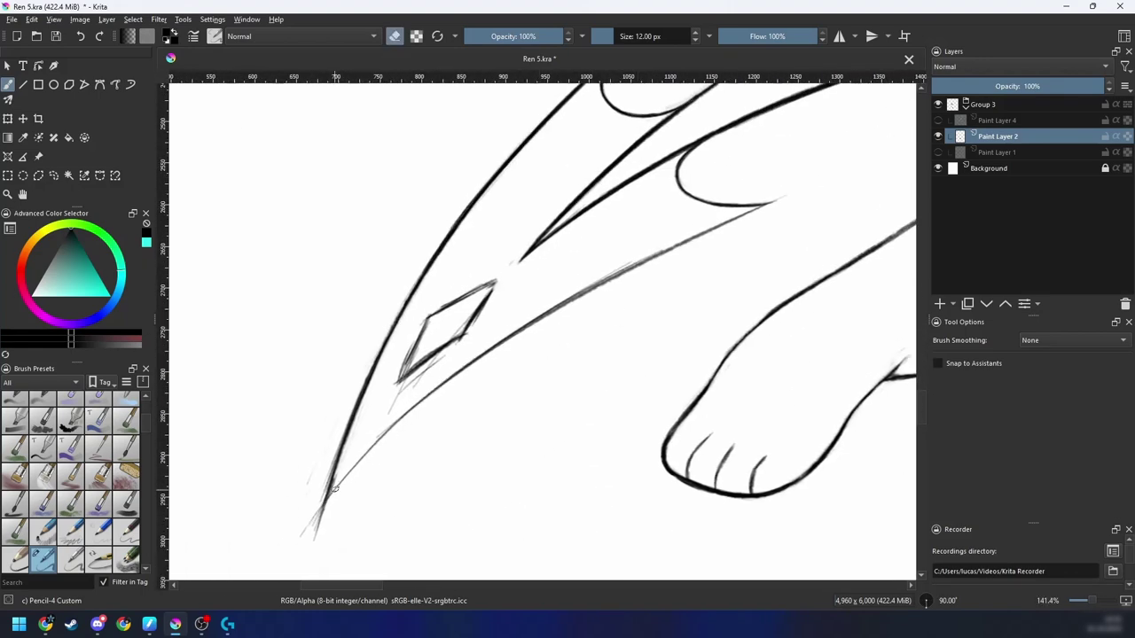
key(e)
mouse_move(312, 525)
mouse_down()
mouse_move(496, 342)
mouse_move(483, 351)
mouse_up()
key(ctrl+z)
drag(321, 506, 596, 287)
drag(447, 381, 710, 234)
drag(498, 346, 774, 204)
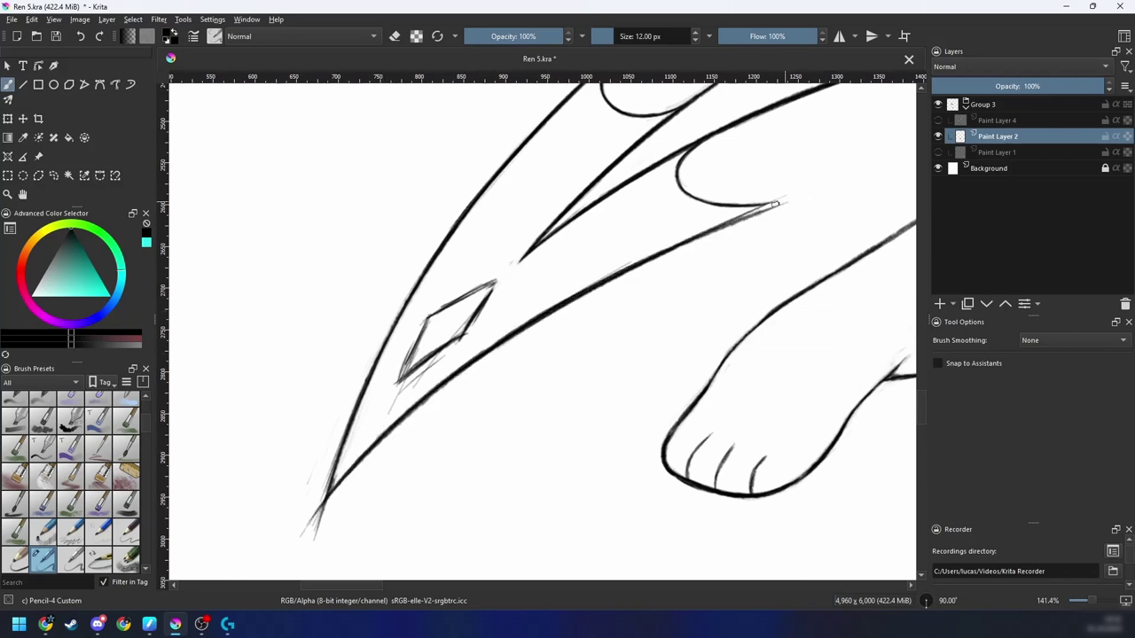
Step: Undo the last contour stroke and redraw the outer part of the lower contour so it tapers into the lower fin's tip
key(ctrl+z)
drag(470, 370, 737, 218)
key(ctrl+z)
drag(510, 335, 732, 219)
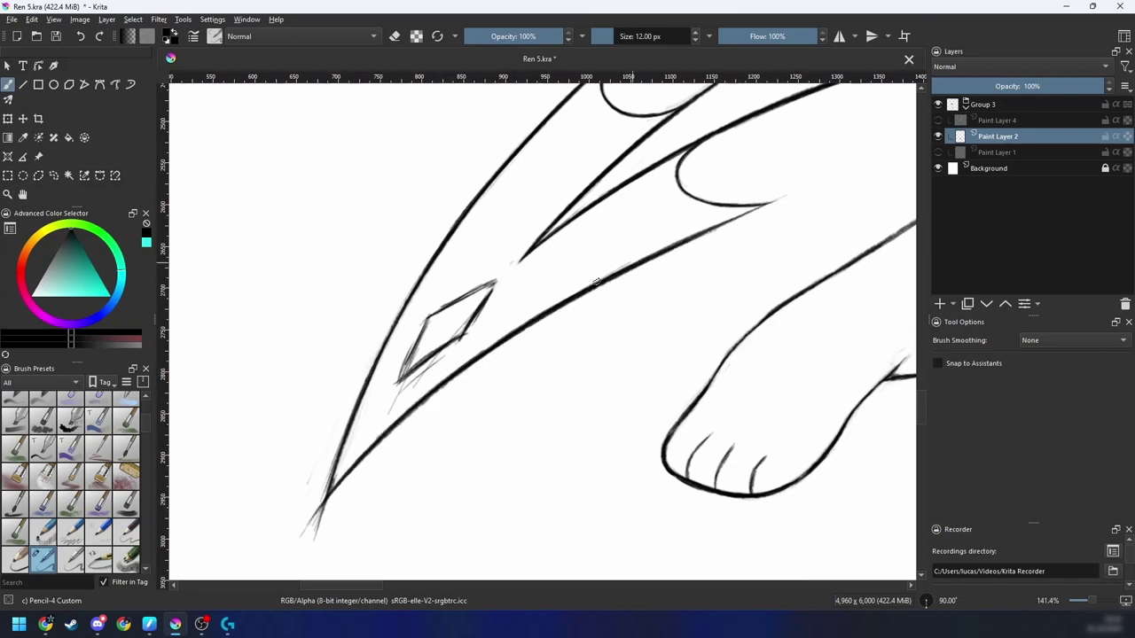
drag(599, 281, 773, 203)
drag(653, 255, 785, 198)
scroll(747, 224, up, 2)
drag(663, 307, 596, 349)
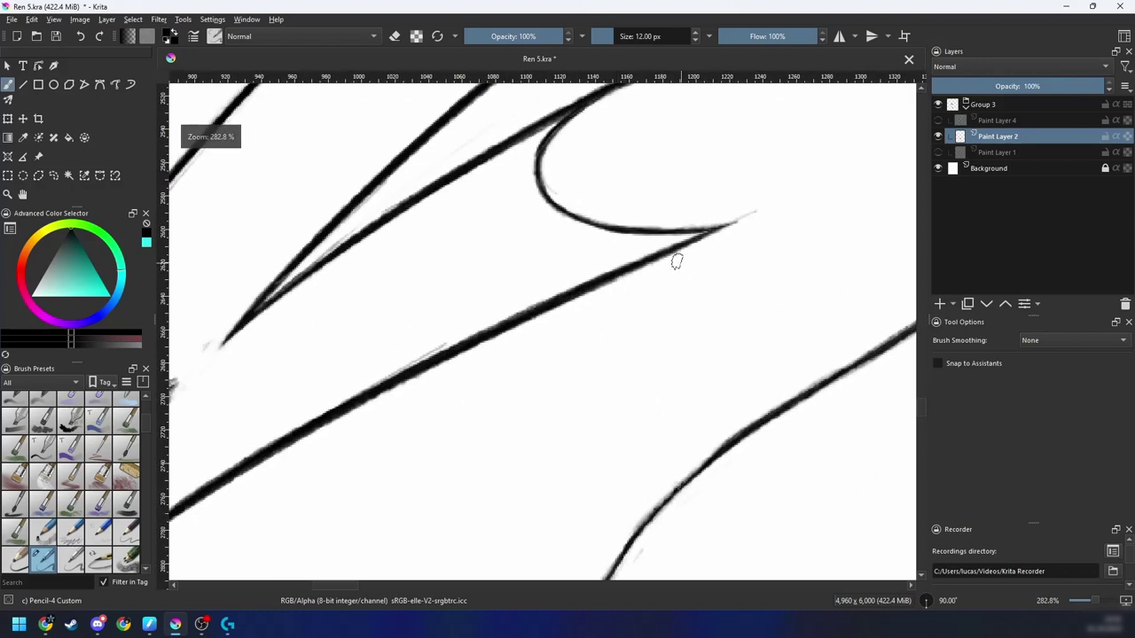
drag(633, 269, 735, 224)
Step: Erase the fuzzy edges and stray strokes along the tail tip's lower contour, undoing the erasures that cut too much
key(e)
scroll(741, 228, down, 1)
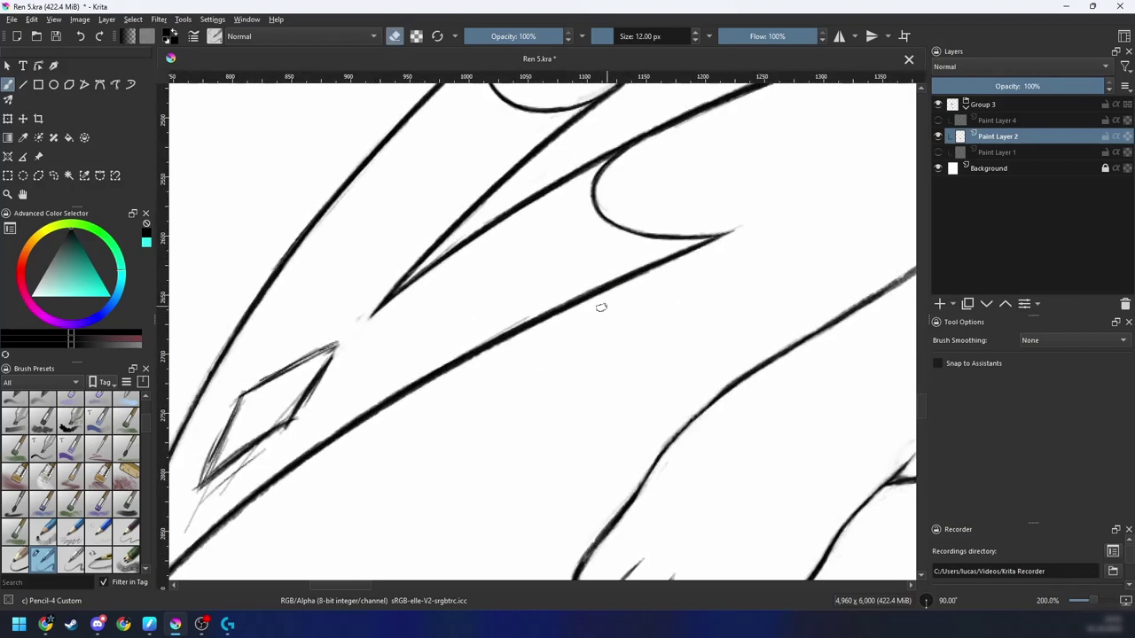
drag(450, 367, 665, 266)
drag(512, 375, 638, 306)
drag(441, 388, 702, 237)
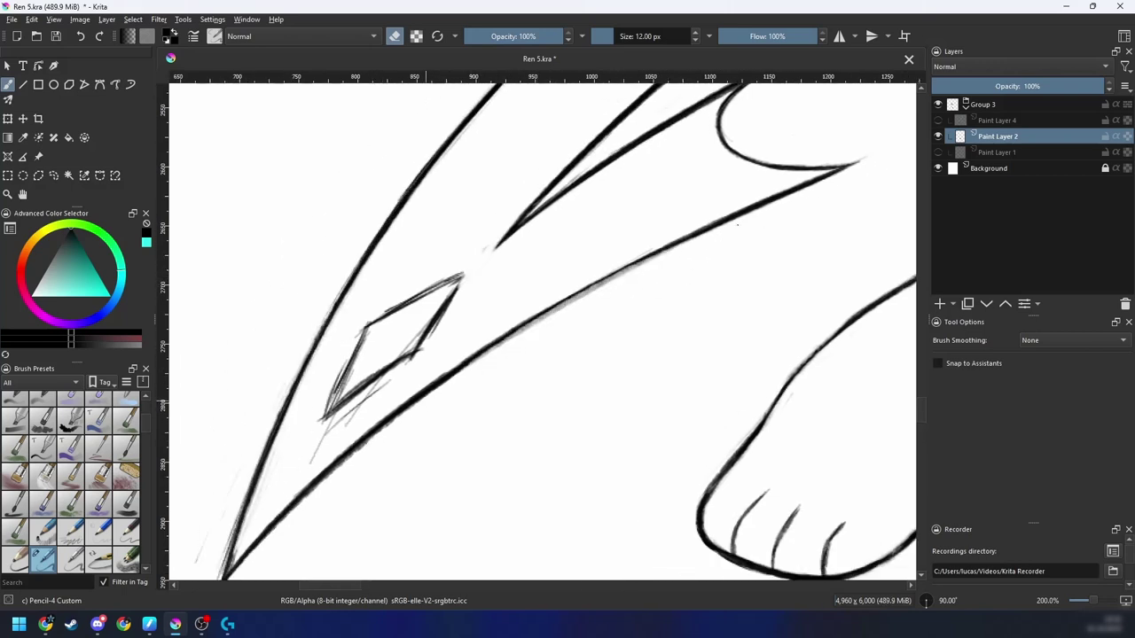
key(ctrl+z)
mouse_move(435, 390)
mouse_down()
mouse_move(714, 231)
mouse_move(585, 291)
mouse_move(708, 232)
mouse_move(695, 239)
mouse_up()
key(ctrl+z)
key(ctrl+z)
drag(537, 322, 663, 256)
mouse_move(573, 330)
mouse_down()
mouse_move(565, 337)
mouse_move(669, 271)
mouse_up()
drag(529, 373, 589, 331)
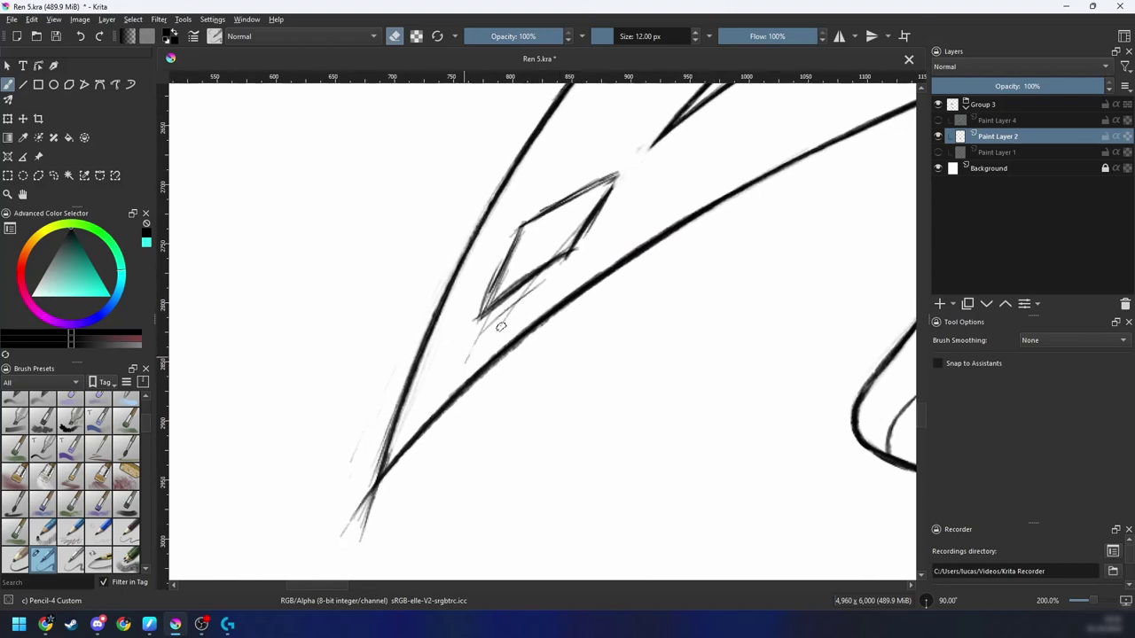
Step: Erase the overshooting strokes beyond the tail's end point to leave a sharp tip
key(6)
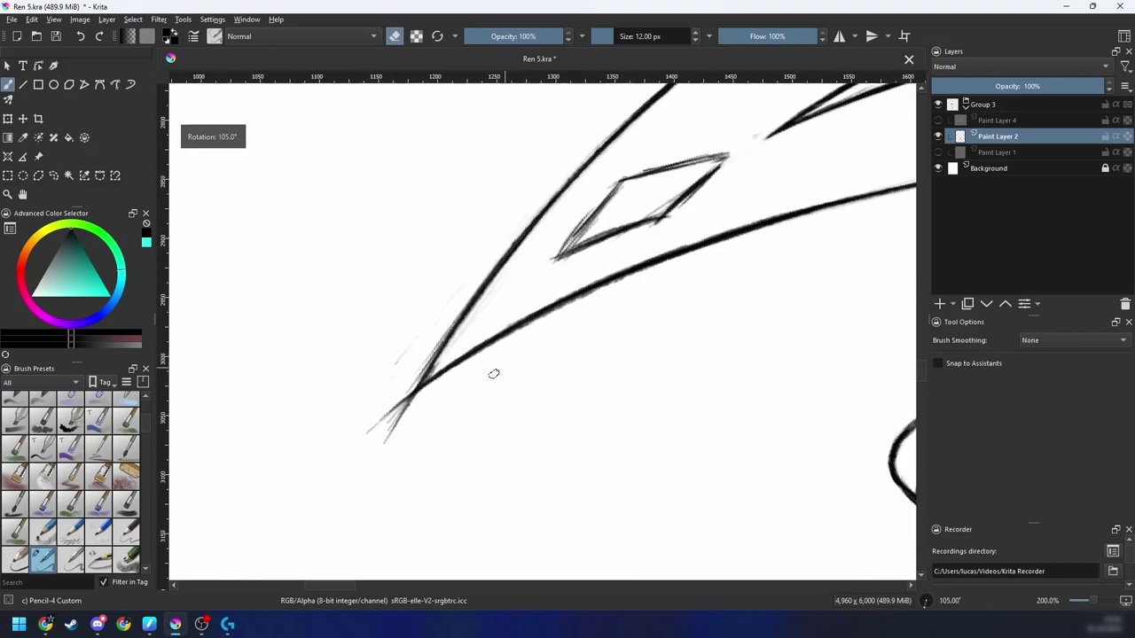
drag(783, 235, 851, 229)
key(6)
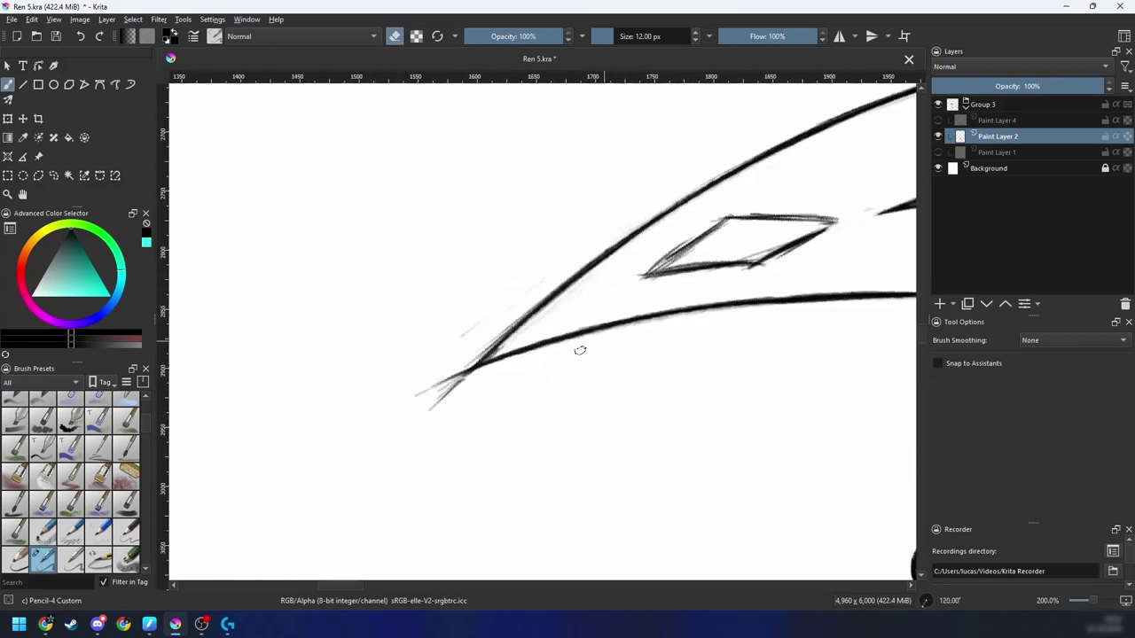
drag(580, 350, 627, 346)
key(6)
scroll(512, 362, up, 1)
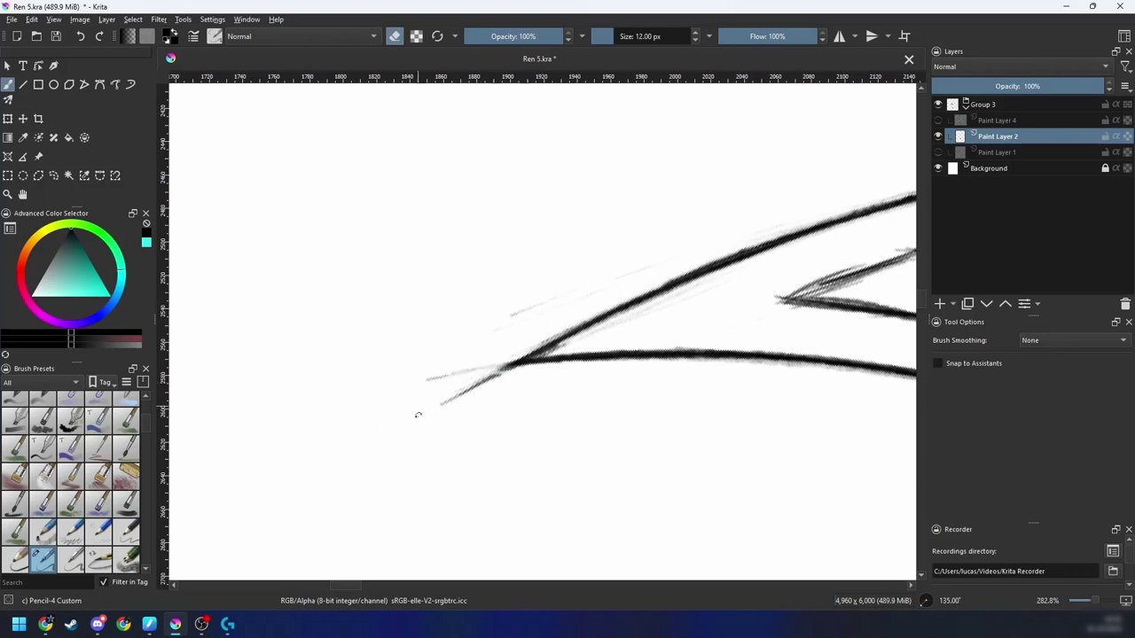
key(4)
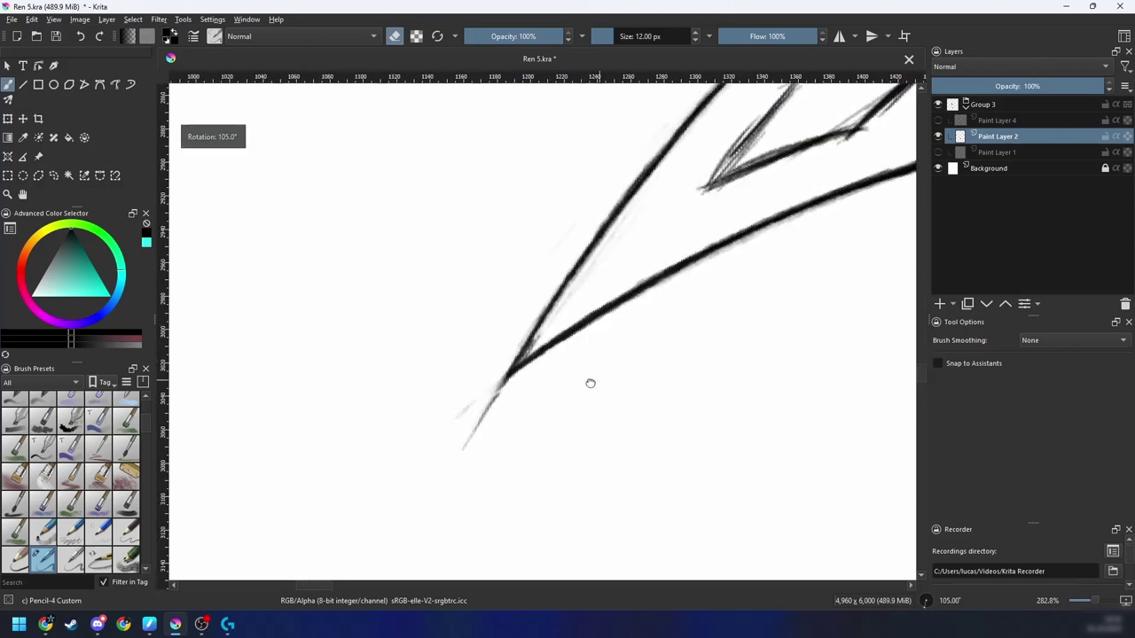
key(4)
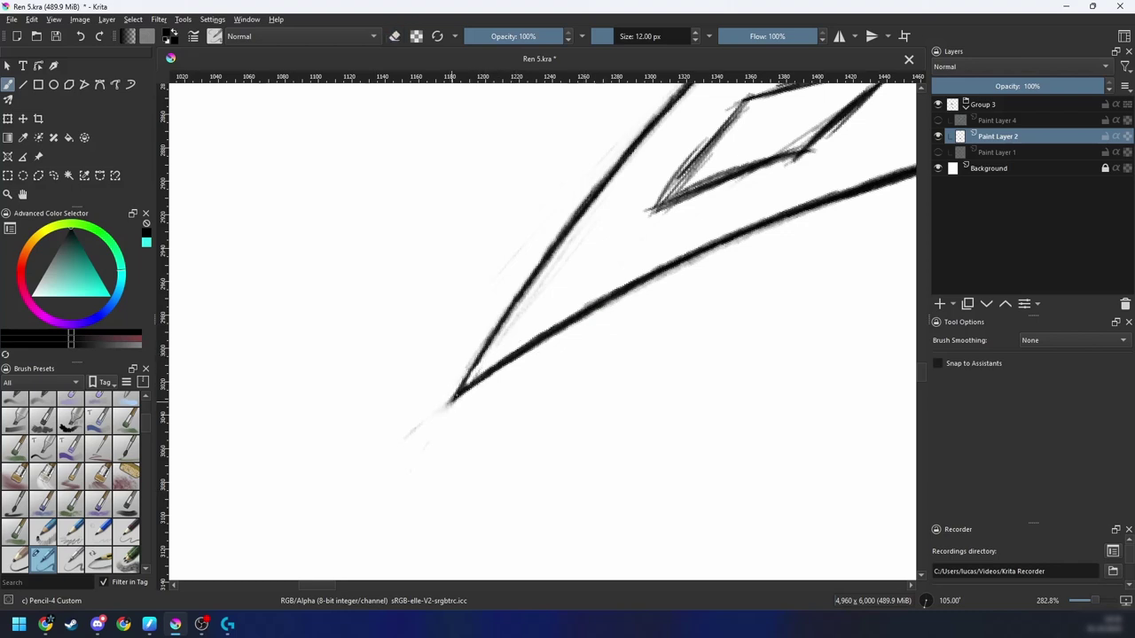
Step: Erase stray marks just inside the tail's end point and re-ink the upper contour beside it
key(e)
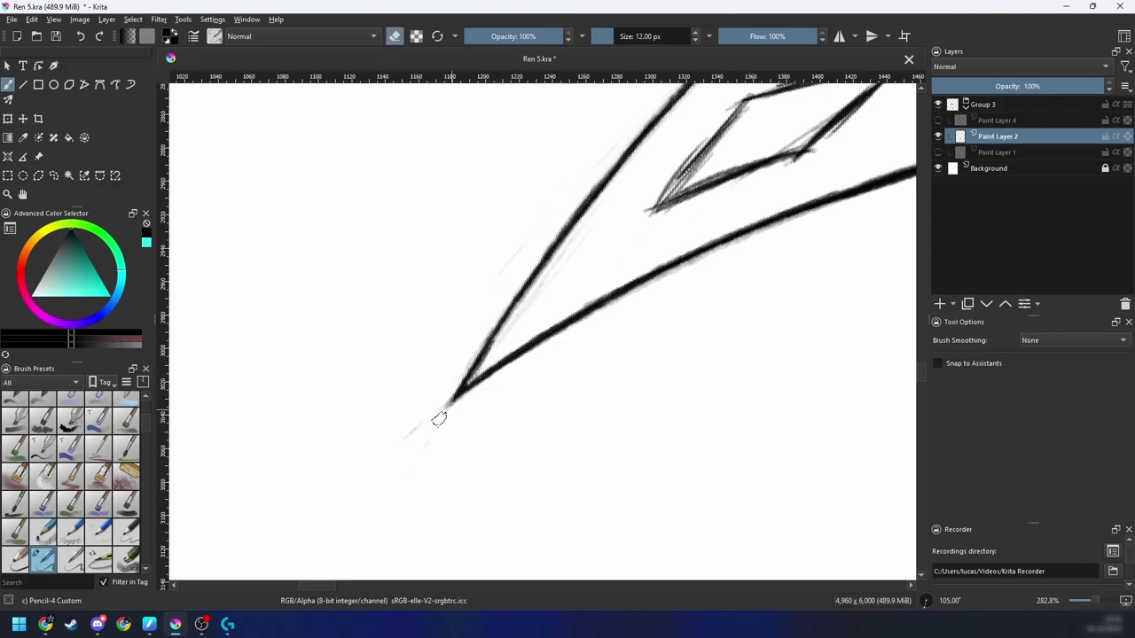
drag(575, 294, 492, 384)
key(6)
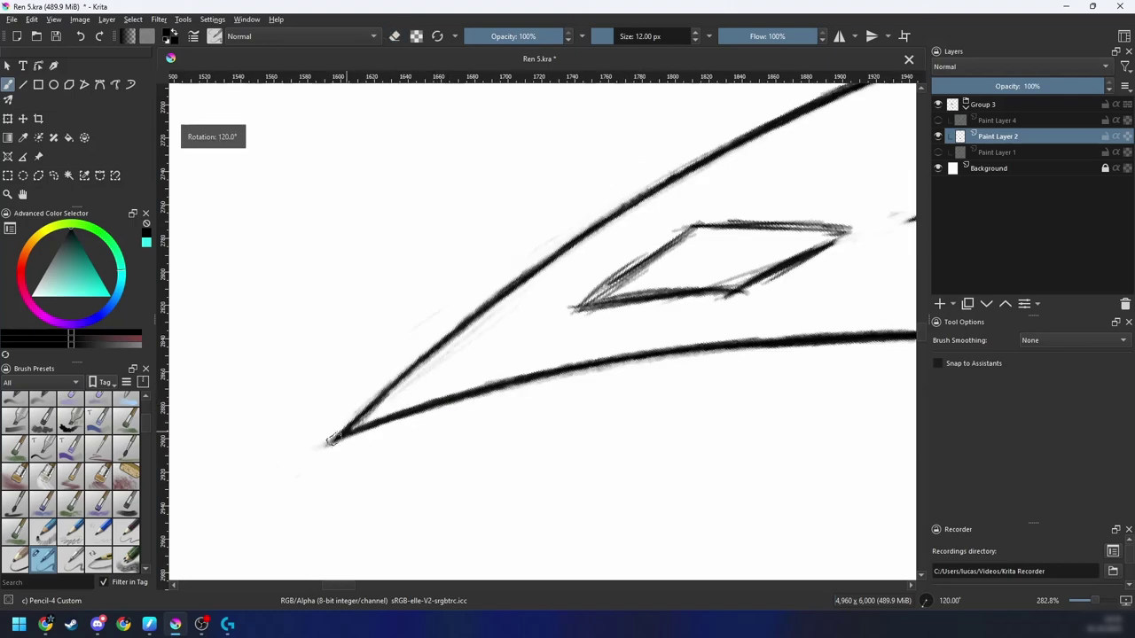
key(e)
drag(356, 423, 498, 309)
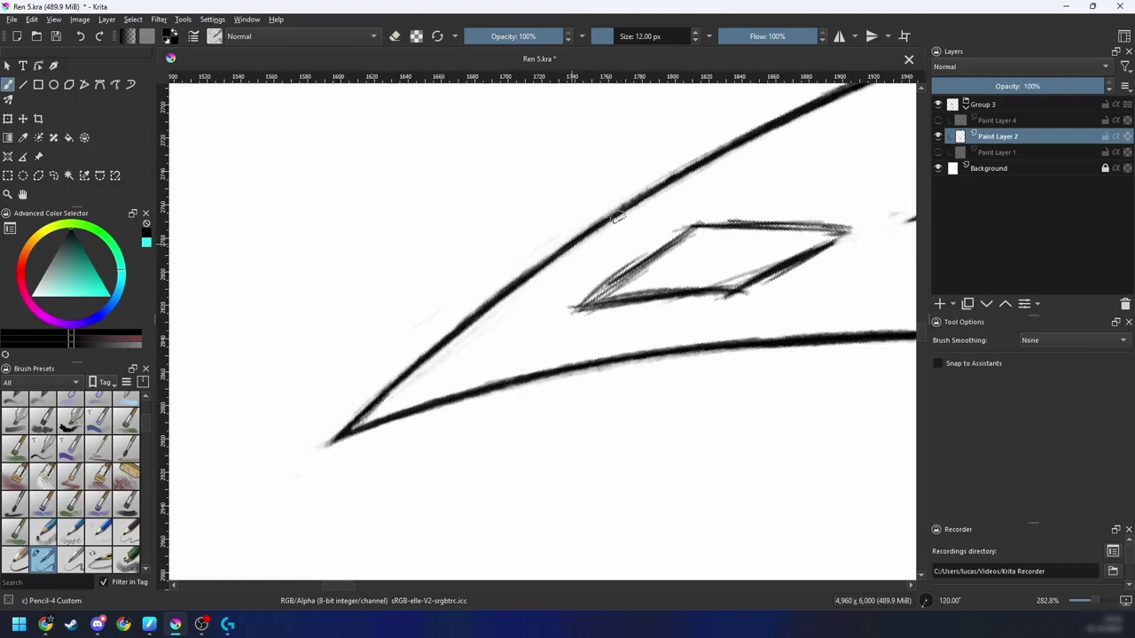
Step: Inspect the diamond marking and the surrounding tail tip lines up close at several rotations
key(minus)
key(minus)
key(minus)
key(minus)
key(4)
key(plus)
key(plus)
drag(636, 324, 577, 332)
key(4)
key(plus)
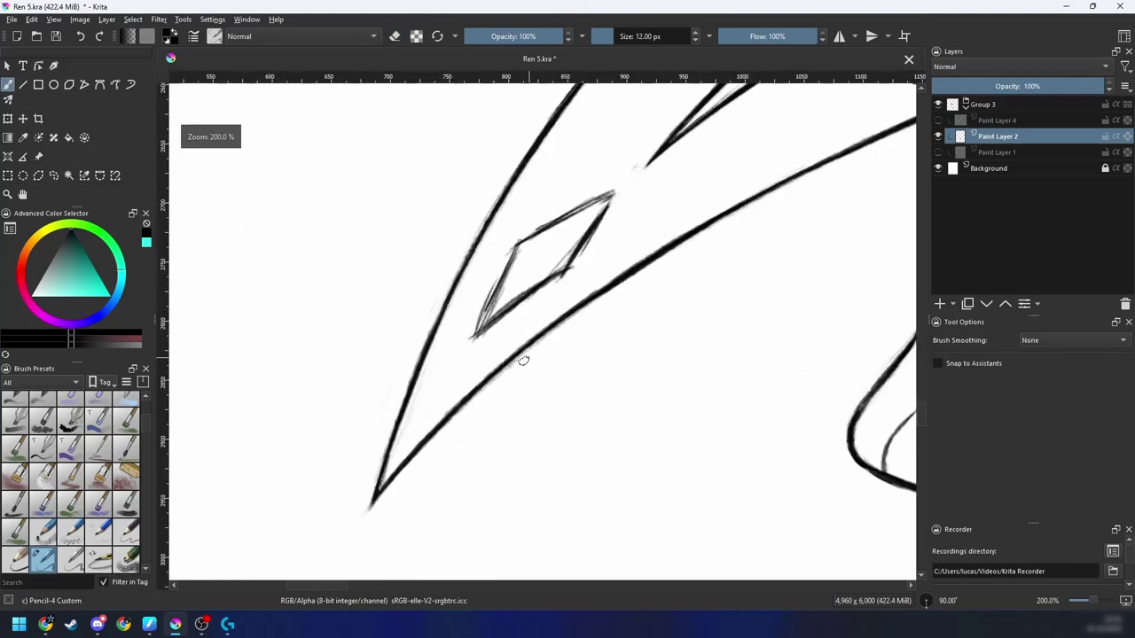
drag(535, 369, 508, 369)
key(e)
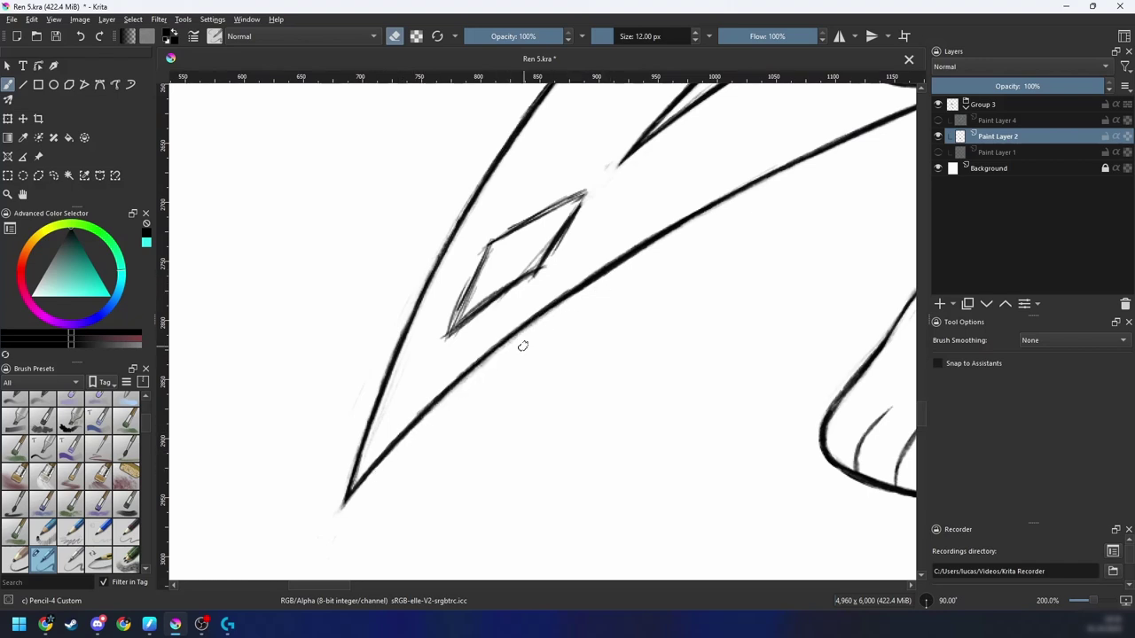
scroll(520, 342, up, 2)
key(e)
key(4)
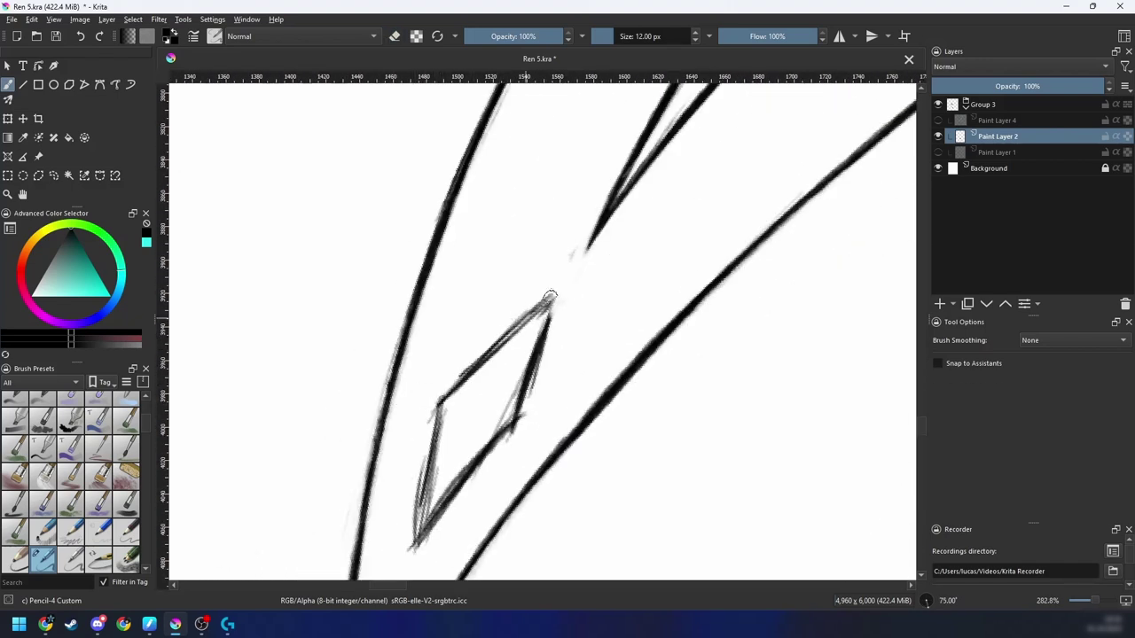
Step: Examine the overall shape of the tail tip beside the foot at reduced zoom and different rotations
scroll(611, 328, down, 5)
key(6)
key(6)
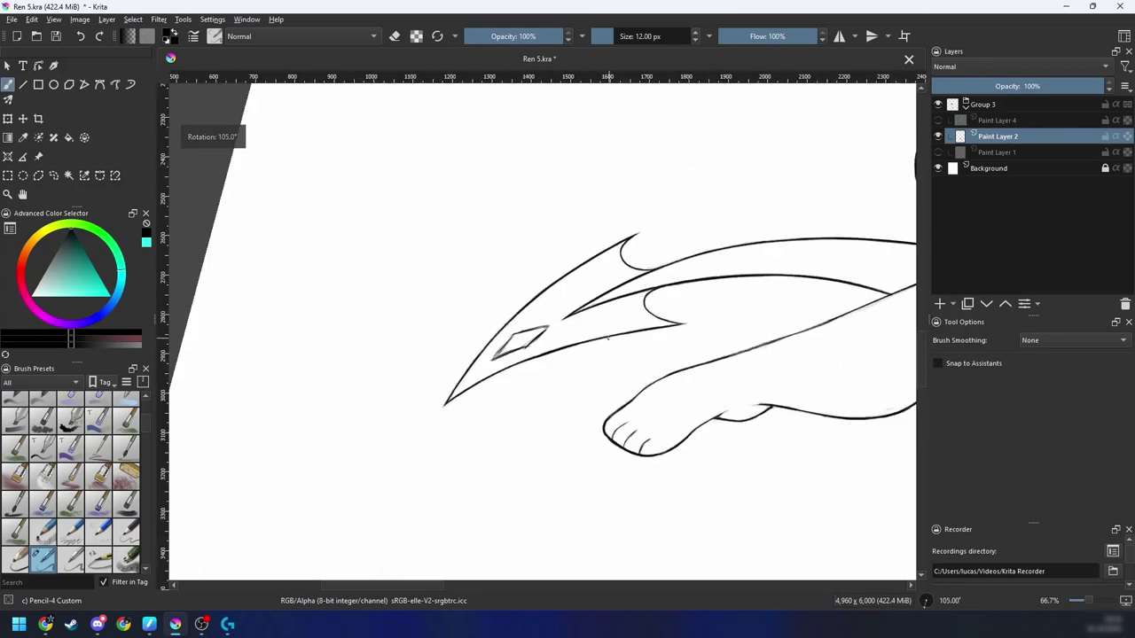
key(4)
scroll(594, 344, up, 8)
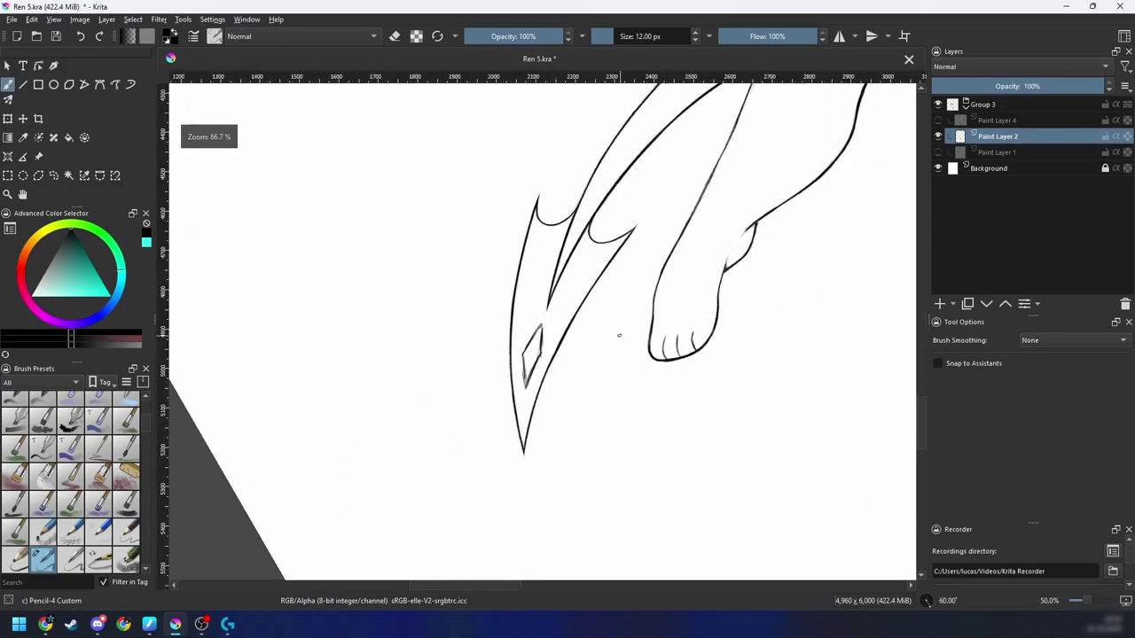
key(minus)
key(minus)
key(4)
key(4)
key(4)
key(4)
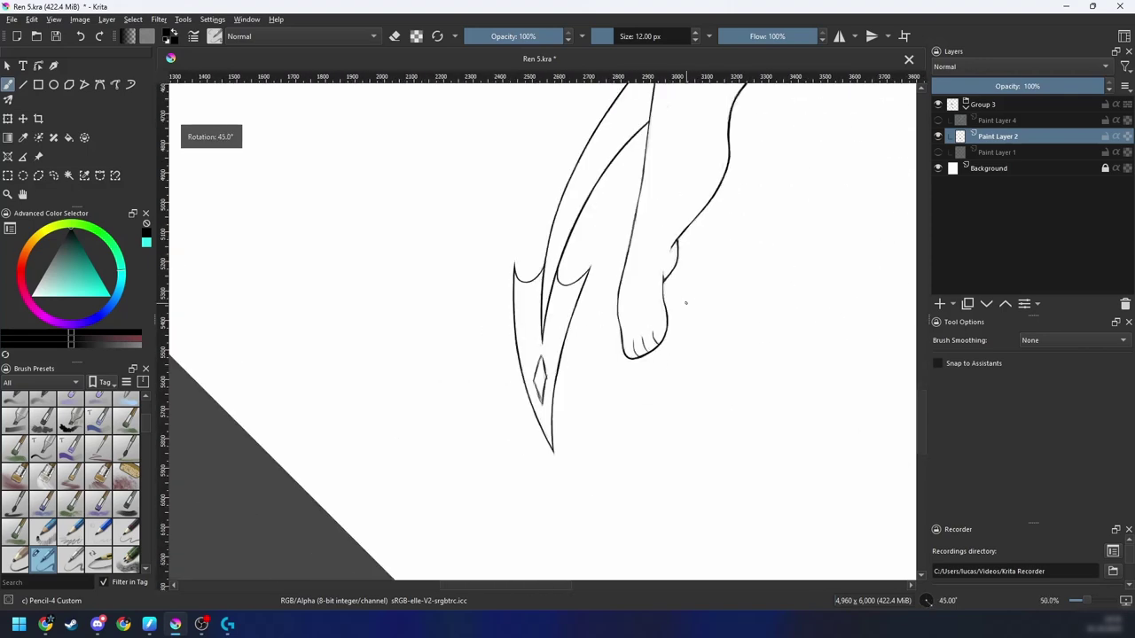
mouse_move(654, 337)
mouse_down()
mouse_move(625, 349)
mouse_move(600, 400)
mouse_up()
key(minus)
key(plus)
Step: Draw a freehand selection around the pointed V where the tail's inner lines meet, above the diamond marking
key(6)
key(6)
key(6)
key(6)
key(plus)
key(plus)
key(plus)
key(l)
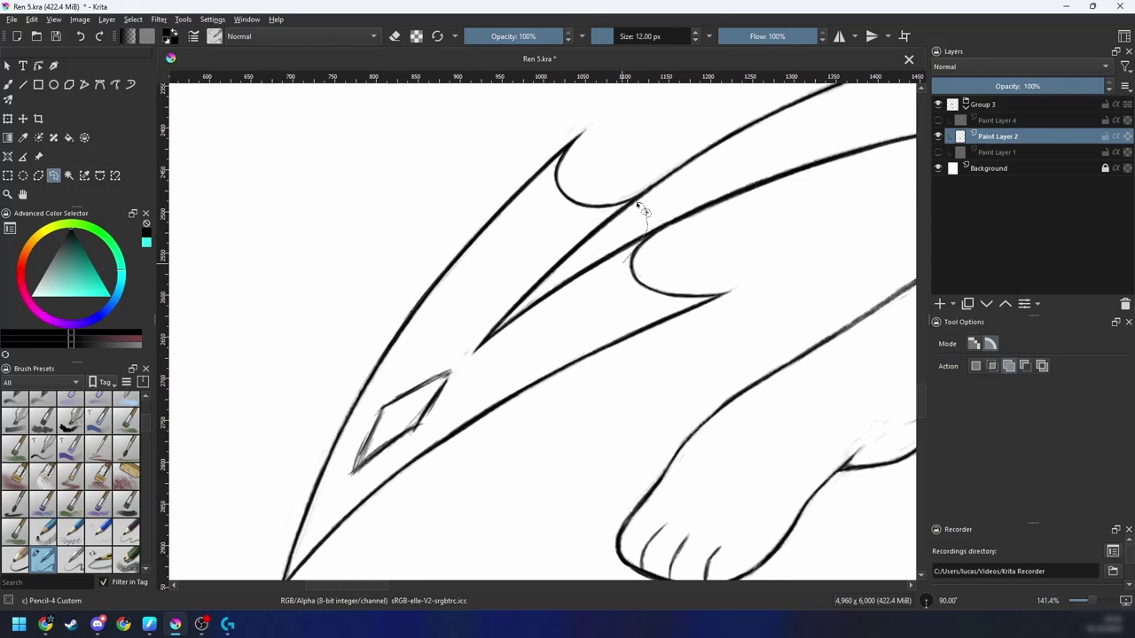
mouse_move(618, 210)
mouse_down()
mouse_move(463, 347)
mouse_move(590, 321)
mouse_move(611, 292)
mouse_up()
drag(589, 358, 653, 263)
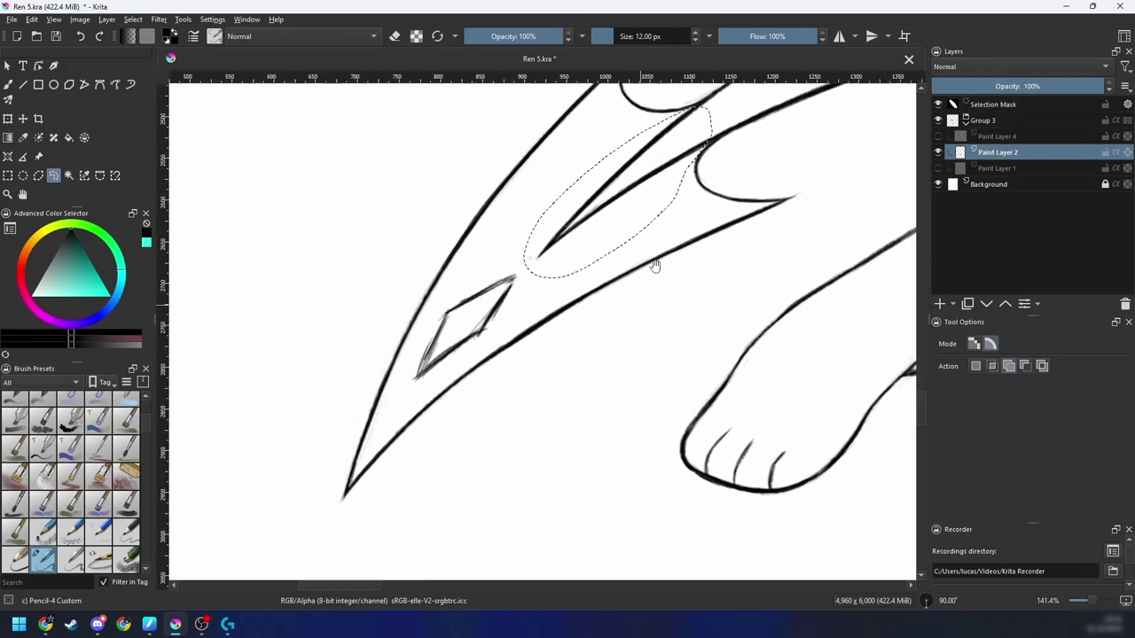
Step: Warp the selected V with 3 subdivisions, stretching its tip slightly toward the diamond, then apply the transform and deselect
key(4)
key(ctrl+t)
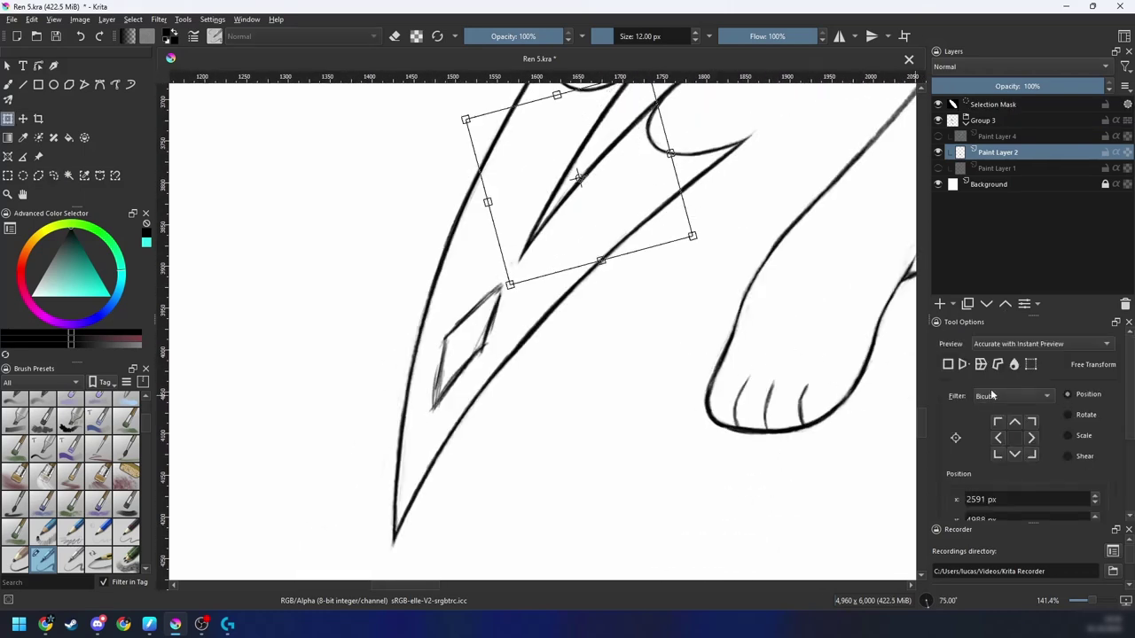
click(982, 371)
key(4)
key(4)
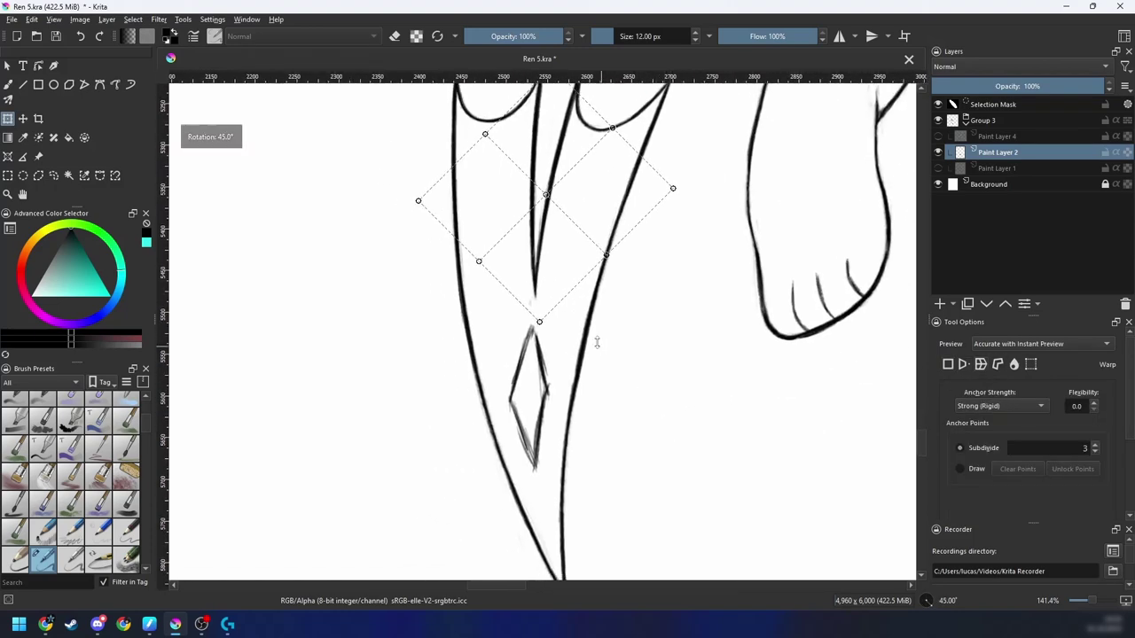
key(1)
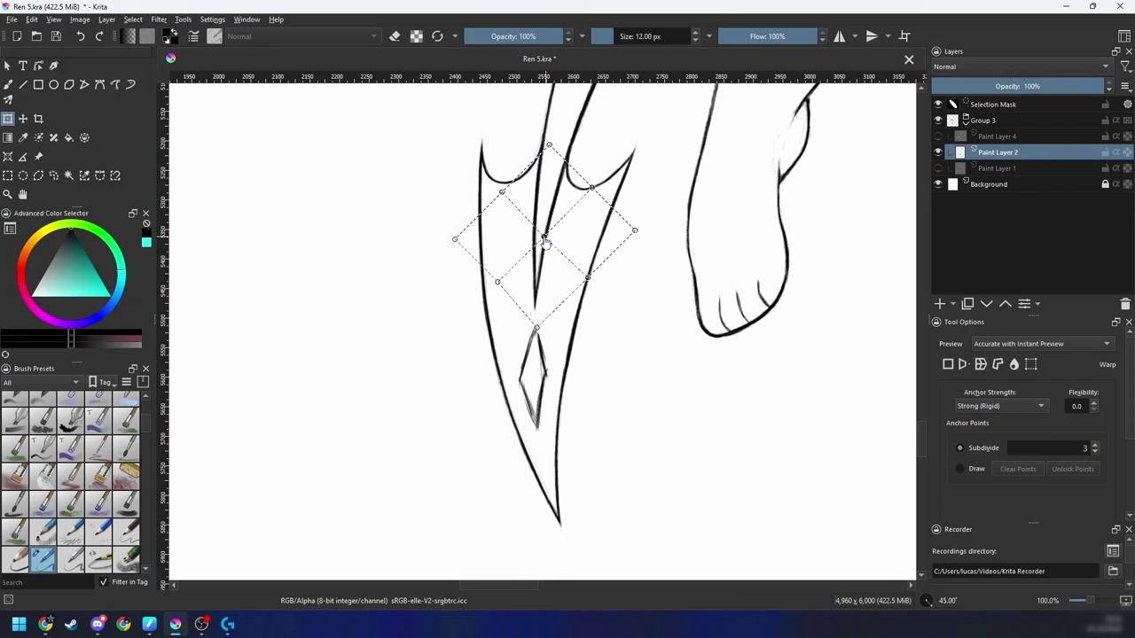
drag(537, 329, 536, 340)
key(Return)
key(b)
key(ctrl+shift+a)
Step: Review the reshaped tail against the legs from a zoomed-out, rotated view
key(minus)
key(minus)
key(minus)
key(6)
key(6)
key(6)
key(6)
key(6)
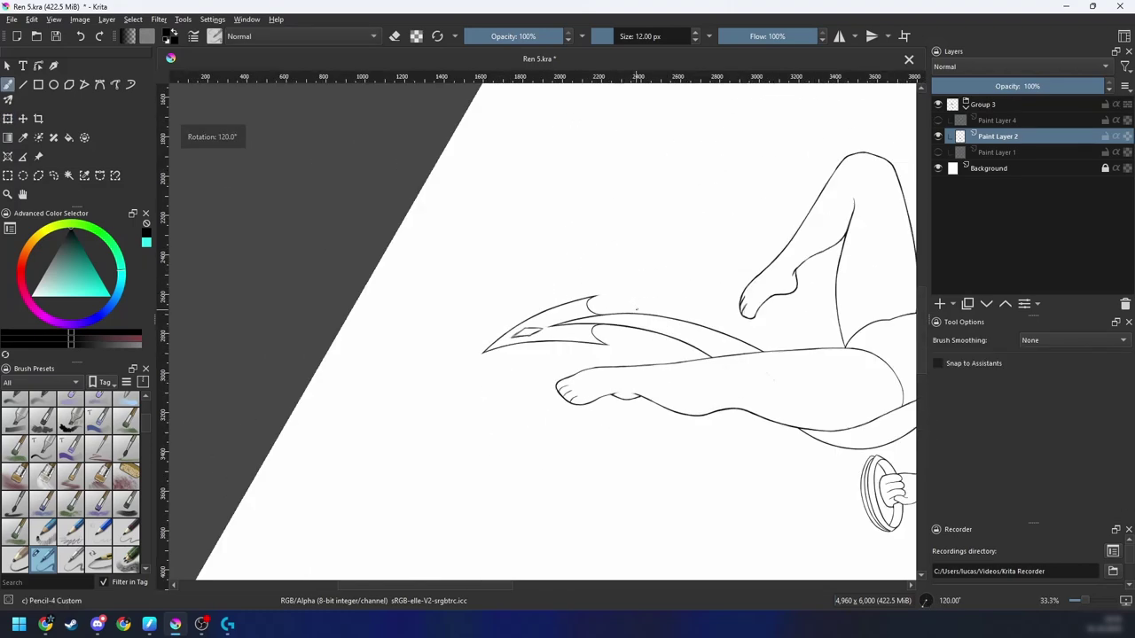
Step: Select Paint Layer 1 and make its sketch visible beneath the line art around the tail tip
key(plus)
key(plus)
key(plus)
drag(556, 371, 609, 362)
key(plus)
key(4)
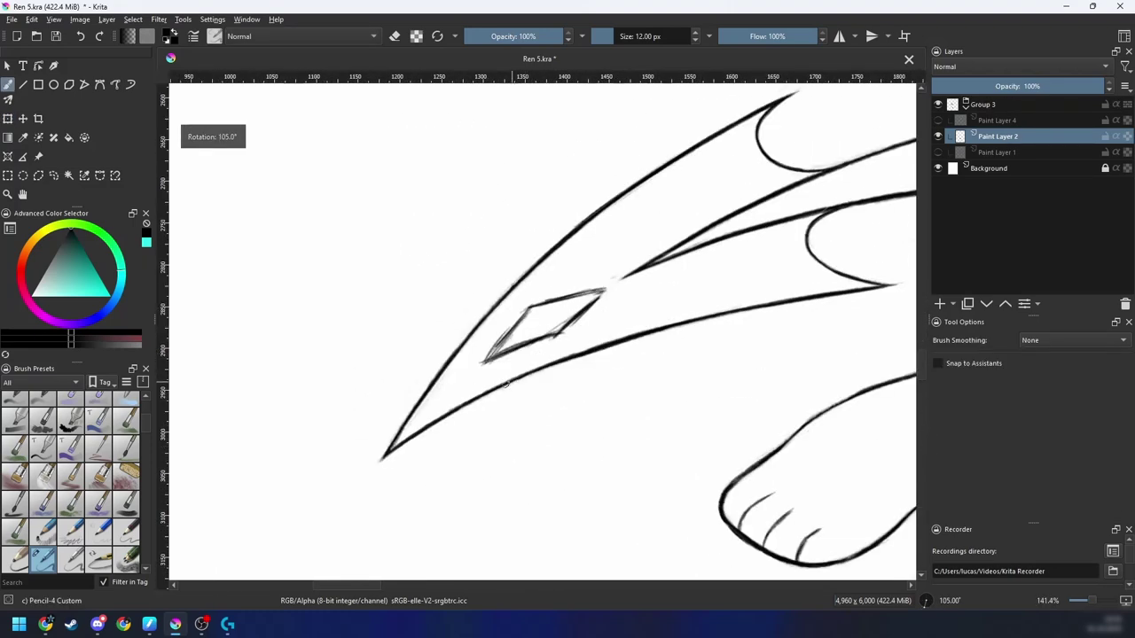
click(968, 154)
click(938, 153)
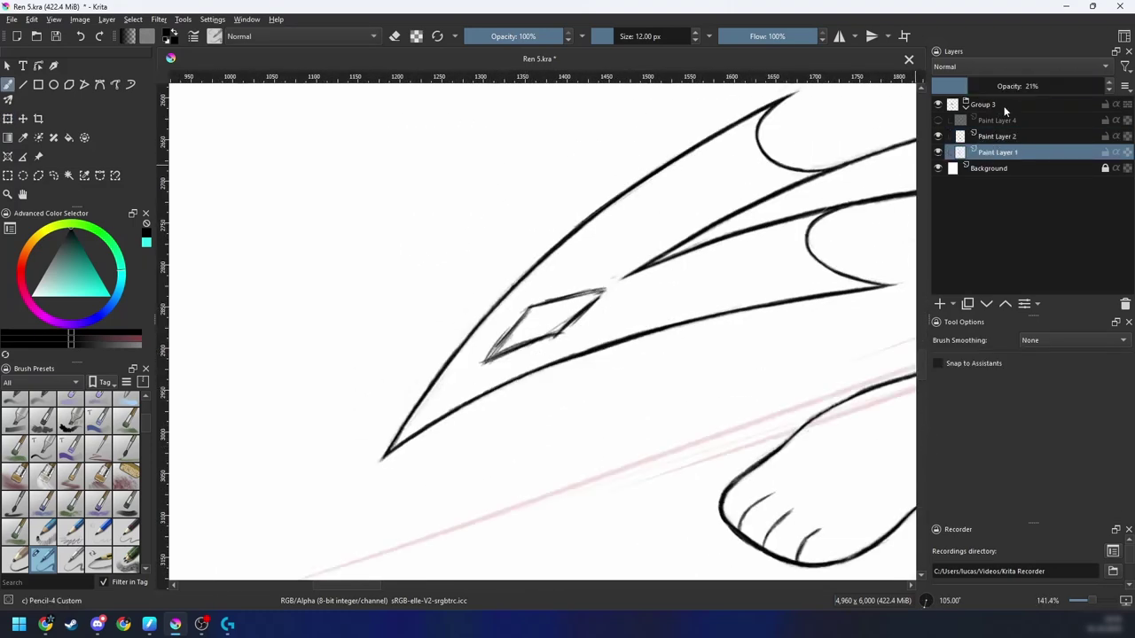
Step: Raise Paint Layer 1's opacity to 100% and switch the brush colour to a saturated blue
drag(1002, 85, 1108, 84)
right_click(568, 372)
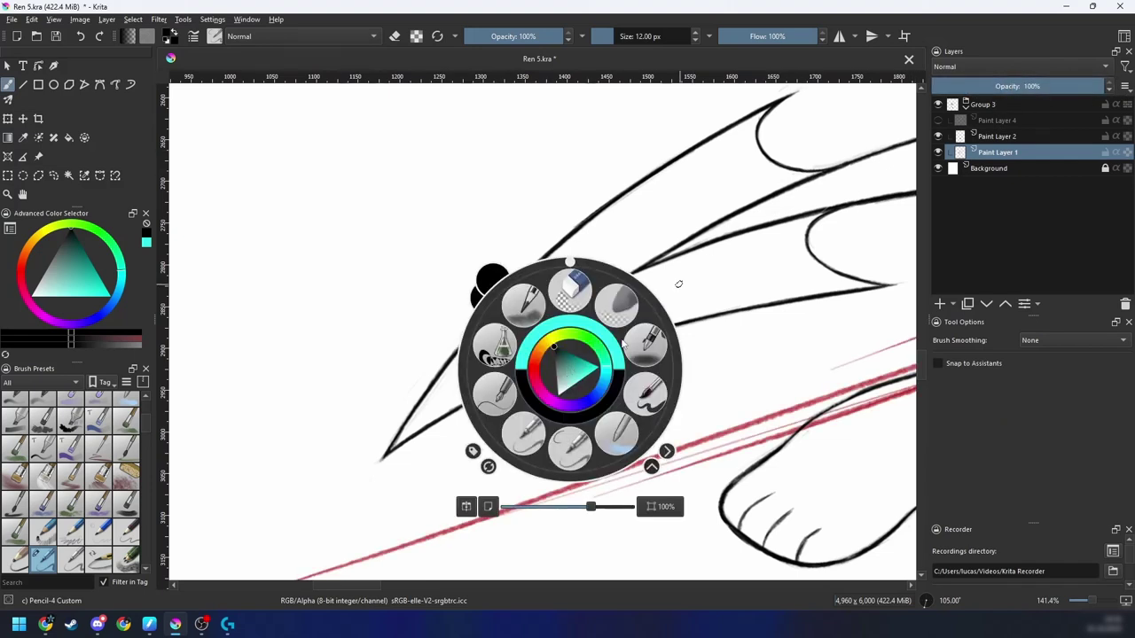
click(594, 404)
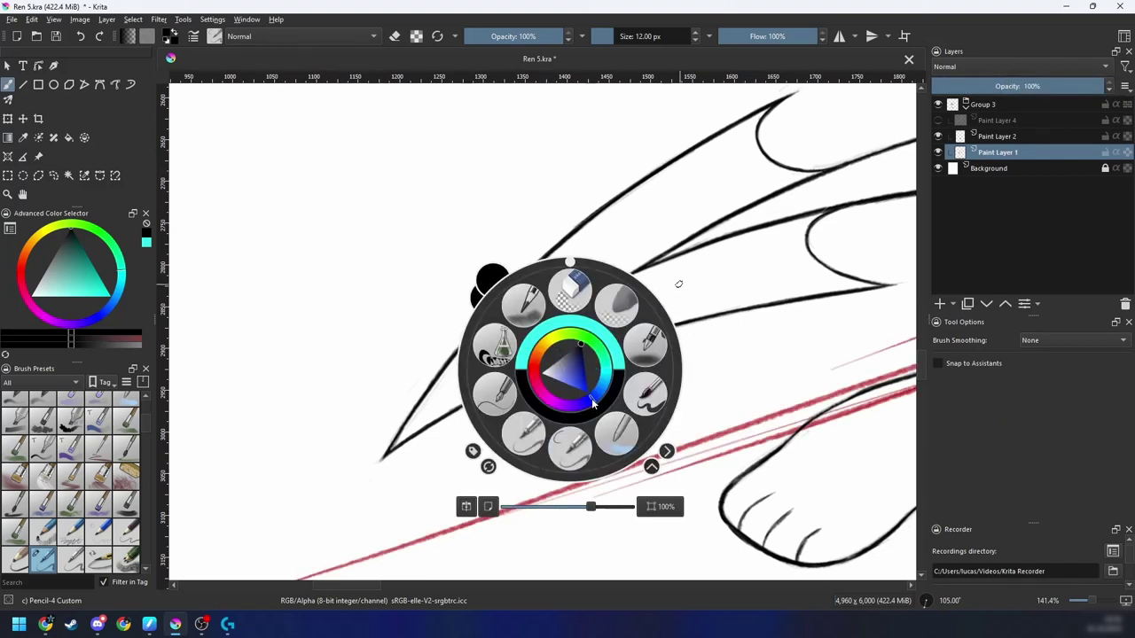
click(711, 341)
Step: Draw a blue guide line from the tail's point through the diamond's length and up between the V lines, redoing uneven strokes
mouse_move(398, 443)
mouse_down()
mouse_move(789, 206)
mouse_move(717, 234)
mouse_up()
key(ctrl+z)
mouse_move(345, 480)
mouse_down()
mouse_move(567, 305)
mouse_move(922, 181)
mouse_up()
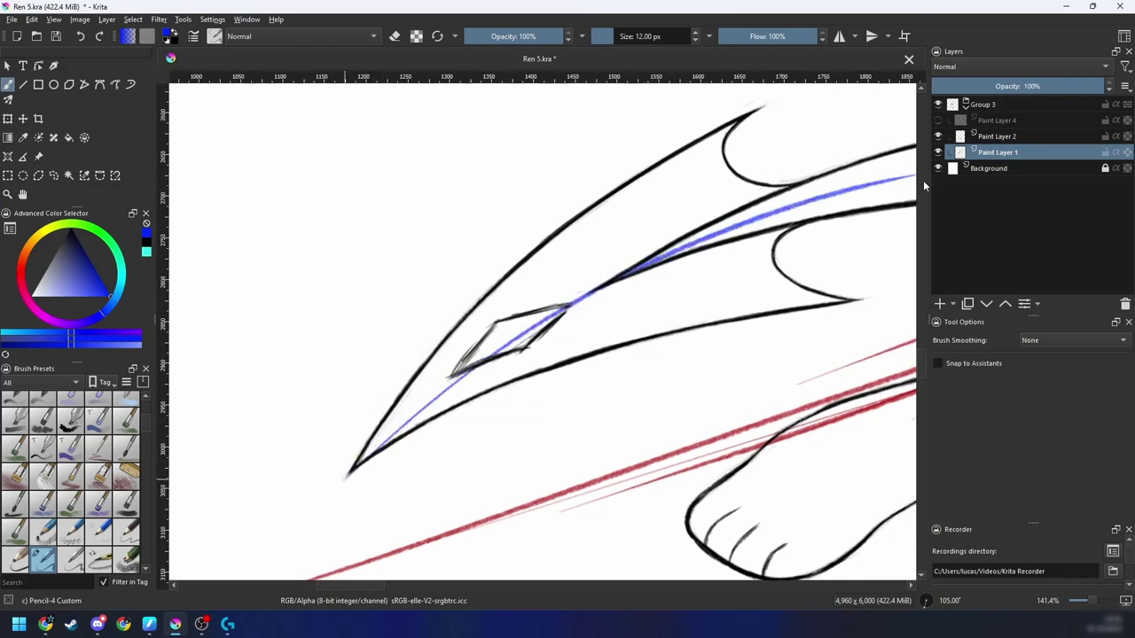
key(ctrl+z)
mouse_move(351, 469)
mouse_down()
mouse_move(785, 220)
mouse_move(917, 176)
mouse_up()
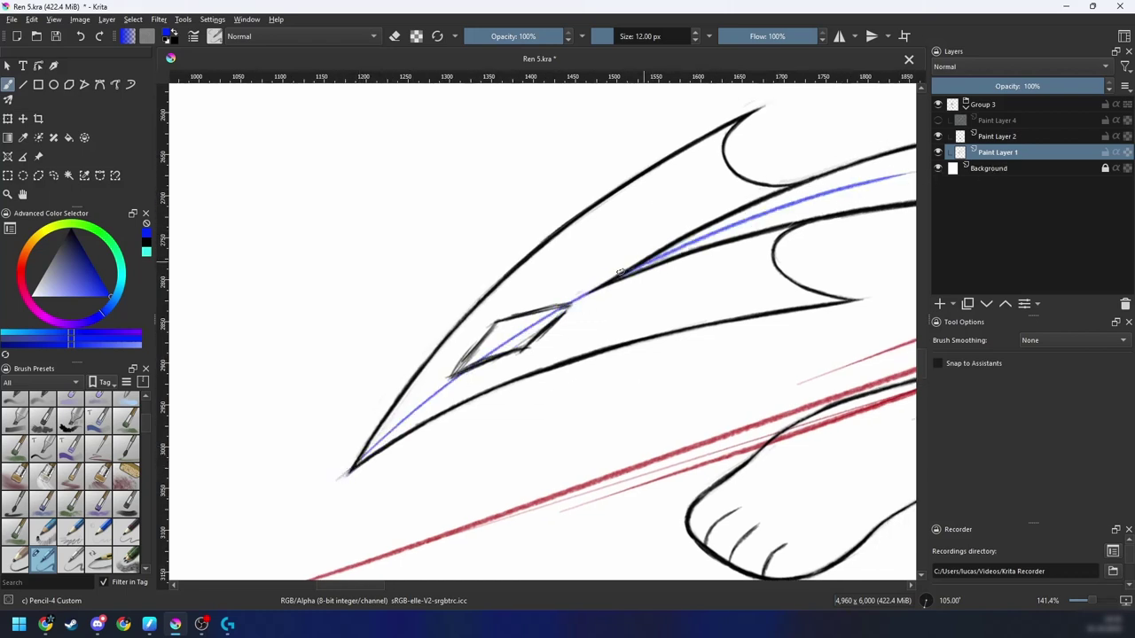
Step: Review how the blue centre line runs through the tail tip from zoomed-out and rotated views
key(minus)
key(minus)
key(minus)
key(4)
key(4)
key(4)
key(4)
key(4)
key(minus)
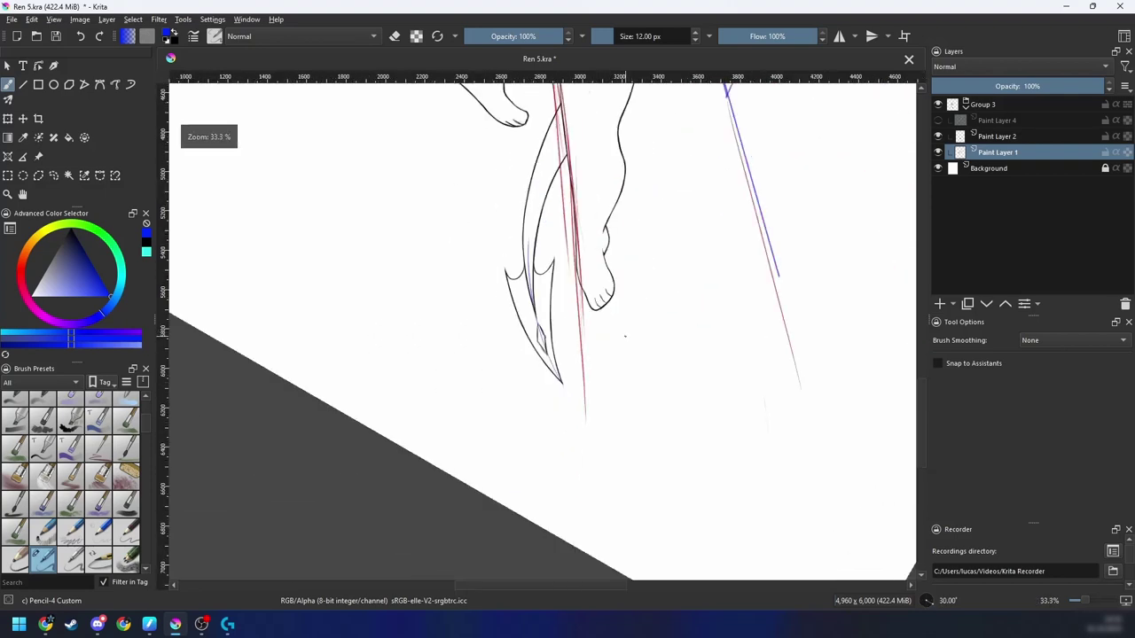
key(plus)
key(plus)
key(plus)
Step: Lower Paint Layer 1's opacity to 37% so the guide line and sketch are faint
click(972, 124)
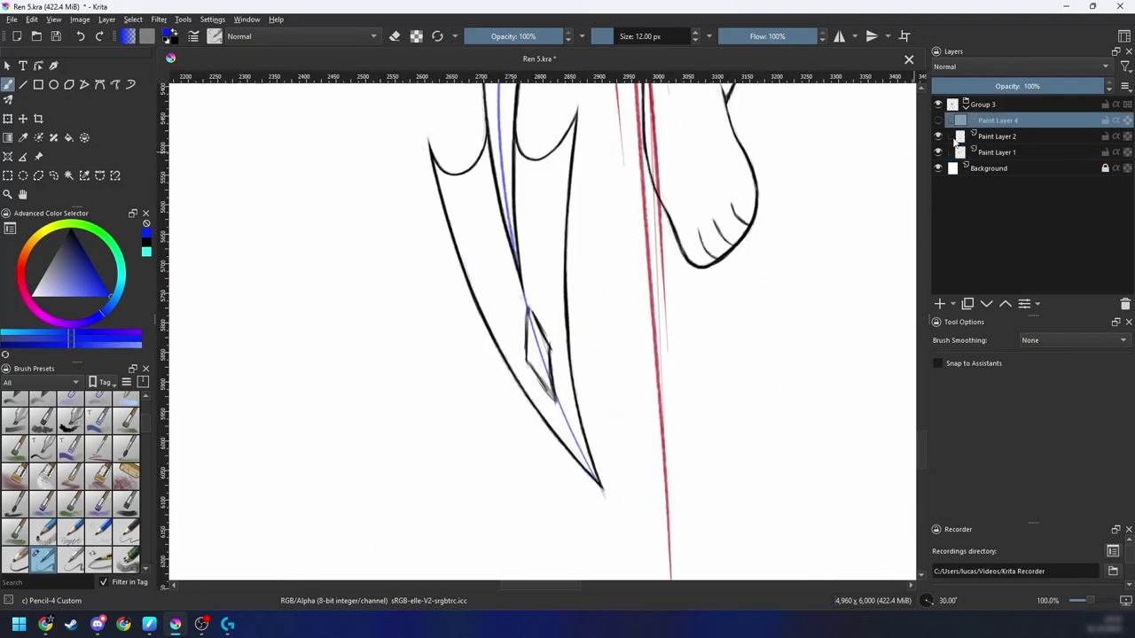
click(986, 150)
click(989, 87)
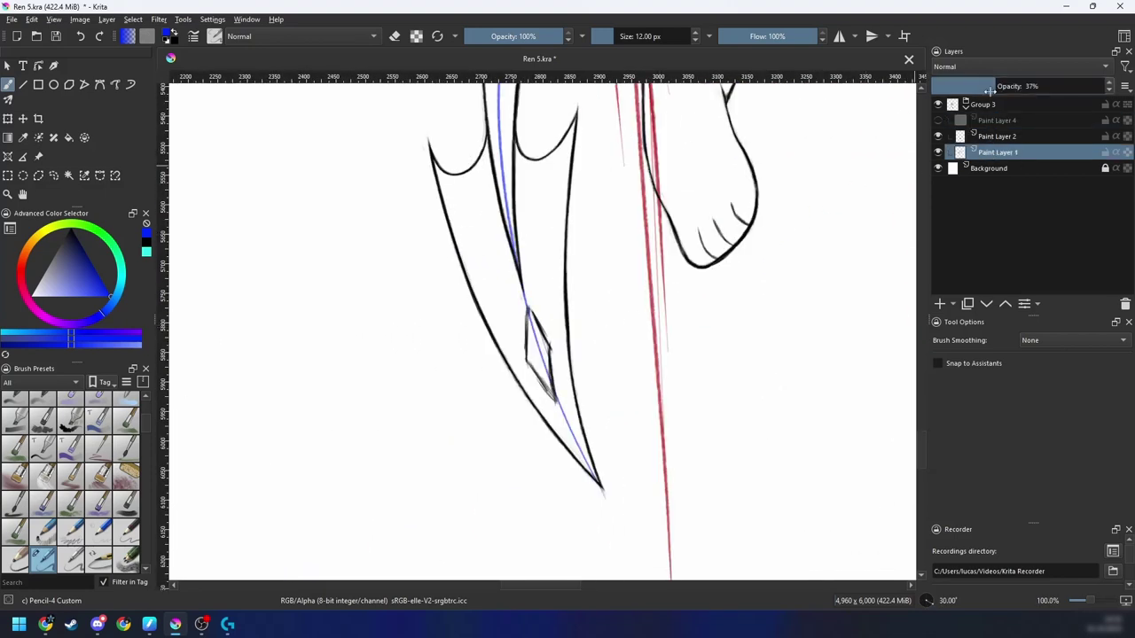
Step: Select Paint Layer 2 and set the brush colour back to black for inking the diamond
click(986, 136)
key(plus)
key(6)
key(6)
key(plus)
key(6)
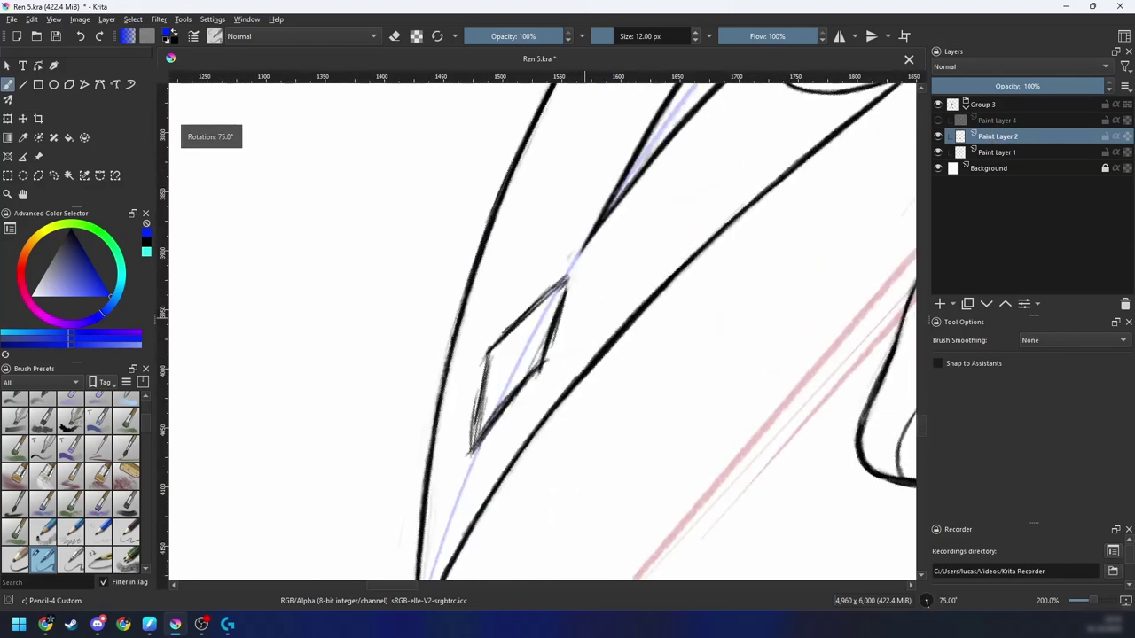
right_click(584, 317)
click(612, 356)
scroll(605, 248, up, 1)
key(6)
key(6)
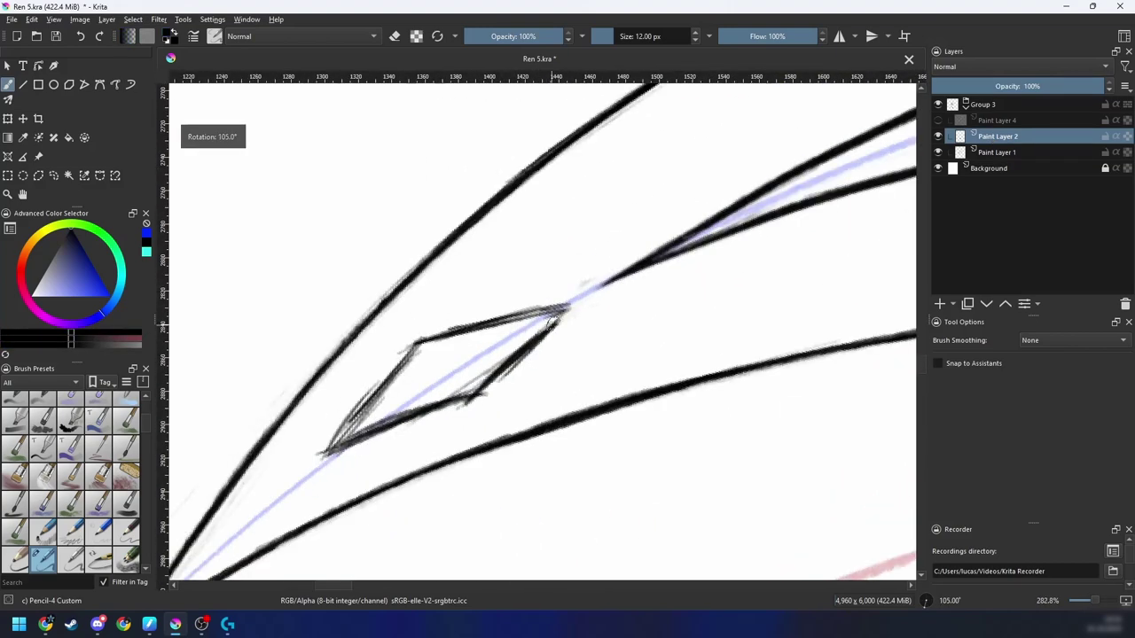
Step: Darken the diamond's upper right edge from the V-side tip to the right corner, and extend its lower left edge
drag(525, 354, 457, 413)
drag(560, 312, 486, 390)
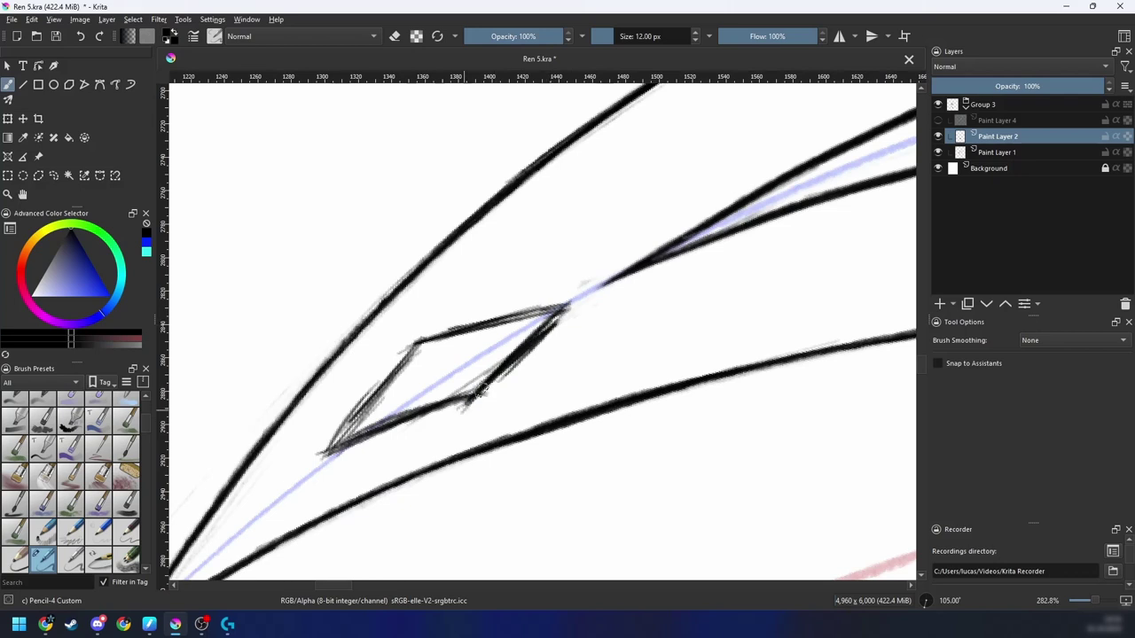
mouse_move(543, 321)
mouse_down()
mouse_move(472, 406)
mouse_move(472, 371)
mouse_up()
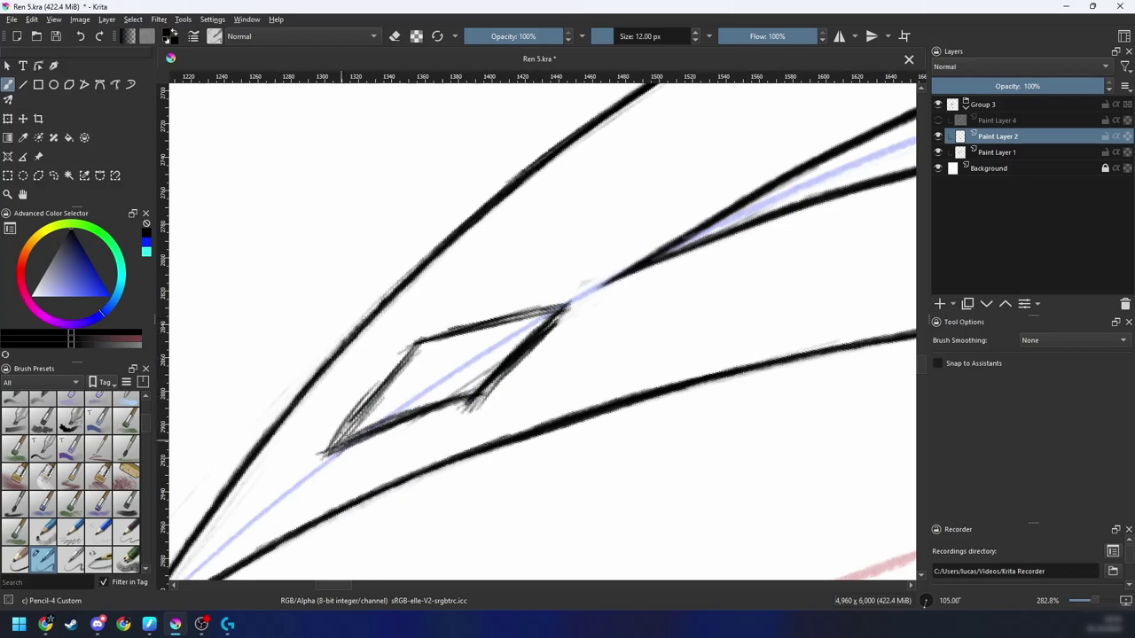
drag(356, 415, 323, 468)
Step: Erase the rough strands along the diamond's lower left and upper right edges, then redraw the lower left edge
key(e)
drag(392, 376, 321, 459)
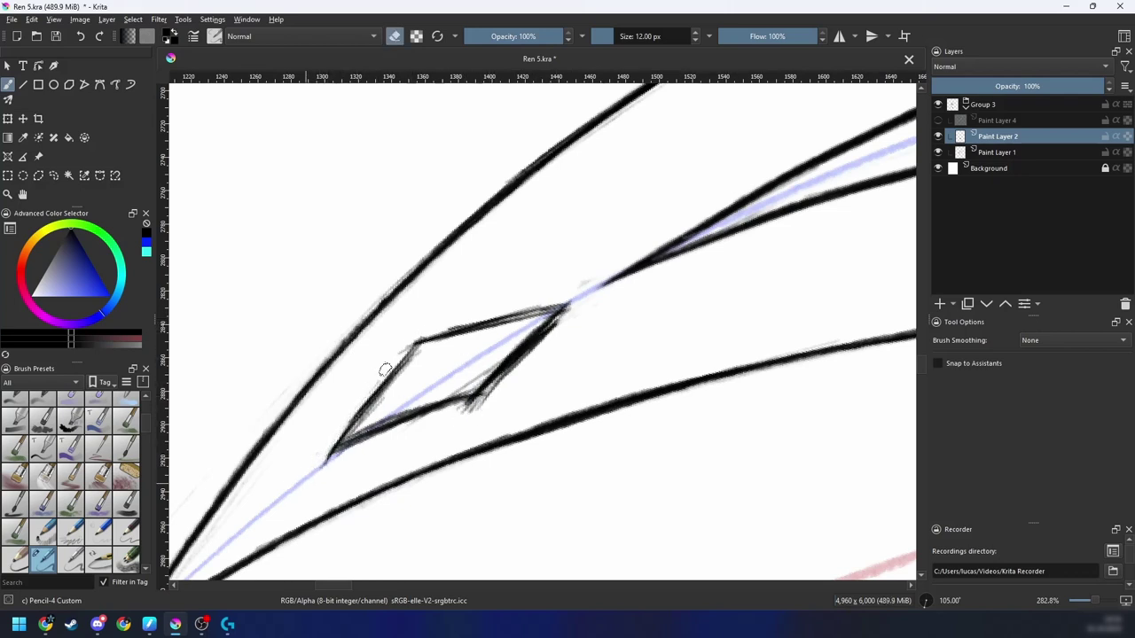
drag(507, 382, 571, 308)
mouse_move(569, 312)
mouse_down()
mouse_move(465, 413)
mouse_move(562, 307)
mouse_up()
key(e)
drag(328, 455, 417, 344)
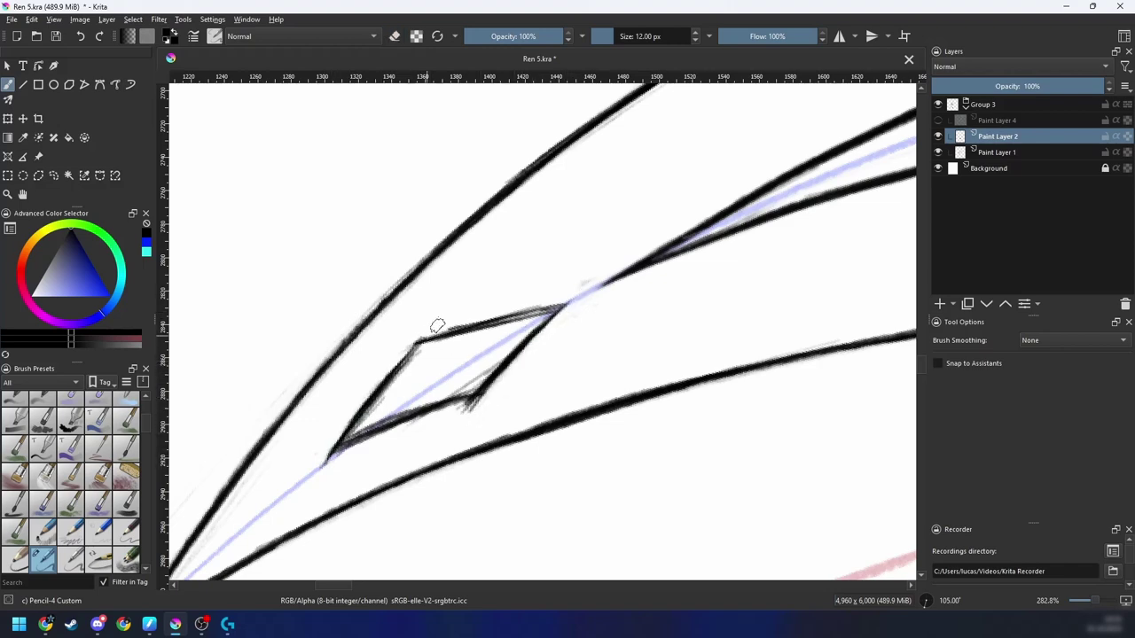
Step: Ink a new lower right edge for the diamond, slightly outside the old line
key(4)
key(4)
drag(434, 407, 548, 298)
drag(501, 368, 529, 295)
mouse_move(446, 484)
mouse_down()
mouse_move(477, 423)
mouse_move(539, 366)
mouse_up()
drag(462, 457, 535, 372)
Step: Erase the old rough lower right line inside the diamond and darken the new edge up to the right corner
key(e)
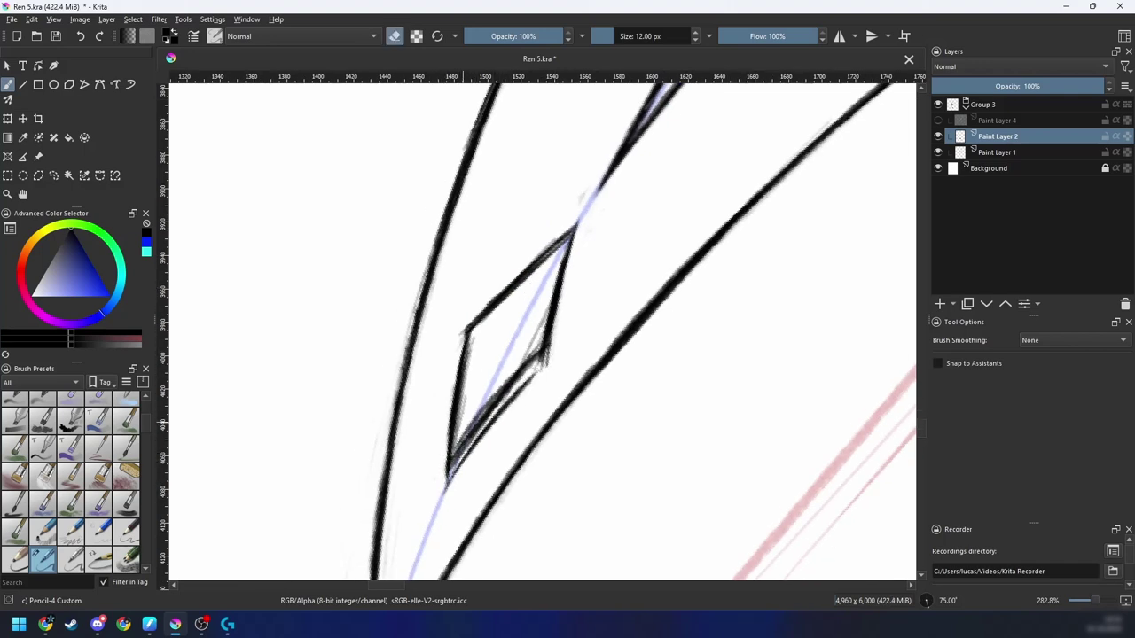
mouse_move(450, 468)
mouse_down()
mouse_move(471, 421)
mouse_move(528, 359)
mouse_up()
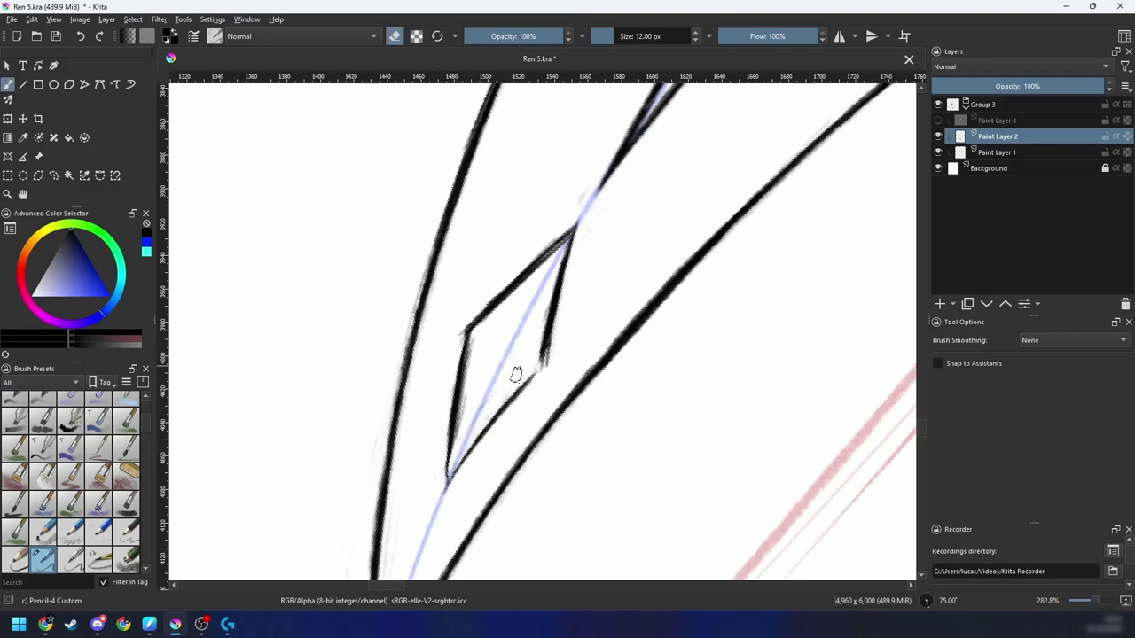
key(e)
drag(448, 480, 549, 363)
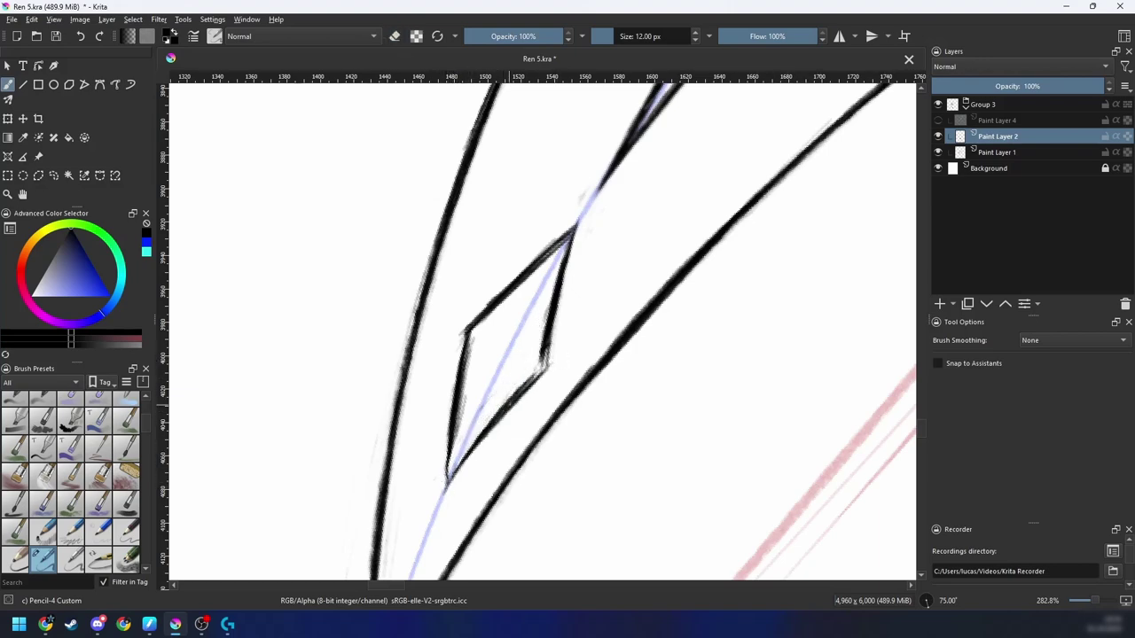
Step: Reshape the diamond's lower left edge into a clean, slightly outward curve with alternating ink and eraser strokes
key(6)
key(6)
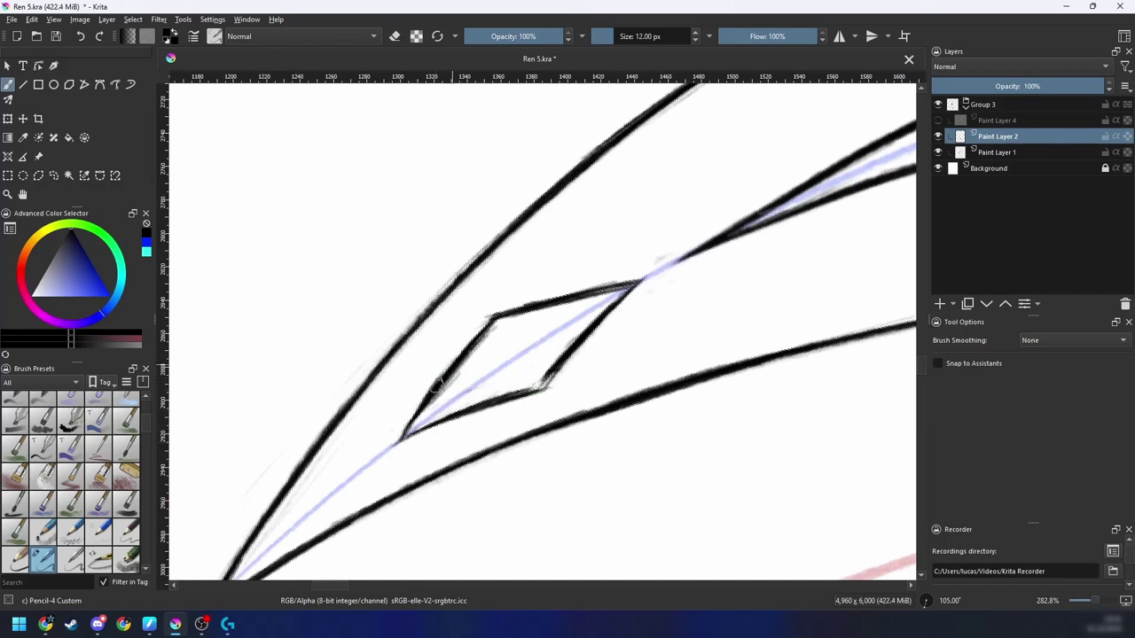
drag(419, 415, 487, 328)
drag(438, 385, 498, 318)
key(e)
mouse_move(425, 408)
mouse_down()
mouse_move(481, 341)
mouse_move(441, 394)
mouse_move(459, 373)
mouse_up()
key(e)
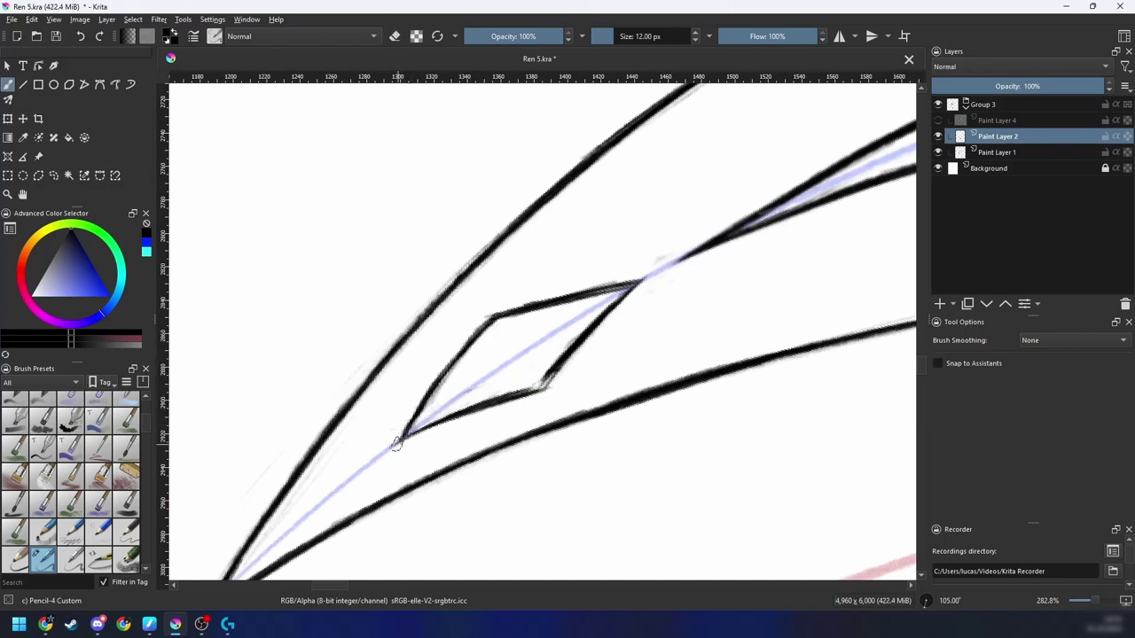
drag(422, 406, 477, 335)
key(e)
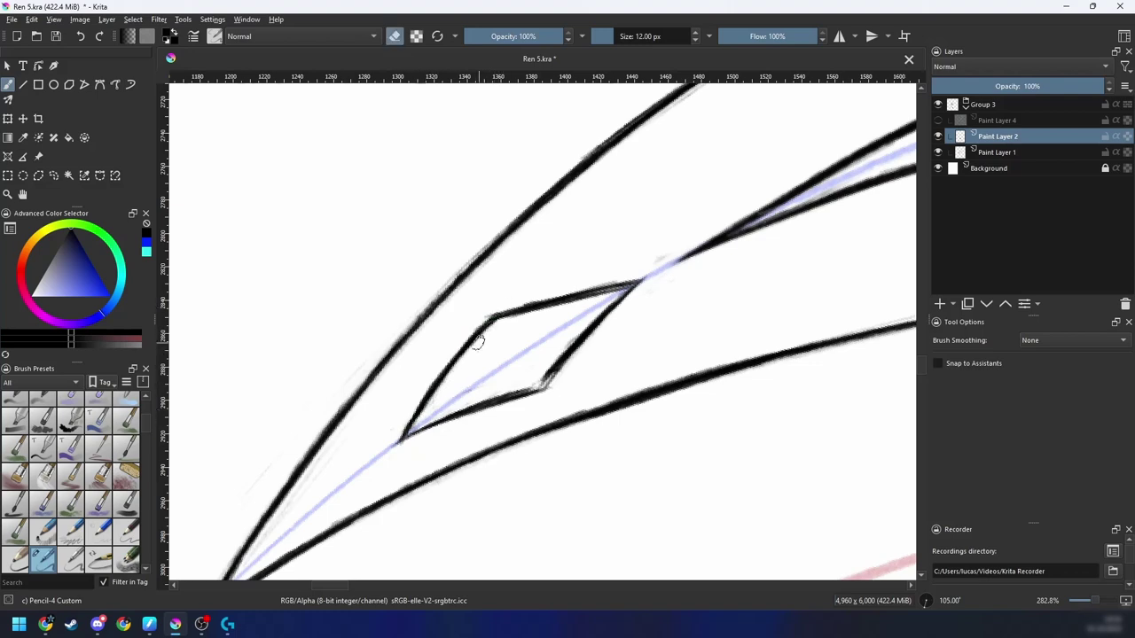
Step: Thicken the diamond's lower right edge just below the right corner
key(4)
key(4)
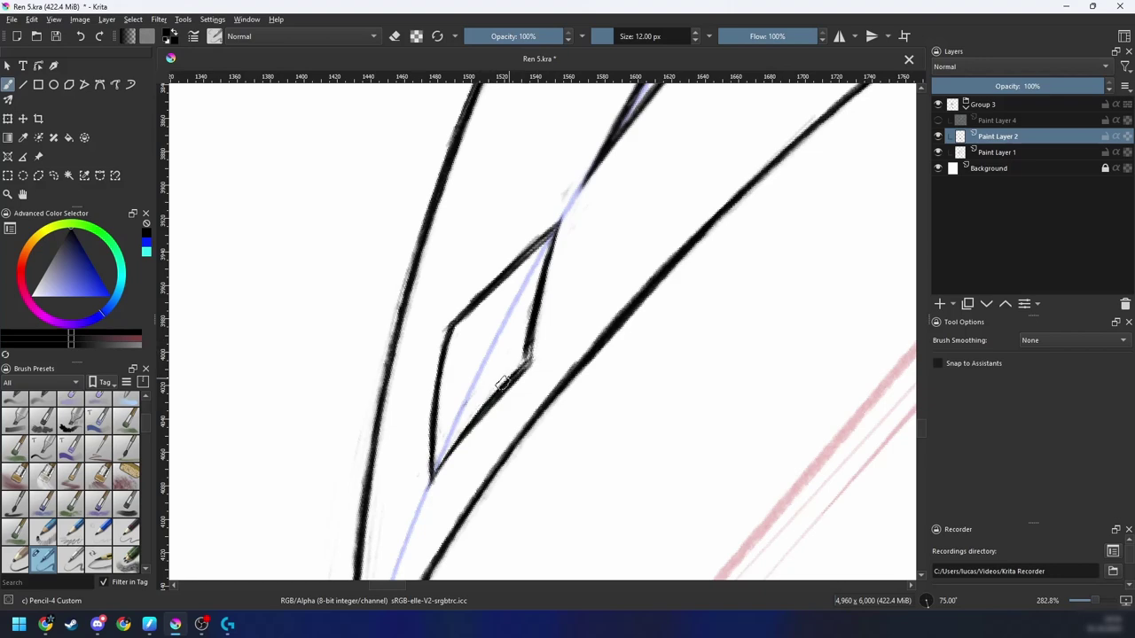
drag(511, 383, 479, 415)
Step: Refine the diamond's upper right edge into a thin, gentle curve and erase the overshoot at the right corner
key(6)
key(6)
key(6)
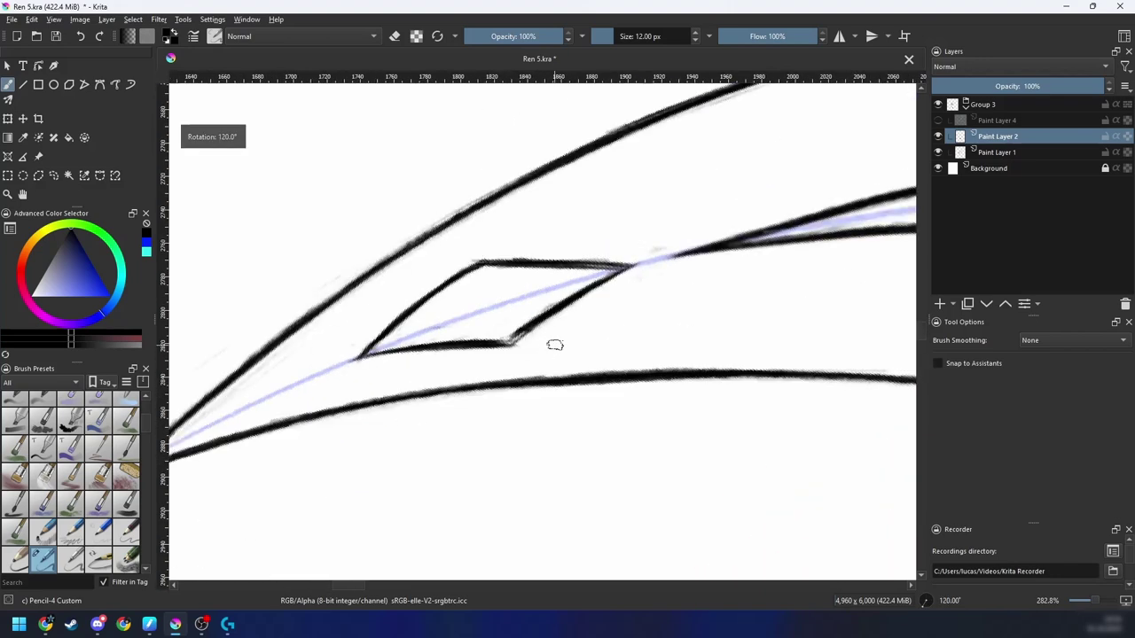
key(e)
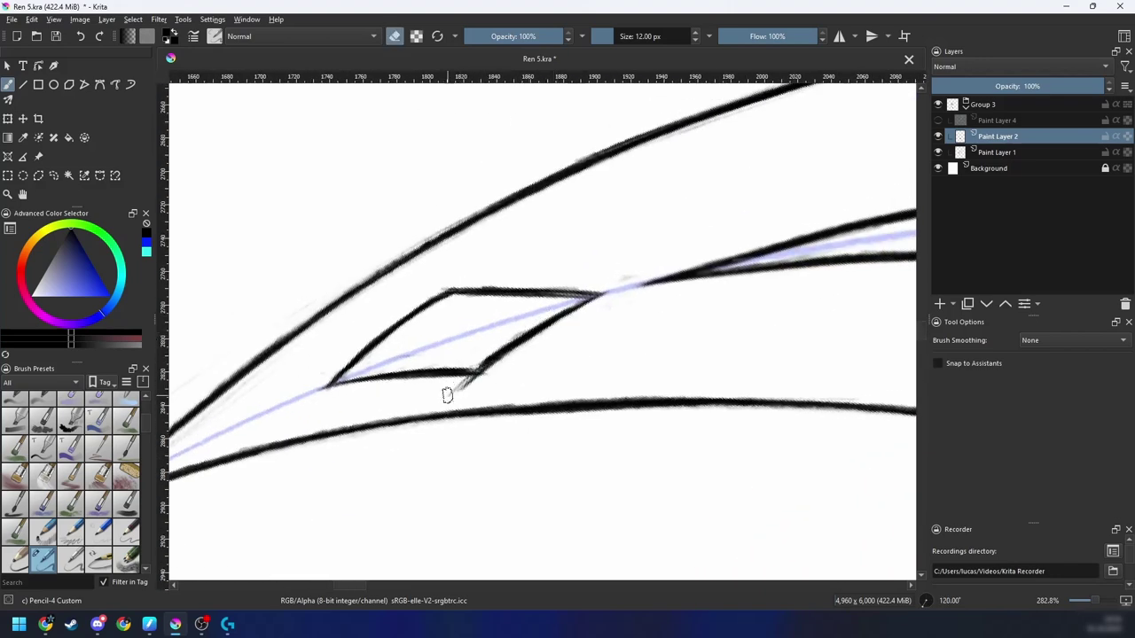
drag(493, 353, 538, 322)
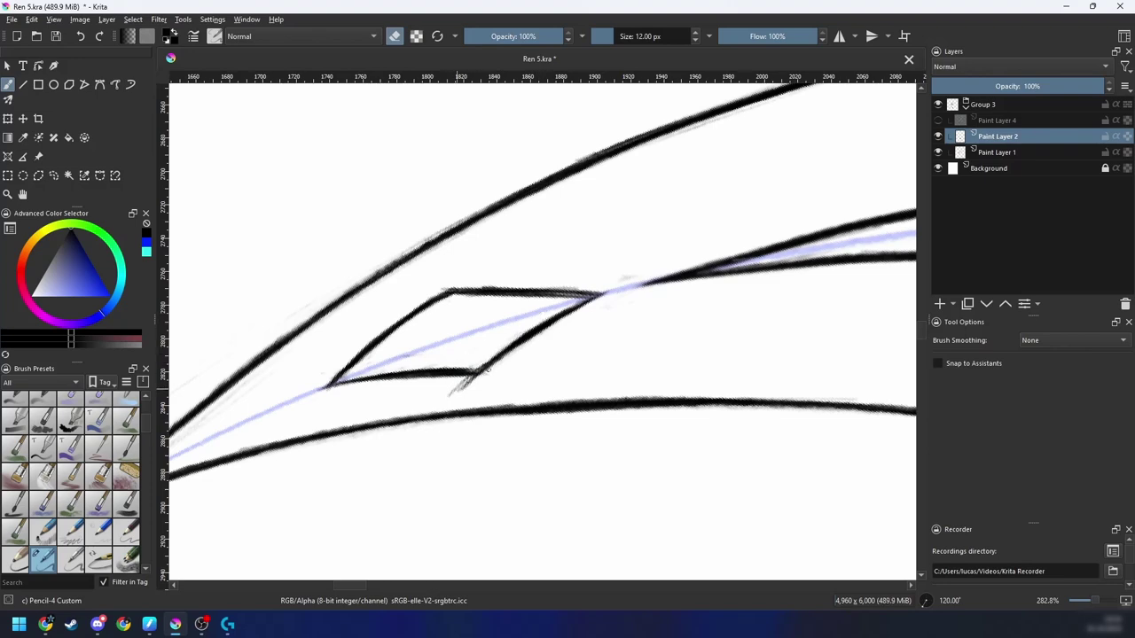
key(4)
key(4)
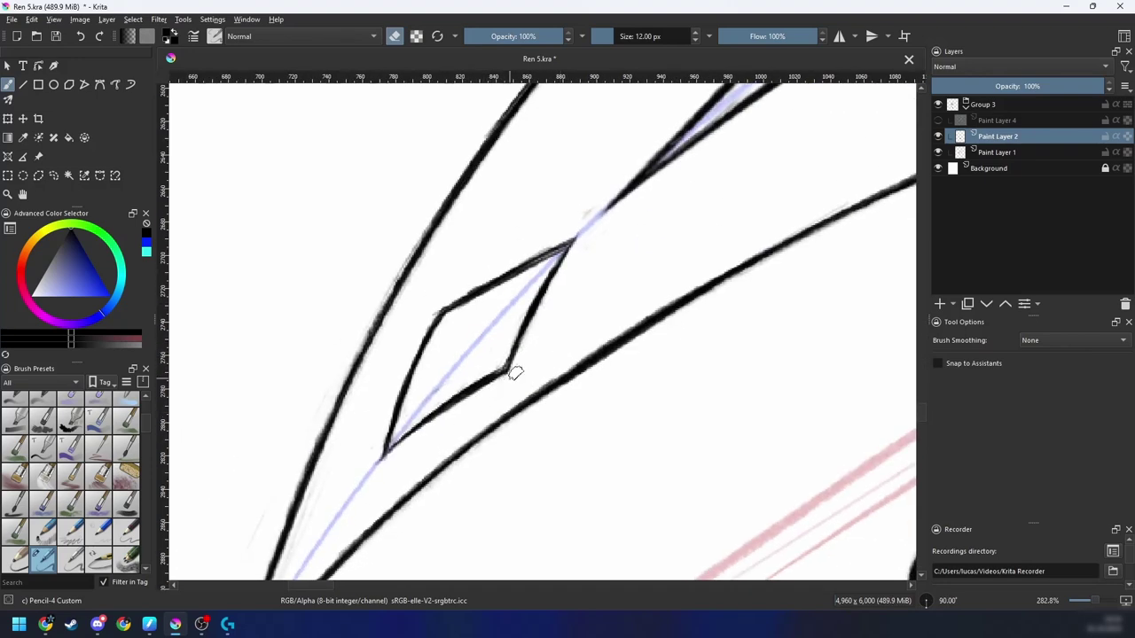
Step: Thin and smooth the diamond's lower right edge with the eraser
key(plus)
key(4)
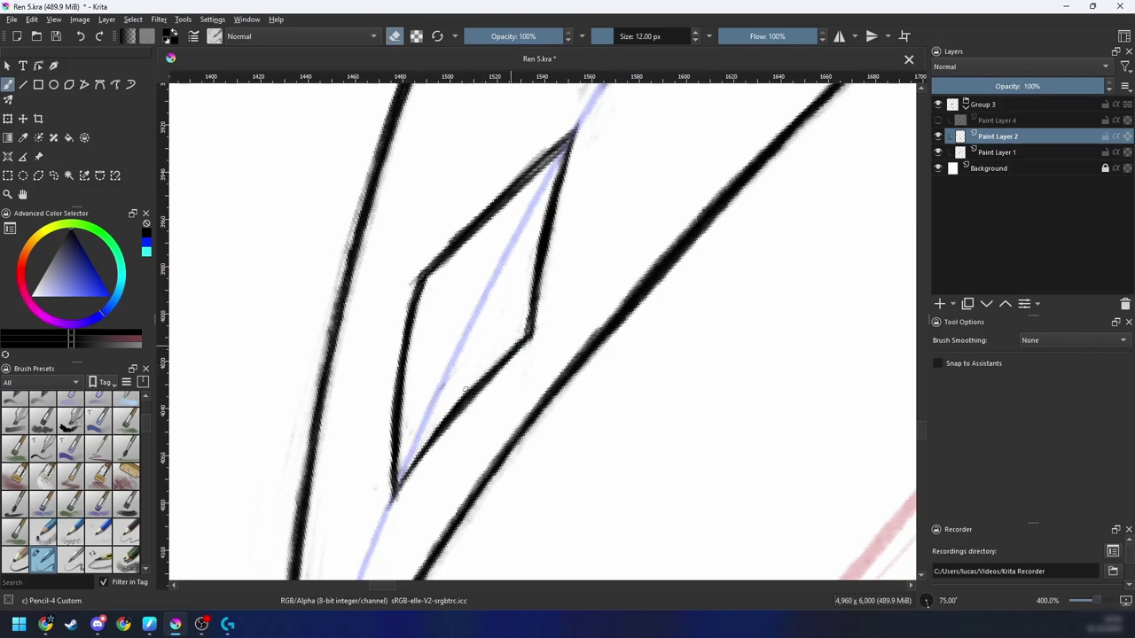
mouse_move(441, 418)
mouse_down()
mouse_move(520, 357)
mouse_move(580, 372)
mouse_up()
Step: Redraw the diamond's upper left edge with a slight outward curve, erase its rough strands and darken it to the V-side tip
key(minus)
key(minus)
key(minus)
key(minus)
key(minus)
key(plus)
key(plus)
key(plus)
key(plus)
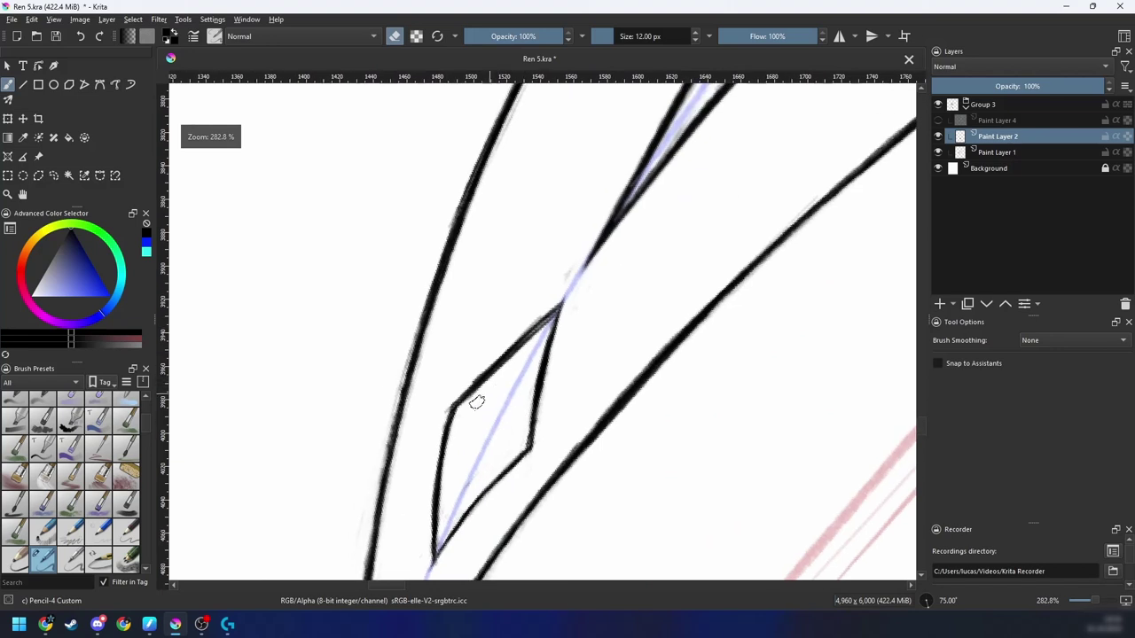
key(e)
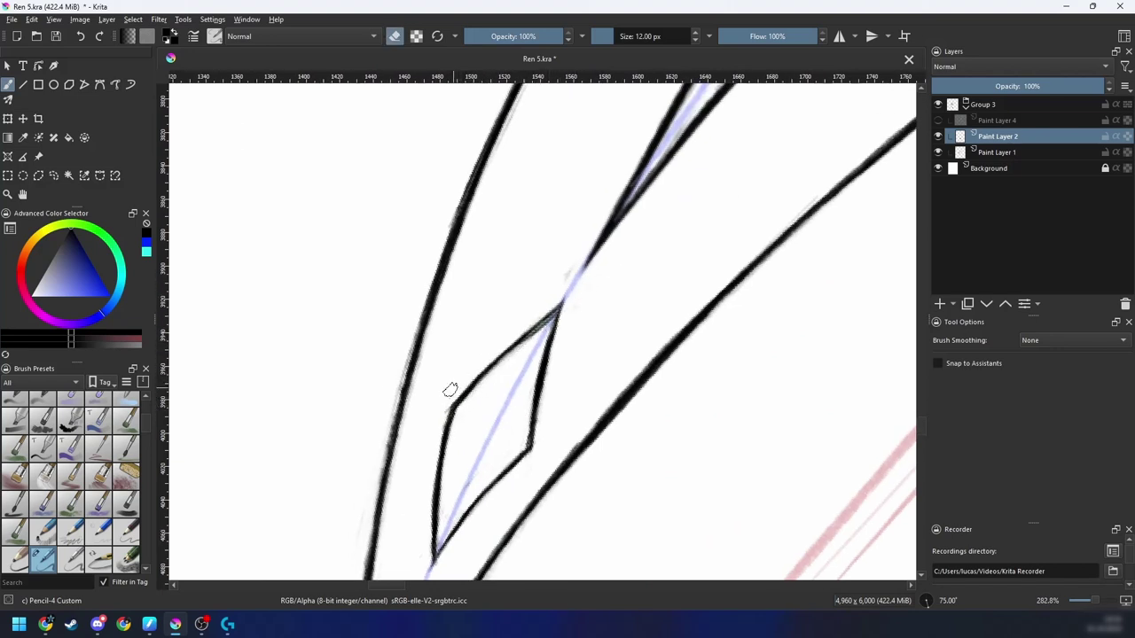
key(e)
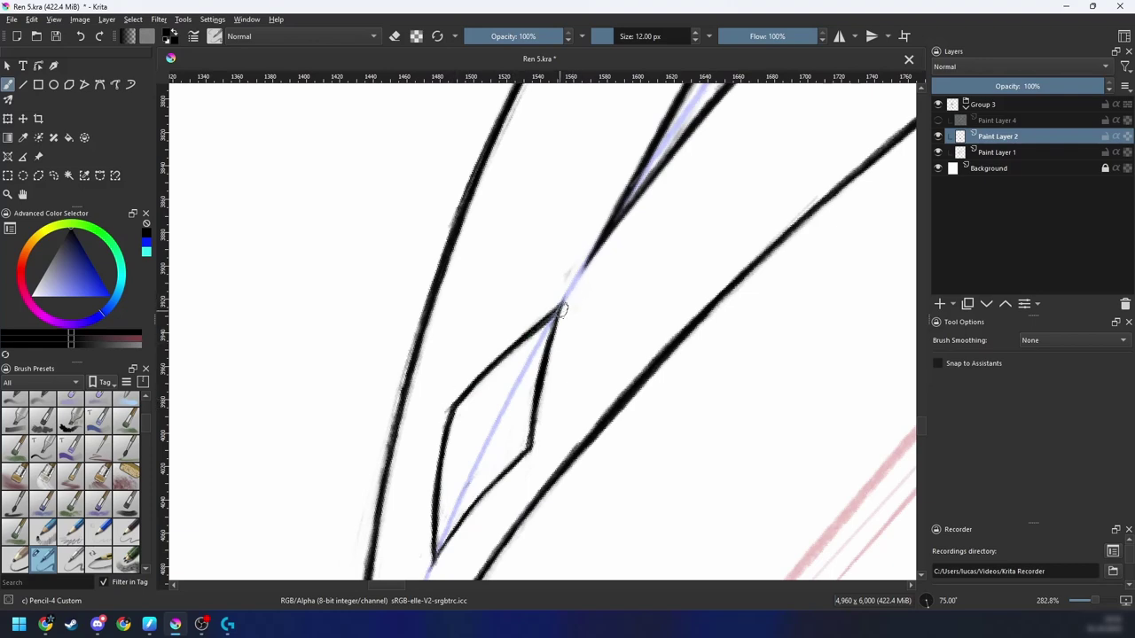
Step: Trim the diamond's upper right edge with the eraser from the right corner to the V-side tip
key(6)
key(6)
key(6)
key(plus)
key(e)
drag(429, 438, 610, 317)
drag(478, 401, 572, 336)
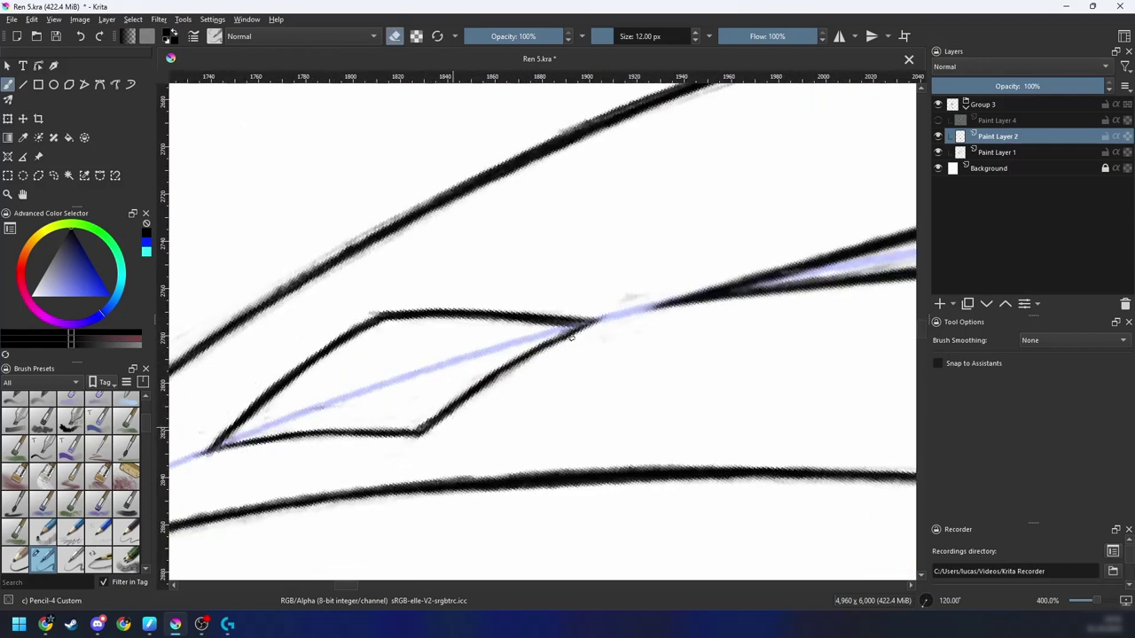
Step: Review the cleaned diamond against the tail and legs from a zoomed-out view, with the Paint Layer 1 sketch hidden
key(minus)
key(minus)
key(minus)
key(minus)
key(minus)
key(minus)
key(4)
key(minus)
key(minus)
key(minus)
key(4)
key(4)
key(4)
key(4)
key(4)
key(4)
key(plus)
key(plus)
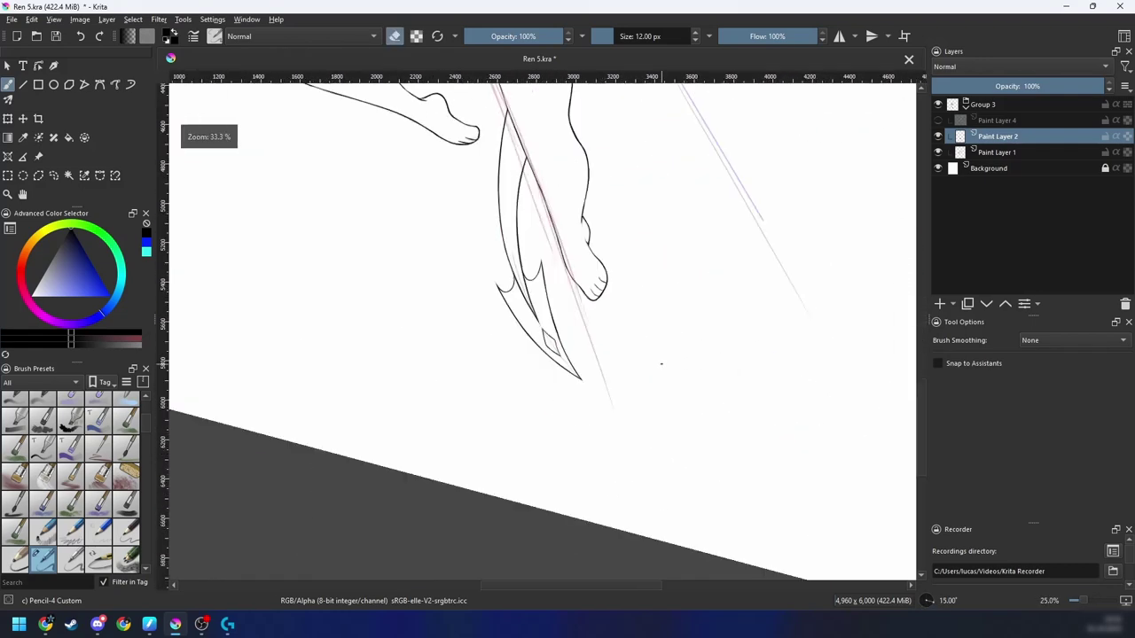
key(plus)
key(plus)
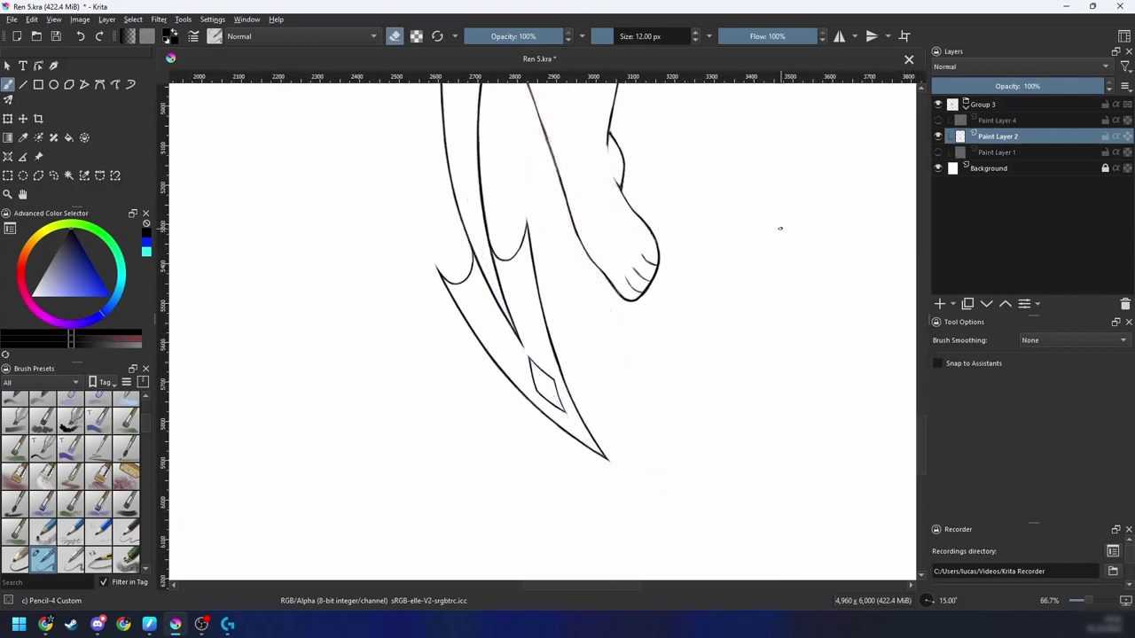
Step: Inspect the tail tip's line art up close and from a distance, toggling the Paint Layer 1 sketch for comparison
key(6)
key(6)
key(6)
key(plus)
key(plus)
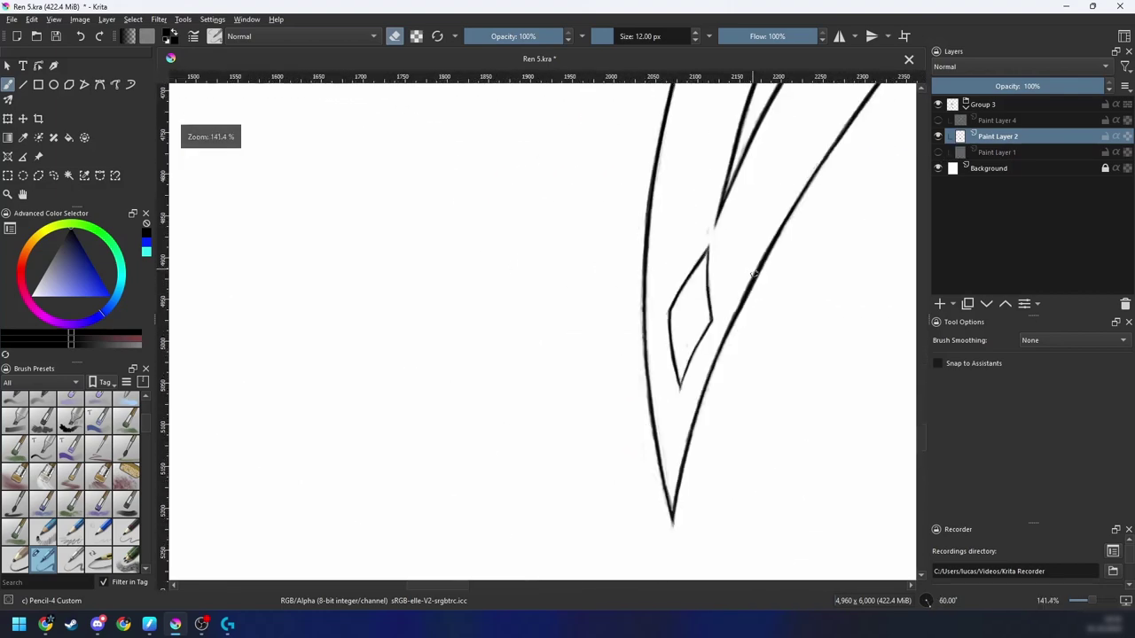
drag(752, 275, 679, 289)
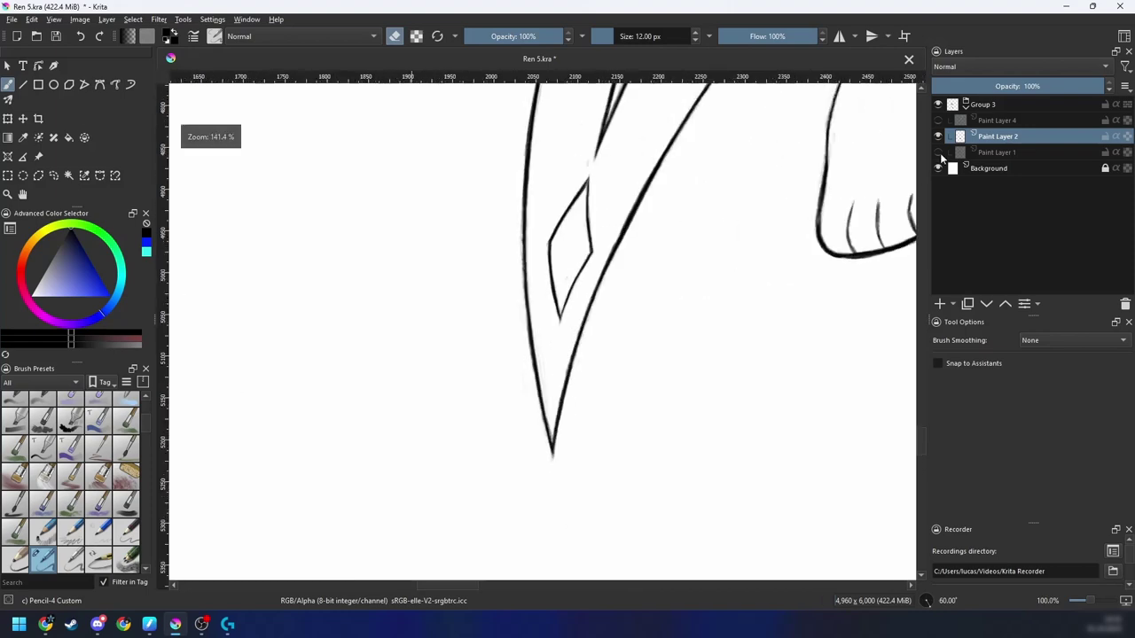
click(938, 153)
click(938, 153)
key(minus)
key(minus)
key(minus)
key(minus)
key(4)
key(4)
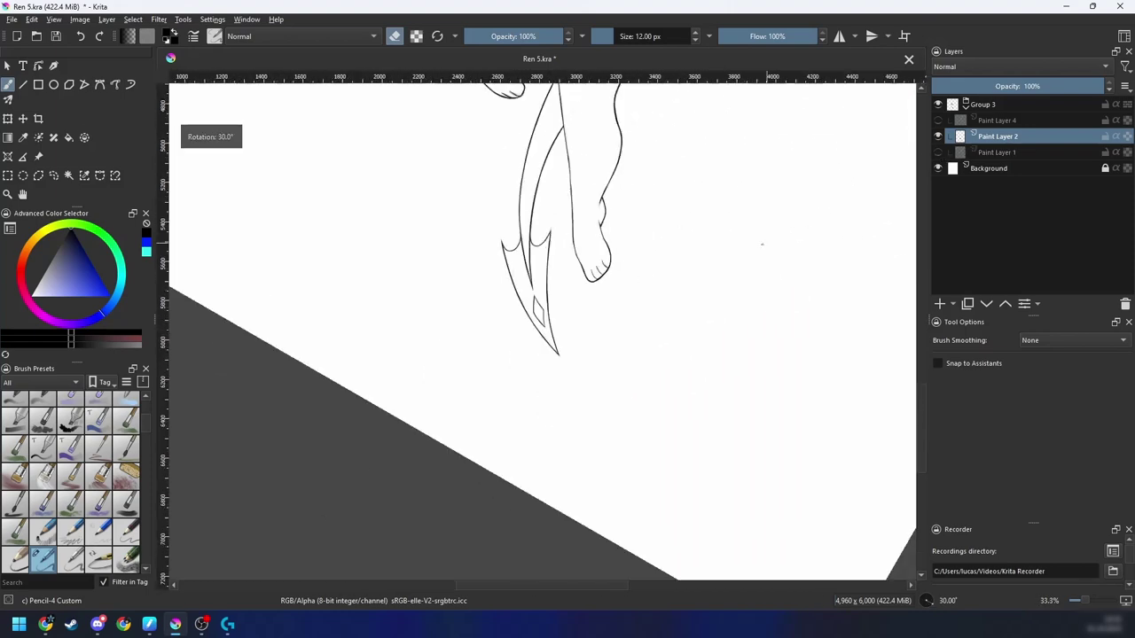
key(4)
Step: Show the Paint Layer 1 sketch at 100% opacity and review it over the whole figure
click(938, 153)
click(975, 152)
click(1000, 86)
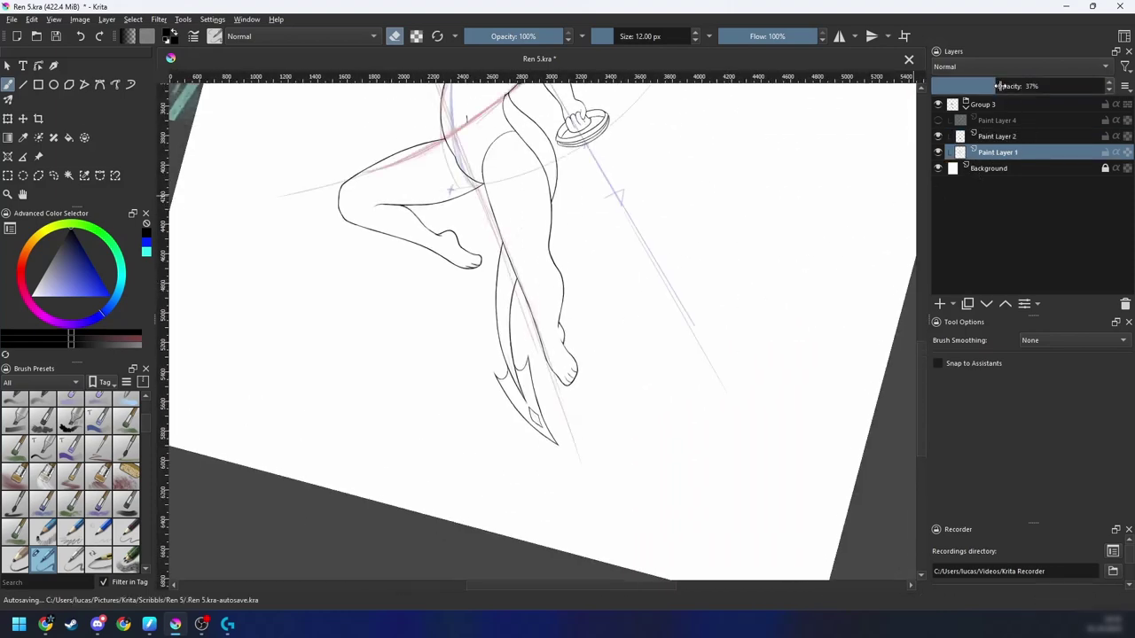
drag(1000, 86, 1118, 101)
key(4)
key(4)
drag(645, 334, 684, 411)
key(minus)
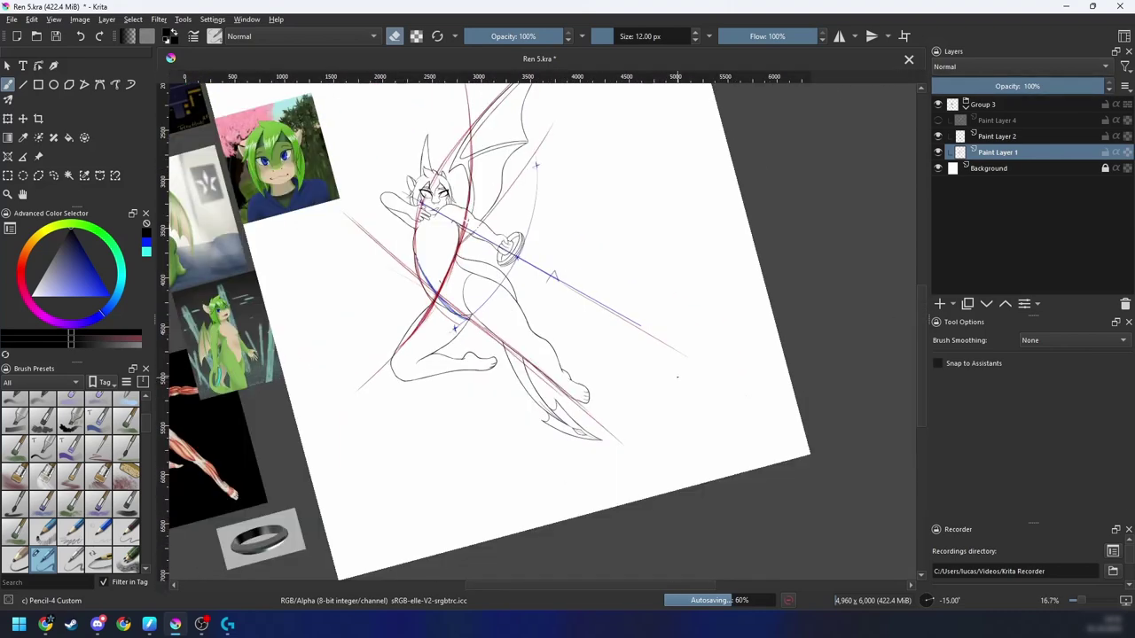
drag(671, 363, 679, 391)
key(6)
key(6)
drag(718, 296, 751, 323)
key(4)
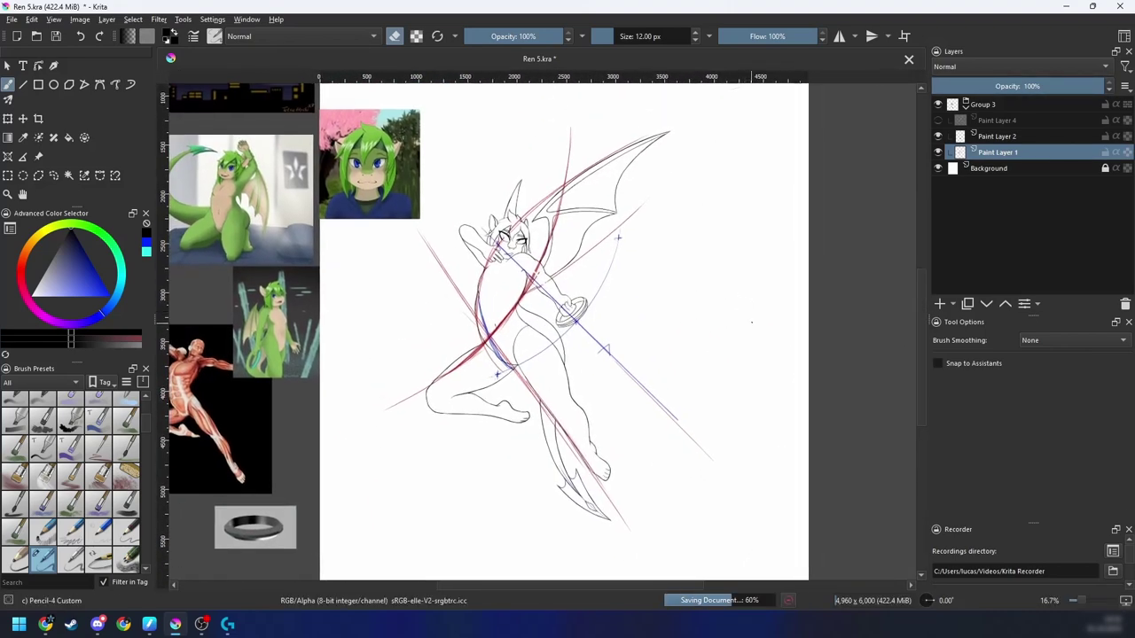
Step: Show the bow and arrow on Paint Layer 4, then set Paint Layer 1 to 30% opacity and hide it
click(939, 121)
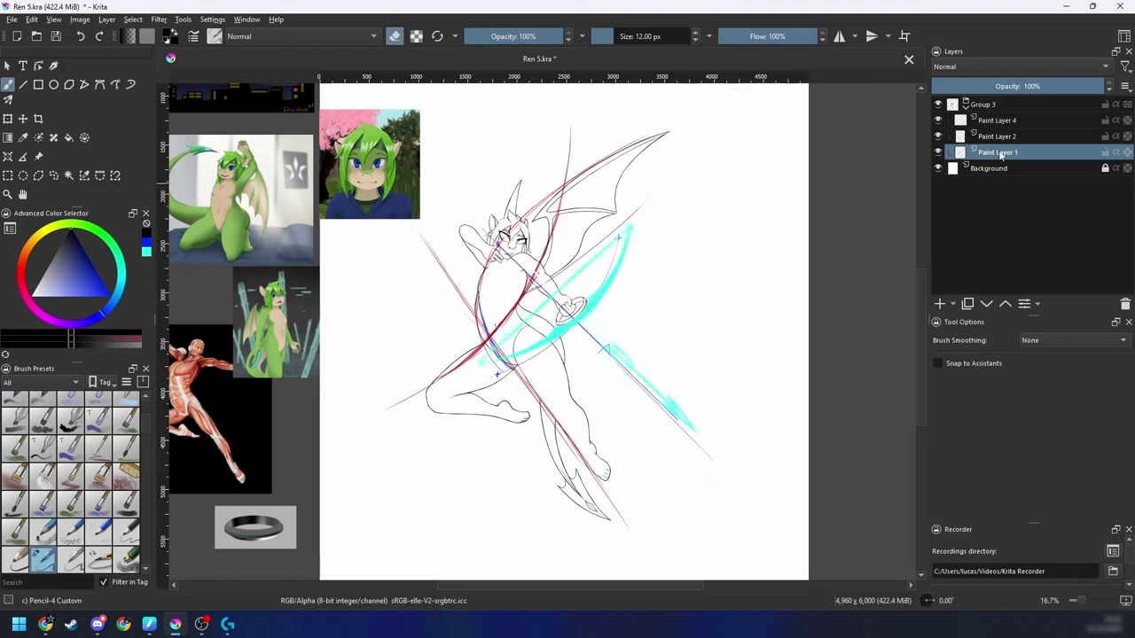
click(986, 85)
click(937, 152)
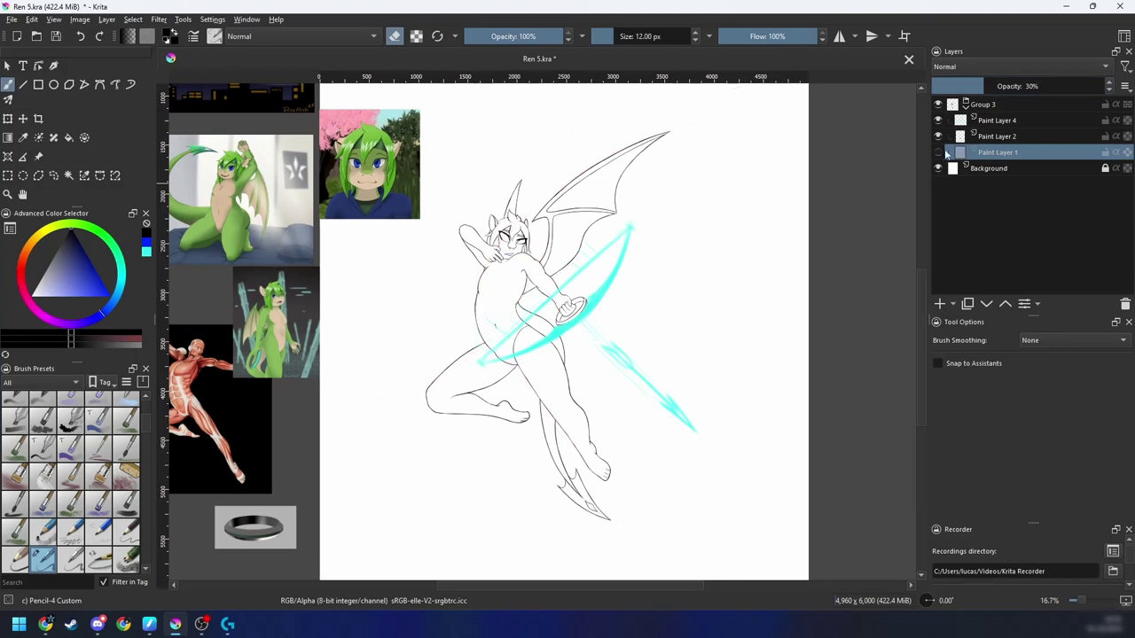
Step: Make Paint Layer 4 active and switch to the Airbrush pressure brush in the bow's cyan
mouse_move(974, 123)
click(990, 123)
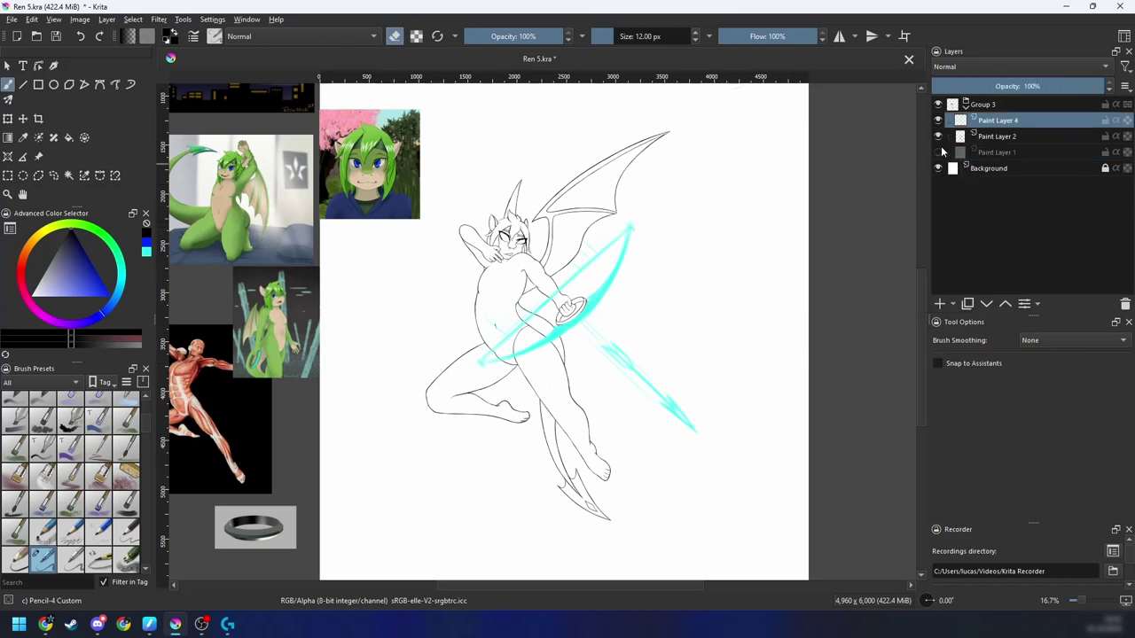
key(ctrl+plus)
key(ctrl+plus)
key(ctrl+plus)
right_click(648, 305)
click(691, 273)
right_click(708, 263)
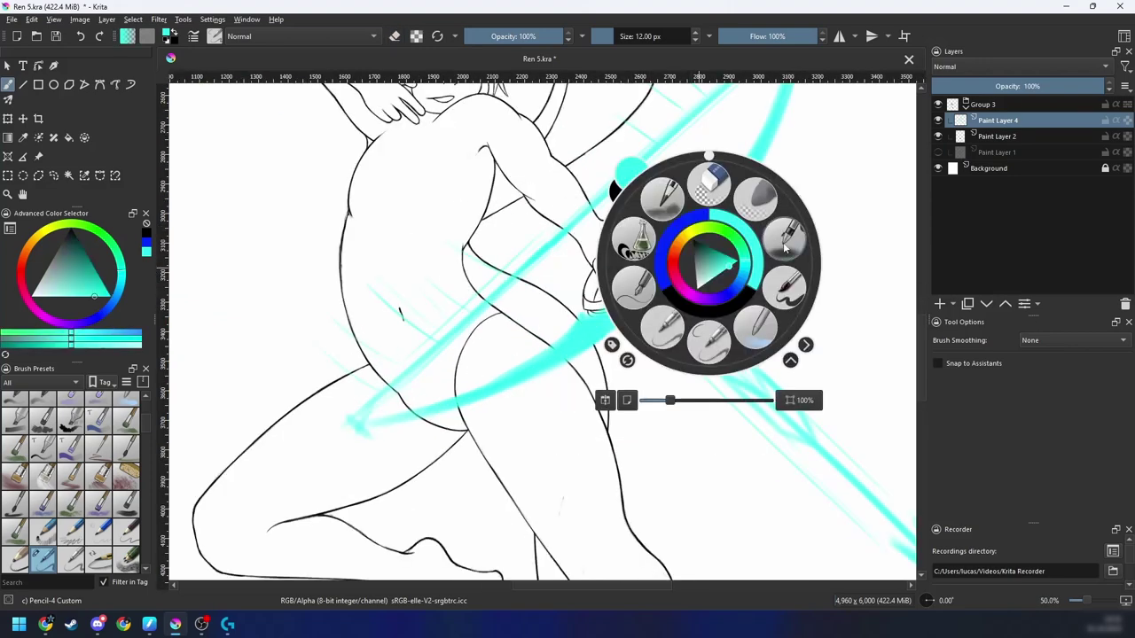
click(759, 246)
Step: Enlarge the airbrush to about 24.5 px and paint a small cyan curl above the ring's upper end
key(ctrl+plus)
key(ctrl+plus)
mouse_move(714, 258)
mouse_down()
mouse_move(648, 355)
mouse_move(630, 339)
mouse_move(594, 345)
mouse_move(620, 303)
mouse_up()
key(ctrl+plus)
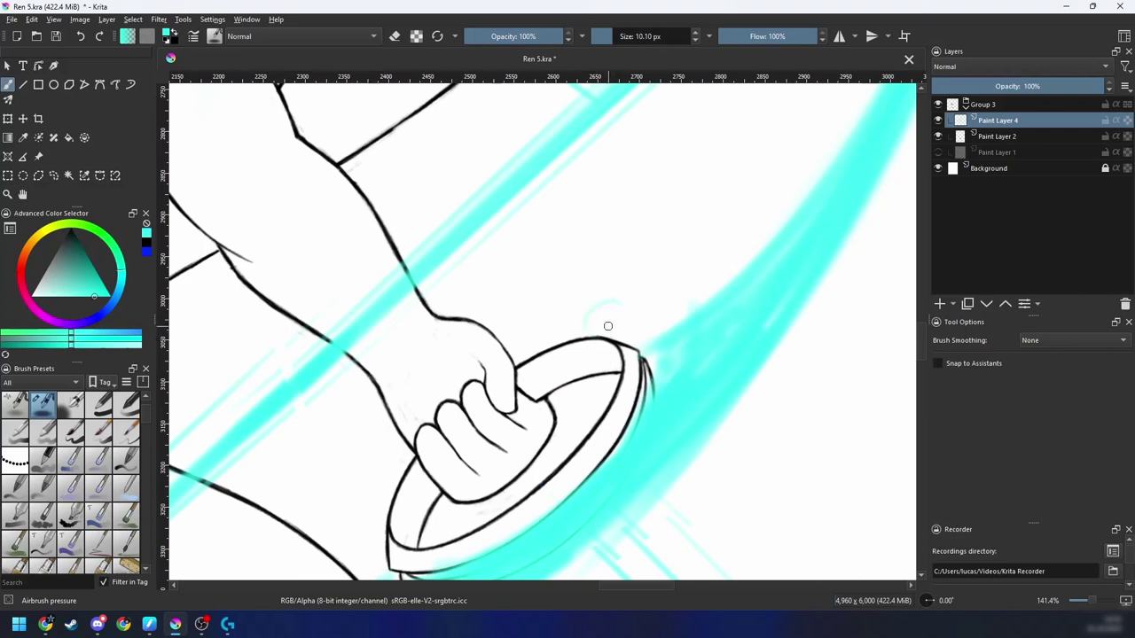
key(bracketright)
mouse_move(590, 342)
mouse_down()
mouse_move(618, 305)
mouse_move(603, 321)
mouse_move(587, 320)
mouse_move(603, 311)
mouse_move(591, 308)
mouse_move(614, 317)
mouse_move(597, 316)
mouse_move(613, 281)
mouse_move(633, 315)
mouse_move(618, 334)
mouse_move(602, 319)
mouse_move(632, 301)
mouse_up()
key(ctrl+z)
drag(553, 383, 620, 304)
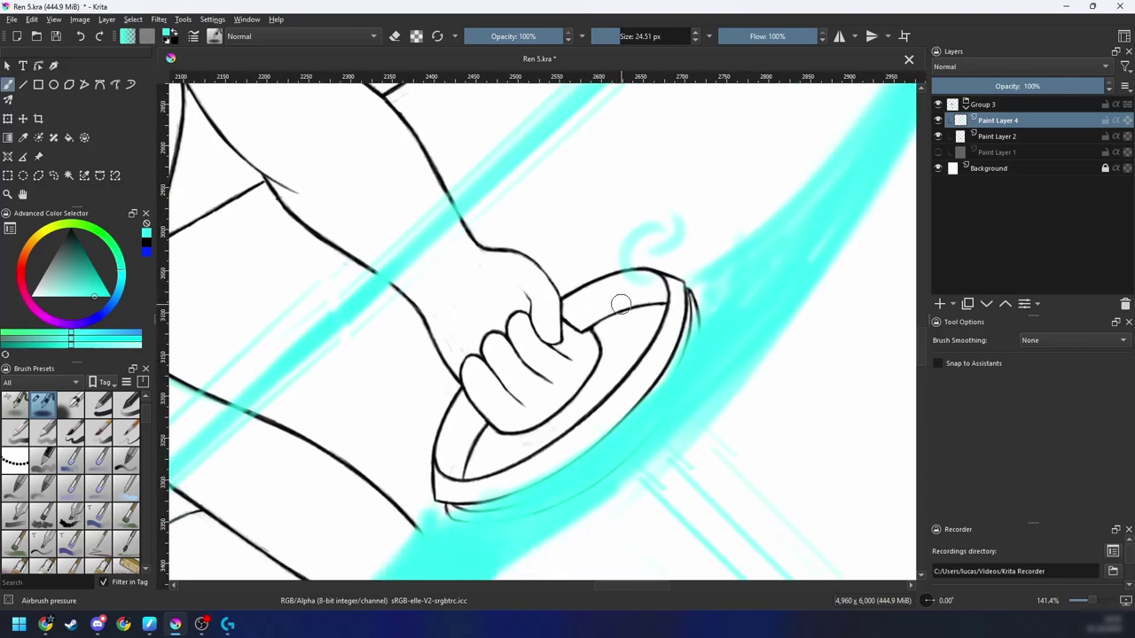
Step: Paint a matching cyan curl at the ring's opposite end, undoing and redrawing the stroke that misses the shape
key(6)
key(6)
drag(541, 407, 628, 355)
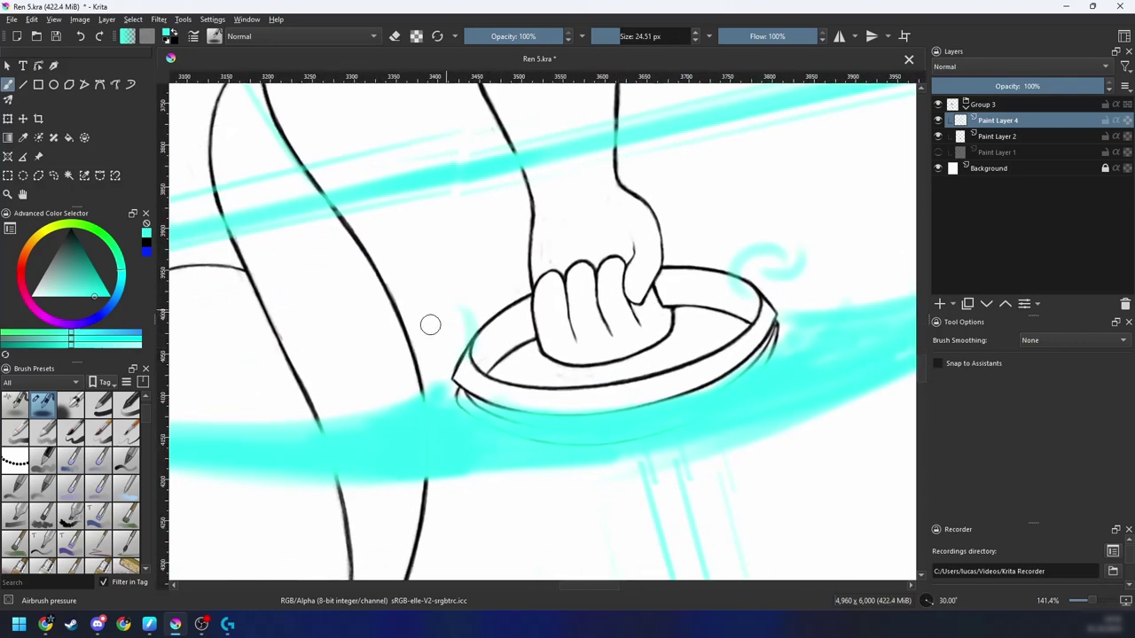
drag(453, 364, 469, 327)
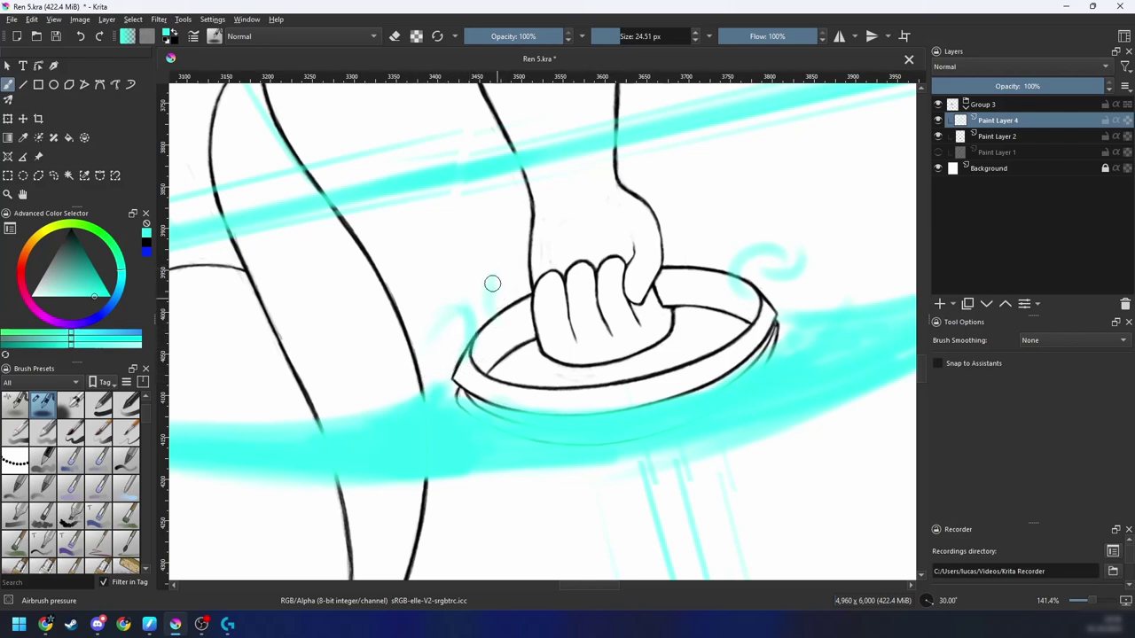
mouse_move(486, 329)
mouse_down()
mouse_move(477, 380)
mouse_move(442, 357)
mouse_move(460, 358)
mouse_move(443, 333)
mouse_up()
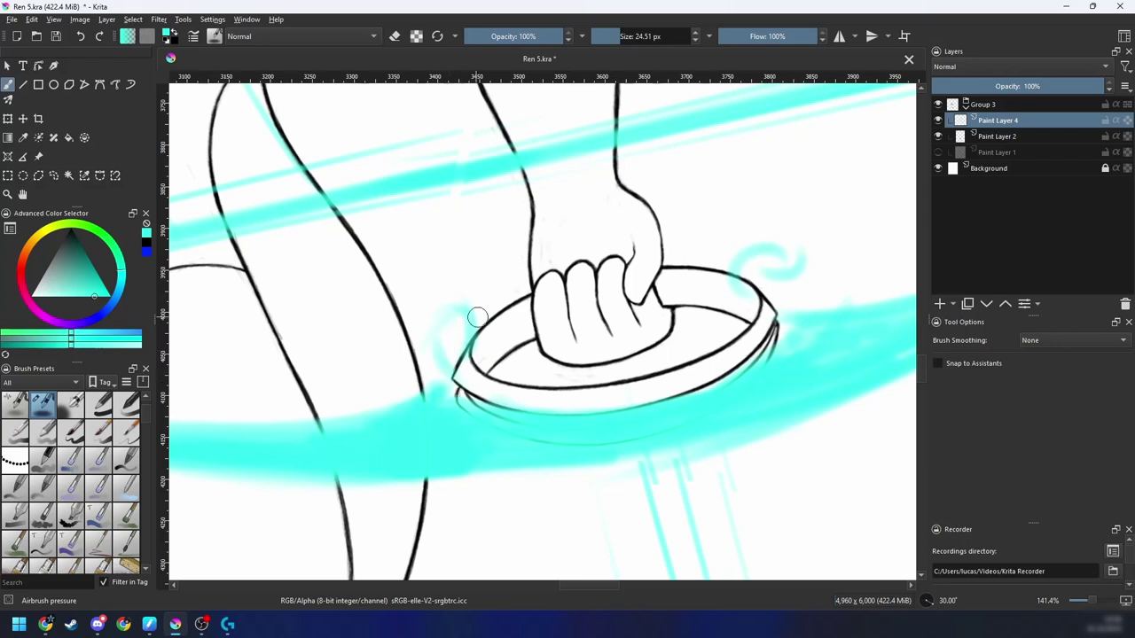
key(ctrl+z)
drag(458, 372, 447, 344)
Step: Review the curls on the bow from a distance, then hide Paint Layer 4 to leave only the line art
key(e)
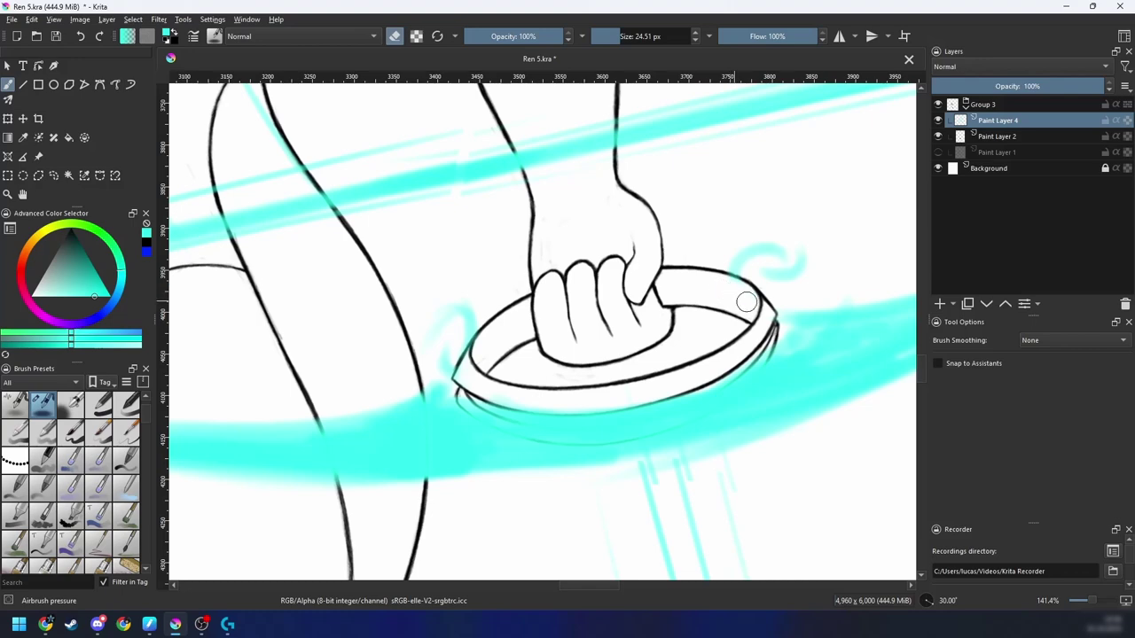
key(minus)
key(minus)
key(minus)
key(minus)
key(minus)
key(5)
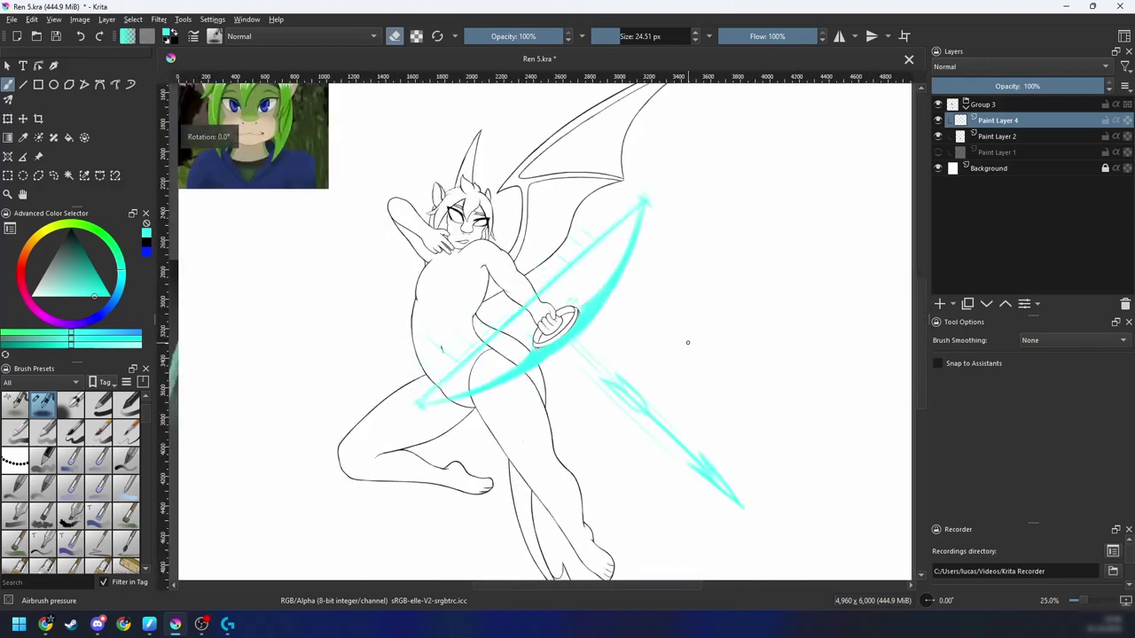
key(e)
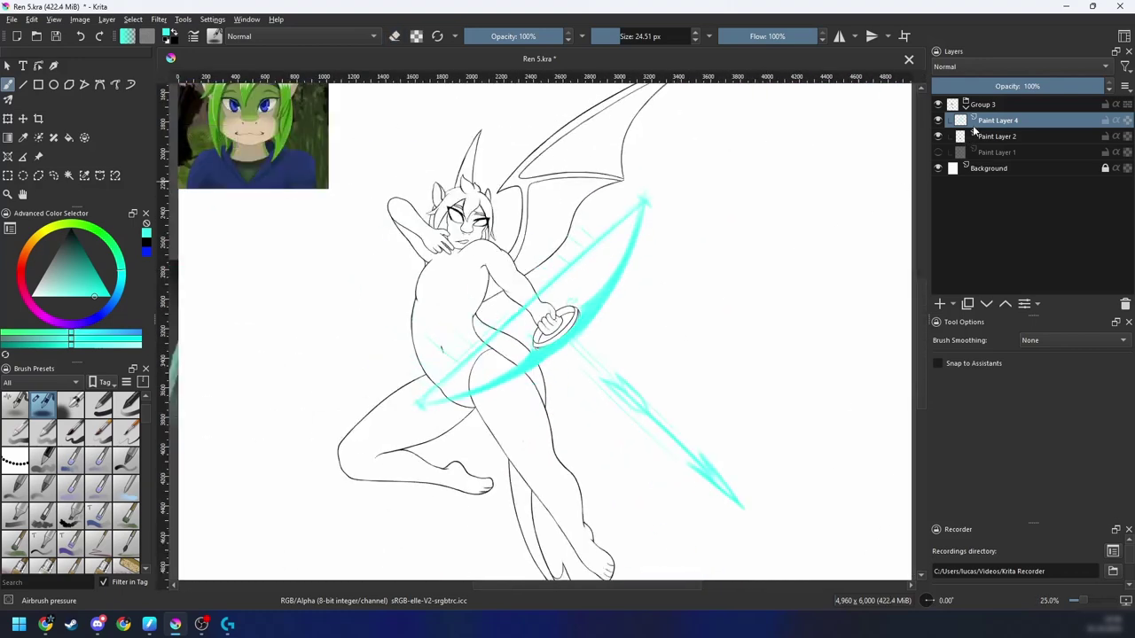
mouse_move(974, 130)
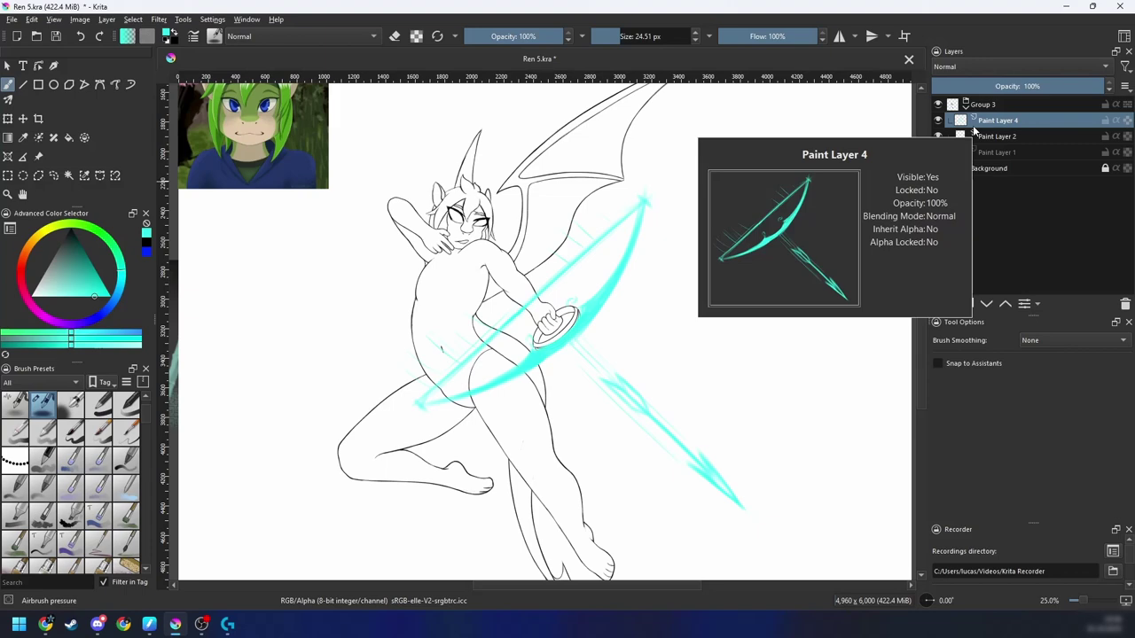
scroll(760, 325, down, 2)
scroll(732, 380, up, 1)
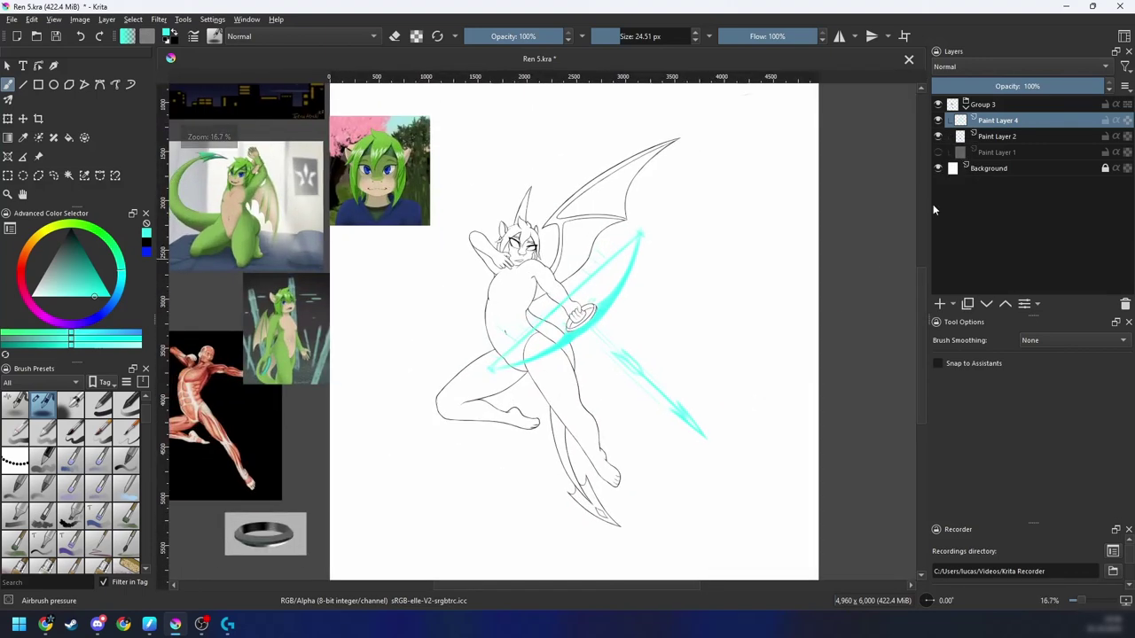
click(938, 120)
drag(776, 323, 787, 301)
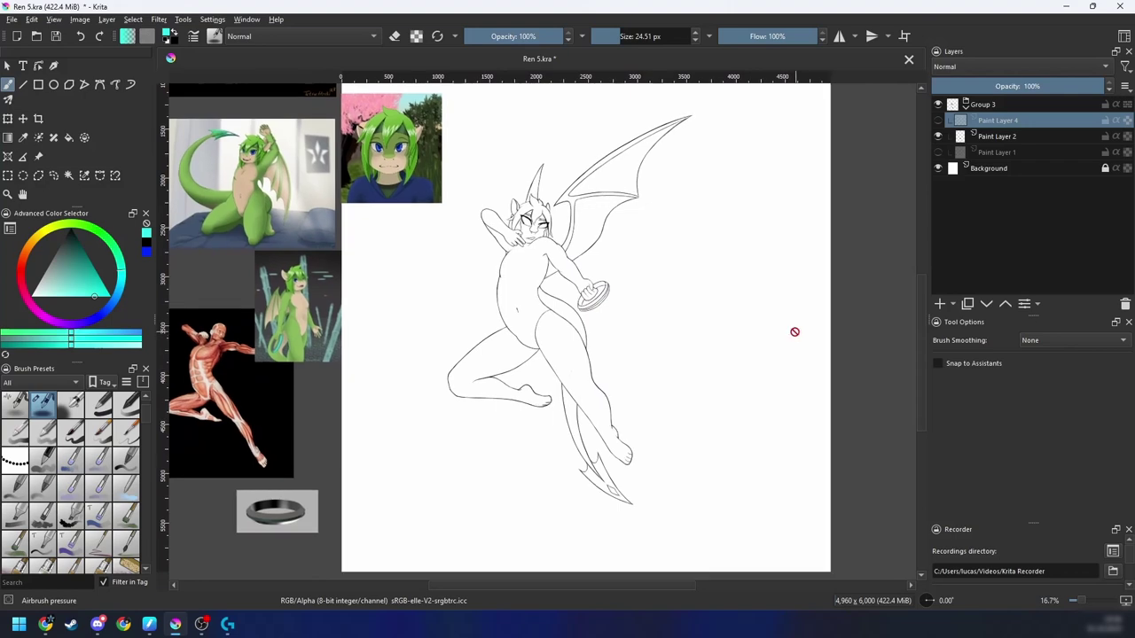
scroll(640, 363, up, 2)
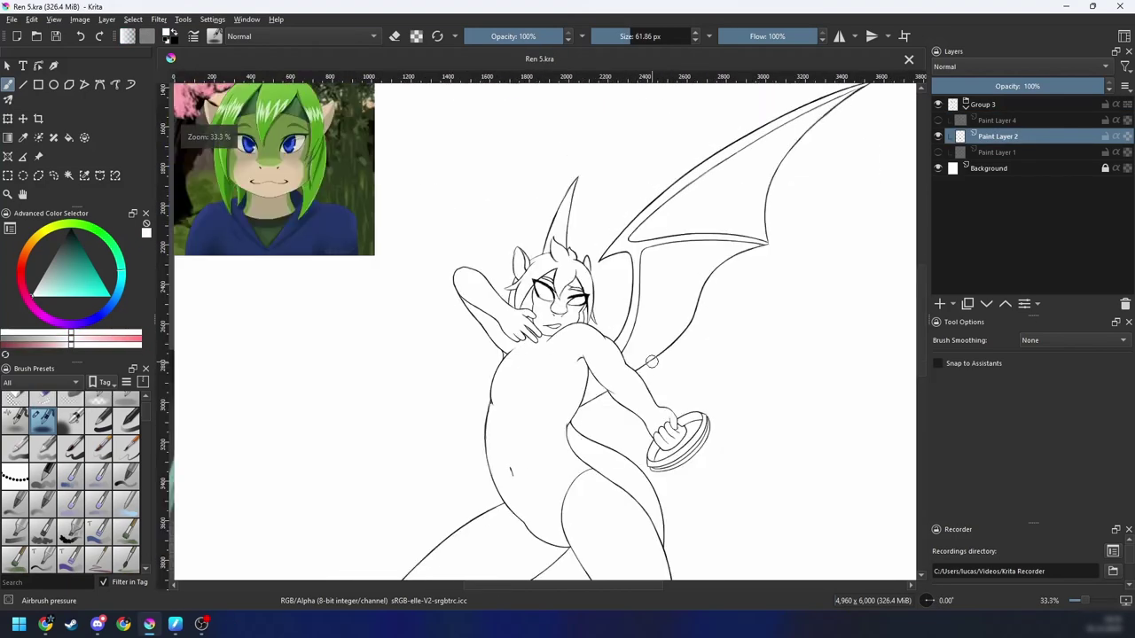
Step: Switch to the Pencil-4 Custom brush at 12 px in black for working on Paint Layer 2
scroll(651, 362, down, 2)
scroll(651, 361, up, 2)
right_click(654, 363)
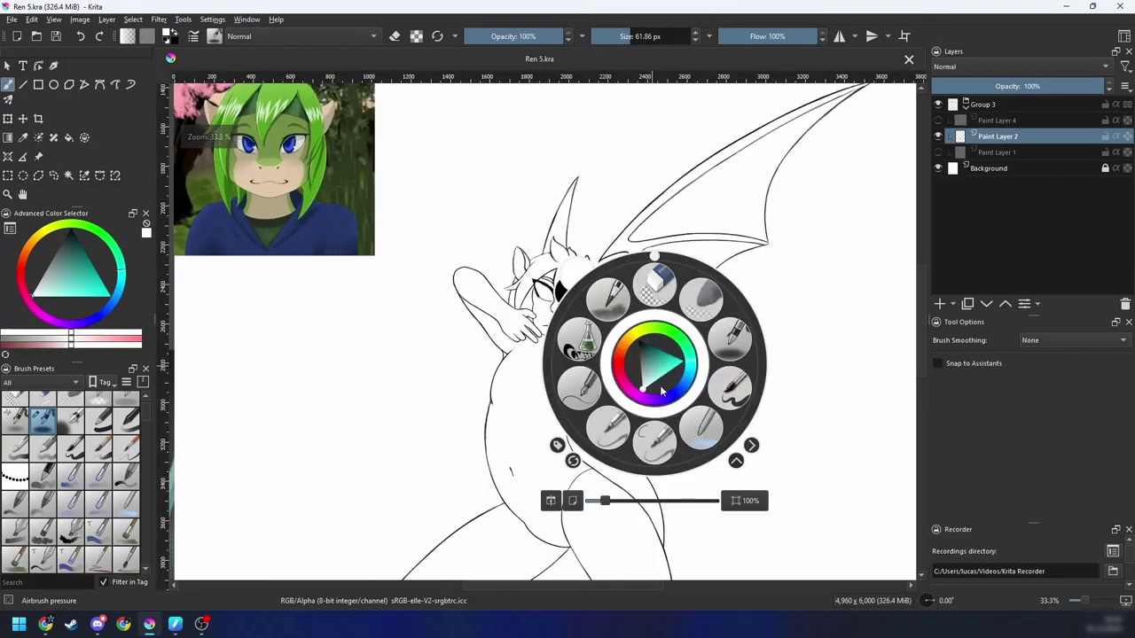
click(654, 441)
right_click(660, 372)
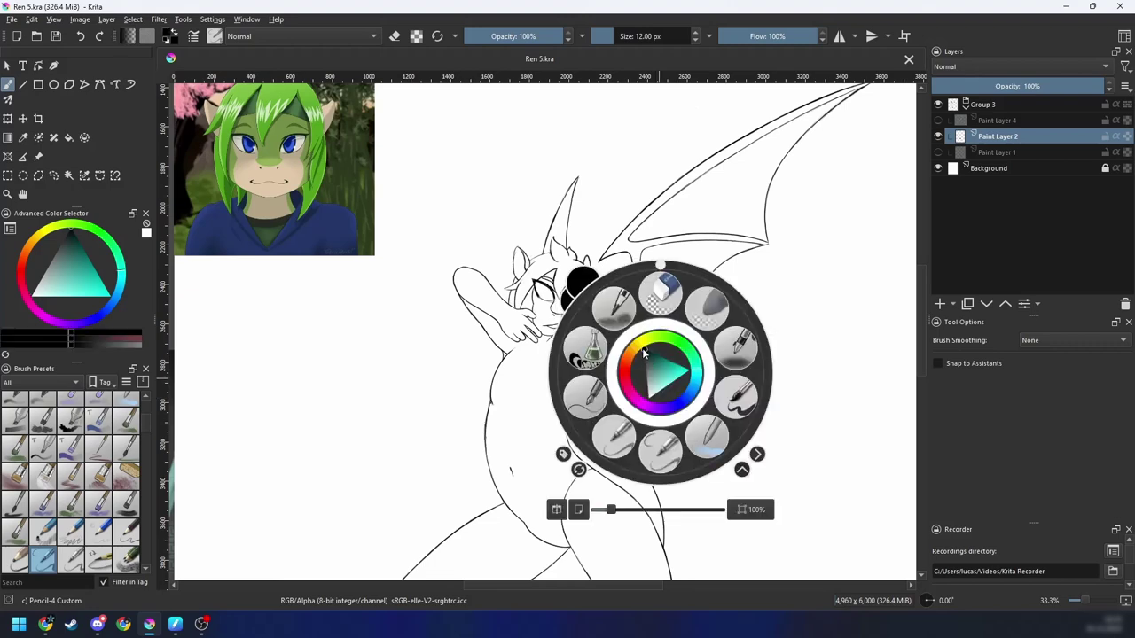
click(783, 288)
mouse_move(720, 345)
mouse_down()
mouse_move(752, 335)
mouse_move(734, 370)
mouse_up()
key(ctrl+z)
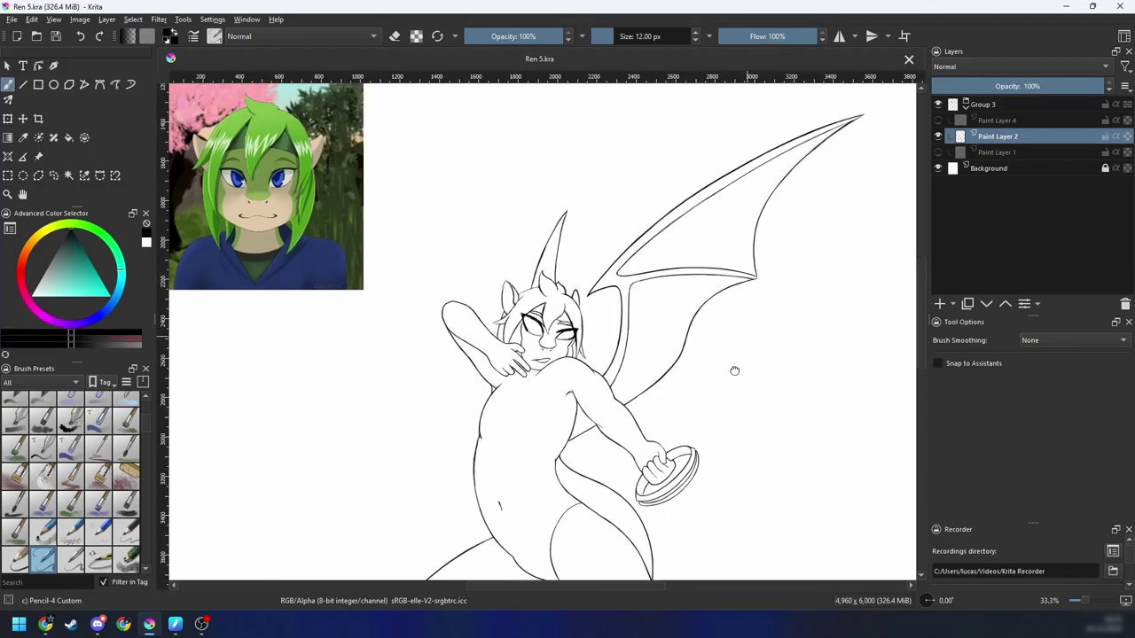
Step: Lasso the nose tip and nostrils on Paint Layer 2, move them slightly upward and clear the selection
key(plus)
key(plus)
key(plus)
key(plus)
key(4)
key(4)
mouse_move(699, 332)
mouse_down()
mouse_move(612, 377)
mouse_move(641, 349)
mouse_move(639, 313)
mouse_up()
key(6)
key(l)
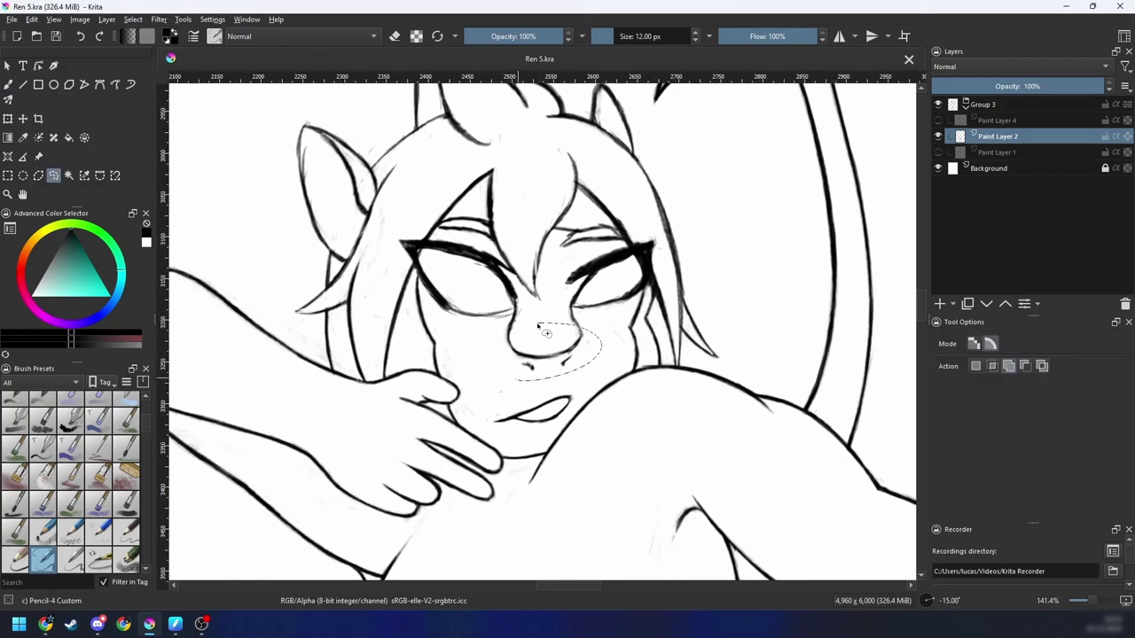
drag(546, 333, 539, 325)
key(ctrl+t)
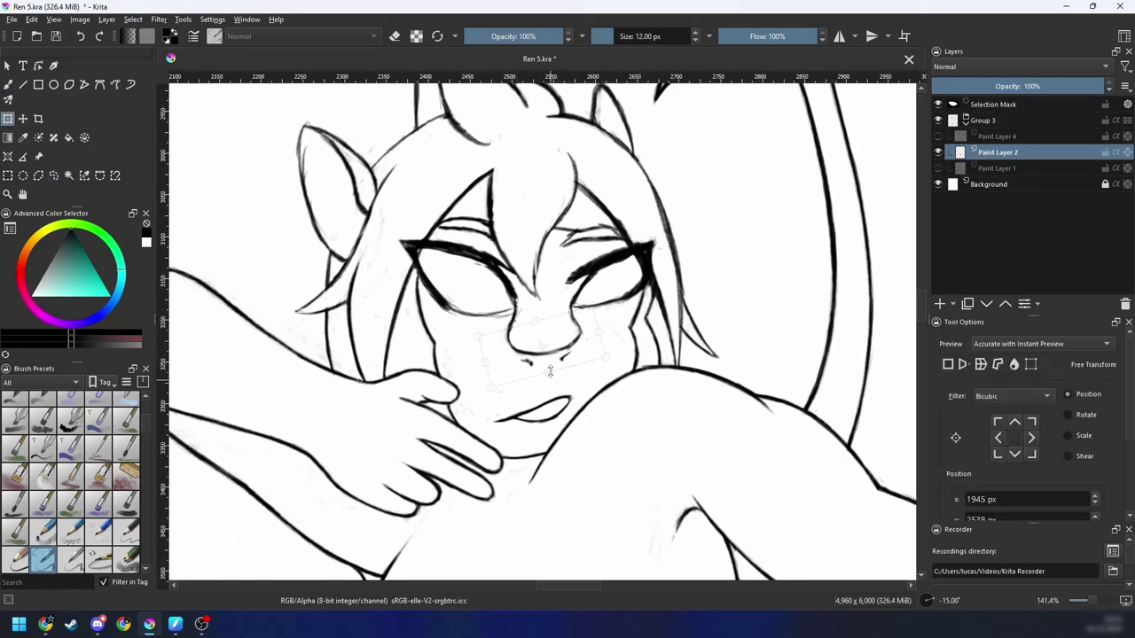
drag(550, 371, 549, 364)
key(Return)
key(ctrl+shift+a)
key(b)
Step: Inspect the adjusted nose and face from a distance and up close at several canvas rotations
key(minus)
key(minus)
key(minus)
key(minus)
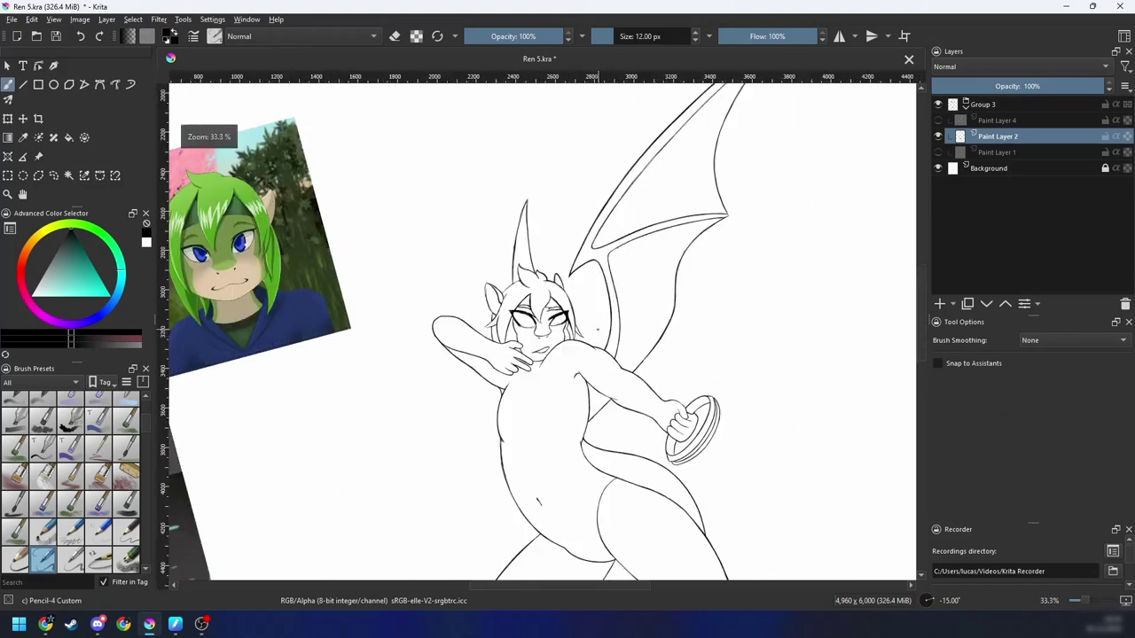
key(6)
key(6)
scroll(596, 330, up, 1)
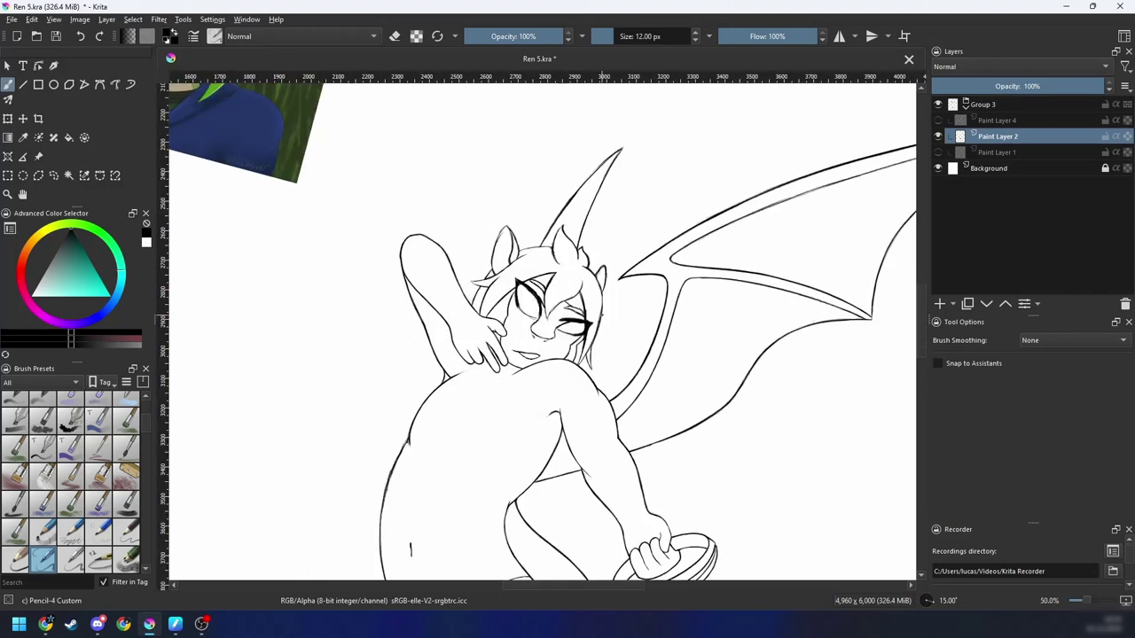
key(4)
key(4)
key(4)
scroll(582, 274, up, 4)
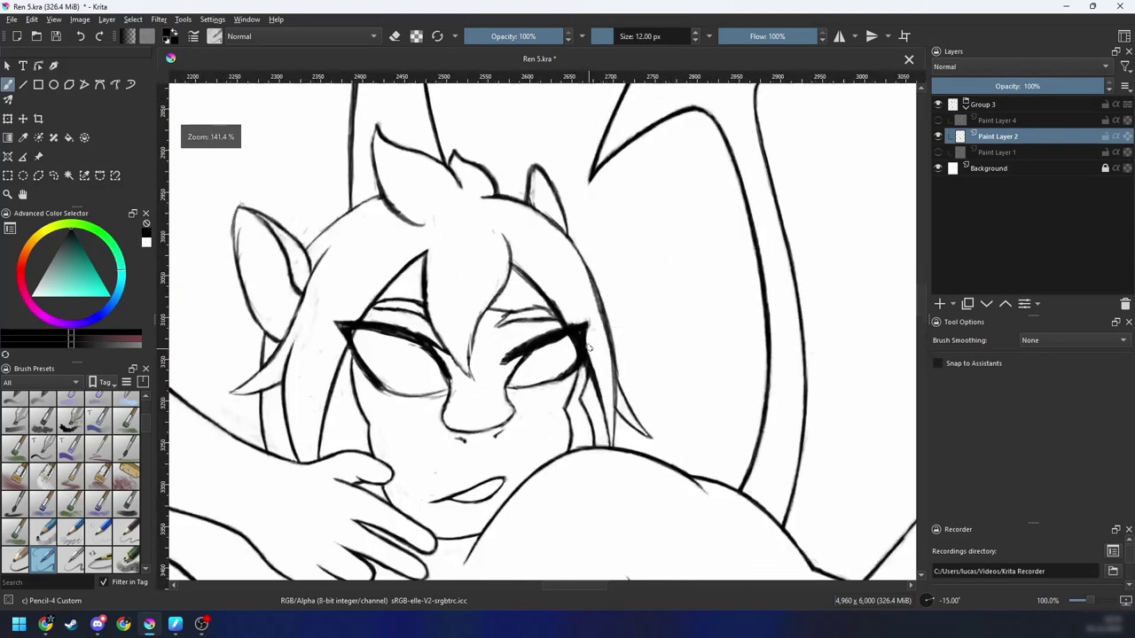
Step: Fade the line art of both eyes with the Eraser Circle brush at 45% opacity and 50 px
key(e)
drag(523, 351, 506, 360)
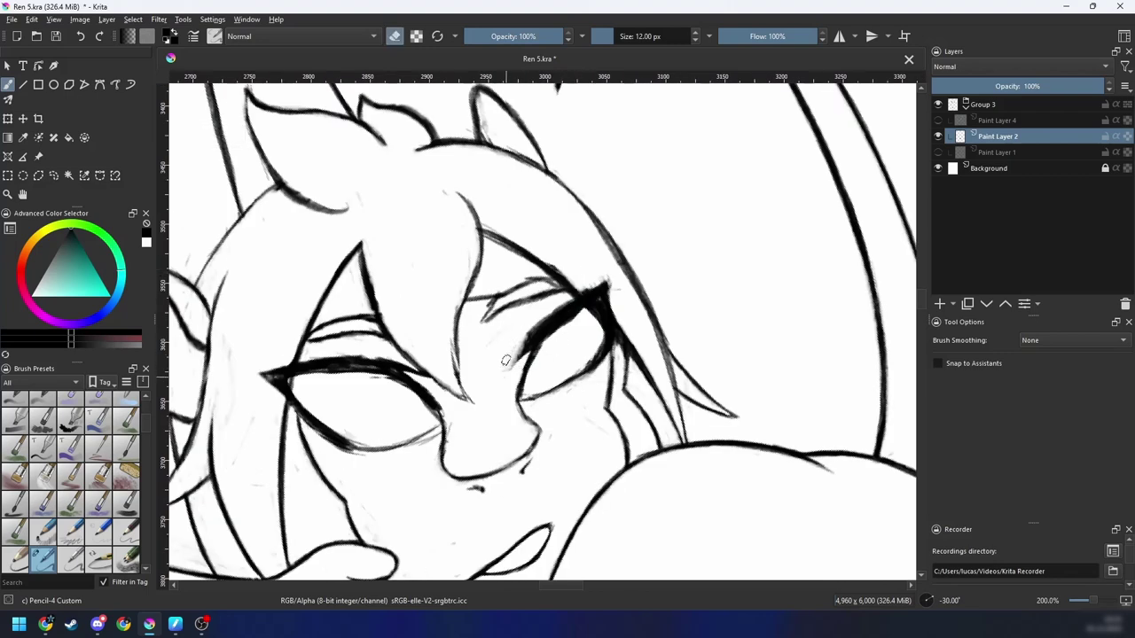
right_click(579, 345)
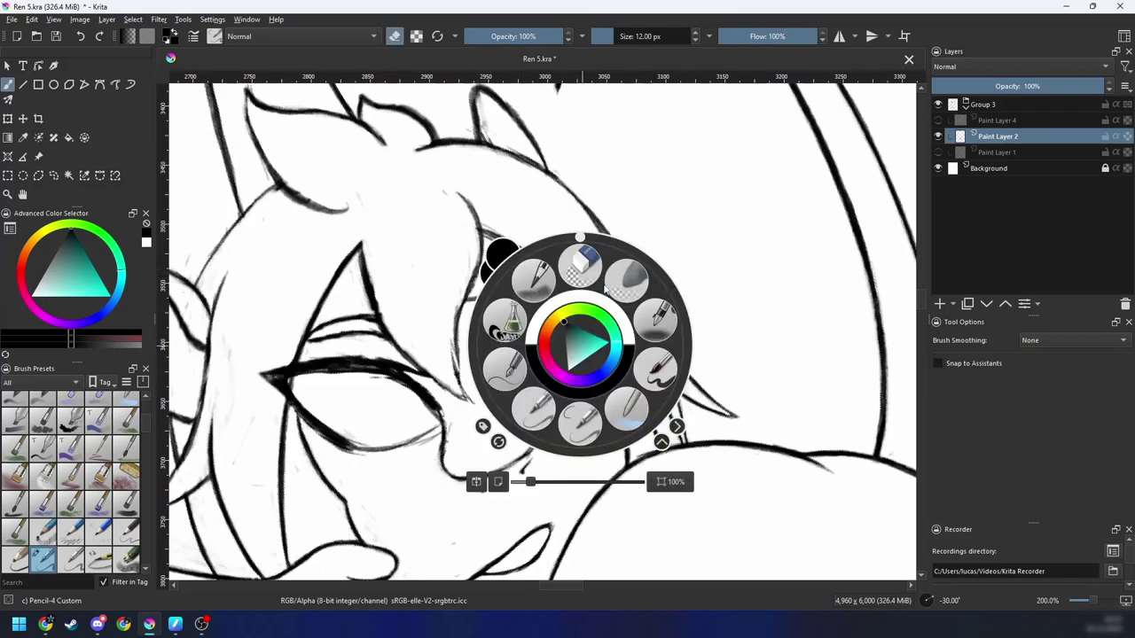
click(580, 265)
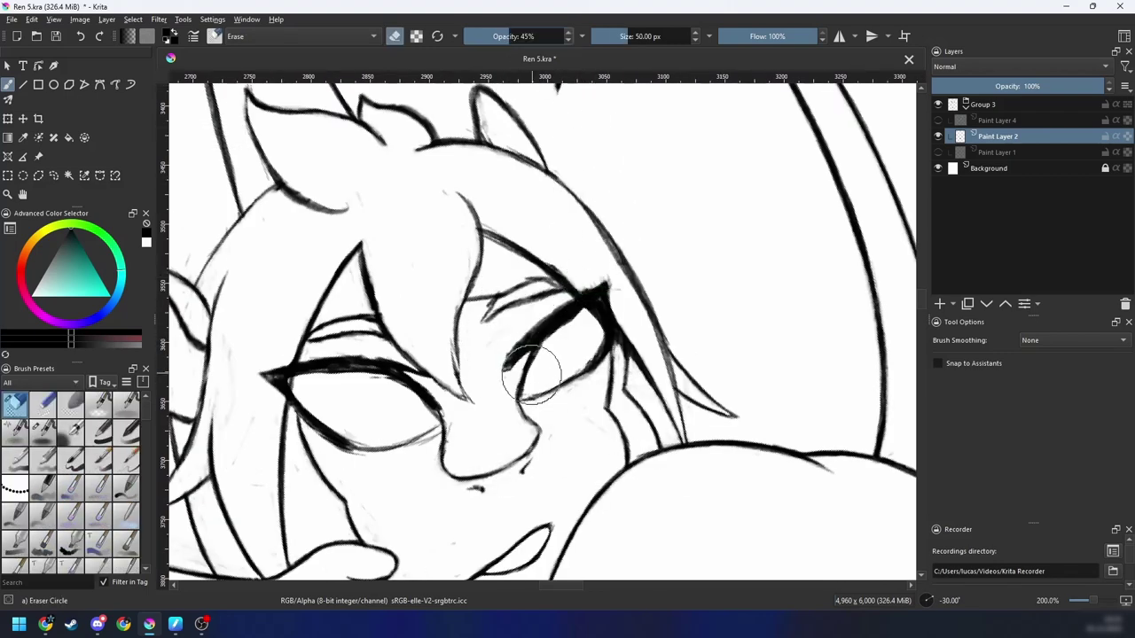
mouse_move(527, 367)
mouse_down()
mouse_move(567, 324)
mouse_move(573, 359)
mouse_move(557, 373)
mouse_move(535, 366)
mouse_move(542, 375)
mouse_move(564, 332)
mouse_move(590, 315)
mouse_move(573, 347)
mouse_move(599, 302)
mouse_move(559, 376)
mouse_up()
drag(559, 420, 625, 401)
mouse_move(458, 427)
mouse_down()
mouse_move(477, 400)
mouse_move(460, 370)
mouse_move(469, 375)
mouse_move(400, 354)
mouse_move(343, 355)
mouse_move(390, 403)
mouse_move(456, 405)
mouse_move(456, 422)
mouse_move(381, 390)
mouse_move(351, 359)
mouse_move(431, 365)
mouse_move(487, 388)
mouse_up()
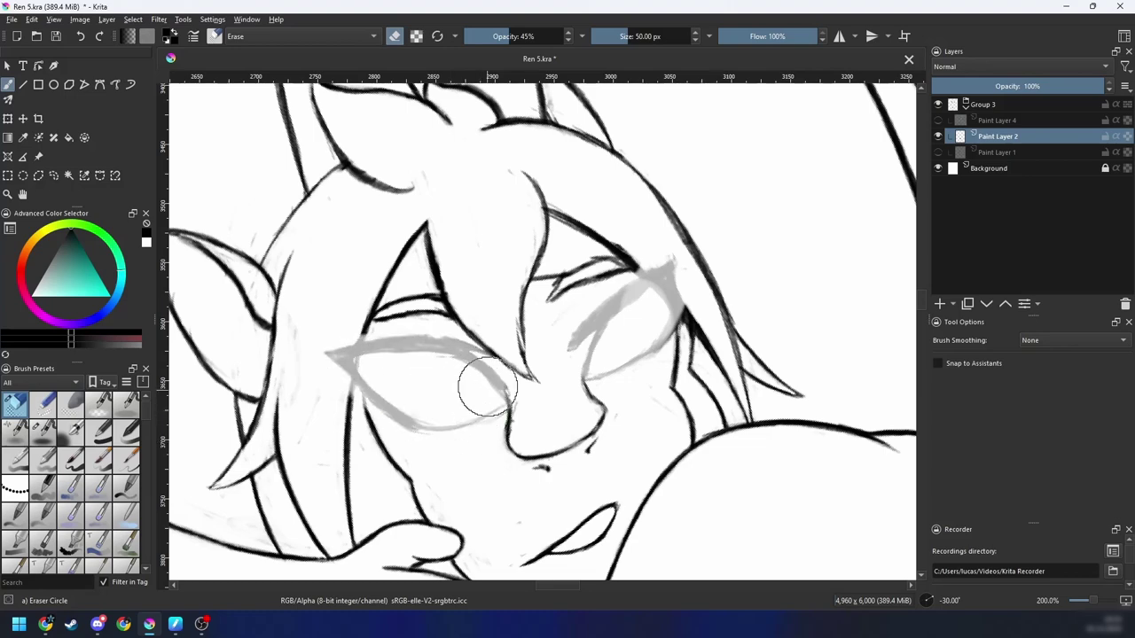
drag(581, 307, 566, 333)
Step: Examine the faded eyes against the face and upper body from a zoomed-out view
key(6)
key(6)
key(6)
key(6)
key(ctrl+minus)
key(ctrl+minus)
key(ctrl+minus)
key(ctrl+minus)
key(4)
key(4)
key(4)
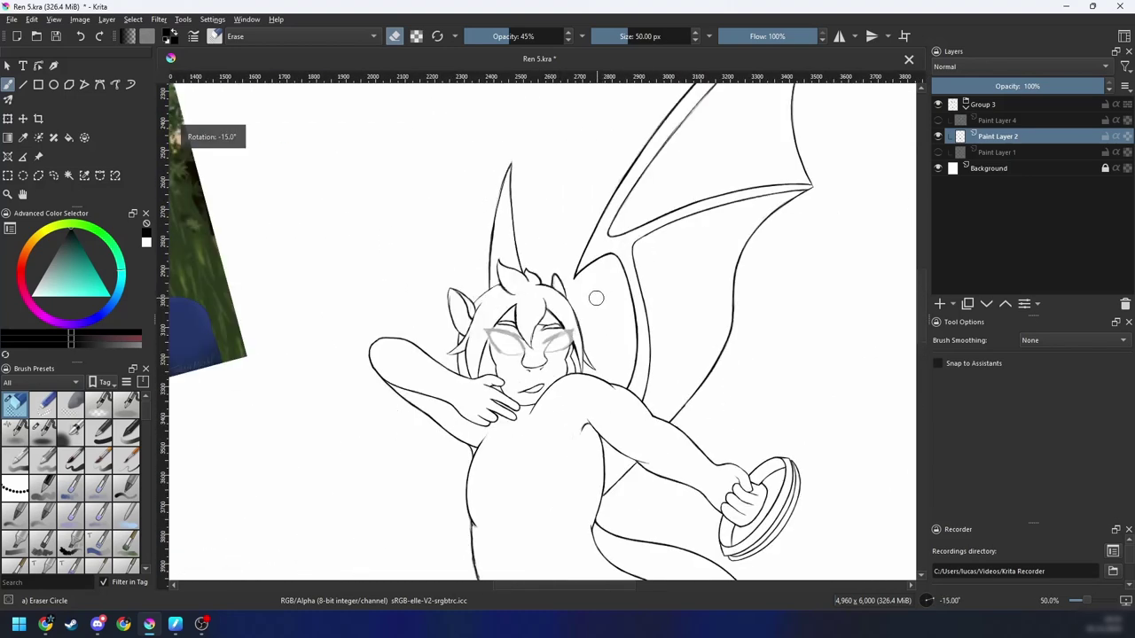
key(ctrl+plus)
Step: With the Pencil-4 Custom brush at 12 px, draw one brow line across the face above both faded eyes
right_click(582, 341)
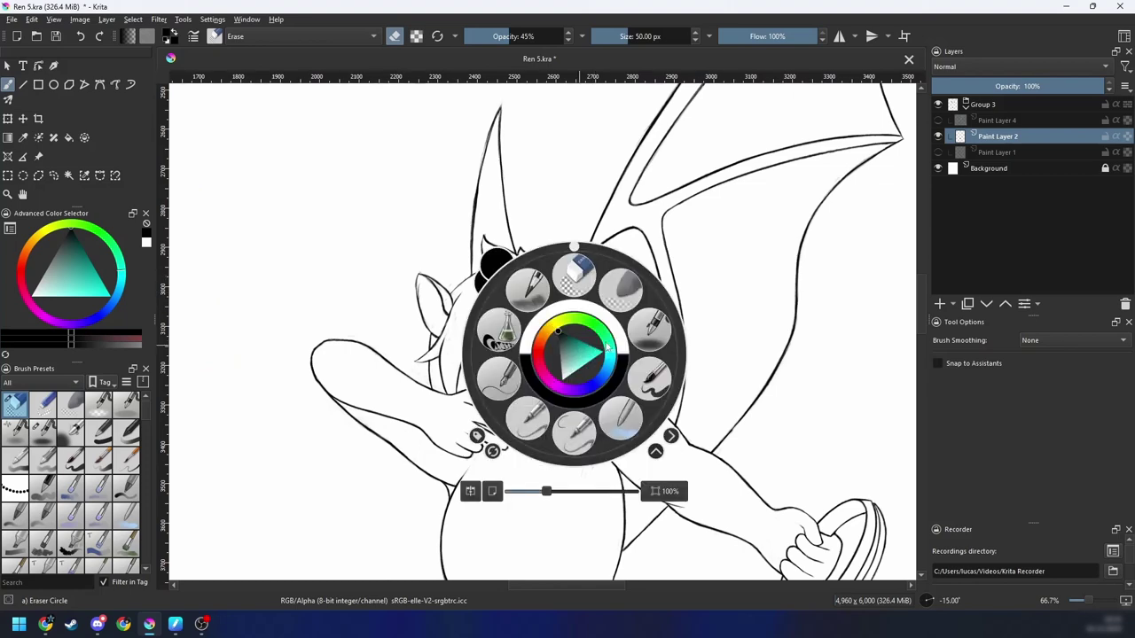
click(574, 434)
key(ctrl+plus)
key(ctrl+plus)
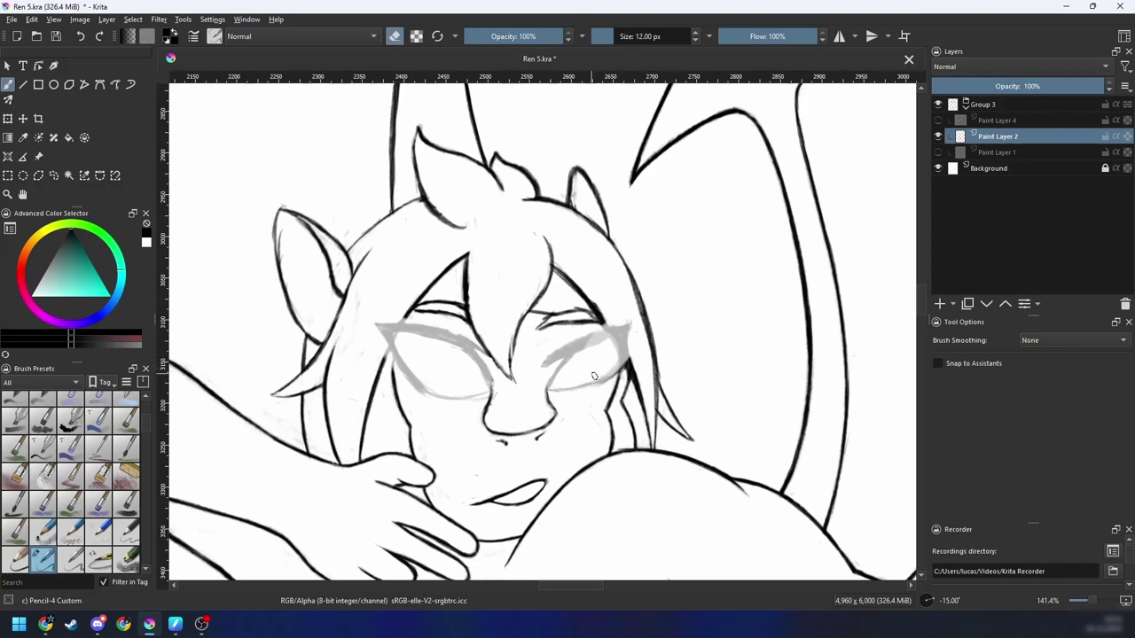
key(e)
key(ctrl+plus)
key(4)
key(4)
drag(569, 339, 583, 291)
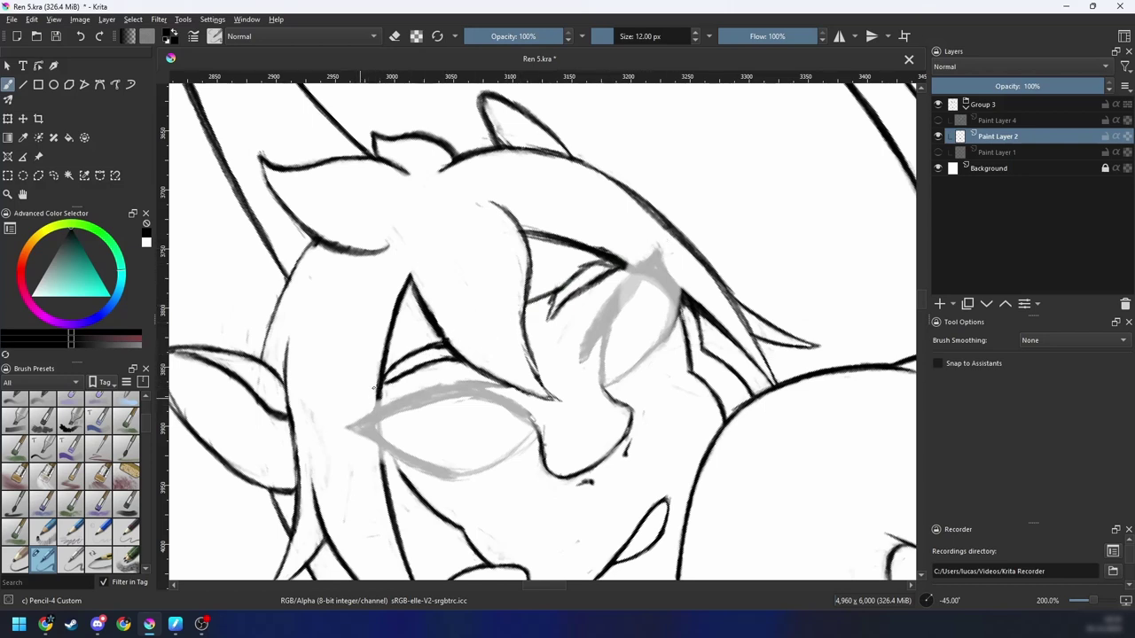
drag(376, 388, 622, 264)
key(ctrl+z)
drag(359, 405, 623, 264)
drag(444, 346, 619, 266)
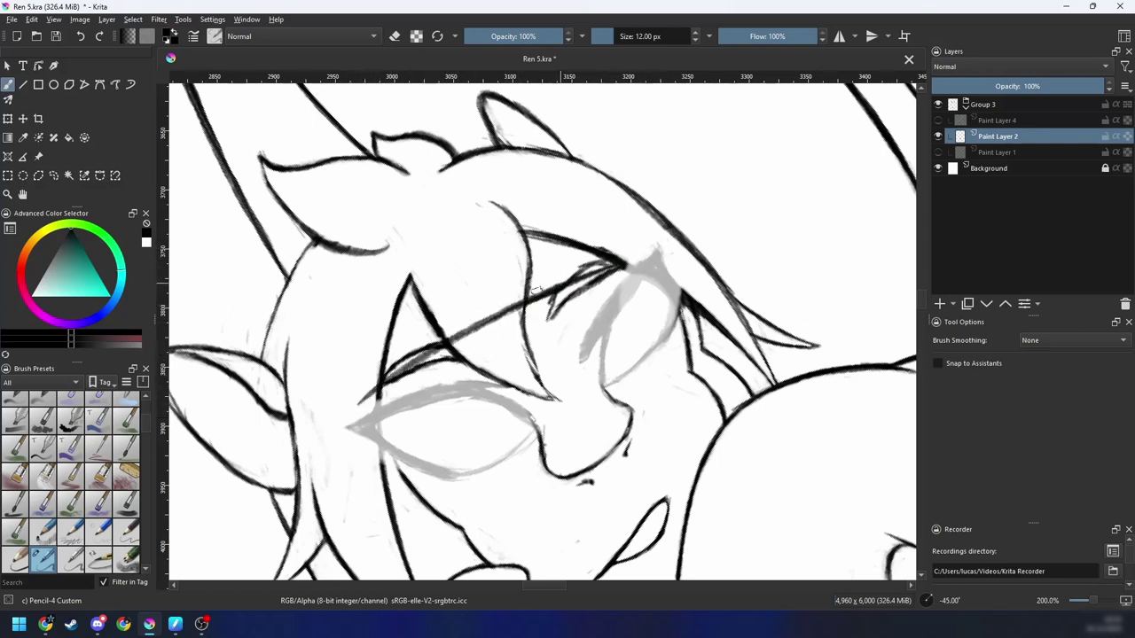
Step: Erase the old eyebrow strokes around the new brow line above both eyes
key(e)
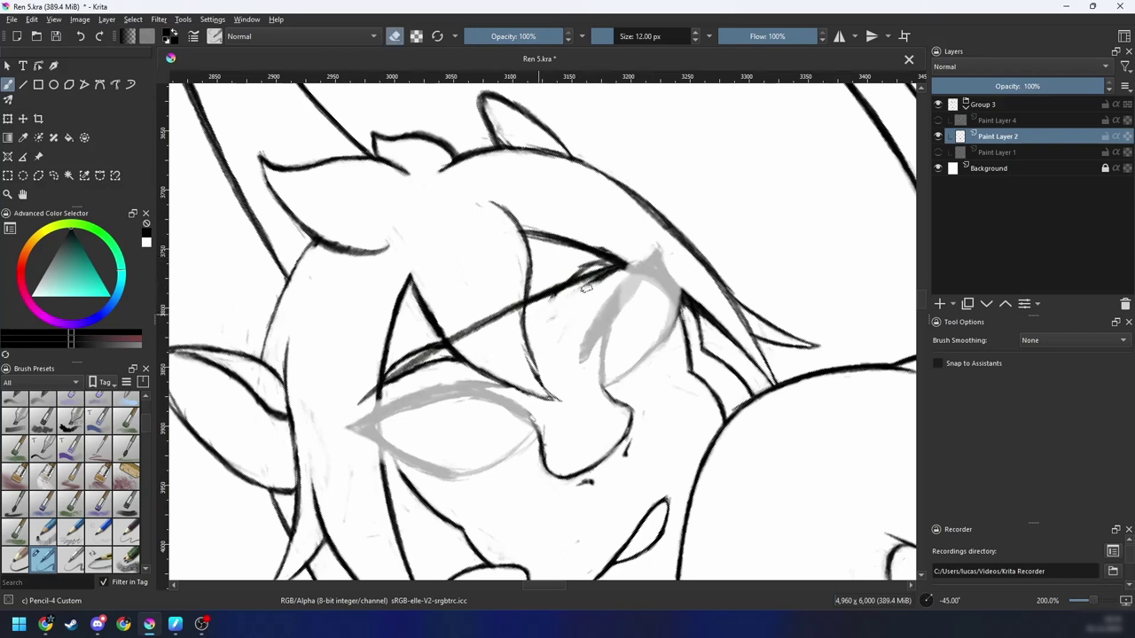
drag(559, 296, 576, 272)
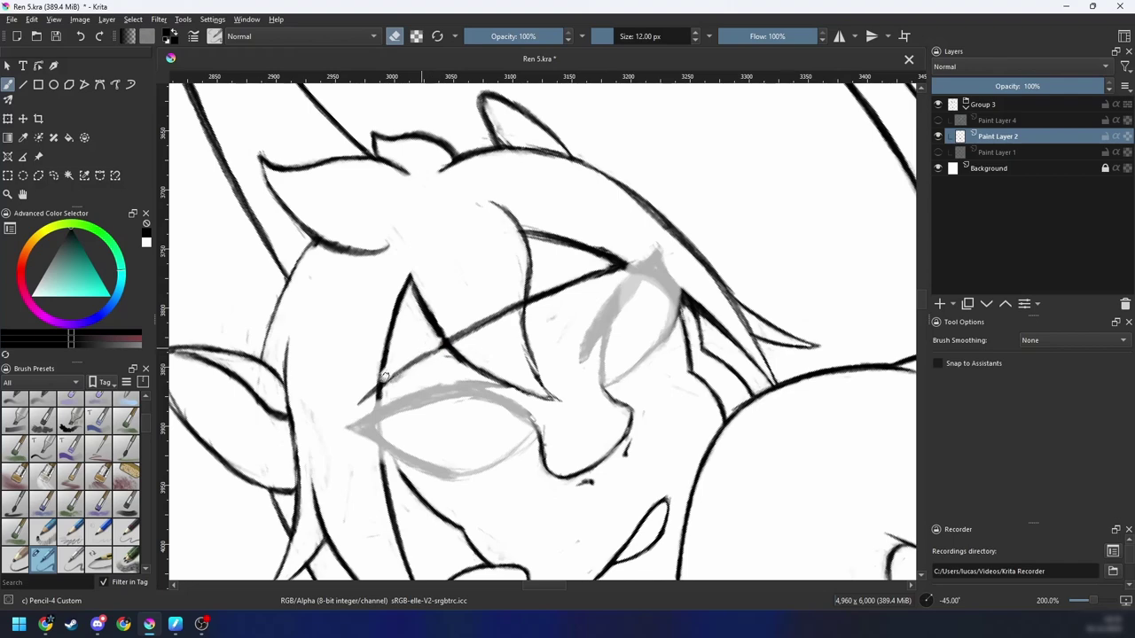
key(e)
Step: Erase the brow line's outer end beyond the left hair edge and where it meets the central fringe edges
scroll(446, 342, down, 3)
key(6)
key(6)
scroll(550, 354, up, 3)
drag(442, 302, 505, 336)
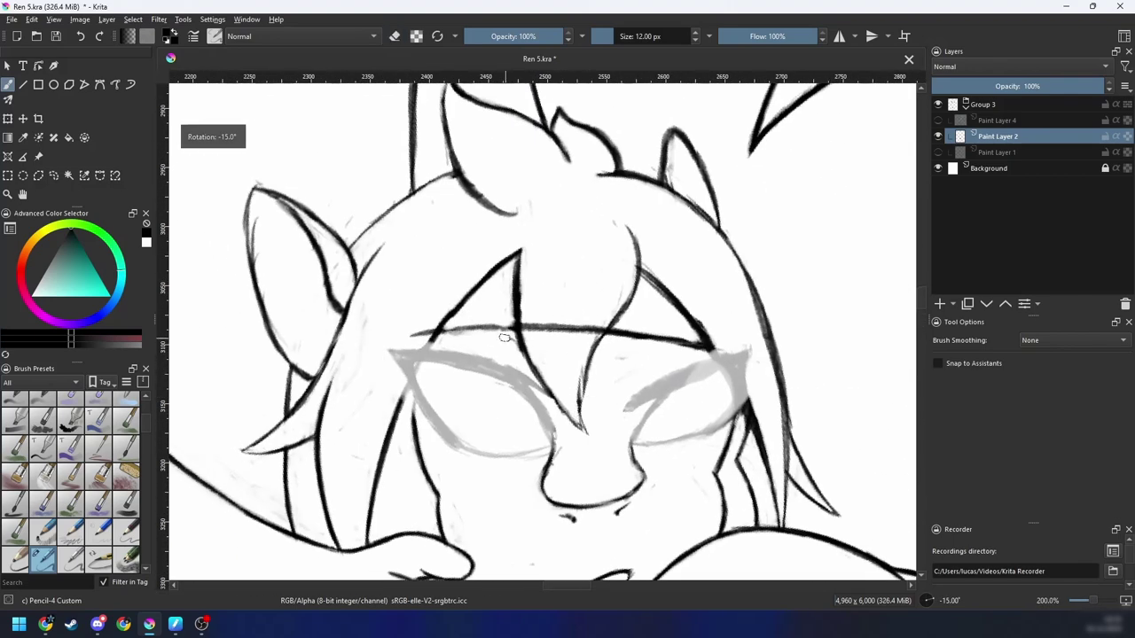
key(e)
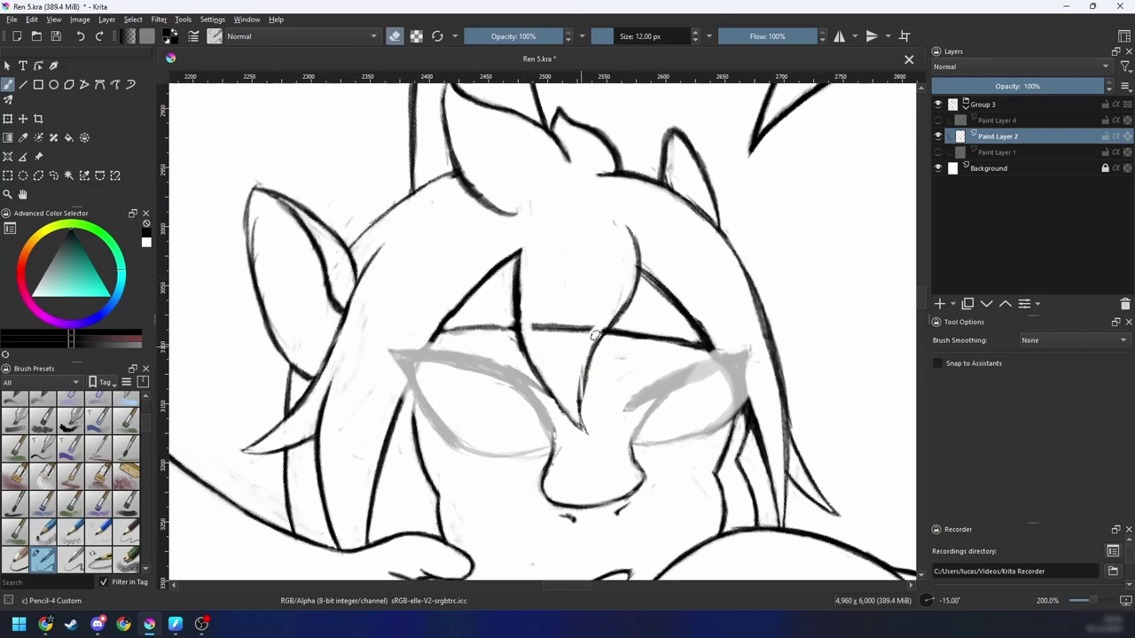
drag(595, 335, 603, 328)
key(e)
drag(585, 429, 589, 372)
key(ctrl+z)
mouse_move(580, 430)
mouse_down()
mouse_move(581, 379)
mouse_move(563, 349)
mouse_up()
key(ctrl+z)
Step: Redraw the lower right edge of the central fringe lock from its tip and trim the stroke's rough outer side
key(plus)
key(plus)
key(6)
key(6)
drag(446, 500, 468, 435)
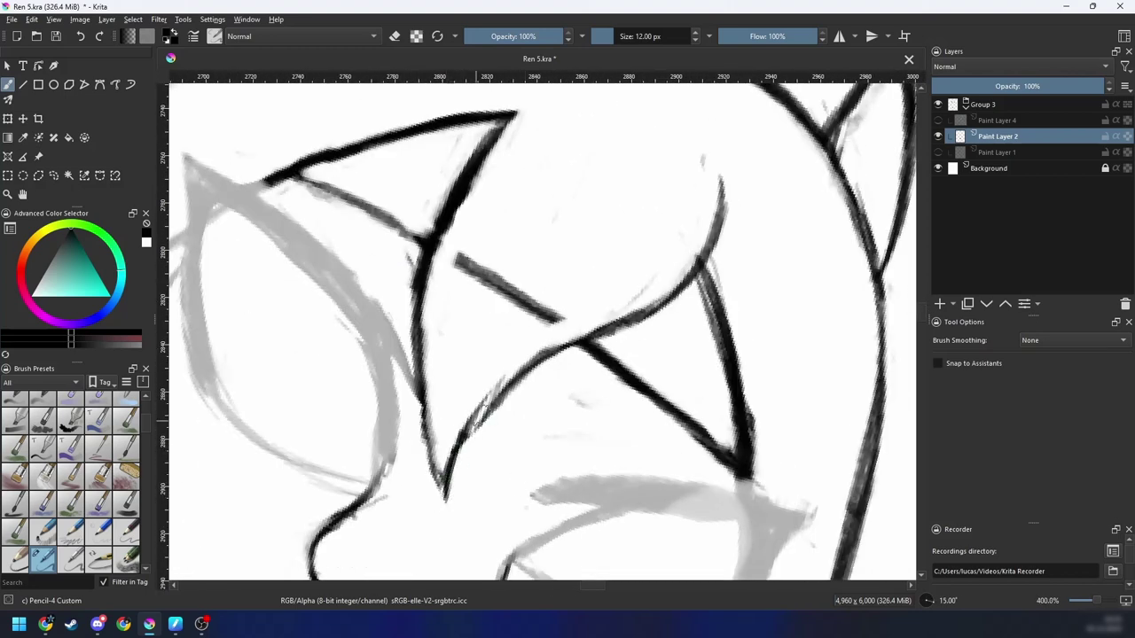
drag(451, 477, 522, 381)
drag(482, 416, 540, 364)
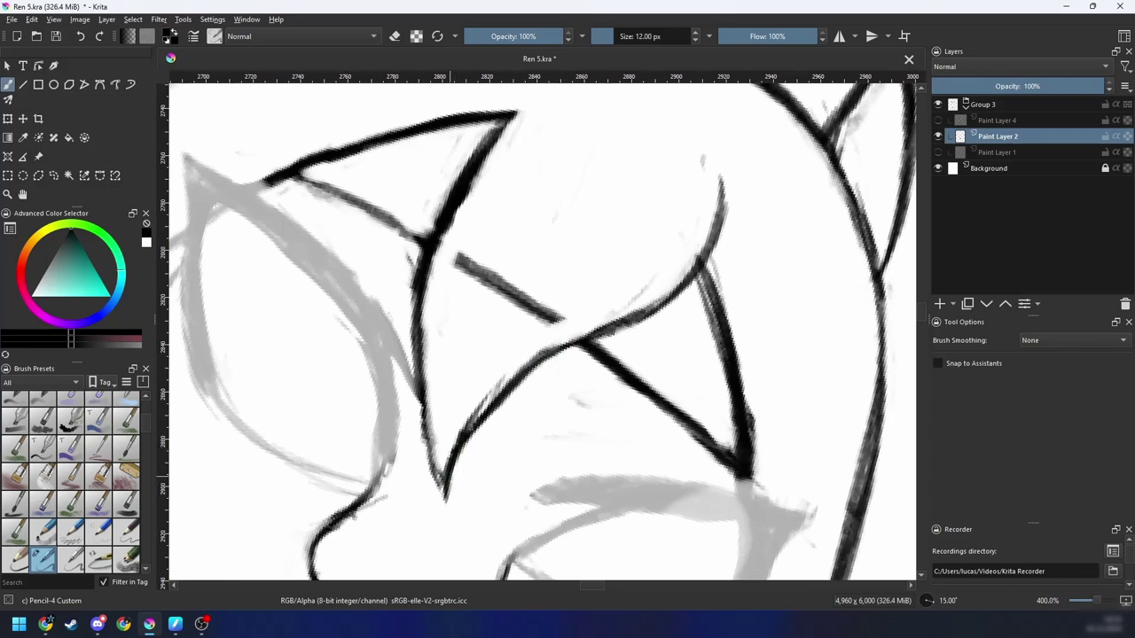
drag(451, 477, 505, 400)
key(e)
mouse_move(443, 457)
mouse_down()
mouse_move(488, 392)
mouse_move(523, 367)
mouse_up()
key(e)
Step: Darken the central fringe lock's right edge in overlapping strokes from its tip up to the forehead
mouse_move(446, 495)
mouse_down()
mouse_move(478, 413)
mouse_move(525, 371)
mouse_up()
drag(466, 441, 560, 350)
drag(477, 419, 602, 333)
drag(496, 394, 674, 301)
mouse_move(550, 355)
mouse_down()
mouse_move(656, 315)
mouse_move(696, 279)
mouse_up()
drag(640, 317, 697, 251)
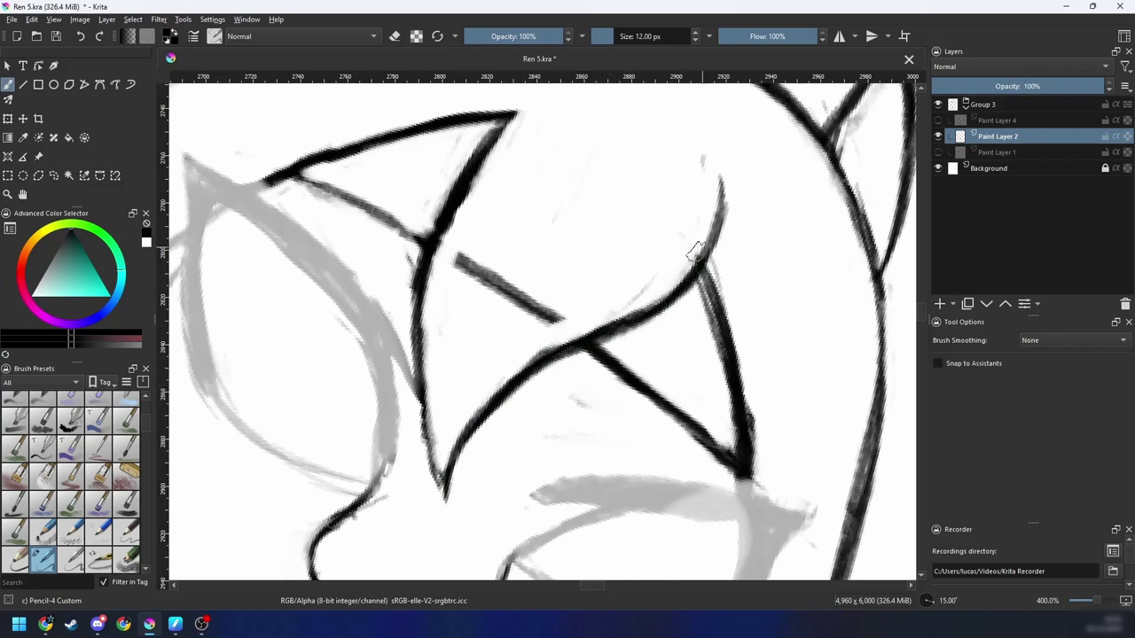
Step: Erase the brow line inside the central fringe lock and clean both sides of the lock's right edge
key(e)
mouse_move(567, 322)
mouse_down()
mouse_move(502, 311)
mouse_move(476, 293)
mouse_move(464, 256)
mouse_move(509, 298)
mouse_up()
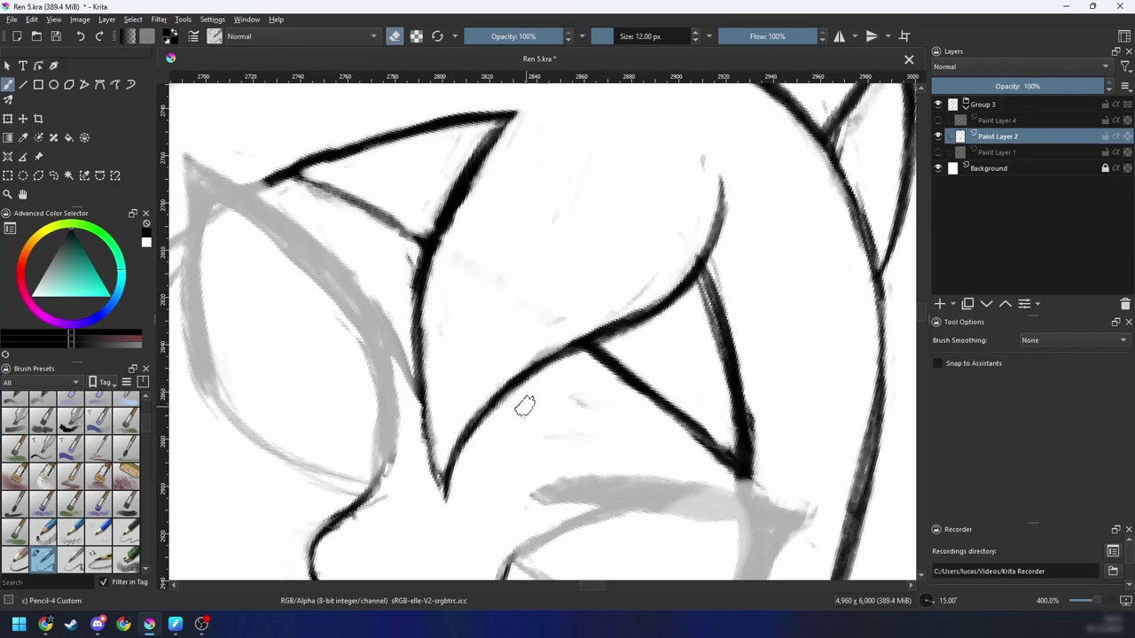
mouse_move(579, 343)
mouse_down()
mouse_move(602, 328)
mouse_move(520, 394)
mouse_move(653, 330)
mouse_up()
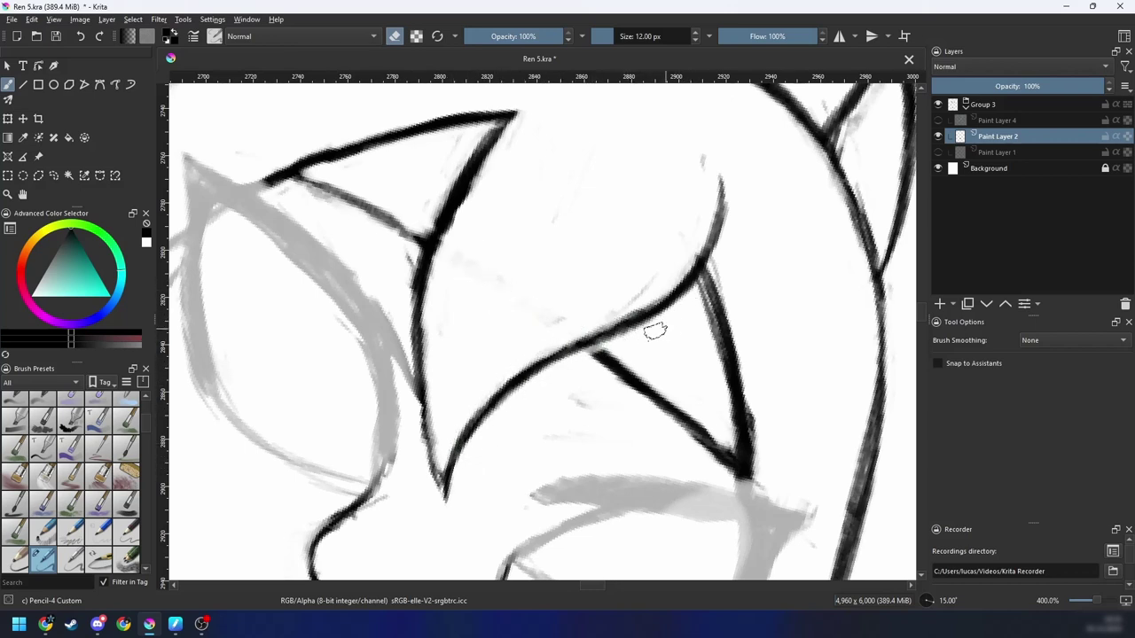
mouse_move(563, 360)
mouse_down()
mouse_move(646, 329)
mouse_move(681, 299)
mouse_up()
Step: Reconnect the right brow line to the edge of the central fringe lock
key(4)
key(4)
key(4)
key(4)
key(4)
key(e)
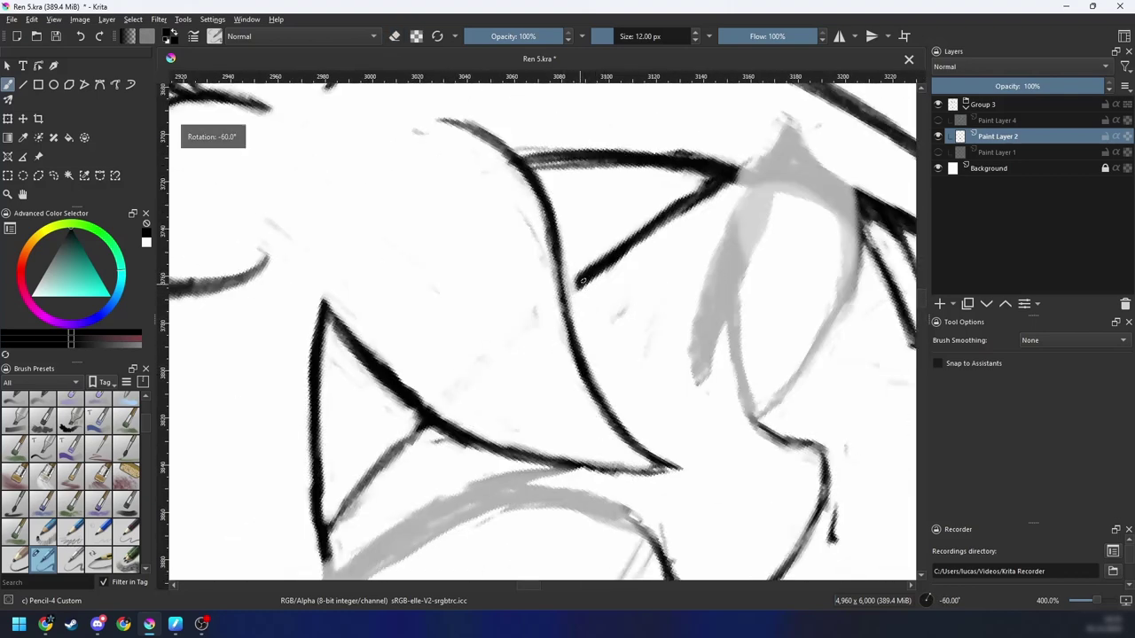
mouse_move(588, 277)
mouse_down()
mouse_move(565, 292)
mouse_move(648, 240)
mouse_up()
Step: Redraw the lower left edge of the central fringe lock with a darker line down to its tip
key(6)
key(6)
key(6)
key(6)
key(6)
key(6)
key(6)
key(6)
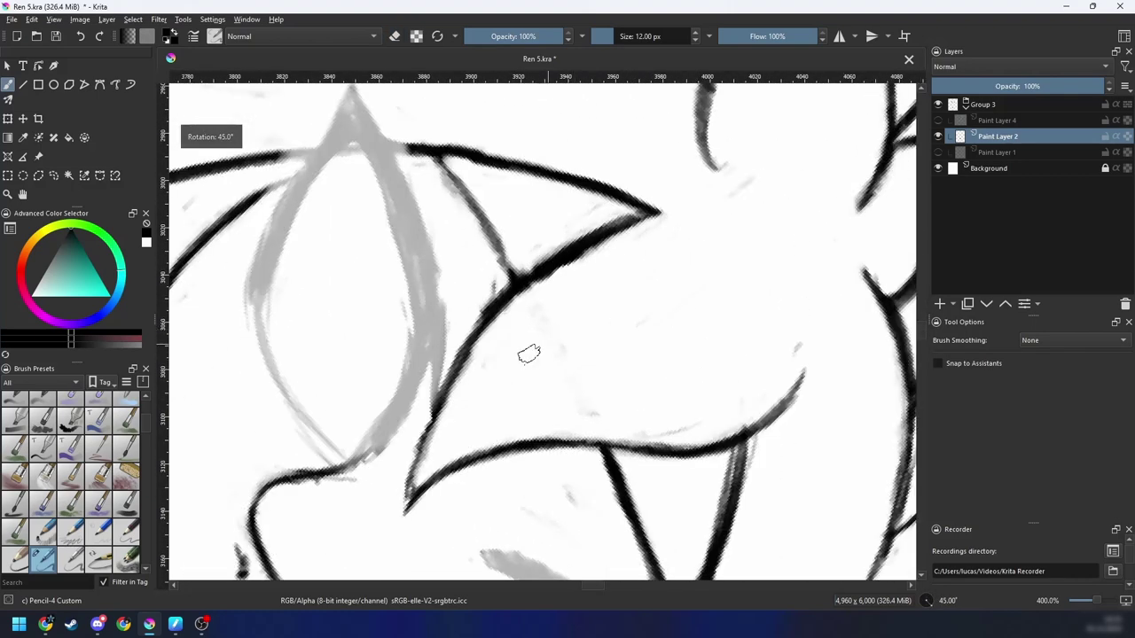
drag(497, 368, 471, 400)
key(e)
drag(350, 479, 368, 444)
key(e)
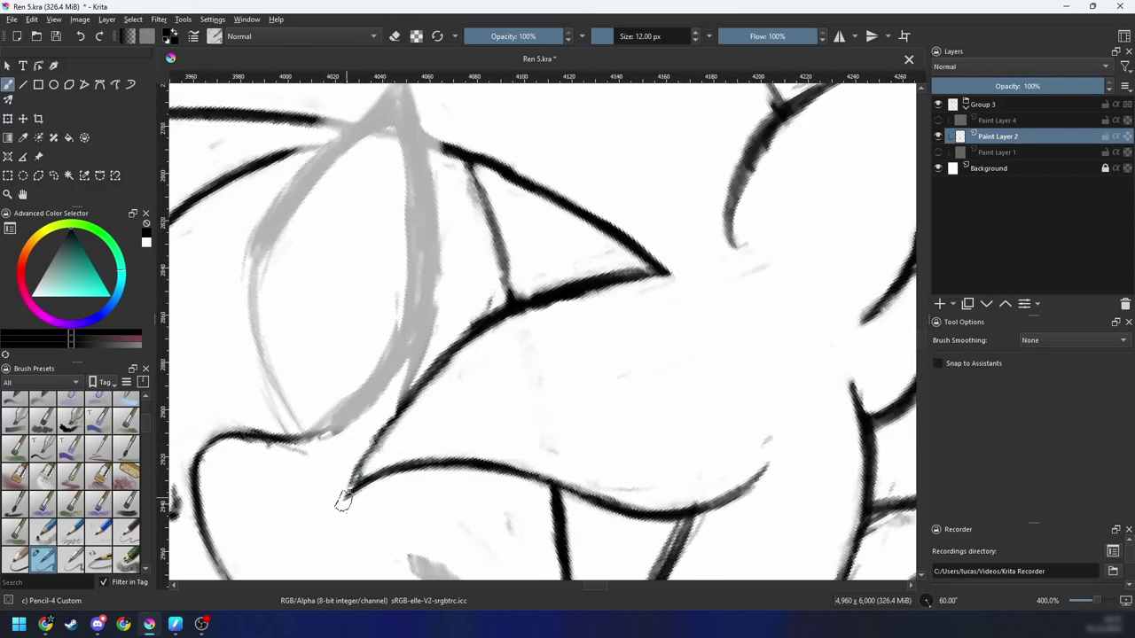
mouse_move(346, 499)
mouse_down()
mouse_move(394, 411)
mouse_move(446, 364)
mouse_up()
key(ctrl+z)
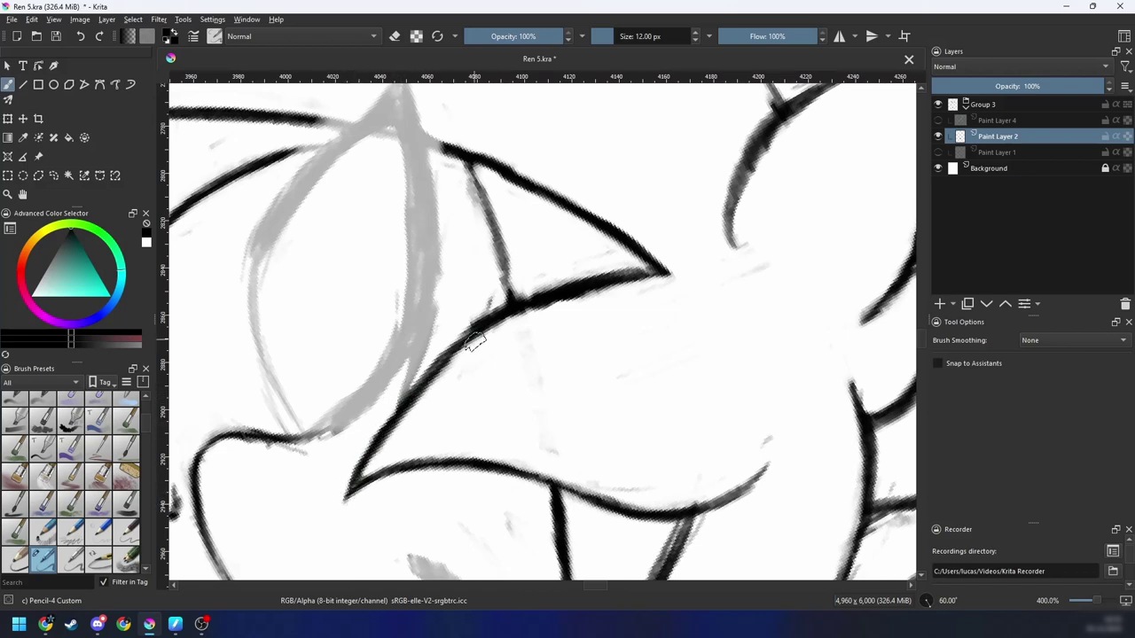
drag(360, 474, 440, 367)
Step: Trim the inner side of the fringe lock's left edge and darken the line again near the tip
key(e)
drag(381, 449, 450, 368)
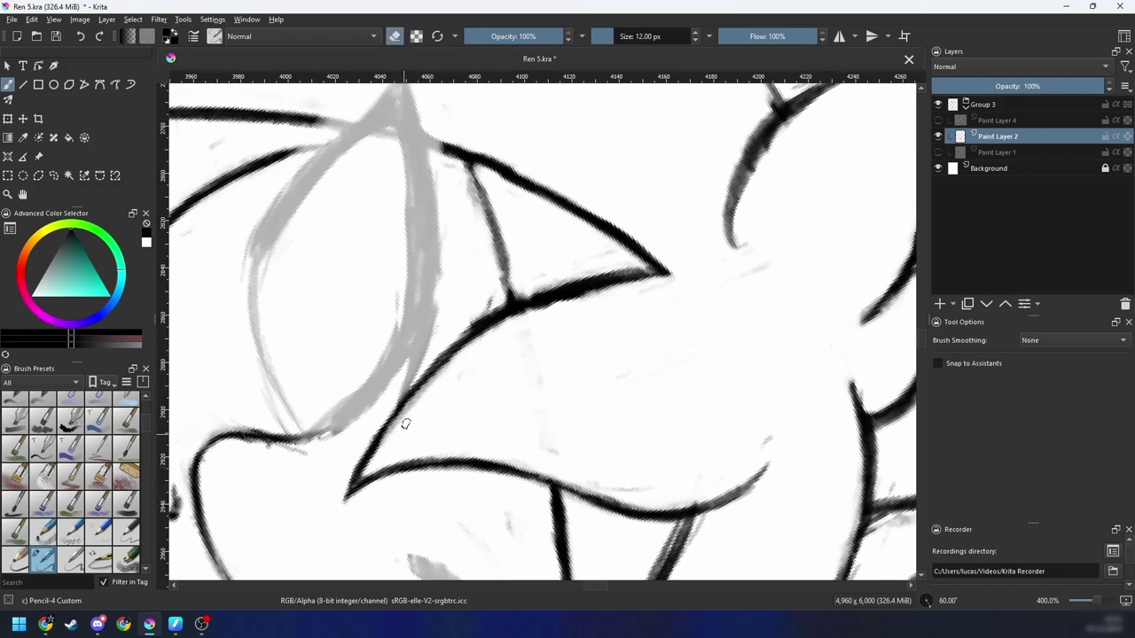
drag(408, 422, 462, 362)
key(e)
drag(365, 464, 440, 365)
mouse_move(399, 415)
mouse_down()
mouse_move(462, 347)
mouse_move(461, 374)
mouse_up()
Step: Thin the thick upper part of the fringe lock's left edge and redraw it up to the peak
key(4)
key(4)
key(e)
mouse_move(432, 408)
mouse_down()
mouse_move(461, 334)
mouse_move(502, 290)
mouse_up()
drag(446, 443, 536, 302)
drag(508, 339, 568, 278)
key(e)
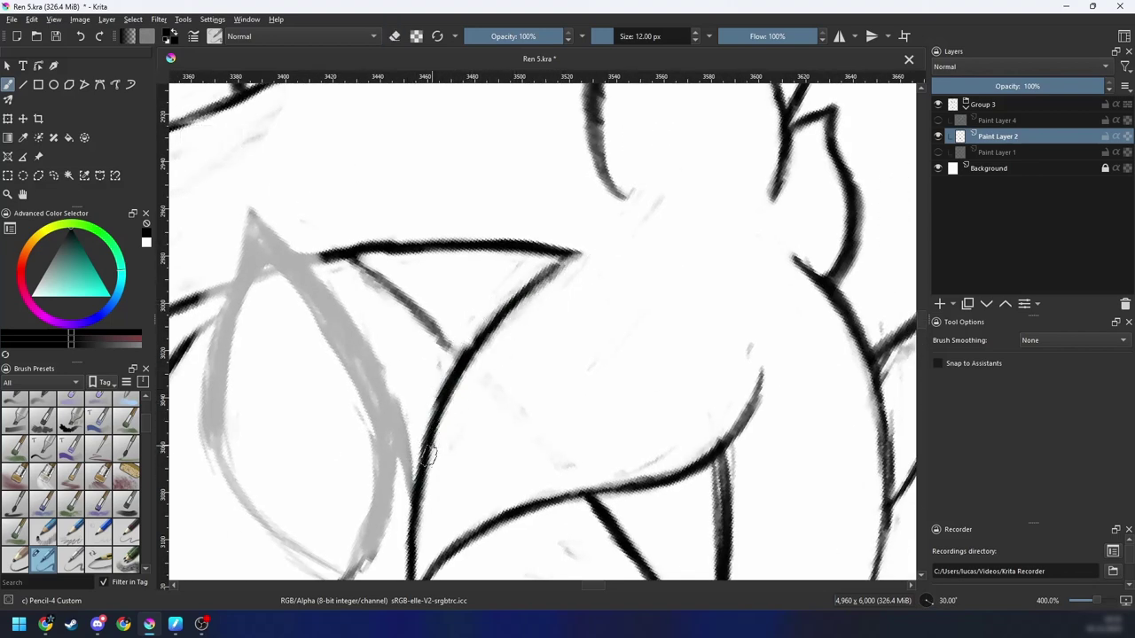
mouse_move(429, 448)
mouse_down()
mouse_move(483, 338)
mouse_move(578, 268)
mouse_up()
Step: Darken the hair edge above the left brow up to the peak where it meets the fringe lock
key(4)
key(4)
key(4)
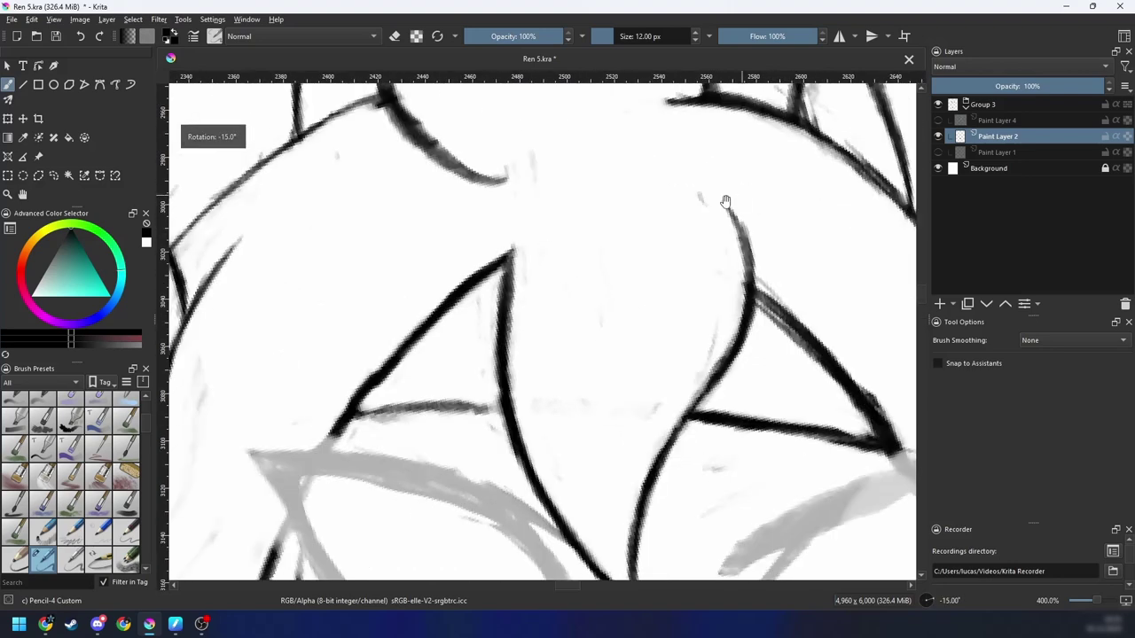
drag(501, 299, 543, 258)
key(ctrl+z)
drag(440, 336, 533, 262)
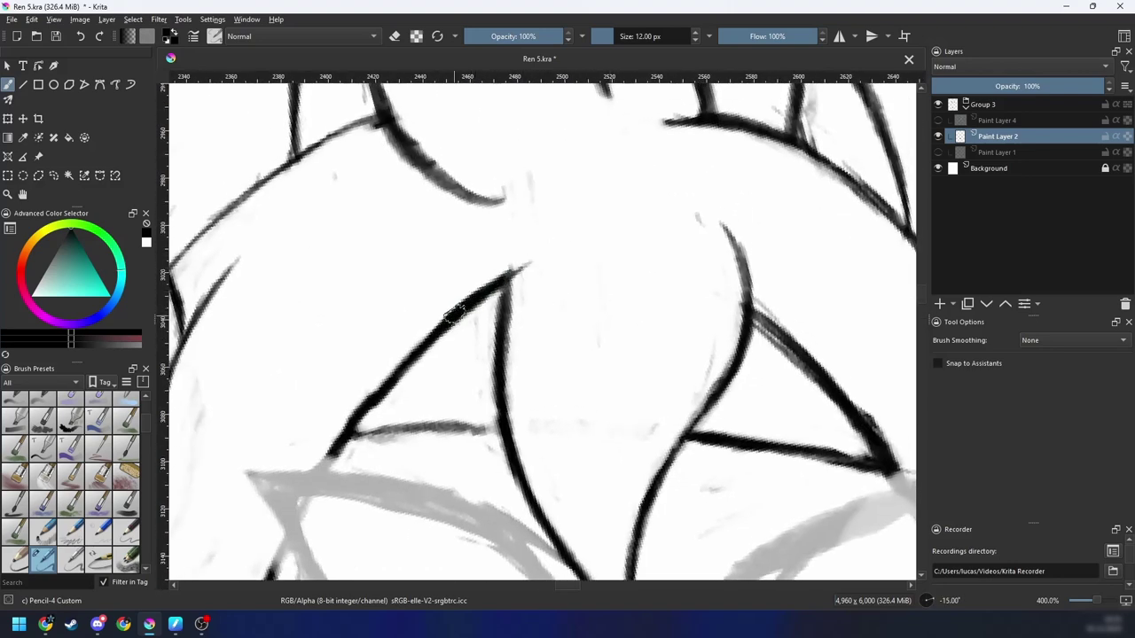
drag(456, 315, 549, 252)
Step: Examine the reworked fringe and brows against the whole head and upper body from a zoomed-out, rotated view
key(minus)
key(minus)
key(minus)
key(minus)
key(minus)
key(6)
key(6)
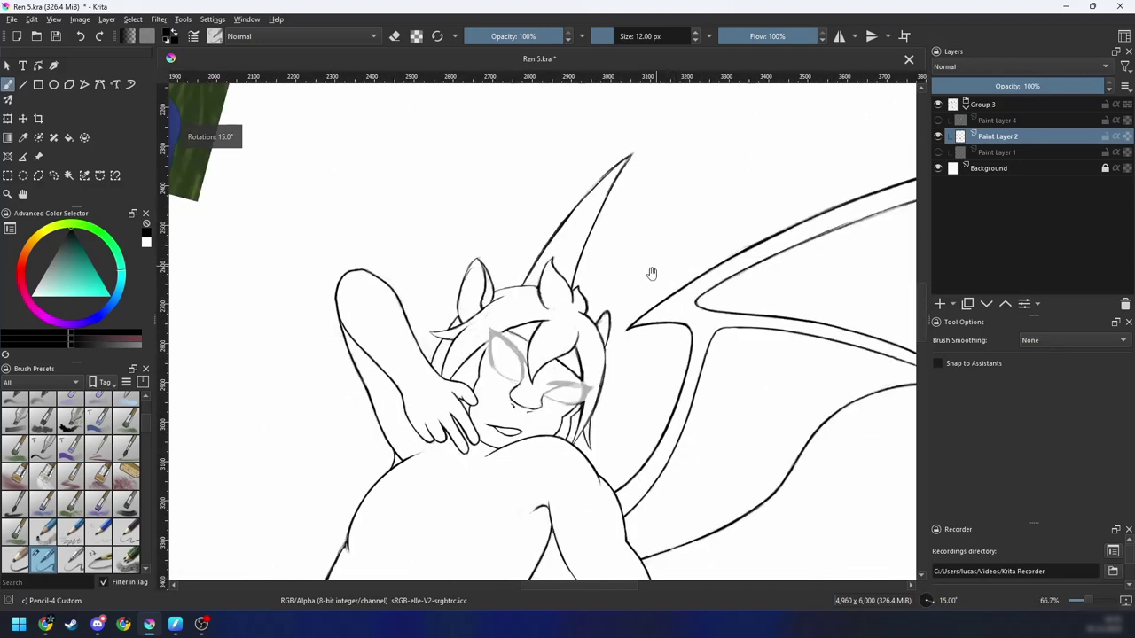
drag(650, 274, 628, 250)
Step: Redraw the left brow as a dark line from the outer hair edge to the central fringe lock
key(plus)
key(4)
key(4)
key(plus)
key(plus)
key(plus)
key(plus)
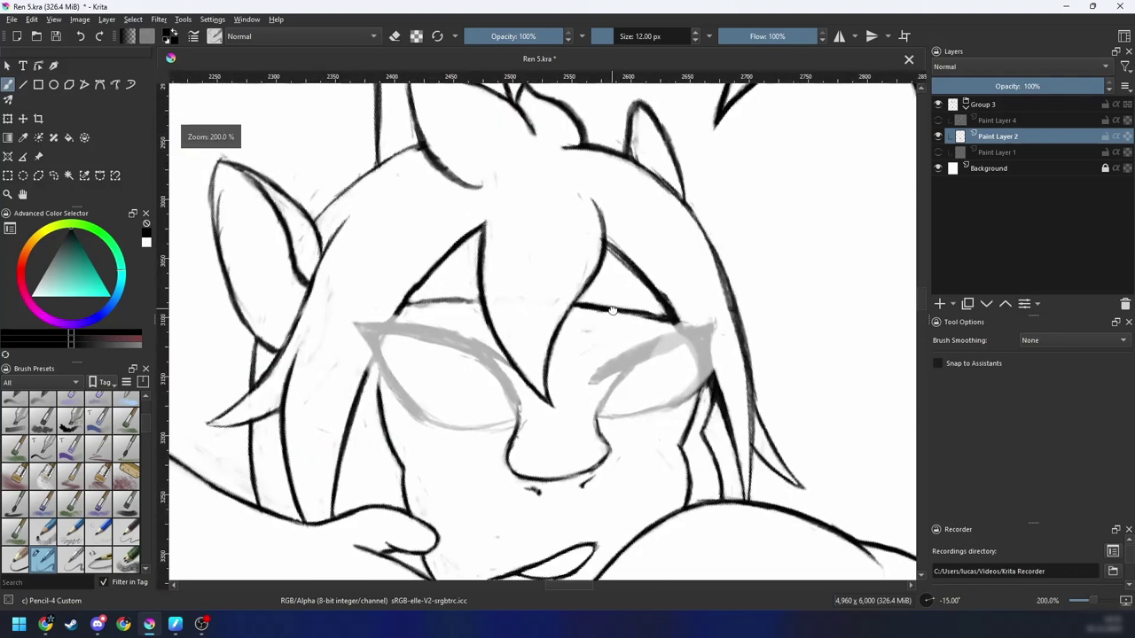
key(4)
key(4)
key(4)
key(4)
drag(472, 382, 530, 299)
key(6)
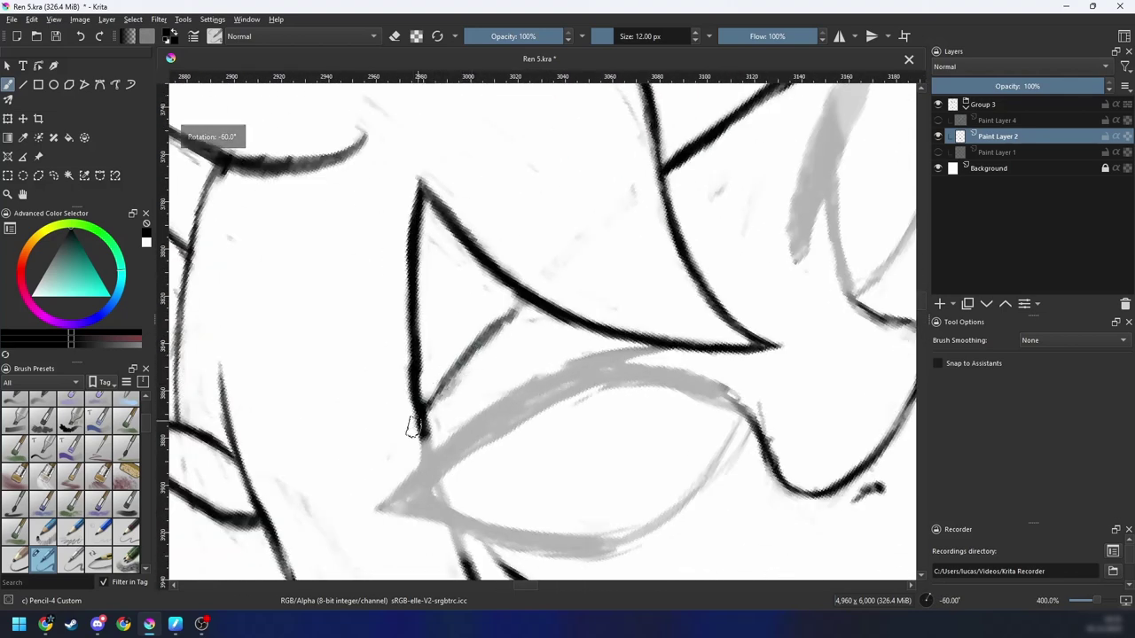
drag(426, 413, 519, 306)
mouse_move(448, 381)
mouse_down()
mouse_move(525, 301)
mouse_move(426, 410)
mouse_move(526, 315)
mouse_move(439, 412)
mouse_up()
Step: Join the hair edge above the left brow to the side strand with a line across the eye's outer corner
key(e)
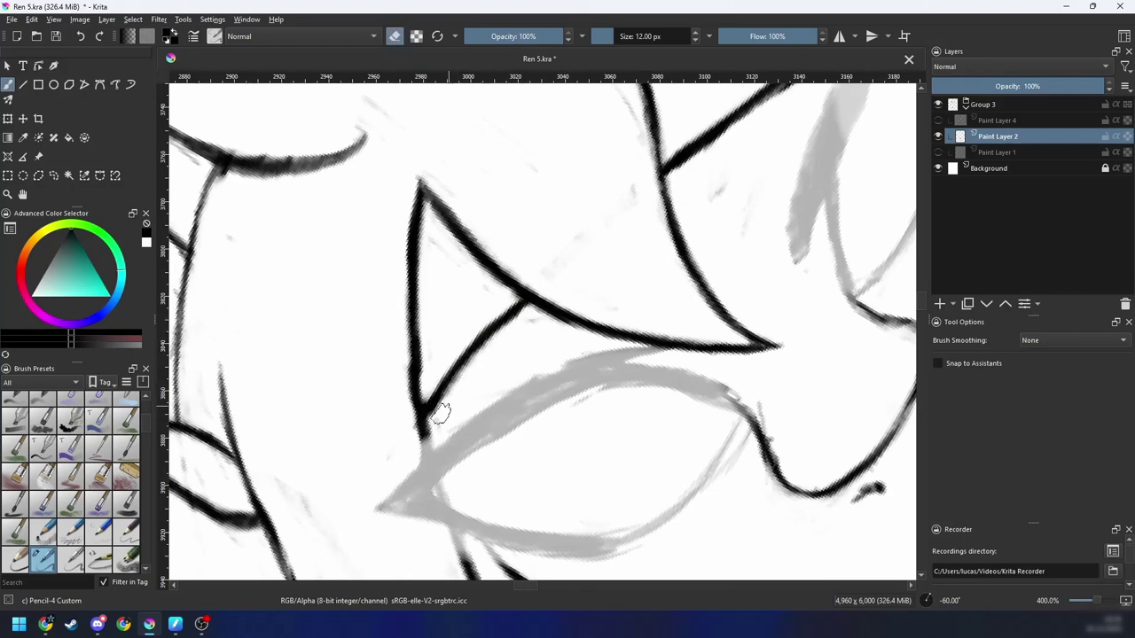
key(6)
key(5)
key(e)
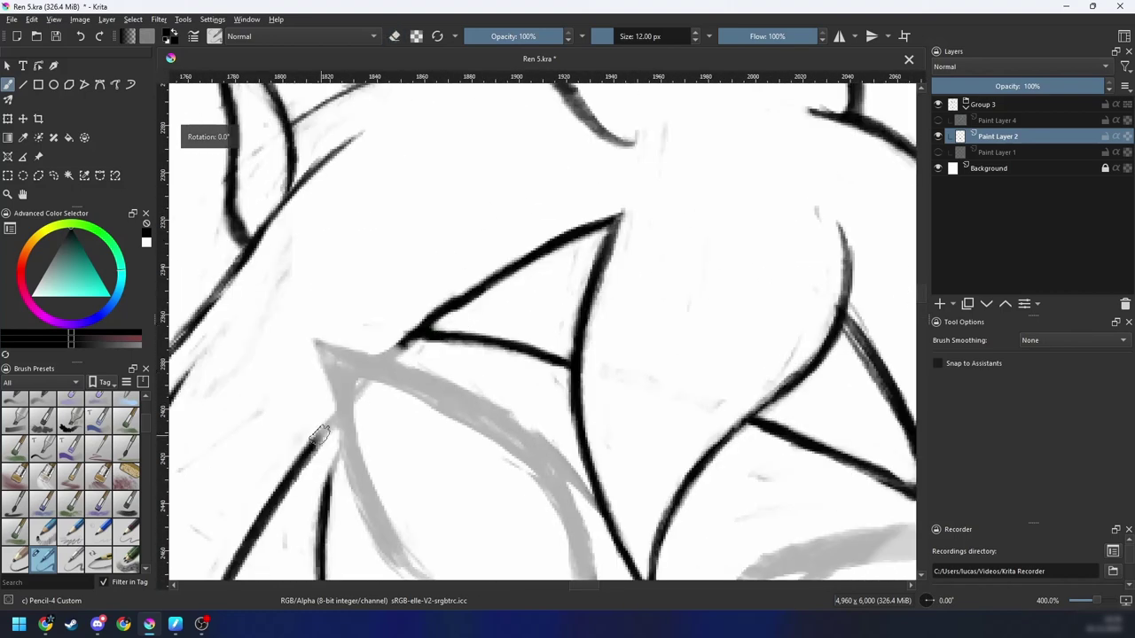
key(ctrl+z)
drag(314, 446, 431, 328)
drag(287, 480, 434, 323)
drag(297, 446, 497, 262)
Step: Erase along the joined left hair line to thin and smooth it up to the fringe peak
key(e)
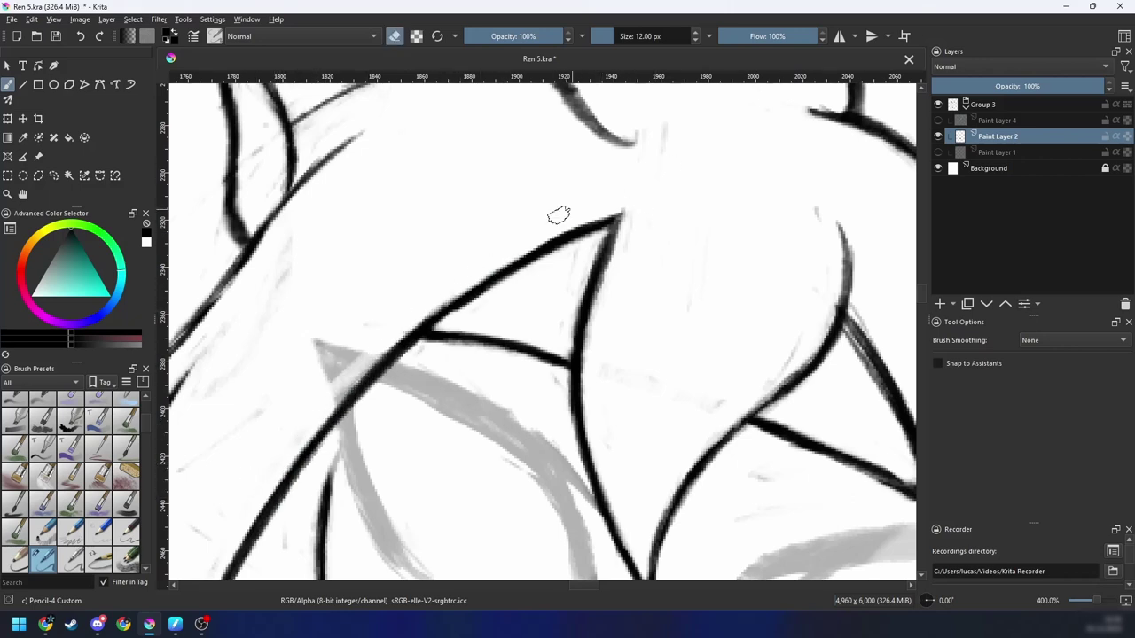
drag(252, 482, 502, 256)
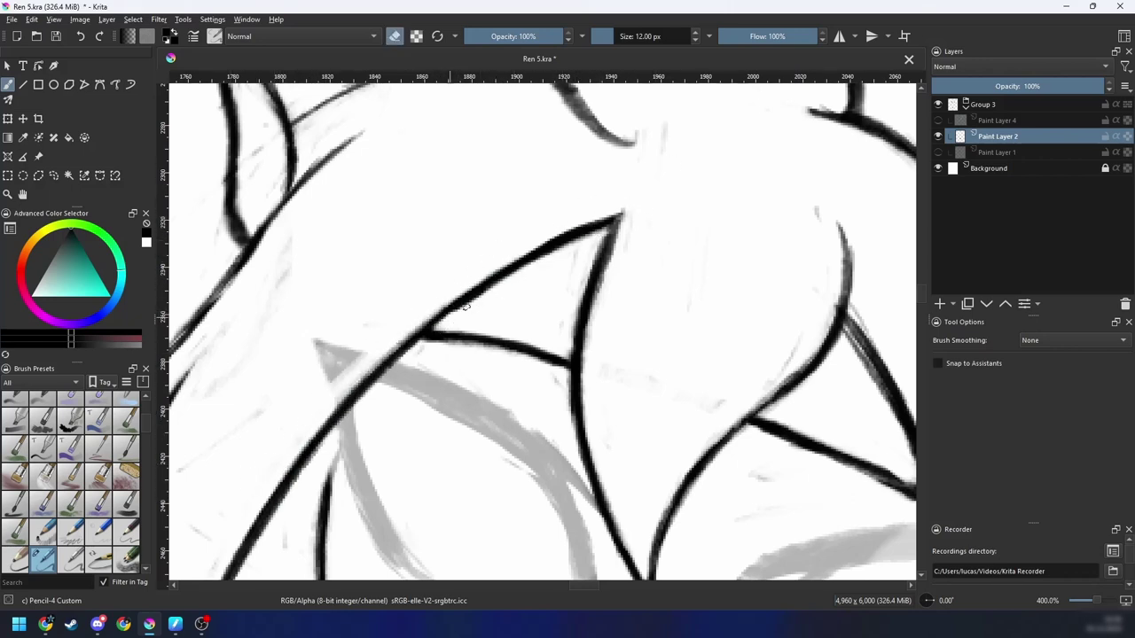
drag(382, 334, 706, 168)
drag(491, 258, 690, 179)
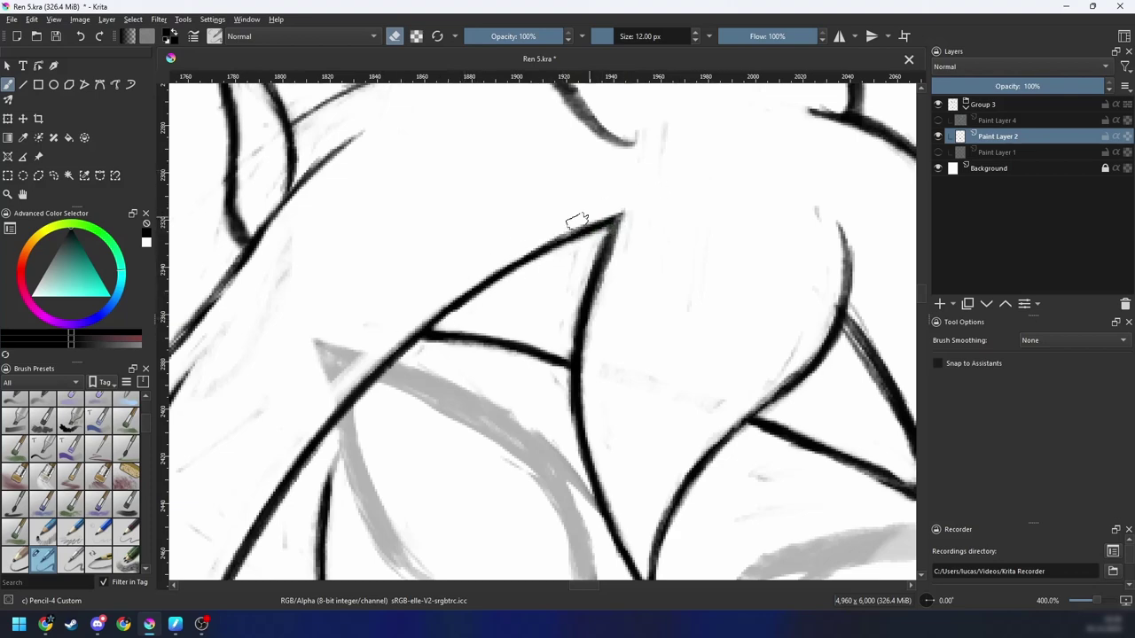
Step: Darken the hair edge above the right brow and extend it across the eye's outer corner to the side strand
key(minus)
key(minus)
key(minus)
key(minus)
key(4)
key(4)
key(4)
key(4)
key(4)
key(4)
key(plus)
key(4)
key(plus)
key(plus)
key(plus)
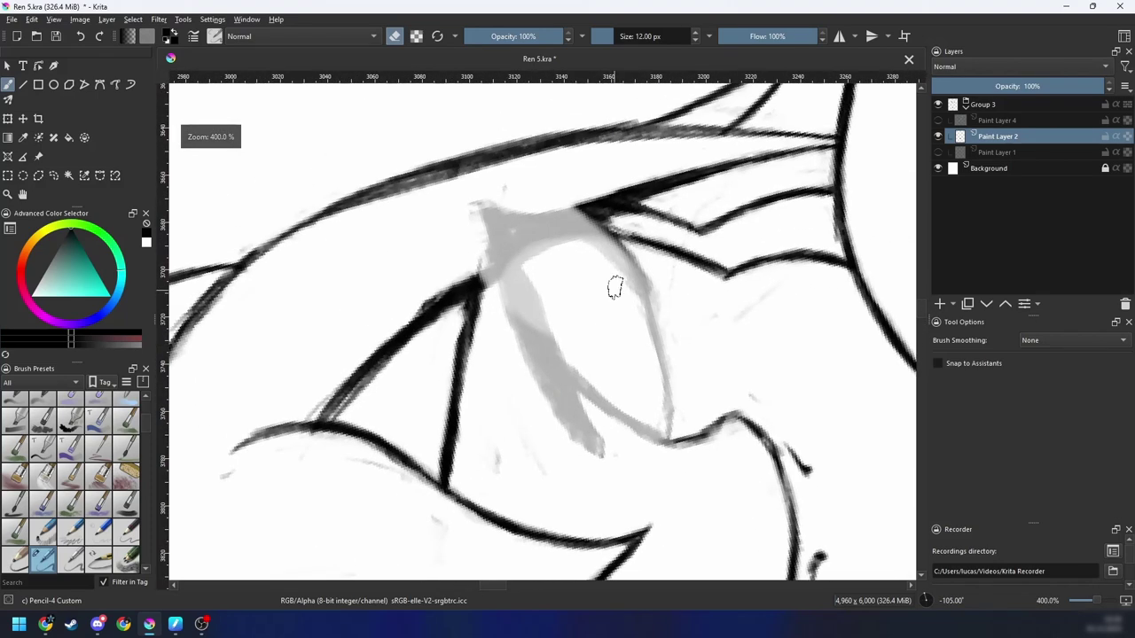
key(e)
drag(309, 447, 506, 279)
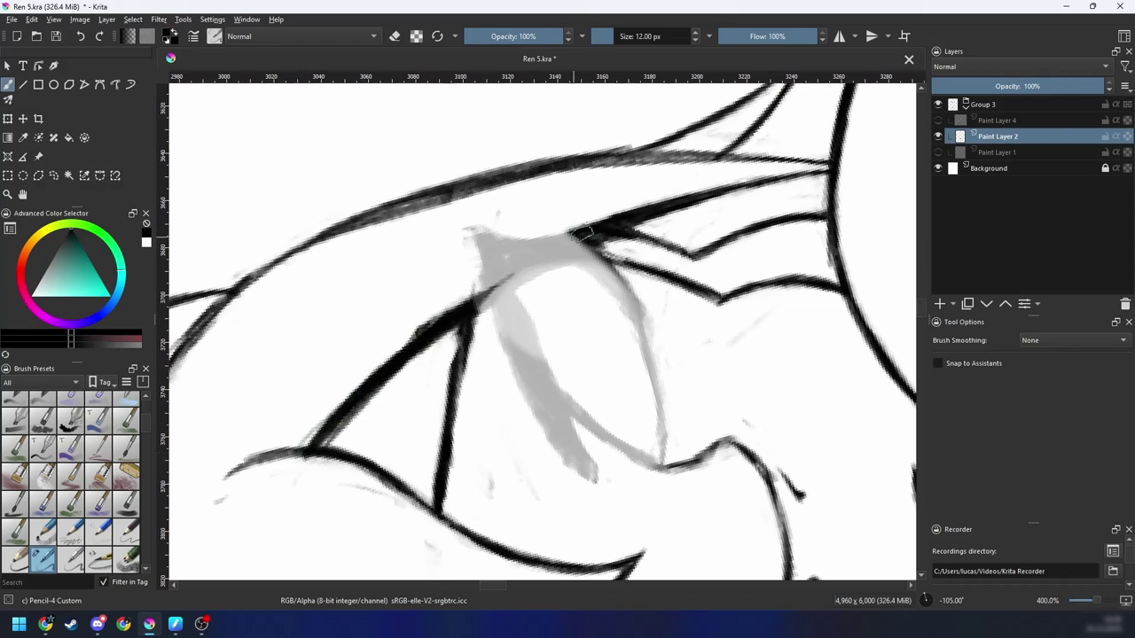
drag(424, 332, 592, 235)
drag(363, 379, 424, 337)
Step: Erase the rough sides of the extended right hair line, trimming excess around the brow end and eye corner
key(e)
drag(299, 437, 548, 236)
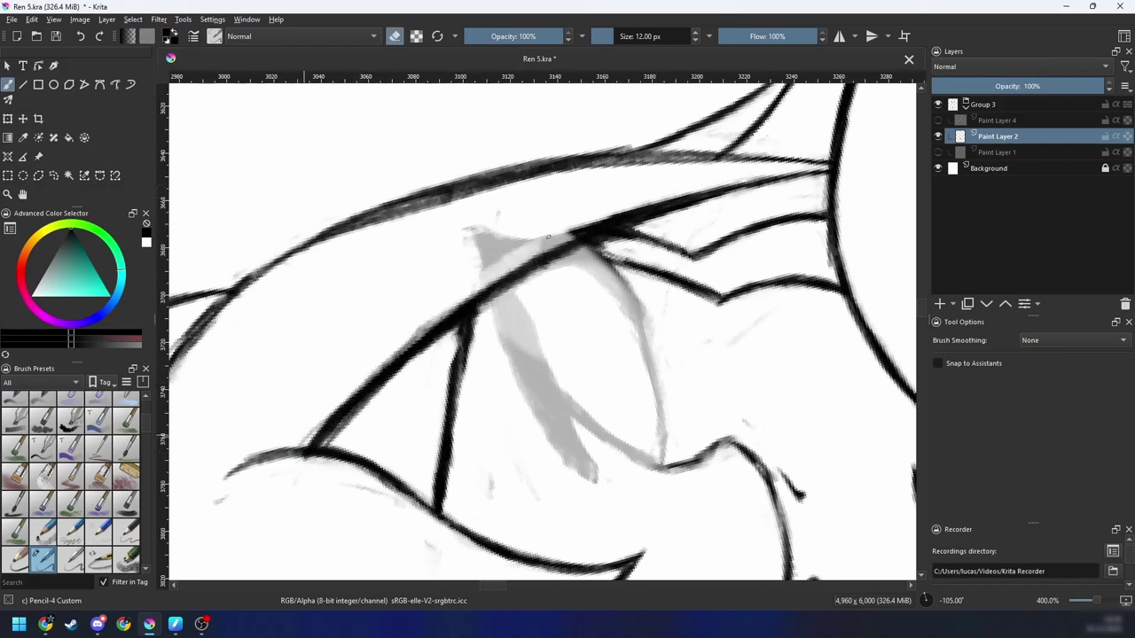
drag(320, 440, 519, 294)
key(ctrl+z)
drag(345, 424, 604, 239)
mouse_move(380, 398)
mouse_down()
mouse_move(611, 237)
mouse_move(642, 230)
mouse_up()
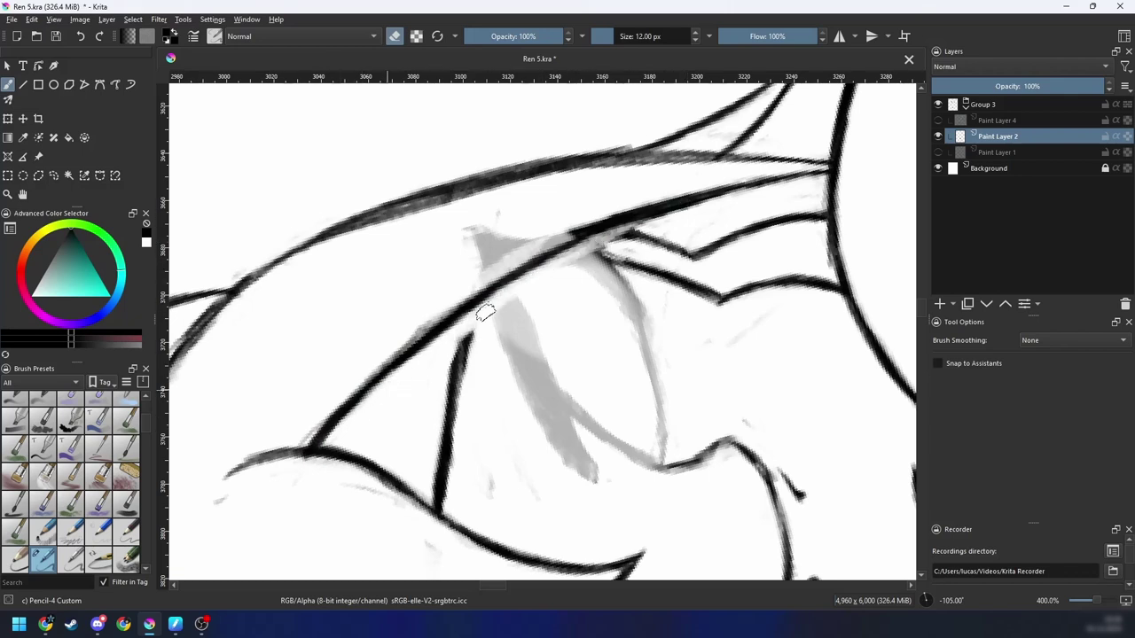
Step: Redraw the right hair line over the eye's outer corner as a smooth dark stroke down to the side strand, erasing its rough edges
drag(486, 313, 780, 185)
drag(372, 357, 763, 166)
mouse_move(426, 314)
mouse_down()
mouse_move(644, 211)
mouse_move(749, 179)
mouse_up()
key(ctrl+z)
key(e)
drag(373, 380, 722, 181)
mouse_move(406, 349)
mouse_down()
mouse_move(542, 260)
mouse_move(729, 186)
mouse_up()
drag(470, 300, 796, 175)
key(e)
Step: Erase along both sides of the right hair line from the fringe to the eye corner to thin it
drag(310, 431, 453, 310)
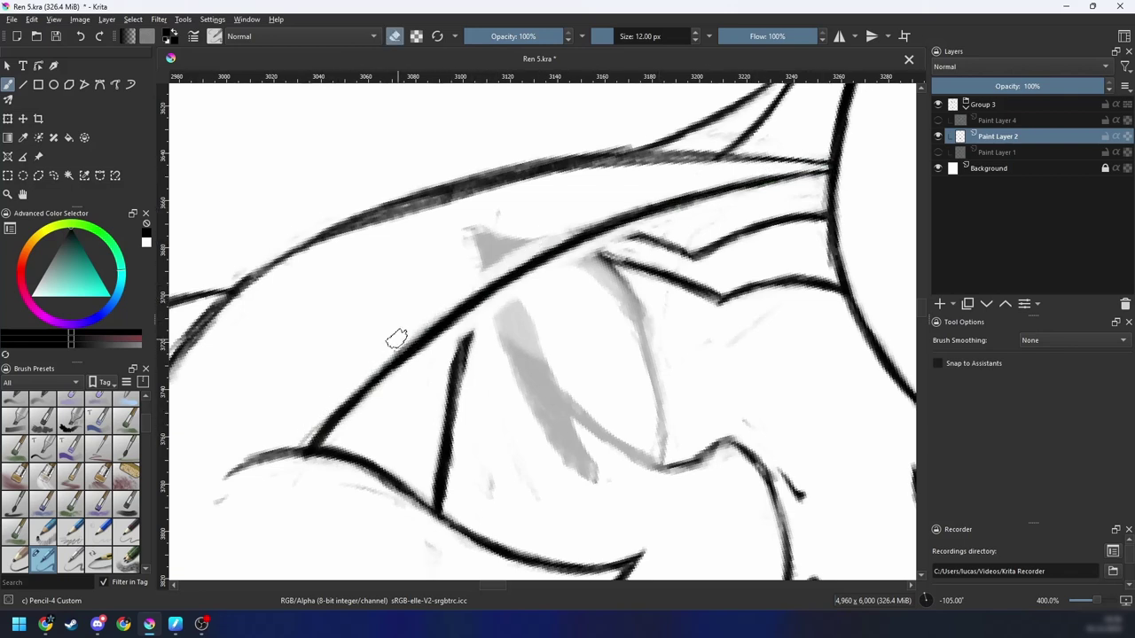
mouse_move(308, 432)
mouse_down()
mouse_move(388, 348)
mouse_move(511, 263)
mouse_up()
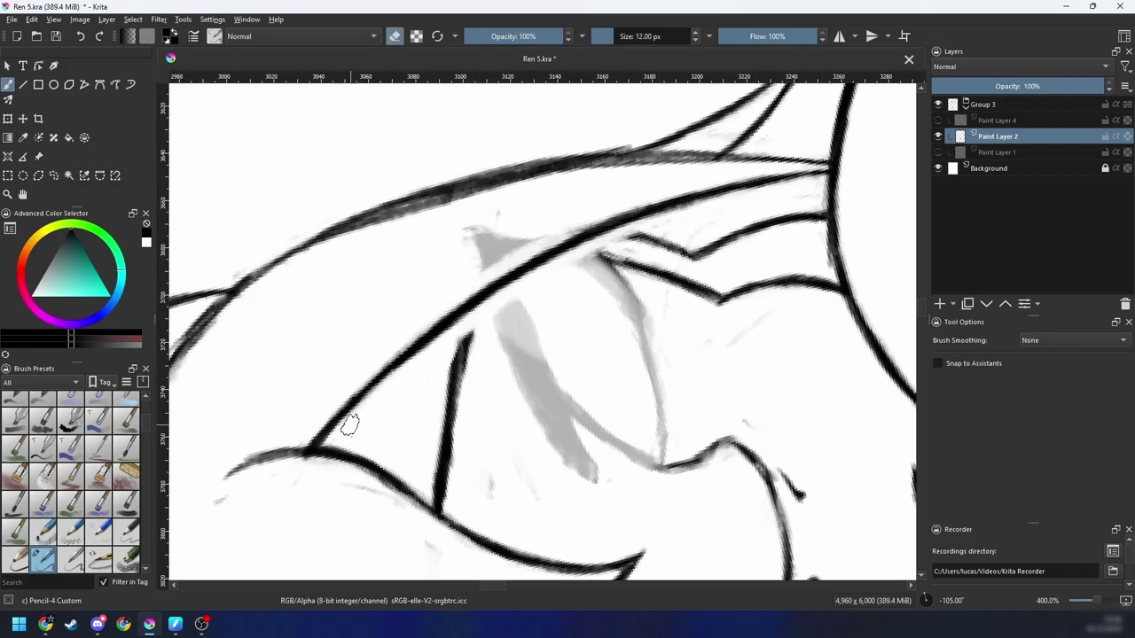
drag(352, 423, 557, 266)
drag(425, 355, 532, 282)
drag(386, 381, 512, 284)
key(e)
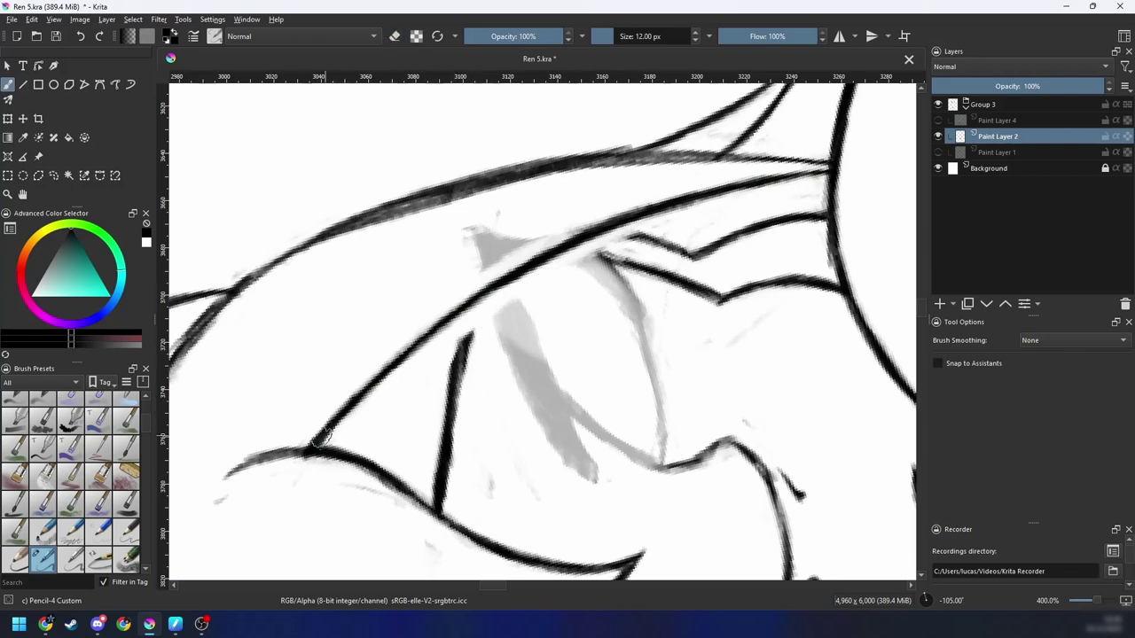
Step: Darken the right hair line beside the brow end and trim its inner edge near the eye's outer corner
drag(322, 439, 497, 289)
drag(409, 347, 560, 245)
key(ctrl+z)
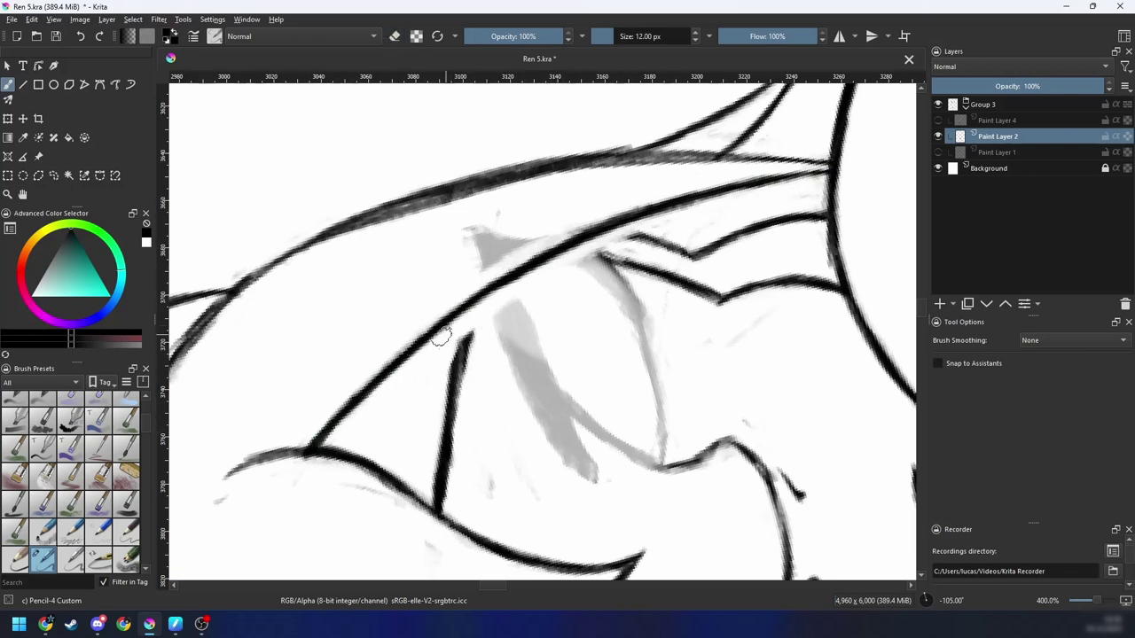
drag(406, 357, 530, 264)
key(e)
drag(469, 319, 632, 226)
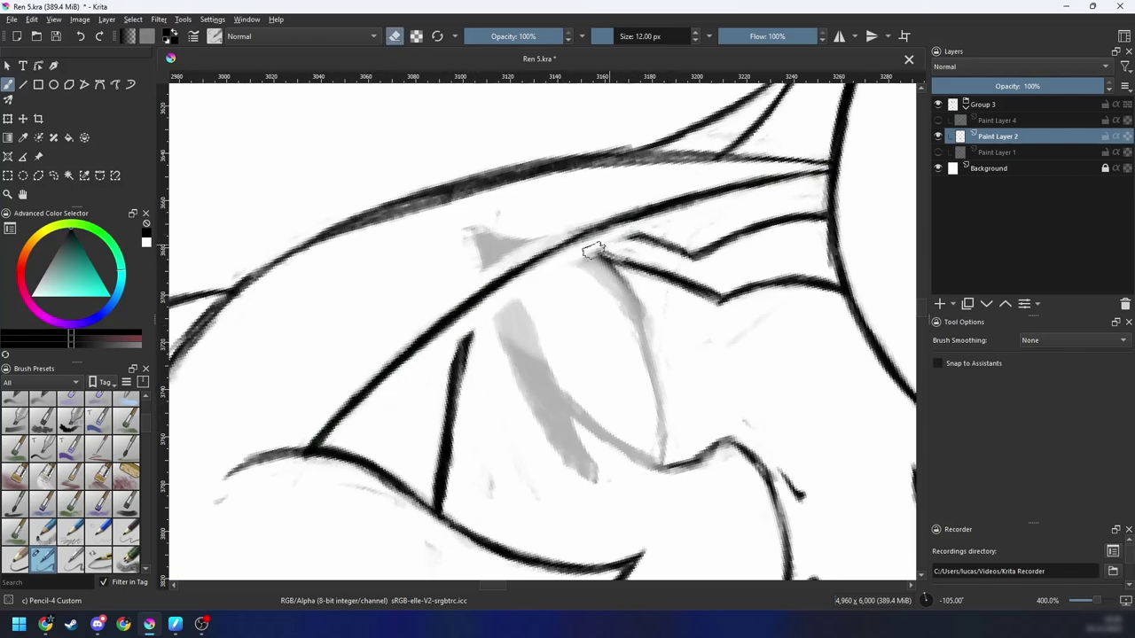
key(e)
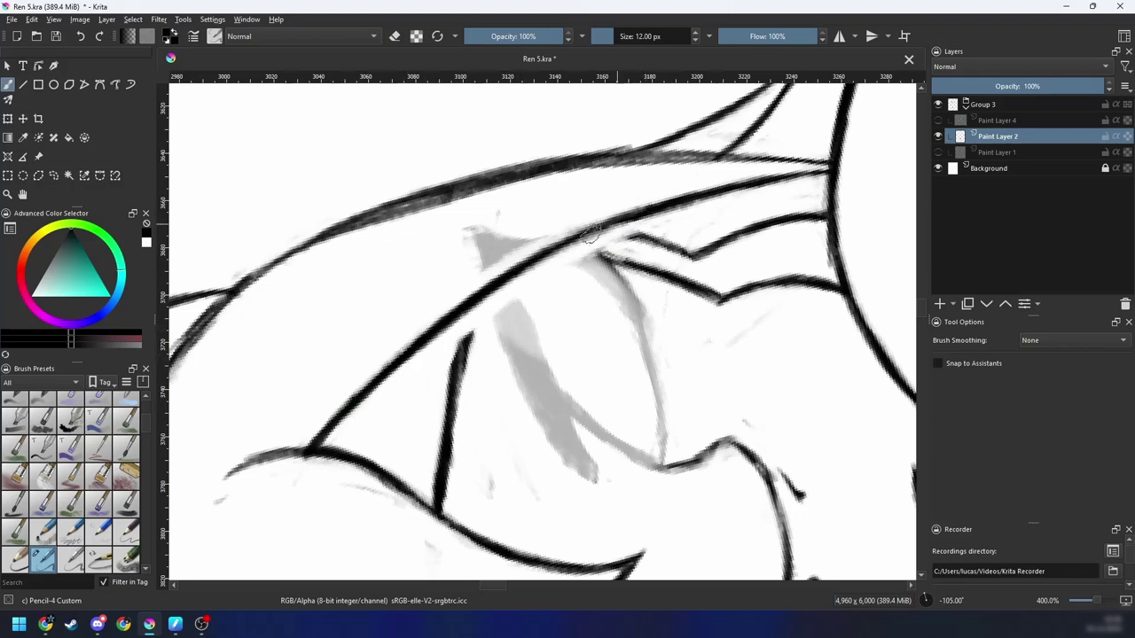
key(e)
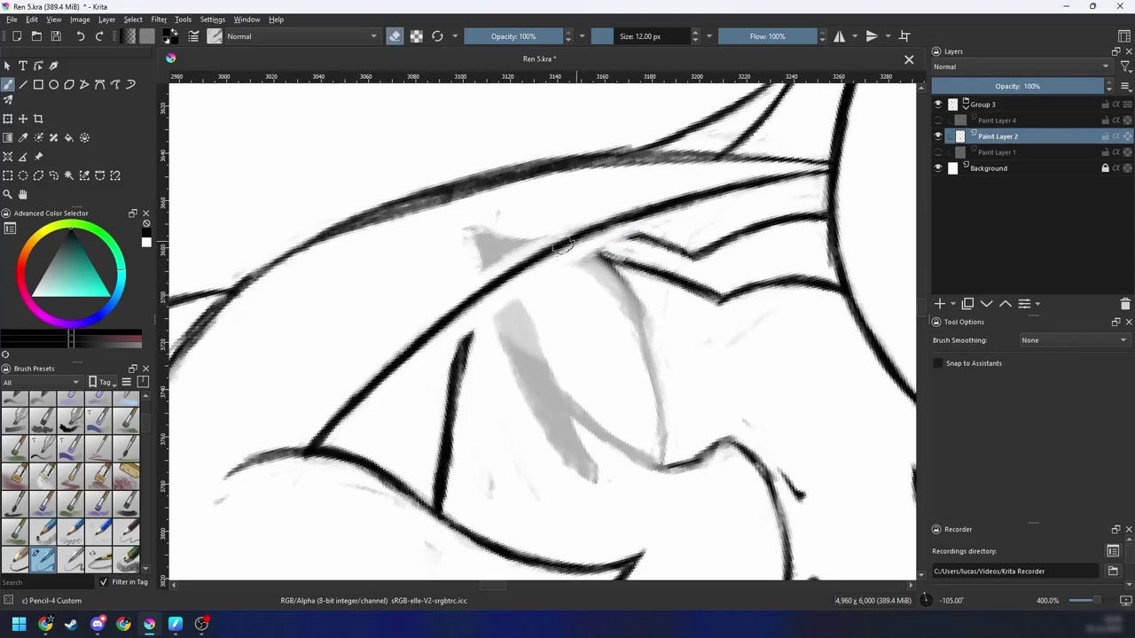
Step: Trim the inner cheek line's upper tip below the right eye and join the outer cheek line to the hair line
key(6)
key(6)
key(6)
key(6)
key(6)
key(6)
key(minus)
key(minus)
key(minus)
key(minus)
key(minus)
key(minus)
key(plus)
key(plus)
key(plus)
key(plus)
key(plus)
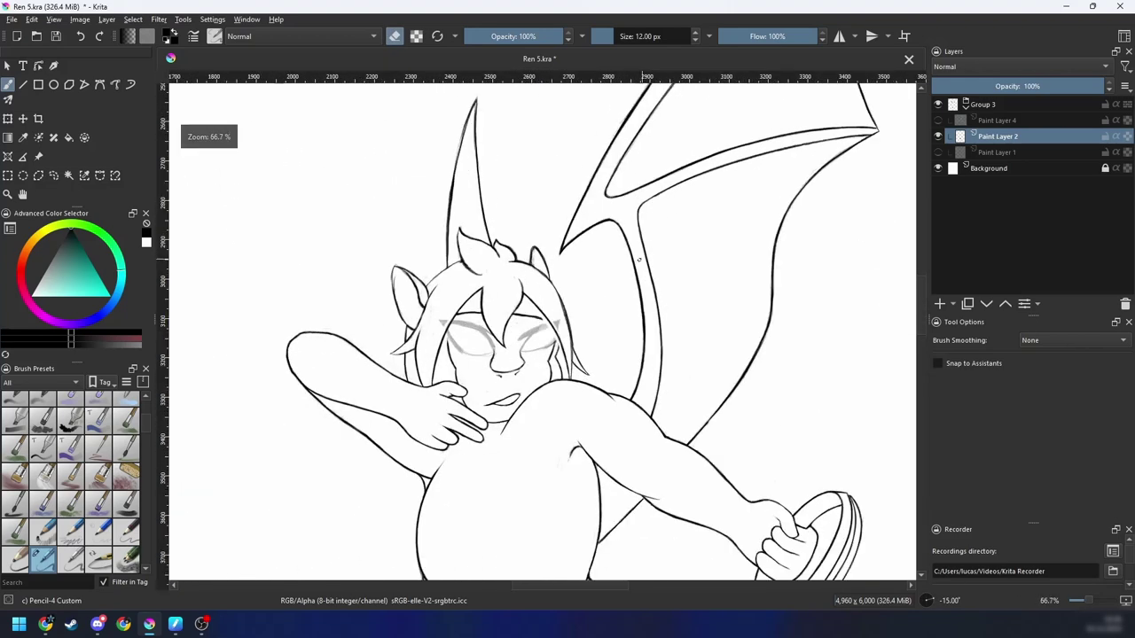
key(e)
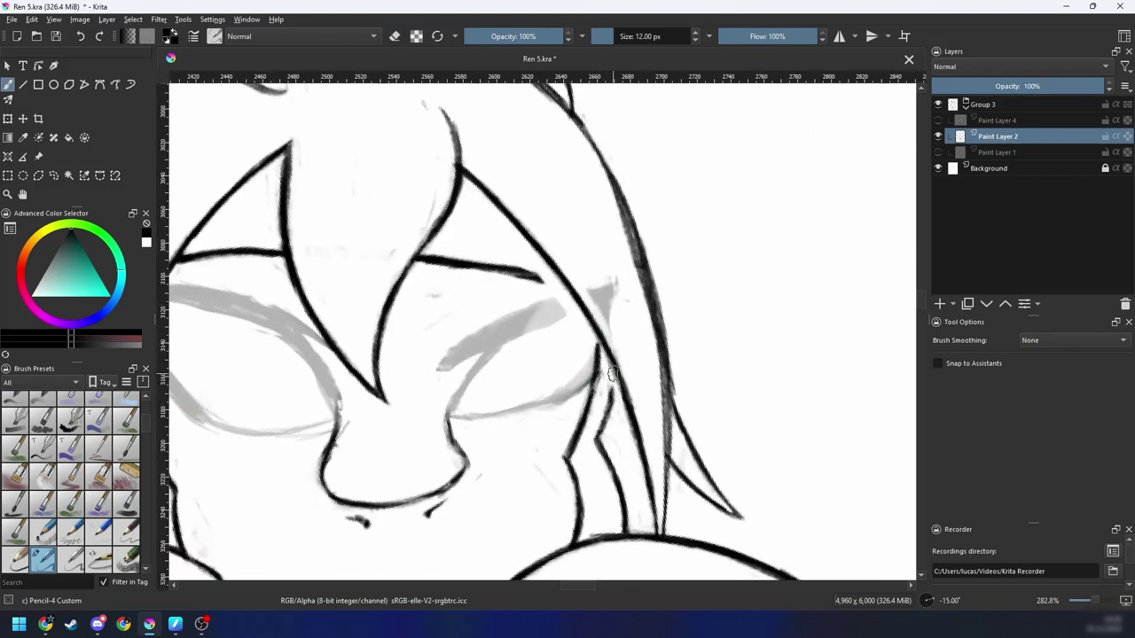
key(e)
key(e)
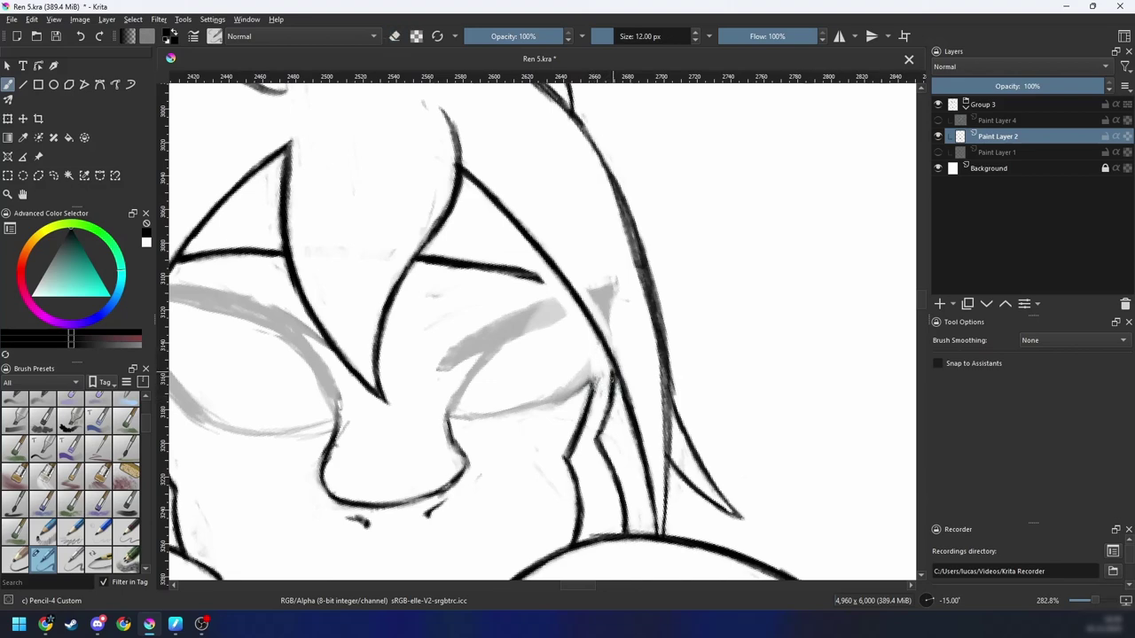
Step: Examine the cleaned hair, brow and cheek lines around the face from full-figure and close-up views
key(ctrl+minus)
key(ctrl+minus)
key(ctrl+minus)
key(ctrl+minus)
drag(658, 313, 686, 309)
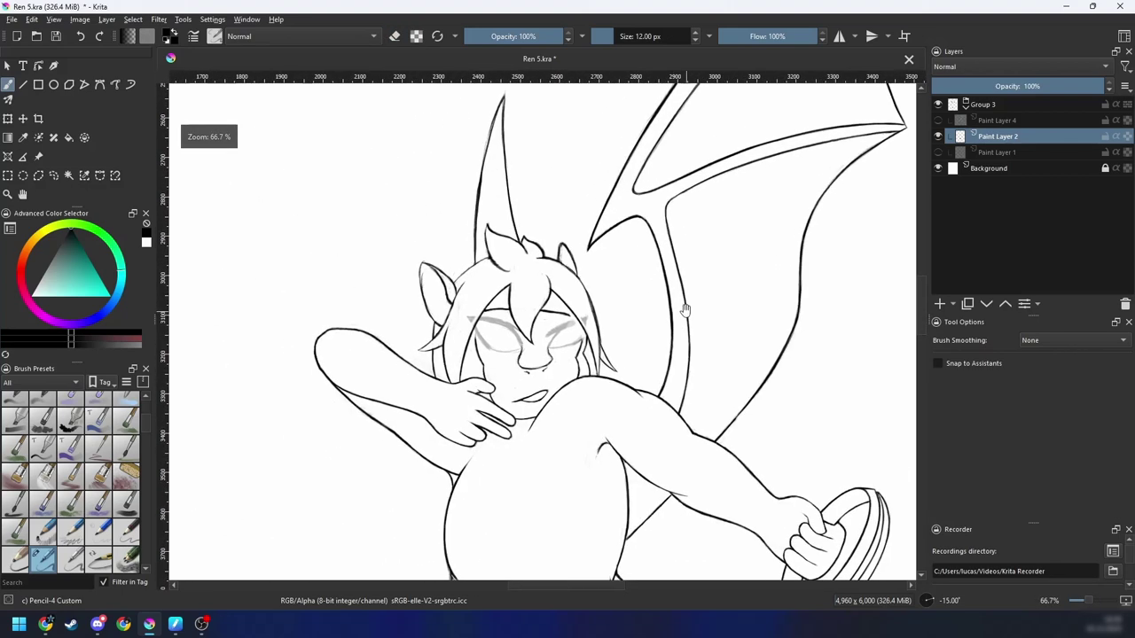
key(ctrl+plus)
scroll(666, 288, up, 4)
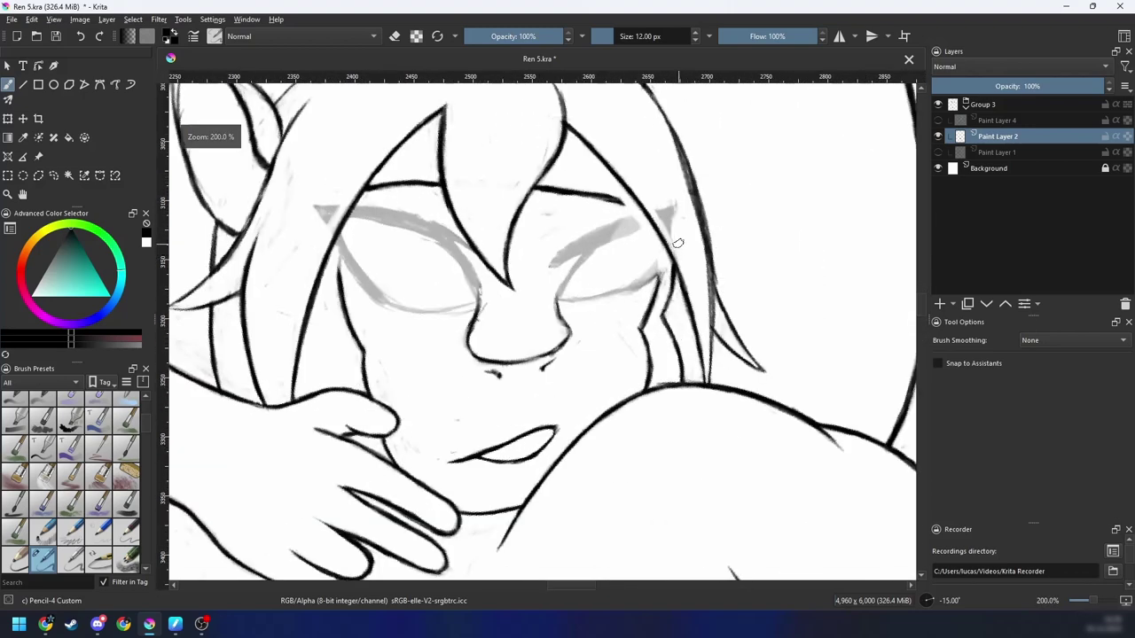
key(5)
scroll(633, 316, down, 4)
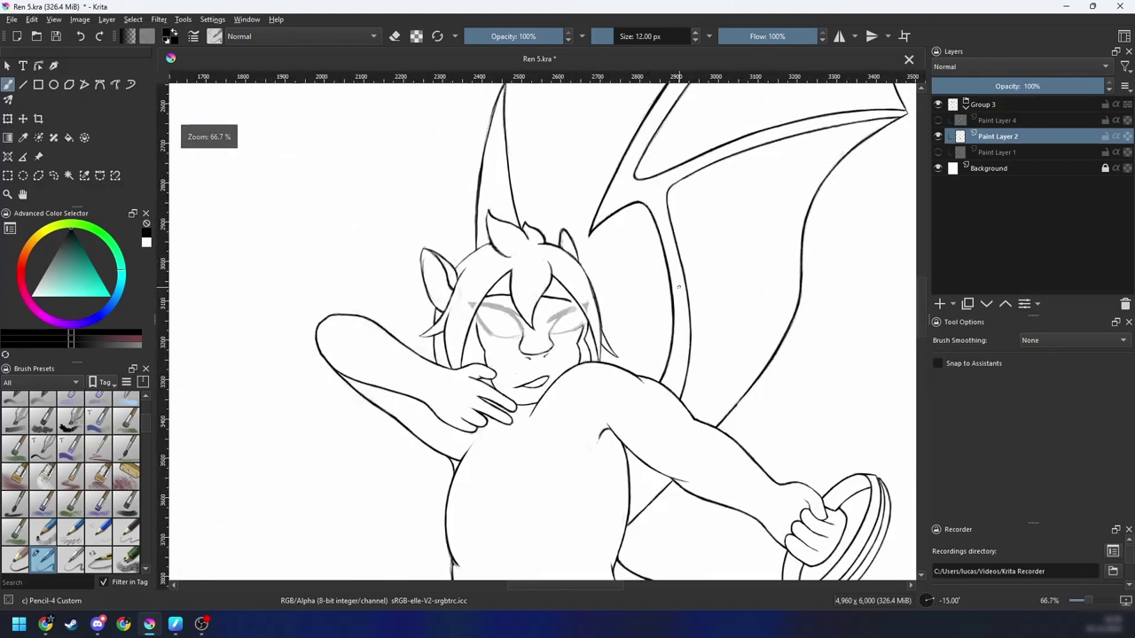
scroll(674, 293, up, 2)
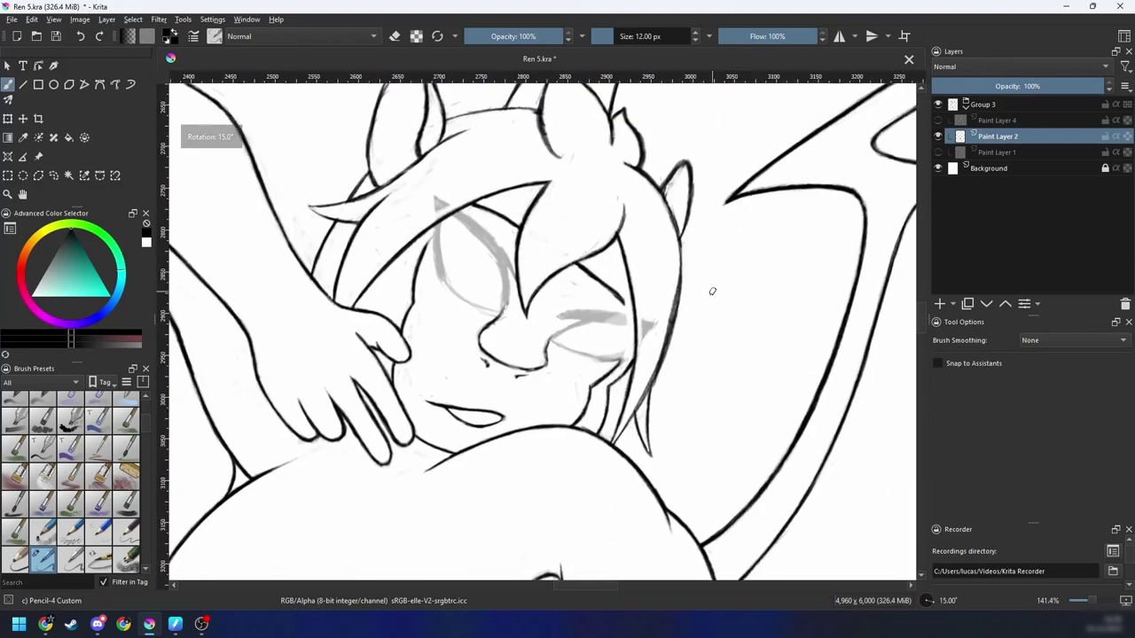
key(4)
key(ctrl+plus)
key(ctrl+plus)
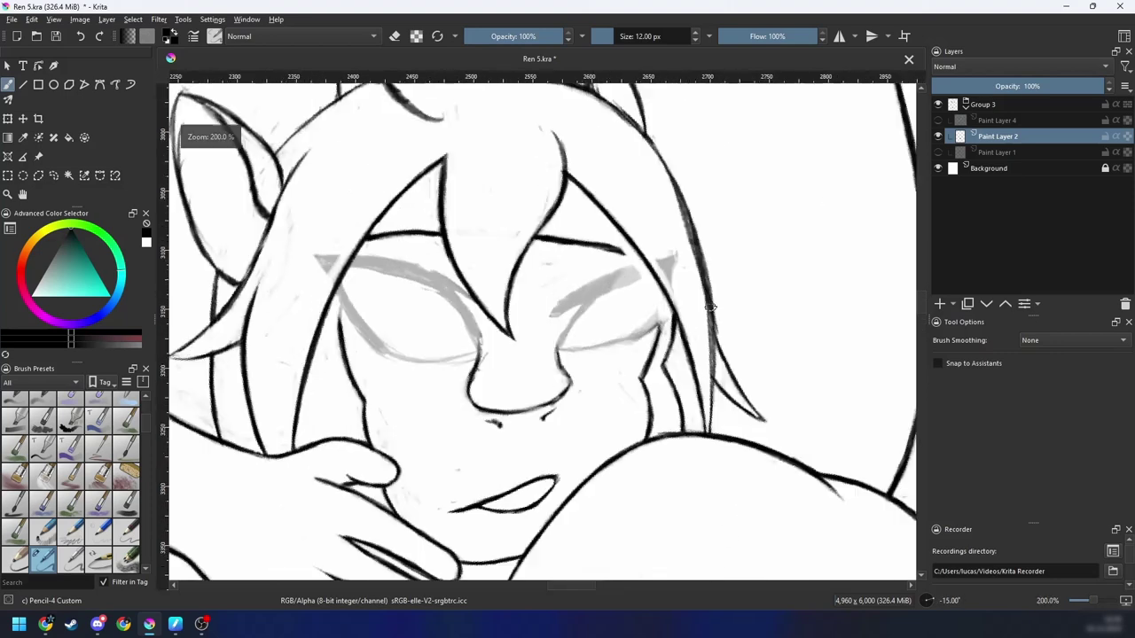
key(ctrl+minus)
key(ctrl+minus)
key(ctrl+minus)
key(ctrl+minus)
key(ctrl+minus)
key(ctrl+minus)
scroll(729, 266, up, 6)
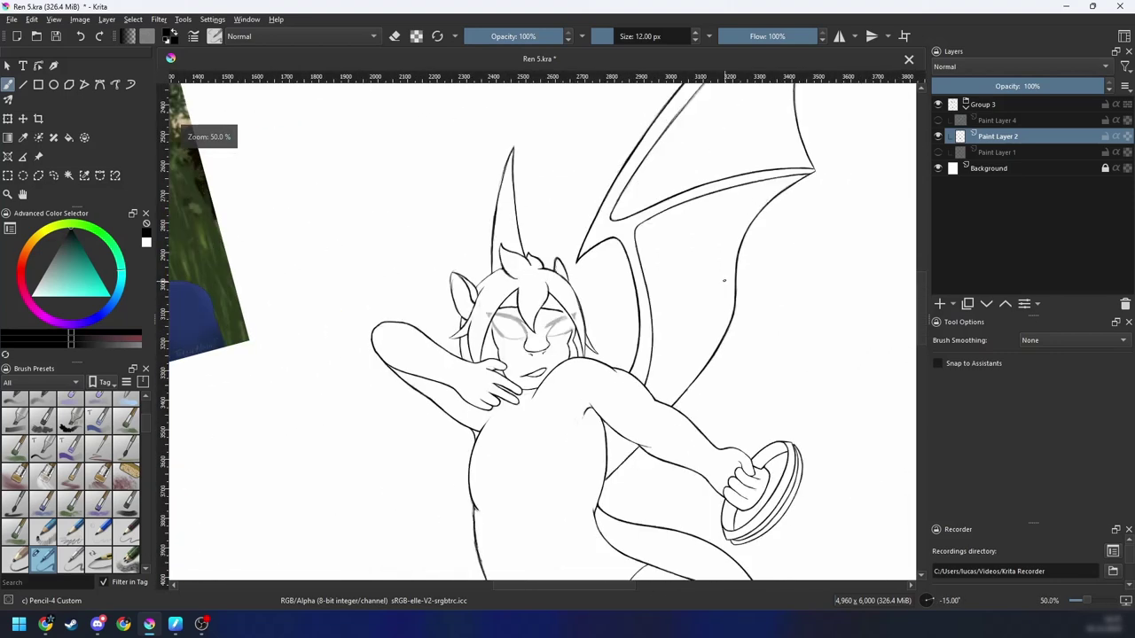
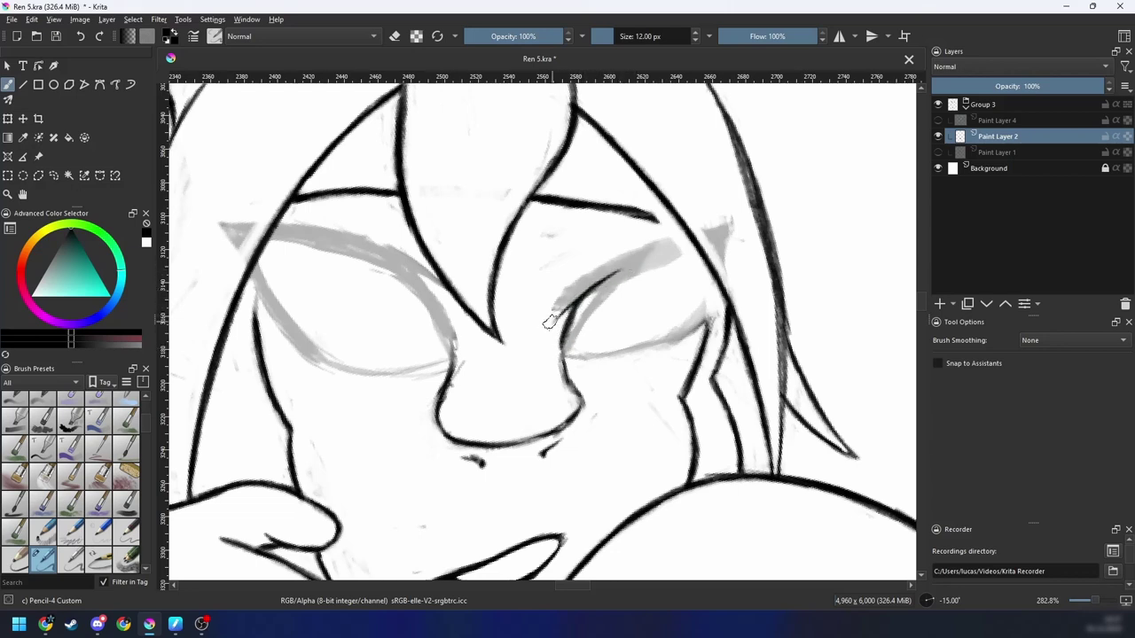
Step: Ink the right eye's upper lid as a thick black arc over the faded sketch
mouse_move(629, 262)
mouse_down()
mouse_move(562, 318)
mouse_move(658, 262)
mouse_move(692, 258)
mouse_up()
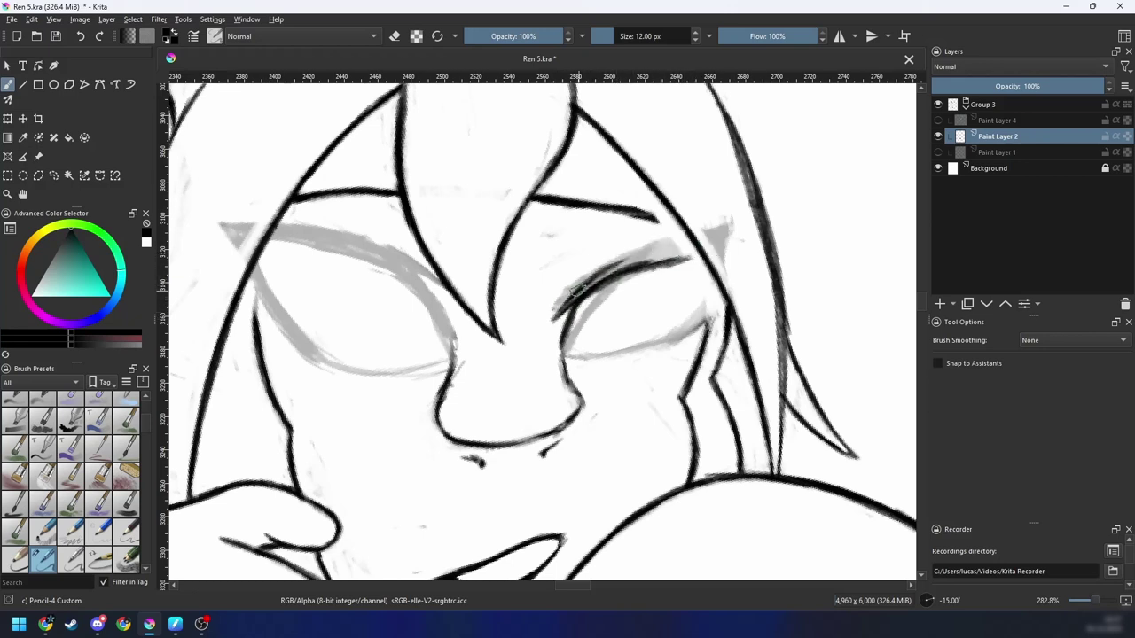
key(e)
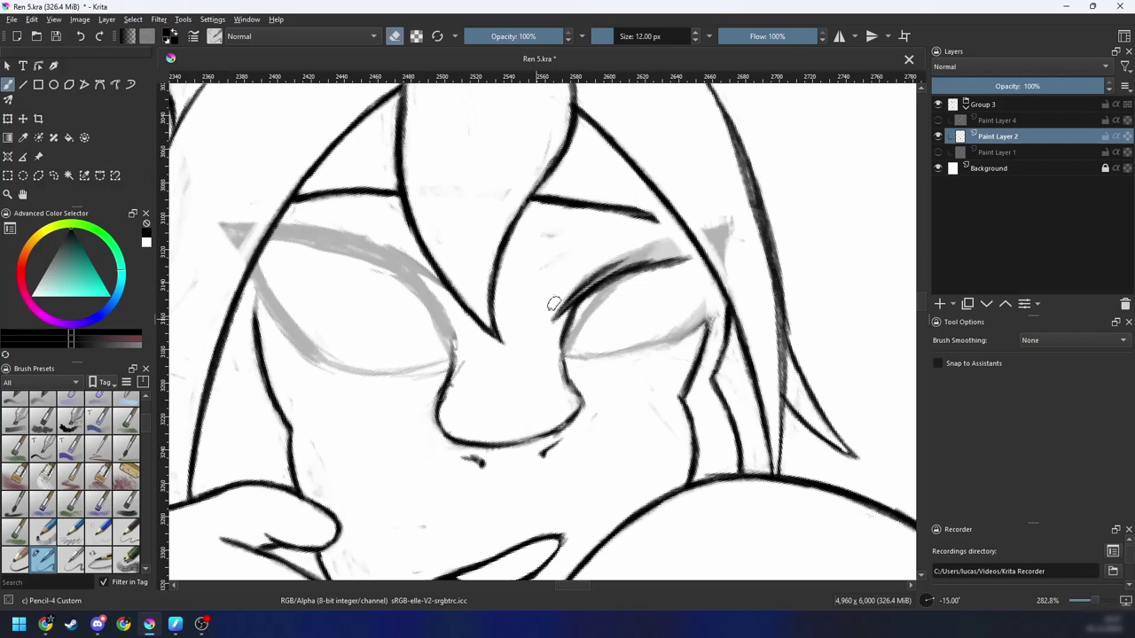
key(e)
drag(568, 303, 681, 249)
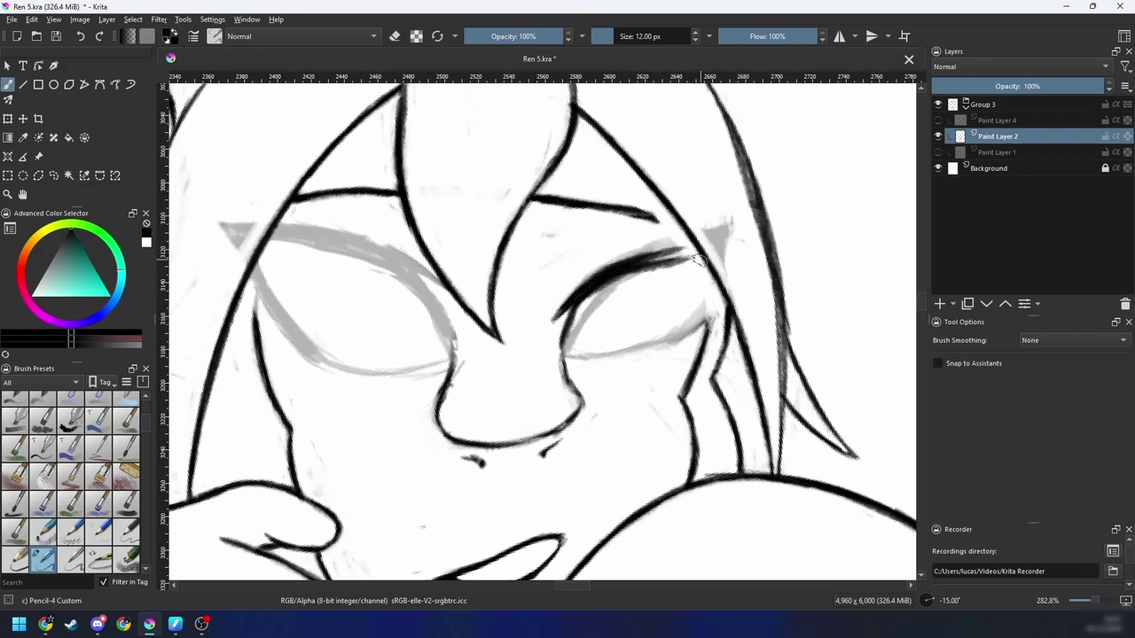
Step: Draw the right eye's lower lid up to the outer corner and extend the upper lid into a pointed wing across the hair line
mouse_move(567, 353)
mouse_down()
mouse_move(647, 356)
mouse_move(697, 309)
mouse_up()
drag(621, 361, 684, 306)
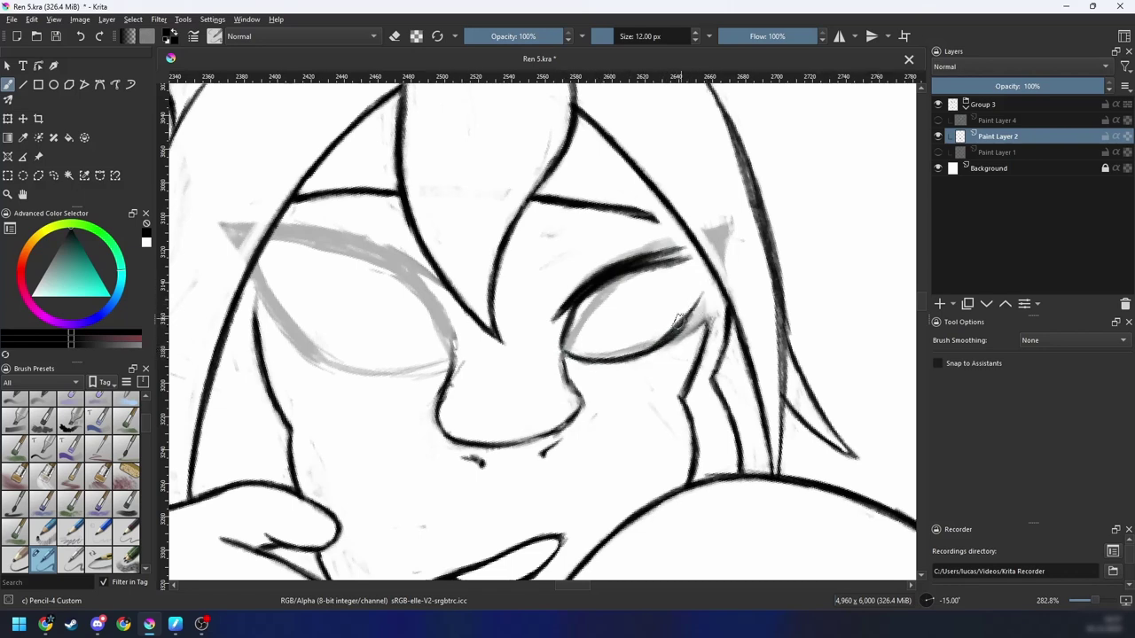
drag(638, 277, 688, 271)
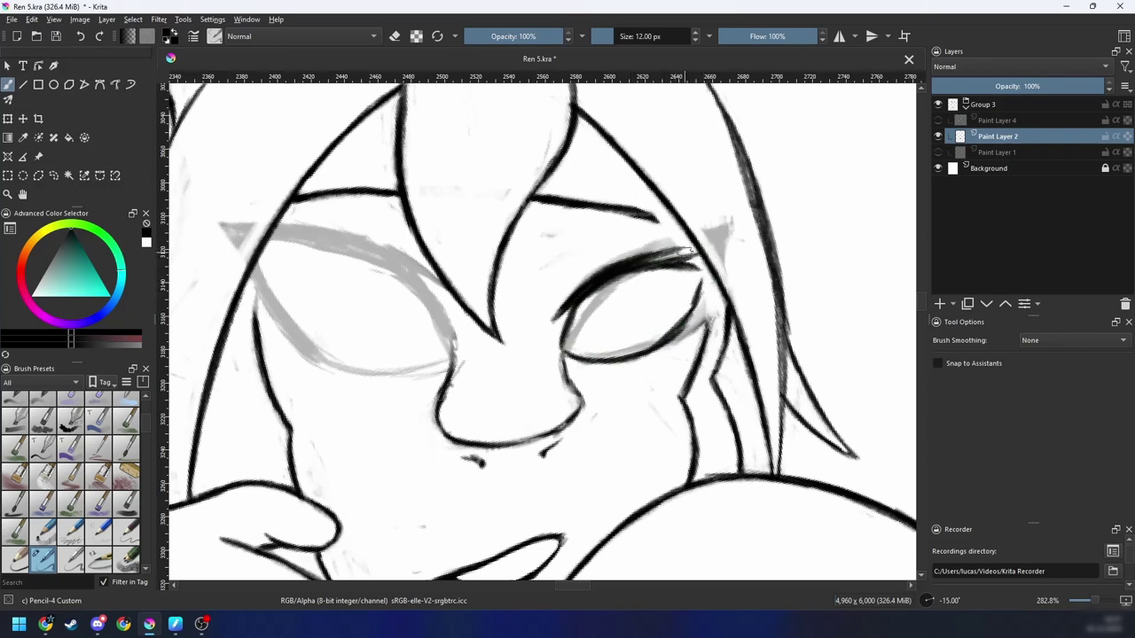
drag(647, 261, 721, 238)
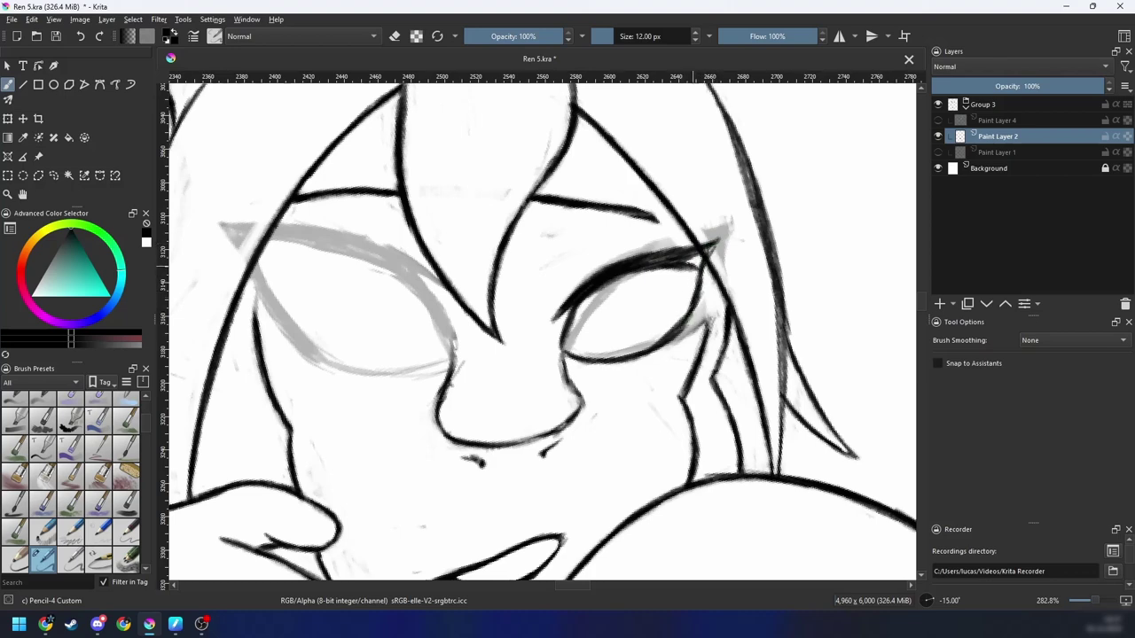
drag(688, 269, 679, 307)
Step: Mirror the canvas view and erase along the inner side of the right eye's lower lid to thin it
key(m)
key(6)
key(6)
key(6)
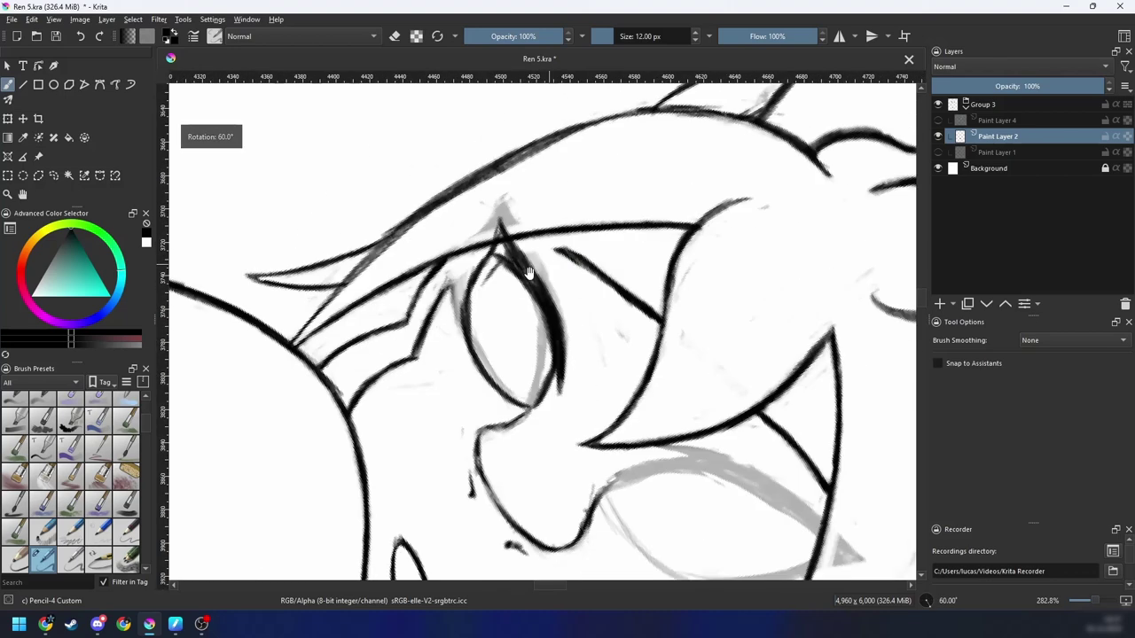
scroll(550, 369, up, 1)
key(4)
key(4)
key(6)
key(6)
key(4)
key(6)
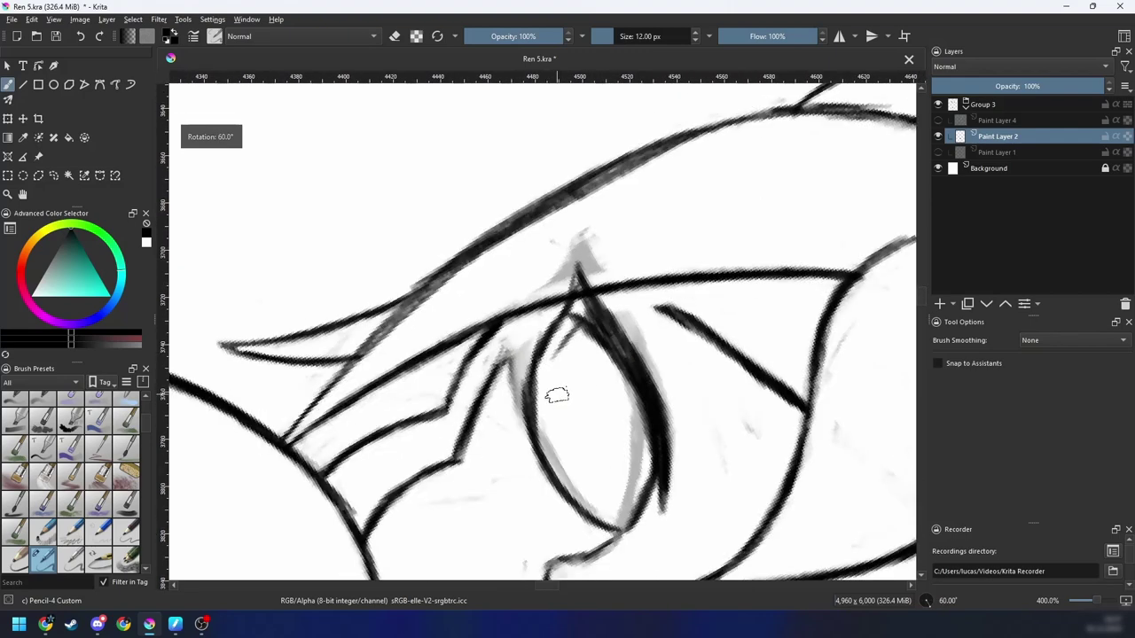
key(e)
drag(540, 410, 545, 448)
key(6)
key(6)
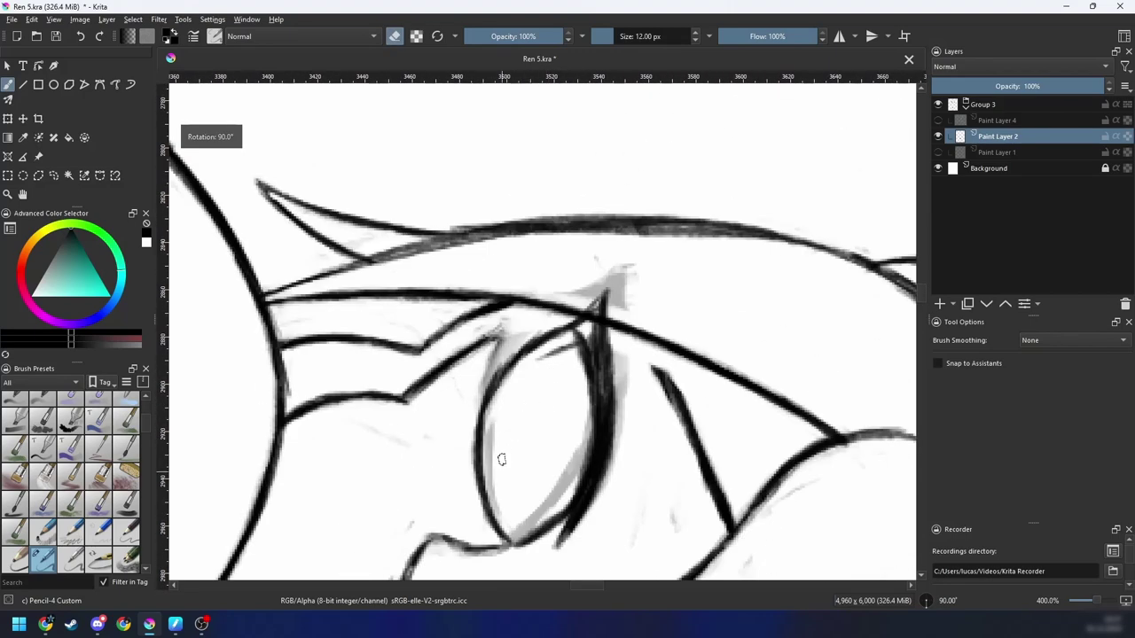
Step: Thicken the lower lid toward the right eye's outer corner and fill the wedge between both lids with black
key(e)
key(4)
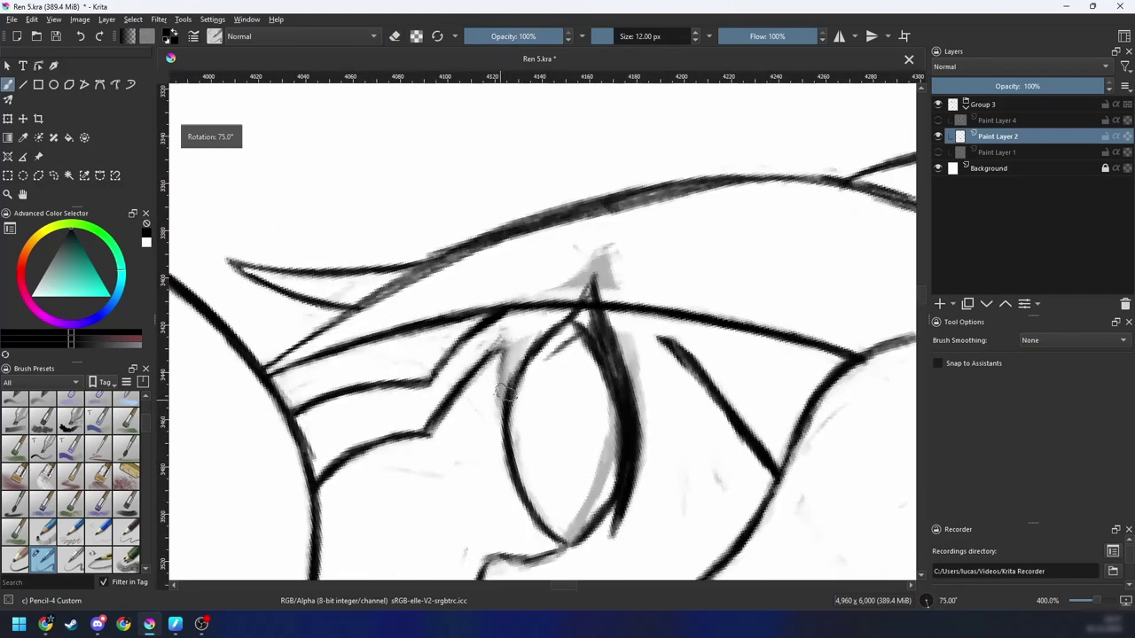
drag(512, 409, 587, 328)
mouse_move(518, 380)
mouse_down()
mouse_move(583, 326)
mouse_move(563, 335)
mouse_move(585, 306)
mouse_up()
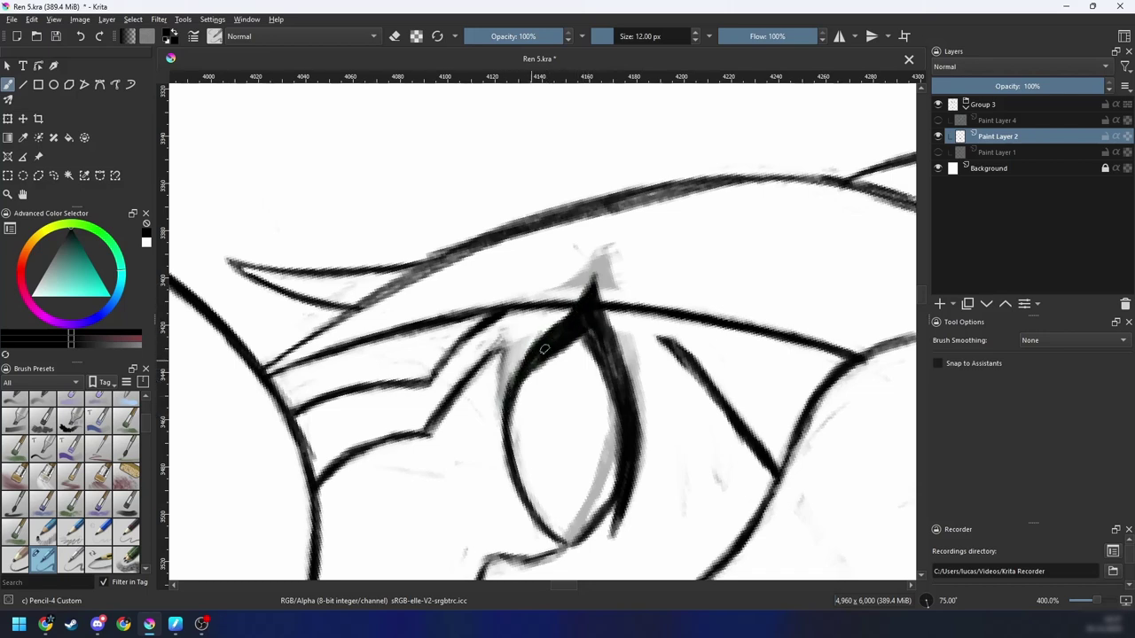
Step: Erase the faded sketch outside the right eye's lower lid and around the tips of the cheek lines
key(e)
drag(490, 433, 533, 325)
drag(496, 408, 533, 328)
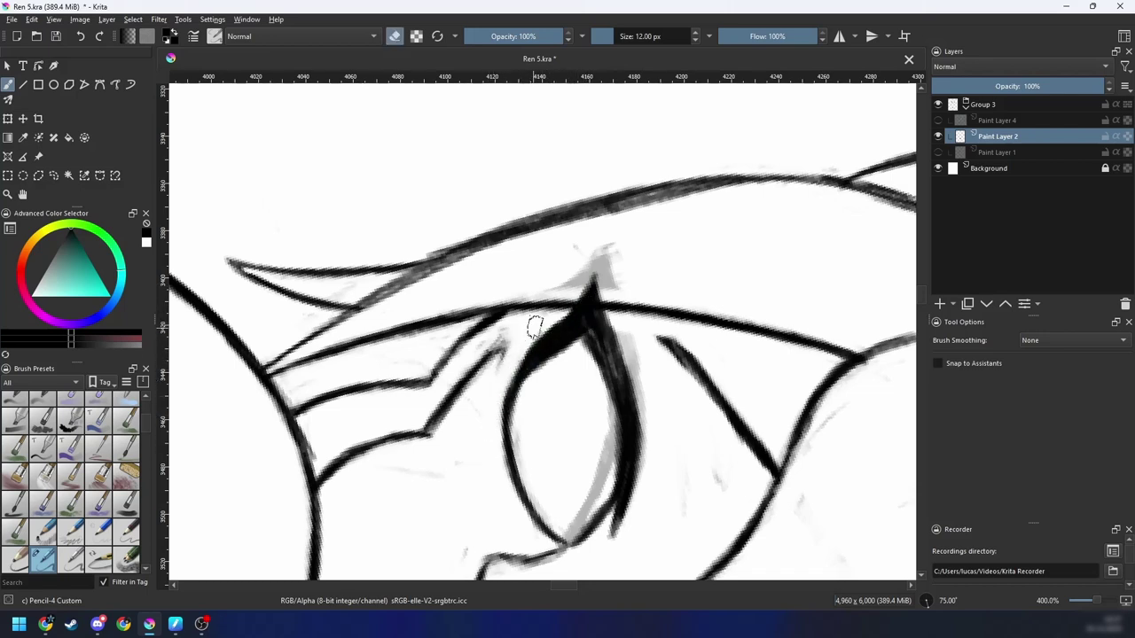
drag(503, 371, 529, 329)
drag(455, 369, 527, 327)
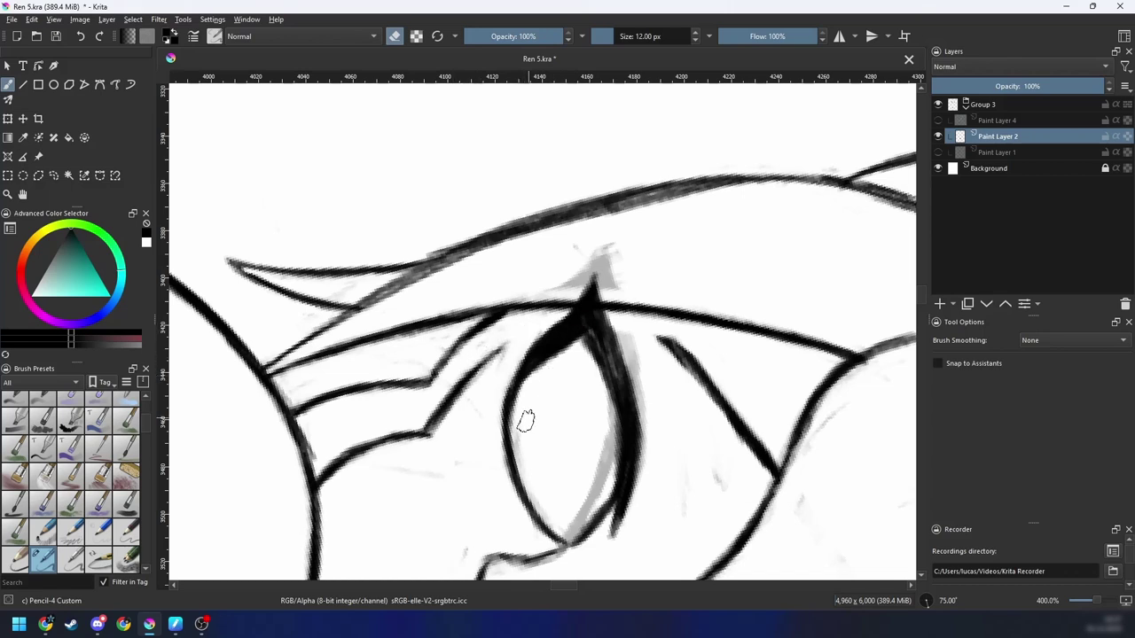
Step: Darken the black wedge at the right eye's outer corner and trim its outer edge into a slimmer taper
key(e)
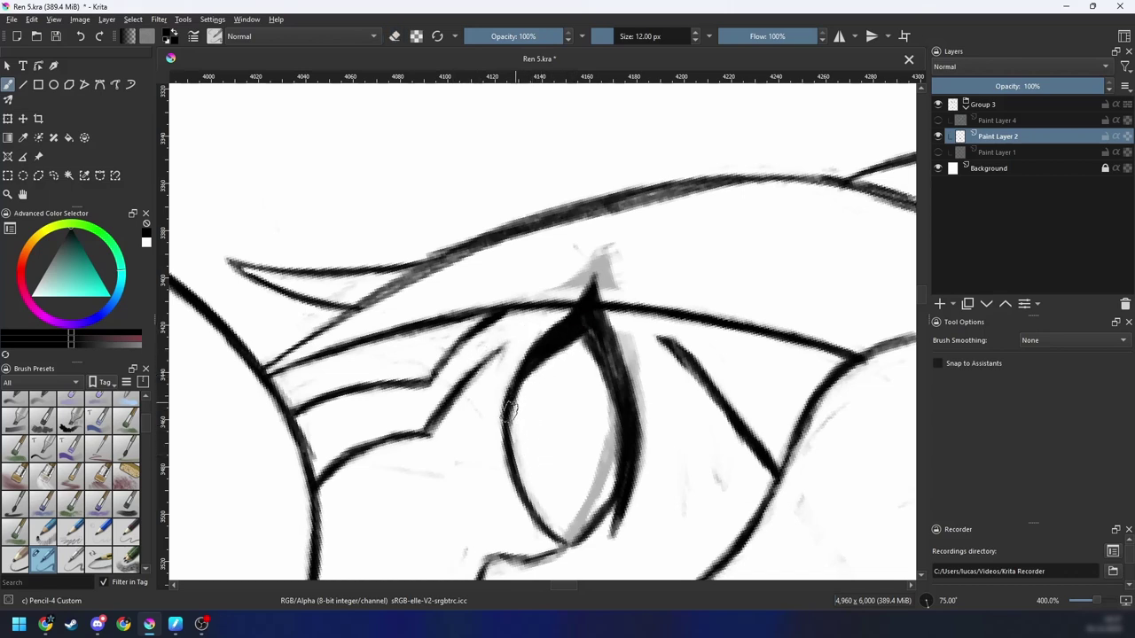
mouse_move(575, 333)
mouse_down()
mouse_move(534, 361)
mouse_move(602, 323)
mouse_move(575, 336)
mouse_up()
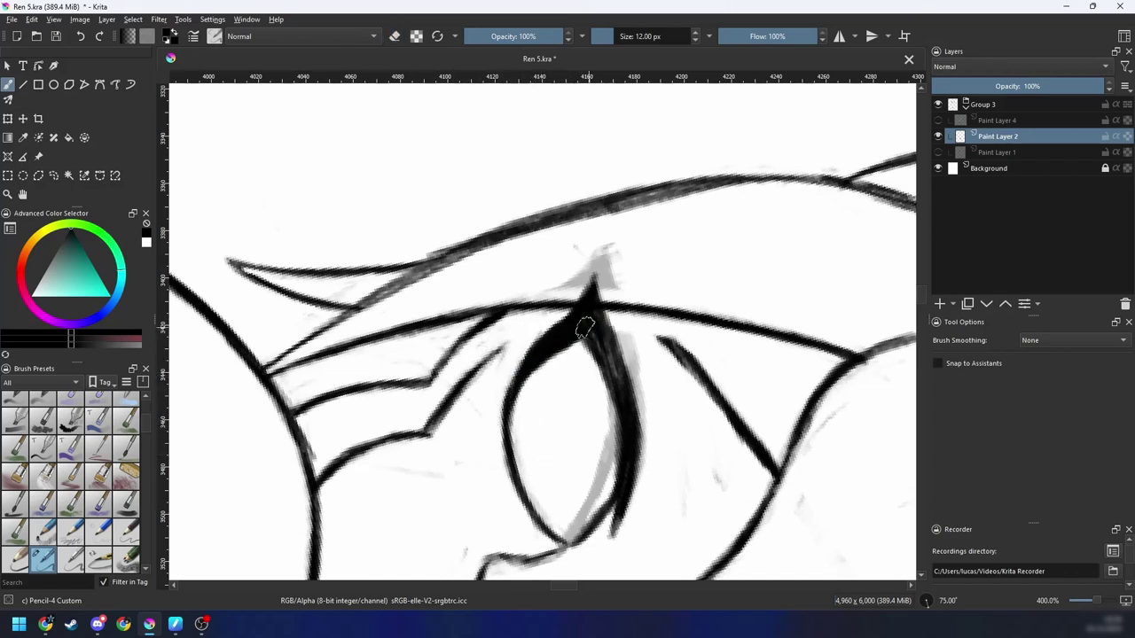
key(e)
drag(511, 373, 572, 307)
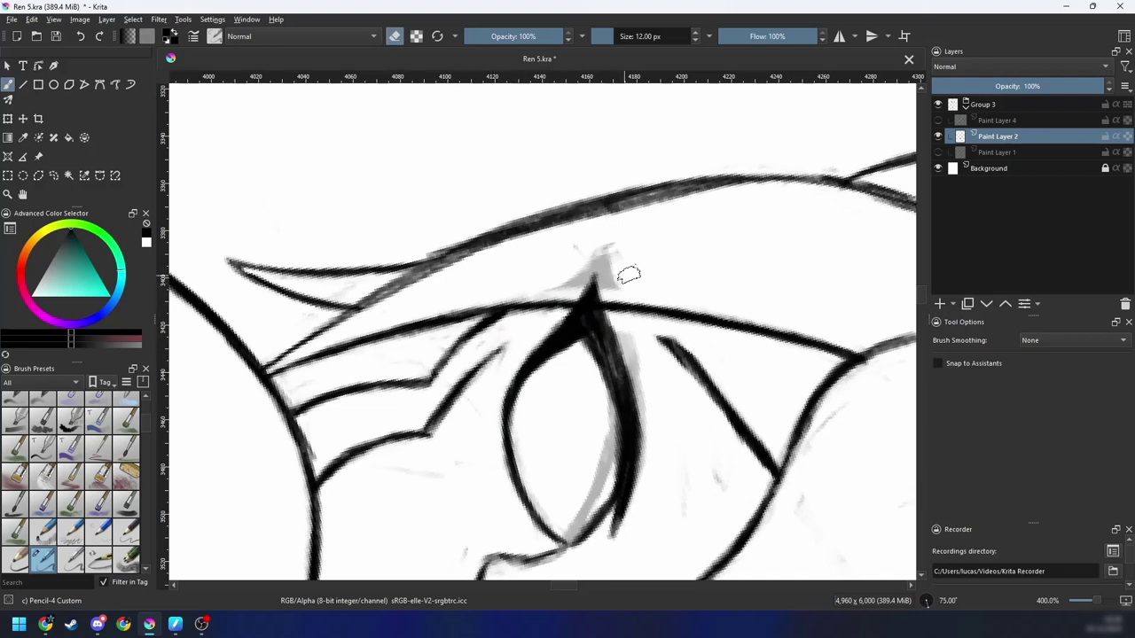
Step: Unmirror the view and erase the faded sketch around the right eye's pointed wing and the rough hair line beside it
key(e)
key(minus)
key(minus)
key(minus)
key(minus)
key(minus)
key(4)
key(4)
key(4)
key(m)
key(6)
key(plus)
mouse_move(651, 327)
mouse_down()
mouse_move(679, 331)
mouse_move(649, 338)
mouse_move(661, 322)
mouse_up()
key(plus)
key(plus)
key(plus)
key(6)
key(6)
mouse_move(683, 362)
mouse_down()
mouse_move(663, 341)
mouse_move(655, 383)
mouse_move(642, 388)
mouse_move(637, 374)
mouse_move(674, 335)
mouse_up()
key(plus)
key(e)
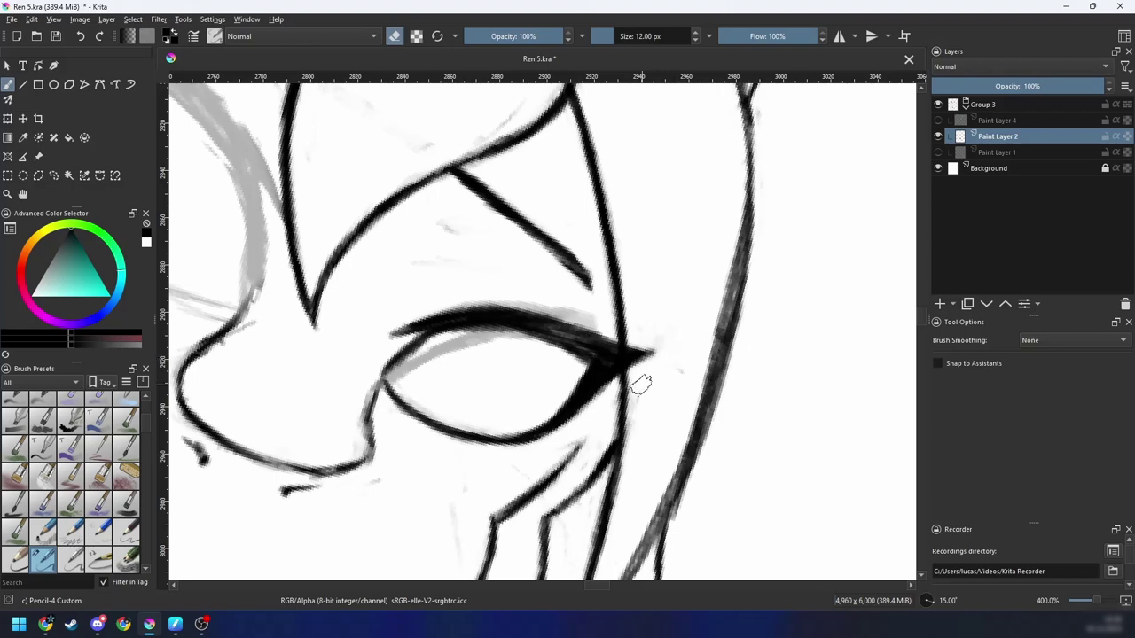
drag(641, 384, 682, 301)
key(4)
drag(626, 360, 589, 385)
Step: Redraw the inner cheek line from the right eye's lower lid down to its bend and thin the new stroke
key(e)
mouse_move(559, 328)
mouse_down()
mouse_move(538, 379)
mouse_move(558, 321)
mouse_move(509, 447)
mouse_up()
key(e)
mouse_move(534, 394)
mouse_down()
mouse_move(534, 430)
mouse_move(516, 446)
mouse_move(561, 385)
mouse_up()
key(e)
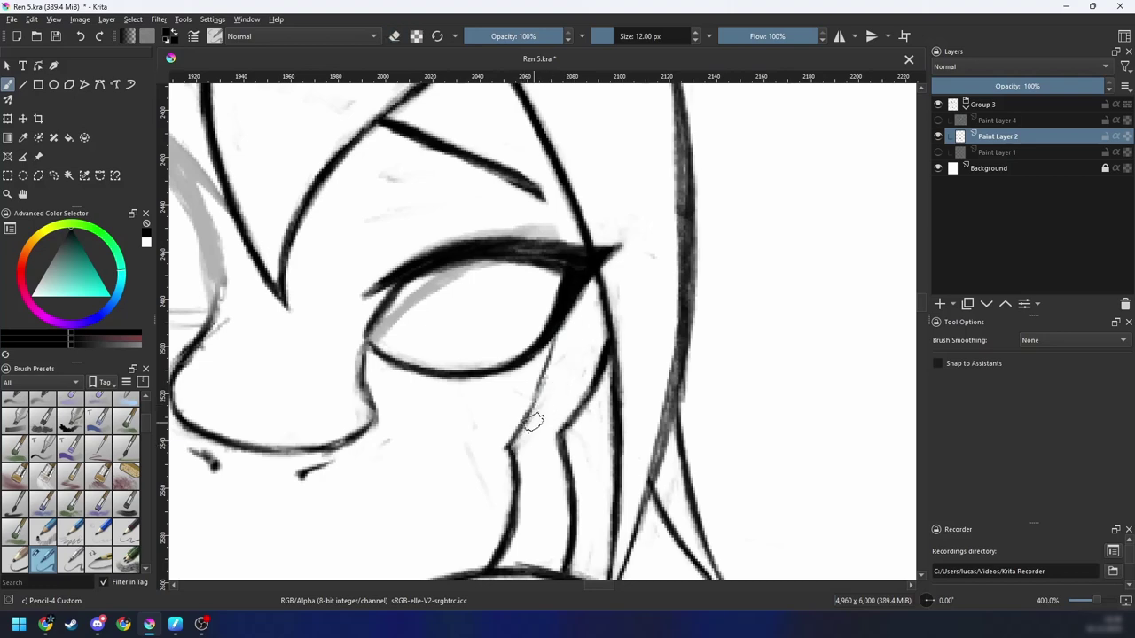
Step: Touch up the inner cheek line at its bend below the right eye
mouse_move(510, 445)
mouse_down()
mouse_move(551, 336)
mouse_move(517, 433)
mouse_move(543, 377)
mouse_move(524, 384)
mouse_move(527, 446)
mouse_up()
key(minus)
key(minus)
key(minus)
key(minus)
key(4)
key(4)
key(minus)
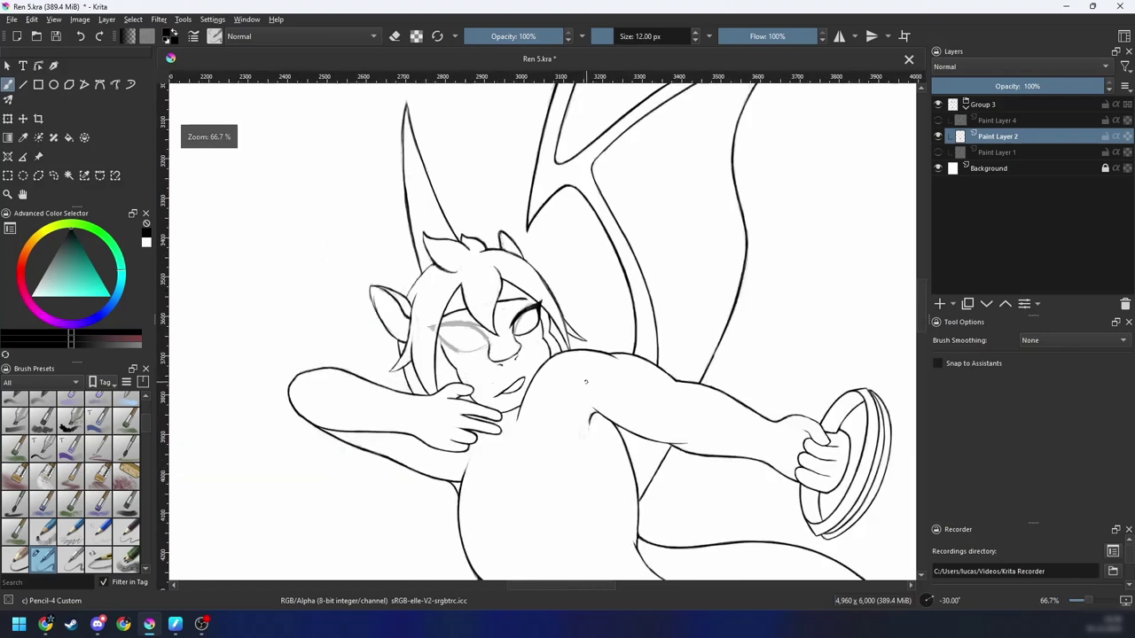
Step: Erase the faded sketch inside the right eye and darken its upper lid toward the outer corner
scroll(578, 394, up, 6)
key(6)
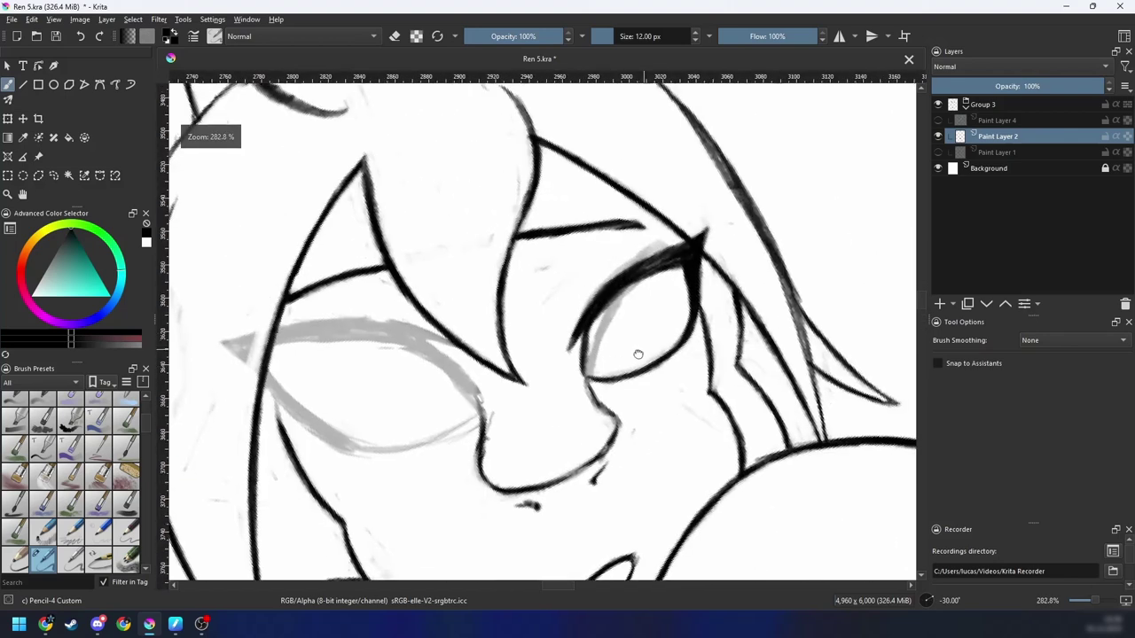
key(e)
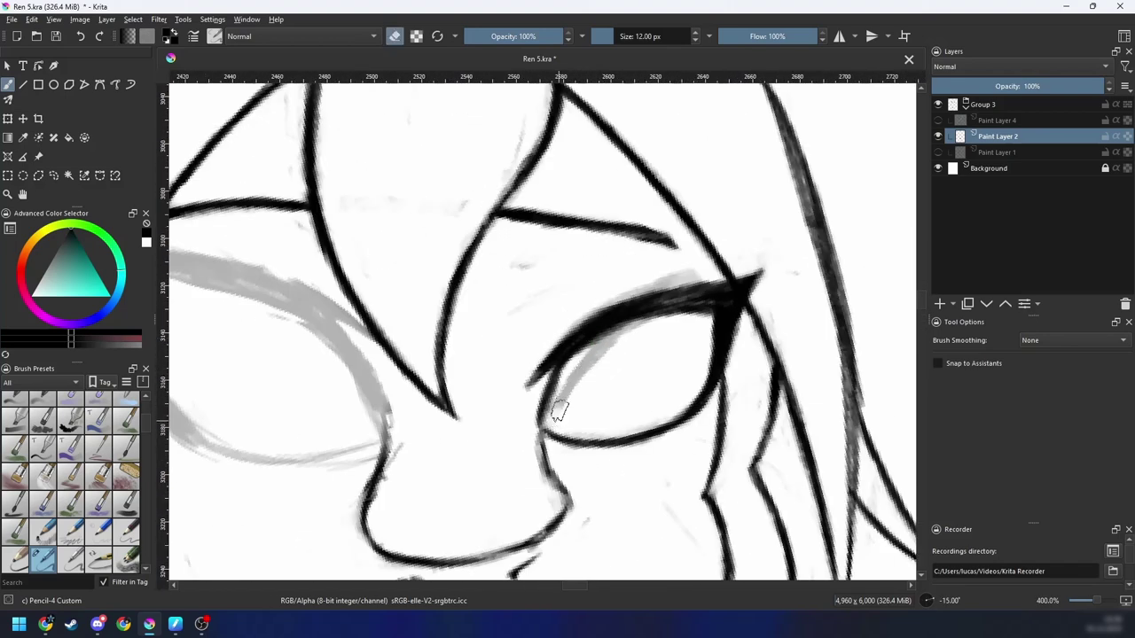
mouse_move(581, 376)
mouse_down()
mouse_move(640, 330)
mouse_move(597, 388)
mouse_up()
key(4)
key(e)
drag(532, 355, 641, 322)
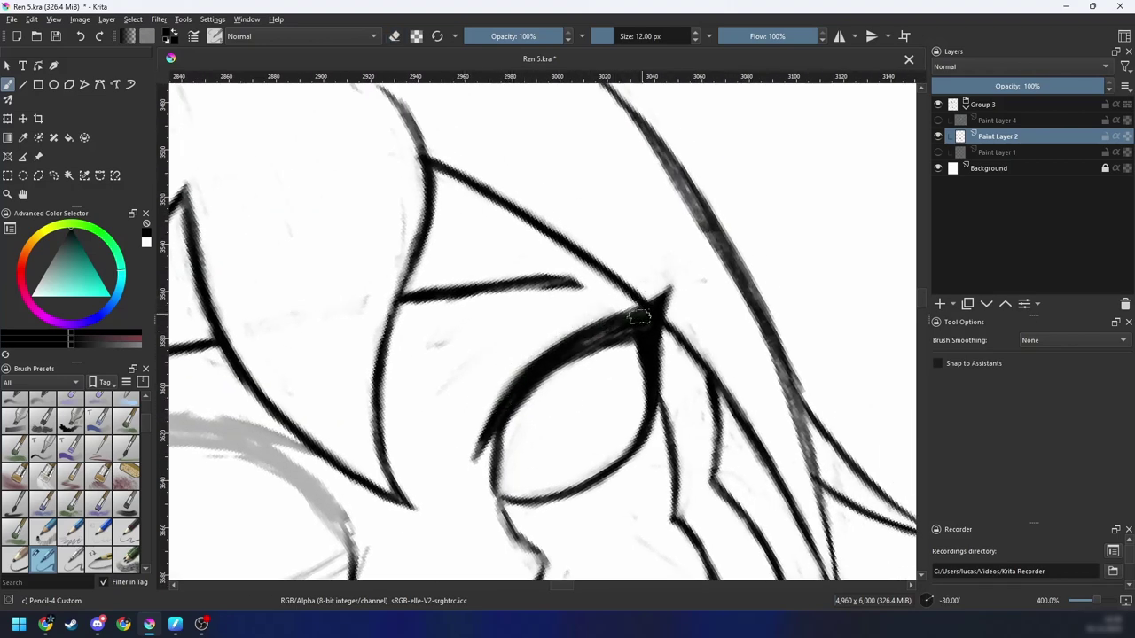
Step: Compare the face and both eyes in mirrored and unmirrored views, from far and close up, ending mirrored
key(5)
key(1)
key(m)
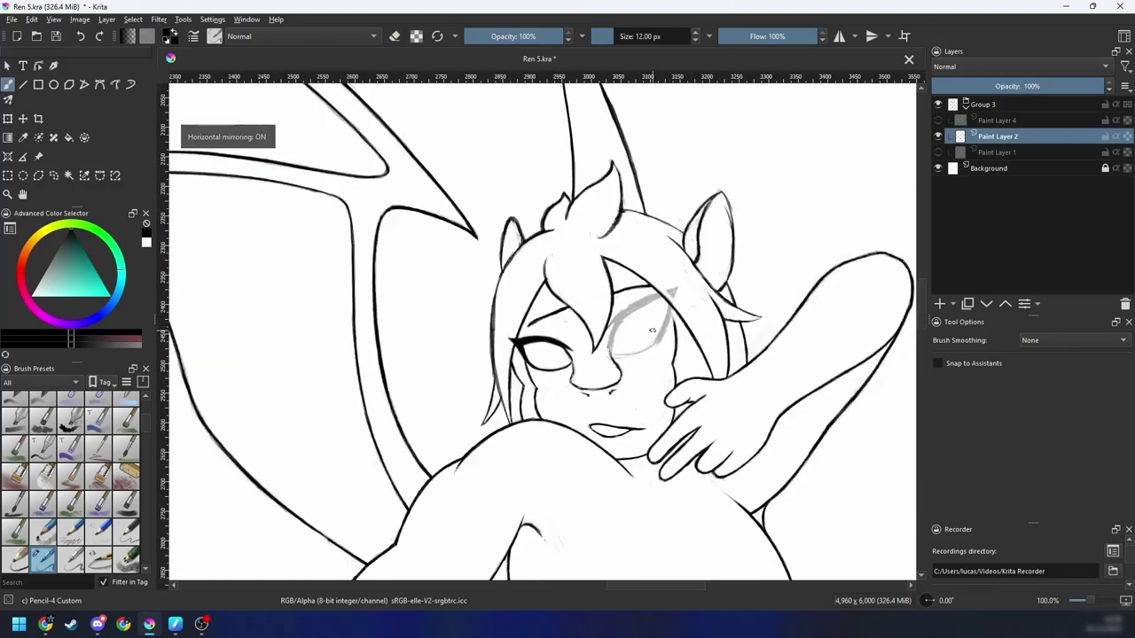
scroll(638, 353, up, 3)
scroll(620, 385, down, 2)
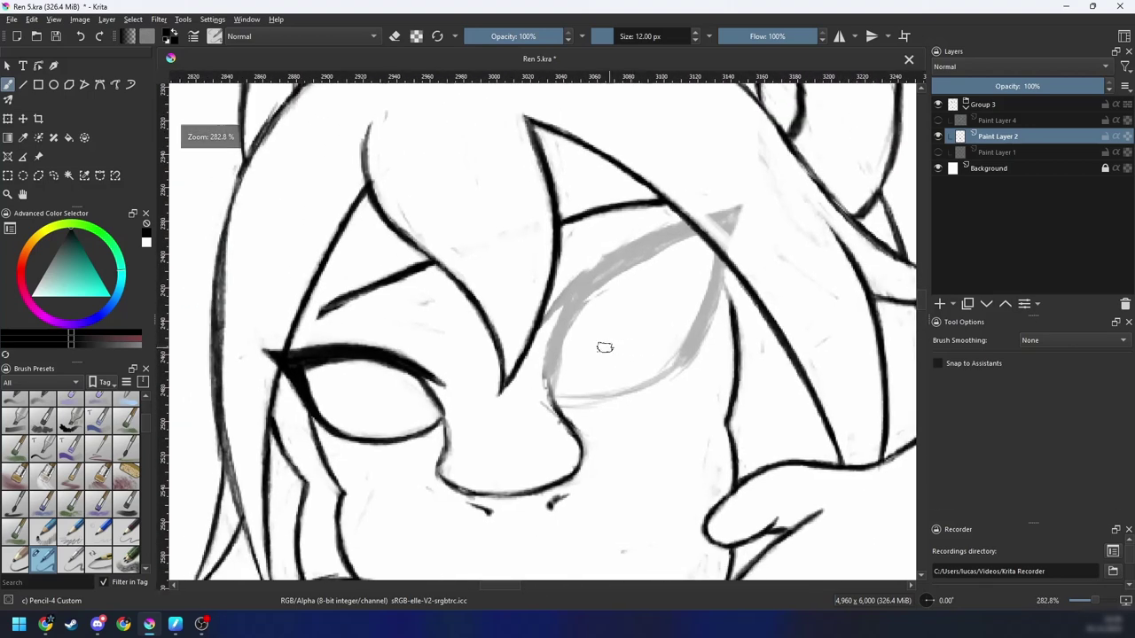
scroll(621, 346, down, 3)
key(m)
key(m)
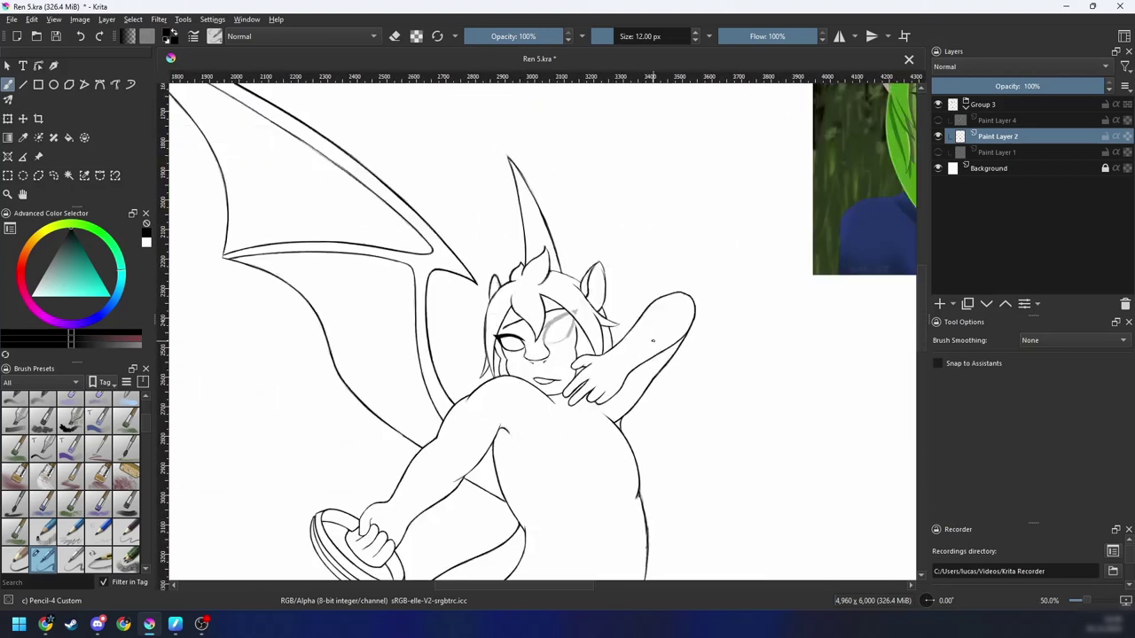
scroll(656, 333, down, 4)
key(m)
scroll(540, 335, up, 8)
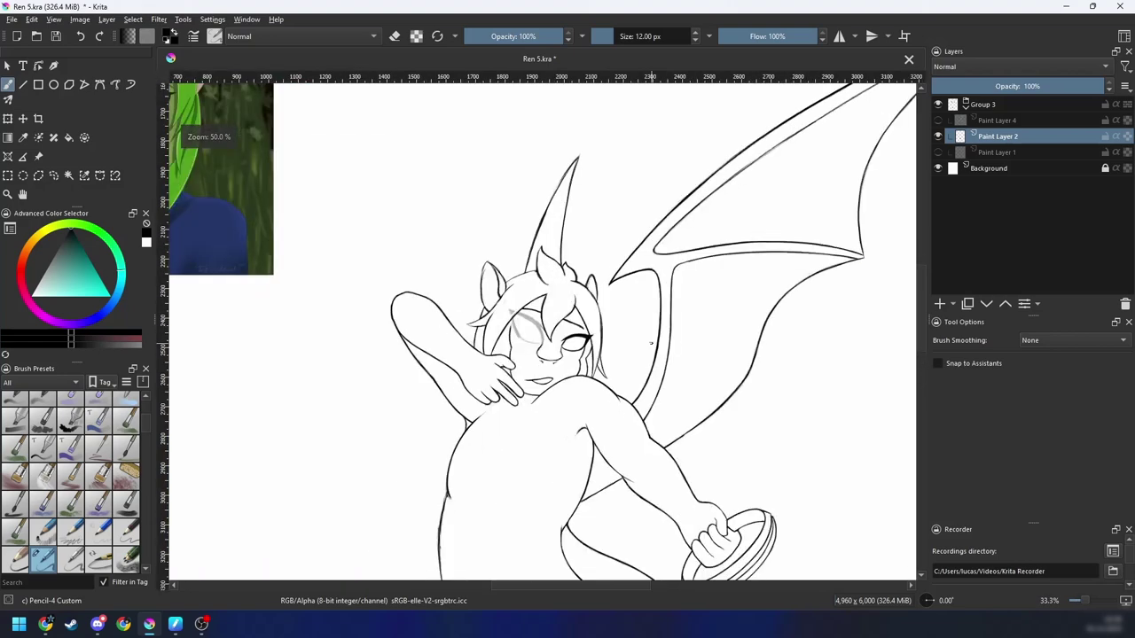
key(m)
scroll(511, 388, up, 1)
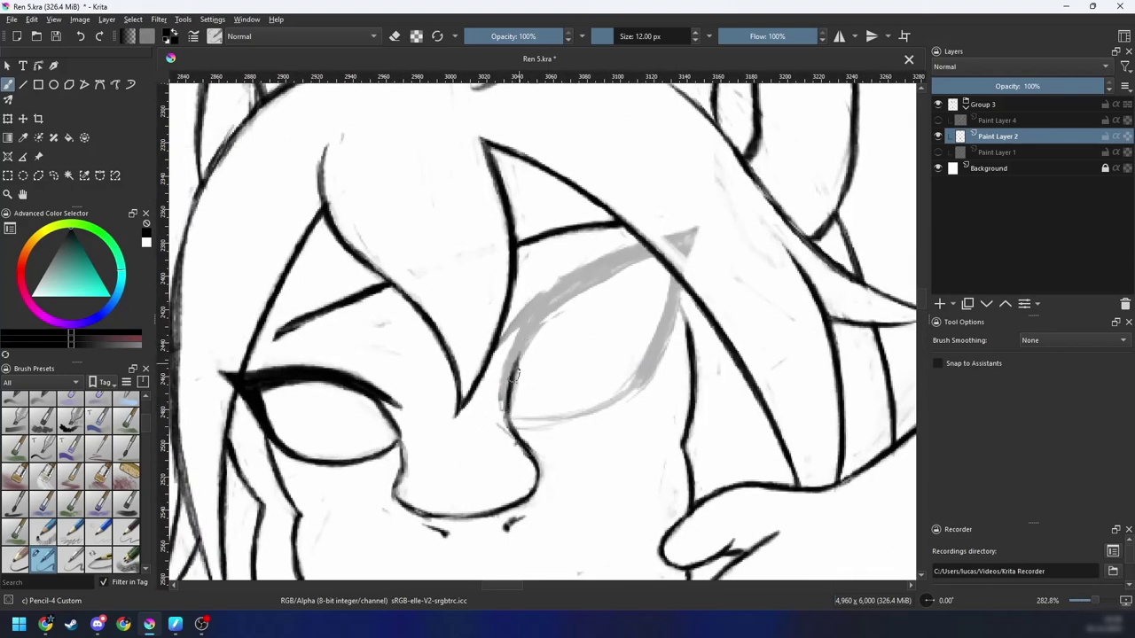
Step: Draw the left eye's inner edge, upper lid and lower lid in black over the faded sketch
drag(510, 377, 537, 333)
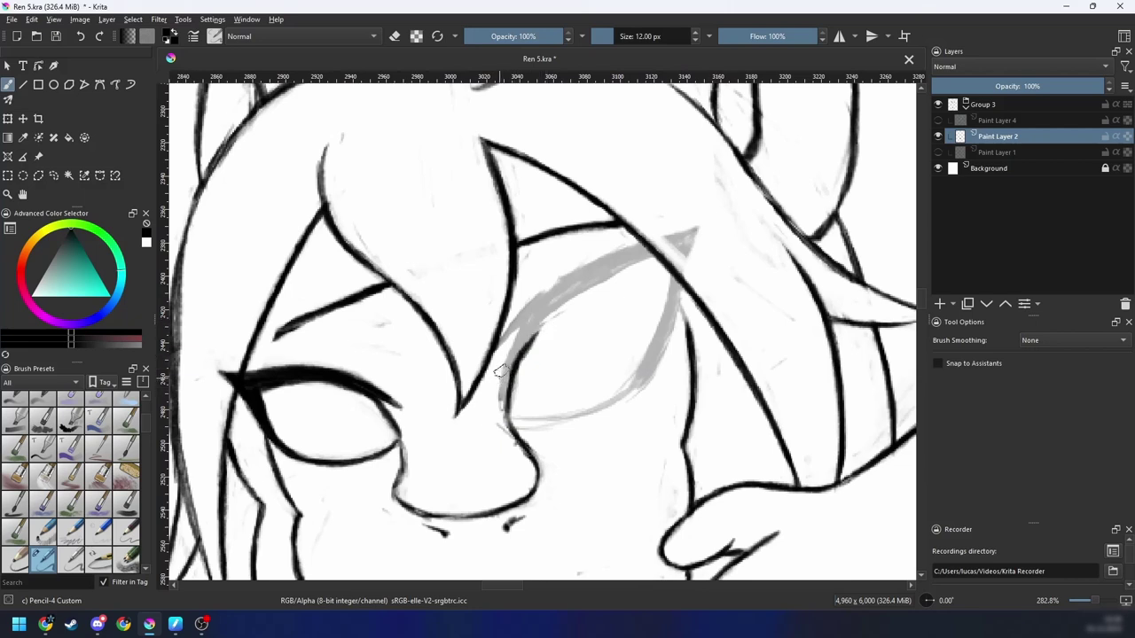
drag(495, 388, 532, 334)
drag(493, 379, 549, 321)
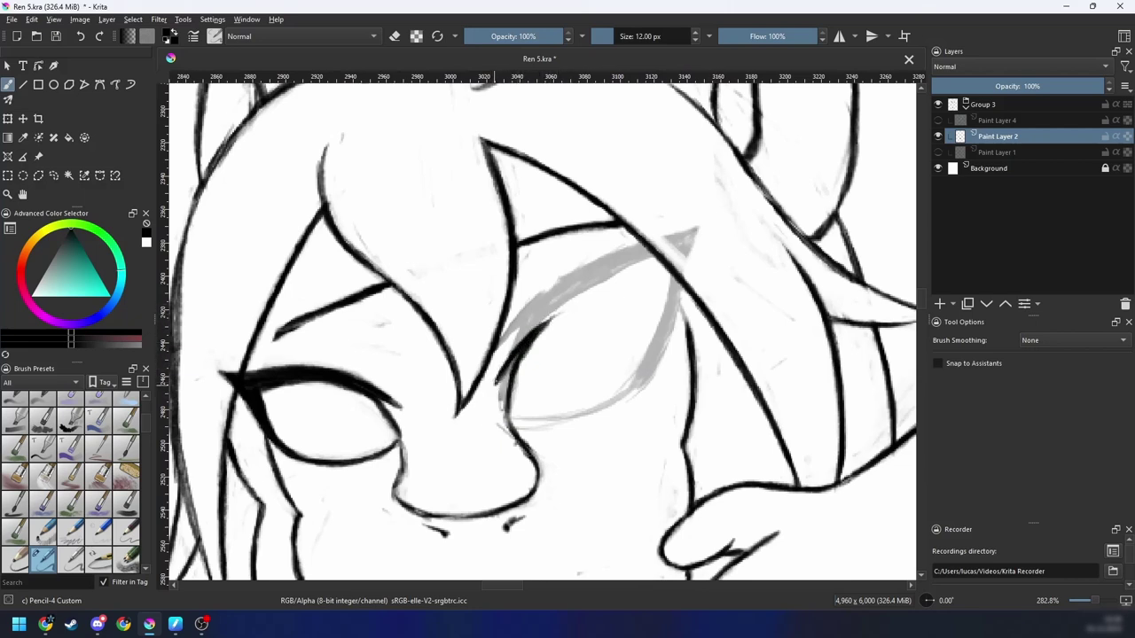
drag(497, 382, 555, 312)
drag(516, 346, 630, 267)
mouse_move(559, 305)
mouse_down()
mouse_move(663, 247)
mouse_move(659, 270)
mouse_up()
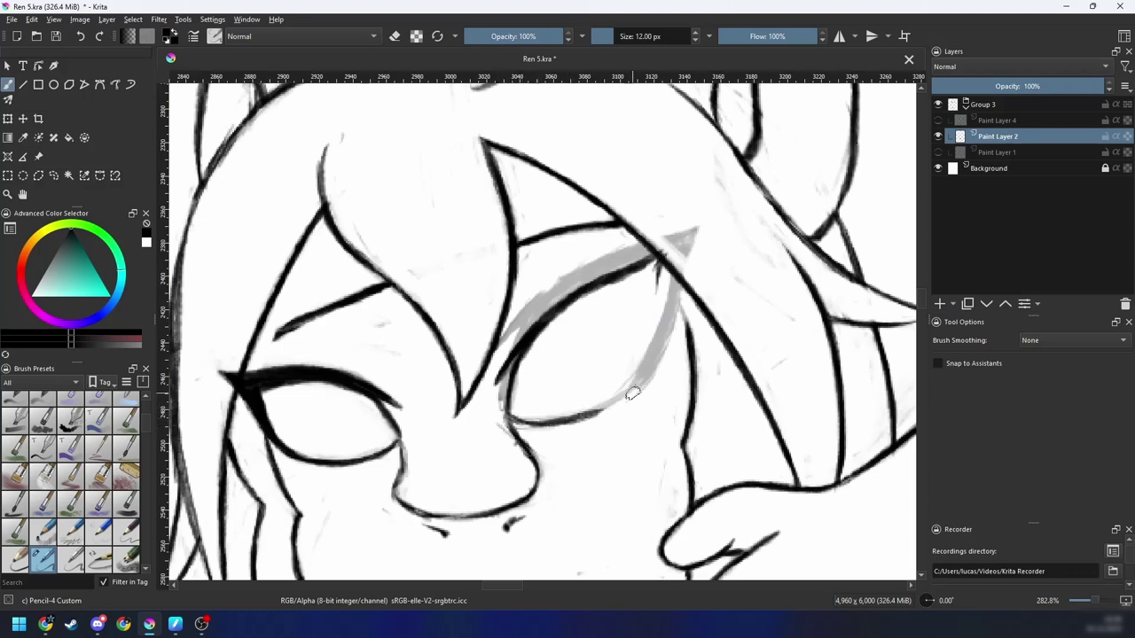
key(minus)
key(minus)
key(plus)
key(plus)
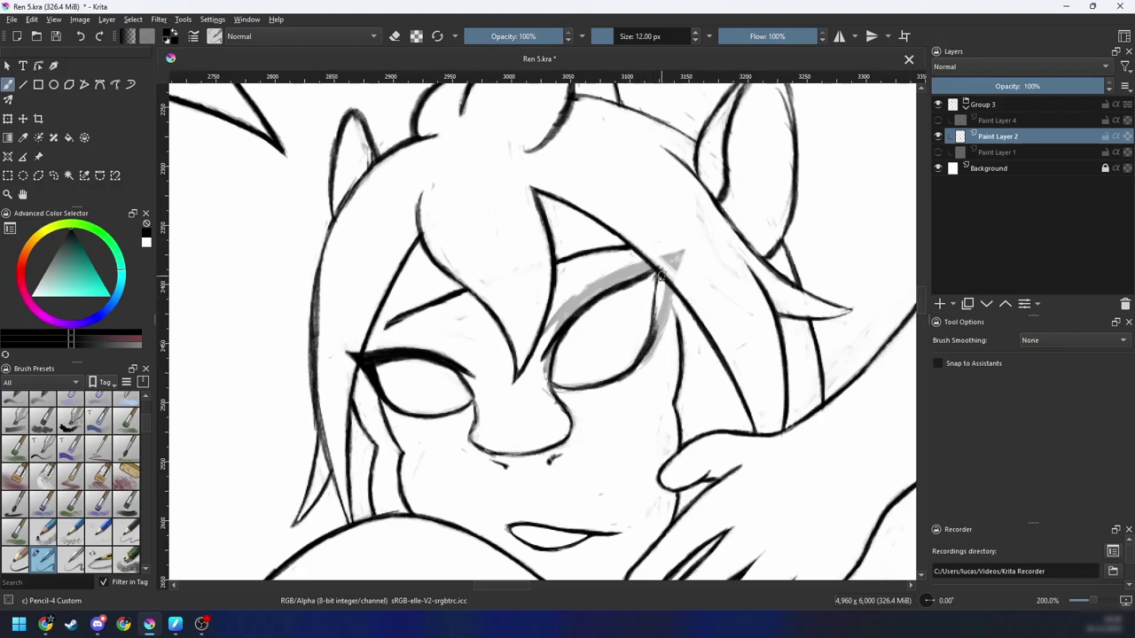
Step: Thicken the left eye's upper lid out to the hair line and strengthen the eye's outer side
scroll(597, 367, up, 1)
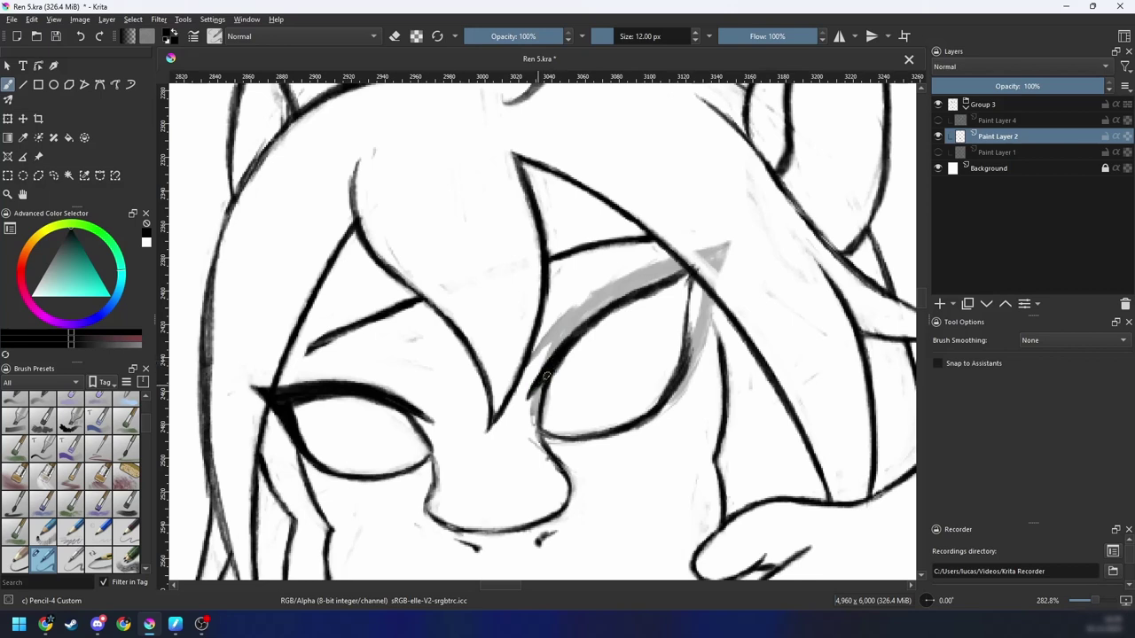
mouse_move(565, 348)
mouse_down()
mouse_move(548, 383)
mouse_move(601, 318)
mouse_move(552, 375)
mouse_move(611, 312)
mouse_move(558, 364)
mouse_move(659, 293)
mouse_up()
drag(604, 321, 685, 281)
drag(621, 310, 675, 285)
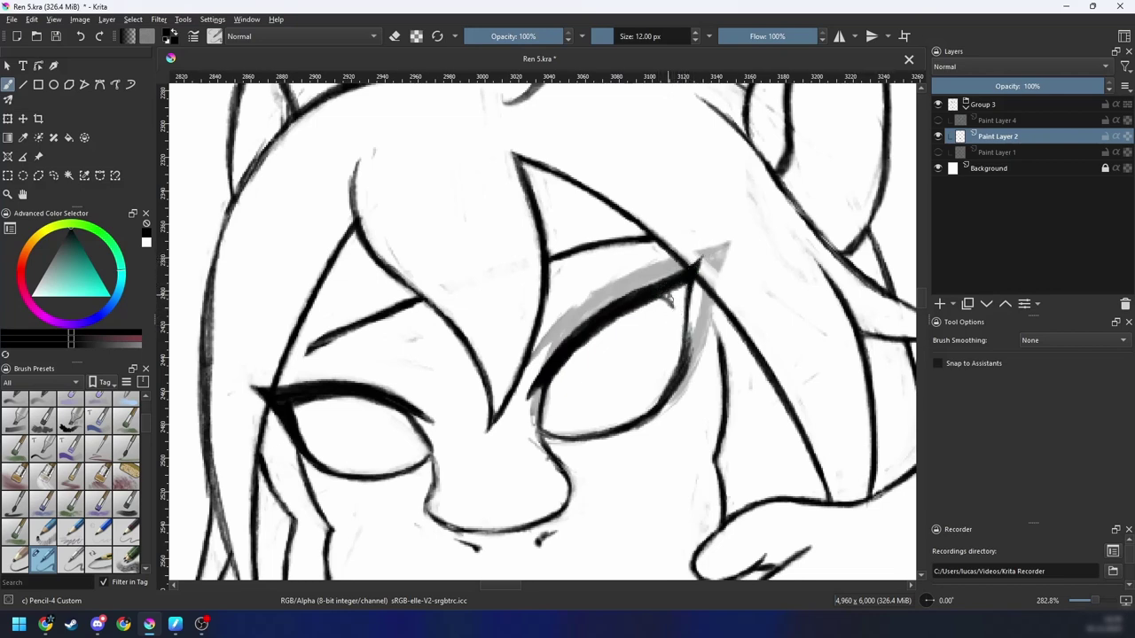
drag(671, 301, 673, 374)
mouse_move(674, 327)
mouse_down()
mouse_move(666, 393)
mouse_move(677, 295)
mouse_move(691, 307)
mouse_move(687, 384)
mouse_move(695, 361)
mouse_move(674, 404)
mouse_up()
Step: Erase the faded sketch around the left eye and most of the old cheek line above the hand
key(e)
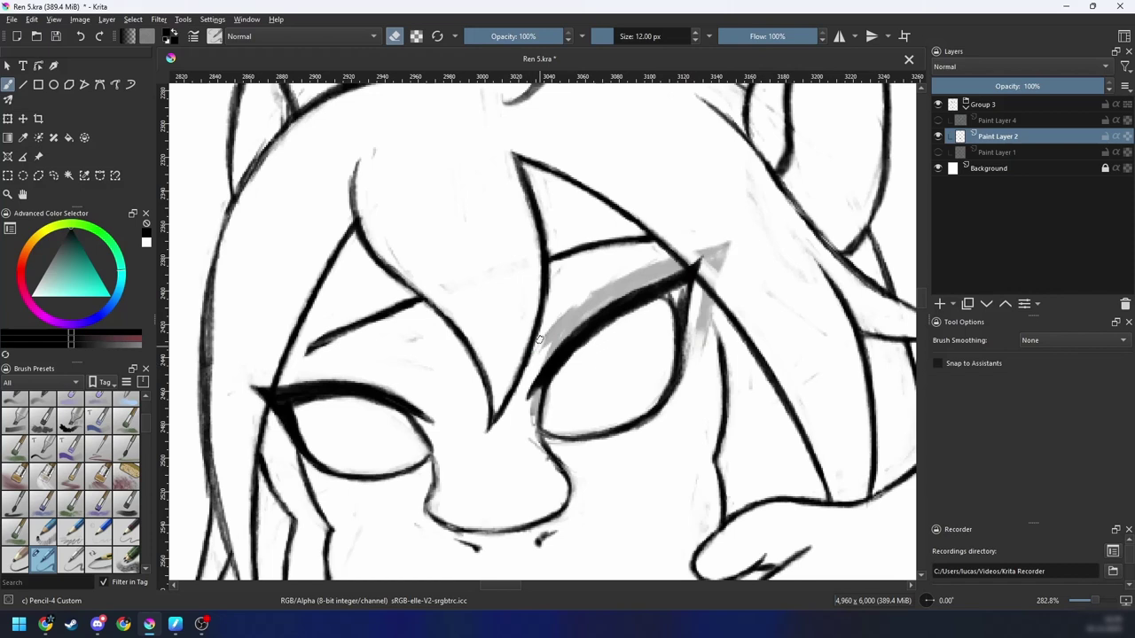
mouse_move(549, 323)
mouse_down()
mouse_move(574, 309)
mouse_move(541, 356)
mouse_move(578, 310)
mouse_move(611, 293)
mouse_move(551, 327)
mouse_move(677, 267)
mouse_move(625, 282)
mouse_move(657, 268)
mouse_move(643, 270)
mouse_move(560, 319)
mouse_up()
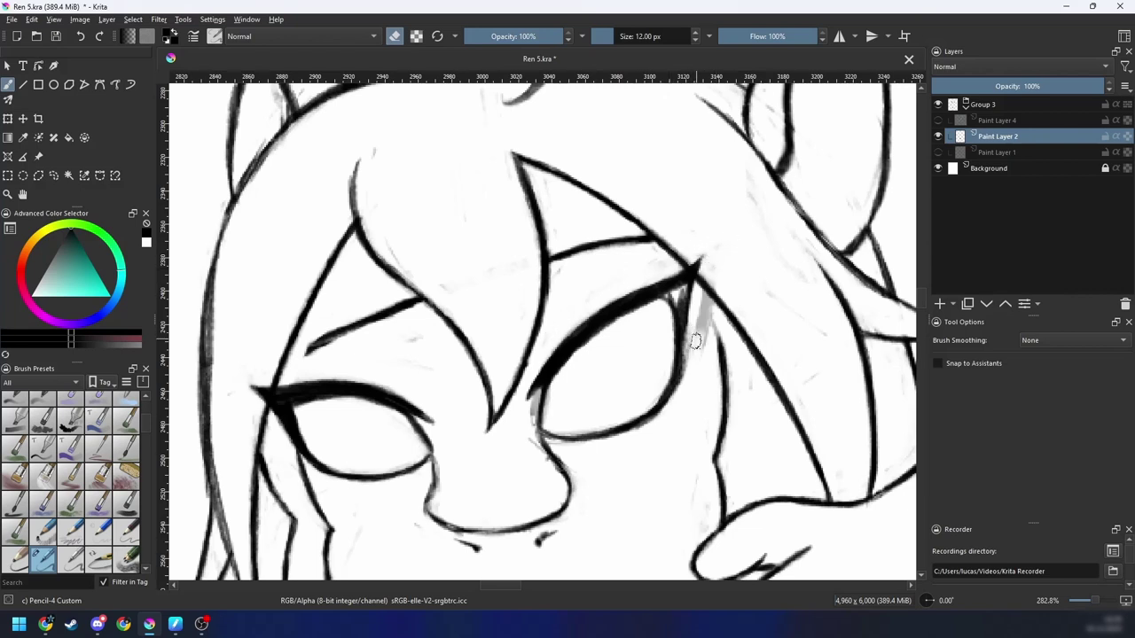
mouse_move(704, 336)
mouse_down()
mouse_move(701, 300)
mouse_move(728, 391)
mouse_move(720, 441)
mouse_up()
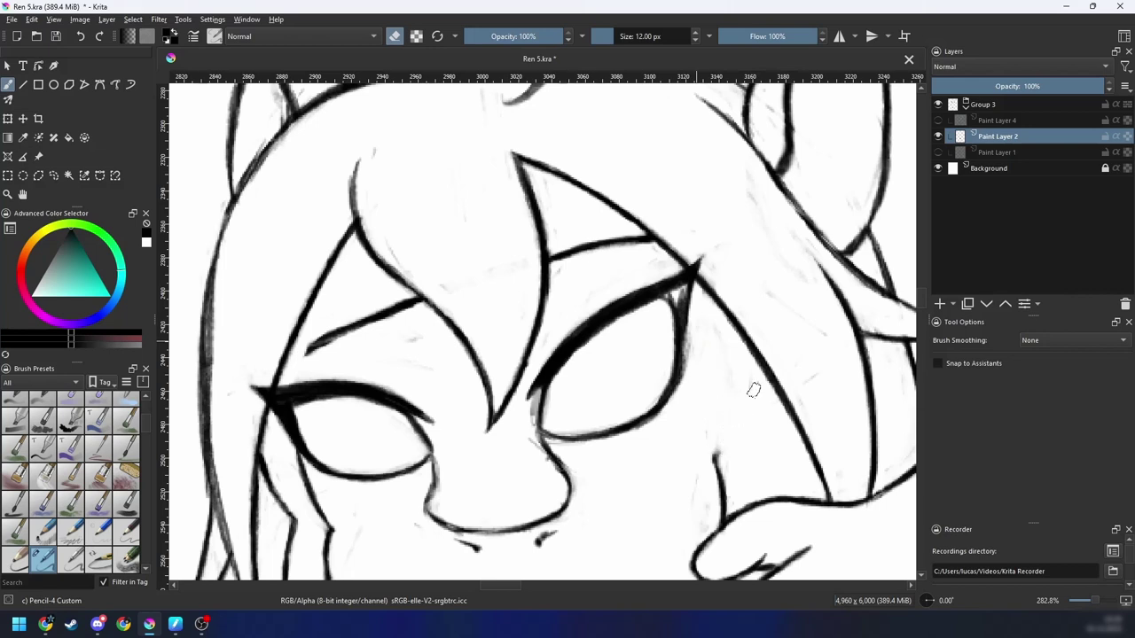
drag(689, 364, 684, 293)
Step: Unmirror the view and fill the black wedge inside the left eye's outer corner
key(e)
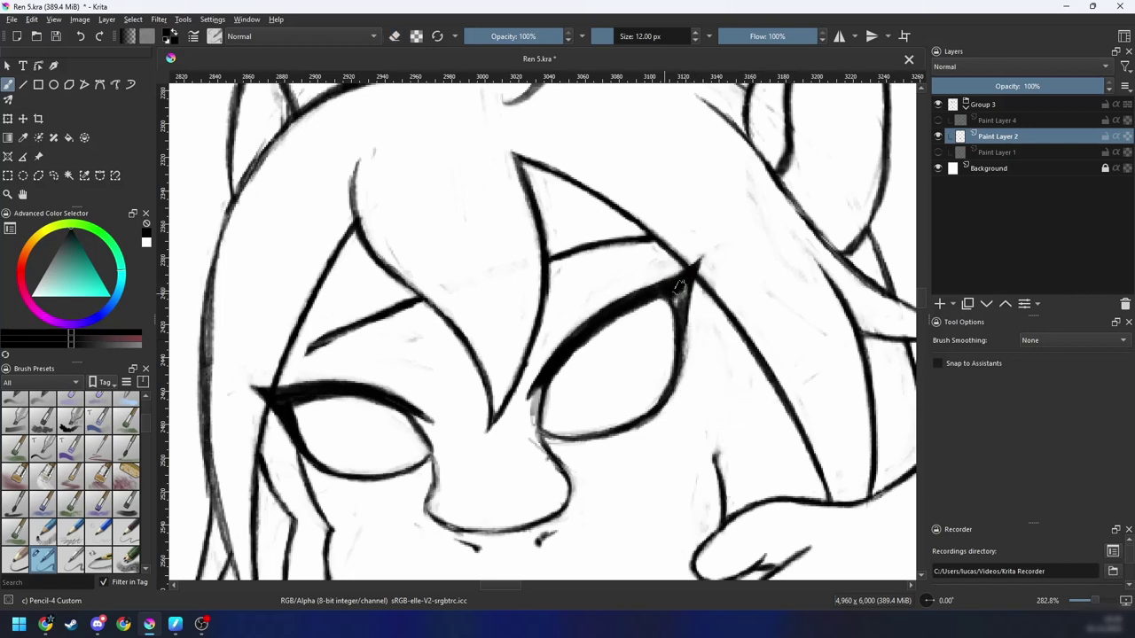
scroll(684, 333, down, 3)
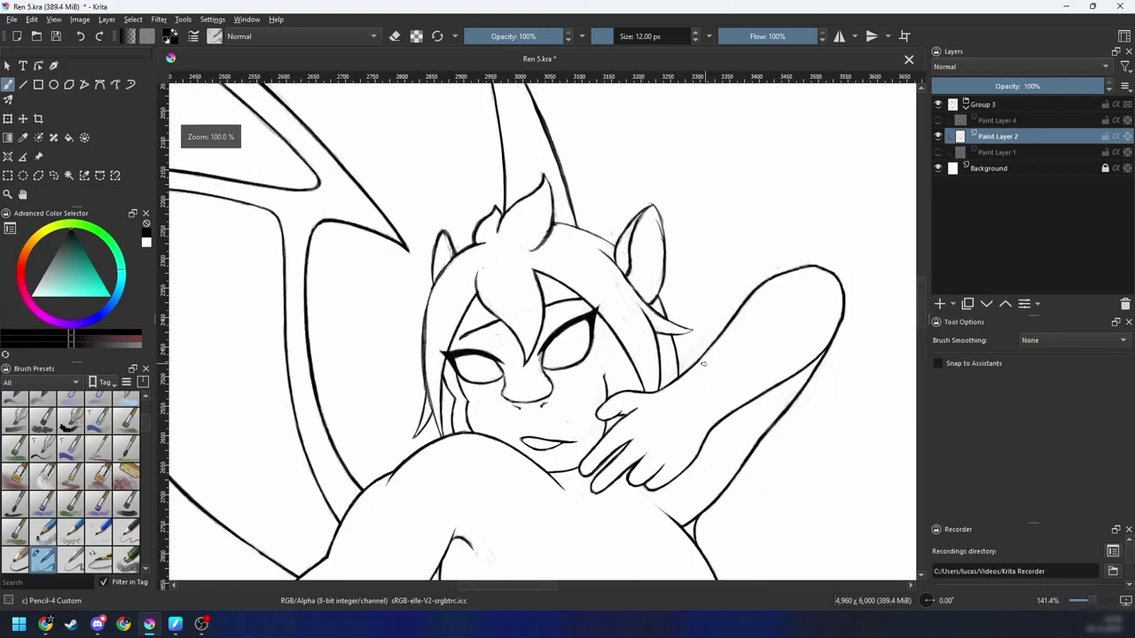
key(m)
scroll(550, 373, up, 4)
key(ctrl+])
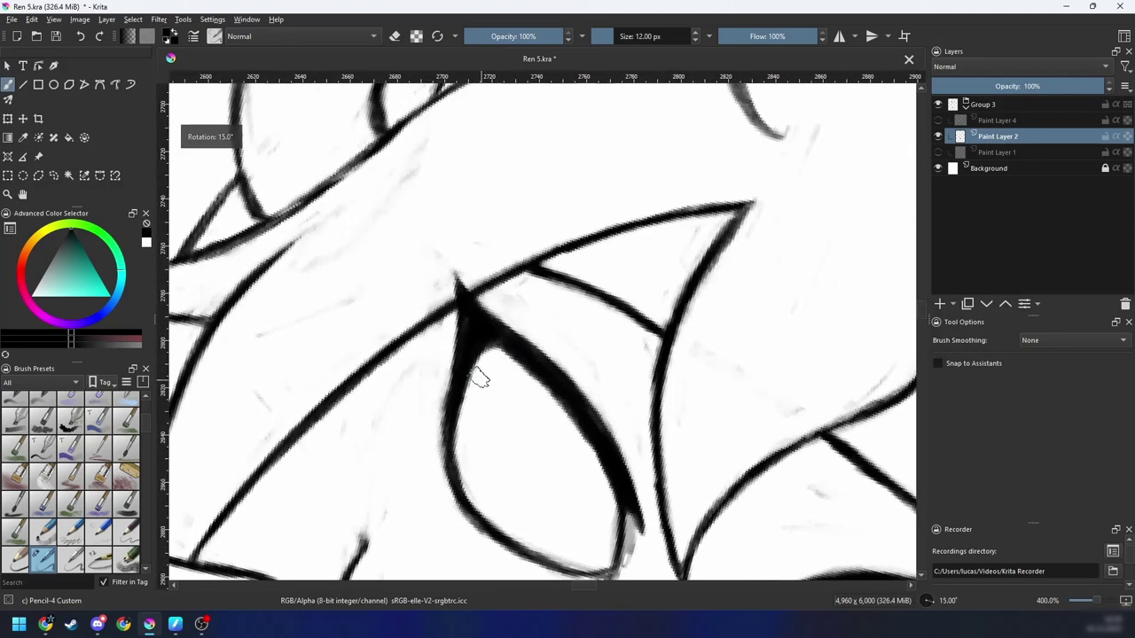
drag(496, 342, 462, 388)
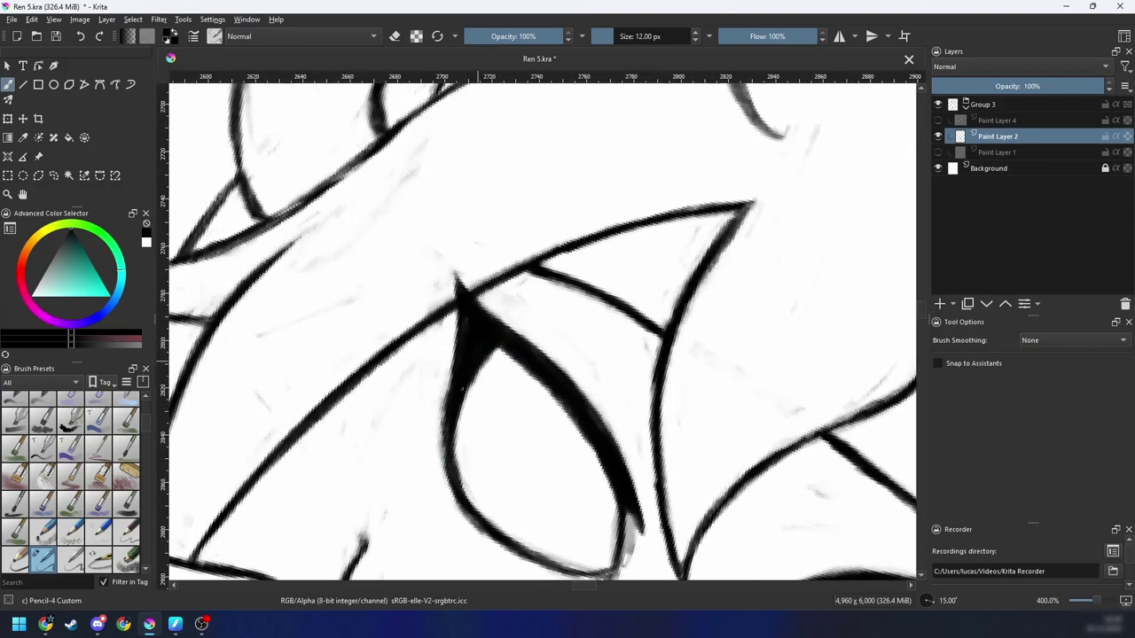
Step: Examine both redrawn eyes and the cheek from afar in mirrored, unmirrored and rotated views
key(e)
key(ctrl+minus)
key(ctrl+minus)
key(ctrl+minus)
key(ctrl+minus)
key(ctrl+minus)
key(ctrl+minus)
key(ctrl+minus)
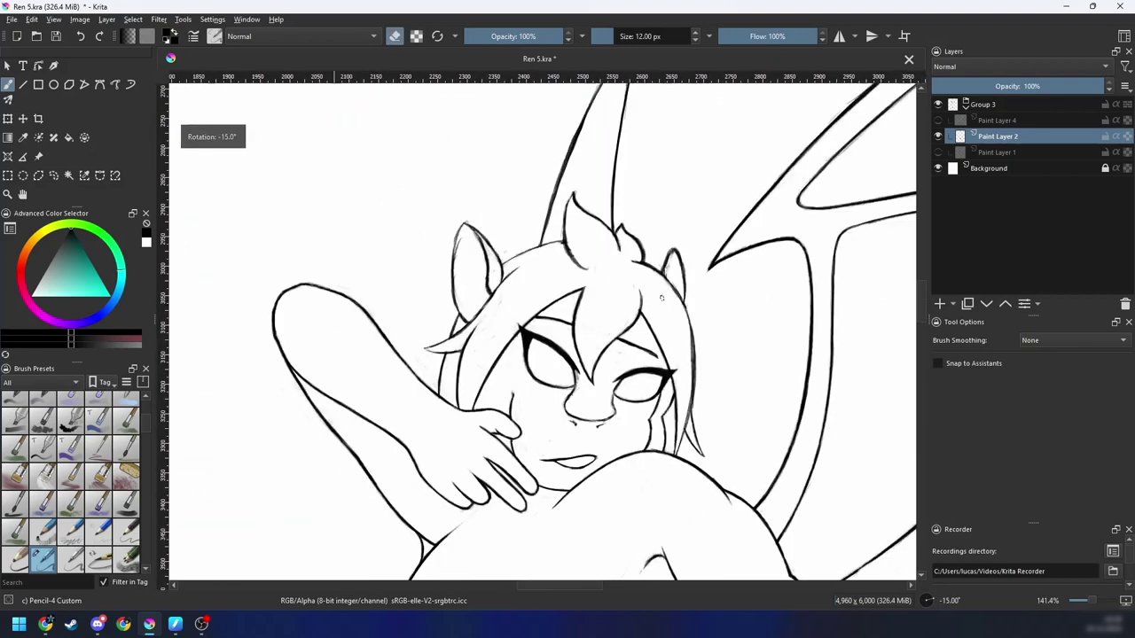
key(m)
key(ctrl+minus)
key(m)
key(4)
drag(677, 390, 701, 363)
key(6)
key(6)
key(ctrl+plus)
key(ctrl+plus)
key(ctrl+plus)
key(ctrl+plus)
key(ctrl+plus)
key(6)
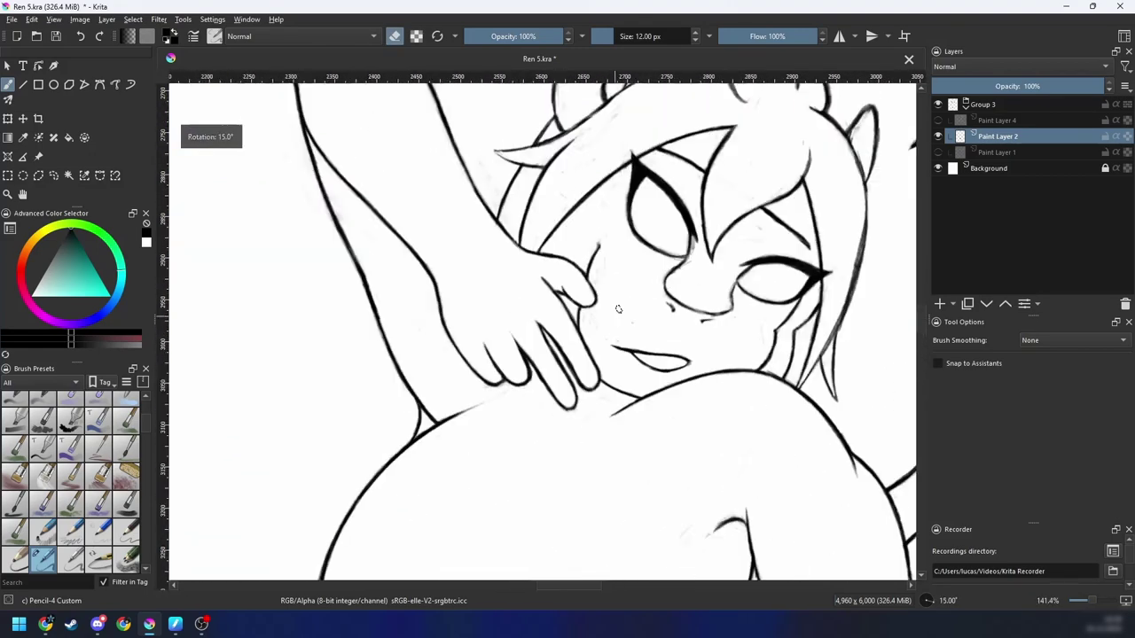
Step: Draw a new upper cheek line curving down from the left eye's outer side
drag(622, 308, 543, 403)
key(ctrl+plus)
key(ctrl+plus)
key(ctrl+plus)
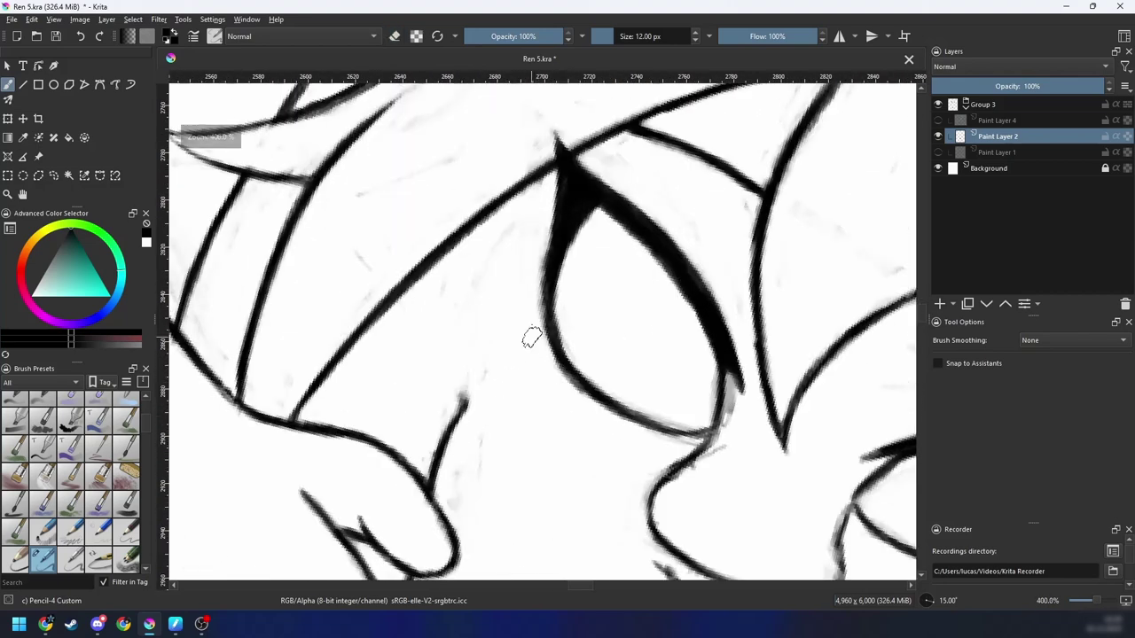
key(5)
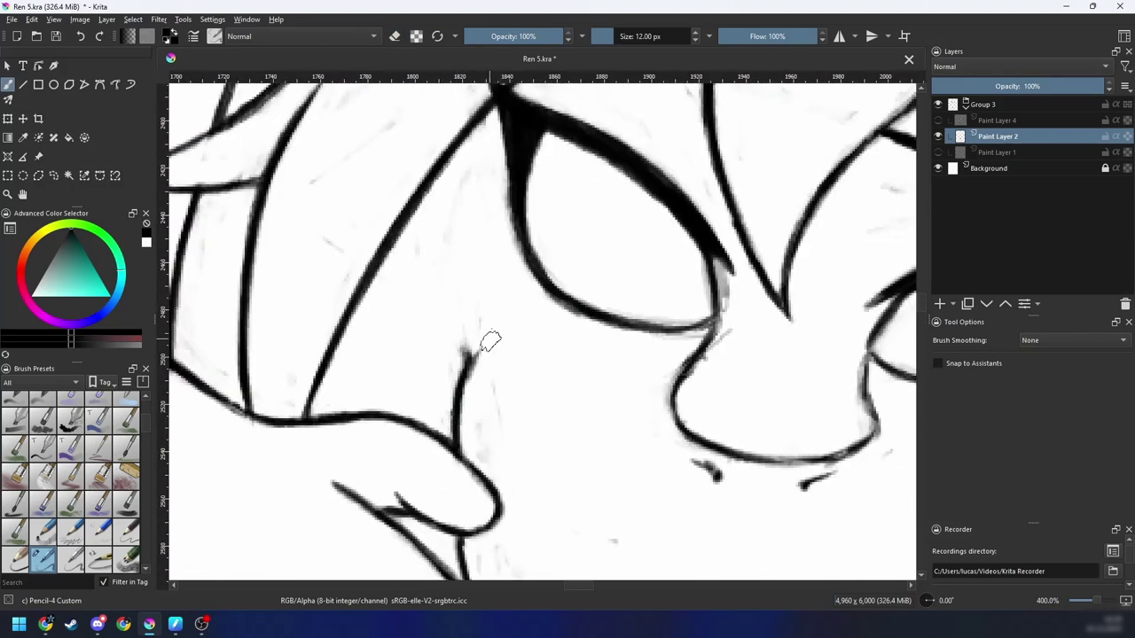
key(4)
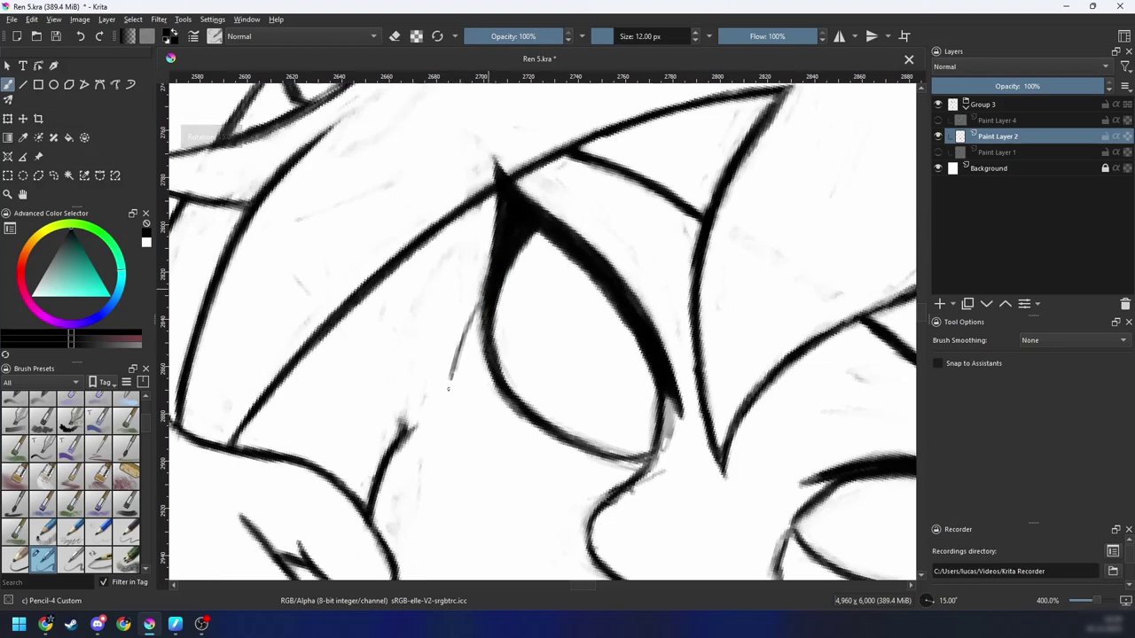
drag(488, 282, 449, 400)
drag(477, 311, 448, 420)
mouse_move(454, 361)
mouse_down()
mouse_move(449, 434)
mouse_move(500, 398)
mouse_up()
Step: Erase the old cheek line stub above the thumb and sketch a thin lower cheek curve in its place
key(4)
key(4)
key(4)
key(4)
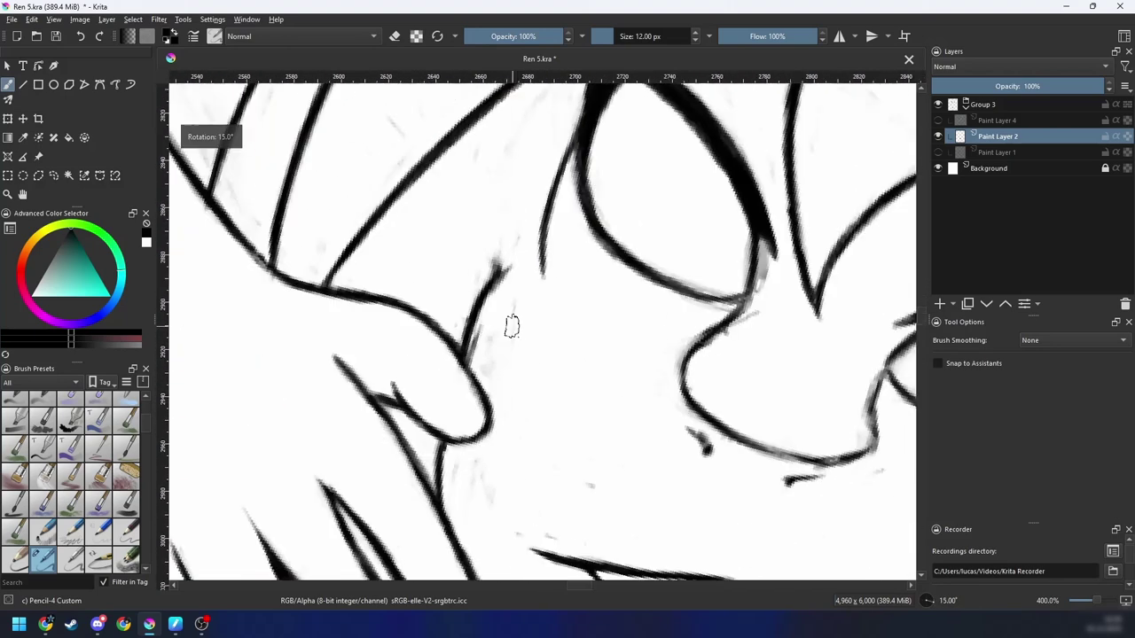
key(e)
mouse_move(472, 346)
mouse_down()
mouse_move(497, 261)
mouse_move(512, 268)
mouse_move(471, 353)
mouse_up()
key(4)
key(e)
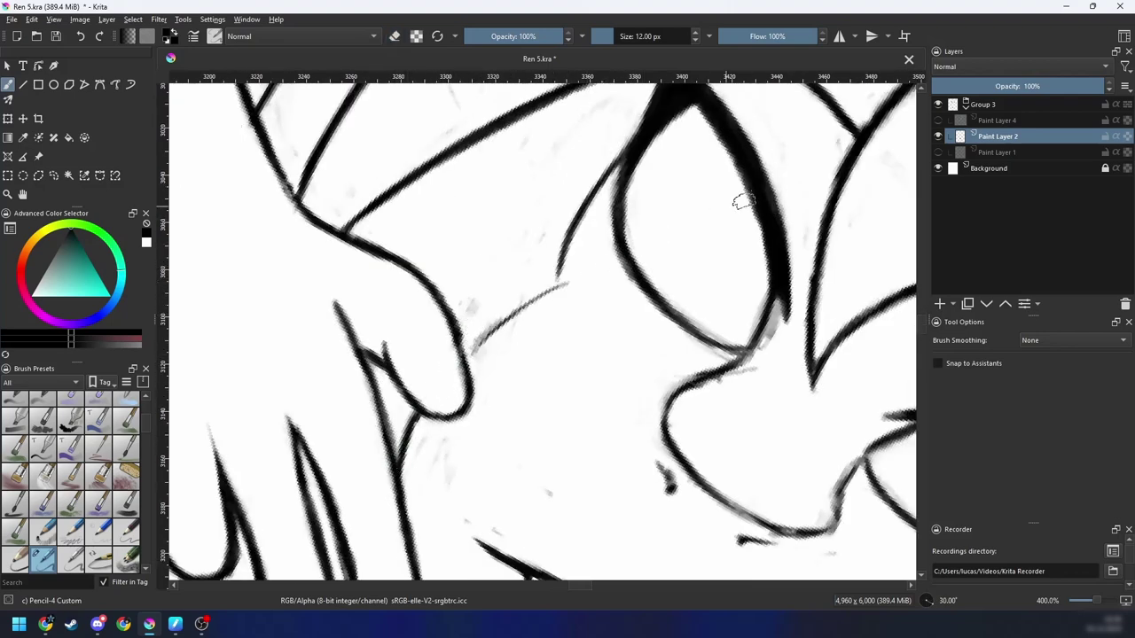
Step: Build up the lower cheek curve from the upper cheek line to the thumb and clean its edges
key(5)
drag(514, 302, 470, 413)
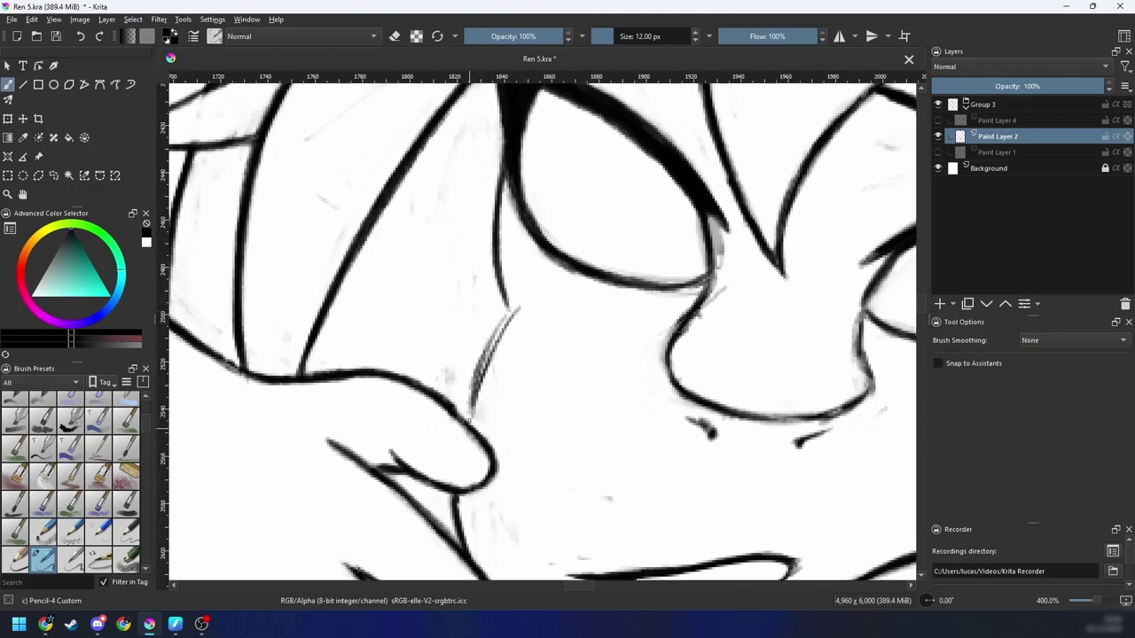
key(ctrl+z)
key(4)
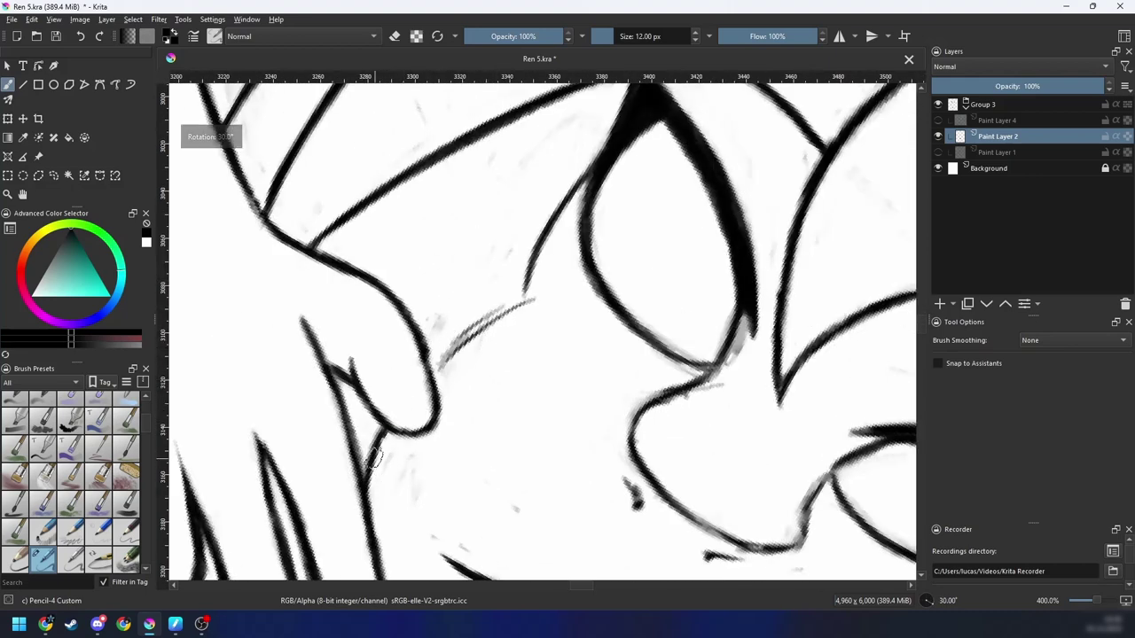
drag(435, 366, 527, 297)
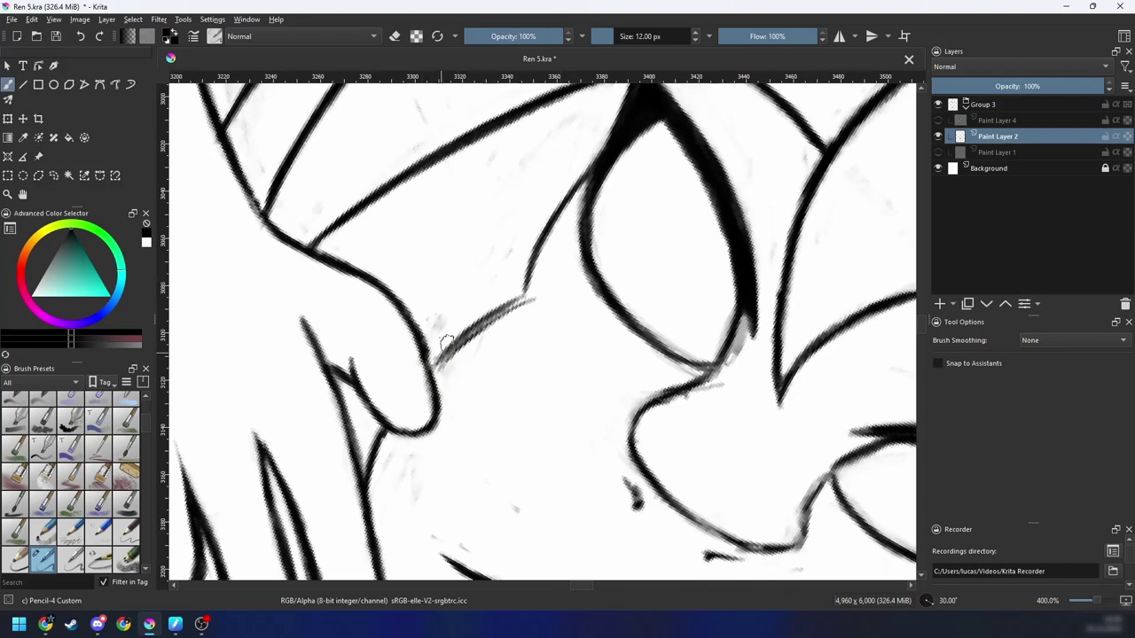
mouse_move(446, 343)
mouse_down()
mouse_move(536, 295)
mouse_move(432, 371)
mouse_move(537, 301)
mouse_up()
key(e)
key(e)
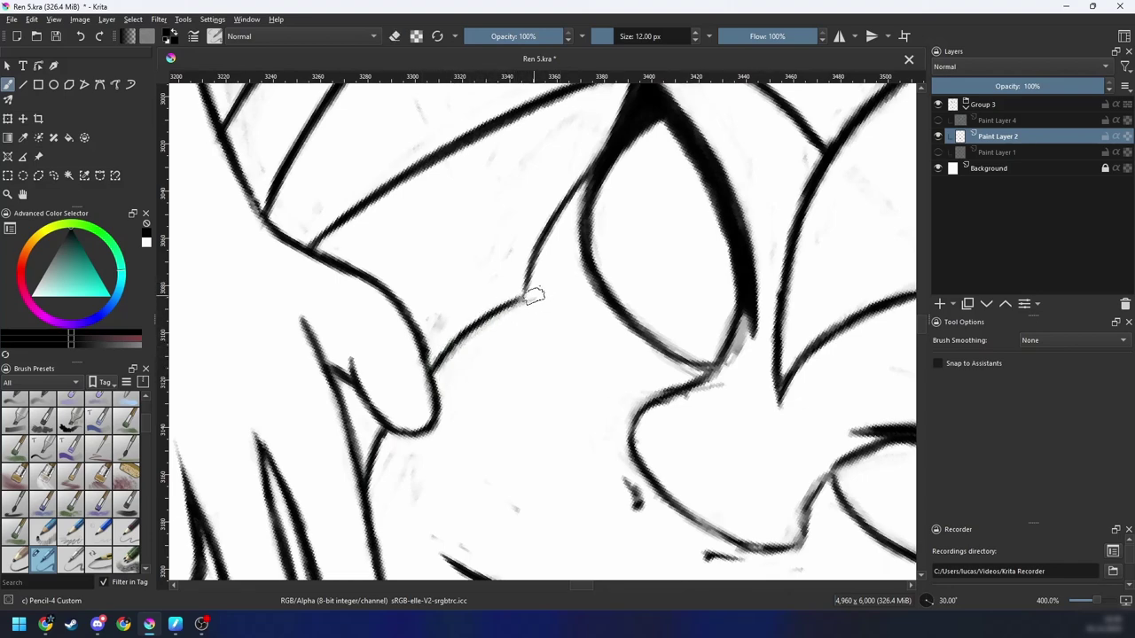
Step: Thicken the end of the upper cheek line where it meets the lower cheek curve
key(4)
key(4)
key(4)
key(4)
key(4)
key(4)
key(4)
key(4)
key(plus)
key(4)
key(4)
drag(490, 435, 537, 388)
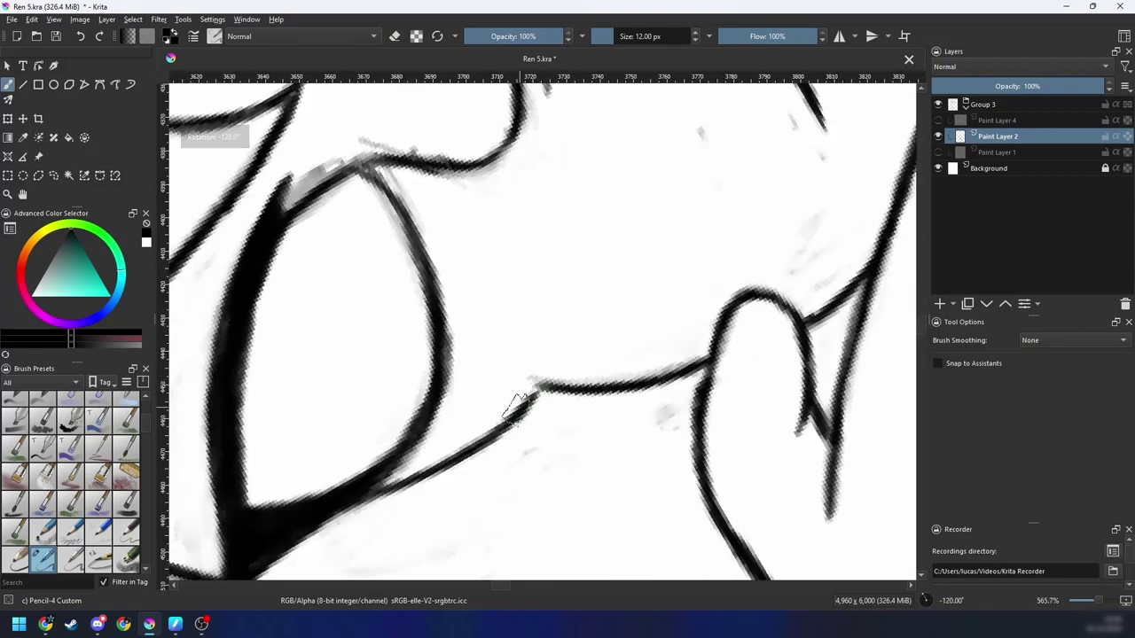
key(e)
key(5)
key(1)
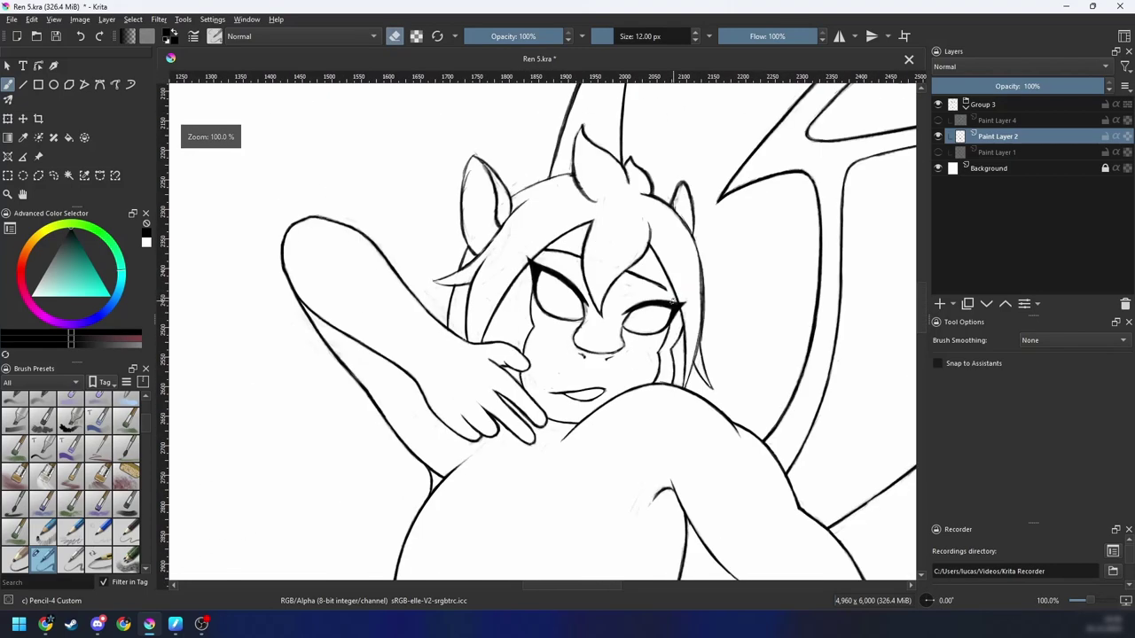
Step: Examine the redrawn cheek lines and face against the whole figure, up close and from further out
key(minus)
key(minus)
drag(667, 327, 648, 312)
key(minus)
key(minus)
key(plus)
key(plus)
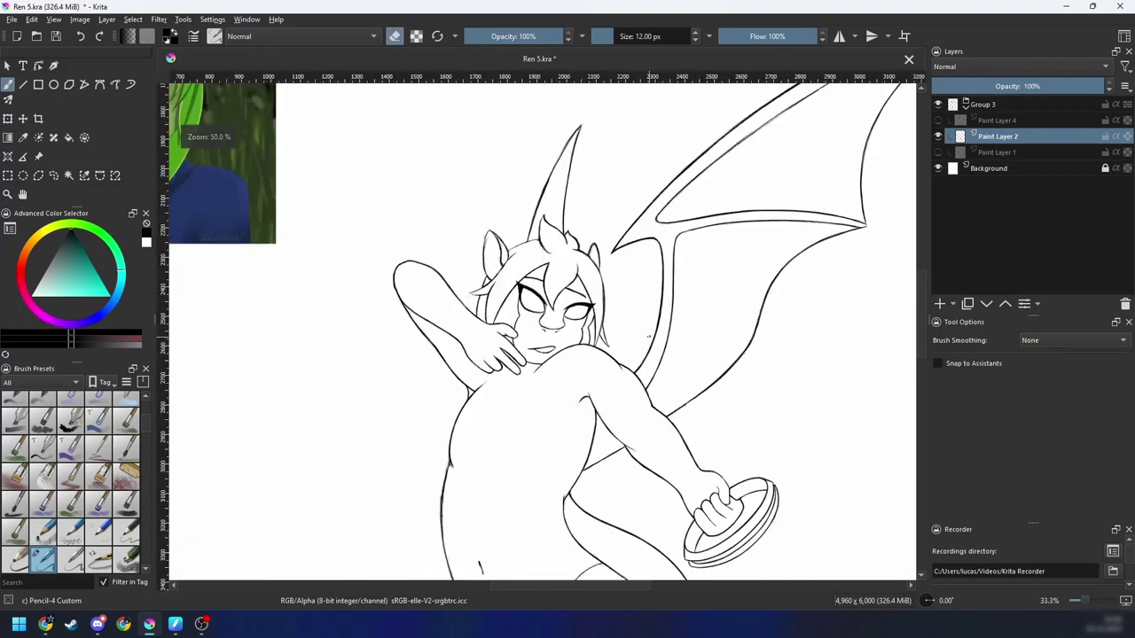
scroll(648, 336, up, 5)
key(4)
scroll(631, 352, up, 1)
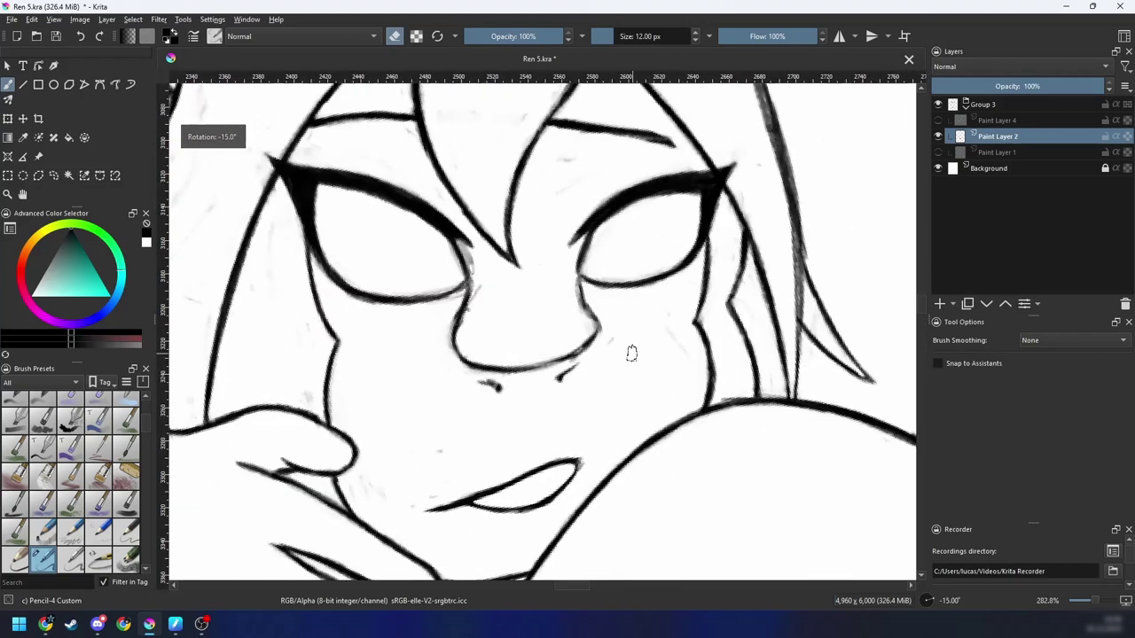
Step: Select the right nostril mark with a freehand selection and move it slightly outward from the nose
key(4)
drag(629, 334, 616, 353)
key(6)
key(6)
key(6)
key(6)
key(6)
key(6)
key(6)
key(6)
key(6)
key(6)
key(6)
drag(547, 361, 530, 403)
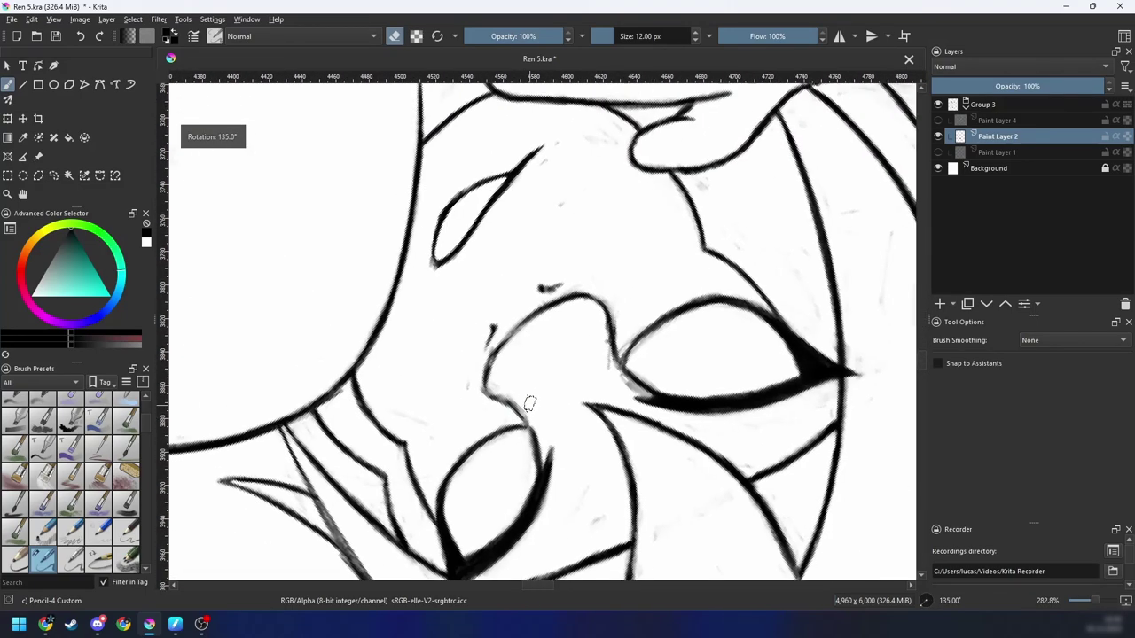
key(e)
key(e)
key(e)
key(l)
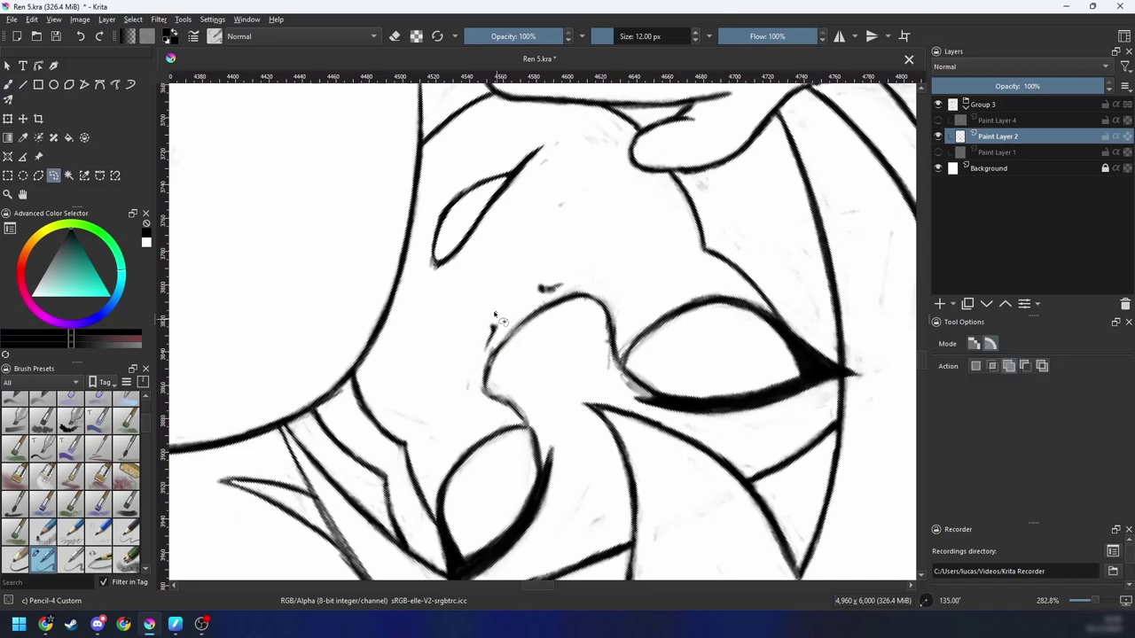
drag(495, 315, 501, 326)
key(t)
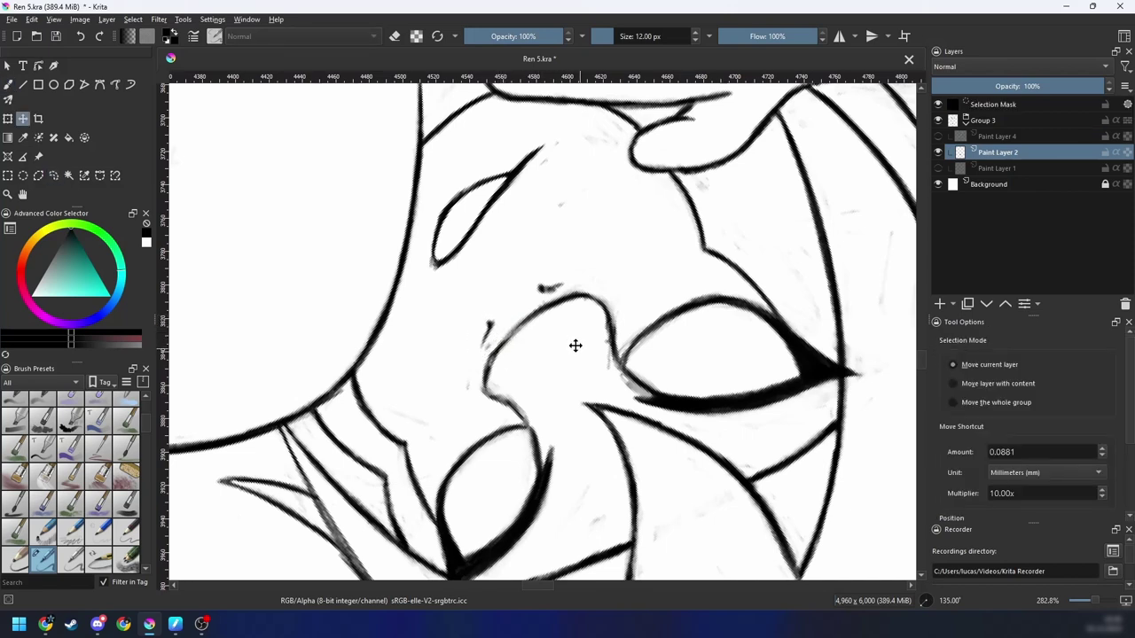
Step: Clear the selection and redraw the nose outline's right side slightly further out, erasing the old inner line
key(b)
key(ctrl+shift+a)
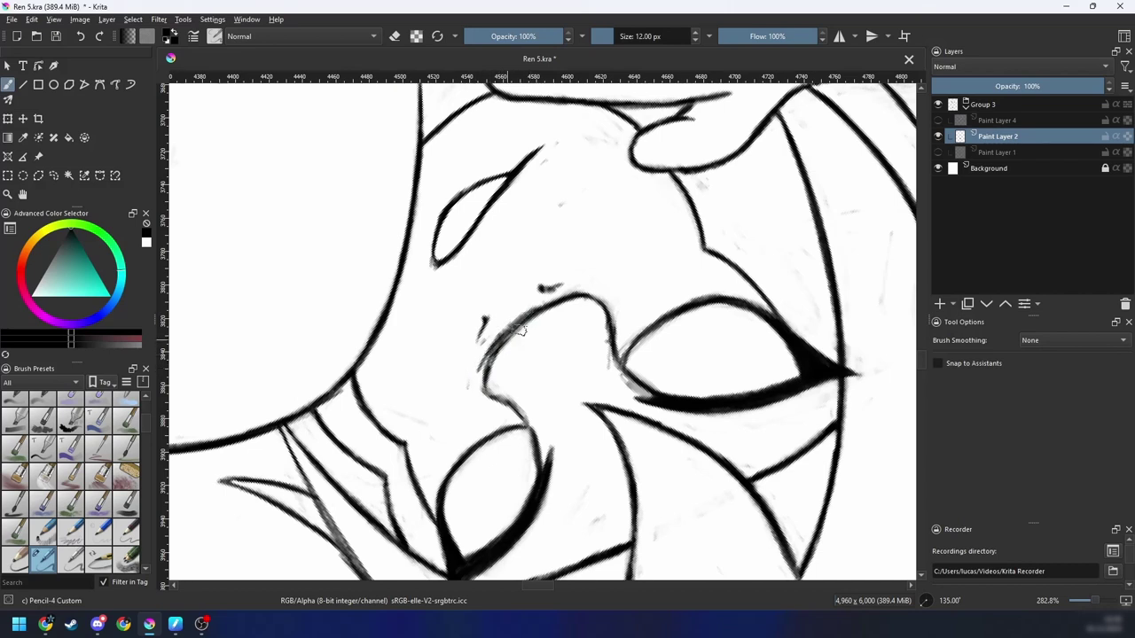
key(e)
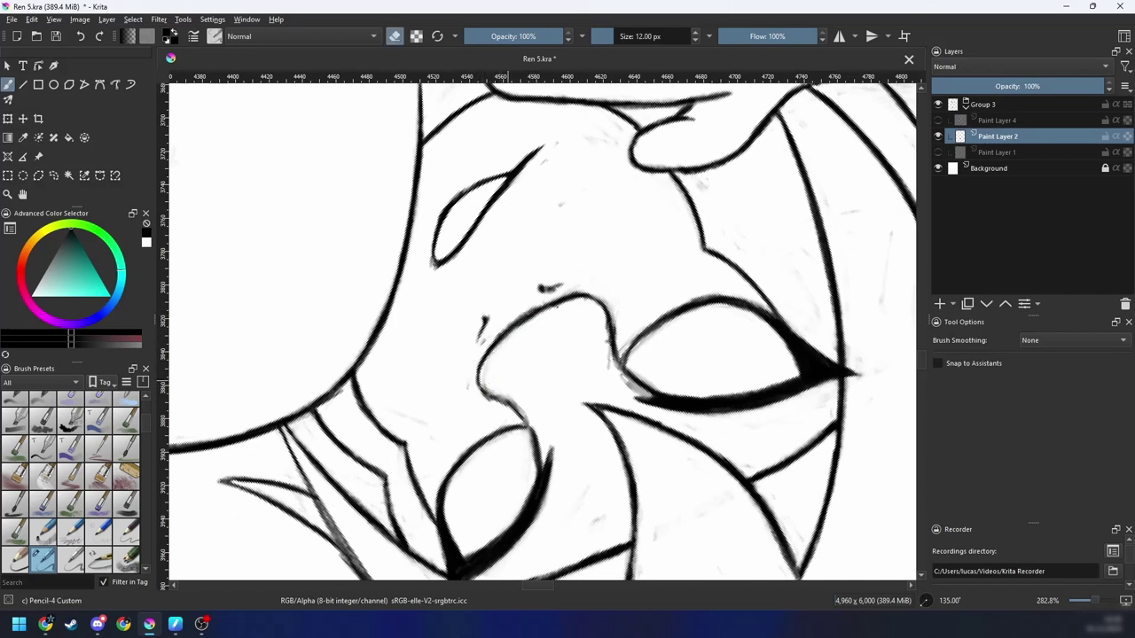
Step: Examine the adjusted nose and nostril against the whole figure at several rotations and zoom levels
key(ctrl+minus)
key(ctrl+minus)
key(ctrl+minus)
key(ctrl+minus)
key(ctrl+minus)
key(ctrl+minus)
key(ctrl+minus)
key(4)
key(4)
key(4)
key(4)
key(4)
key(4)
key(4)
key(4)
key(4)
key(4)
key(4)
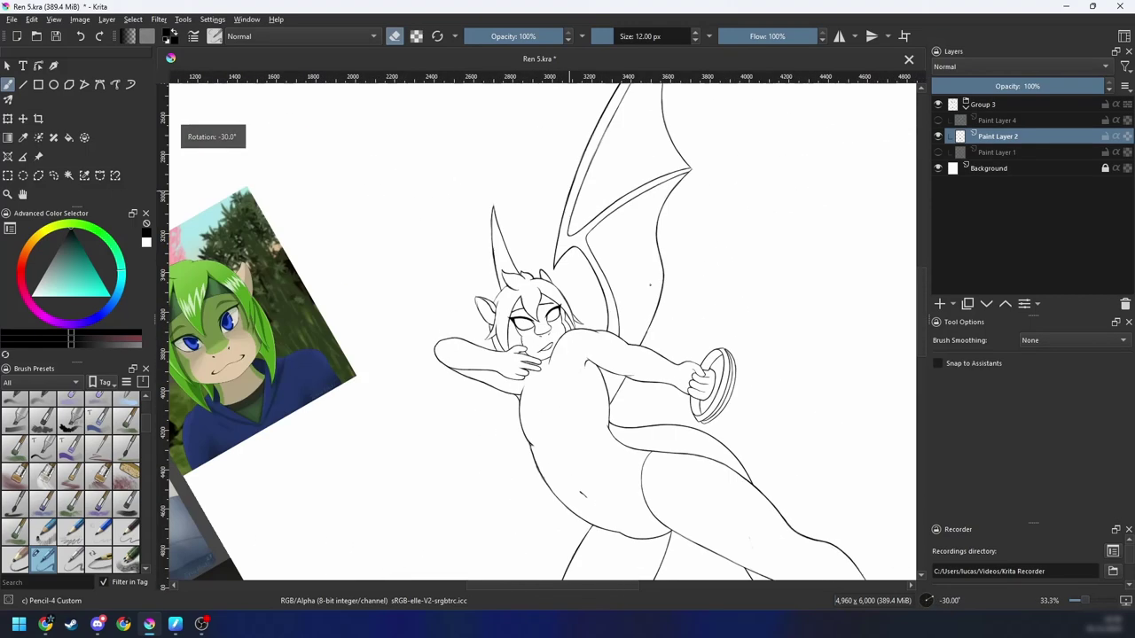
key(6)
scroll(635, 295, up, 2)
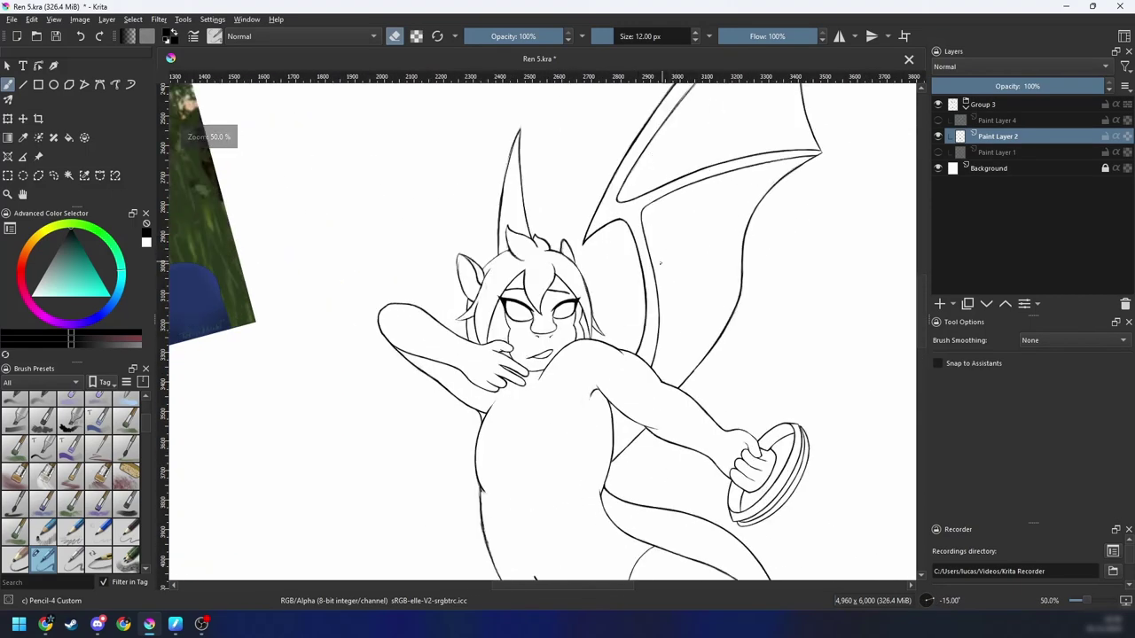
scroll(638, 295, up, 3)
scroll(636, 303, down, 5)
key(ctrl+minus)
key(6)
drag(675, 324, 679, 377)
Step: Trim the outer end of the right eyebrow and redraw it up to the hair line beside the eye's outer corner
key(ctrl+plus)
key(ctrl+plus)
key(ctrl+plus)
key(ctrl+plus)
key(ctrl+plus)
key(ctrl+plus)
key(4)
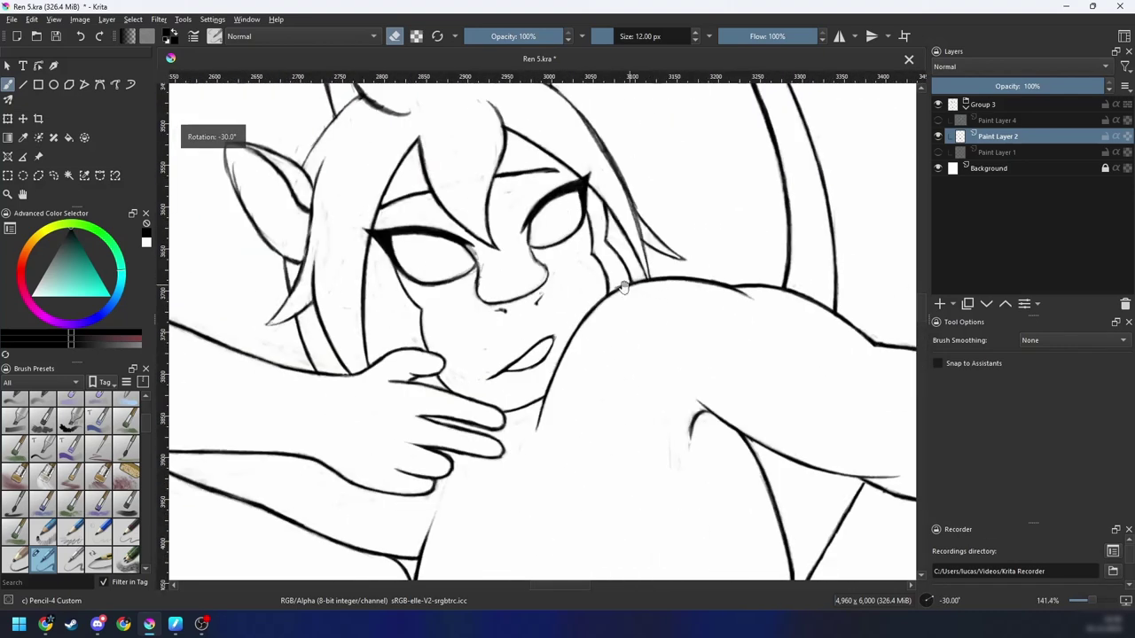
key(ctrl+plus)
key(4)
key(4)
key(4)
drag(608, 338, 638, 387)
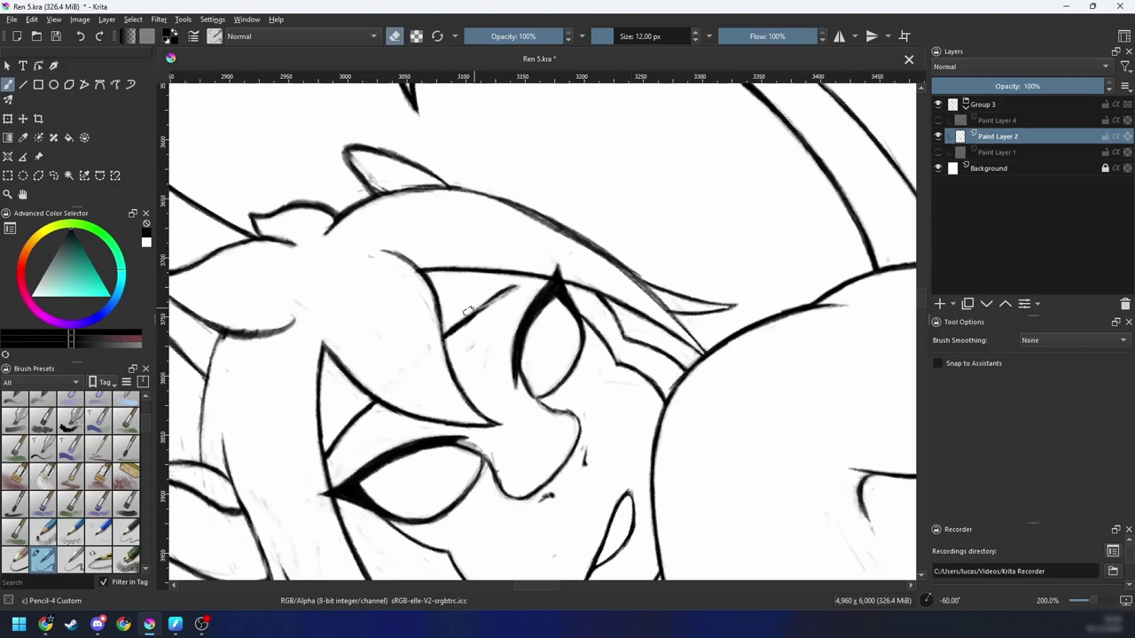
key(e)
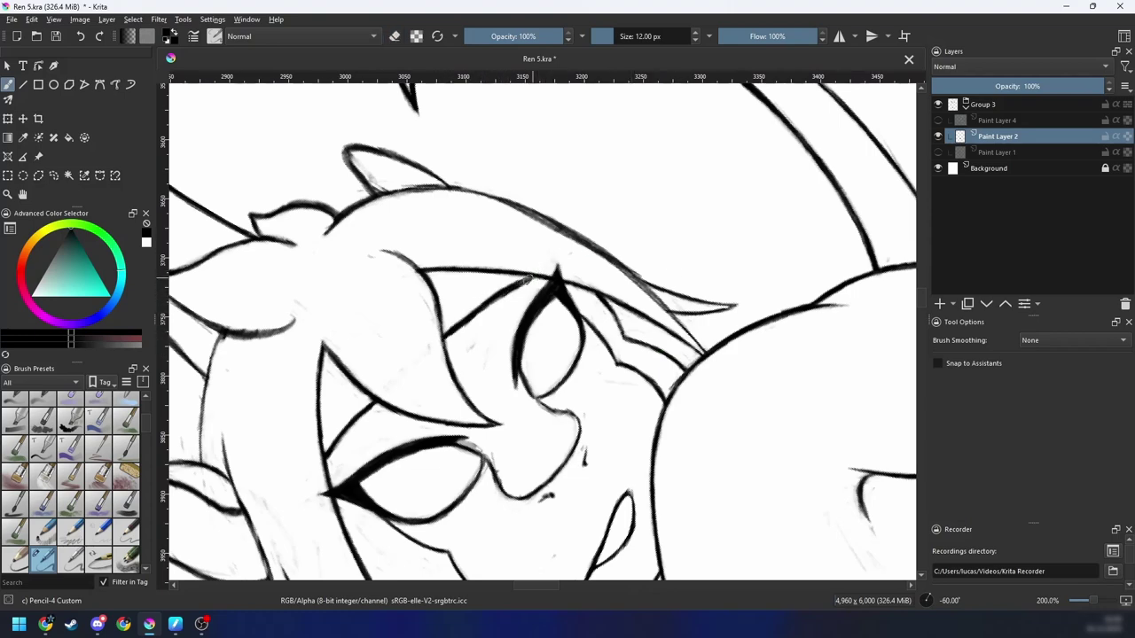
drag(415, 365, 475, 325)
key(e)
key(e)
Step: Save the drawing with the full figure in view
key(minus)
key(6)
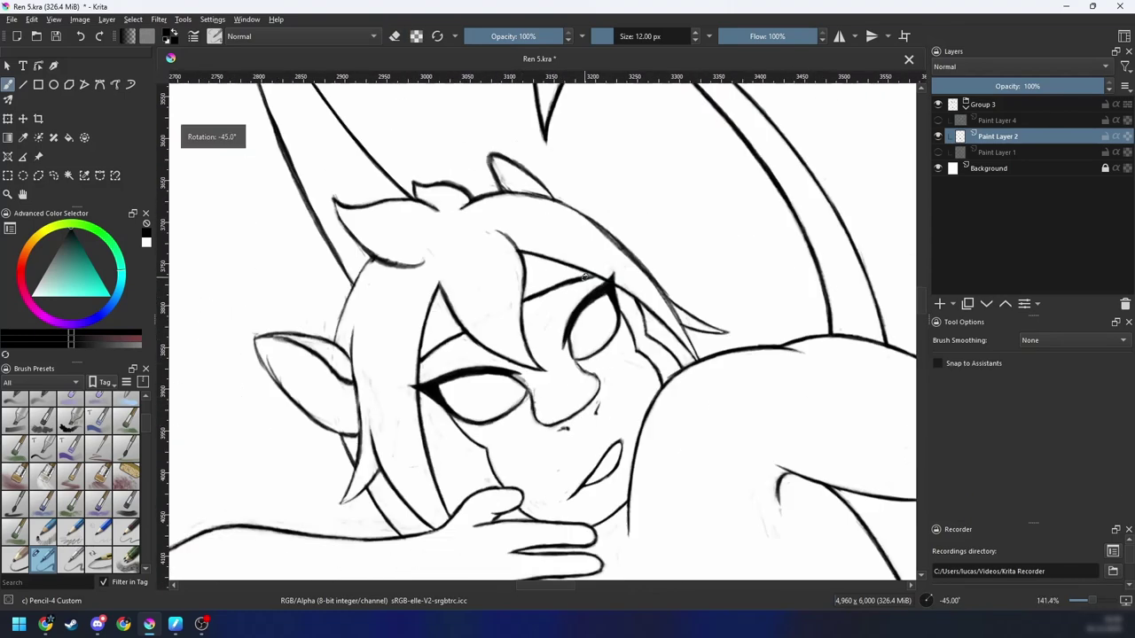
key(6)
key(minus)
key(minus)
key(minus)
key(minus)
key(minus)
key(6)
key(6)
key(ctrl+s)
drag(735, 344, 730, 296)
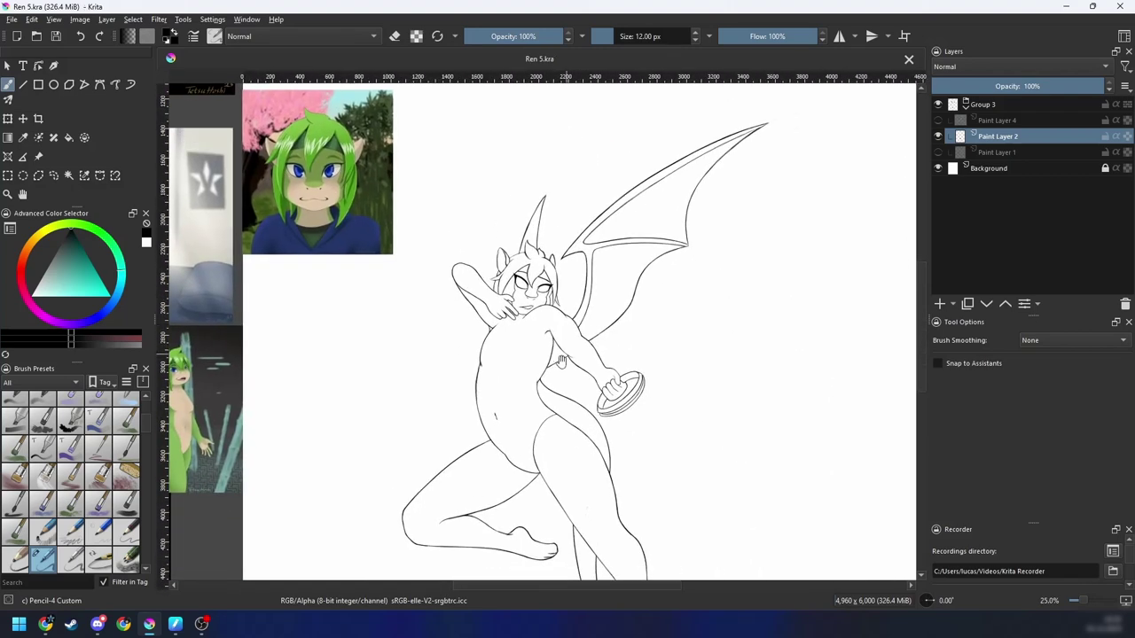
Step: Examine the extended eyebrow and facial expression on the figure from several angles and distances
key(plus)
key(plus)
key(plus)
key(plus)
key(4)
key(4)
key(6)
key(6)
key(minus)
key(minus)
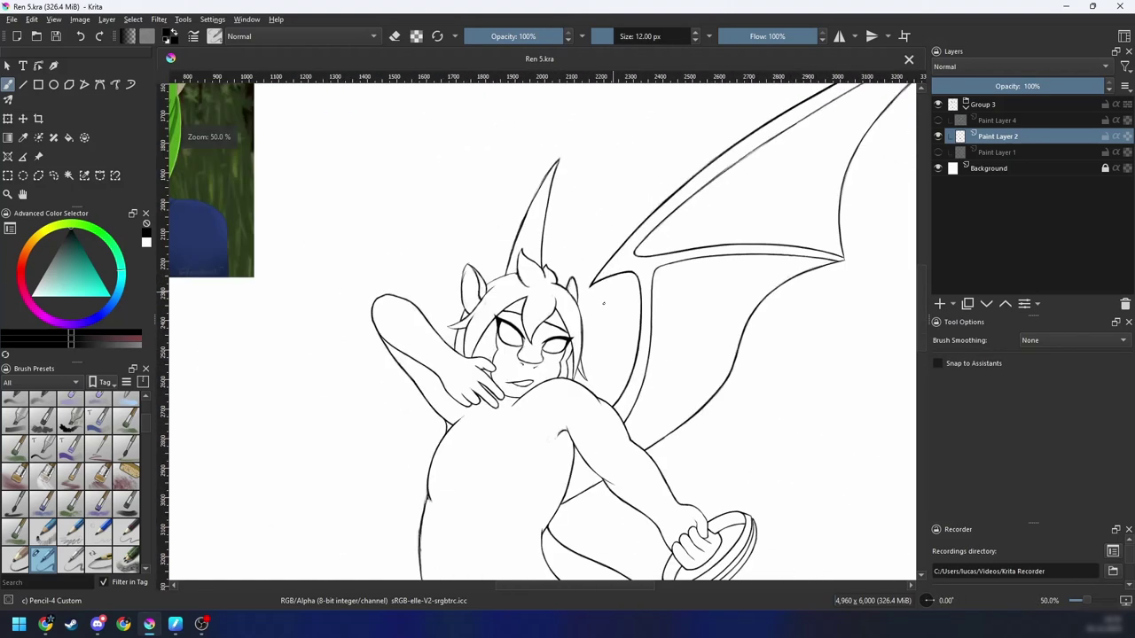
key(4)
drag(631, 323, 819, 233)
key(6)
key(6)
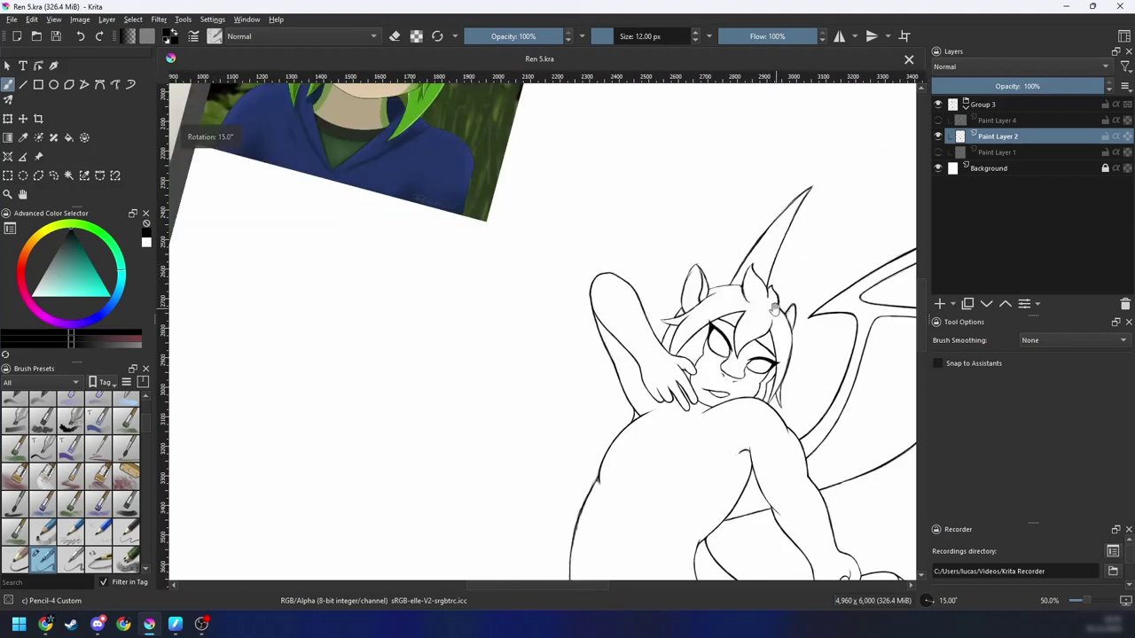
drag(788, 307, 710, 287)
key(4)
key(4)
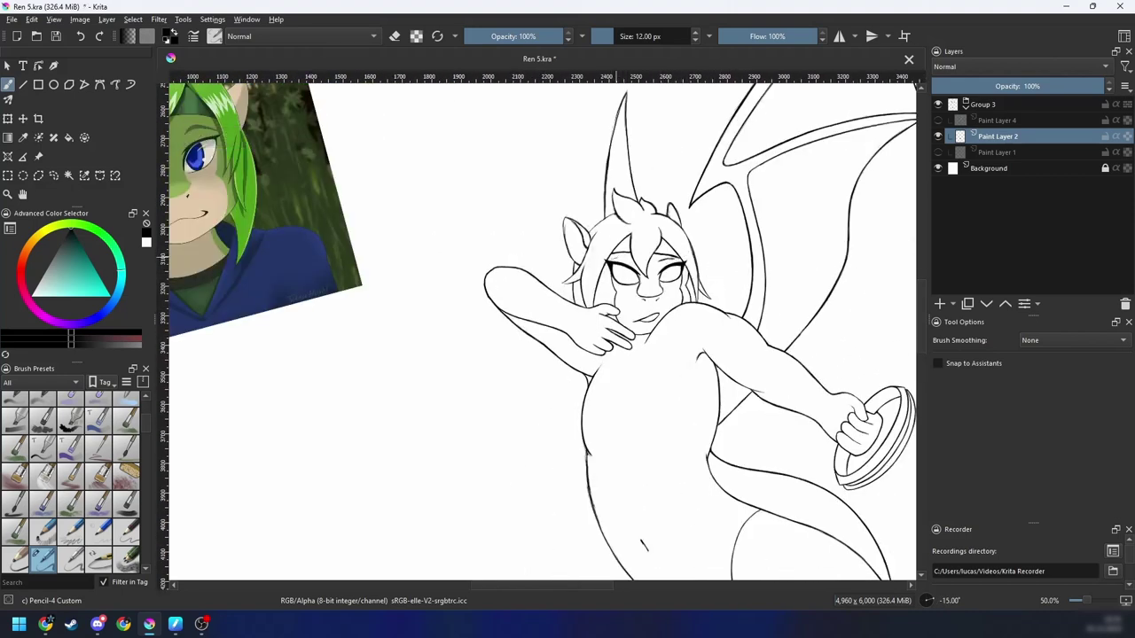
key(6)
key(6)
key(minus)
key(minus)
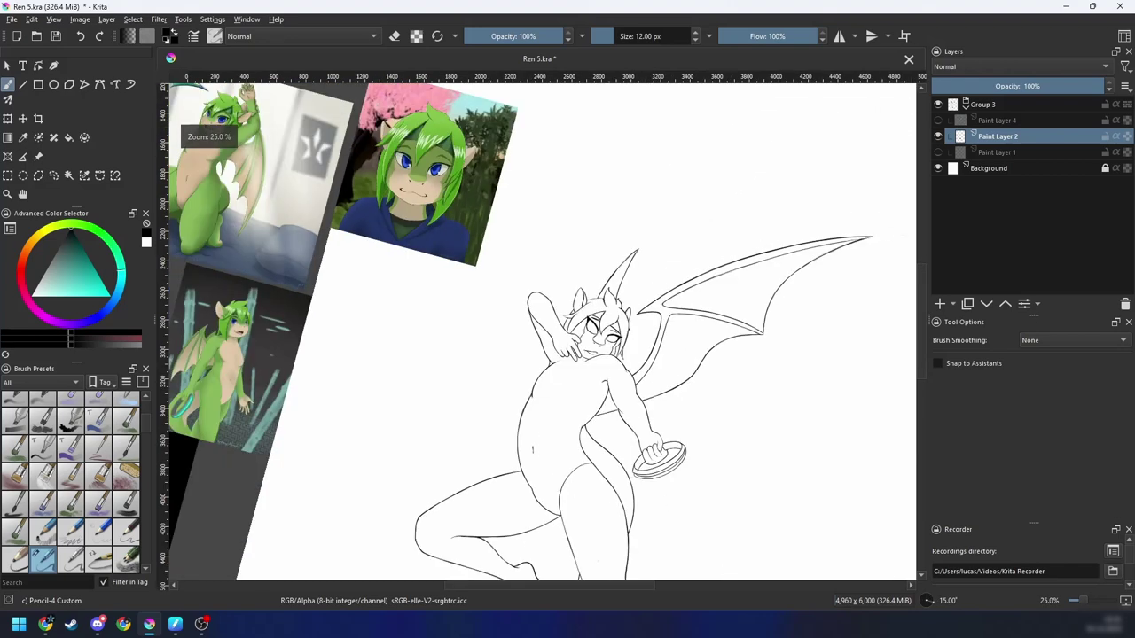
key(plus)
key(plus)
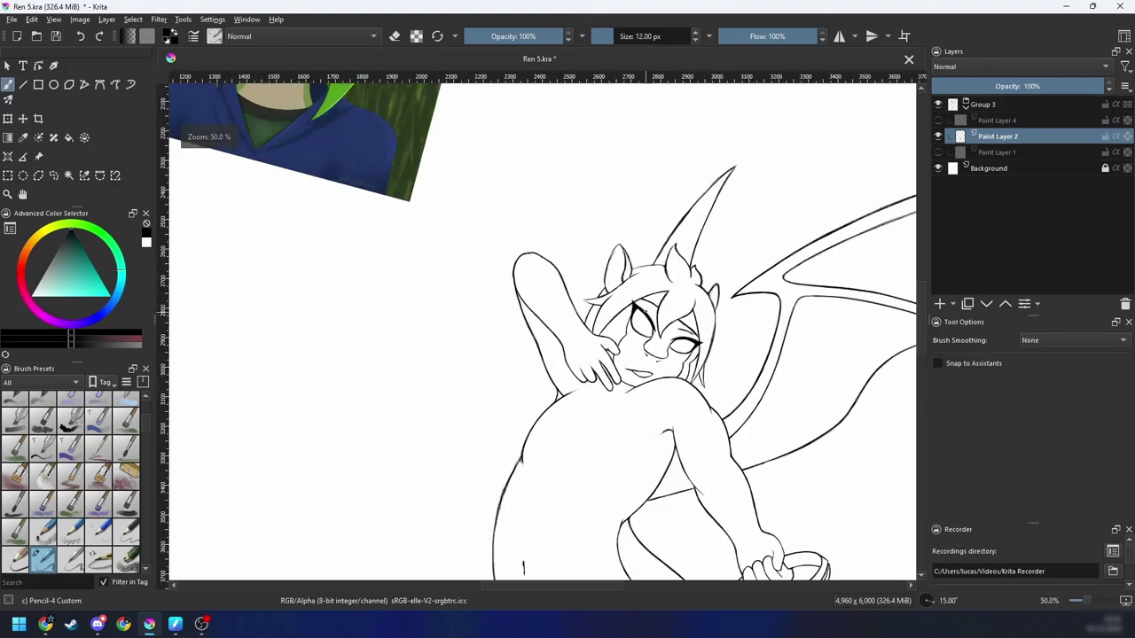
key(minus)
key(minus)
key(minus)
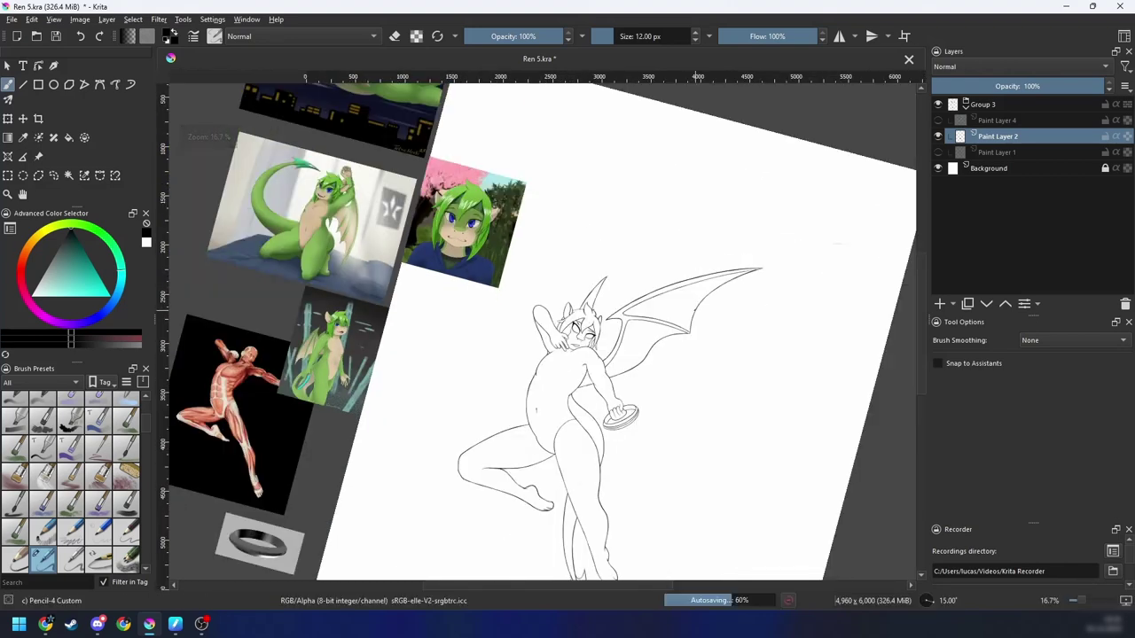
key(plus)
key(plus)
key(plus)
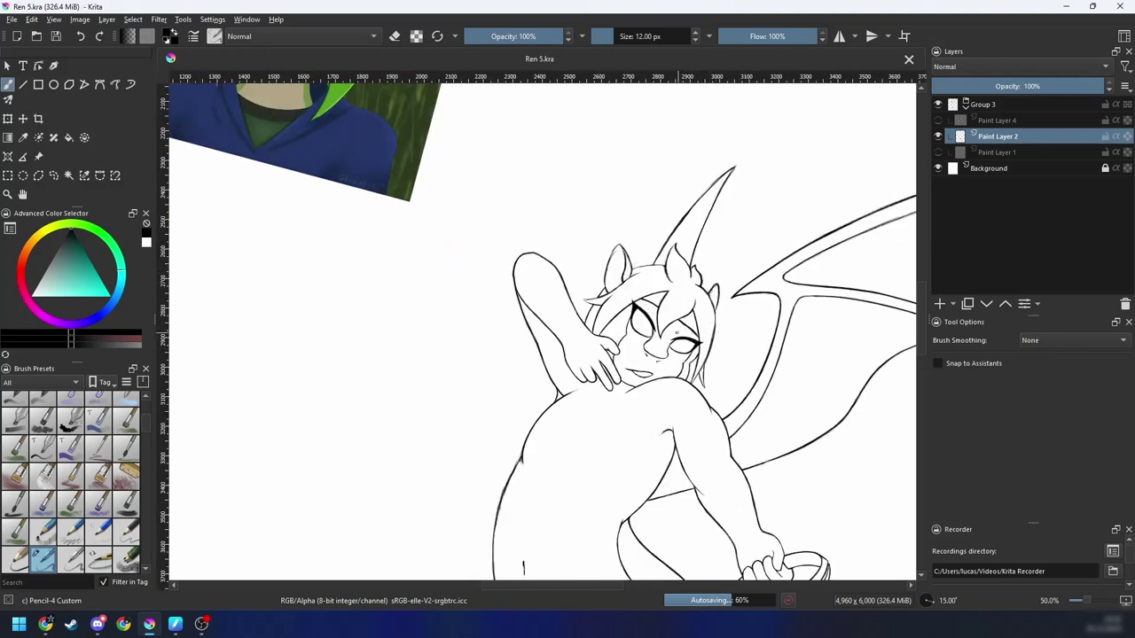
Step: Try a short crease line between the right eyebrow and the right eye
drag(675, 331, 686, 329)
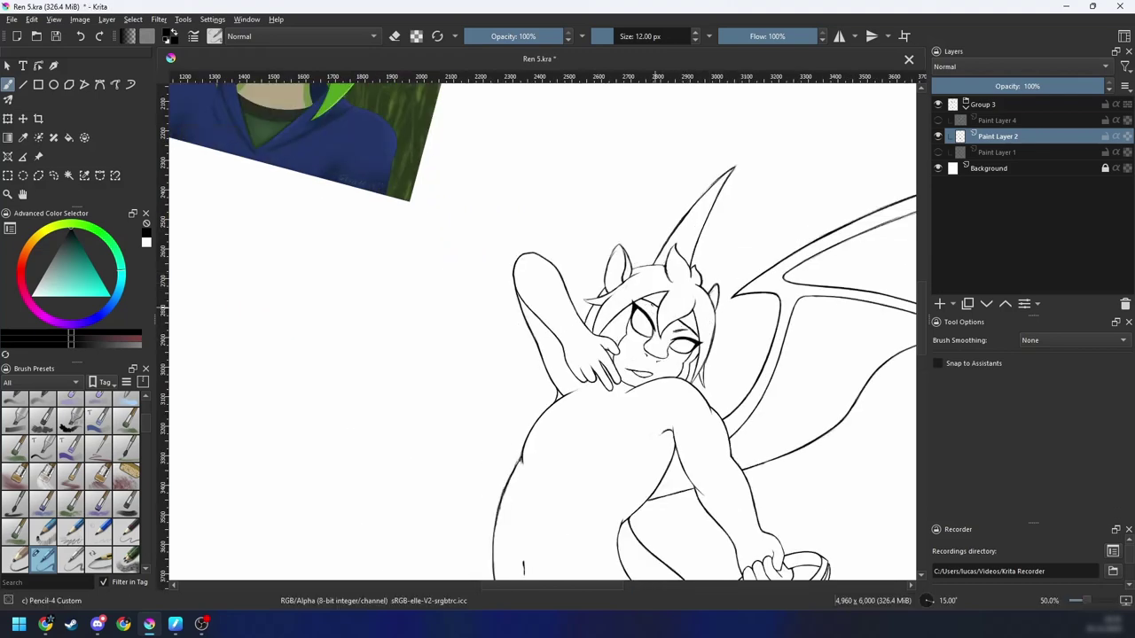
key(minus)
key(minus)
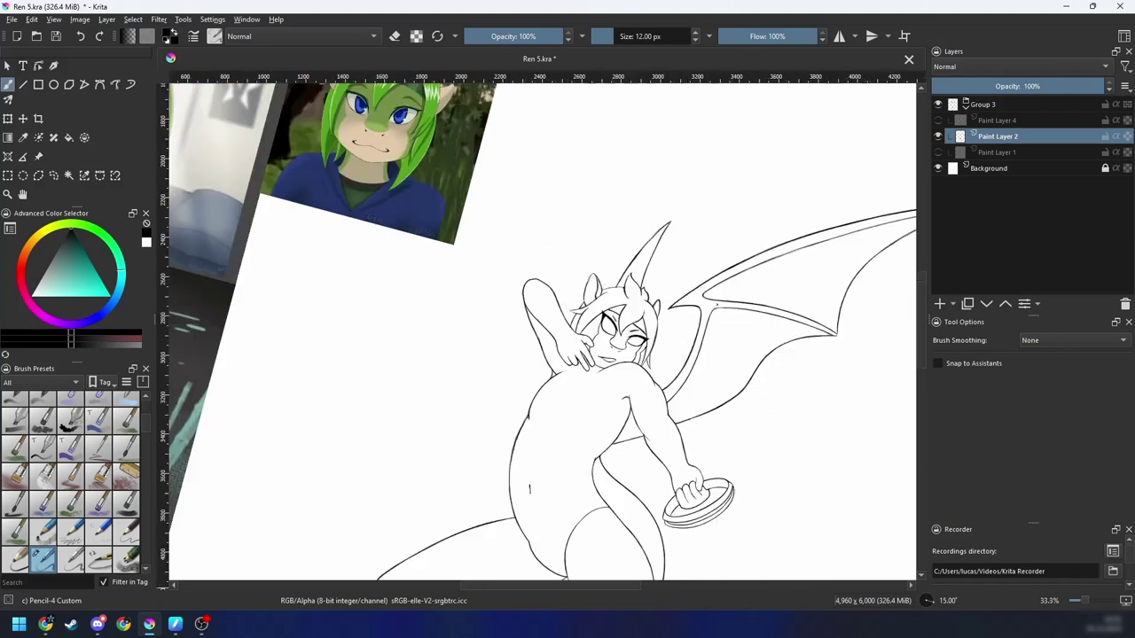
key(plus)
key(plus)
drag(699, 309, 575, 355)
Step: Save the drawing and draw a curved eyelid crease between the right eyebrow and the right eye
key(ctrl+s)
key(4)
key(4)
key(plus)
key(plus)
key(plus)
key(4)
key(4)
drag(648, 276, 626, 313)
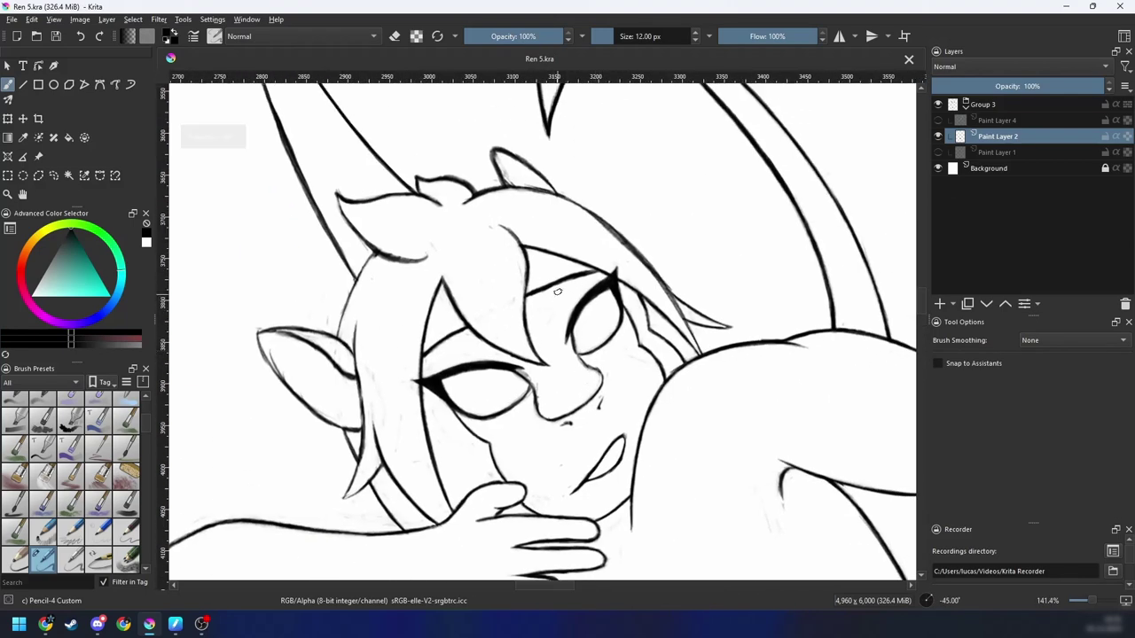
drag(566, 285, 549, 299)
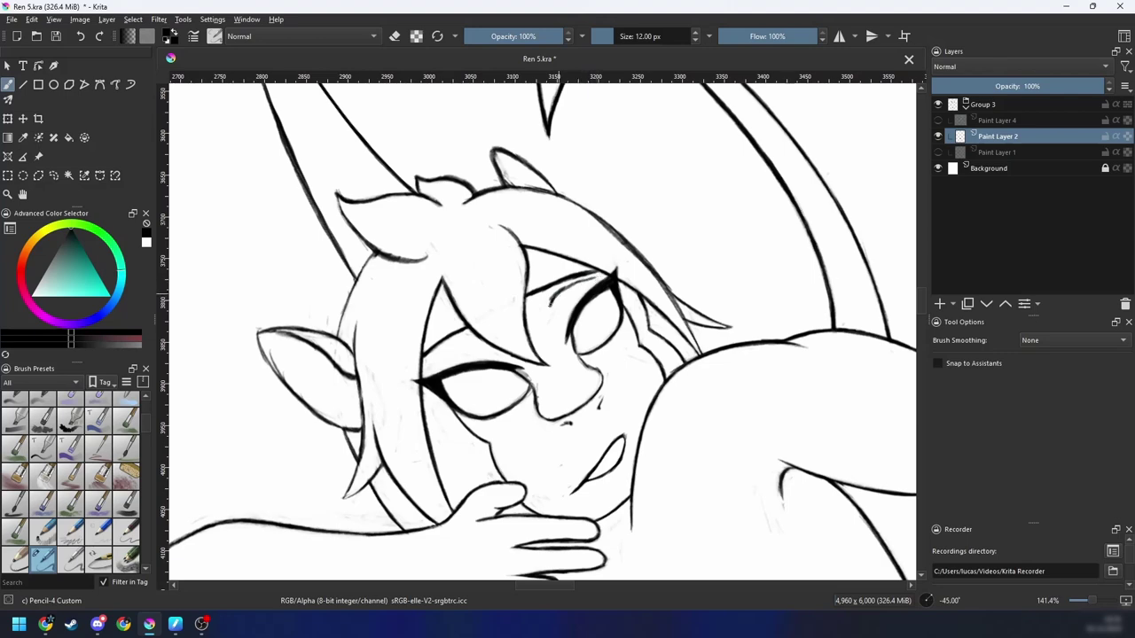
Step: Mirror the canvas horizontally and draw a matching eyelid crease above the left eye
key(m)
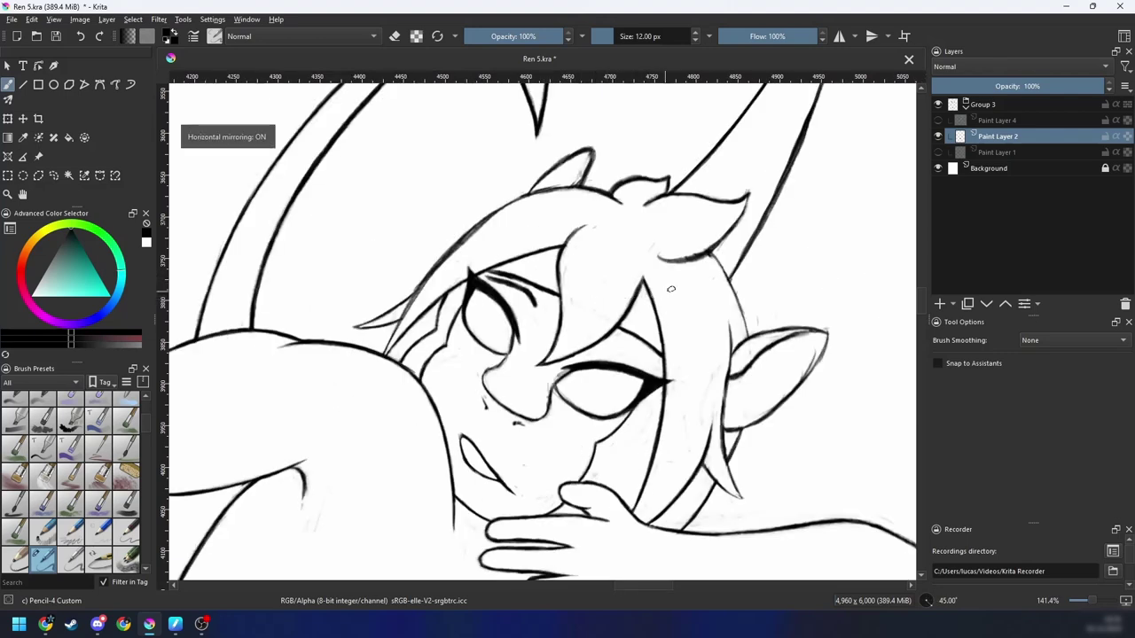
key(minus)
key(minus)
key(minus)
key(minus)
key(minus)
key(plus)
key(plus)
key(plus)
key(plus)
key(plus)
key(plus)
key(4)
key(4)
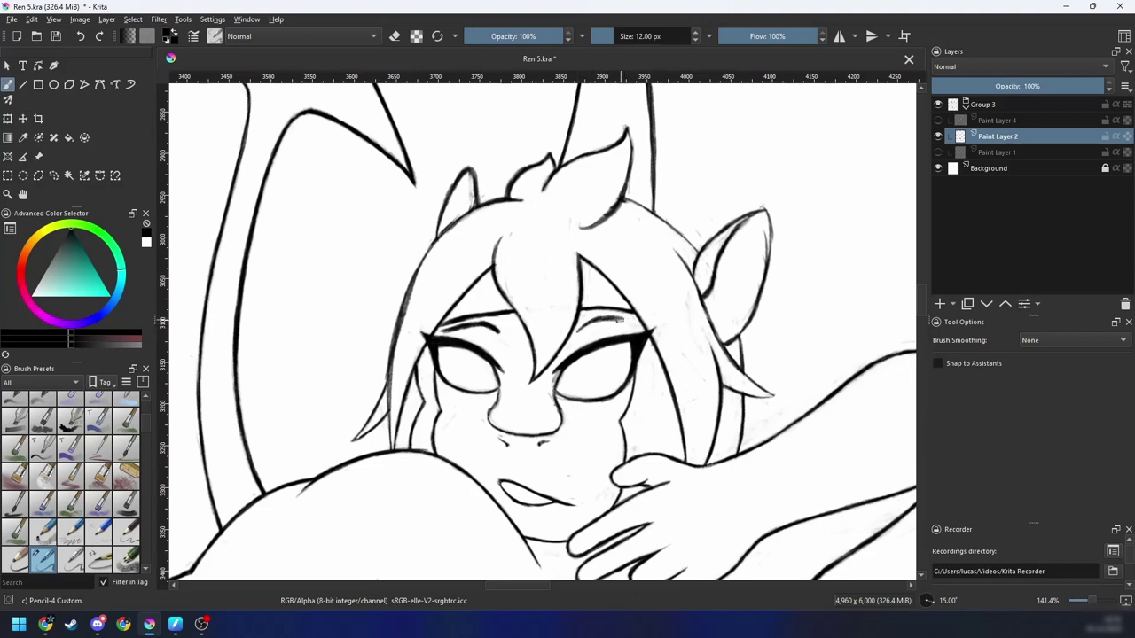
Step: Restore the unmirrored view and examine both eyelid creases against the whole figure
key(minus)
key(minus)
key(minus)
key(minus)
key(minus)
key(minus)
key(4)
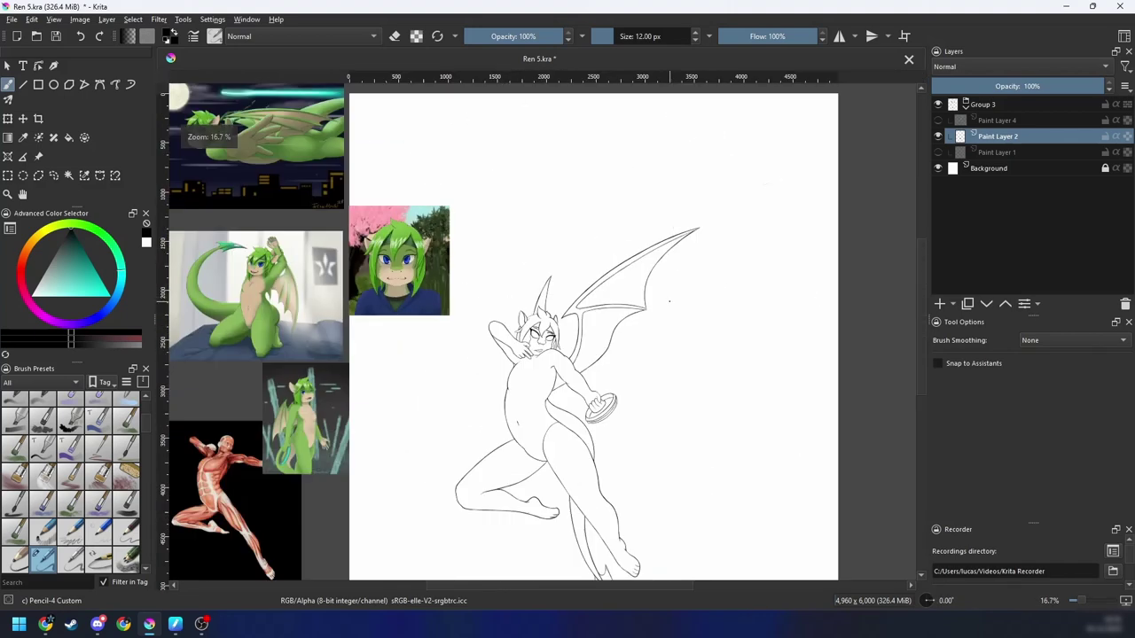
key(plus)
key(plus)
key(plus)
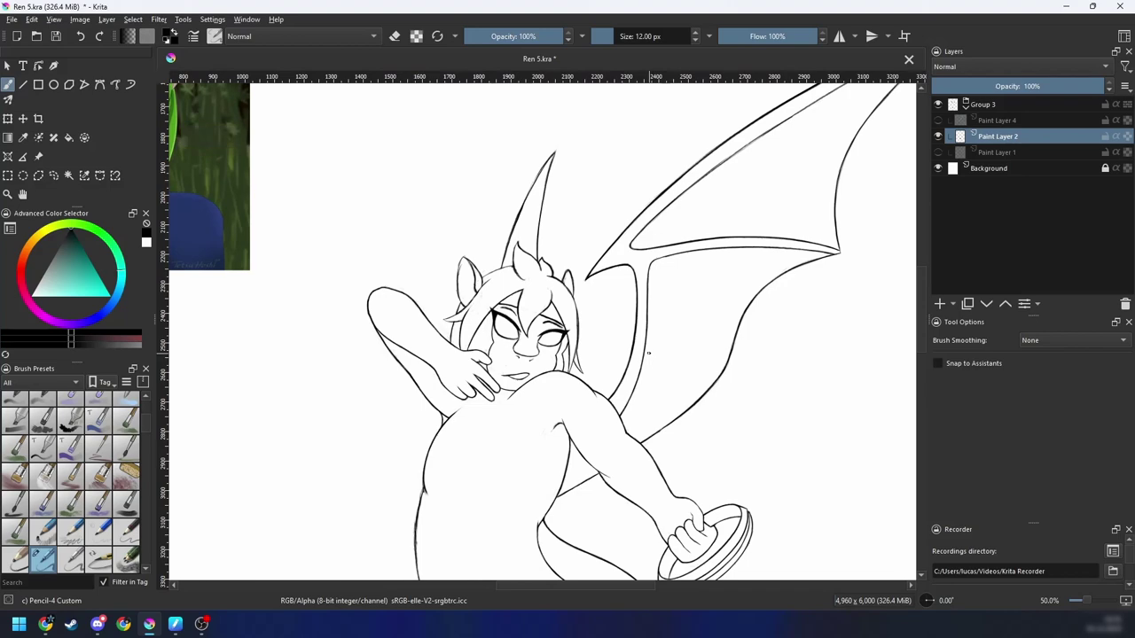
Step: Thicken the upper lash line of the right eye with a dark stroke along its inner curve
key(plus)
key(plus)
key(plus)
key(plus)
key(4)
key(4)
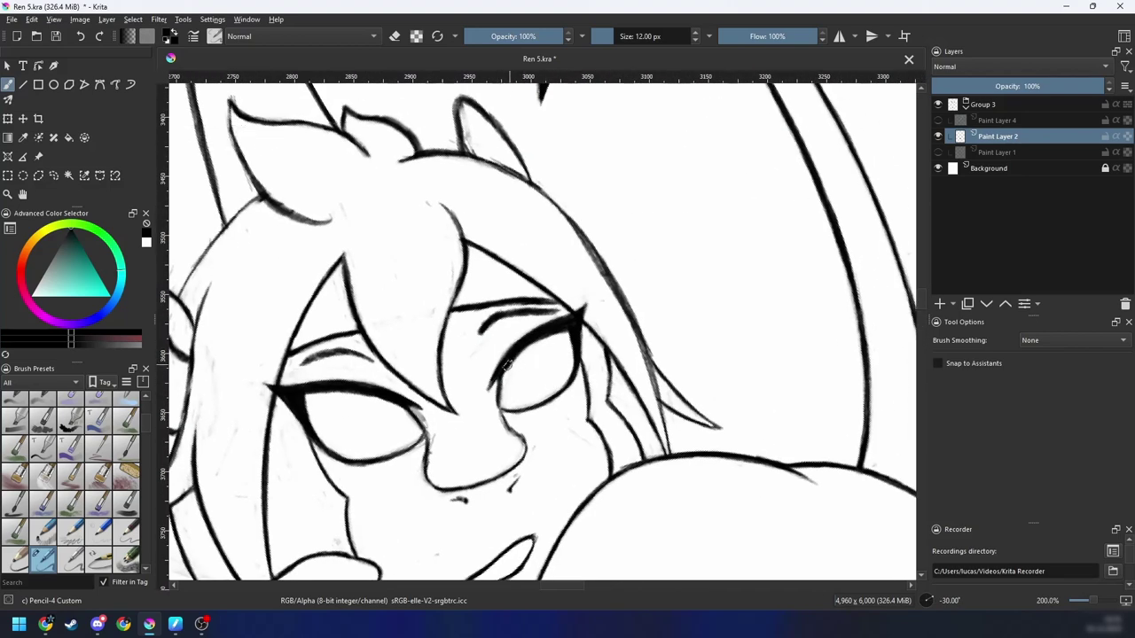
drag(491, 388, 552, 335)
mouse_move(522, 382)
mouse_down()
mouse_move(620, 345)
mouse_move(636, 246)
mouse_up()
Step: Thicken the upper lash line of the left eye and clean up its inner end near the nose bridge
key(4)
key(4)
key(4)
key(plus)
key(plus)
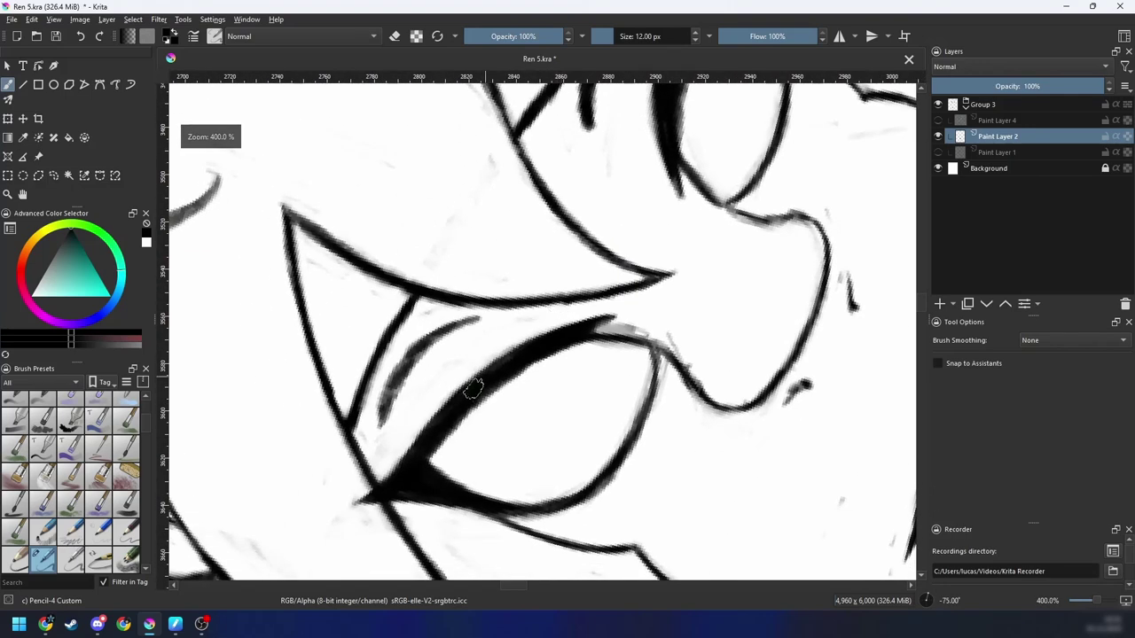
mouse_move(430, 463)
mouse_down()
mouse_move(477, 413)
mouse_move(425, 475)
mouse_move(489, 387)
mouse_move(415, 472)
mouse_move(507, 376)
mouse_move(528, 374)
mouse_move(484, 394)
mouse_move(605, 332)
mouse_up()
key(e)
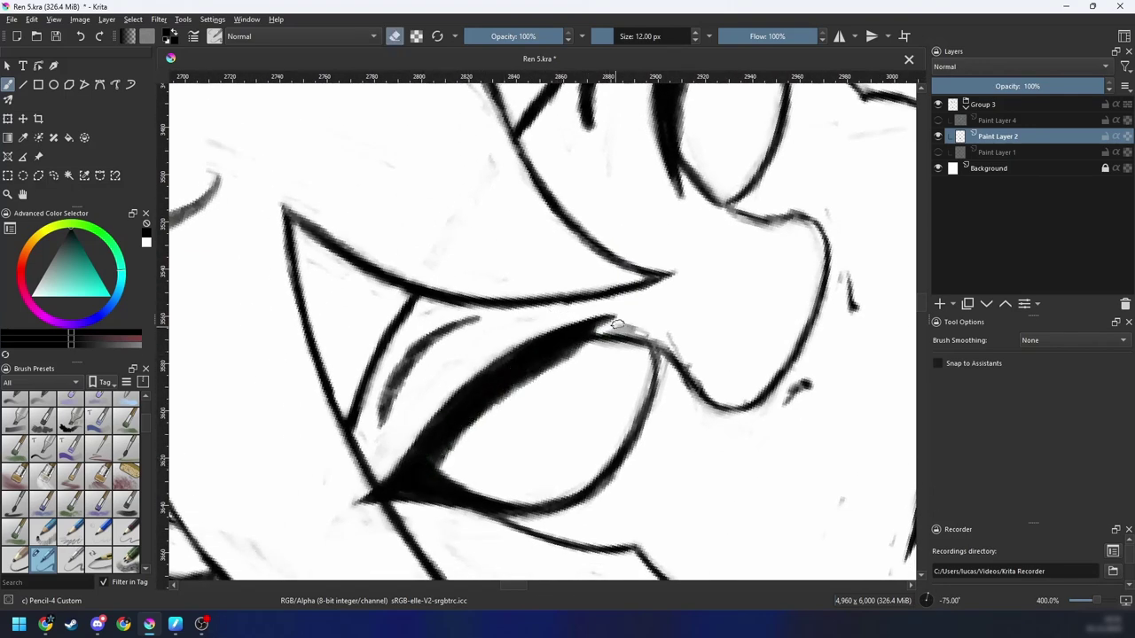
key(4)
key(e)
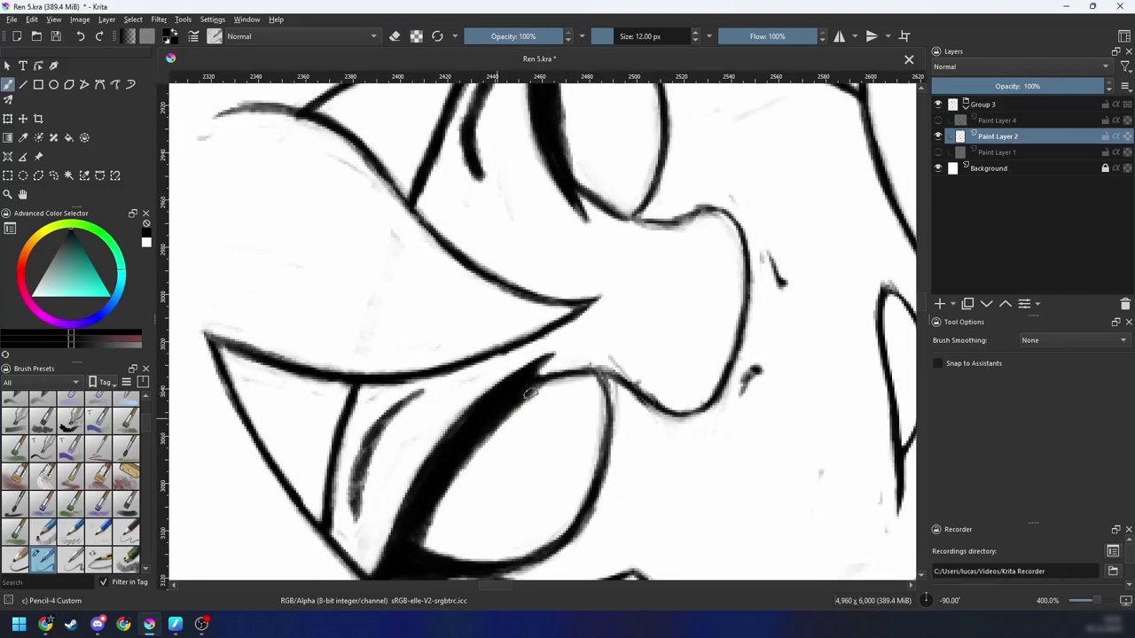
Step: Examine the thickened lash lines of both eyes against the whole figure
key(6)
key(6)
key(6)
key(6)
key(6)
key(minus)
key(minus)
key(minus)
key(minus)
key(minus)
key(minus)
key(minus)
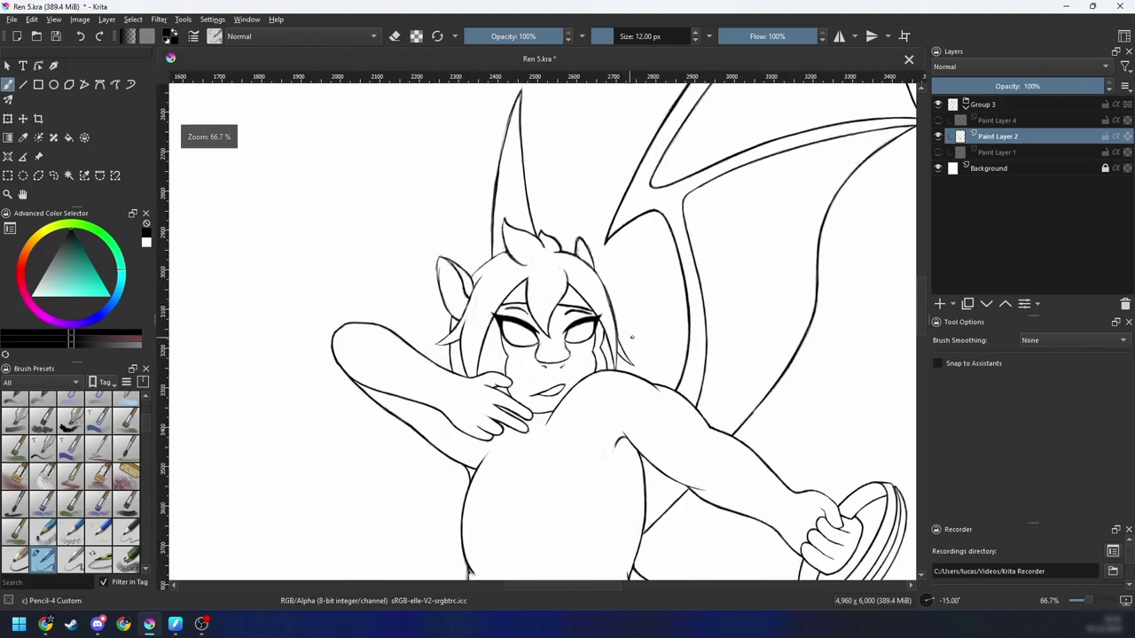
key(minus)
key(minus)
key(6)
drag(689, 389, 680, 327)
key(plus)
key(plus)
scroll(680, 328, down, 1)
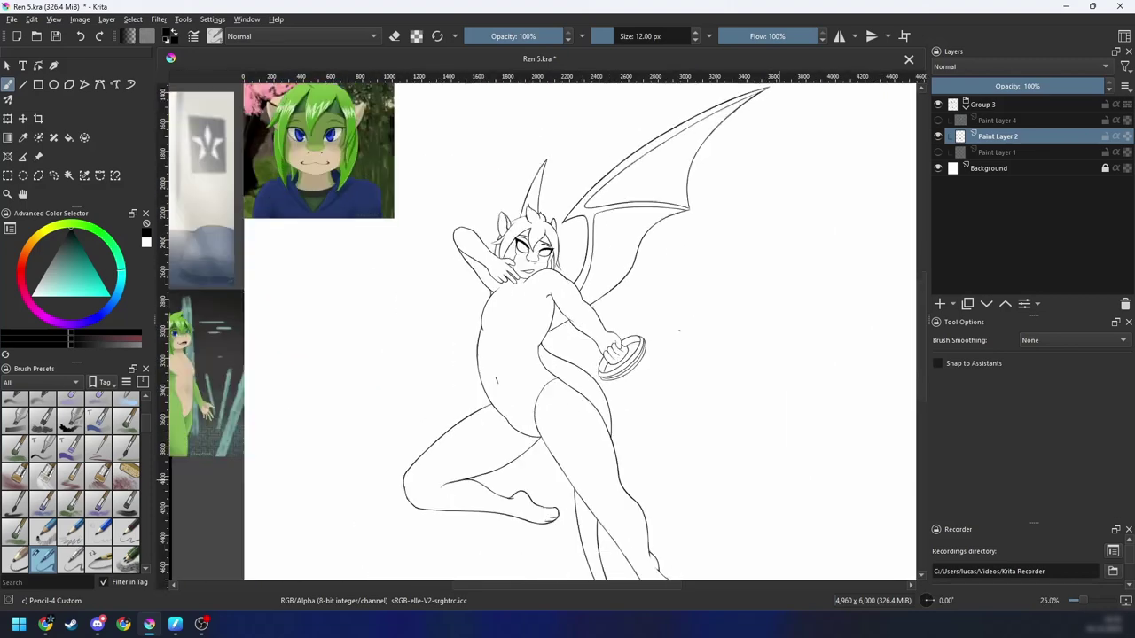
drag(682, 373, 673, 421)
Step: Reshape the right eye's eyelid crease into a narrow hollow shape by outlining its upper and lower edges
scroll(532, 284, up, 5)
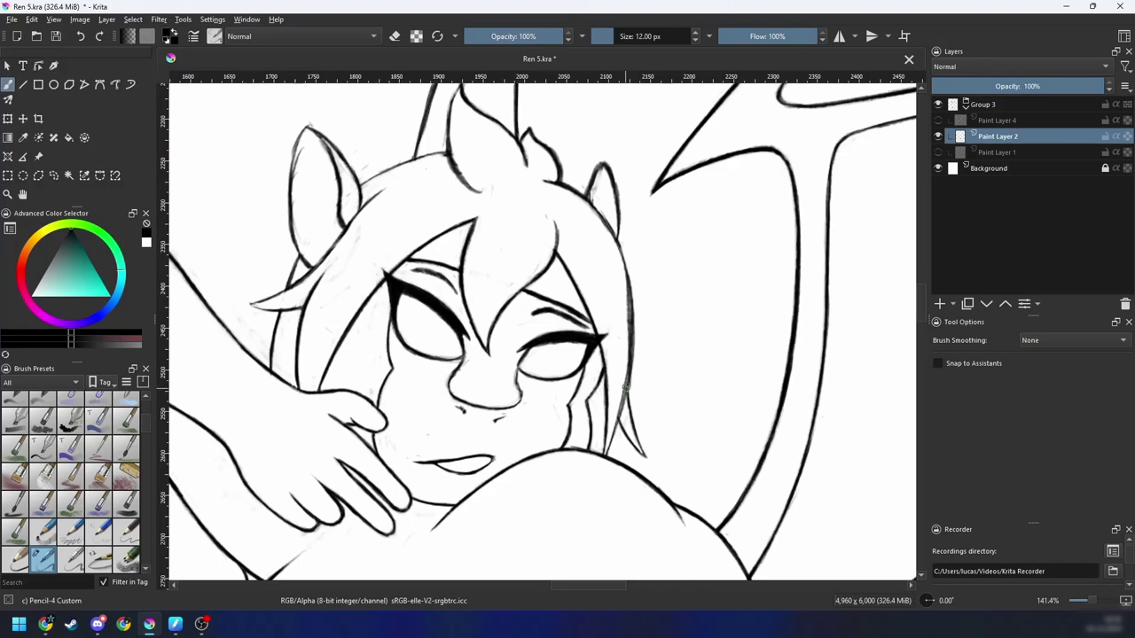
key(ctrl+plus)
key(ctrl+plus)
key(4)
key(4)
key(4)
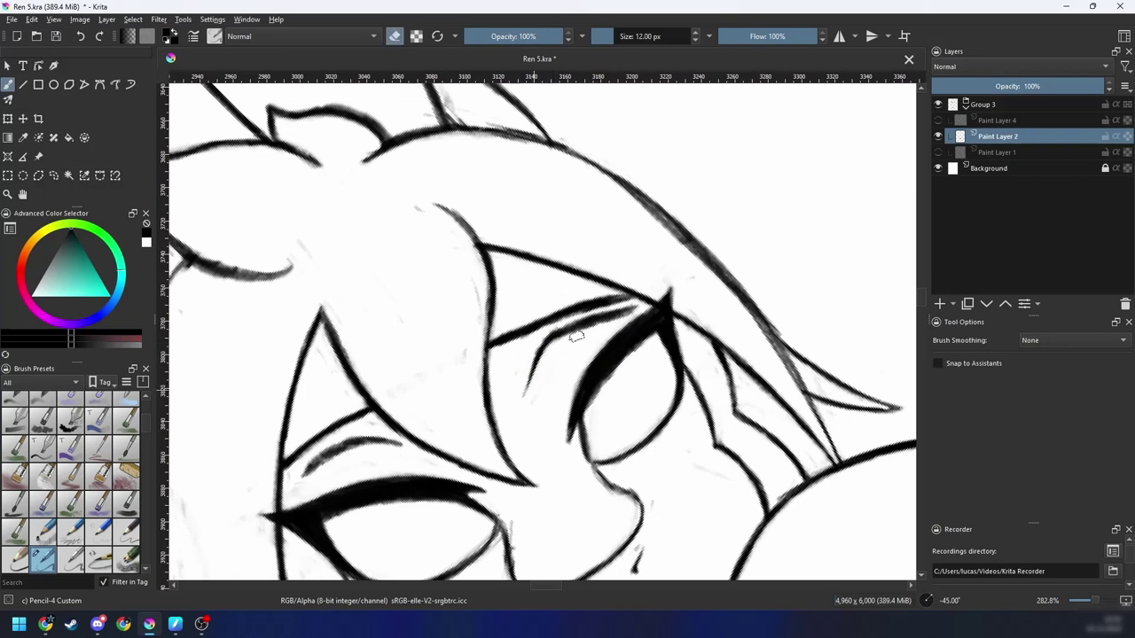
key(e)
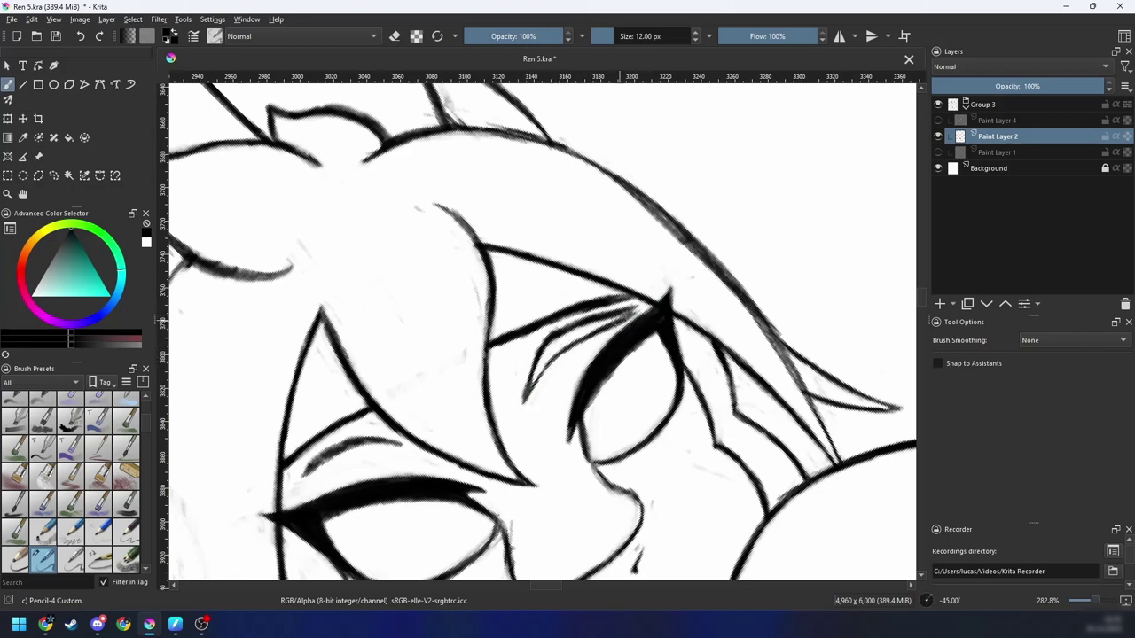
key(e)
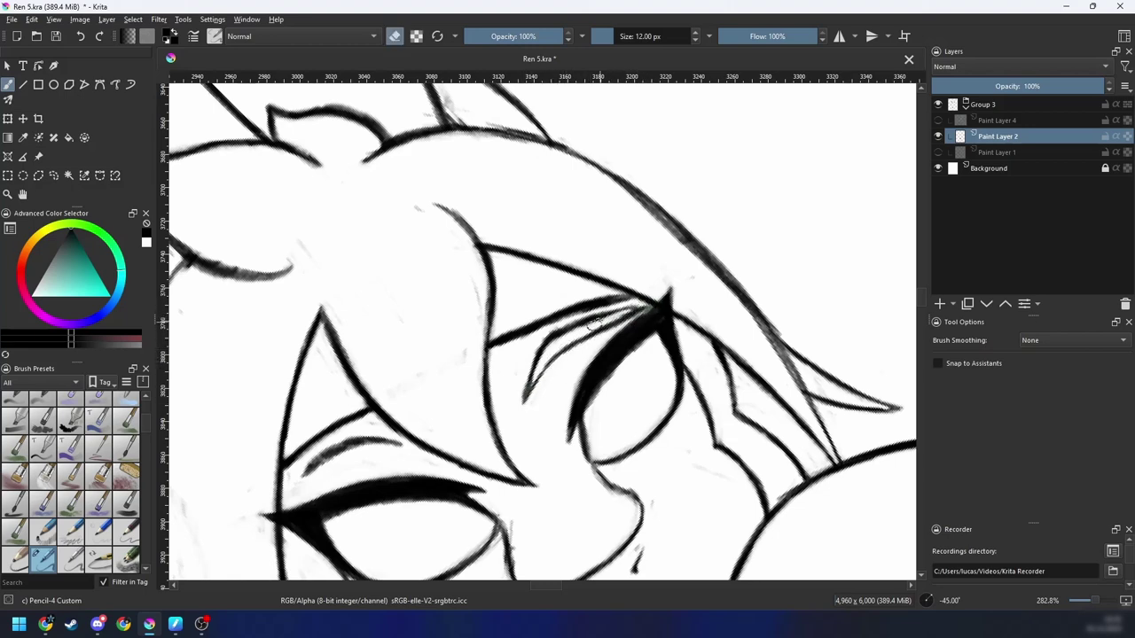
Step: Refine the outer end of the right eyelid crease by erasing where it runs into the eyebrow and lash line
key(ctrl+plus)
mouse_move(595, 326)
mouse_down()
mouse_move(647, 305)
mouse_move(577, 355)
mouse_up()
key(4)
key(e)
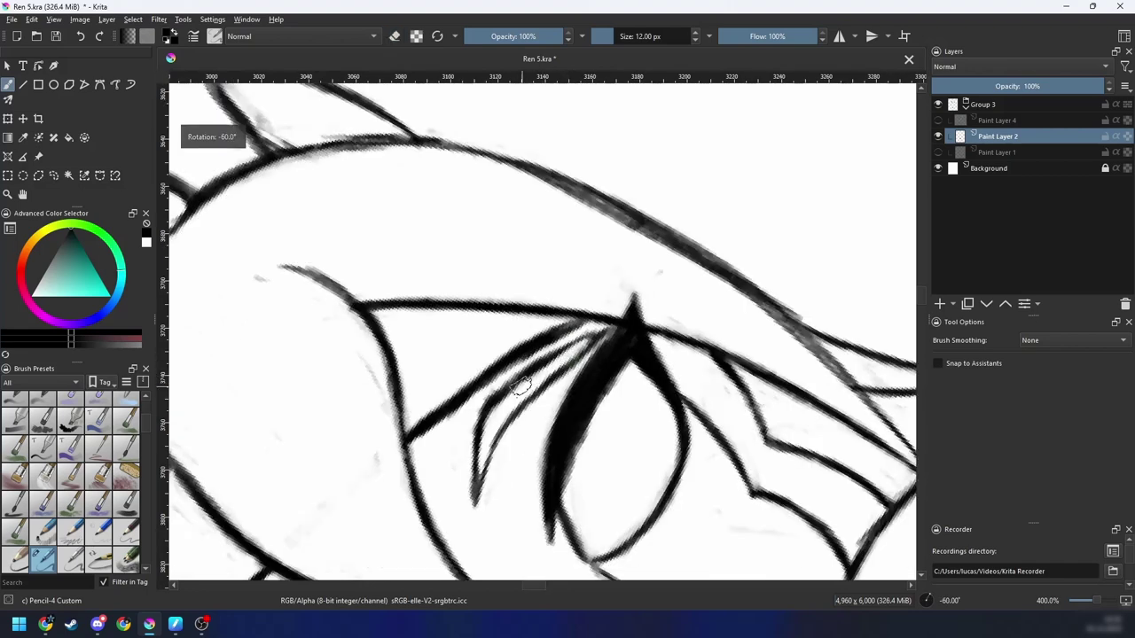
mouse_move(521, 386)
mouse_down()
mouse_move(568, 344)
mouse_move(615, 329)
mouse_up()
key(ctrl+z)
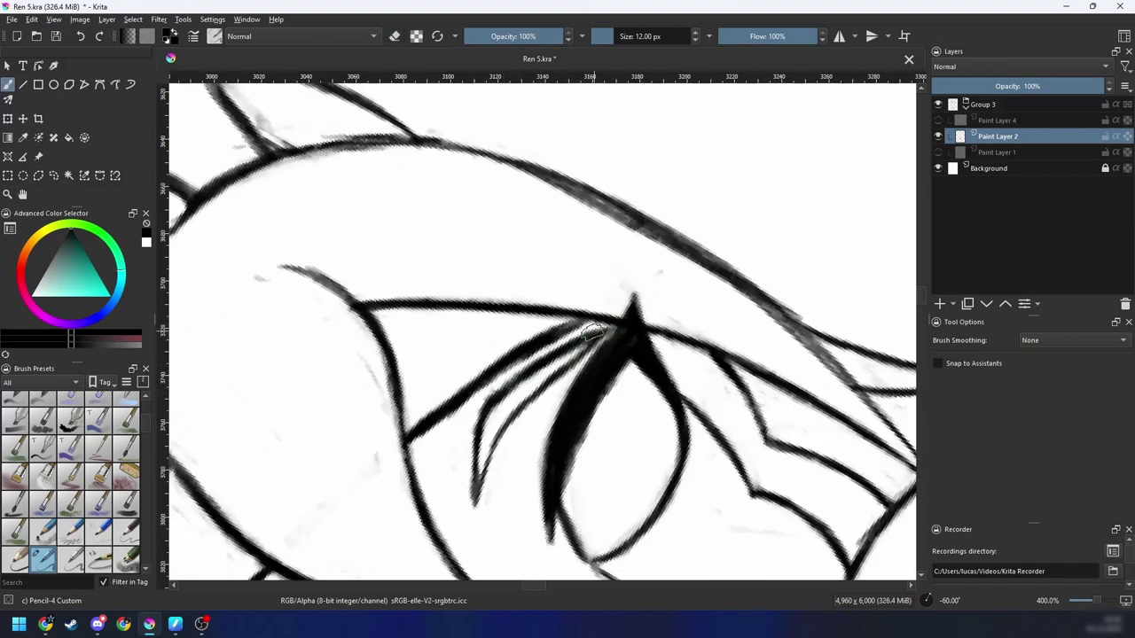
key(e)
drag(548, 353, 595, 328)
drag(523, 370, 618, 323)
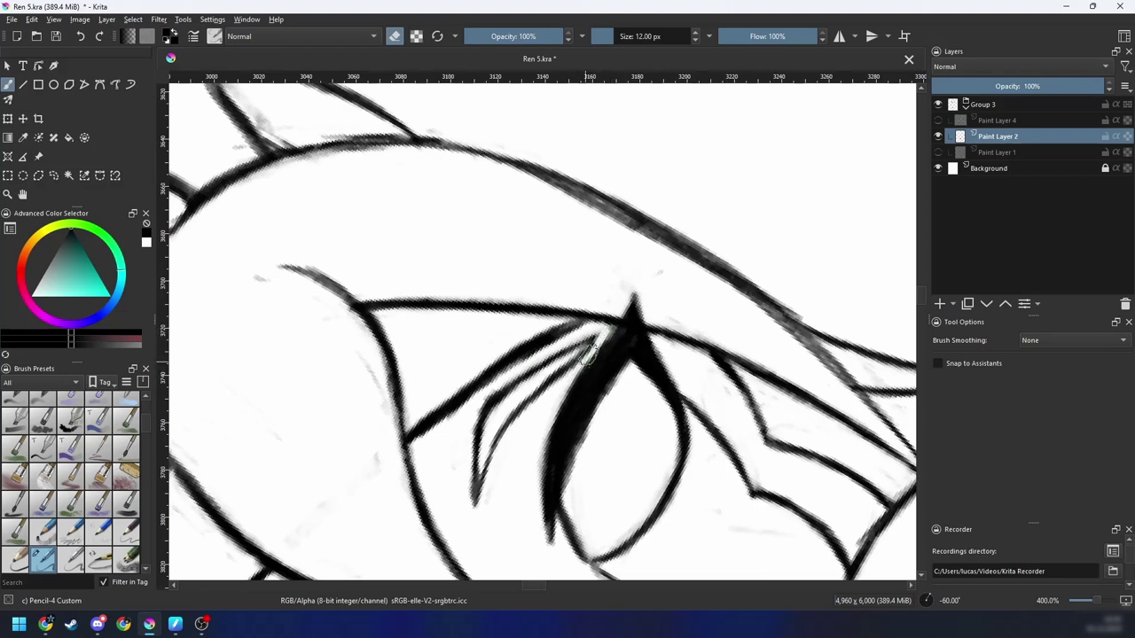
Step: Examine the reshaped right eyelid crease in relation to the whole face
key(minus)
key(minus)
key(minus)
key(6)
key(6)
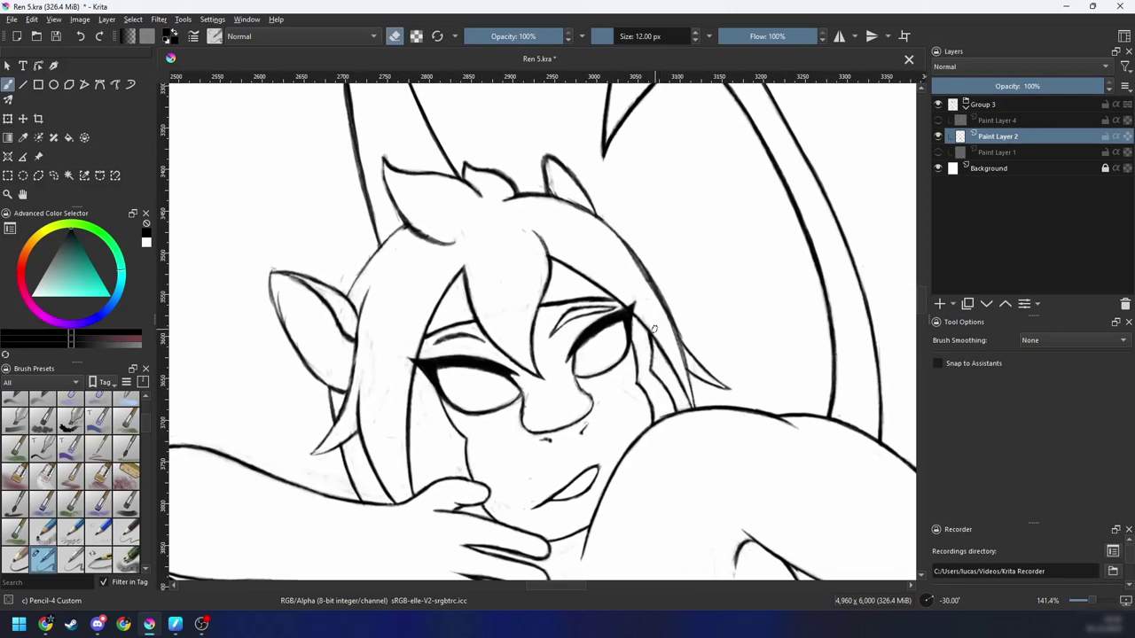
drag(651, 338, 663, 303)
key(minus)
key(minus)
key(minus)
Step: Outline the left eye's eyelid crease with a second curved line below it to form a matching tapered shape
key(plus)
key(plus)
key(plus)
key(plus)
key(plus)
key(4)
key(4)
drag(479, 409, 561, 412)
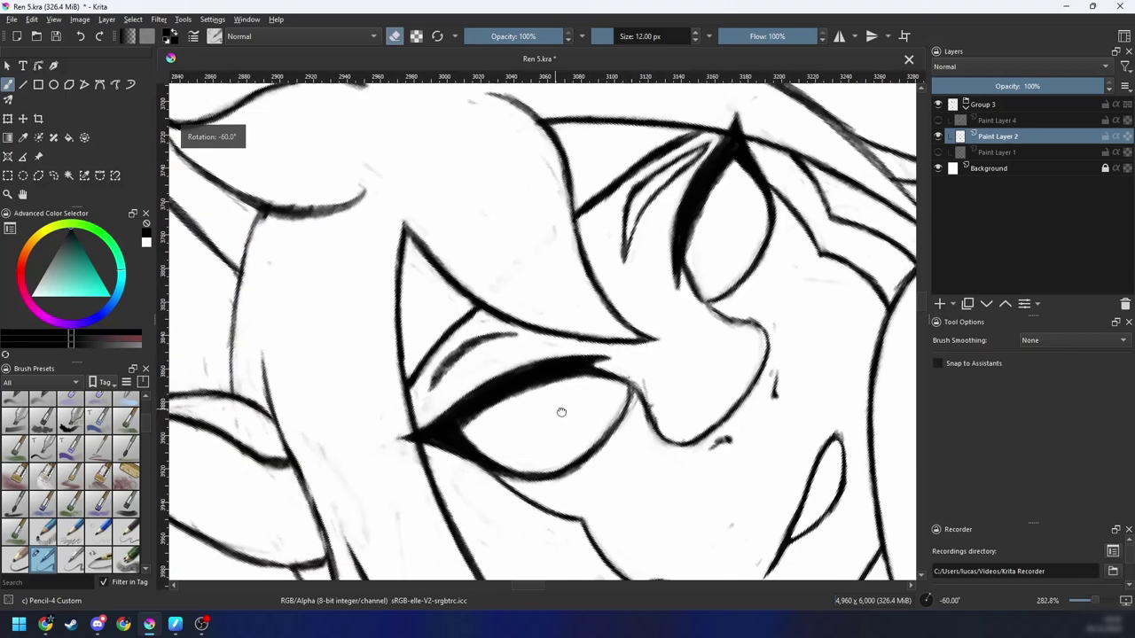
key(plus)
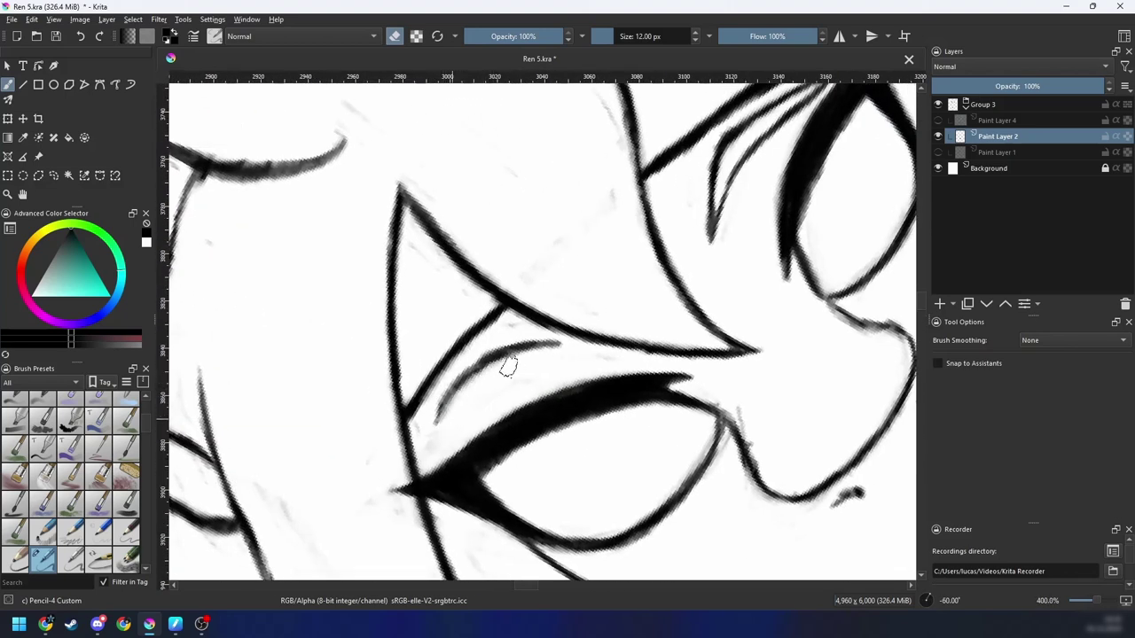
key(e)
drag(449, 401, 426, 435)
mouse_move(466, 367)
mouse_down()
mouse_move(441, 409)
mouse_move(487, 355)
mouse_up()
drag(449, 415, 533, 358)
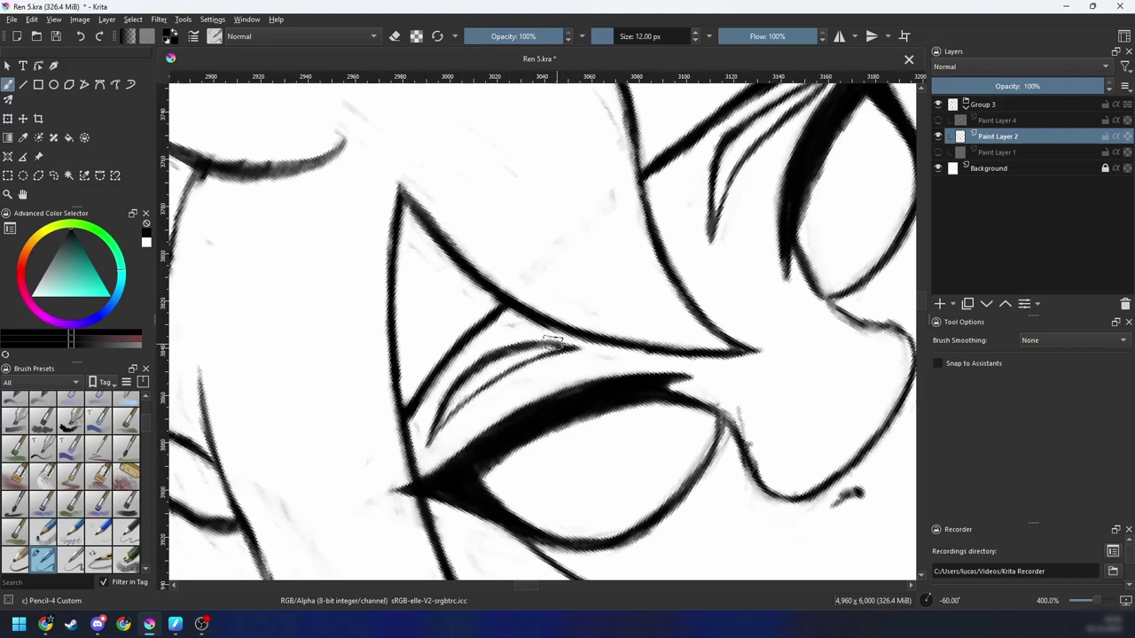
Step: Check the whole figure mirrored and unmirrored, and save the drawing
scroll(576, 345, down, 7)
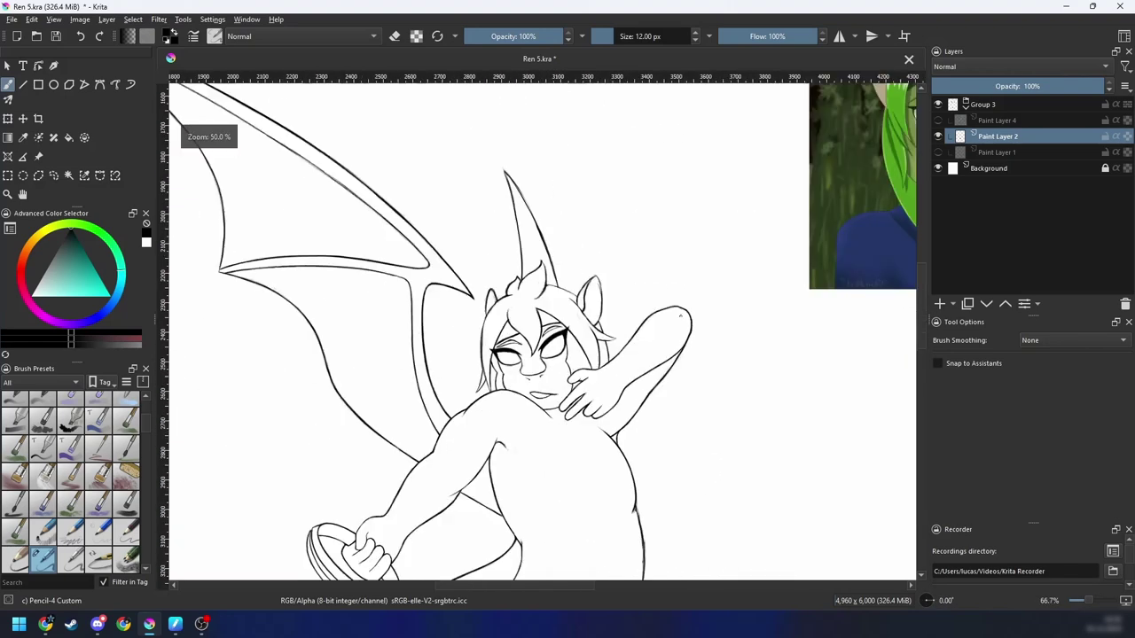
scroll(660, 309, down, 3)
key(ctrl+bracketleft)
key(m)
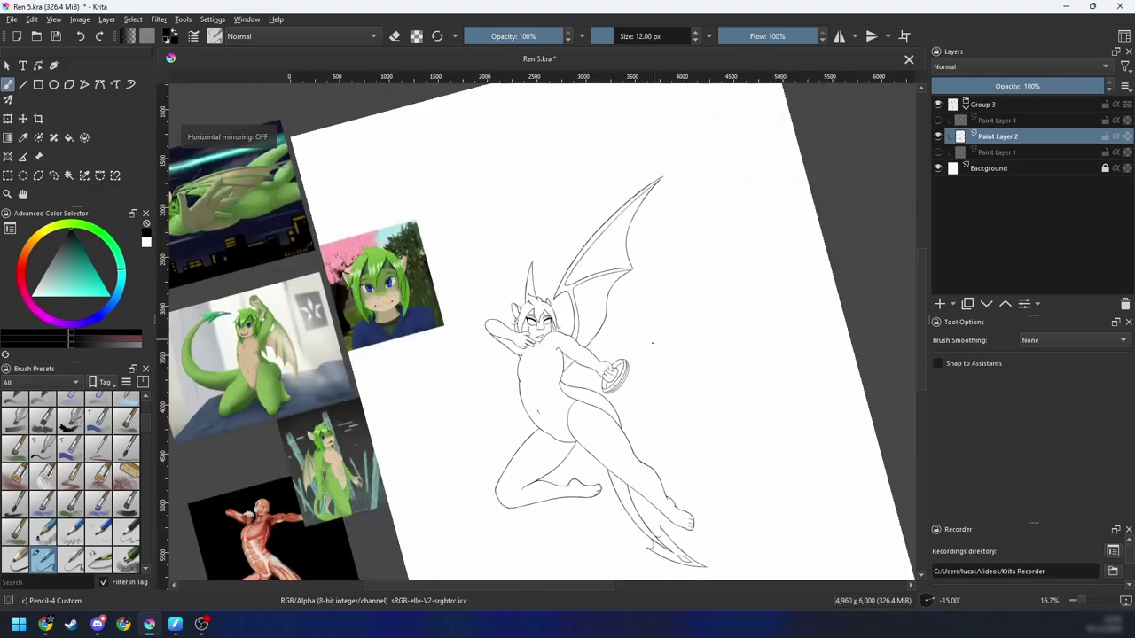
key(5)
scroll(653, 344, up, 3)
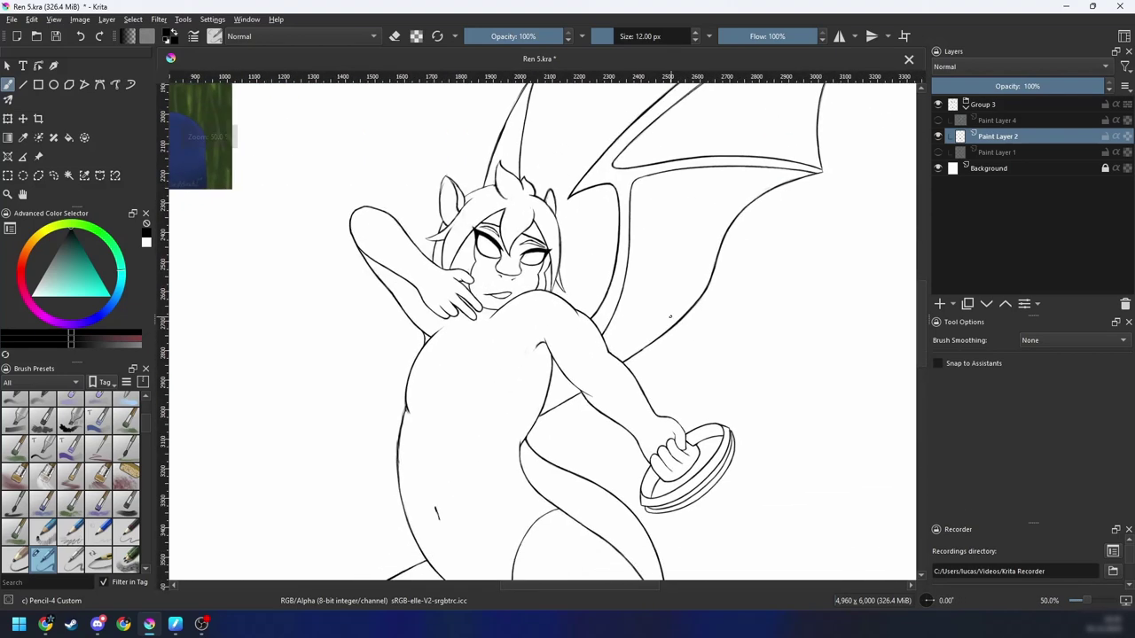
scroll(659, 329, down, 2)
key(ctrl+s)
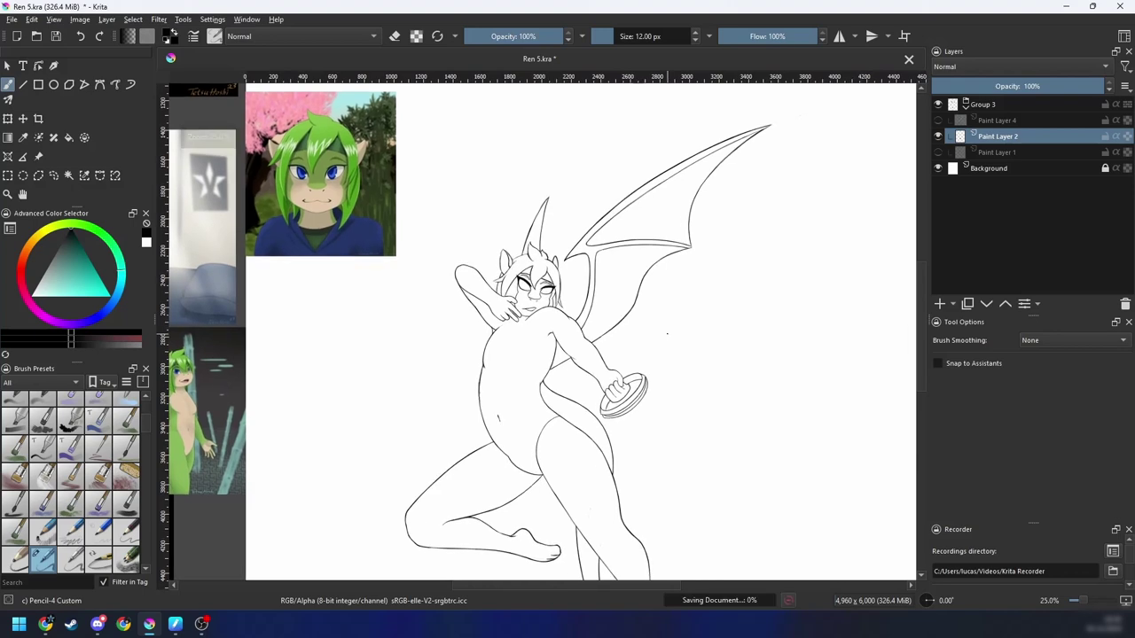
Step: Darken the lower curve of the large hair tuft in front of the horn up to the head outline
scroll(667, 353, up, 5)
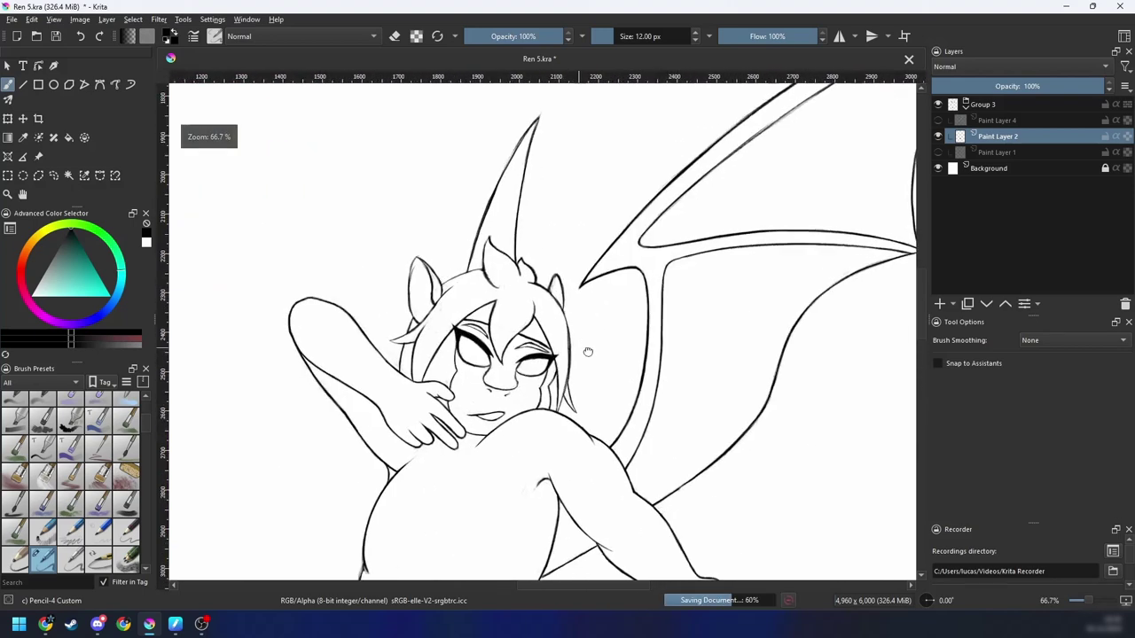
scroll(650, 361, up, 1)
mouse_move(620, 386)
mouse_down()
mouse_move(559, 373)
mouse_move(529, 457)
mouse_move(519, 376)
mouse_move(581, 346)
mouse_up()
key(6)
key(6)
key(6)
key(6)
key(6)
scroll(529, 455, up, 1)
key(e)
key(e)
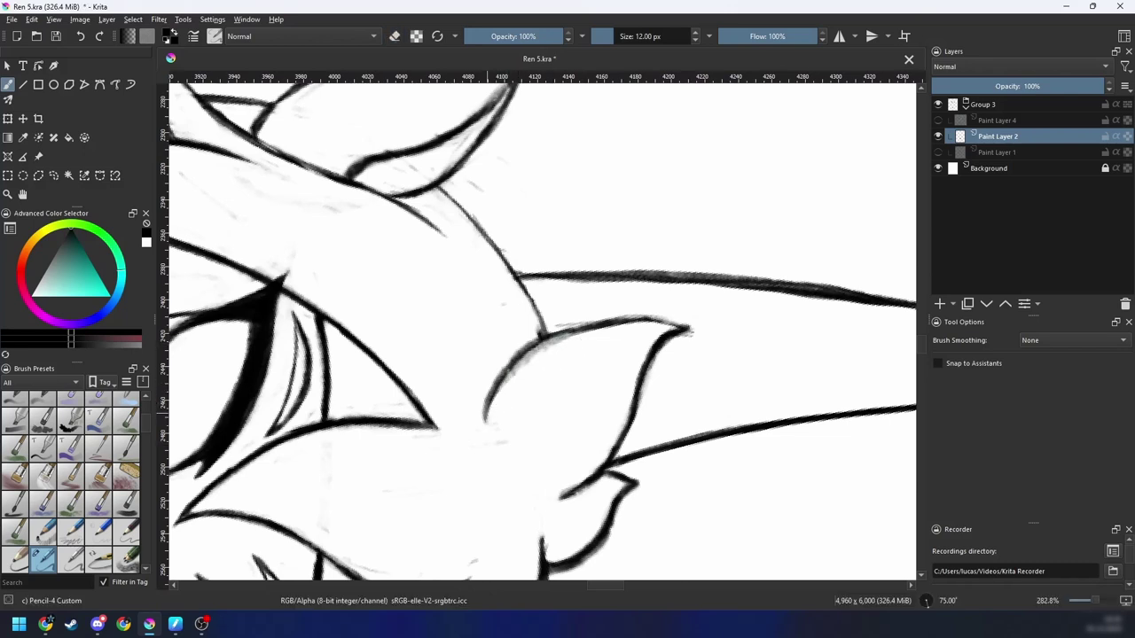
drag(485, 413, 525, 364)
key(ctrl+z)
drag(485, 413, 549, 334)
Step: Reduce the brush size to 3 px and erase the rough inner edge of the large hair tuft's curve
key(bracketleft)
key(bracketleft)
key(bracketleft)
scroll(538, 349, up, 1)
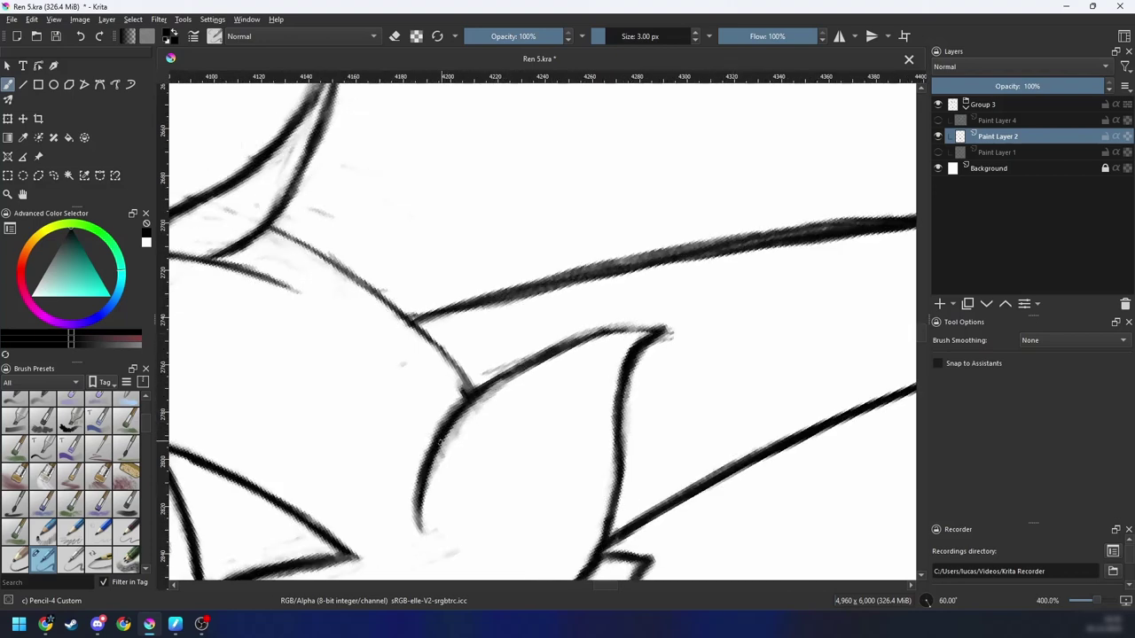
key(e)
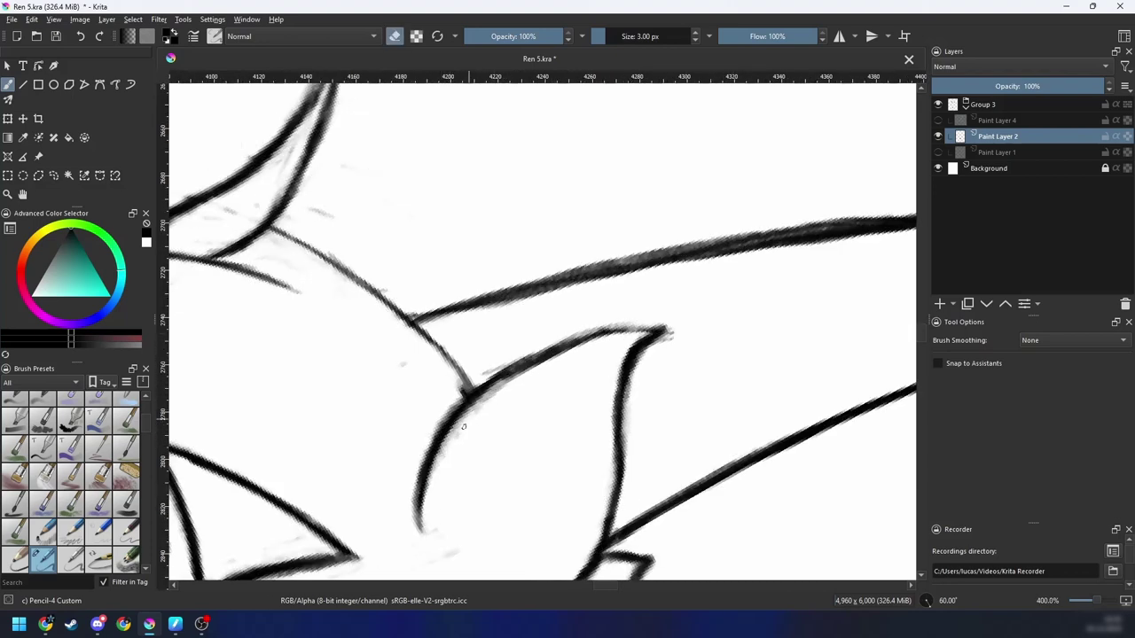
drag(445, 452, 515, 380)
drag(442, 450, 540, 361)
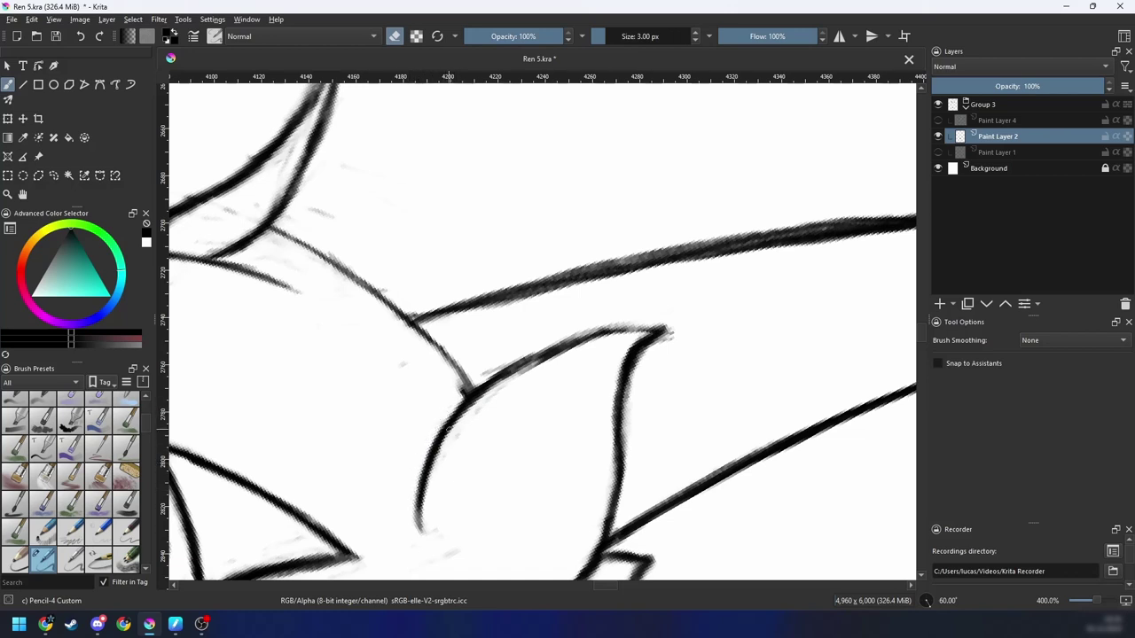
Step: Redraw the large hair tuft's outer curve up to a sharp tip and clean its edges with the eraser
key(e)
mouse_move(575, 351)
mouse_down()
mouse_move(553, 353)
mouse_move(662, 326)
mouse_up()
key(4)
key(4)
key(e)
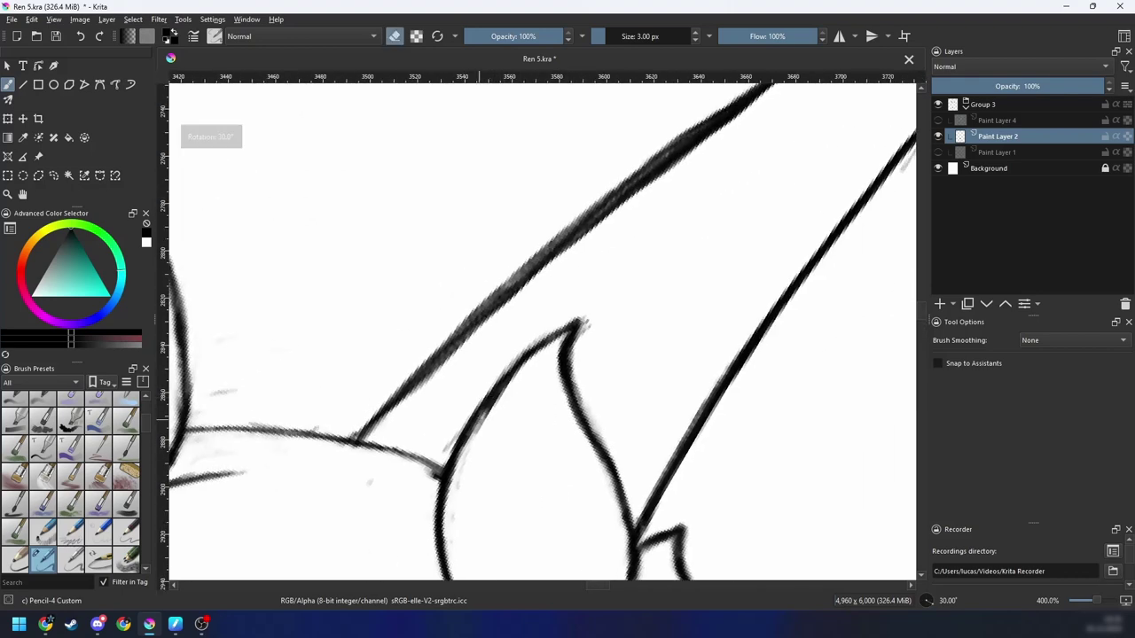
drag(530, 381, 481, 429)
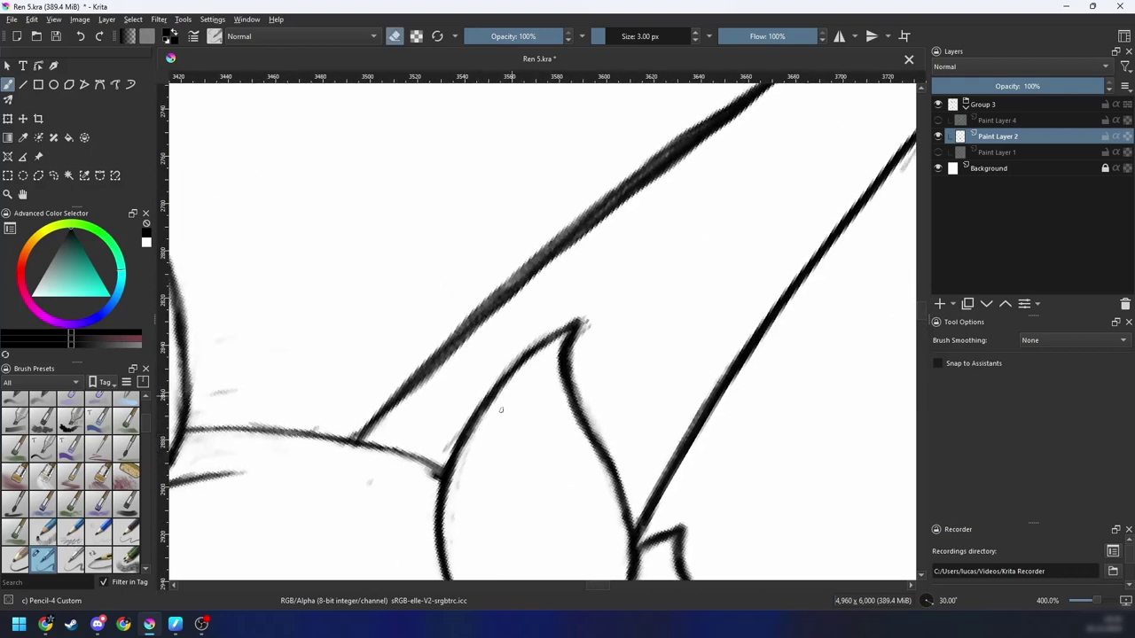
key(e)
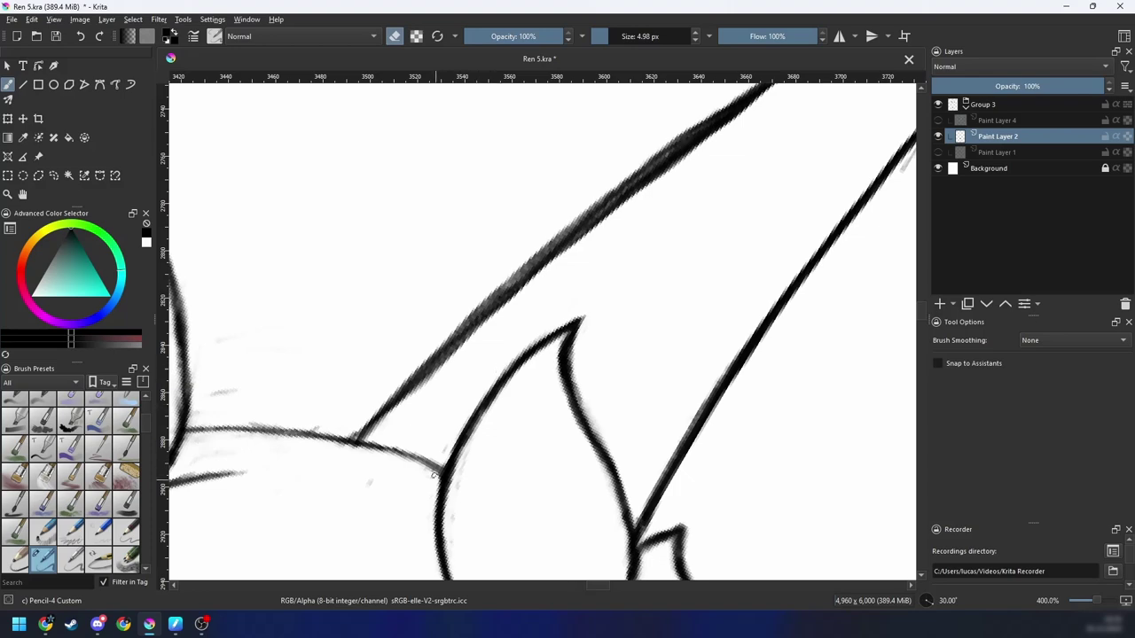
Step: Examine the cleaned hair tuft upright alongside the horn and ears
key(minus)
key(minus)
key(minus)
key(minus)
key(4)
key(4)
key(plus)
key(plus)
key(plus)
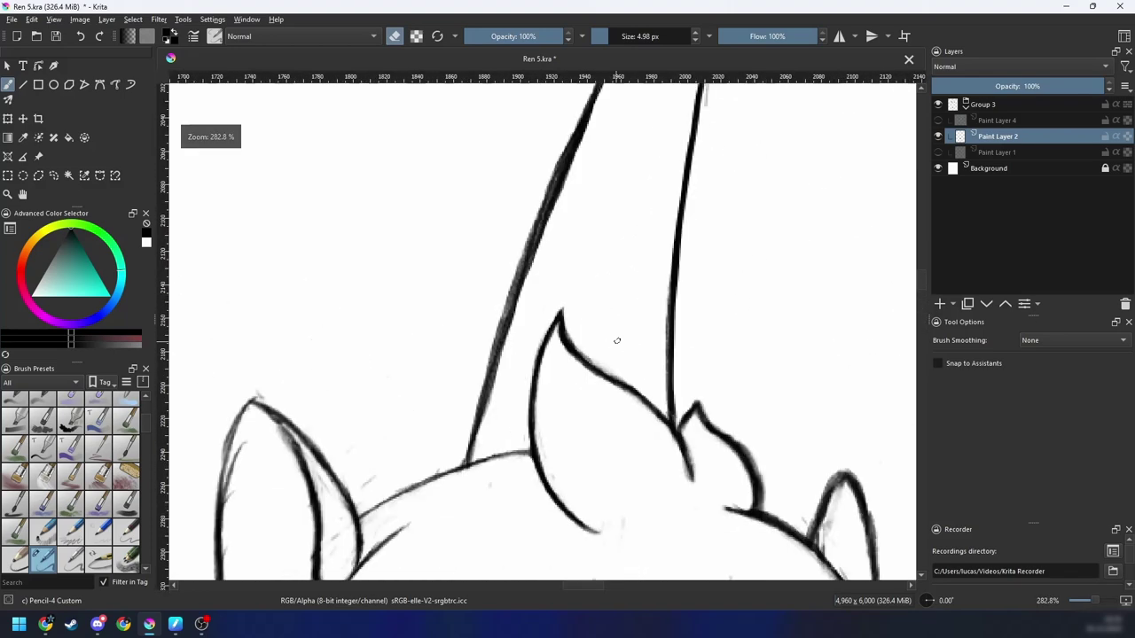
key(4)
key(4)
key(plus)
drag(659, 384, 619, 376)
Step: Erase along the large hair tuft's right edge just below the tip to refine its line, and undo the last change
key(6)
key(6)
key(6)
key(6)
key(6)
key(6)
key(6)
key(6)
key(6)
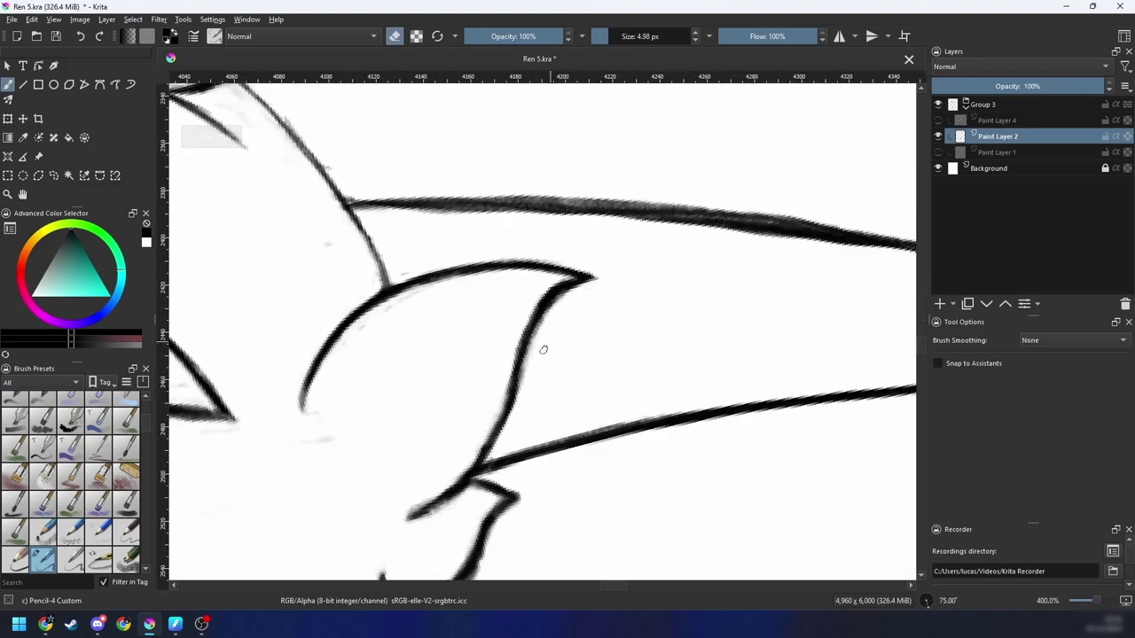
key(4)
scroll(553, 316, up, 1)
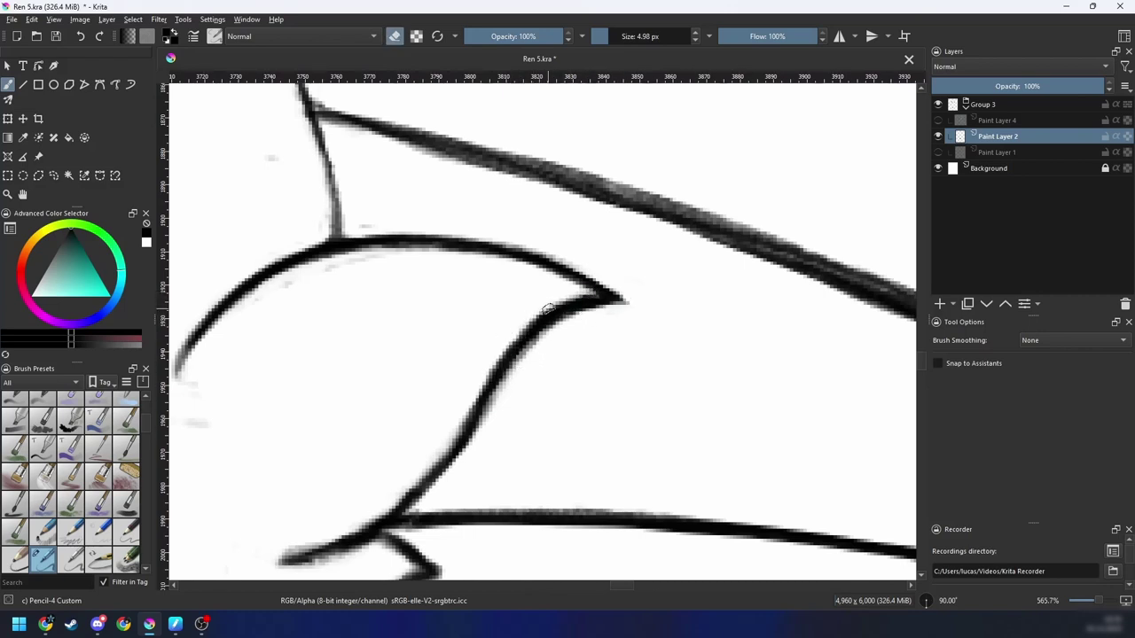
mouse_move(572, 326)
mouse_down()
mouse_move(500, 392)
mouse_move(539, 356)
mouse_move(502, 416)
mouse_move(623, 327)
mouse_move(607, 292)
mouse_up()
mouse_move(573, 326)
mouse_down()
mouse_move(487, 408)
mouse_move(579, 315)
mouse_up()
key(e)
key(4)
key(ctrl+z)
Step: Strengthen the large hair tuft's right edge near the horn's base and erase the roughness along its inner side
drag(495, 404, 551, 326)
drag(505, 381, 560, 327)
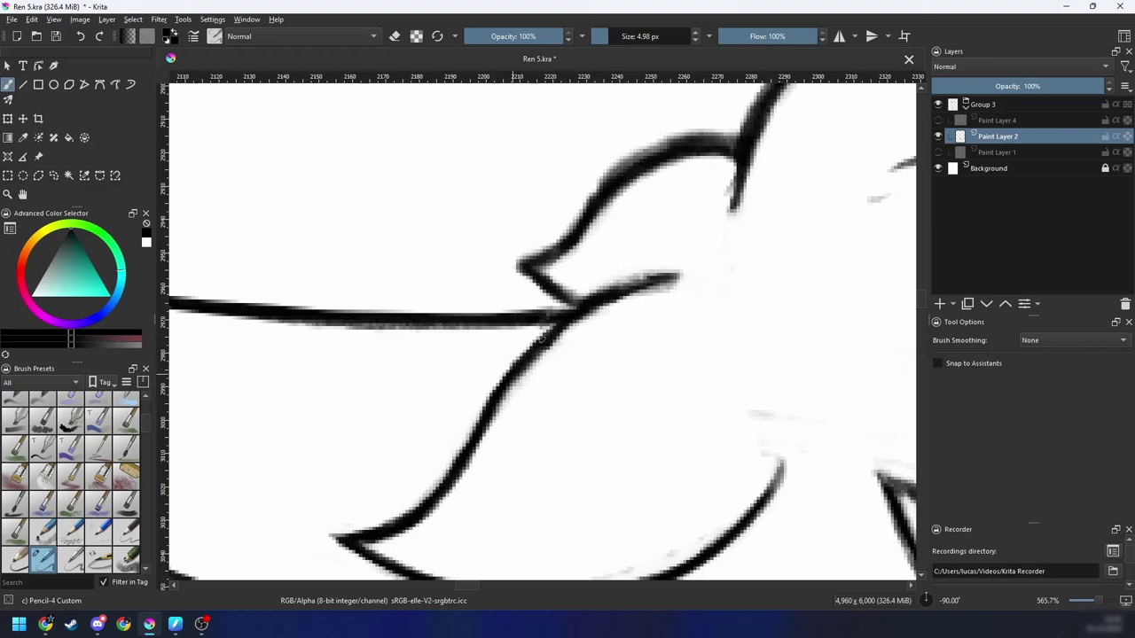
key(e)
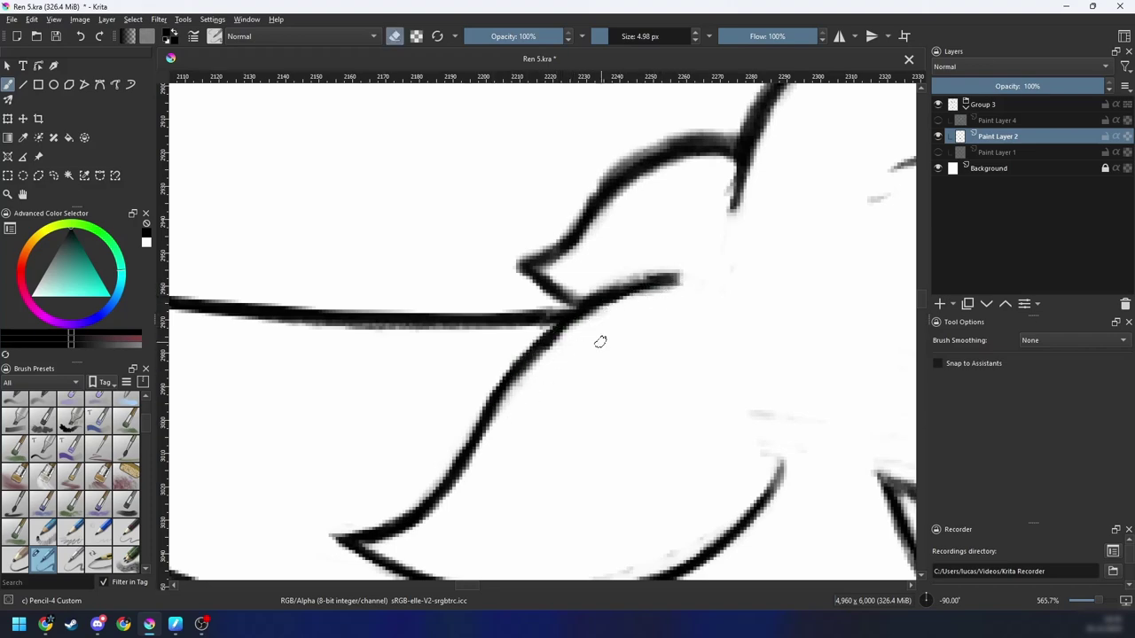
mouse_move(521, 384)
mouse_down()
mouse_move(618, 308)
mouse_move(689, 286)
mouse_move(607, 335)
mouse_up()
key(6)
key(6)
key(6)
key(6)
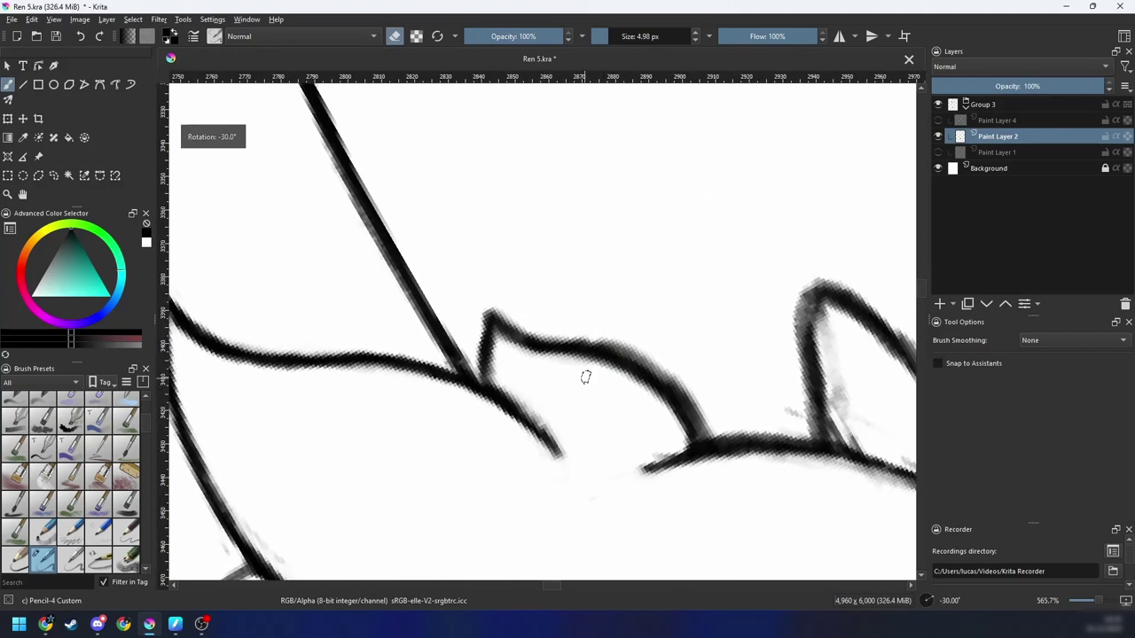
Step: Erase the rough edges at the small hair tuft's tip and the adjoining hair line's loose end to sharpen both
key(5)
mouse_move(492, 375)
mouse_down()
mouse_move(509, 475)
mouse_move(497, 410)
mouse_move(491, 456)
mouse_up()
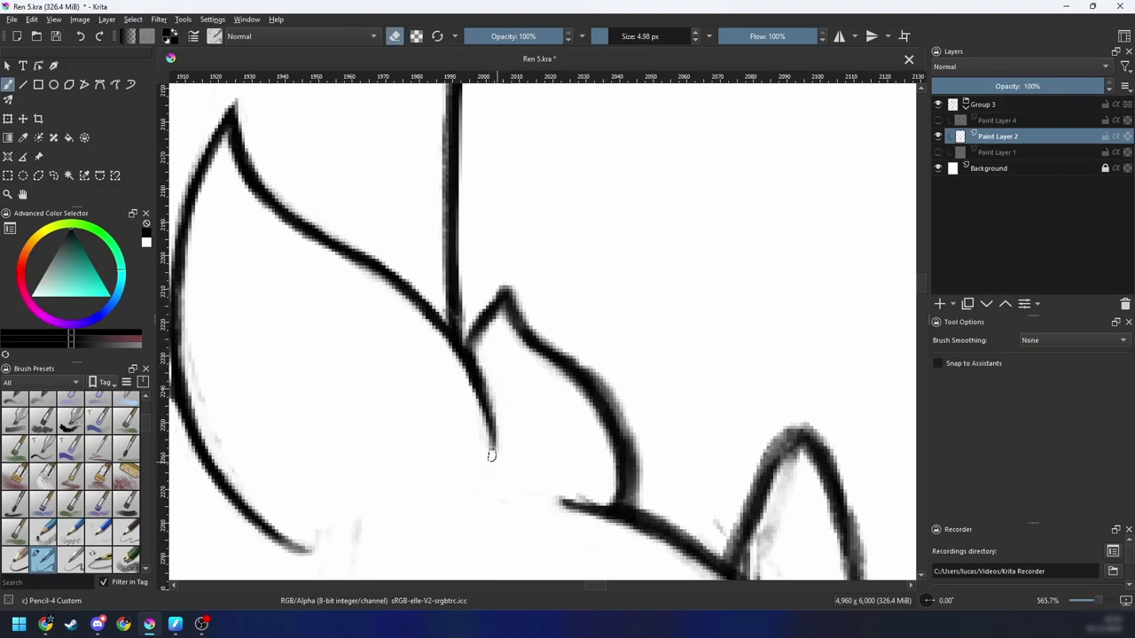
key(e)
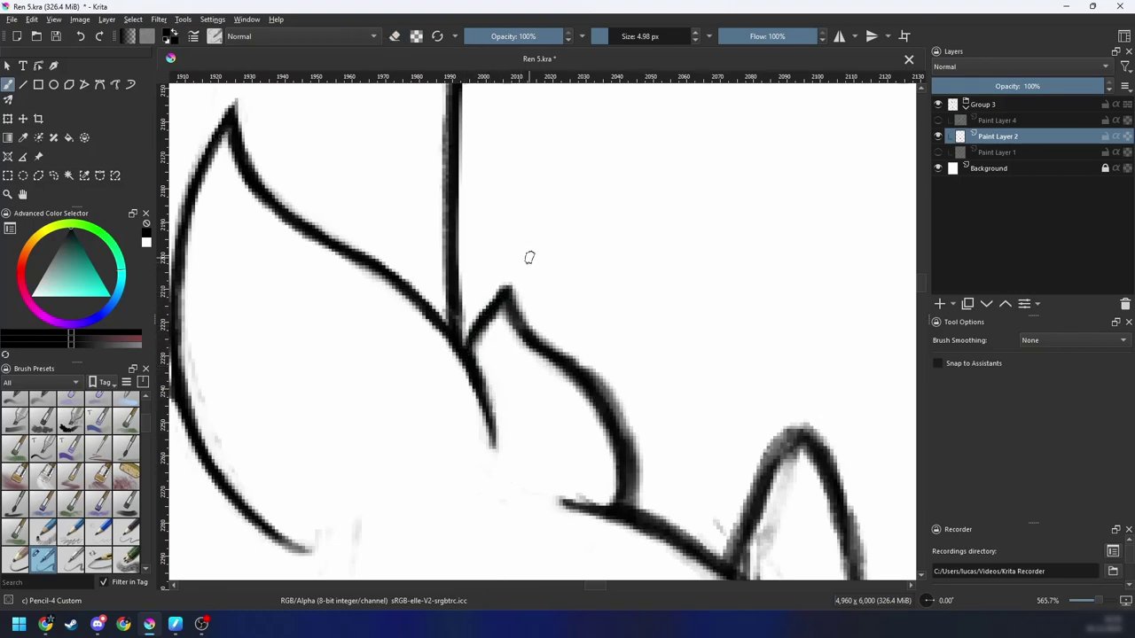
key(6)
key(6)
key(6)
key(6)
key(6)
key(e)
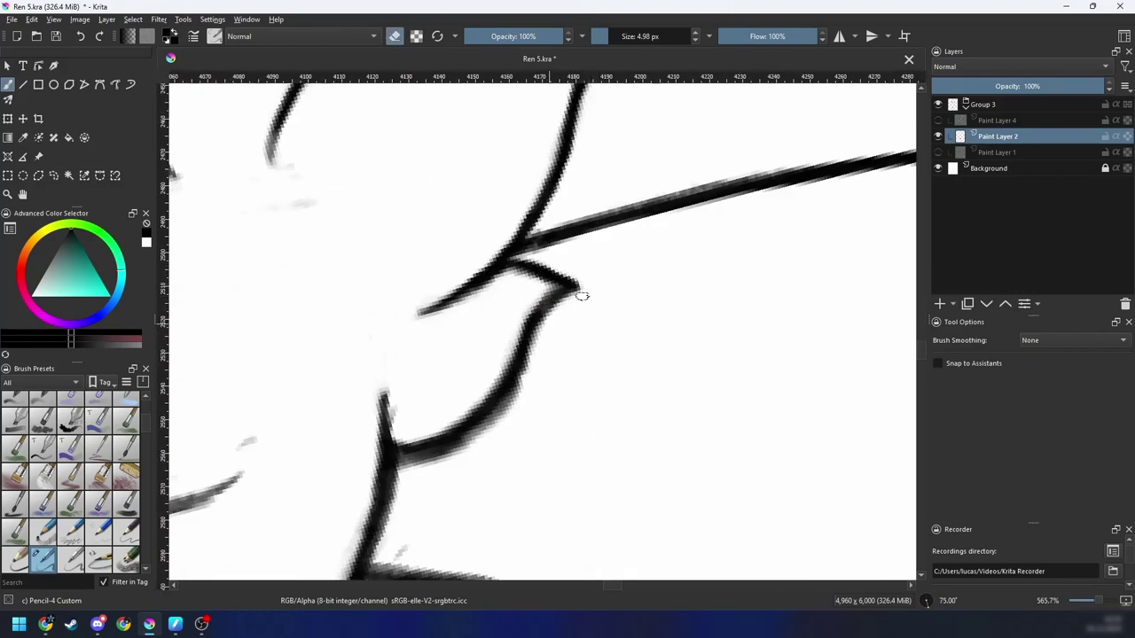
key(e)
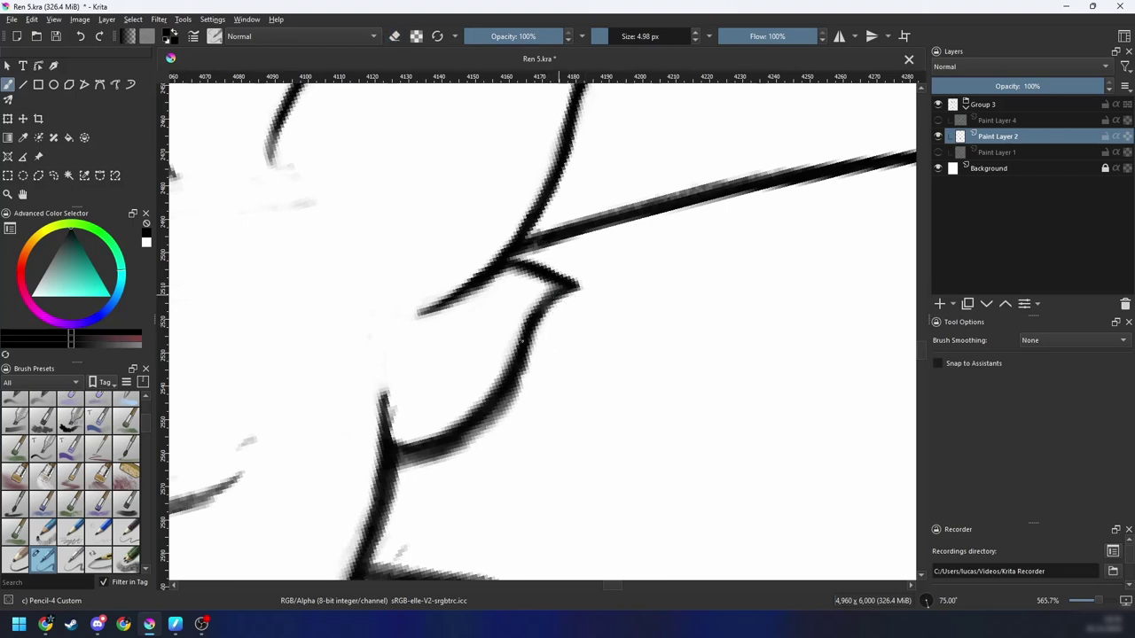
key(e)
key(e)
mouse_move(541, 339)
mouse_down()
mouse_move(496, 428)
mouse_move(532, 369)
mouse_move(450, 457)
mouse_up()
key(ctrl+z)
Step: Erase along the outer side of the small hair tuft's curve to thin and smooth its line
key(e)
key(6)
key(6)
key(6)
key(6)
key(6)
key(6)
key(6)
key(6)
key(6)
key(6)
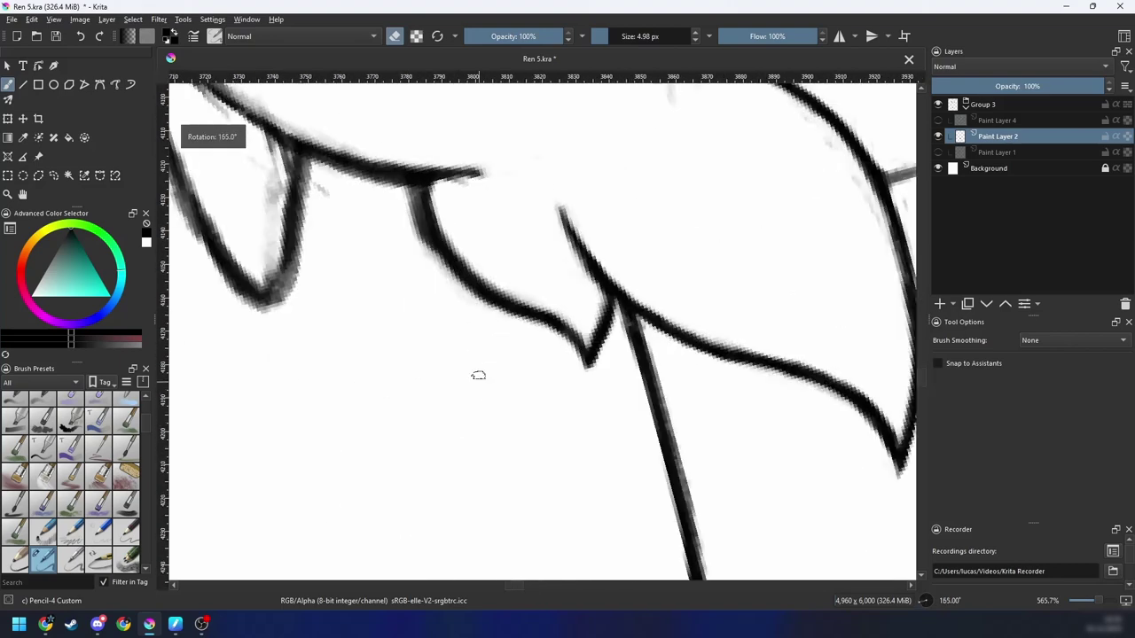
drag(599, 291, 514, 431)
key(6)
drag(484, 302, 450, 347)
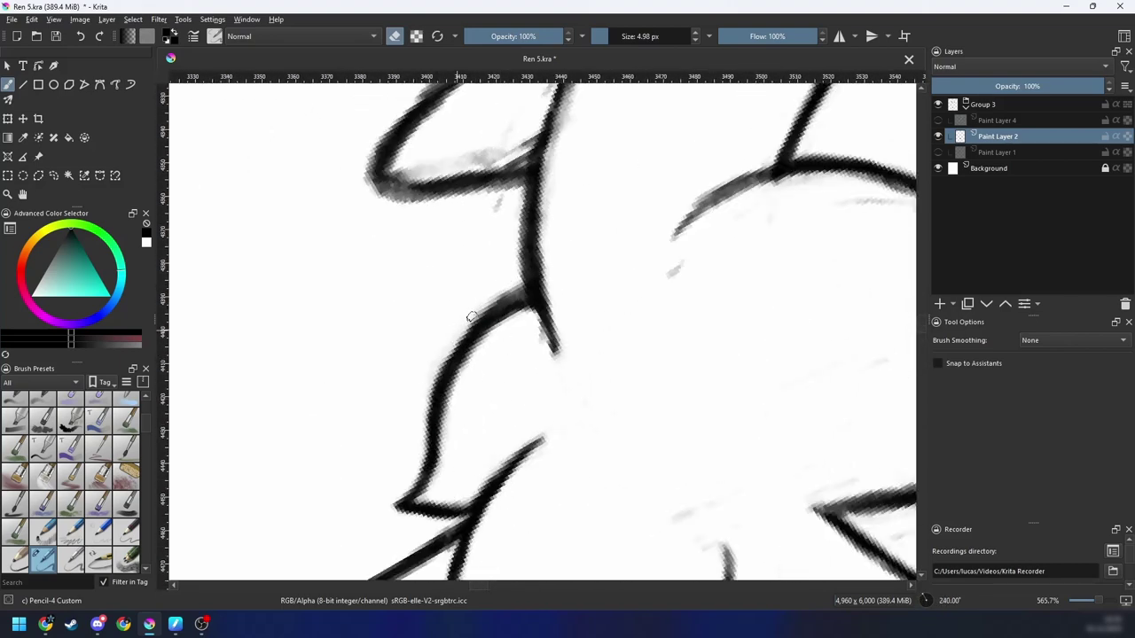
Step: Erase the roughness where the small hair tuft's base meets the hair outline
key(6)
key(6)
key(6)
key(6)
key(6)
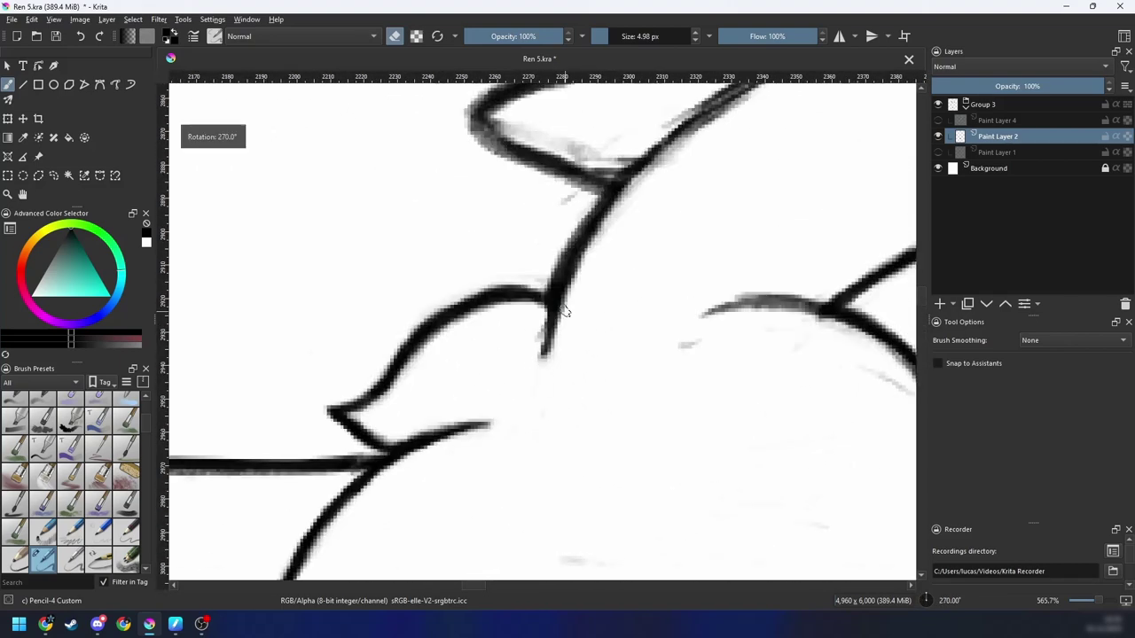
drag(588, 316, 547, 332)
Step: Strengthen the hair outline between the small tuft and the right ear and erase its fuzzy edges
key(4)
key(e)
mouse_move(493, 378)
mouse_down()
mouse_move(529, 326)
mouse_move(608, 277)
mouse_move(571, 297)
mouse_up()
key(e)
mouse_move(514, 344)
mouse_down()
mouse_move(486, 376)
mouse_move(487, 395)
mouse_move(594, 311)
mouse_up()
mouse_move(496, 385)
mouse_down()
mouse_move(555, 329)
mouse_move(652, 281)
mouse_move(530, 337)
mouse_move(635, 277)
mouse_up()
key(e)
key(e)
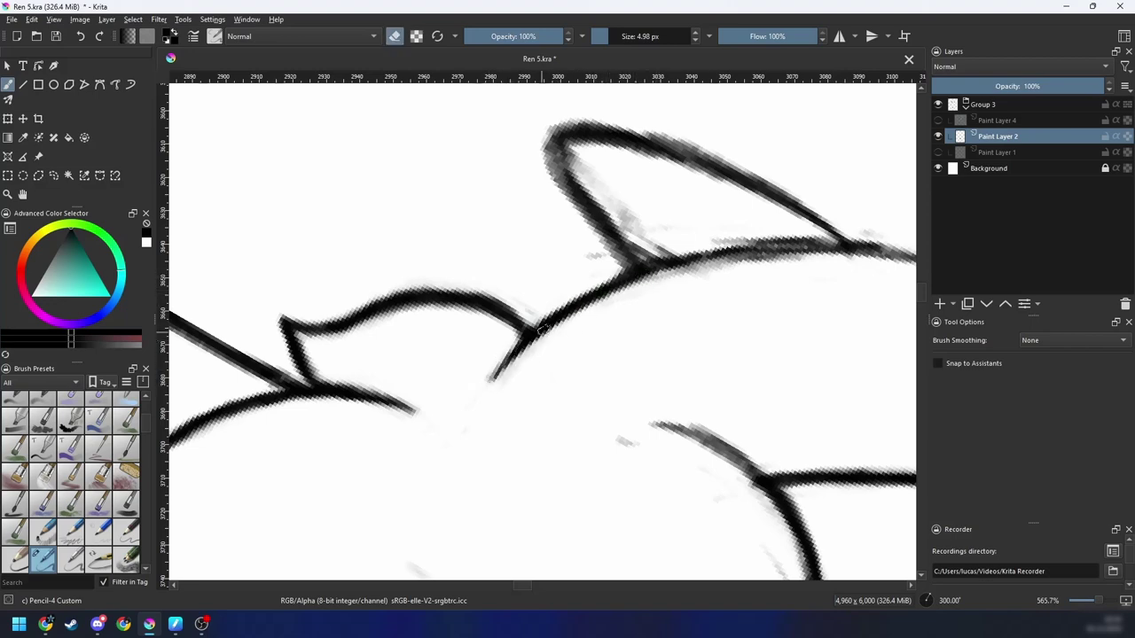
Step: Fill in the hair outline along the right ear's base as one solid, even line
mouse_move(542, 332)
mouse_down()
mouse_move(639, 283)
mouse_move(787, 261)
mouse_move(581, 379)
mouse_move(506, 467)
mouse_up()
key(4)
key(4)
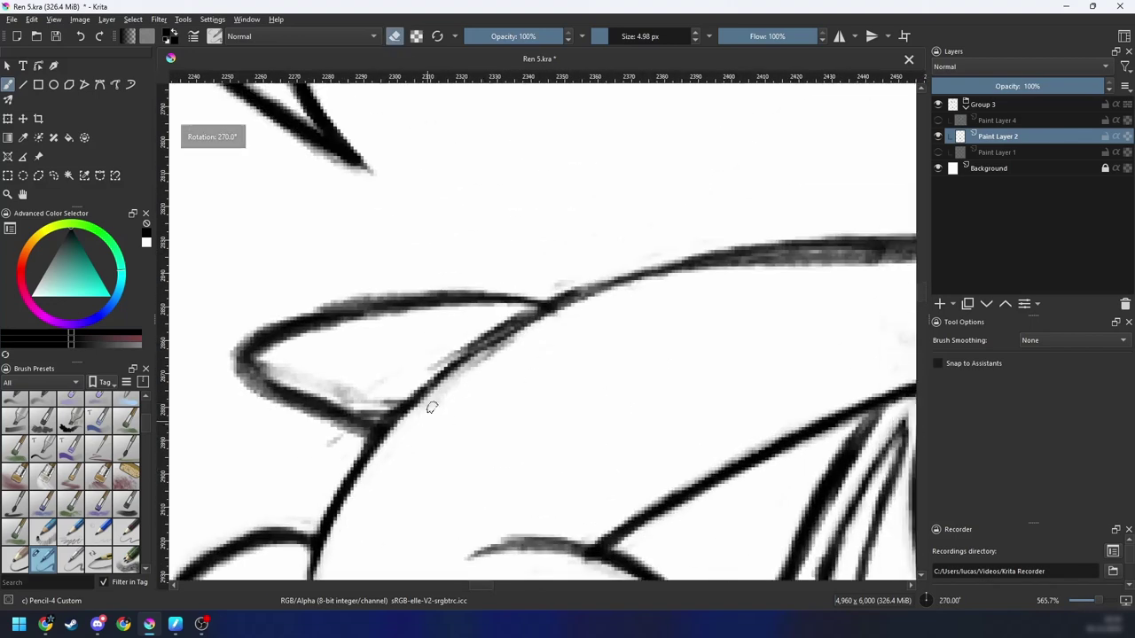
key(e)
drag(385, 434, 509, 328)
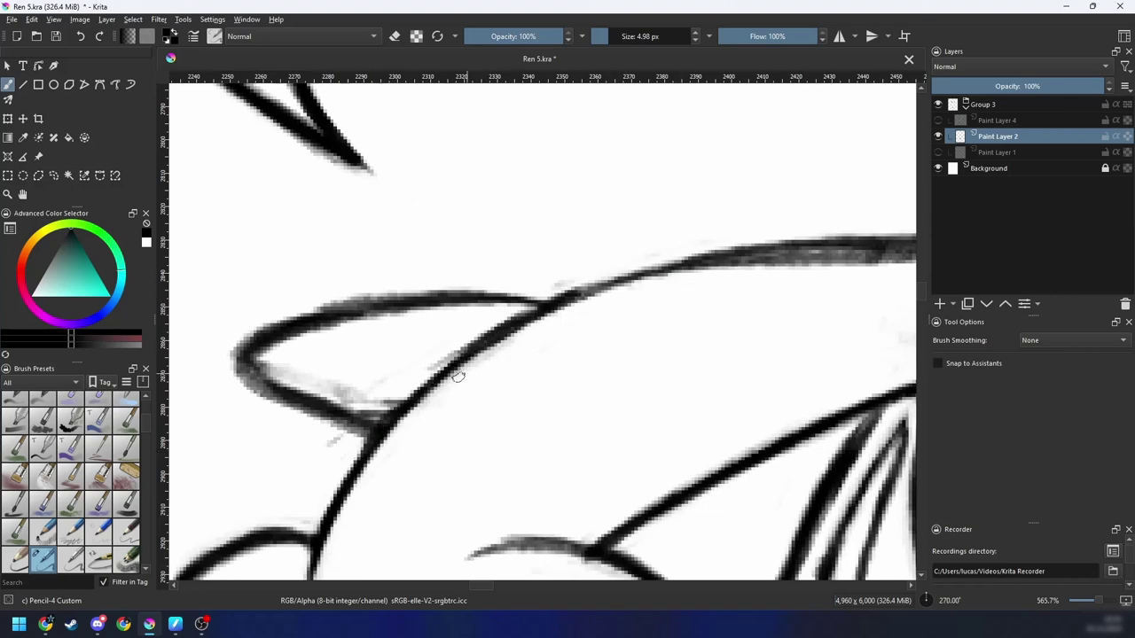
mouse_move(462, 366)
mouse_down()
mouse_move(657, 270)
mouse_move(523, 362)
mouse_up()
key(4)
mouse_move(378, 454)
mouse_down()
mouse_move(572, 317)
mouse_move(545, 314)
mouse_move(670, 275)
mouse_up()
key(ctrl+z)
key(minus)
key(minus)
key(4)
key(plus)
drag(570, 351, 481, 405)
key(plus)
key(minus)
key(e)
mouse_move(406, 441)
mouse_down()
mouse_move(510, 327)
mouse_move(460, 385)
mouse_move(634, 266)
mouse_move(736, 227)
mouse_up()
key(ctrl+z)
key(e)
drag(408, 429, 672, 242)
key(ctrl+z)
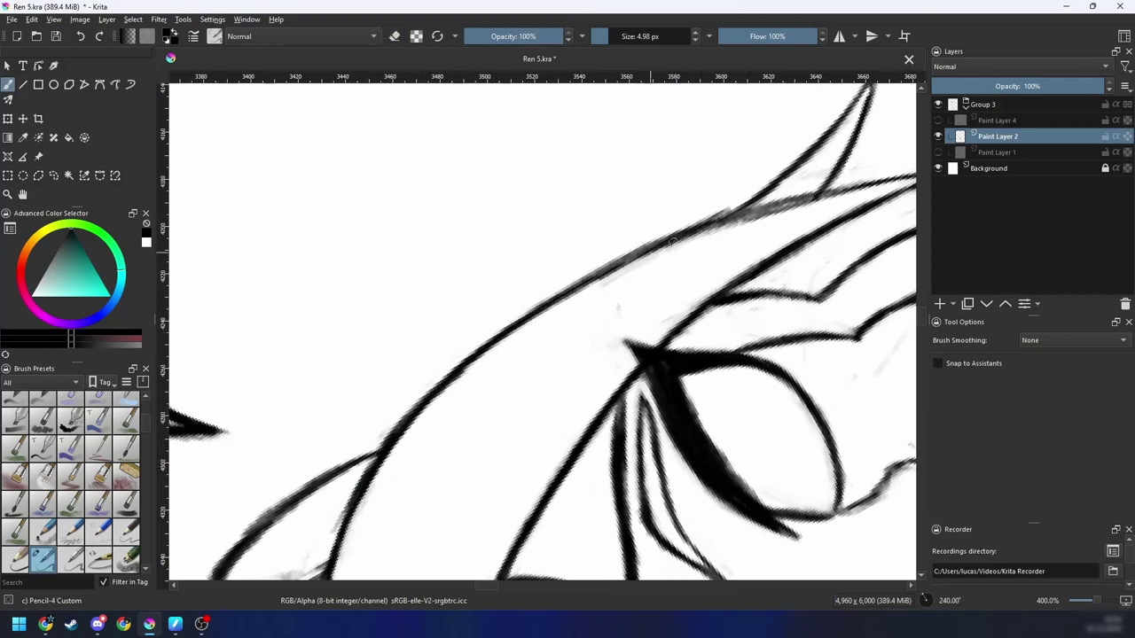
Step: Strengthen the hair's right outline from the ear past the pointed outer strand to the shoulder, and erase its rough edges
drag(431, 399, 722, 225)
drag(651, 266, 567, 311)
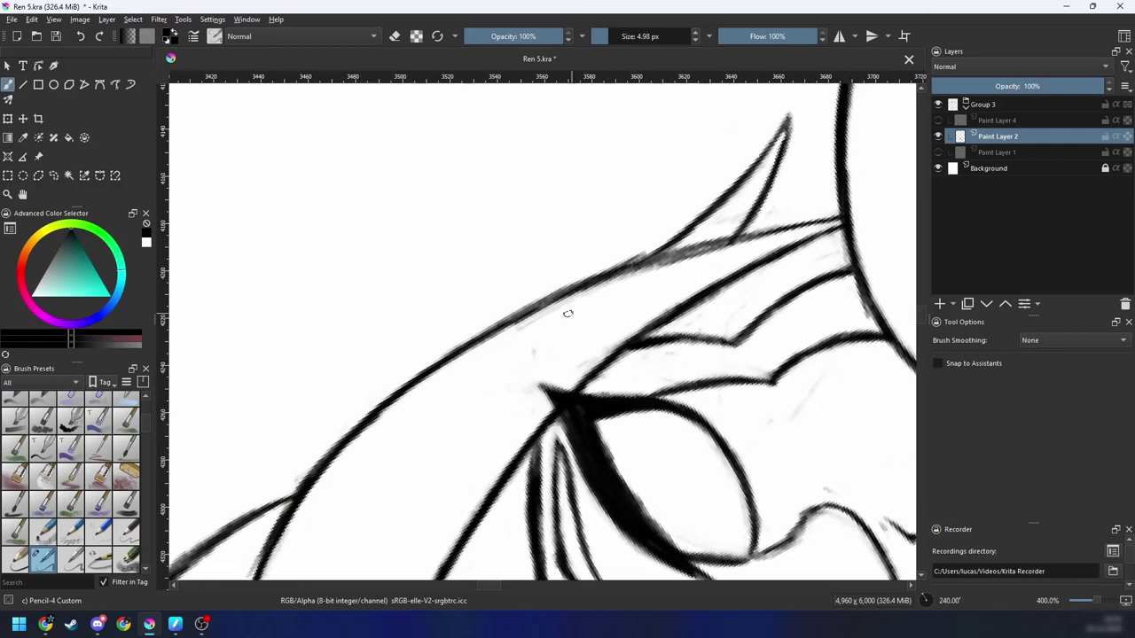
mouse_move(425, 376)
mouse_down()
mouse_move(574, 291)
mouse_move(676, 255)
mouse_up()
drag(542, 306, 732, 239)
drag(559, 298, 773, 224)
drag(631, 265, 873, 214)
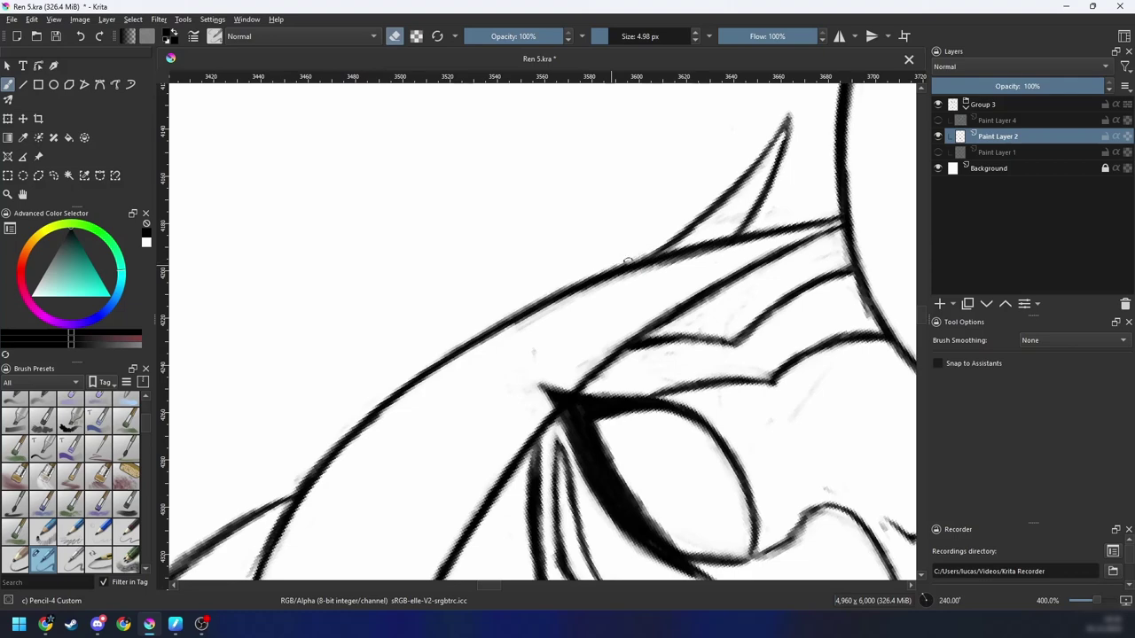
drag(549, 308, 727, 252)
drag(555, 340, 772, 222)
Step: Examine the head, horn and wing nearly upright at a reduced zoom
key(6)
key(6)
key(6)
key(6)
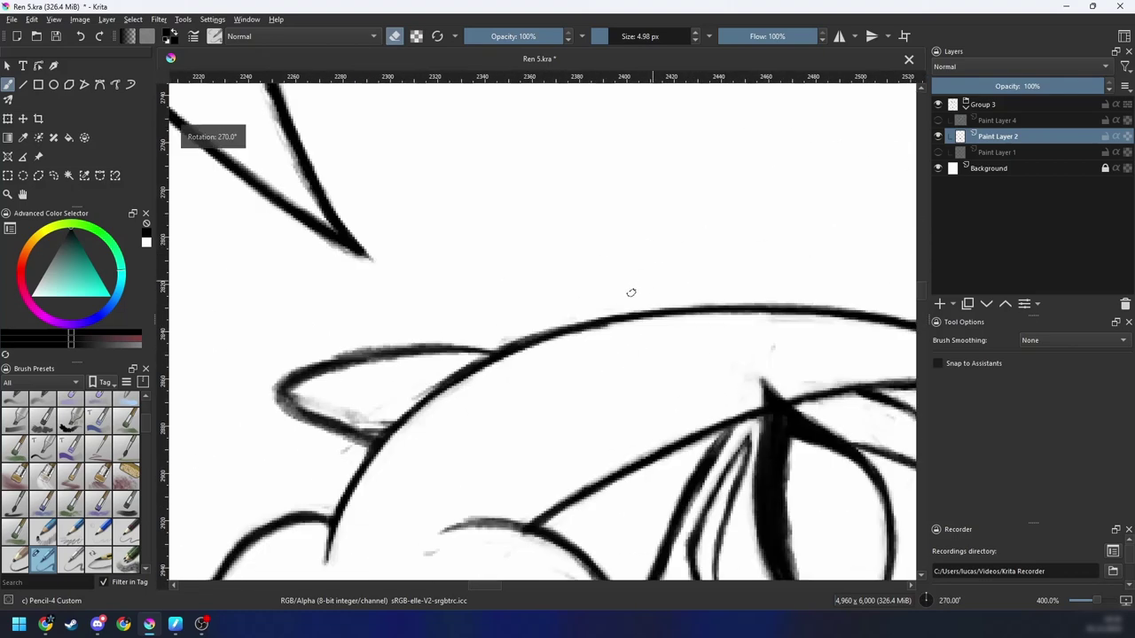
key(6)
key(6)
key(6)
key(6)
scroll(568, 390, down, 3)
key(4)
scroll(541, 328, down, 2)
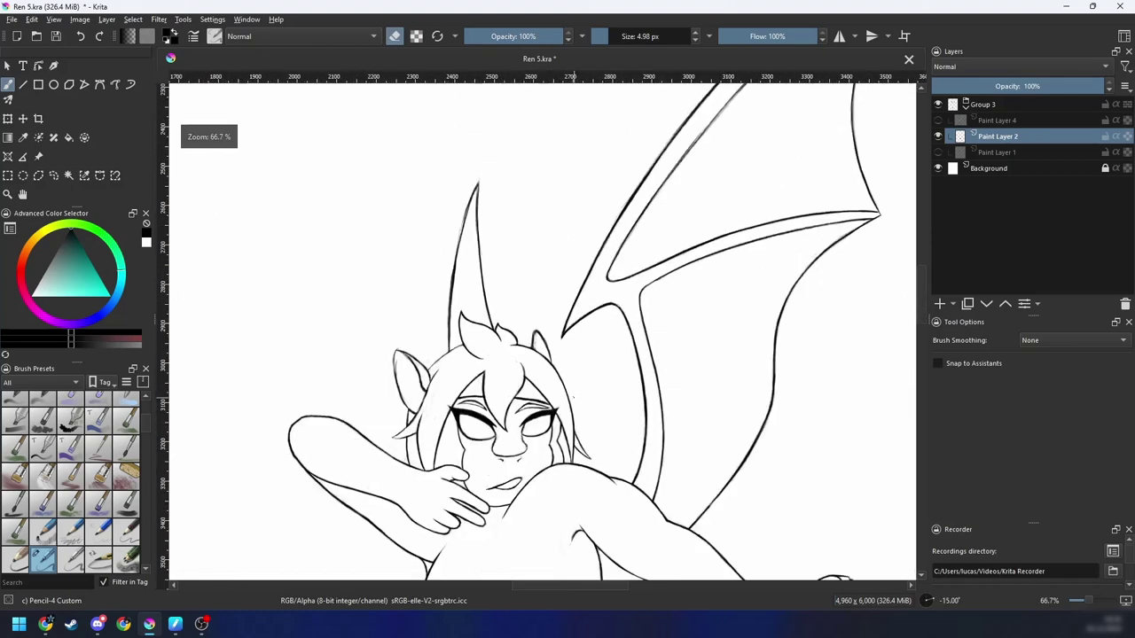
Step: Strengthen the right ear's left edge and erase the sketchy marks inside and beside it
scroll(539, 325, up, 5)
drag(538, 325, 577, 304)
key(e)
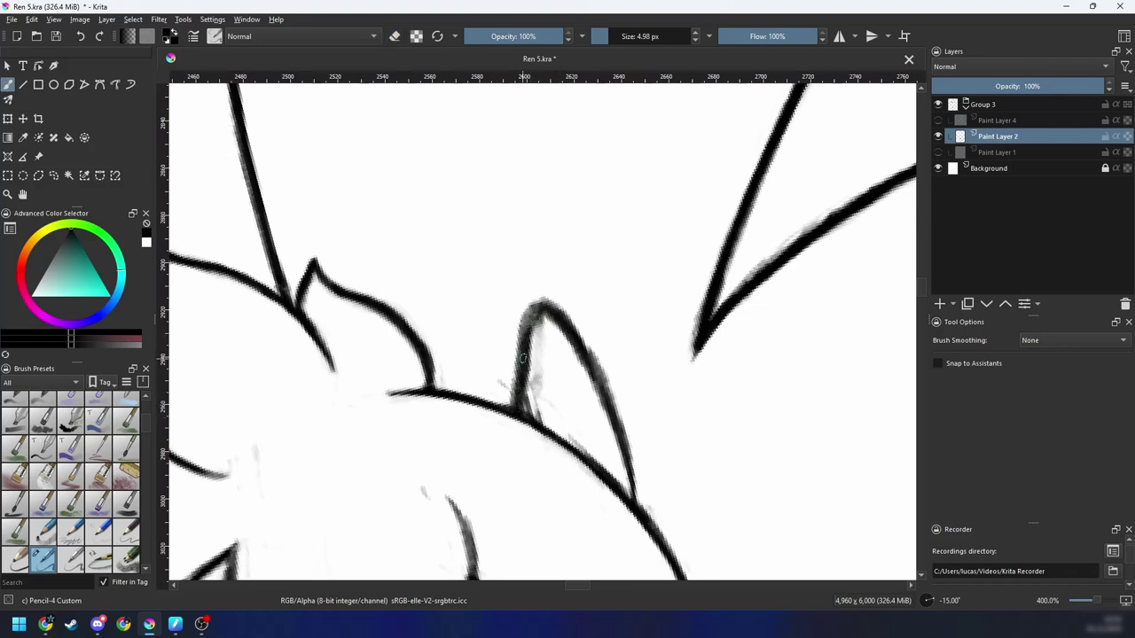
drag(522, 353, 513, 415)
key(e)
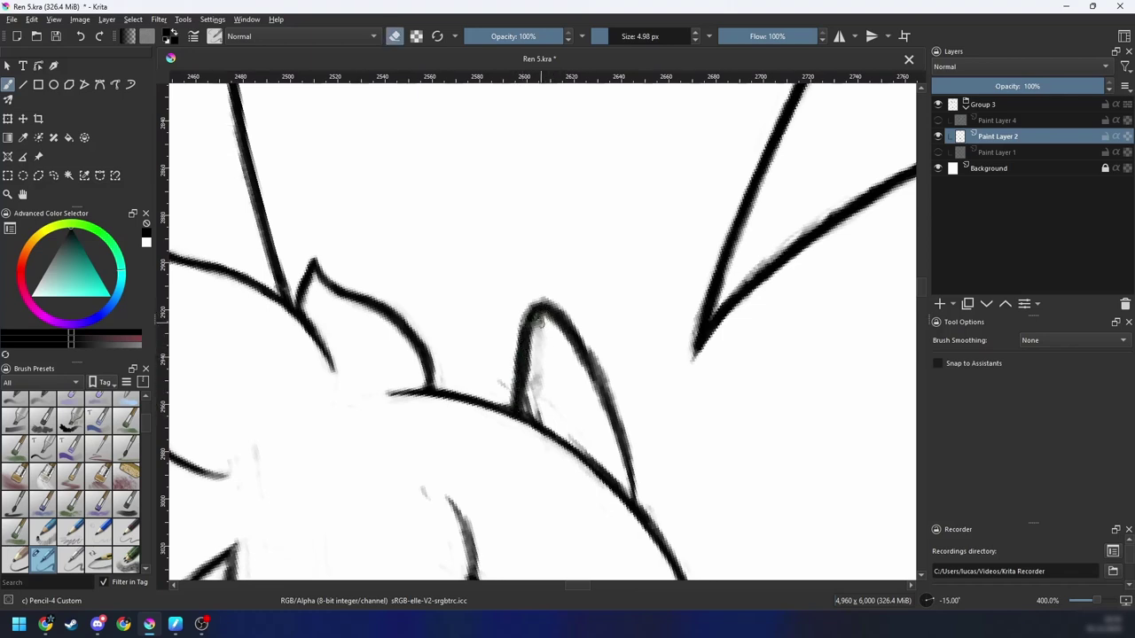
drag(509, 380, 536, 288)
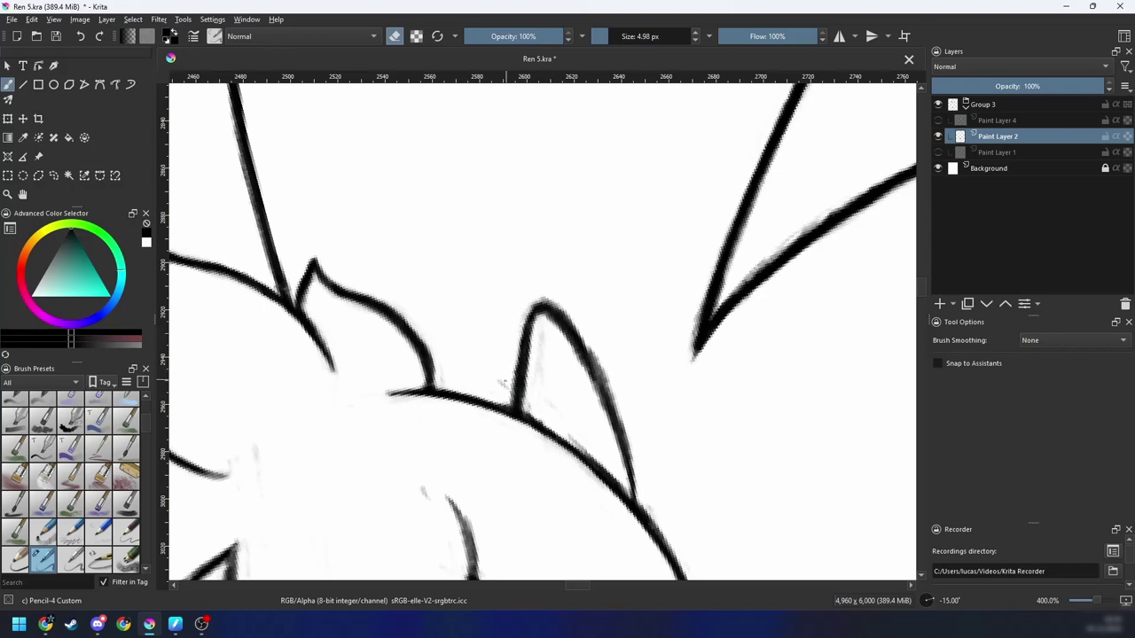
Step: Even out the right ear's outer edge with the eraser and extend its end to meet the hair outline
key(4)
key(4)
key(4)
key(4)
key(4)
key(4)
key(4)
mouse_move(535, 326)
mouse_down()
mouse_move(515, 367)
mouse_move(512, 335)
mouse_move(636, 257)
mouse_move(594, 272)
mouse_move(609, 260)
mouse_up()
key(e)
key(e)
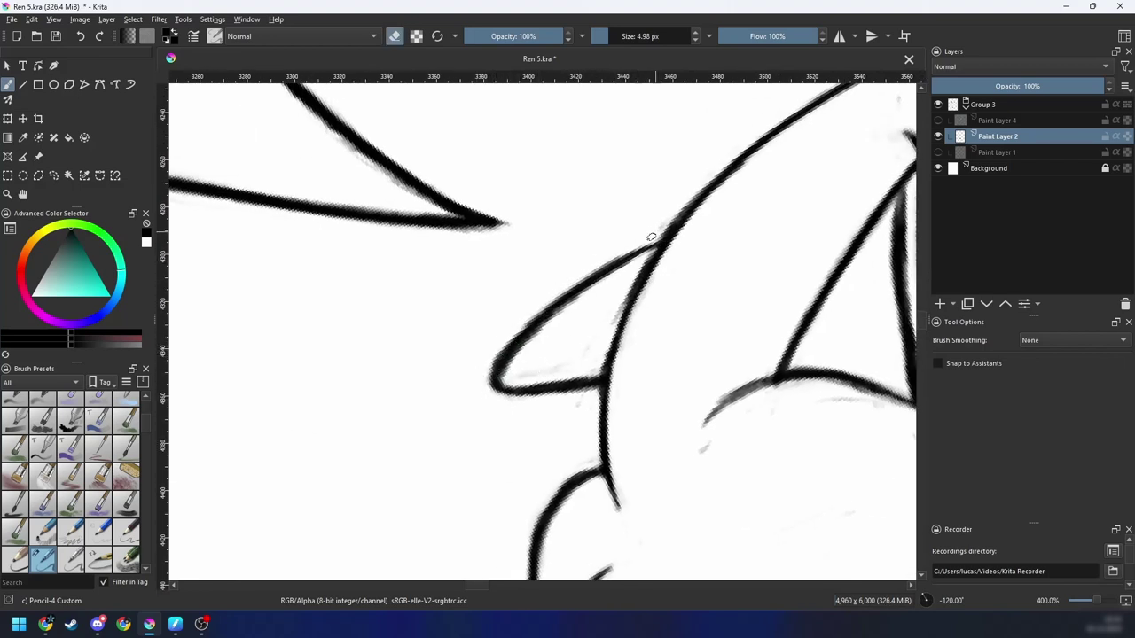
drag(529, 347, 580, 298)
drag(506, 376, 550, 323)
key(e)
drag(645, 255, 675, 237)
key(e)
Step: Reinforce the hair outline across the right ear's base and erase stray marks along it and at the ear's outer joint
key(6)
mouse_move(623, 302)
mouse_down()
mouse_move(638, 270)
mouse_move(550, 341)
mouse_up()
scroll(542, 379, up, 1)
key(6)
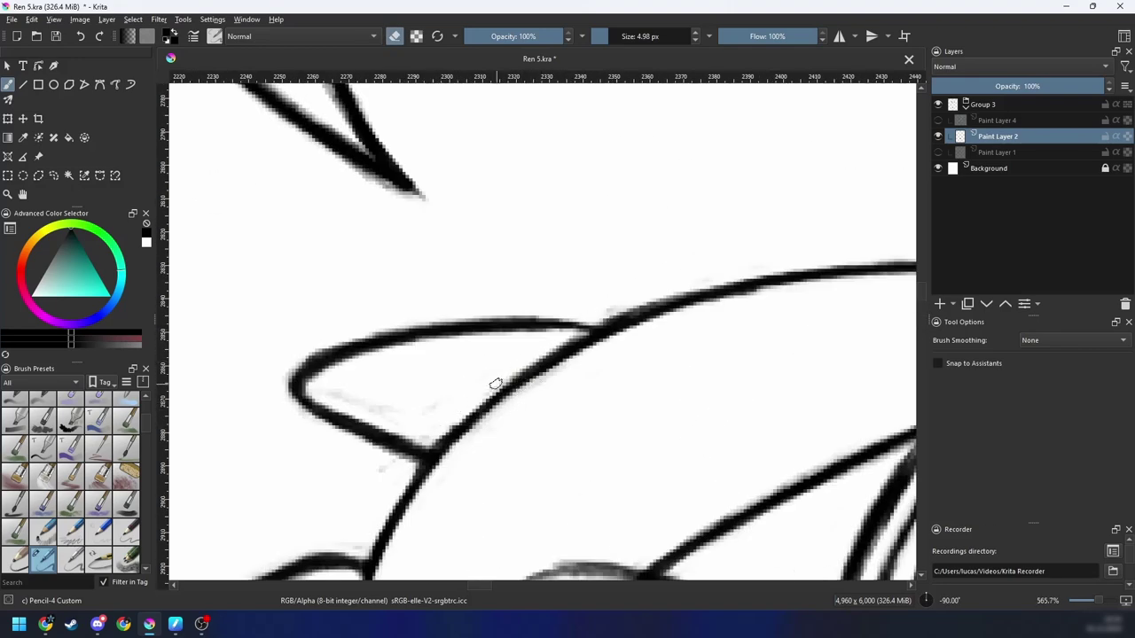
key(e)
drag(536, 376, 452, 434)
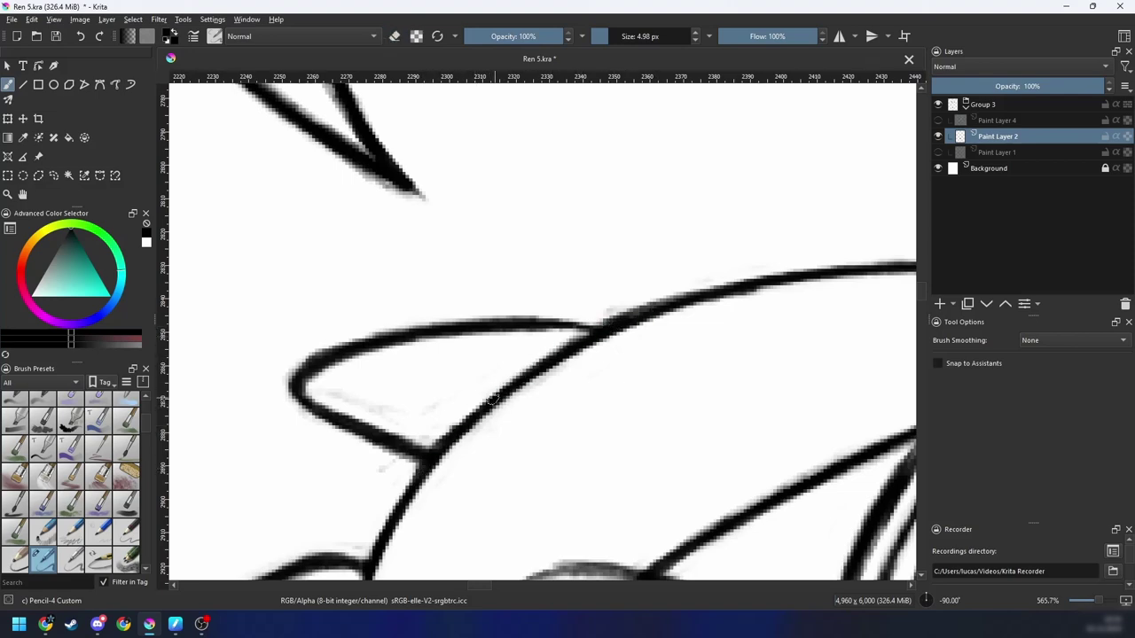
key(e)
drag(502, 385, 675, 299)
drag(563, 344, 711, 290)
drag(612, 313, 573, 328)
key(4)
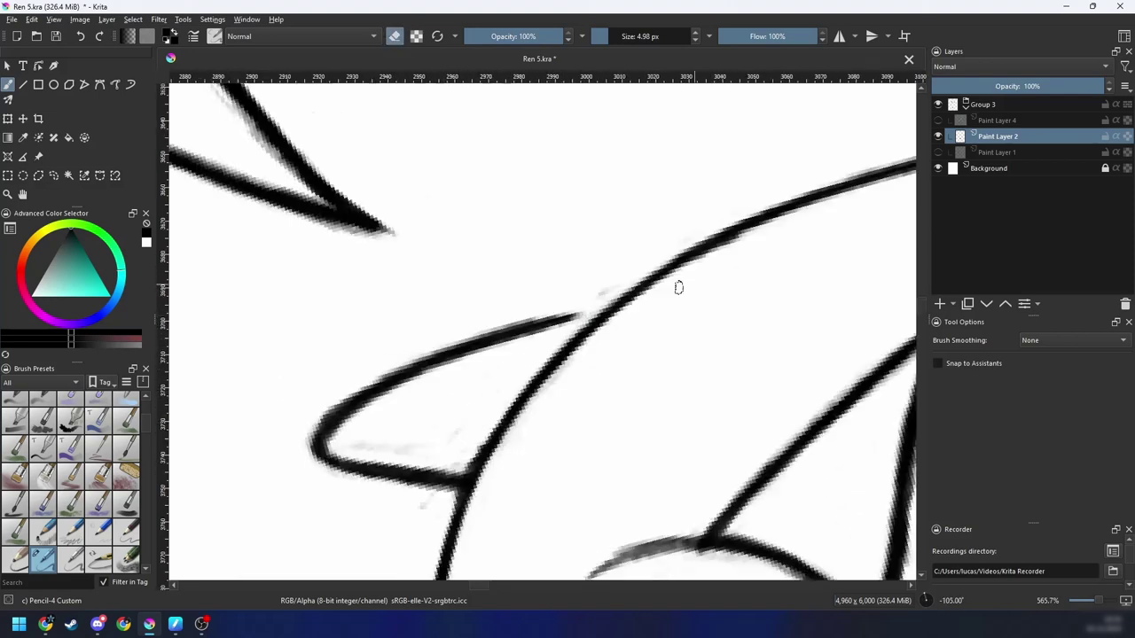
key(4)
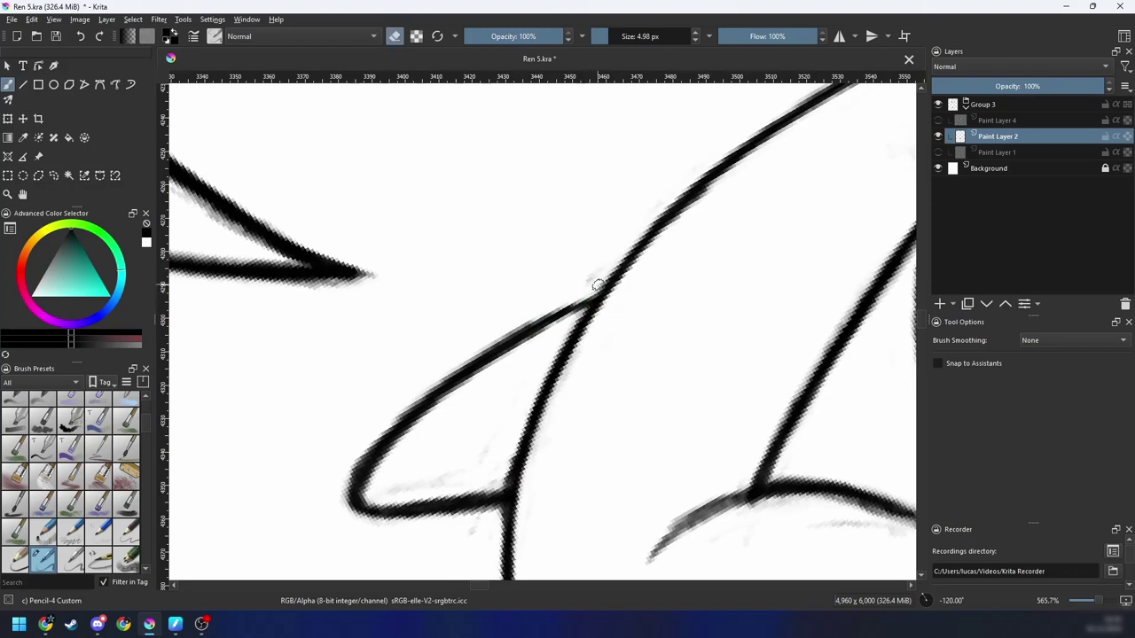
Step: Save the drawing
key(5)
key(minus)
key(minus)
key(minus)
key(minus)
key(minus)
key(minus)
key(4)
drag(612, 375, 658, 299)
key(ctrl+s)
Step: Examine the whole figure zoomed out, beside the reference picture, and its head upright
key(minus)
key(minus)
key(minus)
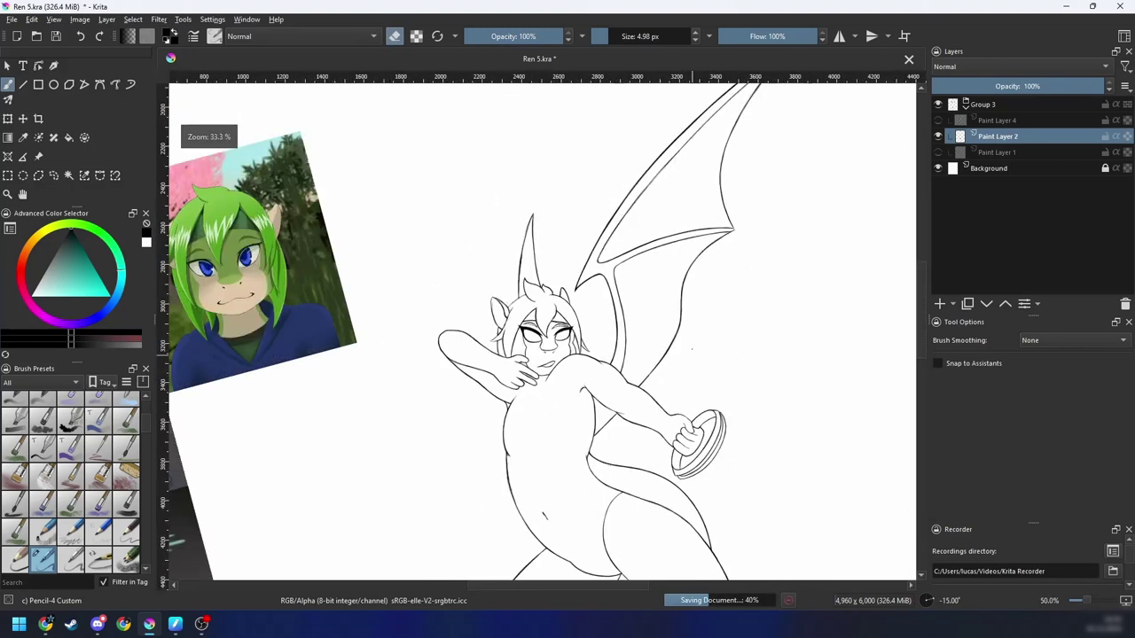
key(6)
key(6)
key(5)
key(1)
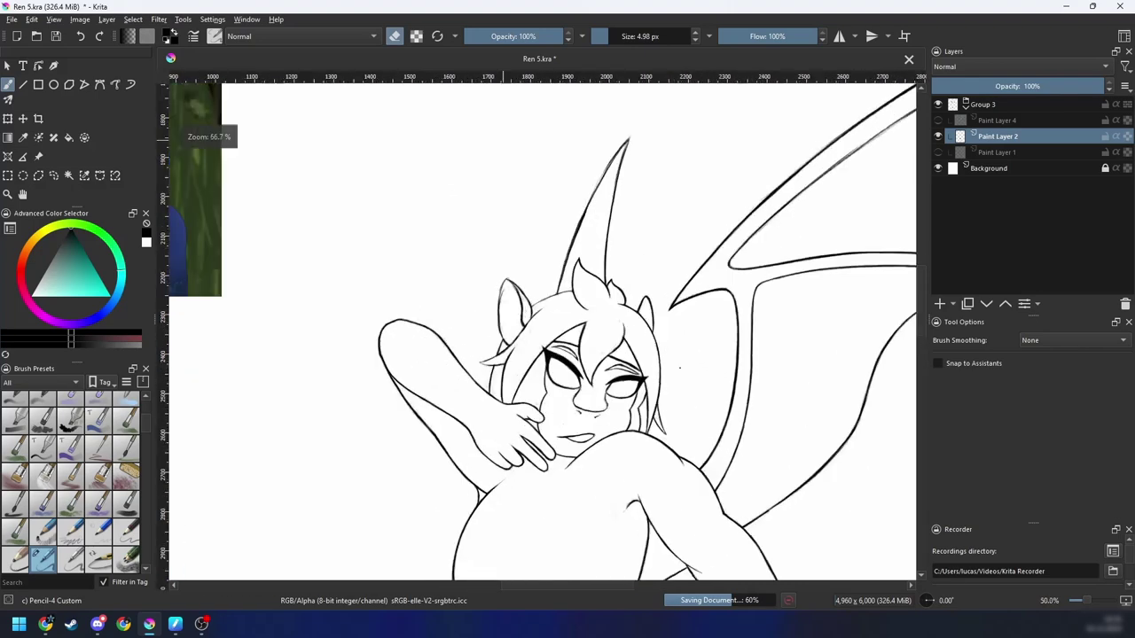
drag(676, 367, 683, 417)
Step: Redraw the base of the left ear's outer edge as a smooth curve down to the hair strand
key(plus)
key(plus)
drag(599, 329, 699, 400)
key(6)
key(6)
key(6)
key(6)
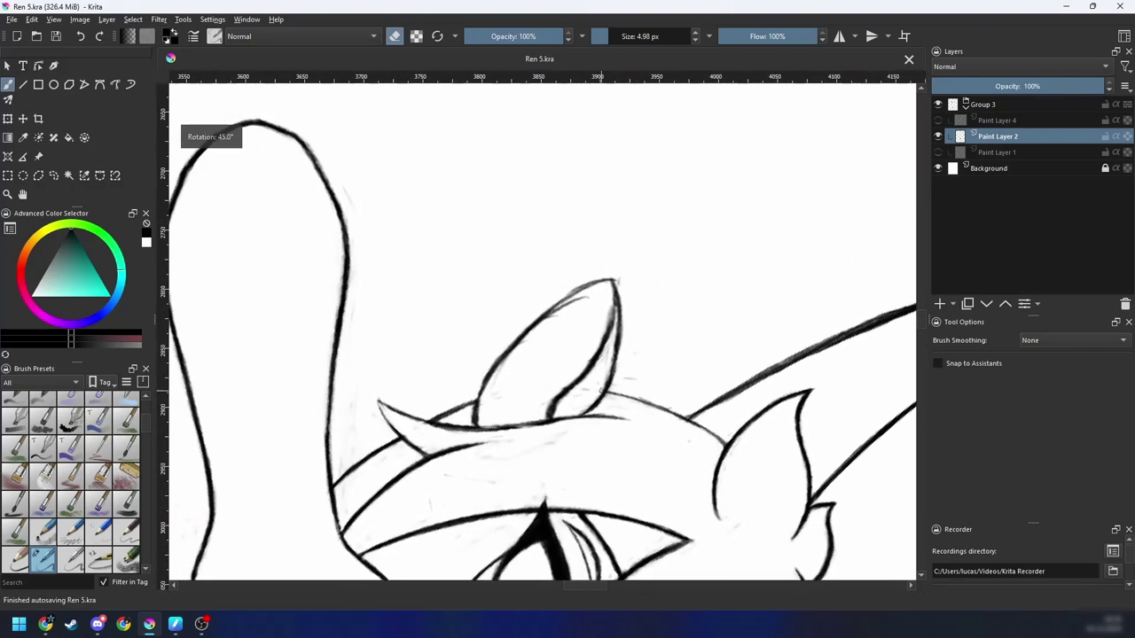
key(plus)
key(plus)
drag(561, 387, 585, 402)
key(e)
drag(408, 453, 402, 475)
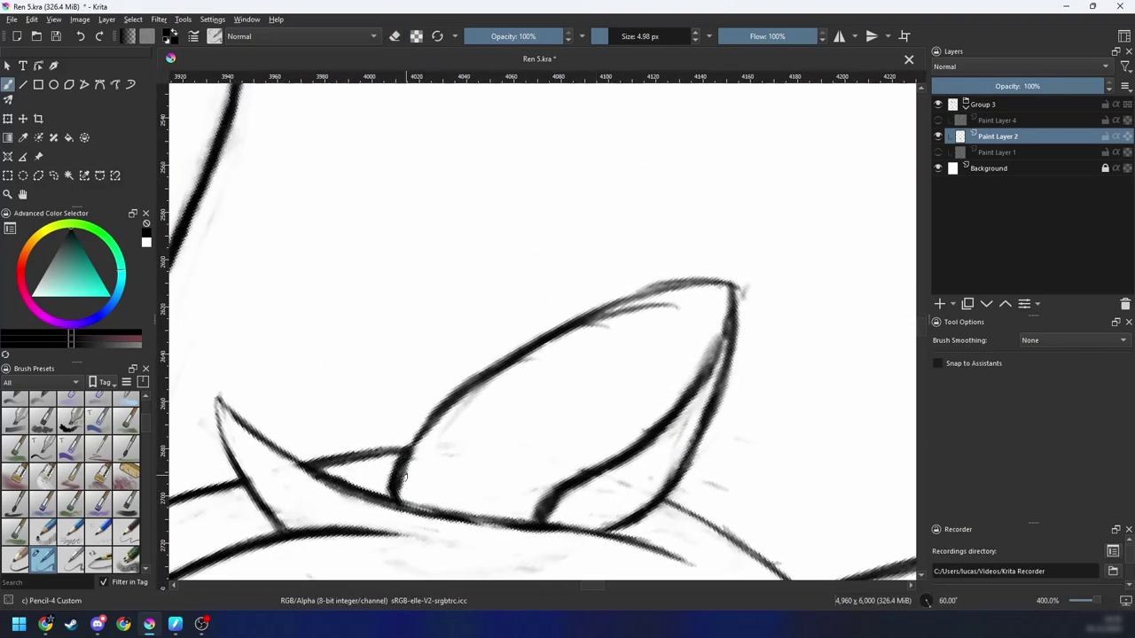
drag(425, 422, 401, 463)
Step: Erase the rough edge and stray double lines along the inner side of the left ear's outer line
key(e)
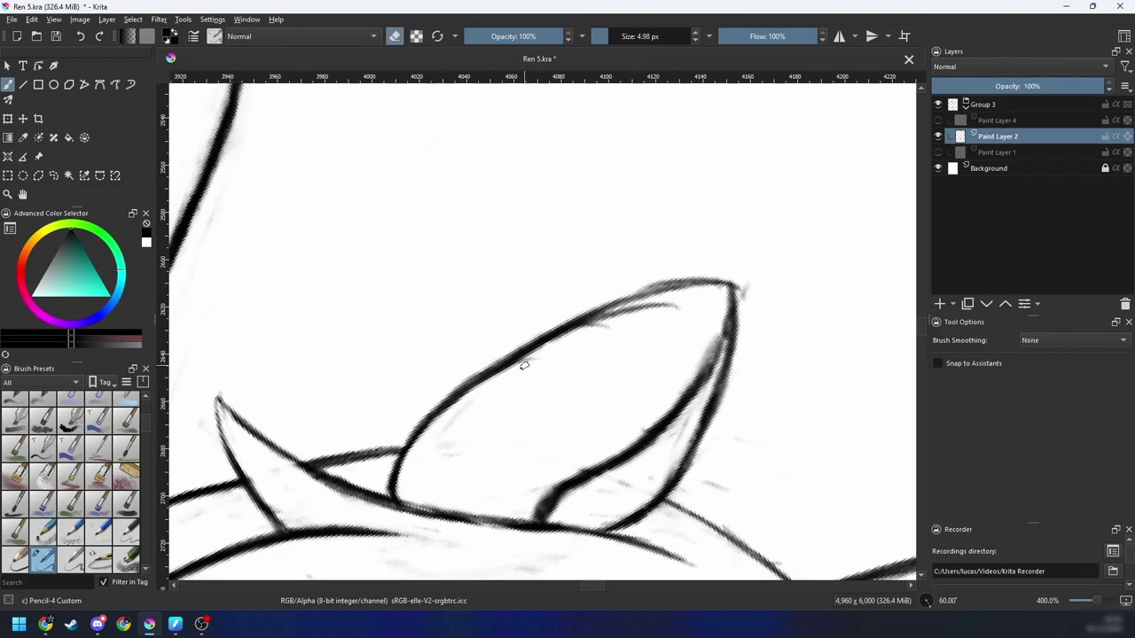
drag(437, 427, 541, 352)
mouse_move(627, 326)
mouse_down()
mouse_move(549, 350)
mouse_move(637, 310)
mouse_move(577, 336)
mouse_move(603, 317)
mouse_up()
key(e)
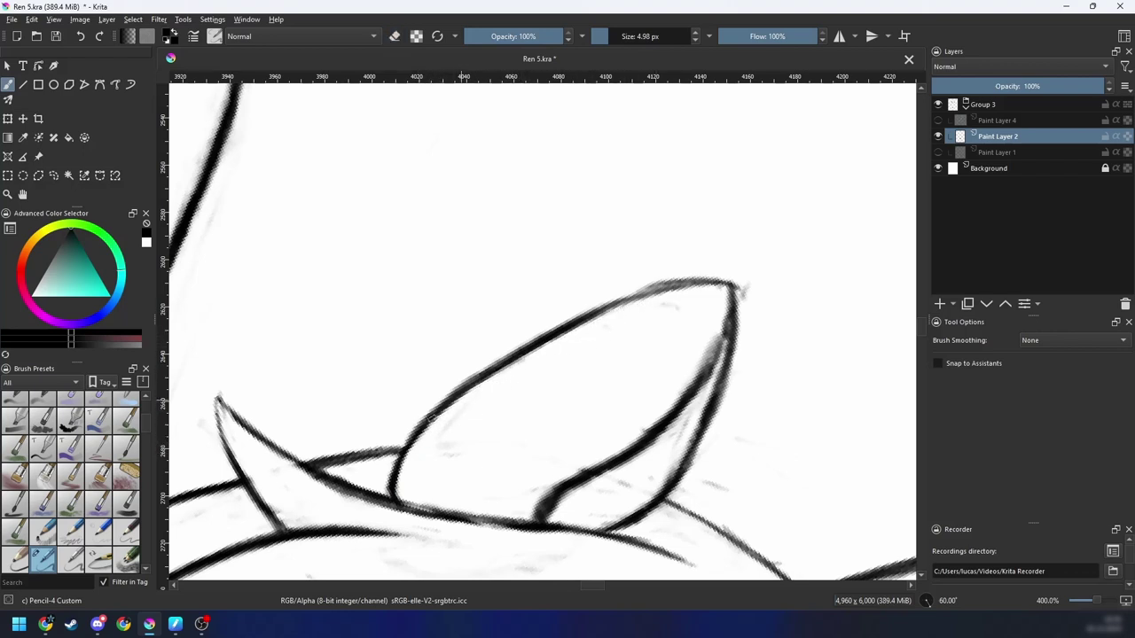
Step: Redraw the left ear's long outer line as a smooth dark curve up to the tip and clean its rough edge
mouse_move(403, 443)
mouse_down()
mouse_move(594, 322)
mouse_move(677, 292)
mouse_up()
mouse_move(596, 317)
mouse_down()
mouse_move(689, 287)
mouse_move(574, 384)
mouse_up()
key(4)
key(4)
key(4)
key(e)
drag(518, 317, 567, 259)
drag(521, 312, 564, 261)
key(e)
mouse_move(514, 336)
mouse_down()
mouse_move(579, 256)
mouse_move(559, 262)
mouse_up()
key(e)
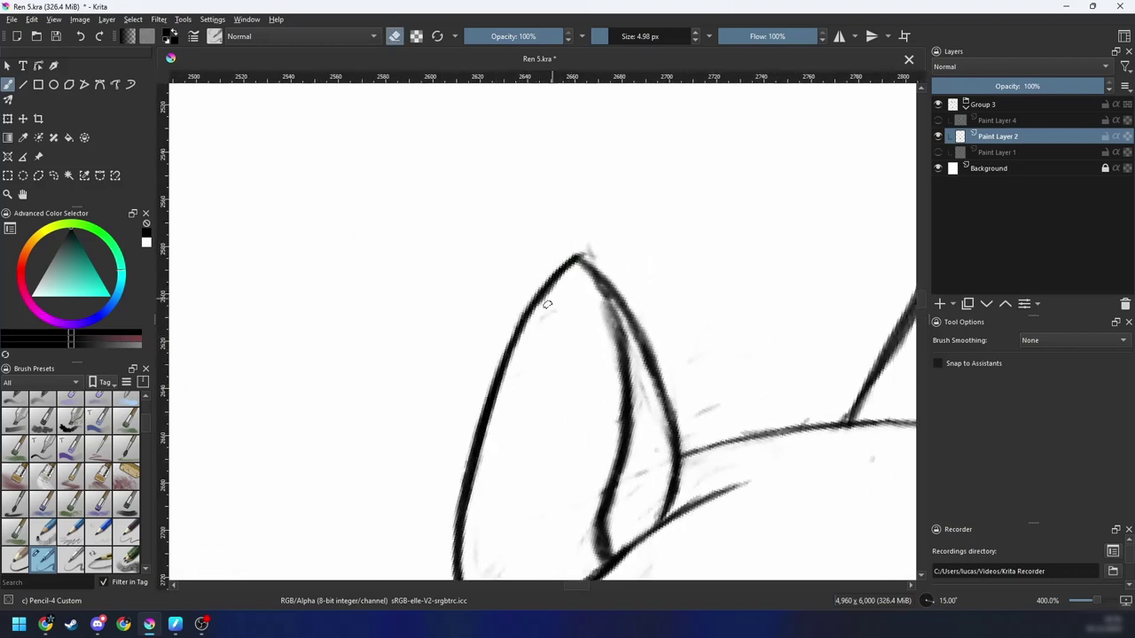
Step: Redraw the left ear's tip as a clean closed corner without the stray spur
key(4)
key(4)
key(4)
key(4)
key(4)
key(4)
key(4)
drag(570, 332, 581, 412)
scroll(506, 390, up, 1)
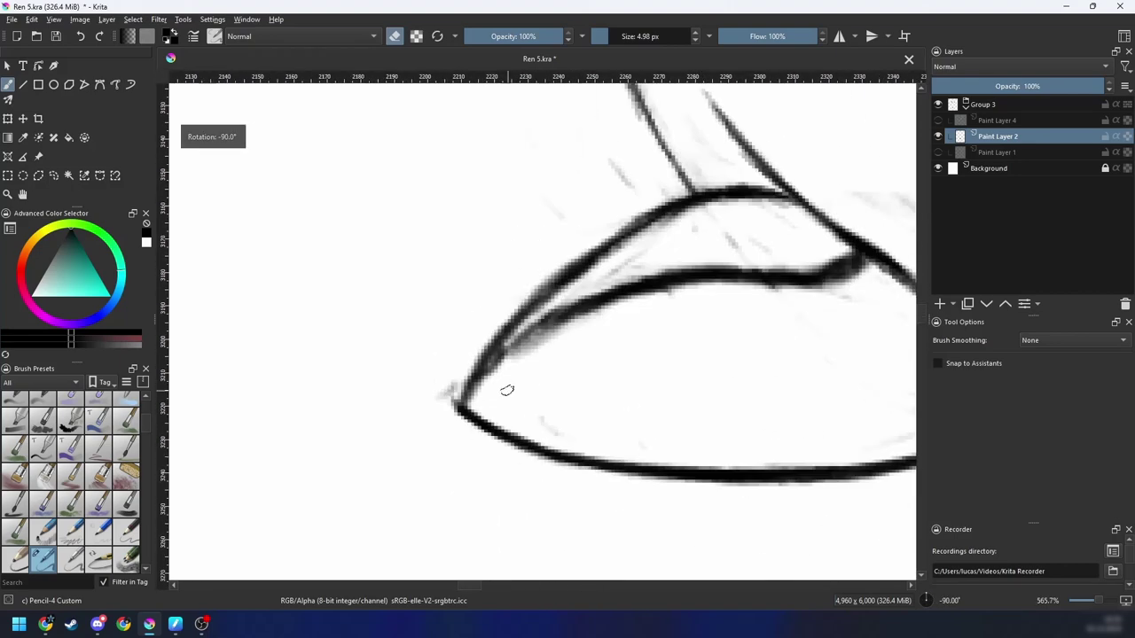
key(e)
mouse_move(459, 407)
mouse_down()
mouse_move(472, 384)
mouse_move(461, 362)
mouse_move(515, 317)
mouse_up()
key(e)
key(e)
drag(475, 369, 511, 324)
drag(496, 340, 567, 265)
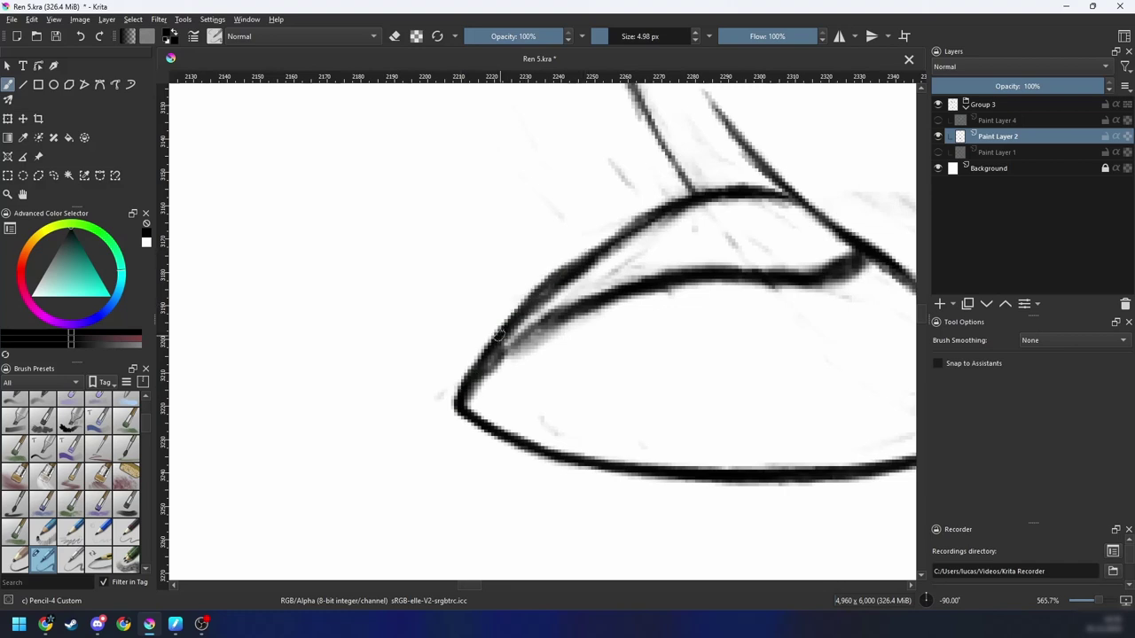
key(ctrl+z)
key(ctrl+z)
key(ctrl+z)
Step: Redraw the left ear's inner edge from the tip as one dark curve and erase the excess separating it from the fold
drag(463, 396, 546, 288)
drag(483, 373, 581, 262)
drag(535, 305, 630, 229)
key(e)
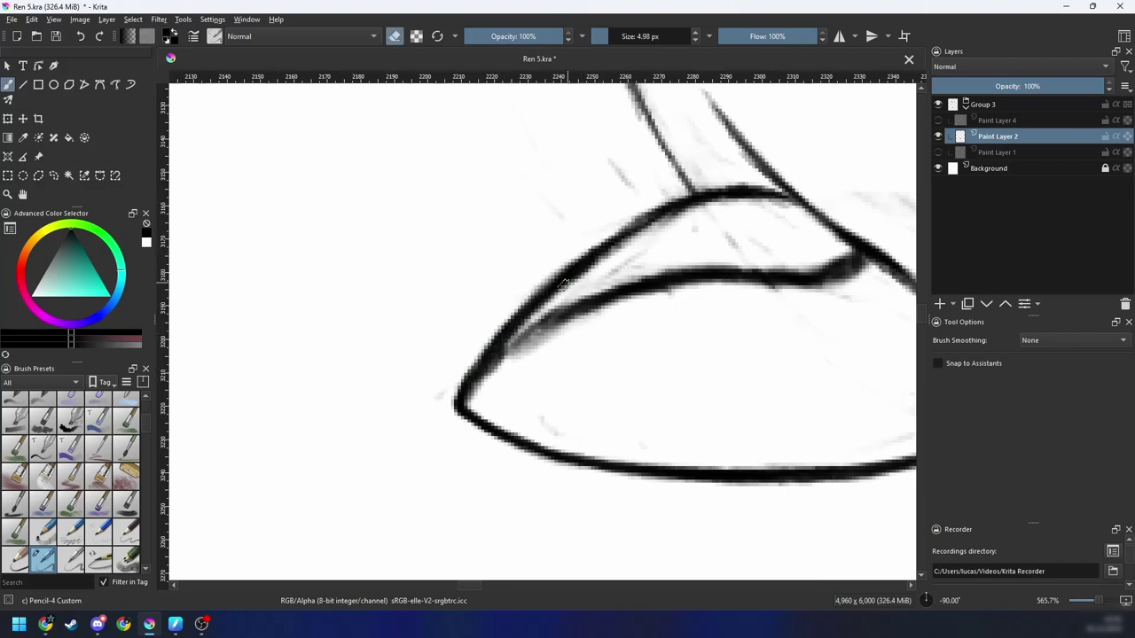
mouse_move(503, 355)
mouse_down()
mouse_move(474, 398)
mouse_move(548, 298)
mouse_up()
mouse_move(485, 373)
mouse_down()
mouse_move(589, 265)
mouse_move(500, 366)
mouse_move(553, 295)
mouse_up()
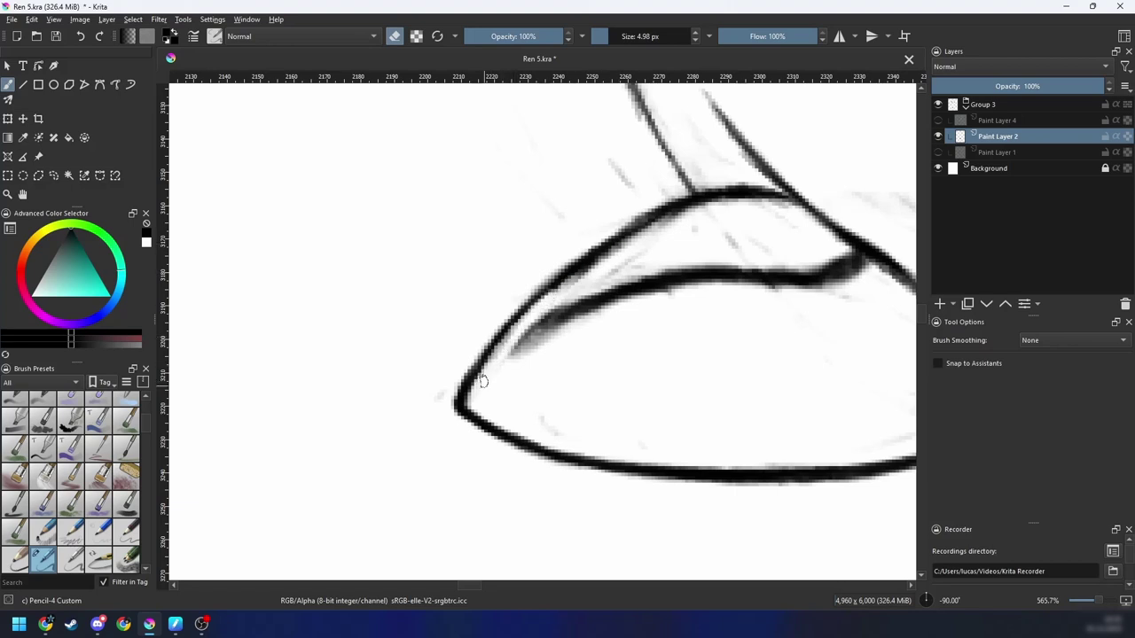
Step: Strengthen the left ear's inner edge below the tip and trim its rough sides into an even line
key(e)
drag(475, 380, 536, 305)
drag(453, 399, 560, 279)
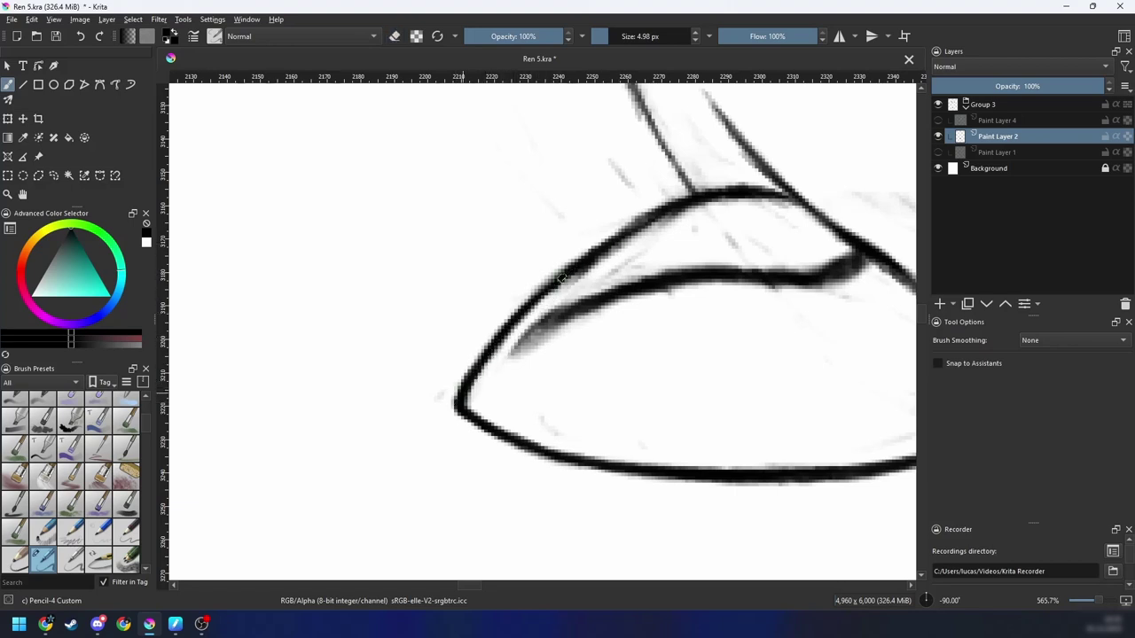
key(e)
drag(513, 348, 610, 252)
drag(553, 293, 629, 242)
key(4)
mouse_move(595, 302)
mouse_down()
mouse_move(536, 346)
mouse_move(467, 437)
mouse_move(576, 288)
mouse_up()
drag(500, 372, 612, 271)
key(e)
Step: Erase the stray sketch marks between the left ear's inner edge and its fold near the base
mouse_move(517, 349)
mouse_down()
mouse_move(578, 286)
mouse_move(631, 264)
mouse_move(539, 388)
mouse_up()
key(4)
key(4)
key(e)
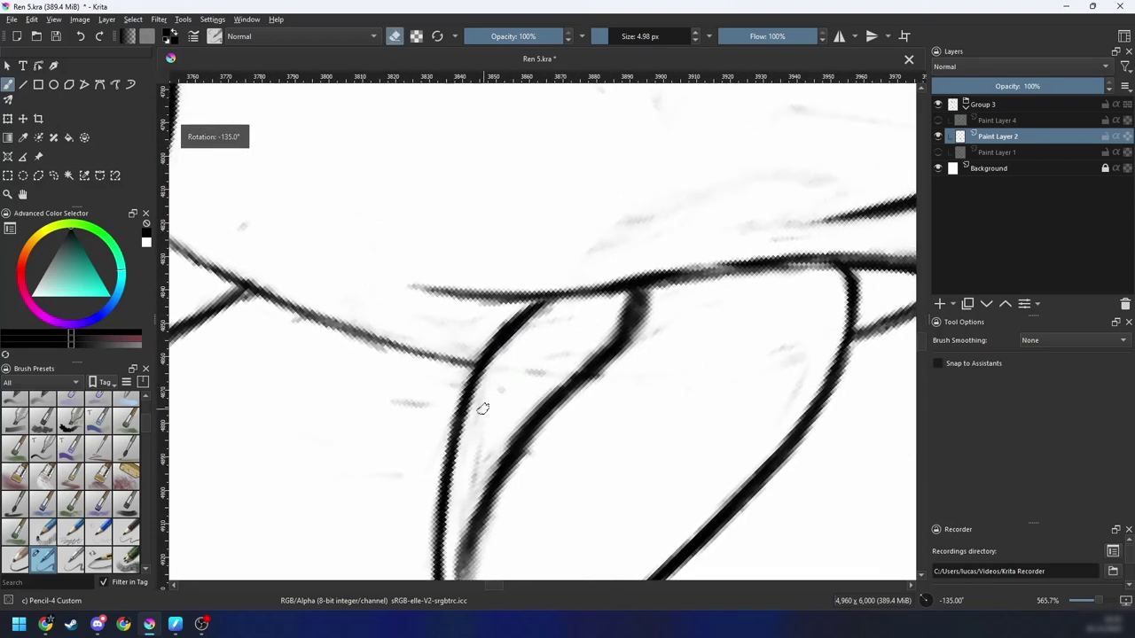
drag(482, 410, 526, 331)
mouse_move(496, 366)
mouse_down()
mouse_move(568, 309)
mouse_move(486, 407)
mouse_up()
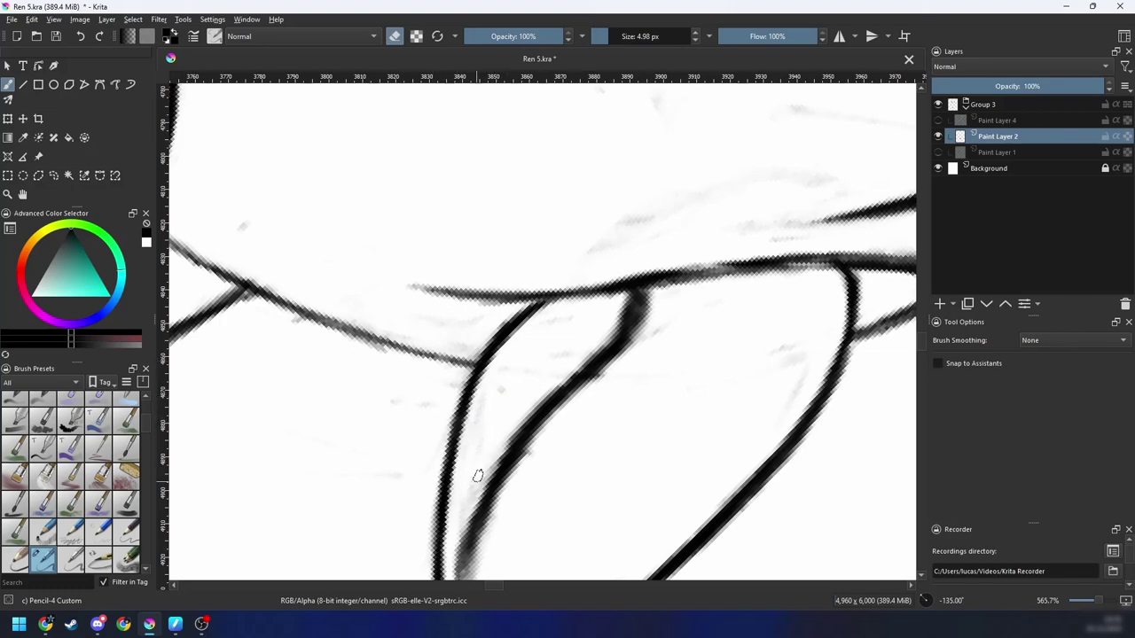
Step: Redraw the left ear's fold line, joining it to the inner edge near the tip and curving it cleanly into the base
key(6)
key(6)
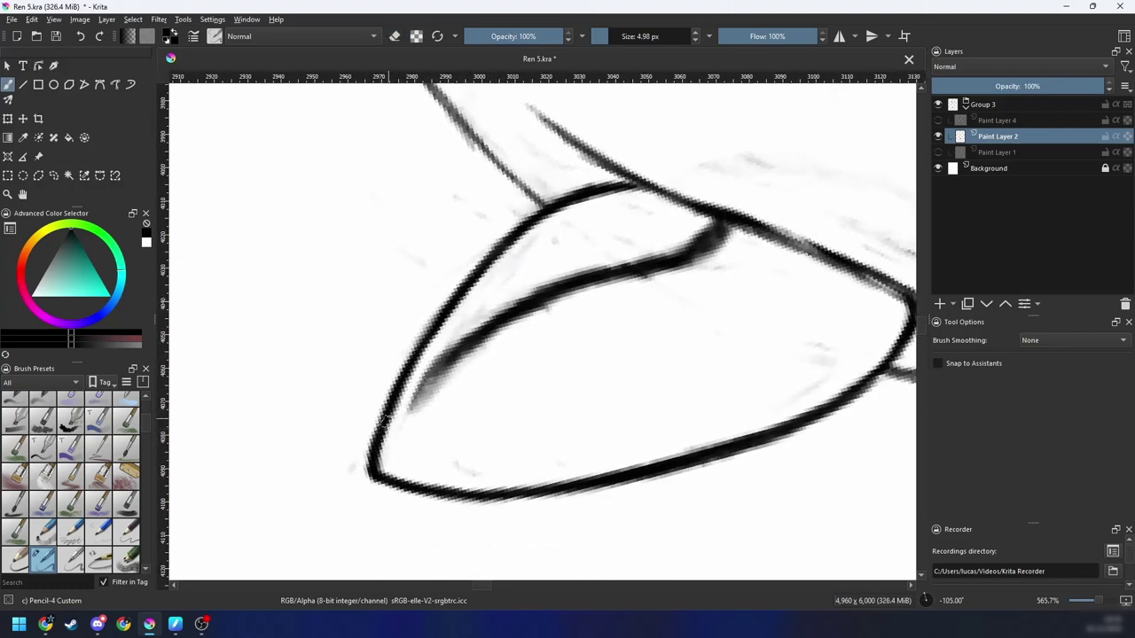
key(e)
drag(392, 426, 503, 329)
key(e)
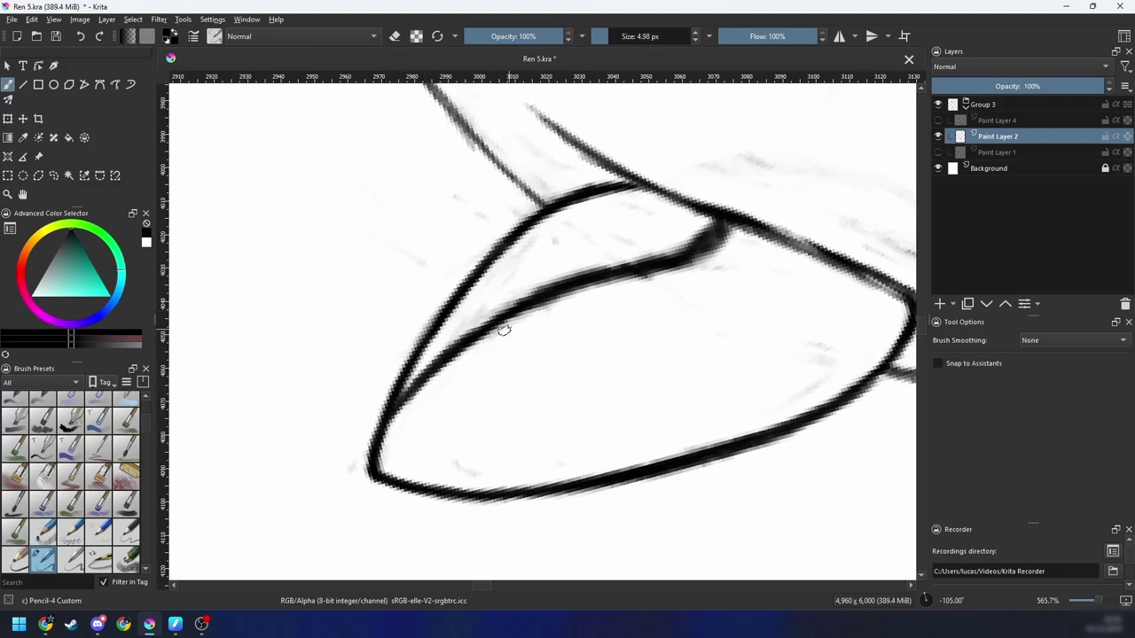
mouse_move(674, 258)
mouse_down()
mouse_move(722, 224)
mouse_move(691, 242)
mouse_move(711, 221)
mouse_move(697, 261)
mouse_move(656, 280)
mouse_up()
key(e)
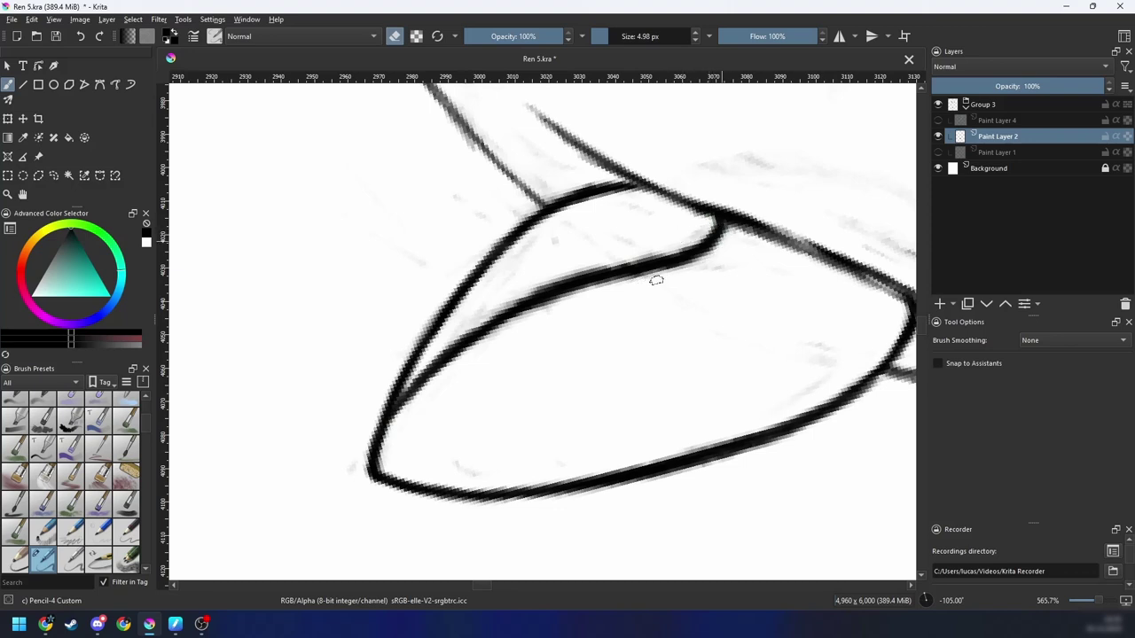
key(4)
drag(585, 308, 523, 368)
mouse_move(550, 324)
mouse_down()
mouse_move(462, 380)
mouse_move(527, 299)
mouse_move(552, 299)
mouse_move(562, 283)
mouse_up()
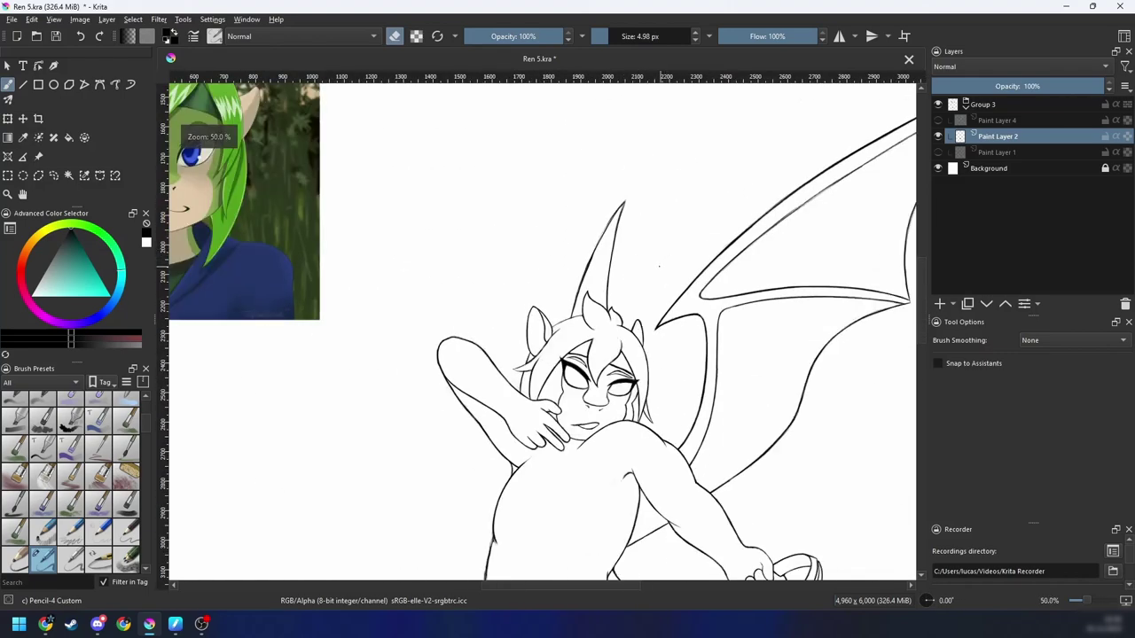
Step: Darken the hair line running along the base of the left ear into one continuous stroke
scroll(541, 331, up, 4)
mouse_move(584, 397)
mouse_down()
mouse_move(584, 326)
mouse_move(534, 349)
mouse_up()
scroll(570, 344, up, 1)
key(6)
key(6)
key(6)
key(6)
key(6)
key(6)
key(6)
key(6)
key(6)
key(6)
key(6)
key(6)
key(6)
scroll(534, 350, up, 1)
key(e)
drag(343, 449, 393, 423)
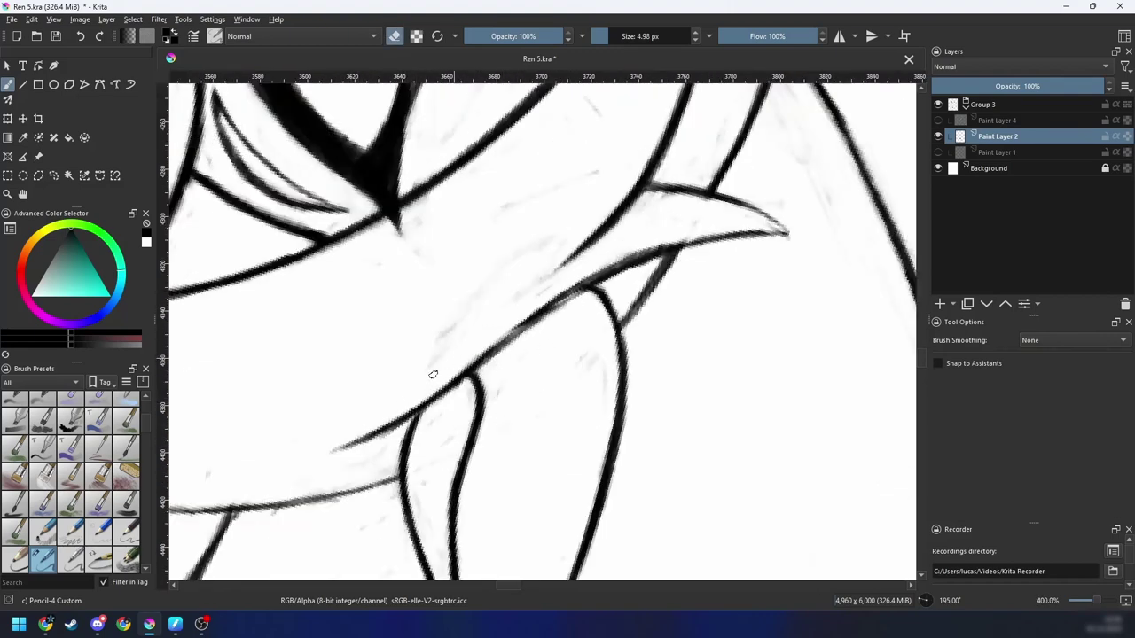
drag(486, 360, 562, 299)
drag(504, 341, 629, 262)
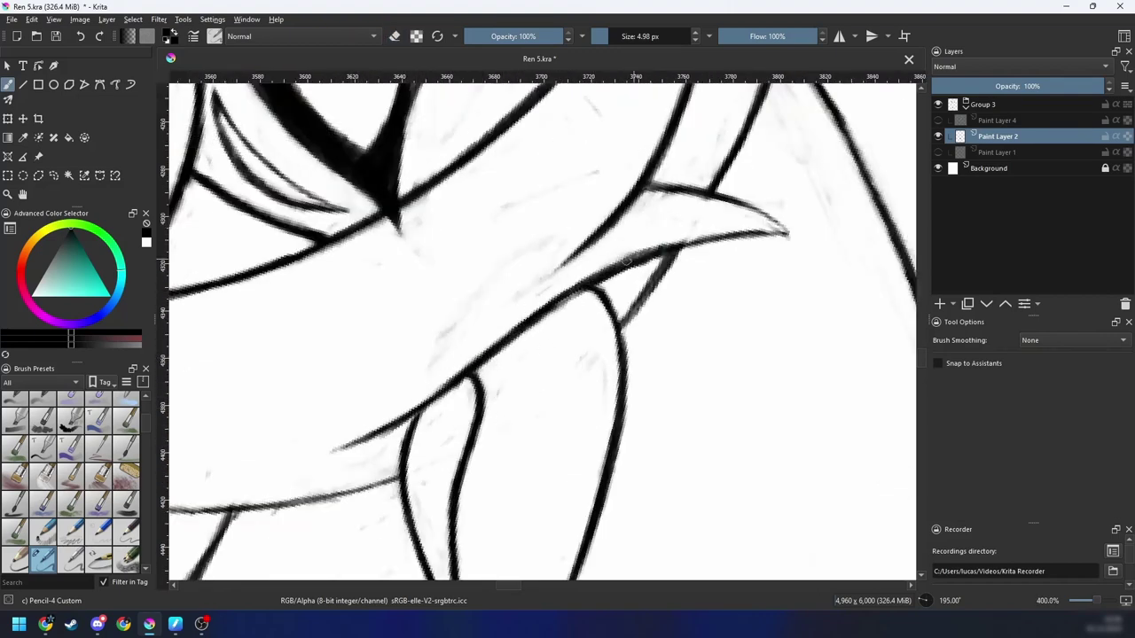
drag(566, 296, 690, 243)
Step: Smooth the lower edge of the hair flick beside the left ear out to its point and erase the rough sides
key(e)
mouse_move(473, 372)
mouse_down()
mouse_move(626, 258)
mouse_move(667, 244)
mouse_move(522, 355)
mouse_move(581, 374)
mouse_move(555, 314)
mouse_up()
key(4)
key(4)
key(6)
key(plus)
key(e)
drag(420, 432, 578, 310)
key(e)
mouse_move(491, 384)
mouse_down()
mouse_move(568, 324)
mouse_move(680, 265)
mouse_move(727, 257)
mouse_up()
key(e)
drag(663, 272, 740, 263)
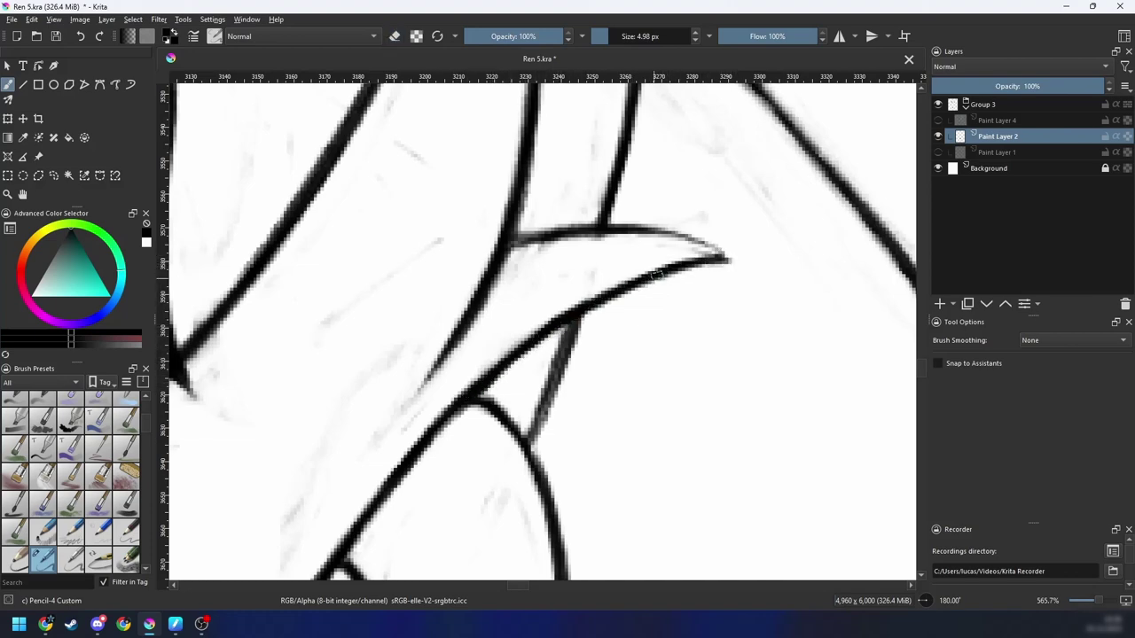
Step: Redraw the hair flick's upper edge to a sharp extended tip and erase the rough spots along it
key(4)
key(4)
key(4)
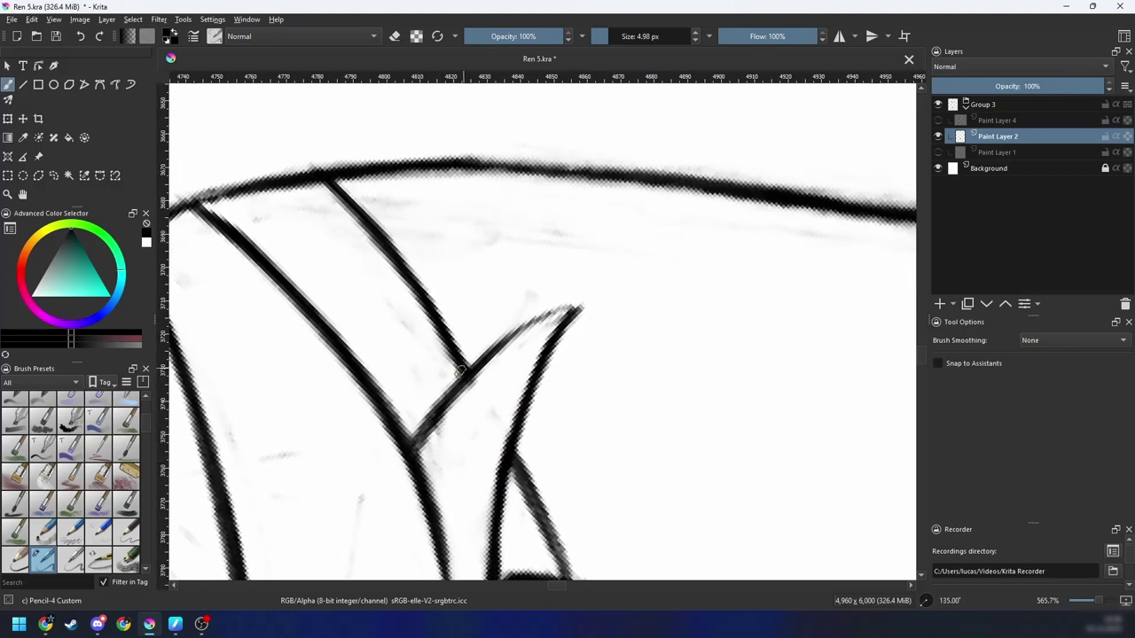
drag(411, 445, 518, 329)
drag(471, 368, 575, 308)
drag(505, 337, 601, 296)
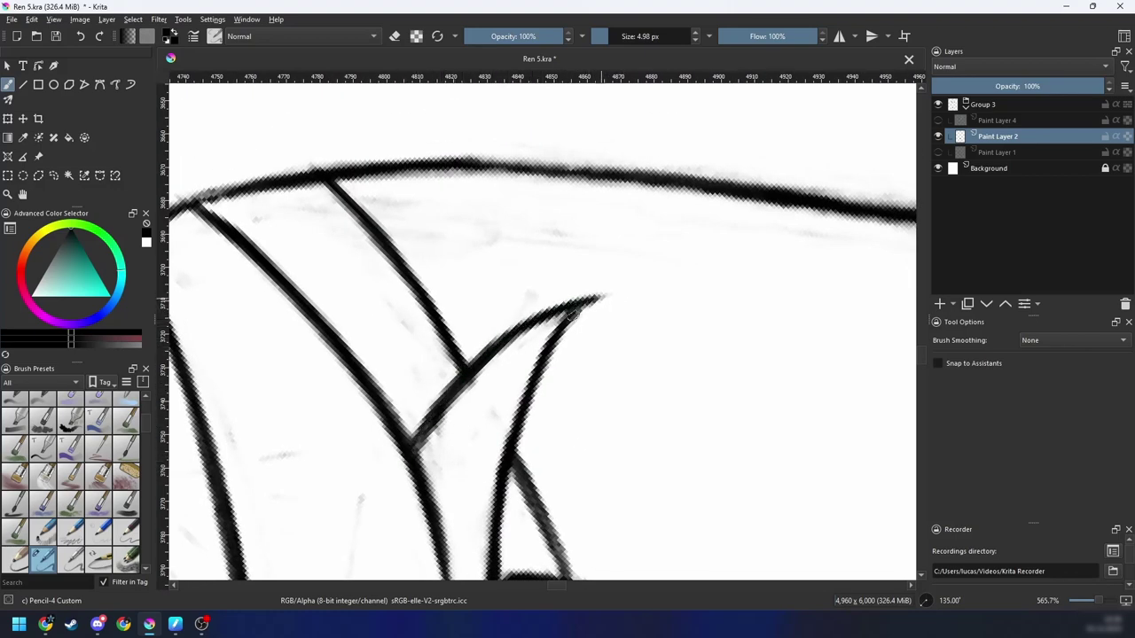
drag(557, 331, 609, 294)
key(e)
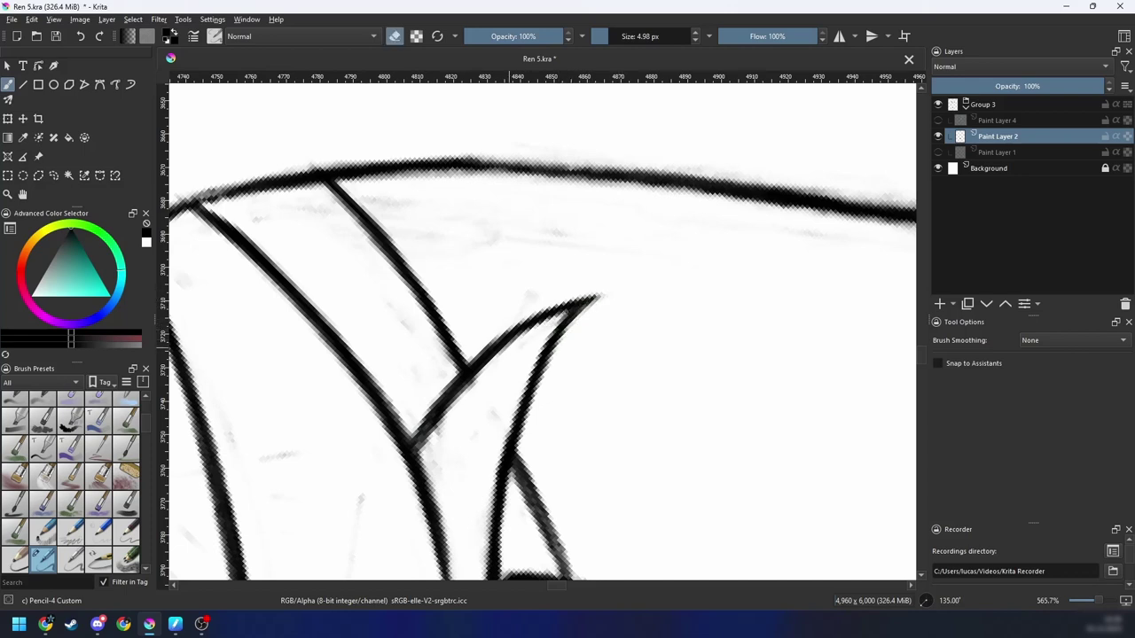
mouse_move(472, 386)
mouse_down()
mouse_move(450, 418)
mouse_move(459, 393)
mouse_move(510, 344)
mouse_up()
Step: Redraw the top hair outline from the left ear past the horn to the central tuft as a dark curve
key(ctrl+minus)
key(ctrl+minus)
key(ctrl+minus)
key(6)
key(6)
key(6)
key(6)
key(6)
key(6)
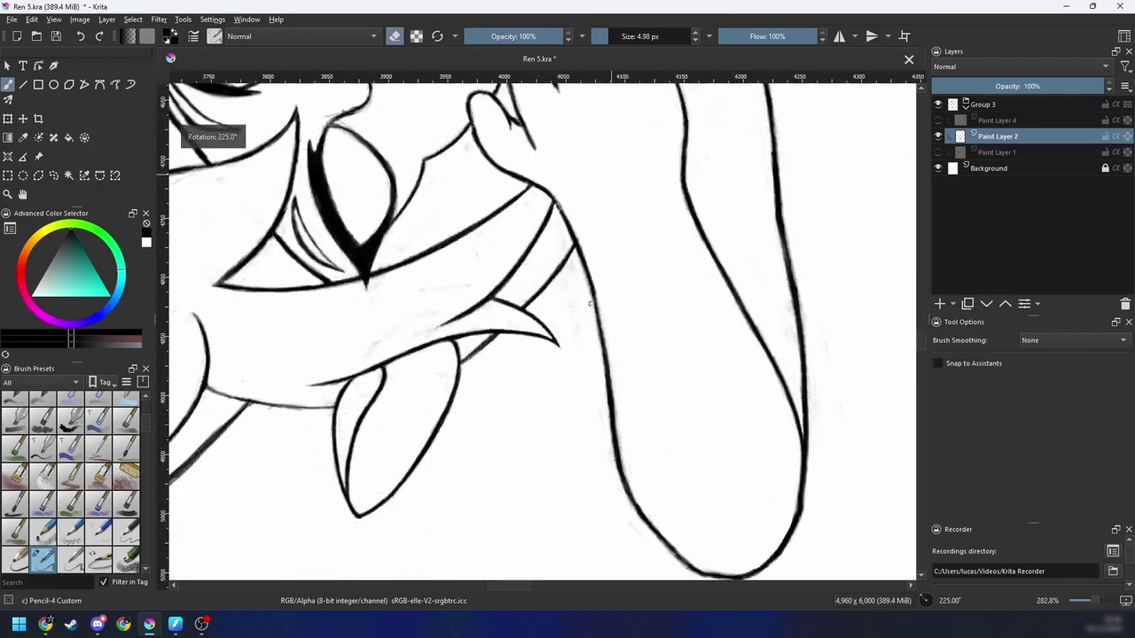
key(minus)
key(minus)
key(minus)
key(minus)
key(6)
key(6)
key(6)
key(6)
key(6)
key(6)
key(6)
key(6)
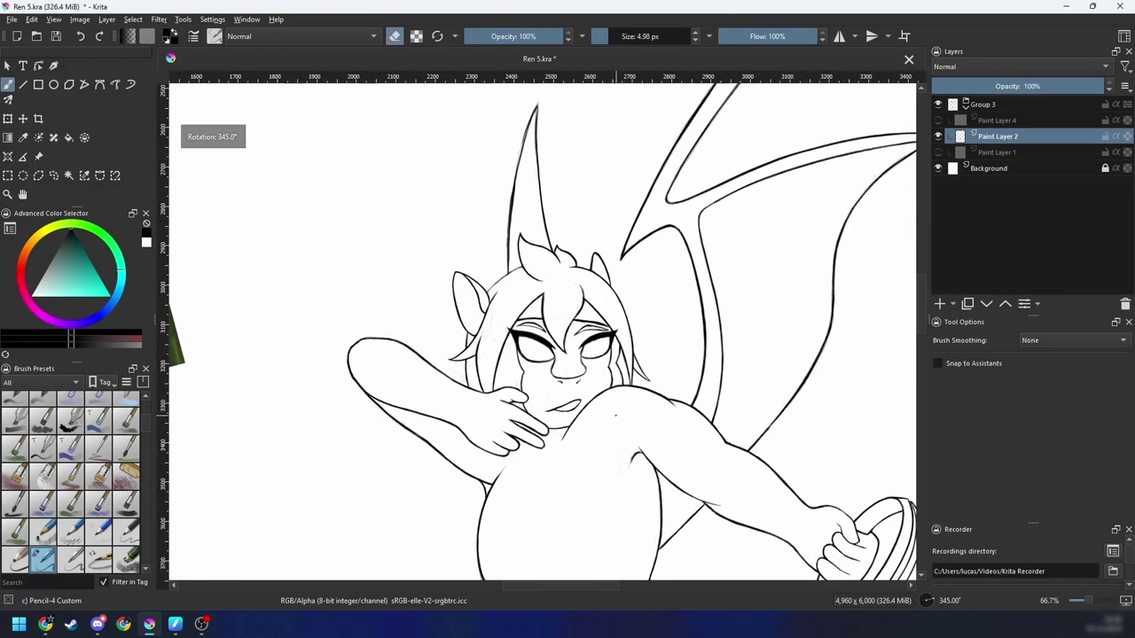
key(plus)
key(plus)
key(plus)
key(plus)
key(plus)
key(plus)
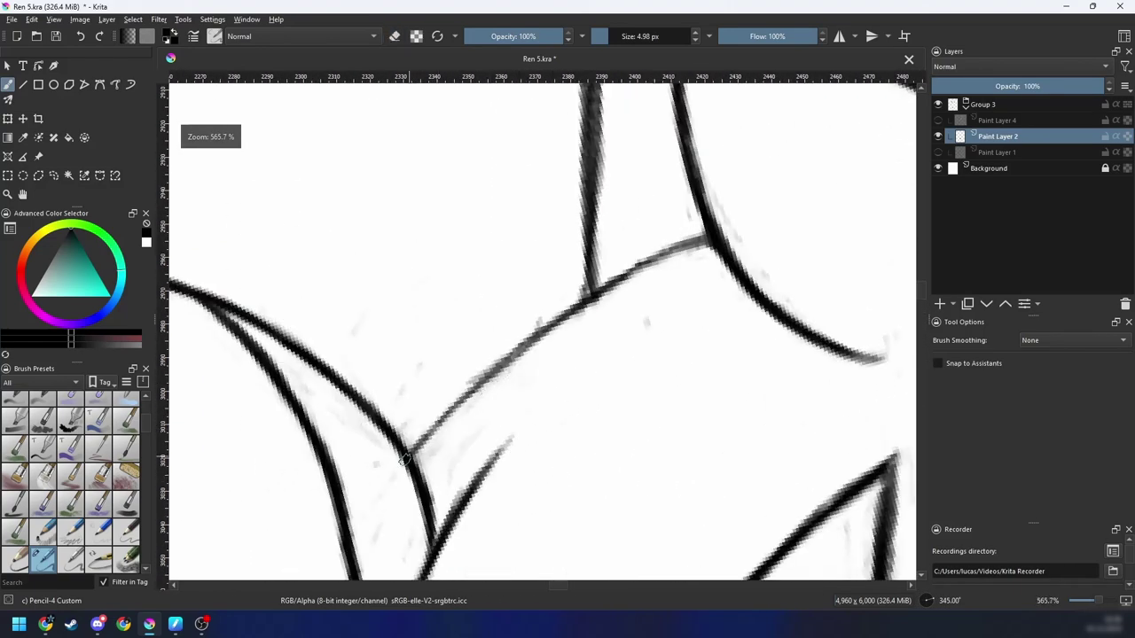
mouse_move(405, 458)
mouse_down()
mouse_move(565, 316)
mouse_move(720, 236)
mouse_up()
key(e)
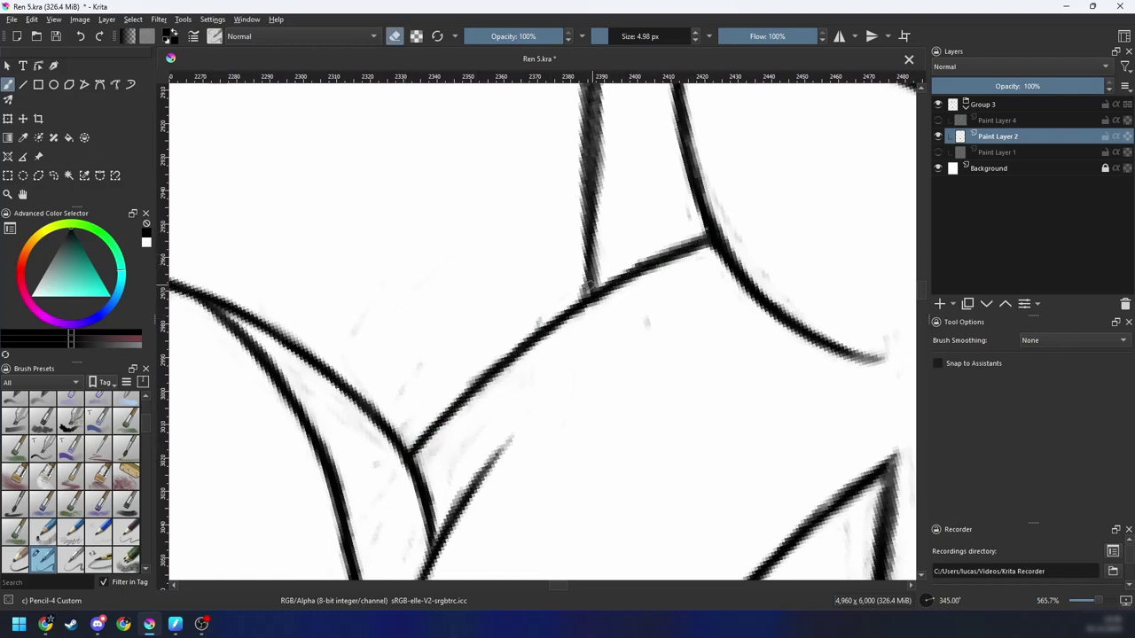
key(e)
mouse_move(441, 523)
mouse_down()
mouse_move(474, 470)
mouse_move(446, 506)
mouse_up()
key(ctrl+z)
key(e)
Step: Erase the fuzzy double lines along the lower part of the horn's left edge
scroll(446, 506, down, 7)
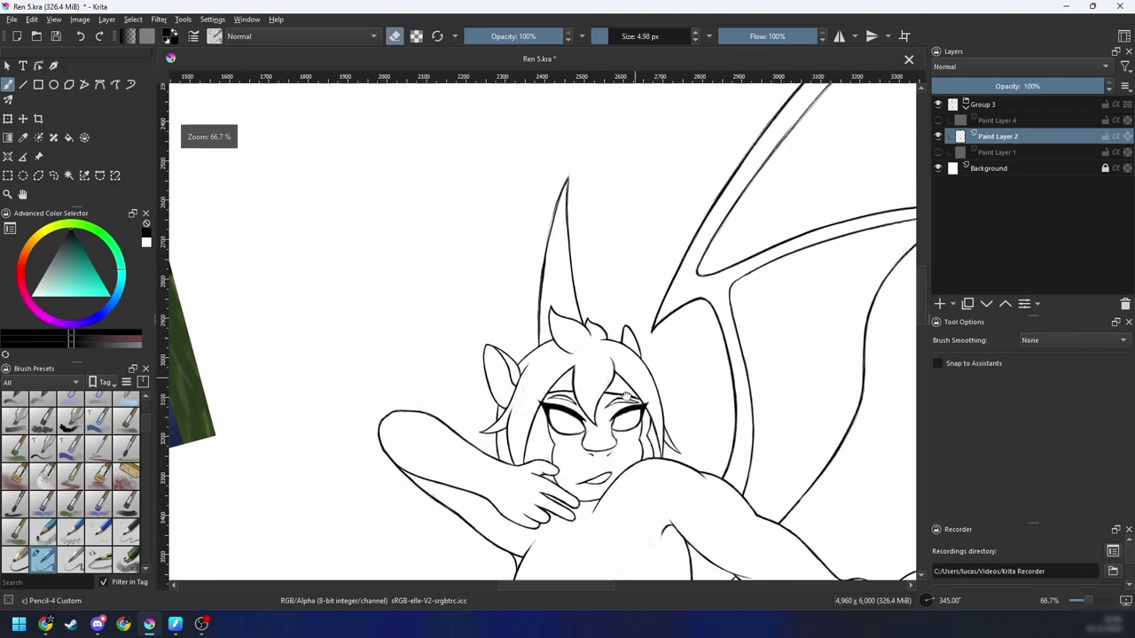
key(6)
key(6)
key(6)
key(6)
scroll(617, 349, up, 4)
drag(618, 349, 606, 398)
scroll(630, 312, up, 1)
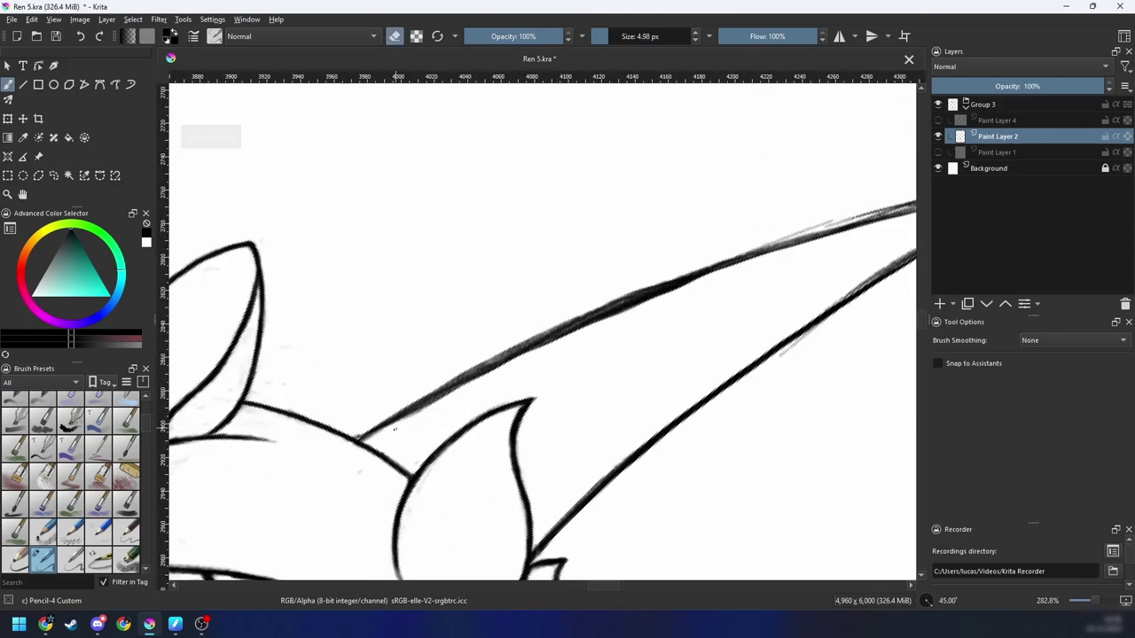
drag(435, 408, 693, 282)
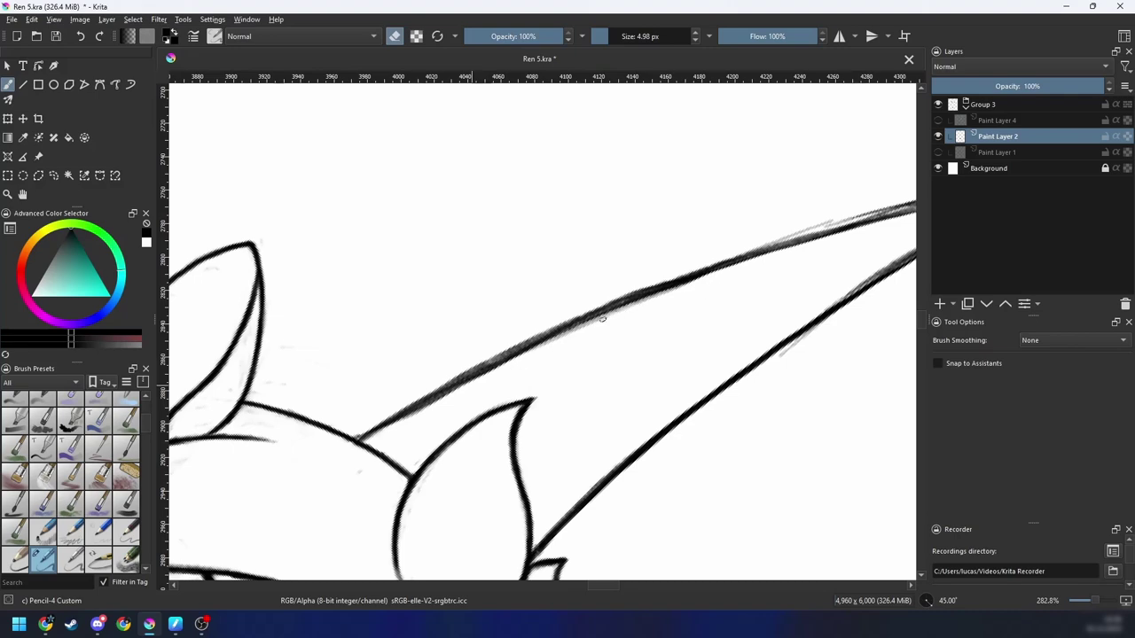
drag(567, 321, 436, 373)
Step: Save the drawing
scroll(620, 305, down, 8)
key(4)
key(4)
key(4)
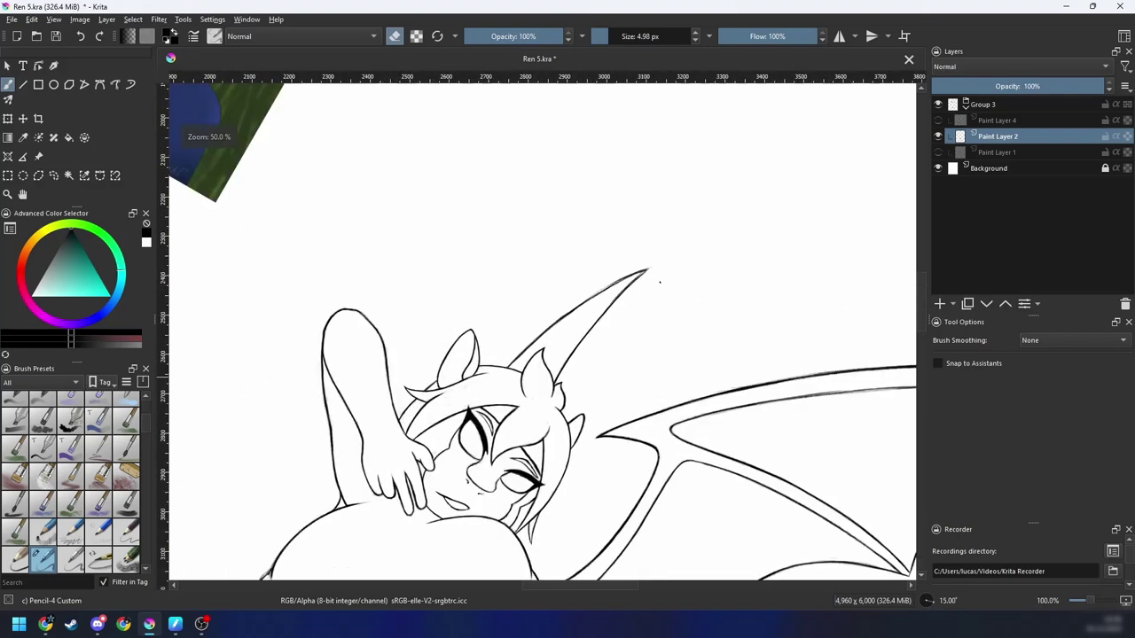
key(ctrl+s)
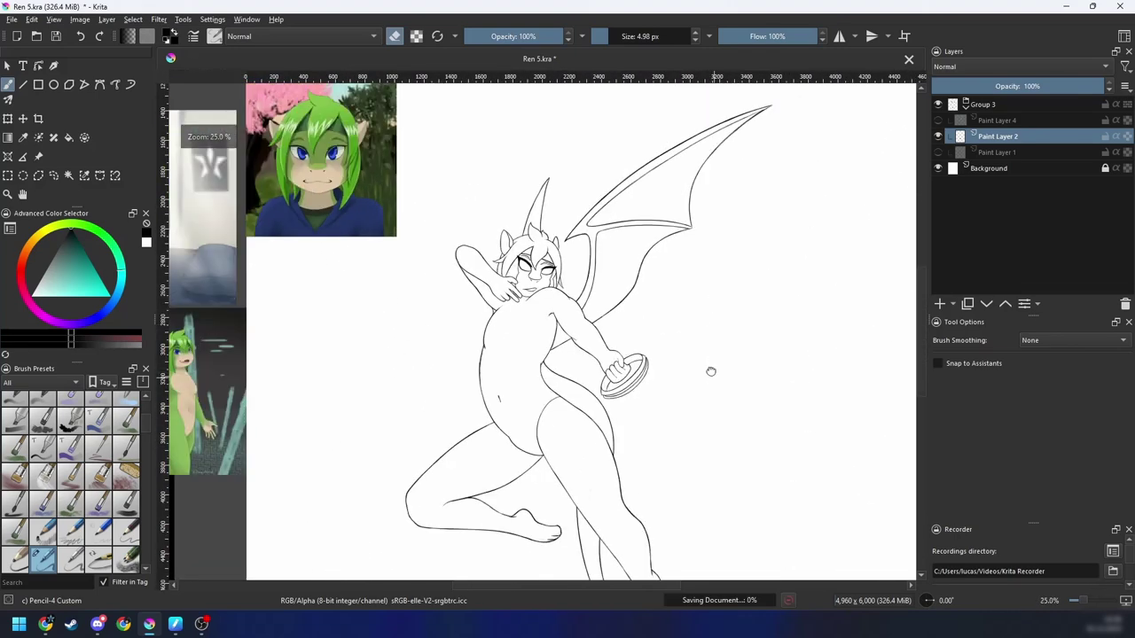
Step: Clean the fuzzy double edges off the torso's side outline just below the notch under the raised arm
drag(712, 373, 741, 372)
scroll(549, 339, up, 4)
key(6)
key(6)
key(6)
scroll(511, 345, up, 3)
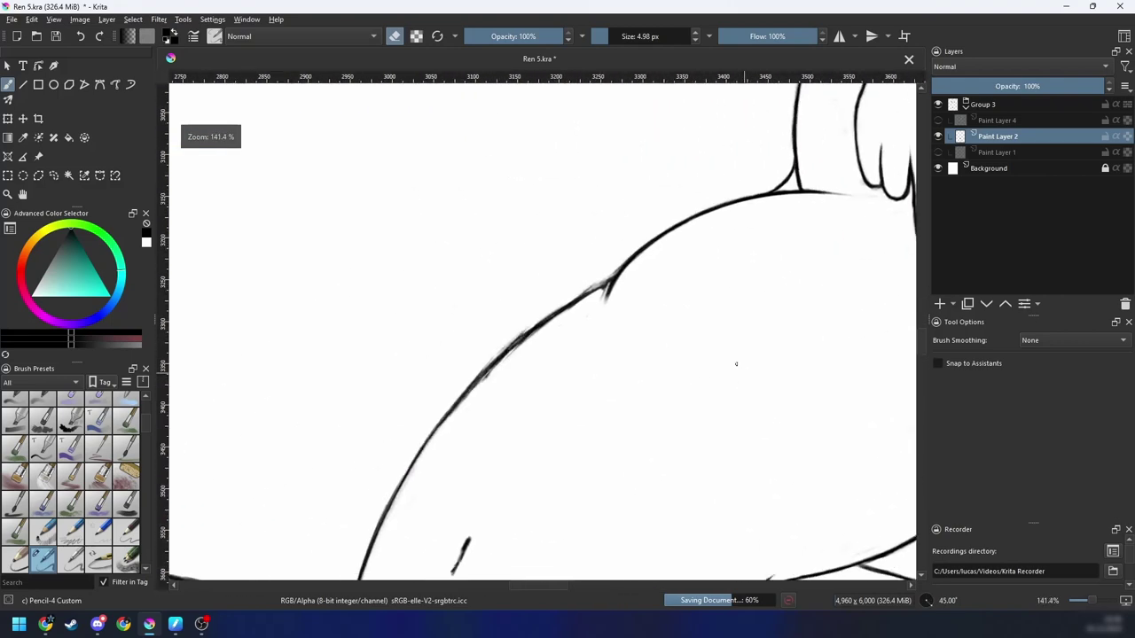
key(6)
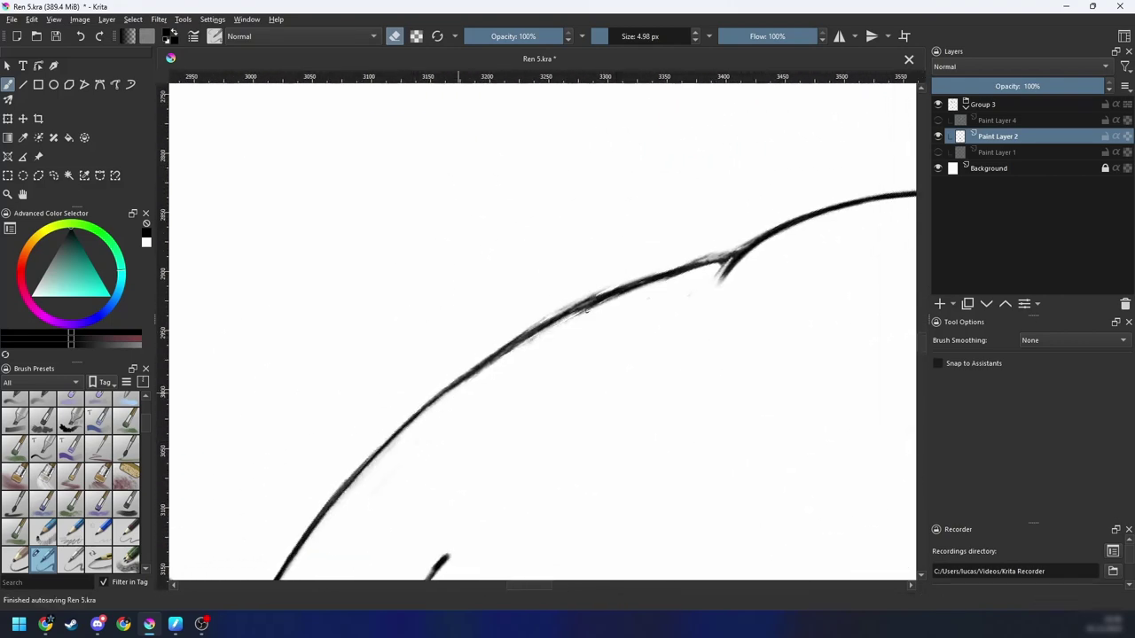
key(e)
mouse_move(507, 349)
mouse_down()
mouse_move(424, 403)
mouse_move(697, 265)
mouse_up()
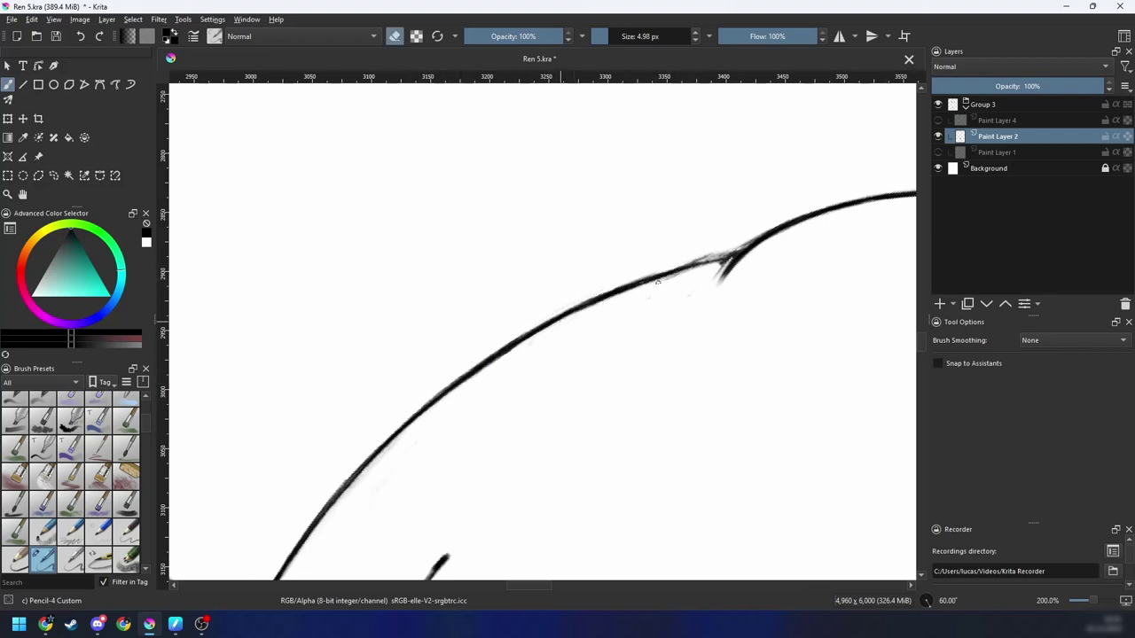
Step: Erase the rough overlap at the notch in the torso's side outline and rejoin both curves with a thin tapered tip
mouse_move(713, 272)
mouse_down()
mouse_move(698, 258)
mouse_move(681, 265)
mouse_up()
mouse_move(762, 266)
mouse_down()
mouse_move(707, 281)
mouse_move(559, 368)
mouse_up()
scroll(651, 318, up, 1)
key(e)
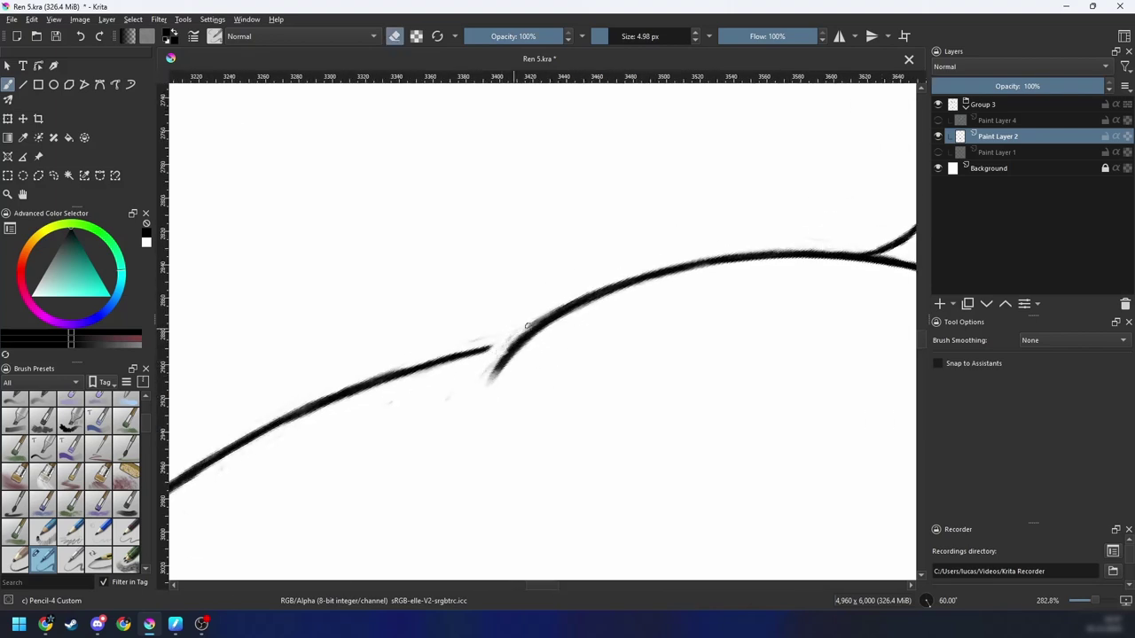
key(e)
mouse_move(560, 308)
mouse_down()
mouse_move(511, 346)
mouse_move(524, 356)
mouse_up()
key(4)
key(4)
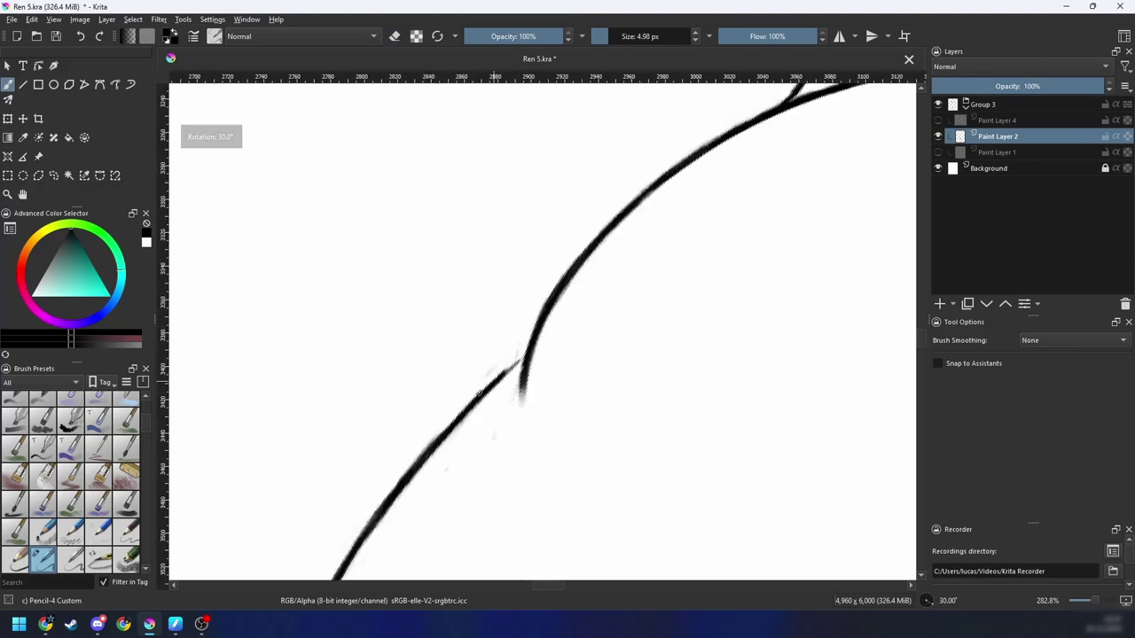
mouse_move(479, 395)
mouse_down()
mouse_move(527, 349)
mouse_move(515, 383)
mouse_up()
key(6)
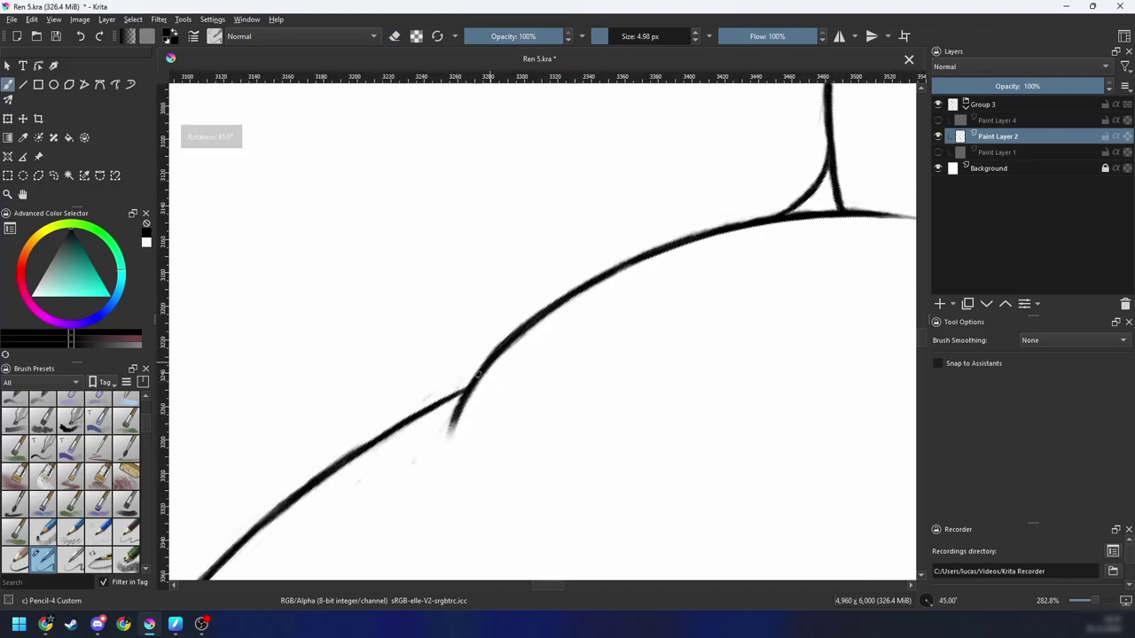
drag(453, 412, 462, 395)
key(e)
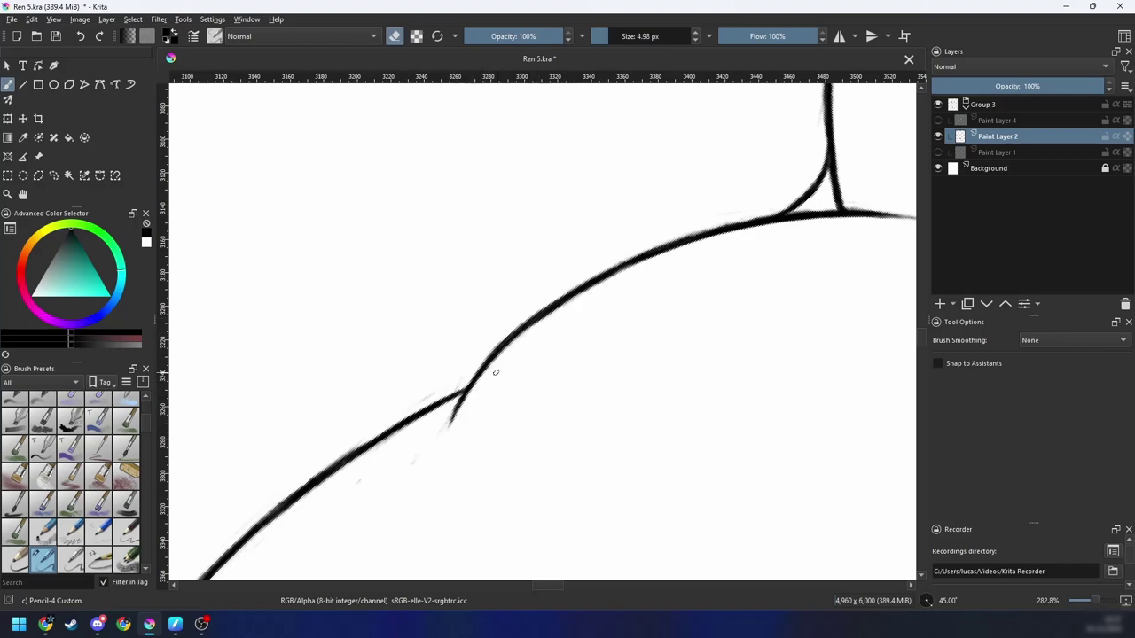
Step: Show Paint Layer 1 with the construction lines, make it the active layer and set its opacity to 100%
key(minus)
key(minus)
key(minus)
key(minus)
key(minus)
key(5)
key(e)
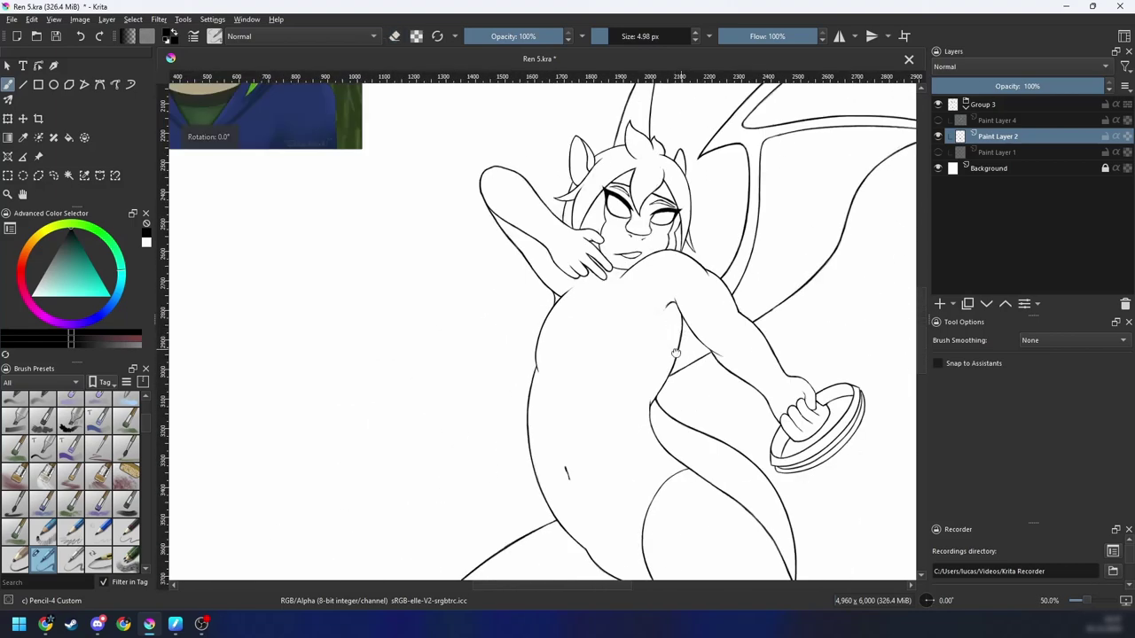
key(minus)
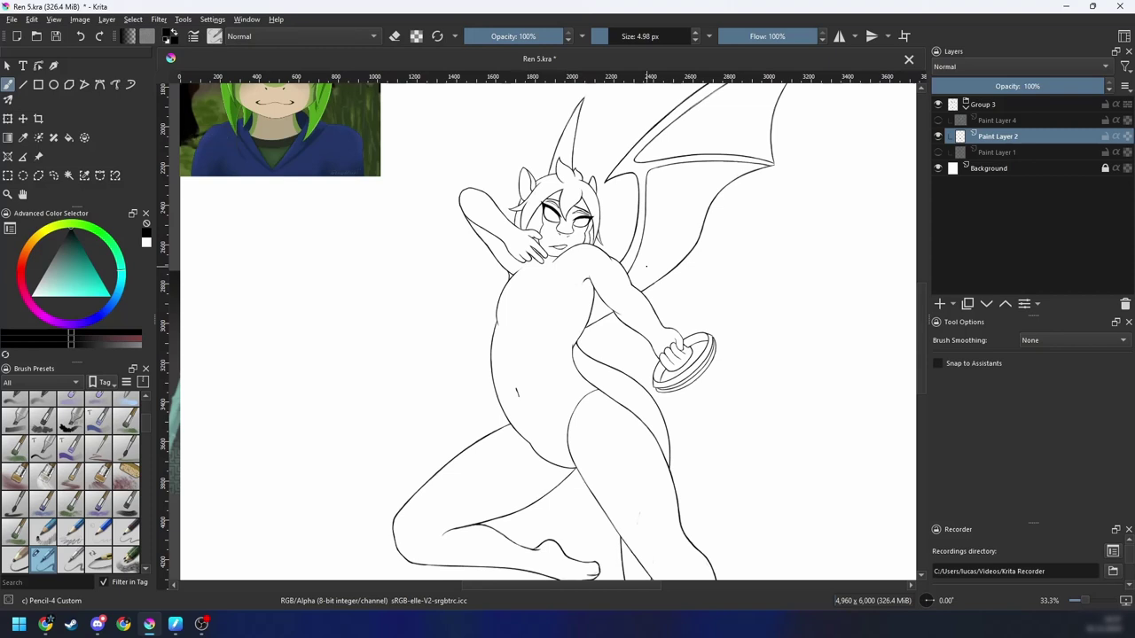
click(940, 153)
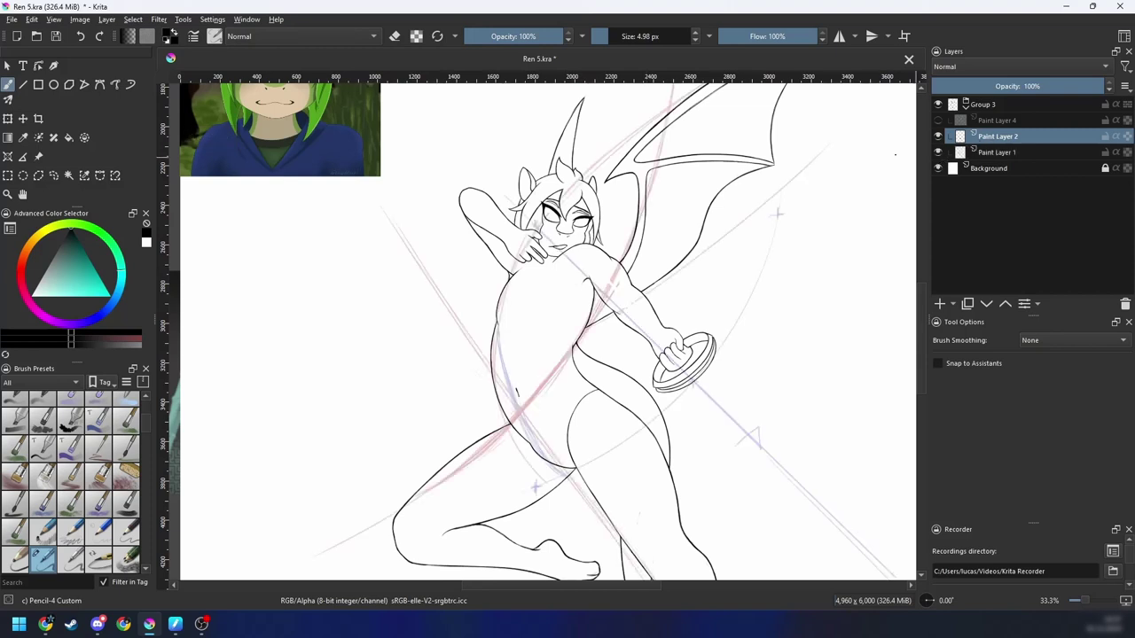
drag(689, 286, 705, 278)
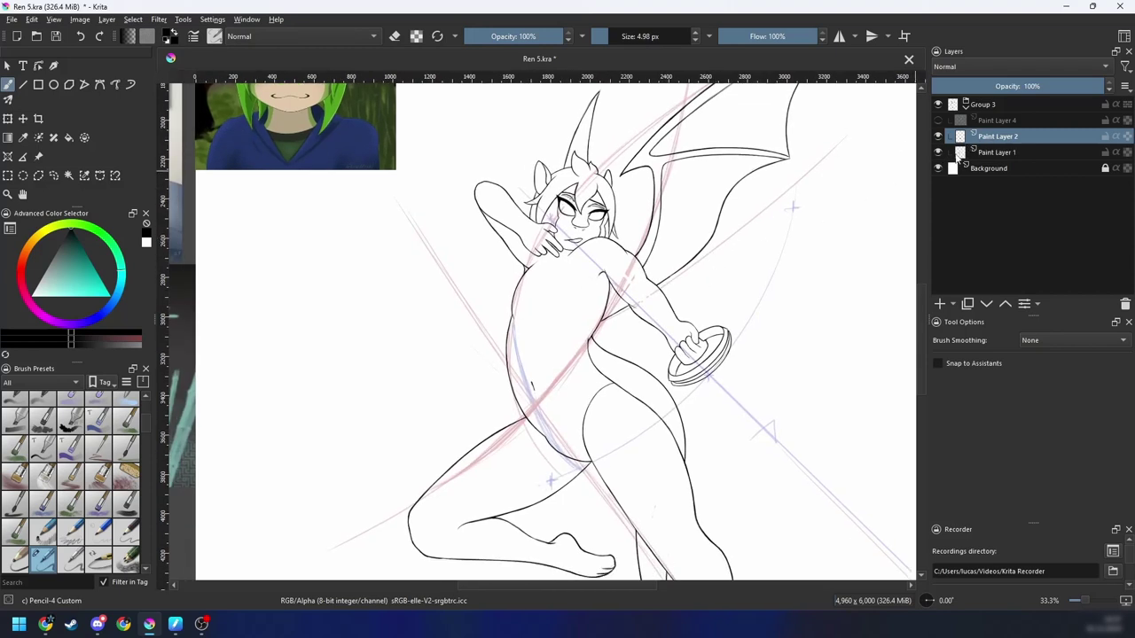
click(990, 152)
click(1103, 86)
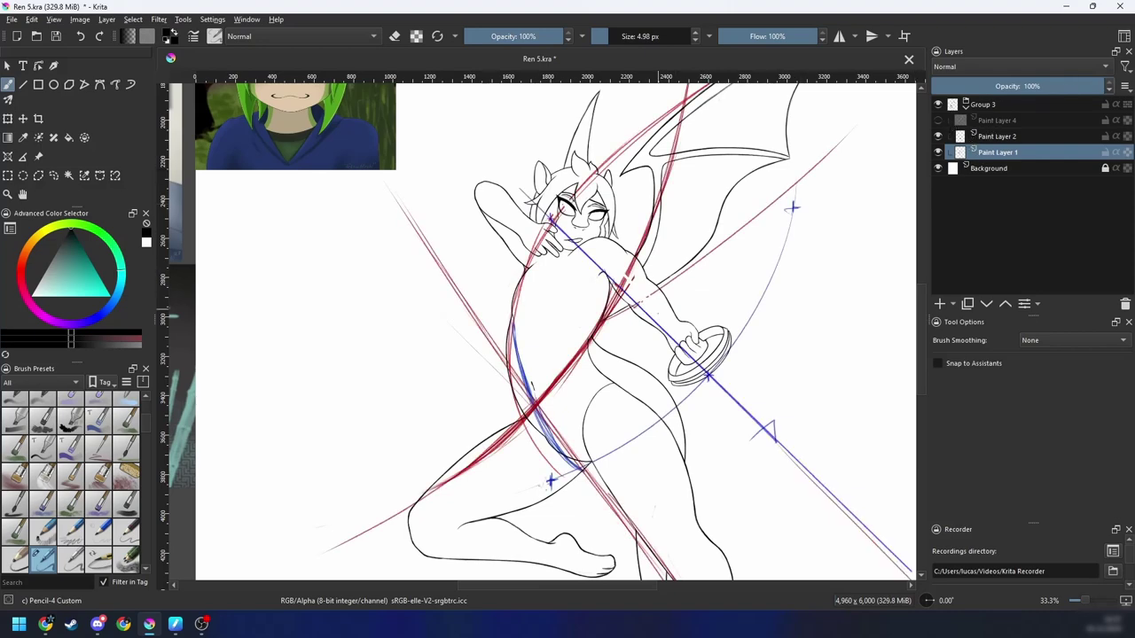
Step: Choose a saturated blue as the brush colour for the construction guides
drag(658, 310, 658, 242)
key(ctrl+plus)
key(ctrl+plus)
right_click(621, 317)
click(640, 346)
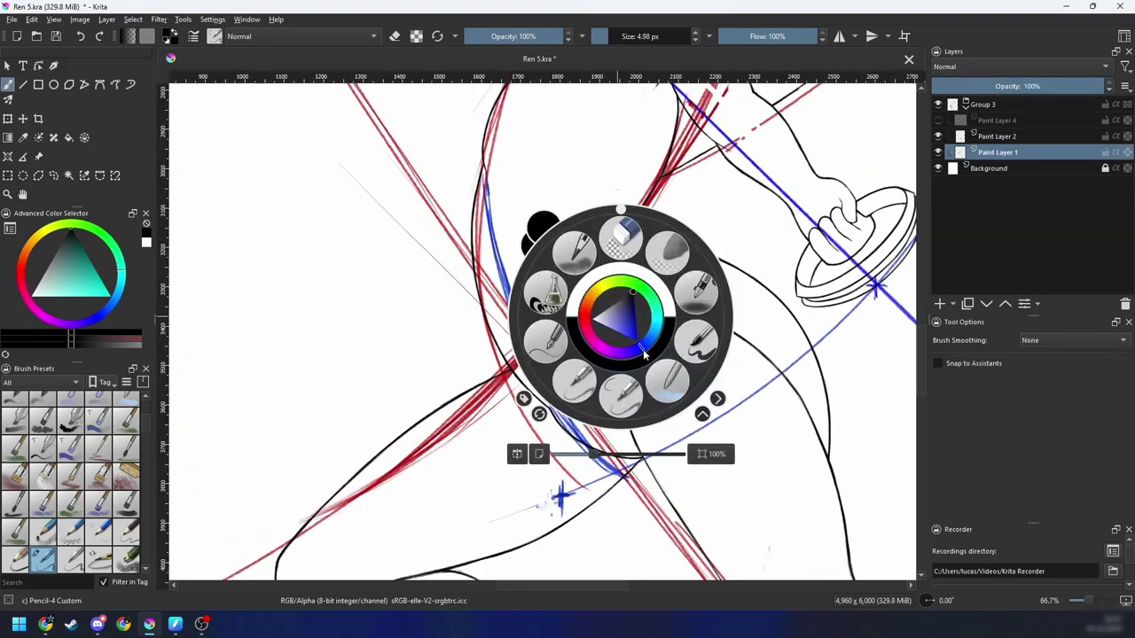
click(641, 352)
click(684, 306)
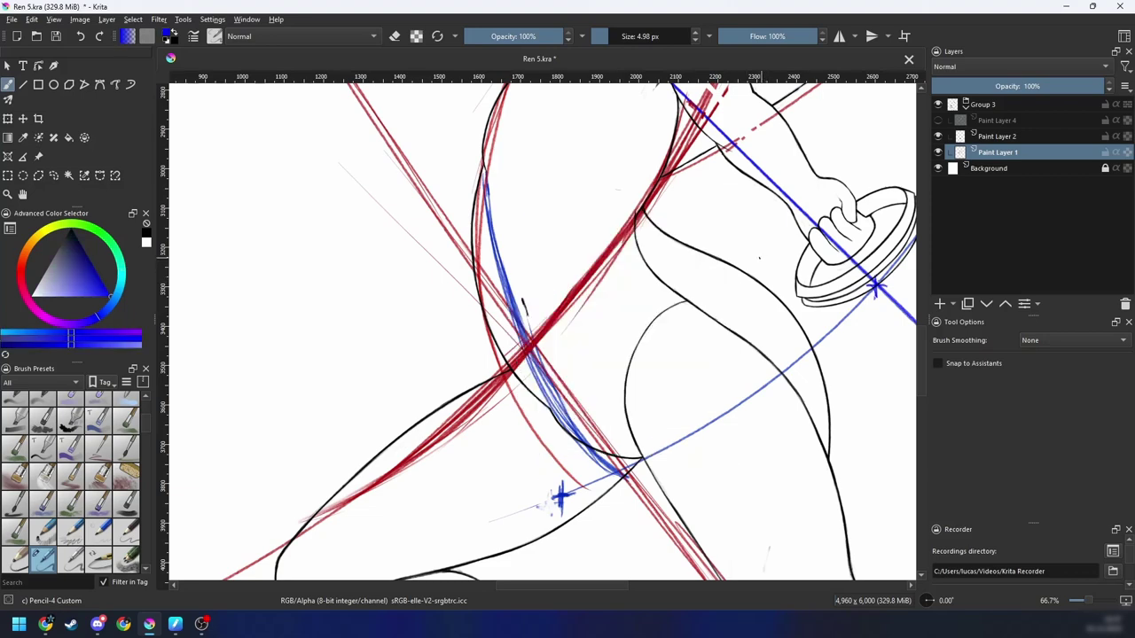
key(ctrl+z)
drag(694, 339, 702, 299)
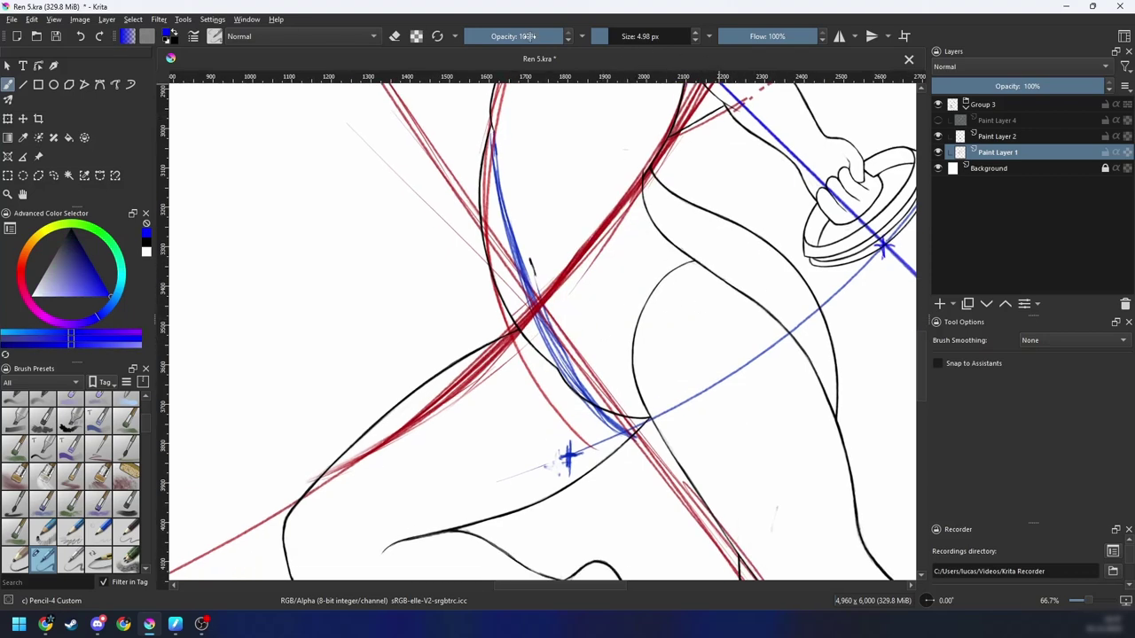
key(ctrl+z)
Step: Erase the old blue guide curve along the belly on Paint Layer 1 using the Eraser Circle preset at 100% opacity
key(6)
key(6)
key(6)
drag(606, 347, 583, 373)
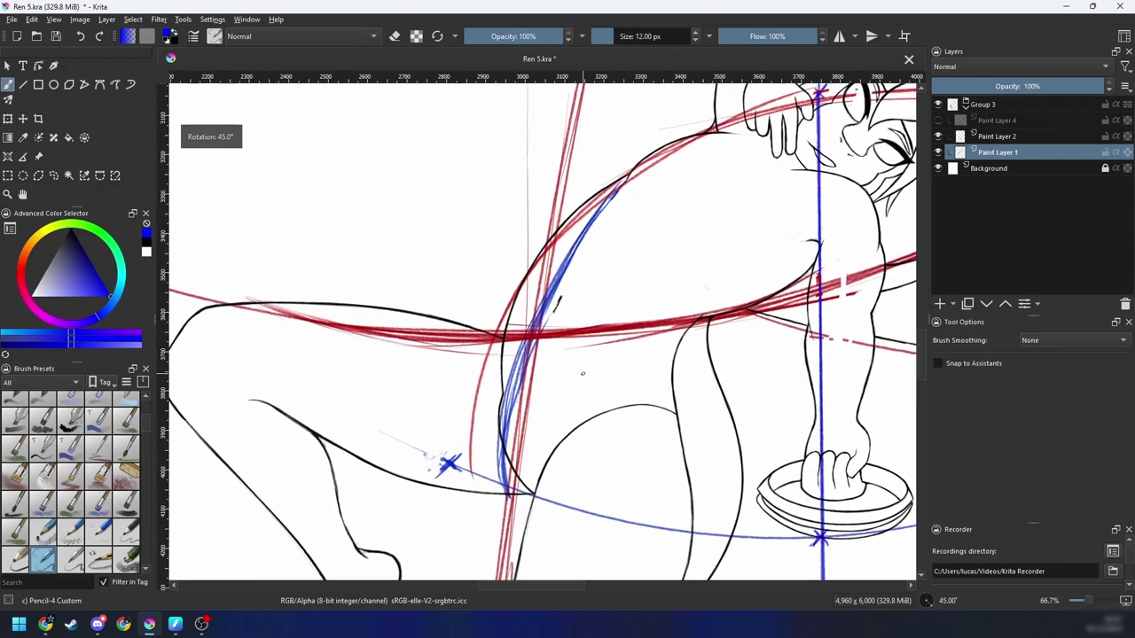
key(minus)
right_click(608, 327)
click(596, 253)
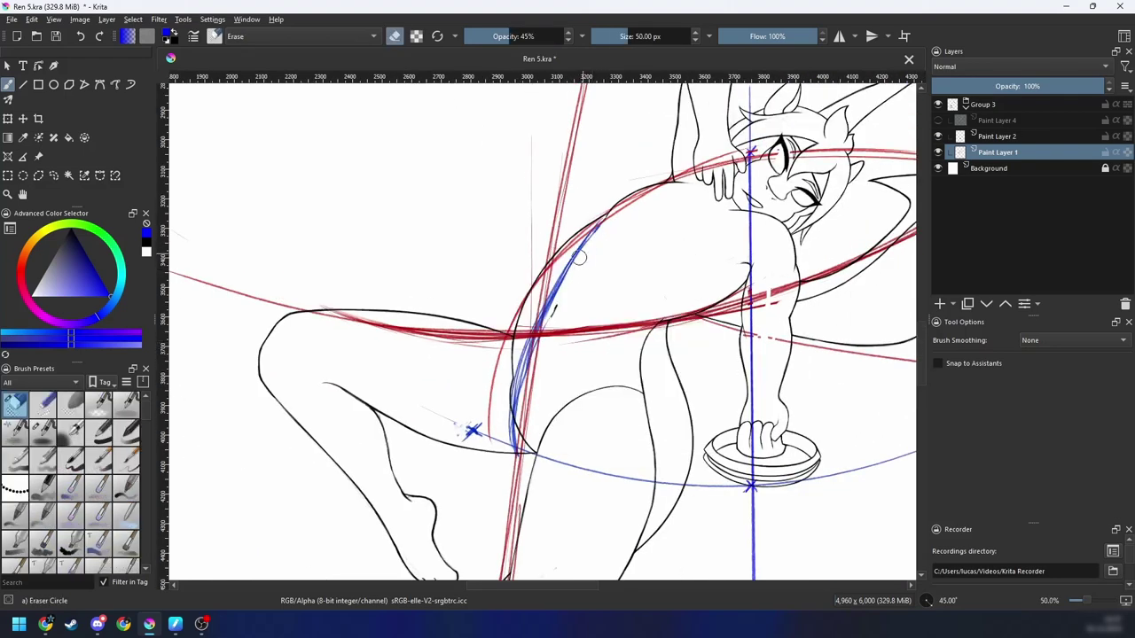
drag(539, 38, 636, 69)
drag(576, 268, 593, 238)
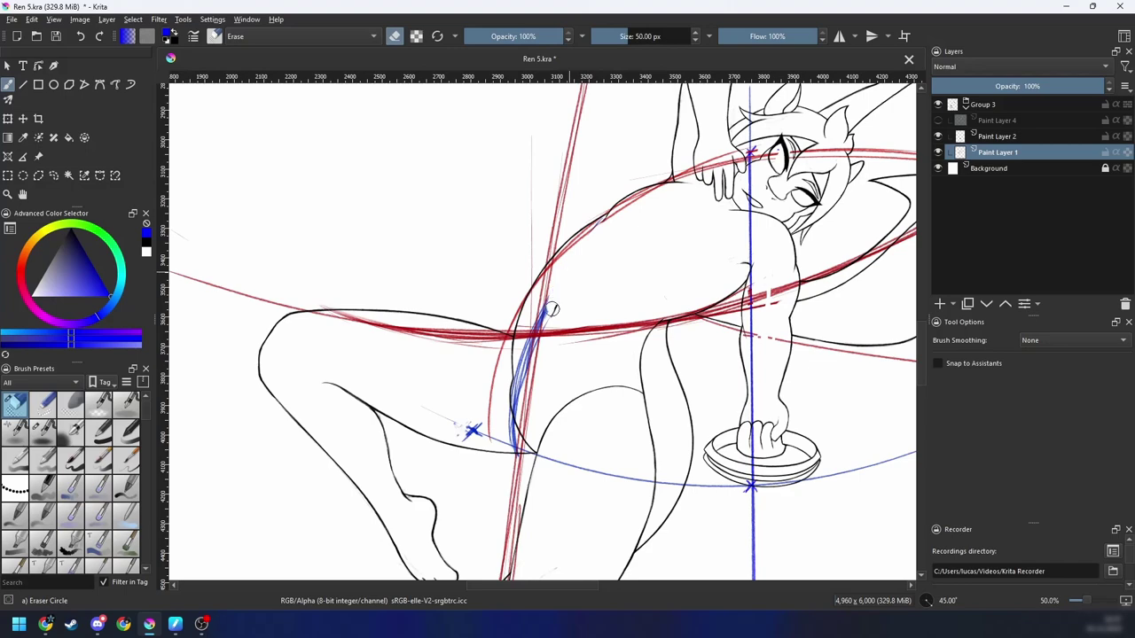
scroll(552, 308, up, 2)
mouse_move(575, 273)
mouse_down()
mouse_move(599, 215)
mouse_move(588, 260)
mouse_up()
drag(564, 314, 570, 313)
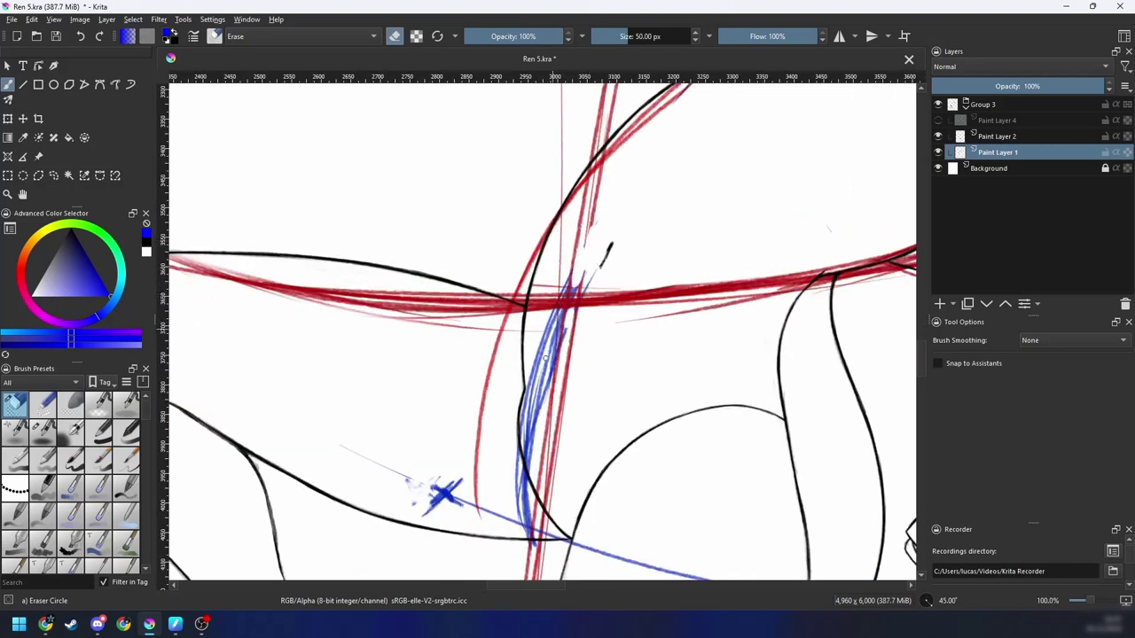
mouse_move(546, 358)
mouse_down()
mouse_move(522, 412)
mouse_move(524, 514)
mouse_move(528, 396)
mouse_move(569, 290)
mouse_up()
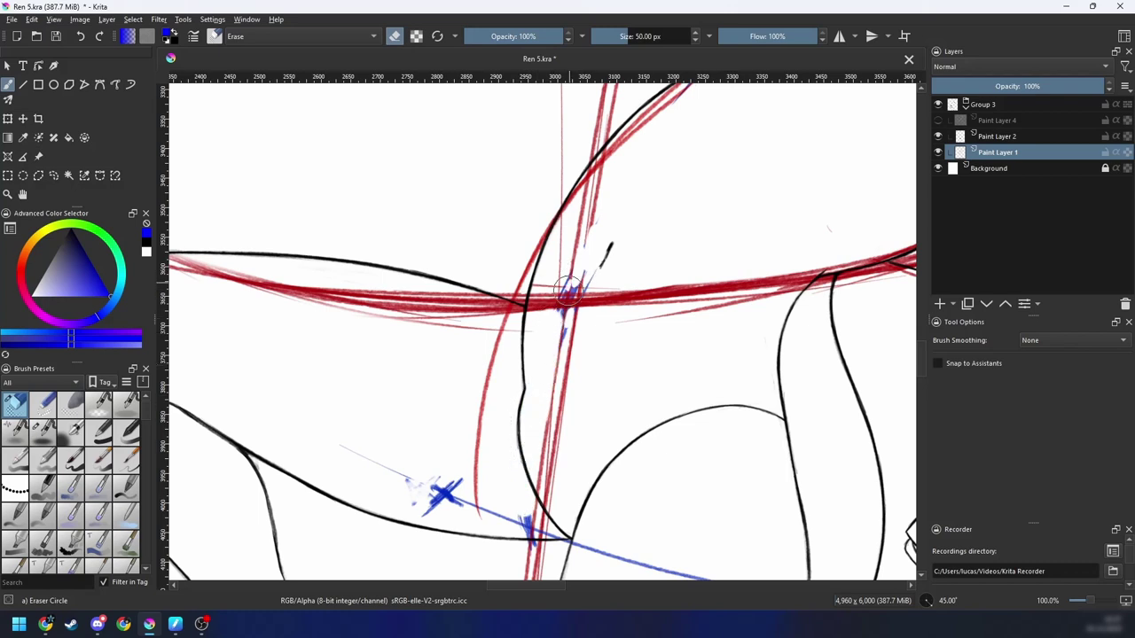
Step: Switch back to the Pencil-4 Custom preset for drawing the blue guides
right_click(538, 408)
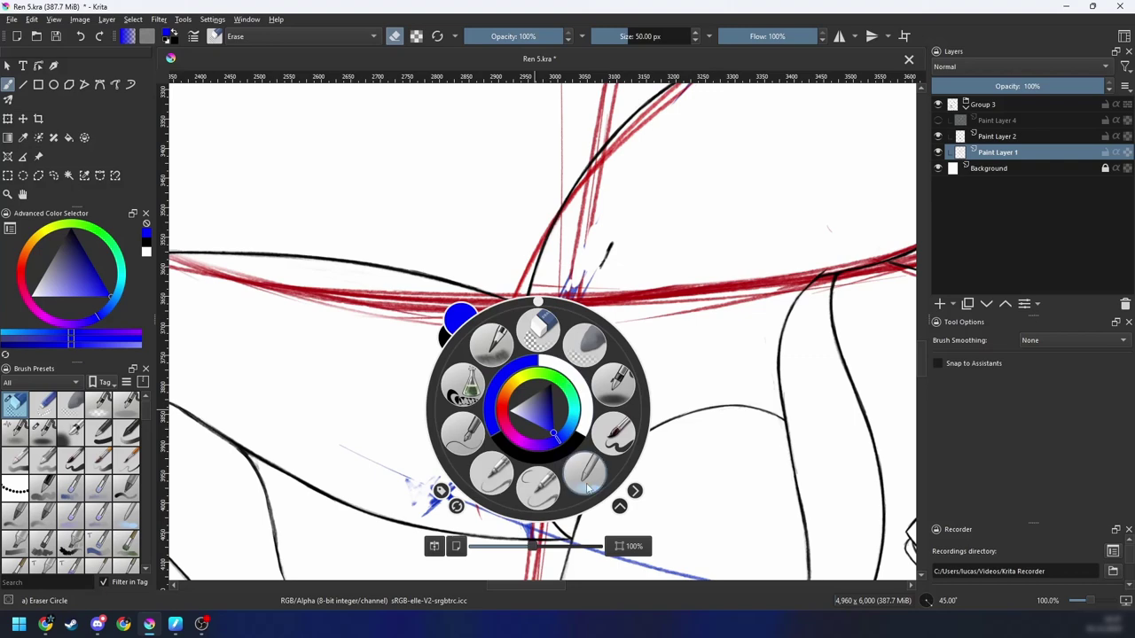
click(587, 478)
scroll(492, 427, down, 3)
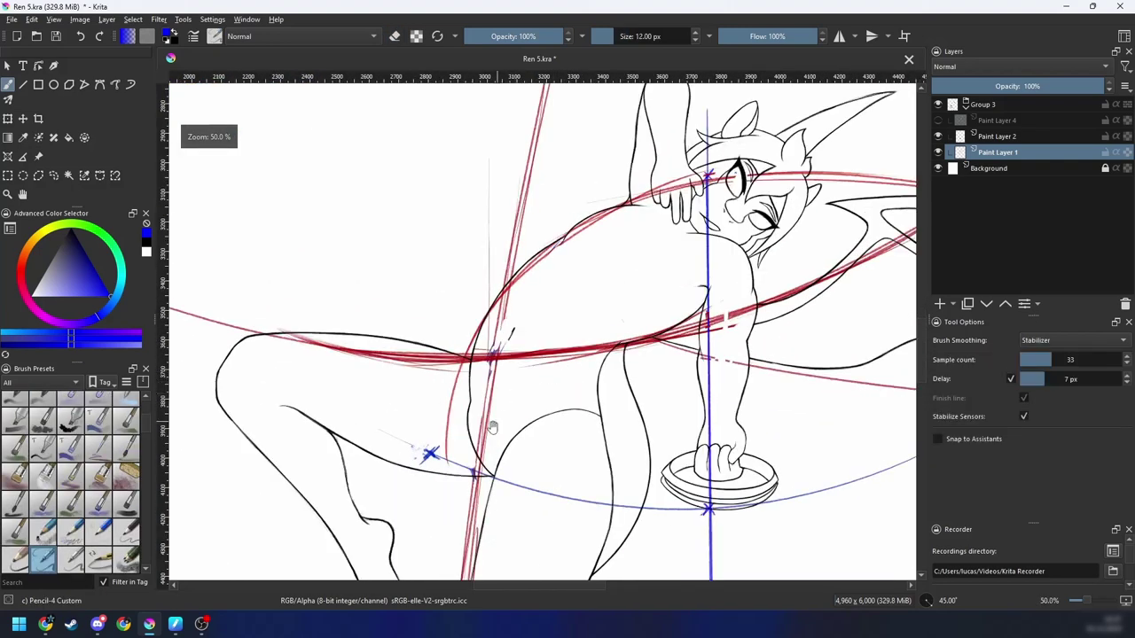
drag(492, 428, 484, 428)
Step: Try to sketch a blue torso guide curve from the crotch past the navel to the side of the chest
drag(484, 477, 485, 405)
key(ctrl+z)
mouse_move(484, 476)
mouse_down()
mouse_move(485, 376)
mouse_move(584, 211)
mouse_up()
key(ctrl+z)
mouse_move(483, 477)
mouse_down()
mouse_move(516, 286)
mouse_move(586, 208)
mouse_up()
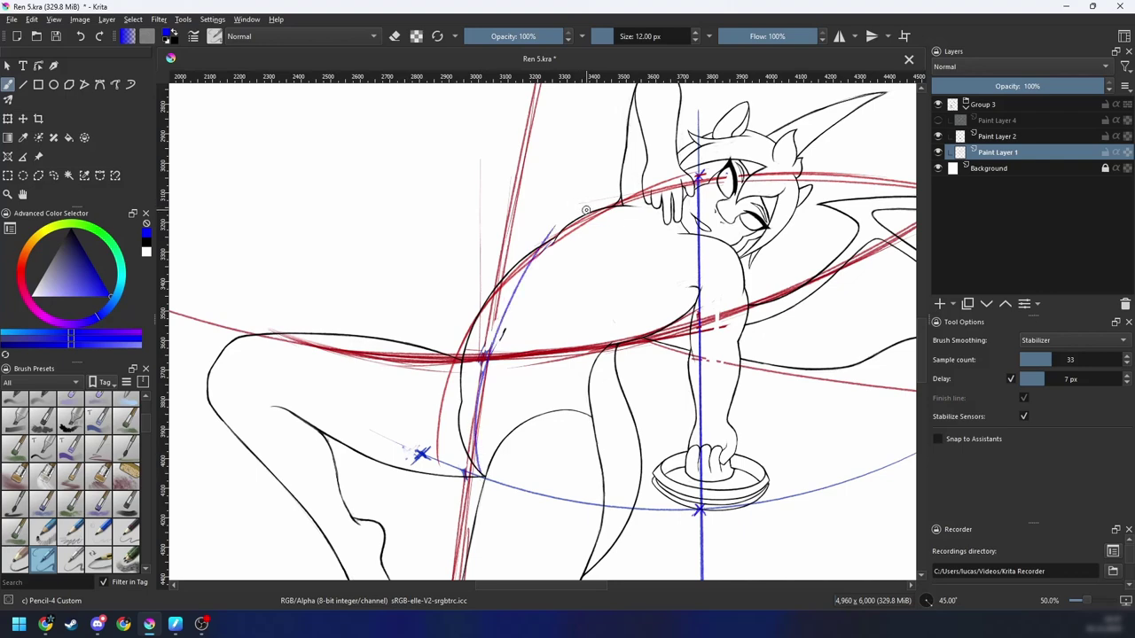
key(5)
key(minus)
key(minus)
drag(609, 338, 591, 350)
key(plus)
key(plus)
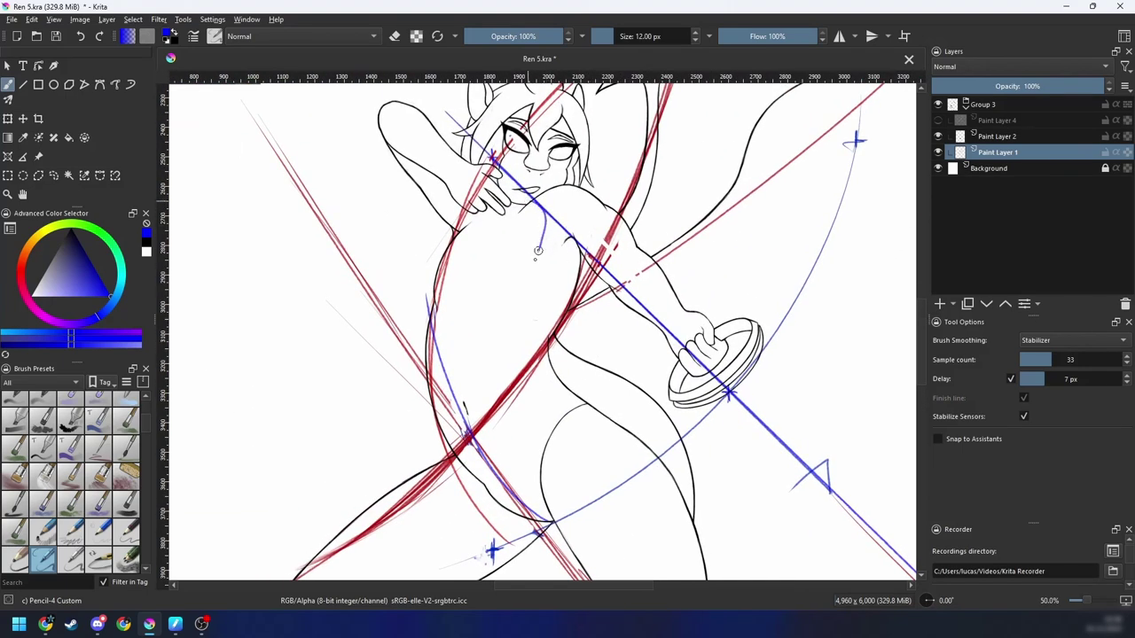
Step: Try to sketch a second blue guide curve from the neck down through the torso to the far hip
mouse_move(538, 251)
mouse_down()
mouse_move(534, 346)
mouse_move(599, 425)
mouse_up()
key(minus)
key(minus)
key(minus)
key(plus)
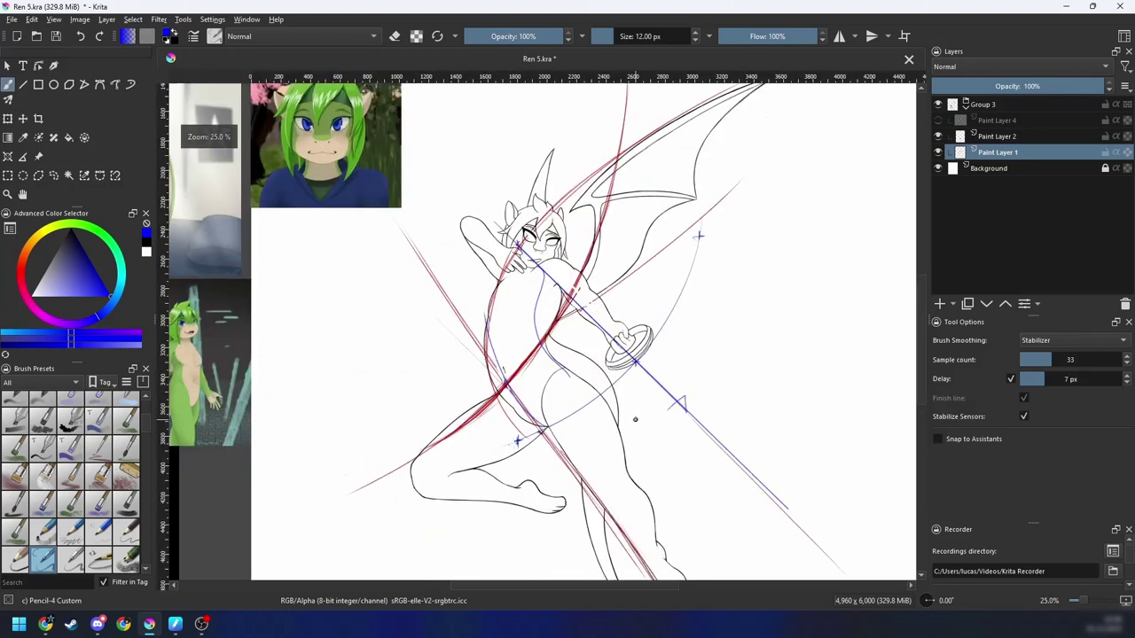
key(plus)
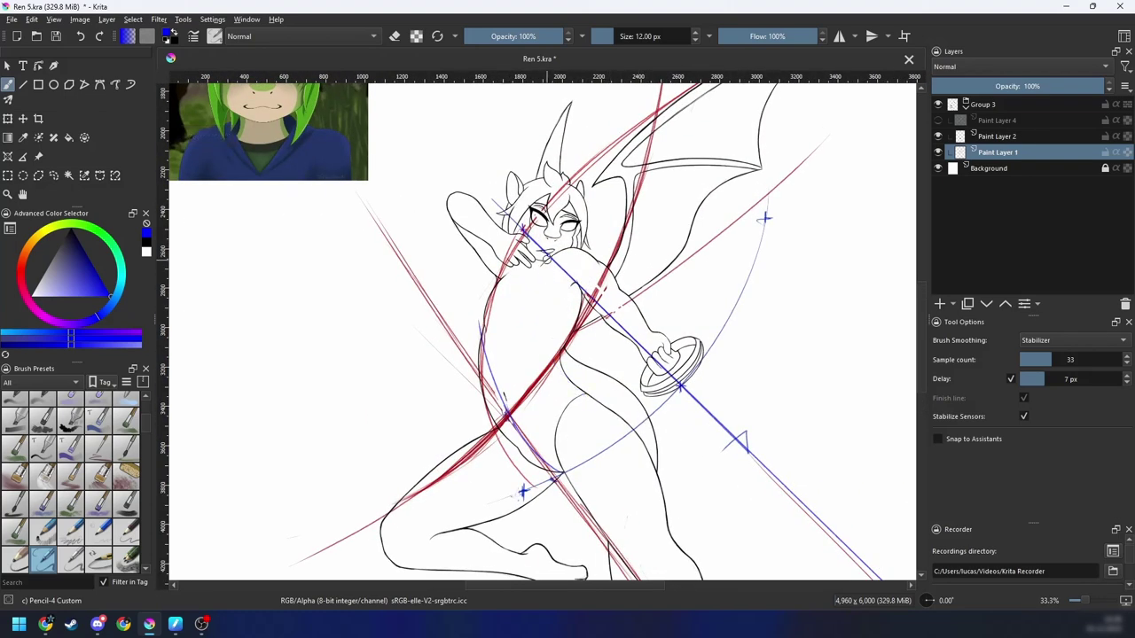
drag(544, 277, 543, 291)
key(ctrl+z)
key(minus)
key(plus)
key(plus)
key(plus)
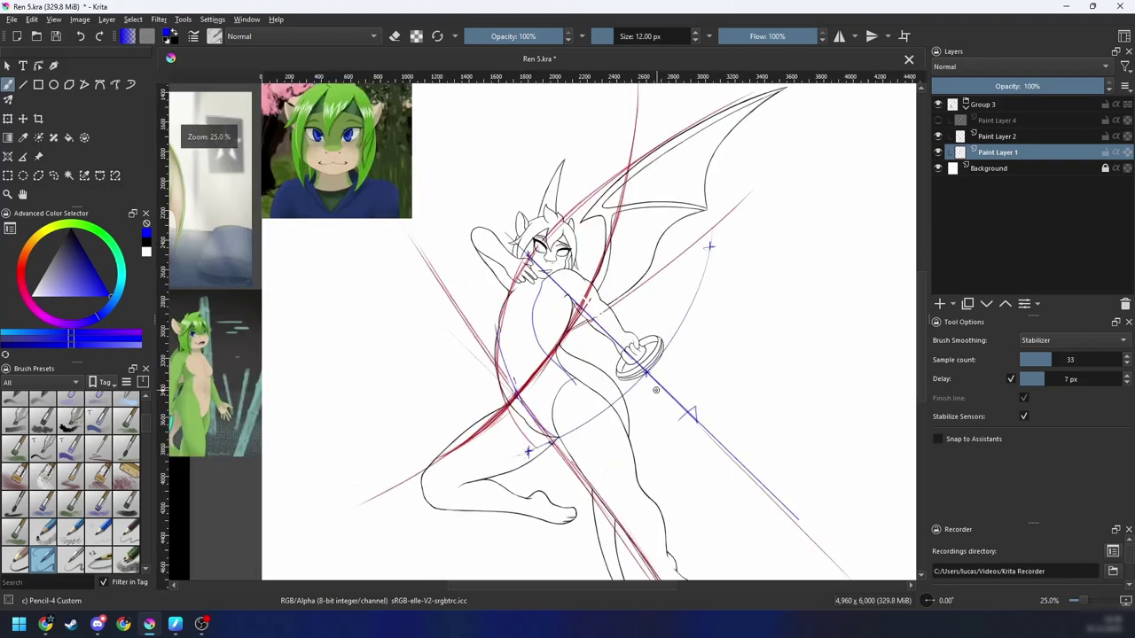
Step: Undo the blue torso guide and try a rounder curve from the crotch past the navel up to the chin
drag(628, 411, 640, 344)
key(6)
key(6)
key(ctrl+z)
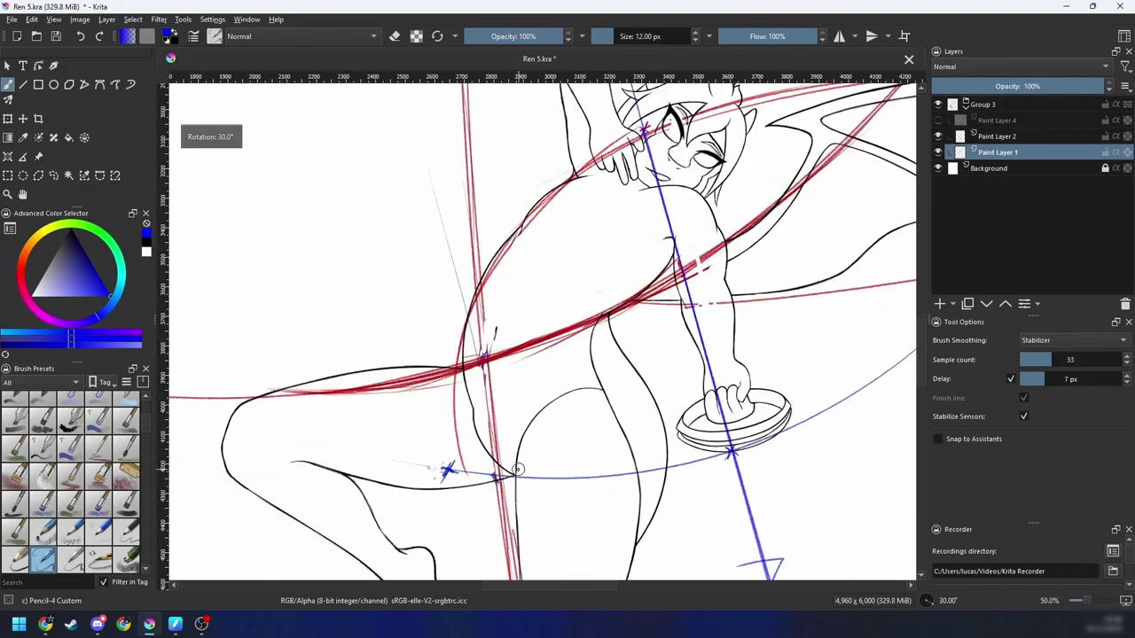
drag(511, 472, 673, 160)
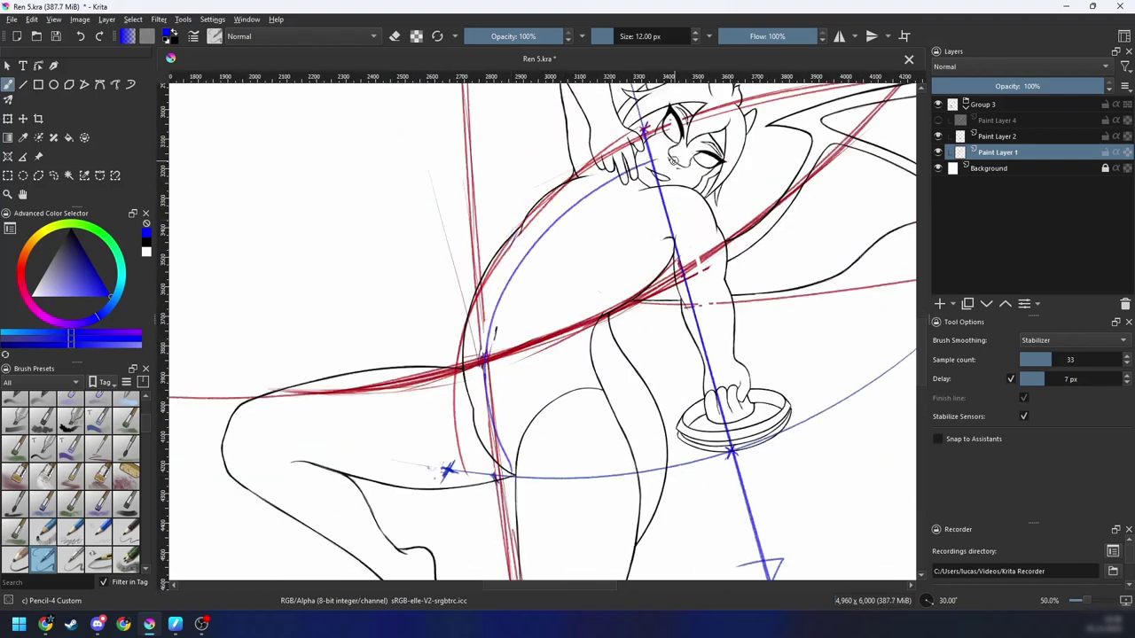
key(minus)
key(minus)
key(4)
key(4)
key(4)
key(ctrl+z)
Step: Try a straighter blue torso guide from the crotch up to the outer edge of the chest
key(6)
key(6)
key(6)
key(plus)
key(plus)
key(plus)
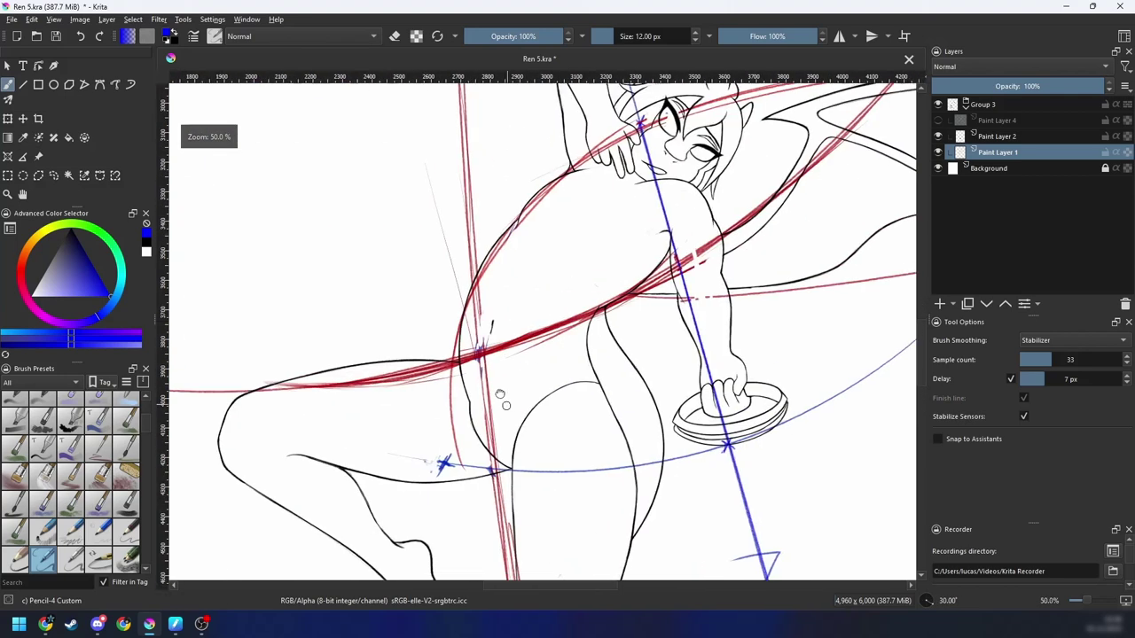
mouse_move(488, 448)
mouse_down()
mouse_move(484, 373)
mouse_move(499, 231)
mouse_up()
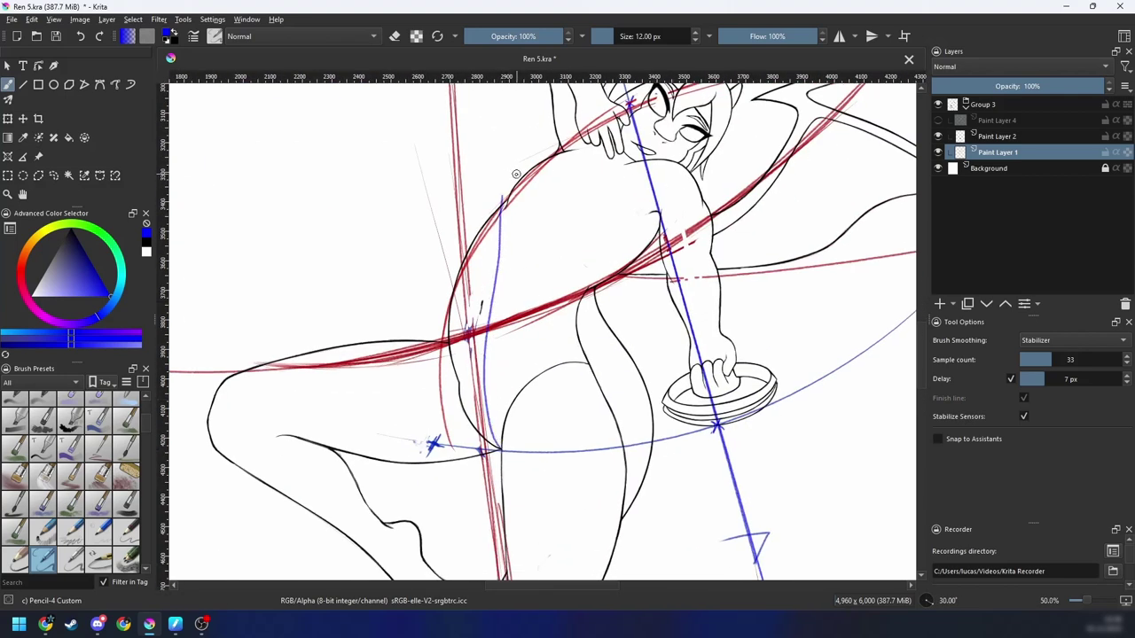
key(ctrl+z)
mouse_move(500, 448)
mouse_down()
mouse_move(490, 254)
mouse_move(515, 184)
mouse_up()
Step: Examine the torso guide against the whole figure and the reference images at several rotations
key(minus)
key(4)
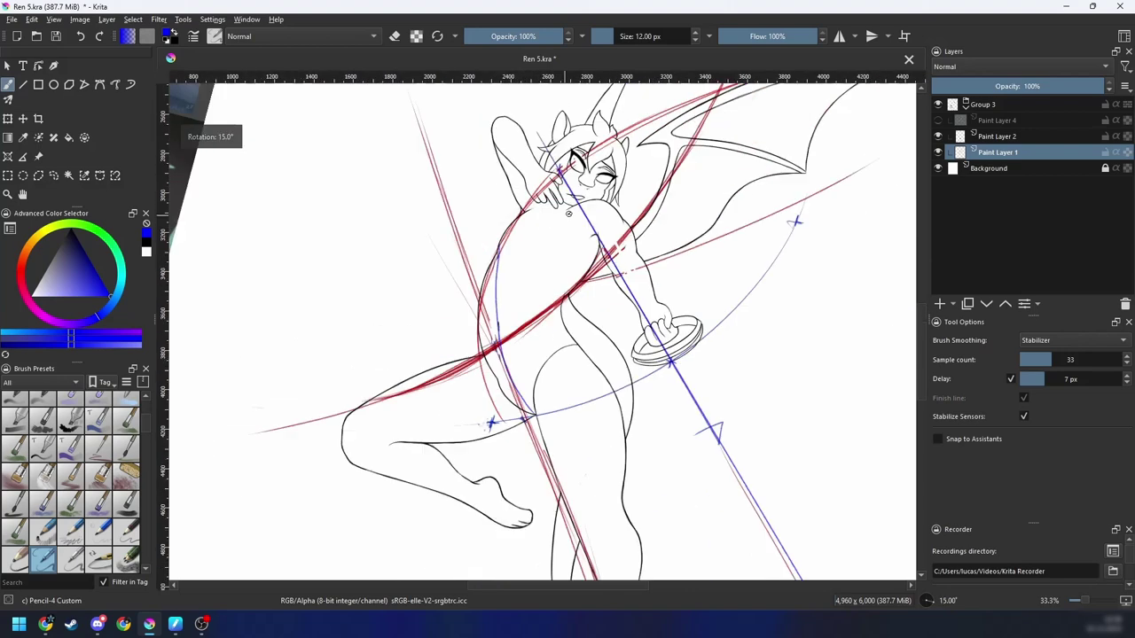
key(minus)
key(ctrl+bracketleft)
key(ctrl+bracketleft)
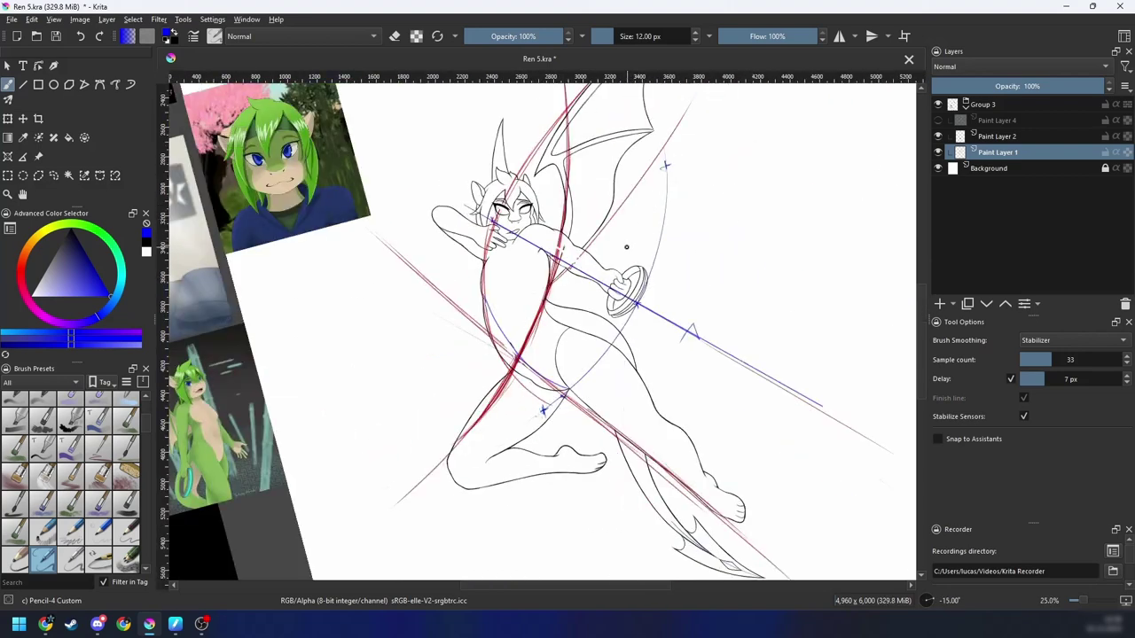
key(ctrl+bracketright)
key(plus)
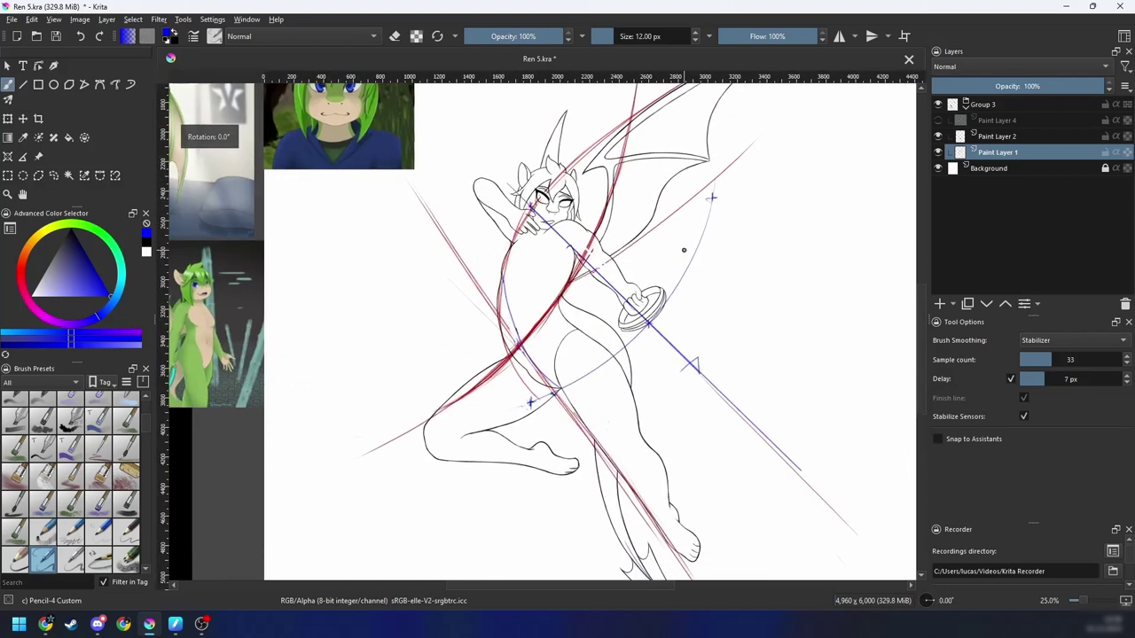
drag(680, 257, 677, 287)
key(minus)
key(minus)
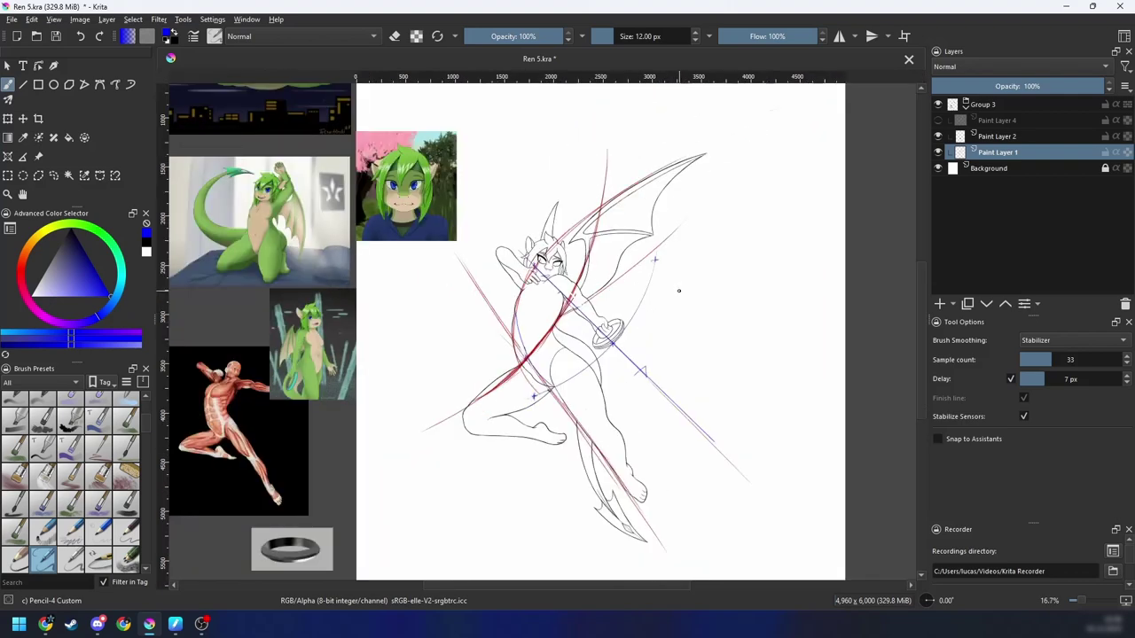
key(plus)
key(plus)
key(plus)
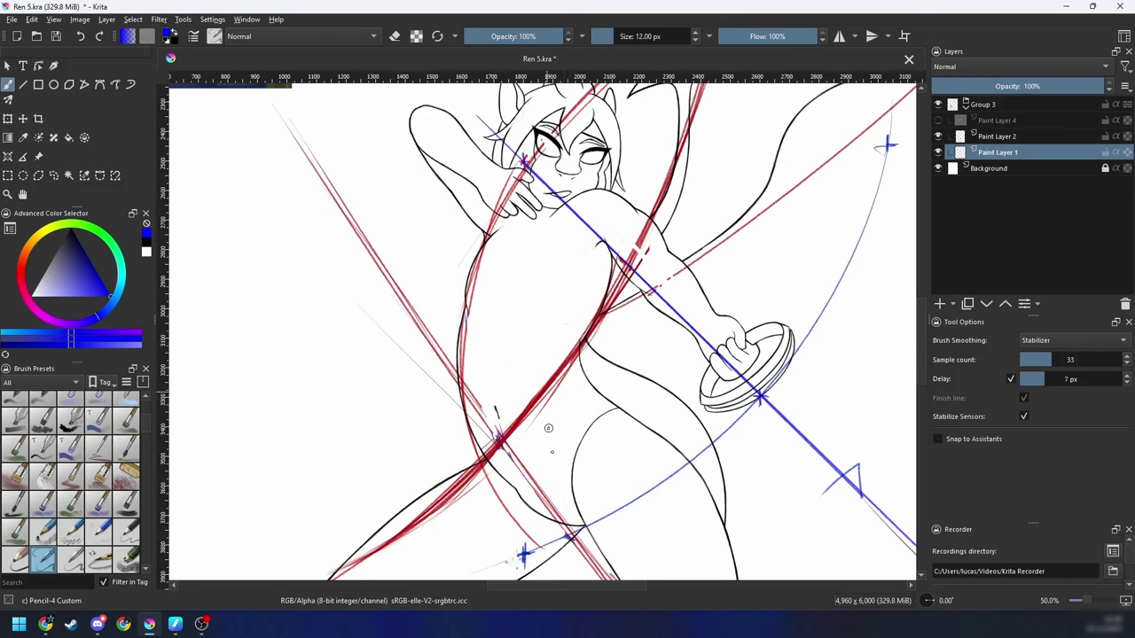
Step: Try to draw a stabilized blue centre curve from the crotch up the belly to the neck
drag(577, 522, 573, 170)
key(ctrl+z)
mouse_move(587, 523)
mouse_down()
mouse_move(551, 502)
mouse_move(575, 167)
mouse_up()
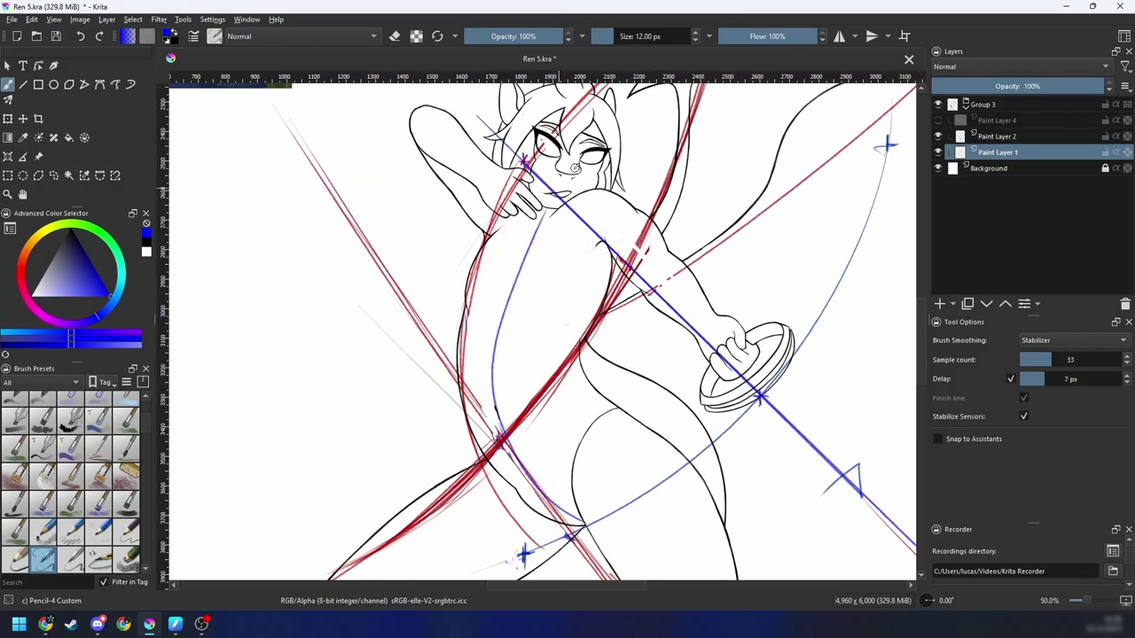
key(ctrl+z)
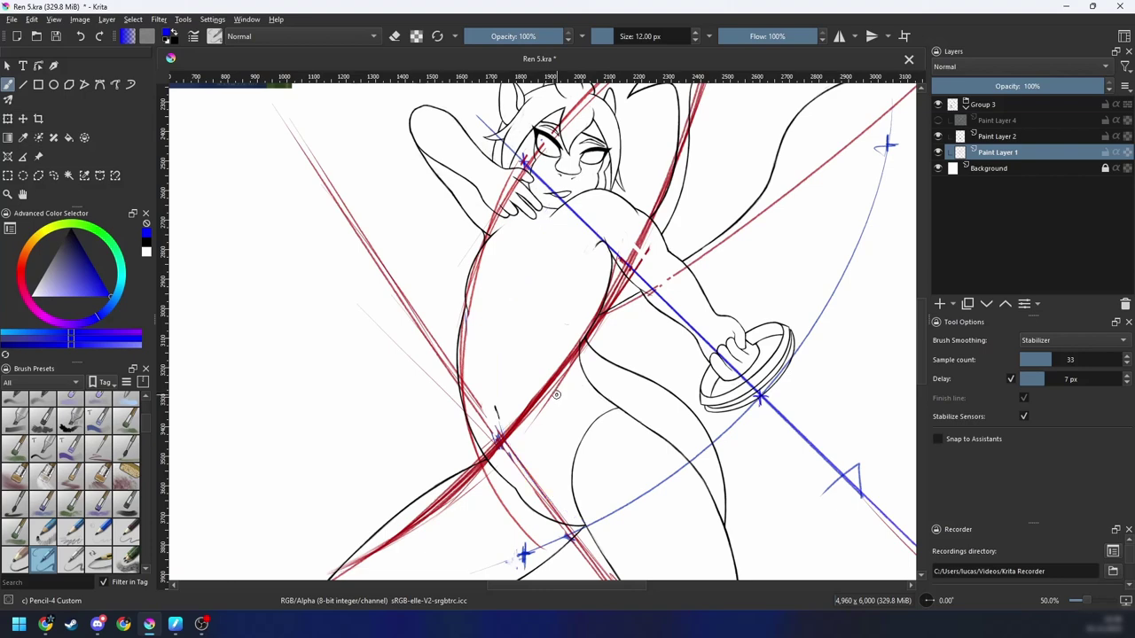
Step: Turn off brush smoothing and sketch the torso's blue centre guide as short dashes between the crotch and the neck
key(1)
mouse_move(585, 523)
mouse_down()
mouse_move(502, 443)
mouse_move(520, 229)
mouse_up()
key(ctrl+z)
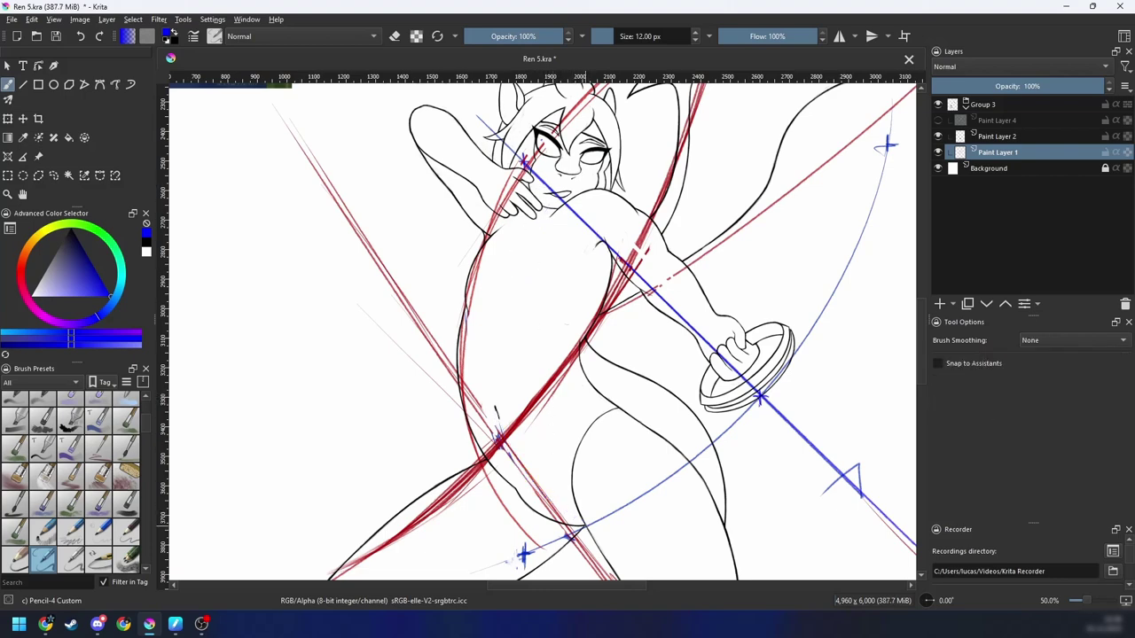
key(ctrl+])
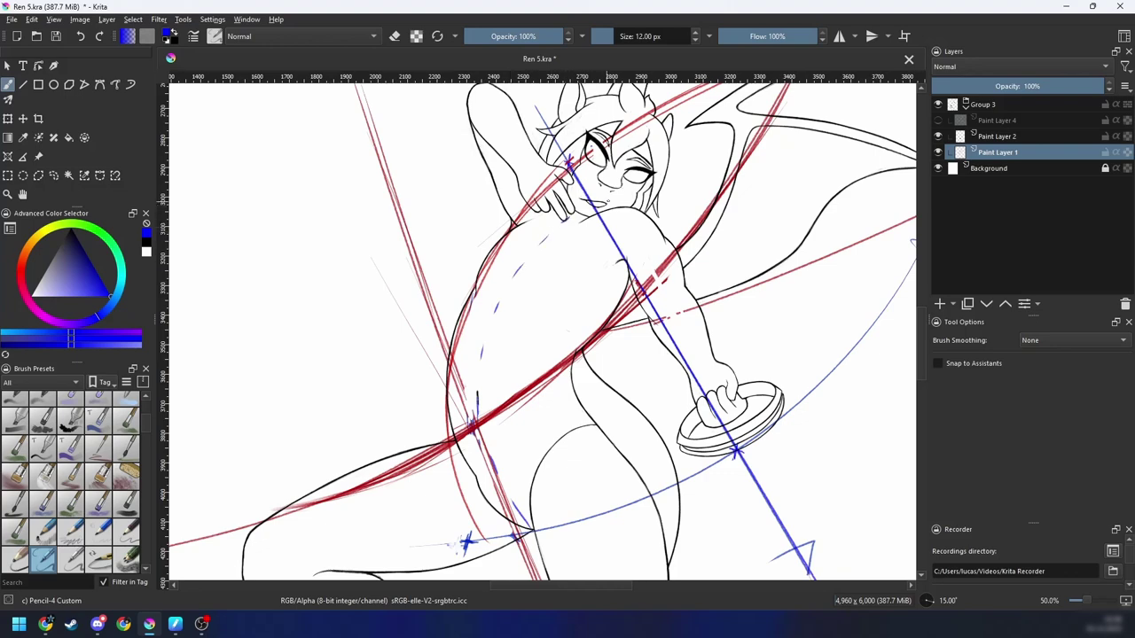
Step: Try drawing a solid blue curve along the torso from the crotch up toward the raised arm
key(ctrl+plus)
key(ctrl+])
key(ctrl+])
key(ctrl+])
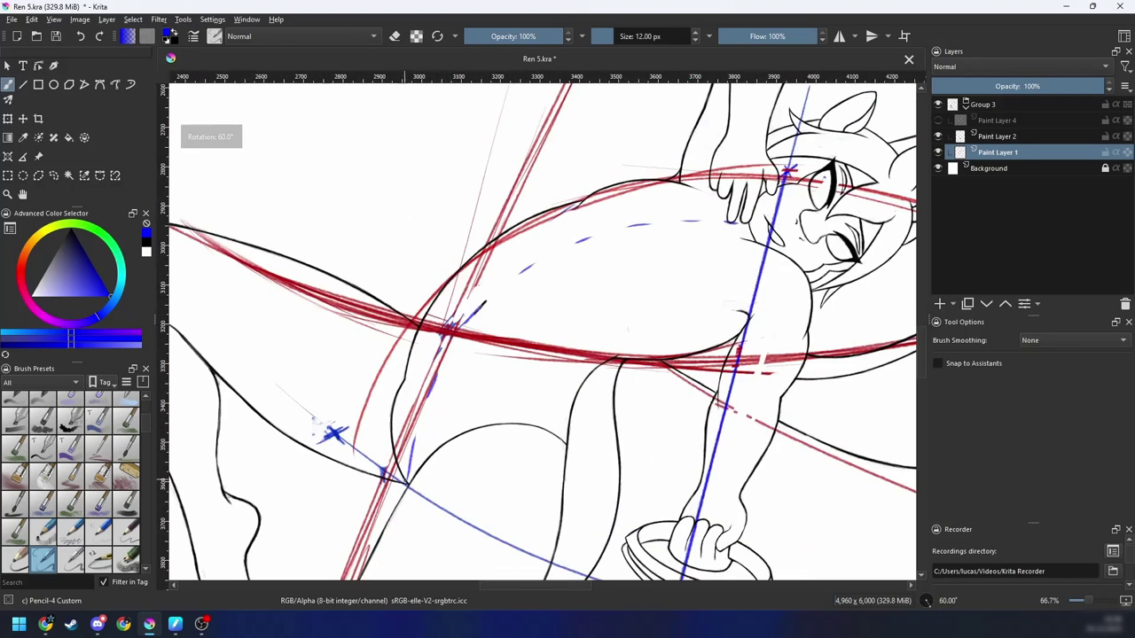
mouse_move(409, 472)
mouse_down()
mouse_move(473, 300)
mouse_move(577, 202)
mouse_up()
key(ctrl+[)
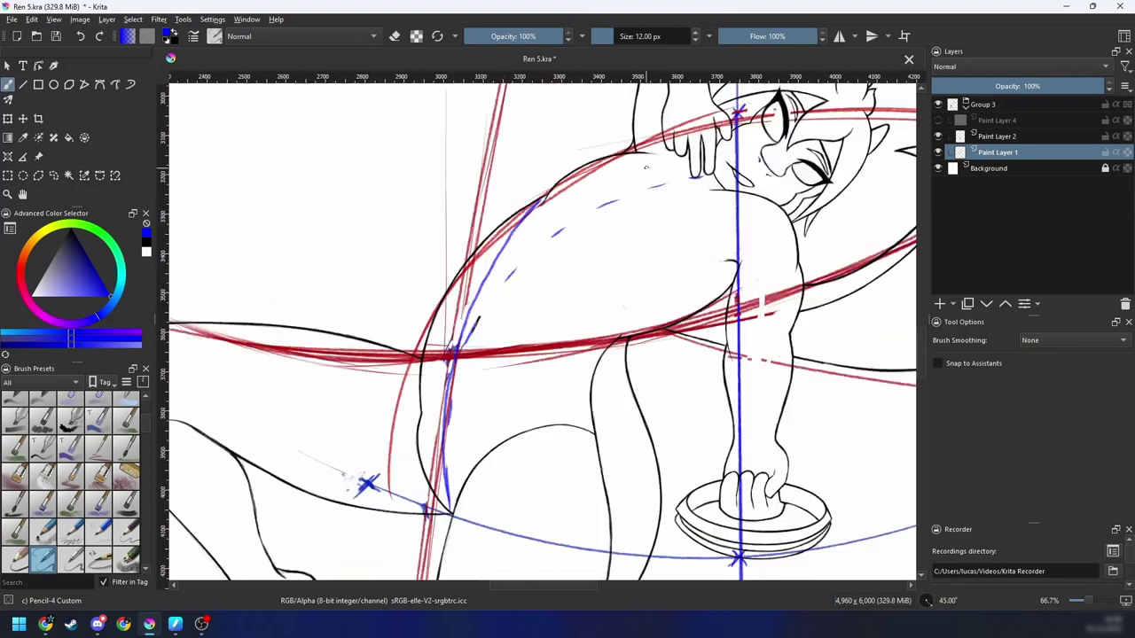
key(ctrl+minus)
key(ctrl+minus)
key(5)
drag(658, 288, 677, 320)
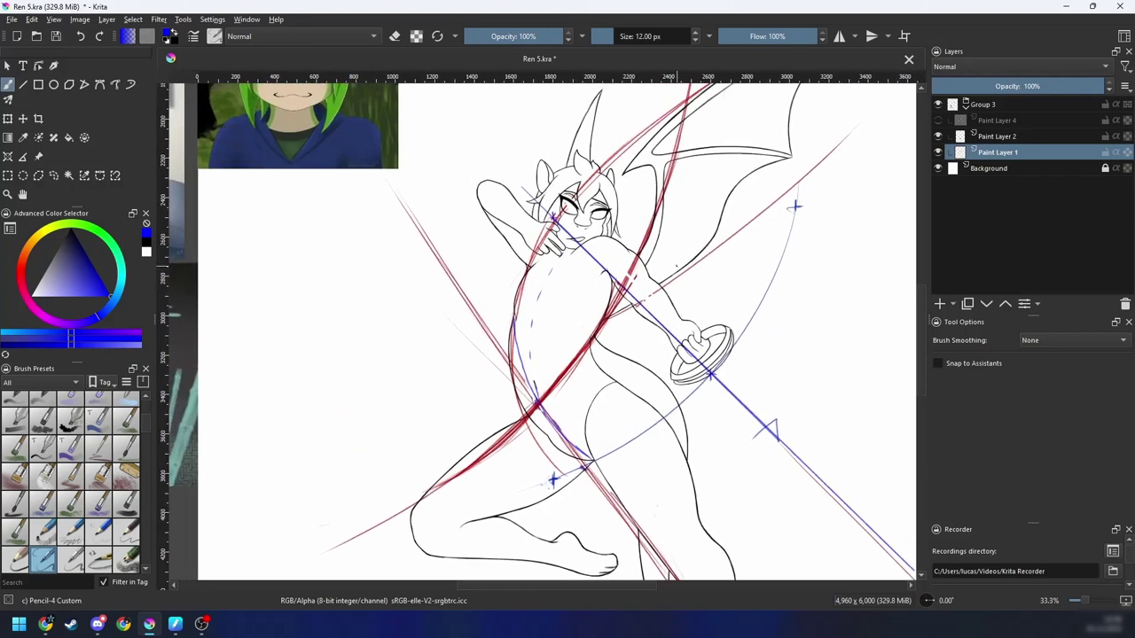
key(minus)
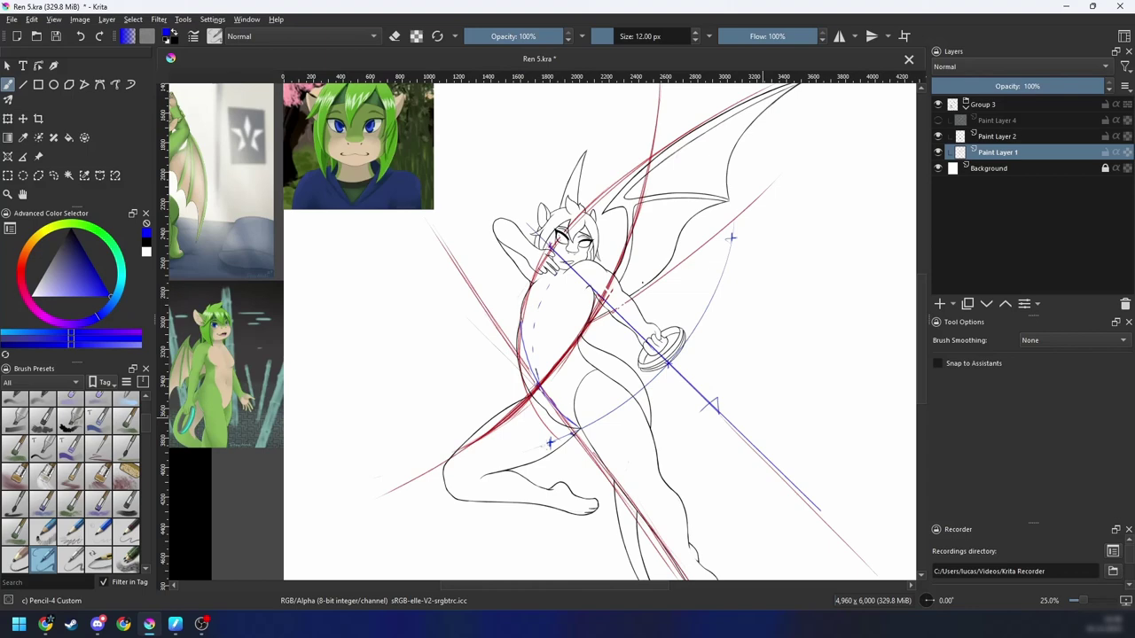
Step: Compare the torso sketch with the muscle anatomy and character references beside the canvas
drag(676, 265, 1074, 105)
key(plus)
key(plus)
drag(615, 211, 641, 375)
scroll(631, 379, down, 3)
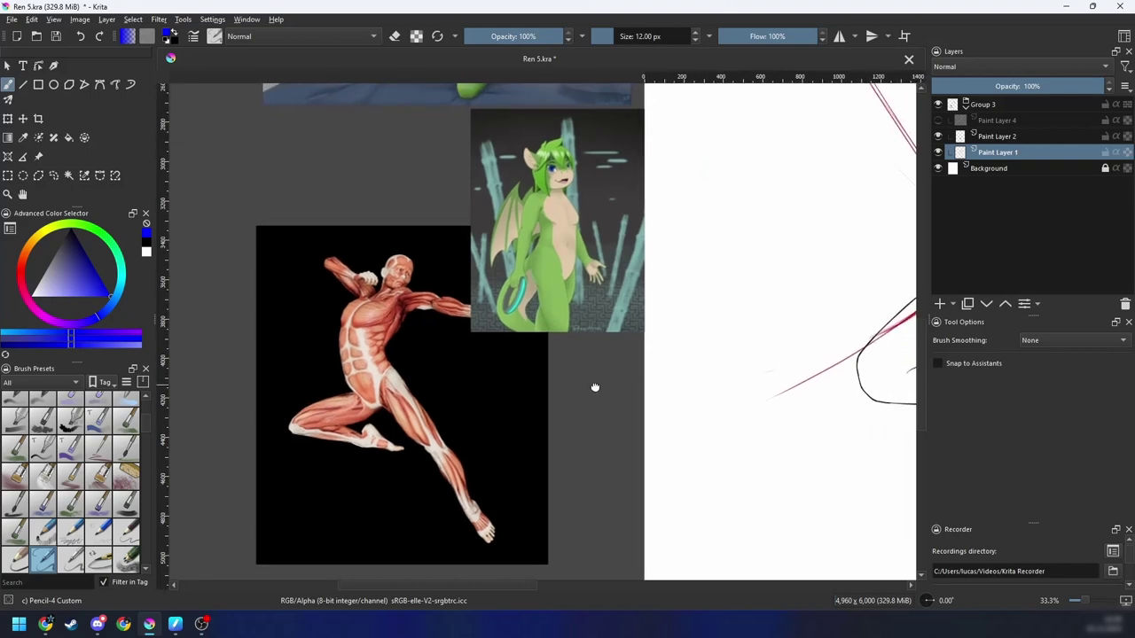
mouse_move(594, 387)
mouse_down()
mouse_move(503, 413)
mouse_move(351, 406)
mouse_up()
drag(520, 382, 360, 428)
drag(517, 348, 453, 455)
key(plus)
mouse_move(526, 419)
mouse_down()
mouse_move(505, 483)
mouse_move(505, 417)
mouse_up()
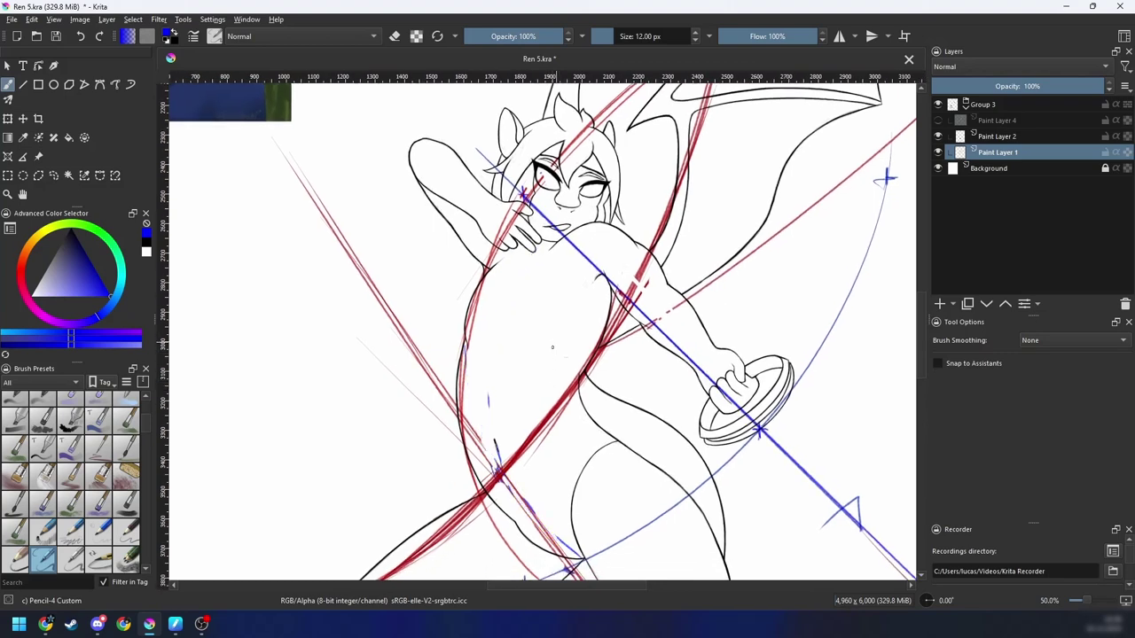
Step: Redraw the torso's dashed blue centre line on Paint Layer 1, curving from the upper chest down to the waist
key(6)
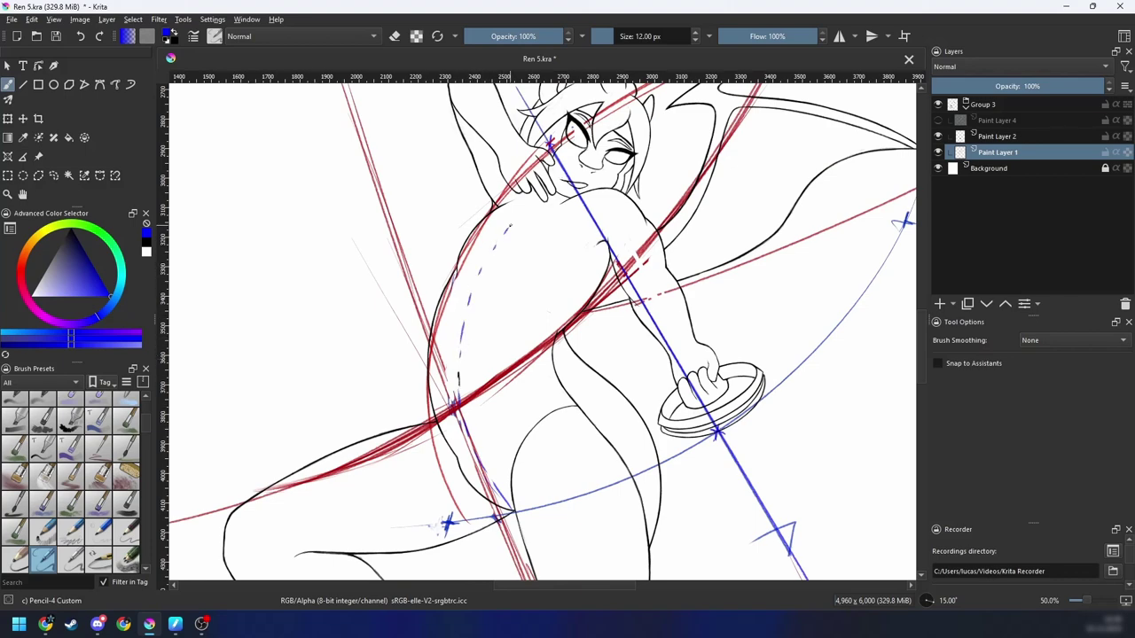
key(5)
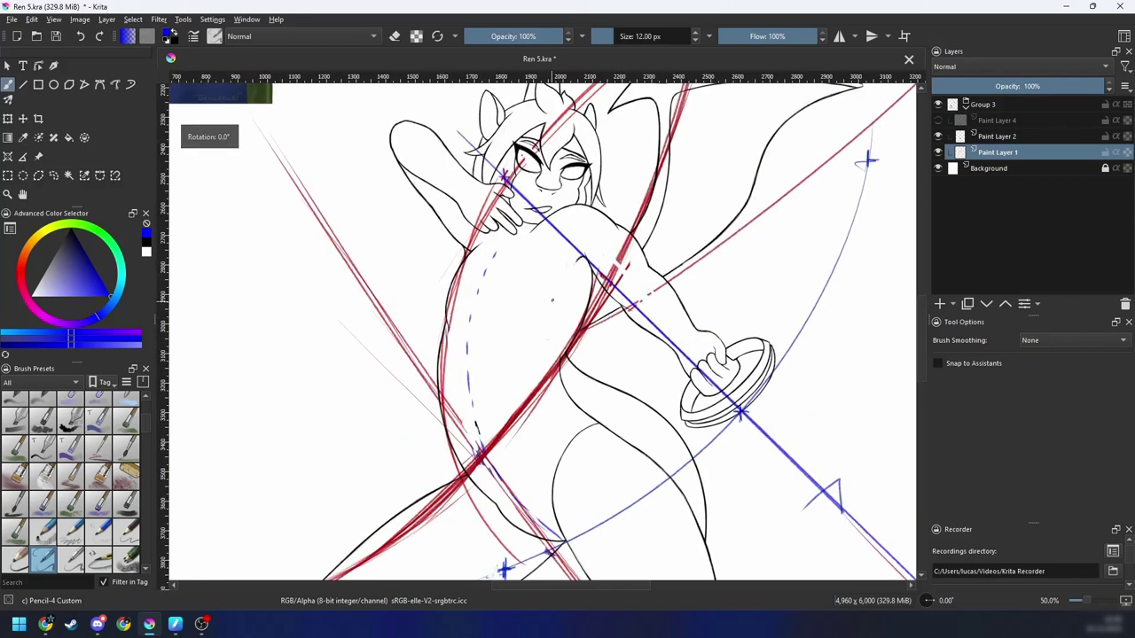
key(equal)
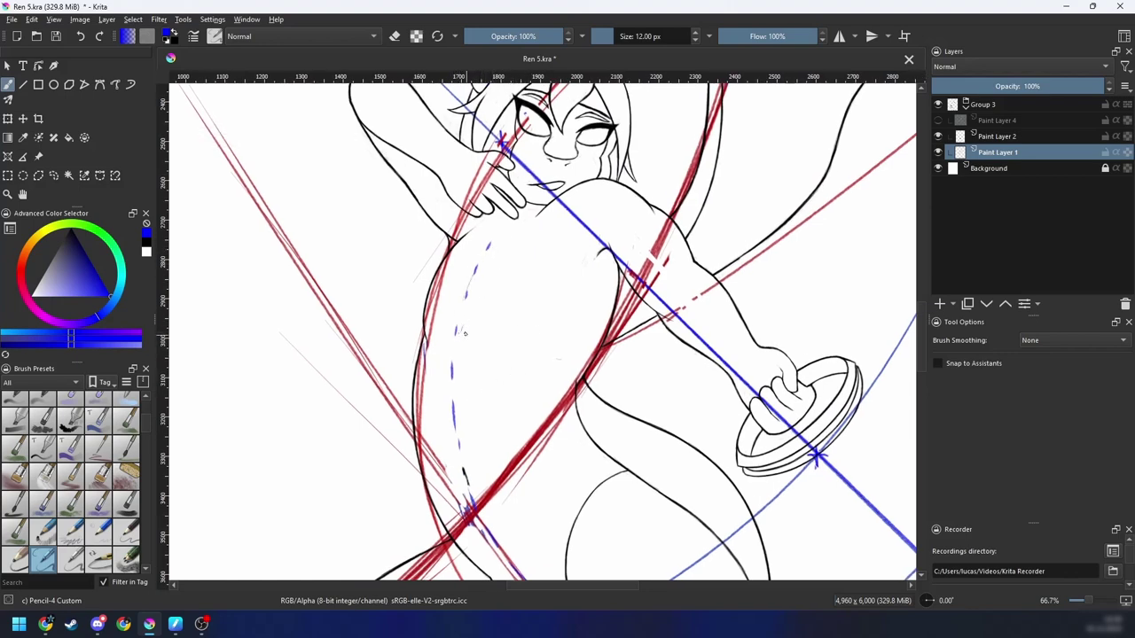
key(4)
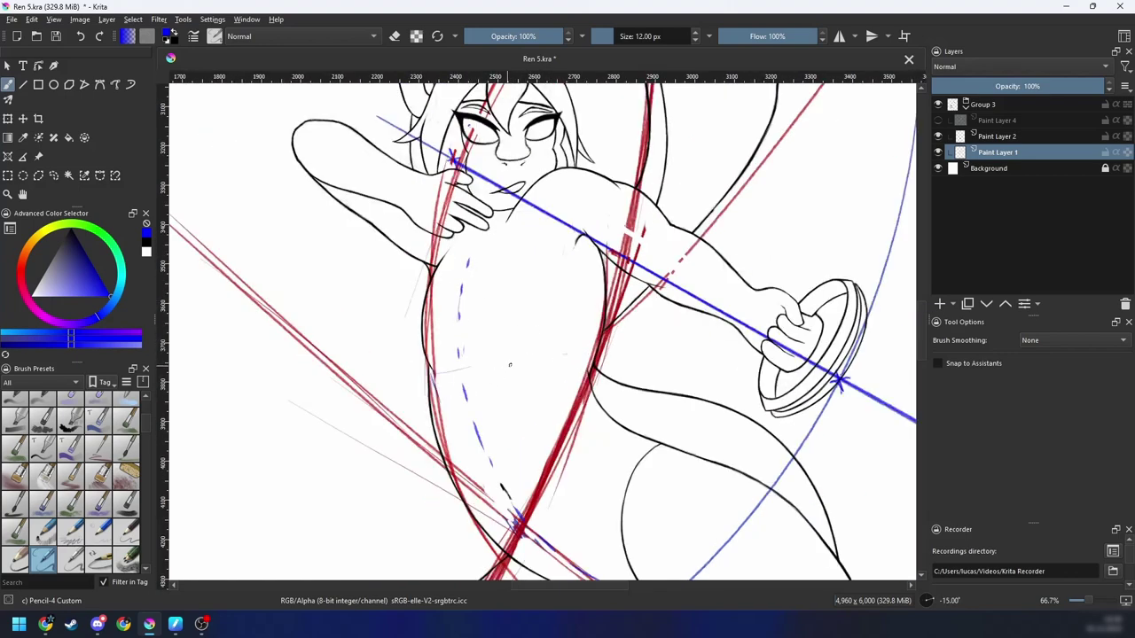
Step: Try sketching blue chest contours on both sides of the torso's dashed centre line
drag(431, 372, 523, 338)
key(ctrl+z)
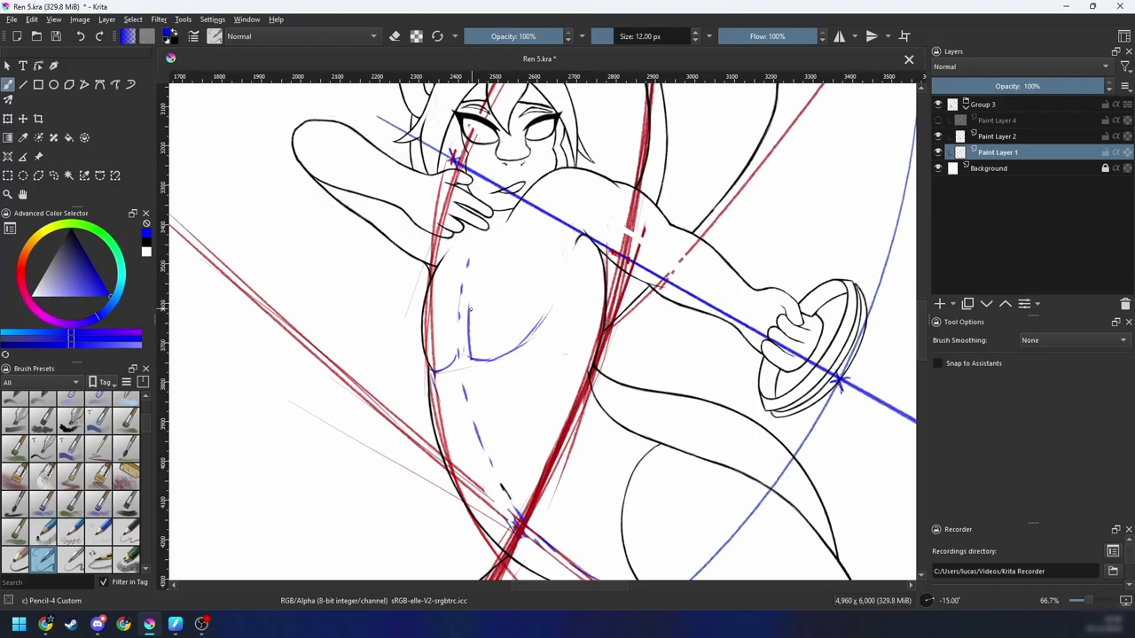
key(minus)
key(minus)
drag(661, 273, 687, 280)
key(6)
key(6)
key(minus)
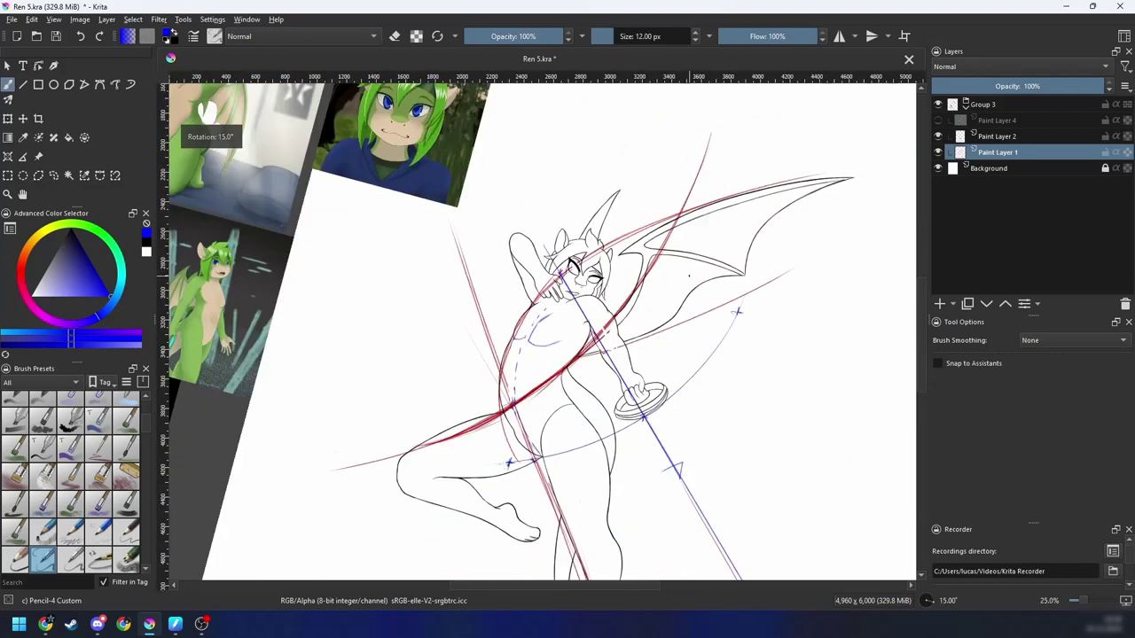
key(plus)
key(plus)
key(plus)
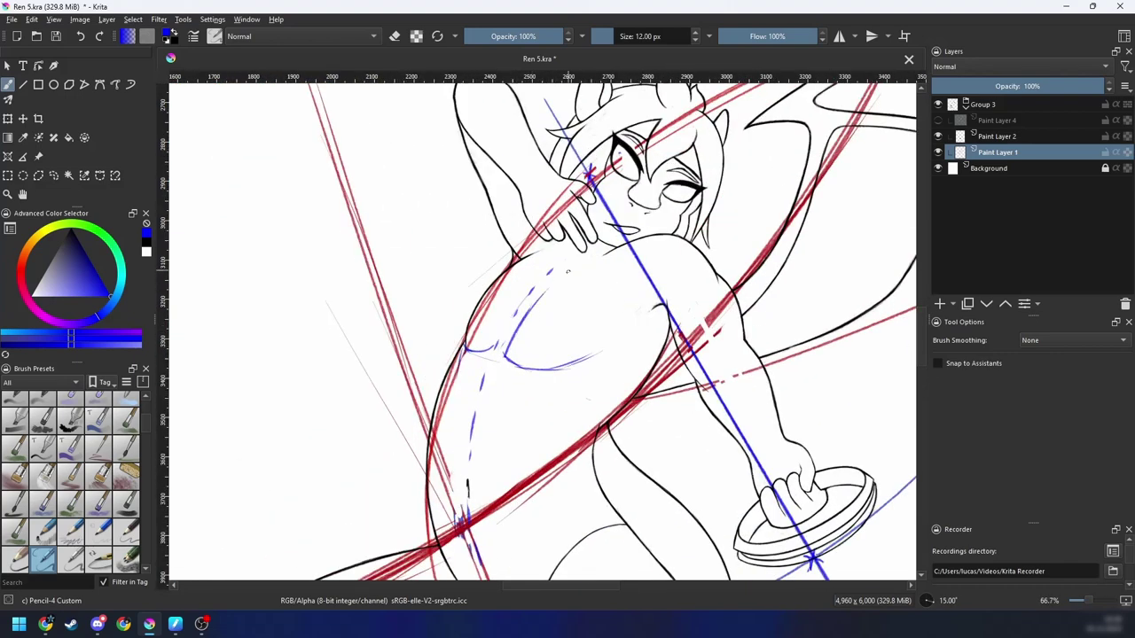
Step: Try extending the larger chest contour toward the shoulder, and remove the blue chest contours
key(minus)
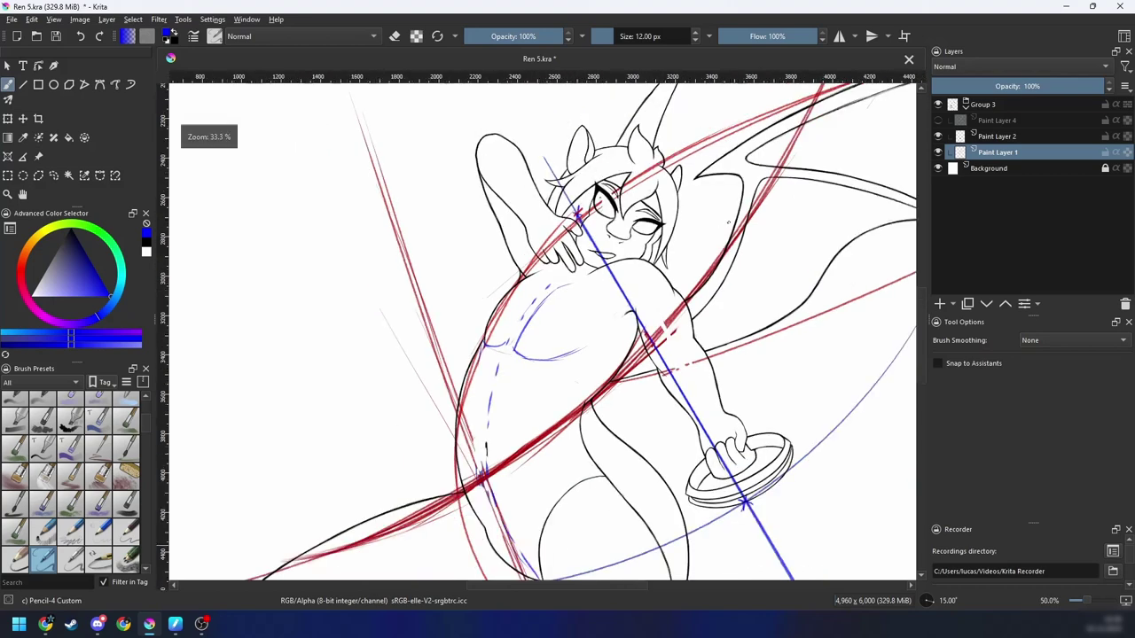
key(4)
key(minus)
key(minus)
key(plus)
key(plus)
mouse_move(520, 346)
mouse_down()
mouse_move(533, 361)
mouse_move(593, 341)
mouse_up()
key(minus)
key(minus)
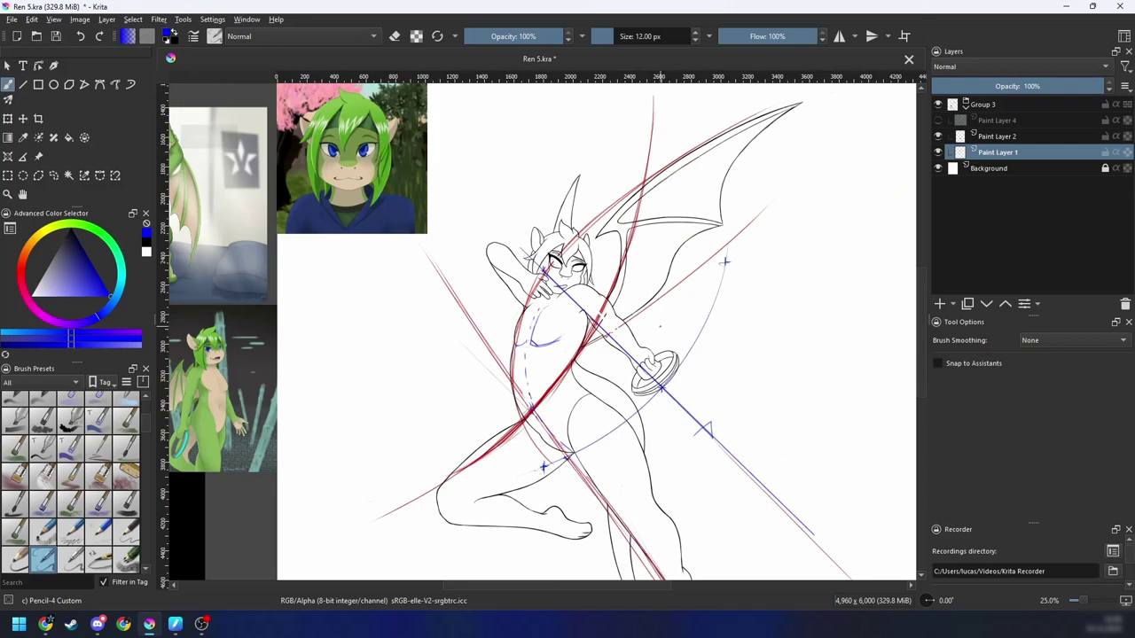
key(plus)
key(plus)
key(minus)
key(minus)
key(minus)
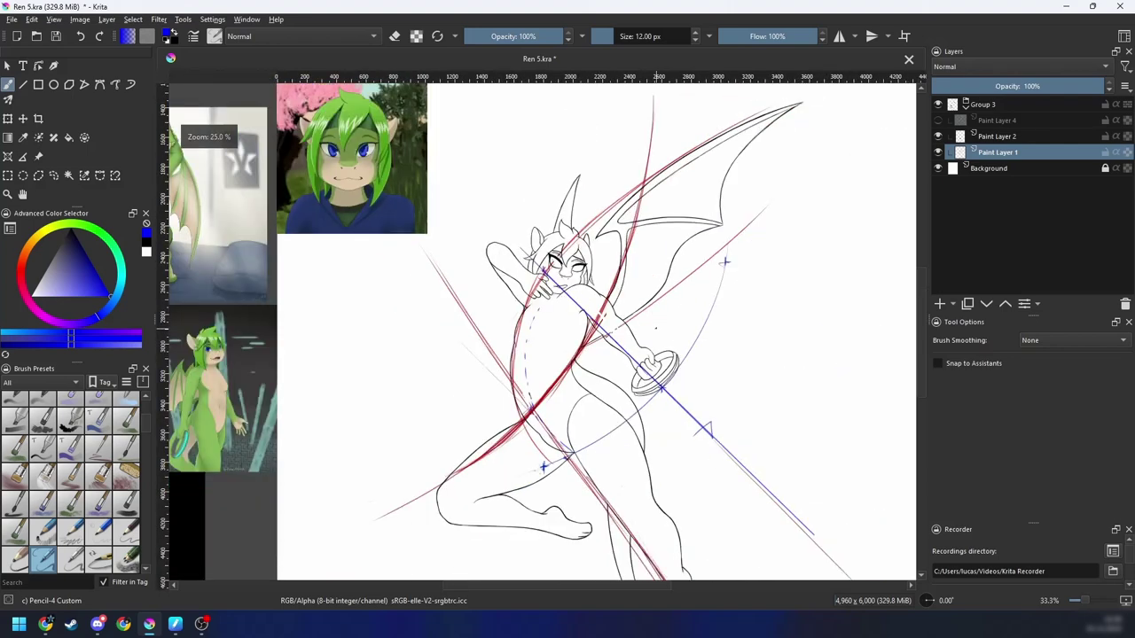
Step: Lower the opacity of Paint Layer 1 and make Paint Layer 2 the active layer
drag(651, 347, 649, 319)
scroll(656, 328, up, 2)
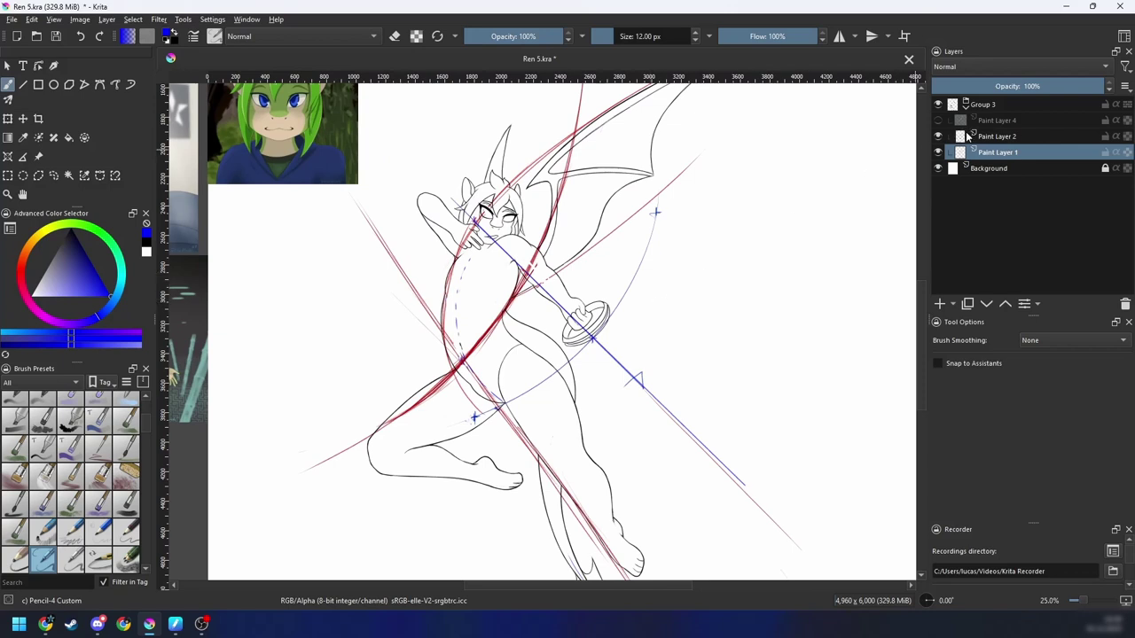
click(983, 90)
click(985, 137)
Step: Check the bow sketch on Paint Layer 4 by briefly showing it, and hide Paint Layer 1
click(939, 120)
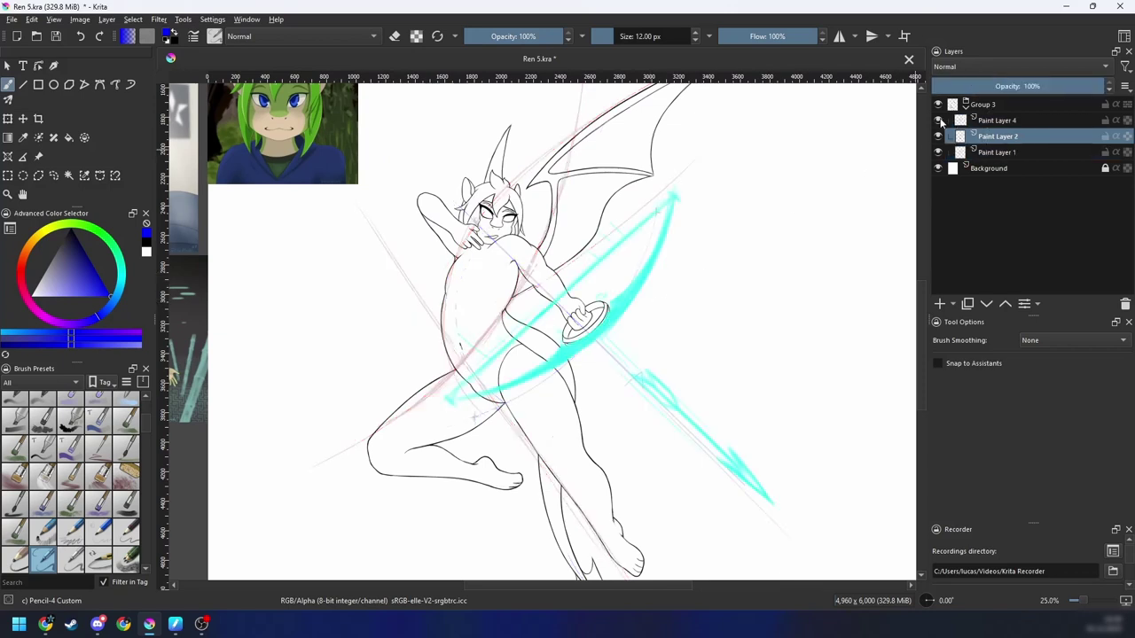
click(939, 120)
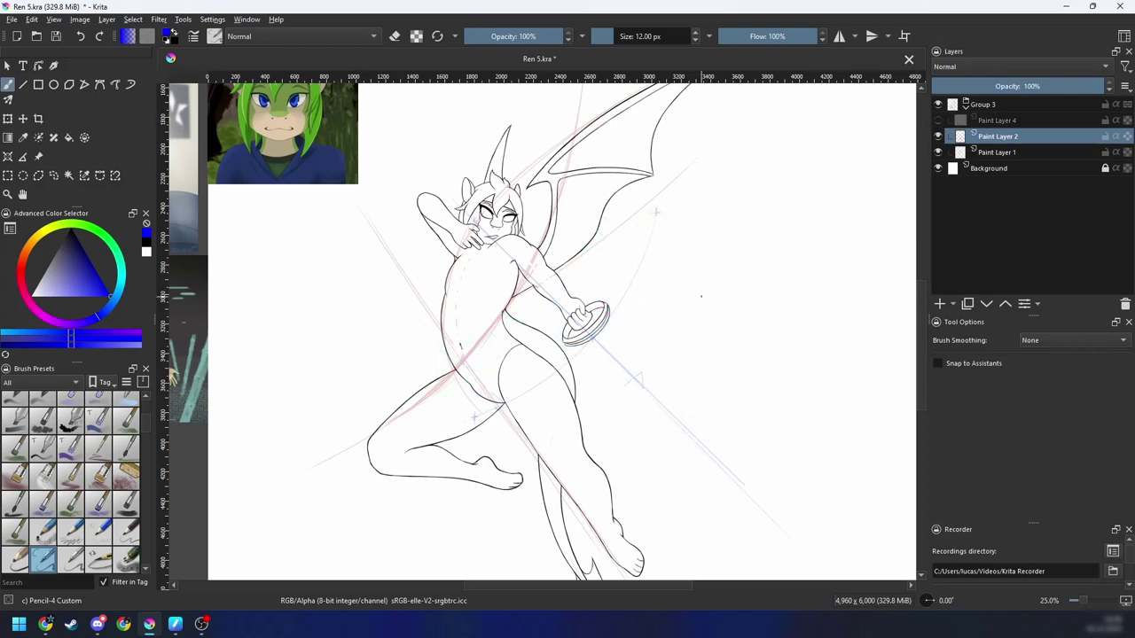
scroll(701, 297, down, 2)
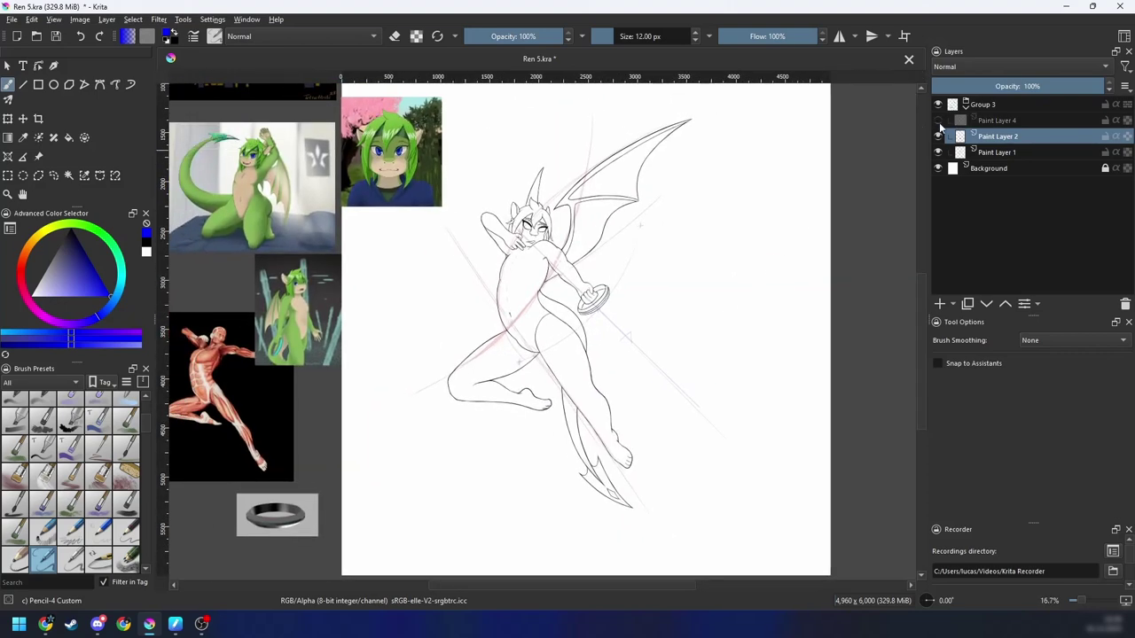
click(939, 153)
scroll(783, 288, up, 4)
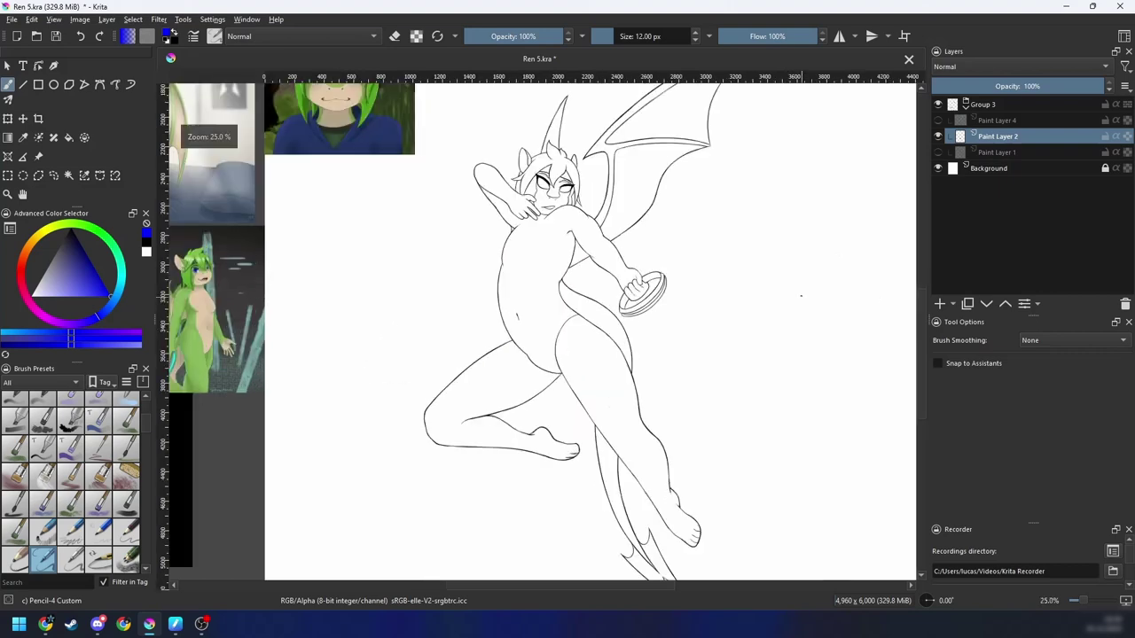
Step: Set the brush colour to black for refining the bent leg's foot on Paint Layer 2
drag(709, 287, 713, 333)
key(ctrl+plus)
mouse_move(650, 237)
mouse_down()
mouse_move(725, 246)
mouse_move(777, 331)
mouse_up()
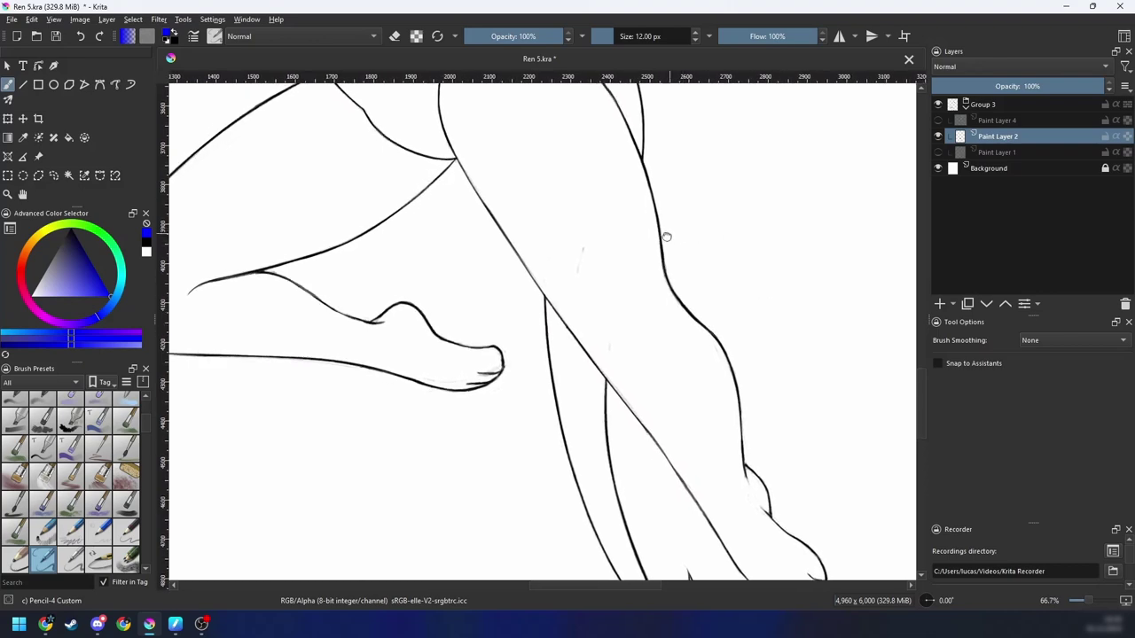
mouse_move(664, 236)
mouse_down()
mouse_move(791, 303)
mouse_move(795, 319)
mouse_move(763, 363)
mouse_move(851, 257)
mouse_up()
scroll(683, 261, up, 1)
key(4)
key(4)
key(4)
key(4)
right_click(648, 284)
click(659, 330)
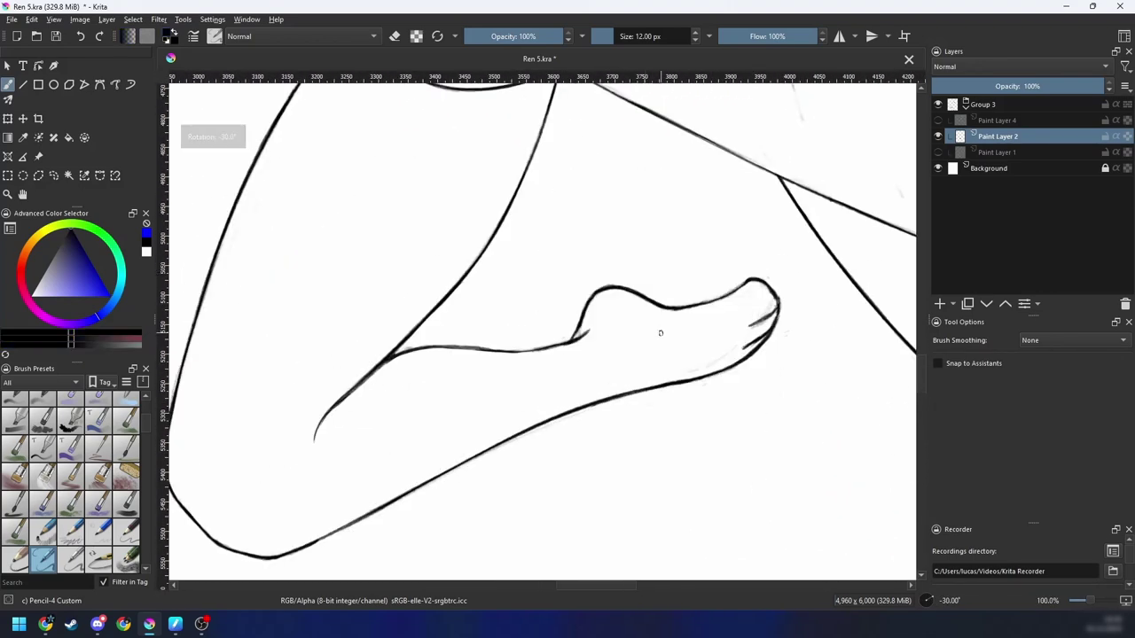
Step: Refine the bent leg's calf line near its junction with the thigh, erasing the rough edges
scroll(560, 362, up, 2)
drag(490, 345, 542, 267)
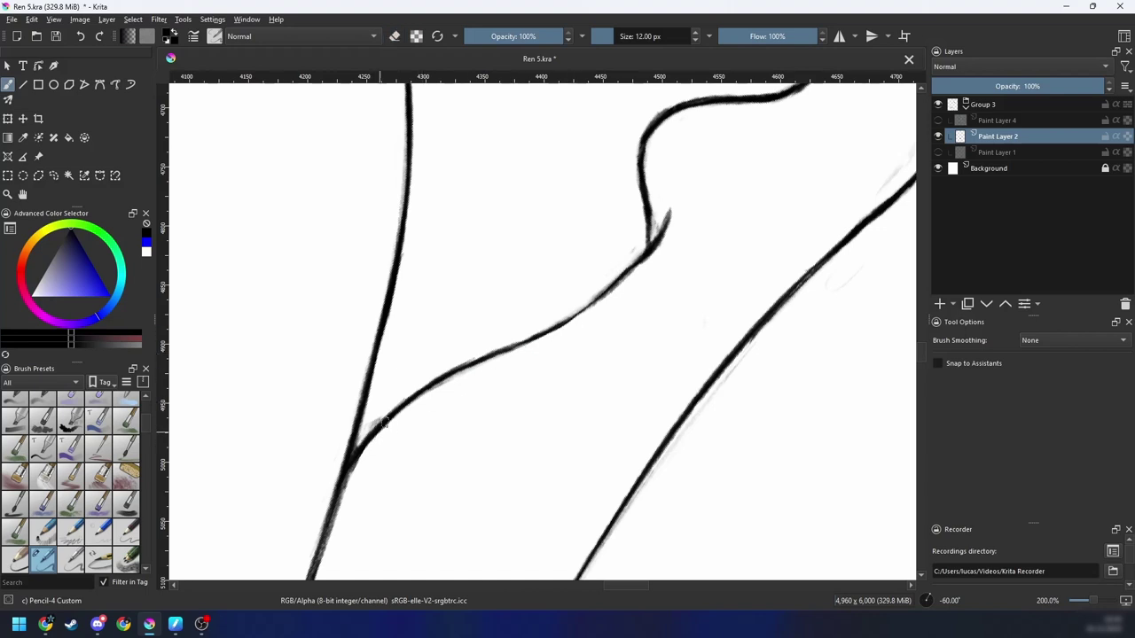
key(e)
key(e)
drag(548, 329, 592, 300)
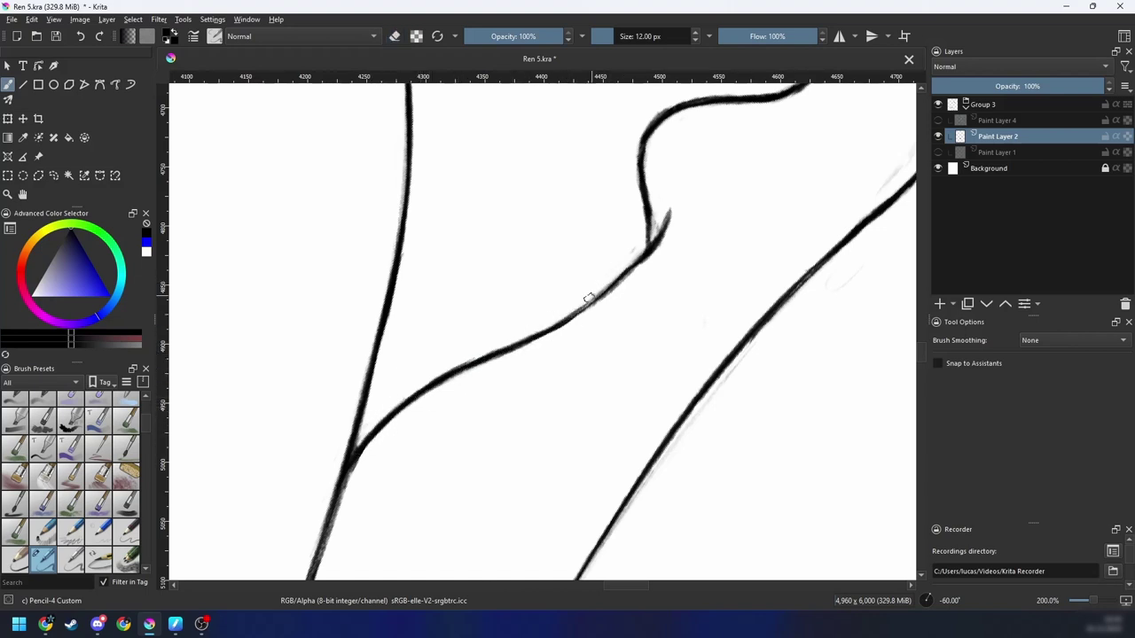
key(ctrl+z)
Step: Redraw the line between the bent leg's calf and heel as a smooth curve and trim its rough edges
key(4)
key(4)
key(4)
key(4)
key(4)
key(4)
key(4)
key(4)
key(4)
key(4)
key(4)
key(4)
key(plus)
drag(475, 388, 499, 349)
scroll(499, 350, down, 1)
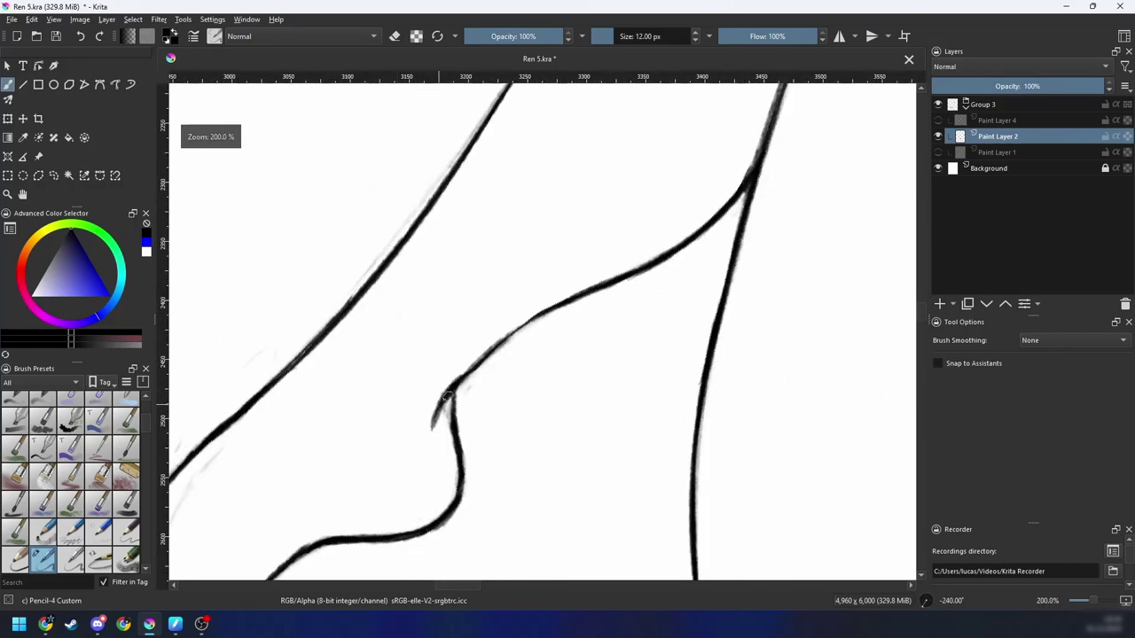
key(ctrl+z)
drag(436, 414, 517, 324)
drag(460, 372, 542, 314)
drag(492, 342, 549, 312)
key(e)
mouse_move(477, 379)
mouse_down()
mouse_move(464, 373)
mouse_move(459, 383)
mouse_move(554, 310)
mouse_up()
key(e)
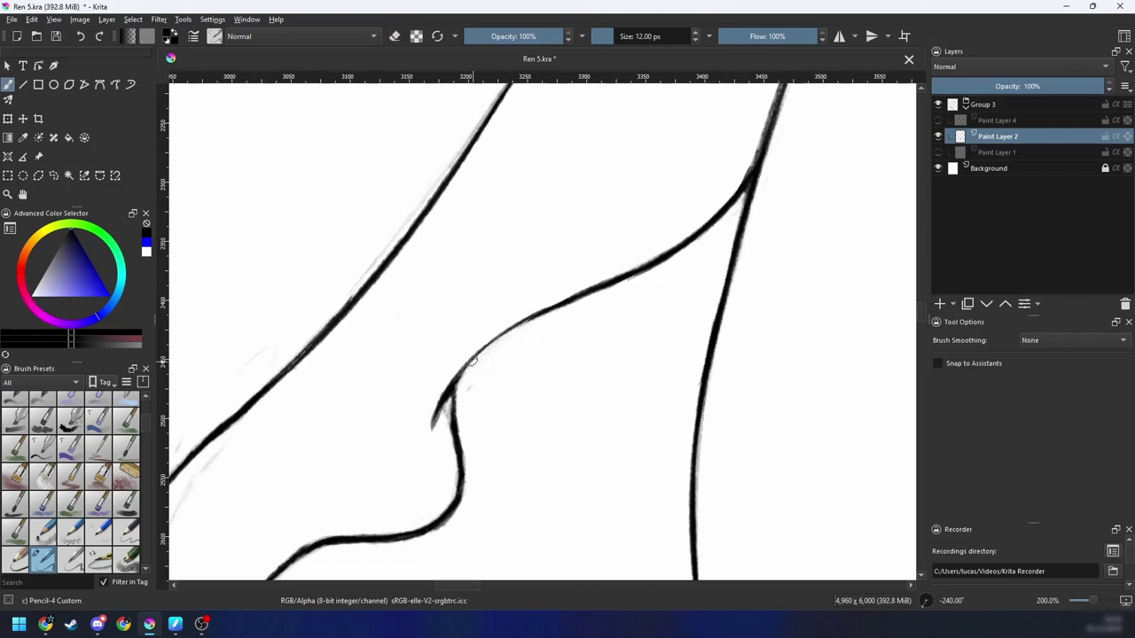
Step: Thicken the ankle line and clean up its pointed end where it meets the heel contour
mouse_move(447, 390)
mouse_down()
mouse_move(477, 356)
mouse_move(466, 366)
mouse_move(548, 306)
mouse_move(465, 380)
mouse_up()
key(e)
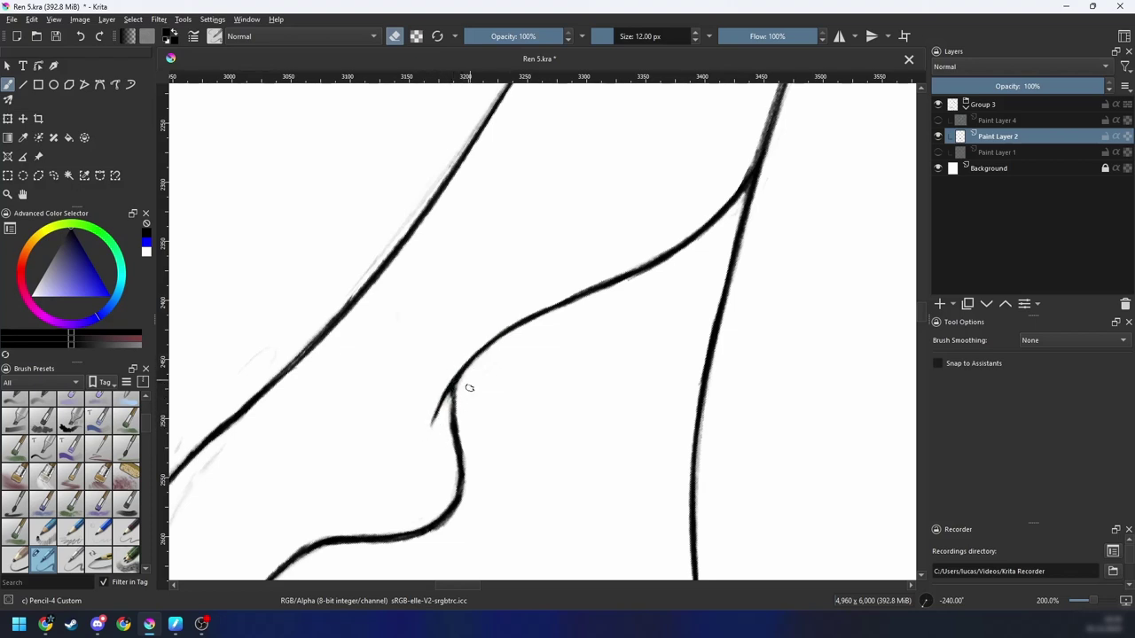
key(e)
drag(452, 434, 451, 387)
key(e)
Step: Examine the line art of the legs, the hips and the arm holding the ring
key(6)
key(6)
key(6)
key(6)
key(6)
key(minus)
key(minus)
key(minus)
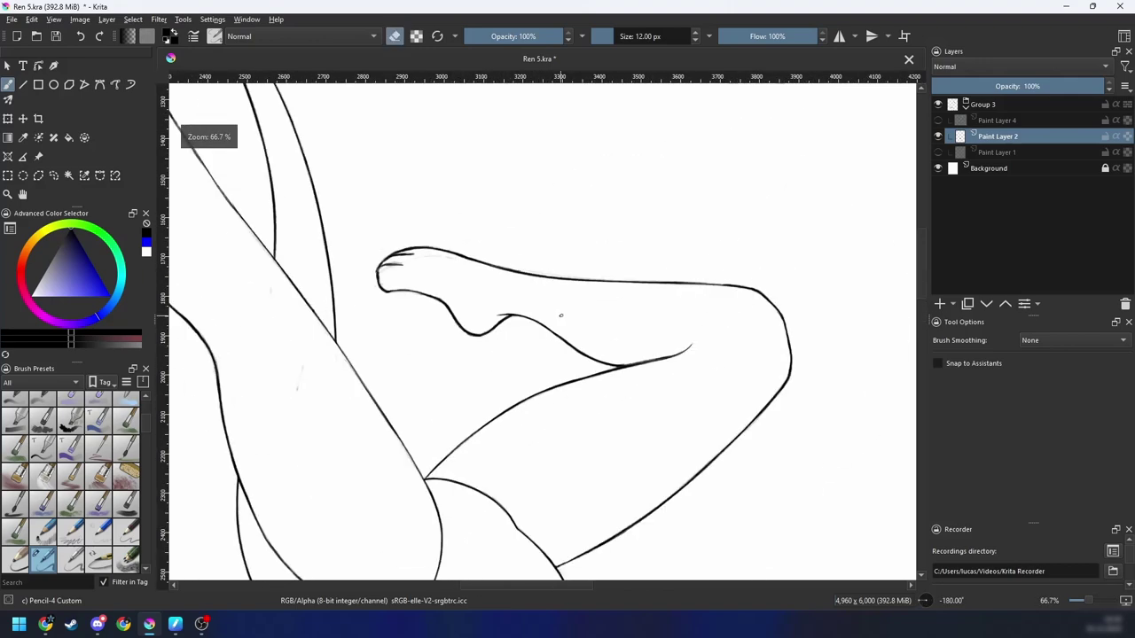
key(minus)
key(6)
key(6)
key(6)
key(6)
key(6)
key(6)
key(minus)
key(minus)
key(6)
key(6)
key(6)
key(6)
drag(615, 337, 612, 417)
key(plus)
key(plus)
key(plus)
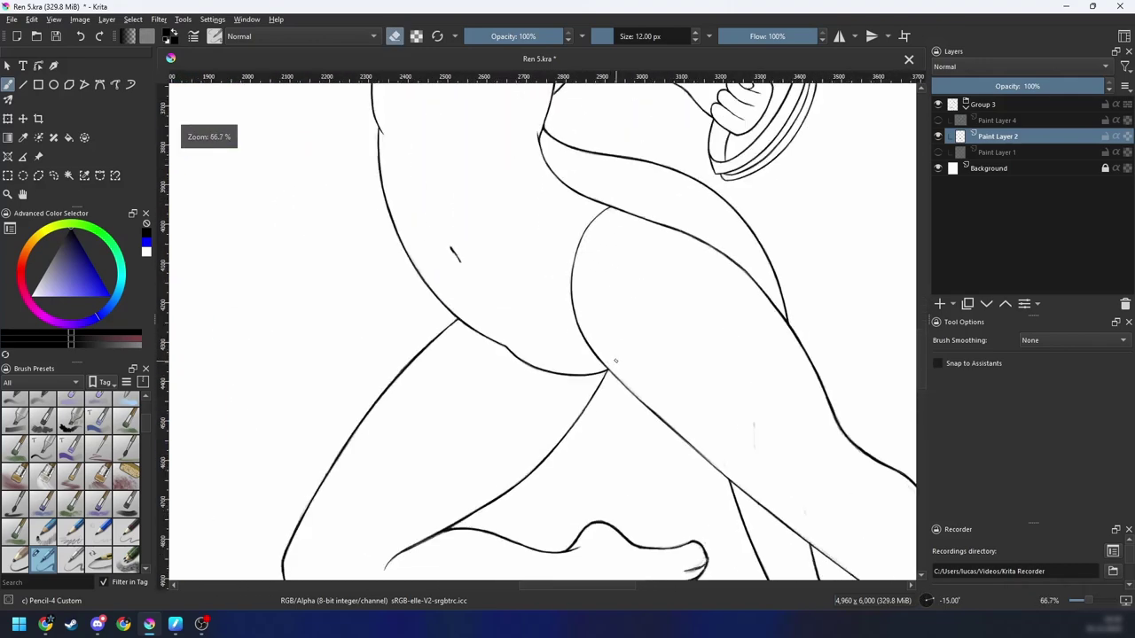
drag(616, 374, 588, 413)
key(plus)
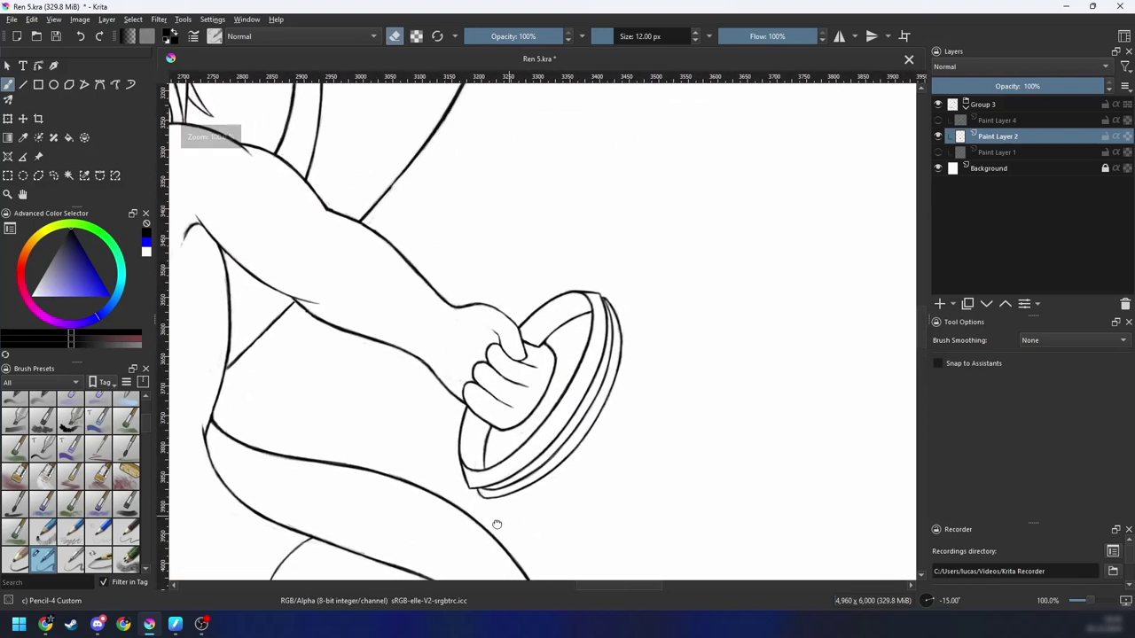
mouse_move(497, 524)
mouse_down()
mouse_move(451, 449)
mouse_move(614, 463)
mouse_move(585, 313)
mouse_move(611, 464)
mouse_move(488, 370)
mouse_move(590, 417)
mouse_move(442, 514)
mouse_up()
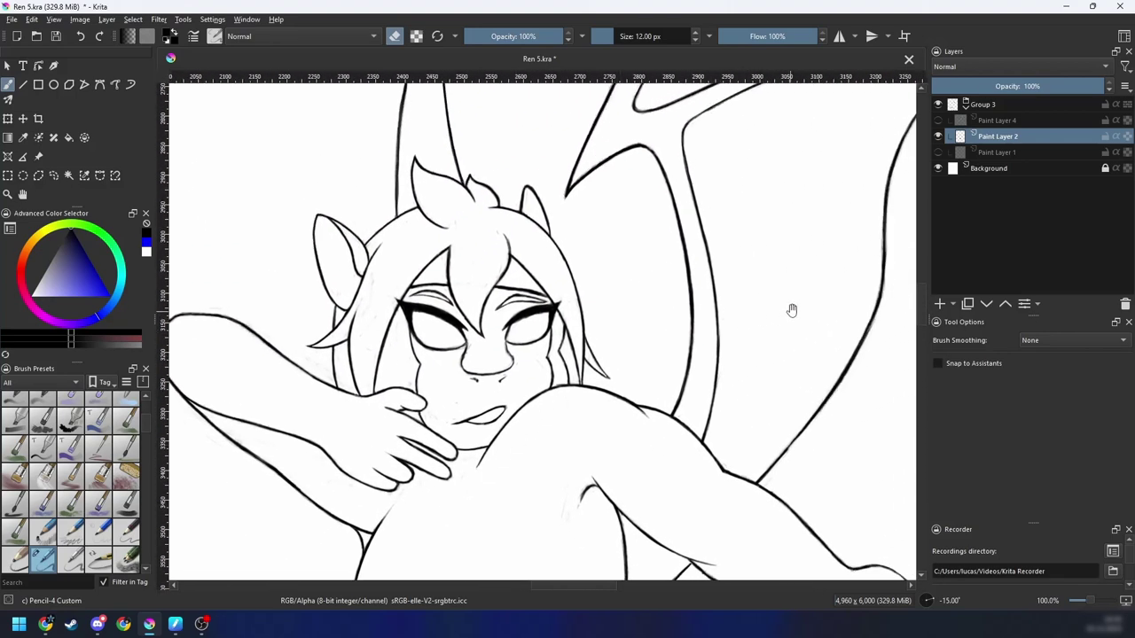
Step: Redraw the right contour of the nose as a smooth curve with a 4.26 px brush, erasing the rough bulge
drag(798, 316, 576, 312)
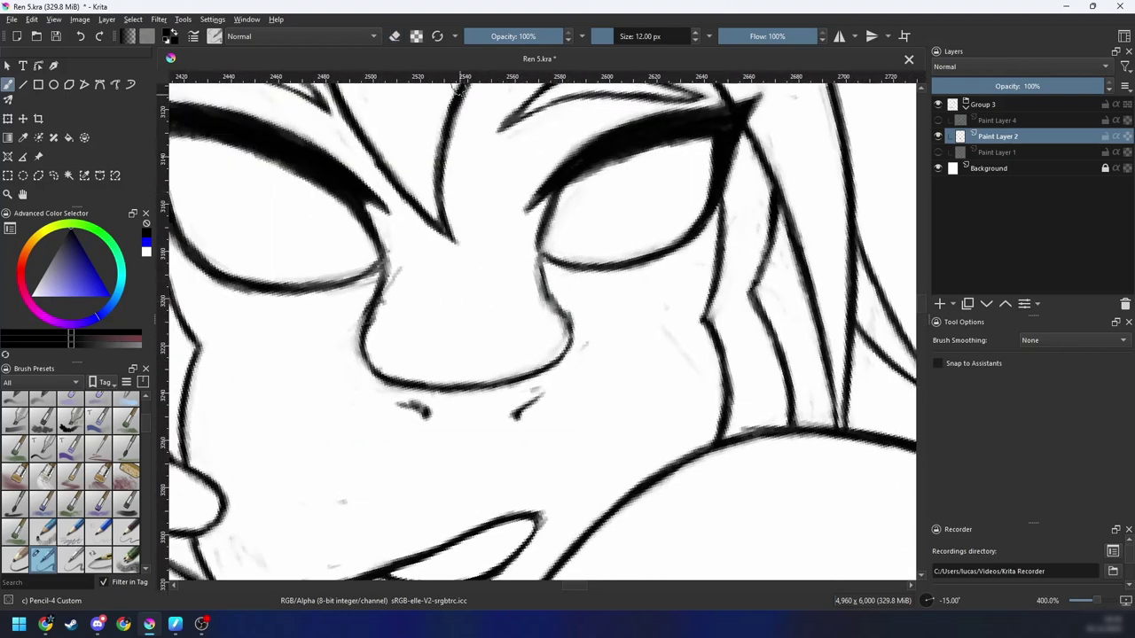
drag(623, 40, 620, 40)
drag(589, 324, 586, 324)
drag(560, 280, 570, 304)
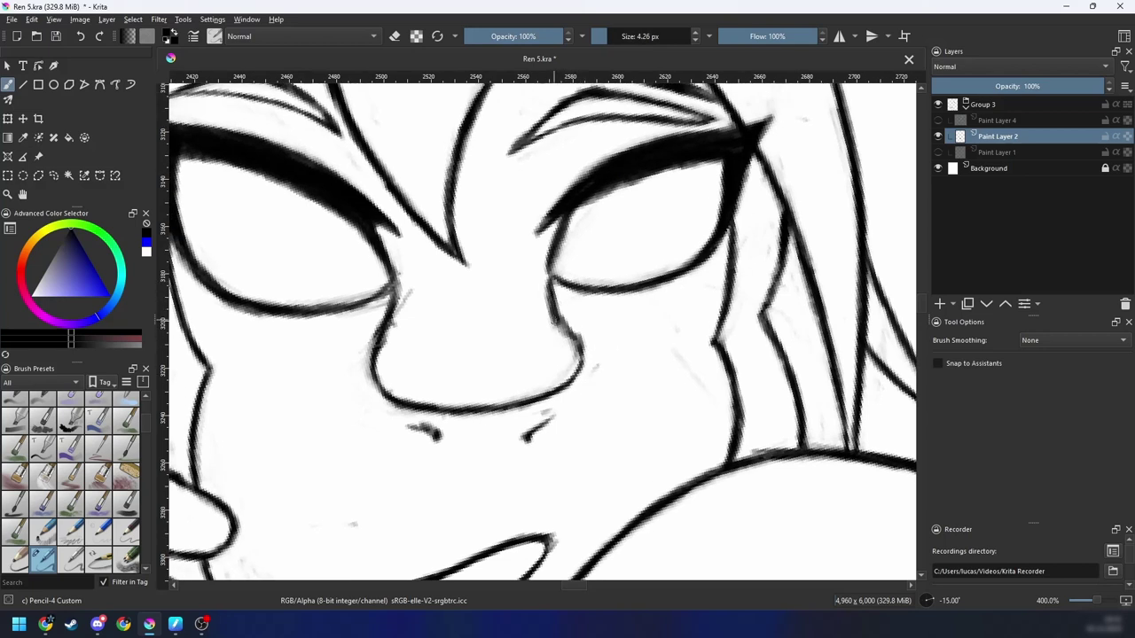
mouse_move(566, 386)
mouse_down()
mouse_move(559, 355)
mouse_move(571, 353)
mouse_up()
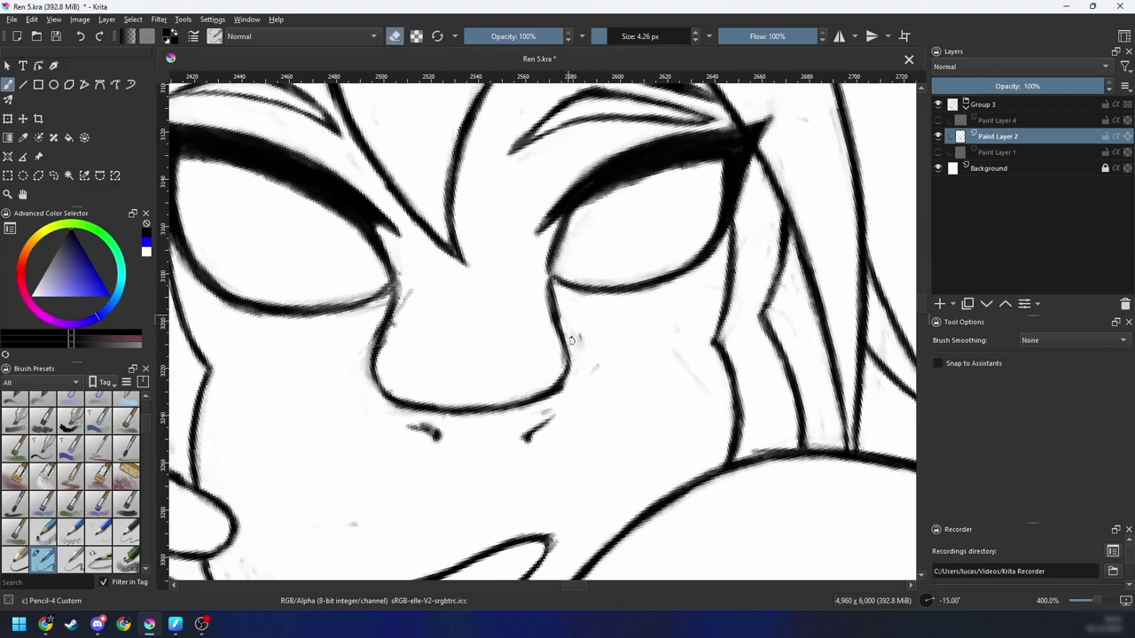
scroll(590, 351, down, 4)
scroll(568, 359, up, 3)
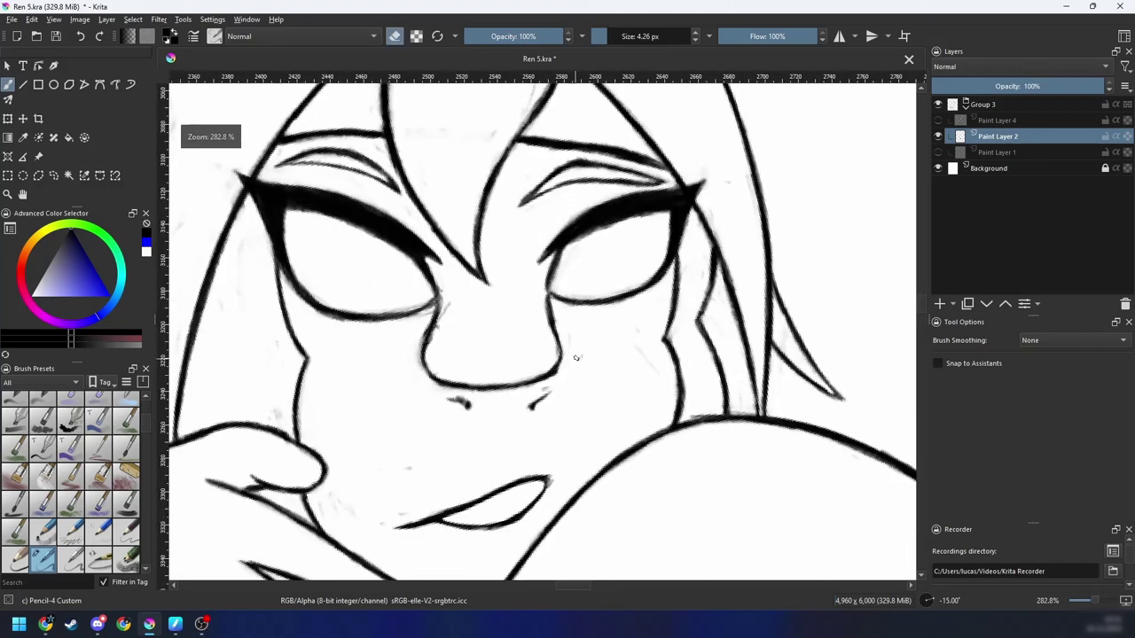
drag(548, 374, 564, 346)
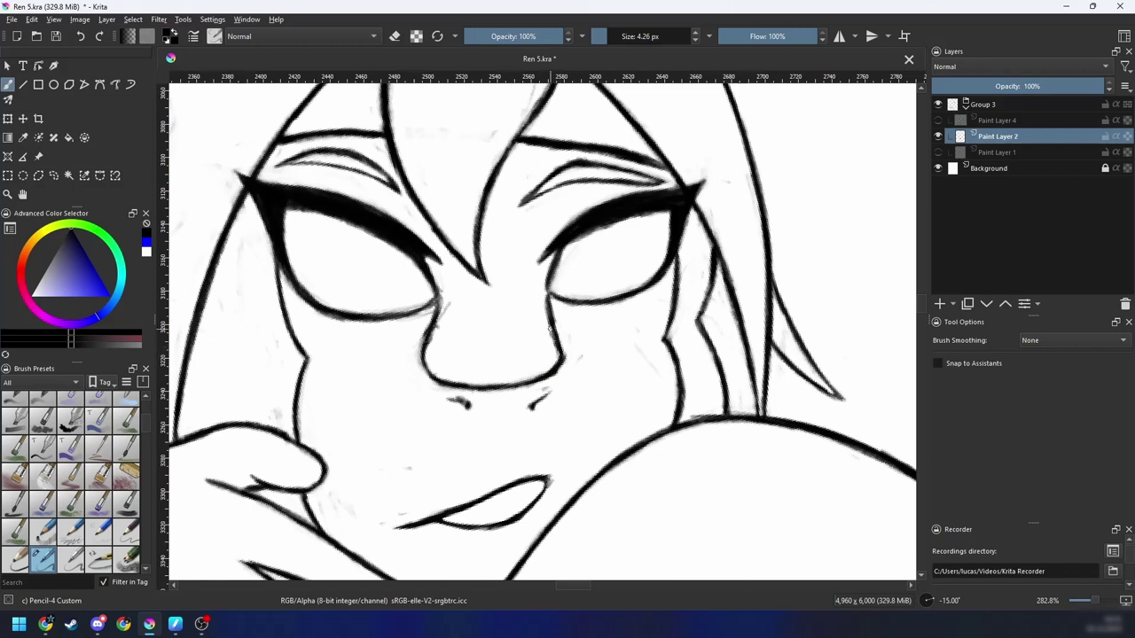
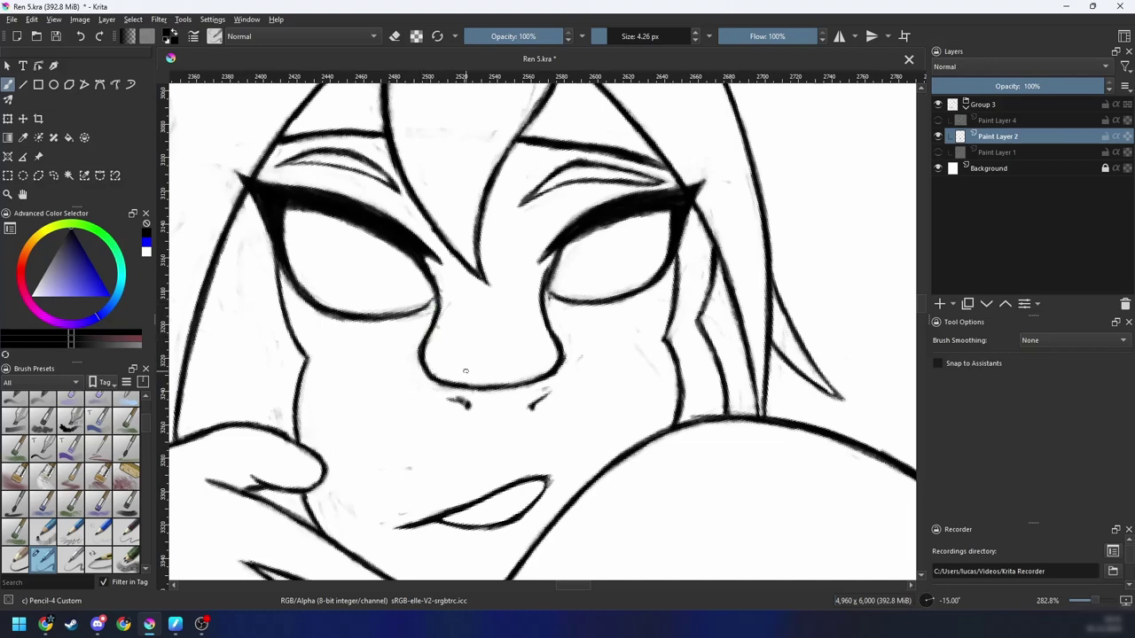
Step: Select the right nostril mark, adjust its position under the nose with the Move tool and clear the selection
scroll(465, 371, down, 5)
scroll(576, 377, up, 3)
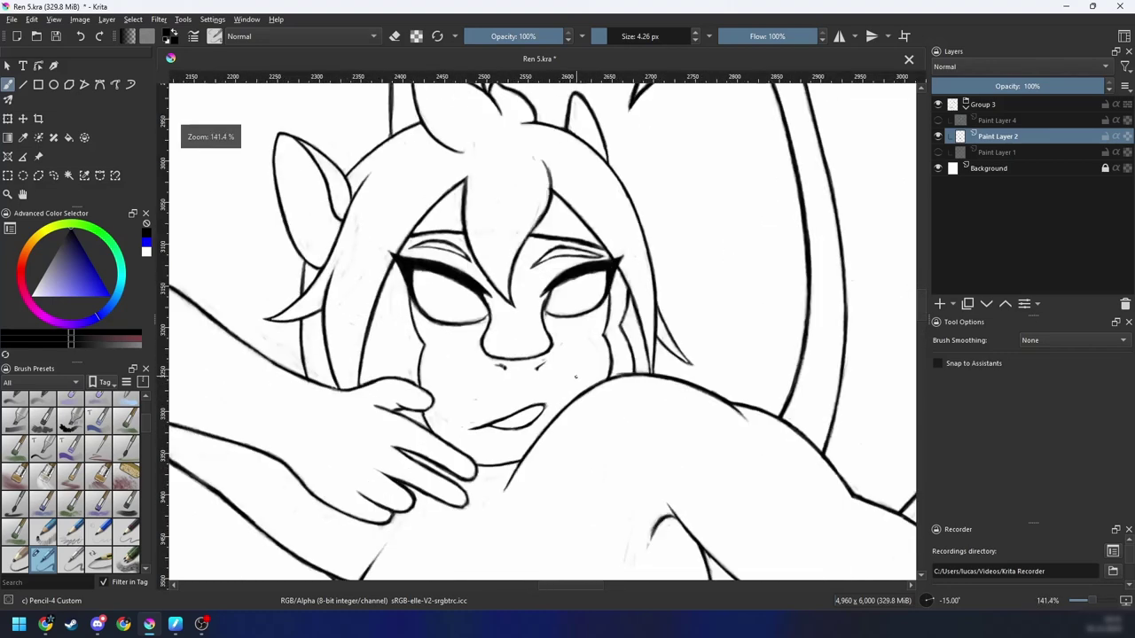
scroll(576, 377, up, 1)
mouse_move(575, 377)
mouse_down()
mouse_move(591, 331)
mouse_move(577, 328)
mouse_up()
scroll(585, 331, up, 1)
key(l)
key(t)
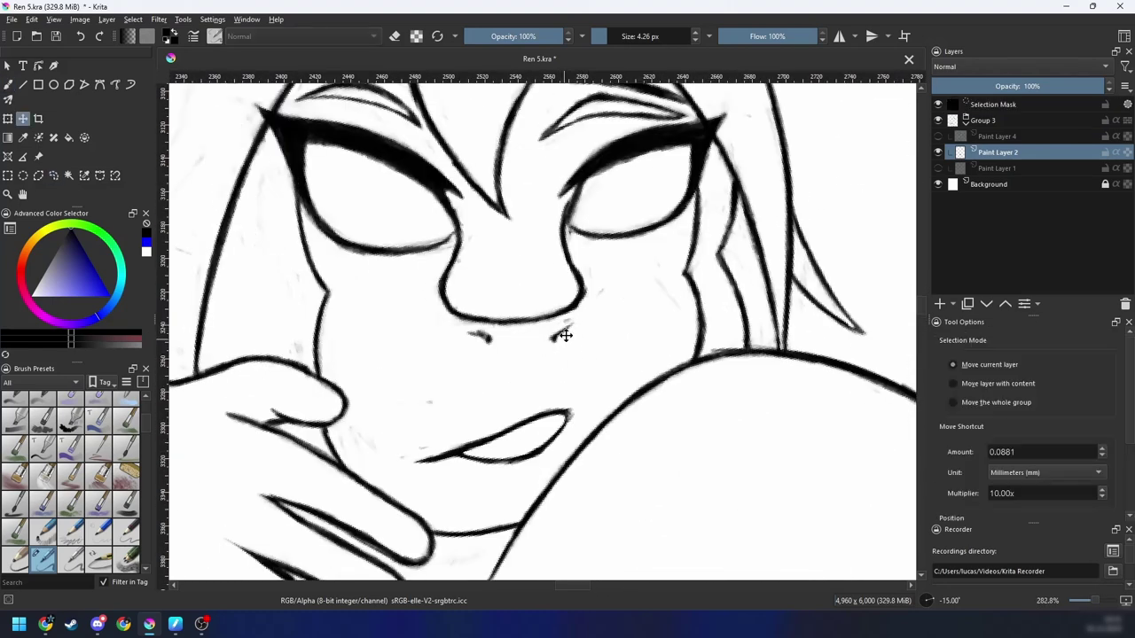
key(ctrl+shift+a)
key(b)
Step: Examine the line art of the head, the hair tufts and the horn up to its tip
scroll(590, 324, down, 5)
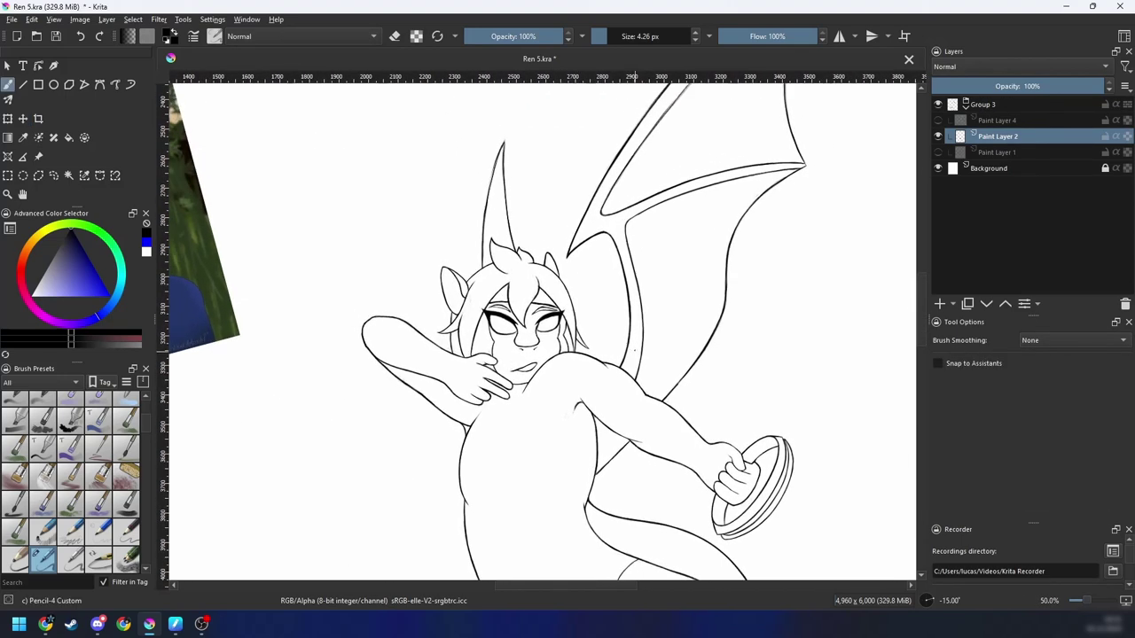
scroll(621, 292, up, 2)
key(ctrl+plus)
key(ctrl+plus)
key(ctrl+plus)
drag(629, 351, 624, 424)
drag(573, 300, 638, 443)
drag(581, 329, 597, 505)
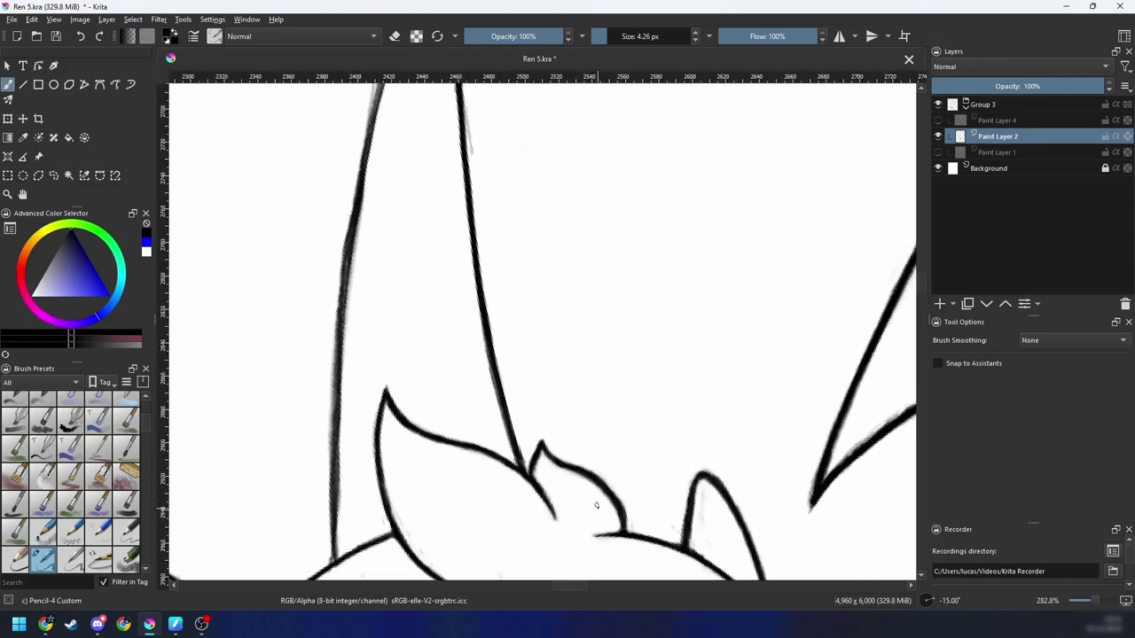
key(ctrl+minus)
drag(585, 311, 607, 460)
key(6)
drag(552, 322, 556, 430)
key(6)
drag(555, 348, 600, 291)
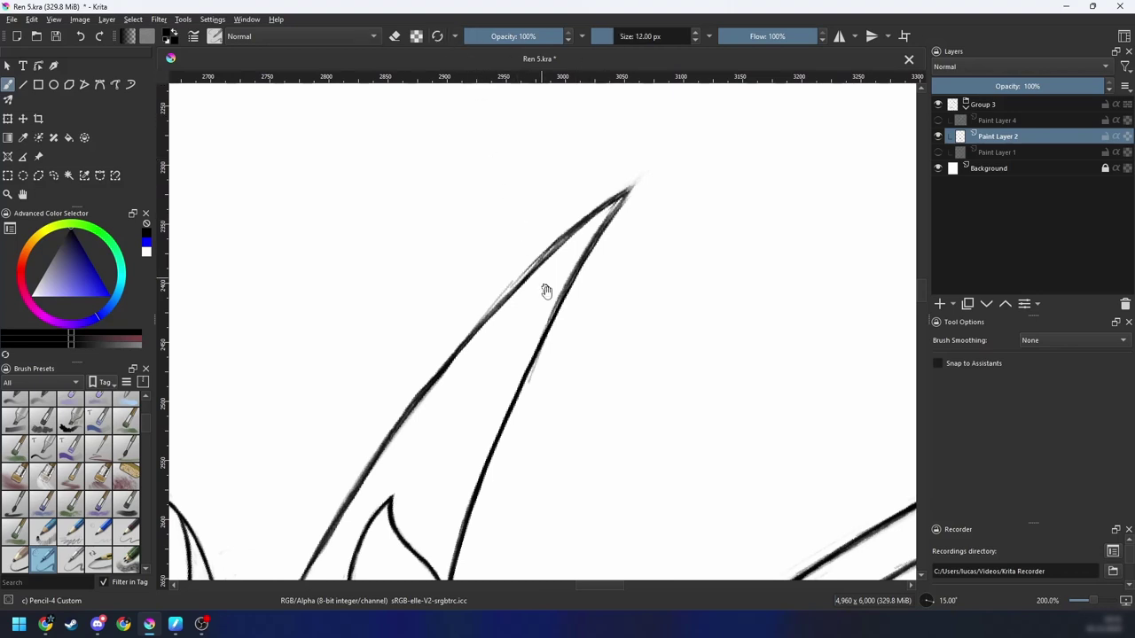
key(6)
scroll(519, 341, up, 1)
drag(333, 439, 549, 287)
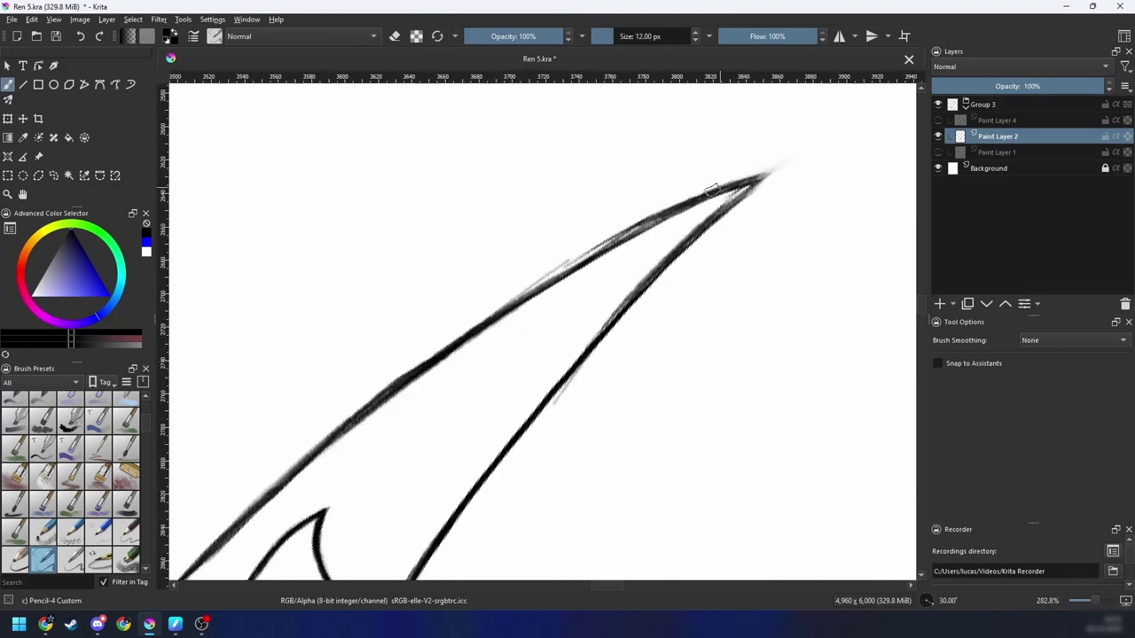
key(ctrl+z)
mouse_move(379, 396)
mouse_down()
mouse_move(608, 246)
mouse_move(712, 197)
mouse_up()
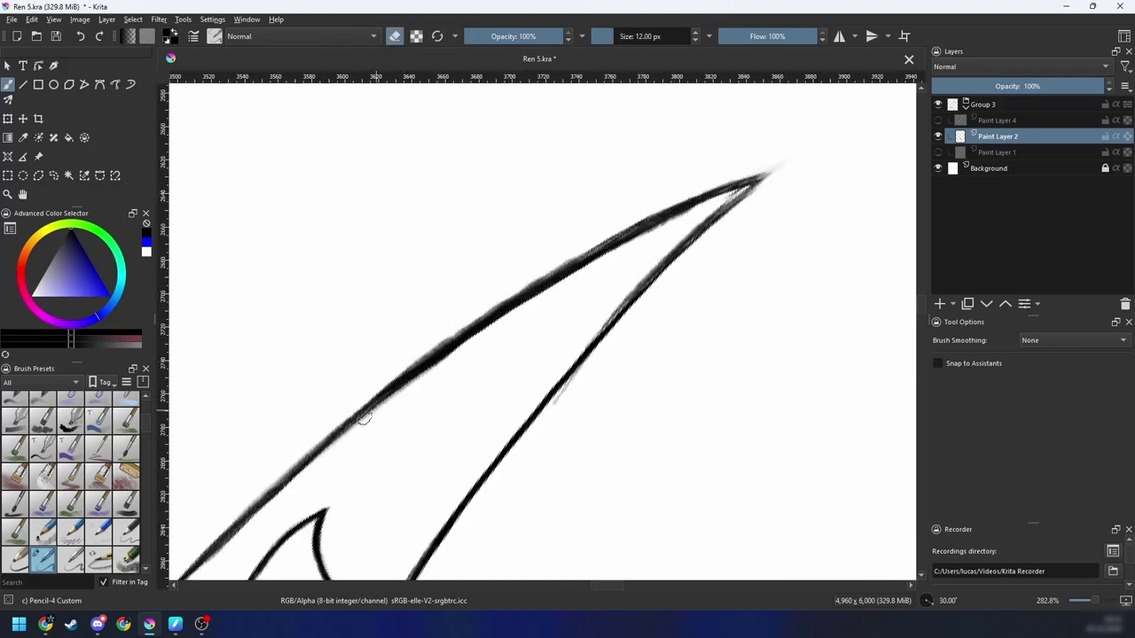
key(ctrl+z)
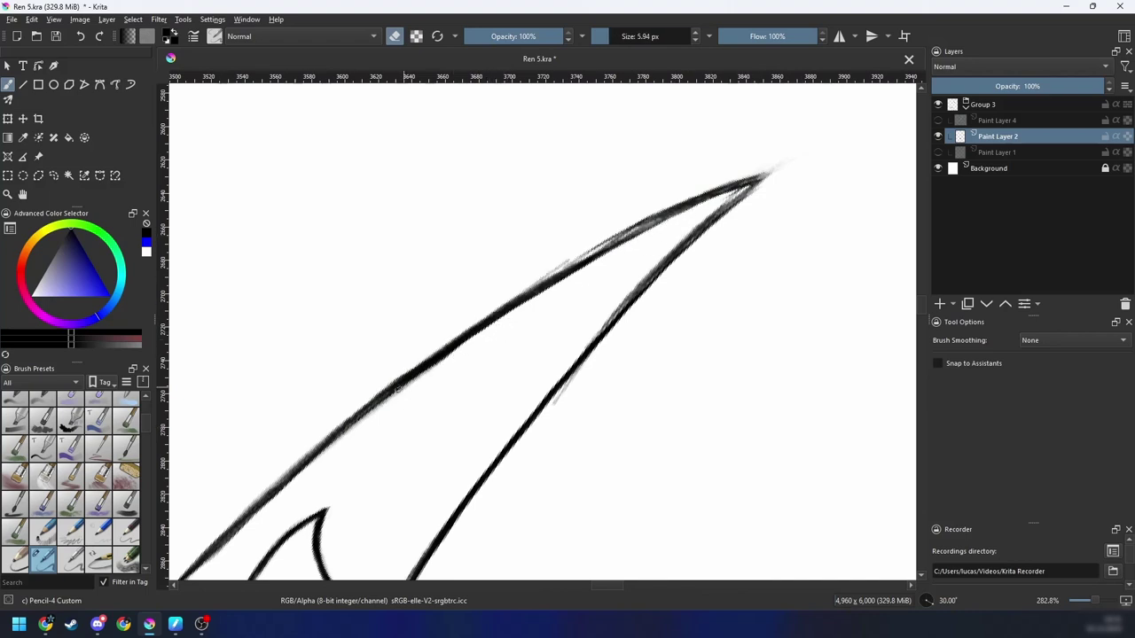
drag(358, 417, 549, 288)
key(ctrl+z)
Step: Even out the horn's outer edge line up to the tip with a 5.94 px brush, darkening thin stretches and erasing rough strands
drag(371, 415, 625, 246)
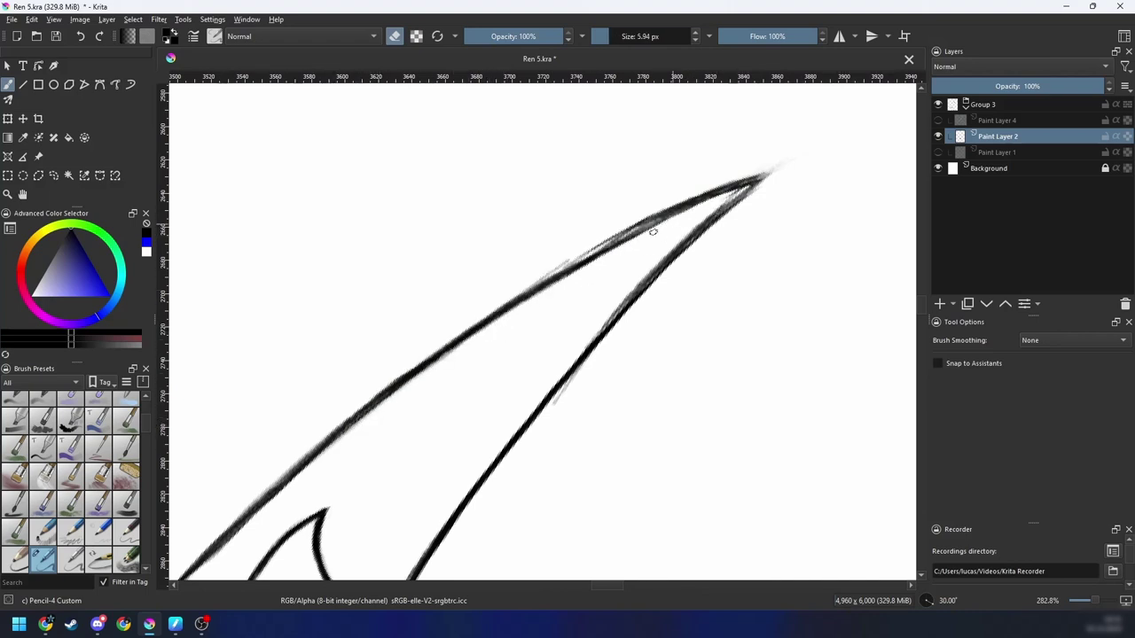
drag(424, 367, 582, 268)
drag(387, 392, 679, 213)
drag(561, 270, 732, 187)
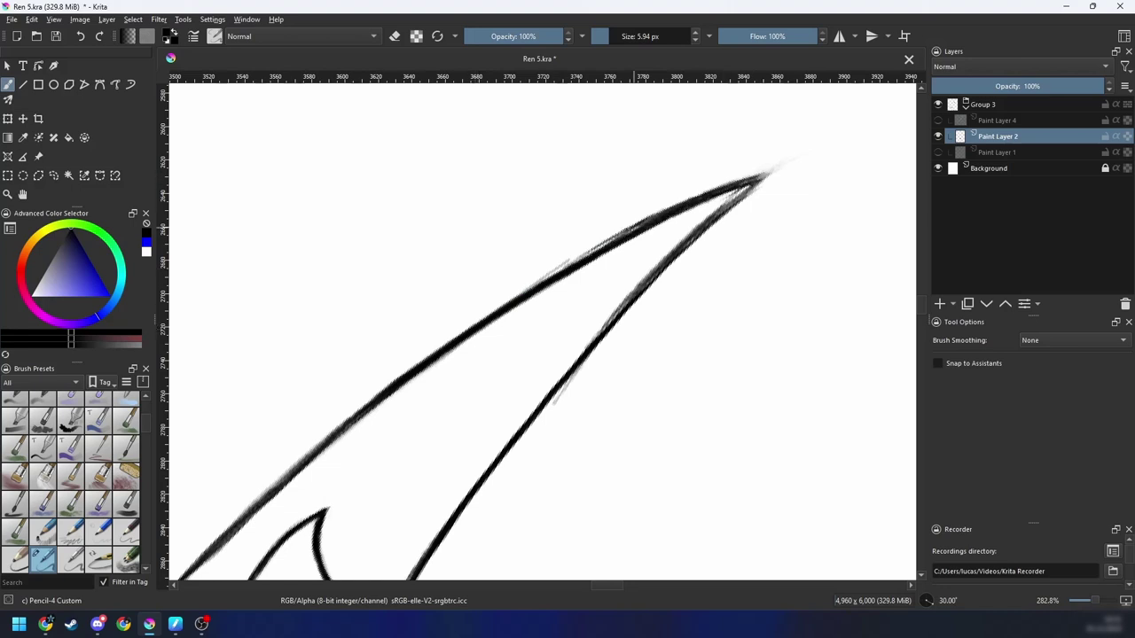
drag(586, 256, 748, 182)
key(e)
drag(598, 235, 774, 165)
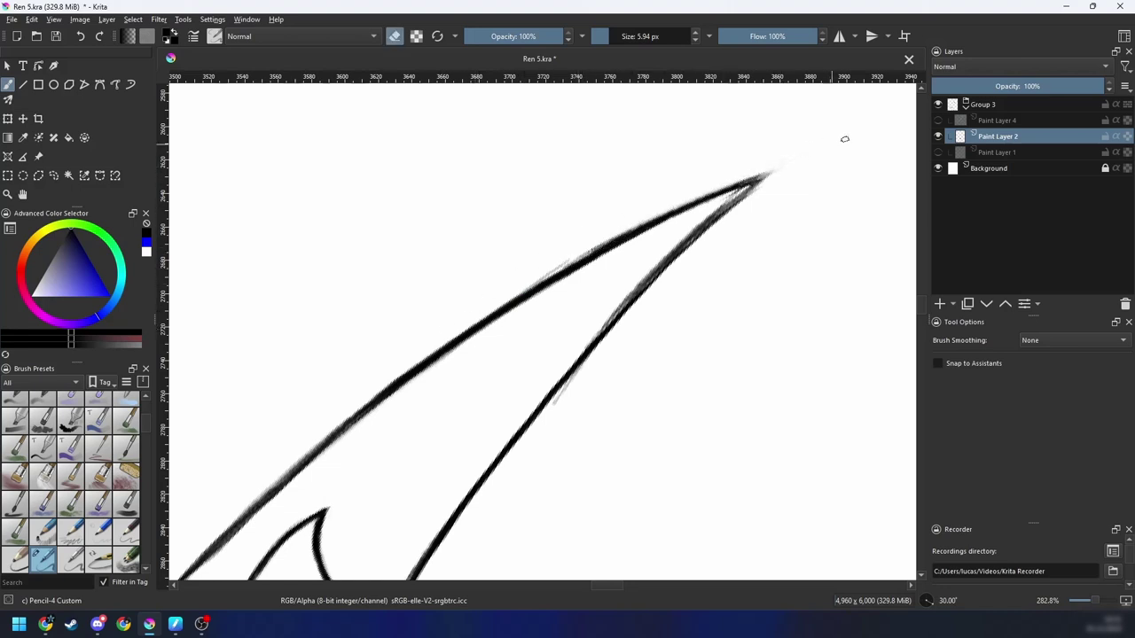
drag(521, 295, 761, 178)
drag(626, 231, 772, 174)
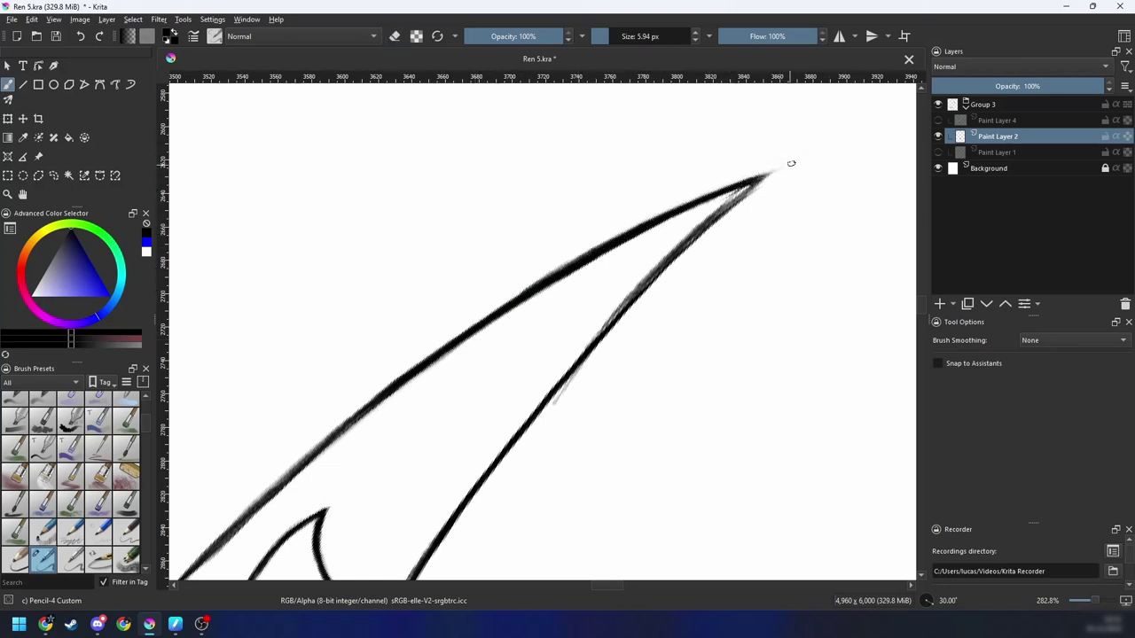
drag(497, 307, 626, 231)
drag(526, 287, 709, 194)
Step: Redraw the horn's inner edge line as one smooth curve to the tip and erase the stray strands along it
drag(732, 238, 699, 212)
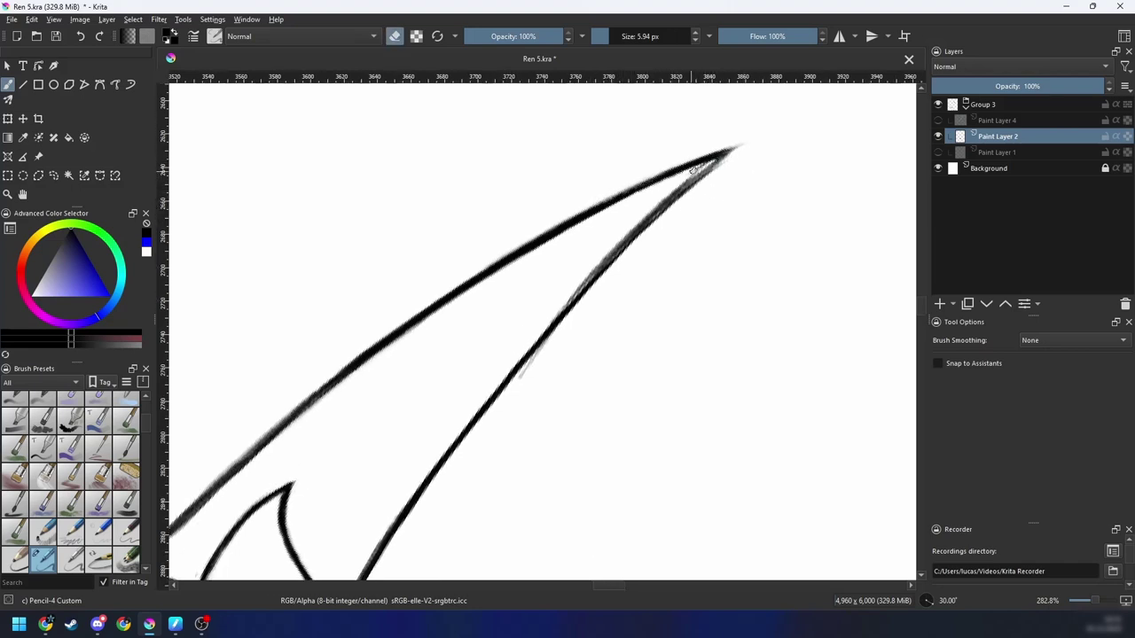
key(6)
key(6)
key(4)
drag(698, 243, 585, 313)
key(e)
drag(396, 378, 658, 225)
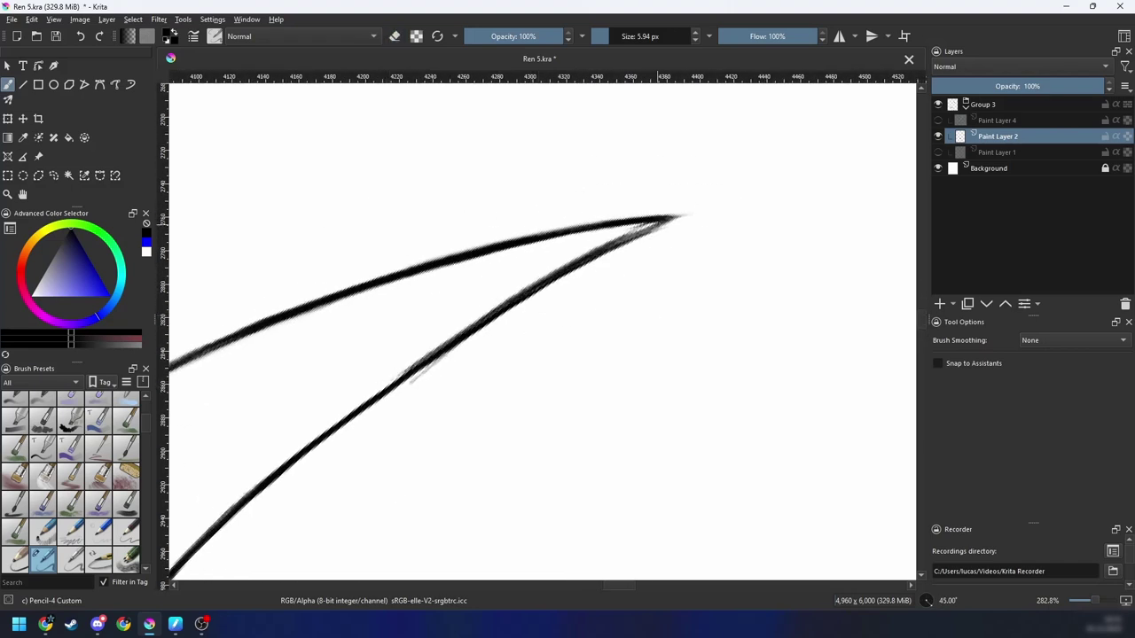
key(ctrl+z)
drag(483, 313, 593, 250)
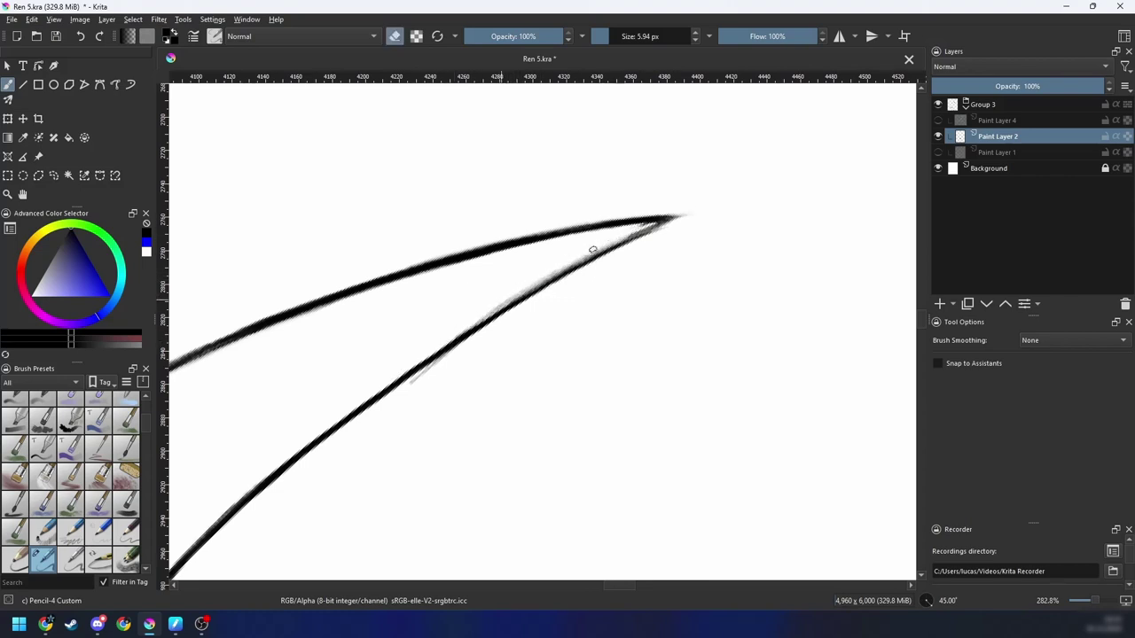
drag(409, 371, 645, 227)
key(ctrl+z)
drag(468, 330, 625, 236)
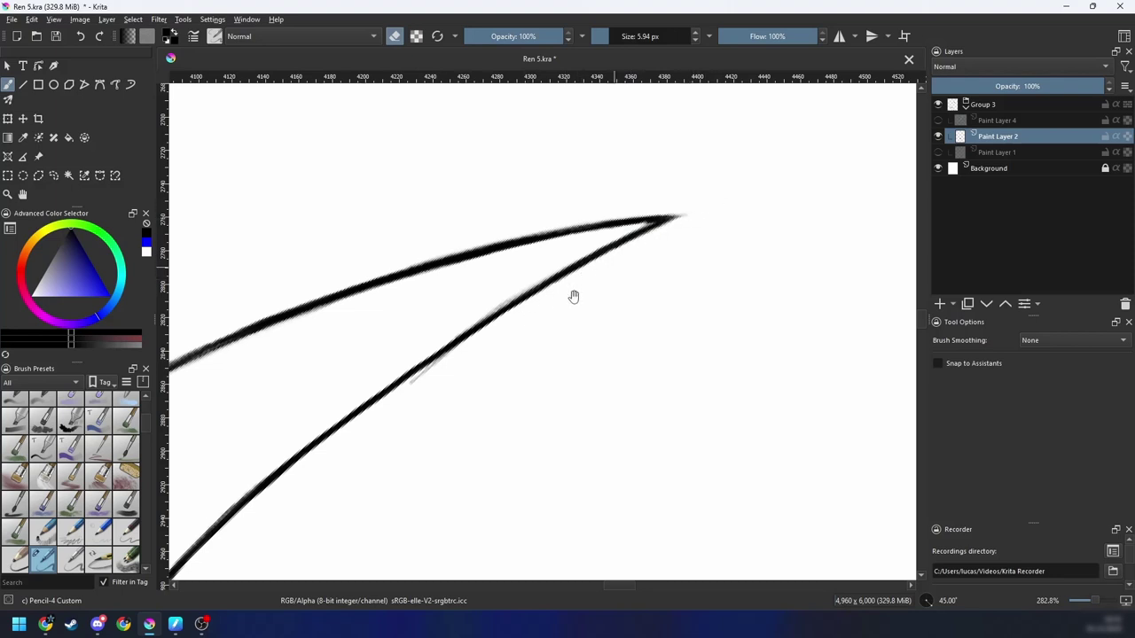
mouse_move(573, 297)
mouse_down()
mouse_move(641, 256)
mouse_move(617, 264)
mouse_up()
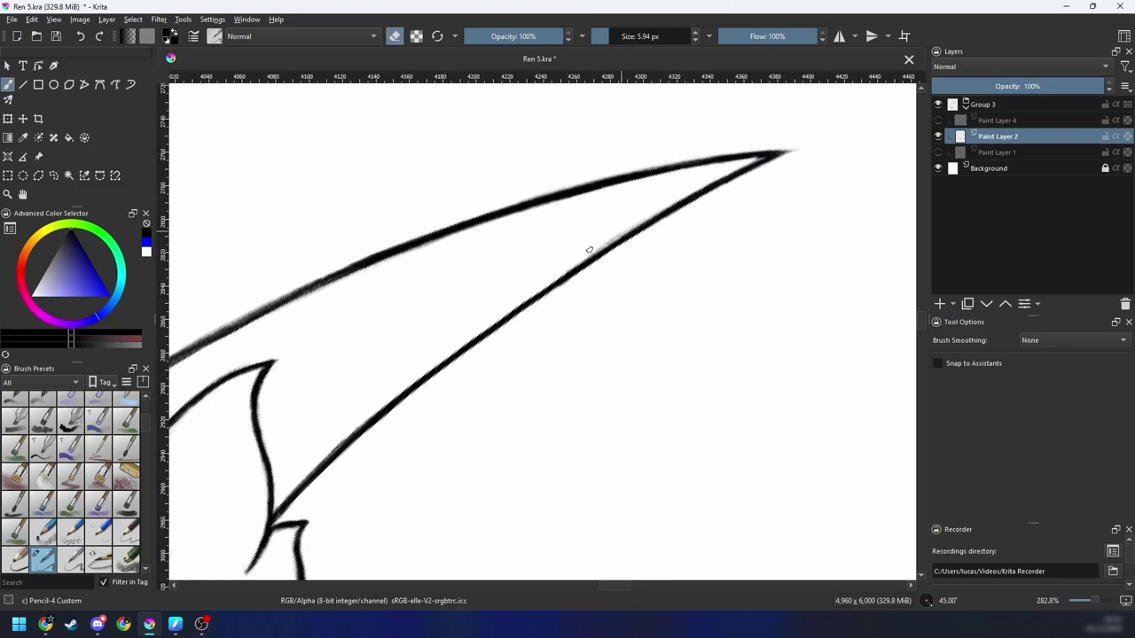
Step: Smooth and darken the wing membrane's edge line toward the wing tip with a 9.21 px brush, erasing stray marks beyond the tip
key(minus)
key(minus)
key(minus)
key(minus)
key(4)
key(4)
drag(706, 283, 591, 265)
key(plus)
drag(754, 291, 665, 164)
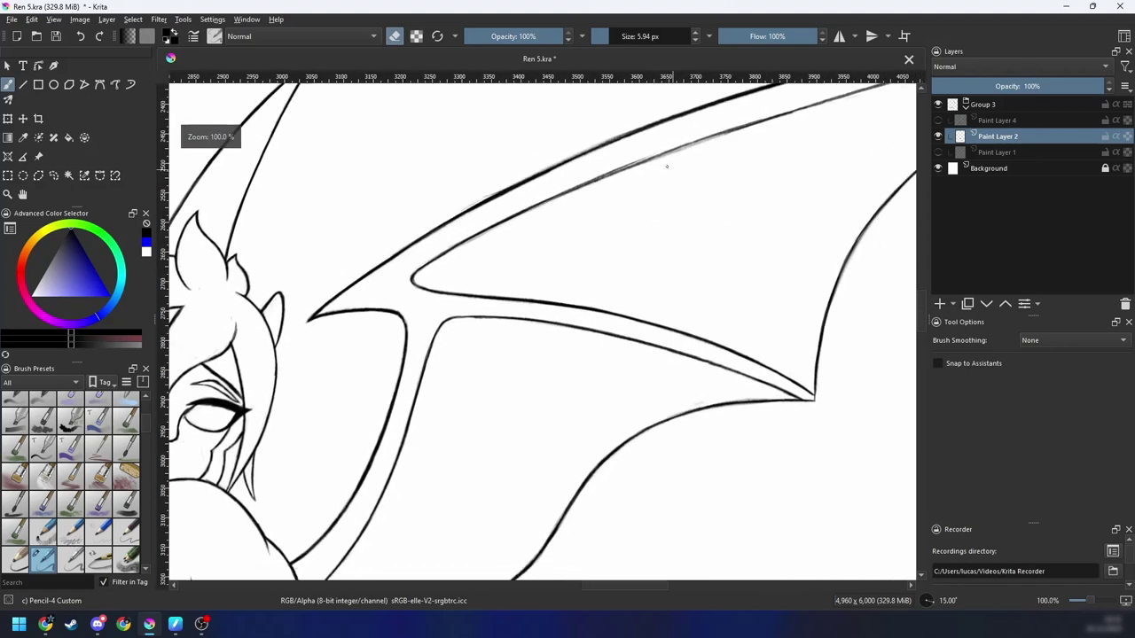
key(4)
mouse_move(805, 239)
mouse_down()
mouse_move(808, 129)
mouse_move(720, 190)
mouse_move(729, 357)
mouse_move(737, 299)
mouse_move(742, 369)
mouse_move(554, 468)
mouse_move(508, 507)
mouse_move(420, 512)
mouse_up()
scroll(638, 257, up, 1)
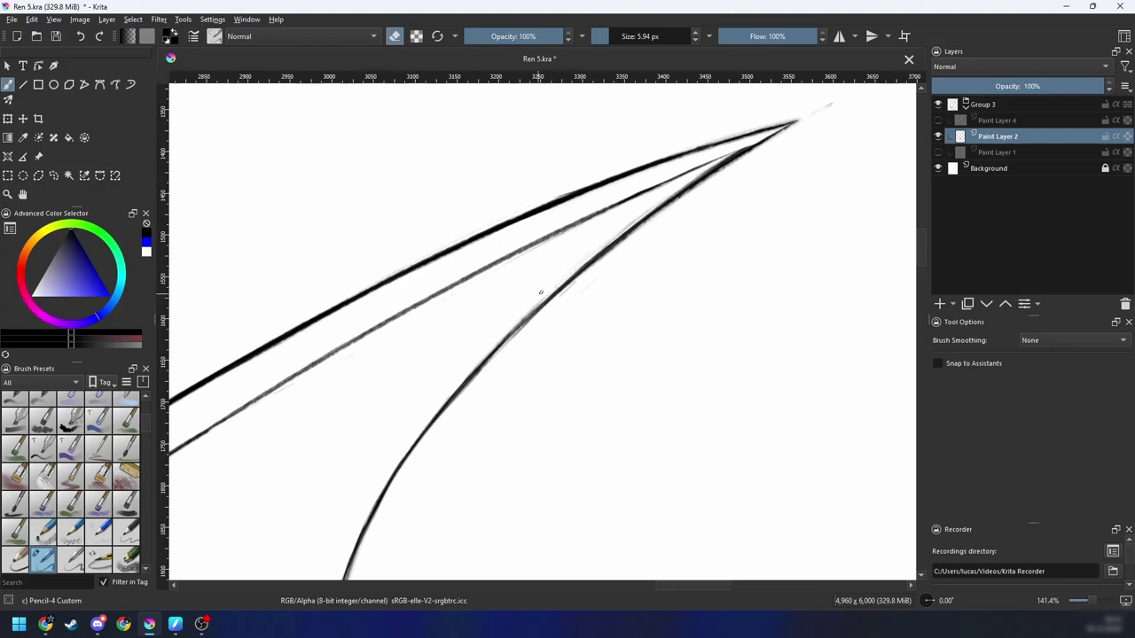
scroll(542, 292, down, 2)
drag(640, 261, 559, 322)
scroll(581, 297, up, 3)
drag(381, 409, 658, 211)
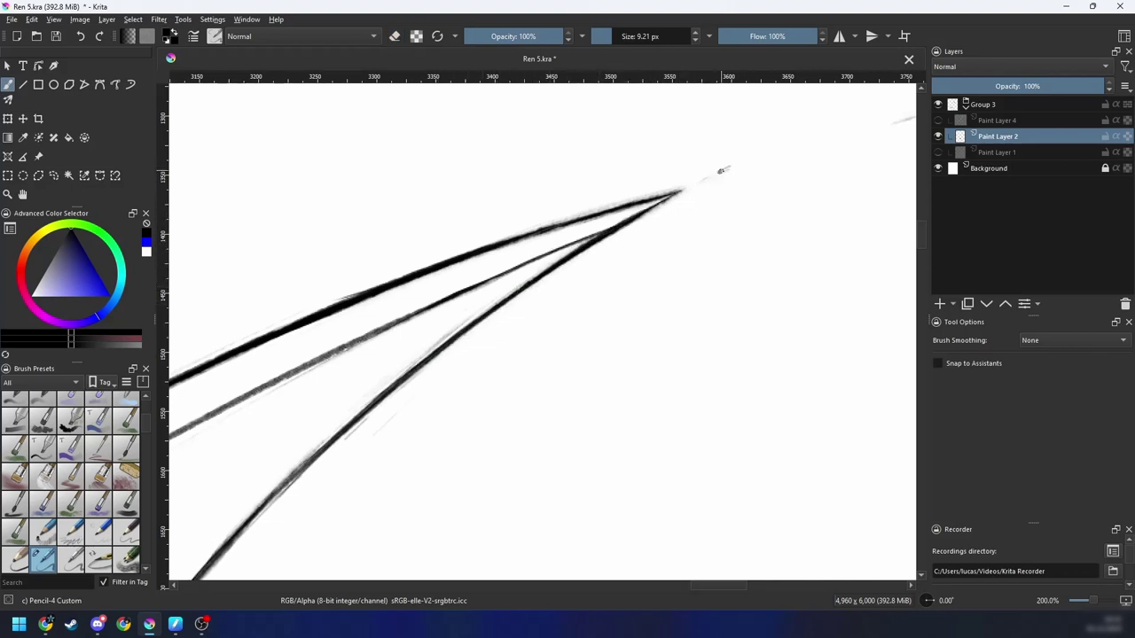
key(ctrl+minus)
key(ctrl+minus)
drag(631, 323, 709, 246)
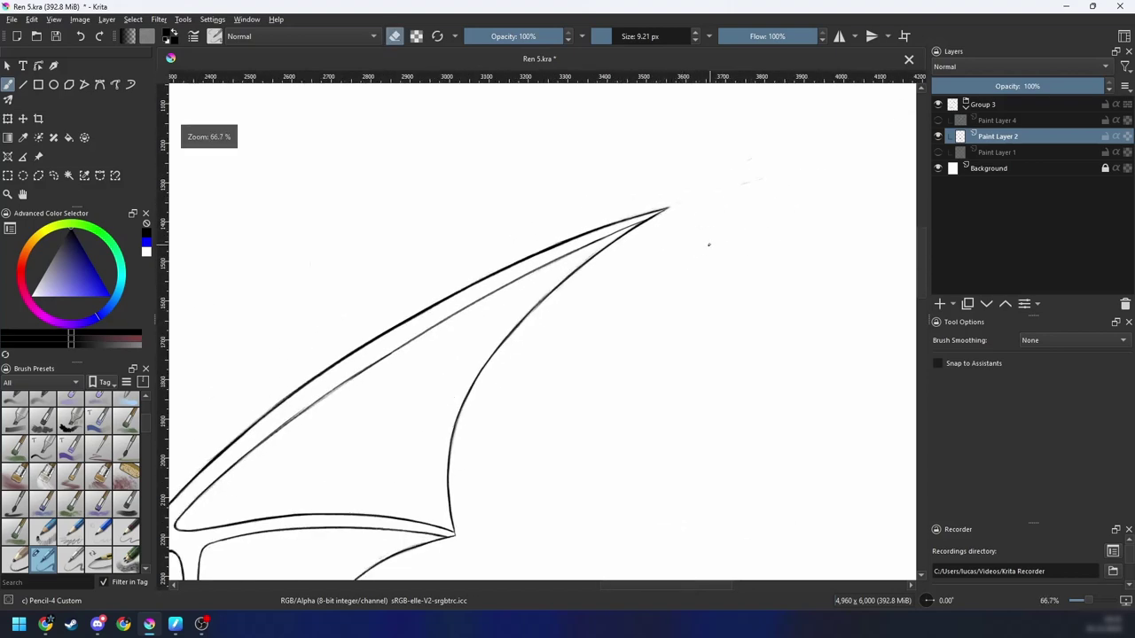
Step: Rearrange the reference images beside the canvas, moving the muscle anatomy figure and the green-haired portrait
key(ctrl+minus)
key(ctrl+minus)
drag(645, 345, 803, 160)
key(ctrl+minus)
drag(683, 318, 709, 218)
key(ctrl+minus)
click(38, 156)
drag(343, 229, 420, 425)
key(ctrl+minus)
click(506, 218)
drag(355, 372, 318, 340)
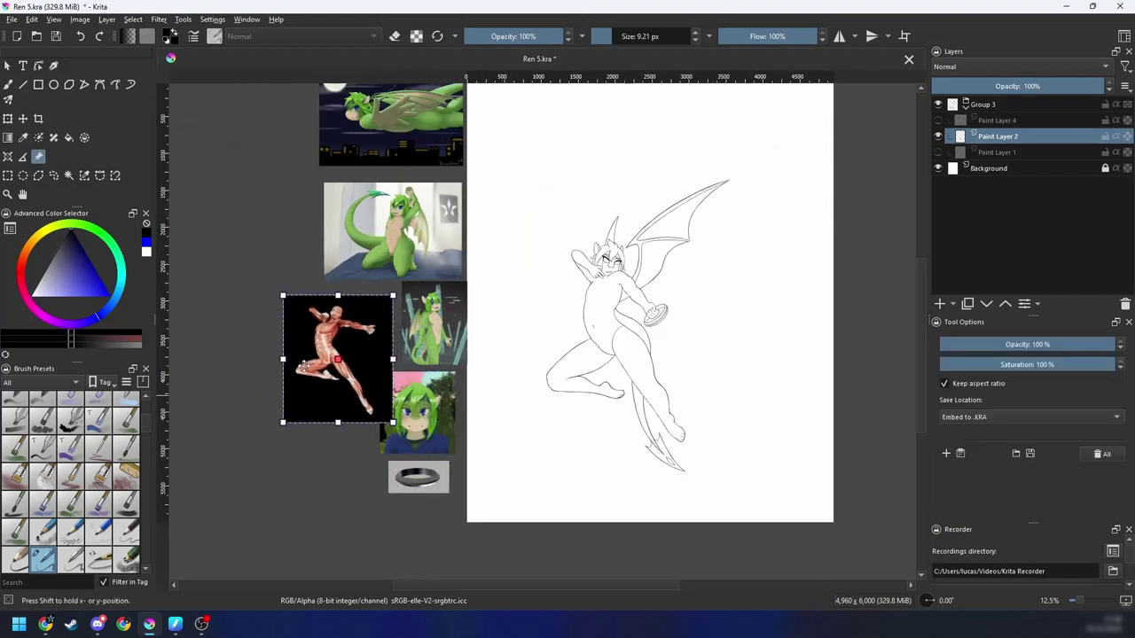
click(431, 409)
drag(431, 409, 441, 407)
drag(531, 392, 429, 451)
click(592, 399)
key(b)
mouse_move(611, 438)
mouse_down()
mouse_move(592, 395)
mouse_move(626, 393)
mouse_up()
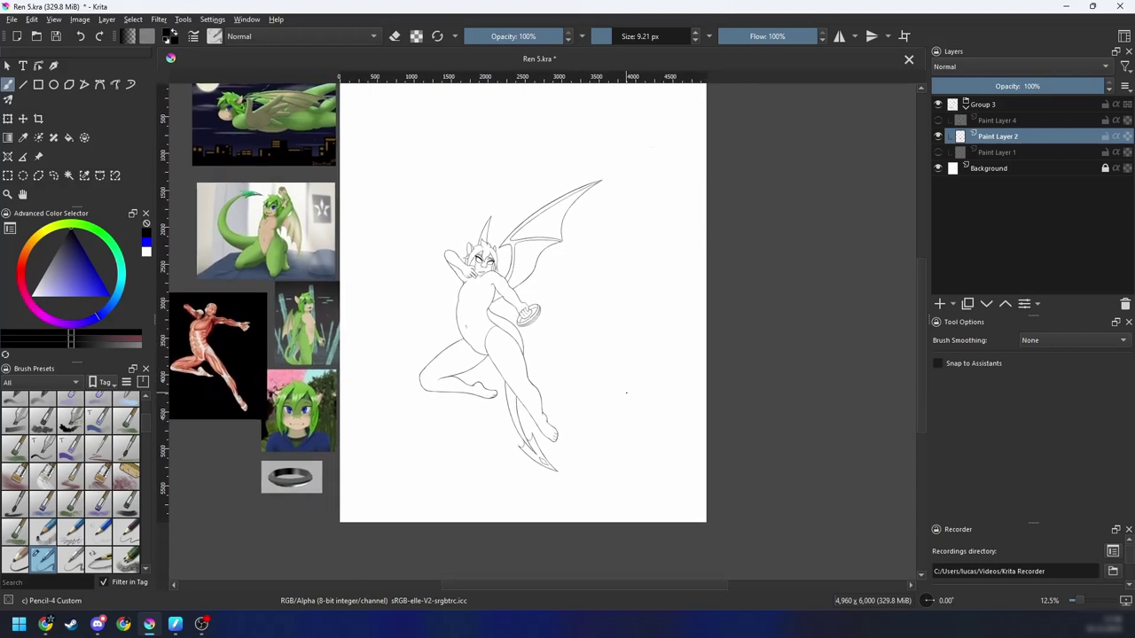
Step: Show the hidden Paint Layer 4 and Paint Layer 1, and raise the opacity of Paint Layer 1
click(937, 153)
click(937, 153)
click(937, 121)
click(937, 153)
click(979, 106)
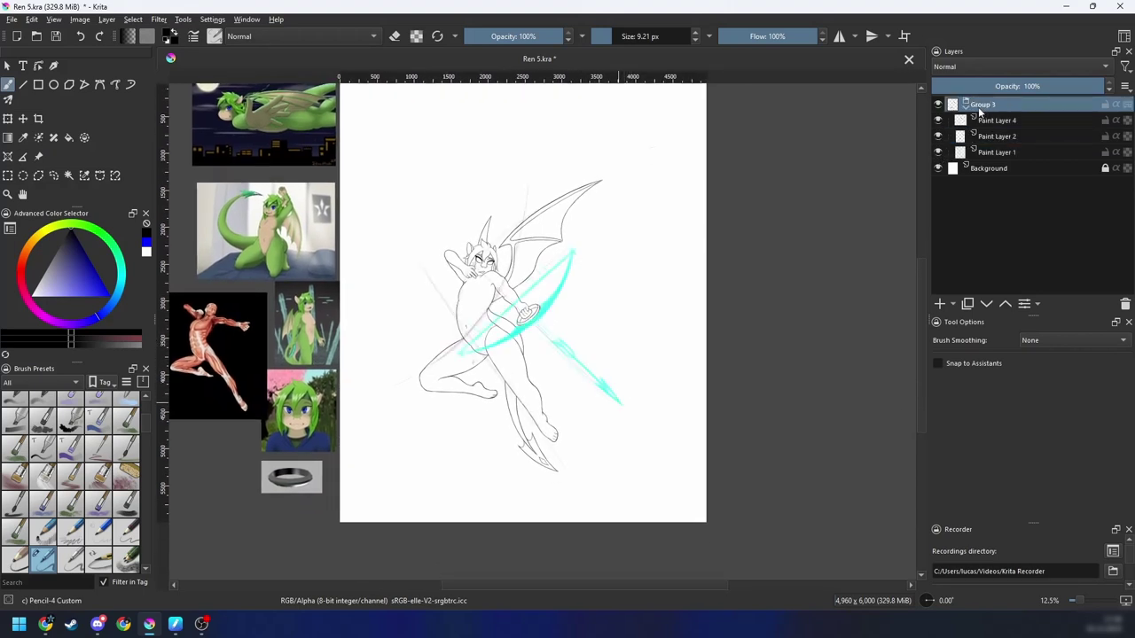
click(986, 155)
drag(986, 87, 1014, 87)
Step: Enlarge Group 3 with the Transform tool and reposition it so the figure and its guides fill most of the page
click(997, 107)
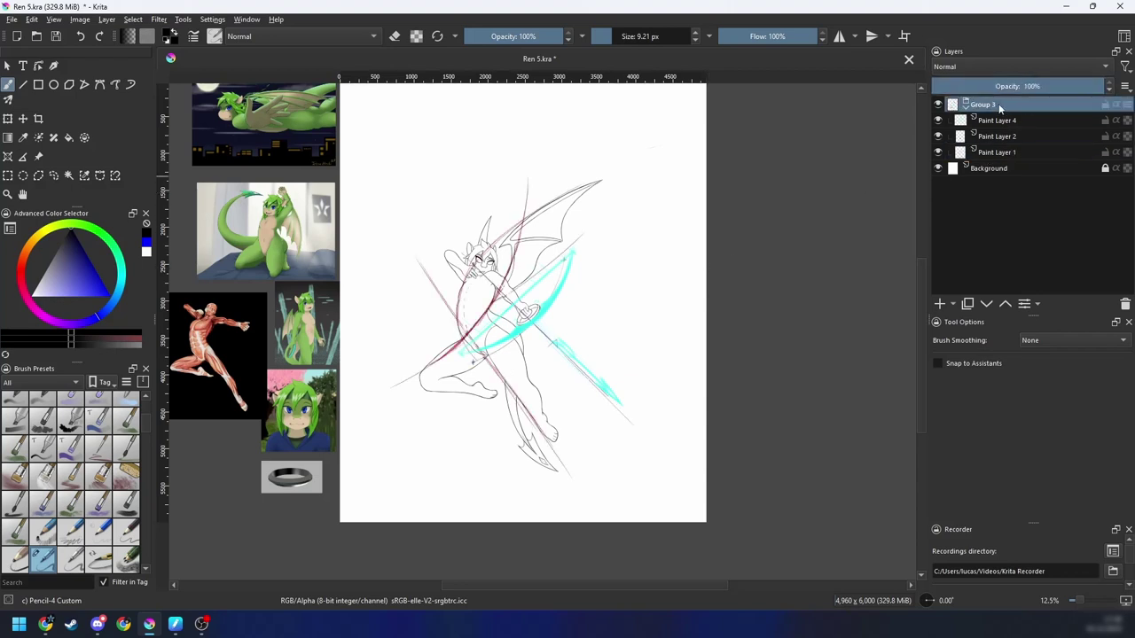
drag(700, 268, 723, 253)
key(ctrl+t)
key(minus)
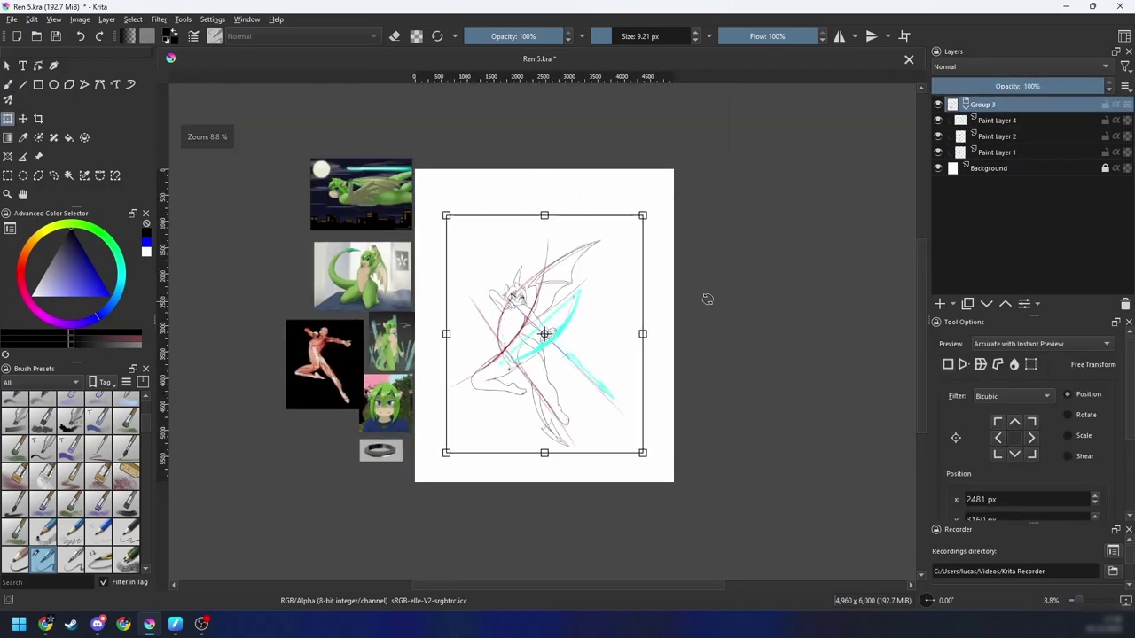
drag(603, 355, 571, 370)
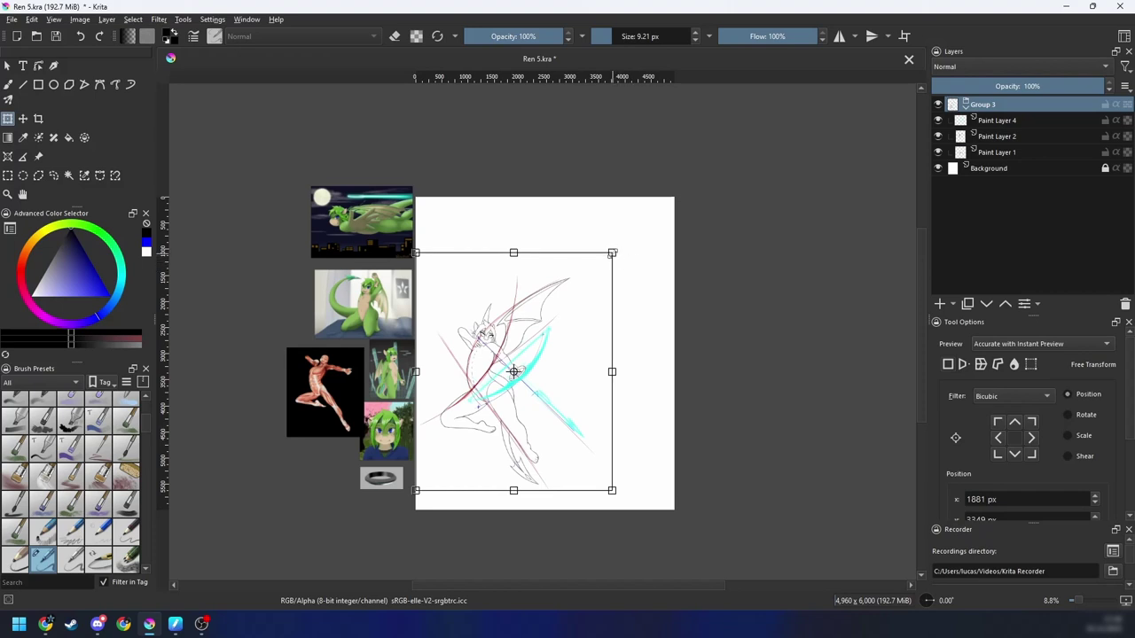
drag(611, 253, 704, 183)
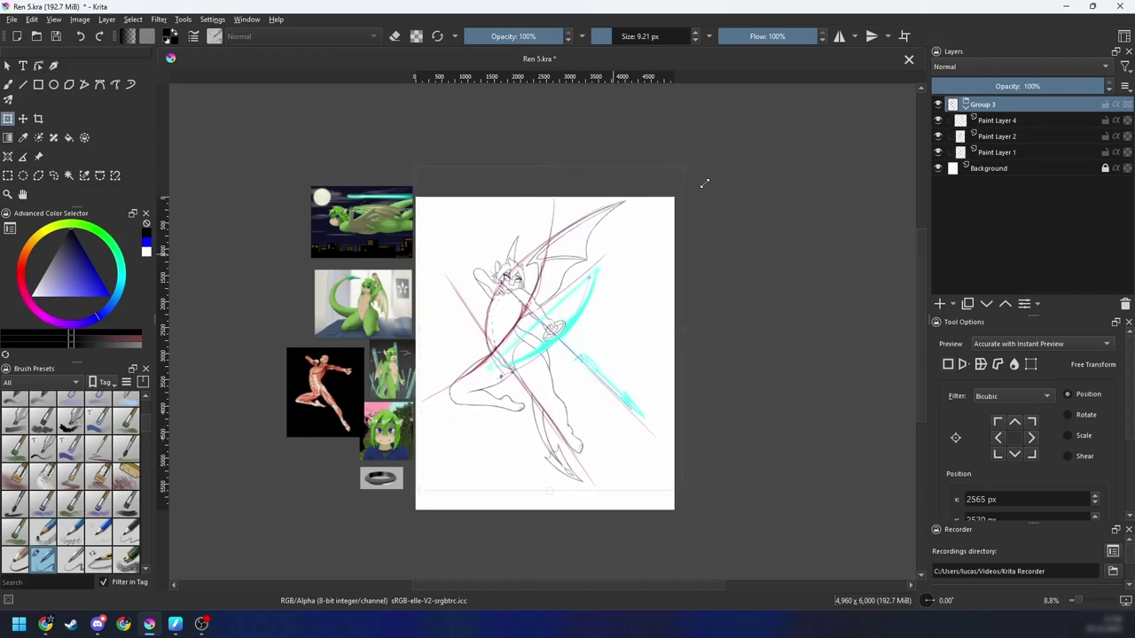
drag(629, 276, 645, 280)
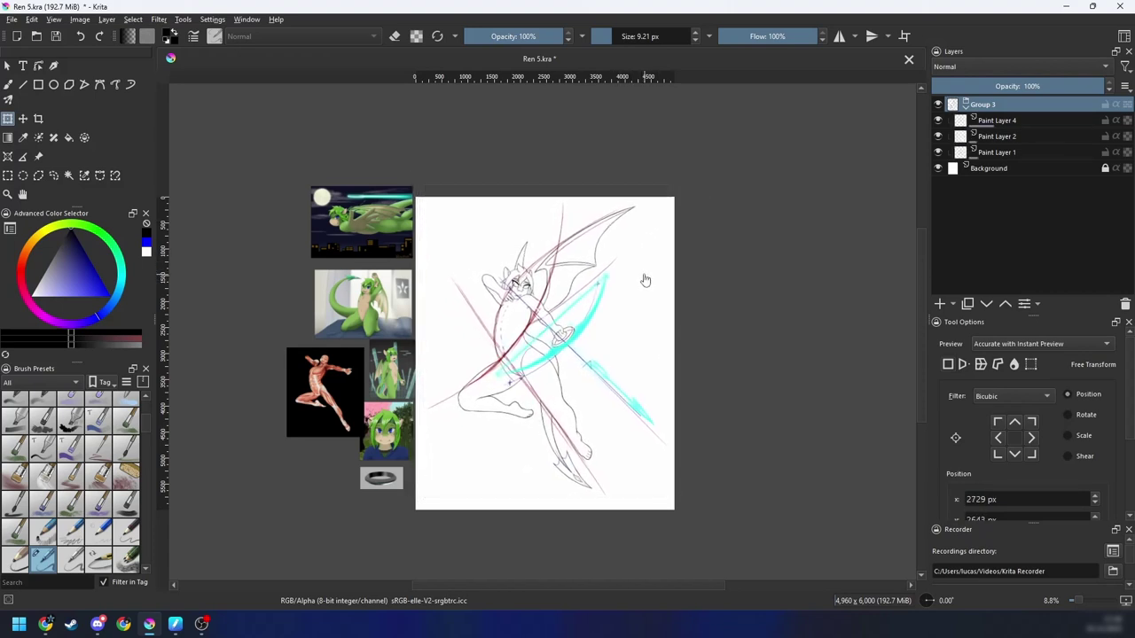
key(b)
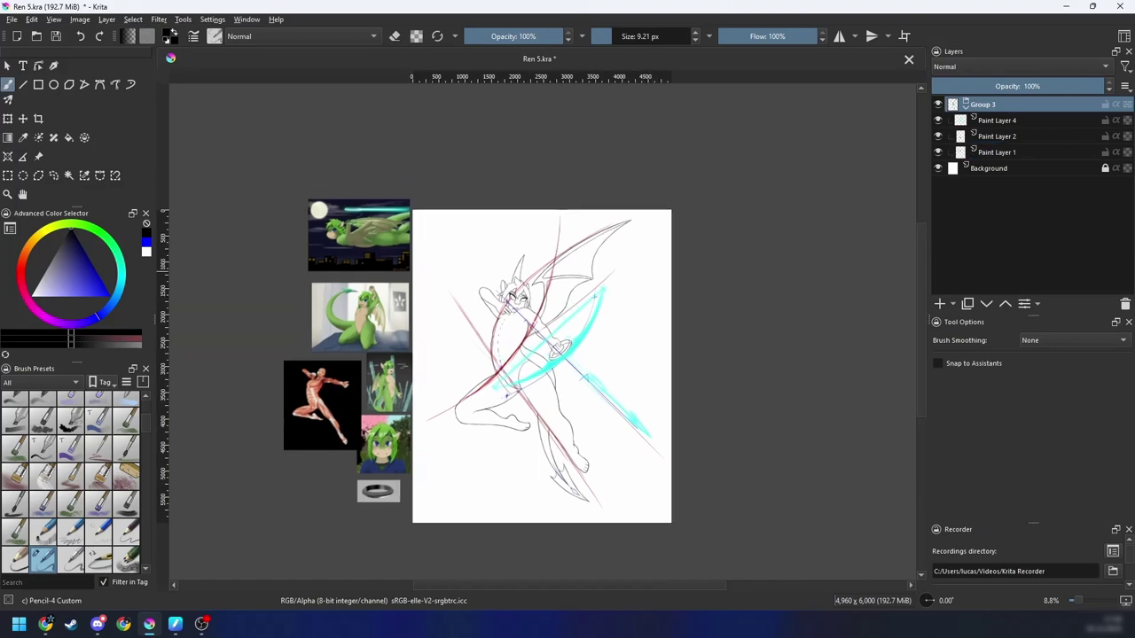
key(ctrl+plus)
key(ctrl+plus)
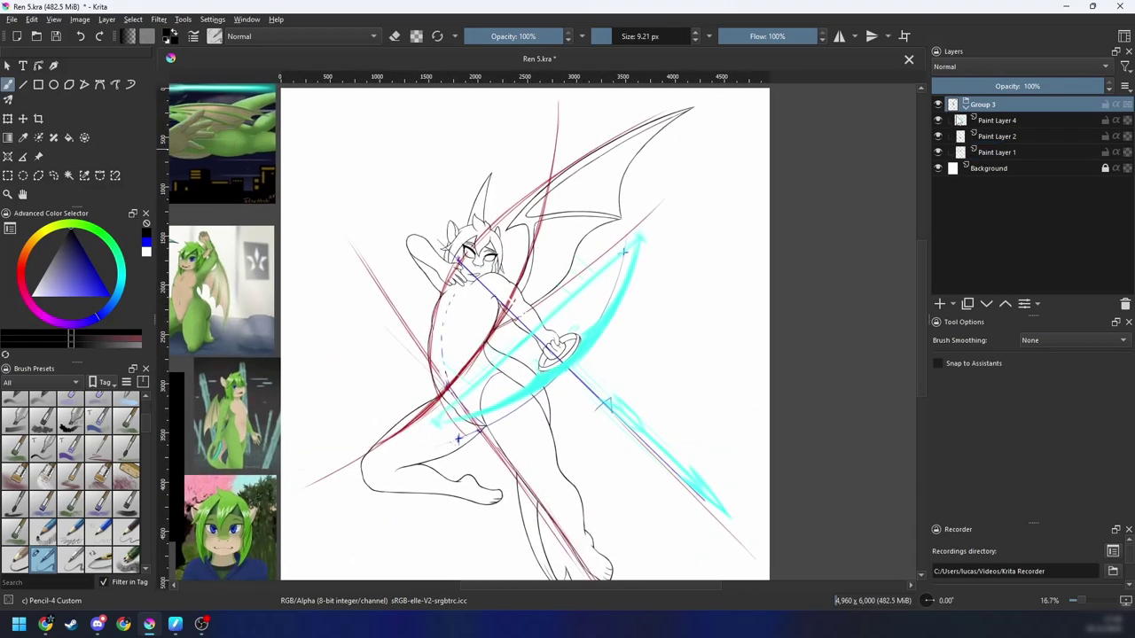
Step: Hide Paint Layer 1 and Paint Layer 4 and lower the opacity of Paint Layer 2 to 41%
click(995, 121)
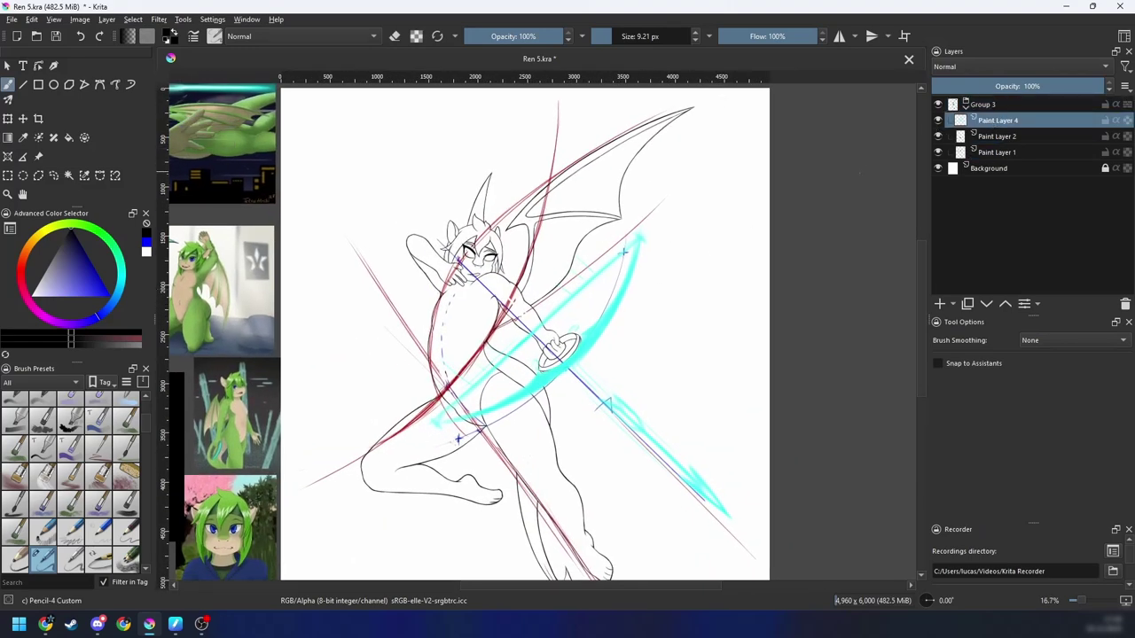
click(937, 153)
key(minus)
key(minus)
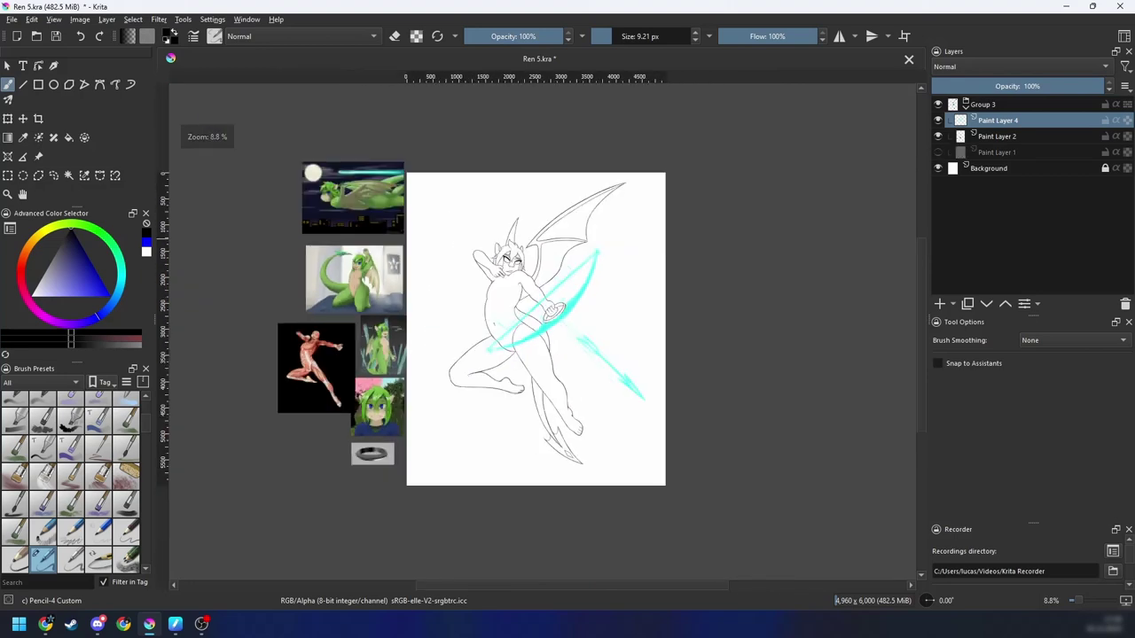
key(plus)
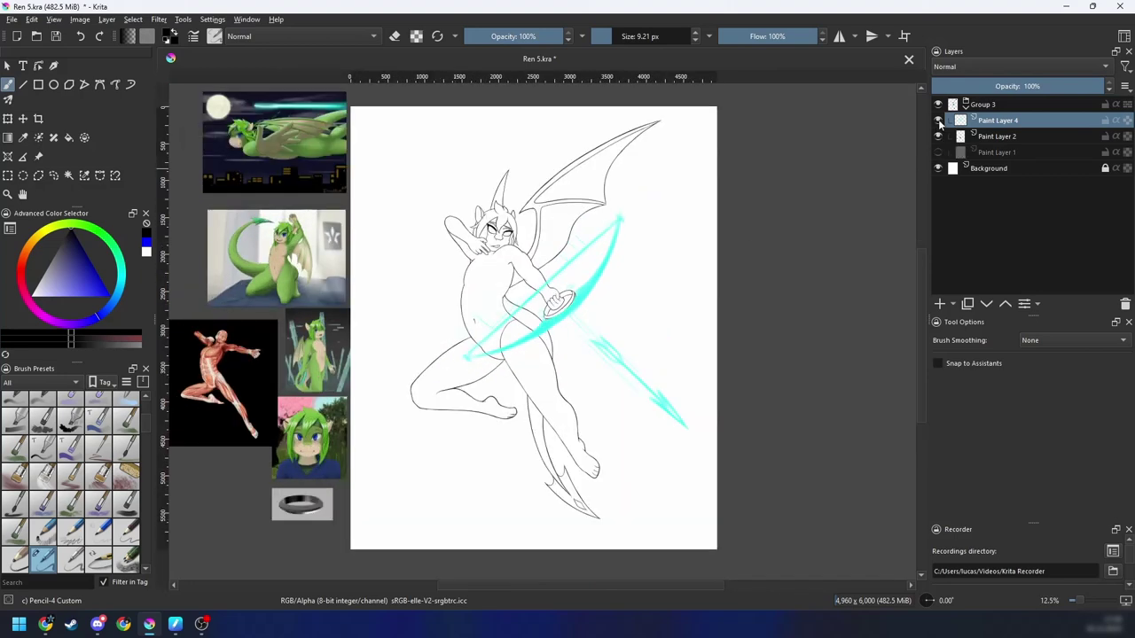
click(938, 122)
click(989, 136)
click(1009, 86)
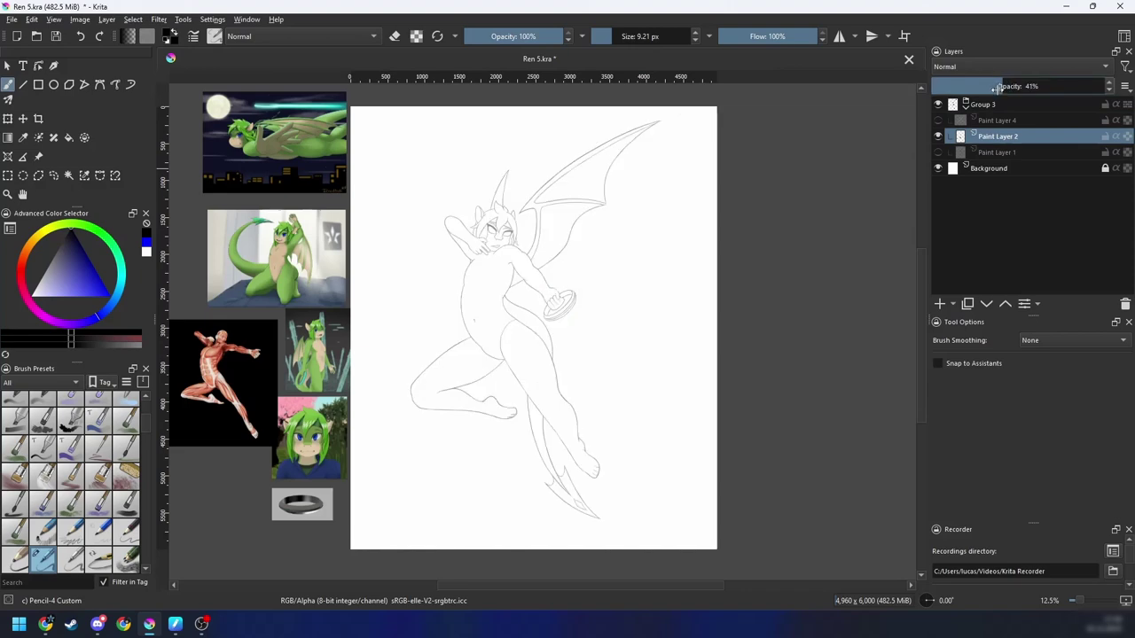
Step: Choose the Ink circle 05 brush preset at 5 px for inking
scroll(697, 281, up, 4)
right_click(657, 317)
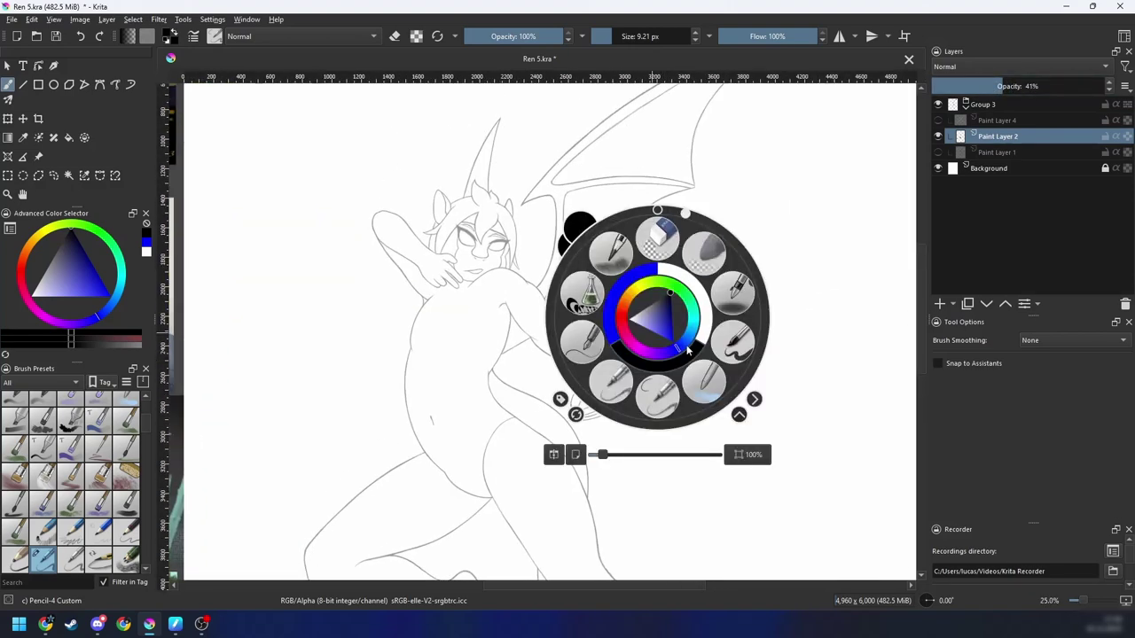
right_click(687, 358)
right_click(675, 330)
click(604, 354)
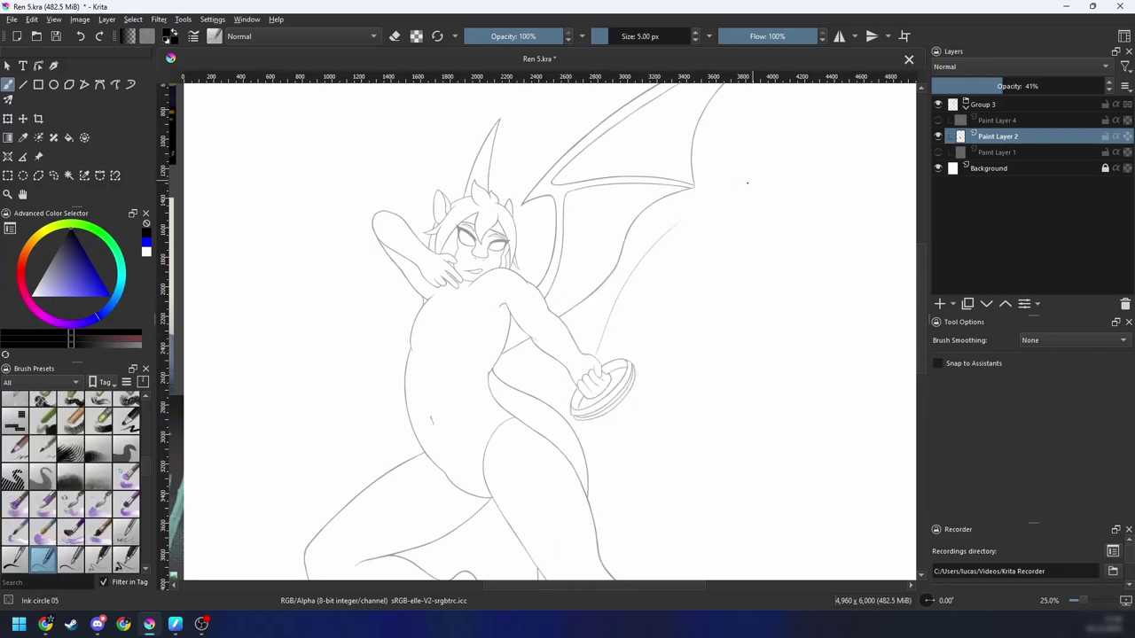
Step: Try a few 5 px ink strokes around the wing membrane and along the inner wing bone, undoing them
key(ctrl+z)
drag(662, 273, 638, 352)
scroll(637, 346, up, 3)
drag(635, 284, 585, 400)
drag(466, 514, 495, 308)
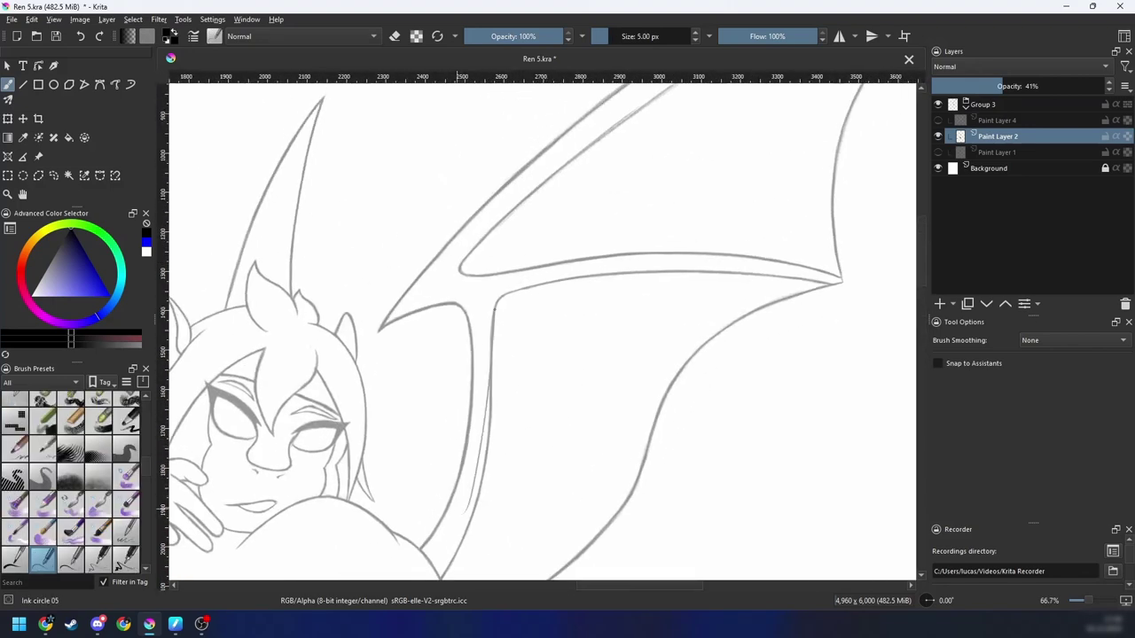
key(ctrl+z)
key(ctrl+plus)
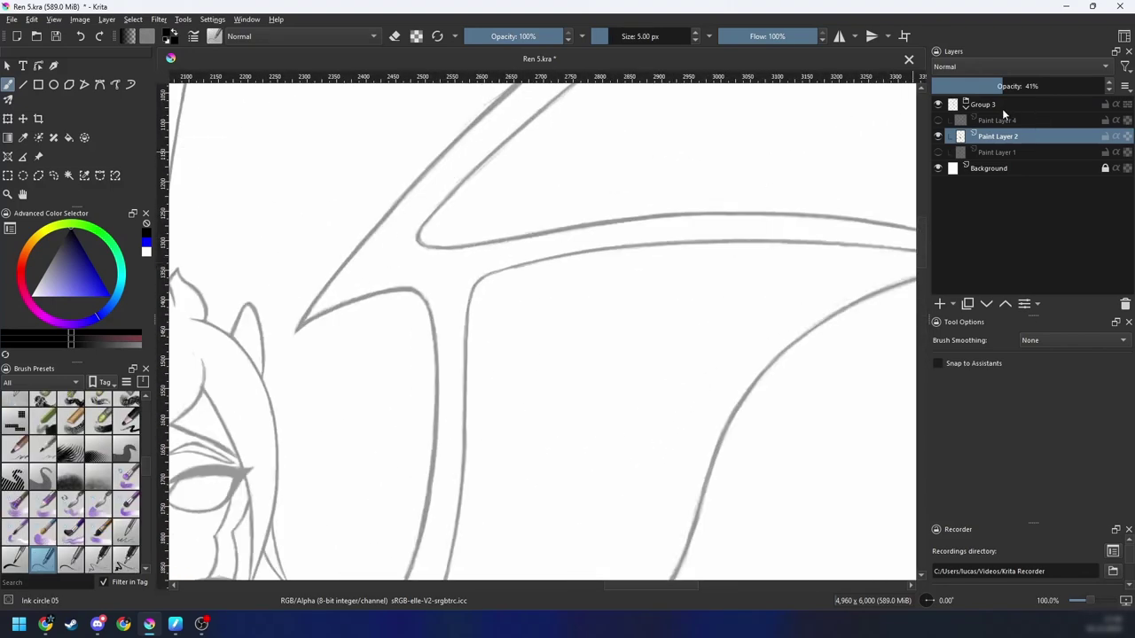
Step: Add a new paint layer, move it above and out of Group 3, and collapse the group
click(941, 304)
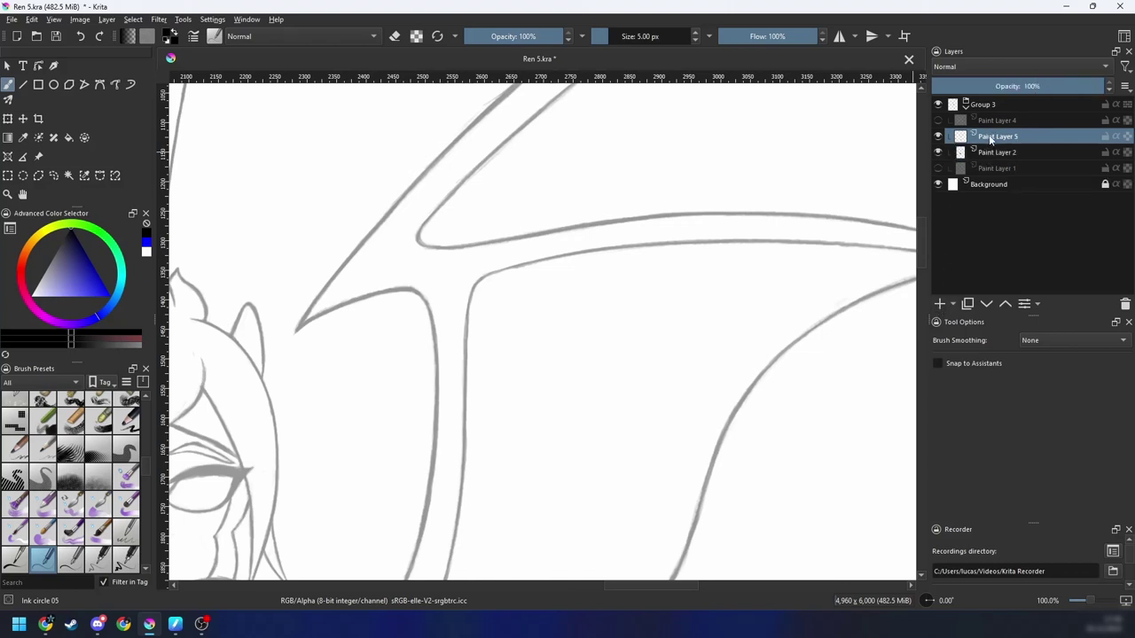
drag(990, 139, 991, 115)
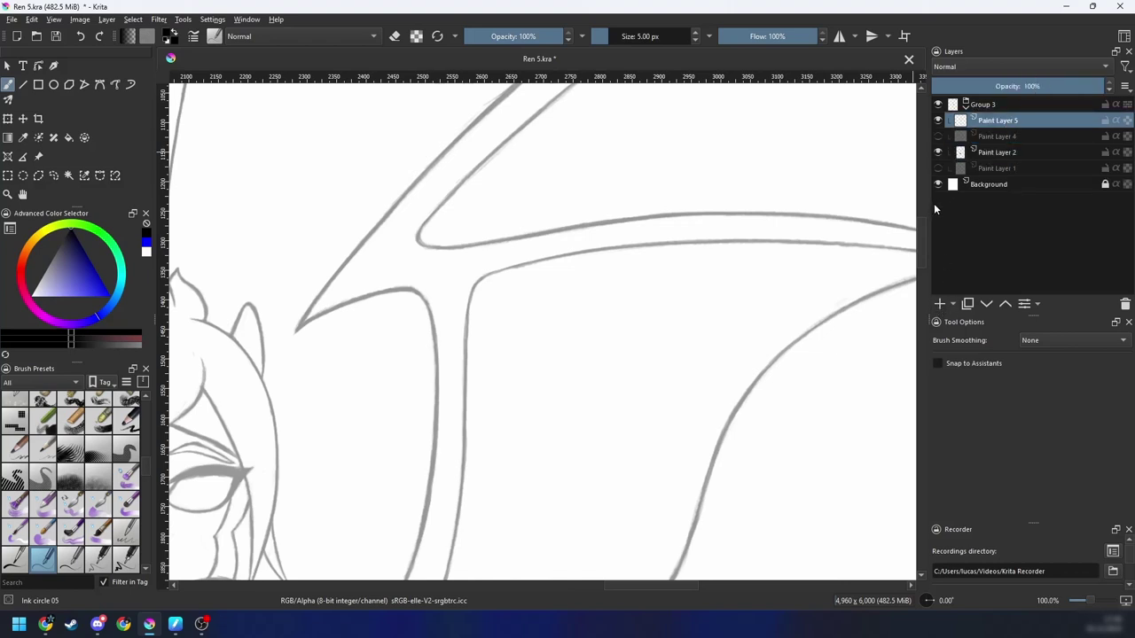
drag(984, 122, 977, 94)
click(966, 123)
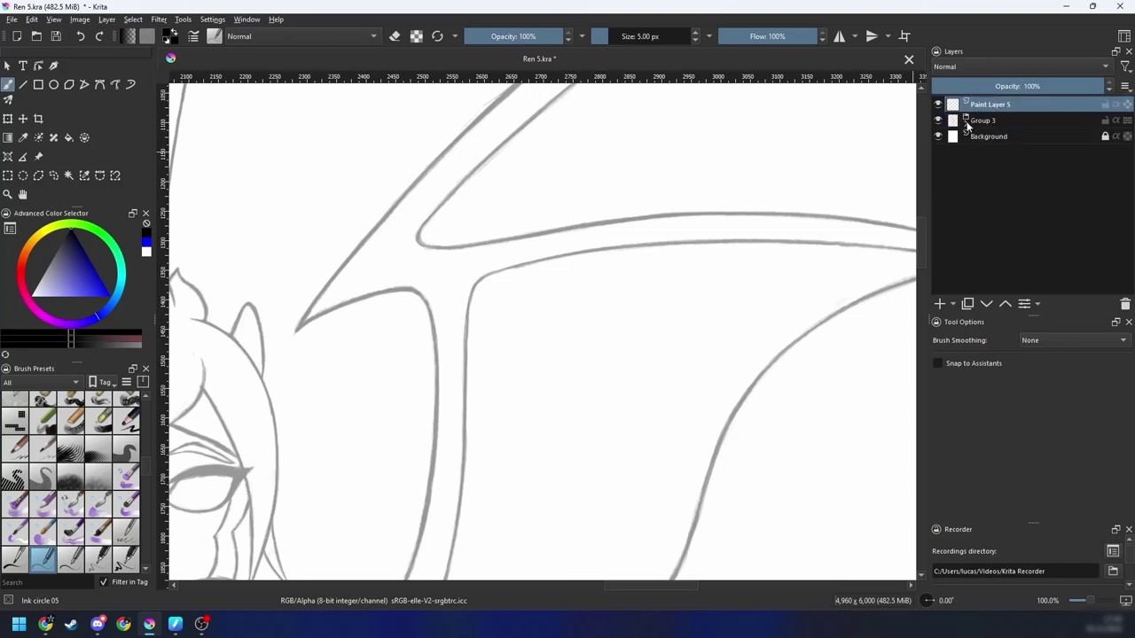
Step: Try a lower opacity on Group 3, restore it to 100%, and make Paint Layer 5 active
click(938, 120)
click(938, 121)
click(982, 121)
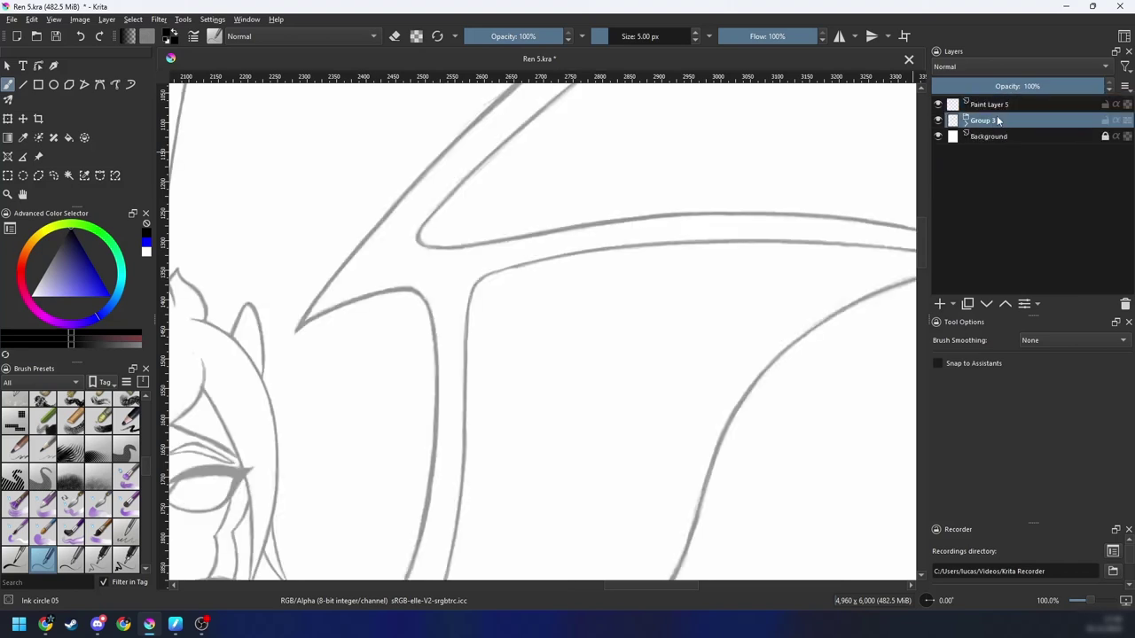
click(977, 86)
drag(964, 94, 1108, 89)
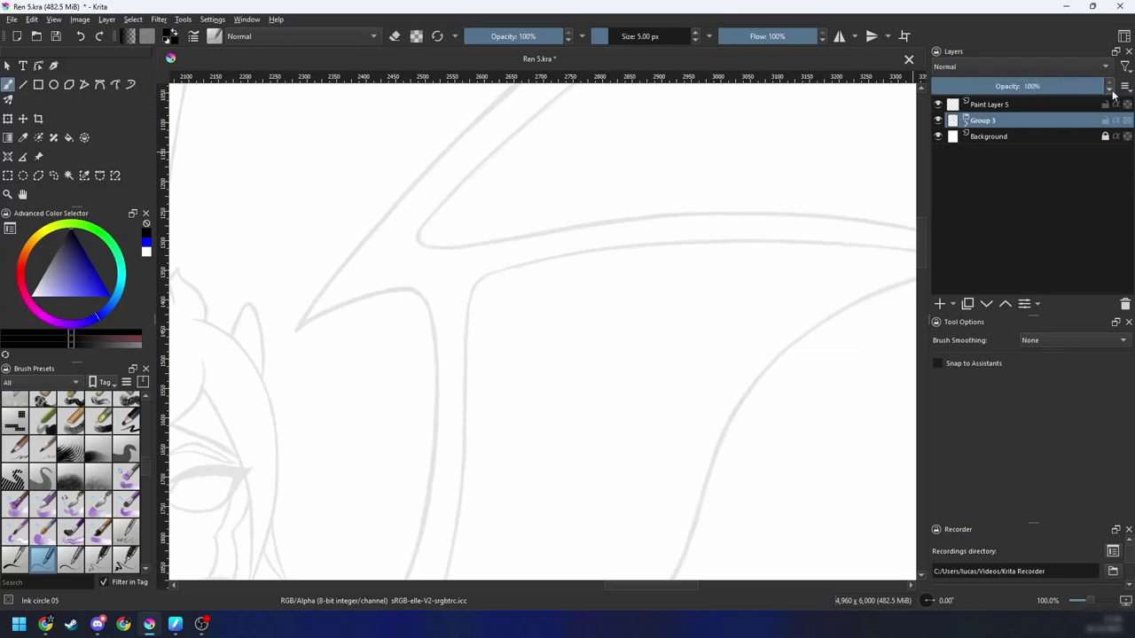
click(990, 106)
Step: Browse the brush presets for a thicker inking brush and choose Ink circle 10
scroll(724, 142, down, 2)
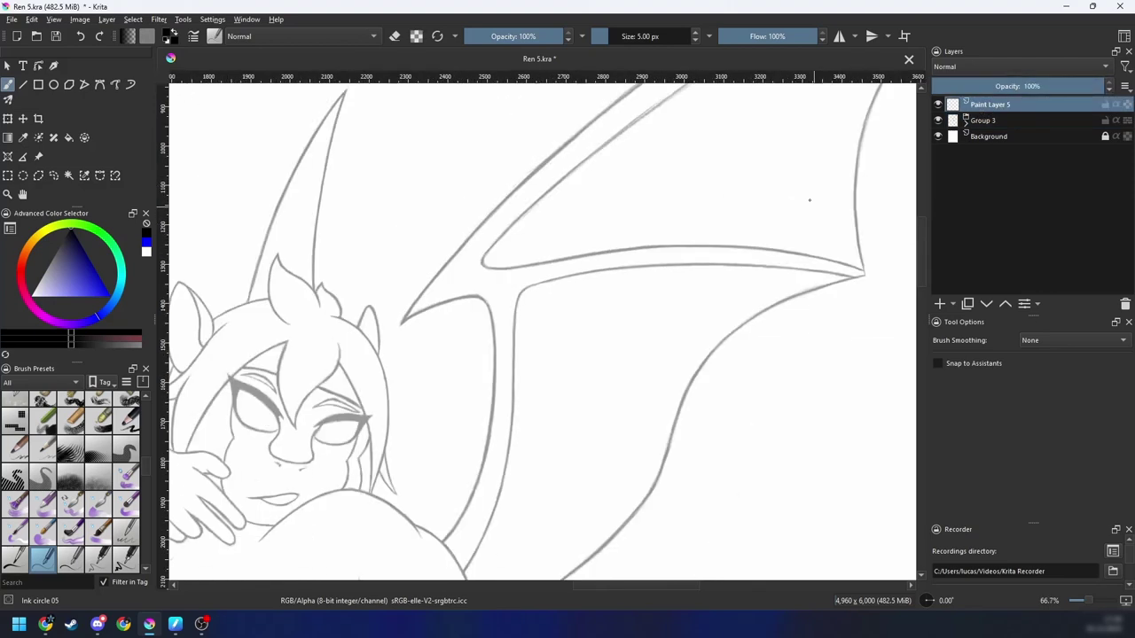
scroll(724, 141, up, 1)
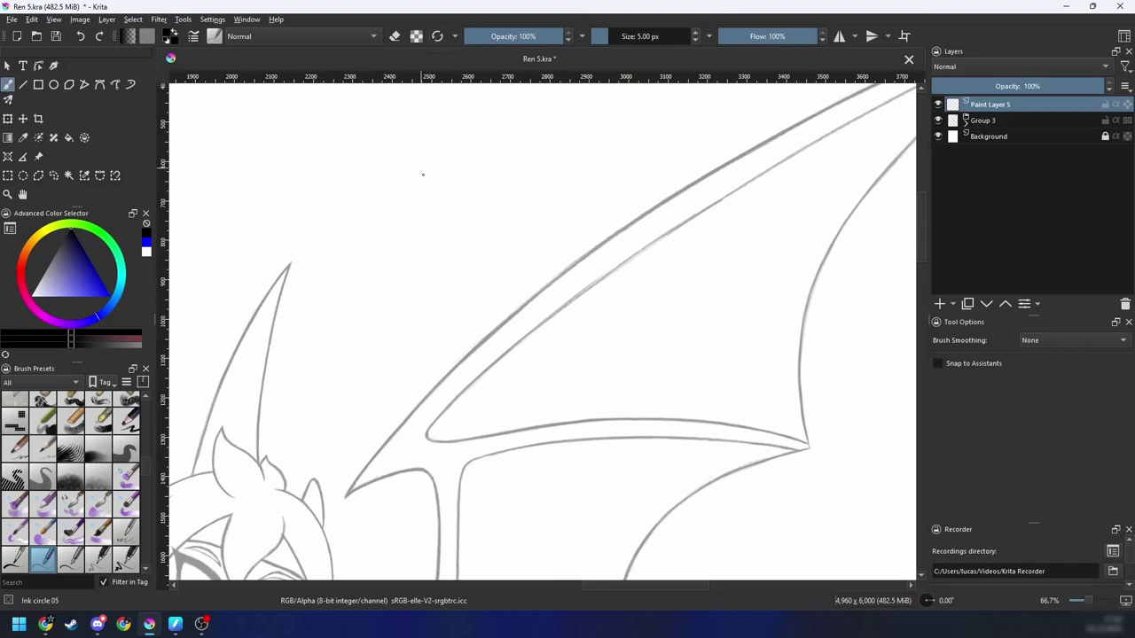
right_click(461, 290)
click(335, 324)
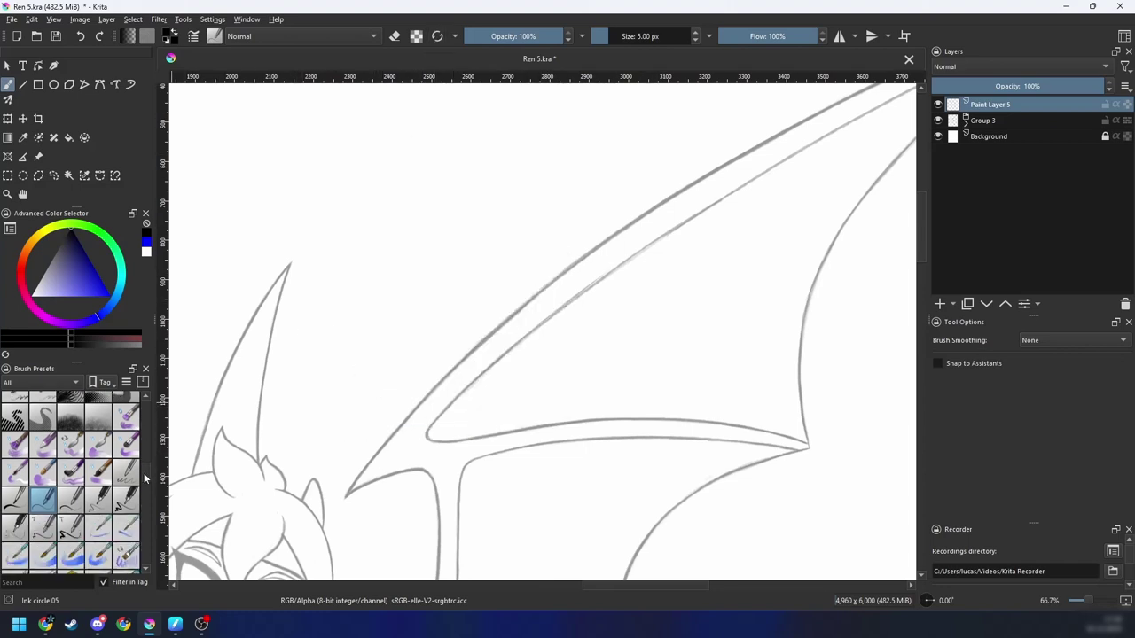
scroll(144, 473, down, 4)
scroll(148, 480, down, 8)
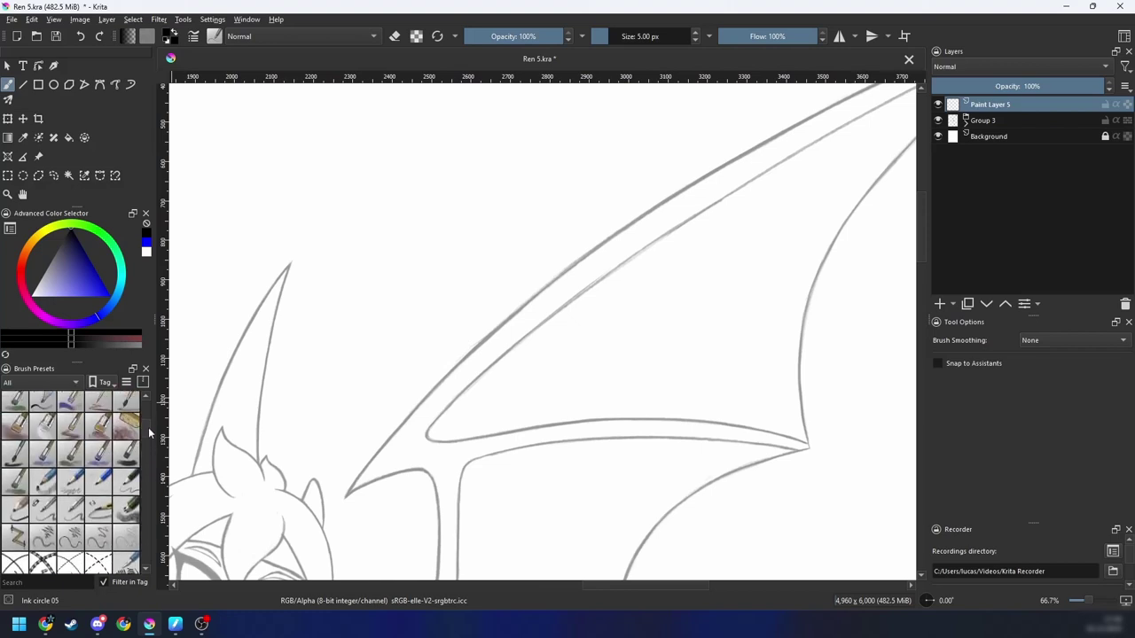
scroll(146, 439, down, 8)
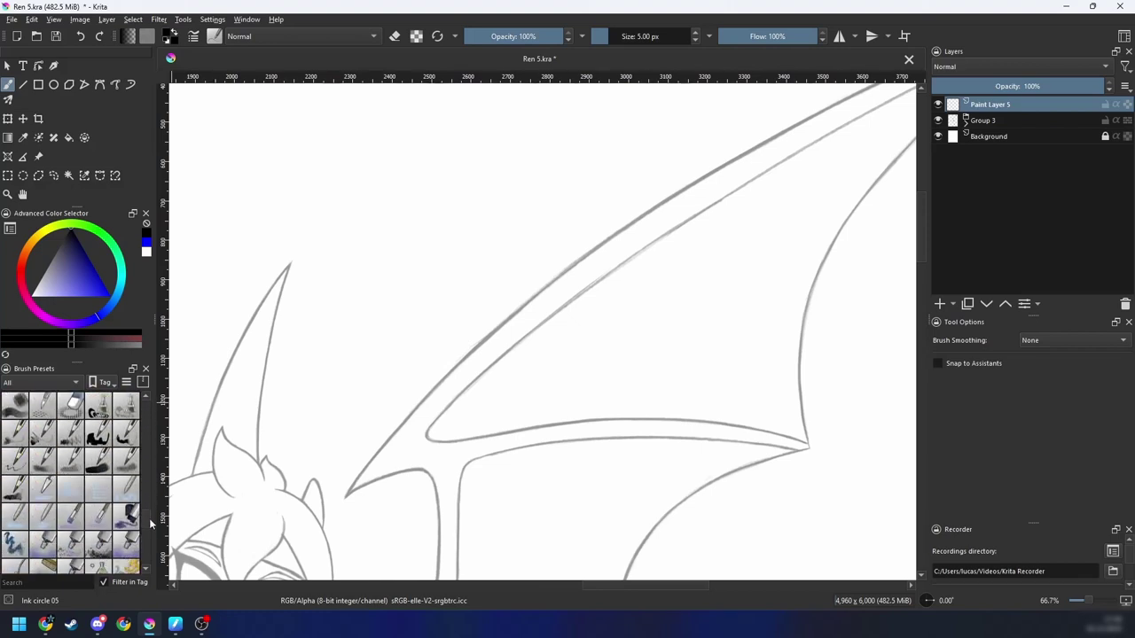
scroll(153, 546, down, 8)
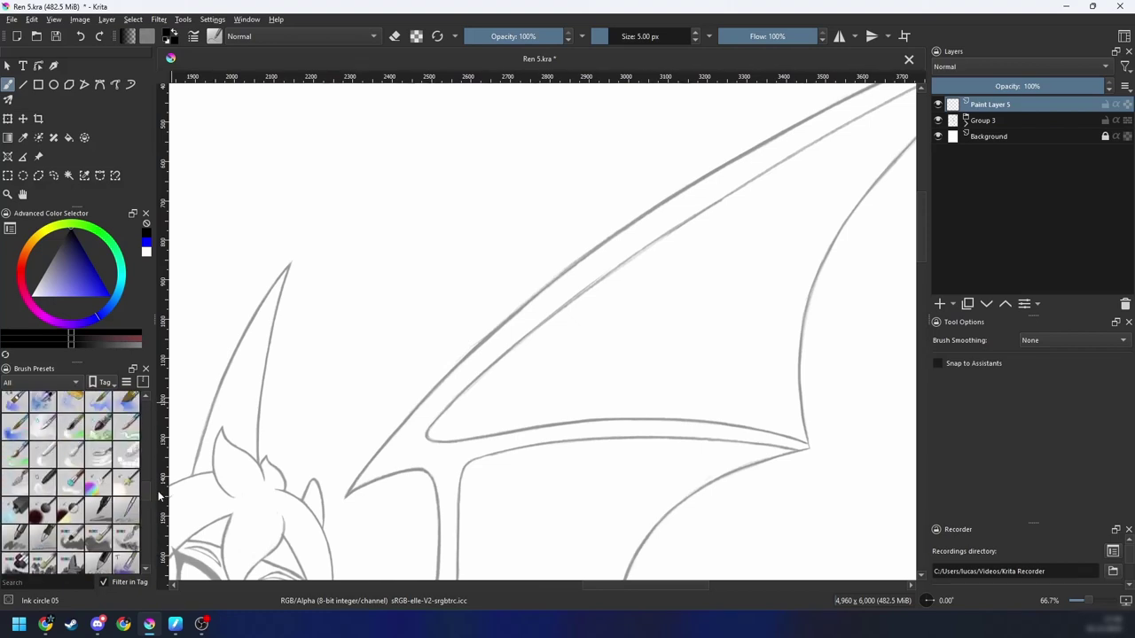
drag(161, 493, 160, 476)
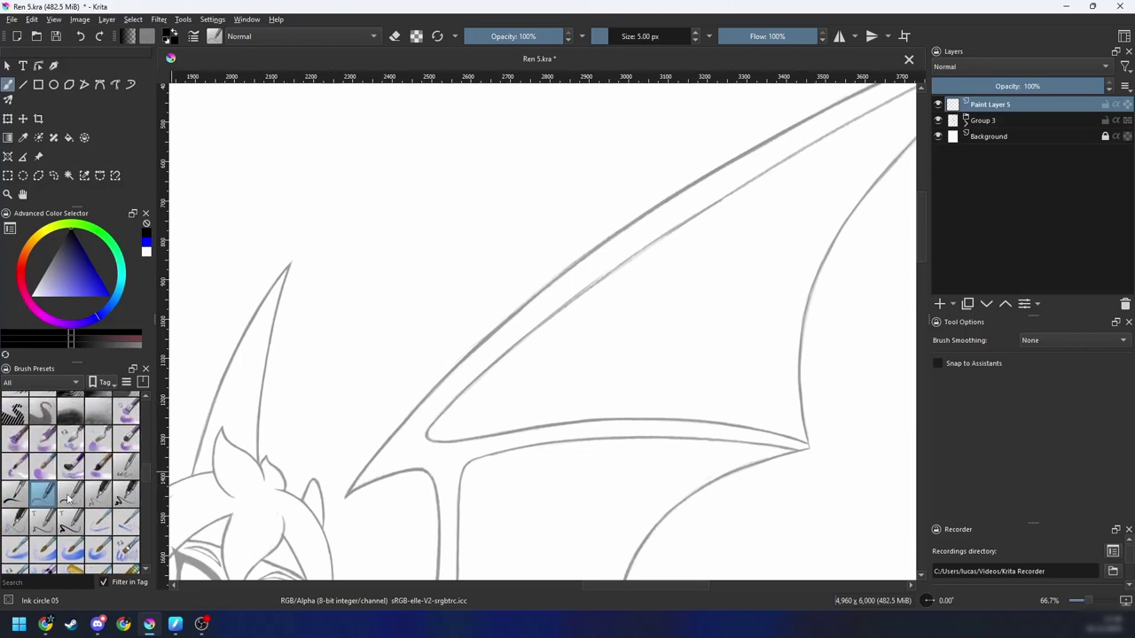
mouse_move(69, 499)
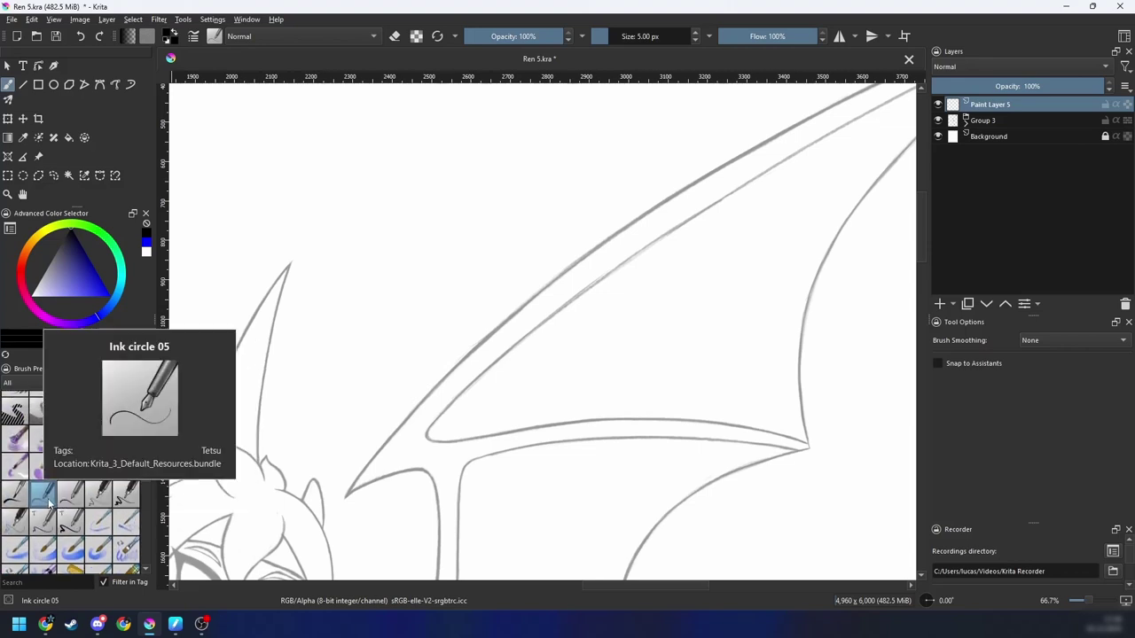
click(64, 501)
Step: Try inking the wing's upper edge on Paint Layer 5 with the 10 px brush, then undo the stroke
mouse_move(374, 470)
mouse_down()
mouse_move(594, 255)
mouse_move(742, 185)
mouse_up()
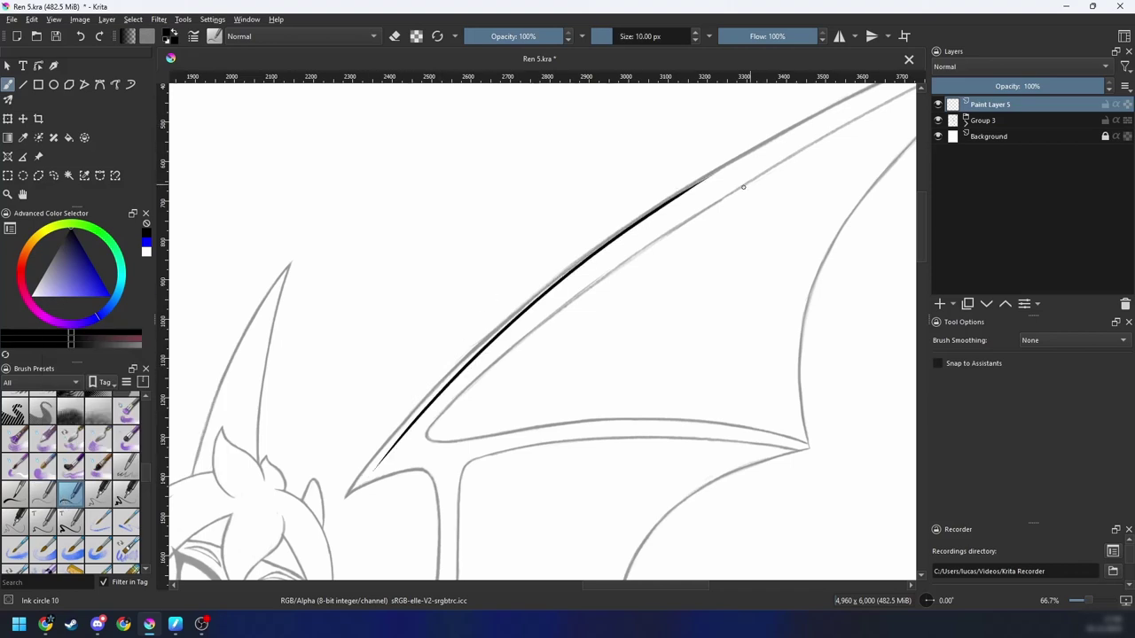
key(minus)
key(minus)
key(minus)
scroll(584, 296, down, 1)
scroll(584, 296, up, 1)
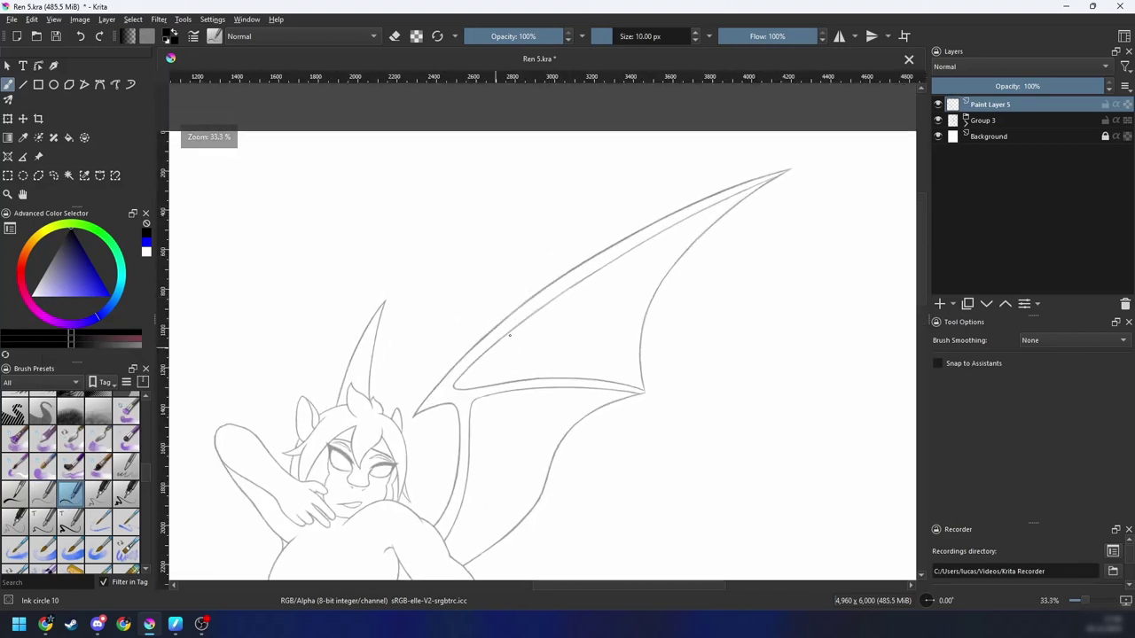
key(ctrl+z)
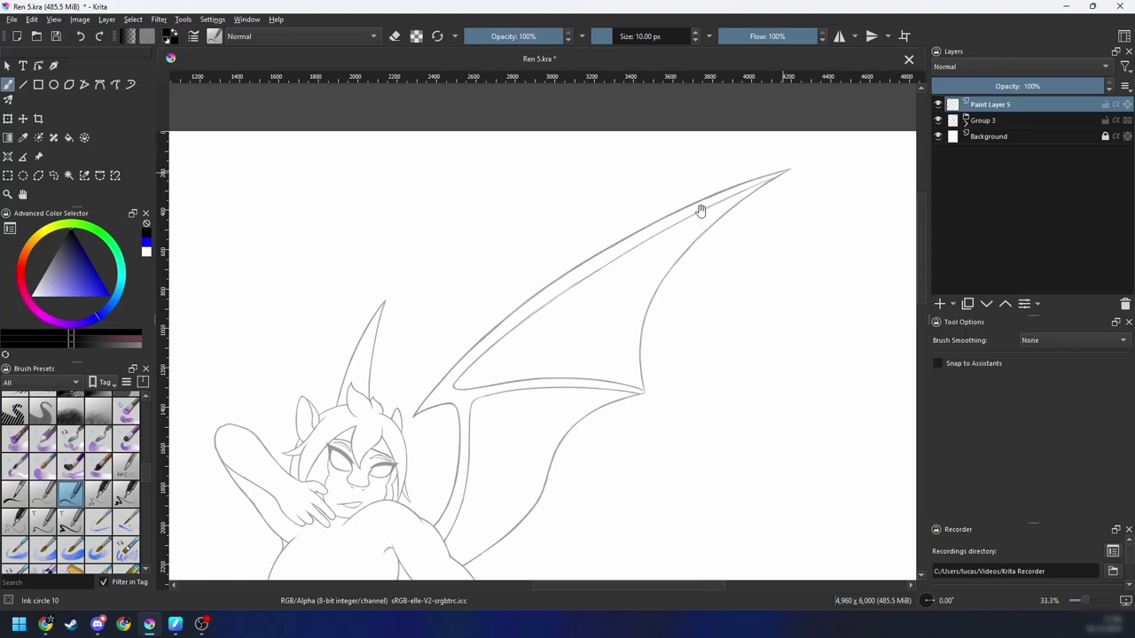
Step: Try inking the wing's upper edge with Ink circle 05 at 5 px, checking the stroke with Group 3 temporarily hidden
click(42, 495)
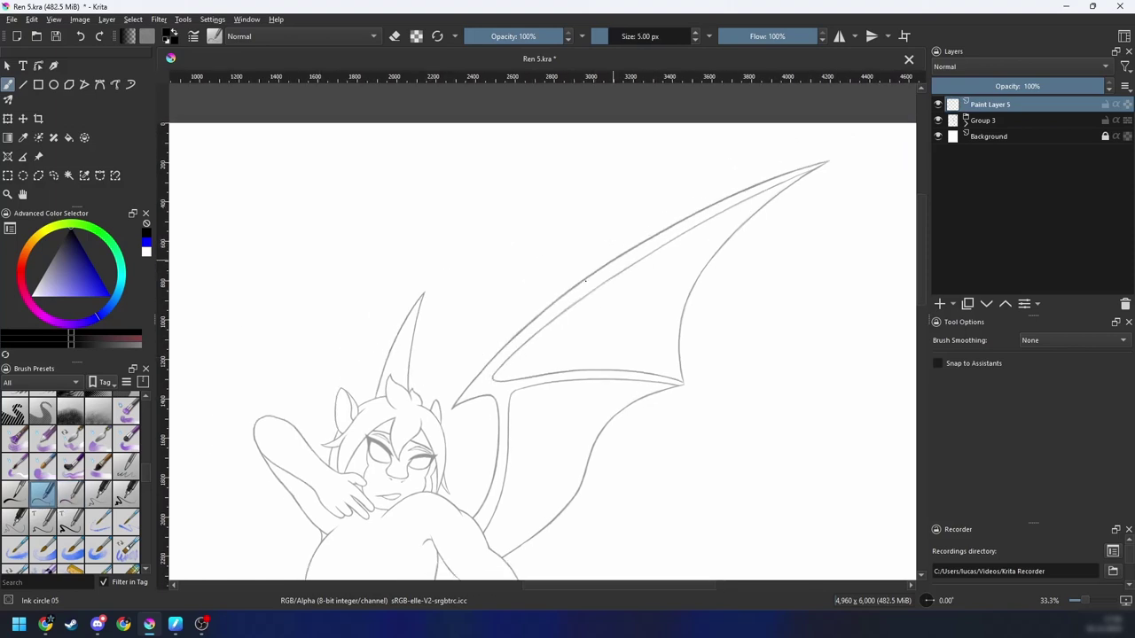
drag(440, 408, 794, 156)
key(minus)
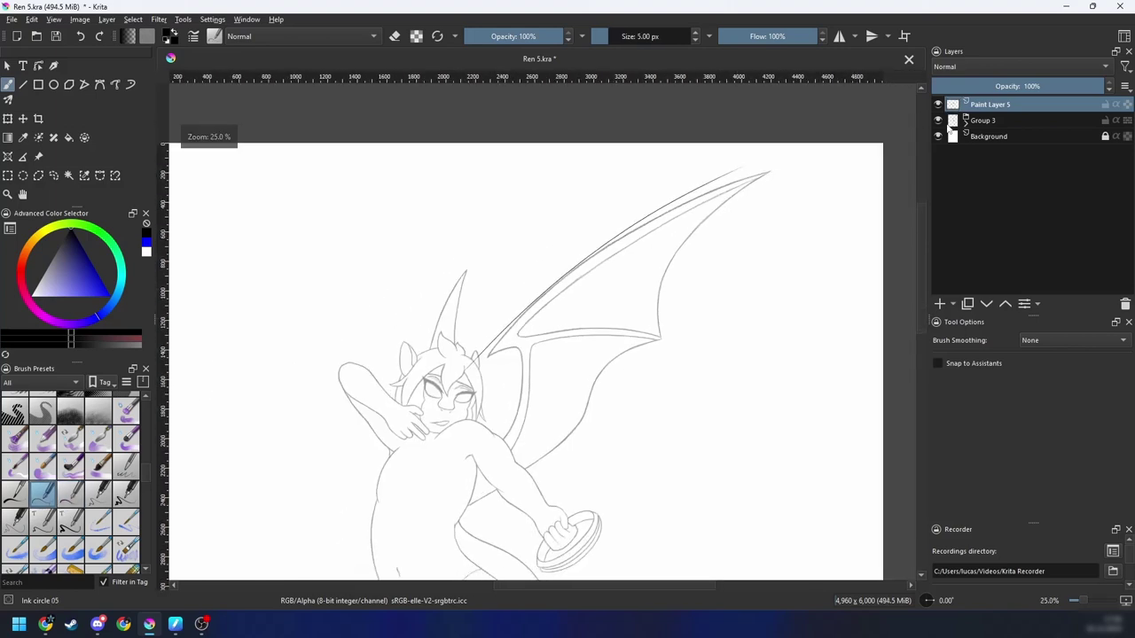
click(939, 120)
key(minus)
key(minus)
key(plus)
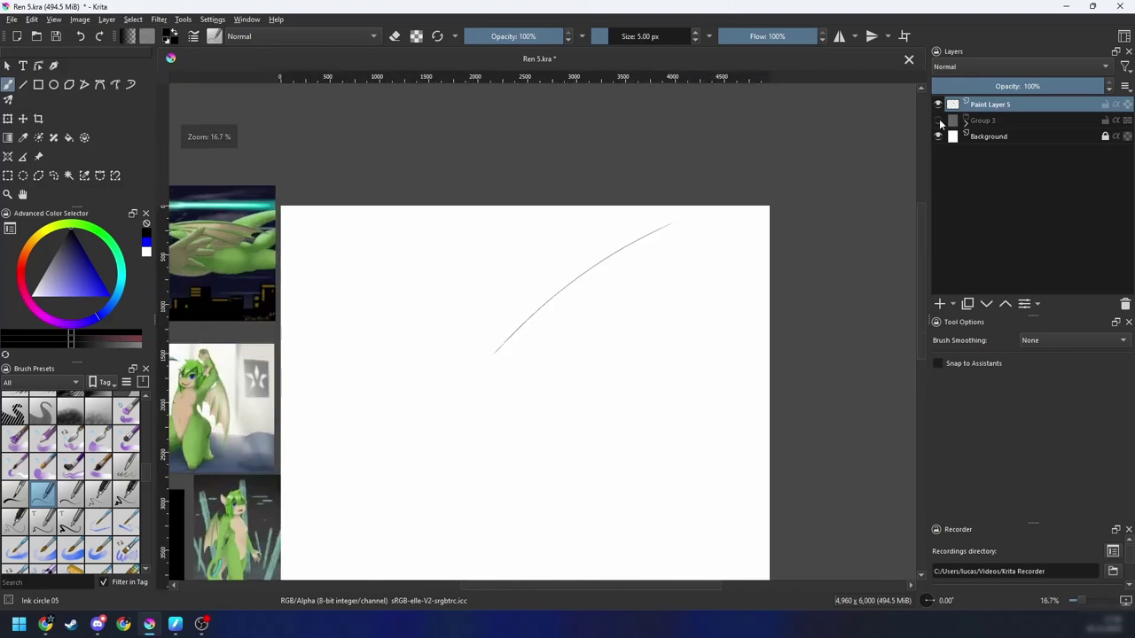
click(939, 120)
key(plus)
key(plus)
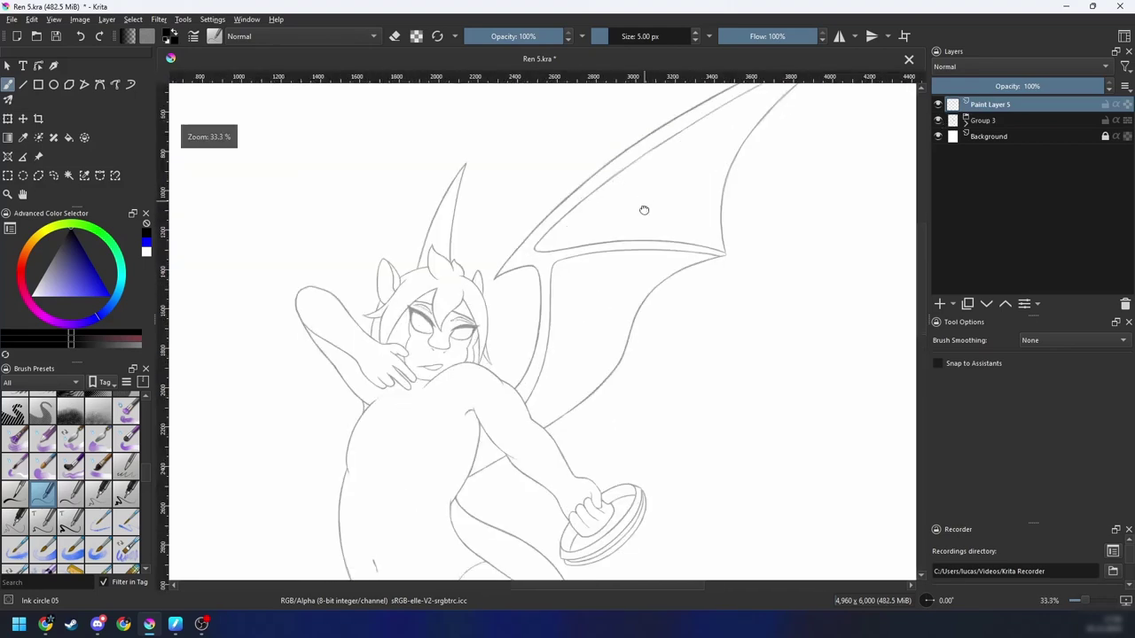
Step: Examine the sketched wing's outline at several zoom levels before inking it
drag(531, 415, 430, 532)
drag(641, 233, 629, 275)
key(minus)
mouse_move(621, 320)
mouse_down()
mouse_move(732, 196)
mouse_move(722, 187)
mouse_up()
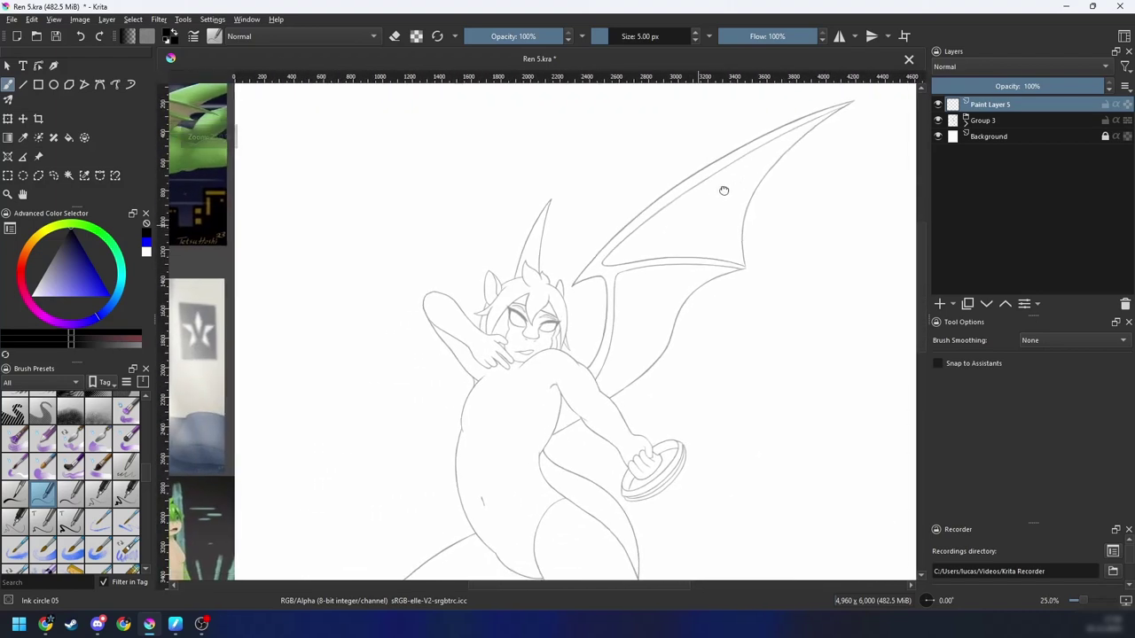
drag(632, 389, 491, 484)
key(plus)
drag(484, 401, 648, 212)
key(plus)
key(plus)
mouse_move(612, 261)
mouse_down()
mouse_move(642, 288)
mouse_move(711, 263)
mouse_move(719, 240)
mouse_move(625, 260)
mouse_move(616, 209)
mouse_move(431, 502)
mouse_move(411, 469)
mouse_up()
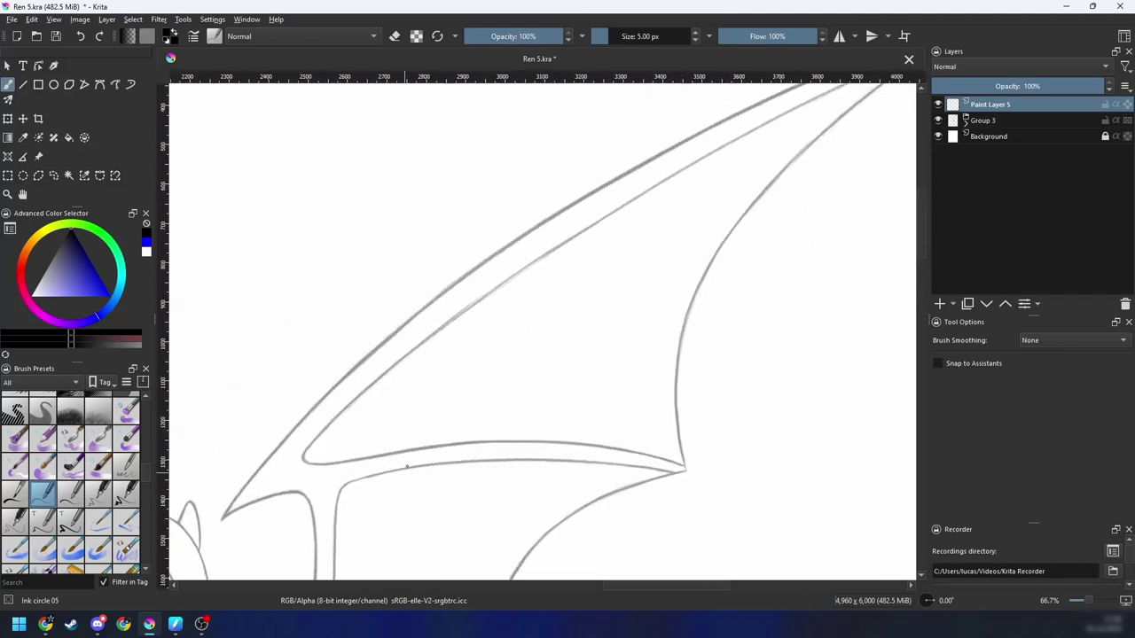
drag(514, 344, 504, 365)
Step: Try inking the wing's upper edge on Paint Layer 5 with brush smoothing set to Stabilizer, then undo the strokes
key(s)
key(minus)
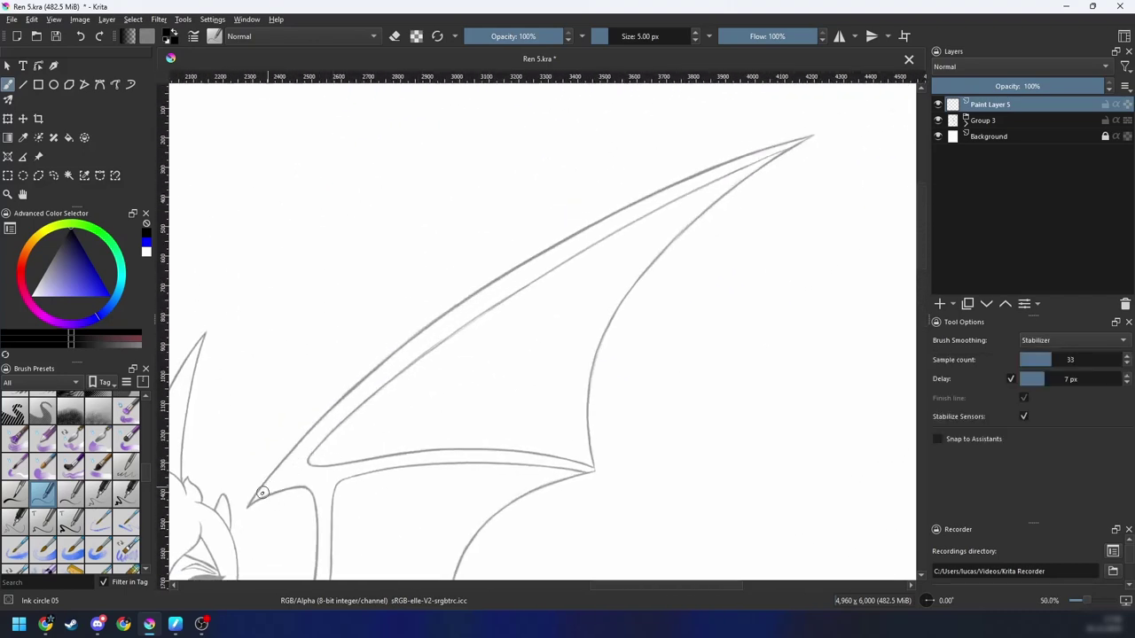
drag(419, 334, 877, 110)
key(ctrl+z)
drag(246, 506, 887, 123)
key(ctrl+z)
mouse_move(244, 506)
mouse_down()
mouse_move(417, 338)
mouse_move(876, 112)
mouse_up()
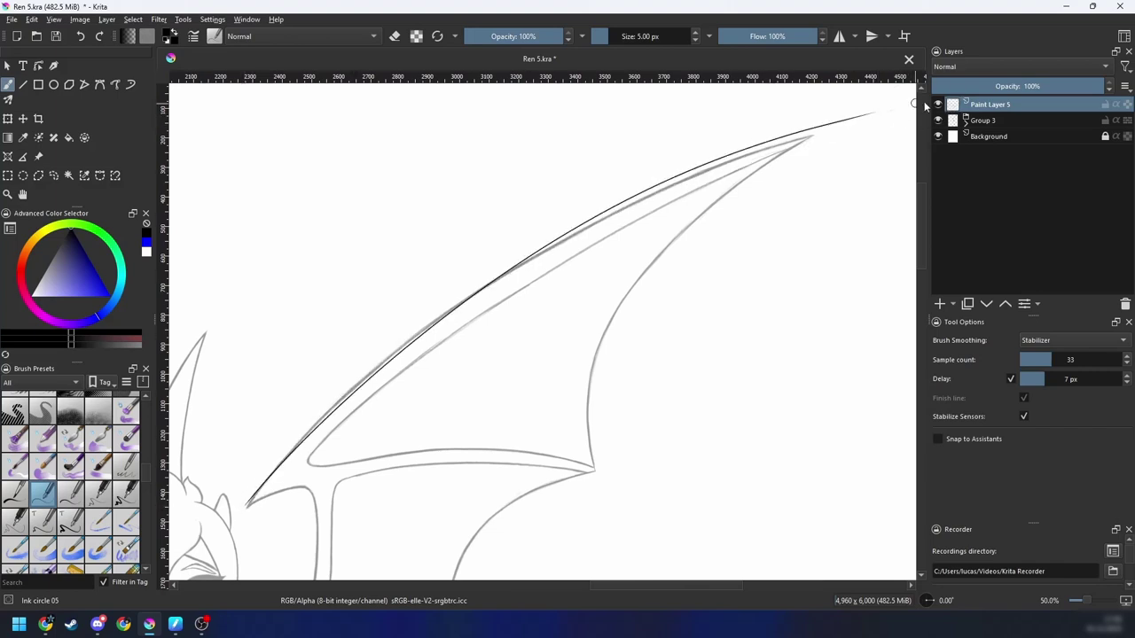
key(ctrl+z)
Step: Set brush smoothing to None, try inking the wing's upper edge in single long strokes, and undo each one
key(n)
mouse_move(238, 511)
mouse_down()
mouse_move(380, 367)
mouse_move(816, 137)
mouse_up()
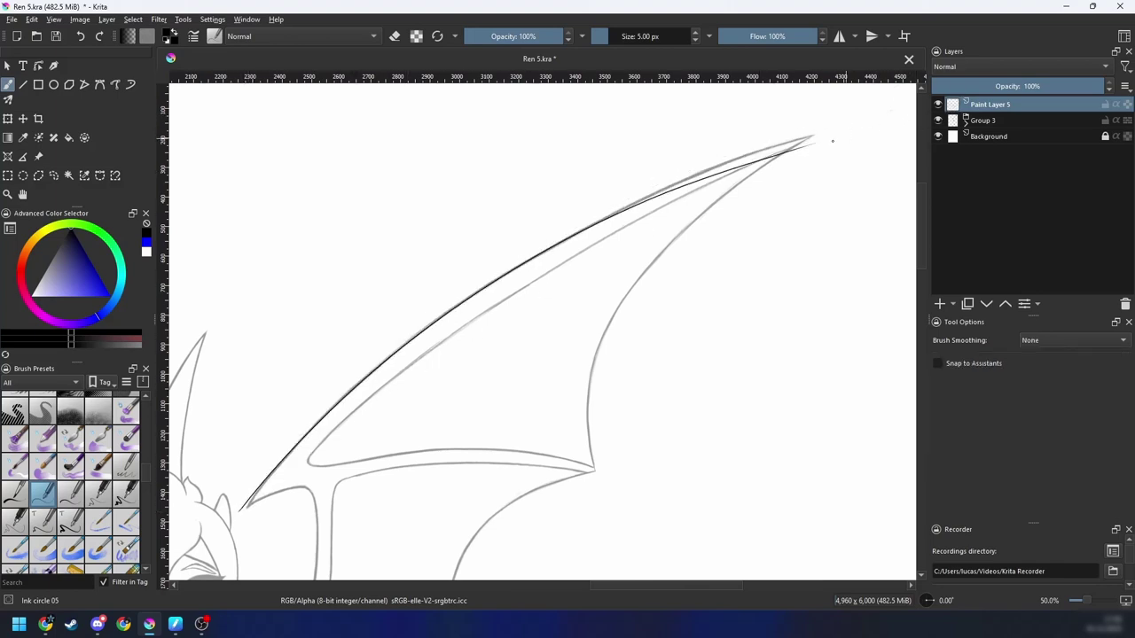
key(ctrl+z)
mouse_move(241, 506)
mouse_down()
mouse_move(633, 198)
mouse_move(816, 137)
mouse_up()
key(ctrl+z)
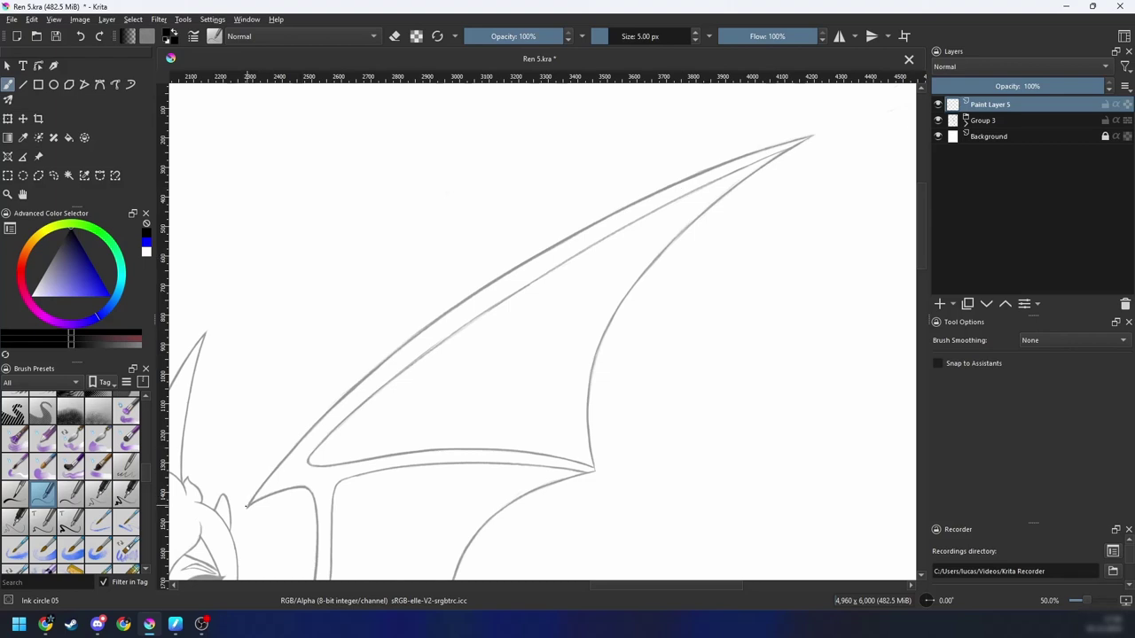
drag(246, 506, 826, 118)
key(ctrl+z)
drag(243, 508, 814, 125)
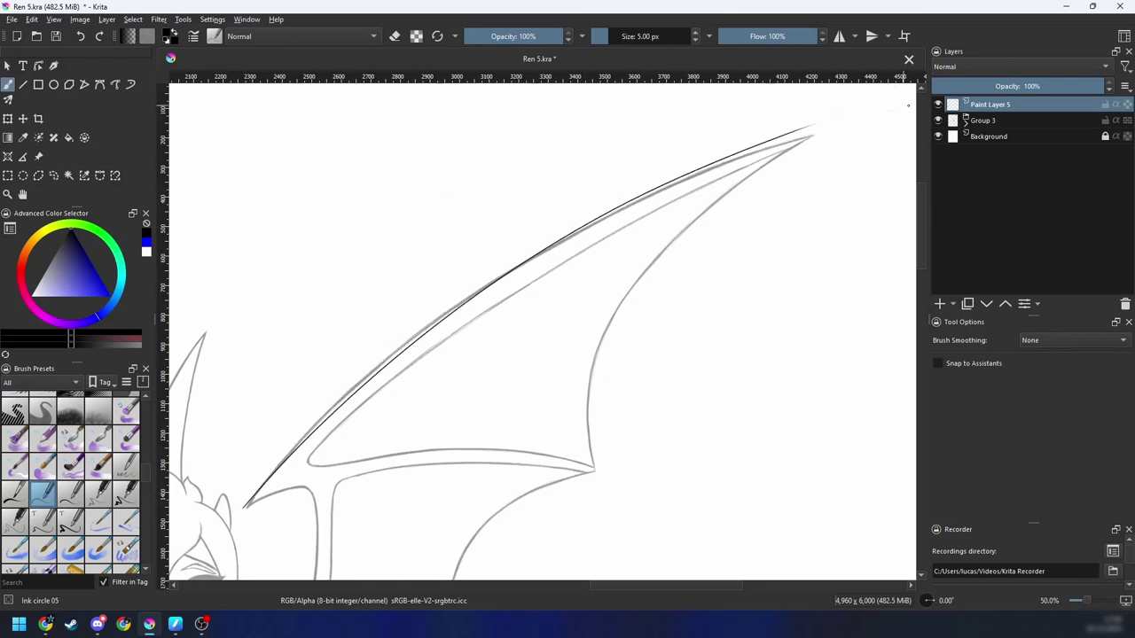
key(ctrl+z)
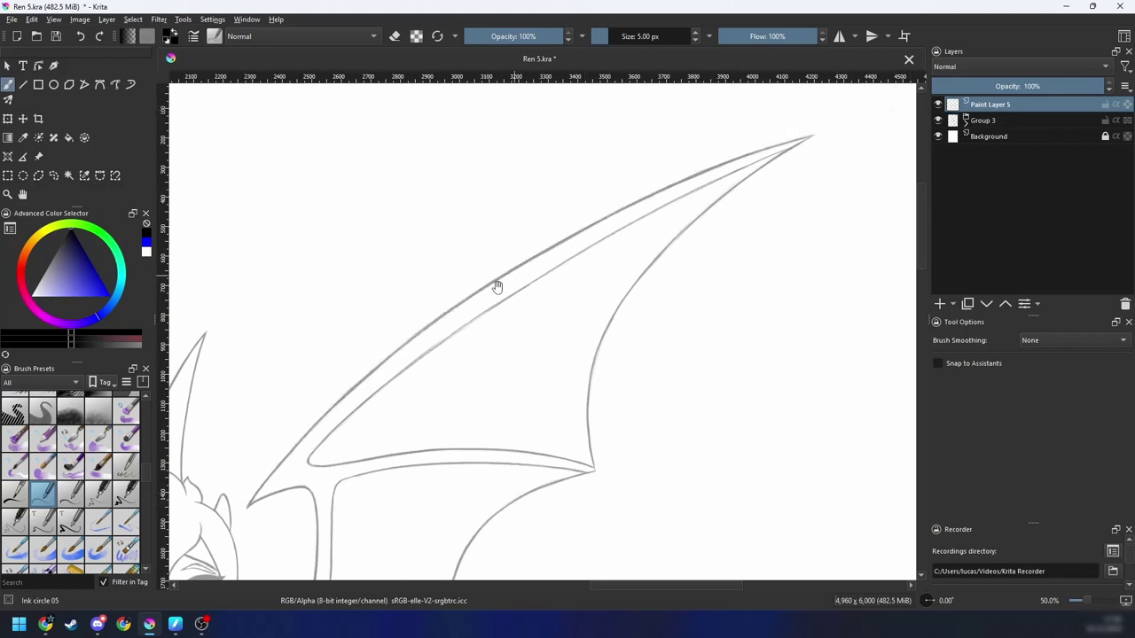
Step: Scribble a short test beside the wing and check Ink circle 05's Size and Brush Tip settings
drag(497, 286, 523, 325)
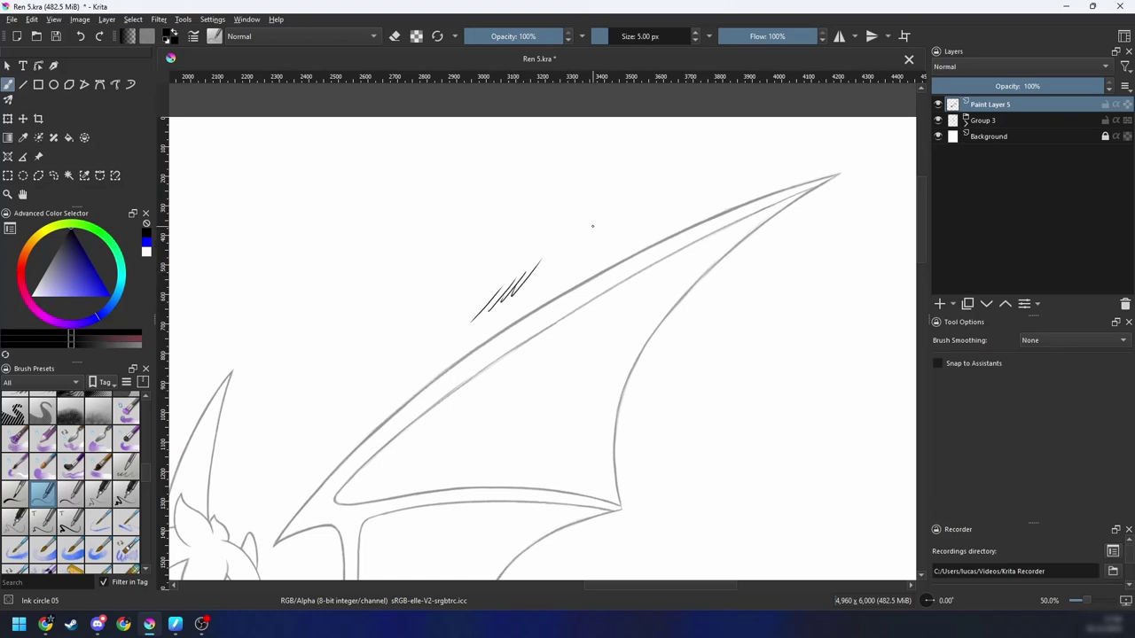
click(195, 37)
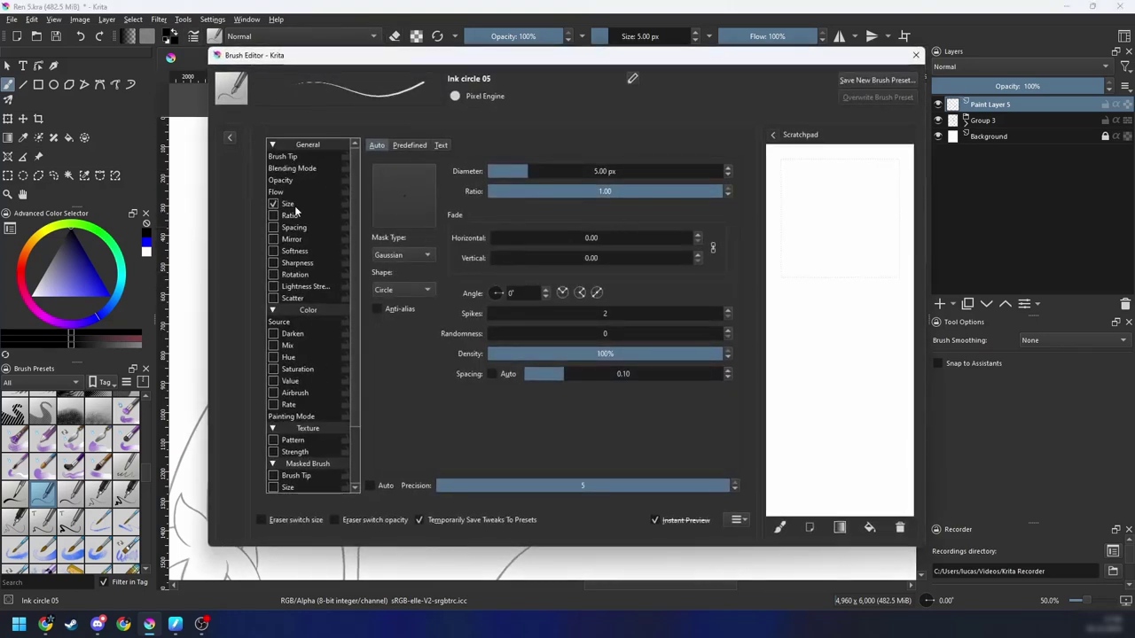
click(289, 204)
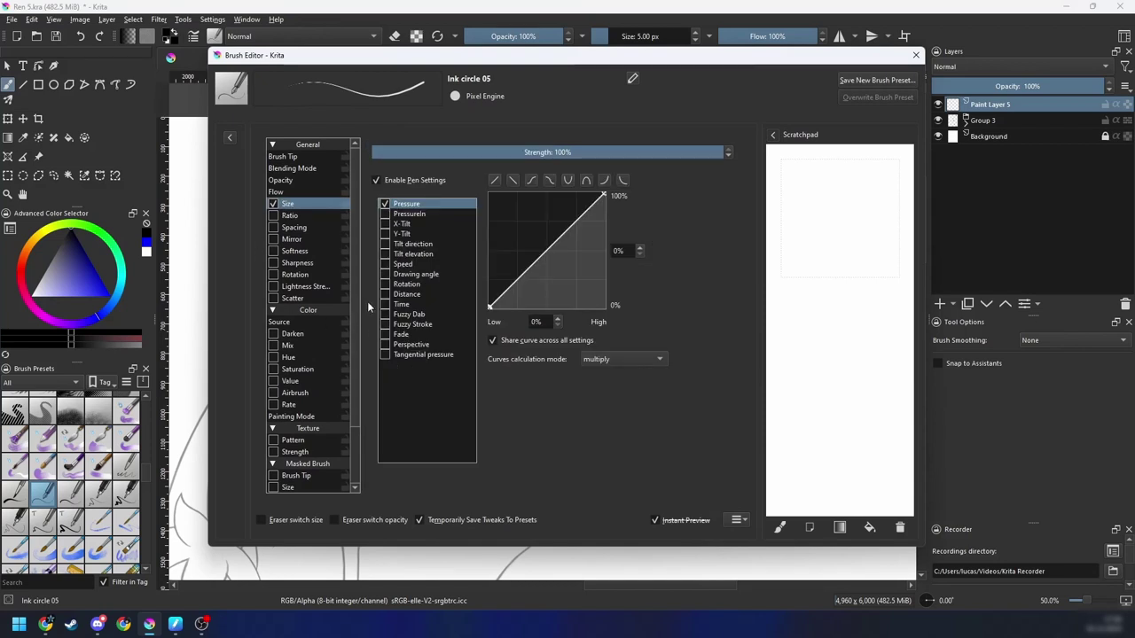
click(287, 159)
click(289, 168)
click(296, 158)
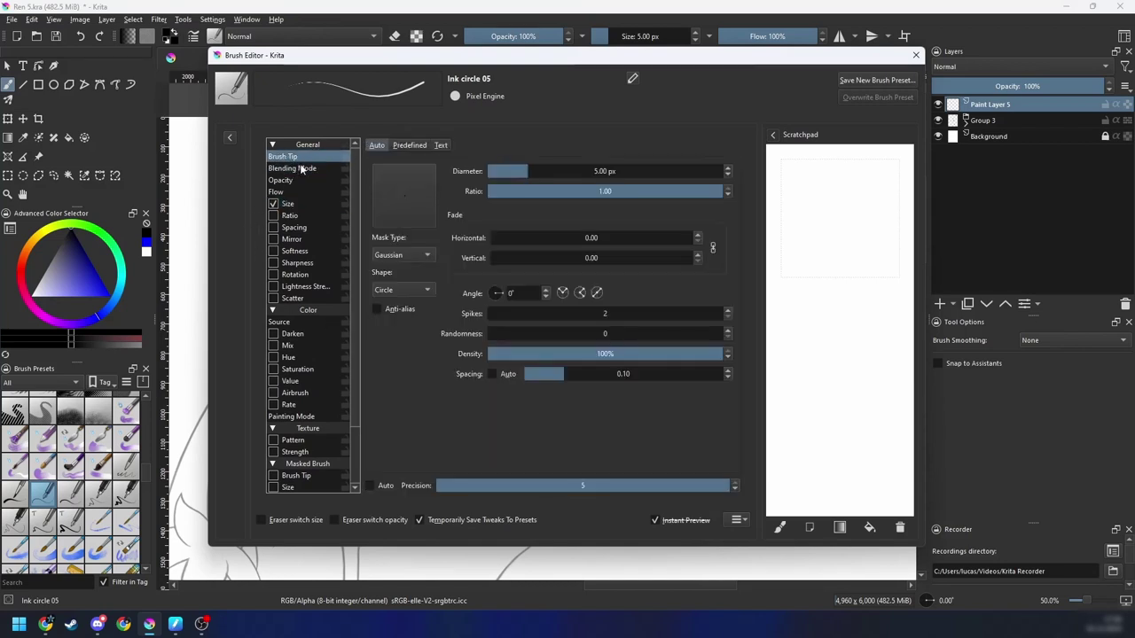
scroll(349, 248, down, 1)
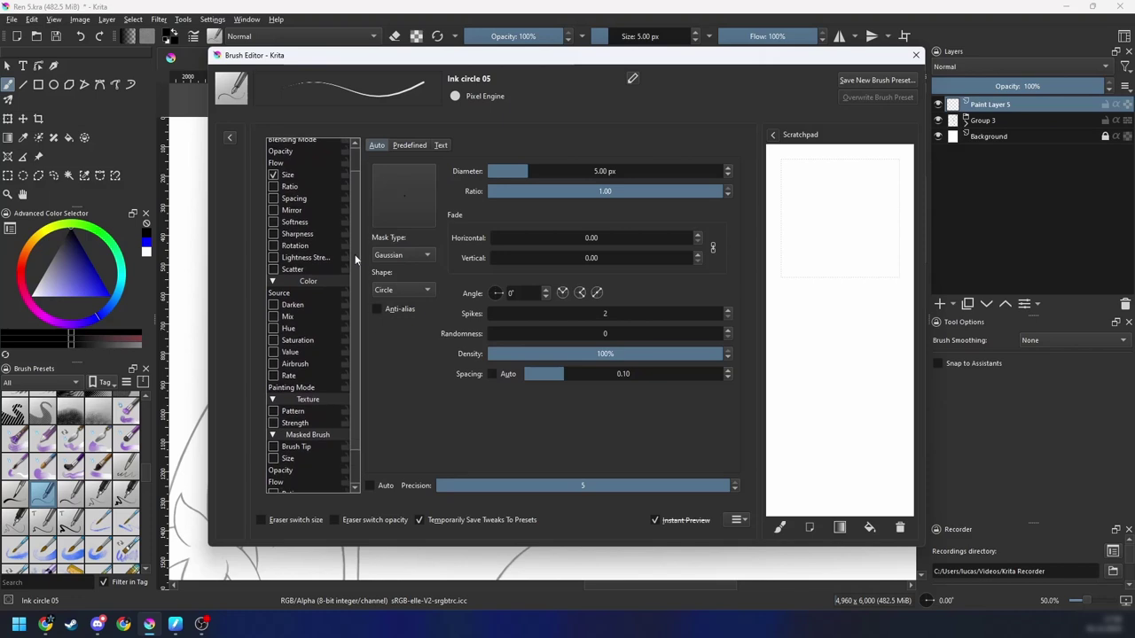
scroll(354, 249, up, 1)
Step: Try enabling pen settings for Ink circle 05's Flow, disable them again, and close the brush editor
click(276, 183)
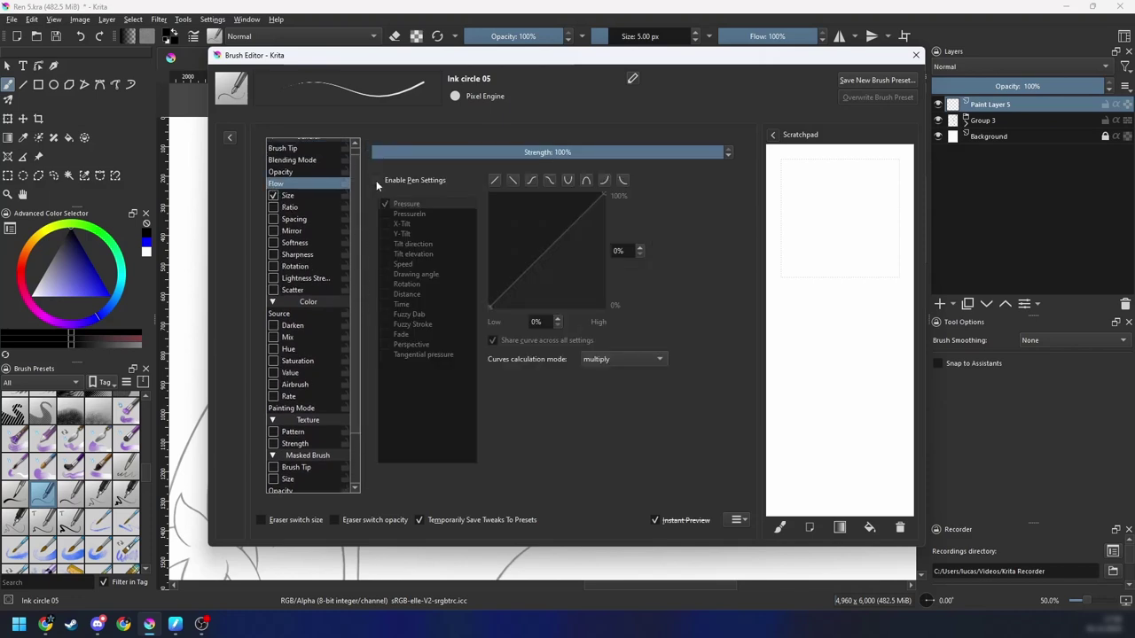
click(376, 180)
click(376, 181)
scroll(352, 221, down, 1)
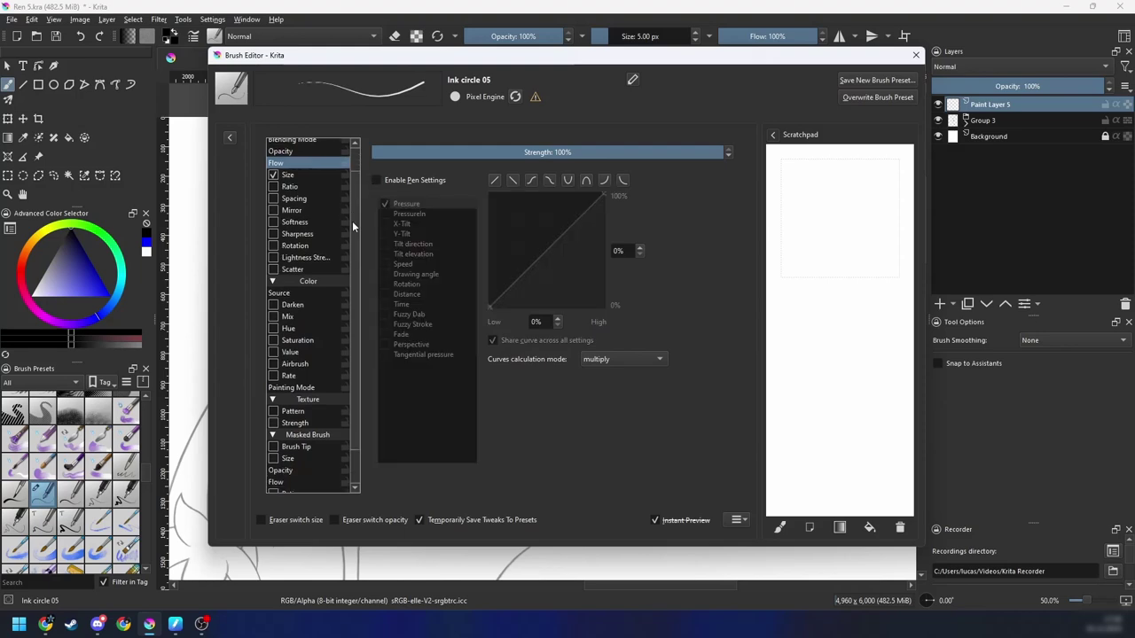
click(914, 56)
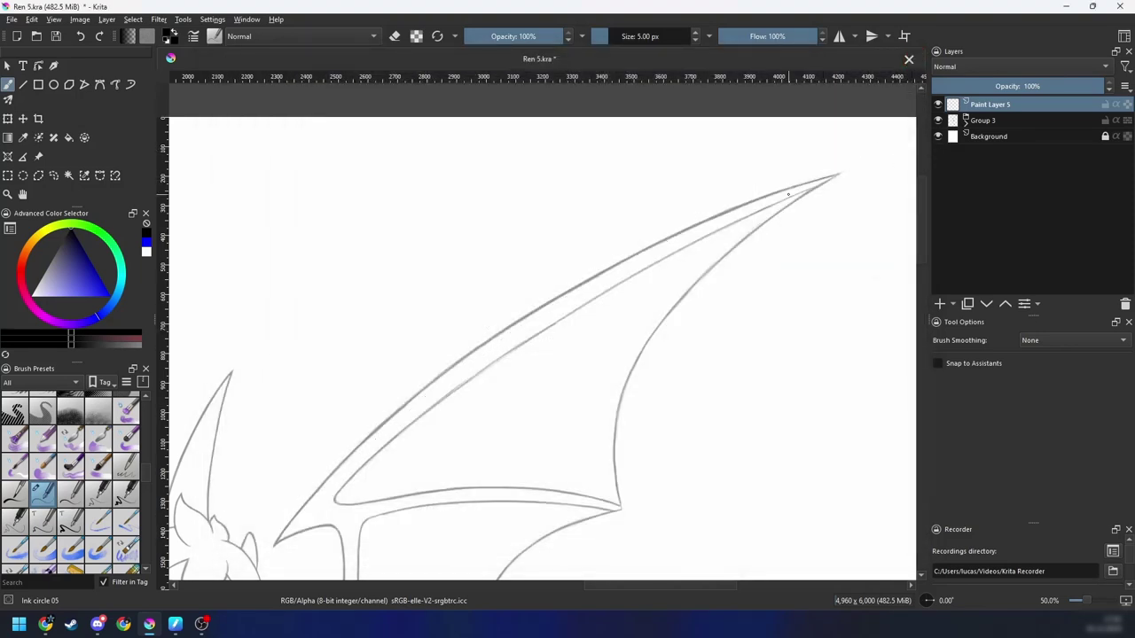
Step: Try inking the wing's upper edge with Ink circle 05 in a more zoomed-out view, undoing each stroke
drag(269, 551, 873, 156)
key(minus)
key(minus)
key(ctrl+z)
drag(541, 351, 505, 372)
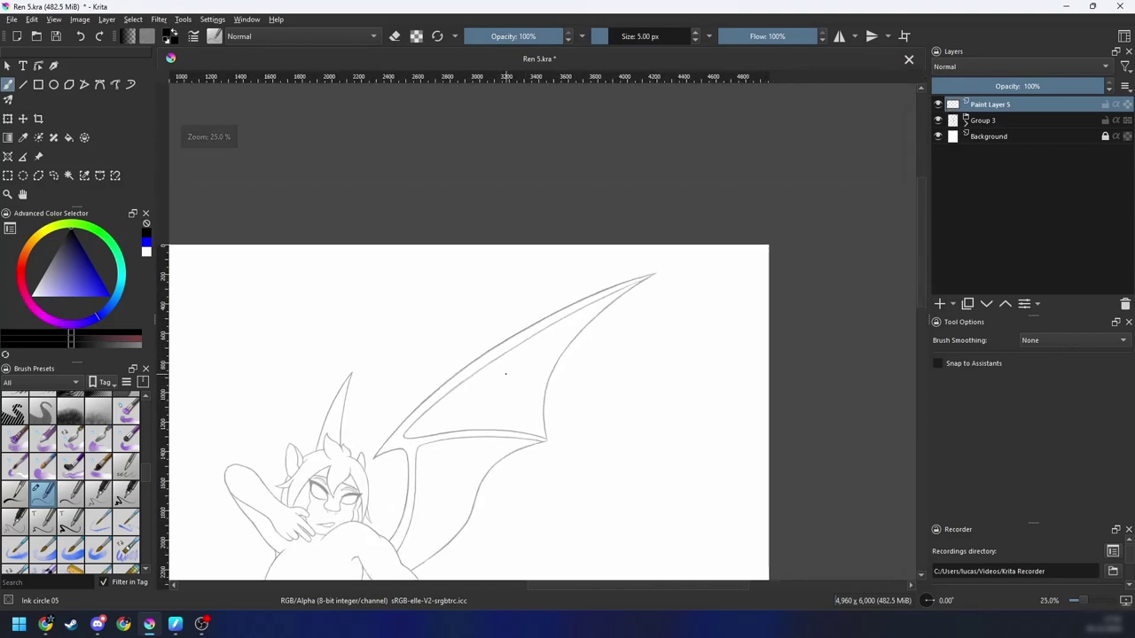
mouse_move(370, 457)
mouse_down()
mouse_move(563, 308)
mouse_move(660, 265)
mouse_up()
key(ctrl+z)
drag(373, 456, 673, 265)
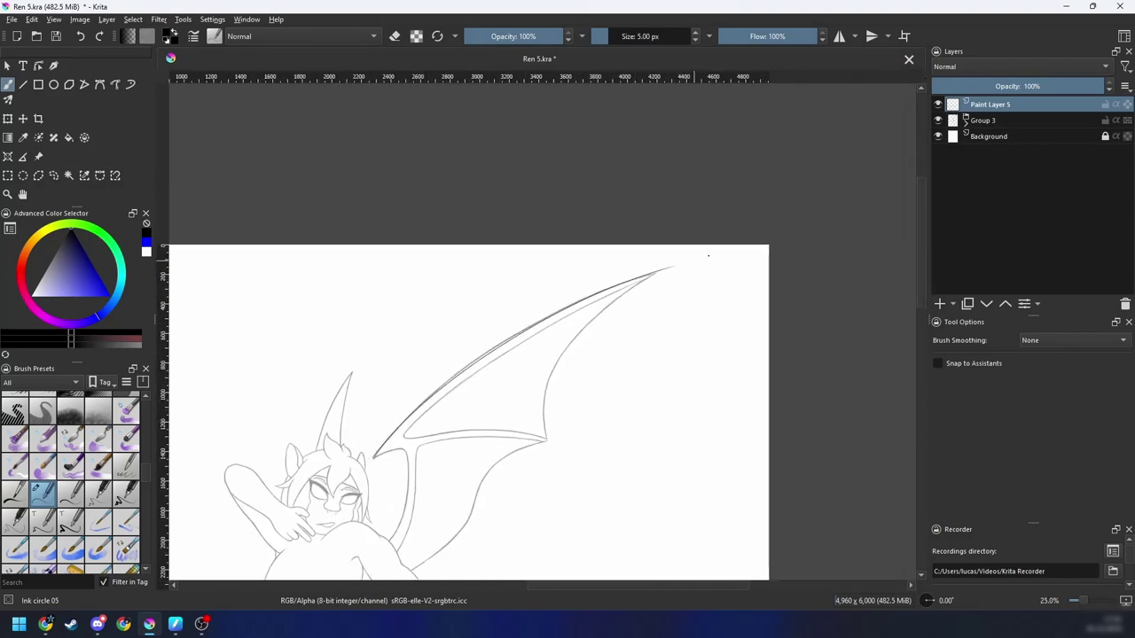
drag(581, 325, 579, 313)
key(ctrl+z)
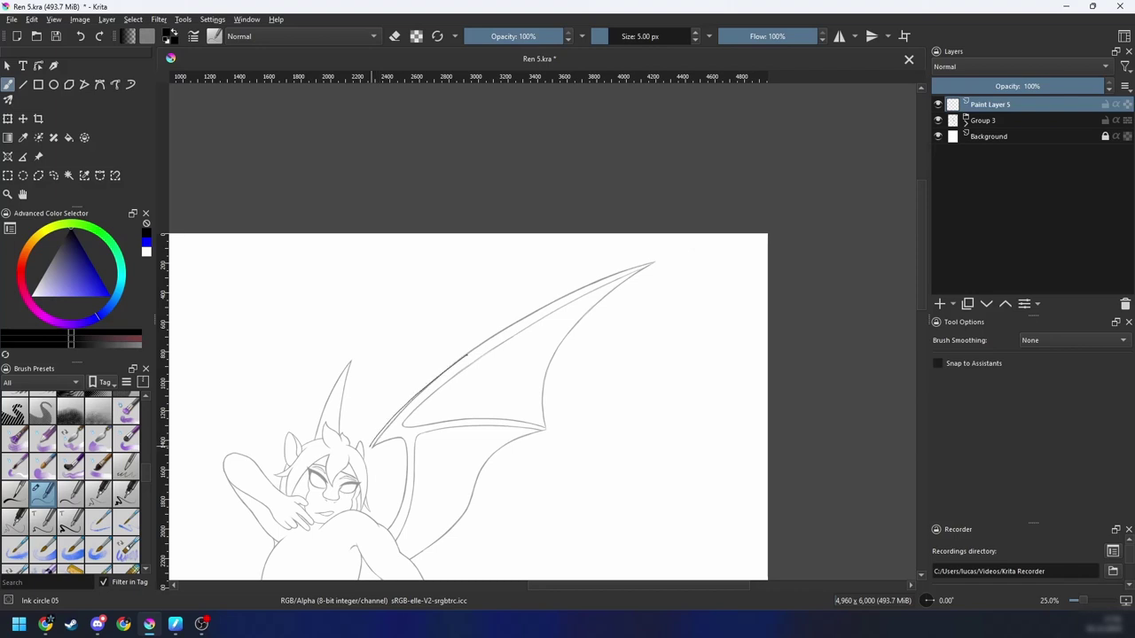
Step: Redo the stroke along the wing's upper edge with Ink circle 05 and check it with Group 3 temporarily hidden
drag(468, 355, 667, 259)
key(ctrl+z)
drag(418, 396, 689, 257)
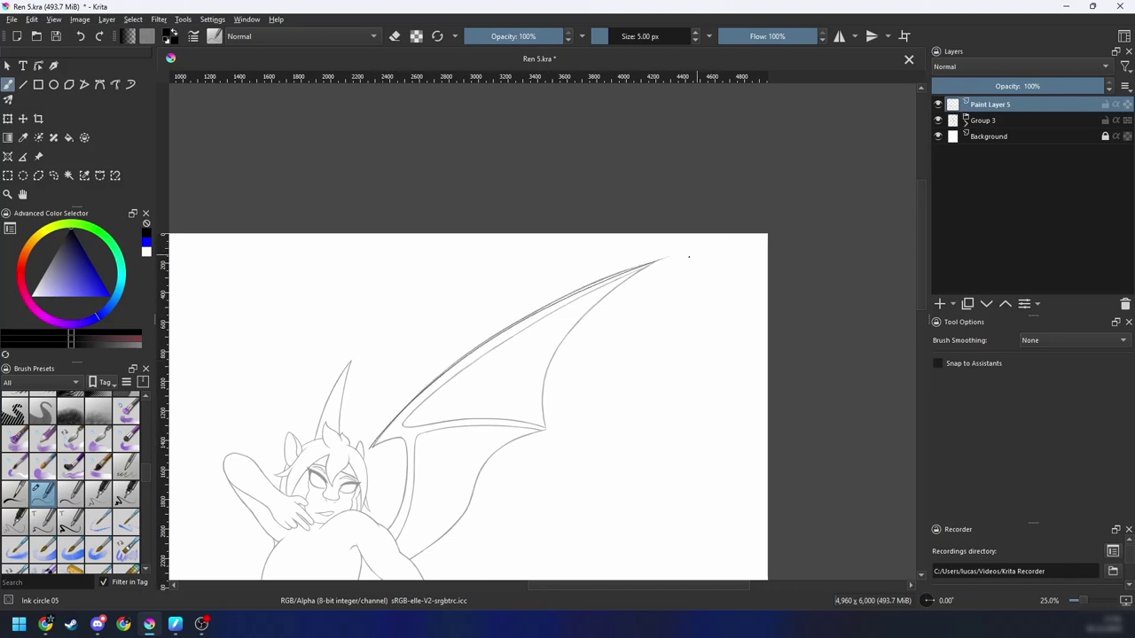
scroll(460, 383, up, 2)
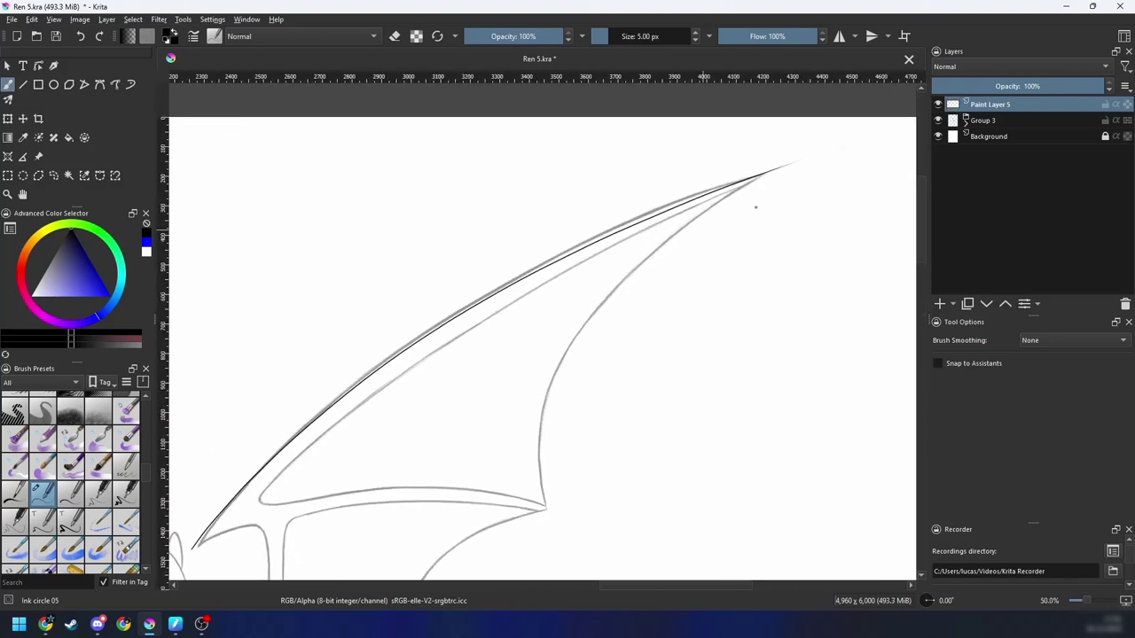
click(938, 120)
key(minus)
click(938, 120)
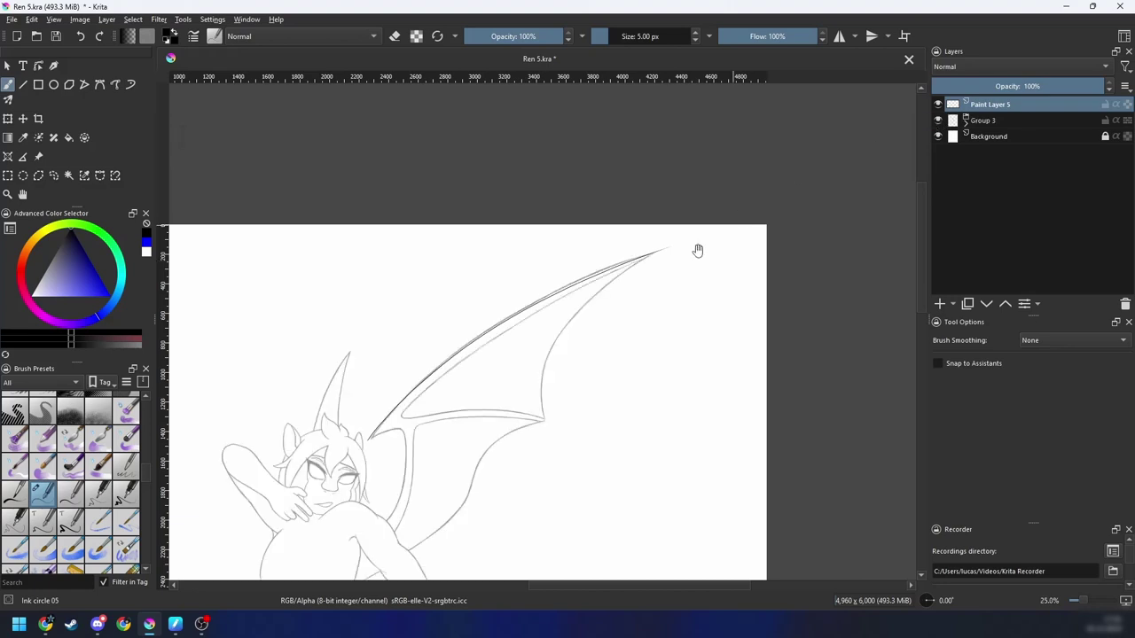
Step: Try inking the pointed base of the wing with the canvas rotated, then reset the rotation and undo the wing strokes
key(ctrl+bracketright)
drag(582, 344, 611, 325)
key(ctrl+bracketleft)
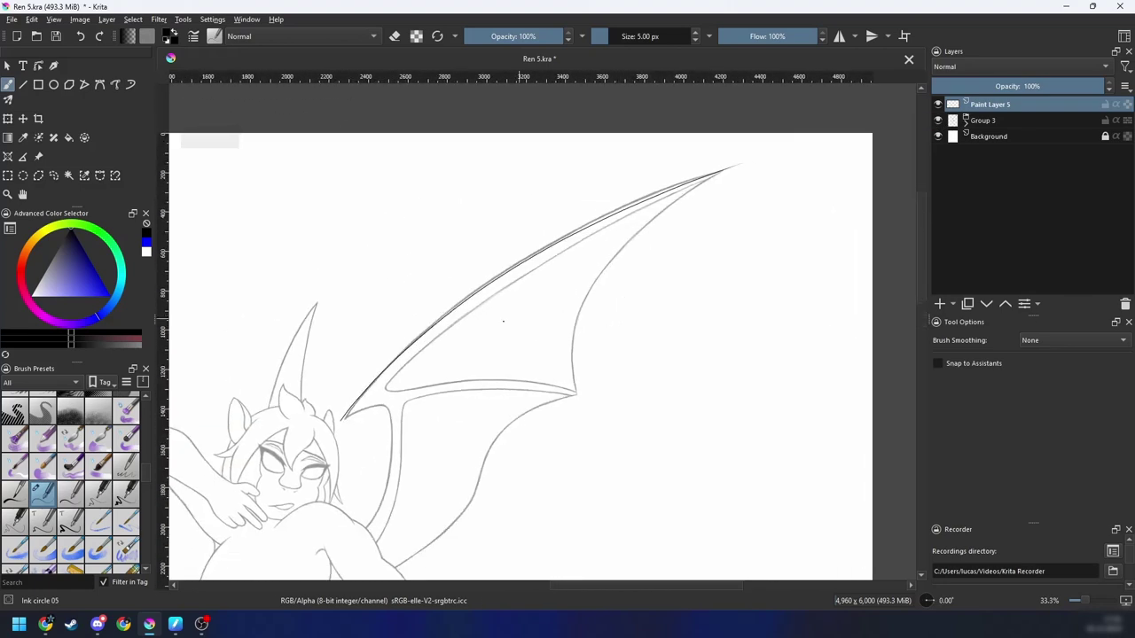
scroll(554, 352, up, 1)
key(ctrl+bracketleft)
key(ctrl+bracketleft)
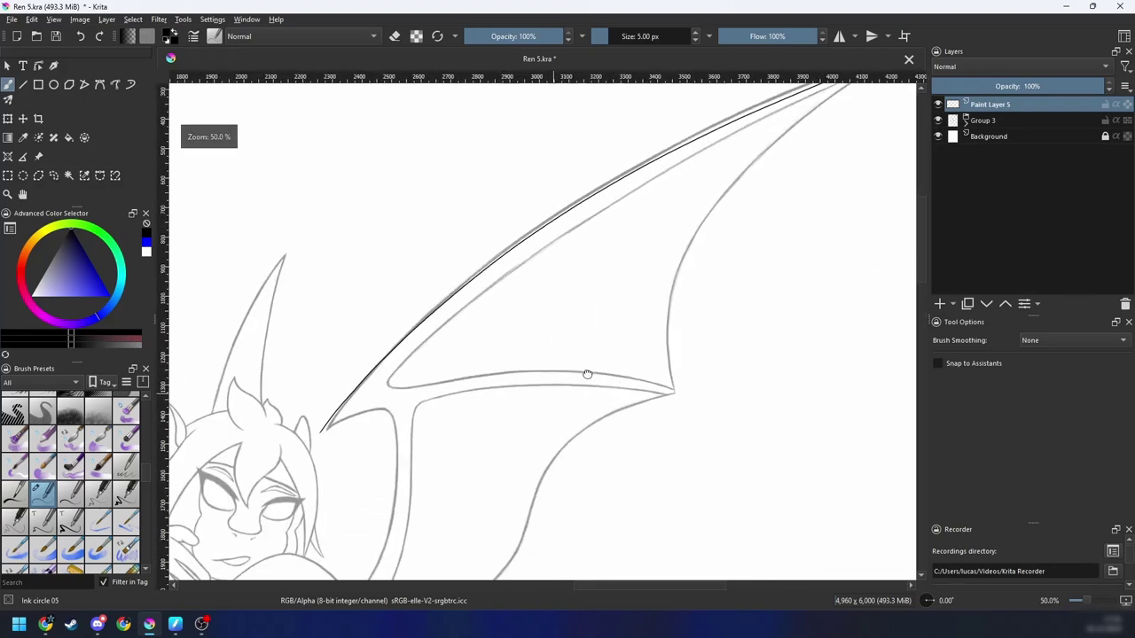
scroll(566, 369, up, 1)
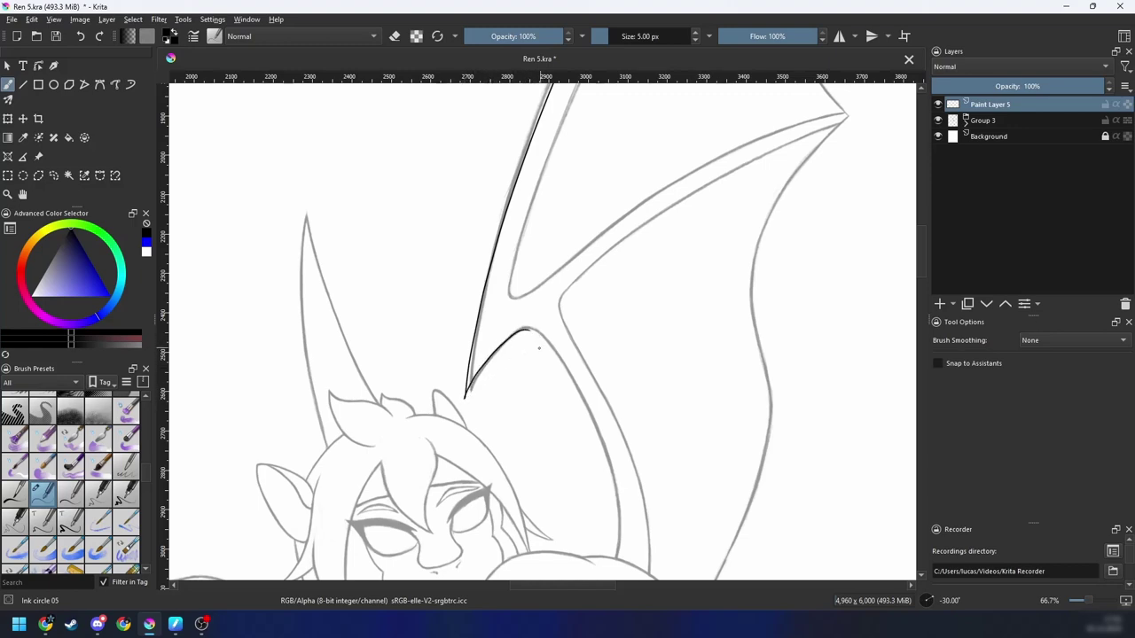
key(5)
key(ctrl+z)
Step: Ink the wing's upper edge again at 5 px in one sweep, comparing the line with Group 3 hidden and shown
scroll(550, 328, down, 1)
drag(550, 327, 376, 476)
key(minus)
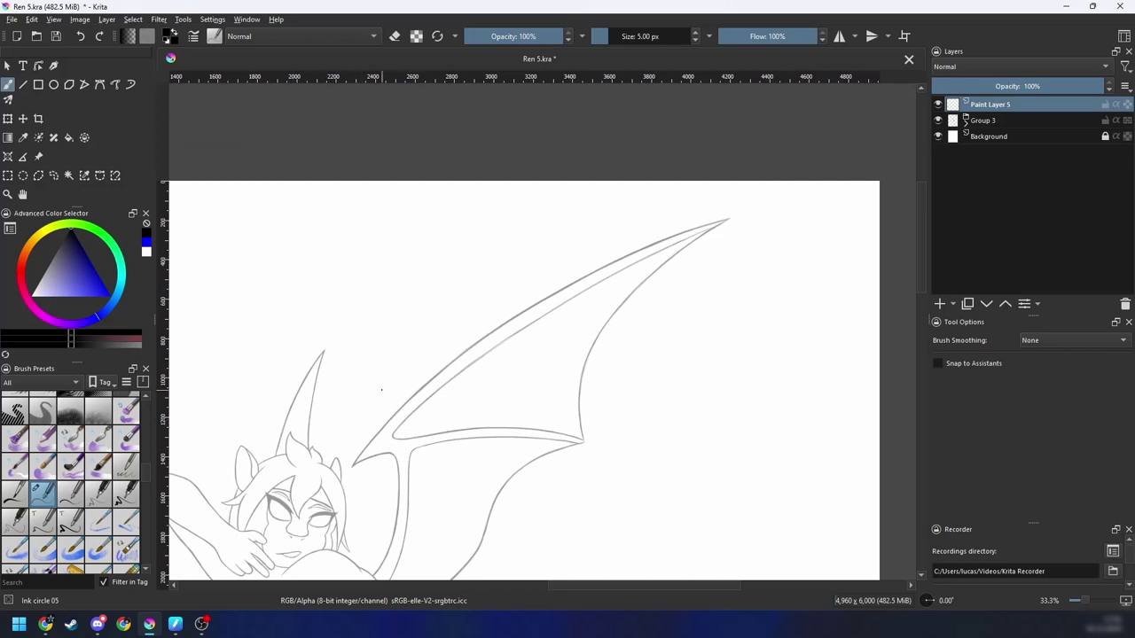
mouse_move(352, 464)
mouse_down()
mouse_move(535, 305)
mouse_move(727, 219)
mouse_up()
key(ctrl+z)
drag(352, 463, 685, 232)
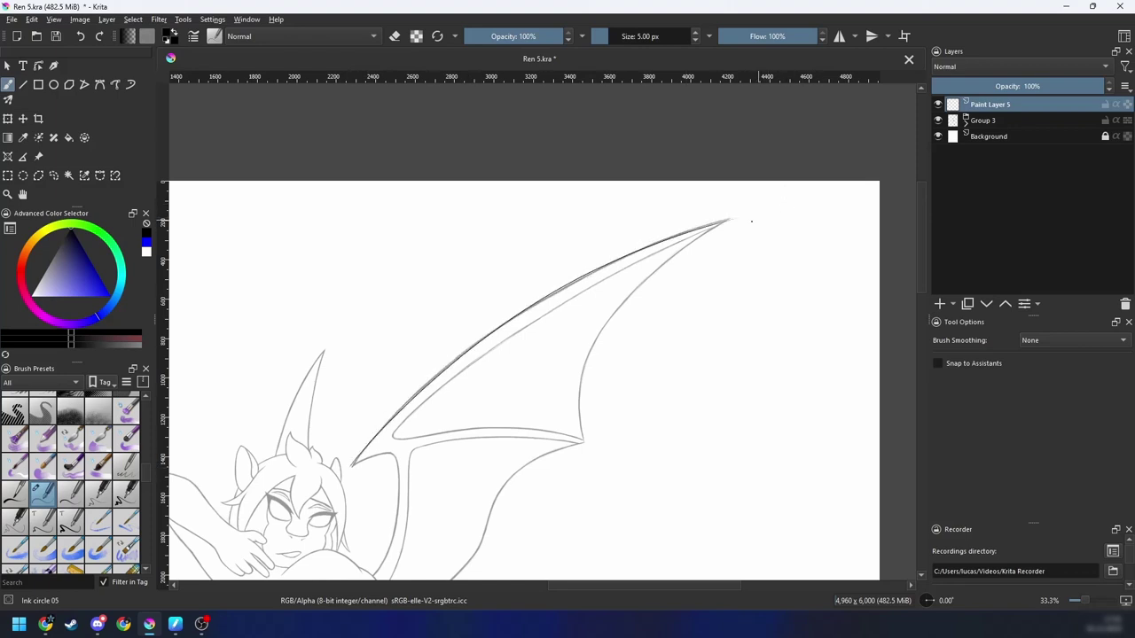
drag(470, 396, 500, 362)
click(938, 121)
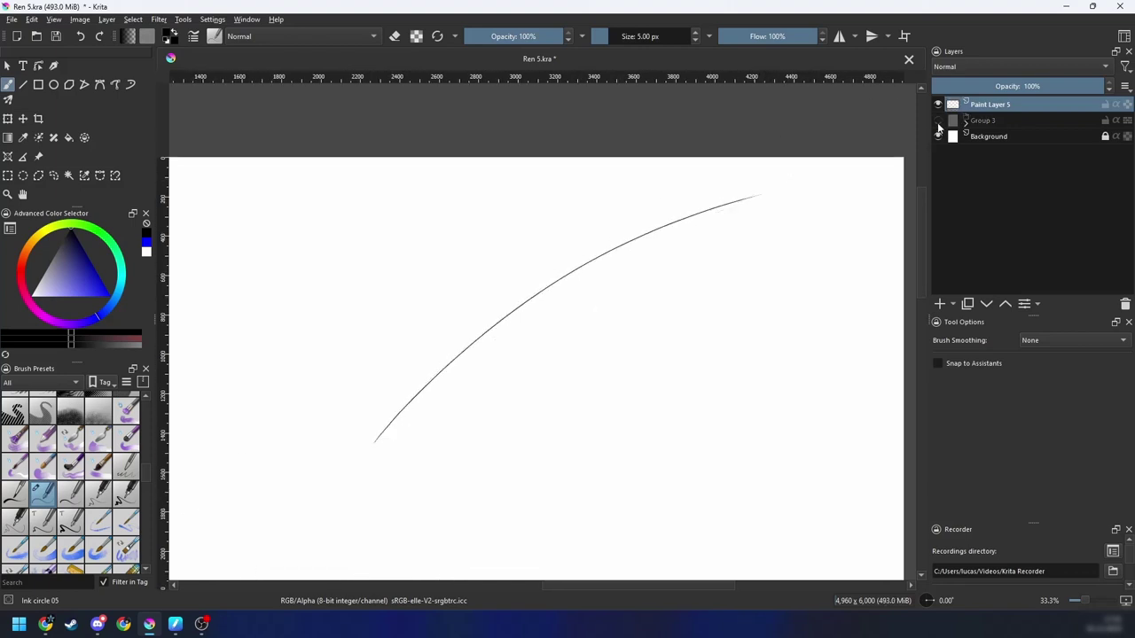
click(938, 121)
Step: Inspect the 5 px wing line against the sketch up close and zoomed out, temporarily hiding Group 3
mouse_move(758, 240)
mouse_down()
mouse_move(578, 348)
mouse_move(904, 203)
mouse_up()
key(ctrl+plus)
key(ctrl+plus)
key(ctrl+plus)
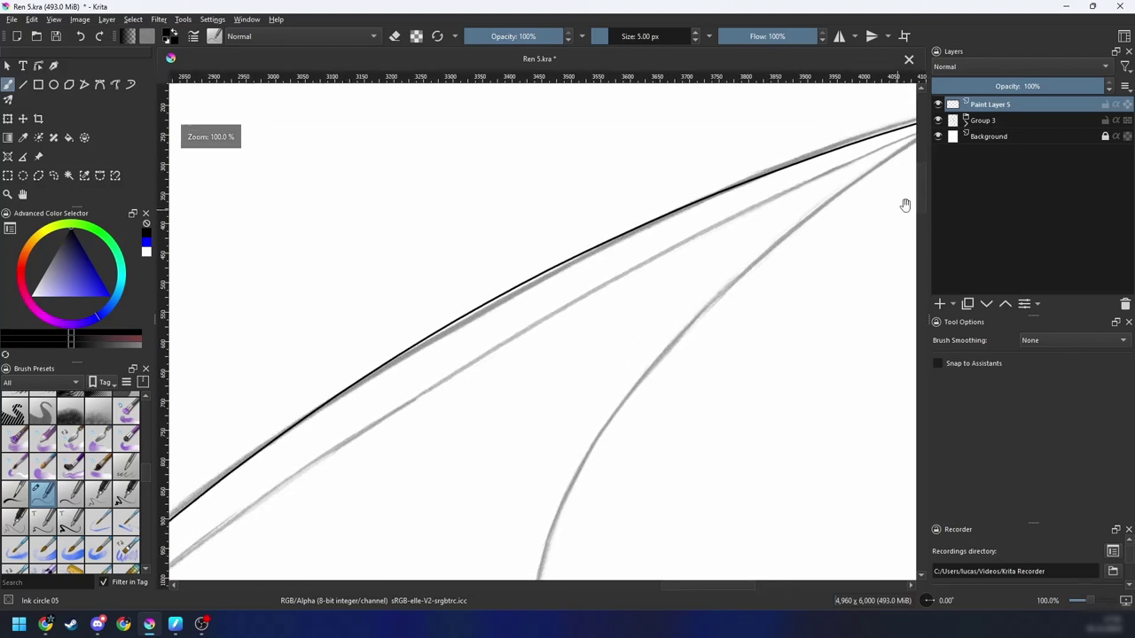
key(ctrl+minus)
drag(685, 310, 867, 188)
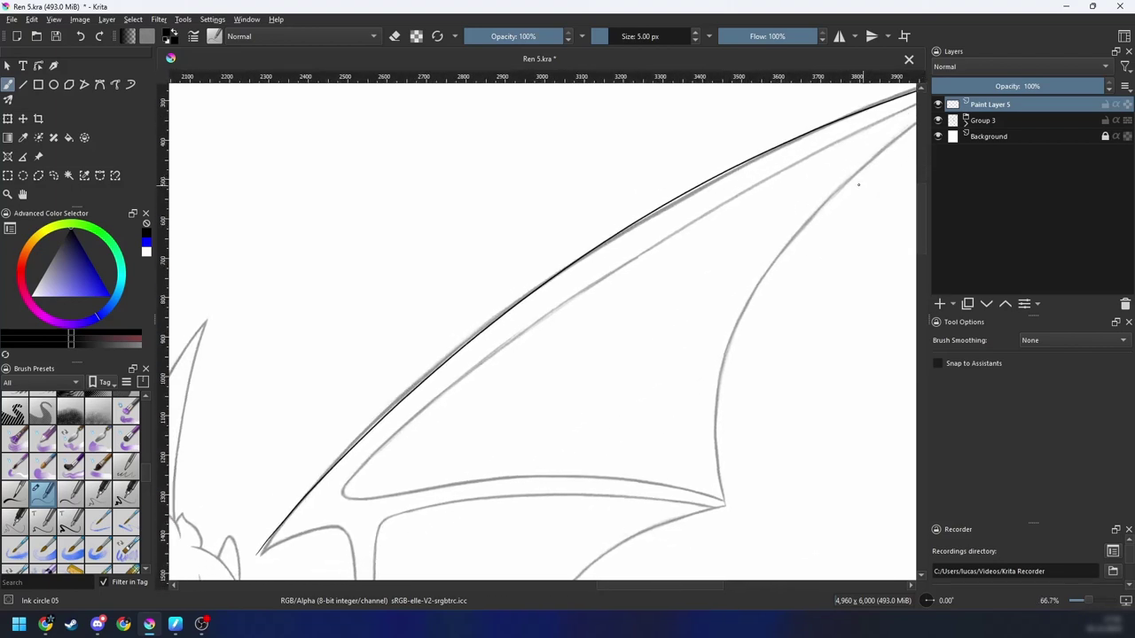
key(ctrl+plus)
key(ctrl+plus)
scroll(676, 260, down, 4)
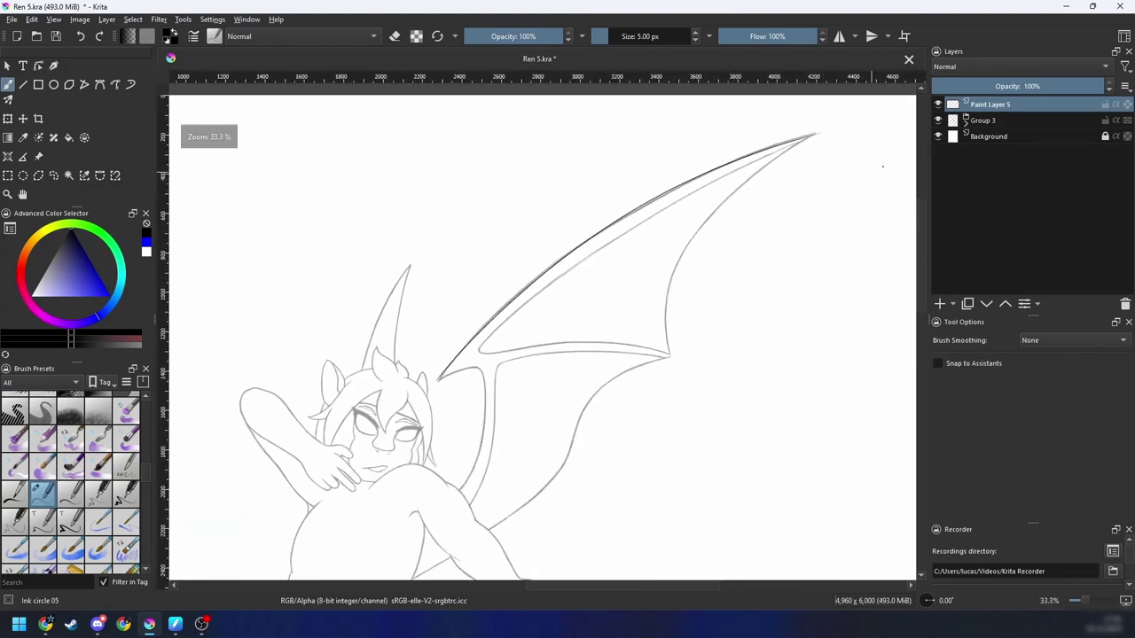
click(937, 122)
key(minus)
key(minus)
mouse_move(782, 244)
mouse_down()
mouse_move(800, 192)
mouse_move(790, 206)
mouse_up()
click(937, 121)
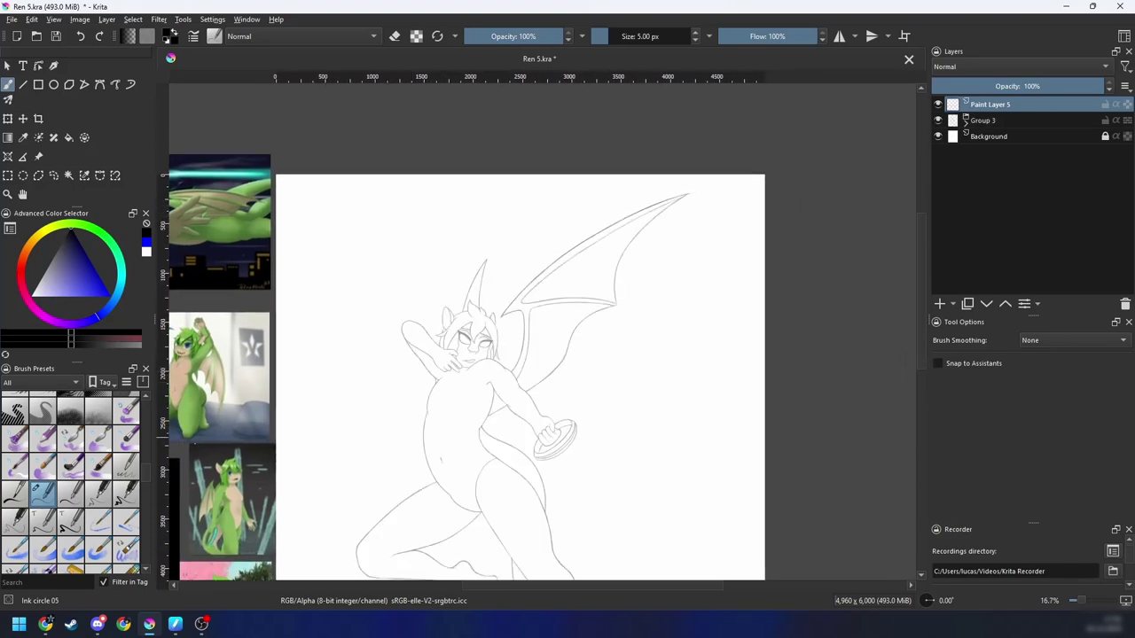
Step: Ink the wing's upper edge with Ink circle 10 at 10 px and hide Group 3 to judge the line's thickness
click(70, 493)
key(plus)
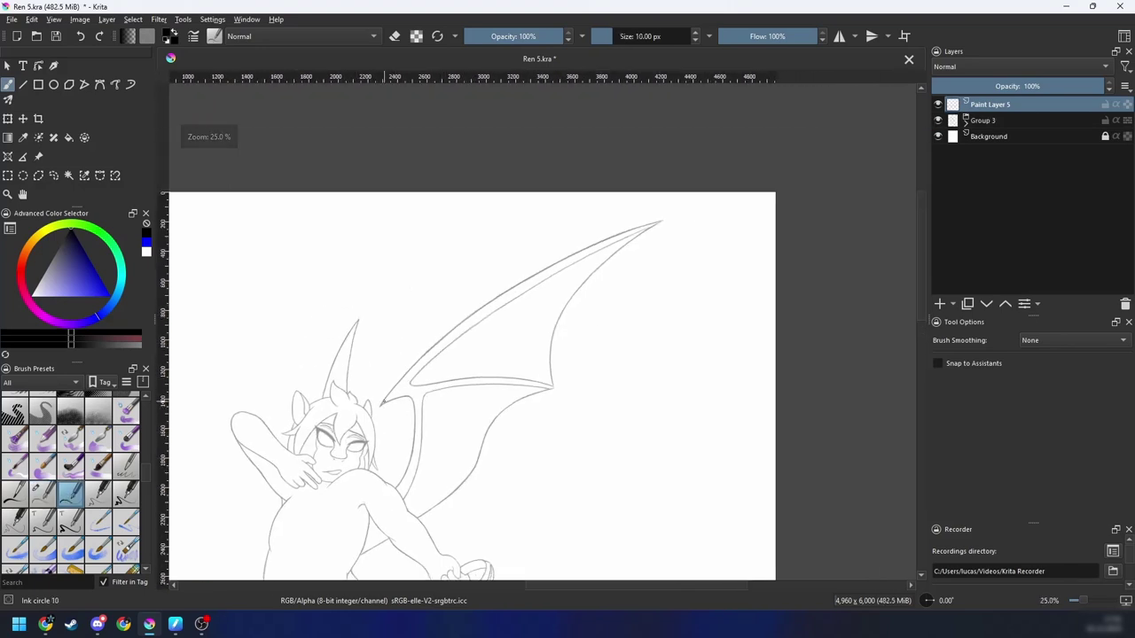
drag(378, 408, 596, 236)
key(ctrl+z)
mouse_move(377, 408)
mouse_down()
mouse_move(449, 334)
mouse_move(697, 203)
mouse_up()
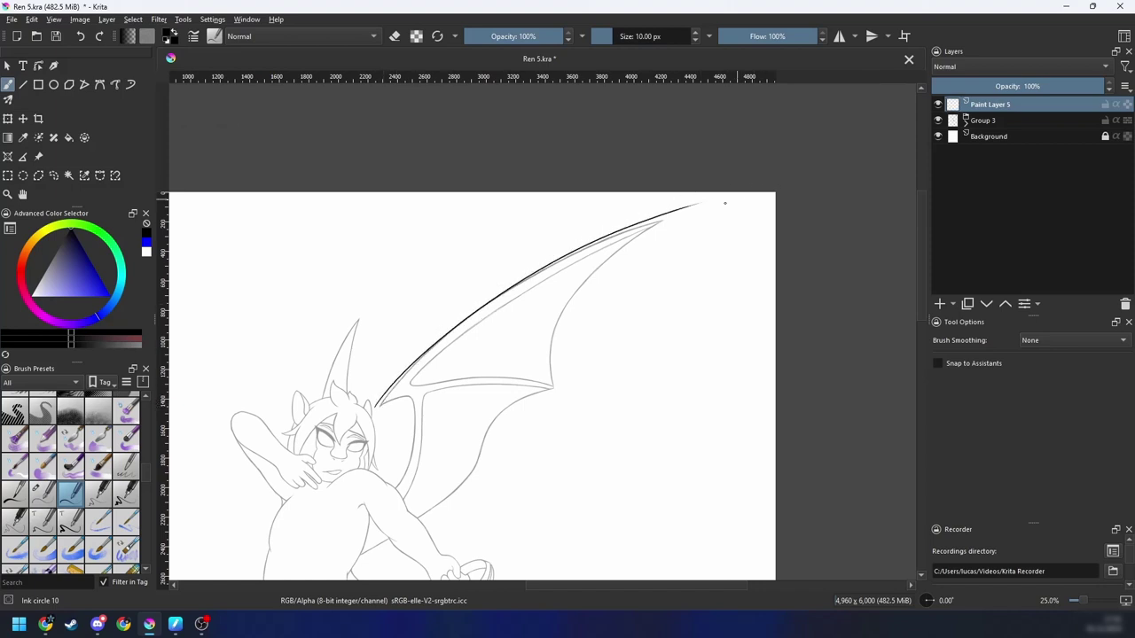
key(minus)
key(minus)
click(937, 120)
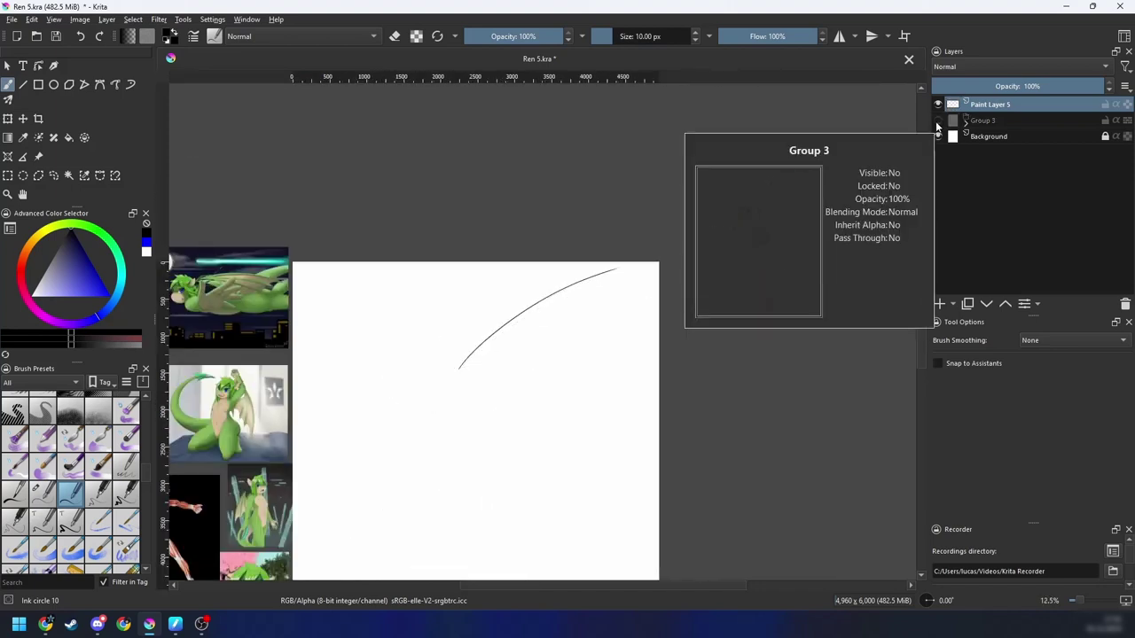
Step: Show Group 3 again and re-ink the wing's upper edge at 10 px in one sweep from pointed base to tip
click(938, 120)
key(plus)
key(plus)
key(plus)
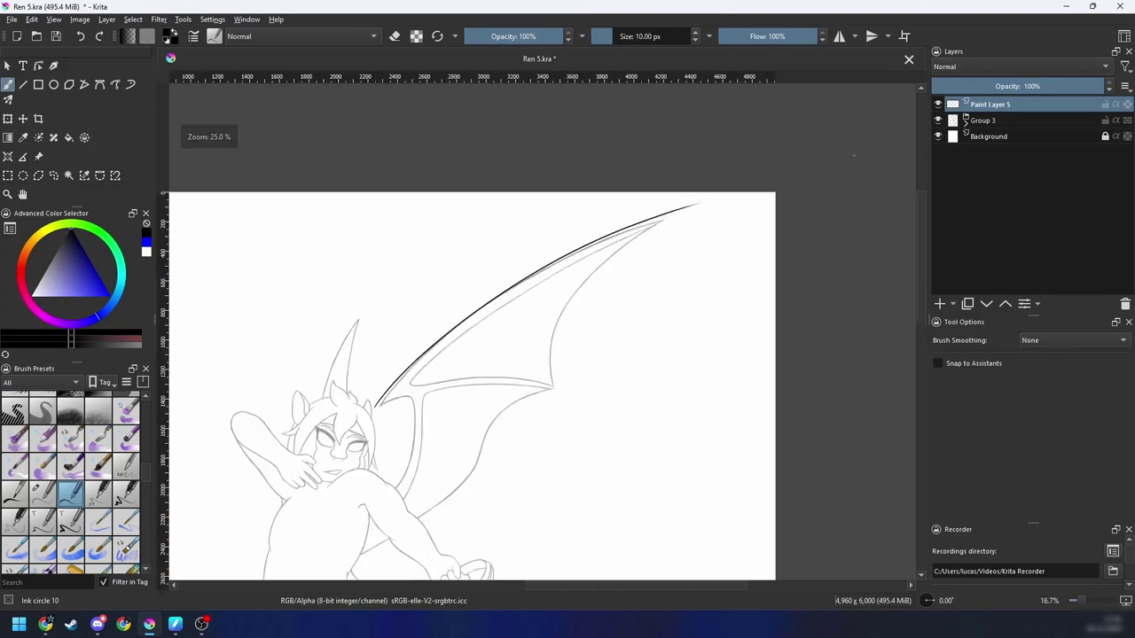
mouse_move(305, 456)
mouse_down()
mouse_move(481, 304)
mouse_move(696, 199)
mouse_up()
key(ctrl+z)
drag(308, 455, 709, 197)
key(ctrl+z)
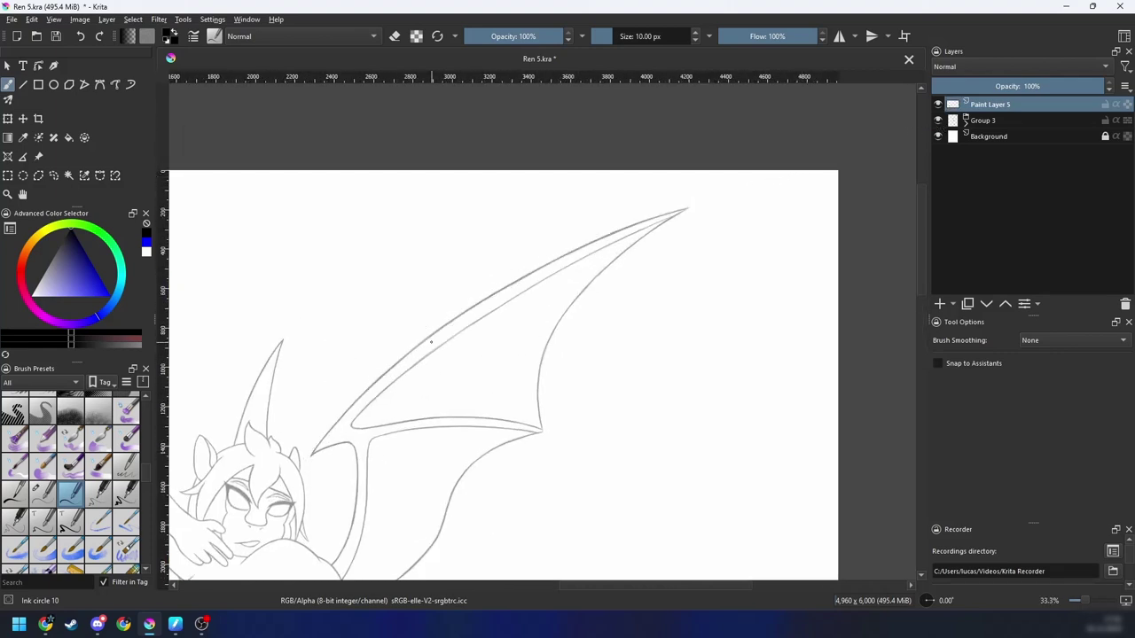
drag(310, 451, 723, 197)
drag(531, 329, 626, 279)
Step: Extend the inked upper edge slightly past the sketched point at the wing's base, redoing the stroke as needed
scroll(671, 233, up, 1)
scroll(620, 280, up, 3)
drag(449, 394, 422, 440)
key(6)
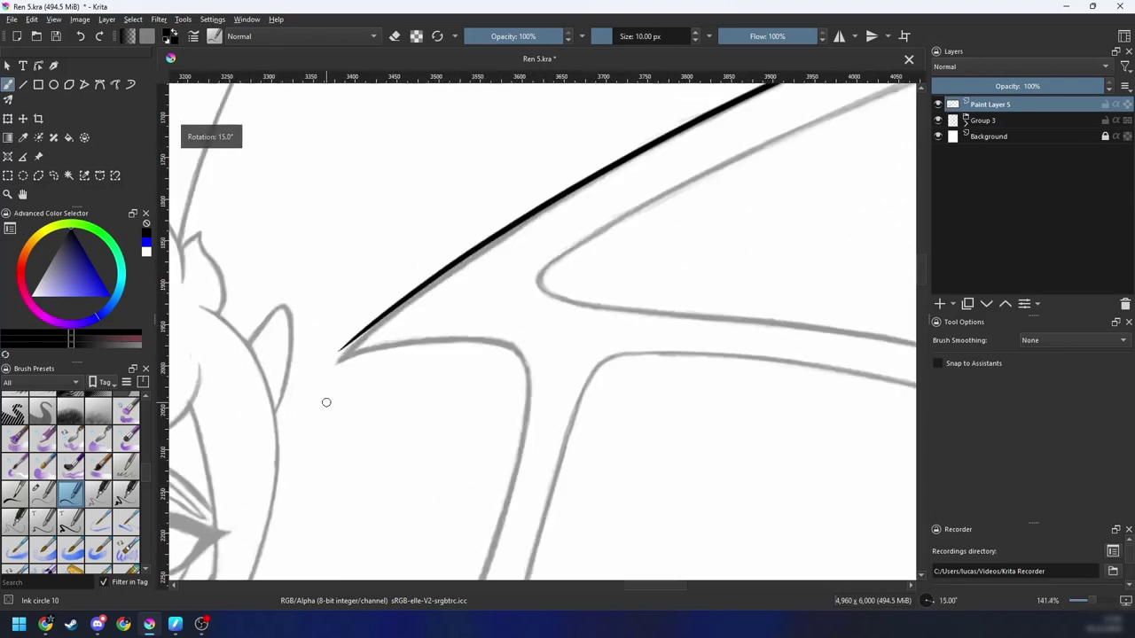
key(m)
key(4)
key(4)
key(4)
key(4)
key(4)
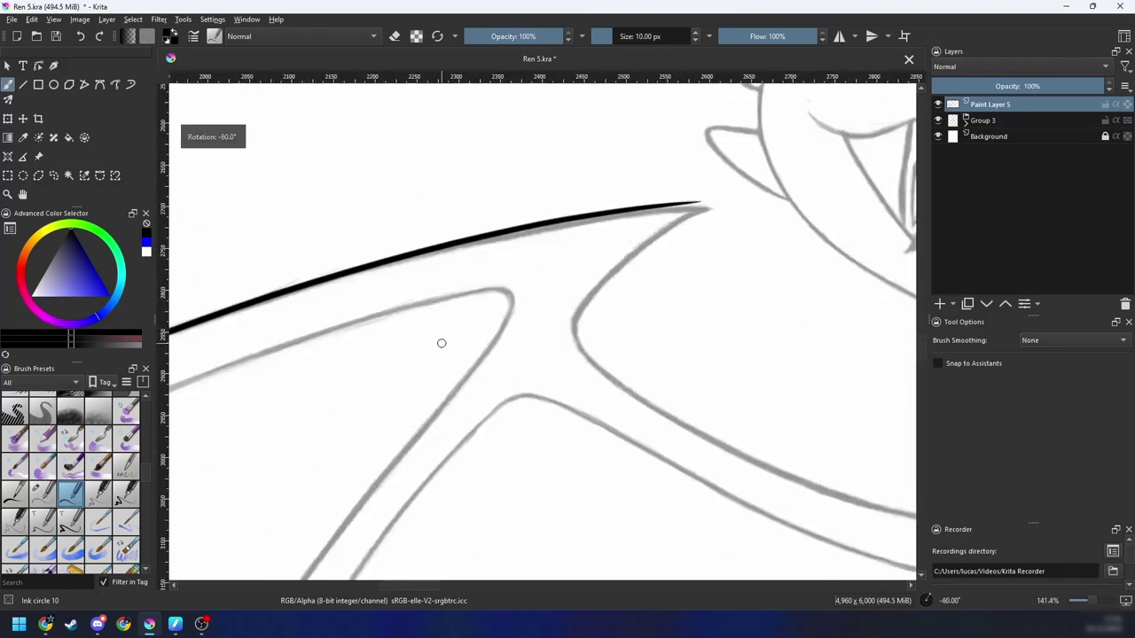
mouse_move(558, 224)
mouse_down()
mouse_move(412, 368)
mouse_move(527, 250)
mouse_up()
key(ctrl+z)
drag(351, 375, 523, 252)
key(ctrl+z)
drag(382, 351, 520, 252)
key(6)
key(6)
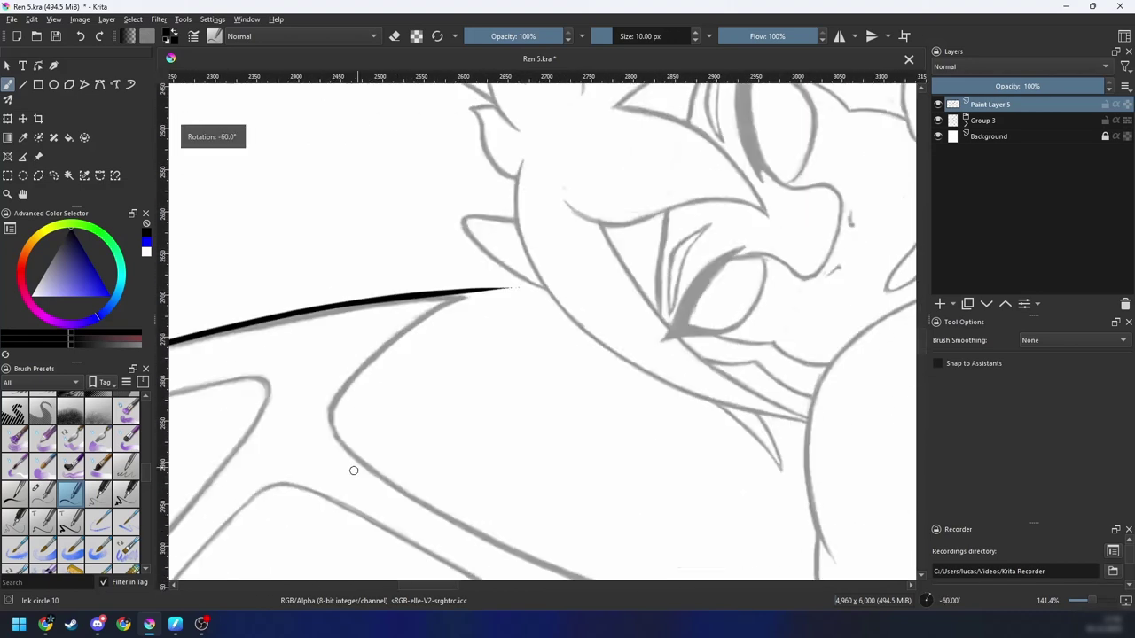
Step: Ink the short curve that runs into the wing's pointed base so it crosses the upper edge line
drag(337, 431, 488, 283)
key(ctrl+z)
drag(351, 376, 488, 284)
key(plus)
key(4)
key(4)
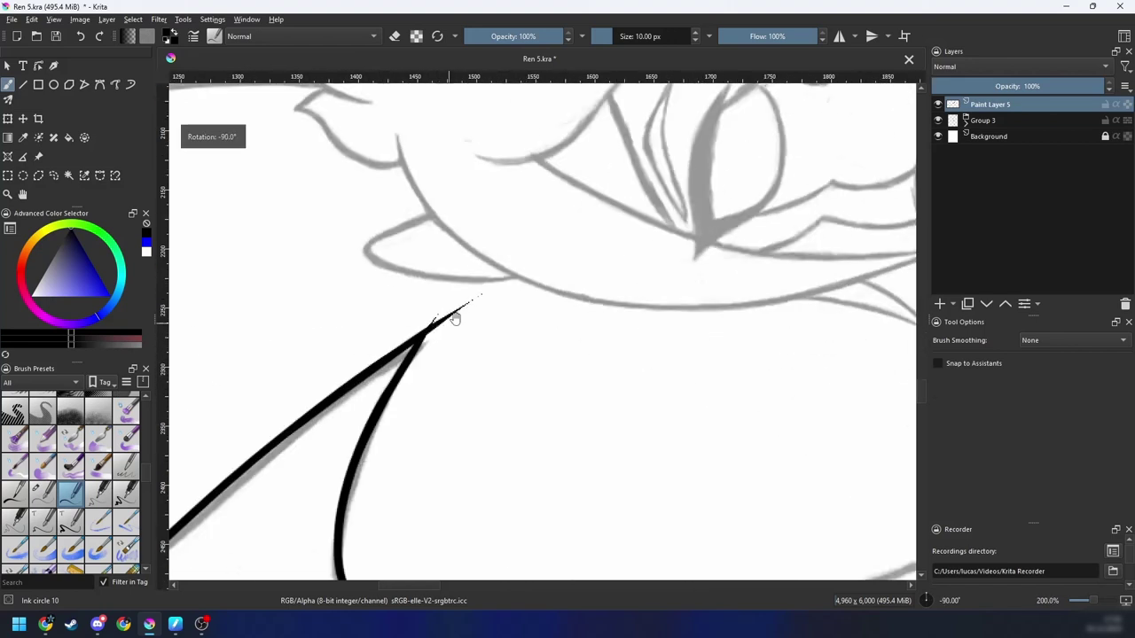
Step: Erase the overshooting line ends at the wing's pointed base to a sharp corner and return to painting mode
key(plus)
key(e)
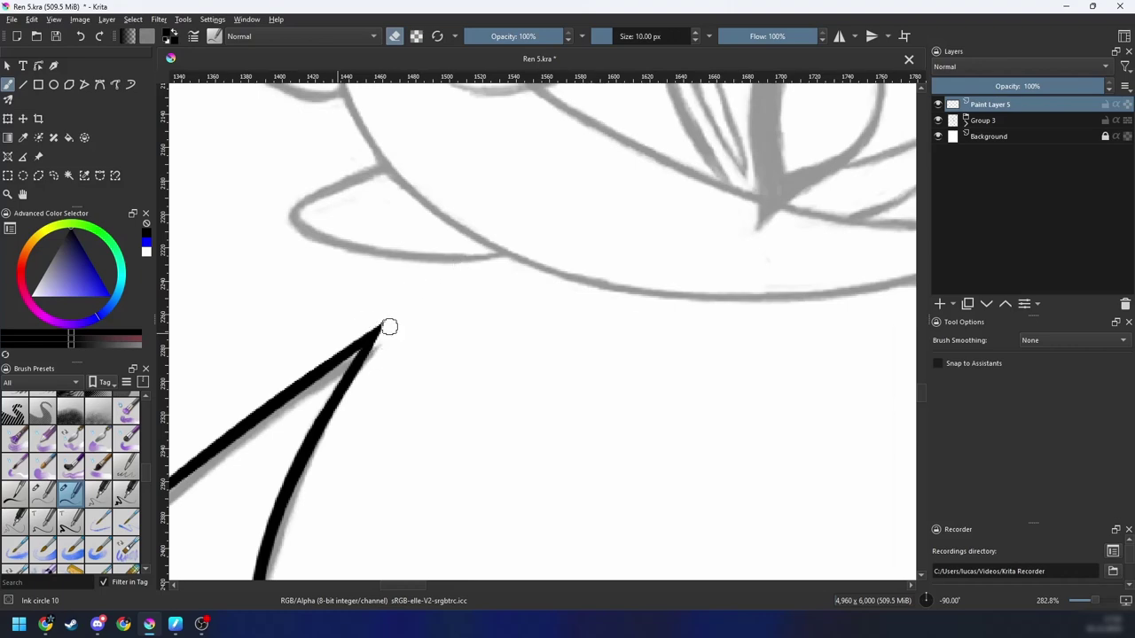
key(6)
key(6)
key(minus)
key(minus)
key(6)
key(6)
drag(481, 368, 590, 322)
key(minus)
key(minus)
key(6)
key(6)
key(6)
key(6)
key(minus)
key(minus)
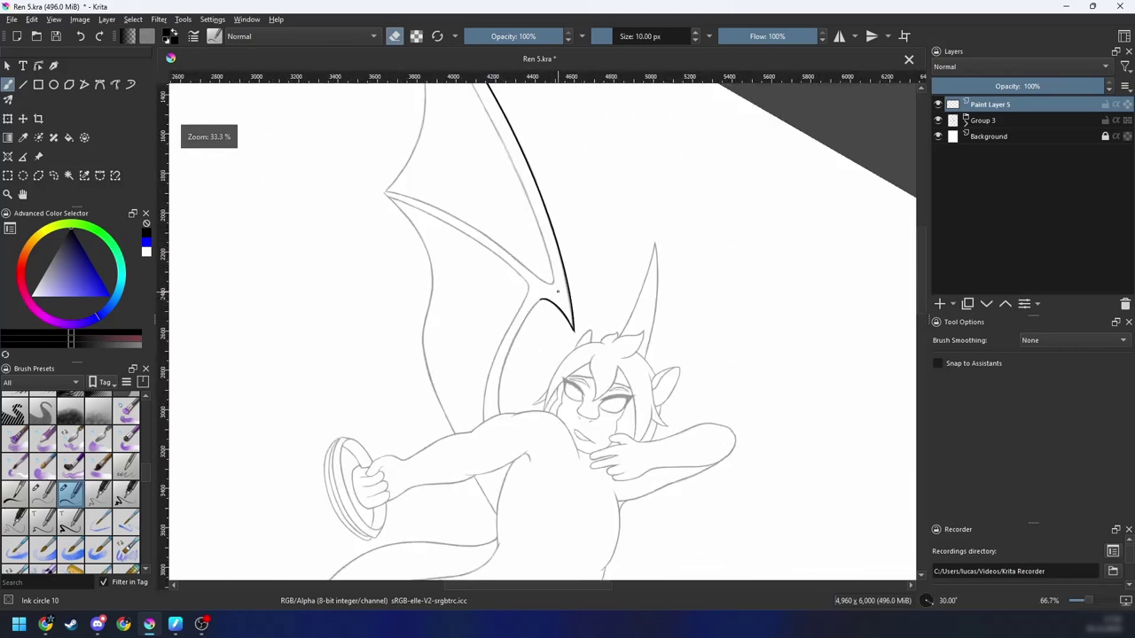
key(e)
Step: Ink the wing arm's inner edge in one curve from the shoulder up to the short base curve
key(plus)
key(plus)
key(6)
key(6)
key(6)
key(plus)
mouse_move(480, 306)
mouse_down()
mouse_move(463, 367)
mouse_move(532, 307)
mouse_up()
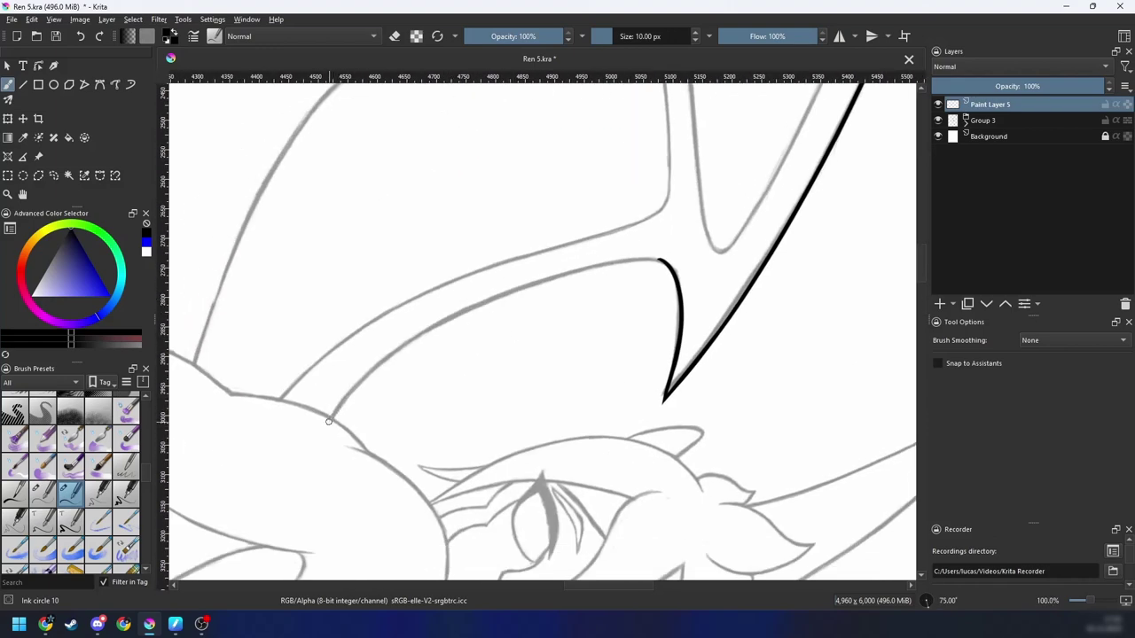
drag(328, 422, 678, 263)
key(ctrl+z)
mouse_move(328, 421)
mouse_down()
mouse_move(477, 299)
mouse_move(678, 263)
mouse_up()
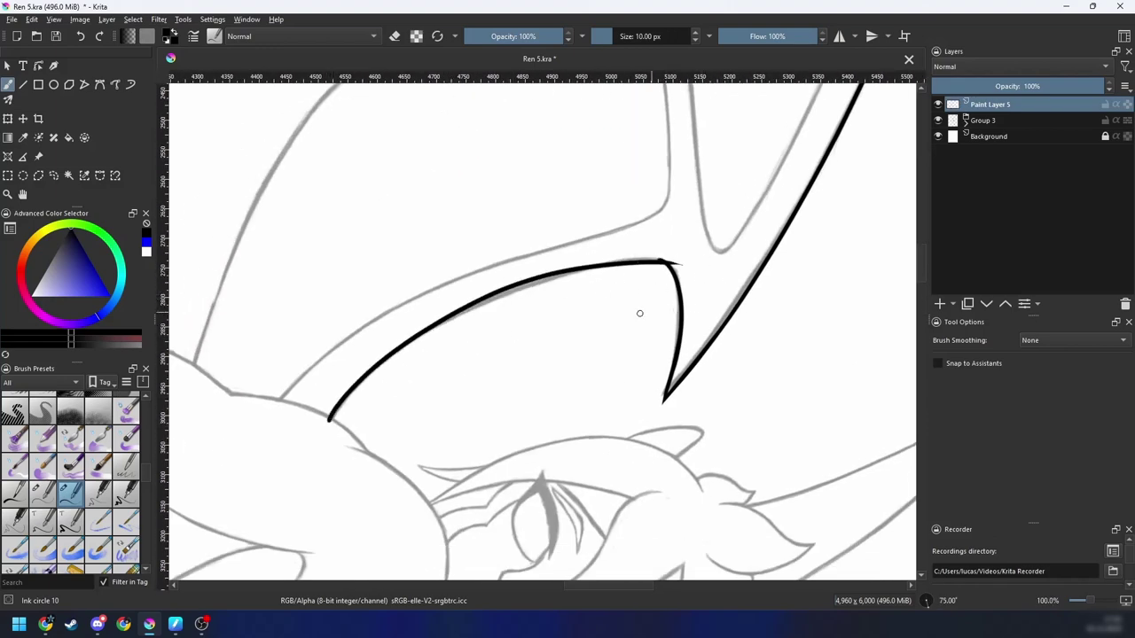
Step: Lower Group 3's opacity so the sketch is faint under the ink, and make Paint Layer 5 active again
key(4)
key(4)
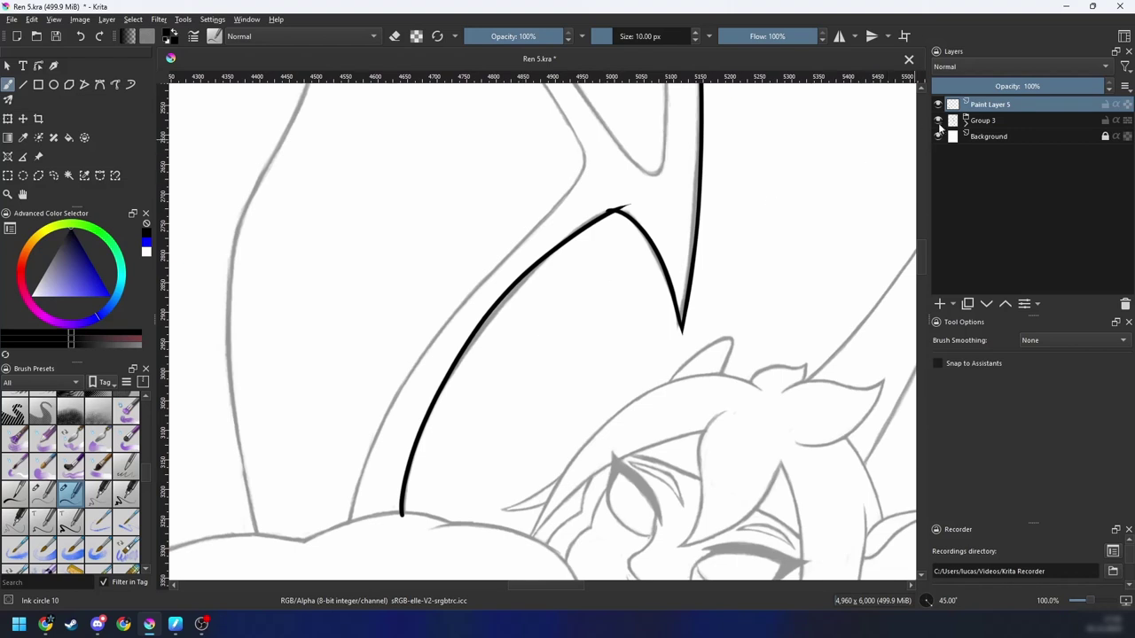
click(938, 121)
click(979, 122)
click(939, 121)
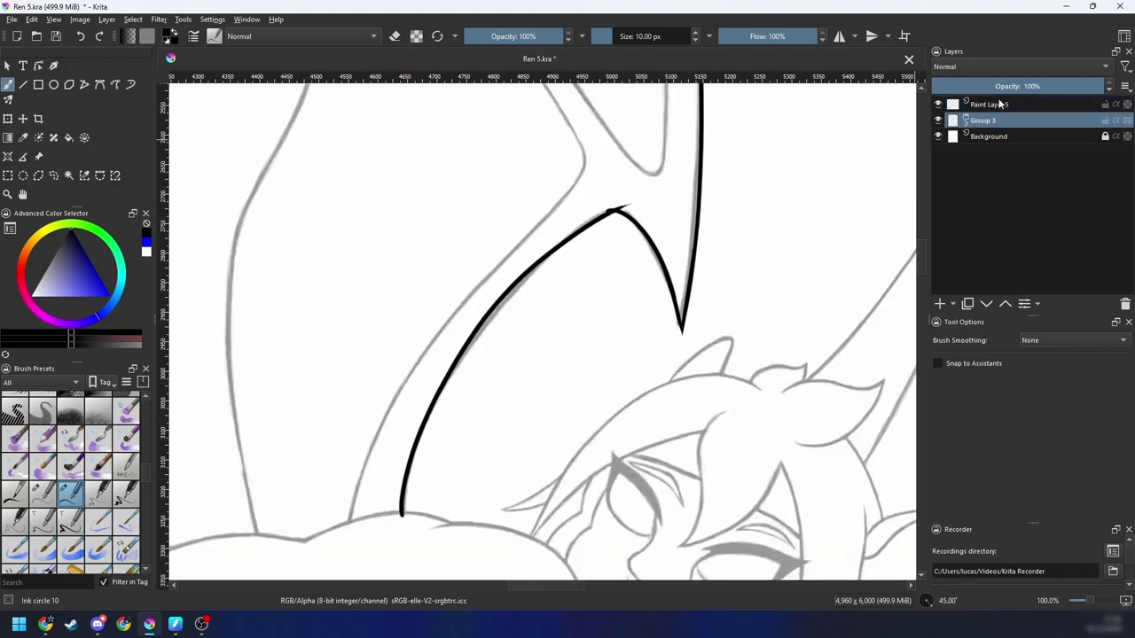
click(1052, 87)
drag(1028, 88, 998, 86)
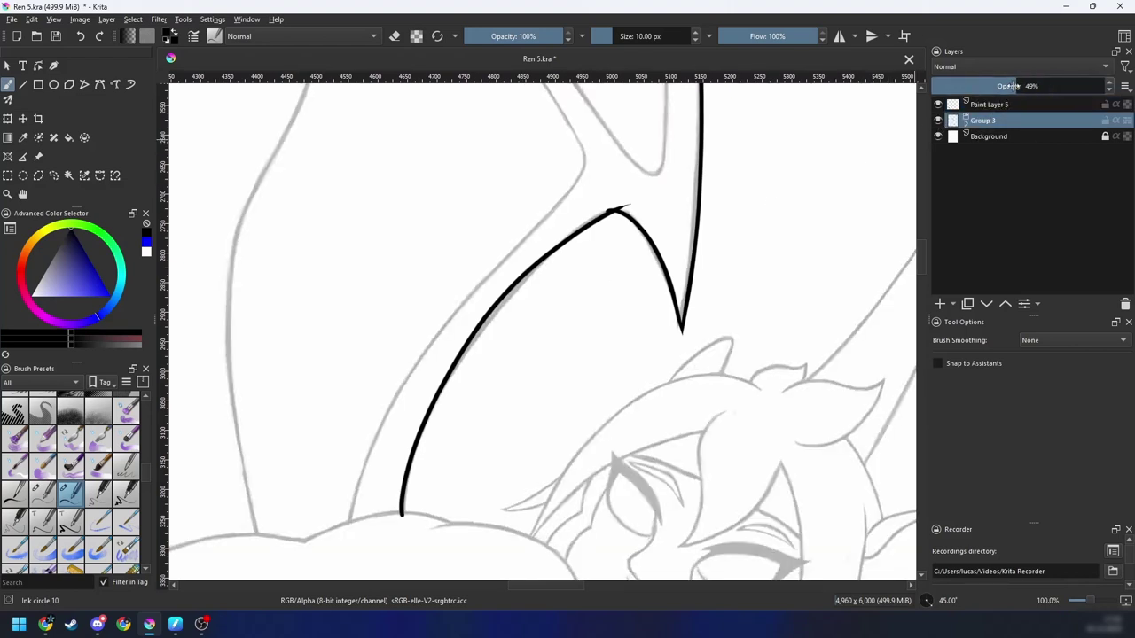
click(997, 106)
key(minus)
key(minus)
key(minus)
key(minus)
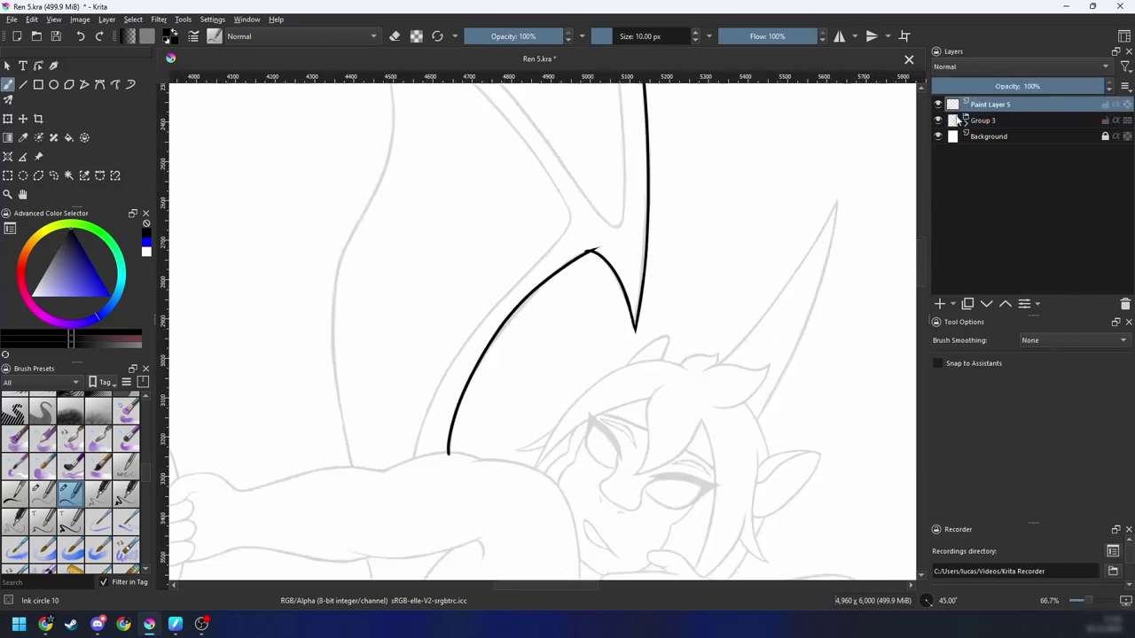
Step: Erase the overshoot where the arm's inner edge meets the short base curve and switch eraser mode off
key(4)
key(4)
key(plus)
key(plus)
key(plus)
key(plus)
key(6)
key(6)
key(6)
key(6)
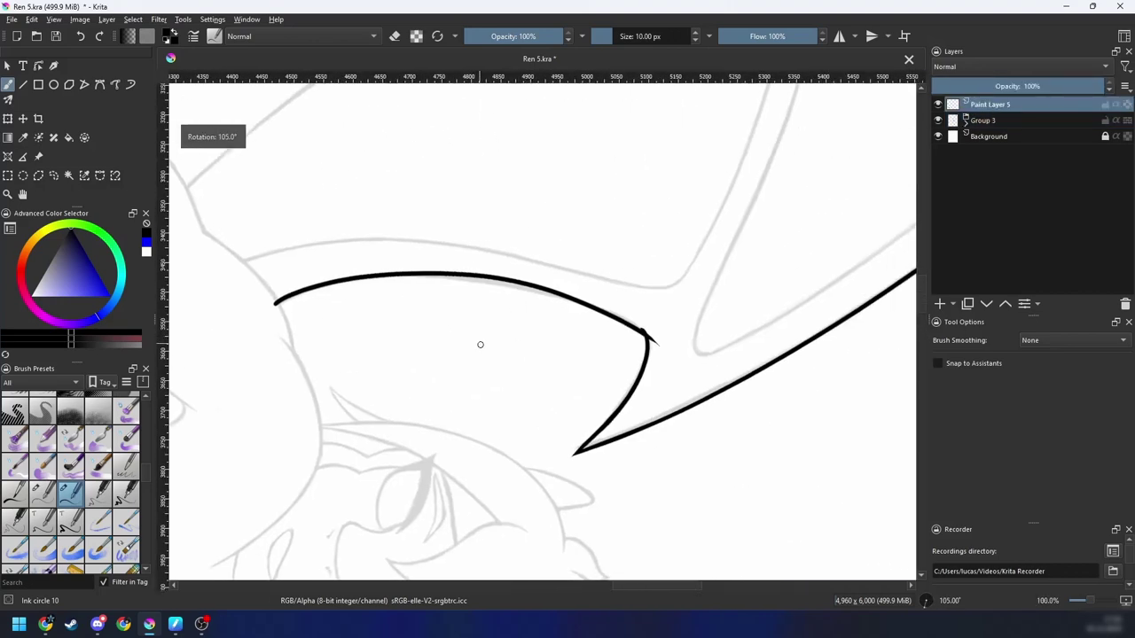
key(4)
key(4)
key(4)
key(4)
key(plus)
key(plus)
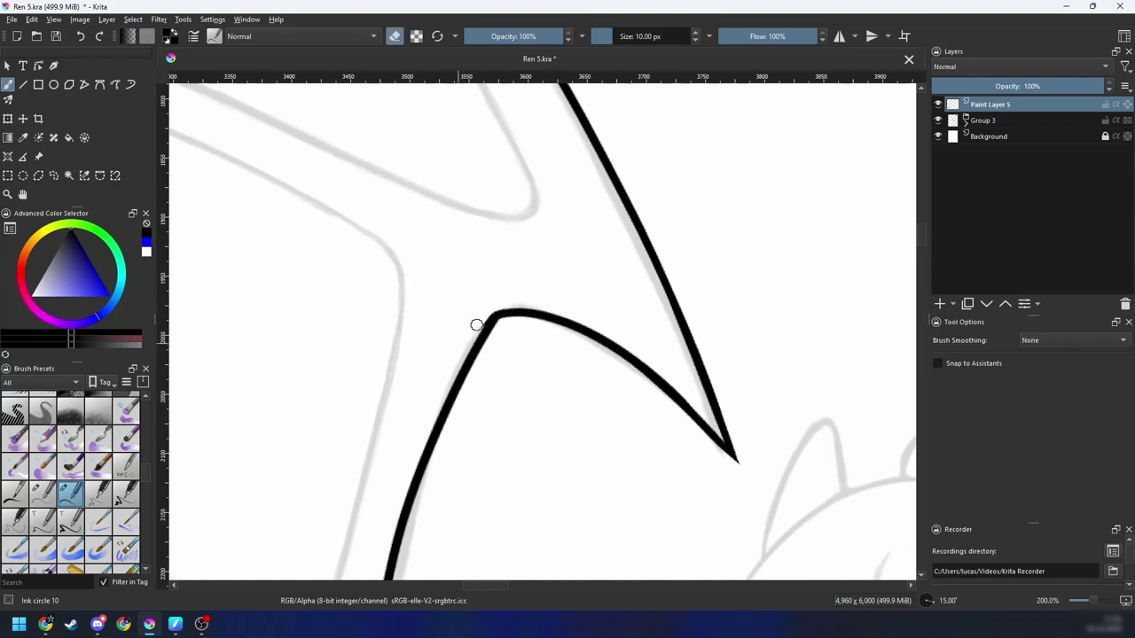
key(minus)
key(minus)
key(minus)
drag(545, 405, 570, 268)
key(e)
Step: Try inking the upper membrane's outer edge from the middle finger's point to the wing tip with Stabilizer smoothing
drag(629, 398, 606, 346)
key(plus)
key(plus)
key(minus)
drag(553, 396, 586, 502)
key(minus)
key(minus)
drag(542, 418, 597, 497)
drag(580, 456, 605, 428)
key(m)
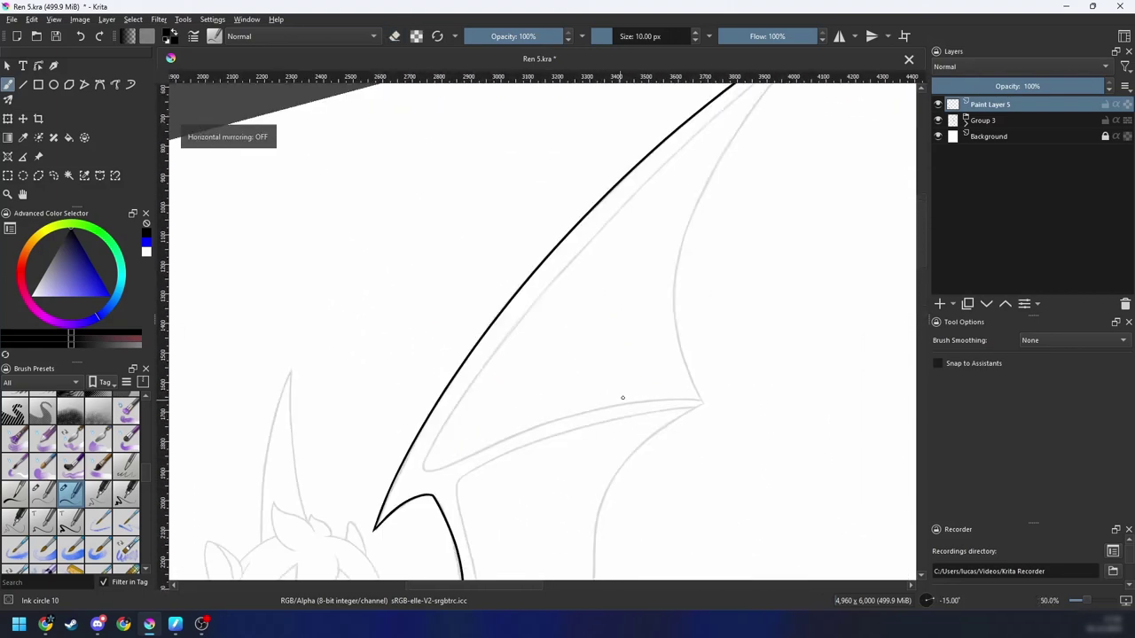
drag(692, 382, 539, 452)
key(6)
key(6)
key(6)
mouse_move(591, 391)
mouse_down()
mouse_move(544, 390)
mouse_move(479, 416)
mouse_up()
key(s)
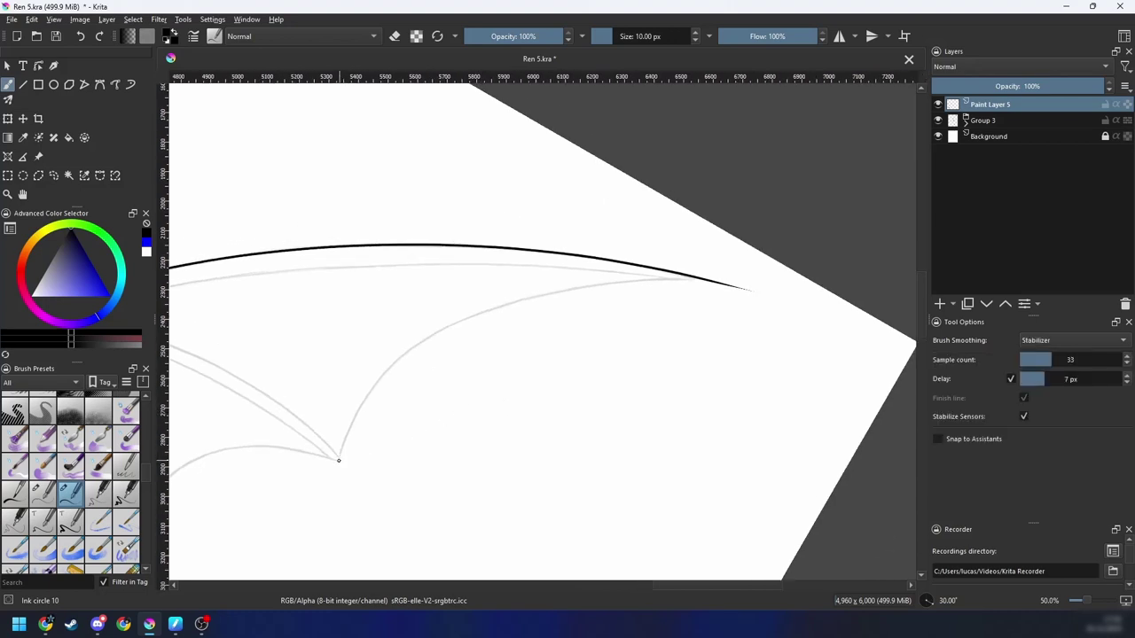
mouse_move(338, 459)
mouse_down()
mouse_move(655, 284)
mouse_move(752, 289)
mouse_up()
key(ctrl+z)
drag(397, 363, 759, 293)
mouse_move(575, 361)
mouse_down()
mouse_move(484, 383)
mouse_move(585, 364)
mouse_up()
key(4)
key(minus)
key(minus)
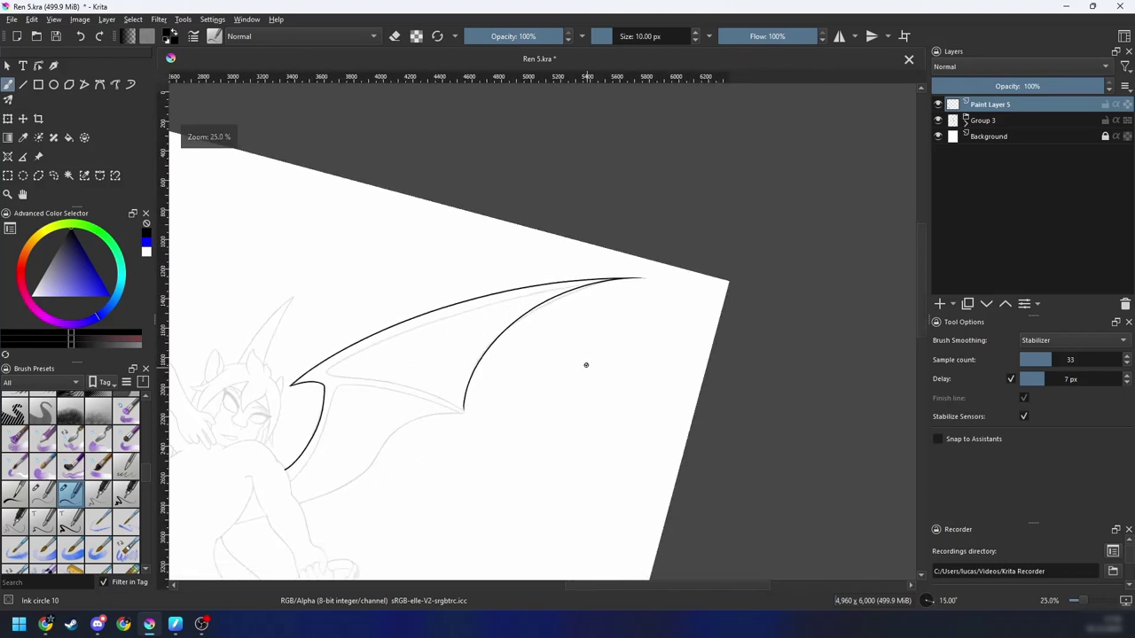
key(ctrl+z)
Step: Retry the upper membrane's outer edge with several quick stabilized strokes, undoing each one
key(plus)
mouse_move(439, 438)
mouse_down()
mouse_move(433, 466)
mouse_move(623, 292)
mouse_move(644, 291)
mouse_up()
key(ctrl+z)
drag(462, 386, 719, 306)
key(ctrl+z)
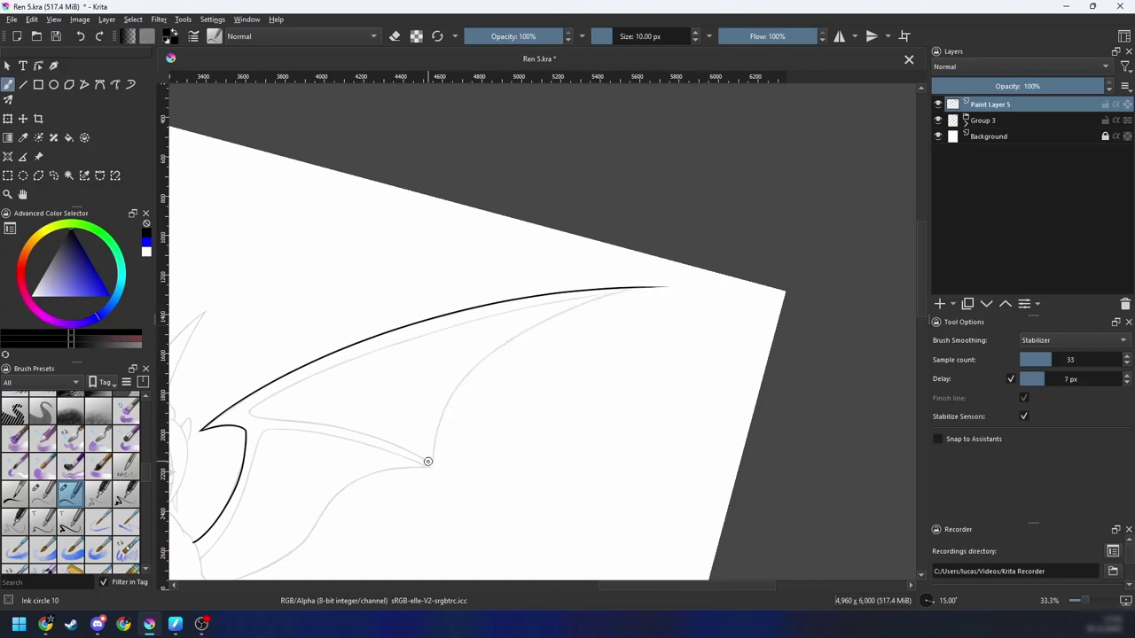
drag(507, 348, 697, 310)
key(ctrl+z)
drag(482, 366, 716, 314)
key(ctrl+z)
drag(467, 379, 690, 316)
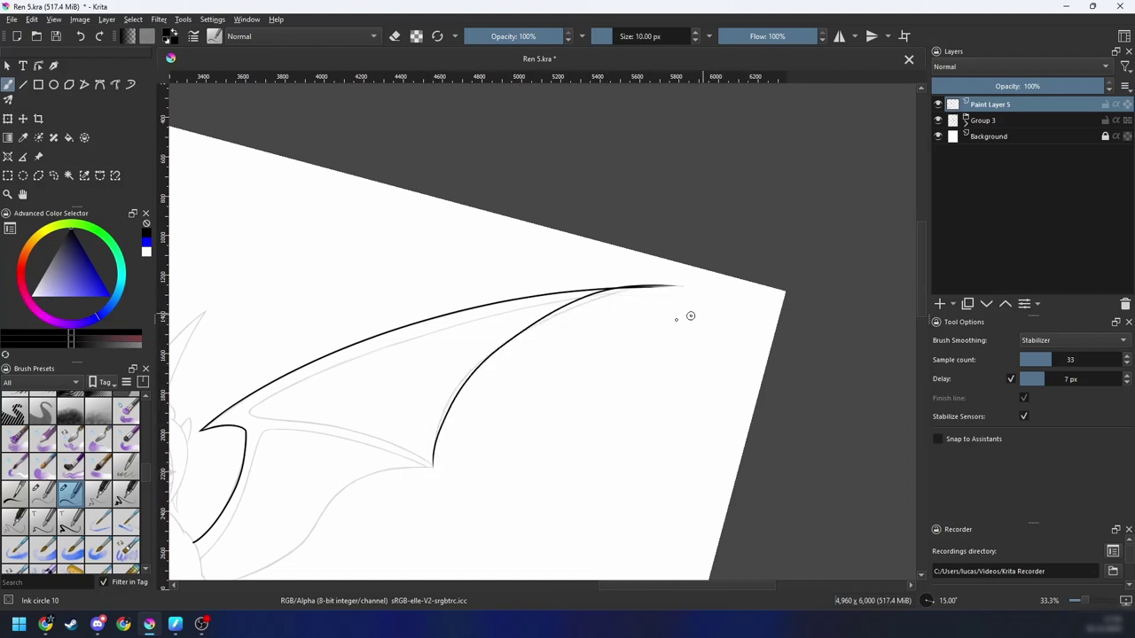
key(ctrl+z)
Step: Set brush smoothing to None, ink the upper membrane's outer edge up to the wing tip, and check the join
key(n)
drag(431, 473, 623, 291)
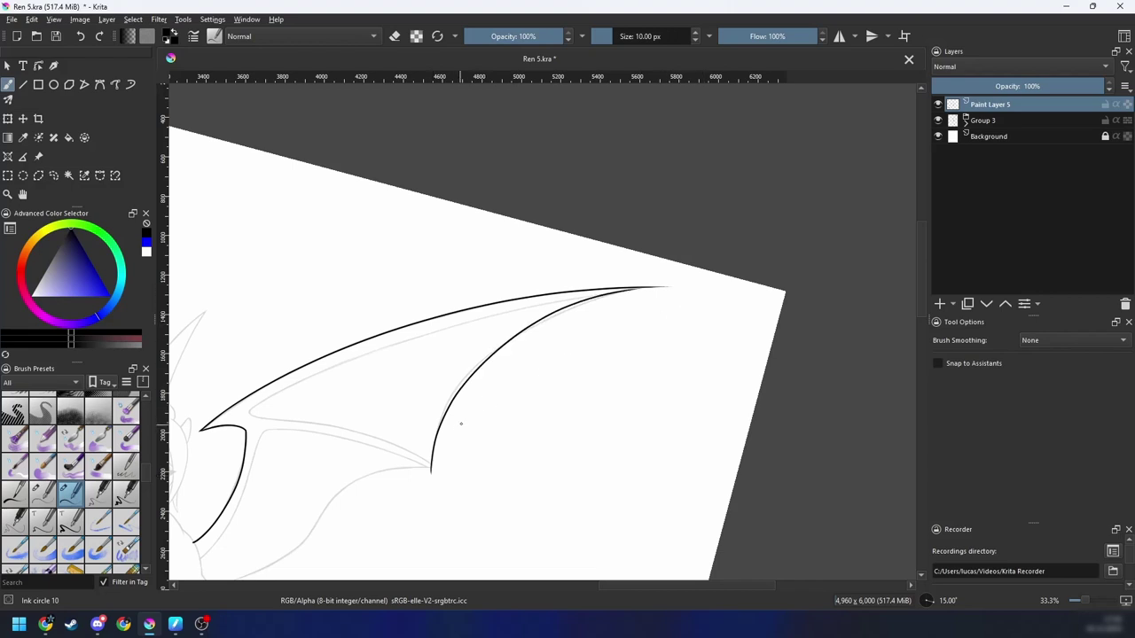
key(ctrl+plus)
key(ctrl+plus)
drag(556, 360, 482, 429)
key(ctrl+plus)
key(4)
key(4)
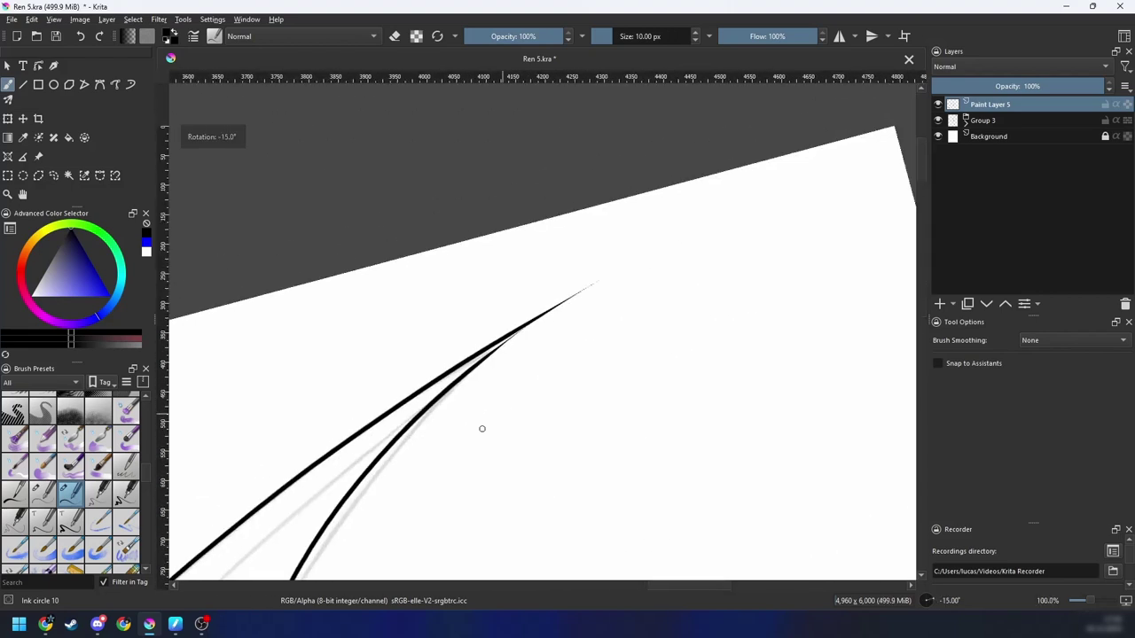
key(minus)
key(minus)
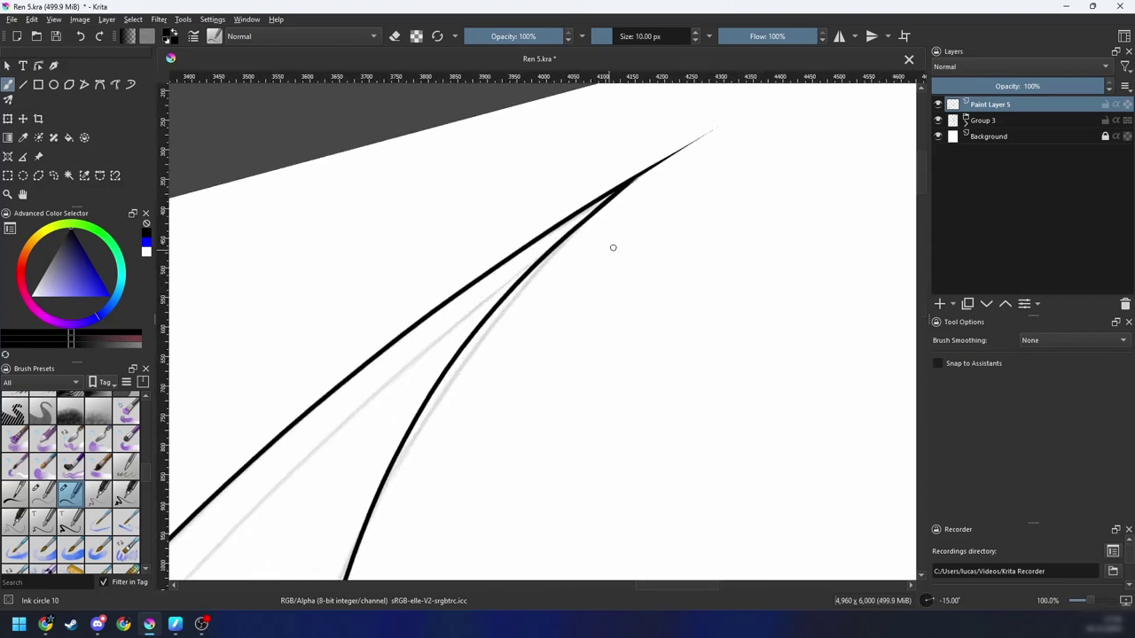
Step: Ink the lower membrane's S-shaped edge from the arm to the middle finger's point with Stabilizer, then set smoothing to None
key(6)
key(6)
drag(644, 500, 630, 435)
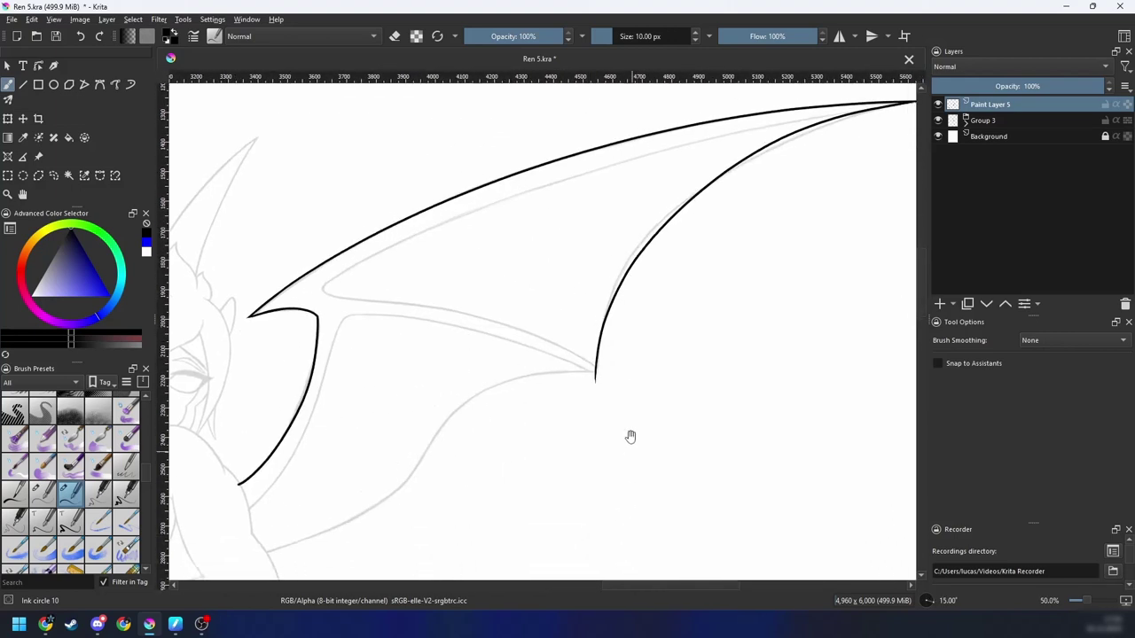
mouse_move(639, 394)
mouse_down()
mouse_move(643, 453)
mouse_move(601, 449)
mouse_move(683, 306)
mouse_move(732, 337)
mouse_up()
key(s)
drag(379, 482, 510, 418)
drag(465, 450, 781, 325)
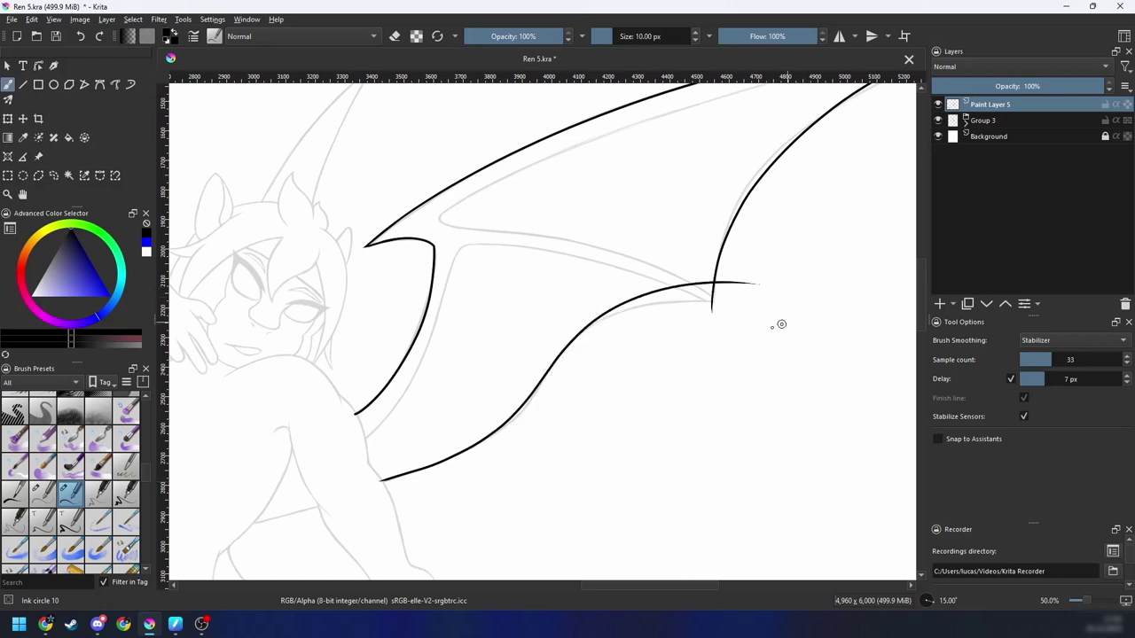
key(ctrl+z)
mouse_move(379, 481)
mouse_down()
mouse_move(492, 423)
mouse_move(749, 350)
mouse_move(520, 399)
mouse_move(762, 308)
mouse_up()
key(ctrl+z)
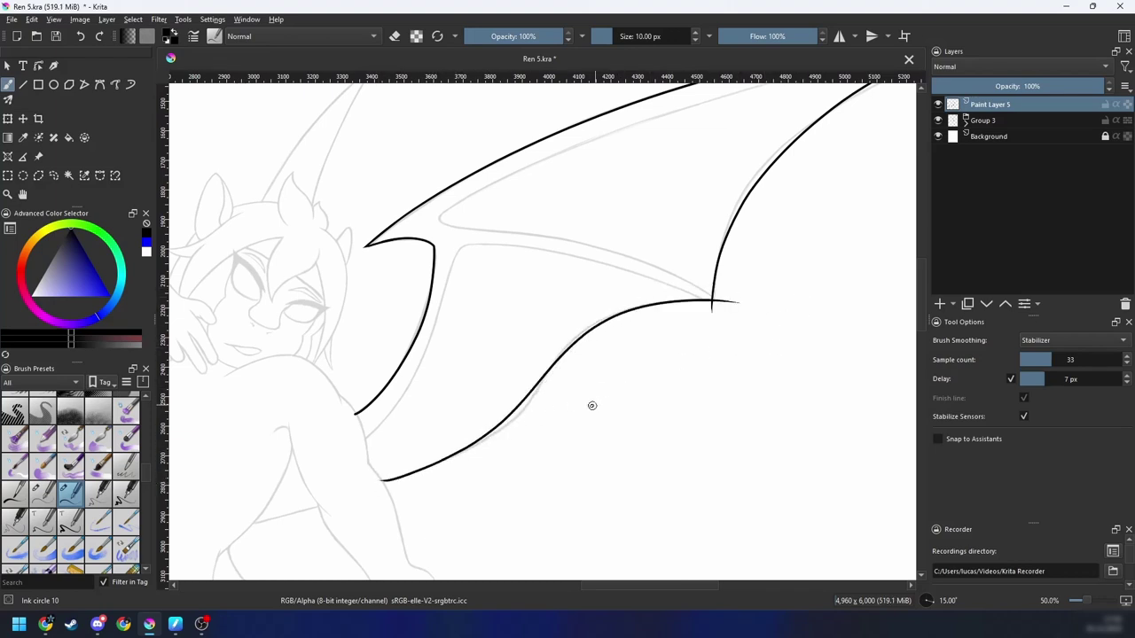
key(s)
mouse_move(585, 405)
mouse_down()
mouse_move(509, 430)
mouse_move(620, 413)
mouse_move(693, 364)
mouse_up()
key(plus)
key(4)
key(4)
key(minus)
drag(539, 415, 556, 316)
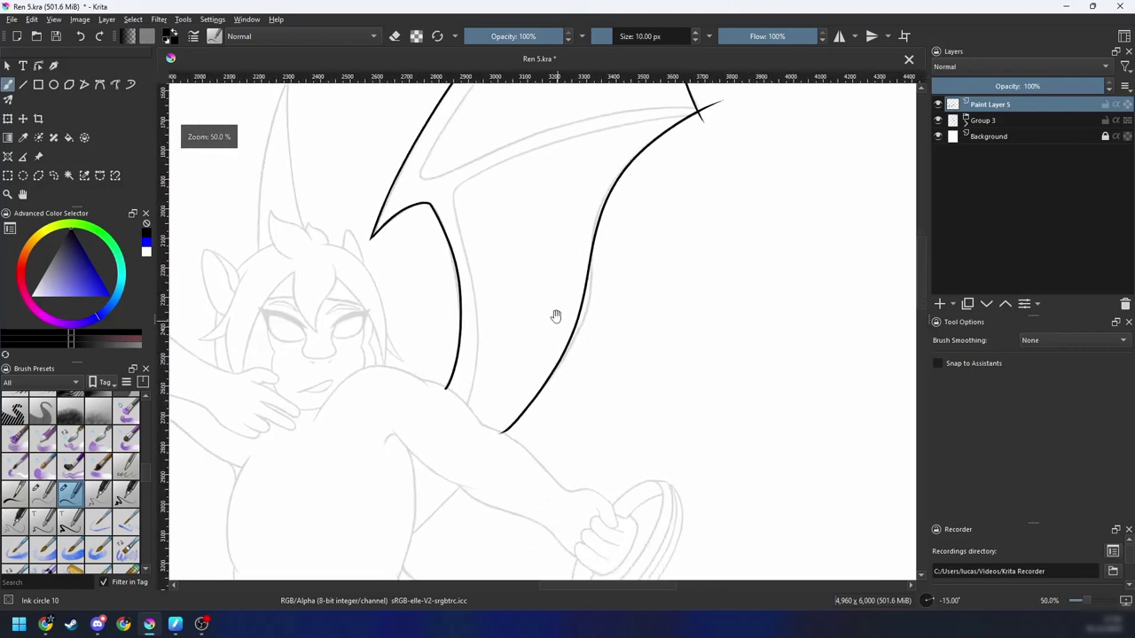
Step: Check close up where the lower end of the wing membrane's inked edge meets the outstretched arm
drag(581, 408, 568, 314)
key(4)
key(4)
key(plus)
key(plus)
drag(559, 368, 595, 343)
key(plus)
key(plus)
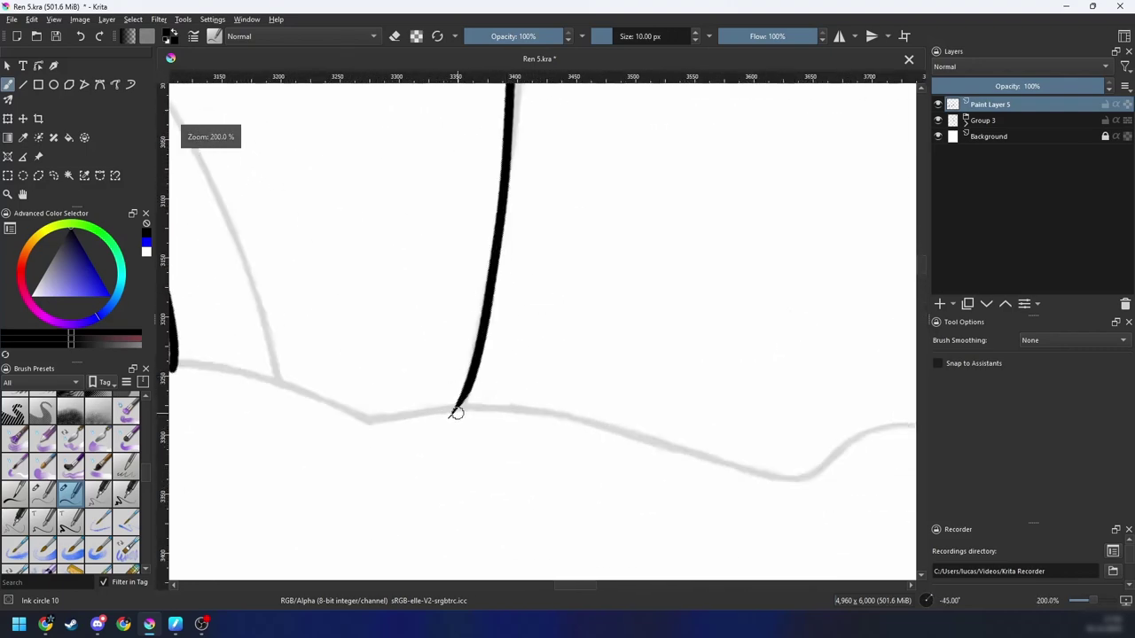
key(minus)
key(minus)
key(minus)
key(minus)
key(minus)
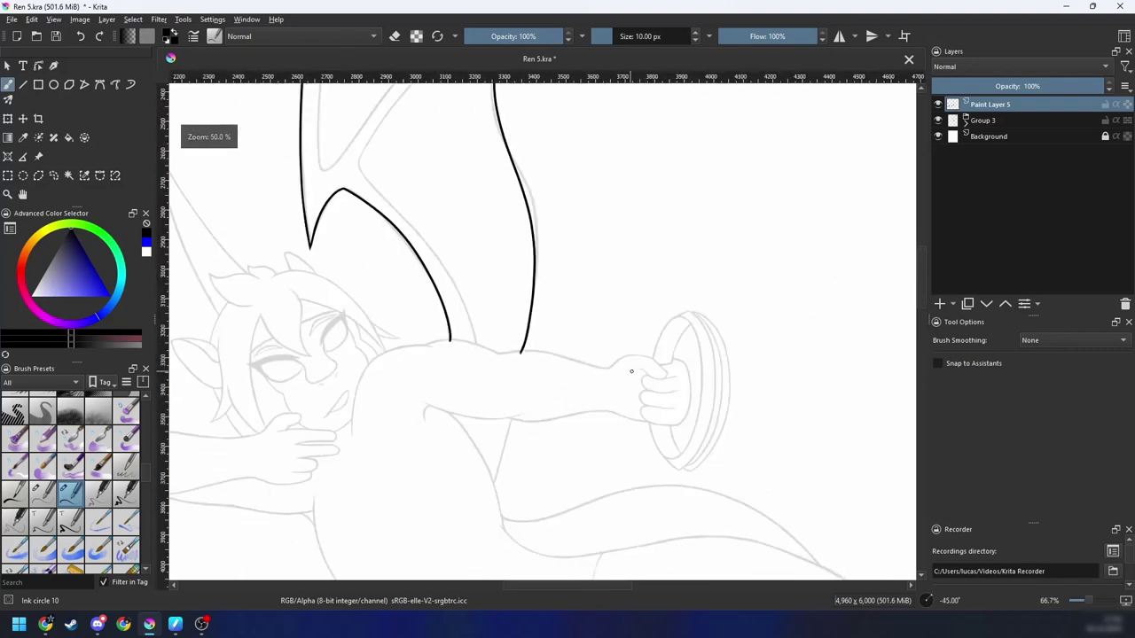
Step: Try inking the horn's outer curve from the hairline past the tip with the 10 px ink brush, undoing each stroke
key(6)
drag(628, 408, 597, 456)
drag(581, 400, 767, 423)
key(6)
key(6)
key(6)
key(plus)
key(plus)
mouse_move(599, 300)
mouse_down()
mouse_move(608, 329)
mouse_move(558, 480)
mouse_up()
key(plus)
key(6)
drag(502, 383, 567, 356)
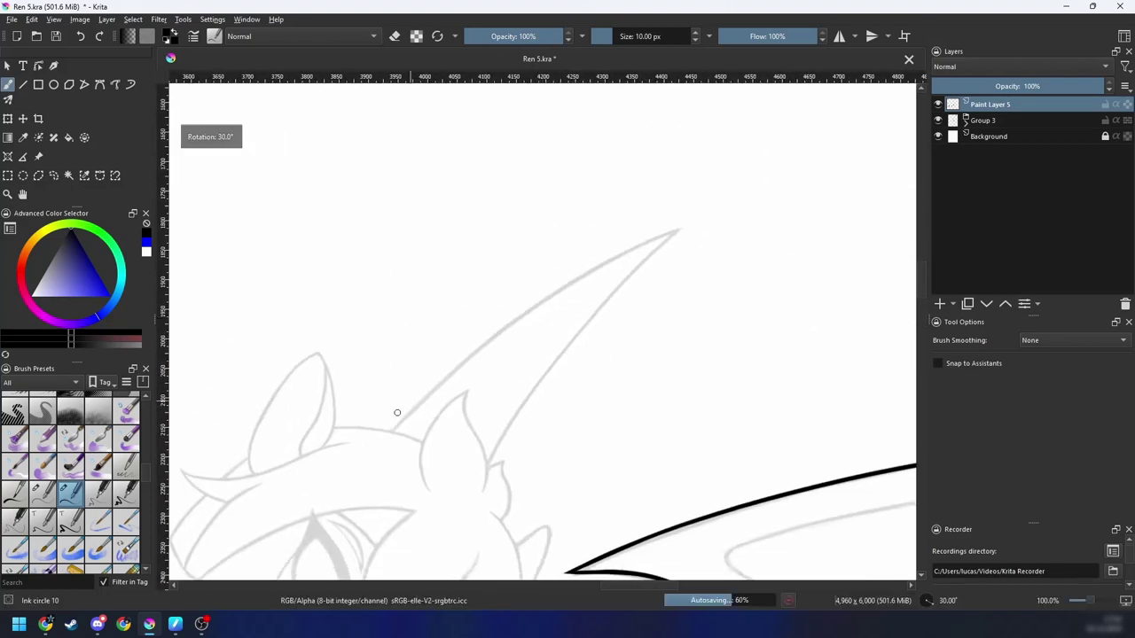
drag(384, 437, 734, 196)
key(ctrl+z)
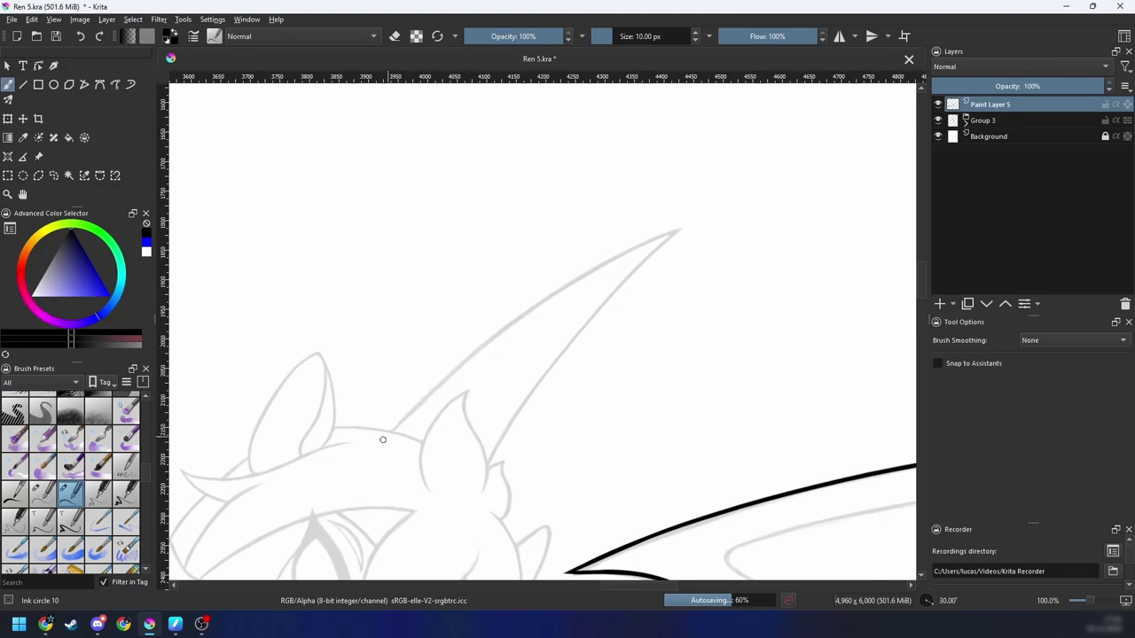
drag(382, 435, 748, 231)
key(ctrl+z)
drag(384, 437, 732, 214)
key(ctrl+z)
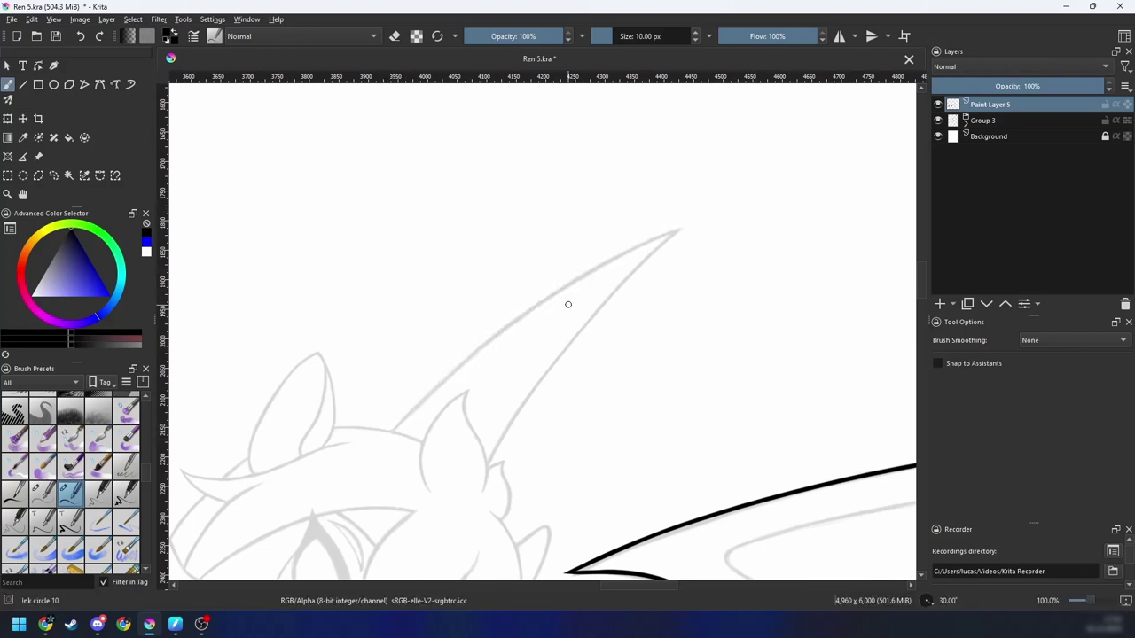
Step: Switch to the Ink circle 05 brush at 5 px and ink both curved edges of the horn, crossing them at the tip
right_click(569, 302)
click(498, 330)
drag(375, 446, 733, 210)
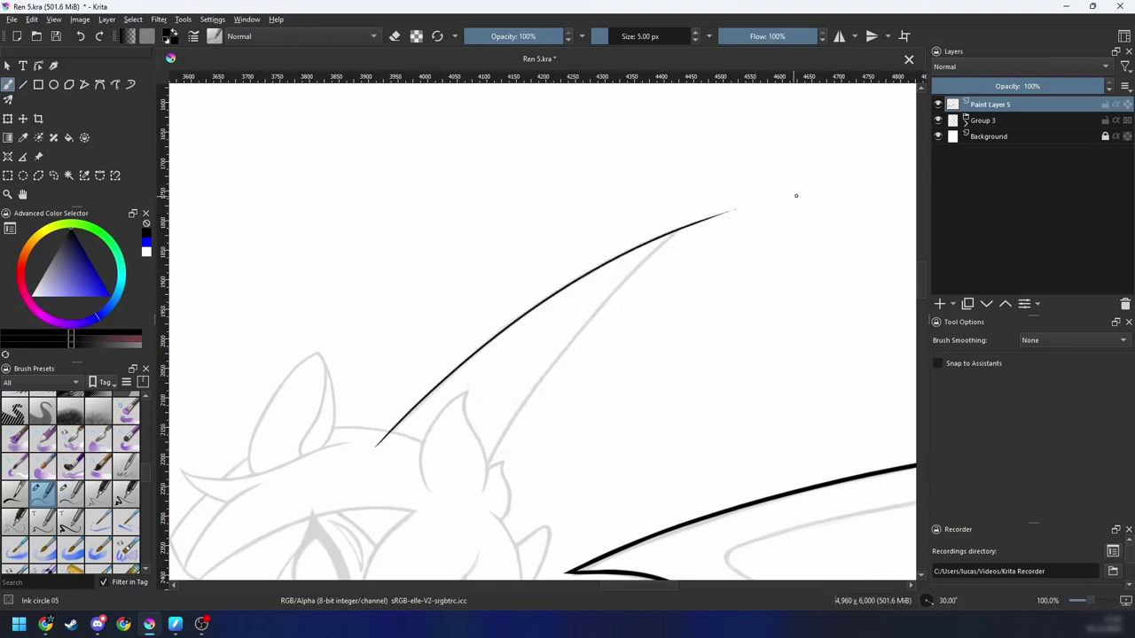
key(6)
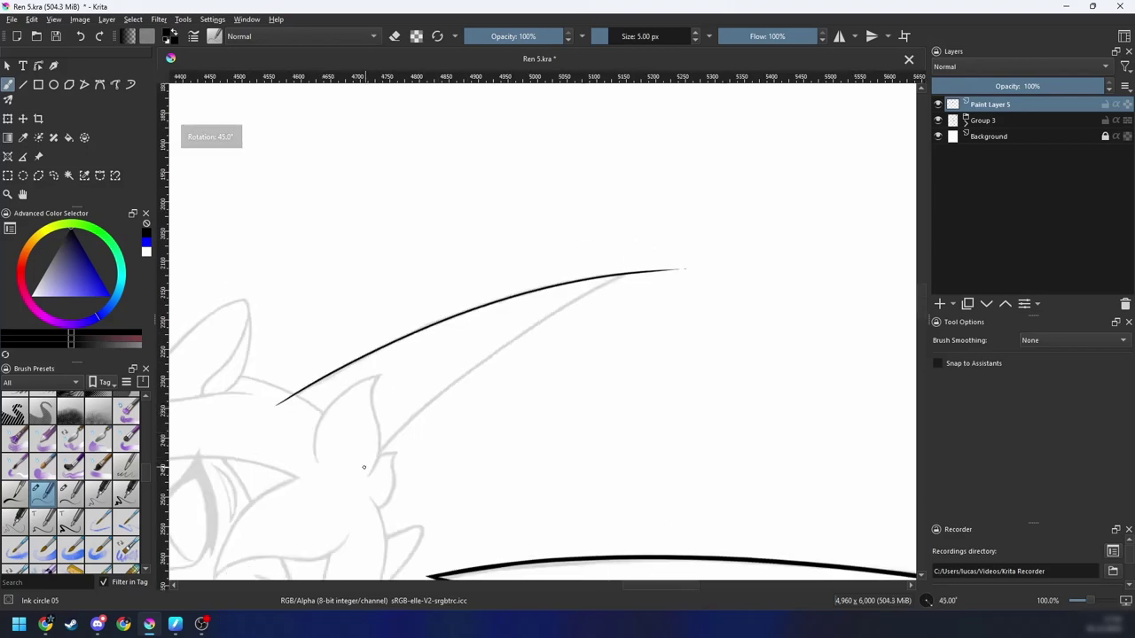
drag(364, 465, 674, 255)
Step: Switch back to the Ink circle 10 brush at 10 px for inking the raised arm
key(4)
key(4)
key(minus)
key(minus)
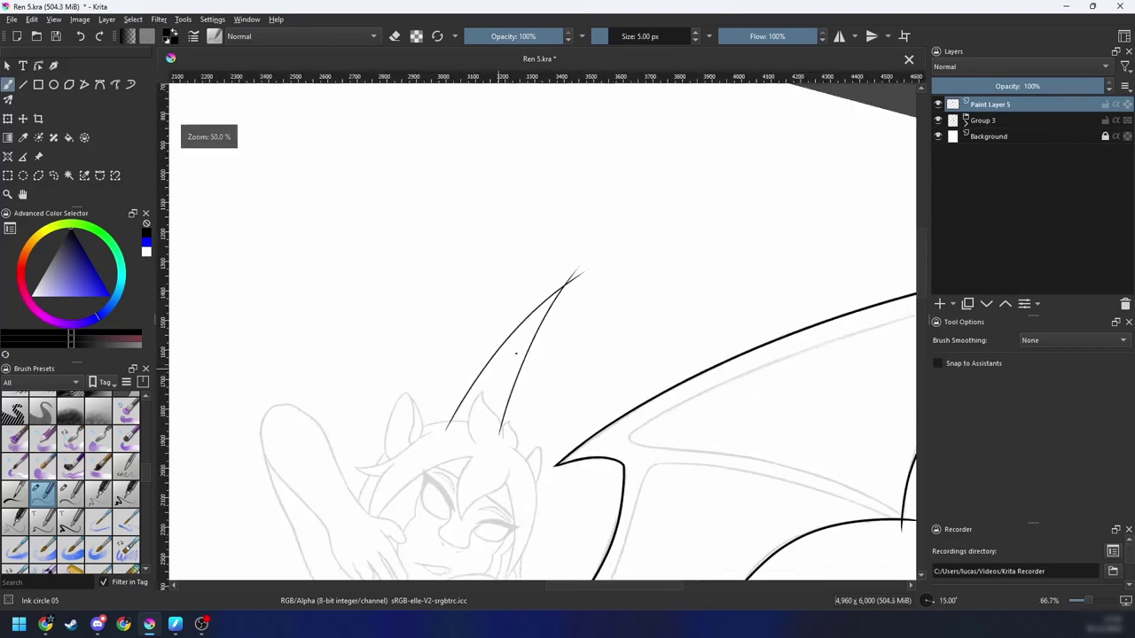
key(minus)
key(minus)
key(4)
drag(676, 355, 688, 299)
key(plus)
key(plus)
drag(615, 348, 646, 369)
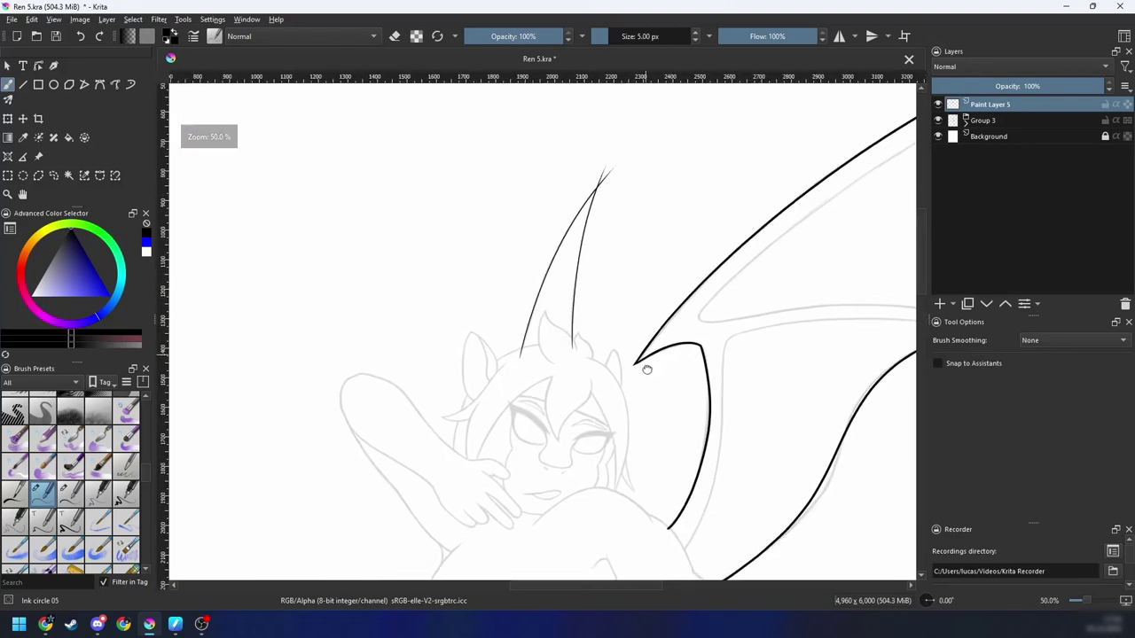
mouse_move(602, 402)
mouse_down()
mouse_move(629, 351)
mouse_move(595, 404)
mouse_up()
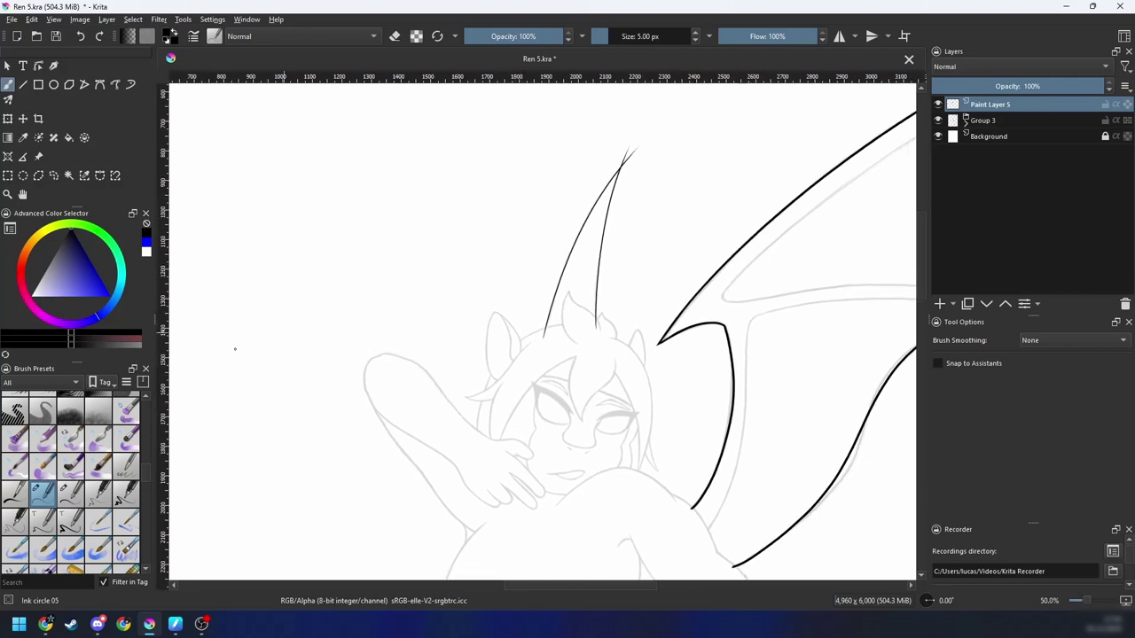
click(71, 494)
drag(466, 429, 508, 355)
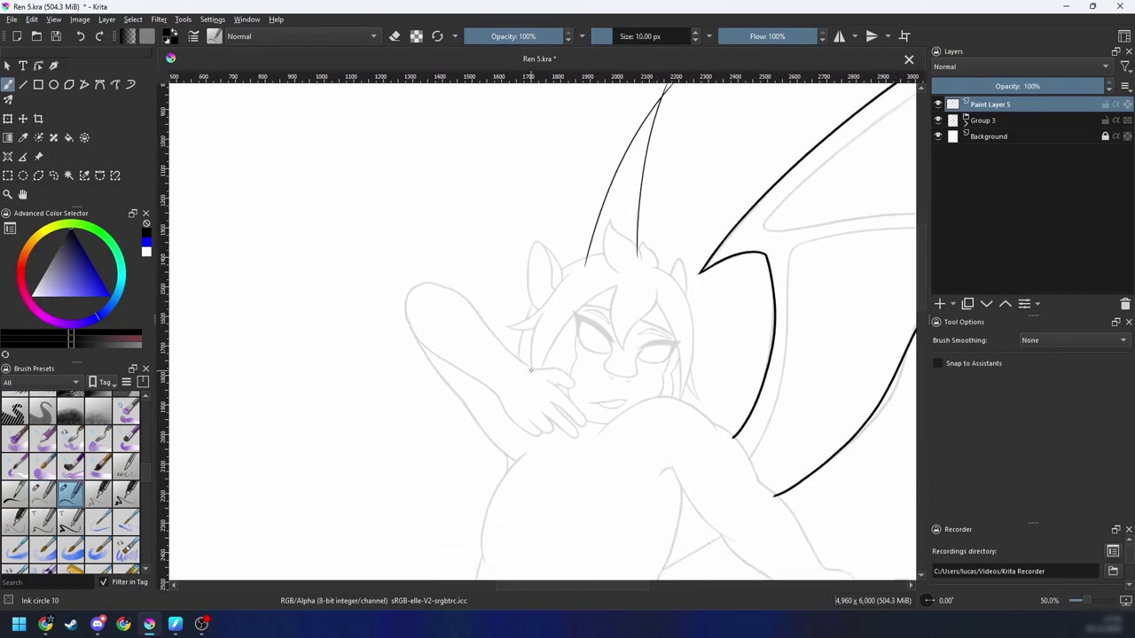
drag(582, 419, 571, 405)
key(plus)
key(4)
key(4)
key(6)
key(6)
key(6)
key(6)
drag(552, 383, 530, 410)
key(plus)
key(6)
key(6)
drag(498, 344, 510, 373)
key(6)
key(6)
scroll(478, 408, up, 1)
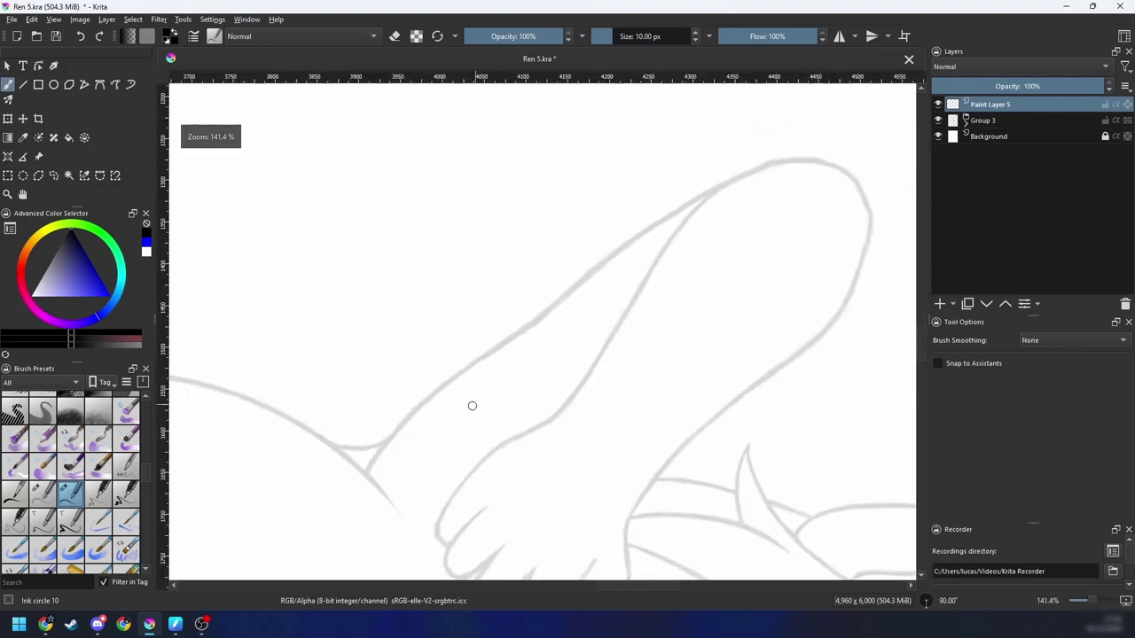
Step: Try inking the raised arm's outer edge from the torso toward the elbow with several strokes, undoing them
drag(329, 446, 559, 309)
key(ctrl+z)
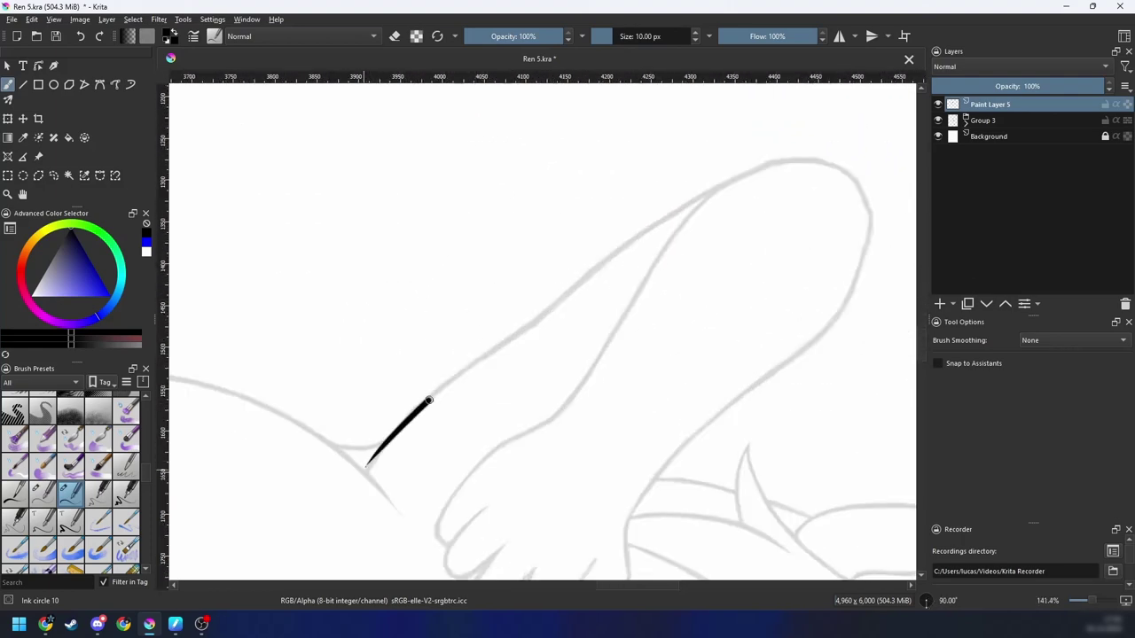
drag(428, 400, 641, 249)
drag(406, 431, 734, 186)
key(ctrl+z)
key(ctrl+z)
Step: Ink the raised arm's outer edge from the torso to the start of the elbow in overlapping strokes
drag(378, 445, 585, 279)
drag(485, 367, 421, 421)
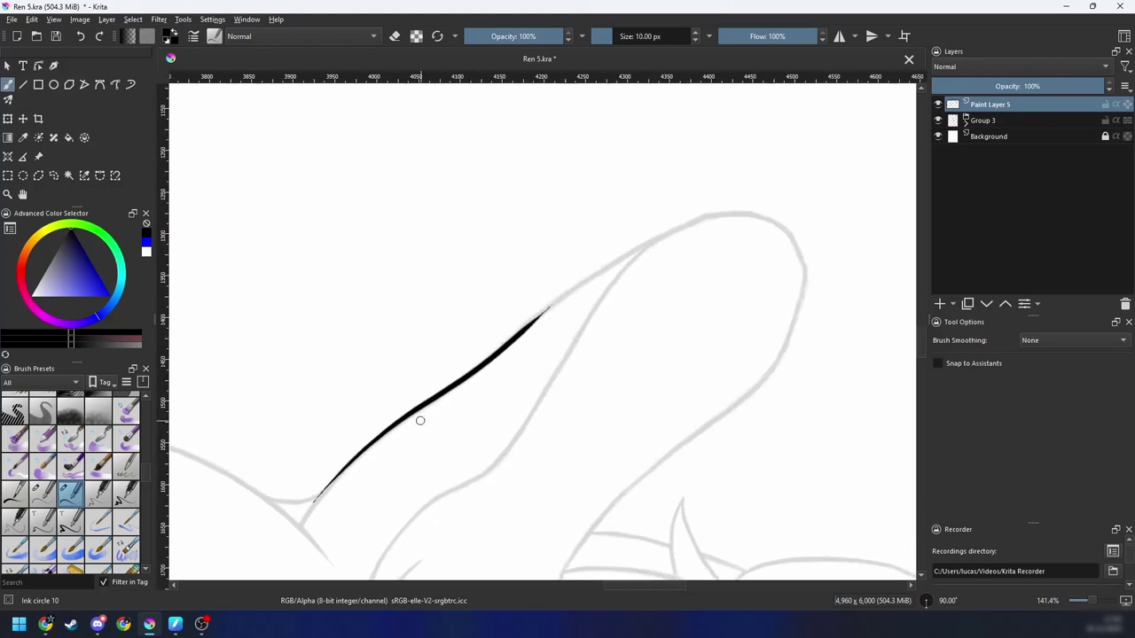
mouse_move(470, 375)
mouse_down()
mouse_move(709, 218)
mouse_move(593, 273)
mouse_move(696, 222)
mouse_up()
key(ctrl+z)
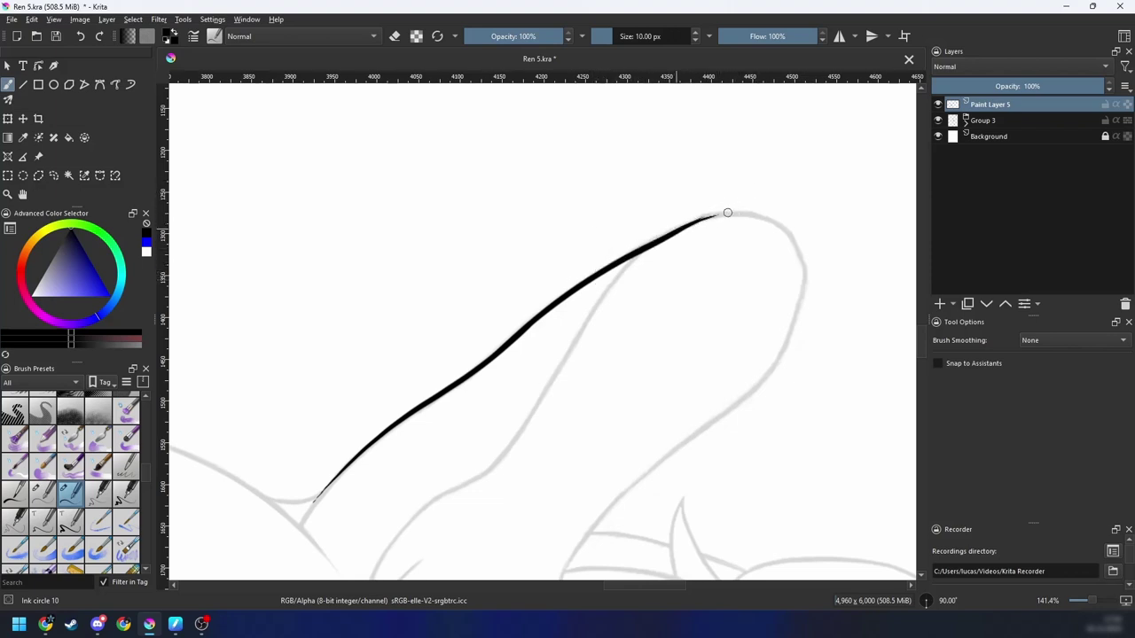
drag(552, 322, 758, 200)
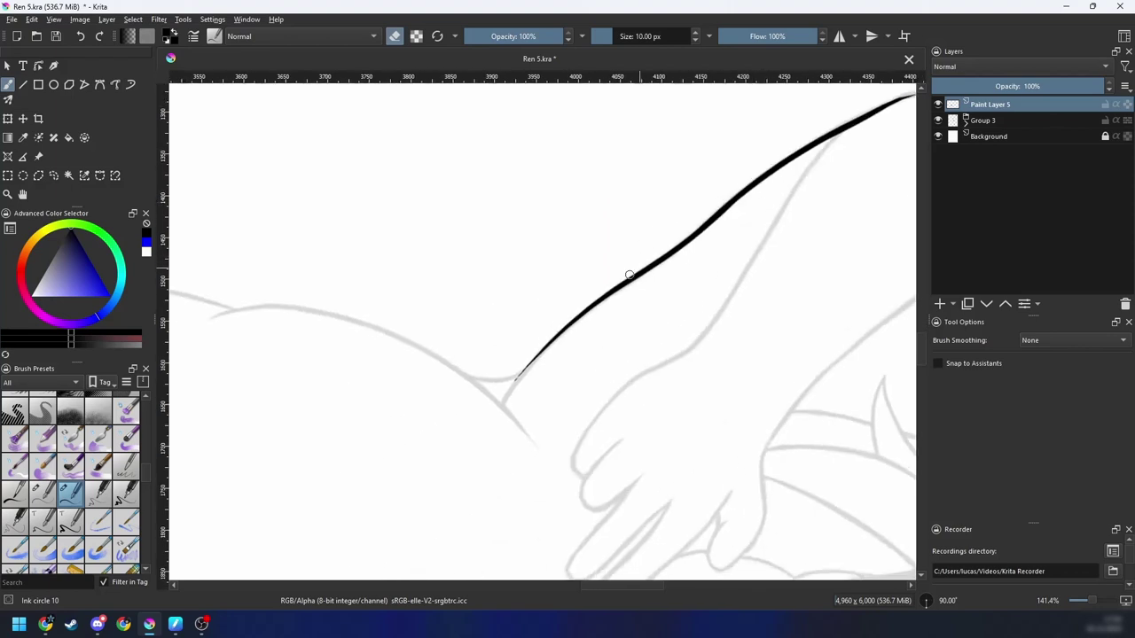
Step: Ink the torso's curved outline beside the raised arm and connect it to the arm line with a short curve
key(4)
key(4)
key(4)
drag(603, 360, 636, 302)
key(plus)
drag(556, 363, 700, 264)
key(e)
mouse_move(391, 438)
mouse_down()
mouse_move(507, 329)
mouse_move(719, 249)
mouse_up()
drag(549, 329, 470, 378)
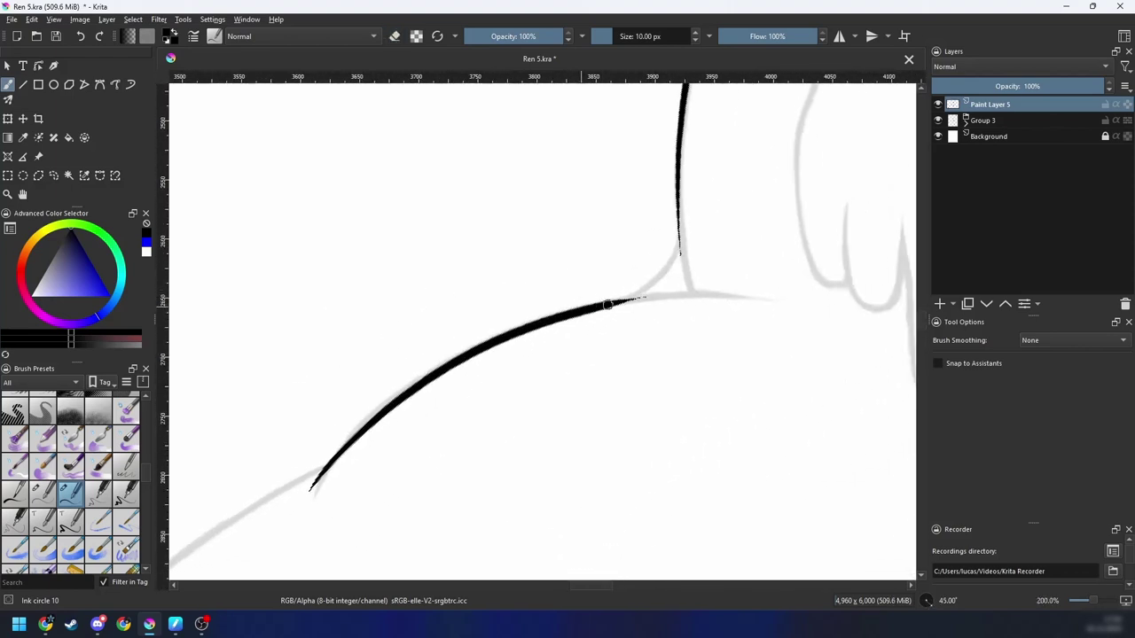
drag(608, 305, 681, 242)
Step: Try redrawing the thin end of the raised arm's line where it meets the connecting curve, undoing the stroke
key(4)
key(4)
key(4)
key(4)
key(4)
key(4)
key(4)
key(4)
key(4)
key(4)
key(4)
key(plus)
drag(509, 384, 639, 311)
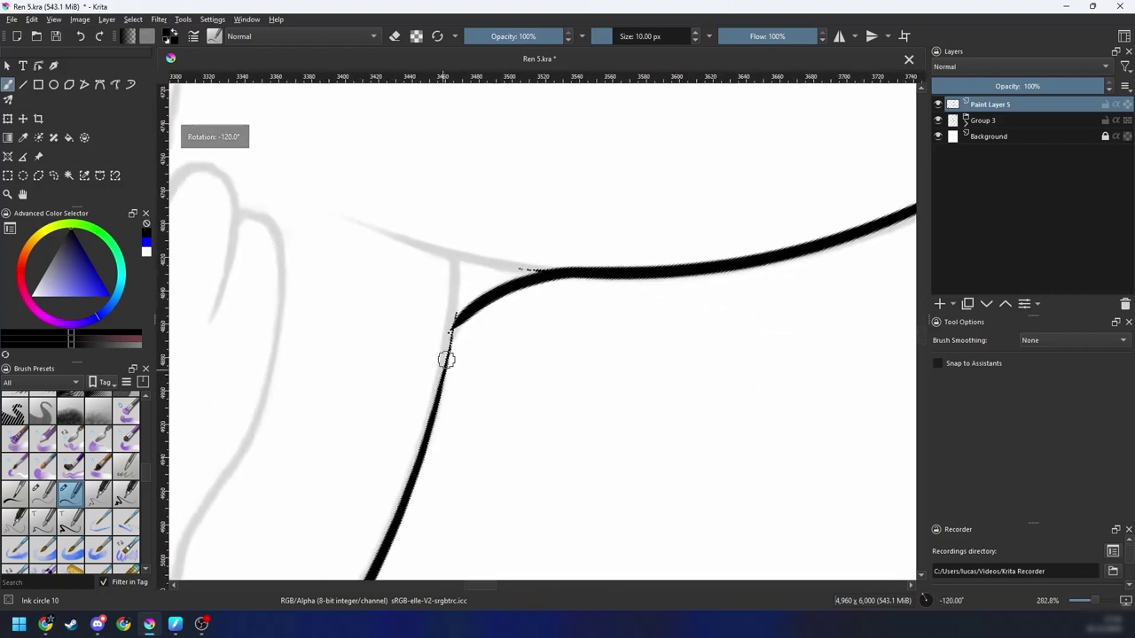
drag(433, 401, 454, 316)
key(ctrl+z)
Step: Thicken and extend the raised arm's line past the connecting curve to the torso sketch line, and clean up the junction
key(4)
key(4)
key(4)
key(4)
key(4)
key(4)
key(4)
key(4)
drag(669, 364, 623, 331)
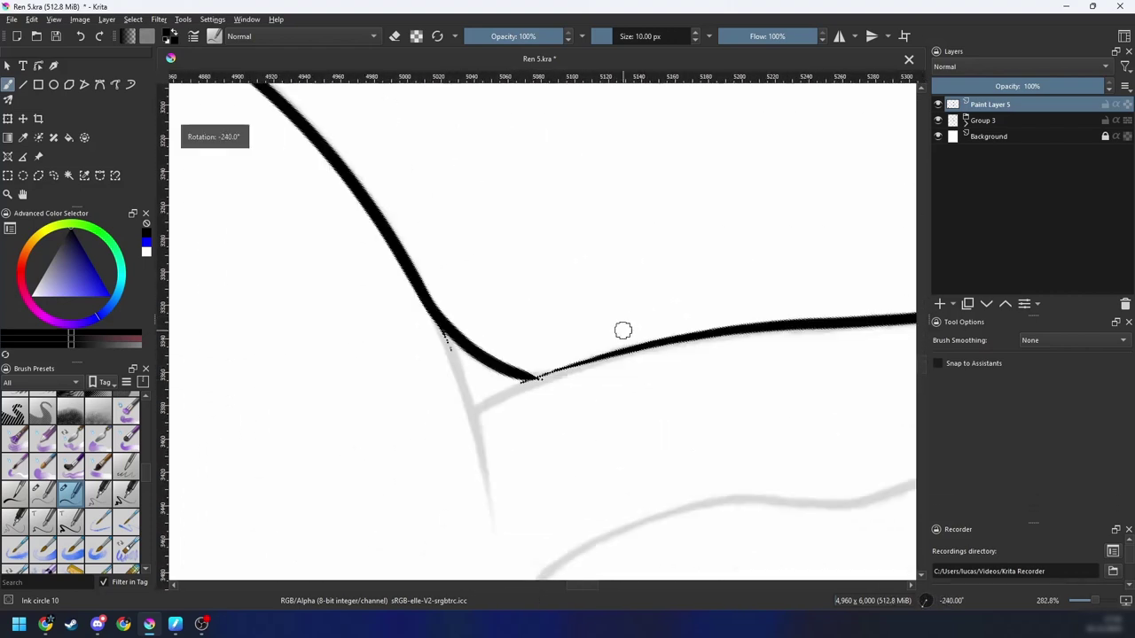
key(4)
mouse_move(496, 430)
mouse_down()
mouse_move(620, 338)
mouse_move(510, 415)
mouse_move(621, 338)
mouse_move(709, 304)
mouse_up()
key(ctrl+z)
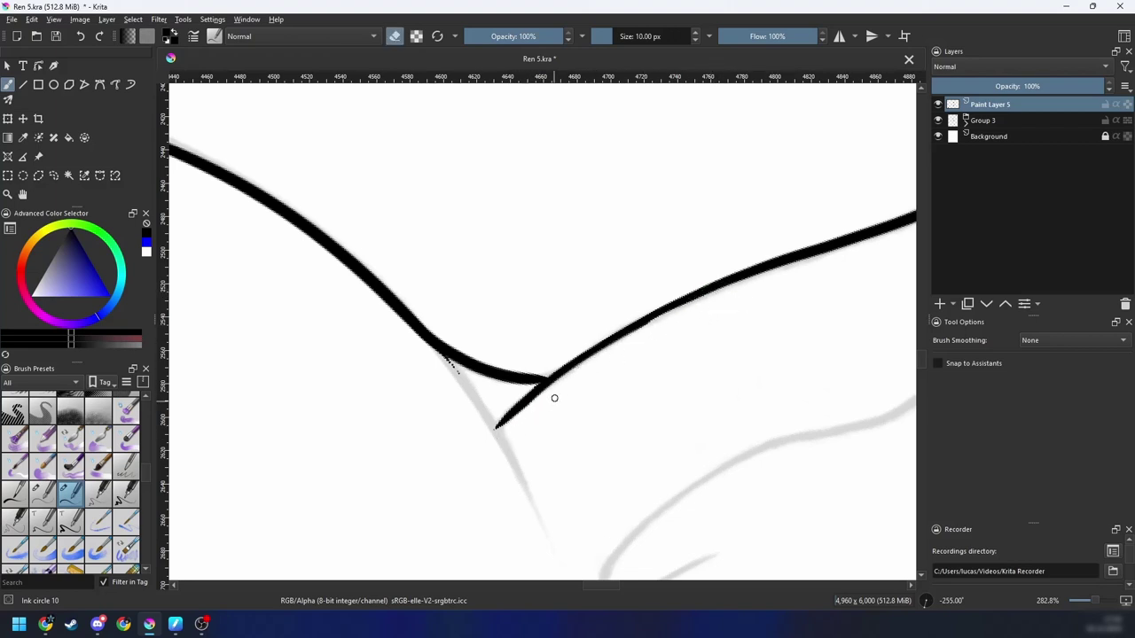
scroll(568, 390, down, 1)
key(4)
key(4)
key(e)
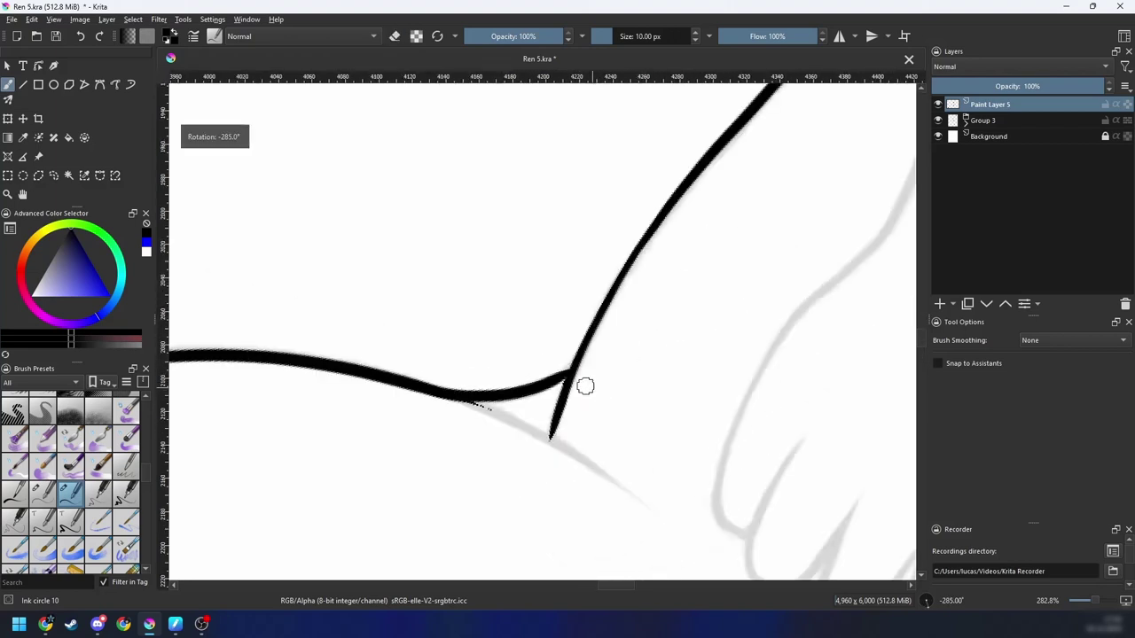
drag(536, 389, 586, 349)
Step: Ink the torso's long outer curve from the lower sketch junction up to the inked outline beside the raised arm
key(6)
key(6)
key(6)
key(minus)
key(minus)
key(minus)
key(minus)
key(minus)
key(6)
key(6)
key(6)
key(6)
key(6)
key(6)
key(6)
key(6)
key(6)
key(6)
key(6)
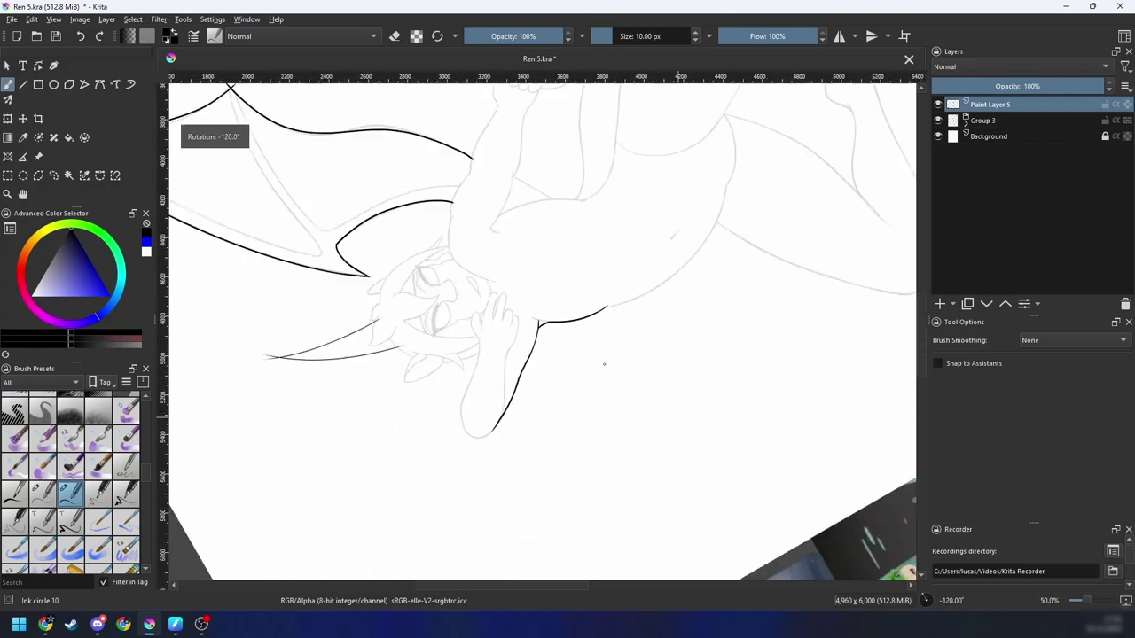
key(6)
key(6)
key(6)
drag(621, 398, 625, 271)
key(6)
key(6)
key(6)
key(plus)
key(plus)
key(6)
key(6)
key(6)
drag(496, 369, 503, 390)
key(plus)
key(6)
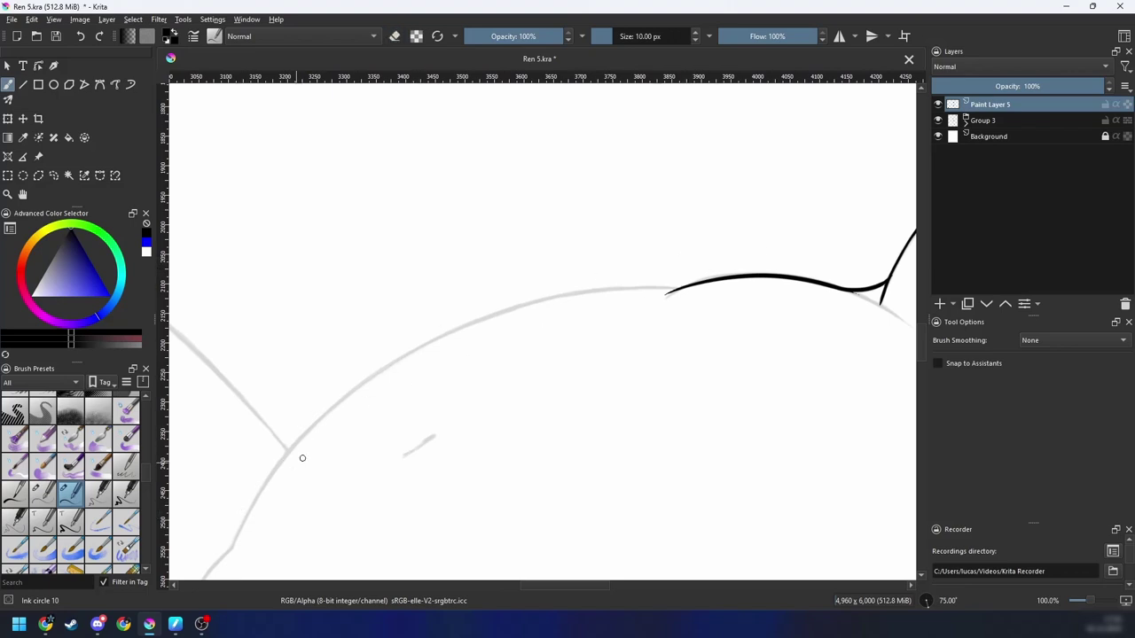
mouse_move(262, 490)
mouse_down()
mouse_move(302, 437)
mouse_move(722, 285)
mouse_up()
key(ctrl+z)
drag(281, 461, 622, 286)
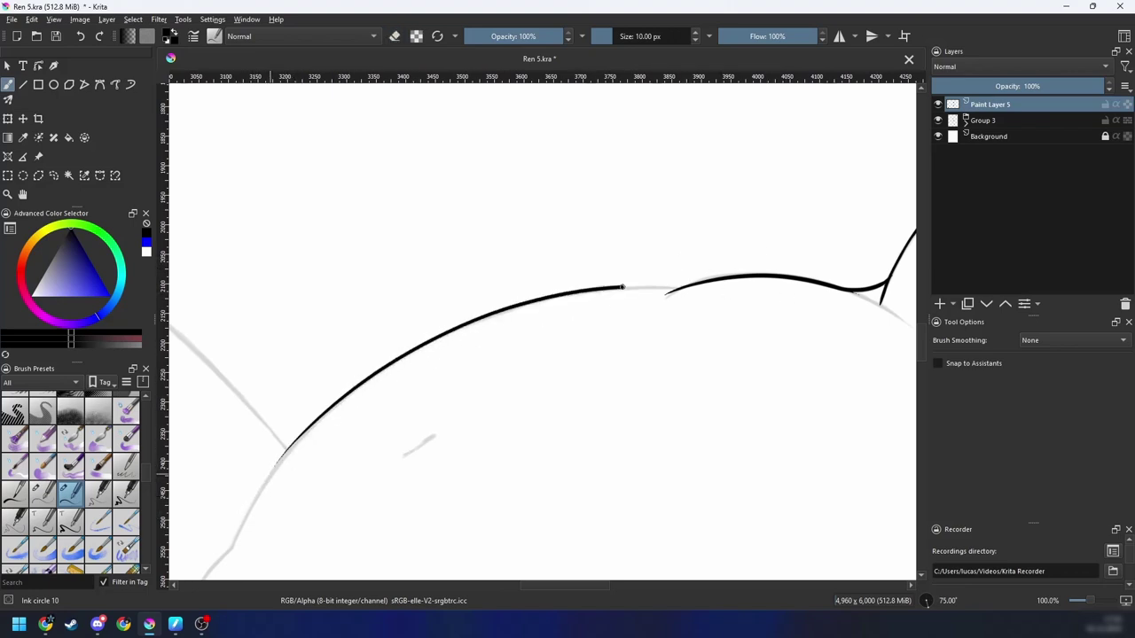
Step: Erase the overlapping stroke ends where the torso's long curve meets the outline beside the raised arm
drag(466, 405, 402, 423)
key(plus)
key(e)
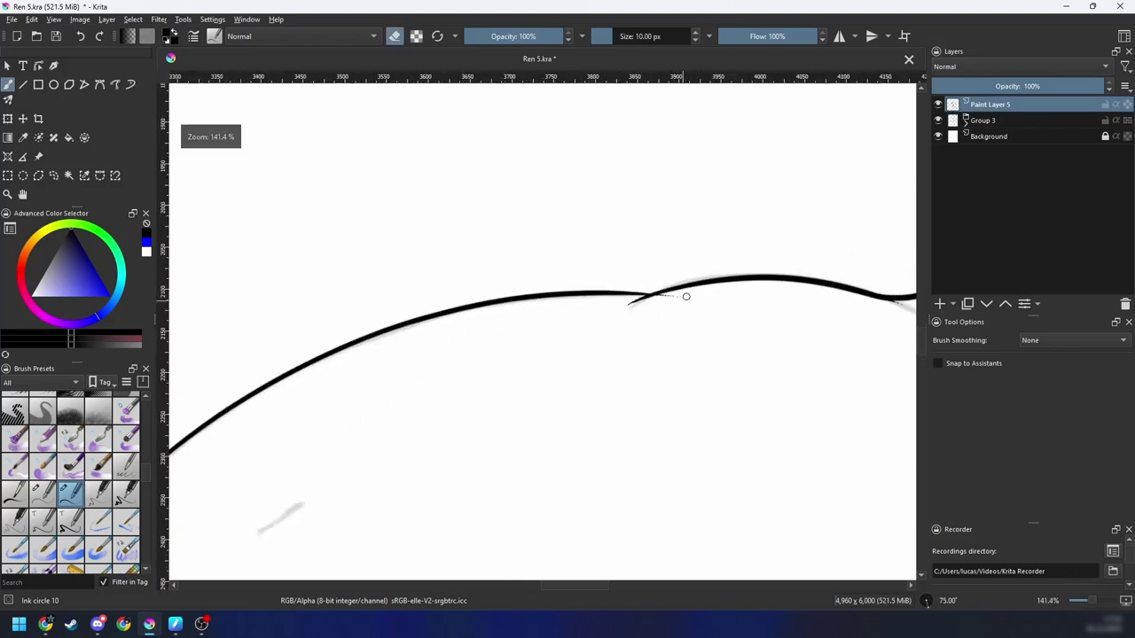
mouse_move(685, 297)
mouse_down()
mouse_move(665, 299)
mouse_move(790, 291)
mouse_move(319, 469)
mouse_move(677, 326)
mouse_up()
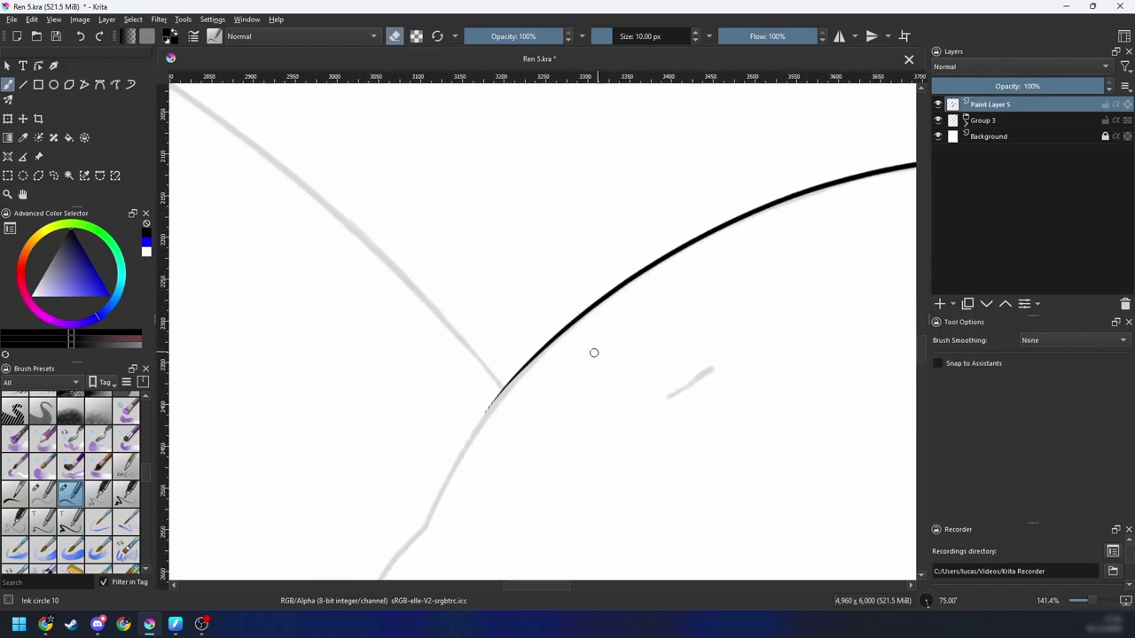
Step: Ink the bent leg's upper thigh line from the knee up past the torso outline
key(4)
key(4)
key(4)
key(minus)
key(minus)
key(4)
key(4)
drag(488, 420, 608, 285)
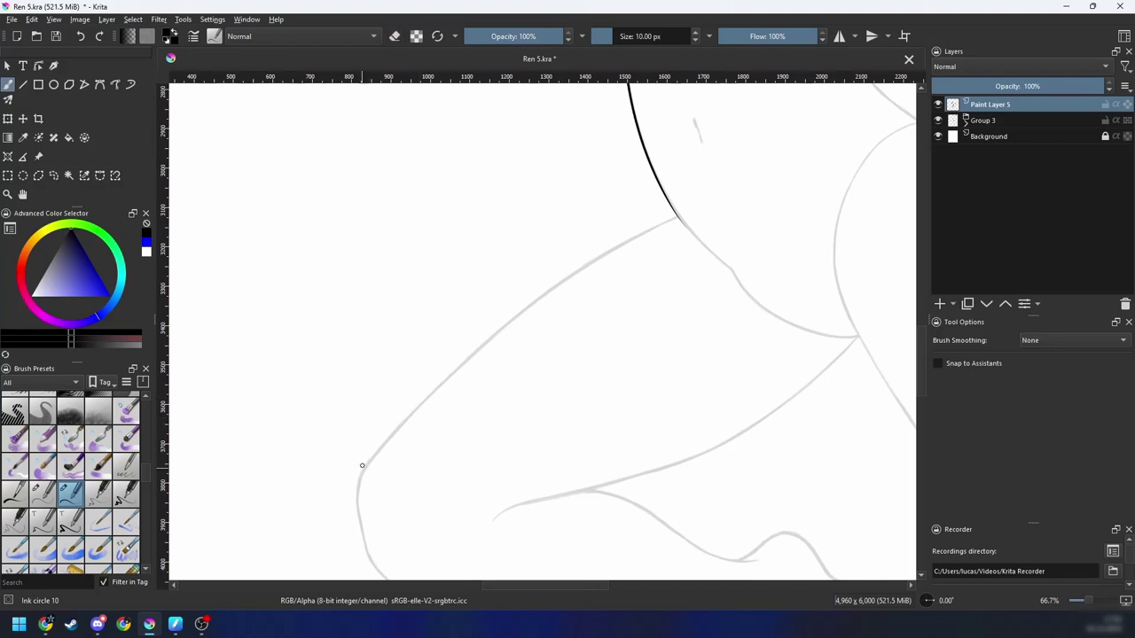
drag(364, 465, 678, 220)
key(ctrl+z)
mouse_move(354, 484)
mouse_down()
mouse_move(474, 349)
mouse_move(722, 197)
mouse_up()
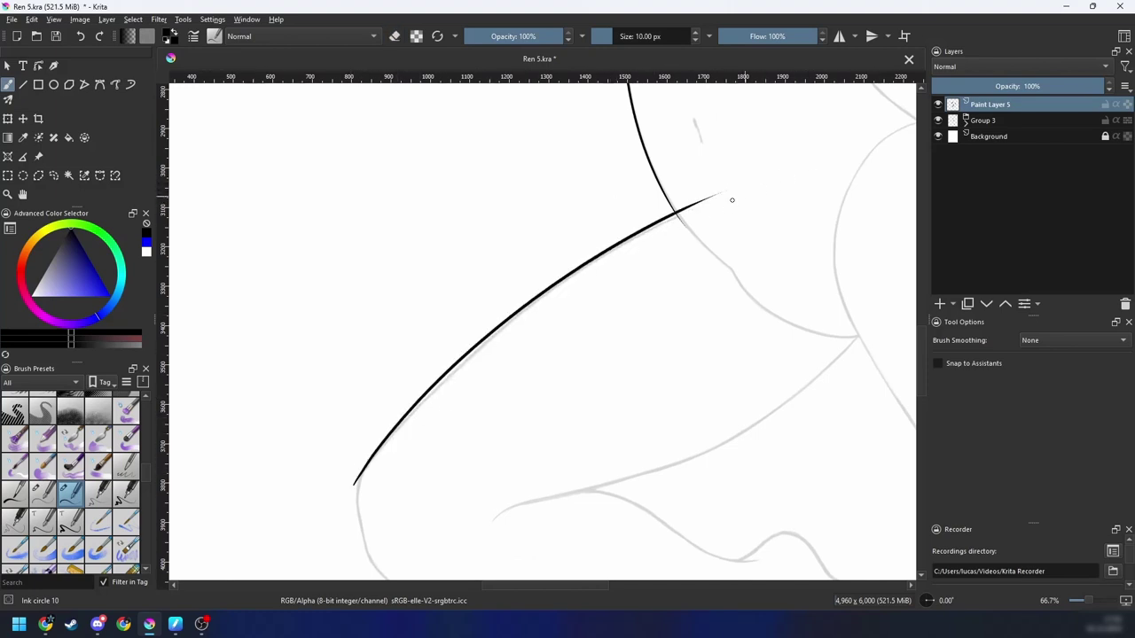
key(ctrl+z)
drag(364, 467, 725, 199)
drag(396, 417, 512, 304)
Step: Try to ink the bent leg's knee curve in several short strokes, then undo them
key(6)
key(6)
key(6)
key(6)
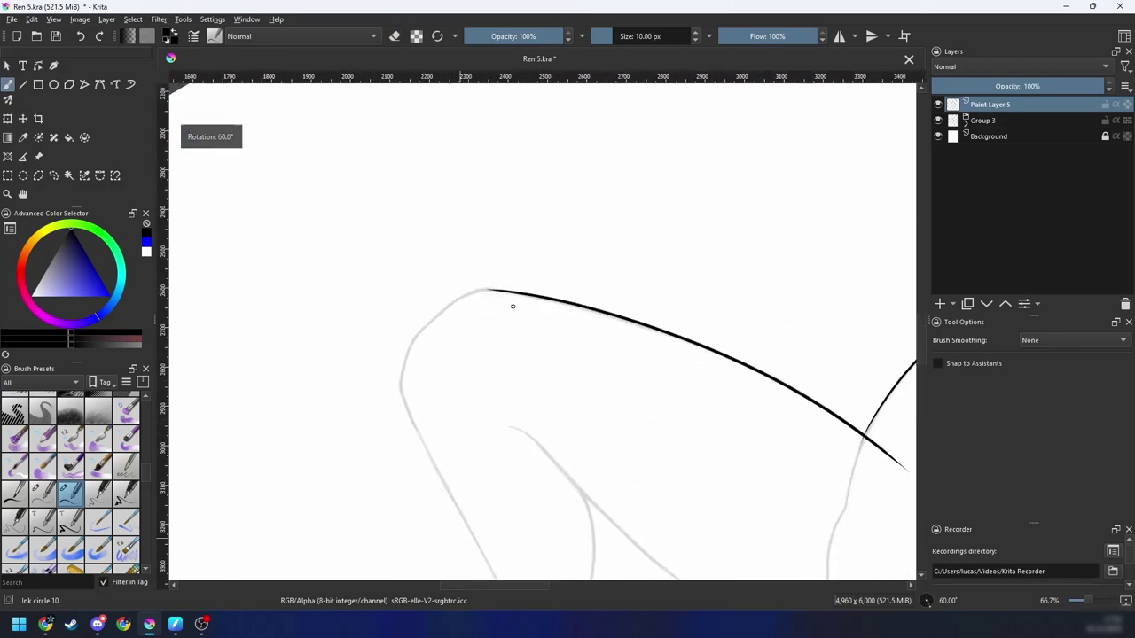
drag(438, 354, 536, 332)
key(plus)
key(plus)
drag(475, 438, 492, 299)
key(ctrl+z)
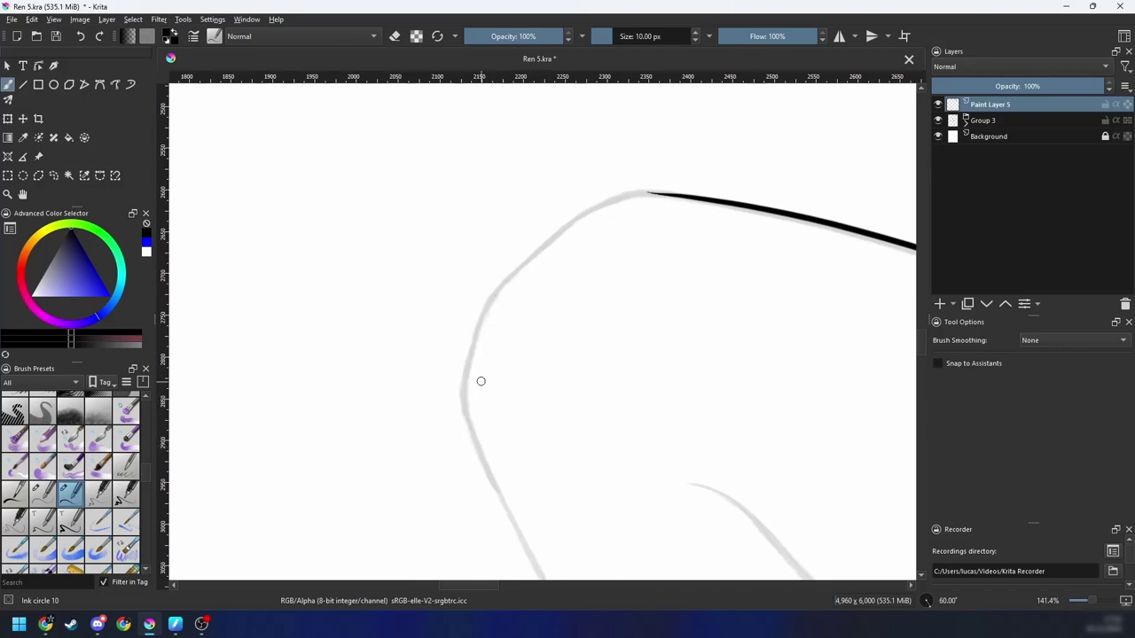
drag(464, 391, 579, 235)
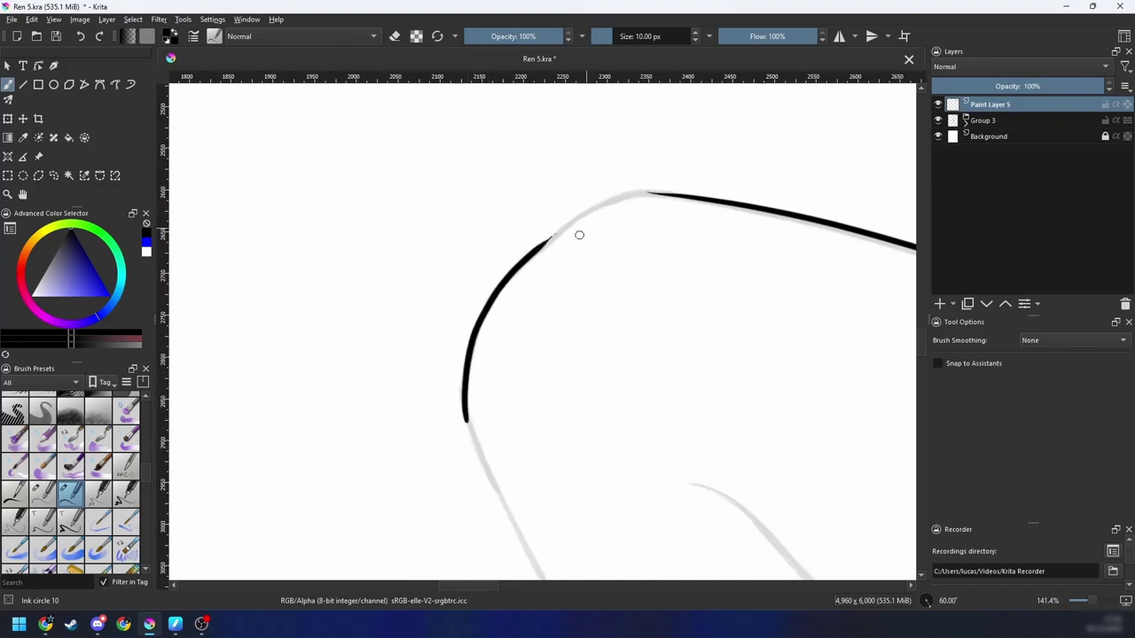
drag(512, 267, 672, 191)
key(4)
key(4)
key(4)
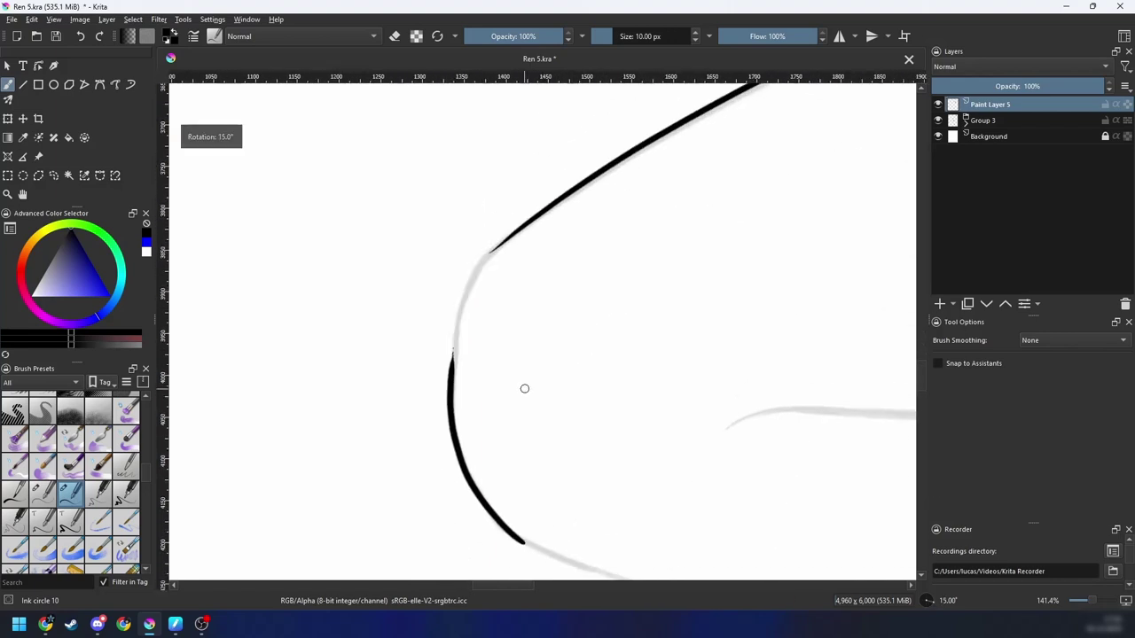
mouse_move(528, 541)
mouse_down()
mouse_move(497, 522)
mouse_move(458, 444)
mouse_move(466, 315)
mouse_move(534, 228)
mouse_up()
key(ctrl+z)
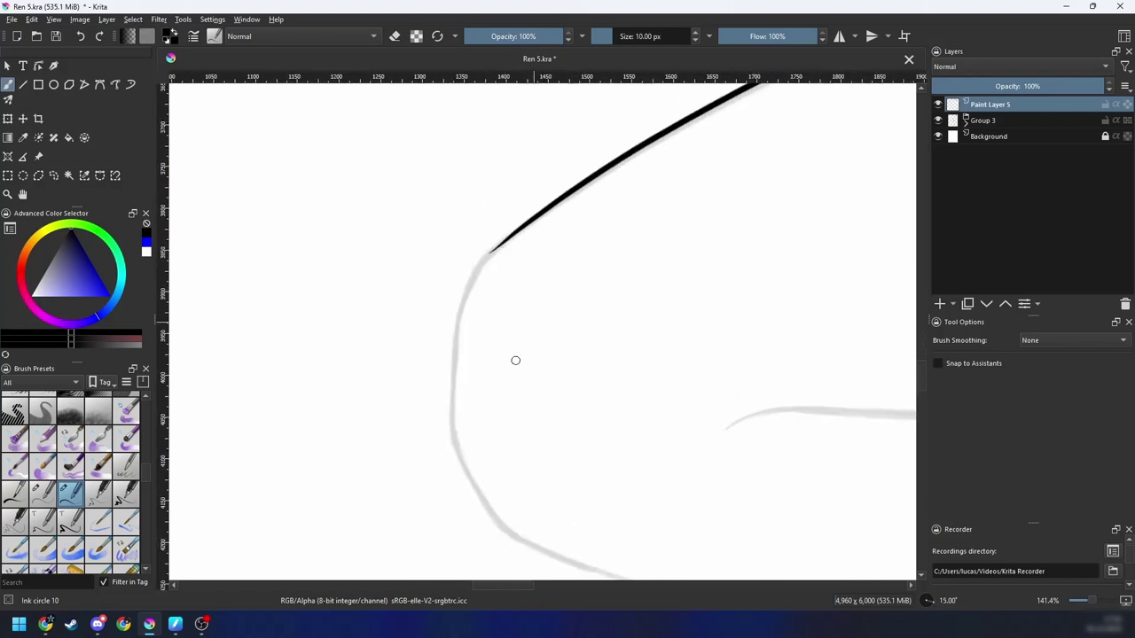
Step: Ink the bent knee's curve in one stroke from the start of the shin into the thigh line, and smooth the joint
mouse_move(503, 530)
mouse_down()
mouse_move(450, 389)
mouse_move(606, 178)
mouse_up()
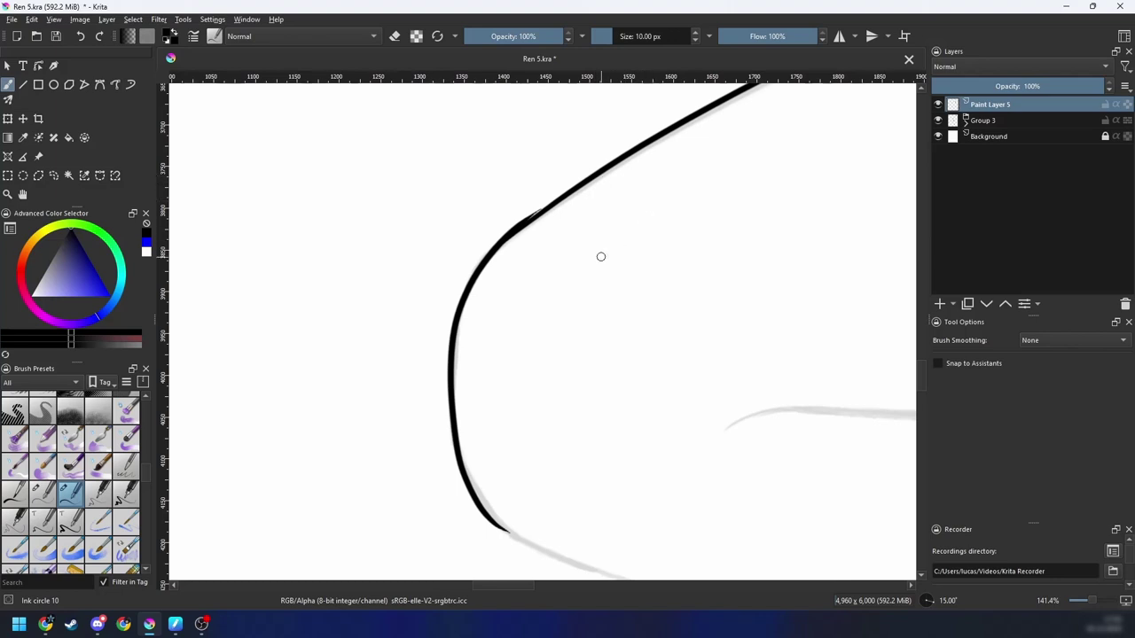
drag(526, 329, 500, 390)
drag(508, 298, 474, 338)
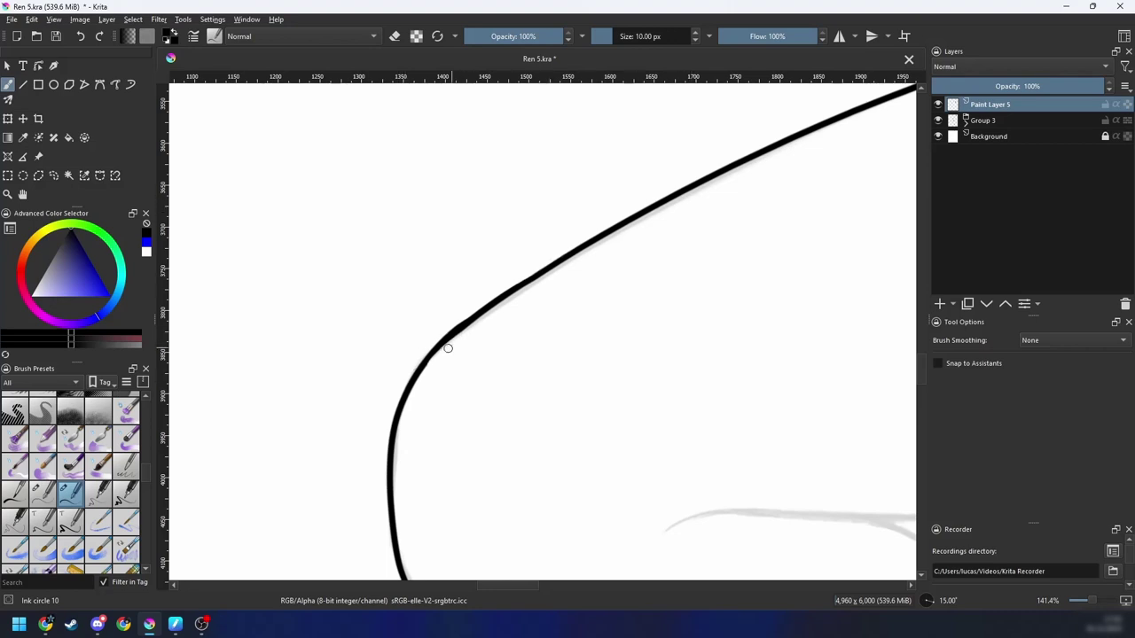
scroll(567, 310, down, 4)
drag(664, 363, 585, 352)
scroll(529, 350, up, 3)
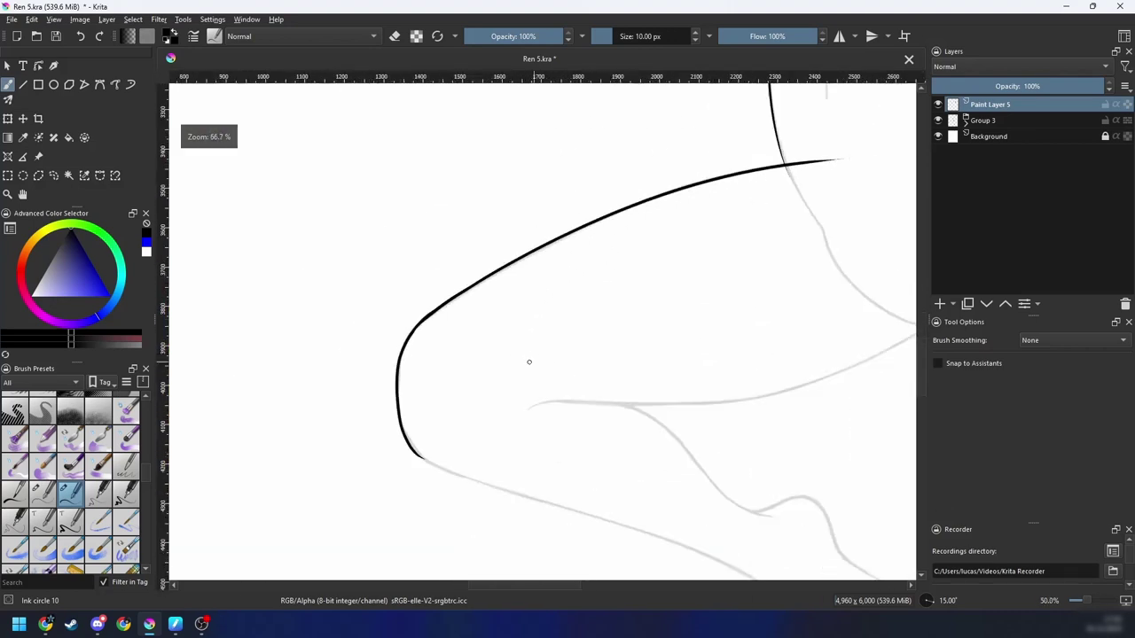
drag(457, 332, 576, 334)
key(2)
key(e)
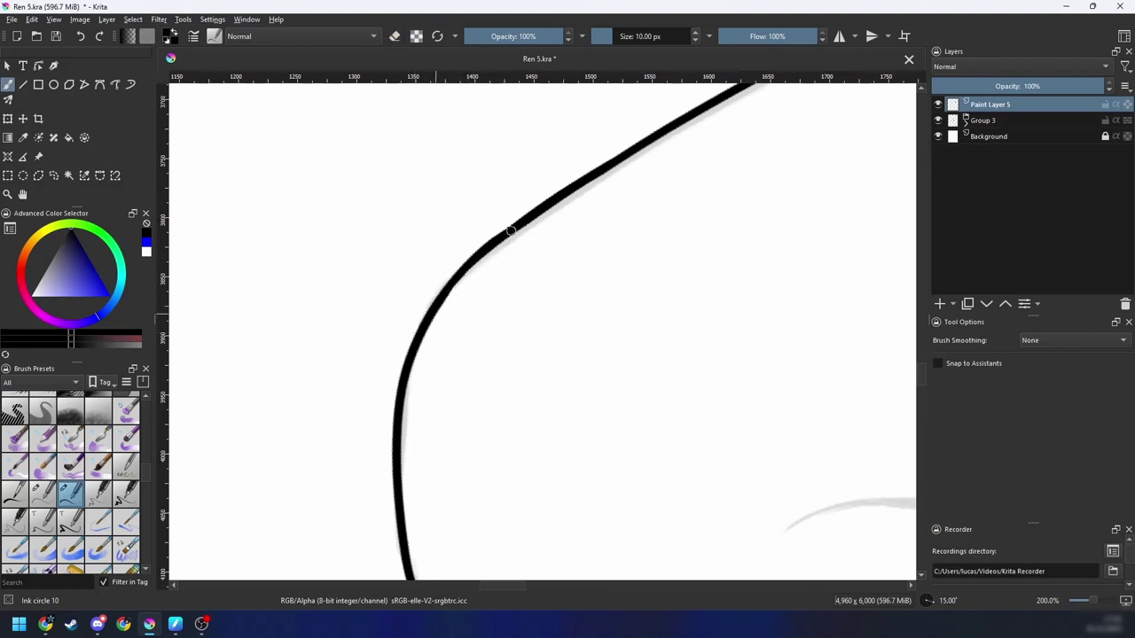
Step: Ink the bent leg's outer shin line from the end of the knee curve toward the foot
key(minus)
key(minus)
key(minus)
key(minus)
drag(661, 385, 628, 297)
key(6)
key(6)
key(6)
key(6)
key(6)
key(6)
key(6)
key(6)
mouse_move(563, 361)
mouse_down()
mouse_move(600, 299)
mouse_move(630, 358)
mouse_move(569, 371)
mouse_up()
key(plus)
key(plus)
mouse_move(525, 418)
mouse_down()
mouse_move(613, 328)
mouse_move(523, 386)
mouse_up()
key(minus)
key(minus)
key(e)
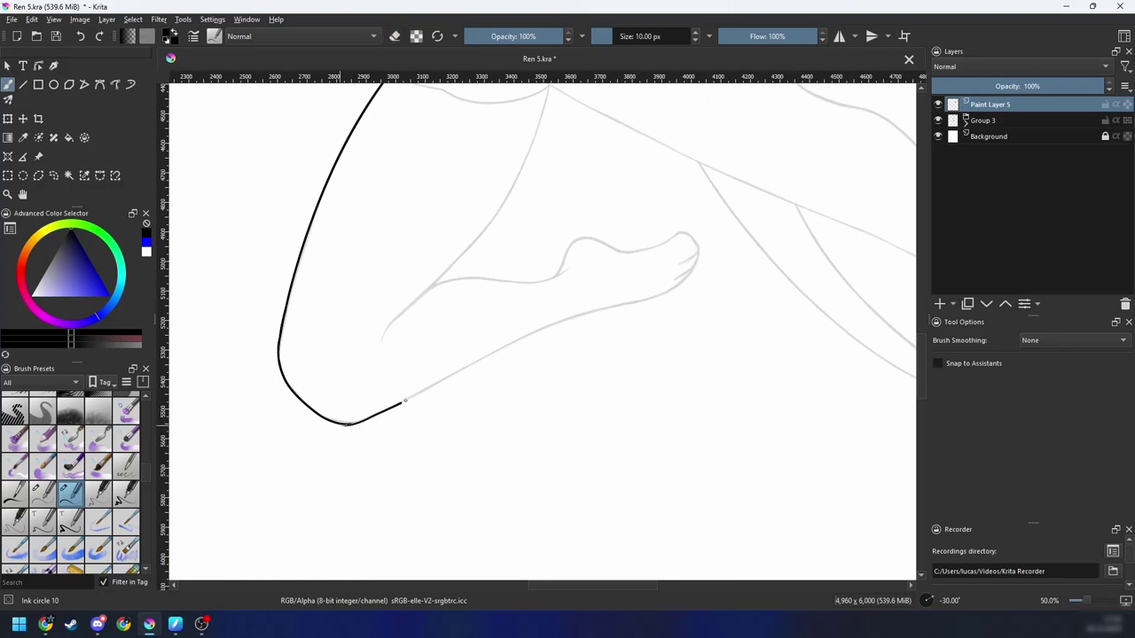
drag(404, 401, 670, 280)
key(ctrl+z)
drag(371, 417, 667, 298)
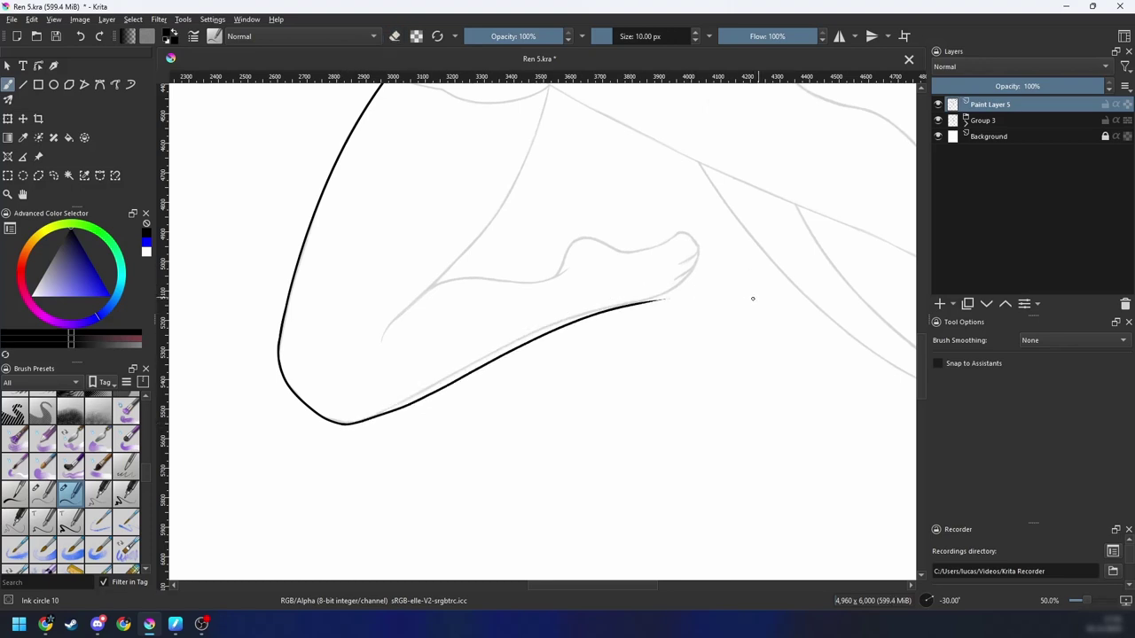
key(ctrl+z)
drag(347, 423, 553, 325)
mouse_move(551, 366)
mouse_down()
mouse_move(524, 384)
mouse_move(562, 355)
mouse_up()
key(plus)
key(plus)
Step: Erase the shin line's stray tail near the foot and trim its tapered end using the Shape fill brush in eraser mode
right_click(592, 339)
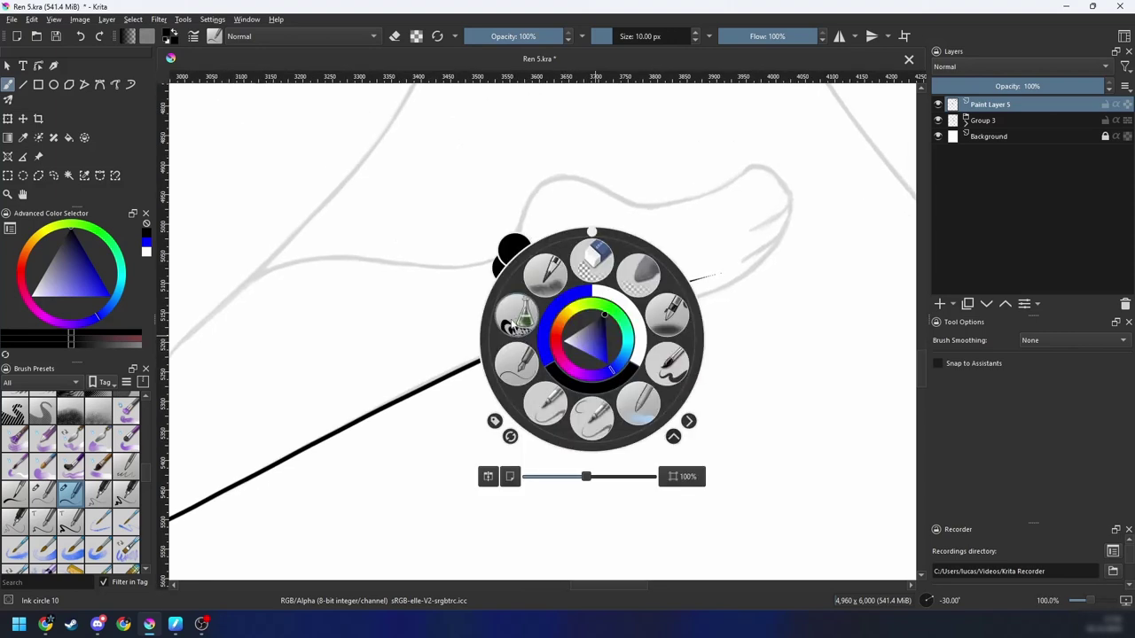
click(518, 321)
mouse_move(694, 250)
mouse_down()
mouse_move(480, 332)
mouse_move(444, 366)
mouse_up()
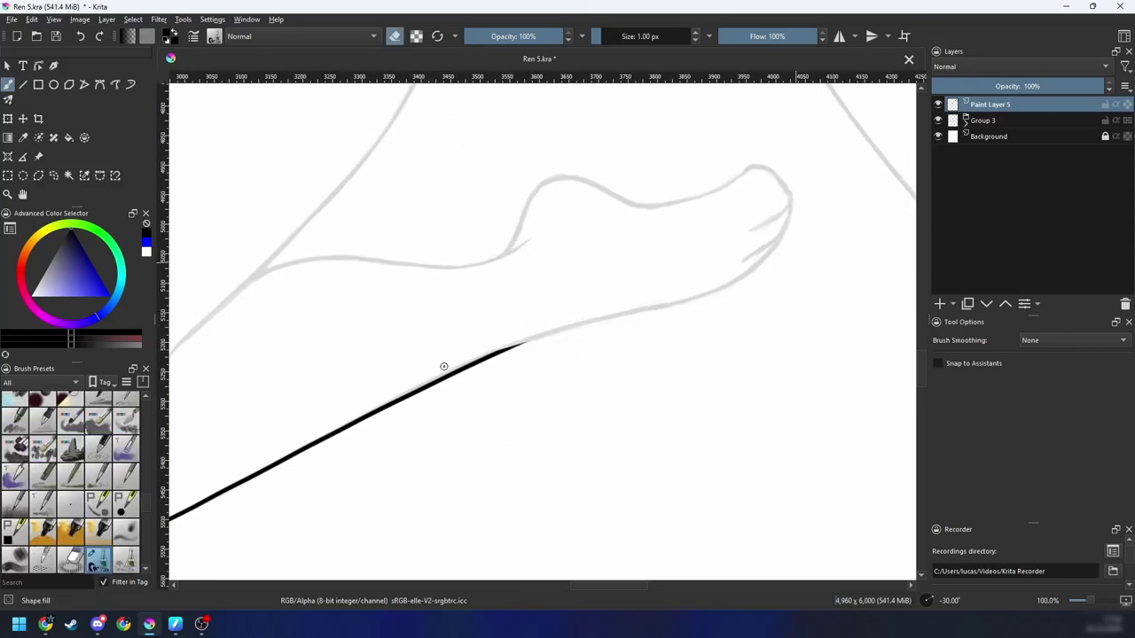
drag(579, 389, 633, 369)
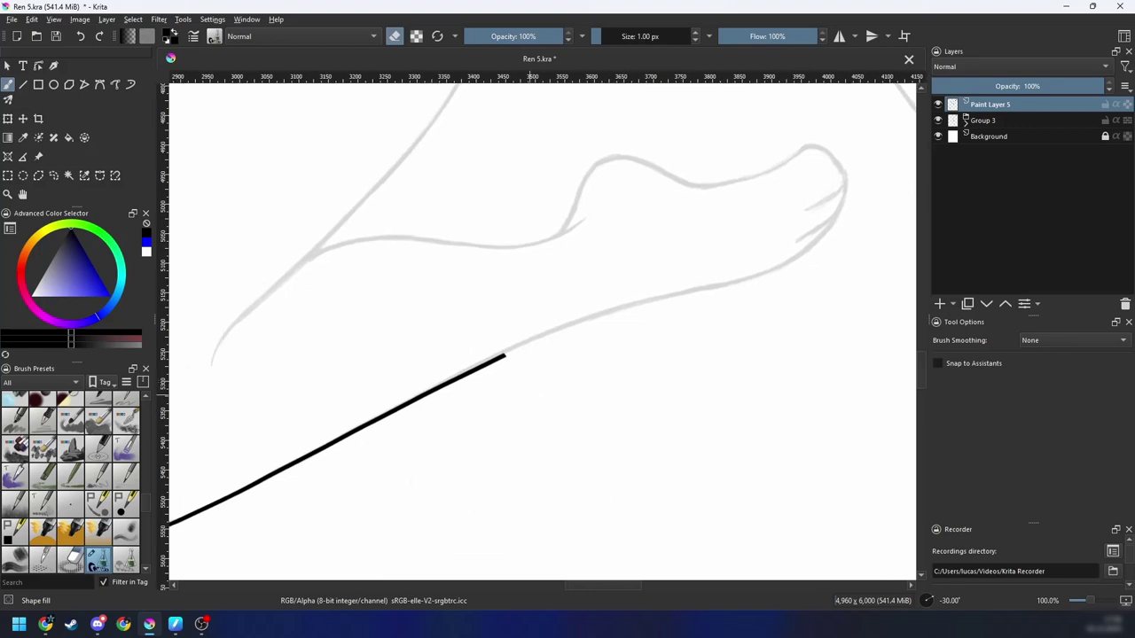
Step: Switch back to the Ink circle 10 brush preset
right_click(515, 401)
click(330, 485)
right_click(295, 389)
click(212, 412)
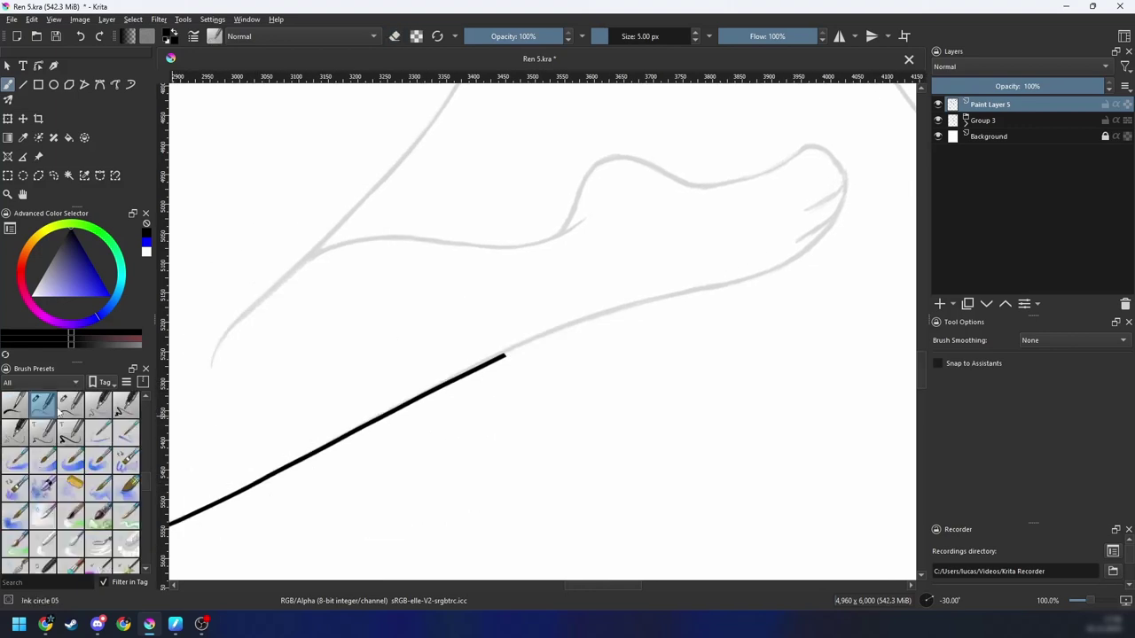
scroll(146, 470, up, 3)
click(70, 494)
Step: Try to extend the trimmed shin line toward the foot, undoing the strokes
drag(399, 398, 370, 425)
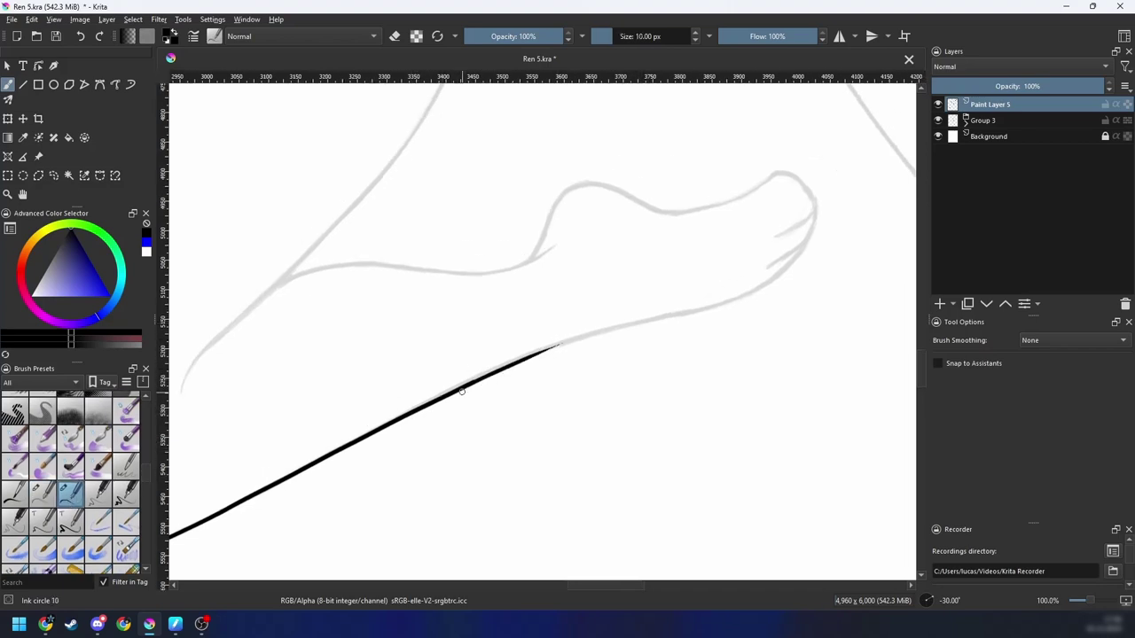
key(ctrl+plus)
key(ctrl+z)
drag(500, 393, 446, 400)
mouse_move(355, 432)
mouse_down()
mouse_move(506, 364)
mouse_move(475, 378)
mouse_move(599, 338)
mouse_up()
key(ctrl+z)
key(ctrl+z)
key(ctrl+z)
drag(342, 438, 523, 360)
key(ctrl+z)
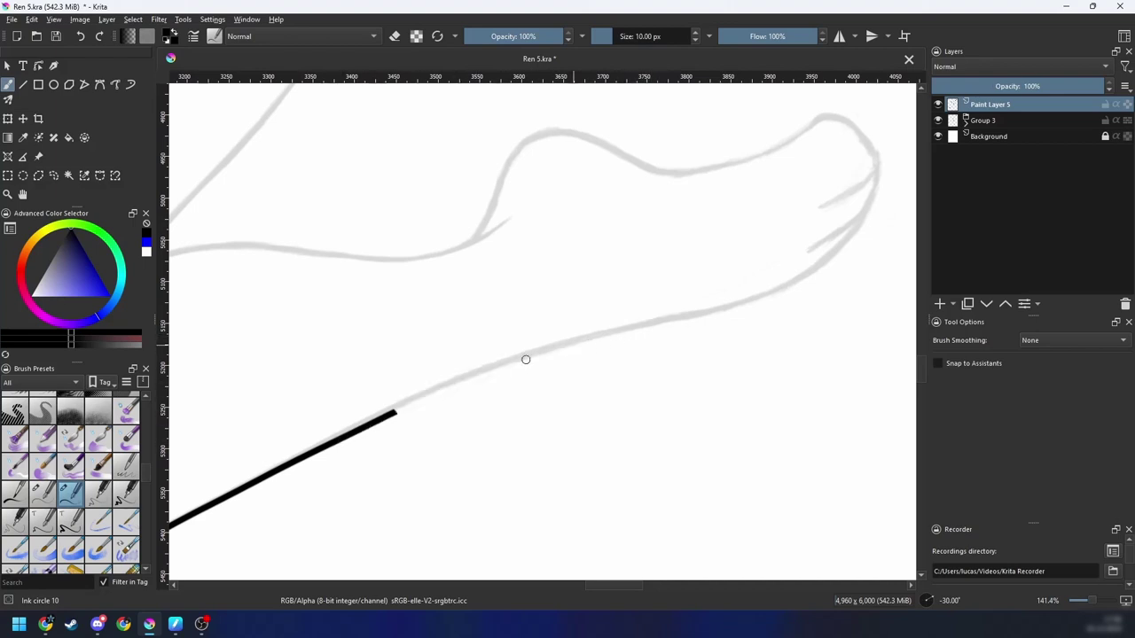
Step: Extend the shin line from its trimmed end along the outer edge of the bent leg's foot
drag(392, 410, 541, 351)
drag(394, 412, 720, 315)
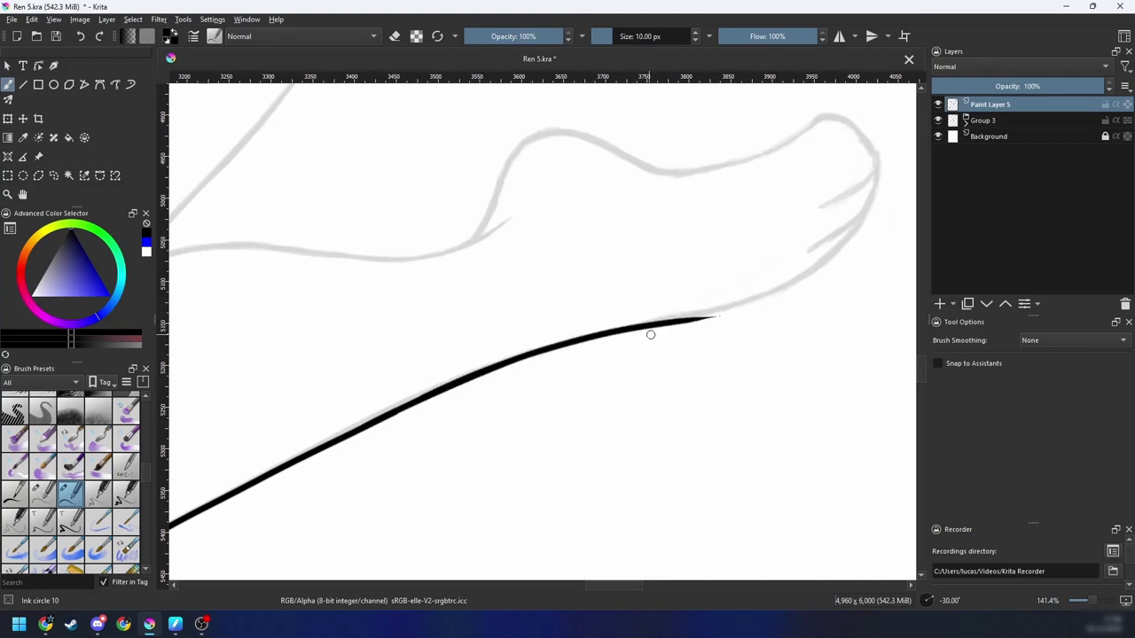
key(ctrl+z)
drag(464, 381, 767, 296)
drag(782, 298, 673, 335)
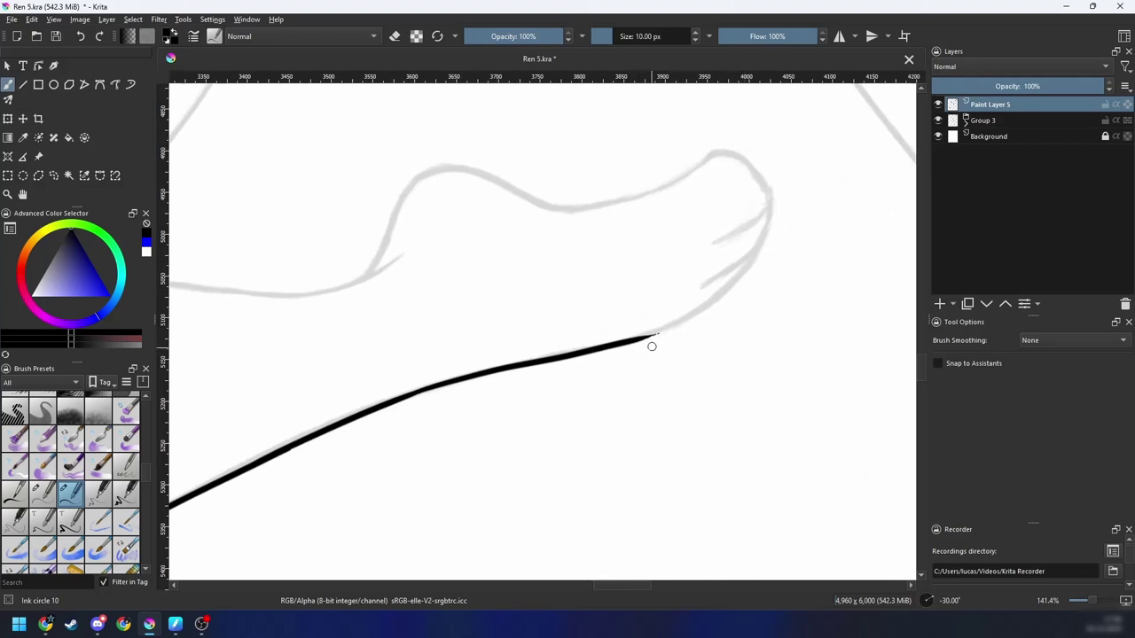
Step: Ink the curved front of the foot's outer edge from the extended line down to the toe marks
key(6)
key(6)
key(6)
key(6)
key(6)
key(6)
key(6)
key(6)
key(6)
key(6)
key(6)
key(6)
drag(497, 383, 539, 379)
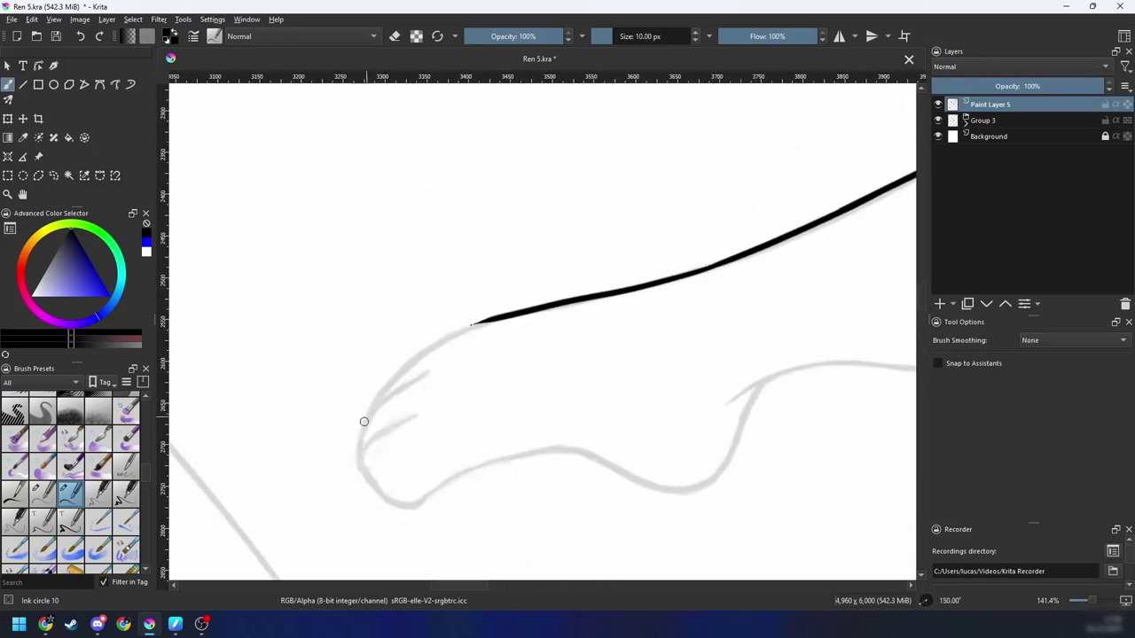
drag(363, 421, 538, 322)
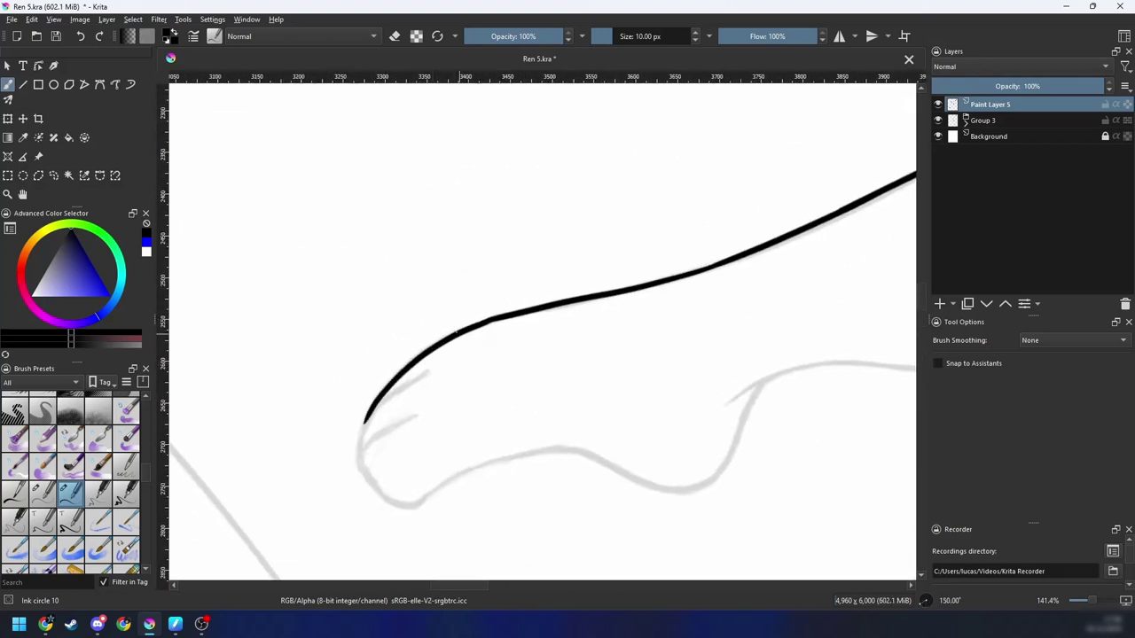
drag(463, 353, 527, 296)
Step: Try to ink the rounded tip of the toes, then undo the strokes
key(6)
key(6)
key(6)
key(6)
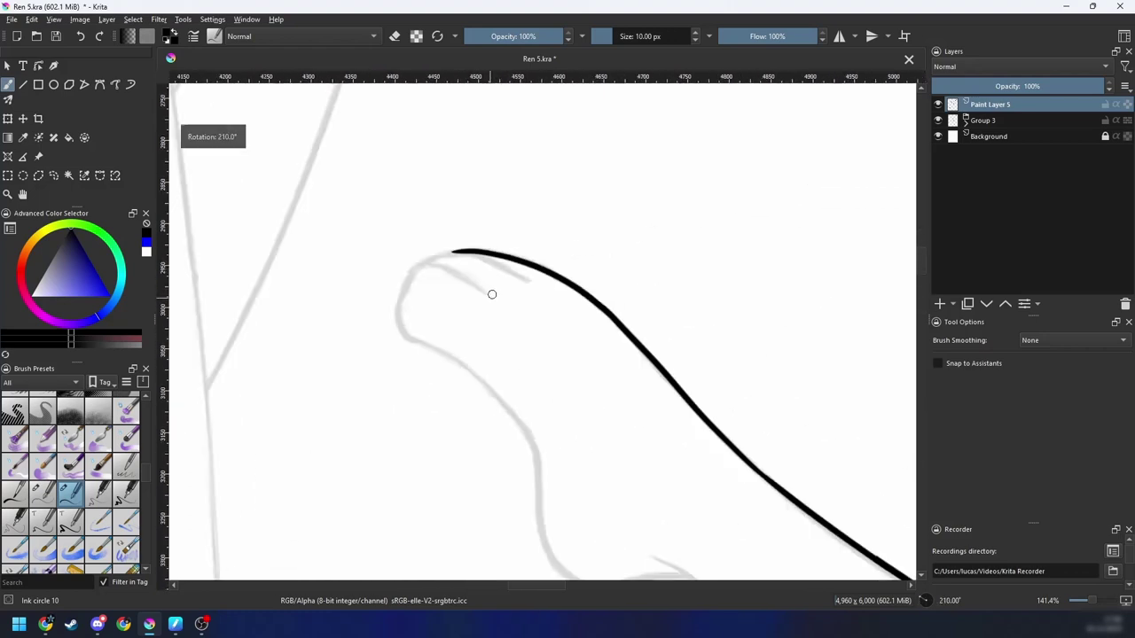
drag(428, 309, 494, 404)
key(plus)
mouse_move(466, 462)
mouse_down()
mouse_move(517, 342)
mouse_move(536, 341)
mouse_move(464, 446)
mouse_up()
key(ctrl+z)
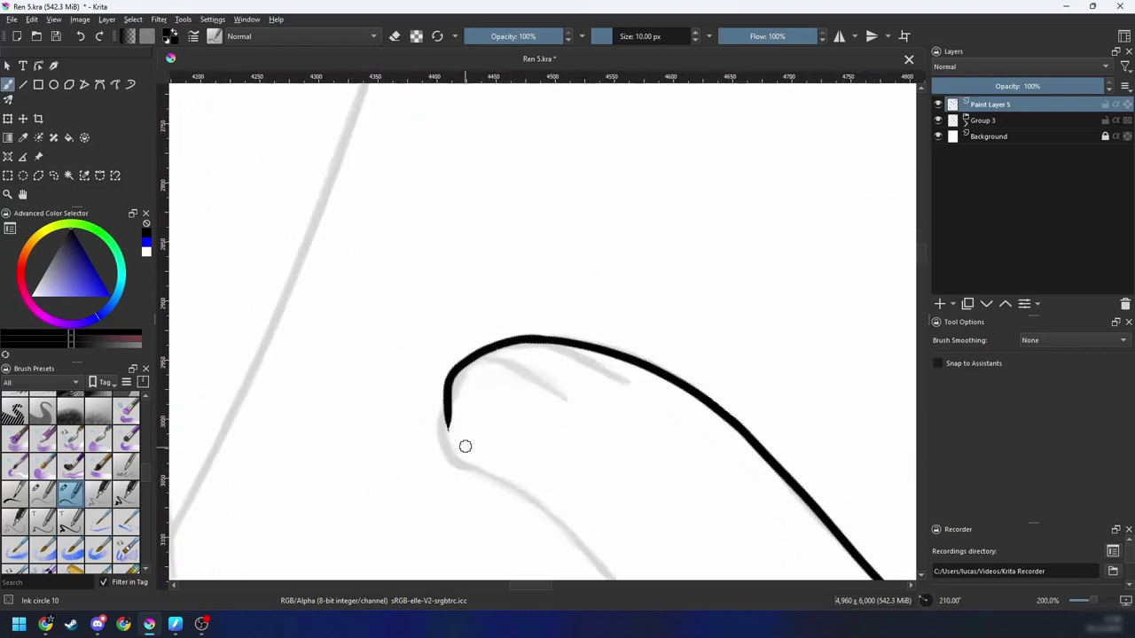
key(ctrl+z)
Step: Ink the bent leg's inner calf line from its junction with the thigh's underside to just past the start of the heel
key(4)
key(4)
key(4)
key(minus)
key(minus)
key(minus)
key(minus)
key(minus)
key(minus)
key(4)
key(4)
key(4)
key(4)
key(4)
key(4)
key(4)
key(4)
key(minus)
key(4)
key(4)
key(plus)
key(plus)
key(plus)
key(plus)
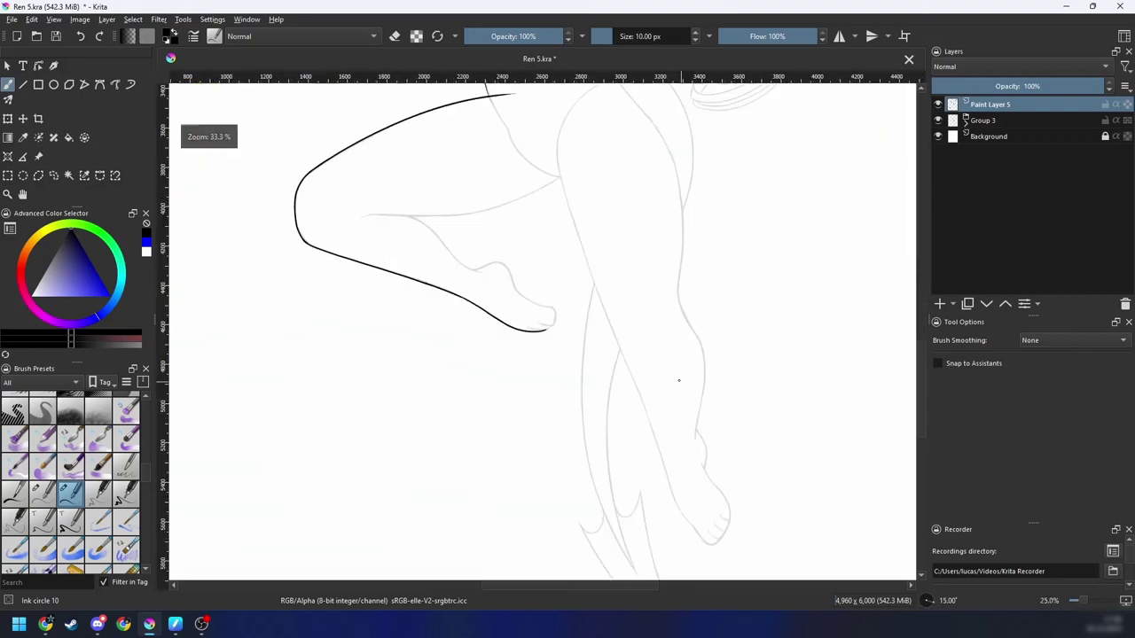
key(4)
key(4)
key(4)
drag(535, 414, 652, 449)
key(plus)
drag(557, 441, 808, 366)
key(4)
drag(674, 356, 493, 385)
mouse_move(397, 530)
mouse_down()
mouse_move(541, 383)
mouse_move(713, 277)
mouse_up()
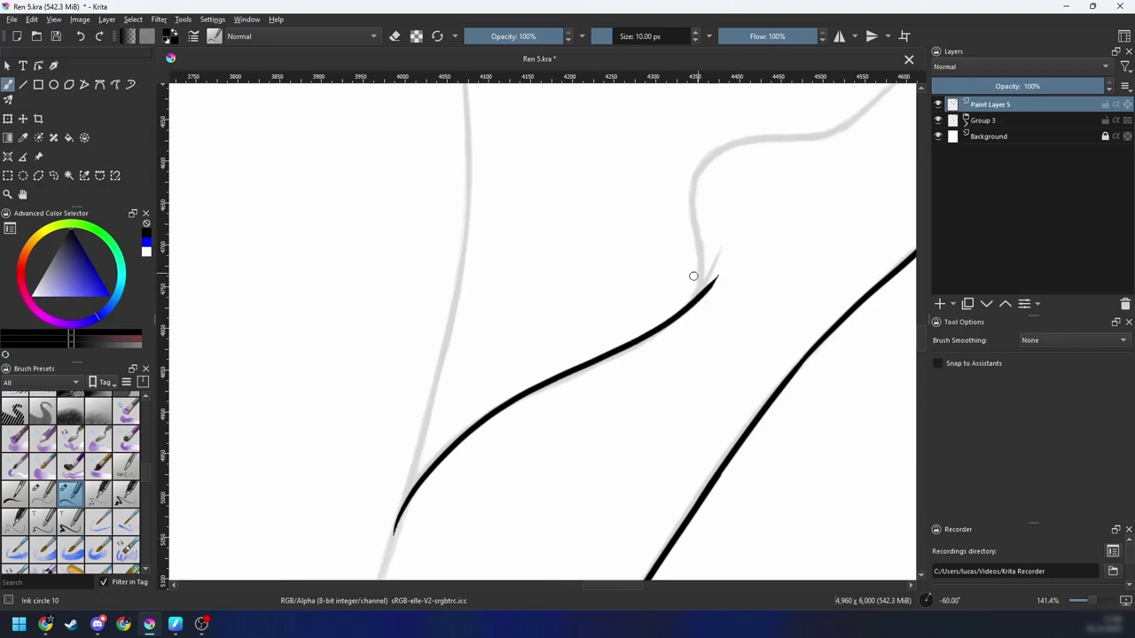
key(ctrl+z)
drag(433, 461, 712, 264)
key(ctrl+z)
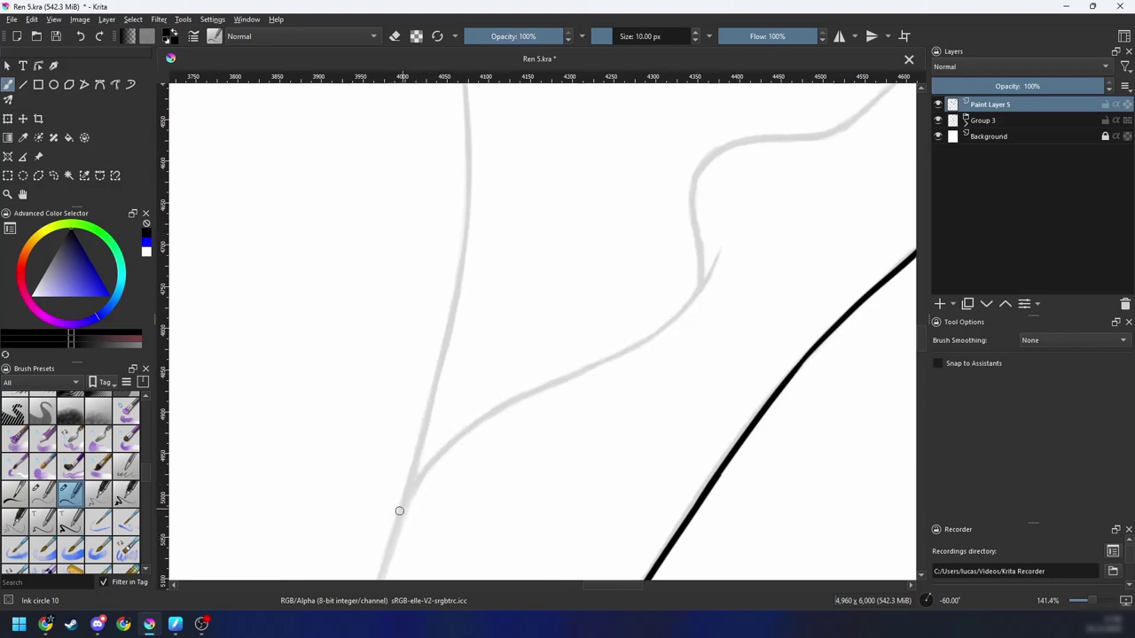
mouse_move(398, 509)
mouse_down()
mouse_move(671, 308)
mouse_move(709, 259)
mouse_move(573, 367)
mouse_move(718, 261)
mouse_move(536, 386)
mouse_move(711, 246)
mouse_up()
key(ctrl+z)
key(ctrl+z)
key(ctrl+z)
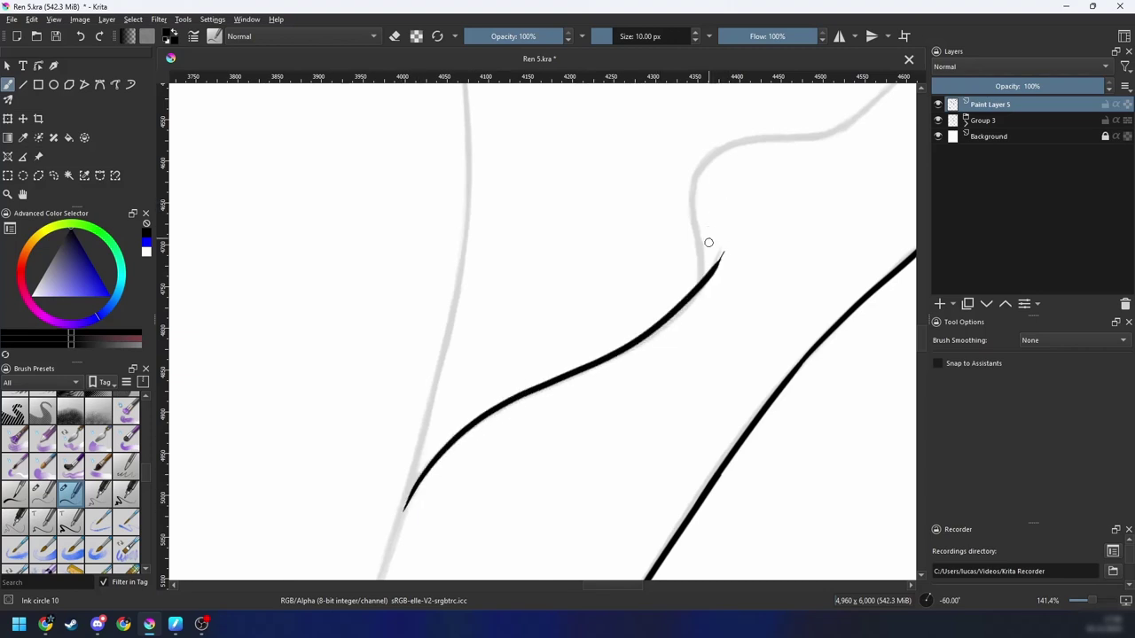
key(6)
key(6)
key(plus)
key(6)
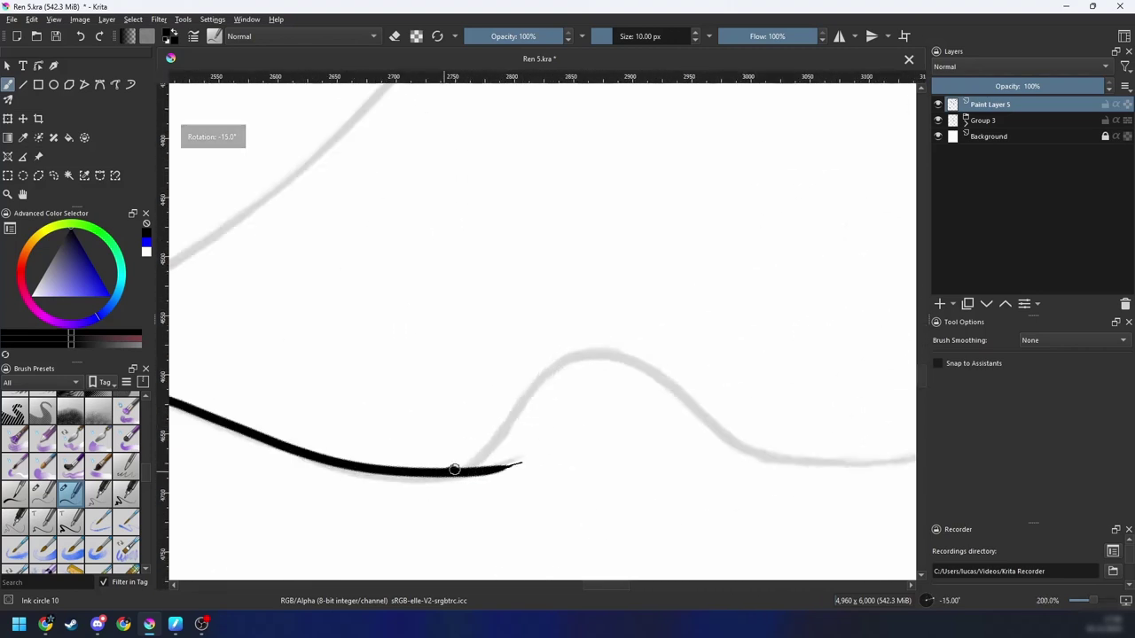
Step: Try to ink the bent leg's rounded heel curve starting from the calf line, without brush smoothing
drag(453, 471, 560, 366)
key(ctrl+z)
mouse_move(450, 470)
mouse_down()
mouse_move(582, 355)
mouse_move(626, 356)
mouse_up()
key(ctrl+z)
drag(477, 457, 631, 347)
key(ctrl+z)
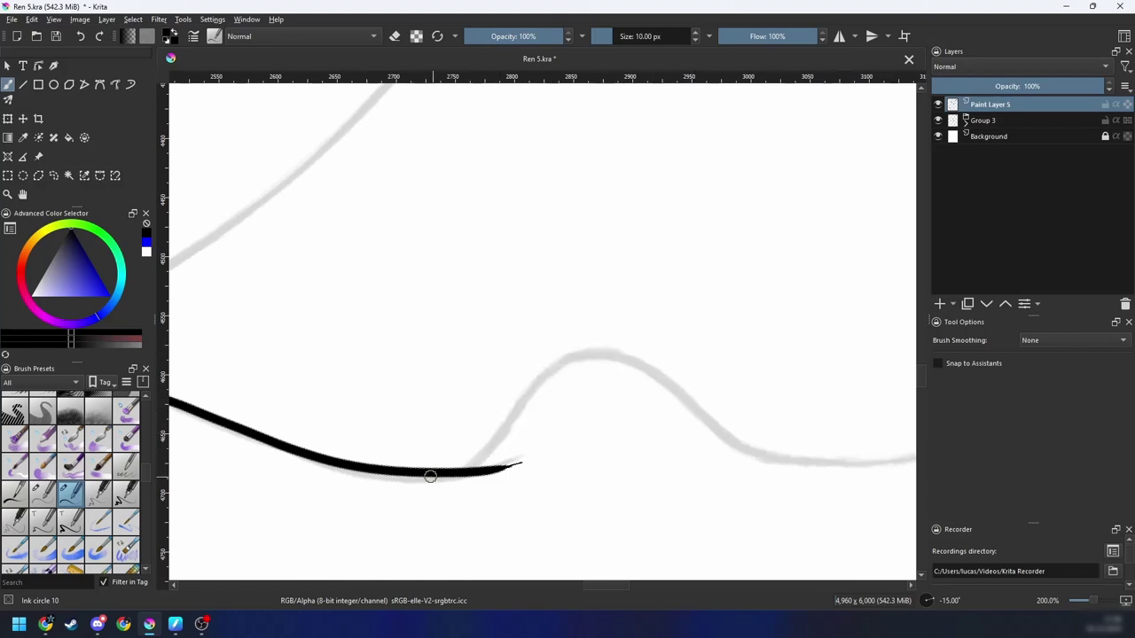
mouse_move(443, 472)
mouse_down()
mouse_move(532, 398)
mouse_move(632, 348)
mouse_up()
key(ctrl+z)
drag(495, 450, 628, 355)
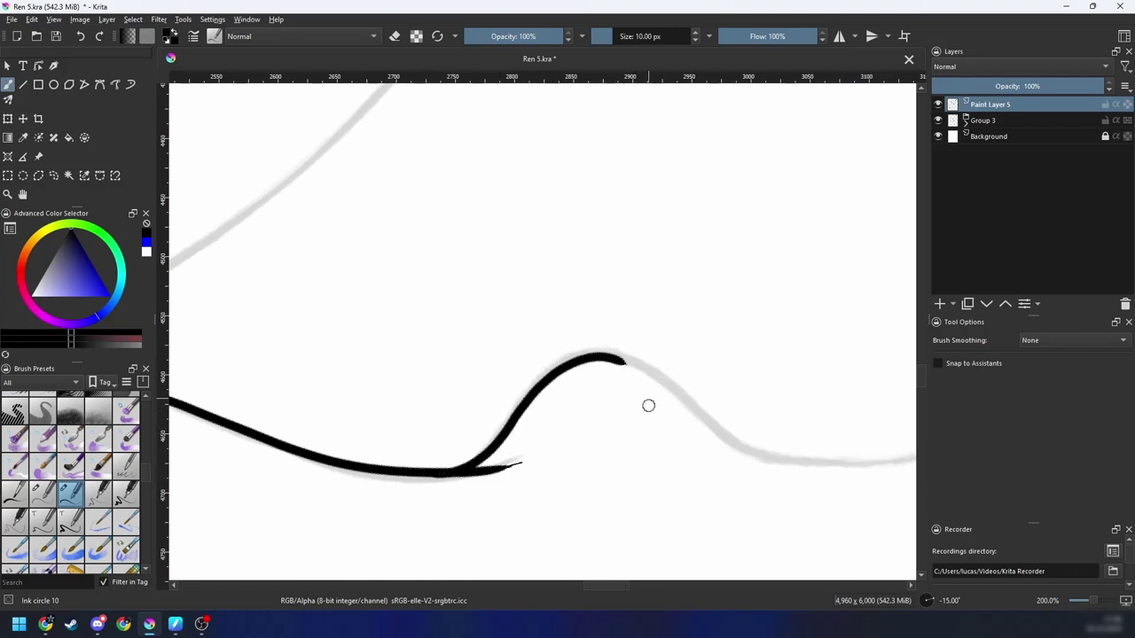
key(4)
key(4)
key(plus)
key(6)
key(ctrl+z)
Step: Ink the bent leg's rounded heel curve from the calf line to the start of the sole, using Stabilizer smoothing
mouse_move(431, 481)
mouse_down()
mouse_move(502, 360)
mouse_move(565, 288)
mouse_up()
key(ctrl+z)
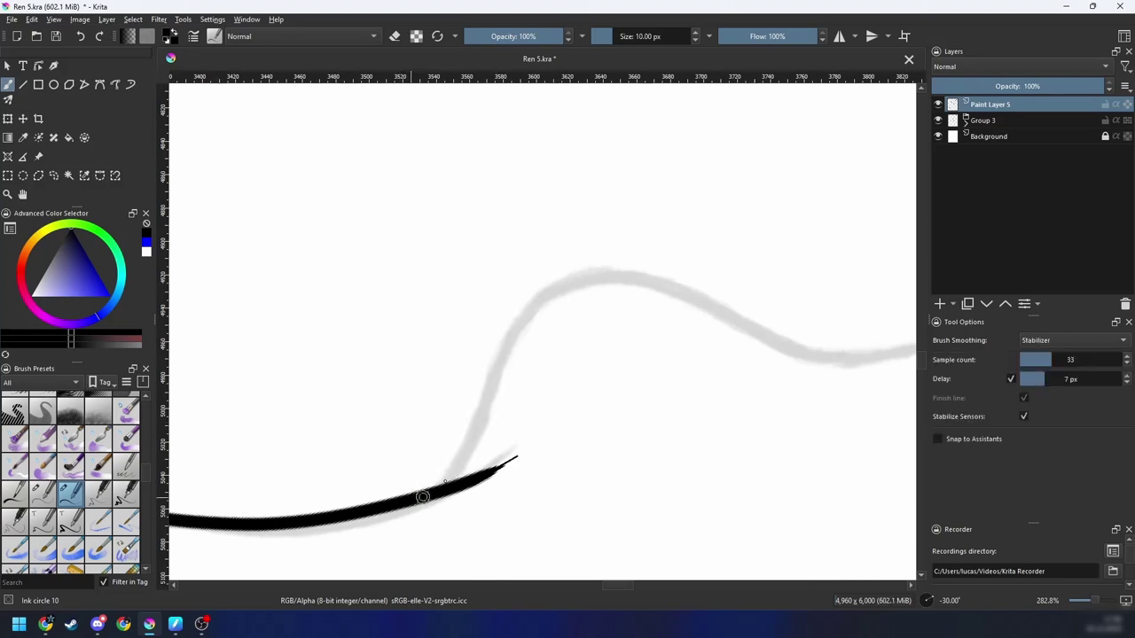
mouse_move(422, 497)
mouse_down()
mouse_move(496, 375)
mouse_move(588, 273)
mouse_move(620, 301)
mouse_up()
key(ctrl+z)
mouse_move(471, 439)
mouse_down()
mouse_move(630, 274)
mouse_move(827, 357)
mouse_up()
drag(765, 390, 515, 374)
Step: Try to ink the sole line from the end of the heel curve up to the toes
key(4)
key(4)
key(4)
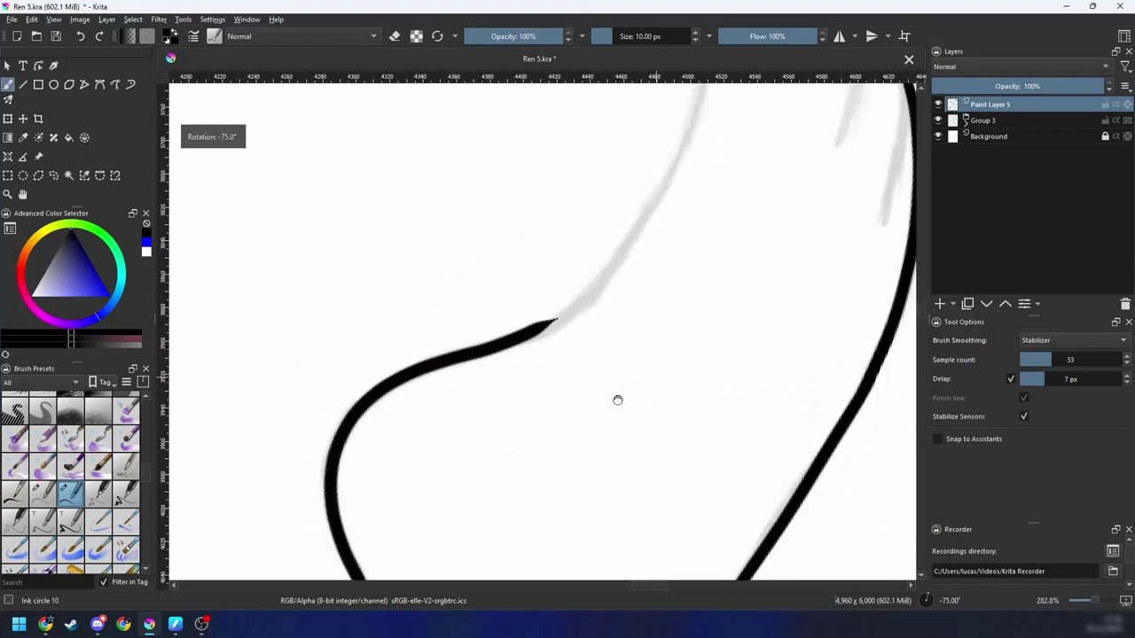
mouse_move(617, 400)
mouse_down()
mouse_move(516, 402)
mouse_move(417, 453)
mouse_up()
mouse_move(342, 499)
mouse_down()
mouse_move(410, 462)
mouse_move(538, 209)
mouse_up()
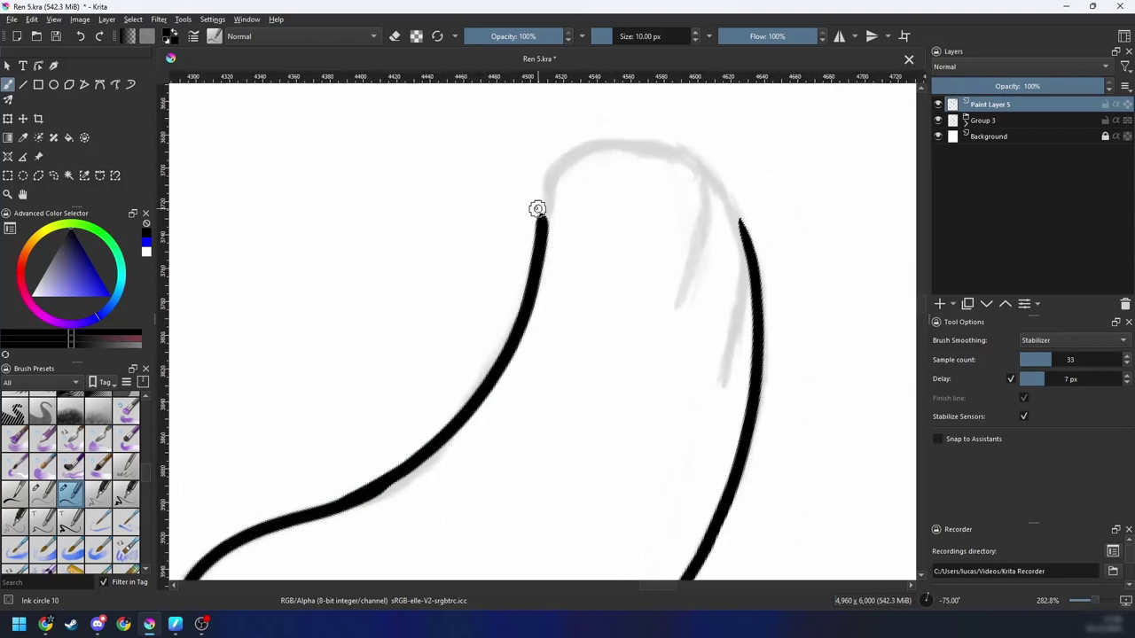
key(ctrl+z)
drag(369, 492, 526, 291)
key(ctrl+z)
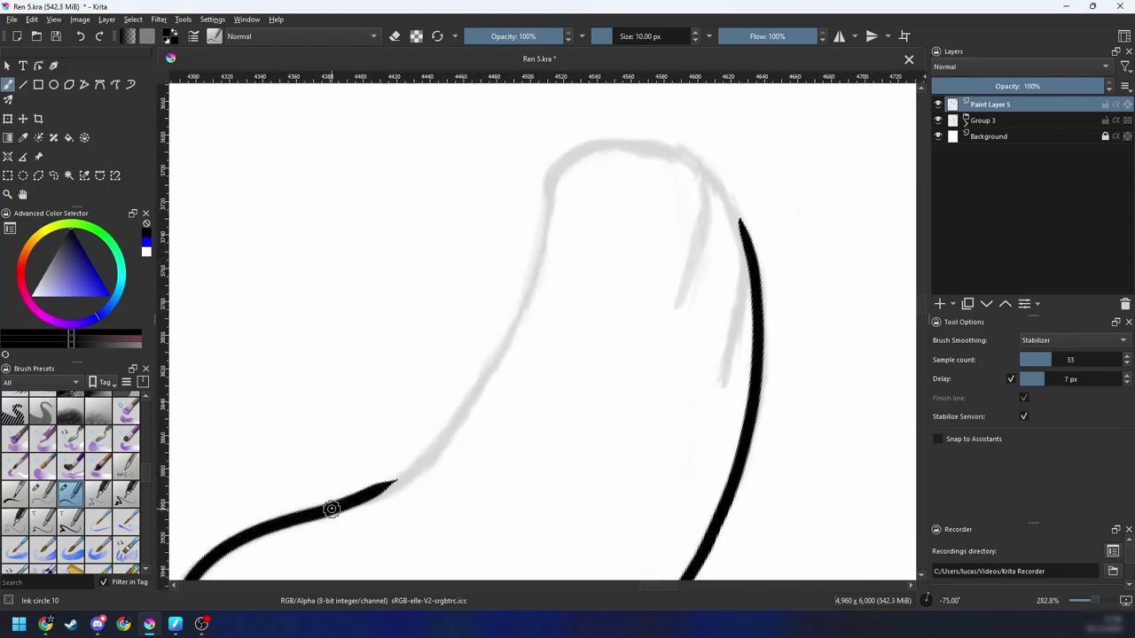
mouse_move(329, 506)
mouse_down()
mouse_move(444, 431)
mouse_move(541, 197)
mouse_up()
key(ctrl+z)
Step: Set the Stabilizer's sample count to 78 and delay to 27 px, and try the sole line again
drag(1052, 380, 1058, 381)
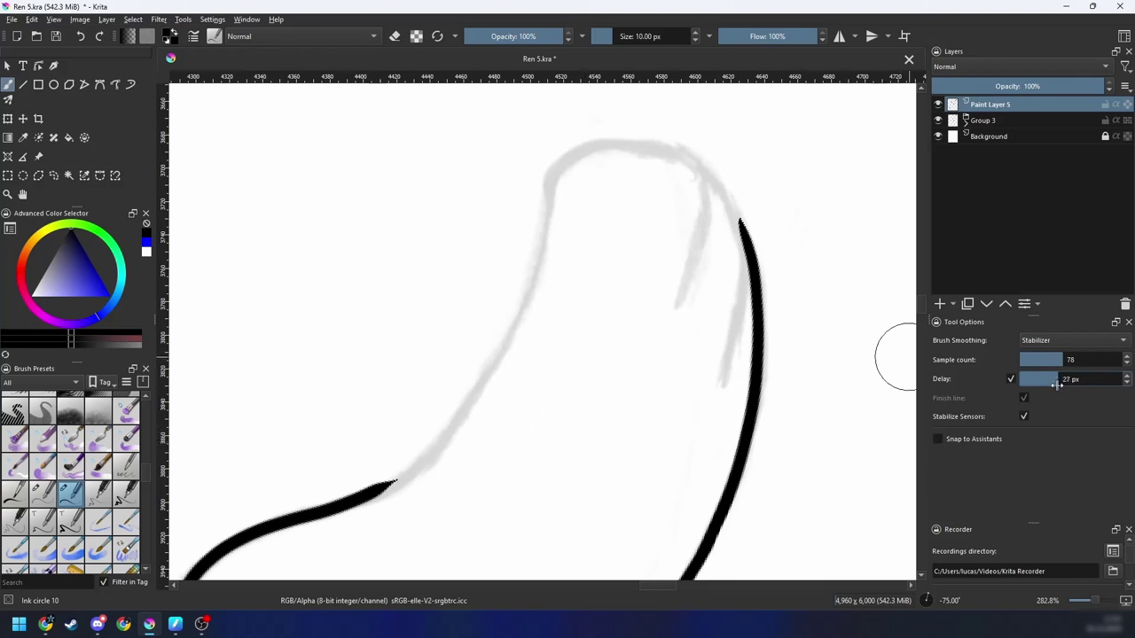
mouse_move(352, 499)
mouse_down()
mouse_move(440, 435)
mouse_move(523, 242)
mouse_up()
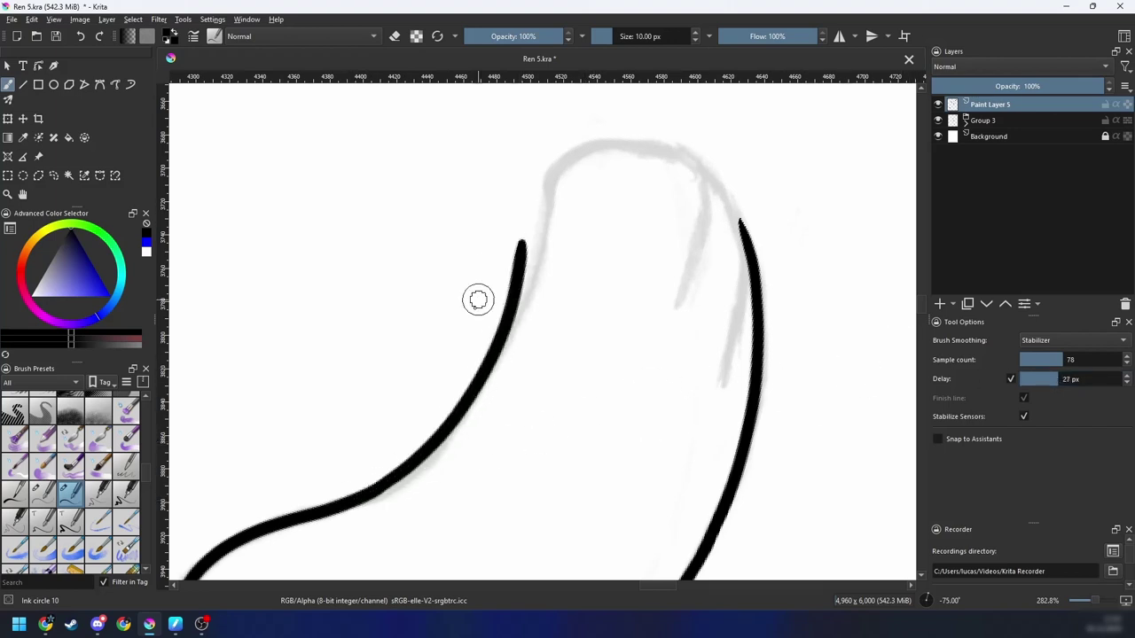
key(ctrl+z)
mouse_move(340, 499)
mouse_down()
mouse_move(514, 274)
mouse_move(574, 162)
mouse_up()
key(ctrl+z)
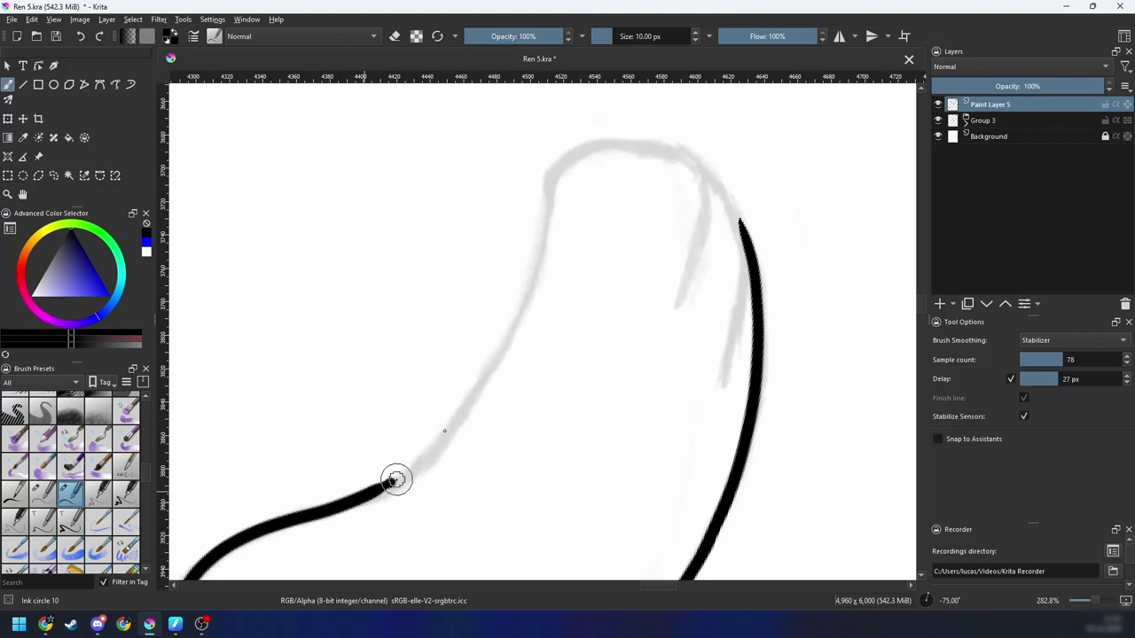
drag(396, 480, 552, 185)
key(ctrl+z)
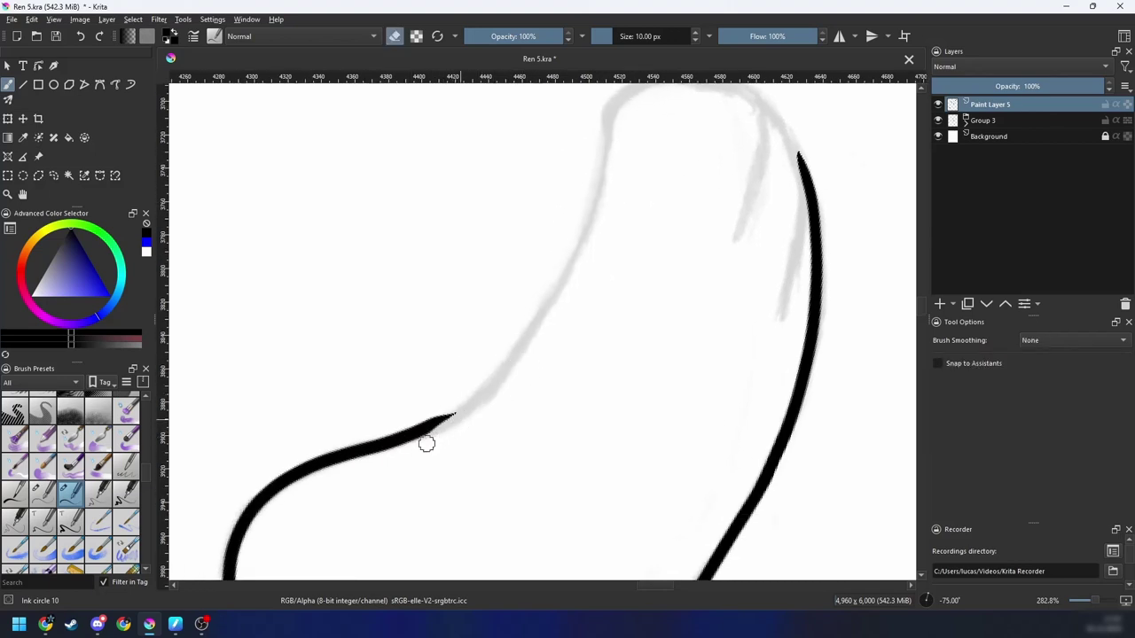
Step: Trim the pointed end of the inked heel curve with the brush in eraser mode
drag(426, 444, 454, 416)
key(4)
key(plus)
key(4)
drag(530, 399, 529, 306)
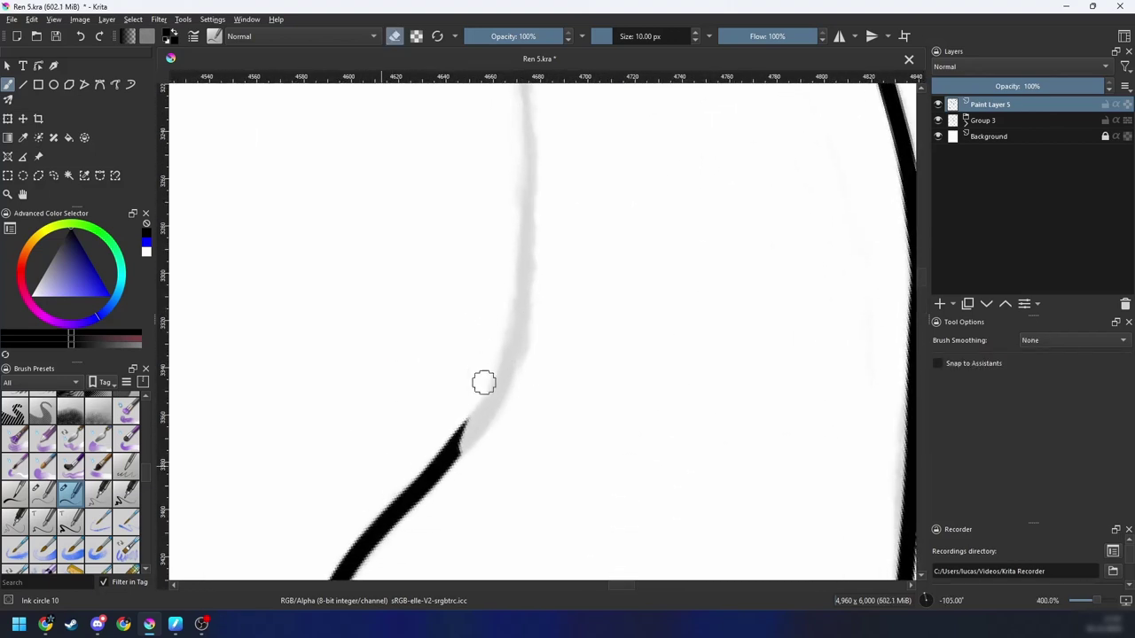
key(ctrl+z)
drag(447, 426, 370, 539)
Step: Ink the sole line between the toes and the trimmed end of the heel curve
key(minus)
key(minus)
key(minus)
key(4)
key(4)
key(4)
key(4)
key(4)
key(4)
key(4)
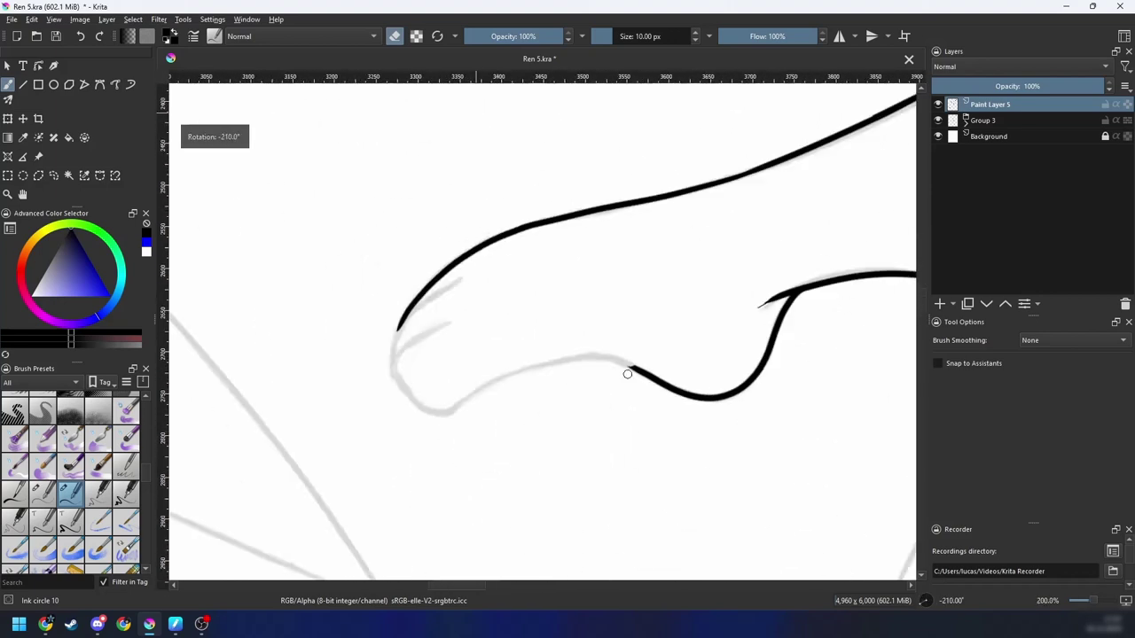
key(plus)
key(4)
key(4)
drag(595, 428, 560, 405)
key(plus)
key(e)
key(s)
mouse_move(399, 547)
mouse_down()
mouse_move(446, 469)
mouse_move(738, 275)
mouse_up()
key(ctrl+z)
drag(401, 545, 700, 275)
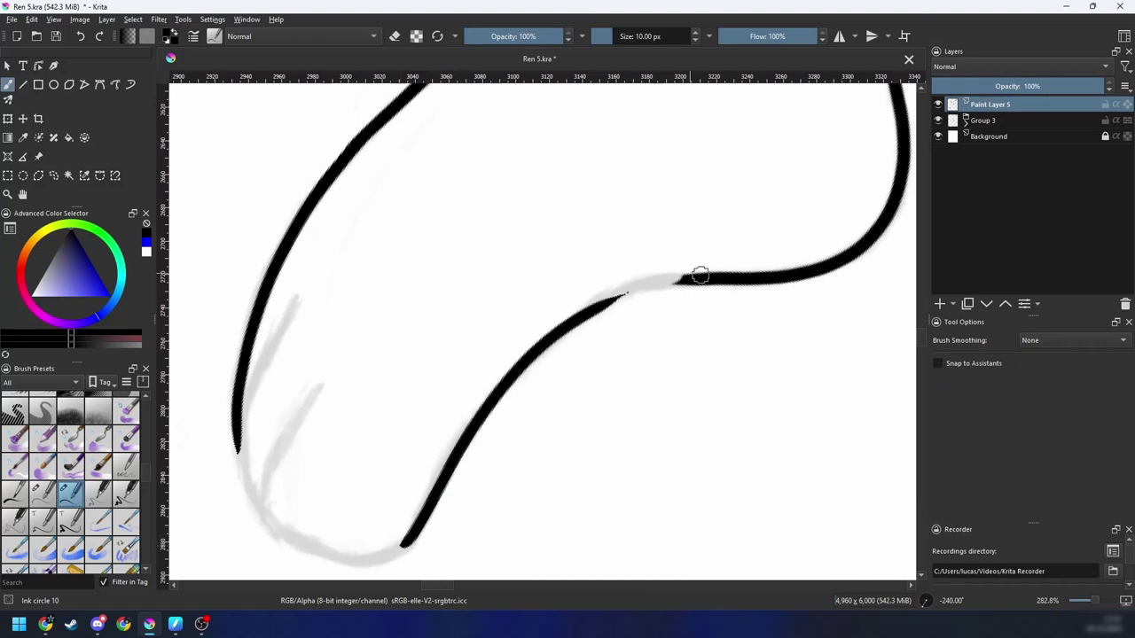
Step: Try to ink the rounded toe tip between the sole line and the foot's outer edge
key(6)
key(6)
key(6)
key(6)
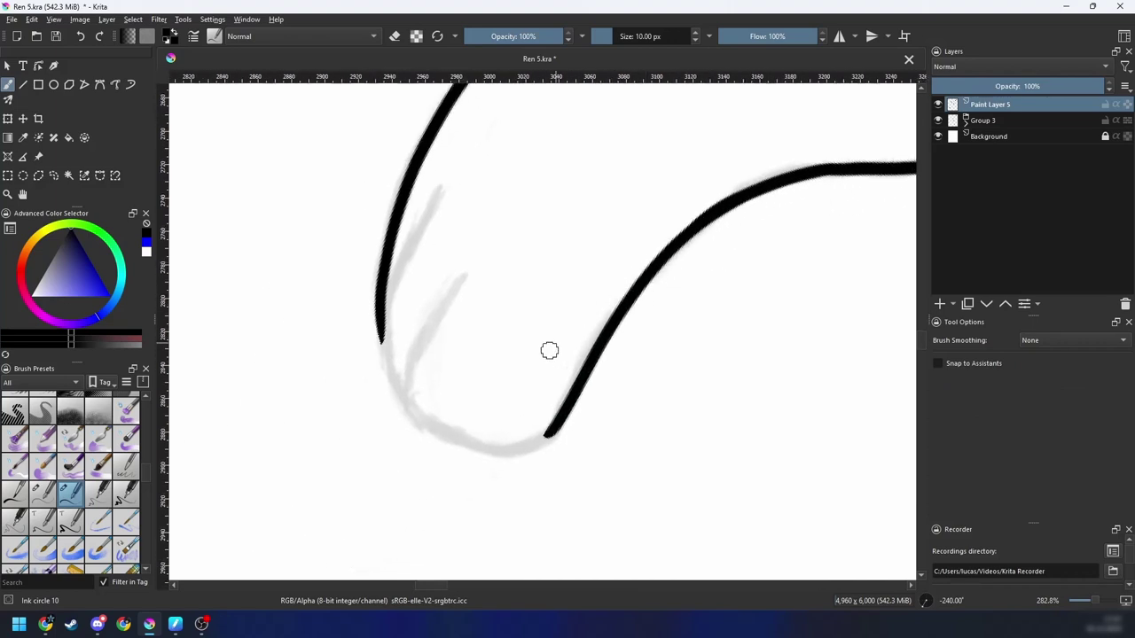
key(6)
key(6)
mouse_move(456, 380)
mouse_down()
mouse_move(474, 251)
mouse_move(542, 222)
mouse_move(428, 357)
mouse_move(543, 213)
mouse_up()
key(ctrl+z)
key(ctrl+z)
mouse_move(471, 390)
mouse_down()
mouse_move(423, 334)
mouse_move(454, 254)
mouse_move(426, 329)
mouse_up()
key(ctrl+z)
key(ctrl+z)
mouse_move(463, 390)
mouse_down()
mouse_move(433, 312)
mouse_move(457, 370)
mouse_move(537, 273)
mouse_up()
key(ctrl+z)
Step: Ink the rounded toe tip so it joins the sole line to the foot's outer edge
key(4)
key(4)
mouse_move(514, 357)
mouse_down()
mouse_move(507, 405)
mouse_move(559, 281)
mouse_up()
key(4)
key(plus)
key(ctrl+z)
drag(443, 434, 628, 242)
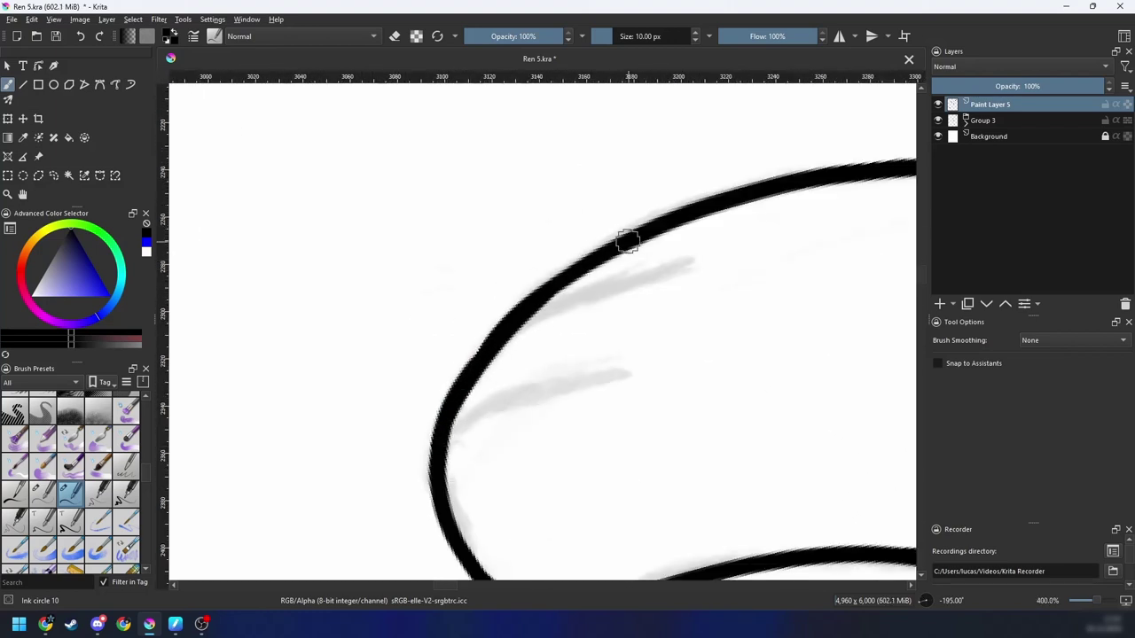
Step: Smooth the junction of the toe tip and the foot's outer edge in eraser mode, then return to painting
key(e)
drag(425, 404, 578, 259)
key(ctrl+z)
drag(472, 329, 536, 281)
key(e)
Step: Ink the thigh's underside from its lower junction with the body line up towards the calf line with Stabilizer smoothing
key(minus)
key(minus)
key(minus)
key(minus)
key(minus)
key(minus)
key(4)
key(4)
key(4)
key(4)
key(4)
key(4)
key(4)
key(4)
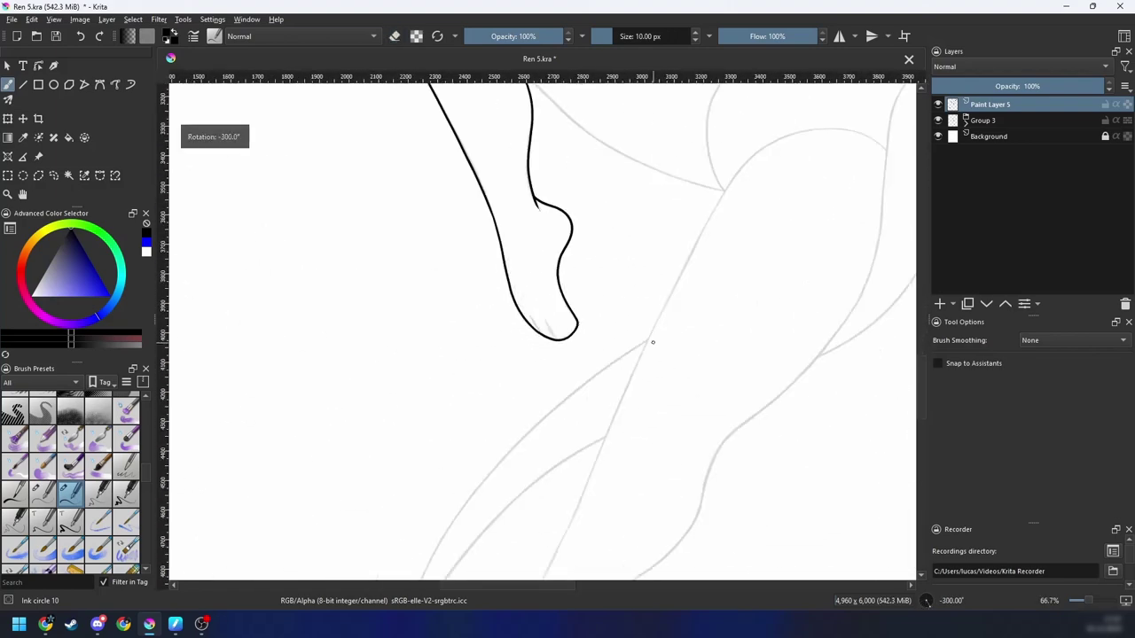
key(minus)
key(minus)
key(6)
key(6)
key(6)
key(6)
key(6)
key(6)
key(6)
key(6)
key(plus)
key(plus)
key(plus)
key(plus)
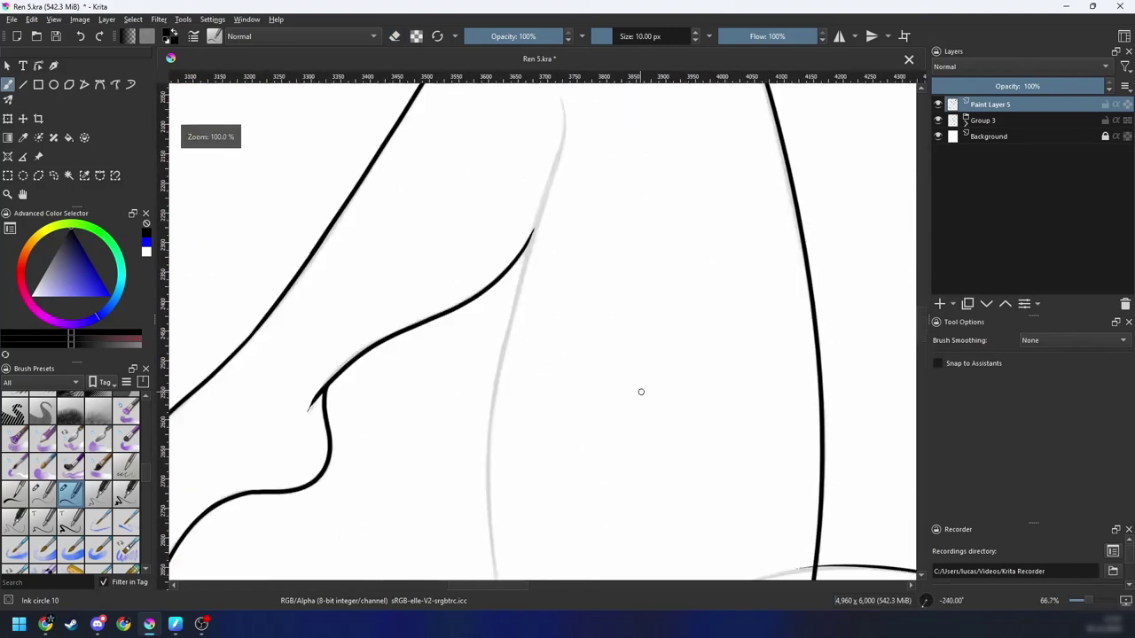
key(6)
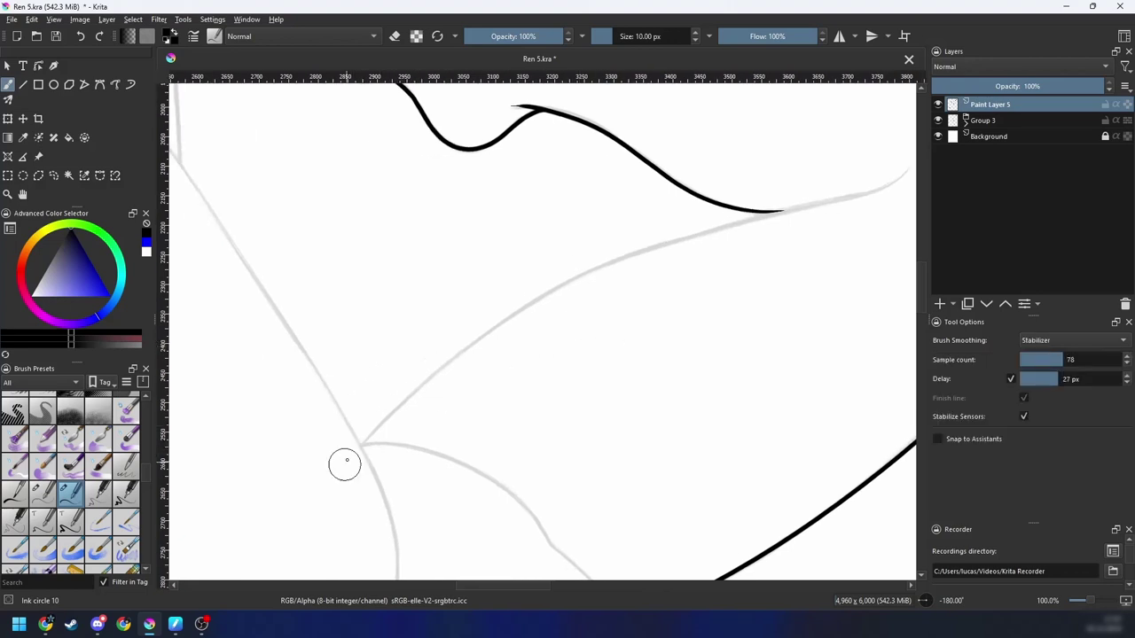
drag(348, 458, 819, 226)
drag(540, 352, 472, 394)
key(1)
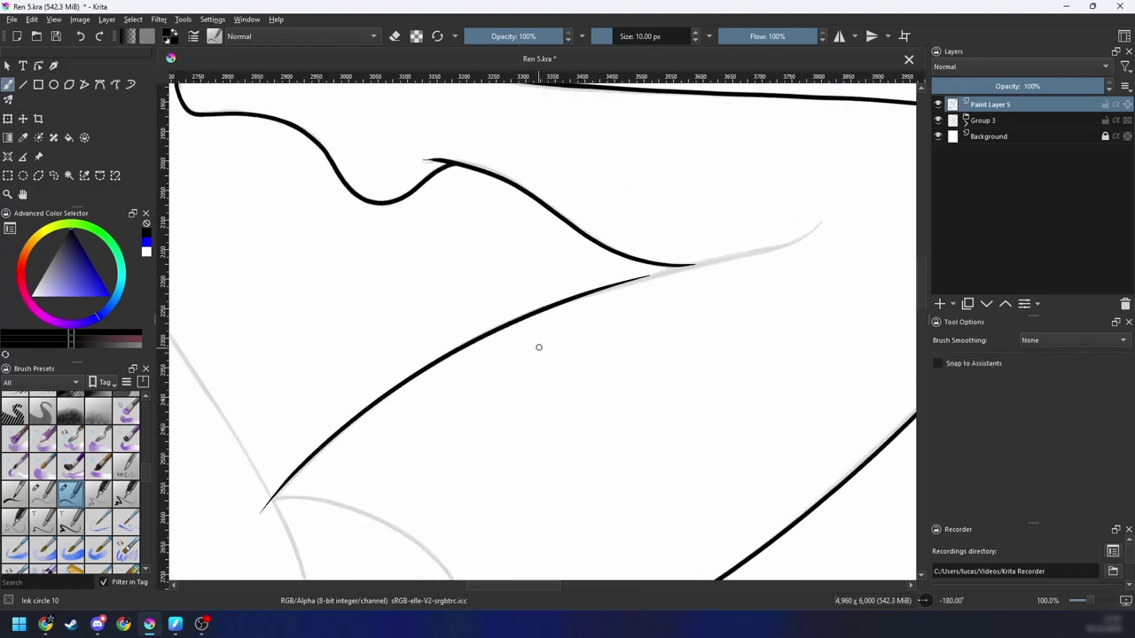
Step: Join the thigh's underside line to the end of the calf line
mouse_move(620, 311)
mouse_down()
mouse_move(534, 354)
mouse_move(606, 281)
mouse_up()
key(plus)
key(4)
key(4)
key(6)
key(plus)
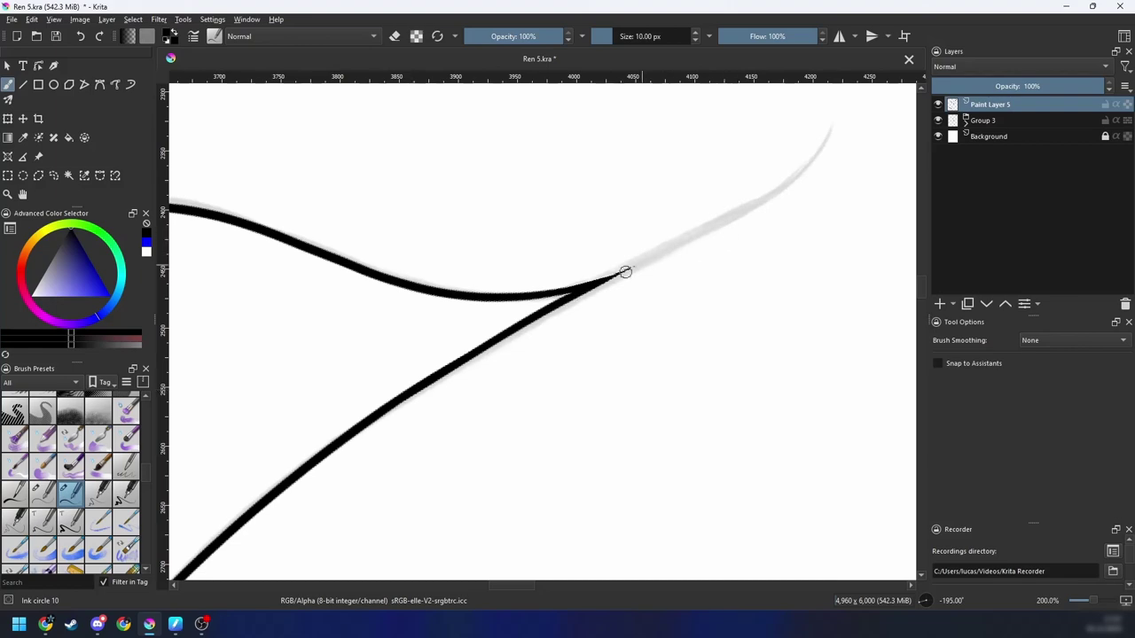
Step: Ink the nearly straight sketch line between the thigh underside's lower end and the next branching curve
key(minus)
key(minus)
key(minus)
key(minus)
key(4)
key(4)
key(4)
key(4)
drag(646, 411, 587, 259)
key(plus)
key(plus)
drag(627, 324, 659, 257)
key(plus)
key(plus)
key(plus)
key(plus)
key(4)
key(4)
key(4)
key(4)
key(4)
drag(652, 368, 560, 403)
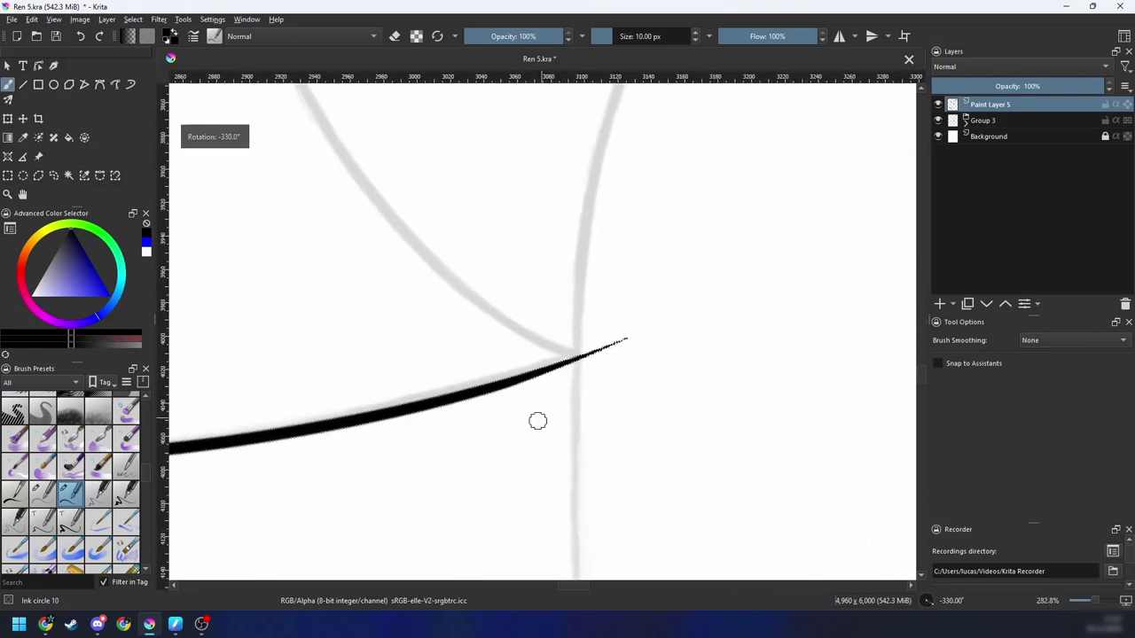
key(minus)
key(minus)
key(6)
key(6)
key(6)
key(ctrl+bracketright)
key(minus)
key(minus)
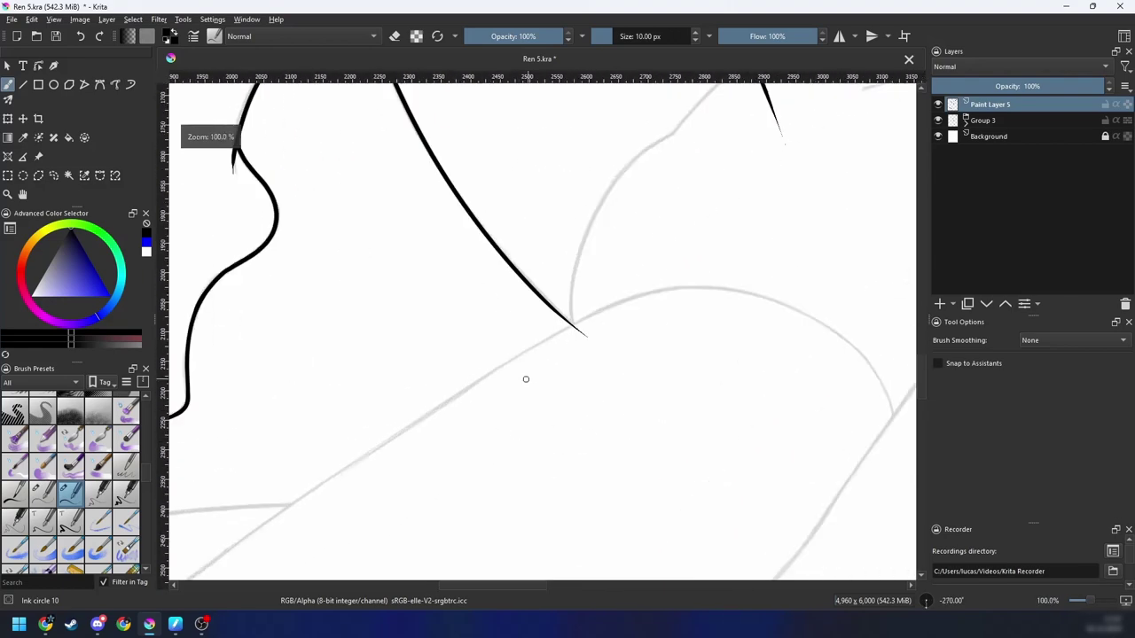
drag(332, 484, 654, 282)
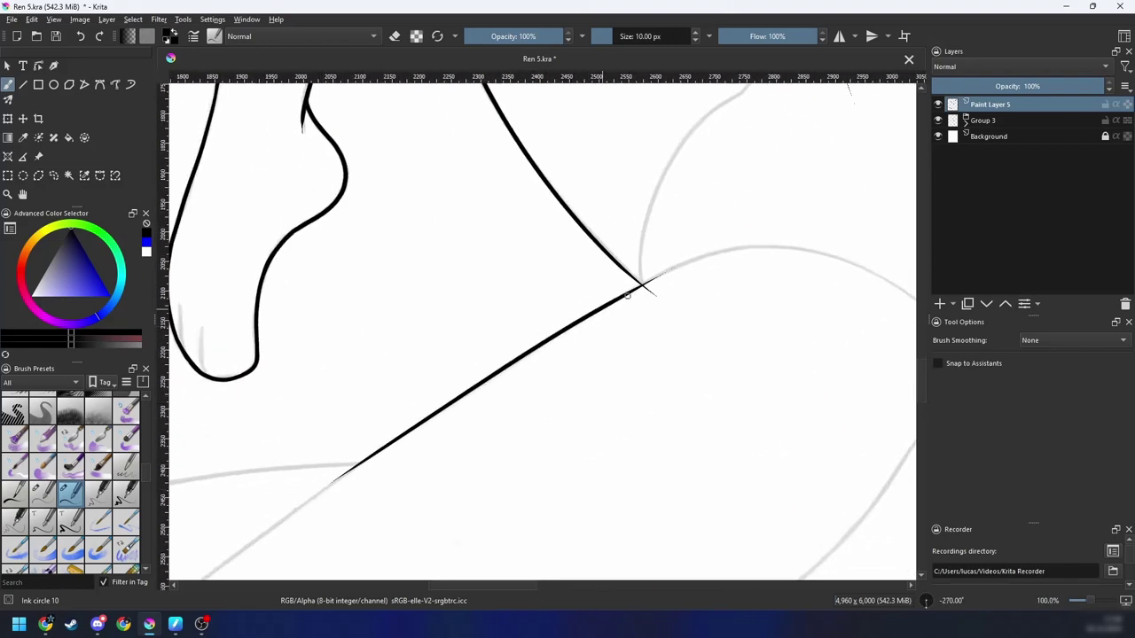
Step: Extend the leg's long, nearly straight outline past both junctions with the tail's sketch lines towards the shin
drag(543, 388, 795, 220)
key(6)
key(6)
key(6)
key(6)
key(6)
key(6)
key(6)
key(6)
key(6)
key(6)
key(6)
key(6)
key(6)
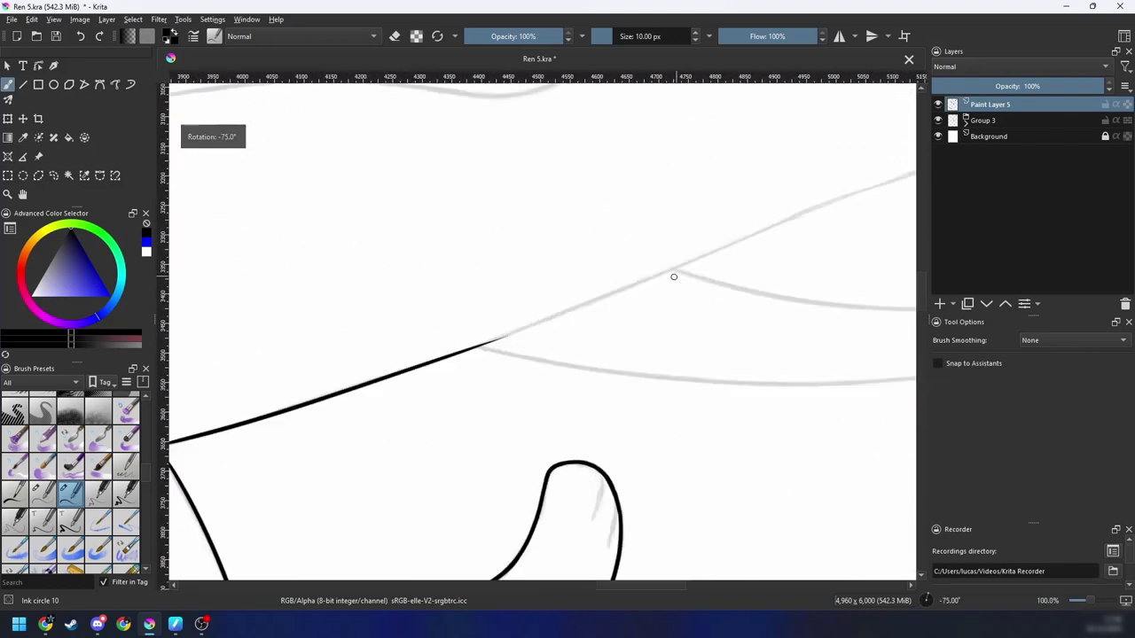
key(4)
key(4)
mouse_move(669, 279)
mouse_down()
mouse_move(586, 334)
mouse_move(723, 252)
mouse_up()
key(ctrl+bracketleft)
key(ctrl+bracketleft)
key(ctrl+bracketleft)
key(ctrl+bracketleft)
key(ctrl+bracketleft)
key(ctrl+bracketleft)
key(ctrl+bracketleft)
key(ctrl+bracketleft)
key(ctrl+bracketleft)
key(ctrl+bracketleft)
key(minus)
key(minus)
key(minus)
key(minus)
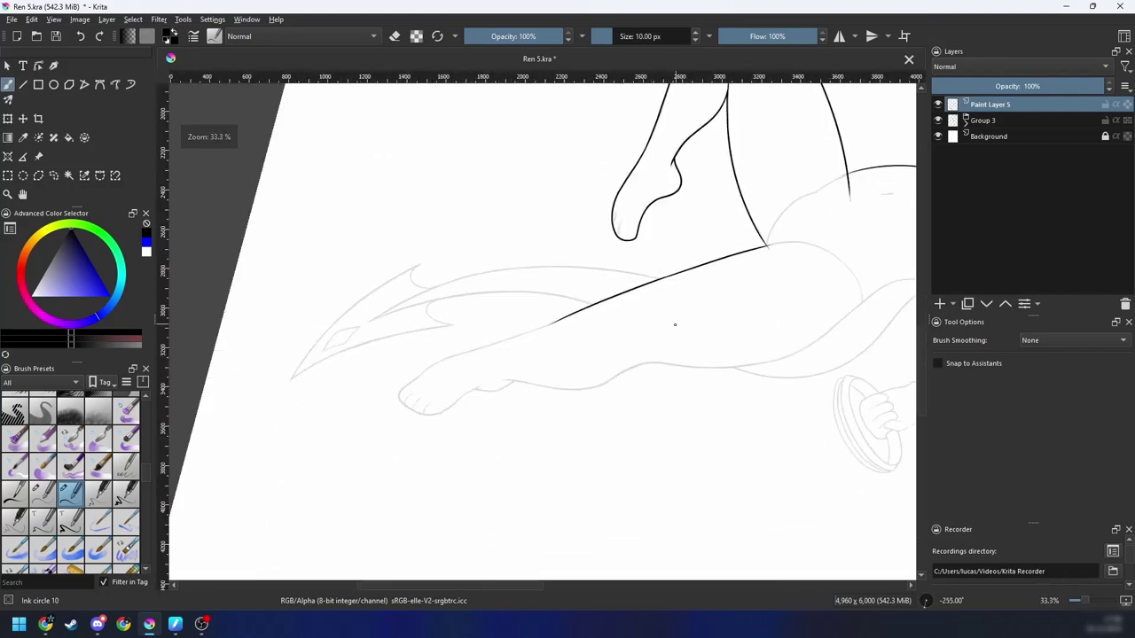
Step: Continue the inked shin line from the tail junction down to the ankle just above the foot
key(plus)
key(plus)
key(plus)
key(plus)
key(ctrl+bracketright)
key(ctrl+bracketright)
key(ctrl+bracketright)
key(ctrl+bracketright)
key(ctrl+bracketright)
key(ctrl+bracketright)
key(ctrl+bracketright)
key(ctrl+bracketright)
key(ctrl+bracketright)
key(ctrl+bracketright)
key(ctrl+bracketright)
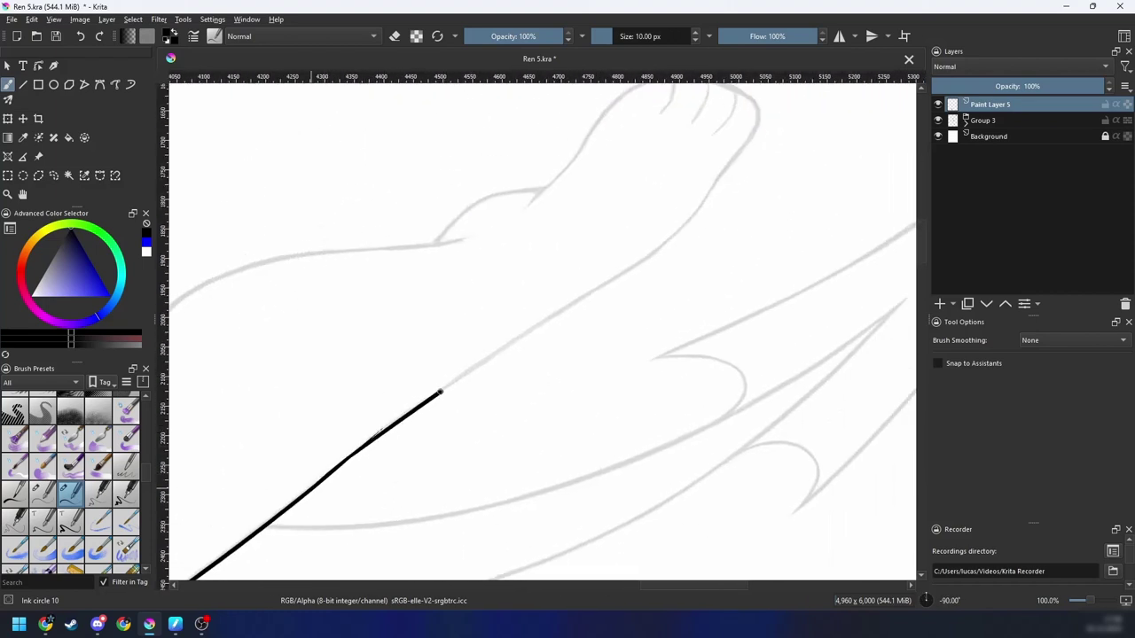
drag(441, 392, 652, 240)
key(ctrl+z)
key(ctrl+shift+z)
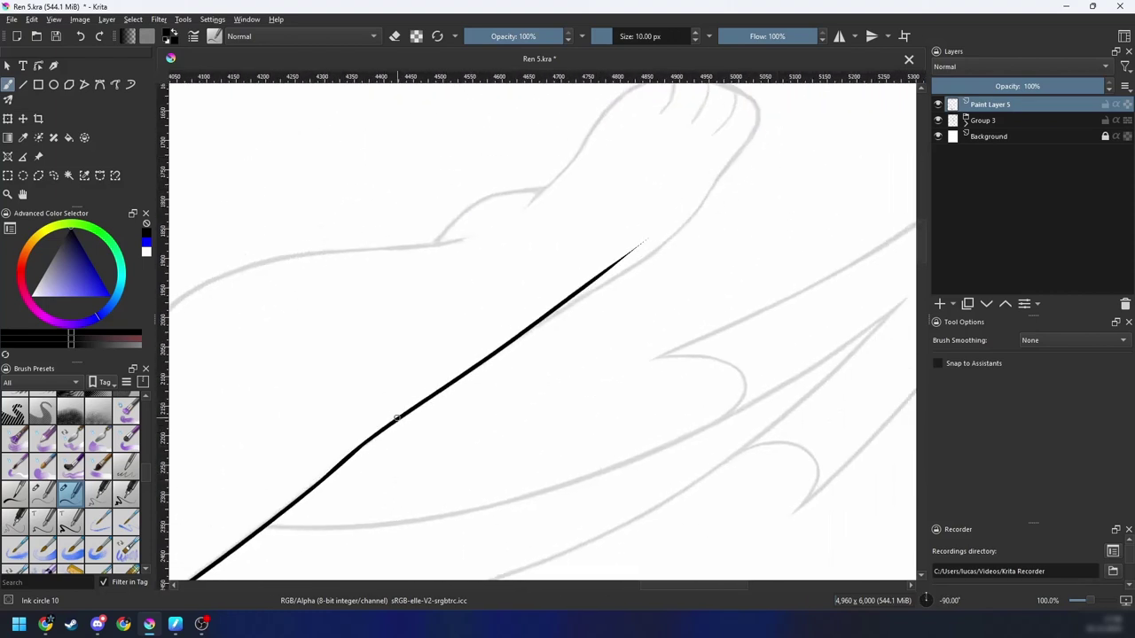
key(ctrl+z)
key(ctrl+shift+z)
key(ctrl+z)
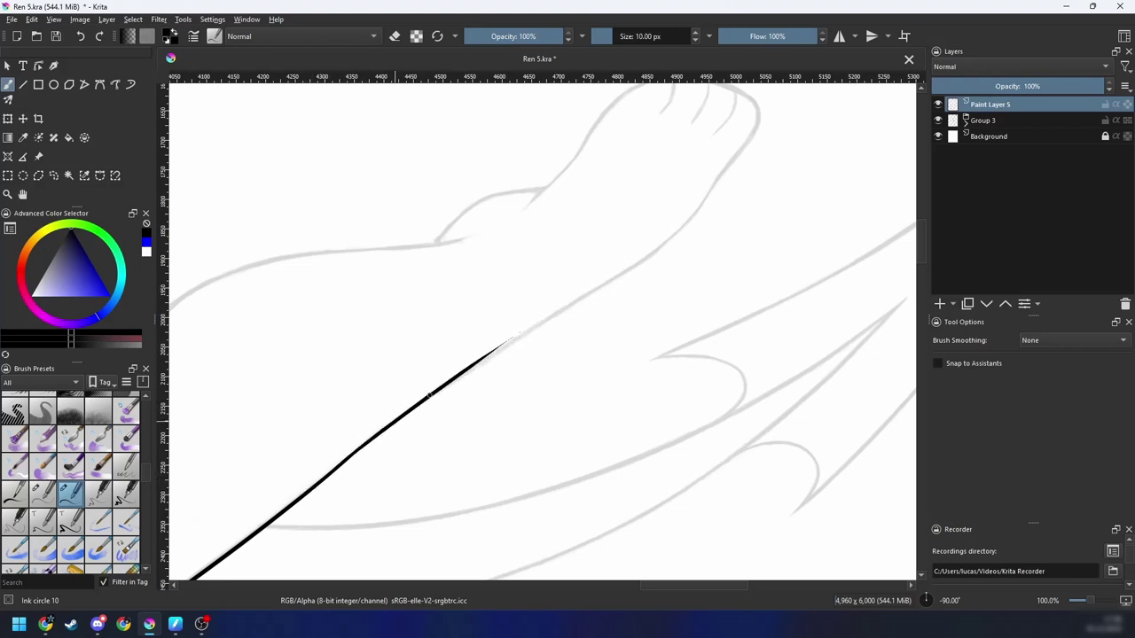
drag(515, 335, 705, 213)
Step: Trim the overshooting lower end of the shin line at the ankle in eraser mode, then return to painting
key(4)
key(4)
key(4)
key(4)
key(4)
key(4)
key(4)
key(4)
key(4)
key(4)
key(4)
key(4)
key(plus)
key(plus)
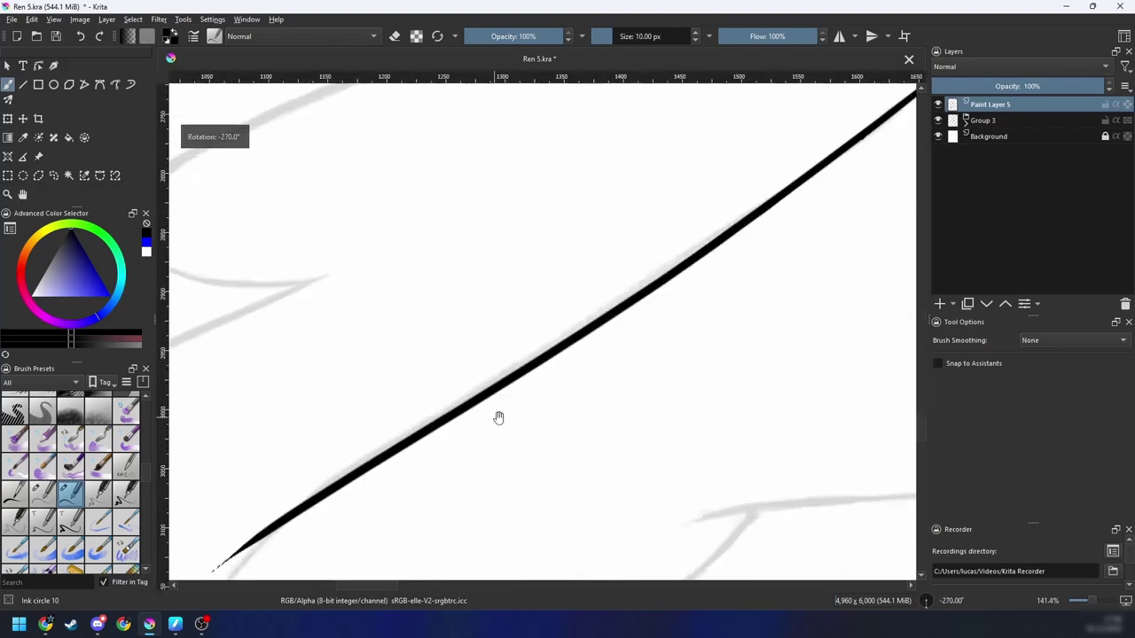
drag(499, 416, 691, 309)
key(e)
drag(414, 459, 470, 399)
drag(520, 365, 486, 406)
drag(486, 461, 554, 364)
key(e)
Step: Ink the top of the foot from behind the toes up to the ankle end of the shin line
drag(397, 500, 612, 267)
key(ctrl+z)
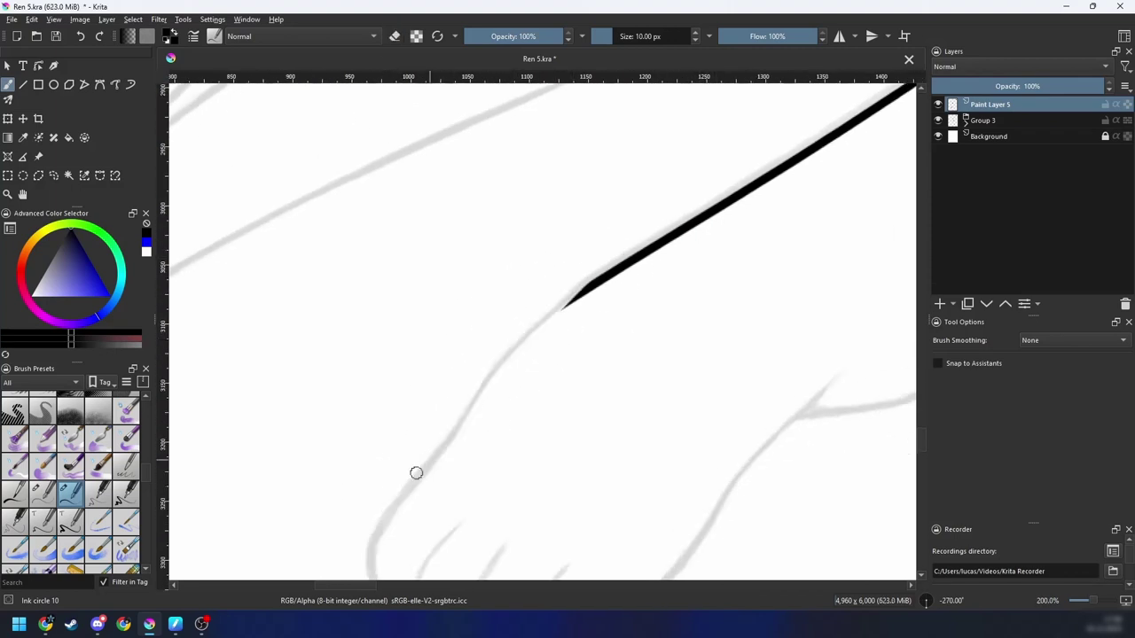
drag(394, 499, 550, 319)
key(ctrl+z)
mouse_move(388, 505)
mouse_down()
mouse_move(480, 391)
mouse_move(741, 205)
mouse_up()
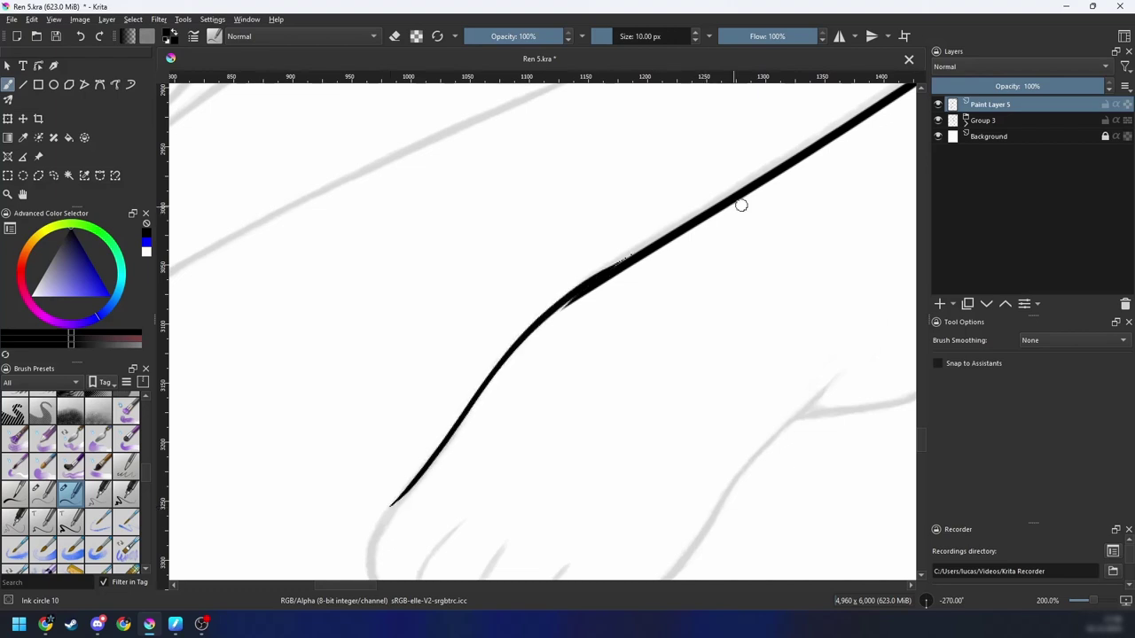
key(ctrl+z)
drag(434, 449, 661, 264)
key(ctrl+z)
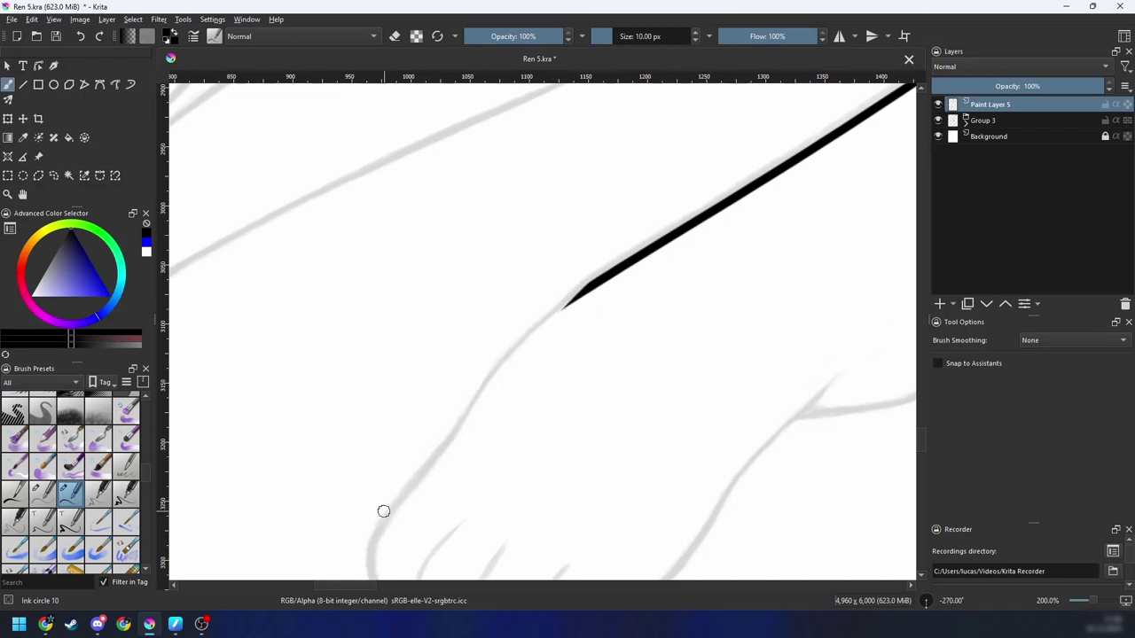
drag(404, 497, 700, 262)
key(ctrl+z)
drag(503, 370, 662, 257)
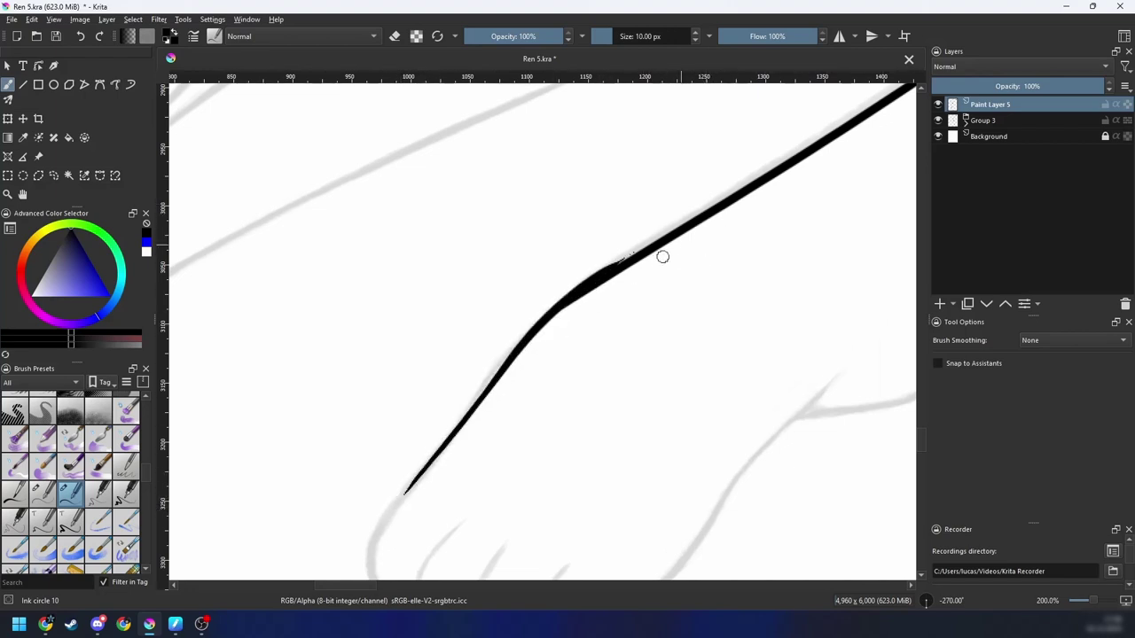
key(ctrl+z)
Step: Ink the rounded toe edge into the top line of the foot using Stabilizer smoothing
scroll(563, 323, down, 3)
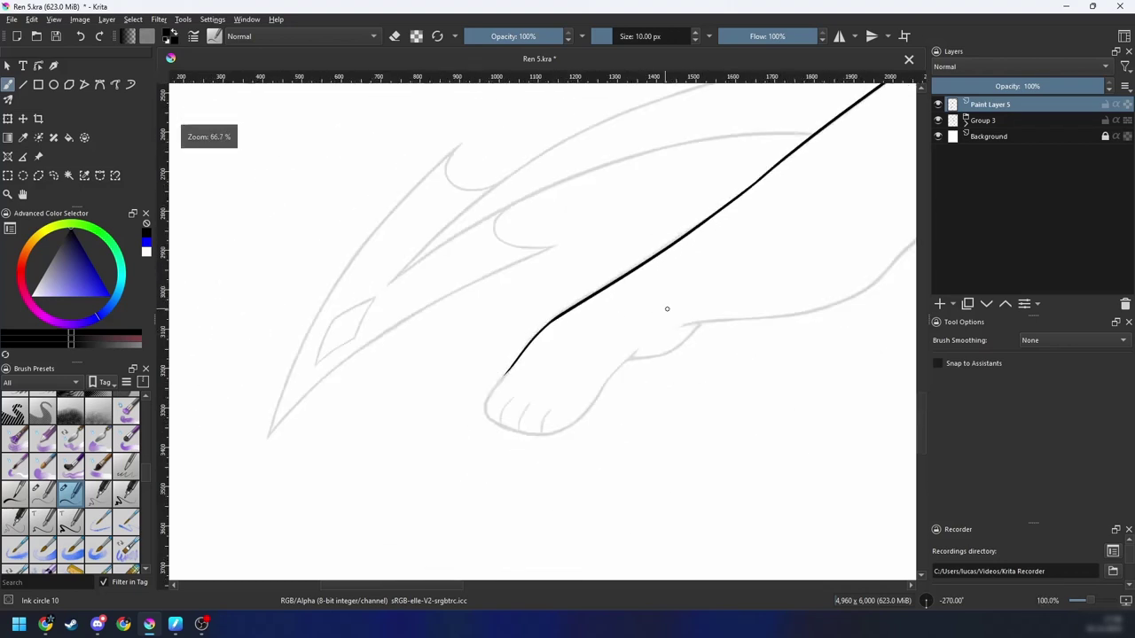
key(4)
key(4)
key(6)
scroll(593, 360, up, 2)
key(6)
key(6)
scroll(576, 358, up, 1)
drag(553, 353, 698, 295)
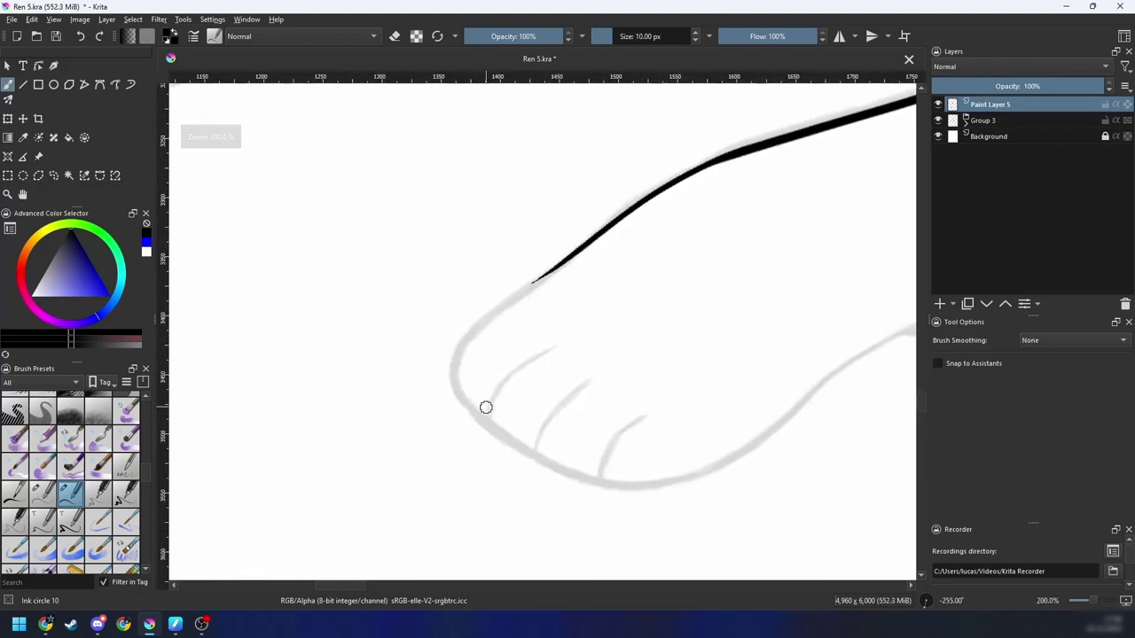
drag(483, 408, 565, 259)
key(ctrl+z)
key(s)
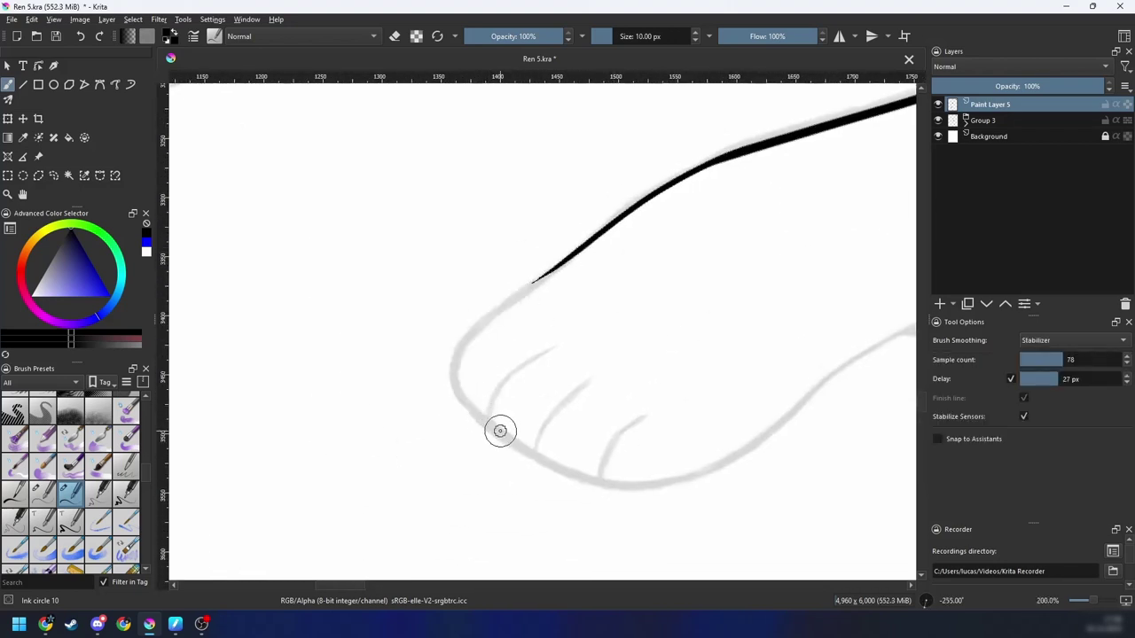
mouse_move(484, 423)
mouse_down()
mouse_move(460, 361)
mouse_move(615, 222)
mouse_up()
Step: Continue the foot's outline around the remaining toes and along the sole up to the heel with Stabilizer smoothing
key(4)
key(4)
key(4)
key(4)
key(minus)
key(minus)
key(minus)
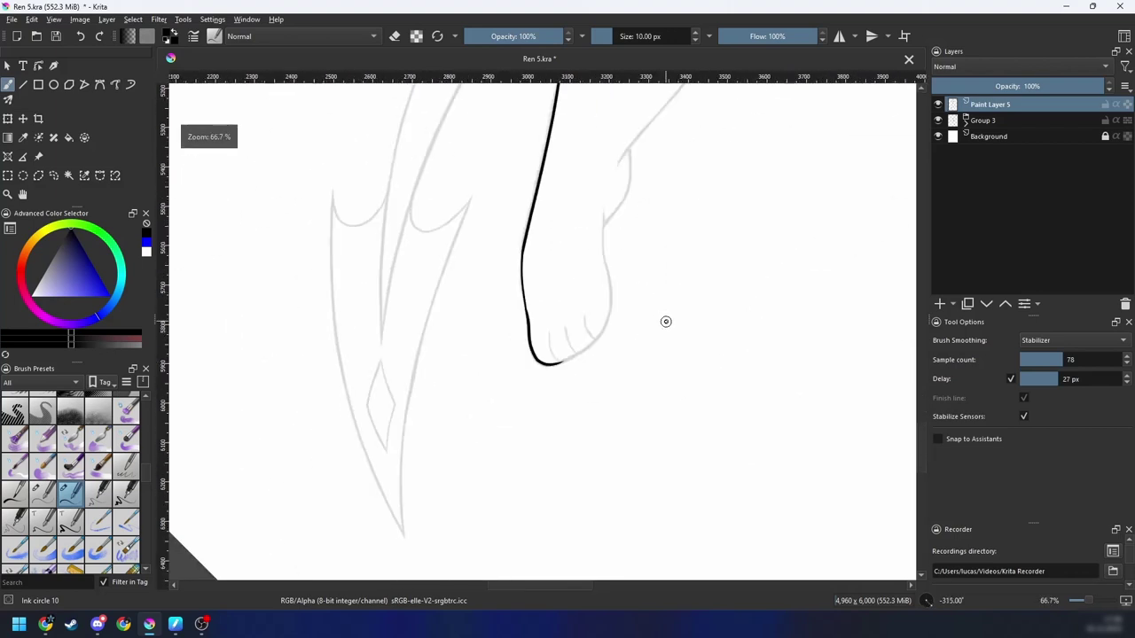
key(plus)
key(plus)
drag(659, 345, 525, 453)
mouse_move(417, 512)
mouse_down()
mouse_move(532, 413)
mouse_move(586, 150)
mouse_up()
key(ctrl+z)
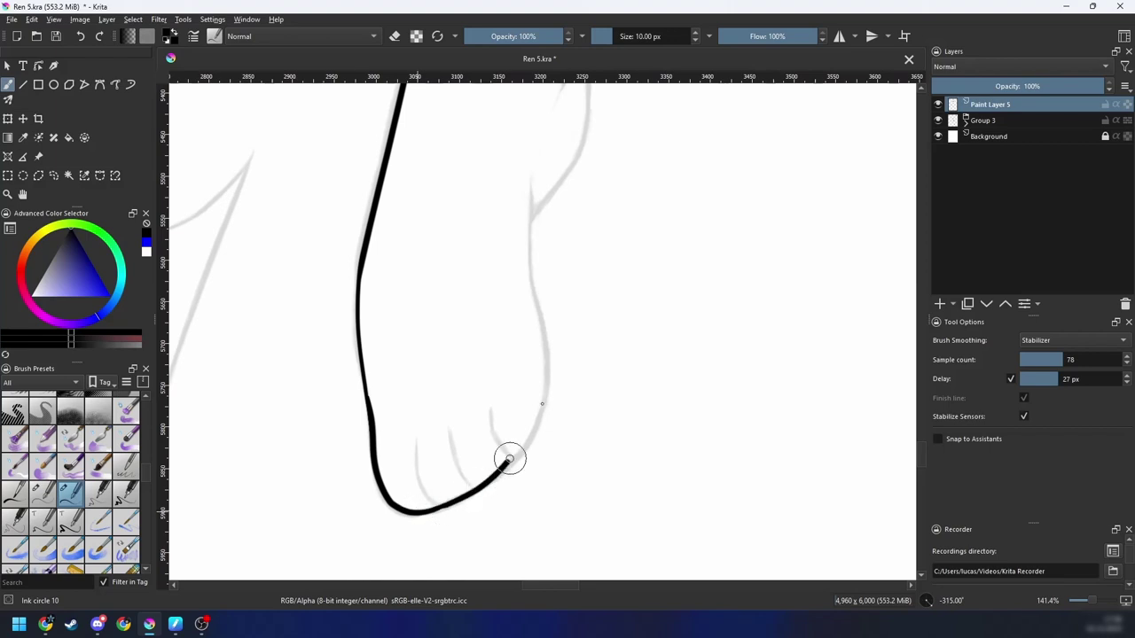
drag(509, 459, 578, 137)
Step: Ink the heel's curved bump with Stabilizer smoothing, then turn smoothing off and trim the curve's tip in eraser mode
drag(591, 389, 520, 532)
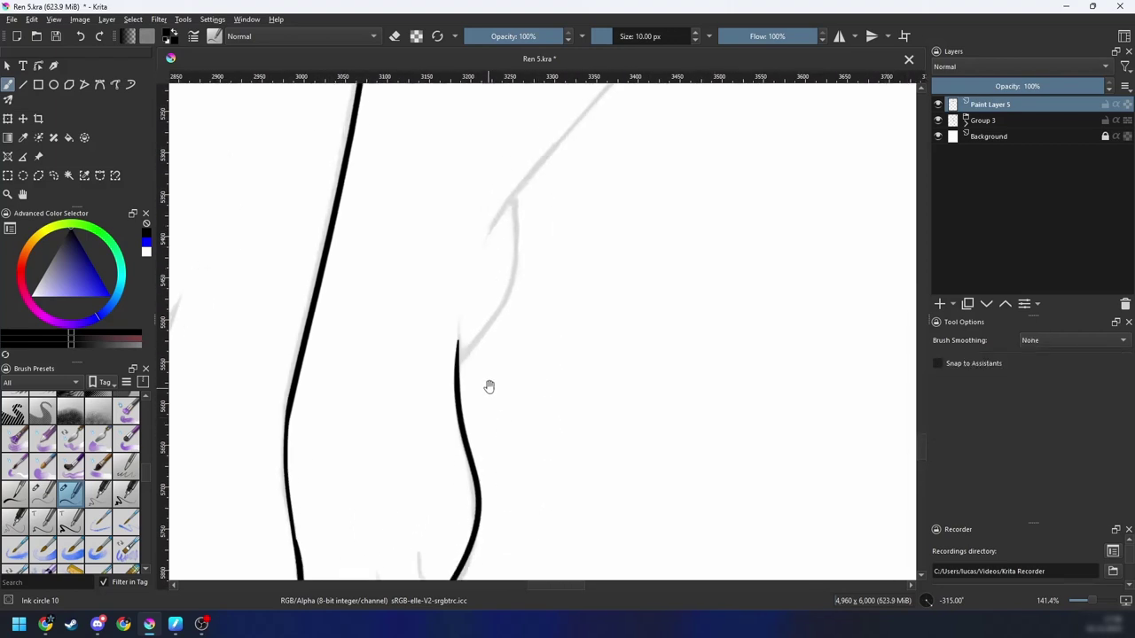
drag(489, 385, 468, 460)
key(ctrl+plus)
drag(397, 517, 450, 179)
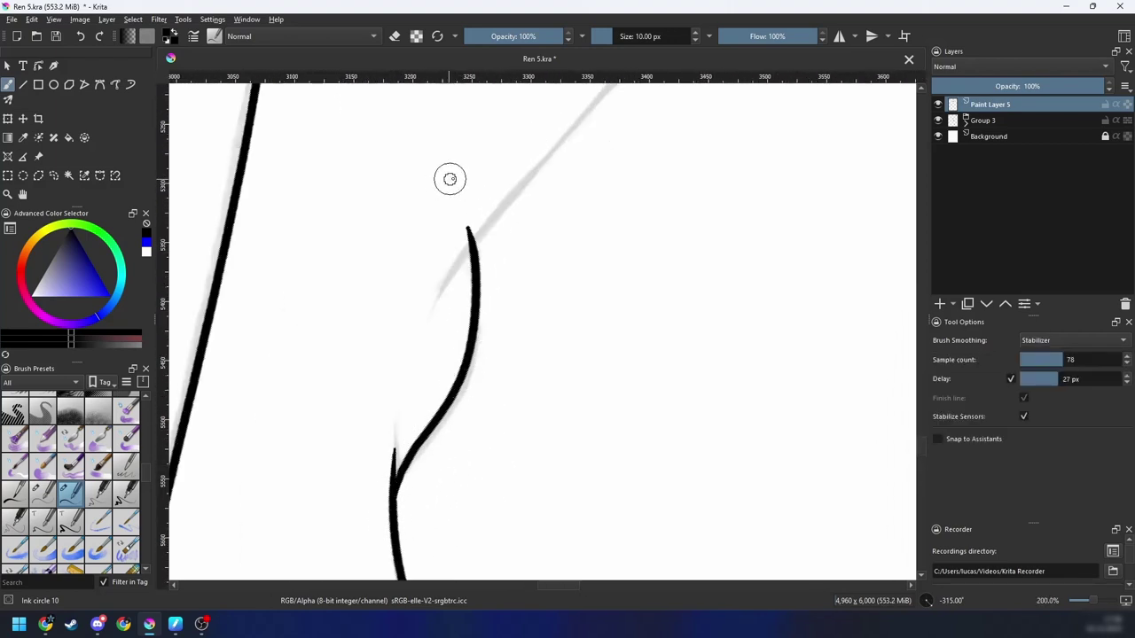
key(s)
drag(497, 381, 487, 440)
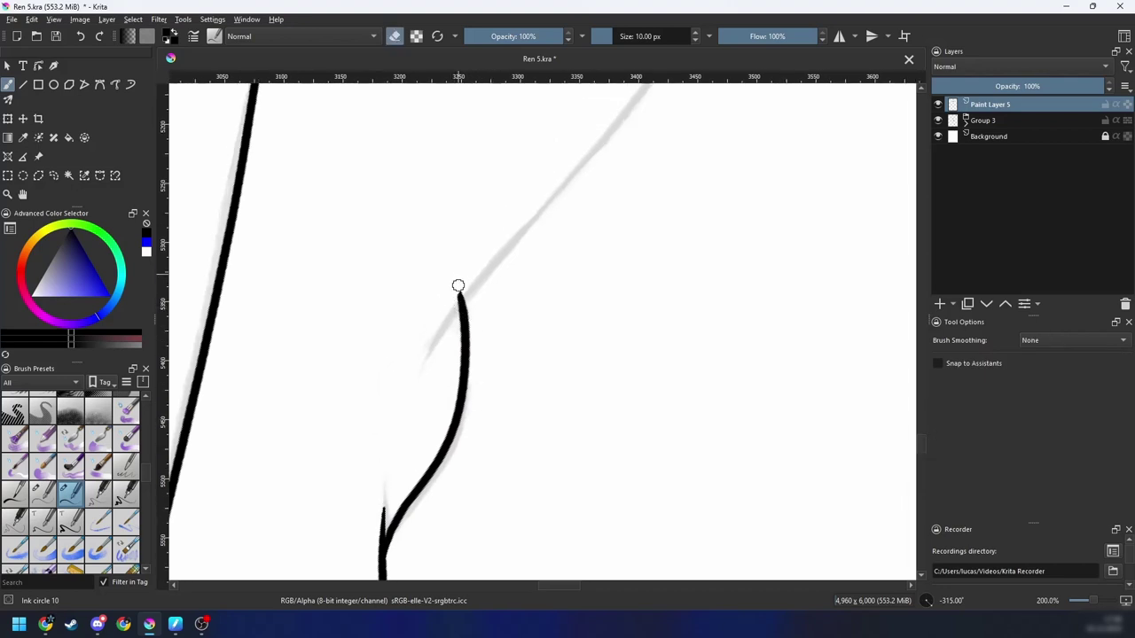
drag(460, 293, 367, 456)
Step: Ink the lower end of the calf line from just inside the heel junction upwards without brush smoothing
key(minus)
drag(464, 379, 428, 425)
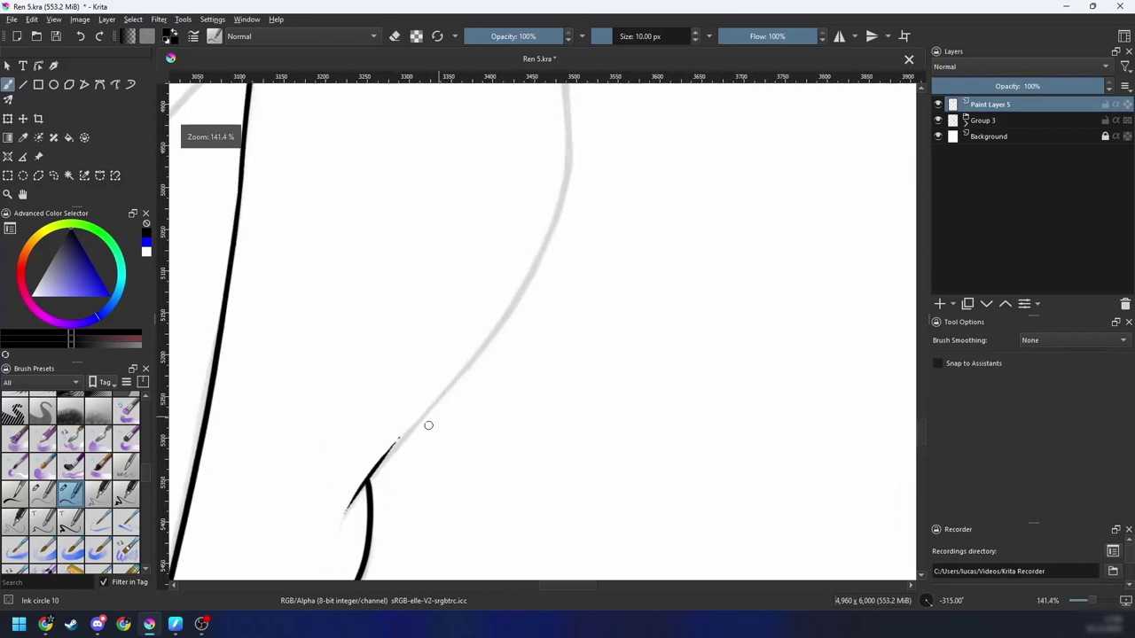
key(ctrl+z)
mouse_move(345, 512)
mouse_down()
mouse_move(467, 357)
mouse_move(359, 492)
mouse_up()
key(ctrl+z)
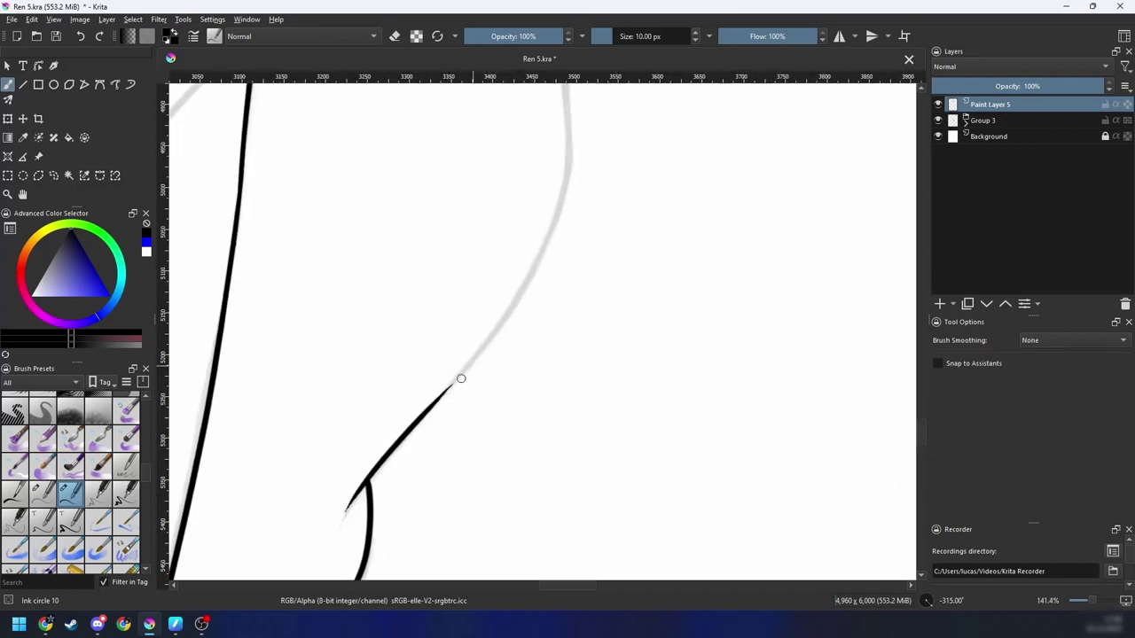
Step: Try to ink the calf's S-curve from the back of the knee to the short line above the heel, mostly with Stabilizer smoothing
key(minus)
key(4)
key(4)
key(4)
key(4)
key(4)
key(4)
key(4)
key(4)
key(4)
drag(557, 408, 636, 332)
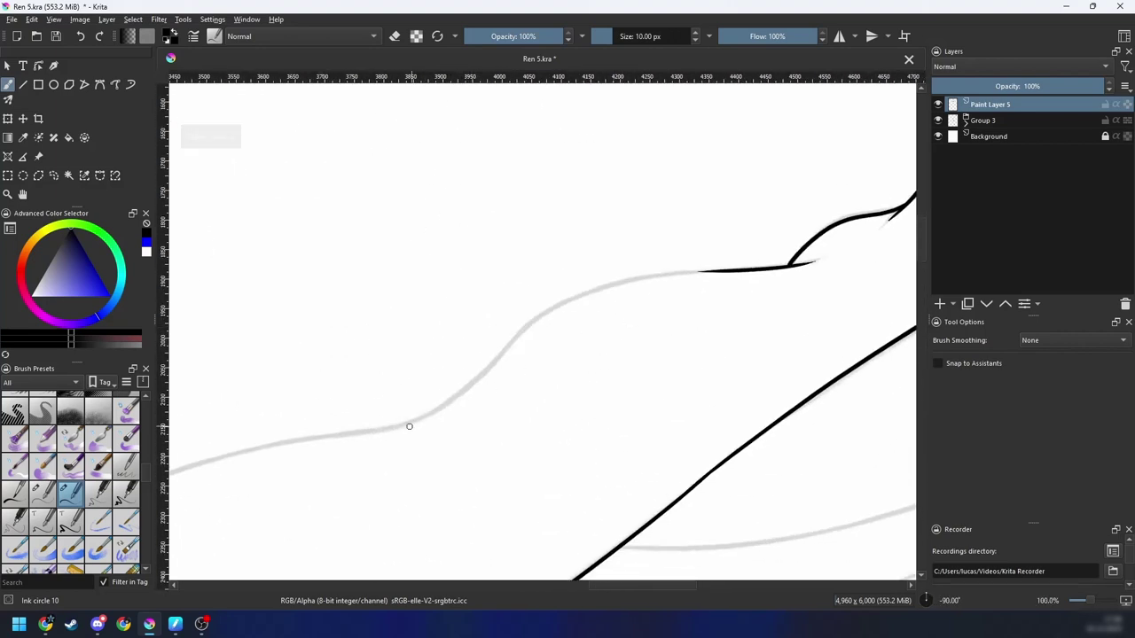
mouse_move(408, 426)
mouse_down()
mouse_move(644, 267)
mouse_move(710, 261)
mouse_up()
key(ctrl+z)
key(s)
drag(404, 426, 854, 272)
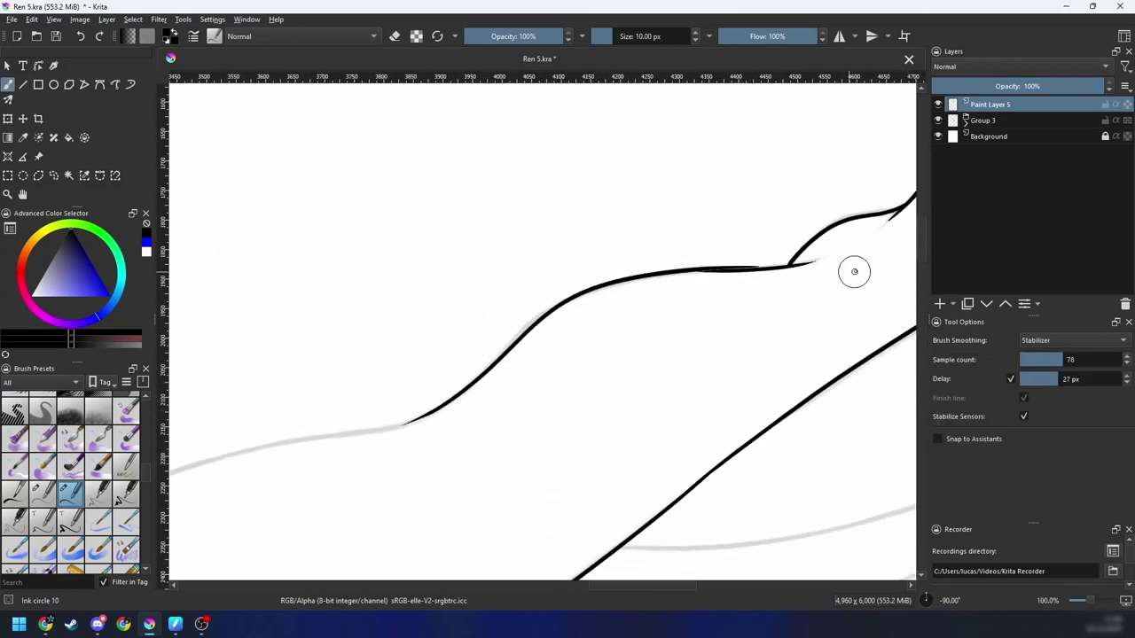
key(ctrl+z)
mouse_move(411, 418)
mouse_down()
mouse_move(509, 347)
mouse_move(826, 266)
mouse_up()
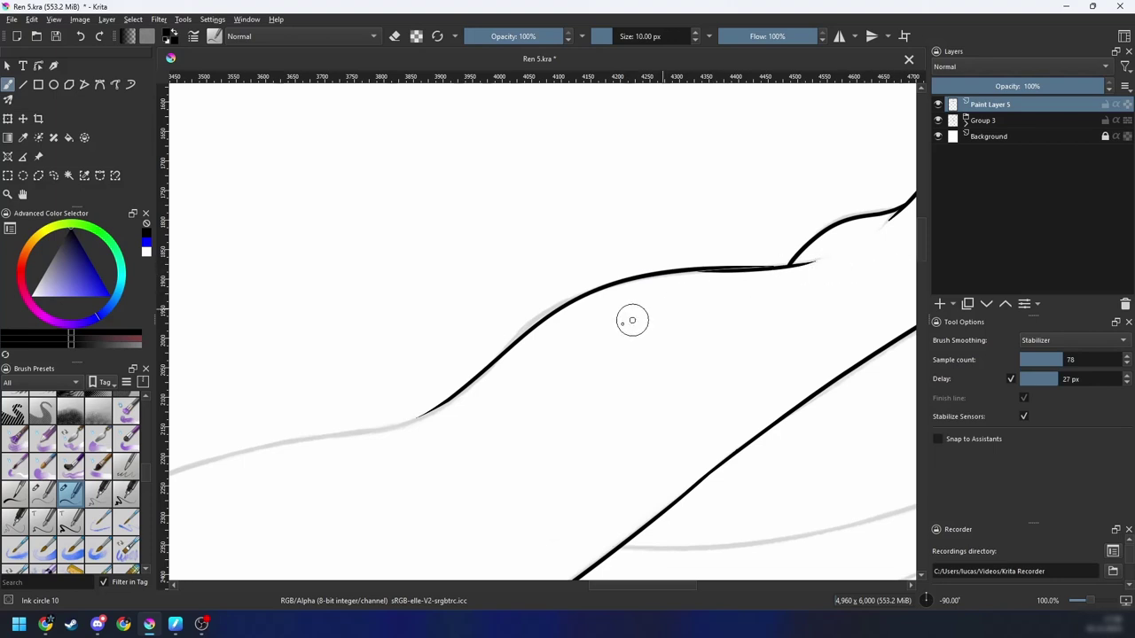
key(ctrl+z)
drag(498, 361, 806, 274)
key(ctrl+z)
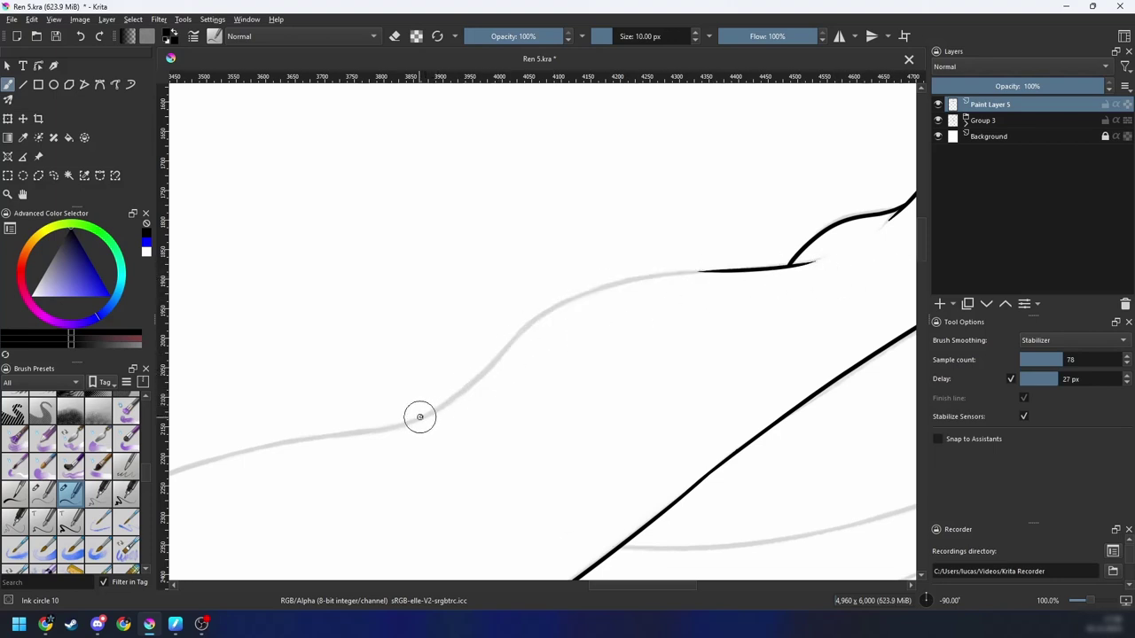
mouse_move(420, 413)
mouse_down()
mouse_move(471, 387)
mouse_move(783, 279)
mouse_up()
key(ctrl+z)
drag(615, 347, 581, 408)
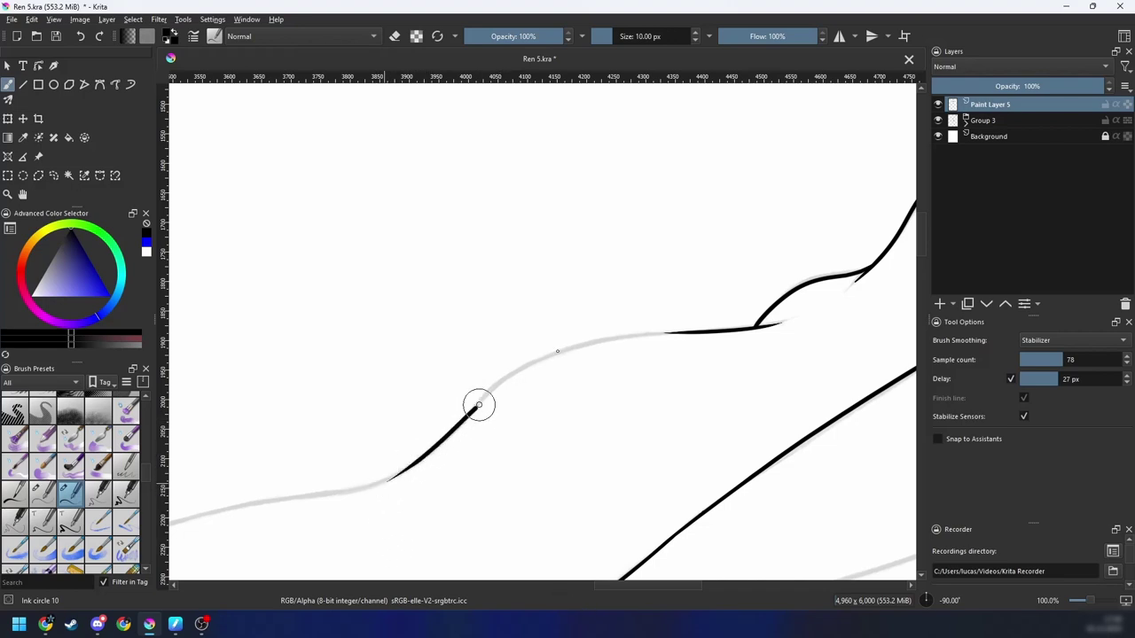
drag(478, 405, 722, 349)
key(ctrl+z)
mouse_move(419, 462)
mouse_down()
mouse_move(696, 359)
mouse_move(555, 380)
mouse_up()
key(ctrl+z)
Step: Ink the lower calf curve into the short line above the heel with brush smoothing off
key(plus)
key(n)
key(plus)
key(4)
drag(380, 480, 690, 307)
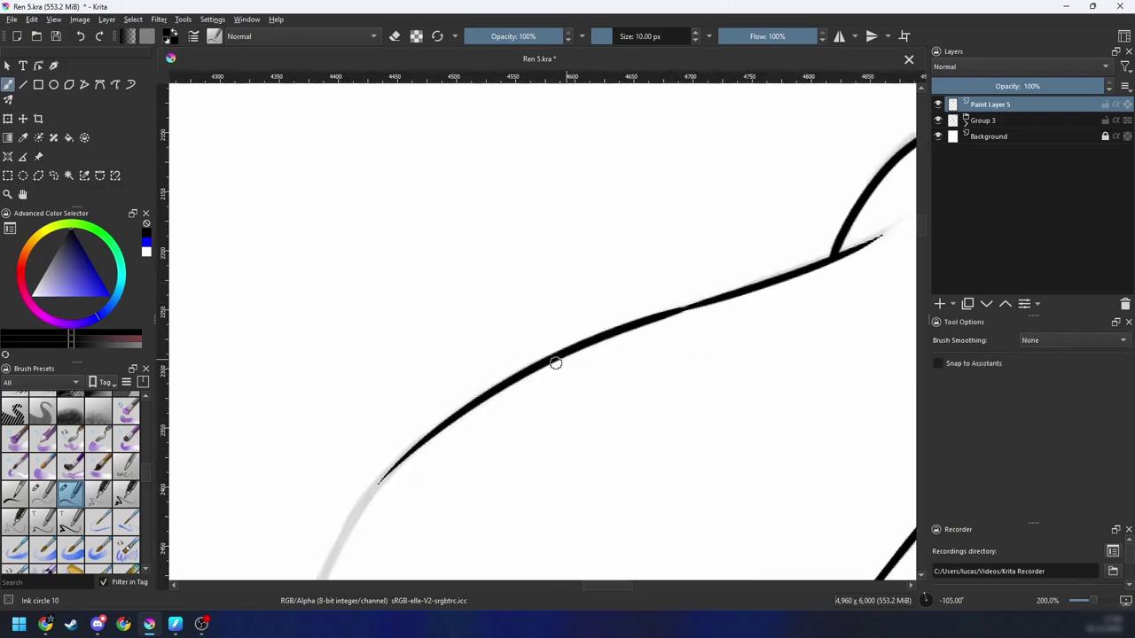
Step: Try to ink the leg's S-curve upwards from the inked end of the calf line with Stabilizer smoothing
mouse_move(599, 379)
mouse_down()
mouse_move(701, 274)
mouse_move(593, 441)
mouse_move(565, 438)
mouse_move(385, 512)
mouse_up()
key(s)
key(minus)
mouse_move(294, 458)
mouse_down()
mouse_move(282, 492)
mouse_move(448, 345)
mouse_up()
key(ctrl+z)
drag(282, 487, 494, 304)
key(ctrl+z)
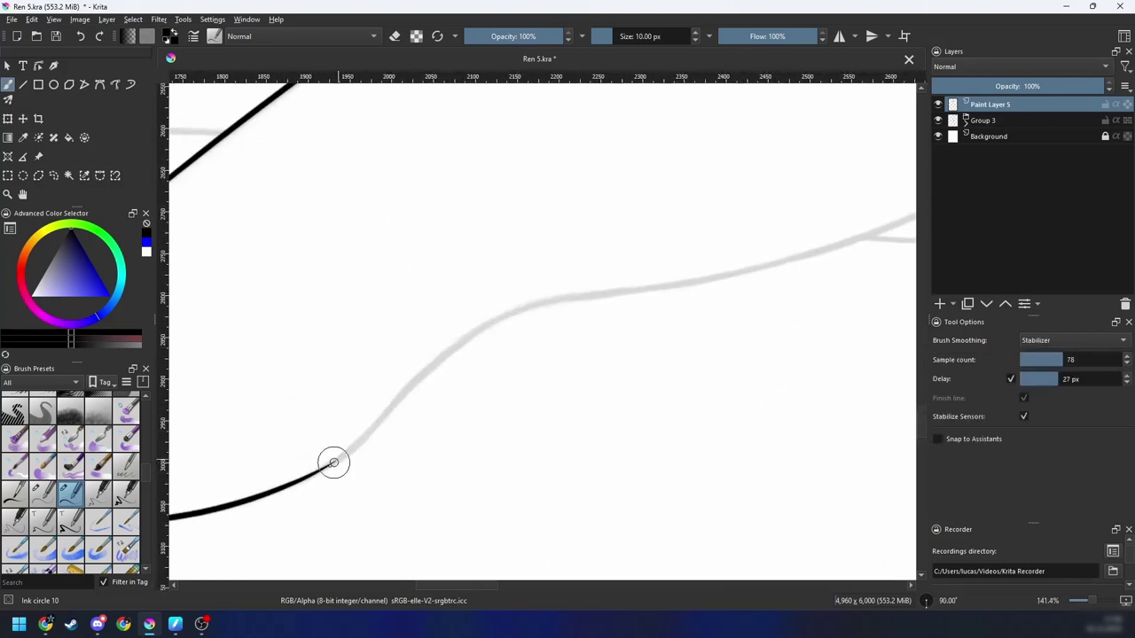
Step: Try to ink the leg's S-curve from inside the calf line's end with brush smoothing off
key(4)
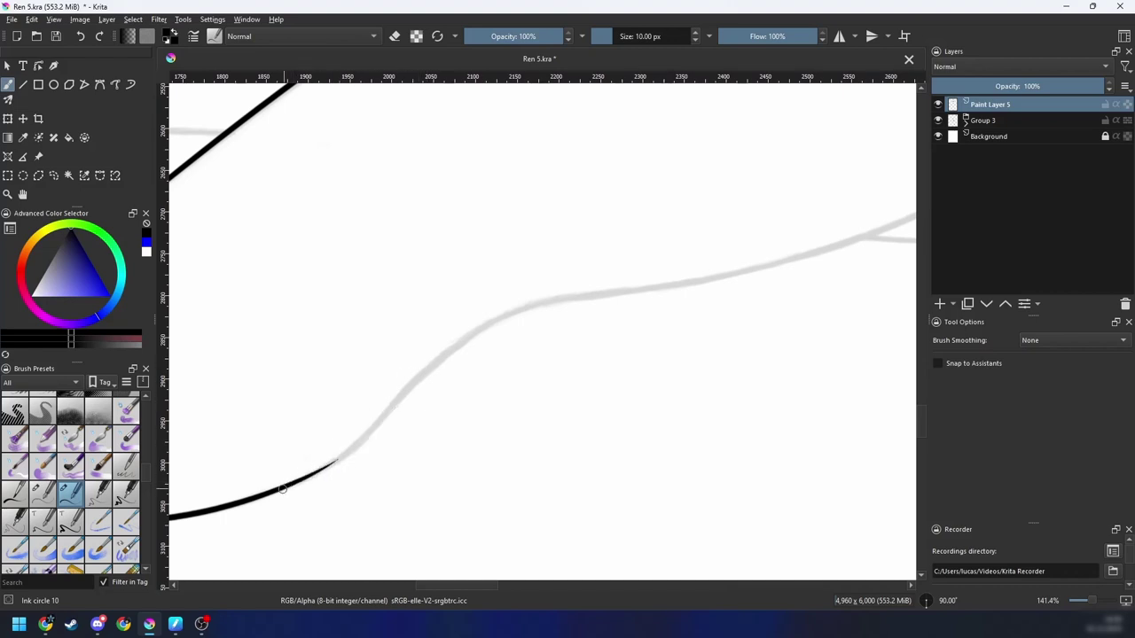
drag(282, 488, 482, 322)
key(ctrl+z)
drag(296, 482, 497, 317)
key(ctrl+z)
key(ctrl+z)
drag(292, 488, 341, 454)
Step: Try to ink the steep middle of the S-curve into the finished calf line from a rotated view, without brush smoothing
scroll(343, 445, up, 1)
key(6)
key(6)
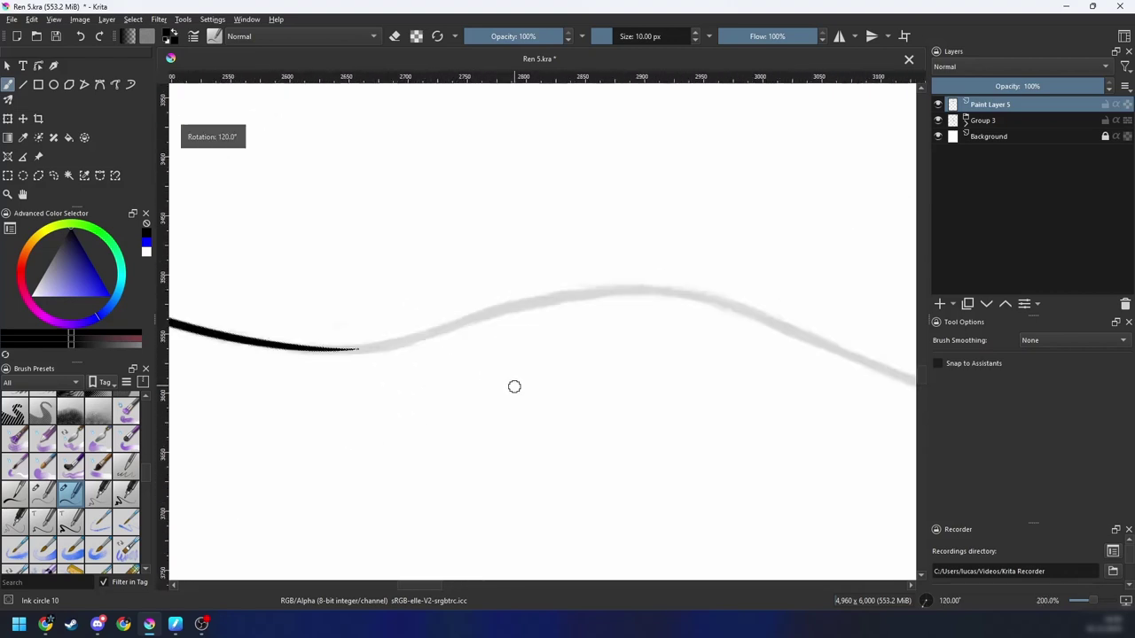
scroll(514, 387, down, 1)
key(6)
key(6)
key(6)
key(6)
key(6)
key(6)
key(6)
key(6)
key(6)
scroll(521, 400, up, 1)
key(6)
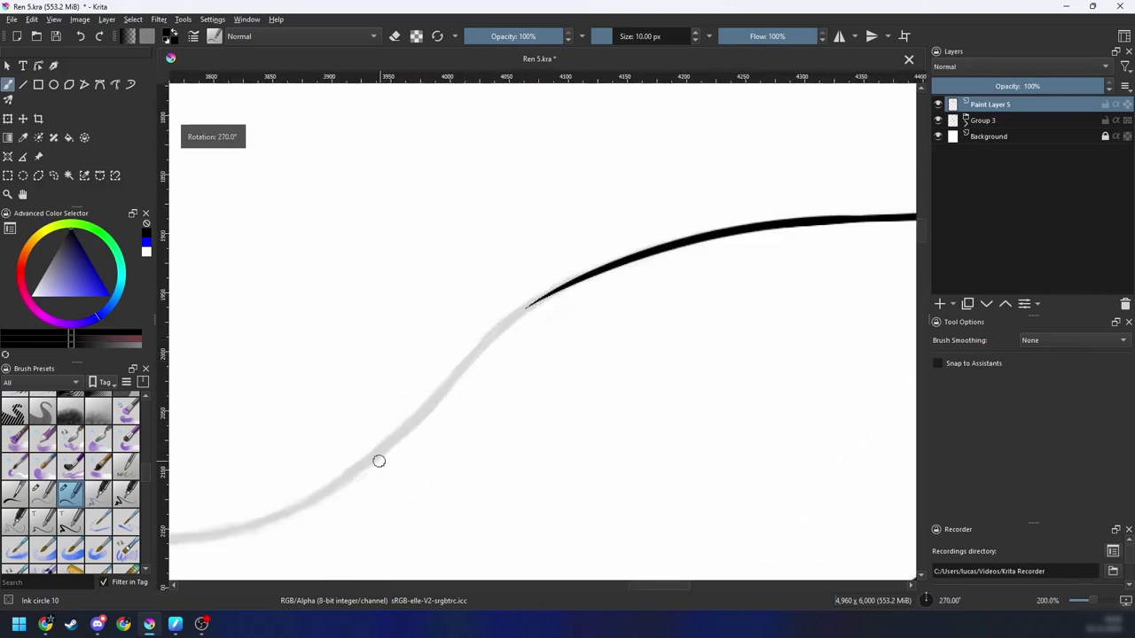
drag(385, 448, 494, 344)
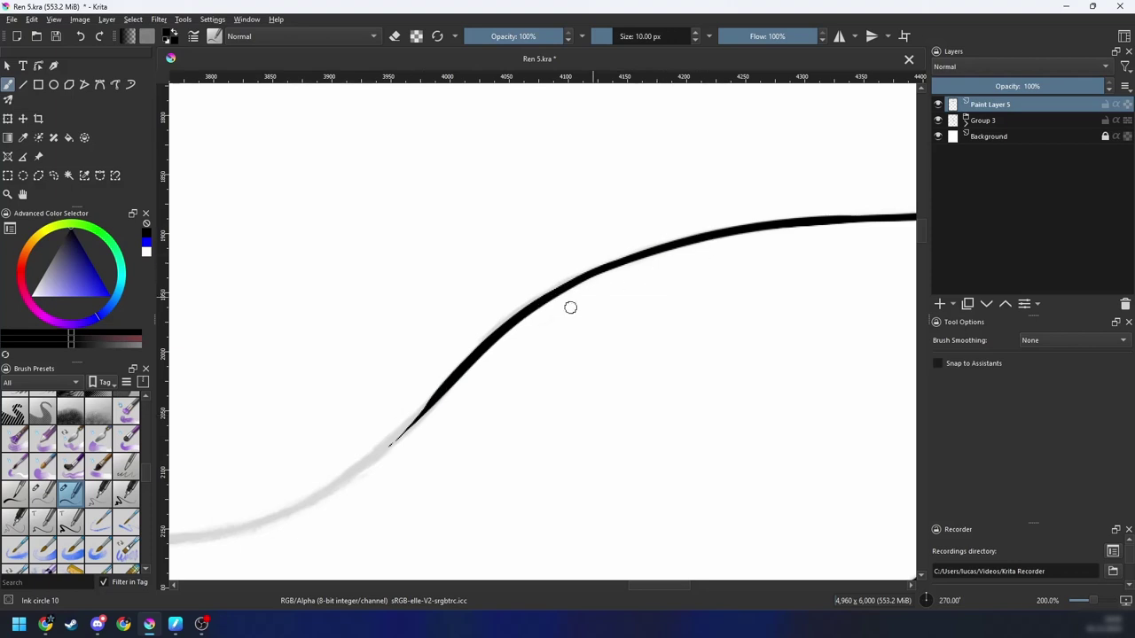
key(ctrl+z)
key(ctrl+z)
drag(448, 387, 609, 272)
key(ctrl+z)
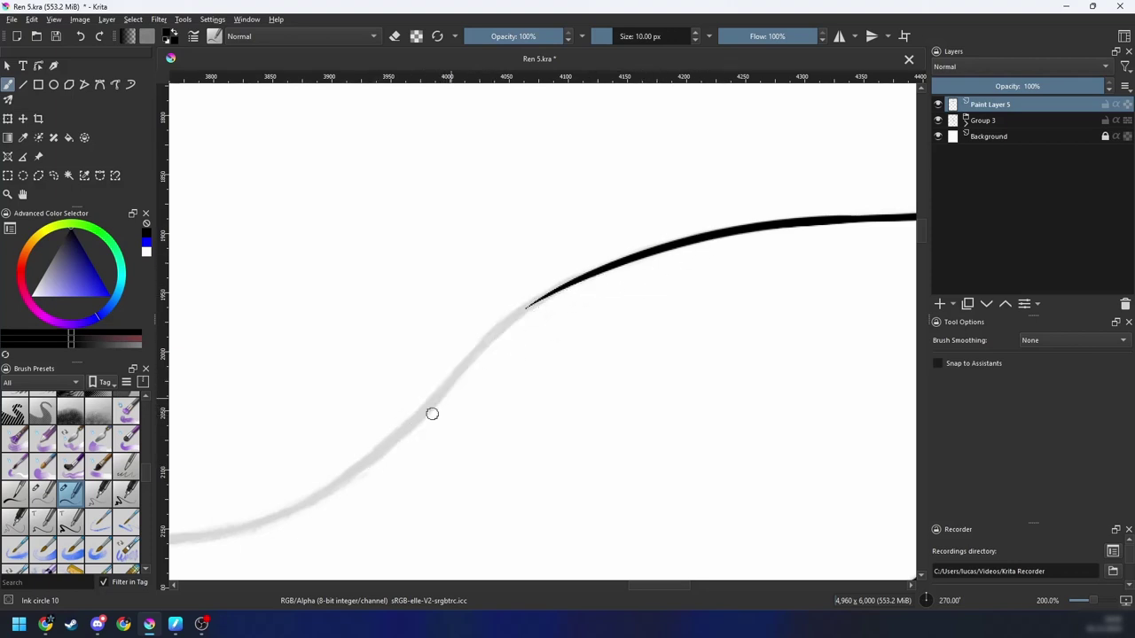
drag(424, 419, 600, 276)
key(ctrl+z)
Step: Ink the leg's S-curve from the calf line up towards the hip fork in the mirrored view, finishing it with Stabilizer smoothing
key(m)
key(4)
key(4)
key(4)
key(4)
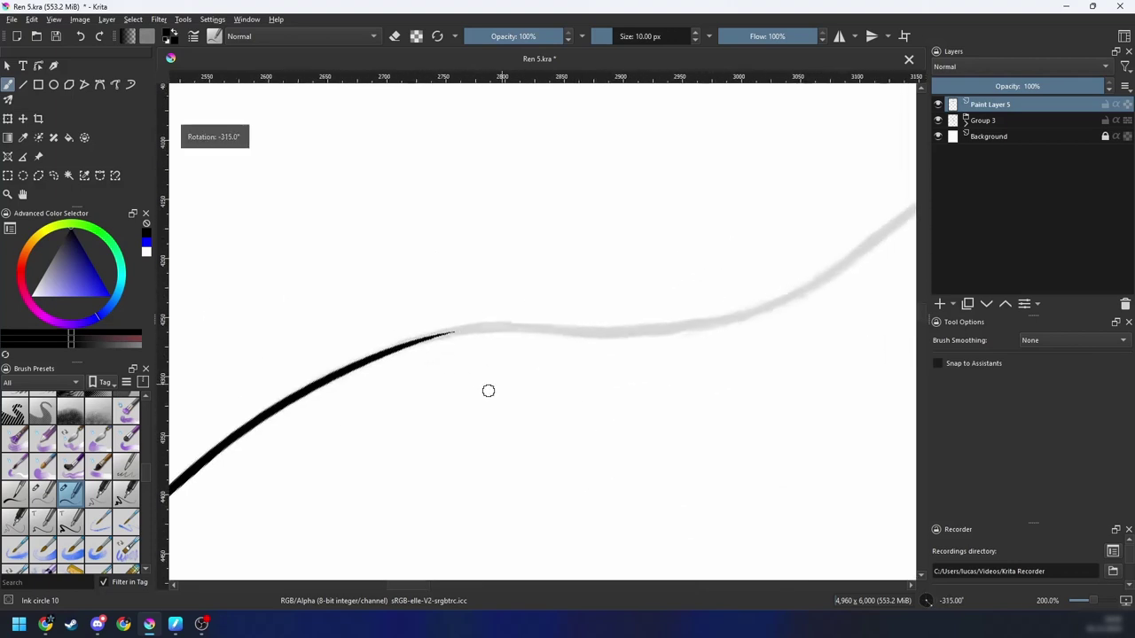
drag(329, 460, 525, 328)
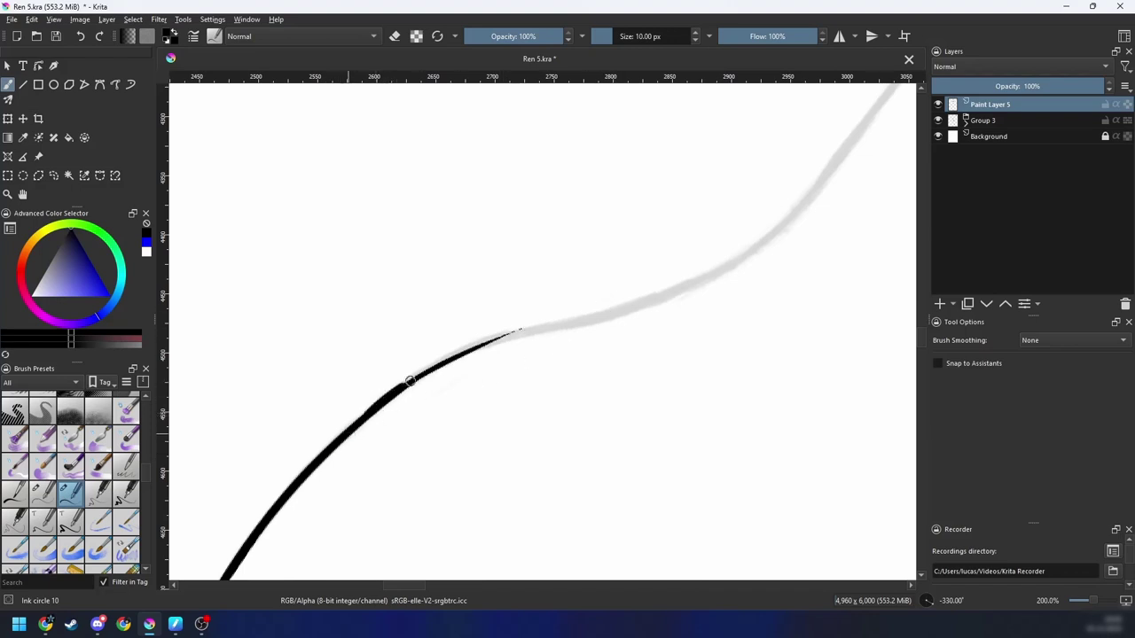
drag(409, 381, 564, 329)
key(ctrl+z)
mouse_move(329, 455)
mouse_down()
mouse_move(540, 327)
mouse_move(441, 458)
mouse_move(398, 452)
mouse_move(701, 175)
mouse_up()
key(minus)
key(minus)
key(plus)
key(s)
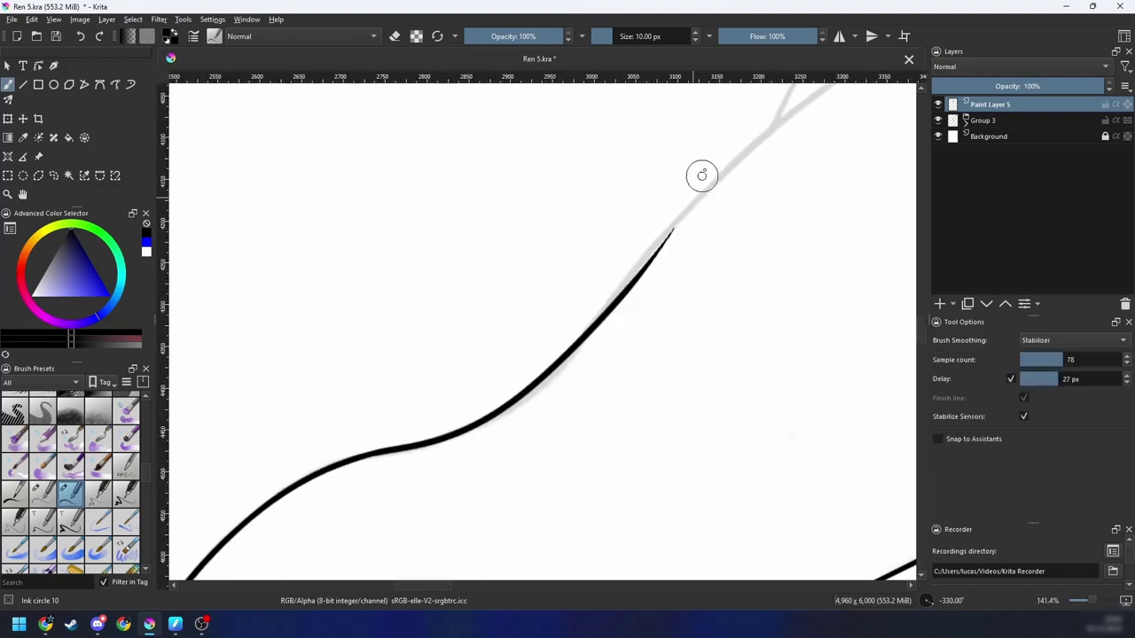
Step: Trim the S-curve's upper tip where it strays from the sketch in eraser mode, then return to inking
key(minus)
key(minus)
key(minus)
drag(634, 322, 489, 485)
key(plus)
key(plus)
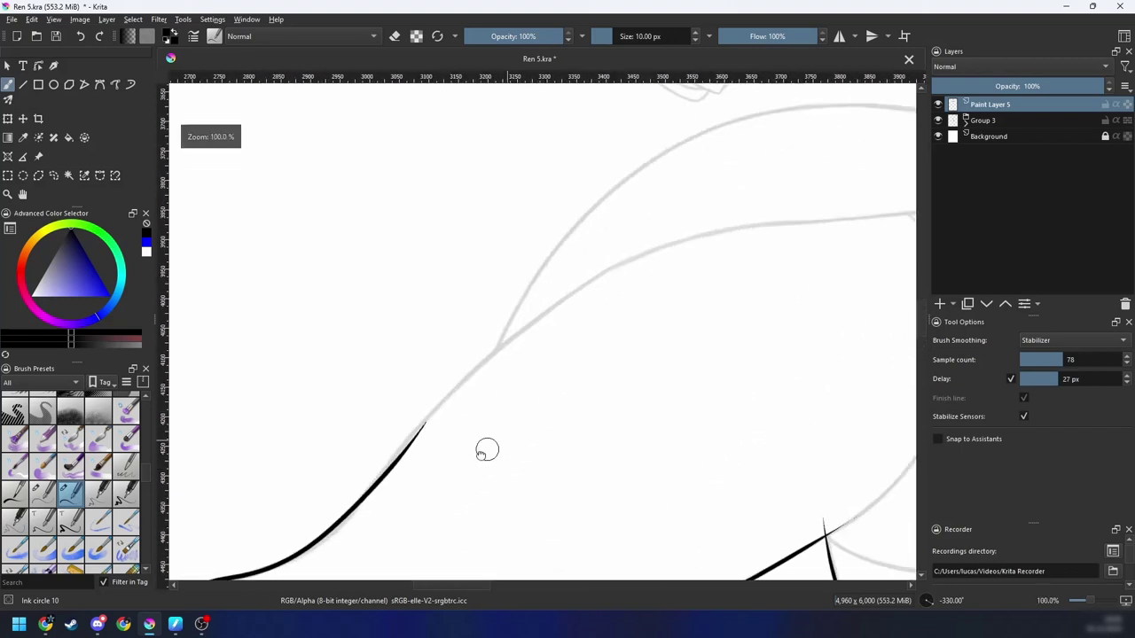
key(6)
drag(529, 399, 462, 414)
drag(343, 441, 451, 392)
key(e)
key(a)
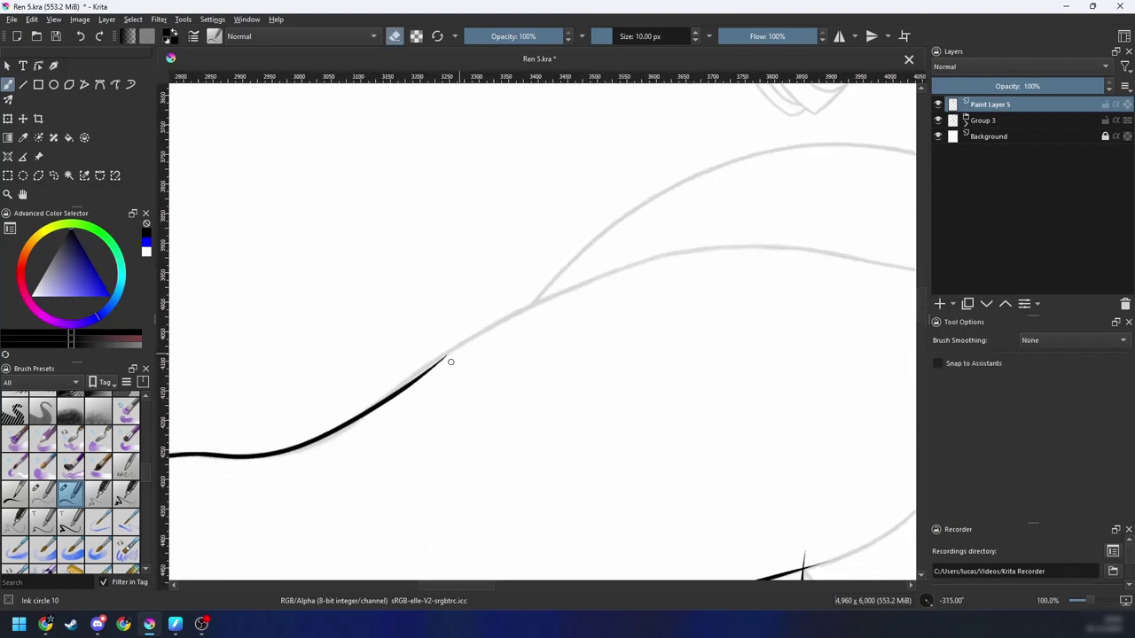
key(e)
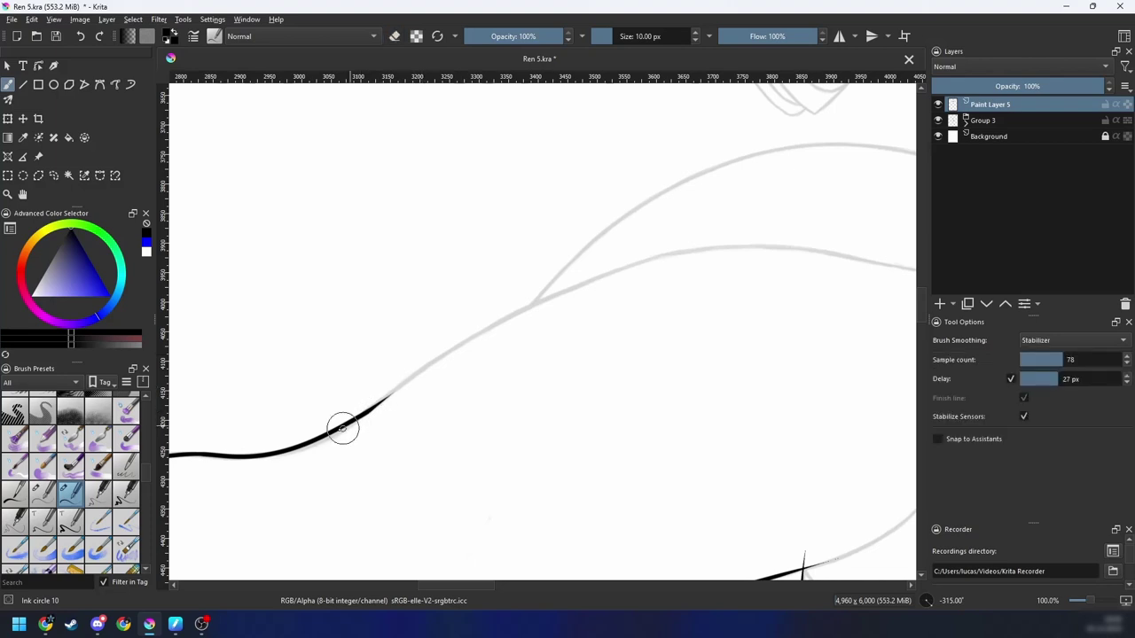
Step: Ink the leg line onwards past the fork into the start of the inner curve with Stabilizer smoothing
drag(345, 426, 577, 281)
key(ctrl+z)
drag(329, 435, 788, 232)
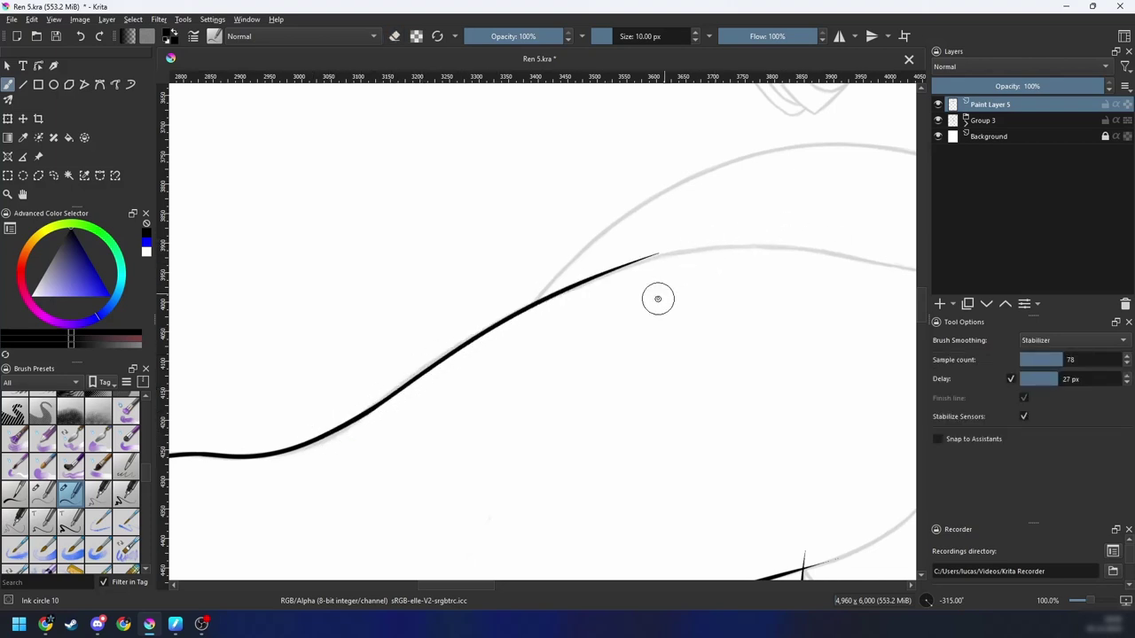
drag(657, 298, 398, 448)
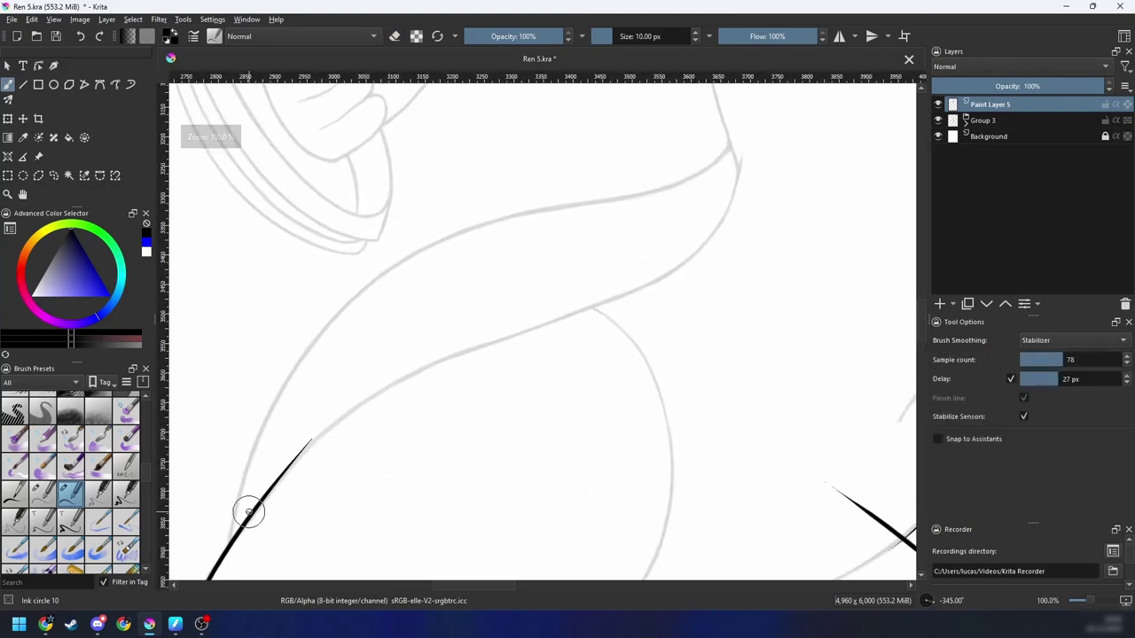
Step: Try to ink the inner curve from the fork to the top of the rounded thigh line with Stabilizer smoothing
mouse_move(242, 524)
mouse_down()
mouse_move(316, 435)
mouse_move(649, 295)
mouse_up()
key(ctrl+z)
drag(256, 505, 607, 303)
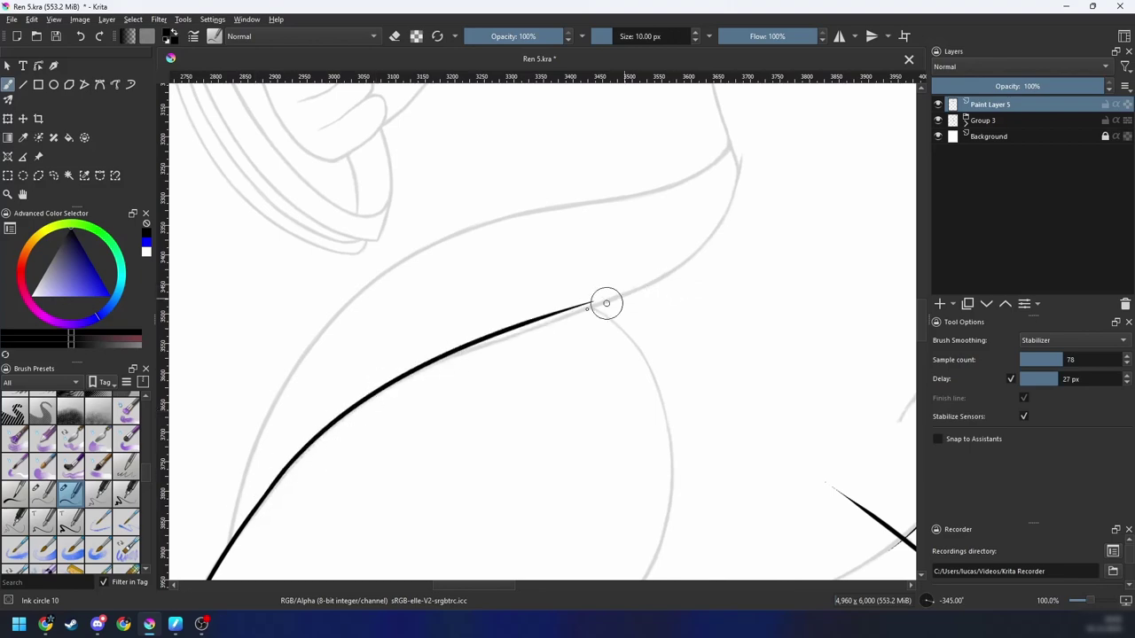
key(ctrl+z)
drag(280, 476, 611, 300)
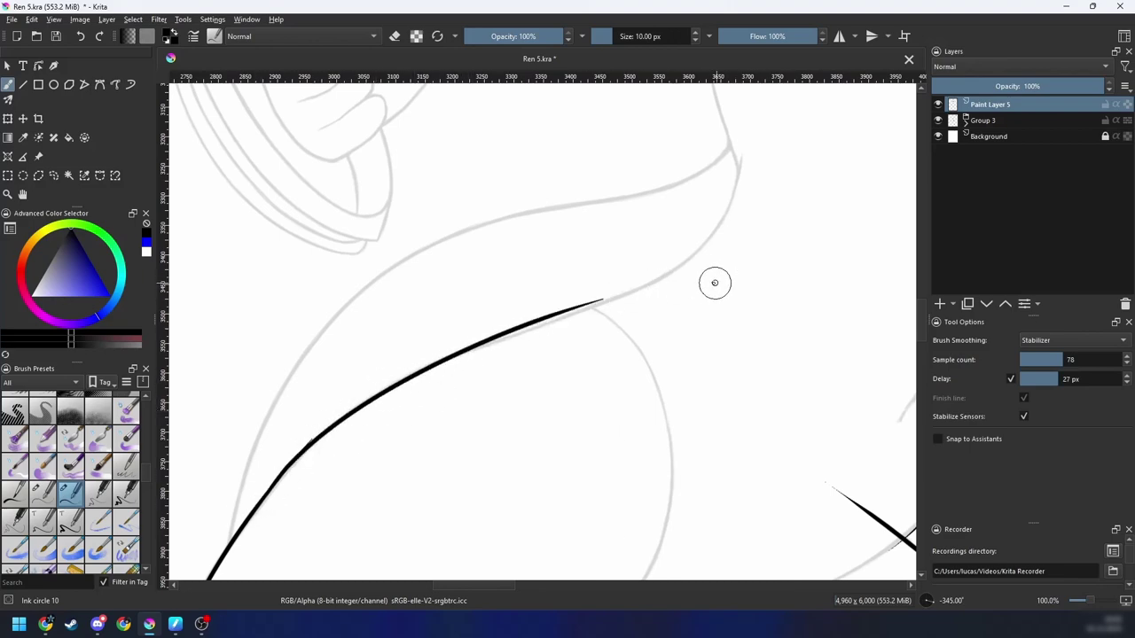
scroll(656, 345, down, 4)
key(ctrl+z)
scroll(567, 406, up, 2)
drag(529, 420, 587, 390)
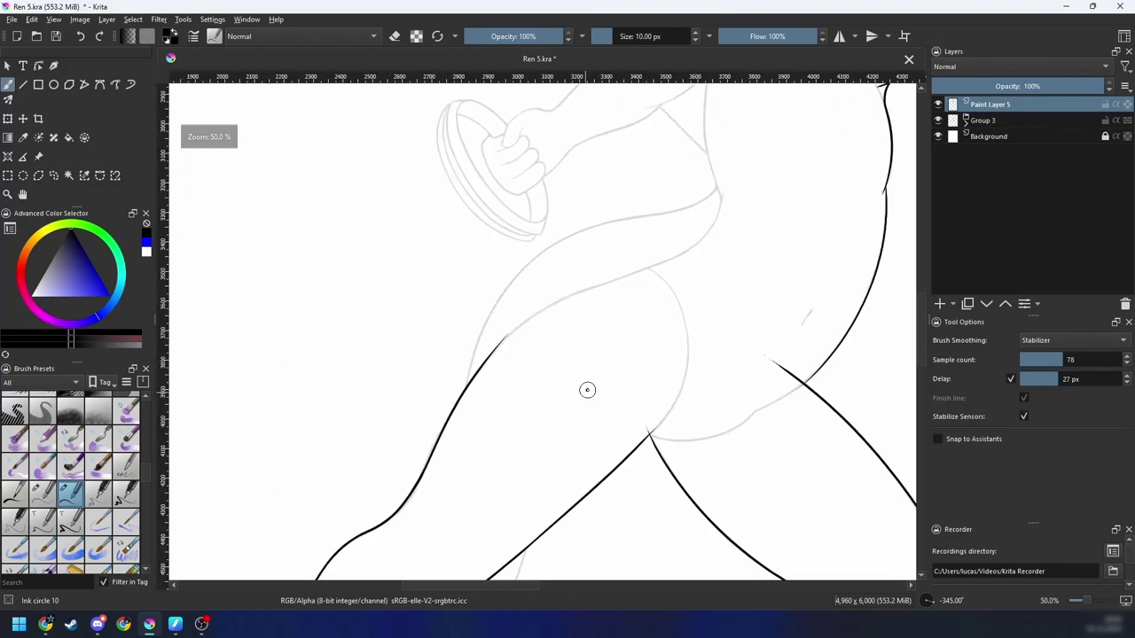
Step: Try to ink the outer hip curve from the fork over its crest with Stabilizer smoothing
scroll(554, 406, up, 1)
key(6)
scroll(461, 428, up, 1)
key(ctrl+])
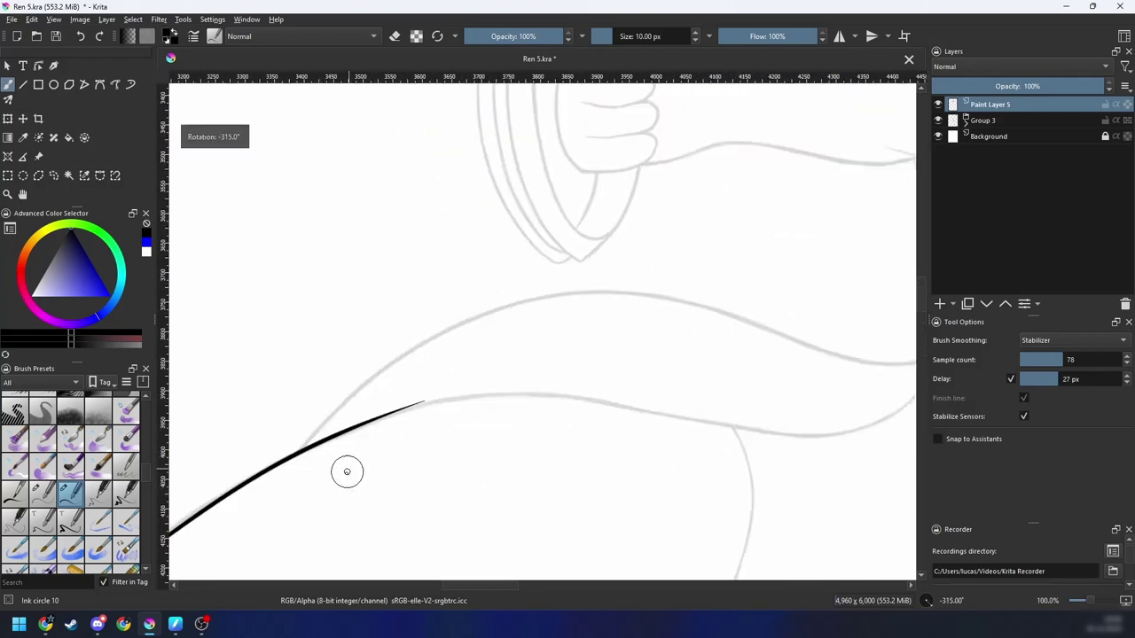
drag(293, 455, 530, 297)
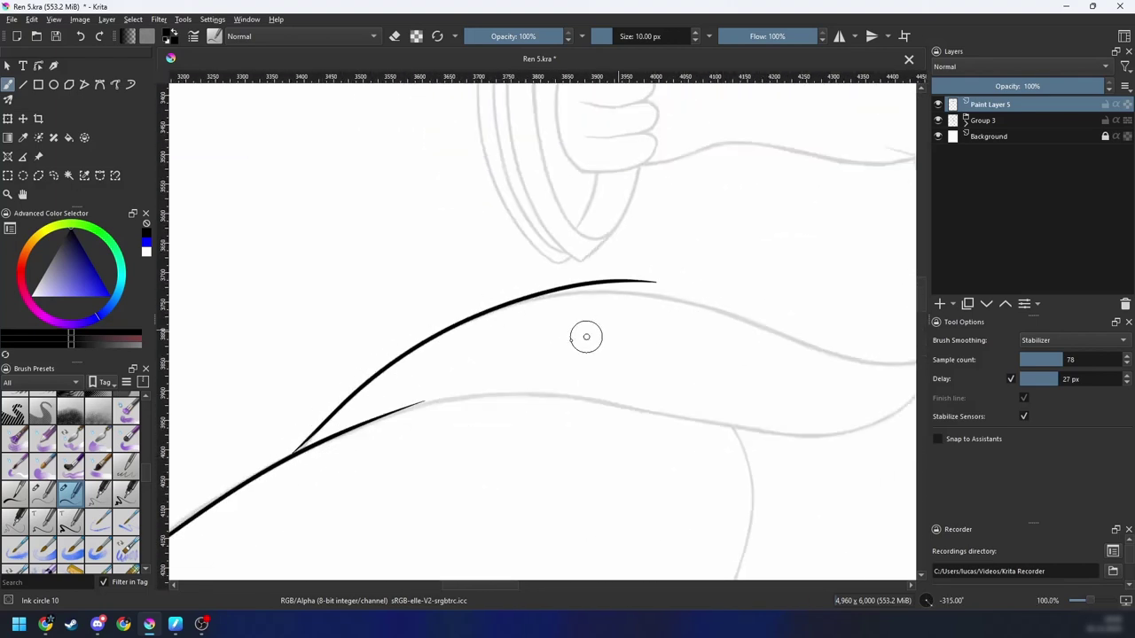
key(ctrl+z)
mouse_move(280, 462)
mouse_down()
mouse_move(524, 299)
mouse_move(822, 331)
mouse_up()
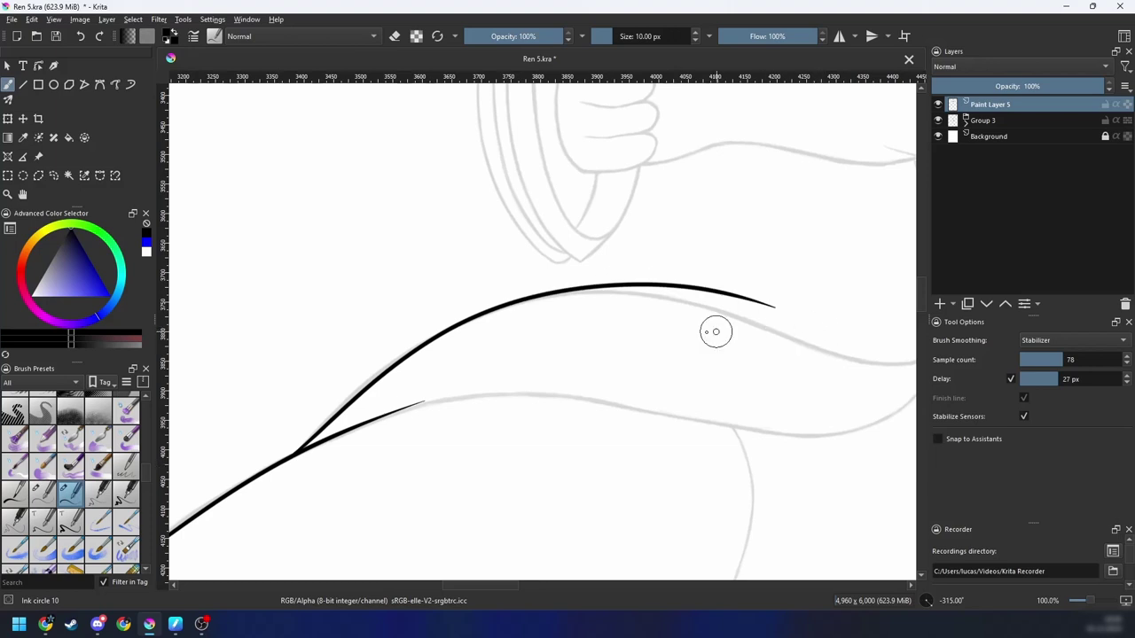
key(ctrl+z)
drag(339, 410, 755, 380)
key(ctrl+z)
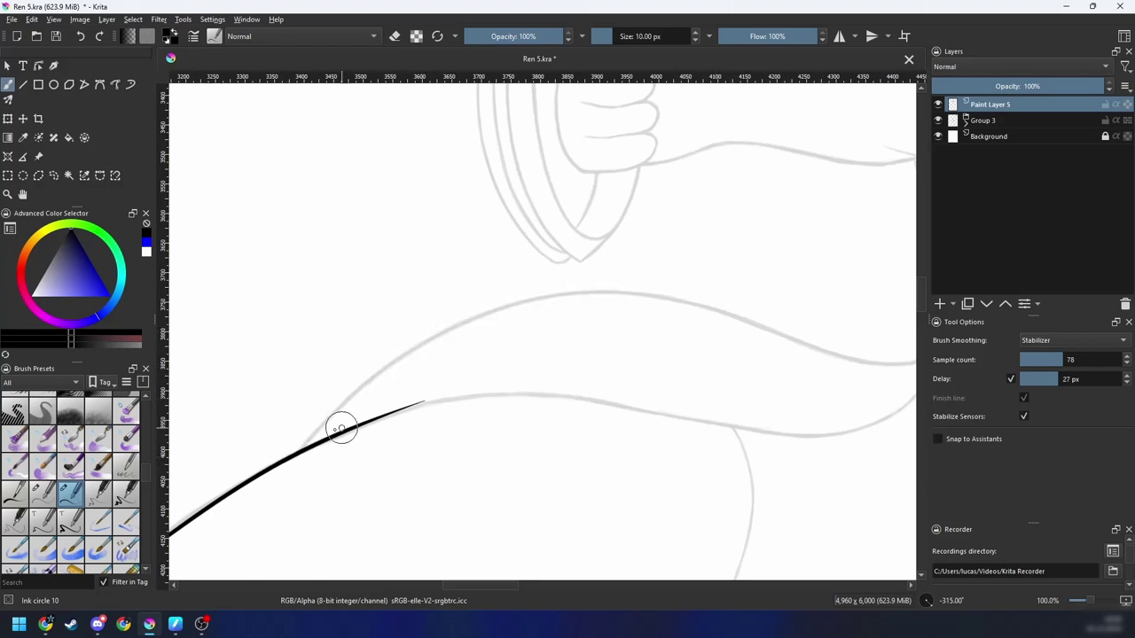
Step: Ink the outer hip curve from the fork to just past its crest with brush smoothing off
key(n)
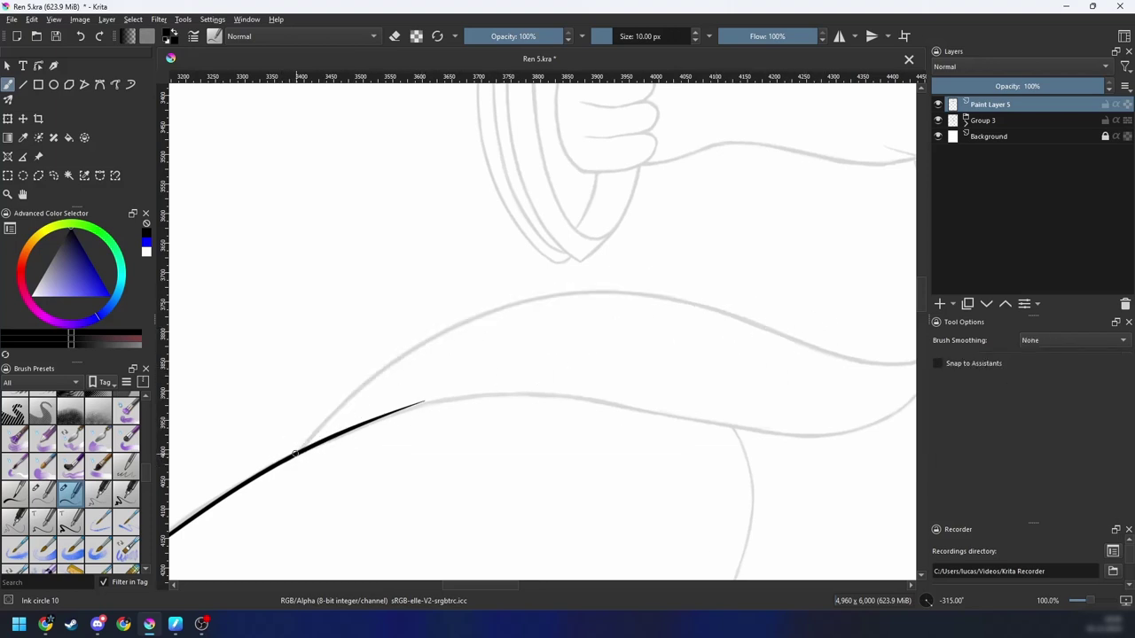
drag(295, 453, 500, 305)
key(ctrl+z)
mouse_move(292, 451)
mouse_down()
mouse_move(806, 342)
mouse_move(887, 359)
mouse_up()
key(ctrl+z)
drag(295, 453, 702, 304)
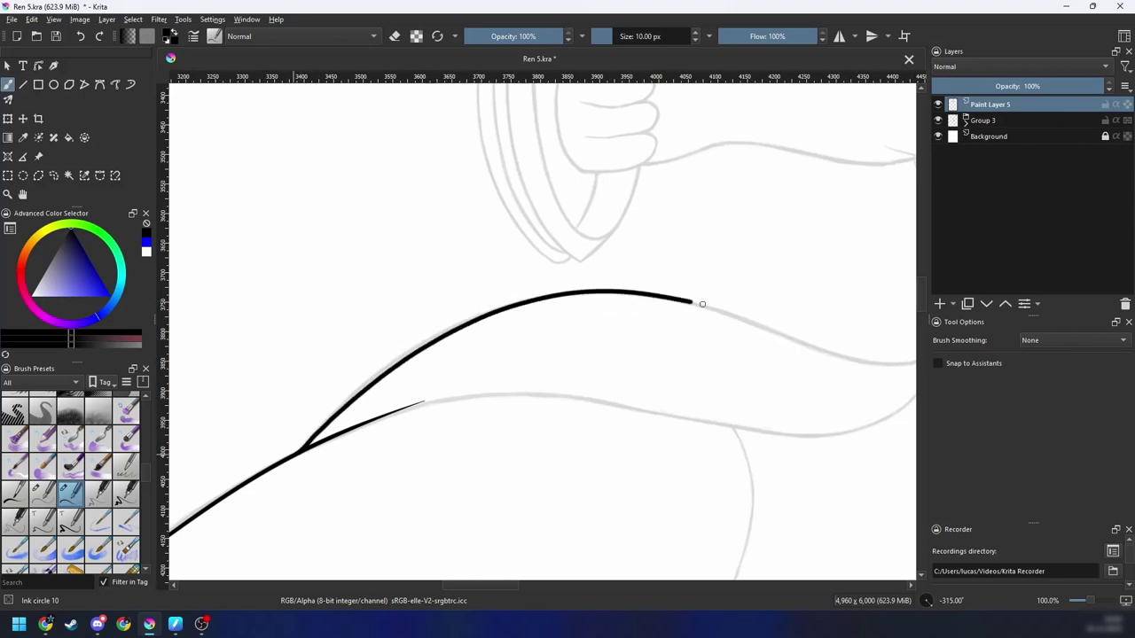
Step: Try to ink the remaining outer hip curve up to the waist junction without brush smoothing
key(4)
drag(774, 389, 509, 471)
key(minus)
key(4)
key(4)
key(plus)
key(plus)
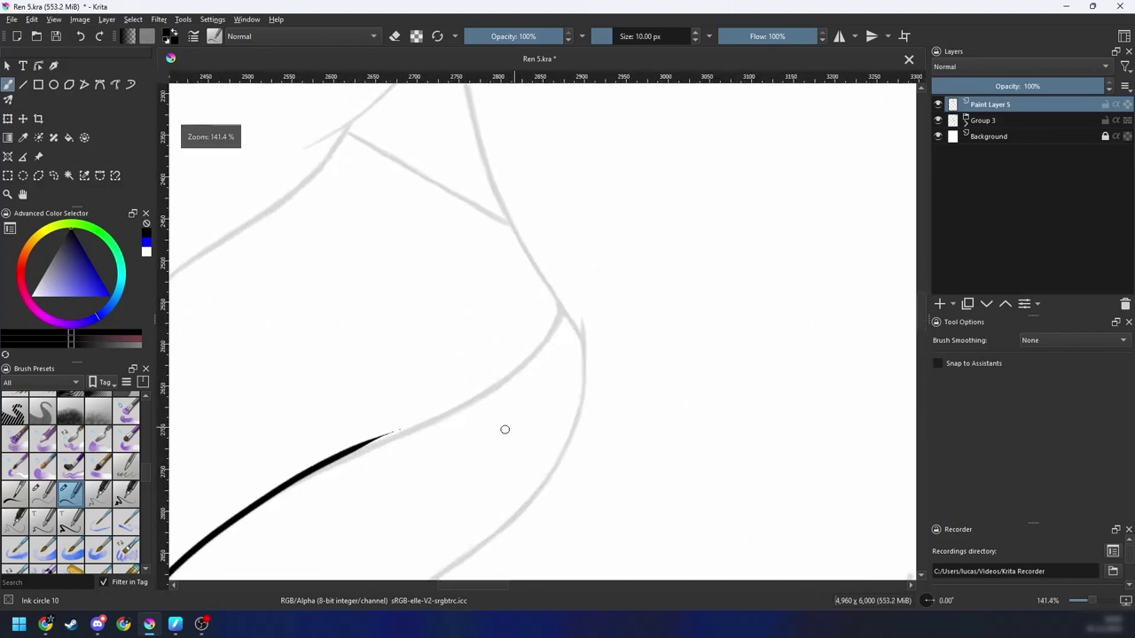
drag(293, 479, 565, 325)
key(ctrl+z)
Step: Trim the ragged tip of the outer hip curve in eraser mode
key(4)
key(4)
key(4)
key(plus)
key(4)
key(4)
key(4)
key(4)
key(4)
key(4)
key(4)
key(4)
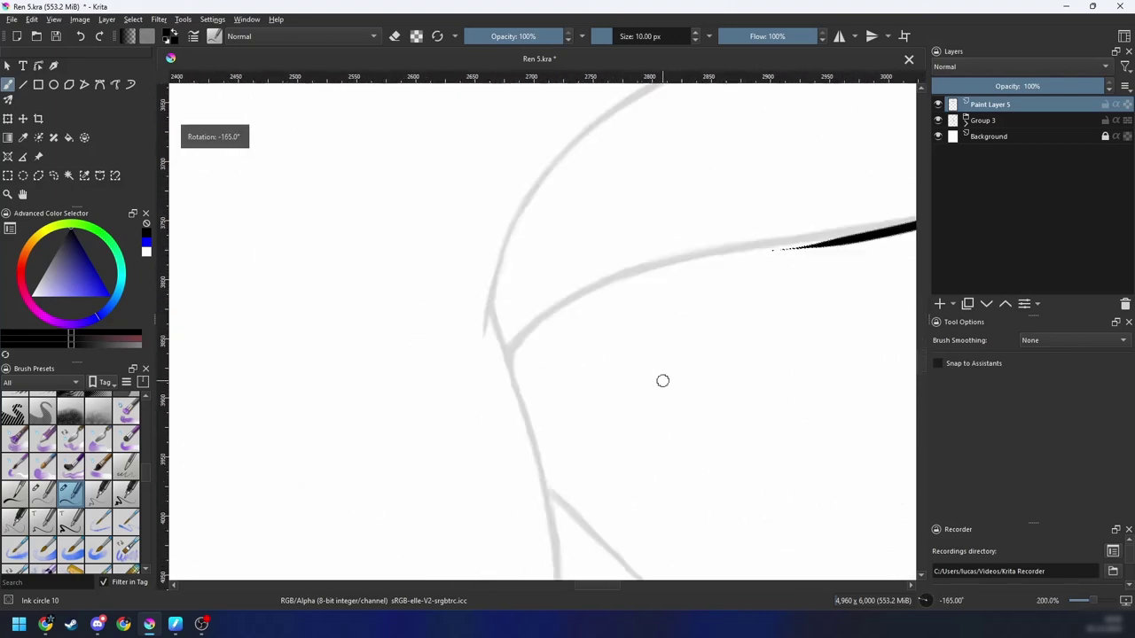
key(m)
drag(623, 375, 676, 383)
key(4)
key(4)
key(minus)
key(minus)
key(minus)
key(minus)
key(4)
key(4)
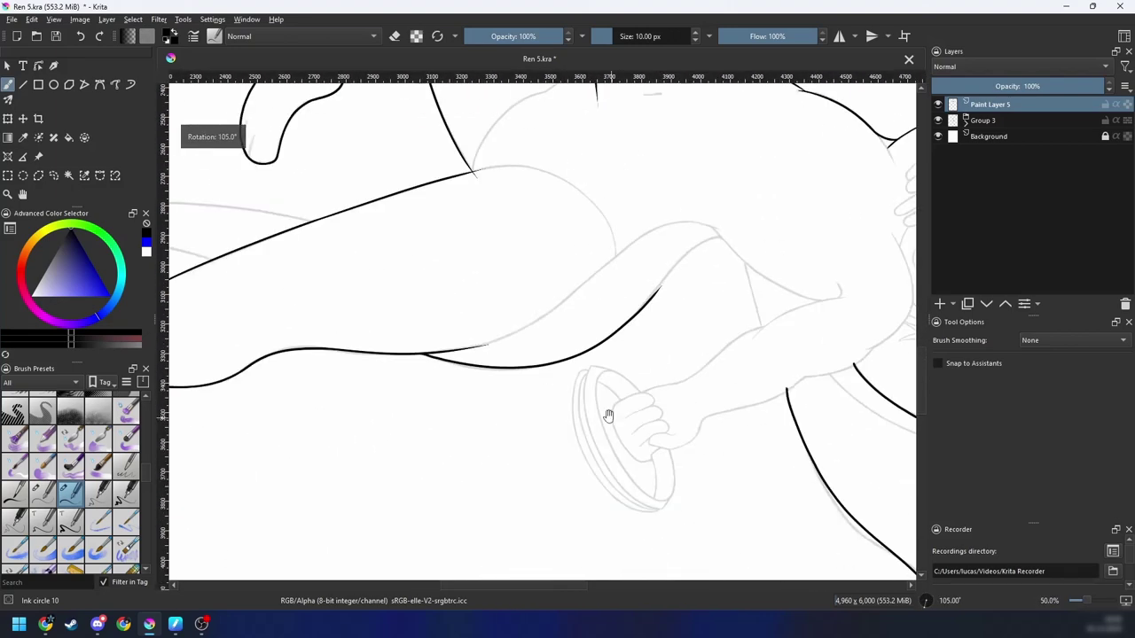
drag(608, 416, 618, 446)
key(plus)
key(plus)
scroll(607, 438, down, 4)
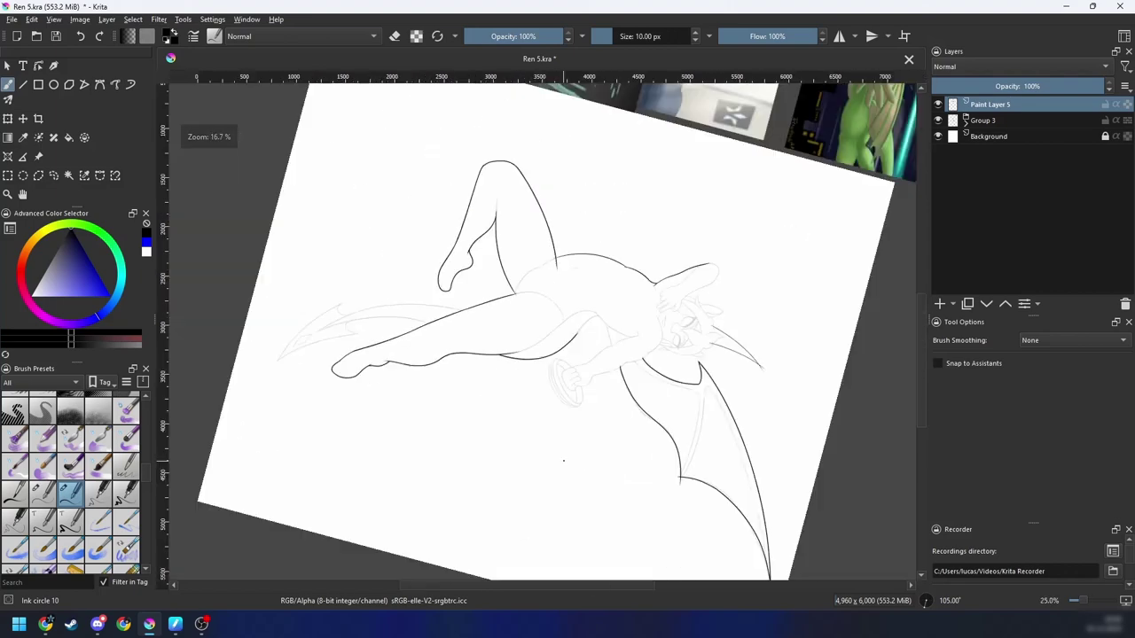
scroll(562, 460, up, 6)
key(6)
key(6)
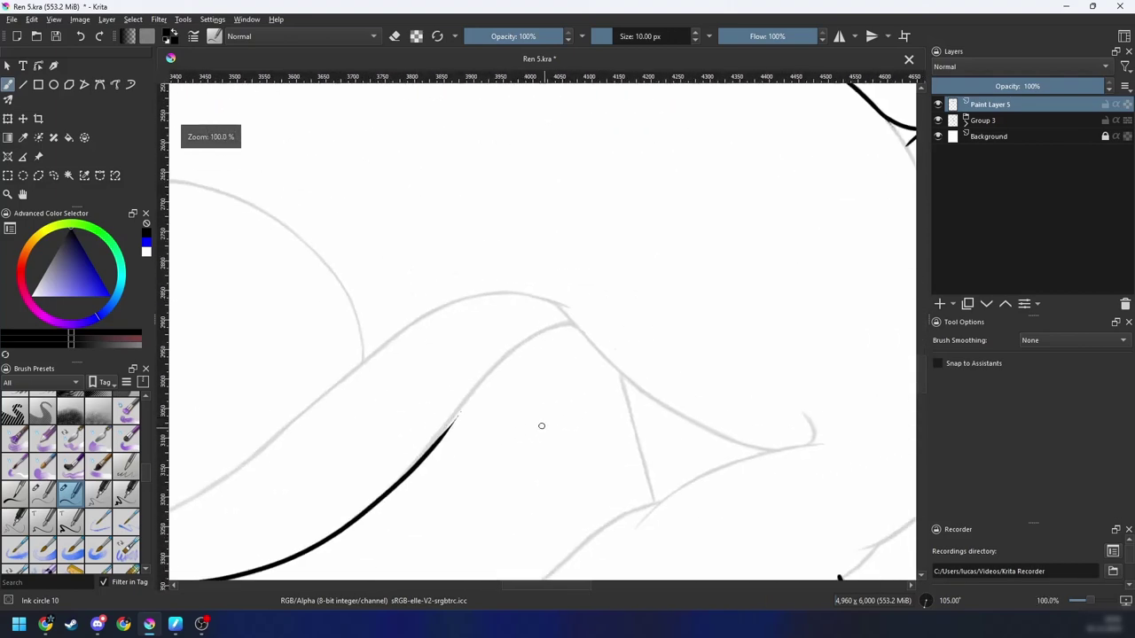
drag(549, 345, 636, 374)
key(e)
drag(590, 343, 527, 374)
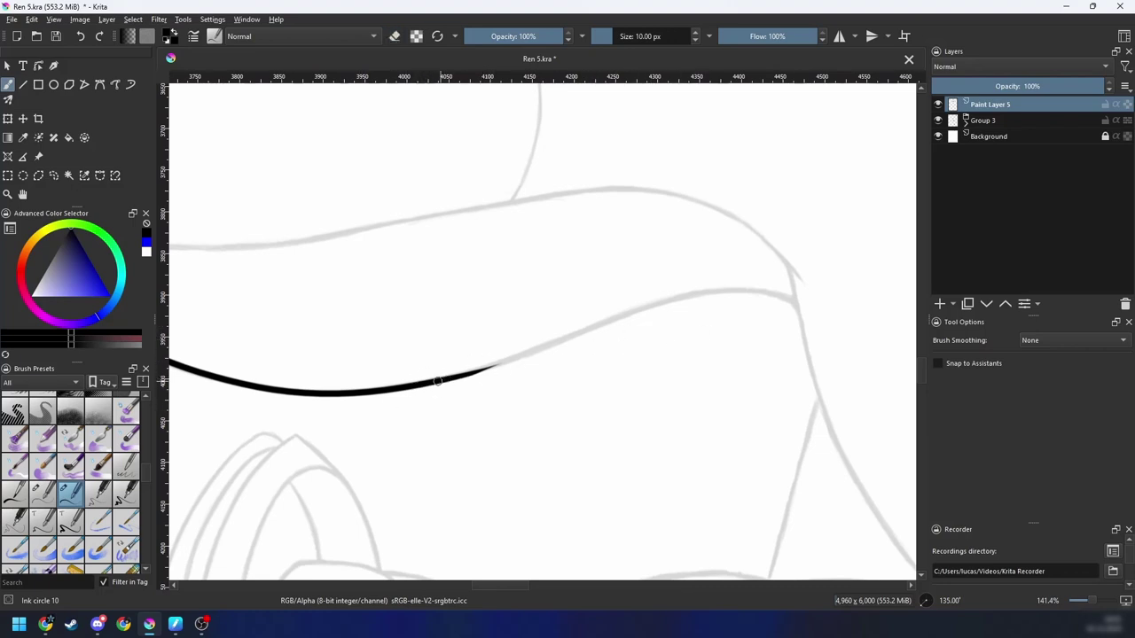
Step: Try to extend the outer hip curve from its trimmed end towards the waist junction with brush smoothing off
drag(436, 379, 639, 310)
key(ctrl+z)
drag(472, 370, 833, 293)
key(ctrl+z)
drag(439, 381, 661, 306)
key(ctrl+z)
drag(471, 370, 647, 303)
key(ctrl+z)
mouse_move(439, 381)
mouse_down()
mouse_move(713, 293)
mouse_move(607, 347)
mouse_up()
key(ctrl+z)
key(ctrl+z)
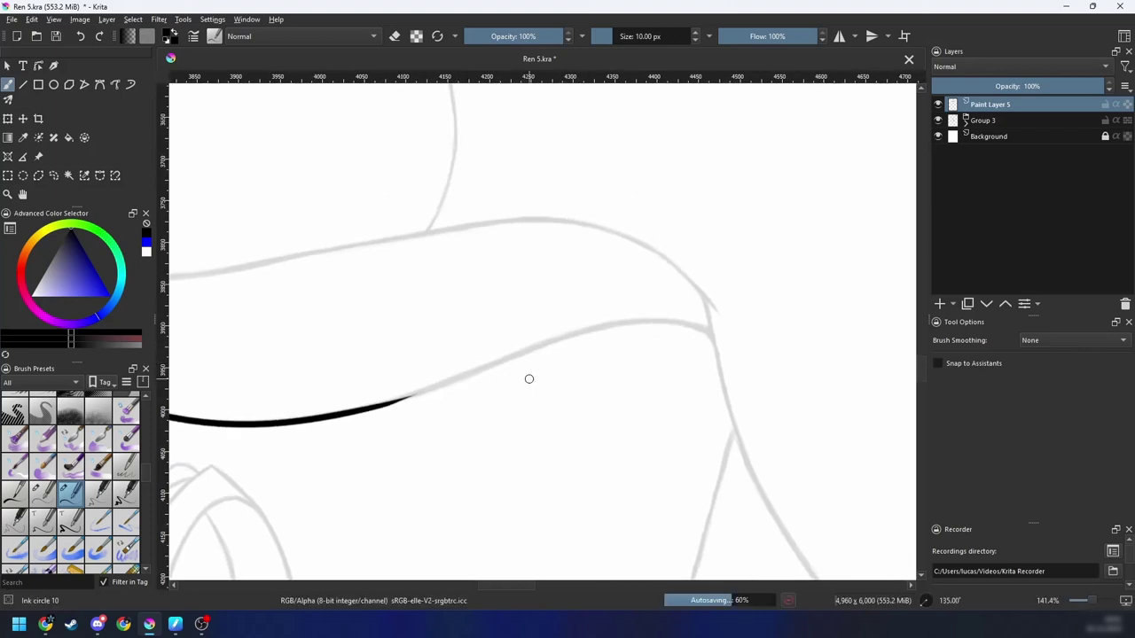
Step: Extend the outer hip curve along its straight stretch to just before the bend at the waist
drag(354, 412, 583, 329)
scroll(546, 338, up, 1)
key(ctrl+[)
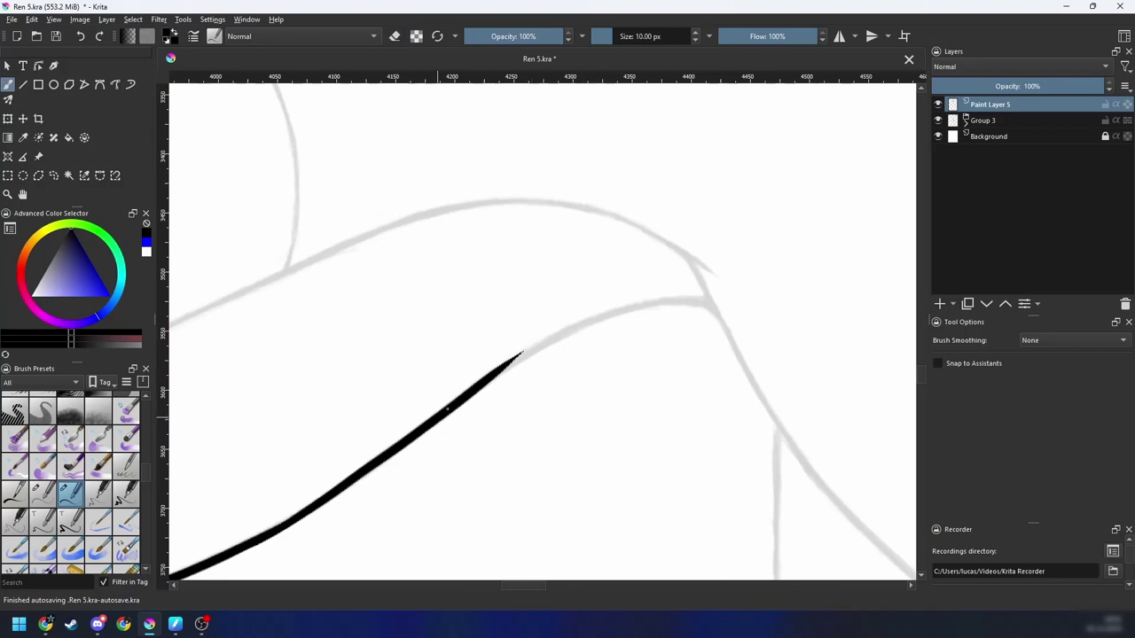
Step: Ink the final bend of the outer hip curve past the waist junction with Stabilizer smoothing, then turn smoothing off
drag(483, 380, 630, 312)
key(ctrl+z)
key(s)
drag(454, 410, 739, 305)
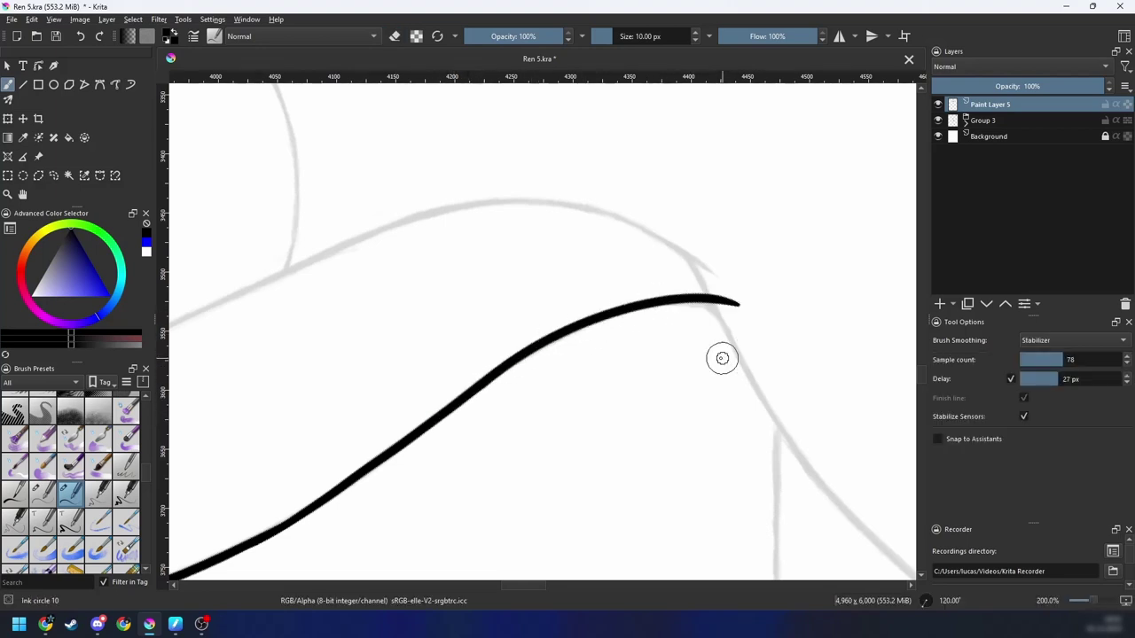
key(ctrl+z)
mouse_move(473, 393)
mouse_down()
mouse_move(585, 319)
mouse_move(771, 339)
mouse_up()
key(ctrl+alt+s)
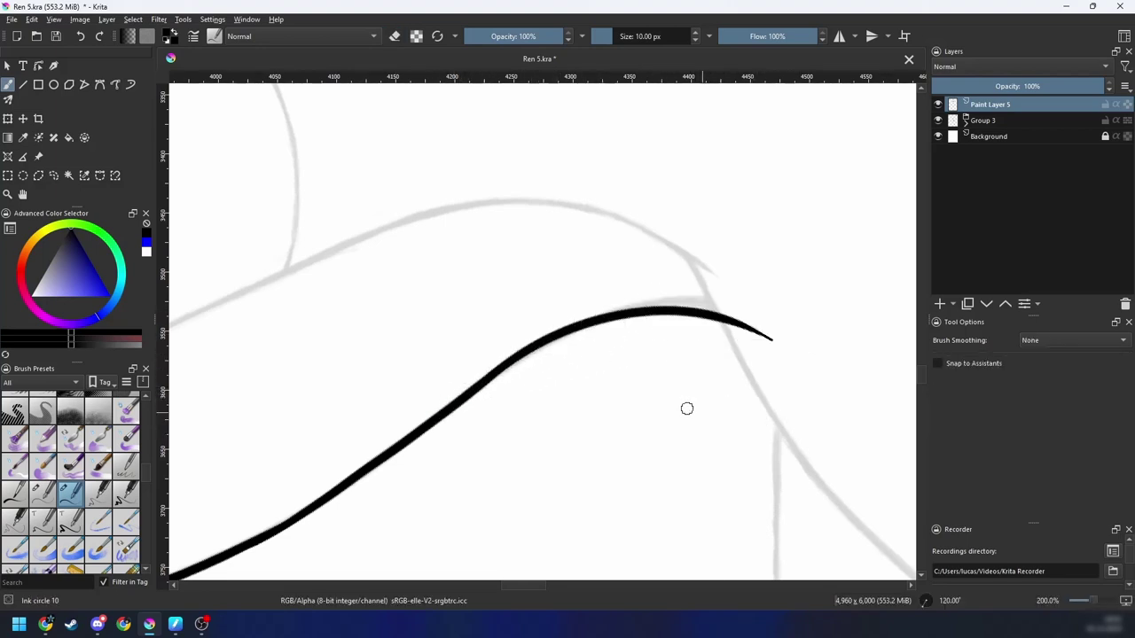
key(ctrl+[)
key(ctrl+[)
key(ctrl+[)
key(ctrl+[)
key(ctrl+[)
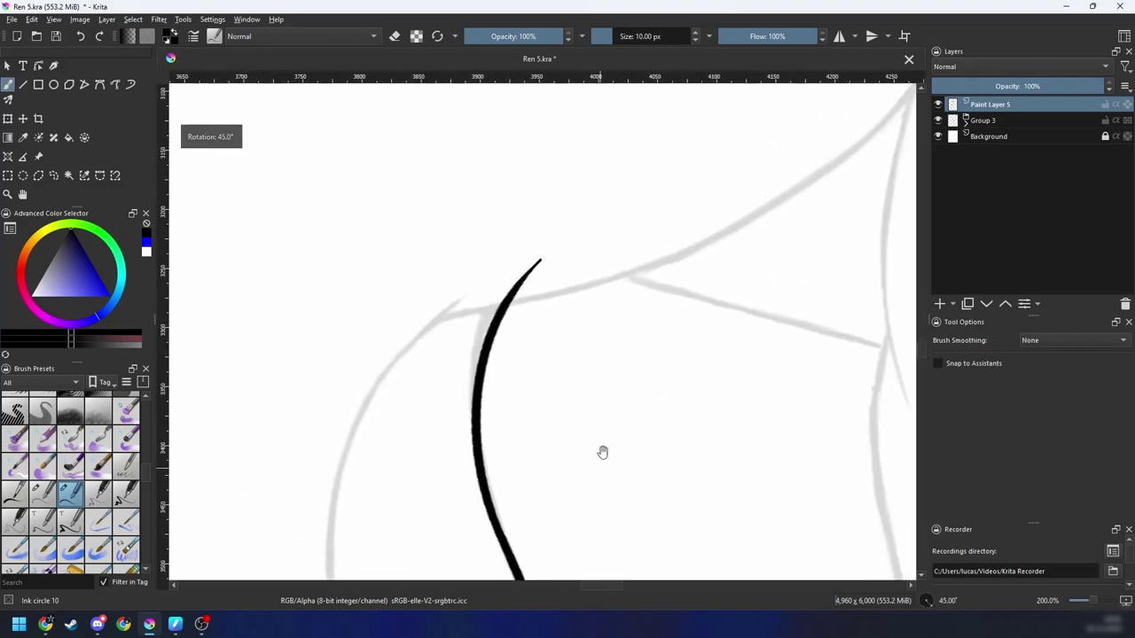
Step: Check the inked line art of the whole figure with the sketch group hidden, and show the sketch again
key(e)
key(e)
key(minus)
key(minus)
key(minus)
key(minus)
key(minus)
key(minus)
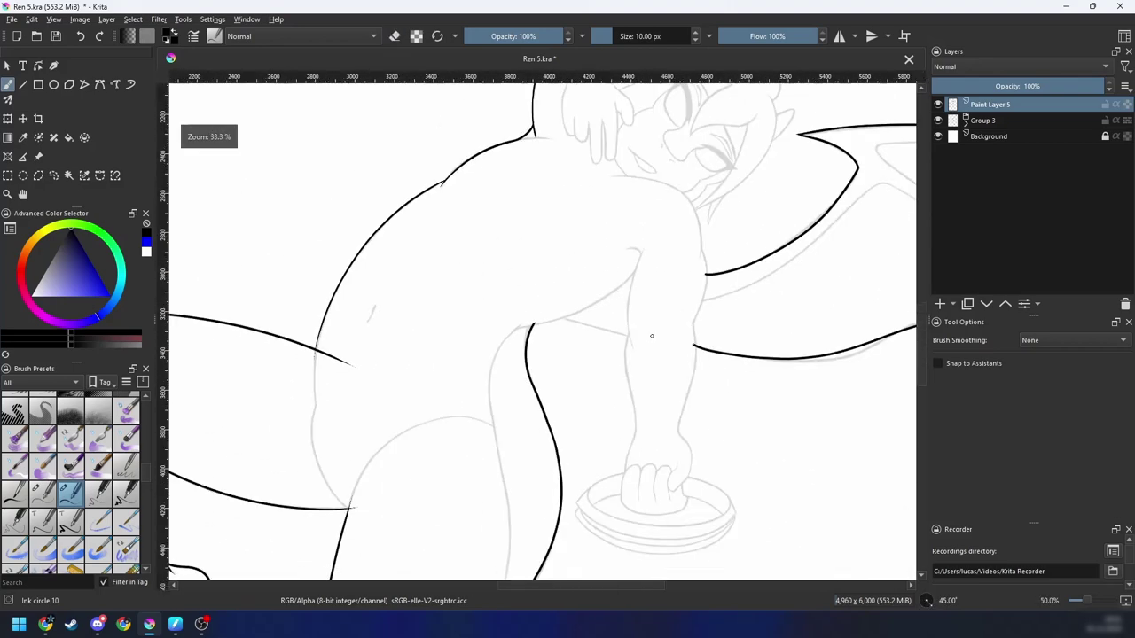
key(ctrl+[)
key(ctrl+[)
key(ctrl+[)
key(ctrl+[)
key(ctrl+[)
key(minus)
key(ctrl+])
key(ctrl+])
click(937, 122)
key(minus)
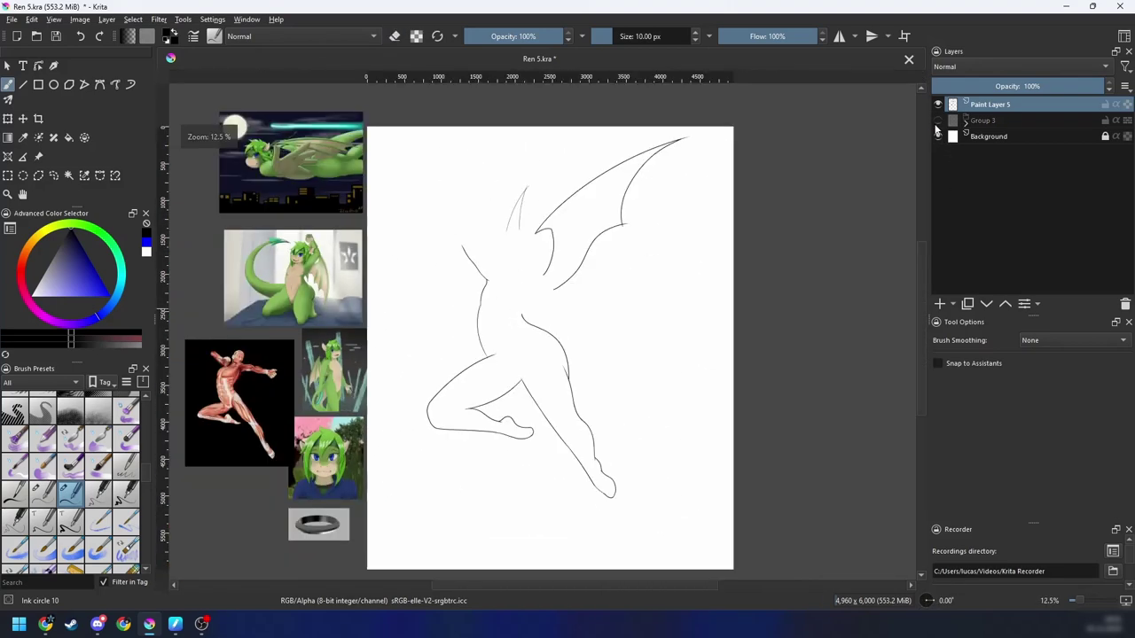
key(plus)
key(plus)
click(937, 122)
Step: Ink the side of the torso as one curve from the armpit to just past the waist junction, redoing the first stroke
mouse_move(719, 296)
mouse_down()
mouse_move(732, 363)
mouse_move(726, 331)
mouse_up()
scroll(733, 370, up, 3)
key(plus)
key(plus)
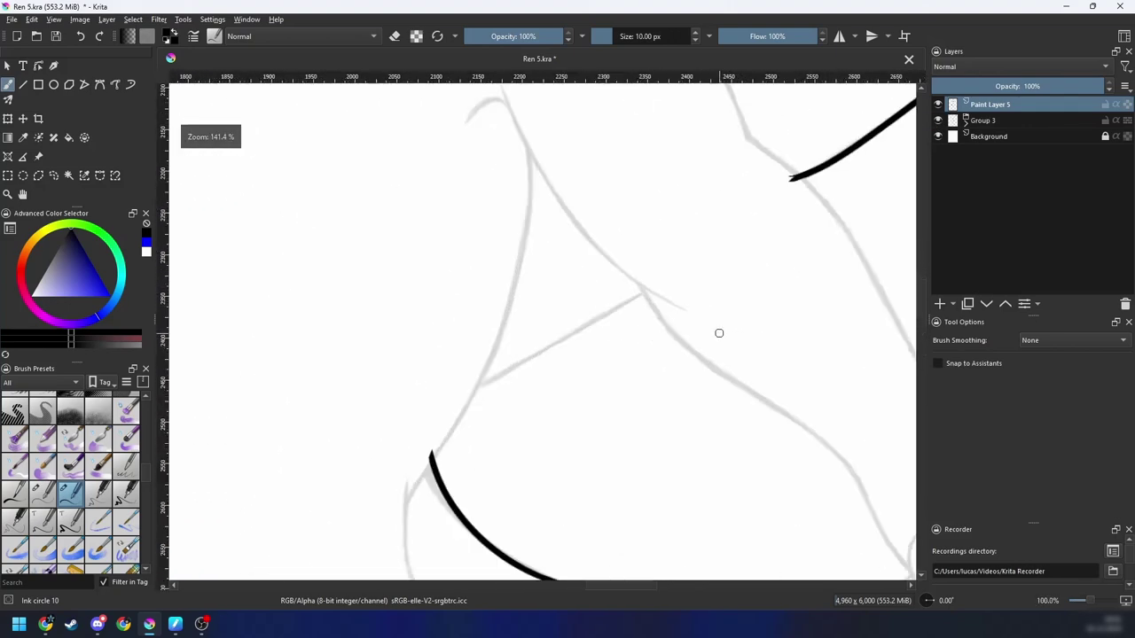
key(ctrl+[)
key(ctrl+[)
key(ctrl+[)
key(ctrl+[)
key(ctrl+[)
key(ctrl+[)
key(plus)
key(ctrl+[)
key(ctrl+[)
drag(722, 374, 673, 372)
key(ctrl+[)
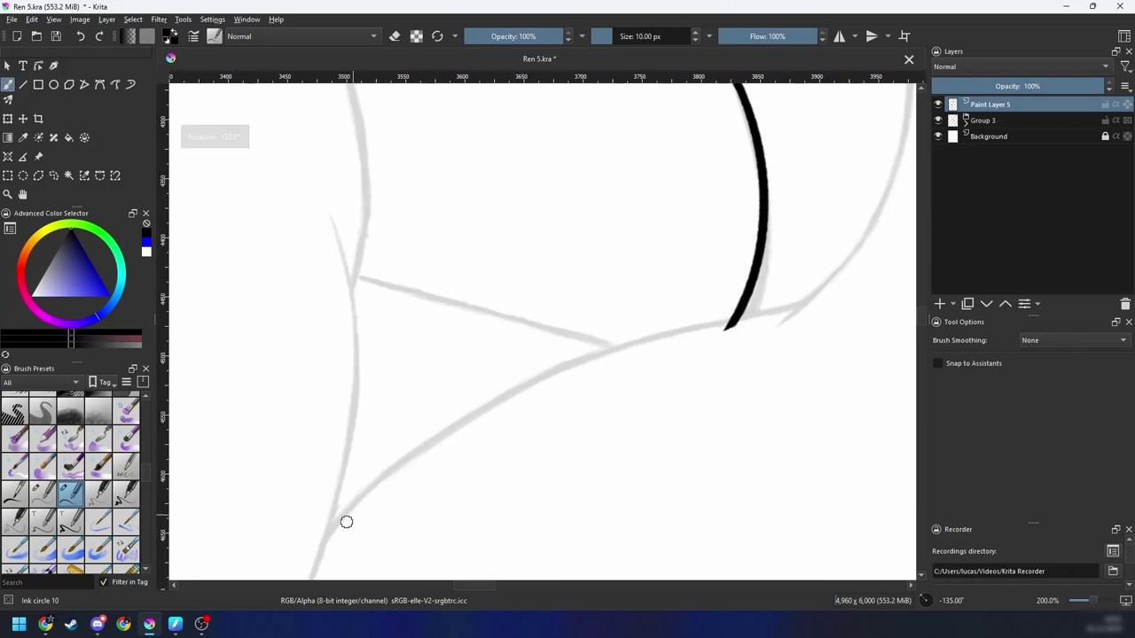
mouse_move(344, 522)
mouse_down()
mouse_move(626, 347)
mouse_move(729, 324)
mouse_up()
key(ctrl+z)
mouse_move(333, 527)
mouse_down()
mouse_move(558, 375)
mouse_move(789, 319)
mouse_move(684, 387)
mouse_up()
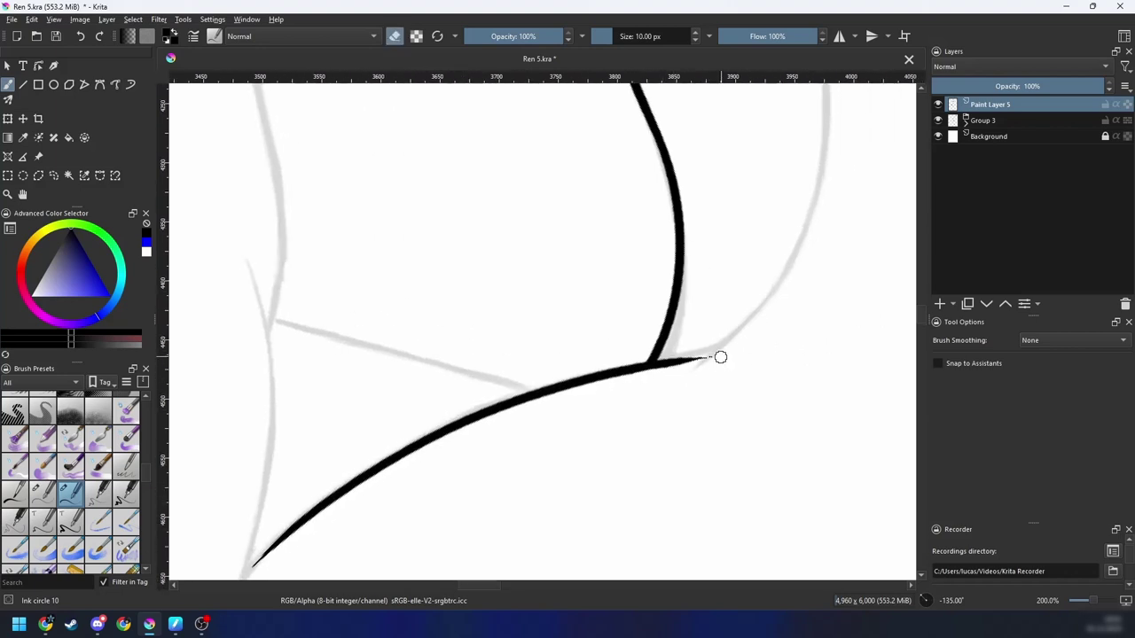
key(e)
Step: Ink the straight line from the side of the torso to the underside of the arm, starting exactly on the torso curve
key(minus)
key(minus)
key(minus)
key(ctrl+])
key(ctrl+])
key(ctrl+])
key(ctrl+])
key(ctrl+])
key(plus)
mouse_move(652, 344)
mouse_down()
mouse_move(626, 433)
mouse_move(679, 397)
mouse_up()
key(plus)
key(ctrl+])
key(ctrl+])
key(ctrl+])
drag(589, 358, 493, 469)
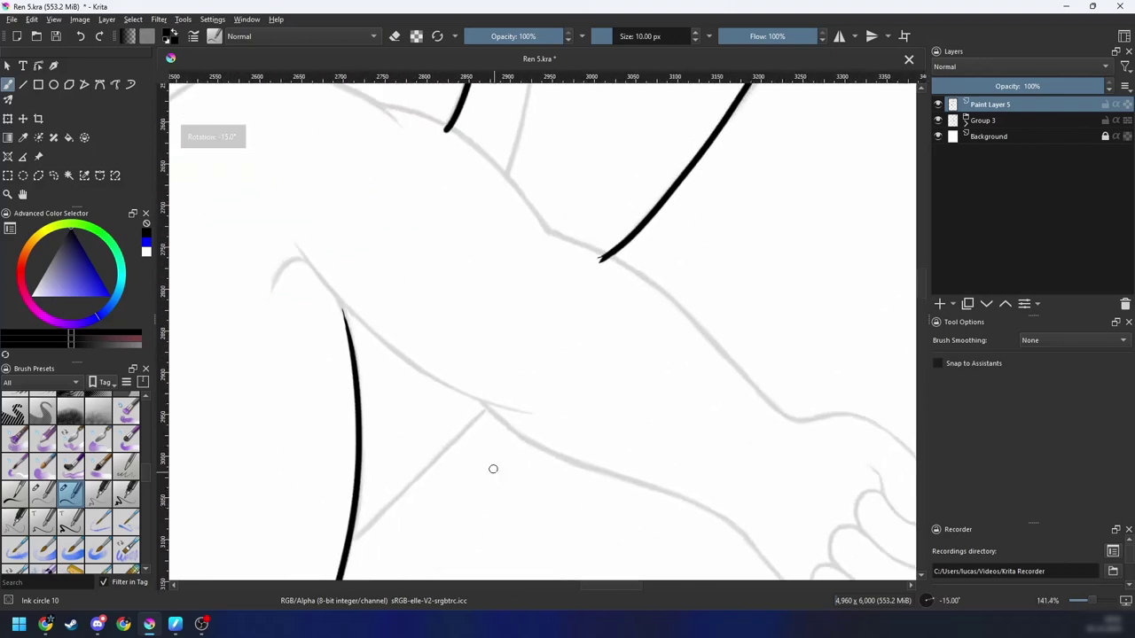
mouse_move(475, 423)
mouse_down()
mouse_move(466, 449)
mouse_move(540, 377)
mouse_up()
key(ctrl+])
drag(373, 466, 555, 364)
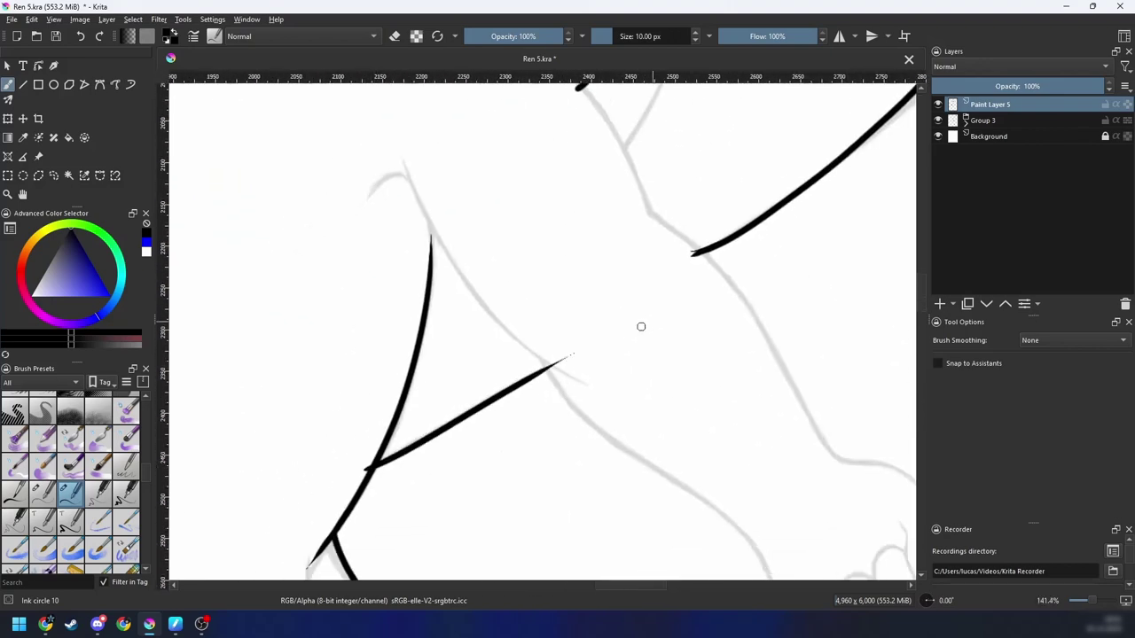
key(ctrl+z)
drag(377, 463, 577, 351)
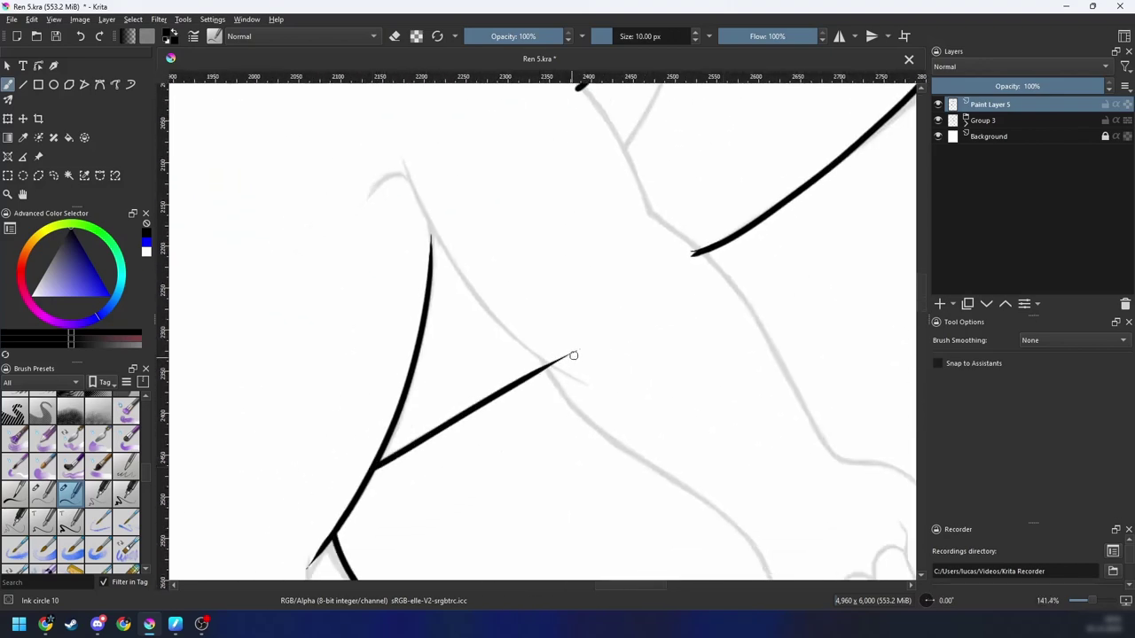
Step: Trim the overshooting end of the straight torso-to-arm line at the arm outline in eraser mode
key(e)
key(minus)
key(minus)
key(ctrl+])
key(ctrl+])
key(ctrl+])
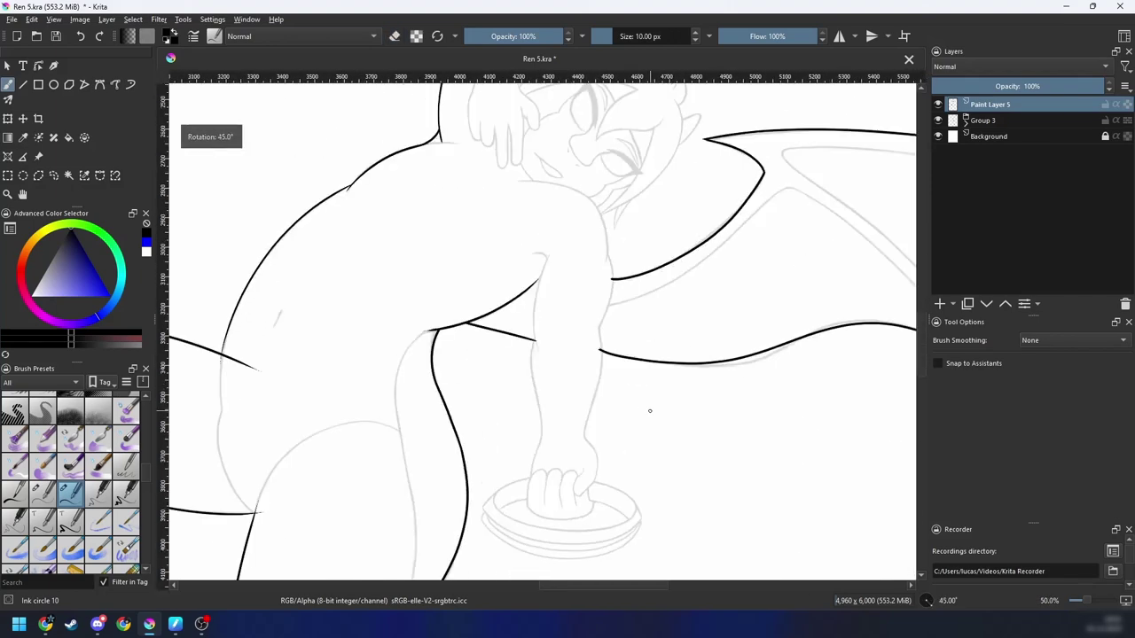
key(minus)
key(minus)
key(ctrl+[)
key(ctrl+[)
key(plus)
key(plus)
key(plus)
key(plus)
key(ctrl+])
key(ctrl+])
key(plus)
key(e)
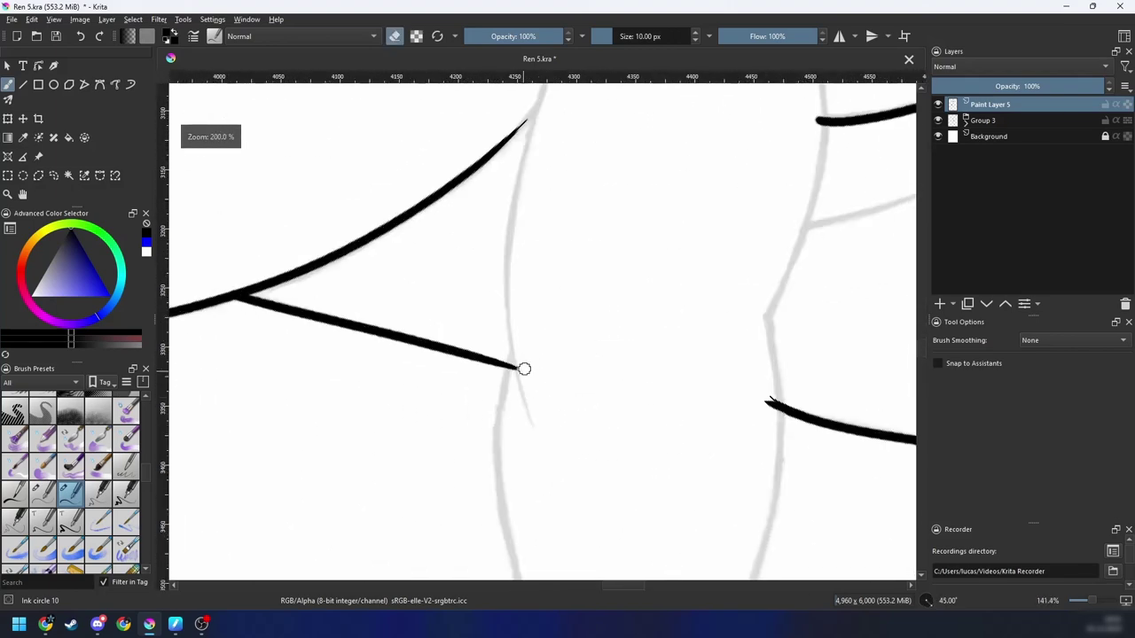
drag(524, 369, 518, 368)
key(e)
Step: Ink the shoulder curve from below the face towards the upper arm, replacing the first attempts with a cleaner stroke
drag(597, 429, 552, 502)
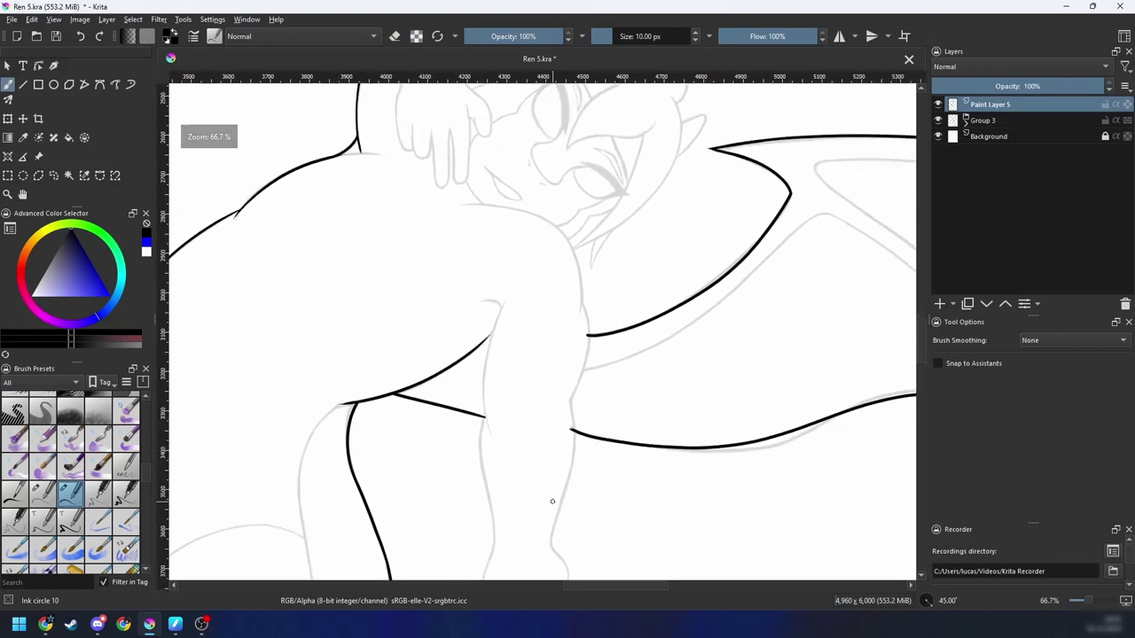
key(6)
key(6)
key(6)
mouse_move(520, 380)
mouse_down()
mouse_move(534, 456)
mouse_move(558, 427)
mouse_move(557, 470)
mouse_move(641, 365)
mouse_up()
key(4)
key(4)
key(4)
key(minus)
key(minus)
key(plus)
key(plus)
key(plus)
key(4)
key(4)
key(4)
key(4)
key(plus)
key(plus)
key(4)
key(4)
key(4)
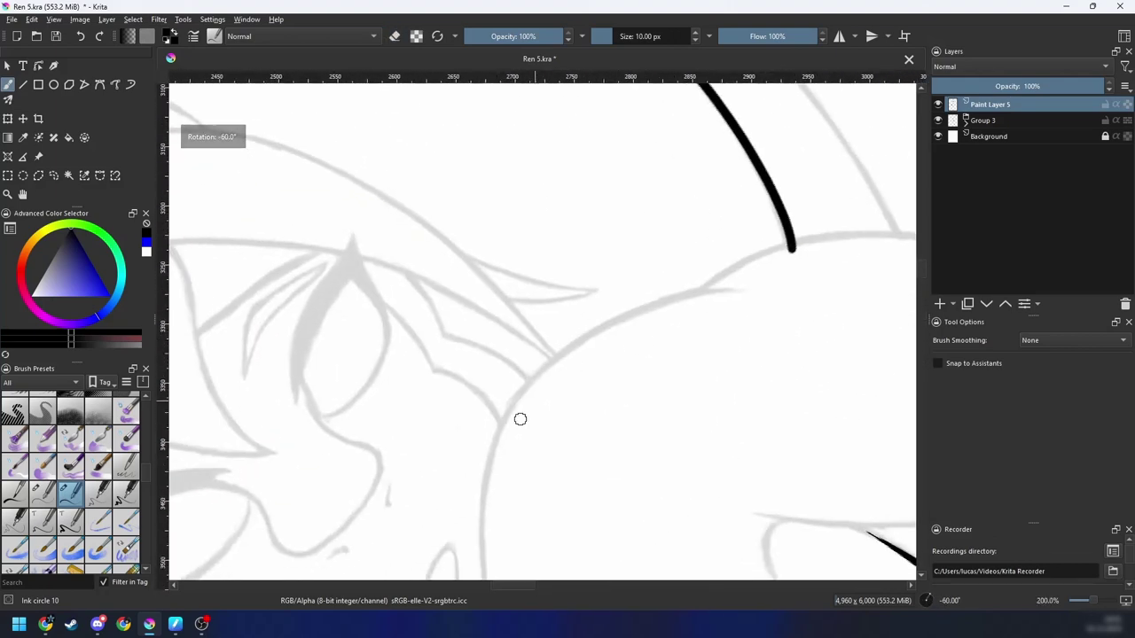
mouse_move(498, 435)
mouse_down()
mouse_move(673, 297)
mouse_move(507, 416)
mouse_move(752, 311)
mouse_up()
key(ctrl+z)
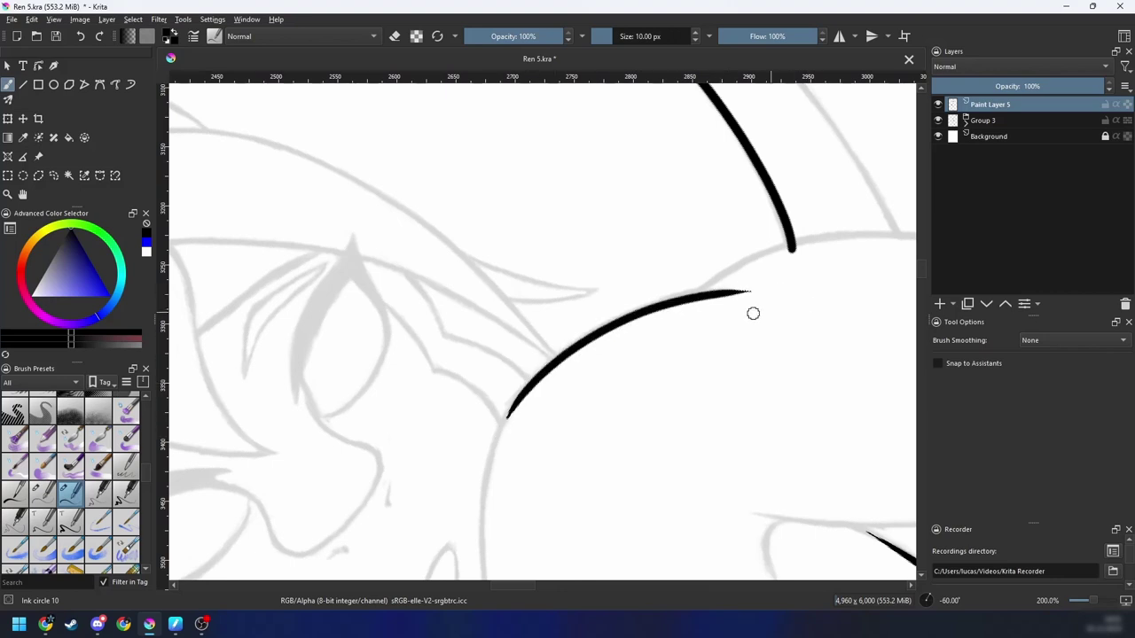
key(ctrl+z)
drag(514, 414, 785, 289)
drag(705, 316, 599, 383)
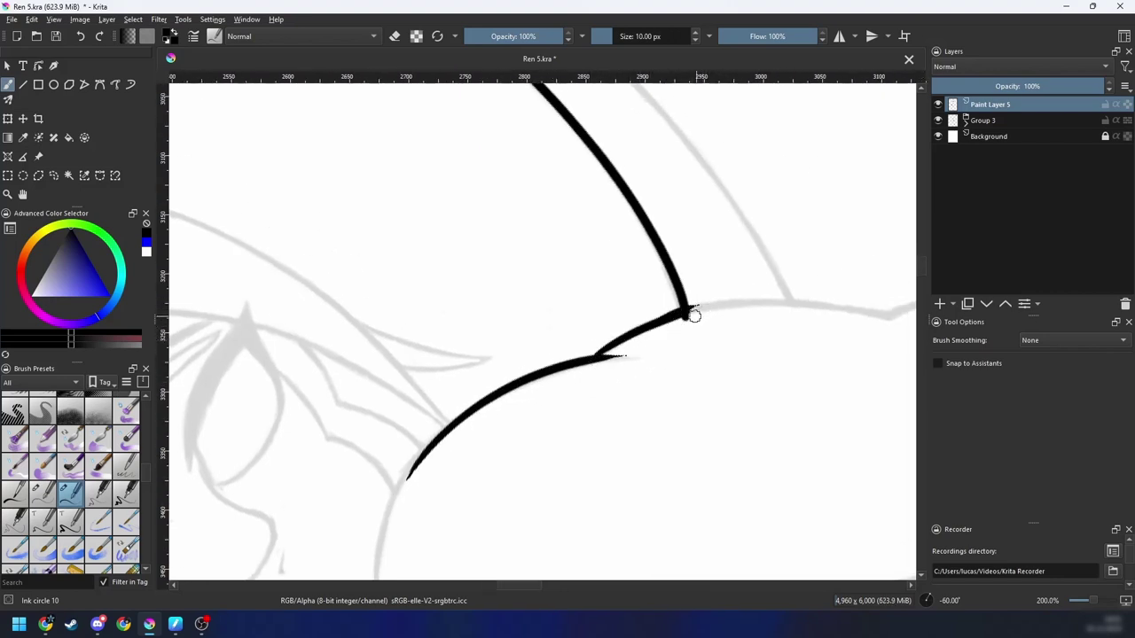
Step: Ink the outer edge of the upper arm from the shoulder curve past the inner wing edge to the elbow corner
drag(631, 372, 422, 419)
key(4)
key(4)
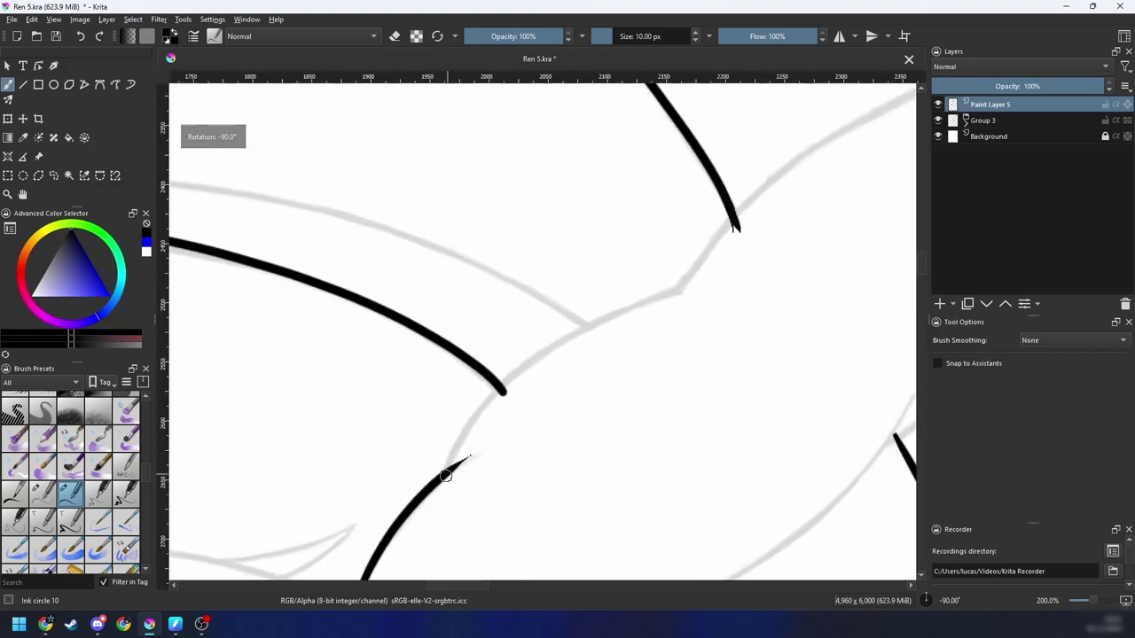
drag(446, 470, 683, 291)
Step: Ink the short stretch from the elbow corner past the outer wing edge and clean up the corner in eraser mode
mouse_move(641, 323)
mouse_down()
mouse_move(638, 343)
mouse_move(550, 409)
mouse_up()
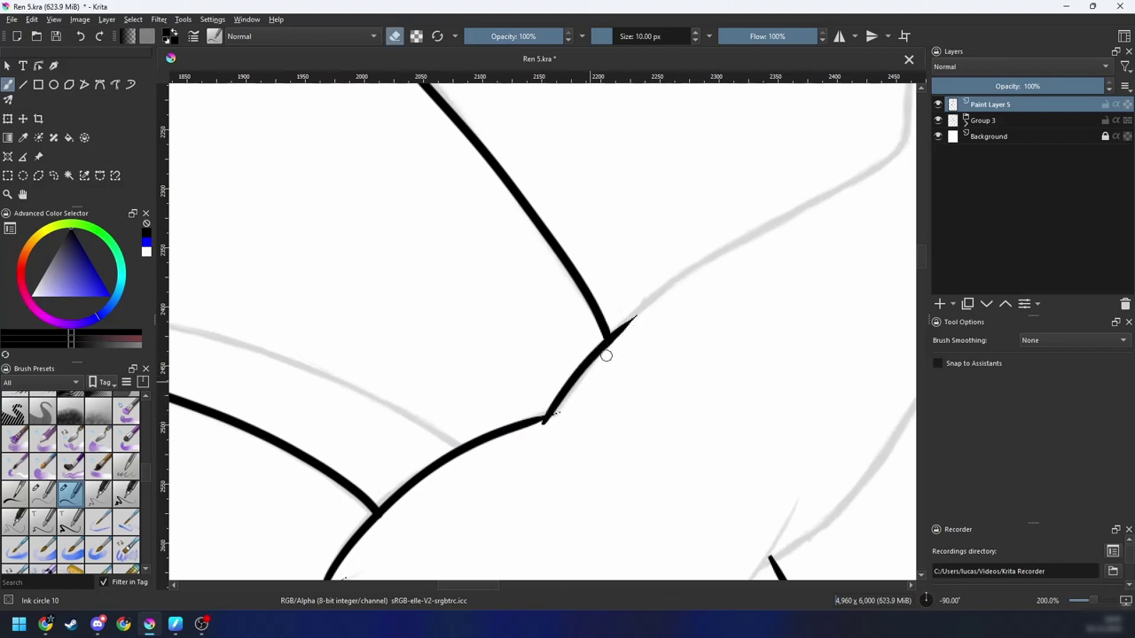
scroll(573, 431, up, 1)
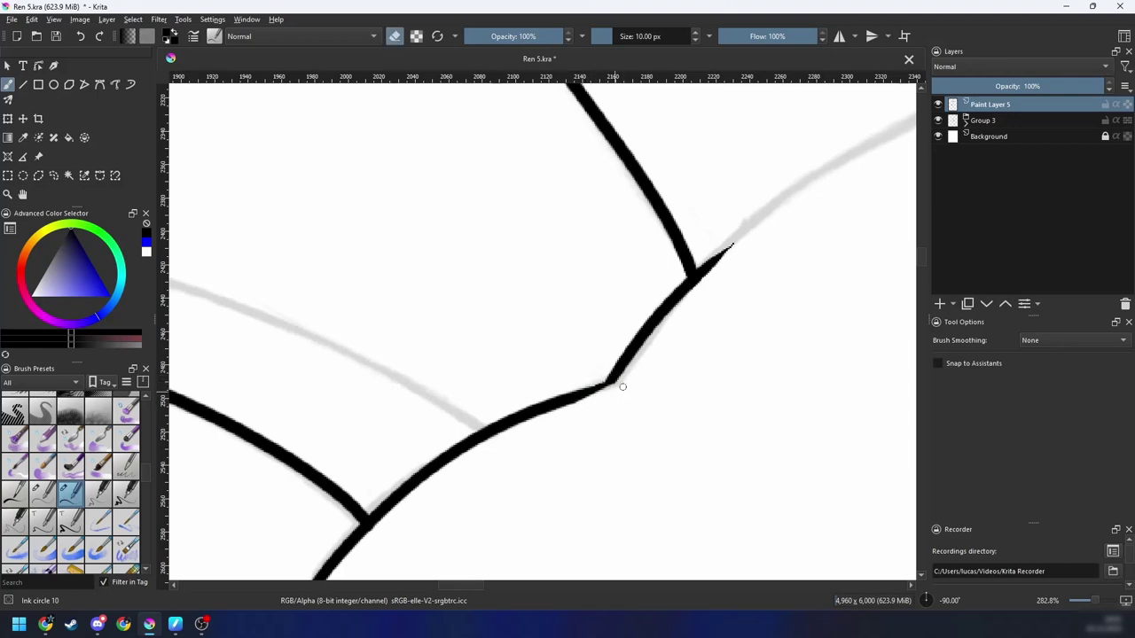
key(6)
key(6)
key(6)
key(6)
key(minus)
key(minus)
key(6)
key(minus)
key(minus)
key(minus)
key(e)
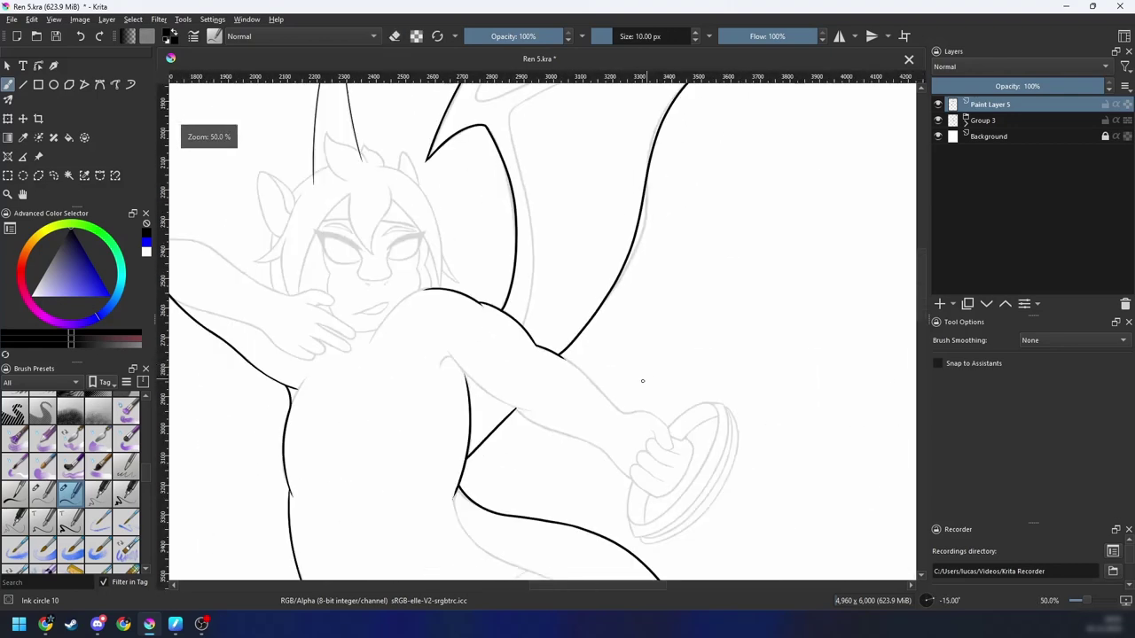
Step: Ink the outer forearm line from the elbow section to the wrist, undoing the first attempt
key(6)
key(6)
key(minus)
key(minus)
drag(641, 405, 552, 428)
key(plus)
key(plus)
key(4)
key(4)
key(4)
key(4)
key(4)
key(4)
key(plus)
key(plus)
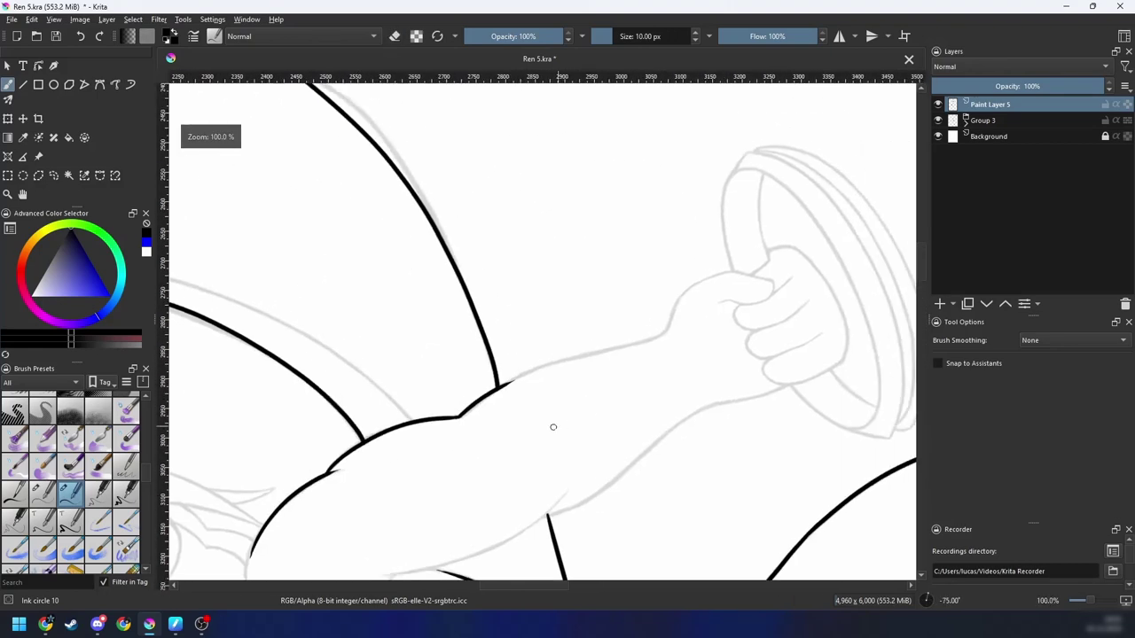
key(plus)
key(4)
drag(562, 382, 519, 347)
key(e)
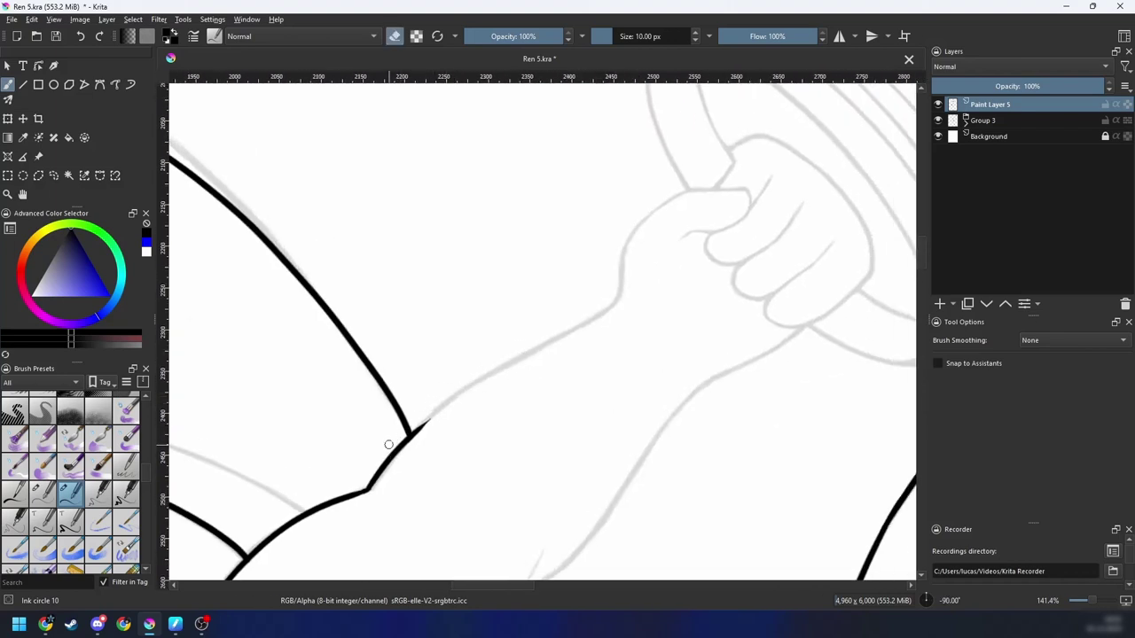
drag(390, 458, 612, 303)
key(ctrl+z)
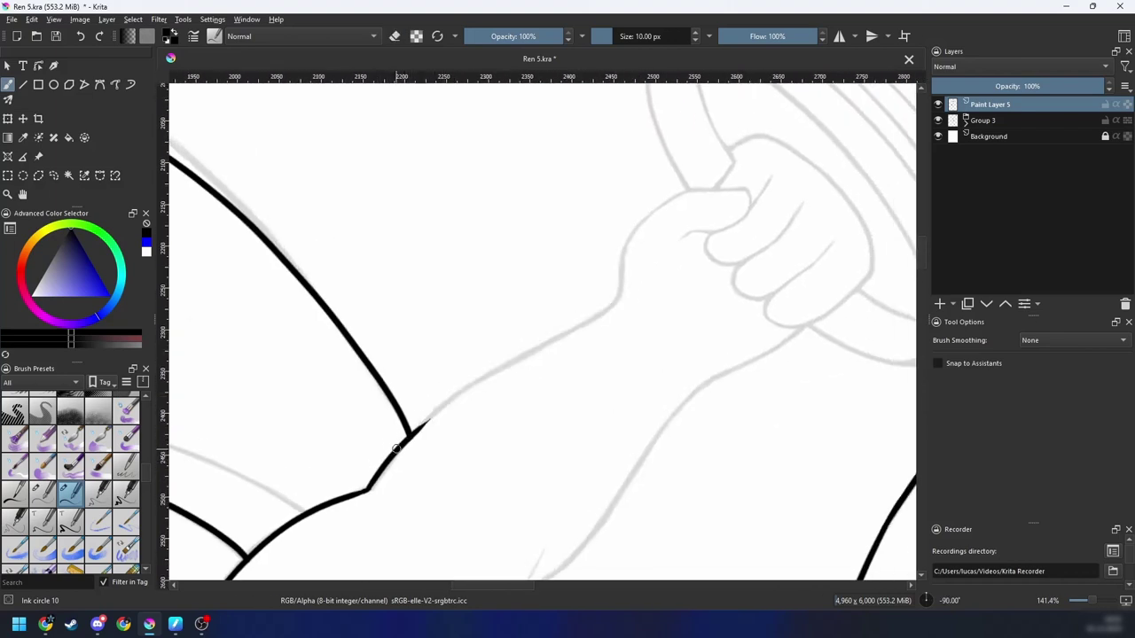
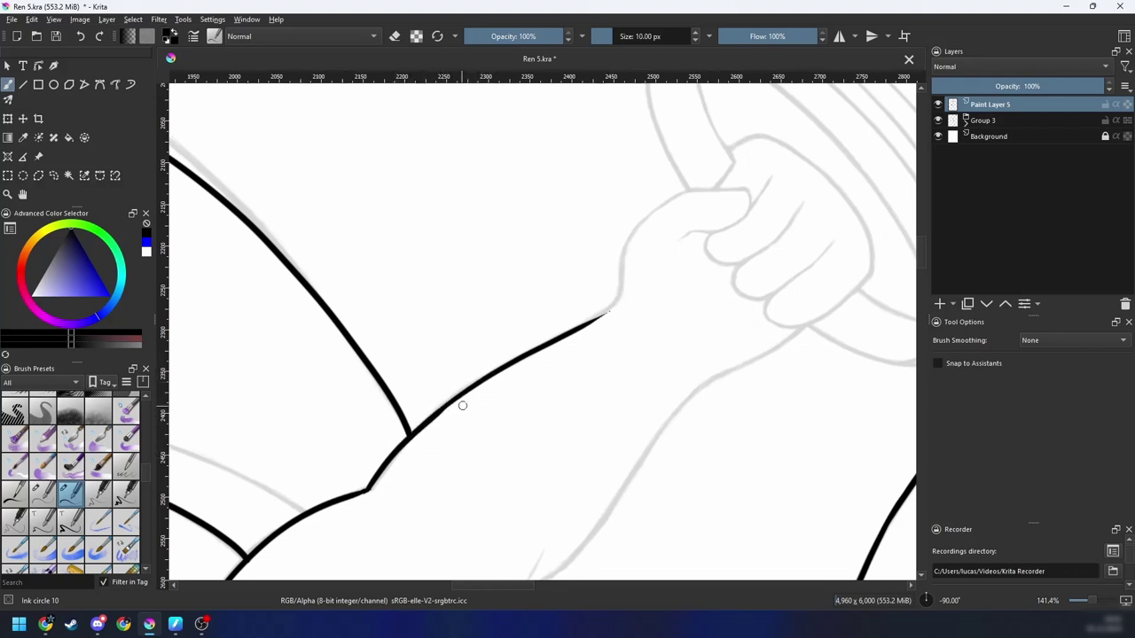
Step: Clean up the overlap where the forearm line meets the elbow section at the wing edge in eraser mode
scroll(474, 407, up, 1)
drag(495, 398, 418, 467)
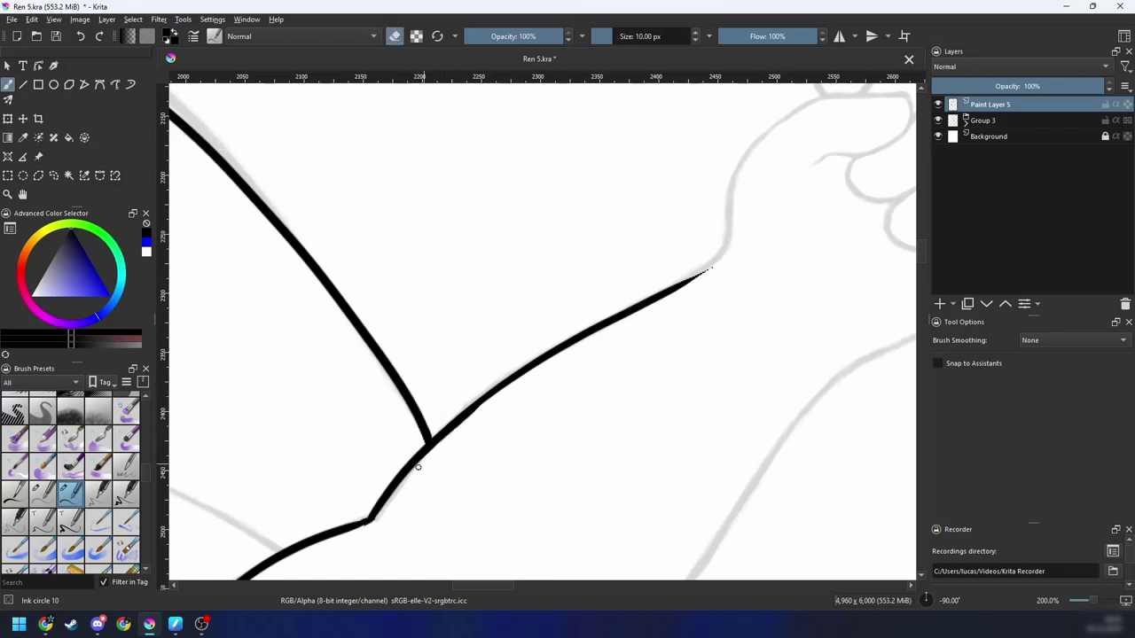
drag(646, 342, 467, 476)
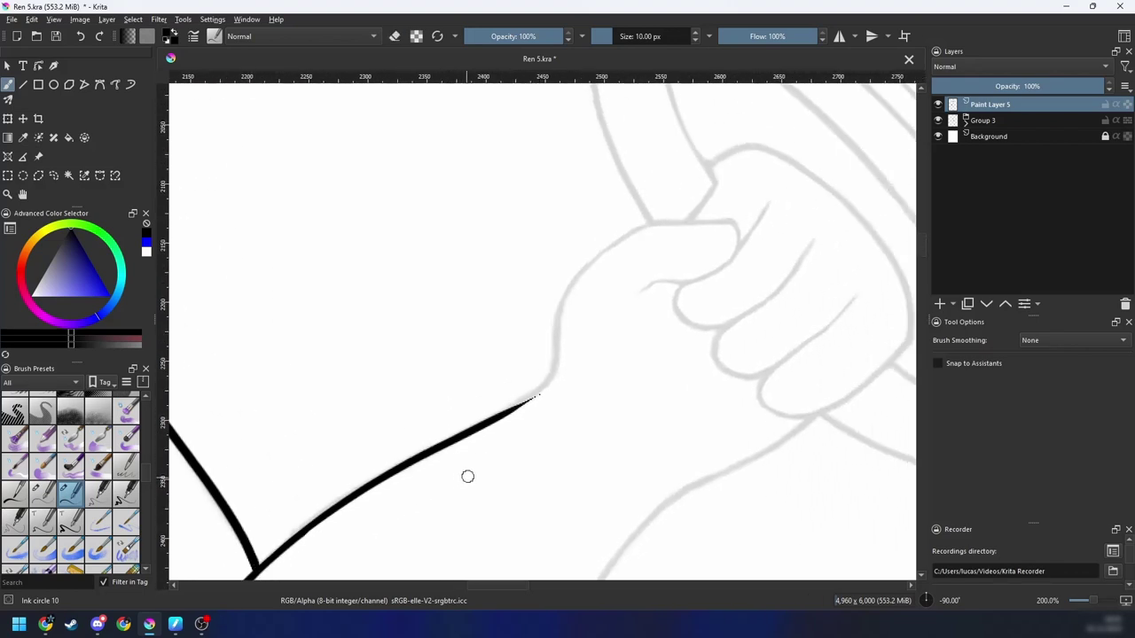
Step: Ink the wrist bend and the edge of the hand from the forearm line to the base of the thumb at the ring
key(4)
key(4)
key(e)
key(4)
key(4)
key(4)
key(4)
key(4)
key(4)
key(4)
key(4)
key(4)
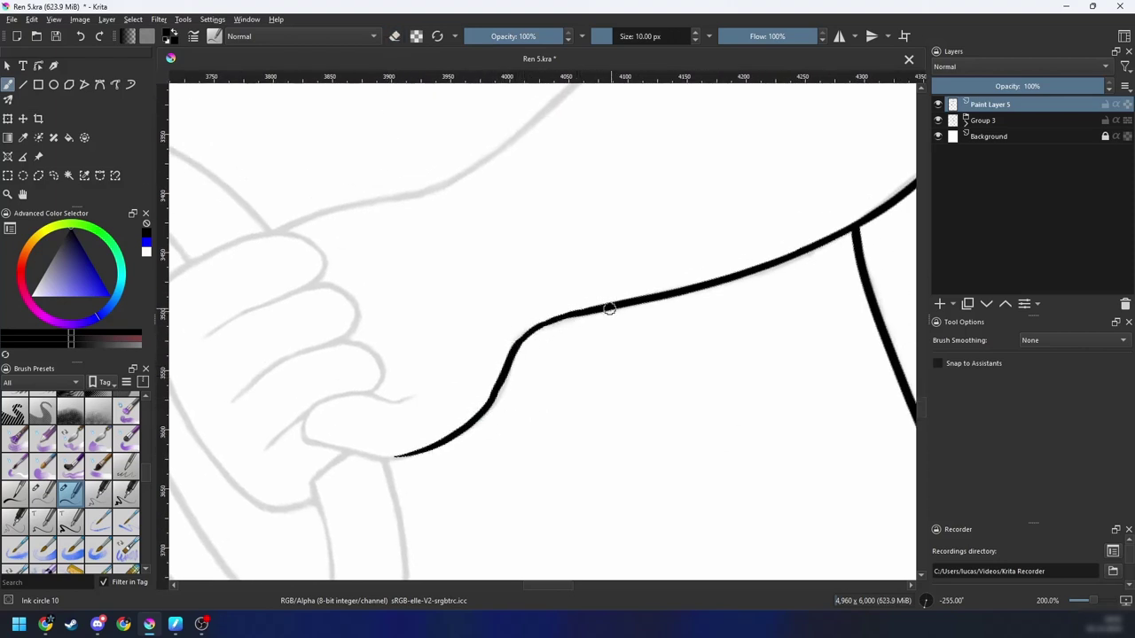
Step: Re-ink the wrist bend and hand edge from the forearm line toward the base of the thumb, undoing the unsatisfactory attempts
key(ctrl+z)
key(s)
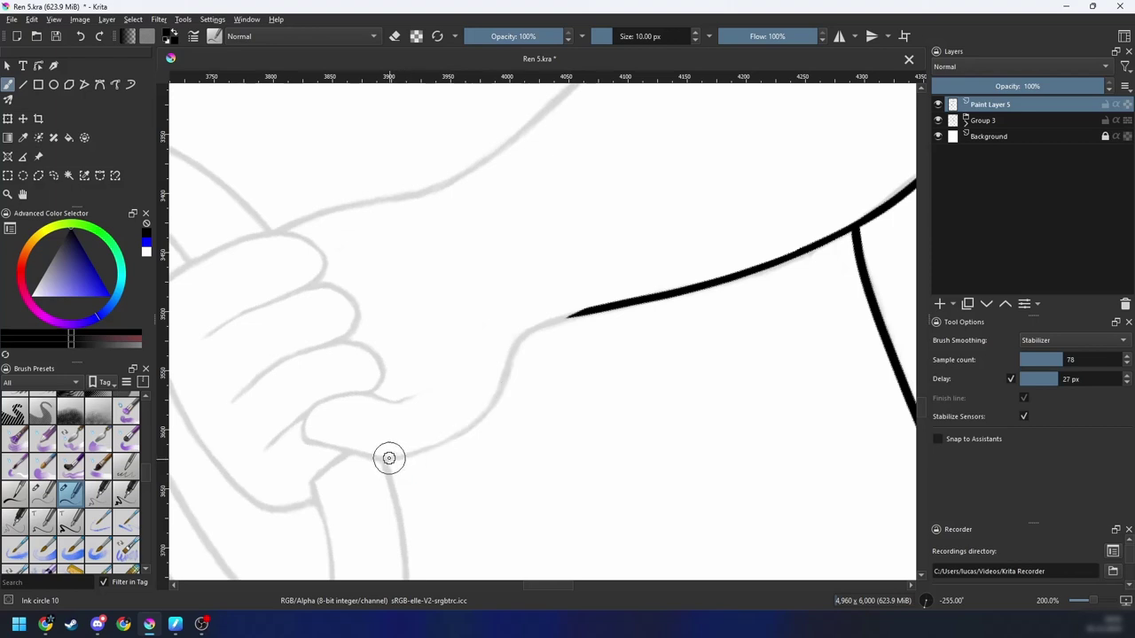
drag(494, 393, 632, 314)
key(ctrl+z)
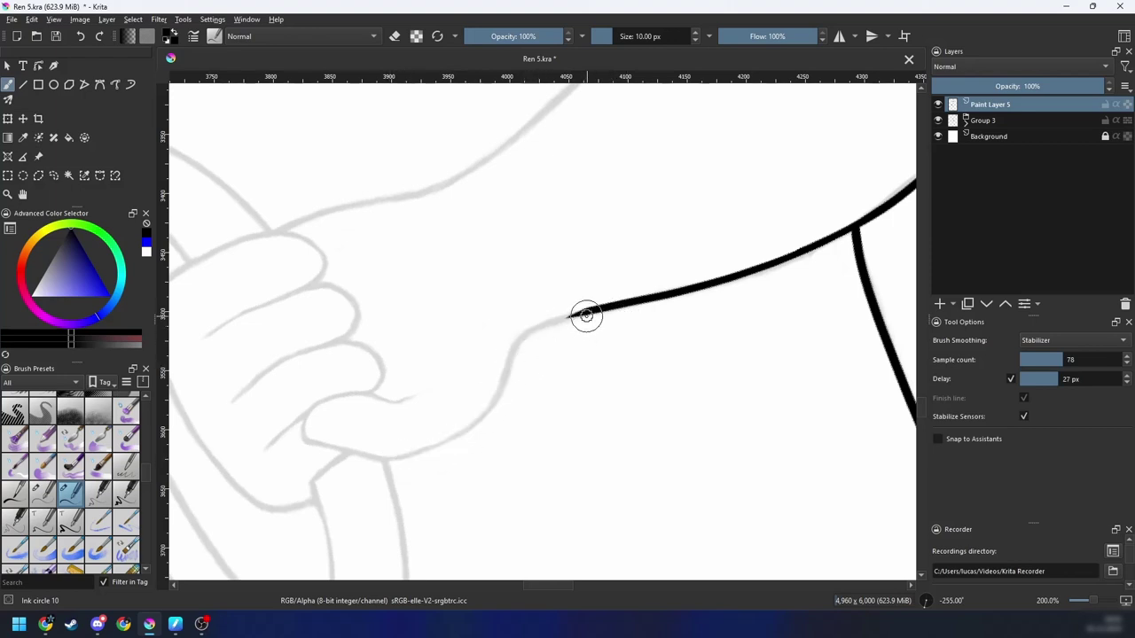
key(m)
key(4)
key(4)
key(4)
key(4)
drag(550, 340, 458, 393)
drag(402, 420, 628, 340)
key(ctrl+z)
key(ctrl+z)
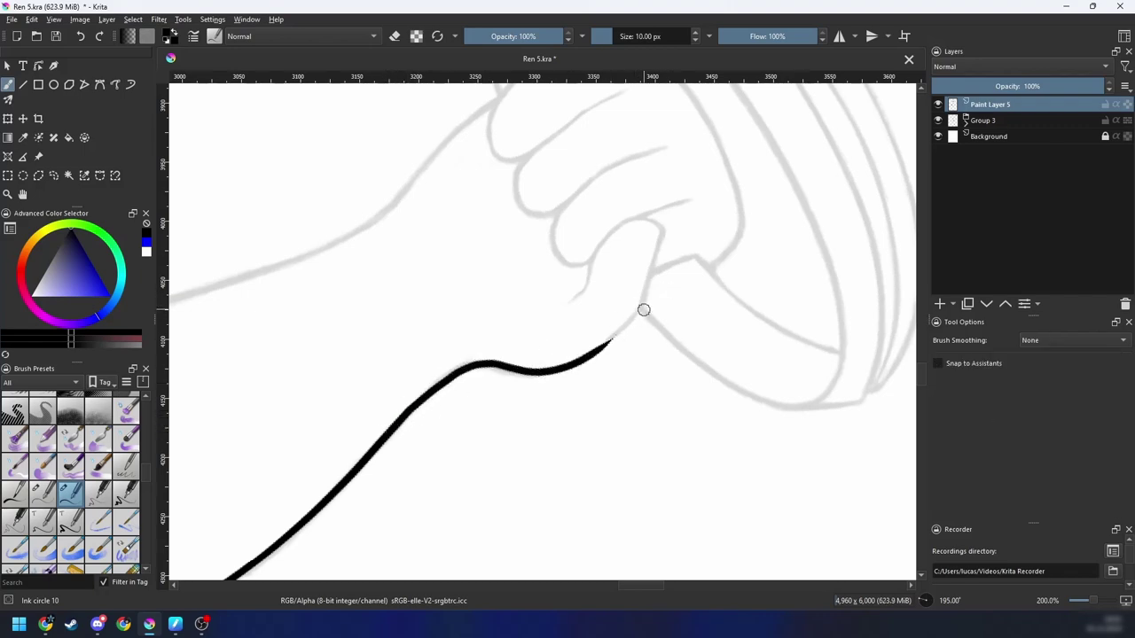
Step: Ink the inner forearm line of the ring-holding arm from the end of the straight line behind it toward the wrist, undoing the first attempt
key(minus)
key(minus)
key(minus)
key(4)
key(4)
key(4)
key(4)
key(minus)
key(minus)
key(4)
key(4)
key(4)
key(4)
key(4)
drag(754, 300, 643, 295)
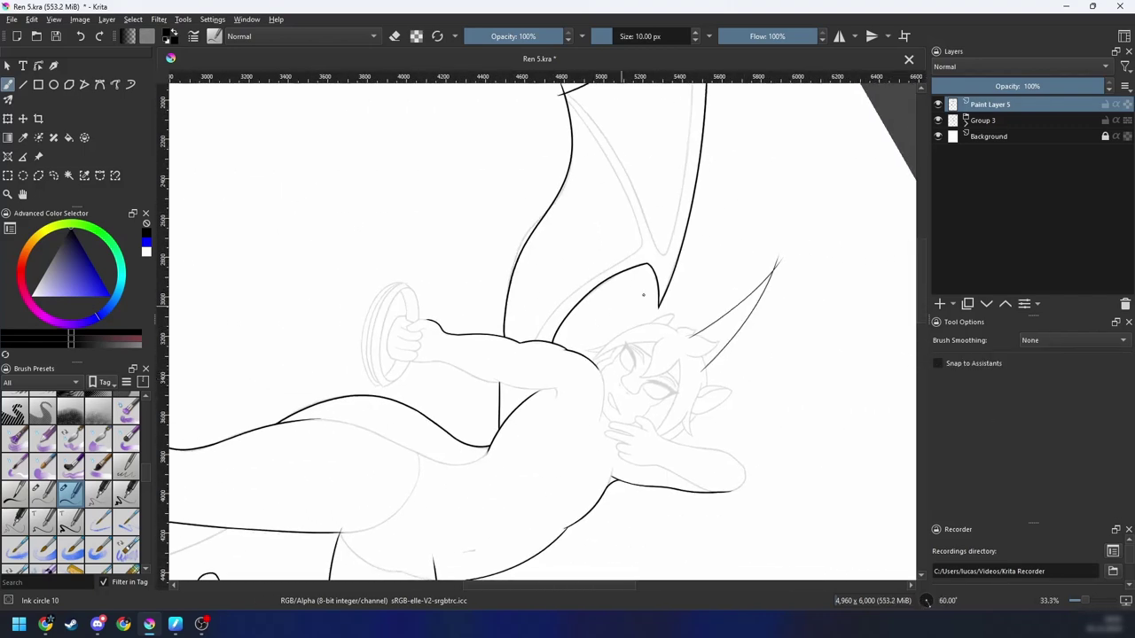
key(plus)
key(plus)
key(6)
key(6)
key(6)
key(6)
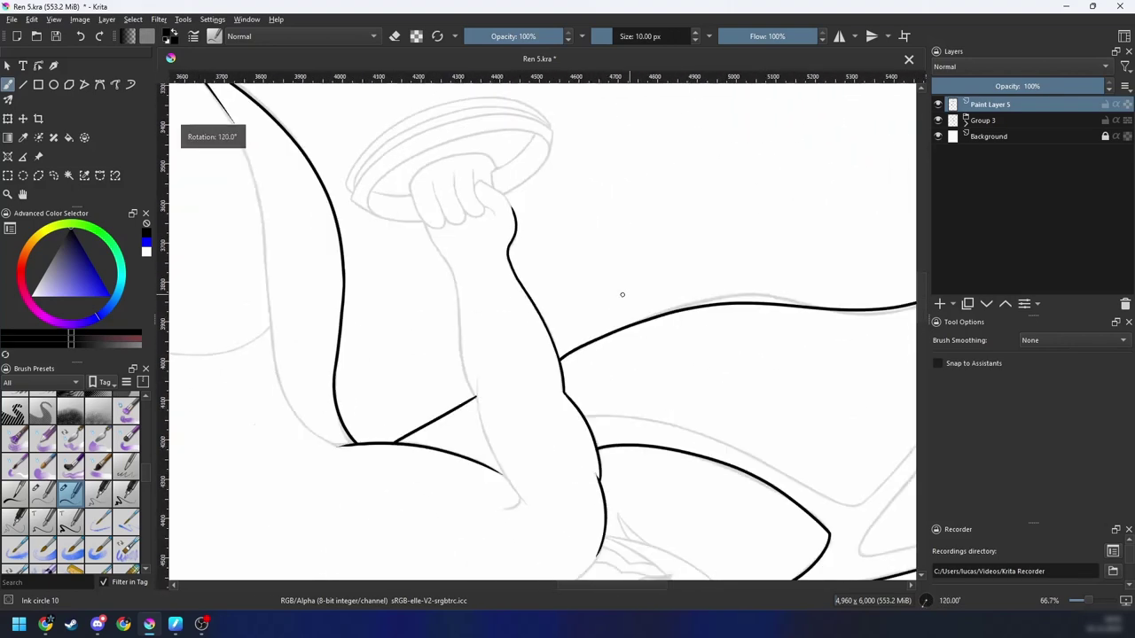
key(6)
key(6)
key(6)
key(6)
key(plus)
key(plus)
drag(511, 333, 615, 458)
key(6)
mouse_move(506, 381)
mouse_down()
mouse_move(529, 396)
mouse_move(453, 421)
mouse_up()
key(plus)
key(e)
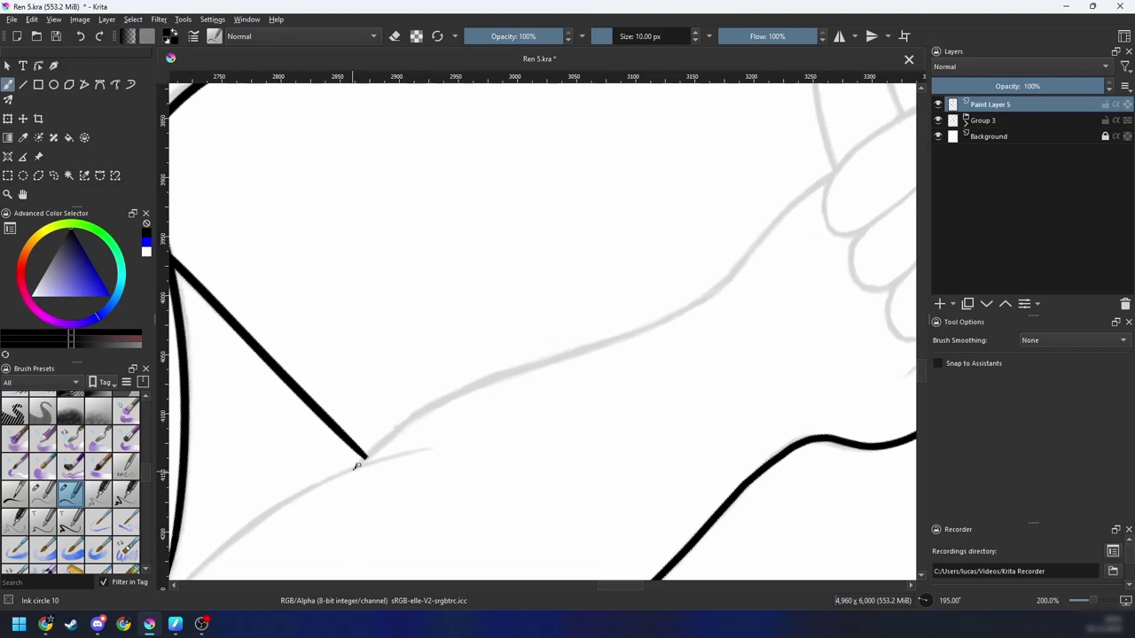
drag(356, 465, 696, 311)
key(ctrl+z)
mouse_move(352, 464)
mouse_down()
mouse_move(493, 380)
mouse_move(709, 297)
mouse_up()
Step: Continue the inner forearm line around the wrist to the base of the last finger on the fist
key(4)
key(4)
key(4)
key(4)
key(4)
key(4)
key(4)
key(4)
key(4)
key(4)
key(4)
key(4)
drag(465, 381, 664, 324)
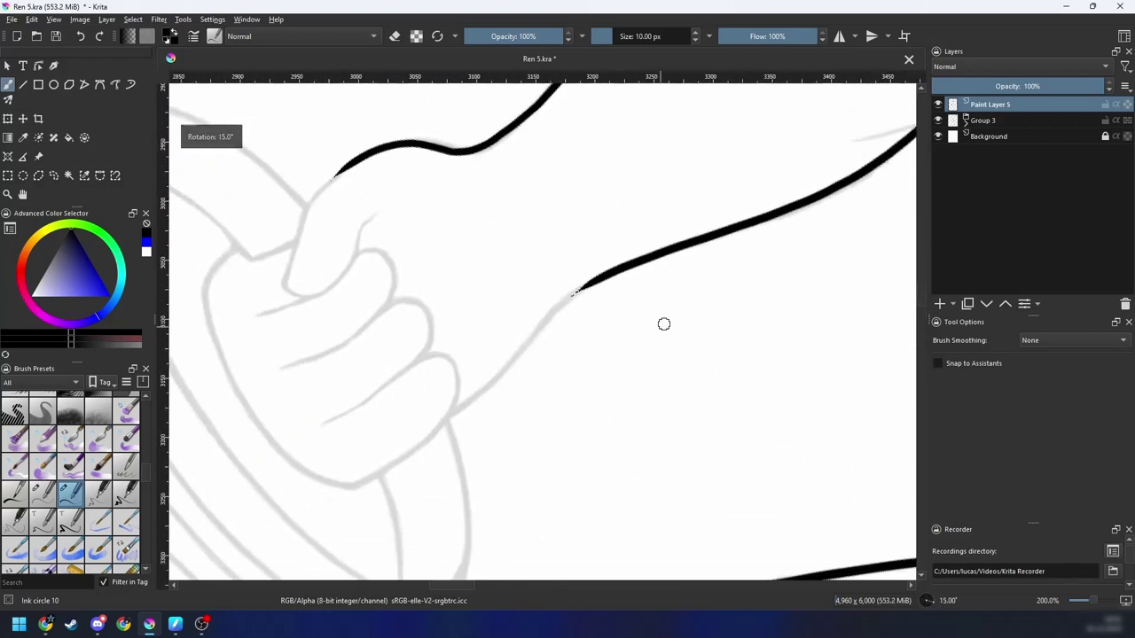
drag(452, 414, 585, 282)
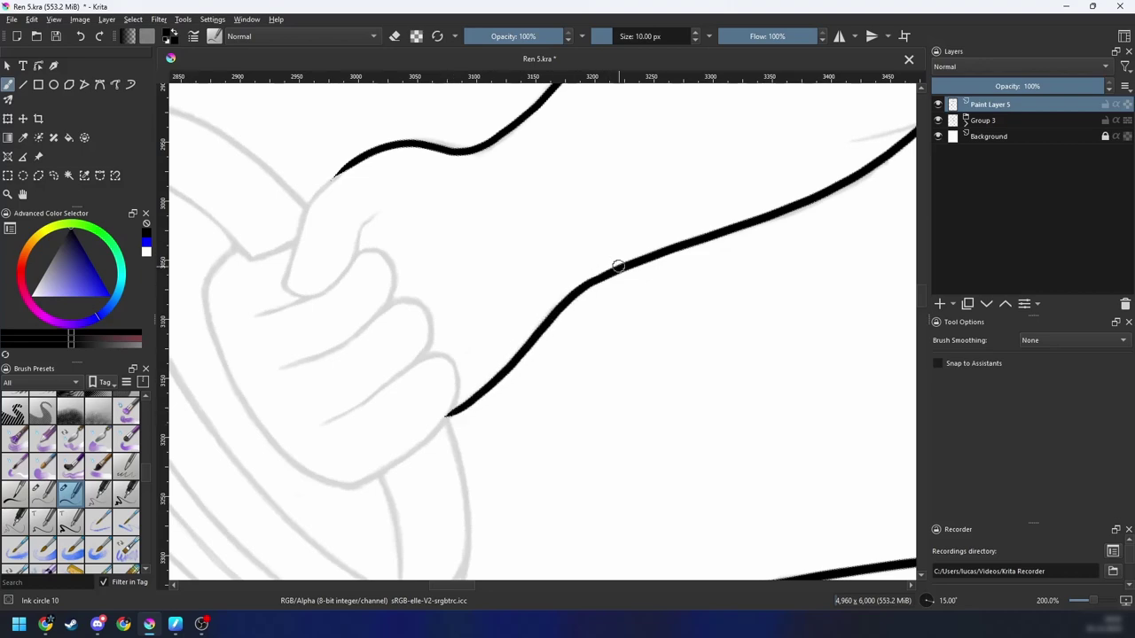
Step: Ink the upper forearm line of the raised arm from the wrist beside the face toward the elbow
key(4)
key(4)
key(4)
key(4)
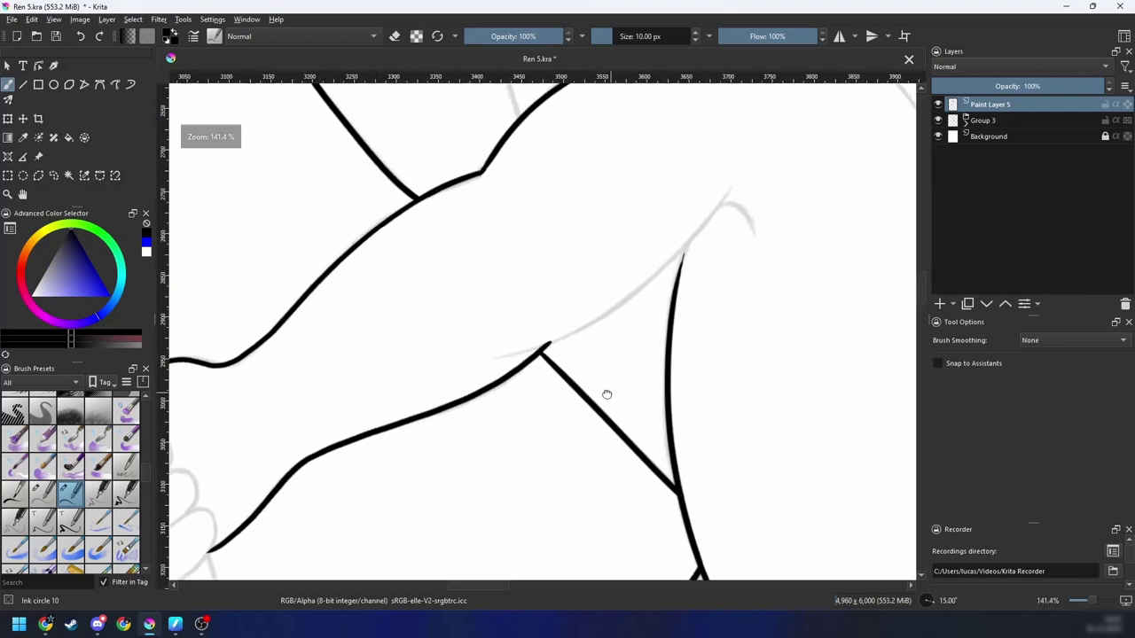
key(minus)
key(minus)
key(minus)
drag(573, 311, 577, 475)
drag(580, 405, 692, 404)
key(5)
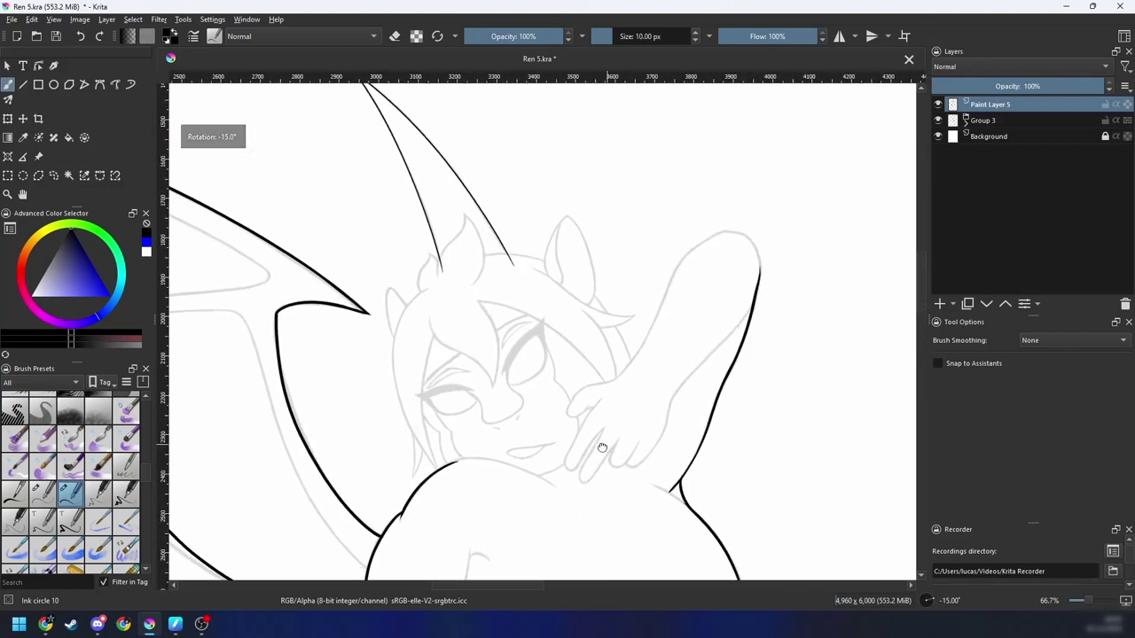
key(plus)
key(plus)
drag(621, 354, 472, 463)
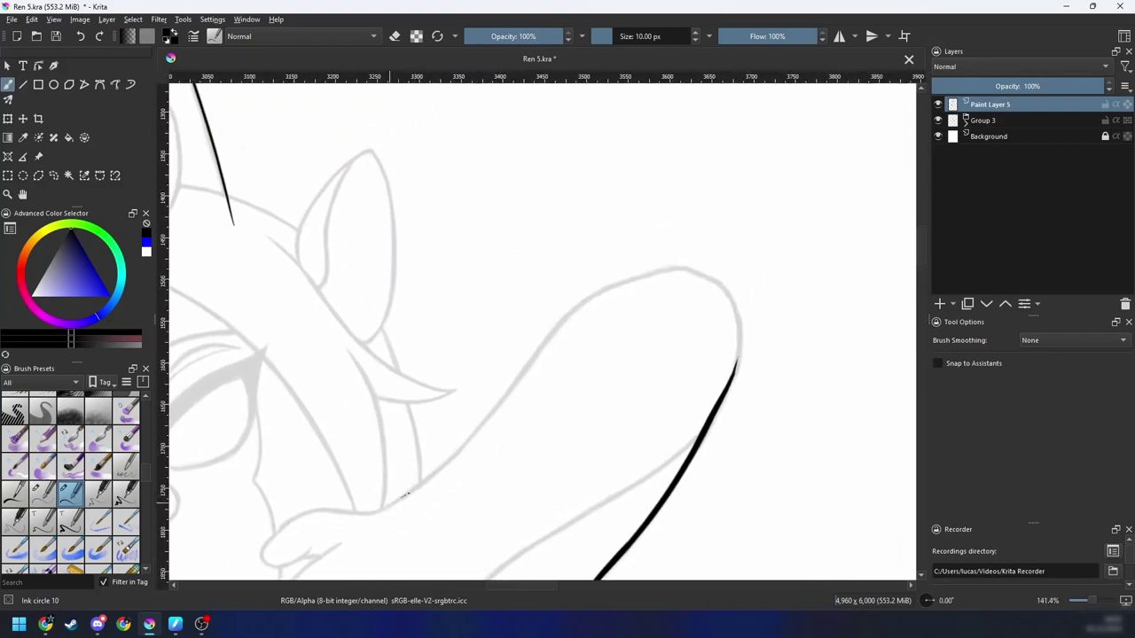
mouse_move(390, 500)
mouse_down()
mouse_move(430, 473)
mouse_move(556, 330)
mouse_up()
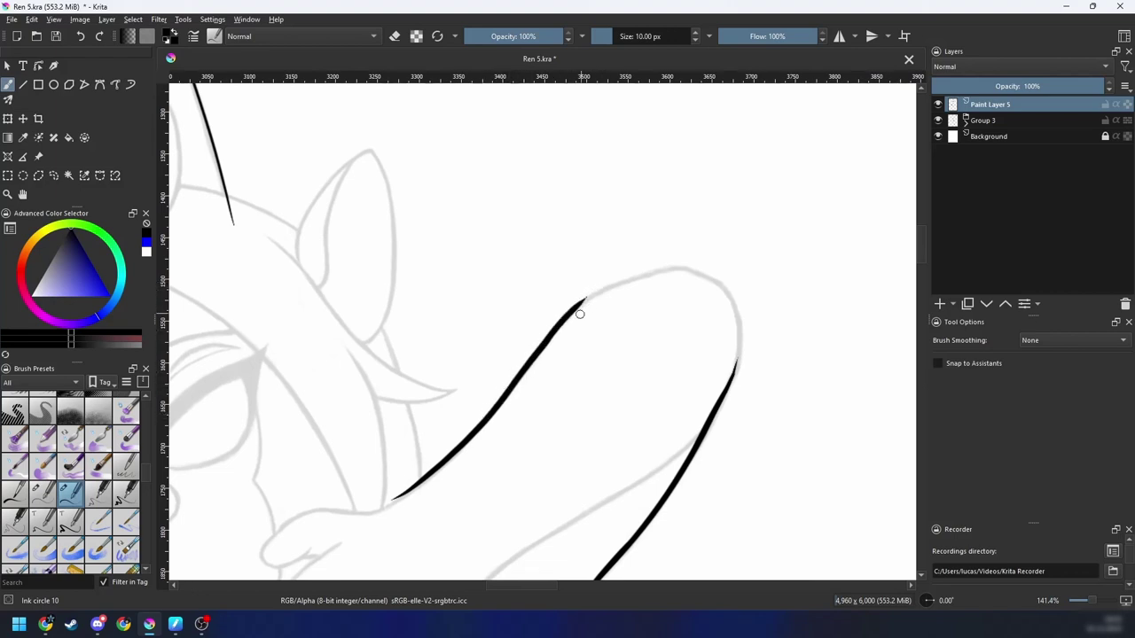
Step: Extend the raised forearm's line up to the start of the elbow's rounded tip
drag(582, 327, 532, 372)
key(plus)
key(4)
key(4)
drag(549, 420, 473, 487)
drag(449, 446, 490, 370)
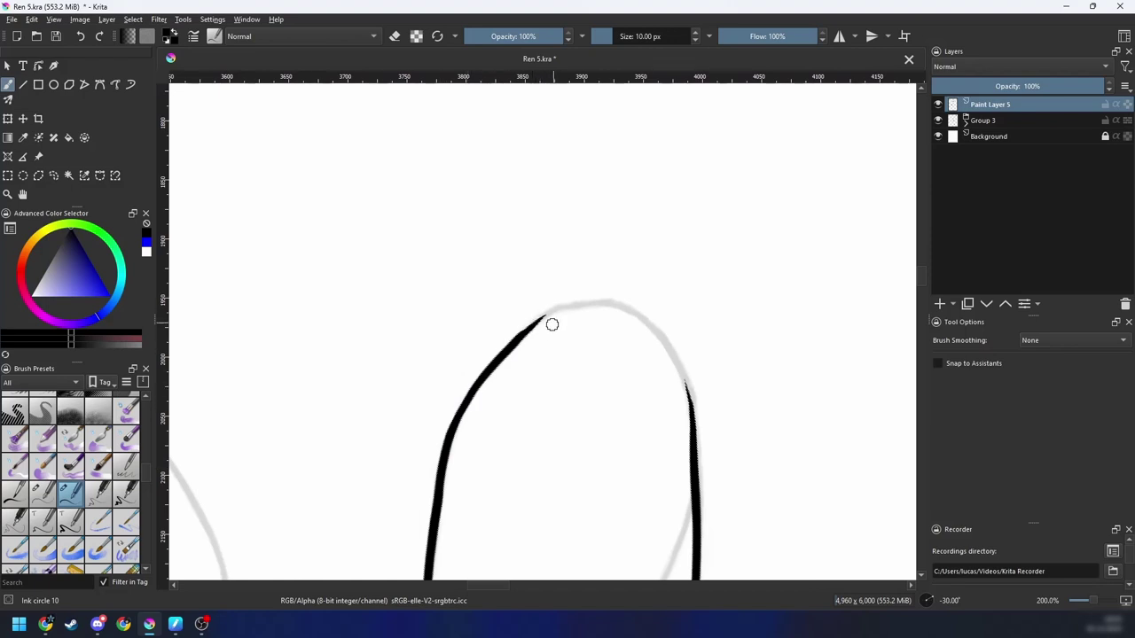
Step: Ink the rounded elbow tip with Stabilizer smoothing, joining the forearm line to the outer arm line and undoing the first attempts
mouse_move(570, 367)
mouse_down()
mouse_move(520, 420)
mouse_move(461, 406)
mouse_move(457, 390)
mouse_move(394, 454)
mouse_up()
key(plus)
key(4)
key(4)
key(4)
key(minus)
key(plus)
key(s)
drag(332, 492, 403, 343)
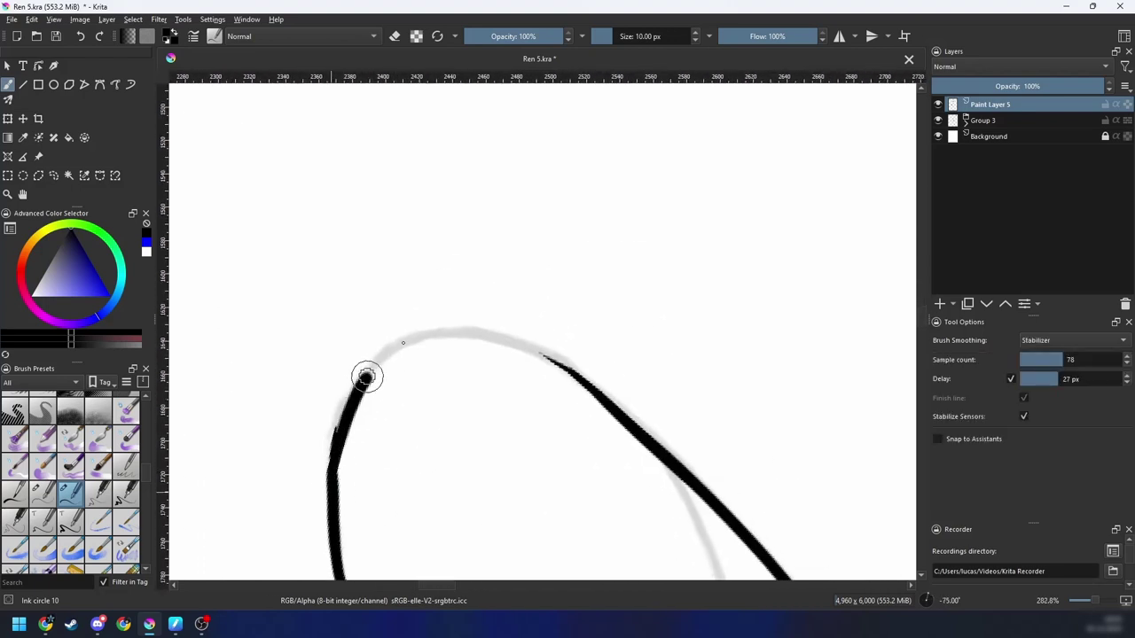
key(ctrl+z)
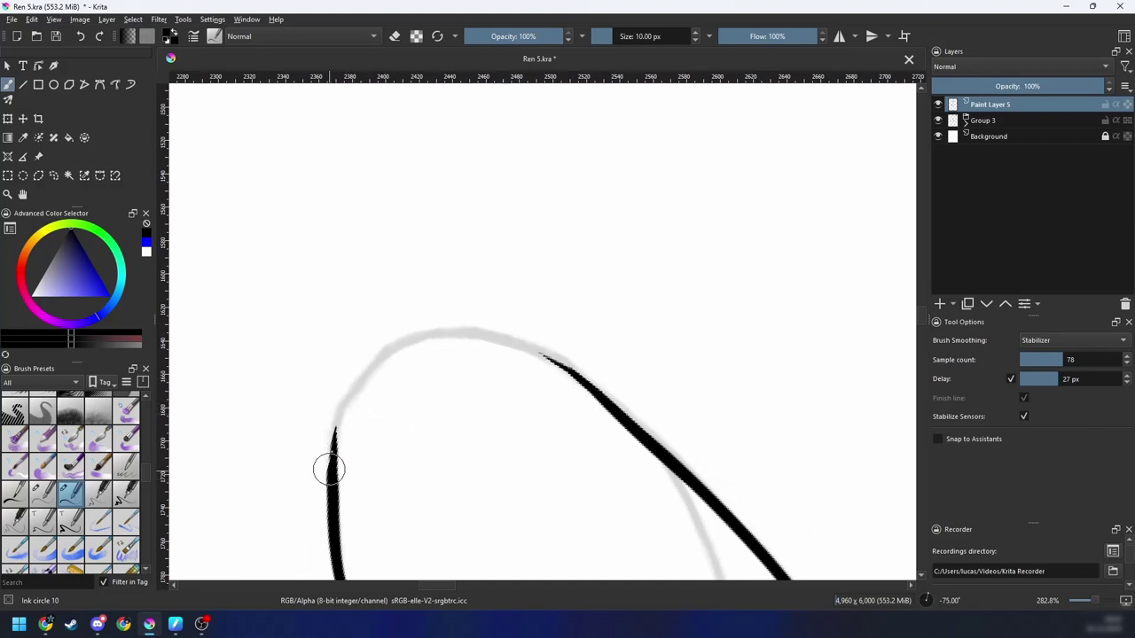
mouse_move(329, 470)
mouse_down()
mouse_move(350, 396)
mouse_move(584, 385)
mouse_move(603, 446)
mouse_up()
key(ctrl+z)
mouse_move(330, 487)
mouse_down()
mouse_move(366, 375)
mouse_move(625, 424)
mouse_up()
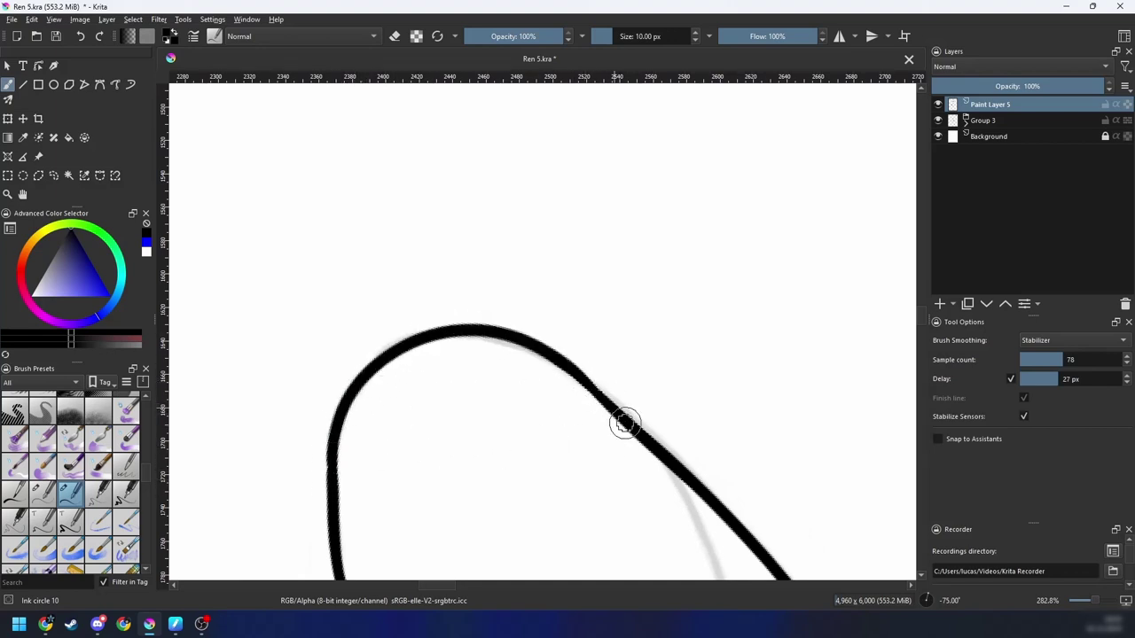
Step: Touch up the junction between the elbow curve and the outer arm line with Brush Smoothing set to None
key(minus)
key(minus)
key(minus)
key(minus)
key(minus)
key(4)
key(4)
key(4)
key(plus)
key(4)
key(plus)
key(plus)
key(plus)
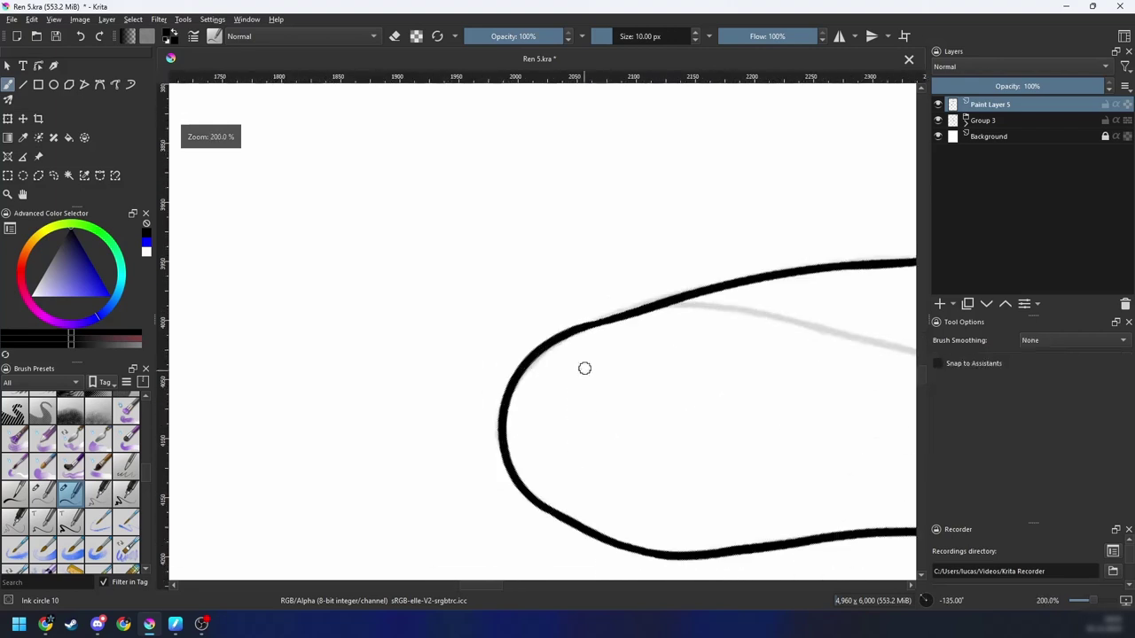
key(plus)
key(4)
key(4)
key(6)
key(e)
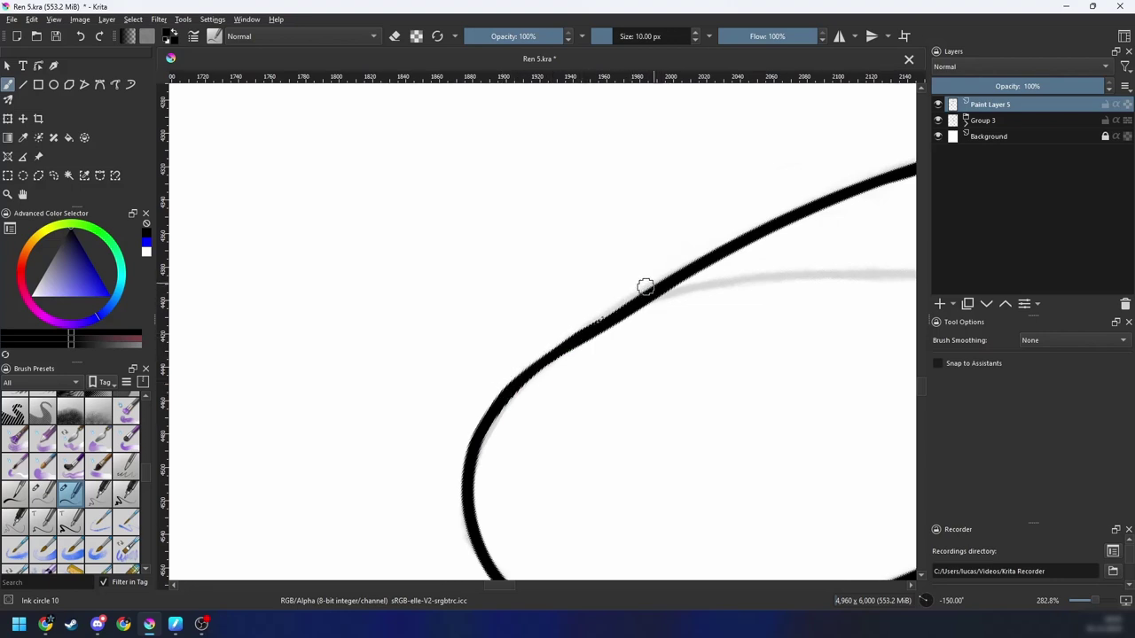
drag(554, 357, 636, 302)
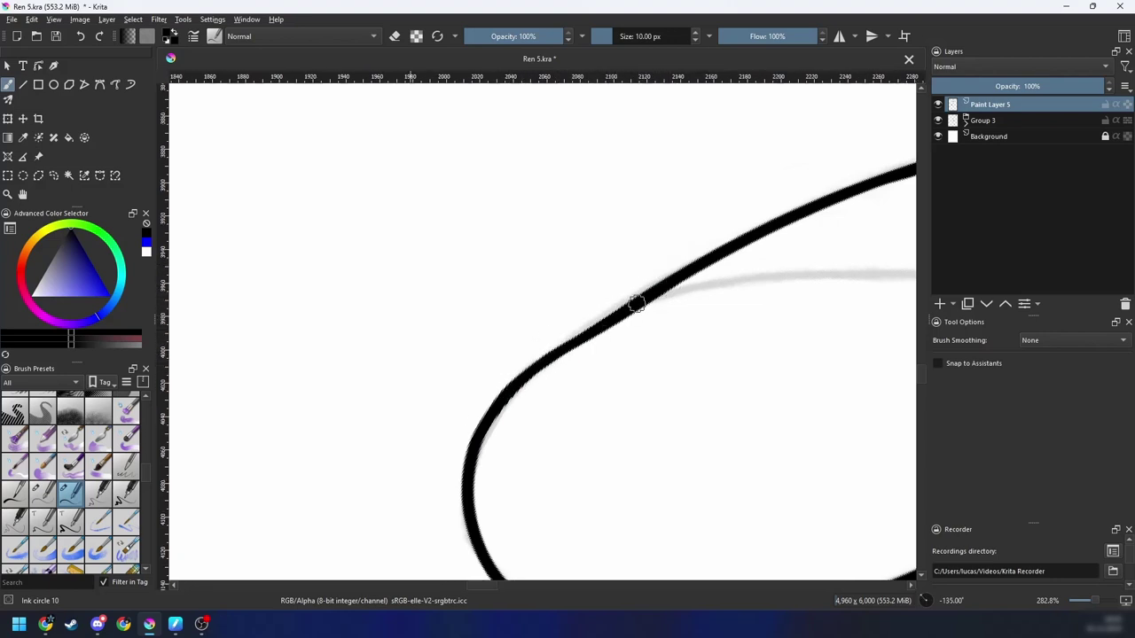
Step: Ink the short line across the top of the head from beside the horn's base to the ear
key(minus)
key(minus)
key(minus)
key(minus)
key(minus)
key(6)
key(6)
key(6)
key(6)
key(6)
key(6)
key(6)
key(6)
key(6)
key(6)
key(minus)
mouse_move(615, 402)
mouse_down()
mouse_move(663, 393)
mouse_move(660, 409)
mouse_up()
scroll(660, 408, up, 5)
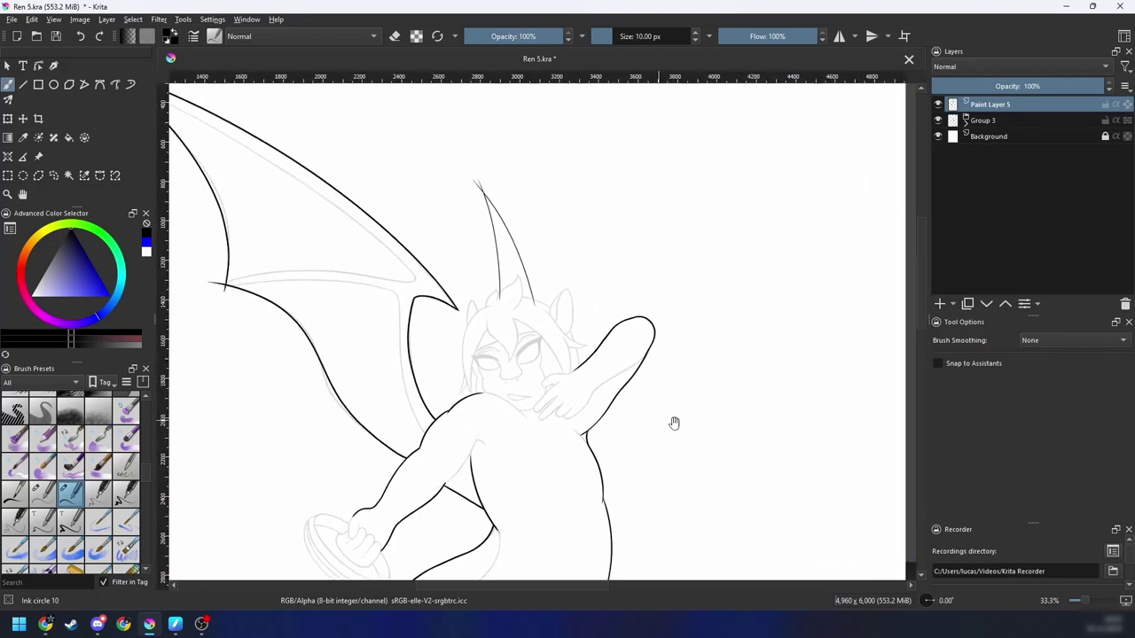
key(4)
key(4)
key(4)
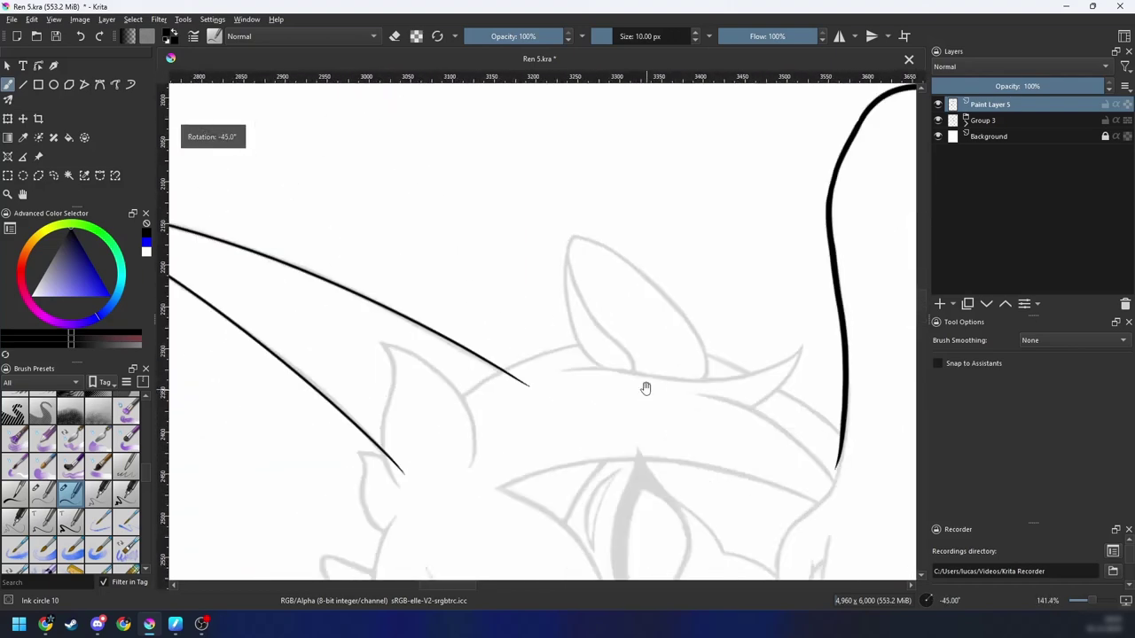
key(plus)
mouse_move(647, 387)
mouse_down()
mouse_move(643, 400)
mouse_move(648, 345)
mouse_move(540, 385)
mouse_up()
key(plus)
key(4)
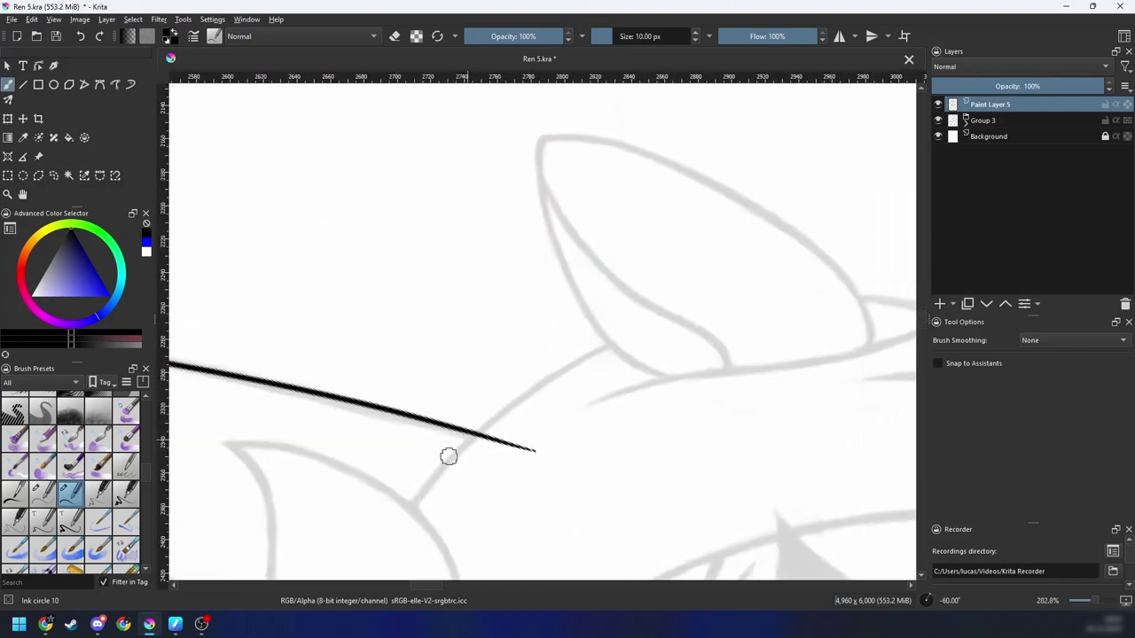
mouse_move(437, 468)
mouse_down()
mouse_move(624, 331)
mouse_move(526, 393)
mouse_move(635, 328)
mouse_up()
key(ctrl+z)
key(ctrl+z)
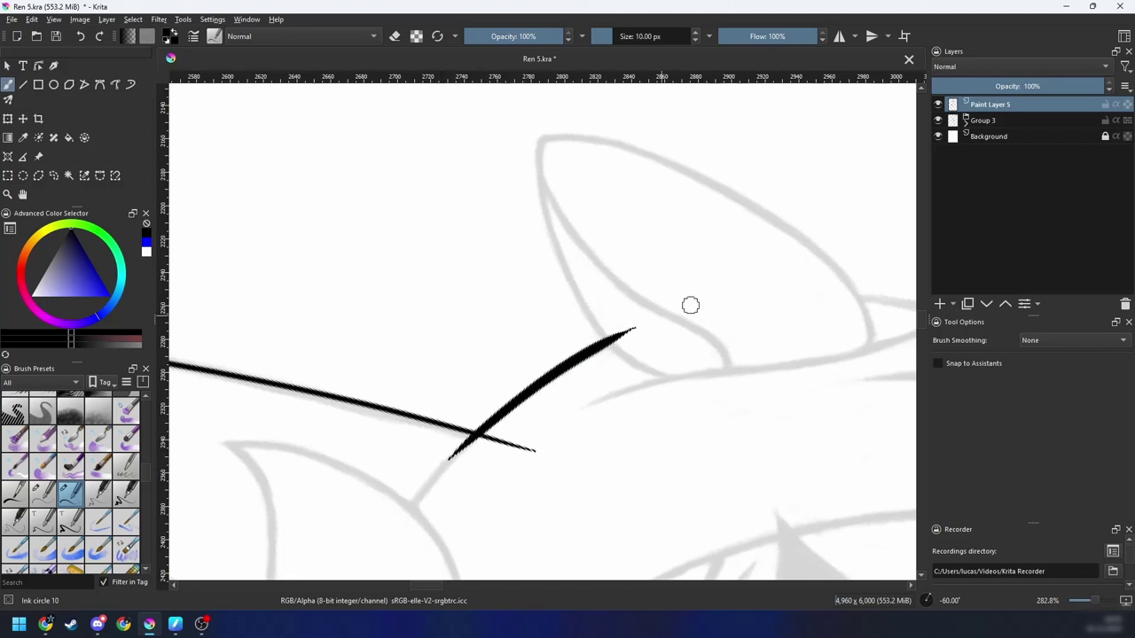
Step: Ink the ear's front edge from the head line up to the ear tip, undoing the rejected strokes
key(6)
key(6)
key(6)
key(6)
key(6)
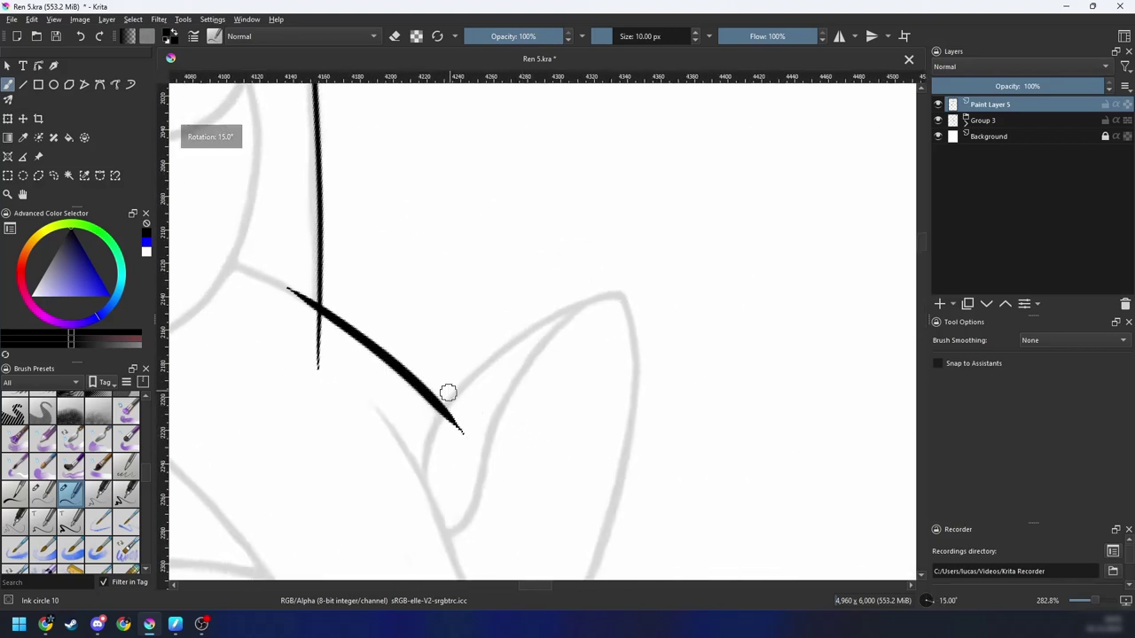
drag(427, 457, 479, 369)
key(ctrl+z)
drag(426, 457, 608, 286)
key(ctrl+z)
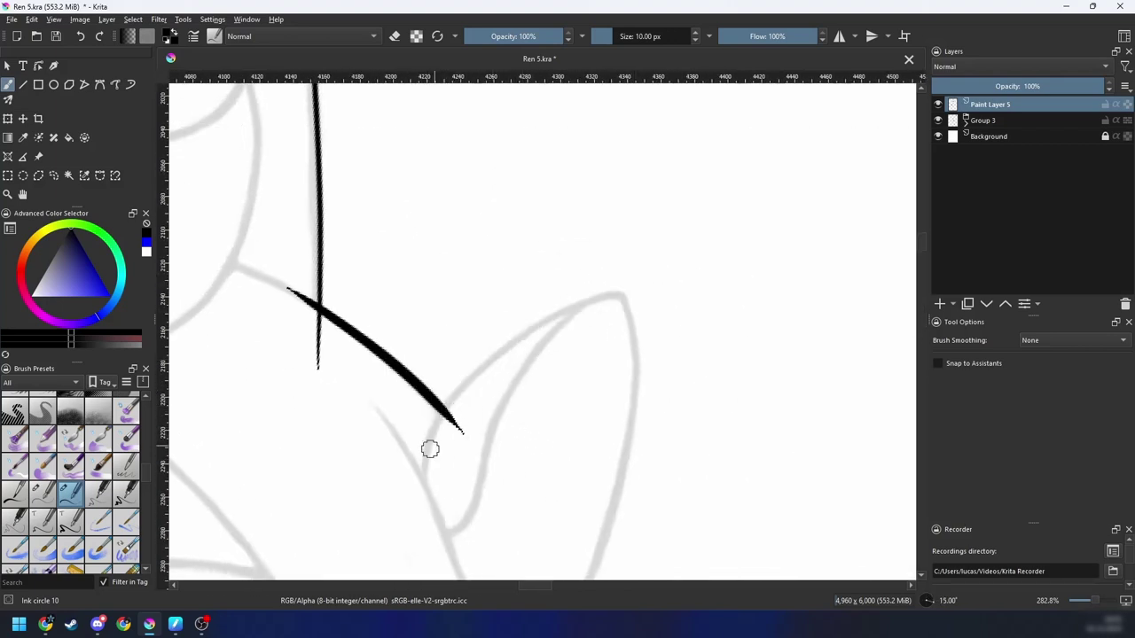
drag(430, 443, 635, 293)
key(ctrl+z)
drag(433, 432, 652, 287)
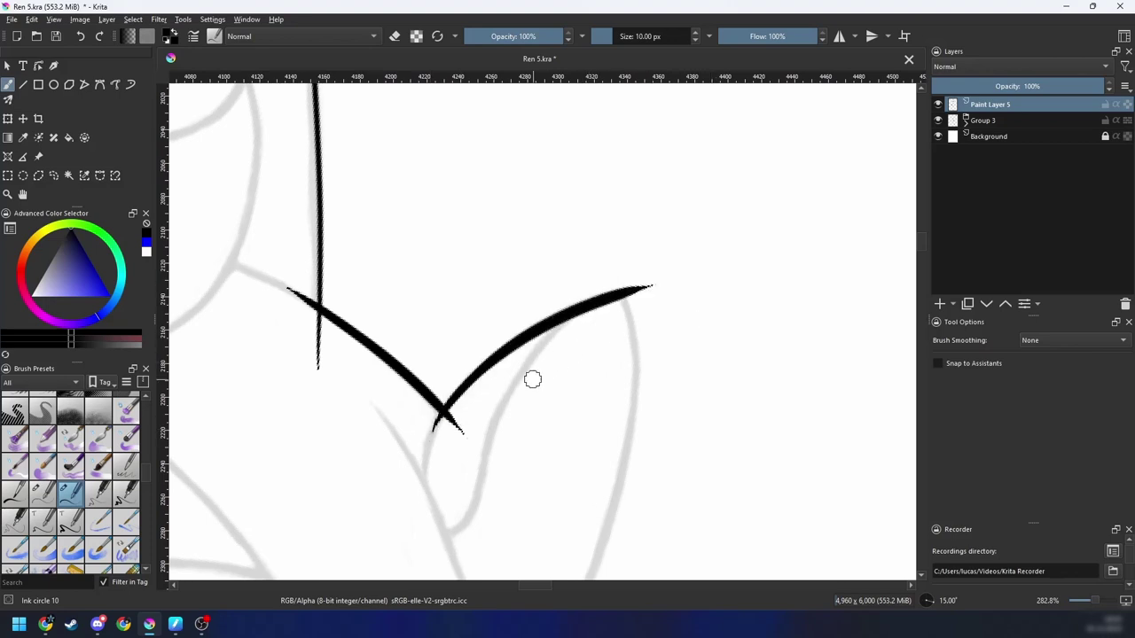
drag(624, 358, 532, 414)
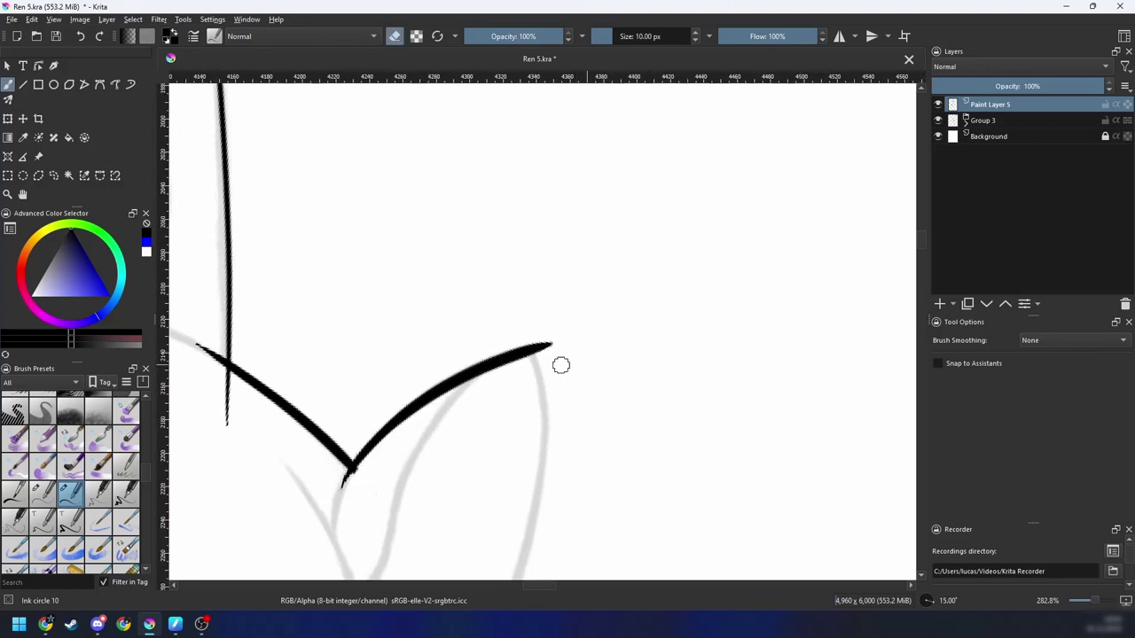
key(4)
key(4)
key(4)
key(4)
key(4)
key(4)
key(4)
key(4)
key(4)
mouse_move(610, 382)
mouse_down()
mouse_move(446, 516)
mouse_move(562, 313)
mouse_up()
key(e)
key(ctrl+z)
mouse_move(390, 493)
mouse_down()
mouse_move(466, 375)
mouse_move(699, 267)
mouse_up()
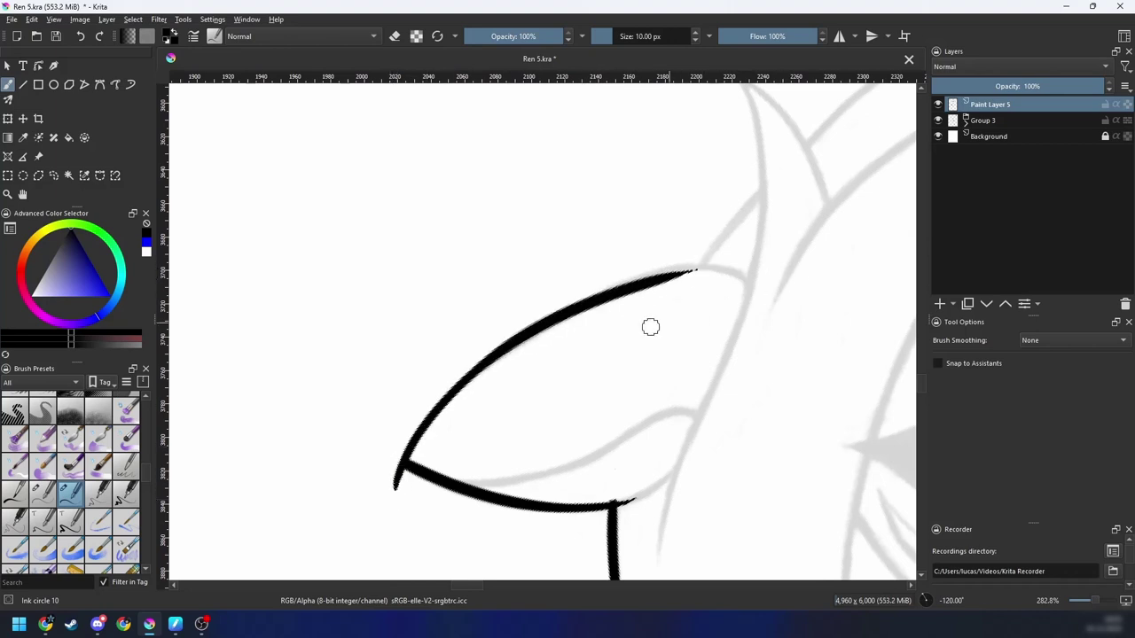
key(ctrl+z)
drag(394, 488, 714, 266)
drag(596, 376, 511, 431)
key(4)
key(4)
mouse_move(615, 337)
mouse_down()
mouse_move(561, 380)
mouse_move(577, 321)
mouse_up()
key(ctrl+z)
key(ctrl+z)
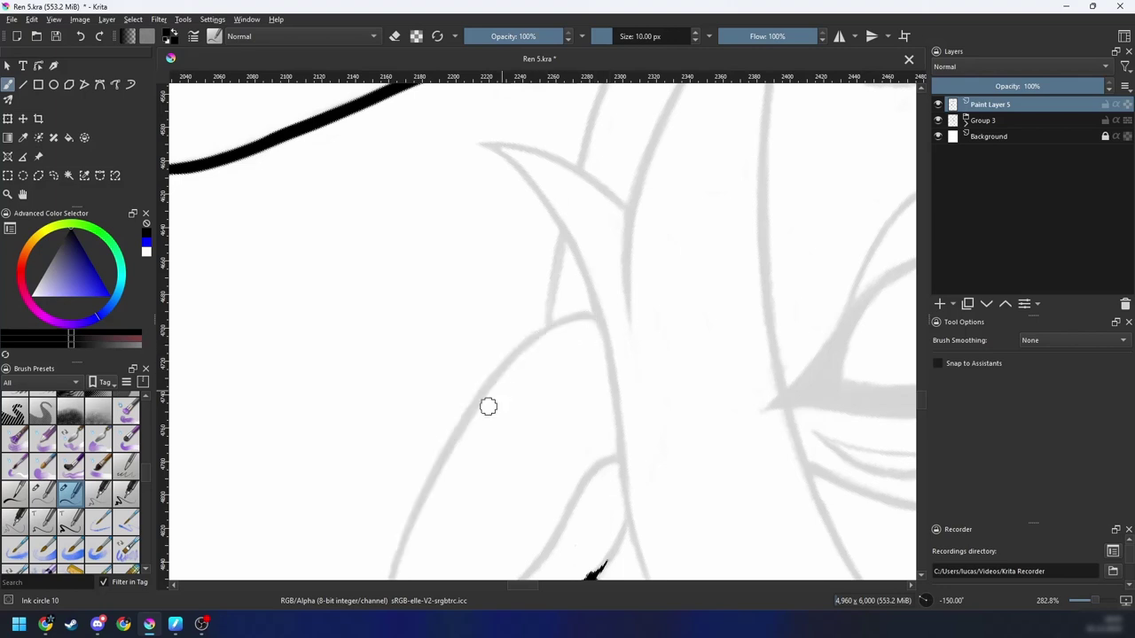
Step: Ink the ear's back edge as one curve from the ear tip around its rounded base, with Stabilizer smoothing
key(minus)
key(6)
key(6)
drag(487, 405, 573, 340)
drag(417, 421, 662, 272)
key(ctrl+z)
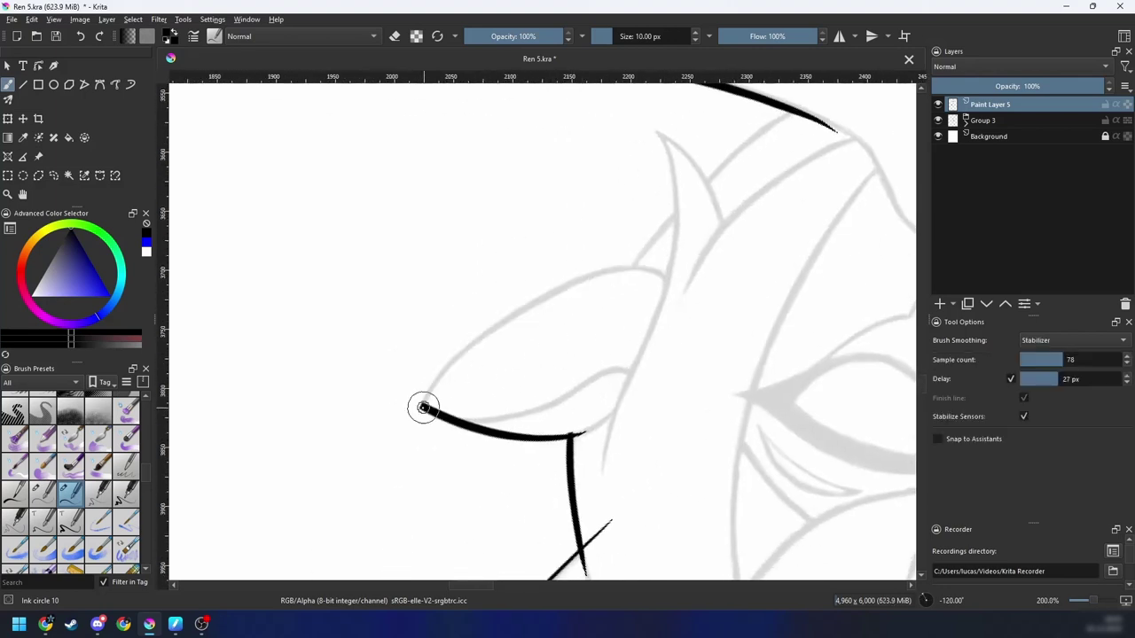
drag(451, 367, 688, 294)
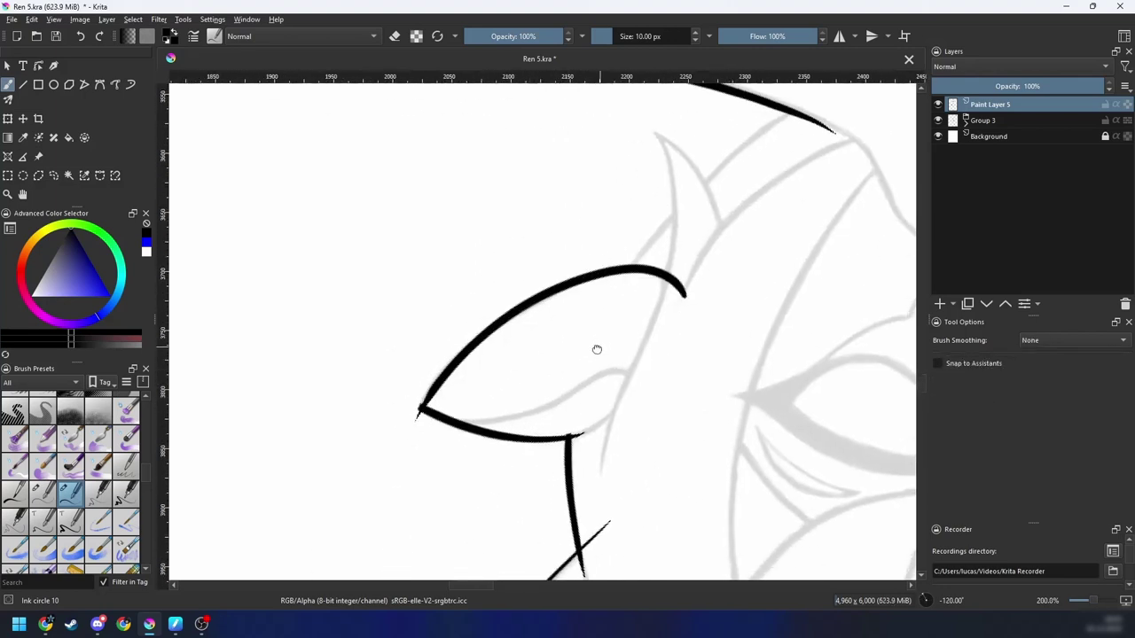
key(plus)
mouse_move(773, 190)
mouse_down()
mouse_move(590, 378)
mouse_move(514, 420)
mouse_up()
key(6)
drag(363, 446, 680, 272)
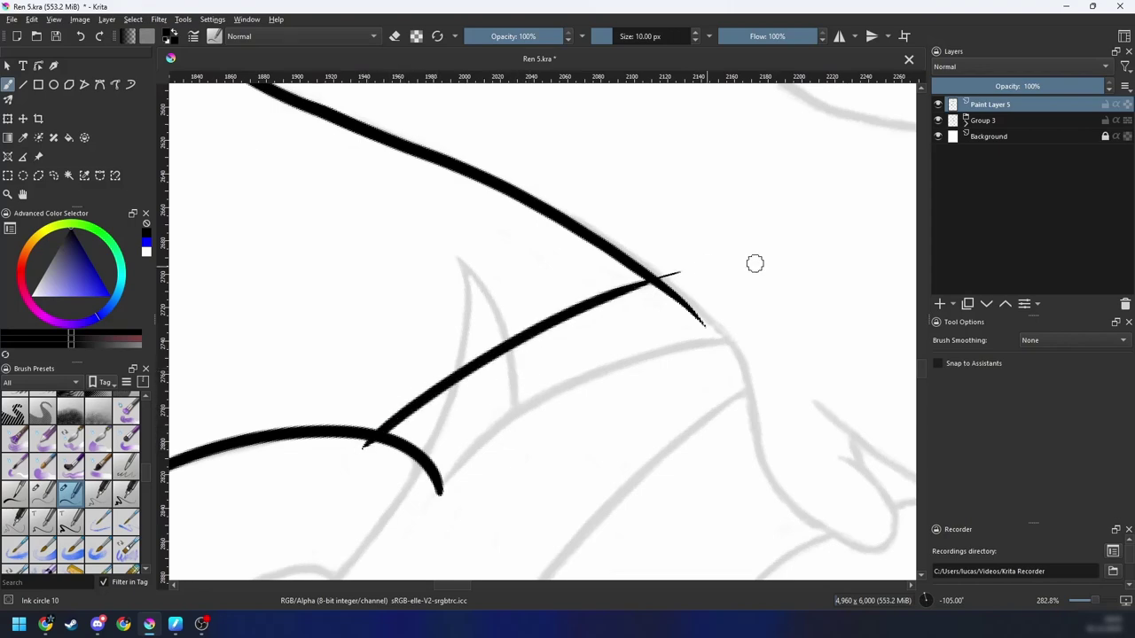
key(ctrl+z)
drag(379, 434, 615, 294)
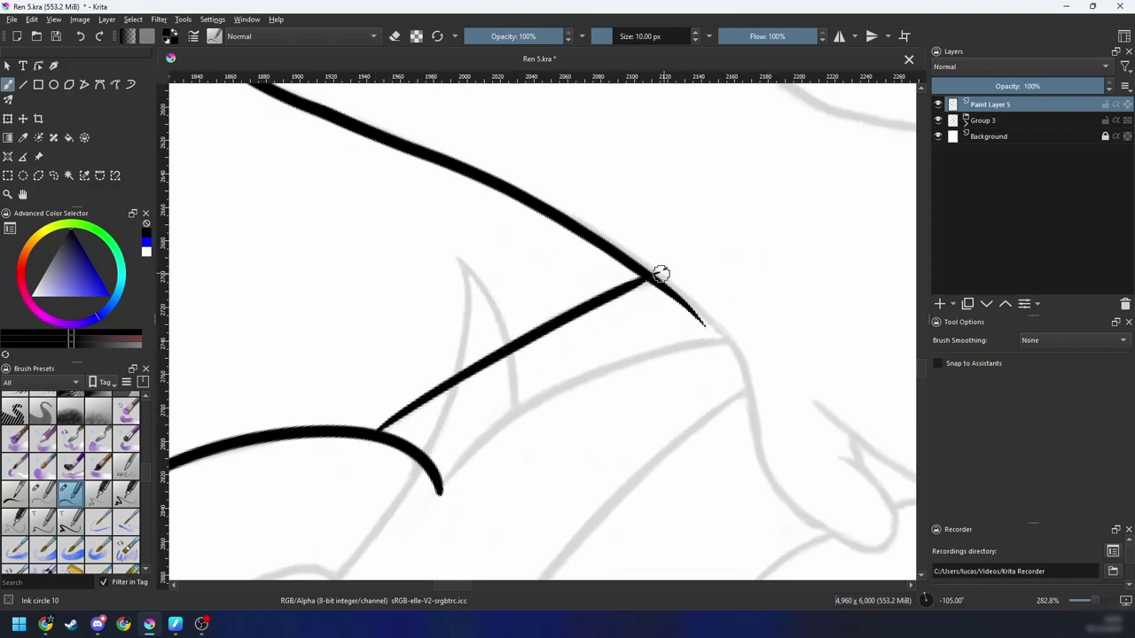
key(ctrl+z)
Step: Ink the head line from the ear's base to the arm line with Brush Smoothing None, leaving a gap inside the pointed tuft
key(6)
key(5)
key(minus)
key(minus)
key(minus)
key(minus)
key(plus)
key(plus)
key(4)
key(4)
key(4)
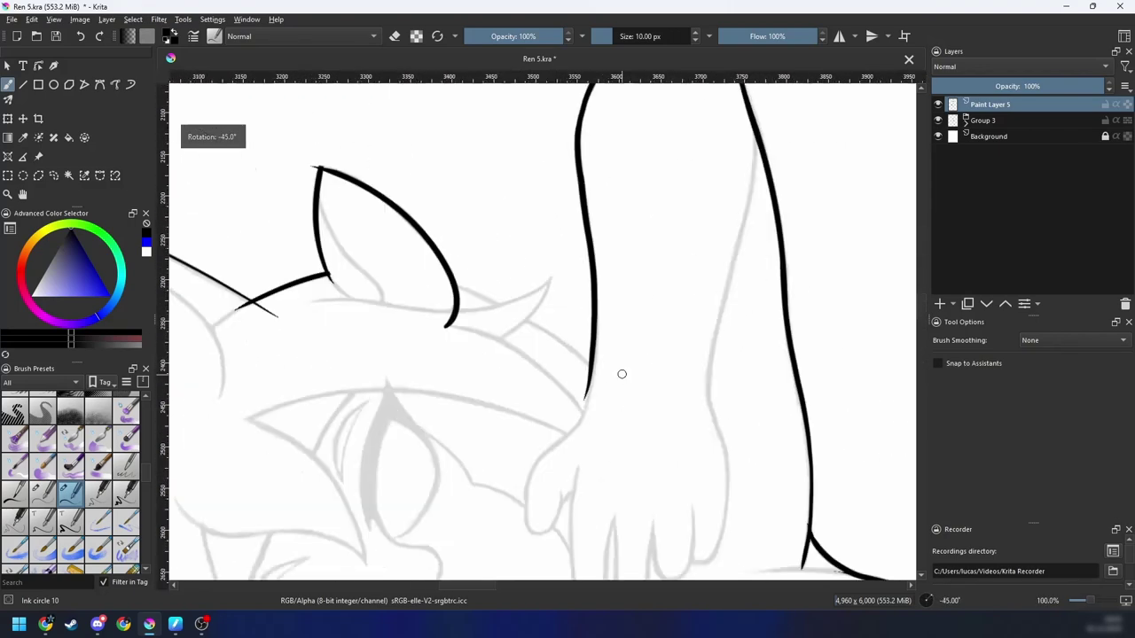
key(plus)
key(plus)
key(plus)
key(4)
key(4)
key(4)
key(4)
drag(622, 374, 567, 391)
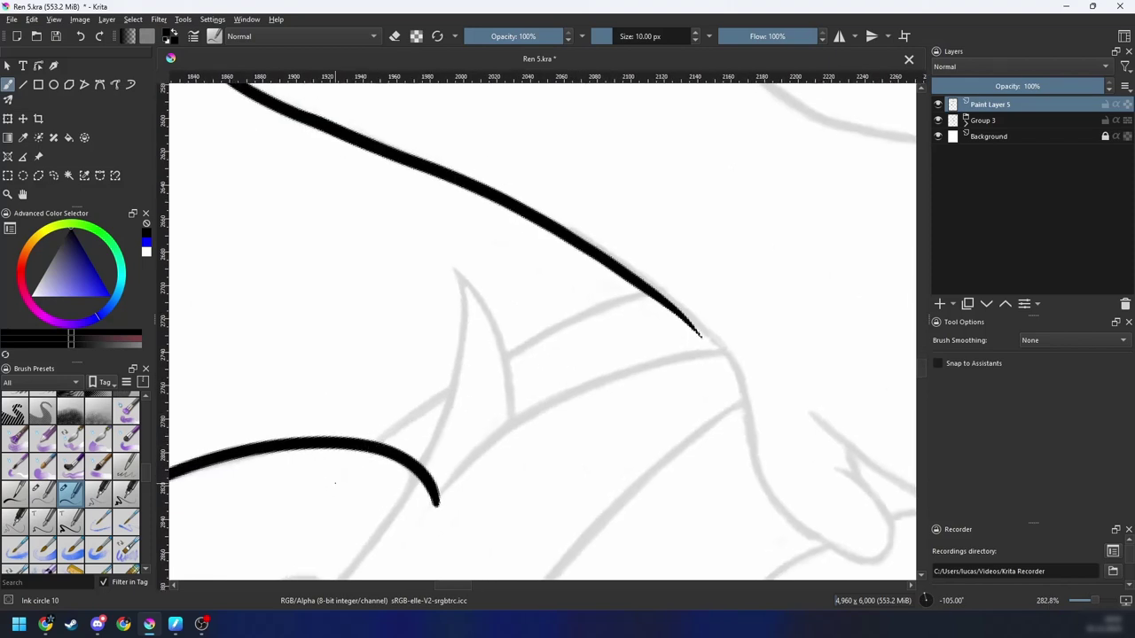
drag(335, 483, 667, 290)
key(ctrl+z)
drag(337, 480, 734, 279)
key(ctrl+z)
drag(339, 479, 722, 278)
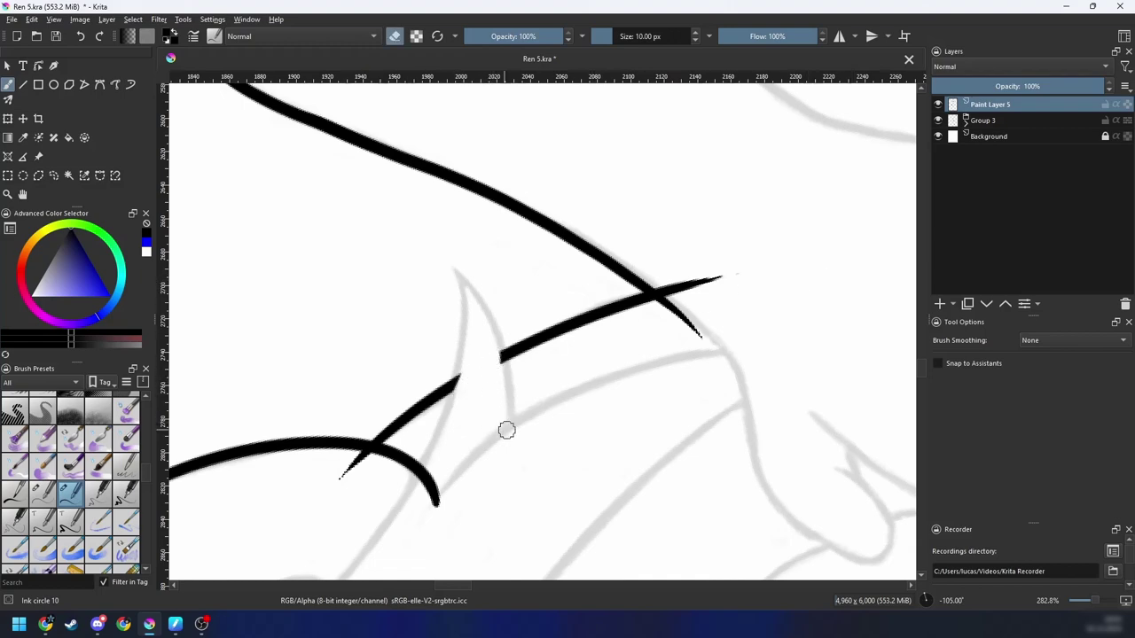
Step: Ink the pointed tuft's edge facing the arm line, from its tip to its base, undoing the rejected strokes
key(4)
key(4)
key(4)
key(4)
key(4)
key(4)
key(4)
key(4)
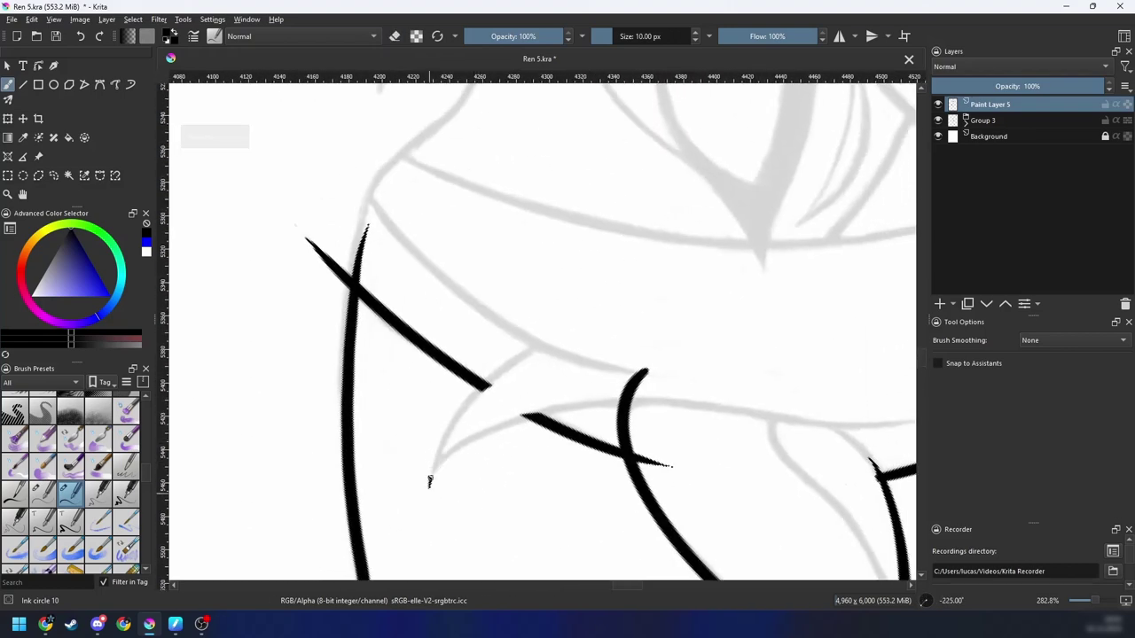
mouse_move(429, 481)
mouse_down()
mouse_move(518, 356)
mouse_move(484, 384)
mouse_up()
key(ctrl+z)
key(ctrl+z)
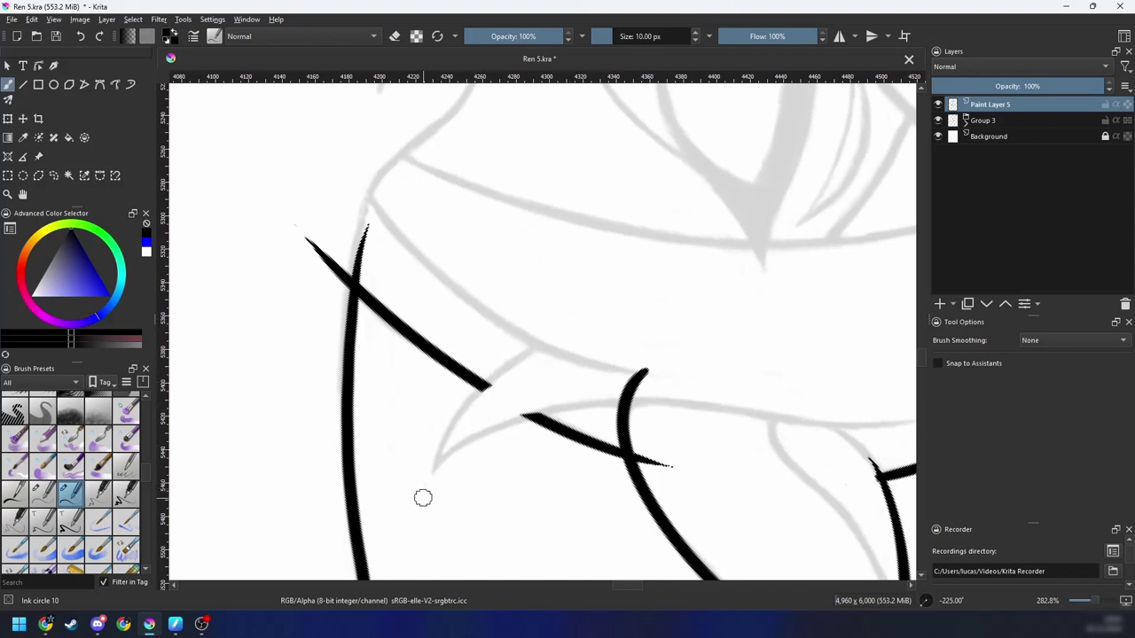
mouse_move(425, 492)
mouse_down()
mouse_move(577, 316)
mouse_move(433, 454)
mouse_move(535, 342)
mouse_up()
key(ctrl+z)
Step: Ink the tuft's opposite edge from its tip past the head line to the ear's rounded base
key(4)
key(4)
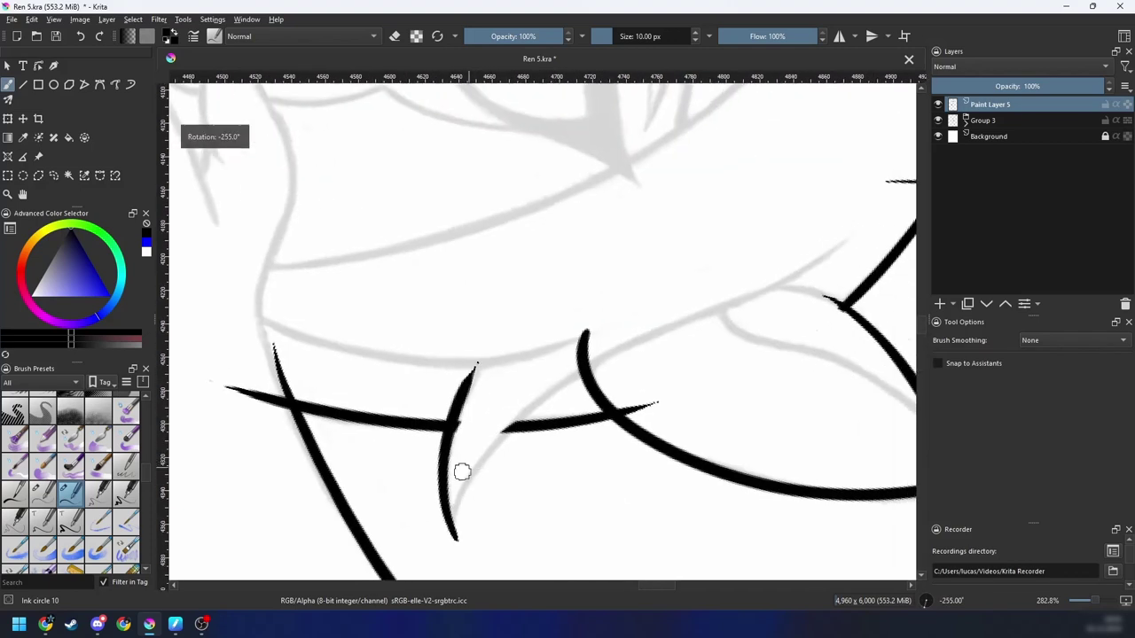
key(ctrl+z)
mouse_move(451, 520)
mouse_down()
mouse_move(568, 361)
mouse_move(590, 357)
mouse_up()
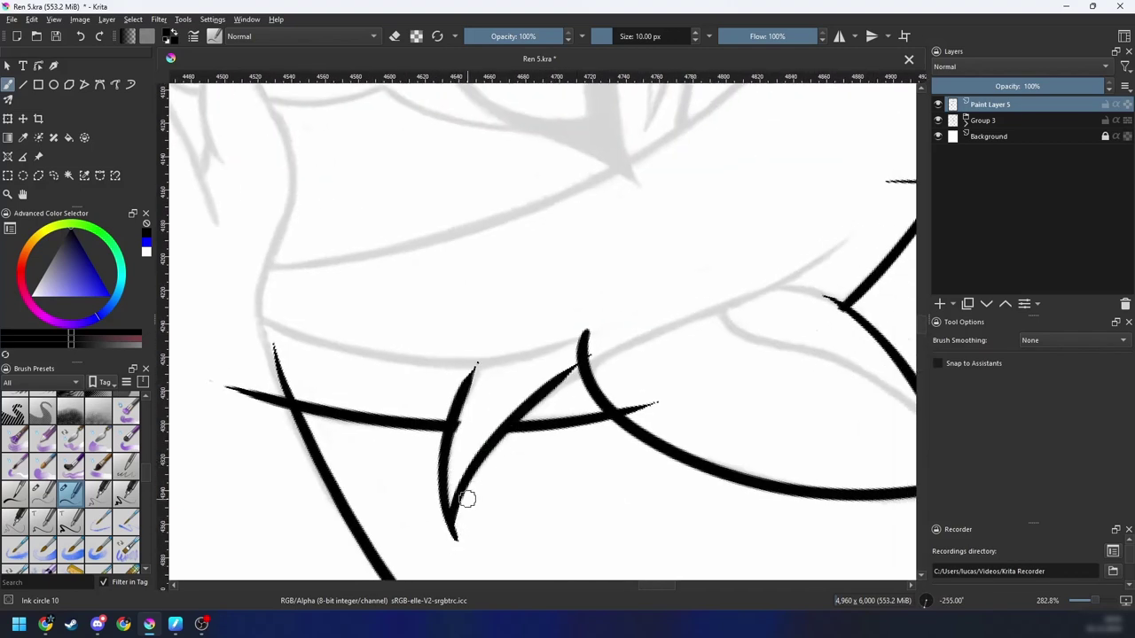
Step: Erase the stray line ends at the hair tuft's tip and beyond the ear's lower curve
drag(467, 499, 488, 437)
key(e)
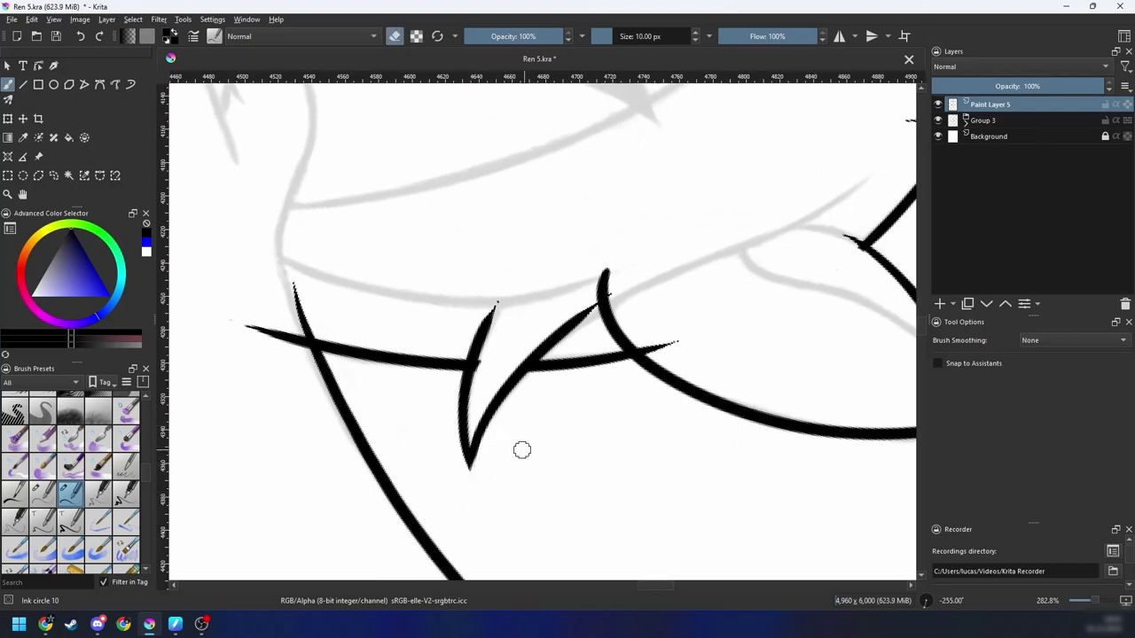
key(6)
key(6)
key(6)
key(6)
key(6)
key(6)
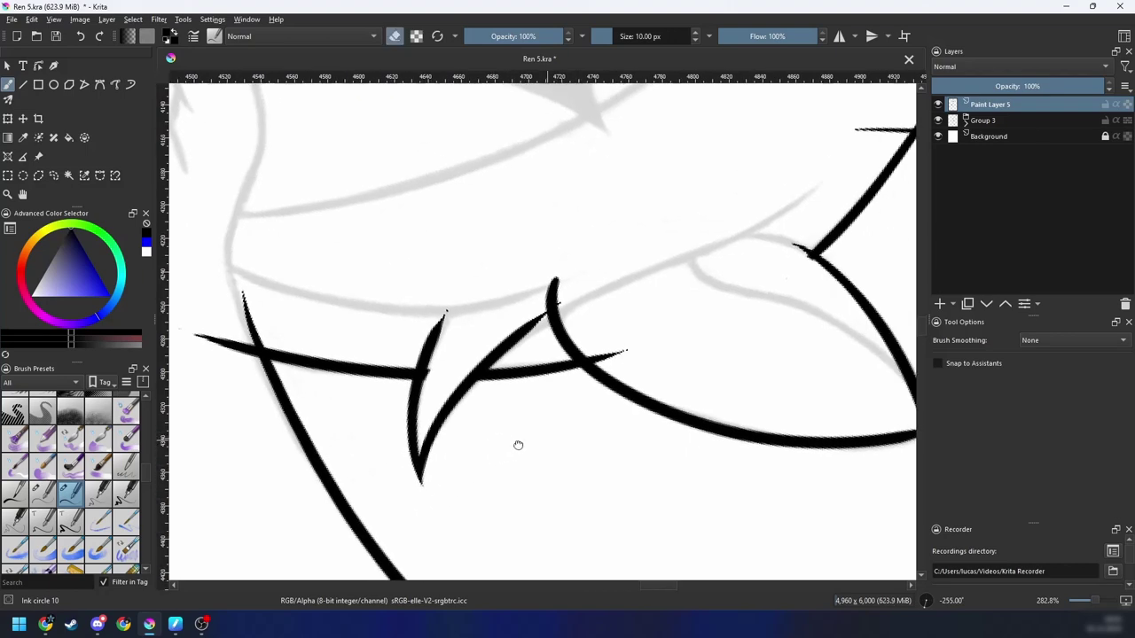
key(4)
key(4)
key(4)
key(4)
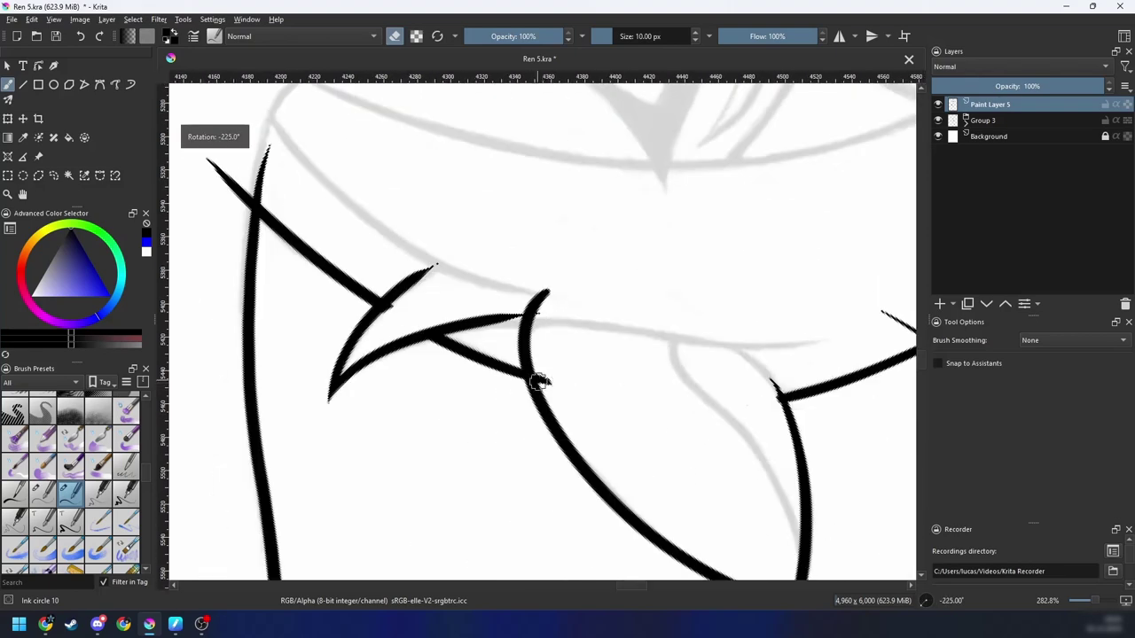
drag(549, 358, 613, 363)
scroll(613, 363, up, 1)
key(4)
key(4)
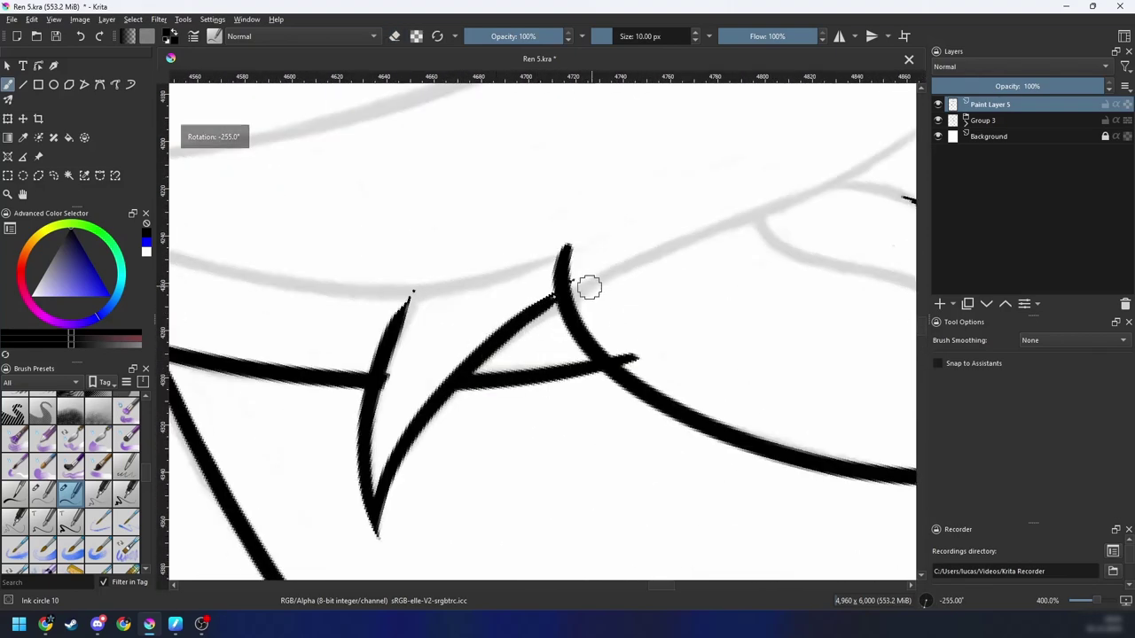
Step: Extend the hair tuft's upper line across the ear's lower curve, following the sketch
mouse_move(426, 403)
mouse_down()
mouse_move(390, 447)
mouse_move(671, 263)
mouse_move(532, 347)
mouse_up()
key(minus)
key(minus)
key(minus)
key(4)
key(4)
key(4)
key(4)
key(4)
key(4)
key(6)
key(6)
key(6)
key(6)
key(6)
key(6)
key(plus)
key(plus)
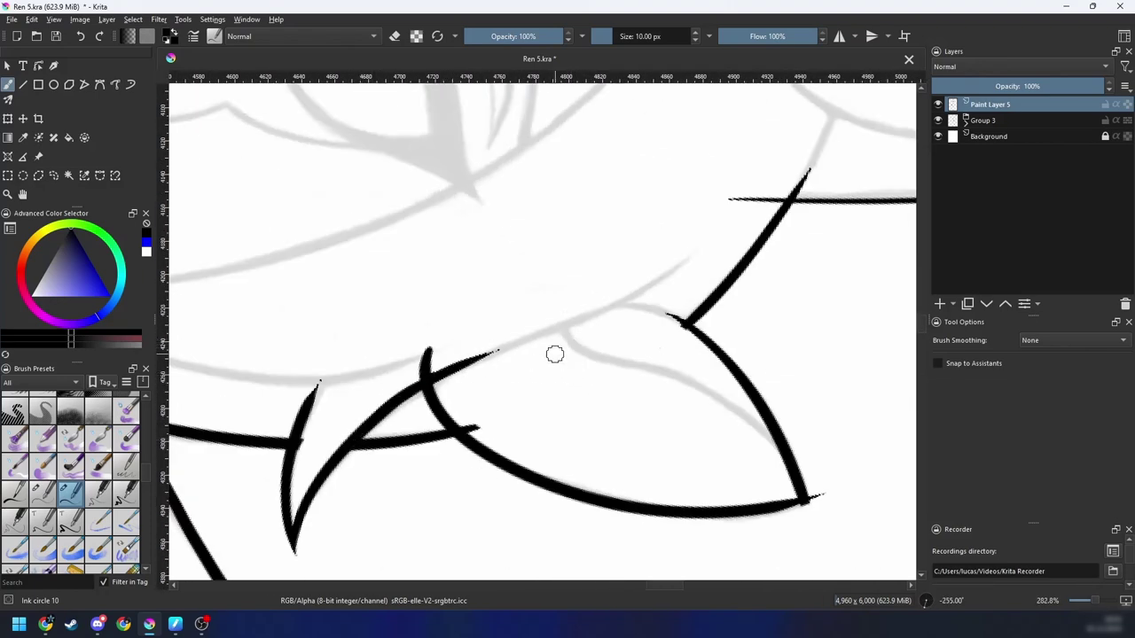
Step: Examine the inked head, ear and horn from farther out and turn off the canvas's horizontal mirroring
drag(525, 379, 563, 334)
key(minus)
key(minus)
key(minus)
key(4)
key(4)
key(4)
key(4)
key(4)
key(4)
drag(625, 365, 763, 408)
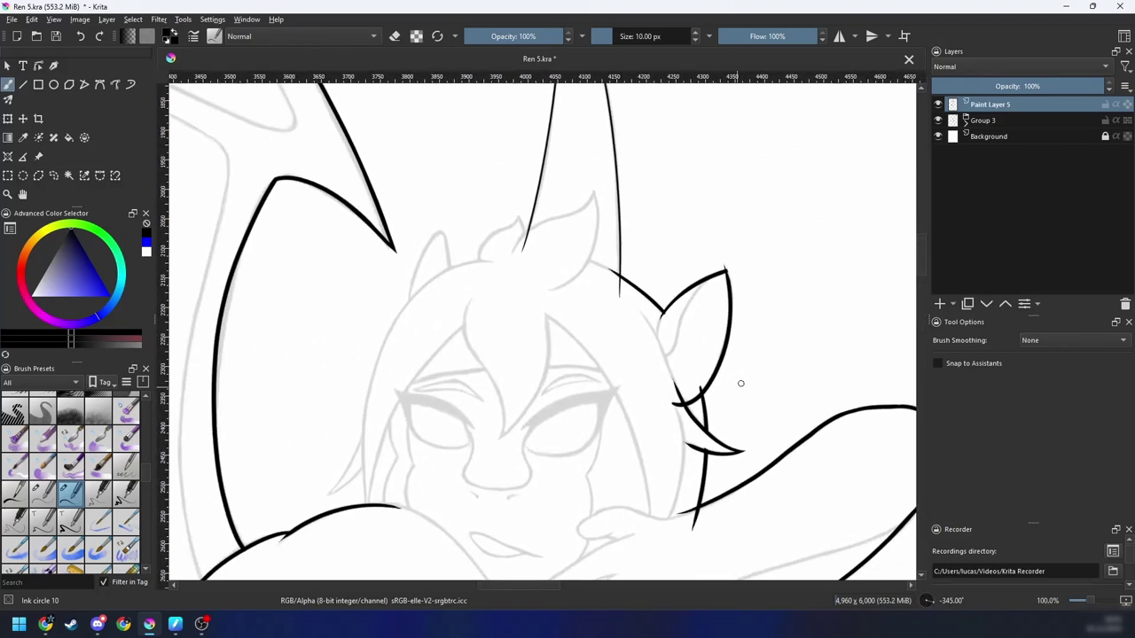
scroll(727, 355, down, 3)
scroll(711, 317, up, 3)
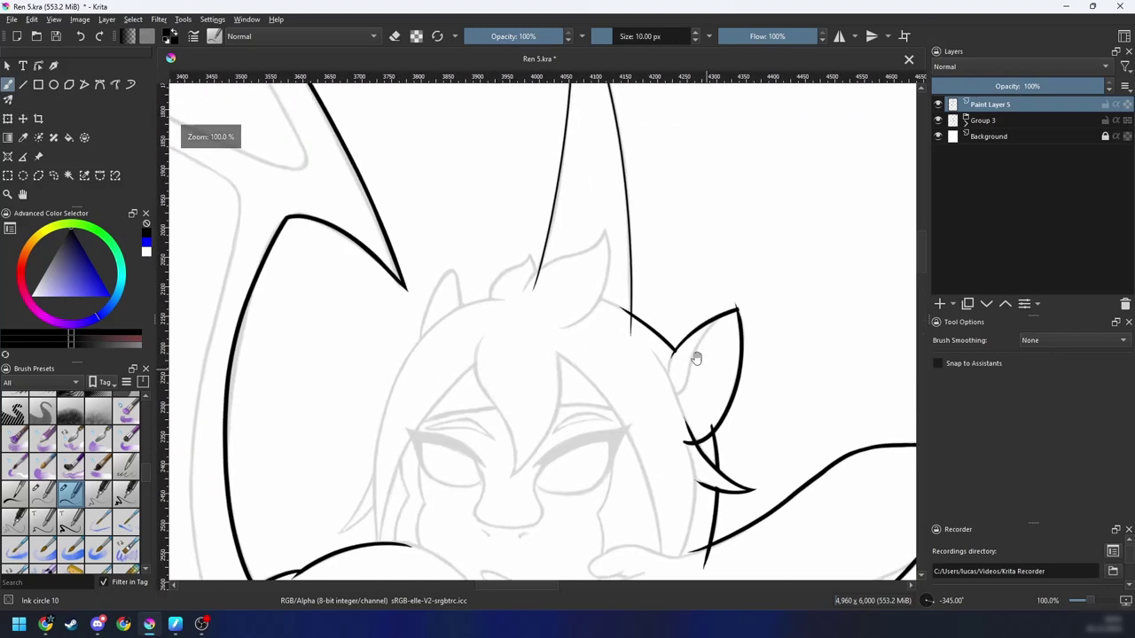
scroll(674, 368, up, 3)
scroll(577, 390, down, 3)
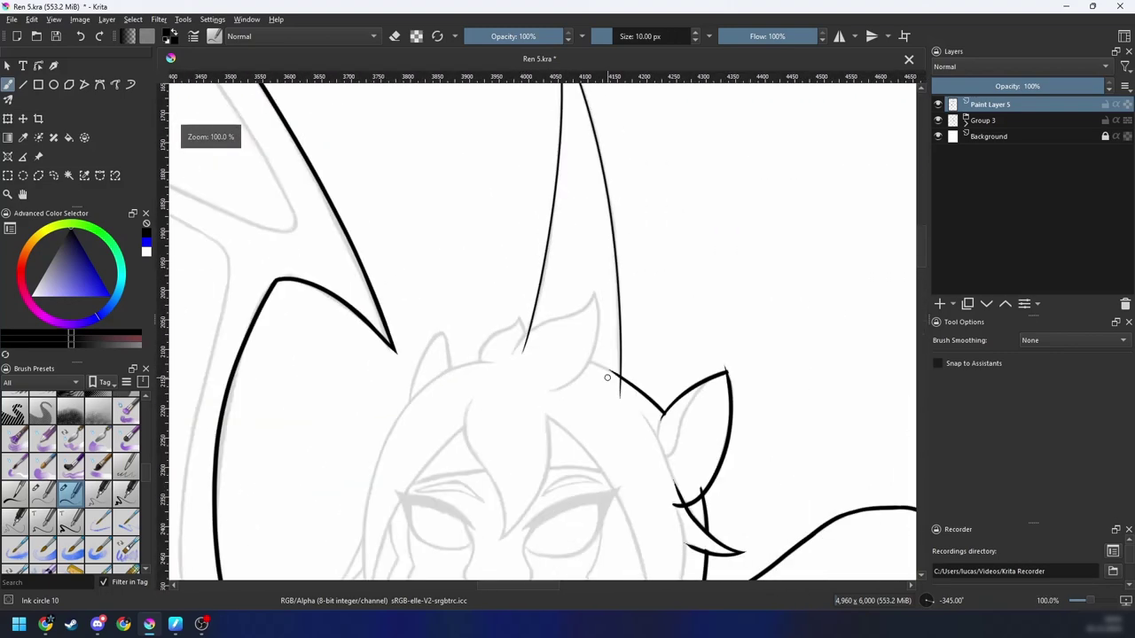
scroll(603, 396, up, 3)
scroll(590, 381, down, 4)
key(m)
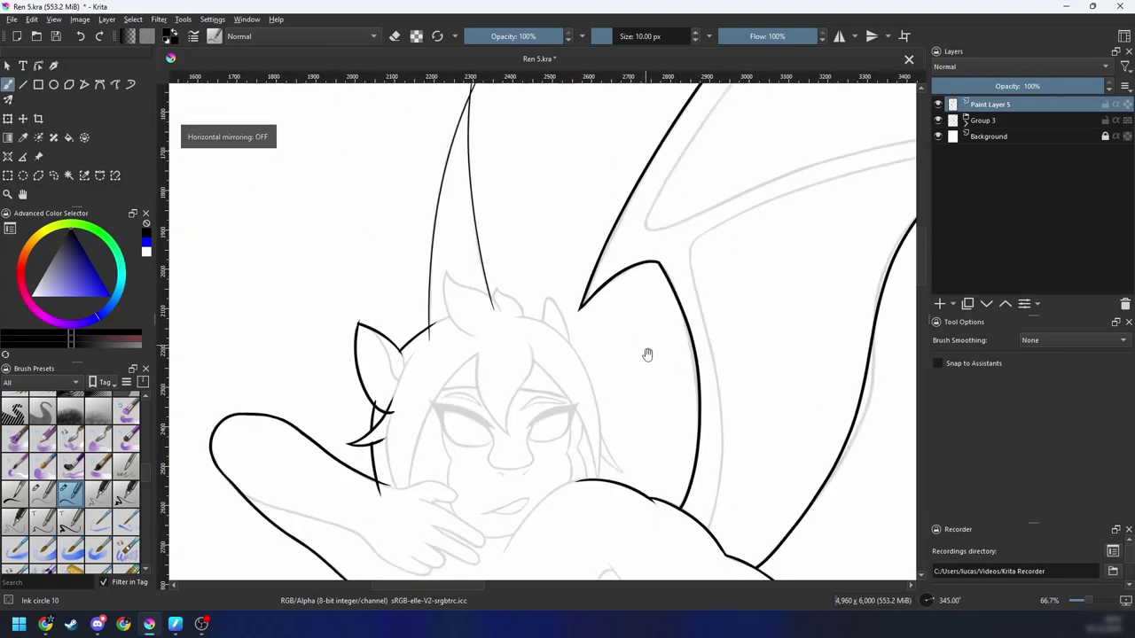
Step: Try to ink the wing-side outline of the head in one stroke without brush smoothing
mouse_move(647, 354)
mouse_down()
mouse_move(439, 405)
mouse_move(709, 329)
mouse_up()
scroll(628, 370, up, 3)
key(4)
key(4)
key(4)
key(4)
key(4)
key(ctrl+z)
mouse_move(316, 482)
mouse_down()
mouse_move(768, 334)
mouse_move(811, 342)
mouse_up()
key(ctrl+z)
drag(330, 447, 770, 336)
key(ctrl+z)
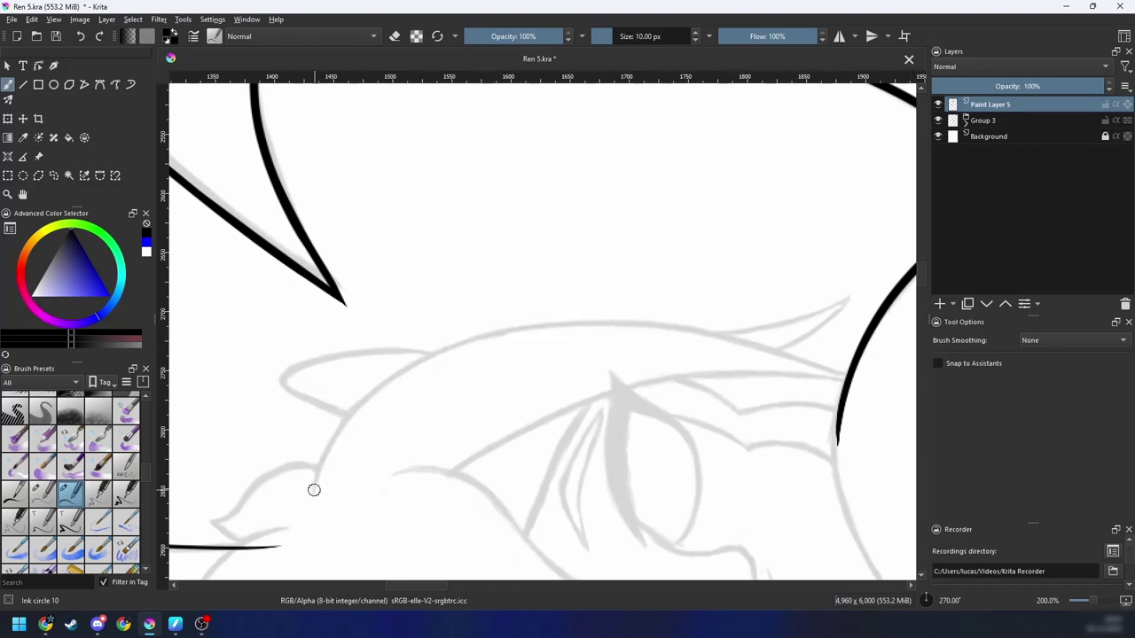
Step: Ink the wing-side outline of the head from the crown toward the shoulder with Stabilizer smoothing, and turn the smoothing off
key(s)
drag(314, 490, 692, 327)
drag(526, 320, 785, 398)
key(ctrl+z)
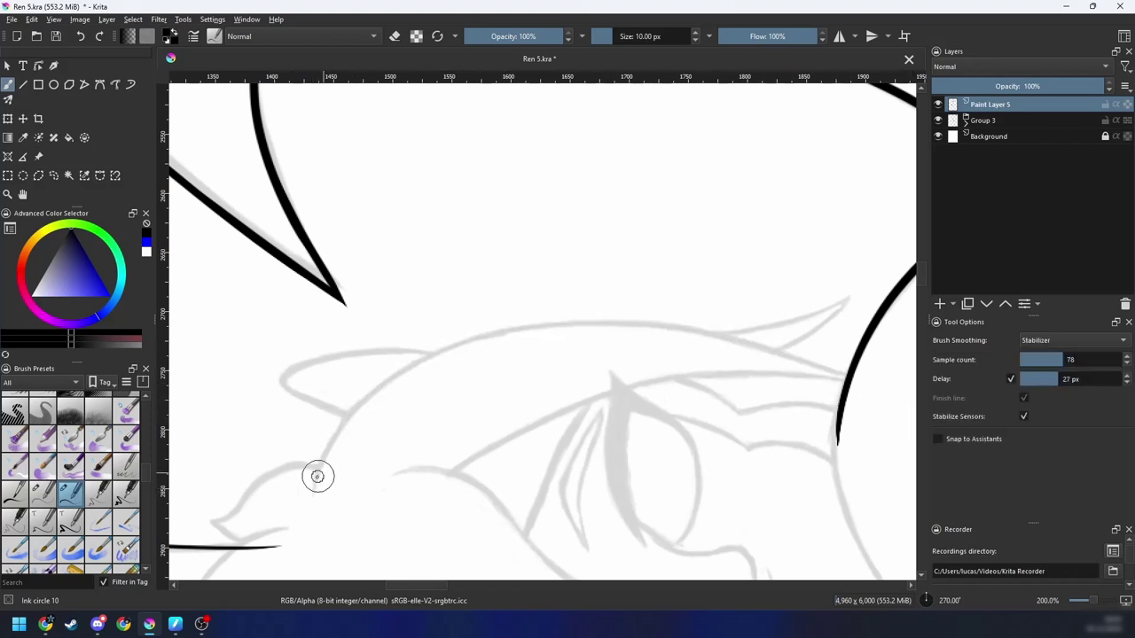
mouse_move(316, 474)
mouse_down()
mouse_move(463, 347)
mouse_move(874, 391)
mouse_up()
drag(685, 399, 592, 405)
key(s)
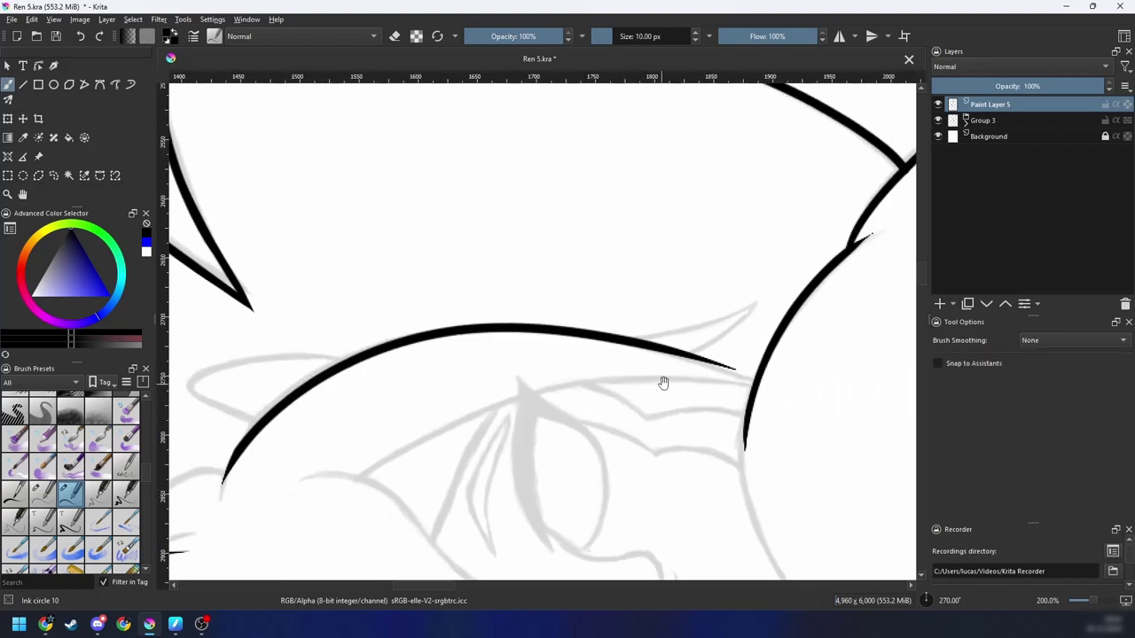
Step: Try to ink the small hair lock flicking out from the lower end of the head outline
key(plus)
mouse_move(663, 383)
mouse_down()
mouse_move(559, 384)
mouse_move(562, 350)
mouse_move(621, 342)
mouse_up()
key(ctrl+z)
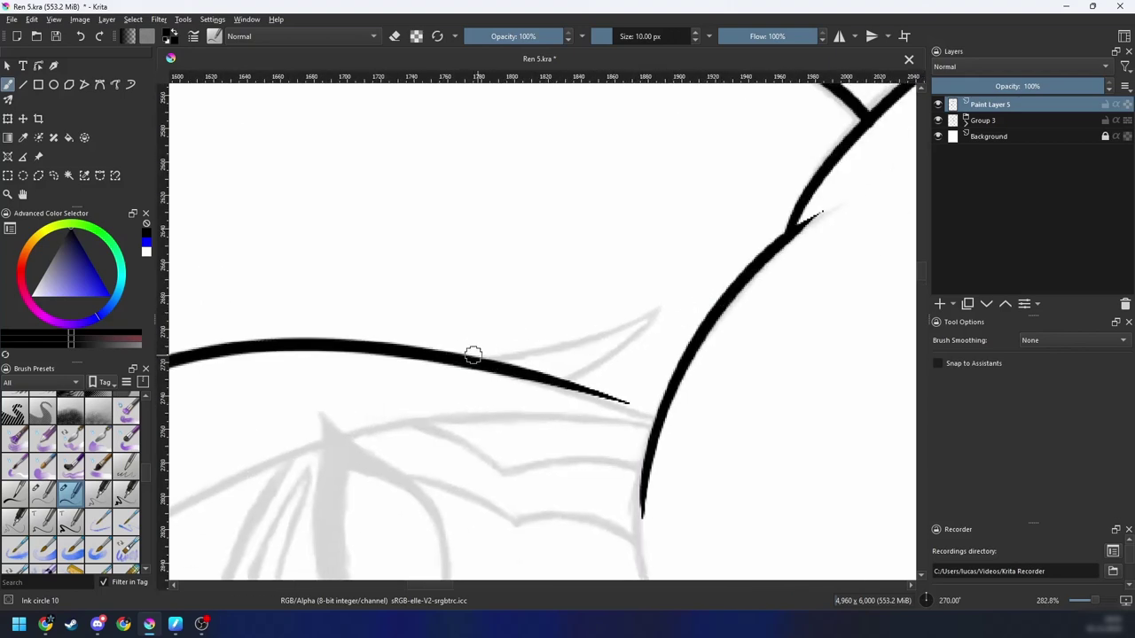
mouse_move(513, 361)
mouse_down()
mouse_move(716, 278)
mouse_move(656, 301)
mouse_up()
key(ctrl+z)
key(ctrl+z)
drag(443, 354, 639, 327)
key(ctrl+z)
Step: Return the canvas rotation to 0° and examine the whole figure beside the reference images
key(minus)
key(minus)
key(6)
key(6)
key(6)
key(minus)
key(minus)
key(minus)
key(minus)
key(6)
key(6)
key(minus)
key(6)
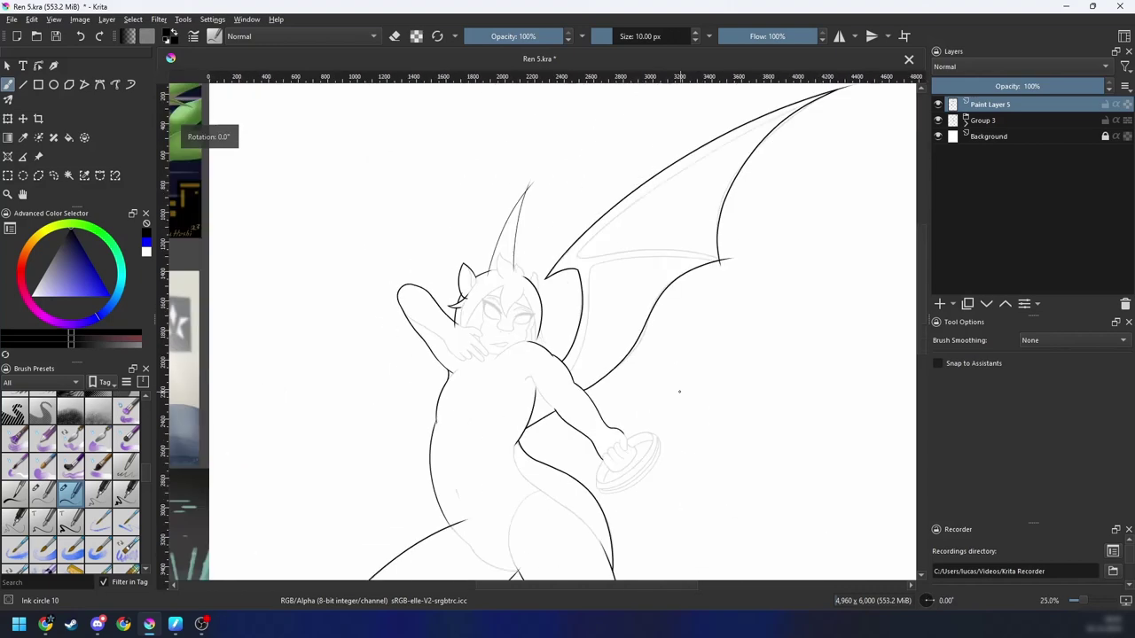
scroll(674, 399, down, 2)
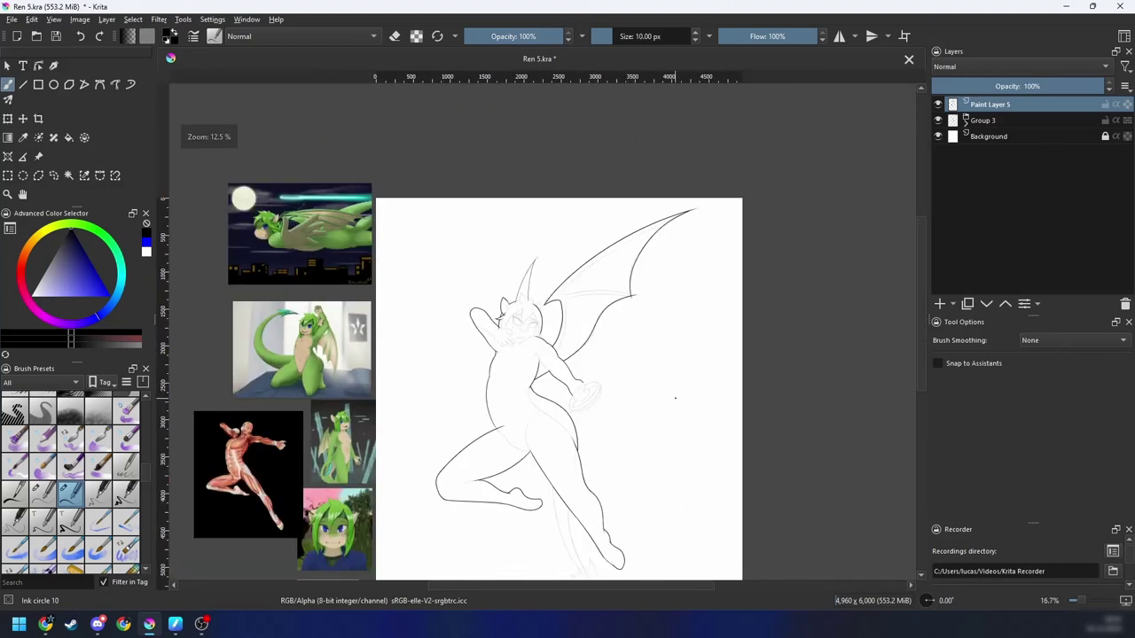
scroll(682, 372, up, 1)
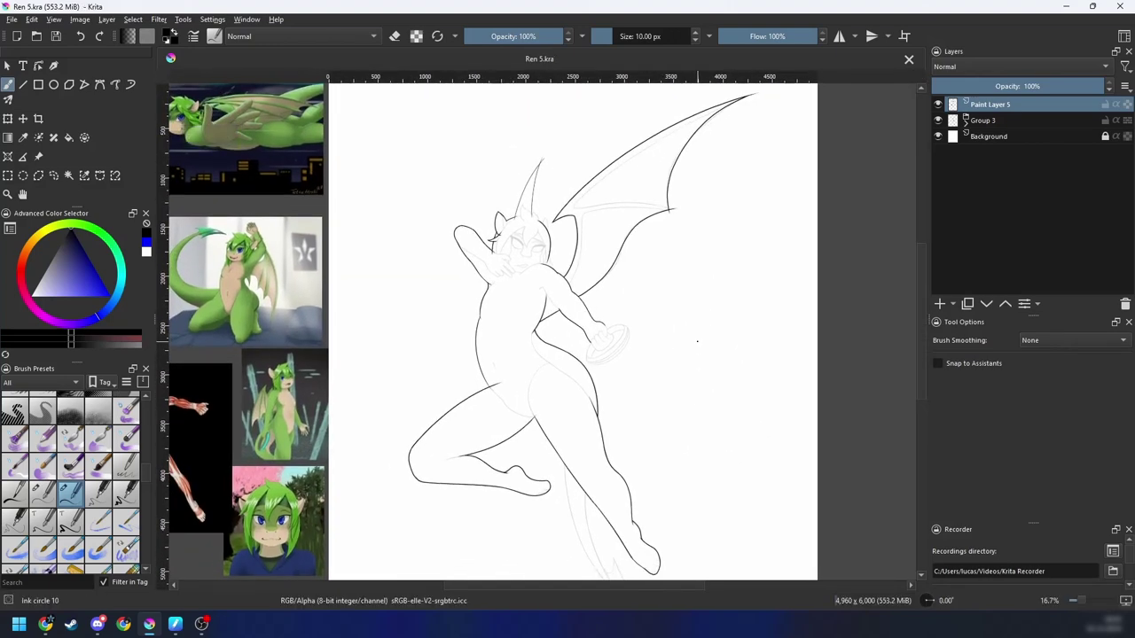
Step: Ink the small pointed ear on the wing side of the head, joining both ends to the head outline
scroll(660, 417, up, 4)
scroll(657, 420, up, 2)
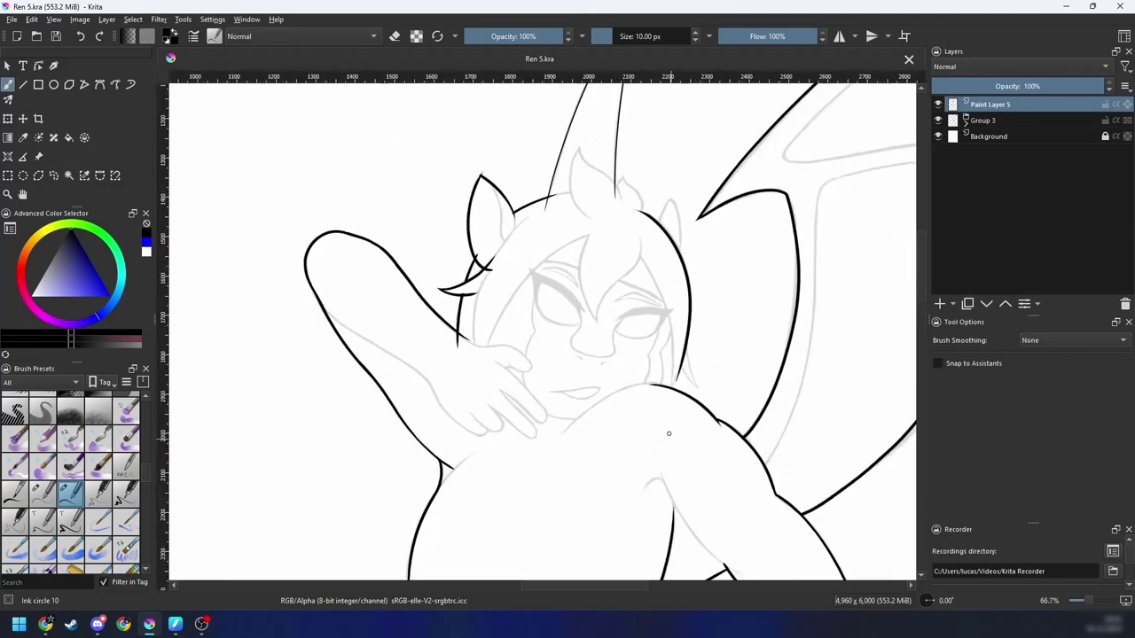
drag(627, 473, 612, 483)
scroll(606, 444, up, 2)
drag(657, 367, 581, 385)
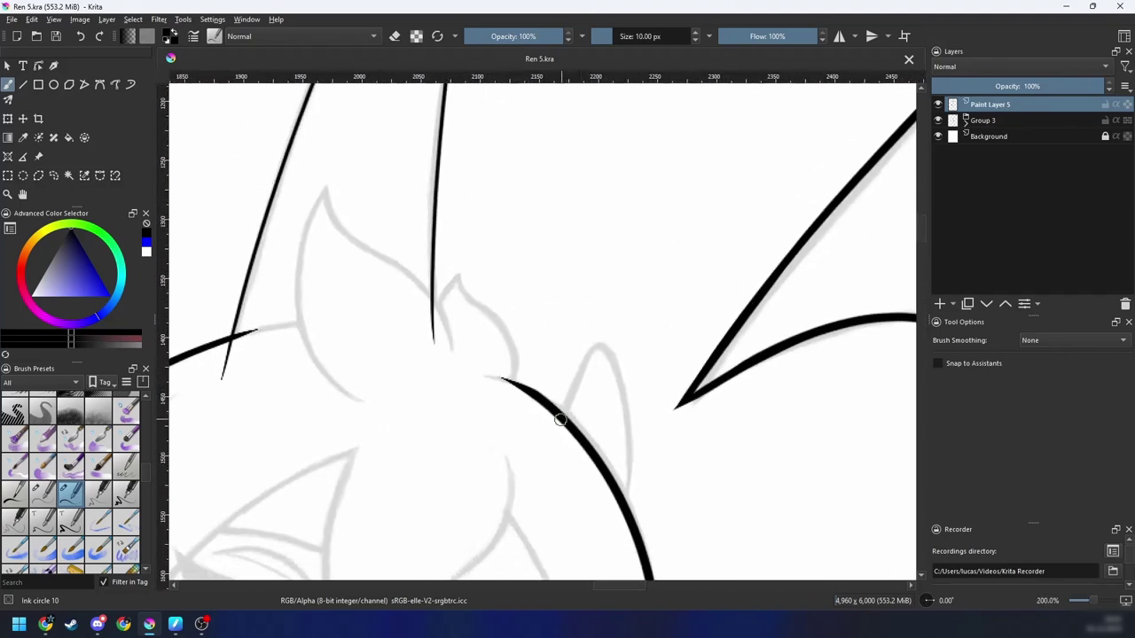
key(4)
key(4)
key(4)
key(4)
key(4)
key(4)
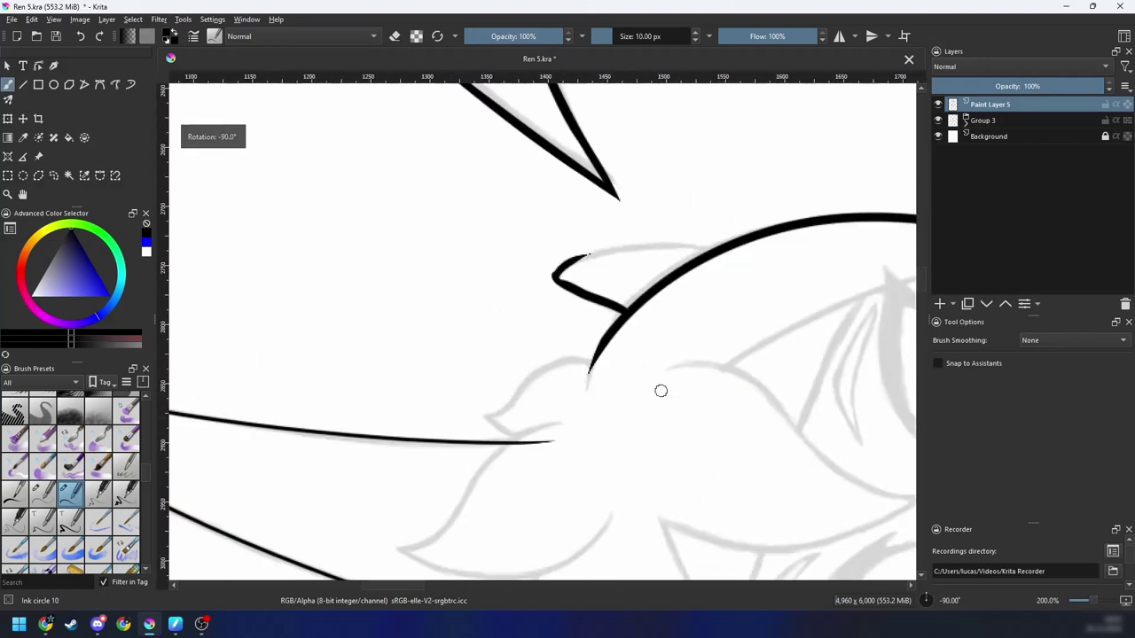
key(ctrl+z)
mouse_move(629, 343)
mouse_down()
mouse_move(570, 478)
mouse_move(663, 346)
mouse_move(705, 328)
mouse_up()
key(plus)
key(4)
key(4)
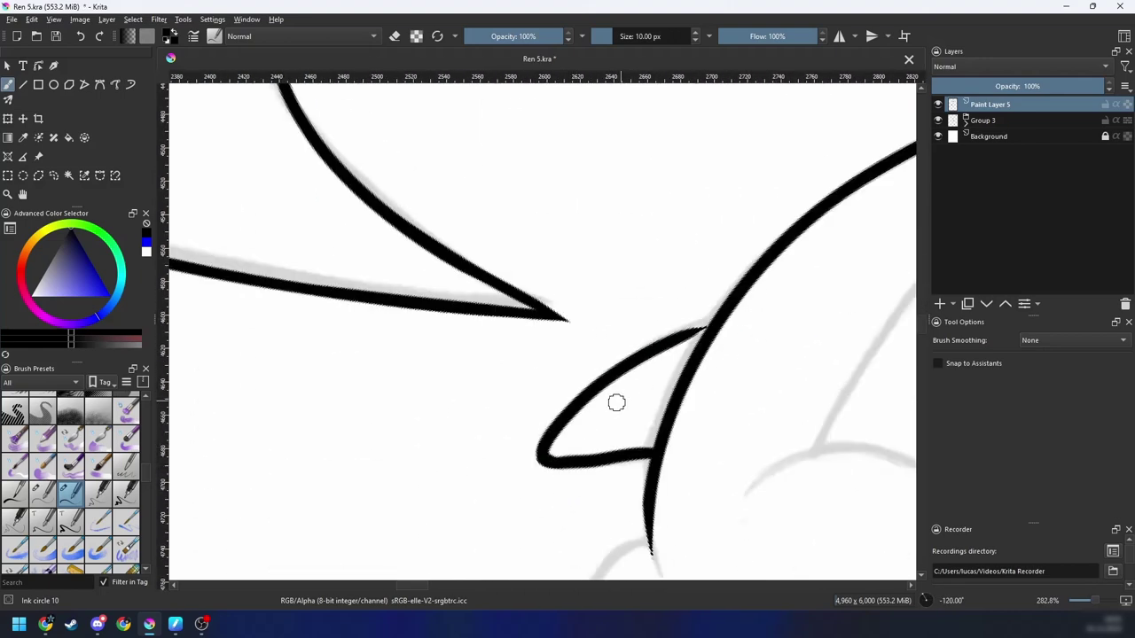
key(5)
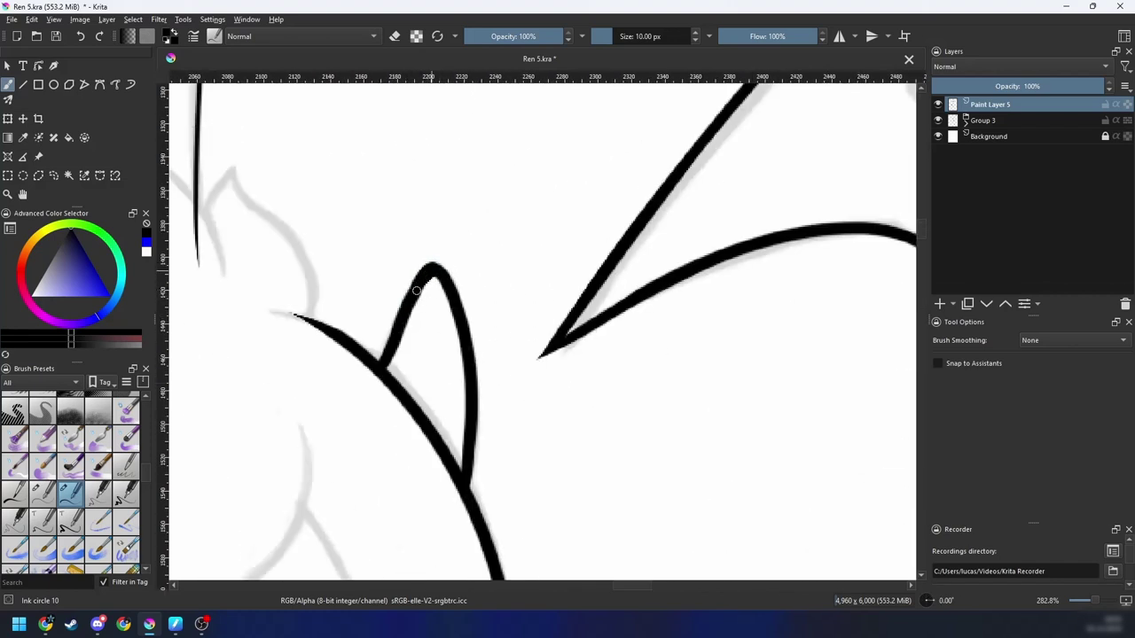
Step: Ink the short edge of the small hair tuft beside the horn, up to the tuft's tip
drag(472, 341, 564, 377)
drag(429, 315, 525, 392)
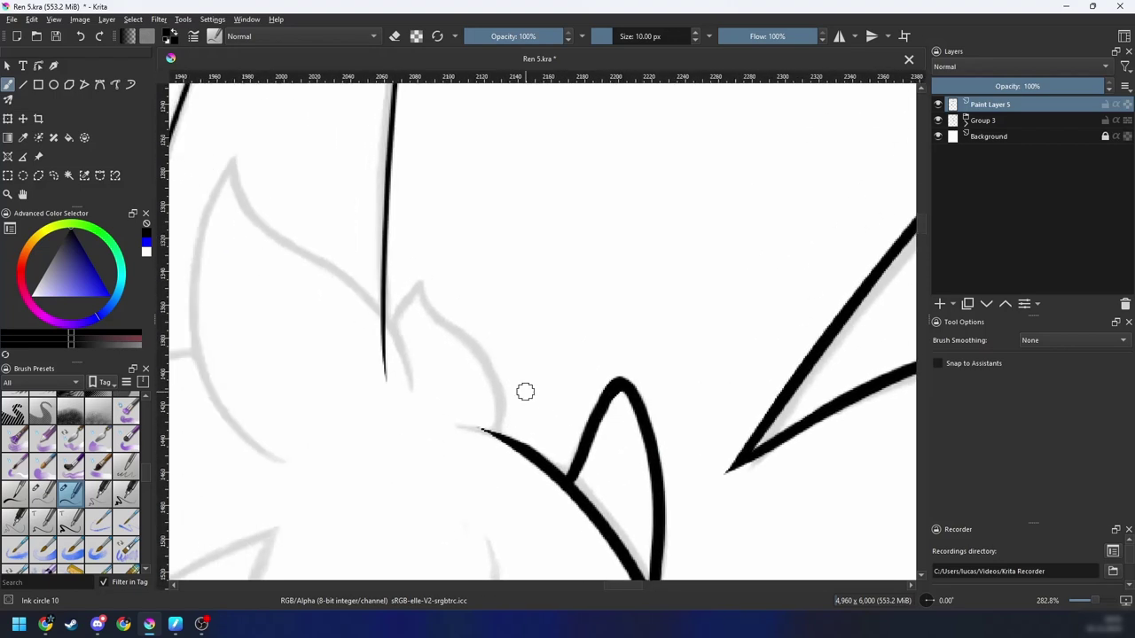
key(ctrl+z)
drag(390, 340, 410, 294)
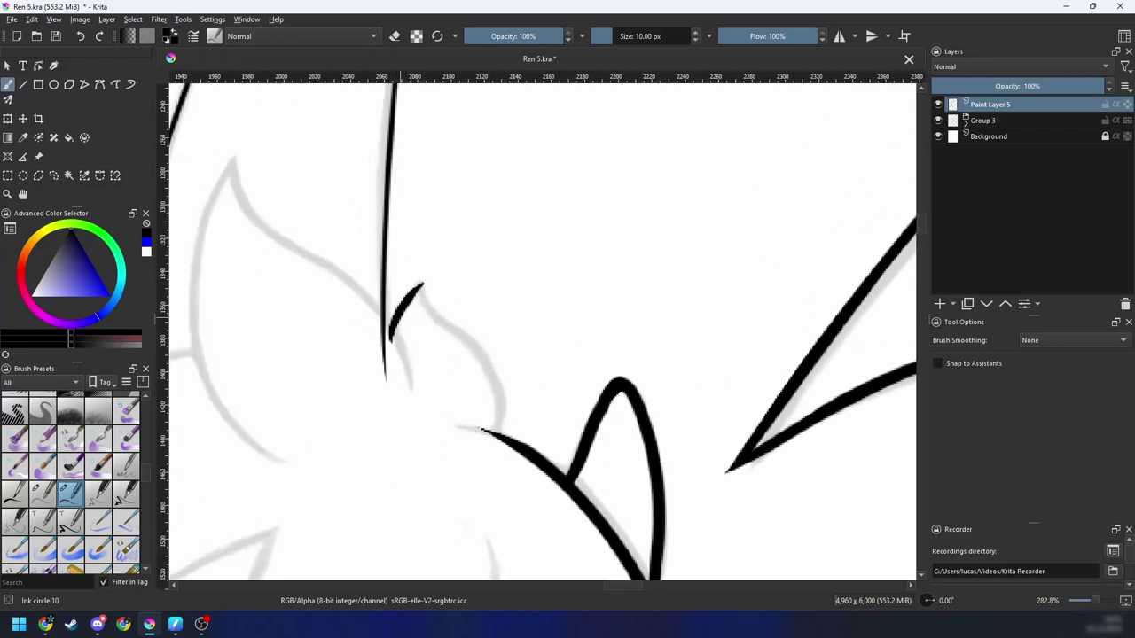
Step: Try to ink the small hair tuft's long outer curve without brush smoothing
key(ctrl+z)
mouse_move(494, 435)
mouse_down()
mouse_move(478, 355)
mouse_move(423, 281)
mouse_up()
key(ctrl+z)
drag(493, 434, 423, 282)
key(ctrl+z)
drag(501, 404, 424, 257)
key(ctrl+z)
Step: Ink the small hair tuft's long curve from the head outline past its tip with Stabilizer smoothing, and turn the smoothing off
key(s)
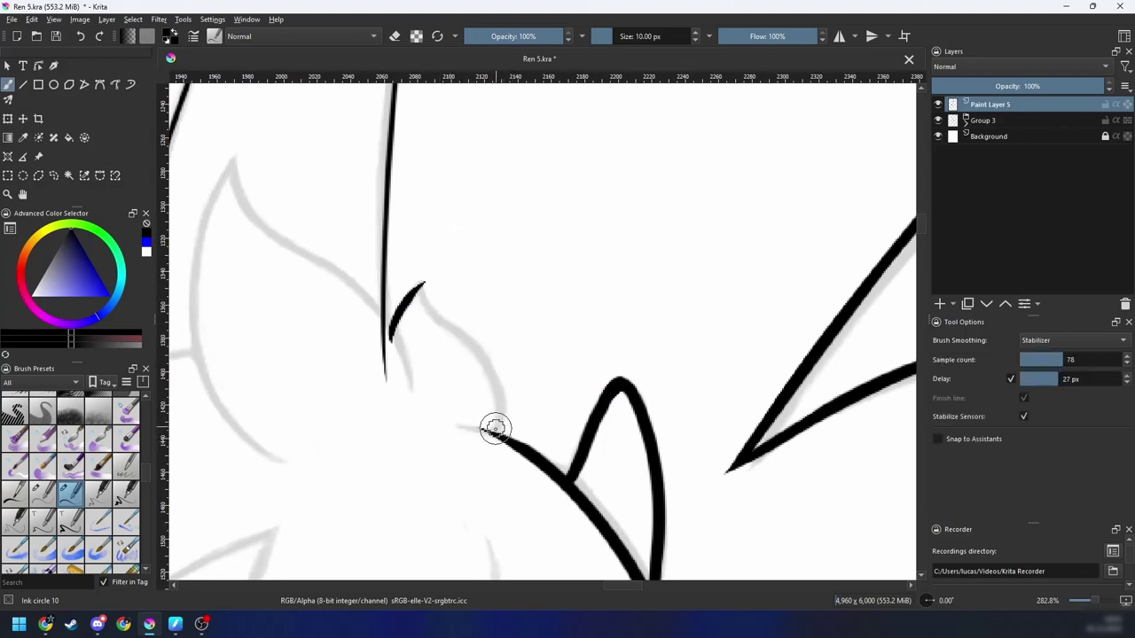
drag(498, 404, 469, 221)
key(ctrl+z)
mouse_move(494, 433)
mouse_down()
mouse_move(458, 342)
mouse_move(443, 232)
mouse_up()
key(a)
Step: Erase the excess line at the small hair tuft's tip into a fine taper and leave eraser mode
drag(471, 328, 488, 357)
key(plus)
key(plus)
key(4)
key(4)
key(4)
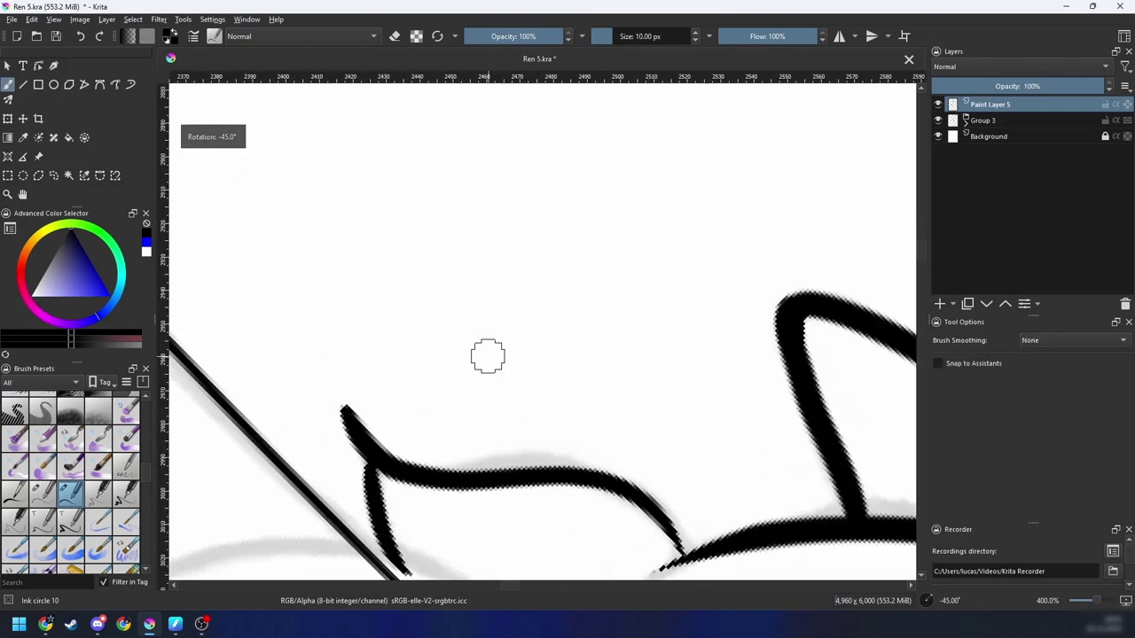
key(6)
key(6)
key(6)
key(6)
key(6)
key(6)
key(6)
key(e)
mouse_move(482, 191)
mouse_down()
mouse_move(435, 428)
mouse_move(501, 346)
mouse_up()
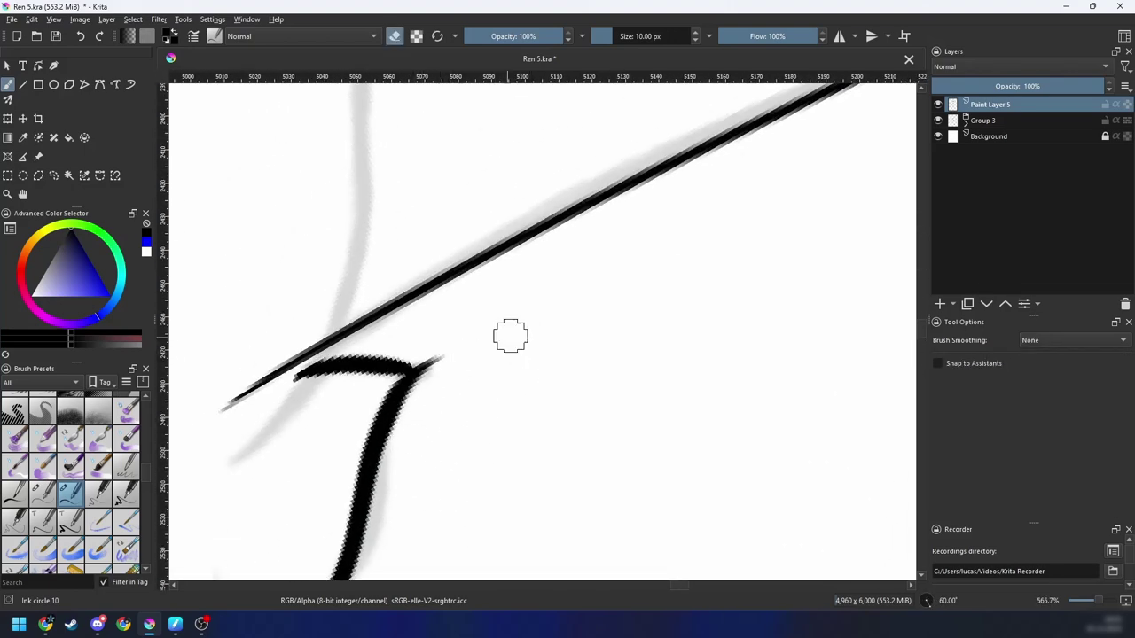
key(4)
key(4)
key(e)
Step: Try to rework the small hair tuft's short edge with new strokes toward its tip
drag(388, 437, 553, 319)
key(ctrl+z)
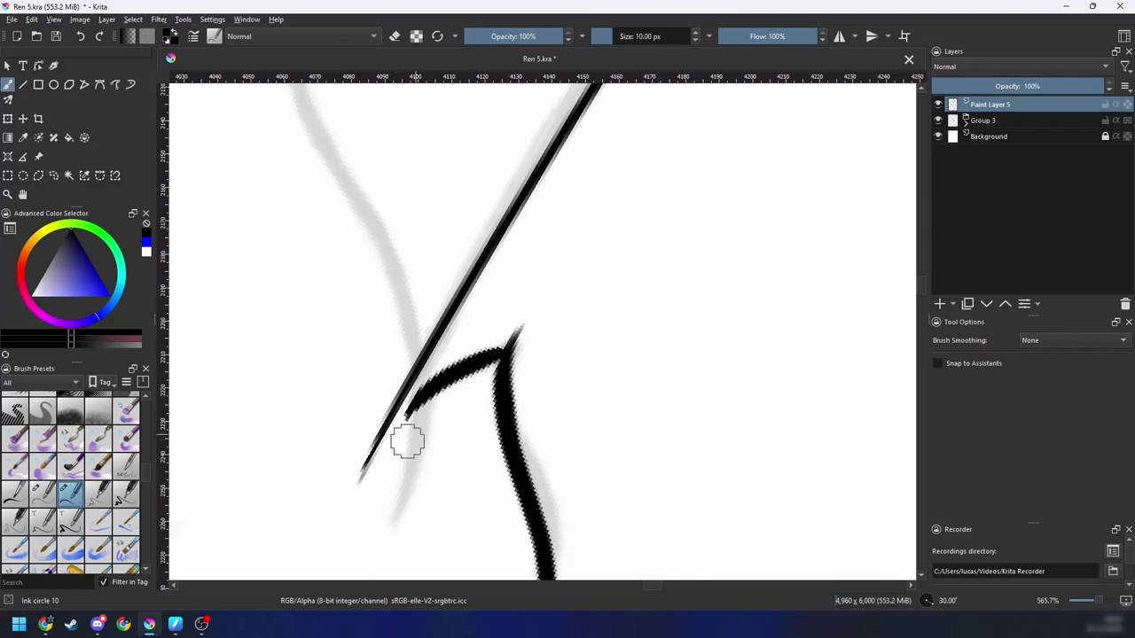
drag(407, 441, 526, 326)
key(ctrl+z)
mouse_move(393, 438)
mouse_down()
mouse_move(468, 363)
mouse_move(520, 354)
mouse_move(435, 401)
mouse_move(501, 327)
mouse_move(368, 465)
mouse_move(447, 378)
mouse_move(431, 404)
mouse_up()
key(ctrl+z)
Step: Remove the small hair tuft's short edge and redraw it as a thicker stroke reaching the tip
key(e)
key(ctrl+z)
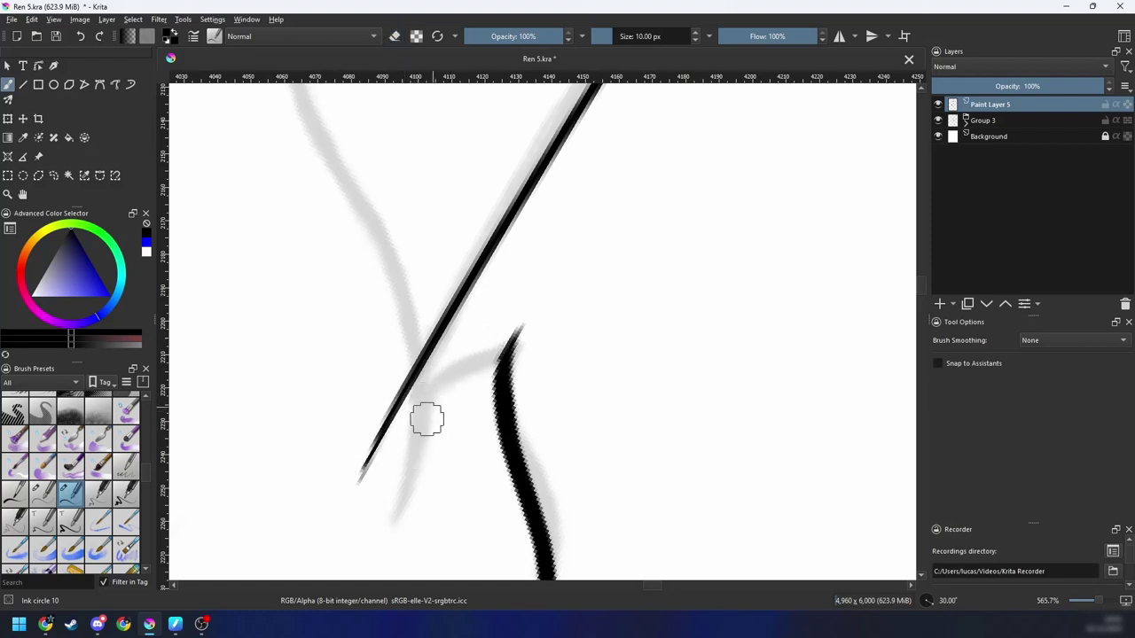
key(e)
drag(406, 457, 518, 340)
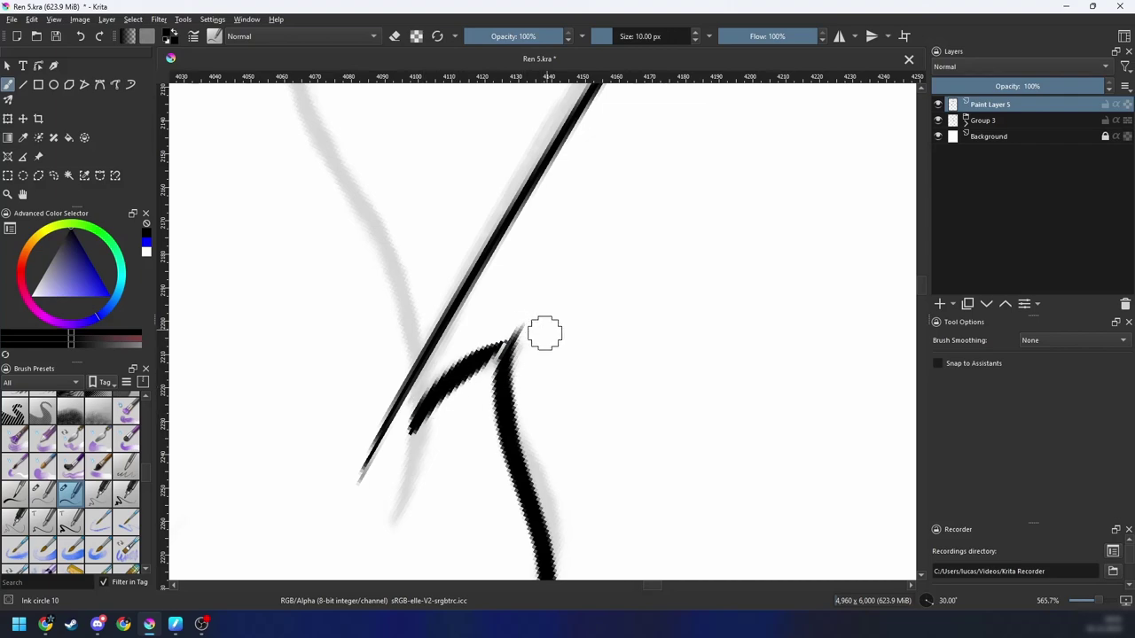
Step: Ink the larger hair tuft's upper edge as a tapered curve crossing the small tuft's base, redrawing it until it follows the sketch
drag(479, 395, 504, 367)
key(4)
key(4)
key(4)
key(4)
key(4)
key(4)
key(4)
key(4)
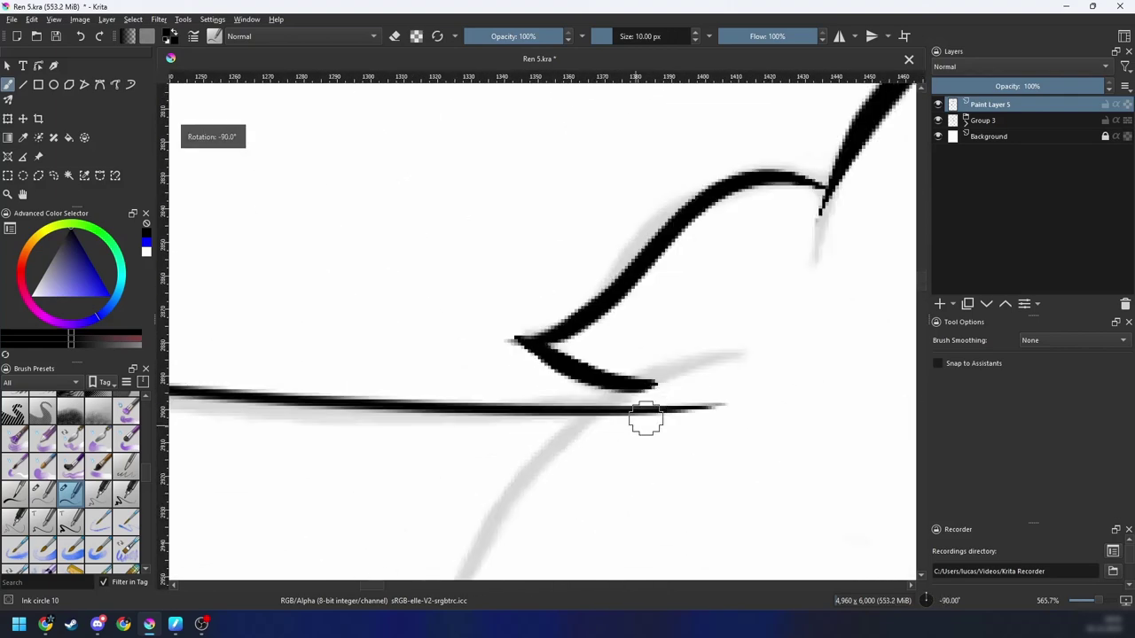
drag(681, 379, 604, 357)
drag(409, 508, 476, 427)
drag(428, 486, 635, 328)
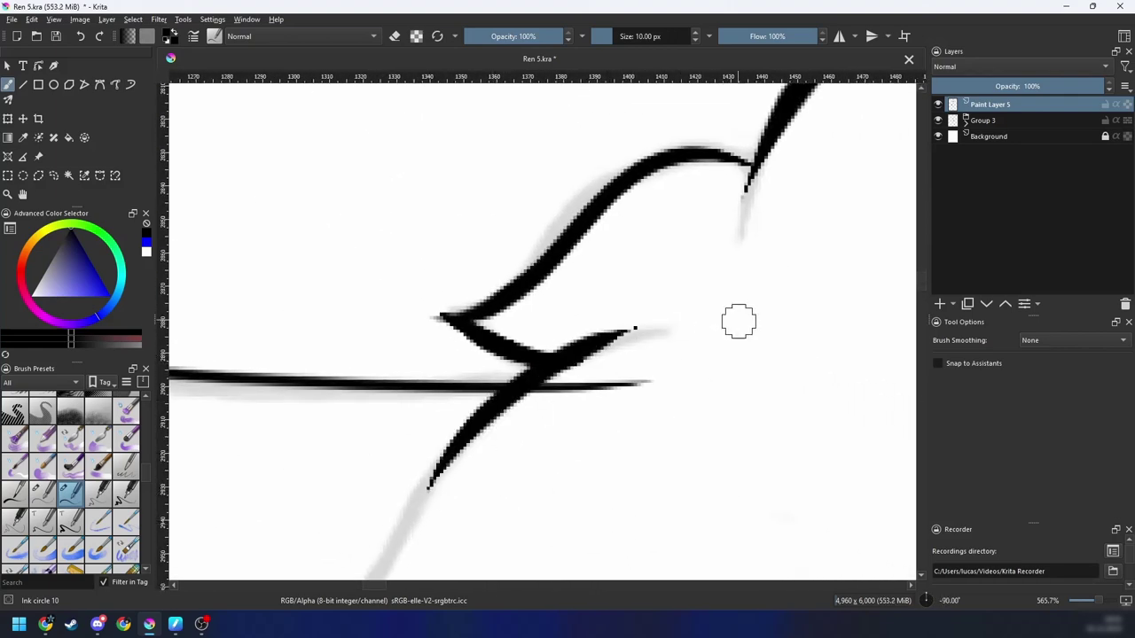
key(ctrl+z)
drag(428, 486, 658, 328)
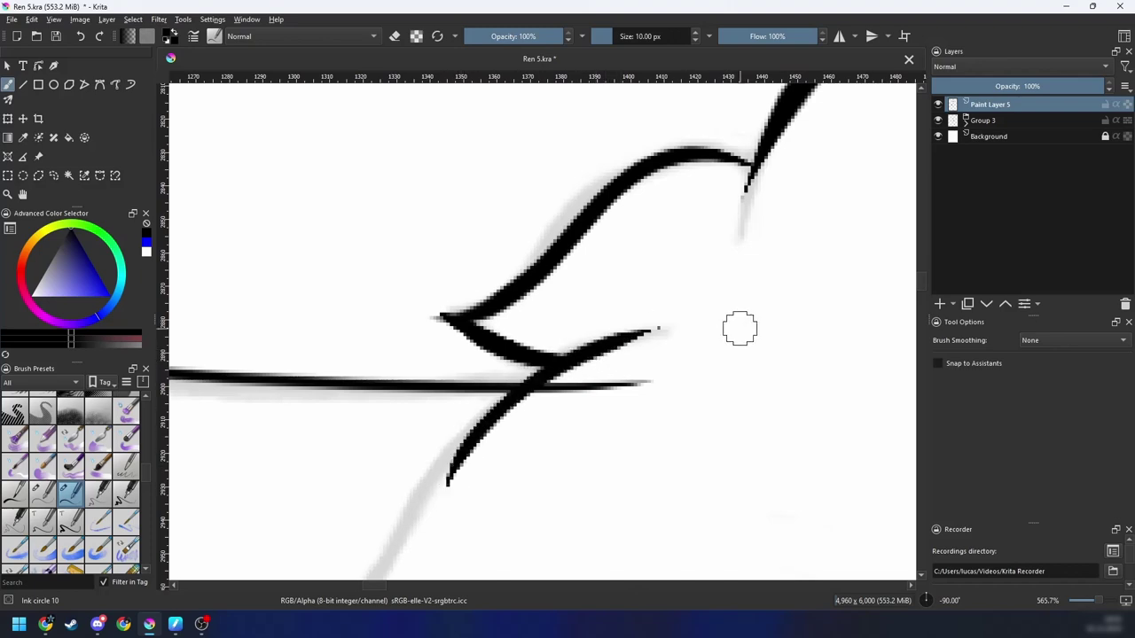
key(ctrl+z)
mouse_move(424, 490)
mouse_down()
mouse_move(656, 327)
mouse_move(639, 340)
mouse_move(671, 331)
mouse_up()
key(ctrl+z)
Step: Examine the uninked sketch of the larger hair tuft beside the finished small tuft
key(minus)
key(minus)
key(6)
key(6)
key(6)
key(6)
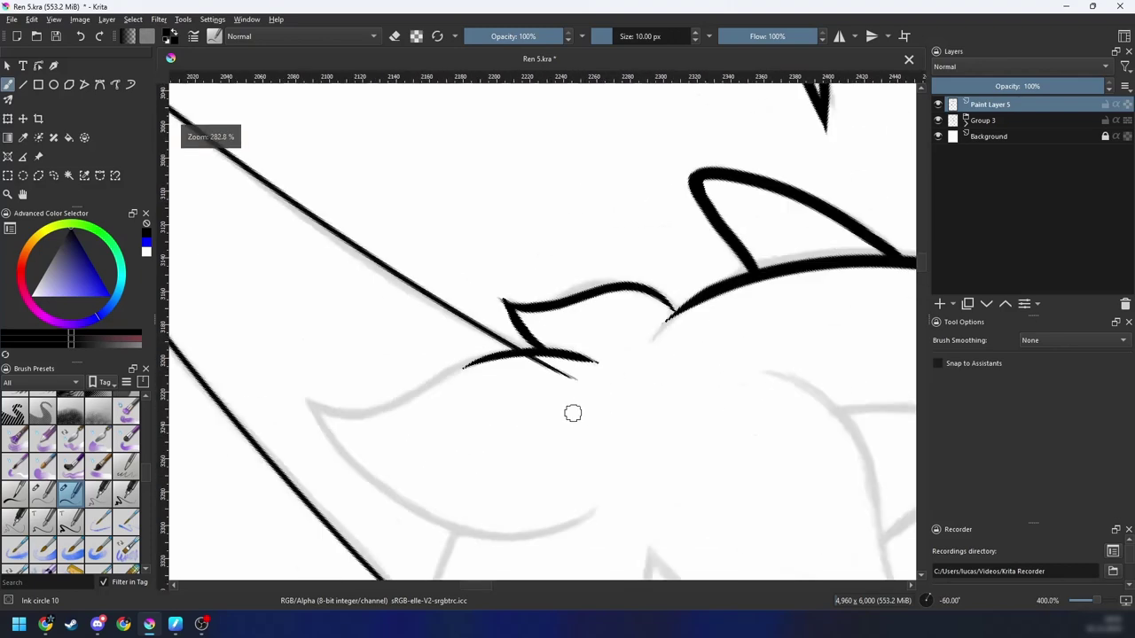
key(minus)
drag(573, 416, 661, 453)
key(6)
key(6)
key(6)
key(6)
key(6)
key(6)
drag(536, 399, 514, 460)
key(plus)
key(plus)
drag(483, 413, 712, 370)
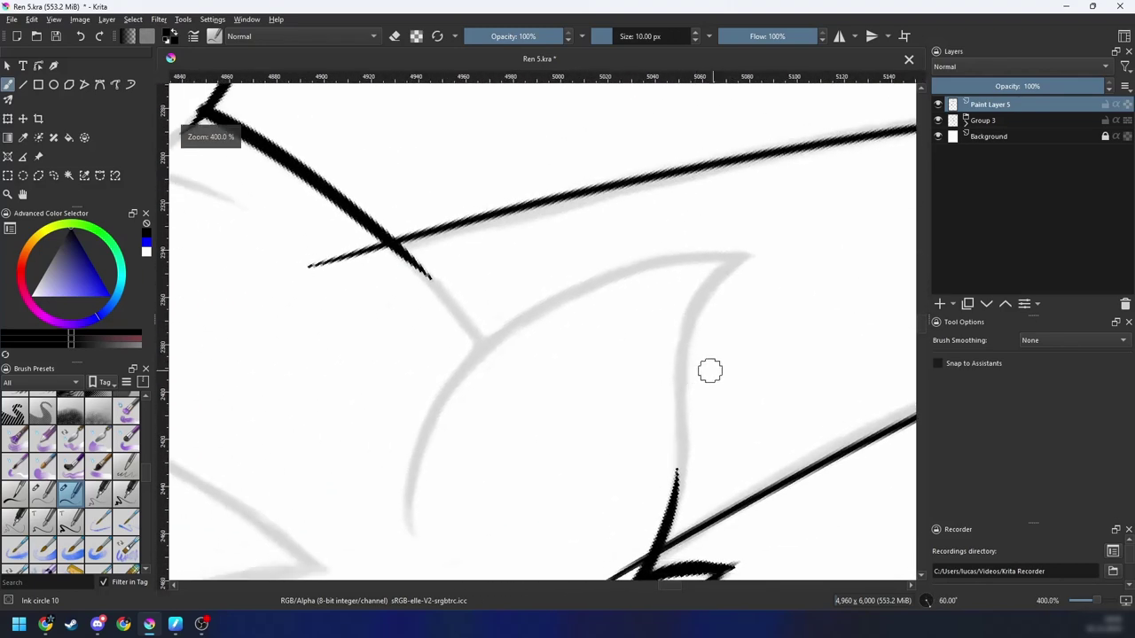
Step: Look over the figure's line art from the head down the body and legs to the uninked tail
key(5)
key(minus)
key(minus)
key(minus)
key(minus)
key(minus)
drag(639, 412, 637, 390)
scroll(638, 390, down, 10)
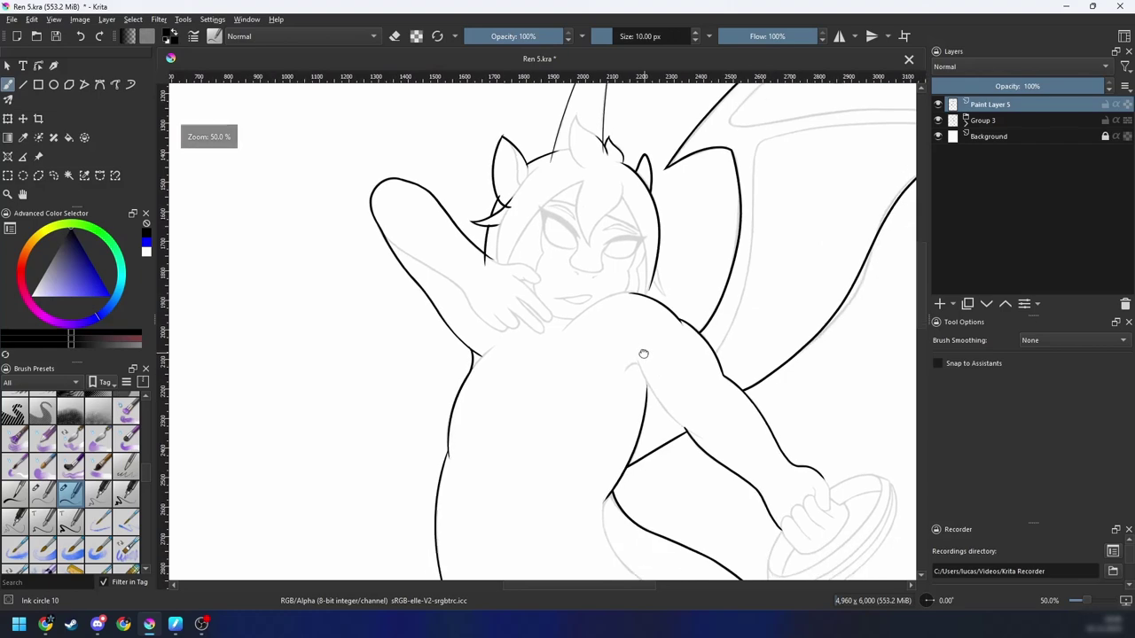
drag(700, 454, 689, 329)
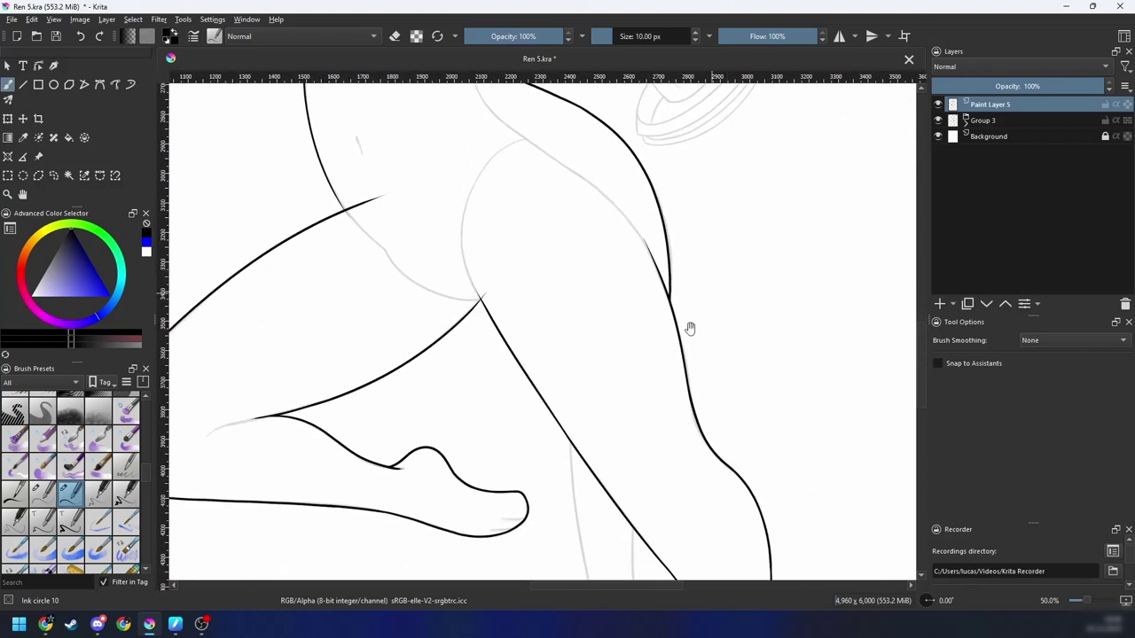
drag(715, 481, 748, 387)
drag(734, 512, 631, 405)
drag(663, 328, 554, 473)
drag(514, 354, 568, 402)
Step: Ink the tail's outer edge as one long tapered curve from near the spade tip past the leg outline, redrawing it as needed
key(6)
key(6)
key(6)
key(6)
key(6)
key(6)
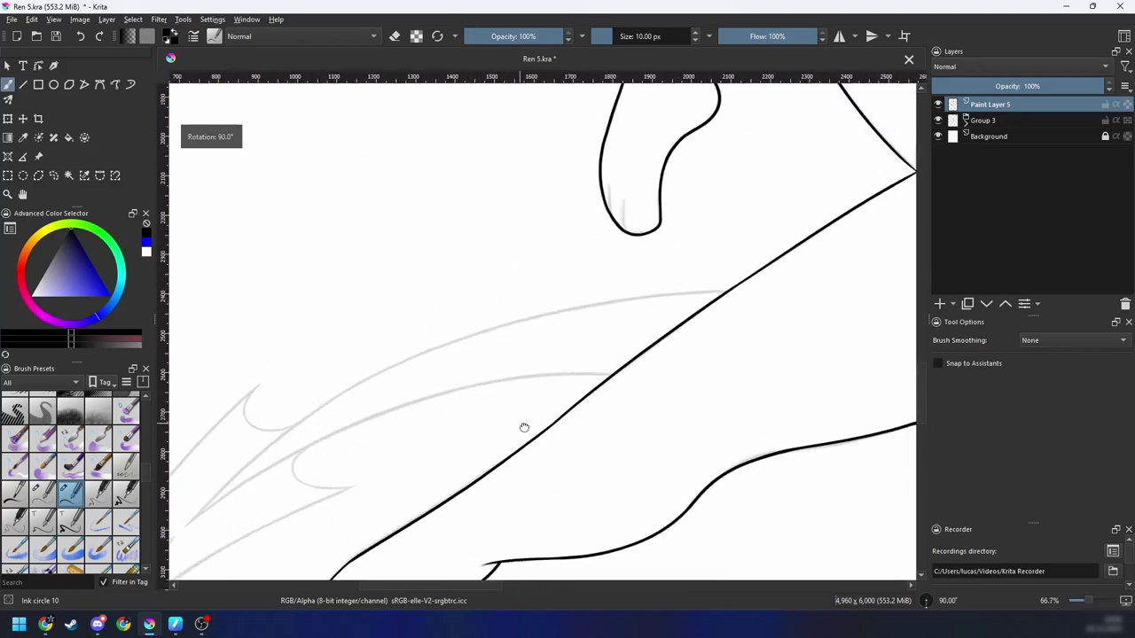
scroll(590, 358, up, 1)
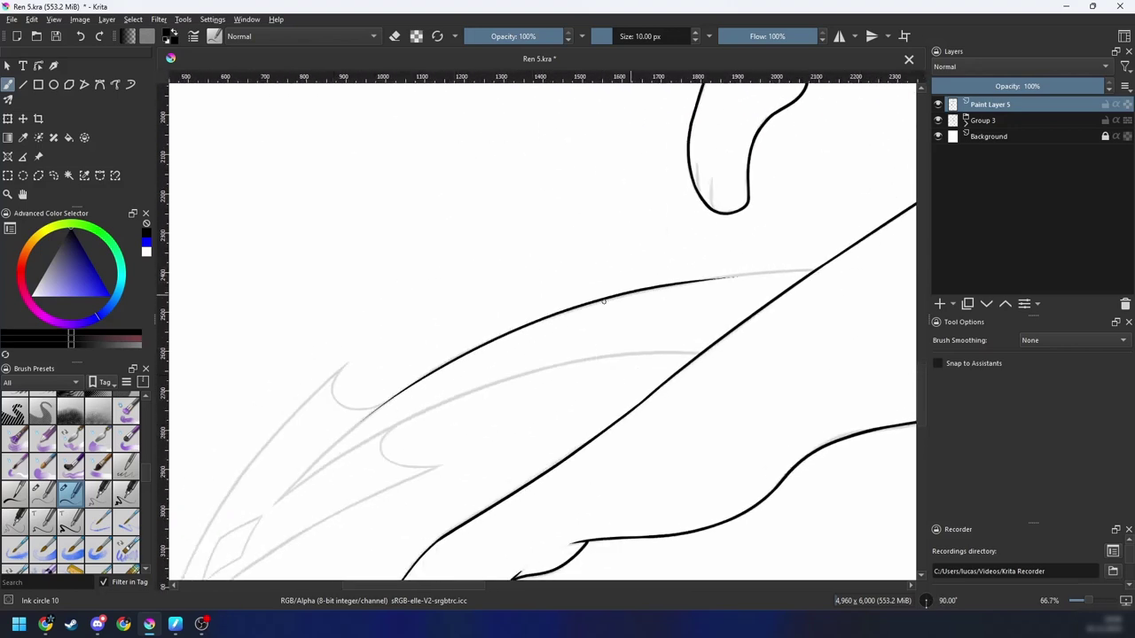
drag(631, 293, 839, 274)
key(ctrl+z)
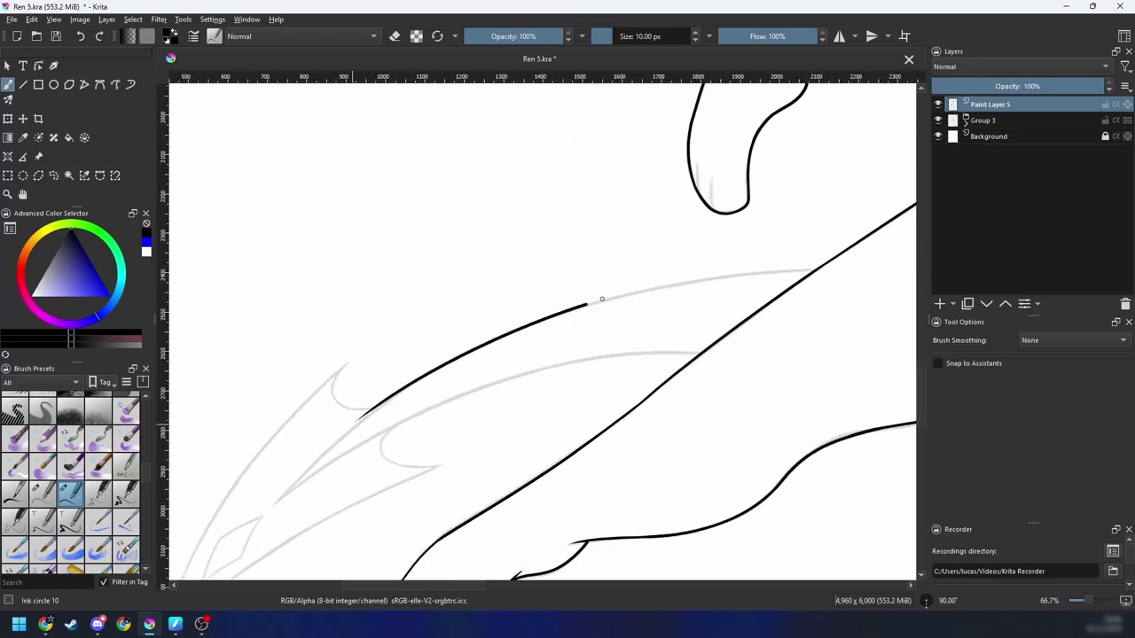
drag(601, 298, 885, 264)
key(ctrl+z)
drag(271, 506, 885, 257)
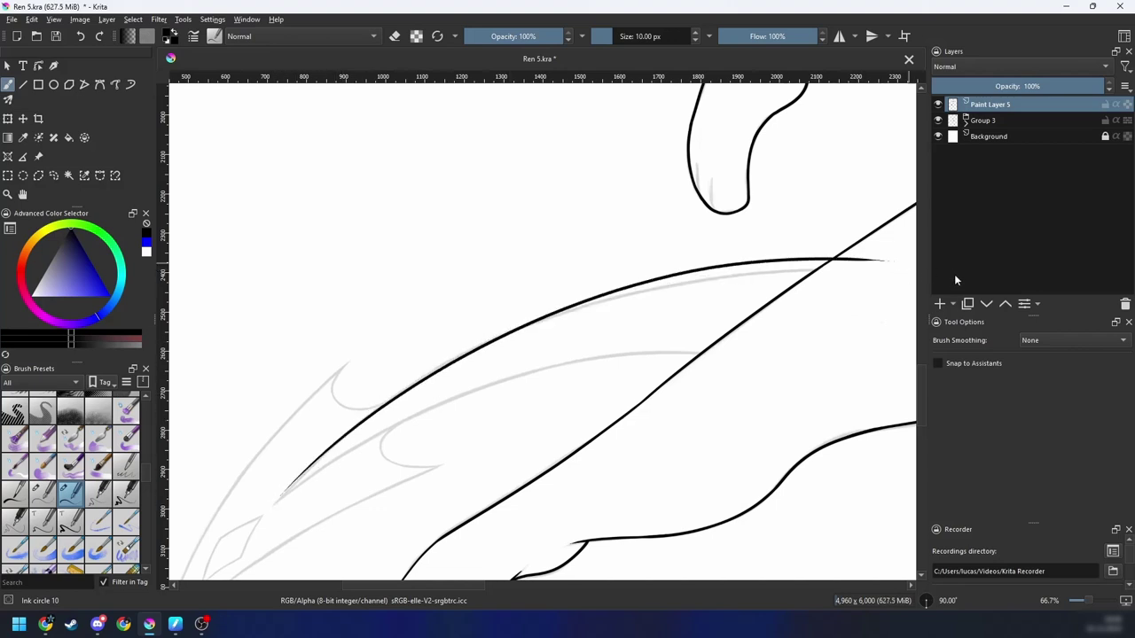
key(ctrl+z)
drag(312, 464, 829, 272)
key(ctrl+z)
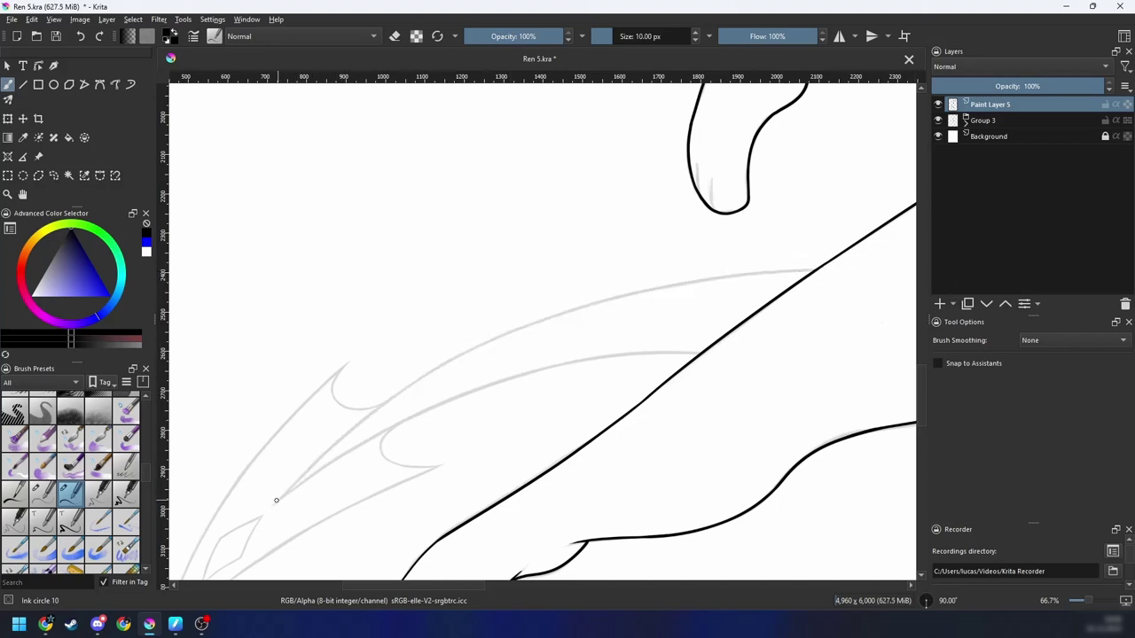
drag(297, 479, 892, 280)
drag(579, 353, 589, 330)
Step: Ink the tail's inner edge as a long curve from the spade tip's base past the leg outline, redrawing it as needed
key(plus)
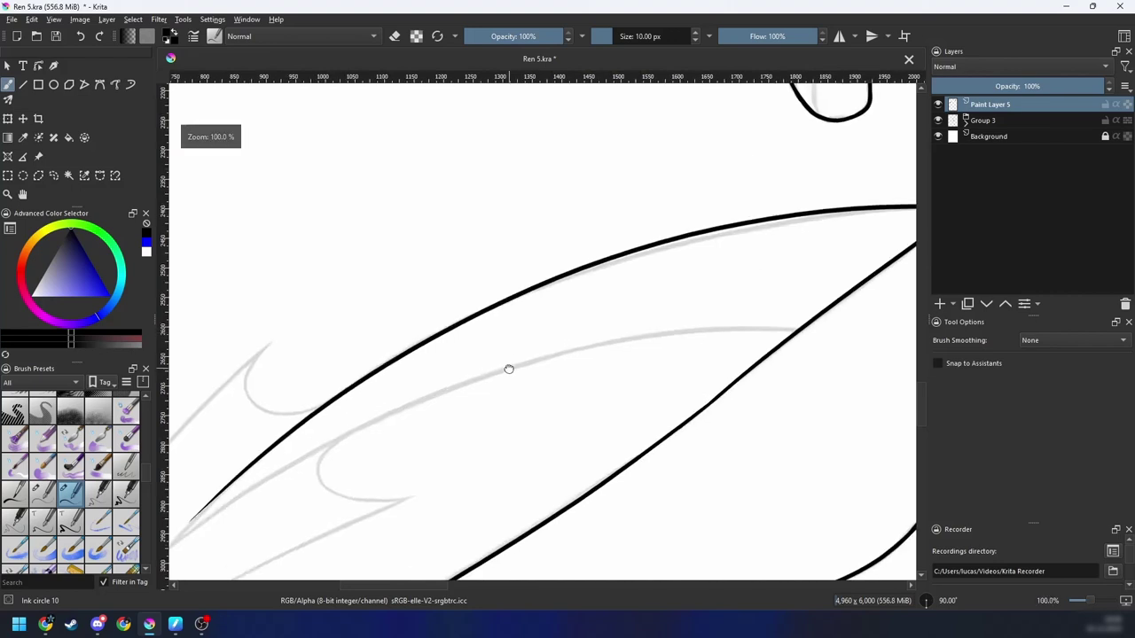
key(minus)
key(4)
drag(351, 519, 753, 250)
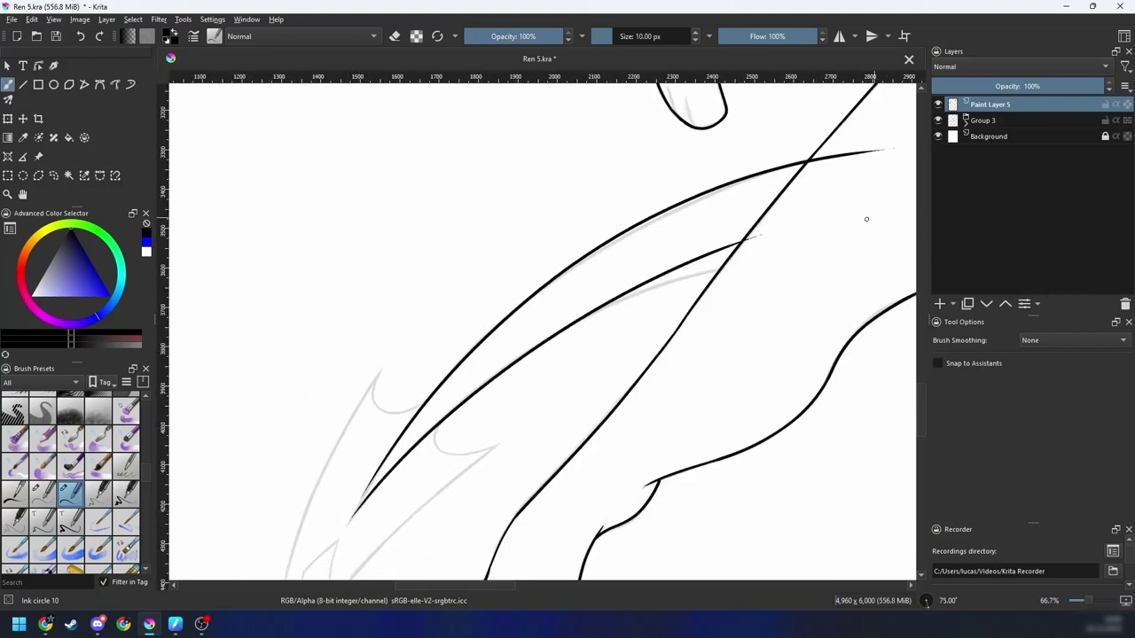
key(ctrl+z)
drag(353, 519, 786, 262)
key(ctrl+z)
mouse_move(353, 519)
mouse_down()
mouse_move(684, 282)
mouse_move(751, 265)
mouse_up()
key(ctrl+z)
drag(530, 355, 797, 251)
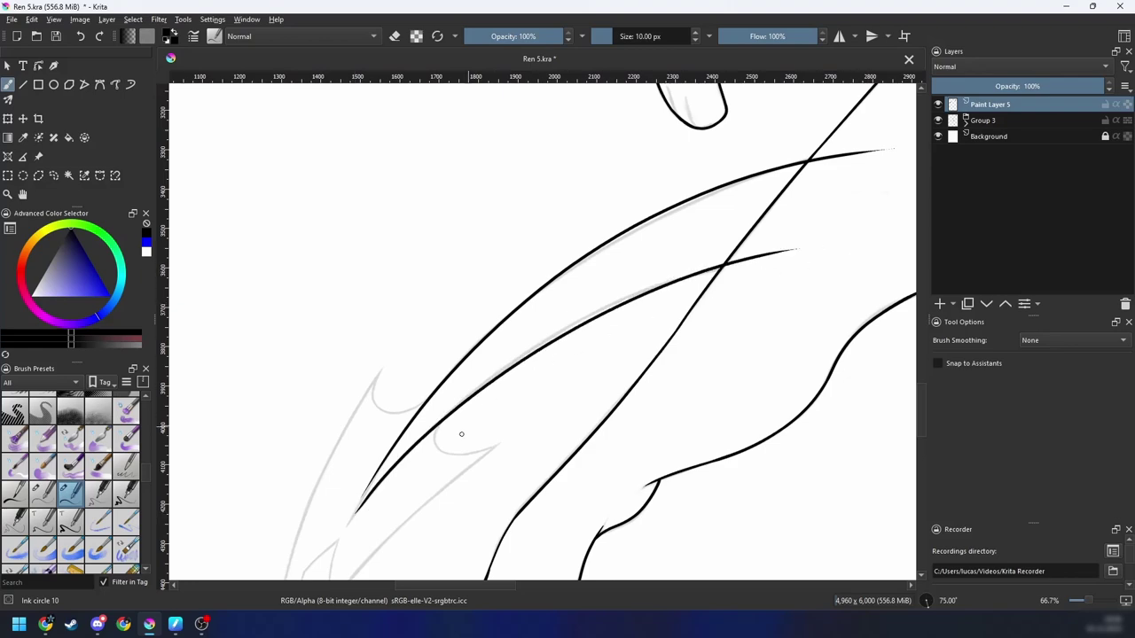
Step: Ink the outer edge of the tail's spade tip from its point past the outer barb
drag(479, 455, 535, 397)
scroll(532, 388, up, 2)
drag(559, 360, 746, 338)
key(6)
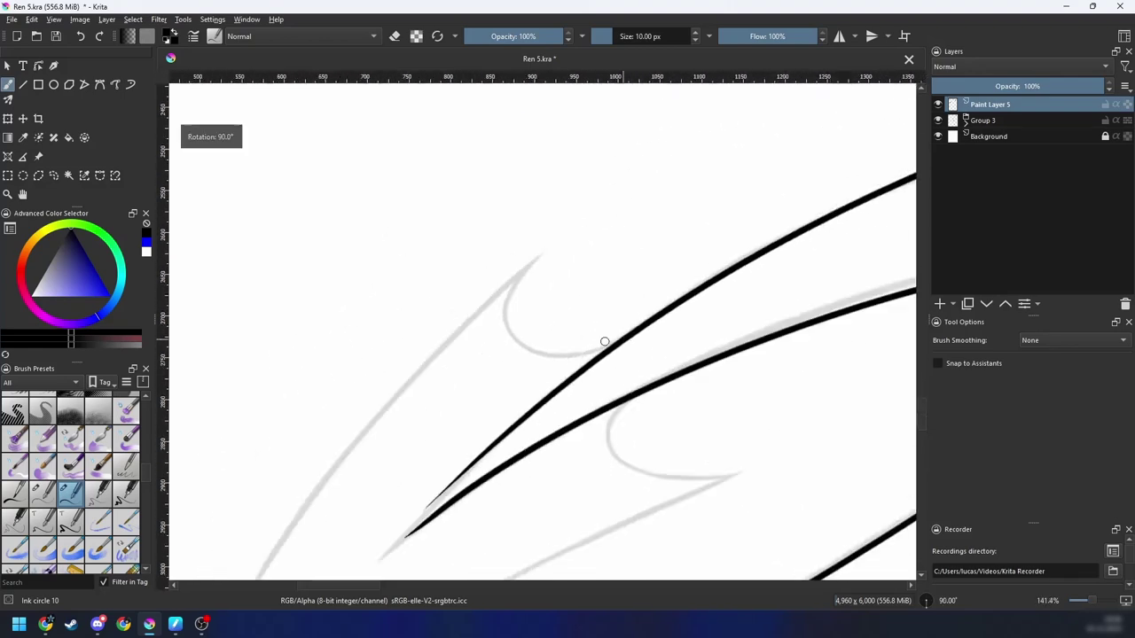
scroll(605, 342, down, 2)
key(6)
drag(315, 552, 749, 188)
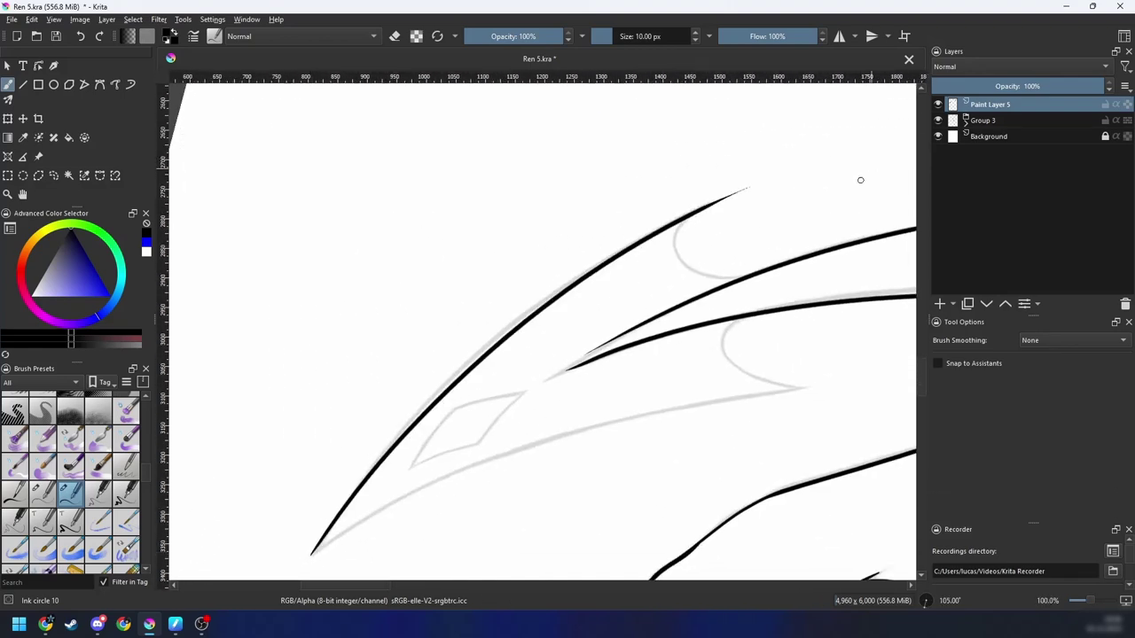
key(ctrl+z)
mouse_move(311, 553)
mouse_down()
mouse_move(676, 218)
mouse_move(779, 181)
mouse_move(462, 369)
mouse_move(741, 196)
mouse_up()
key(ctrl+z)
Step: Ink the inner edge of the tail's spade tip from its point past the inner barb, redrawing it until it follows the sketch
key(4)
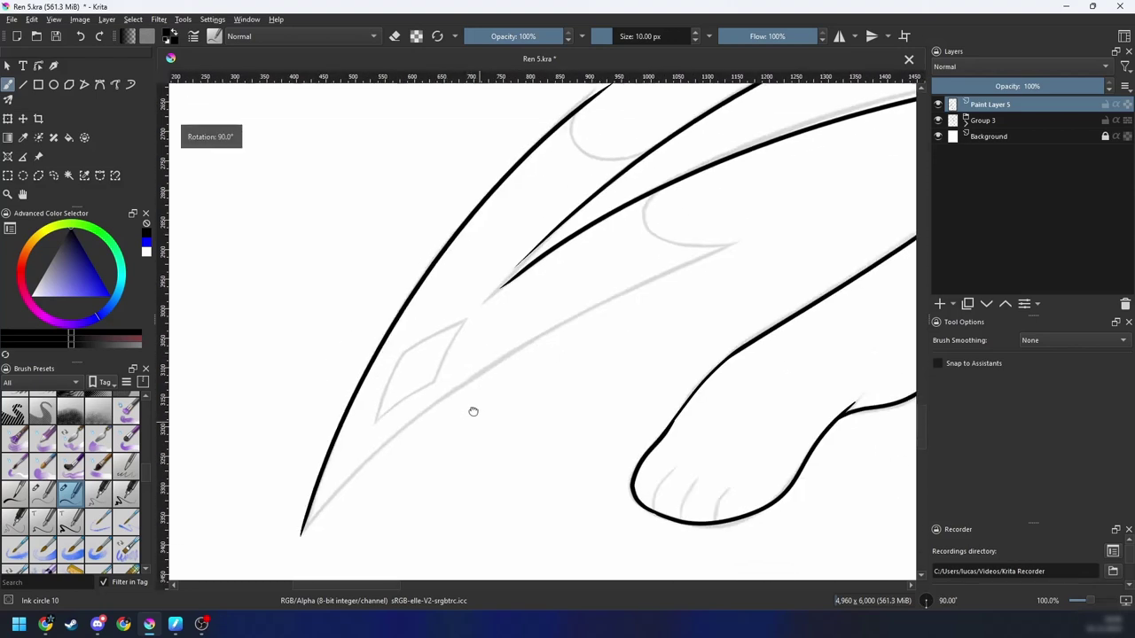
drag(278, 532, 774, 209)
key(ctrl+z)
drag(282, 523, 819, 194)
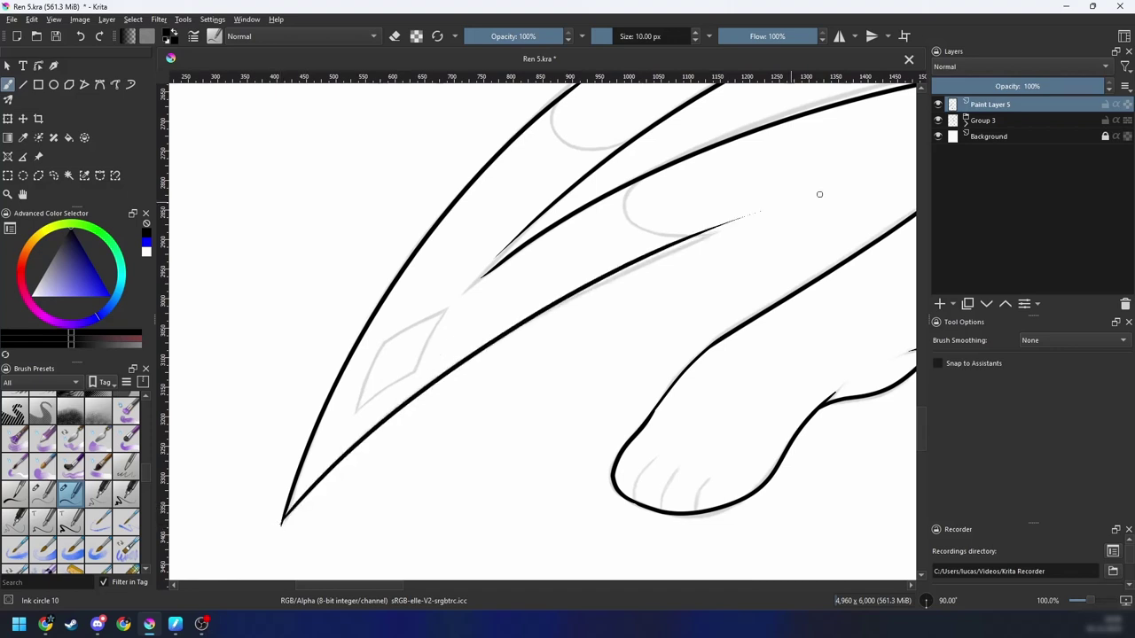
key(ctrl+z)
mouse_move(256, 556)
mouse_down()
mouse_move(754, 221)
mouse_move(826, 202)
mouse_up()
key(ctrl+z)
drag(394, 404, 802, 206)
key(ctrl+z)
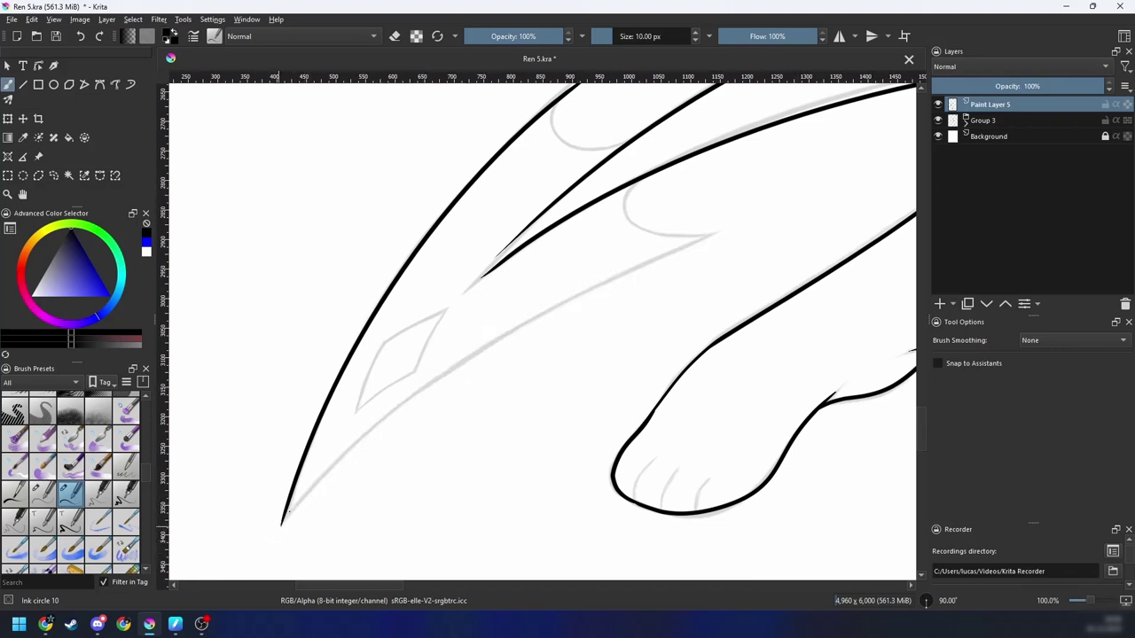
drag(286, 518, 828, 207)
Step: Ink the two curved notches that join the spade tip's barbs to the tail's edges
drag(485, 358, 410, 430)
drag(549, 362, 470, 497)
scroll(496, 470, up, 1)
key(6)
key(6)
key(6)
mouse_move(460, 301)
mouse_down()
mouse_move(459, 424)
mouse_move(665, 367)
mouse_up()
key(4)
key(4)
key(4)
key(4)
key(4)
key(ctrl+z)
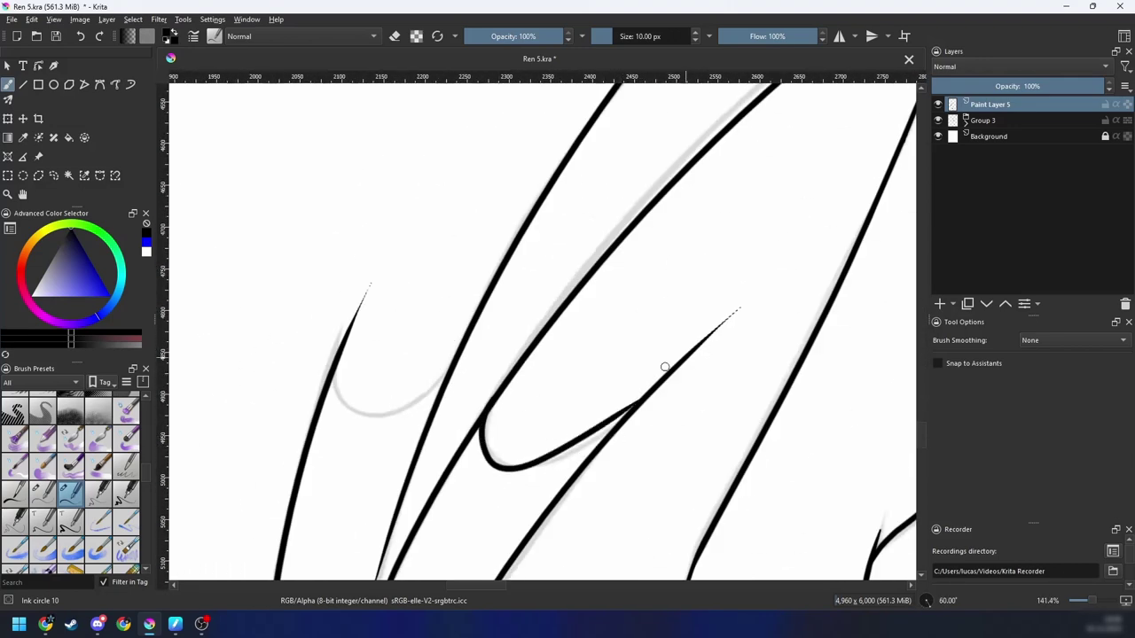
key(ctrl+z)
drag(493, 406, 634, 414)
drag(593, 468, 685, 449)
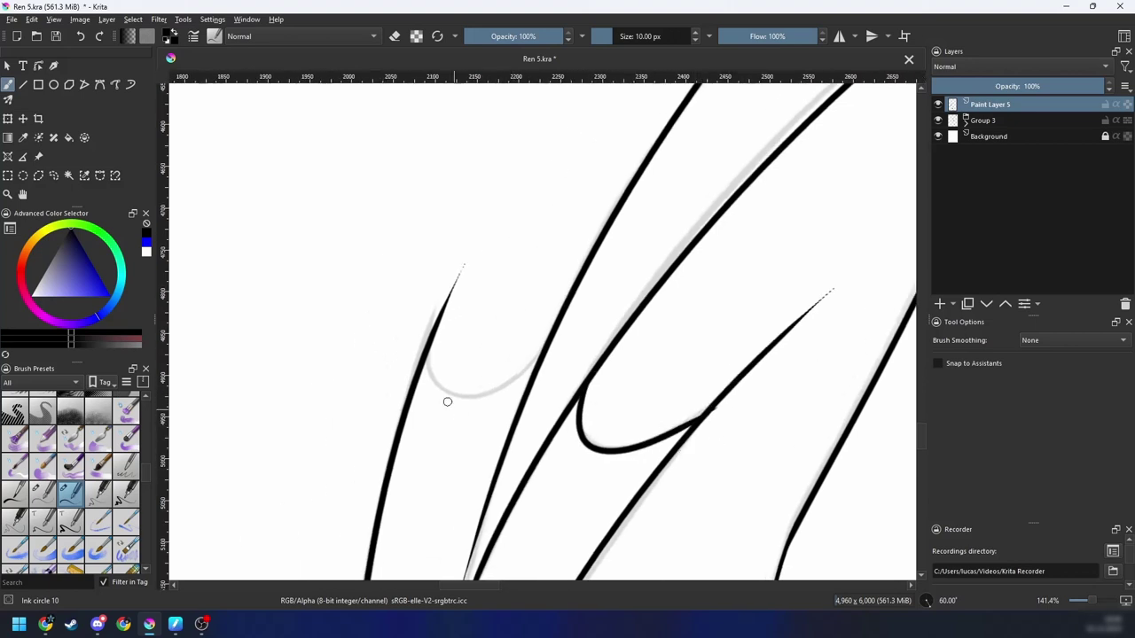
key(ctrl+z)
drag(502, 419, 526, 438)
Step: Rework the end of the spade tip's edge line so both edges meet at the tail's sharp point
key(minus)
key(minus)
key(6)
key(6)
key(6)
key(6)
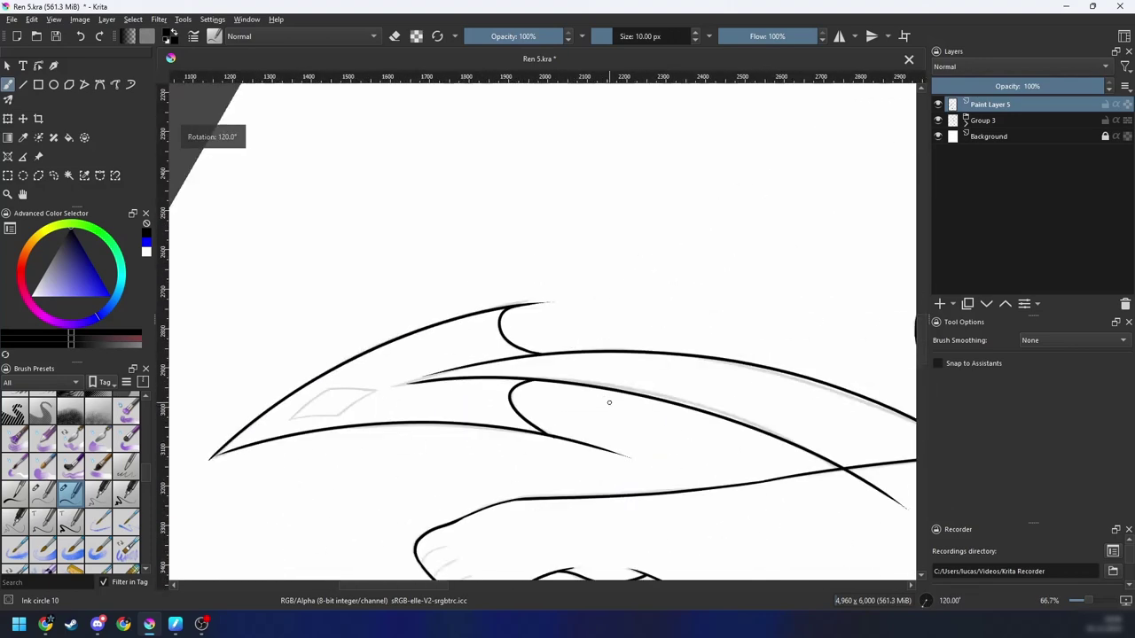
drag(608, 400, 728, 365)
key(minus)
key(6)
key(4)
key(4)
mouse_move(654, 425)
mouse_down()
mouse_move(583, 377)
mouse_move(632, 385)
mouse_move(567, 390)
mouse_move(700, 372)
mouse_move(523, 380)
mouse_up()
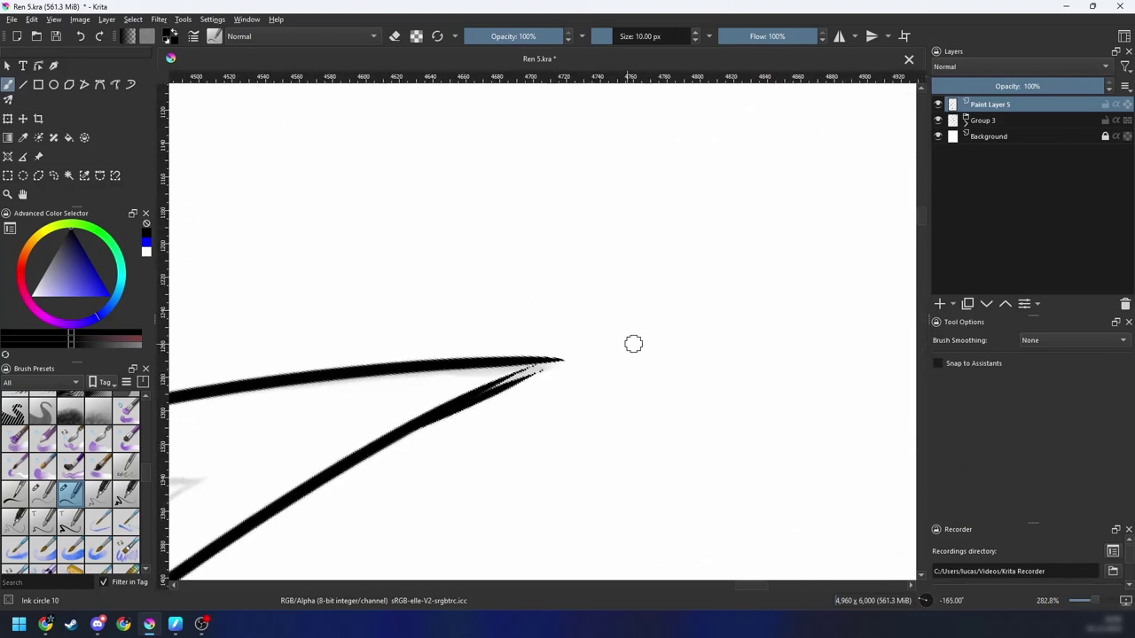
key(ctrl+z)
drag(384, 448, 589, 346)
key(ctrl+z)
key(ctrl+z)
key(ctrl+z)
key(ctrl+z)
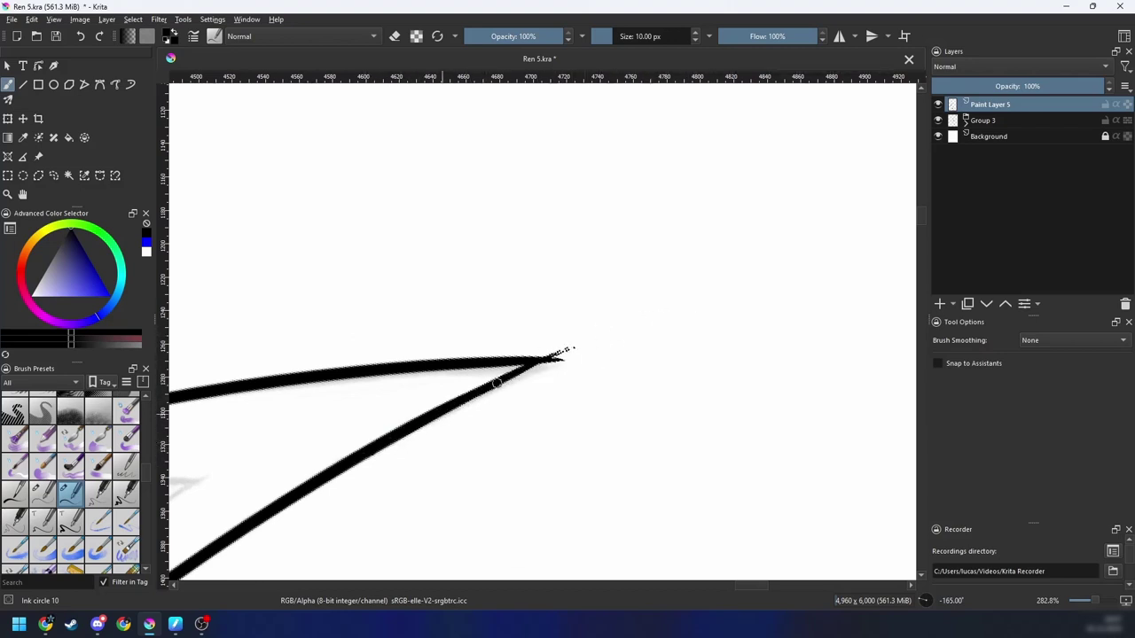
Step: Ink two opposite sides of the diamond marking inside the tail's spade tip with short tapered strokes
key(minus)
key(minus)
key(minus)
key(minus)
key(minus)
key(minus)
key(6)
key(6)
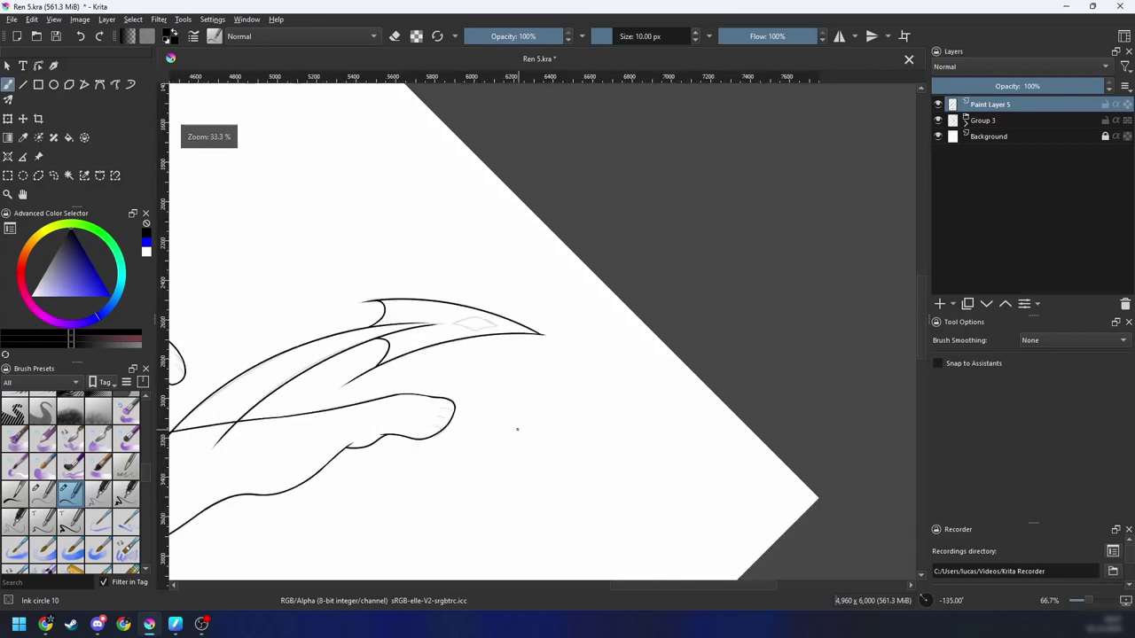
key(plus)
key(plus)
drag(517, 429, 698, 427)
key(plus)
key(plus)
key(plus)
drag(660, 355, 583, 411)
key(4)
drag(414, 409, 566, 326)
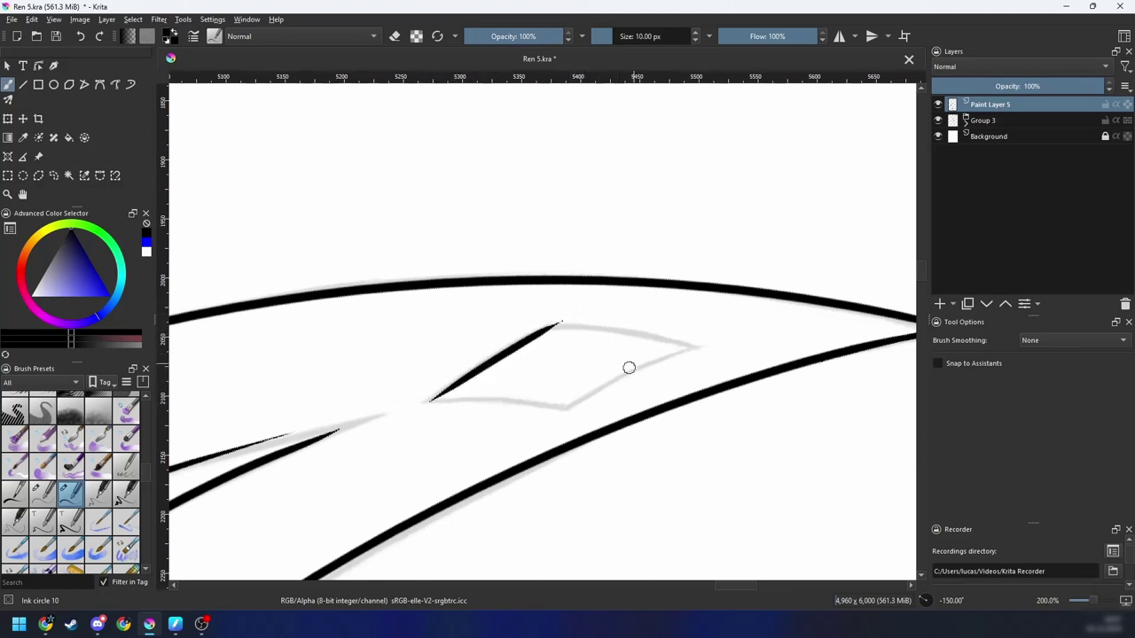
drag(560, 408, 716, 336)
Step: Try to ink another side of the diamond marking inside the tail's spade tip, and undo the diamond's strokes
key(plus)
key(4)
key(4)
key(4)
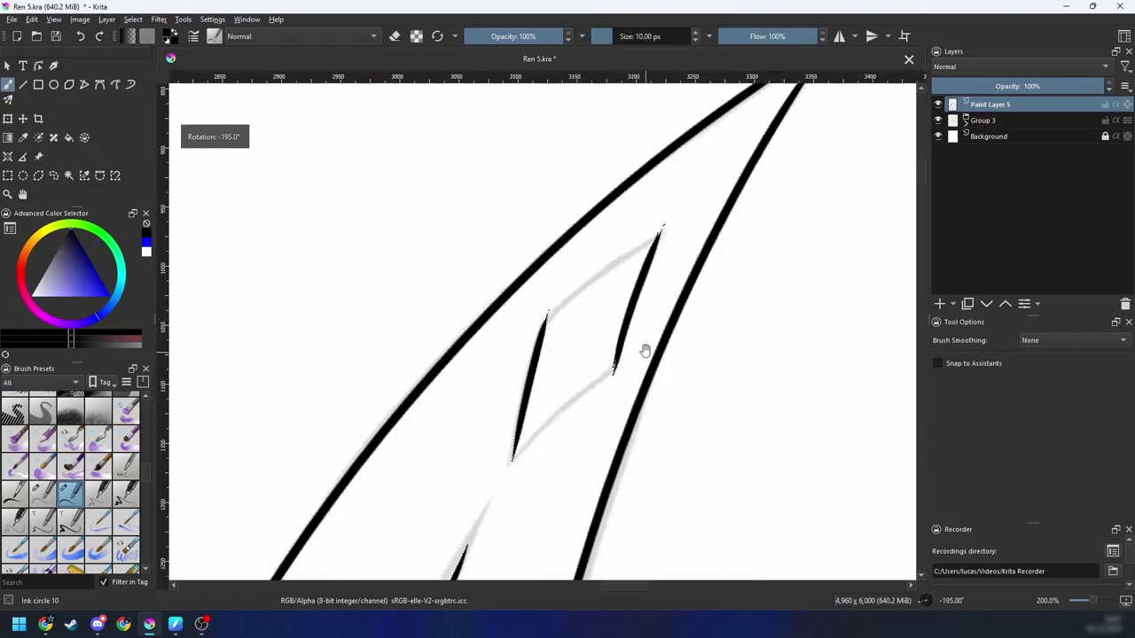
key(ctrl+z)
drag(408, 403, 526, 309)
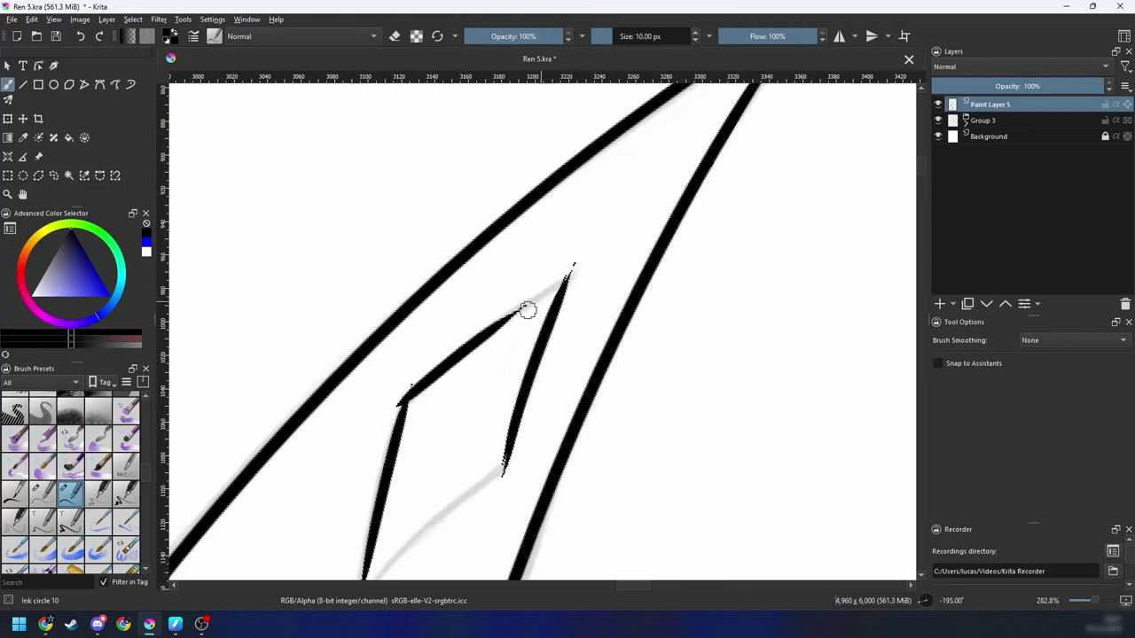
key(ctrl+z)
key(minus)
key(minus)
key(6)
key(6)
key(6)
key(6)
key(6)
key(6)
key(6)
key(6)
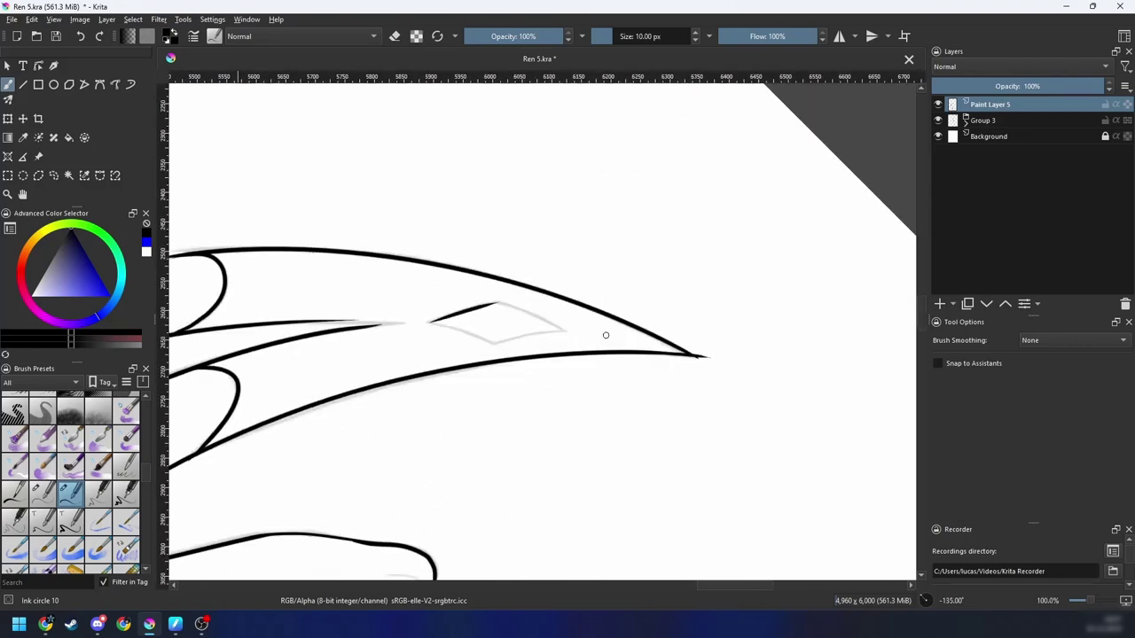
key(minus)
key(minus)
key(minus)
key(plus)
key(plus)
key(plus)
key(4)
key(4)
key(4)
key(4)
key(4)
key(plus)
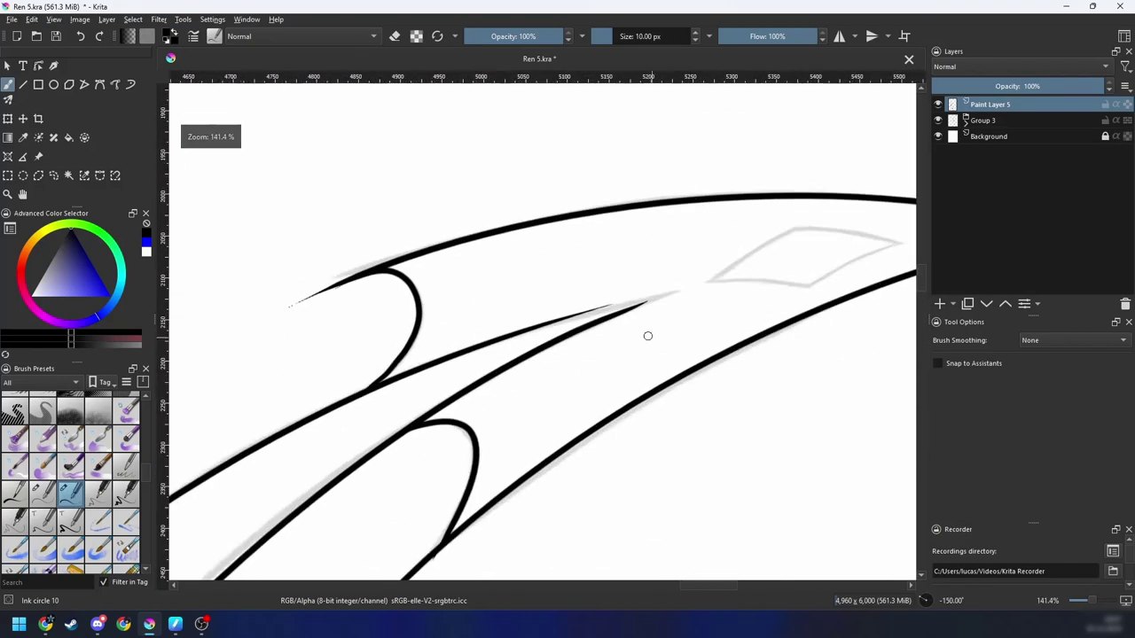
Step: Look over the figure's line art from the tail and legs up to the arm and the hand holding the ring
drag(517, 345, 555, 345)
key(minus)
key(minus)
key(minus)
key(minus)
key(minus)
key(6)
key(6)
key(6)
key(6)
key(6)
key(6)
key(6)
key(6)
key(6)
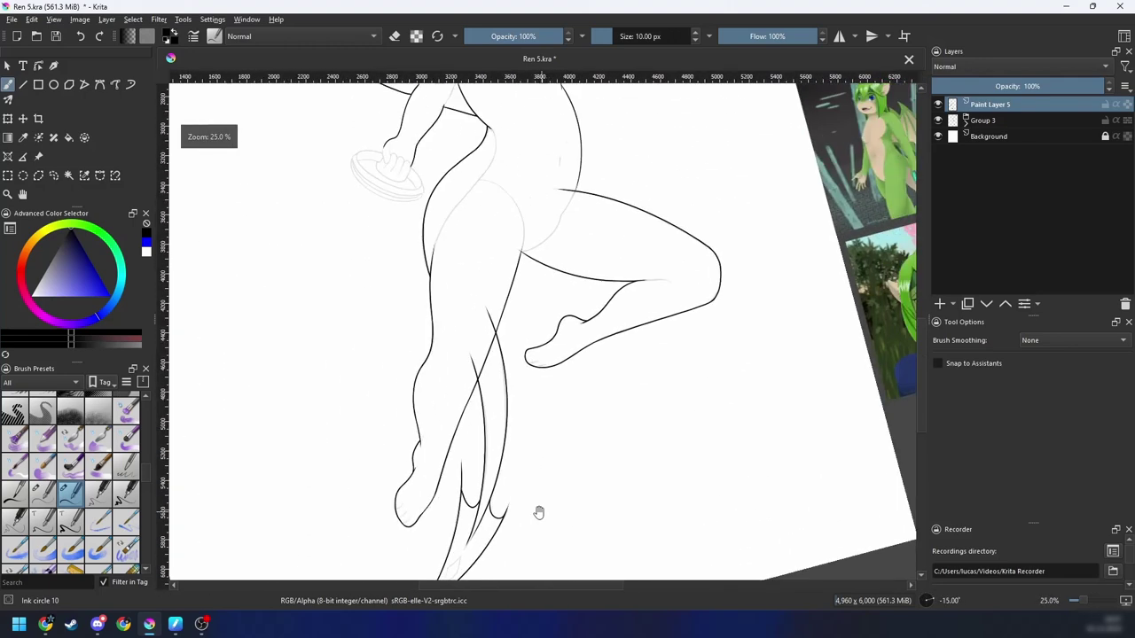
drag(557, 489, 558, 510)
drag(562, 453, 582, 478)
key(plus)
drag(474, 476, 691, 399)
key(plus)
key(6)
key(6)
key(6)
key(6)
key(6)
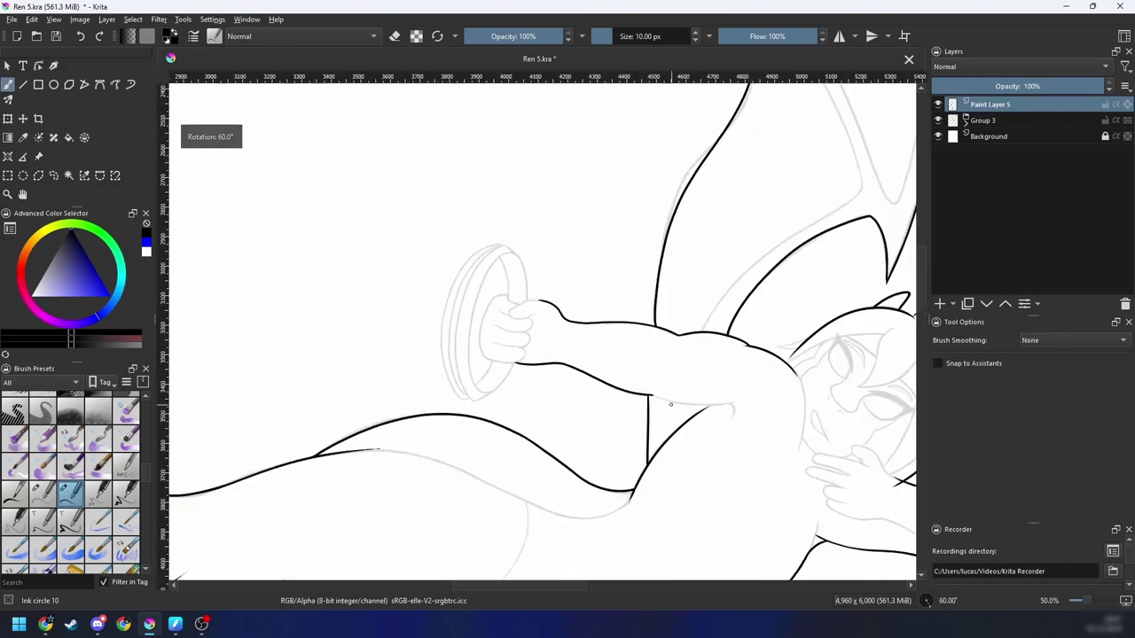
key(6)
key(6)
Step: Ink the outer edge of the fist gripping the ring, from the thumb side across to the far knuckle
key(m)
key(plus)
key(6)
key(6)
key(6)
key(6)
key(plus)
key(plus)
key(plus)
key(6)
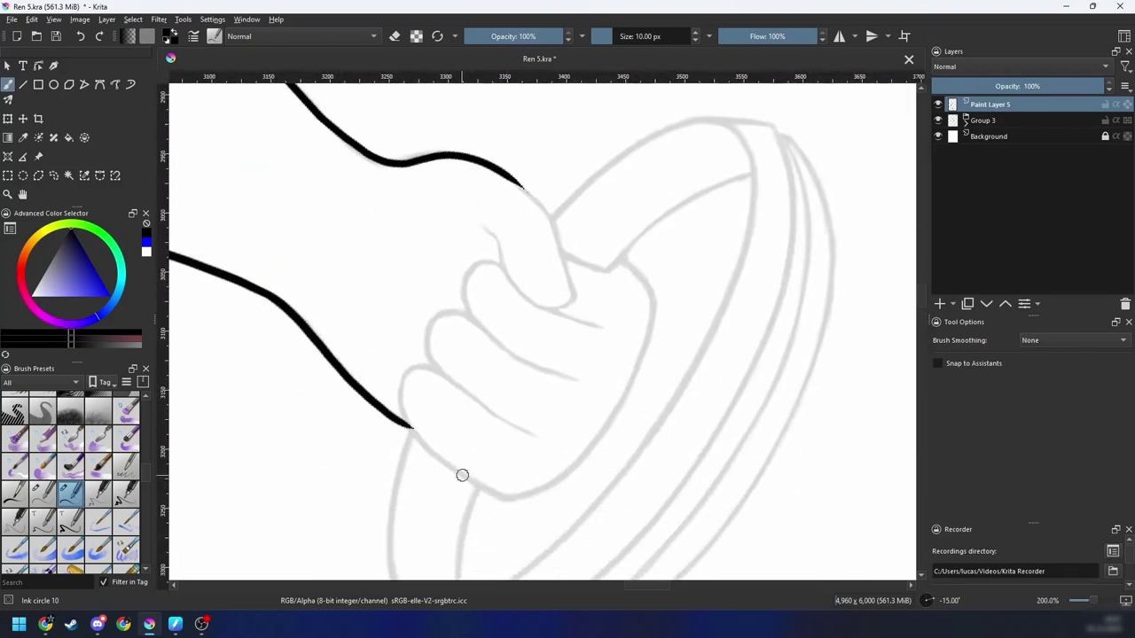
key(4)
key(4)
key(4)
key(4)
key(4)
key(4)
key(4)
key(4)
key(4)
key(4)
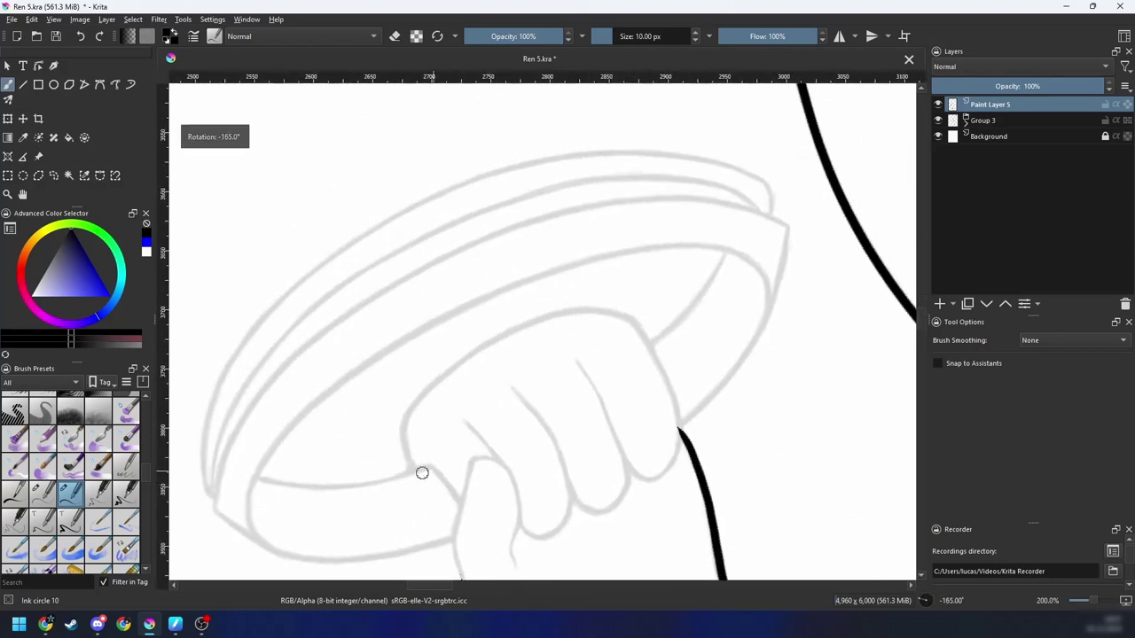
mouse_move(408, 470)
mouse_down()
mouse_move(405, 443)
mouse_move(485, 351)
mouse_up()
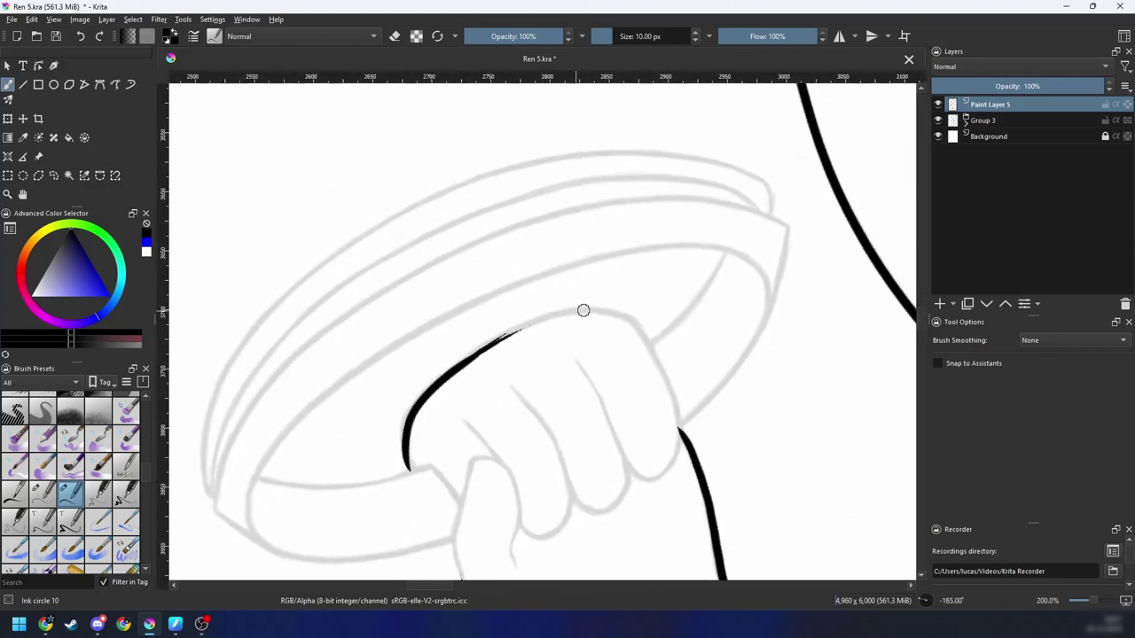
key(4)
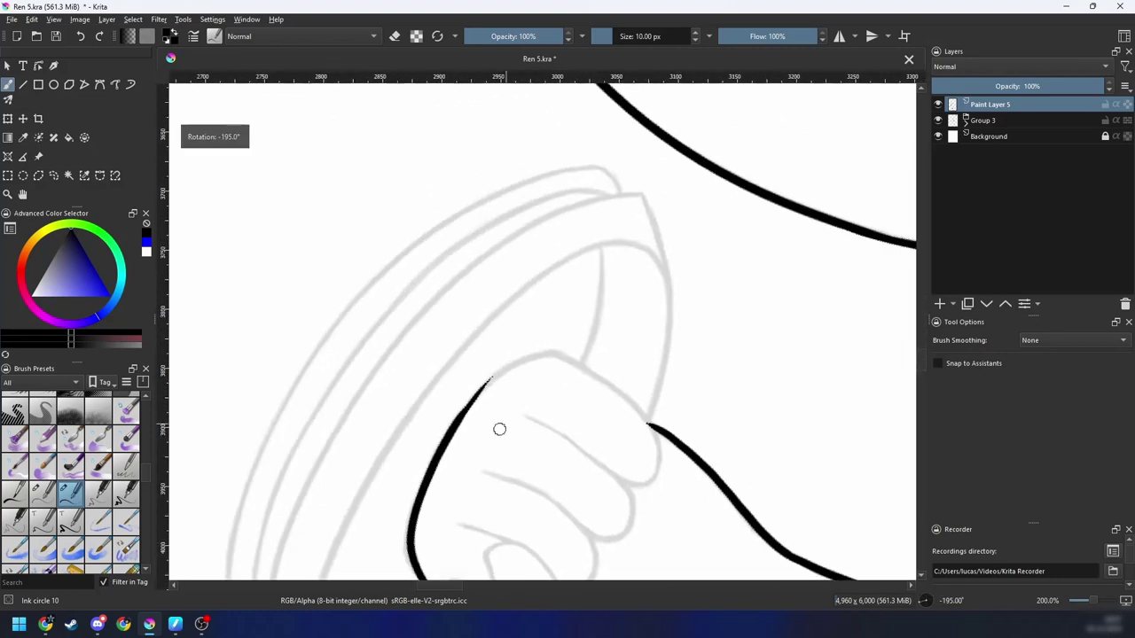
key(4)
key(plus)
key(ctrl+z)
mouse_move(417, 430)
mouse_down()
mouse_move(461, 380)
mouse_move(563, 328)
mouse_up()
Step: Try to carry the fist's outline around the far knuckle toward the wrist, and undo the attempt
key(4)
key(4)
key(4)
key(4)
key(plus)
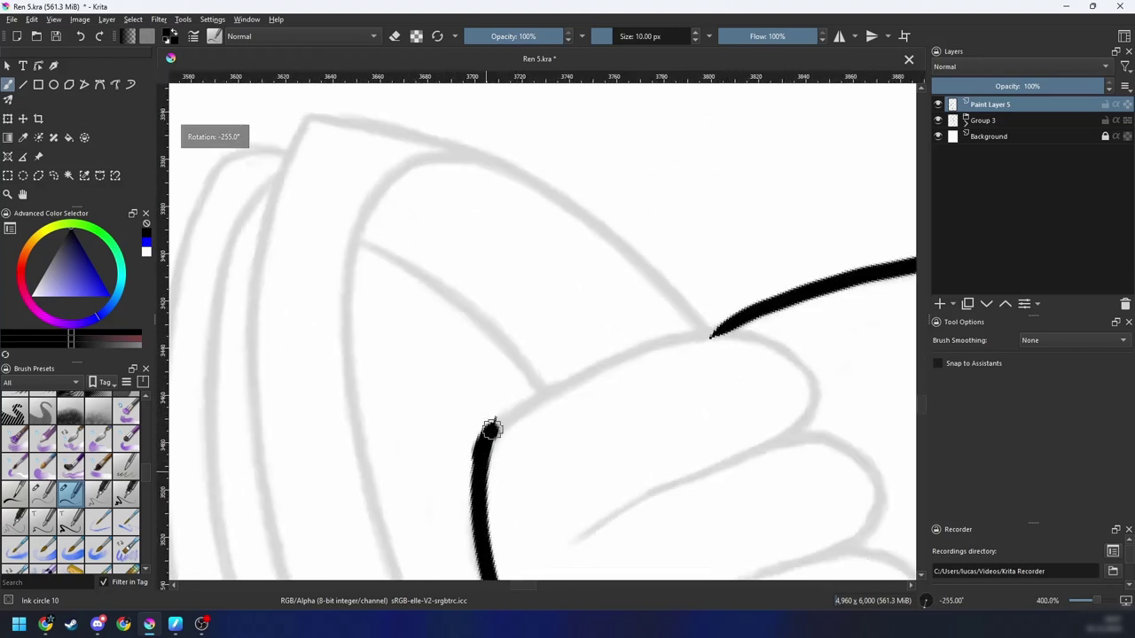
mouse_move(494, 426)
mouse_down()
mouse_move(539, 385)
mouse_move(589, 365)
mouse_up()
key(ctrl+z)
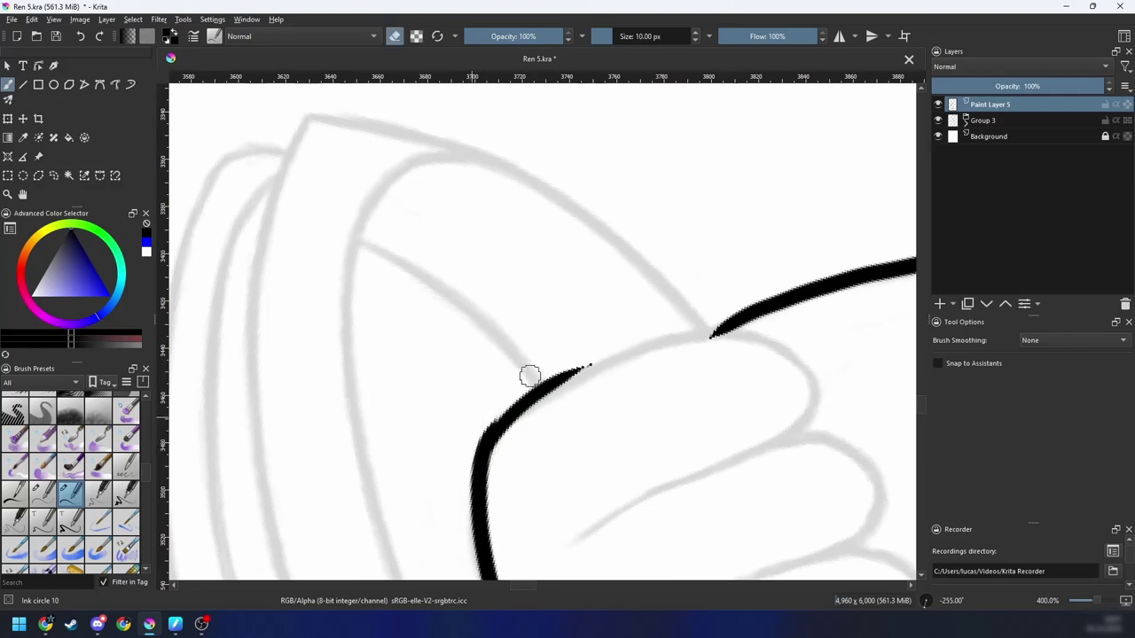
key(e)
key(minus)
key(minus)
key(minus)
key(4)
key(4)
key(4)
key(4)
key(4)
key(4)
drag(659, 390, 626, 431)
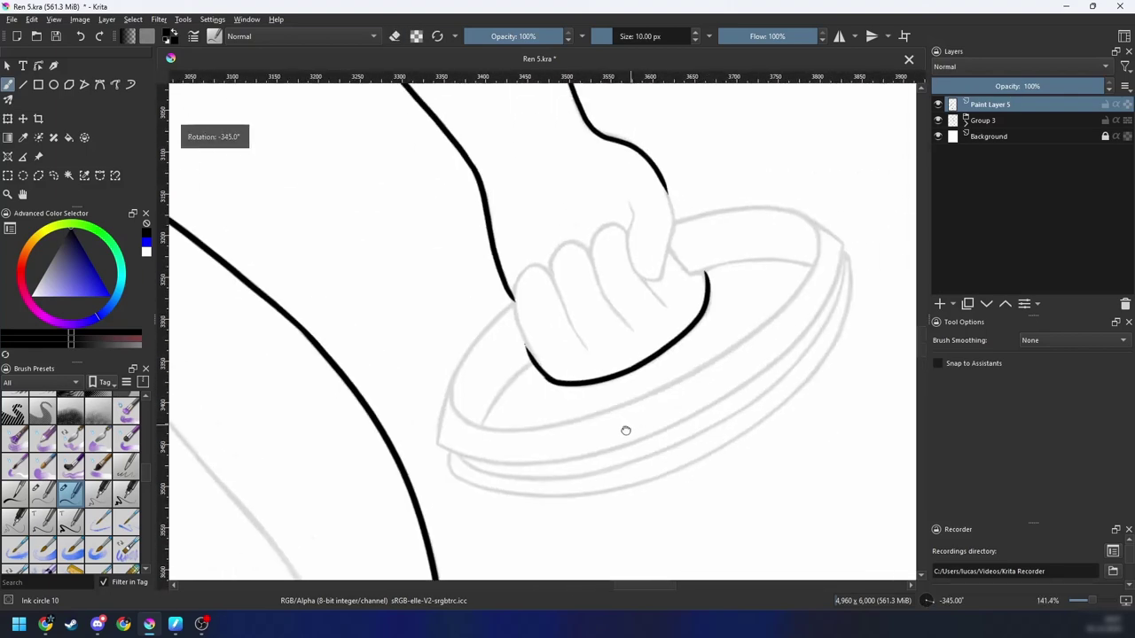
key(plus)
key(plus)
key(plus)
key(6)
key(6)
key(6)
key(6)
key(6)
key(ctrl+z)
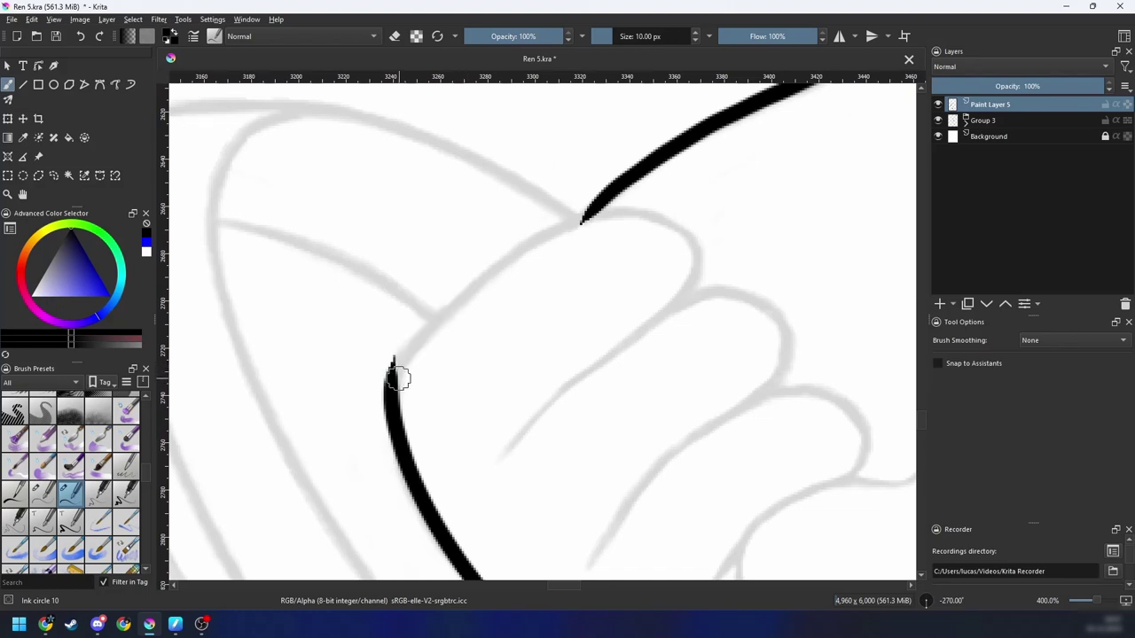
Step: Ink the fist's outline around the far knuckle toward the wrist and clean up the line with the eraser
drag(392, 395, 453, 308)
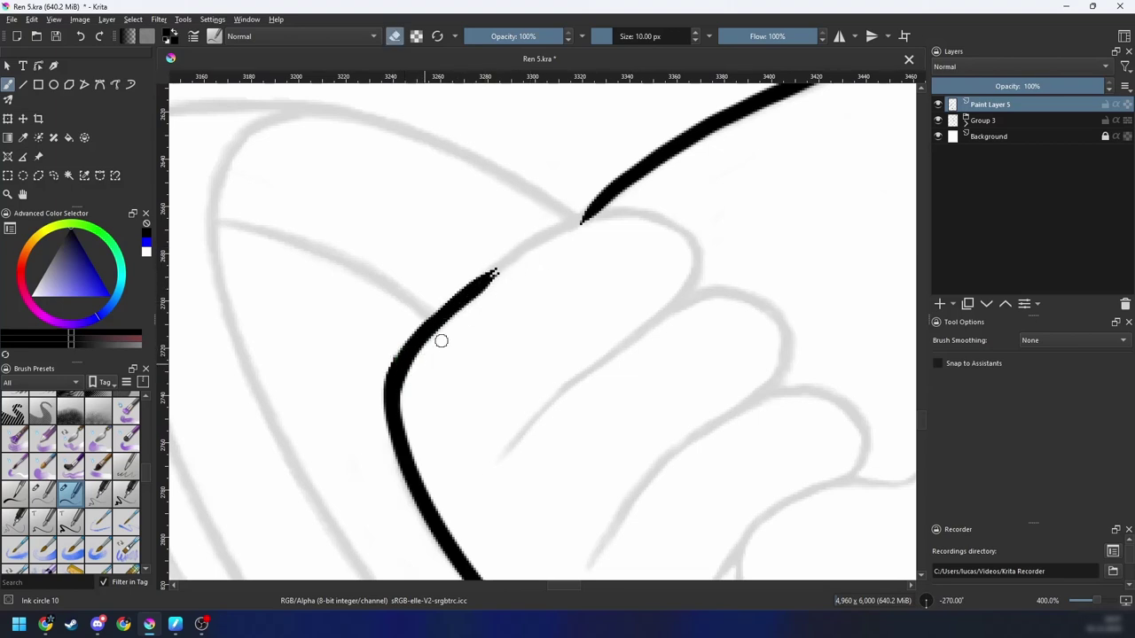
key(e)
key(minus)
key(minus)
key(minus)
key(minus)
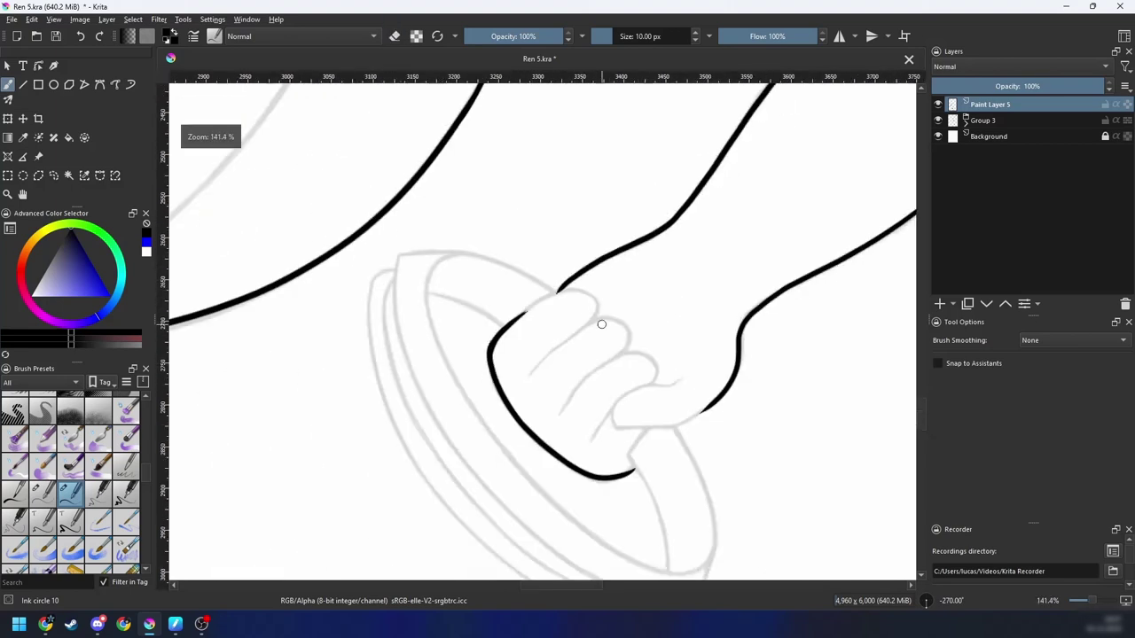
Step: Ink the ring's short curved edge from its pointed corner to the wrist, redrawing it until it follows the sketch
key(4)
key(4)
mouse_move(600, 413)
mouse_down()
mouse_move(585, 420)
mouse_move(655, 391)
mouse_up()
key(plus)
key(plus)
key(plus)
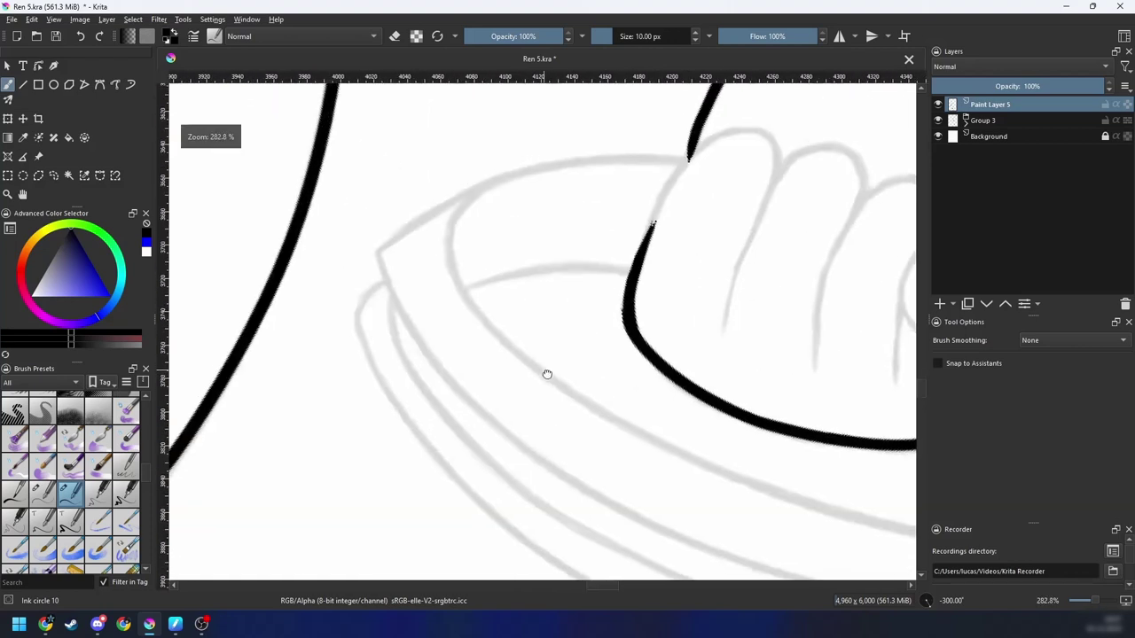
key(4)
drag(524, 280, 448, 440)
mouse_move(284, 454)
mouse_down()
mouse_move(387, 353)
mouse_move(557, 284)
mouse_up()
key(ctrl+z)
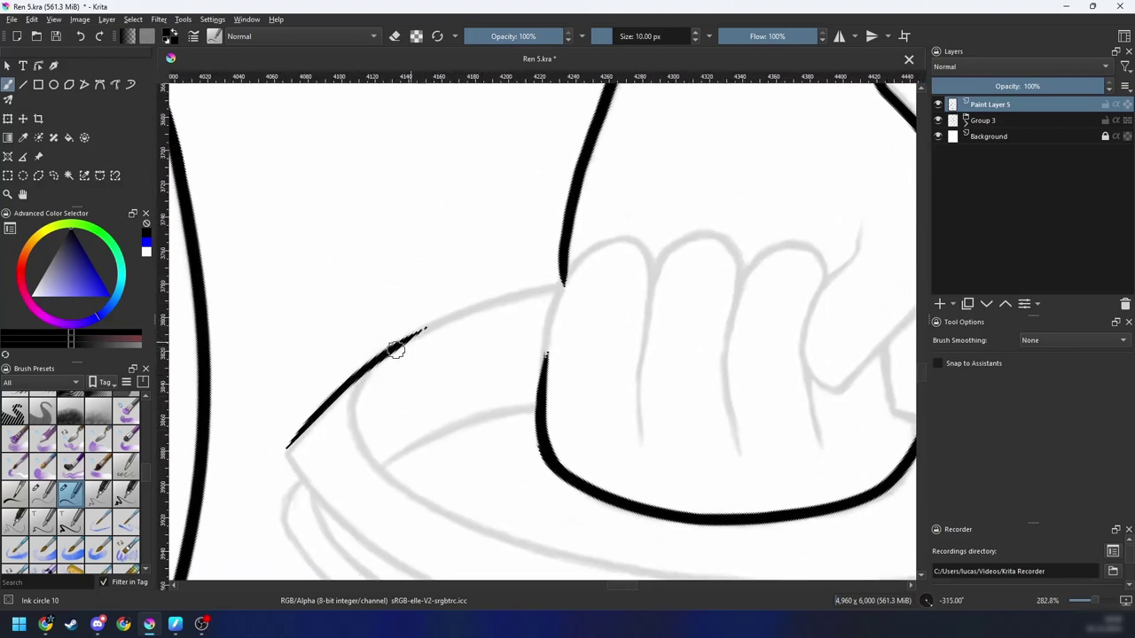
drag(393, 342, 564, 284)
Step: Ink the first stretch of the ring's outermost rim, beginning at the end nearest the thumb
key(6)
key(6)
key(6)
key(6)
key(6)
key(6)
key(6)
key(6)
key(6)
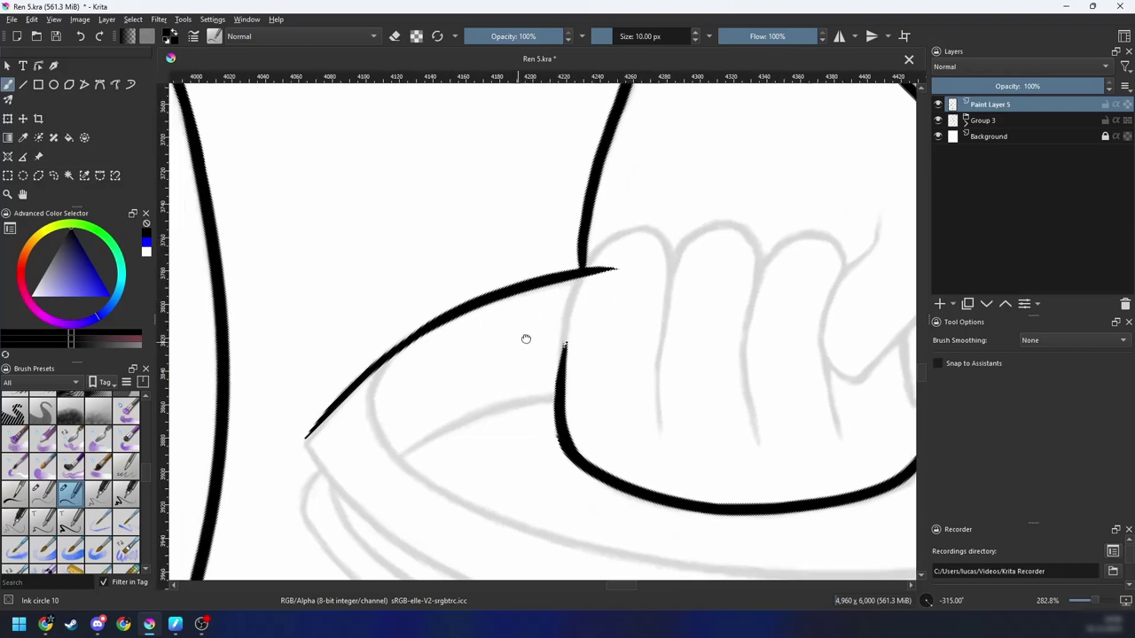
scroll(463, 333, down, 1)
drag(425, 340, 651, 309)
key(6)
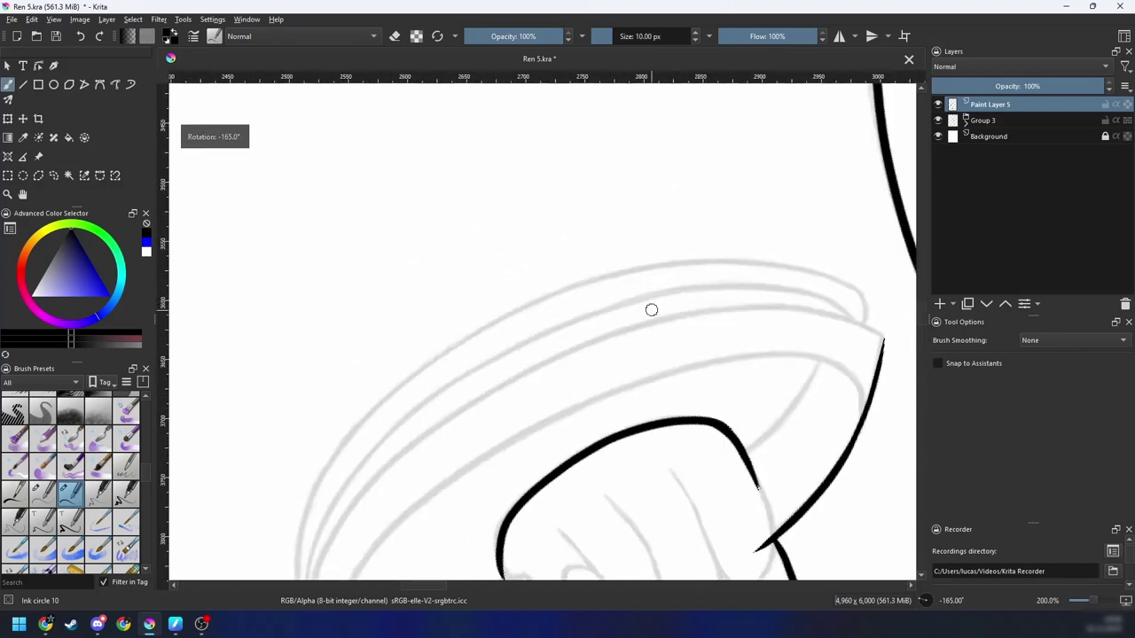
drag(484, 412, 623, 299)
key(6)
drag(393, 427, 546, 259)
key(4)
key(4)
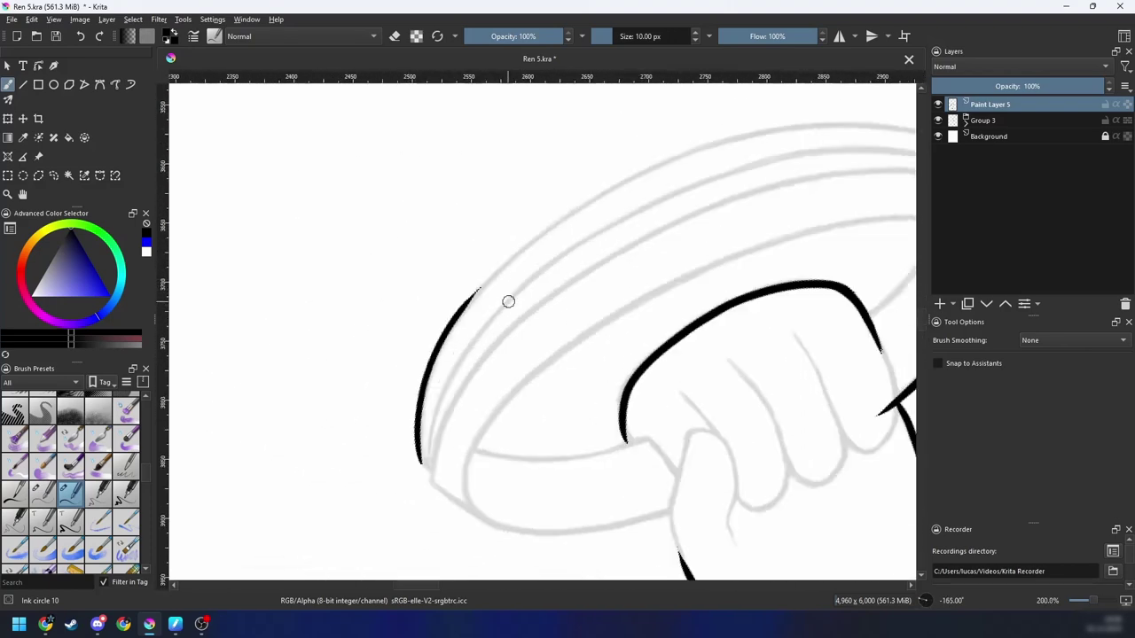
key(ctrl+z)
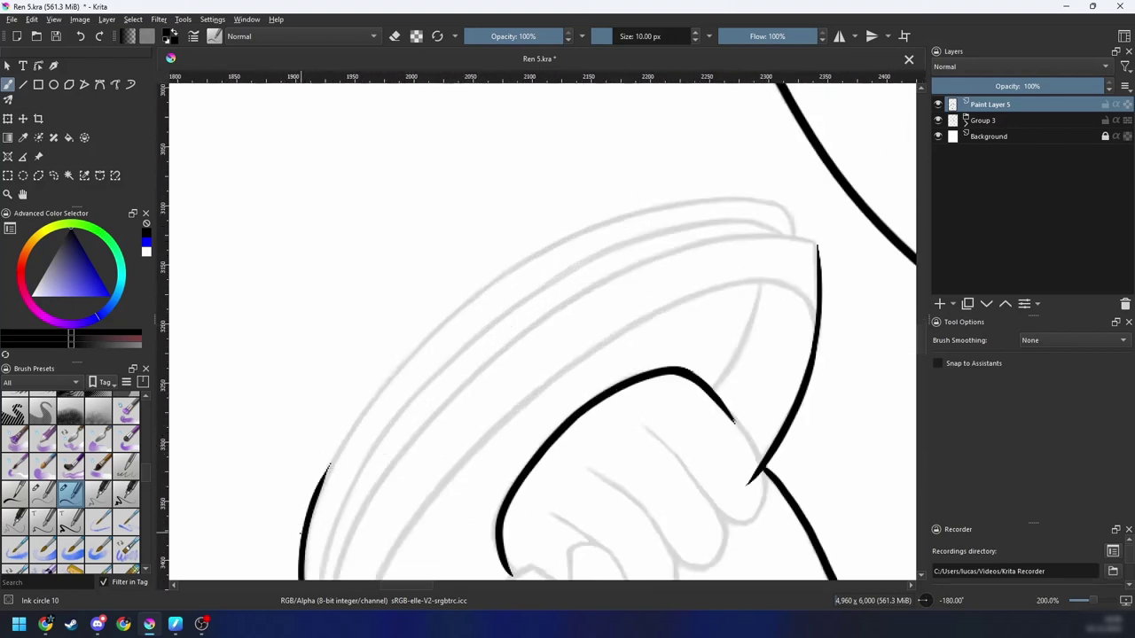
Step: Extend the outermost rim line along the ring's long side, redrawing the stroke until it follows the sketch
drag(306, 526, 462, 309)
key(ctrl+z)
drag(312, 504, 437, 327)
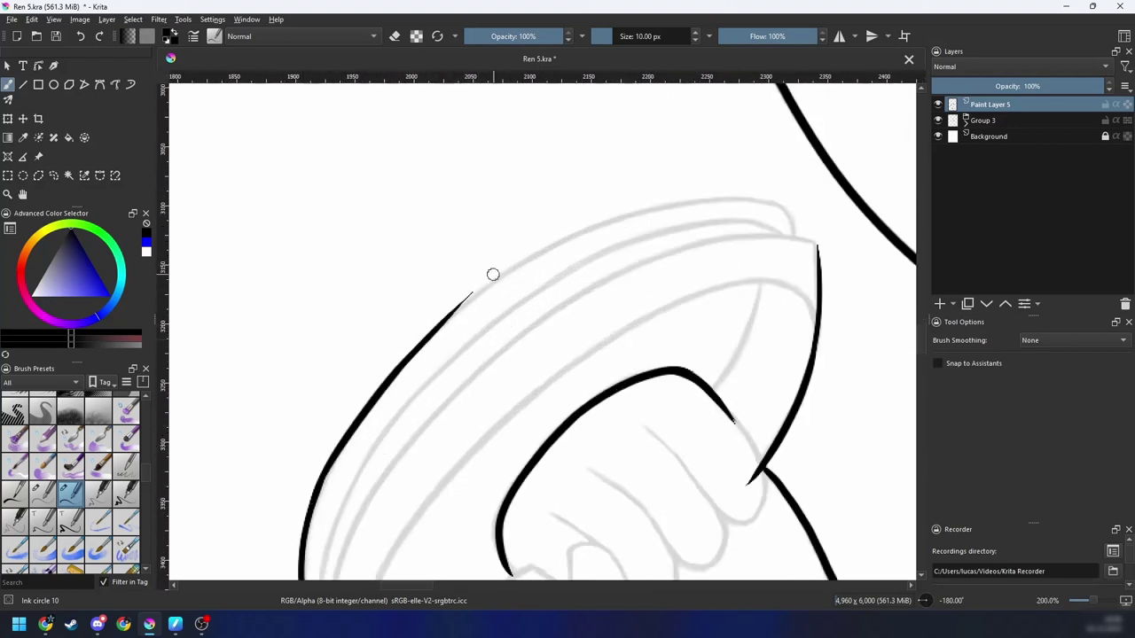
key(ctrl+z)
mouse_move(303, 567)
mouse_down()
mouse_move(405, 363)
mouse_move(607, 226)
mouse_up()
Step: Extend the ring's outermost rim line along its long side toward the rounded end, redrawing the stroke until it follows the sketch
key(4)
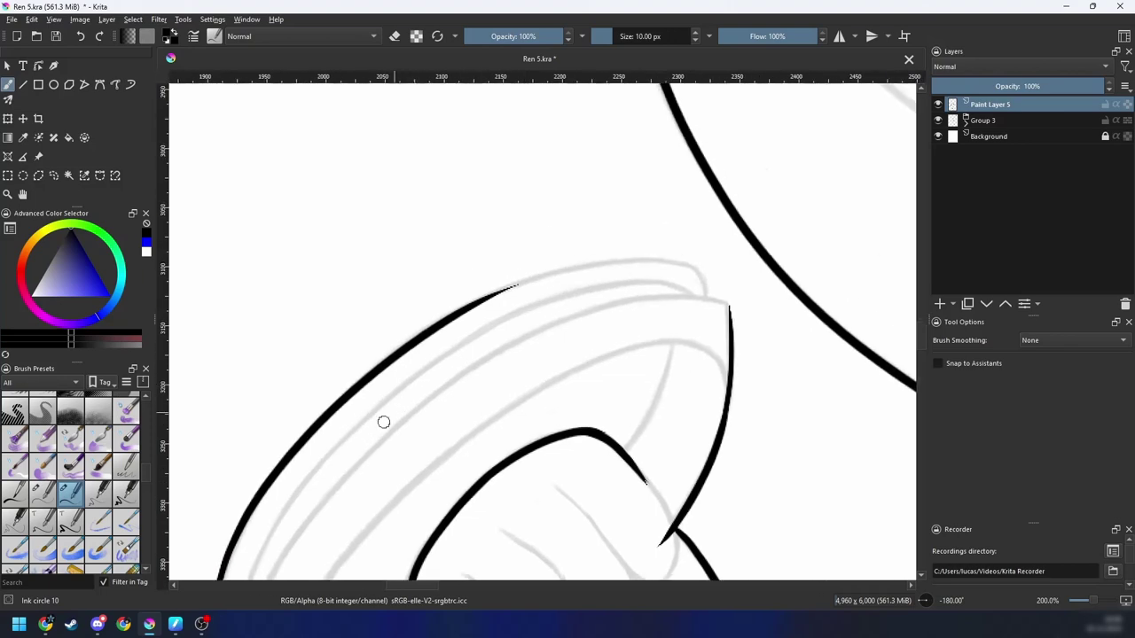
key(plus)
drag(274, 478, 651, 258)
key(ctrl+z)
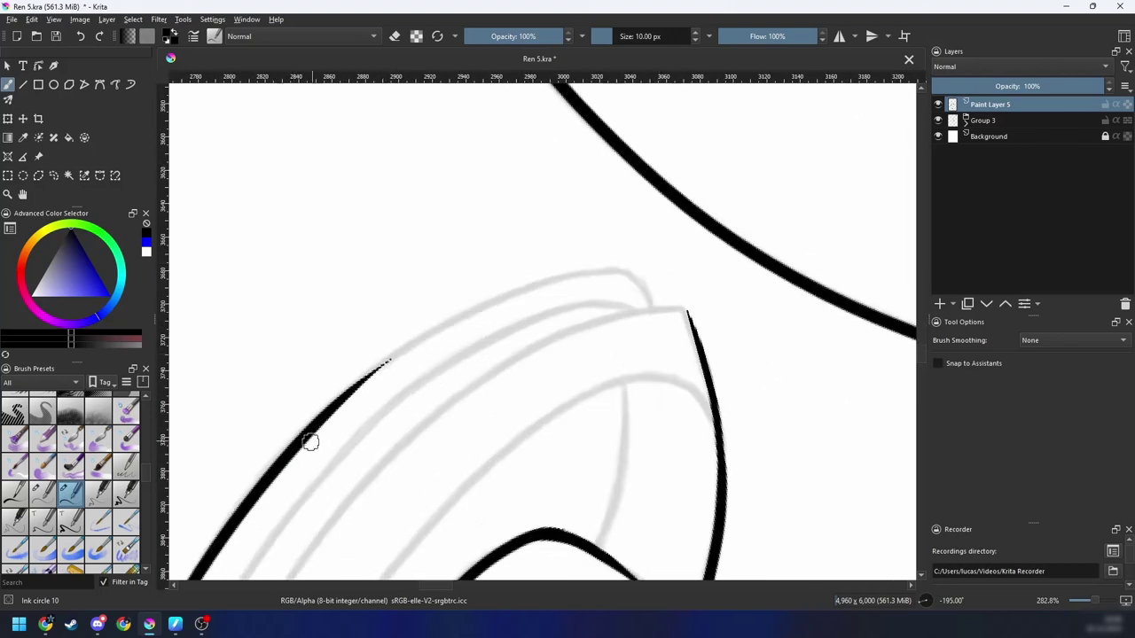
drag(308, 440, 616, 274)
key(4)
key(4)
drag(575, 325, 481, 425)
key(plus)
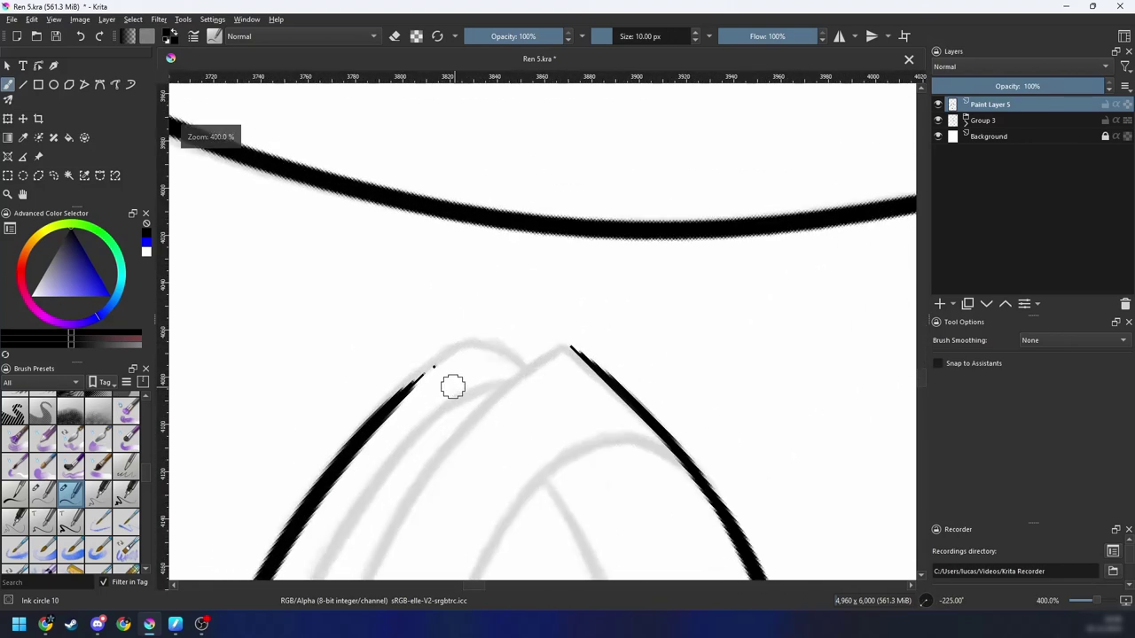
Step: Try to ink the tight bend at the rounded end of the ring's outermost rim, continuing from the existing line
drag(373, 425, 484, 343)
key(ctrl+z)
key(4)
key(4)
drag(448, 474, 479, 395)
key(ctrl+z)
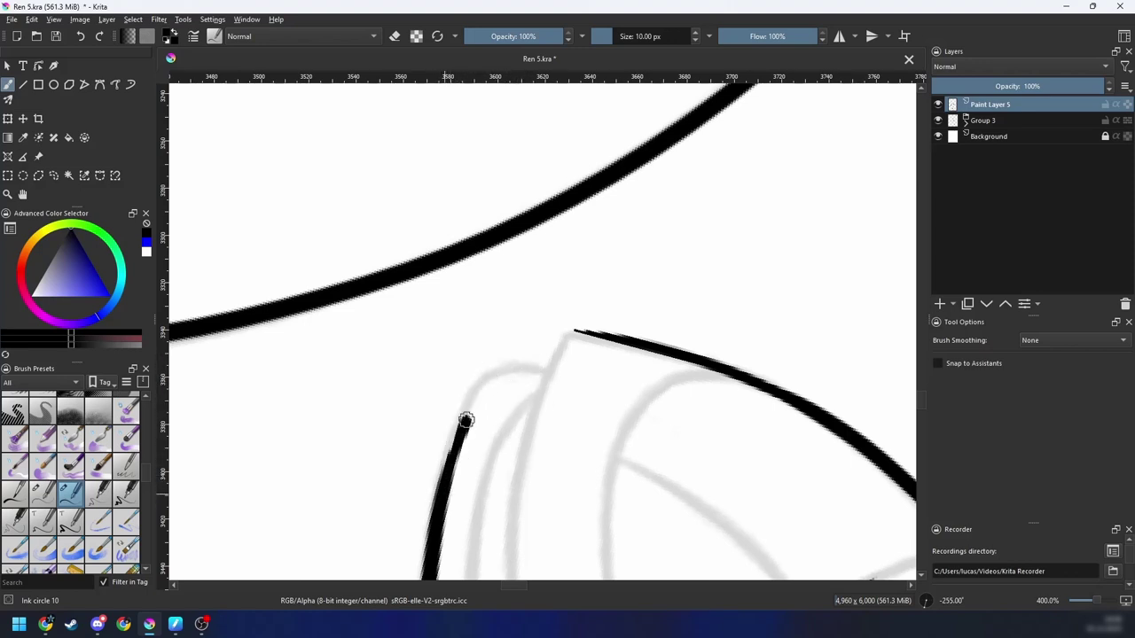
key(ctrl+z)
mouse_move(441, 488)
mouse_down()
mouse_move(471, 400)
mouse_move(572, 375)
mouse_up()
key(ctrl+z)
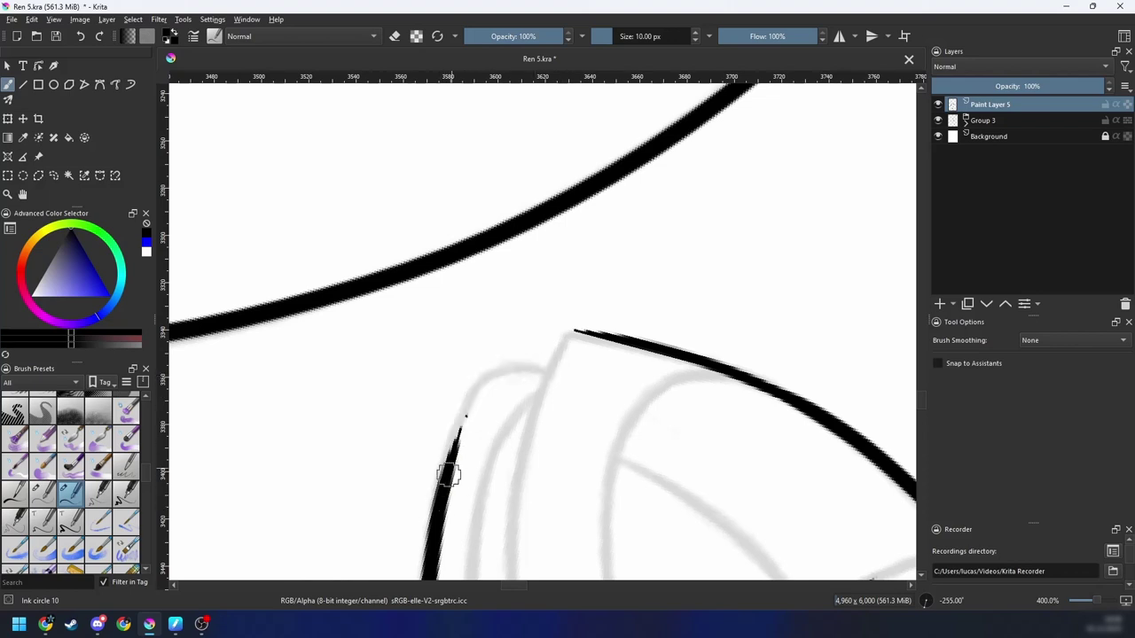
drag(448, 476, 517, 362)
key(ctrl+z)
drag(447, 460, 486, 379)
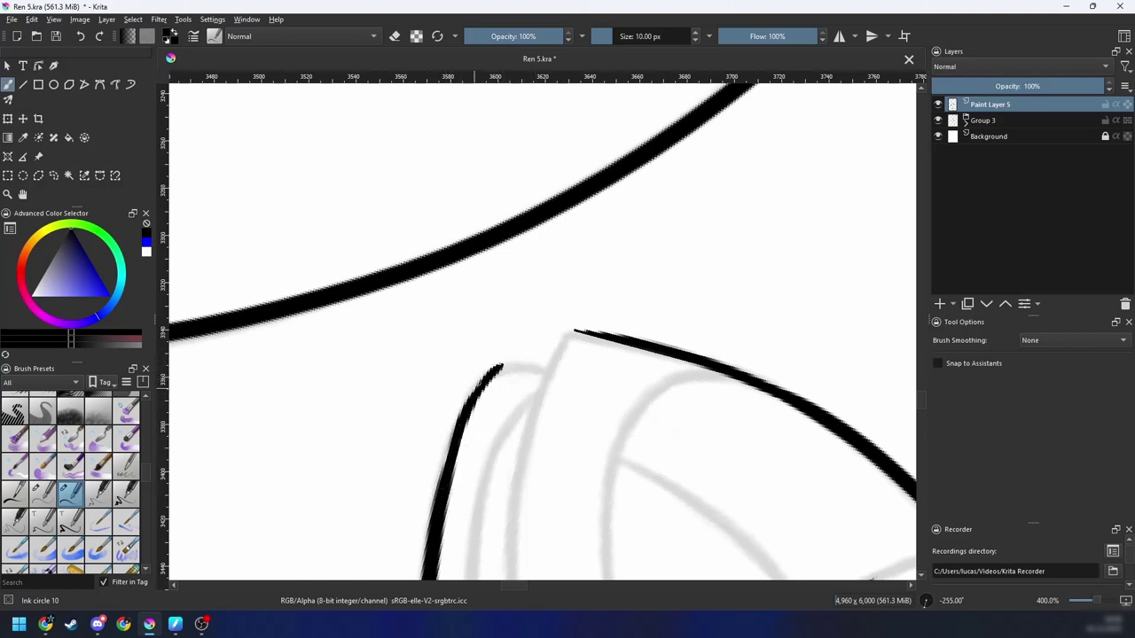
Step: Try to ink the rim's rounded end in the mirrored view, drawing from its inner tip back to the long line
key(1)
key(5)
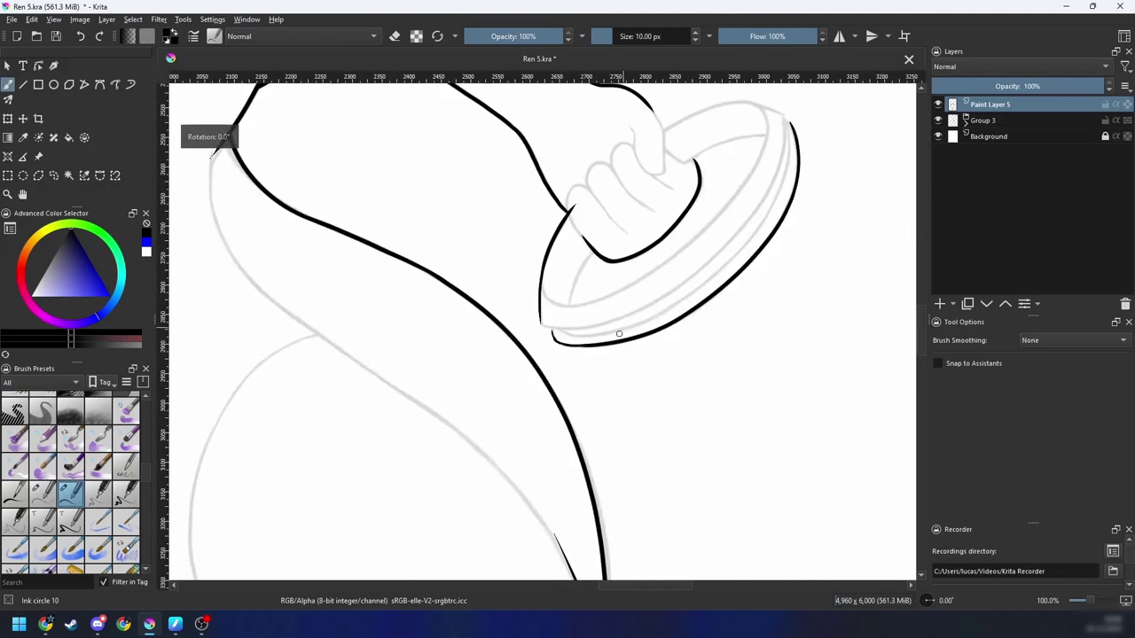
key(6)
key(6)
key(6)
key(6)
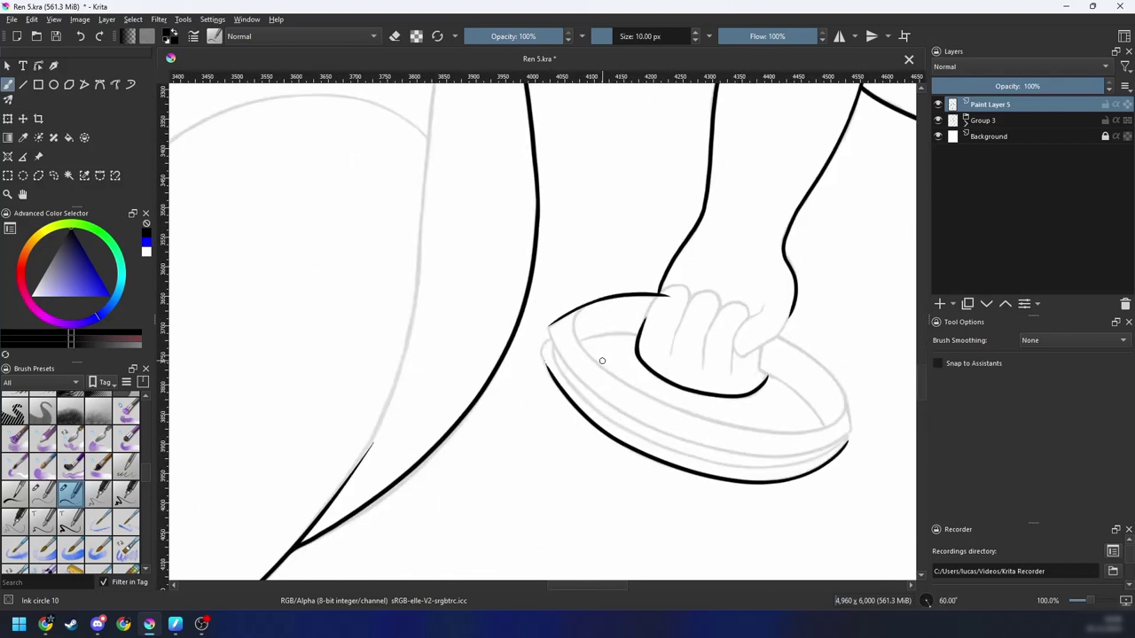
key(6)
key(6)
key(6)
key(ctrl+plus)
key(m)
key(ctrl+plus)
key(4)
key(4)
key(4)
key(4)
key(4)
key(ctrl+plus)
key(ctrl+plus)
drag(602, 357, 560, 351)
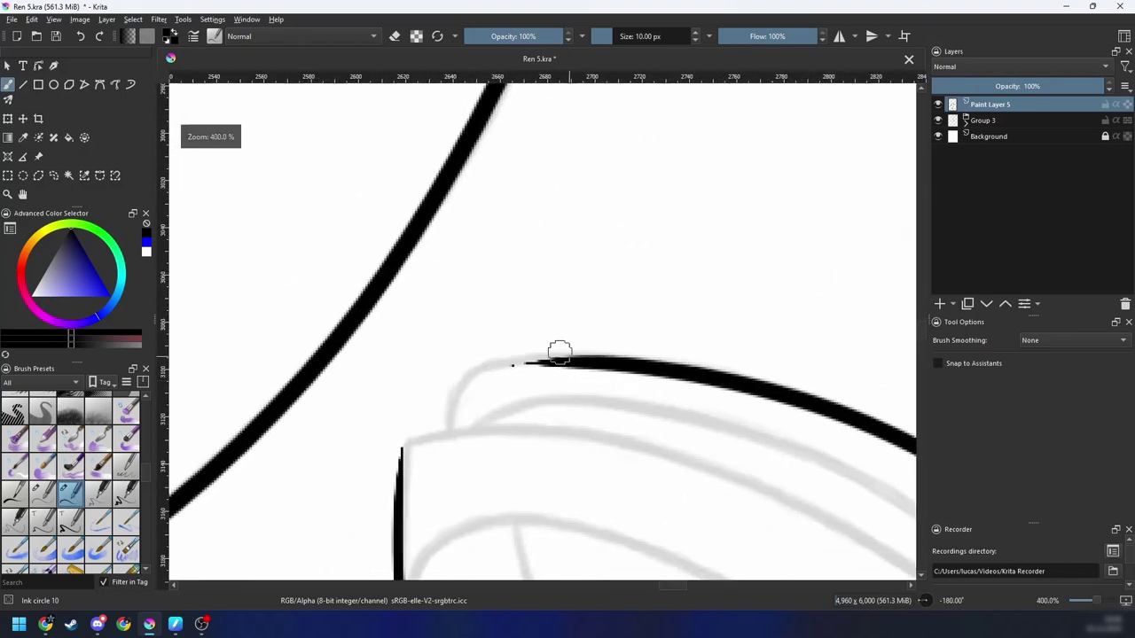
drag(451, 433, 582, 372)
key(ctrl+z)
drag(443, 430, 576, 359)
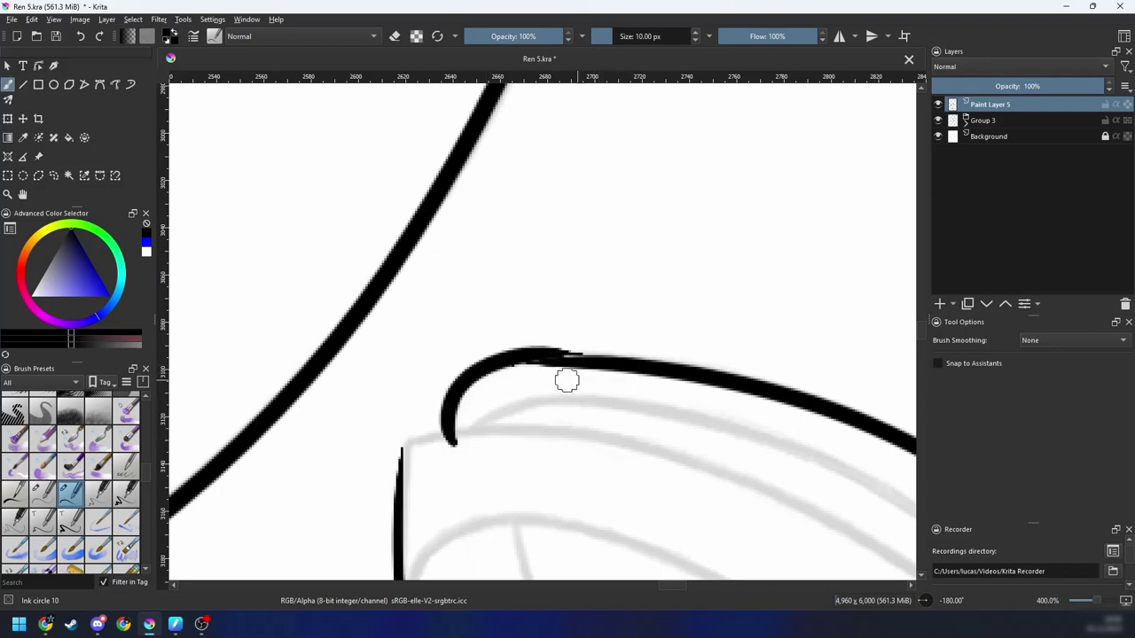
key(ctrl+z)
mouse_move(454, 446)
mouse_down()
mouse_move(495, 369)
mouse_move(646, 382)
mouse_up()
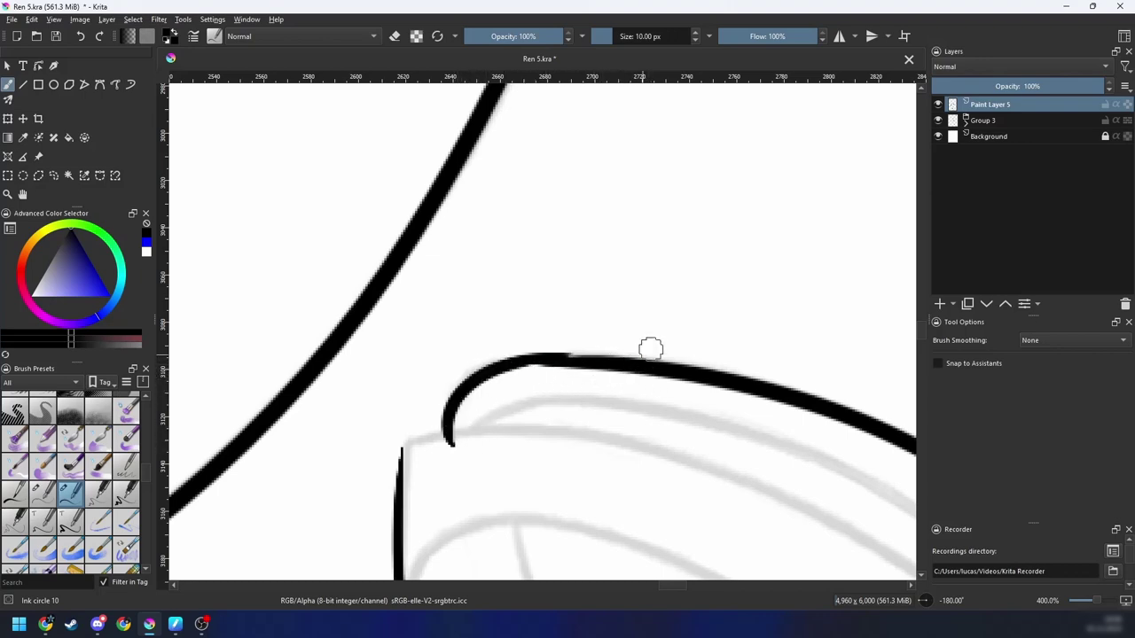
key(ctrl+minus)
key(ctrl+minus)
key(ctrl+minus)
key(ctrl+minus)
key(ctrl+minus)
key(ctrl+minus)
key(ctrl+z)
Step: Ink the rounded end of the outermost rim up to the neighbouring rim line and trim the overshoot with the eraser
key(m)
key(4)
key(4)
key(ctrl+plus)
key(ctrl+plus)
key(ctrl+plus)
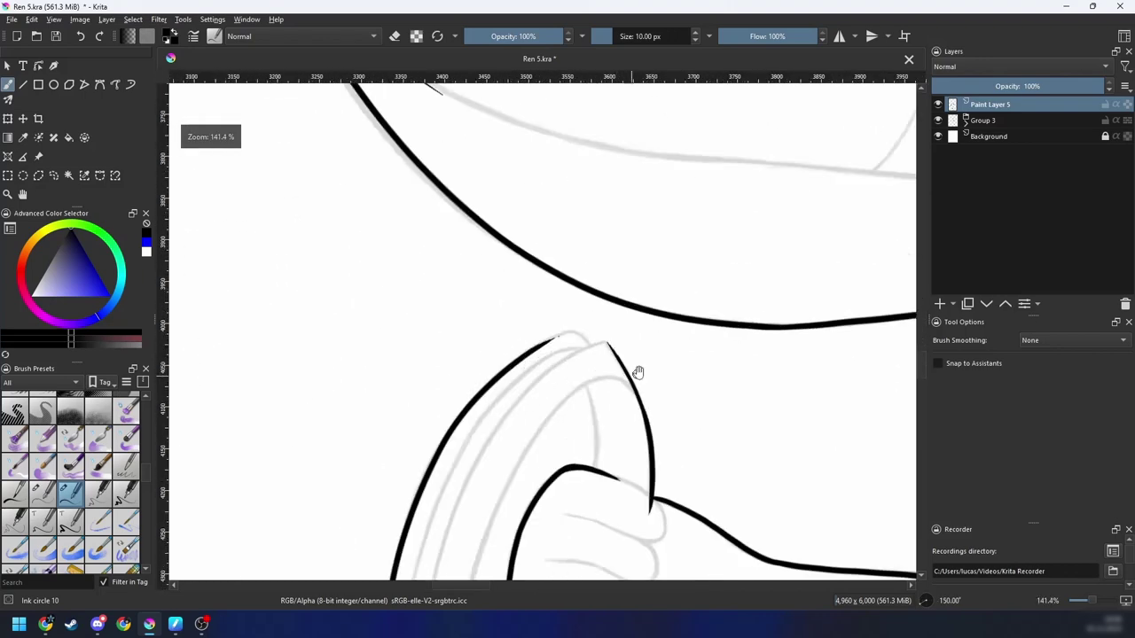
scroll(638, 372, up, 1)
key(4)
key(4)
scroll(443, 437, up, 1)
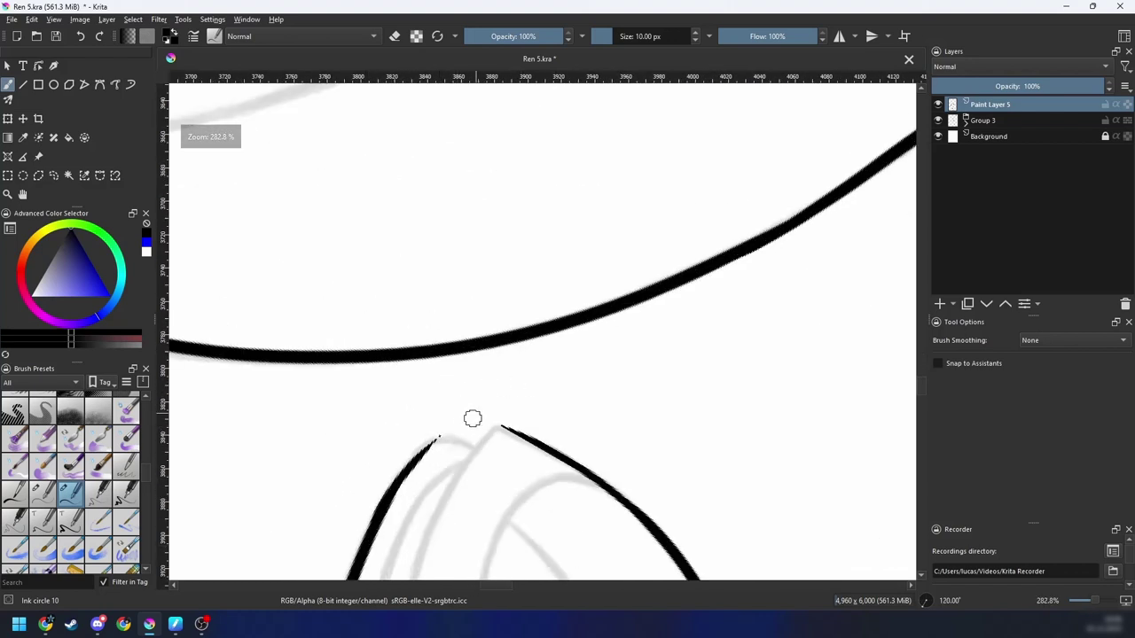
key(4)
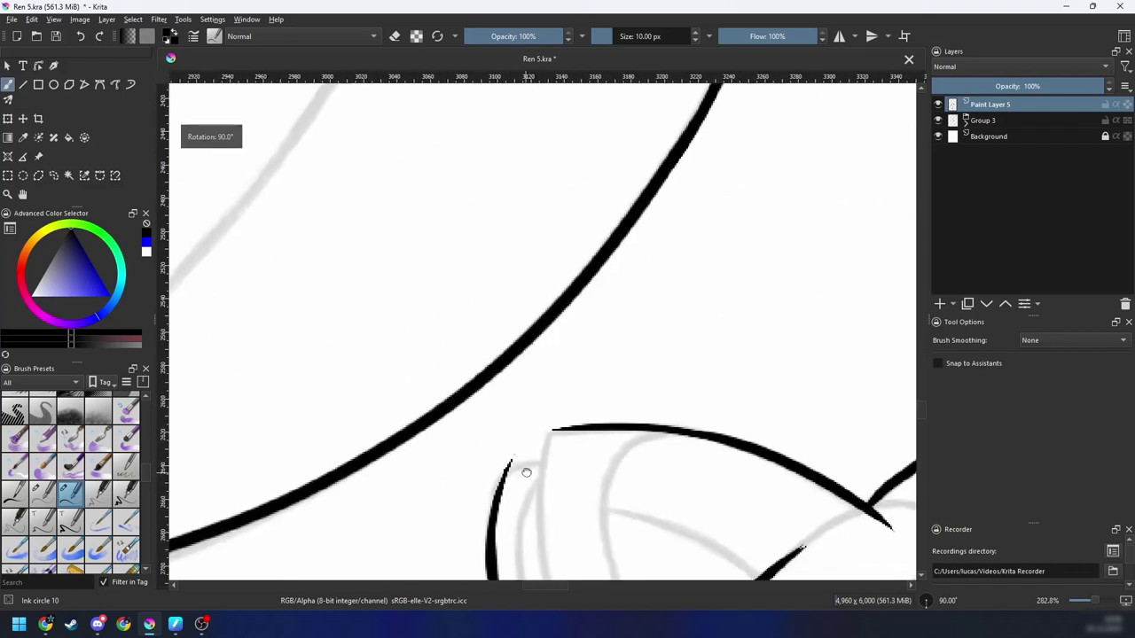
scroll(524, 469, up, 1)
key(4)
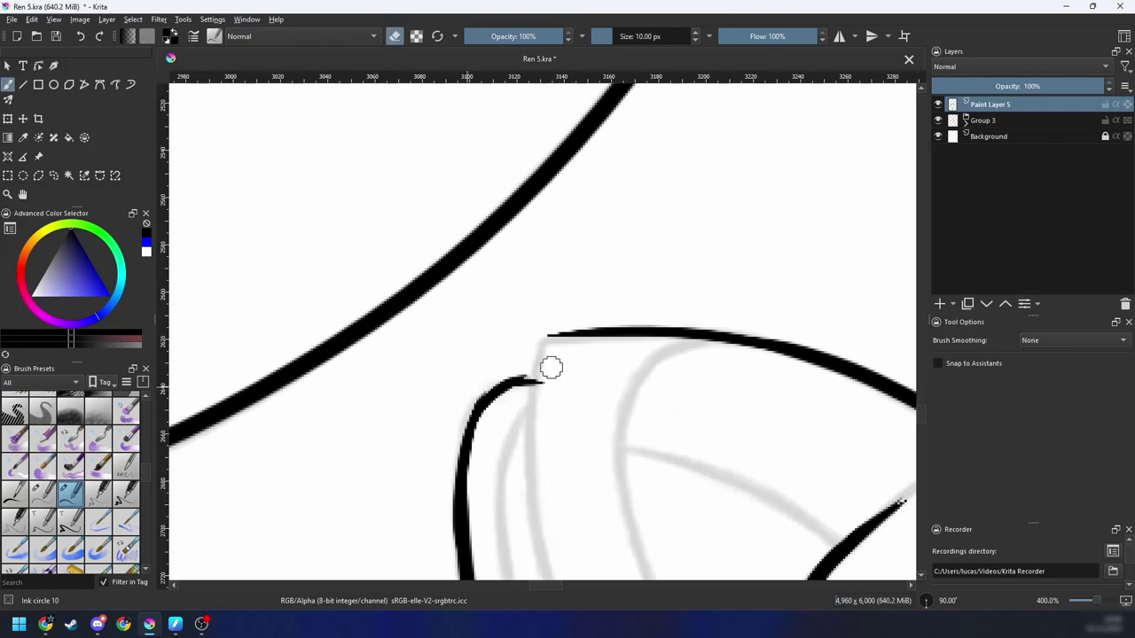
scroll(552, 357, down, 7)
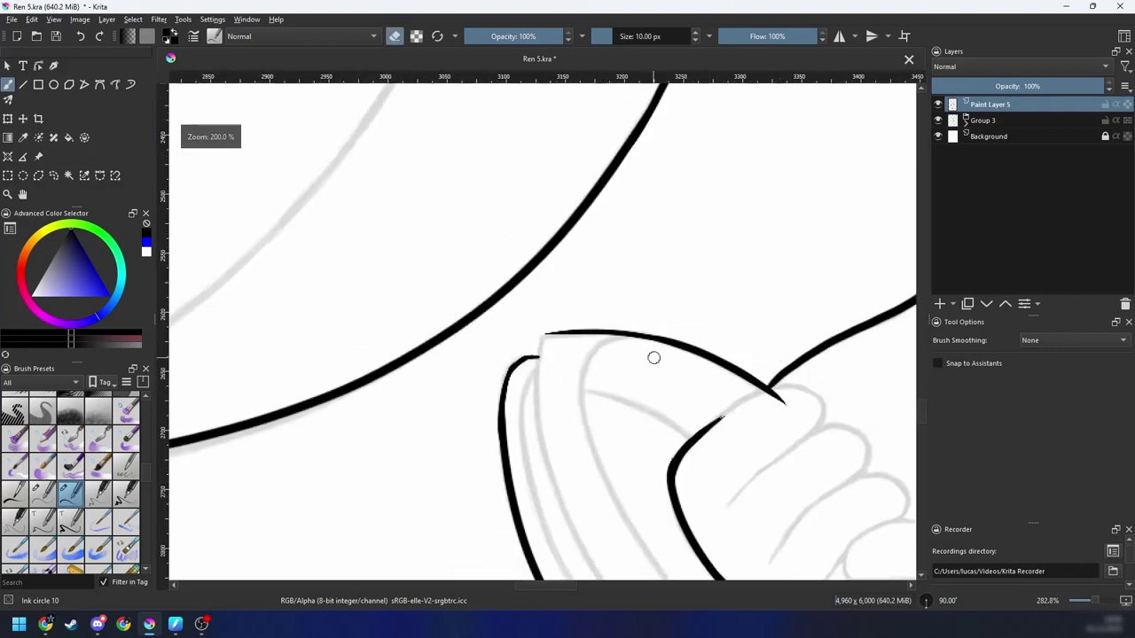
Step: Extend the hand outline past the ring's edge and along the thumb's upper side, redrawing it until it follows the sketch
key(4)
key(4)
scroll(675, 355, down, 1)
key(4)
key(4)
key(4)
scroll(577, 413, up, 7)
key(4)
key(4)
key(4)
key(4)
key(4)
key(4)
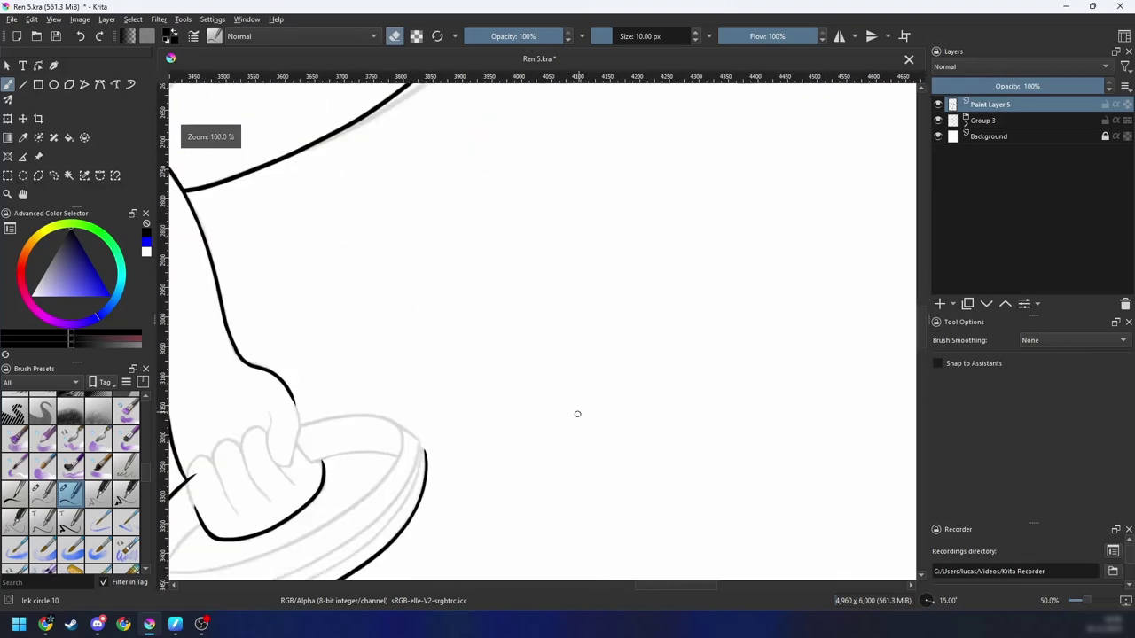
scroll(622, 393, up, 1)
key(4)
key(4)
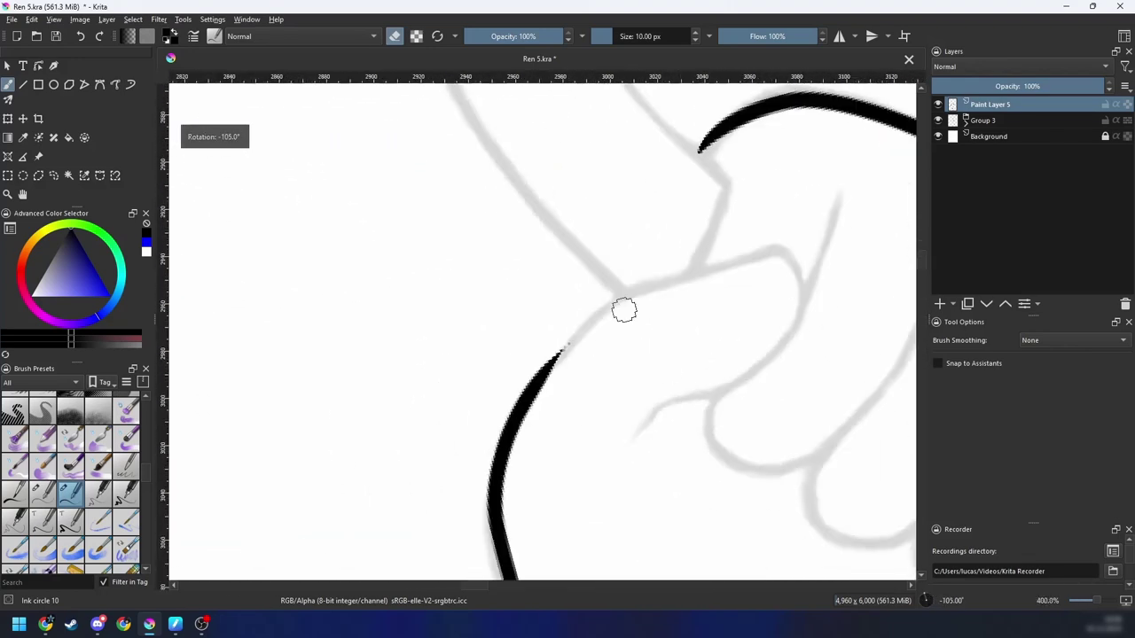
key(e)
drag(599, 356, 492, 431)
drag(411, 481, 536, 365)
key(ctrl+z)
drag(426, 463, 536, 378)
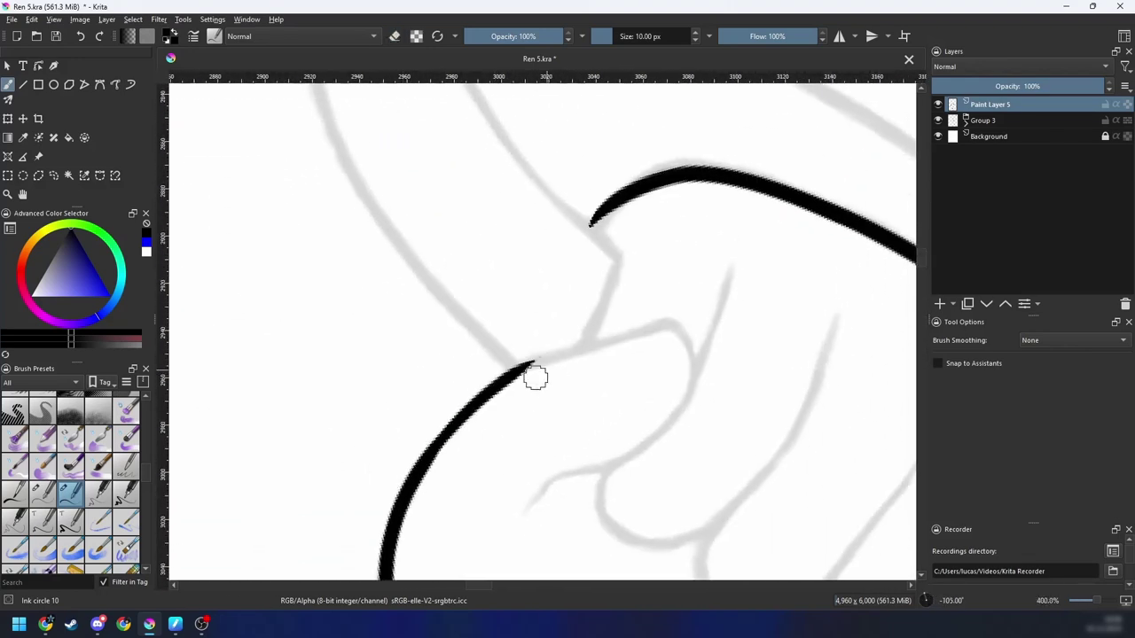
key(ctrl+z)
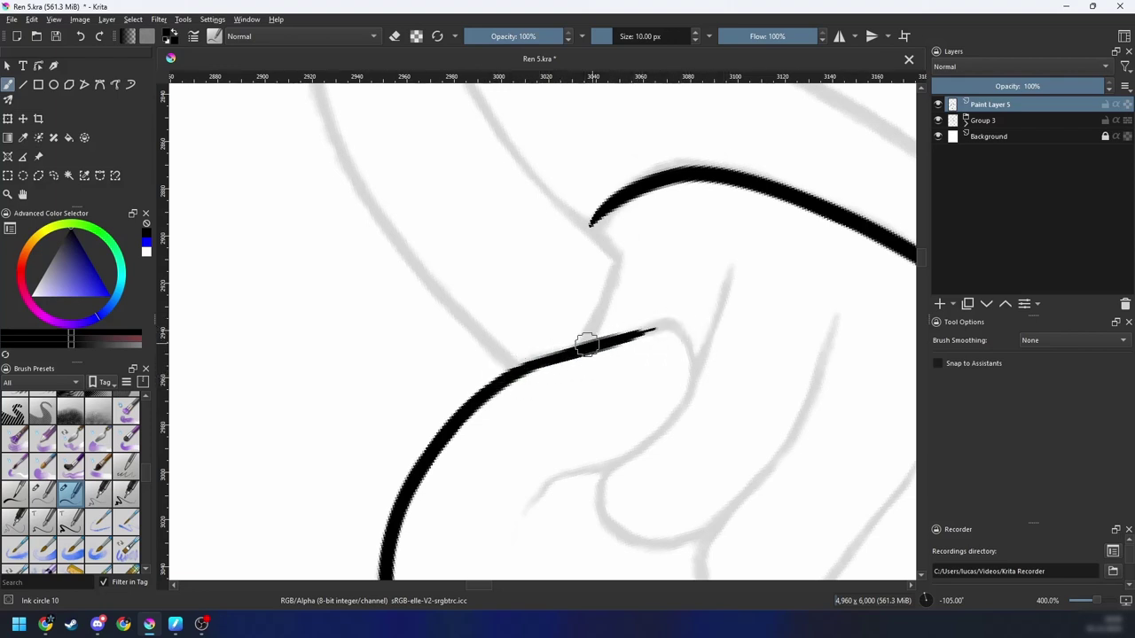
Step: Ink the first stretch of the ring's edge from the thumb outward, redrawing the stroke until it follows the sketch
drag(584, 348, 537, 449)
key(6)
key(6)
key(6)
key(6)
key(6)
key(6)
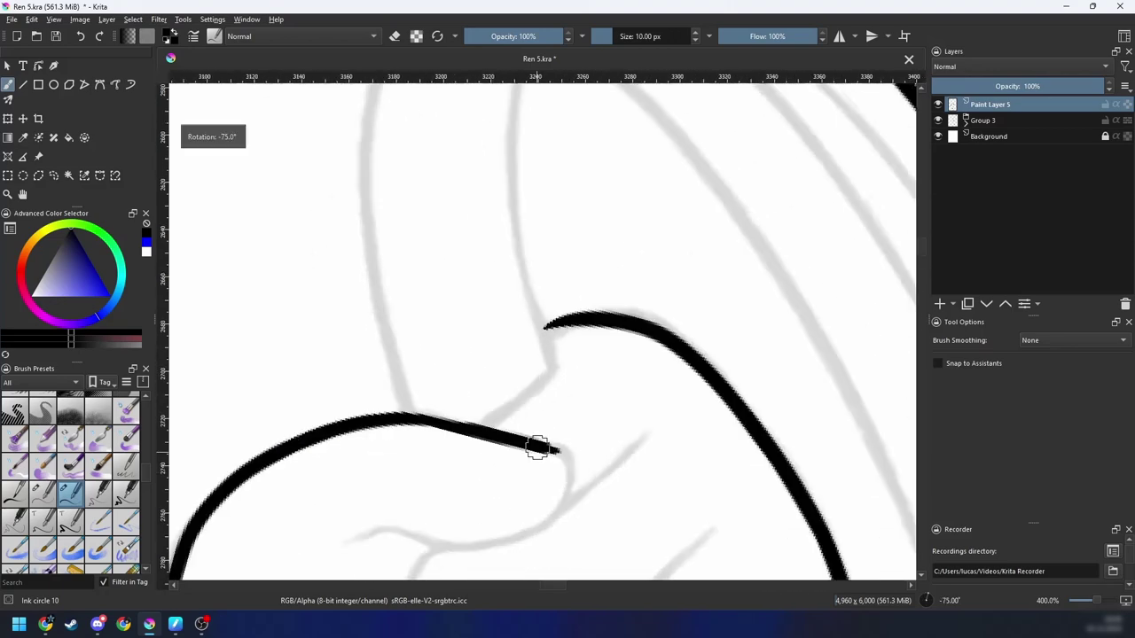
key(minus)
key(minus)
key(minus)
drag(590, 303, 555, 378)
key(plus)
key(plus)
drag(487, 402, 532, 401)
drag(415, 406, 571, 298)
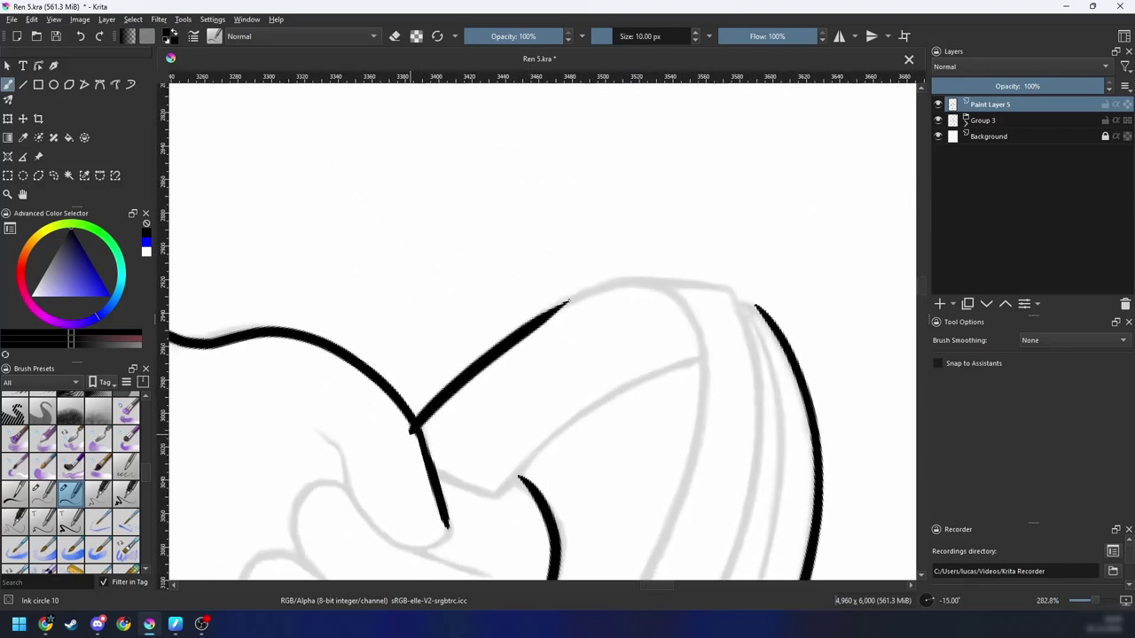
key(ctrl+z)
drag(393, 452, 653, 255)
key(ctrl+z)
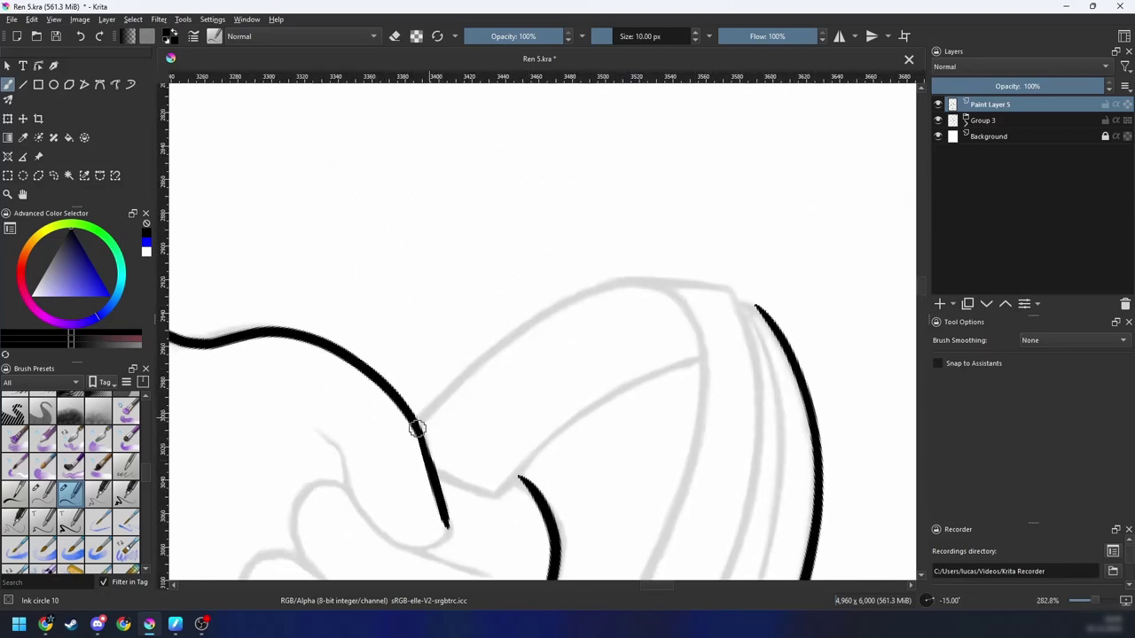
drag(394, 450, 568, 303)
Step: Continue the ring's edge line to the corner beside the outermost rim and clean up its tip with the eraser
key(plus)
key(ctrl+bracketleft)
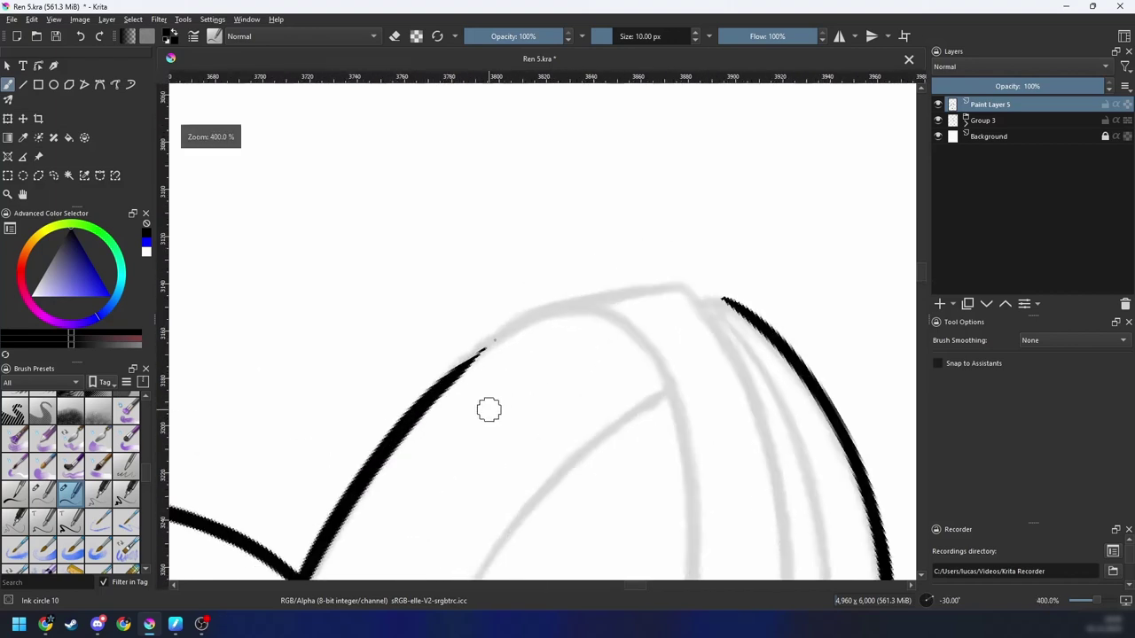
drag(403, 431, 552, 308)
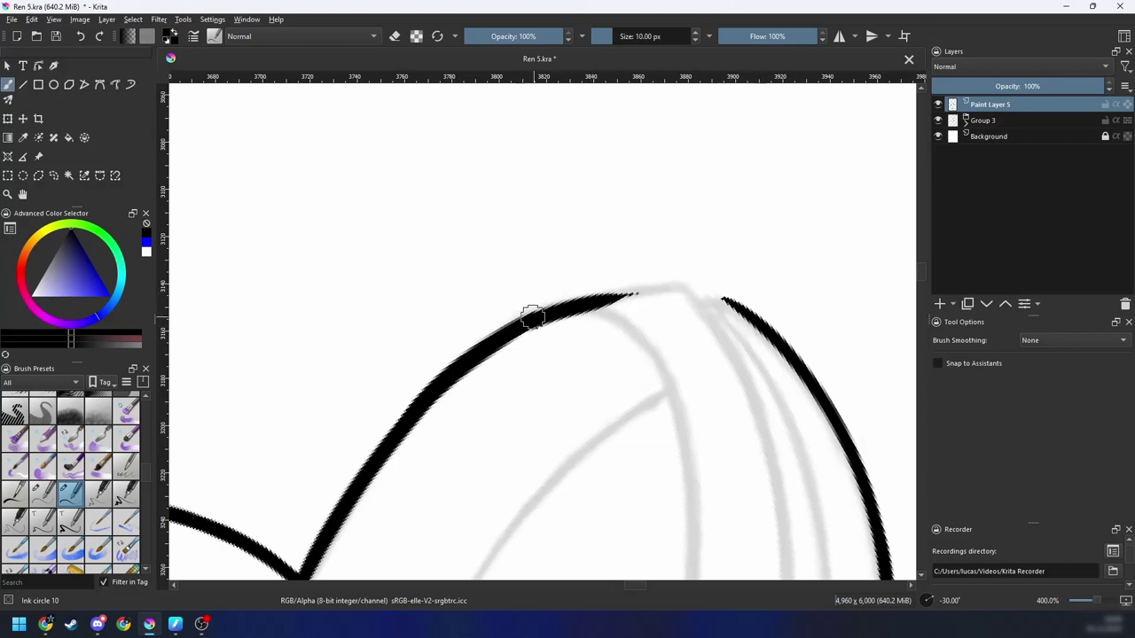
key(ctrl+bracketleft)
key(ctrl+bracketleft)
key(e)
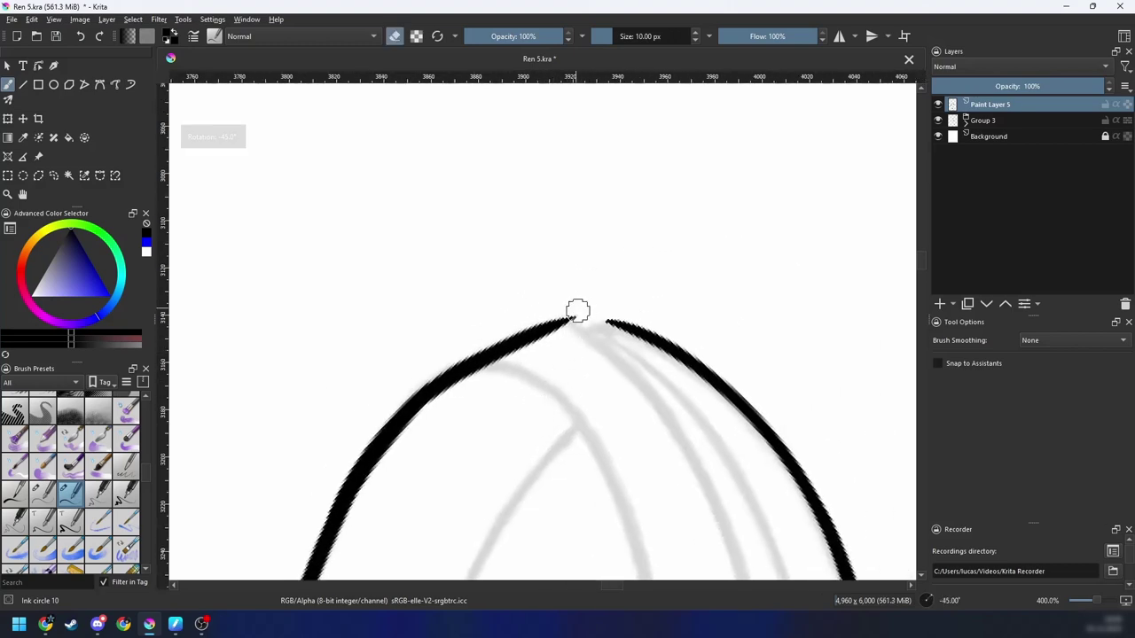
Step: Extend the long curved line beside the character's eye so that it crosses the adjoining inked line
key(ctrl+bracketleft)
key(ctrl+bracketleft)
key(ctrl+bracketleft)
key(ctrl+bracketleft)
drag(634, 354, 615, 443)
key(ctrl+bracketright)
key(ctrl+bracketright)
key(ctrl+bracketright)
key(ctrl+bracketright)
key(ctrl+bracketright)
key(minus)
key(minus)
key(minus)
key(ctrl+bracketright)
key(ctrl+bracketright)
key(ctrl+bracketright)
key(ctrl+bracketright)
key(ctrl+bracketright)
key(ctrl+bracketright)
key(minus)
key(minus)
key(minus)
key(minus)
mouse_move(620, 399)
mouse_down()
mouse_move(603, 503)
mouse_move(595, 468)
mouse_move(562, 463)
mouse_move(398, 499)
mouse_move(610, 477)
mouse_move(591, 428)
mouse_move(590, 442)
mouse_move(611, 433)
mouse_move(624, 397)
mouse_move(587, 377)
mouse_move(653, 367)
mouse_up()
key(ctrl+bracketleft)
key(ctrl+plus)
key(ctrl+plus)
key(ctrl+plus)
key(ctrl+plus)
key(ctrl+bracketleft)
key(ctrl+bracketleft)
key(ctrl+bracketleft)
key(ctrl+plus)
key(ctrl+bracketleft)
key(ctrl+bracketleft)
key(ctrl+bracketleft)
key(ctrl+bracketleft)
key(ctrl+bracketleft)
key(ctrl+bracketleft)
key(ctrl+bracketleft)
key(ctrl+plus)
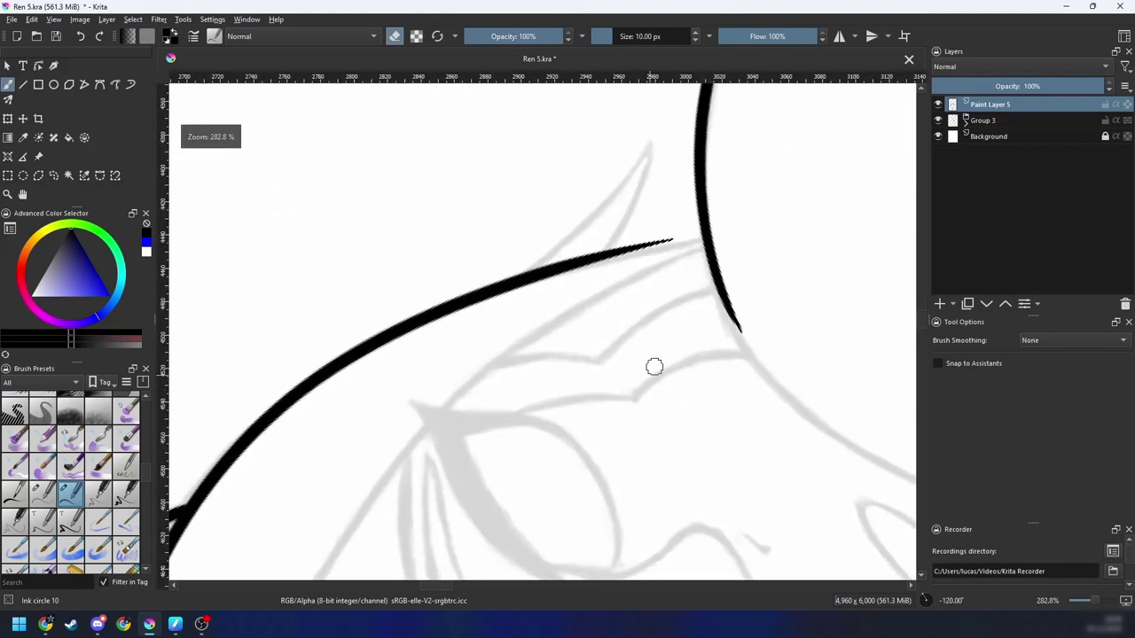
drag(675, 326, 631, 324)
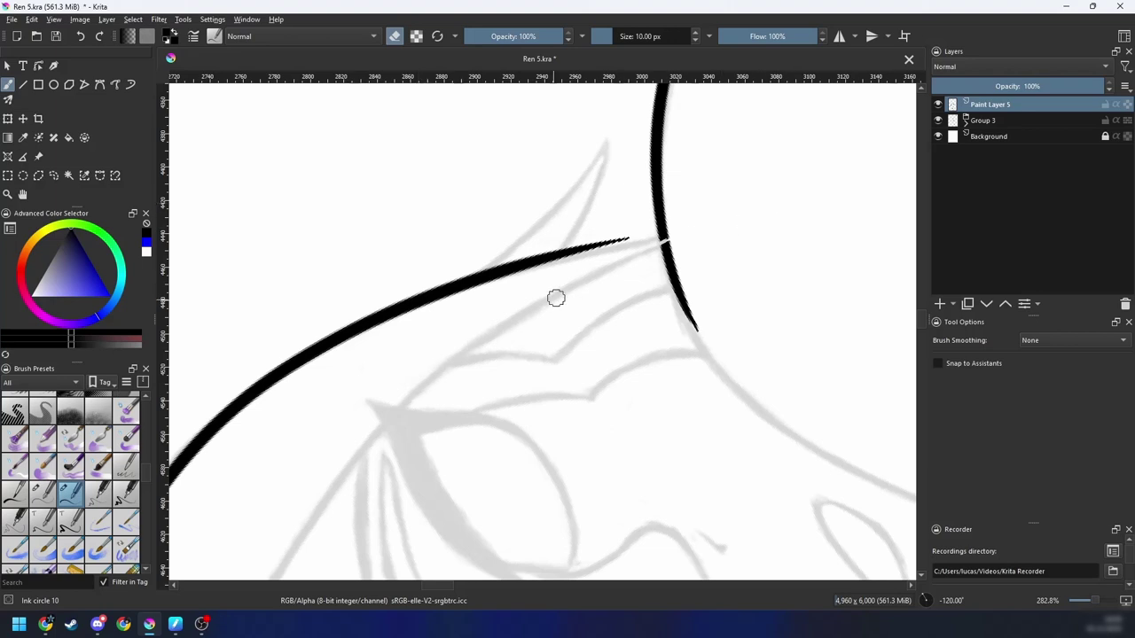
key(ctrl+bracketleft)
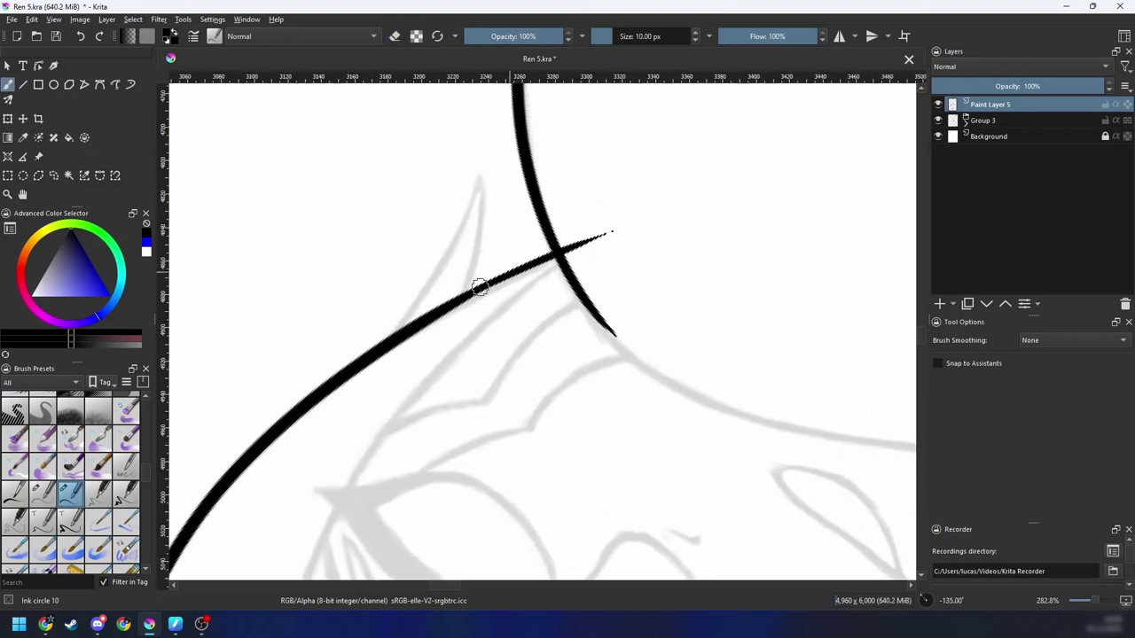
key(ctrl+bracketright)
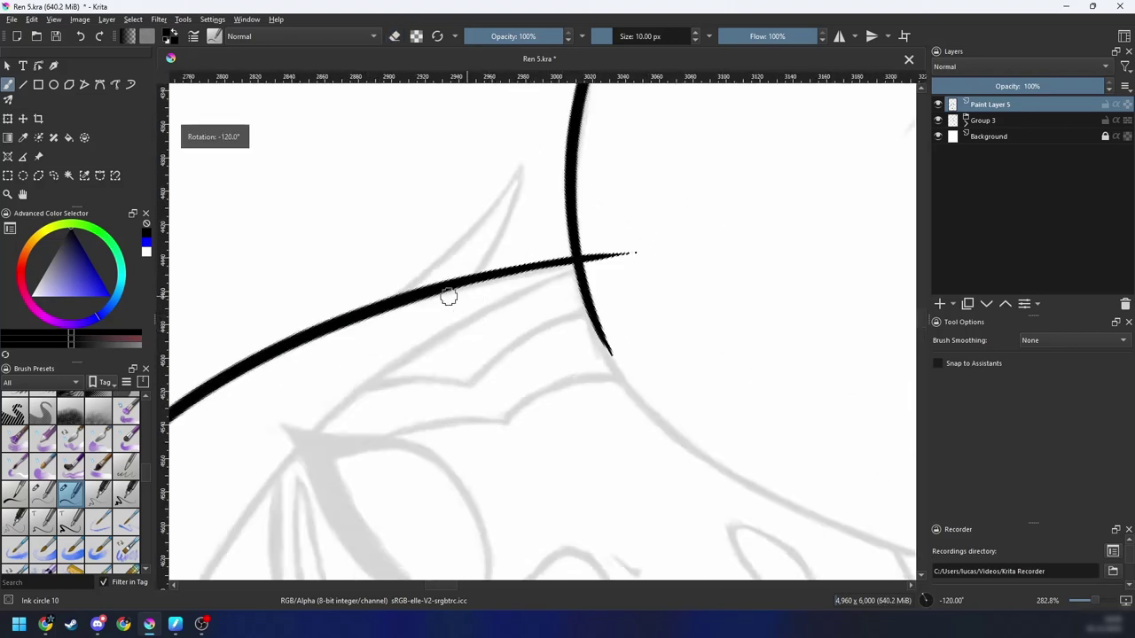
Step: Ink the lower edge of the side hair strand from beside the eye past the shoulder line, redrawing it until it follows the sketch
drag(355, 395, 567, 273)
key(ctrl+z)
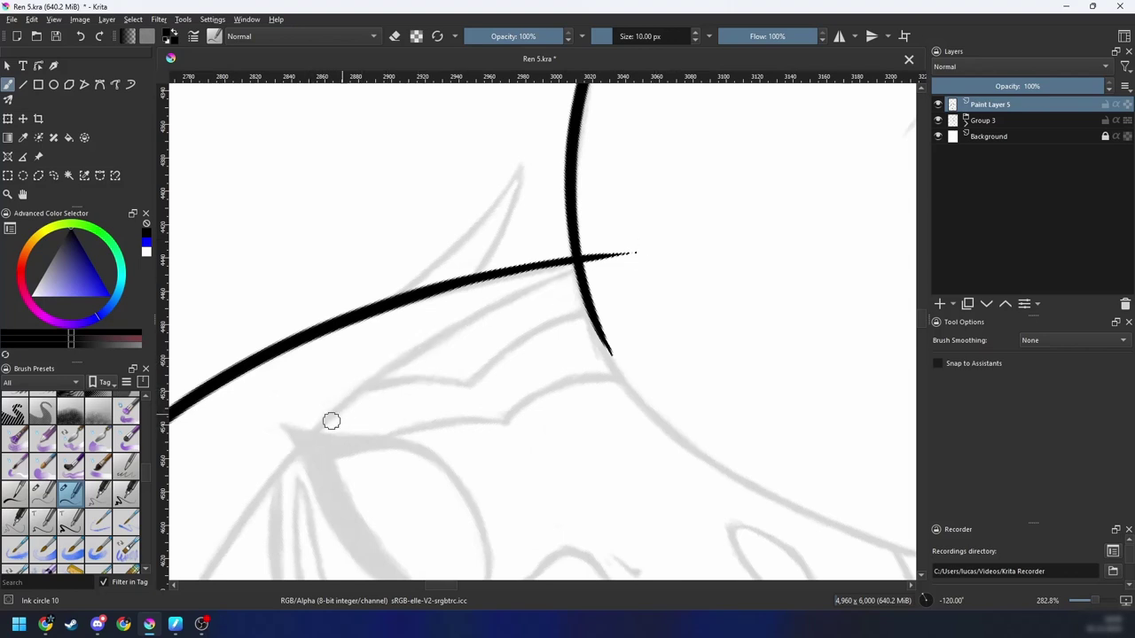
drag(296, 445, 595, 248)
key(ctrl+z)
drag(317, 427, 625, 253)
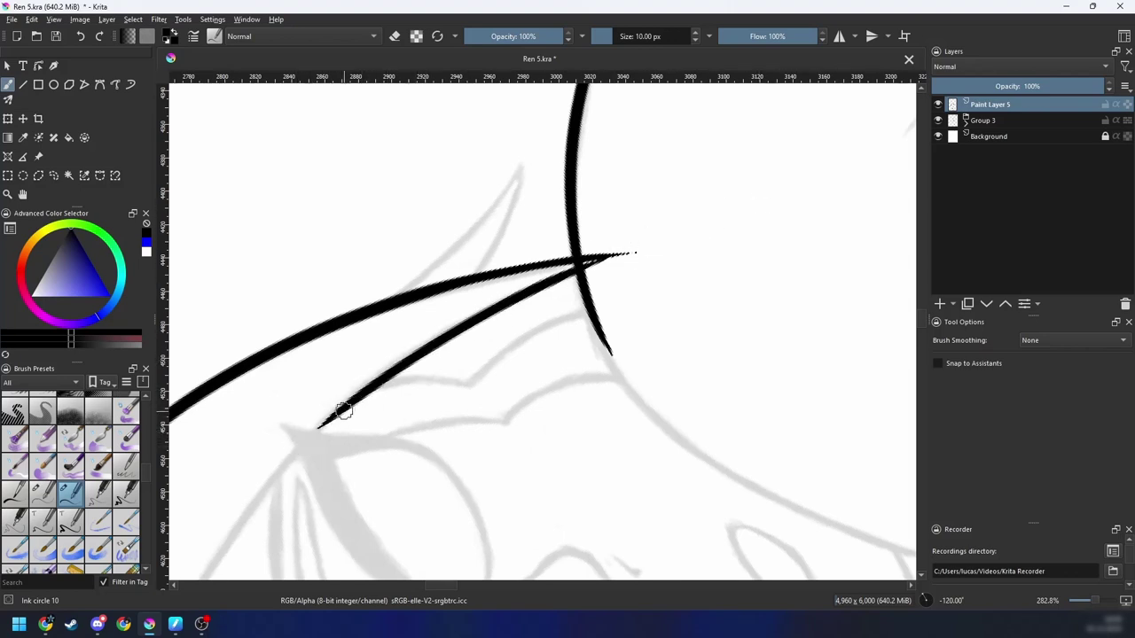
Step: Ink the two-part zigzag cheek fur edge below the side hair strand, redrawing the strokes until they follow the sketch
key(ctrl+bracketleft)
key(plus)
mouse_move(403, 403)
mouse_down()
mouse_move(522, 378)
mouse_move(656, 237)
mouse_up()
key(ctrl+z)
mouse_move(521, 363)
mouse_down()
mouse_move(710, 198)
mouse_move(637, 243)
mouse_up()
key(ctrl+z)
Step: Examine how the new cheek and hair lines look within the whole head, arm and wing line art
key(minus)
key(minus)
key(ctrl+bracketright)
key(ctrl+bracketright)
key(ctrl+bracketright)
key(ctrl+bracketright)
key(ctrl+bracketright)
key(ctrl+bracketright)
key(ctrl+bracketright)
key(ctrl+bracketright)
key(minus)
key(minus)
key(minus)
key(minus)
key(minus)
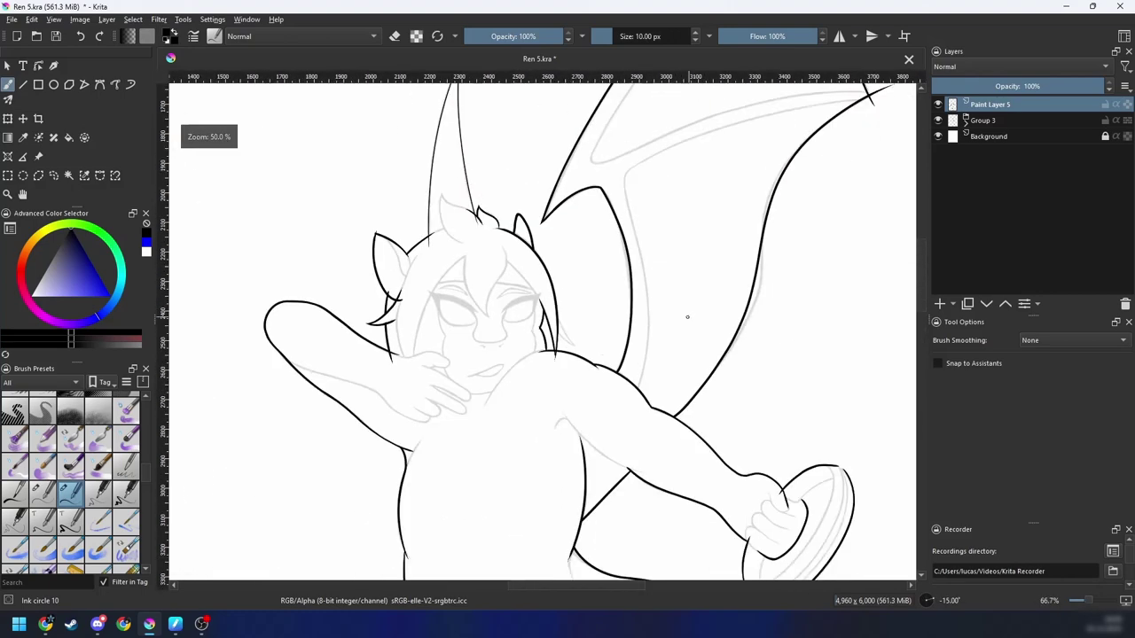
Step: Erase the hair strand tips that overshoot the shoulder line
key(plus)
key(plus)
key(plus)
key(plus)
key(plus)
key(plus)
key(plus)
key(ctrl+bracketleft)
key(ctrl+bracketleft)
key(ctrl+bracketleft)
key(ctrl+bracketleft)
key(plus)
key(plus)
key(ctrl+bracketleft)
key(ctrl+bracketleft)
key(ctrl+bracketleft)
drag(743, 313, 552, 453)
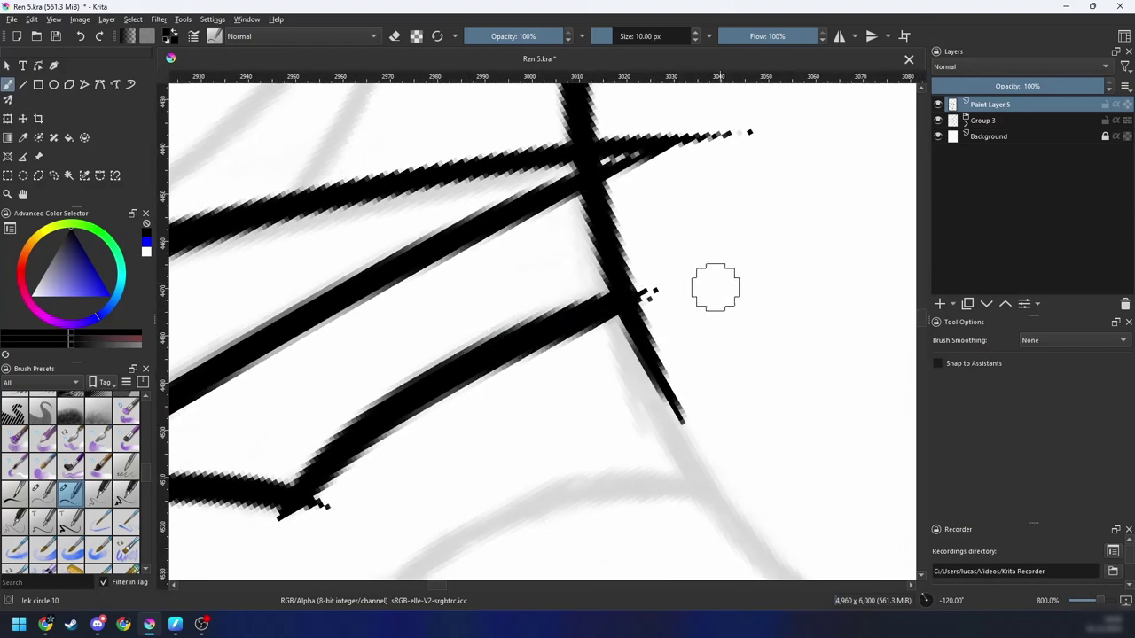
key(ctrl+bracketright)
key(ctrl+bracketright)
key(ctrl+bracketright)
key(ctrl+bracketright)
key(minus)
key(minus)
key(minus)
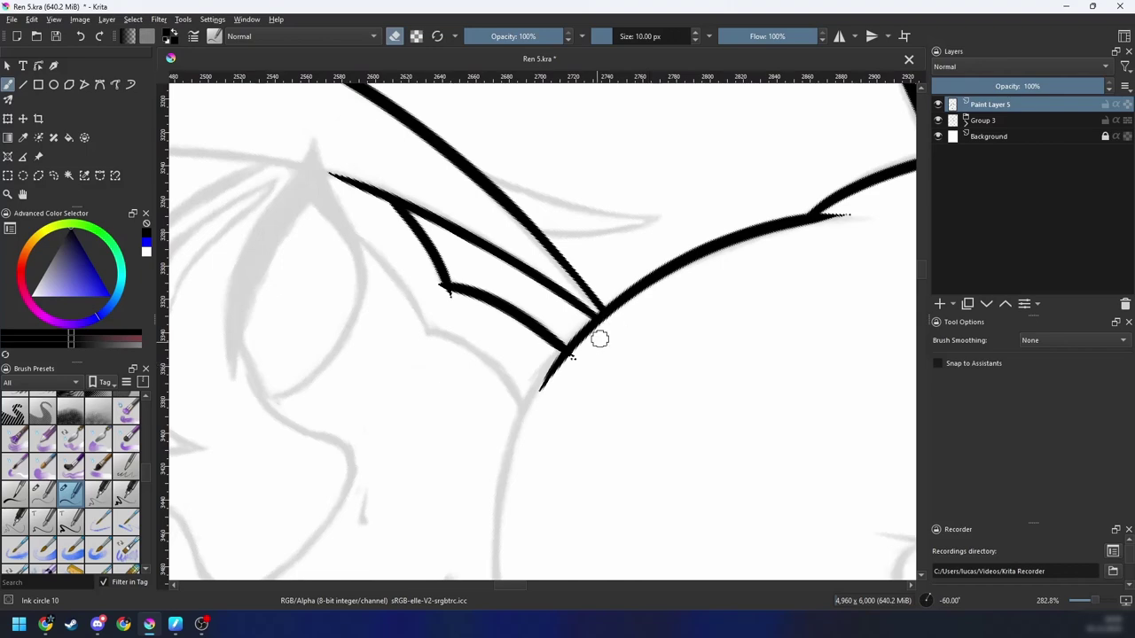
Step: Examine the inked outlines of the head, arms, wing and body for the overall line quality
key(ctrl+bracketright)
key(ctrl+bracketright)
key(ctrl+bracketright)
key(minus)
key(minus)
key(minus)
key(minus)
key(minus)
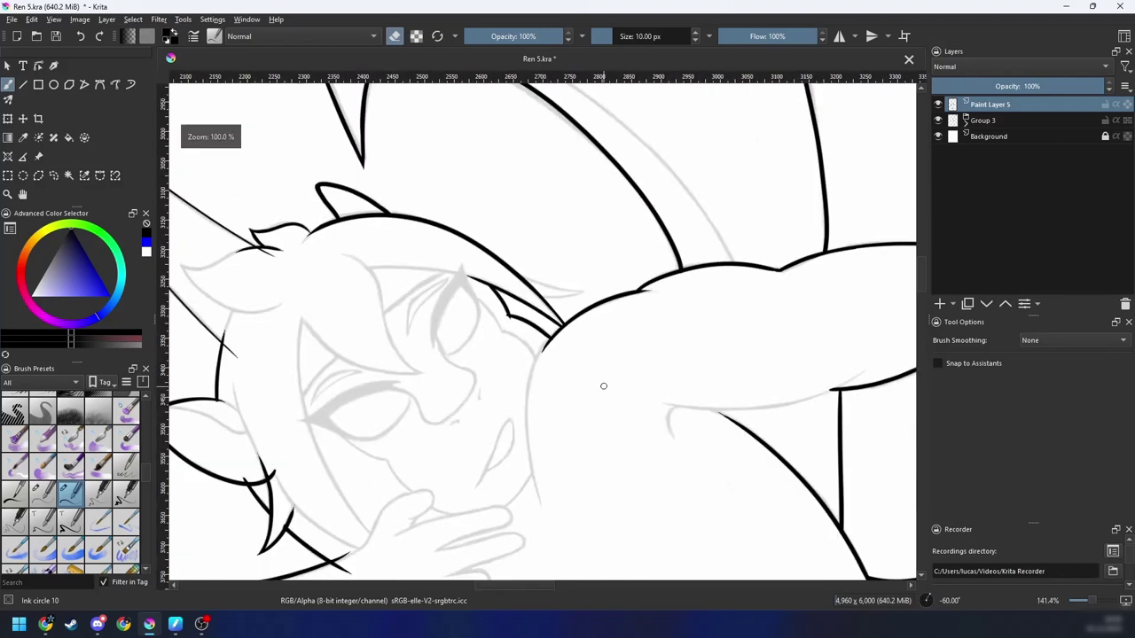
drag(651, 429, 722, 419)
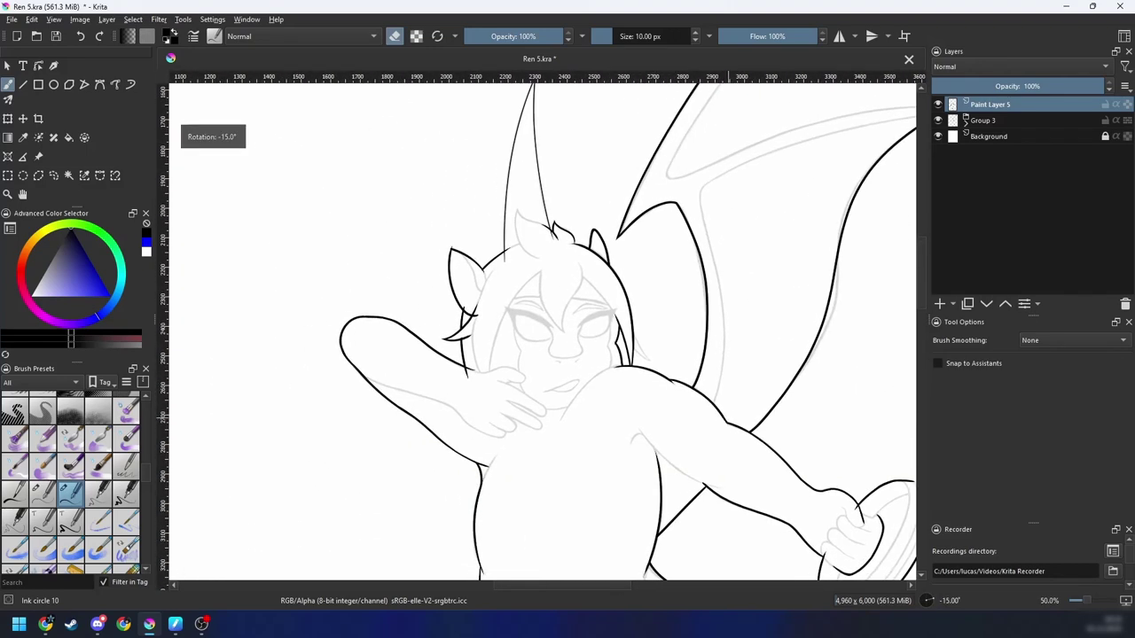
key(plus)
key(plus)
mouse_move(720, 311)
mouse_down()
mouse_move(679, 414)
mouse_move(722, 373)
mouse_move(671, 366)
mouse_up()
key(minus)
key(minus)
key(minus)
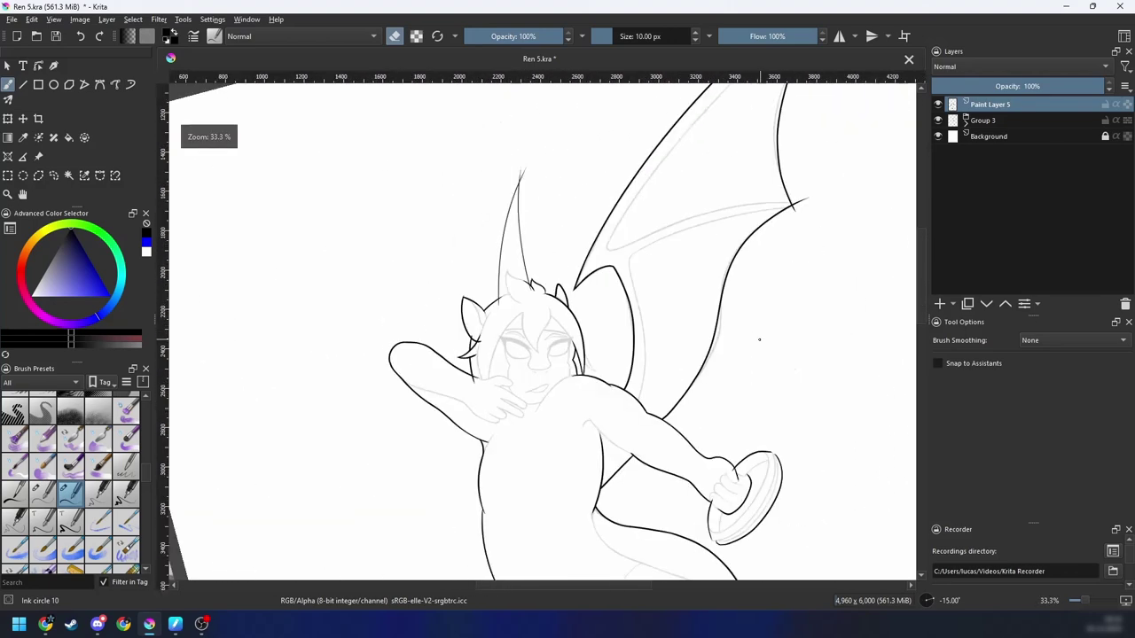
key(minus)
drag(770, 304, 759, 248)
key(ctrl+bracketright)
Step: Hide the sketch group to examine the black line art on its own
click(937, 121)
key(minus)
mouse_move(725, 316)
mouse_down()
mouse_move(737, 237)
mouse_move(736, 259)
mouse_move(730, 203)
mouse_move(719, 348)
mouse_move(703, 332)
mouse_move(728, 302)
mouse_up()
key(plus)
key(plus)
key(plus)
Step: Try zigzag test strokes inside the empty head with Ink circle 05 at 5 px and Ink circle 10 at 10 px, and undo them
click(43, 492)
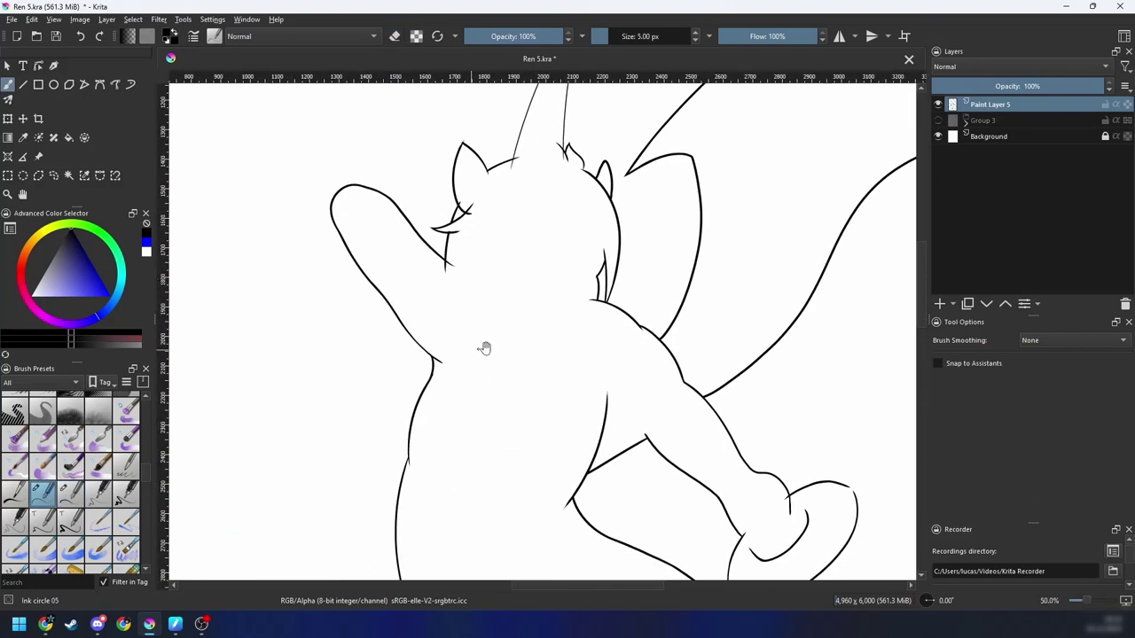
scroll(535, 445, up, 2)
key(plus)
key(plus)
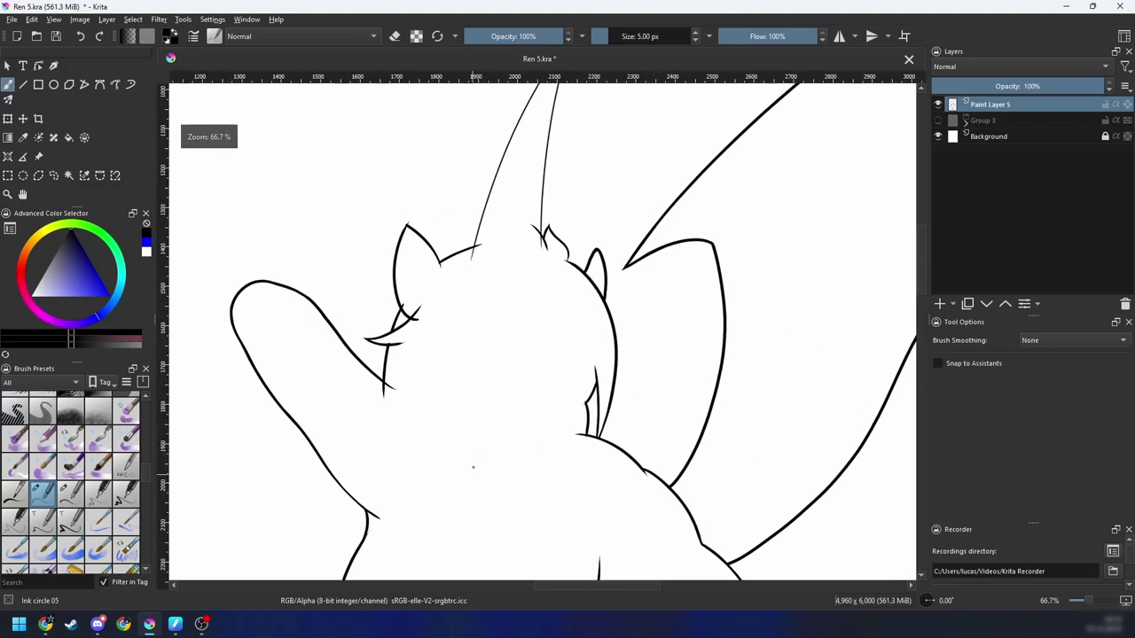
key(plus)
key(plus)
drag(329, 413, 636, 251)
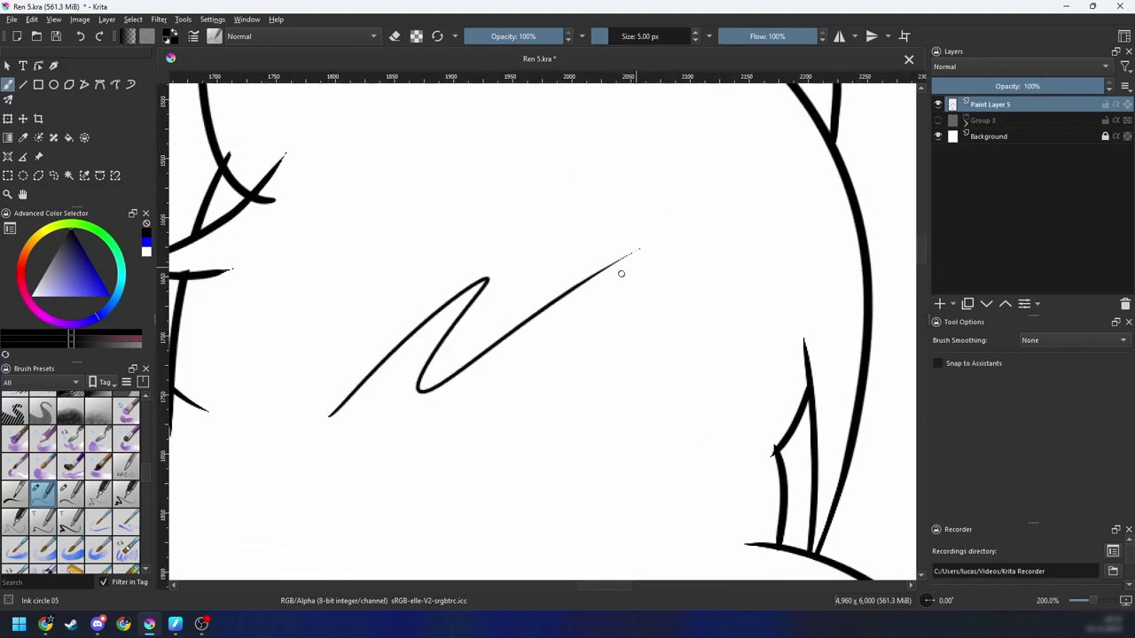
click(71, 493)
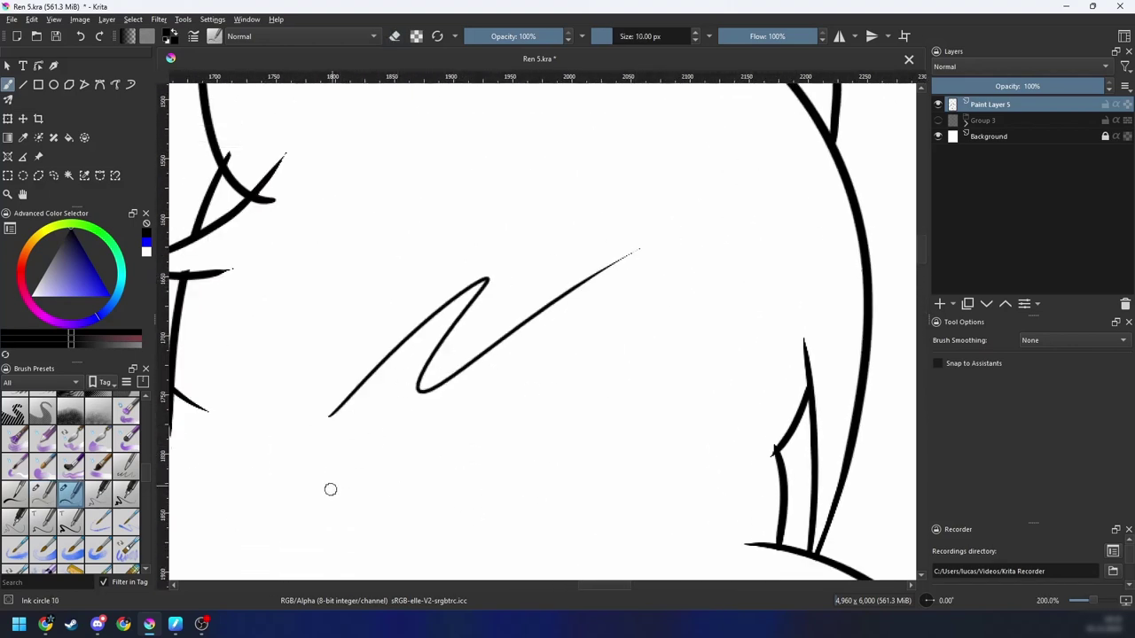
drag(331, 493, 740, 306)
key(minus)
key(minus)
key(minus)
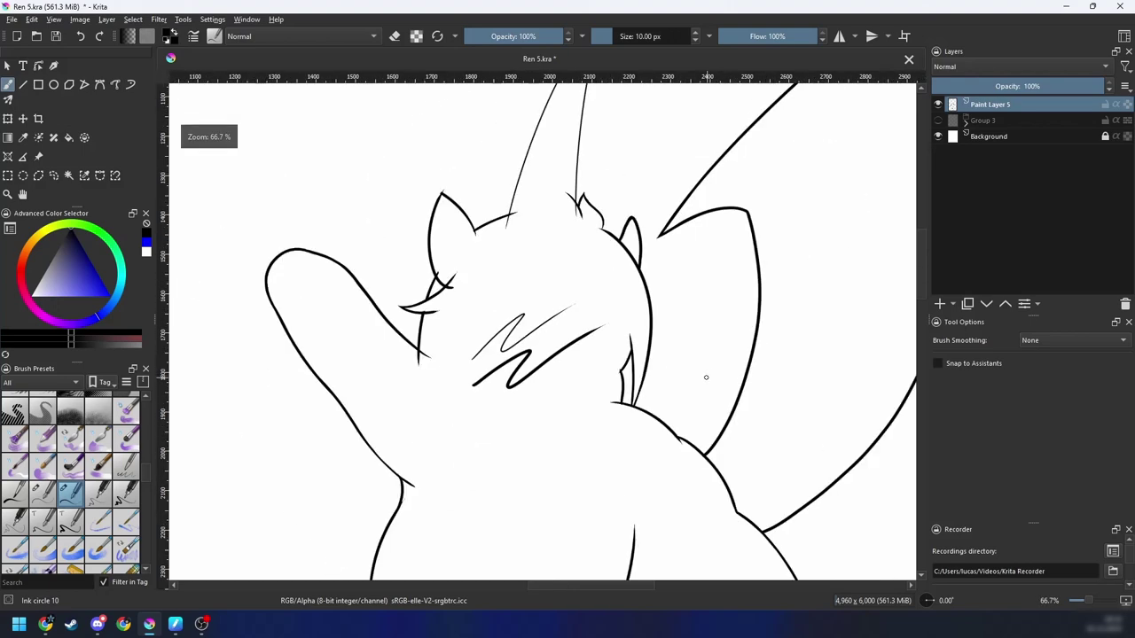
key(plus)
key(plus)
key(ctrl+z)
Step: Choose the Ink circle 05 brush at 5 px and show the sketch group again
right_click(465, 383)
click(544, 321)
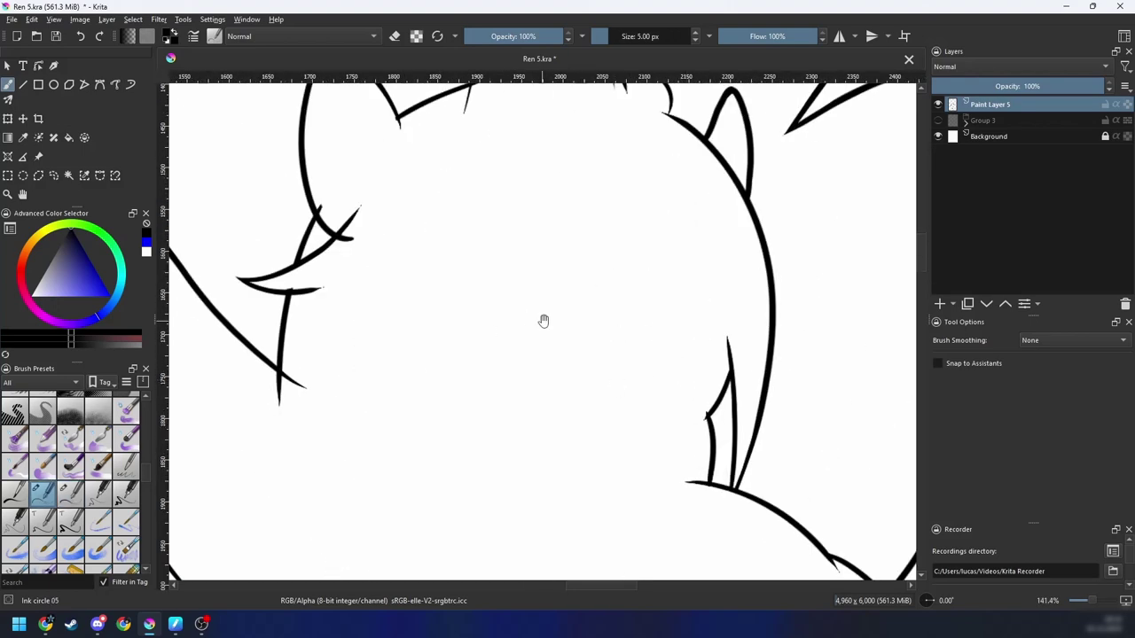
drag(543, 321, 506, 410)
drag(487, 452, 560, 406)
drag(598, 356, 552, 504)
click(938, 121)
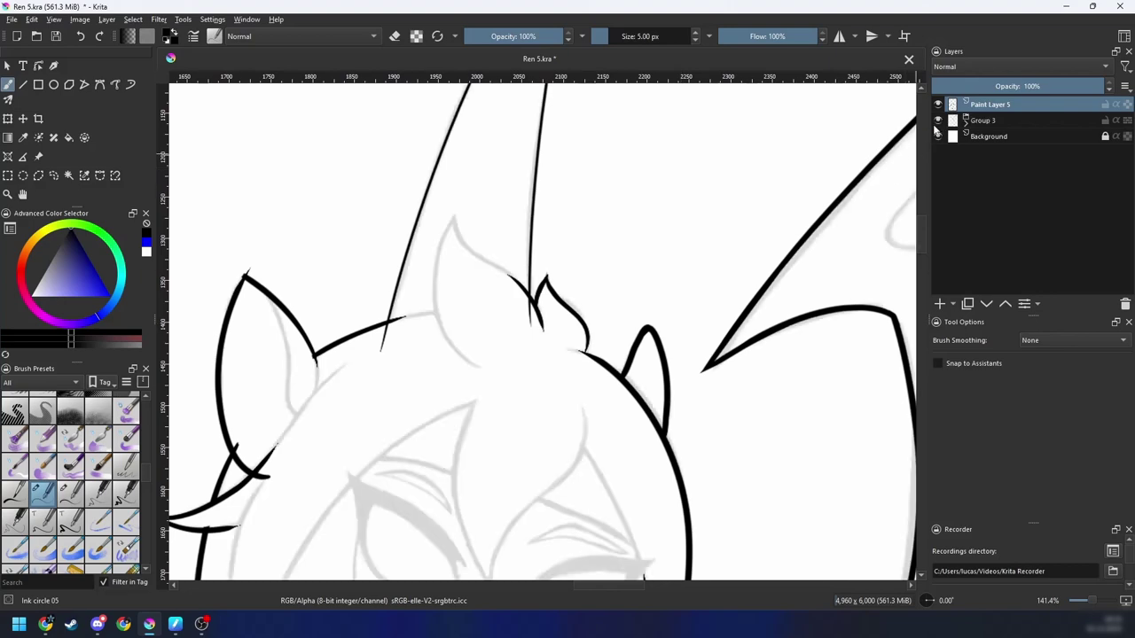
Step: Extend the head's upper outline from the ear side across the horn base to the tall hair tuft
drag(590, 274, 637, 304)
key(6)
key(6)
key(6)
key(plus)
key(plus)
drag(591, 360, 651, 346)
key(4)
key(4)
key(4)
key(4)
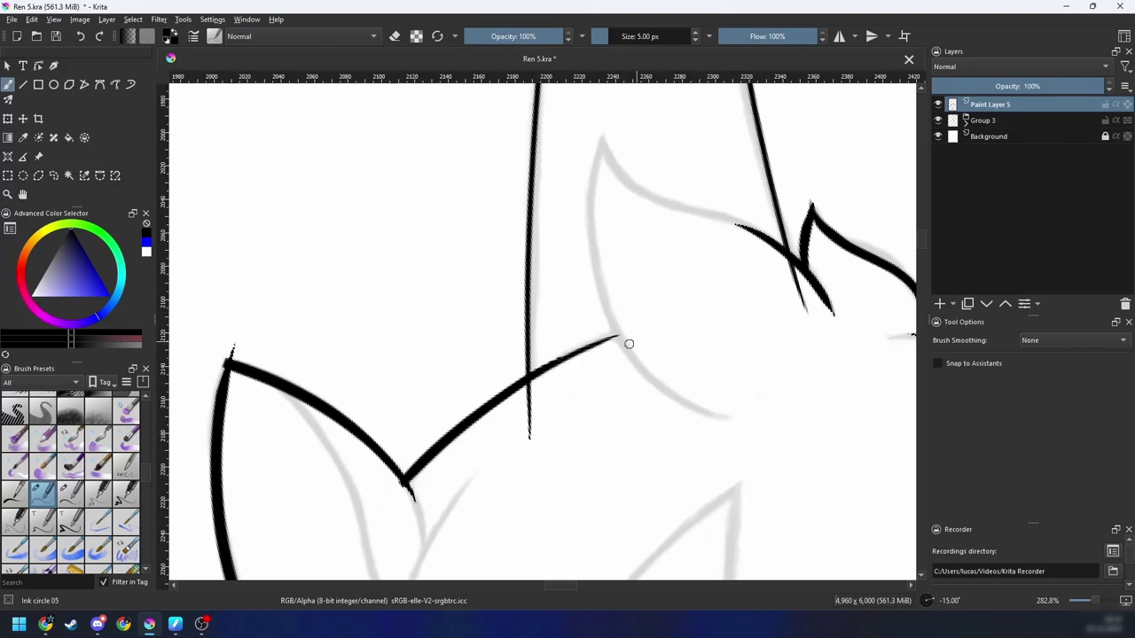
Step: Ink the tall hair tuft's outer curve from its base to just past the tip, redrawing it until it follows the sketch
key(6)
key(6)
key(6)
key(6)
key(6)
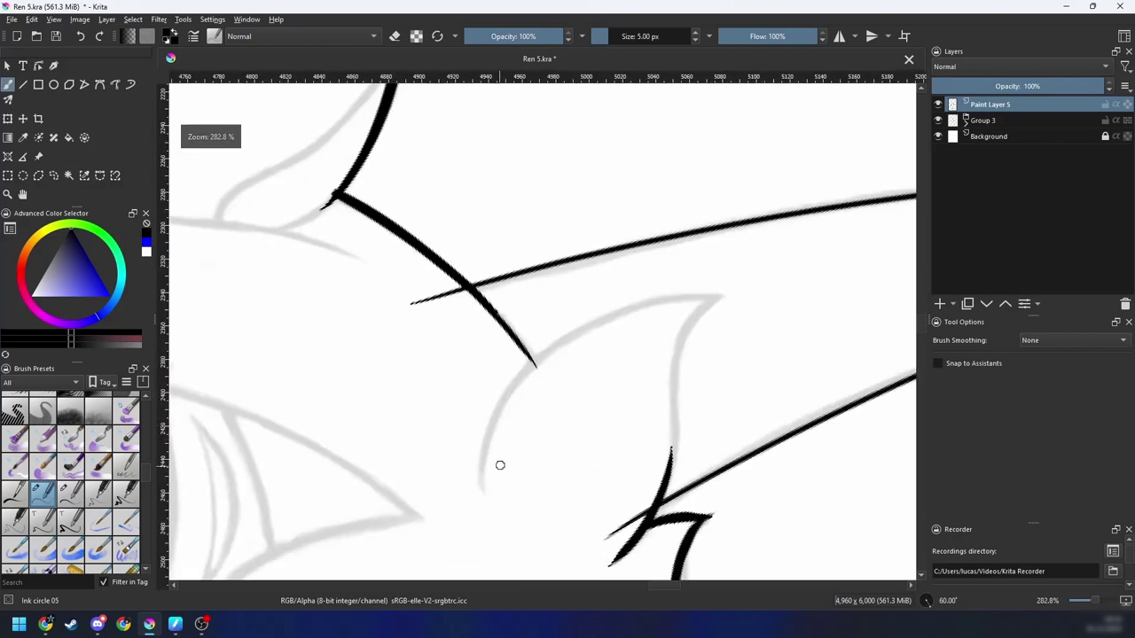
drag(483, 479, 640, 310)
key(ctrl+z)
drag(478, 485, 753, 291)
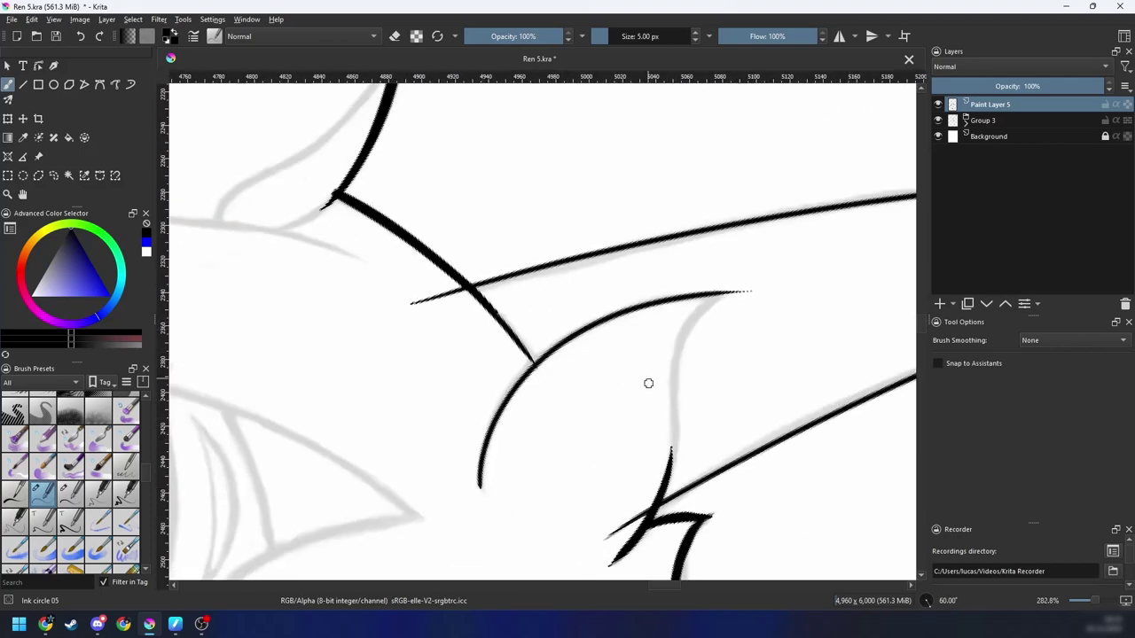
Step: Try to ink the tall tuft's other edge in one stroke from the small tuft's line up to the tip
drag(648, 384, 559, 365)
key(4)
key(4)
key(4)
key(4)
key(4)
key(4)
key(4)
key(plus)
key(6)
key(6)
key(6)
key(6)
key(6)
key(6)
key(minus)
key(6)
key(6)
drag(650, 407, 590, 380)
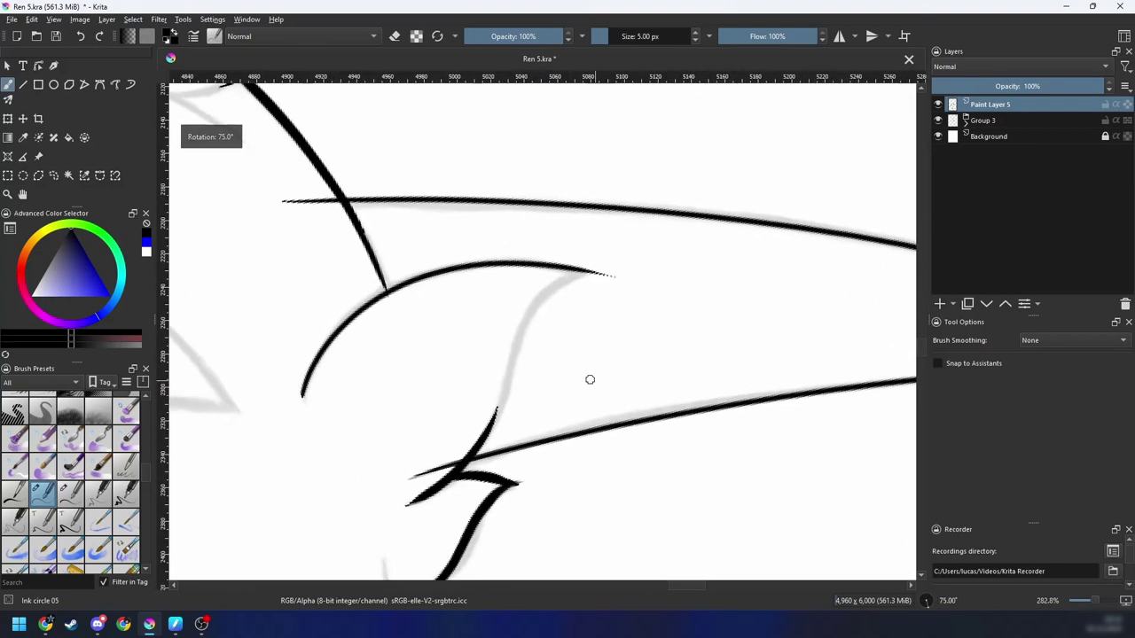
key(plus)
key(6)
key(6)
mouse_move(387, 418)
mouse_down()
mouse_move(489, 342)
mouse_move(681, 297)
mouse_up()
key(4)
key(4)
key(ctrl+z)
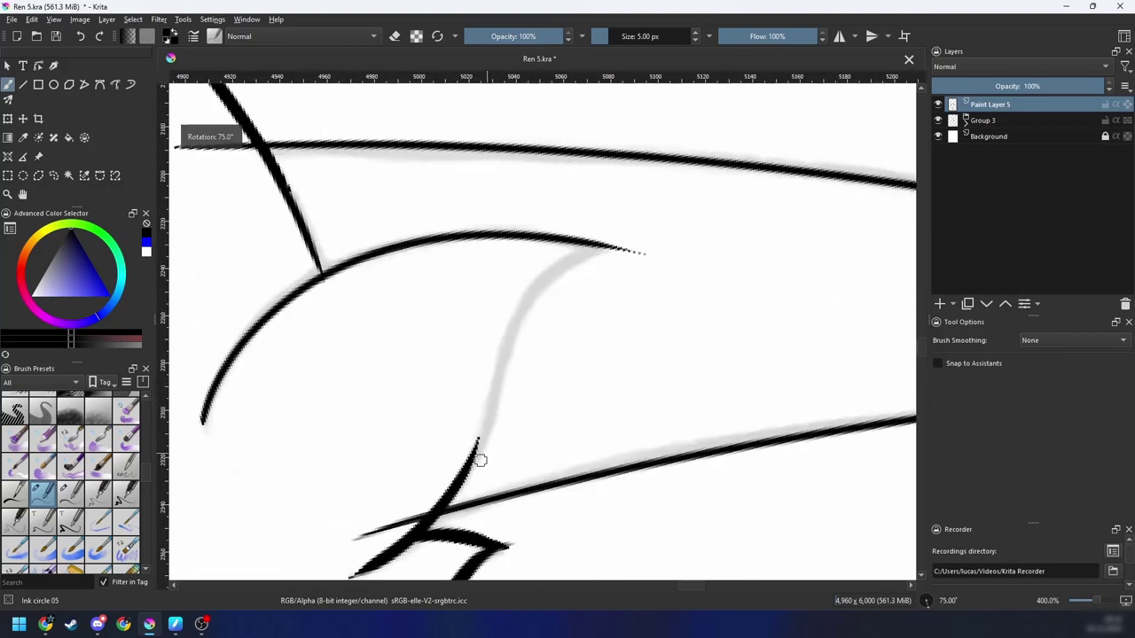
drag(479, 460, 648, 232)
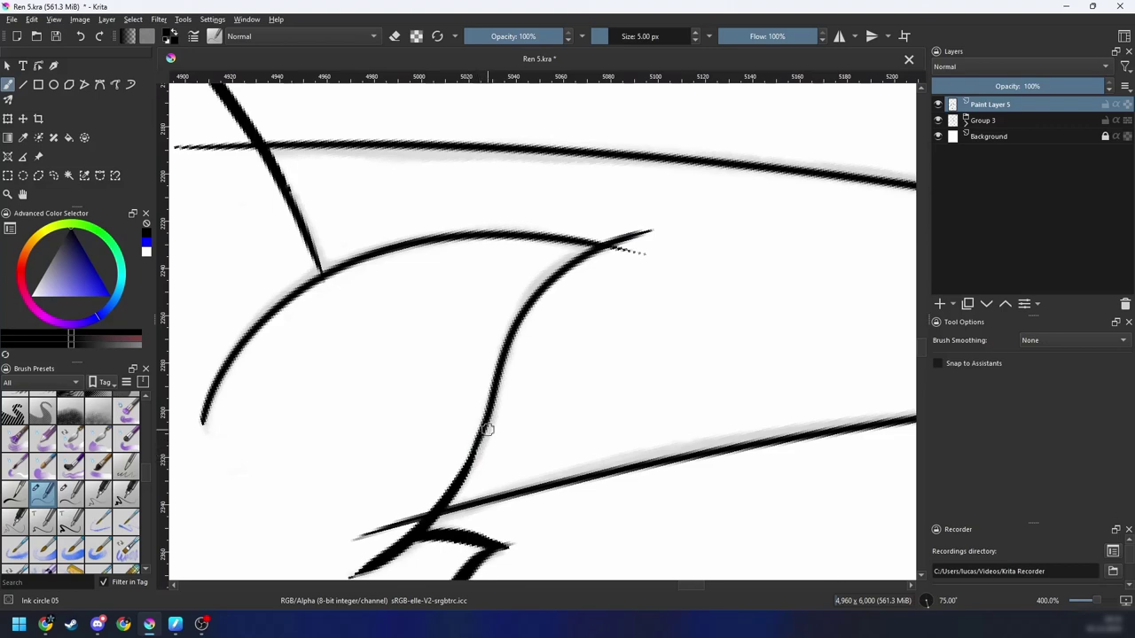
key(ctrl+z)
Step: Ink only the upper part of the tall tuft's remaining edge so that it crosses the outer curve at the tip, redrawing it once
key(plus)
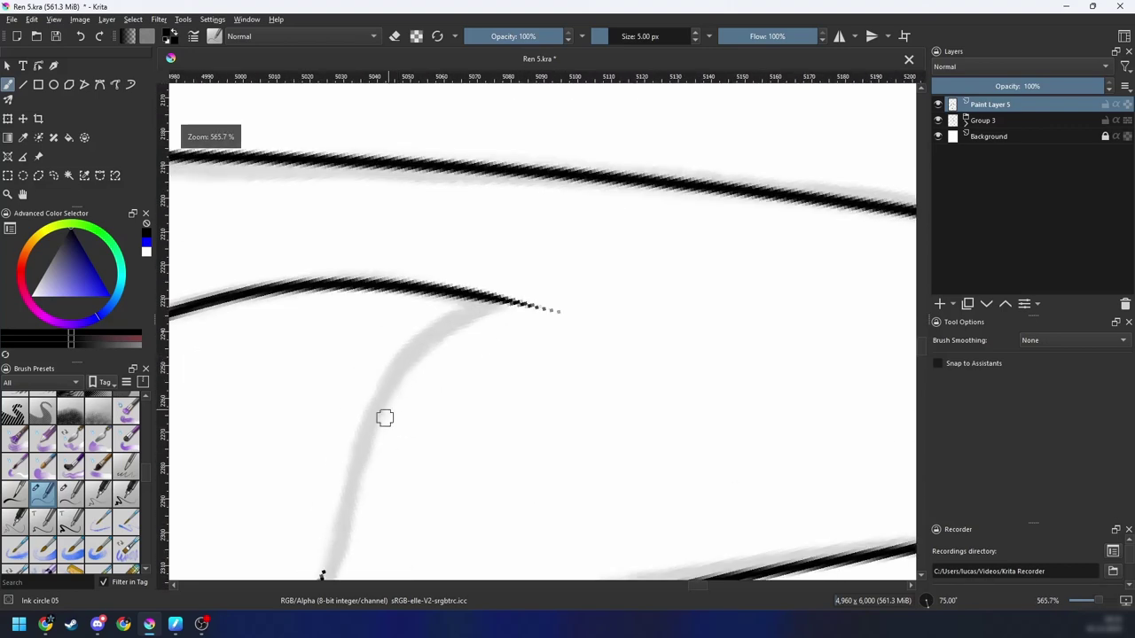
drag(380, 431, 551, 304)
key(ctrl+z)
drag(376, 415, 548, 291)
key(4)
key(4)
key(4)
key(minus)
key(minus)
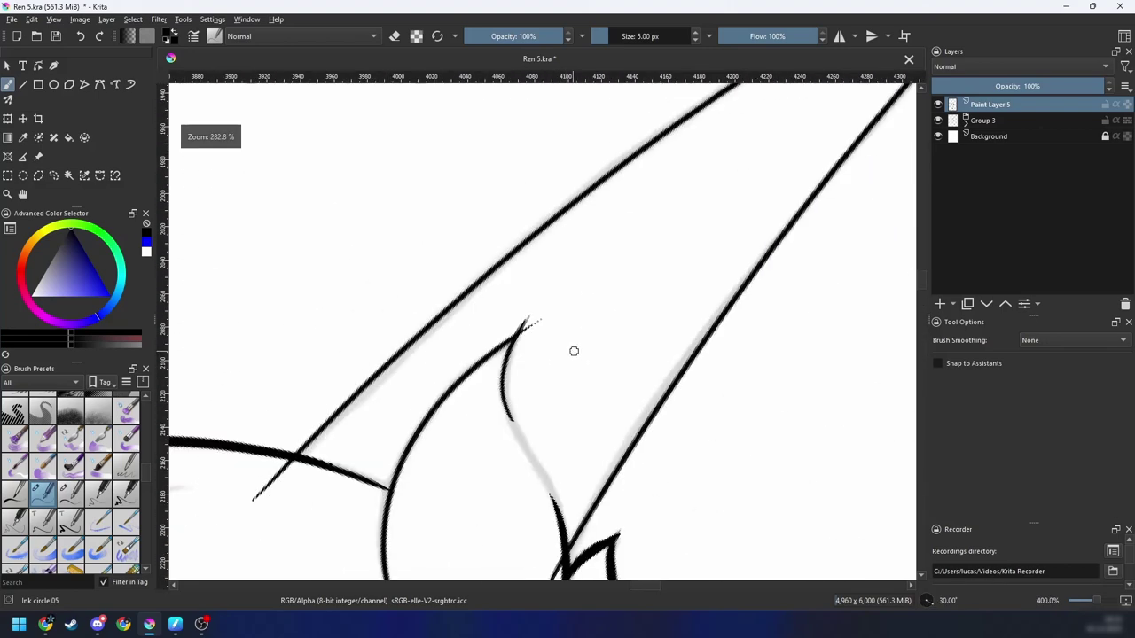
Step: Try to ink the missing middle of the tall tuft's inner edge, bridging the gap along the sketch
key(4)
key(4)
key(4)
key(4)
key(4)
key(4)
key(4)
key(plus)
key(plus)
key(plus)
key(plus)
drag(727, 387, 305, 391)
key(minus)
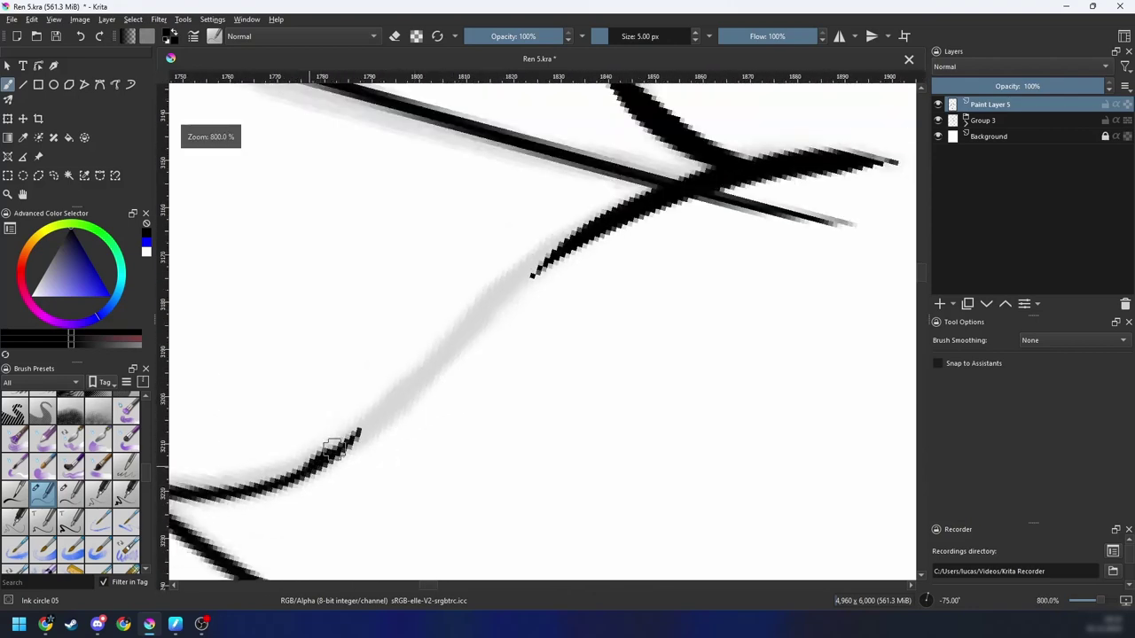
drag(336, 446, 577, 256)
key(ctrl+z)
drag(336, 445, 576, 256)
key(ctrl+z)
Step: Ink the missing middle of the tall tuft's edge as one smooth curve joining the line at the small tuft, redrawing it once
key(minus)
key(minus)
key(minus)
key(minus)
key(5)
key(4)
key(4)
key(4)
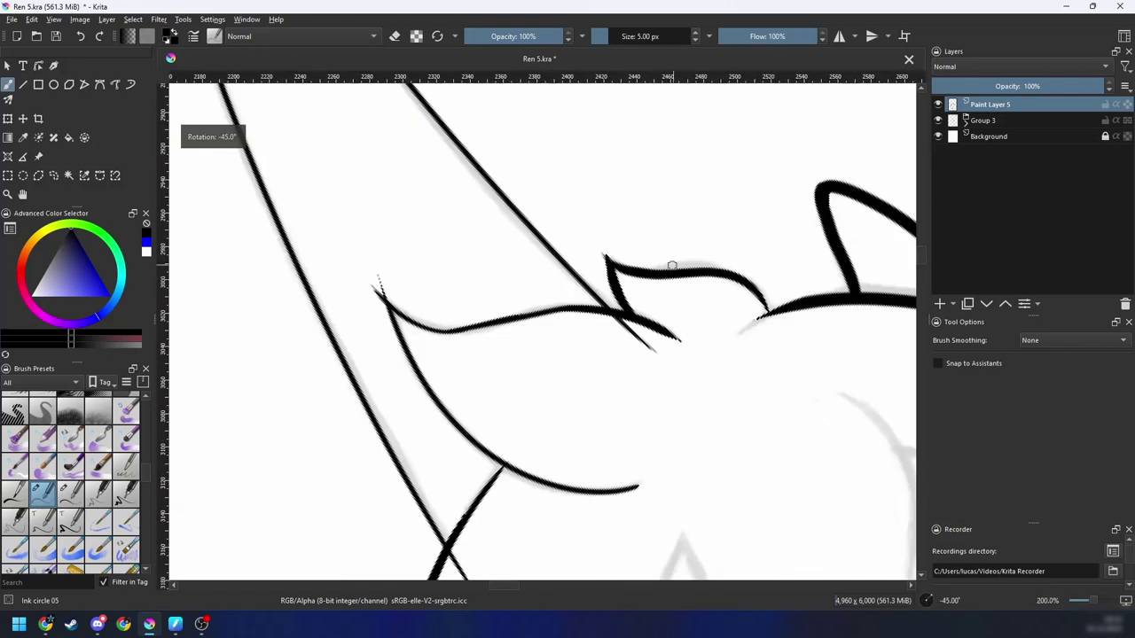
key(plus)
key(4)
key(4)
drag(540, 343, 510, 389)
drag(379, 450, 593, 292)
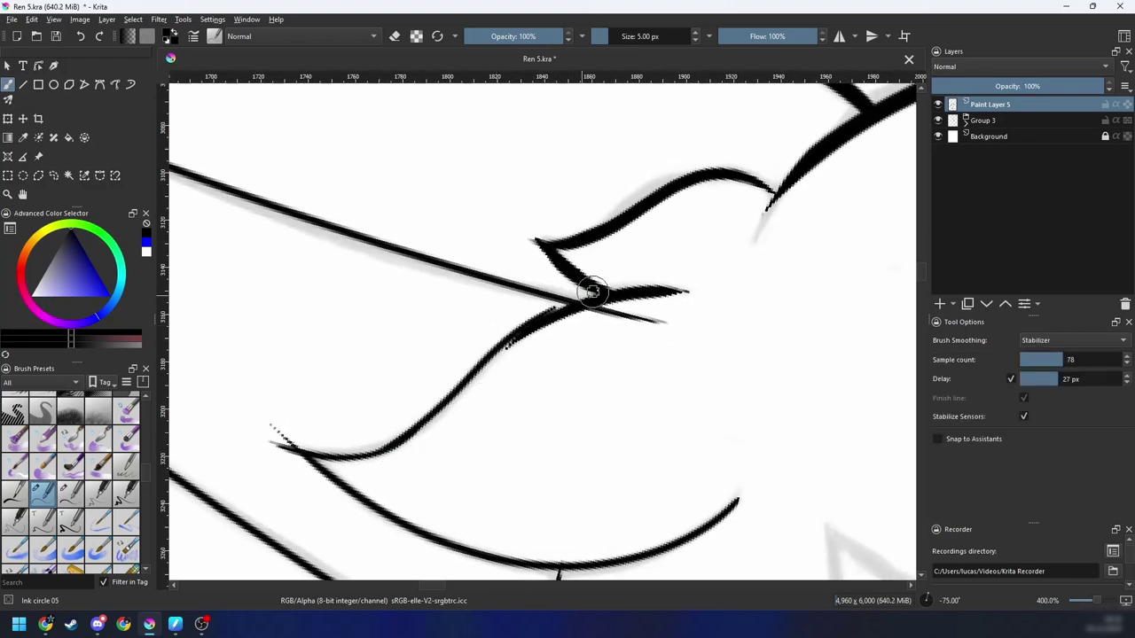
key(ctrl+z)
drag(417, 430, 572, 303)
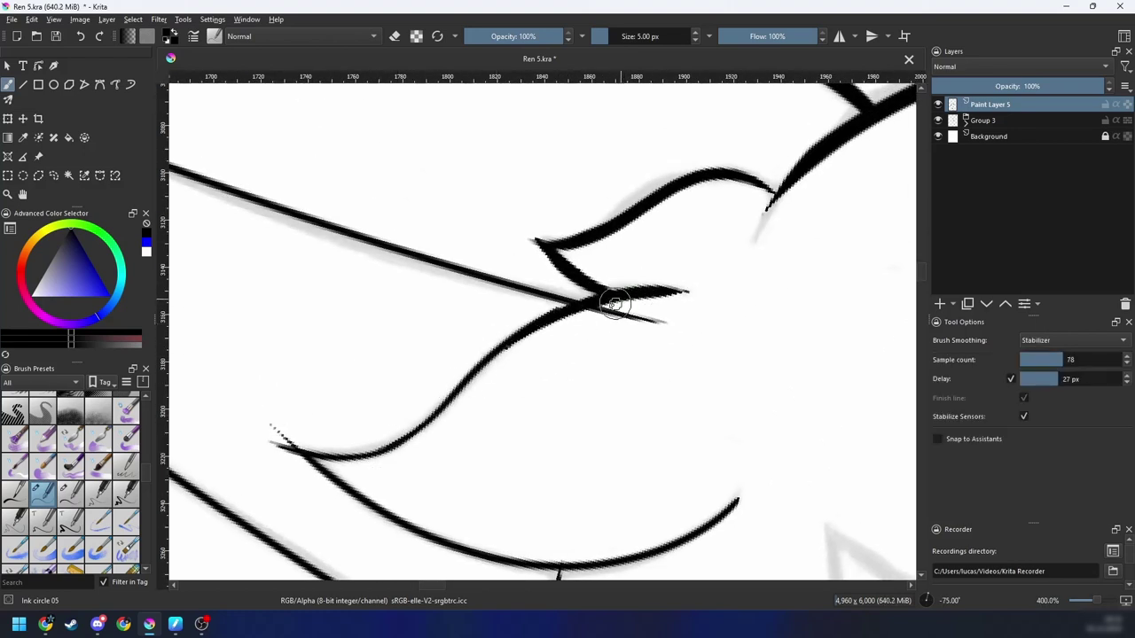
Step: Erase the horn line's overshoot where it crosses the tall tuft's edge beside the small tuft
key(plus)
key(e)
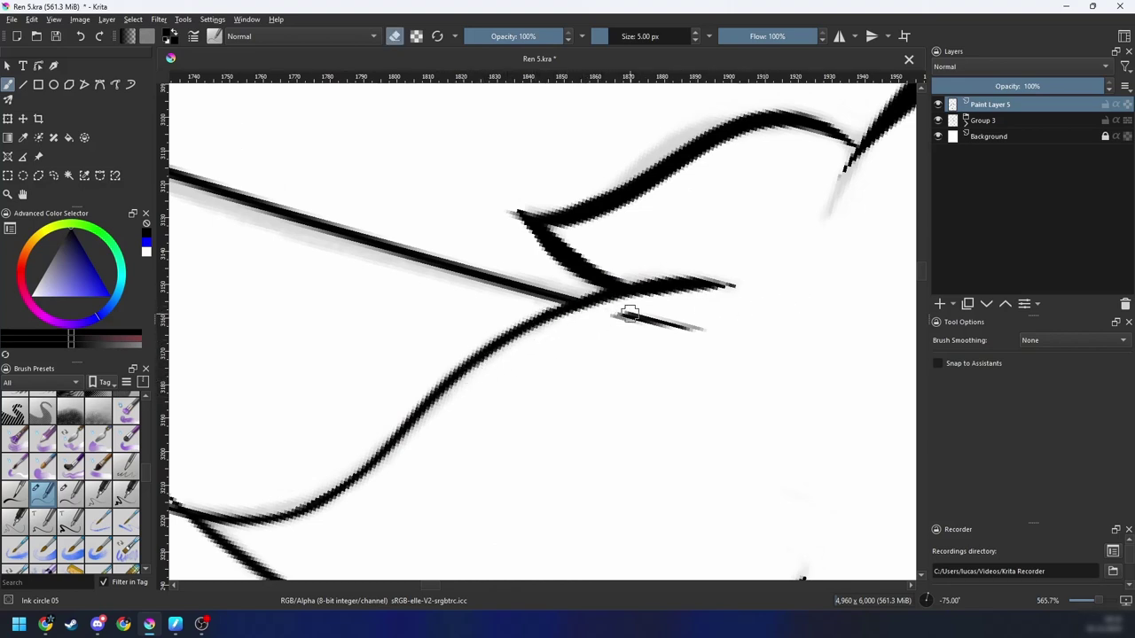
key(minus)
key(minus)
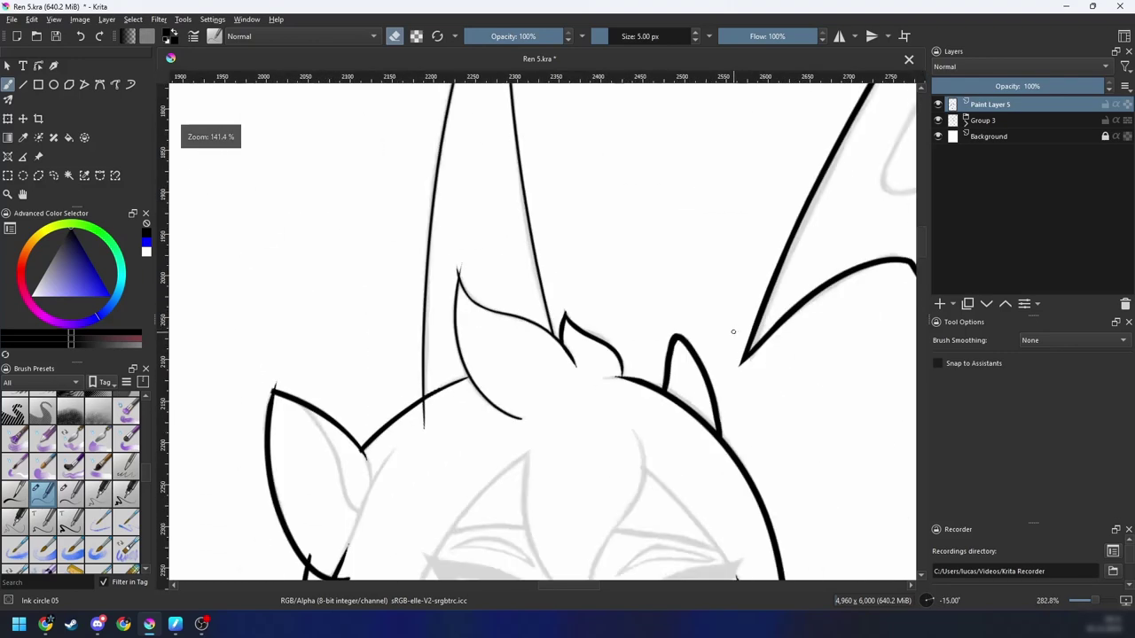
Step: Erase the dotted overshoot of the outer curve at the tall tuft's tip
drag(591, 392, 611, 419)
key(6)
key(6)
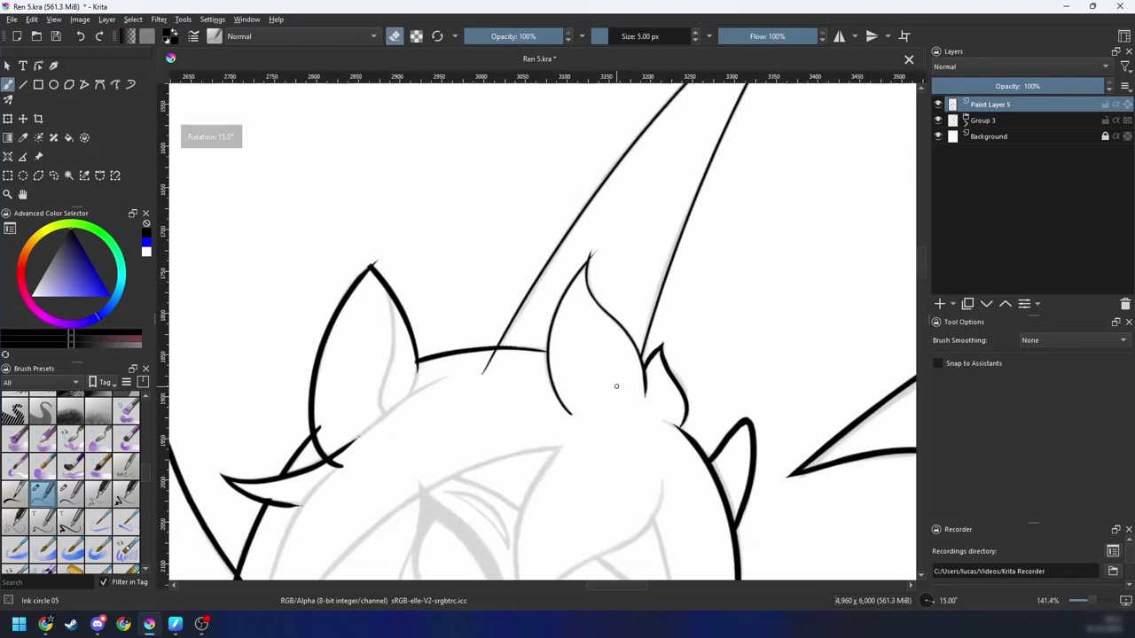
drag(619, 373, 567, 430)
key(plus)
key(plus)
key(plus)
key(plus)
key(6)
key(6)
key(6)
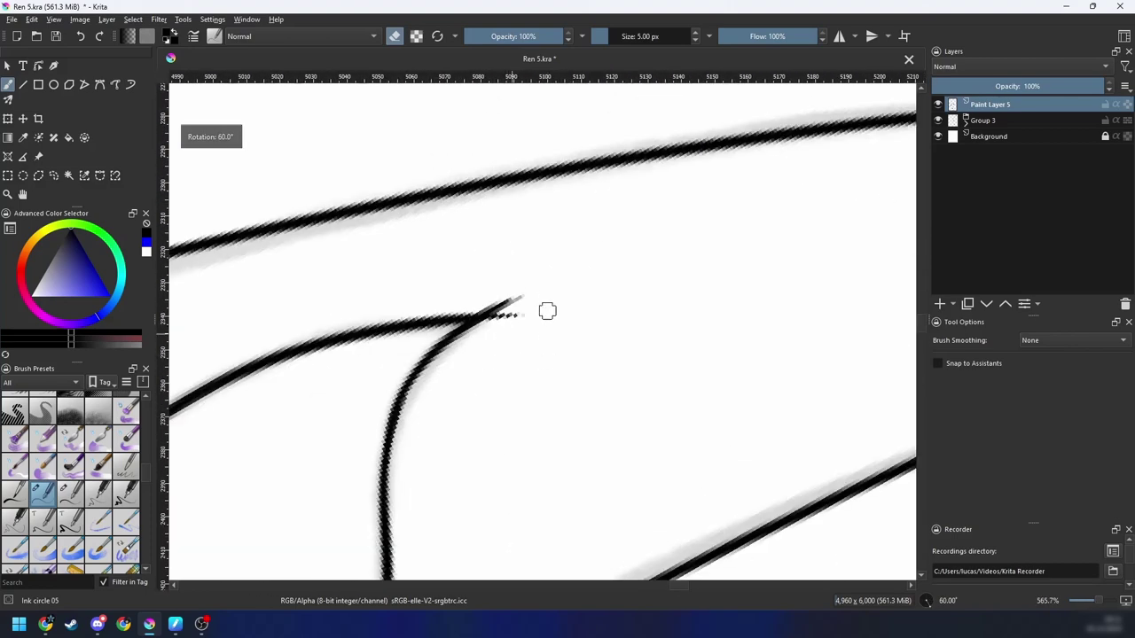
key(4)
key(4)
key(plus)
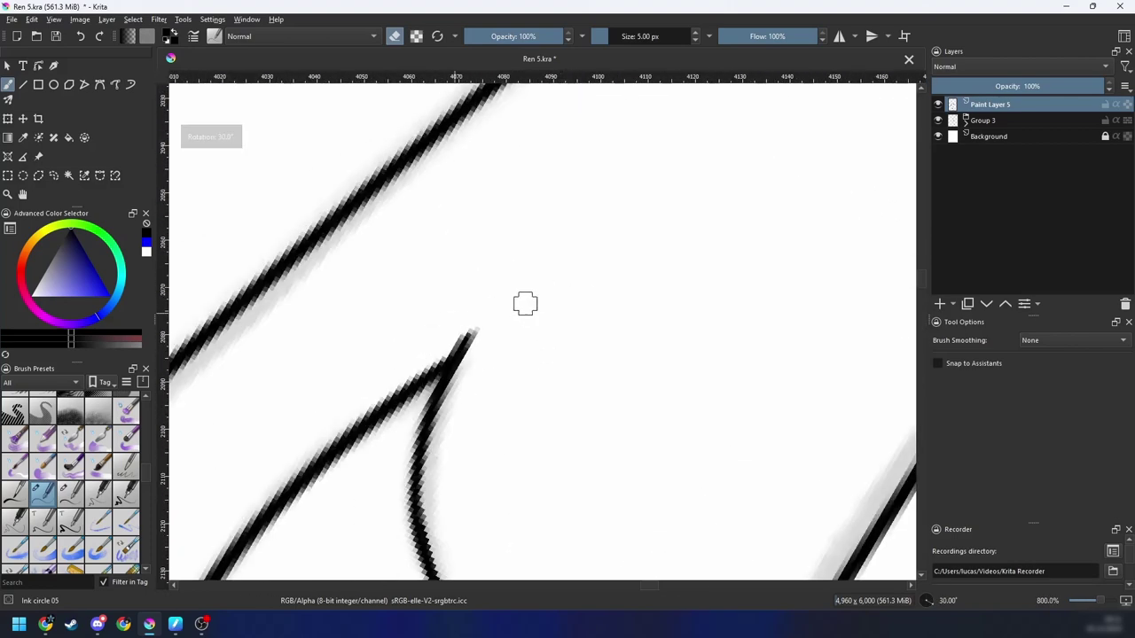
Step: Erase the end of the horn's other line where it extends below the head outline
key(minus)
key(minus)
key(minus)
key(minus)
key(4)
drag(557, 386, 694, 276)
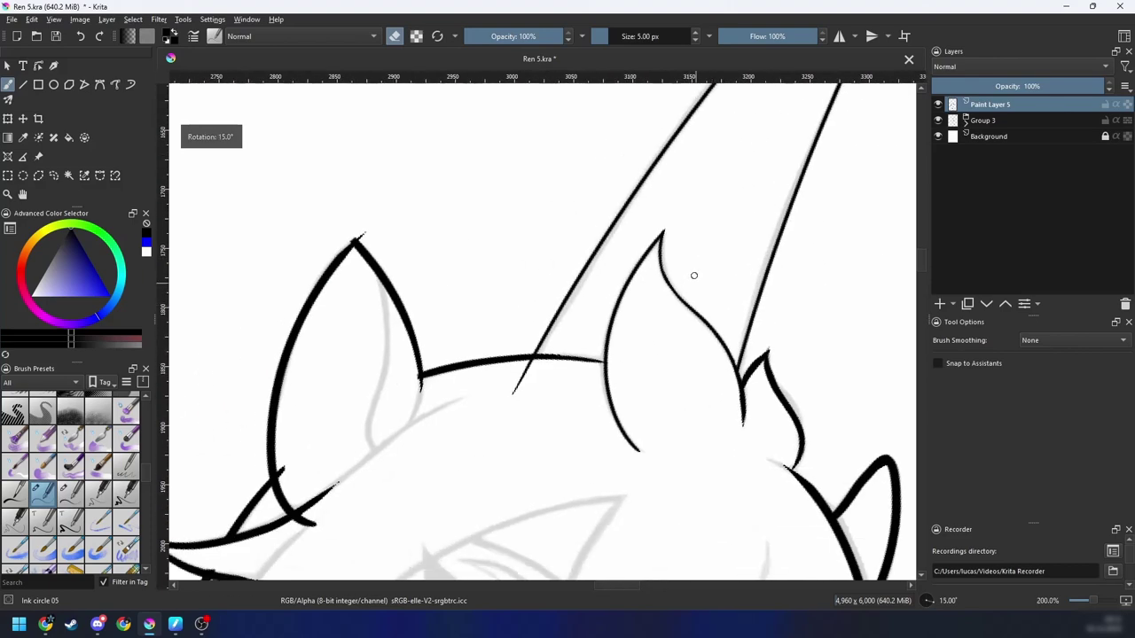
key(4)
key(plus)
key(plus)
key(plus)
drag(558, 448, 629, 328)
mouse_move(573, 426)
mouse_down()
mouse_move(597, 341)
mouse_move(581, 367)
mouse_up()
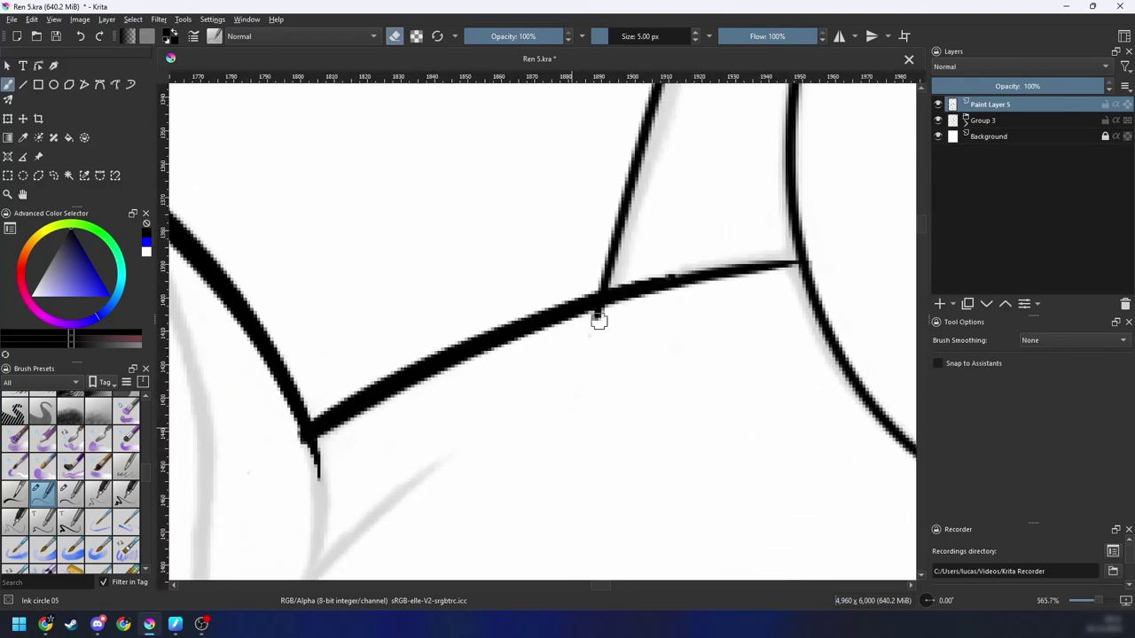
Step: Switch back to painting and thicken the head outline between the horn base and the tall tuft
key(minus)
key(minus)
key(minus)
key(minus)
key(minus)
key(minus)
key(minus)
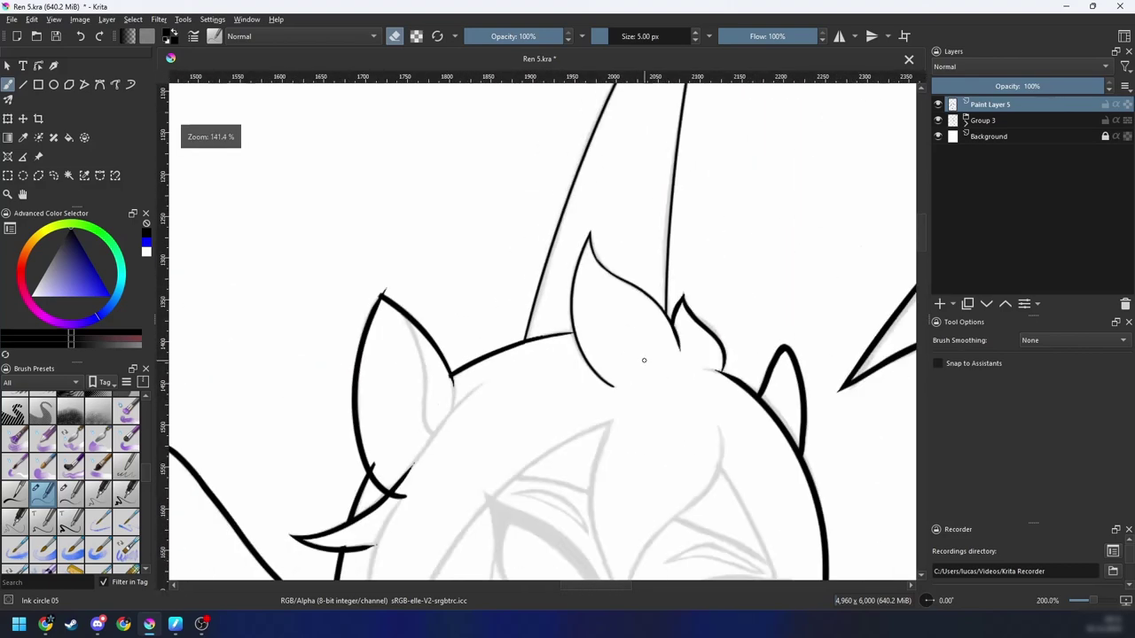
key(plus)
key(plus)
key(plus)
key(plus)
key(plus)
key(plus)
key(e)
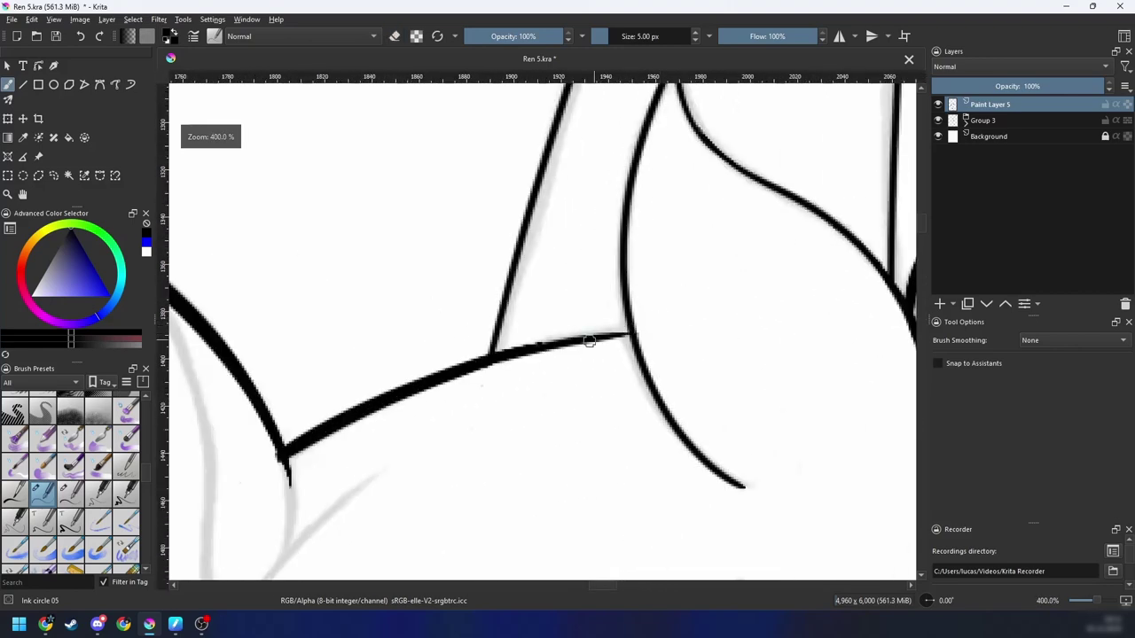
drag(557, 345, 629, 334)
key(minus)
key(minus)
key(minus)
key(minus)
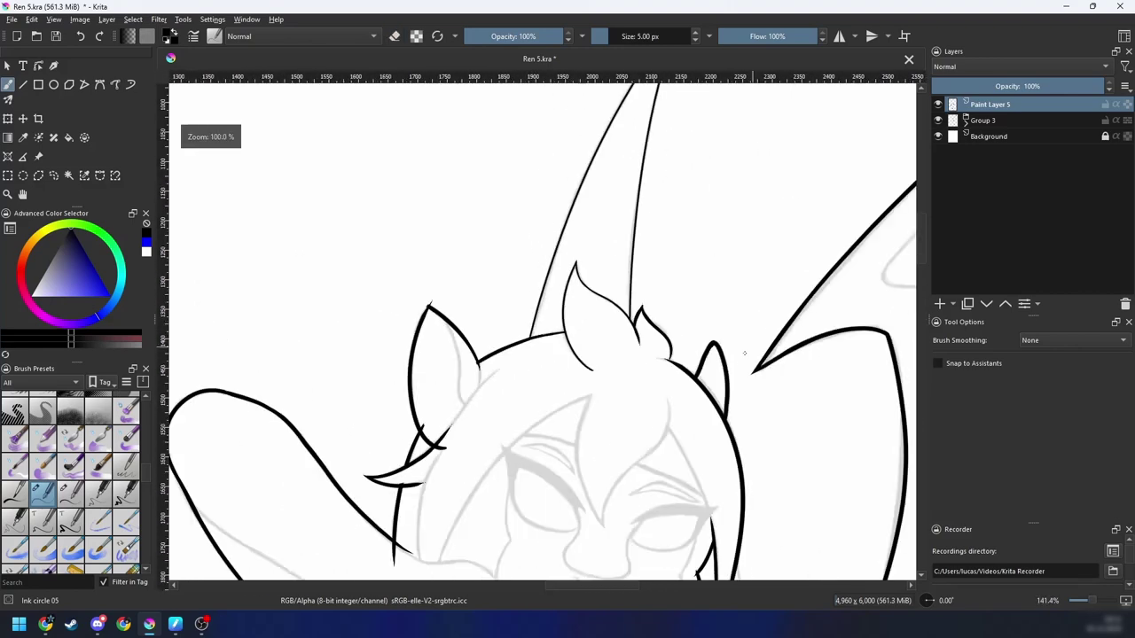
Step: Even out the thickness of the head outline beside the horn base and erase the bump on its upper edge
key(plus)
key(plus)
key(plus)
key(plus)
key(plus)
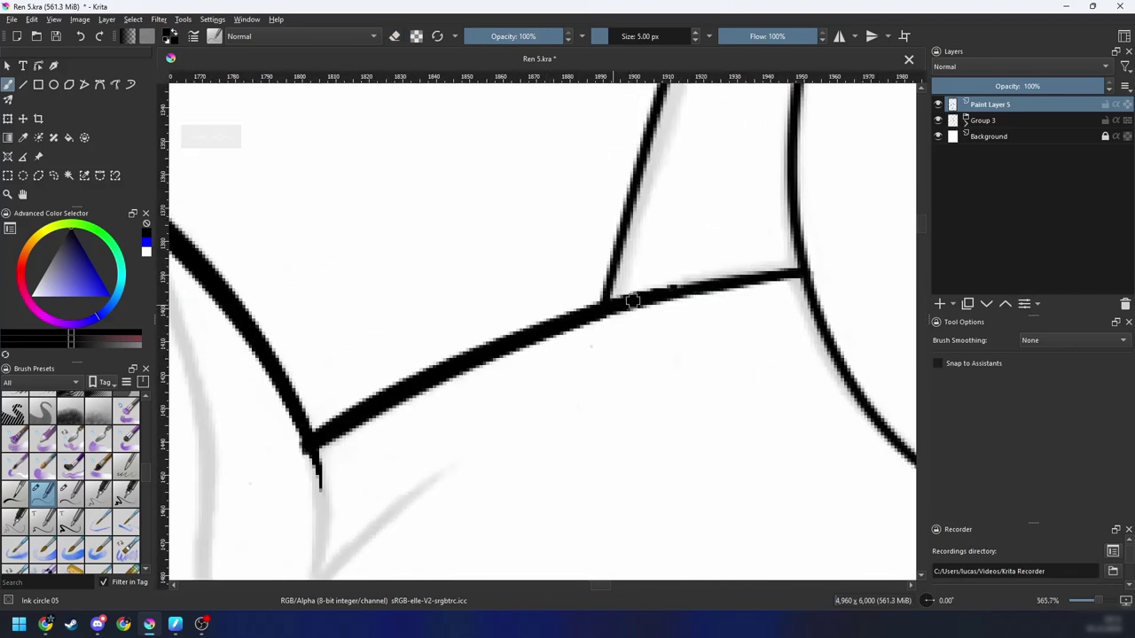
drag(656, 293, 732, 285)
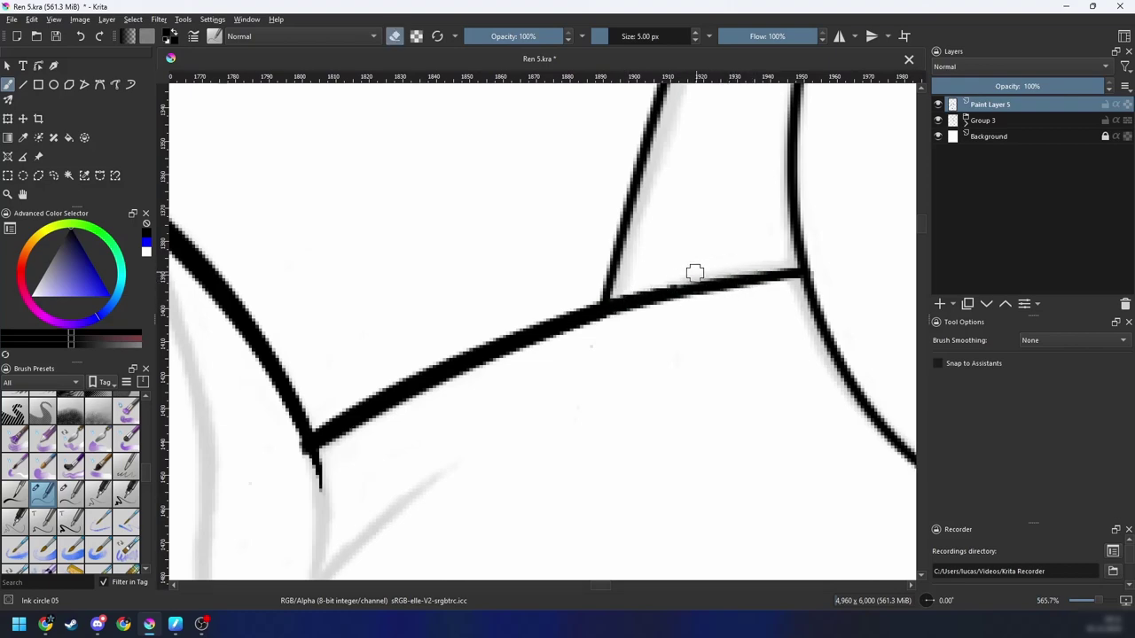
Step: Erase the stray pixels on the first side of the pointed ear's tip
key(minus)
key(minus)
key(minus)
drag(600, 377, 714, 332)
mouse_move(651, 367)
mouse_down()
mouse_move(638, 388)
mouse_move(714, 439)
mouse_up()
key(plus)
key(plus)
key(4)
key(4)
key(4)
drag(612, 349, 666, 389)
drag(561, 289, 525, 310)
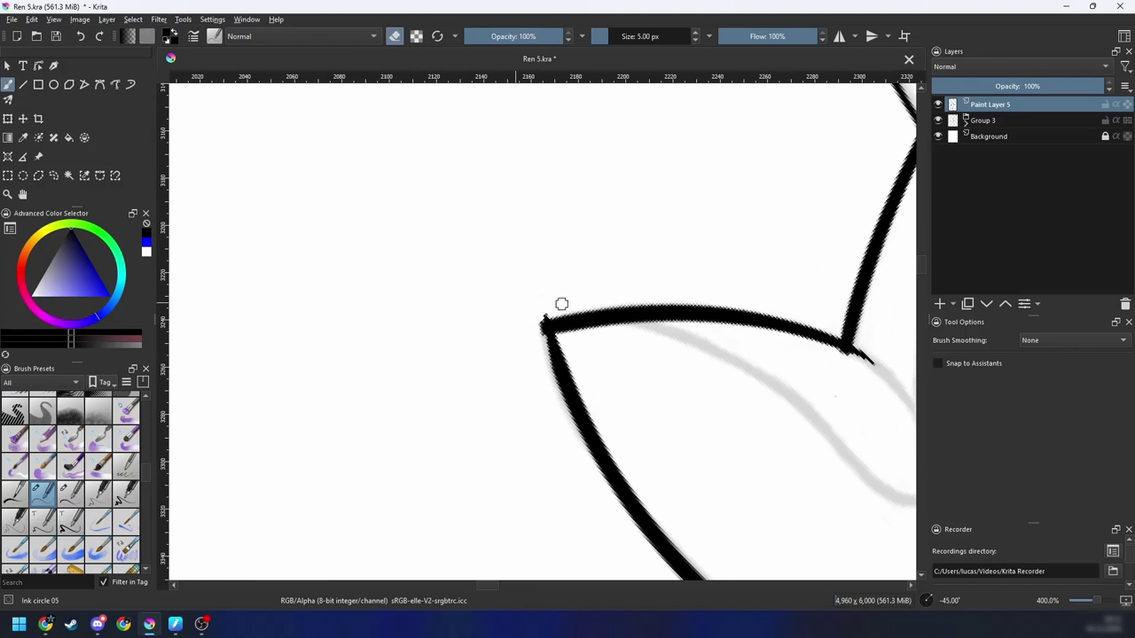
key(ctrl+bracketright)
key(ctrl+bracketright)
key(ctrl+bracketright)
key(ctrl+bracketright)
key(ctrl+bracketright)
key(plus)
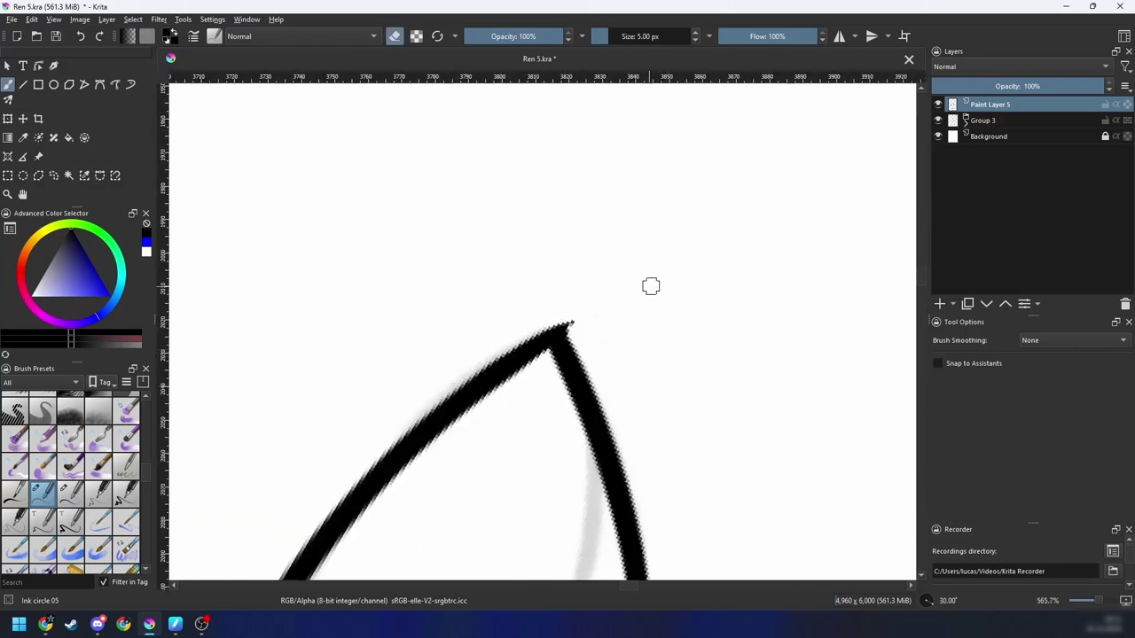
Step: Erase the remaining spike at the ear's tip so that both edges meet in a clean point
key(ctrl+bracketleft)
key(ctrl+bracketleft)
key(ctrl+bracketleft)
key(ctrl+bracketleft)
key(ctrl+bracketleft)
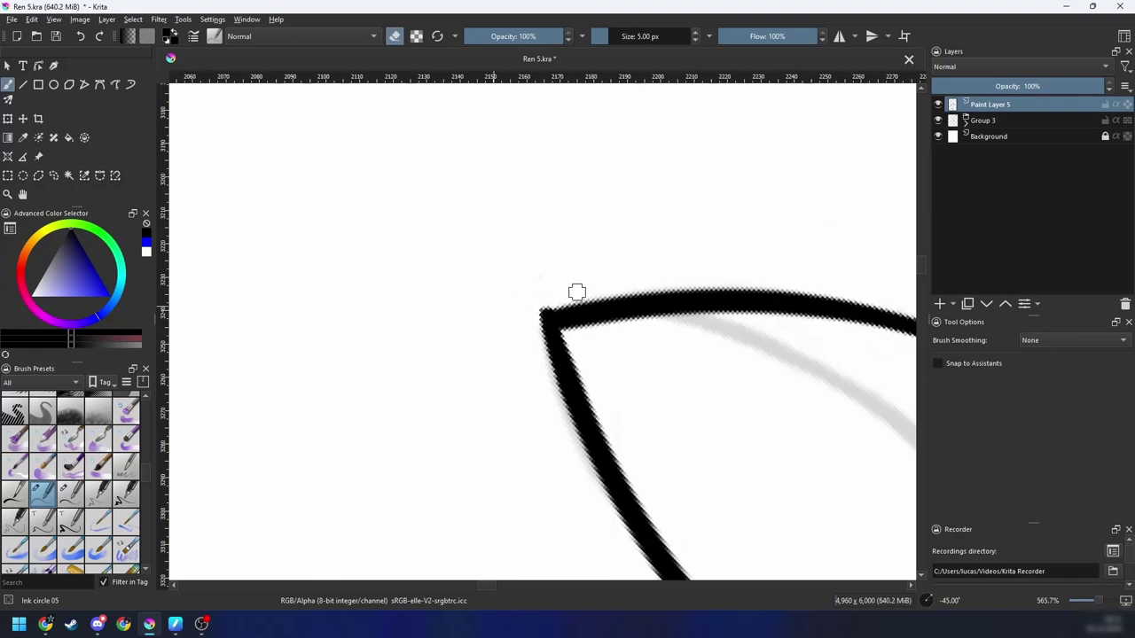
key(ctrl+minus)
key(ctrl+bracketright)
key(ctrl+bracketright)
key(ctrl+bracketright)
key(ctrl+bracketright)
key(ctrl+bracketright)
key(ctrl+minus)
key(ctrl+minus)
key(ctrl+minus)
key(ctrl+minus)
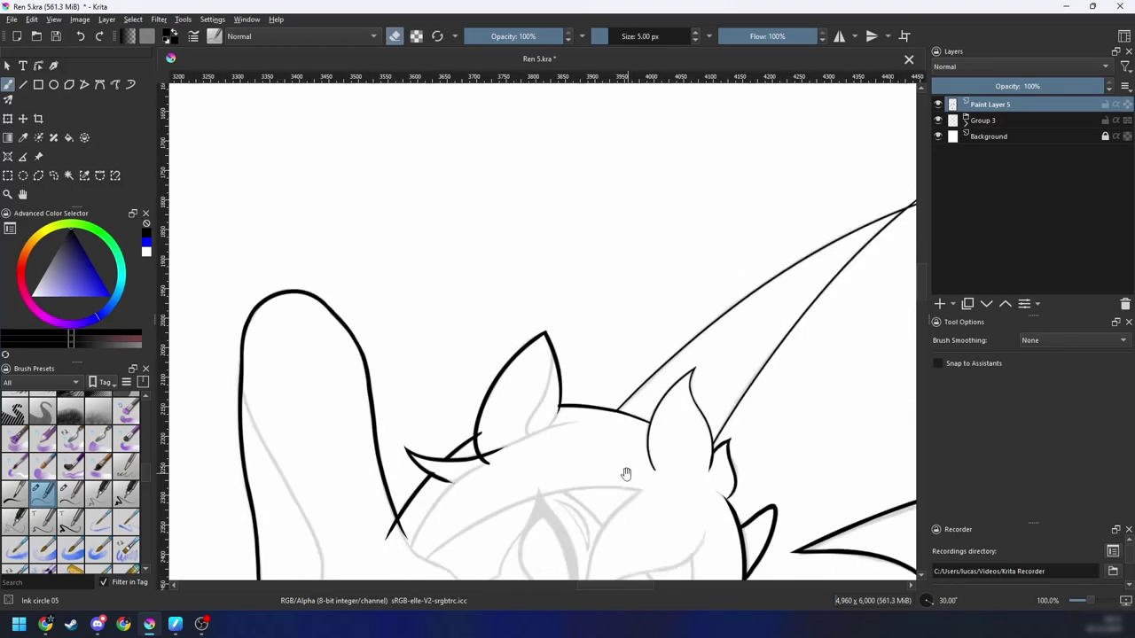
Step: Erase the part of the short head line that crosses into the ear near its base
drag(628, 474, 640, 398)
key(ctrl+plus)
key(plus)
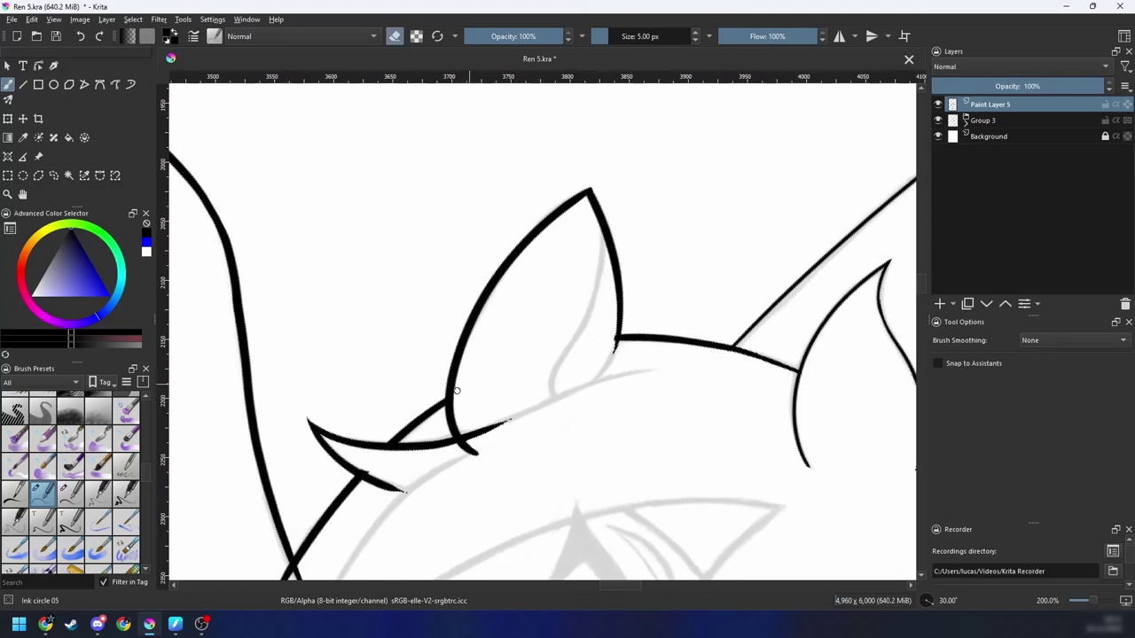
drag(517, 372, 473, 387)
Step: Ink the ear's inner fold line from the ear edge to the sketched hairline, redrawing it until it follows the sketch
key(ctrl+bracketleft)
key(ctrl+bracketleft)
key(ctrl+bracketleft)
key(ctrl+bracketleft)
key(ctrl+bracketleft)
key(ctrl+bracketleft)
key(plus)
key(plus)
key(ctrl+bracketleft)
key(ctrl+bracketleft)
key(ctrl+bracketleft)
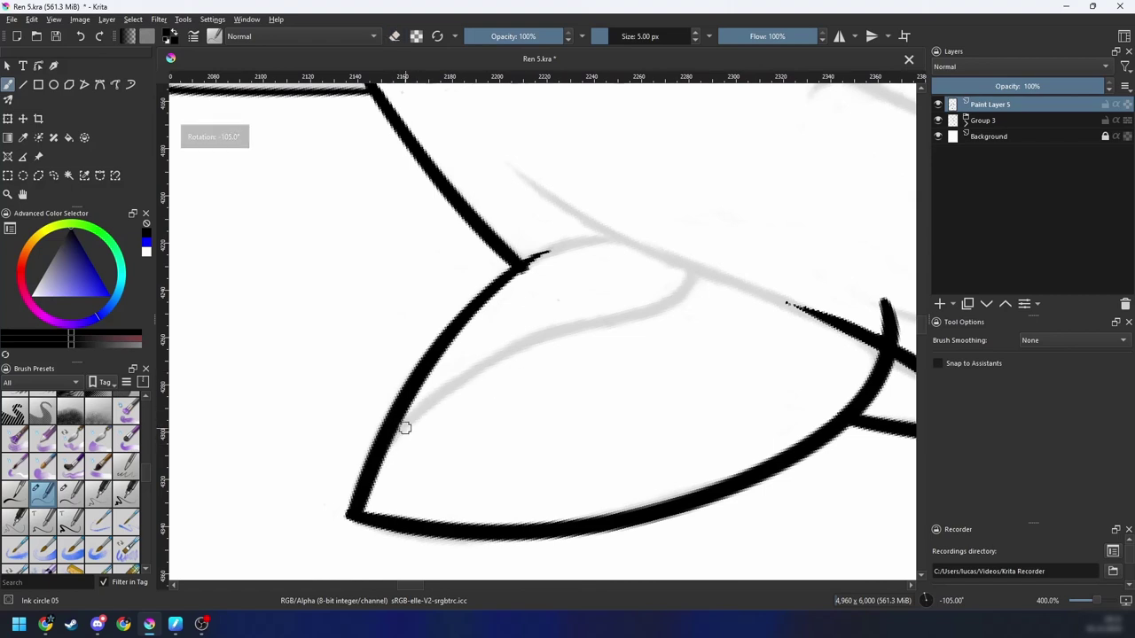
drag(383, 450, 626, 306)
key(ctrl+z)
drag(387, 449, 593, 328)
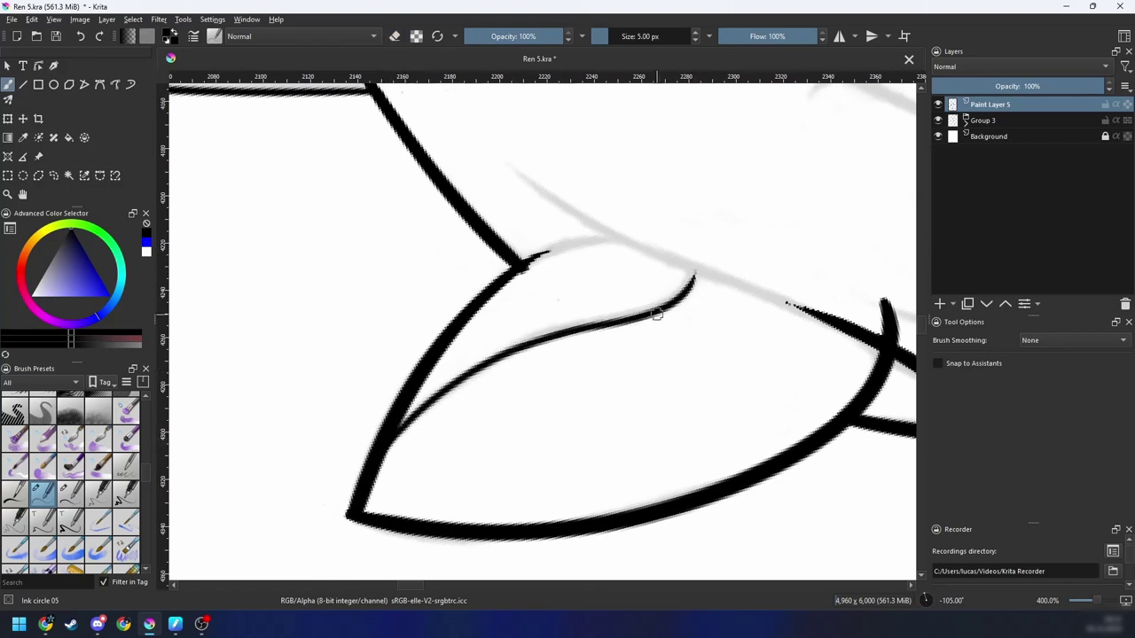
key(6)
key(ctrl+z)
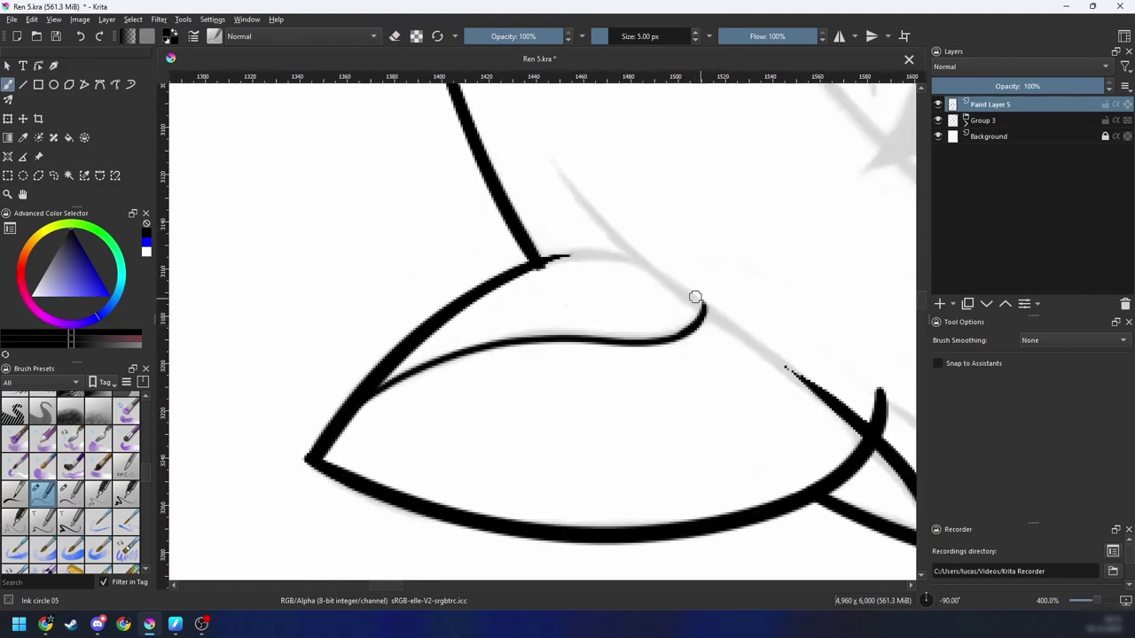
Step: Extend the ear's edge from its junction with the head outline to just past the sketched hairline, redrawing it once
key(4)
key(4)
scroll(583, 370, up, 3)
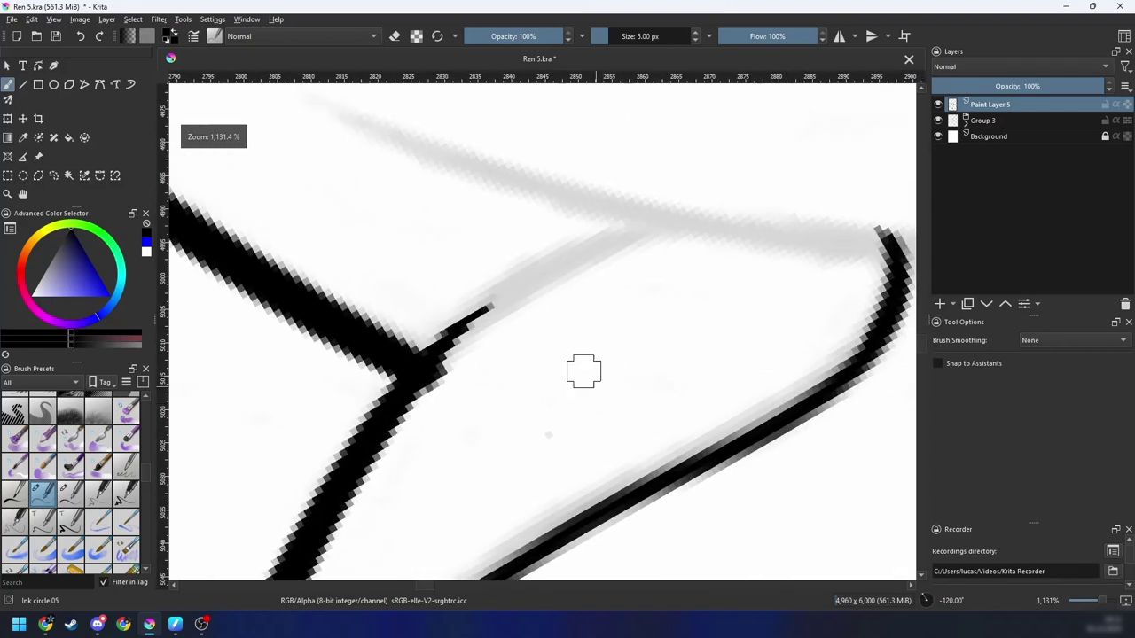
drag(576, 262, 654, 229)
key(ctrl+z)
key(e)
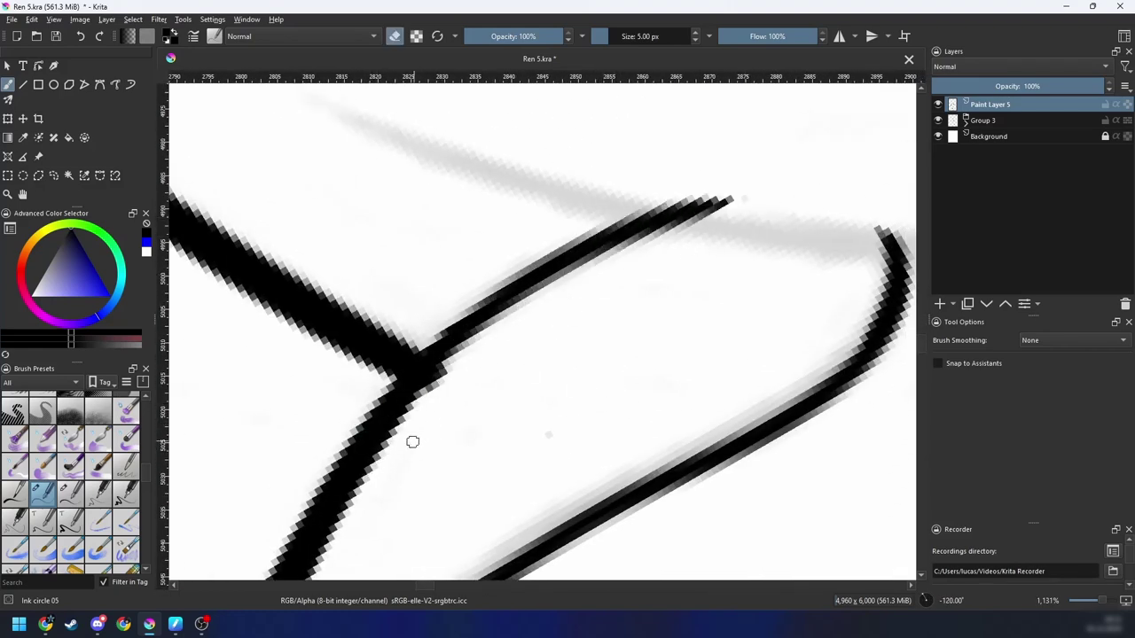
Step: Extend the black hairline a short way from the ear's base along the grey sketch, redrawing it until it follows
key(minus)
key(minus)
key(6)
key(6)
key(6)
key(6)
key(minus)
key(minus)
key(minus)
key(6)
key(6)
key(6)
key(6)
key(6)
drag(565, 435, 631, 370)
key(plus)
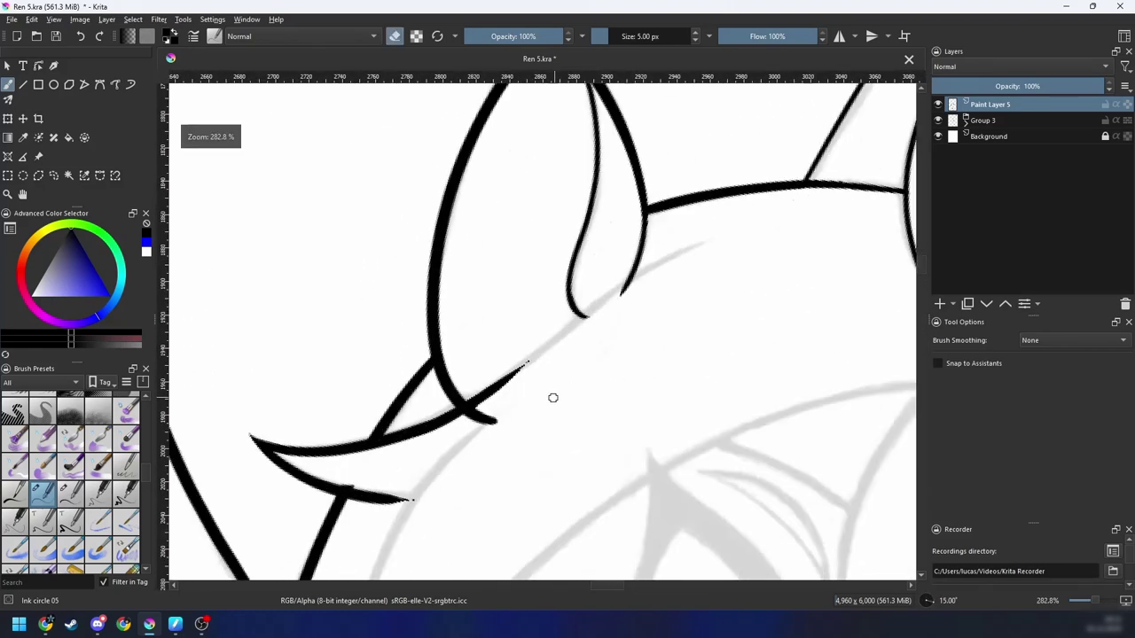
drag(553, 397, 435, 461)
key(e)
key(plus)
mouse_move(281, 515)
mouse_down()
mouse_move(503, 359)
mouse_move(677, 293)
mouse_move(620, 294)
mouse_up()
key(ctrl+z)
drag(399, 455, 458, 408)
key(ctrl+z)
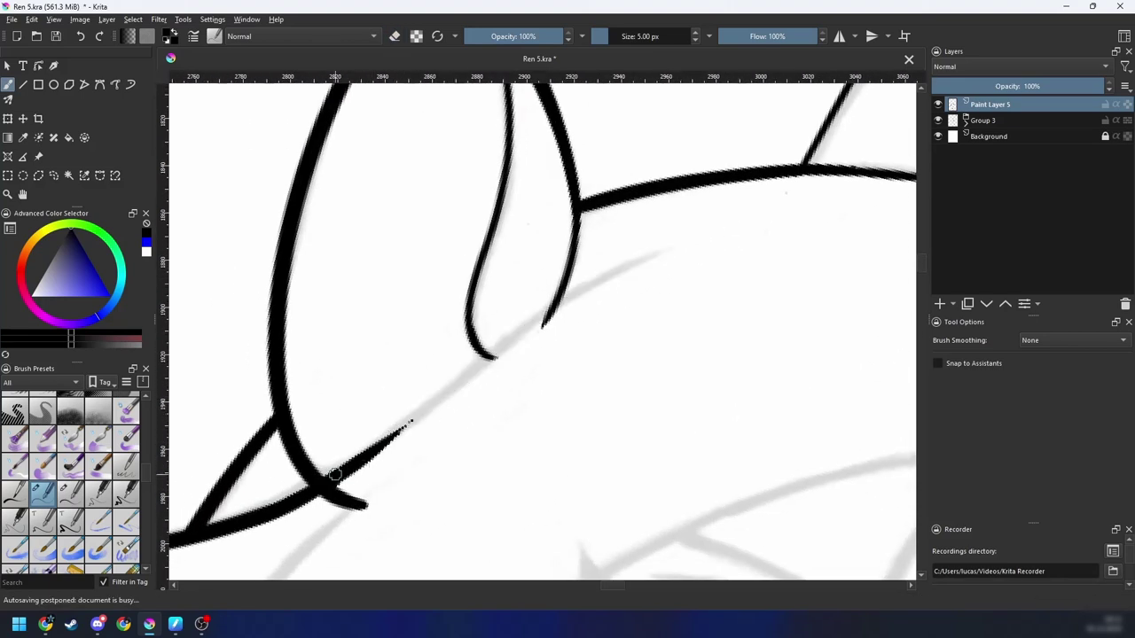
drag(335, 475, 497, 347)
key(ctrl+z)
key(e)
mouse_move(440, 399)
mouse_down()
mouse_move(410, 420)
mouse_move(437, 399)
mouse_up()
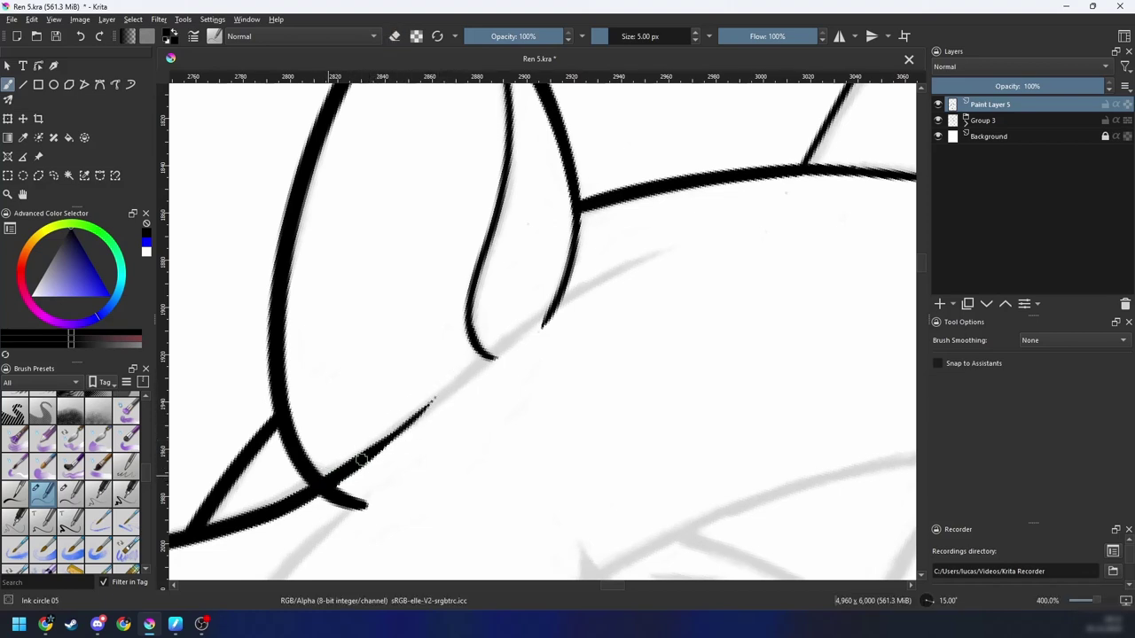
drag(361, 459, 434, 396)
Step: Ink the rest of the hairline past the ear's inner fold and front edge, tapering it near the sketched end and redrawing poor strokes
drag(327, 482, 545, 317)
key(ctrl+z)
drag(376, 450, 540, 309)
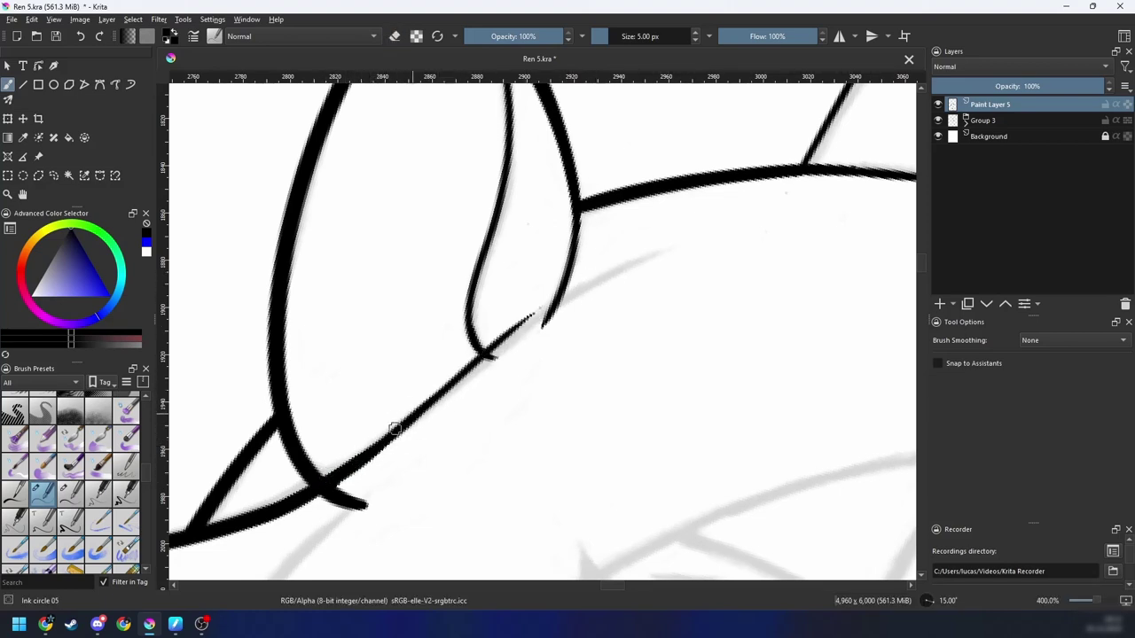
key(ctrl+z)
drag(347, 470, 583, 288)
drag(395, 432, 615, 275)
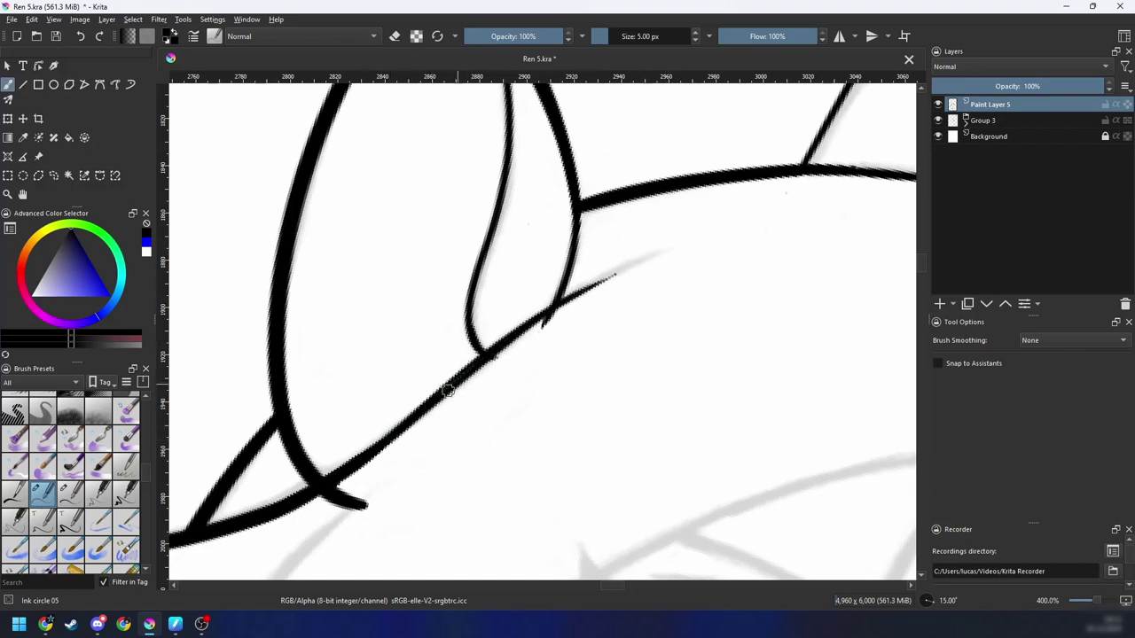
key(ctrl+z)
mouse_move(366, 460)
mouse_down()
mouse_move(503, 350)
mouse_move(593, 289)
mouse_up()
key(ctrl+z)
drag(461, 382, 615, 276)
key(ctrl+z)
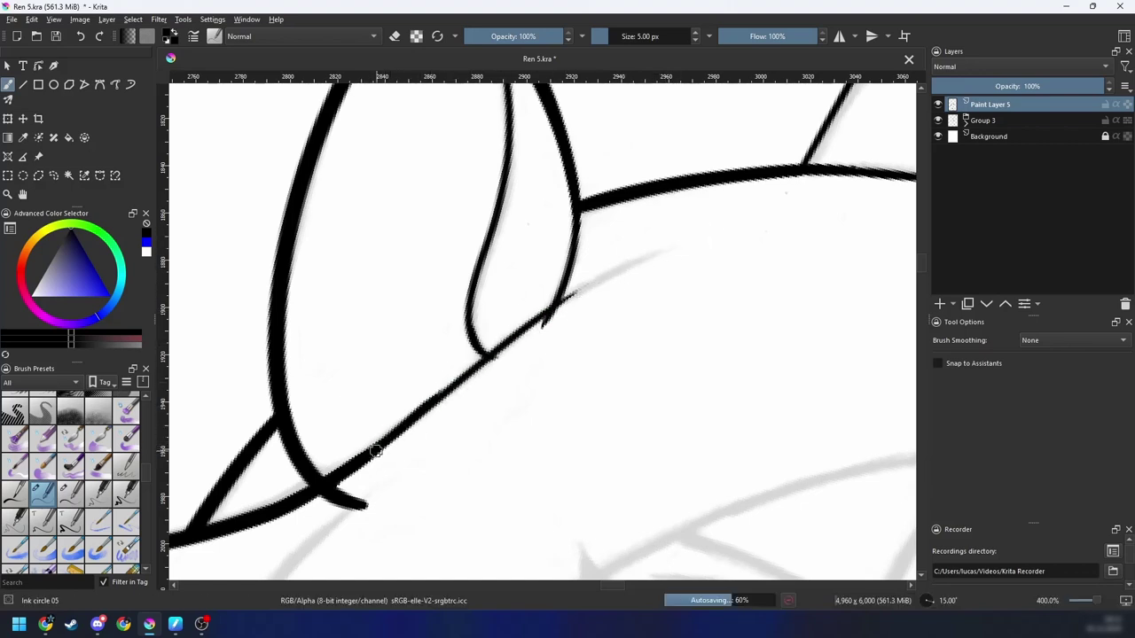
mouse_move(376, 451)
mouse_down()
mouse_move(455, 381)
mouse_move(604, 282)
mouse_up()
drag(431, 398, 621, 267)
key(ctrl+z)
drag(458, 380, 635, 262)
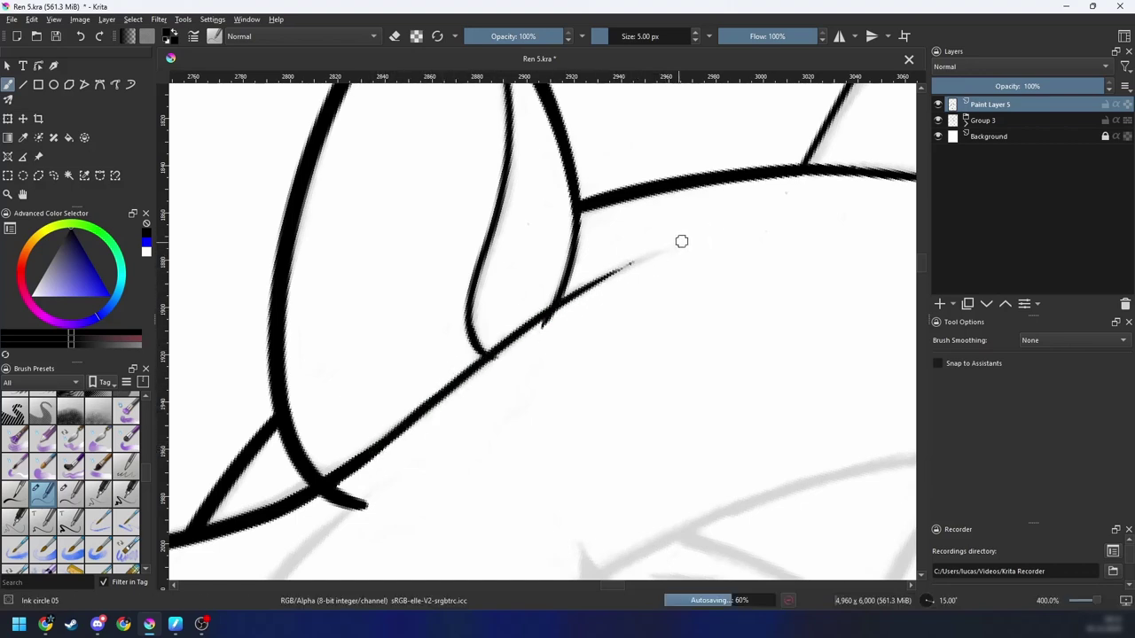
Step: Erase the parts of the ear's inner fold, front edge and lower edge that overshoot the hairline
key(e)
drag(544, 323, 565, 310)
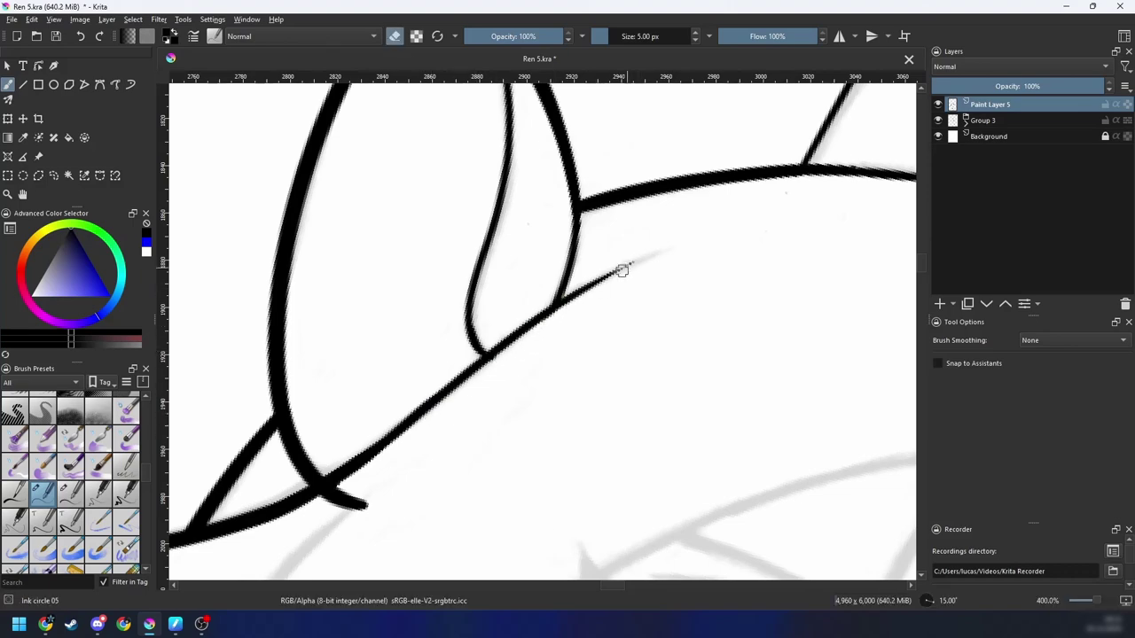
scroll(519, 393, down, 4)
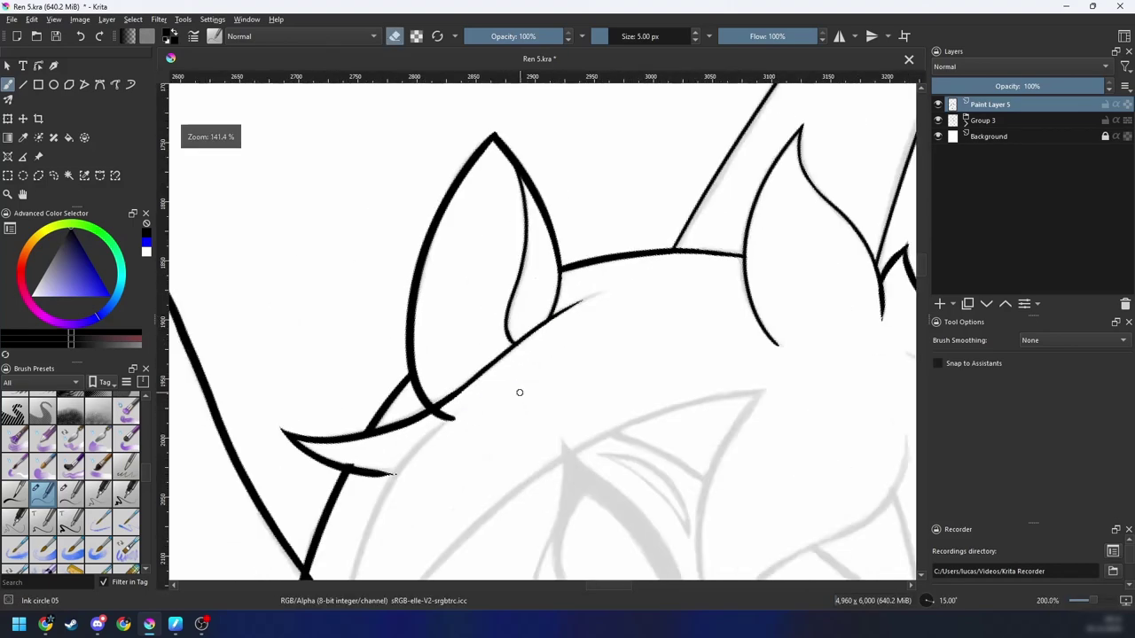
scroll(517, 367, up, 4)
mouse_move(447, 346)
mouse_down()
mouse_move(474, 326)
mouse_move(451, 336)
mouse_up()
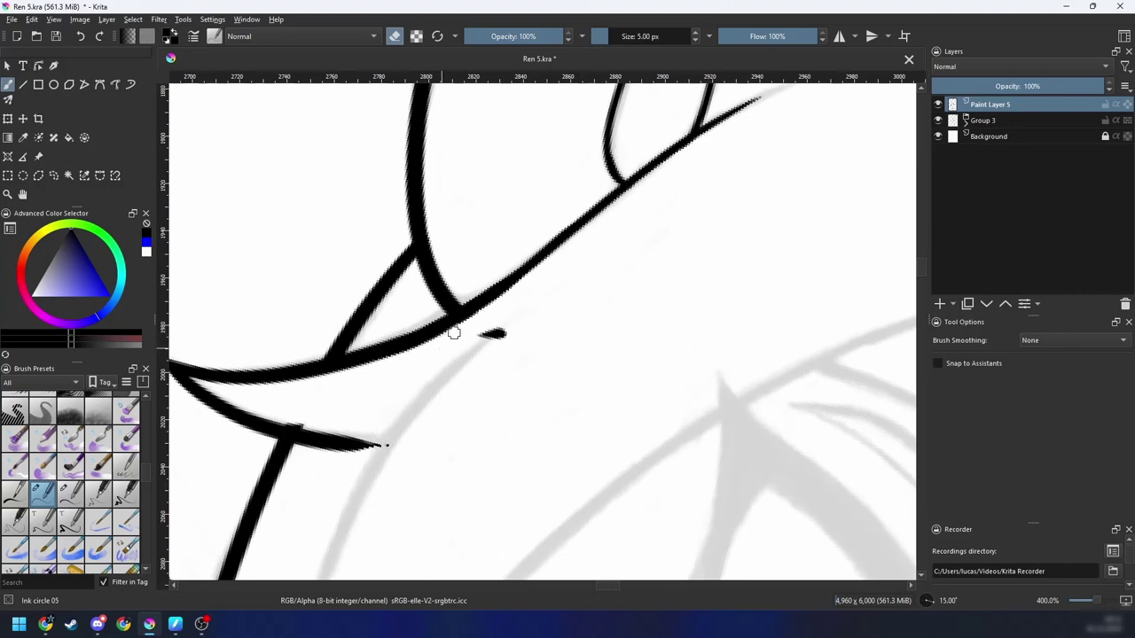
drag(481, 392, 621, 345)
Step: Ink the long hair curve from just beyond the sketched arm edge, past the tuft's lower edge, to its tapered end beside the hairline
key(4)
key(4)
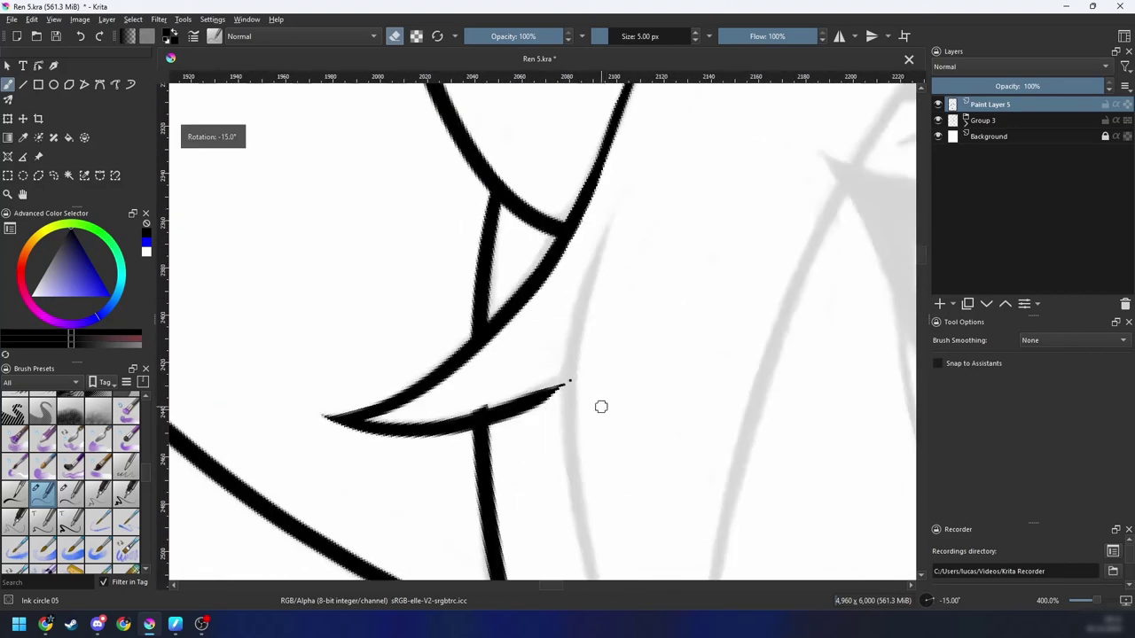
scroll(610, 372, down, 1)
key(6)
key(6)
scroll(623, 369, down, 1)
key(6)
key(6)
key(6)
scroll(585, 390, up, 1)
key(4)
key(4)
key(6)
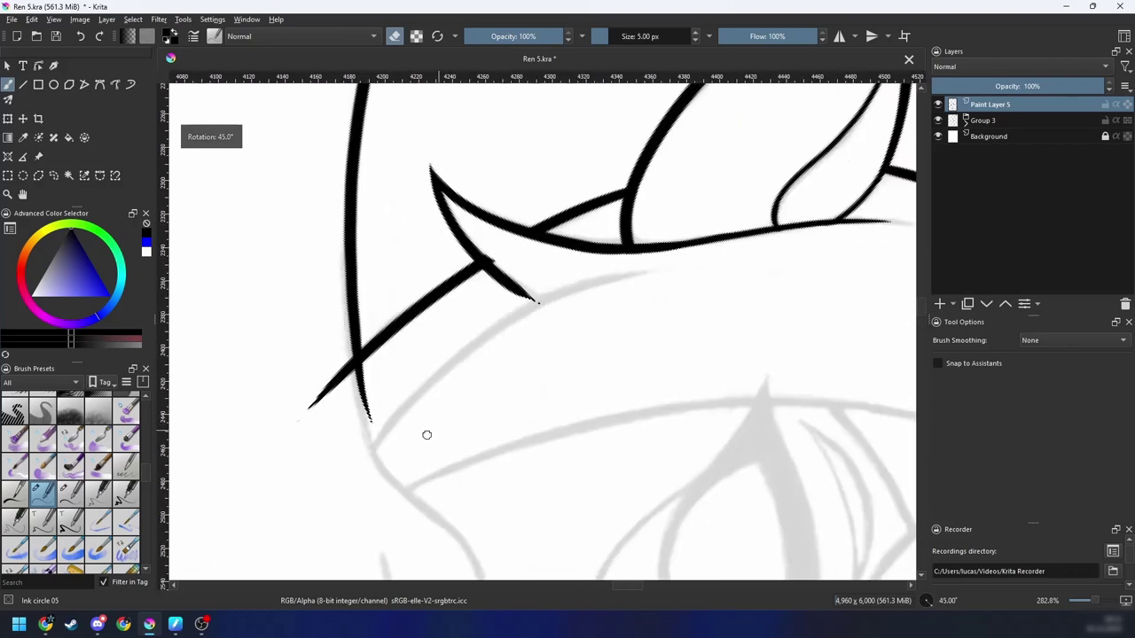
key(e)
mouse_move(362, 470)
mouse_down()
mouse_move(610, 279)
mouse_move(363, 463)
mouse_move(671, 263)
mouse_up()
key(ctrl+z)
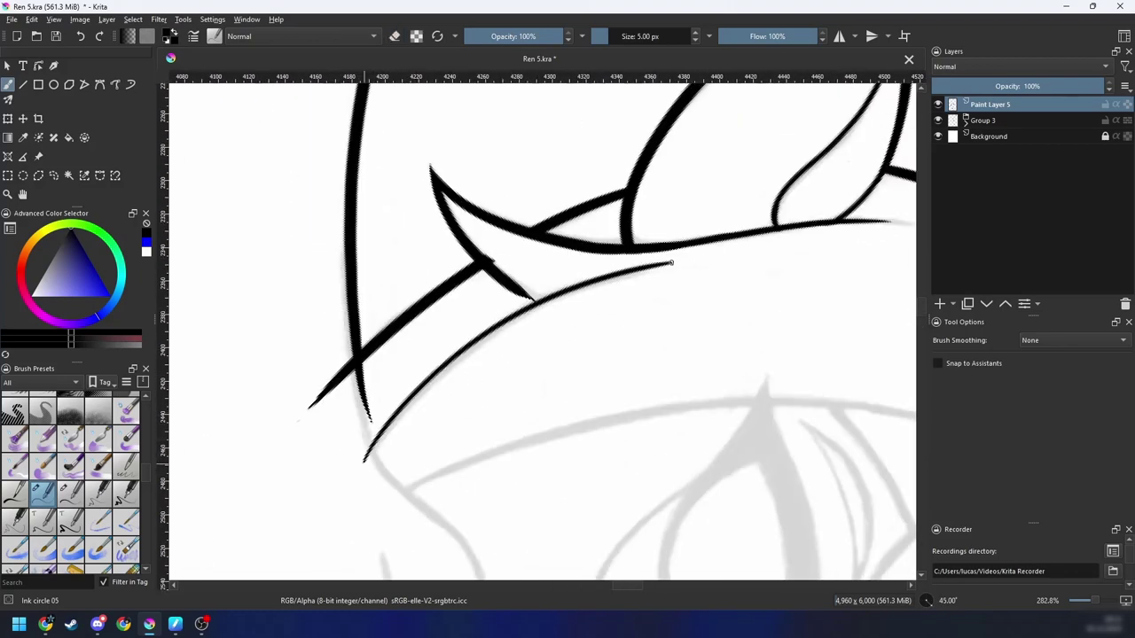
Step: Extend the tuft's lower edge to meet the long hair curve and erase the excess ink around their junction
scroll(609, 324, up, 2)
key(4)
key(4)
key(4)
key(4)
drag(575, 375, 601, 383)
drag(465, 371, 515, 341)
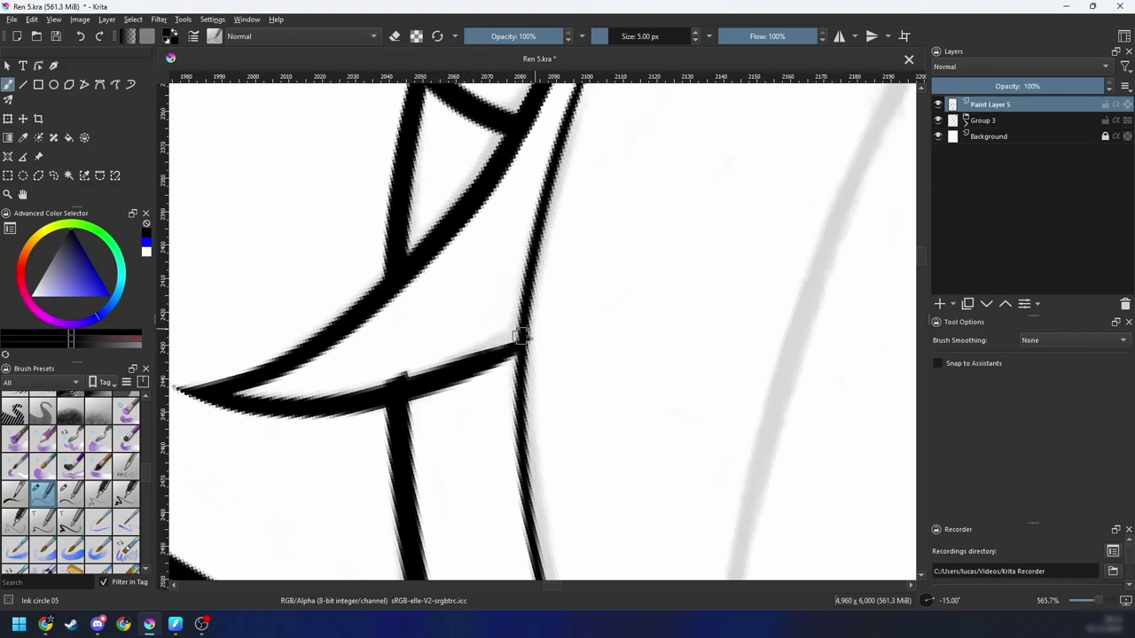
scroll(537, 338, down, 3)
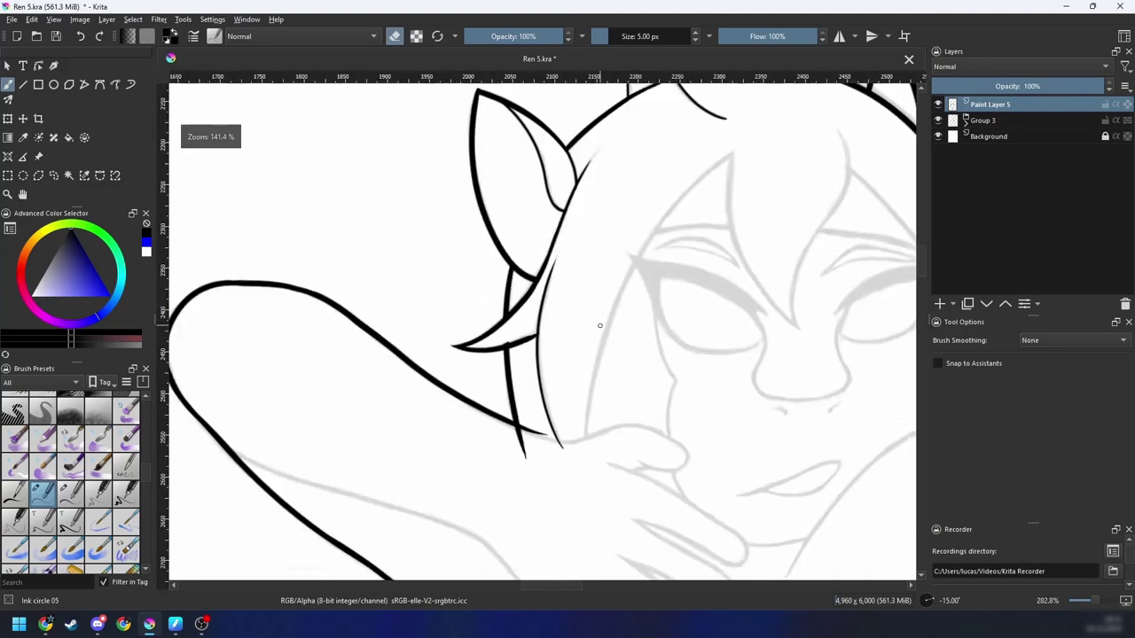
scroll(552, 350, up, 2)
drag(439, 372, 560, 315)
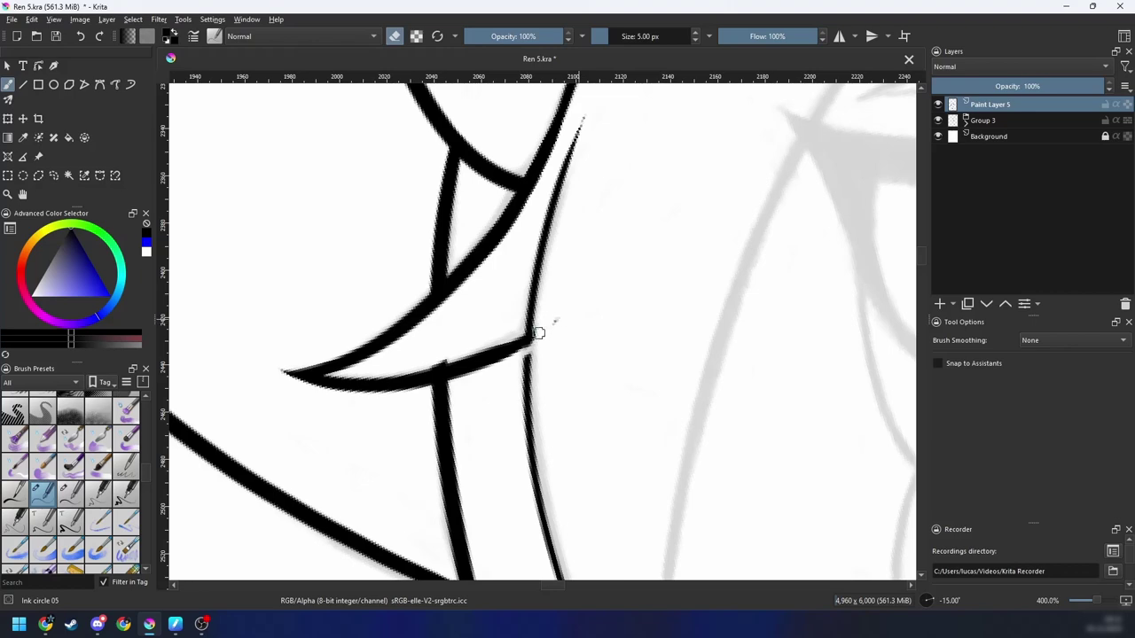
Step: Redraw the missing piece of the hair curve below the tuft so that it joins the tuft's corner, redoing the stroke once
scroll(555, 328, up, 1)
key(6)
key(6)
key(6)
key(6)
scroll(532, 381, up, 1)
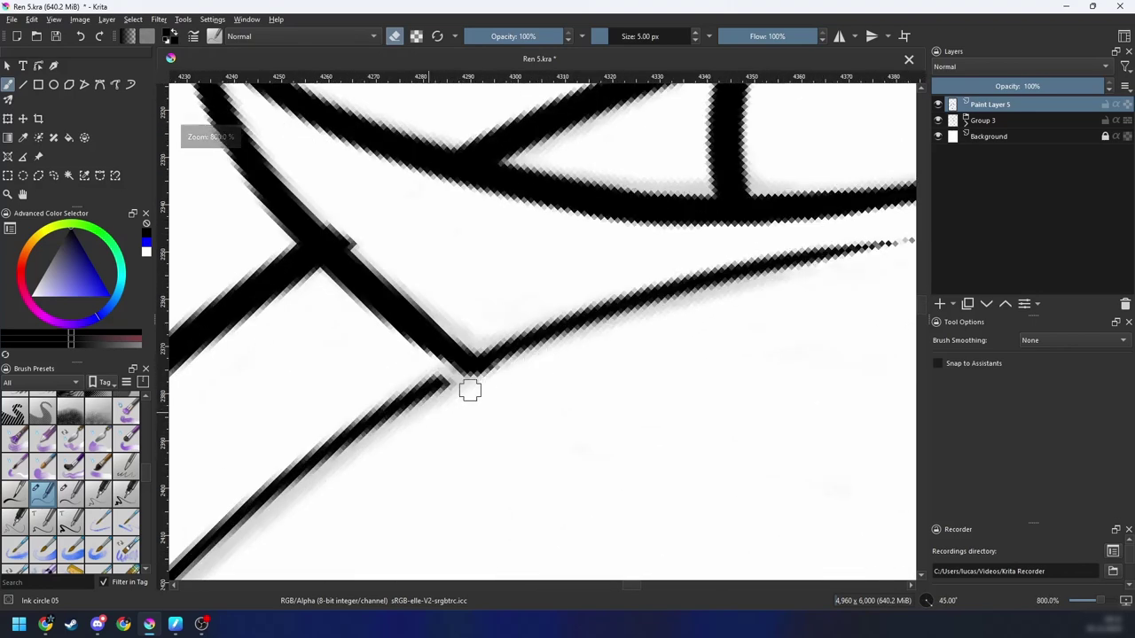
key(e)
drag(373, 424, 473, 371)
key(ctrl+z)
drag(365, 426, 479, 372)
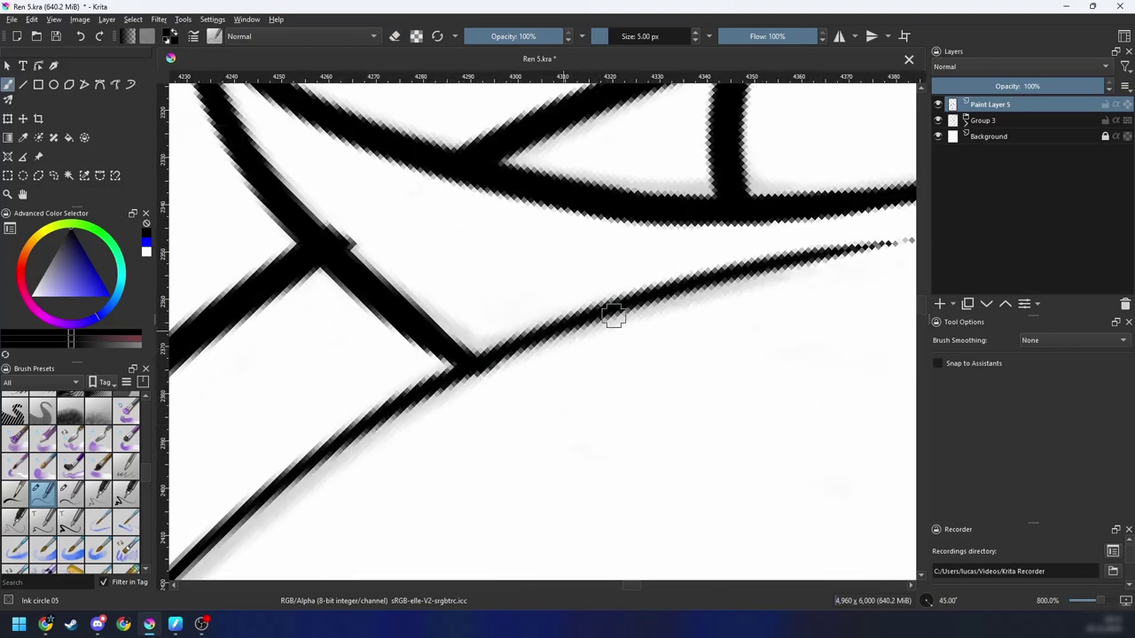
Step: Erase the overshoot of the thick line below the tuft where it crosses the tuft's lower edge
scroll(460, 386, down, 2)
key(4)
key(4)
key(4)
key(4)
key(4)
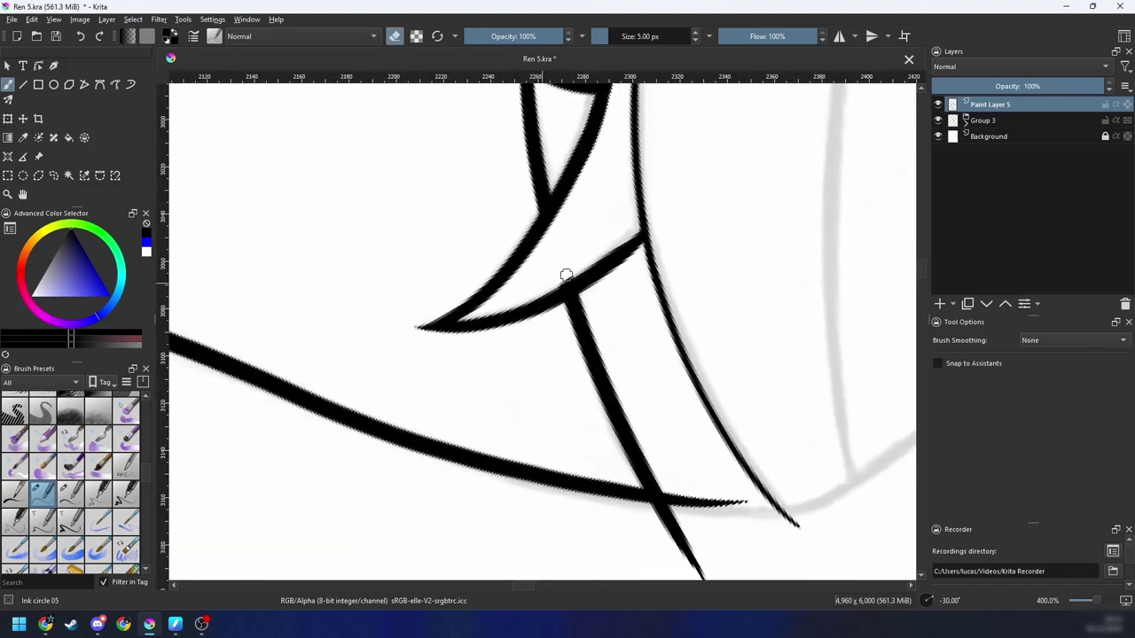
key(minus)
key(minus)
key(minus)
key(minus)
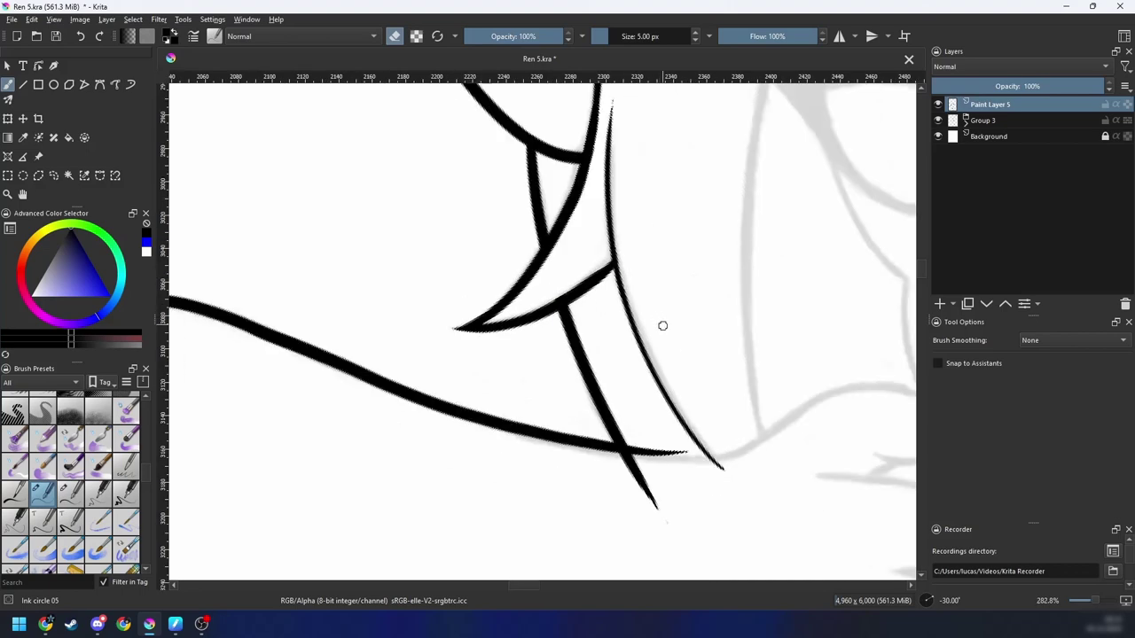
key(plus)
key(plus)
key(plus)
key(4)
key(4)
key(4)
key(4)
key(4)
key(4)
key(4)
key(4)
key(minus)
key(minus)
key(minus)
key(4)
key(4)
key(4)
key(4)
scroll(612, 372, up, 5)
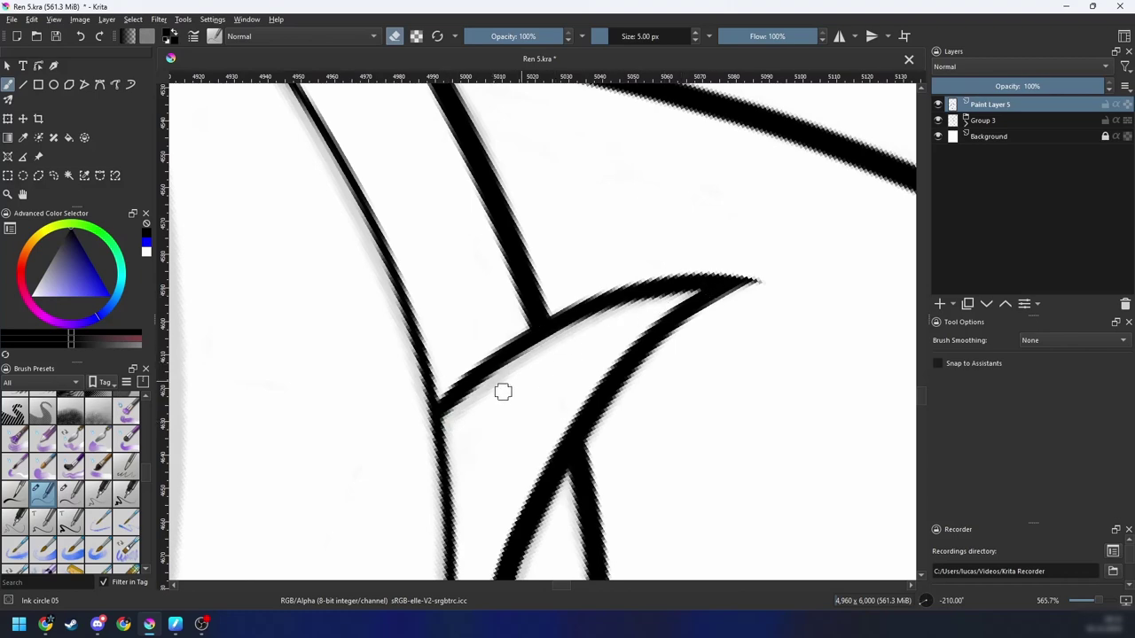
Step: Try to extend the upper arm outline along the sketched hand edge where it meets the hair curve
key(6)
key(6)
key(6)
key(6)
scroll(679, 311, down, 6)
key(6)
key(6)
key(6)
key(6)
key(6)
key(6)
key(6)
scroll(618, 352, up, 4)
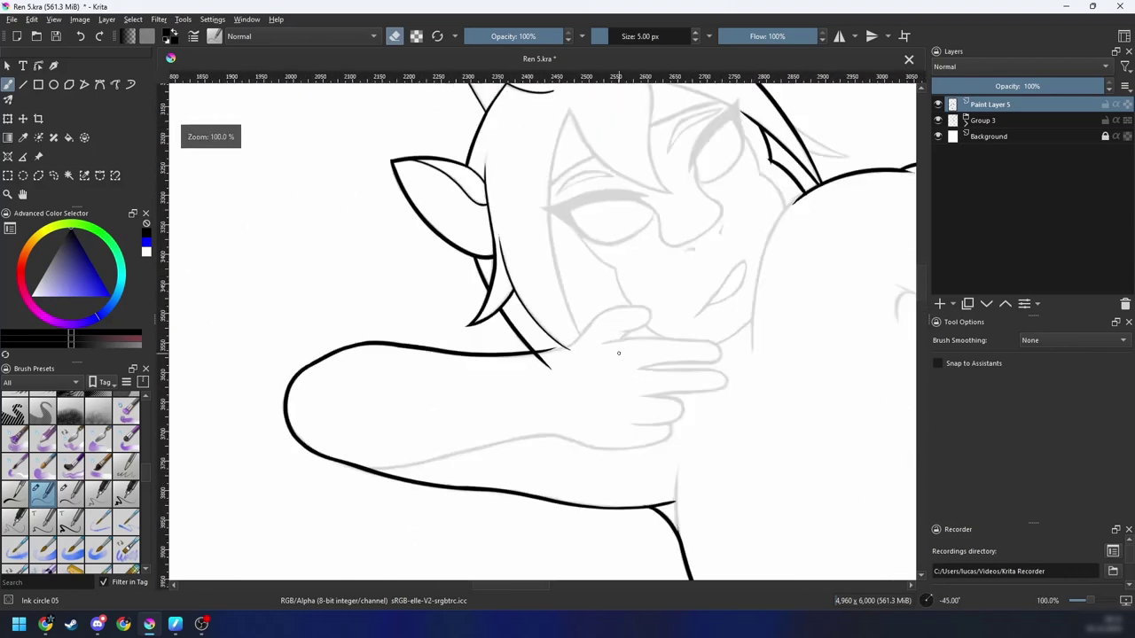
key(4)
key(4)
scroll(548, 410, up, 1)
key(4)
key(4)
key(4)
key(4)
key(4)
key(4)
key(4)
key(4)
key(4)
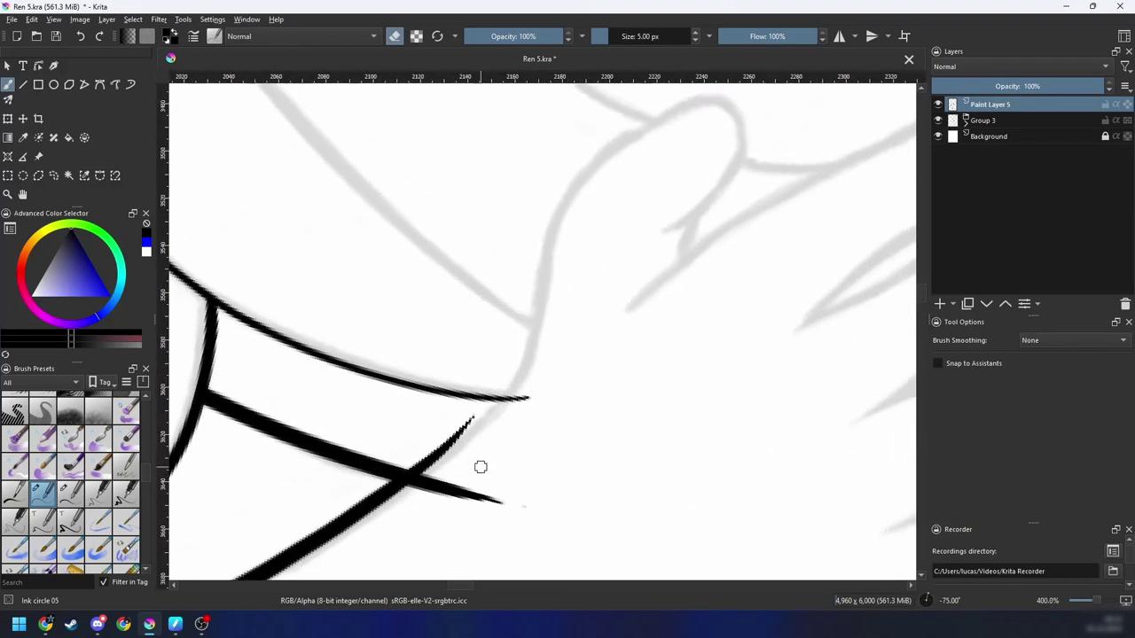
mouse_move(385, 443)
mouse_down()
mouse_move(527, 365)
mouse_move(727, 347)
mouse_up()
key(ctrl+z)
key(4)
key(4)
drag(628, 306, 519, 376)
key(ctrl+z)
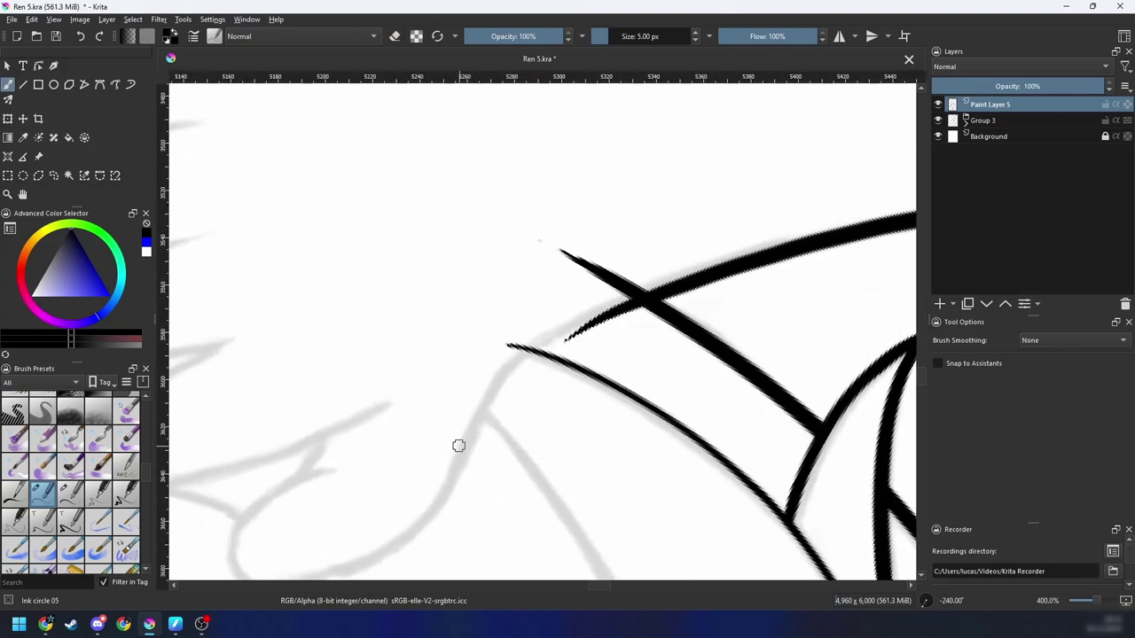
Step: Mirror the canvas view around the arm and hand
key(m)
key(4)
key(4)
key(6)
key(6)
key(minus)
key(minus)
key(minus)
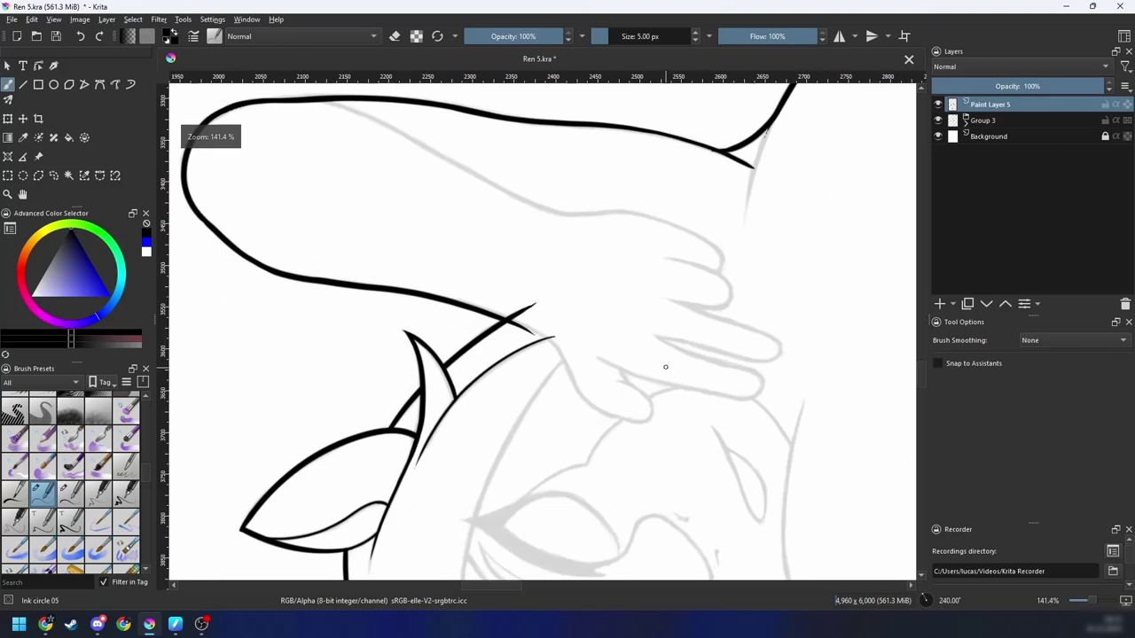
Step: Extend the arm outline along the sketch across the two hair lines towards the thumb, redoing the stroke once
key(4)
key(4)
key(4)
key(4)
key(plus)
key(plus)
mouse_move(610, 378)
mouse_down()
mouse_move(532, 390)
mouse_move(552, 380)
mouse_up()
key(plus)
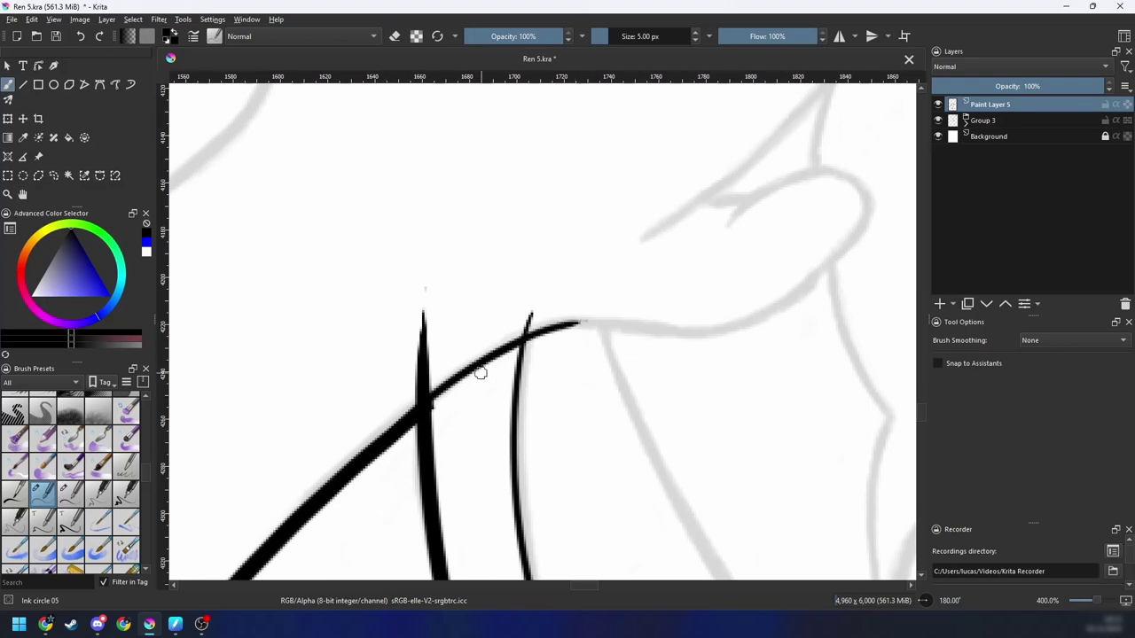
key(4)
drag(443, 388, 486, 371)
drag(369, 454, 558, 355)
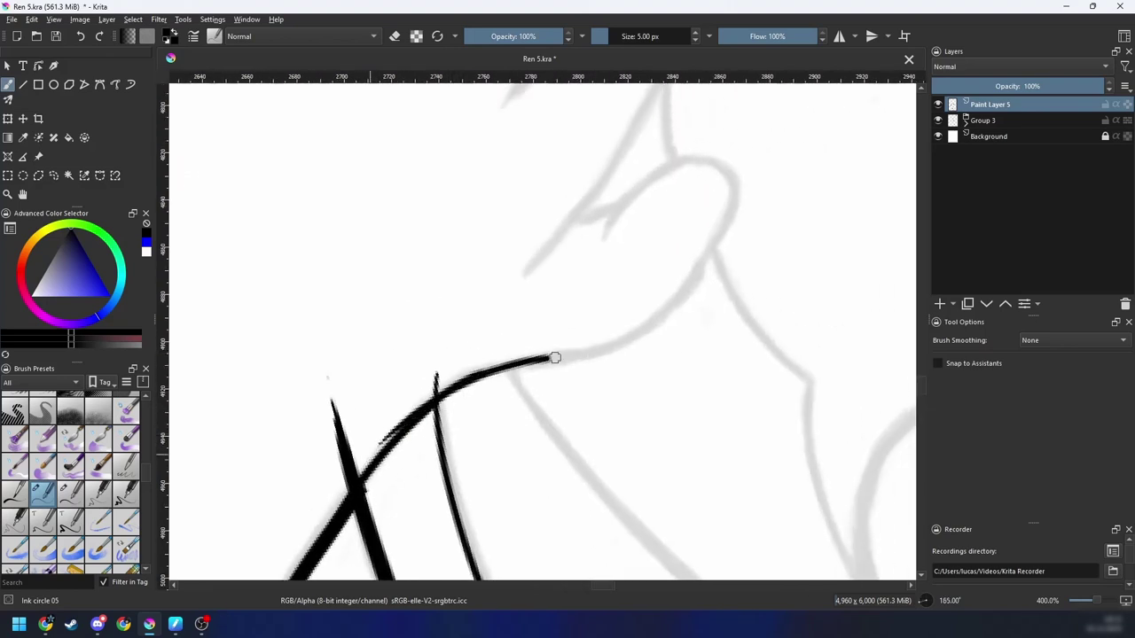
key(ctrl+z)
mouse_move(376, 453)
mouse_down()
mouse_move(507, 367)
mouse_move(499, 386)
mouse_move(529, 362)
mouse_move(562, 370)
mouse_move(601, 350)
mouse_up()
Step: Ink the thumb's outer edge and rounded tip, joining it to the end of the arm outline
key(4)
key(4)
key(4)
key(4)
key(4)
key(4)
key(4)
key(4)
key(4)
key(4)
key(4)
key(plus)
mouse_move(371, 396)
mouse_down()
mouse_move(499, 431)
mouse_move(490, 427)
mouse_up()
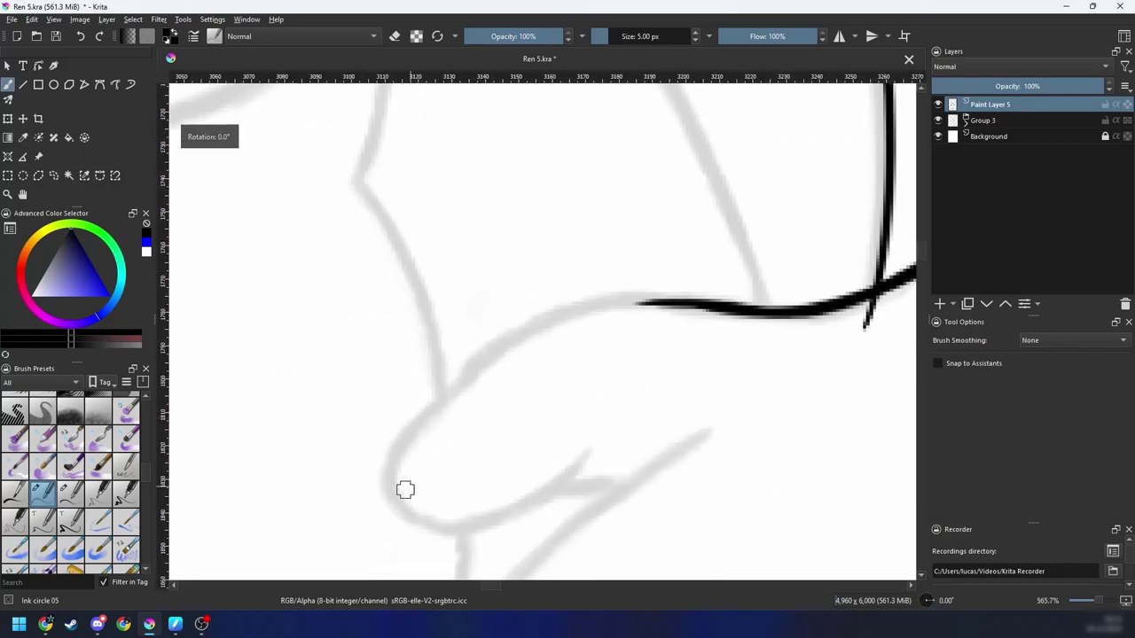
drag(402, 512, 456, 387)
mouse_move(416, 433)
mouse_down()
mouse_move(562, 325)
mouse_move(472, 391)
mouse_move(496, 357)
mouse_move(570, 334)
mouse_move(576, 316)
mouse_move(617, 323)
mouse_up()
Step: Ink the thumb's underside and the short web line branching from it towards the index finger
drag(665, 371, 708, 287)
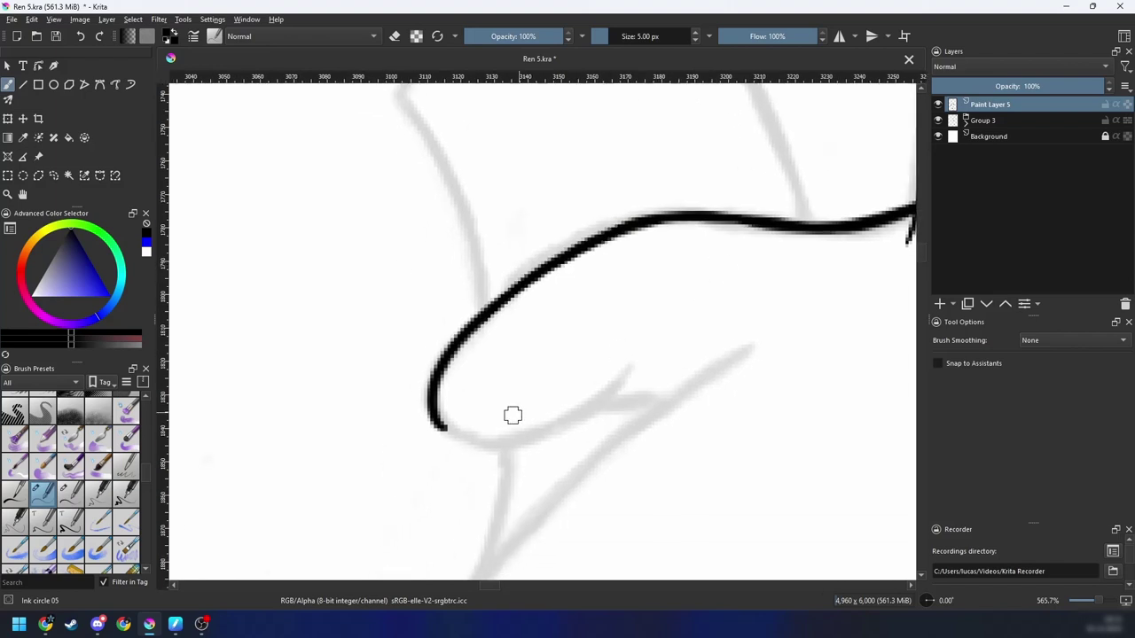
mouse_move(438, 423)
mouse_down()
mouse_move(488, 432)
mouse_move(626, 381)
mouse_up()
key(ctrl+z)
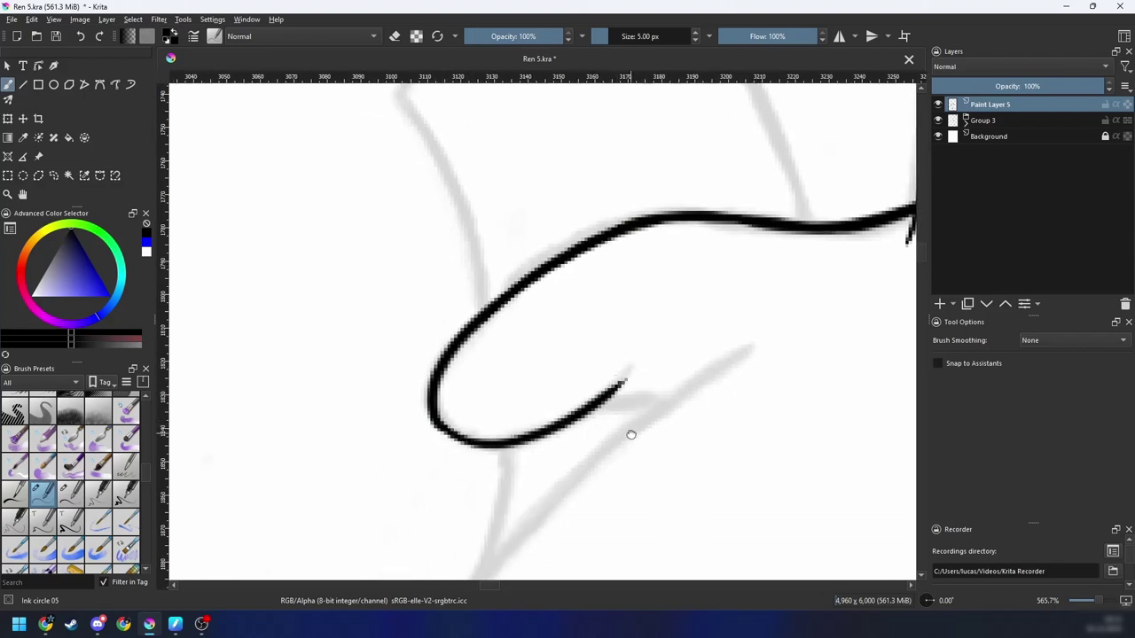
drag(632, 434, 564, 429)
drag(540, 392, 601, 404)
Step: Ink the index finger's long upper edge, rounded tip and underside along the sketch
drag(551, 440, 564, 349)
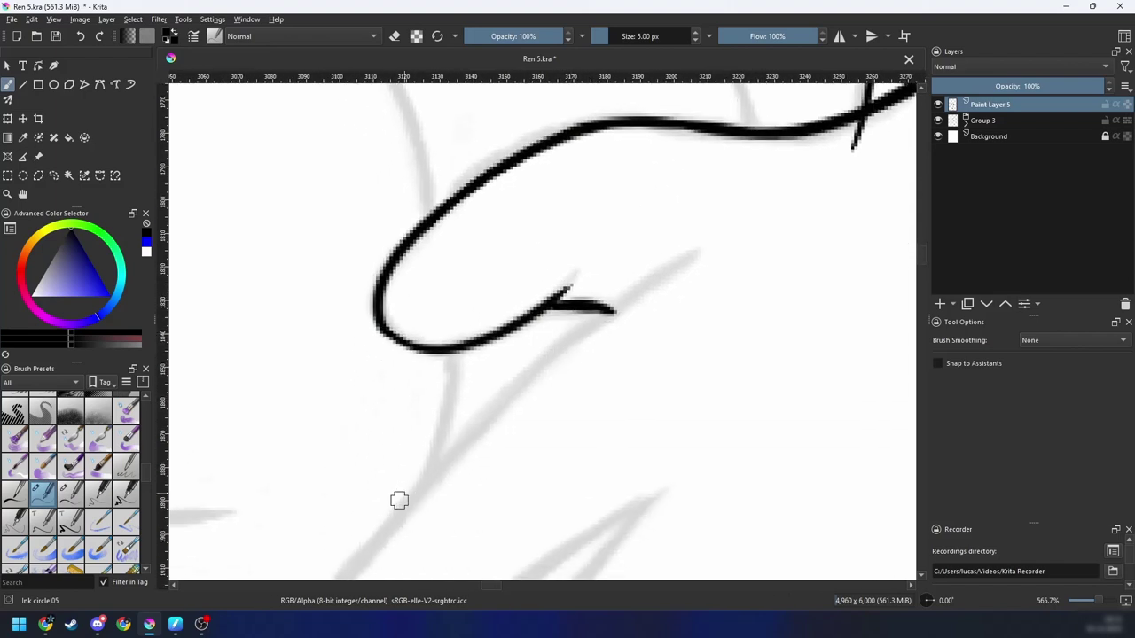
key(minus)
drag(537, 418, 492, 401)
key(6)
mouse_move(229, 542)
mouse_down()
mouse_move(377, 396)
mouse_move(611, 281)
mouse_up()
drag(449, 381, 546, 298)
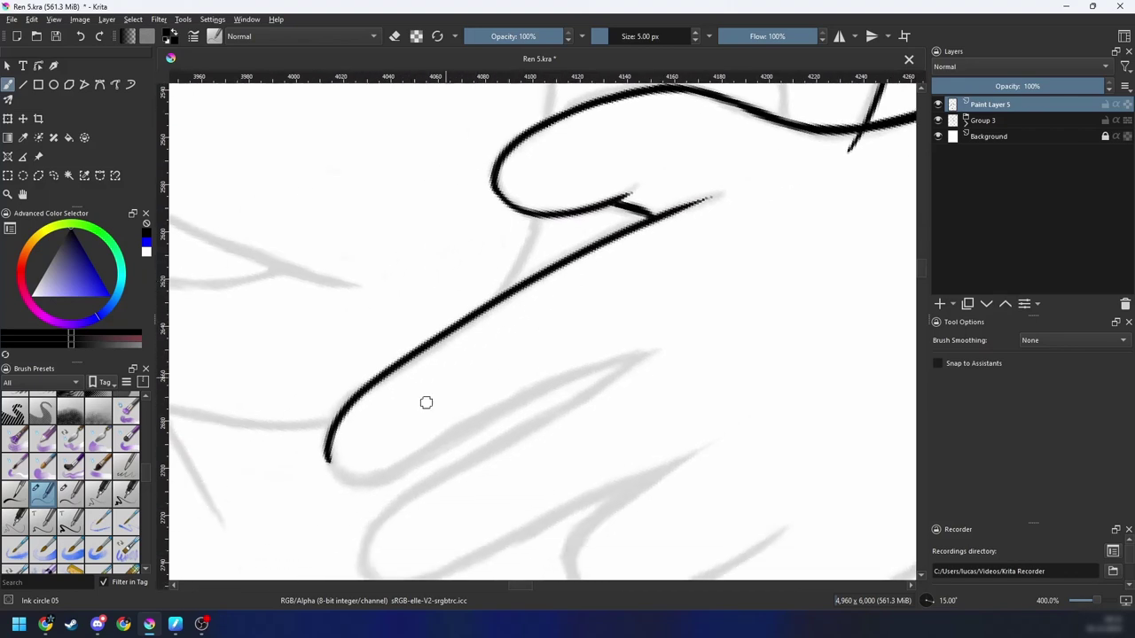
drag(426, 402, 431, 350)
mouse_move(330, 405)
mouse_down()
mouse_move(378, 421)
mouse_move(658, 301)
mouse_up()
key(ctrl+z)
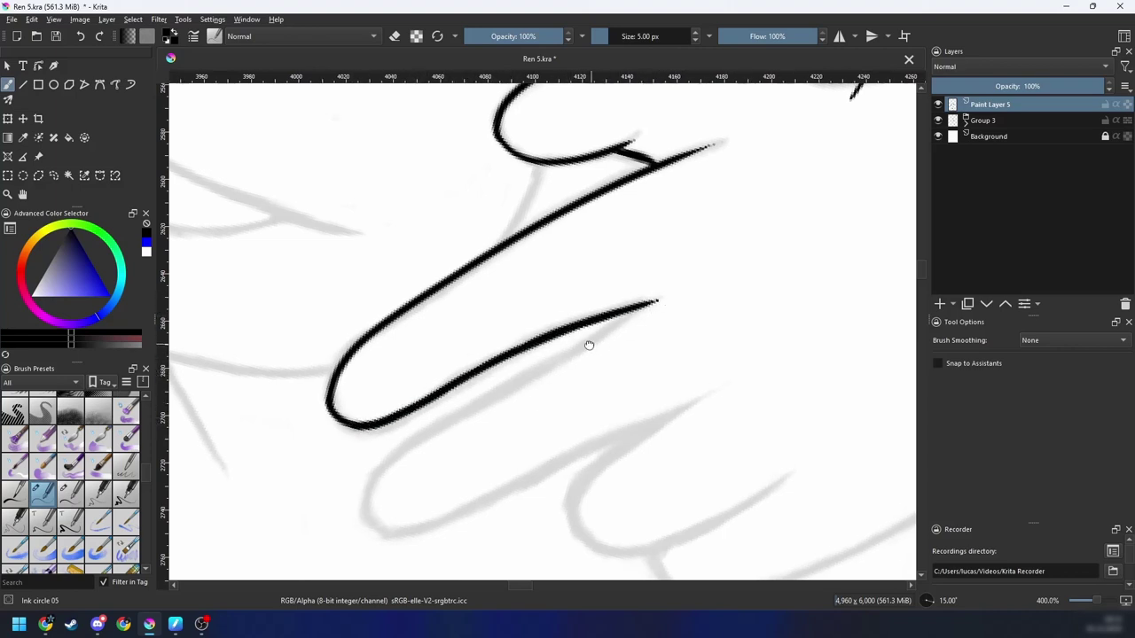
Step: Ink the middle finger from its corner with the index finger, around the tip and back along its underside
drag(589, 345, 604, 324)
mouse_move(416, 513)
mouse_down()
mouse_move(379, 478)
mouse_move(674, 279)
mouse_up()
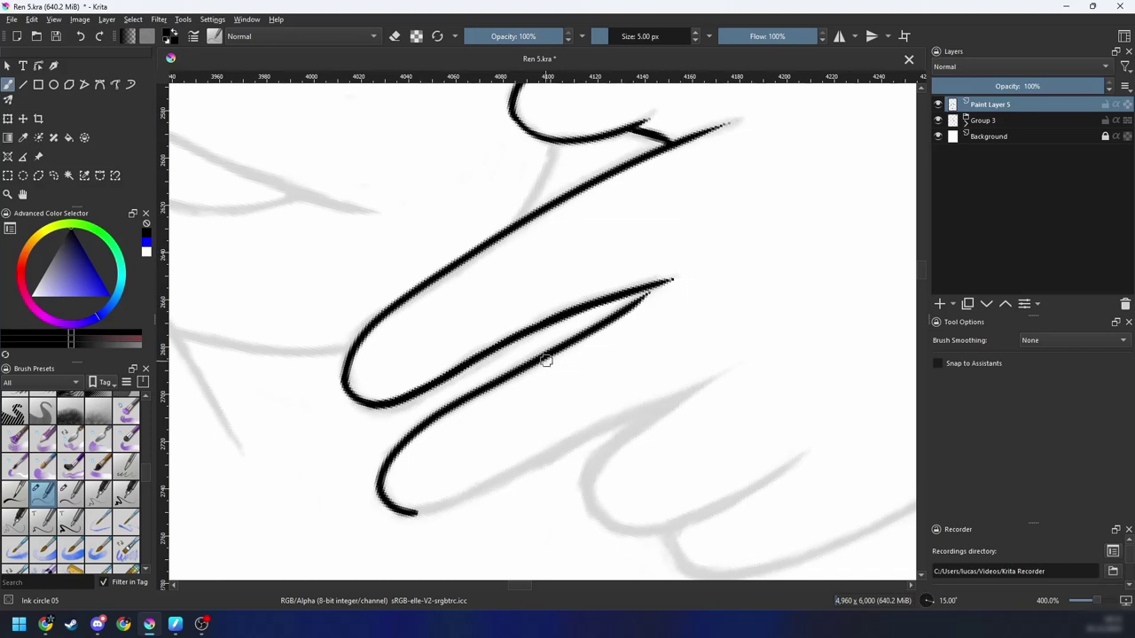
drag(641, 351, 604, 317)
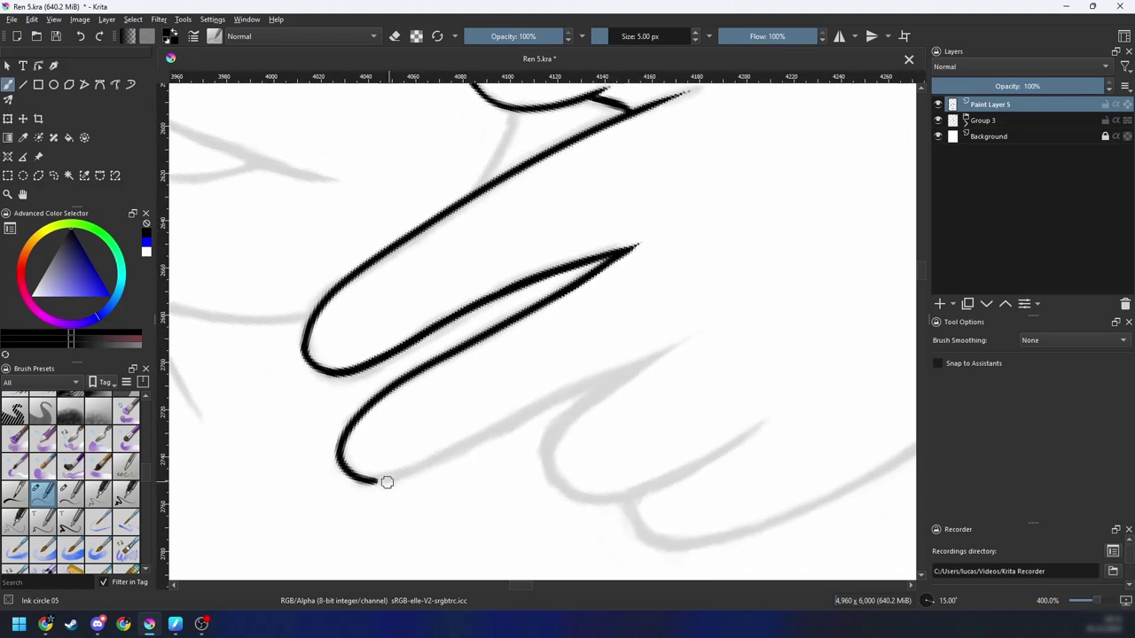
drag(379, 478, 516, 417)
drag(373, 477, 673, 353)
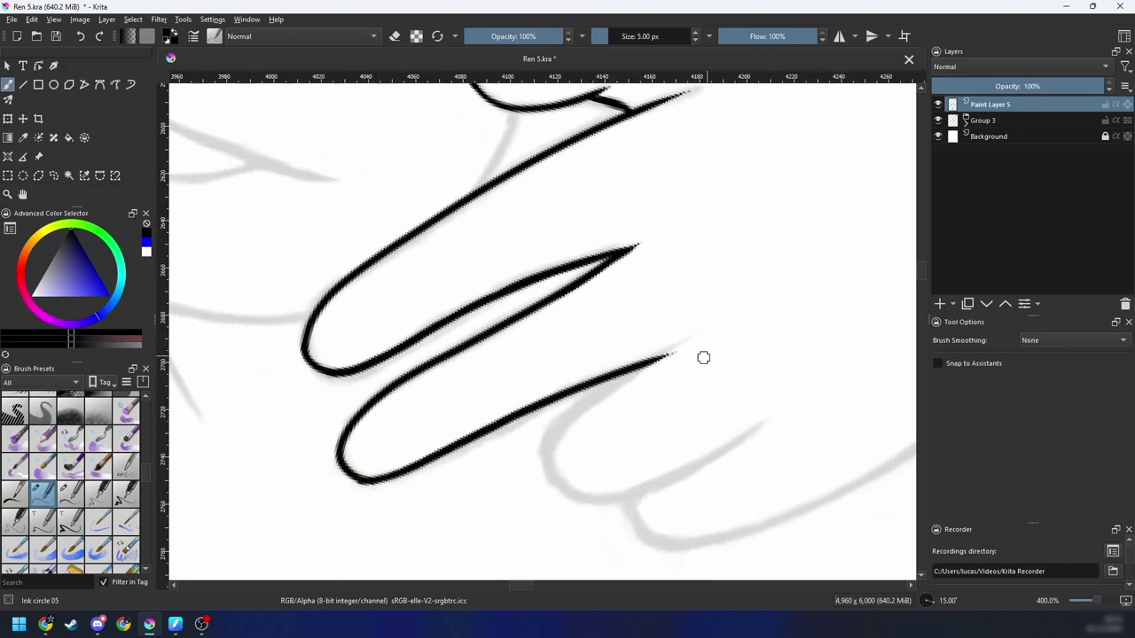
Step: Try to ink the third finger's rounded outline below the middle finger, and undo the strokes
drag(641, 396, 528, 417)
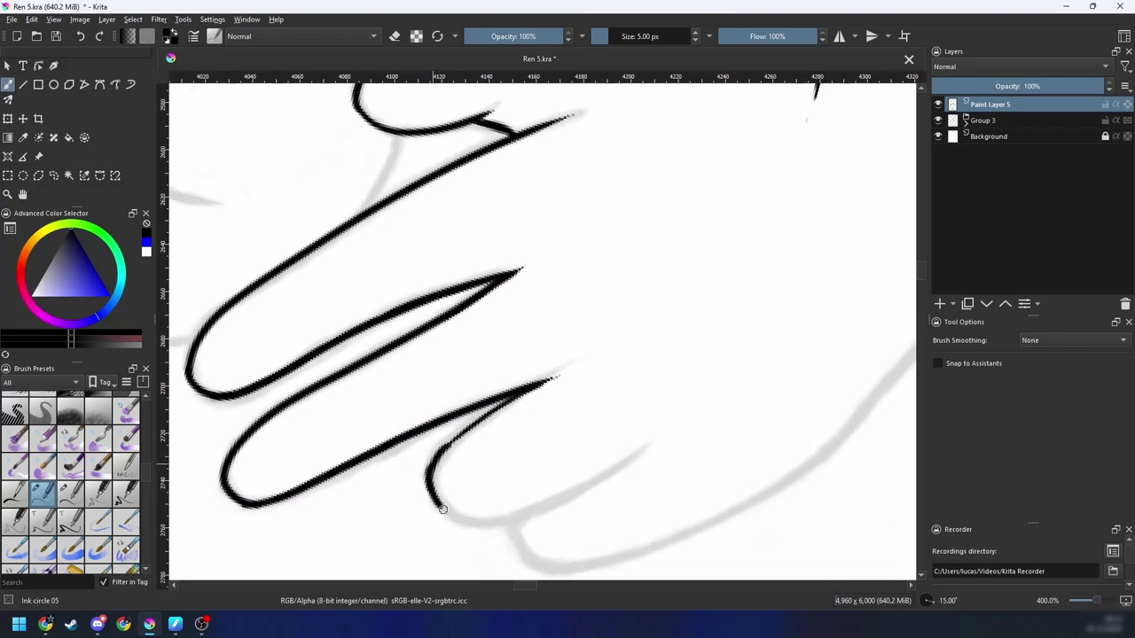
mouse_move(490, 531)
mouse_down()
mouse_move(449, 490)
mouse_move(587, 428)
mouse_up()
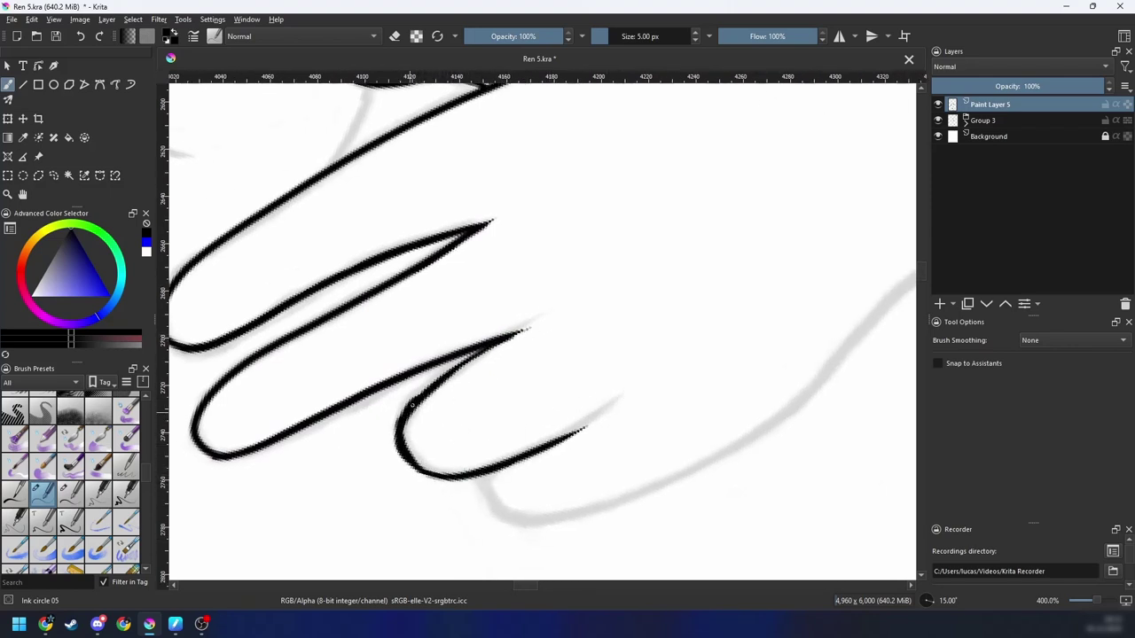
key(ctrl+minus)
key(ctrl+minus)
key(ctrl+minus)
key(ctrl+minus)
key(ctrl+plus)
key(ctrl+plus)
key(ctrl+plus)
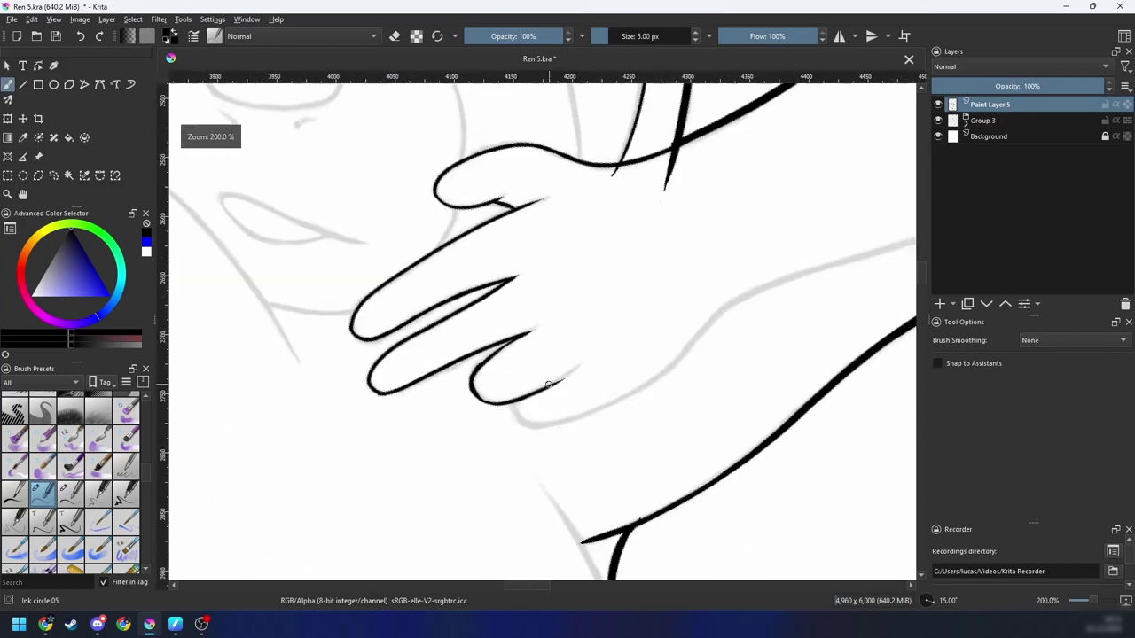
key(ctrl+z)
key(ctrl+z)
key(ctrl+z)
key(ctrl+z)
key(ctrl+z)
Step: Ink the third finger's outline with the canvas mirrored, from the middle finger's corner around the tip to its underside
drag(479, 390, 498, 375)
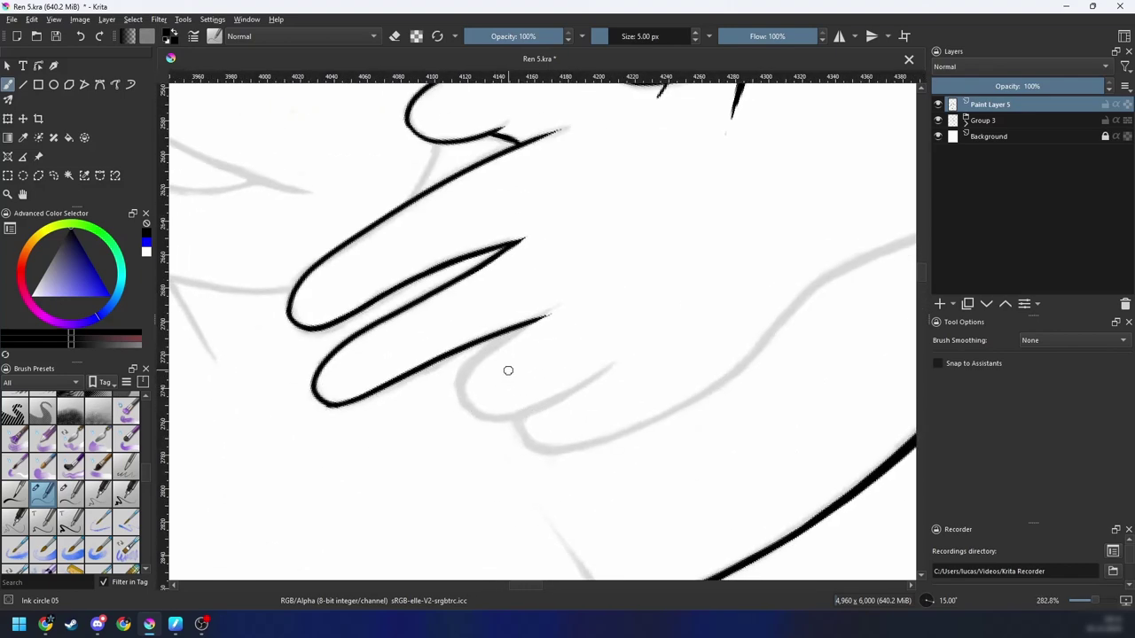
key(ctrl+plus)
key(m)
key(4)
key(4)
key(4)
drag(665, 368, 522, 414)
key(4)
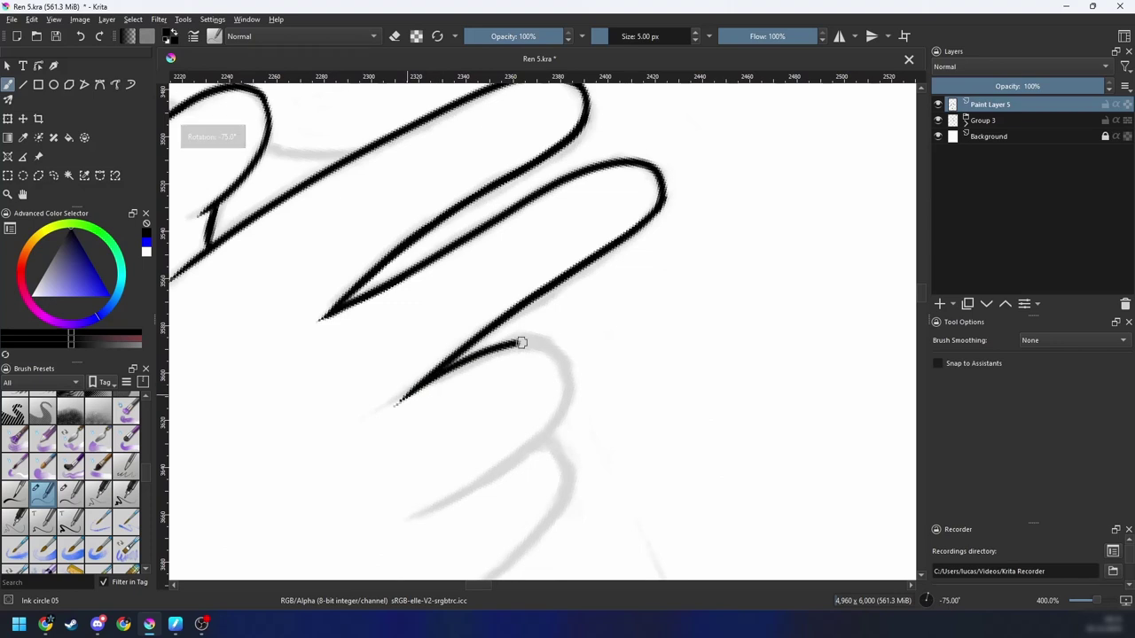
drag(425, 387, 557, 353)
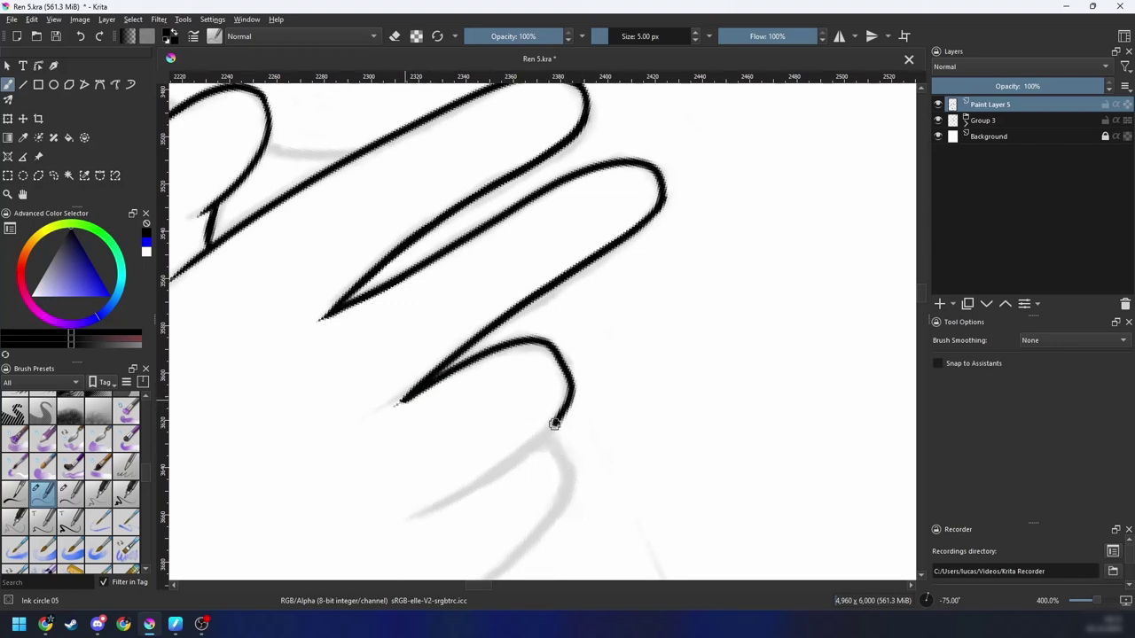
drag(555, 424, 457, 490)
Step: Clean up the third finger's underside line and ink the little finger's rounded tip branching off it
drag(543, 472, 500, 414)
key(ctrl+z)
drag(426, 441, 538, 385)
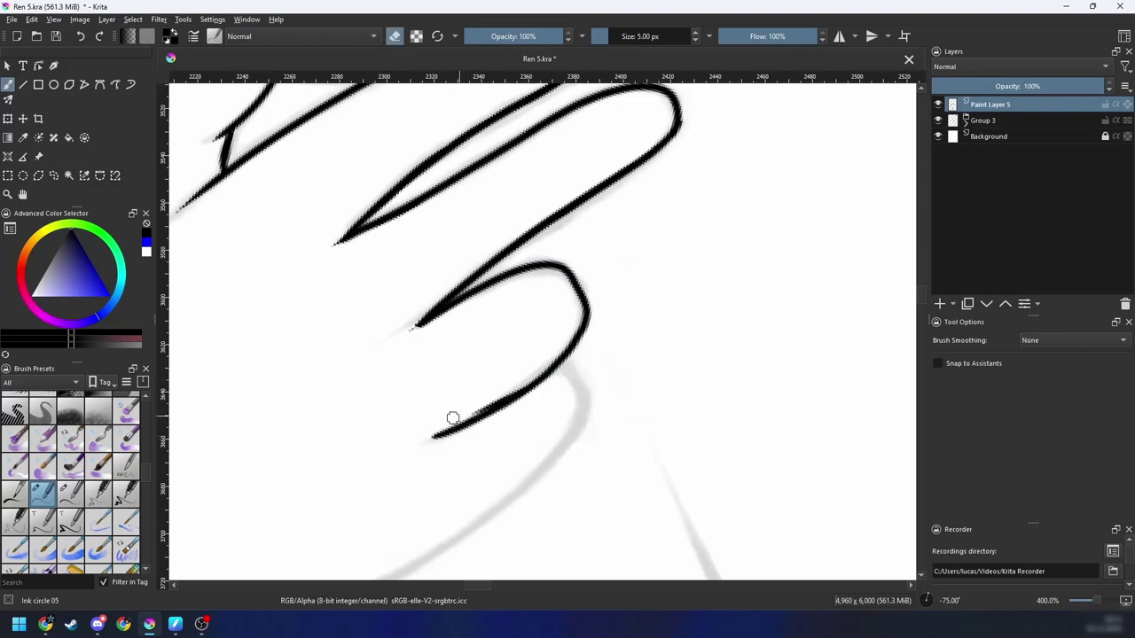
key(e)
mouse_move(600, 348)
mouse_down()
mouse_move(528, 331)
mouse_move(484, 438)
mouse_up()
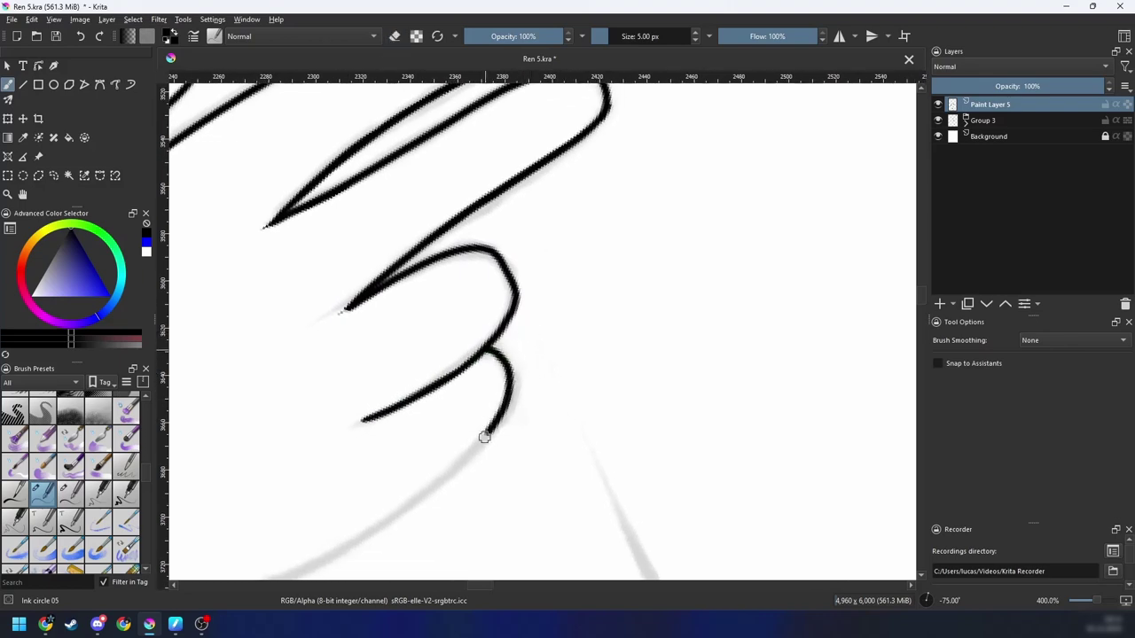
Step: Continue the little finger's line along the hand's outer edge towards the wrist
key(minus)
key(minus)
key(minus)
key(minus)
key(minus)
key(minus)
key(4)
key(4)
key(4)
key(4)
key(4)
key(4)
key(4)
key(4)
key(4)
key(4)
key(4)
key(4)
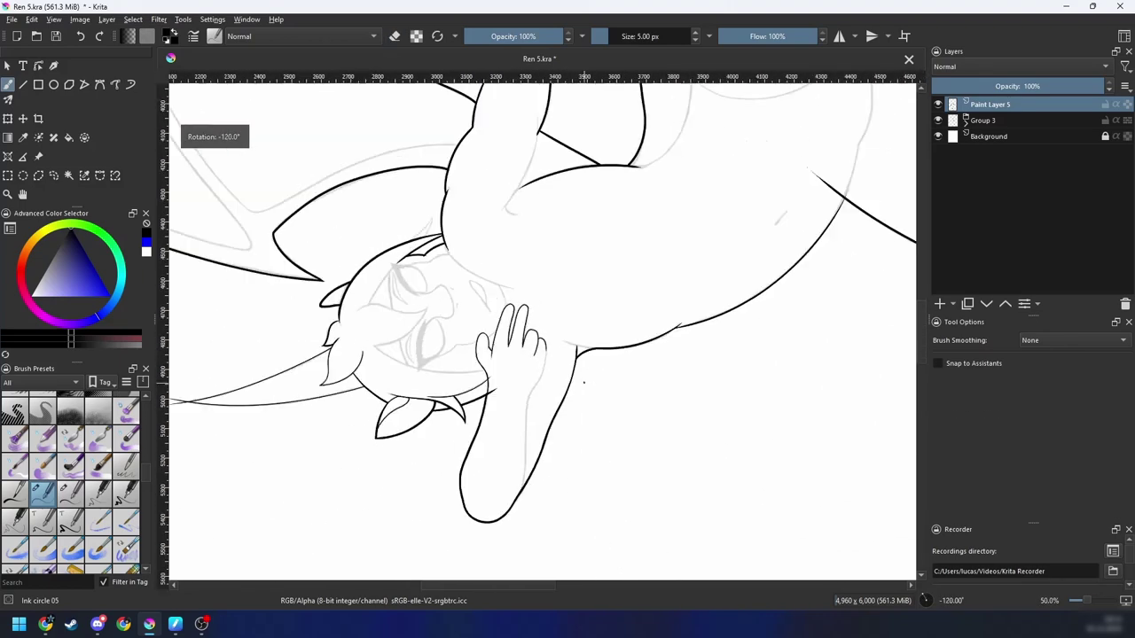
key(plus)
key(plus)
key(plus)
drag(611, 377, 433, 483)
scroll(433, 482, up, 2)
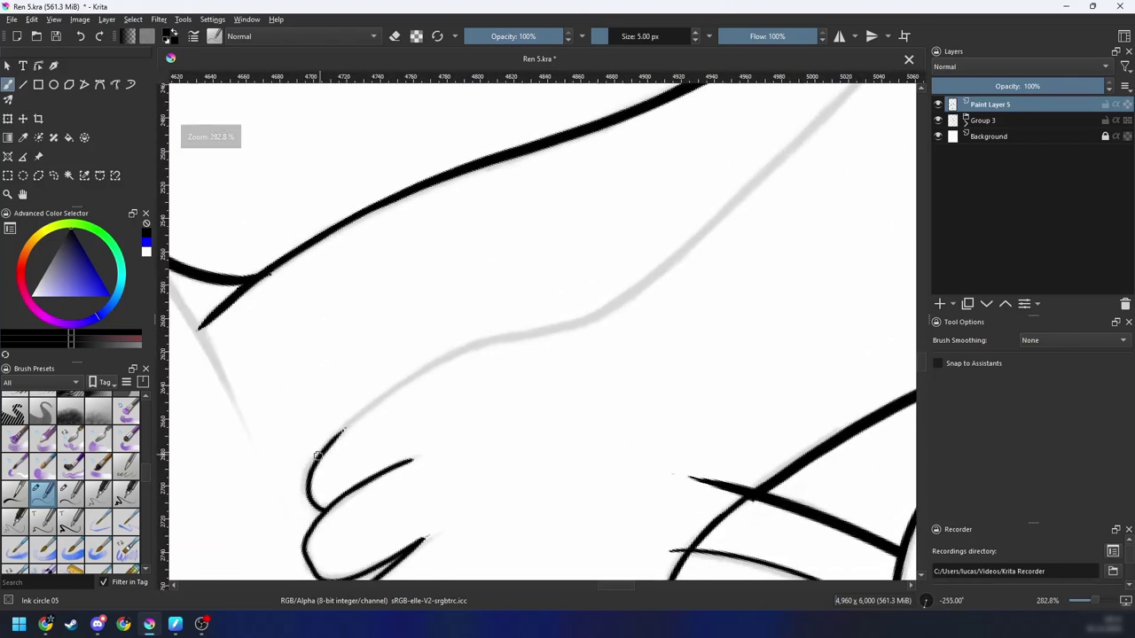
drag(310, 467, 513, 332)
Step: Extend the hand's outer edge through the sketched bend at the wrist, redoing the stroke until it joins smoothly
mouse_move(465, 361)
mouse_down()
mouse_move(386, 399)
mouse_move(504, 357)
mouse_up()
key(ctrl+z)
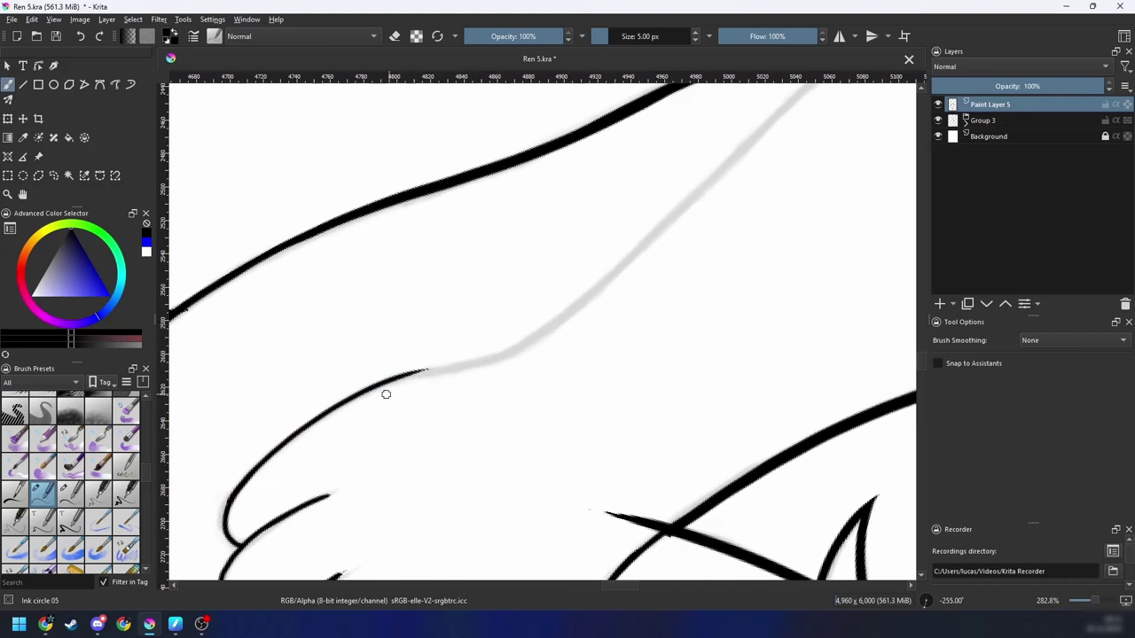
drag(376, 389, 504, 360)
key(ctrl+z)
key(4)
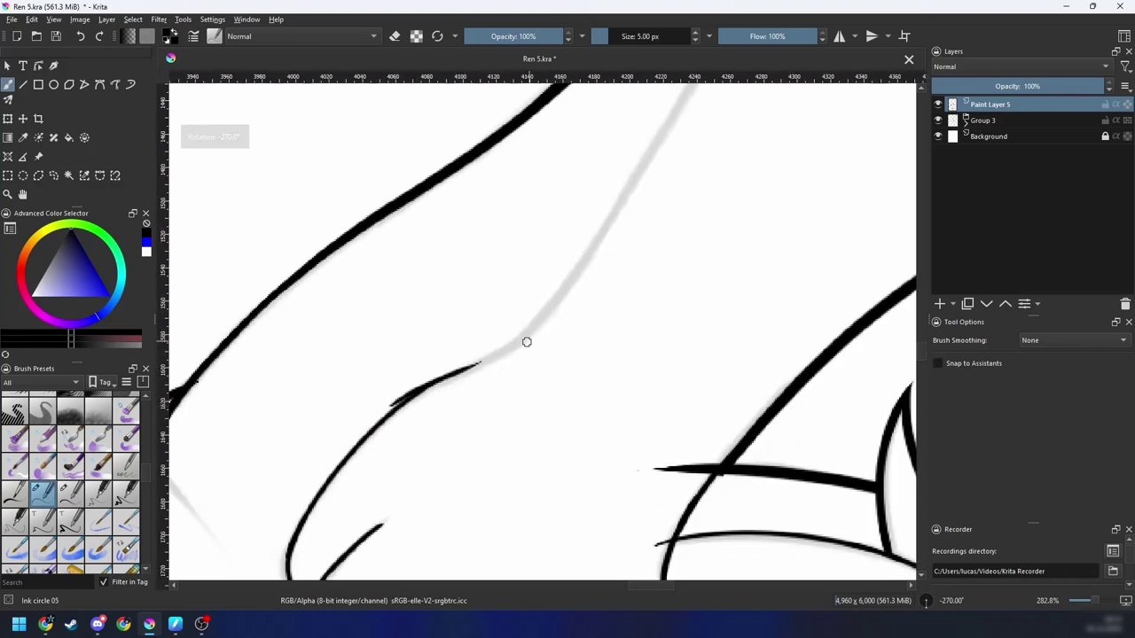
scroll(492, 366, up, 1)
drag(366, 424, 466, 367)
key(ctrl+z)
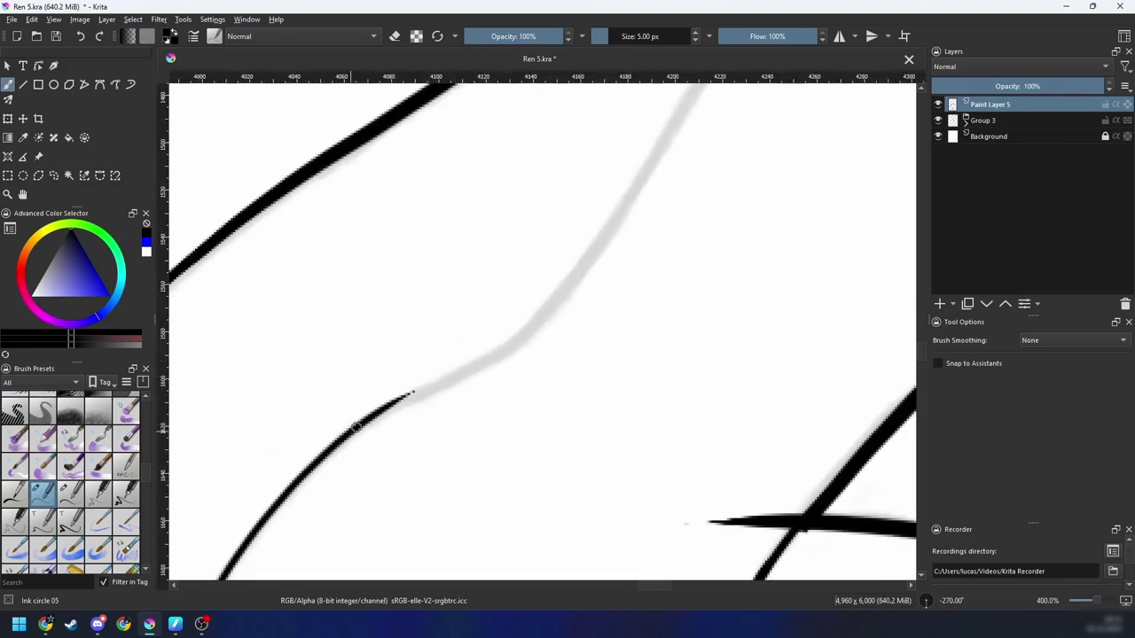
drag(364, 422, 502, 349)
drag(446, 372, 530, 328)
Step: Try to ink the forearm line in one long stroke from the thick arm outline to the wrist line
scroll(612, 319, down, 3)
key(4)
key(4)
key(4)
key(4)
key(4)
key(4)
key(4)
key(4)
key(4)
key(4)
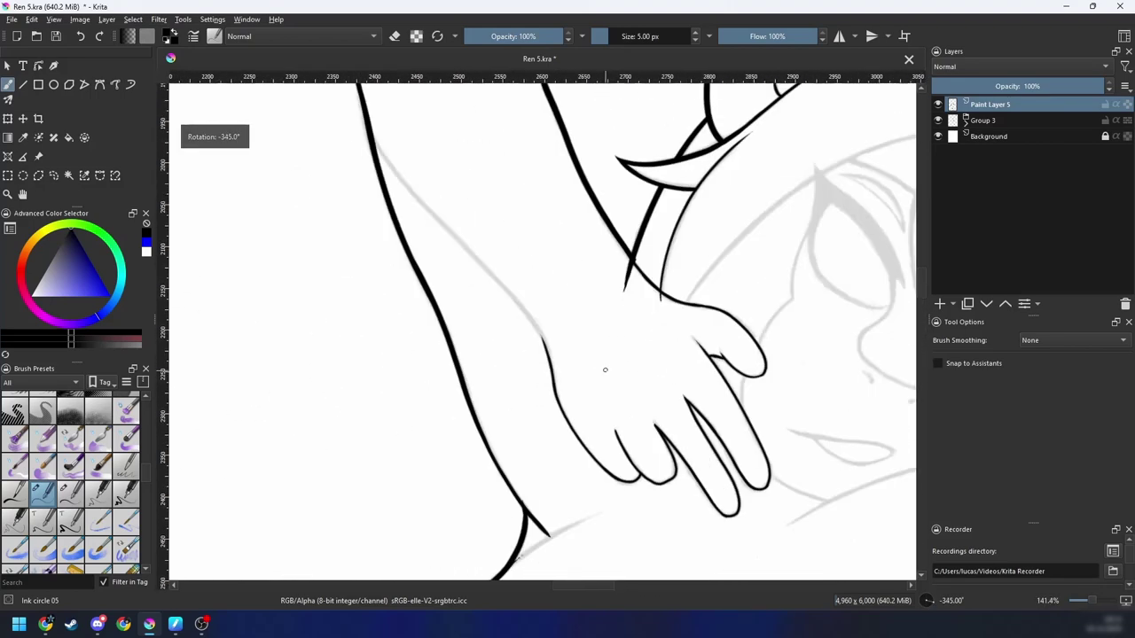
scroll(576, 377, up, 2)
drag(591, 407, 699, 344)
drag(244, 502, 787, 271)
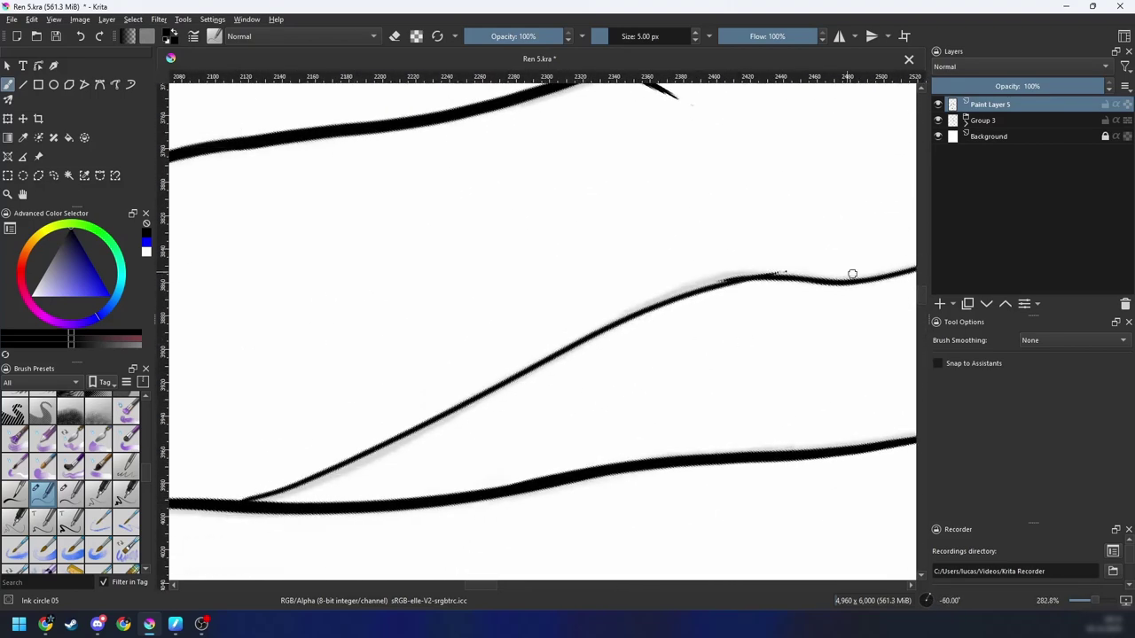
key(ctrl+z)
drag(229, 502, 823, 286)
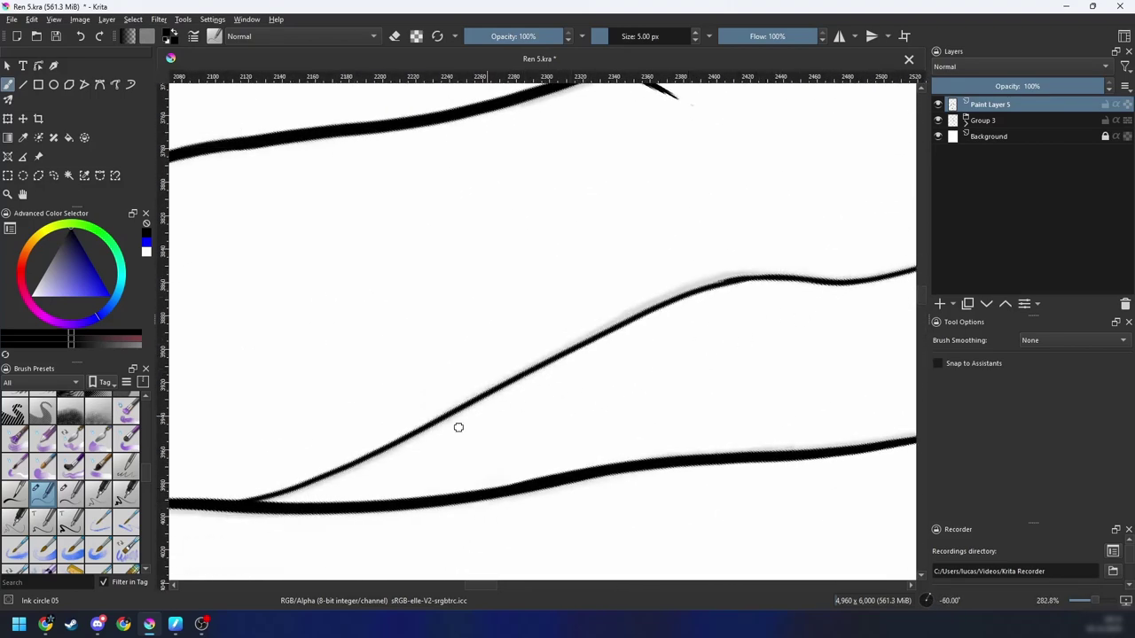
key(ctrl+z)
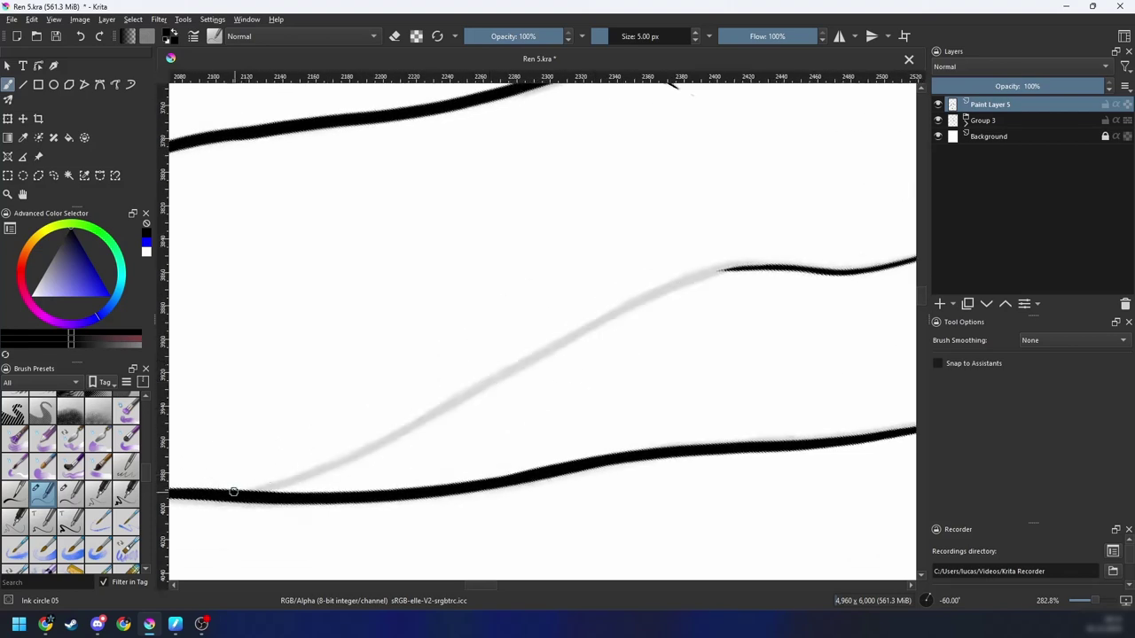
Step: Ink the forearm line from the thick arm outline to the wrist using Stabilizer smoothing, redoing the stroke until it fits
drag(262, 483, 623, 301)
key(ctrl+z)
drag(234, 495, 736, 277)
key(ctrl+z)
mouse_move(243, 493)
mouse_down()
mouse_move(668, 287)
mouse_move(771, 273)
mouse_up()
key(ctrl+z)
mouse_move(247, 494)
mouse_down()
mouse_move(684, 278)
mouse_move(736, 271)
mouse_up()
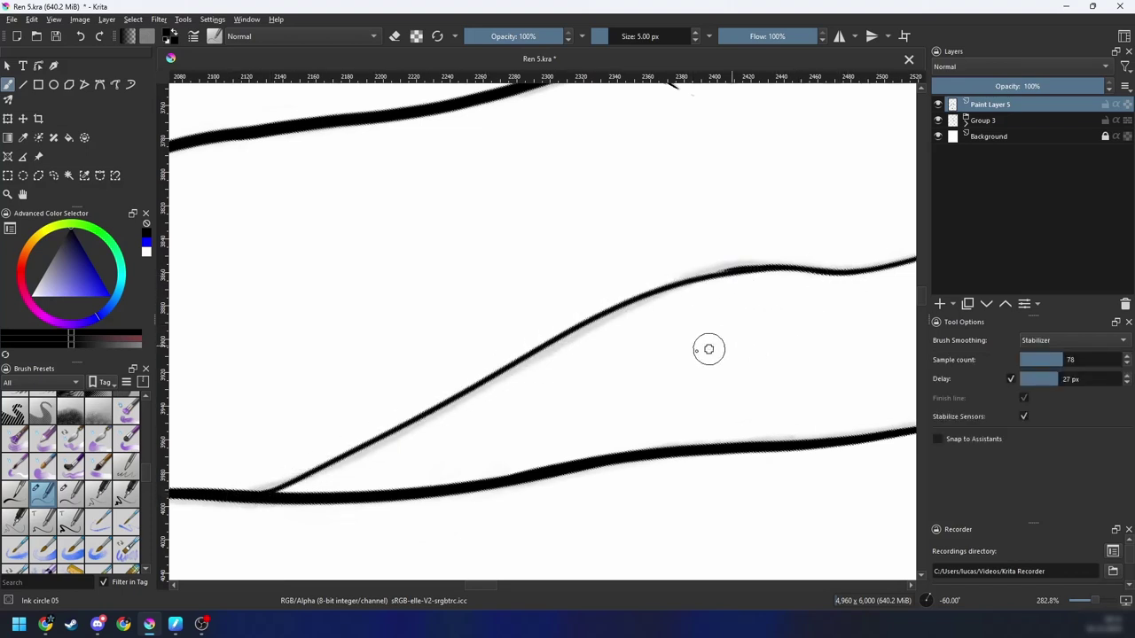
key(ctrl+z)
drag(249, 495, 853, 285)
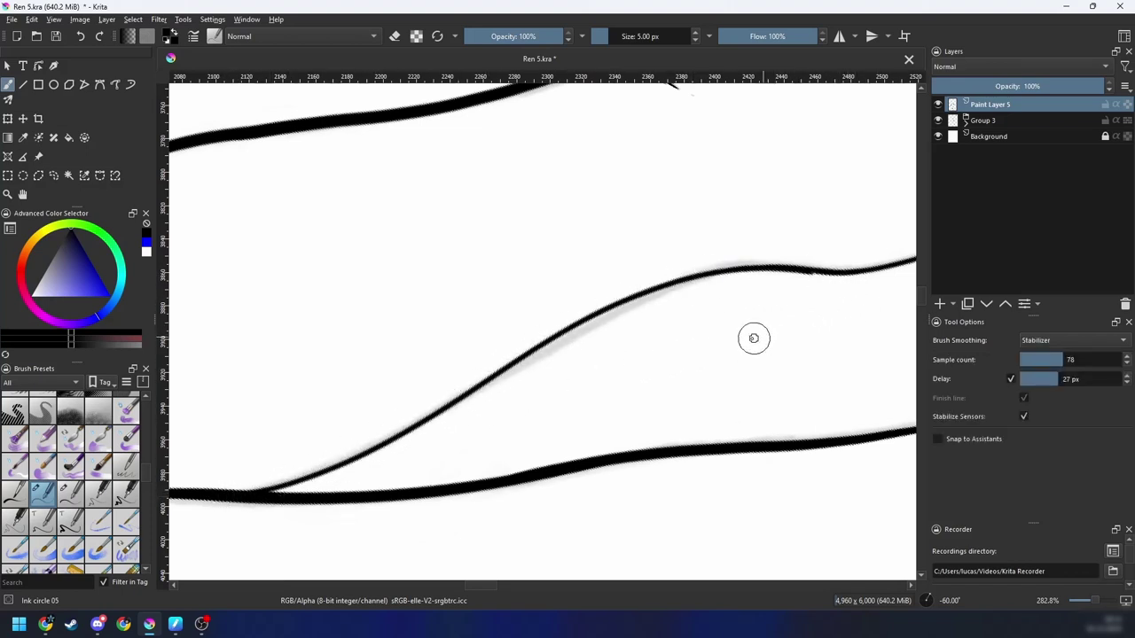
Step: Erase the uneven thickness where the forearm line joins the wrist line
scroll(695, 354, down, 3)
key(plus)
mouse_move(687, 349)
mouse_down()
mouse_move(613, 378)
mouse_move(590, 367)
mouse_move(568, 375)
mouse_up()
key(plus)
key(plus)
key(plus)
key(plus)
key(e)
key(4)
key(4)
drag(539, 320, 564, 310)
Step: Hide the sketch group Group 3 to check the inked arm and hand on their own
key(minus)
key(6)
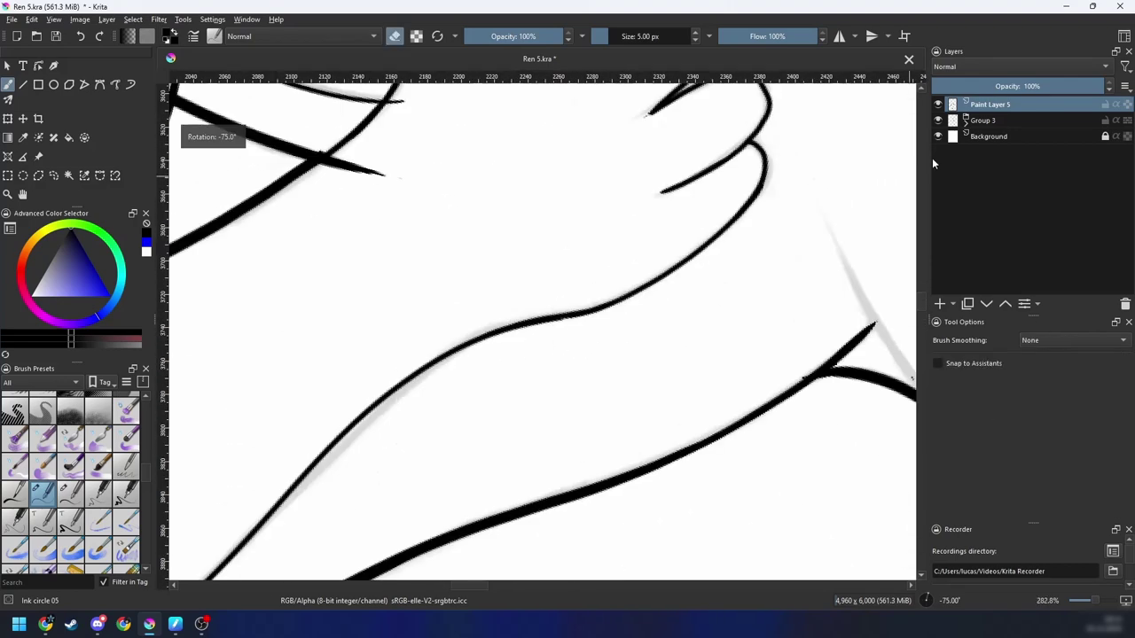
key(6)
key(6)
click(938, 121)
key(minus)
key(minus)
key(minus)
key(minus)
key(minus)
key(minus)
scroll(745, 235, up, 5)
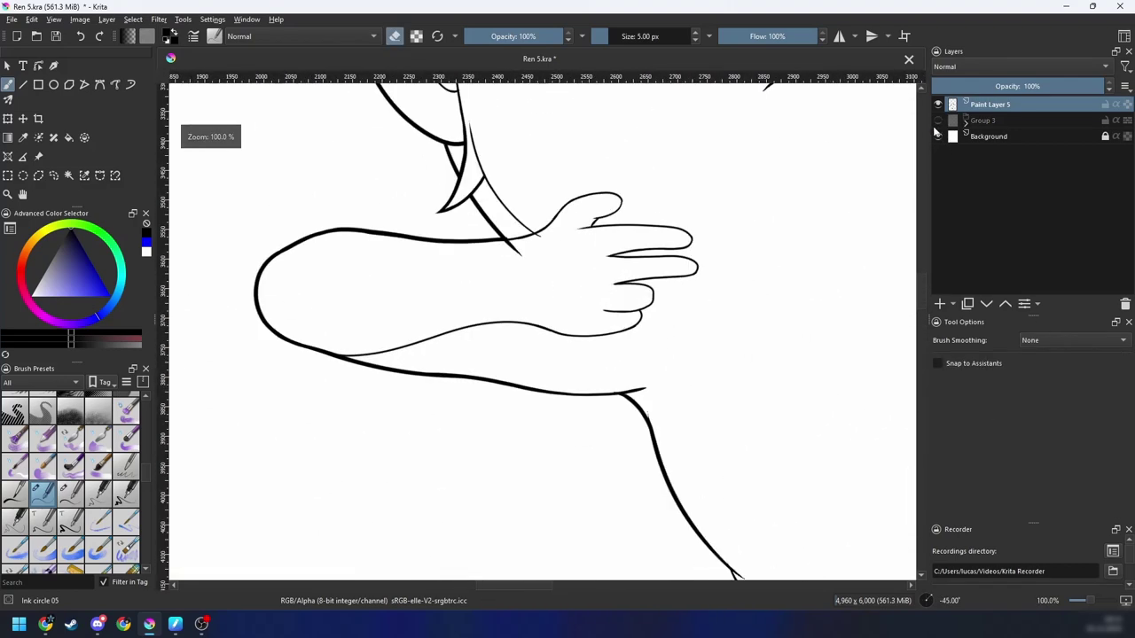
Step: Erase the ends of the hair lines that overshoot the wrist outline and run into the hand
key(plus)
mouse_move(515, 370)
mouse_down()
mouse_move(570, 405)
mouse_move(523, 468)
mouse_up()
drag(533, 348, 499, 429)
drag(480, 363, 520, 454)
scroll(519, 443, up, 1)
key(4)
key(4)
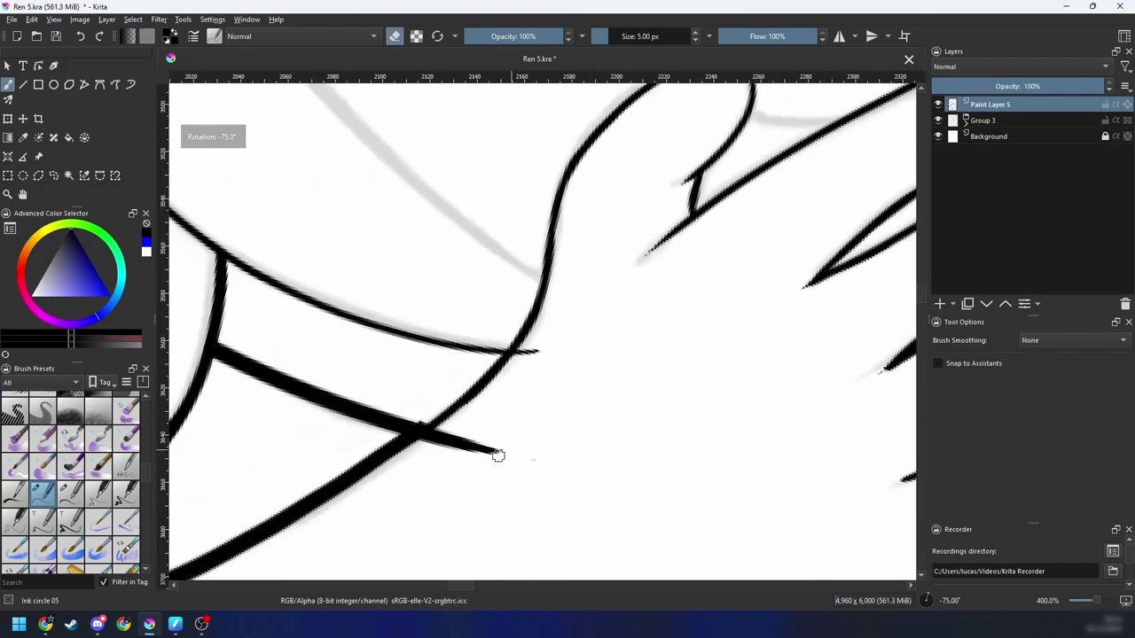
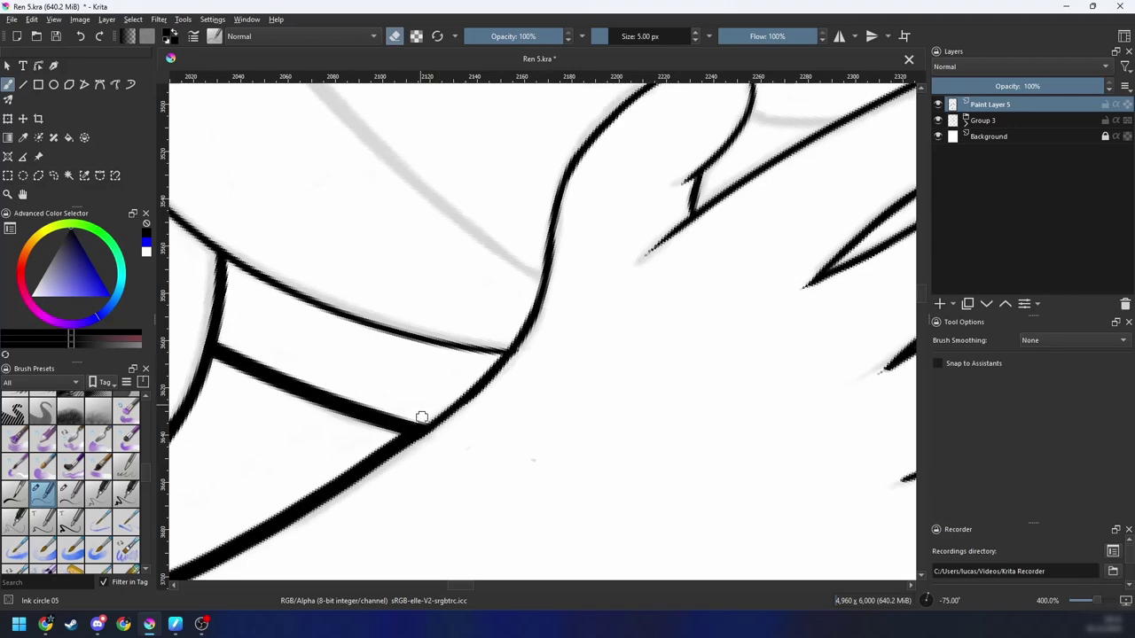
Step: Examine the inked arm and hand in the context of the whole figure and its remaining sketch lines
key(minus)
key(minus)
key(minus)
key(minus)
key(minus)
key(6)
key(6)
drag(603, 428, 581, 411)
key(minus)
key(minus)
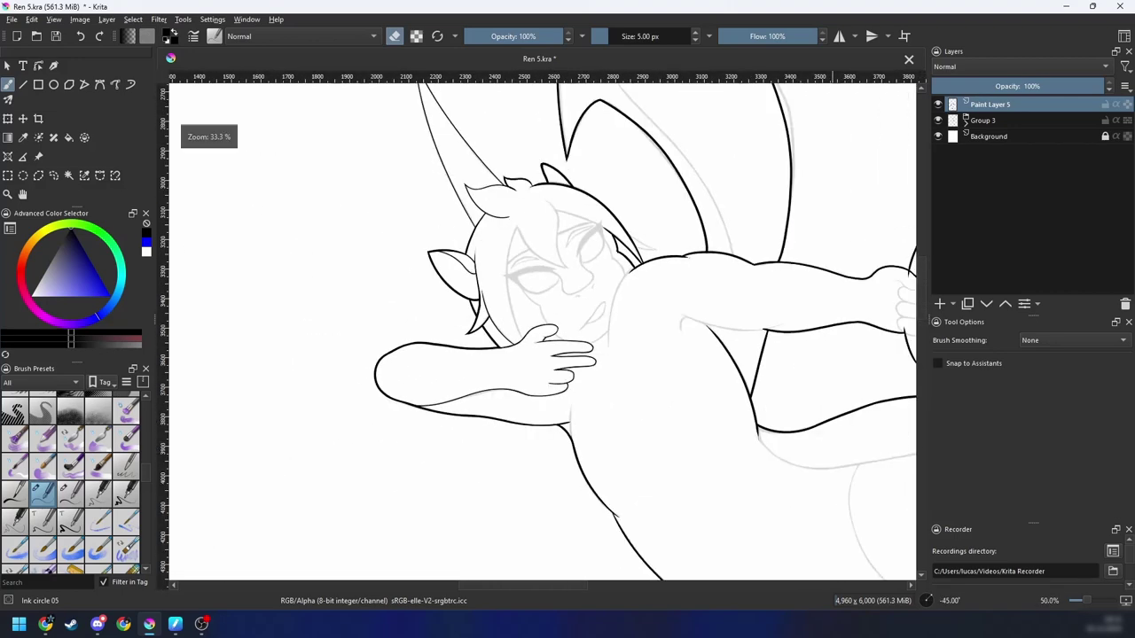
key(6)
key(6)
key(minus)
key(minus)
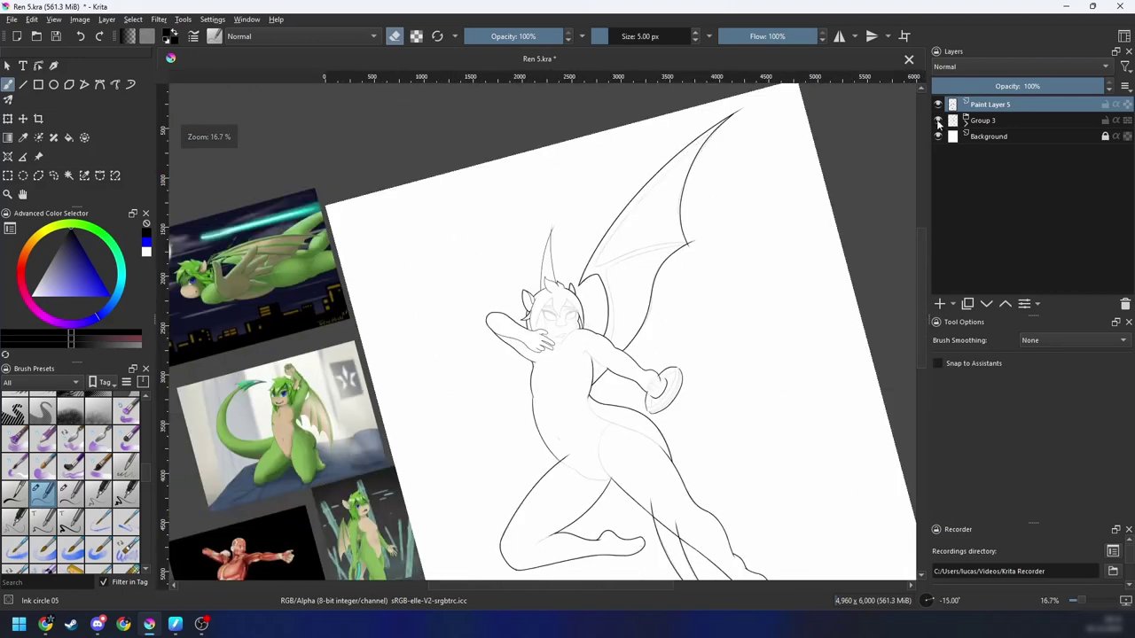
mouse_move(706, 356)
mouse_down()
mouse_move(691, 301)
mouse_move(709, 362)
mouse_up()
key(plus)
key(plus)
key(plus)
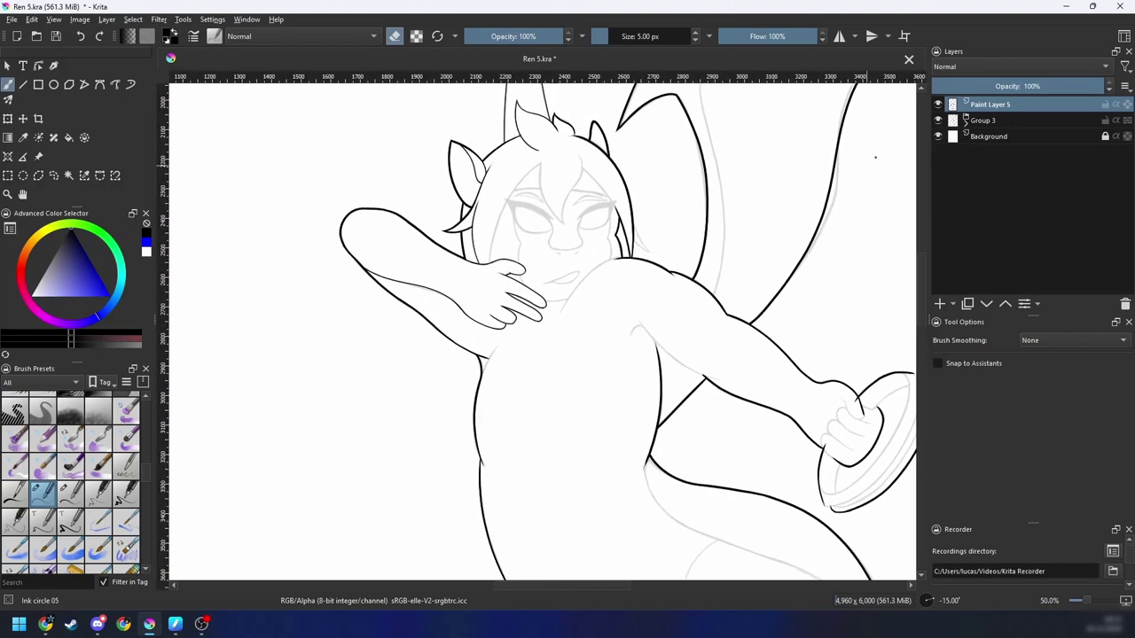
mouse_move(975, 125)
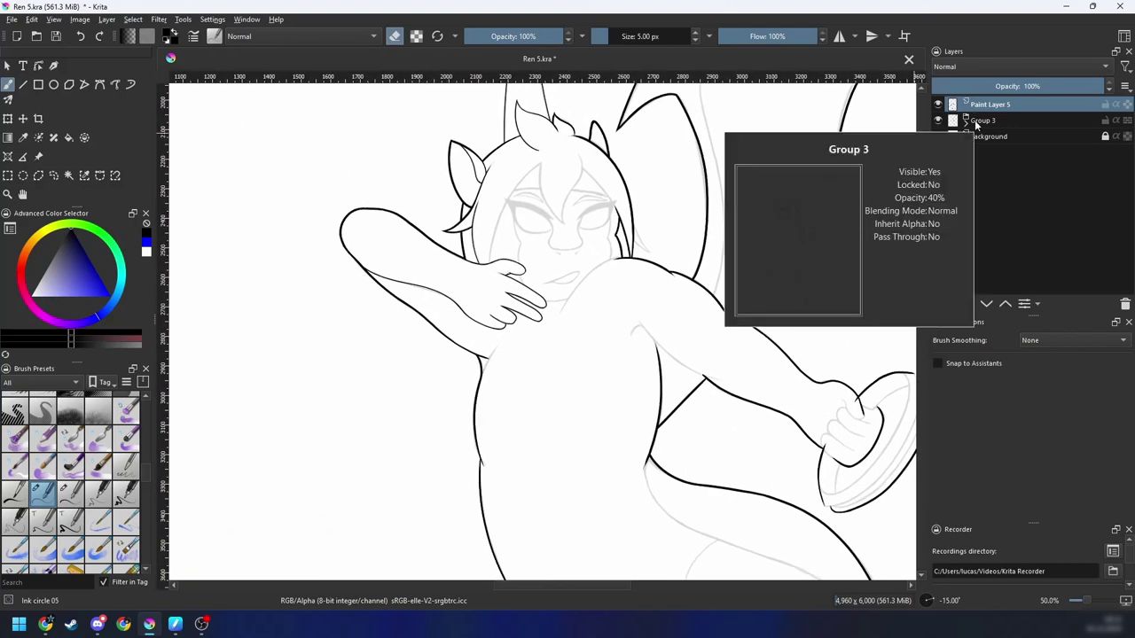
Step: Ink the long fringe strand line from the wrist up over the left eye to its peak, redoing the stroke until it fits
mouse_move(613, 342)
mouse_down()
mouse_move(621, 420)
mouse_move(654, 378)
mouse_move(620, 443)
mouse_move(571, 445)
mouse_up()
key(plus)
key(plus)
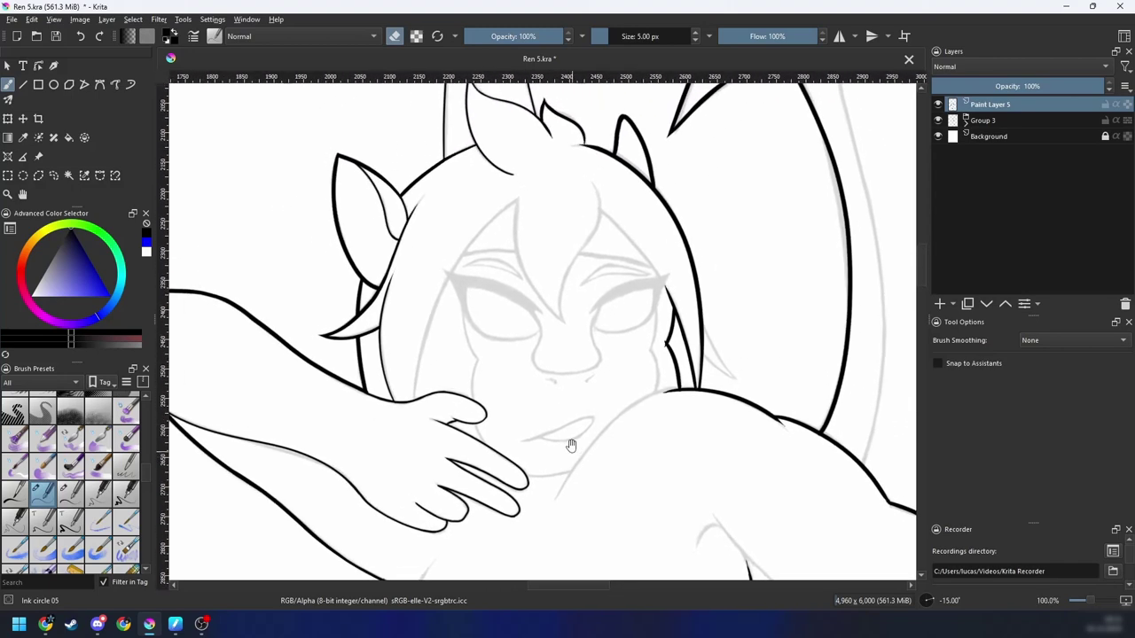
drag(551, 406, 579, 423)
key(plus)
key(plus)
key(6)
key(6)
key(6)
mouse_move(502, 420)
mouse_down()
mouse_move(574, 423)
mouse_move(573, 538)
mouse_move(593, 428)
mouse_move(544, 388)
mouse_move(469, 413)
mouse_move(450, 357)
mouse_move(422, 335)
mouse_up()
key(plus)
key(4)
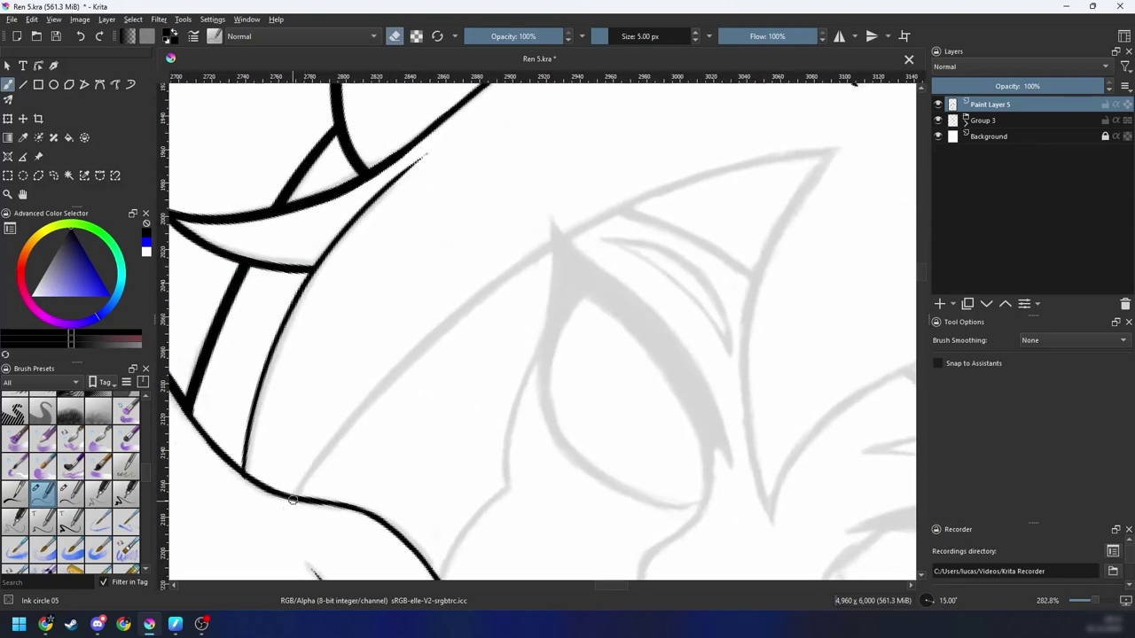
drag(291, 488, 555, 238)
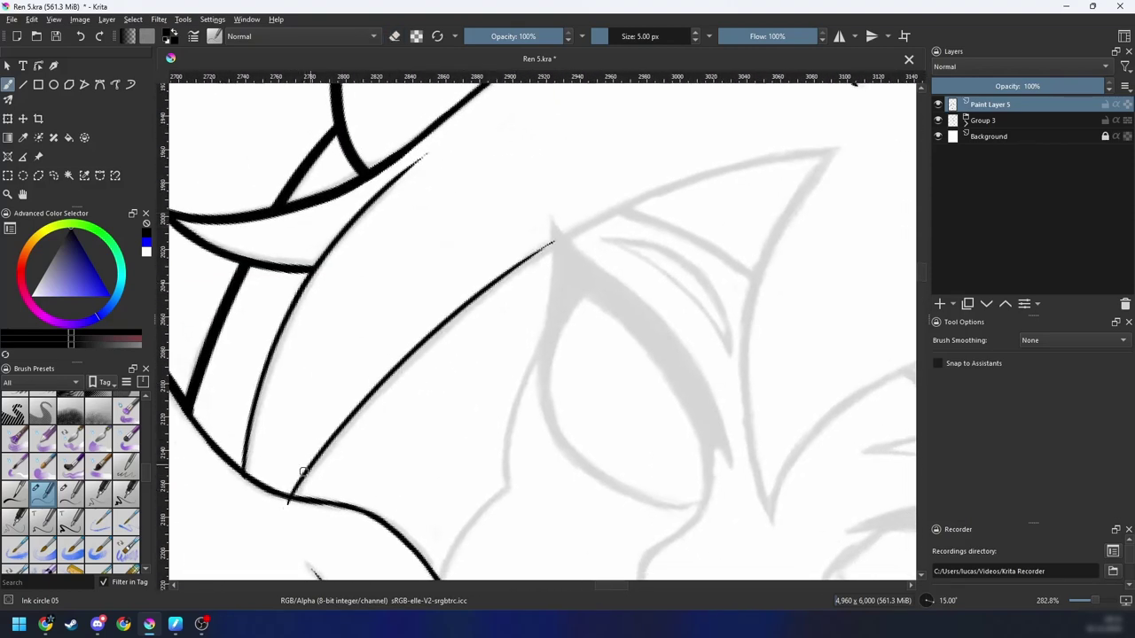
key(ctrl+z)
drag(291, 493, 836, 157)
key(ctrl+z)
mouse_move(288, 498)
mouse_down()
mouse_move(599, 228)
mouse_move(821, 156)
mouse_up()
key(ctrl+z)
drag(288, 503, 851, 148)
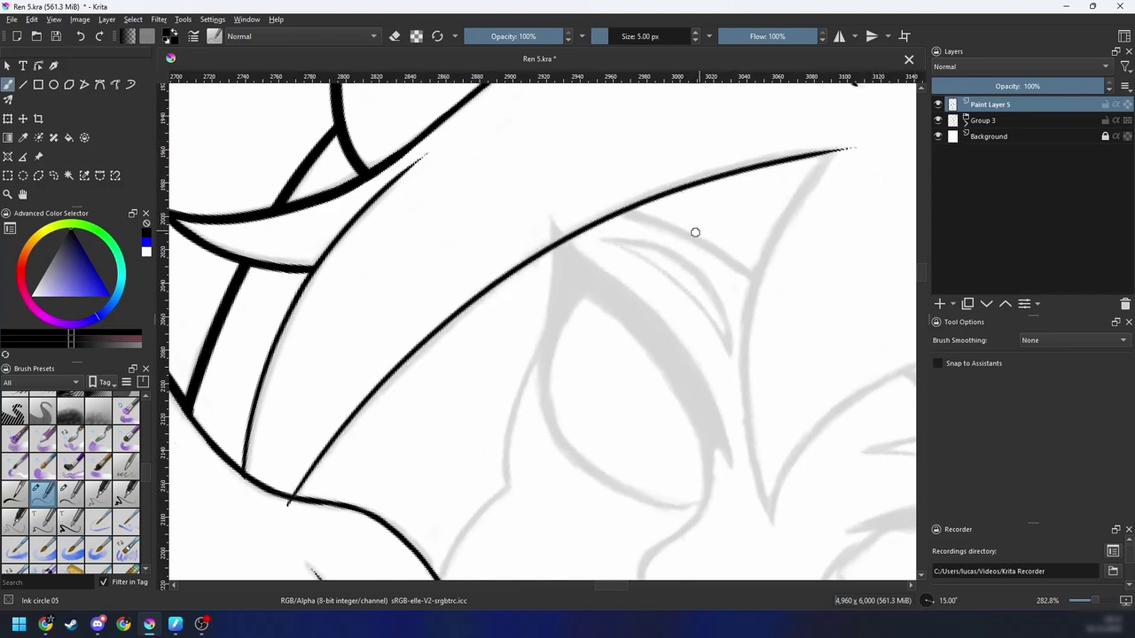
Step: Ink the left edge of the central fringe lock from its tip between the eyes to the strand's peak, redoing uneven strokes
key(4)
key(4)
key(4)
drag(611, 300, 464, 441)
key(4)
key(6)
key(6)
key(6)
key(6)
drag(492, 359, 456, 414)
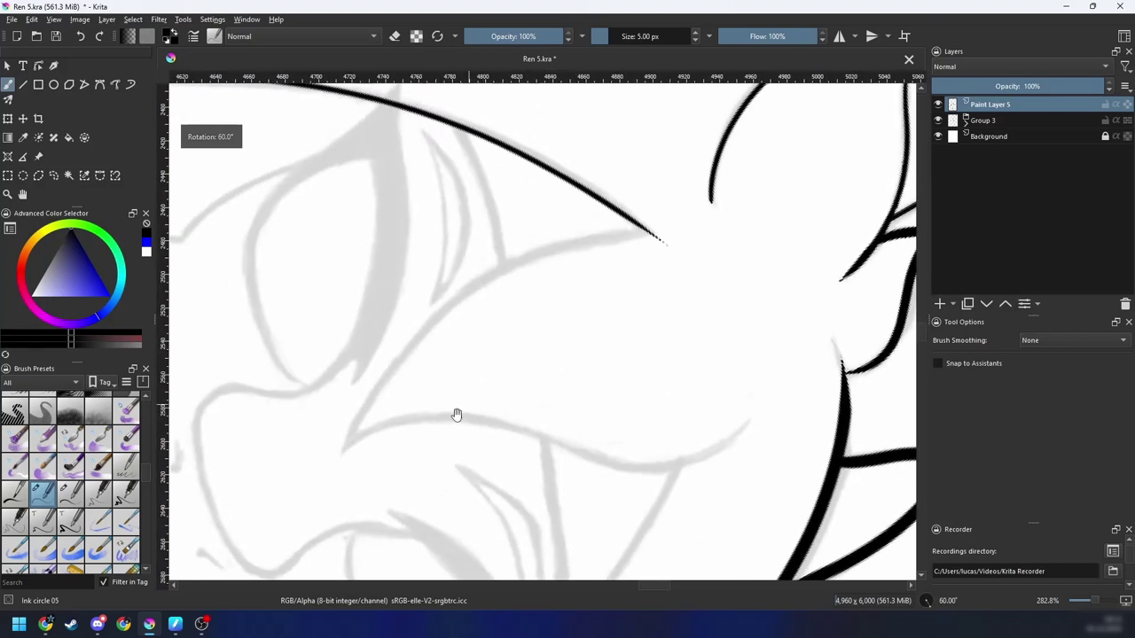
drag(348, 446, 667, 214)
key(ctrl+z)
drag(345, 448, 671, 233)
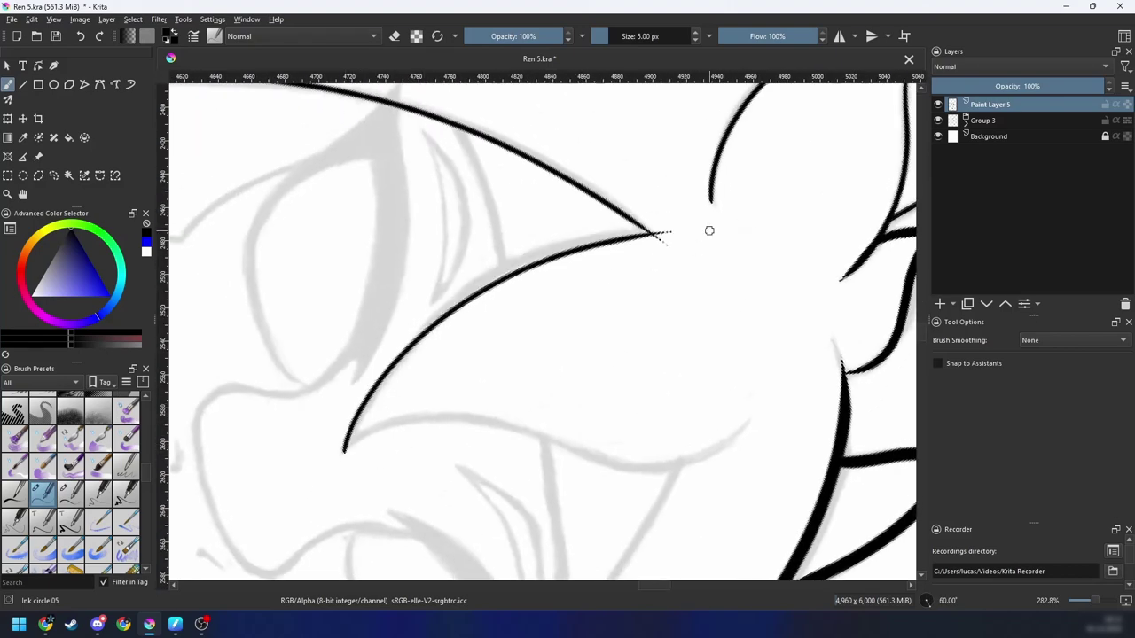
key(ctrl+z)
drag(345, 448, 673, 229)
key(ctrl+z)
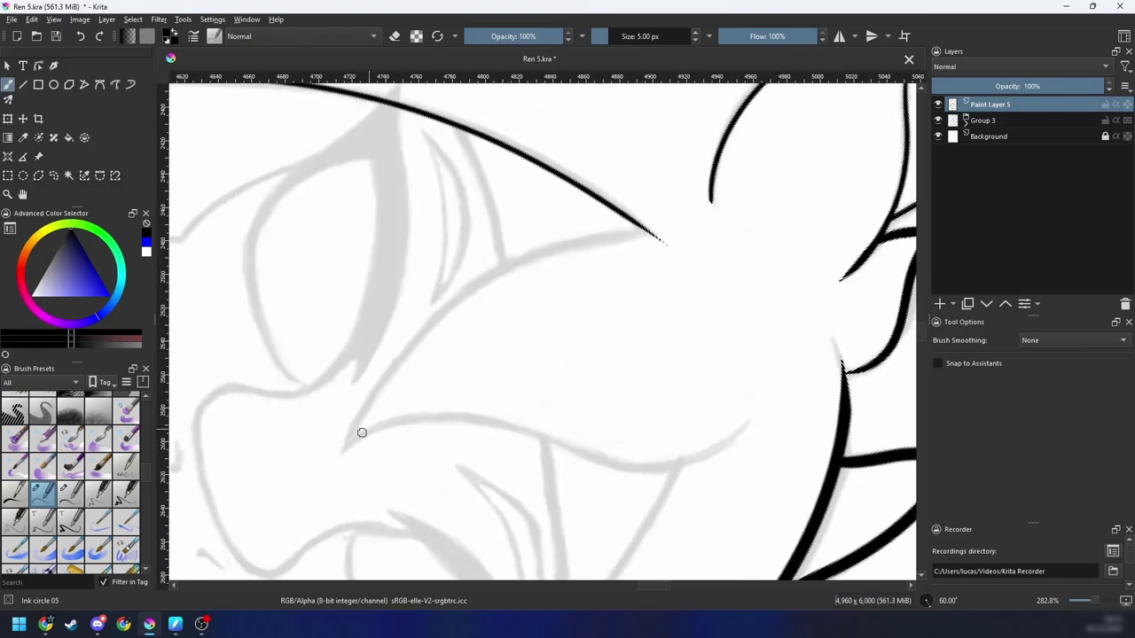
drag(345, 449, 616, 233)
Step: Try to ink the right edge of the central fringe lock in one stroke from its tip up to the hairline
key(4)
key(4)
key(4)
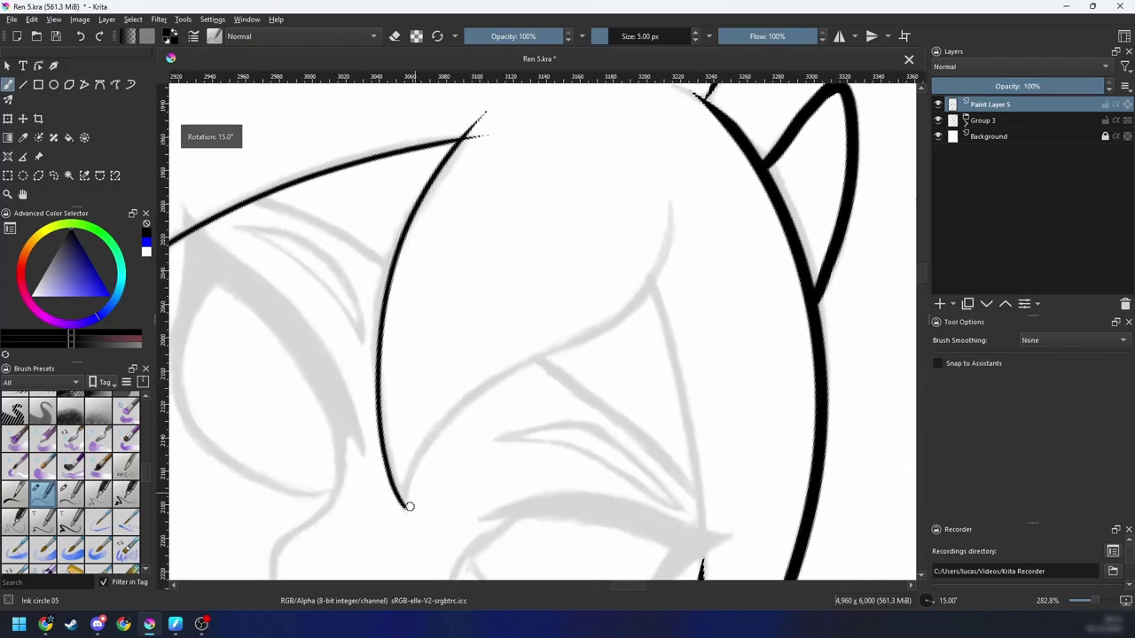
mouse_move(404, 512)
mouse_down()
mouse_move(410, 486)
mouse_move(690, 239)
mouse_up()
key(ctrl+z)
mouse_move(405, 506)
mouse_down()
mouse_move(410, 461)
mouse_move(657, 276)
mouse_move(450, 414)
mouse_move(682, 202)
mouse_up()
key(ctrl+z)
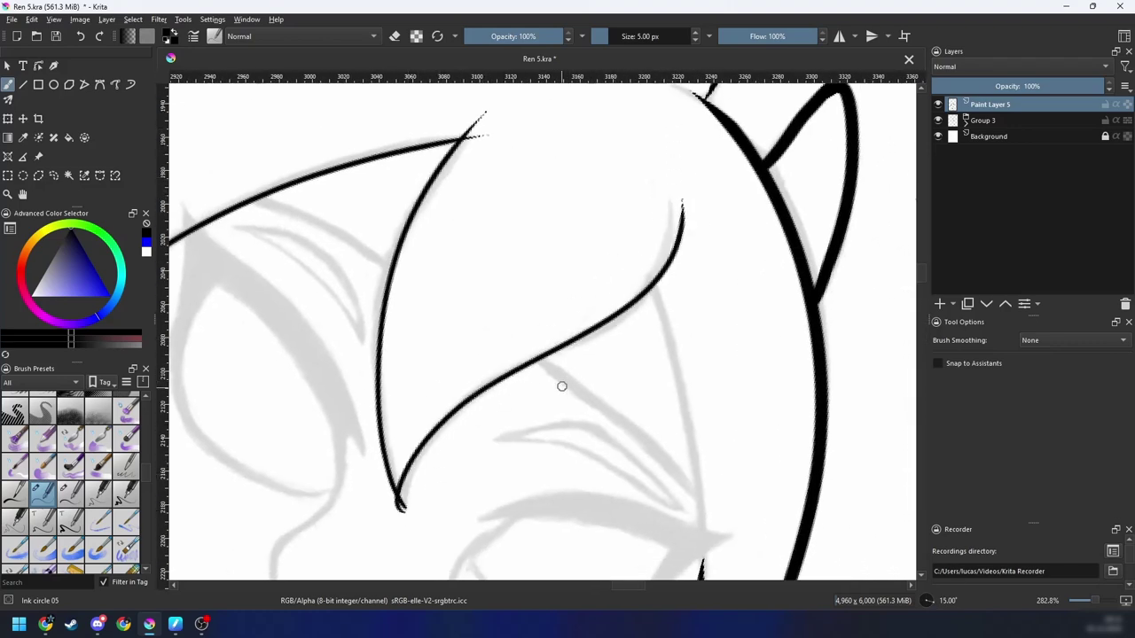
Step: Try to ink the right edge of the central fringe lock in the opposite direction, from the hairline down to the tip
scroll(562, 387, down, 4)
key(4)
key(4)
key(4)
key(4)
key(4)
key(4)
key(4)
key(4)
key(4)
key(4)
scroll(562, 412, up, 3)
key(ctrl+z)
drag(533, 378, 518, 407)
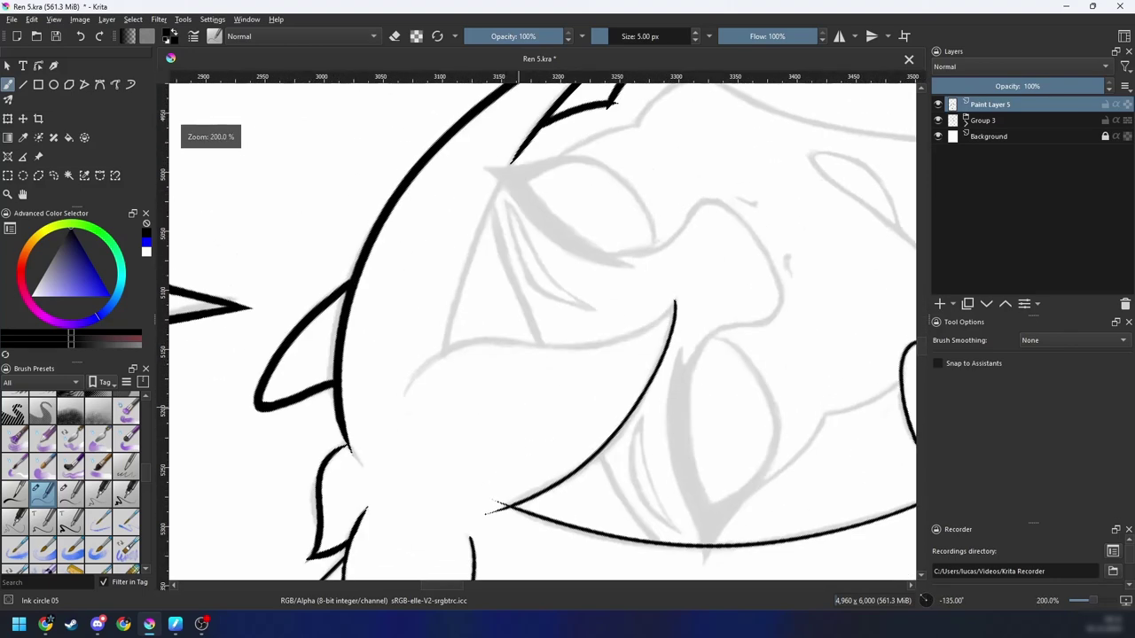
key(ctrl+plus)
key(4)
key(4)
mouse_move(416, 496)
mouse_down()
mouse_move(470, 397)
mouse_move(654, 258)
mouse_move(671, 185)
mouse_up()
key(ctrl+z)
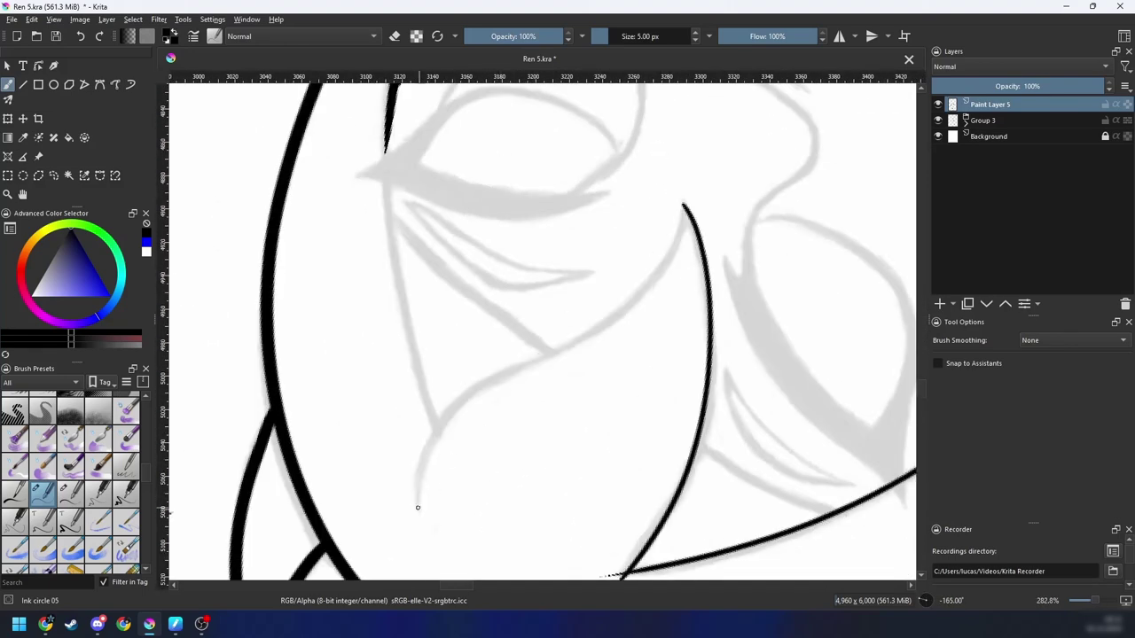
mouse_move(417, 493)
mouse_down()
mouse_move(473, 395)
mouse_move(695, 241)
mouse_move(691, 160)
mouse_move(538, 355)
mouse_move(677, 188)
mouse_up()
key(ctrl+z)
key(6)
key(6)
key(6)
key(6)
key(6)
key(6)
key(6)
key(6)
key(6)
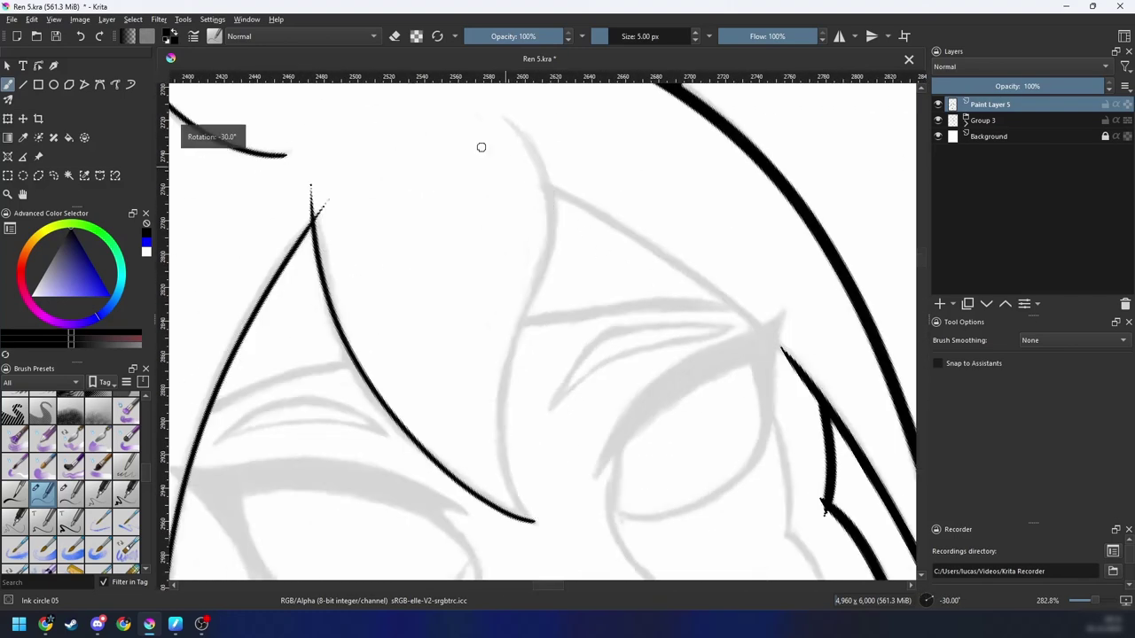
Step: Check the pen pressure curve for Size in the Ink circle 05 brush settings without changing it
click(193, 36)
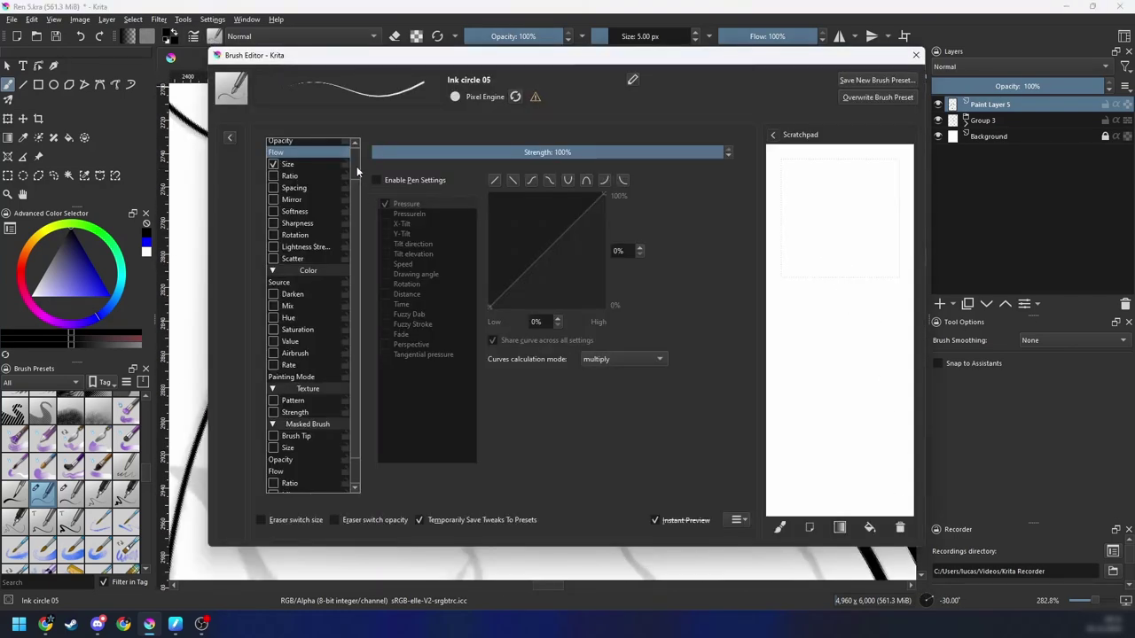
drag(355, 194, 357, 159)
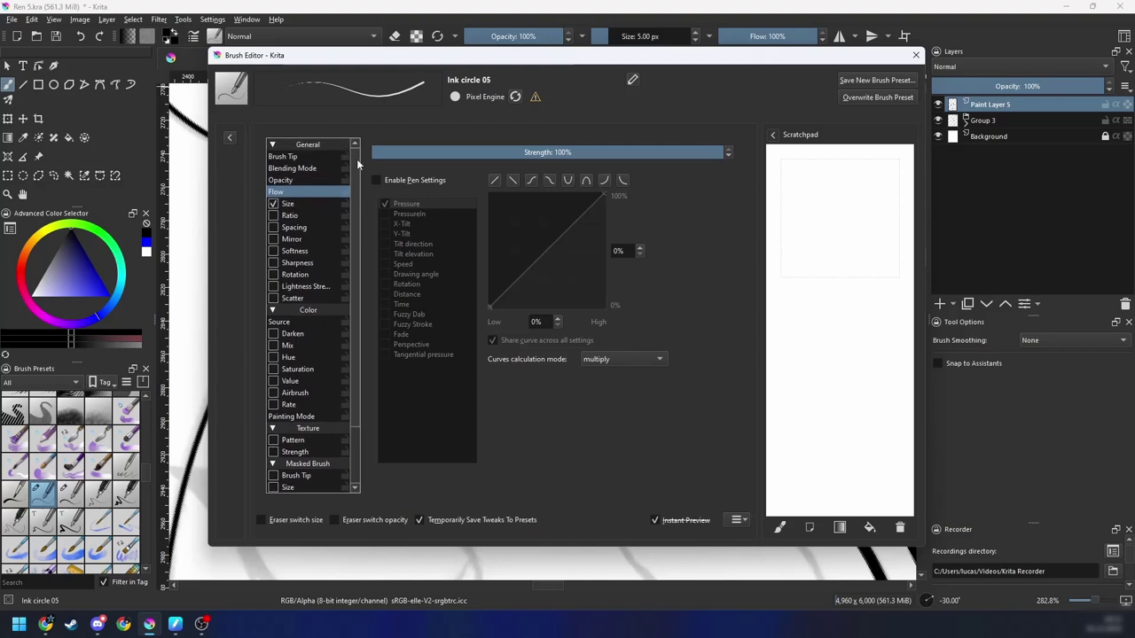
click(310, 203)
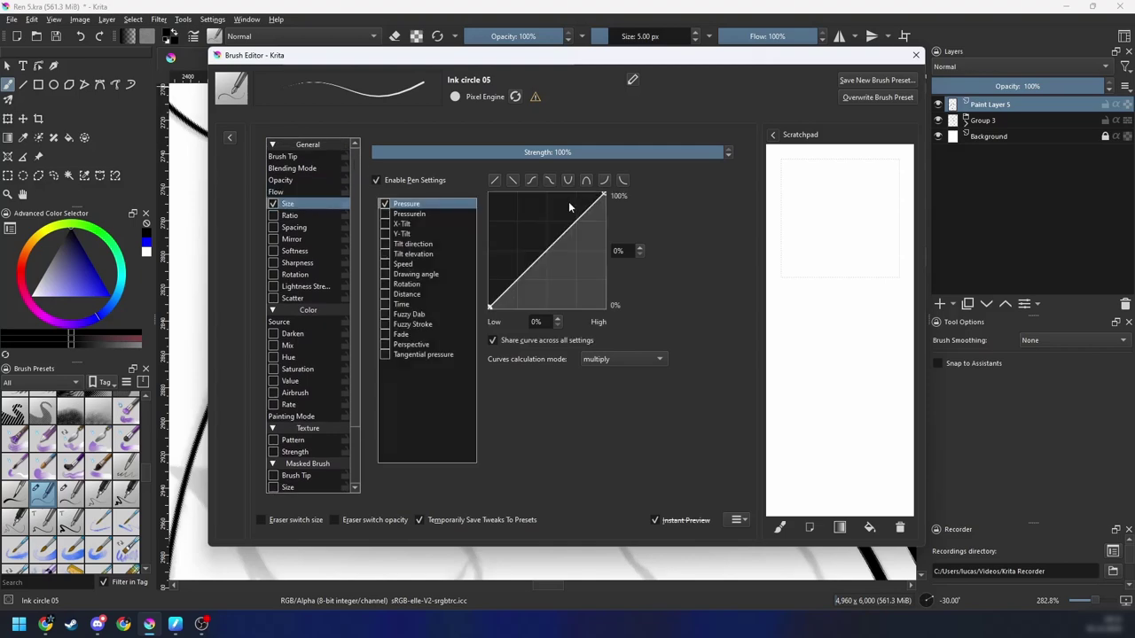
click(917, 56)
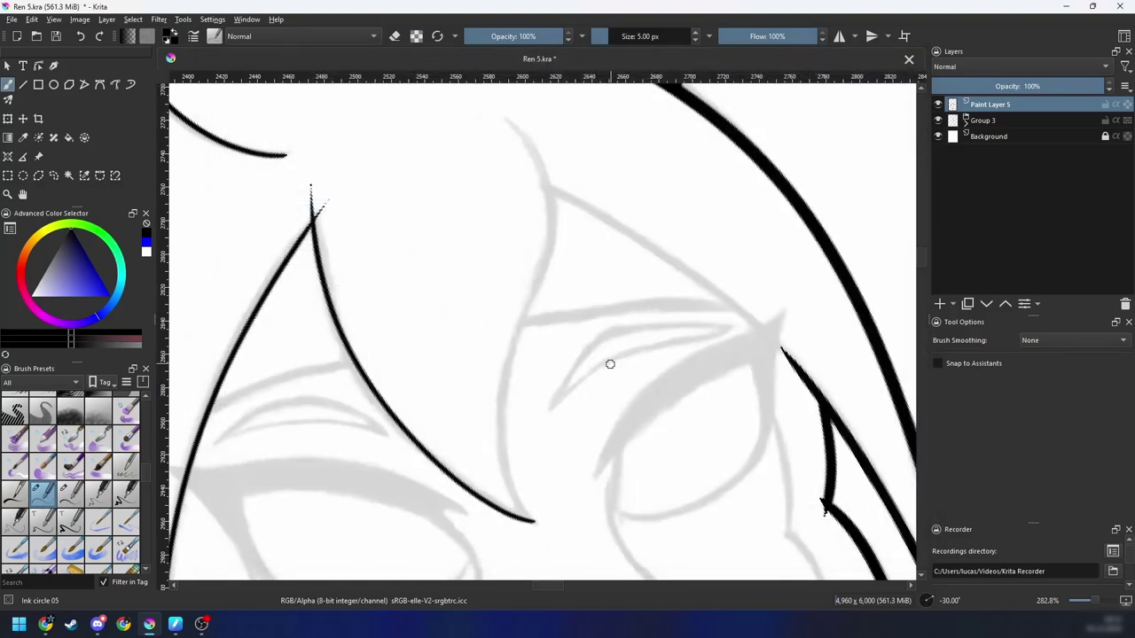
Step: Retry the central fringe lock's right edge as one continuous curve starting at its tip, undoing the poor stroke first
mouse_move(610, 365)
mouse_down()
mouse_move(573, 362)
mouse_move(514, 405)
mouse_move(498, 453)
mouse_up()
key(6)
key(6)
key(6)
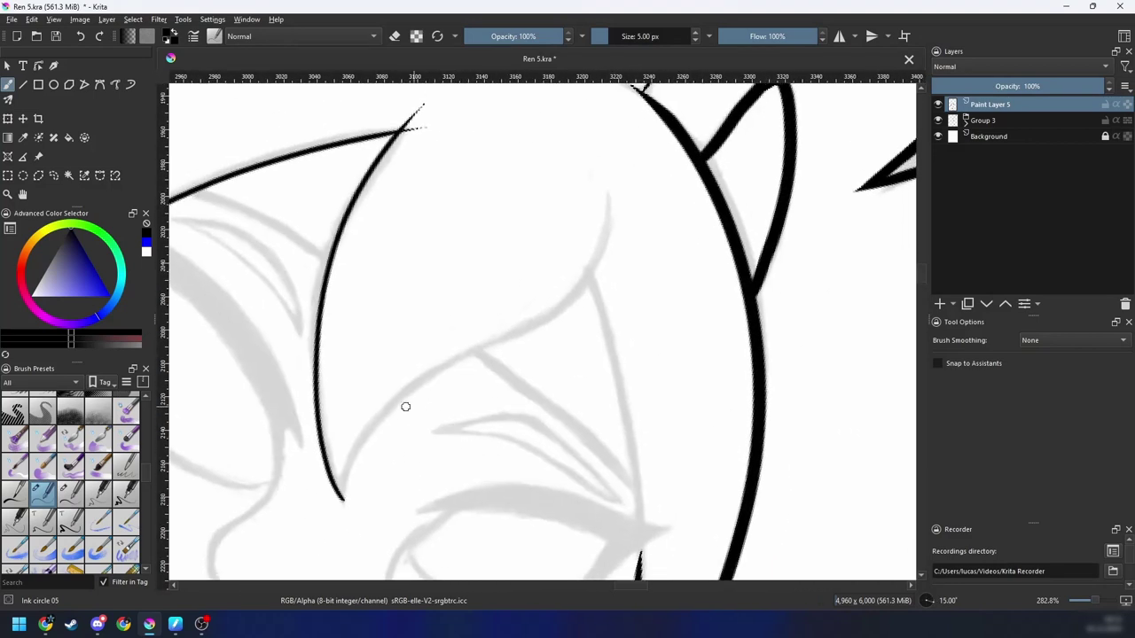
mouse_move(342, 502)
mouse_down()
mouse_move(390, 400)
mouse_move(451, 371)
mouse_move(375, 413)
mouse_move(525, 328)
mouse_up()
key(ctrl+z)
key(ctrl+z)
mouse_move(344, 502)
mouse_down()
mouse_move(394, 400)
mouse_move(598, 262)
mouse_move(608, 232)
mouse_up()
Step: Check the fringe lock with sketch group Group 3 hidden, show the group again and undo the right-edge stroke
key(minus)
key(minus)
key(4)
key(4)
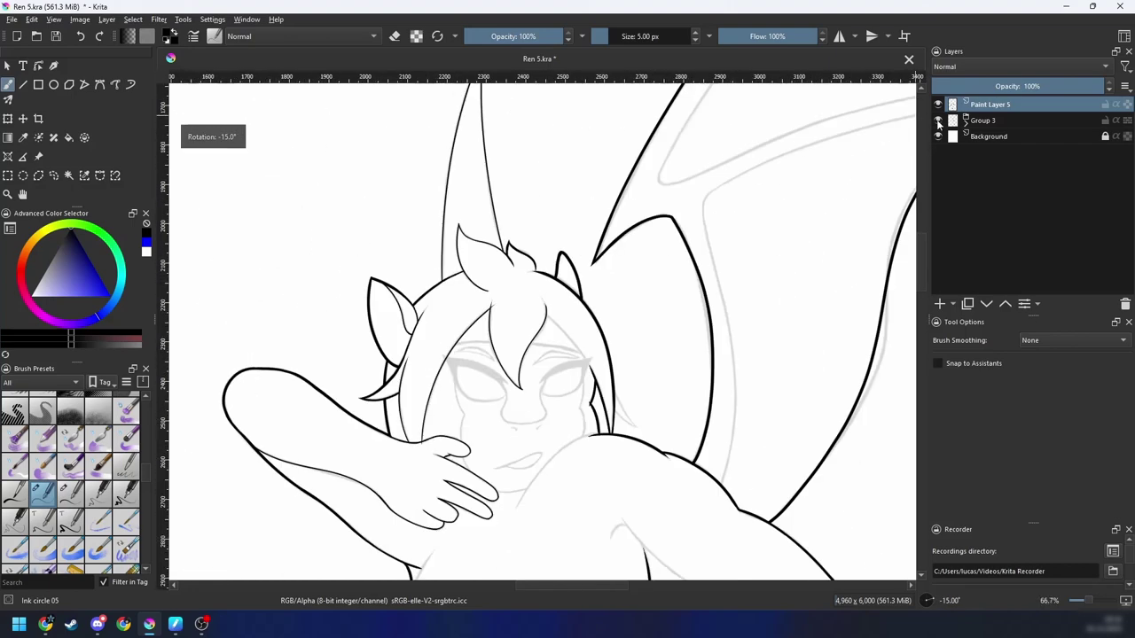
click(938, 121)
key(plus)
key(plus)
key(plus)
key(plus)
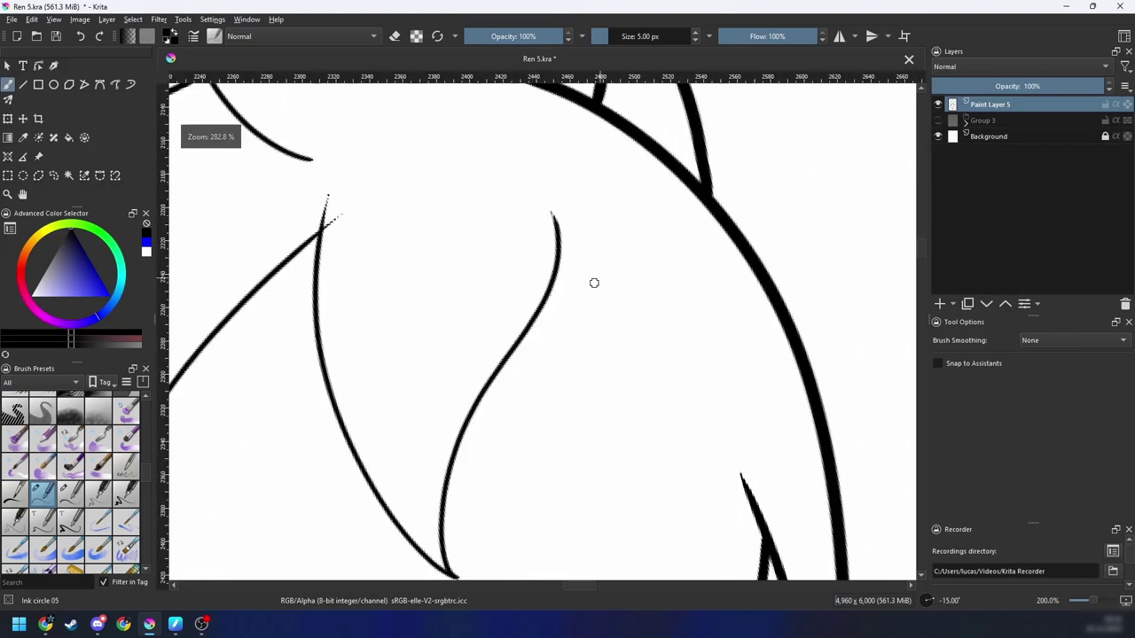
click(938, 120)
key(ctrl+z)
Step: Try a new single stroke for the fringe lock's right edge and check it with Group 3 briefly hidden
drag(849, 174, 820, 104)
key(minus)
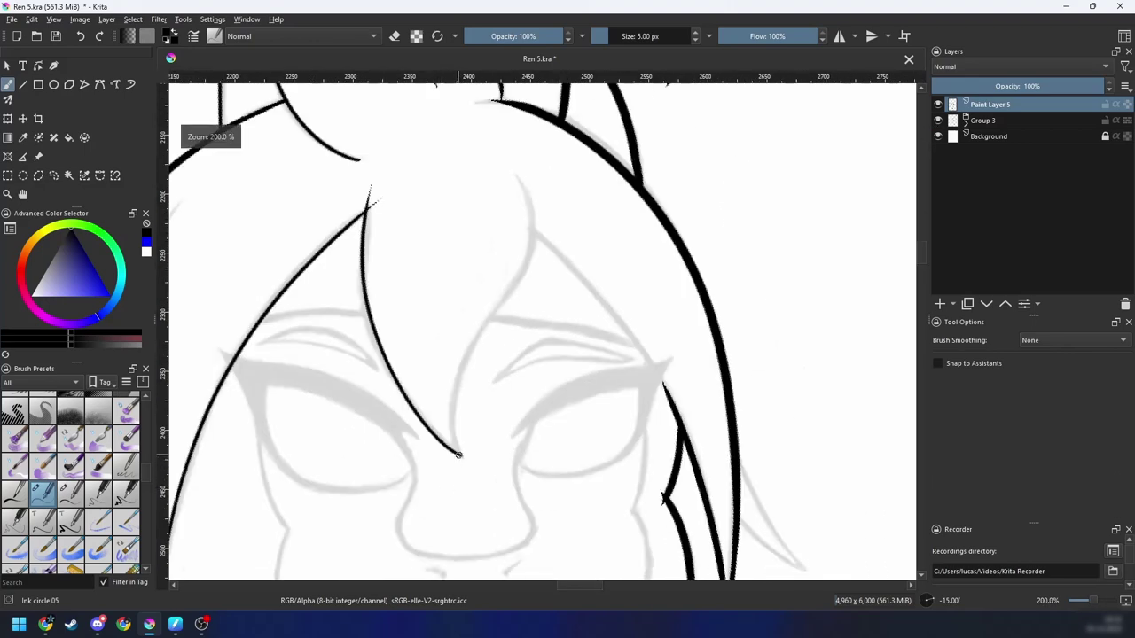
mouse_move(458, 454)
mouse_down()
mouse_move(452, 418)
mouse_move(471, 350)
mouse_move(526, 263)
mouse_up()
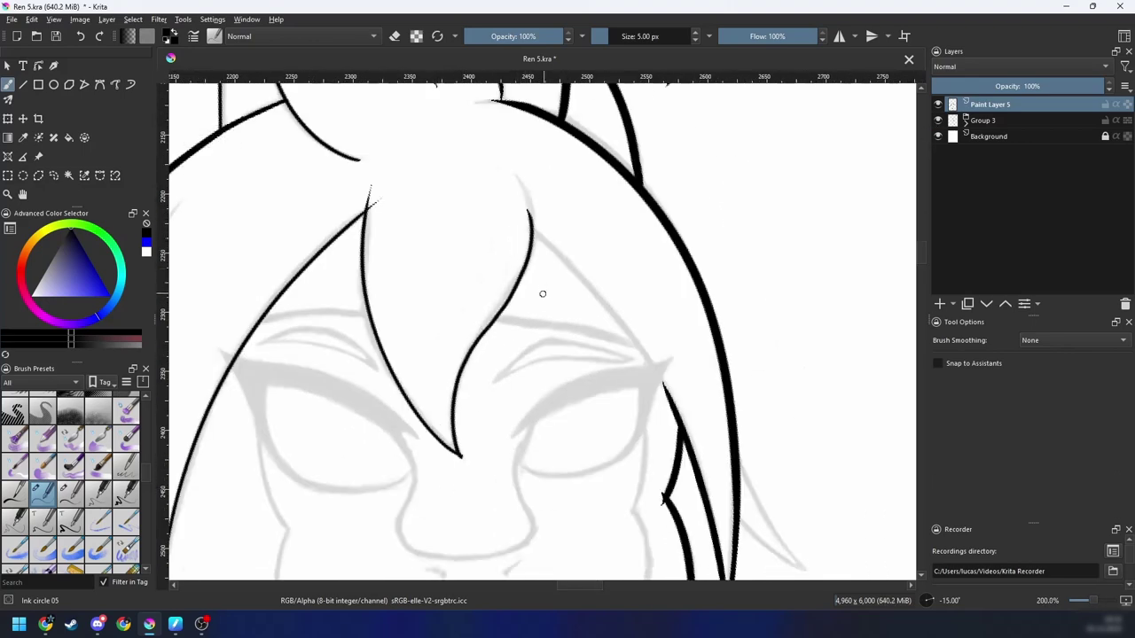
click(937, 121)
key(minus)
key(minus)
key(minus)
click(937, 122)
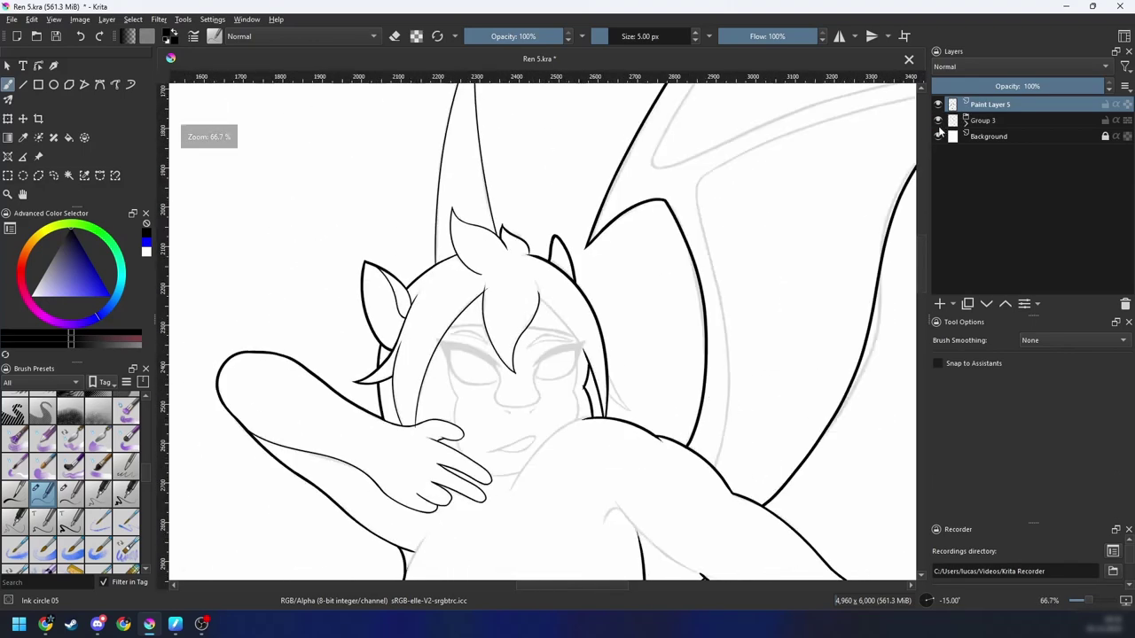
Step: Ink only the upper half of the central fringe lock's right edge, from the hairline to about mid-length
key(plus)
key(plus)
key(plus)
key(plus)
key(4)
key(4)
key(4)
key(4)
key(4)
key(4)
key(4)
key(4)
key(plus)
key(4)
key(4)
drag(463, 529, 676, 316)
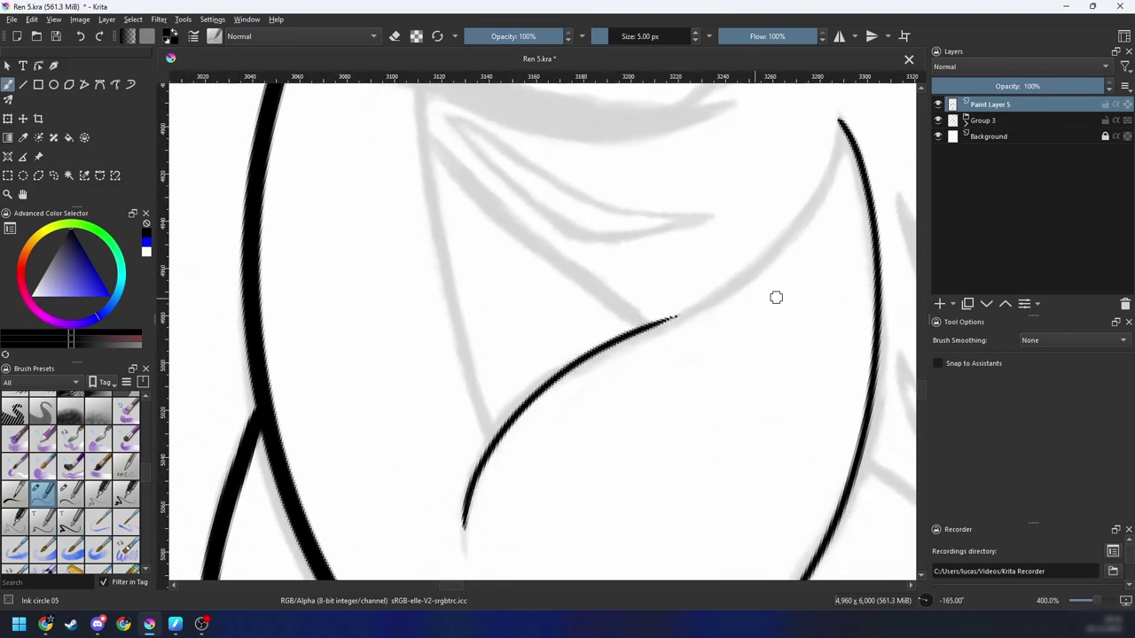
Step: Ink the lower half of the fringe lock's right edge from its tip up to join the upper stroke
key(4)
key(4)
key(4)
key(4)
key(4)
key(4)
key(4)
key(4)
key(4)
key(4)
key(4)
key(4)
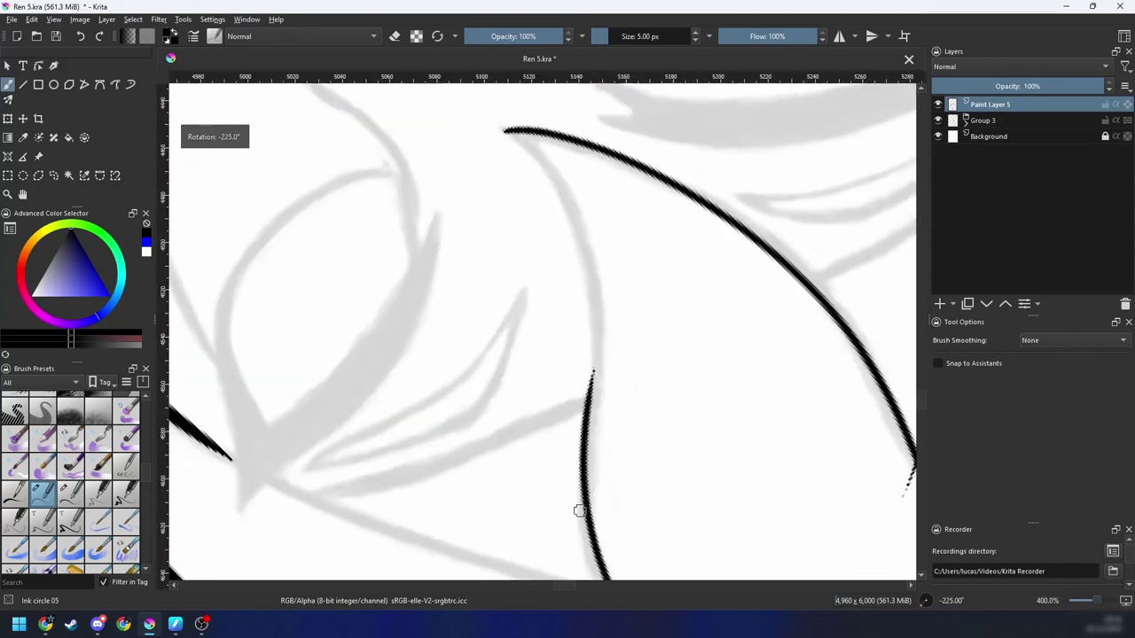
key(plus)
drag(325, 536, 567, 259)
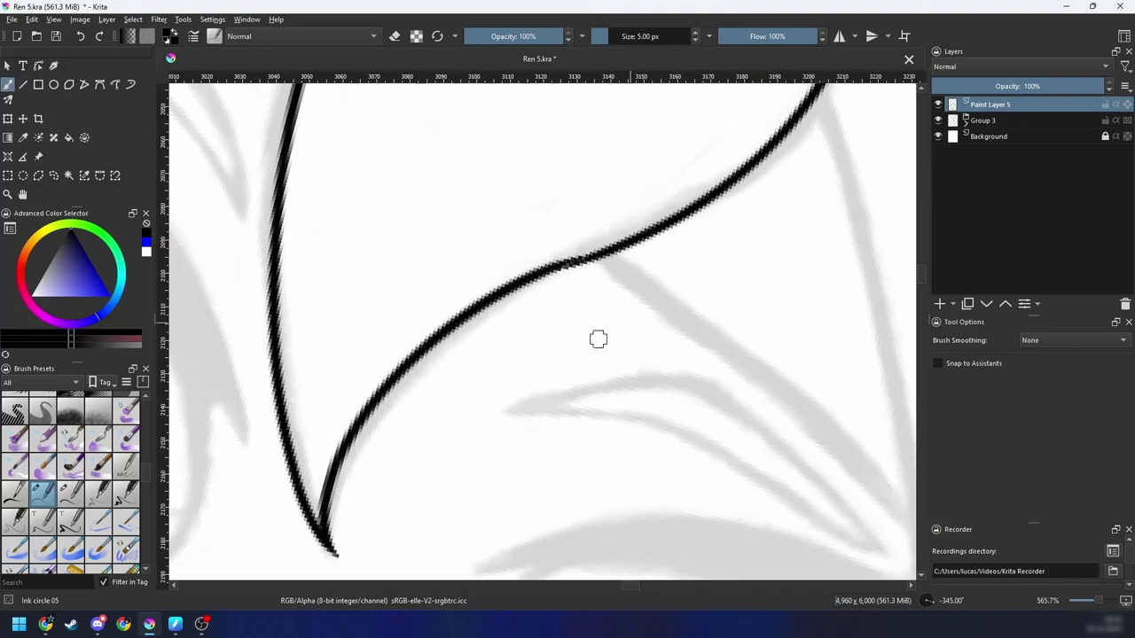
Step: Undo the lower stroke of the fringe lock's right edge and redraw it from the tip into the upper stroke
key(ctrl+z)
drag(328, 545, 612, 250)
key(minus)
key(minus)
key(minus)
key(minus)
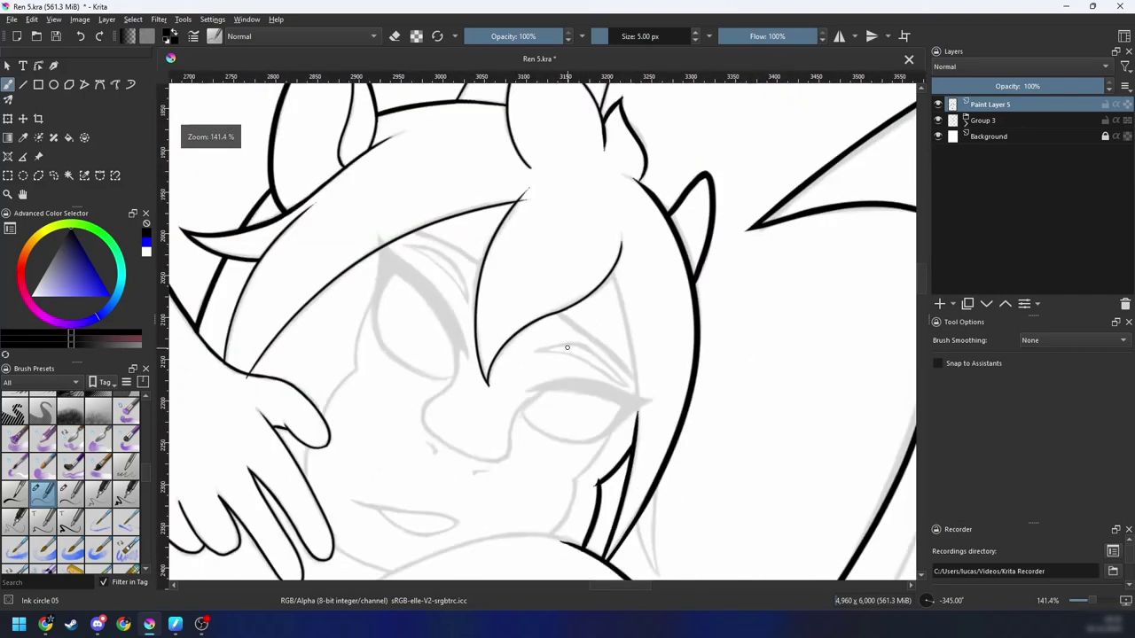
key(plus)
key(plus)
key(plus)
key(4)
key(4)
key(e)
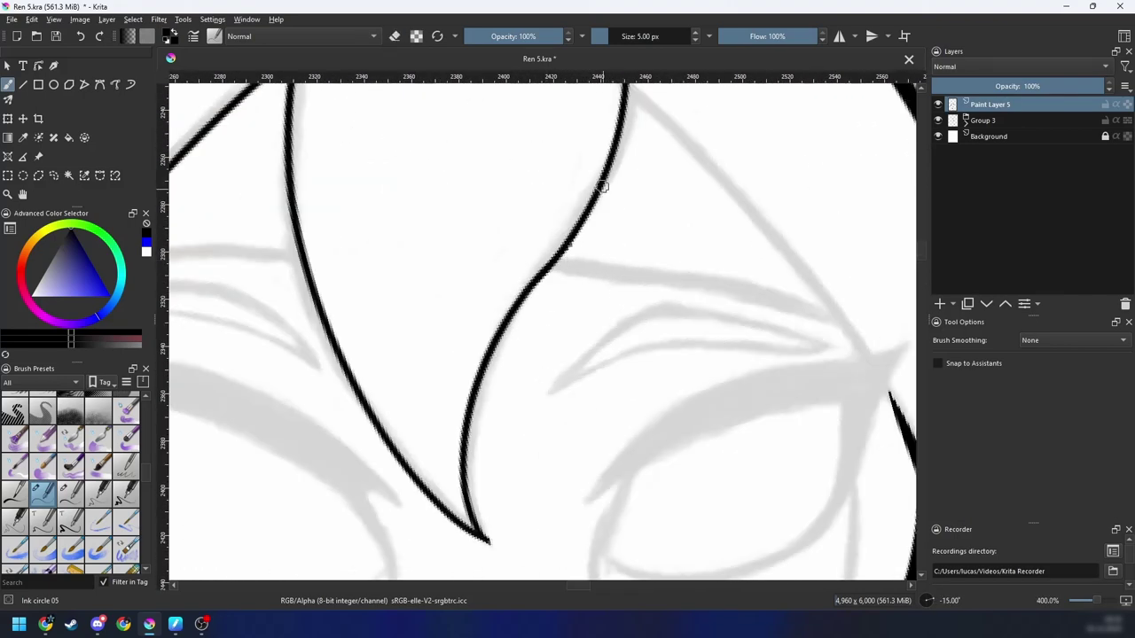
Step: Check the fringe lock against the whole head, with sketch group Group 3 briefly hidden
key(minus)
key(minus)
key(minus)
key(minus)
key(minus)
key(4)
key(4)
key(minus)
key(6)
key(6)
click(938, 121)
click(938, 122)
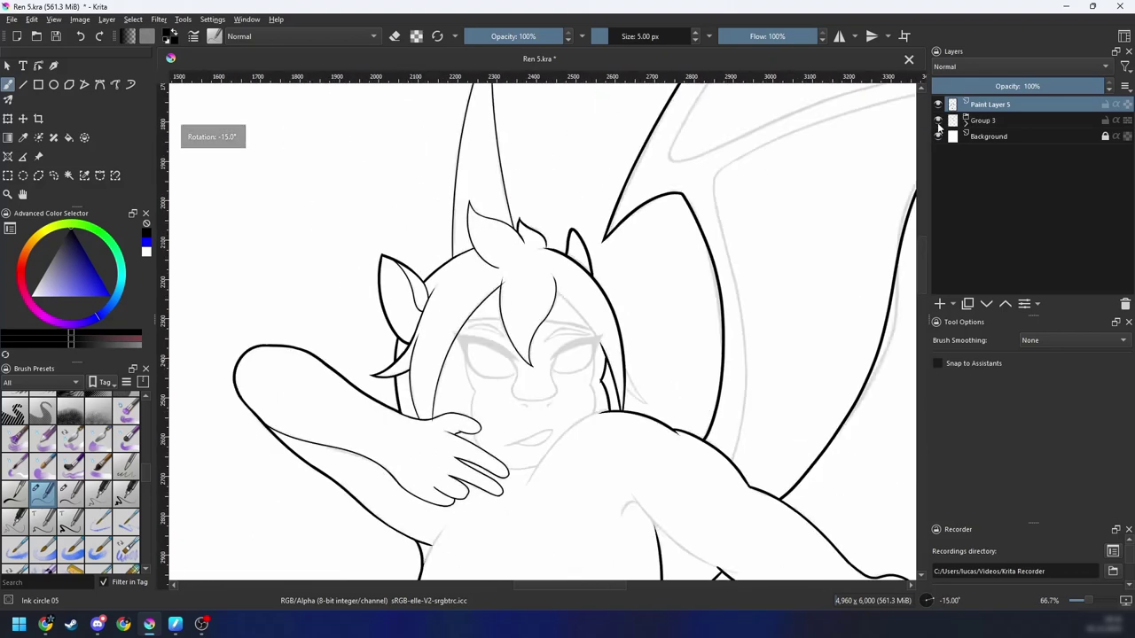
Step: Try inking the inner edge of the right hair strand in one stroke from the central fringe lock to the side hair
key(4)
key(4)
key(4)
key(4)
key(plus)
key(plus)
key(plus)
key(plus)
drag(608, 313, 514, 428)
key(4)
key(4)
key(plus)
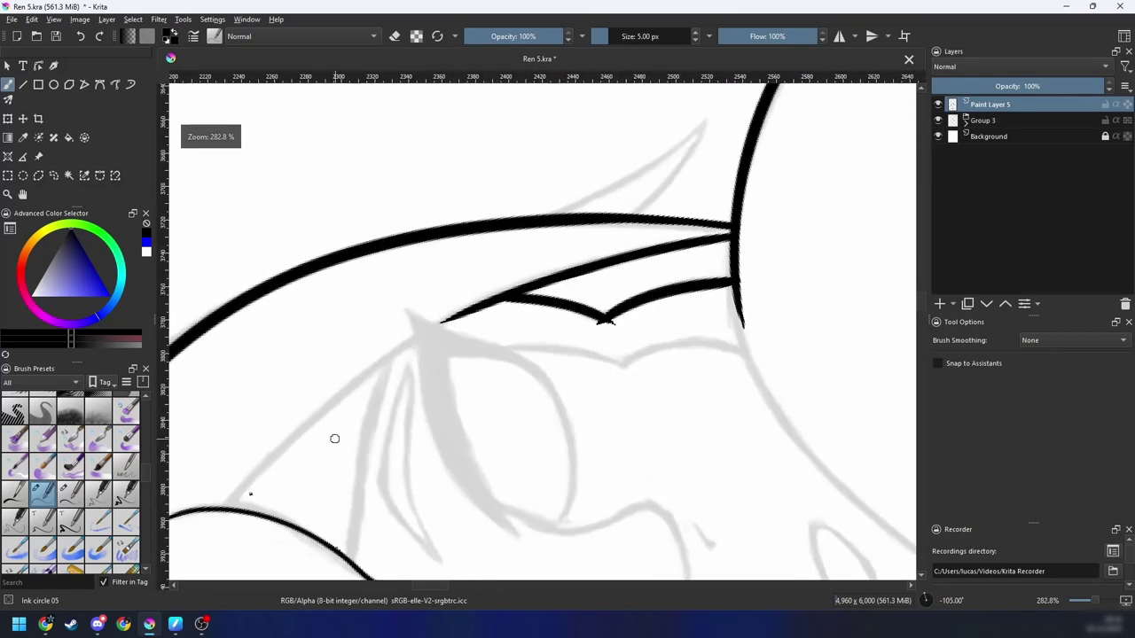
drag(334, 438, 421, 394)
drag(283, 495, 732, 185)
key(ctrl+z)
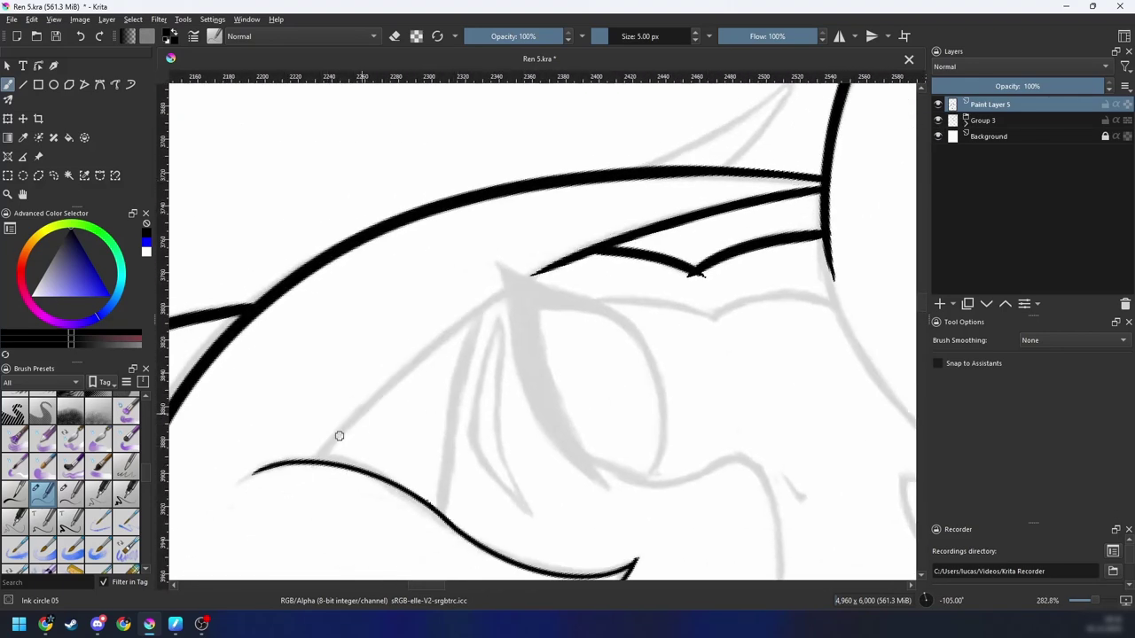
Step: Retry the right hair strand's inner edge with several single strokes along the sketch and undo them
drag(293, 482, 664, 225)
key(ctrl+z)
mouse_move(298, 482)
mouse_down()
mouse_move(576, 261)
mouse_move(288, 487)
mouse_move(660, 218)
mouse_up()
key(ctrl+z)
key(ctrl+z)
mouse_move(289, 485)
mouse_down()
mouse_move(337, 428)
mouse_move(654, 221)
mouse_up()
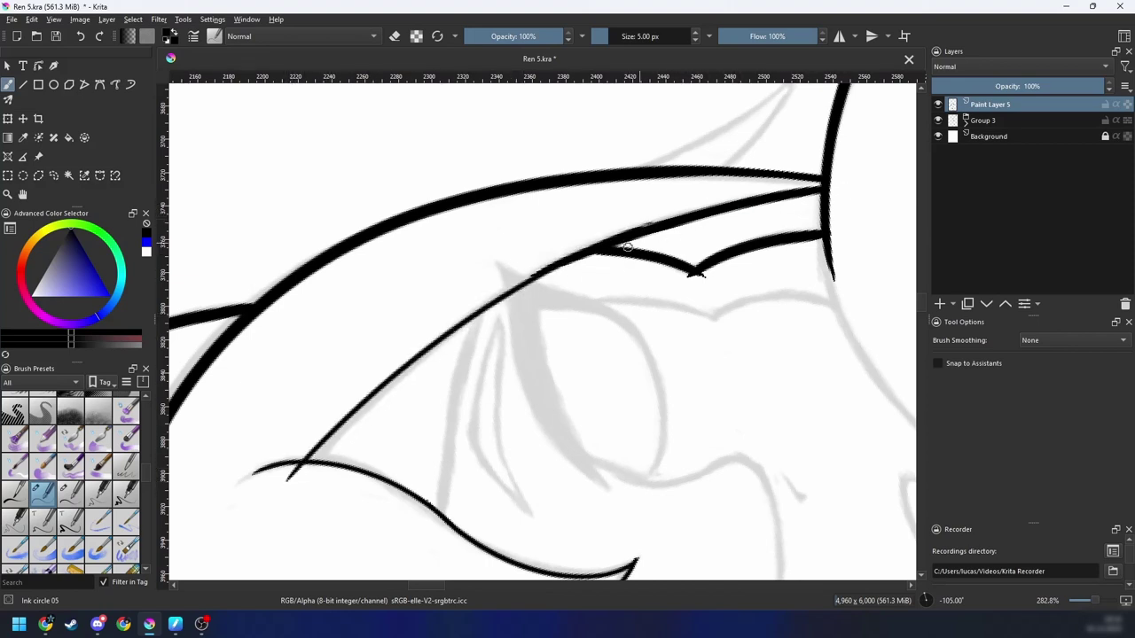
key(ctrl+z)
Step: Ink the right hair strand's inner edge from inside the fringe lock so it merges into the existing side hair line
mouse_move(292, 479)
mouse_down()
mouse_move(596, 246)
mouse_move(695, 222)
mouse_up()
key(ctrl+z)
mouse_move(285, 487)
mouse_down()
mouse_move(489, 304)
mouse_move(710, 220)
mouse_up()
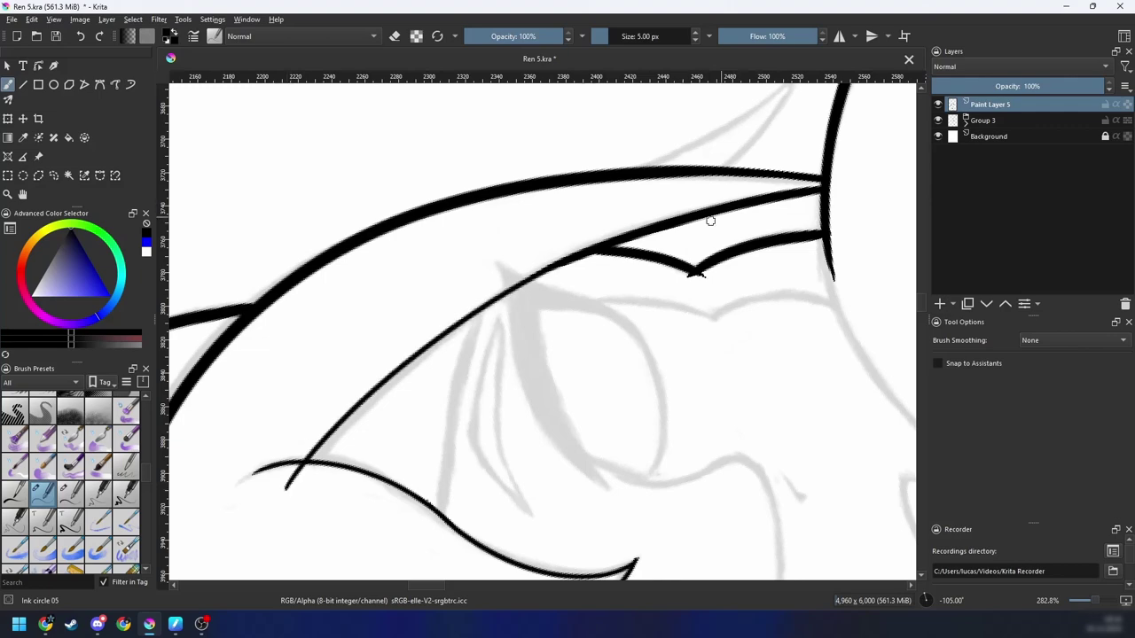
Step: Smooth the joint with the side hair and erase the strand line's excess inside the central fringe lock
drag(522, 342, 531, 366)
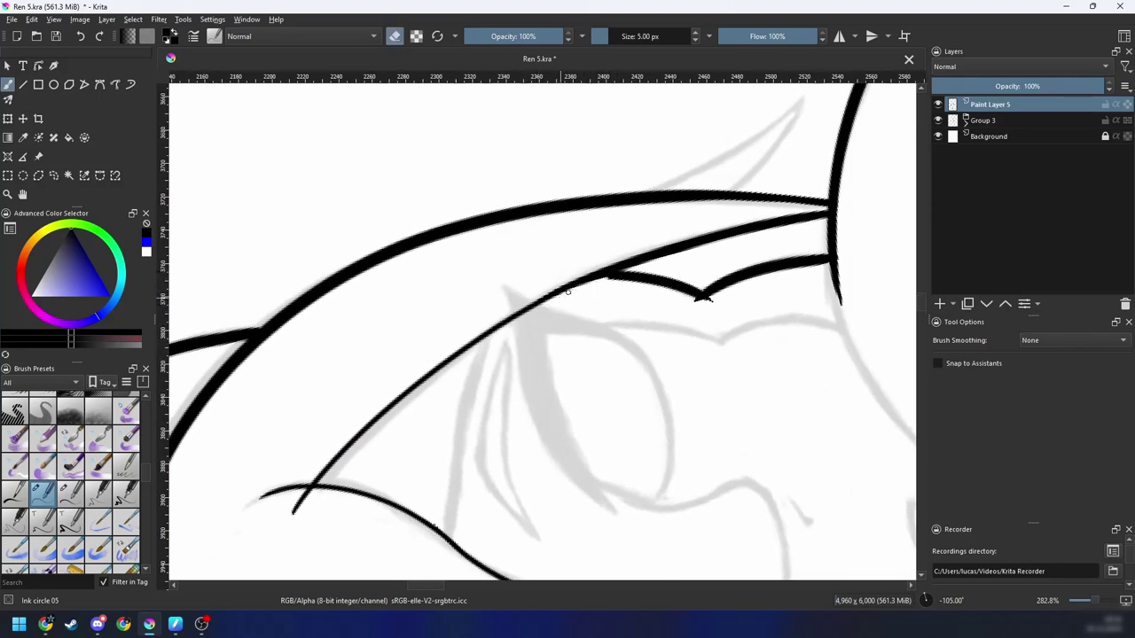
drag(518, 351, 663, 247)
key(4)
key(4)
scroll(546, 426, up, 1)
mouse_move(520, 436)
mouse_down()
mouse_move(595, 391)
mouse_move(546, 426)
mouse_move(545, 399)
mouse_up()
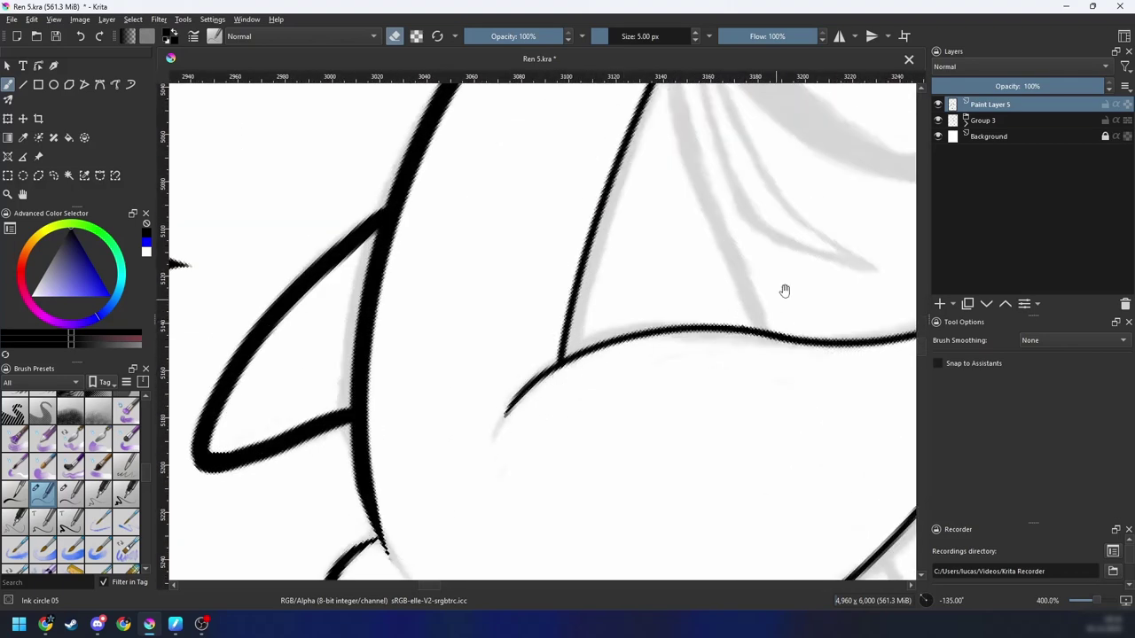
drag(785, 290, 540, 453)
Step: Ink the forehead line above both eyes as one long curve from the left hair strand across to the right one
scroll(540, 453, down, 1)
key(6)
key(6)
key(6)
key(6)
scroll(611, 408, down, 2)
key(6)
key(6)
scroll(610, 410, up, 1)
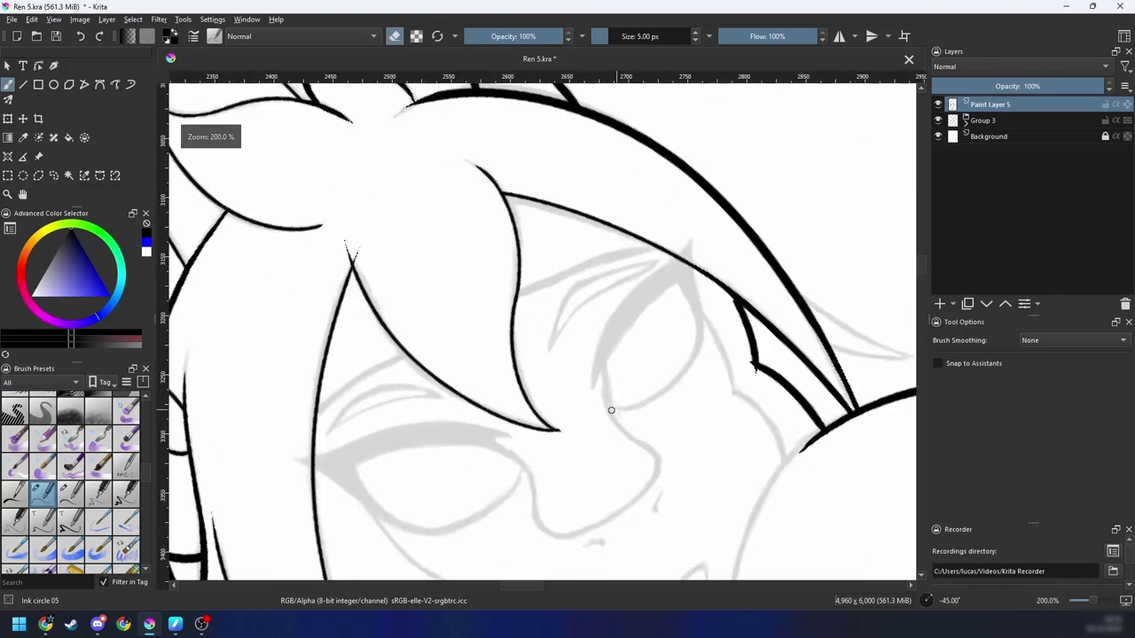
key(e)
drag(337, 411, 654, 271)
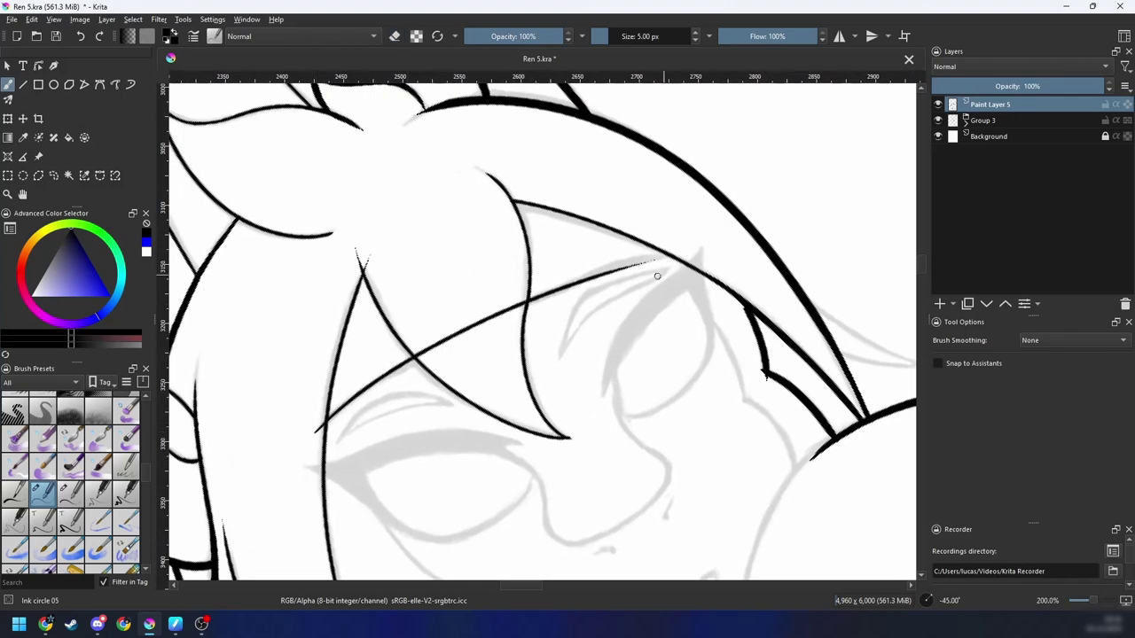
key(ctrl+z)
drag(314, 436, 730, 240)
key(ctrl+z)
mouse_move(301, 449)
mouse_down()
mouse_move(456, 331)
mouse_move(709, 246)
mouse_up()
Step: Erase the forehead line's excess beyond the left hair strand and cut it just inside the fringe lock's left edge
drag(541, 354, 573, 338)
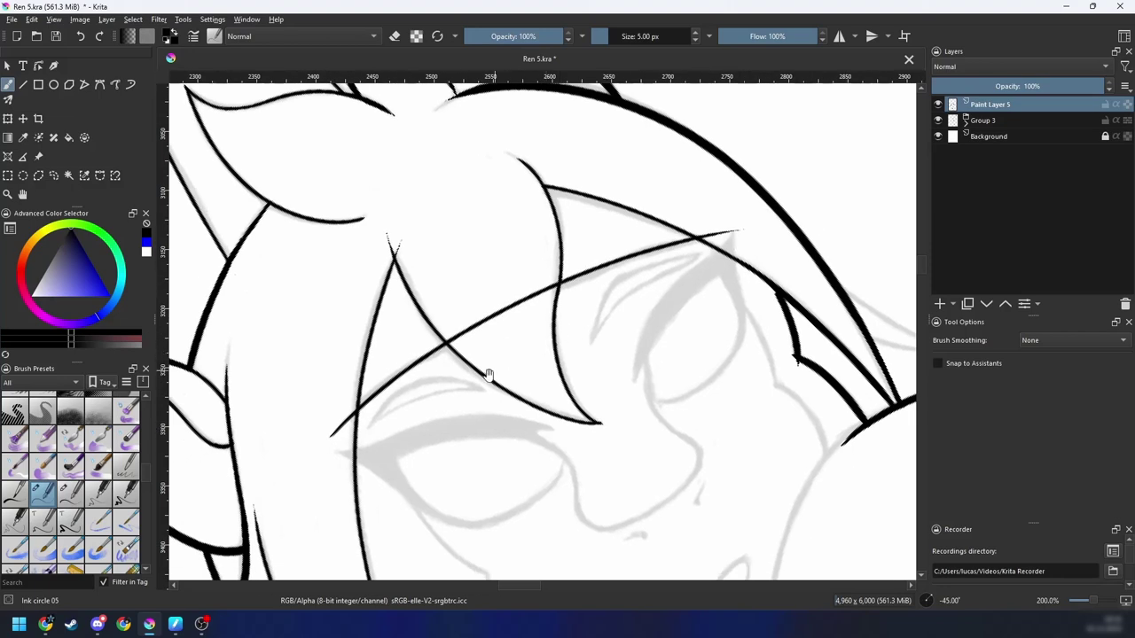
key(6)
key(6)
scroll(416, 380, up, 2)
drag(453, 388, 522, 428)
key(e)
drag(325, 362, 347, 354)
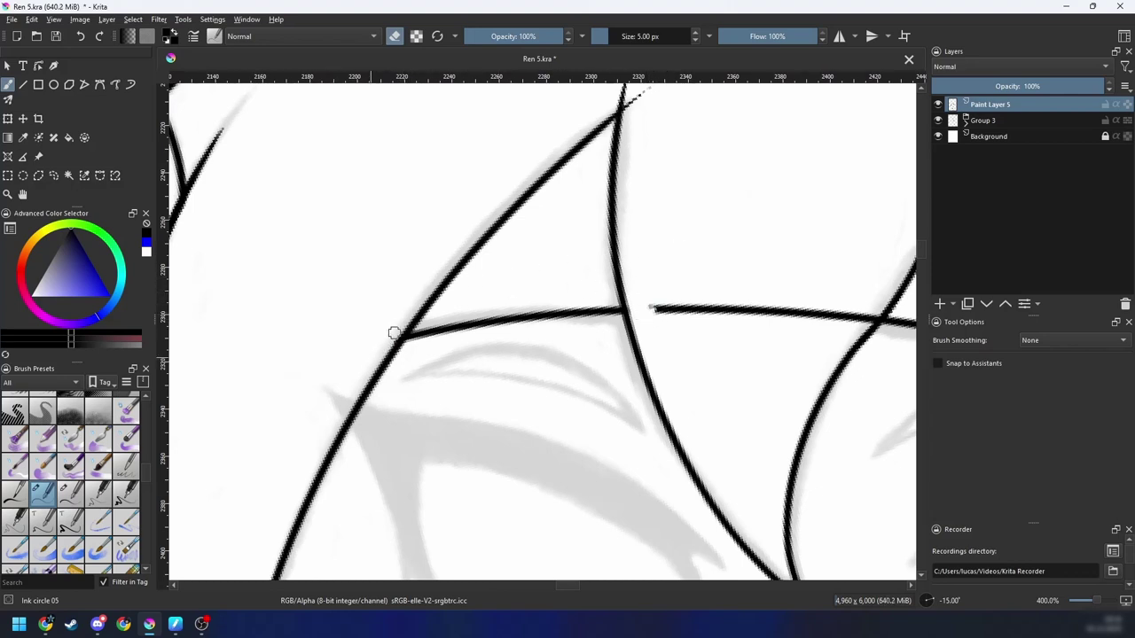
drag(617, 351, 410, 390)
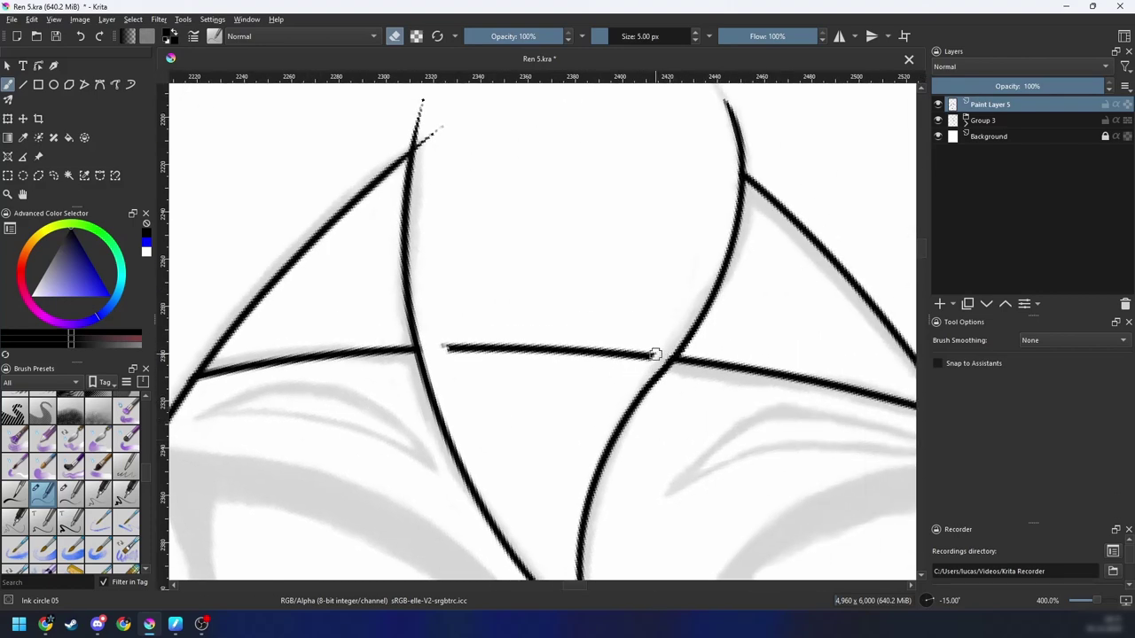
Step: Cut the forehead line just inside the fringe lock's right edge and erase its excess beyond the right hair strand
mouse_move(648, 458)
mouse_down()
mouse_move(420, 461)
mouse_move(284, 409)
mouse_up()
key(6)
key(6)
drag(633, 476, 609, 437)
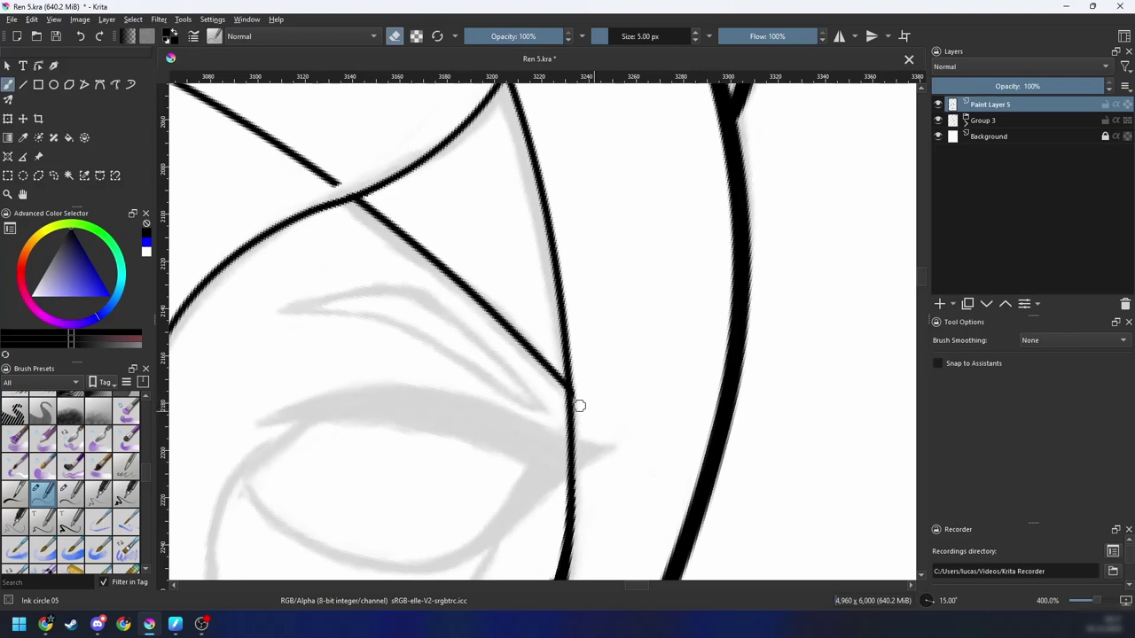
drag(563, 381, 733, 434)
Step: Erase the leftover forehead line segment inside the central fringe lock using the Shape fill brush in erase mode
key(4)
key(4)
drag(434, 295, 519, 375)
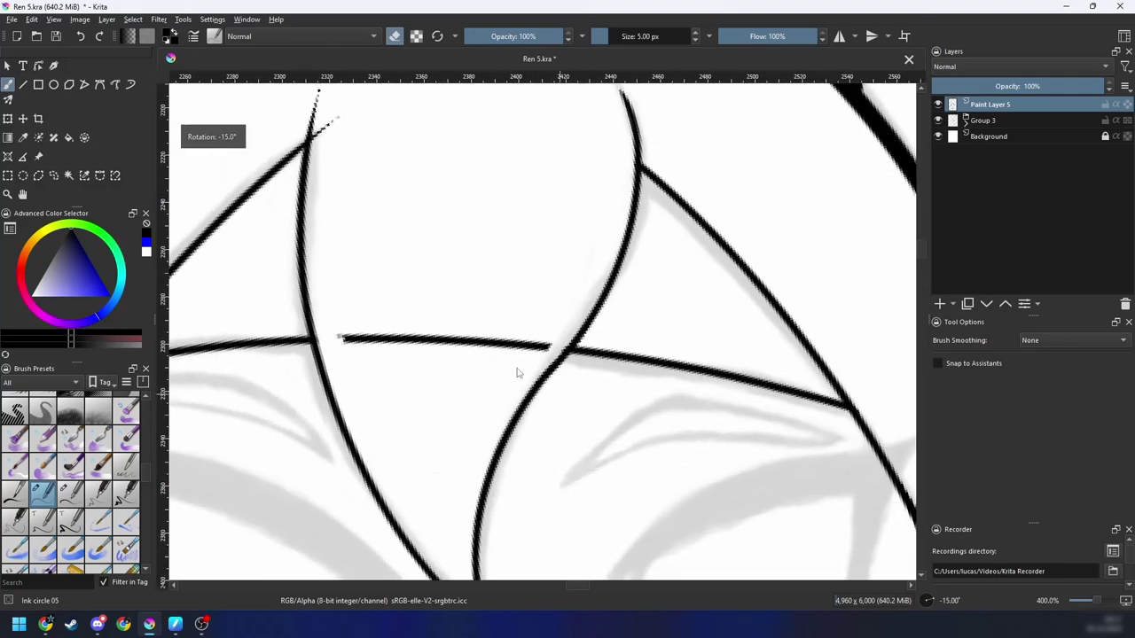
right_click(519, 368)
click(438, 342)
drag(438, 343, 492, 367)
mouse_move(392, 380)
mouse_down()
mouse_move(565, 385)
mouse_move(611, 357)
mouse_up()
Step: Switch back to the Ink circle 05 brush at 5 px in erase mode
right_click(504, 375)
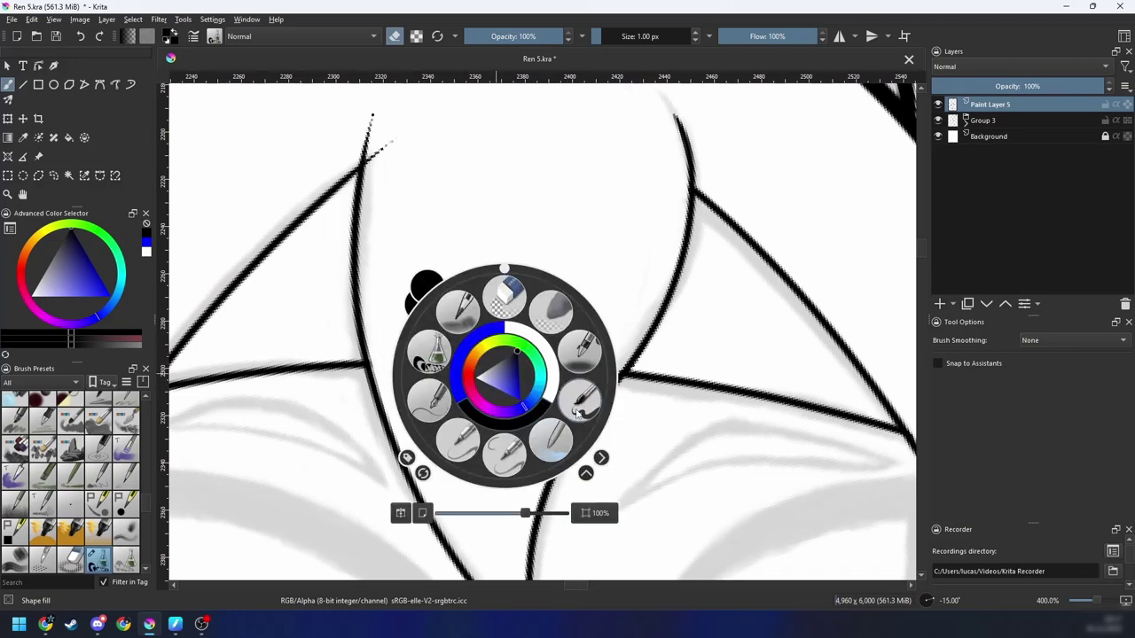
click(513, 452)
scroll(479, 372, up, 5)
right_click(441, 387)
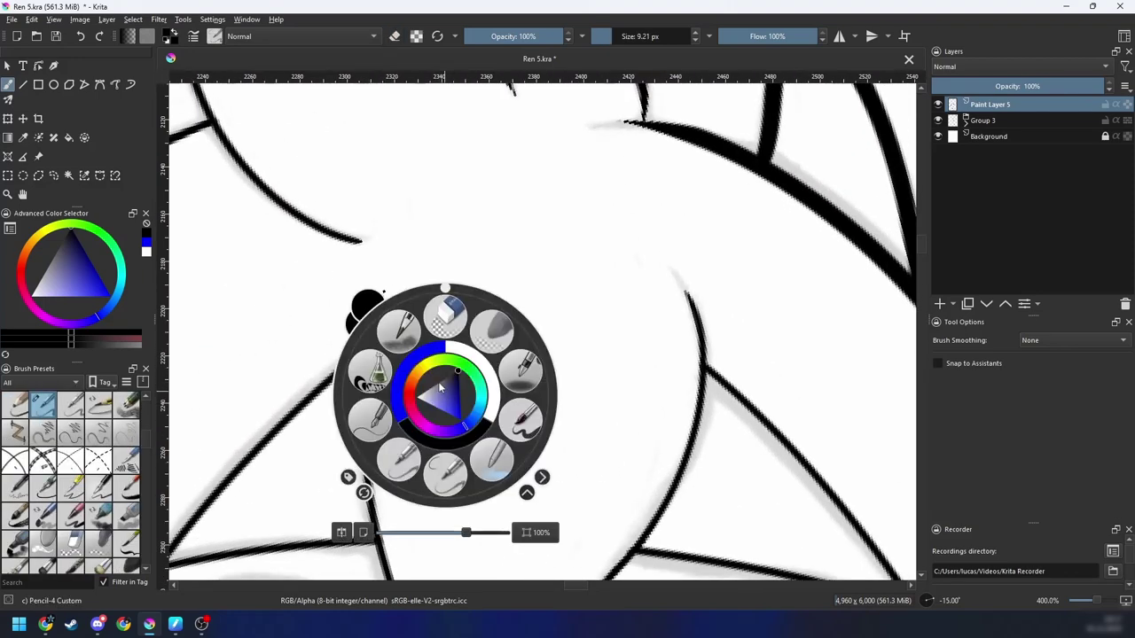
click(493, 329)
scroll(462, 375, down, 1)
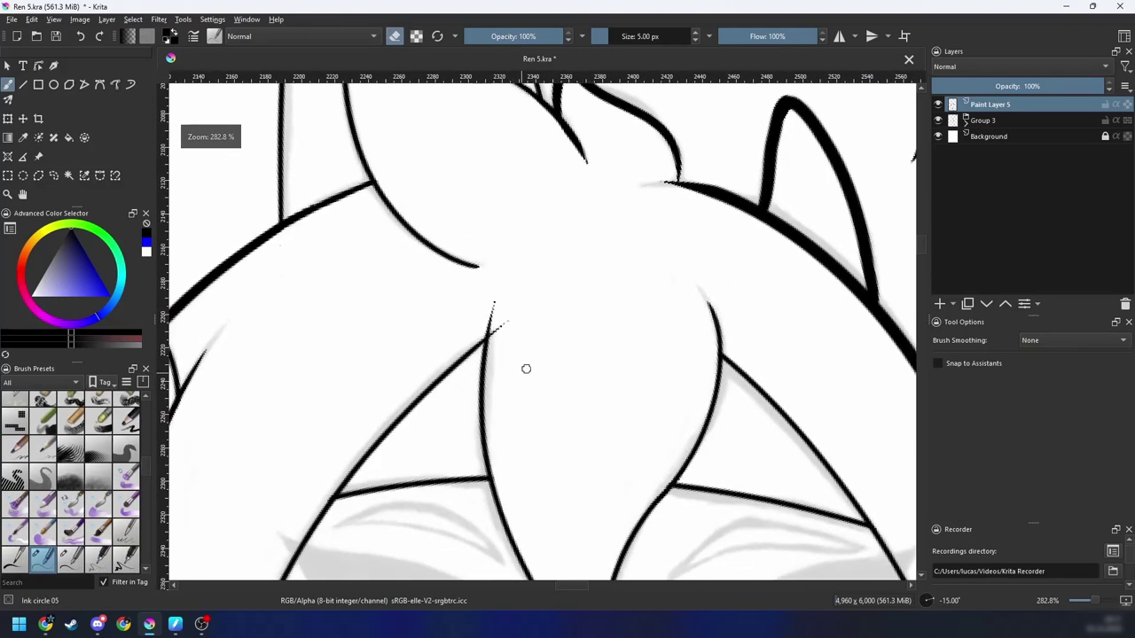
Step: Compare with the sketch by briefly hiding Paint Layer 5, and erase the crossing tips above the fringe lock's left corner
click(939, 105)
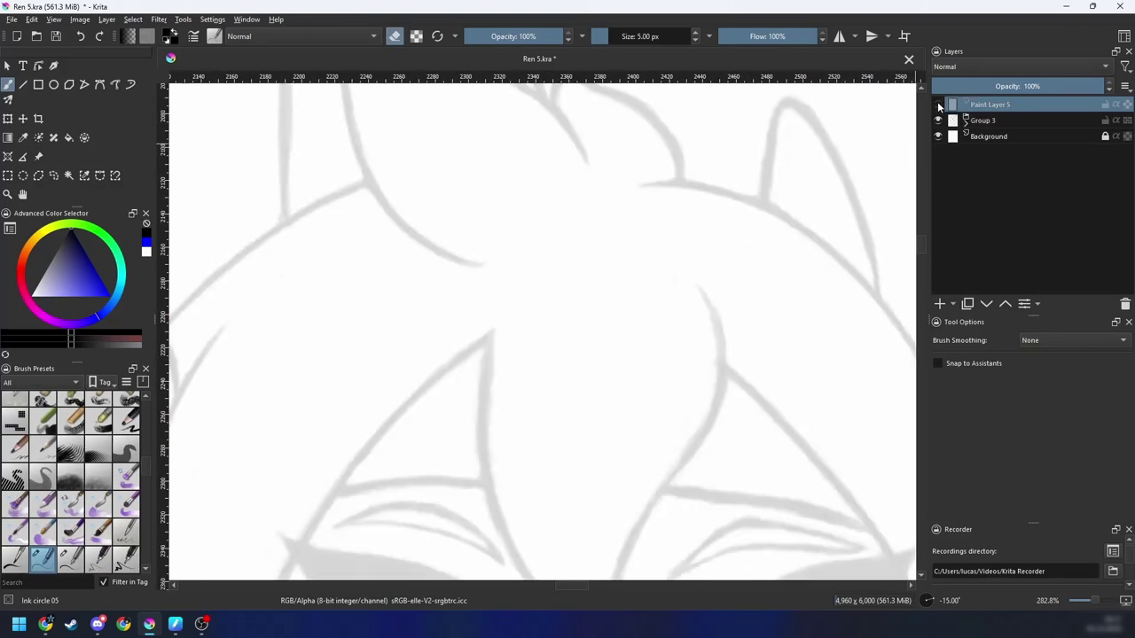
click(939, 105)
scroll(505, 341, up, 2)
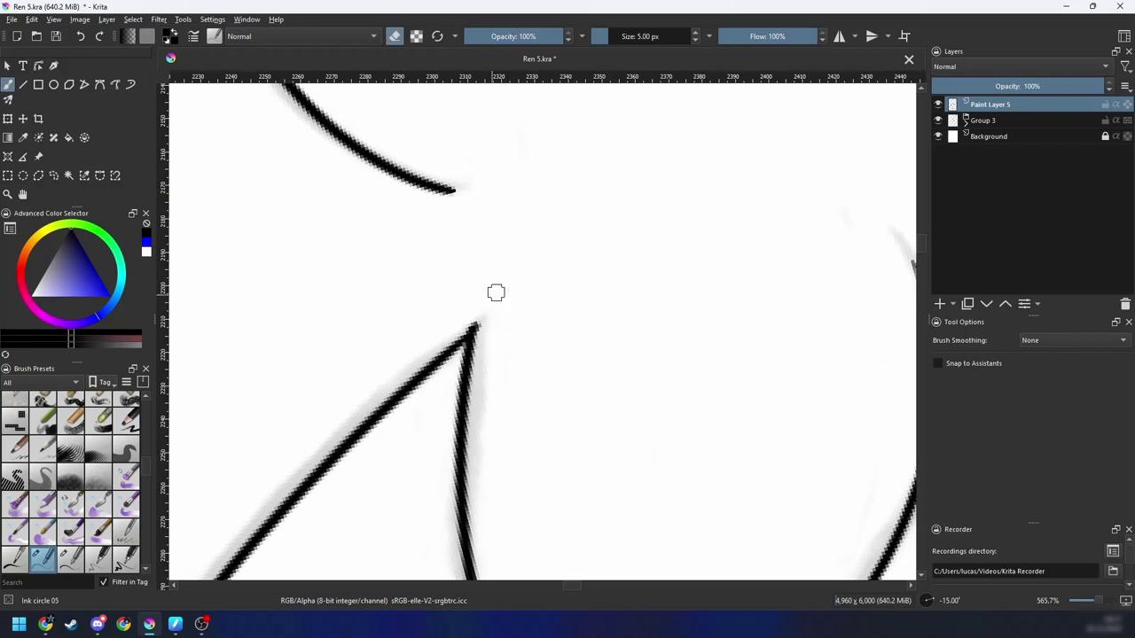
scroll(532, 301, down, 6)
scroll(671, 393, up, 4)
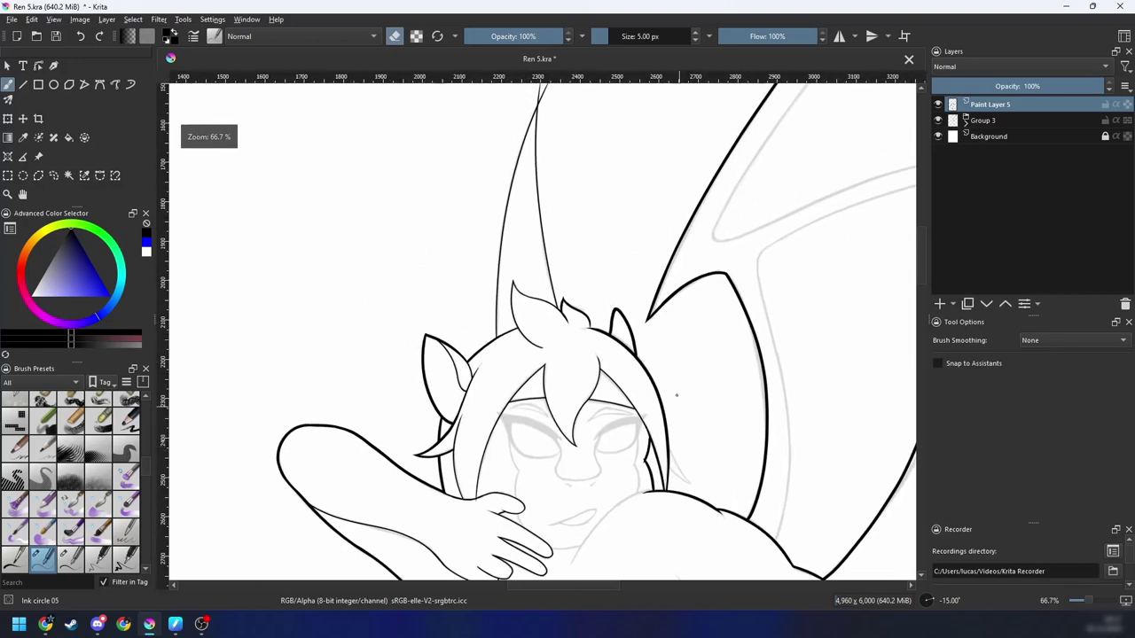
scroll(577, 421, up, 2)
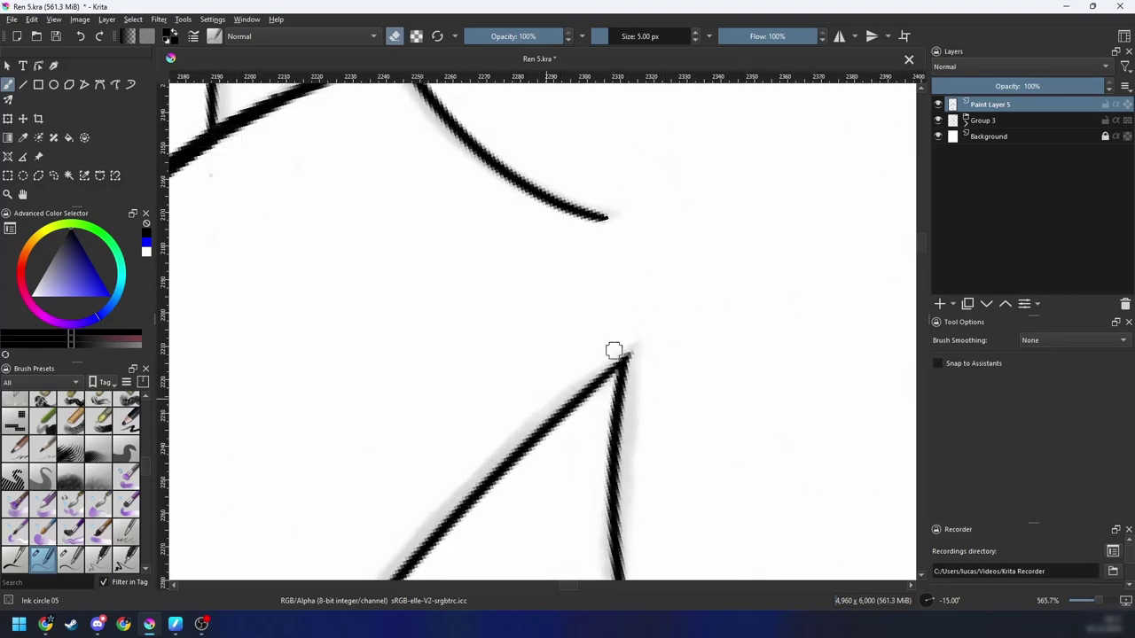
scroll(775, 329, down, 7)
Step: Save the drawing and check the line art with sketch group Group 3 briefly hidden
key(ctrl+s)
drag(671, 391, 640, 391)
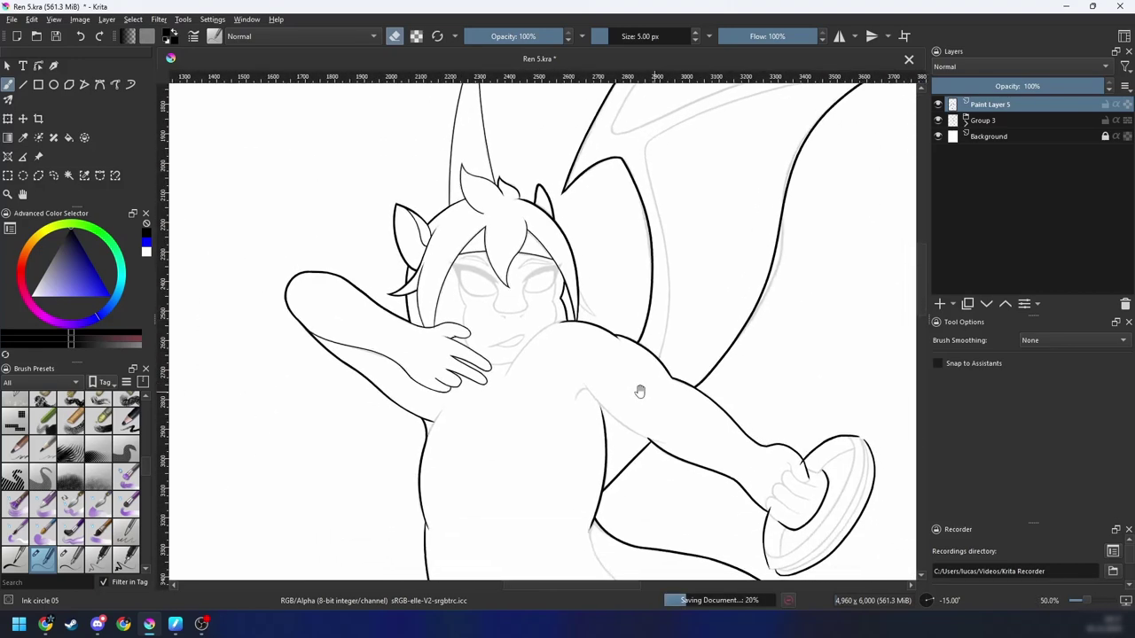
key(minus)
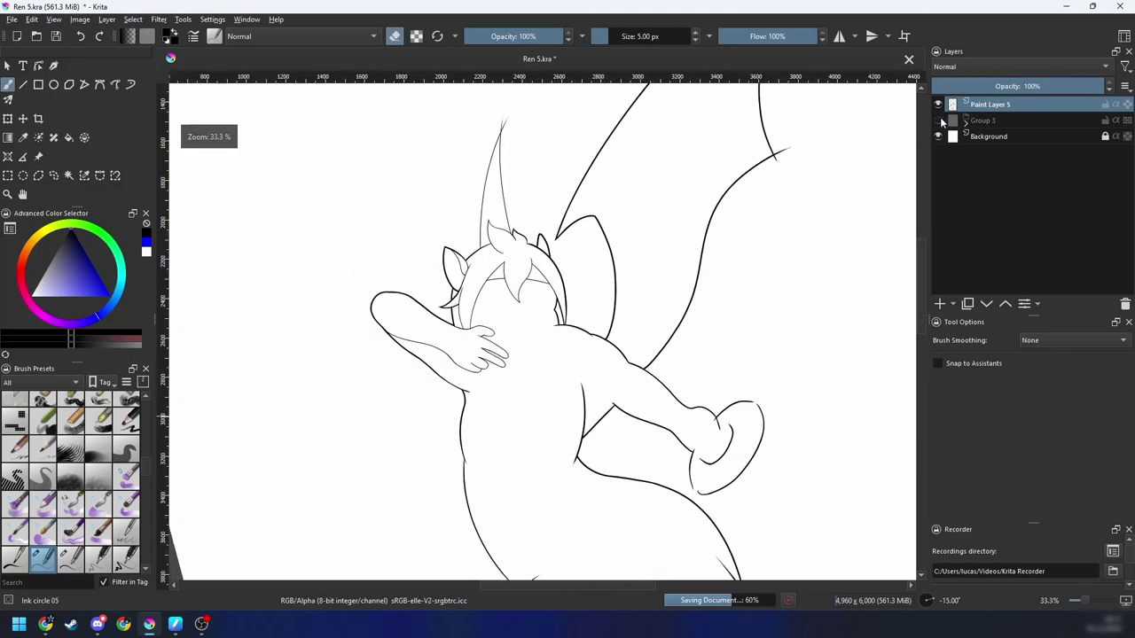
click(938, 121)
Step: Erase the crossing line ends beyond the horn's tip so both edges meet in one clean point
mouse_move(754, 340)
mouse_down()
mouse_move(672, 462)
mouse_move(688, 485)
mouse_up()
key(plus)
key(plus)
key(plus)
key(5)
key(plus)
drag(567, 318, 537, 467)
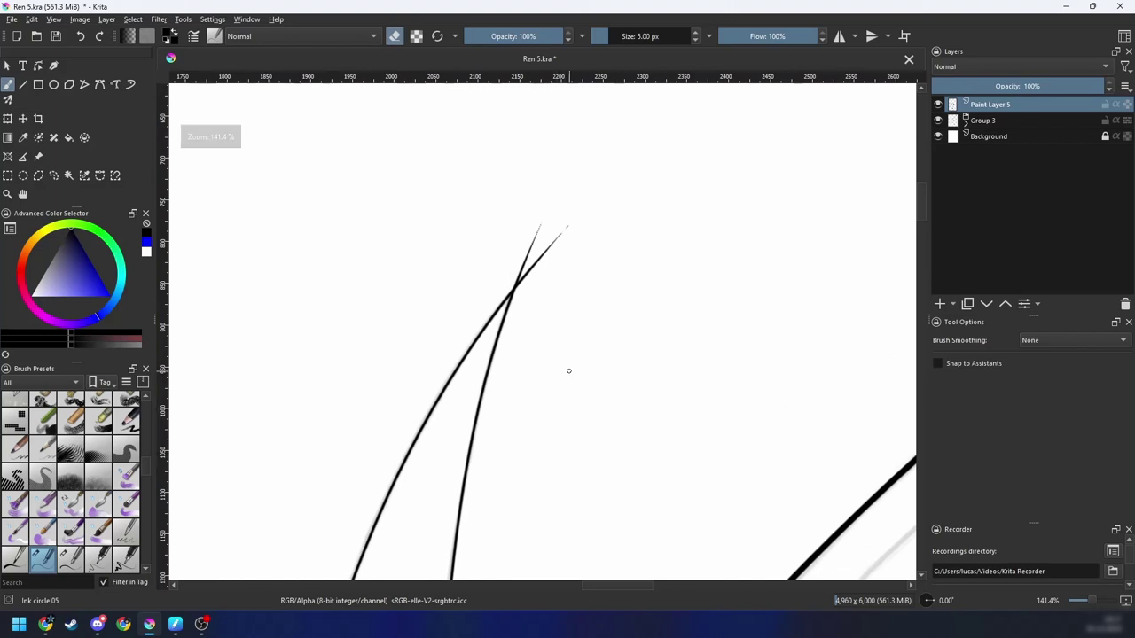
key(6)
scroll(625, 317, up, 2)
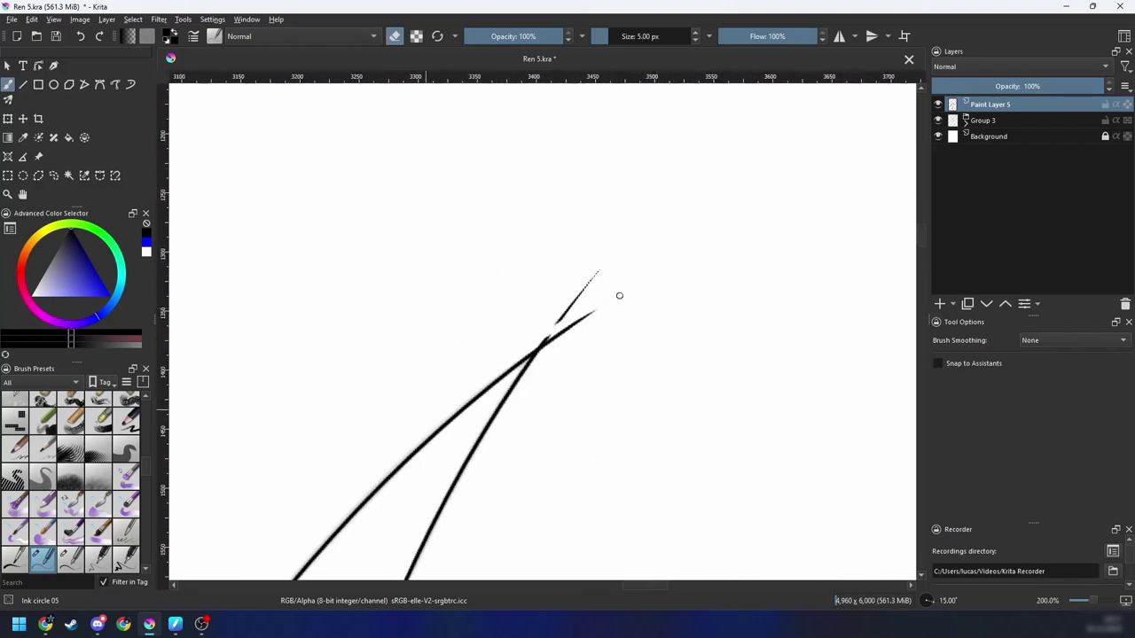
scroll(532, 345, up, 2)
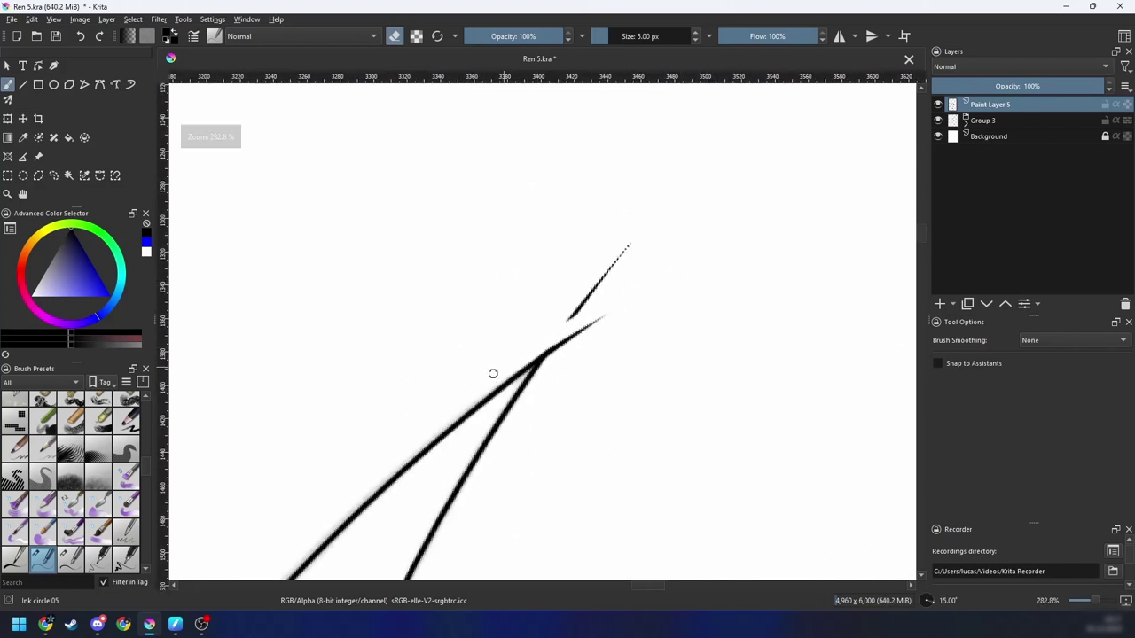
key(6)
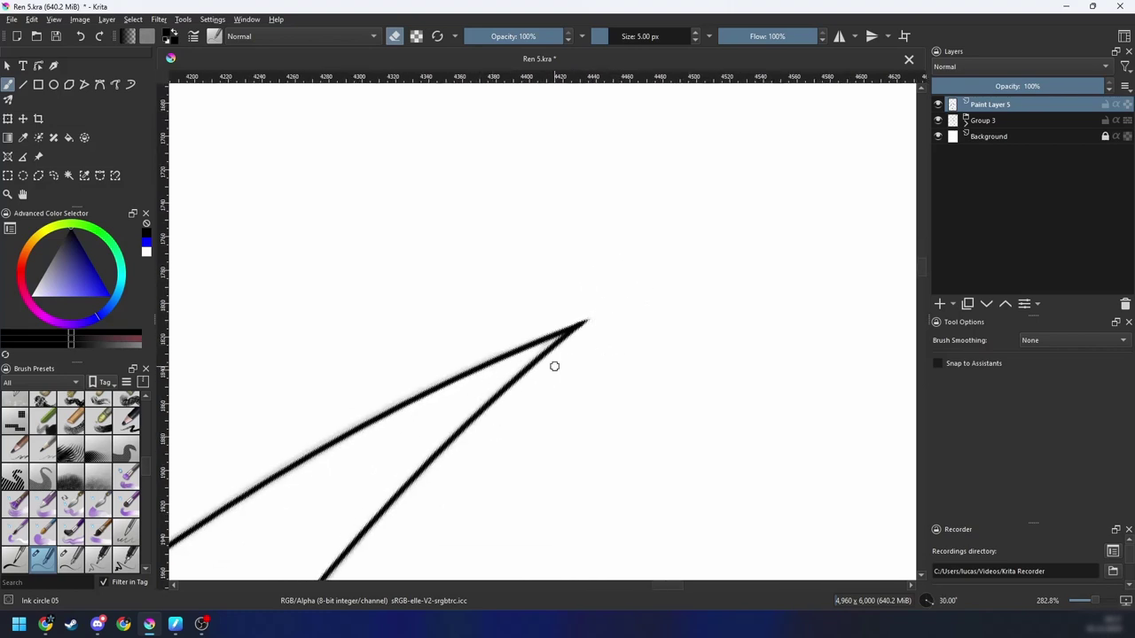
key(4)
scroll(612, 317, up, 2)
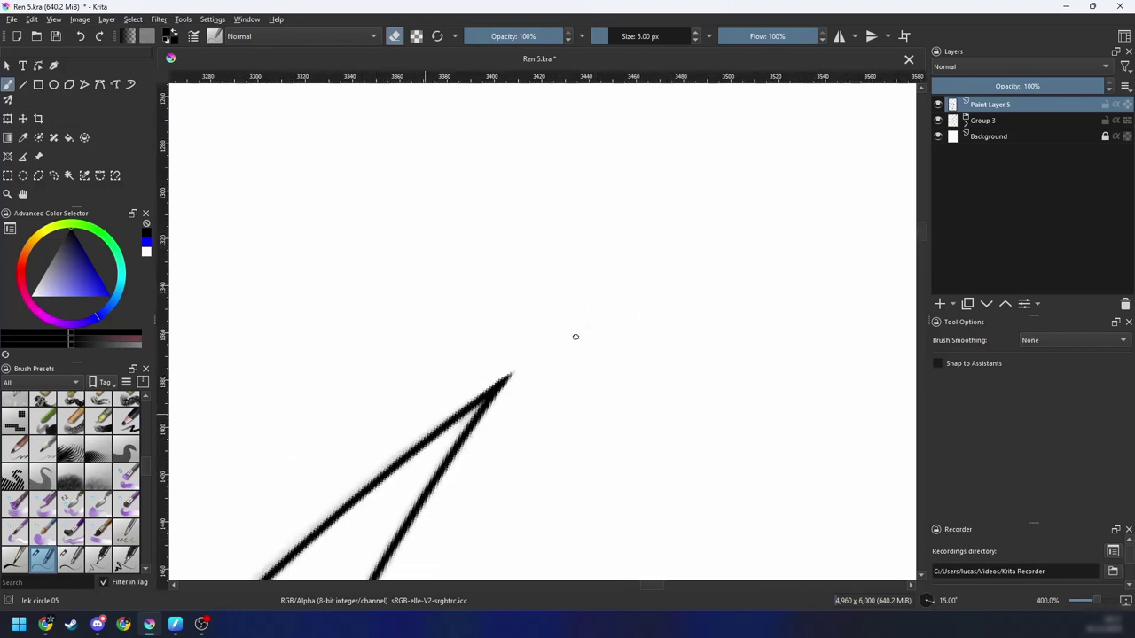
Step: Review the horn and wing in the wider drawing and save the file
key(minus)
key(minus)
key(minus)
key(minus)
key(minus)
key(minus)
key(minus)
key(4)
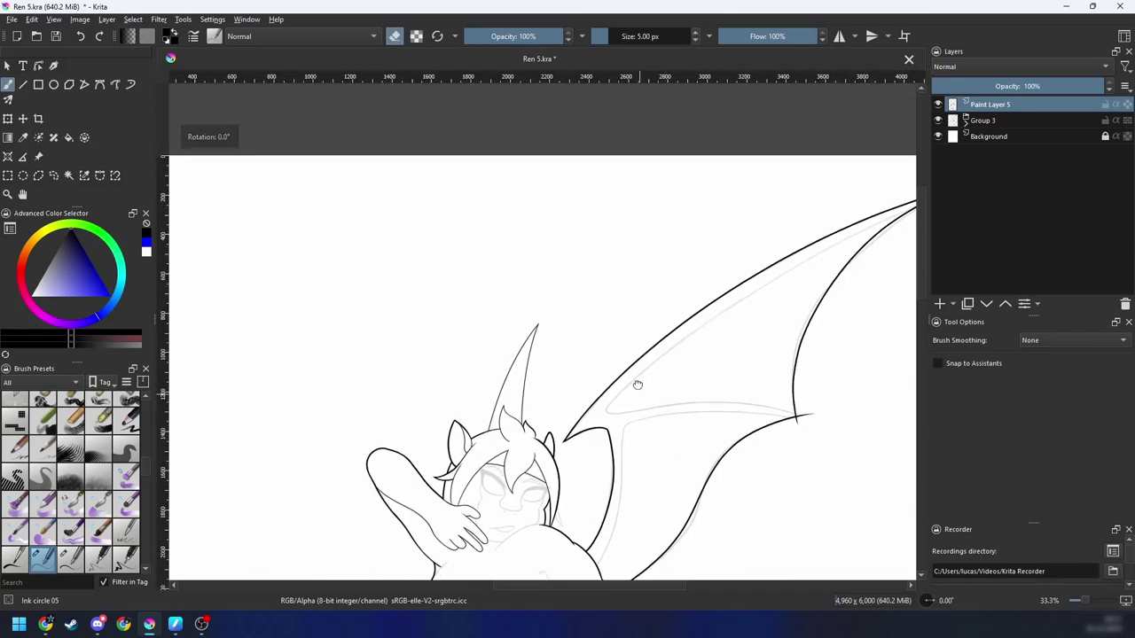
drag(636, 385, 652, 200)
mouse_move(701, 359)
mouse_down()
mouse_move(665, 293)
mouse_move(663, 310)
mouse_move(686, 279)
mouse_move(615, 394)
mouse_move(585, 514)
mouse_up()
key(minus)
key(minus)
key(ctrl+s)
Step: Try inking the inner edge of the wing's upper bone from its inner corner toward the wing tip
key(plus)
key(plus)
key(plus)
drag(631, 377, 495, 555)
key(plus)
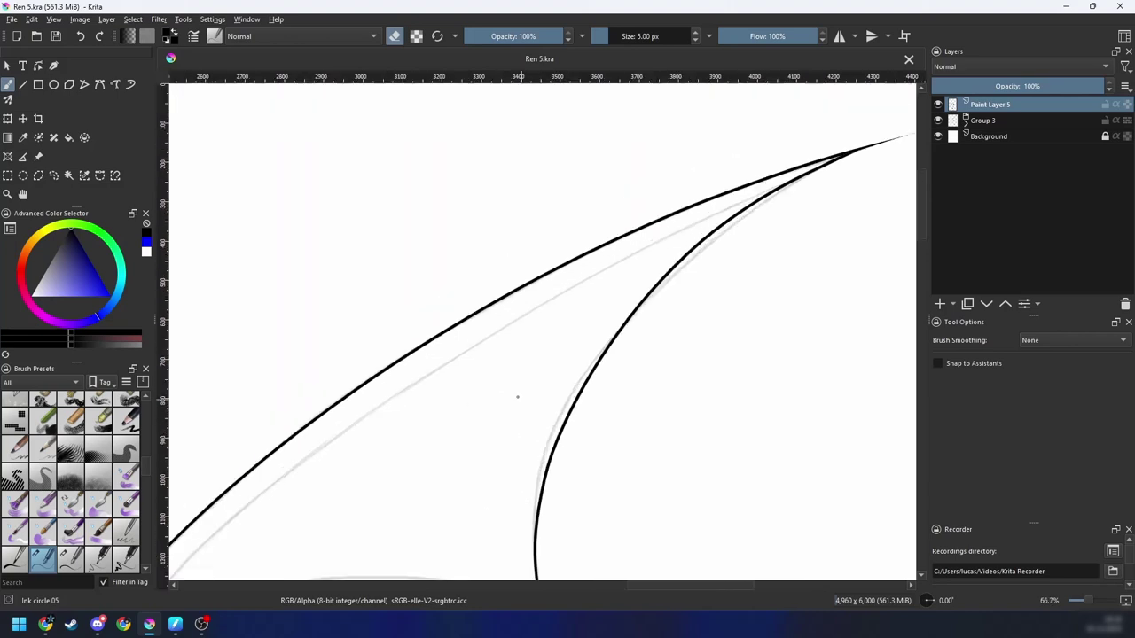
drag(520, 395, 614, 310)
drag(251, 509, 888, 104)
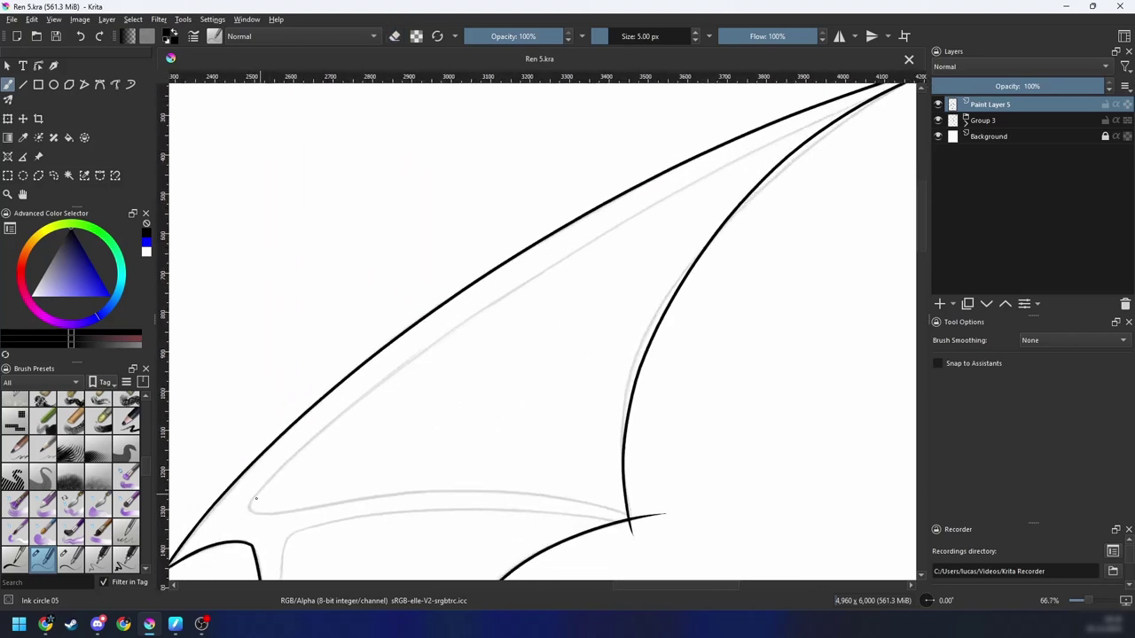
mouse_move(258, 513)
mouse_down()
mouse_move(695, 172)
mouse_move(810, 121)
mouse_up()
drag(626, 262, 594, 287)
key(ctrl+z)
Step: Ink the inner edge of the wing's upper bone as one long curve from its inner corner past the wing tip
key(minus)
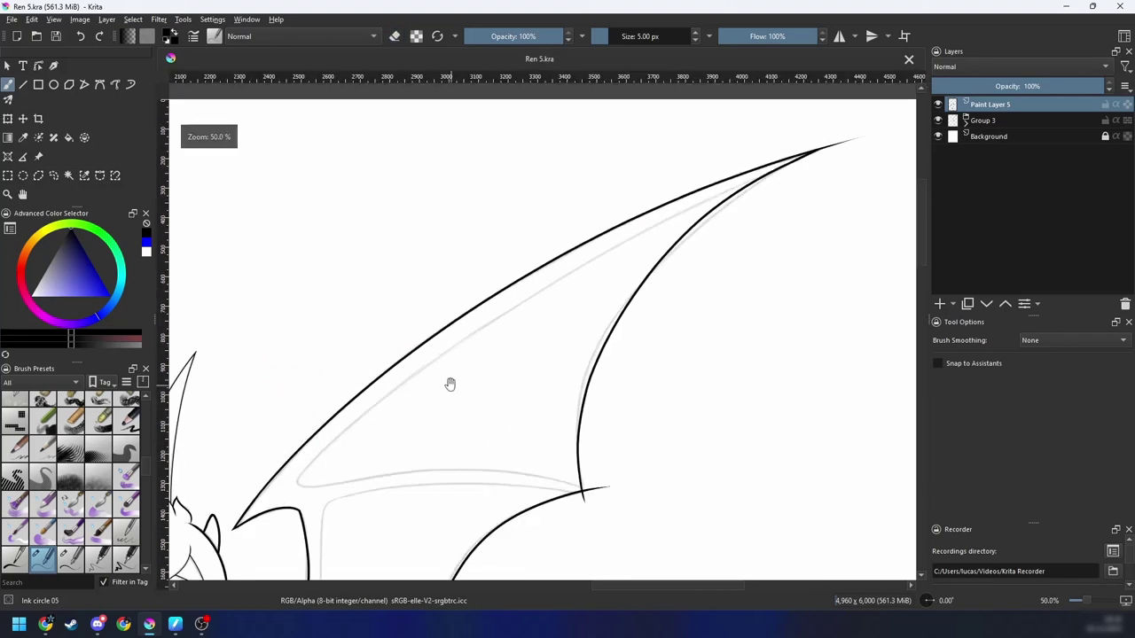
drag(450, 385, 416, 400)
drag(255, 500, 678, 209)
key(ctrl+z)
drag(265, 490, 647, 219)
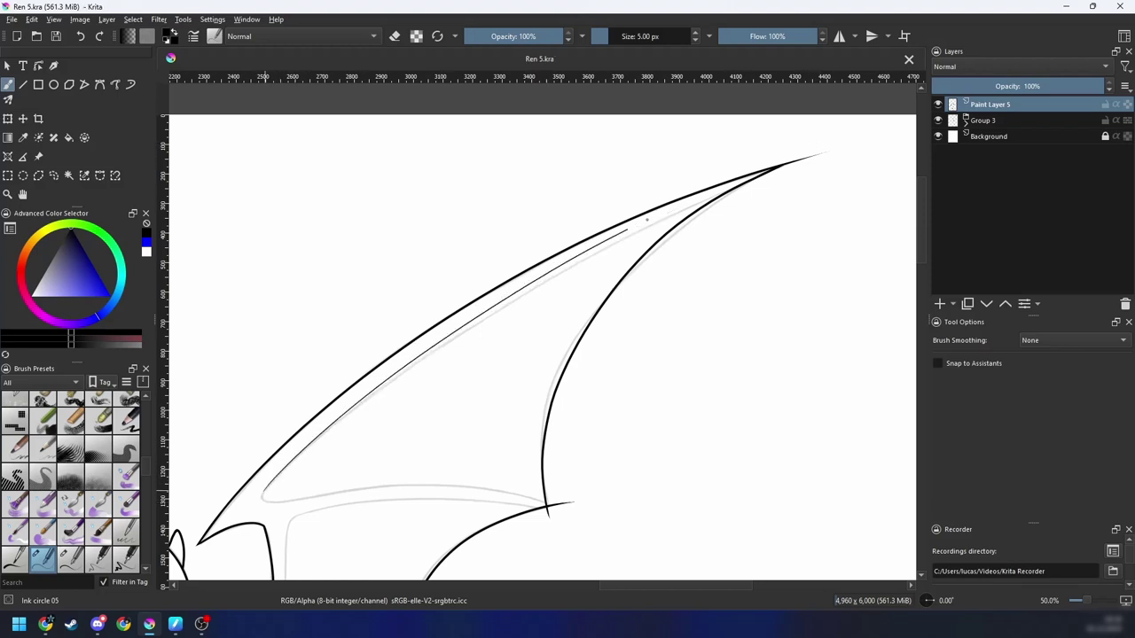
key(ctrl+z)
drag(401, 369, 769, 170)
key(ctrl+z)
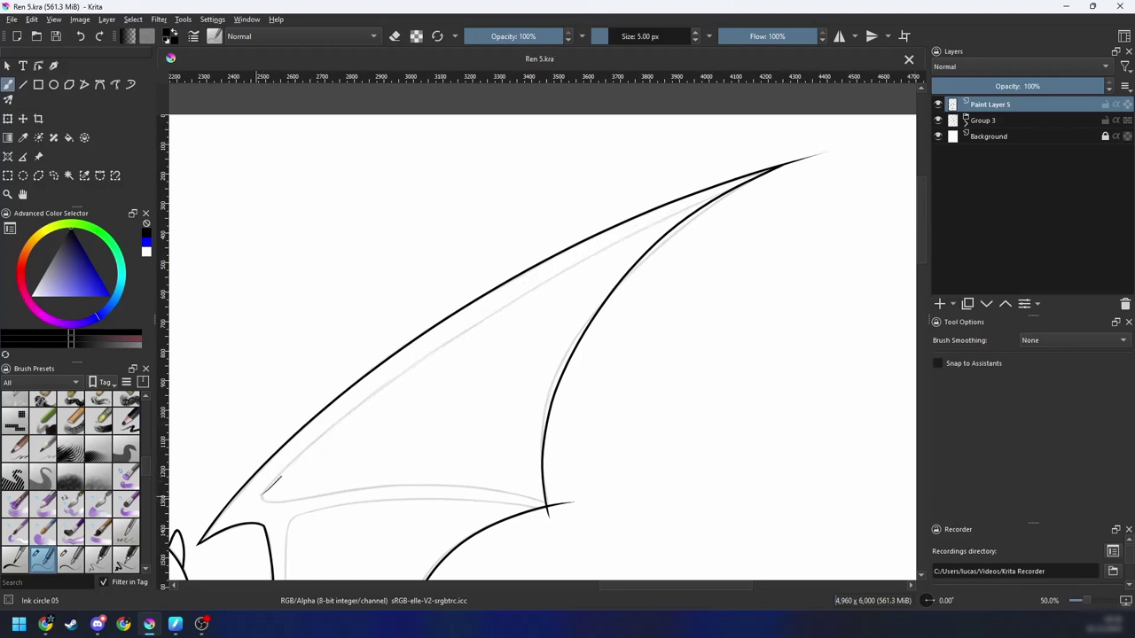
drag(262, 493, 833, 154)
mouse_move(434, 406)
mouse_down()
mouse_move(423, 413)
mouse_move(445, 400)
mouse_up()
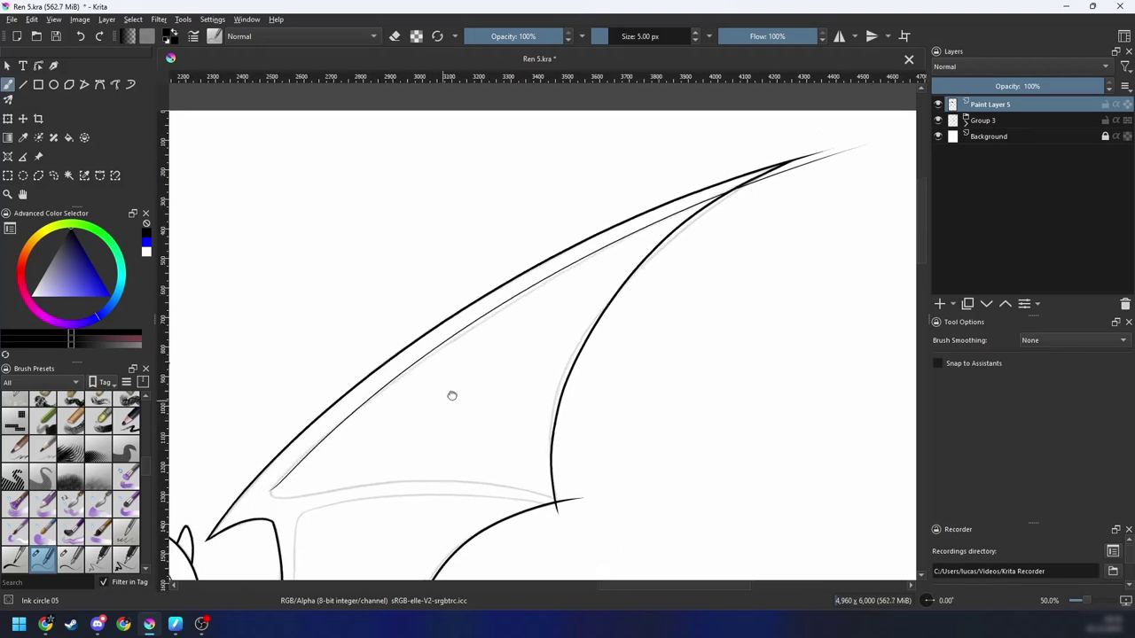
Step: Hide sketch group Group 3 and erase the overshooting outline ends and the inner line's crossing near the wing tip
drag(671, 257, 483, 417)
scroll(483, 418, up, 2)
key(e)
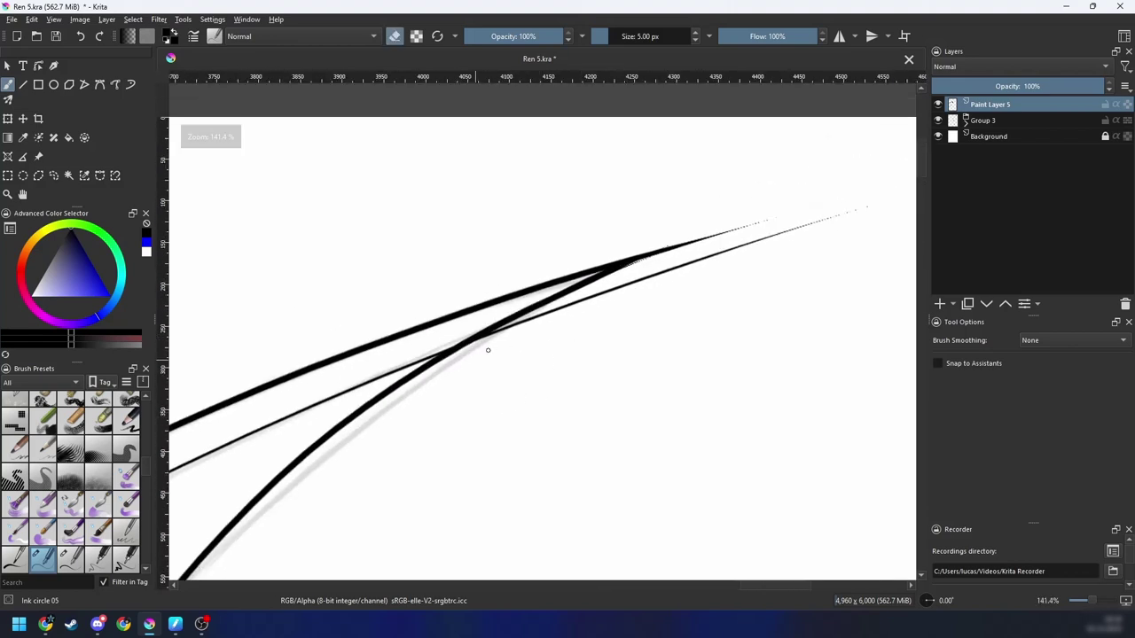
scroll(479, 375, up, 3)
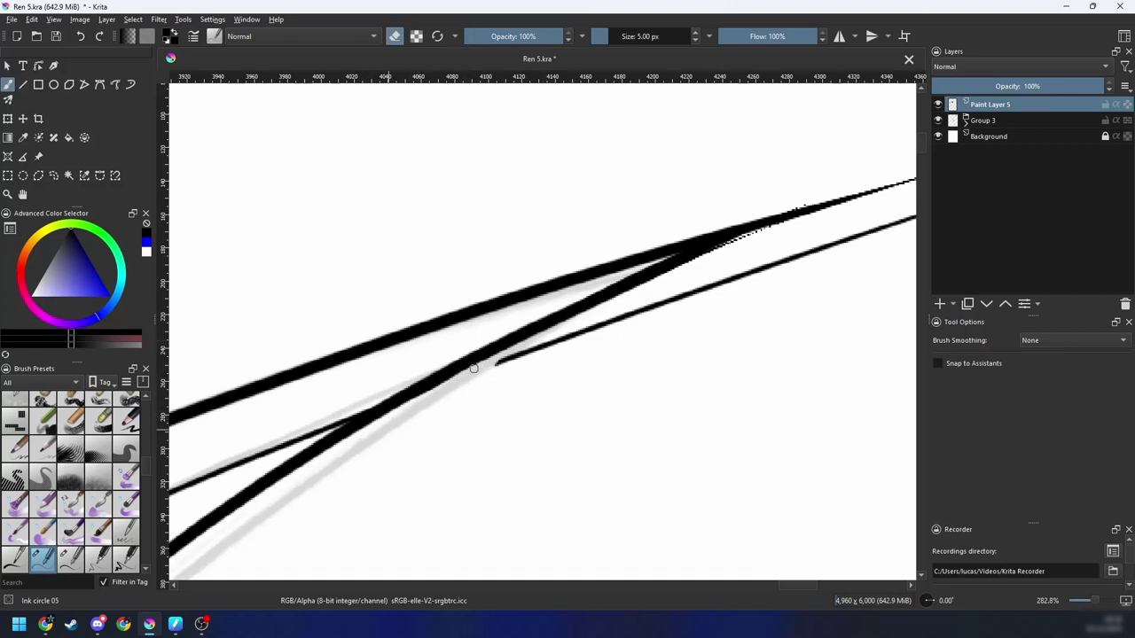
click(938, 120)
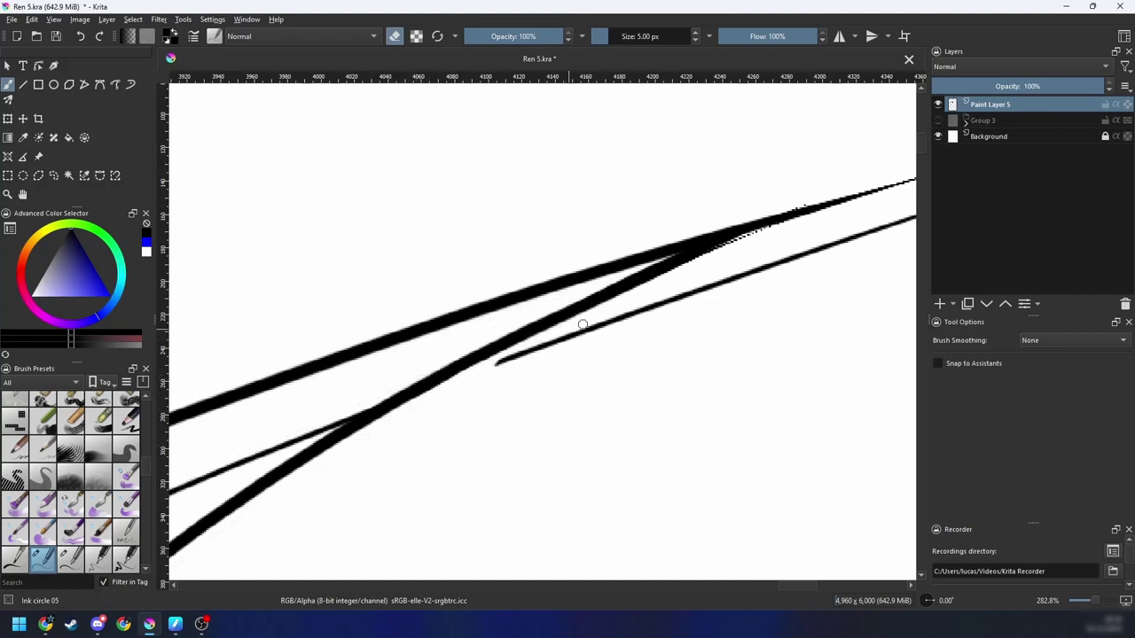
drag(703, 298, 503, 400)
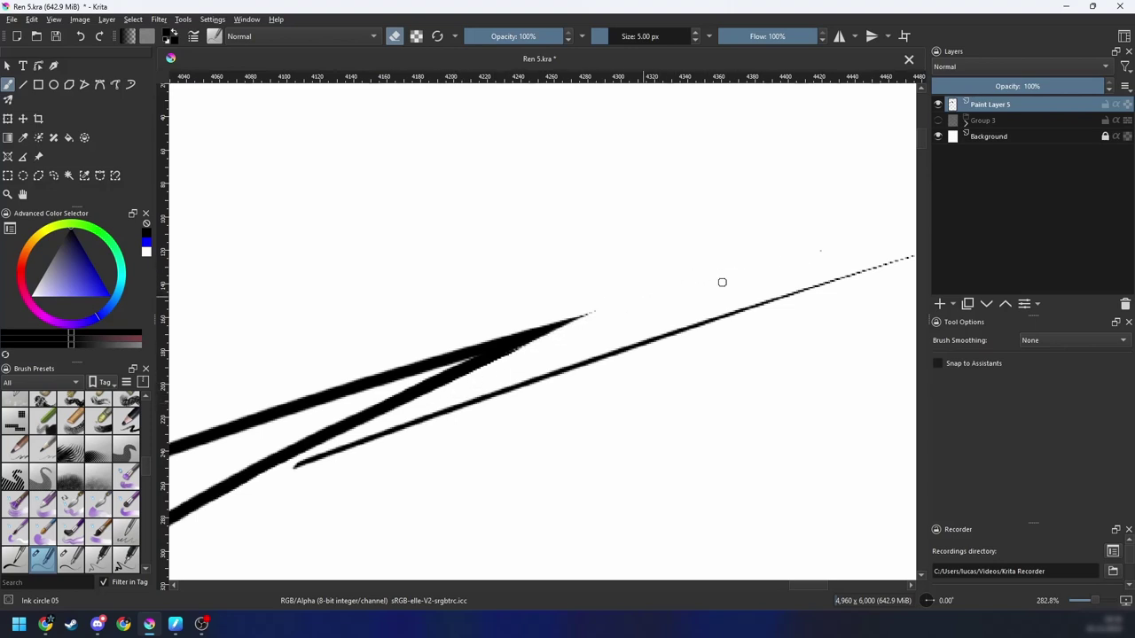
drag(706, 310, 776, 276)
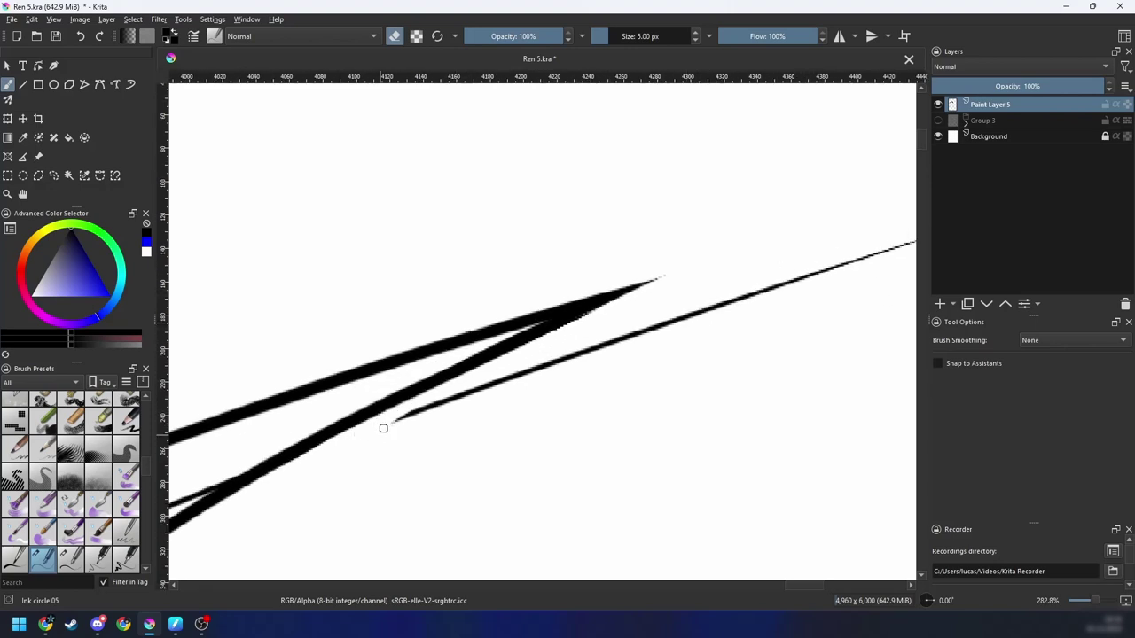
Step: Erase the remaining stray line beyond the wing tip using the Shape fill brush as an eraser
right_click(456, 399)
click(396, 428)
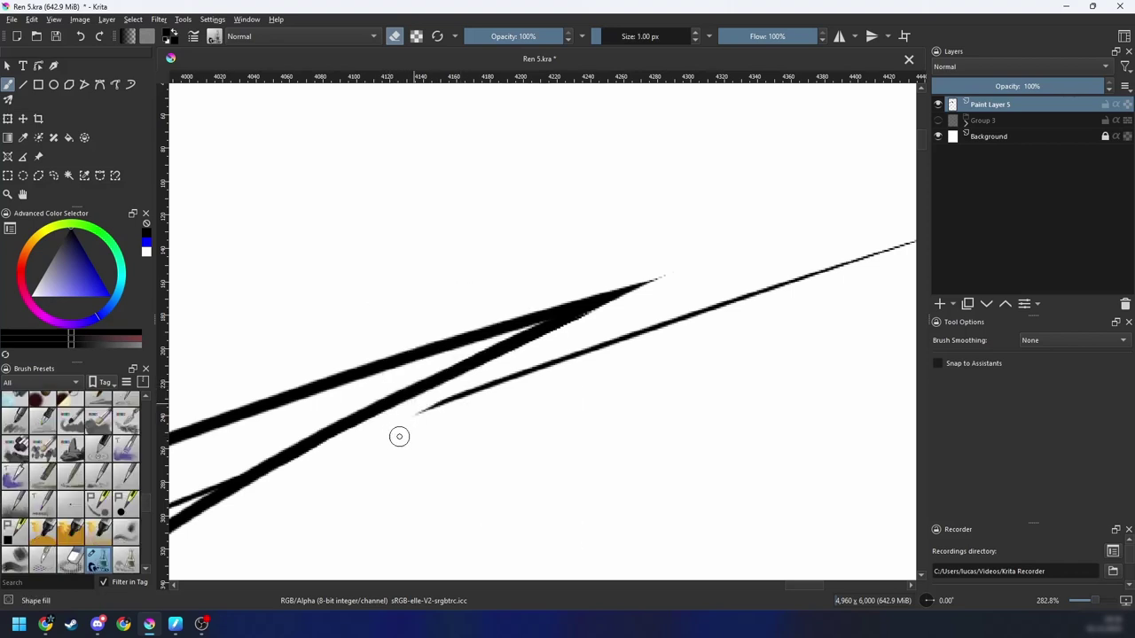
mouse_move(399, 436)
mouse_down()
mouse_move(674, 358)
mouse_move(866, 232)
mouse_up()
key(minus)
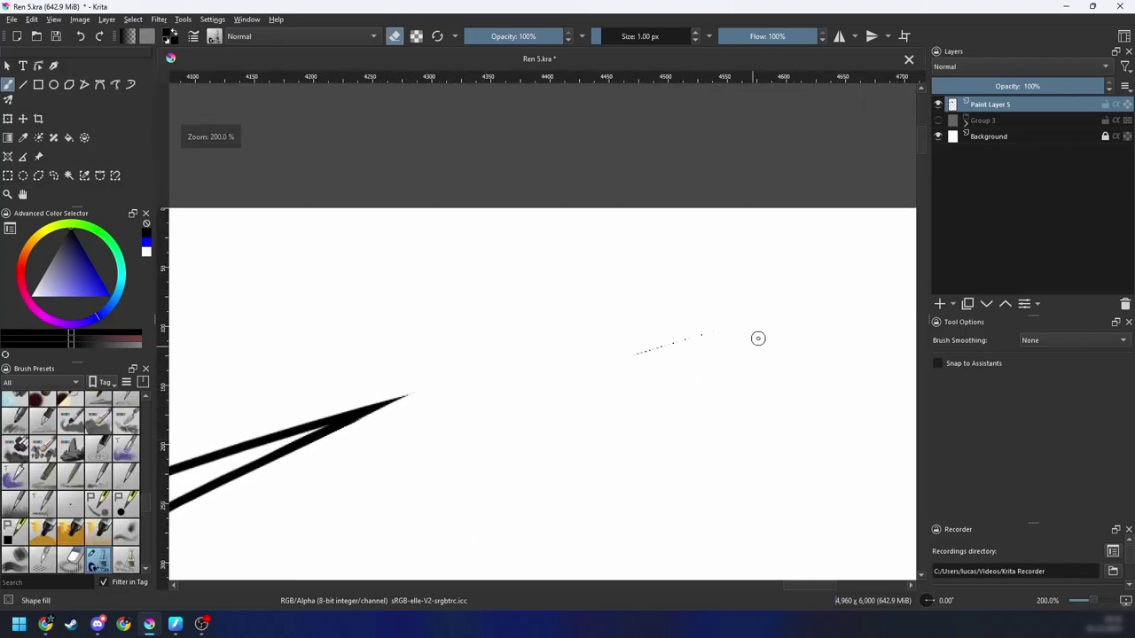
drag(518, 392, 745, 291)
key(minus)
key(minus)
key(minus)
key(plus)
key(plus)
key(plus)
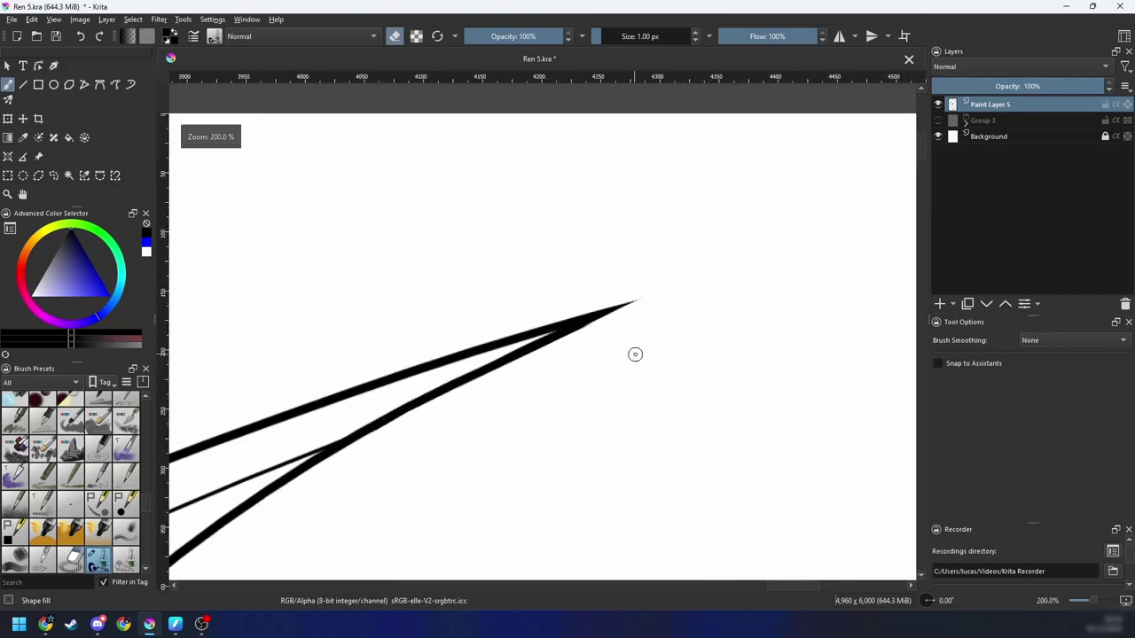
key(plus)
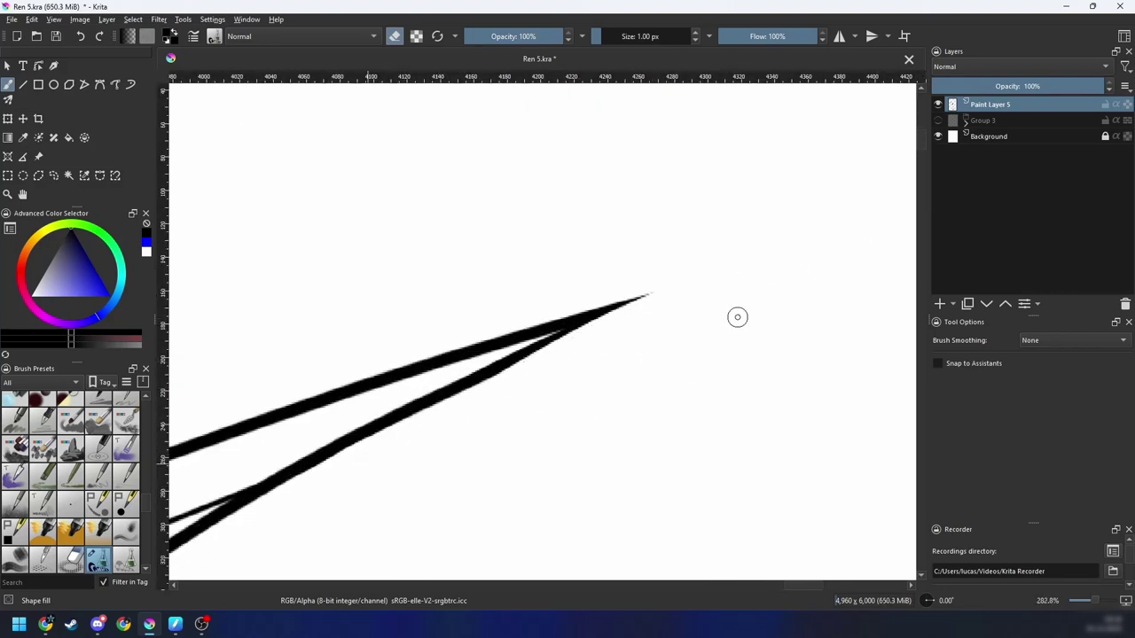
key(minus)
key(minus)
Step: Switch back to the Ink circle 05 brush and try refining the point of the wing tip
right_click(559, 394)
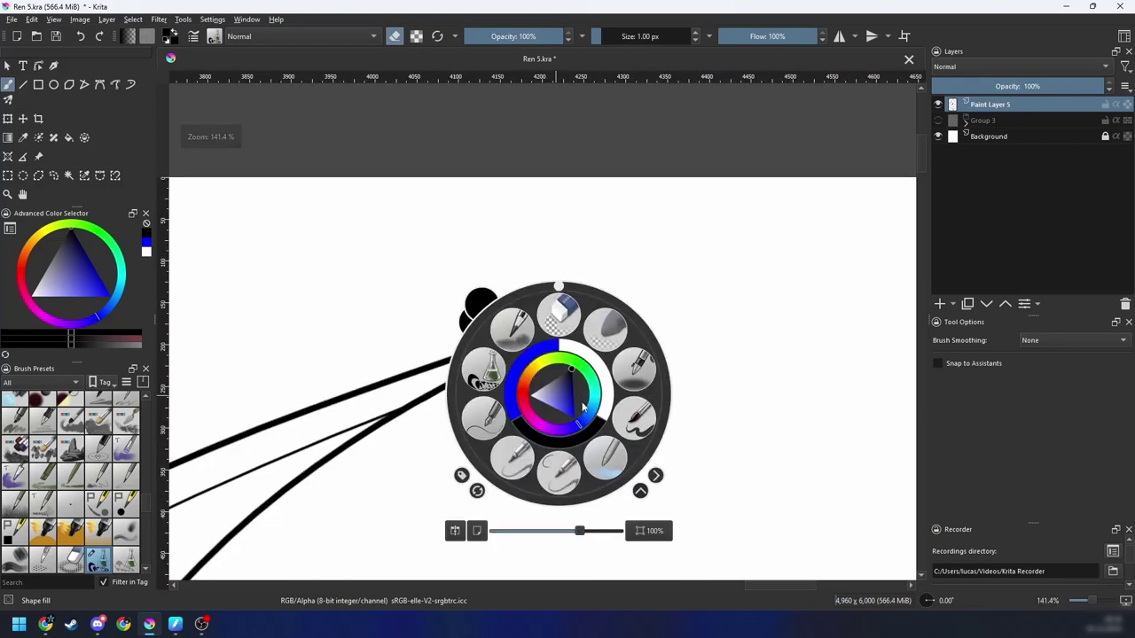
click(484, 418)
key(plus)
drag(609, 381, 560, 414)
key(plus)
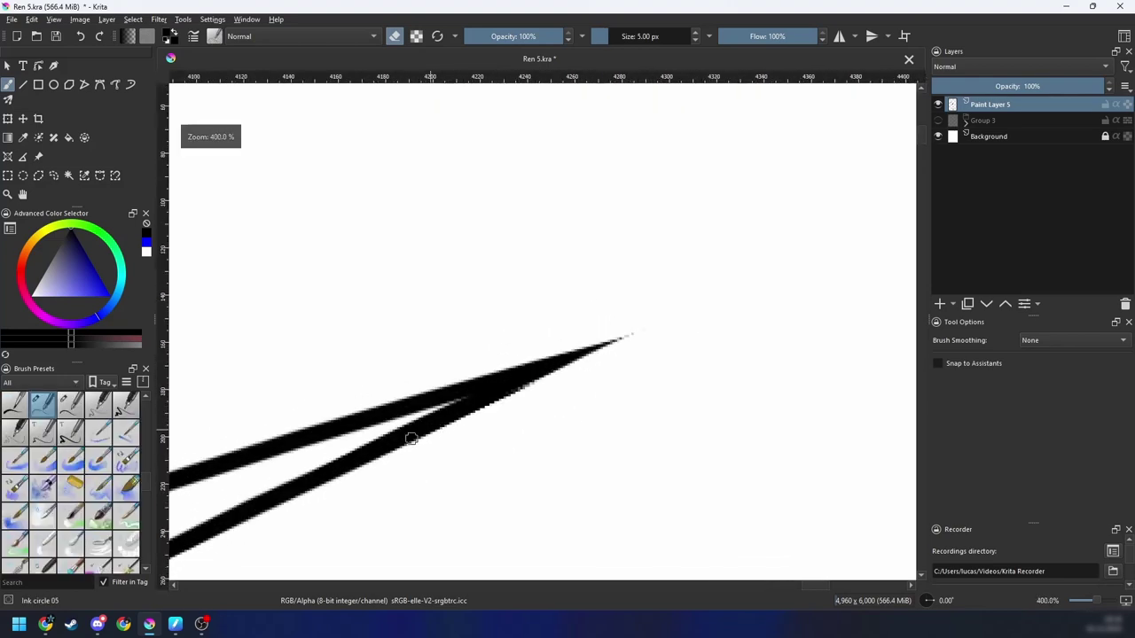
key(plus)
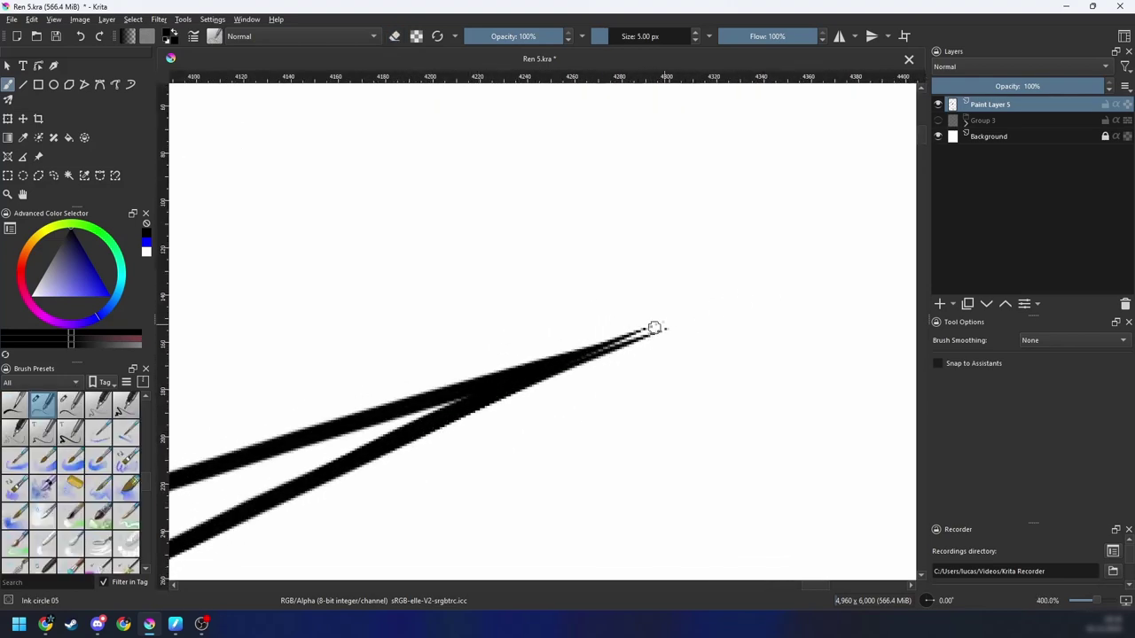
drag(654, 328, 681, 326)
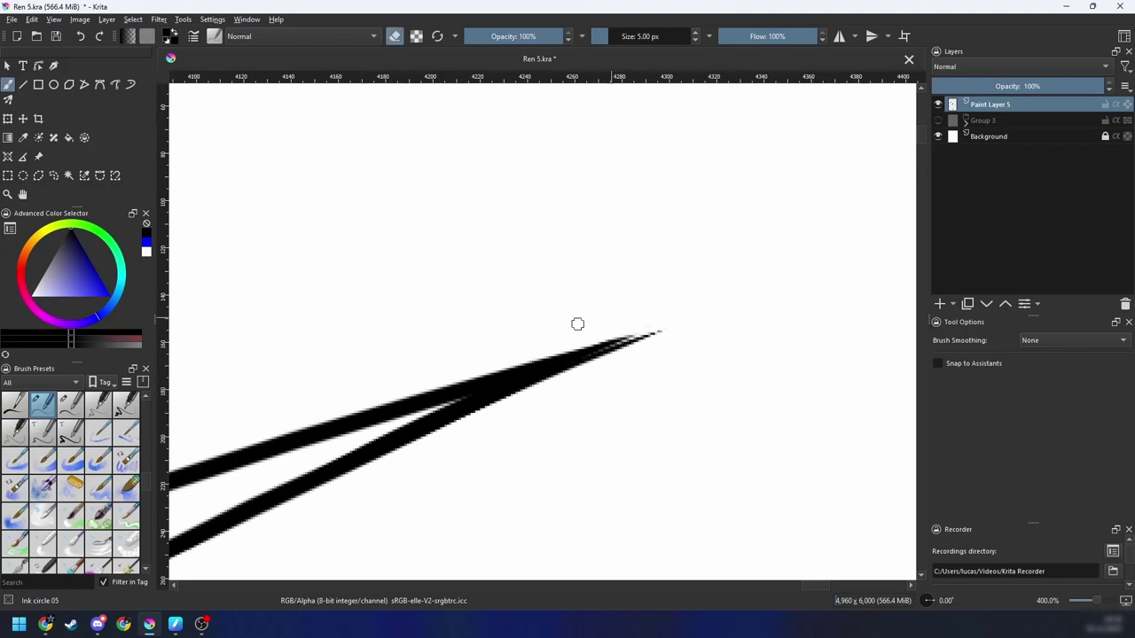
key(ctrl+z)
drag(321, 497, 696, 319)
key(ctrl+z)
Step: Review the cleaned wing tip and upper bone lines without the sketch
key(minus)
key(minus)
key(minus)
key(minus)
key(minus)
key(minus)
key(minus)
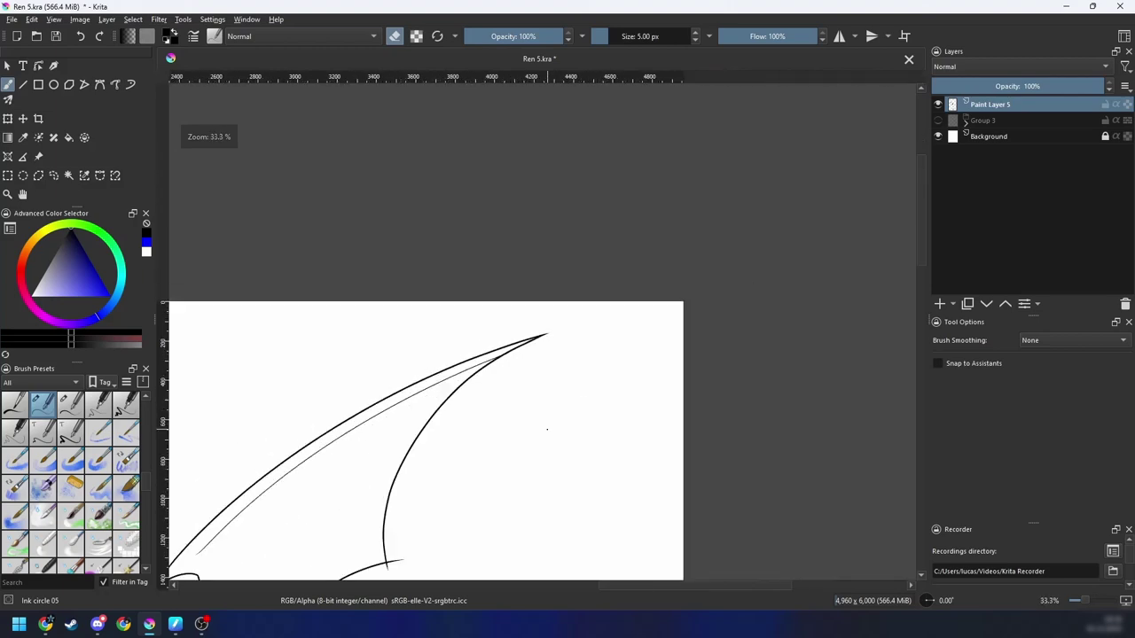
drag(547, 433, 617, 373)
key(plus)
key(plus)
scroll(591, 417, up, 5)
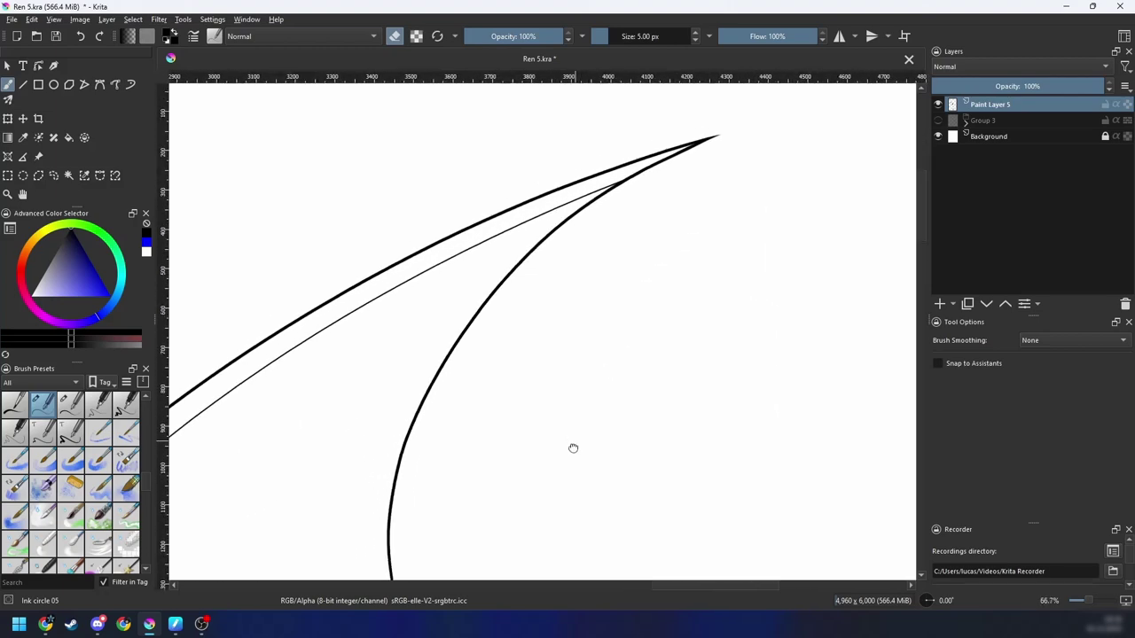
mouse_move(506, 483)
mouse_down()
mouse_move(592, 386)
mouse_move(672, 326)
mouse_up()
key(minus)
key(minus)
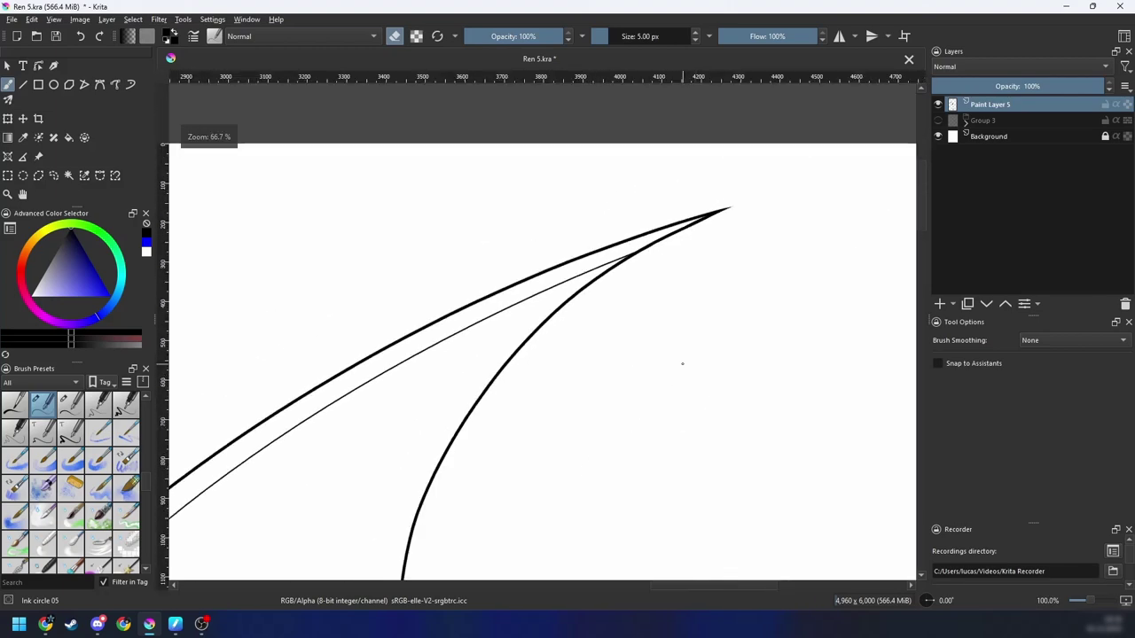
Step: Show Group 3 again and erase the flared start of the upper bone's inner line at its inner corner
drag(483, 519, 815, 303)
drag(648, 396, 778, 291)
key(e)
scroll(637, 389, up, 2)
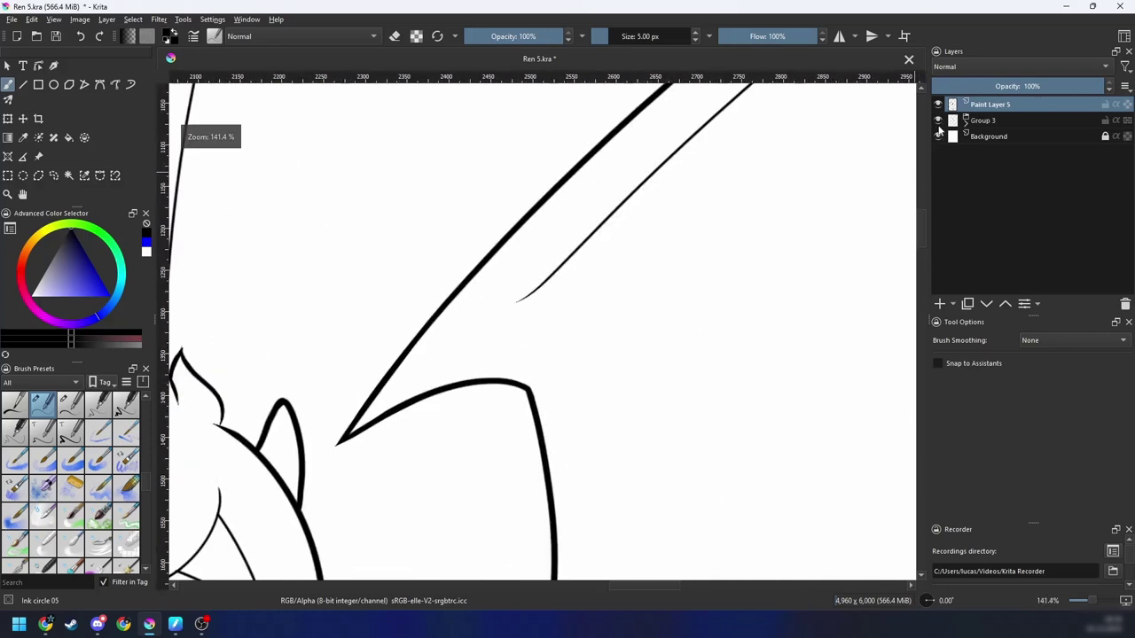
scroll(650, 385, up, 1)
key(e)
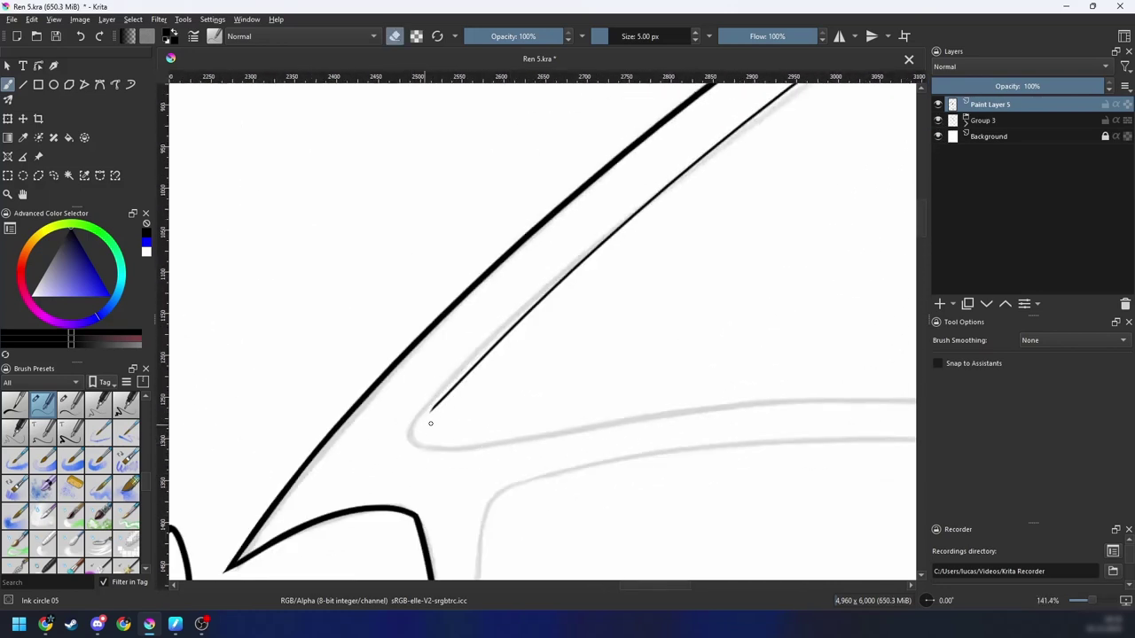
drag(425, 462, 427, 469)
mouse_move(474, 419)
mouse_down()
mouse_move(499, 385)
mouse_move(393, 430)
mouse_move(454, 453)
mouse_up()
Step: Try inking the rounded turn at the upper bone's inner corner as a continuation of its inner line
key(ctrl+plus)
key(e)
scroll(418, 430, down, 4)
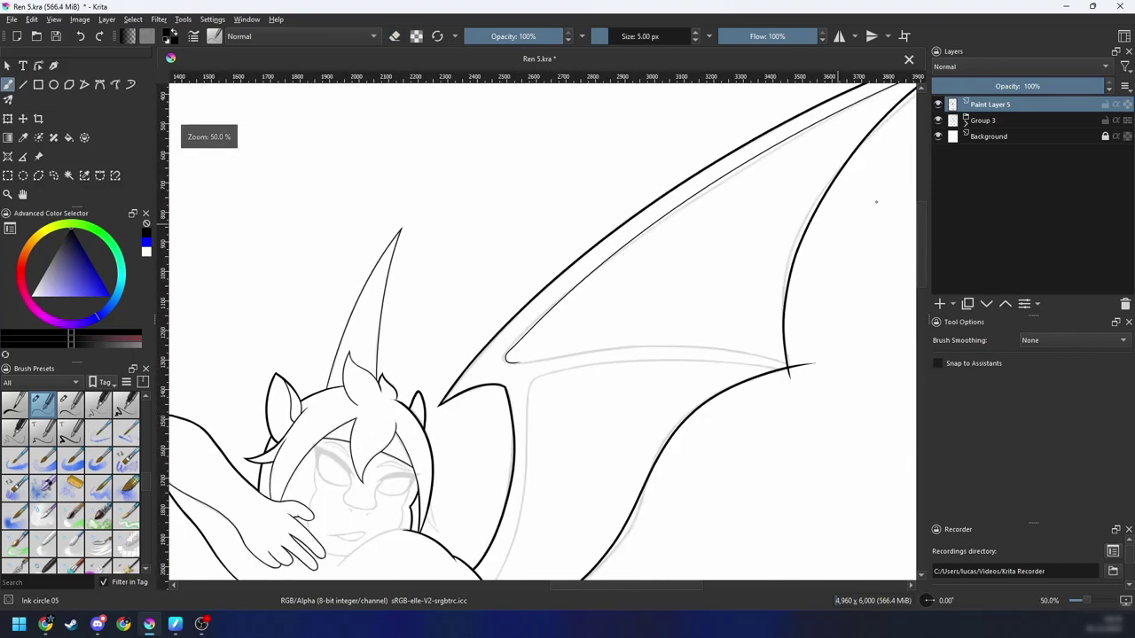
key(plus)
key(plus)
key(plus)
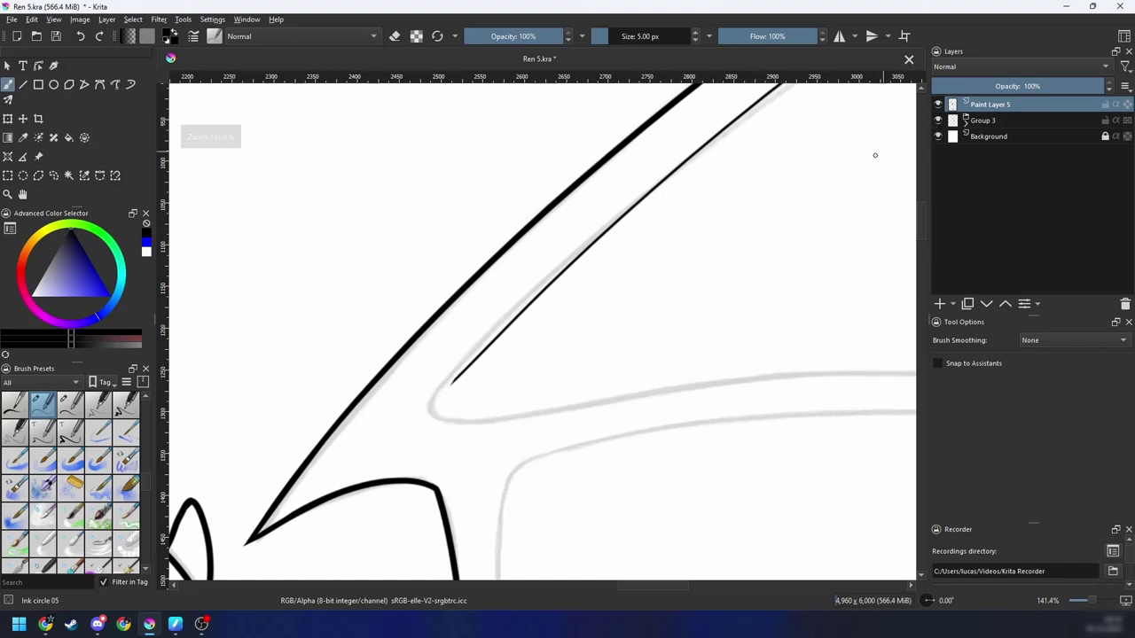
key(plus)
drag(468, 388, 654, 365)
key(plus)
key(plus)
key(6)
key(6)
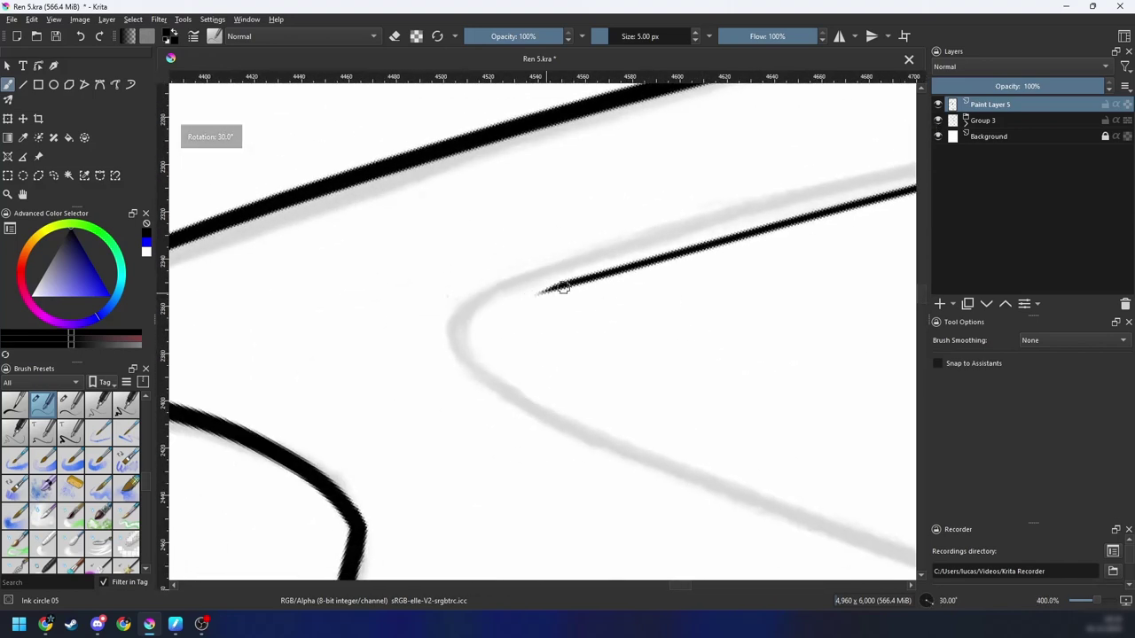
mouse_move(637, 266)
mouse_down()
mouse_move(540, 302)
mouse_move(535, 409)
mouse_up()
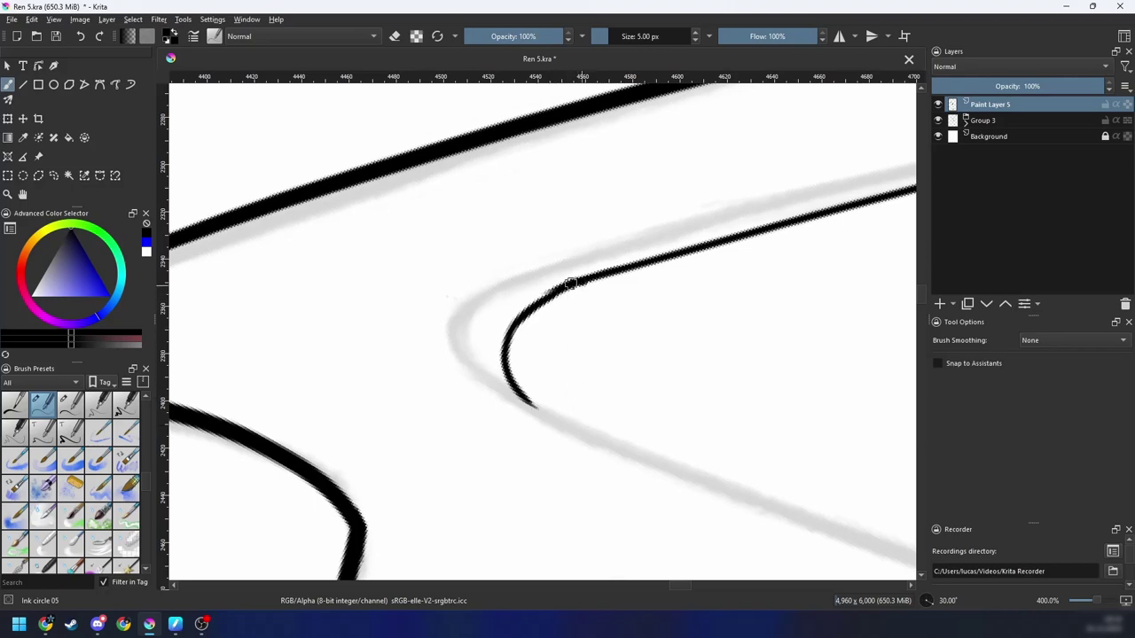
drag(572, 283, 510, 341)
key(ctrl+z)
drag(581, 281, 505, 390)
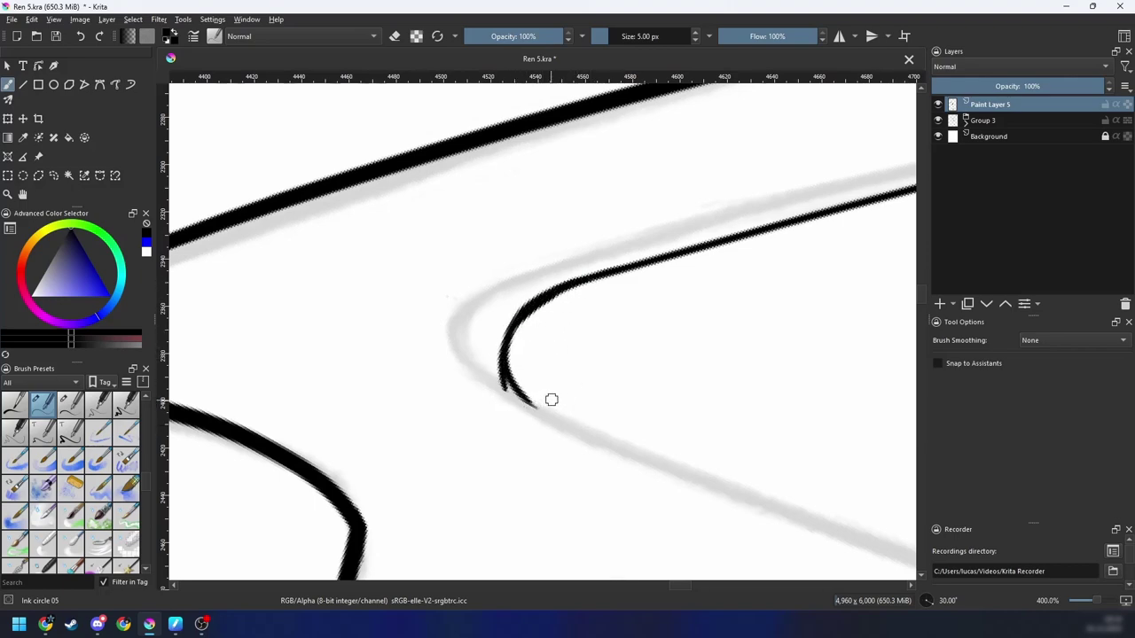
Step: Try redrawing the inner corner's curve with short strokes, and undo the corner strokes
key(plus)
key(4)
key(4)
key(4)
key(4)
key(4)
key(4)
key(4)
key(4)
key(ctrl+z)
drag(588, 393, 537, 431)
mouse_move(425, 376)
mouse_down()
mouse_move(588, 320)
mouse_move(589, 300)
mouse_up()
key(minus)
key(minus)
key(minus)
key(minus)
key(minus)
key(6)
key(6)
key(6)
key(6)
key(6)
key(6)
key(plus)
key(plus)
mouse_move(629, 337)
mouse_down()
mouse_move(593, 388)
mouse_move(570, 387)
mouse_move(574, 378)
mouse_up()
key(ctrl+z)
key(ctrl+z)
Step: Ink the rounded inner corner and the start of the middle bone's upper edge with Stabilizer brush smoothing, then turn smoothing off
key(plus)
key(s)
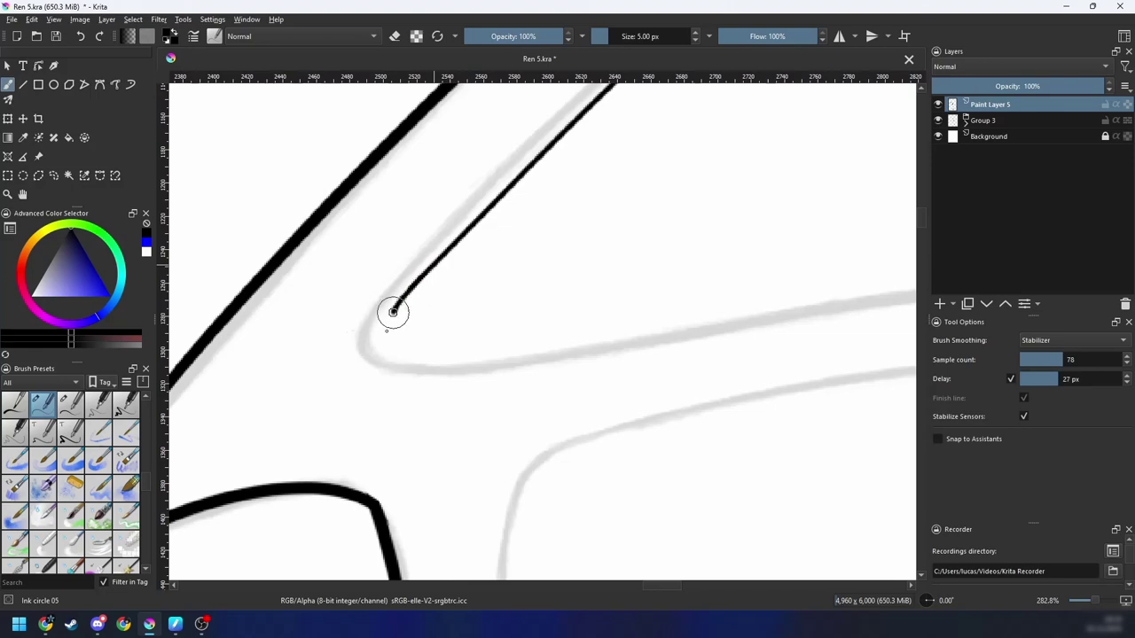
drag(419, 365, 602, 348)
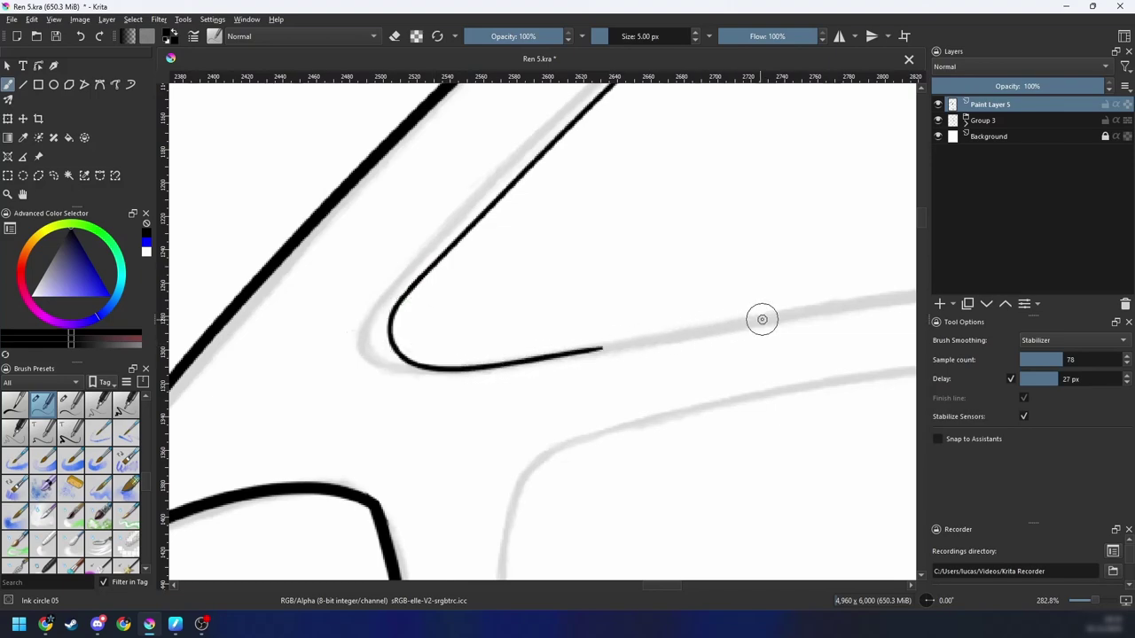
key(1)
Step: Check the inked corner in the wider drawing with sketch group Group 3 briefly hidden
key(6)
click(938, 121)
key(minus)
key(minus)
key(minus)
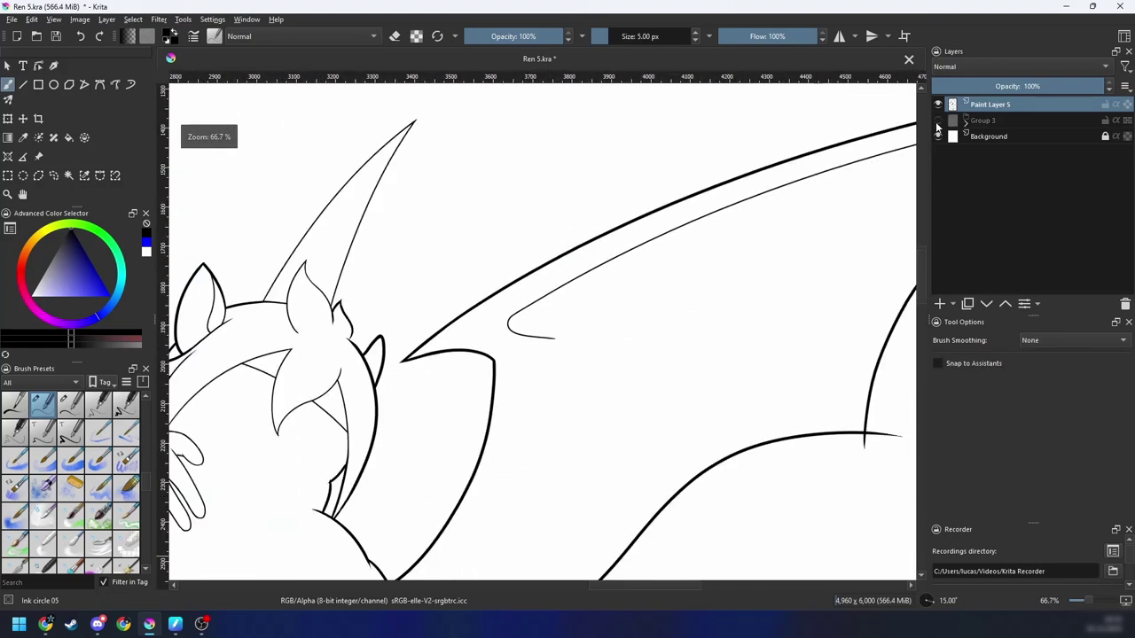
click(938, 120)
Step: Ink the middle bone's upper edge from the rounded corner to the point where the wing's outer curves cross
key(plus)
key(plus)
key(plus)
key(plus)
key(4)
key(4)
key(4)
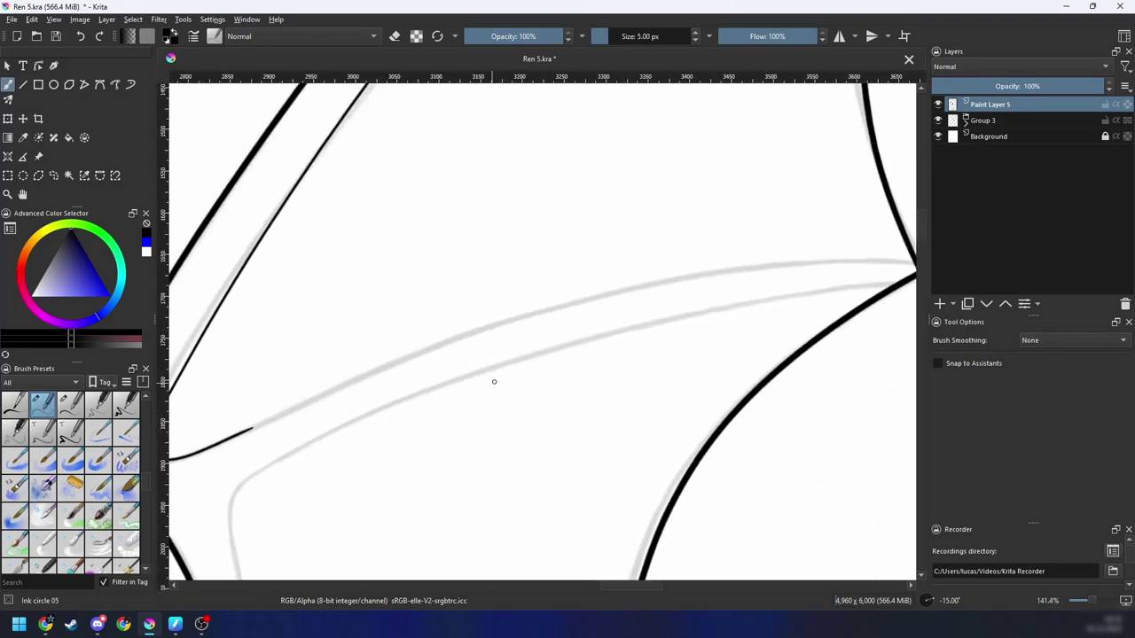
key(1)
drag(307, 477, 598, 277)
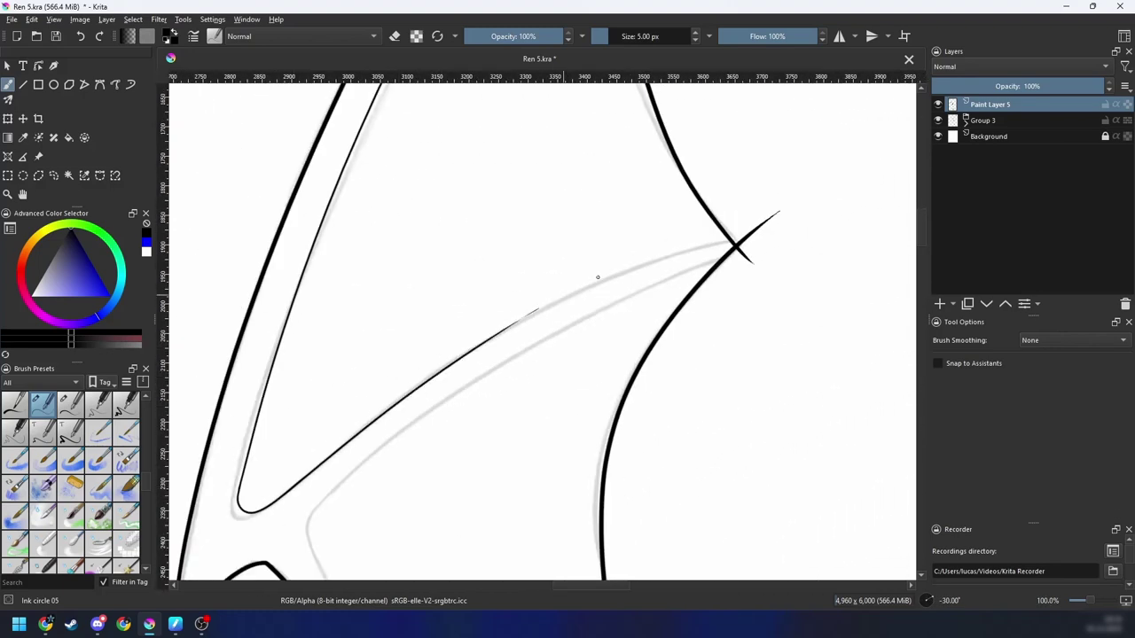
key(ctrl+z)
mouse_move(308, 476)
mouse_down()
mouse_move(463, 349)
mouse_move(776, 220)
mouse_up()
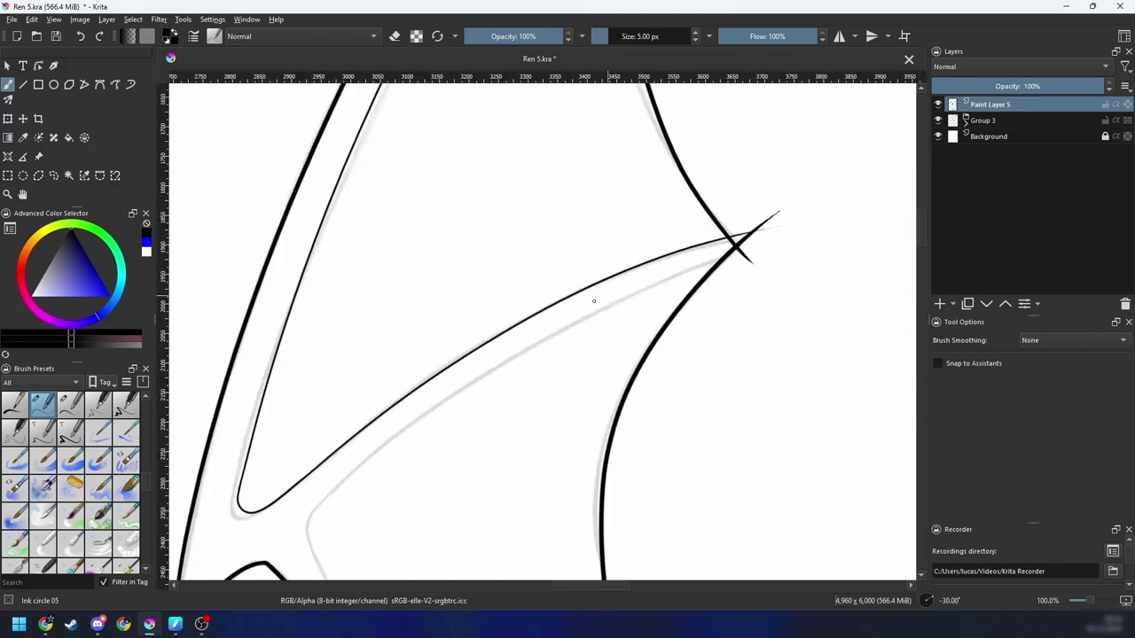
Step: Try inking the middle bone's lower edge with long strokes from the rounded corner to the wing's point, undoing each attempt
drag(443, 413, 466, 354)
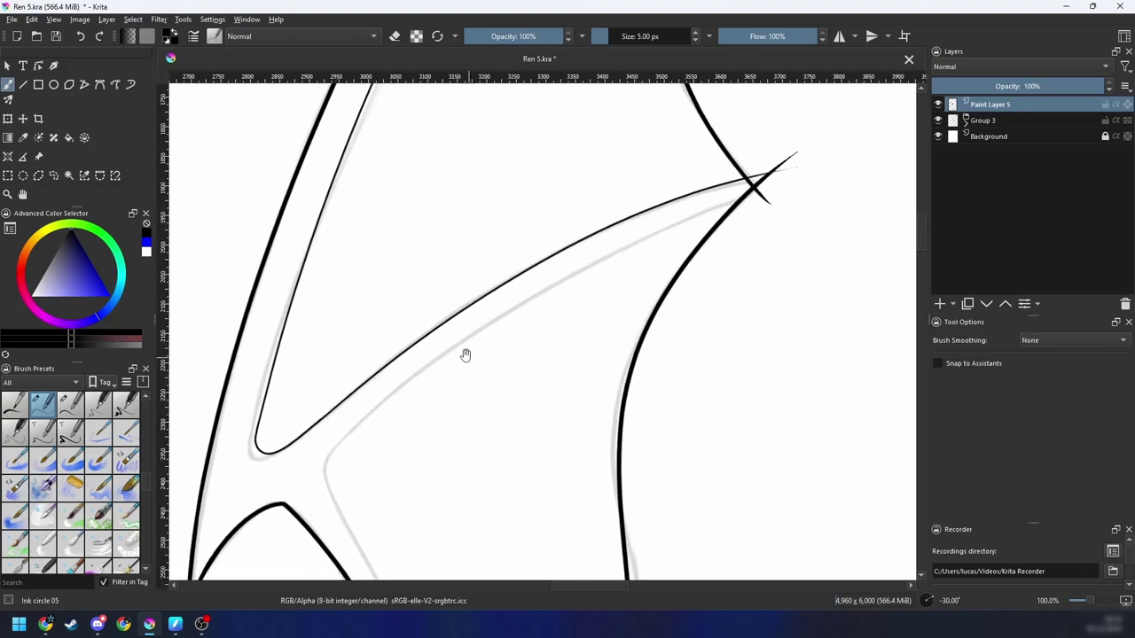
mouse_move(325, 477)
mouse_down()
mouse_move(394, 392)
mouse_move(750, 223)
mouse_up()
key(ctrl+z)
drag(344, 438, 764, 182)
key(ctrl+z)
mouse_move(325, 470)
mouse_down()
mouse_move(749, 191)
mouse_move(608, 254)
mouse_move(745, 191)
mouse_move(705, 214)
mouse_up()
key(ctrl+z)
key(ctrl+z)
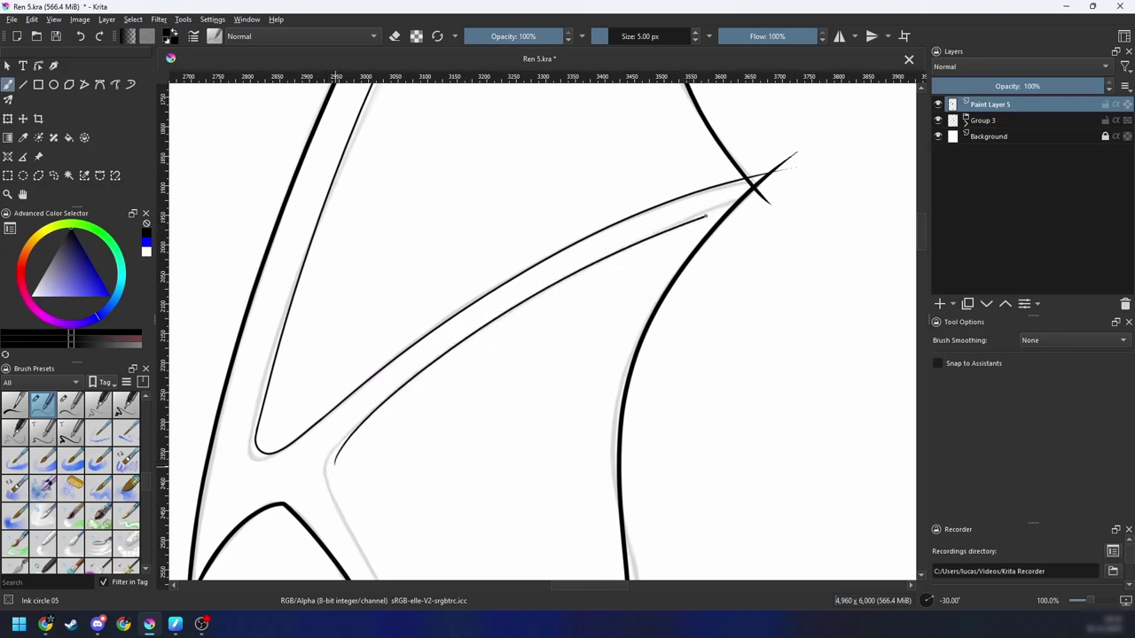
key(ctrl+z)
mouse_move(326, 470)
mouse_down()
mouse_move(468, 341)
mouse_move(745, 195)
mouse_up()
key(ctrl+z)
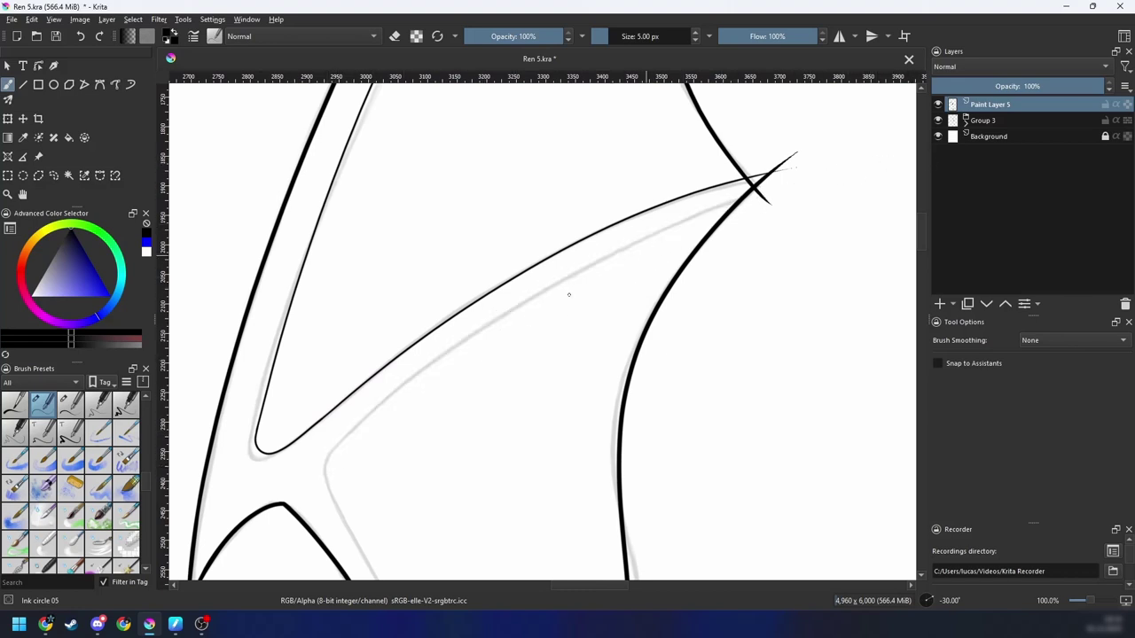
drag(393, 392, 803, 171)
key(ctrl+z)
drag(325, 470, 802, 184)
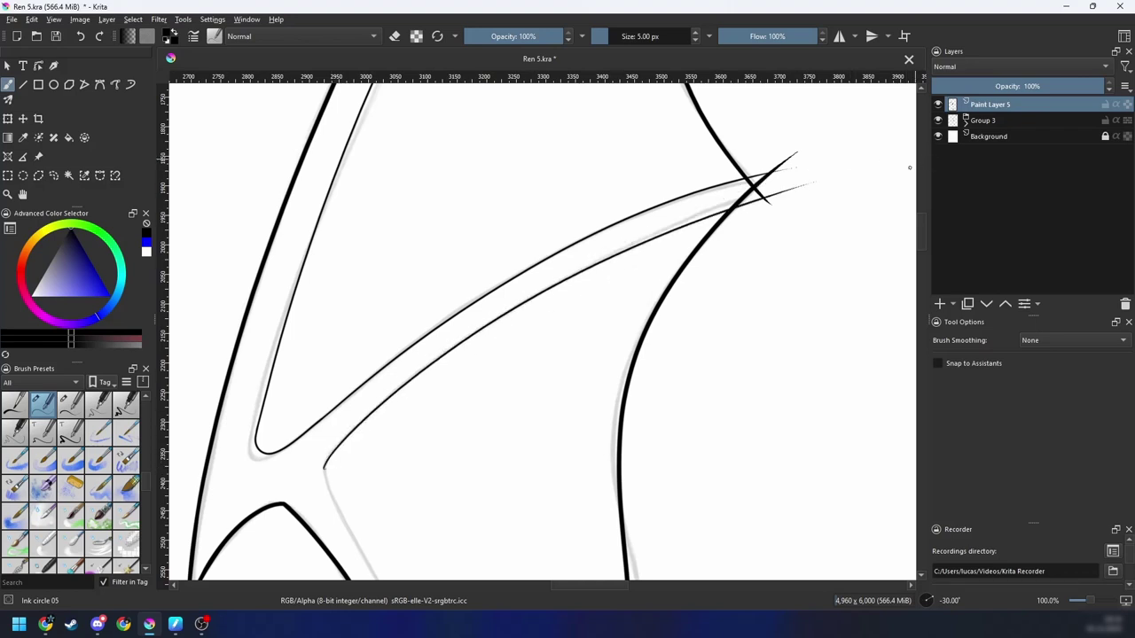
key(ctrl+z)
Step: Ink the middle bone's lower edge past the wing's outer point, and erase the stroke's start near the rounded corner
drag(334, 459, 824, 168)
drag(681, 264, 733, 235)
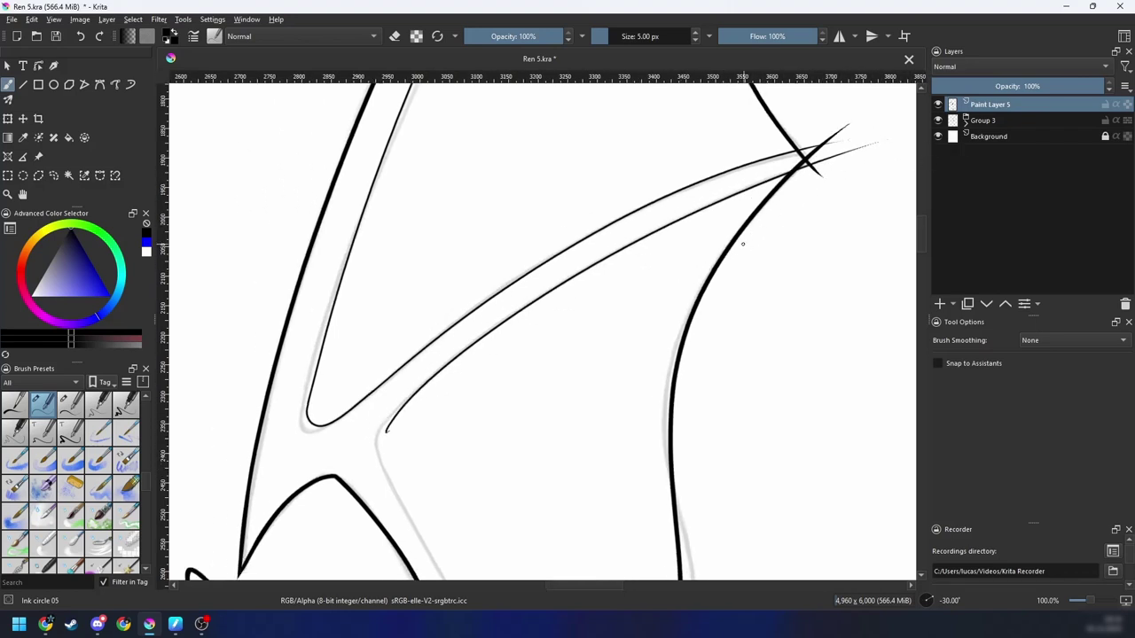
key(ctrl+plus)
key(ctrl+plus)
drag(542, 373, 649, 311)
drag(388, 431, 468, 353)
key(e)
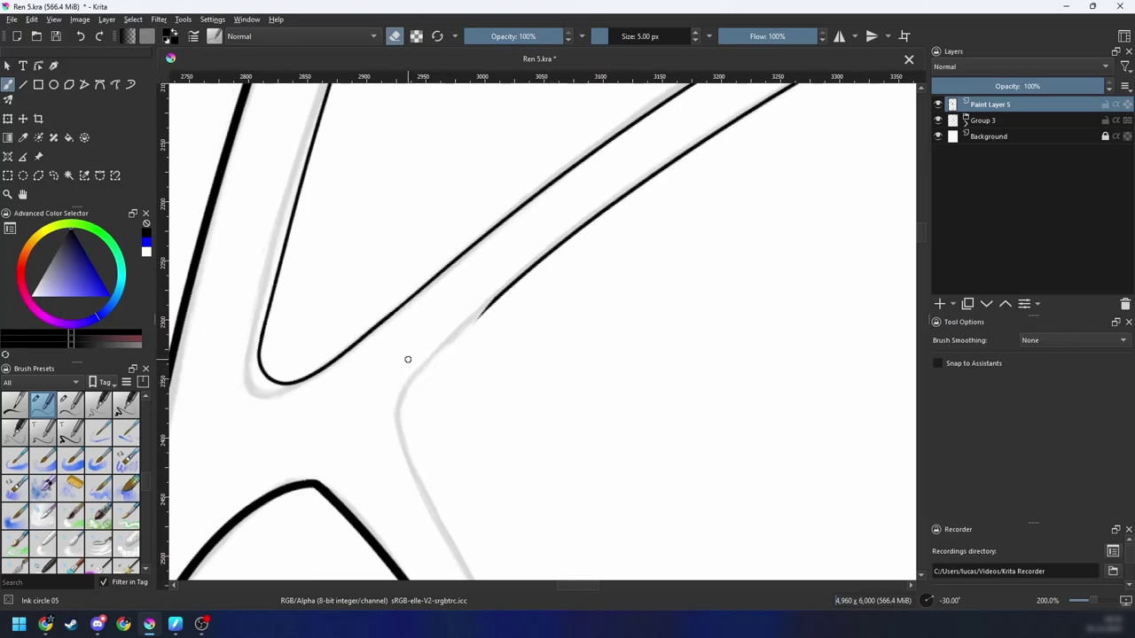
scroll(517, 380, up, 4)
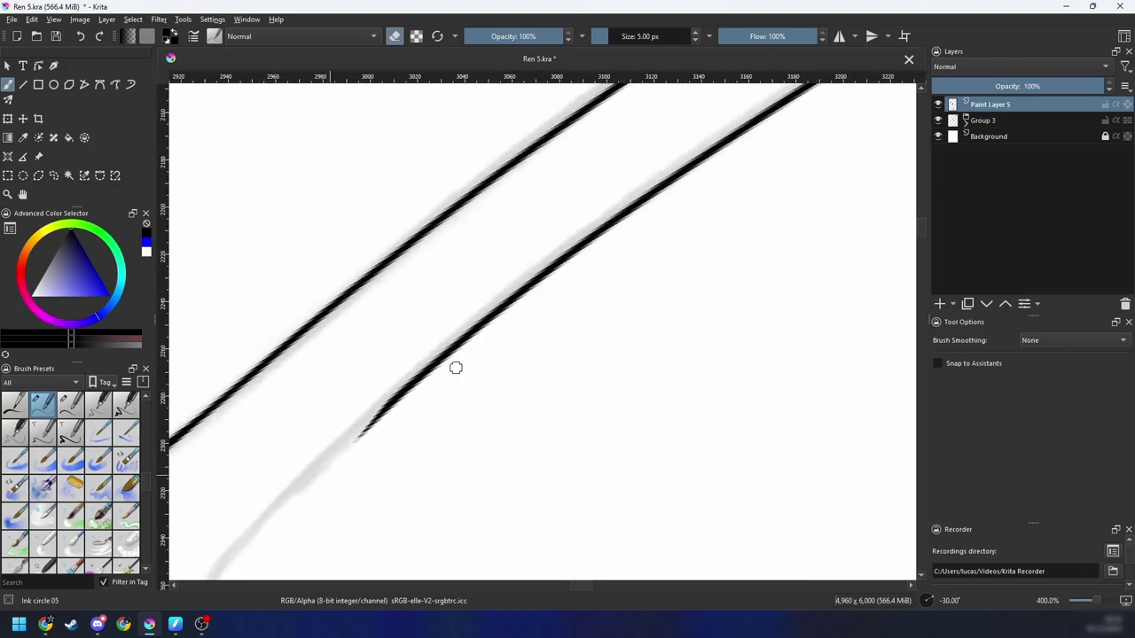
scroll(544, 327, down, 3)
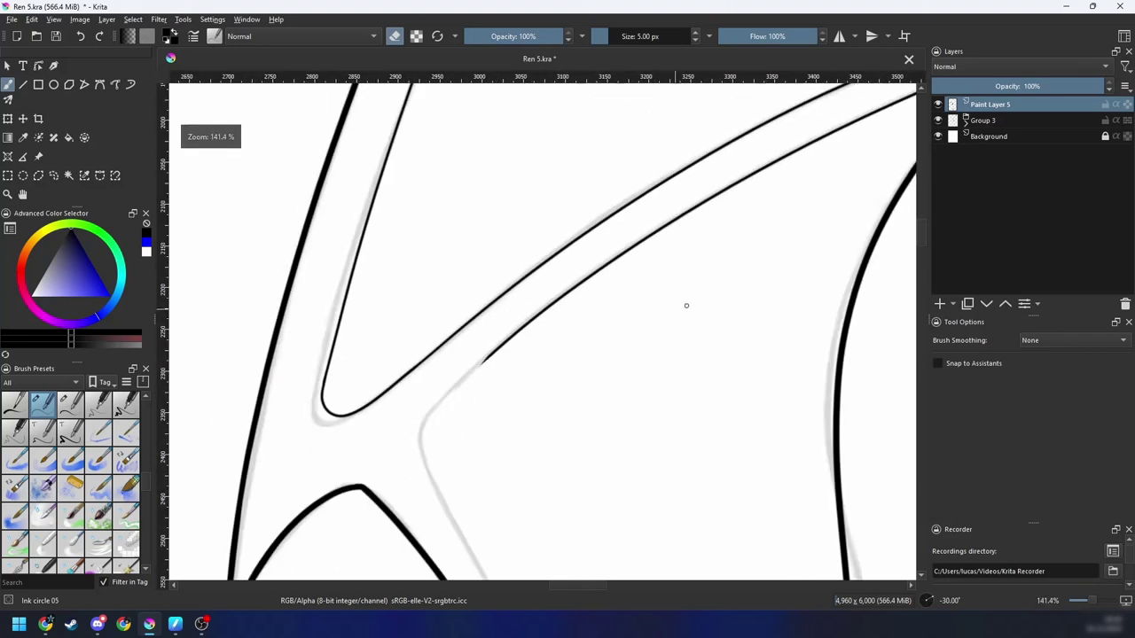
Step: Erase the crossing strokes right beside the wing's outer point to separate the overshooting ends from the outline
mouse_move(798, 199)
mouse_down()
mouse_move(505, 377)
mouse_move(499, 408)
mouse_up()
scroll(646, 344, up, 1)
mouse_move(646, 344)
mouse_down()
mouse_move(538, 392)
mouse_move(508, 420)
mouse_up()
scroll(634, 335, up, 1)
key(6)
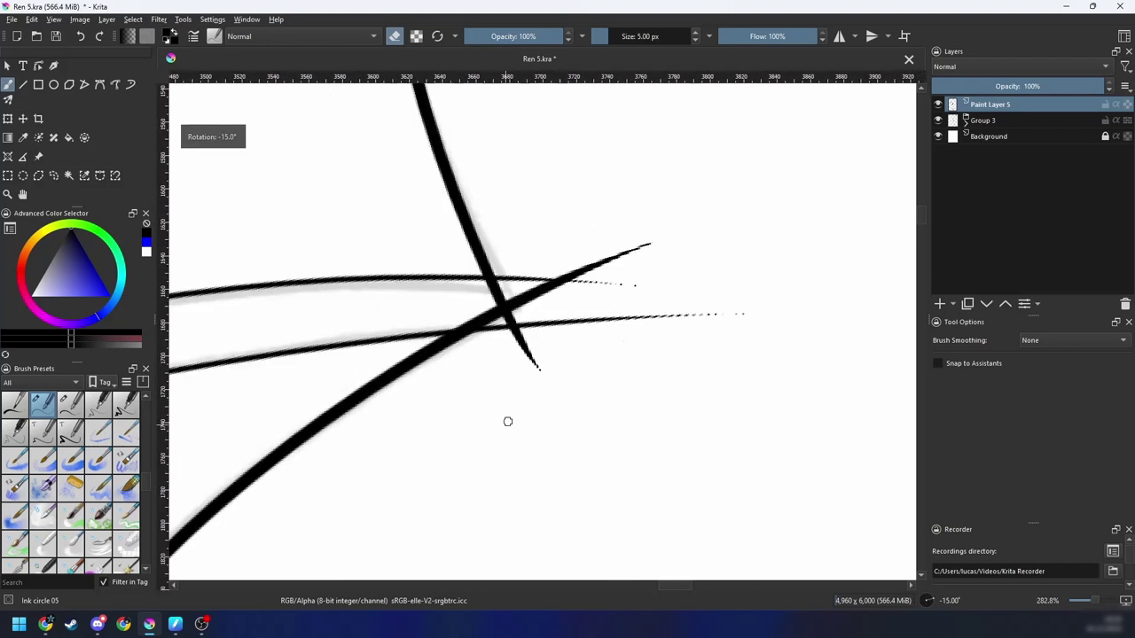
key(6)
key(4)
drag(521, 351, 500, 341)
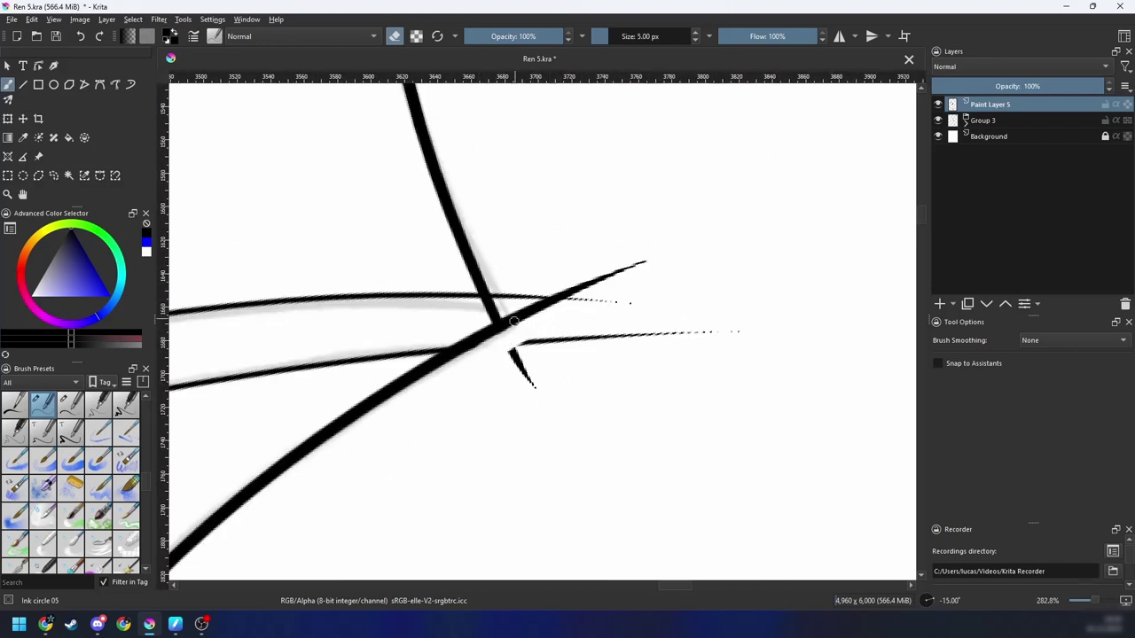
key(ctrl+])
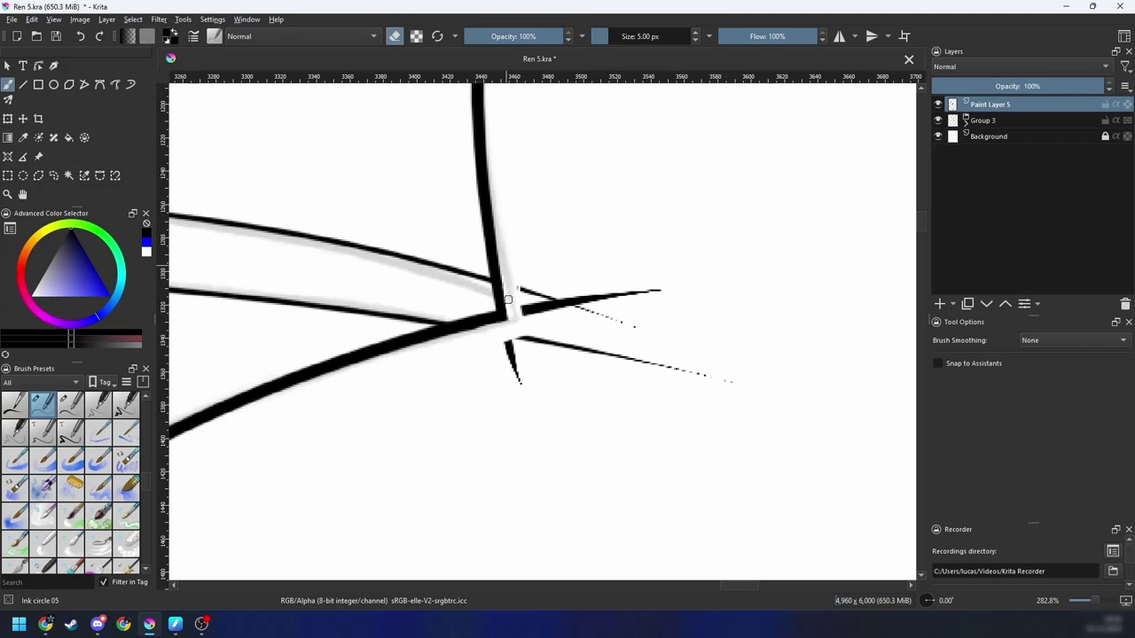
key(ctrl+[)
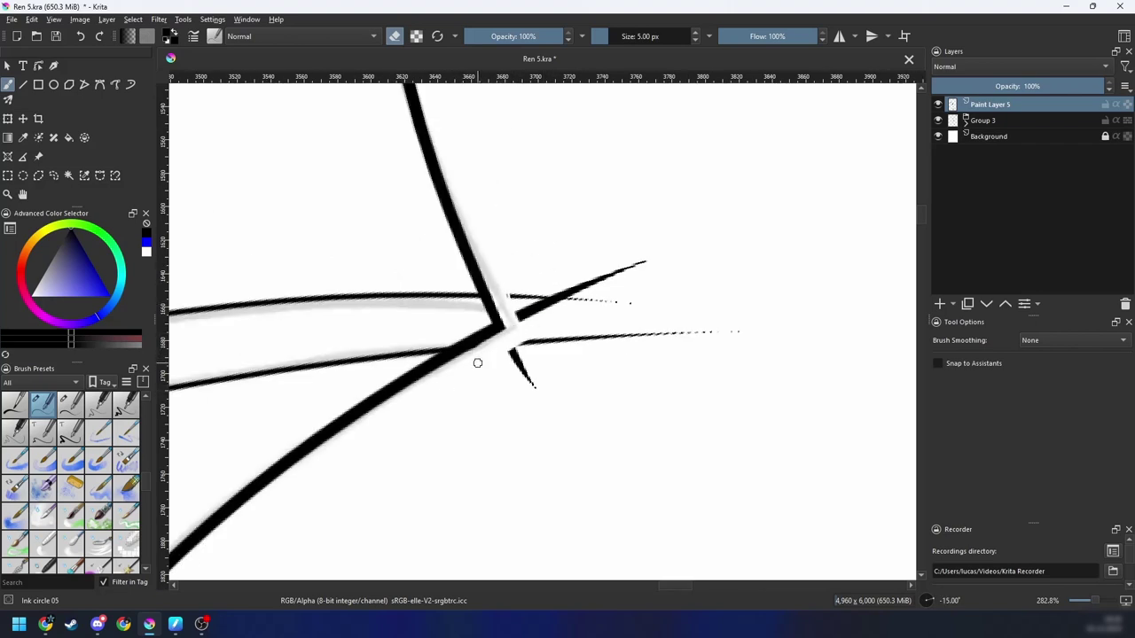
Step: Clear the leftover stroke ends beyond the wing's point with the Shape fill brush in eraser mode, then return to the Ink circle 05 brush
right_click(476, 363)
click(522, 274)
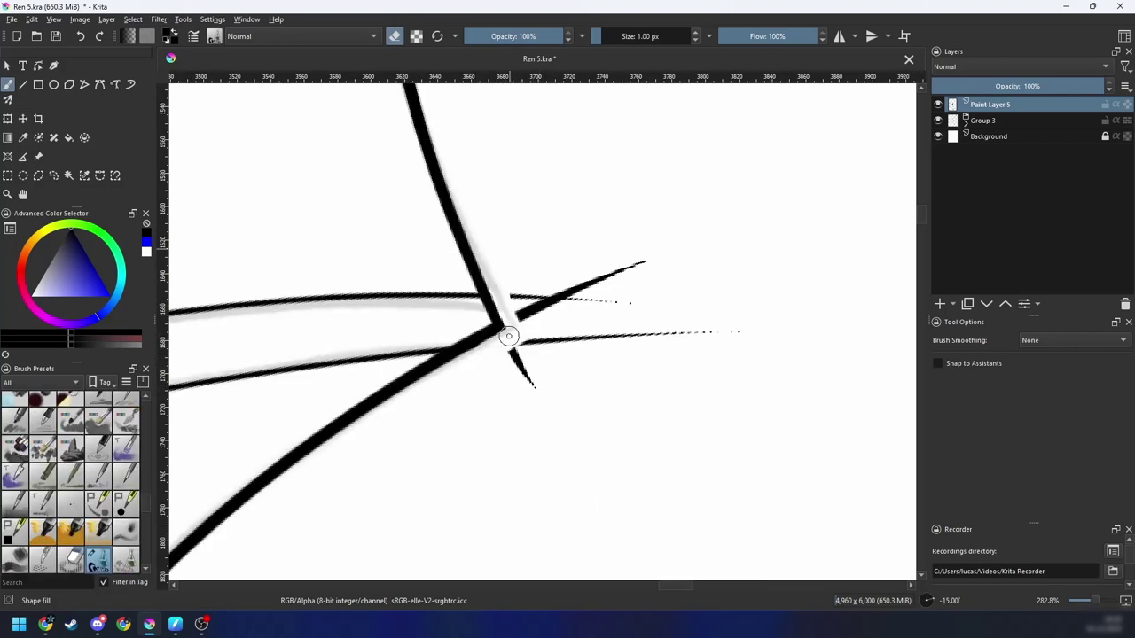
mouse_move(508, 336)
mouse_down()
mouse_move(647, 441)
mouse_move(570, 189)
mouse_up()
right_click(529, 319)
click(448, 348)
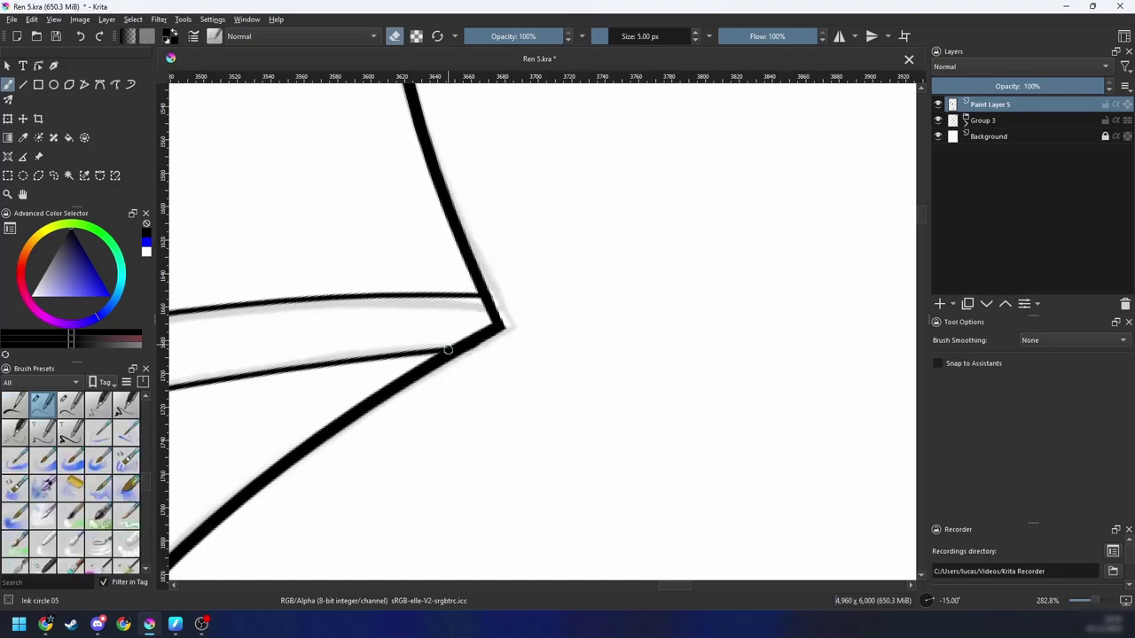
Step: Ink the wing arm's inner edge from the shoulder up toward the rounded corner, redoing the stroke once
key(minus)
key(minus)
key(minus)
key(minus)
key(minus)
key(minus)
drag(436, 456, 598, 411)
key(plus)
key(plus)
key(plus)
key(6)
key(6)
key(6)
drag(502, 410, 631, 372)
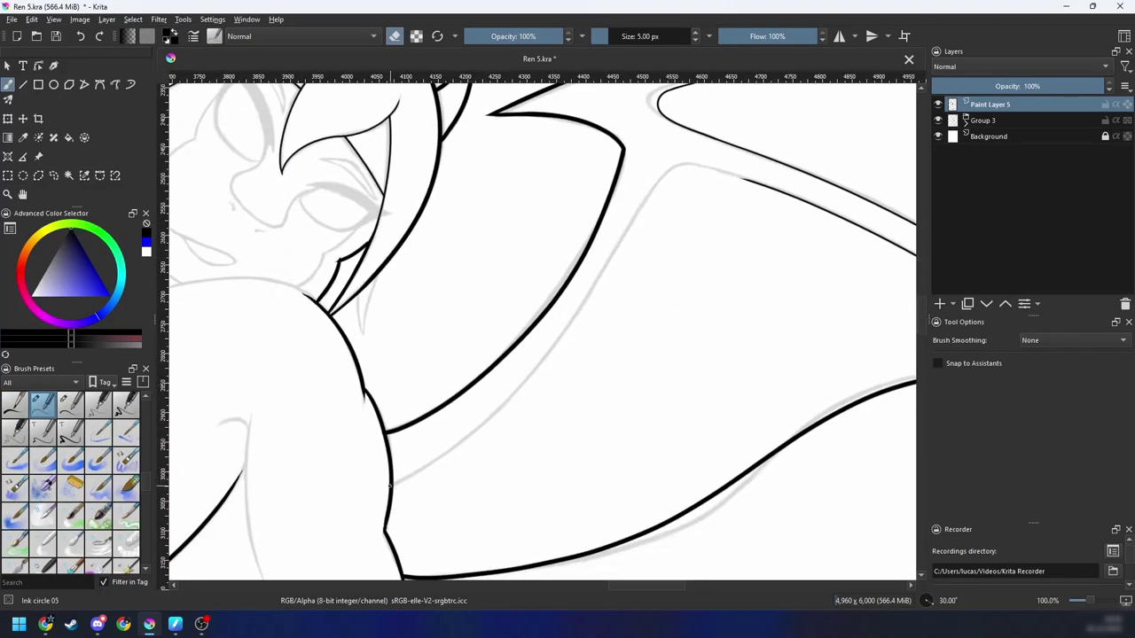
mouse_move(391, 483)
mouse_down()
mouse_move(610, 255)
mouse_move(532, 364)
mouse_move(658, 177)
mouse_up()
key(ctrl+z)
key(ctrl+z)
mouse_move(393, 484)
mouse_down()
mouse_move(426, 471)
mouse_move(624, 241)
mouse_up()
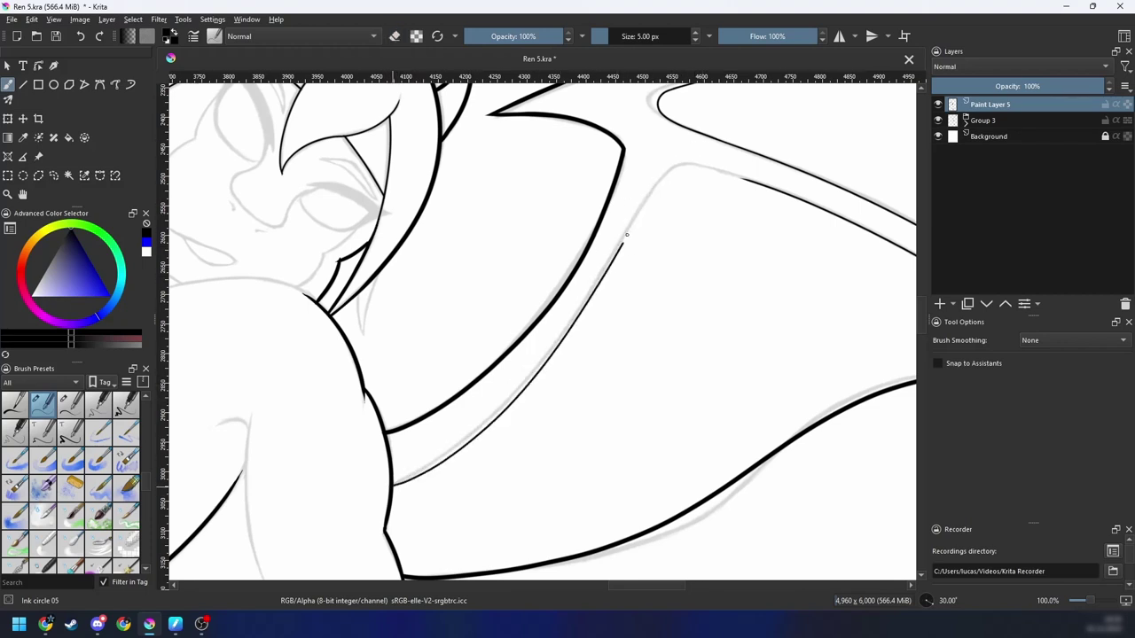
Step: Check the wing arm's new inner edge in the wider drawing with sketch group Group 3 briefly hidden
drag(586, 369, 521, 422)
click(938, 122)
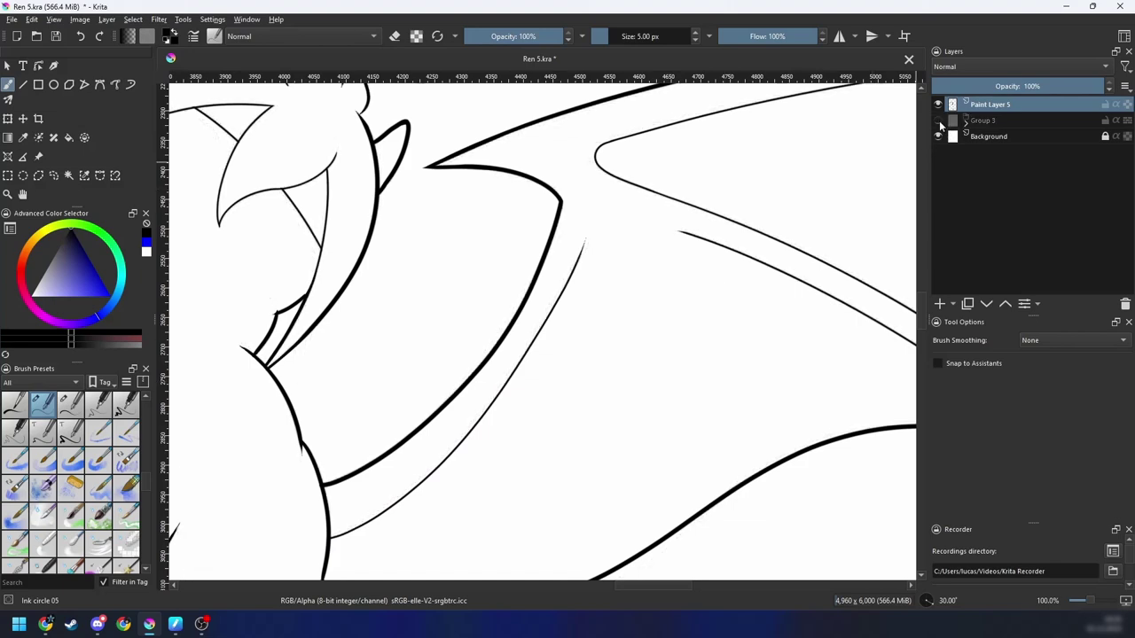
key(ctrl+minus)
key(ctrl+minus)
key(ctrl+minus)
key(ctrl+minus)
key(ctrl+plus)
key(ctrl+plus)
key(ctrl+plus)
click(938, 121)
Step: Erase the thin tail at the upper end of the wing arm's inner edge
key(ctrl+plus)
key(ctrl+plus)
key(ctrl+plus)
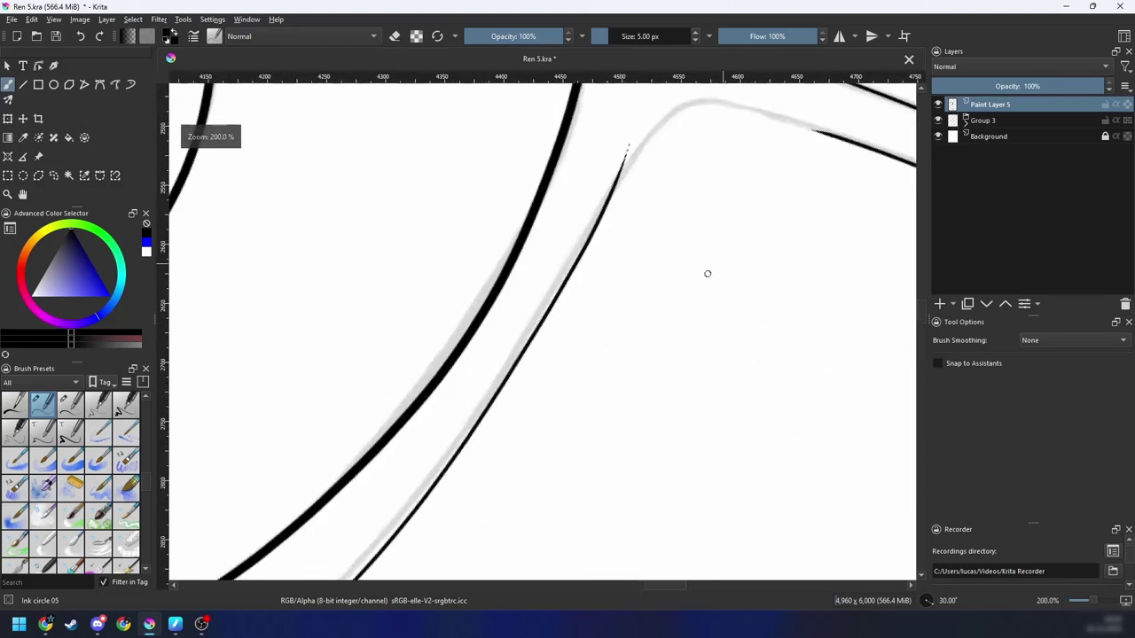
drag(588, 370, 489, 506)
key(ctrl+plus)
drag(543, 356, 506, 381)
key(6)
key(e)
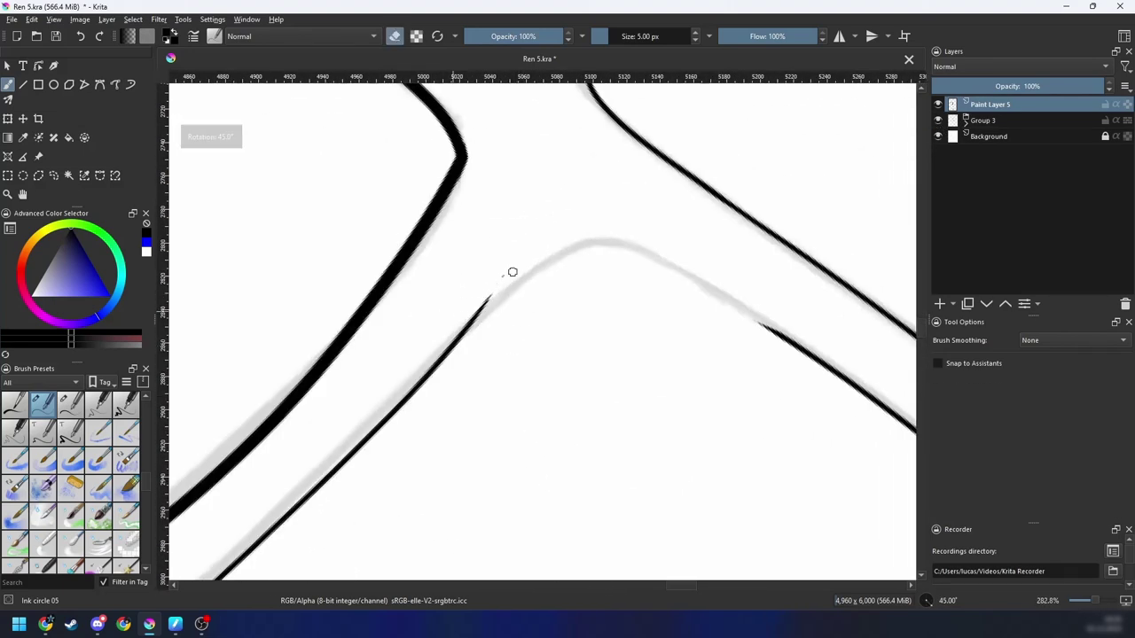
mouse_move(512, 271)
mouse_down()
mouse_move(424, 355)
mouse_move(417, 379)
mouse_move(521, 280)
mouse_up()
key(ctrl+z)
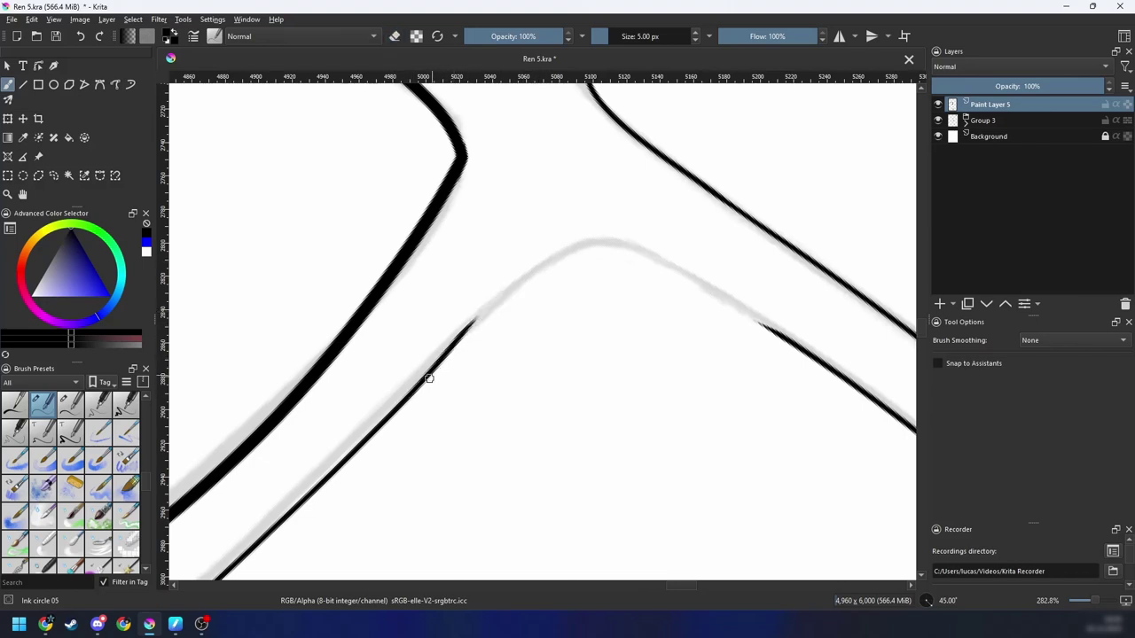
Step: Try extending the wing arm's inner edge into the rounded corner without smoothing, and undo both strokes
drag(429, 373, 538, 266)
key(ctrl+z)
drag(426, 375, 530, 270)
key(ctrl+z)
Step: Ink the rounded corner from the wing arm's inner edge to the middle bone's lower edge with Stabilizer smoothing, then turn smoothing off
key(s)
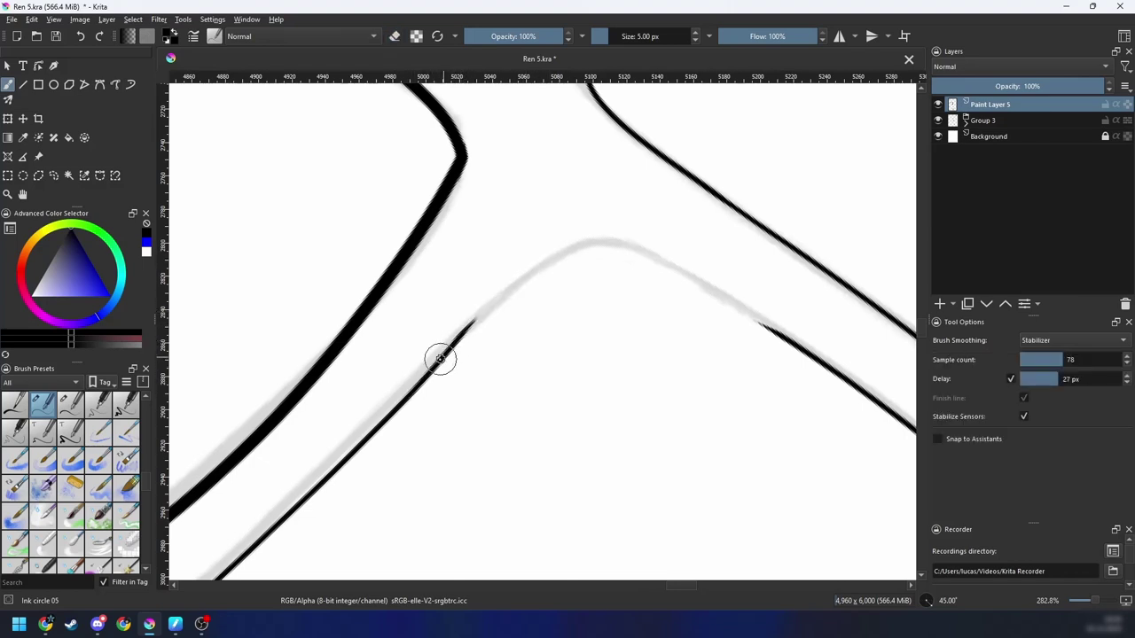
mouse_move(424, 378)
mouse_down()
mouse_move(509, 287)
mouse_move(612, 246)
mouse_move(761, 330)
mouse_up()
key(5)
drag(679, 314, 519, 463)
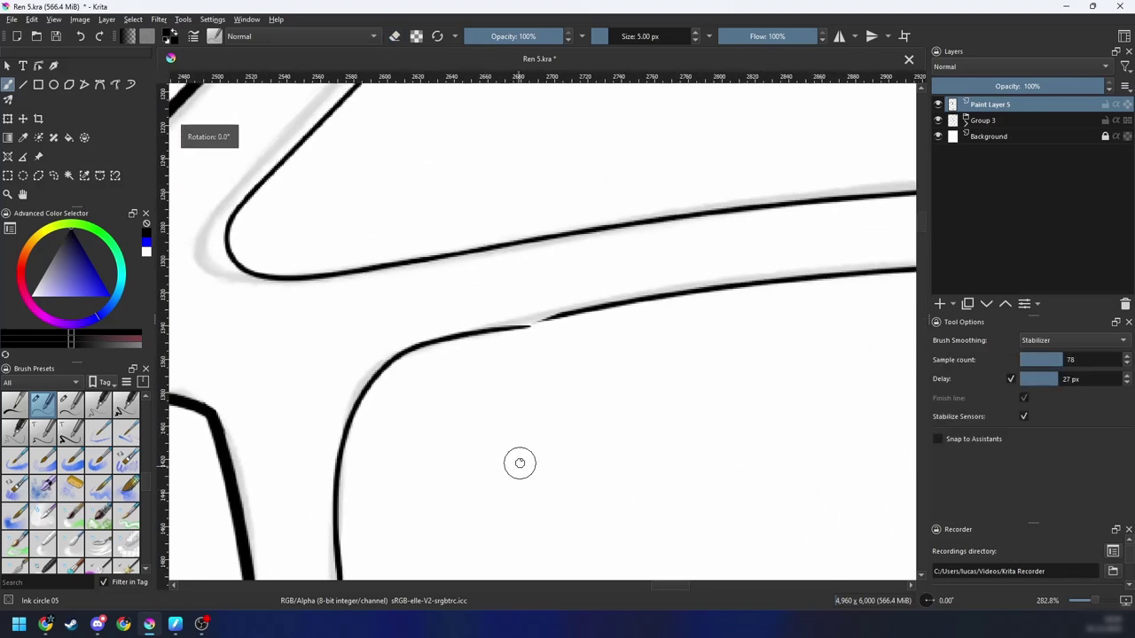
drag(541, 405, 518, 391)
key(4)
key(plus)
key(plus)
key(s)
Step: Try bridging the gap between the corner stroke and the middle bone's lower edge, and undo the attempt
key(e)
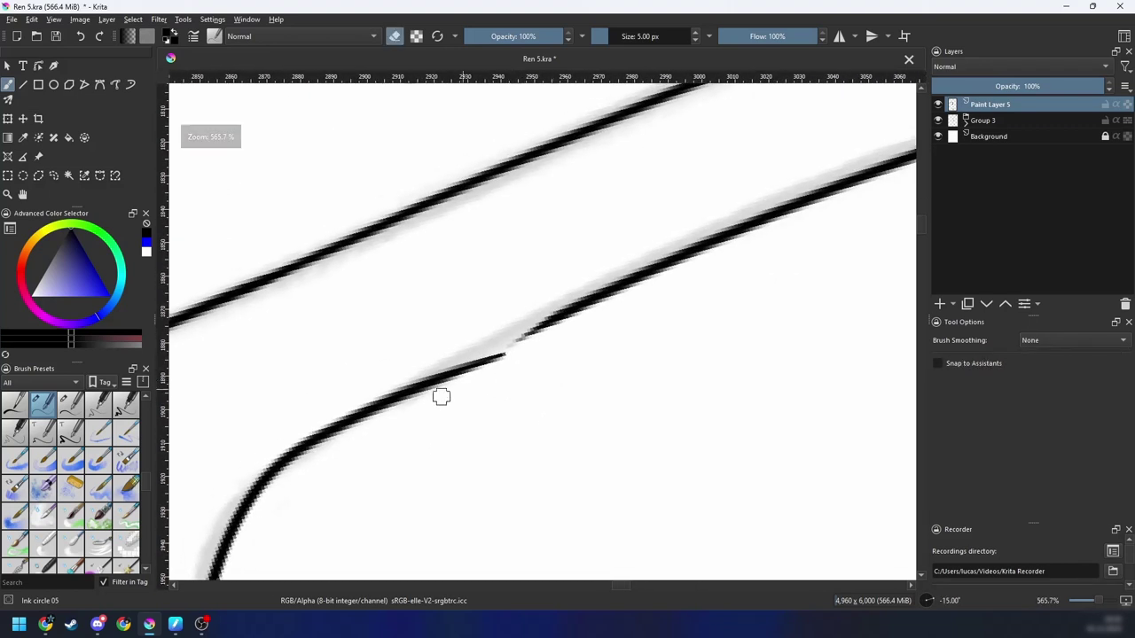
drag(582, 336, 469, 377)
key(e)
drag(262, 481, 627, 285)
key(ctrl+z)
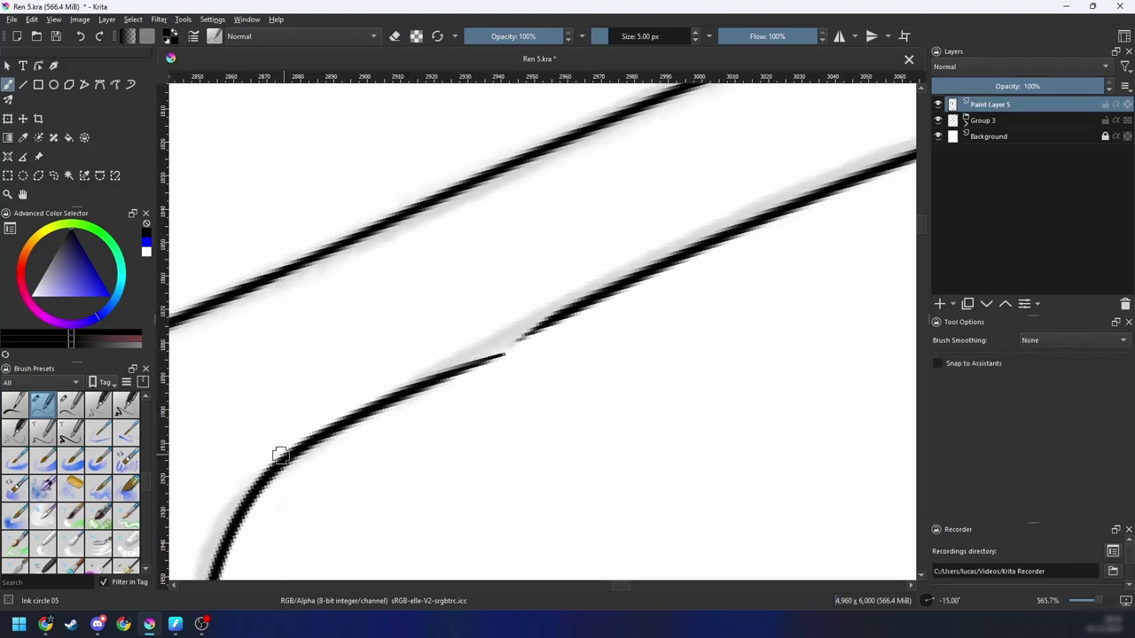
Step: Join the corner stroke to the middle bone's lower edge with a stroke across the gap, and erase the stray spur below it
drag(282, 456, 839, 180)
key(minus)
drag(547, 357, 542, 385)
key(ctrl+z)
mouse_move(332, 464)
mouse_down()
mouse_move(703, 280)
mouse_move(583, 330)
mouse_up()
key(ctrl+z)
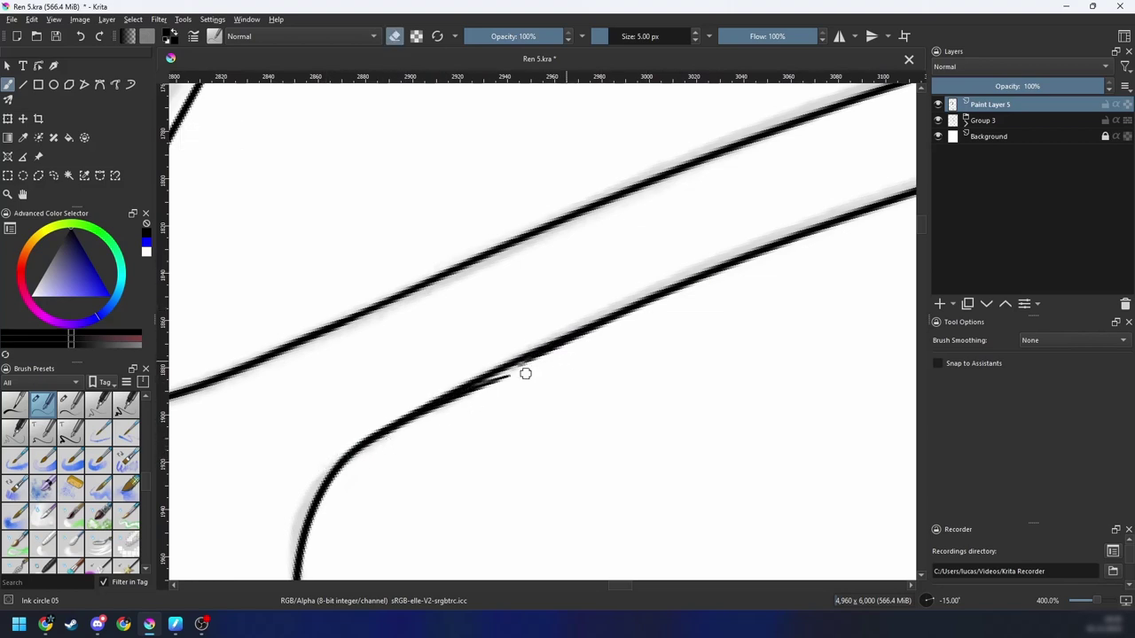
key(ctrl+z)
mouse_move(525, 374)
mouse_down()
mouse_move(422, 423)
mouse_move(620, 324)
mouse_up()
key(e)
Step: Try going over the joined section of the middle bone's lower edge with longer strokes, undoing the attempts
drag(402, 422, 647, 306)
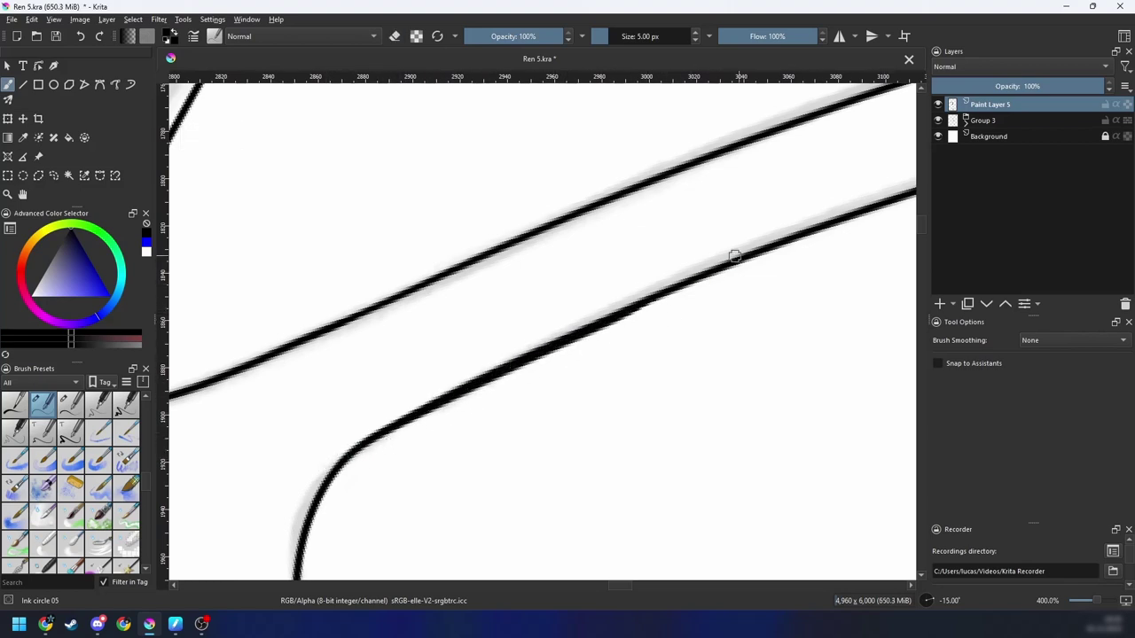
key(ctrl+z)
drag(376, 432, 635, 302)
key(ctrl+z)
mouse_move(398, 423)
mouse_down()
mouse_move(619, 310)
mouse_move(620, 299)
mouse_move(603, 313)
mouse_move(685, 274)
mouse_move(747, 267)
mouse_up()
key(ctrl+z)
key(ctrl+z)
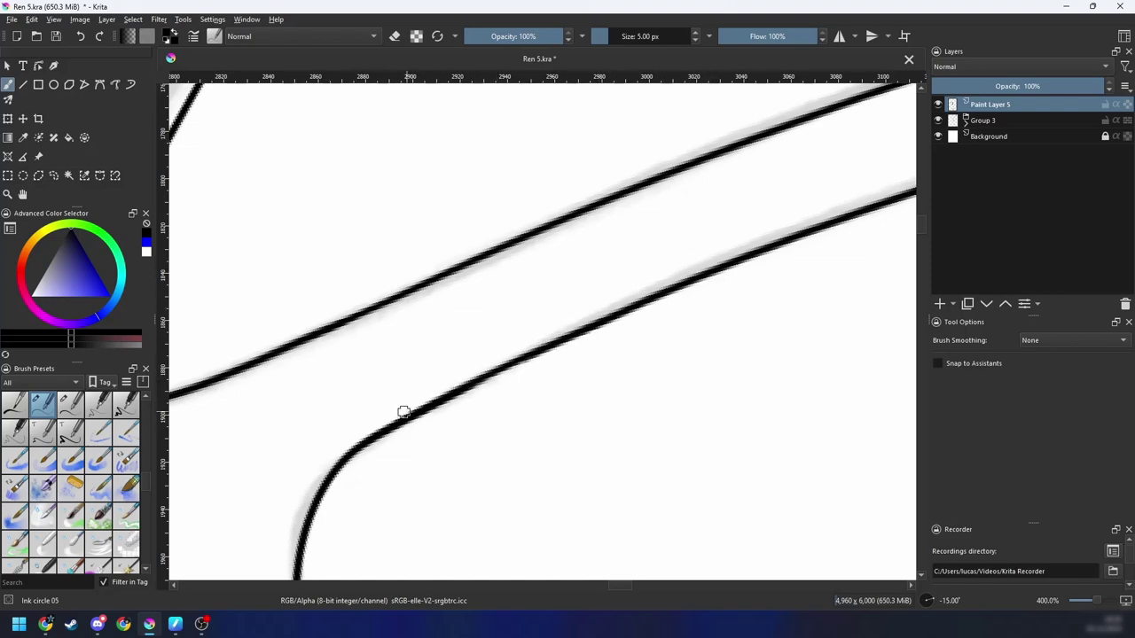
Step: Even out the bump along the joined section of the middle bone's lower edge with the eraser
scroll(672, 277, down, 3)
scroll(658, 304, up, 3)
key(e)
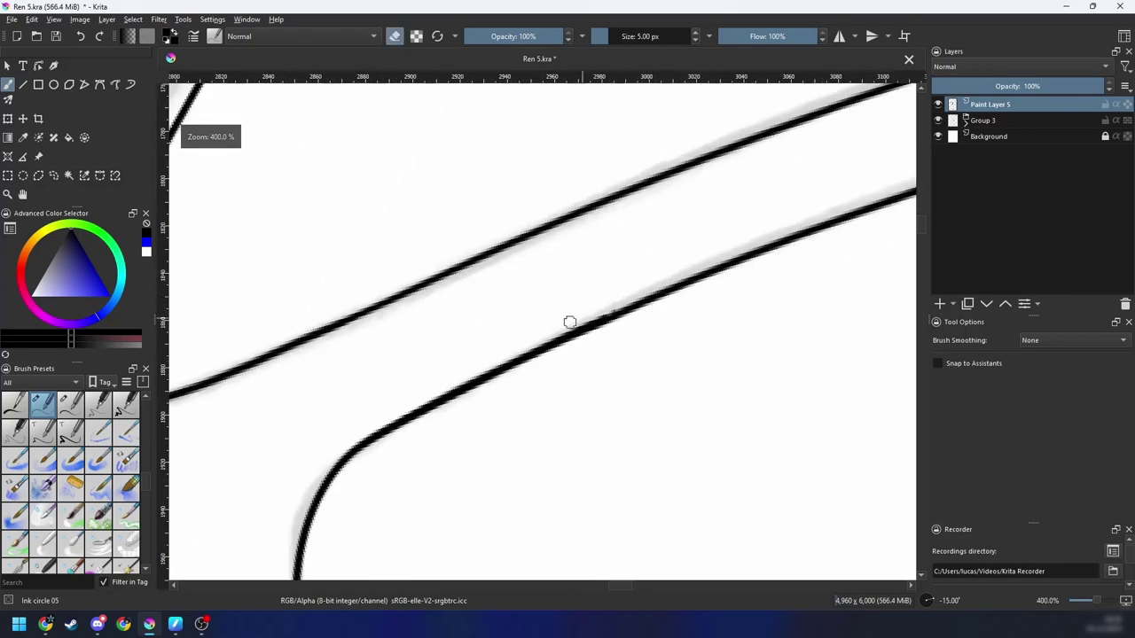
drag(540, 333, 622, 302)
scroll(627, 293, down, 10)
key(e)
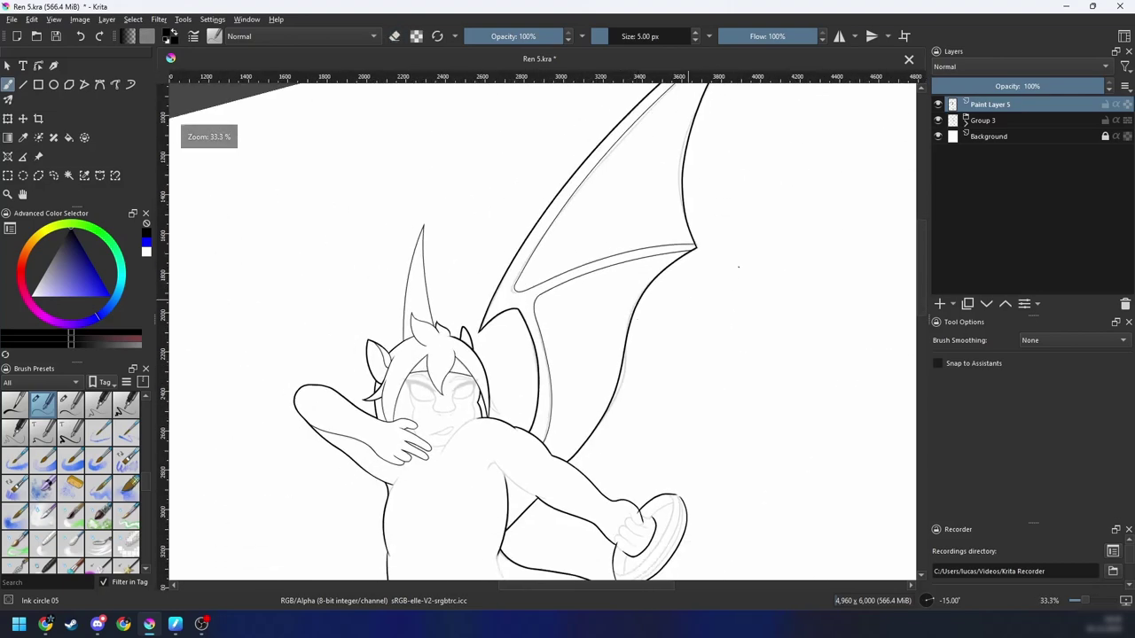
Step: Compare the inked wing with the whole drawing while toggling sketch group Group 3 off and on
click(939, 122)
key(5)
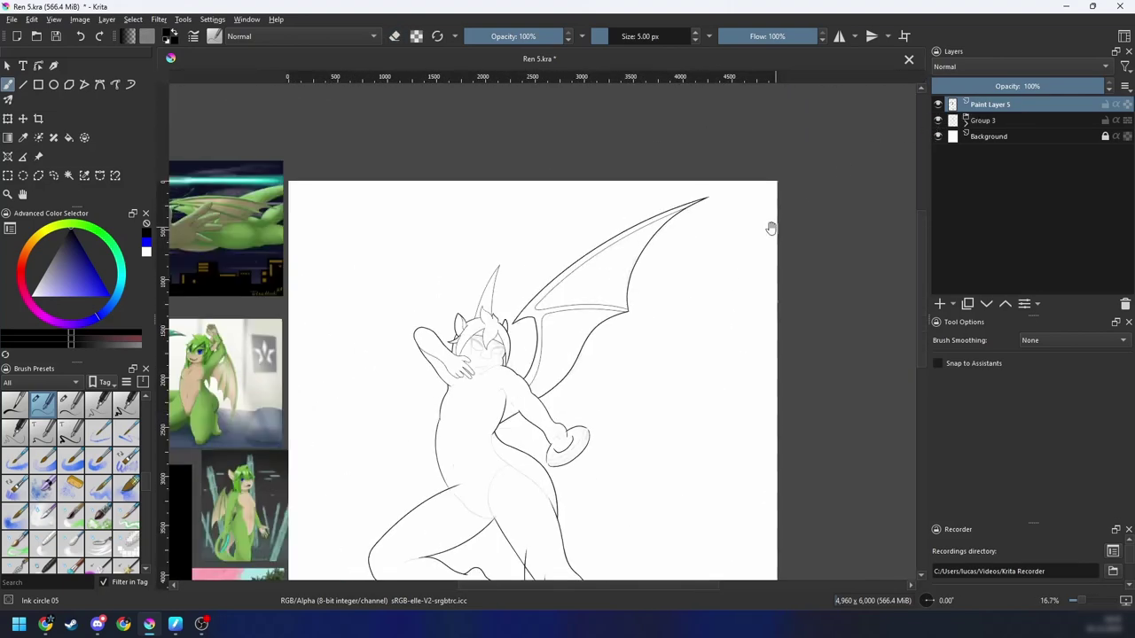
scroll(768, 226, up, 3)
drag(732, 265, 748, 229)
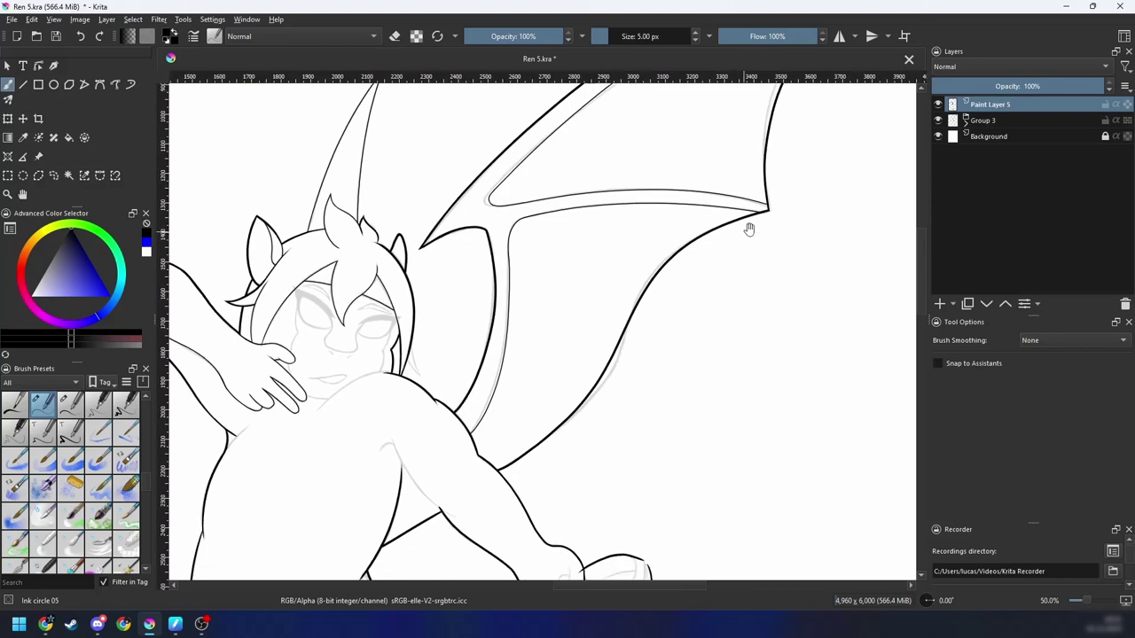
click(937, 121)
key(minus)
key(minus)
key(minus)
click(937, 122)
key(plus)
key(plus)
key(plus)
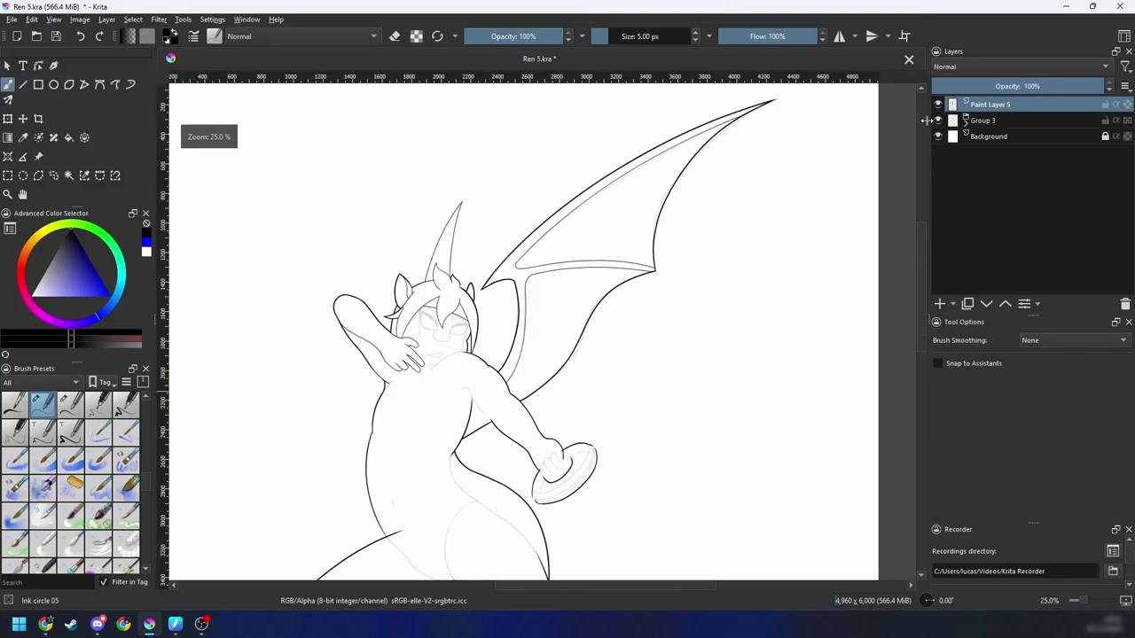
Step: Try inking the upper edge of the eyebrow beside the right-hand eye along the sketch, undoing the attempts
drag(667, 267, 767, 228)
key(plus)
key(plus)
key(plus)
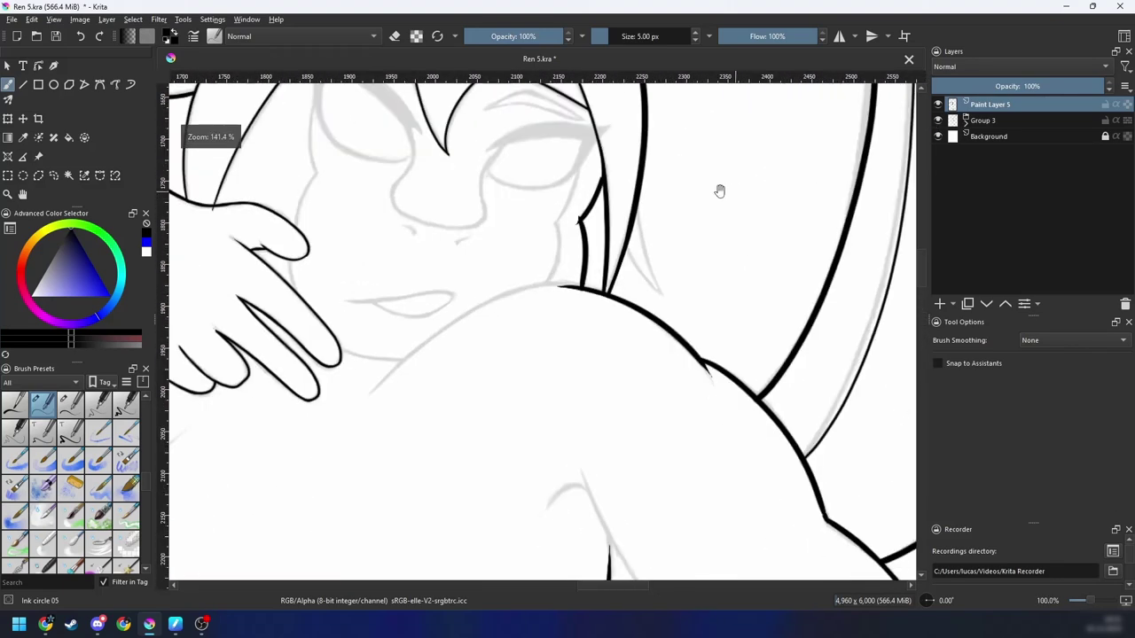
mouse_move(719, 190)
mouse_down()
mouse_move(685, 337)
mouse_move(686, 311)
mouse_move(722, 342)
mouse_move(719, 354)
mouse_up()
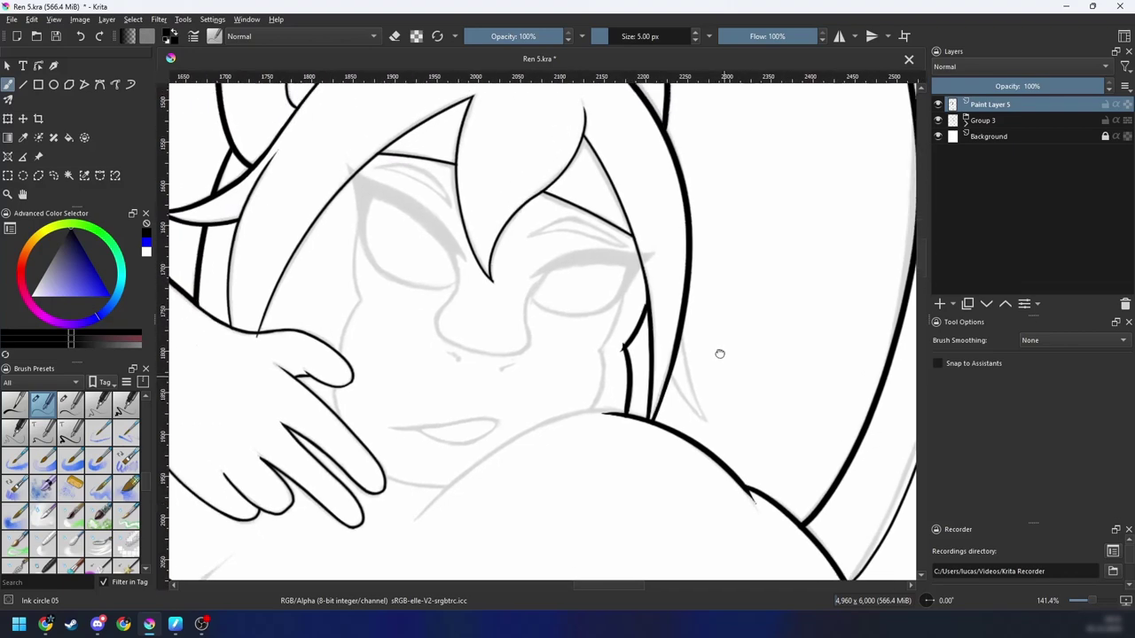
key(4)
key(4)
key(plus)
key(plus)
drag(524, 277, 636, 375)
drag(555, 334, 518, 363)
key(plus)
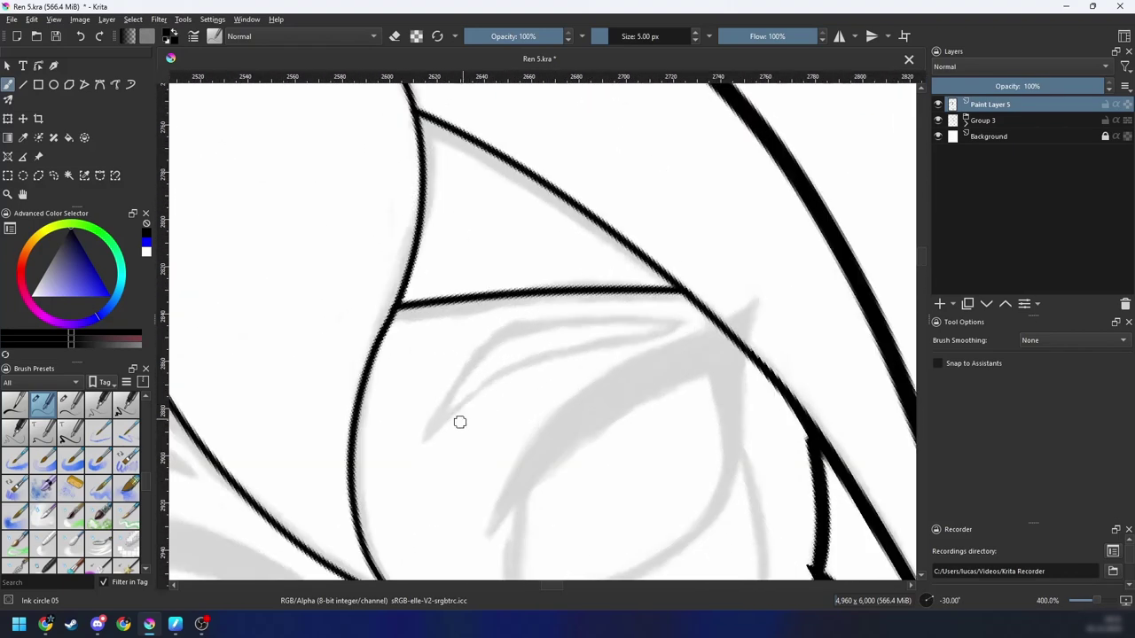
mouse_move(429, 435)
mouse_down()
mouse_move(522, 331)
mouse_move(671, 312)
mouse_up()
key(ctrl+z)
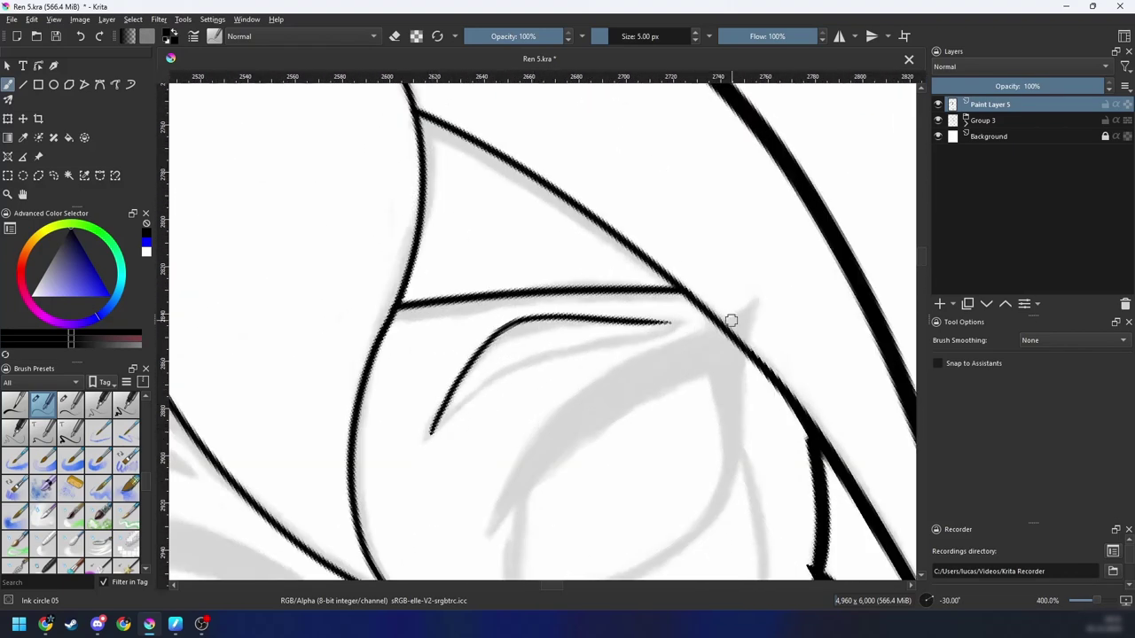
key(ctrl+z)
drag(476, 362, 691, 316)
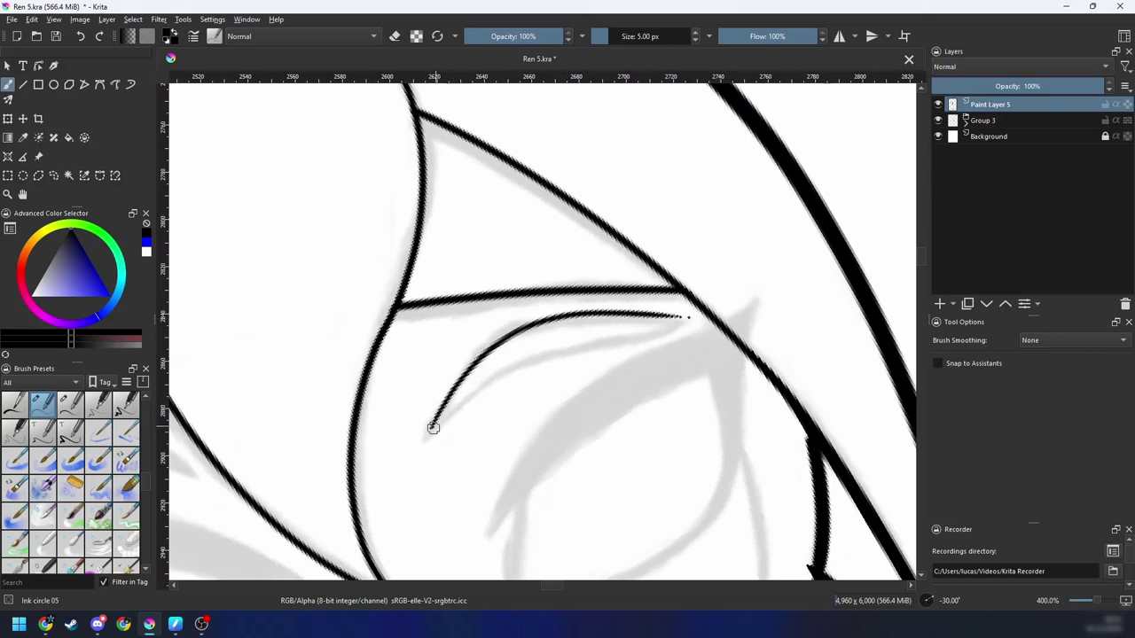
drag(457, 409, 679, 324)
key(ctrl+z)
key(ctrl+z)
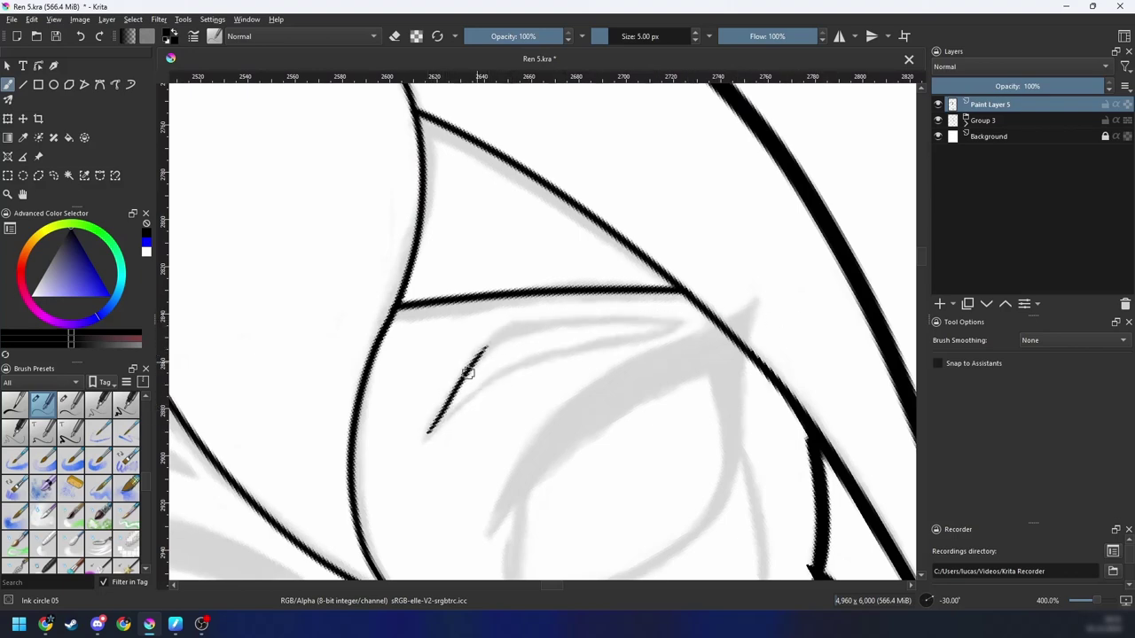
Step: Ink the upper and lower edges of the right-hand eyebrow as a narrow tapered shape, redoing the strokes that miss
key(4)
key(4)
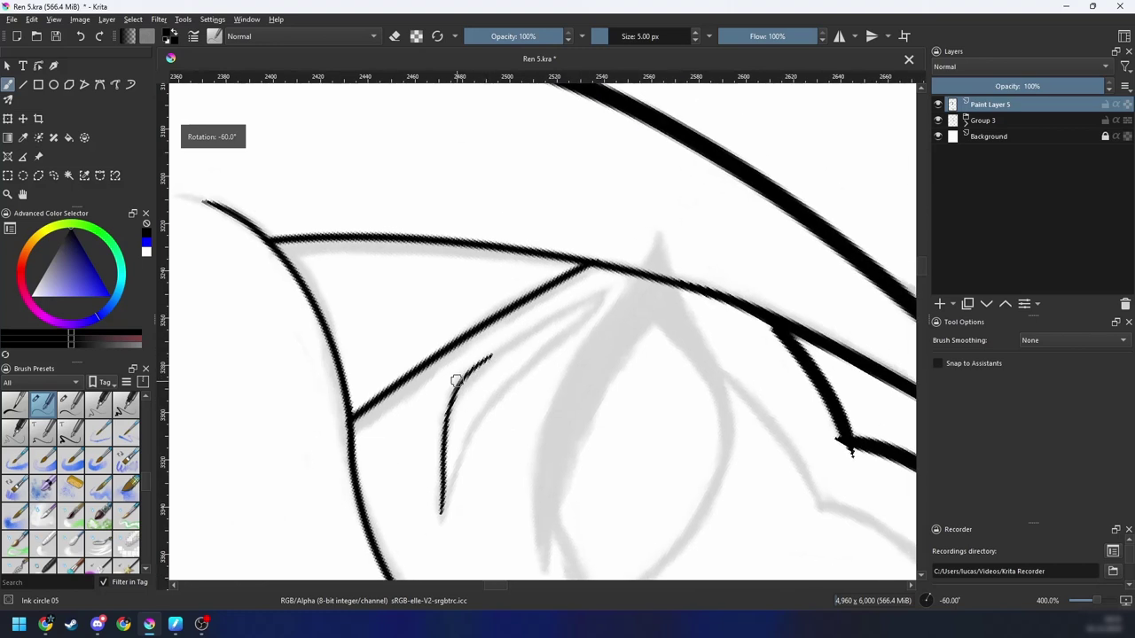
key(6)
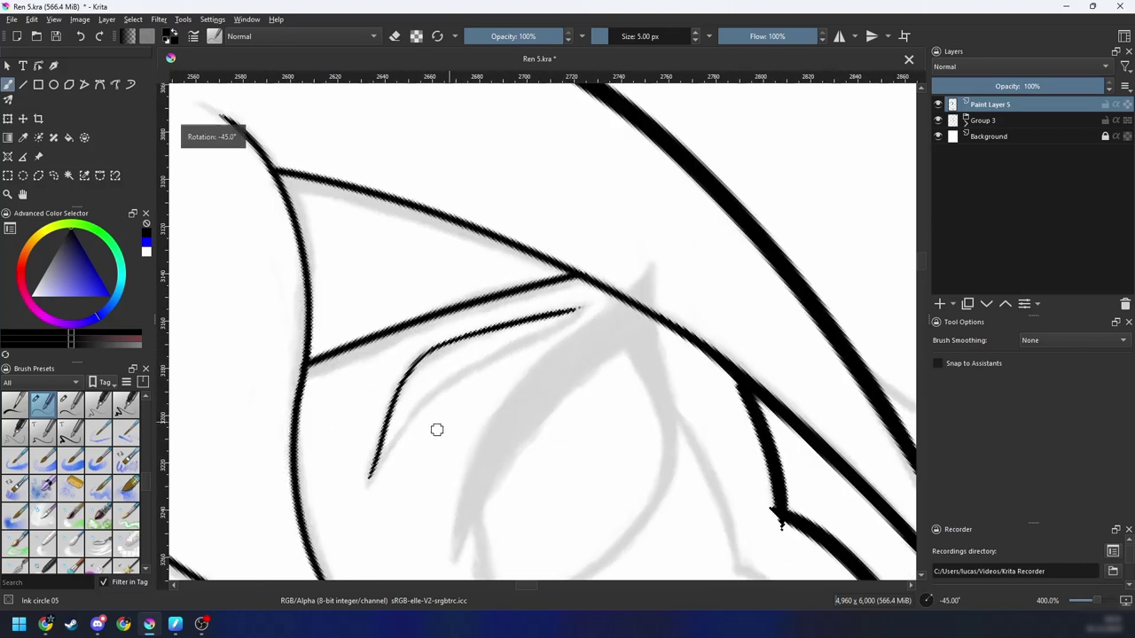
mouse_move(368, 476)
mouse_down()
mouse_move(474, 367)
mouse_move(542, 332)
mouse_up()
key(ctrl+z)
key(ctrl+z)
drag(456, 380, 505, 350)
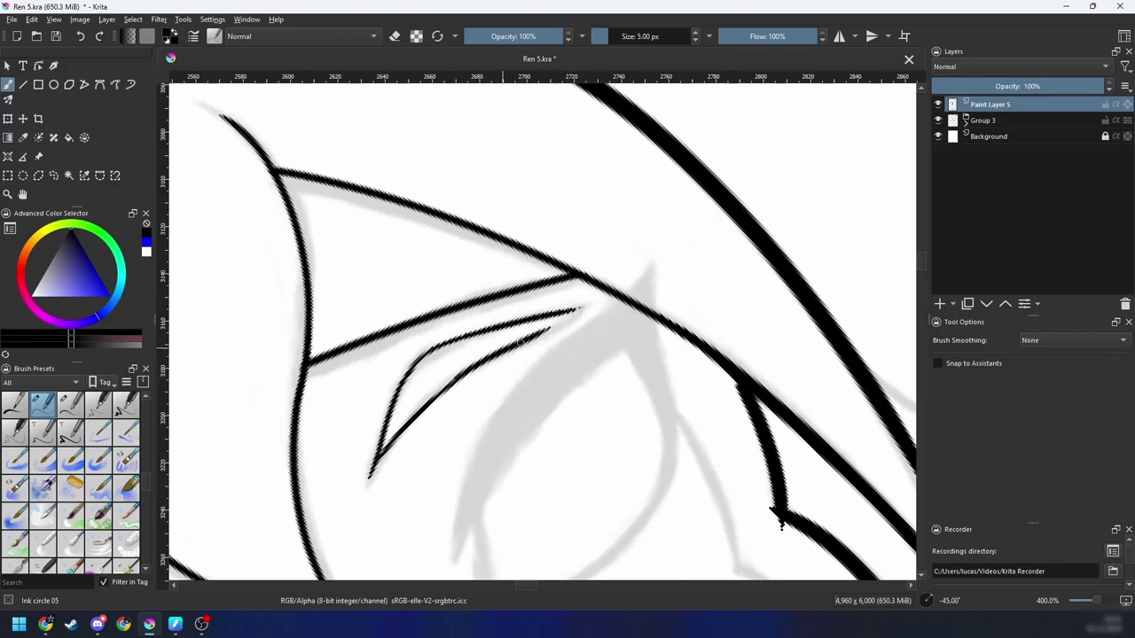
Step: Extend the right-hand eyebrow's lower edge until it meets the upper edge in a point at the outer end
key(minus)
key(minus)
key(minus)
key(6)
key(6)
key(6)
key(6)
drag(500, 421, 604, 431)
key(plus)
key(plus)
key(4)
key(4)
key(4)
drag(434, 430, 419, 498)
scroll(696, 296, up, 3)
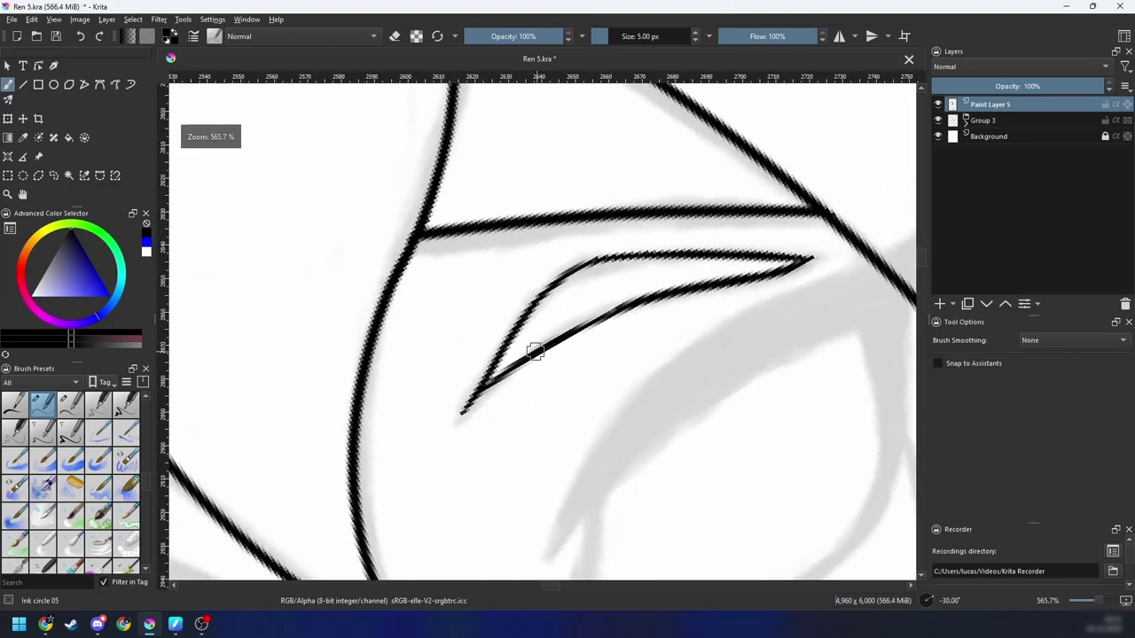
Step: Ink the upper and lower edges of the left-hand eyebrow, redoing a stroke, and tidy its inner tip with the eraser
mouse_move(475, 408)
mouse_down()
mouse_move(861, 314)
mouse_move(674, 365)
mouse_up()
key(4)
key(4)
mouse_move(382, 490)
mouse_down()
mouse_move(388, 464)
mouse_move(637, 289)
mouse_up()
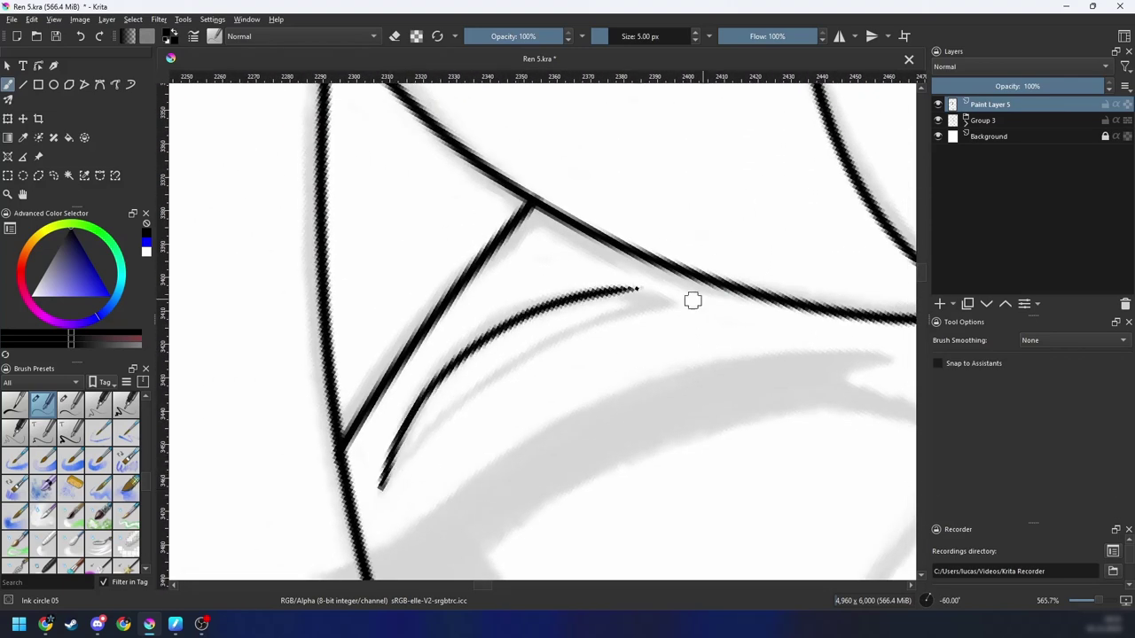
drag(383, 487, 569, 331)
key(ctrl+z)
mouse_move(383, 487)
mouse_down()
mouse_move(656, 303)
mouse_move(578, 345)
mouse_move(567, 306)
mouse_up()
key(4)
key(4)
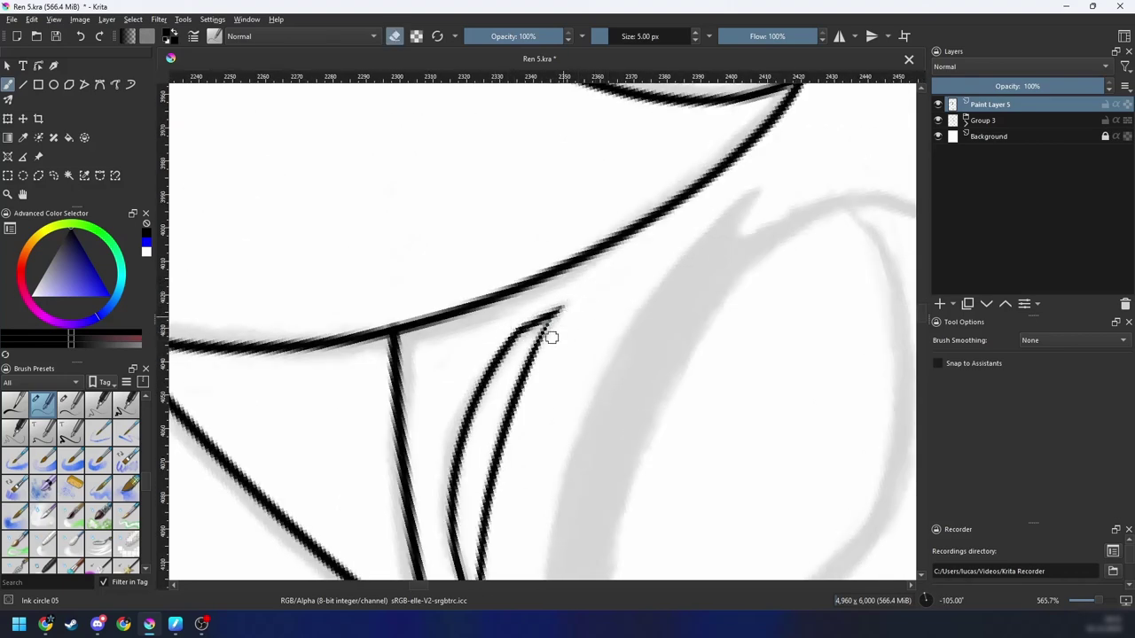
key(e)
Step: Compare both inked eyebrows with the whole face and the surrounding hair
key(minus)
key(minus)
key(6)
key(6)
key(6)
key(6)
key(6)
key(6)
key(minus)
key(minus)
key(minus)
key(minus)
drag(670, 399, 654, 357)
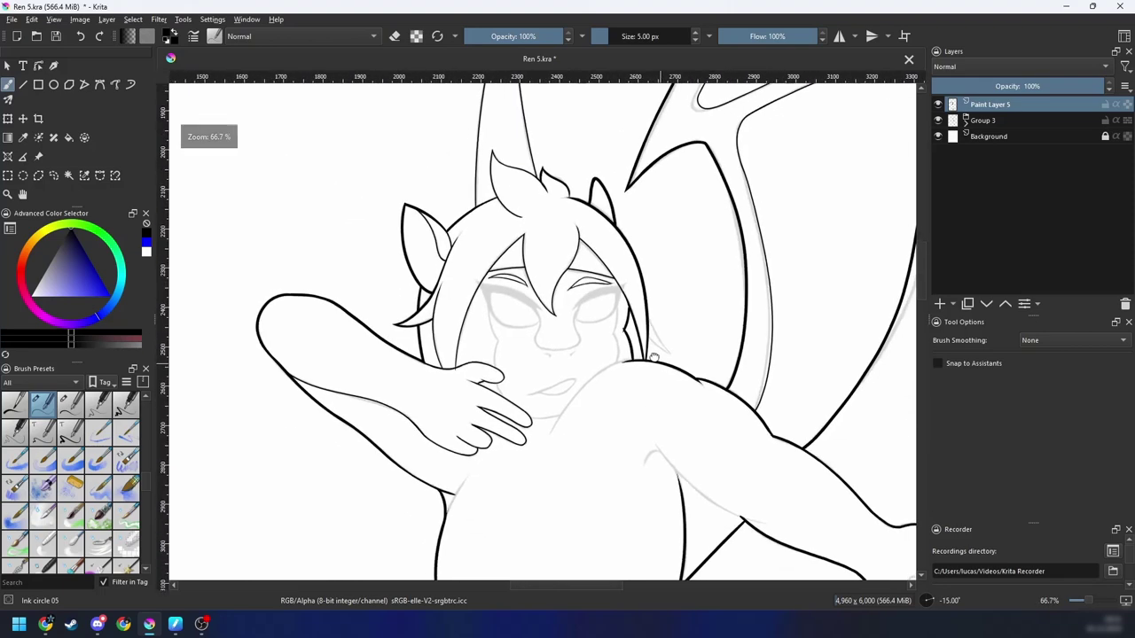
Step: Ink the underside of the right-hand eye's upper lash line from inner to outer corner, and outline its pointed inner tip
scroll(653, 357, up, 7)
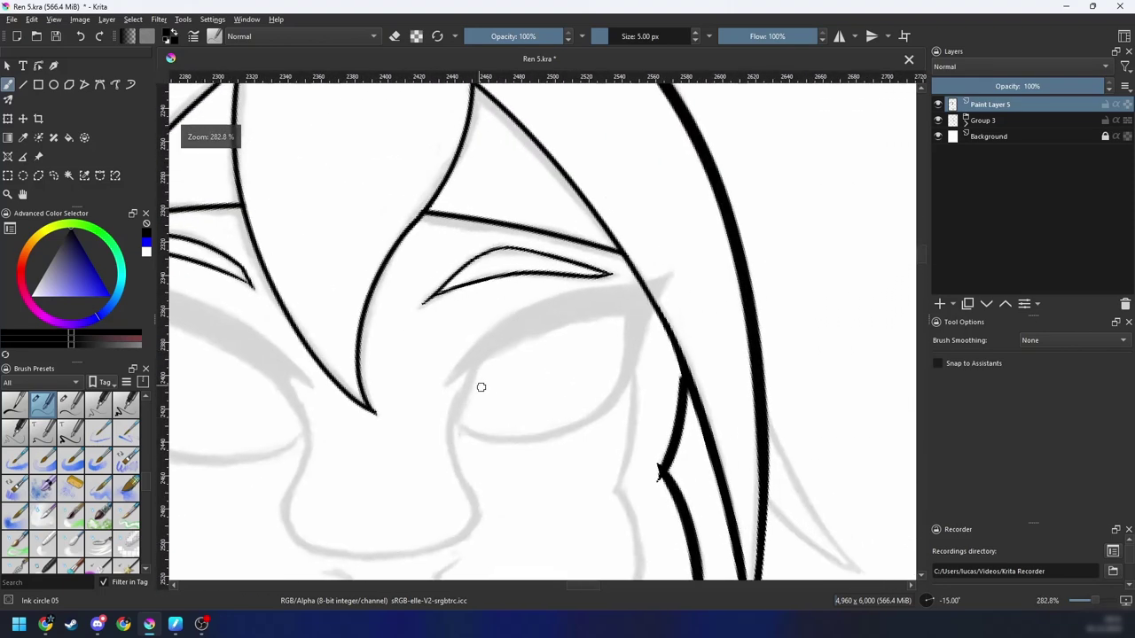
drag(454, 423, 492, 351)
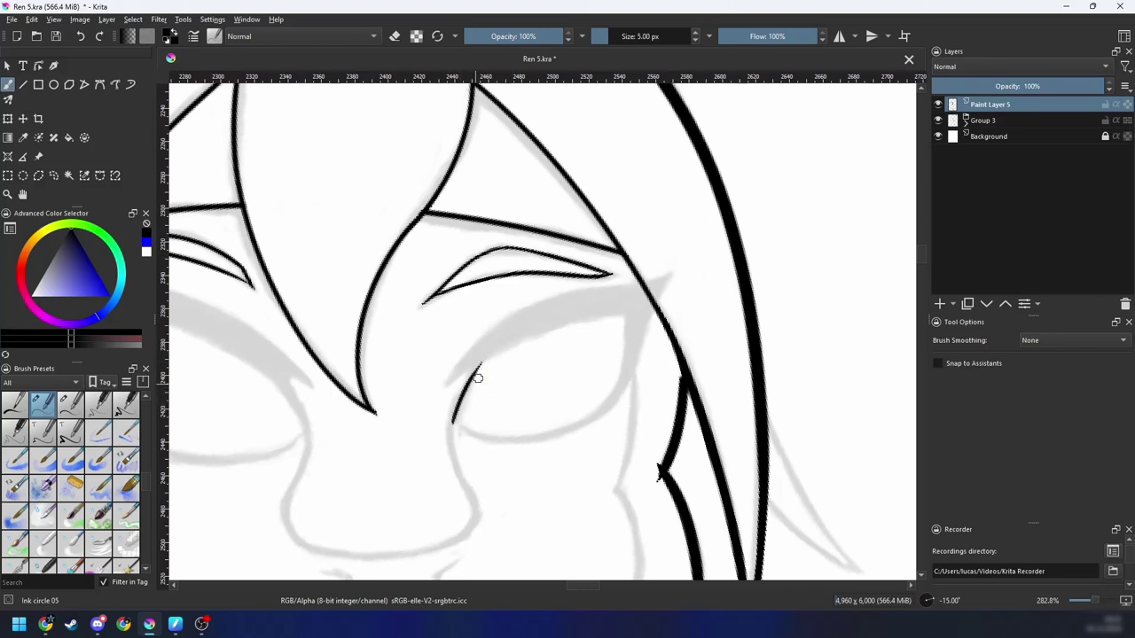
scroll(639, 286, up, 1)
drag(385, 445, 507, 342)
key(4)
key(ctrl+z)
drag(422, 480, 521, 350)
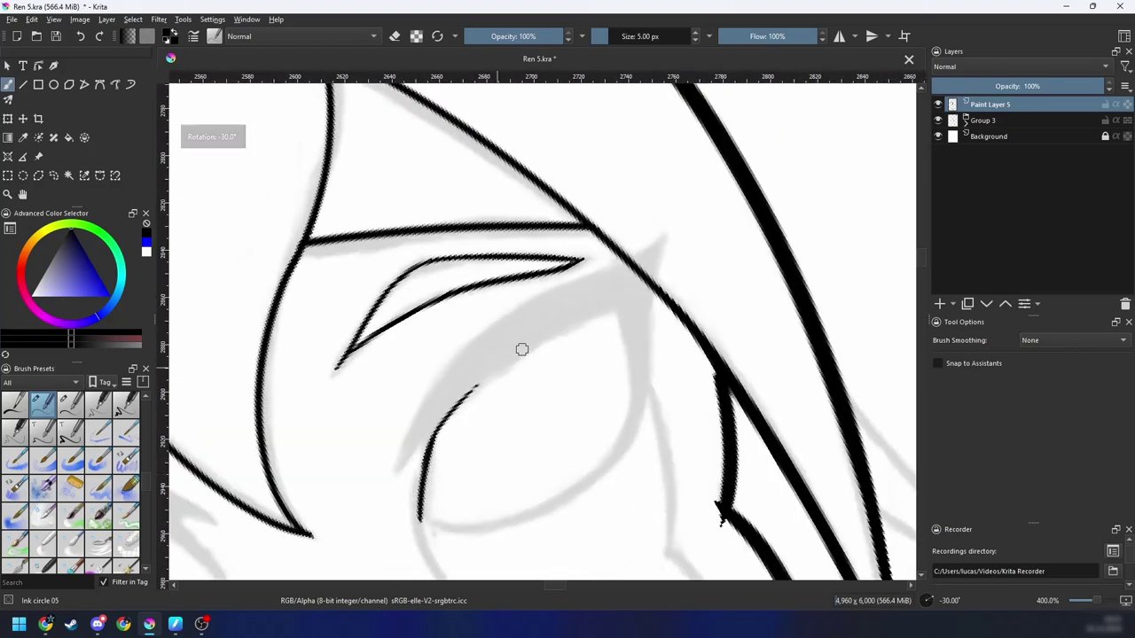
key(ctrl+z)
drag(442, 423, 556, 329)
mouse_move(465, 391)
mouse_down()
mouse_move(599, 307)
mouse_move(653, 289)
mouse_up()
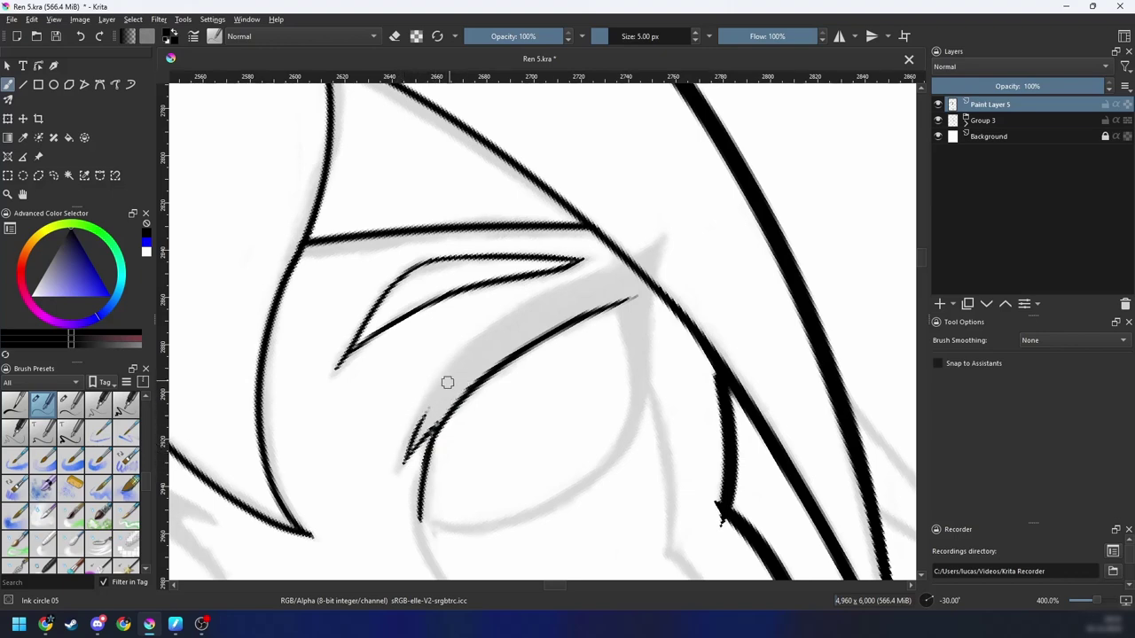
Step: Fill the pointed inner tip of the right-hand eye's lash line with solid black strokes
scroll(429, 440, up, 3)
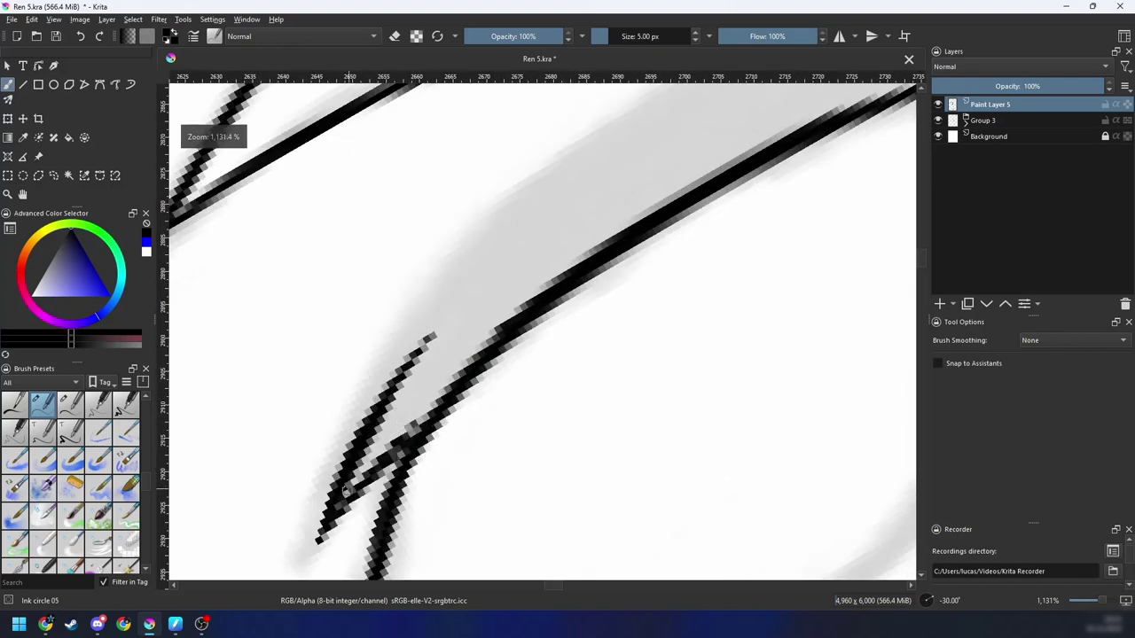
mouse_move(372, 461)
mouse_down()
mouse_move(354, 474)
mouse_move(399, 453)
mouse_move(375, 449)
mouse_move(431, 368)
mouse_move(395, 427)
mouse_up()
key(minus)
key(6)
Step: Ink the upper edge of the right-hand eye's lash line from the inner tip out to the hair strand
drag(292, 448, 629, 255)
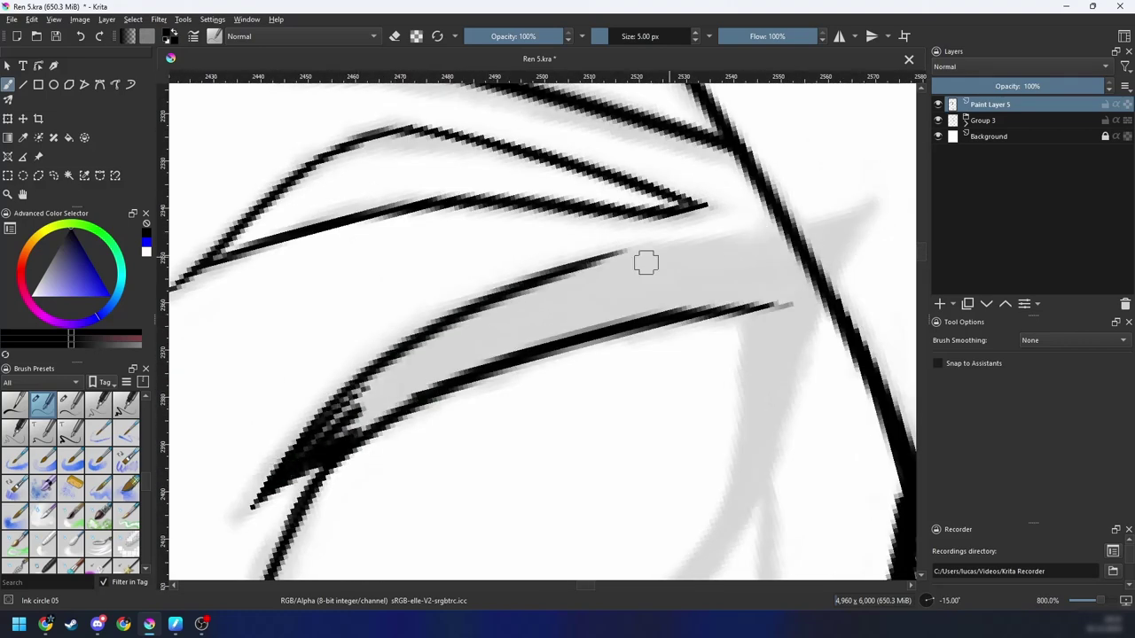
mouse_move(323, 430)
mouse_down()
mouse_move(395, 359)
mouse_move(316, 434)
mouse_move(399, 373)
mouse_move(479, 344)
mouse_move(670, 223)
mouse_up()
key(4)
drag(515, 309, 709, 211)
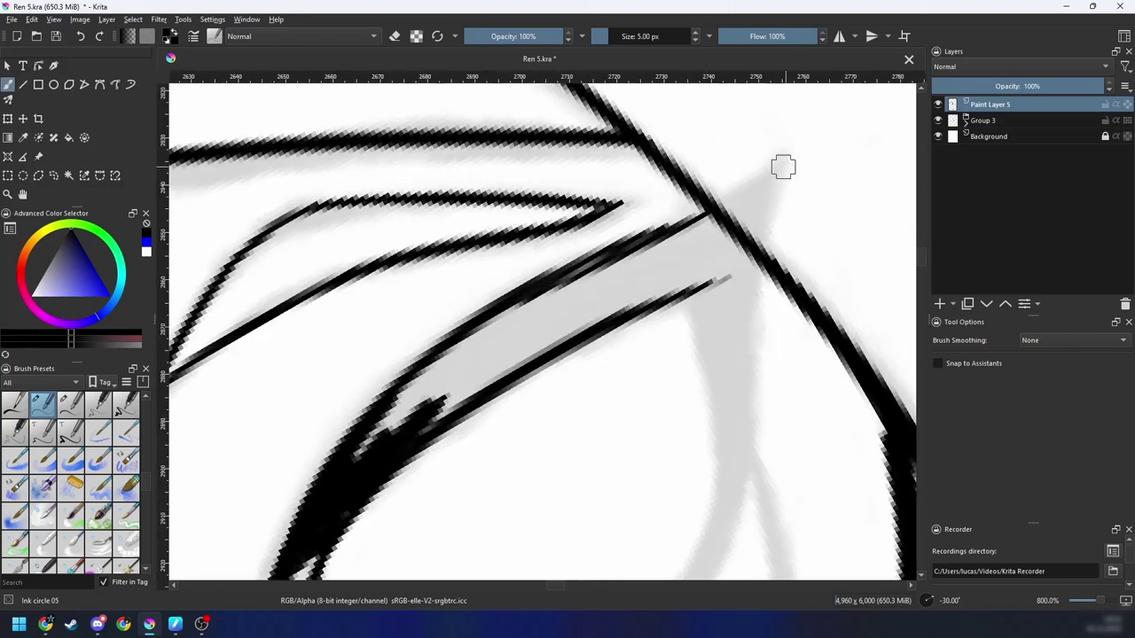
Step: Extend the upper lash outline past the hair strand to the tip of the sketched outer eye corner
drag(583, 268, 771, 177)
drag(718, 218, 785, 169)
key(ctrl+z)
drag(679, 240, 768, 180)
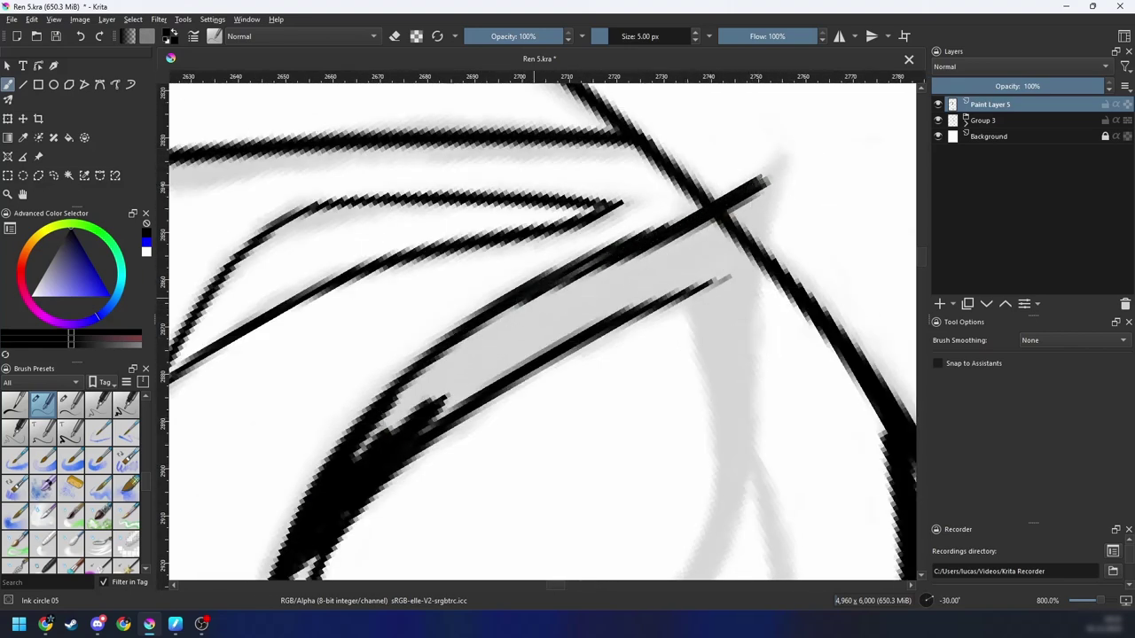
Step: Fill the band between the two upper lash outlines with overlapping black strokes toward the outer corner
mouse_move(381, 438)
mouse_down()
mouse_move(430, 359)
mouse_move(587, 270)
mouse_up()
mouse_move(403, 393)
mouse_down()
mouse_move(589, 275)
mouse_move(590, 304)
mouse_up()
drag(424, 432, 608, 300)
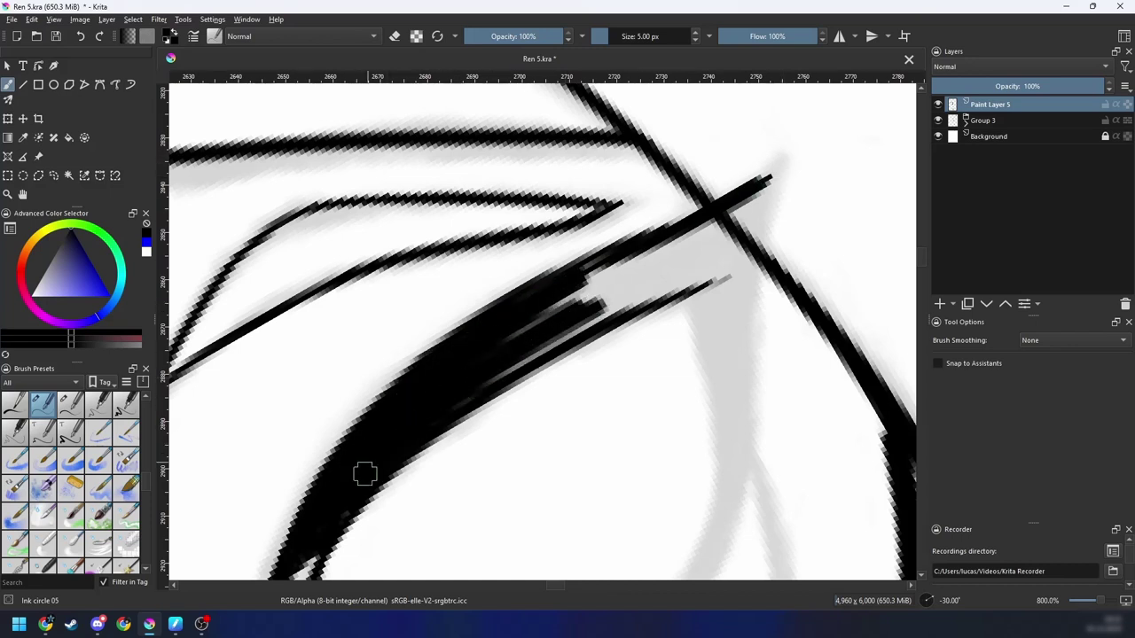
mouse_move(408, 419)
mouse_down()
mouse_move(349, 452)
mouse_move(623, 310)
mouse_move(603, 310)
mouse_up()
drag(452, 371, 581, 291)
drag(490, 339, 608, 281)
drag(476, 350, 633, 277)
drag(577, 319, 474, 365)
Step: Ink the outer edge of the lash wing, running from its sharpened tip down toward the lower lid
key(6)
key(6)
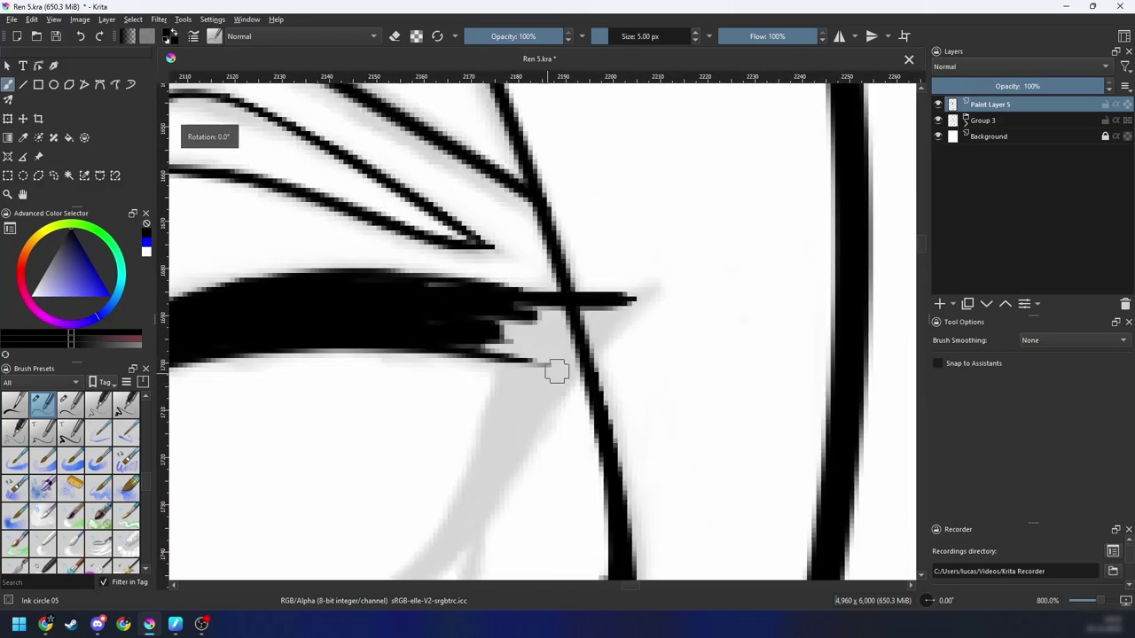
drag(558, 372, 505, 390)
key(6)
mouse_move(369, 482)
mouse_down()
mouse_move(612, 319)
mouse_move(455, 431)
mouse_move(593, 327)
mouse_up()
key(ctrl+z)
drag(556, 361, 522, 382)
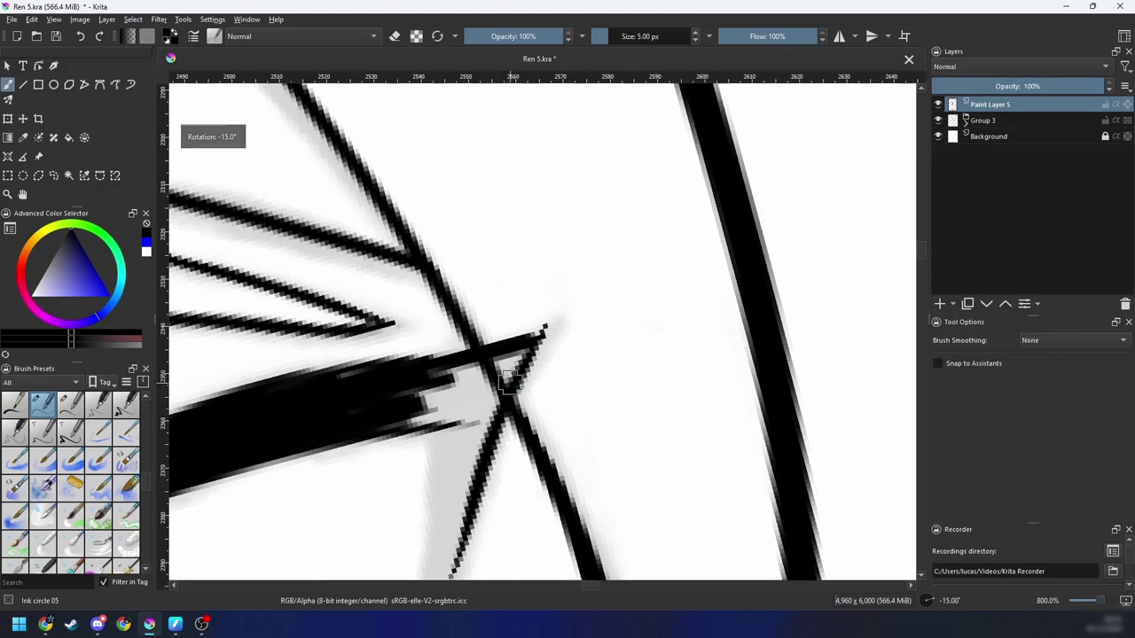
drag(493, 344, 563, 316)
key(5)
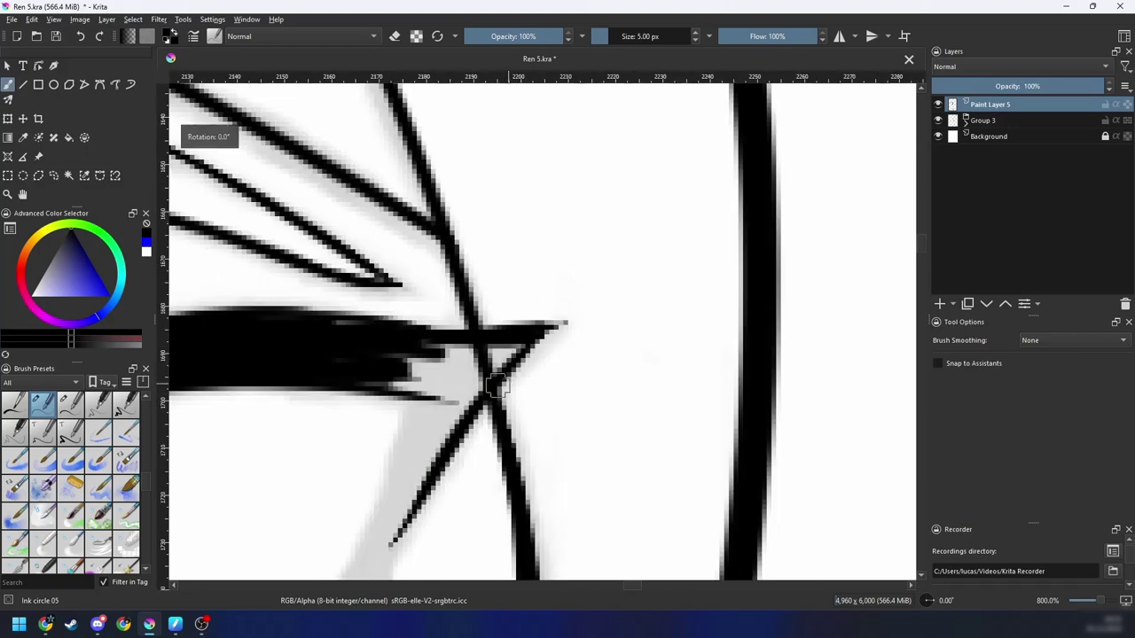
Step: Fill the lash wing's tip and the remaining gaps in the outer corner with solid black
drag(477, 367, 451, 353)
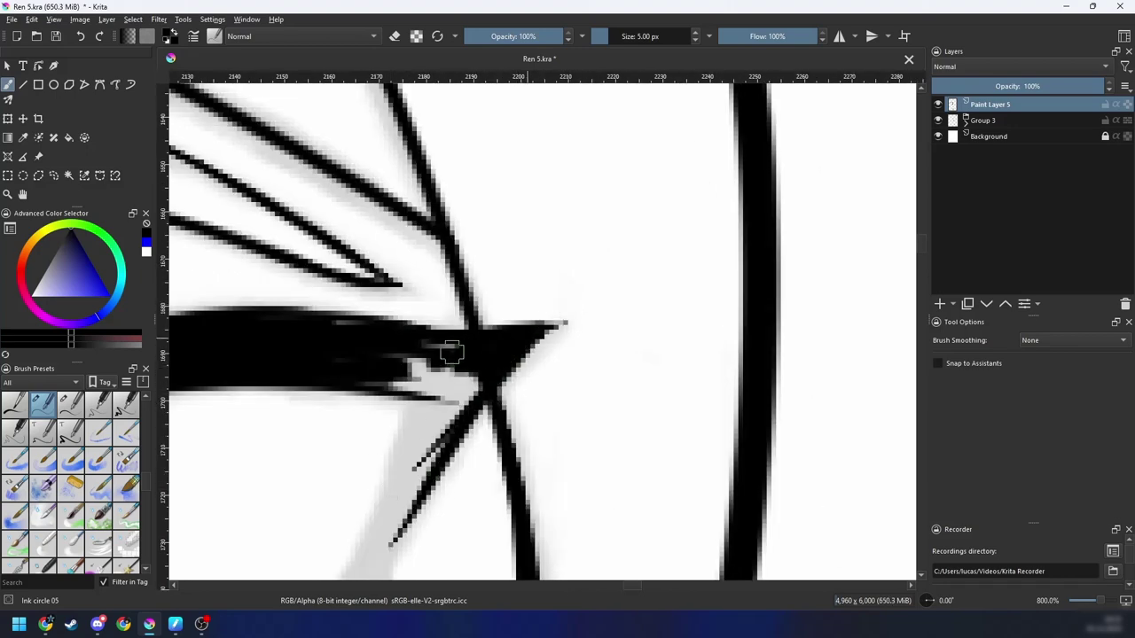
key(4)
key(4)
key(4)
key(4)
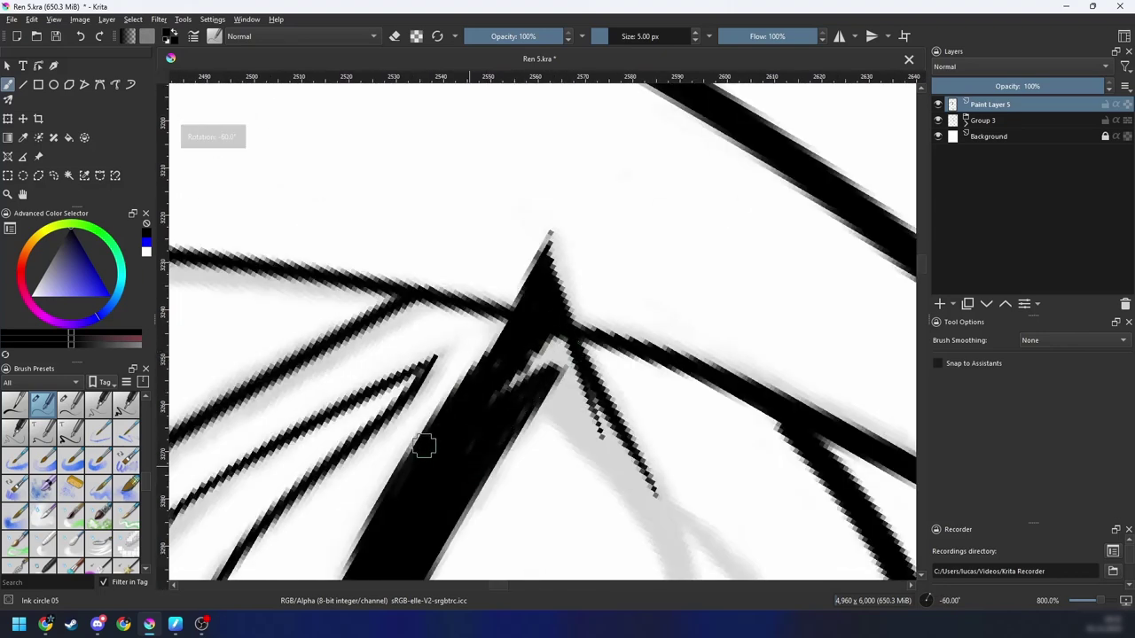
drag(470, 420, 490, 429)
mouse_move(560, 372)
mouse_down()
mouse_move(547, 364)
mouse_move(557, 352)
mouse_up()
Step: Ink both edges of the tapering lash from the outer corner into the lower lid and fill it black
key(4)
key(4)
key(4)
key(4)
key(4)
key(4)
mouse_move(625, 349)
mouse_down()
mouse_move(514, 444)
mouse_move(395, 479)
mouse_move(511, 355)
mouse_up()
key(4)
key(ctrl+z)
drag(417, 502, 537, 328)
mouse_move(435, 450)
mouse_down()
mouse_move(491, 371)
mouse_move(575, 303)
mouse_up()
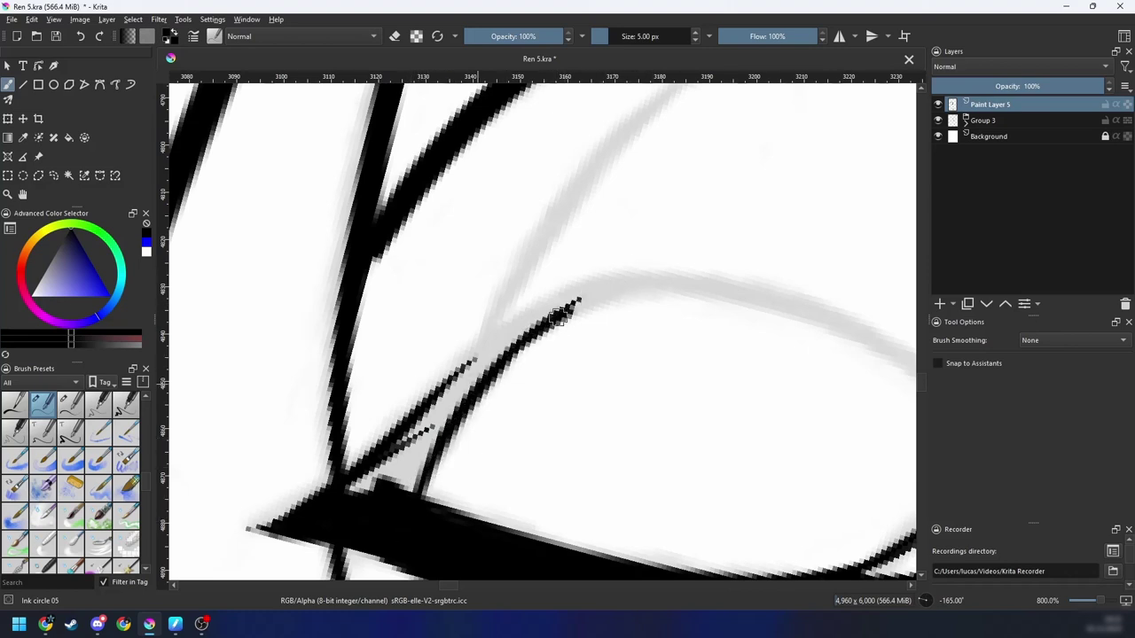
mouse_move(413, 496)
mouse_down()
mouse_move(350, 492)
mouse_move(502, 366)
mouse_up()
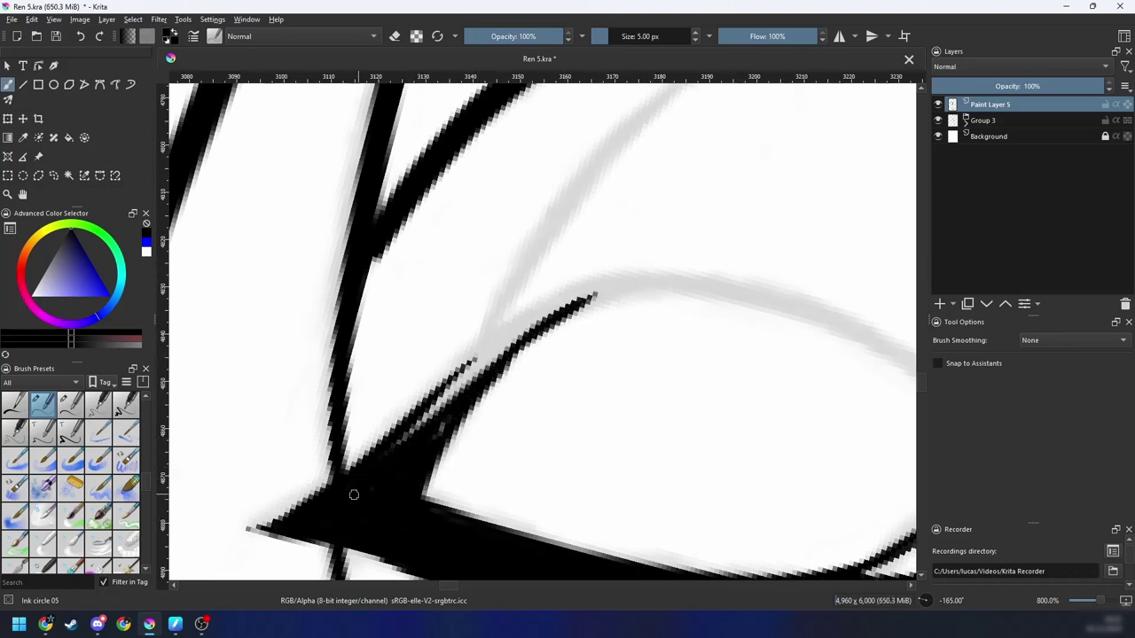
drag(355, 494, 565, 310)
mouse_move(404, 433)
mouse_down()
mouse_move(563, 329)
mouse_move(440, 389)
mouse_move(473, 372)
mouse_up()
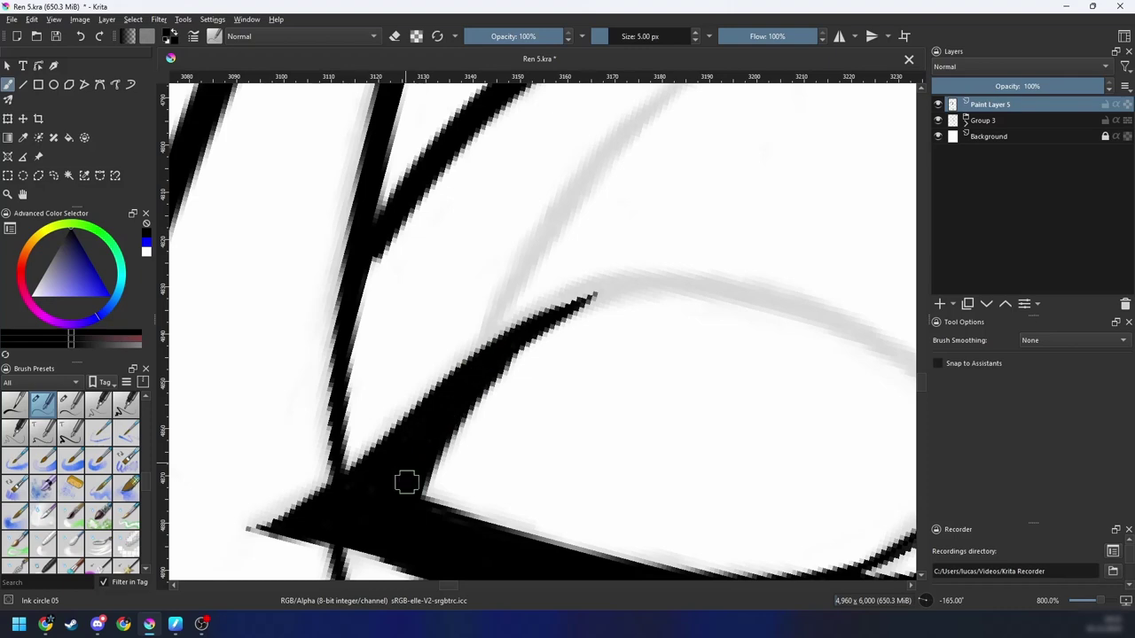
Step: Thicken the lower lid's outer part and extend its curve along the sketch with a tapering line
key(4)
key(4)
drag(582, 349, 416, 512)
drag(346, 509, 435, 403)
drag(417, 471, 471, 390)
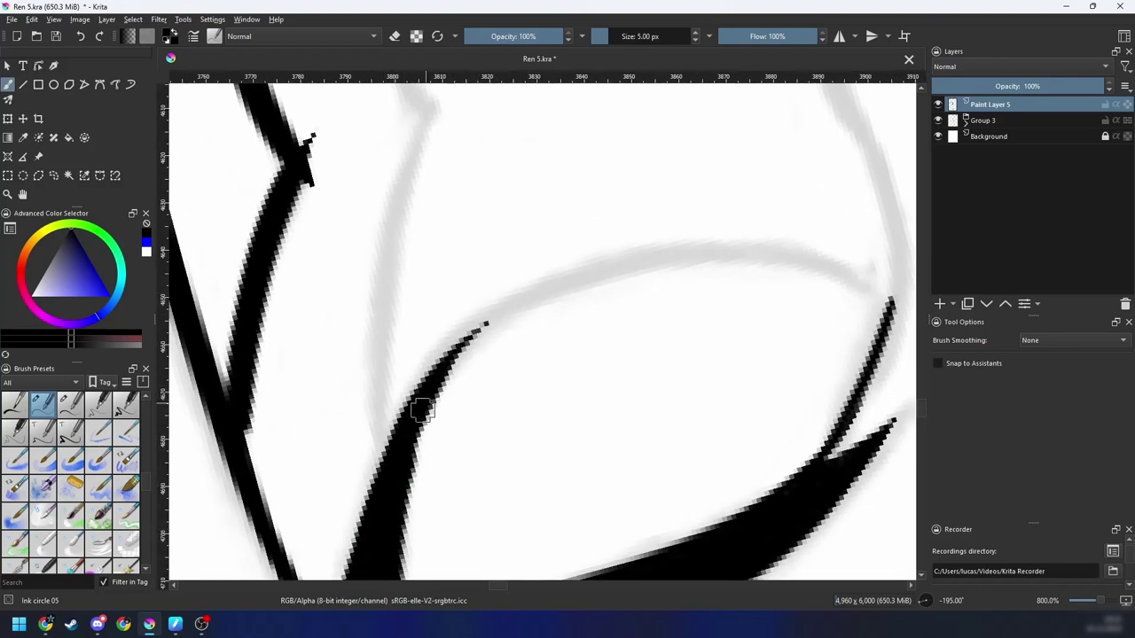
mouse_move(411, 427)
mouse_down()
mouse_move(547, 278)
mouse_move(523, 303)
mouse_move(533, 296)
mouse_up()
key(ctrl+z)
key(4)
mouse_move(491, 381)
mouse_down()
mouse_move(430, 423)
mouse_move(496, 318)
mouse_up()
mouse_move(451, 355)
mouse_down()
mouse_move(578, 270)
mouse_move(651, 243)
mouse_up()
Step: Continue the lower lid line along the sketch to the eye's inner corner
key(4)
key(4)
key(4)
key(4)
scroll(674, 273, down, 4)
key(5)
scroll(682, 282, down, 3)
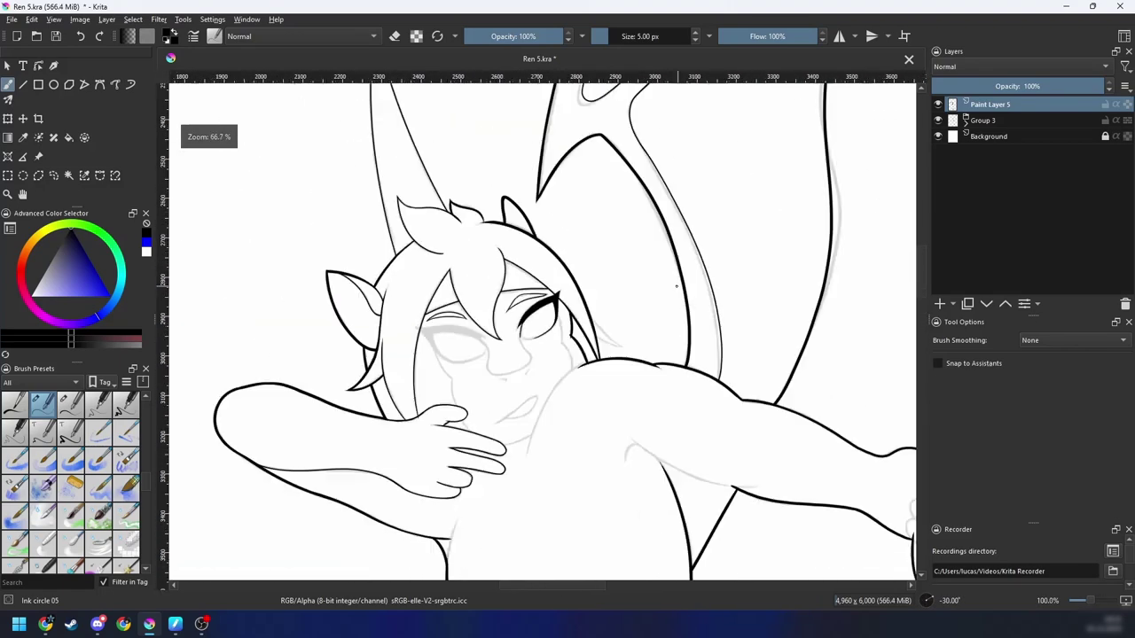
scroll(680, 282, up, 3)
scroll(523, 324, up, 3)
key(6)
key(6)
key(6)
key(6)
key(6)
key(6)
key(6)
key(6)
scroll(412, 440, up, 2)
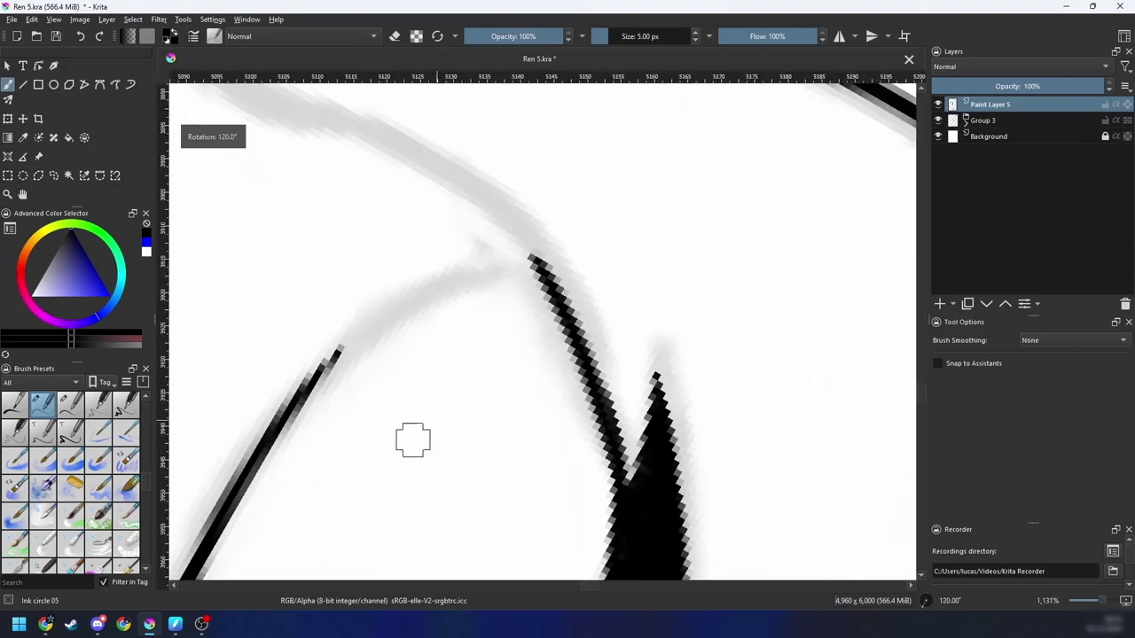
mouse_move(262, 449)
mouse_down()
mouse_move(382, 324)
mouse_move(456, 277)
mouse_up()
key(ctrl+z)
key(ctrl+z)
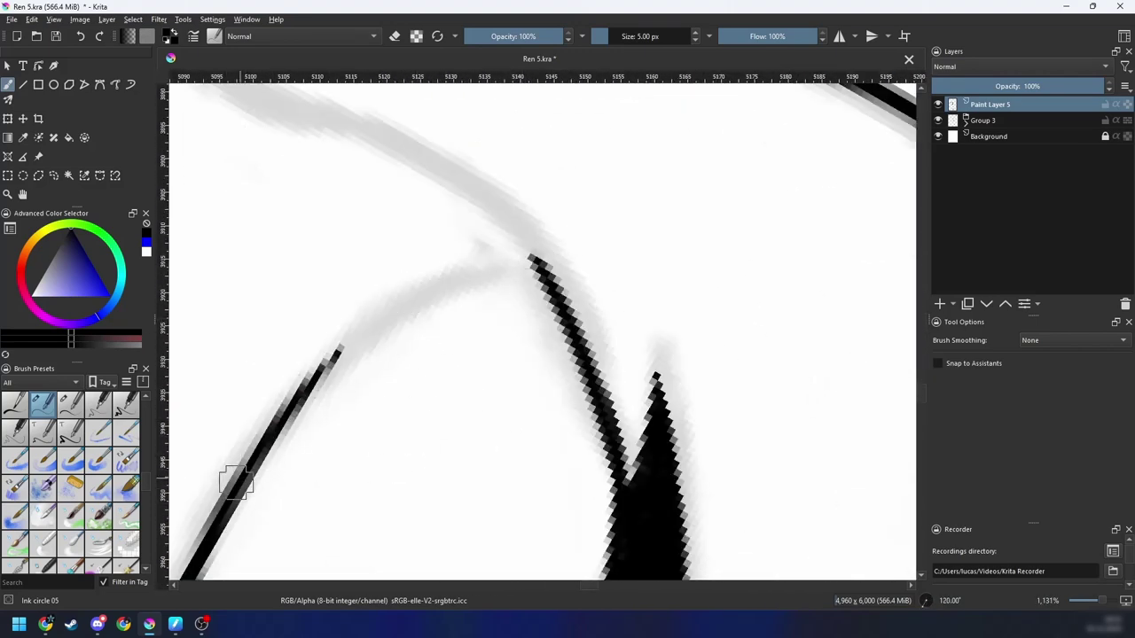
drag(248, 463, 425, 297)
drag(306, 395, 475, 277)
Step: Clean up the thin upper lid line at the eye's inner corner with the eraser and redraw it
key(ctrl+minus)
key(ctrl+minus)
key(ctrl+minus)
key(4)
key(4)
key(4)
key(4)
key(4)
key(4)
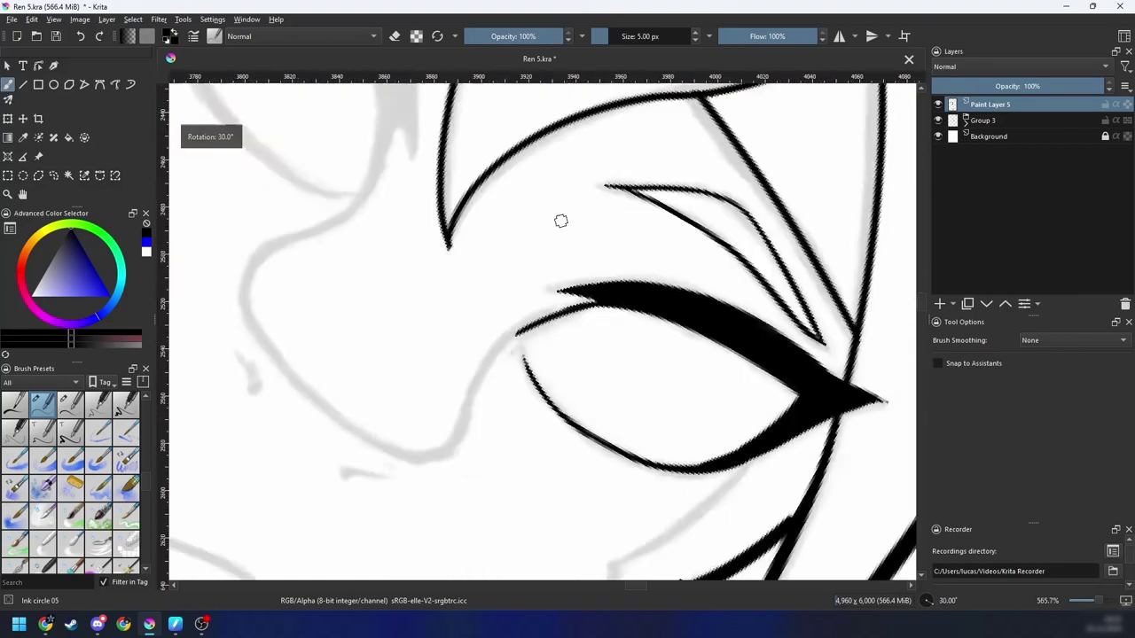
key(ctrl+minus)
key(ctrl+minus)
key(4)
key(4)
key(4)
key(4)
key(5)
scroll(709, 443, up, 5)
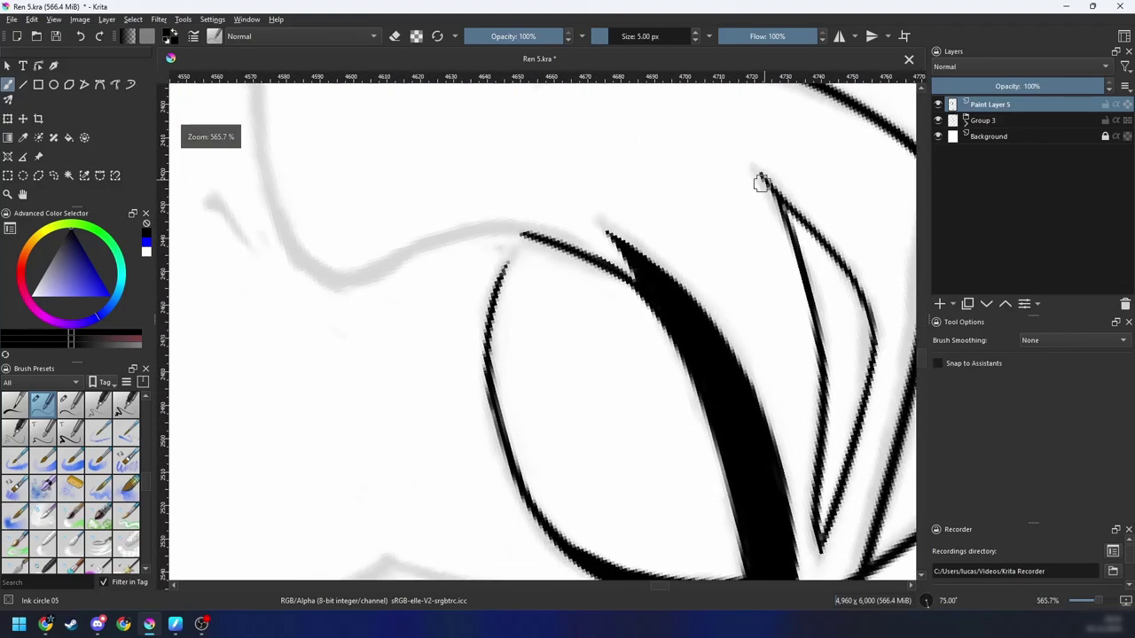
drag(693, 404, 745, 418)
key(e)
mouse_move(483, 370)
mouse_down()
mouse_move(463, 406)
mouse_move(572, 310)
mouse_up()
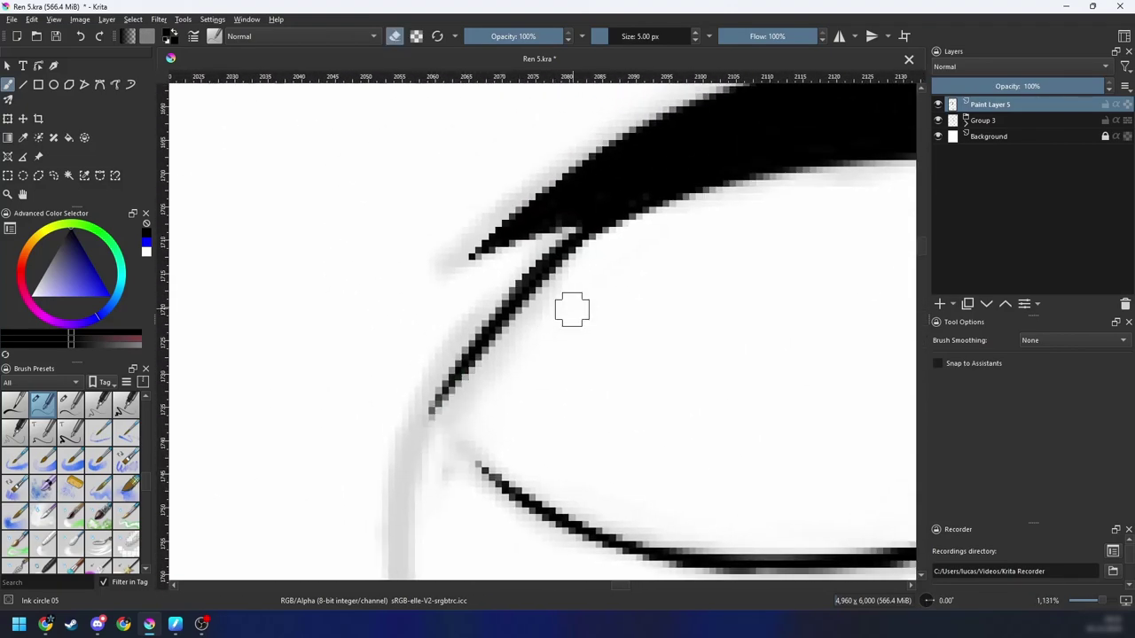
mouse_move(455, 417)
mouse_down()
mouse_move(565, 284)
mouse_move(514, 289)
mouse_move(548, 268)
mouse_up()
key(e)
mouse_move(430, 414)
mouse_down()
mouse_move(484, 322)
mouse_move(578, 249)
mouse_move(578, 276)
mouse_up()
key(e)
Step: Ink the lower edge of the other eye's upper lash from the inner corner to the outer corner
key(1)
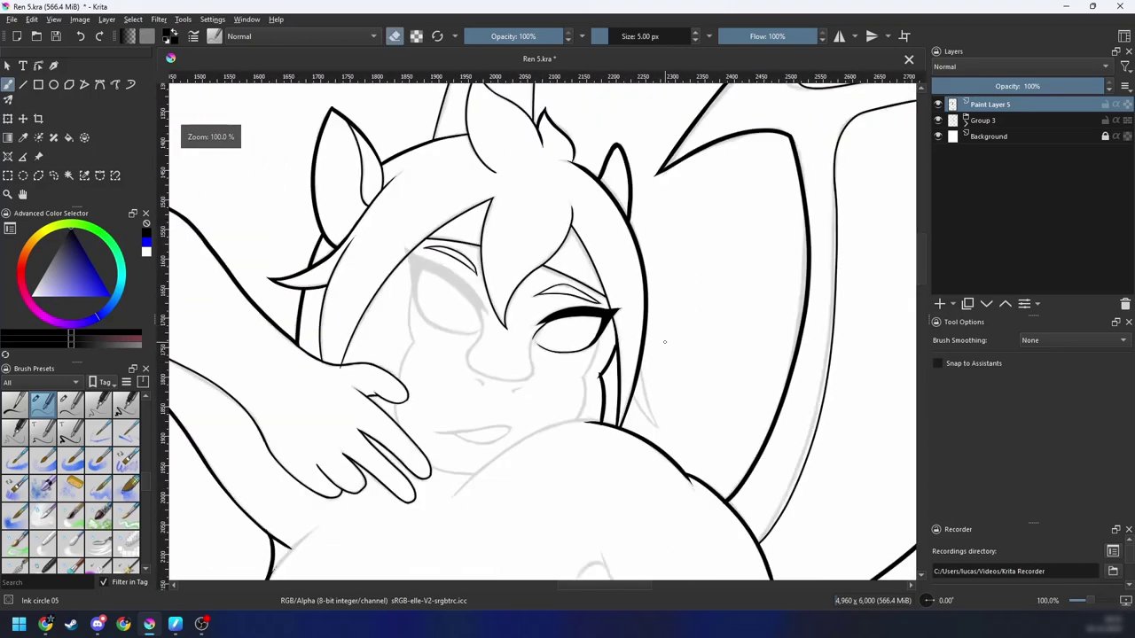
key(4)
key(plus)
key(plus)
key(plus)
key(4)
key(4)
drag(593, 388, 765, 387)
key(plus)
drag(626, 390, 532, 357)
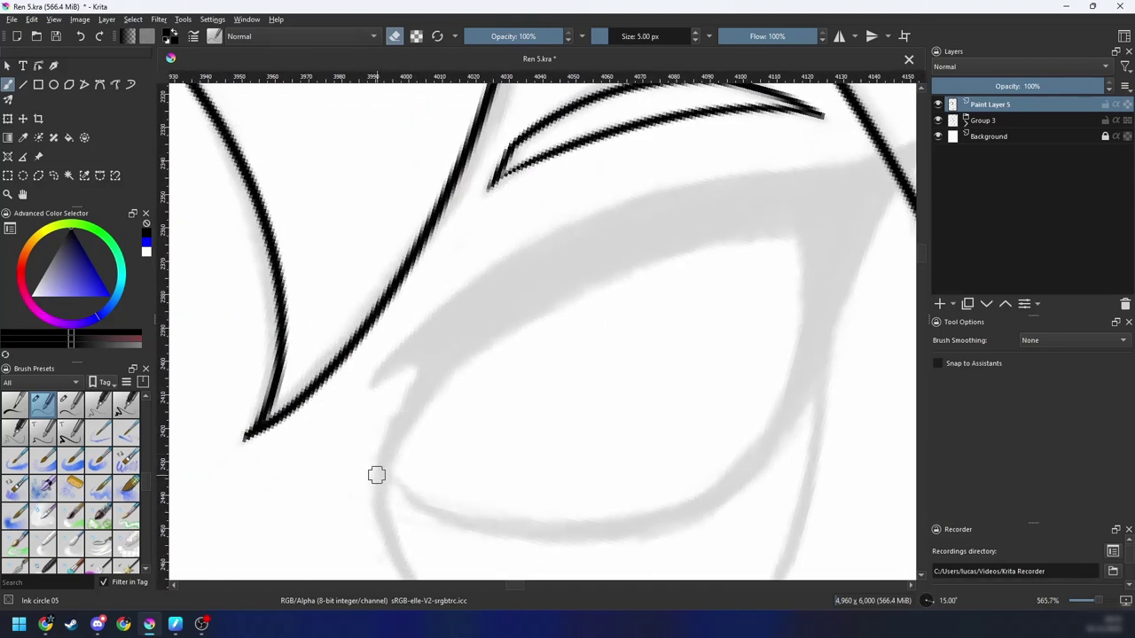
mouse_move(380, 476)
mouse_down()
mouse_move(394, 436)
mouse_move(474, 338)
mouse_up()
drag(407, 419, 559, 282)
mouse_move(427, 403)
mouse_down()
mouse_move(577, 282)
mouse_move(711, 223)
mouse_move(797, 214)
mouse_up()
drag(519, 323, 772, 232)
drag(541, 315, 887, 218)
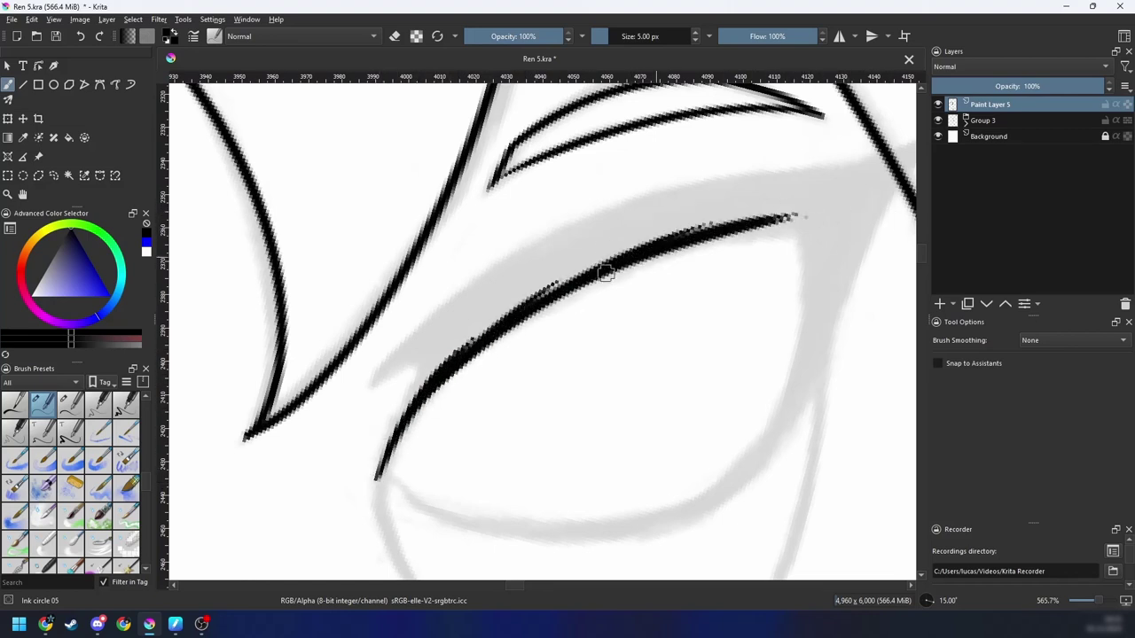
drag(605, 273, 853, 222)
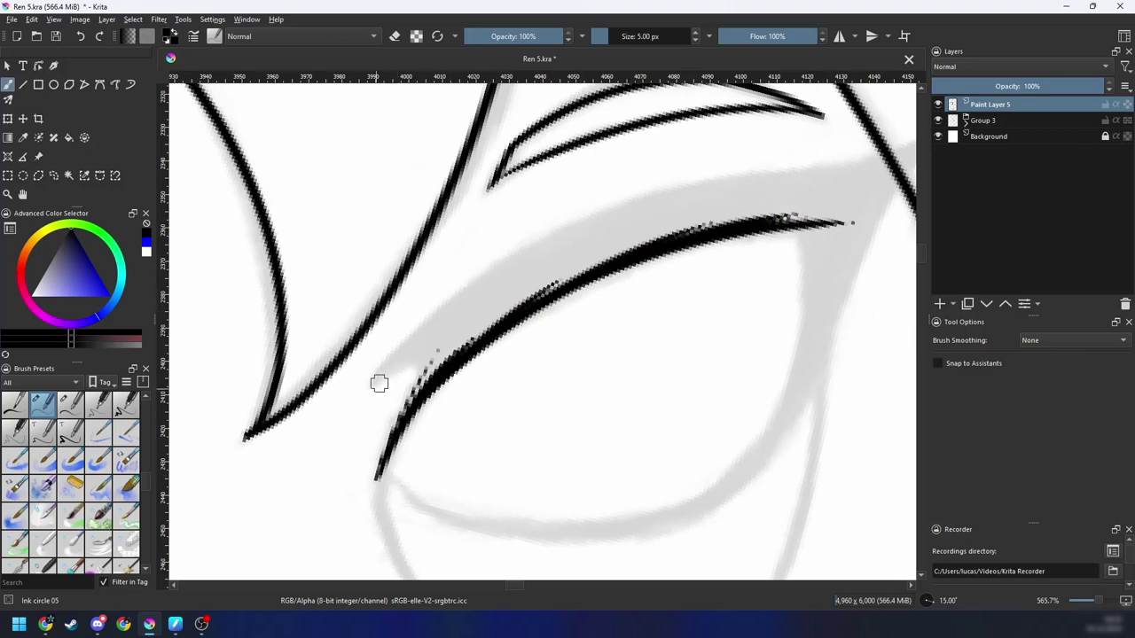
Step: Ink the pointed inner lash tip and start the upper edge of the lash band from it
drag(368, 389, 436, 347)
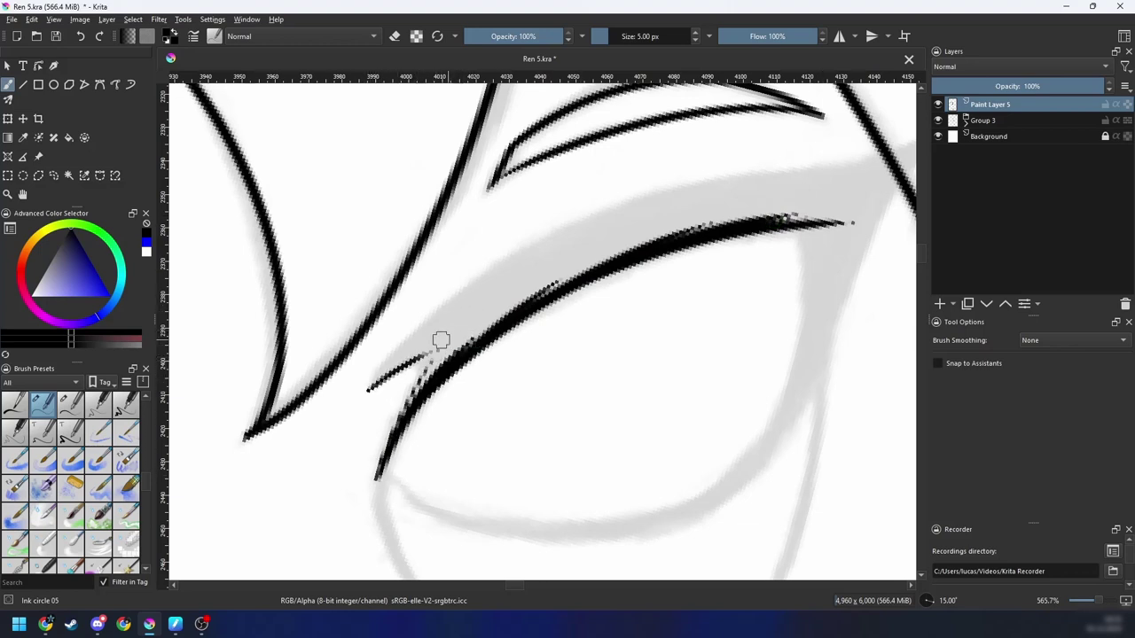
drag(429, 359, 422, 376)
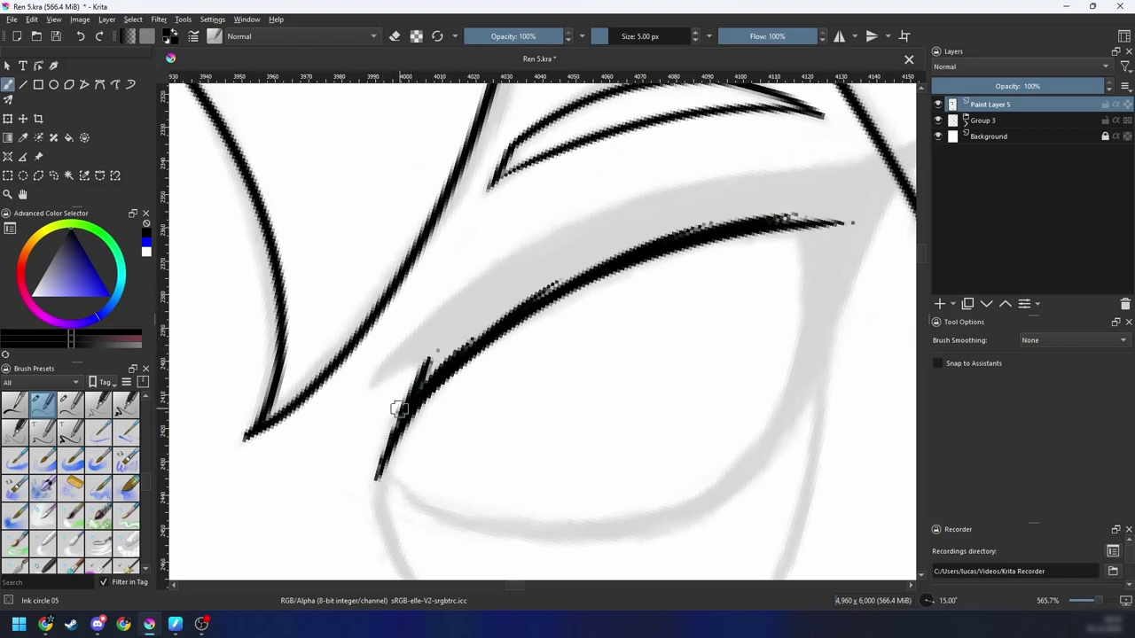
key(ctrl+z)
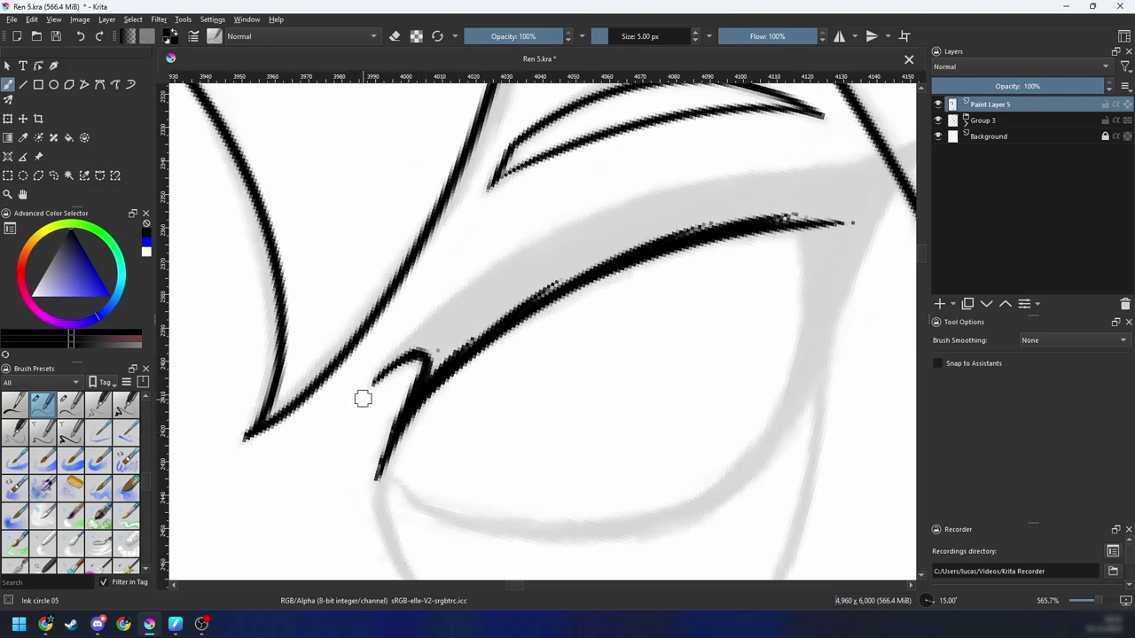
drag(372, 383, 450, 317)
drag(395, 359, 502, 274)
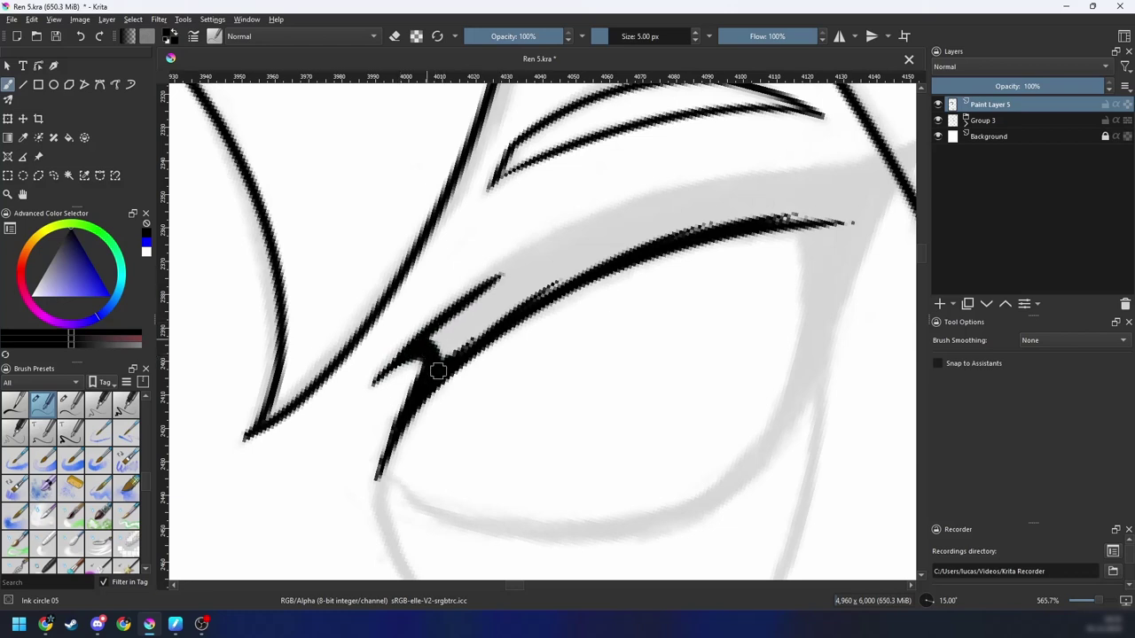
Step: Fill the inner part of the lash band black and carry its upper edge further along the sketch
drag(466, 332, 537, 285)
mouse_move(451, 357)
mouse_down()
mouse_move(574, 273)
mouse_move(556, 259)
mouse_up()
drag(431, 329, 697, 197)
drag(633, 259, 459, 348)
Step: Redraw the lash's upper edge along the sketch and extend it across the hair strand to the wing tip
key(4)
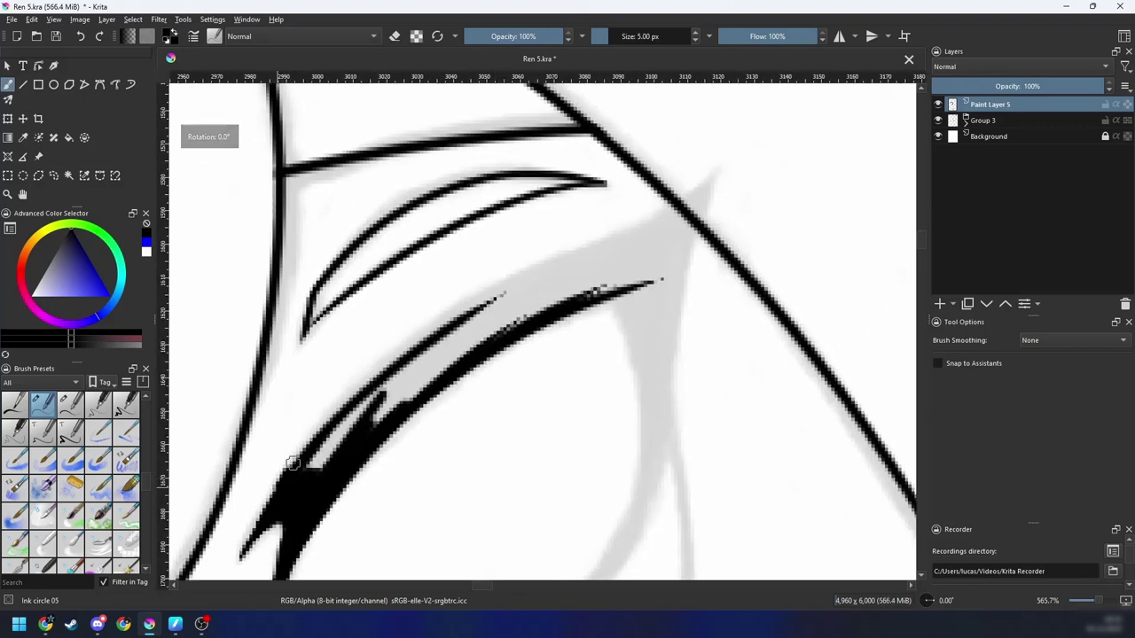
mouse_move(287, 474)
mouse_down()
mouse_move(596, 256)
mouse_move(408, 354)
mouse_move(572, 259)
mouse_up()
key(ctrl+z)
drag(403, 353, 660, 213)
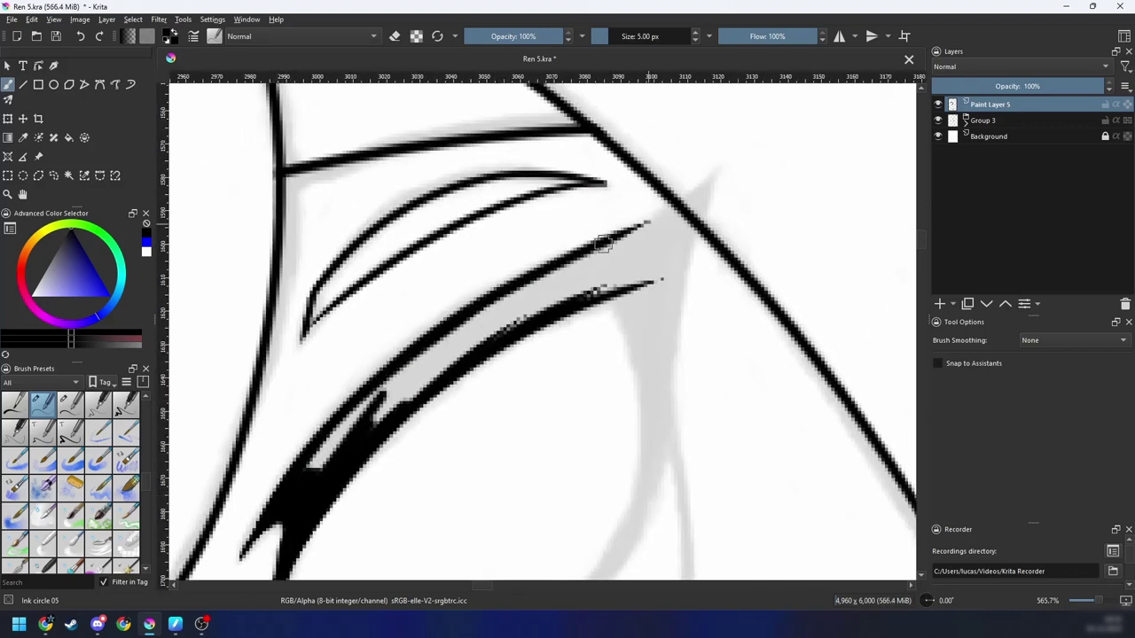
drag(518, 293, 713, 168)
key(ctrl+z)
mouse_move(536, 280)
mouse_down()
mouse_move(691, 197)
mouse_move(681, 205)
mouse_up()
key(ctrl+z)
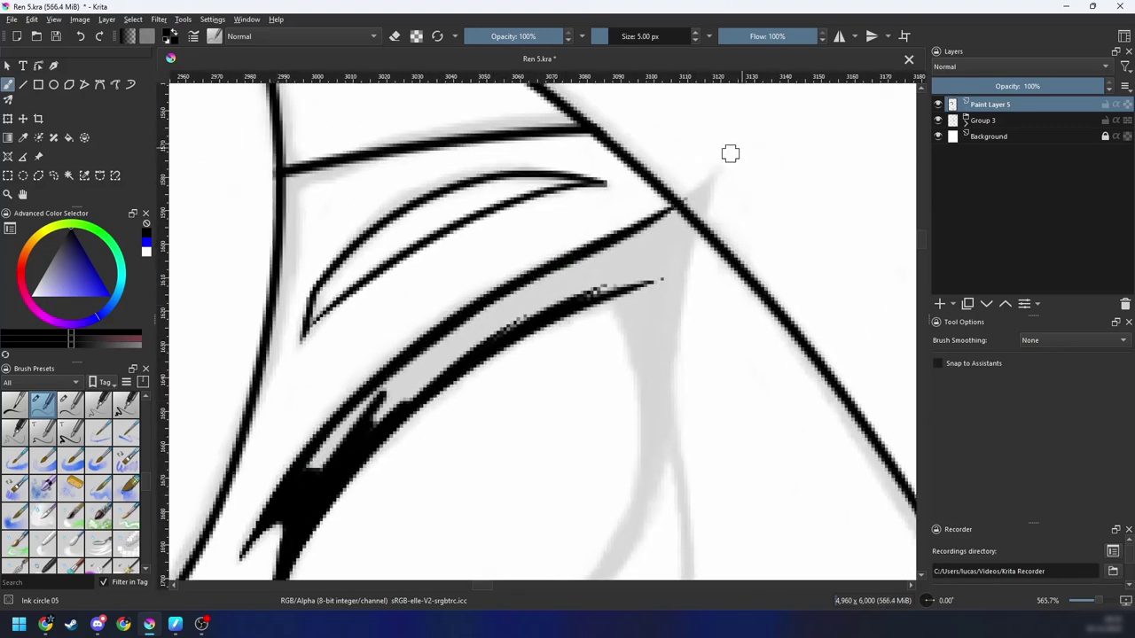
drag(597, 247, 709, 184)
drag(660, 220, 724, 174)
Step: Ink the underside of the lash wing in a curve from the lower lid sketch up to its tip
drag(654, 289, 583, 322)
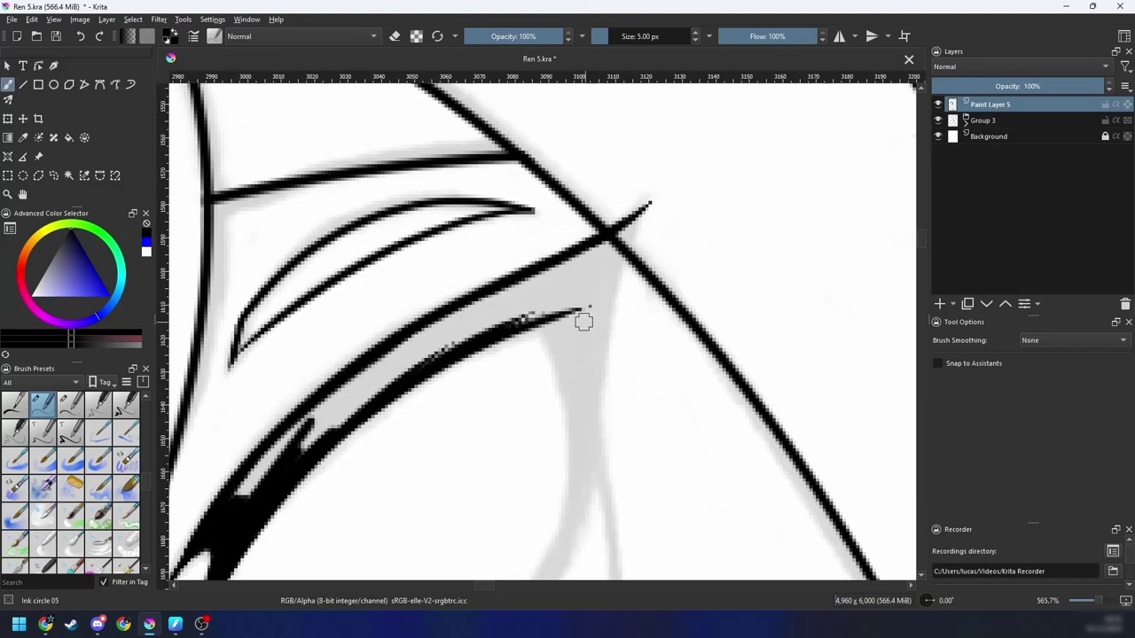
key(6)
key(6)
key(6)
drag(413, 487, 567, 375)
key(ctrl+z)
drag(444, 471, 687, 316)
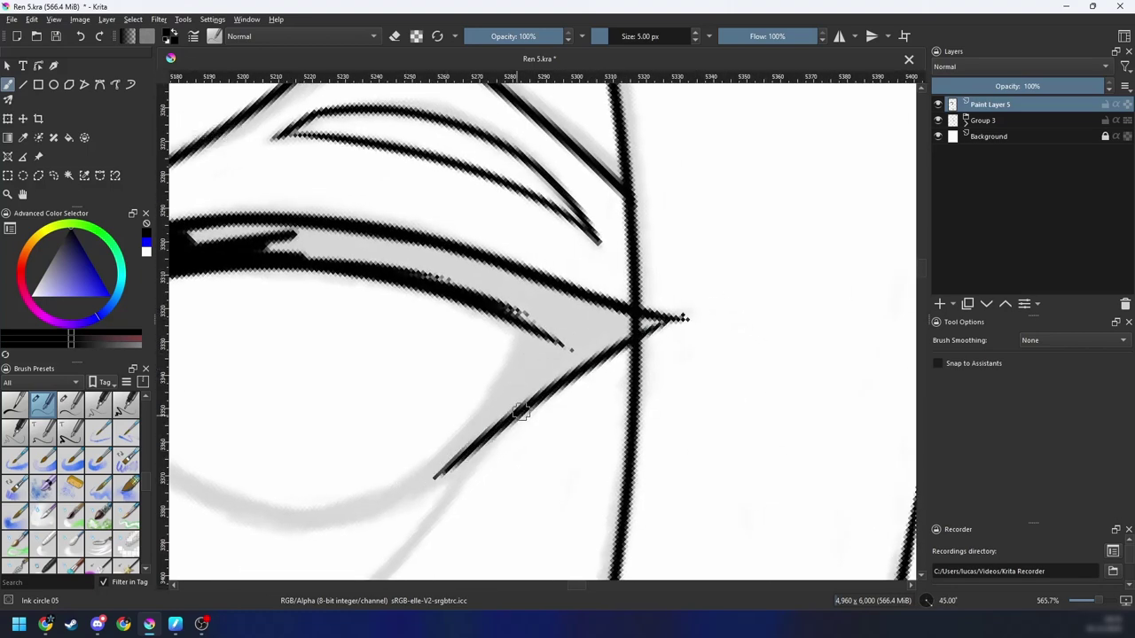
drag(525, 412, 678, 319)
key(ctrl+z)
key(ctrl+z)
mouse_move(479, 448)
mouse_down()
mouse_move(696, 315)
mouse_move(593, 355)
mouse_move(603, 347)
mouse_up()
key(ctrl+z)
drag(514, 416, 670, 320)
drag(556, 381, 665, 321)
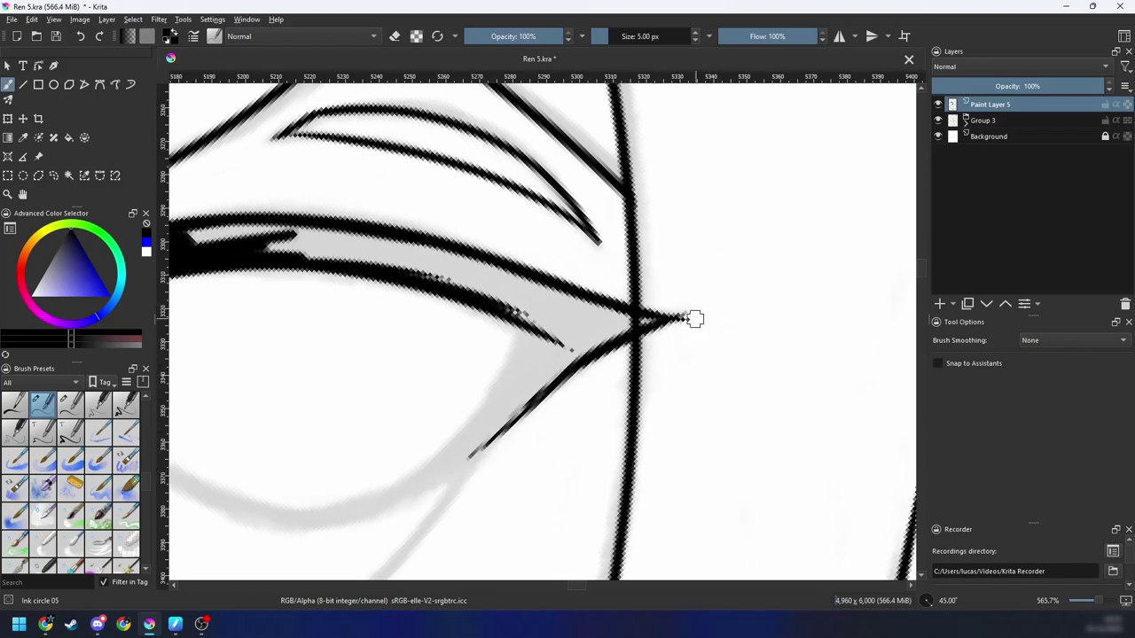
Step: Fill the outer part of the upper lash band and its wing with solid black strokes
key(ctrl+[)
key(ctrl+[)
key(ctrl+[)
key(ctrl+[)
mouse_move(416, 434)
mouse_down()
mouse_move(375, 500)
mouse_move(374, 529)
mouse_move(411, 441)
mouse_move(560, 292)
mouse_move(476, 345)
mouse_move(537, 296)
mouse_up()
mouse_move(553, 293)
mouse_down()
mouse_move(442, 382)
mouse_move(532, 321)
mouse_move(482, 323)
mouse_move(491, 360)
mouse_up()
drag(512, 327, 436, 417)
mouse_move(442, 390)
mouse_down()
mouse_move(470, 353)
mouse_move(473, 407)
mouse_up()
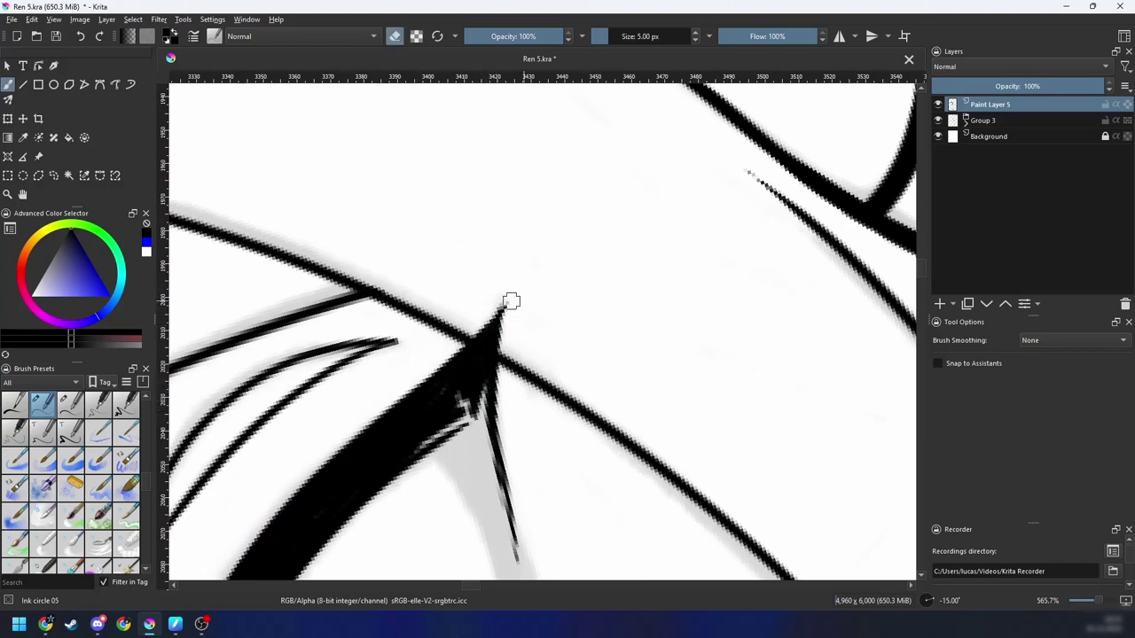
Step: Fill the gap at the eye's outer corner between the lash band and the wing's underside with solid black
key(e)
key(4)
key(4)
key(4)
key(4)
key(4)
key(4)
key(4)
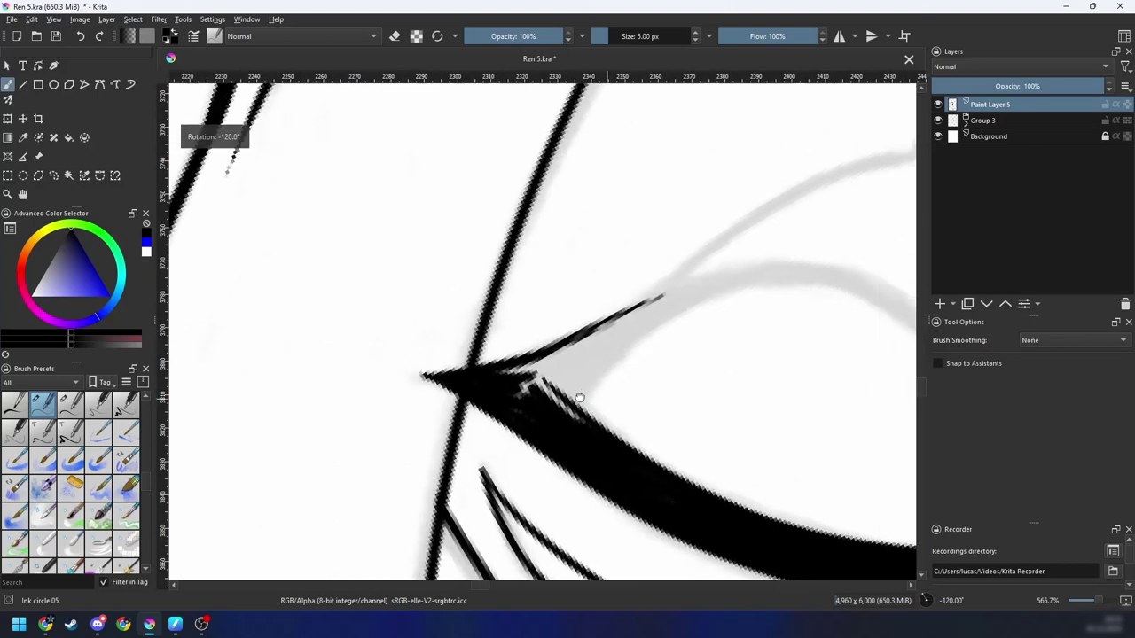
mouse_move(530, 396)
mouse_down()
mouse_move(434, 438)
mouse_move(395, 413)
mouse_move(479, 385)
mouse_move(435, 425)
mouse_move(471, 400)
mouse_move(470, 468)
mouse_up()
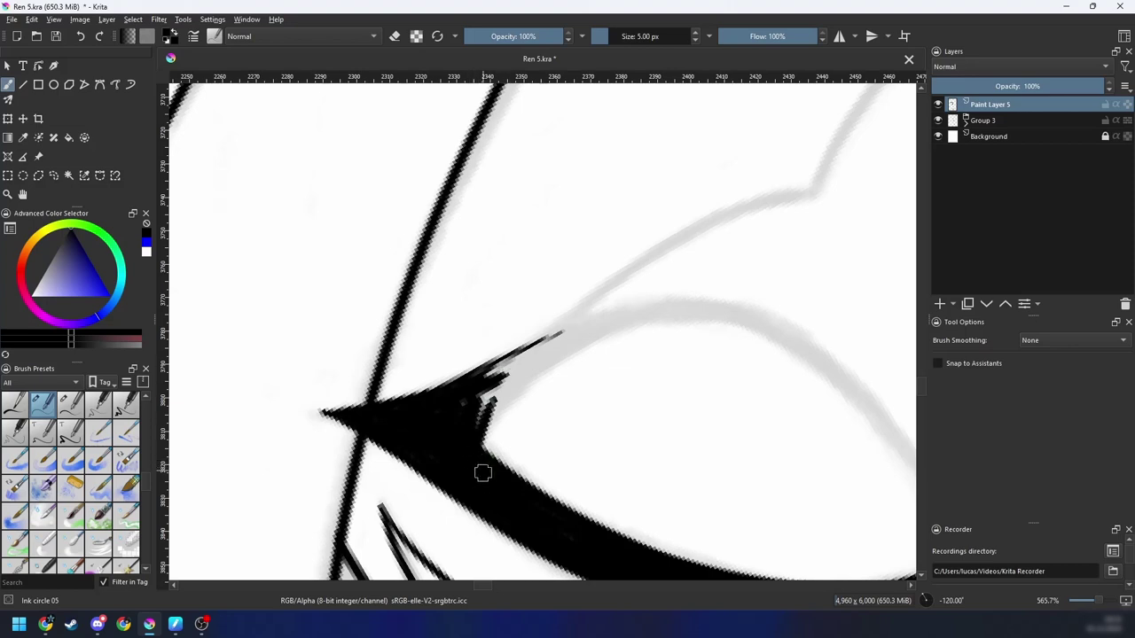
drag(459, 414, 434, 426)
key(4)
drag(535, 400, 429, 436)
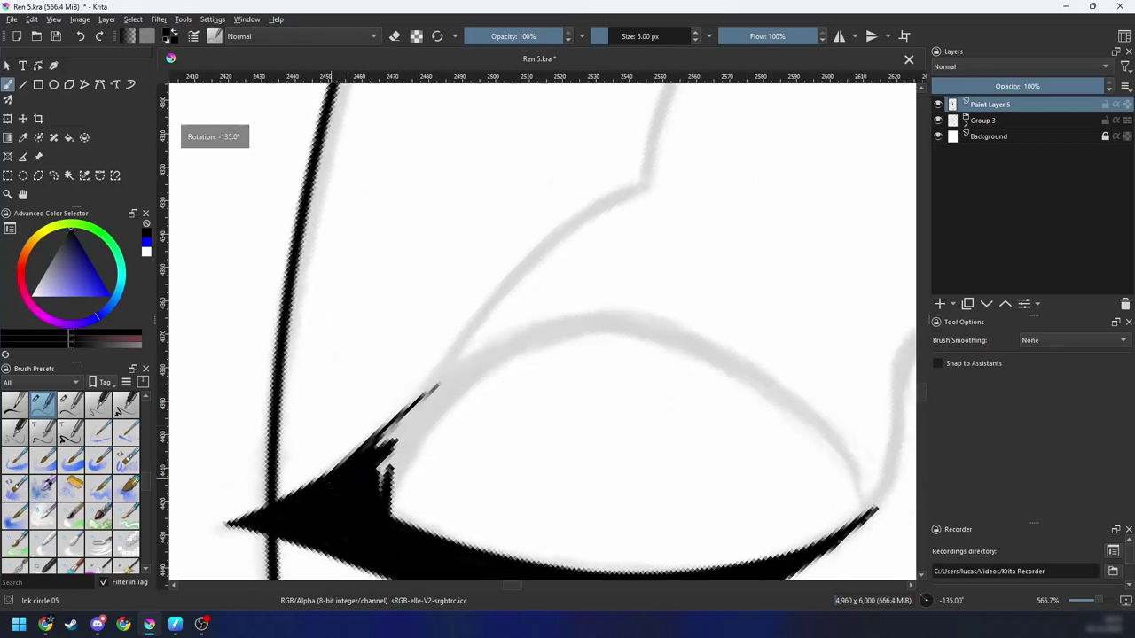
Step: Extend the solid outer corner down along the sketch in tapering strokes that lead into the lower lid
mouse_move(436, 389)
mouse_down()
mouse_move(358, 468)
mouse_move(373, 494)
mouse_move(454, 390)
mouse_up()
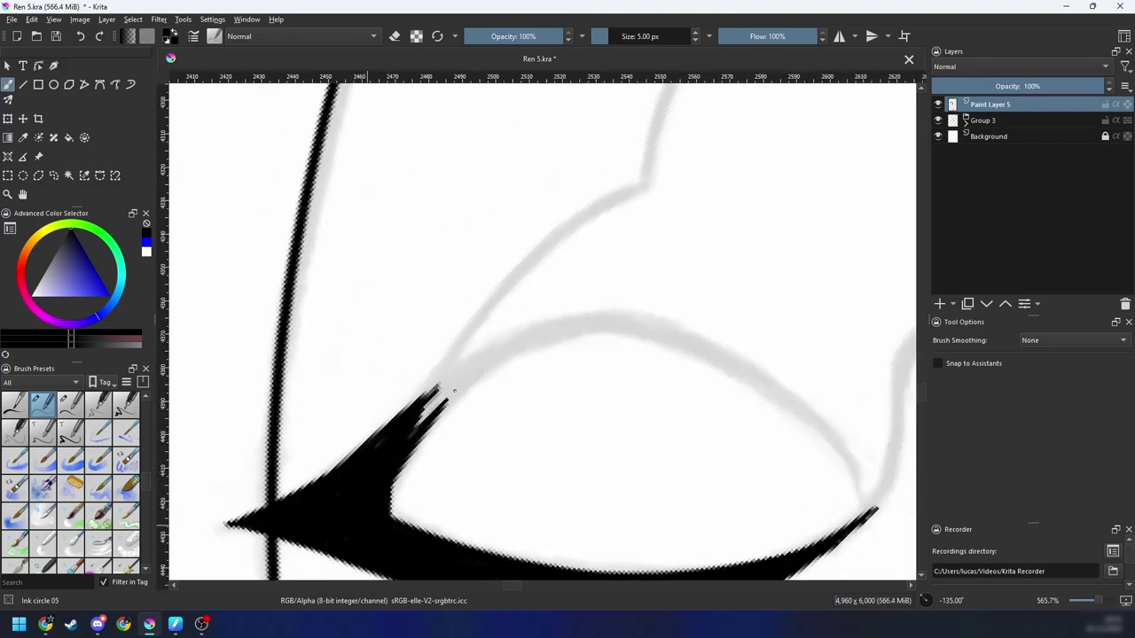
drag(399, 469, 464, 390)
key(4)
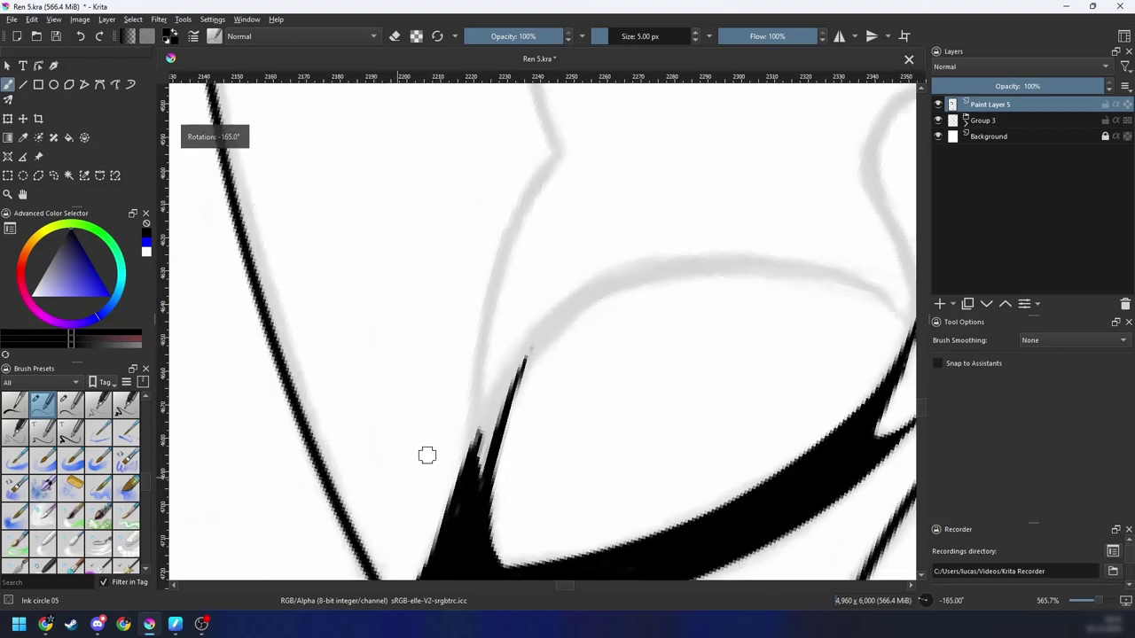
drag(322, 479, 388, 404)
key(ctrl+z)
drag(310, 527, 422, 376)
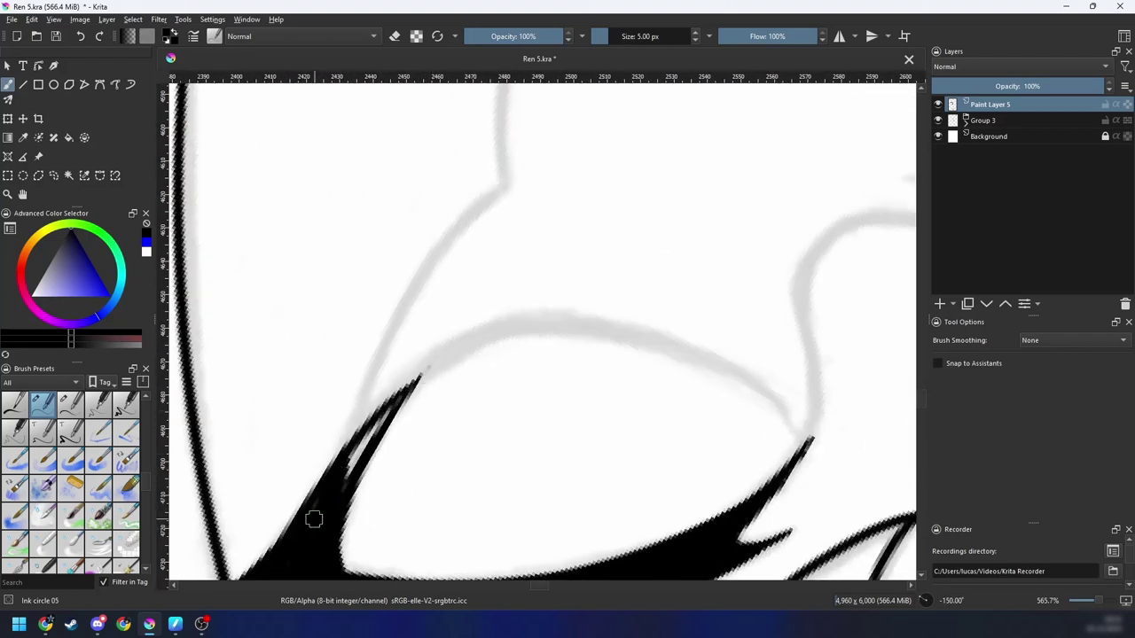
drag(342, 449, 466, 349)
Step: Ink both edges of the lower lid's outer bend along the sketch as a thick line narrowing to a point
key(4)
key(4)
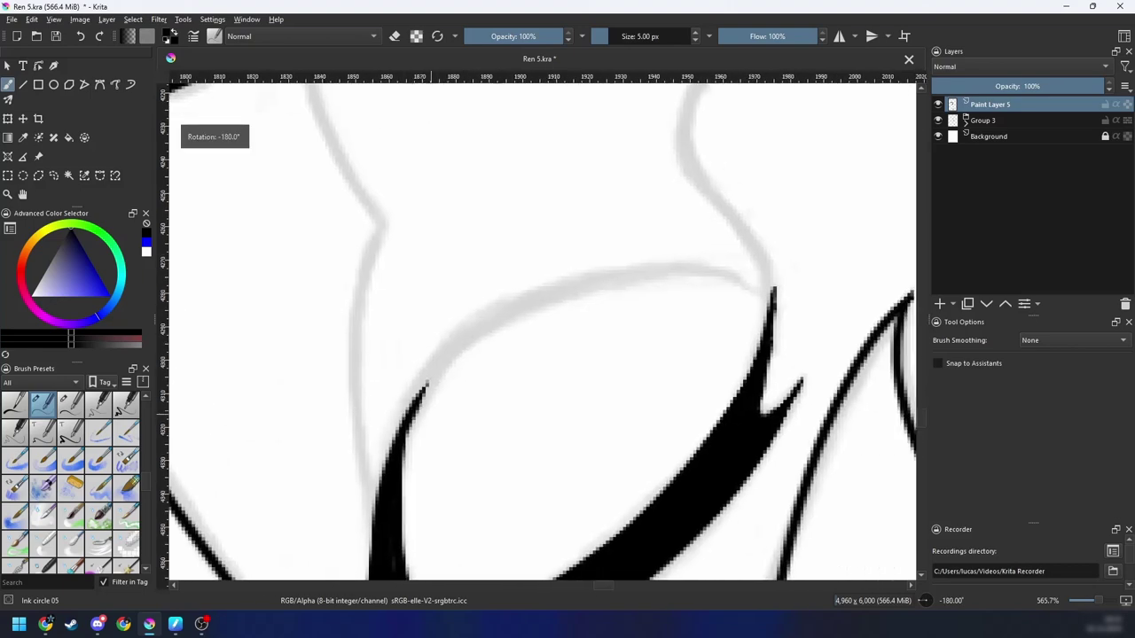
drag(381, 490, 433, 376)
drag(409, 447, 449, 361)
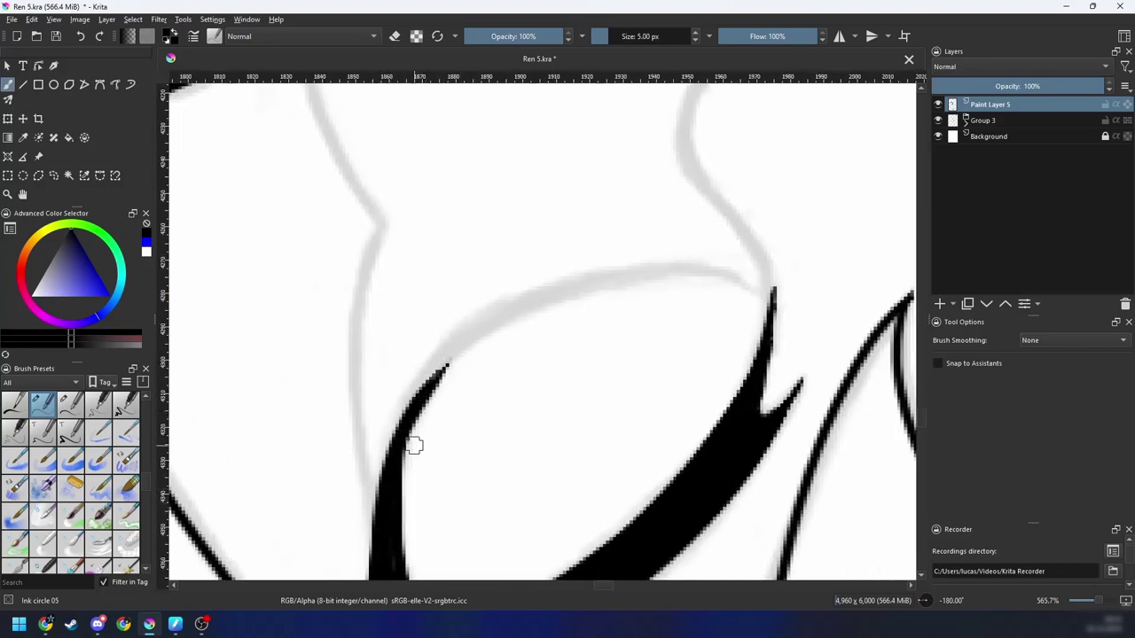
Step: Ink the lower lid line along the sketch almost to the inner corner and erase its underside to thin the end
key(ctrl+minus)
key(ctrl+minus)
key(ctrl+minus)
key(4)
key(4)
key(4)
key(4)
key(4)
key(4)
key(4)
key(4)
key(4)
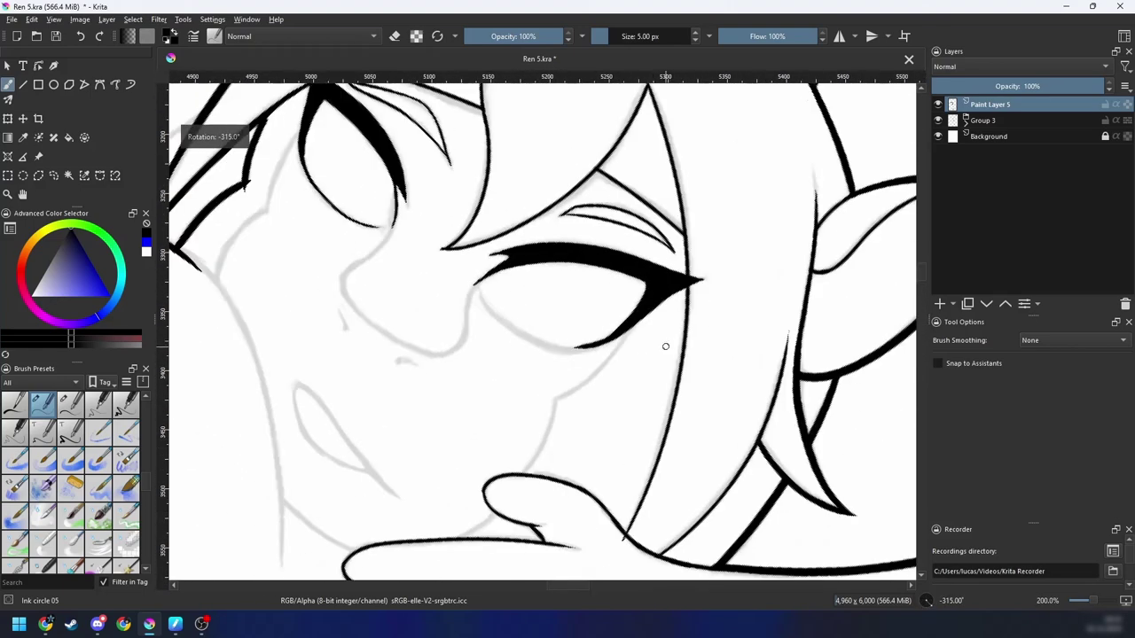
key(6)
key(6)
key(6)
key(6)
key(ctrl+plus)
key(ctrl+plus)
key(ctrl+plus)
key(ctrl+plus)
key(6)
key(6)
key(6)
key(6)
key(6)
key(6)
drag(481, 444, 526, 378)
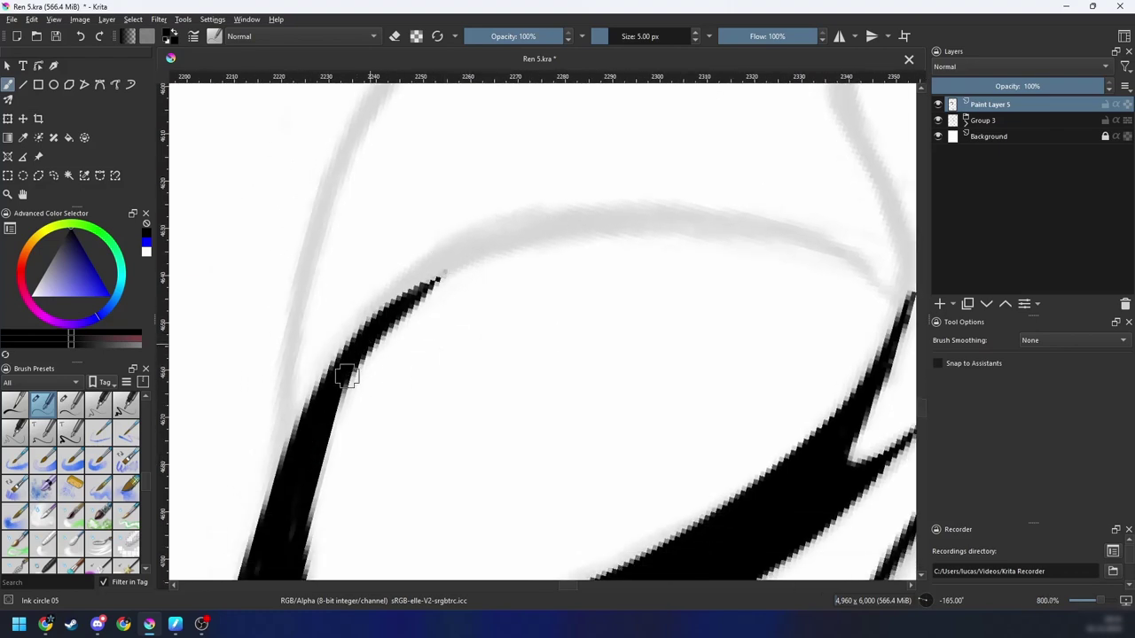
mouse_move(342, 375)
mouse_down()
mouse_move(476, 247)
mouse_move(538, 227)
mouse_up()
key(4)
key(4)
drag(514, 296, 429, 383)
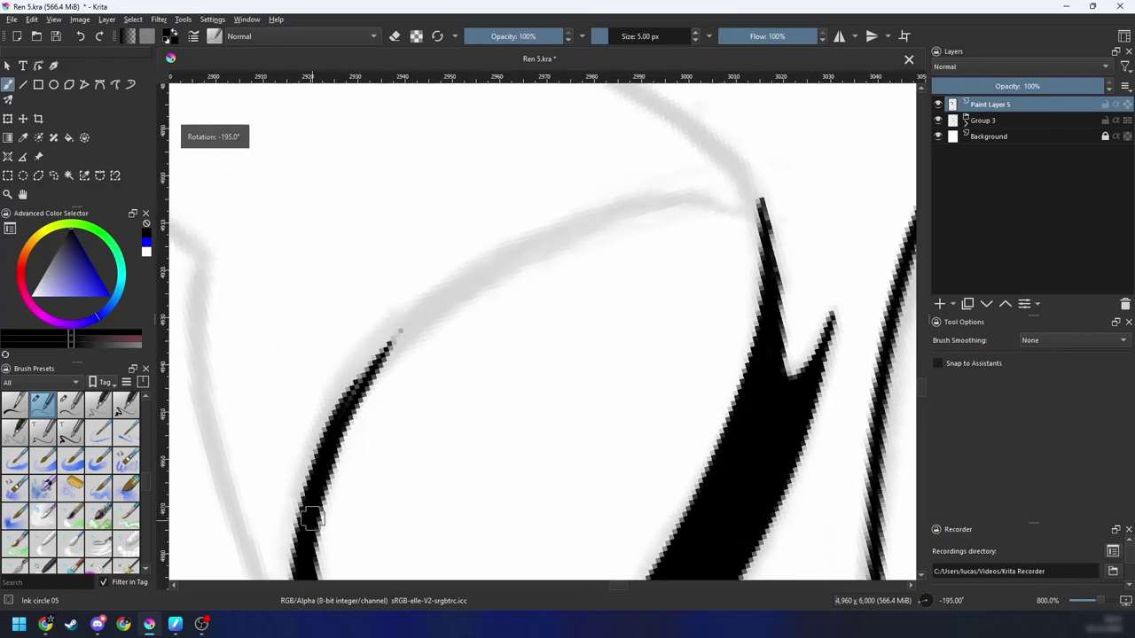
drag(355, 399, 600, 217)
mouse_move(405, 366)
mouse_down()
mouse_move(551, 242)
mouse_move(672, 206)
mouse_up()
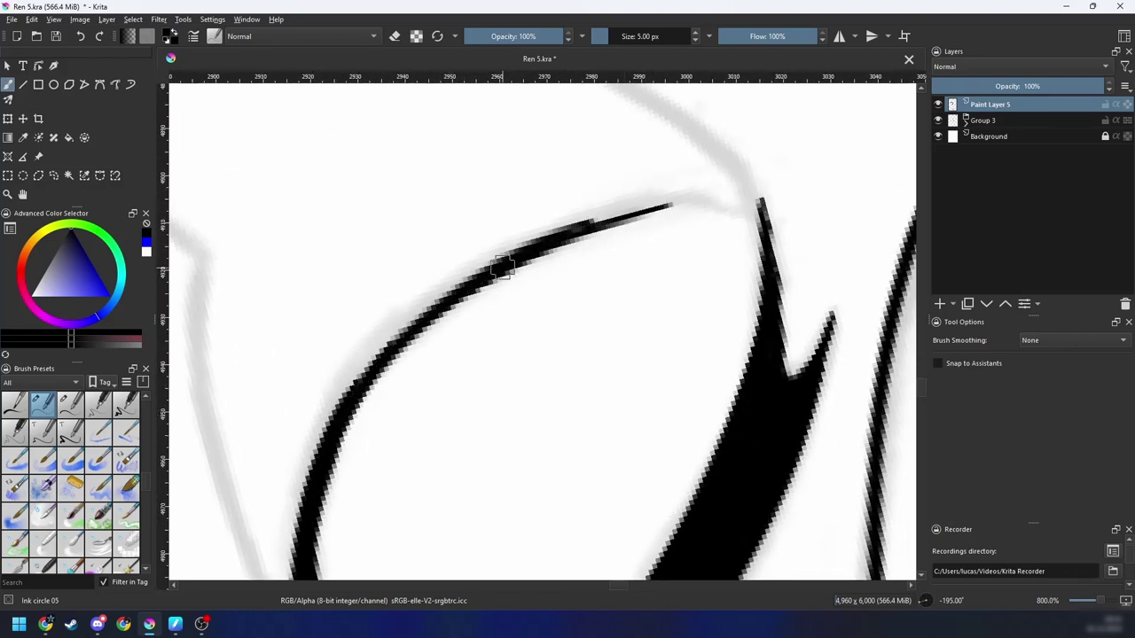
drag(552, 238, 651, 206)
key(e)
drag(518, 279, 696, 213)
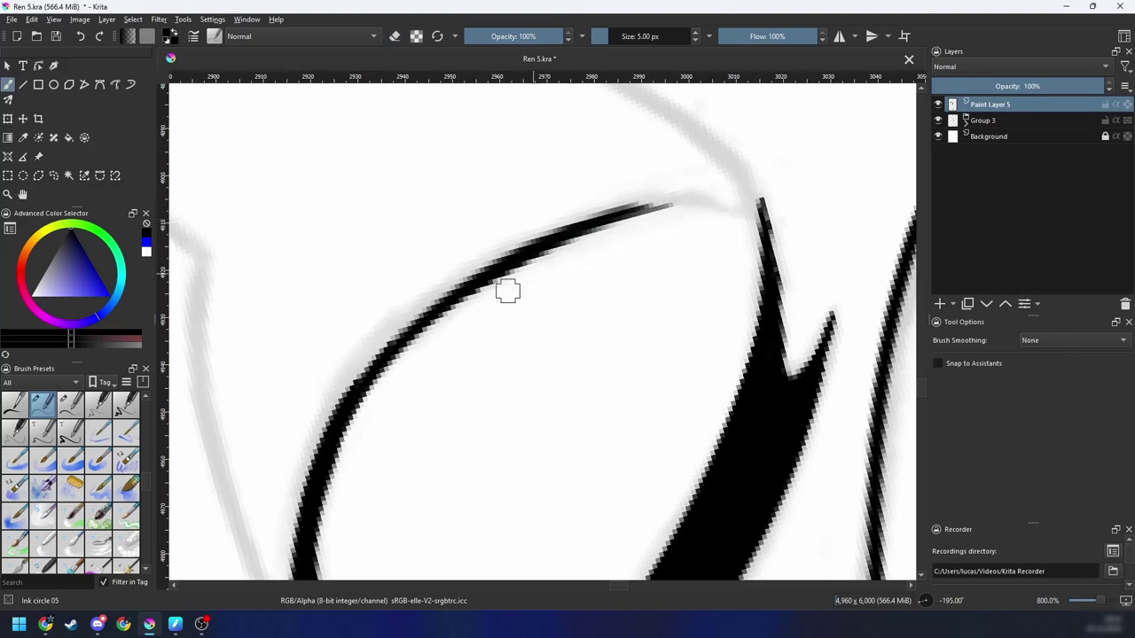
Step: Check the shape and balance of both inked eyes from a distance in normal and mirrored view
key(minus)
key(minus)
key(minus)
key(minus)
key(4)
key(4)
key(4)
key(4)
key(4)
key(4)
key(4)
key(4)
key(4)
key(4)
key(4)
key(minus)
key(minus)
key(minus)
key(minus)
key(6)
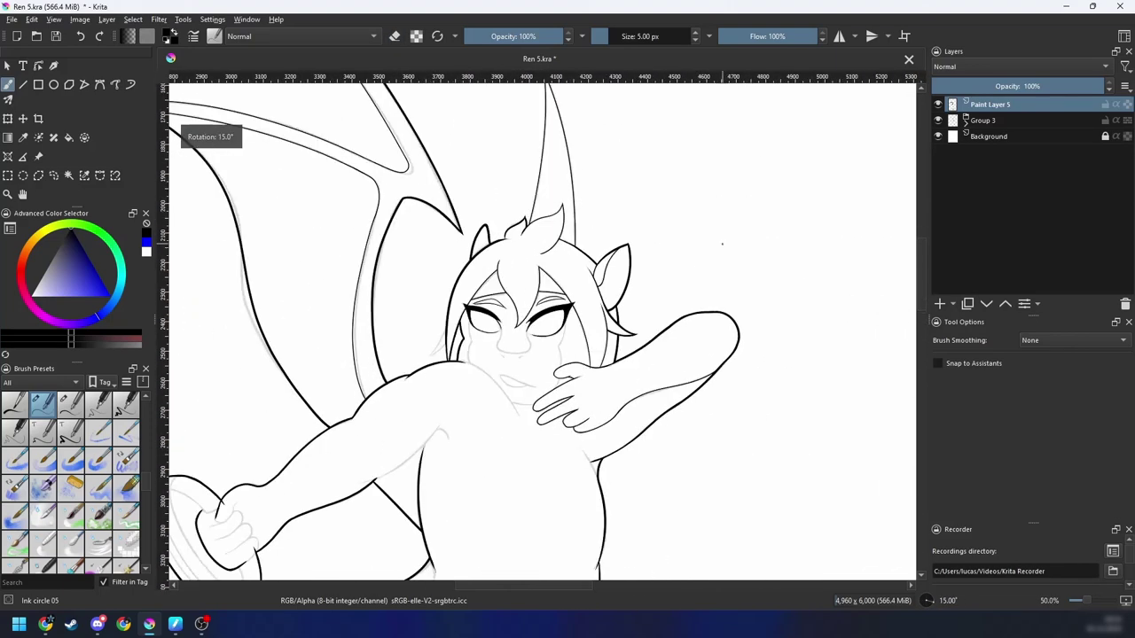
key(m)
key(plus)
key(plus)
key(plus)
key(plus)
drag(752, 263, 674, 285)
key(m)
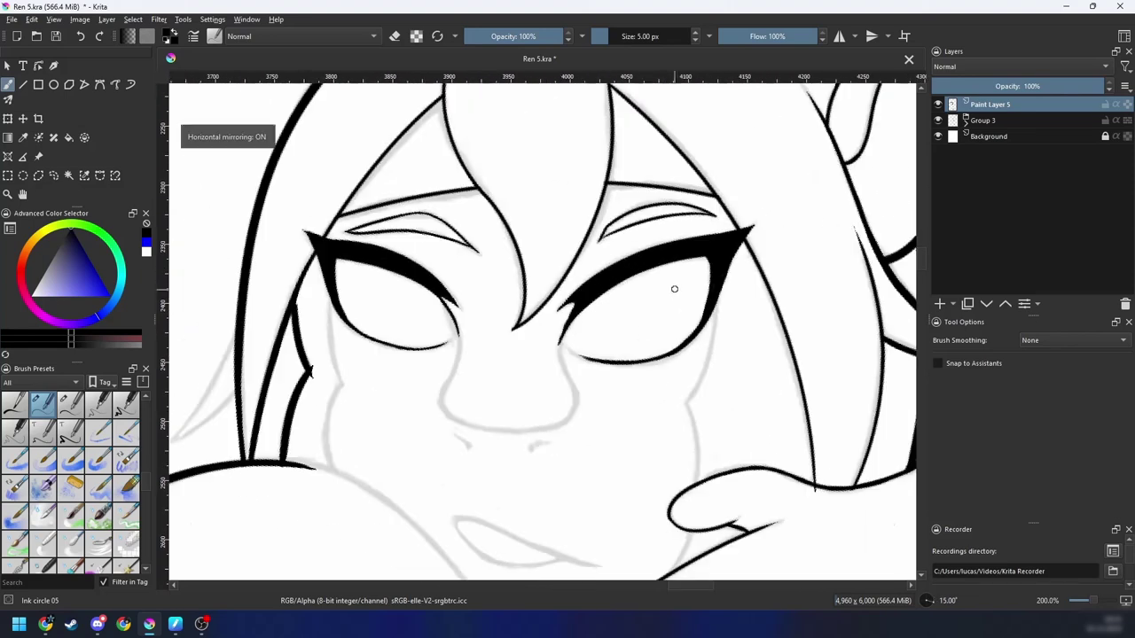
Step: Erase along the lower lid line's inner part to thin it and re-ink its tapering end towards the inner corner
key(6)
key(6)
key(6)
key(6)
key(6)
key(6)
key(6)
key(6)
key(6)
key(6)
key(plus)
key(plus)
key(plus)
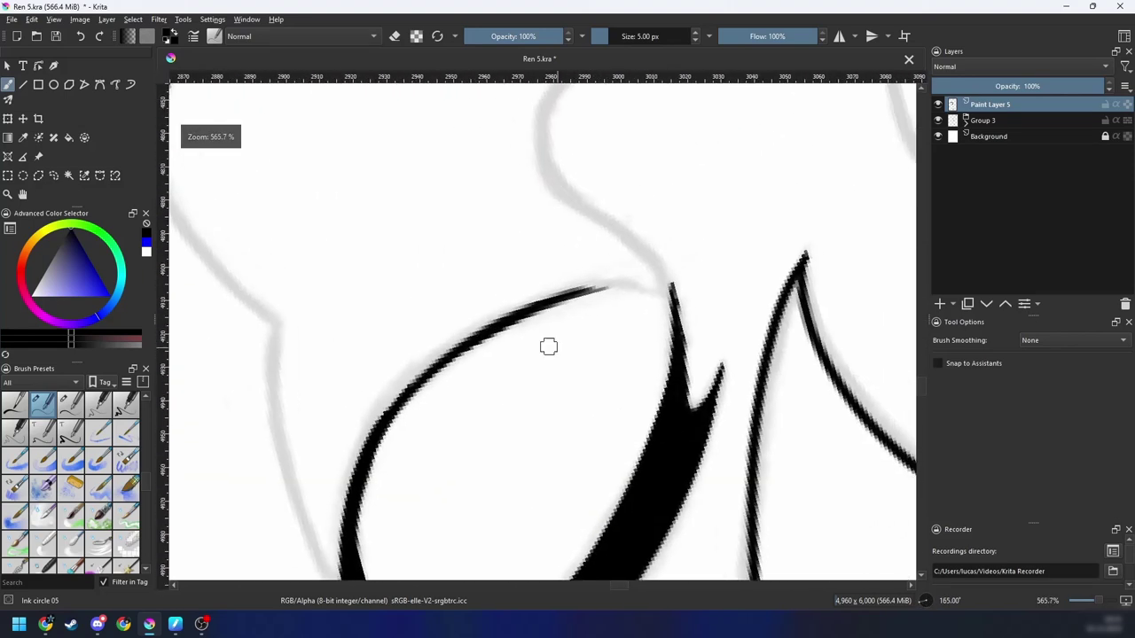
key(e)
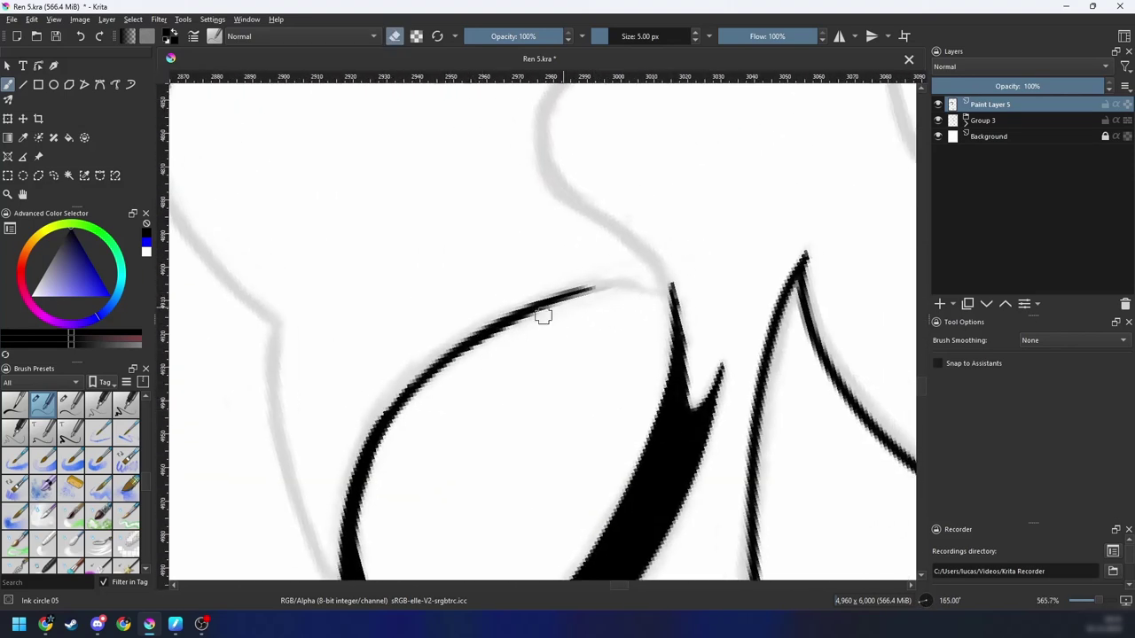
drag(412, 404, 649, 296)
mouse_move(547, 340)
mouse_down()
mouse_move(488, 369)
mouse_move(571, 300)
mouse_up()
key(4)
key(e)
key(ctrl+z)
drag(461, 366, 560, 310)
Step: Examine the finished eyes against the rest of the face, flipping the view horizontally to compare
key(minus)
key(minus)
key(minus)
key(minus)
key(4)
key(4)
key(4)
key(4)
key(4)
key(4)
key(4)
key(4)
key(4)
key(4)
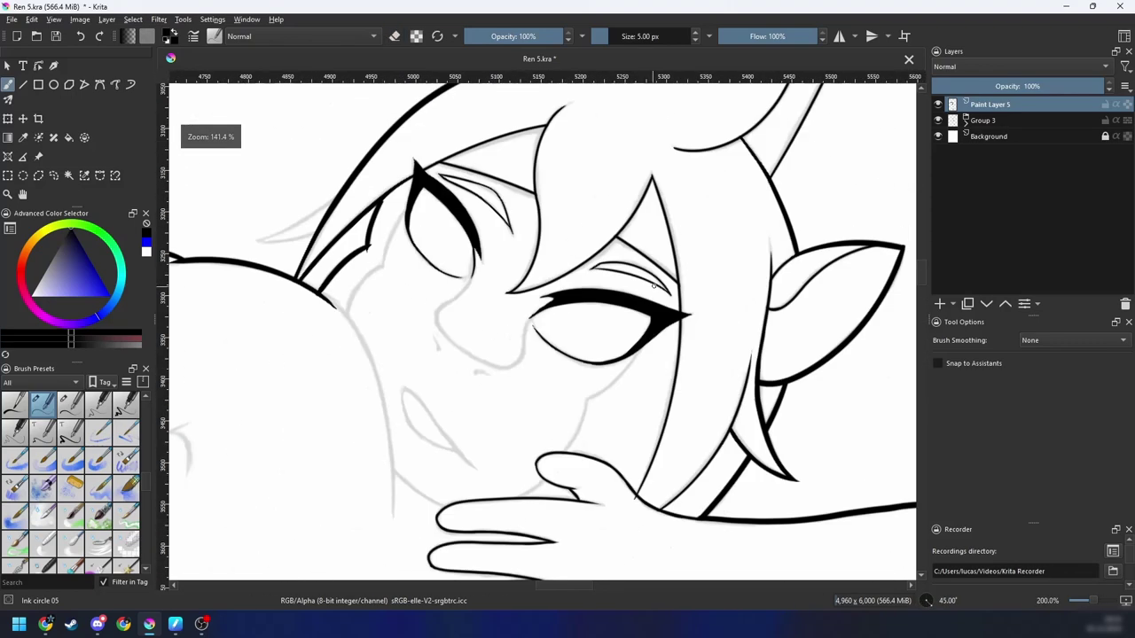
key(minus)
key(minus)
key(6)
key(m)
key(m)
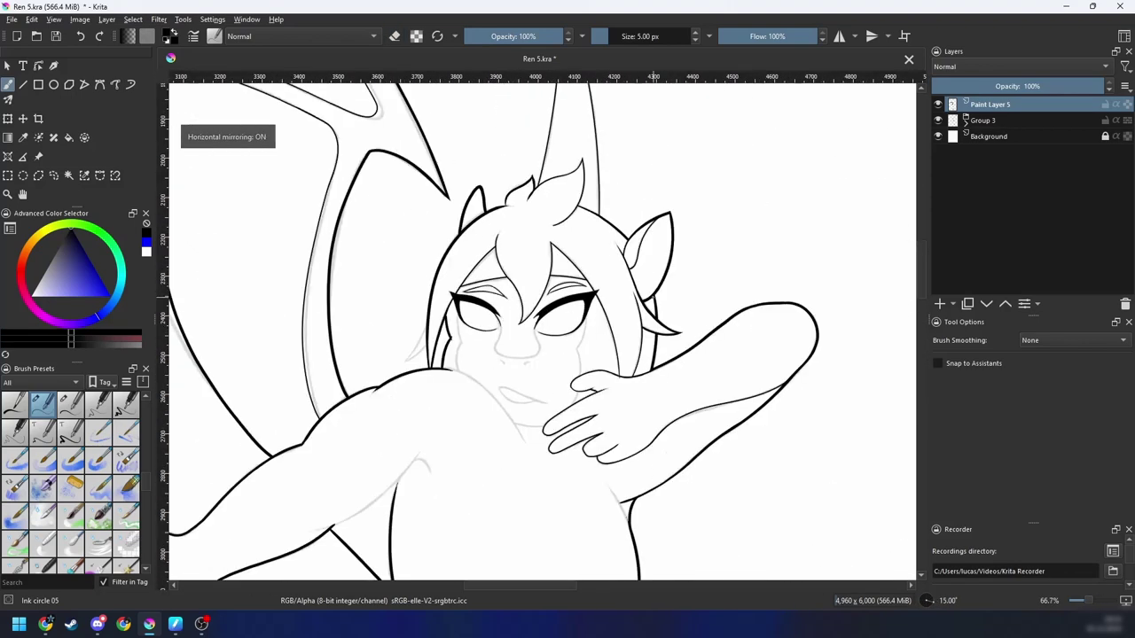
Step: Hide the Group 3 sketch layers to leave only the line art and save the document
click(938, 121)
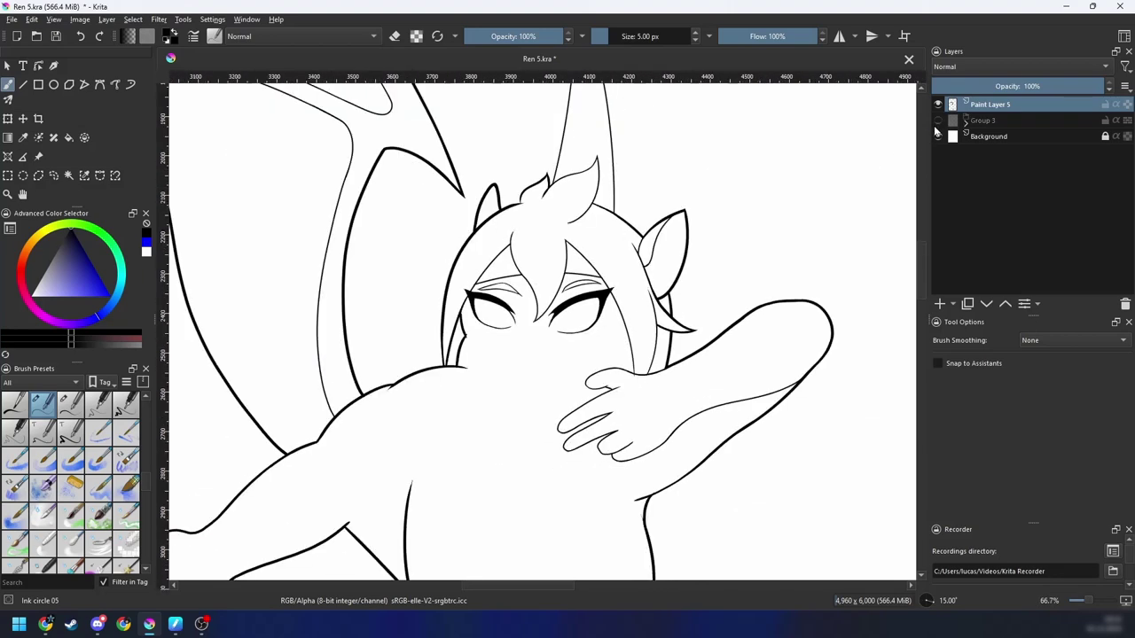
key(minus)
key(minus)
key(minus)
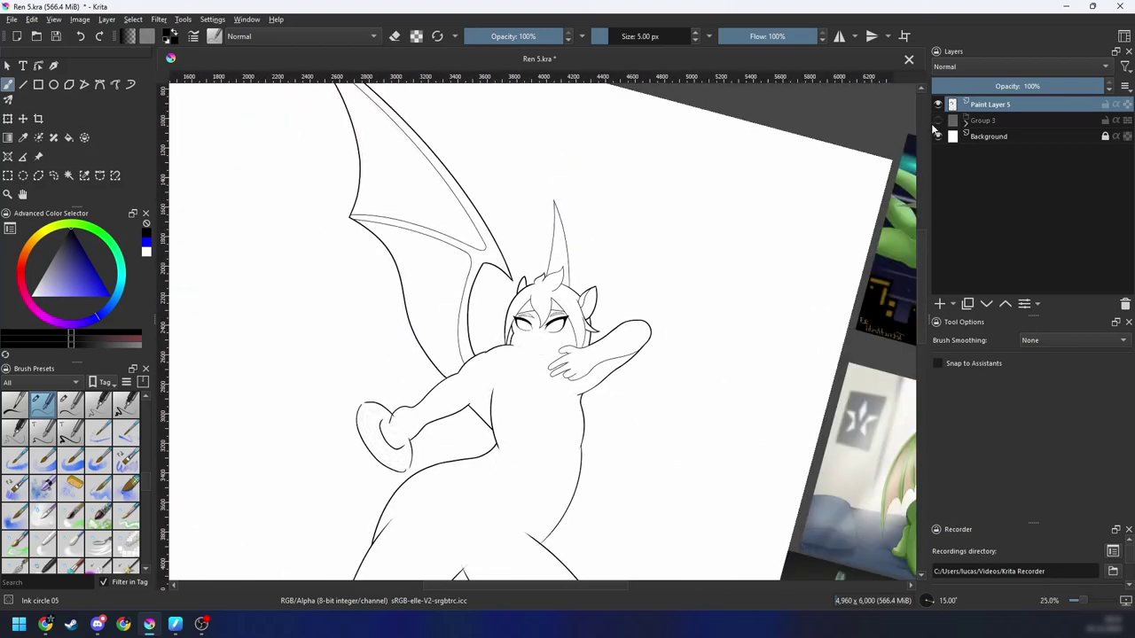
key(ctrl+s)
key(minus)
key(minus)
key(5)
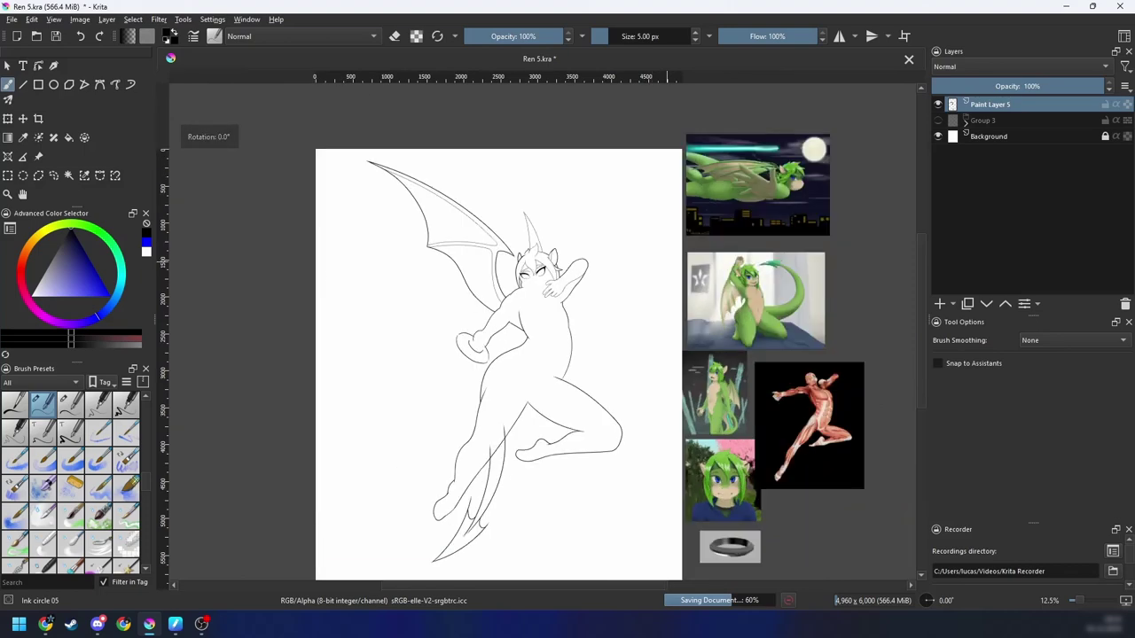
Step: Flip the canvas view horizontally to check the whole figure and show the Group 3 sketch again
key(m)
key(m)
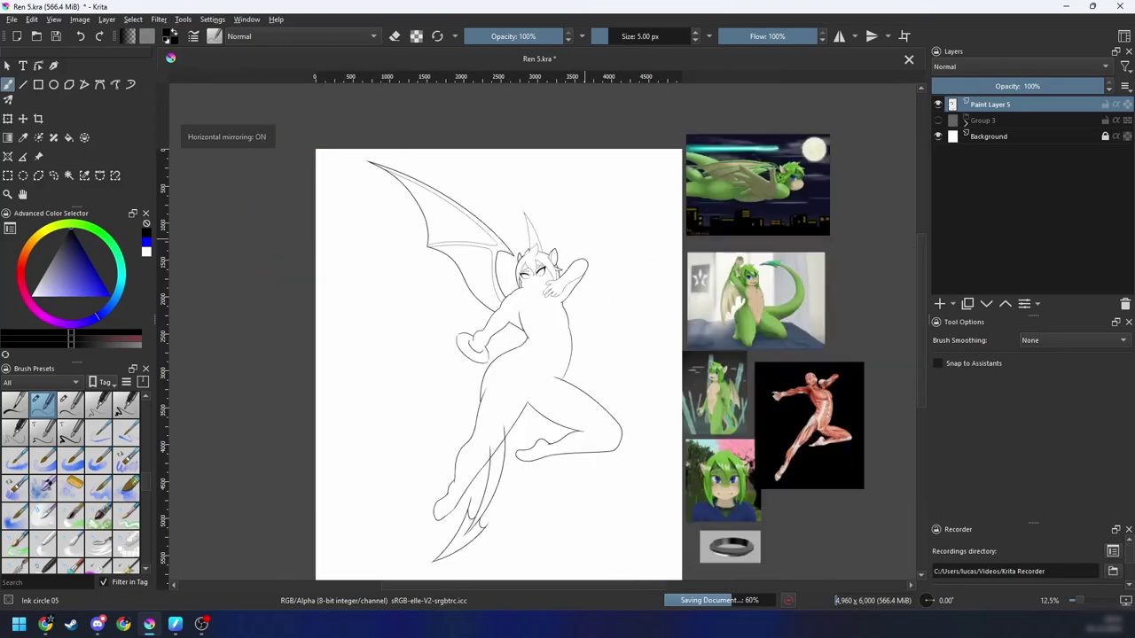
key(m)
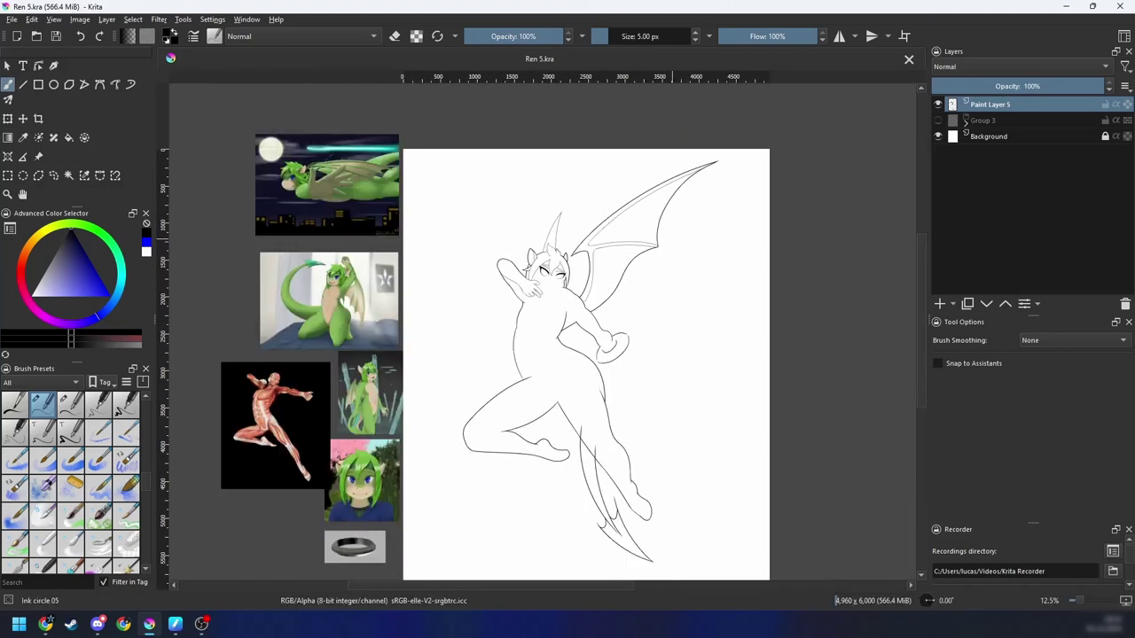
key(plus)
key(plus)
click(938, 119)
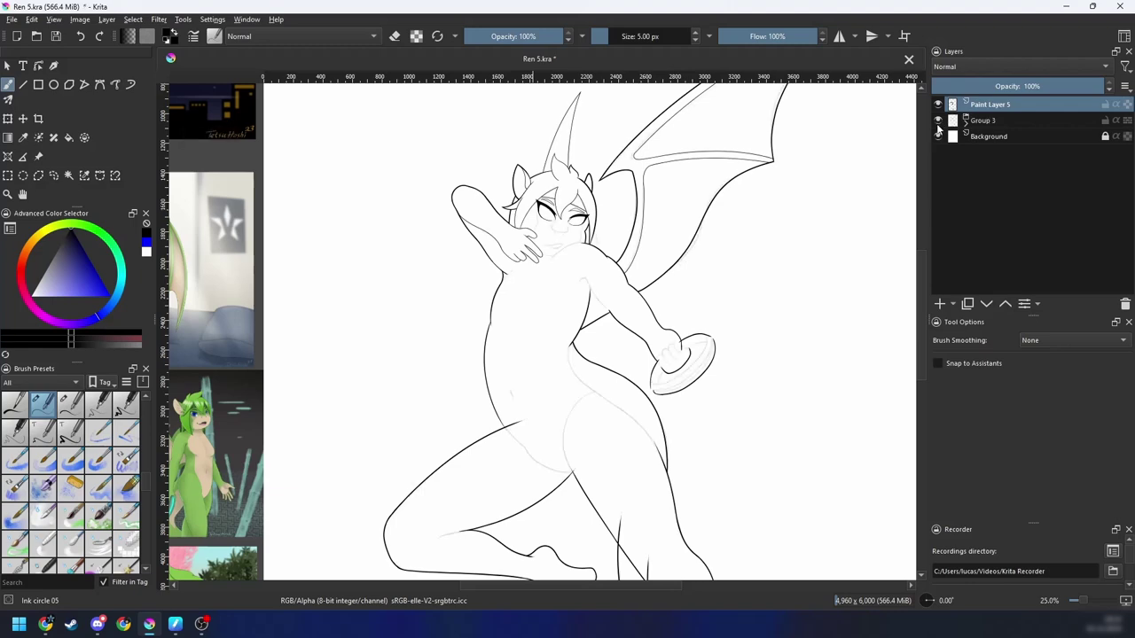
Step: Ink the upper line of the mouth along the sketch from its lower corner to its upper end
key(plus)
key(plus)
key(plus)
key(plus)
drag(671, 351, 676, 448)
key(4)
key(4)
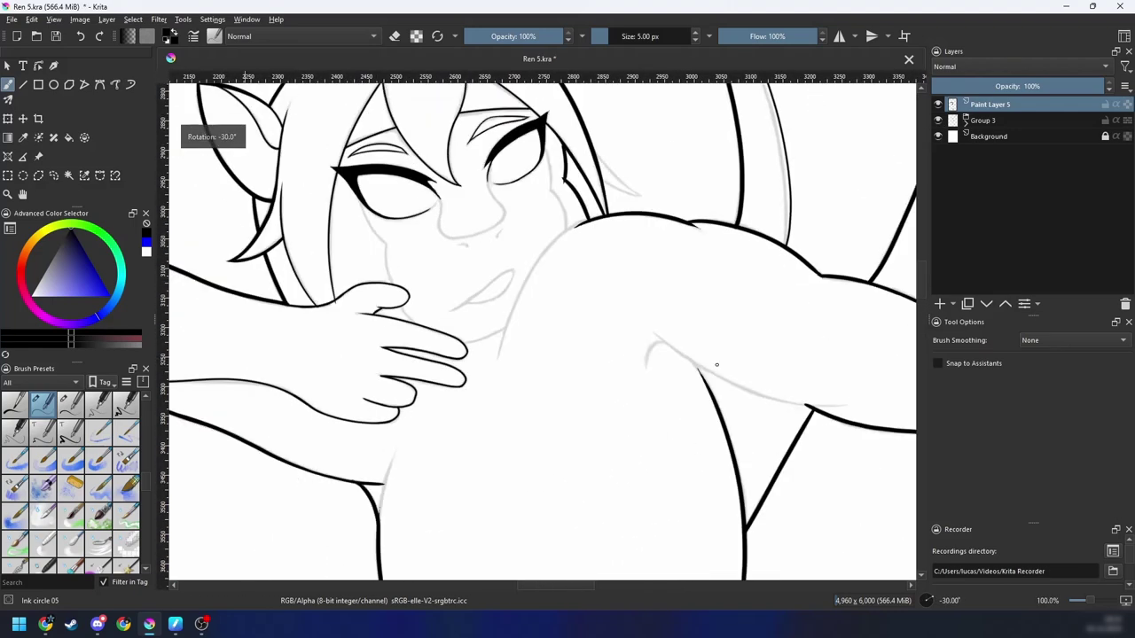
drag(583, 326, 602, 415)
key(plus)
key(plus)
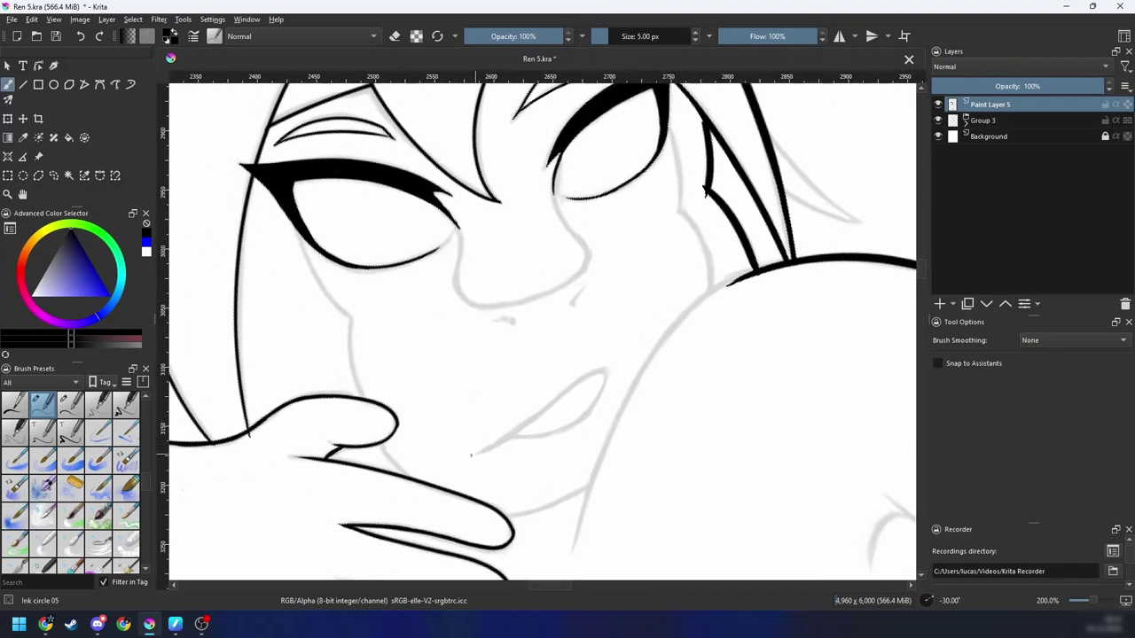
key(ctrl+z)
key(plus)
drag(432, 474, 580, 366)
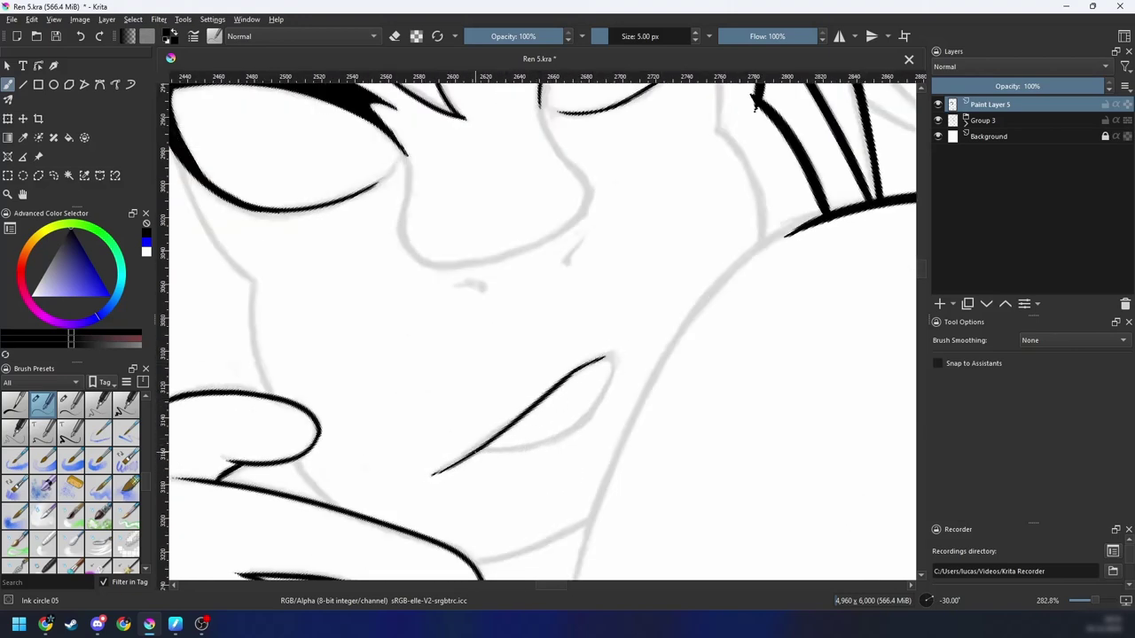
key(ctrl+z)
Step: Ink the lower curve of the mouth along the sketch, closing the lip shape against the upper line at both ends
key(plus)
key(plus)
key(4)
key(4)
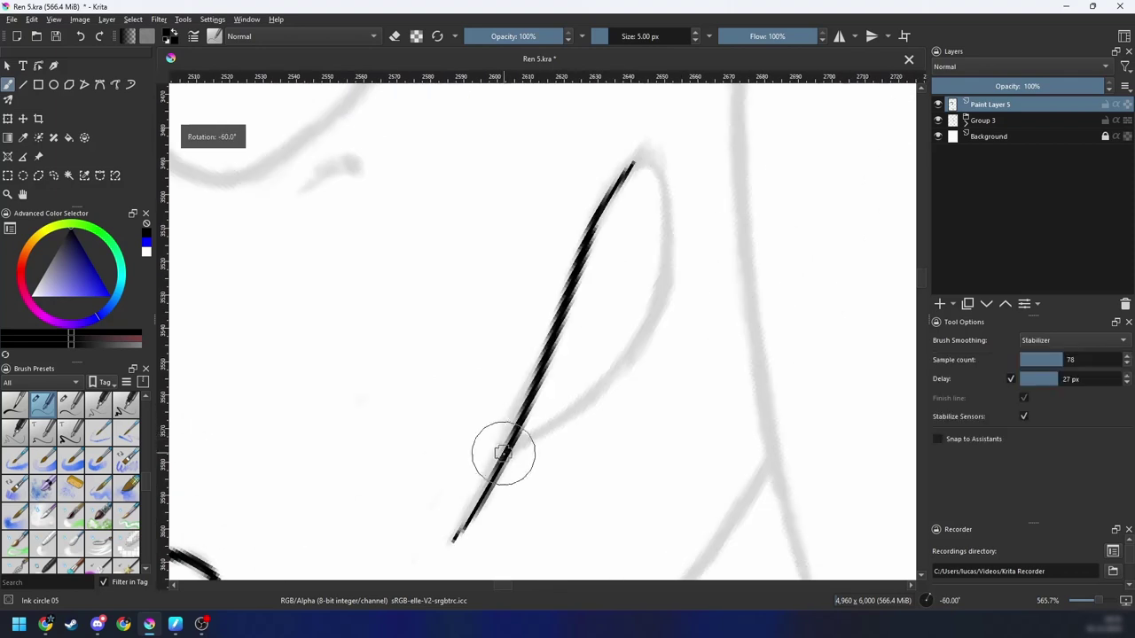
mouse_move(491, 483)
mouse_down()
mouse_move(515, 448)
mouse_move(568, 414)
mouse_move(647, 304)
mouse_up()
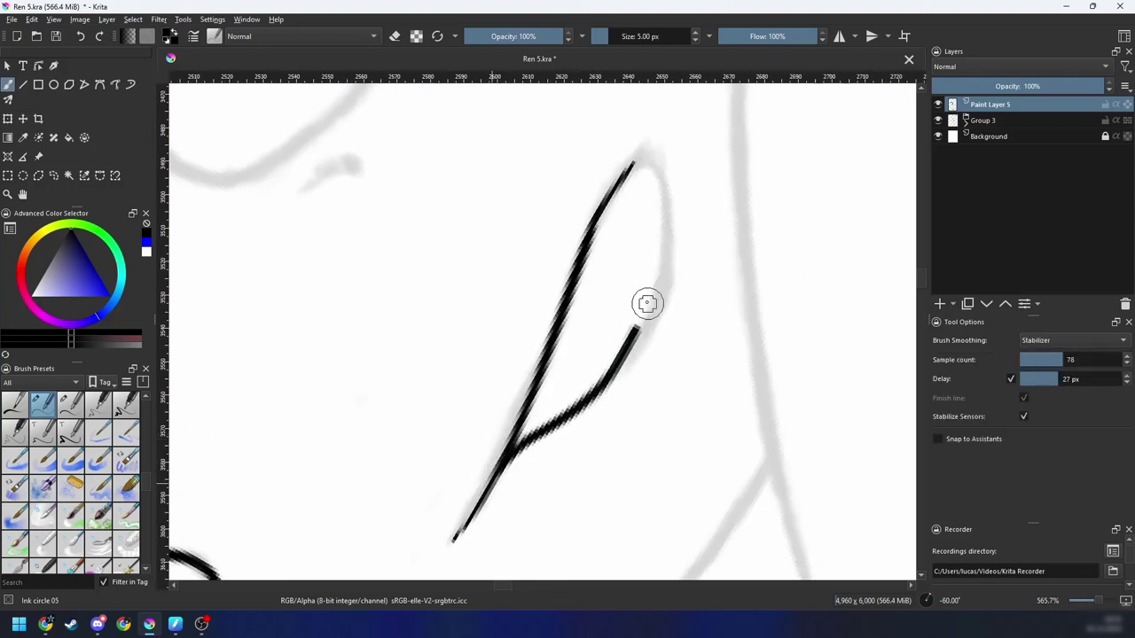
key(ctrl+z)
mouse_move(503, 473)
mouse_down()
mouse_move(658, 301)
mouse_move(635, 162)
mouse_move(607, 186)
mouse_move(661, 180)
mouse_move(661, 263)
mouse_move(630, 349)
mouse_move(547, 432)
mouse_move(585, 424)
mouse_up()
key(ctrl+z)
key(6)
key(6)
key(6)
key(minus)
key(plus)
key(plus)
drag(432, 399, 512, 376)
key(ctrl+z)
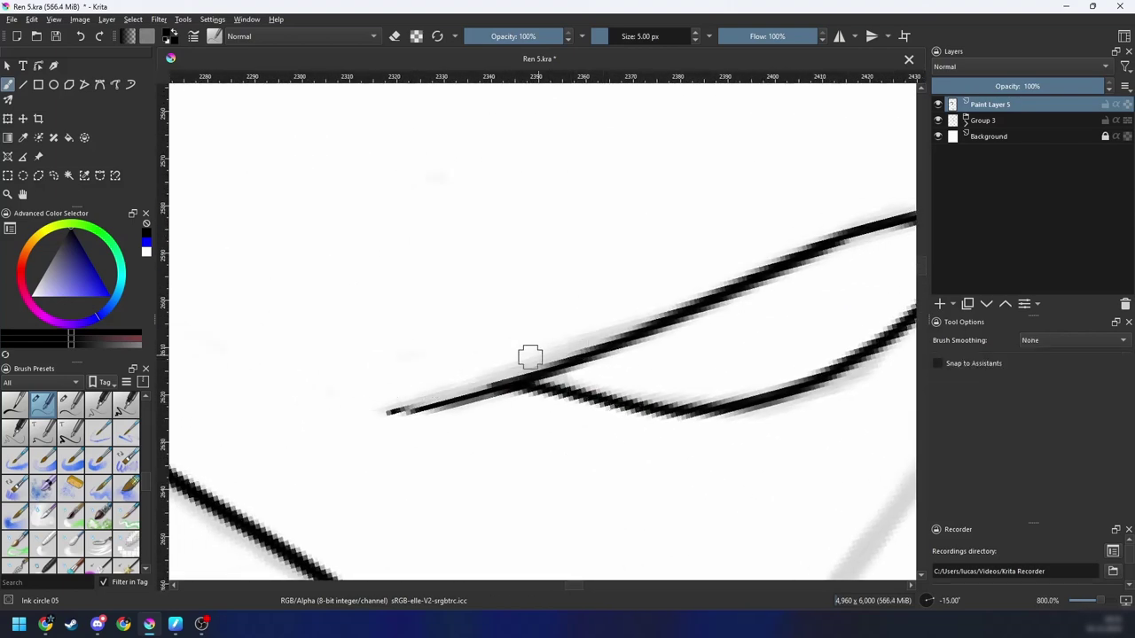
key(e)
Step: Examine the inked mouth against the rest of the face and the upper body
key(minus)
key(minus)
key(minus)
key(minus)
key(minus)
key(minus)
key(minus)
key(minus)
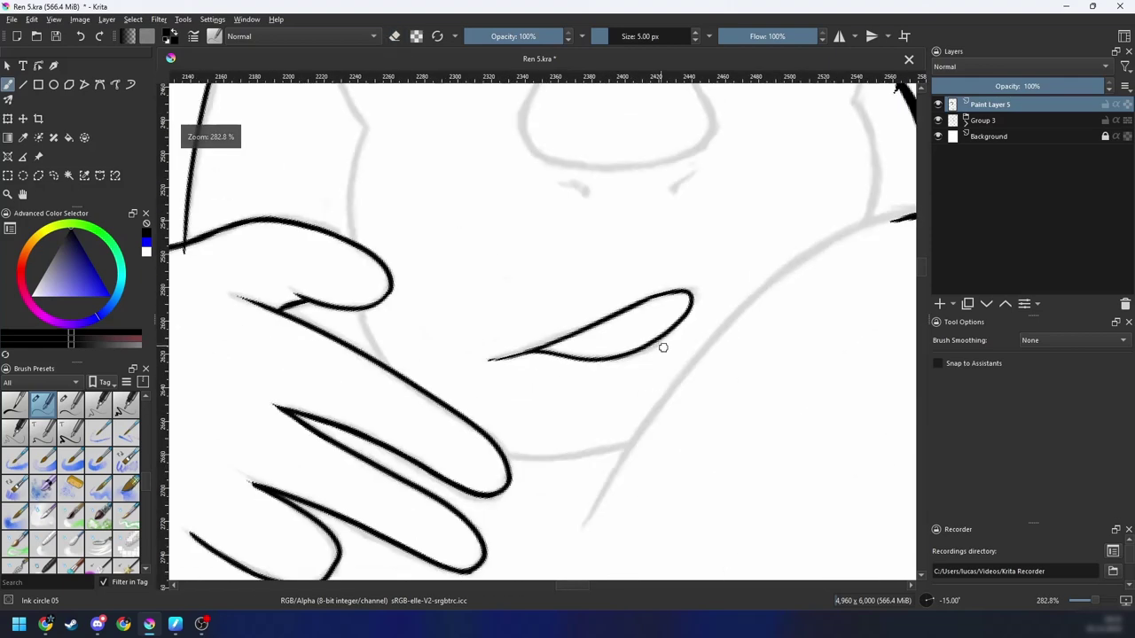
key(6)
key(minus)
key(4)
key(6)
key(plus)
key(plus)
key(plus)
key(plus)
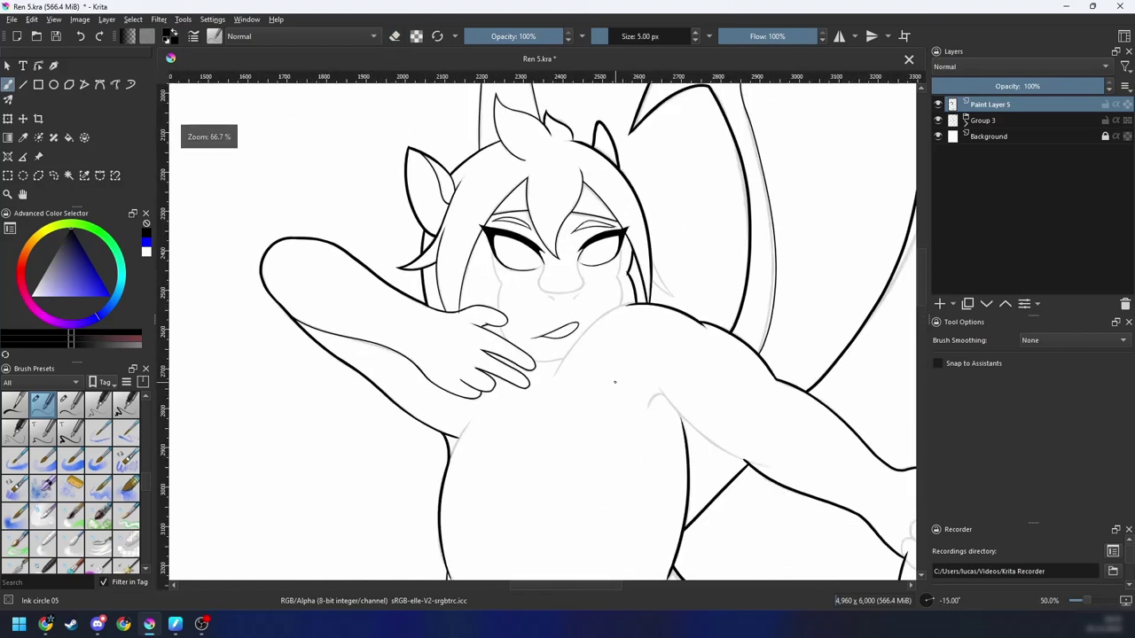
Step: Ink the shoulder line along the sketch from below the chin up into the existing shoulder outline
mouse_move(611, 371)
mouse_down()
mouse_move(503, 413)
mouse_move(511, 387)
mouse_move(494, 409)
mouse_up()
key(plus)
key(plus)
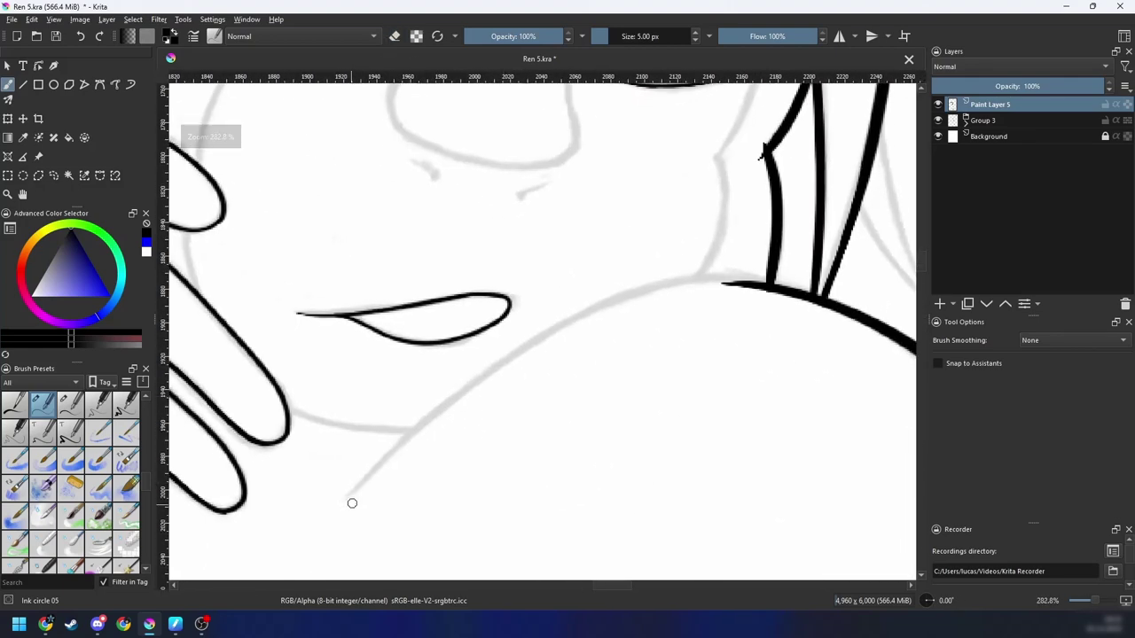
drag(350, 496, 668, 288)
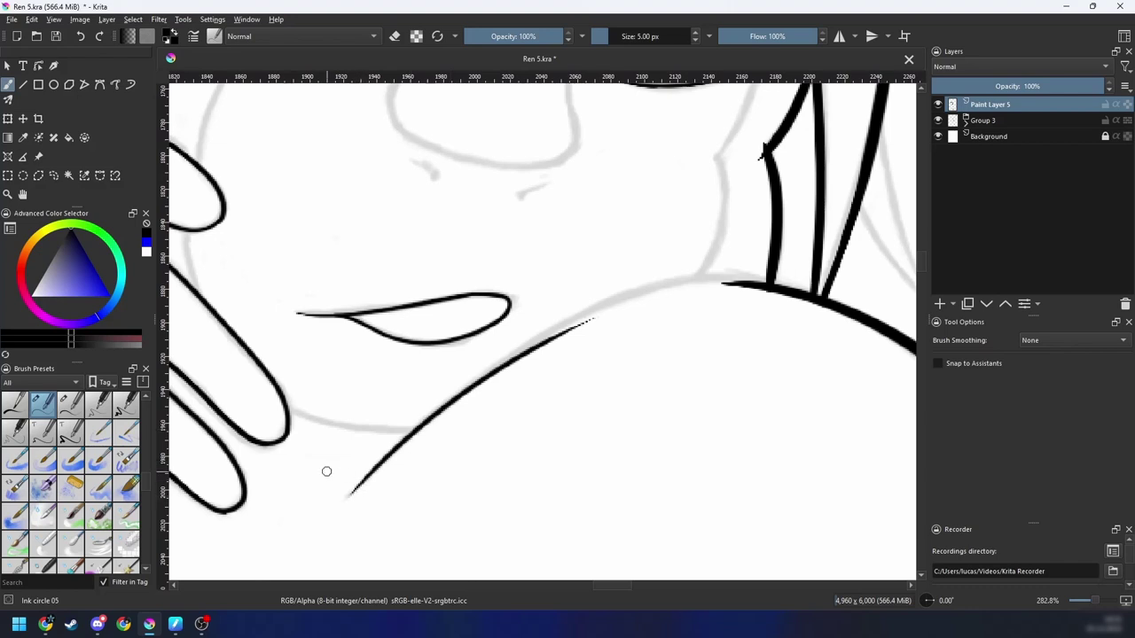
key(ctrl+z)
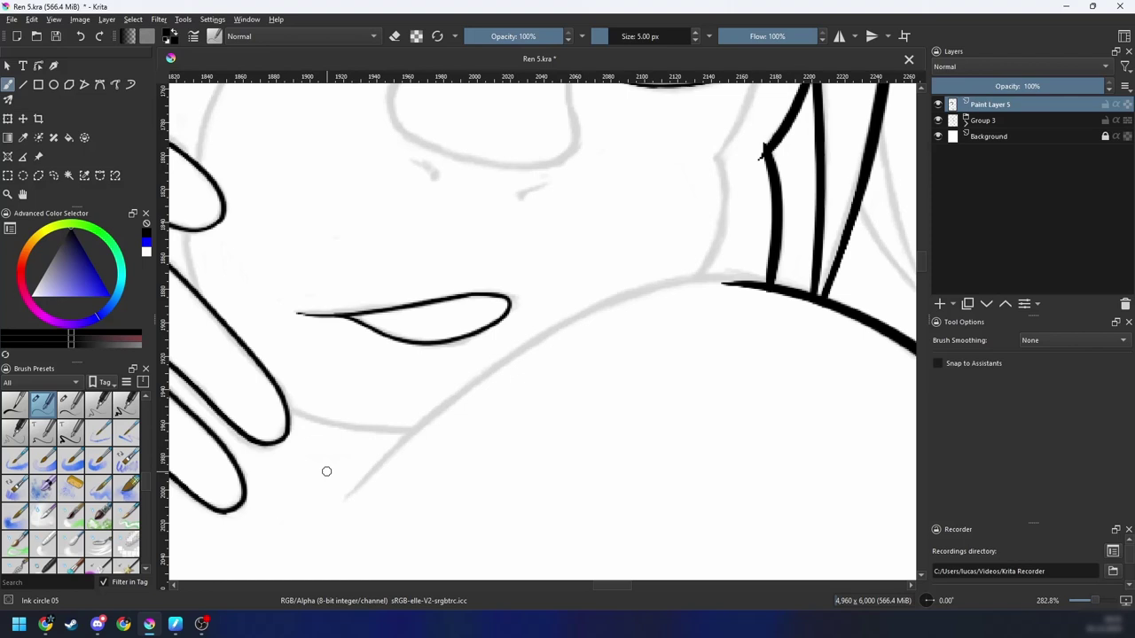
drag(492, 431, 507, 420)
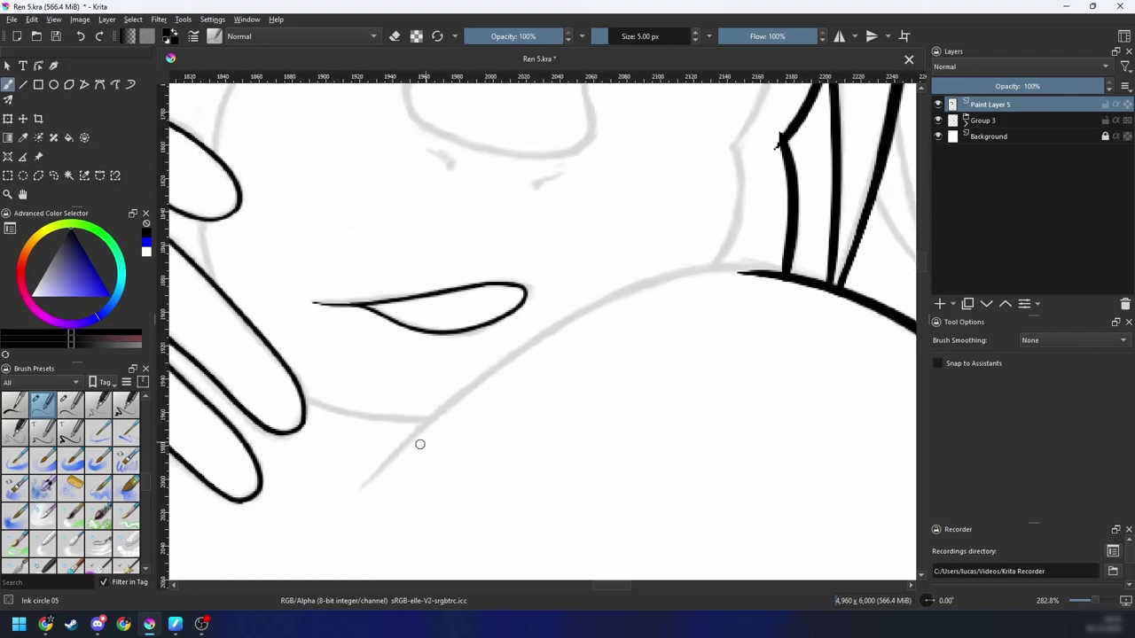
drag(370, 483, 714, 267)
key(ctrl+z)
mouse_move(364, 490)
mouse_down()
mouse_move(582, 314)
mouse_move(815, 288)
mouse_up()
Step: Thicken the upper part of the new shoulder line with a second stroke so it blends into the heavier outline
scroll(488, 414, up, 1)
key(4)
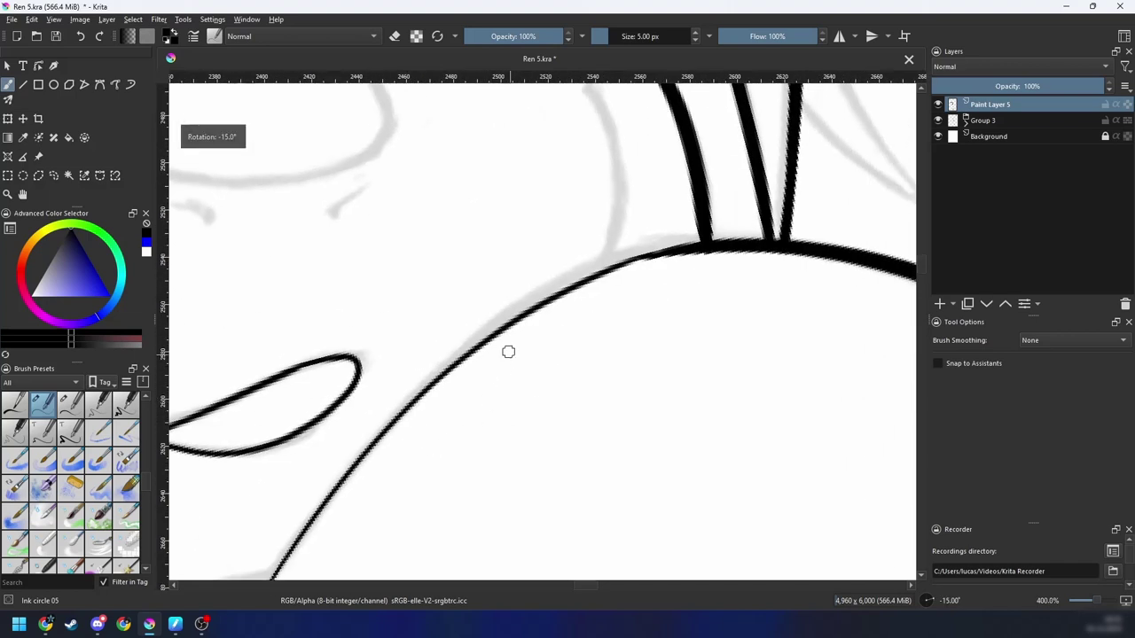
drag(376, 448, 745, 241)
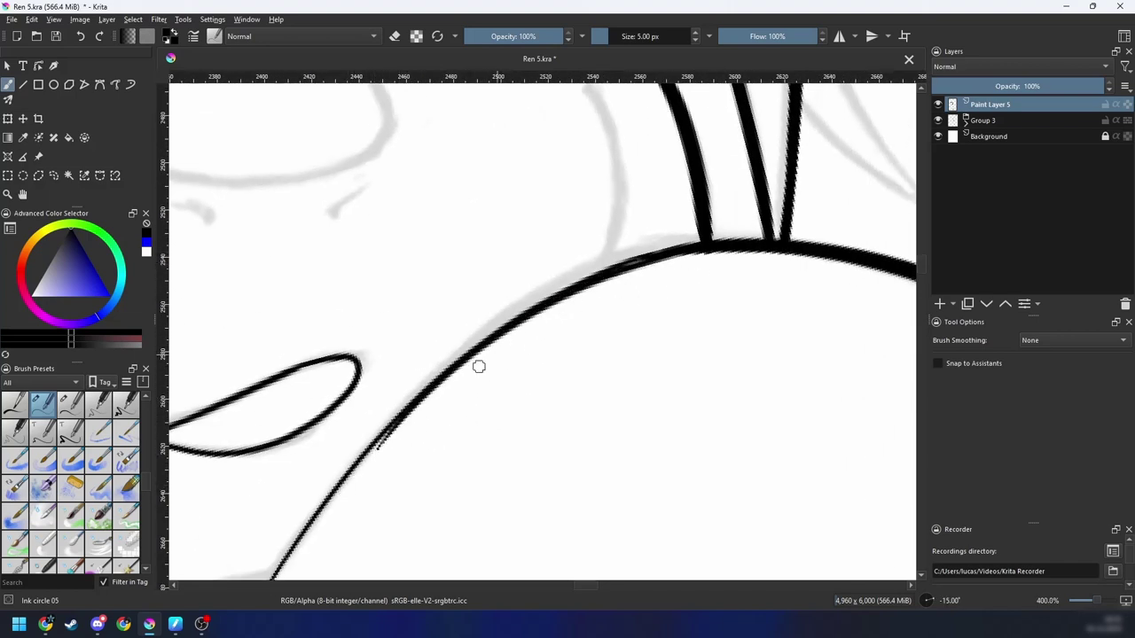
key(ctrl+z)
mouse_move(394, 430)
mouse_down()
mouse_move(452, 364)
mouse_move(777, 241)
mouse_up()
key(minus)
key(minus)
key(minus)
key(minus)
key(minus)
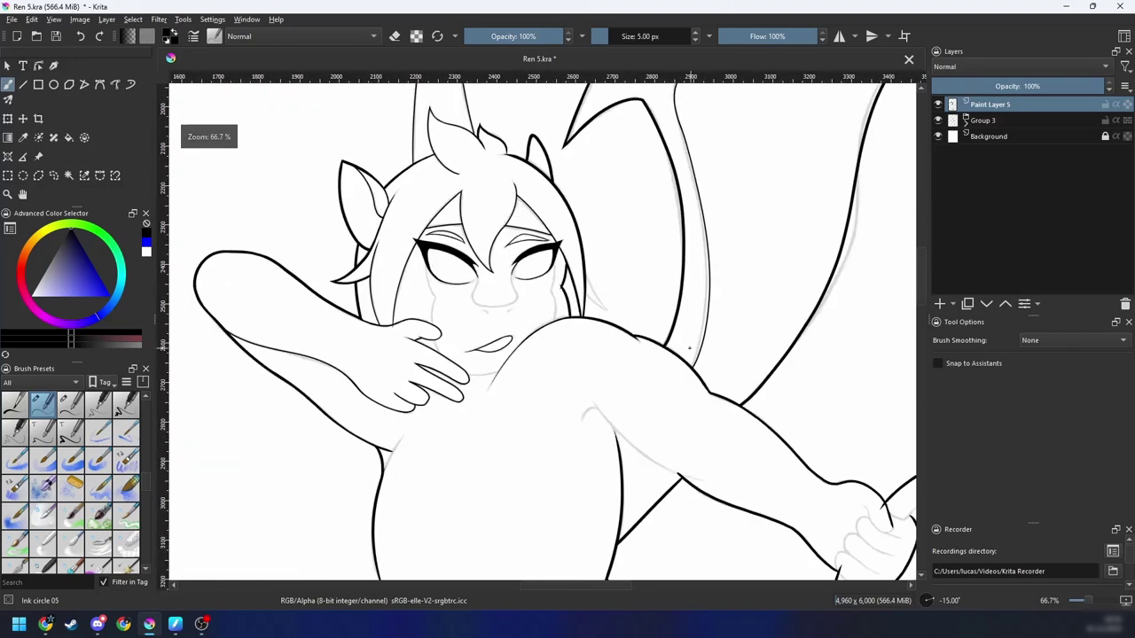
Step: Erase along the inner edge of the shoulder outline to smooth and thin the line near the hair strands
scroll(689, 349, up, 3)
key(4)
key(4)
key(e)
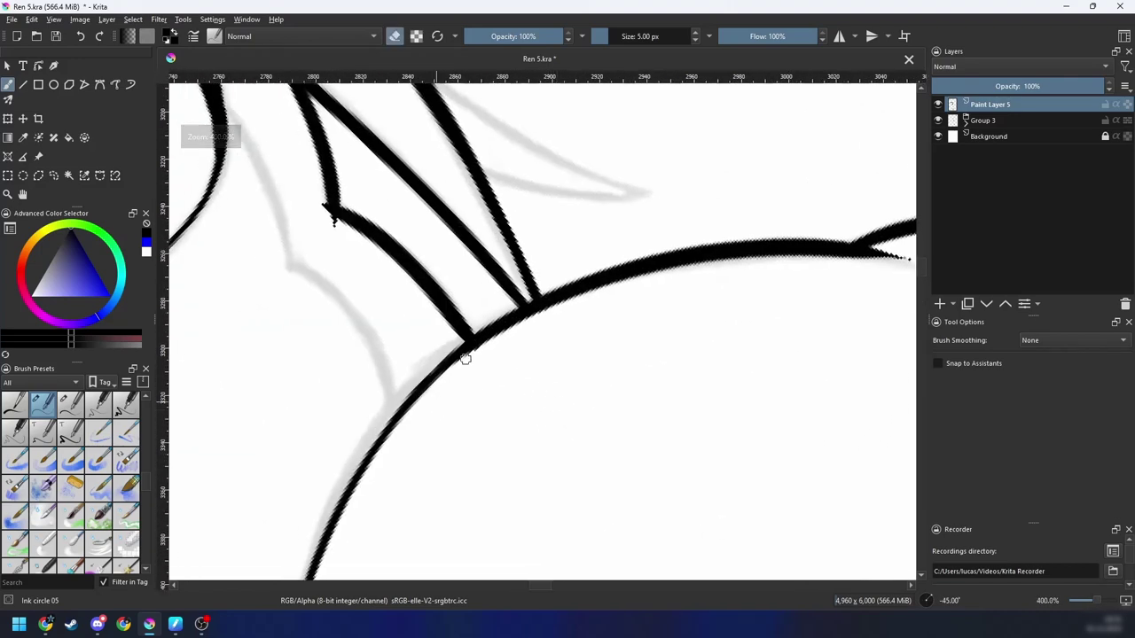
key(ctrl+z)
mouse_move(466, 358)
mouse_down()
mouse_move(661, 280)
mouse_move(434, 404)
mouse_move(446, 377)
mouse_move(774, 265)
mouse_up()
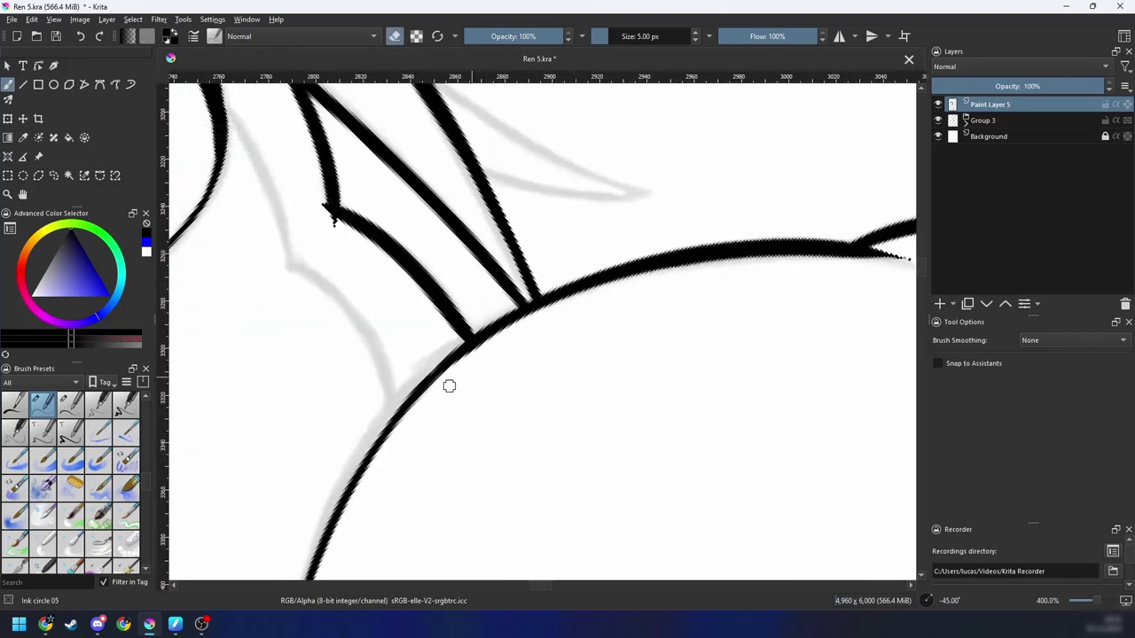
key(4)
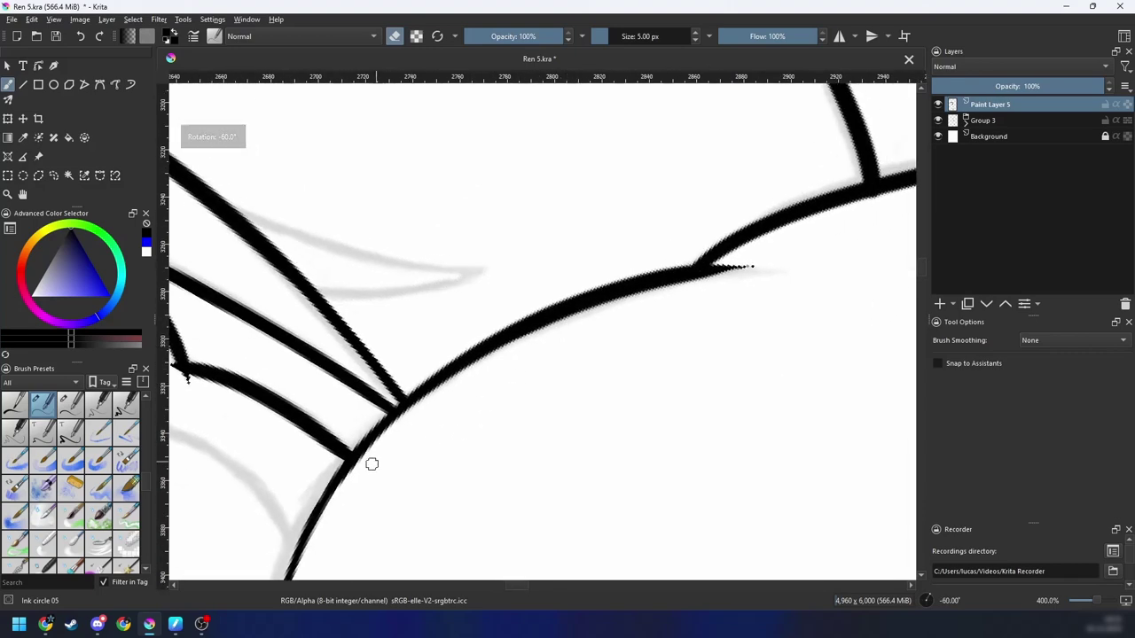
mouse_move(370, 463)
mouse_down()
mouse_move(489, 353)
mouse_move(738, 290)
mouse_up()
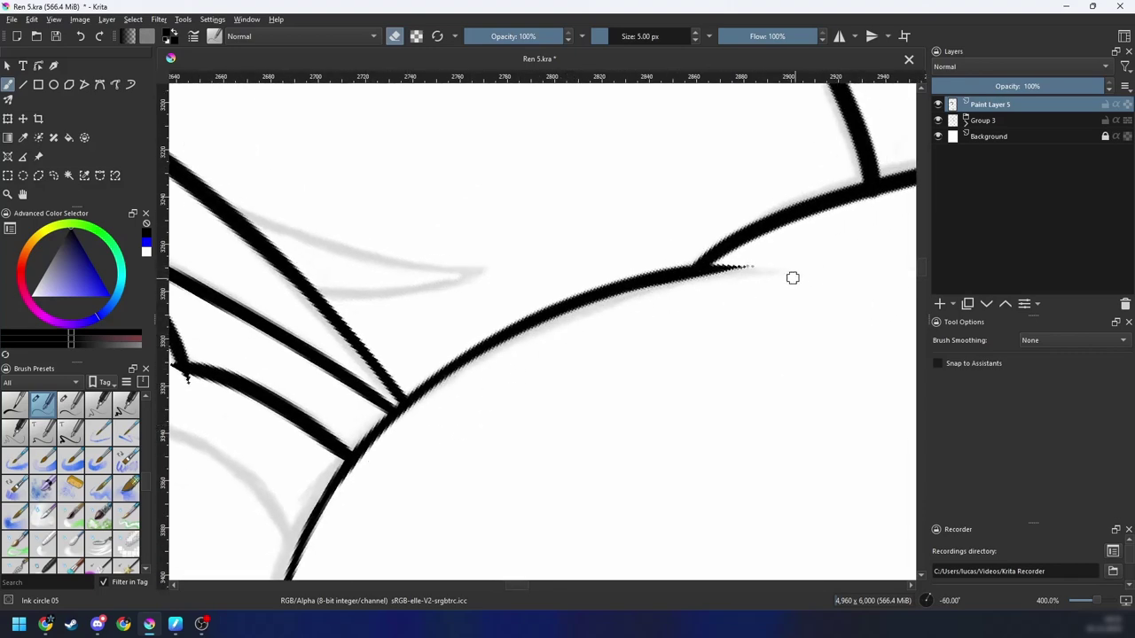
Step: Hide the Group 3 sketch to check the line art on the upright canvas, and show the sketch again
scroll(792, 279, down, 6)
key(6)
key(6)
key(6)
key(5)
click(939, 122)
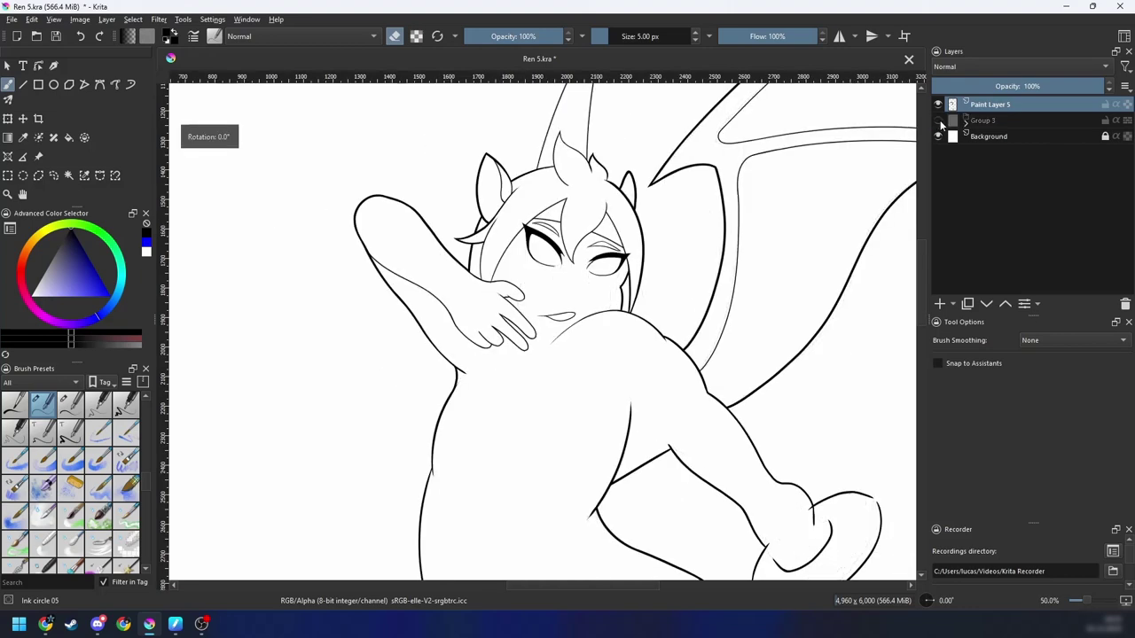
key(minus)
click(938, 121)
Step: Ink the two small nostril marks below the nose along the sketch
scroll(591, 399, up, 6)
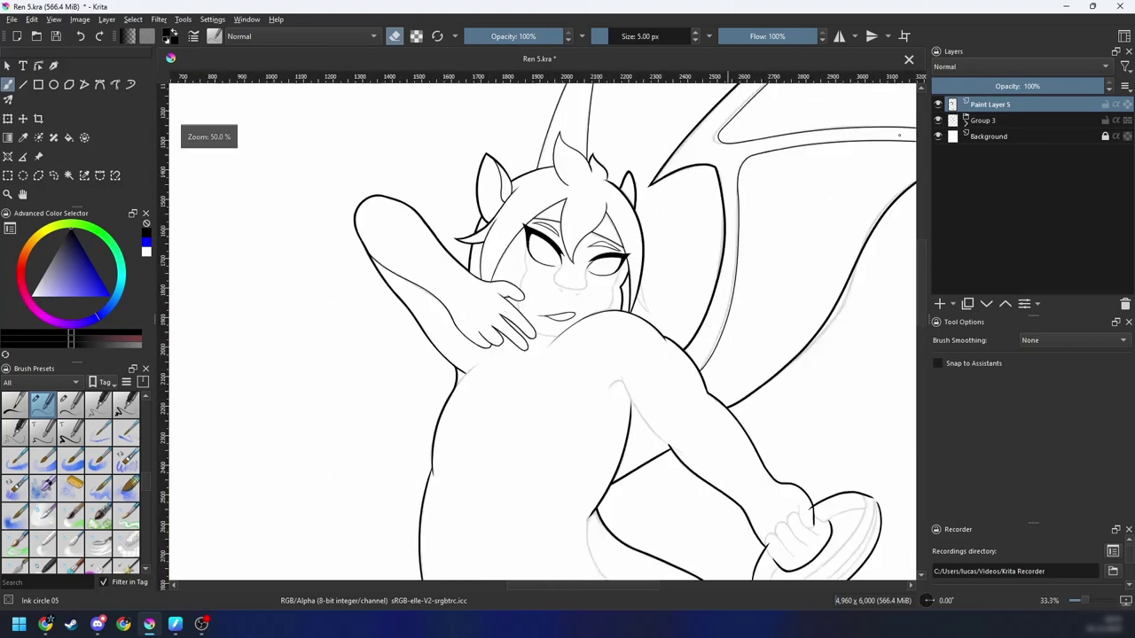
key(4)
scroll(591, 399, up, 4)
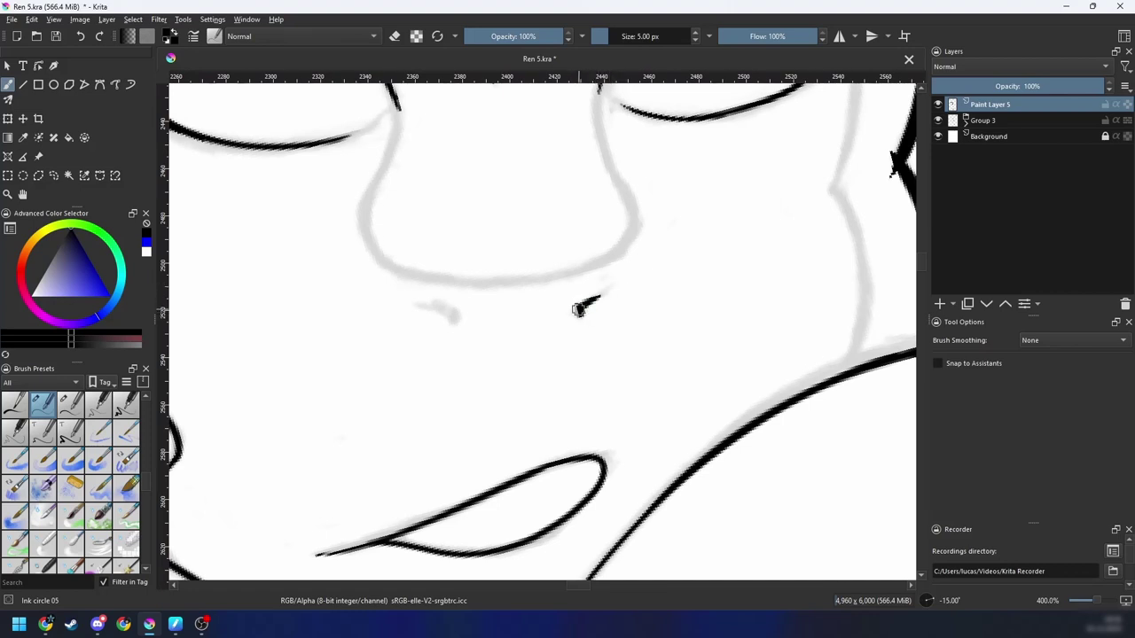
key(6)
key(6)
scroll(602, 343, up, 1)
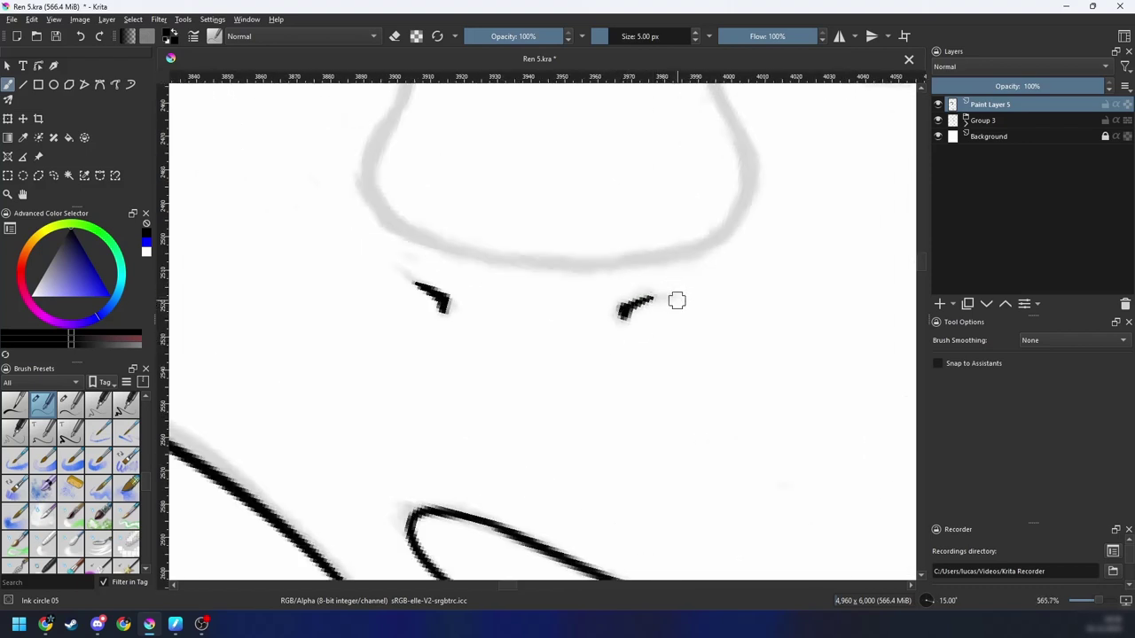
Step: Compare the nostrils with the whole face in the mirrored and normal views
key(minus)
key(minus)
key(minus)
key(minus)
key(minus)
key(minus)
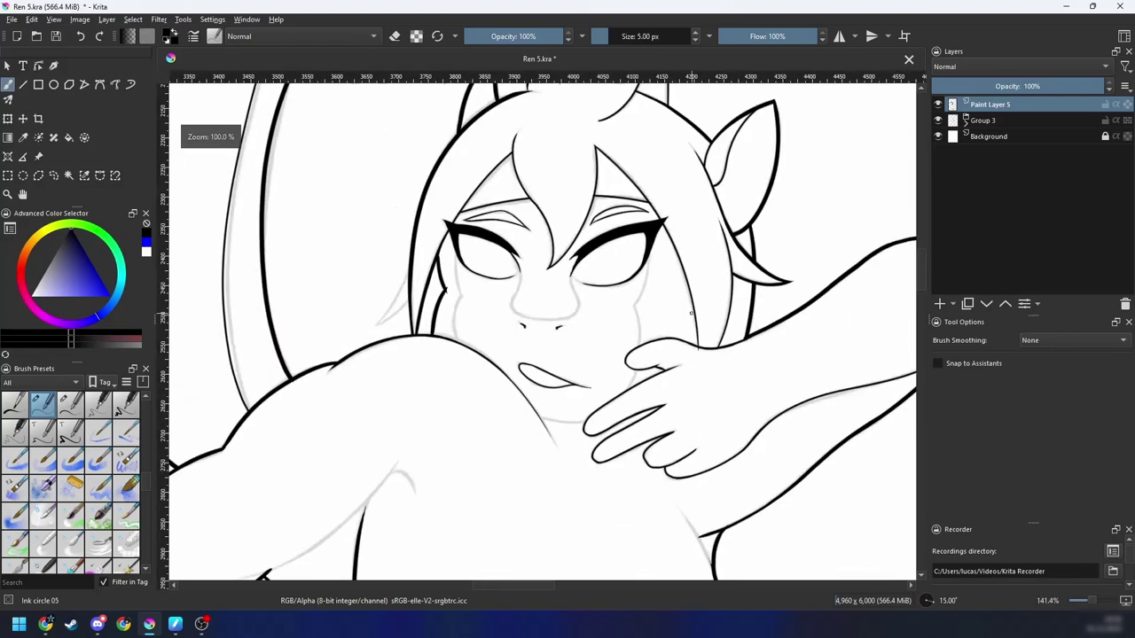
key(m)
mouse_move(645, 388)
mouse_down()
mouse_move(695, 370)
mouse_move(680, 353)
mouse_move(624, 399)
mouse_up()
key(plus)
key(plus)
key(plus)
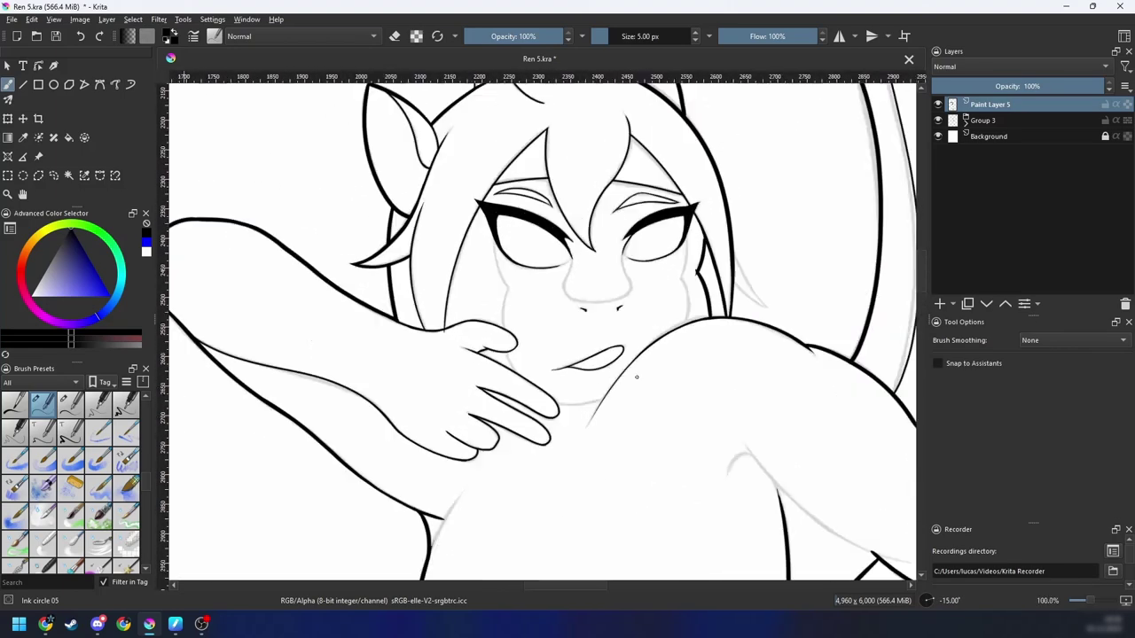
Step: Ink the chin line along the sketch from the shoulder line to the nearest fingertip, overshooting both ends
key(6)
key(6)
key(6)
key(6)
key(6)
key(6)
key(6)
drag(541, 377, 584, 405)
key(6)
key(6)
key(plus)
key(plus)
drag(395, 324, 499, 323)
mouse_move(364, 395)
mouse_down()
mouse_move(392, 380)
mouse_move(427, 402)
mouse_up()
key(6)
drag(328, 437, 540, 260)
key(ctrl+z)
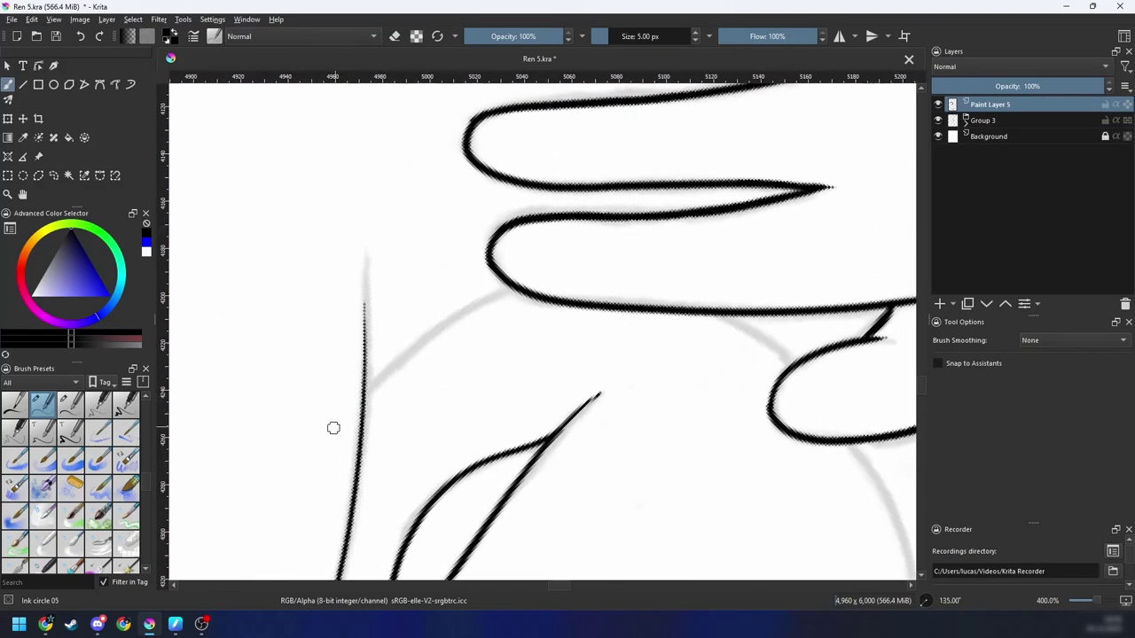
mouse_move(331, 425)
mouse_down()
mouse_move(549, 260)
mouse_move(530, 281)
mouse_up()
key(ctrl+z)
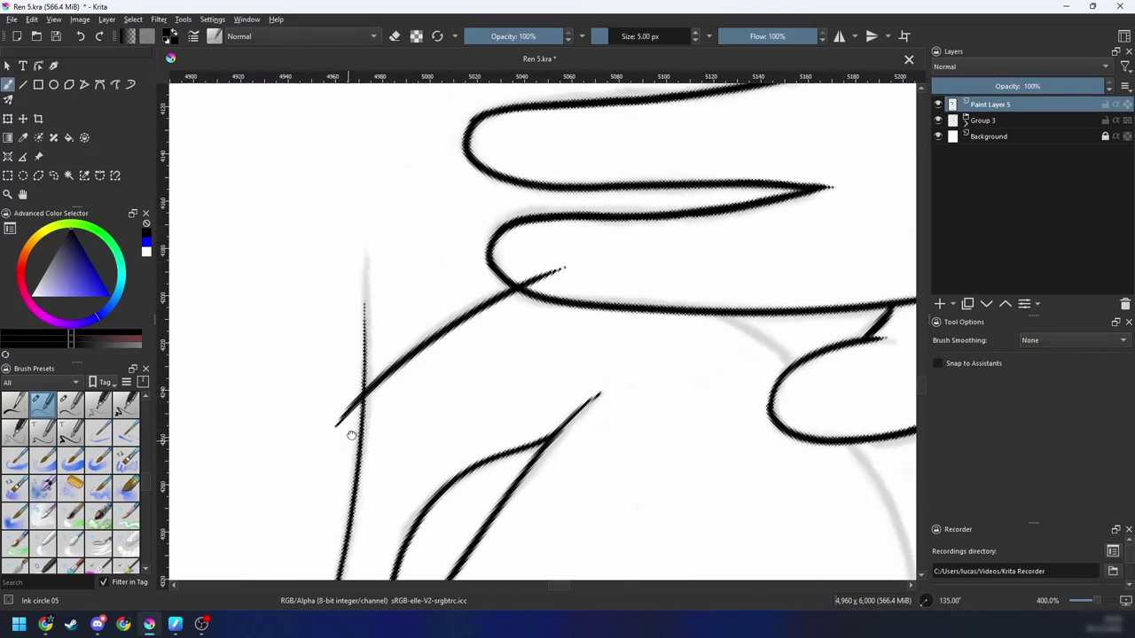
Step: Erase the chin line's overshooting ends beyond the shoulder line and inside the fingertip
scroll(352, 407, up, 1)
key(e)
drag(312, 381, 331, 357)
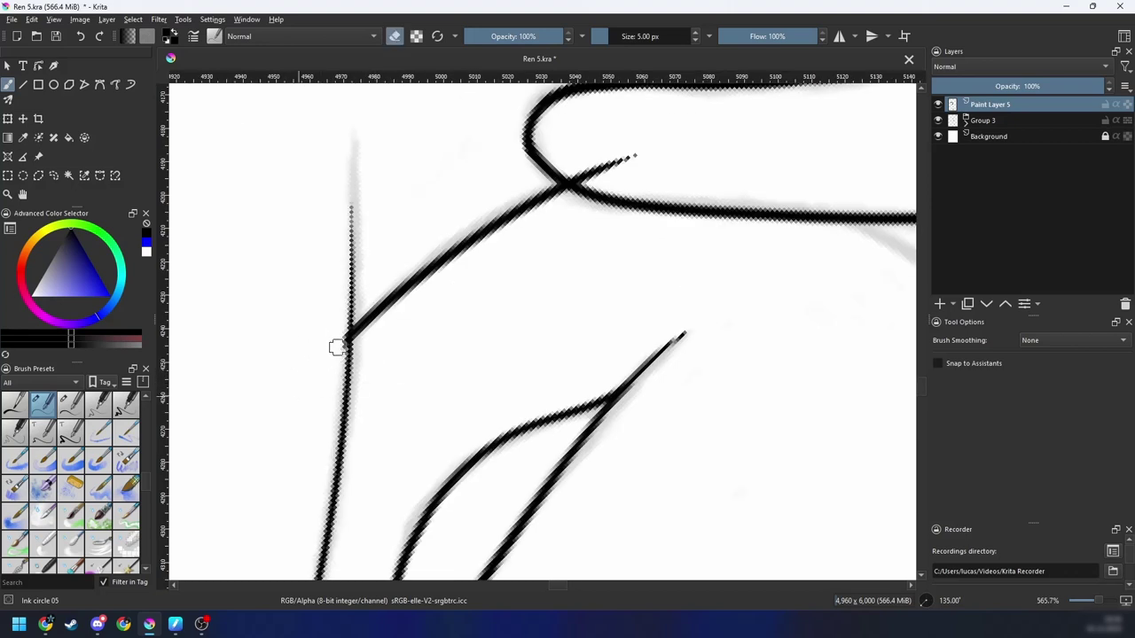
drag(421, 335, 361, 452)
drag(576, 273, 558, 279)
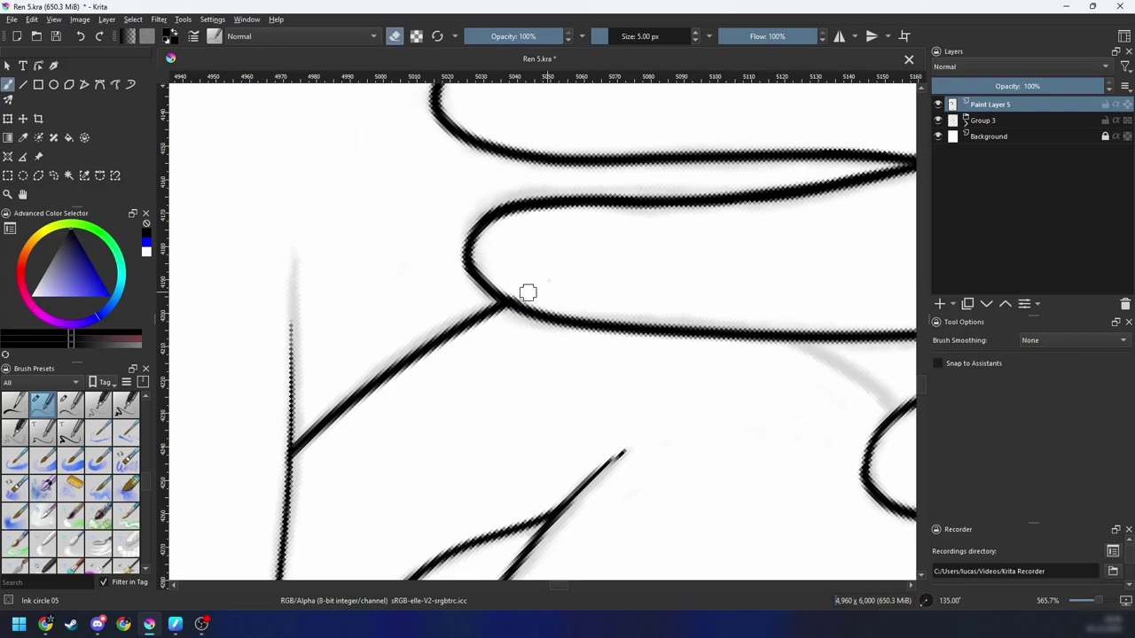
Step: Tidy the junction between the chin line and the fingertip by erasing leftover ink inside the finger
key(4)
key(5)
key(1)
key(4)
drag(580, 431, 603, 401)
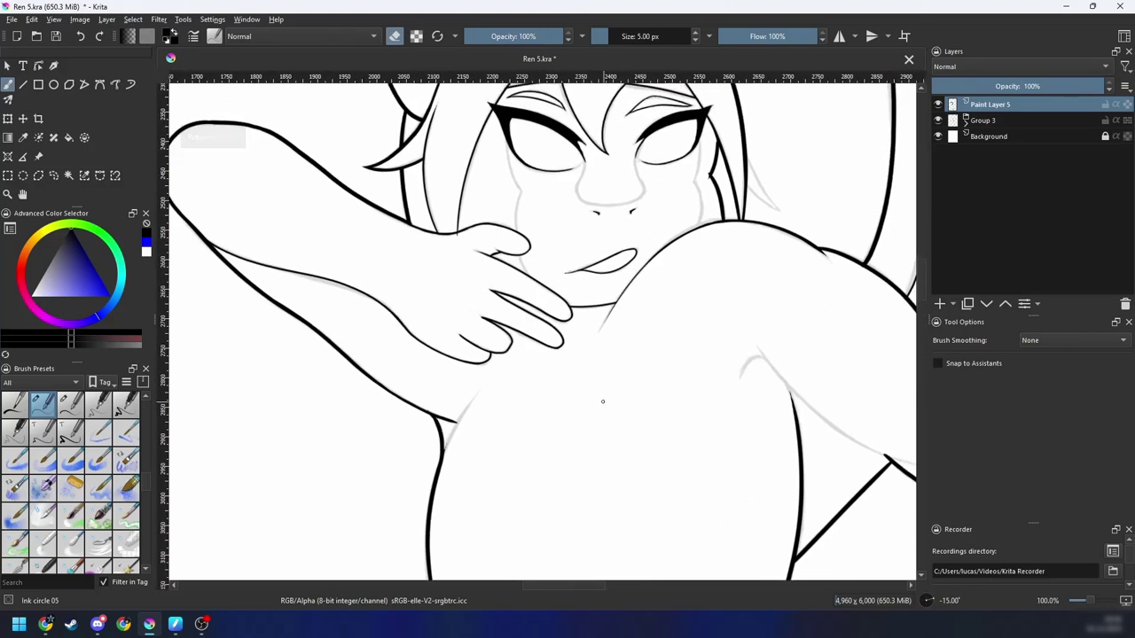
key(plus)
key(plus)
key(plus)
key(plus)
key(4)
key(4)
key(4)
key(4)
key(4)
key(4)
key(4)
drag(600, 337, 693, 398)
key(plus)
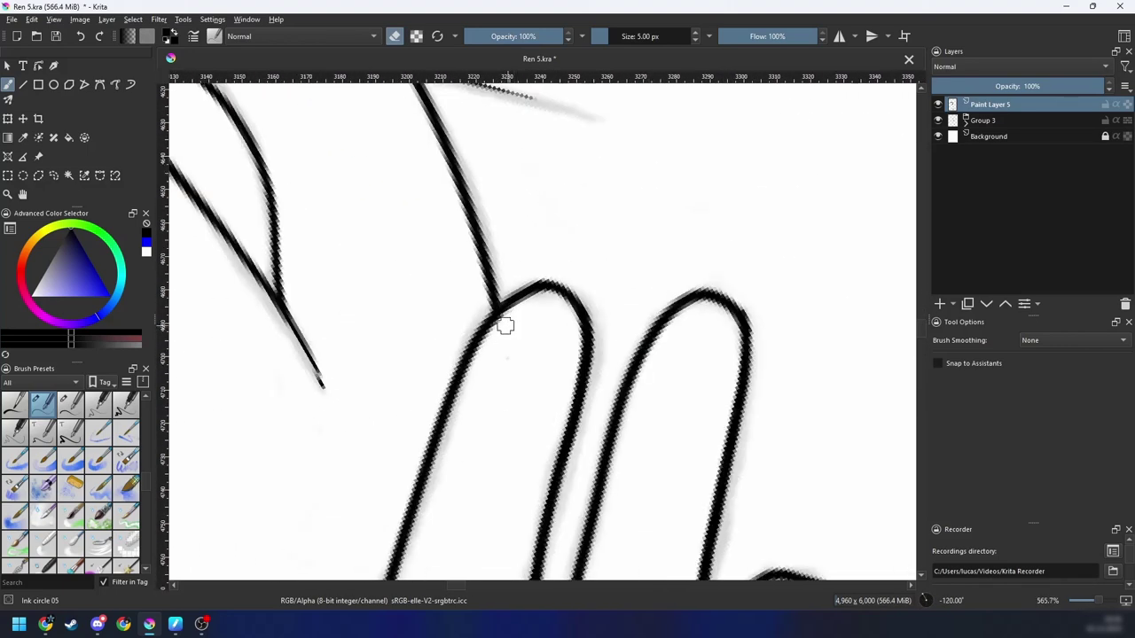
Step: Try to ink the crease continuing the torso contour along the grey sketch, where the bent arm meets the body
key(6)
key(6)
key(6)
key(6)
key(6)
key(6)
key(minus)
key(minus)
key(minus)
key(minus)
key(minus)
key(minus)
drag(644, 378, 692, 288)
key(5)
scroll(587, 369, up, 5)
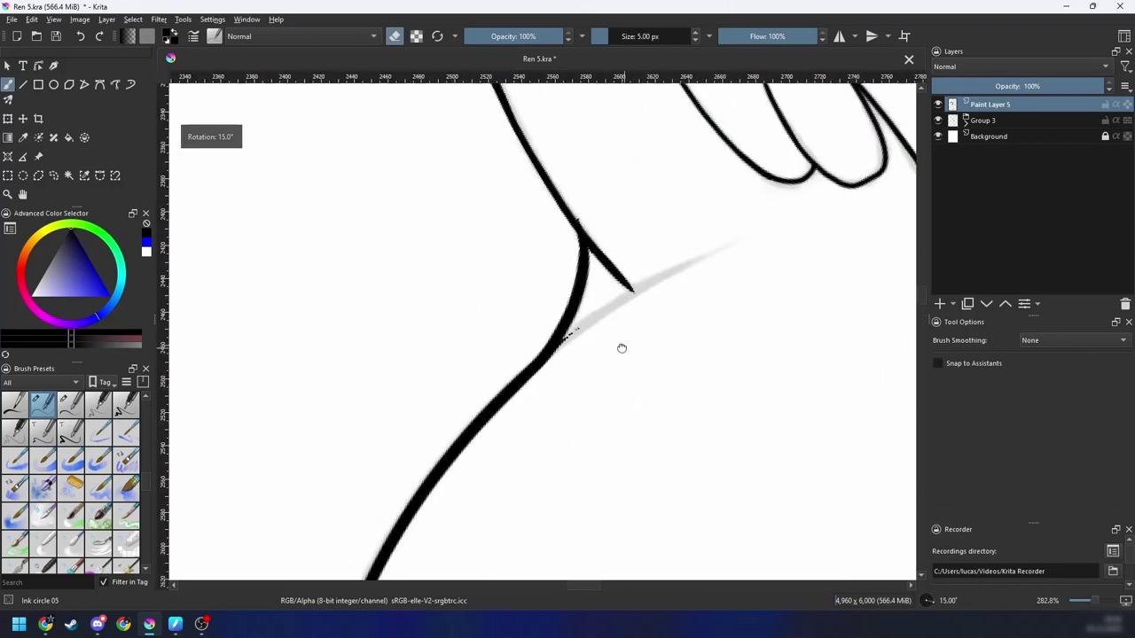
drag(495, 370, 610, 286)
key(ctrl+z)
mouse_move(488, 378)
mouse_down()
mouse_move(687, 257)
mouse_move(584, 309)
mouse_move(618, 282)
mouse_move(565, 349)
mouse_up()
Step: Ink the bent arm's crease as a short tapering stroke along the sketch, stopping short of the arm line's tip
key(6)
key(6)
key(6)
key(6)
key(6)
key(6)
key(minus)
key(4)
key(4)
key(4)
key(4)
key(4)
key(plus)
key(plus)
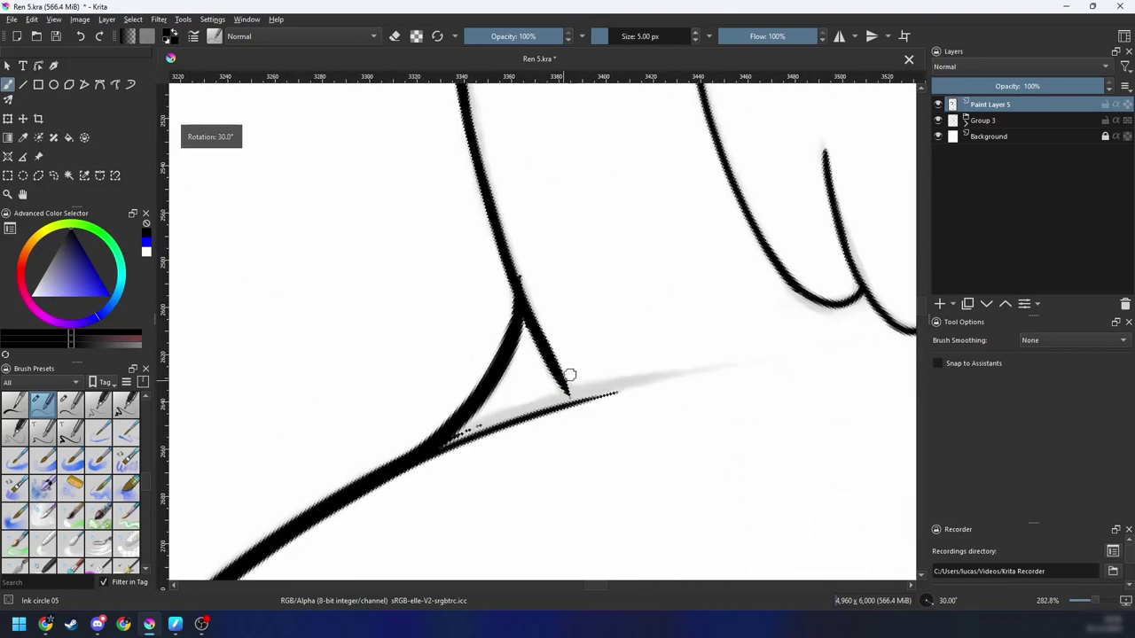
drag(572, 404, 639, 338)
key(4)
drag(560, 364, 505, 393)
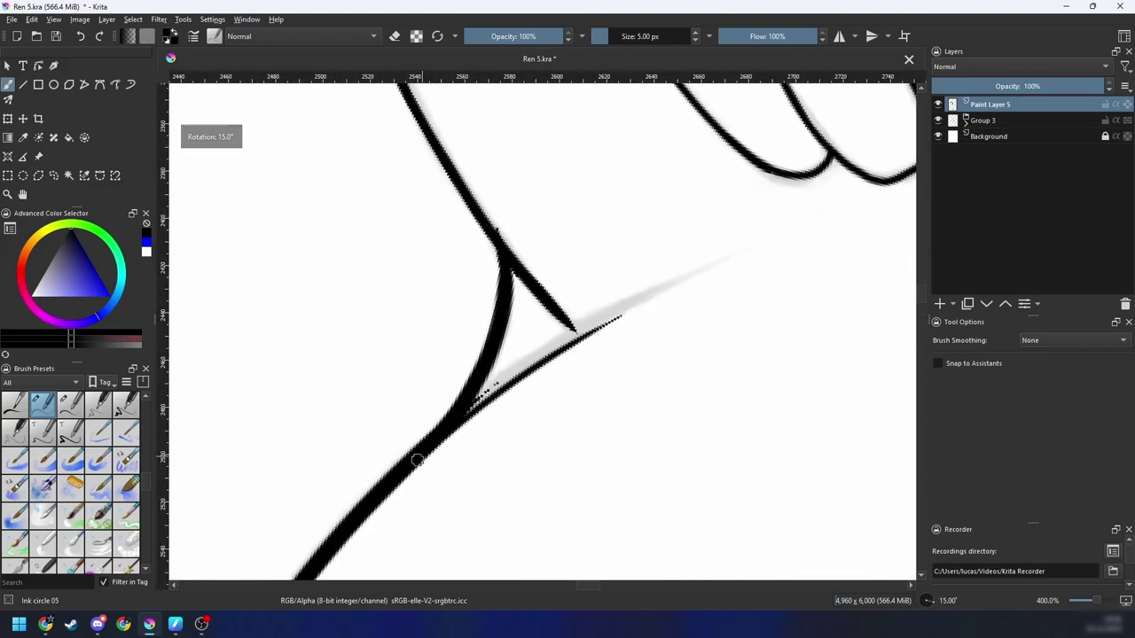
drag(416, 458, 653, 301)
key(ctrl+z)
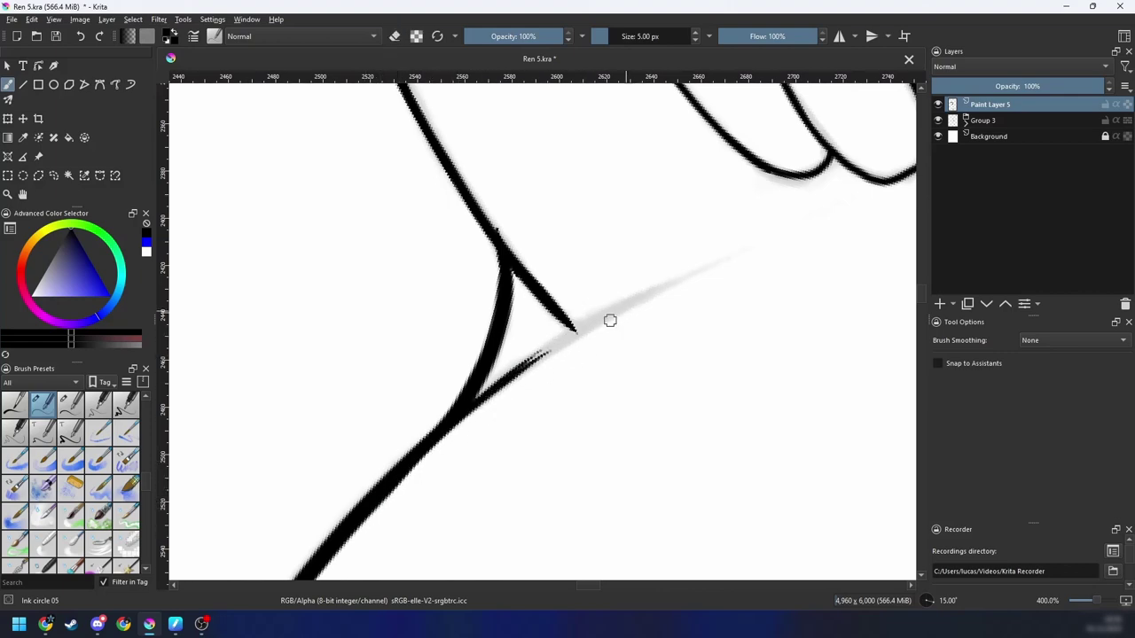
Step: Erase the stray ink at the bent arm's junction and thin the arm line's tip into a fine taper
key(minus)
key(minus)
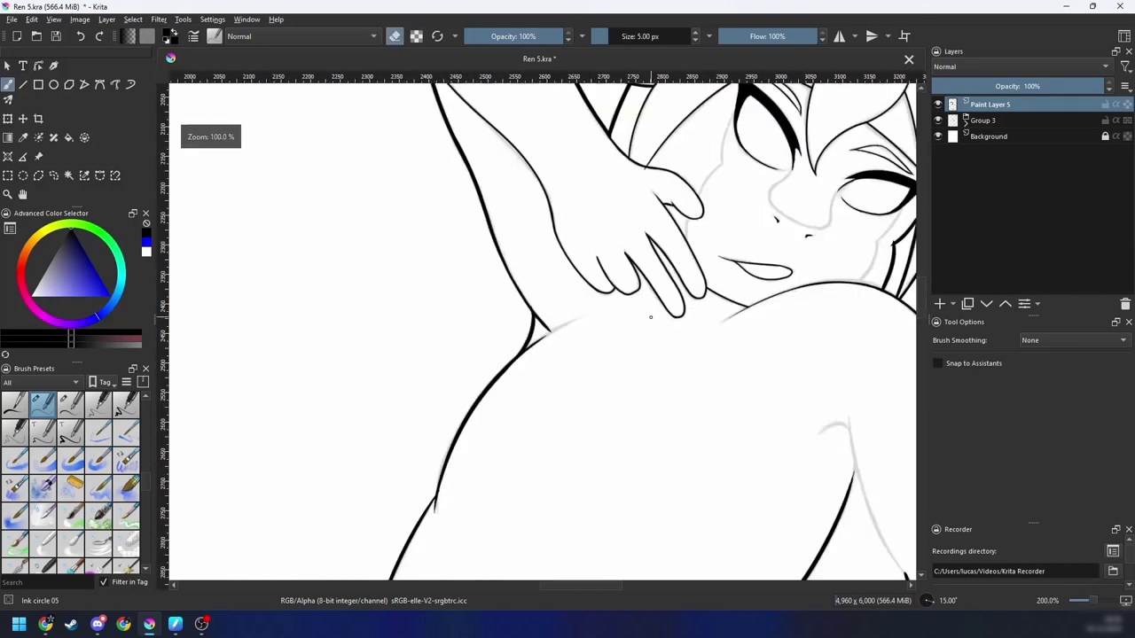
key(4)
key(minus)
key(minus)
key(minus)
key(4)
key(plus)
drag(590, 432, 662, 349)
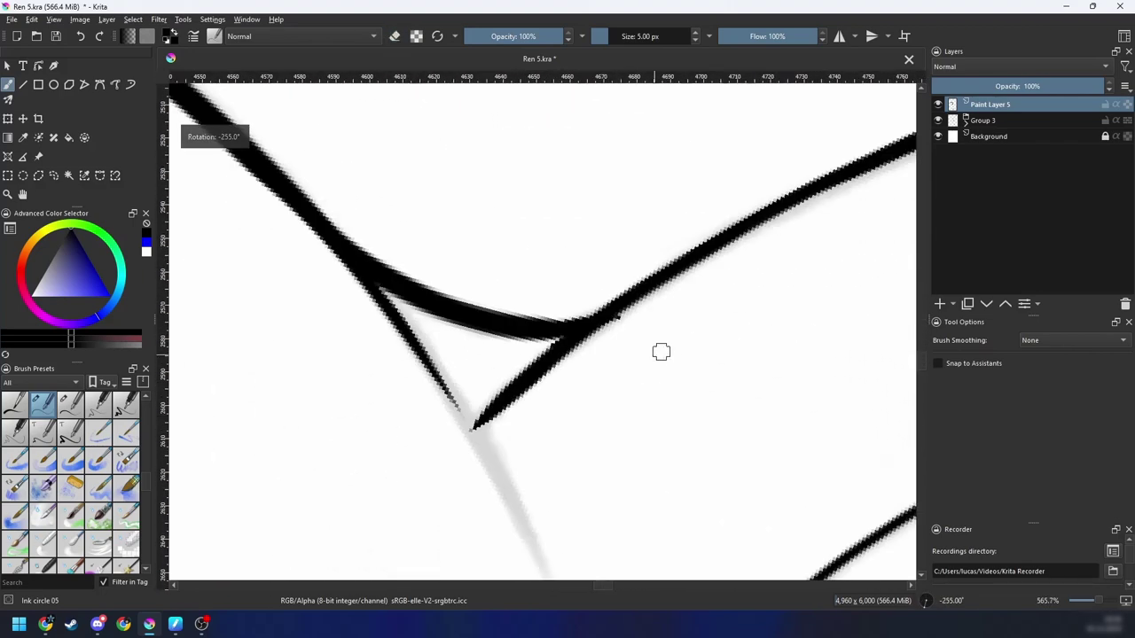
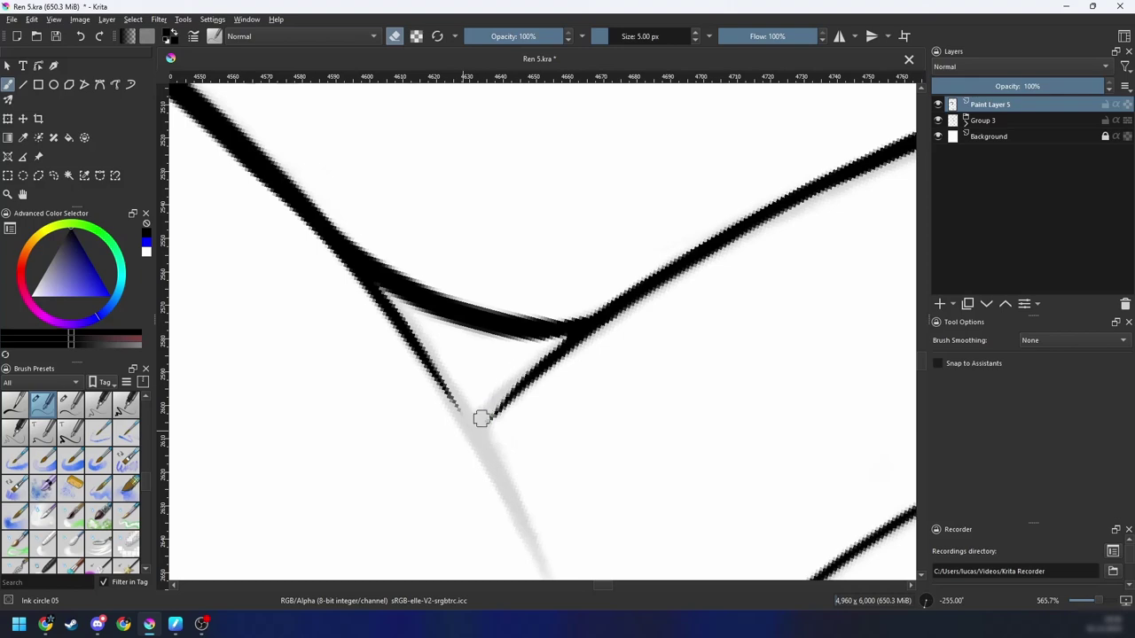
Step: Ink the outstretched arm's underside along the sketch, from the armpit to the existing lower arm contour
scroll(553, 336, down, 6)
key(5)
key(4)
key(4)
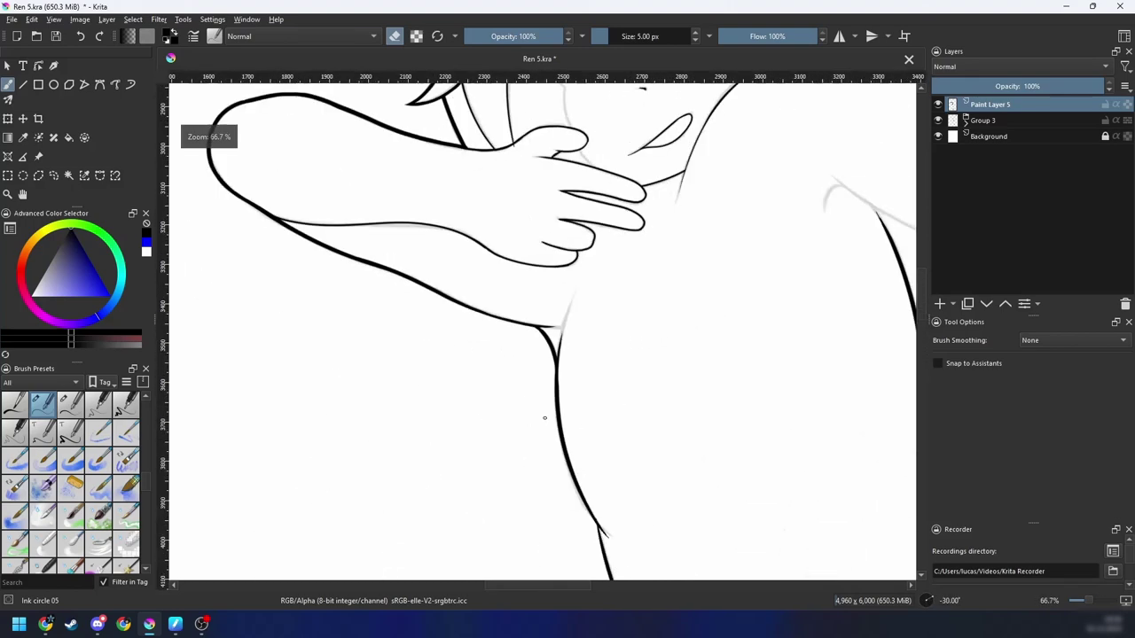
key(6)
drag(585, 406, 537, 388)
drag(655, 406, 562, 456)
drag(580, 418, 553, 433)
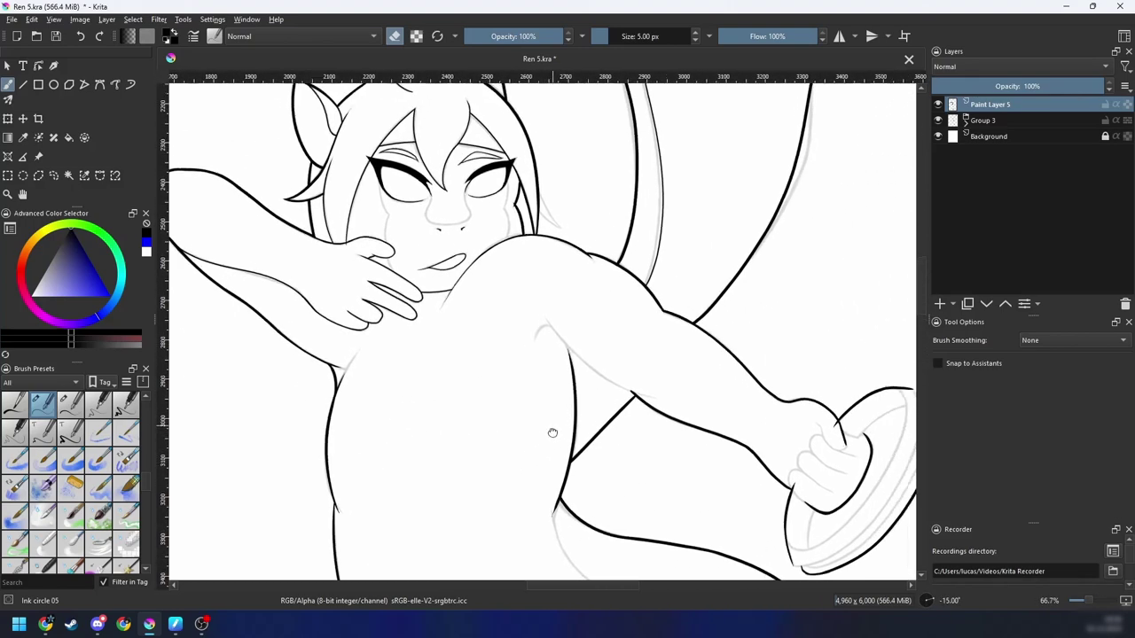
key(ctrl+plus)
key(ctrl+plus)
drag(666, 411, 569, 394)
key(4)
key(4)
key(ctrl+plus)
key(ctrl+plus)
drag(578, 434, 717, 346)
key(6)
key(6)
key(6)
key(6)
key(6)
key(6)
key(6)
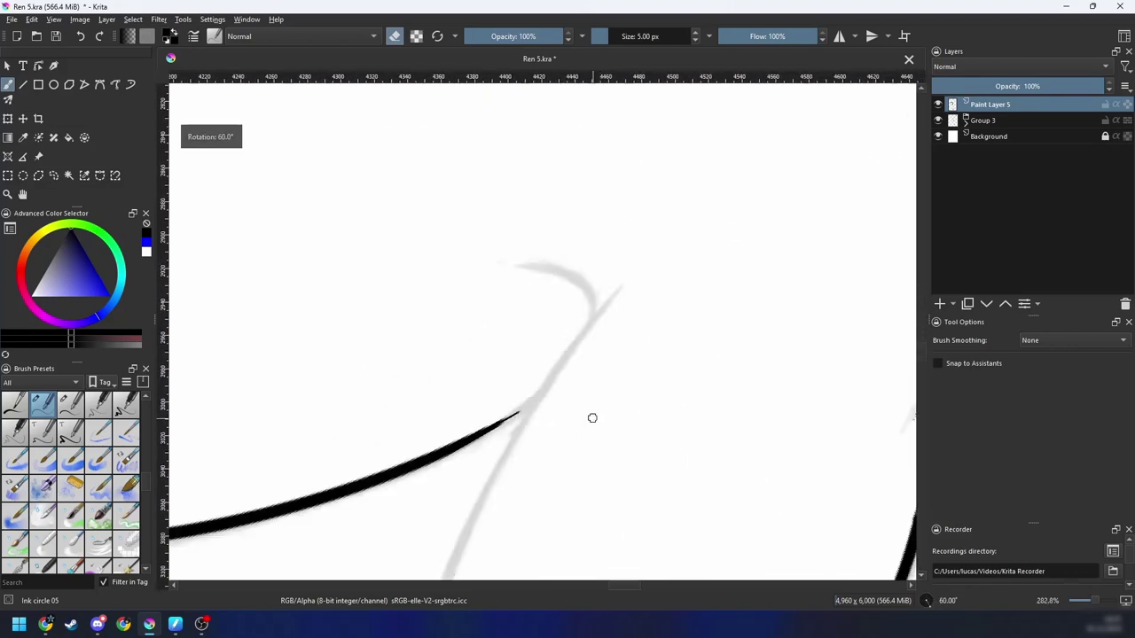
key(ctrl+minus)
key(6)
key(6)
drag(450, 422, 568, 323)
key(6)
key(ctrl+plus)
mouse_move(317, 474)
mouse_down()
mouse_move(683, 275)
mouse_move(803, 265)
mouse_move(431, 377)
mouse_move(849, 266)
mouse_up()
key(ctrl+z)
key(ctrl+z)
drag(404, 456, 307, 502)
key(4)
key(4)
key(4)
key(4)
key(4)
key(ctrl+minus)
key(ctrl+minus)
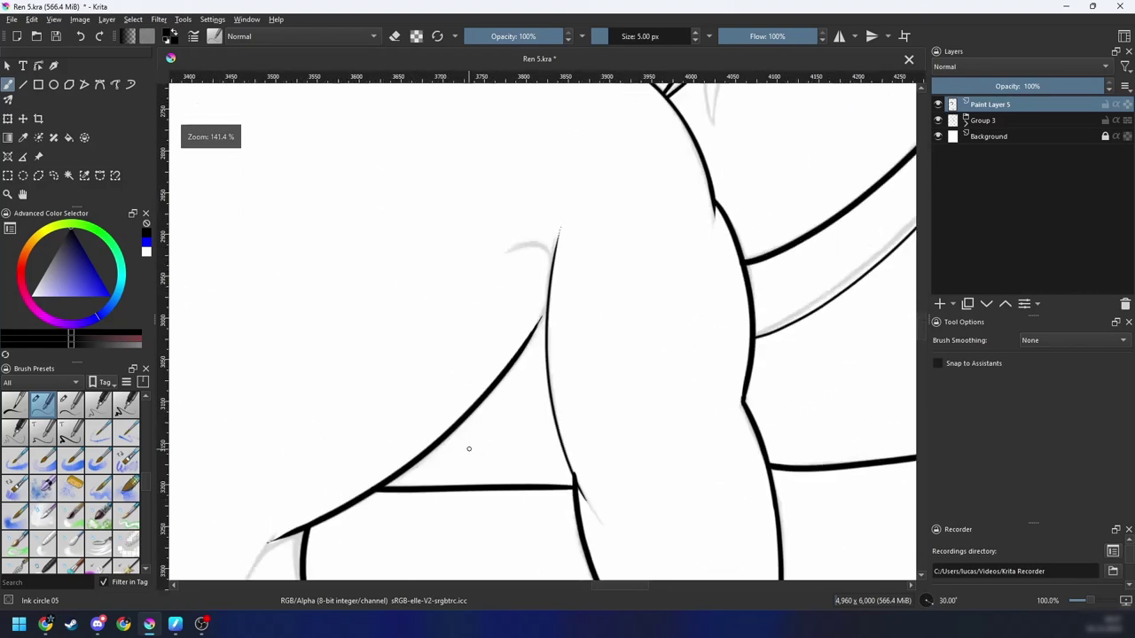
Step: Ink the short curved fold at the outstretched arm's armpit, starting from the upper end of the underarm line
key(ctrl+plus)
key(ctrl+plus)
key(4)
key(4)
key(4)
key(4)
key(4)
drag(528, 419, 668, 412)
drag(557, 279, 512, 326)
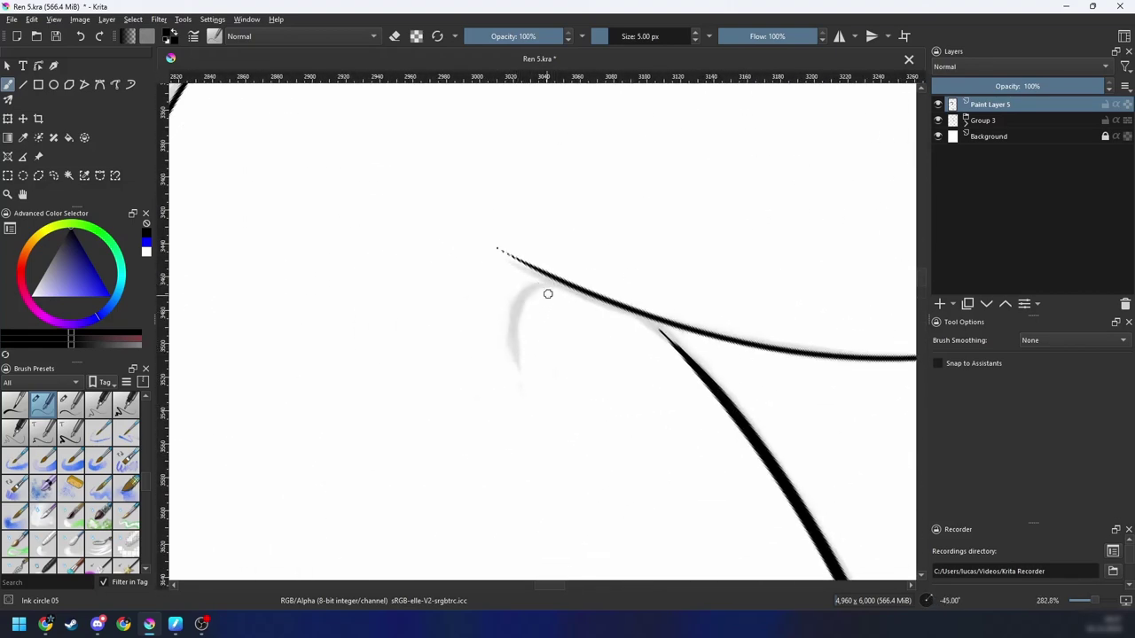
Step: Hide the sketch group to examine the armpit line art from different distances and angles, and show the sketch again
click(938, 121)
key(ctrl+minus)
key(ctrl+minus)
key(ctrl+minus)
key(ctrl+minus)
key(ctrl+minus)
key(6)
key(6)
key(ctrl+plus)
key(ctrl+plus)
key(ctrl+plus)
key(4)
key(4)
key(4)
key(4)
key(ctrl+plus)
key(ctrl+plus)
click(938, 120)
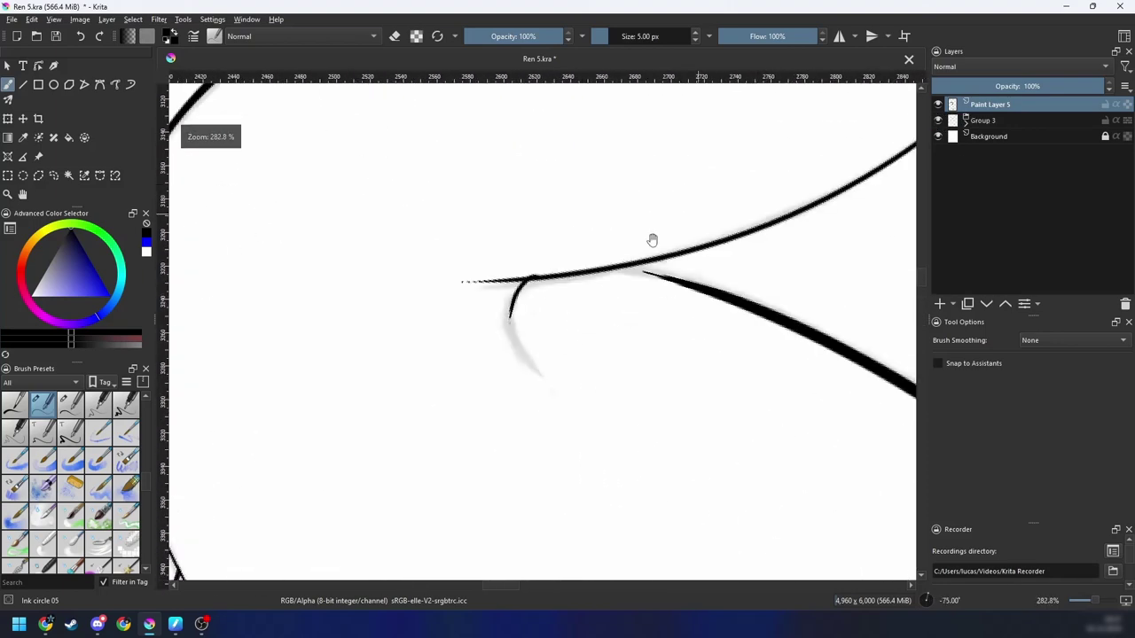
Step: Undo the armpit fold and redraw it as a smoother curve branching from the underarm line along the sketch
drag(652, 240, 700, 270)
key(ctrl+plus)
key(ctrl+plus)
key(ctrl+z)
mouse_move(624, 288)
mouse_down()
mouse_move(528, 365)
mouse_move(541, 403)
mouse_up()
key(ctrl+z)
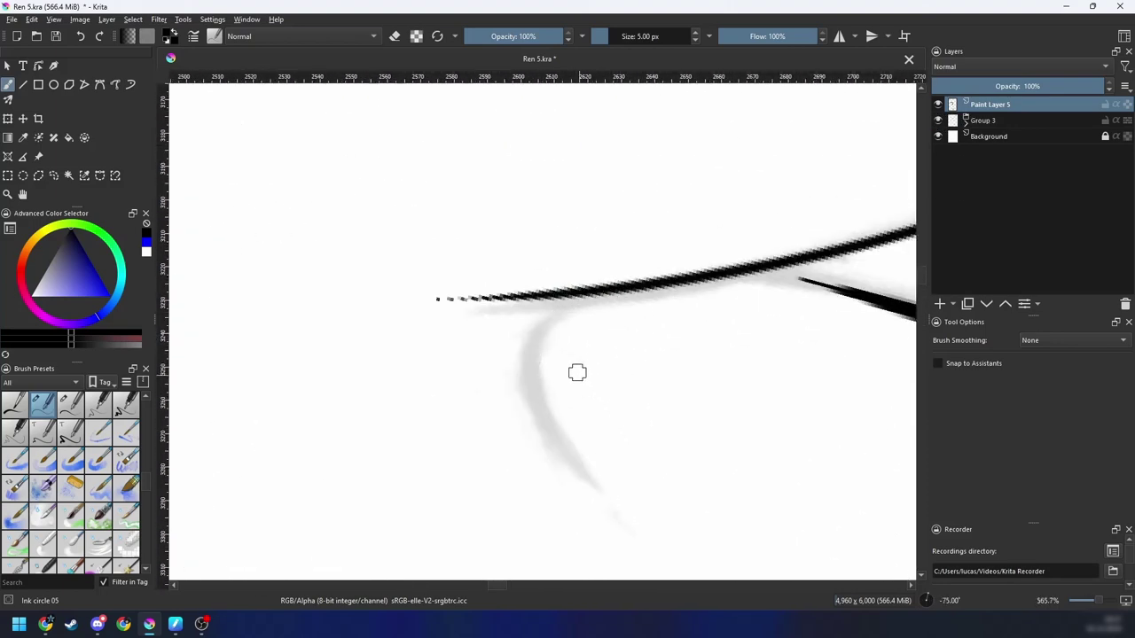
drag(542, 330, 534, 403)
drag(656, 383, 476, 408)
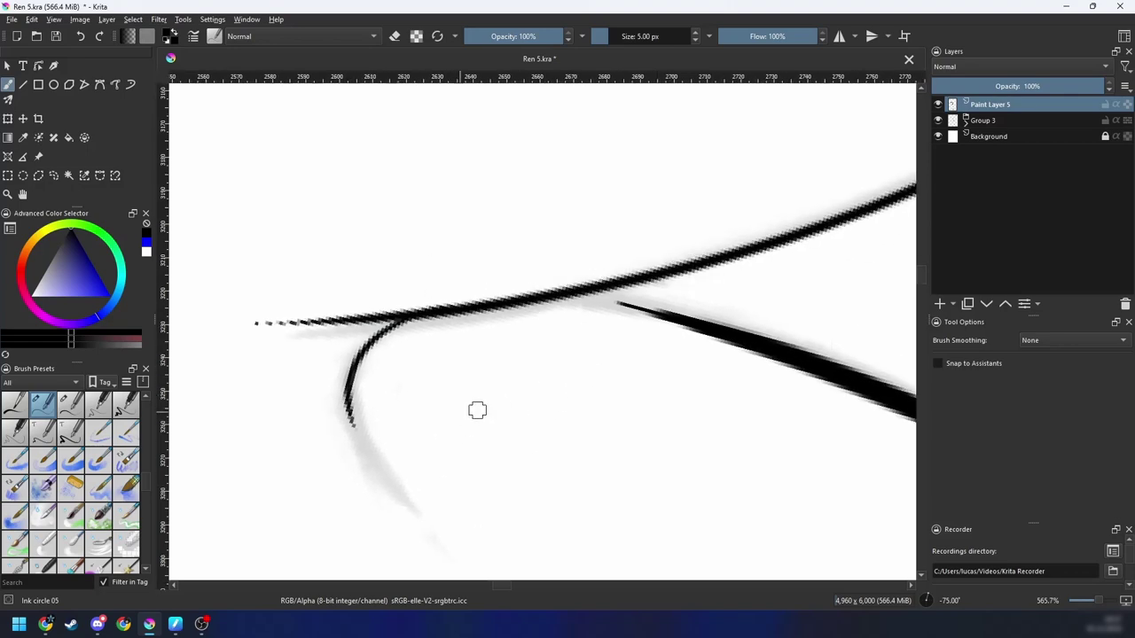
Step: Extend the torso side line's tapered end so it joins the underarm line at the armpit
key(6)
key(6)
key(4)
key(4)
key(4)
key(4)
key(4)
drag(700, 324, 518, 475)
key(ctrl+minus)
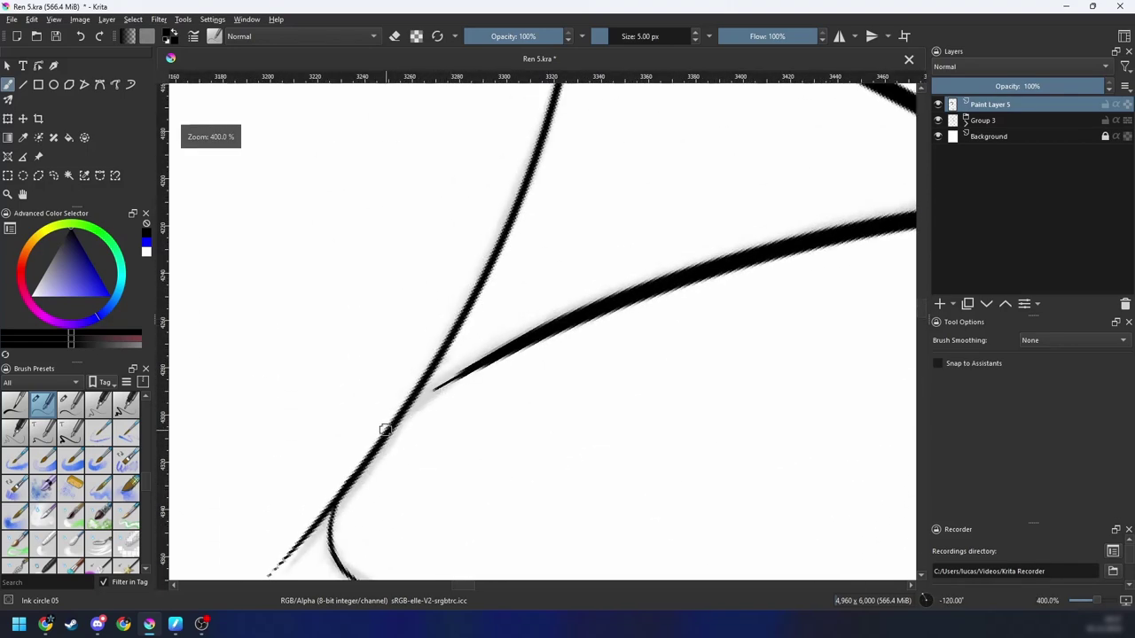
mouse_move(386, 430)
mouse_down()
mouse_move(552, 331)
mouse_move(423, 401)
mouse_move(629, 305)
mouse_up()
key(ctrl+z)
key(ctrl+z)
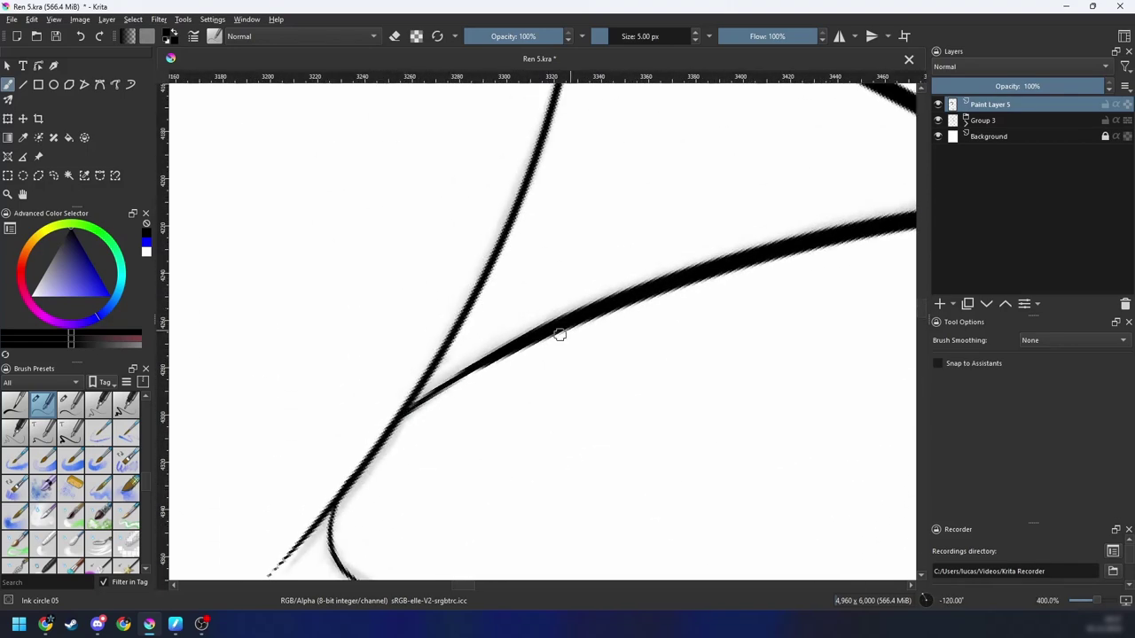
Step: Erase along the body-side edge of the torso side line between the armpit and the waist to thin it
key(ctrl+minus)
key(ctrl+minus)
key(ctrl+minus)
mouse_move(580, 369)
mouse_down()
mouse_move(509, 400)
mouse_move(473, 393)
mouse_move(525, 376)
mouse_move(510, 423)
mouse_move(535, 391)
mouse_up()
key(ctrl+plus)
key(4)
key(e)
key(ctrl+minus)
key(6)
key(6)
key(6)
key(6)
key(6)
key(6)
key(ctrl+minus)
key(ctrl+minus)
key(ctrl+minus)
key(ctrl+minus)
key(ctrl+plus)
key(4)
key(4)
key(4)
key(4)
key(4)
key(4)
key(4)
key(4)
key(ctrl+plus)
key(ctrl+plus)
key(ctrl+plus)
key(ctrl+plus)
key(6)
key(6)
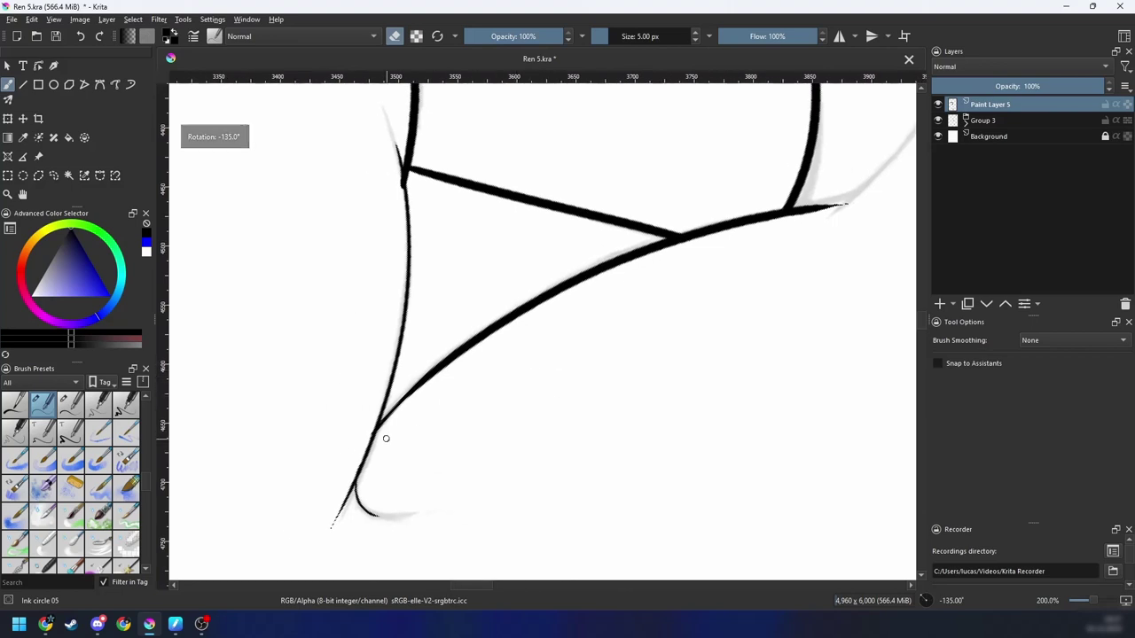
mouse_move(387, 435)
mouse_down()
mouse_move(432, 384)
mouse_move(552, 301)
mouse_up()
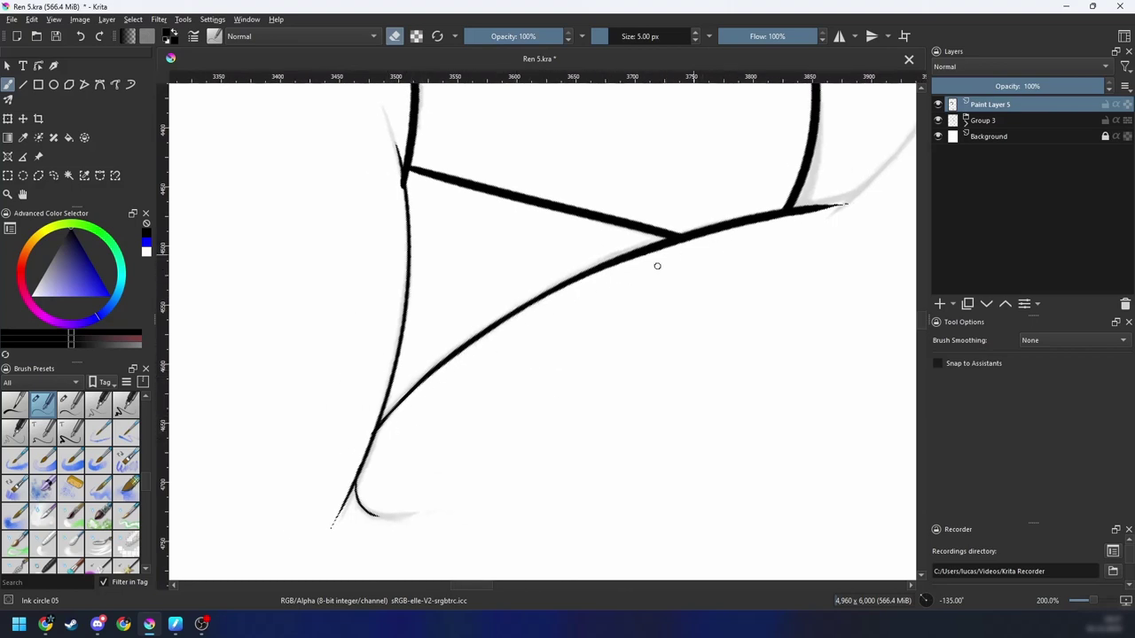
drag(604, 372, 418, 458)
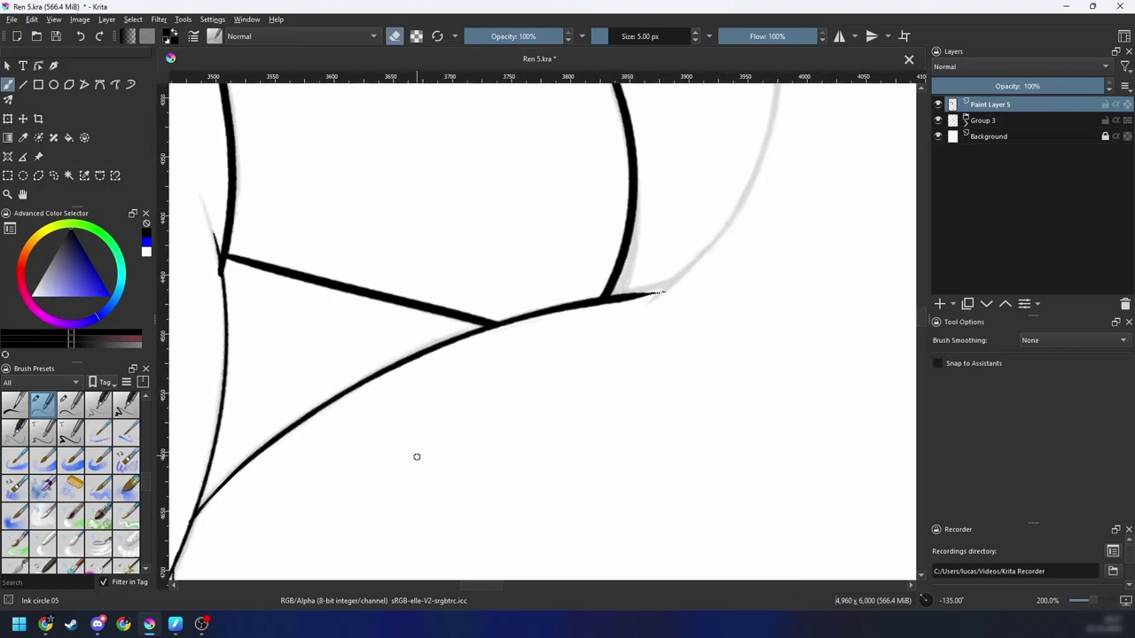
Step: Thin the waist end of the torso side line and lengthen its tapered tip slightly past the hip junction
key(ctrl+minus)
key(ctrl+minus)
key(ctrl+minus)
key(ctrl+plus)
key(ctrl+plus)
key(ctrl+plus)
key(ctrl+plus)
drag(585, 356, 514, 392)
key(4)
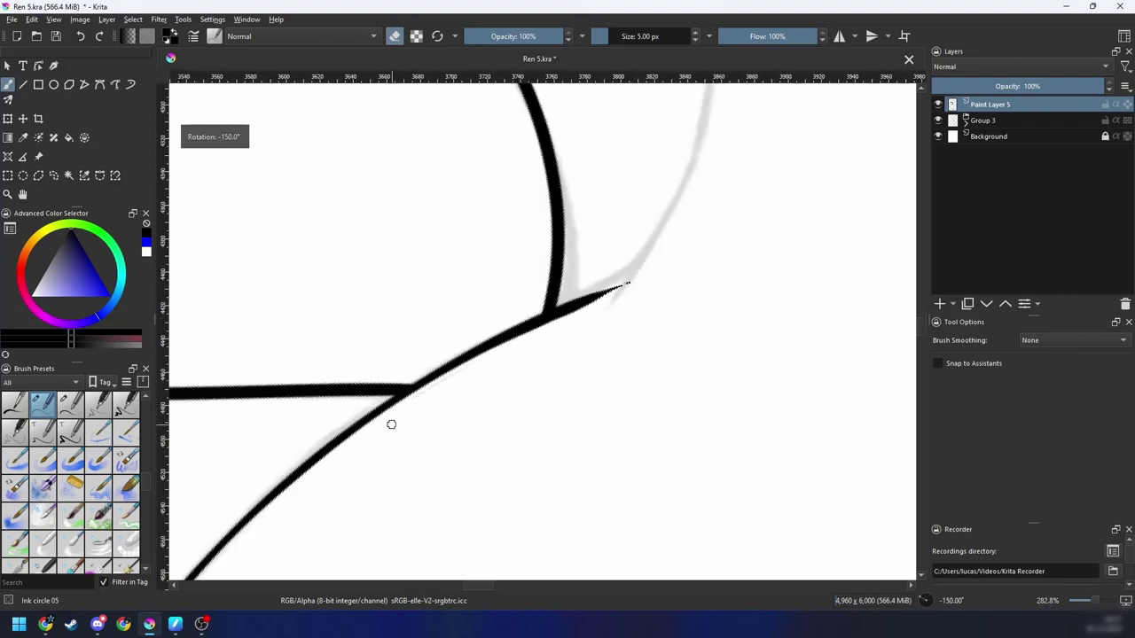
drag(576, 301, 716, 251)
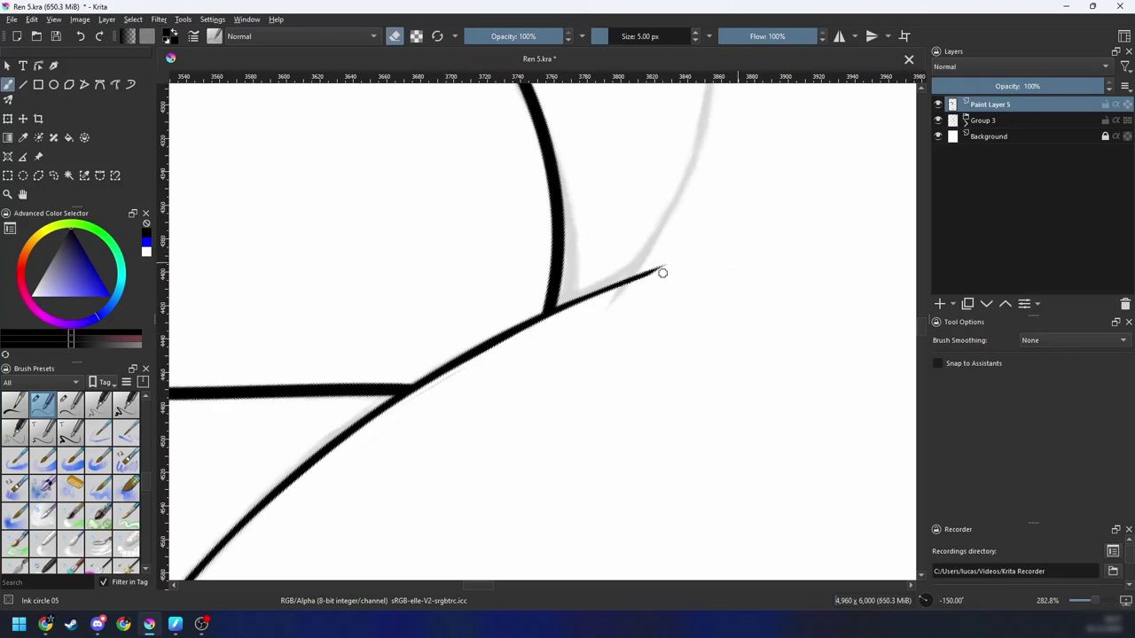
Step: Ink the hip contour from the thigh line's tapered end along the grey sketch, undoing the first stroke and redrawing it
key(6)
key(6)
key(6)
key(6)
key(6)
key(6)
key(6)
key(6)
key(6)
key(ctrl+minus)
key(ctrl+minus)
key(ctrl+minus)
key(ctrl+minus)
key(ctrl+minus)
key(ctrl+minus)
key(ctrl+minus)
key(ctrl+minus)
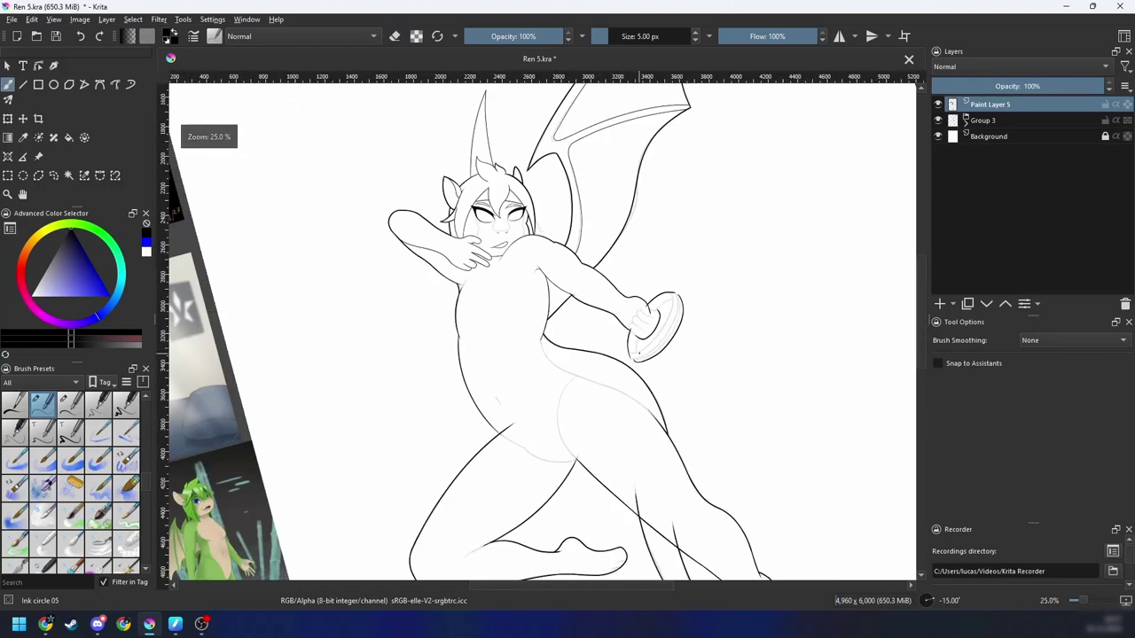
key(ctrl+plus)
key(ctrl+plus)
key(ctrl+plus)
key(e)
drag(672, 360, 648, 342)
key(ctrl+plus)
key(ctrl+plus)
key(6)
key(6)
key(6)
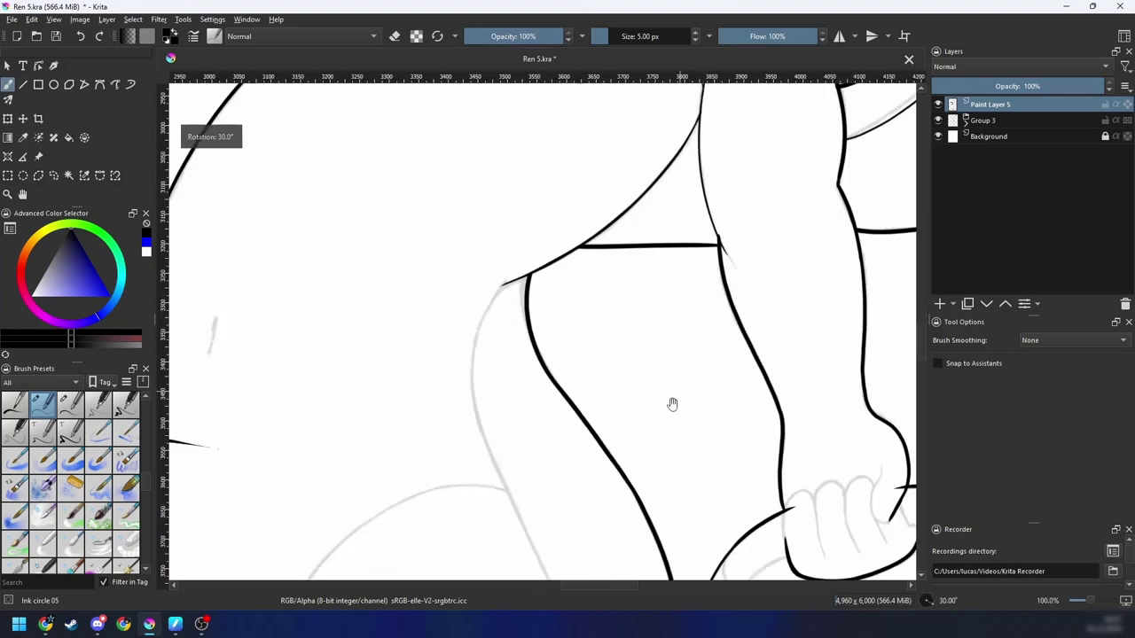
drag(671, 405, 643, 386)
key(6)
key(6)
key(6)
key(6)
scroll(611, 377, down, 2)
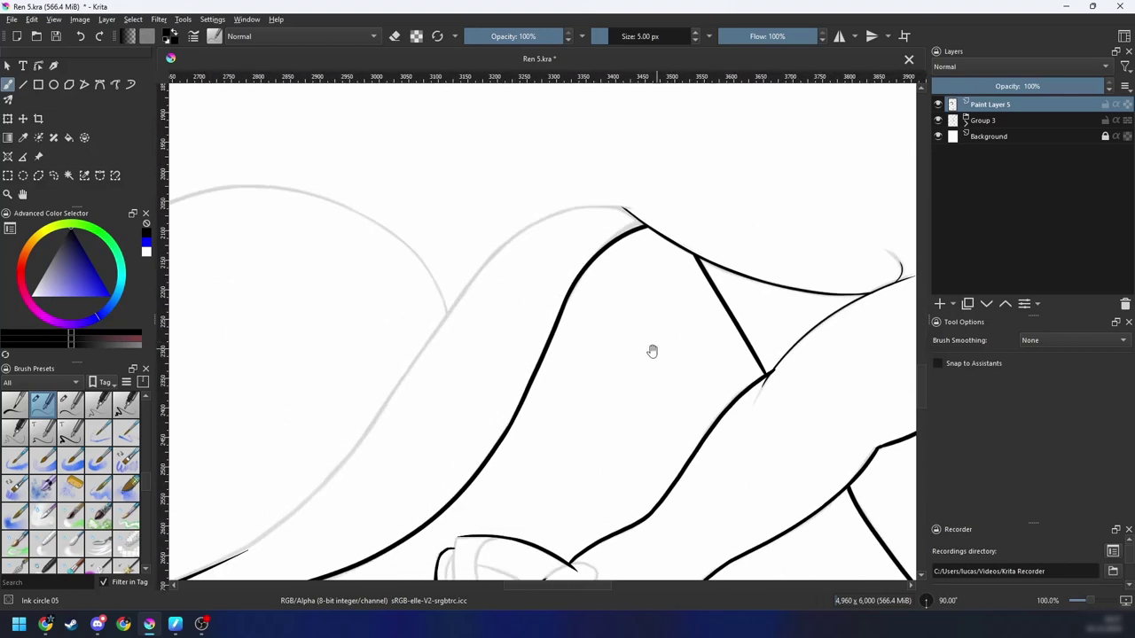
key(m)
scroll(547, 410, up, 3)
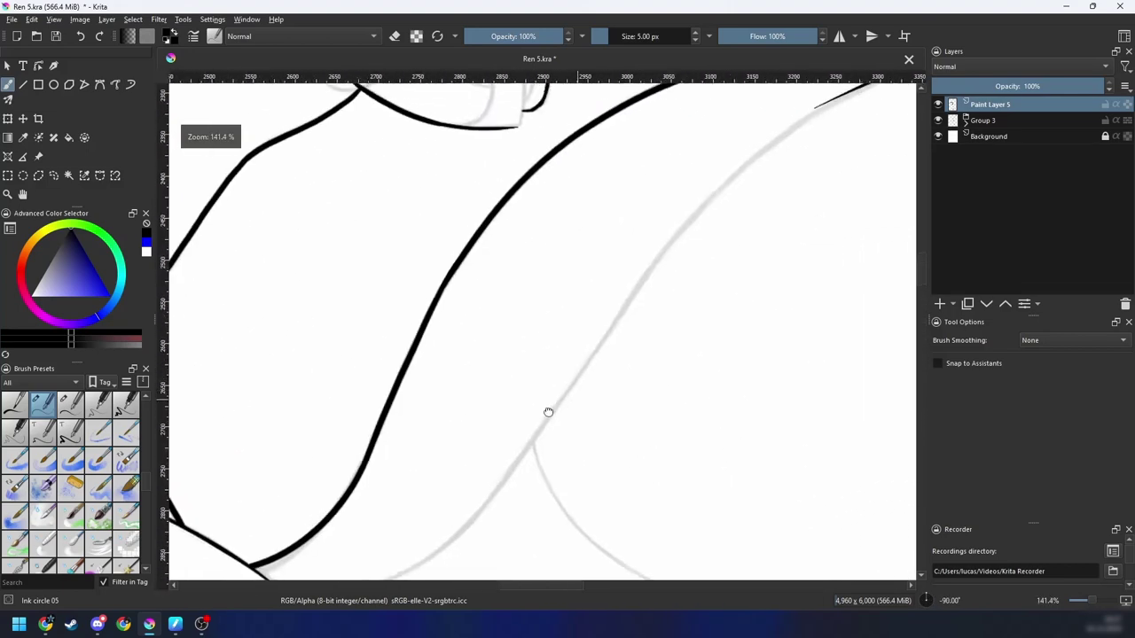
drag(627, 404, 784, 467)
key(4)
key(4)
key(4)
key(4)
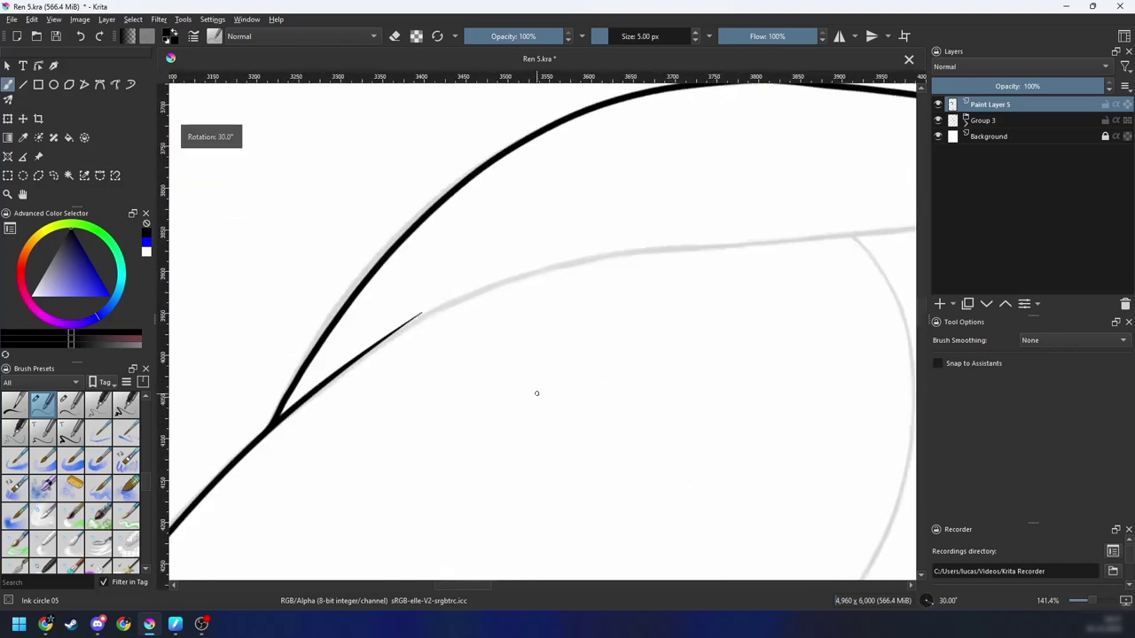
drag(594, 366, 635, 392)
key(4)
key(4)
drag(520, 374, 527, 369)
key(6)
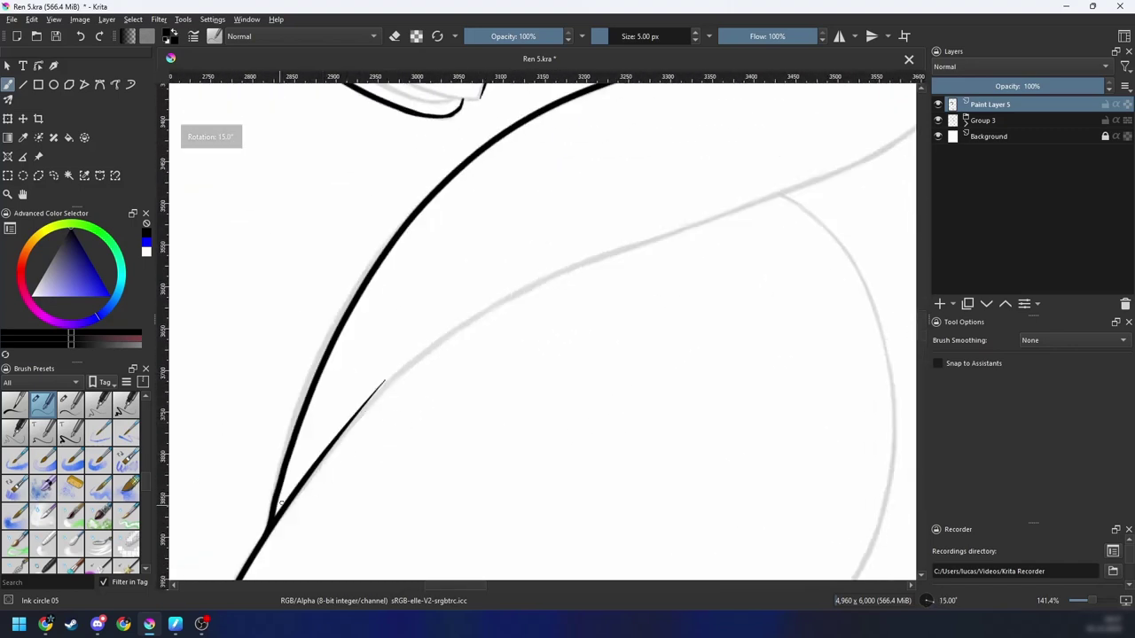
drag(334, 440, 640, 245)
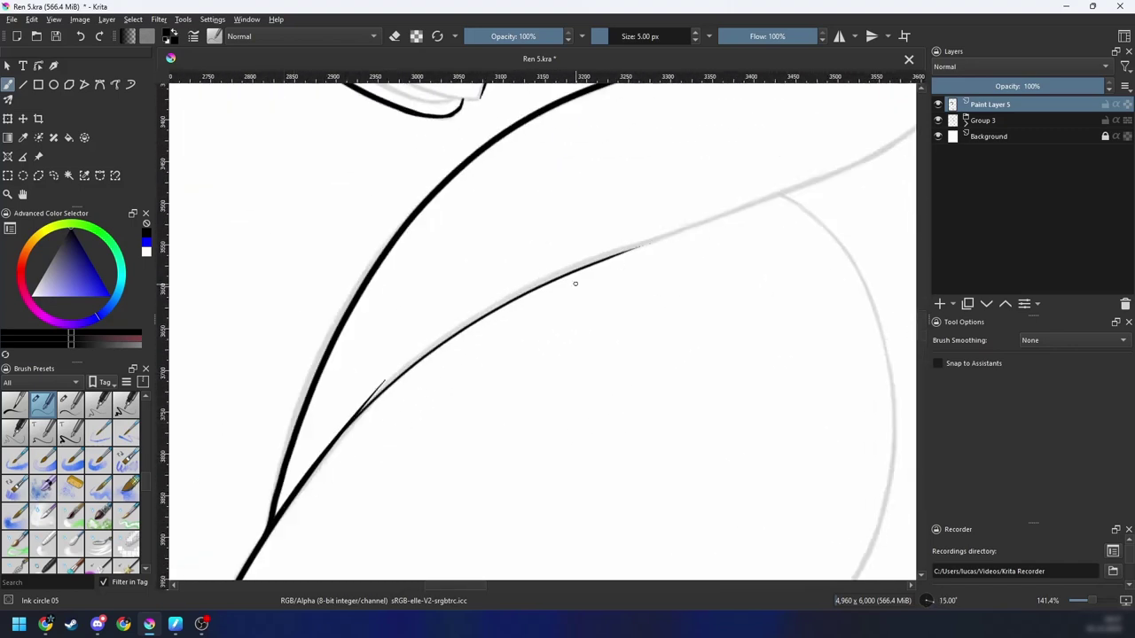
key(ctrl+z)
drag(285, 503, 665, 237)
Step: Erase the thigh line's stray tip beside the new hip contour and clean the edge of the junction
mouse_move(570, 304)
mouse_down()
mouse_move(414, 390)
mouse_move(700, 286)
mouse_up()
key(plus)
key(plus)
drag(498, 390, 607, 344)
key(e)
key(ctrl+z)
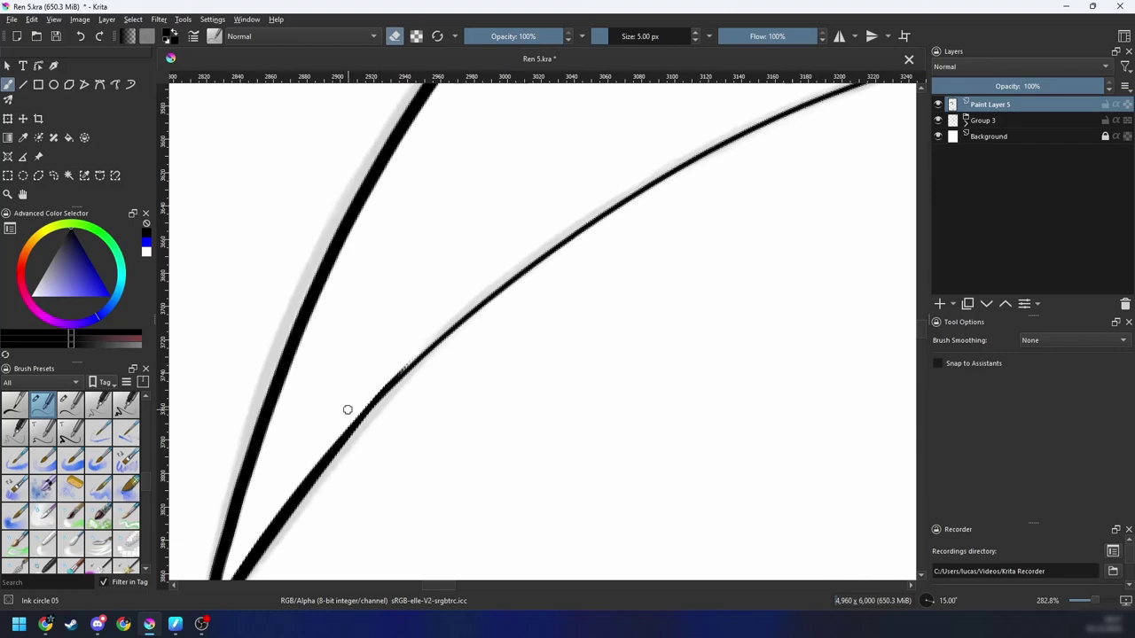
drag(308, 475, 503, 282)
key(ctrl+z)
drag(343, 443, 511, 270)
Step: Retrace the junction of the thigh line and hip contour to thicken it into a smooth taper, undoing and repeating the stroke
key(e)
mouse_move(296, 490)
mouse_down()
mouse_move(449, 317)
mouse_move(382, 390)
mouse_up()
key(ctrl+z)
drag(308, 479, 473, 308)
key(ctrl+z)
key(ctrl+z)
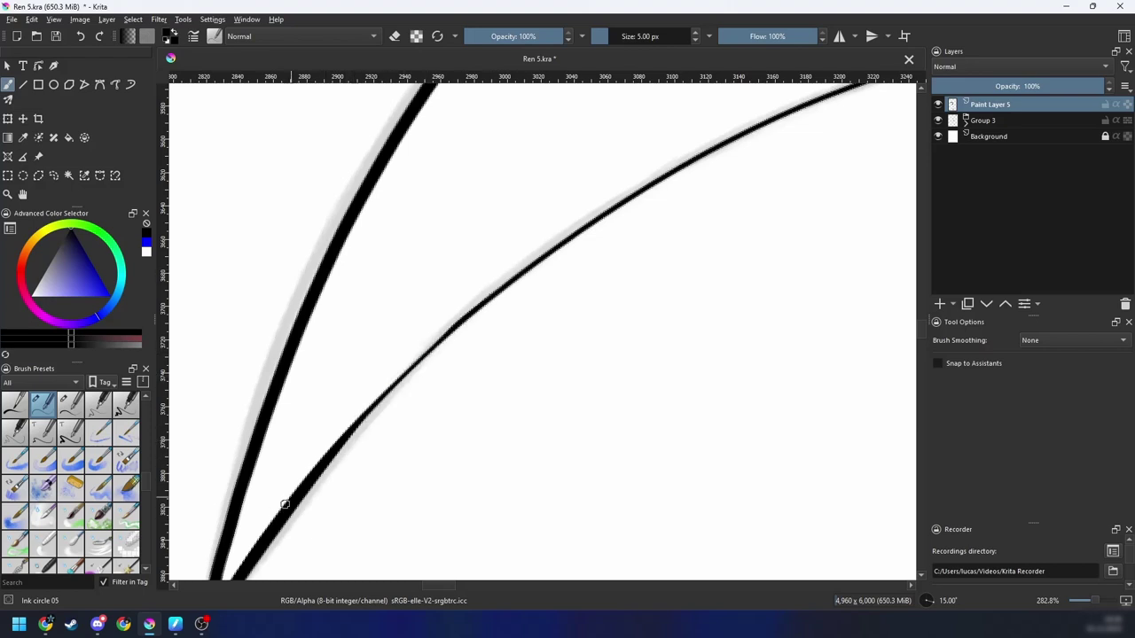
drag(285, 501, 489, 292)
key(ctrl+z)
drag(296, 499, 506, 282)
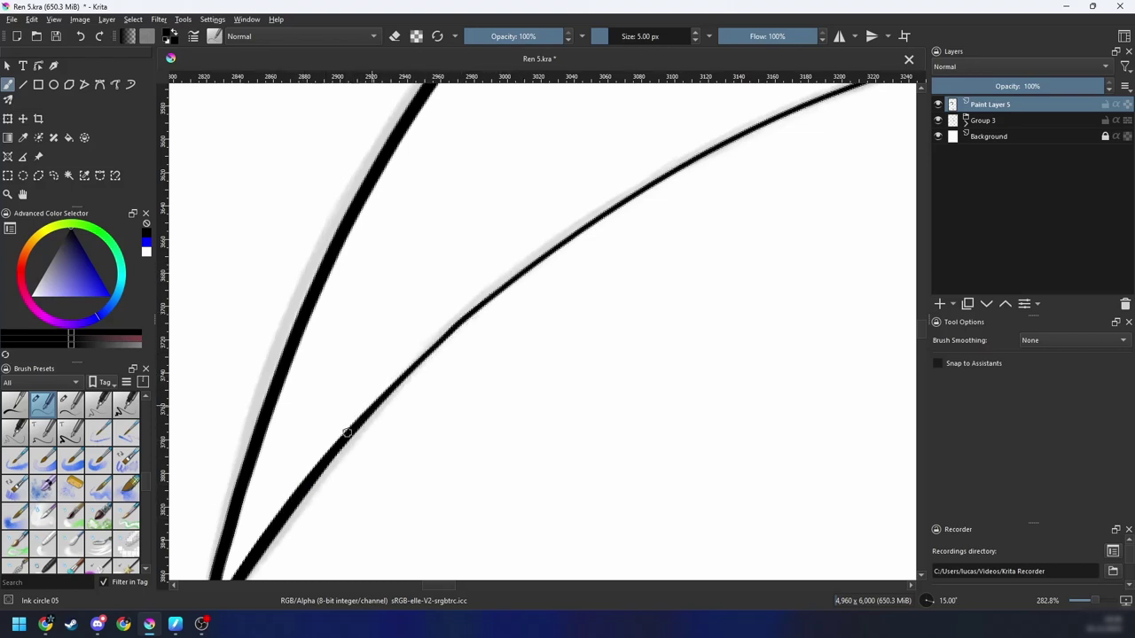
key(ctrl+z)
drag(311, 472, 500, 284)
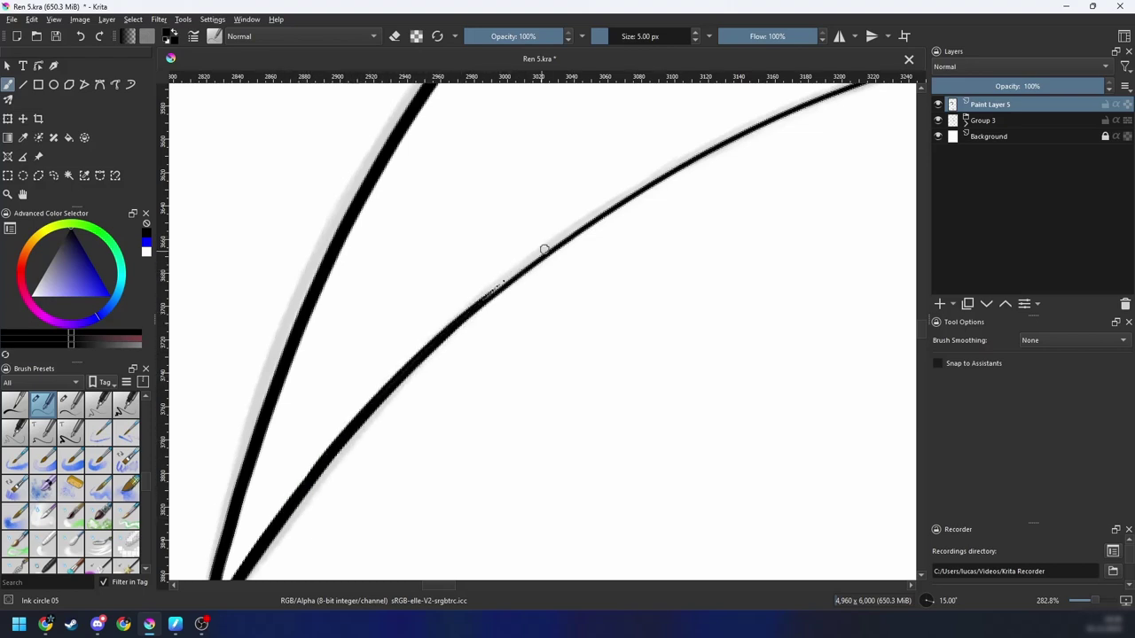
key(ctrl+z)
drag(300, 492, 493, 294)
Step: Trim the frayed tip where the inked hip contour ends on the sketch line
scroll(666, 247, down, 2)
scroll(526, 337, up, 3)
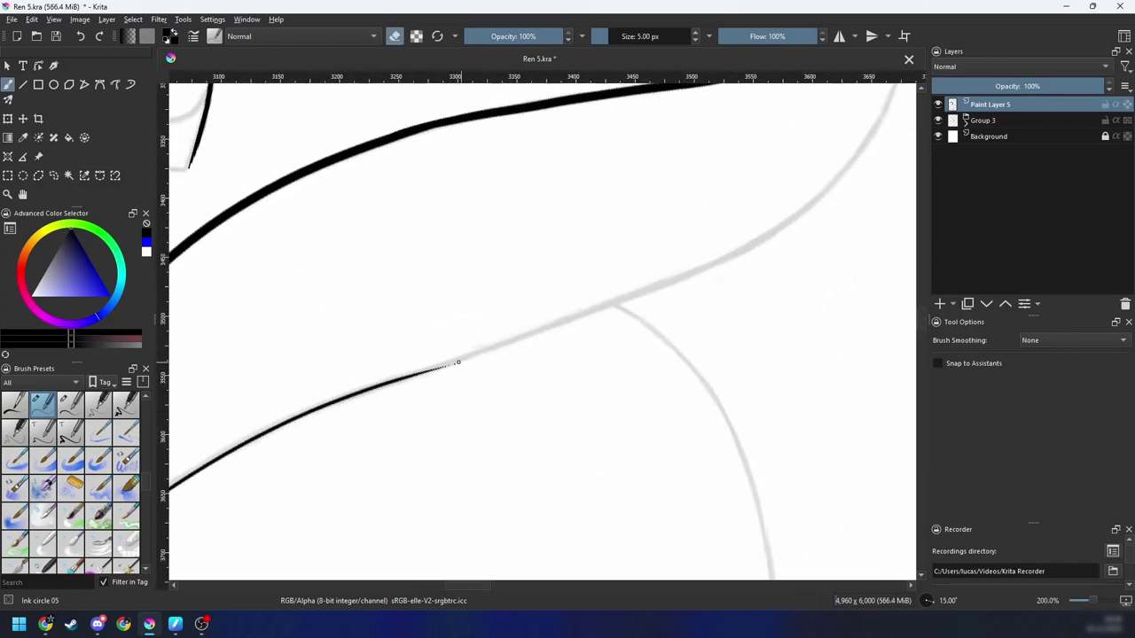
drag(526, 355, 442, 413)
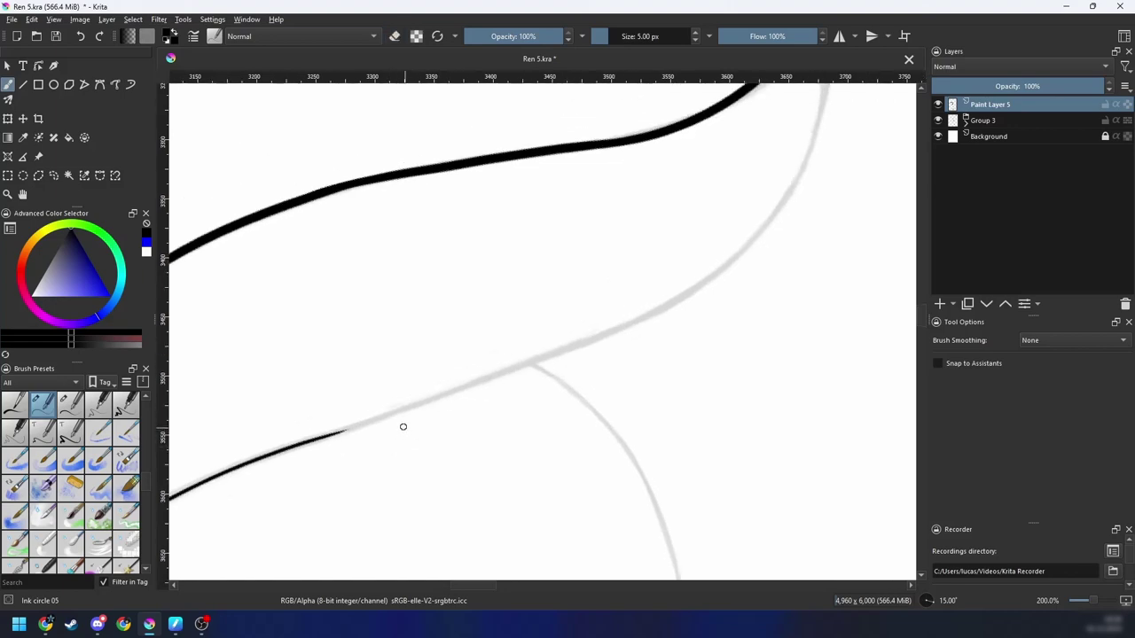
Step: Try to extend the hip contour along the grey sketch toward the waist in one long stroke, and undo it
key(ctrl+z)
mouse_move(333, 432)
mouse_down()
mouse_move(683, 273)
mouse_move(463, 385)
mouse_move(773, 215)
mouse_up()
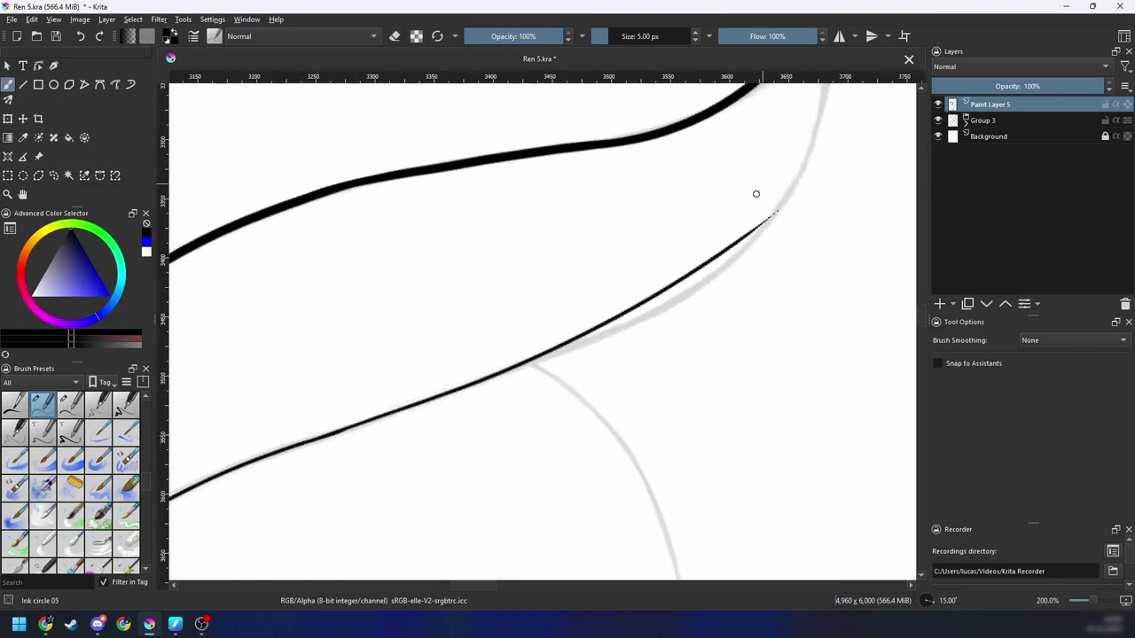
scroll(730, 329, down, 1)
key(ctrl+z)
Step: Examine the unfinished hip contour near the waist and the whole figure at different rotations and distances
key(6)
key(6)
key(6)
key(6)
key(6)
key(6)
key(6)
key(6)
key(6)
key(6)
key(6)
key(6)
key(6)
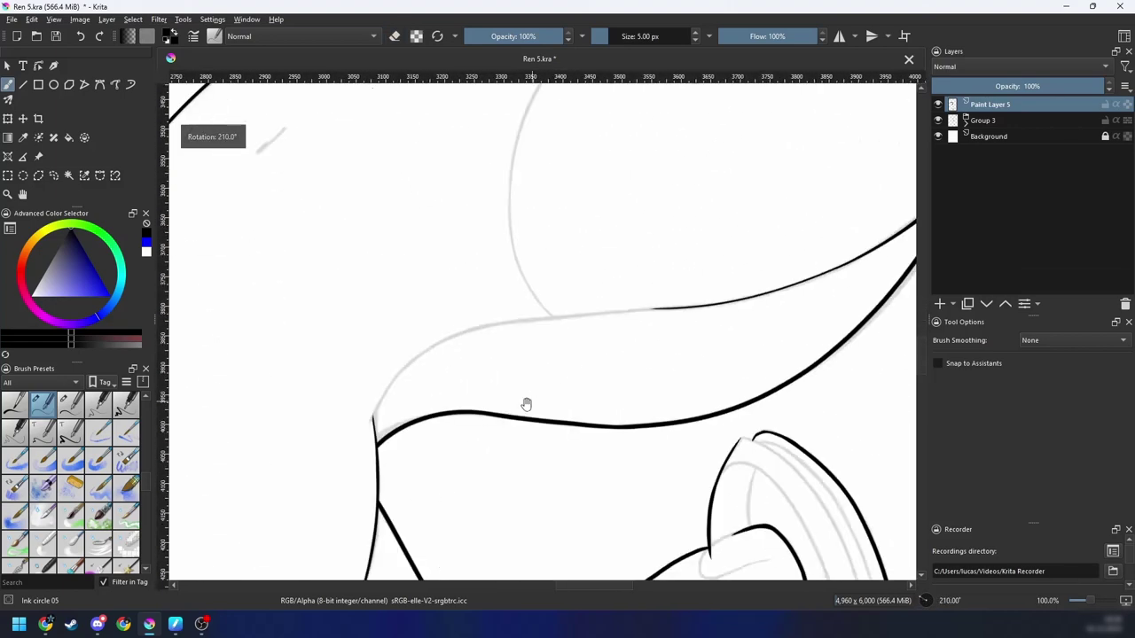
drag(433, 410, 560, 388)
key(plus)
key(plus)
drag(512, 431, 558, 342)
key(minus)
key(minus)
key(minus)
key(4)
key(4)
key(4)
key(4)
key(minus)
key(minus)
key(minus)
key(4)
key(4)
key(4)
key(4)
key(4)
key(4)
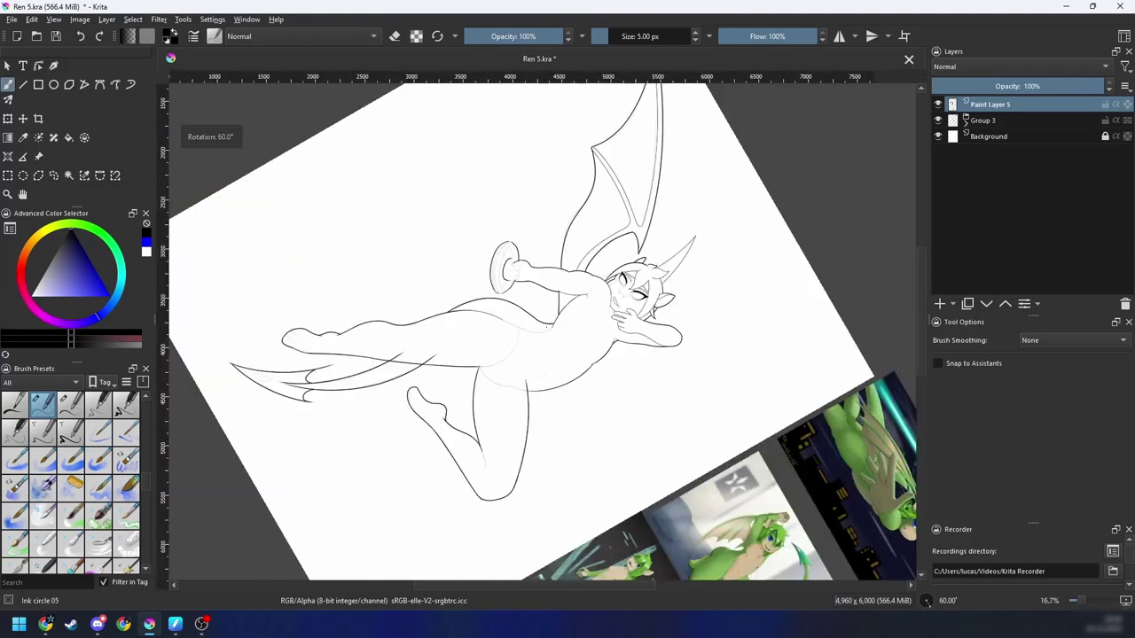
Step: Turn off the horizontal mirroring and examine the whole figure and the unfinished waist in upright orientation
key(6)
key(6)
key(6)
key(plus)
key(minus)
key(6)
key(6)
key(6)
key(6)
key(6)
key(6)
key(6)
key(6)
key(6)
key(6)
key(6)
key(6)
key(6)
key(6)
key(6)
key(6)
key(plus)
key(plus)
key(6)
key(m)
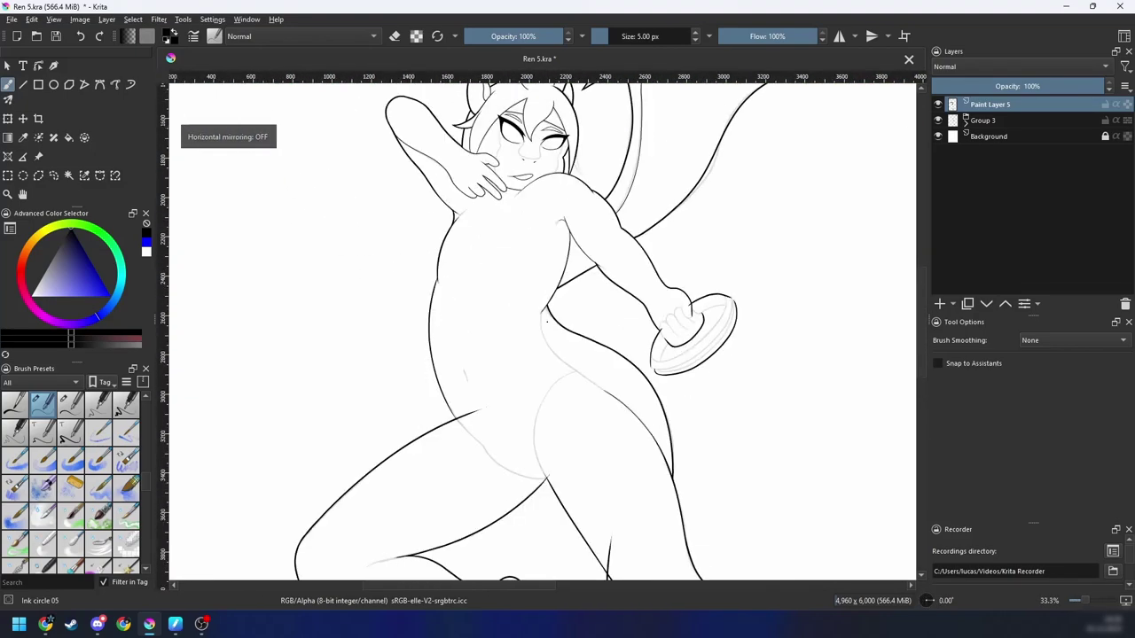
key(plus)
key(plus)
key(plus)
scroll(556, 303, down, 3)
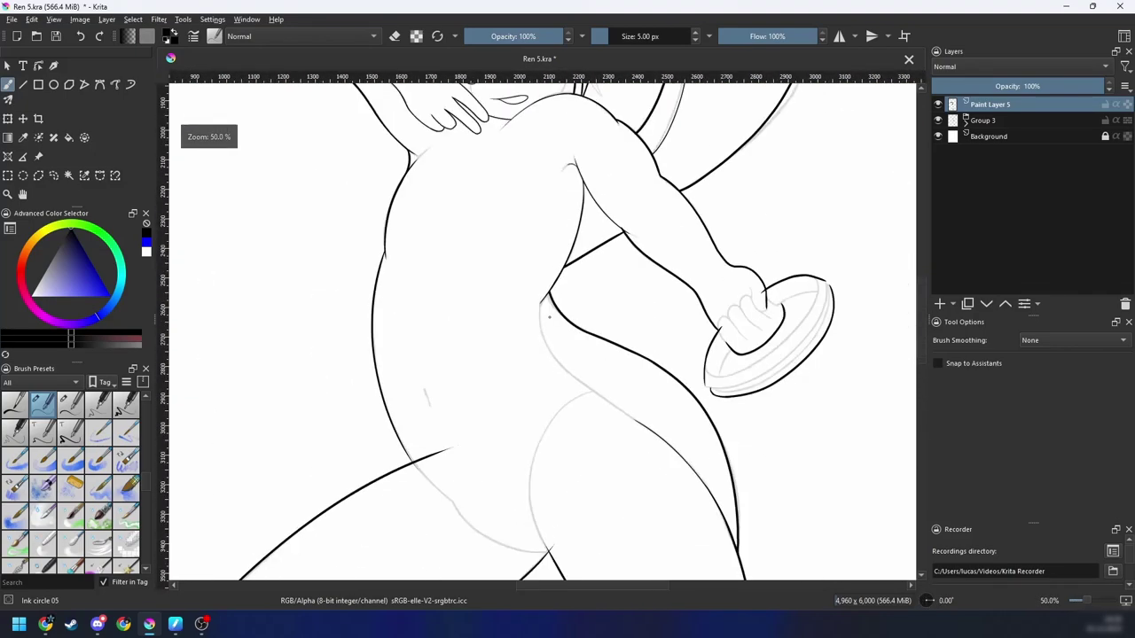
Step: Ink the upper end of the hip contour along the grey sketch curve up to its junction with the torso line at the waist
key(plus)
key(plus)
key(plus)
key(plus)
key(6)
key(6)
key(6)
key(plus)
key(plus)
drag(576, 332, 483, 413)
key(plus)
key(6)
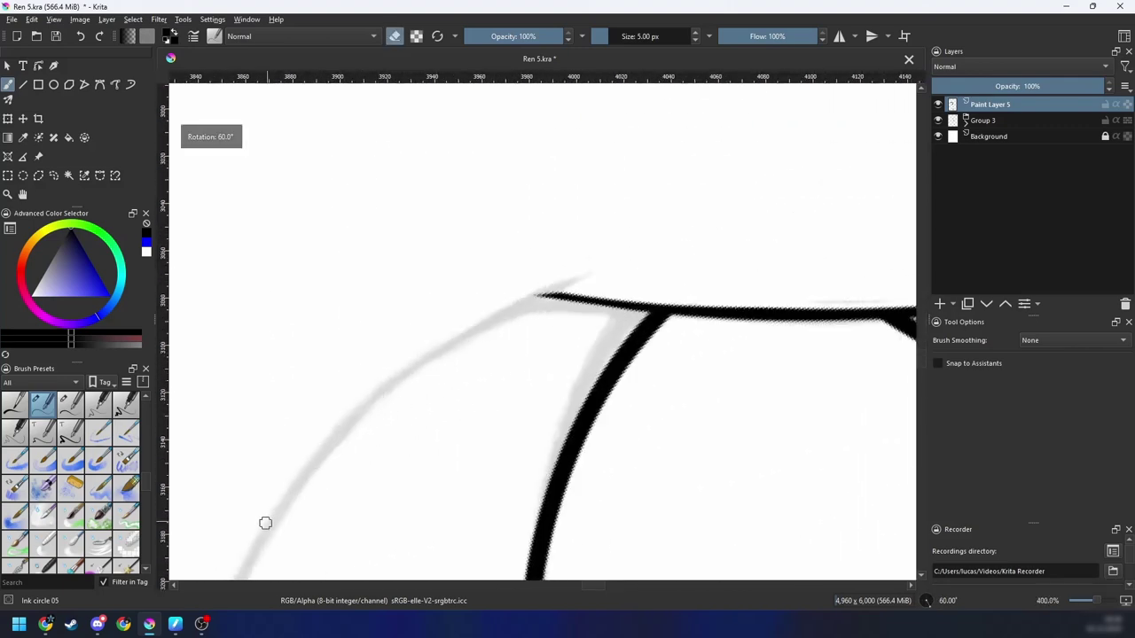
drag(256, 545, 637, 258)
Step: Erase the frayed tip of the new waist stroke where it overshoots the torso line
key(4)
key(4)
key(e)
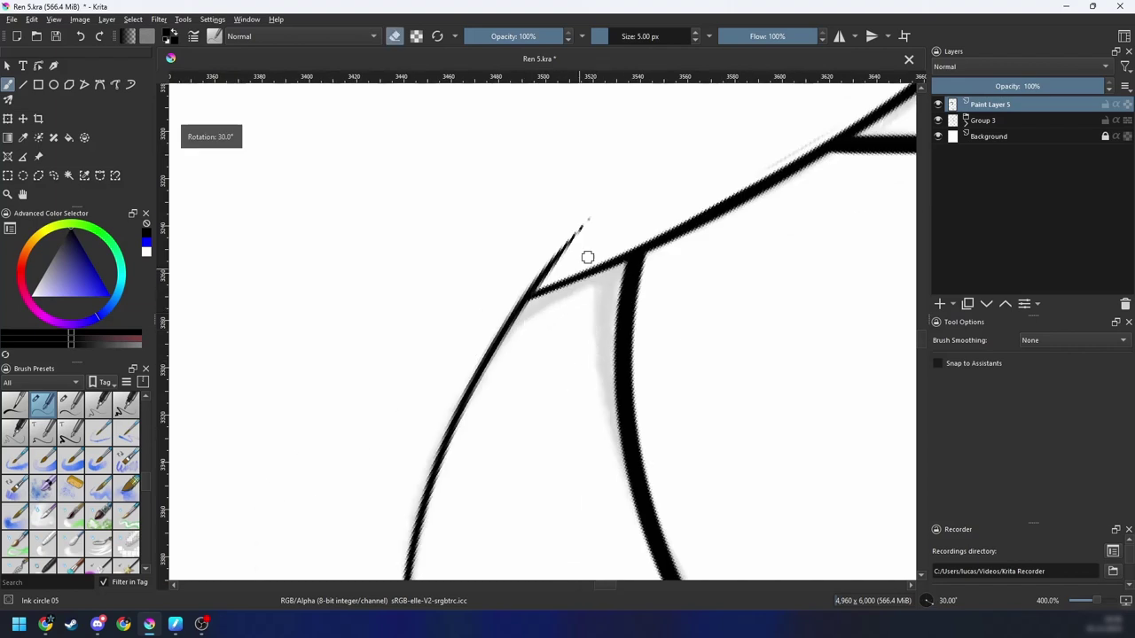
drag(592, 220, 572, 238)
drag(562, 321, 594, 203)
Step: Bridge the gap between the inked hip contour and the waist curve with one long stroke using Stabilizer smoothing, and switch smoothing back off
key(minus)
scroll(536, 372, down, 1)
key(6)
key(6)
key(6)
key(6)
key(6)
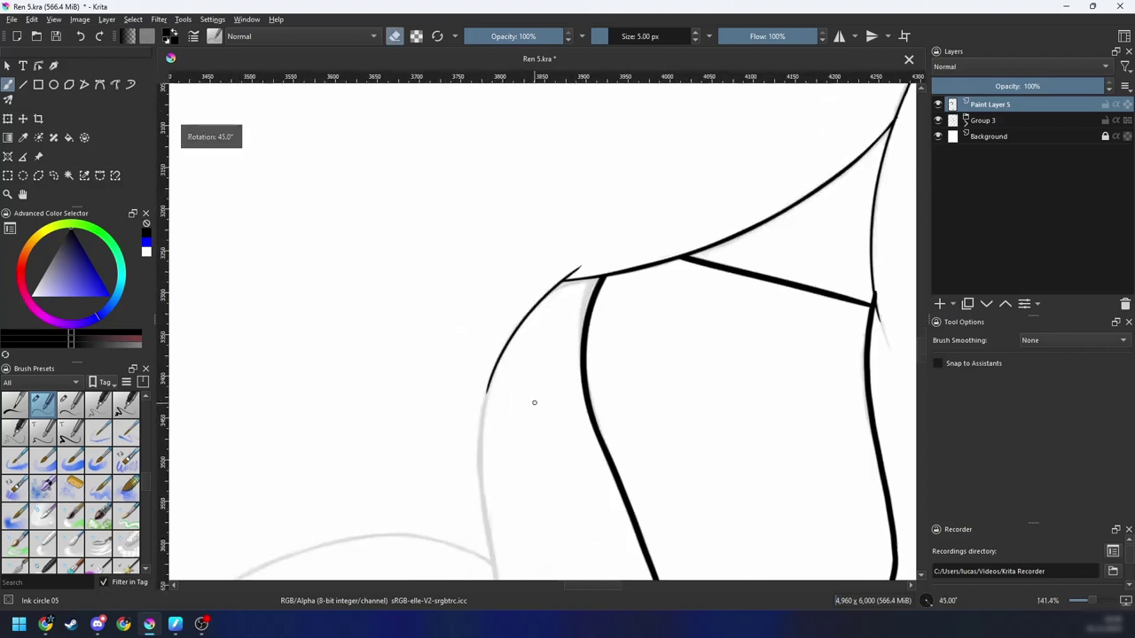
drag(262, 495, 527, 285)
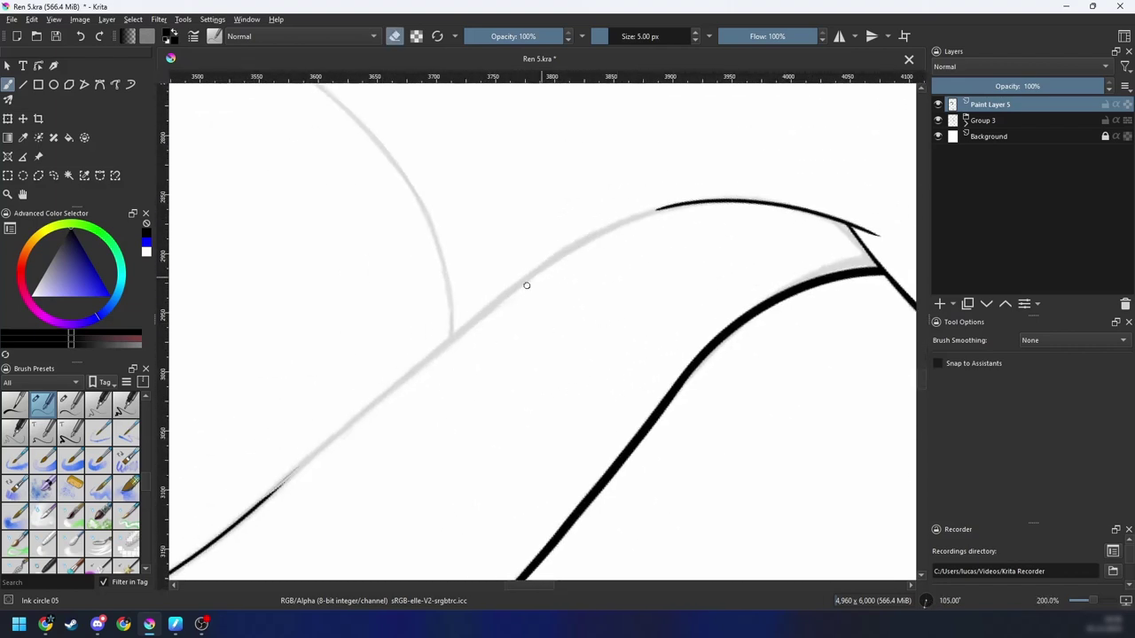
key(ctrl+z)
key(s)
key(e)
drag(335, 435, 768, 209)
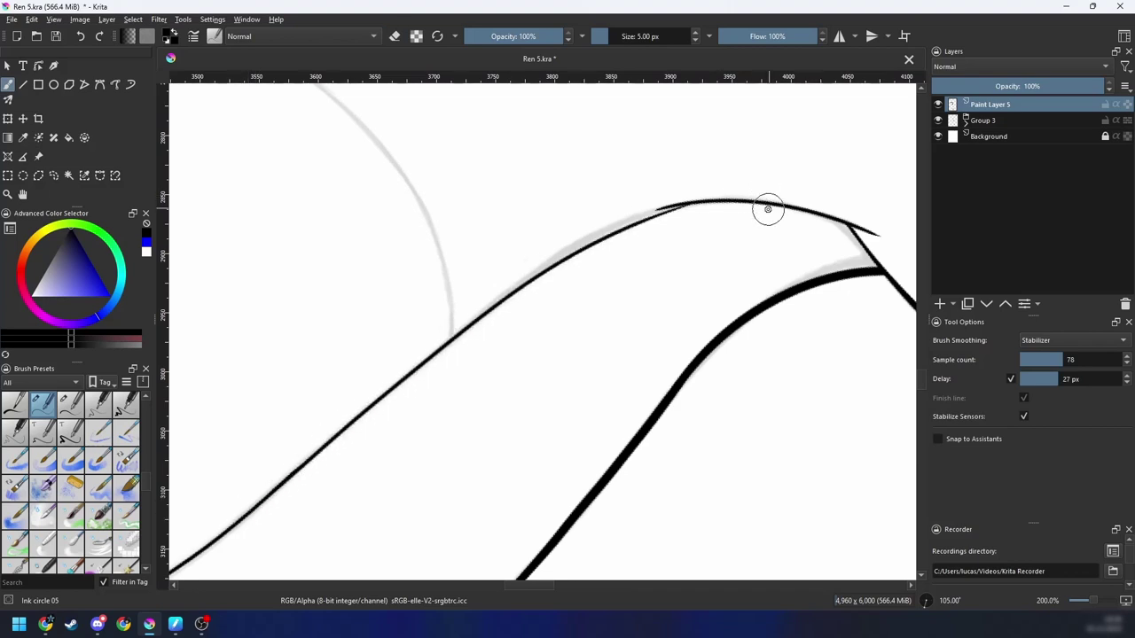
drag(453, 377, 397, 420)
key(n)
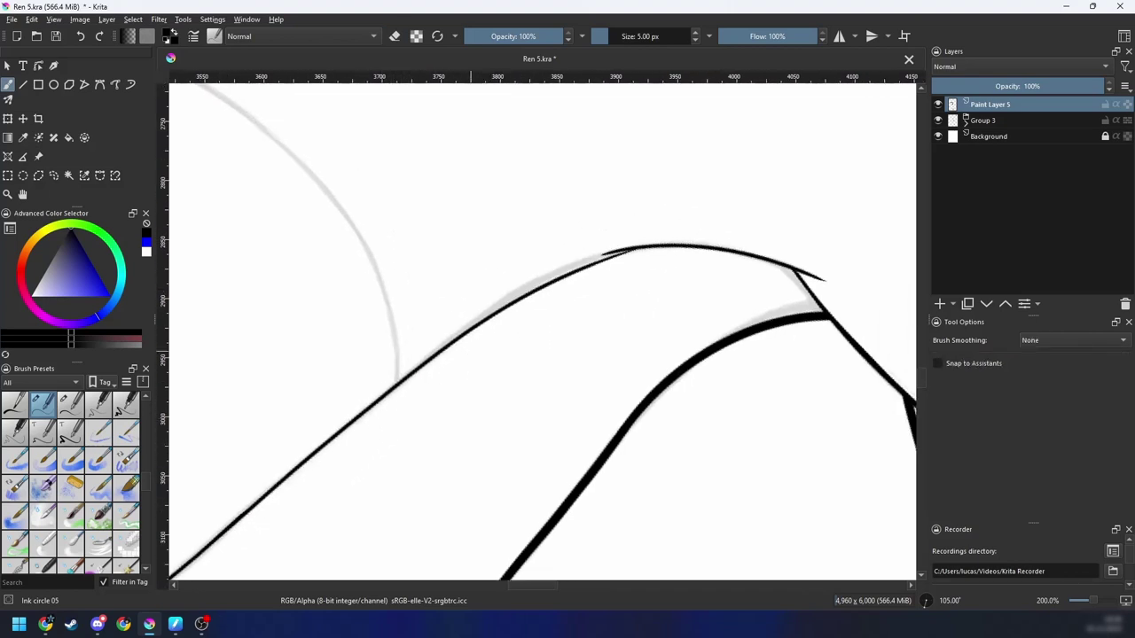
Step: Erase the part of the bridging stroke that strays from the sketch, clearing its upper stretch with the Shape fill brush
key(plus)
key(e)
drag(413, 345, 354, 404)
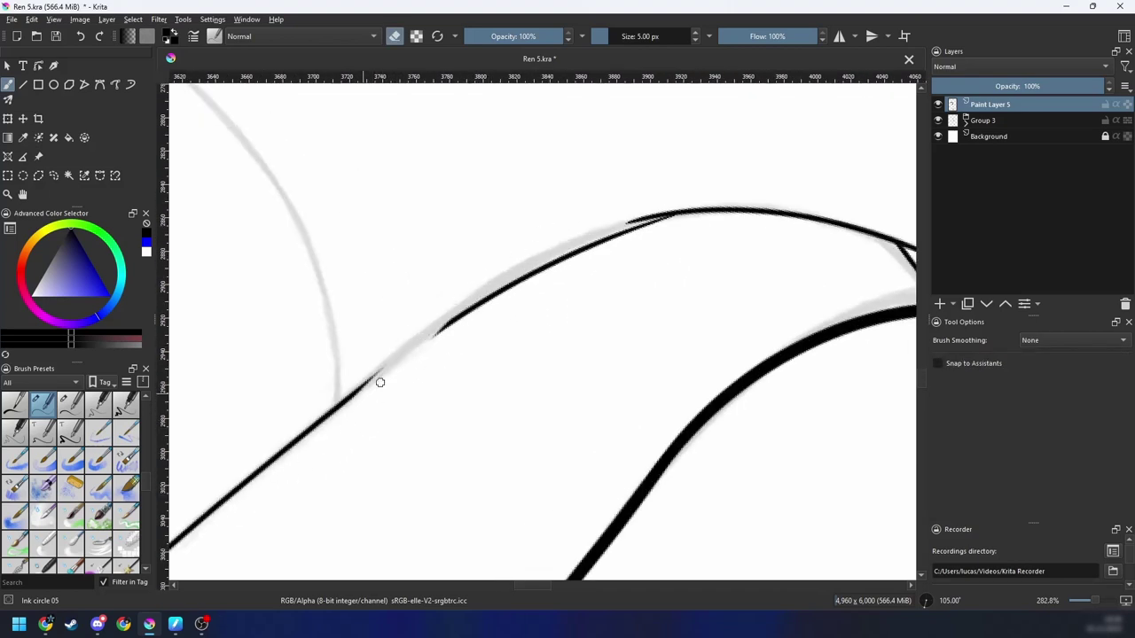
right_click(435, 364)
click(437, 288)
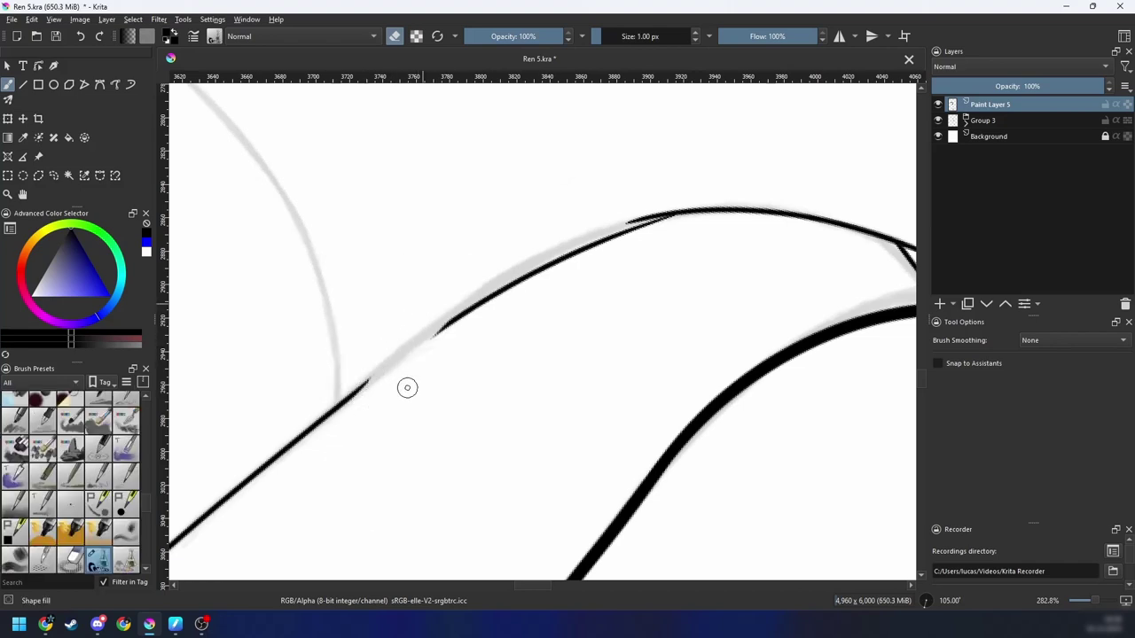
mouse_move(407, 387)
mouse_down()
mouse_move(706, 226)
mouse_move(515, 263)
mouse_up()
Step: Switch back to the Ink circle 05 brush and erase the frayed doubled end of the waist curve into a clean taper
key(ctrl+plus)
drag(541, 313, 395, 481)
key(ctrl+plus)
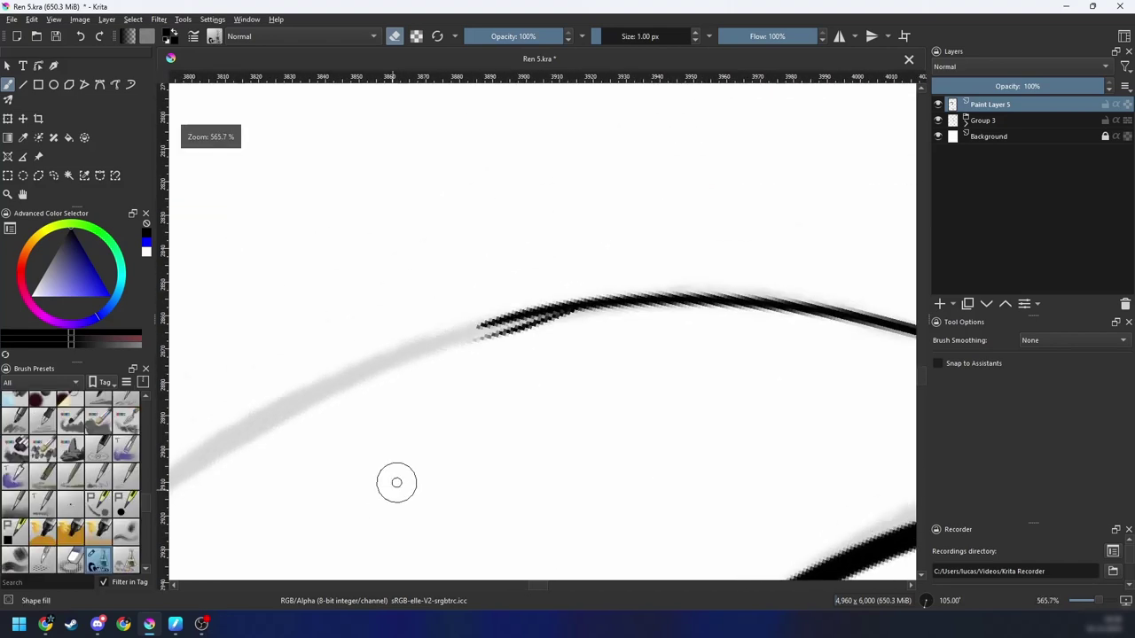
key(4)
drag(416, 392, 522, 367)
key(ctrl+z)
right_click(493, 386)
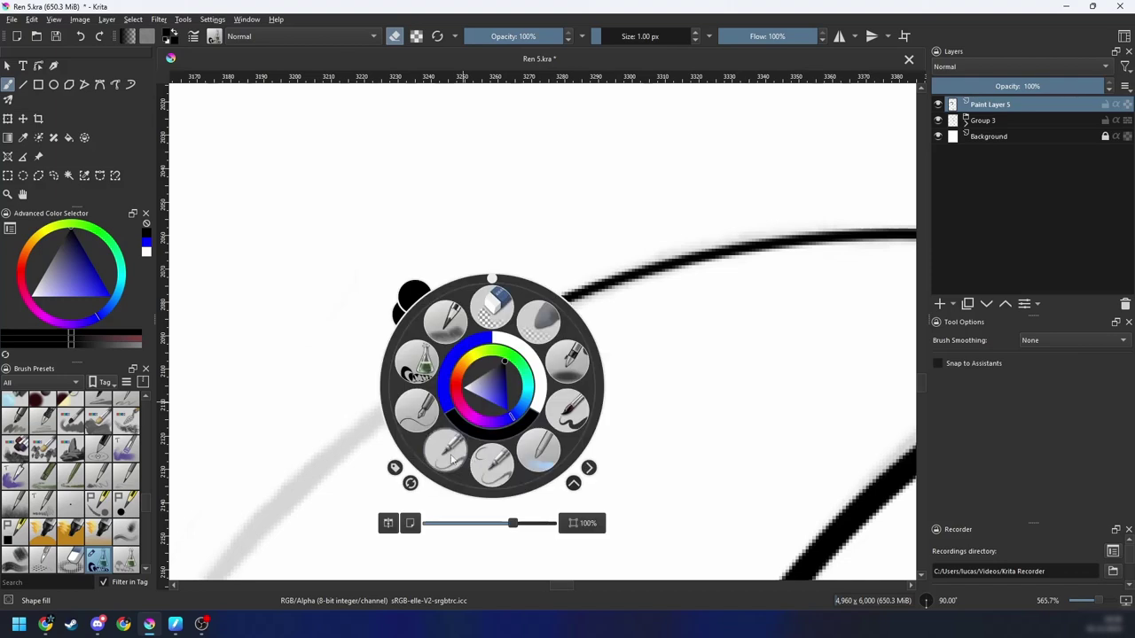
click(449, 452)
key(e)
mouse_move(423, 403)
mouse_down()
mouse_move(519, 337)
mouse_move(656, 285)
mouse_up()
key(ctrl+z)
key(e)
drag(496, 352, 628, 286)
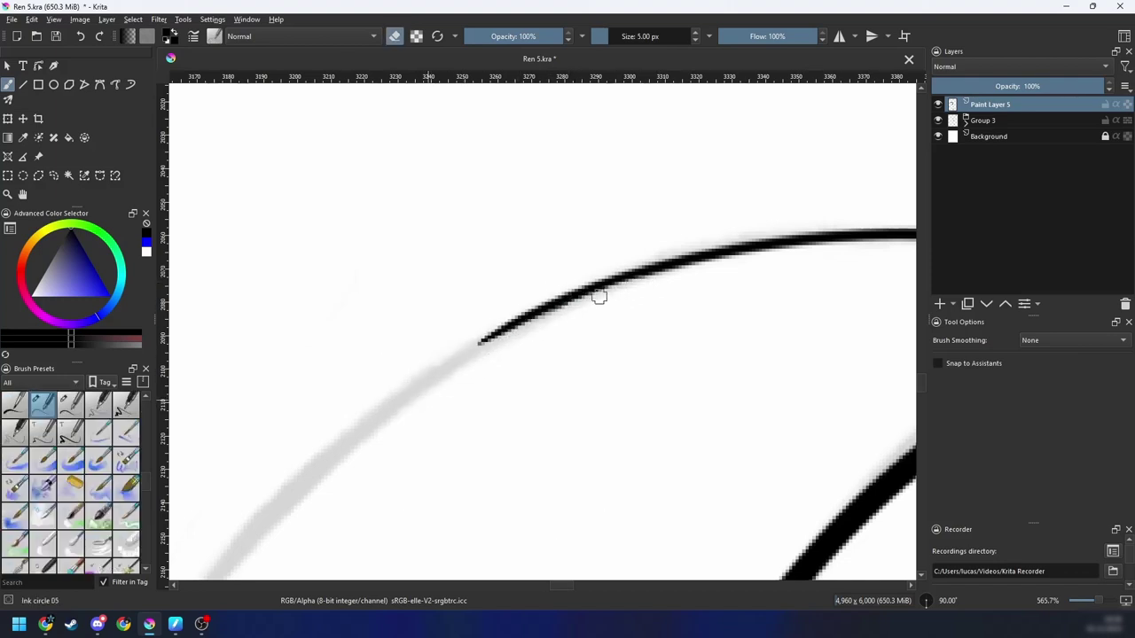
Step: Ink the lower half of the gap from the hip contour's end along the grey sketch, undoing and repeating the stroke
key(ctrl+minus)
key(ctrl+minus)
key(6)
mouse_move(373, 434)
mouse_down()
mouse_move(535, 354)
mouse_move(475, 386)
mouse_up()
key(e)
drag(334, 465, 527, 321)
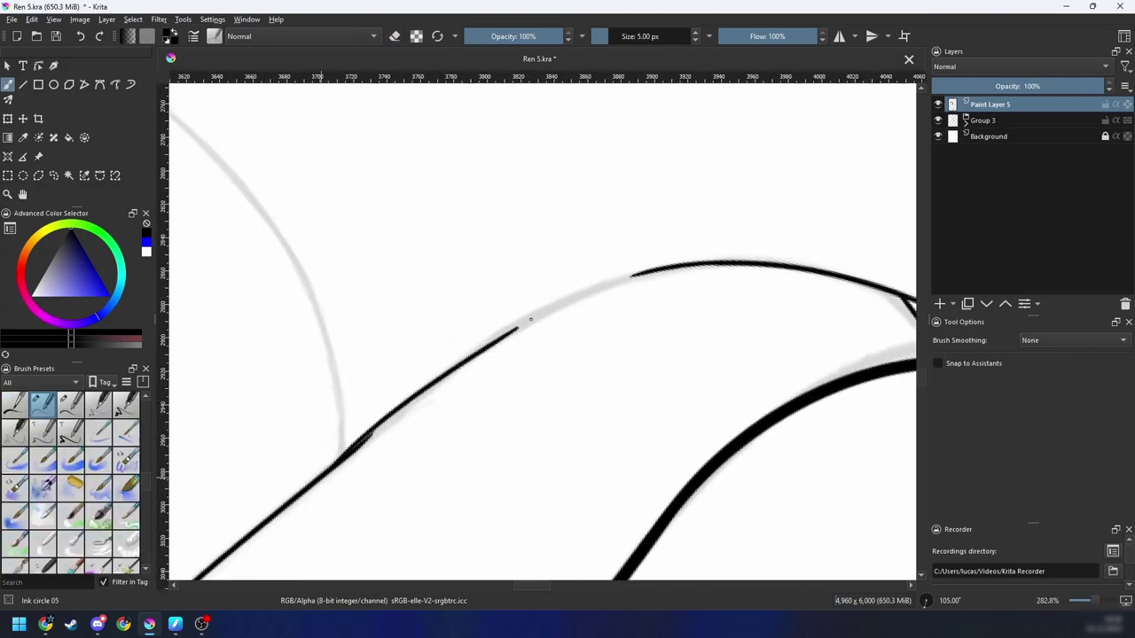
key(ctrl+z)
drag(338, 459, 543, 313)
Step: Join the hip contour to the waist curve with a smooth stroke over the remaining gap, undoing and repeating it until it fits
drag(366, 433, 630, 271)
key(ctrl+z)
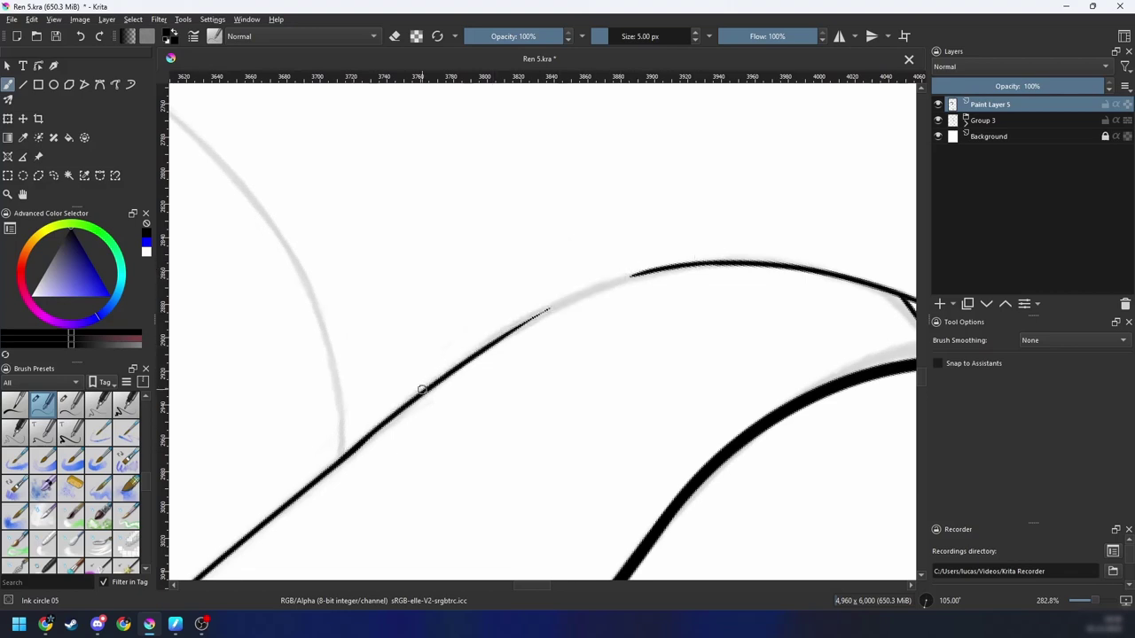
drag(395, 410, 747, 252)
key(ctrl+z)
drag(414, 395, 744, 256)
key(ctrl+z)
drag(405, 405, 732, 270)
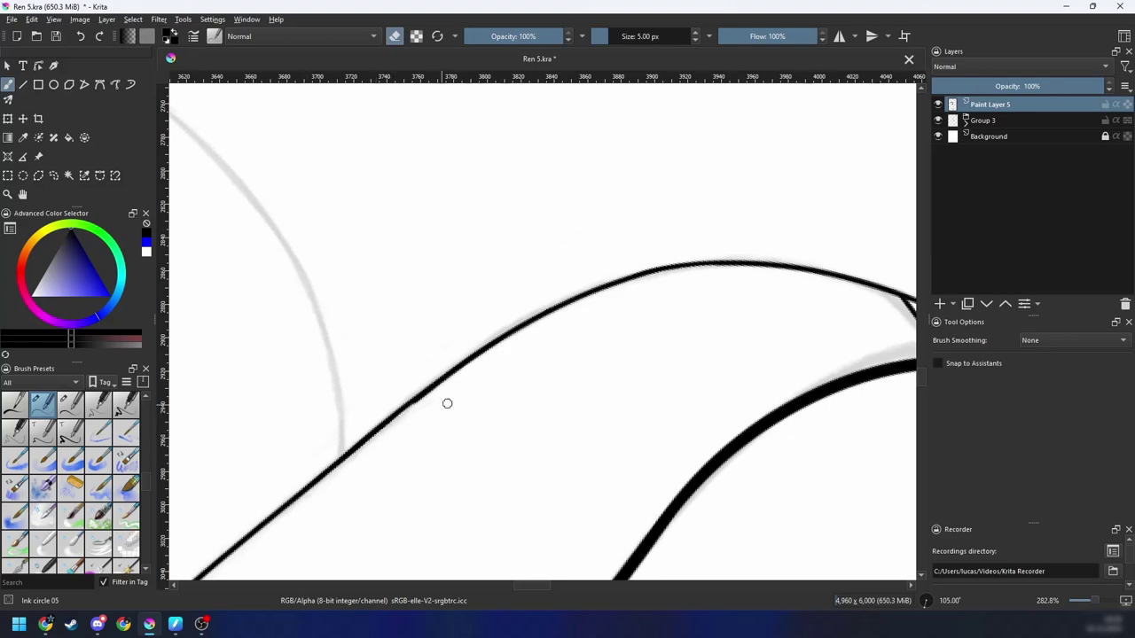
Step: Check the joined hip and waist contour from a distance at other rotations and save the drawing
key(minus)
key(minus)
key(minus)
key(minus)
key(minus)
key(minus)
key(4)
key(4)
key(4)
key(4)
key(4)
key(4)
drag(600, 408, 600, 470)
key(4)
key(ctrl+s)
key(minus)
drag(664, 435, 610, 462)
Step: Try to ink the lower belly contour from the thigh line junction along the grey sketch, and undo it
scroll(654, 362, up, 4)
key(plus)
key(6)
key(6)
drag(523, 418, 620, 432)
key(6)
key(6)
key(6)
key(plus)
key(plus)
drag(514, 382, 565, 398)
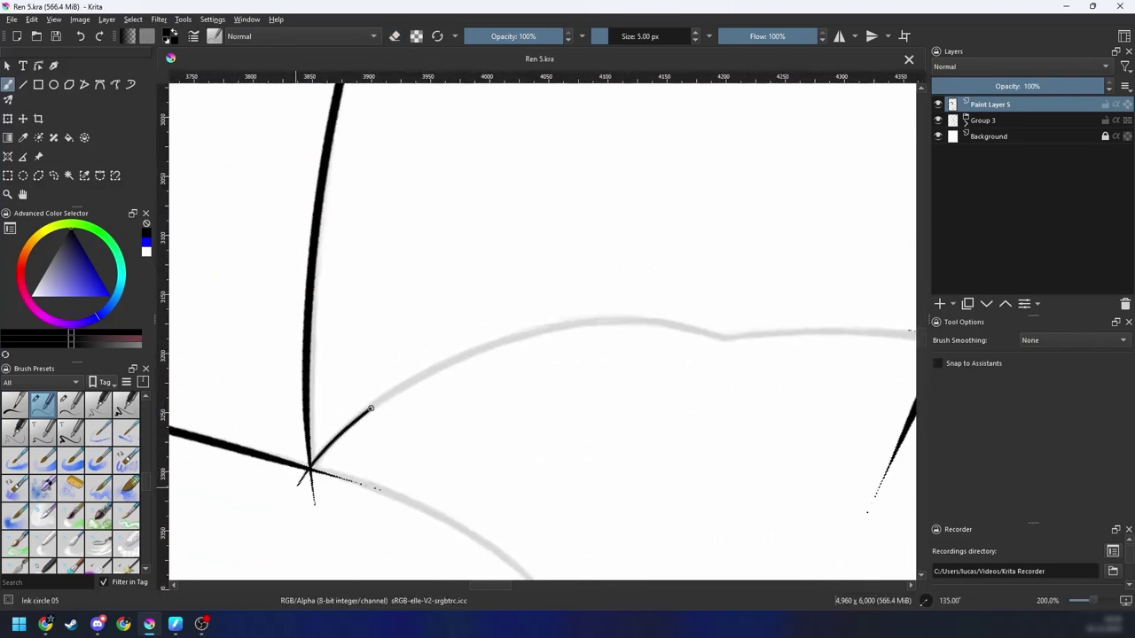
drag(370, 408, 466, 350)
key(4)
key(4)
drag(461, 400, 381, 392)
key(6)
key(ctrl+z)
Step: Ink the lower belly contour from the thigh line junction to the bend in the sketch in one stroke, undoing and repeating it
mouse_move(271, 511)
mouse_down()
mouse_move(526, 281)
mouse_move(630, 261)
mouse_move(425, 333)
mouse_move(660, 267)
mouse_up()
key(ctrl+z)
key(ctrl+z)
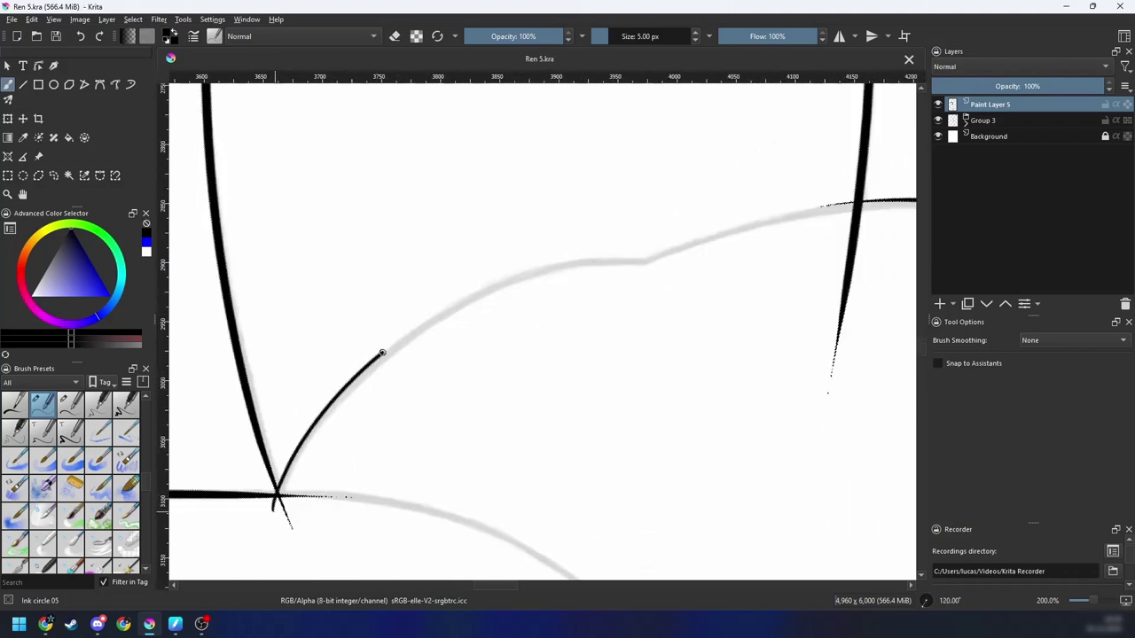
drag(382, 353, 696, 250)
key(ctrl+z)
drag(267, 516, 600, 259)
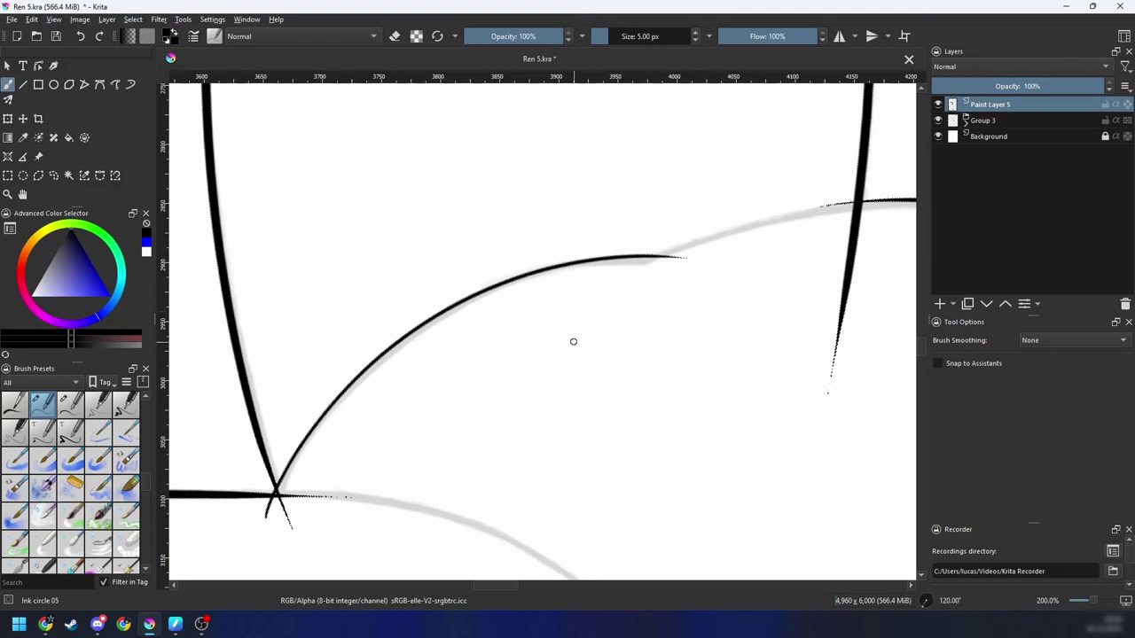
Step: Ink the belly contour from the sketch's bend across the thigh line into the torso side line, undoing and repeating the stroke
key(4)
key(4)
drag(610, 325, 398, 527)
key(e)
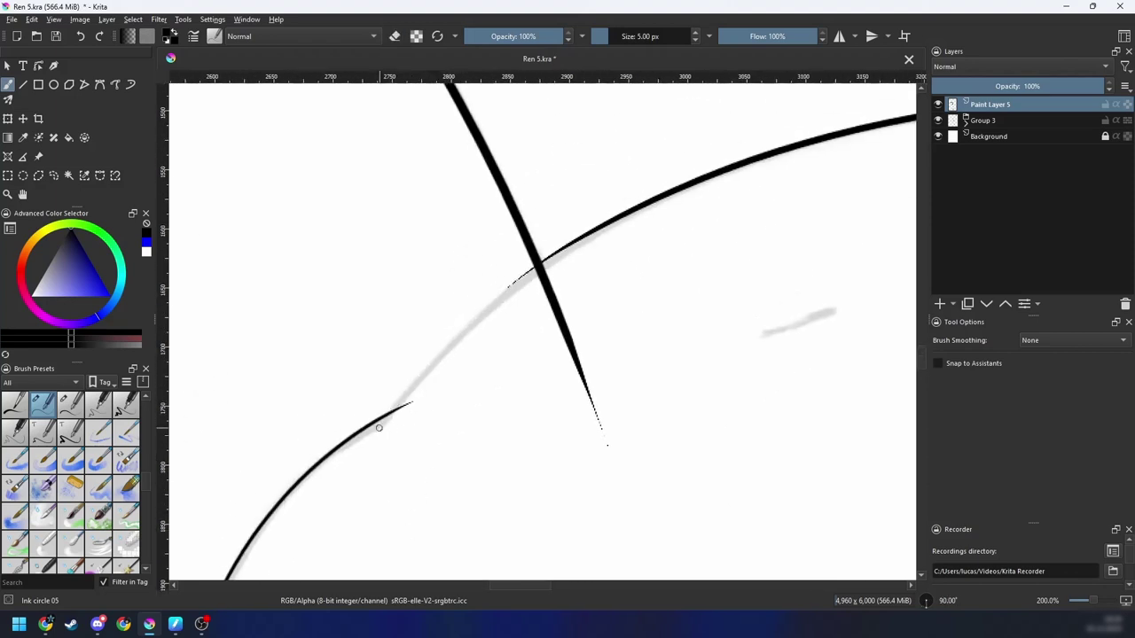
key(ctrl+z)
drag(432, 400, 391, 442)
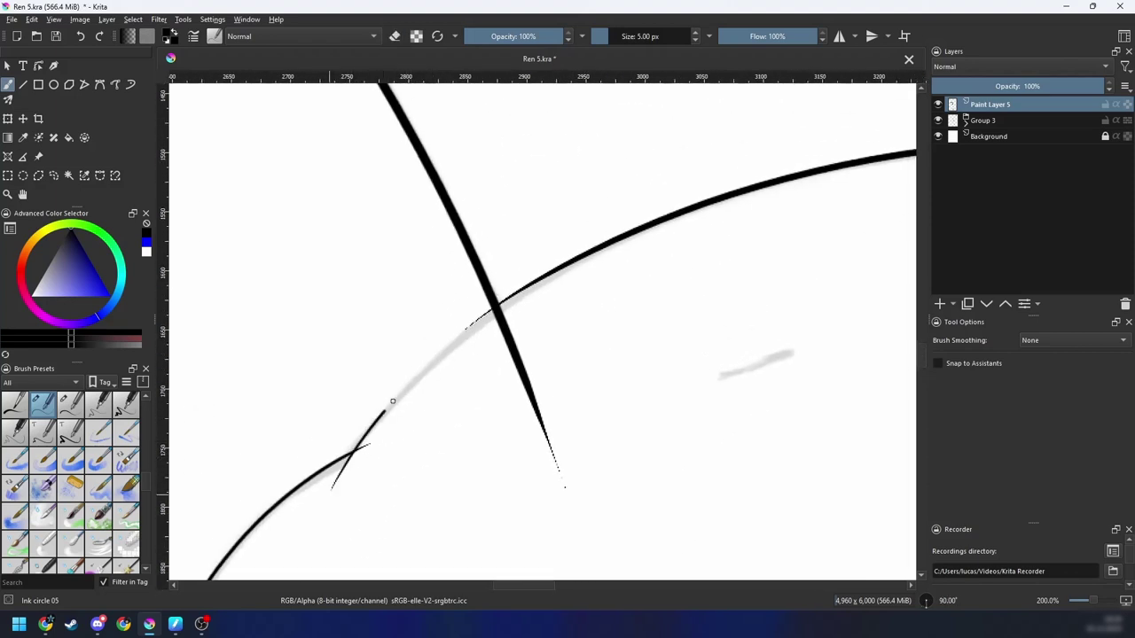
drag(393, 401, 442, 368)
key(e)
drag(334, 490, 550, 273)
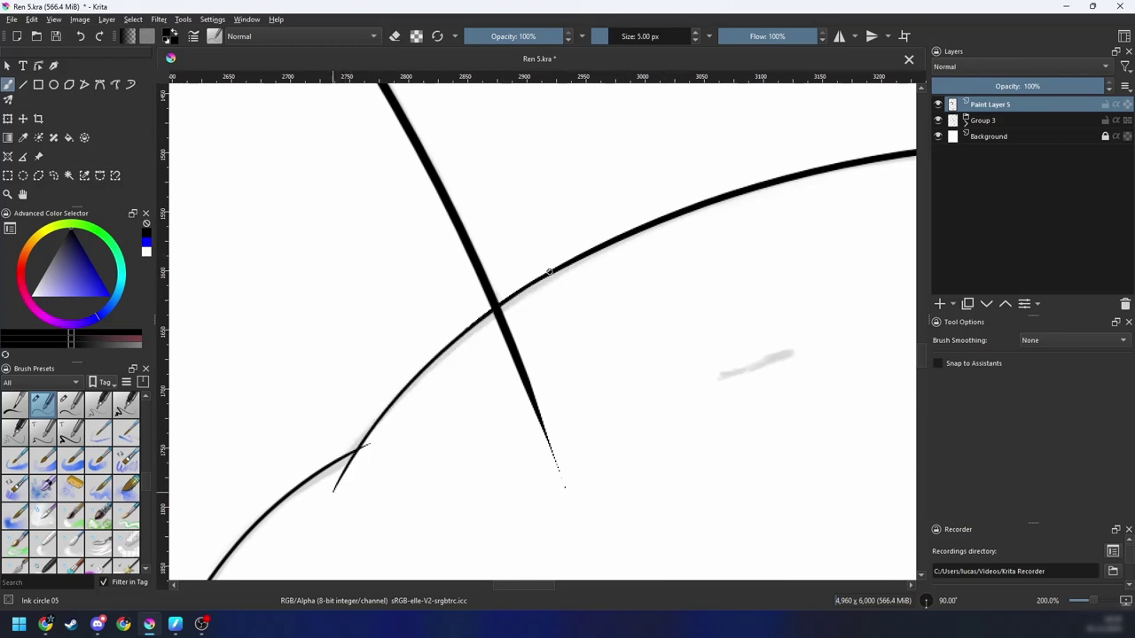
Step: Erase the thin tip of the lower belly stroke that overshoots the crossing with the upper belly line
drag(394, 470, 487, 395)
key(ctrl+plus)
drag(436, 454, 464, 421)
key(e)
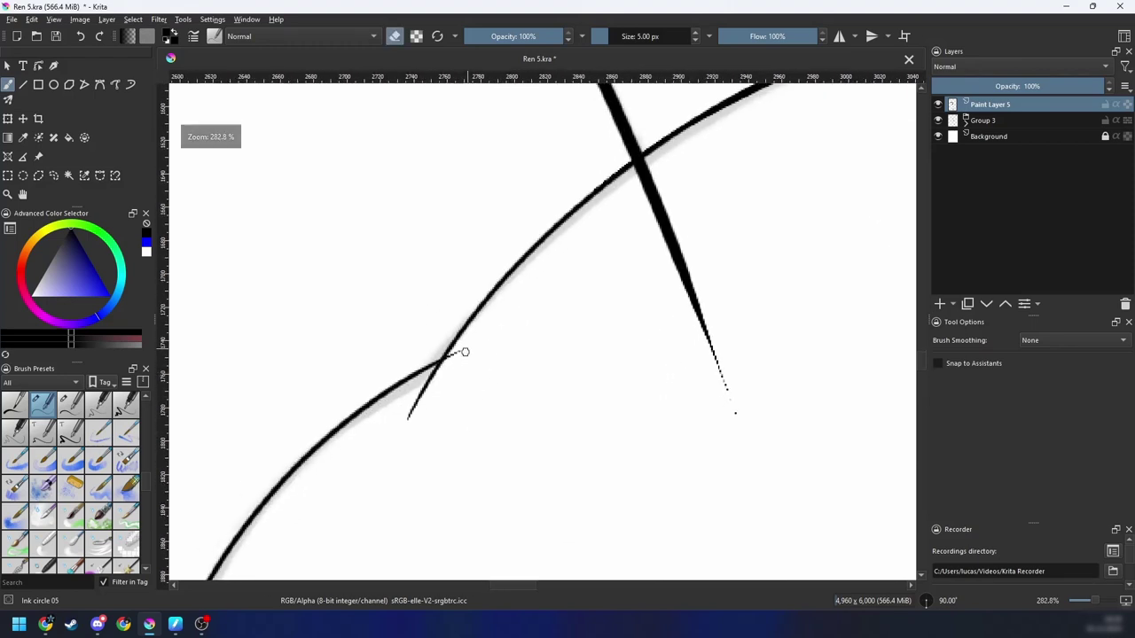
drag(463, 352, 448, 363)
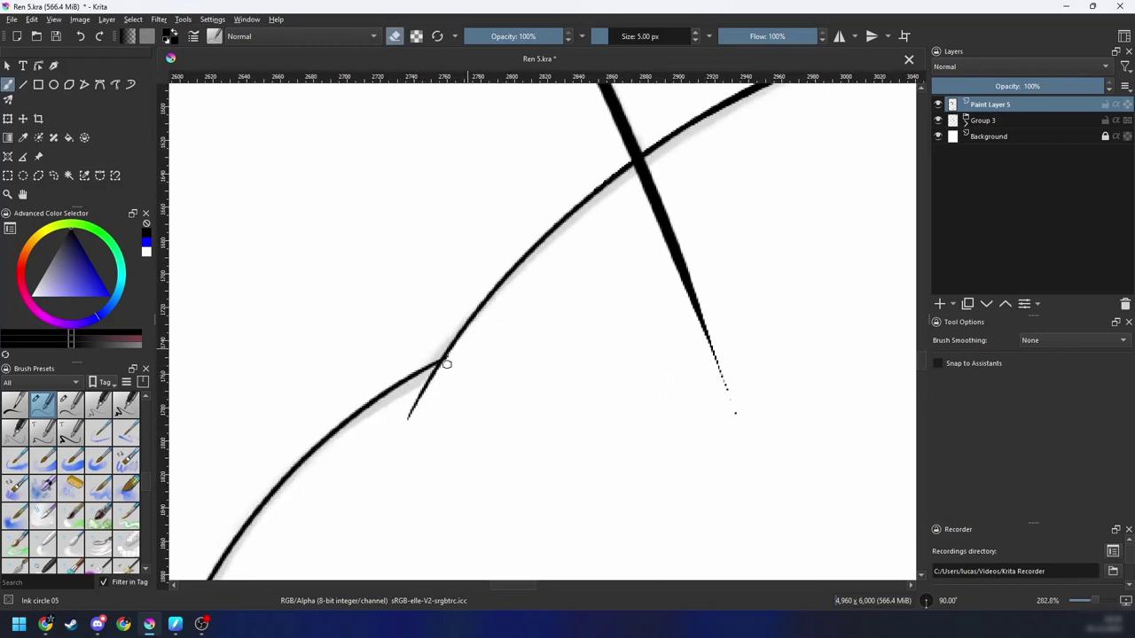
key(ctrl+minus)
key(ctrl+minus)
key(ctrl+minus)
key(ctrl+minus)
key(ctrl+minus)
key(4)
key(4)
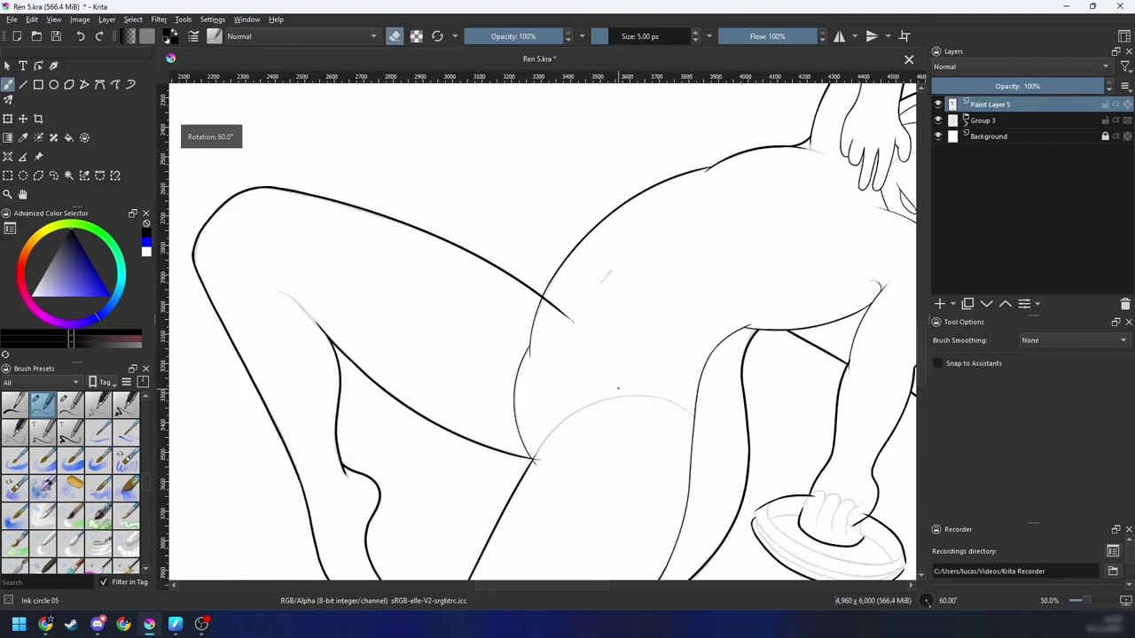
Step: Try to erase the thin overshooting tip where the upper belly contour passes the bend into the lower belly line
key(ctrl+minus)
key(ctrl+minus)
key(ctrl+minus)
key(4)
scroll(625, 383, up, 8)
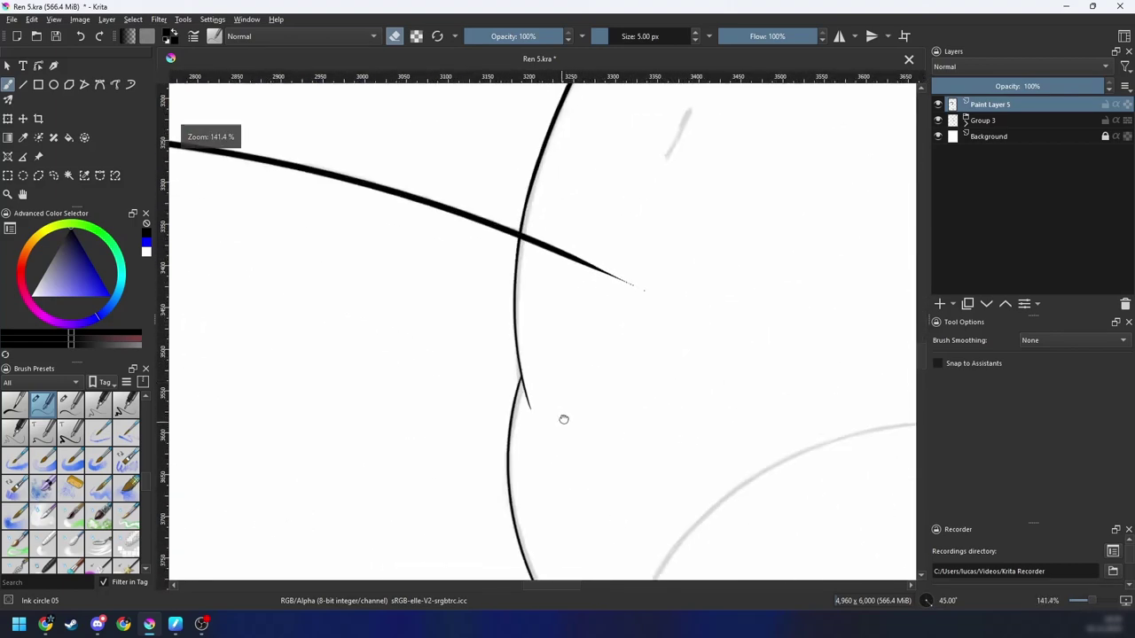
drag(530, 421, 530, 405)
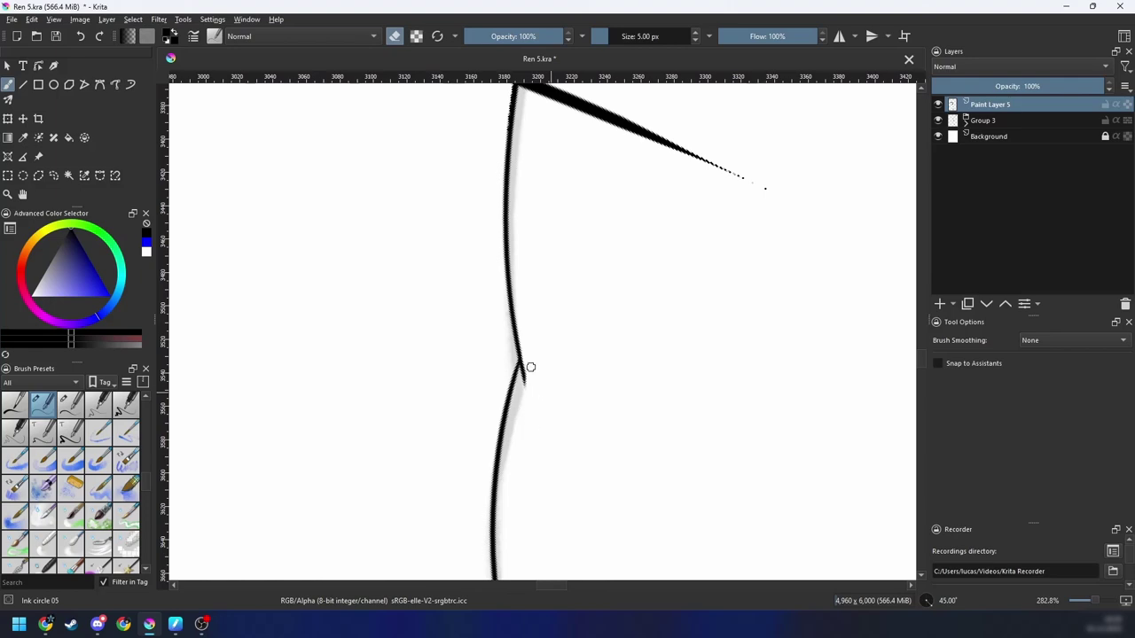
scroll(522, 373, down, 8)
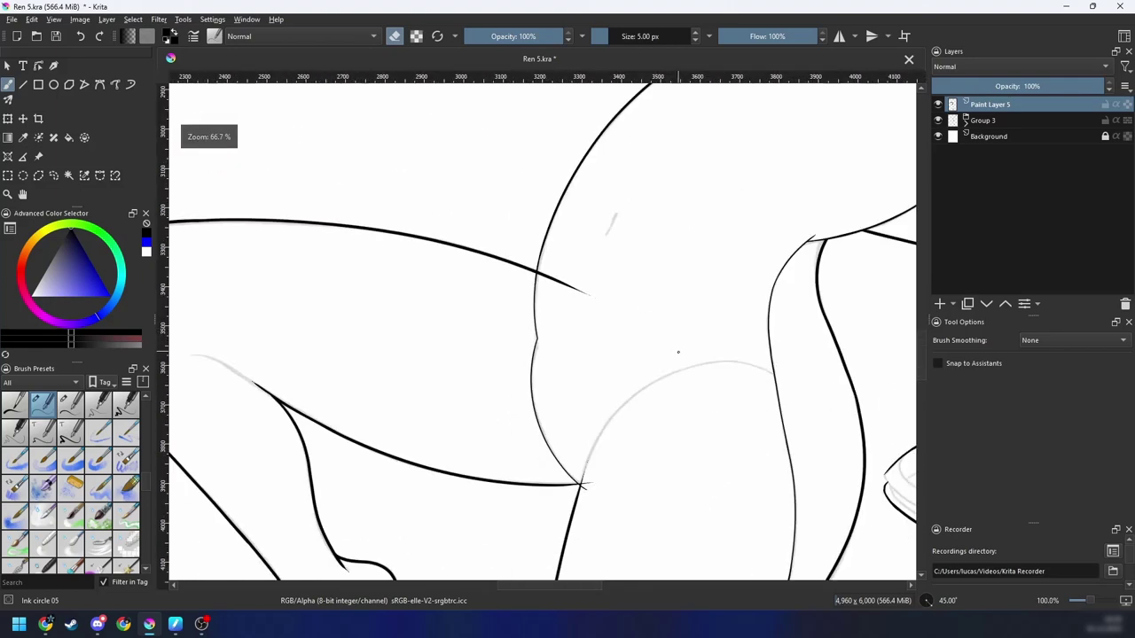
key(4)
key(4)
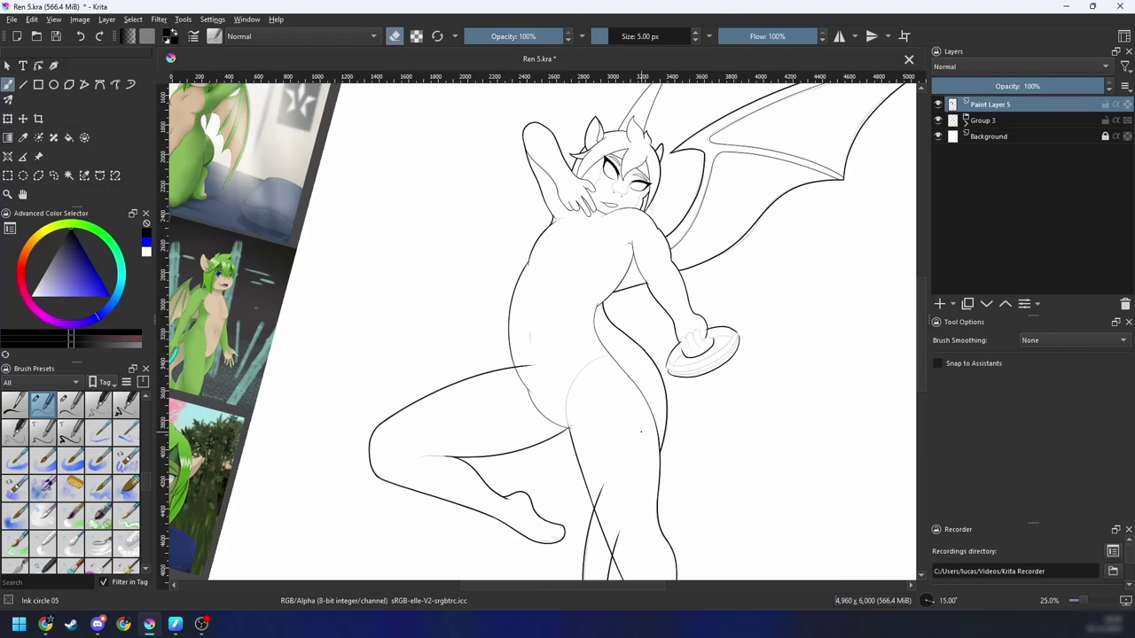
Step: Undo the last erasure at the bend in the belly contour
scroll(641, 432, up, 3)
drag(633, 450, 662, 272)
key(ctrl+plus)
key(ctrl+plus)
key(6)
key(6)
key(6)
key(6)
drag(637, 322, 608, 337)
key(ctrl+plus)
key(6)
key(6)
key(ctrl+z)
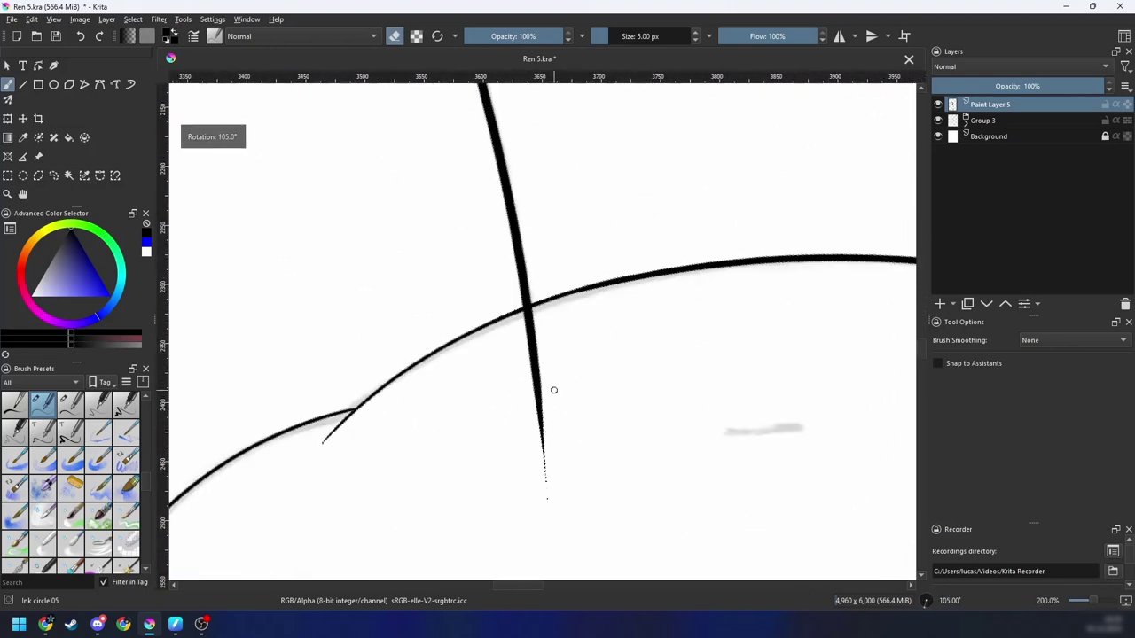
Step: Hide the grey sketch in Group 3 to check the inked torso and leg lines on their own
scroll(552, 400, down, 6)
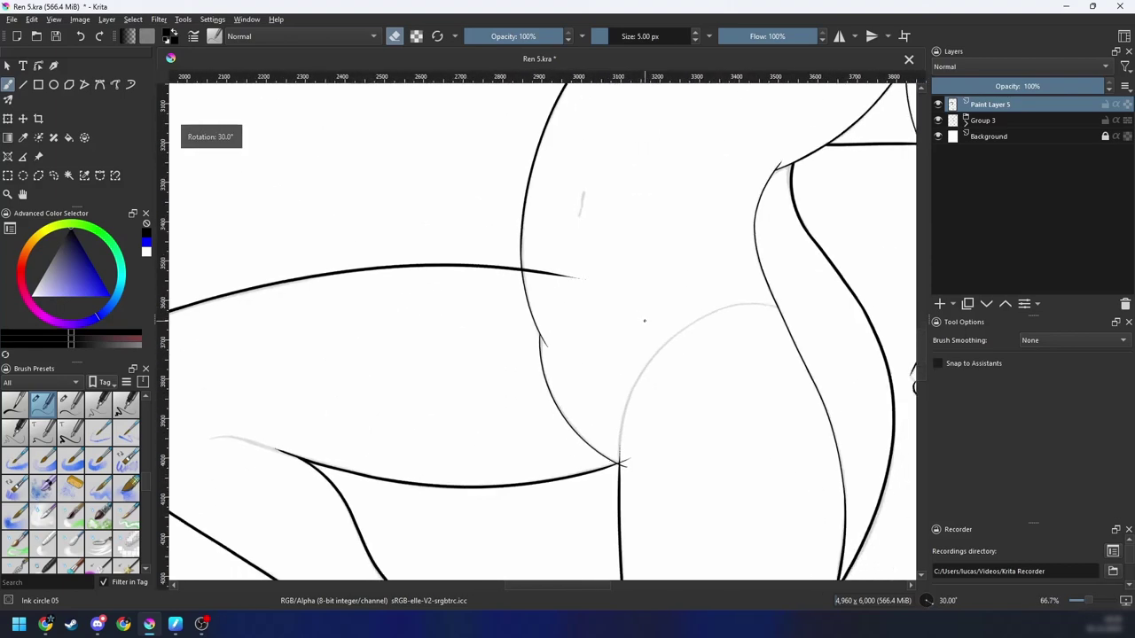
key(4)
key(4)
key(4)
key(4)
key(4)
key(4)
drag(653, 379, 626, 362)
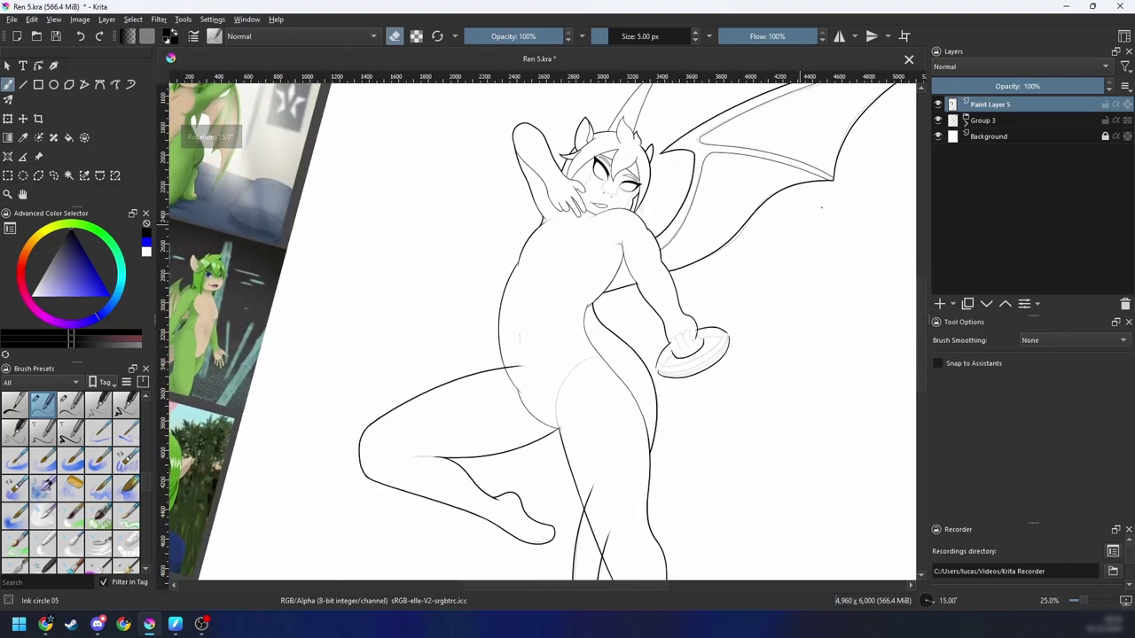
click(938, 120)
key(4)
drag(777, 286, 774, 293)
scroll(772, 292, up, 2)
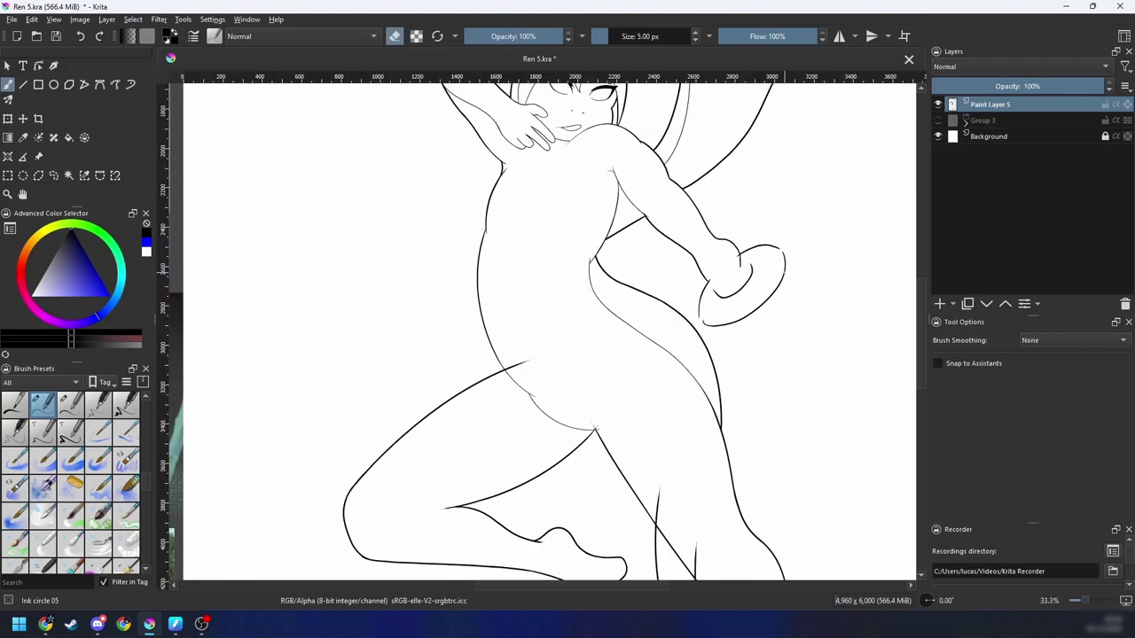
Step: Erase the raised thigh line's overshooting end inside the torso contour, switching to the Shape fill brush in eraser mode
scroll(766, 290, up, 4)
key(6)
key(6)
key(6)
key(6)
key(6)
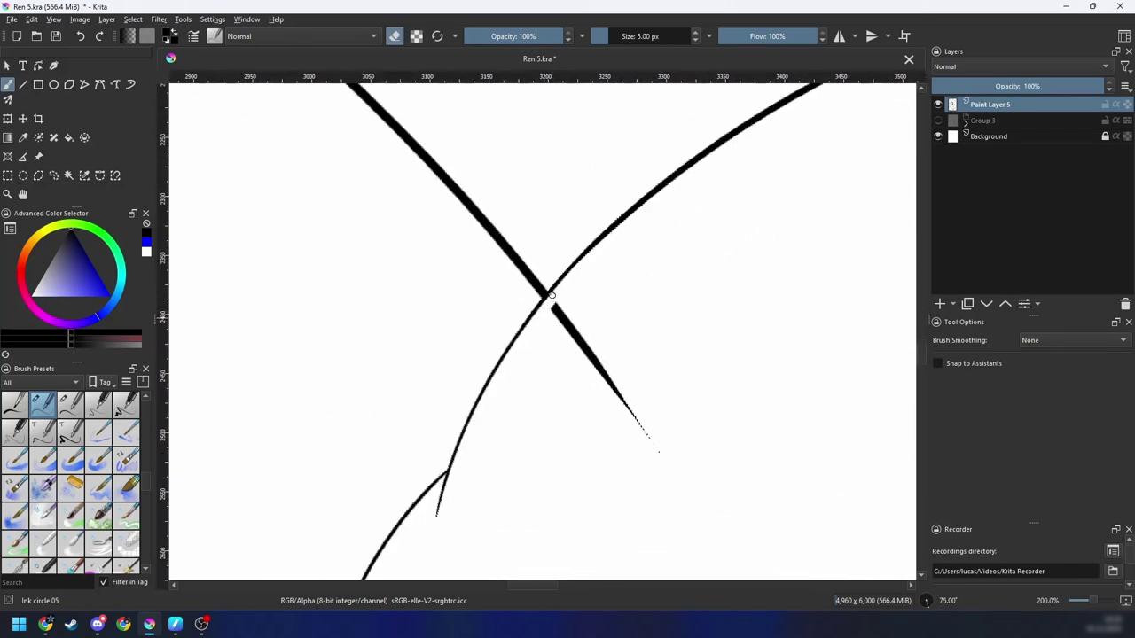
right_click(573, 299)
click(499, 325)
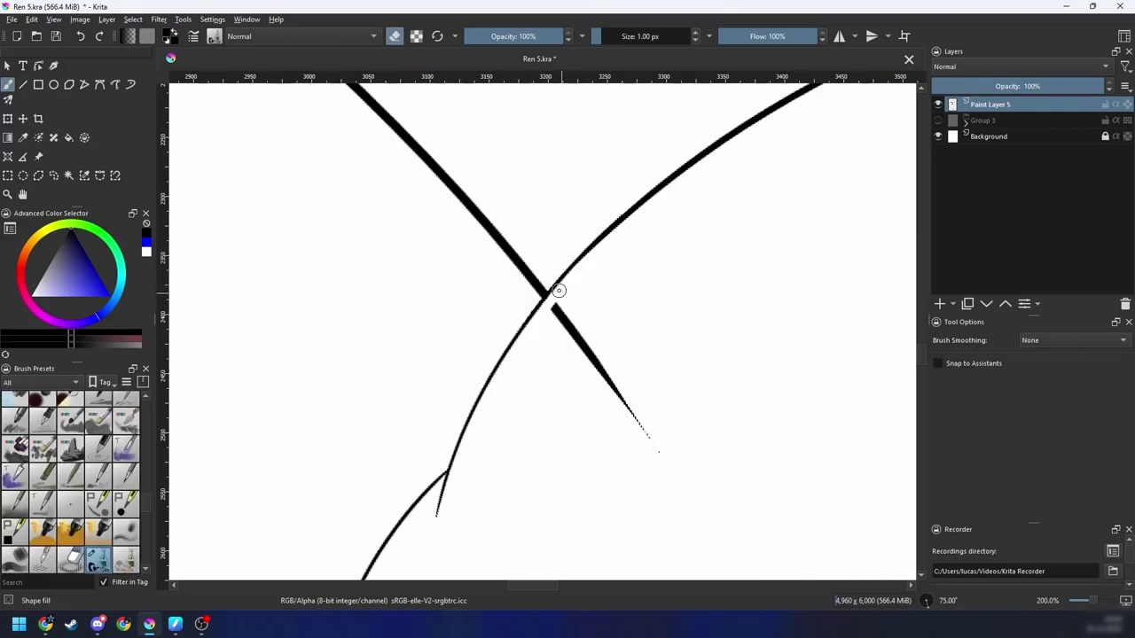
key(minus)
key(minus)
key(minus)
key(minus)
key(4)
key(minus)
key(4)
key(4)
key(4)
key(4)
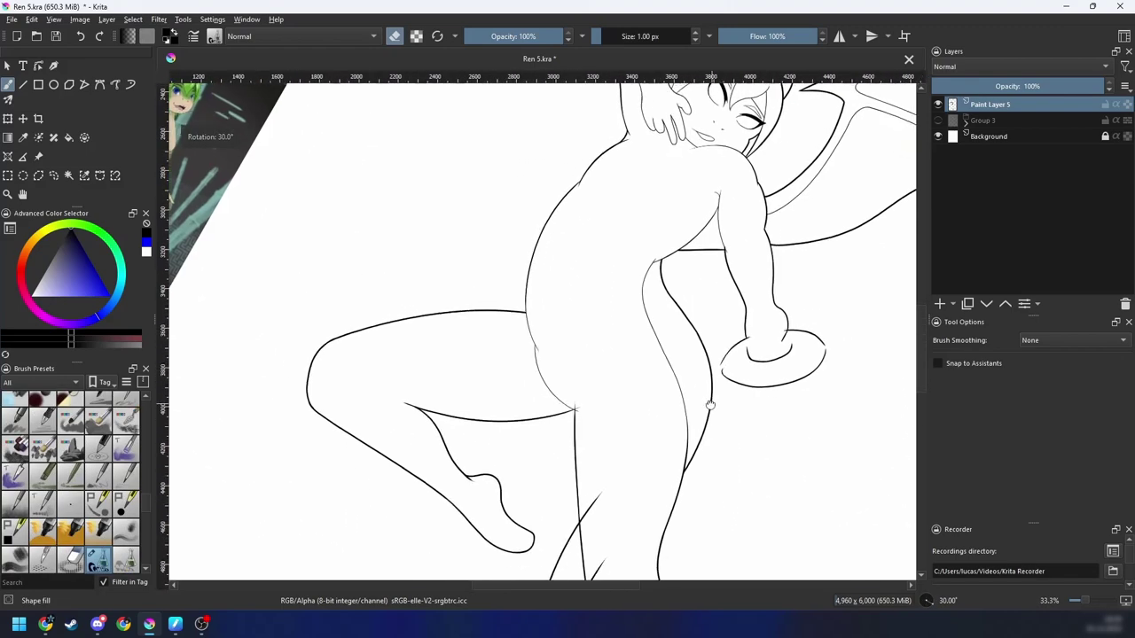
Step: Switch back to the Ink circle 05 brush and show the grey sketch in Group 3 again
drag(746, 408, 723, 428)
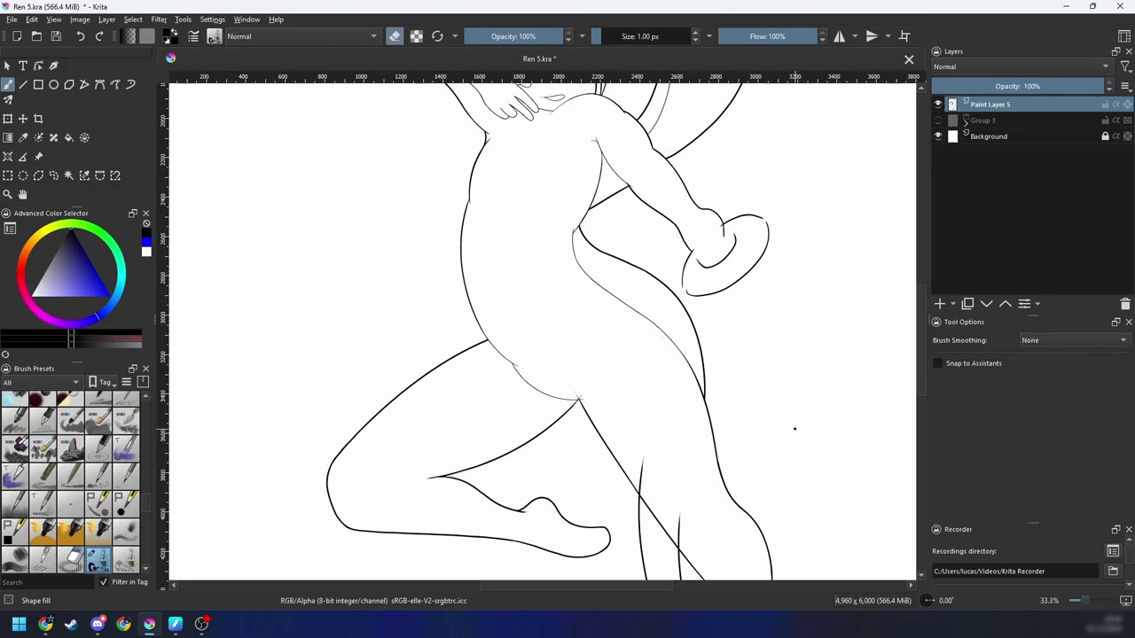
drag(787, 438, 765, 504)
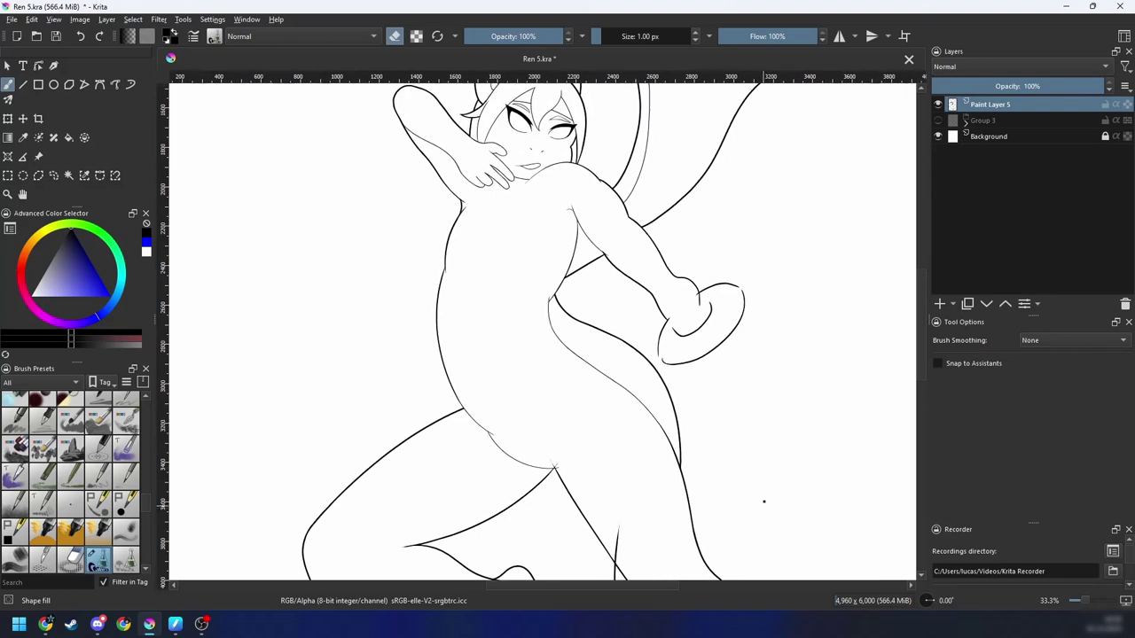
key(minus)
key(minus)
key(plus)
key(plus)
mouse_move(765, 441)
mouse_down()
mouse_move(776, 436)
mouse_move(718, 465)
mouse_up()
right_click(758, 421)
click(702, 427)
click(938, 121)
Step: Try to ink the start of the hip arc from the belly and thigh junction along the grey sketch, and undo it
drag(647, 406, 625, 296)
key(plus)
key(plus)
key(plus)
key(plus)
key(6)
key(6)
drag(581, 411, 679, 258)
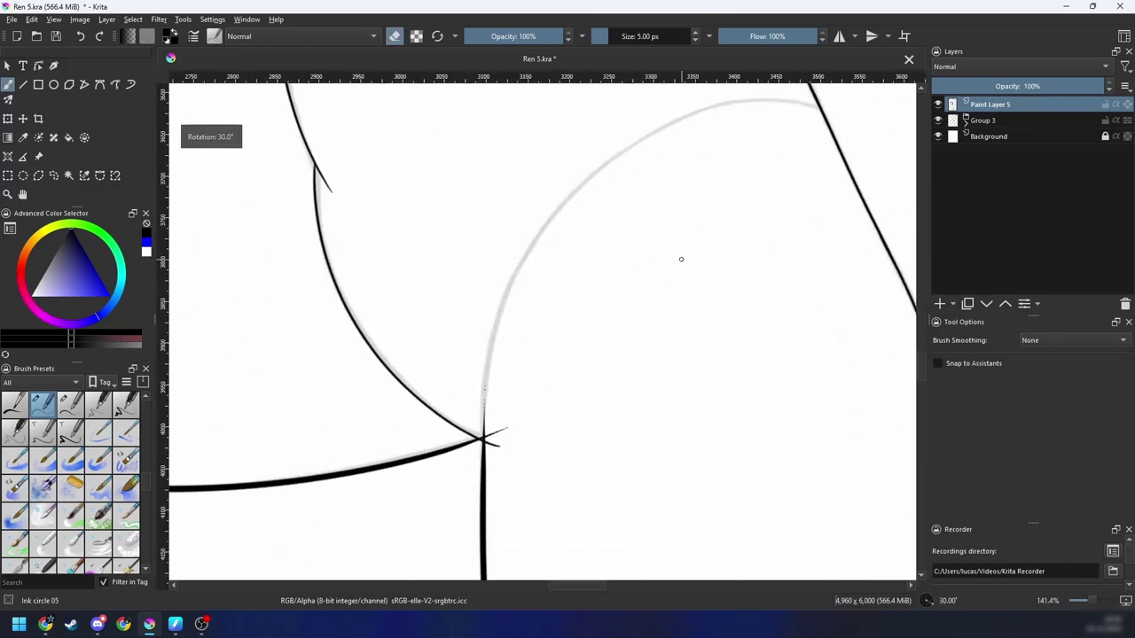
key(plus)
key(6)
key(6)
drag(578, 364, 520, 473)
drag(321, 548, 504, 340)
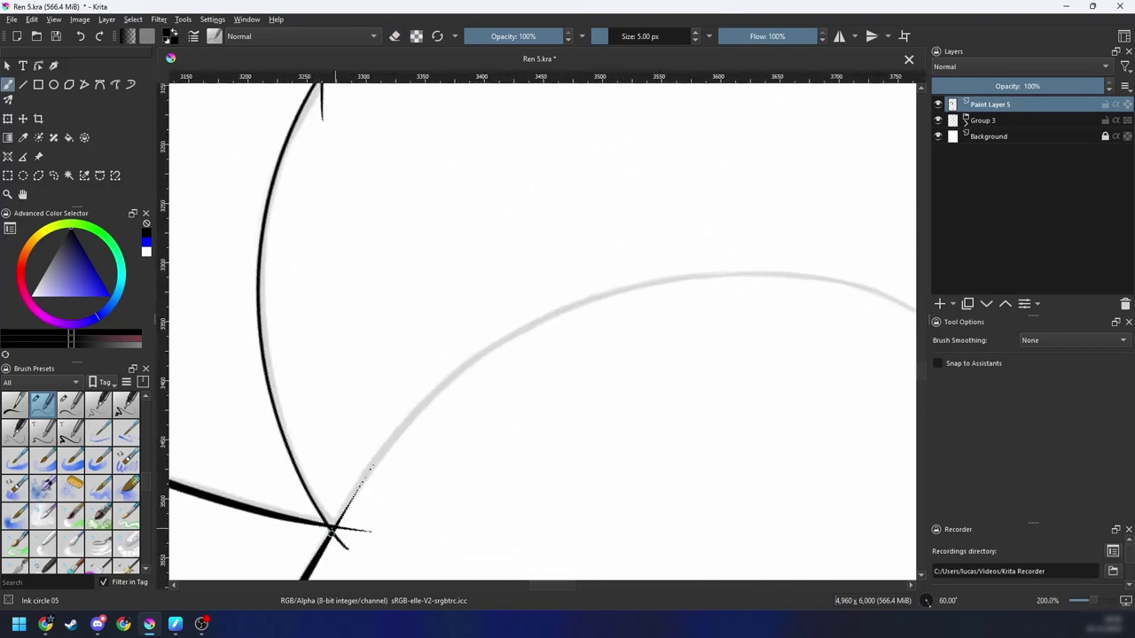
drag(324, 542, 530, 320)
key(ctrl+z)
Step: Try longer strokes along the hip arc towards its top, undoing each one
drag(322, 546, 632, 285)
key(ctrl+z)
mouse_move(353, 514)
mouse_down()
mouse_move(628, 289)
mouse_move(659, 278)
mouse_up()
key(ctrl+z)
drag(377, 460, 670, 272)
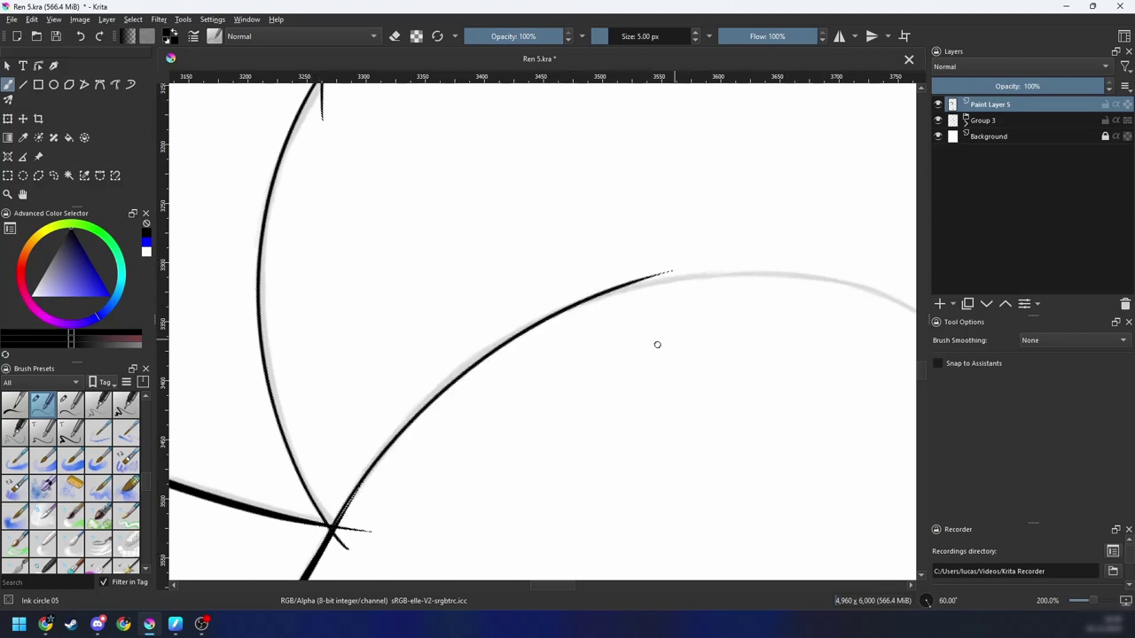
key(4)
key(4)
key(minus)
key(minus)
key(minus)
key(minus)
key(6)
key(plus)
key(plus)
key(plus)
key(ctrl+z)
Step: Erase the overshooting tips of the belly contour and thigh underside line at their junction with the standing leg line
drag(550, 431, 550, 423)
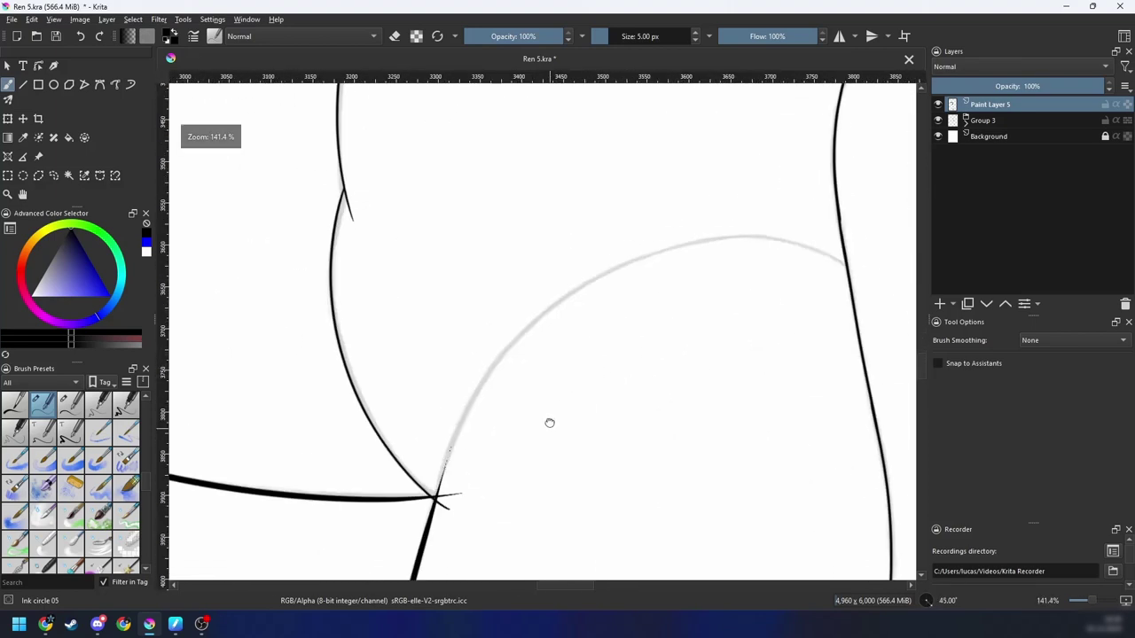
key(6)
key(6)
mouse_move(444, 457)
mouse_down()
mouse_move(627, 373)
mouse_move(586, 346)
mouse_move(551, 369)
mouse_up()
key(plus)
key(plus)
key(e)
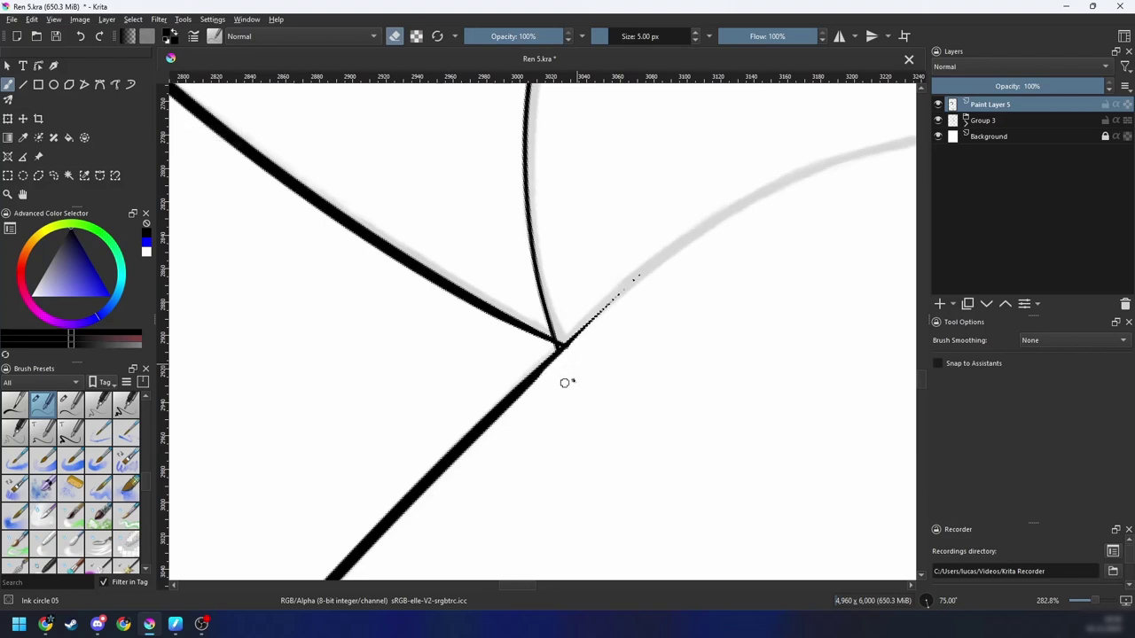
drag(589, 355, 528, 407)
key(4)
key(plus)
key(plus)
key(4)
key(4)
drag(606, 420, 641, 327)
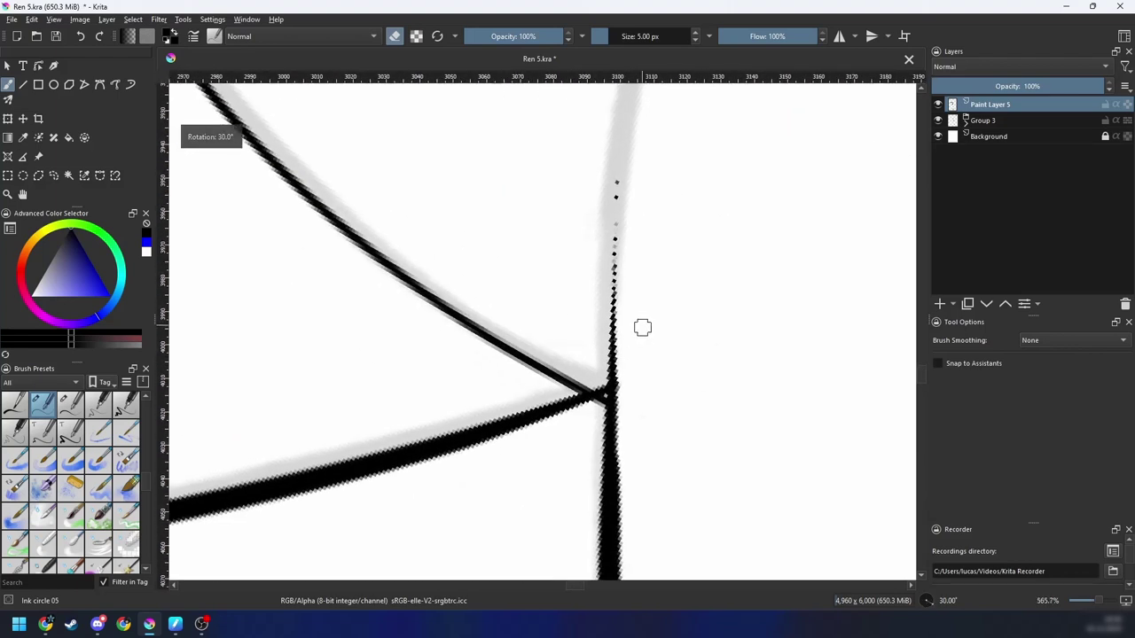
key(plus)
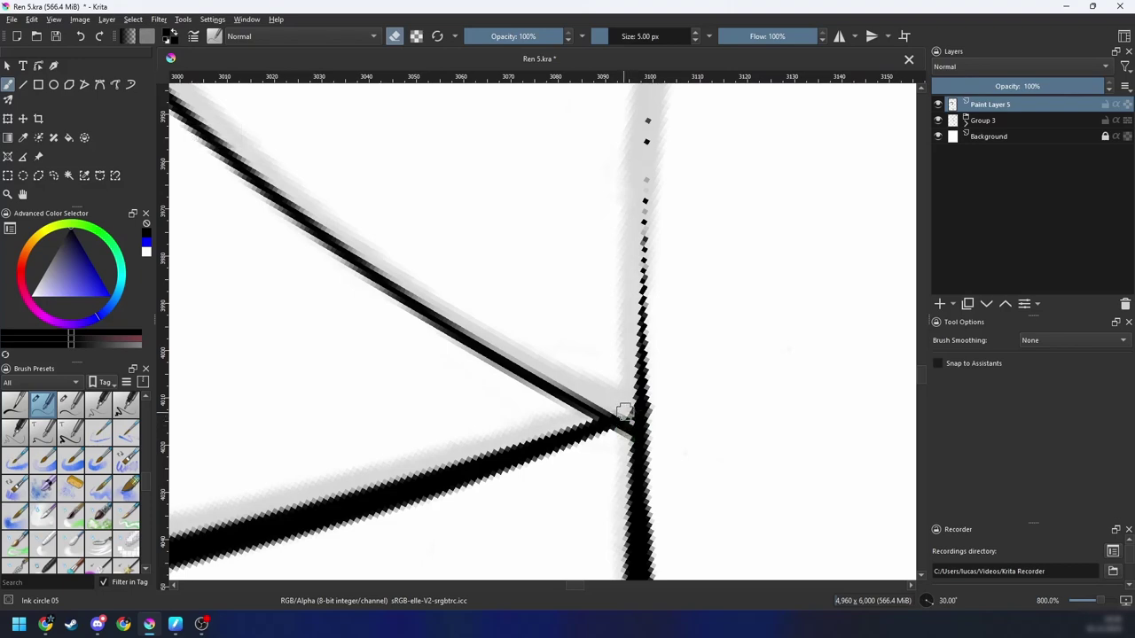
Step: Try to ink the hip arc from the junction in several overlapping freehand strokes, undoing and repeating them
scroll(629, 419, down, 4)
key(6)
key(6)
key(6)
key(6)
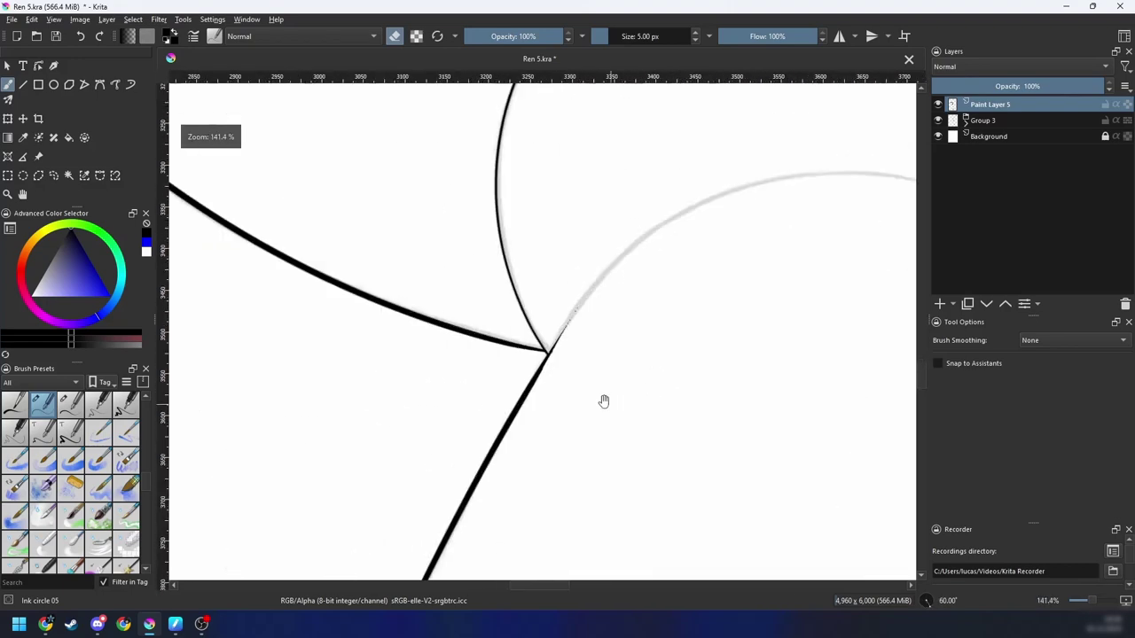
key(4)
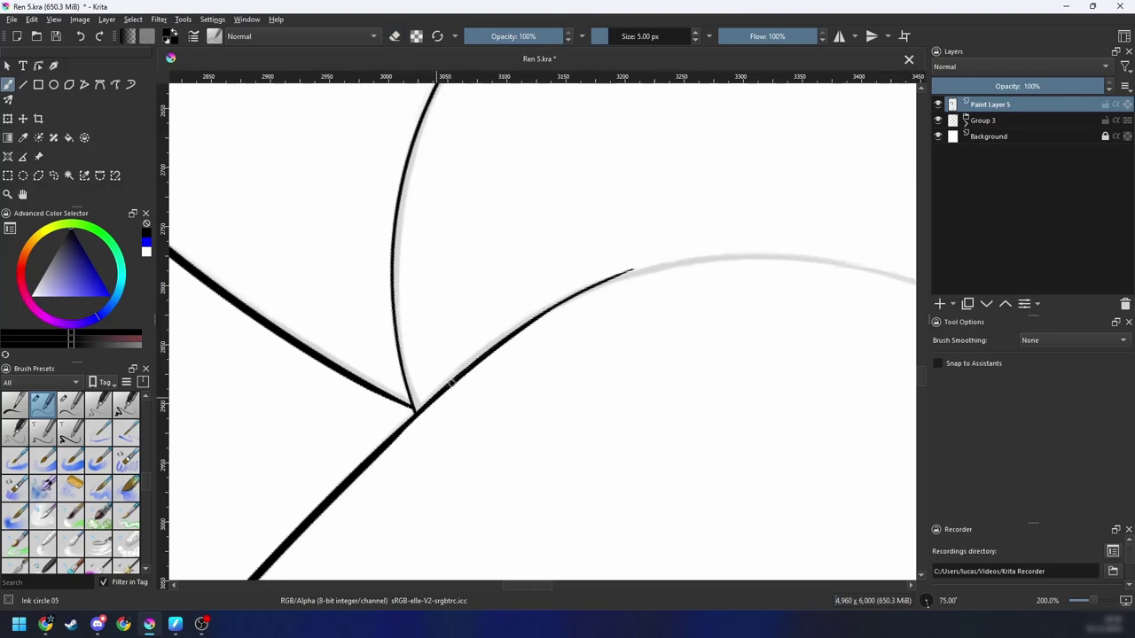
key(4)
key(4)
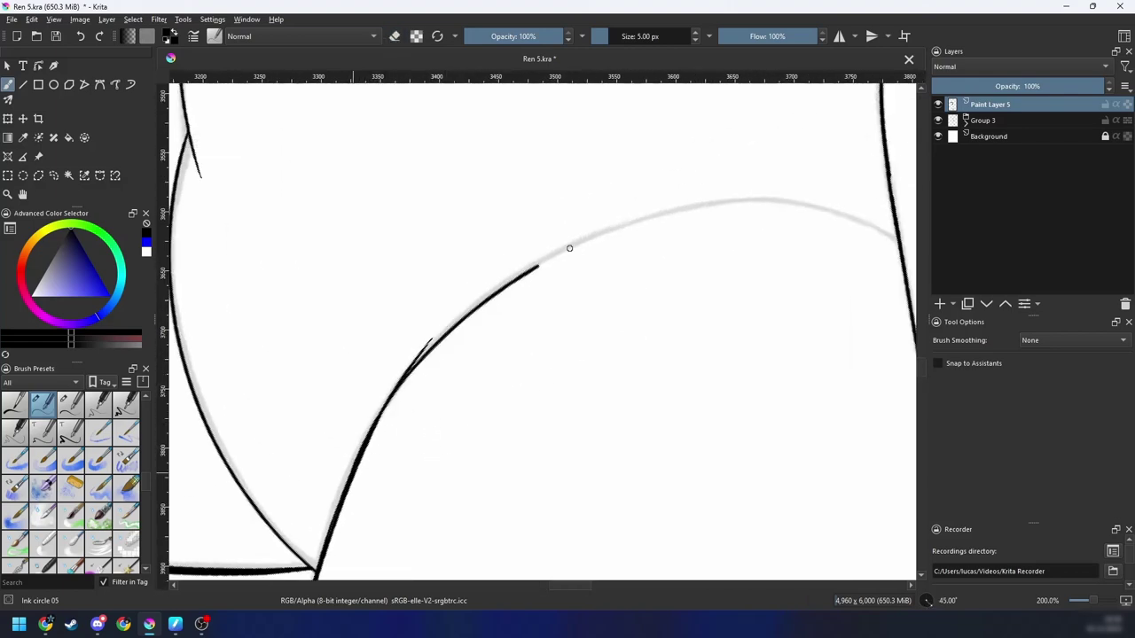
key(ctrl+z)
drag(411, 370, 619, 229)
key(minus)
key(4)
key(4)
key(minus)
key(minus)
key(minus)
key(minus)
key(minus)
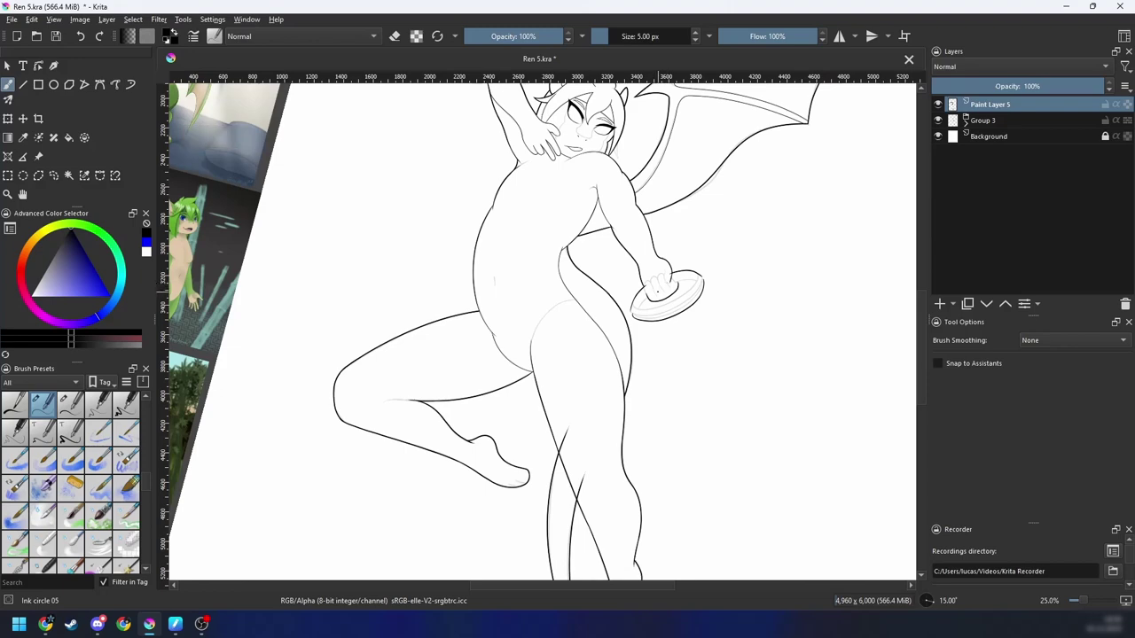
Step: Erase the leftover ink at the start of the hip arc back to the belly and thigh junction
scroll(585, 332, up, 4)
key(6)
key(6)
key(6)
key(6)
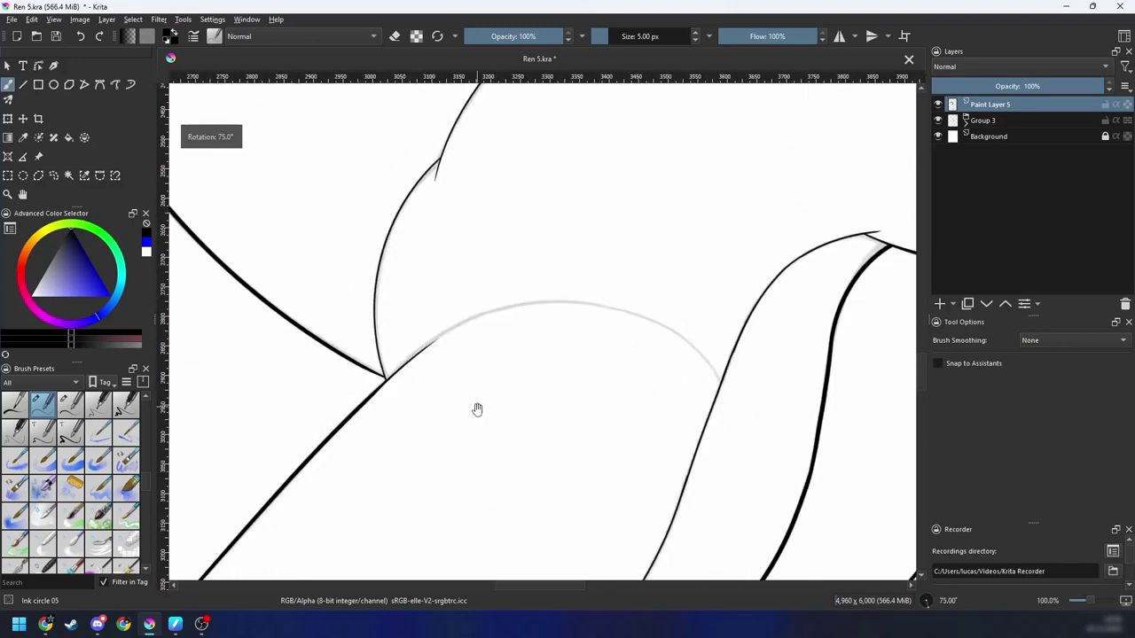
scroll(477, 409, up, 2)
key(e)
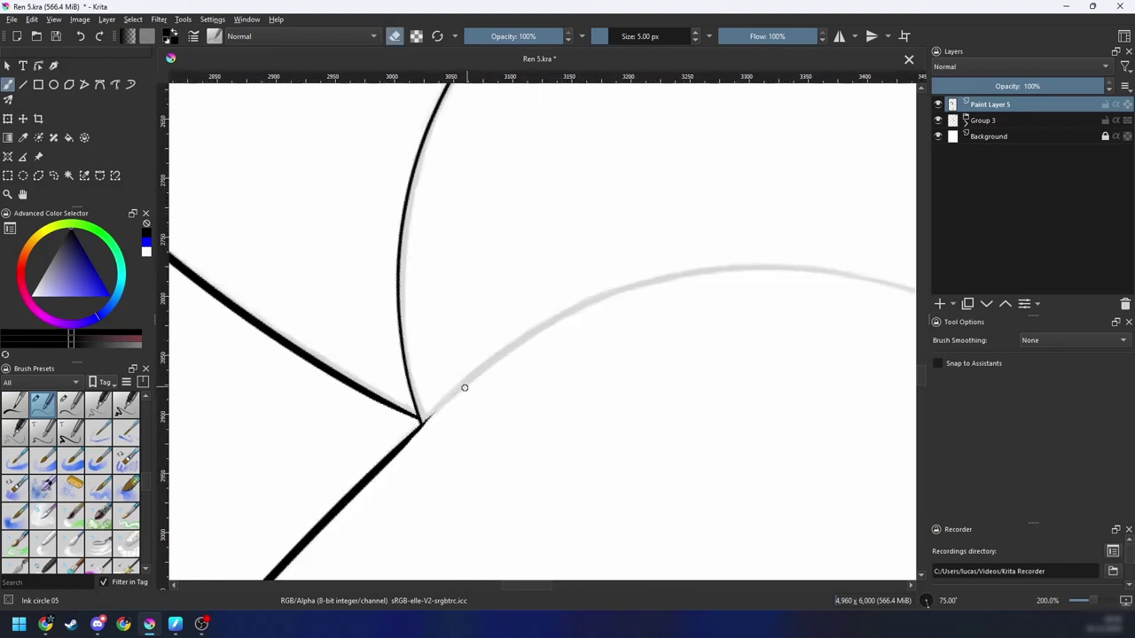
Step: Leave eraser mode and turn on Stabilizer brush smoothing for the ink brush
key(e)
scroll(465, 388, down, 1)
mouse_move(542, 399)
mouse_down()
mouse_move(512, 378)
mouse_move(482, 398)
mouse_up()
key(4)
drag(449, 431, 389, 405)
key(s)
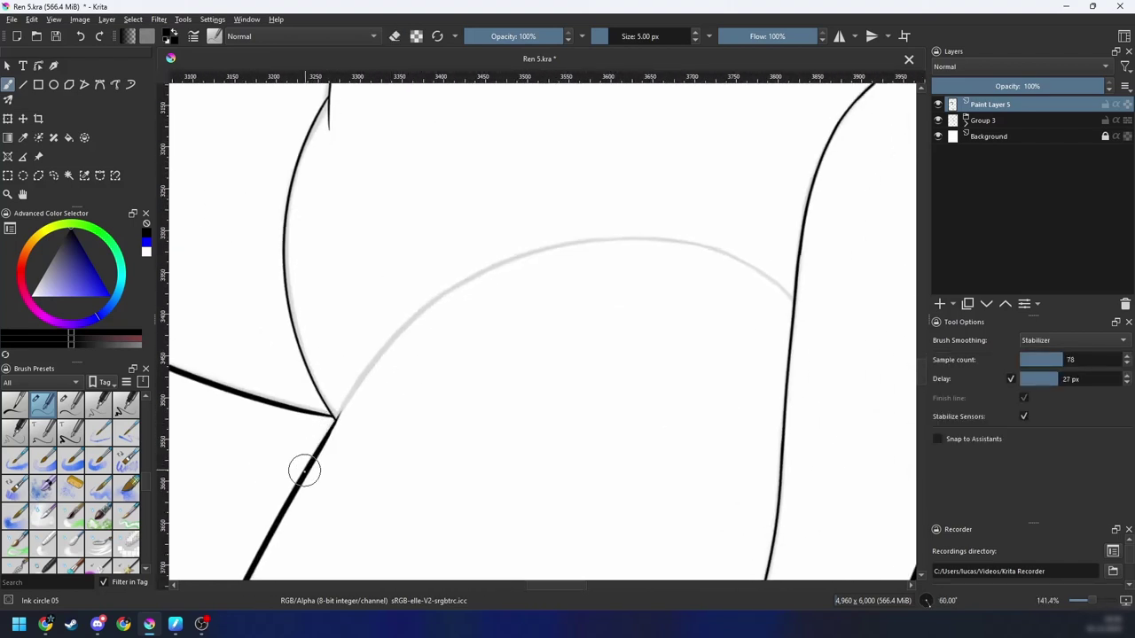
Step: Ink the hip arc from the belly and thigh junction over its top towards the waist line in one stabilized stroke, undoing and repeating it
drag(309, 463, 648, 218)
key(ctrl+z)
mouse_move(337, 420)
mouse_down()
mouse_move(724, 243)
mouse_move(718, 266)
mouse_up()
key(ctrl+z)
mouse_move(337, 416)
mouse_down()
mouse_move(591, 238)
mouse_move(816, 304)
mouse_up()
key(ctrl+z)
drag(410, 326, 685, 239)
key(ctrl+z)
mouse_move(340, 415)
mouse_down()
mouse_move(480, 265)
mouse_move(775, 287)
mouse_up()
key(ctrl+z)
drag(364, 373, 780, 314)
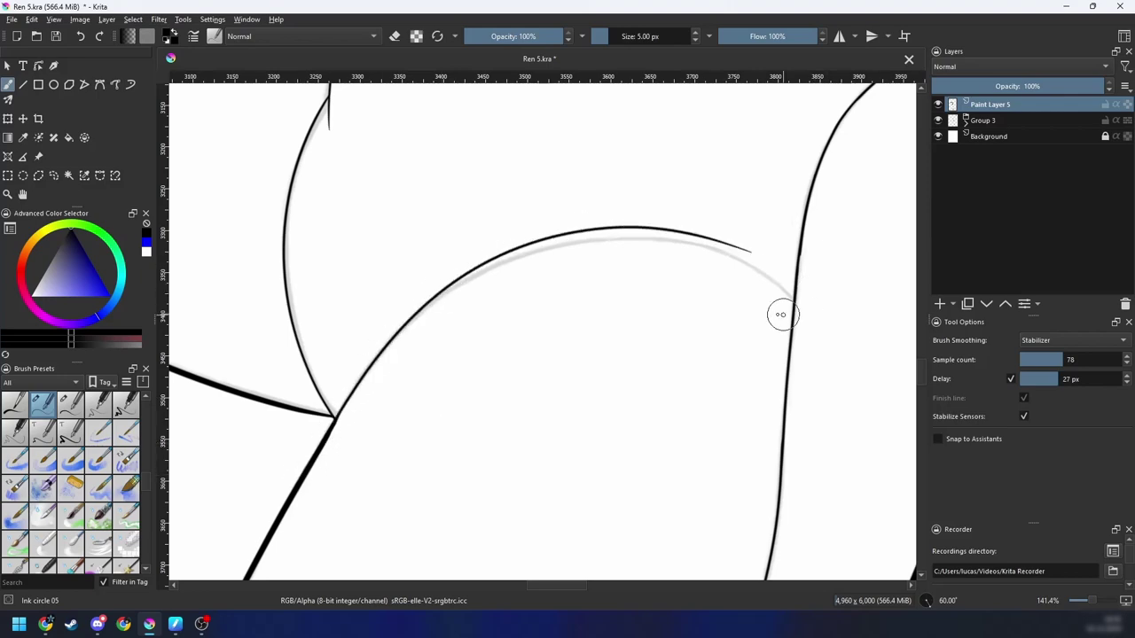
key(ctrl+z)
mouse_move(337, 415)
mouse_down()
mouse_move(458, 284)
mouse_move(840, 288)
mouse_up()
key(minus)
key(minus)
key(minus)
key(minus)
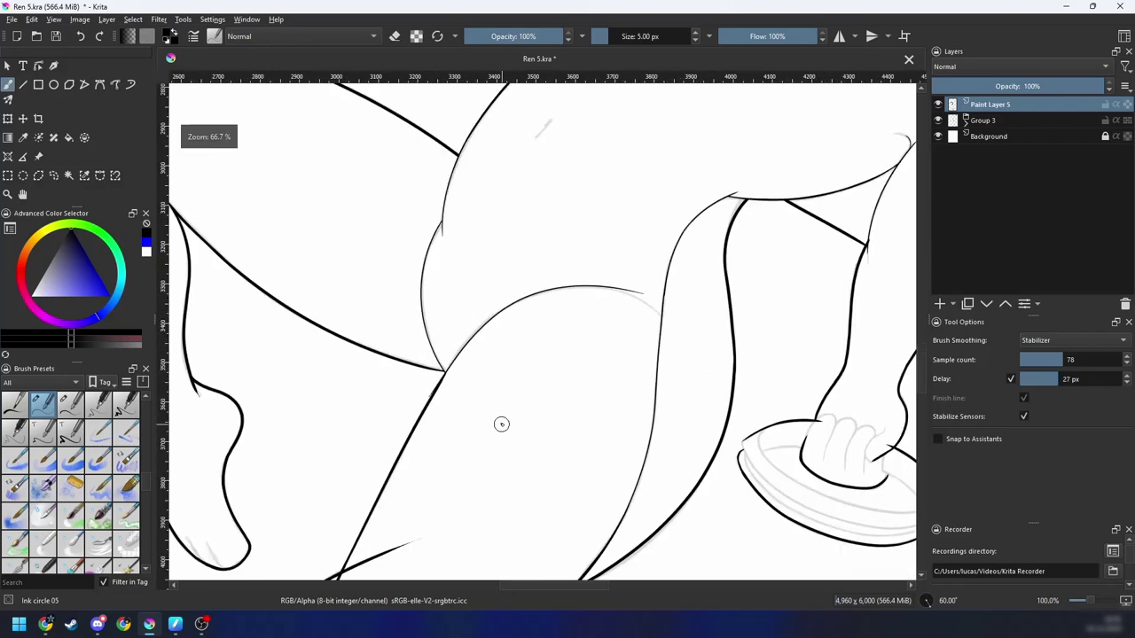
Step: Turn off brush smoothing and erase the upper end of the hip arc with the 60 px Eraser Soft brush
key(4)
key(4)
key(4)
key(plus)
key(plus)
drag(572, 354, 555, 394)
key(n)
key(plus)
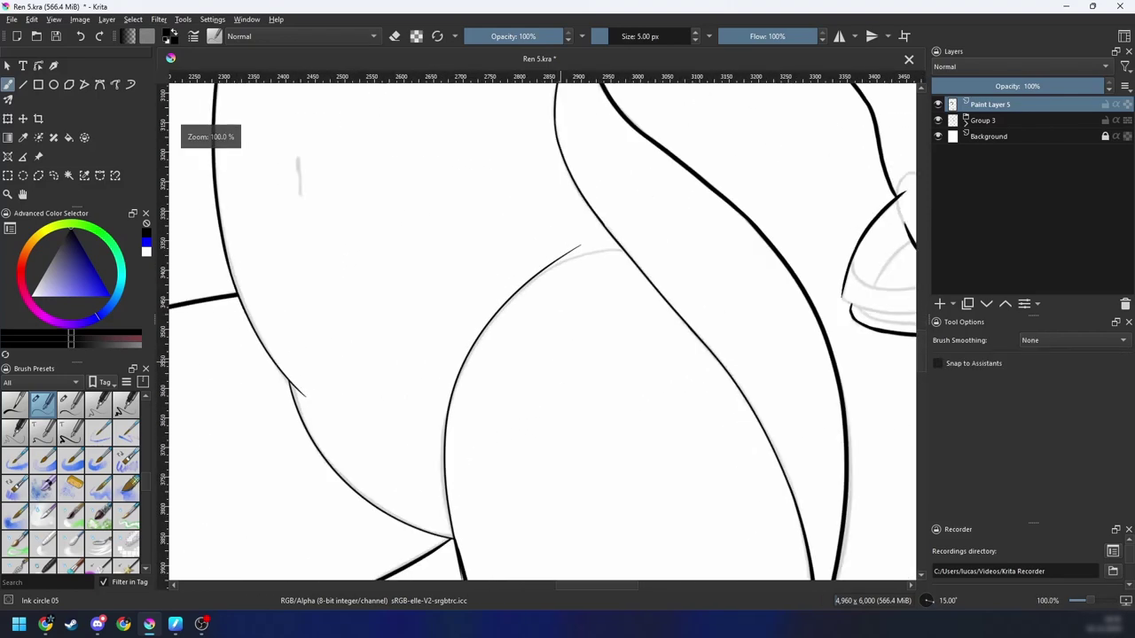
right_click(566, 365)
click(567, 282)
key(plus)
drag(588, 278, 554, 345)
drag(564, 302, 534, 319)
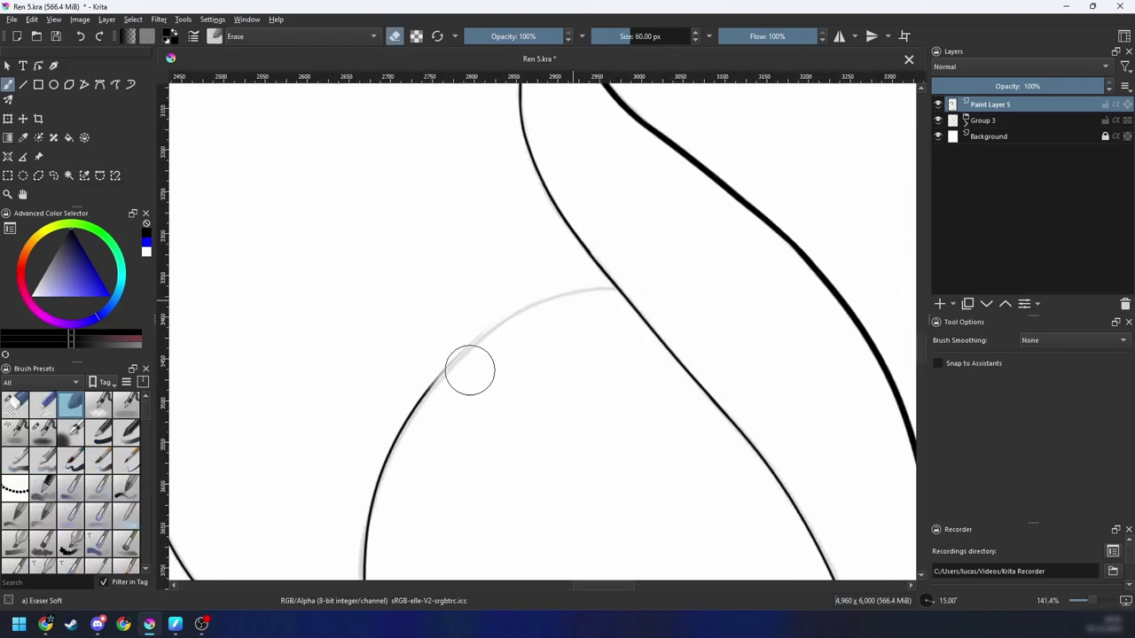
Step: Soften the remaining top of the hip arc so its ink fades out gradually before the waist line
key(minus)
key(minus)
key(minus)
key(minus)
key(plus)
key(6)
key(6)
key(6)
drag(534, 434, 582, 418)
key(plus)
key(plus)
key(plus)
key(plus)
key(4)
mouse_move(545, 384)
mouse_down()
mouse_move(537, 349)
mouse_move(539, 436)
mouse_up()
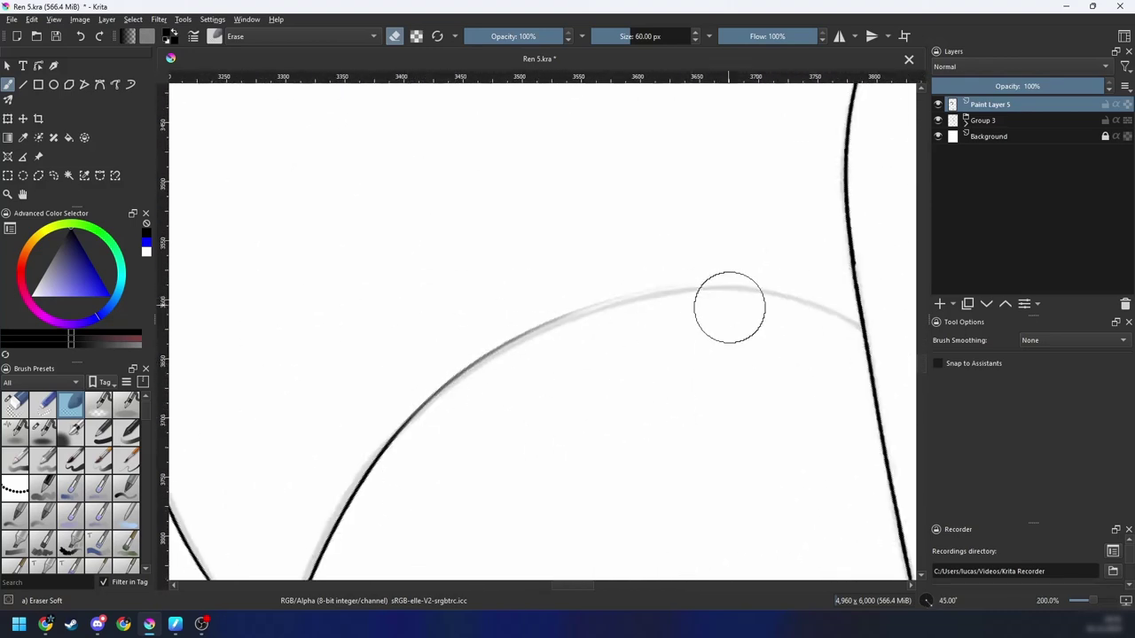
Step: Hide the Group 3 sketch to examine the whole figure's line art, and show the sketch again
key(minus)
key(minus)
click(937, 120)
key(minus)
key(minus)
key(minus)
key(4)
key(4)
drag(638, 385, 628, 449)
key(minus)
key(minus)
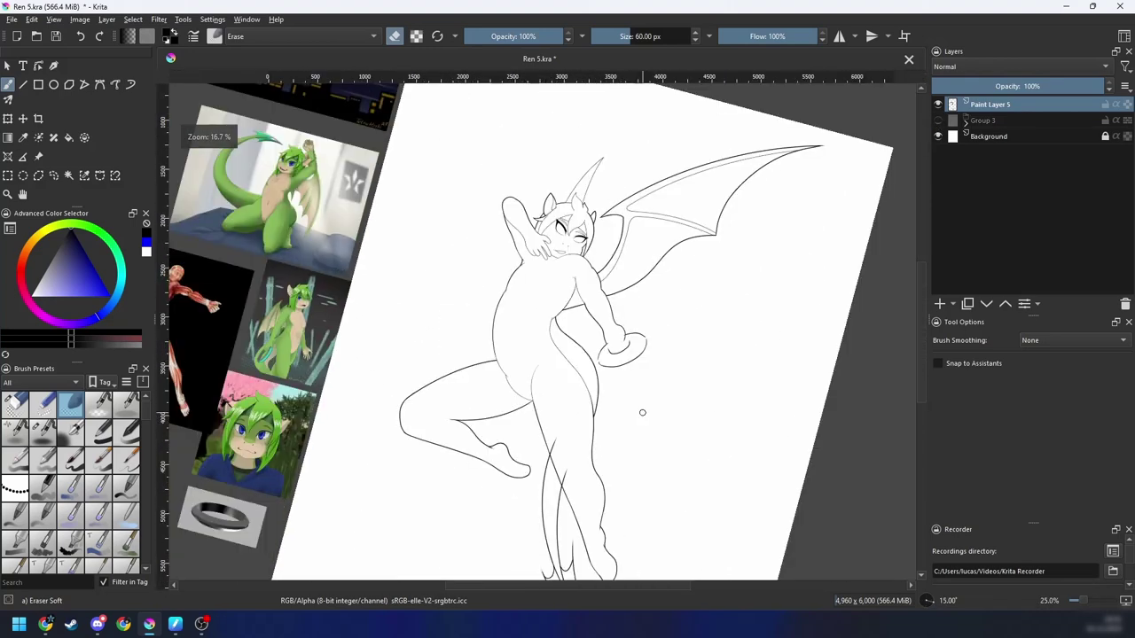
key(plus)
key(plus)
key(plus)
drag(508, 385, 636, 216)
key(plus)
key(plus)
click(938, 122)
Step: Ink the short navel line on the belly over the sketch mark with the 5 px Ink circle 05 brush
right_click(525, 346)
click(455, 388)
drag(547, 323, 570, 355)
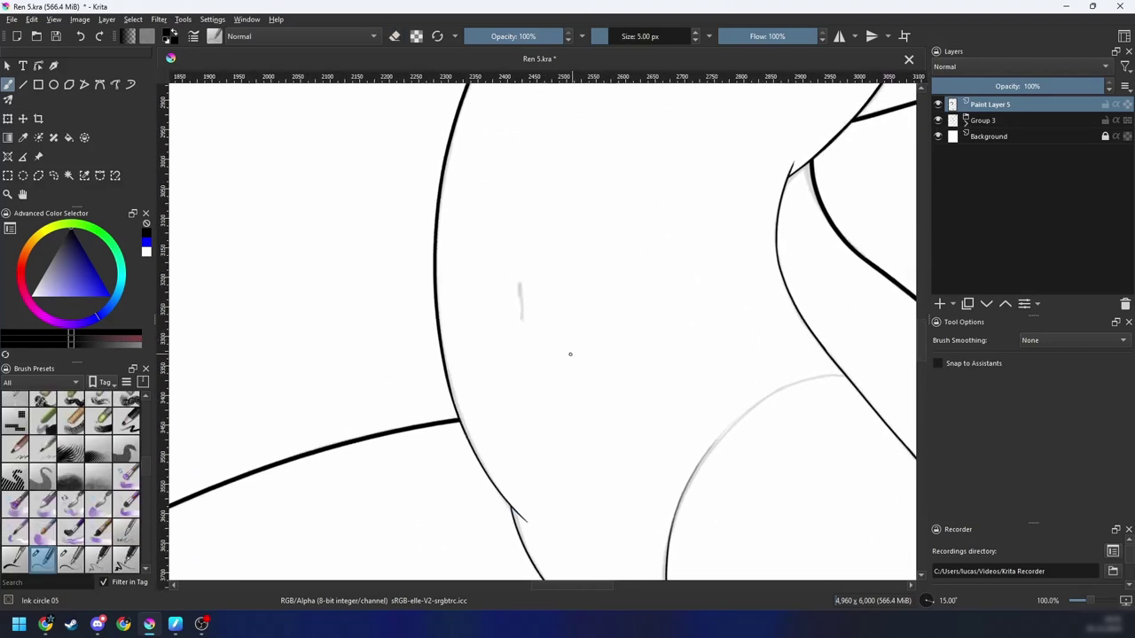
key(plus)
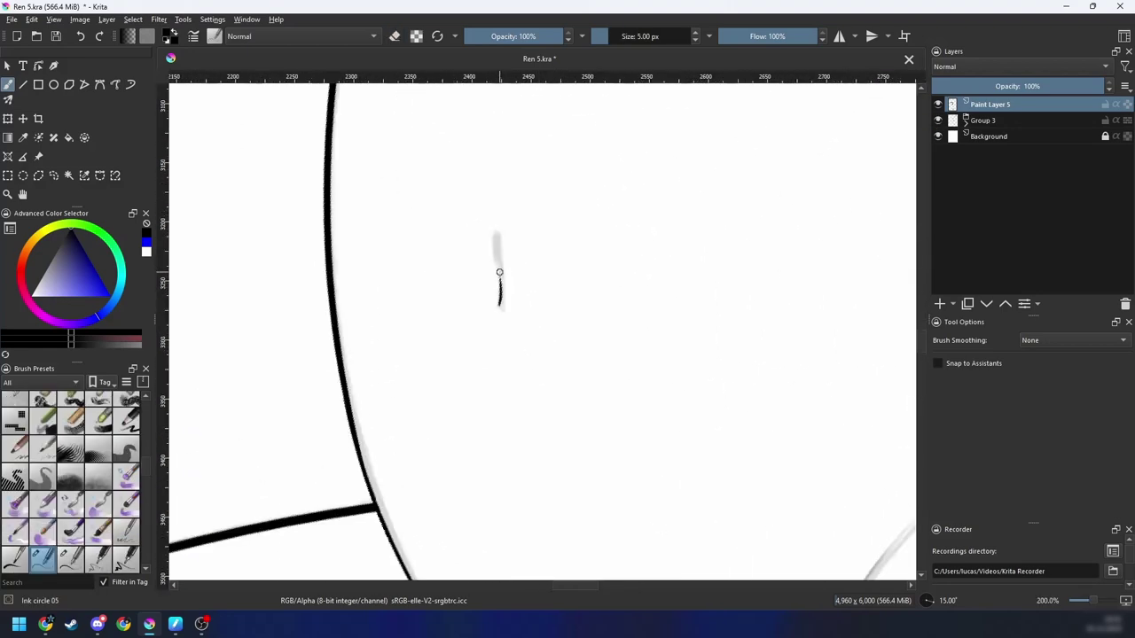
key(minus)
key(minus)
key(minus)
key(minus)
key(minus)
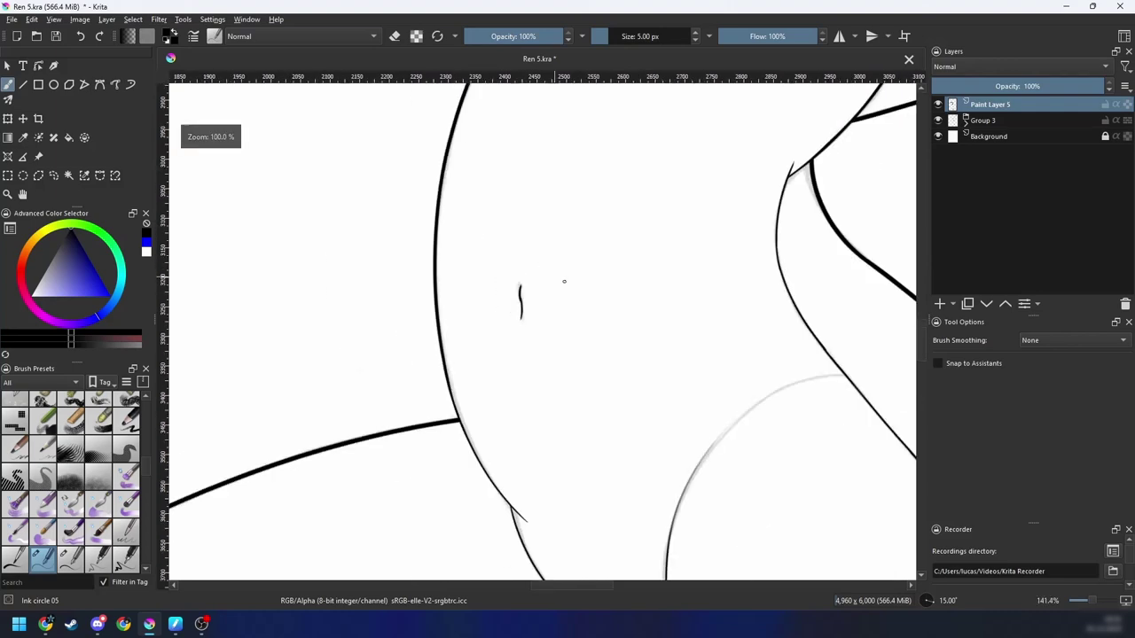
Step: Try to ink the bent knee's crease outward from the point where the thigh and calf lines meet
drag(671, 398, 716, 366)
key(plus)
key(plus)
key(plus)
key(plus)
drag(550, 435, 816, 410)
mouse_move(691, 385)
mouse_down()
mouse_move(829, 377)
mouse_move(648, 406)
mouse_up()
key(plus)
key(4)
key(4)
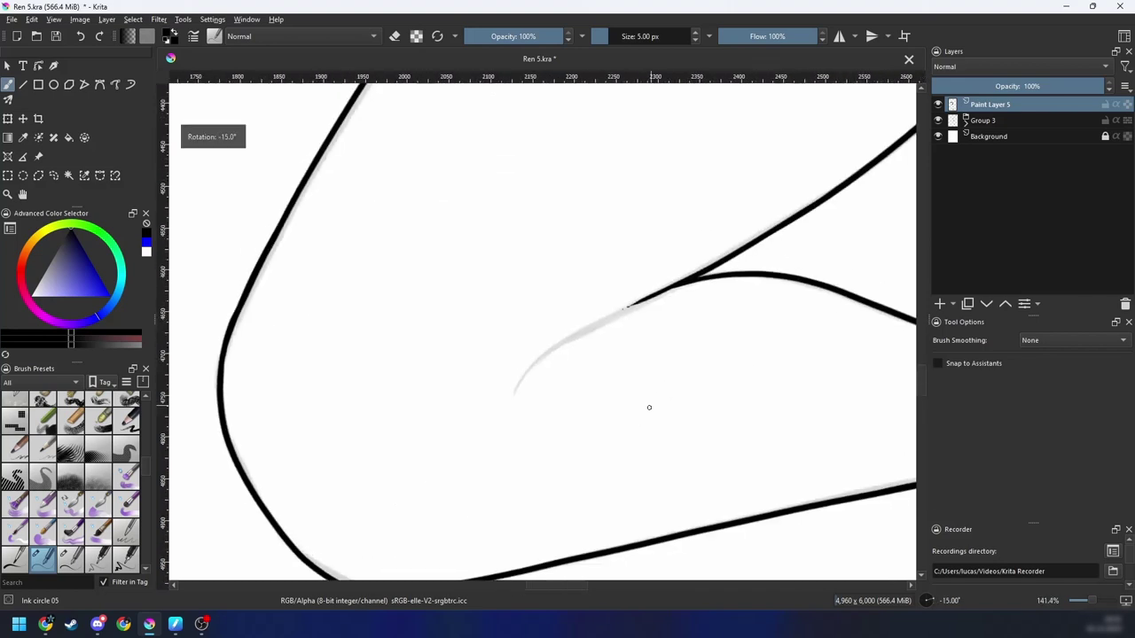
drag(514, 421, 481, 470)
drag(483, 441, 501, 412)
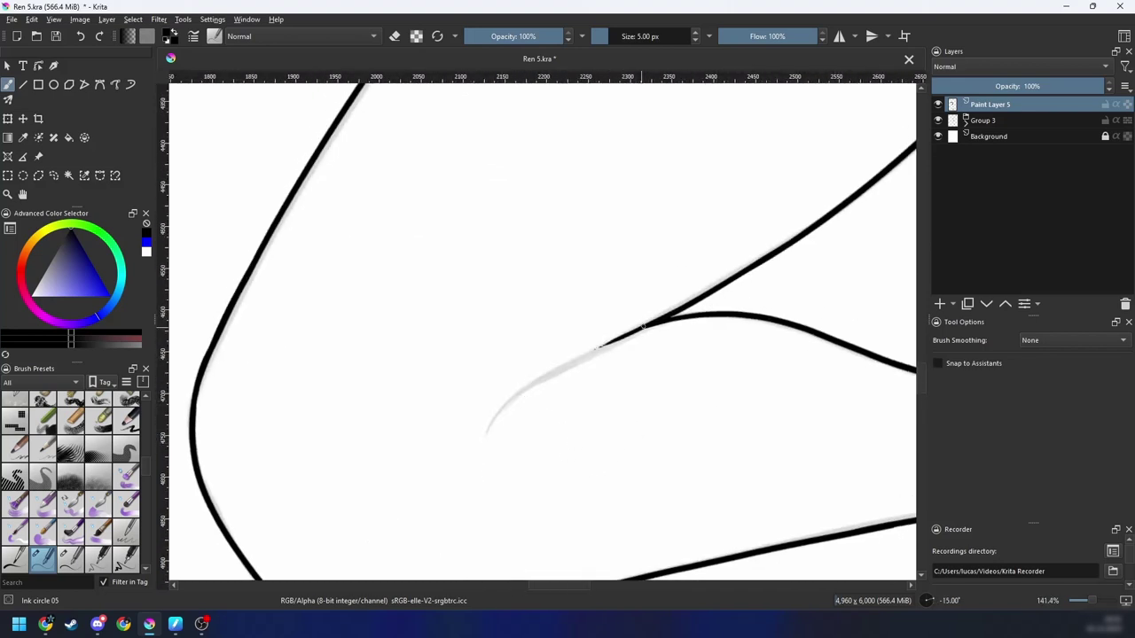
drag(642, 324, 489, 367)
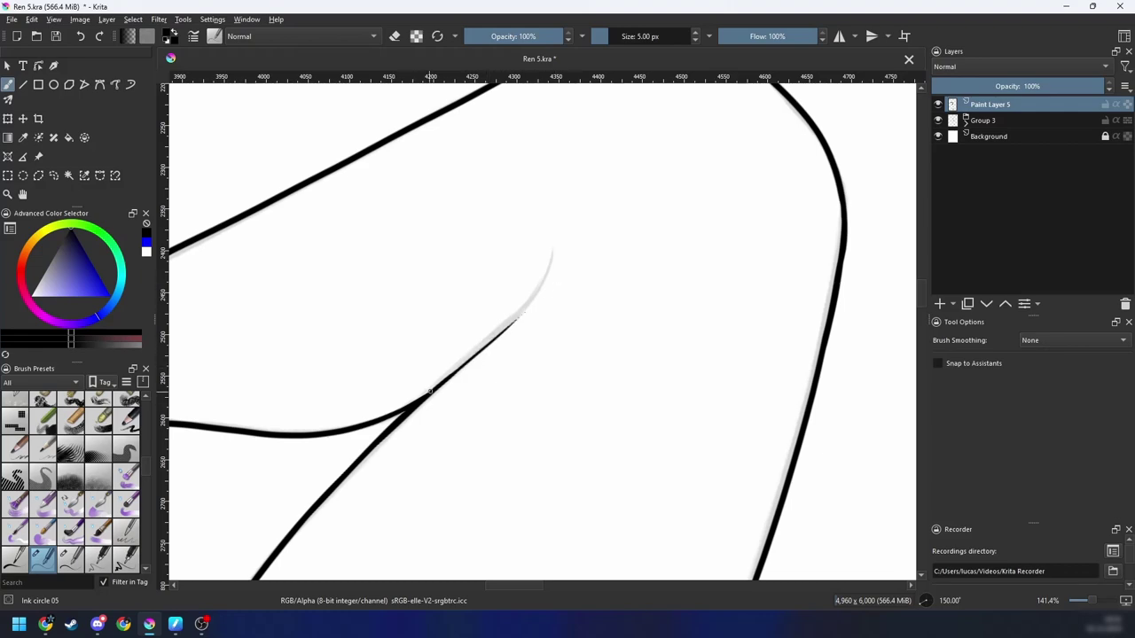
Step: Ink the bent knee's crease as a thin tapering curve running out of the thigh and calf junction
key(plus)
drag(430, 391, 702, 379)
drag(702, 380, 742, 337)
key(plus)
key(plus)
key(4)
drag(480, 376, 715, 274)
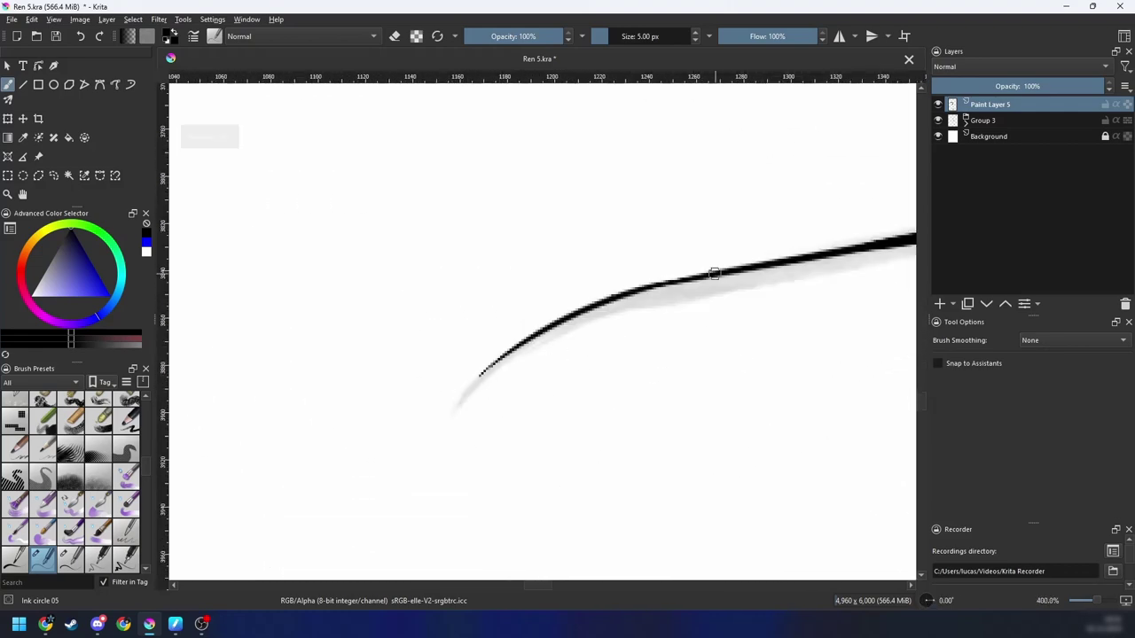
Step: Ink the two short toe lines inside the outline of the bent leg's foot
key(minus)
key(minus)
key(minus)
key(minus)
key(minus)
key(minus)
key(minus)
key(minus)
key(minus)
drag(773, 384, 640, 524)
key(plus)
key(plus)
key(6)
key(6)
key(6)
key(6)
key(6)
key(6)
key(plus)
key(plus)
key(plus)
mouse_move(505, 412)
mouse_down()
mouse_move(636, 421)
mouse_move(544, 365)
mouse_up()
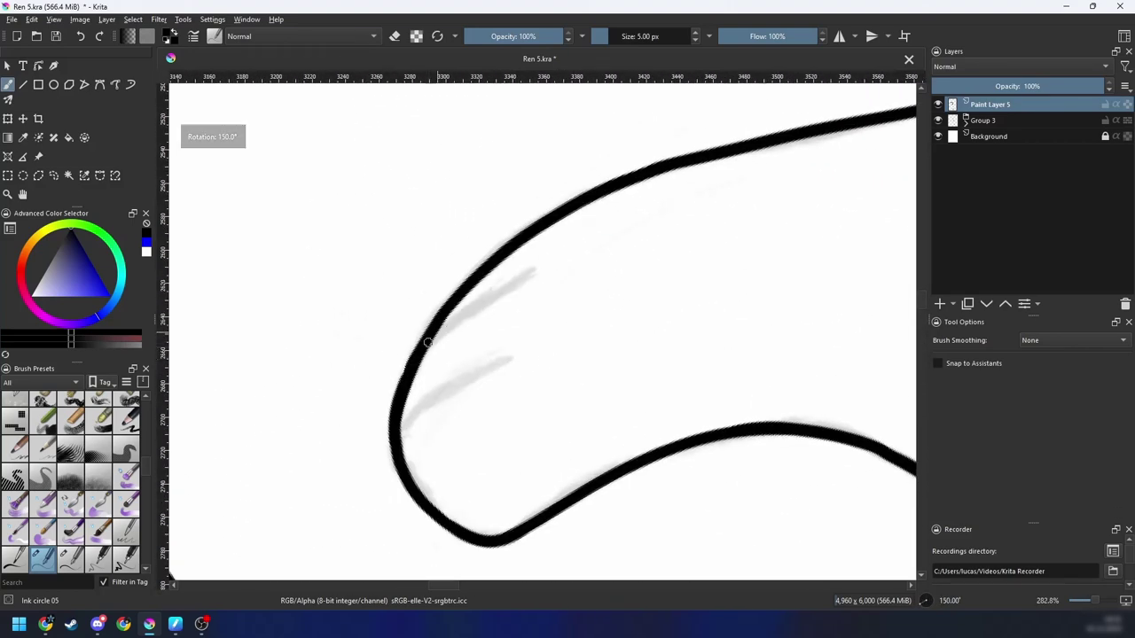
drag(444, 330, 542, 280)
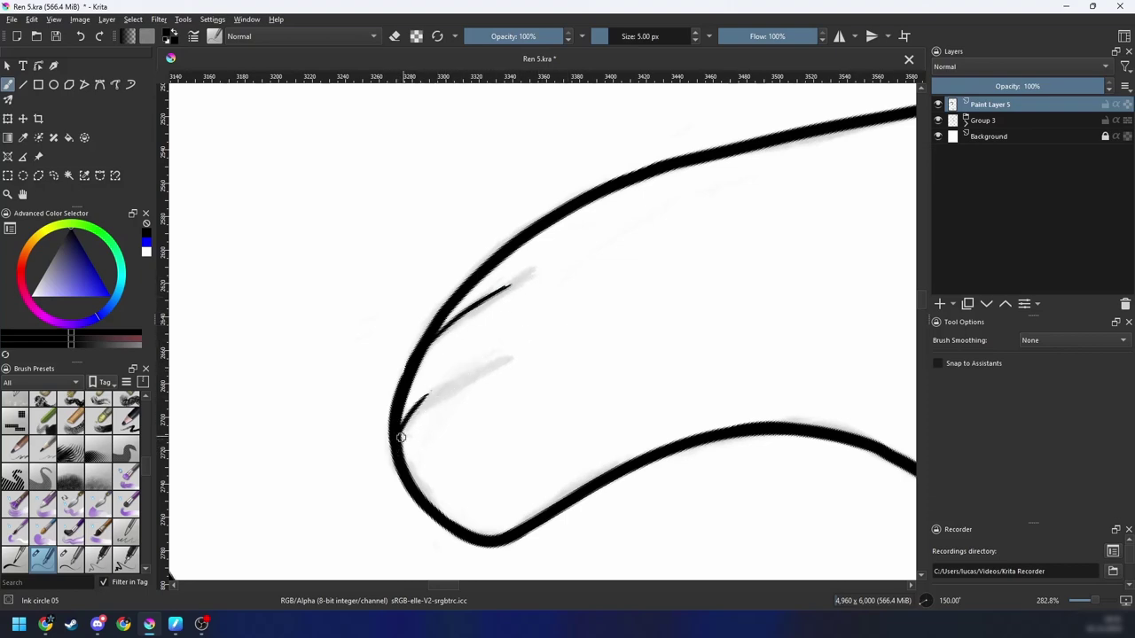
mouse_move(531, 360)
mouse_down()
mouse_move(671, 324)
mouse_move(633, 398)
mouse_move(726, 296)
mouse_move(685, 360)
mouse_move(618, 384)
mouse_move(676, 329)
mouse_up()
Step: Turn on eraser mode and cut the two long curves just past where they cross the straight leg's outline
scroll(618, 385, up, 3)
key(6)
key(6)
key(6)
key(4)
key(4)
key(e)
mouse_move(623, 255)
mouse_down()
mouse_move(603, 266)
mouse_move(610, 259)
mouse_up()
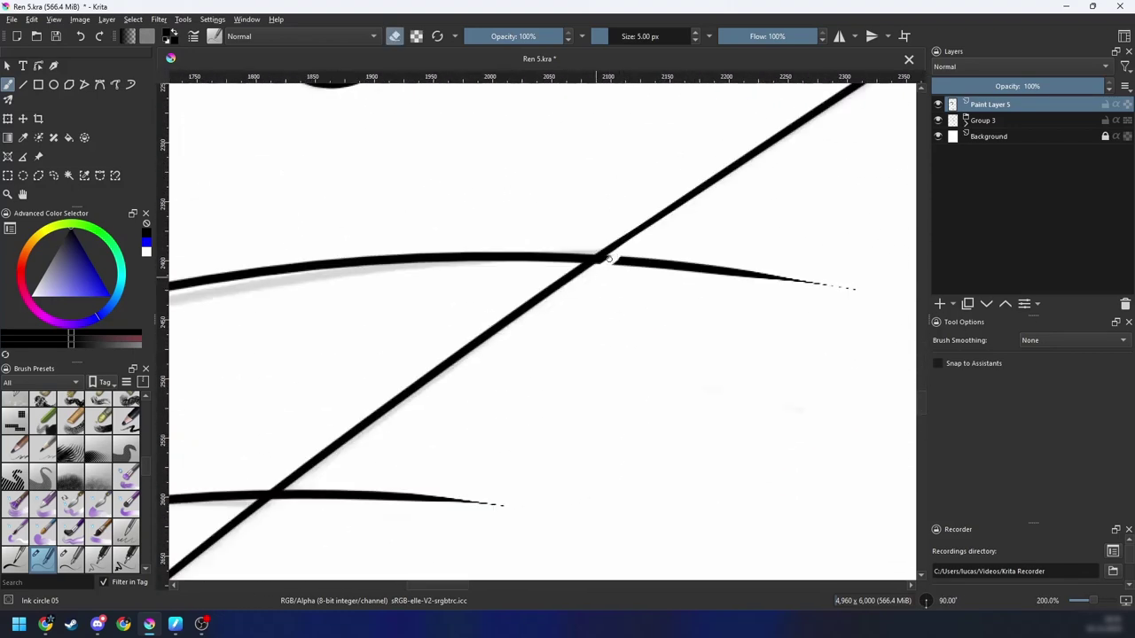
drag(541, 388, 679, 306)
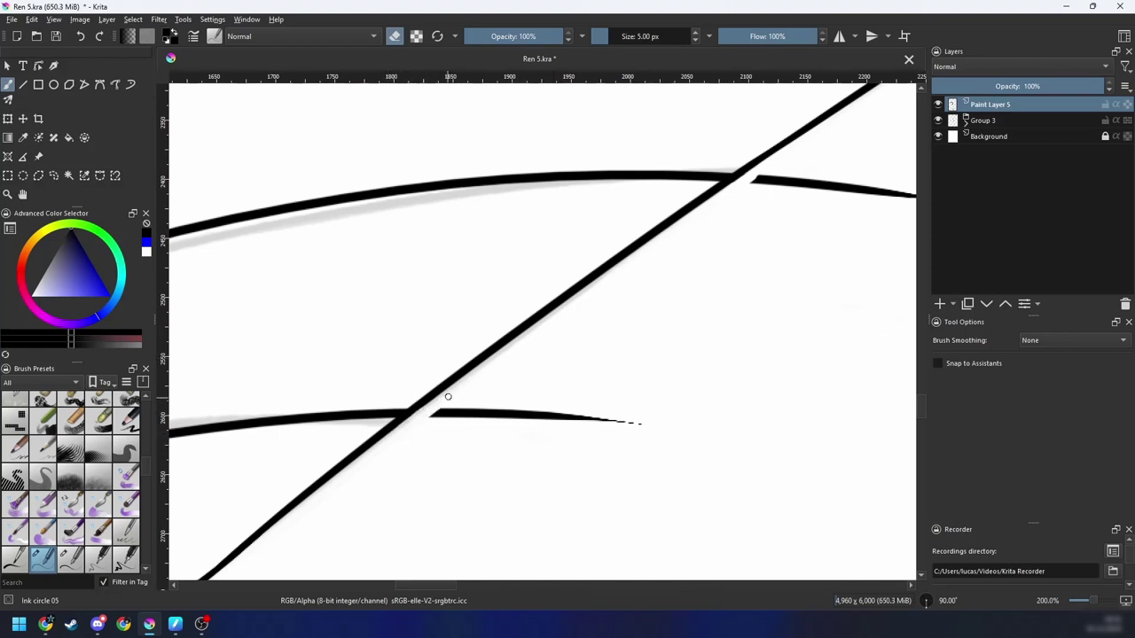
Step: Clean up the cut where the upper long curve meets the straight leg's outline
key(minus)
key(minus)
key(plus)
key(plus)
drag(696, 248, 529, 382)
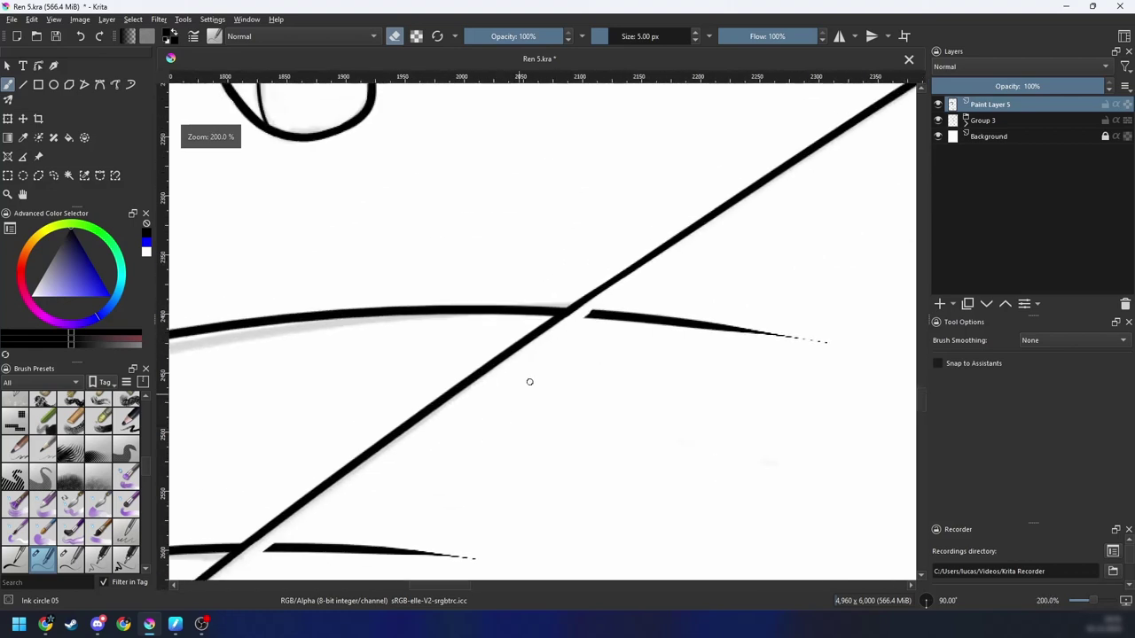
scroll(536, 336, up, 1)
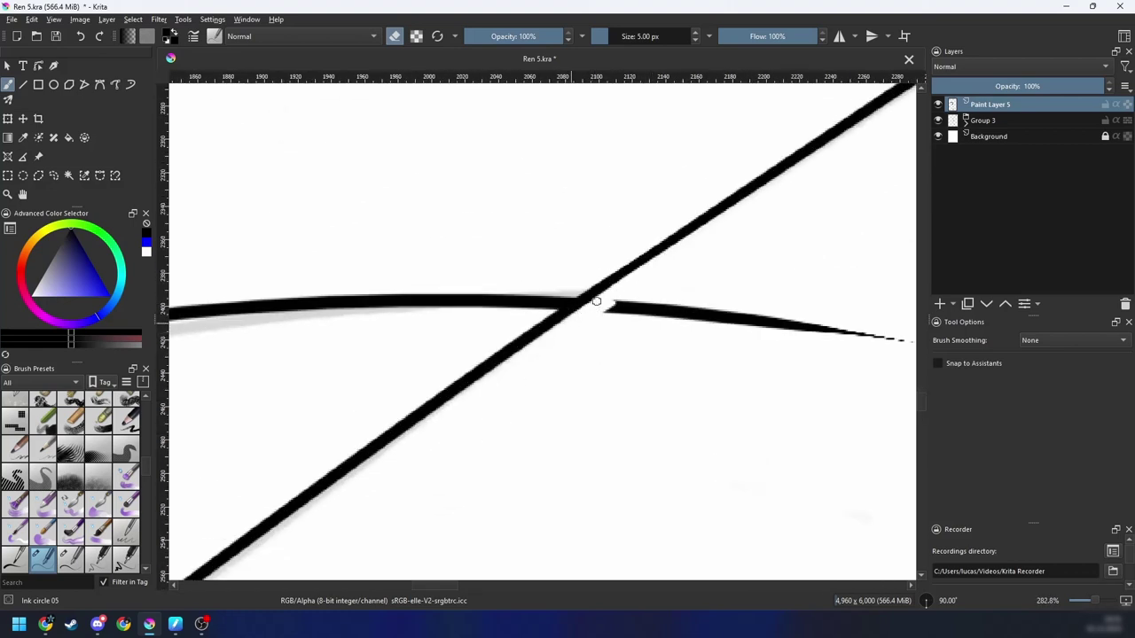
scroll(576, 328, down, 2)
Step: Erase both detached curve ends inside the leg with the Shape fill brush, and return to Ink circle 05
right_click(532, 384)
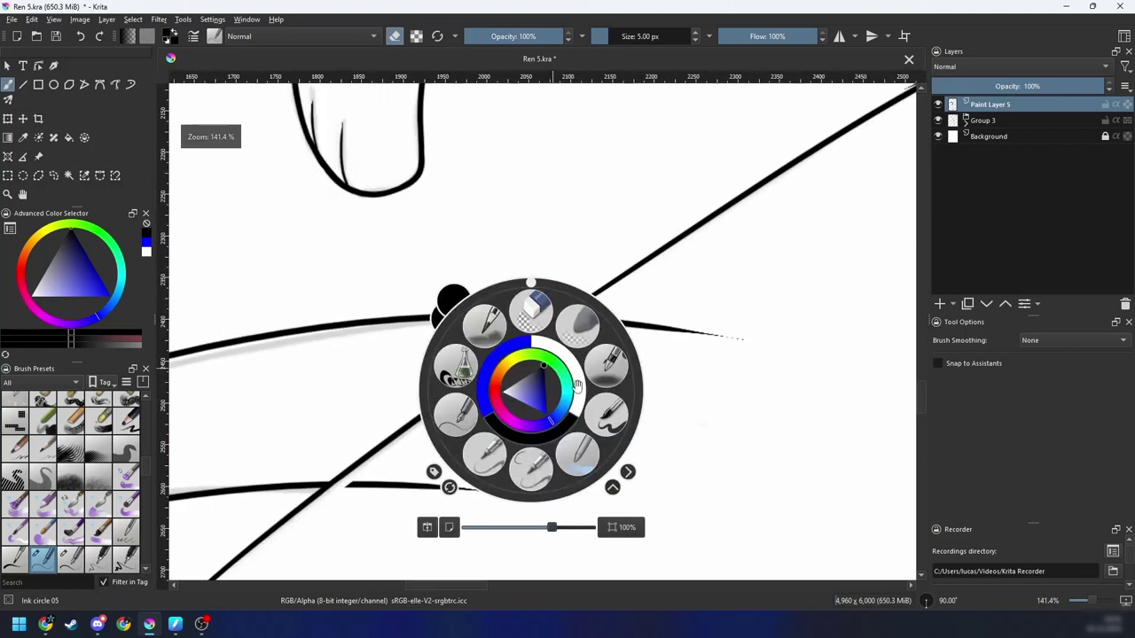
click(456, 362)
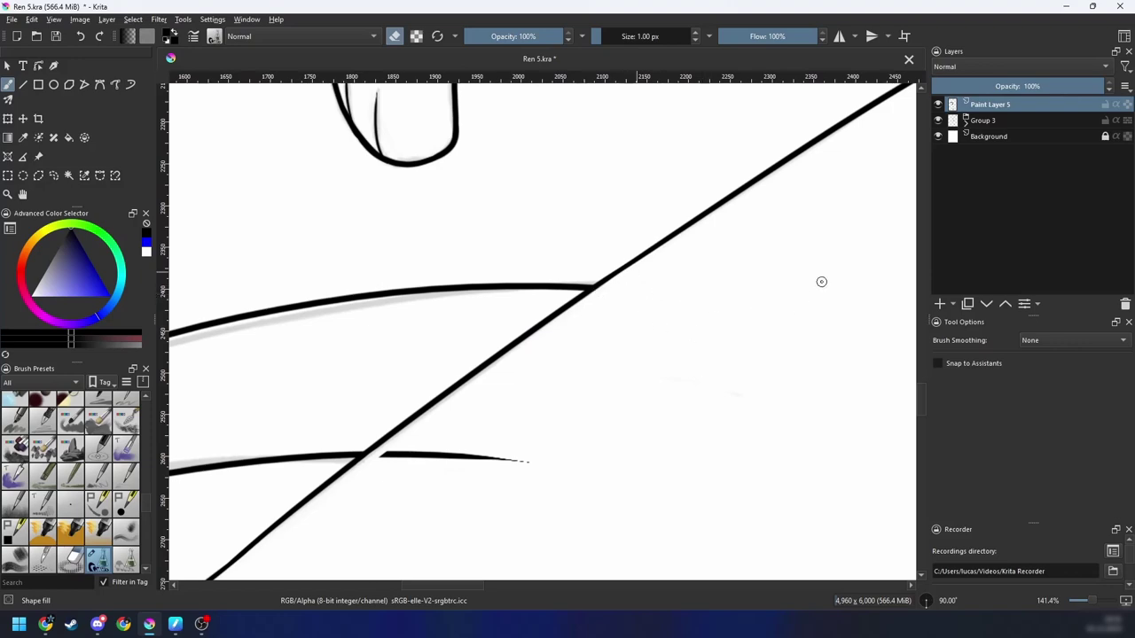
right_click(497, 421)
click(422, 445)
Step: Erase the small overshoot of the short rounded curve at its junction with the long line beside the straight leg
key(minus)
key(minus)
key(4)
key(4)
key(4)
drag(556, 526, 600, 274)
key(minus)
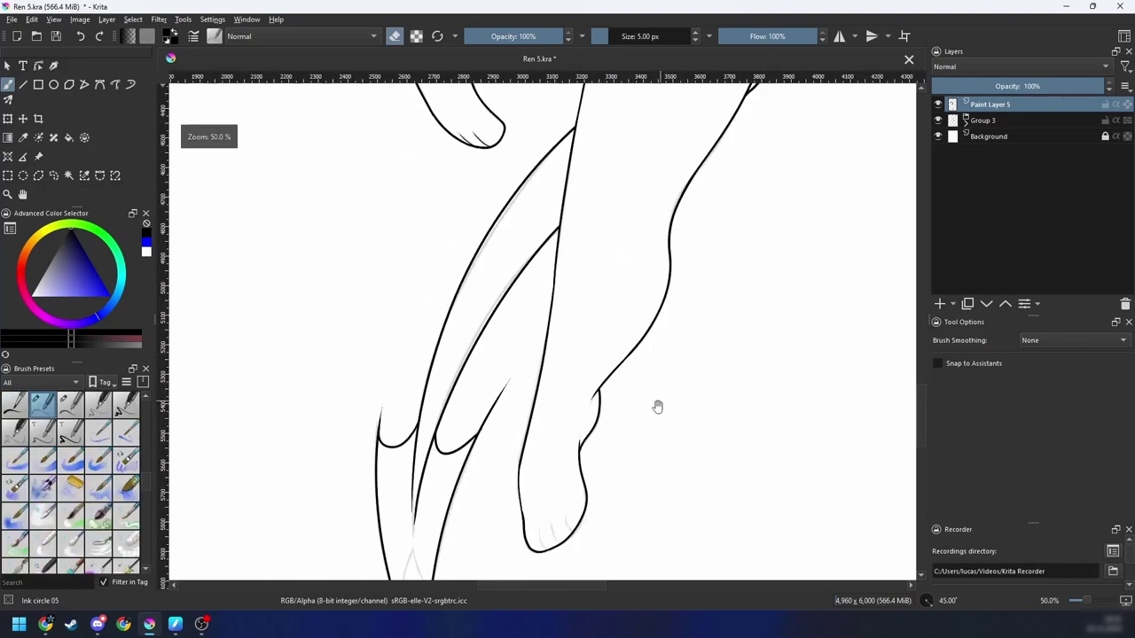
drag(658, 407, 681, 329)
key(plus)
key(plus)
key(plus)
key(plus)
drag(504, 452, 613, 383)
key(6)
key(6)
drag(507, 358, 563, 383)
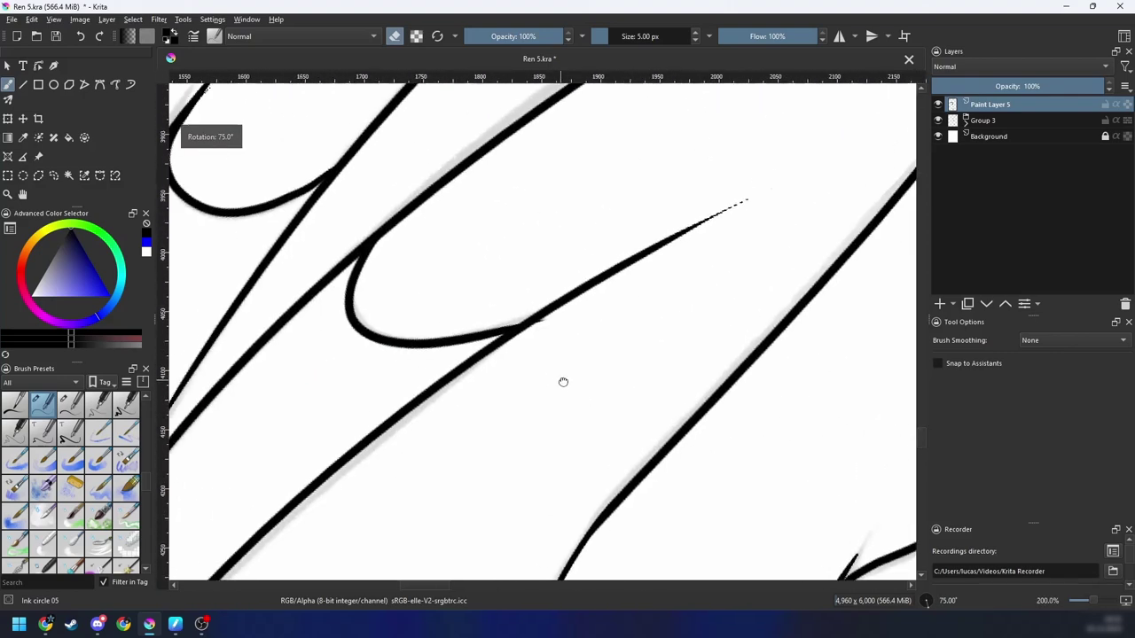
scroll(582, 320, up, 1)
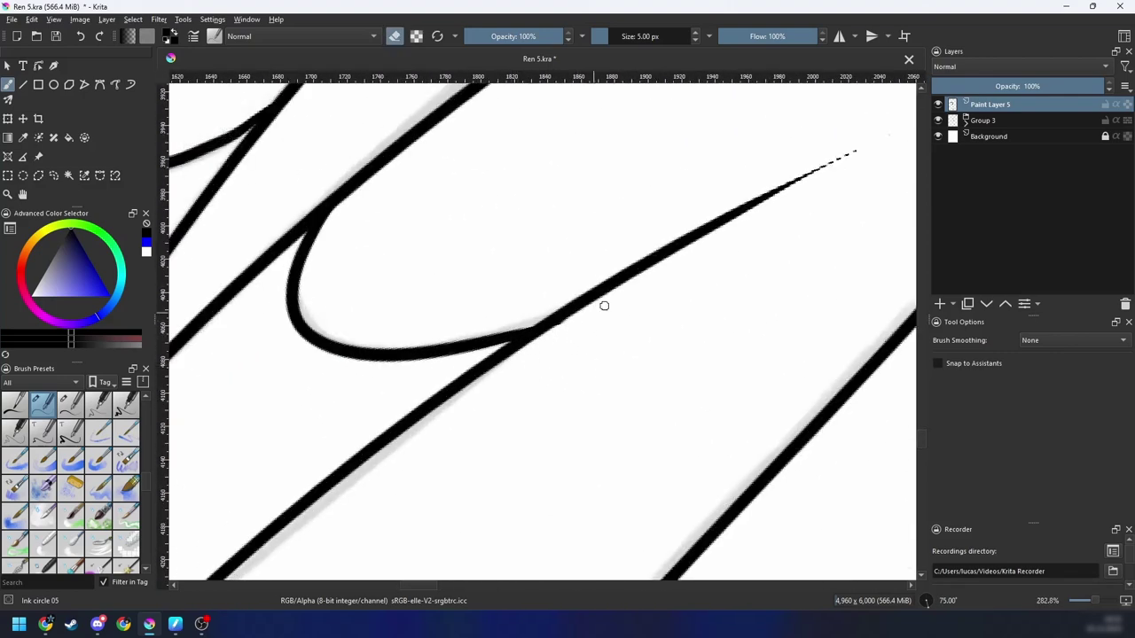
Step: Mirror the view and cut the long tapered overshoot just past its junction with the short rounded curve on the tail tip's barb
key(4)
key(4)
key(4)
key(4)
key(4)
key(4)
key(4)
key(4)
key(4)
key(4)
key(4)
key(4)
key(4)
key(m)
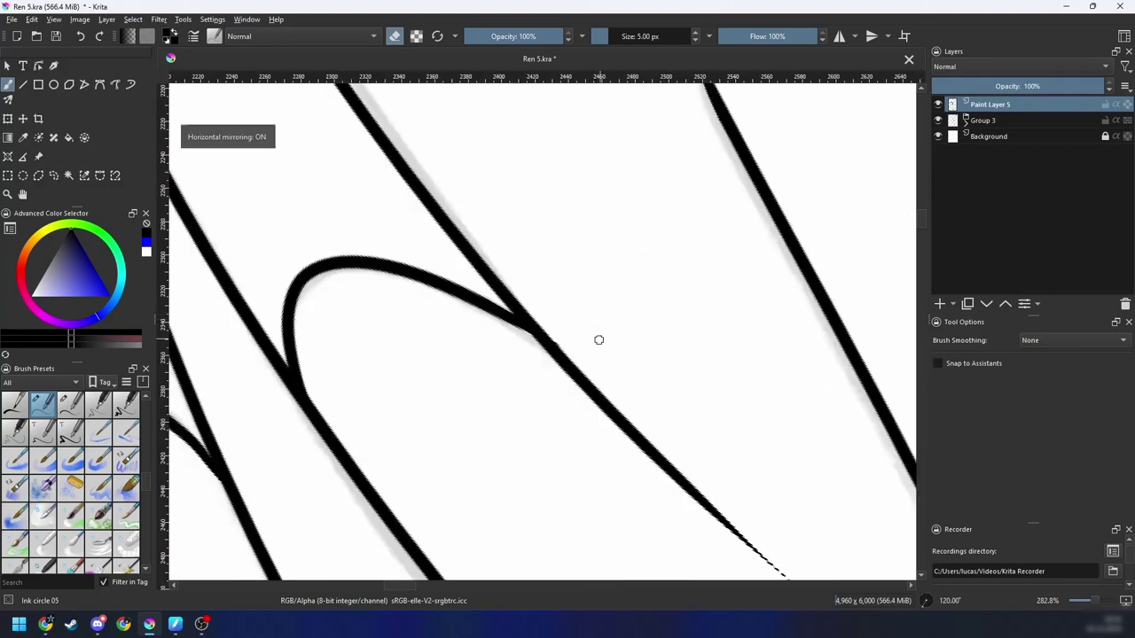
key(4)
key(4)
key(4)
key(4)
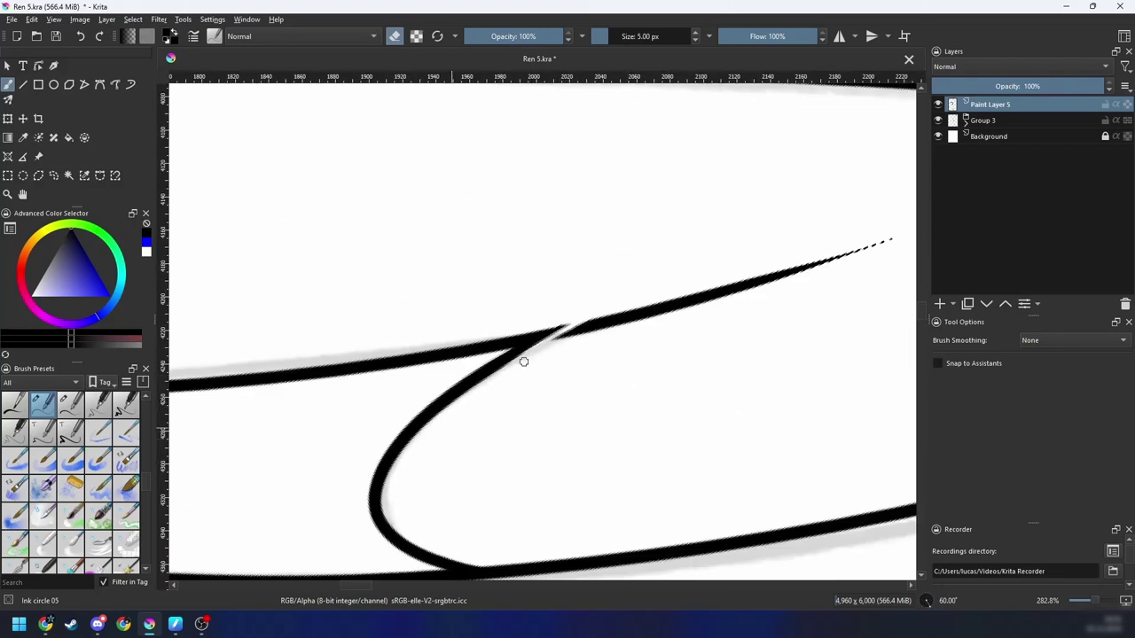
mouse_move(572, 372)
mouse_down()
mouse_move(507, 398)
mouse_move(878, 257)
mouse_move(729, 254)
mouse_up()
Step: Switch to the Shape fill brush and erase the detached tapered end beyond the barb's junction
right_click(554, 363)
click(480, 338)
key(minus)
key(minus)
key(4)
key(minus)
key(minus)
key(minus)
scroll(644, 409, up, 3)
key(4)
key(4)
mouse_move(430, 413)
mouse_down()
mouse_move(661, 405)
mouse_move(639, 320)
mouse_up()
Step: Erase the tapered overshoot at the point of the tail tip's other barb, close to where the rounded curve joins
key(6)
key(6)
key(6)
key(6)
key(6)
key(6)
key(6)
key(6)
key(6)
key(6)
drag(476, 413, 522, 468)
key(6)
key(6)
scroll(532, 414, up, 2)
key(4)
key(4)
key(4)
key(4)
key(4)
key(4)
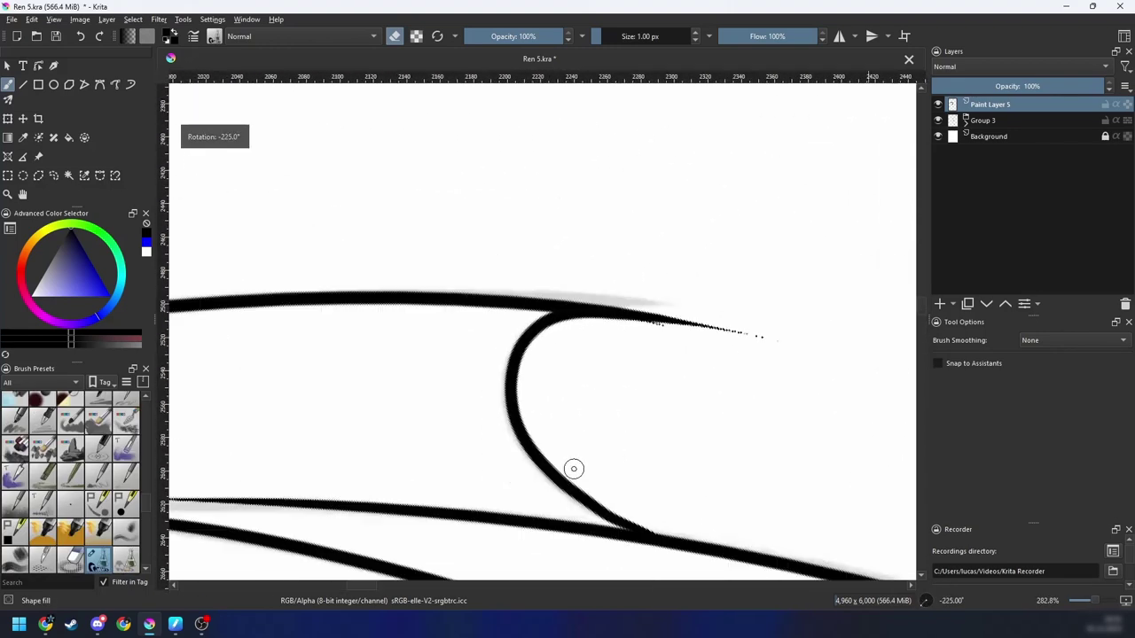
scroll(591, 453, up, 2)
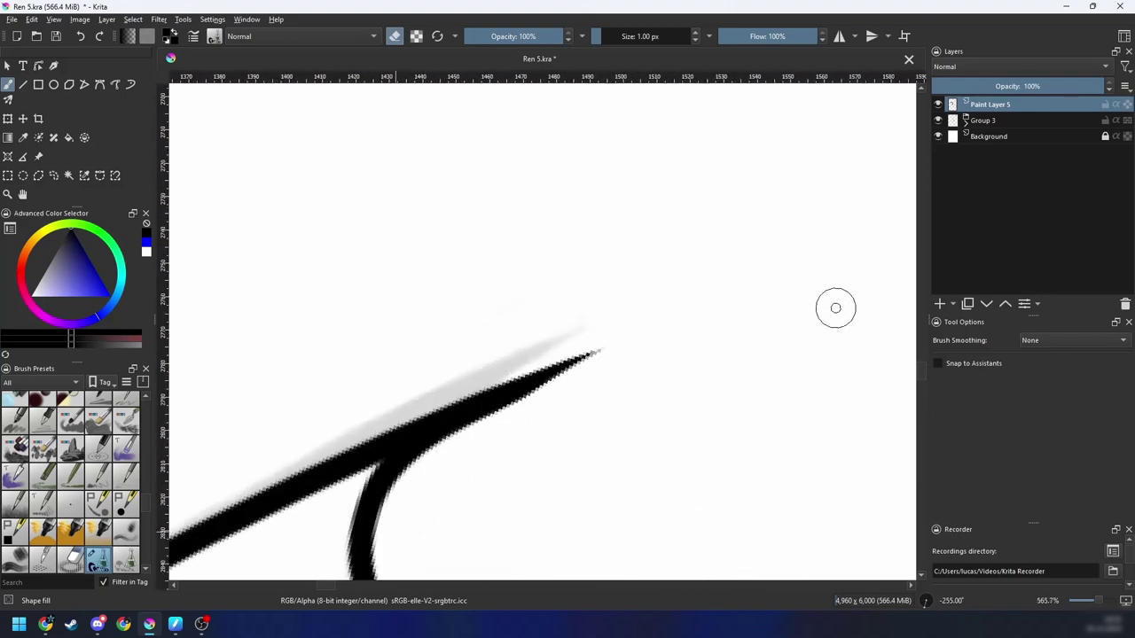
scroll(532, 479, down, 3)
scroll(541, 460, up, 3)
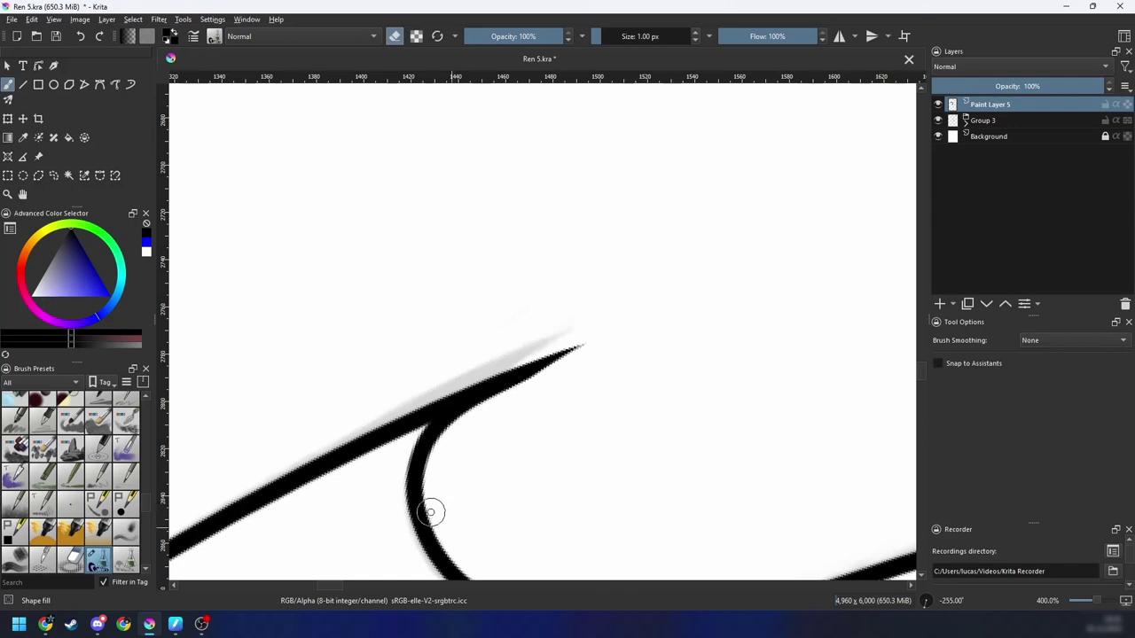
scroll(626, 434, down, 6)
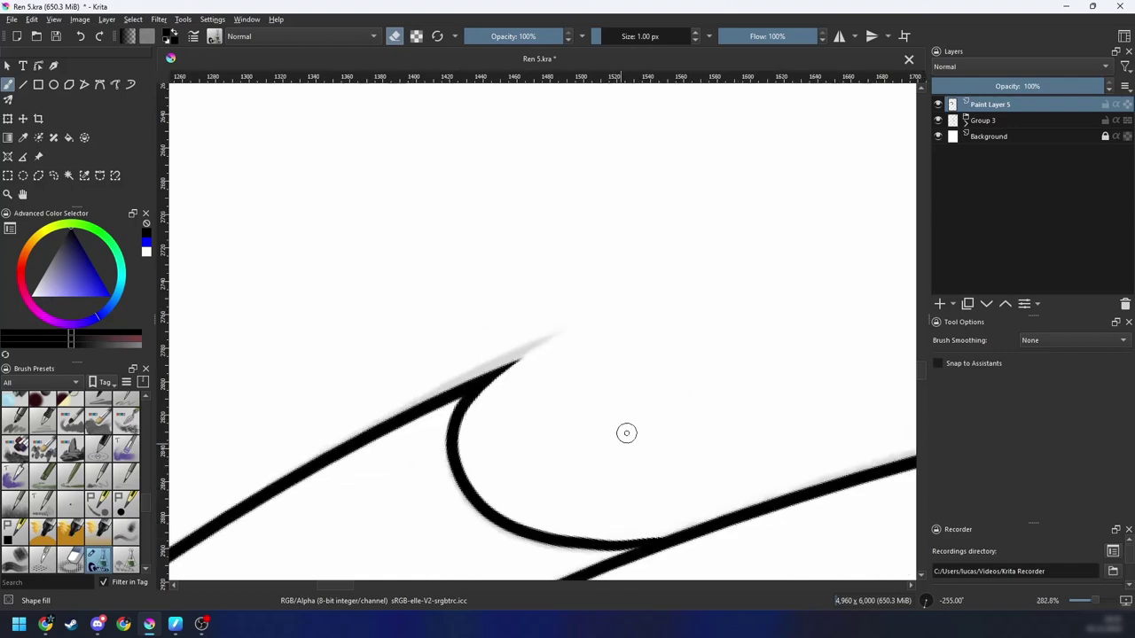
drag(691, 343, 709, 334)
Step: Return to the Ink circle 05 brush and erase the small overshoot at the sharp end of the tail blade
key(plus)
key(plus)
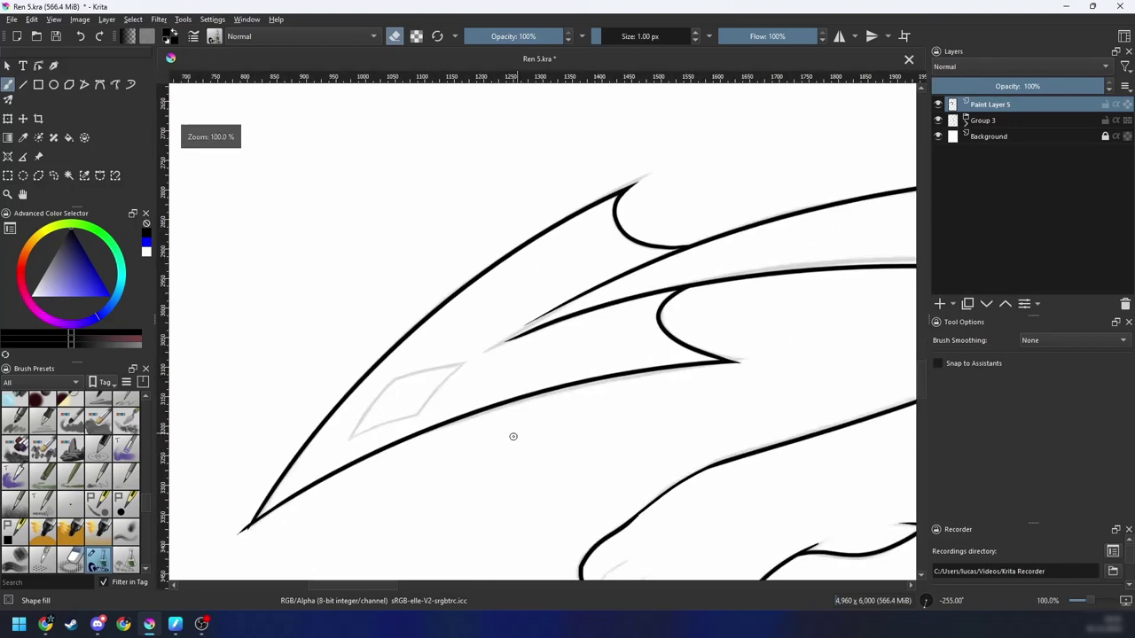
drag(511, 436, 778, 275)
key(plus)
key(6)
key(plus)
key(6)
key(6)
key(plus)
right_click(509, 409)
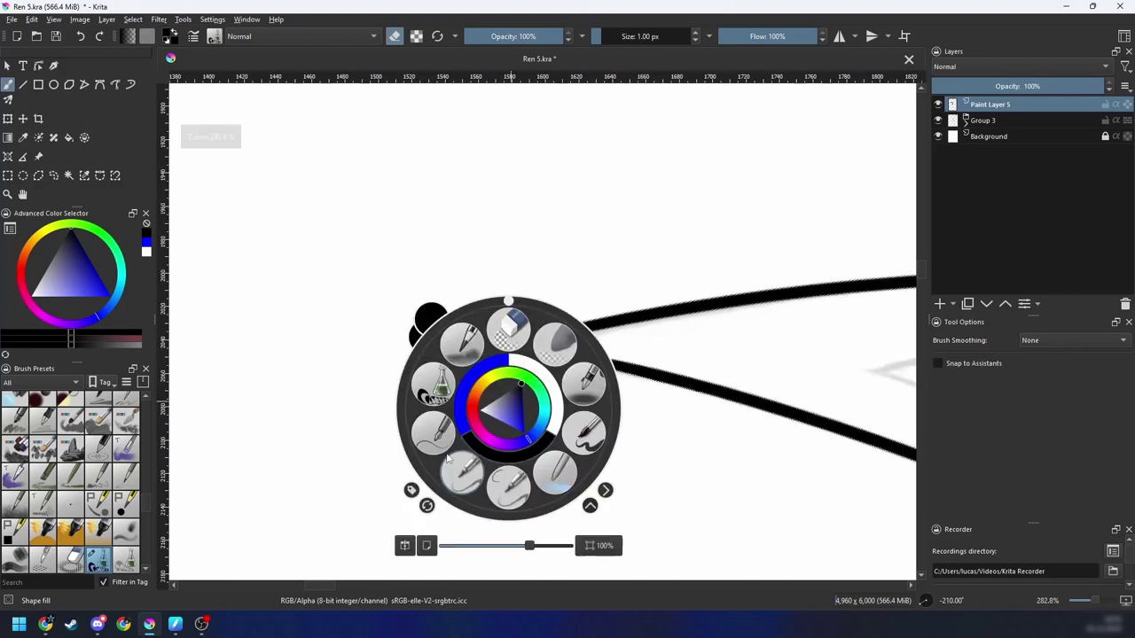
click(462, 474)
key(plus)
key(plus)
drag(499, 420, 512, 433)
key(4)
drag(488, 389, 439, 400)
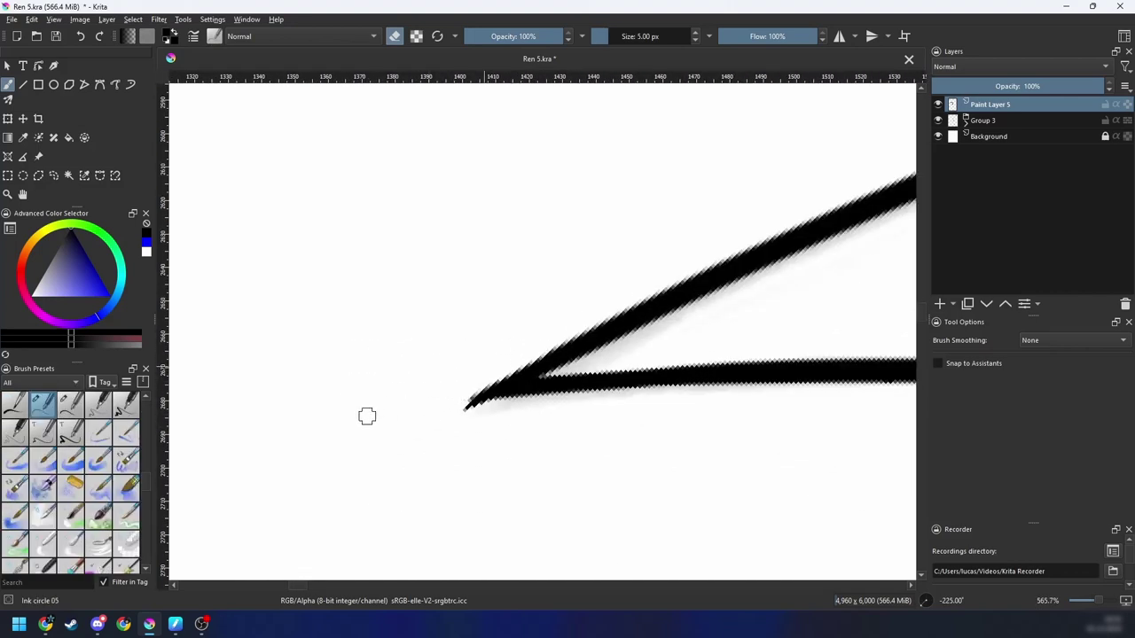
key(4)
key(4)
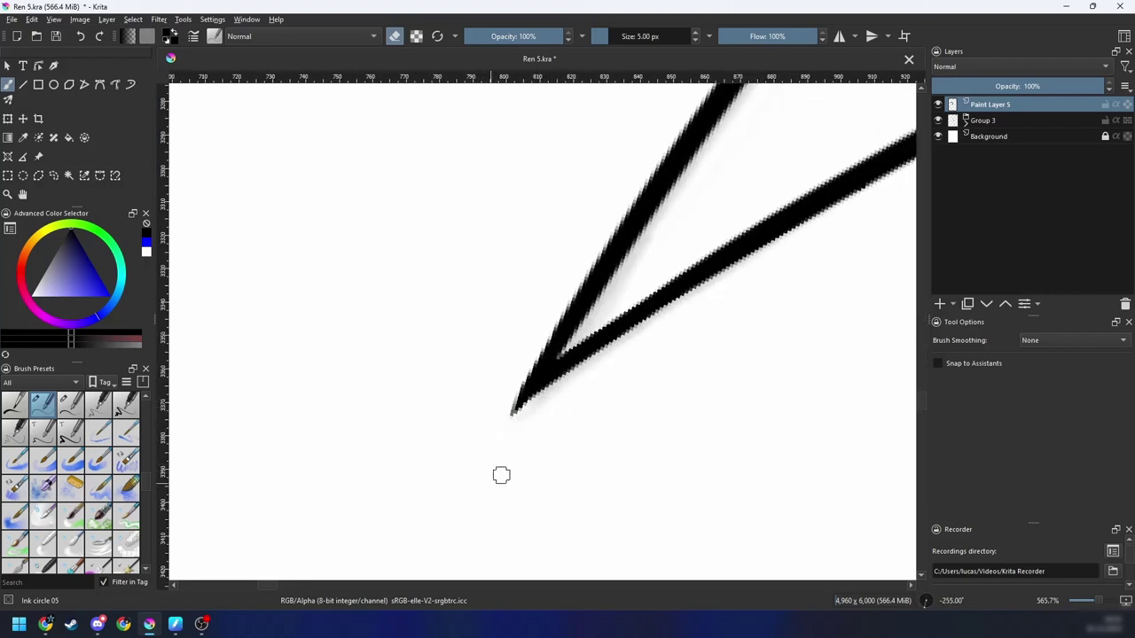
scroll(501, 475, down, 5)
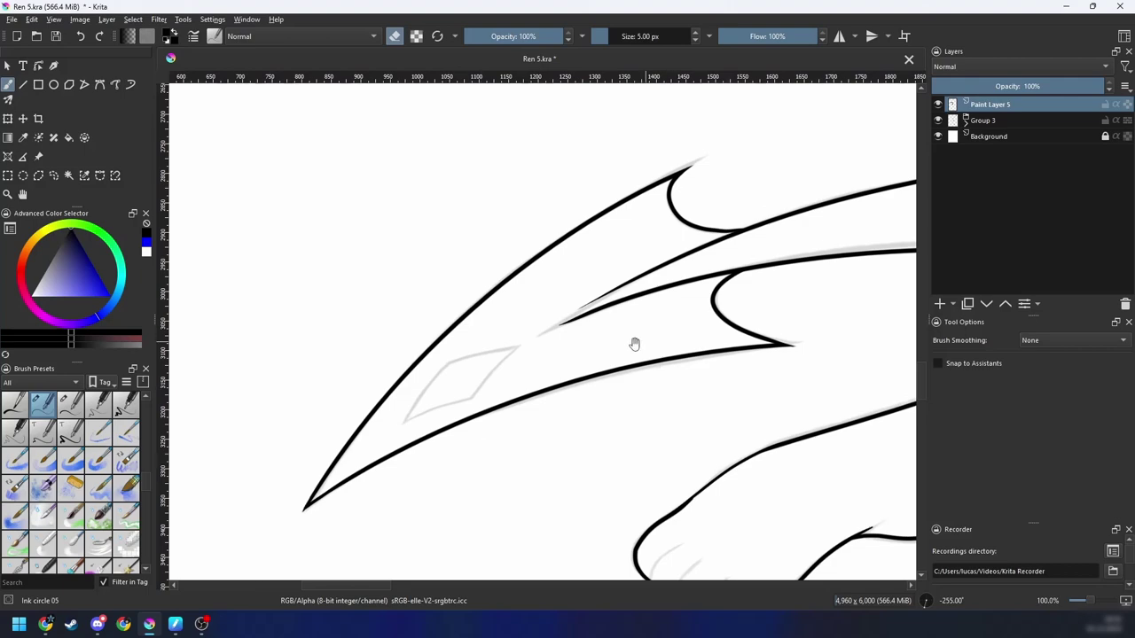
Step: Turn off eraser mode and extend the tapered end of the lower inner line along the sketch inside the tail blade
scroll(635, 344, up, 3)
key(e)
drag(383, 435, 440, 405)
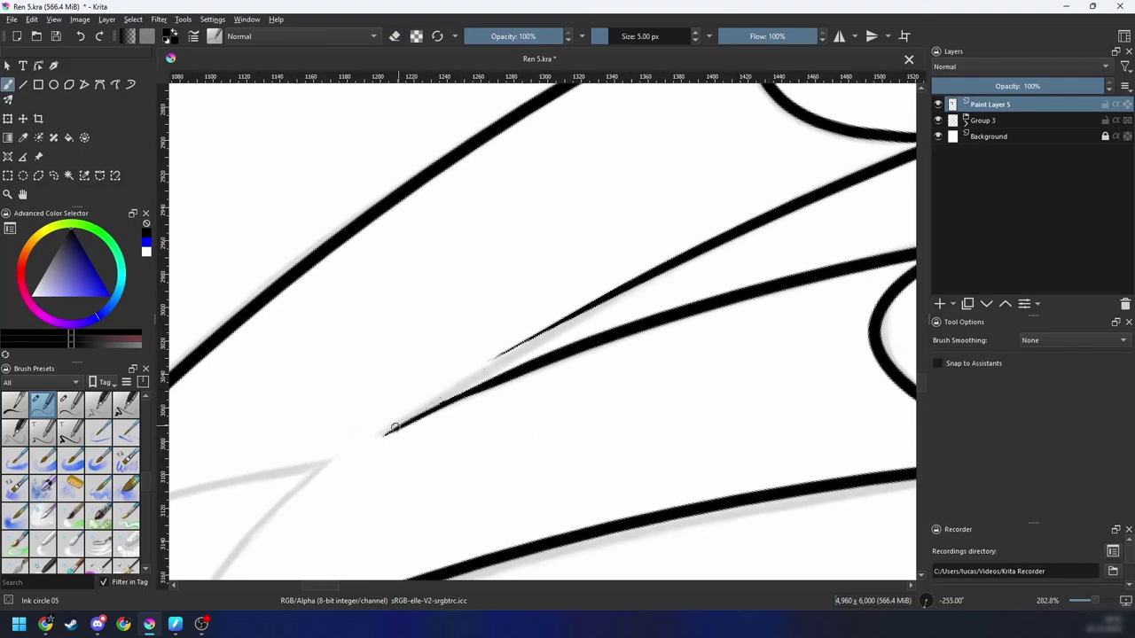
Step: Try to extend the upper inner line of the tail blade to the tip of the lower inner line
drag(379, 440, 746, 231)
key(ctrl+z)
drag(386, 434, 814, 207)
key(ctrl+z)
drag(402, 425, 768, 217)
key(ctrl+z)
drag(376, 438, 750, 225)
key(minus)
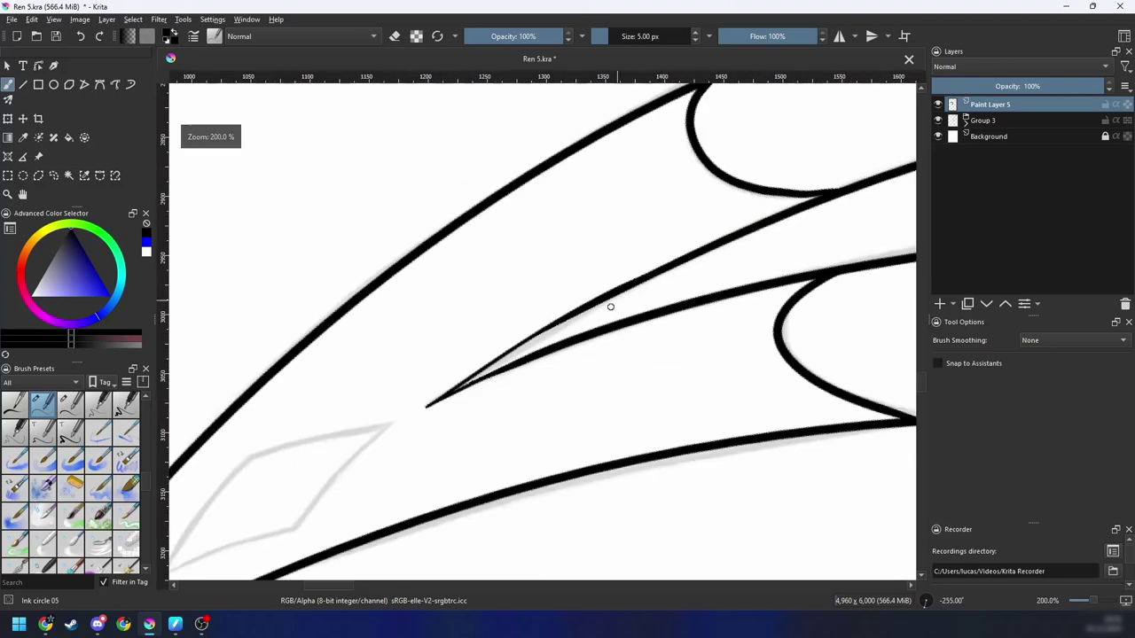
key(ctrl+z)
Step: Mirror and rotate the view, and try again to draw the upper inner line through to the lower line's tip
drag(503, 360, 455, 382)
key(m)
key(4)
key(4)
key(4)
drag(629, 352, 507, 387)
key(4)
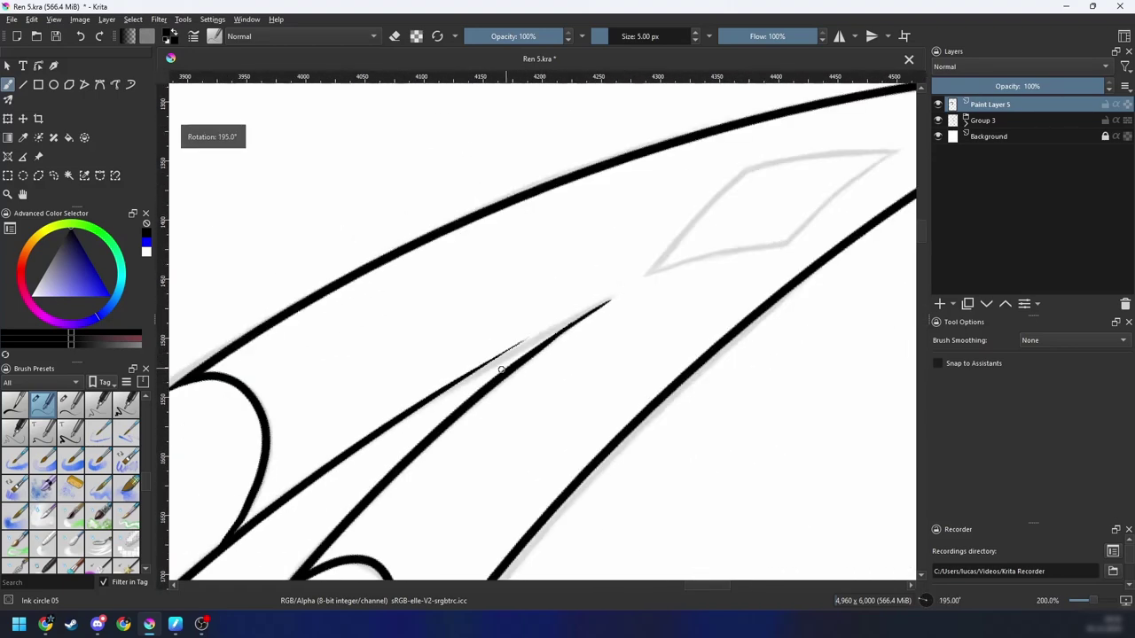
drag(375, 427, 628, 295)
key(ctrl+z)
key(ctrl+z)
drag(376, 427, 704, 263)
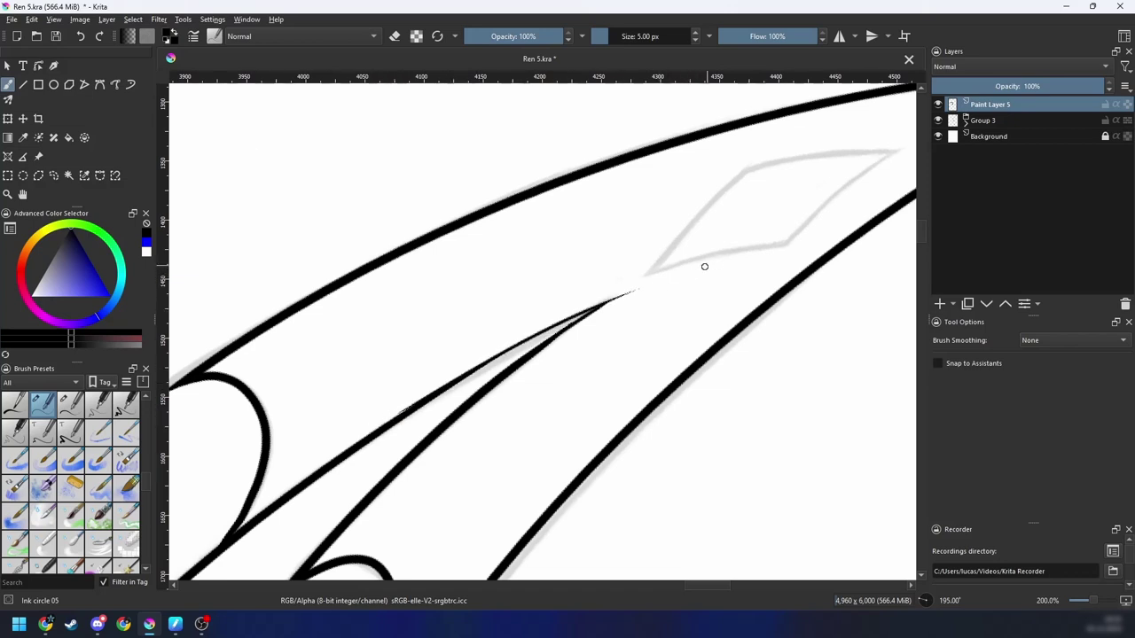
key(ctrl+z)
Step: Join the upper inner line to the lower line's tip and erase the excess so both end in one sharp point
scroll(562, 326, up, 1)
scroll(561, 326, up, 1)
key(e)
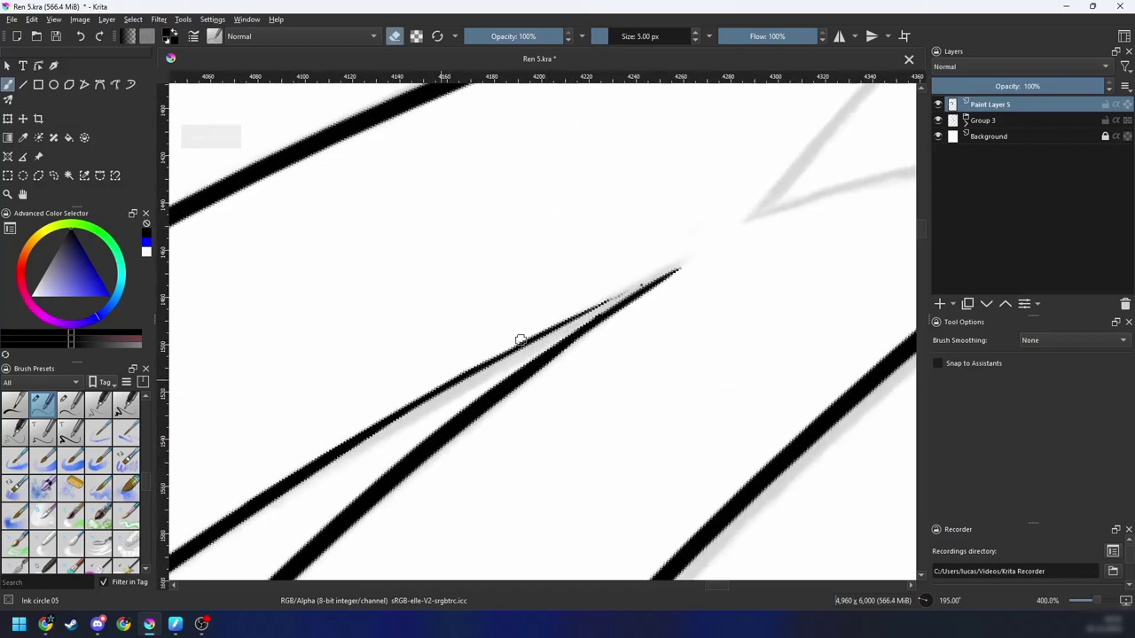
drag(642, 286, 485, 363)
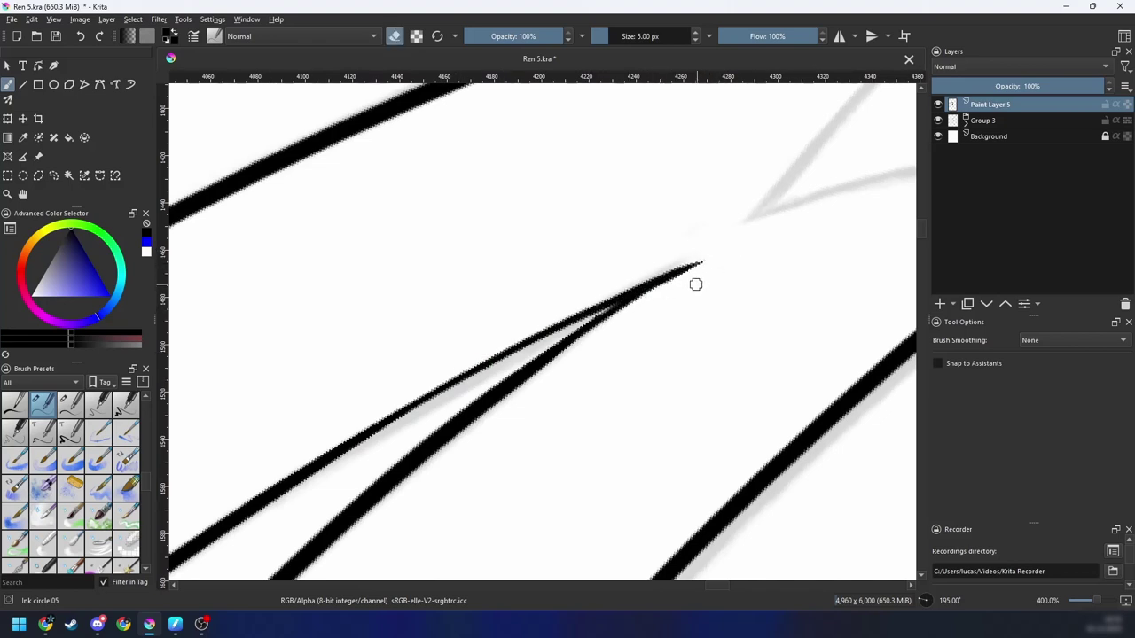
key(ctrl+z)
drag(689, 294, 629, 335)
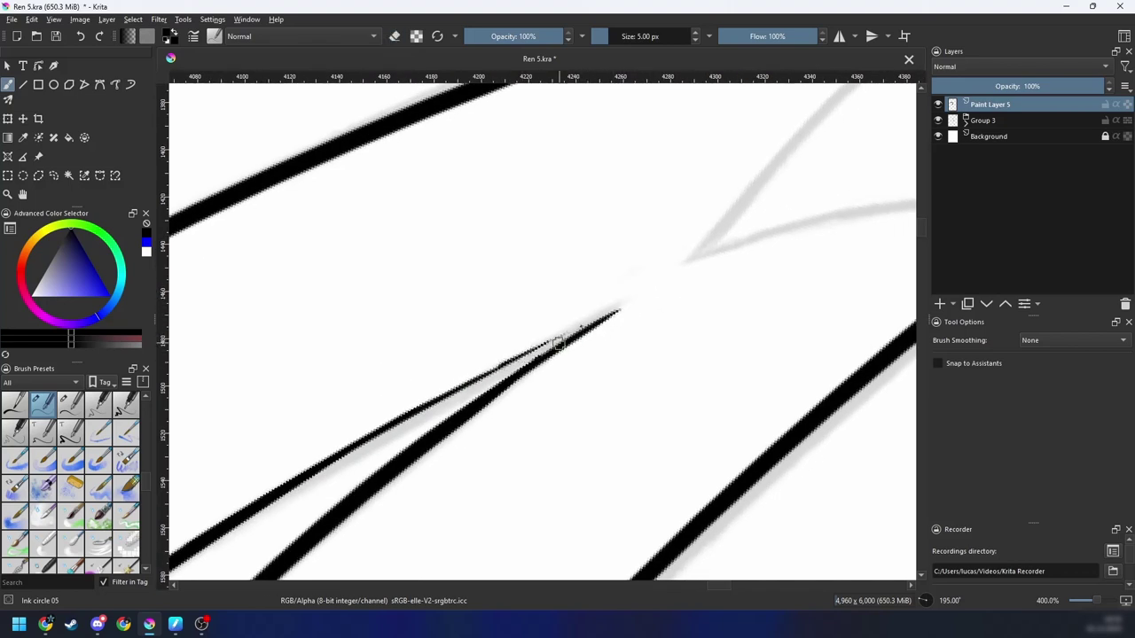
drag(483, 377, 645, 304)
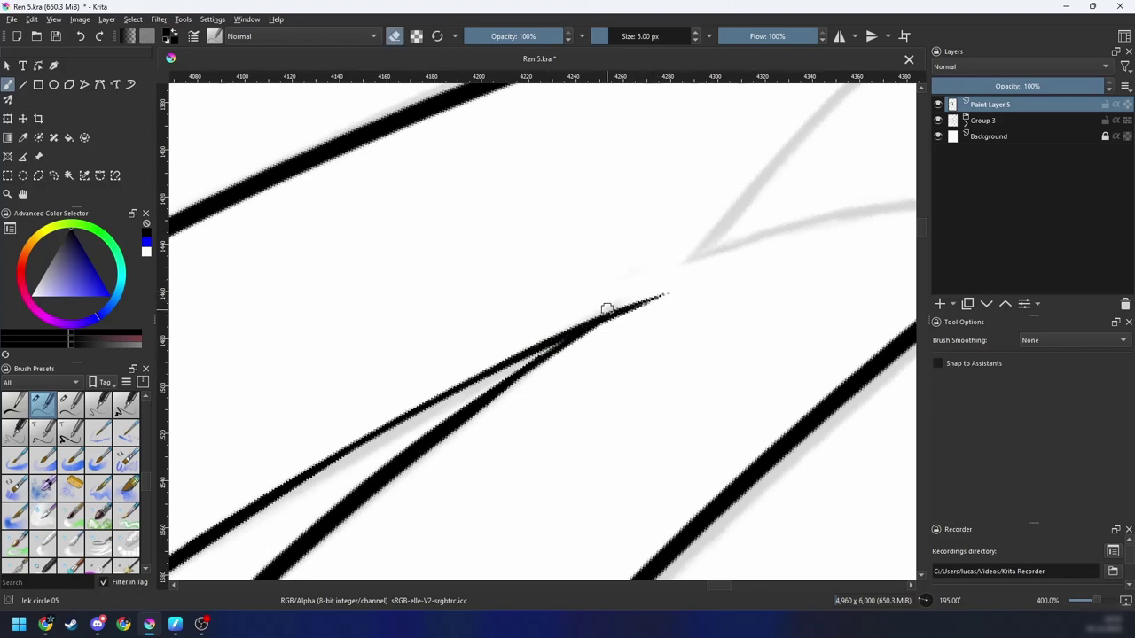
key(ctrl+z)
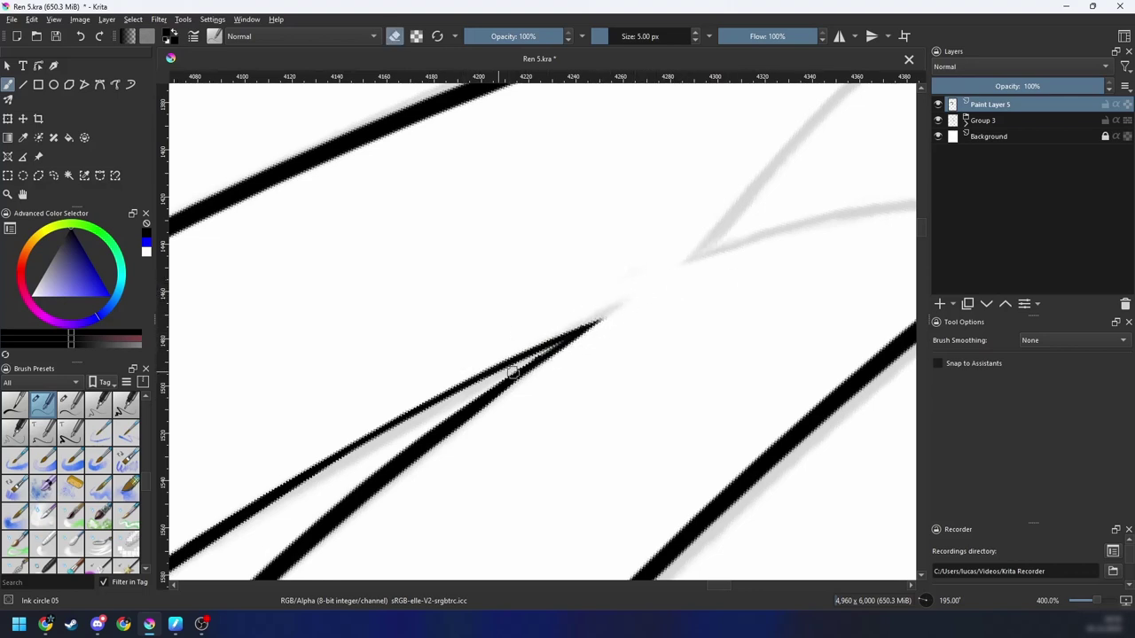
drag(568, 354, 668, 299)
Step: Turn off eraser mode and ink the first curved side of the diamond marking inside the tail blade, starting at its inner corner
key(minus)
key(6)
key(6)
key(6)
key(6)
key(6)
key(6)
key(minus)
key(minus)
key(minus)
key(minus)
key(minus)
key(6)
key(6)
key(6)
key(6)
key(6)
key(6)
drag(633, 356, 574, 434)
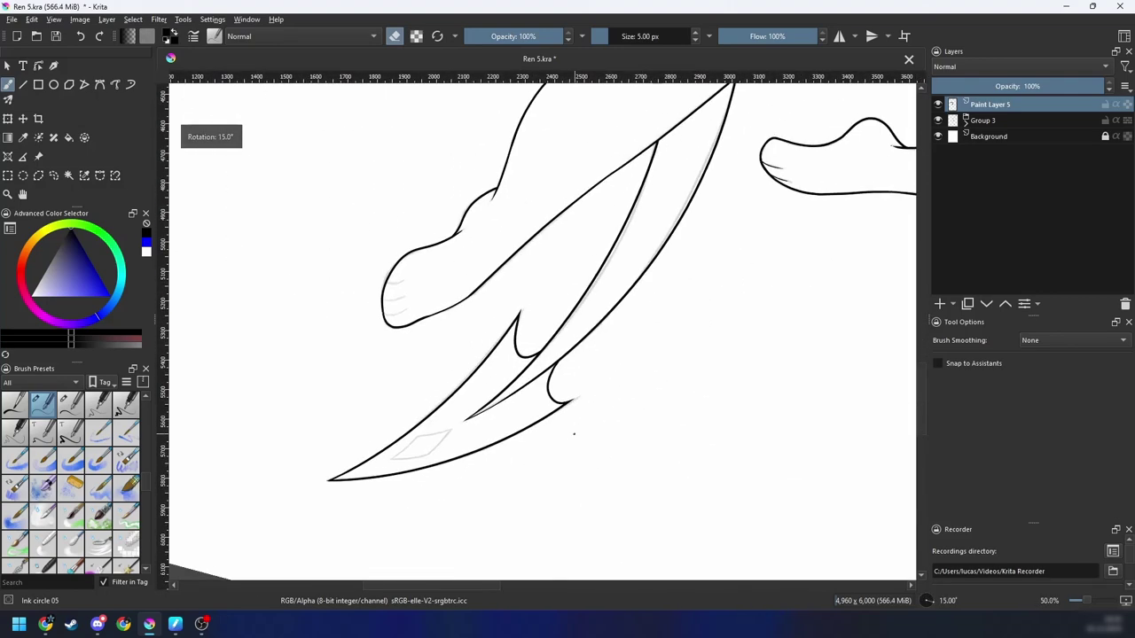
scroll(580, 425, up, 8)
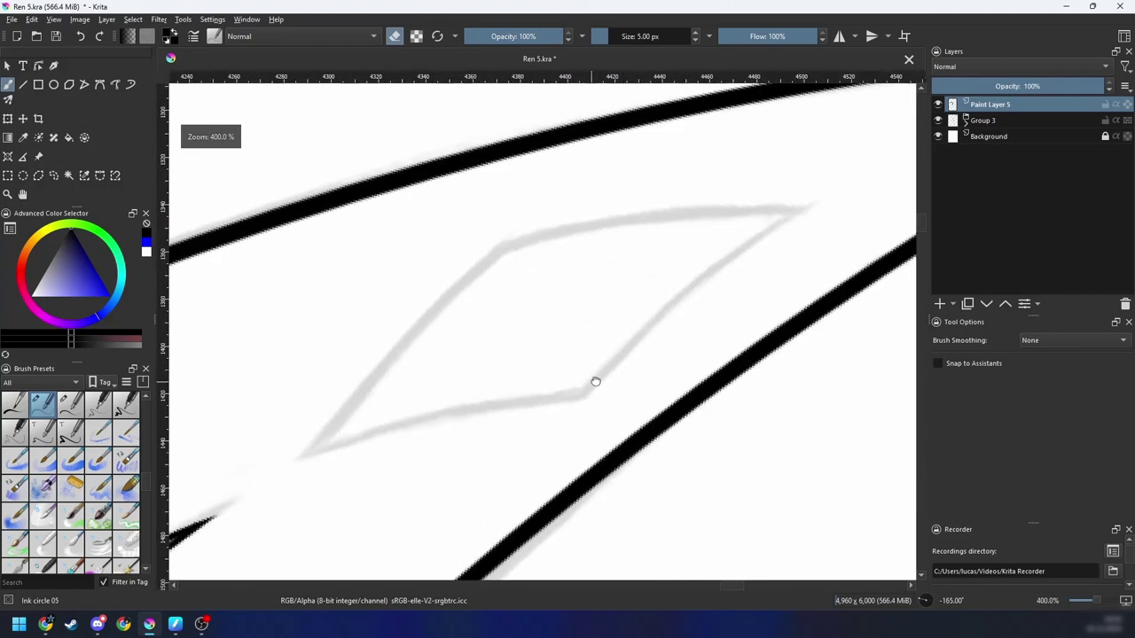
drag(324, 483, 535, 256)
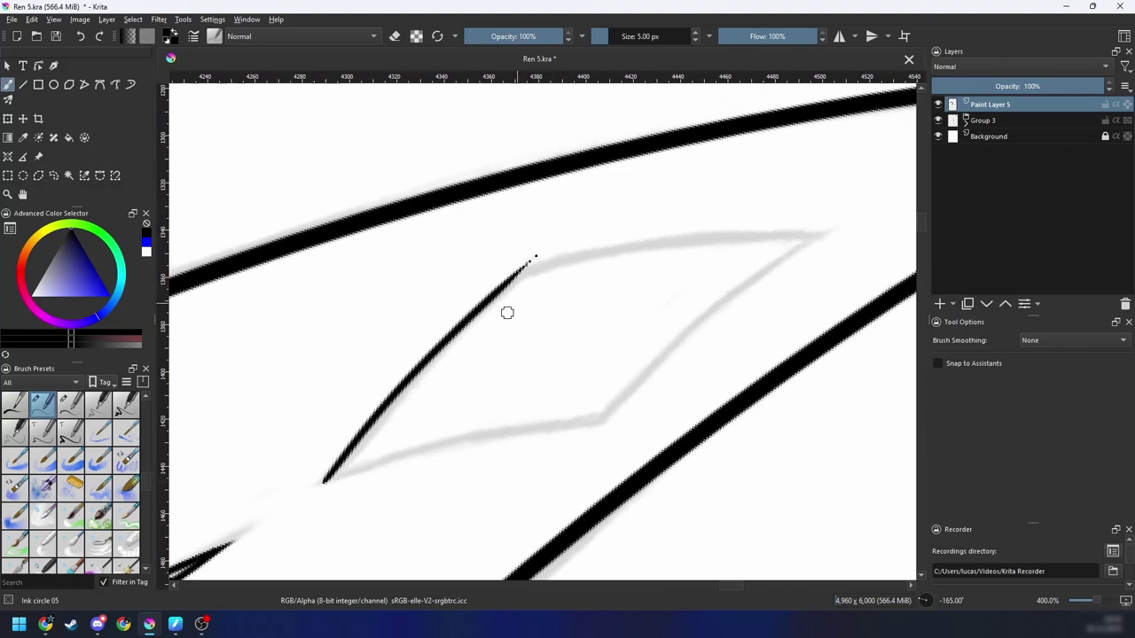
Step: Ink the adjoining side of the diamond marking from the end of the first stroke to its outer corner
key(4)
key(4)
mouse_move(507, 293)
mouse_down()
mouse_move(400, 398)
mouse_move(410, 369)
mouse_move(538, 273)
mouse_up()
drag(389, 391, 620, 229)
key(ctrl+z)
drag(396, 386, 614, 222)
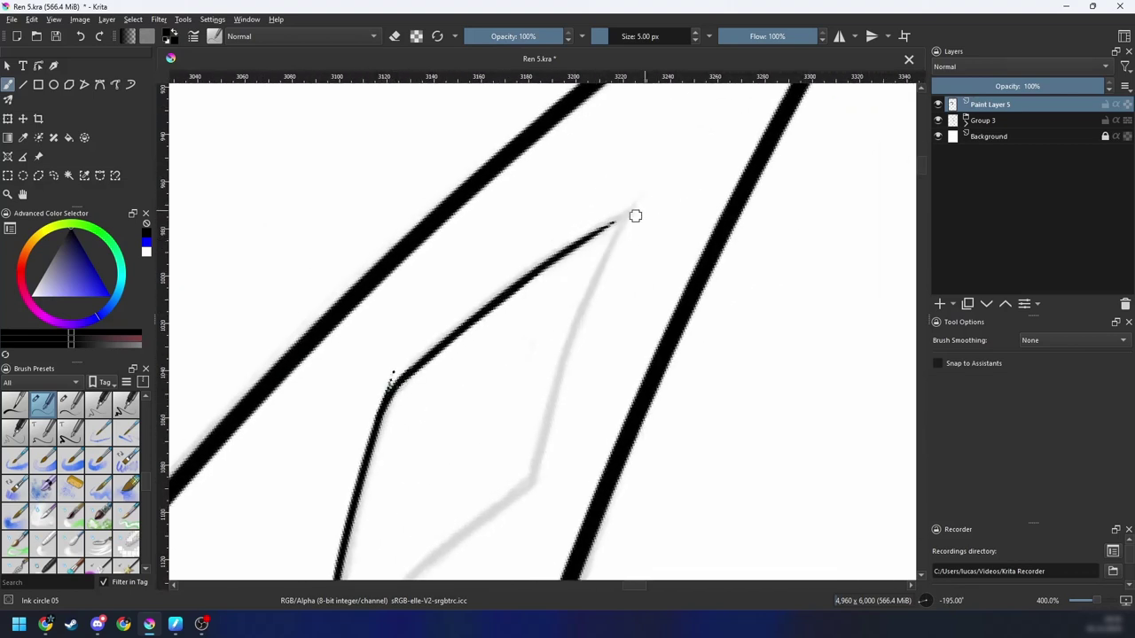
drag(534, 272, 621, 221)
drag(564, 305, 617, 193)
drag(442, 471, 486, 371)
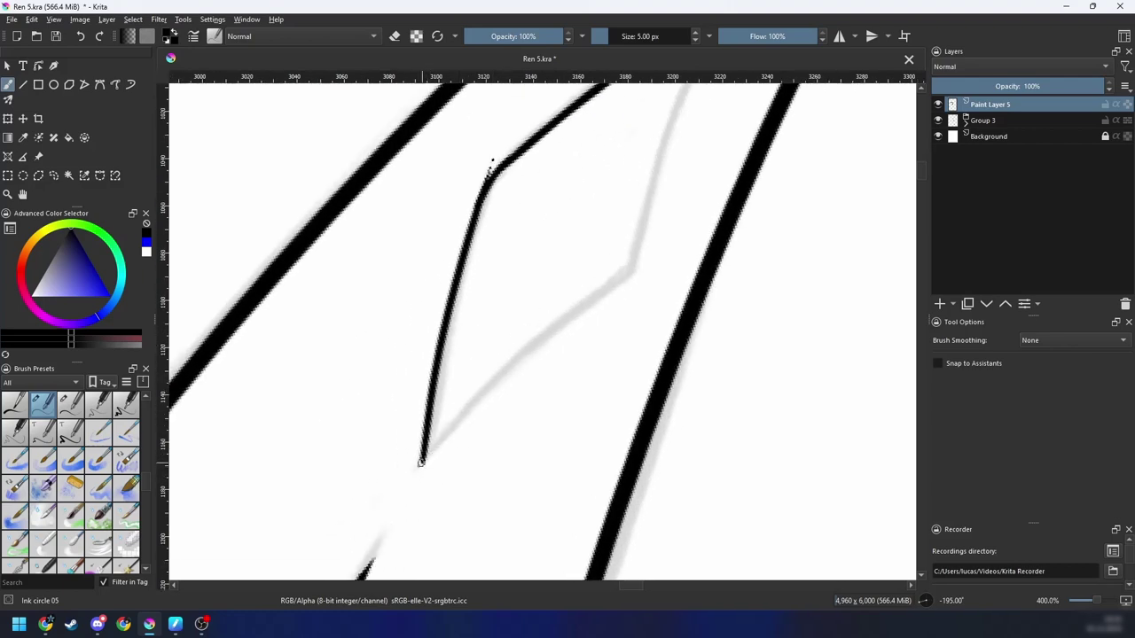
Step: Ink the two remaining sides of the diamond marking to close its outline
drag(421, 461, 644, 257)
key(6)
key(6)
key(6)
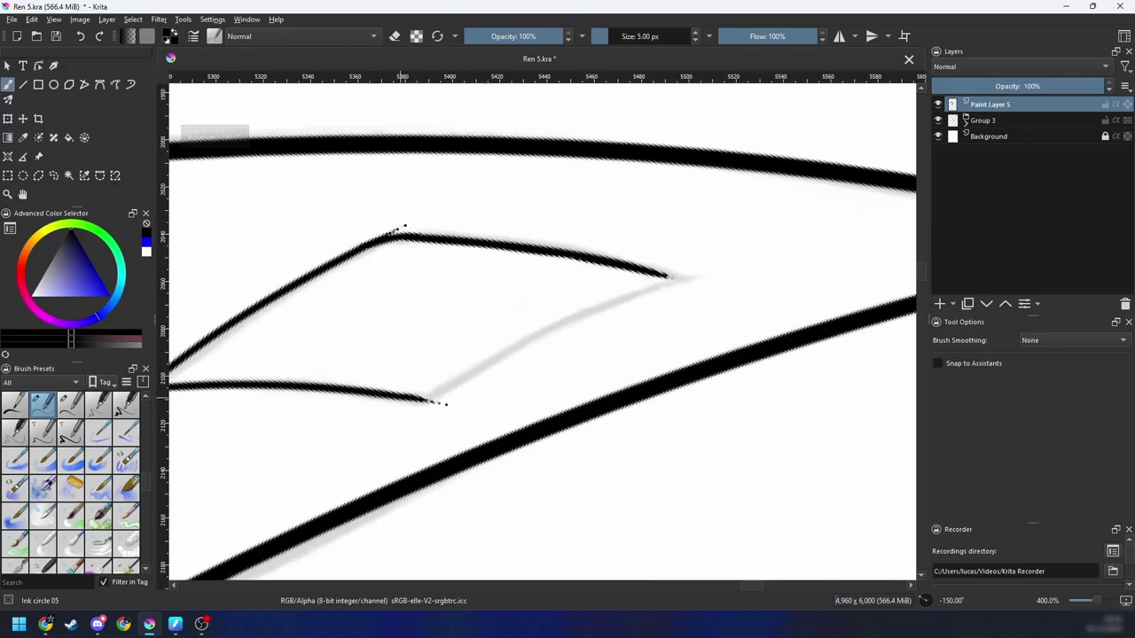
mouse_move(427, 400)
mouse_down()
mouse_move(567, 321)
mouse_move(713, 263)
mouse_up()
key(ctrl+z)
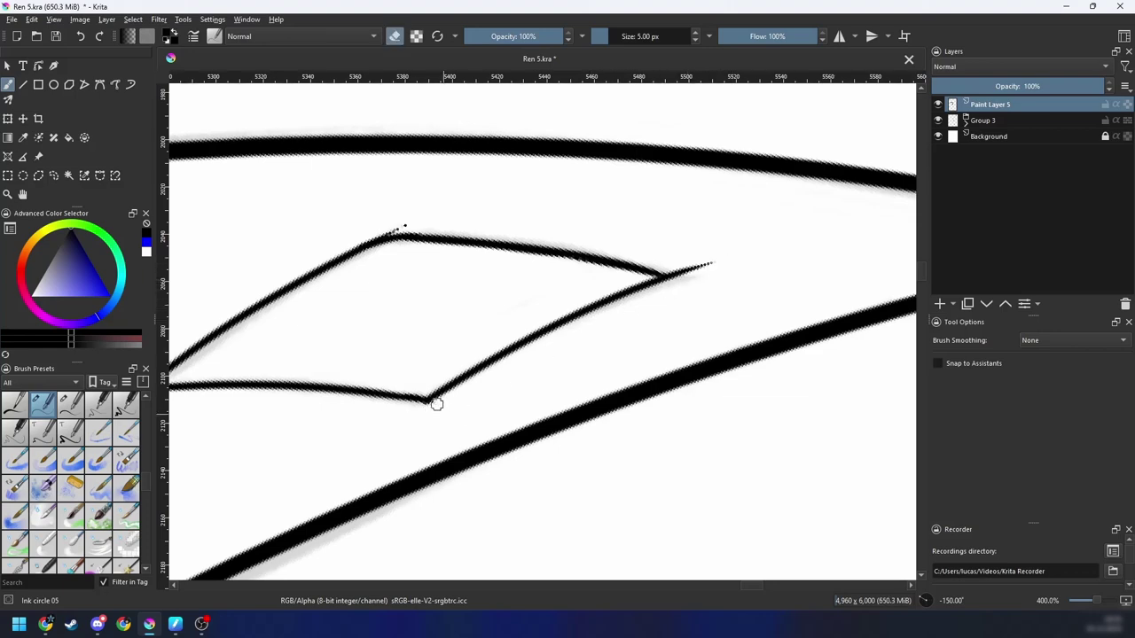
Step: Erase the overshooting stroke ends at the diamond marking's corners
key(4)
key(4)
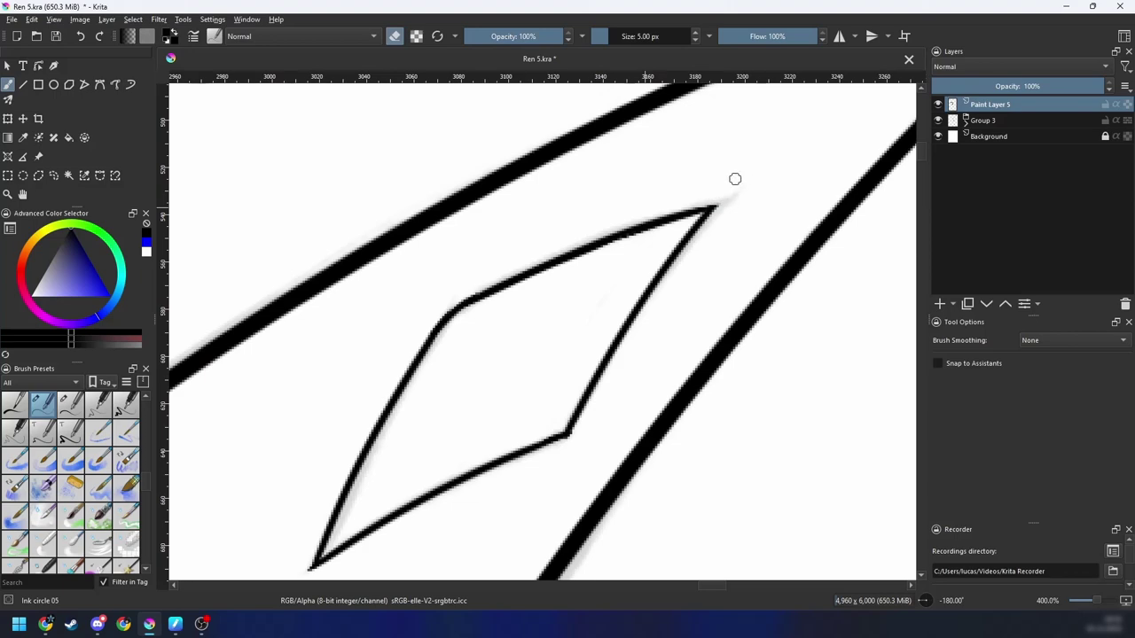
drag(564, 346, 685, 170)
key(minus)
key(minus)
key(minus)
key(minus)
key(minus)
key(minus)
key(minus)
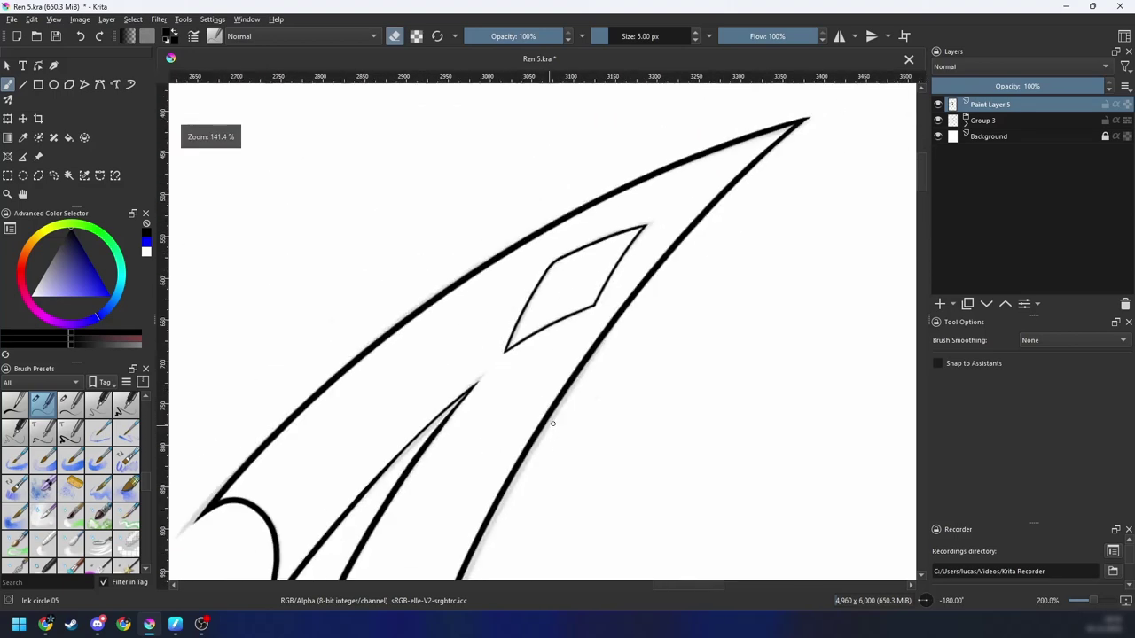
Step: Hide the sketch group to examine the whole figure's line art on its own, and show the sketch again
key(6)
key(6)
key(6)
key(6)
key(6)
key(6)
key(minus)
key(6)
key(6)
drag(634, 329, 684, 507)
key(minus)
key(6)
key(6)
key(m)
key(4)
key(minus)
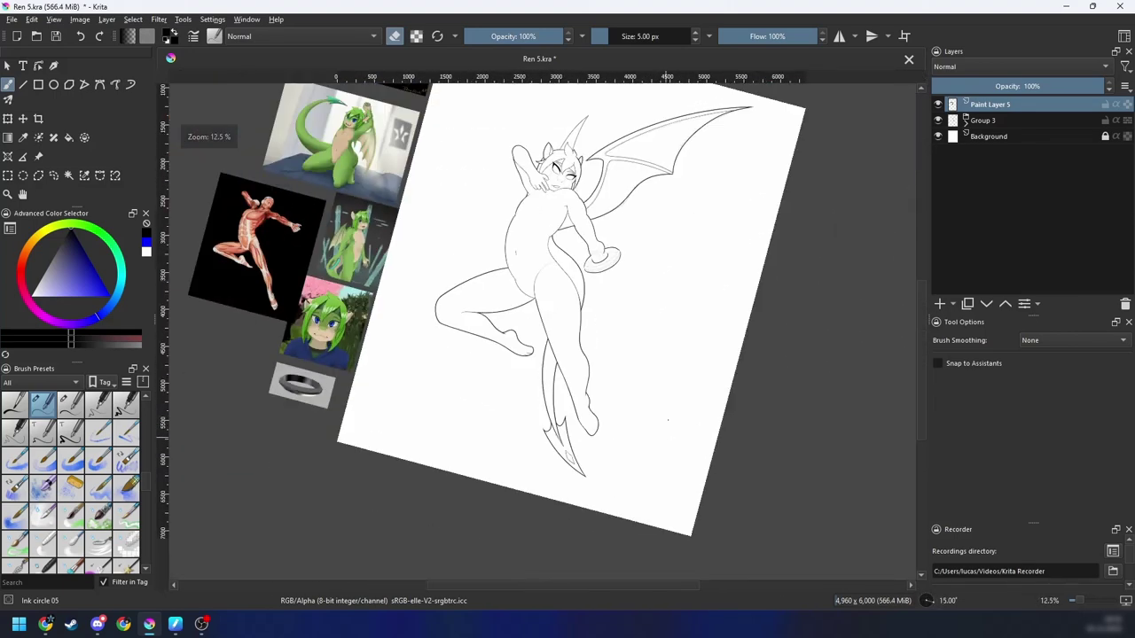
drag(689, 351, 696, 432)
key(4)
click(938, 121)
key(plus)
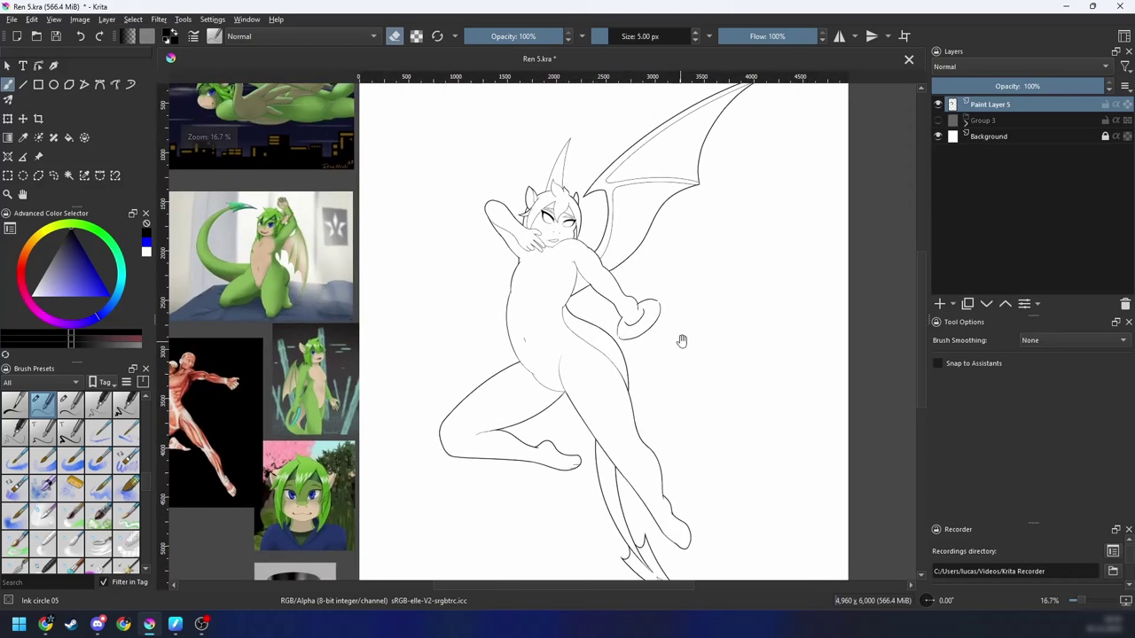
key(plus)
drag(718, 321, 649, 372)
click(939, 122)
Step: Turn off eraser mode and extend the ring's inner edge line to the wrist junction beside the first curled finger
scroll(720, 322, up, 3)
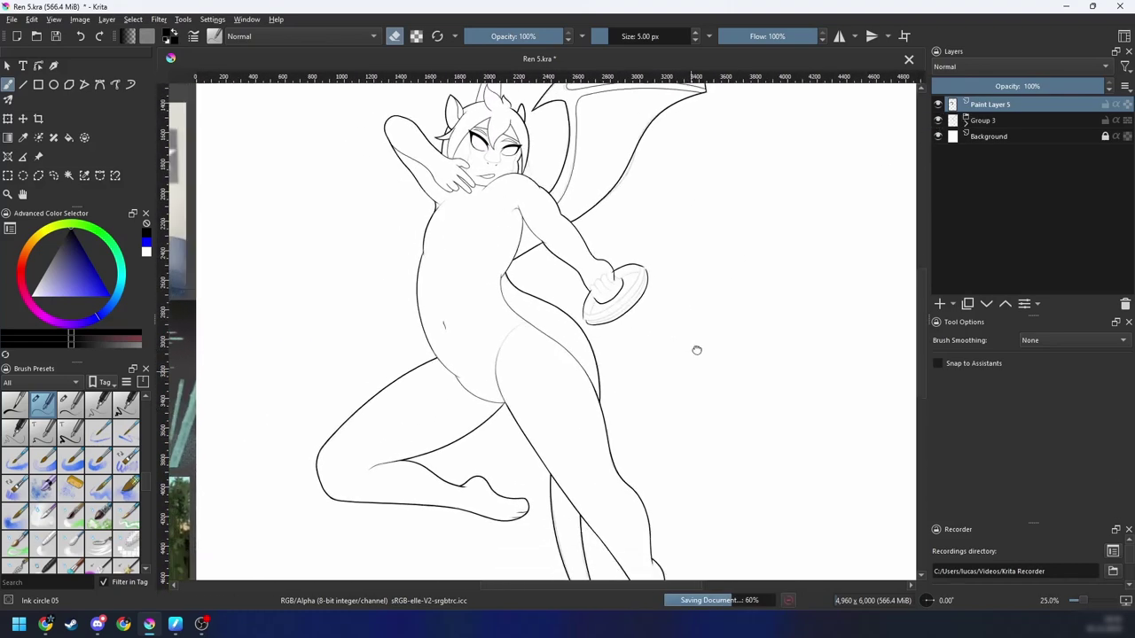
scroll(654, 328, up, 2)
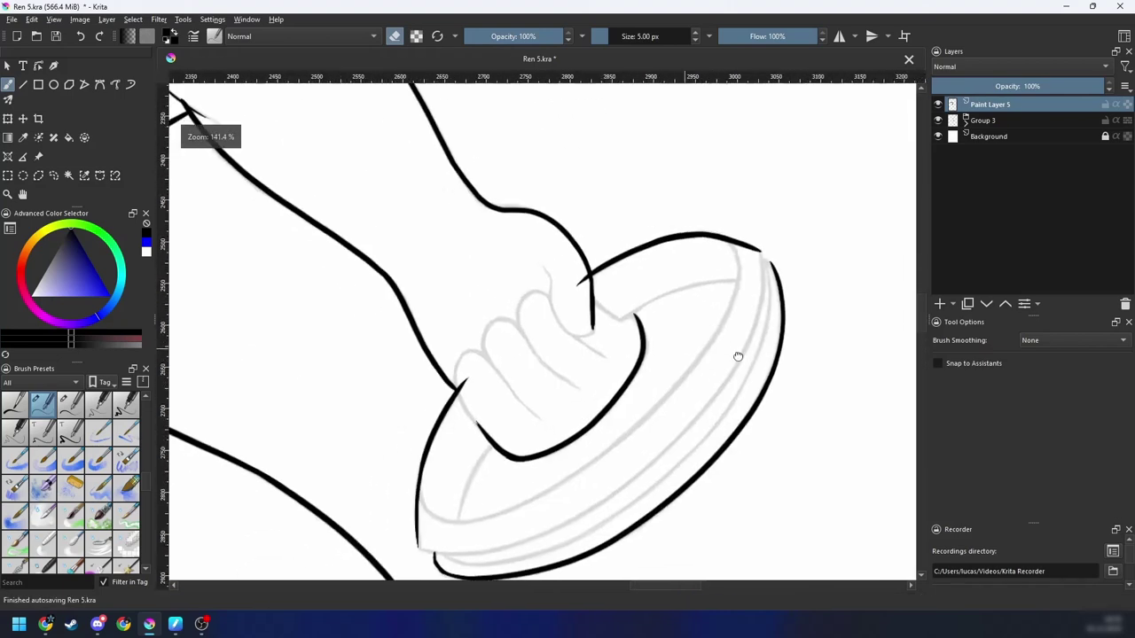
drag(642, 405, 722, 381)
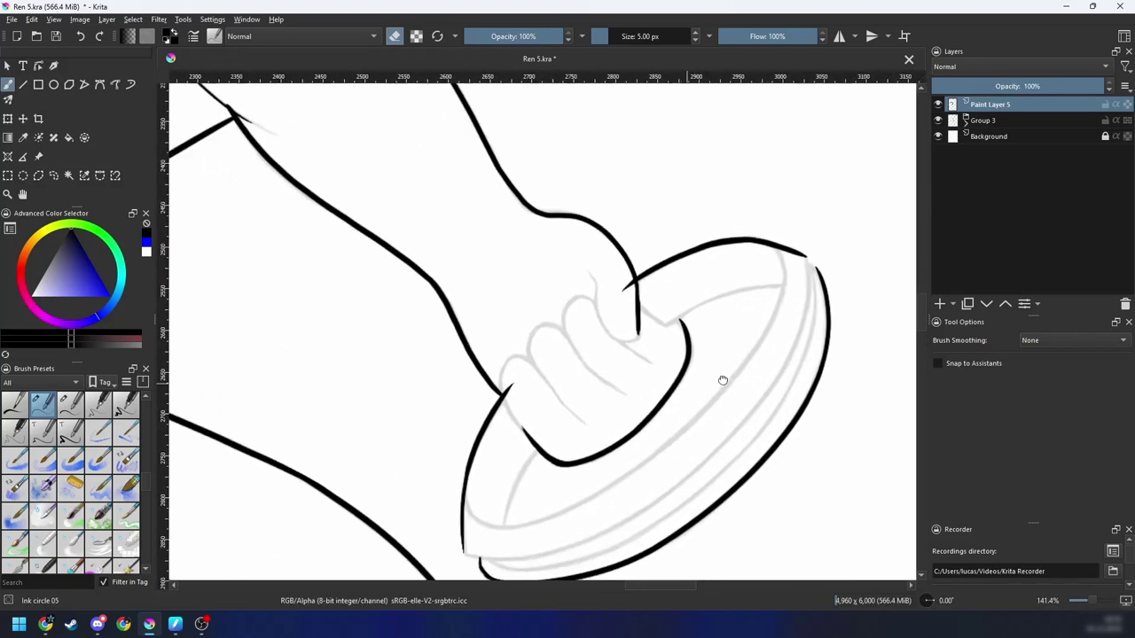
key(6)
key(6)
key(6)
key(6)
drag(575, 411, 616, 427)
key(plus)
key(6)
key(6)
drag(501, 411, 539, 397)
key(e)
scroll(466, 383, up, 1)
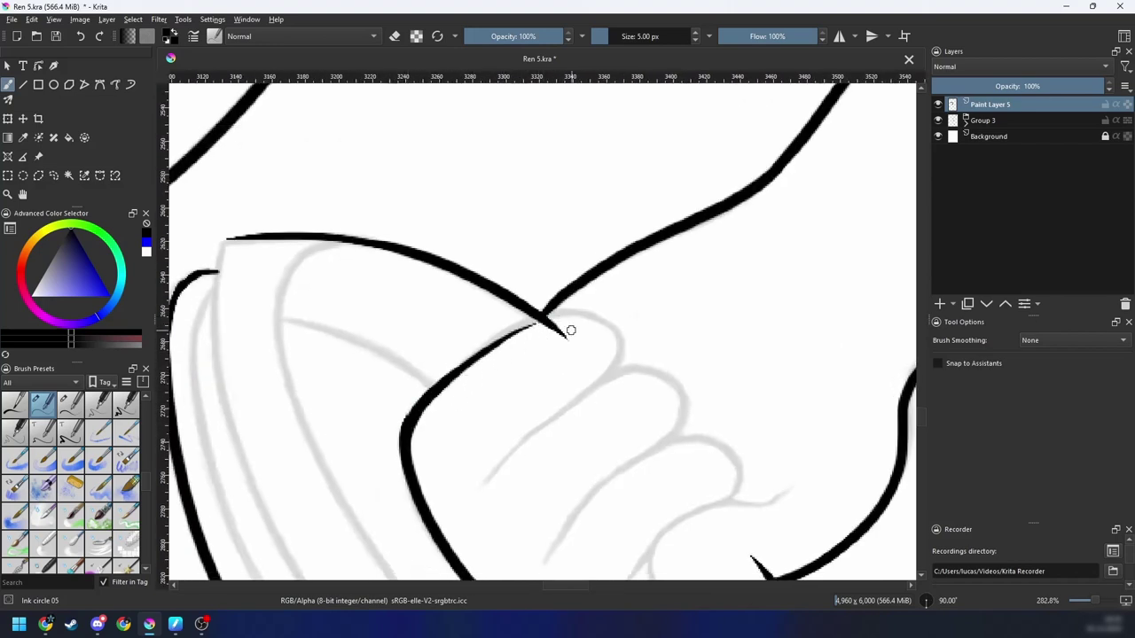
key(4)
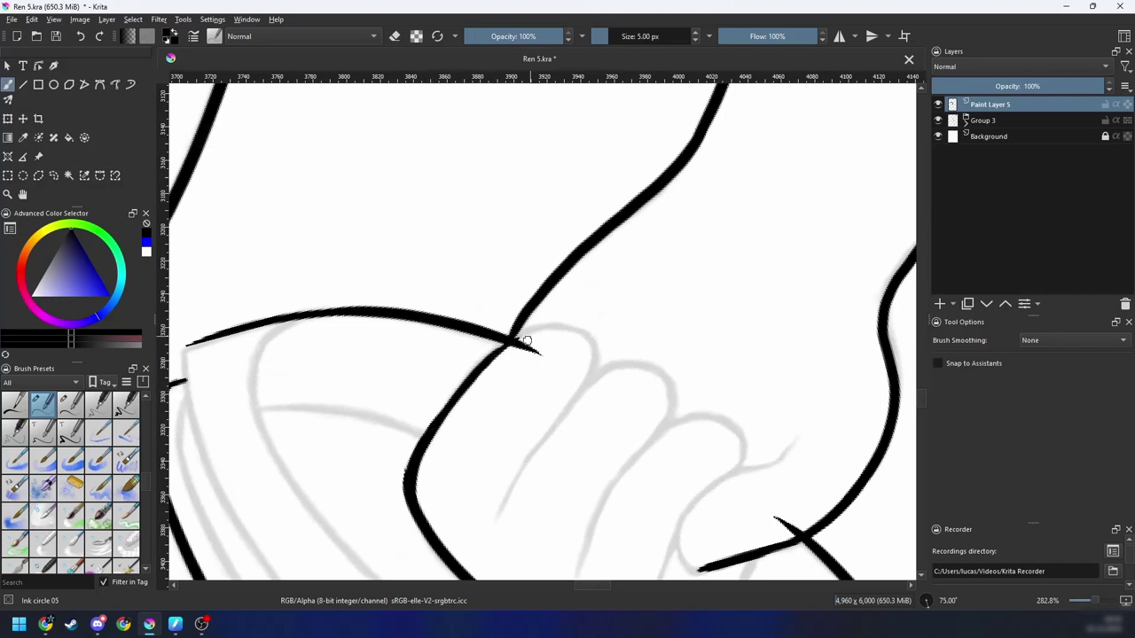
Step: Ink the first finger's rounded knuckle from the wrist junction and the line separating it from the second finger
scroll(523, 350, up, 1)
key(4)
key(4)
drag(481, 381, 575, 343)
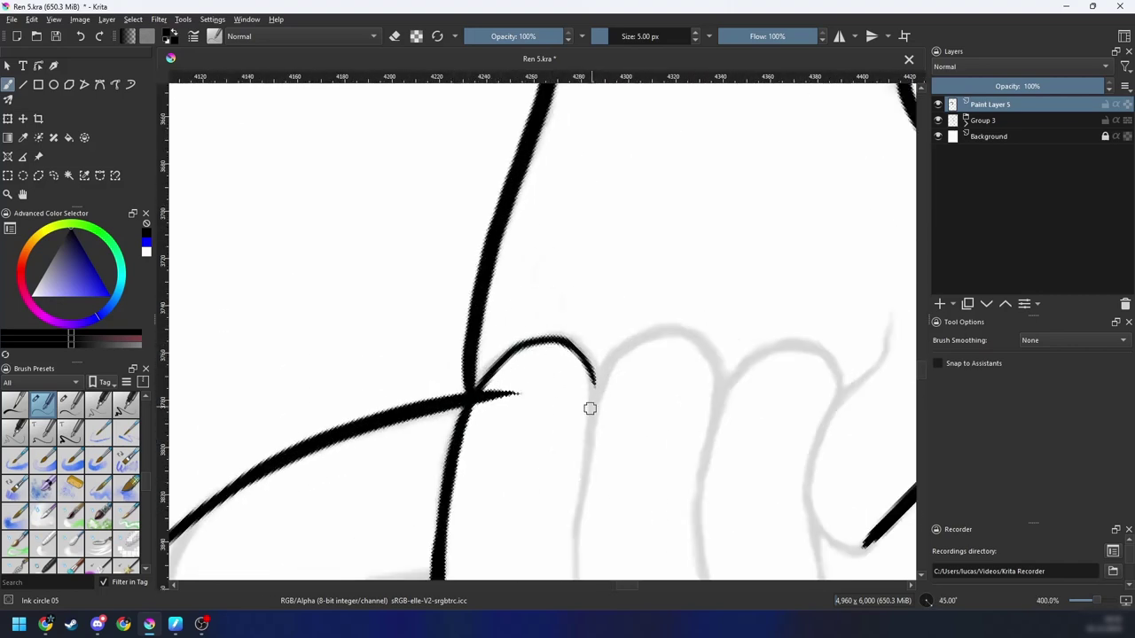
key(6)
key(6)
key(6)
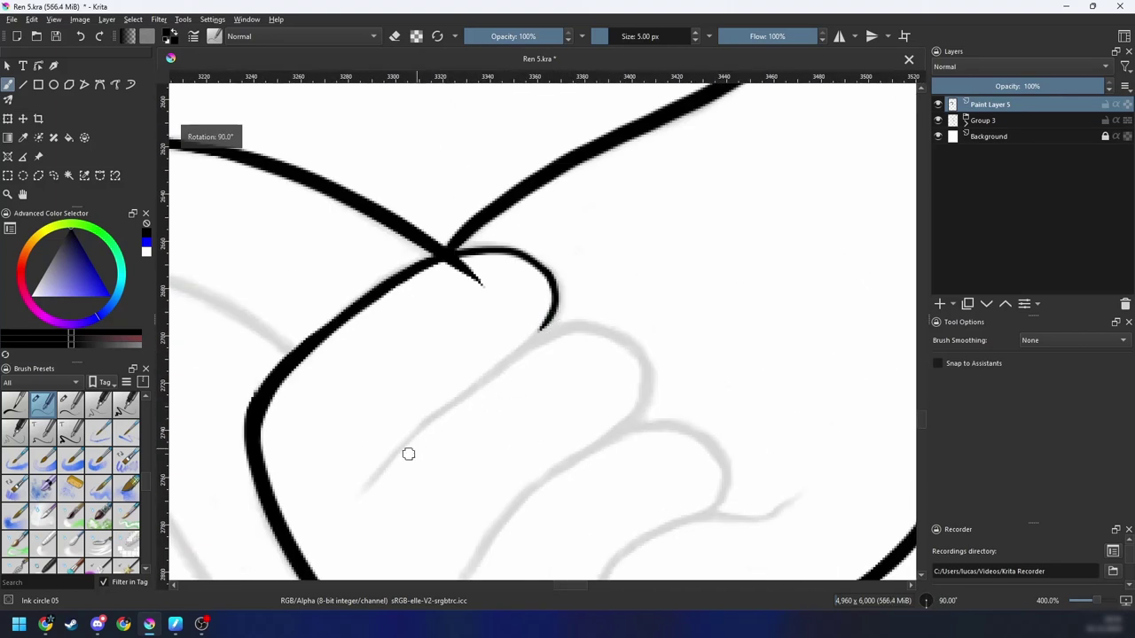
drag(374, 480, 500, 371)
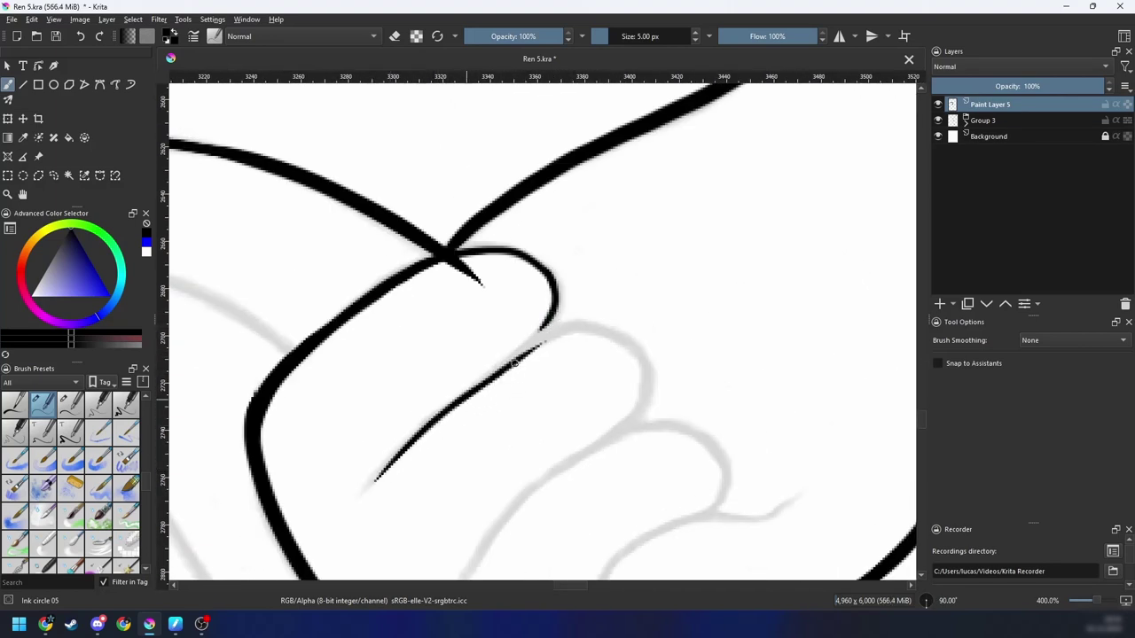
key(ctrl+z)
drag(456, 403, 555, 312)
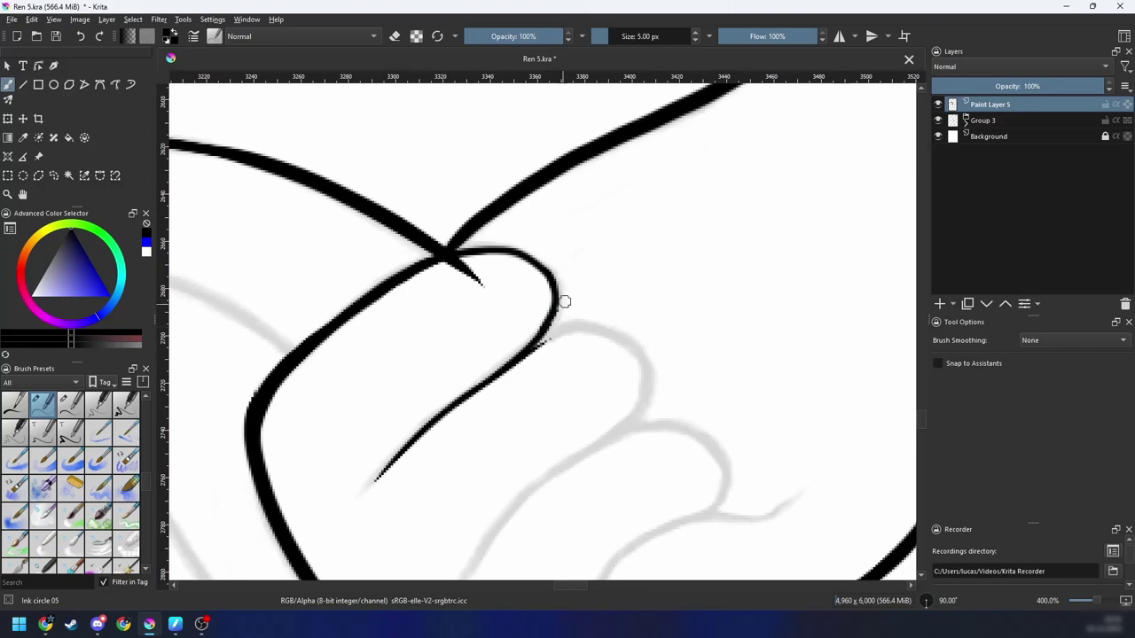
Step: Ink the second finger's rounded knuckle, starting from the first finger's dividing line
key(4)
key(4)
key(4)
drag(488, 413, 539, 348)
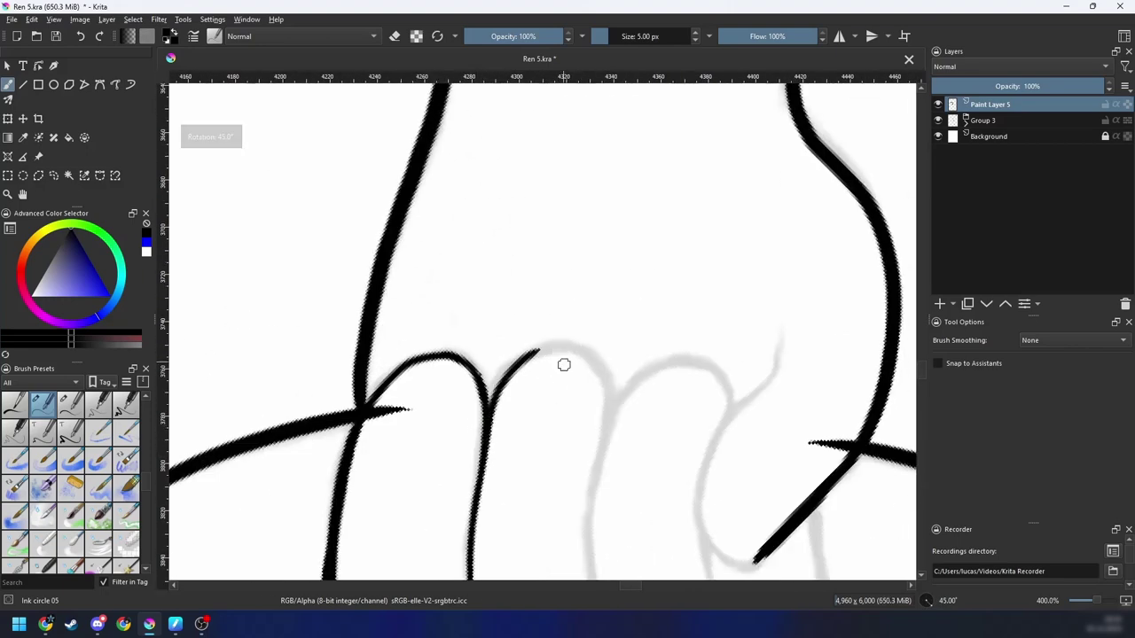
key(4)
key(4)
key(4)
key(4)
key(4)
key(4)
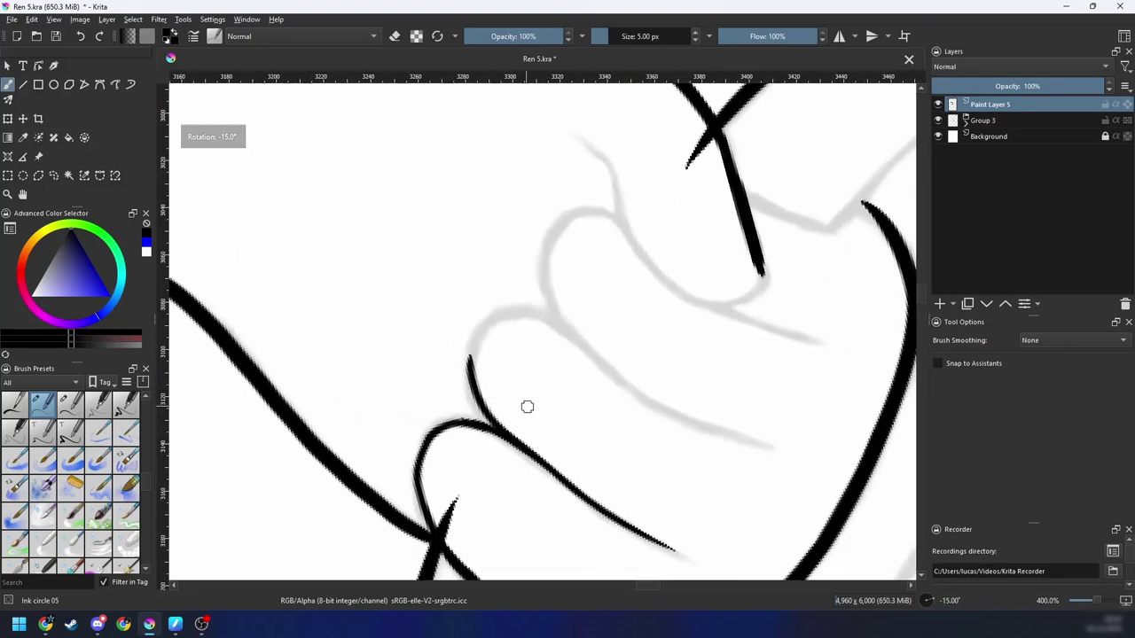
drag(493, 392, 523, 322)
key(4)
key(4)
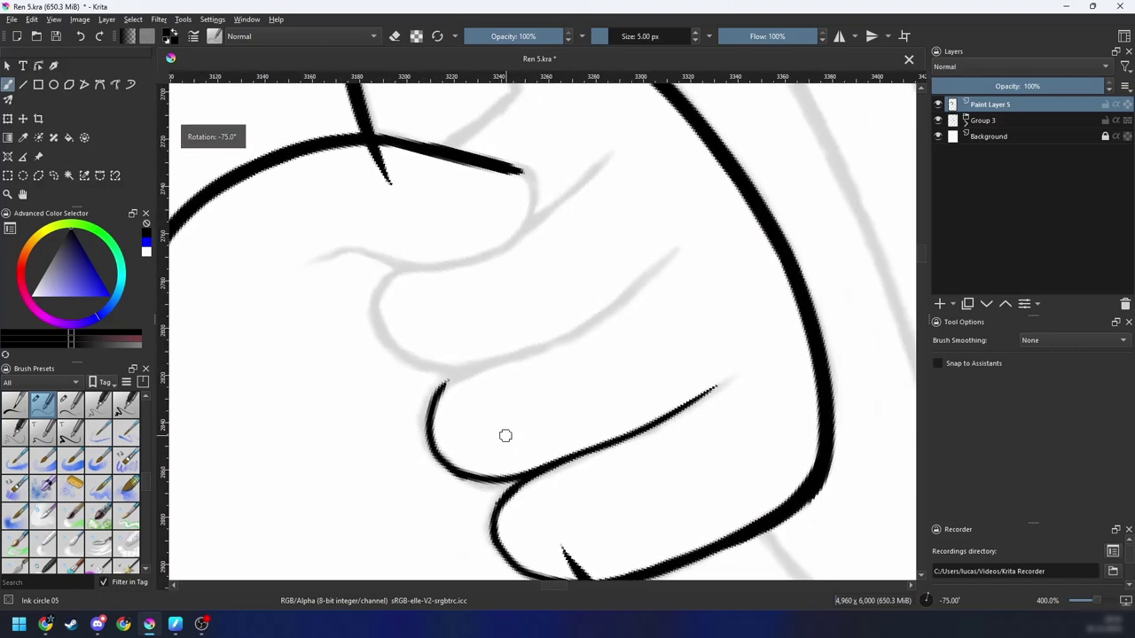
Step: Ink the line separating the second and third fingers, joining it smoothly to the second knuckle
key(ctrl+z)
drag(434, 400, 577, 332)
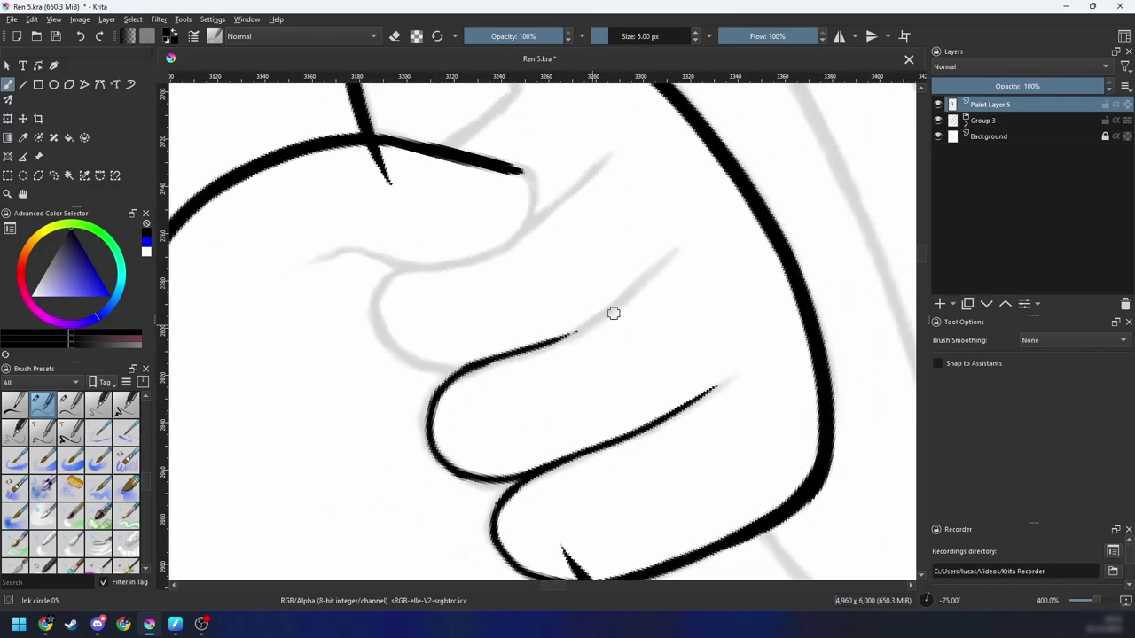
key(ctrl+z)
drag(468, 370, 632, 299)
key(6)
key(6)
key(6)
key(6)
key(6)
key(6)
key(6)
key(6)
key(6)
key(6)
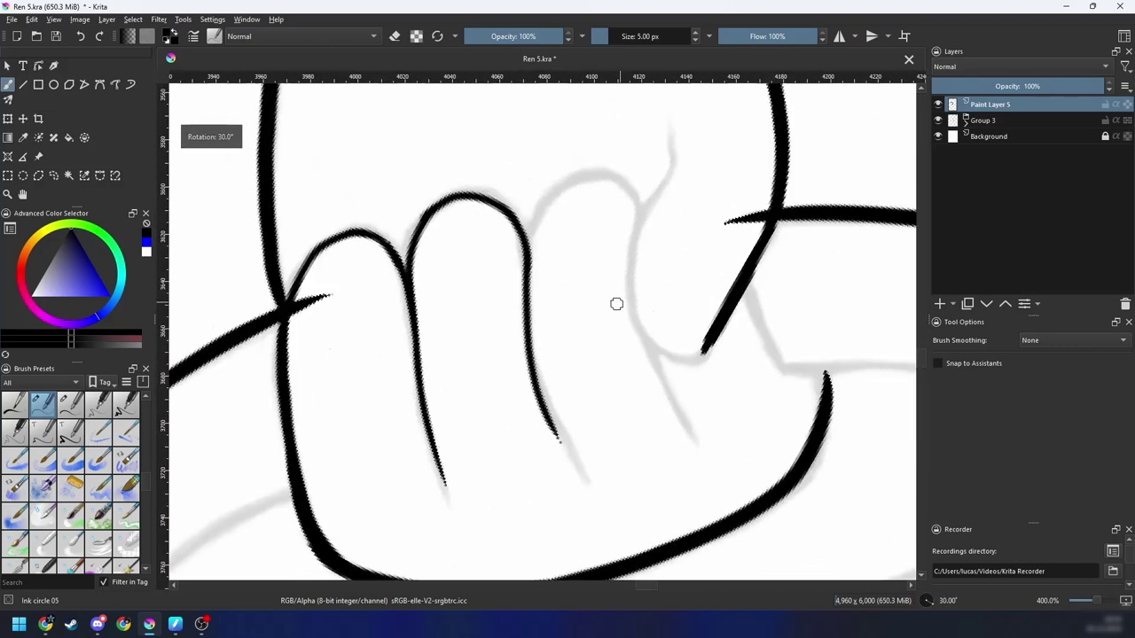
key(ctrl+z)
mouse_move(475, 450)
mouse_down()
mouse_move(511, 359)
mouse_move(577, 280)
mouse_up()
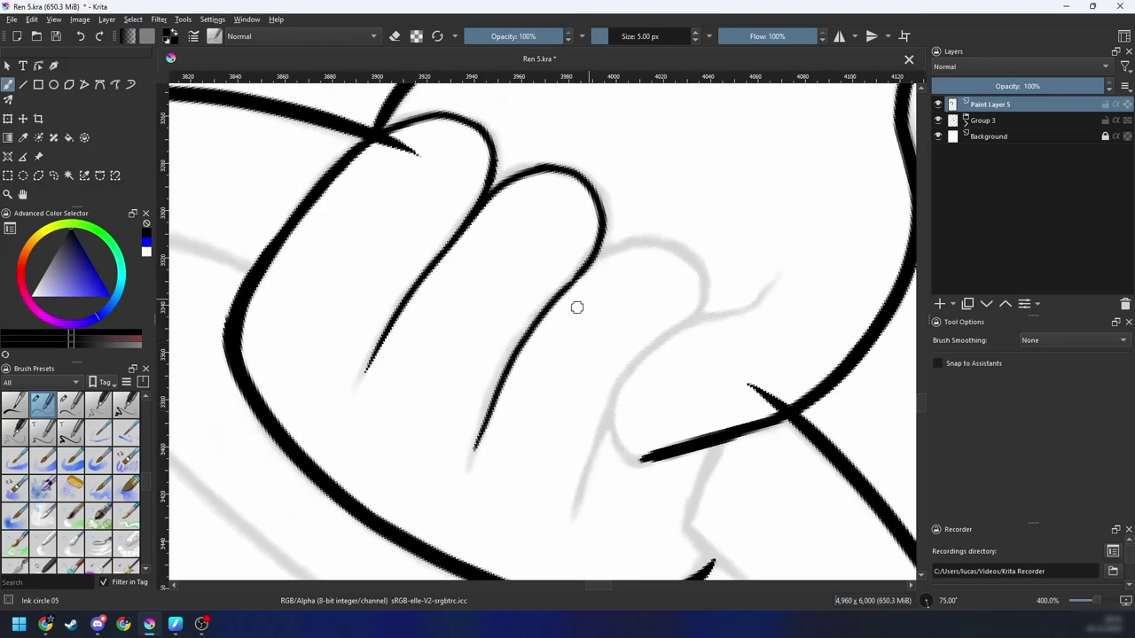
Step: Ink the third finger's rounded knuckle from the second finger's dividing line to the thumb's upper edge
key(4)
key(4)
key(4)
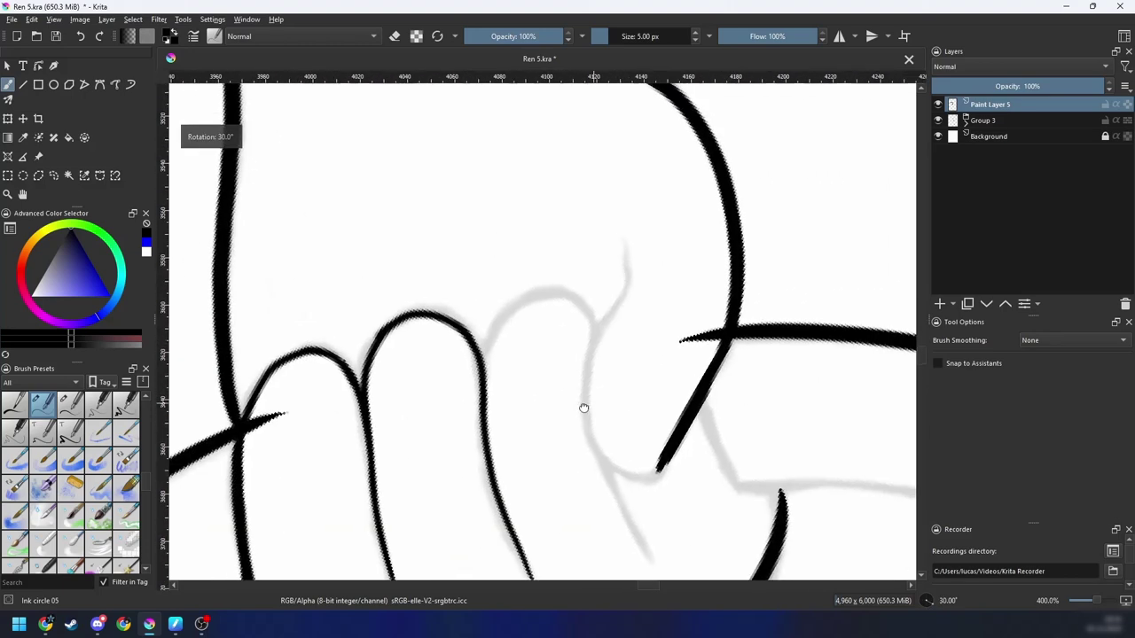
drag(450, 387, 548, 320)
key(ctrl+z)
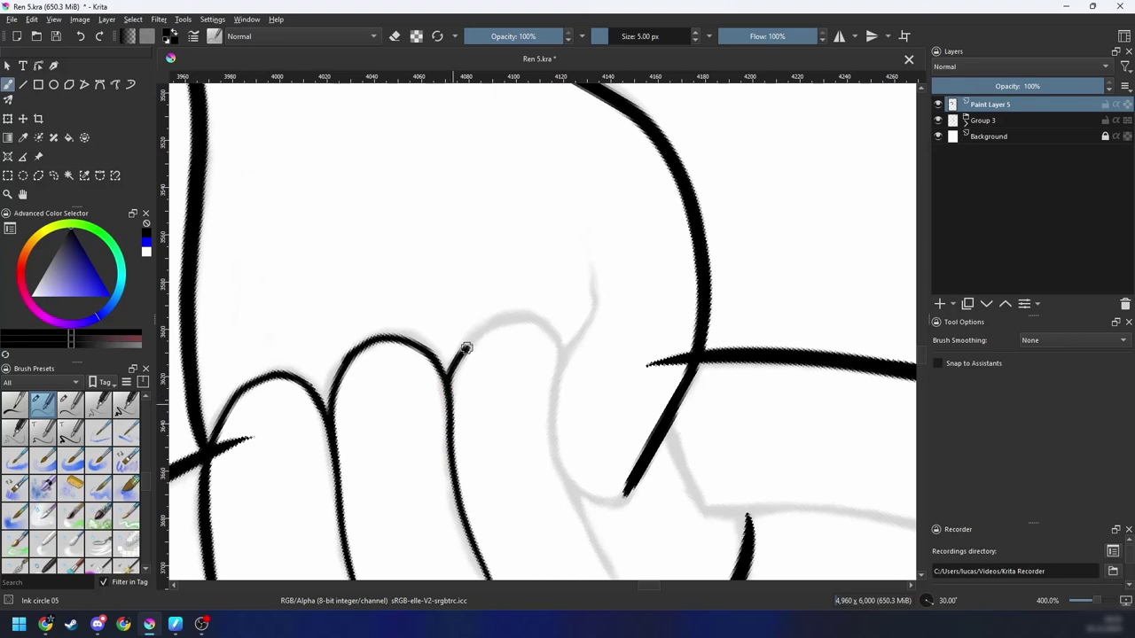
drag(467, 348, 560, 353)
key(ctrl+z)
drag(449, 384, 561, 353)
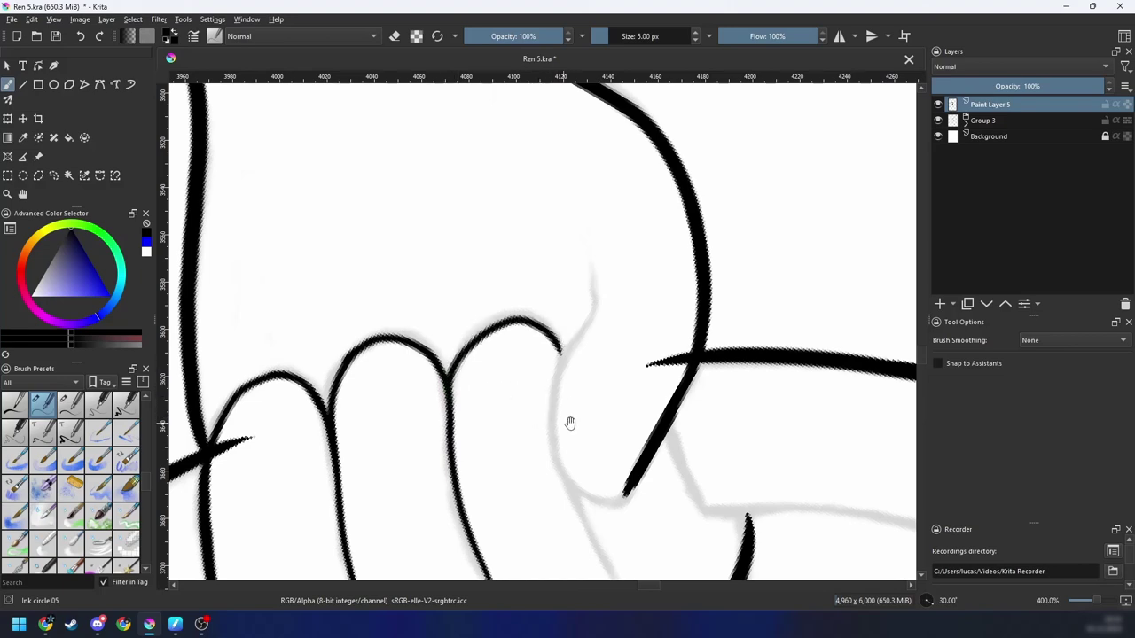
key(6)
key(6)
key(6)
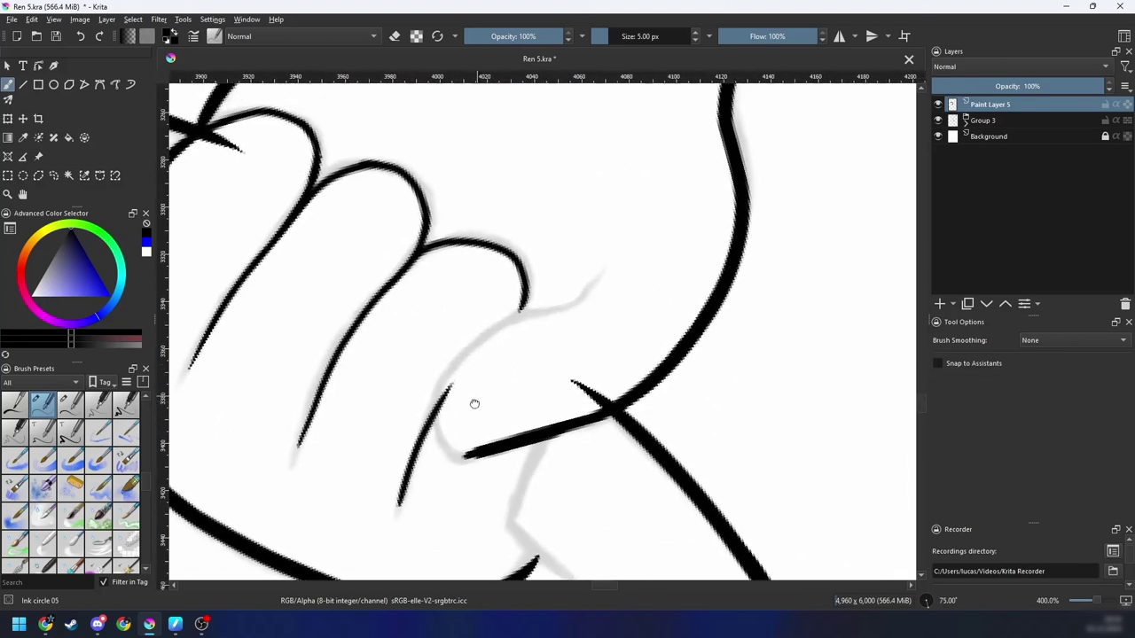
drag(474, 404, 468, 414)
key(ctrl+z)
mouse_move(449, 462)
mouse_down()
mouse_move(442, 390)
mouse_move(552, 325)
mouse_up()
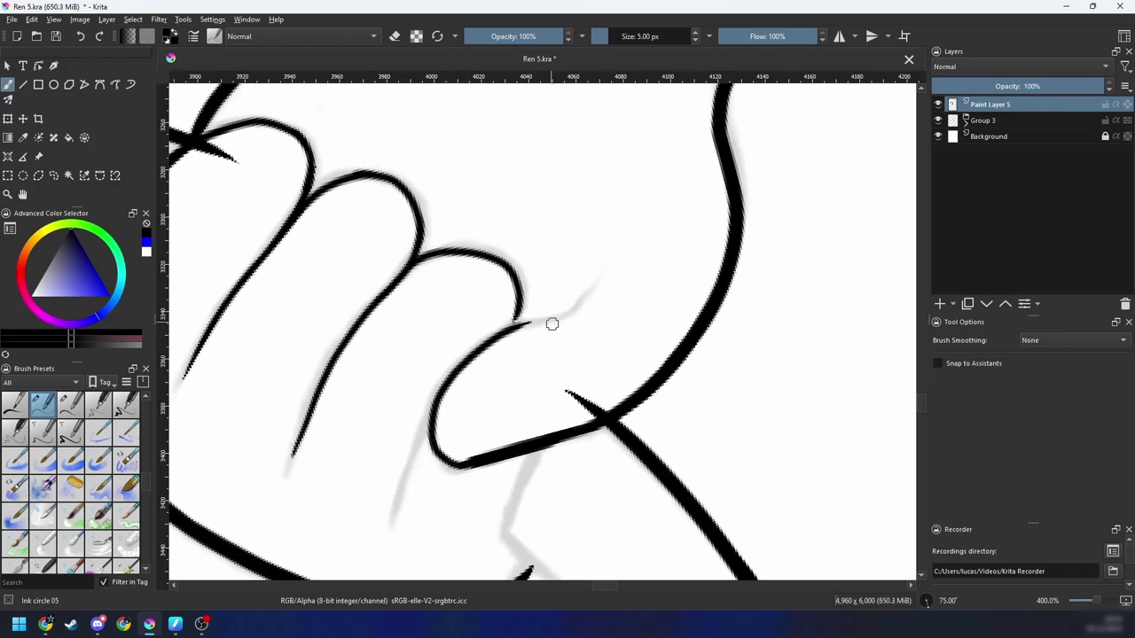
key(ctrl+z)
drag(452, 461, 507, 326)
key(ctrl+z)
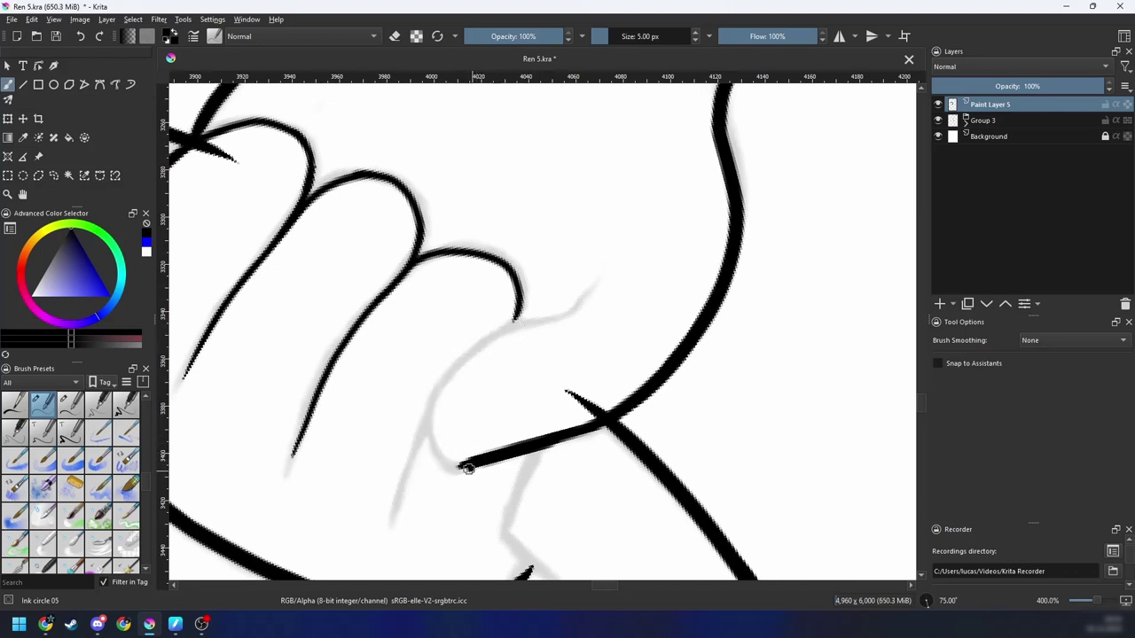
drag(463, 463, 477, 353)
key(ctrl+z)
Step: Ink the third finger's lower line and erase the part of it that runs along the thumb's contour
drag(390, 514, 518, 314)
key(ctrl+z)
drag(392, 511, 517, 316)
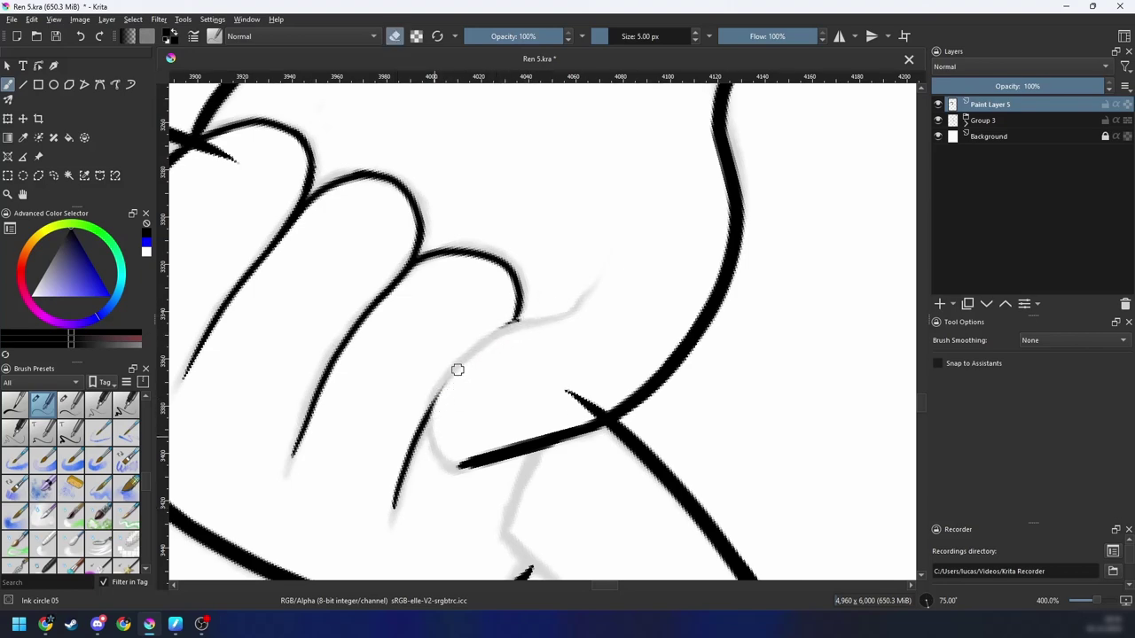
Step: Erase the ring outline's overshooting end where it crosses into the hand at the base of the thumb
key(4)
key(4)
key(4)
key(4)
key(4)
key(4)
key(4)
key(4)
key(4)
key(4)
key(4)
key(4)
key(4)
drag(509, 342, 494, 450)
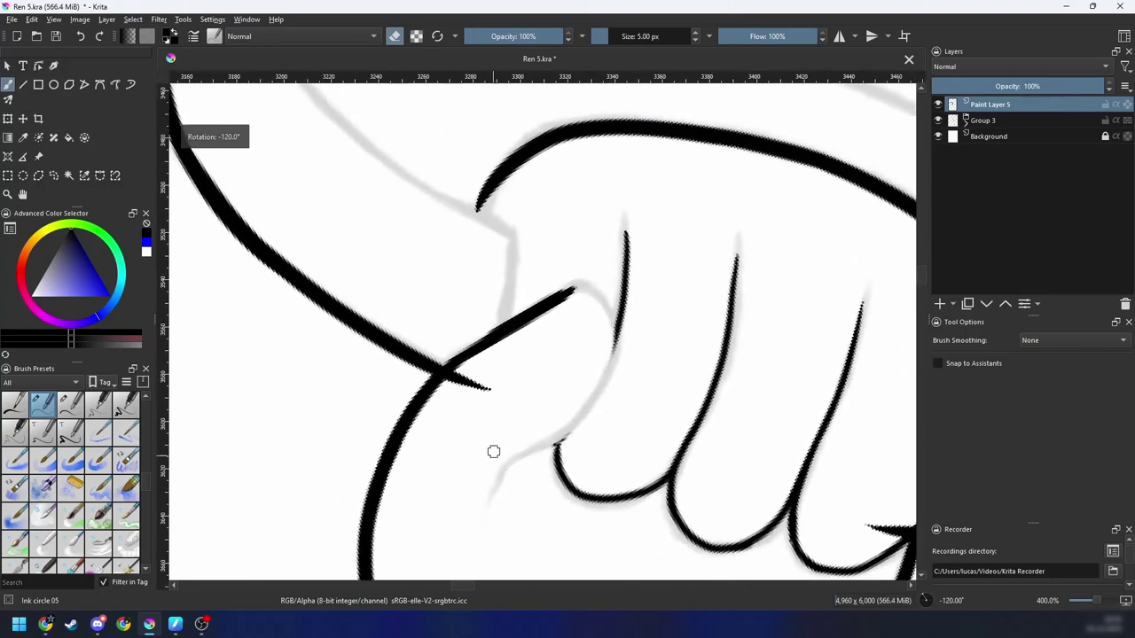
key(plus)
mouse_move(470, 411)
mouse_down()
mouse_move(429, 401)
mouse_move(517, 387)
mouse_move(440, 406)
mouse_up()
Step: Turn off eraser mode and ink the rounded thumb tip and its edge up to the third finger's knuckle
key(e)
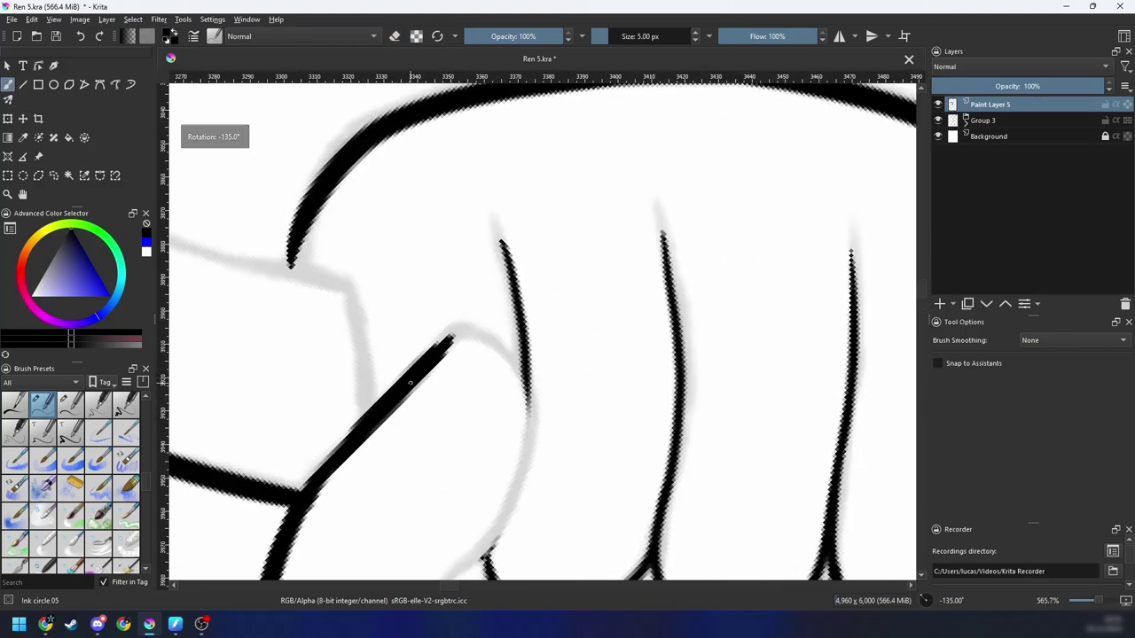
mouse_move(448, 341)
mouse_down()
mouse_move(511, 365)
mouse_move(497, 413)
mouse_move(529, 417)
mouse_move(557, 346)
mouse_up()
key(ctrl+z)
drag(520, 429, 546, 356)
key(4)
key(4)
mouse_move(522, 403)
mouse_down()
mouse_move(578, 341)
mouse_move(540, 425)
mouse_move(527, 372)
mouse_move(600, 346)
mouse_up()
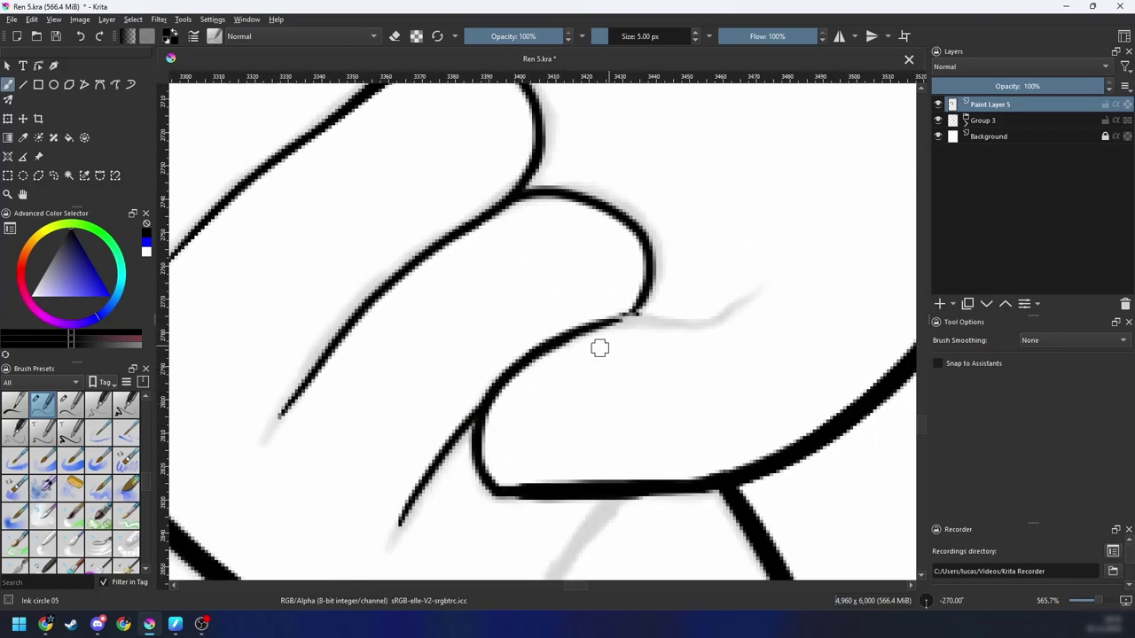
Step: Ink the short curved line continuing the thumb's edge past the third knuckle onto the back of the hand
key(4)
key(4)
mouse_move(448, 377)
mouse_down()
mouse_move(526, 349)
mouse_move(518, 341)
mouse_move(541, 304)
mouse_up()
Step: Examine the inked hand and ring from several angles, hiding the sketch group for the check and showing it again
key(minus)
key(minus)
key(minus)
key(minus)
key(minus)
key(minus)
key(6)
key(6)
key(6)
key(6)
key(6)
key(6)
key(6)
key(6)
key(6)
key(6)
key(6)
key(6)
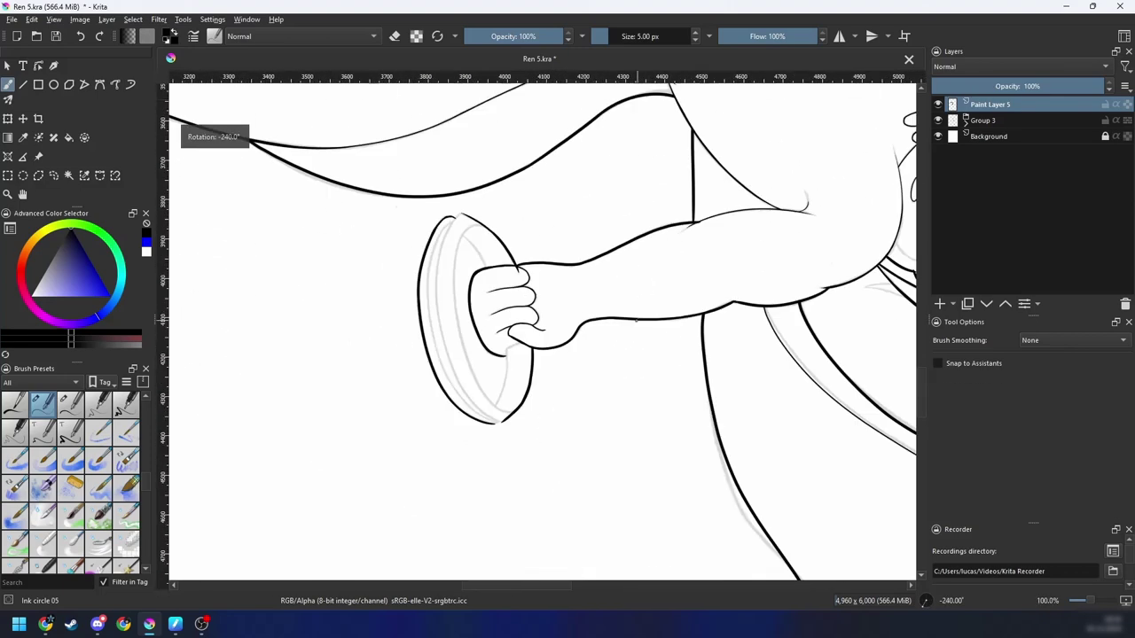
key(plus)
key(plus)
key(plus)
key(6)
key(6)
key(6)
key(6)
key(6)
key(6)
key(6)
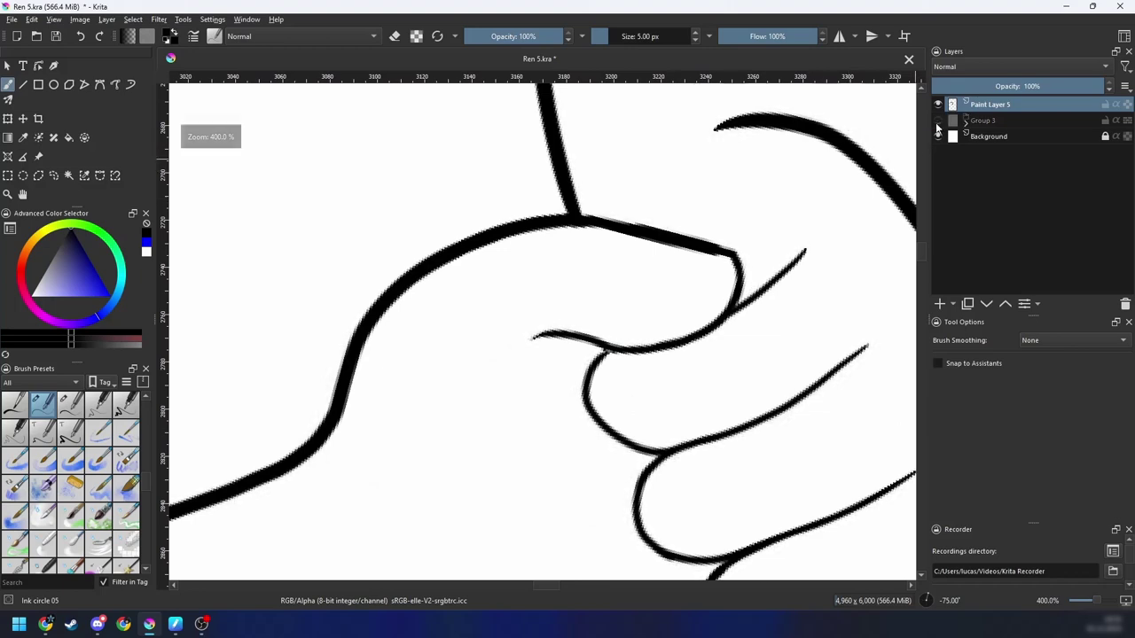
scroll(711, 295, down, 1)
scroll(705, 306, down, 4)
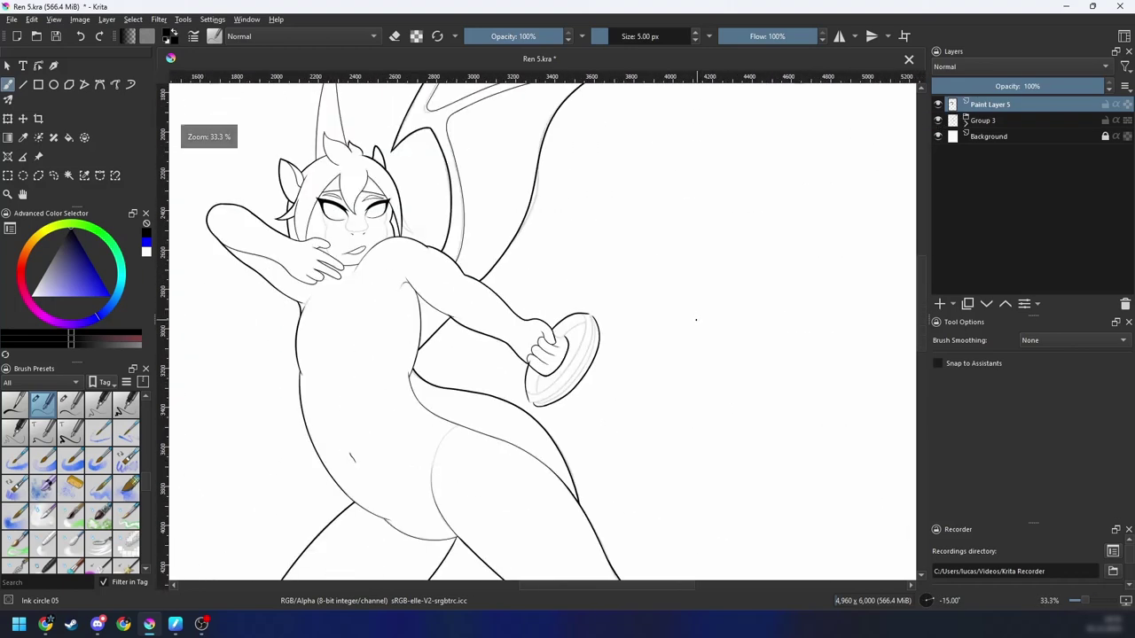
Step: Turn on eraser mode and thin the thumb's straight edge into an even, clean line
scroll(696, 317, up, 6)
key(4)
key(4)
key(4)
key(4)
key(4)
key(4)
key(4)
scroll(629, 367, up, 4)
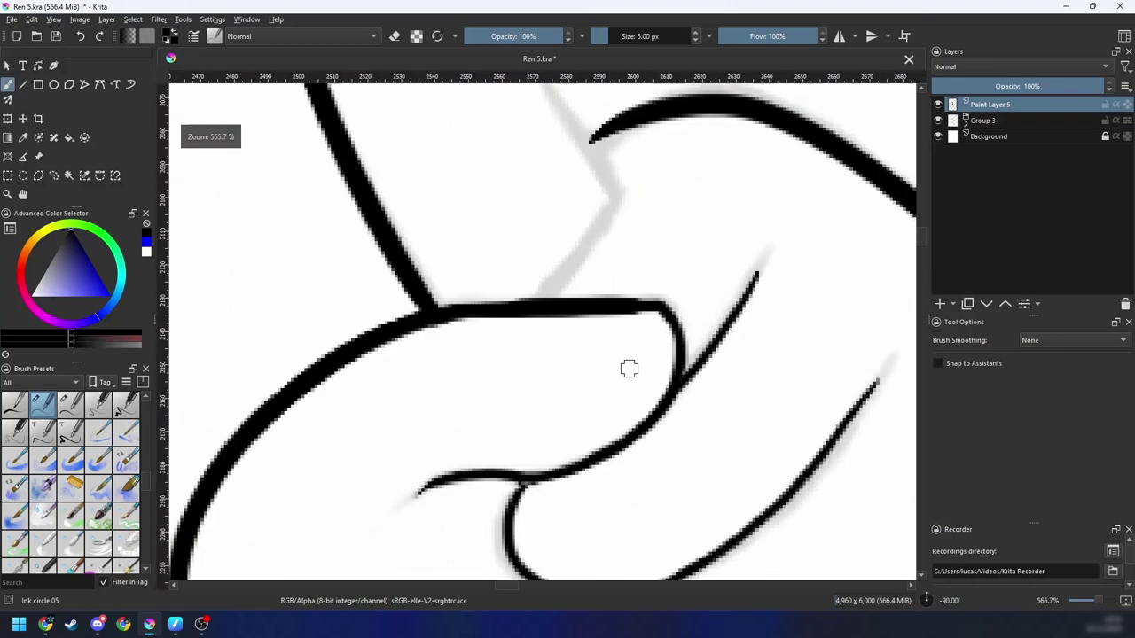
key(e)
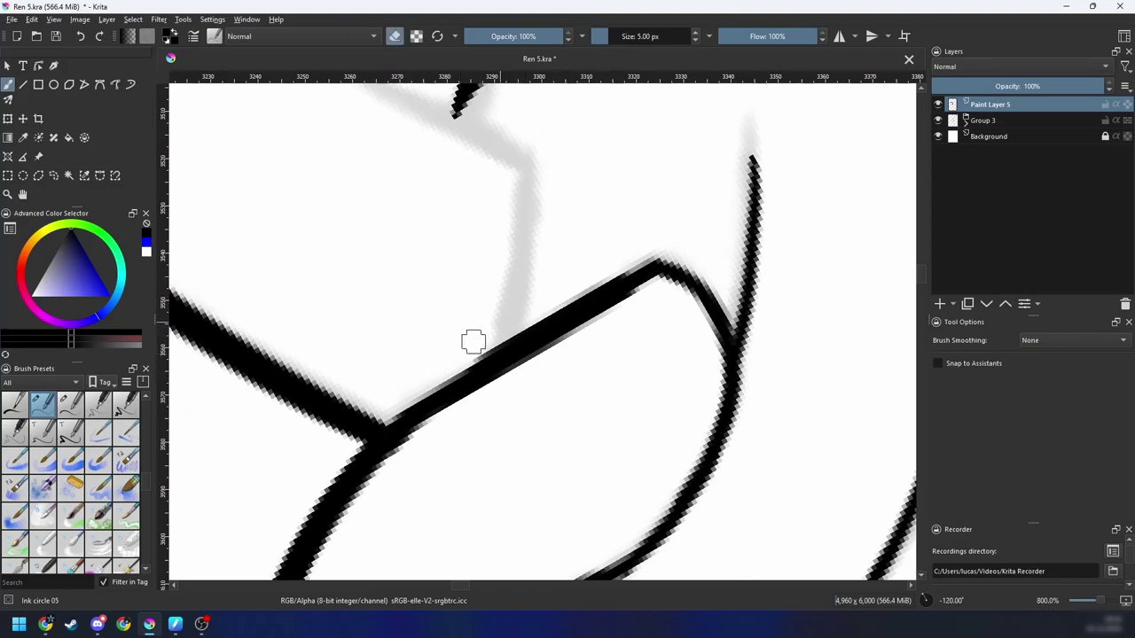
drag(443, 406, 571, 334)
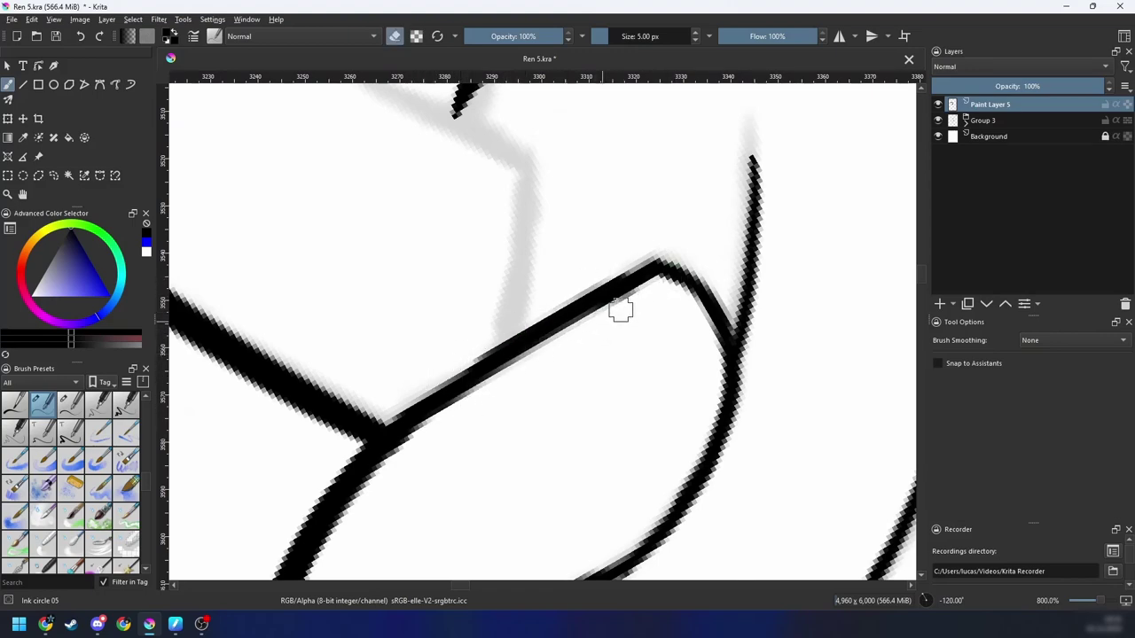
scroll(592, 331, down, 4)
scroll(628, 328, up, 3)
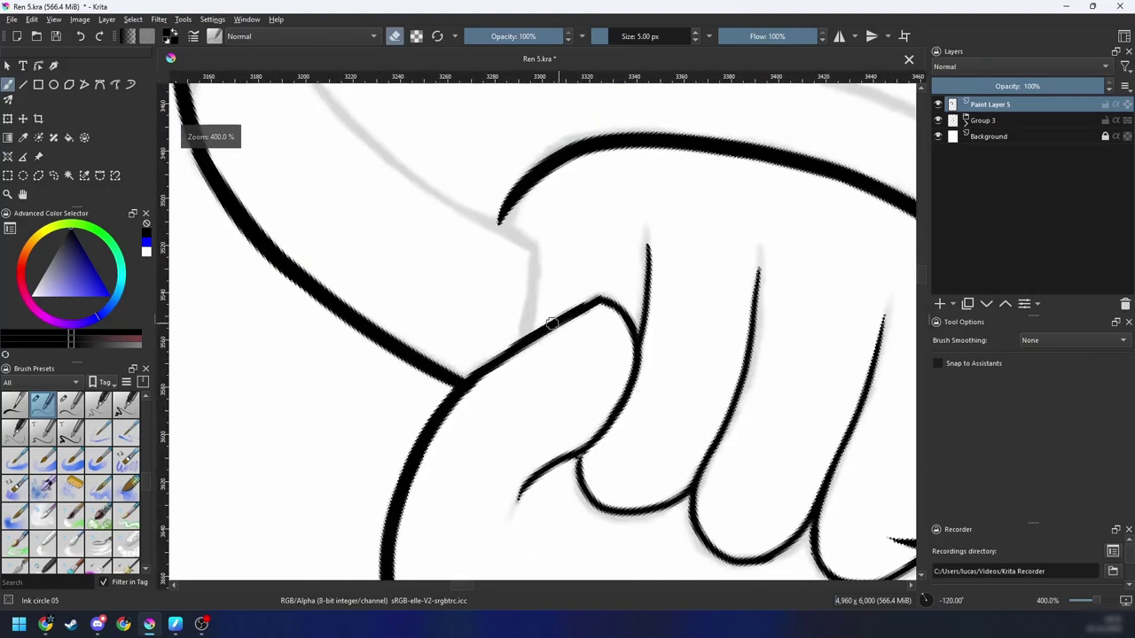
key(e)
drag(466, 377, 549, 325)
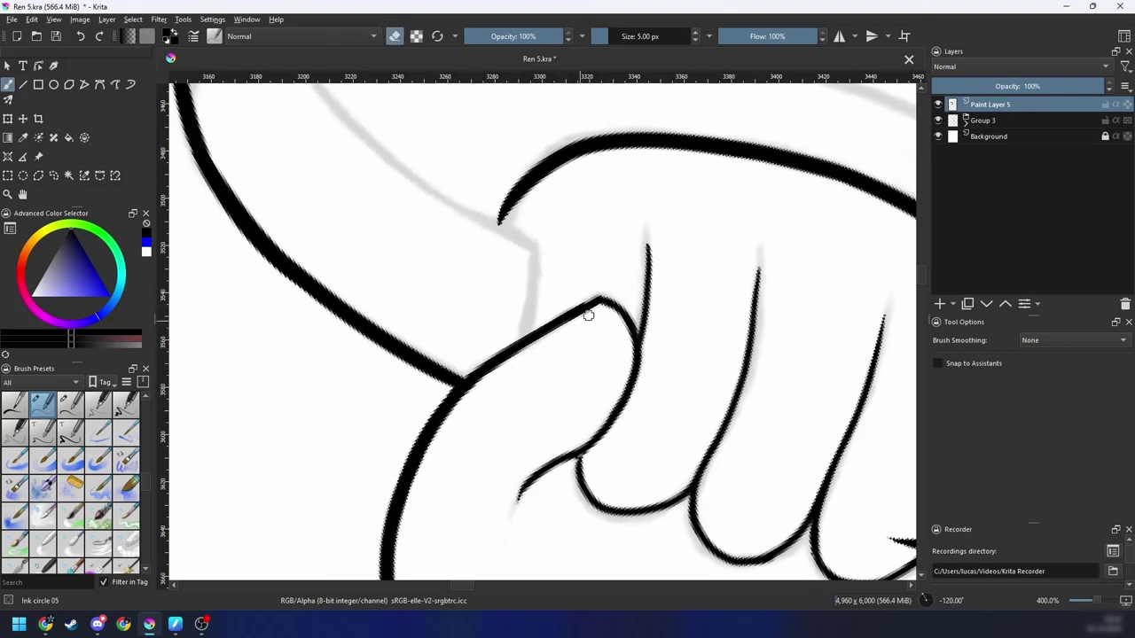
drag(578, 358, 555, 420)
Step: Turn off eraser mode and ink the short bent line joining the end of the hand's outline to the thumb's straight edge
scroll(555, 420, down, 4)
key(6)
key(6)
key(6)
key(6)
key(6)
key(6)
key(6)
key(6)
key(6)
key(6)
key(6)
key(6)
key(6)
key(6)
scroll(583, 378, up, 4)
mouse_move(582, 378)
mouse_down()
mouse_move(519, 392)
mouse_move(481, 328)
mouse_move(505, 316)
mouse_up()
key(6)
key(6)
key(e)
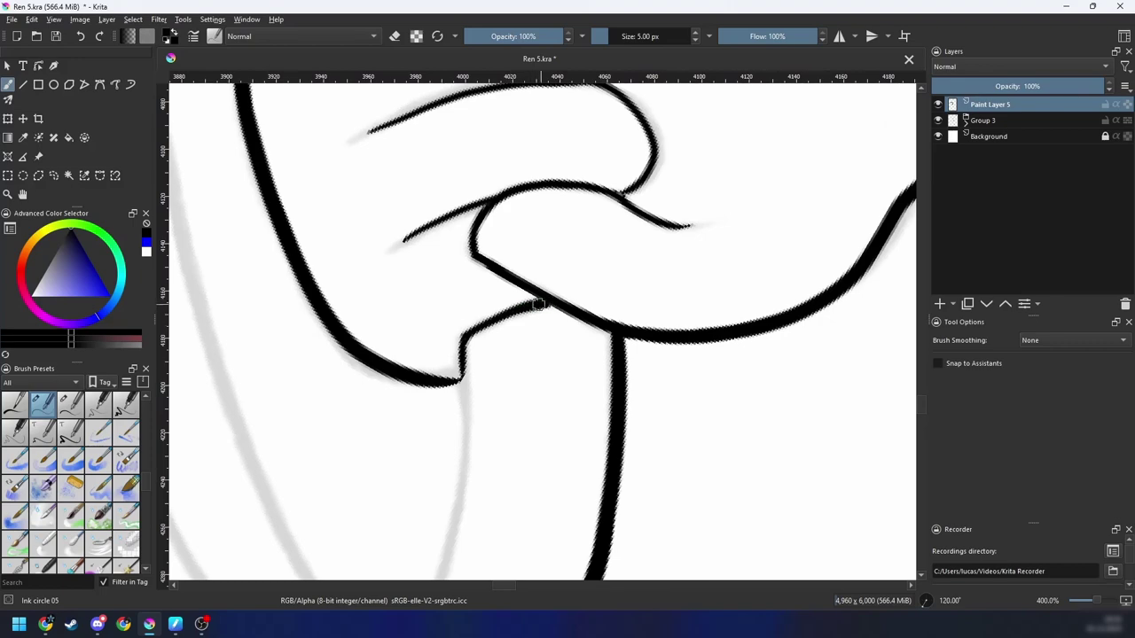
Step: Ink the curved line inside the ring, running from the bend beside the thumb out to the sketched inner rim
scroll(563, 306, down, 3)
key(4)
key(4)
key(4)
key(4)
key(4)
key(4)
scroll(594, 353, up, 3)
mouse_move(594, 354)
mouse_down()
mouse_move(668, 388)
mouse_move(631, 313)
mouse_move(481, 385)
mouse_up()
key(4)
key(4)
key(4)
key(e)
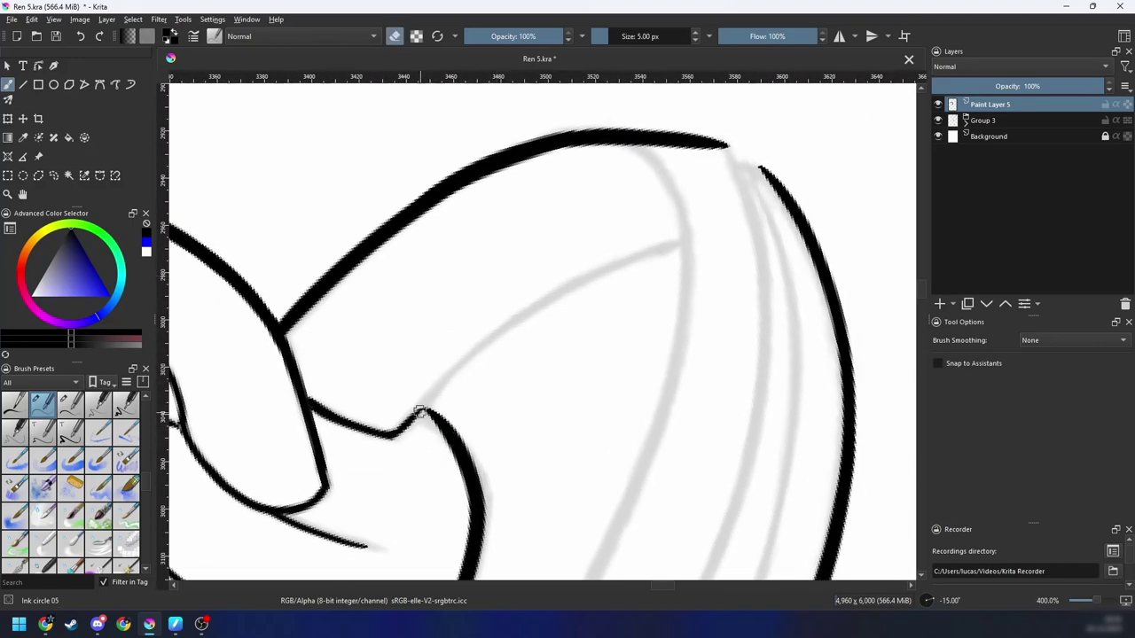
key(e)
drag(421, 412, 674, 244)
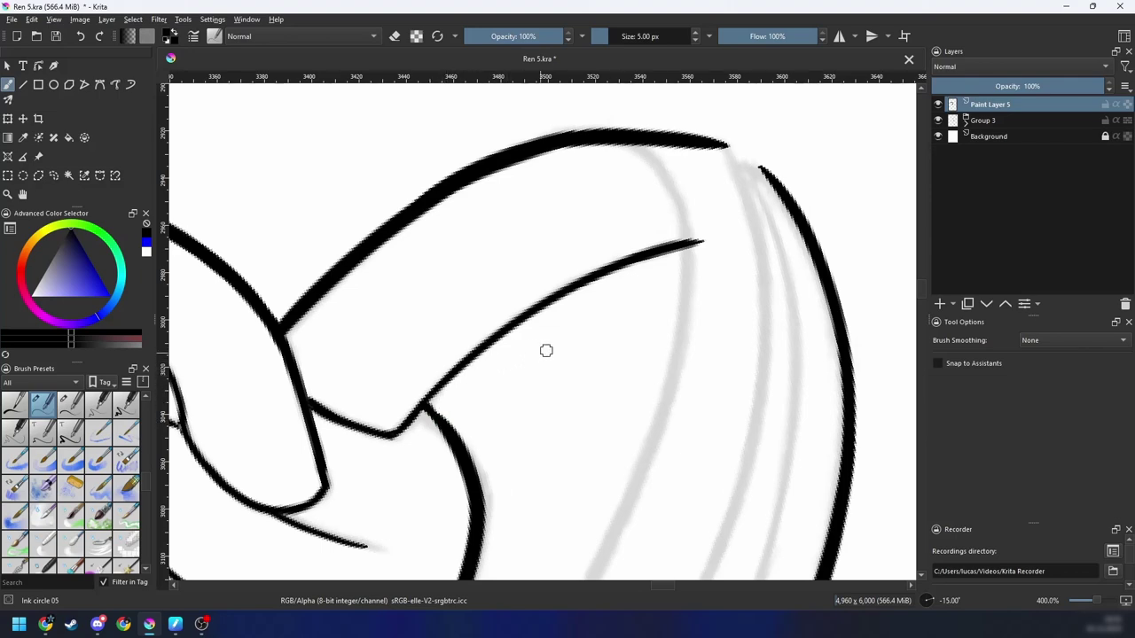
Step: Ink the start of the ring's inner rim, from the thick outline past the end of the curved inside line
scroll(546, 351, down, 3)
key(4)
key(4)
key(4)
key(4)
key(4)
key(4)
scroll(595, 368, up, 4)
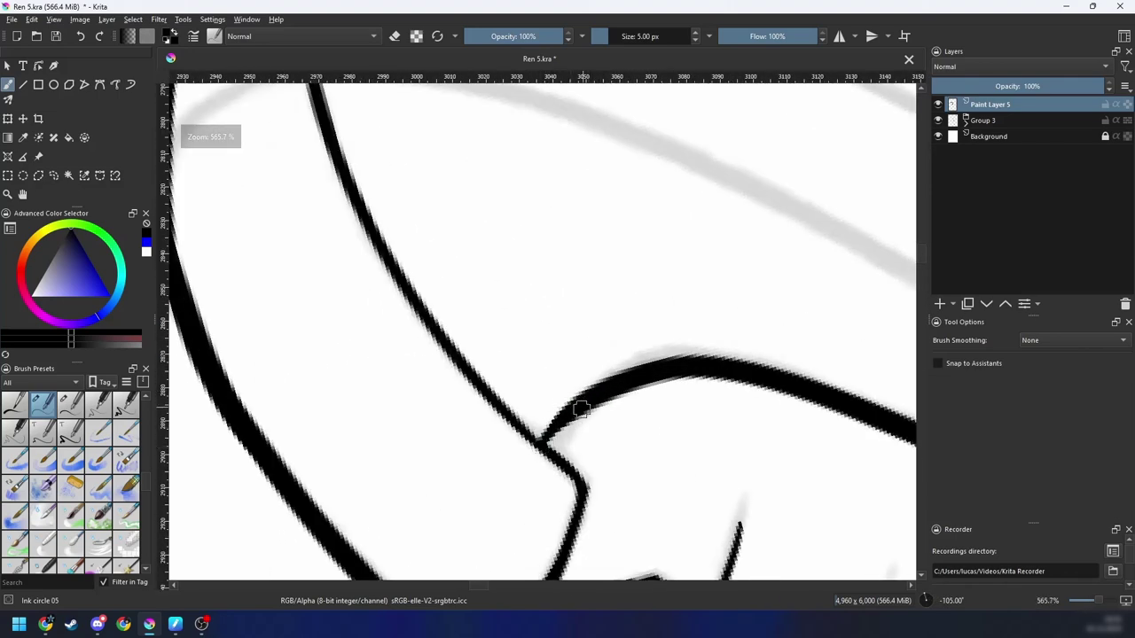
scroll(578, 406, down, 1)
mouse_move(575, 493)
mouse_down()
mouse_move(541, 468)
mouse_move(588, 405)
mouse_move(541, 429)
mouse_move(466, 425)
mouse_move(413, 451)
mouse_move(442, 396)
mouse_up()
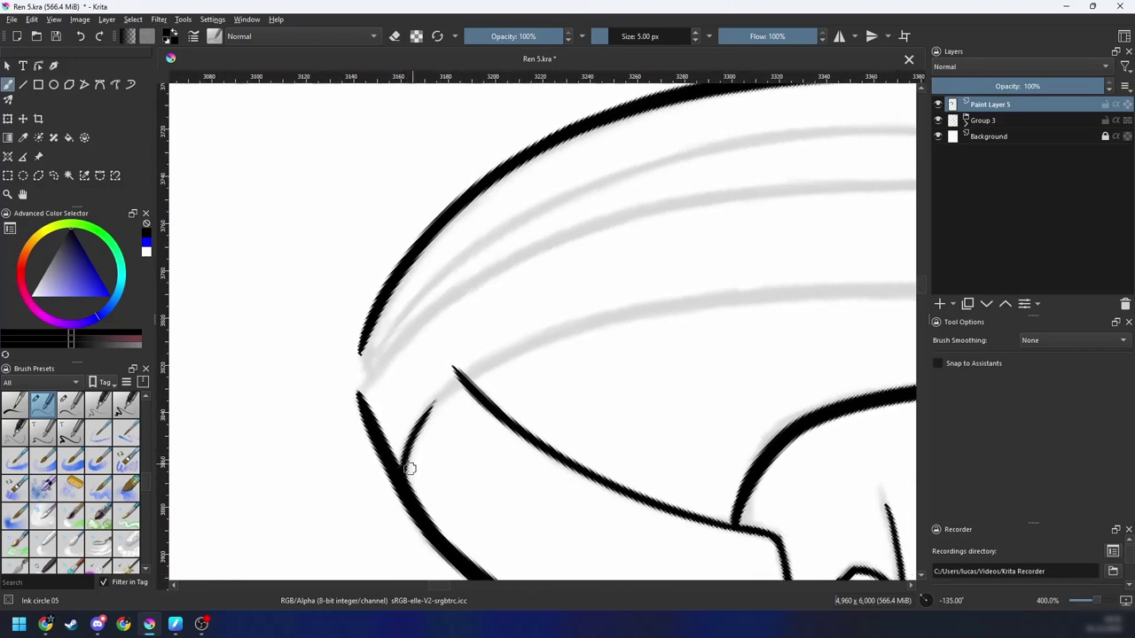
drag(407, 475, 569, 333)
key(4)
key(4)
drag(628, 356, 475, 447)
drag(332, 531, 643, 245)
key(minus)
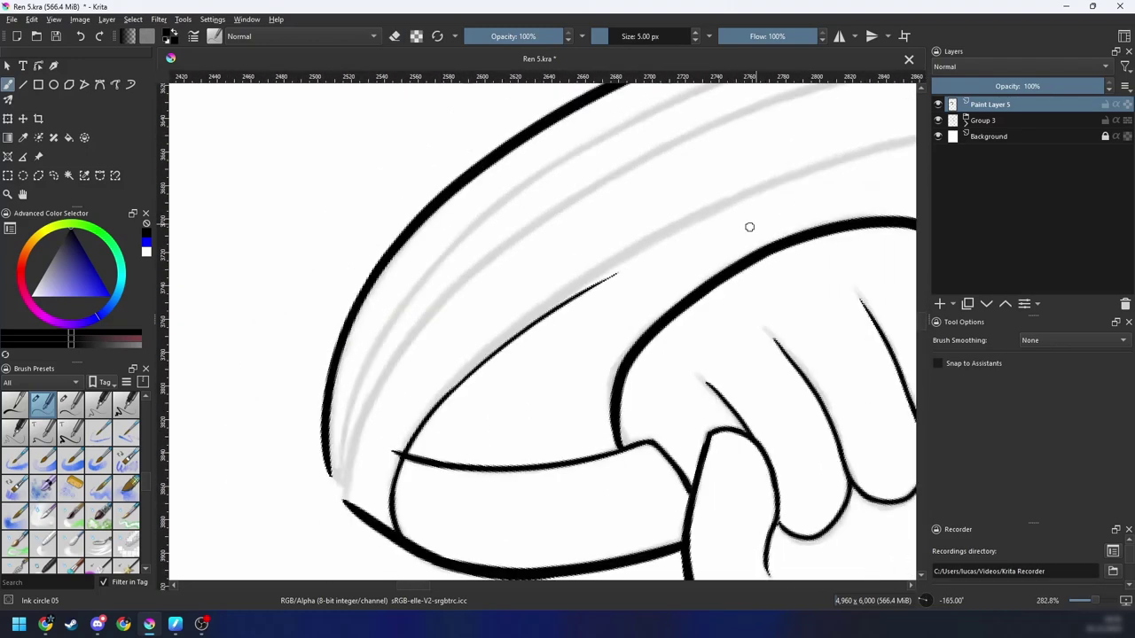
Step: Redo the inner rim stroke and ink the rim's long middle stretch past the hand, following the sketch
drag(605, 324, 499, 387)
key(ctrl+z)
drag(281, 532, 585, 280)
key(ctrl+z)
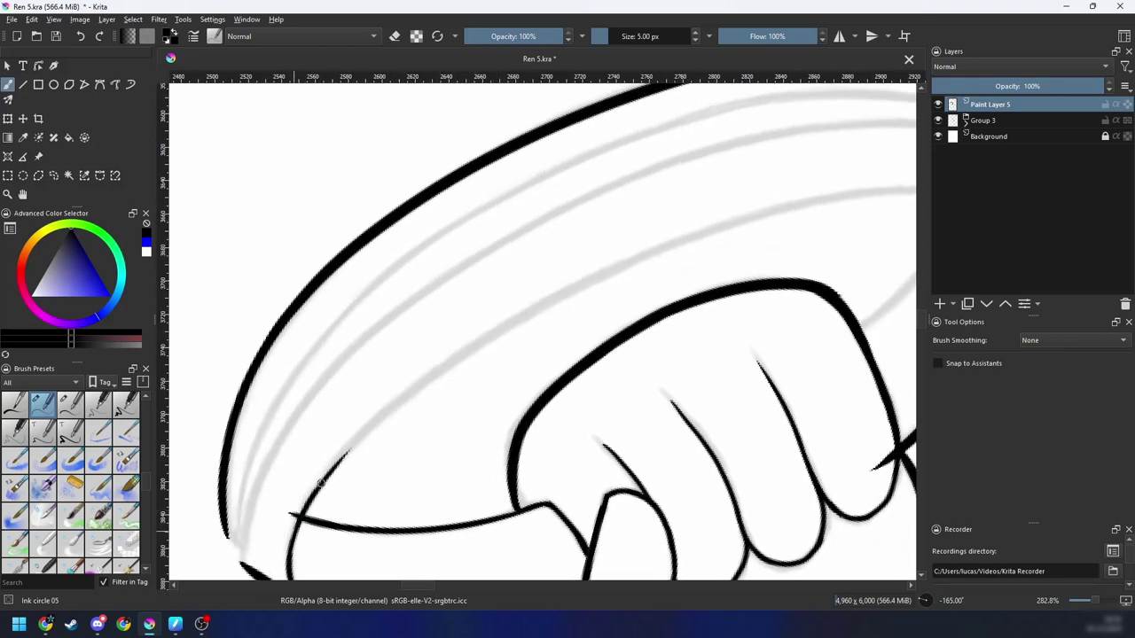
drag(319, 486, 685, 237)
drag(479, 370, 389, 414)
key(4)
drag(561, 327, 410, 427)
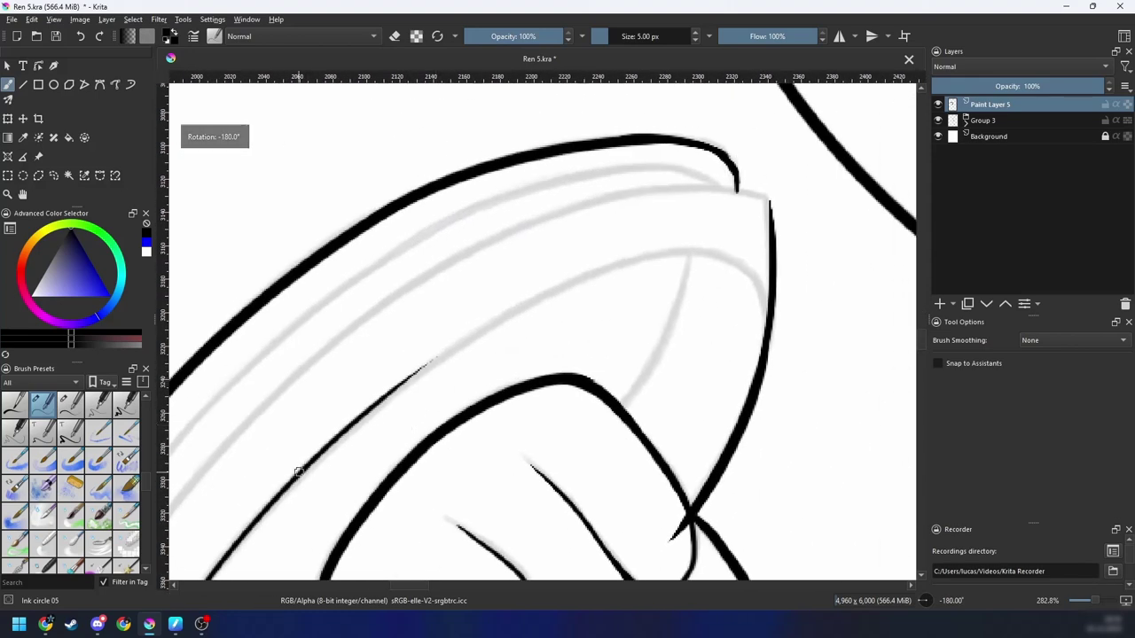
key(ctrl+z)
drag(302, 470, 638, 260)
drag(458, 347, 669, 249)
key(4)
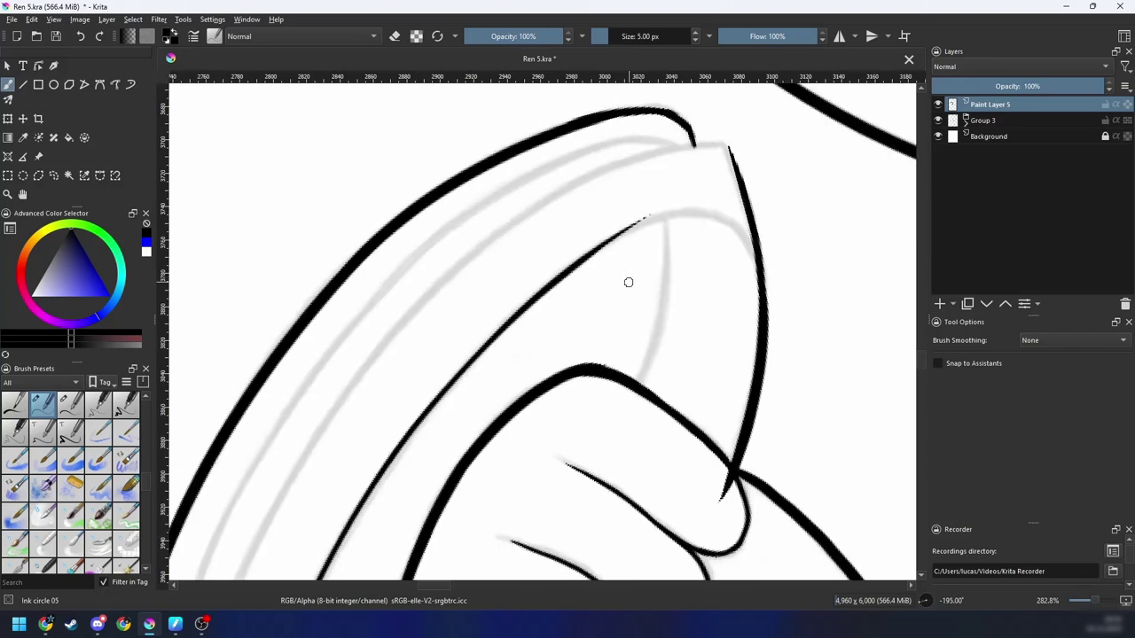
Step: Extend the inner rim line toward its far end, reaching the point where the inner sketch curve branches off
drag(576, 317, 486, 395)
key(plus)
mouse_move(335, 468)
mouse_down()
mouse_move(529, 304)
mouse_move(607, 272)
mouse_up()
key(ctrl+z)
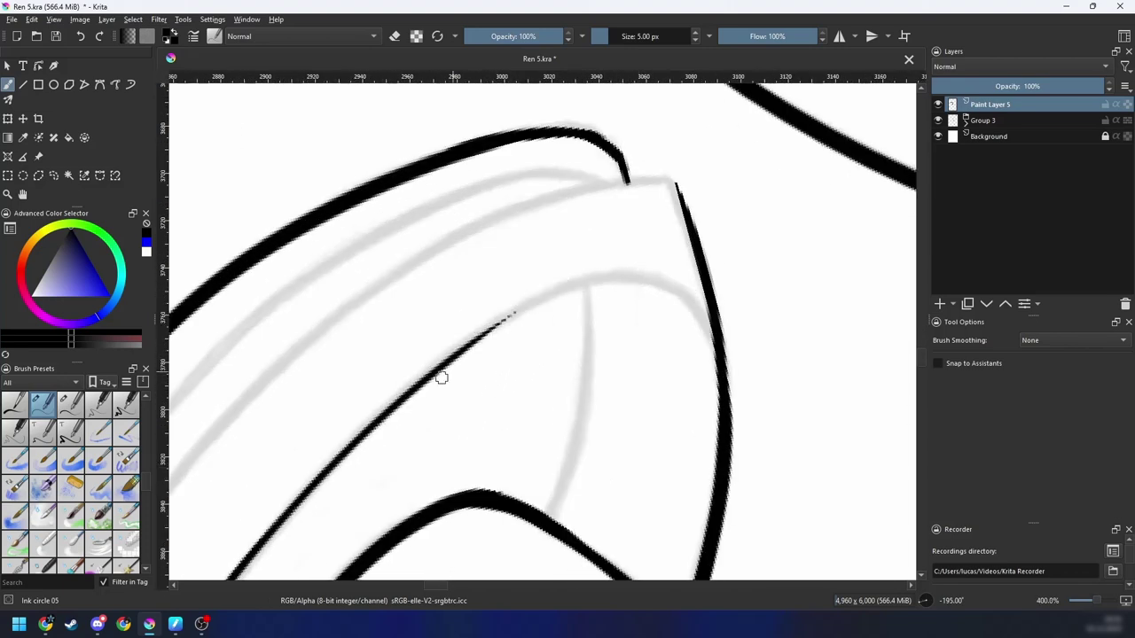
drag(401, 397, 600, 280)
key(ctrl+z)
drag(404, 400, 585, 287)
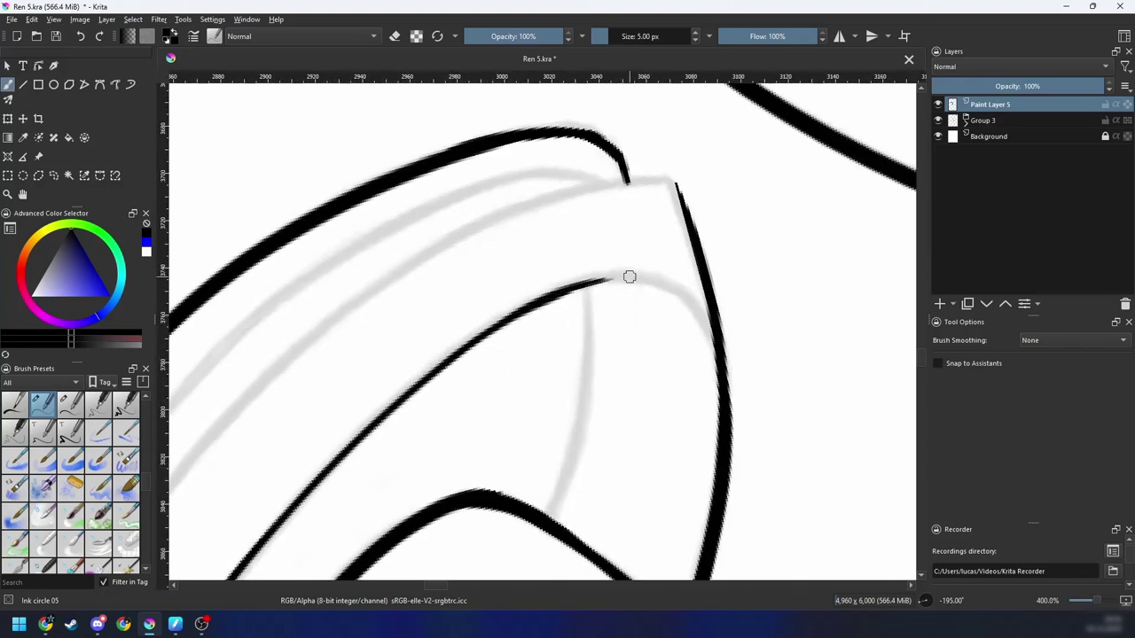
Step: Try to ink the rounded far end of the inner rim up to the ring's outline
key(ctrl+[)
key(ctrl+[)
scroll(479, 399, up, 1)
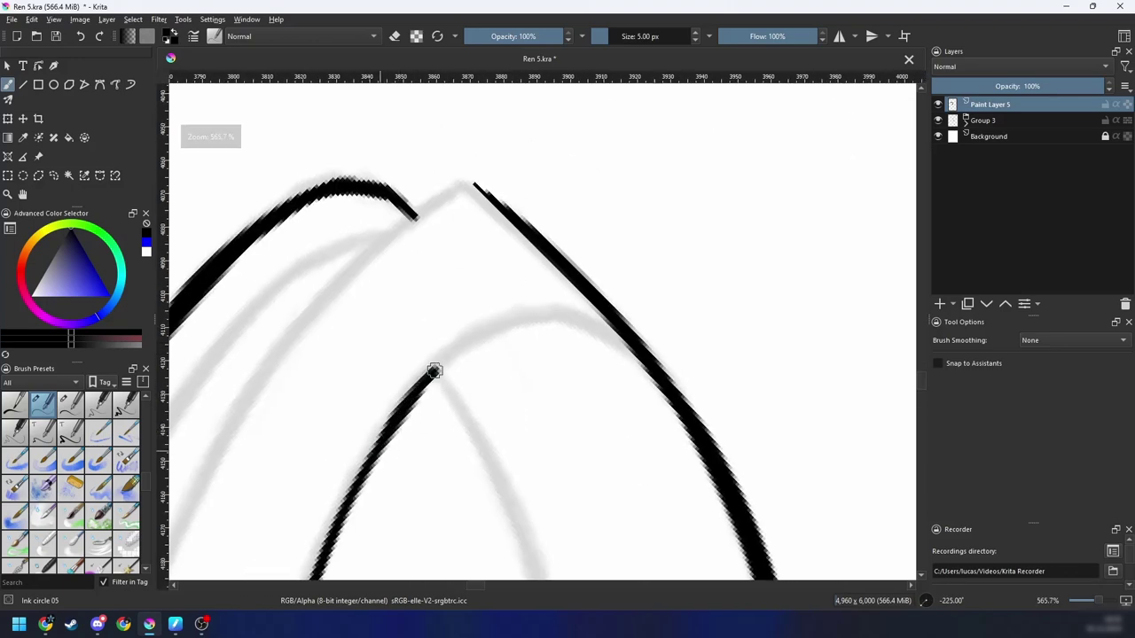
drag(434, 370, 627, 340)
key(ctrl+z)
drag(373, 459, 628, 342)
key(minus)
key(minus)
key(minus)
key(minus)
key(4)
key(4)
key(4)
key(4)
key(4)
key(4)
key(4)
key(4)
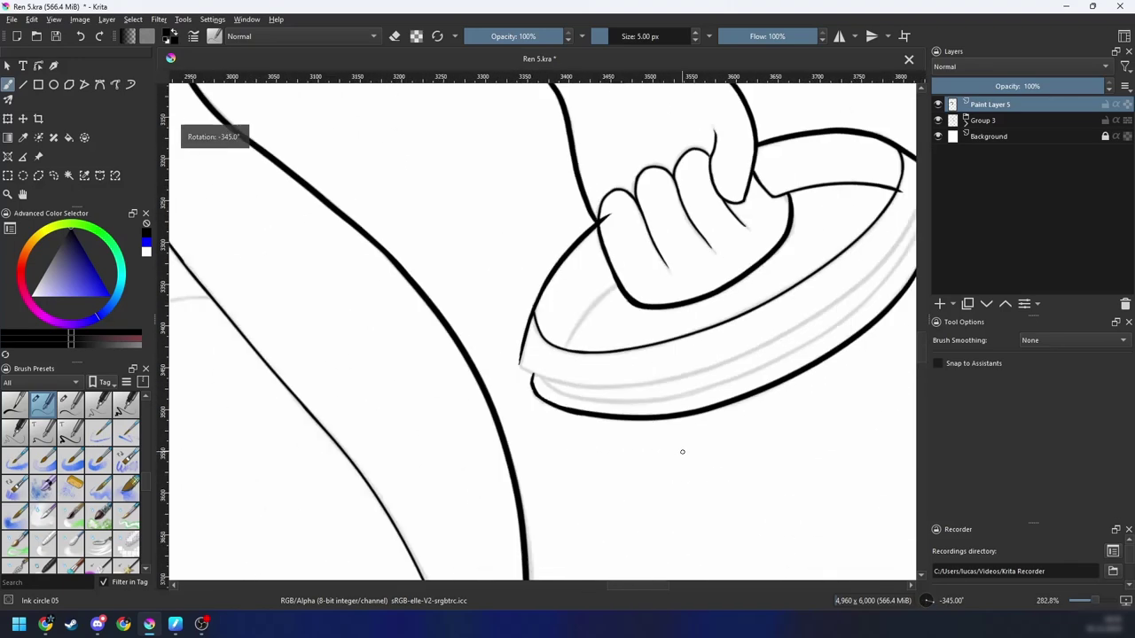
Step: Switch brush smoothing to Stabilizer and try a smoother stroke for the inner rim's rounded far end
key(6)
key(6)
drag(650, 456, 616, 467)
key(plus)
key(plus)
key(s)
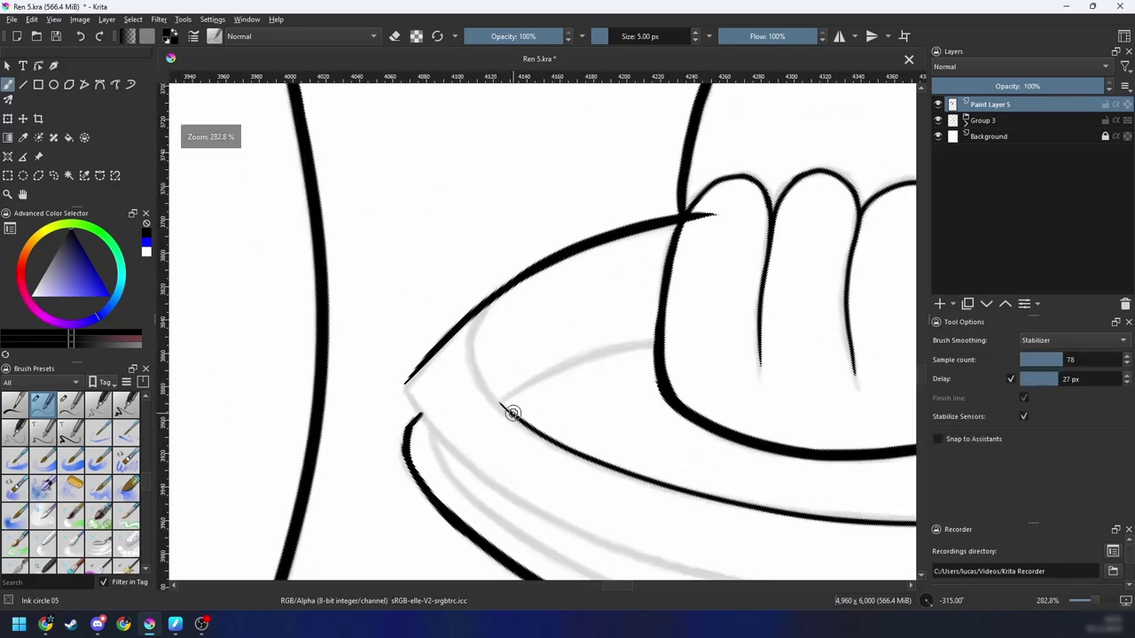
drag(509, 411, 528, 277)
key(ctrl+z)
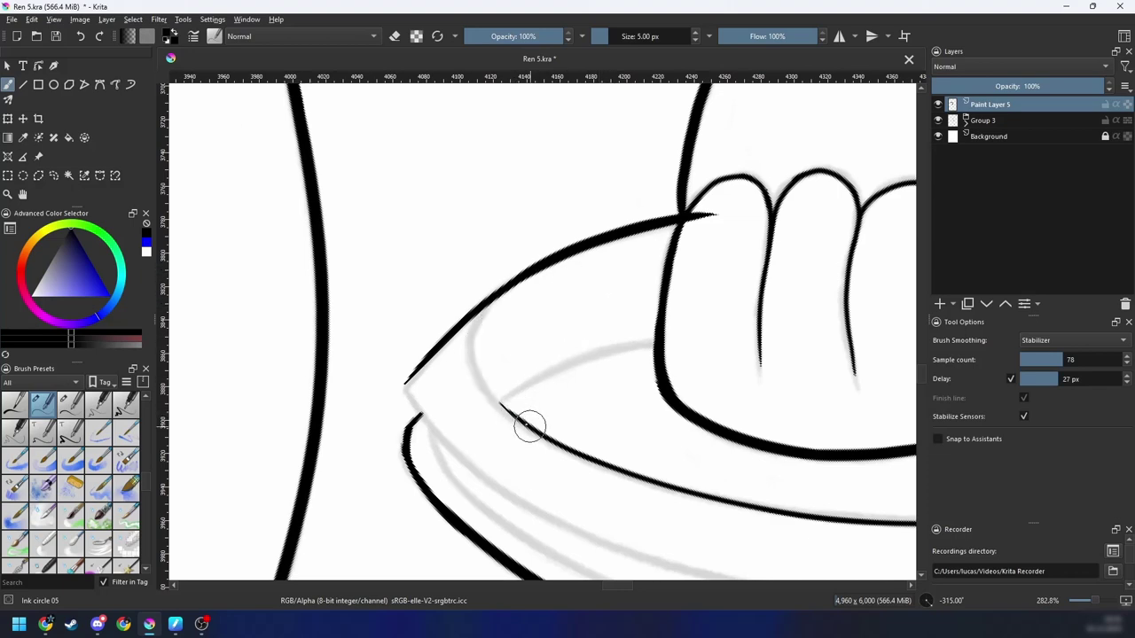
drag(528, 426, 527, 282)
key(ctrl+z)
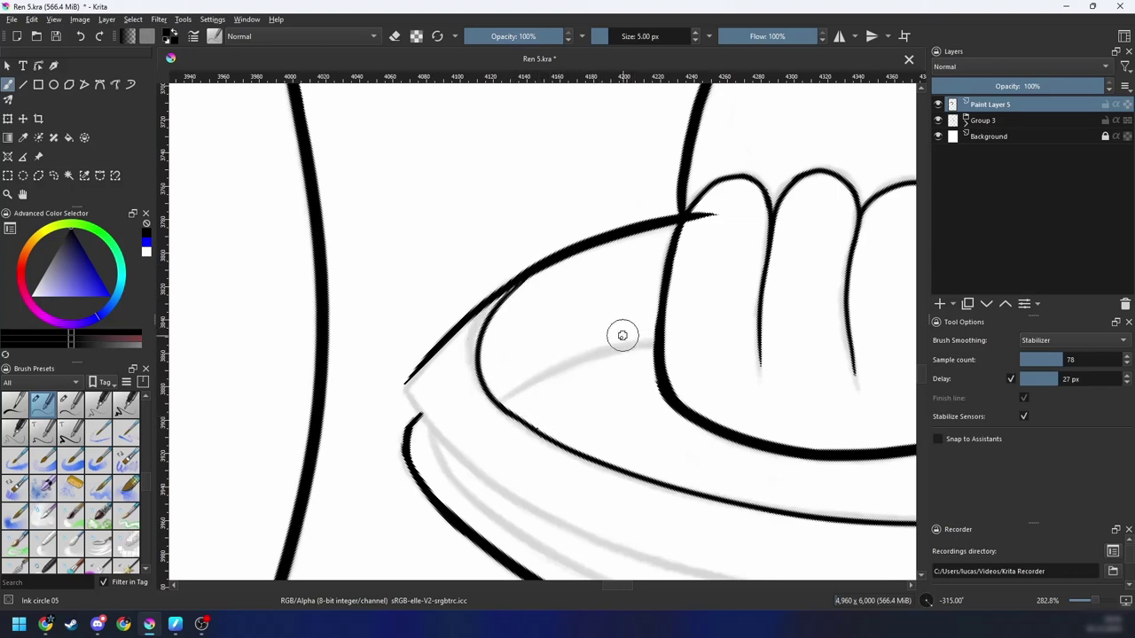
Step: Try to ink the inner rim's rounded far end with the canvas mirrored and rotated
key(ctrl+])
key(ctrl+])
key(ctrl+])
key(ctrl+])
key(m)
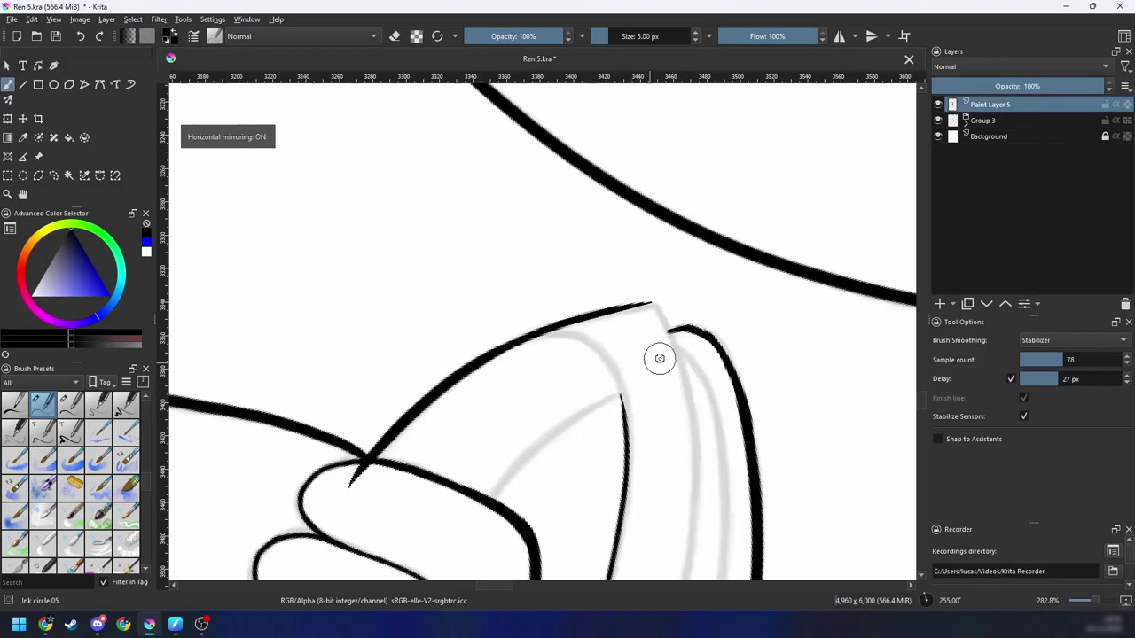
key(ctrl+[)
key(ctrl+[)
key(ctrl+[)
key(ctrl+[)
drag(625, 388, 499, 458)
key(ctrl+plus)
drag(360, 460, 466, 371)
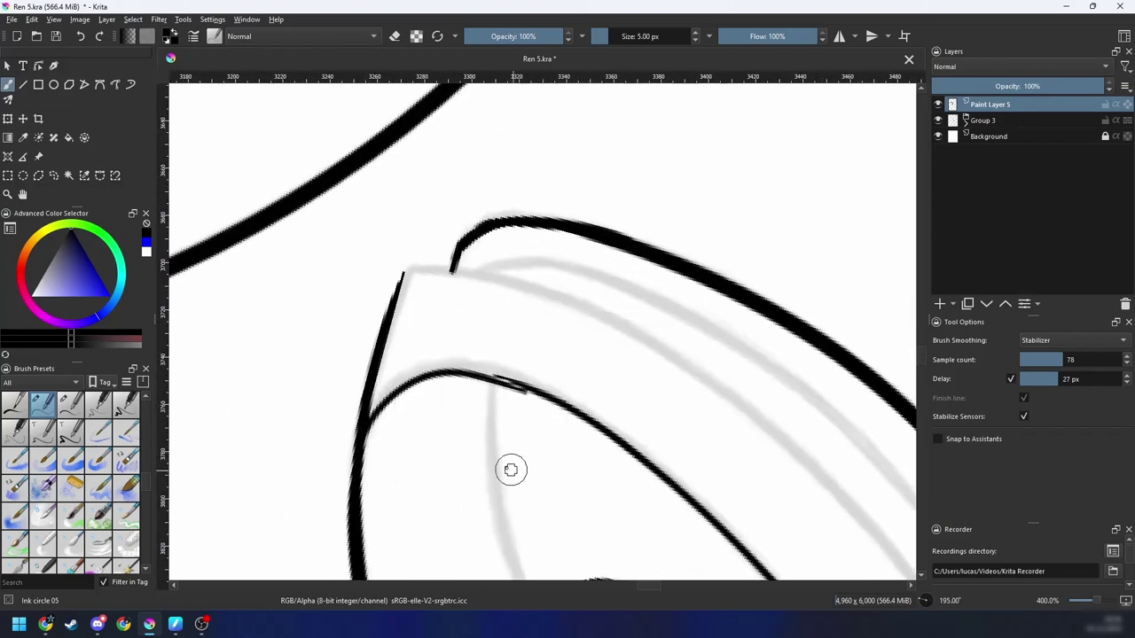
key(ctrl+[)
key(ctrl+[)
key(ctrl+[)
key(ctrl+[)
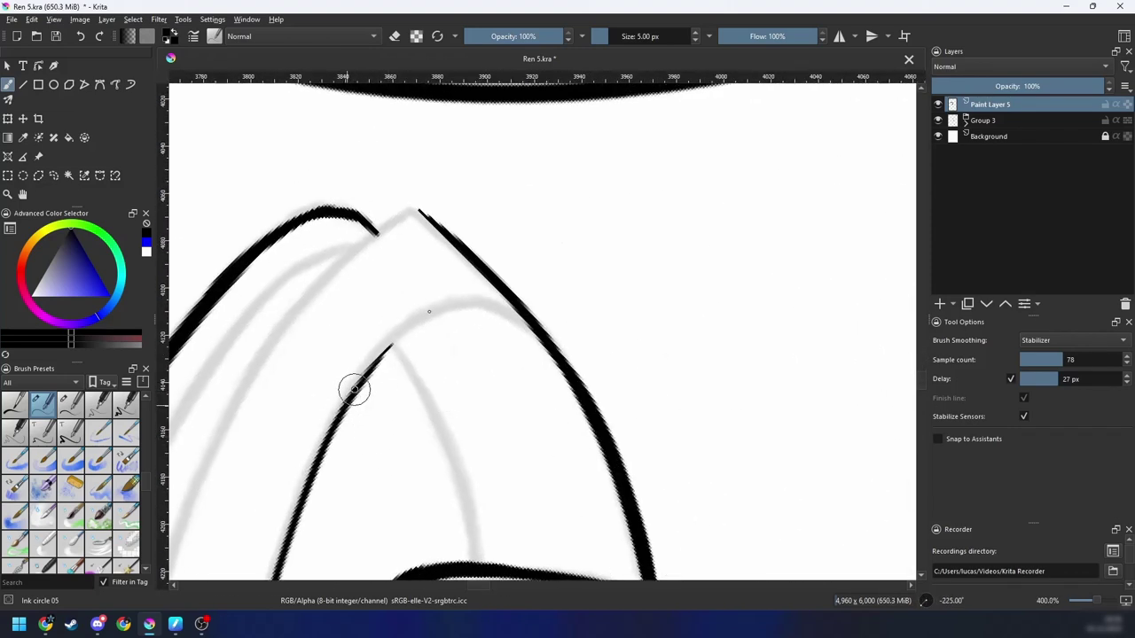
Step: Ink the inner rim's rounded far end into the ring's outline, undoing and repeating the stroke until it follows the curve cleanly
drag(355, 387, 577, 411)
key(ctrl+z)
mouse_move(370, 387)
mouse_down()
mouse_move(430, 320)
mouse_move(540, 446)
mouse_up()
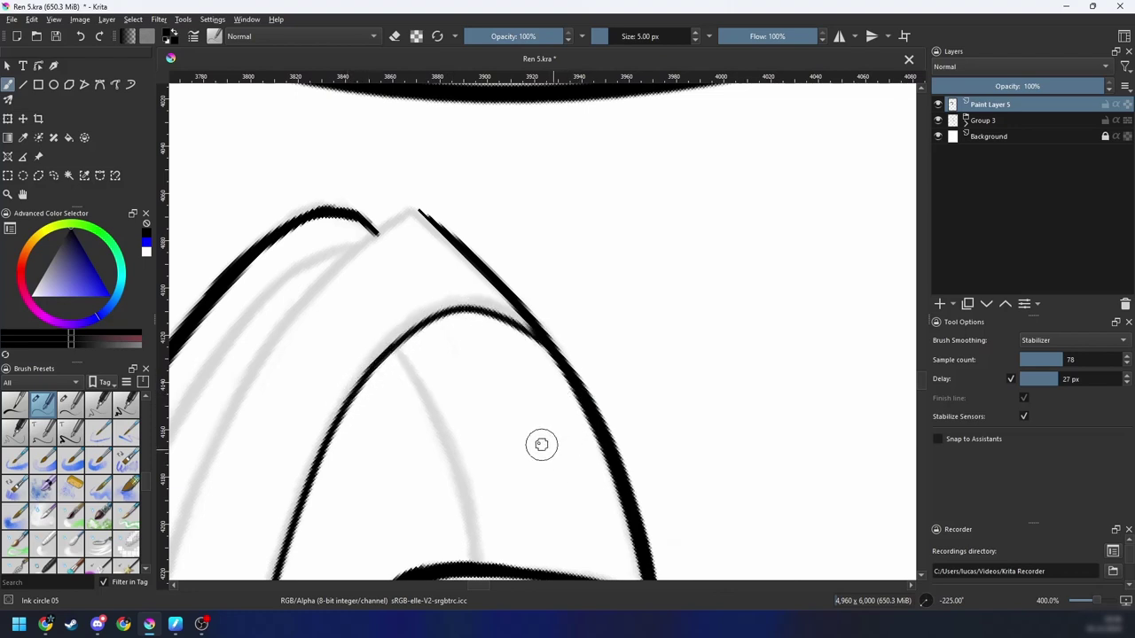
key(ctrl+z)
mouse_move(347, 398)
mouse_down()
mouse_move(420, 326)
mouse_move(608, 446)
mouse_up()
key(ctrl+z)
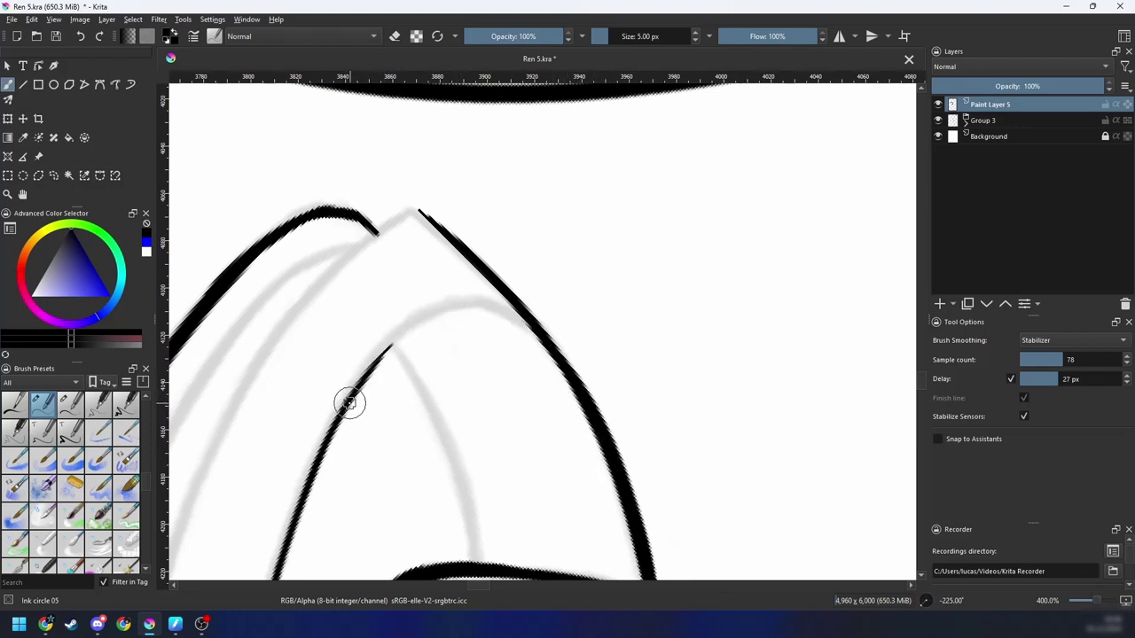
drag(363, 377, 601, 431)
key(ctrl+z)
drag(401, 338, 548, 348)
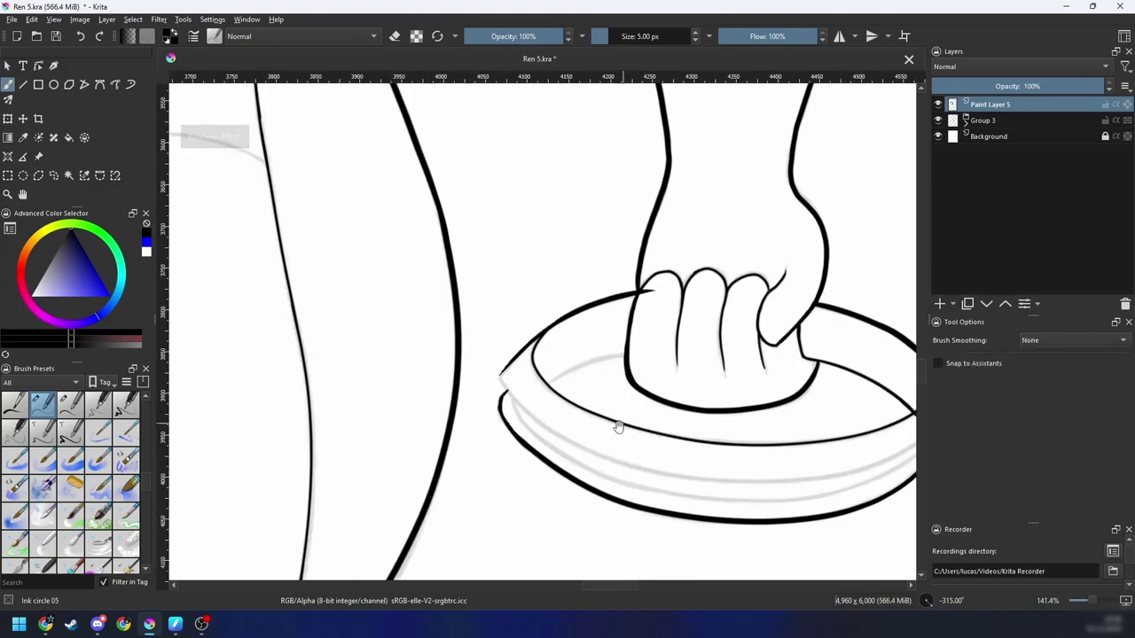
Step: Thicken the thin tip of the ring's outline beside the inner rim's rounded end
scroll(619, 427, up, 2)
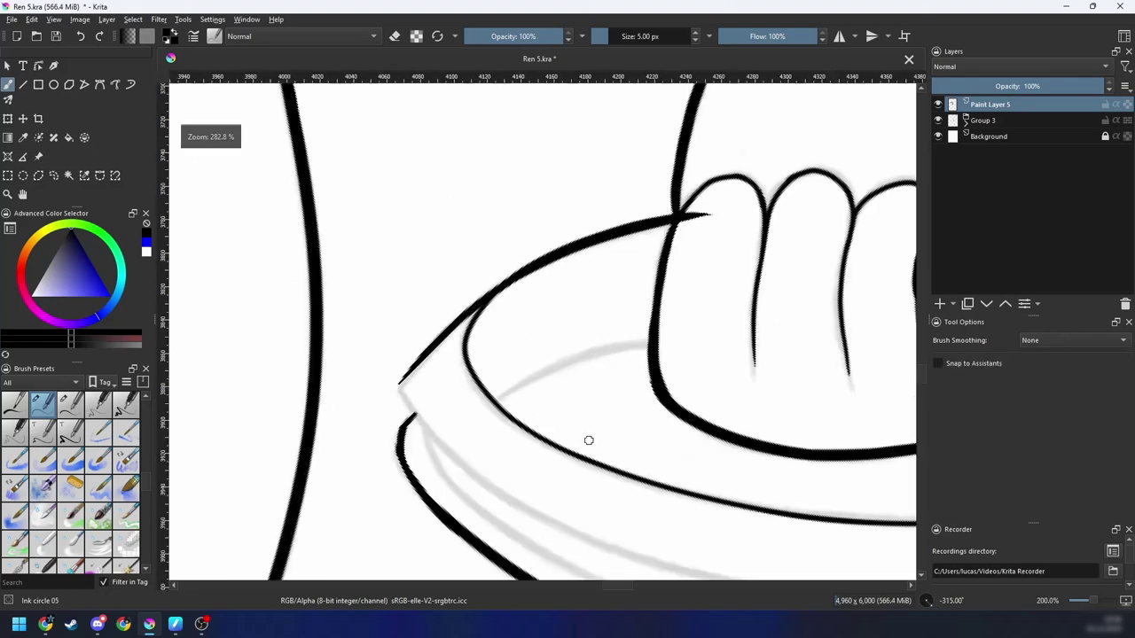
drag(587, 441, 636, 357)
key(6)
key(6)
scroll(510, 343, up, 2)
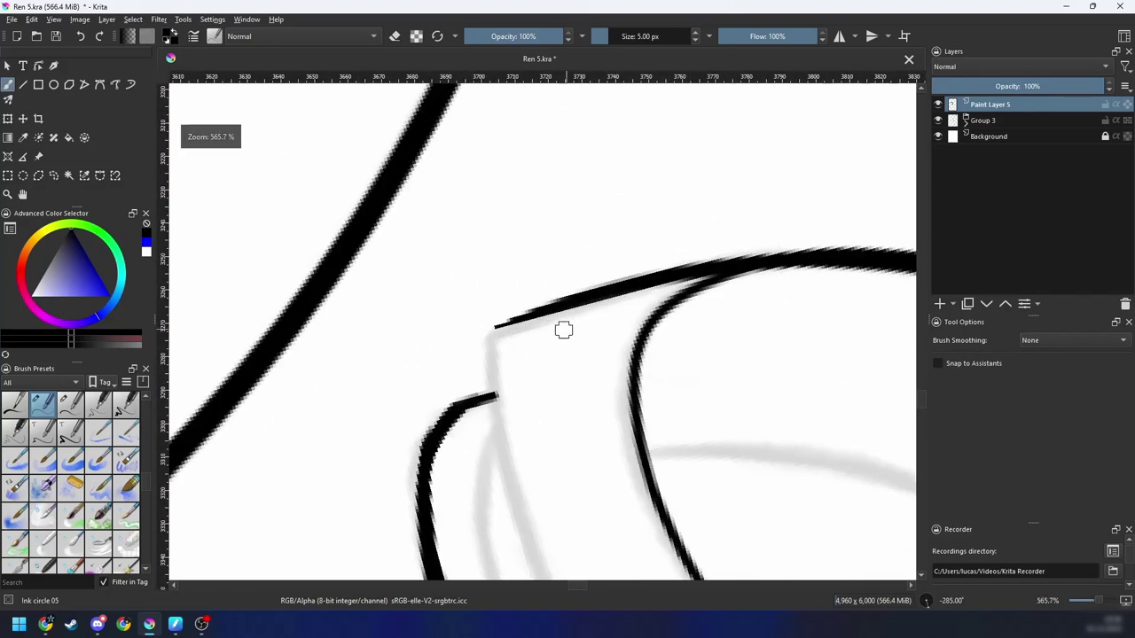
mouse_move(476, 341)
mouse_down()
mouse_move(640, 291)
mouse_move(620, 289)
mouse_up()
key(ctrl+z)
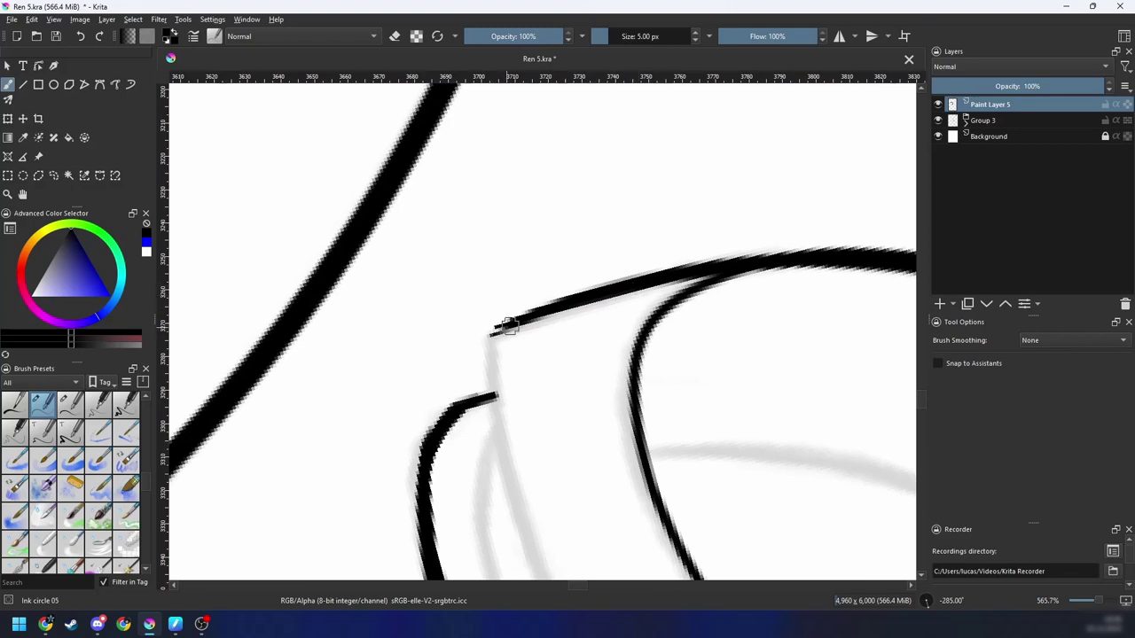
Step: Ink the short straight line at the ring's far tip that joins the two open outline ends
key(6)
key(6)
key(6)
key(6)
drag(331, 441, 534, 281)
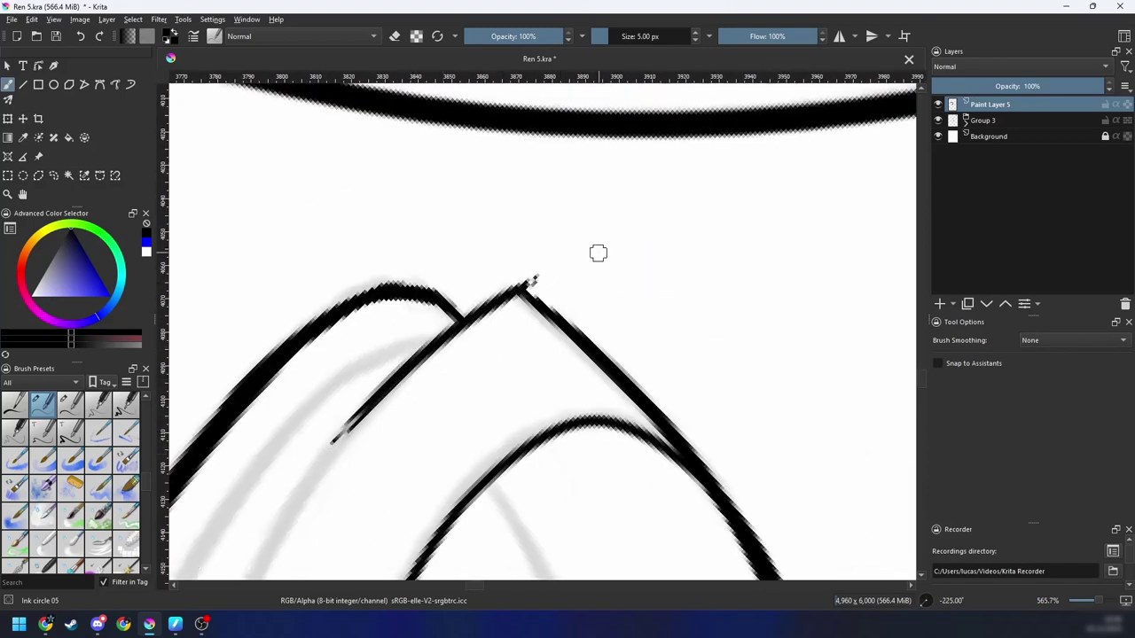
drag(405, 418, 572, 243)
key(6)
key(minus)
key(6)
drag(398, 407, 743, 224)
key(6)
key(6)
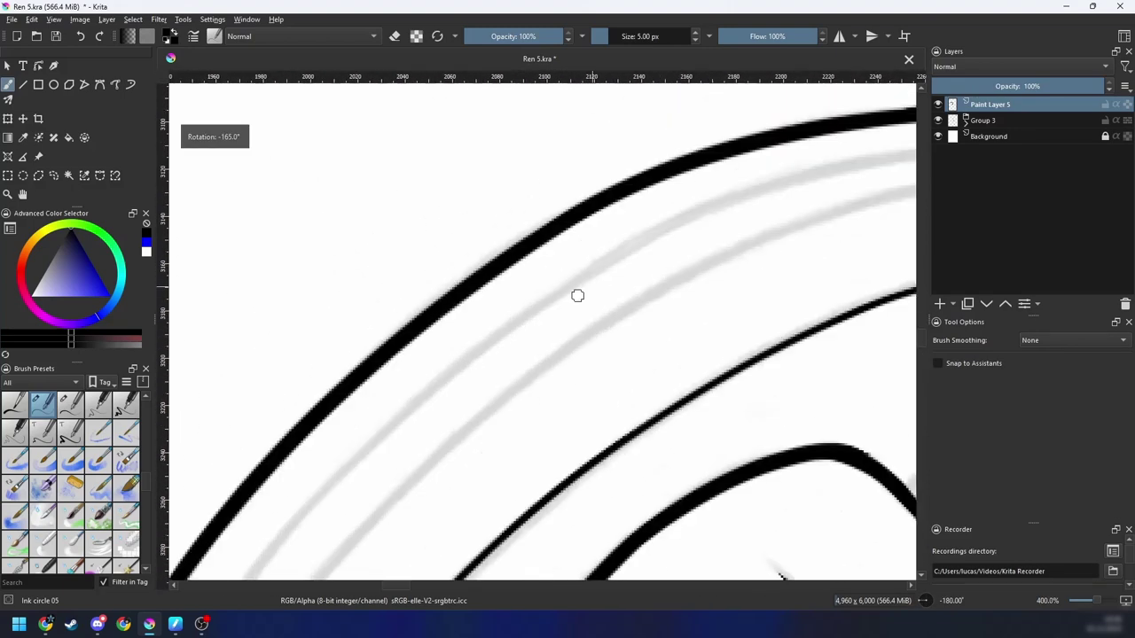
Step: Ink the start of the ring's band line over the grey line nearest the inner rim, beginning at the thumb-side tip
mouse_move(585, 350)
mouse_down()
mouse_move(798, 183)
mouse_move(818, 119)
mouse_up()
key(minus)
key(6)
drag(467, 361, 443, 385)
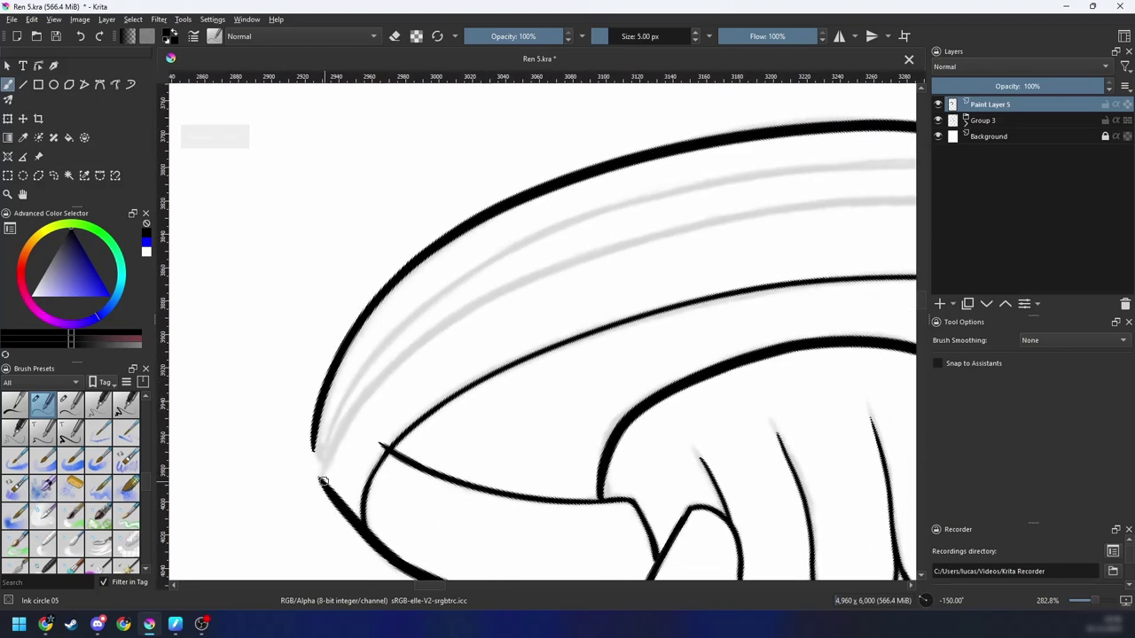
mouse_move(335, 439)
mouse_down()
mouse_move(321, 477)
mouse_move(449, 317)
mouse_up()
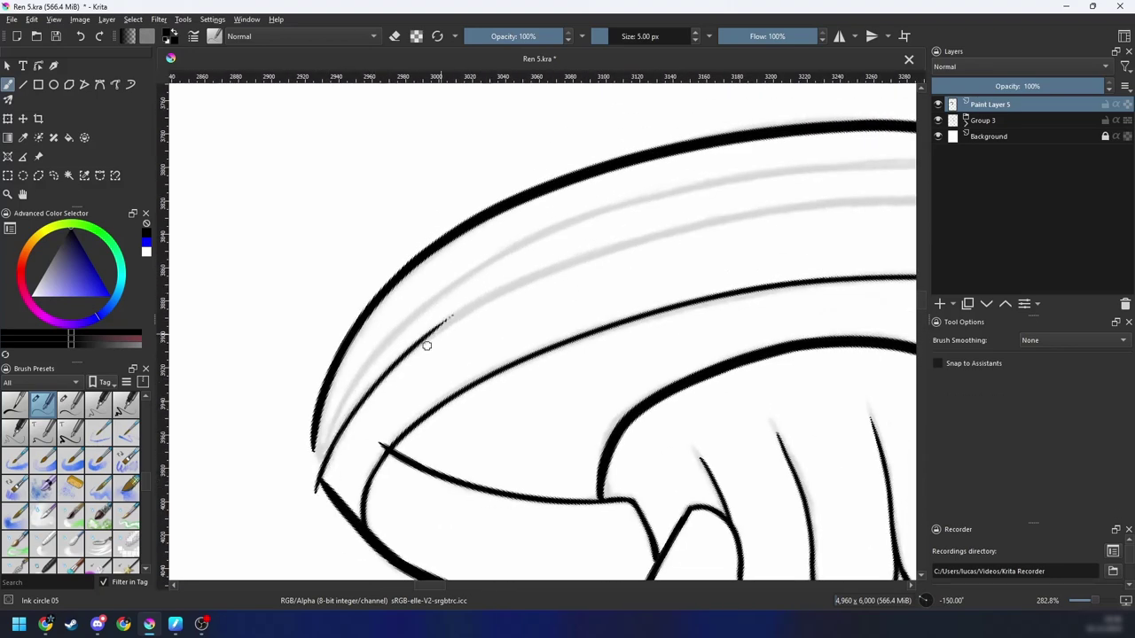
Step: Extend the band line along the ring's long side over the grey sketch, undoing and repeating the stroke to follow the curve
key(4)
drag(575, 313, 407, 410)
drag(226, 514, 480, 298)
key(ctrl+z)
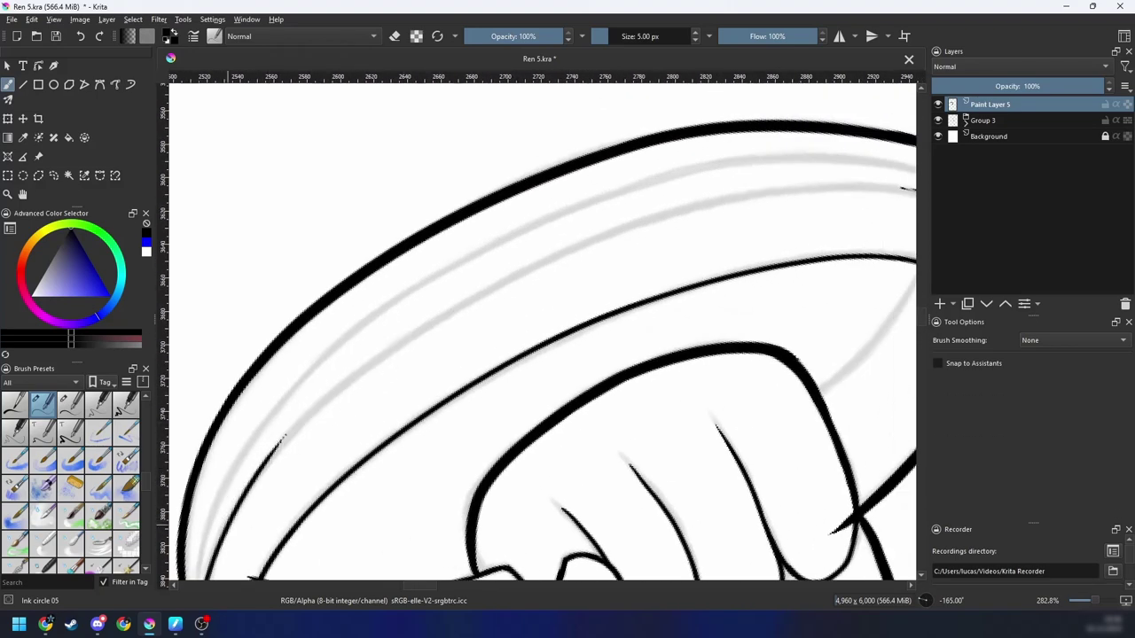
drag(227, 521, 452, 310)
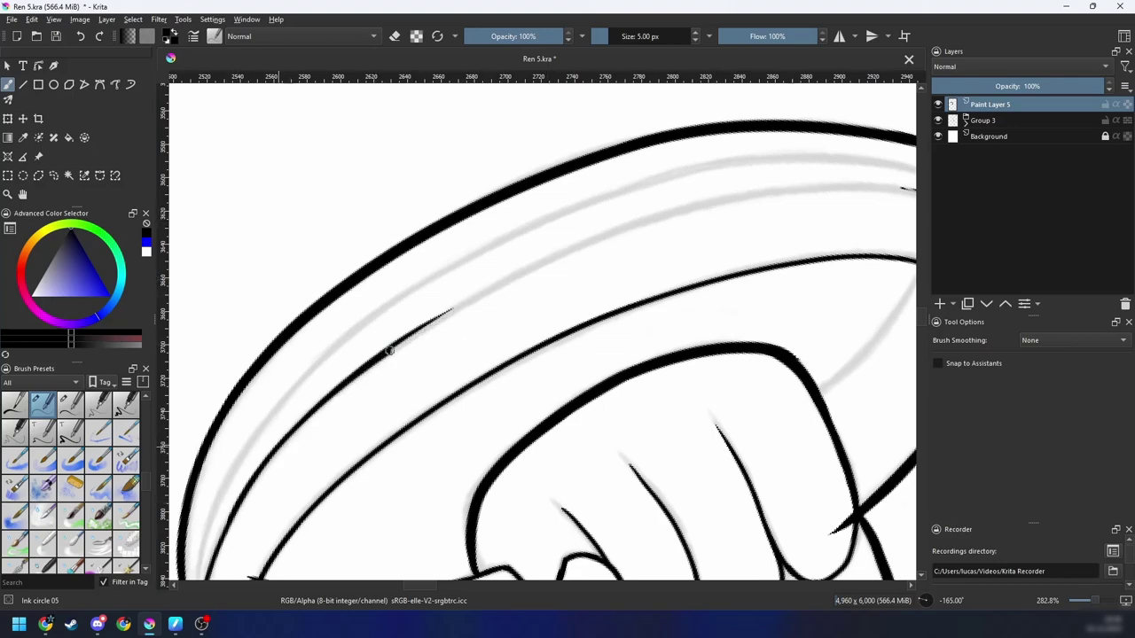
key(ctrl+z)
mouse_move(328, 401)
mouse_down()
mouse_move(557, 257)
mouse_move(753, 210)
mouse_move(416, 337)
mouse_up()
Step: Try to ink the remaining stretch of the band line freehand up to its short stub at the opposite end
key(4)
mouse_move(262, 438)
mouse_down()
mouse_move(518, 264)
mouse_move(588, 234)
mouse_up()
key(ctrl+z)
drag(326, 382, 657, 212)
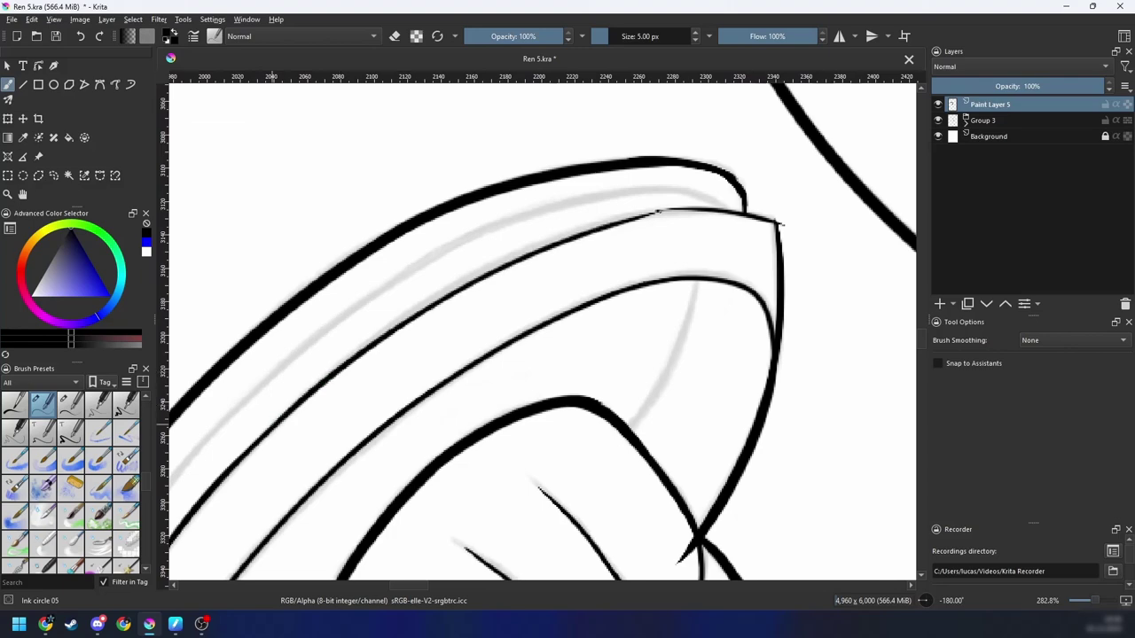
drag(333, 372, 734, 209)
key(ctrl+z)
key(ctrl+z)
drag(416, 353, 530, 286)
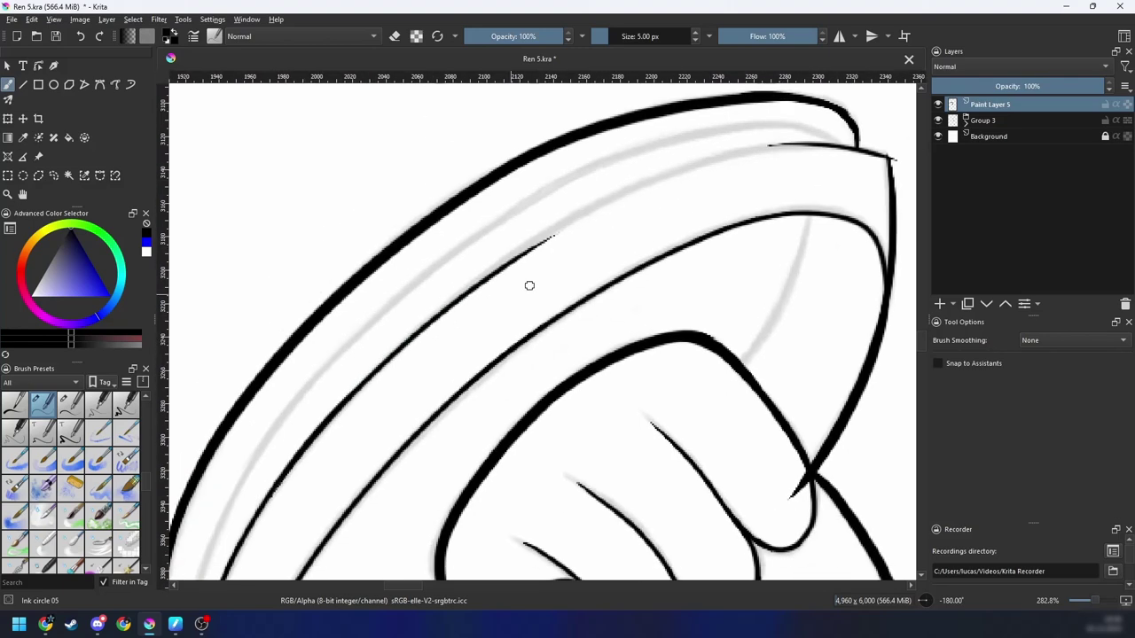
key(6)
key(ctrl+z)
drag(424, 360, 322, 409)
Step: Try to finish the band line with single long sweeps without brush smoothing
key(minus)
key(4)
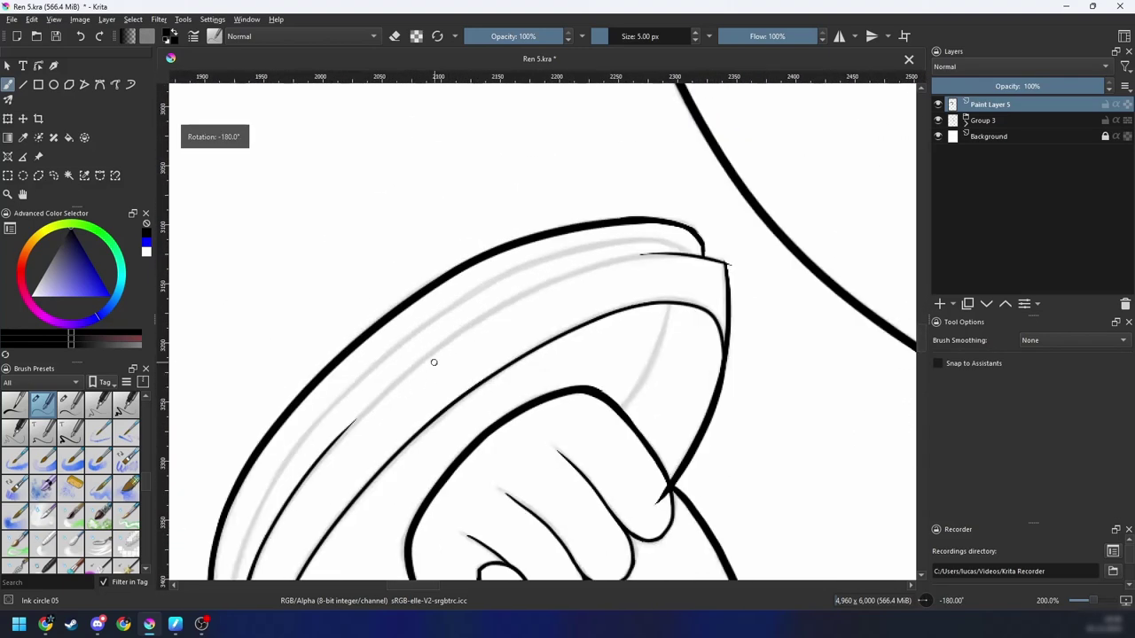
mouse_move(301, 476)
mouse_down()
mouse_move(506, 299)
mouse_move(350, 421)
mouse_move(697, 250)
mouse_up()
key(ctrl+z)
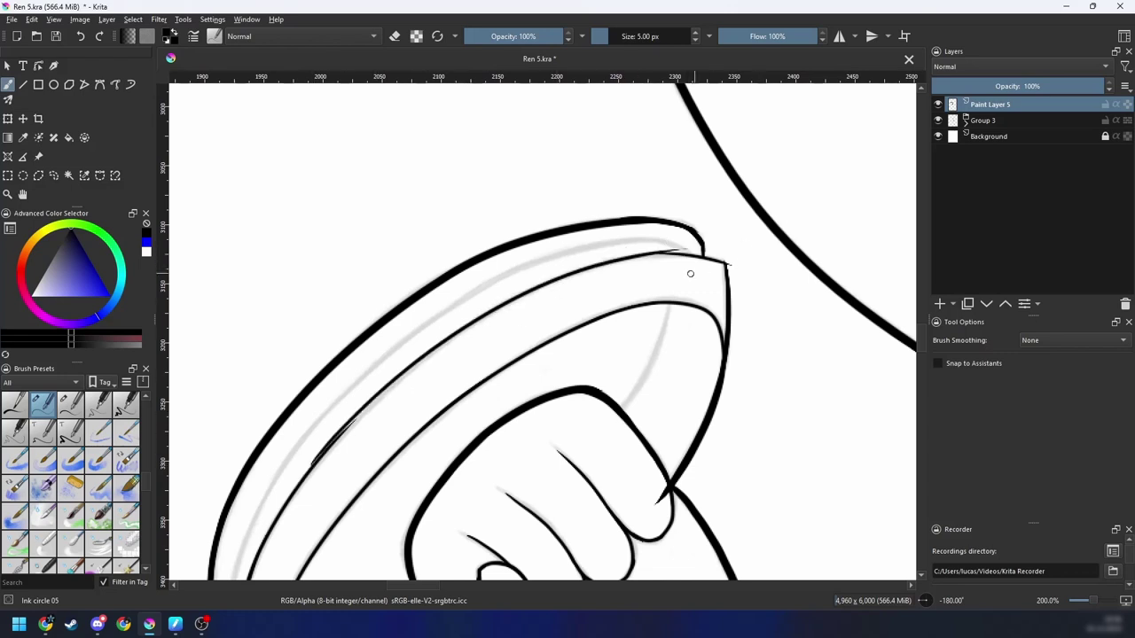
key(ctrl+z)
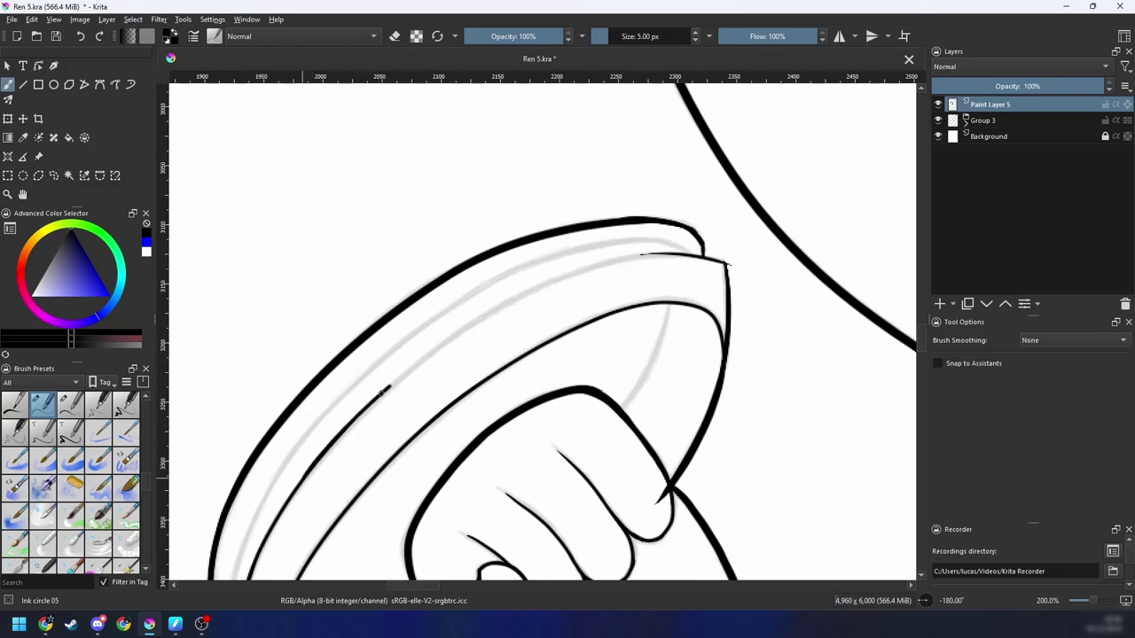
drag(387, 389, 700, 250)
key(ctrl+z)
Step: Ink the rest of the band line in one long stroke with Stabilizer smoothing, then set brush smoothing back to None
key(s)
drag(293, 489, 706, 283)
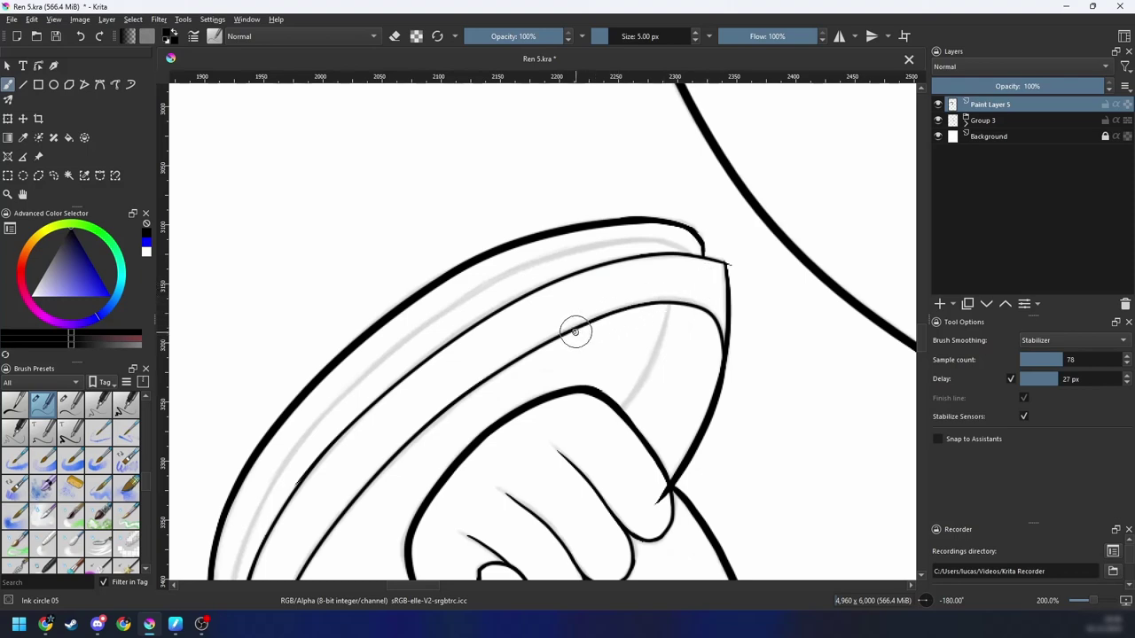
key(ctrl+z)
key(s)
key(ctrl+shift+z)
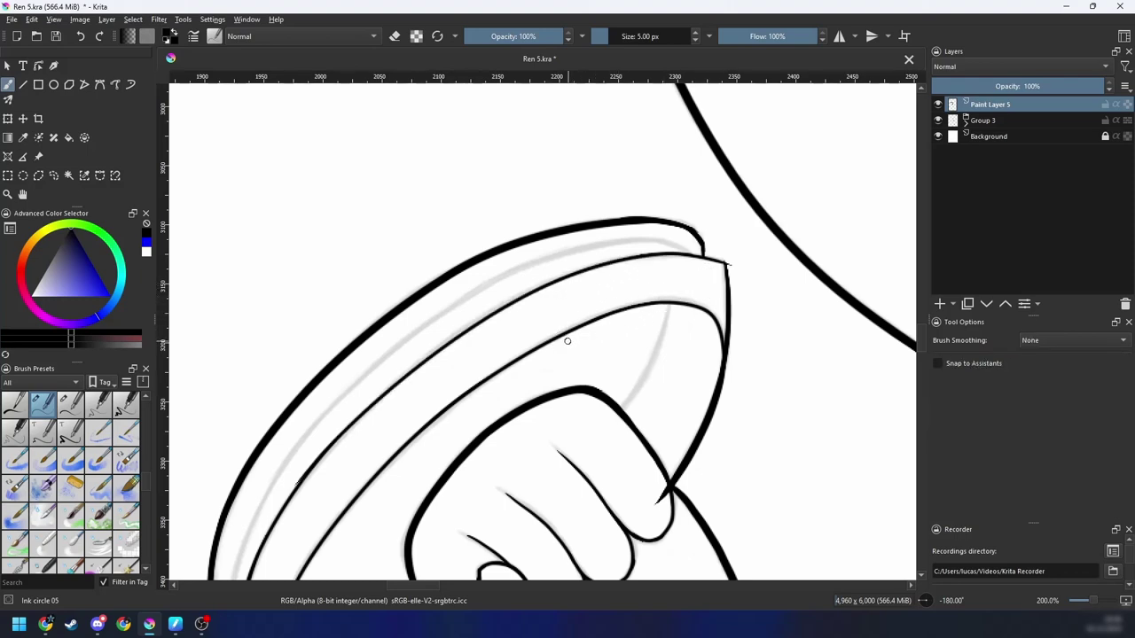
Step: Erase the stray pixels where the band line's strokes overlap so the join reads as one even line
drag(567, 340, 546, 303)
drag(551, 384, 621, 301)
drag(421, 426, 529, 372)
scroll(529, 372, up, 1)
key(6)
key(6)
scroll(530, 372, up, 2)
mouse_move(532, 213)
mouse_down()
mouse_move(555, 380)
mouse_move(622, 363)
mouse_up()
key(e)
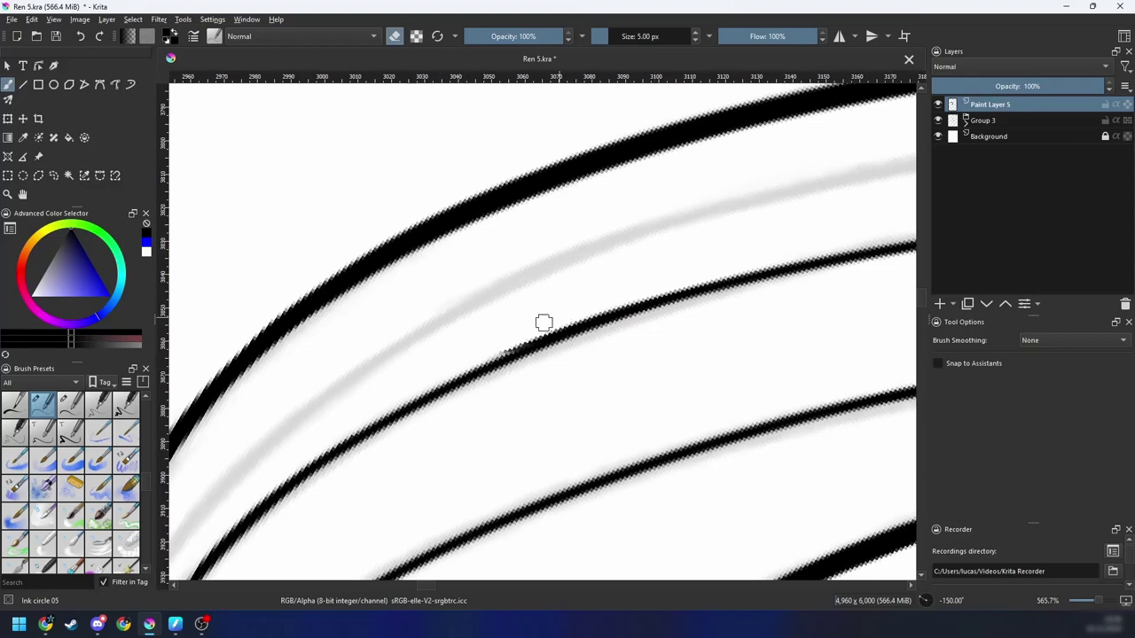
scroll(537, 328, down, 4)
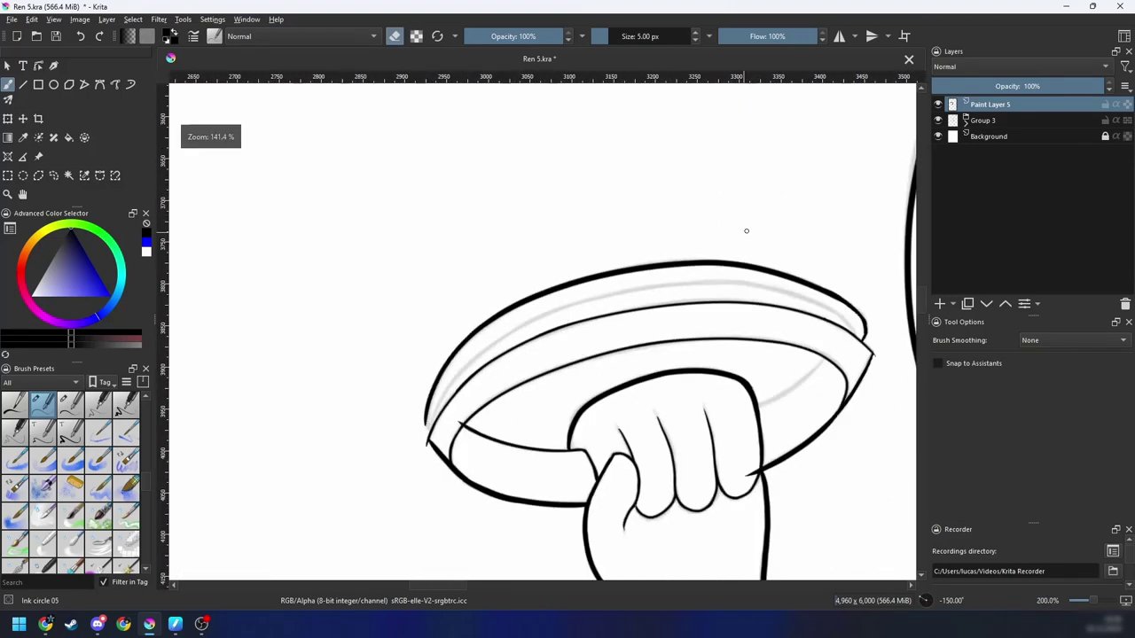
Step: Ink the short gap between the thick outline's end and the band line at the ring's thumb-side tip
scroll(736, 239, down, 1)
key(6)
key(6)
key(6)
key(6)
key(6)
scroll(644, 301, up, 5)
key(6)
key(e)
key(6)
key(6)
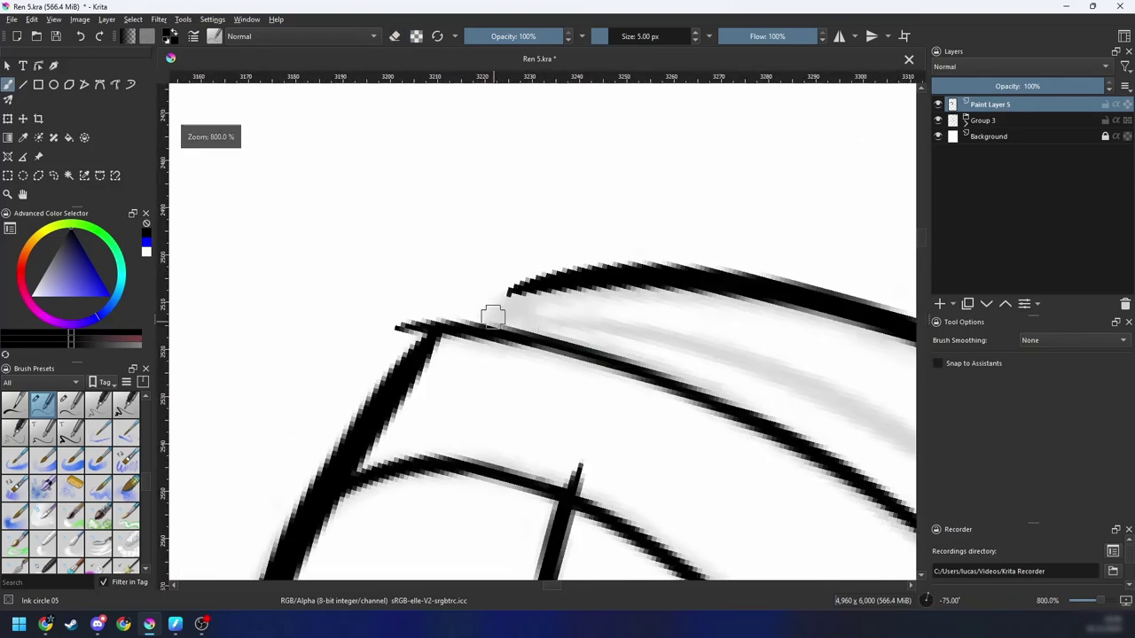
key(6)
key(6)
key(6)
key(6)
scroll(660, 276, down, 2)
scroll(660, 276, down, 3)
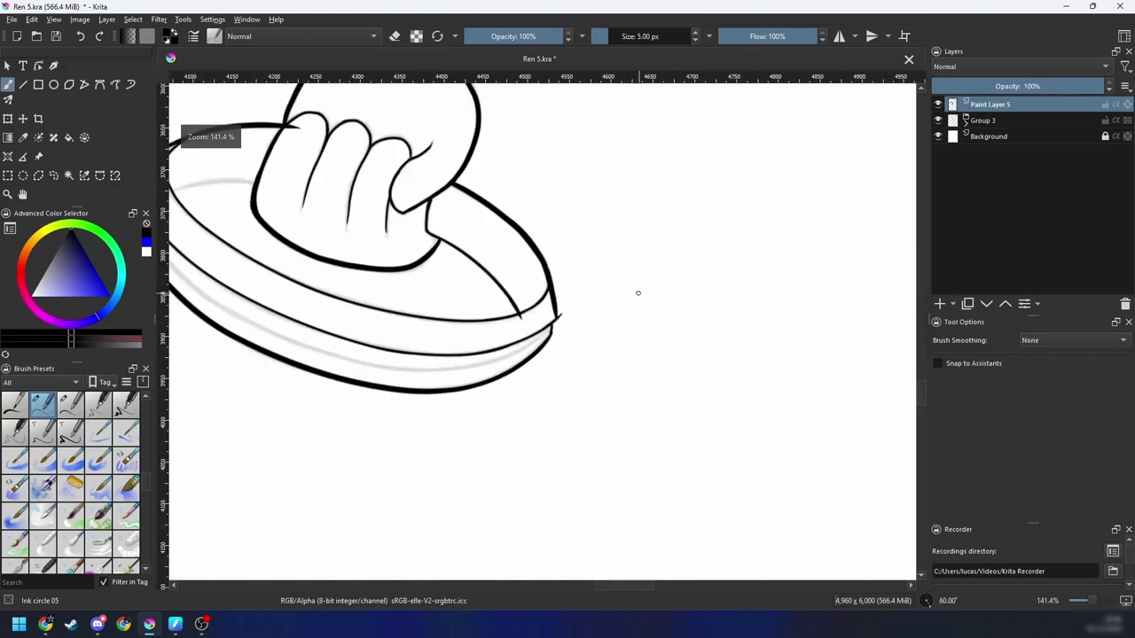
Step: Erase the overshooting line ends at the ring's thumb-side tip and where the inner edge line crosses the inner rim
key(6)
key(6)
scroll(587, 284, up, 3)
key(e)
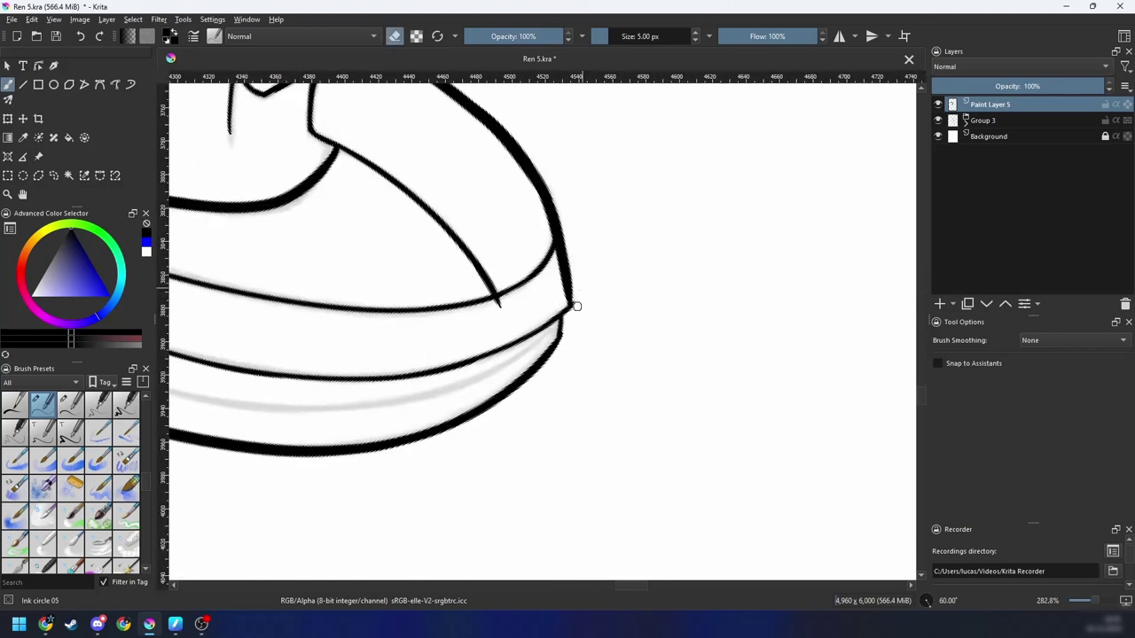
scroll(576, 304, up, 1)
key(4)
key(4)
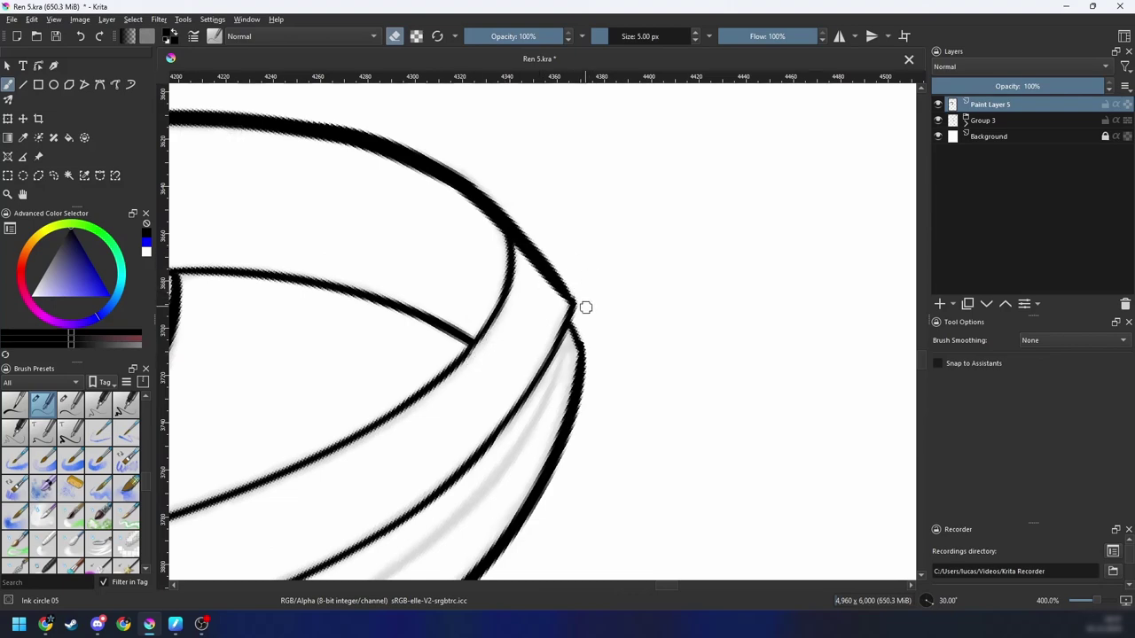
Step: Erase the overshooting line end at the ring's opposite pointed tip
scroll(586, 307, down, 2)
key(6)
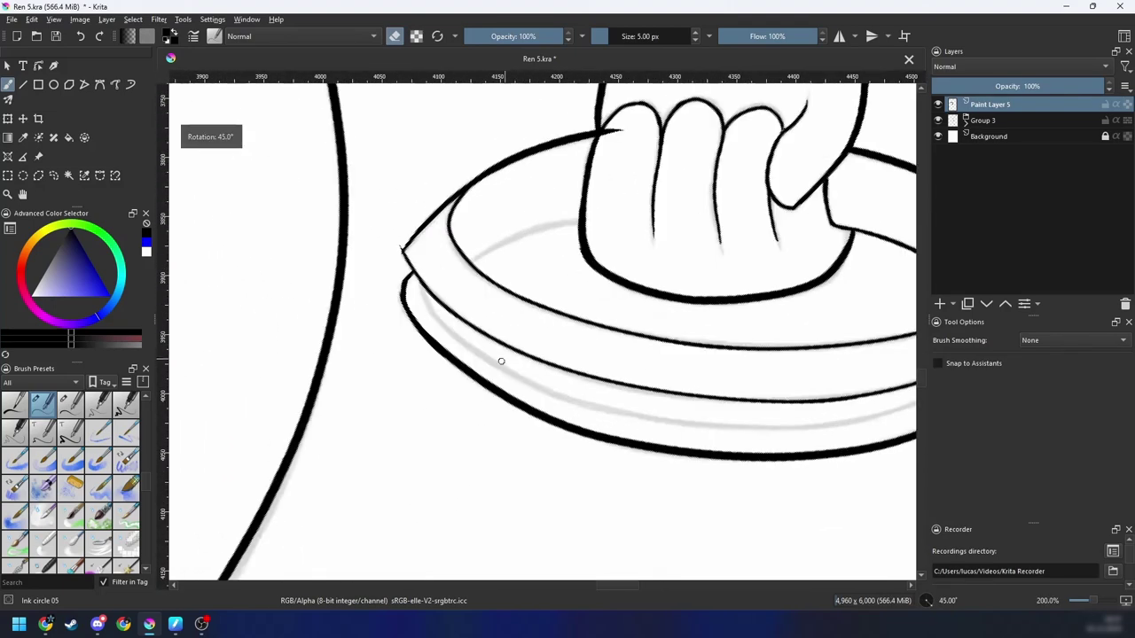
scroll(632, 289, up, 1)
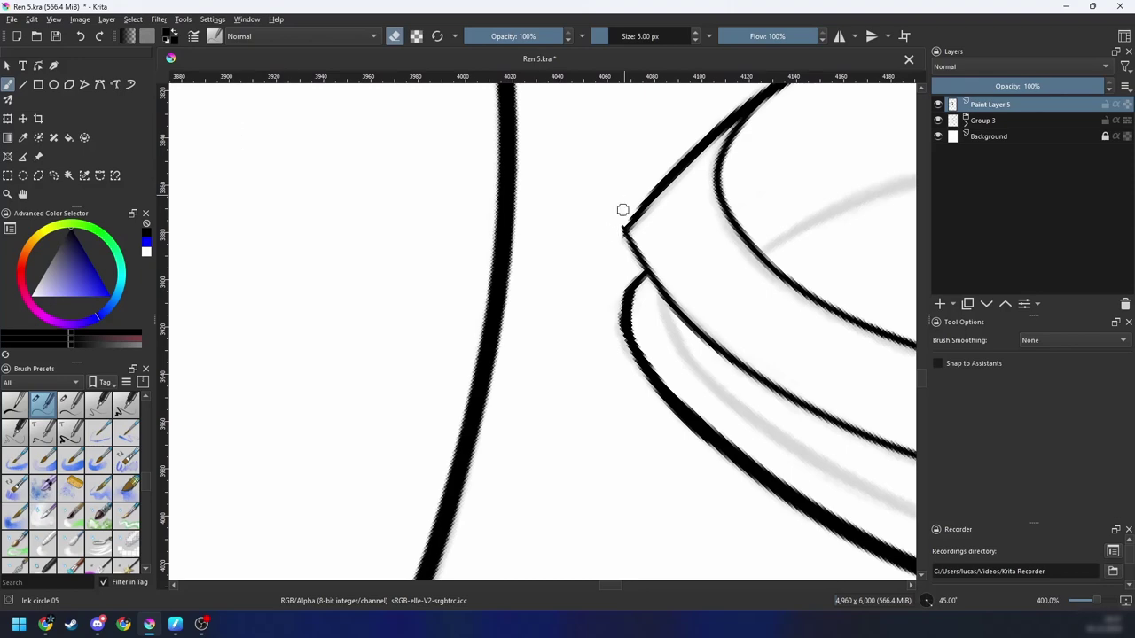
Step: Try to ink the remaining grey line beside the thick outline freehand, starting at the thumb-side tip
scroll(661, 200, down, 3)
key(6)
key(6)
key(6)
key(6)
key(6)
key(6)
key(6)
key(6)
key(6)
key(6)
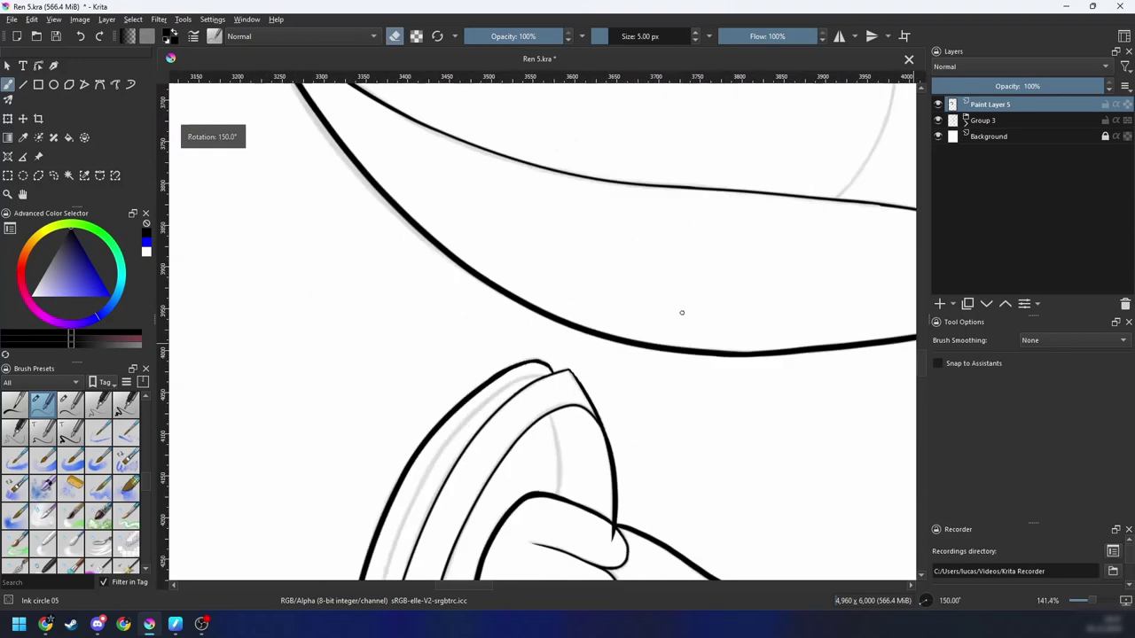
drag(474, 414, 681, 310)
scroll(681, 310, up, 1)
scroll(681, 310, up, 1)
mouse_move(530, 377)
mouse_down()
mouse_move(841, 279)
mouse_move(565, 351)
mouse_up()
scroll(518, 387, down, 1)
key(6)
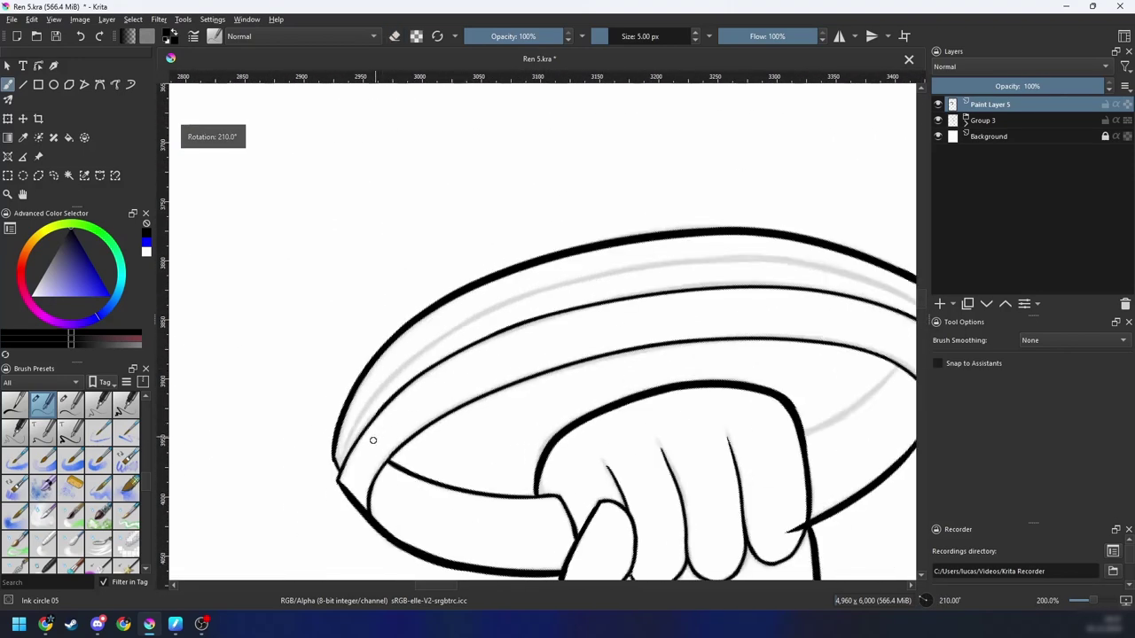
key(4)
key(4)
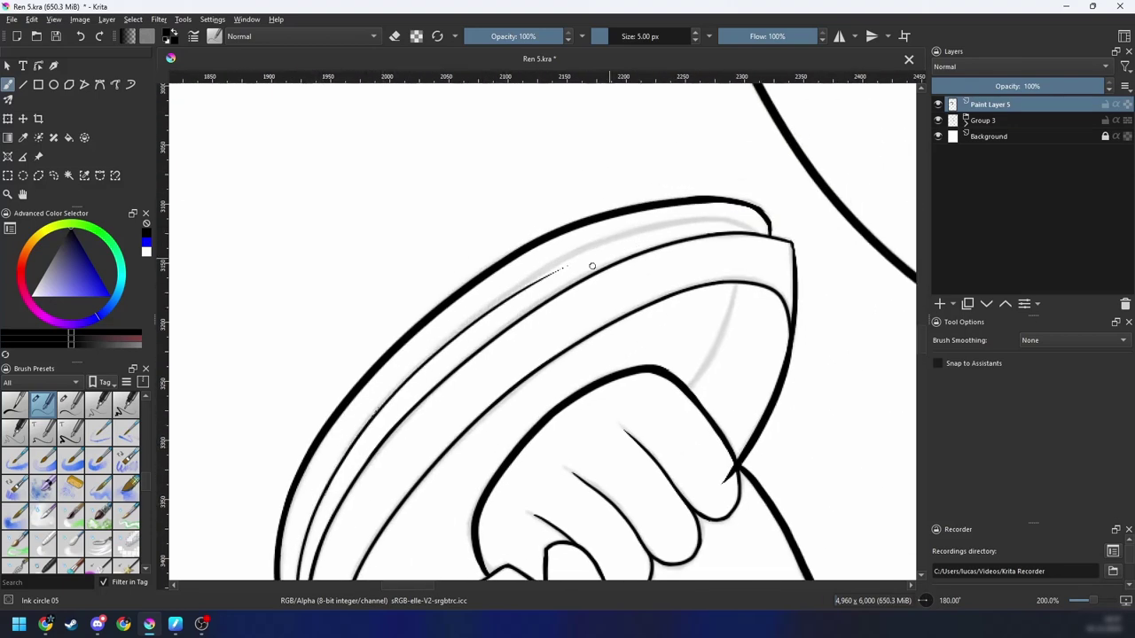
Step: Try to extend the outer band line freehand towards the opposite end, undoing and repeating the stroke
drag(581, 260, 599, 256)
key(ctrl+z)
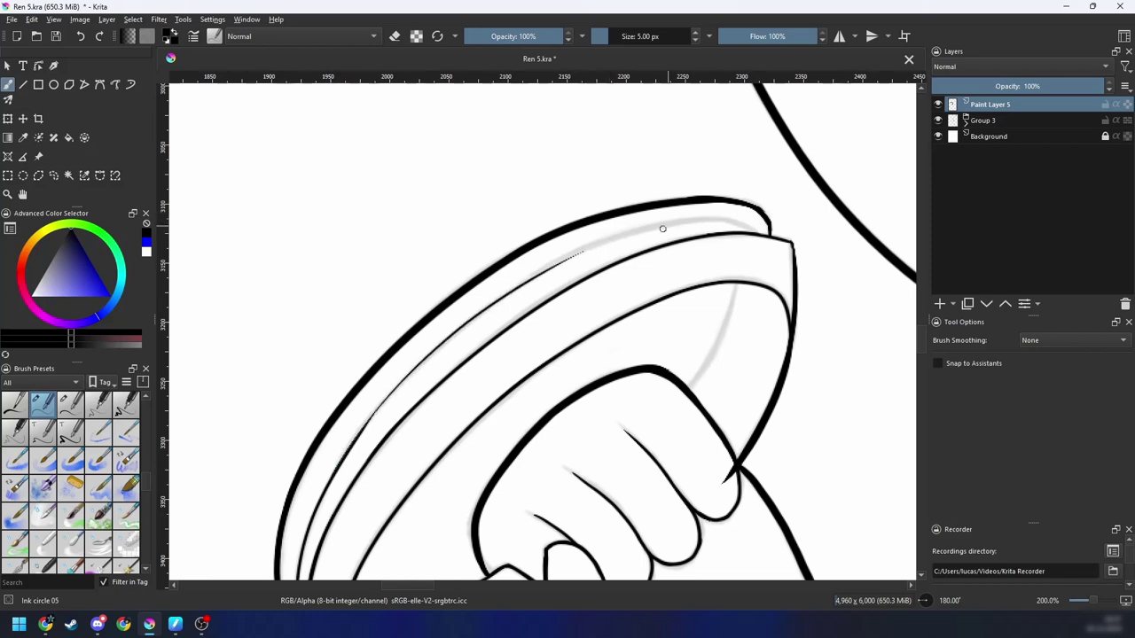
key(ctrl+z)
key(ctrl+z)
mouse_move(332, 473)
mouse_down()
mouse_move(452, 335)
mouse_move(545, 273)
mouse_up()
key(ctrl+z)
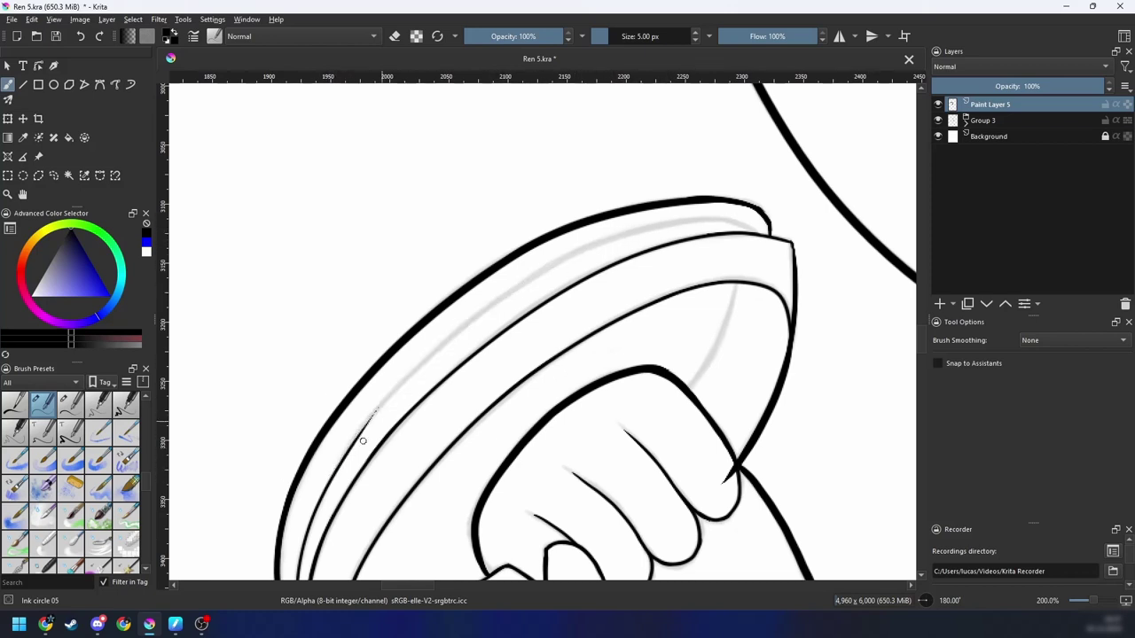
Step: Ink the outer band line from tip to tip with Stabilizer smoothing, undoing and repeating the stroke until it follows the sketch
key(s)
key(6)
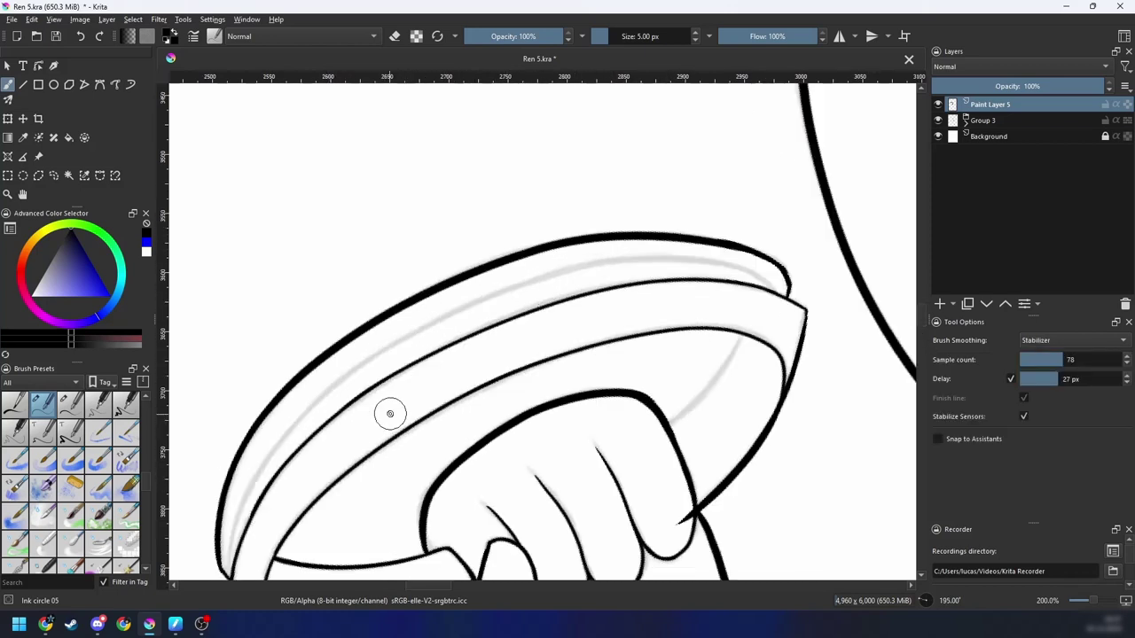
drag(364, 417, 382, 405)
mouse_move(248, 557)
mouse_down()
mouse_move(297, 445)
mouse_move(578, 264)
mouse_move(843, 331)
mouse_up()
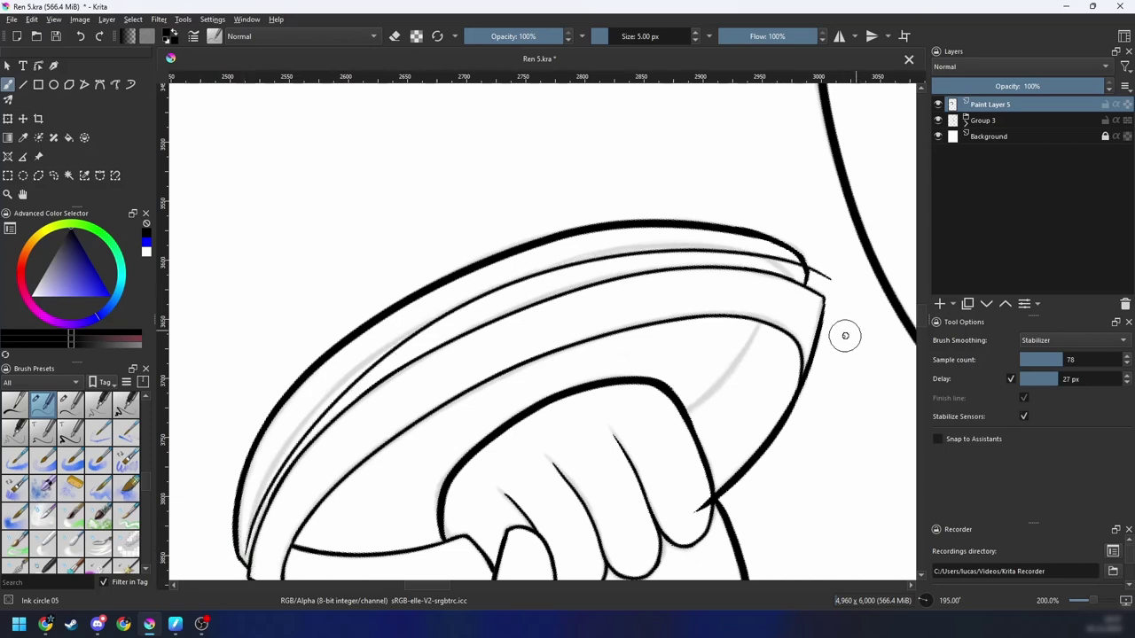
key(ctrl+z)
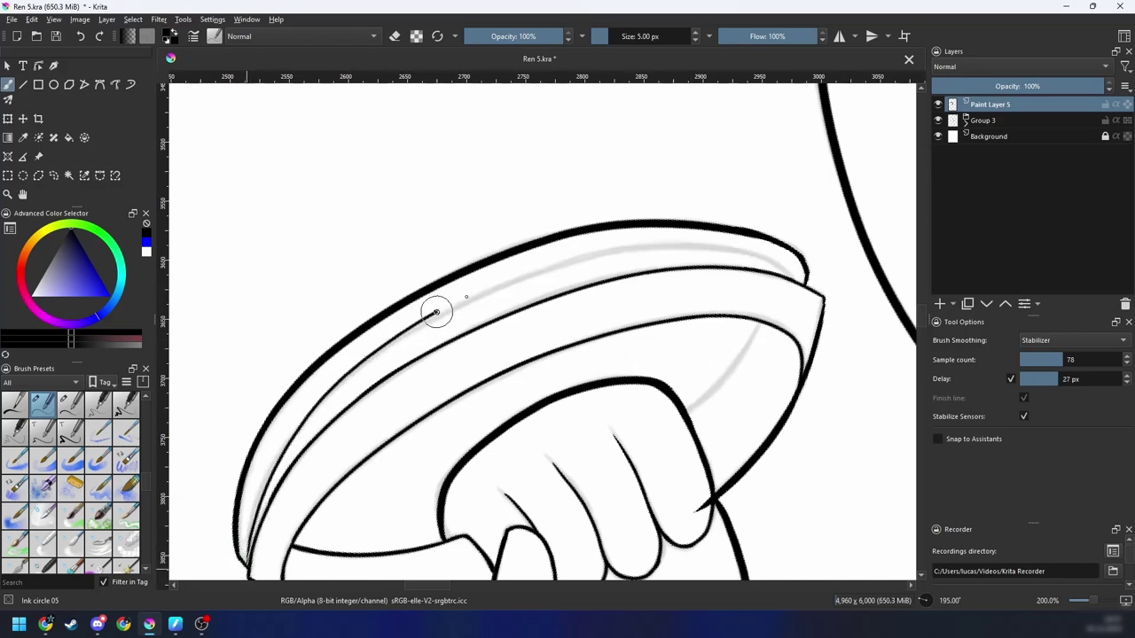
drag(435, 313, 523, 266)
key(ctrl+z)
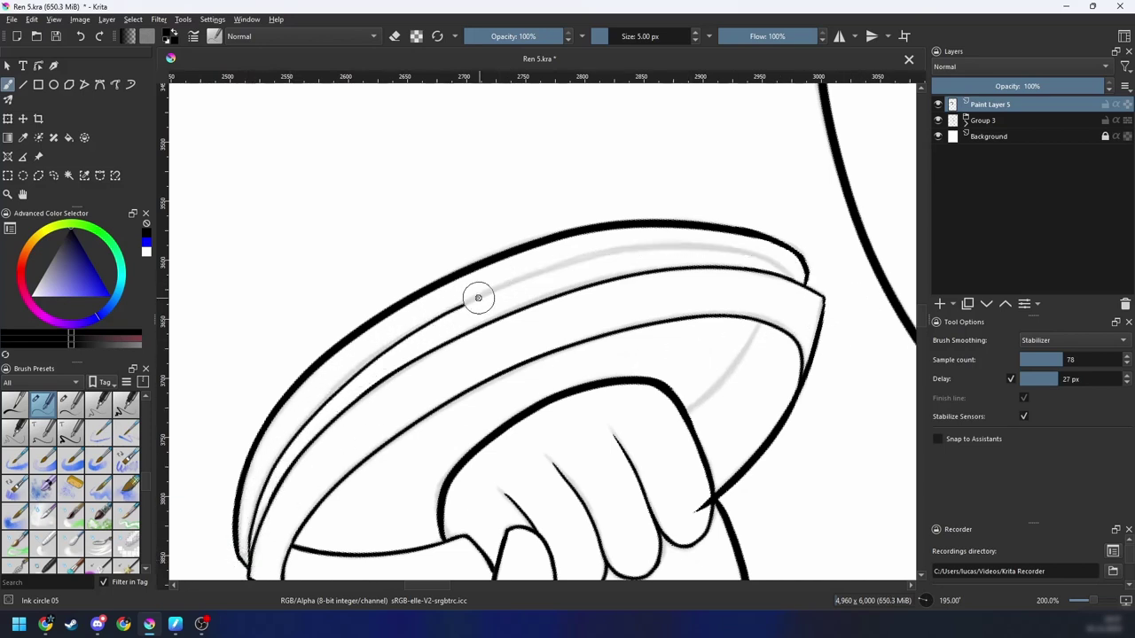
key(ctrl+z)
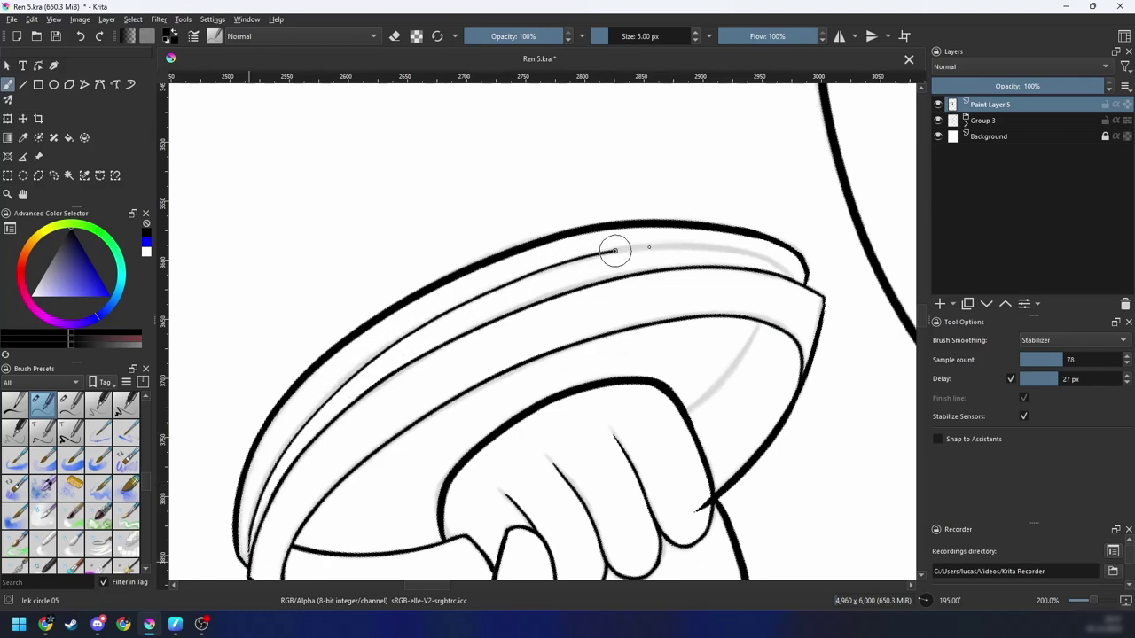
key(minus)
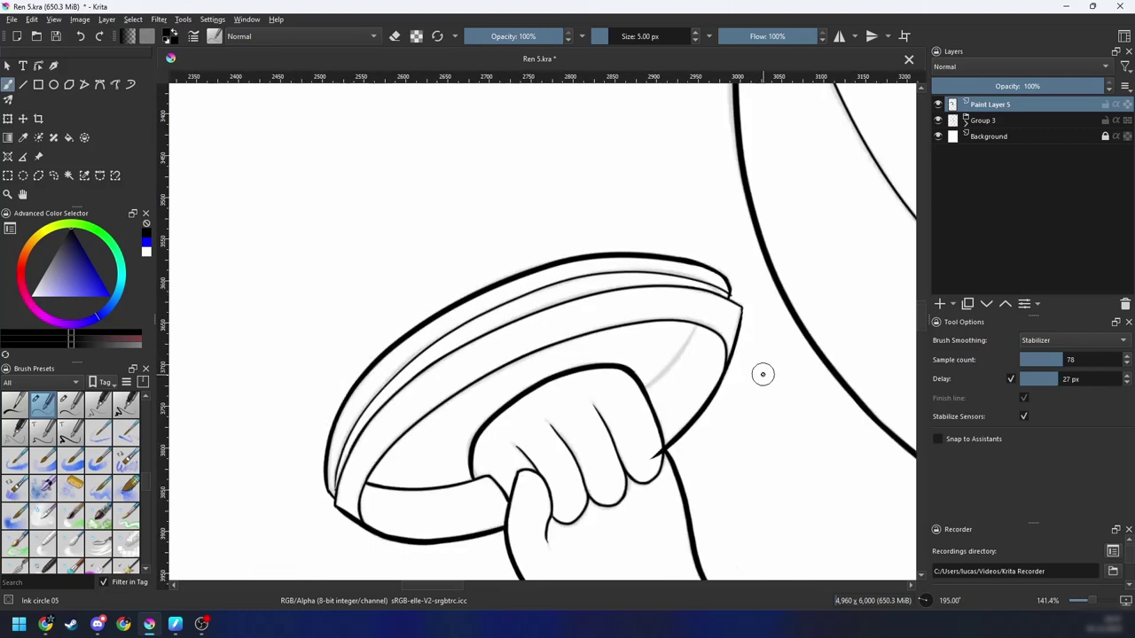
Step: Turn brush smoothing off and erase the outer band line's overshoot past the thick outline at the ring's end opposite the thumb
key(minus)
key(4)
key(4)
key(4)
key(4)
key(4)
key(4)
key(4)
key(minus)
key(6)
key(6)
scroll(552, 325, up, 5)
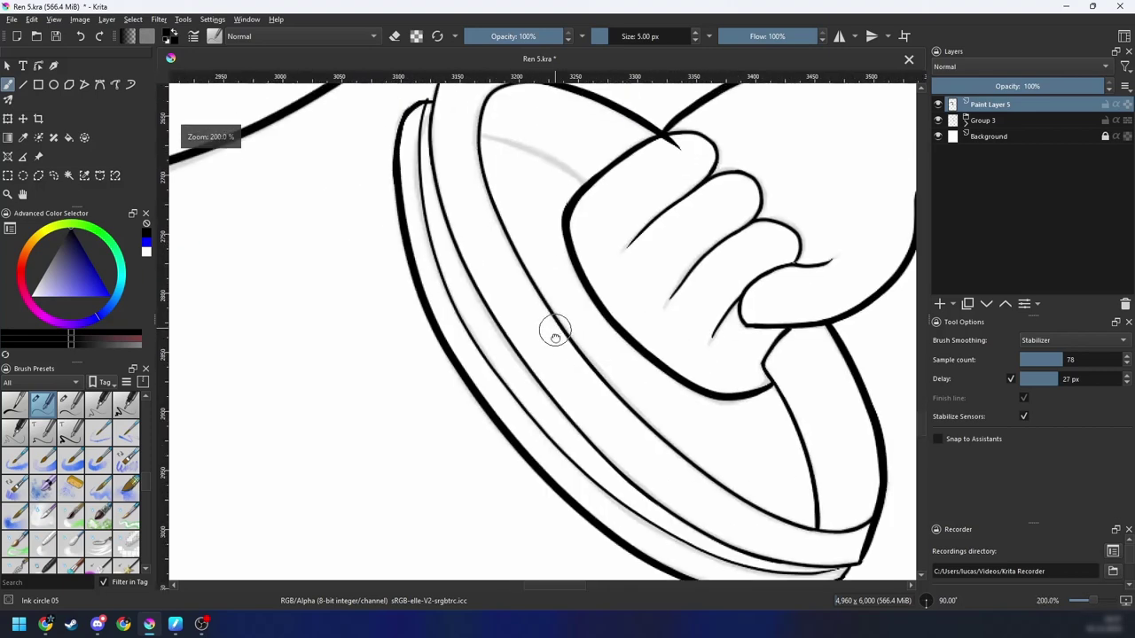
scroll(486, 382, up, 1)
key(e)
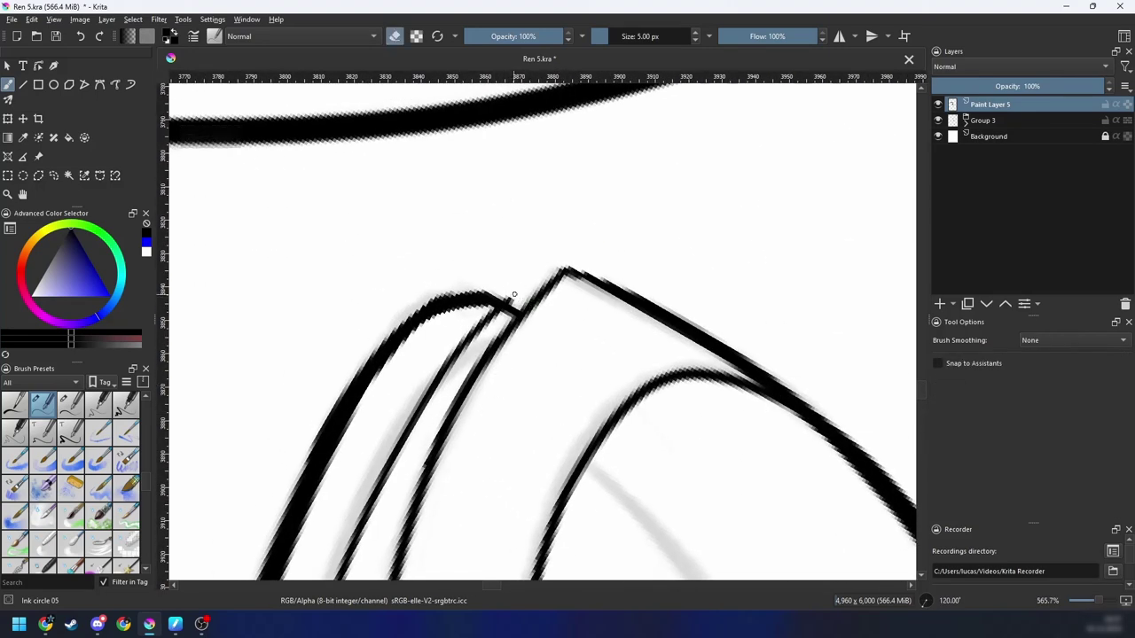
Step: Rework the outer band line's end opposite the thumb so it curves into the neighbouring band line
key(minus)
key(minus)
key(minus)
key(minus)
key(minus)
key(4)
key(4)
key(4)
key(4)
key(minus)
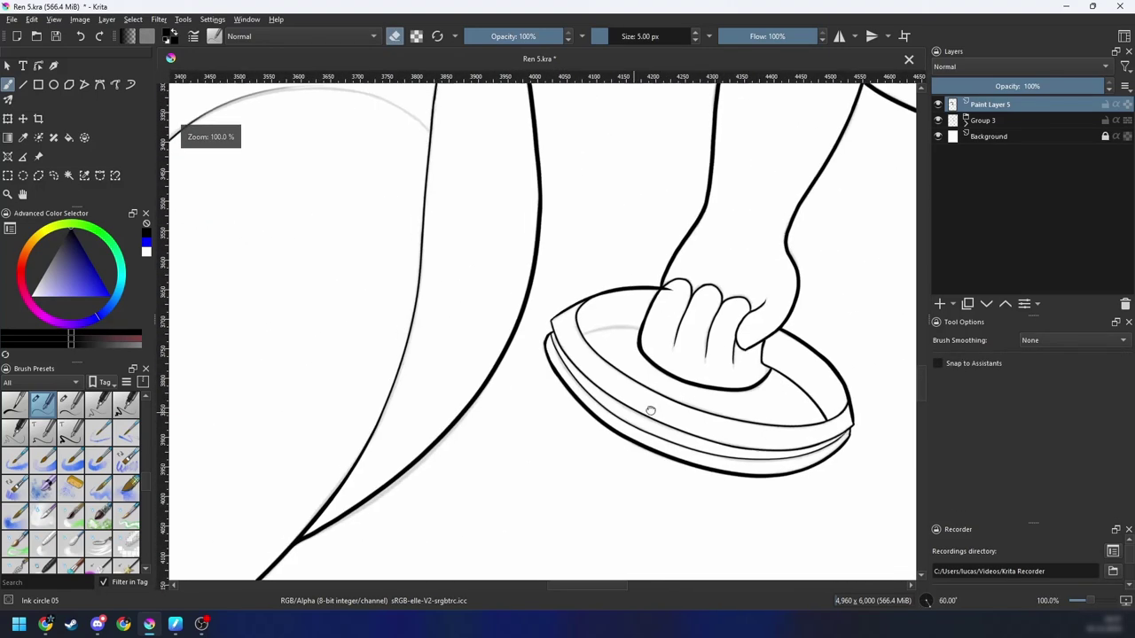
key(plus)
key(plus)
key(plus)
key(plus)
key(plus)
drag(600, 335, 583, 305)
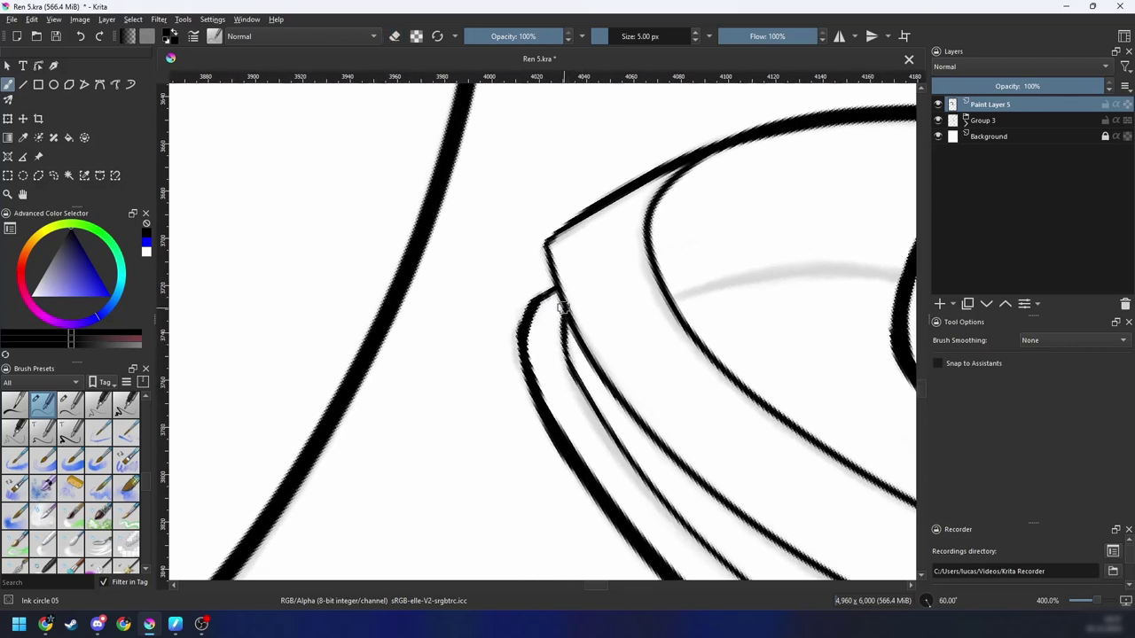
scroll(561, 307, down, 3)
scroll(723, 345, up, 2)
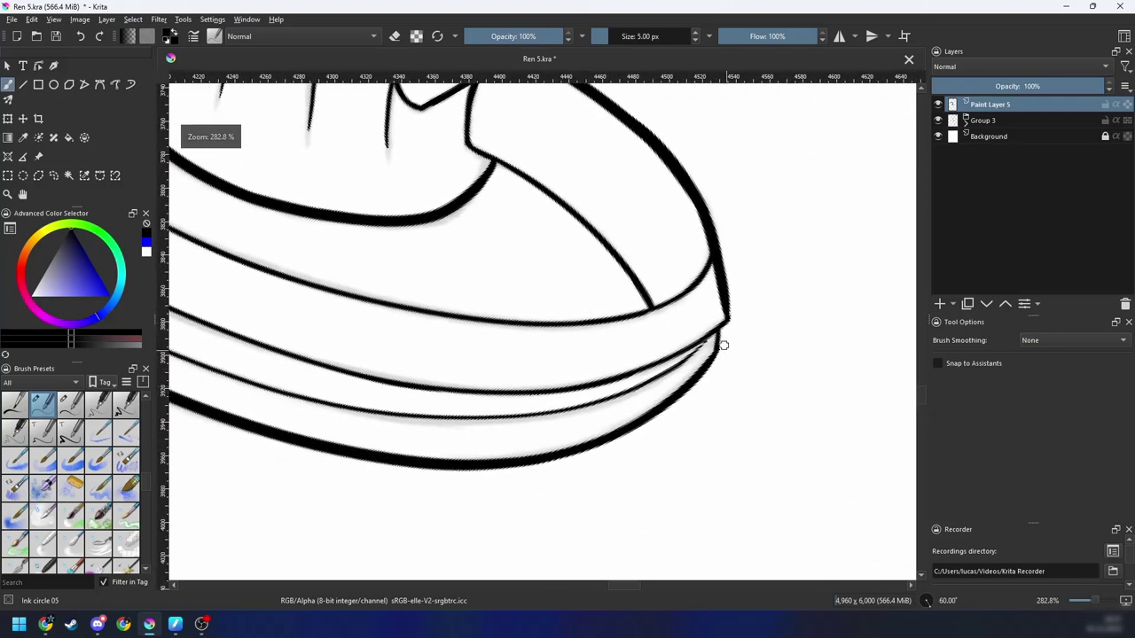
Step: Ink the ring's short inner rim line from the fist to the inner band line and trim its overshoot past the band
scroll(718, 348, down, 5)
key(4)
key(4)
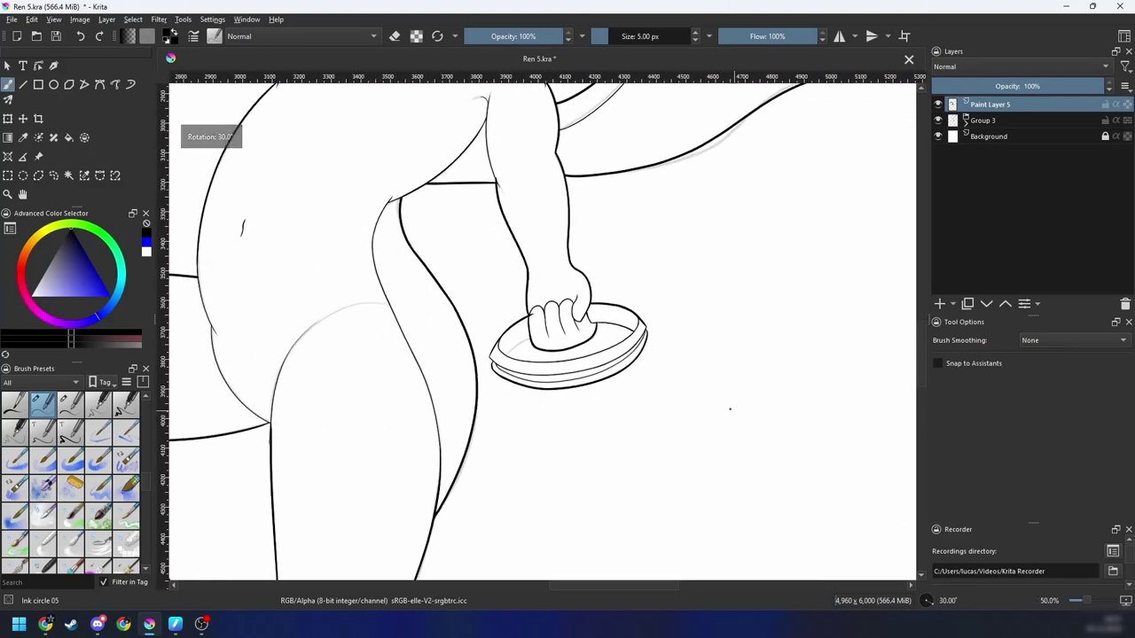
scroll(730, 408, up, 5)
drag(463, 392, 514, 343)
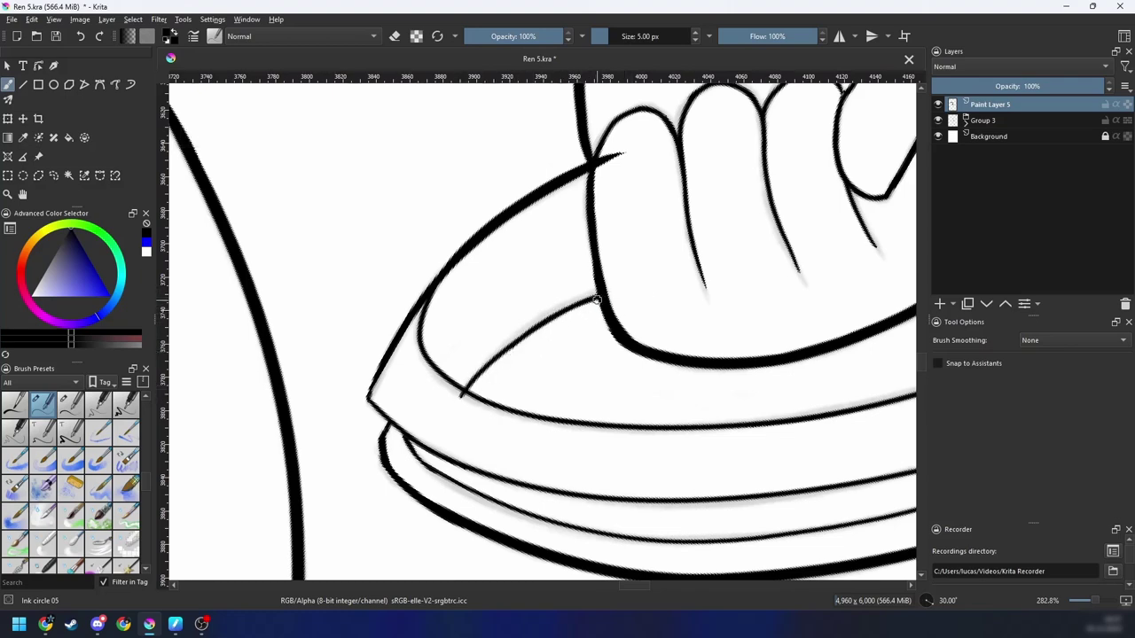
scroll(551, 344, up, 1)
key(5)
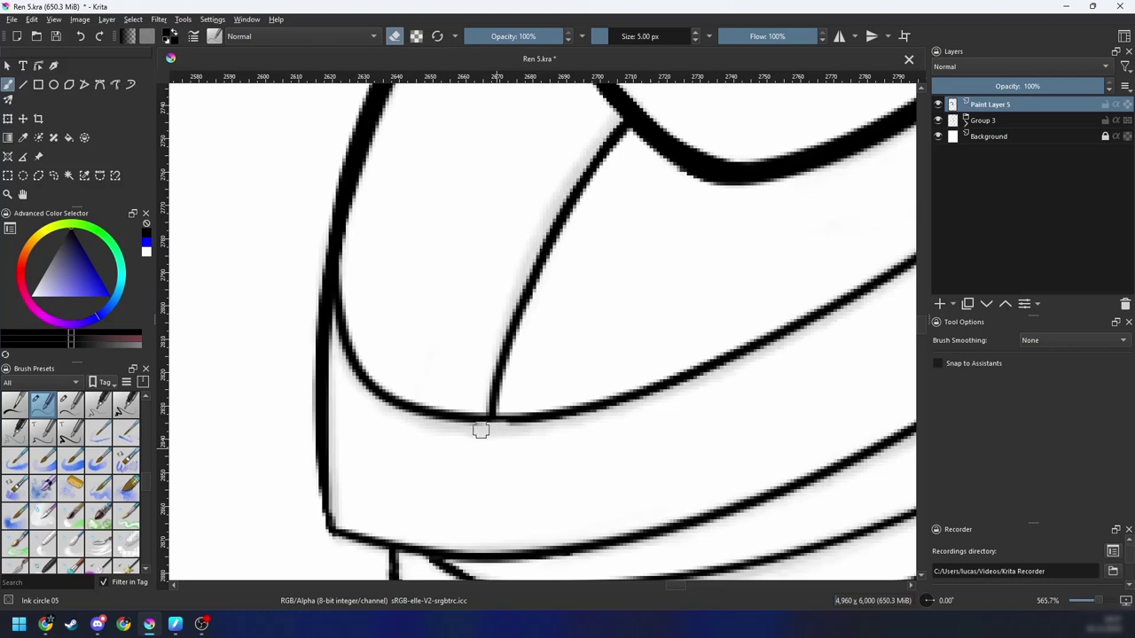
scroll(492, 433, down, 5)
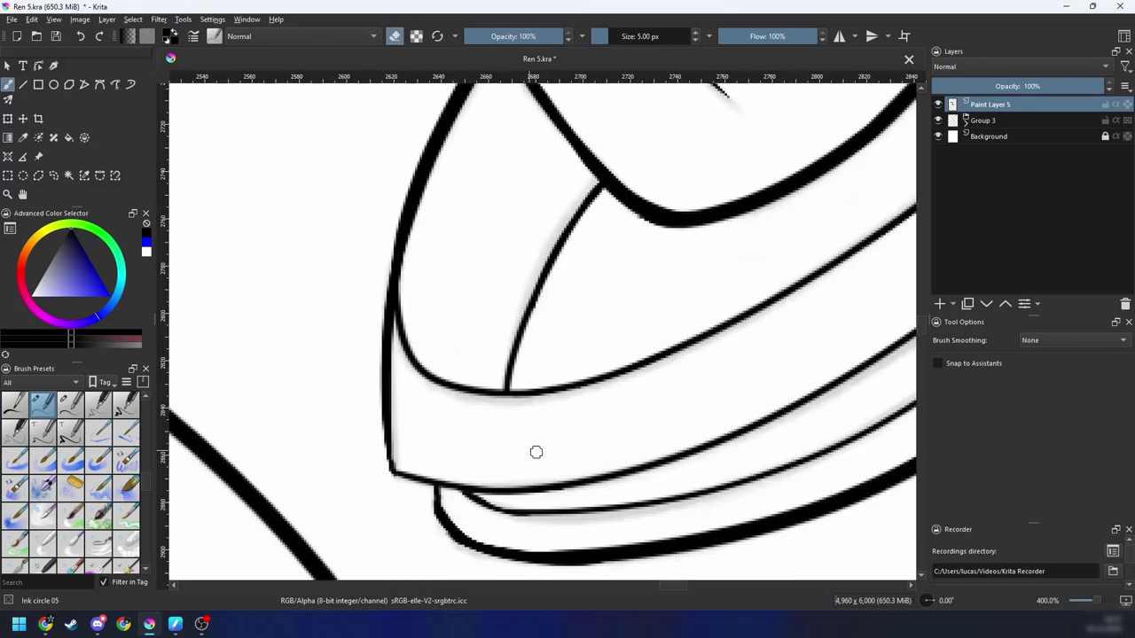
Step: Examine the line joins at both ends of the held ring from several angles and against the whole figure
key(5)
drag(647, 401, 602, 400)
key(6)
key(6)
key(6)
key(6)
key(6)
key(6)
key(6)
key(6)
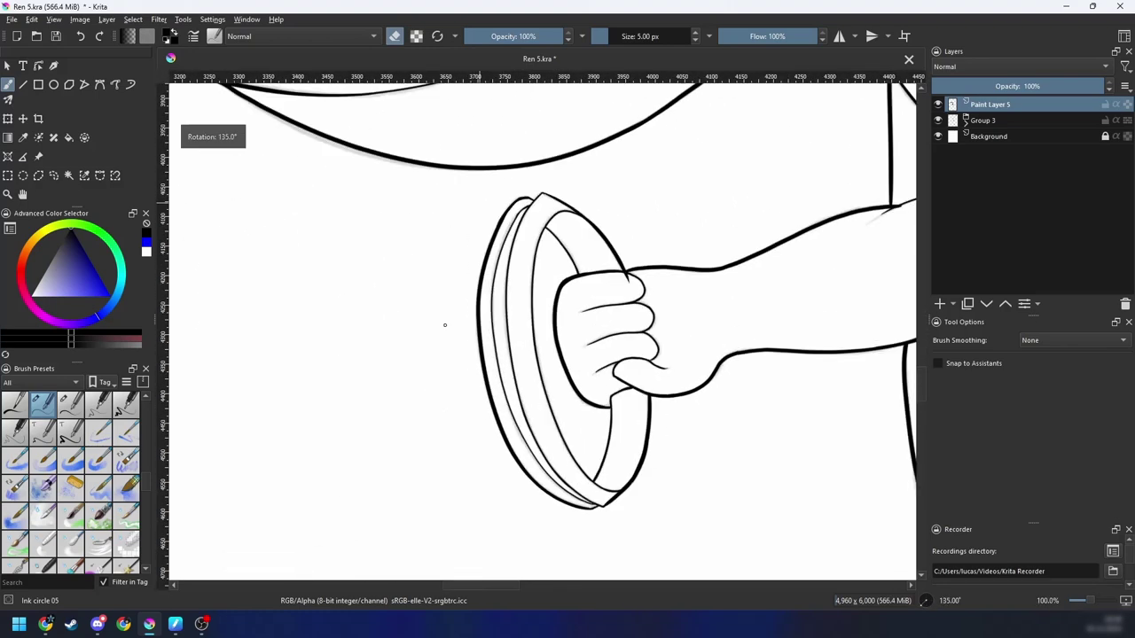
drag(446, 321, 519, 390)
scroll(519, 390, up, 4)
drag(523, 350, 560, 379)
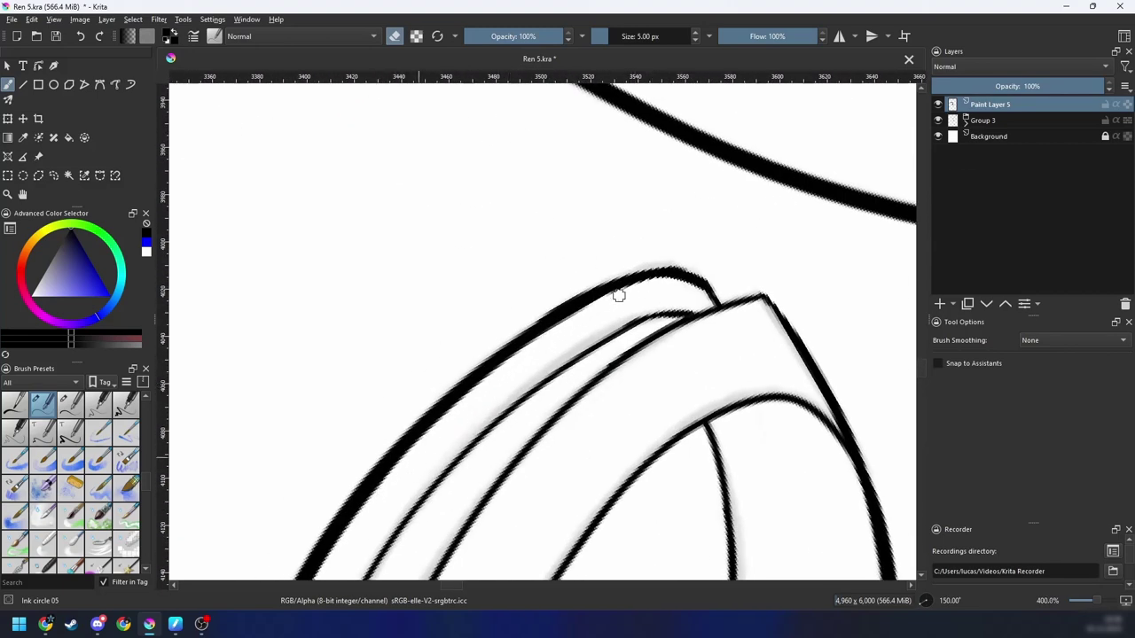
key(4)
key(4)
key(4)
key(4)
key(4)
key(4)
key(4)
key(4)
scroll(676, 275, down, 4)
scroll(628, 385, up, 2)
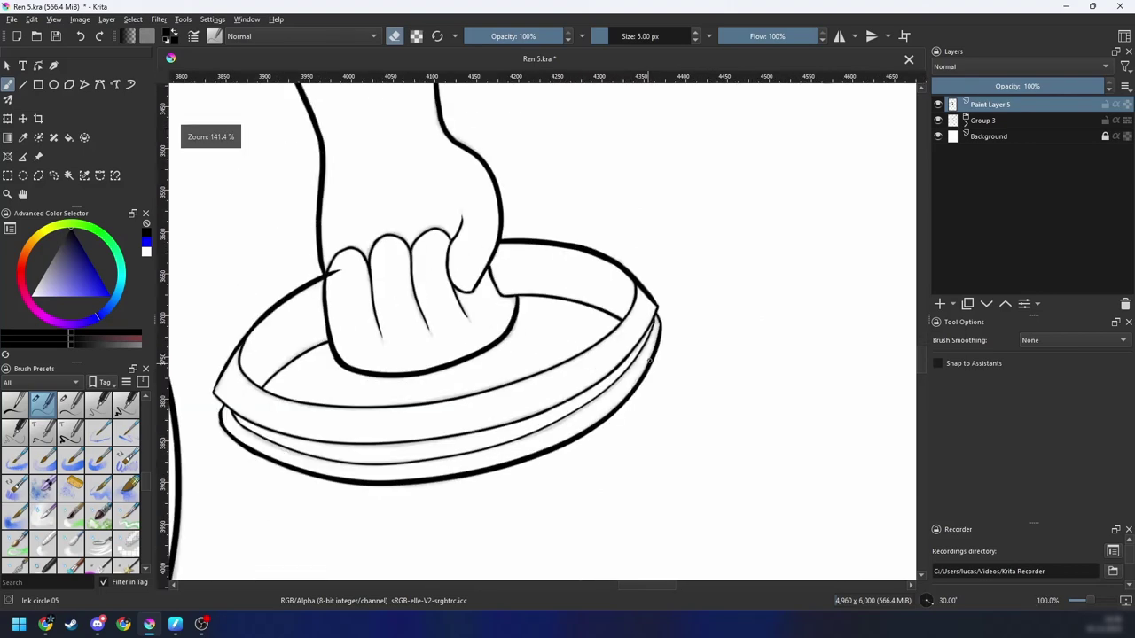
scroll(666, 399, down, 5)
scroll(674, 354, up, 1)
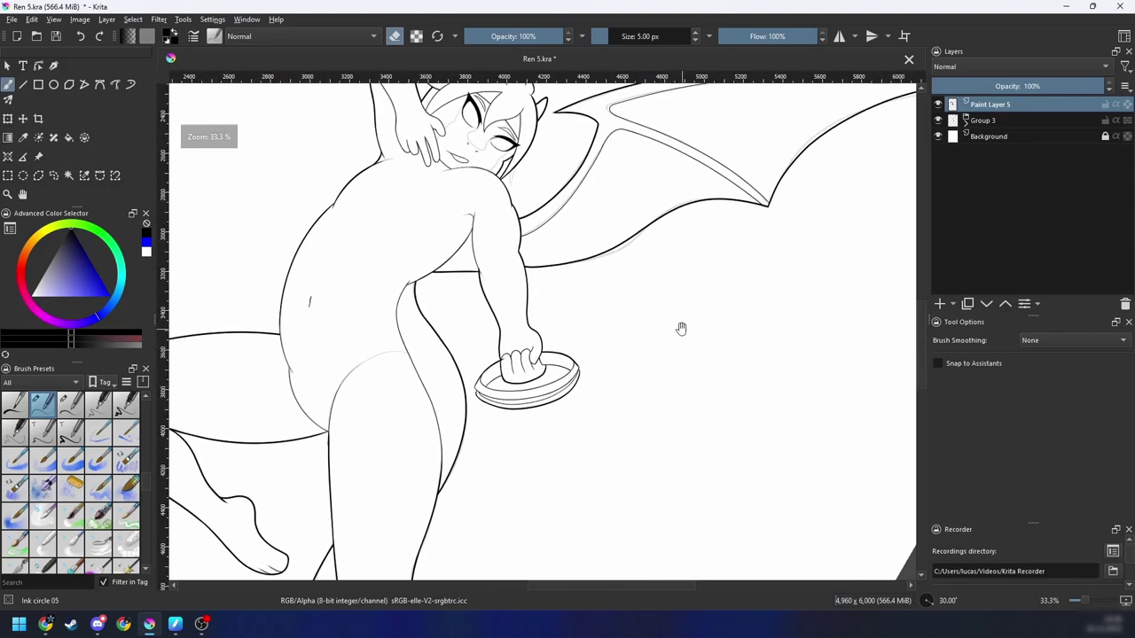
scroll(682, 329, down, 1)
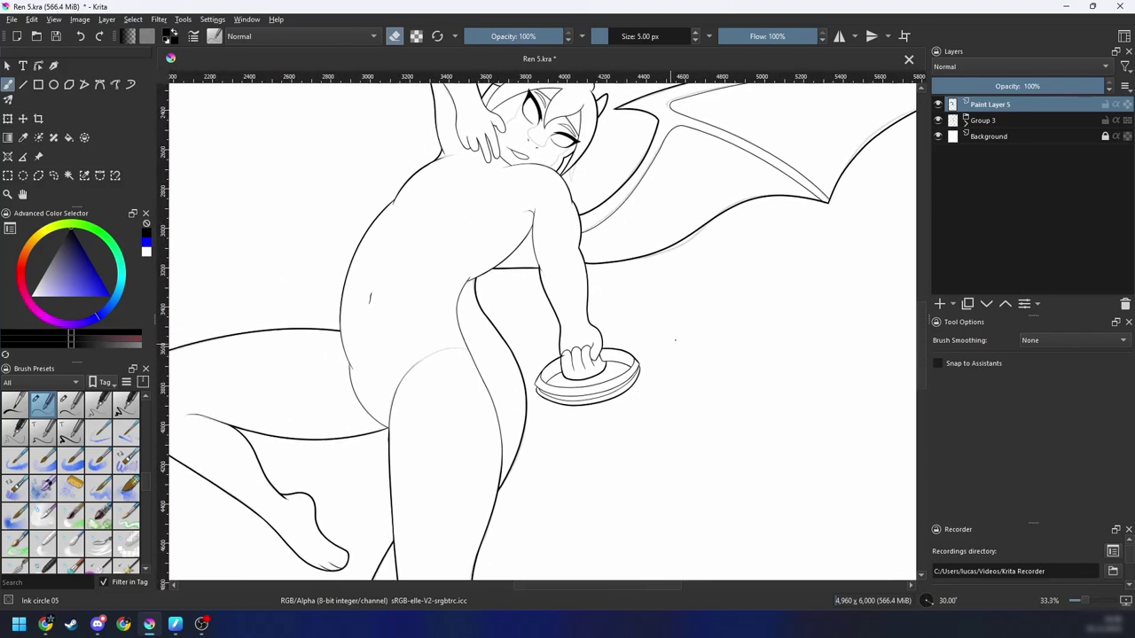
Step: Erase the ring outline's overshoot where it runs into the outermost finger of the fist
key(4)
drag(656, 380, 655, 367)
scroll(653, 367, up, 8)
key(6)
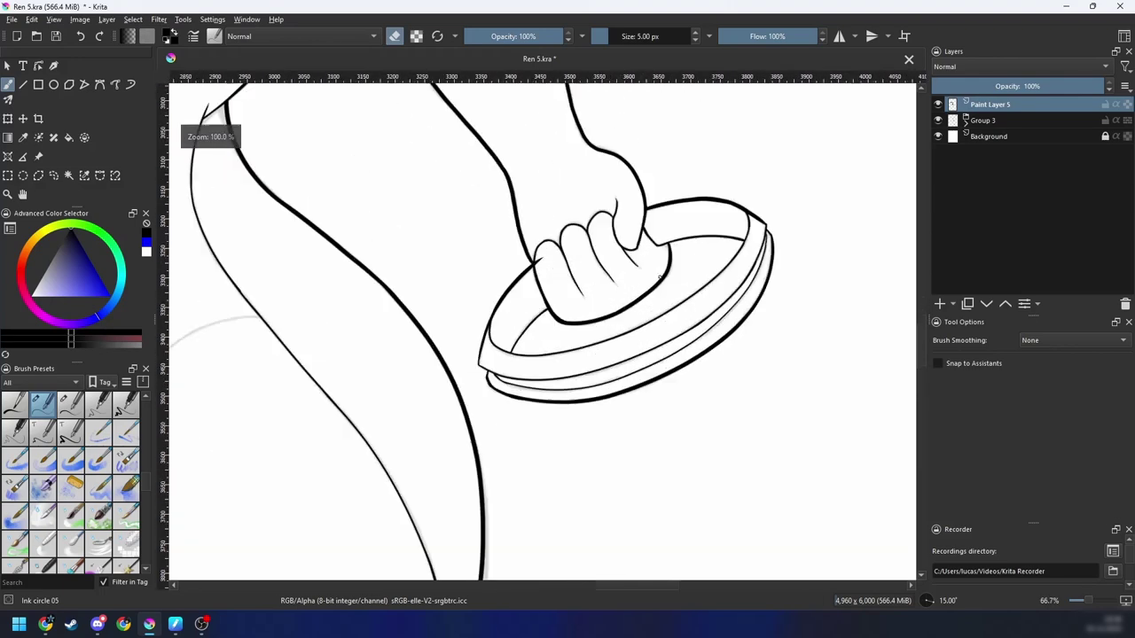
drag(574, 250, 555, 275)
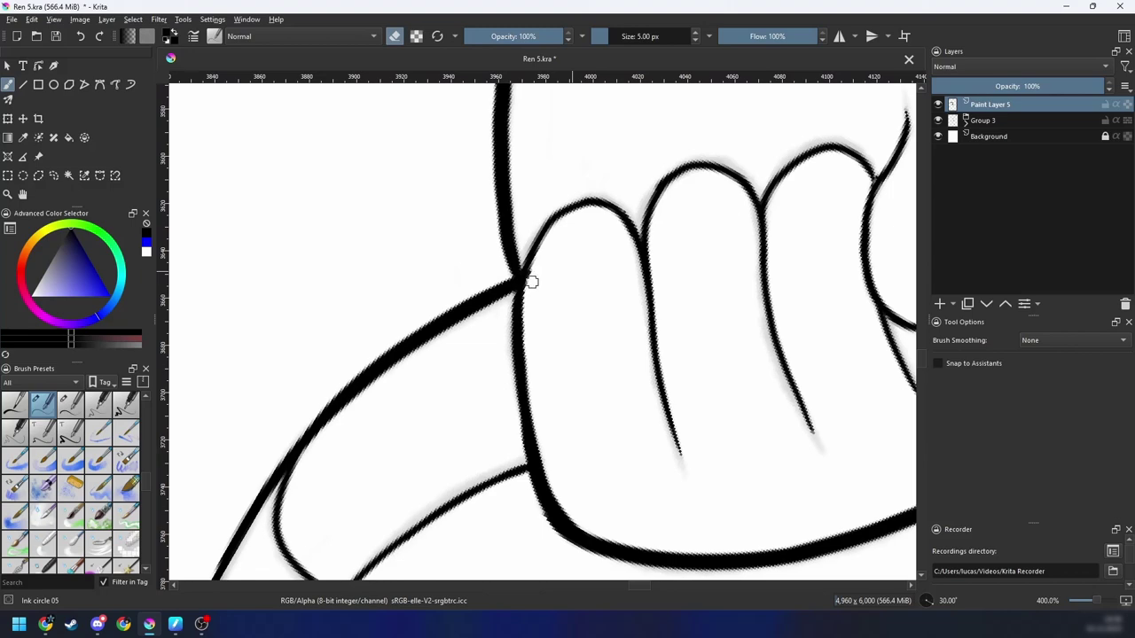
scroll(589, 282, down, 4)
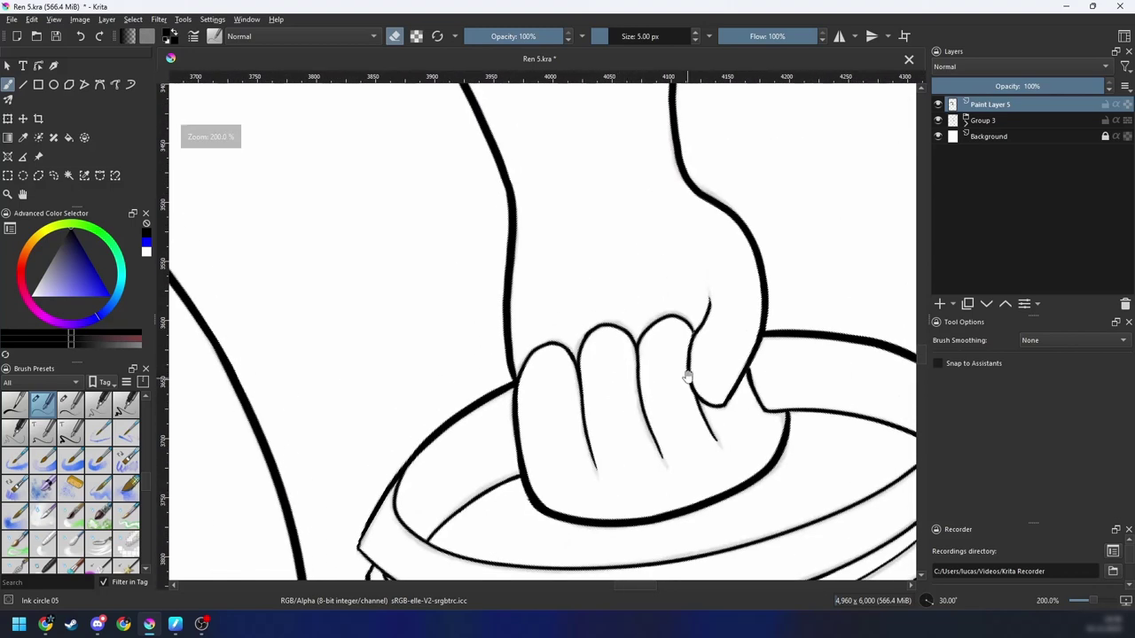
Step: Erase the inner upper-arm line's tail that runs past its joint with the thicker arm outline
drag(728, 246, 519, 340)
key(6)
scroll(525, 323, up, 1)
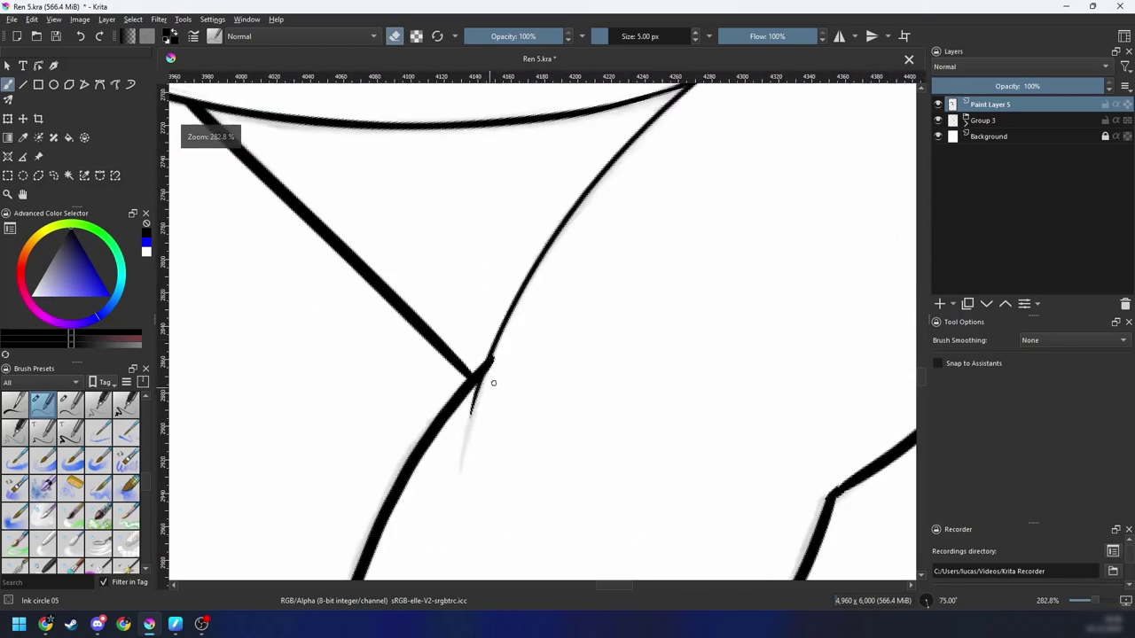
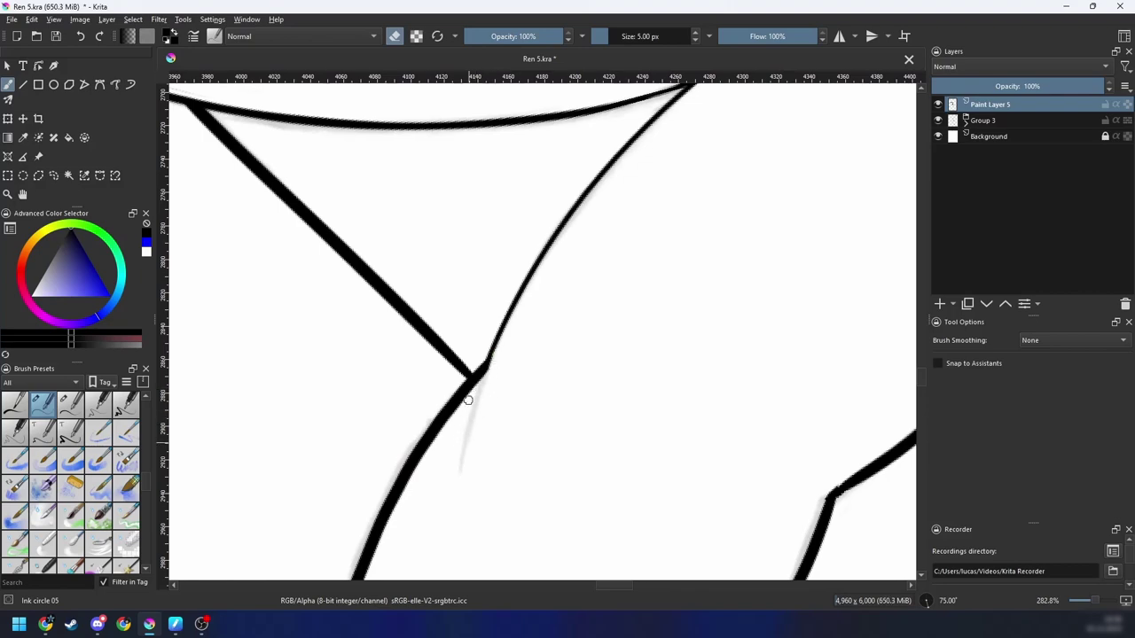
Step: Return to inking and thicken the inner arm line at the joint so it blends into the thicker outline
key(minus)
key(minus)
key(minus)
key(minus)
key(minus)
key(minus)
key(4)
key(4)
key(4)
key(6)
key(6)
key(6)
key(6)
key(plus)
key(plus)
key(plus)
key(plus)
key(plus)
key(plus)
key(plus)
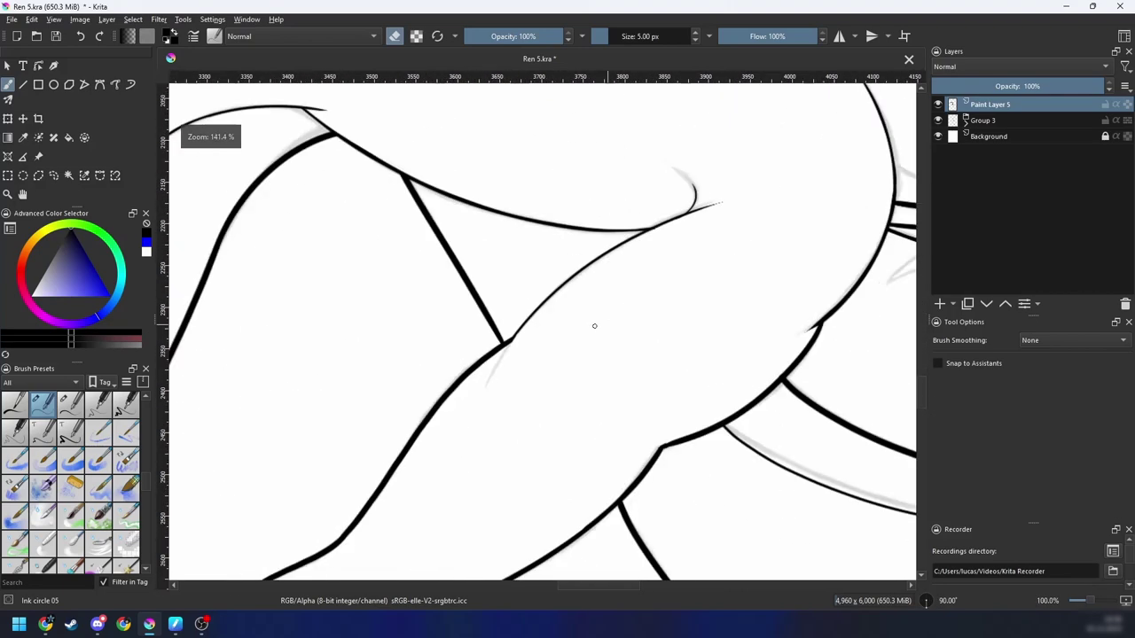
key(e)
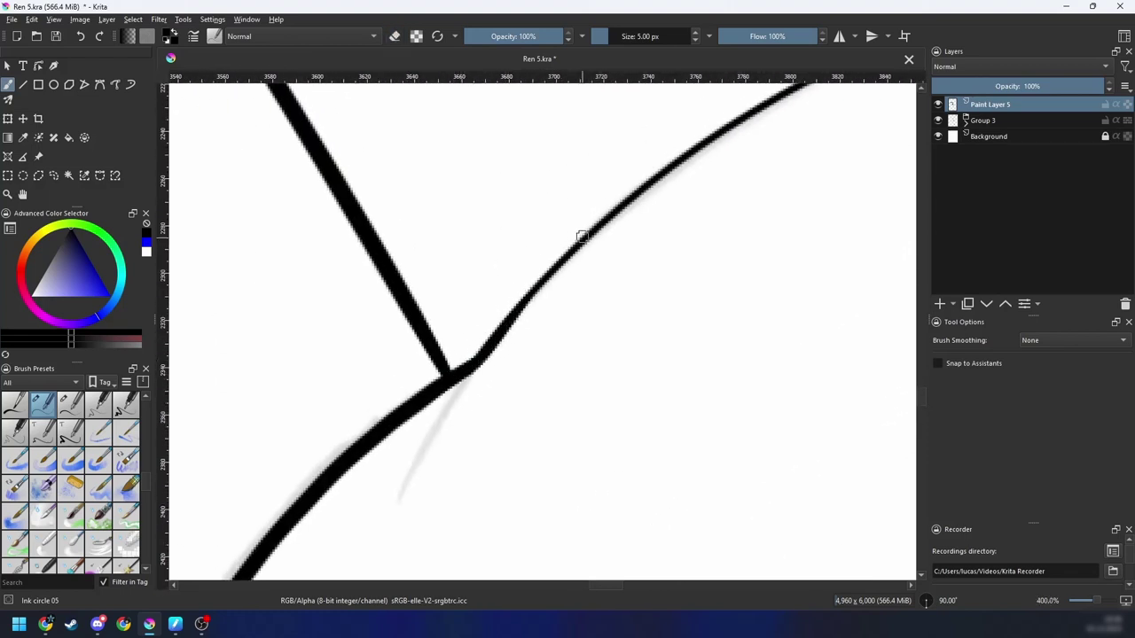
Step: Examine the shoulder and outer arm outline for gaps, stray tails and uneven joins
key(minus)
key(minus)
key(minus)
key(minus)
key(minus)
key(4)
key(4)
key(4)
key(4)
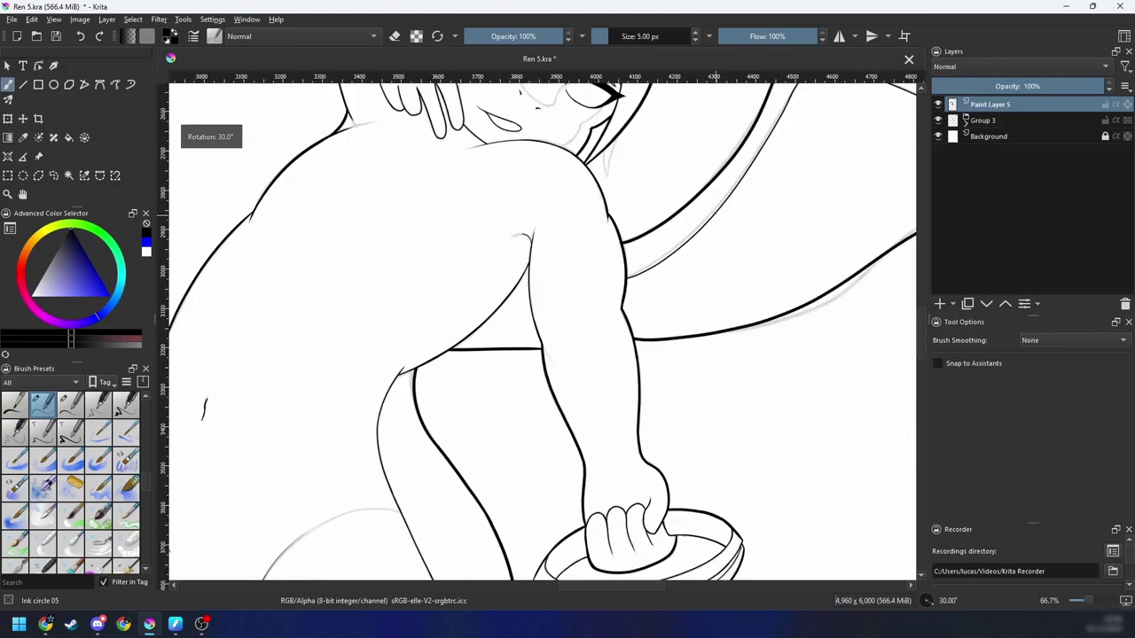
key(minus)
key(minus)
scroll(698, 233, up, 2)
key(4)
key(4)
key(4)
key(4)
key(4)
scroll(580, 350, up, 3)
key(4)
key(4)
key(4)
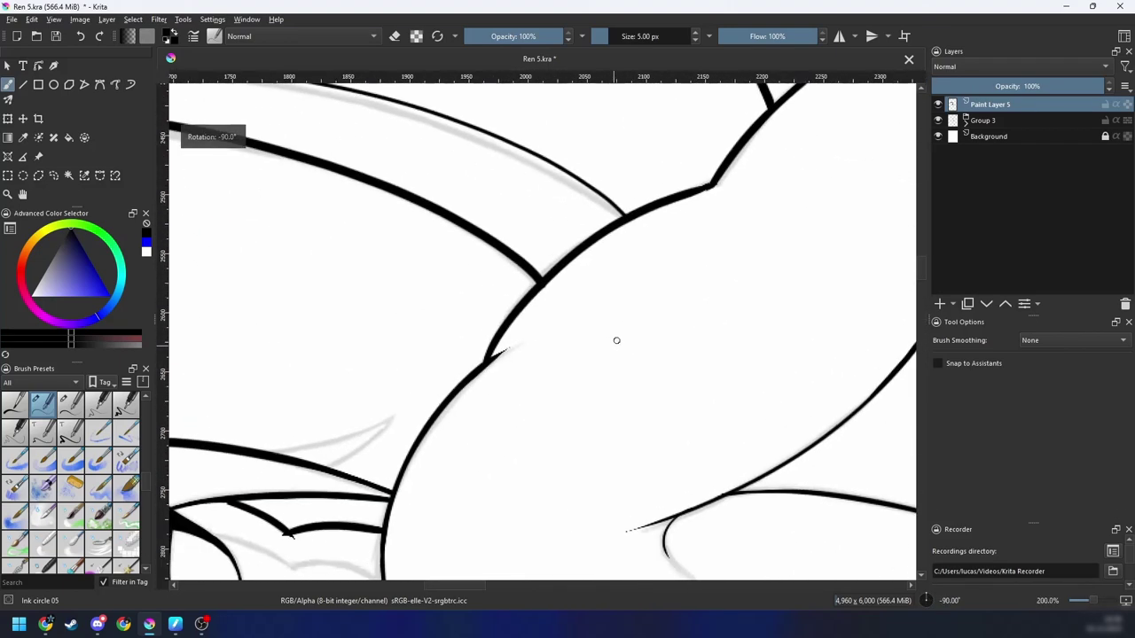
scroll(616, 340, up, 1)
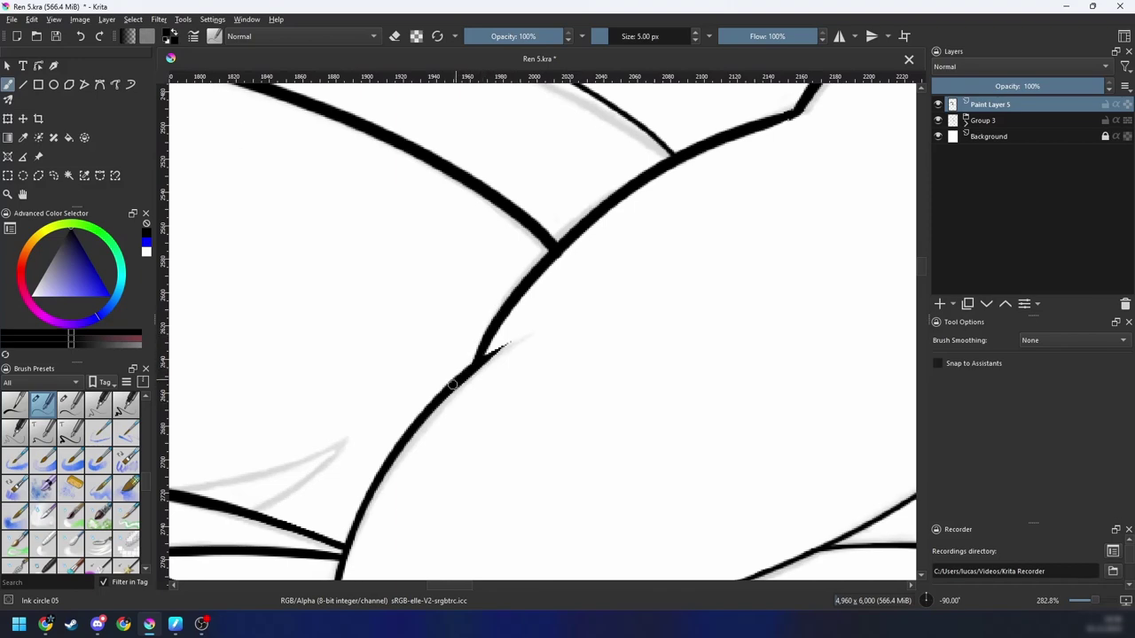
Step: Ink over the outer arm's notch between the adjoining wing lines and erase the stroke's overshoot past the corner
scroll(513, 326, down, 3)
key(6)
key(6)
key(6)
key(6)
key(6)
key(6)
scroll(647, 294, down, 3)
drag(659, 299, 598, 346)
scroll(549, 334, up, 4)
key(4)
key(4)
key(4)
key(4)
scroll(597, 346, up, 3)
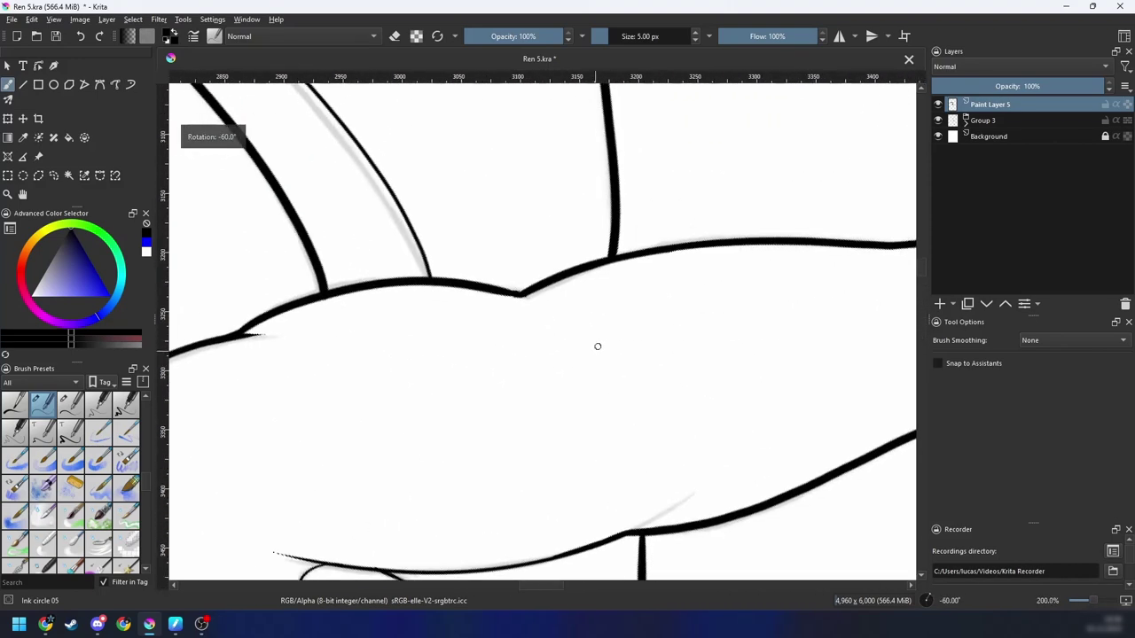
key(4)
key(4)
key(4)
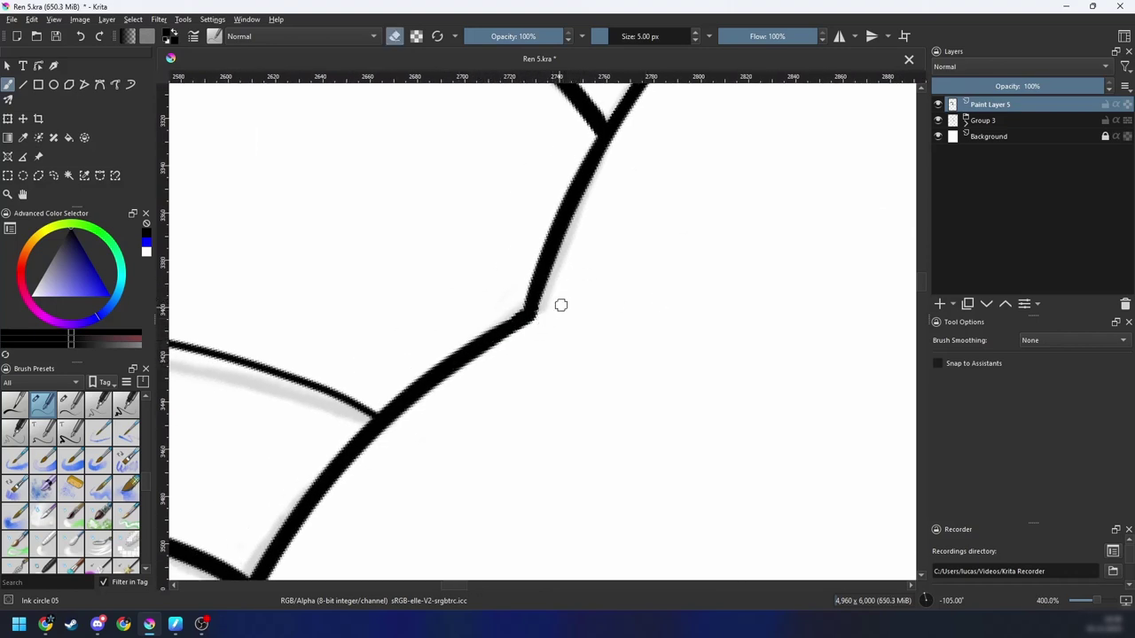
drag(580, 303, 520, 398)
key(6)
key(e)
drag(444, 410, 514, 305)
drag(459, 383, 487, 336)
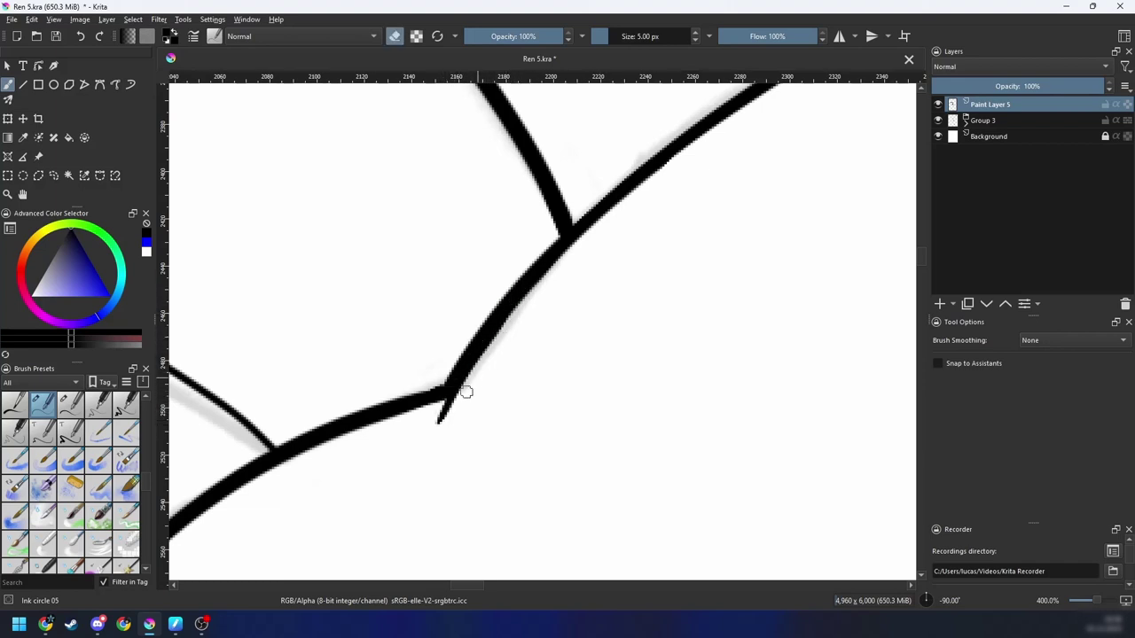
key(ctrl+[)
key(ctrl+[)
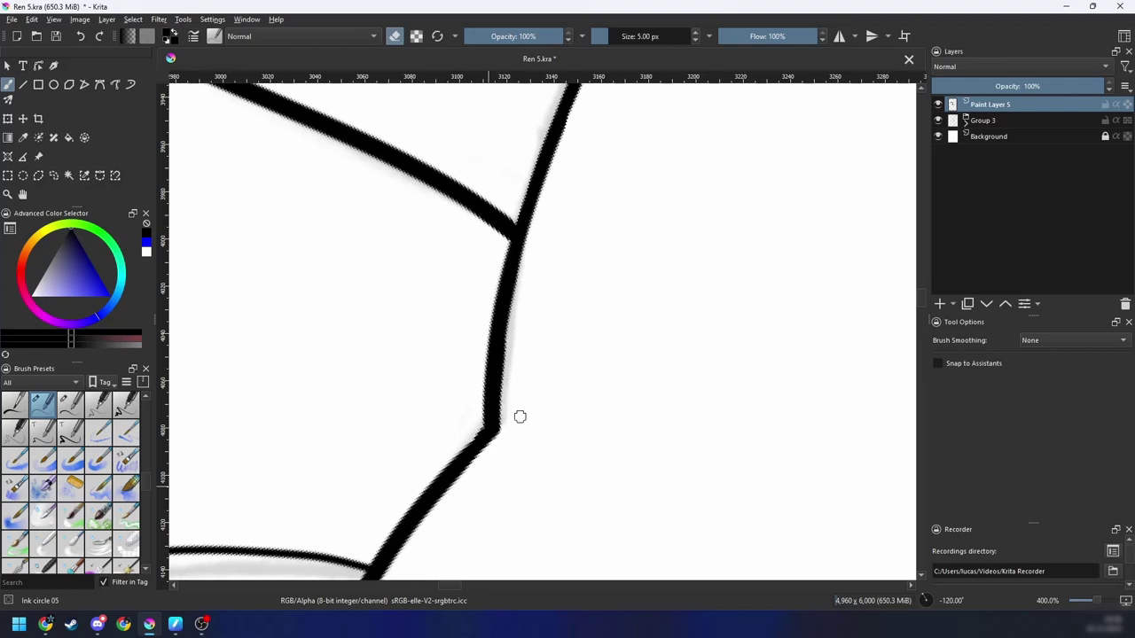
Step: Touch up the corner of the outer arm's notch with the inking brush
key(6)
key(minus)
key(minus)
key(minus)
key(minus)
key(5)
key(plus)
key(plus)
key(plus)
key(4)
key(4)
key(4)
key(4)
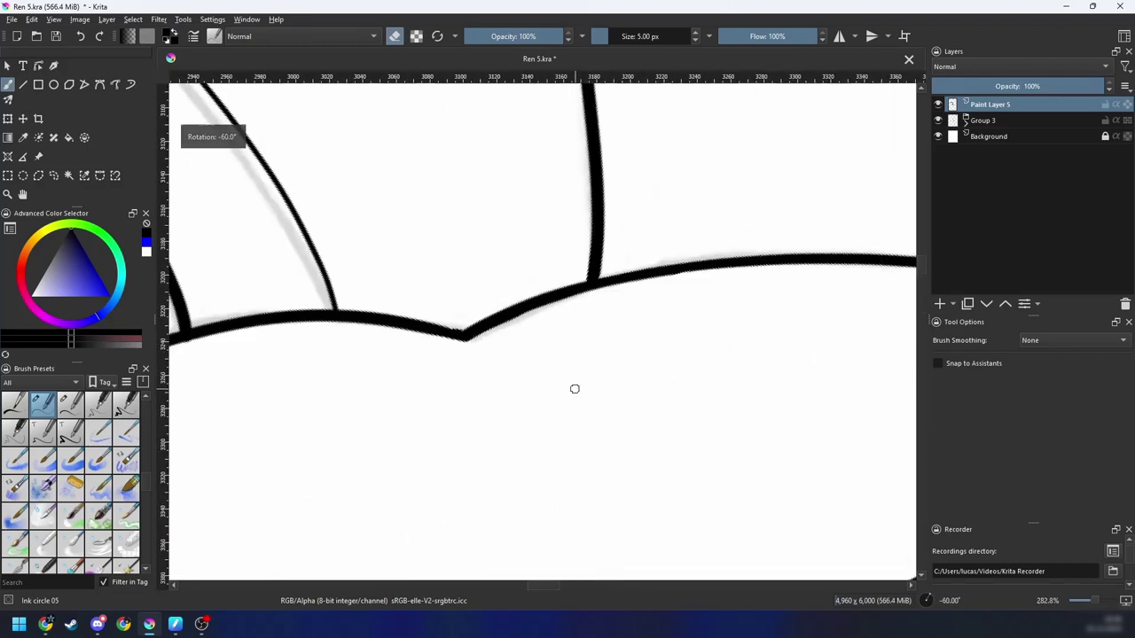
key(plus)
key(plus)
key(4)
key(4)
key(4)
drag(574, 387, 681, 322)
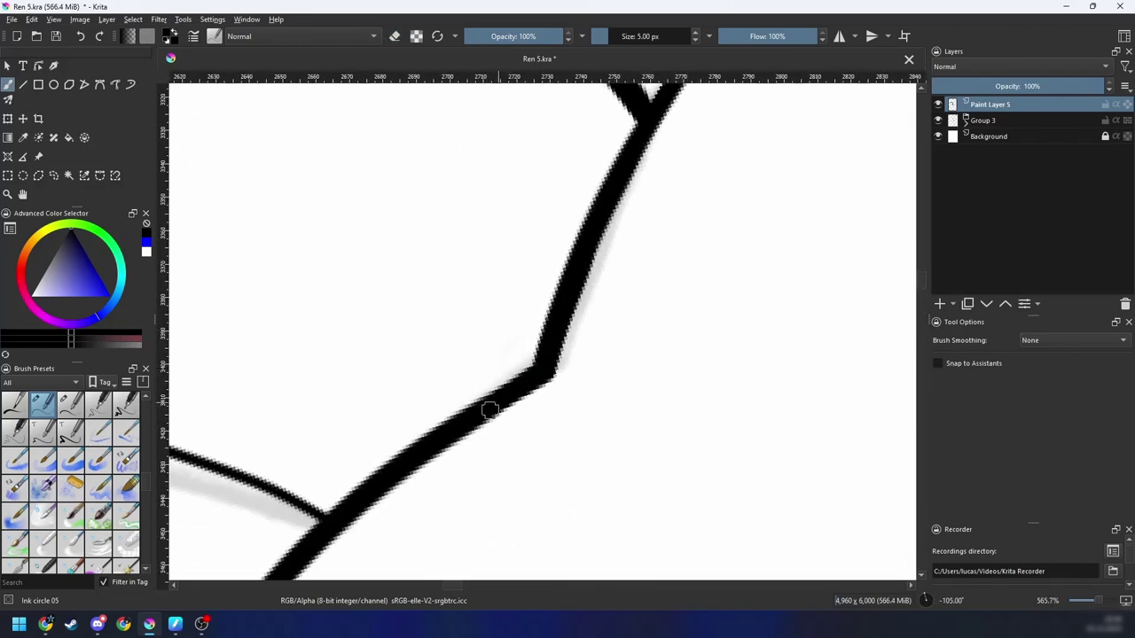
Step: Hide the sketch group Group 3 so only the black line art remains visible around the shoulder and wing
key(minus)
key(minus)
key(minus)
key(6)
key(6)
key(6)
key(6)
key(6)
key(minus)
key(minus)
key(minus)
drag(587, 366, 610, 504)
key(6)
key(6)
drag(660, 300, 641, 341)
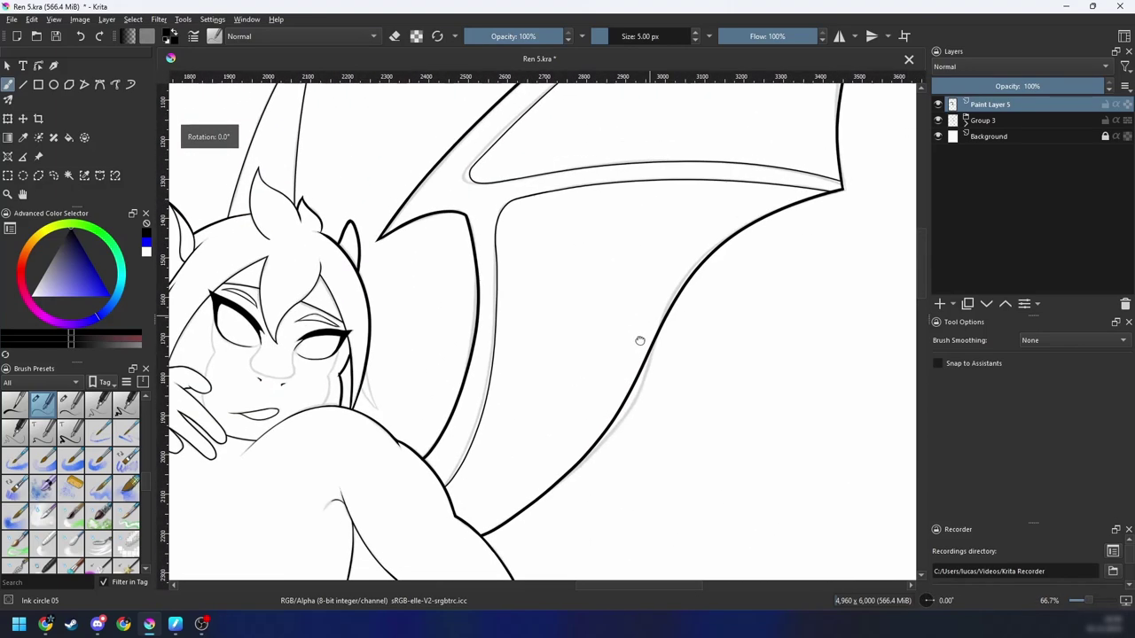
scroll(793, 259, up, 2)
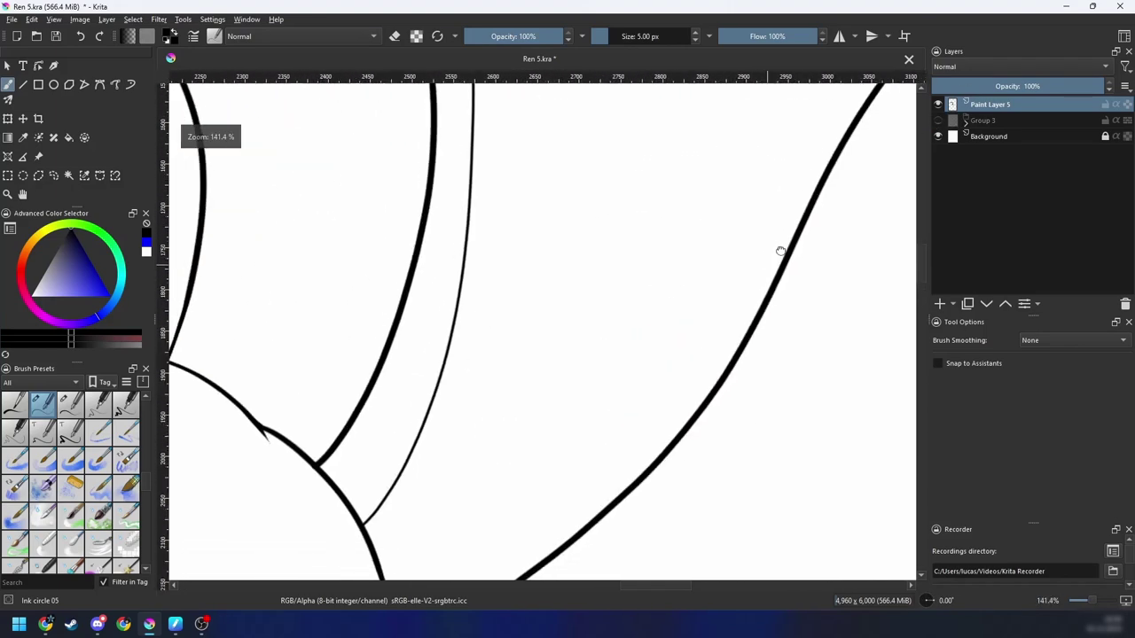
Step: Inspect the wing's lines and clean up the thick membrane outline's rounded upper corner with the eraser
drag(869, 99, 281, 524)
mouse_move(504, 188)
mouse_down()
mouse_move(395, 587)
mouse_move(302, 539)
mouse_move(438, 349)
mouse_move(286, 456)
mouse_move(489, 398)
mouse_move(680, 180)
mouse_move(694, 328)
mouse_move(689, 256)
mouse_move(656, 139)
mouse_move(590, 558)
mouse_move(636, 185)
mouse_move(621, 573)
mouse_up()
scroll(542, 293, up, 2)
key(4)
key(4)
key(4)
scroll(648, 466, up, 1)
mouse_move(542, 294)
mouse_down()
mouse_move(648, 467)
mouse_move(606, 488)
mouse_up()
key(4)
key(4)
key(e)
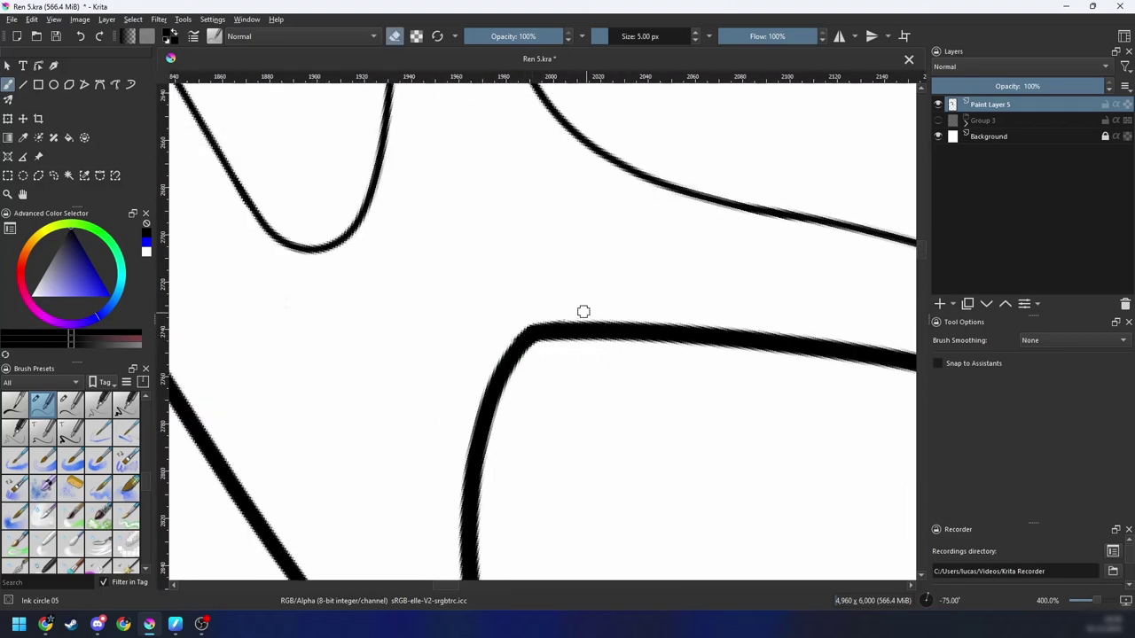
Step: Erase the stray stroke end past the notched corner of the cheek outline beside the hair strand
drag(584, 311, 518, 393)
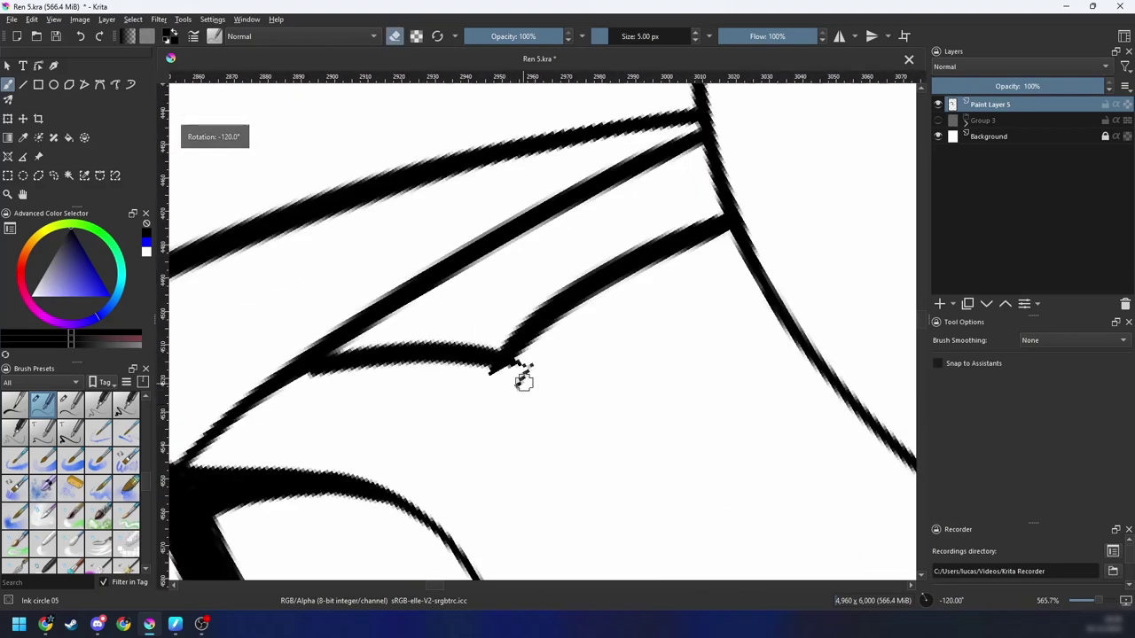
drag(588, 352, 431, 487)
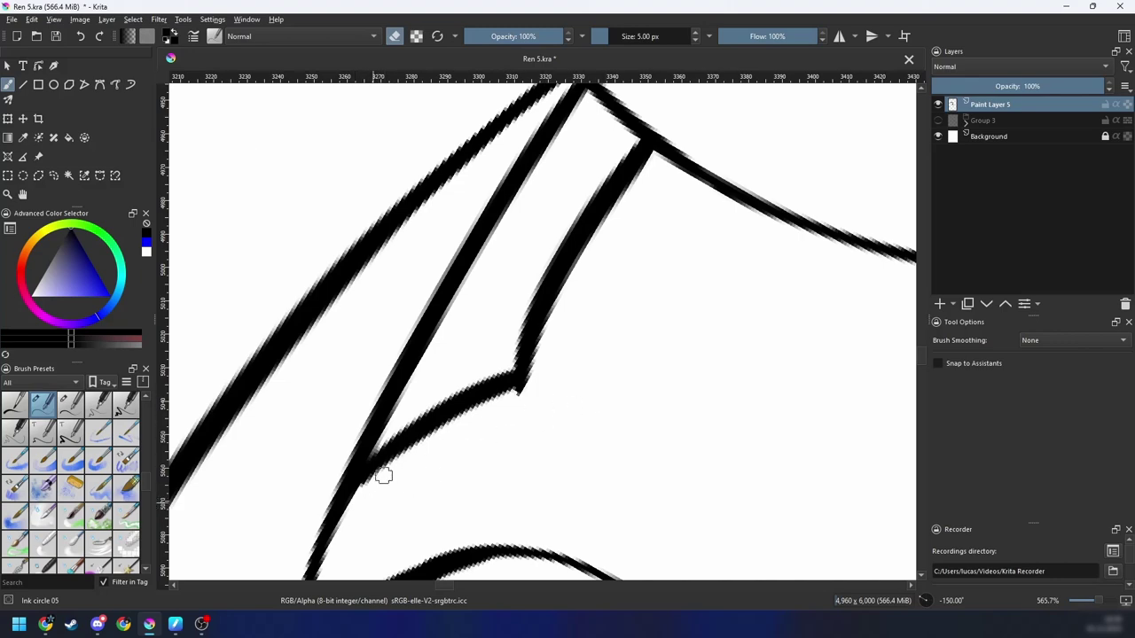
Step: Examine the face line art around the eye, cheek and hair strands up to the top of the head for untidy joins
key(minus)
key(6)
key(6)
key(minus)
key(minus)
key(minus)
key(6)
key(6)
key(6)
key(6)
key(6)
key(6)
key(minus)
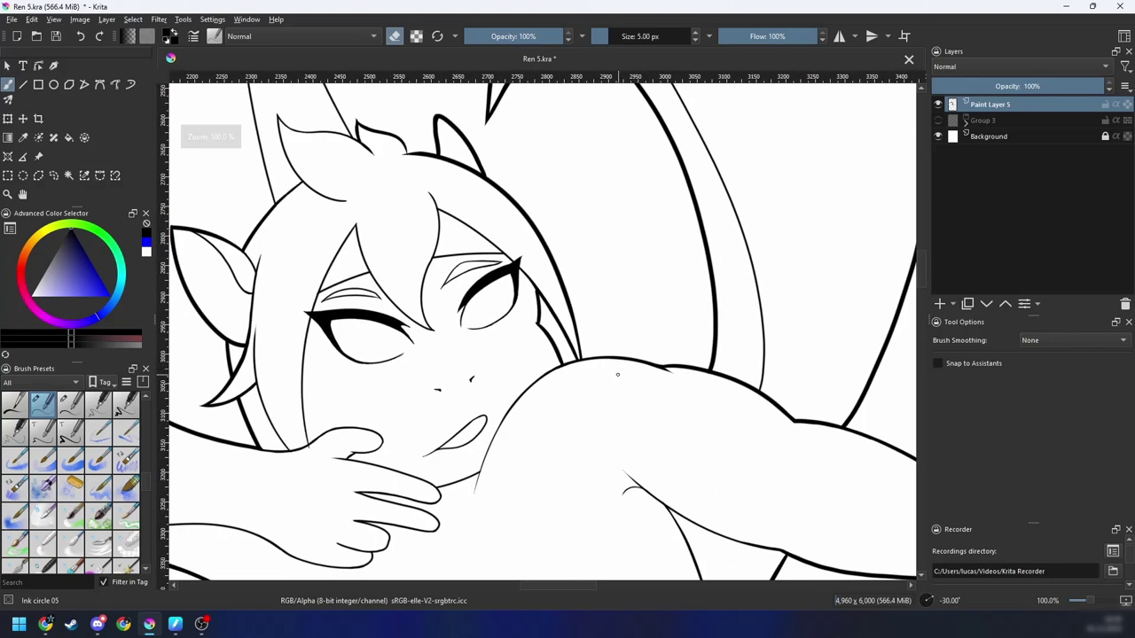
key(plus)
key(plus)
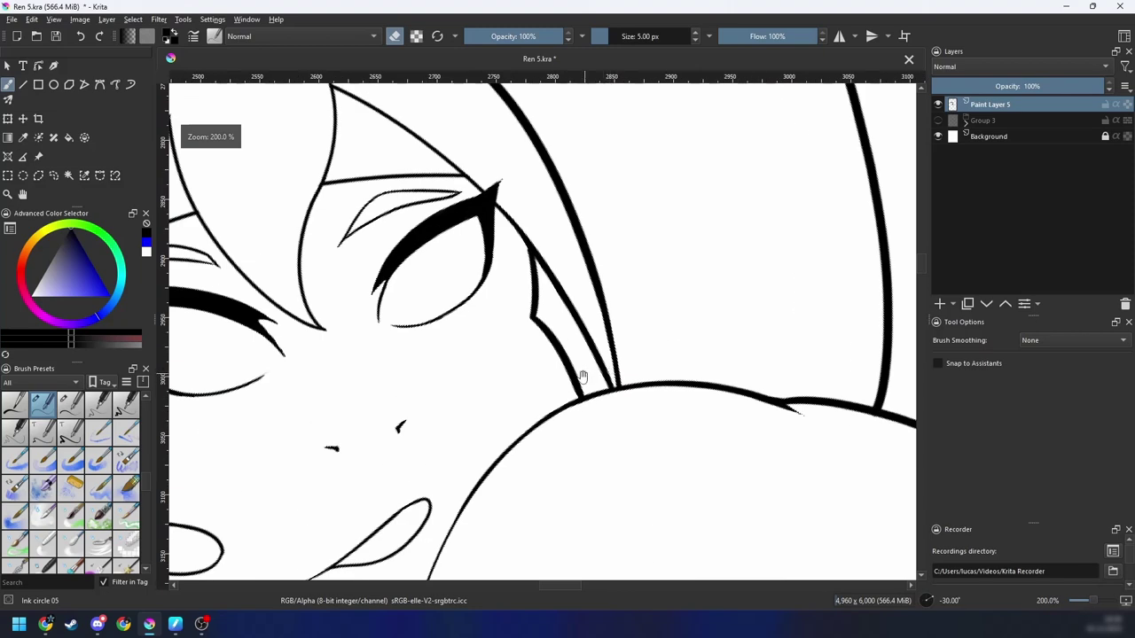
drag(583, 377, 562, 422)
drag(659, 320, 618, 497)
key(6)
key(6)
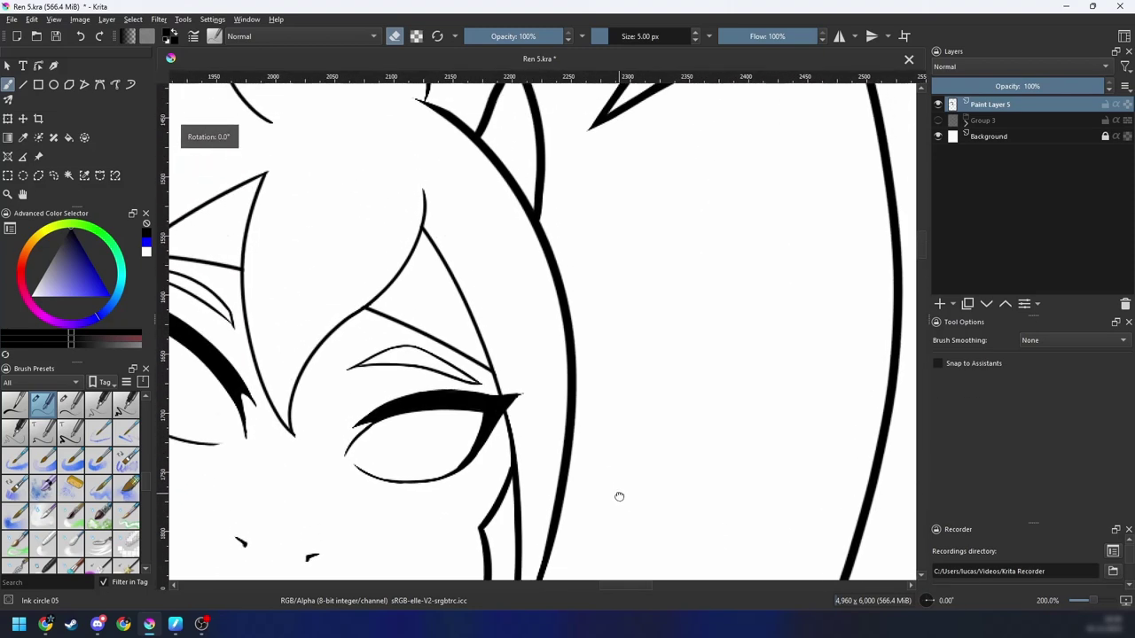
drag(603, 344, 604, 510)
drag(512, 399, 585, 504)
Step: Clean up the join where the small hair tuft meets the head outline, erasing stray pixels around the stroke's overshoot
key(plus)
key(plus)
key(4)
key(4)
key(4)
key(4)
key(4)
key(4)
key(4)
key(4)
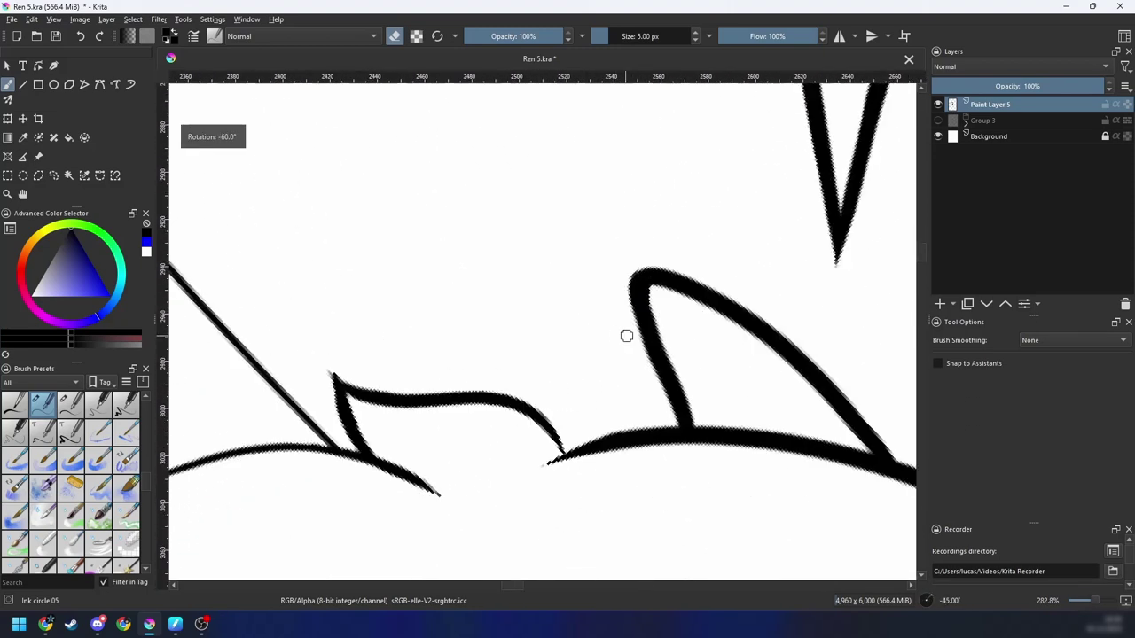
key(plus)
key(plus)
key(plus)
drag(749, 376, 548, 360)
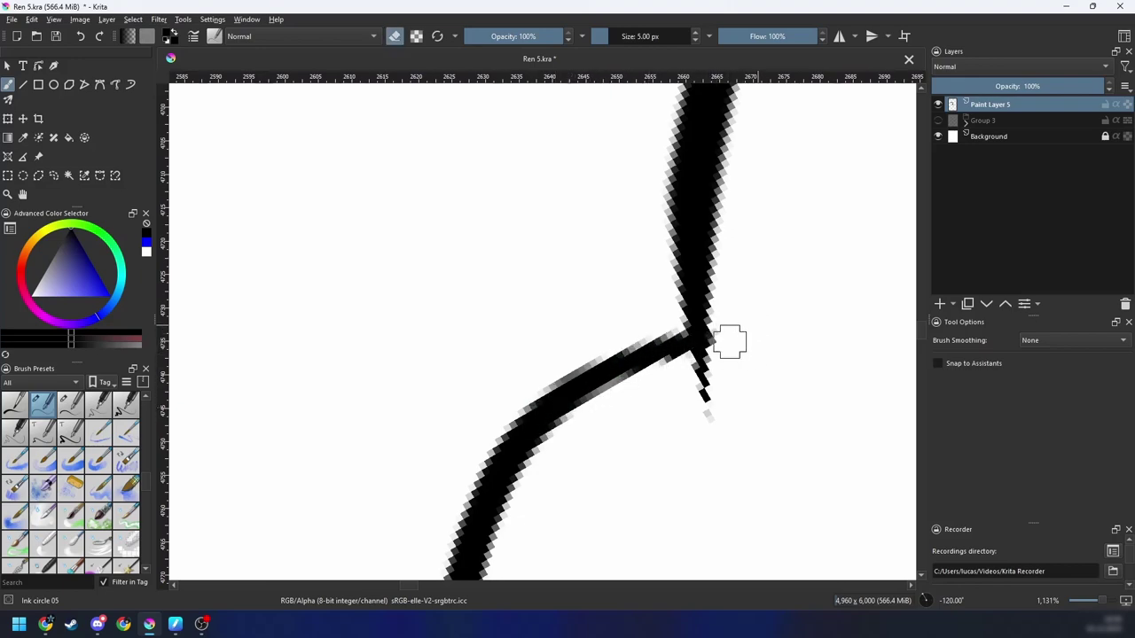
scroll(724, 351, down, 3)
drag(482, 423, 523, 449)
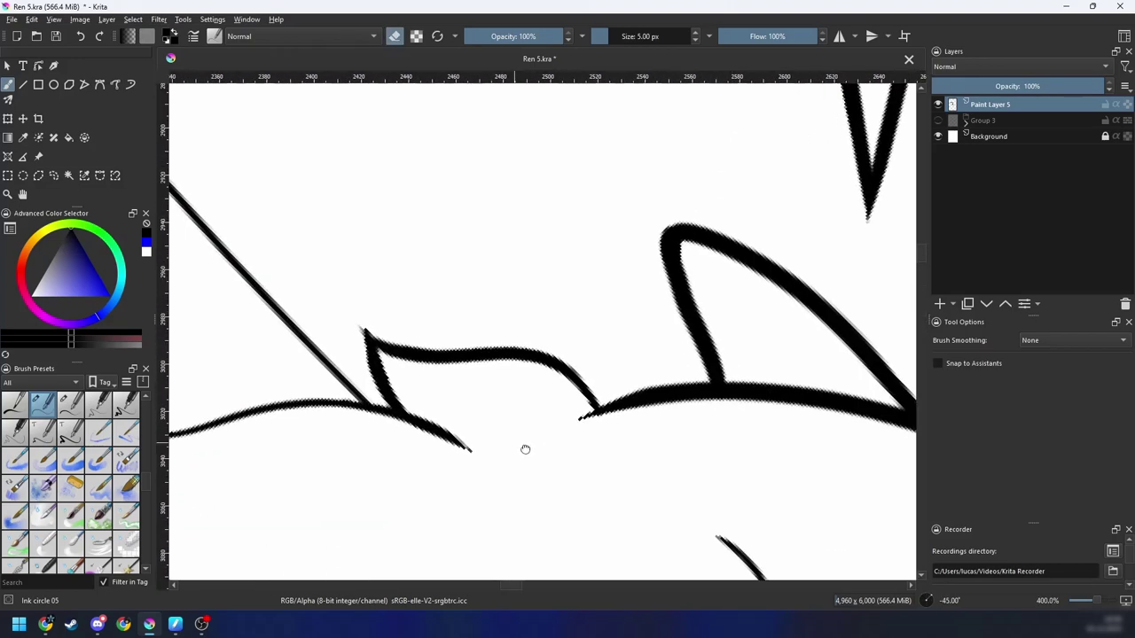
Step: Erase the overshooting ends of the hair and neck lines where they meet the raised forearm's outline beside the hand
key(minus)
key(minus)
drag(469, 375, 575, 410)
key(6)
key(6)
drag(592, 335, 595, 284)
scroll(595, 283, up, 8)
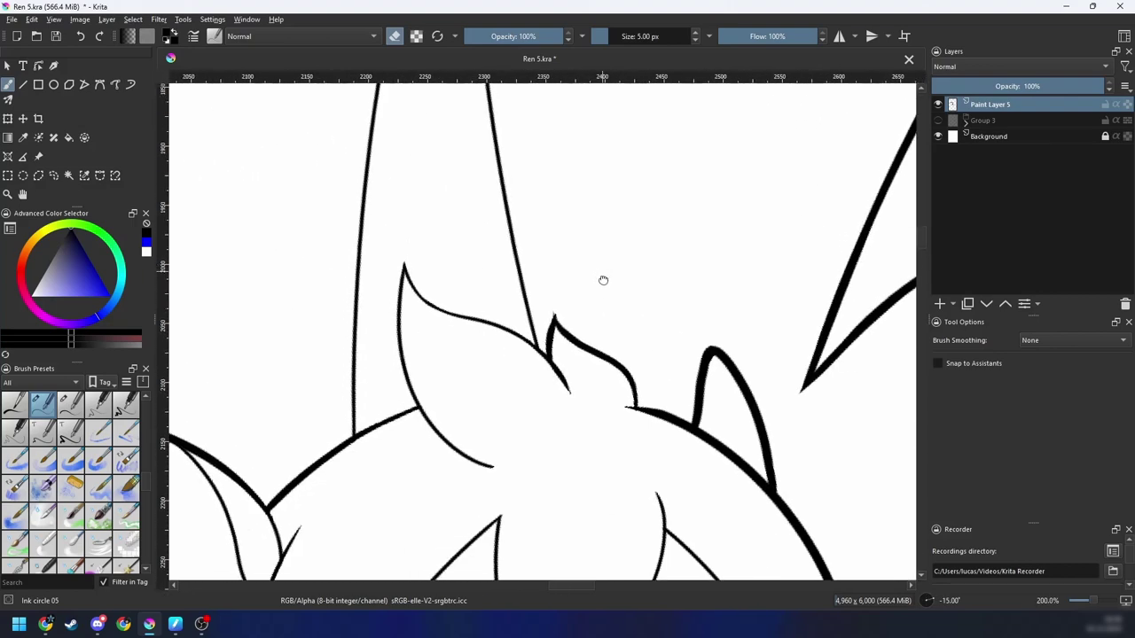
scroll(629, 220, down, 8)
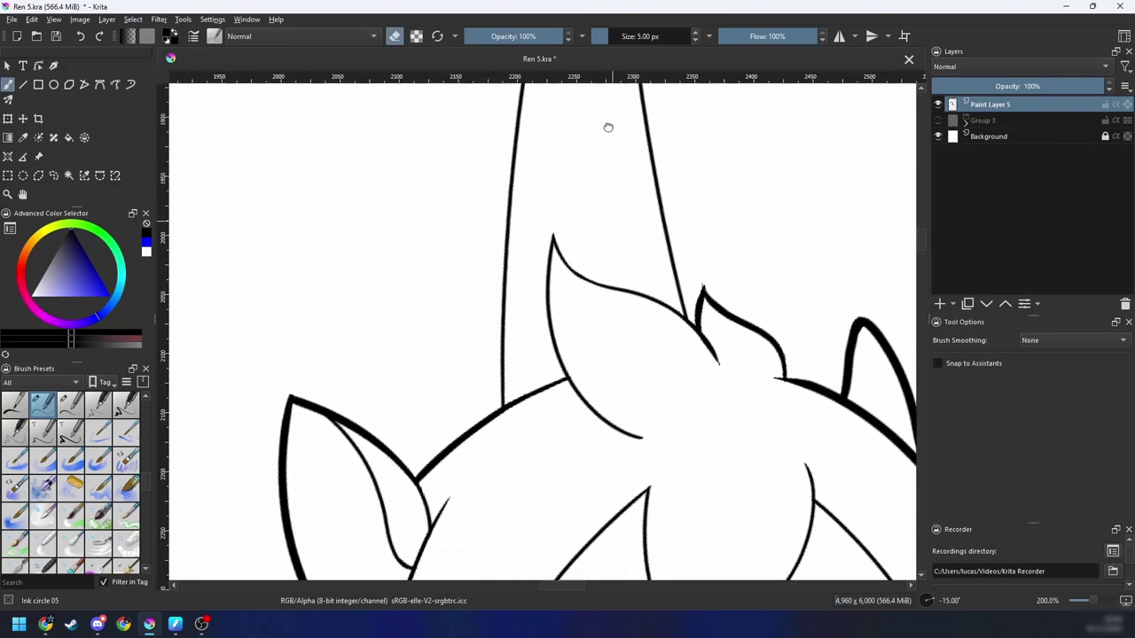
drag(630, 175, 574, 108)
drag(733, 377, 635, 268)
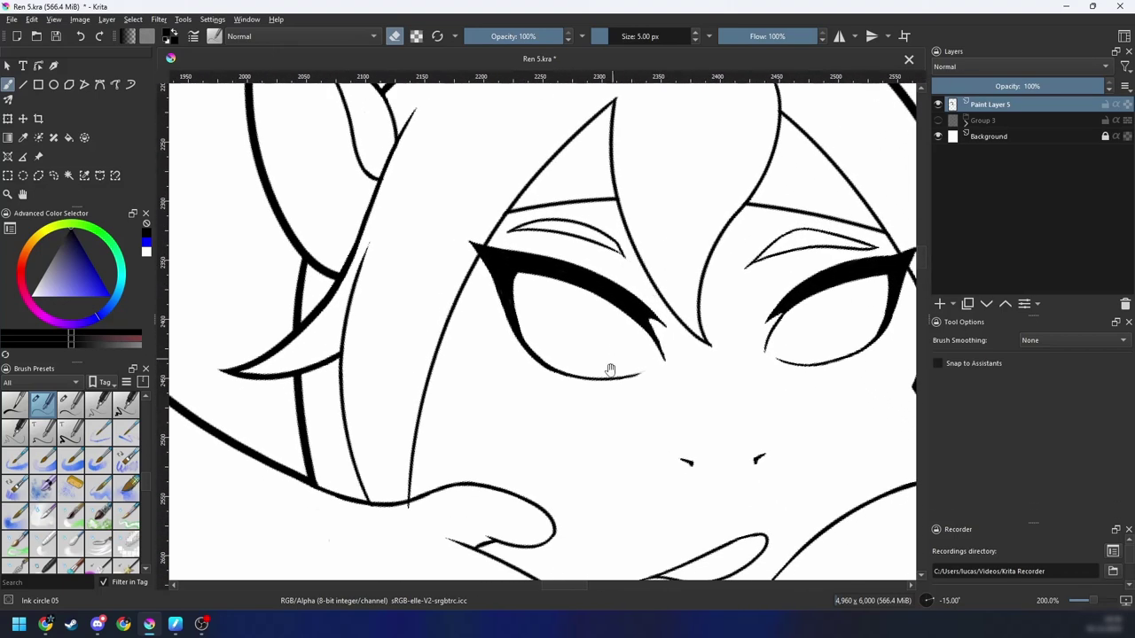
drag(610, 369, 752, 217)
scroll(699, 264, up, 1)
key(4)
key(4)
key(4)
key(4)
scroll(578, 372, up, 2)
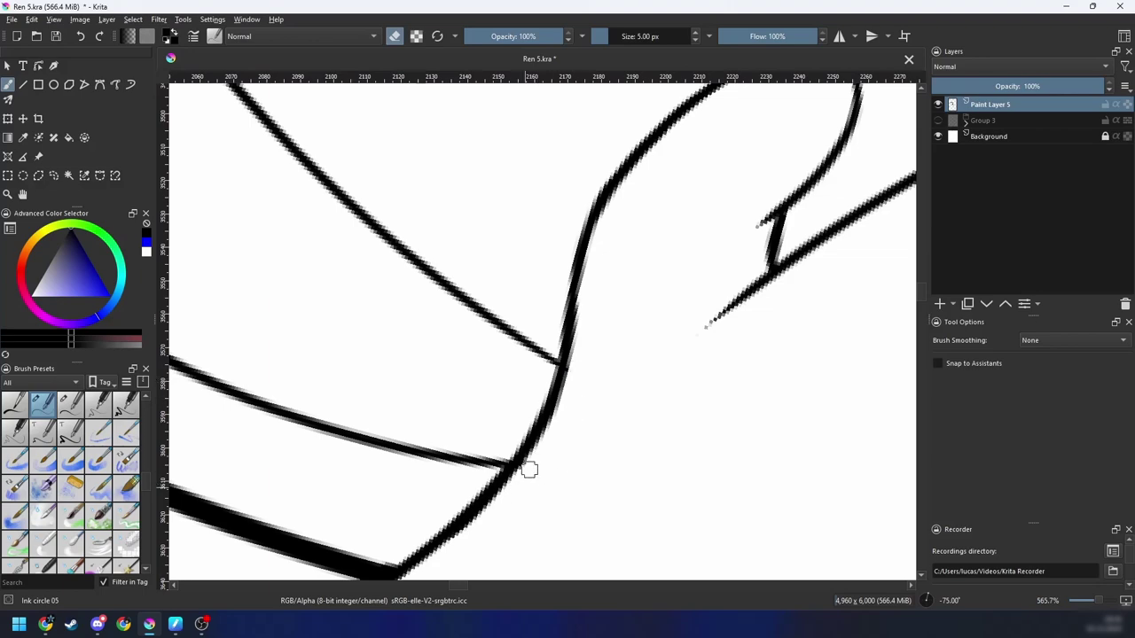
Step: Touch up the small kink in the raised arm's elbow outline with the 5 px ink brush
drag(661, 401, 694, 393)
key(6)
key(6)
key(6)
key(6)
key(minus)
key(minus)
key(minus)
key(minus)
drag(585, 308, 686, 423)
key(plus)
key(plus)
key(4)
key(4)
key(4)
drag(497, 382, 644, 329)
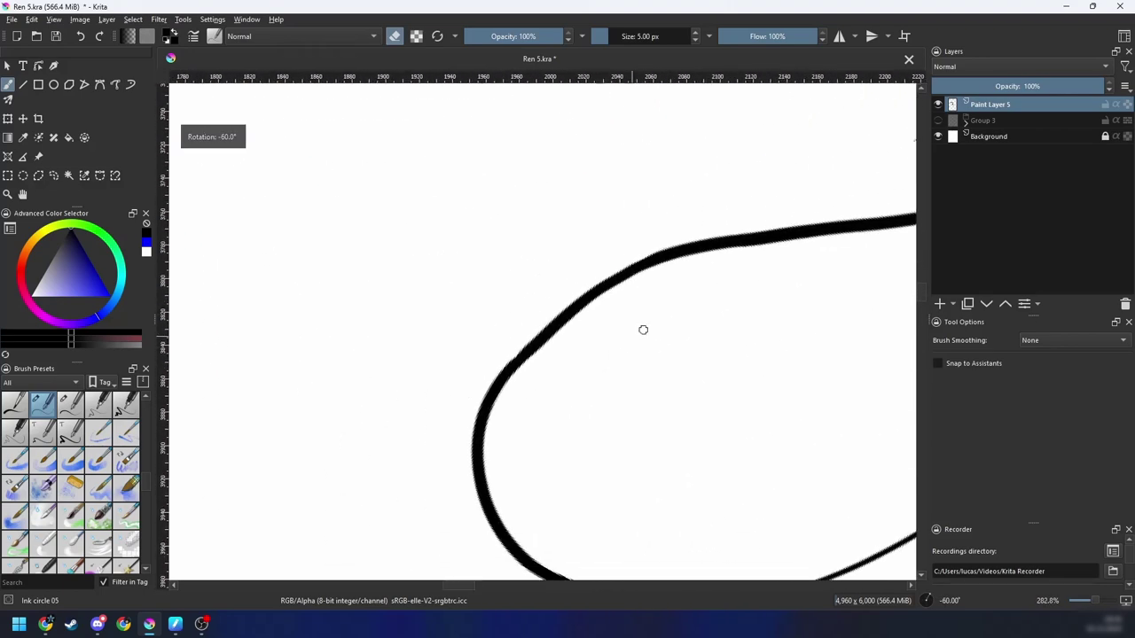
scroll(550, 337, up, 1)
scroll(566, 316, down, 3)
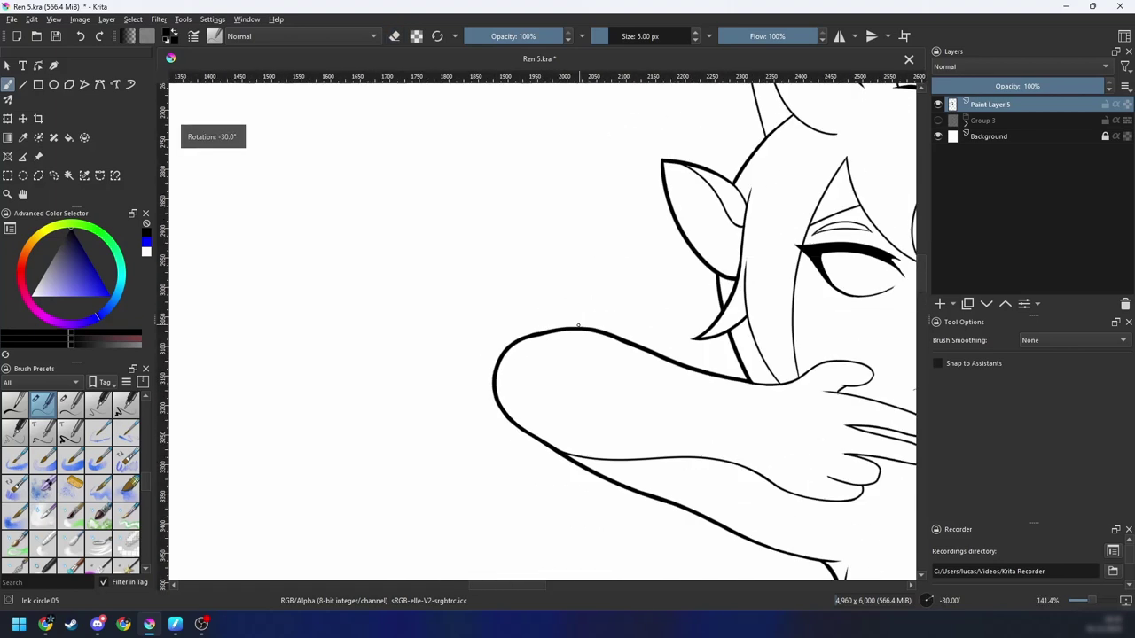
scroll(560, 331, up, 1)
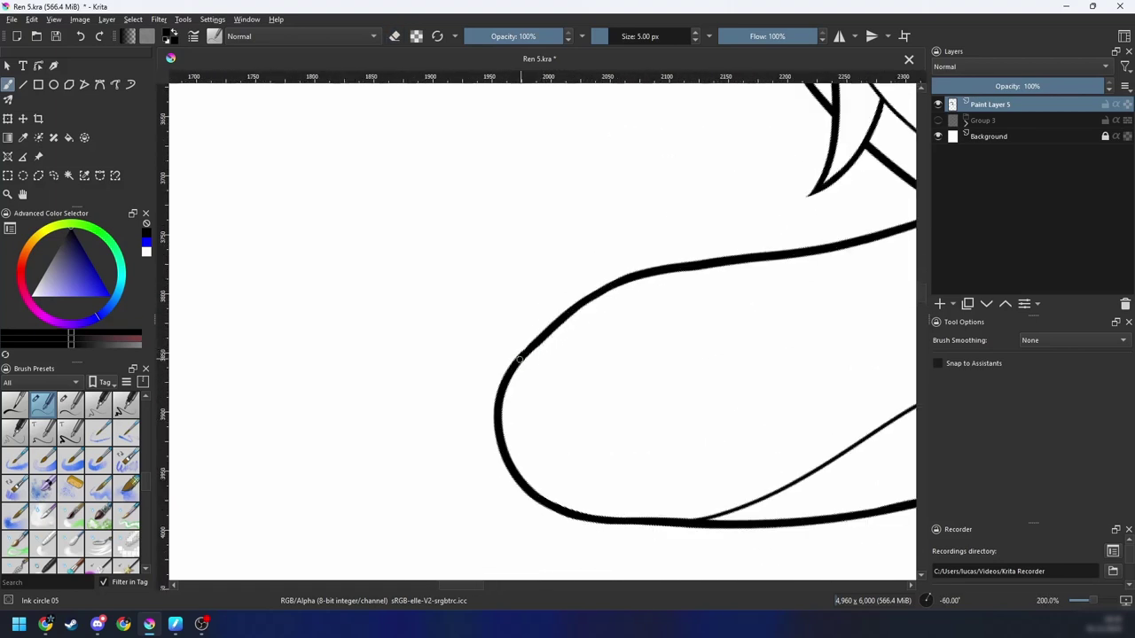
Step: Trim the tip of the lower torso stroke where it crosses the upper one below the armpit
key(minus)
key(minus)
key(6)
key(6)
key(6)
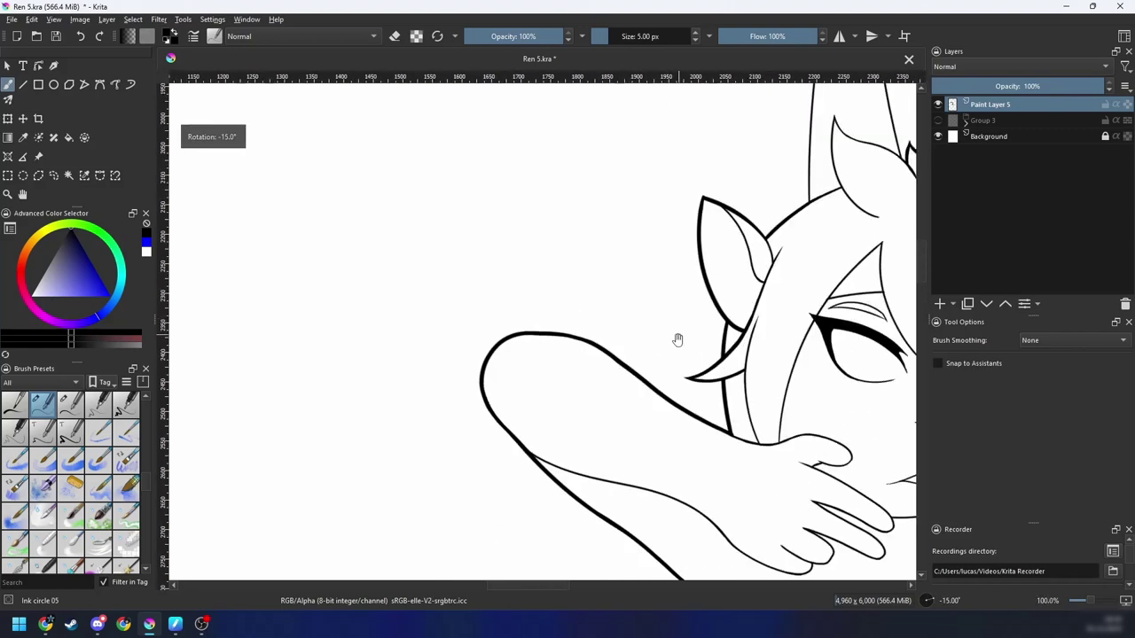
drag(675, 407, 671, 335)
mouse_move(742, 390)
mouse_down()
mouse_move(719, 317)
mouse_move(710, 329)
mouse_move(664, 221)
mouse_up()
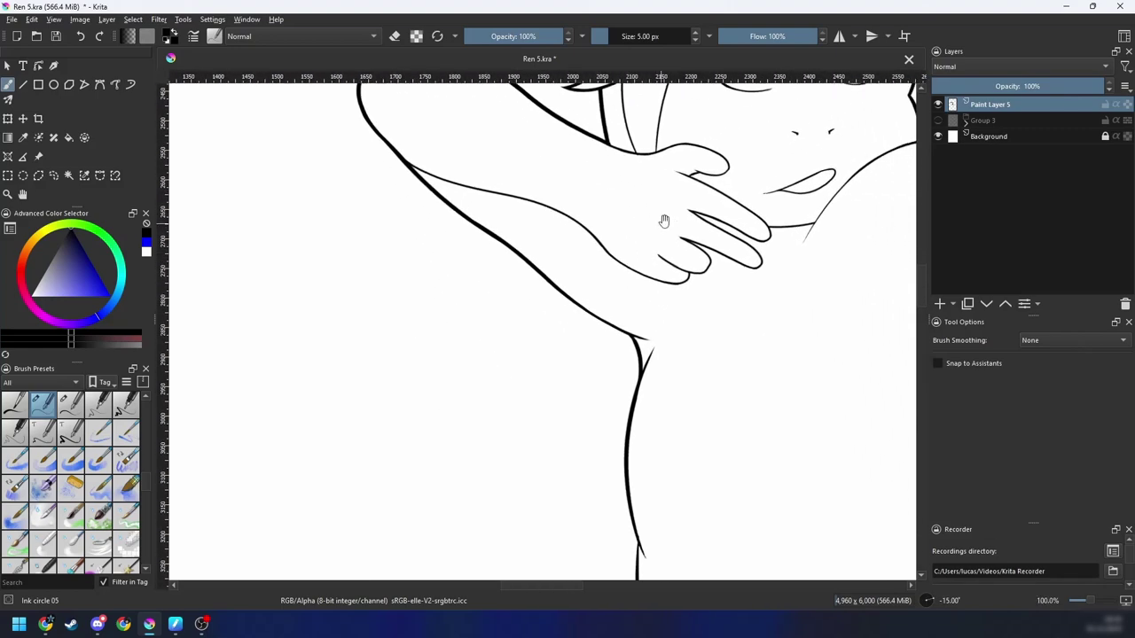
mouse_move(747, 368)
mouse_down()
mouse_move(712, 289)
mouse_move(631, 221)
mouse_up()
drag(689, 448, 681, 369)
scroll(682, 369, up, 4)
key(6)
key(6)
key(6)
key(6)
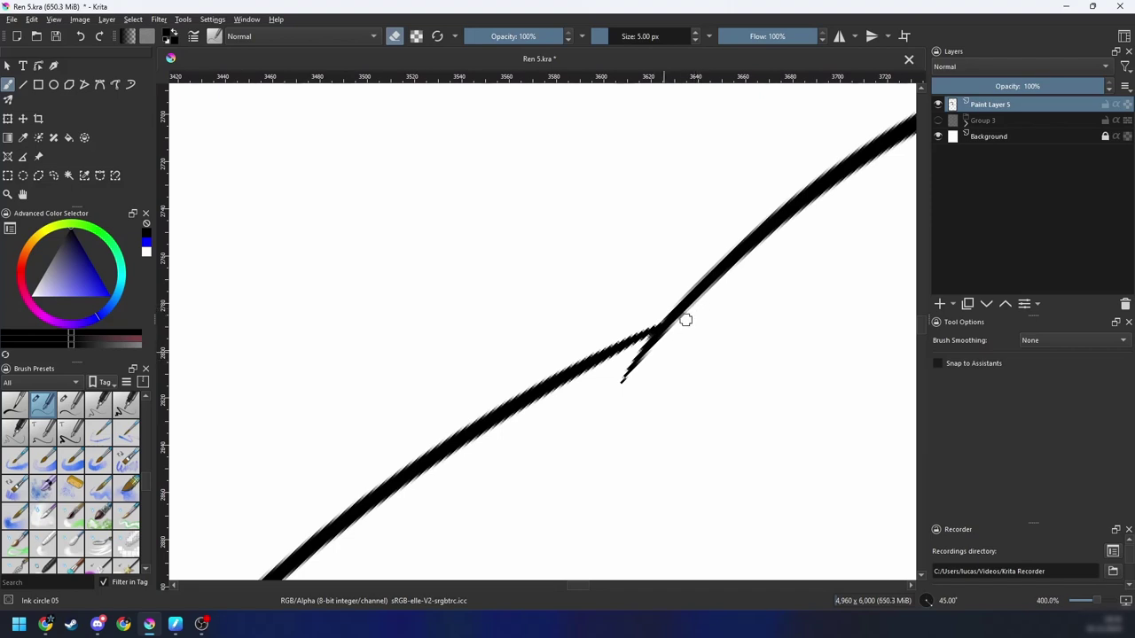
drag(694, 332, 630, 338)
key(6)
key(6)
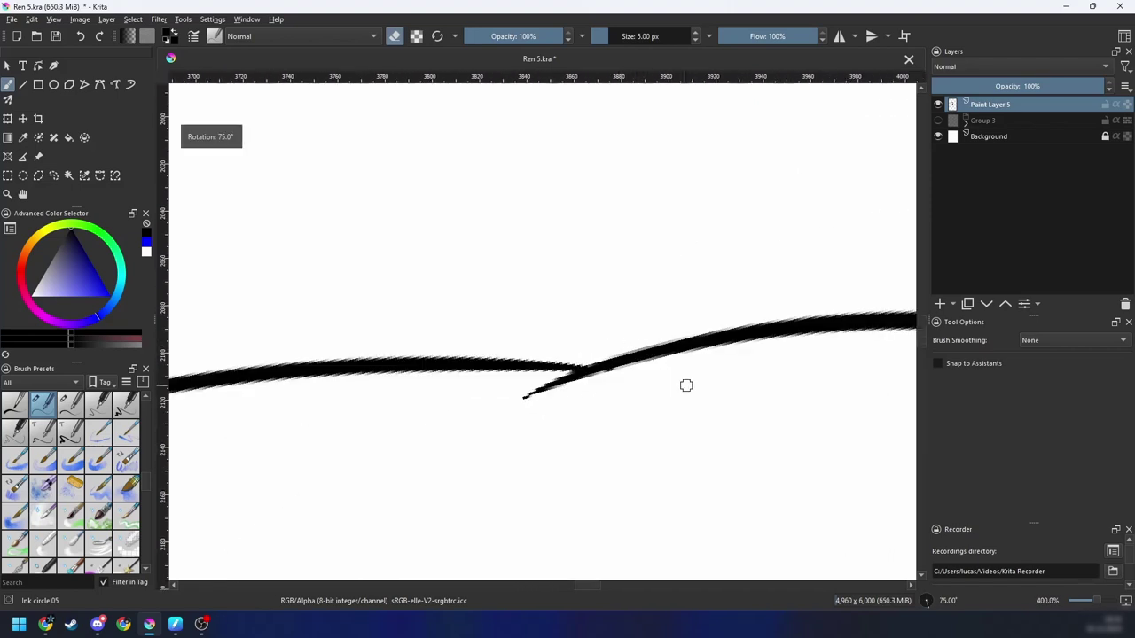
key(plus)
drag(704, 387, 701, 344)
key(4)
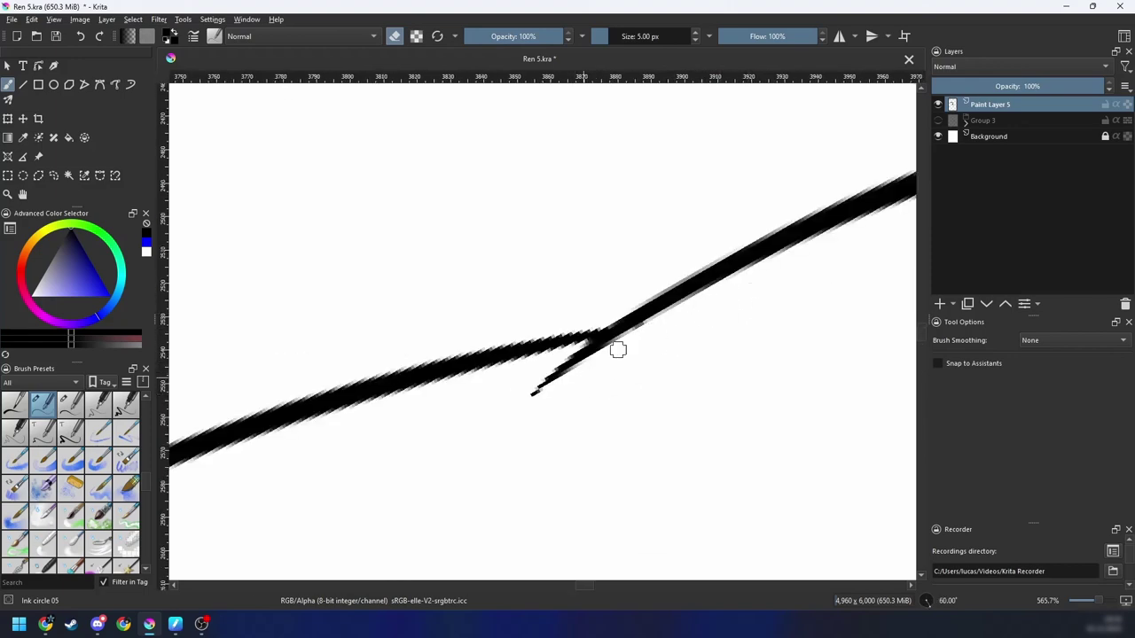
Step: Erase the leftover pixels beside the torso stroke crossing below the armpit to leave a clean join
key(minus)
key(minus)
key(minus)
key(minus)
key(minus)
key(minus)
key(minus)
key(4)
key(4)
key(4)
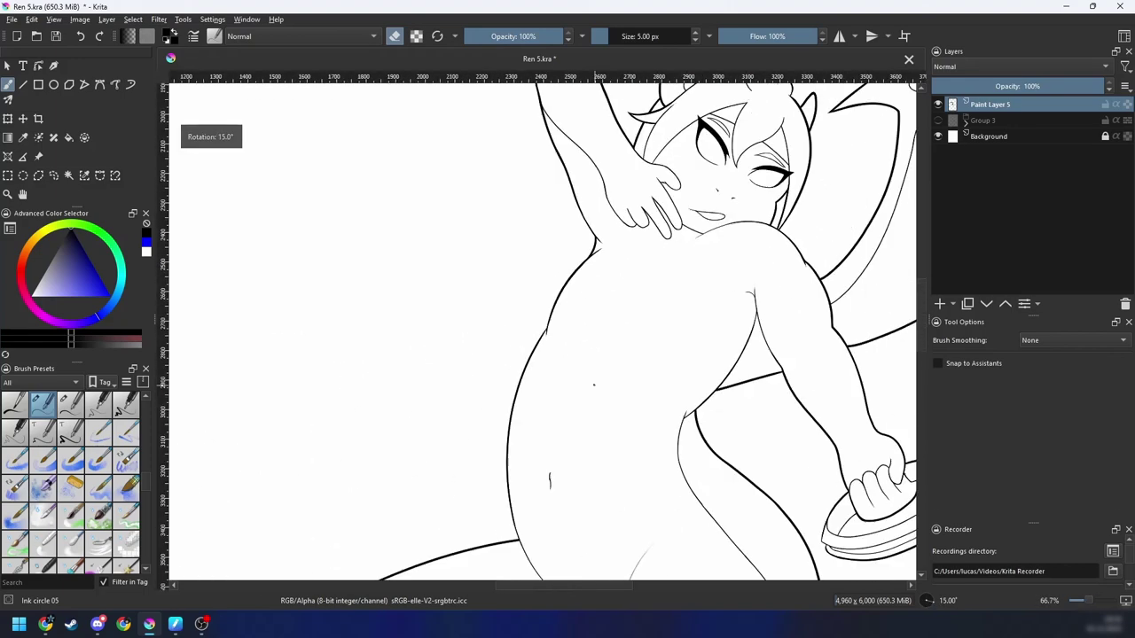
drag(581, 418, 603, 322)
drag(611, 377, 588, 520)
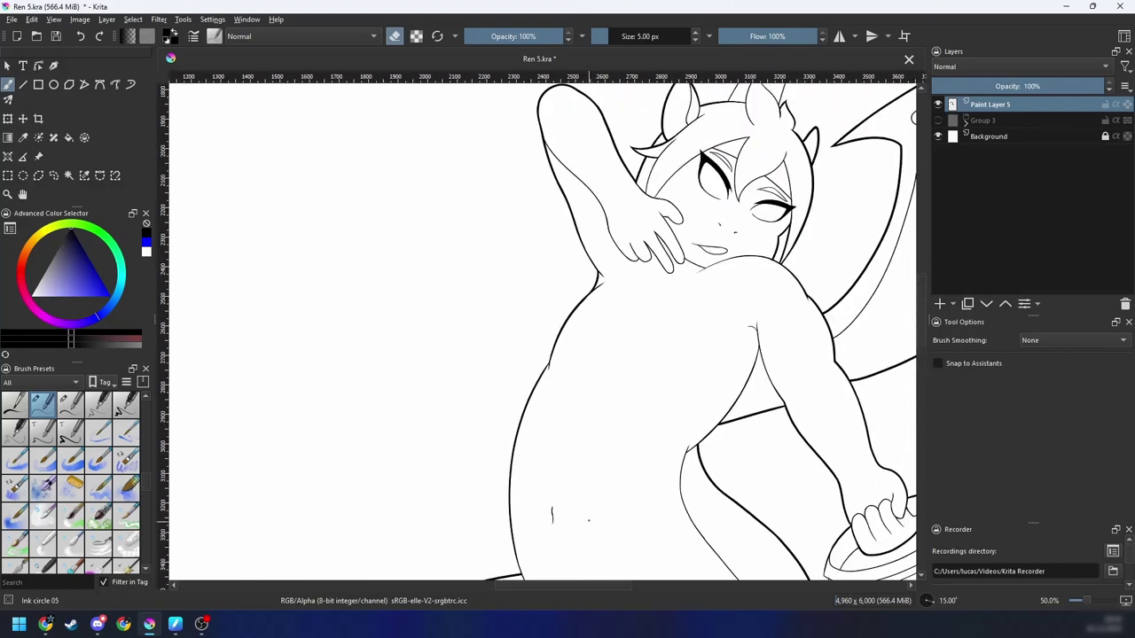
key(plus)
key(plus)
key(plus)
key(plus)
key(plus)
drag(582, 445, 577, 272)
key(6)
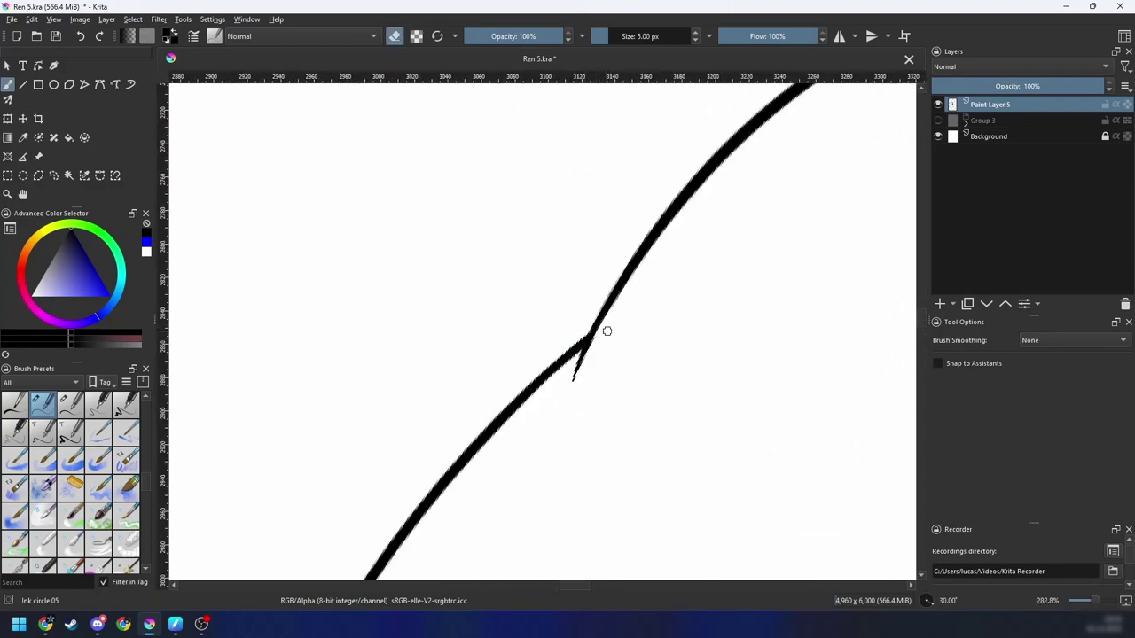
key(6)
key(6)
scroll(585, 356, up, 2)
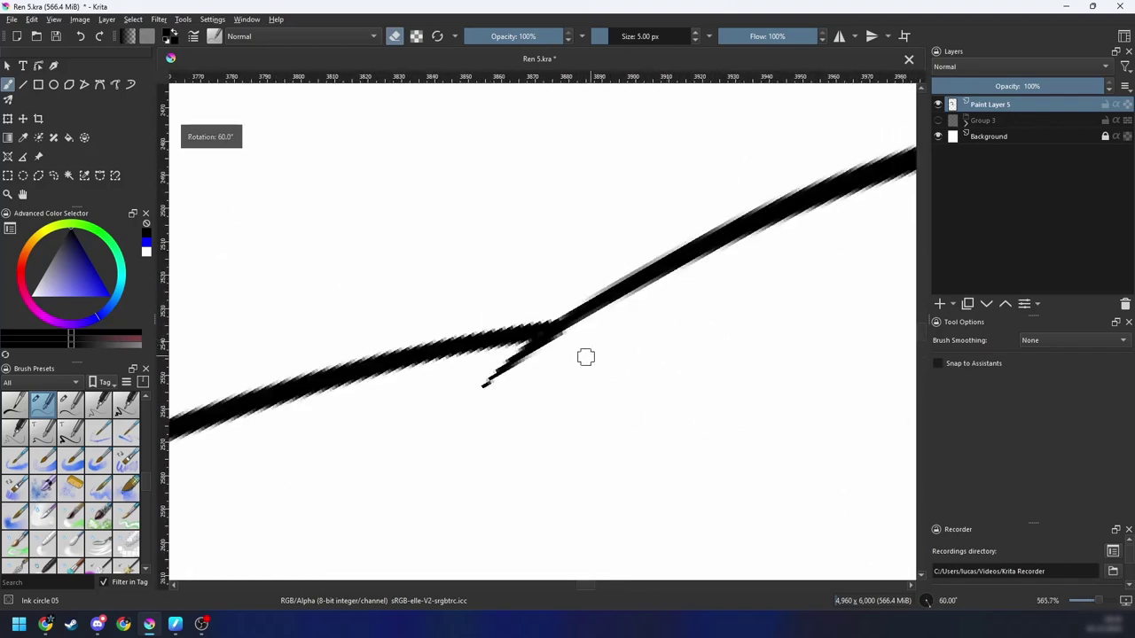
key(minus)
key(minus)
key(minus)
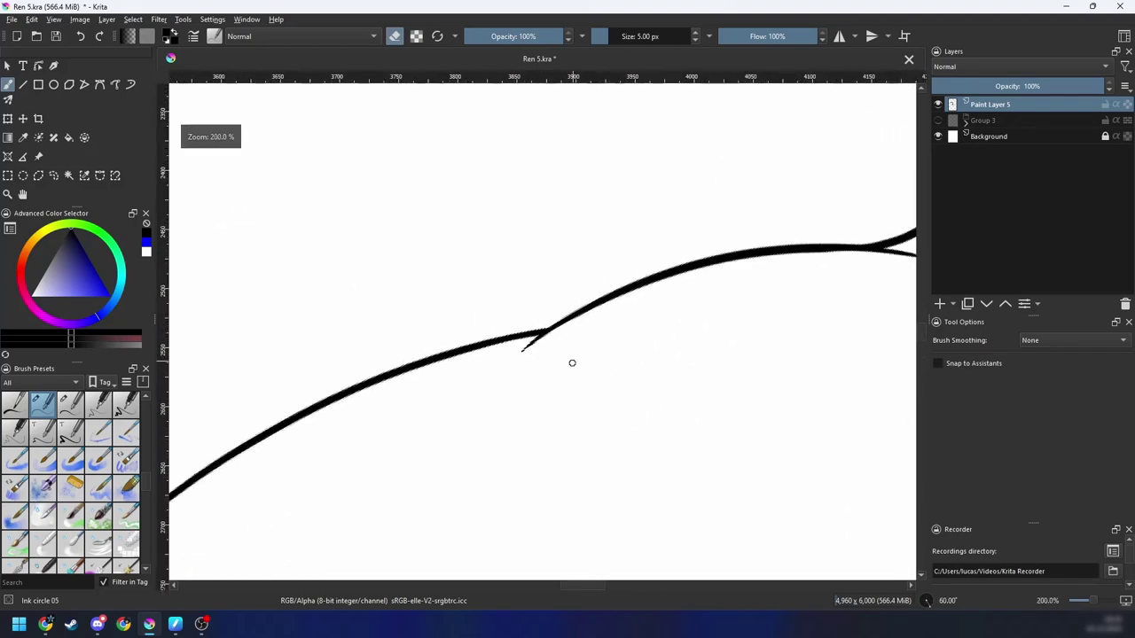
Step: Erase the thick part of the line end extending past the heel curve so that it tapers to a thin point
key(4)
key(4)
key(minus)
key(minus)
drag(533, 439, 611, 278)
drag(584, 382, 727, 312)
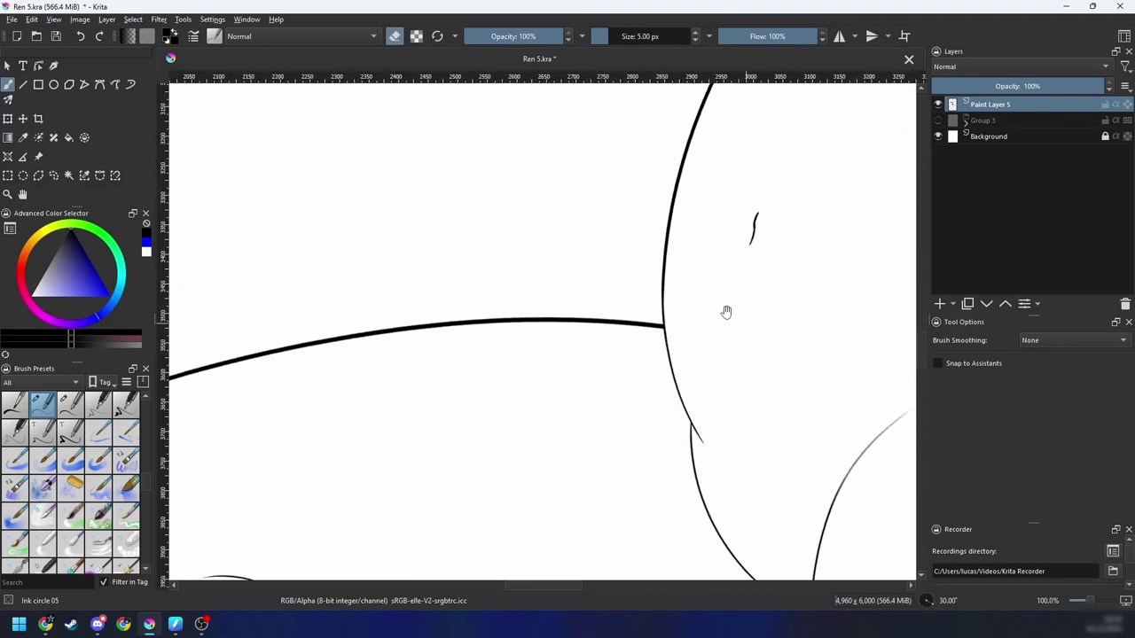
drag(439, 422, 741, 246)
mouse_move(680, 310)
mouse_down()
mouse_move(689, 306)
mouse_move(413, 116)
mouse_up()
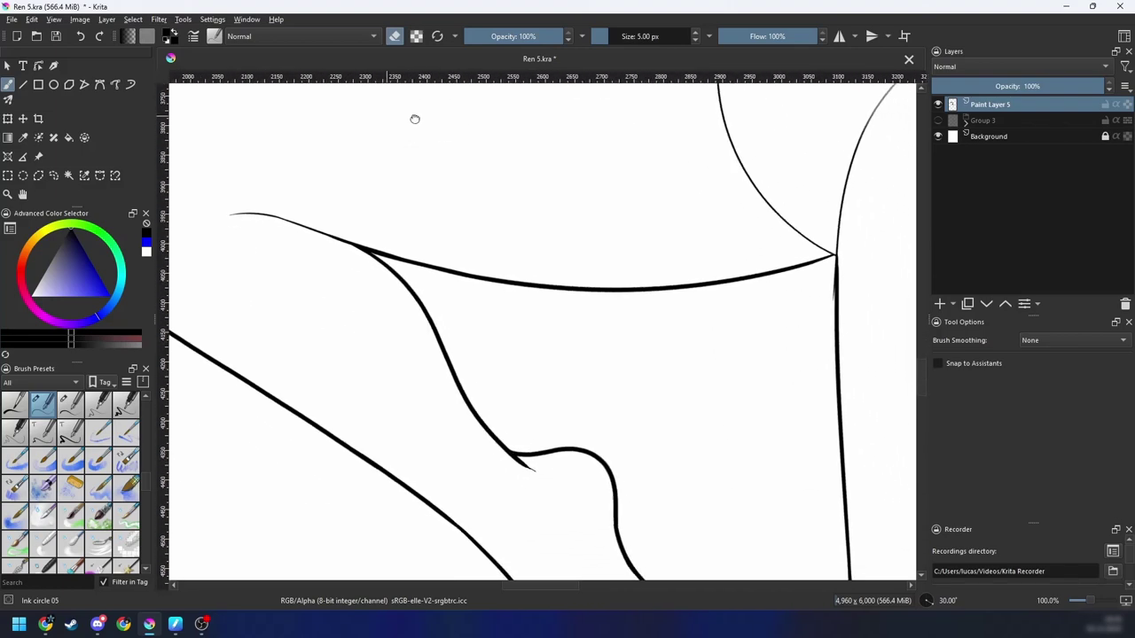
drag(765, 527, 771, 399)
key(plus)
key(plus)
key(6)
key(6)
key(6)
key(6)
key(6)
key(6)
key(6)
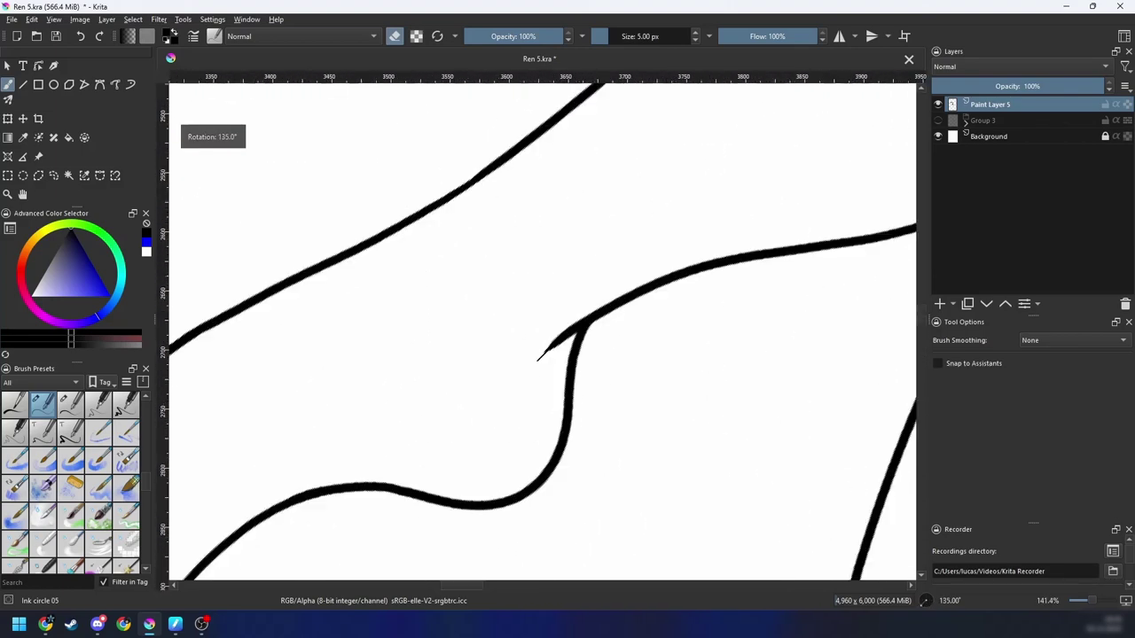
key(plus)
key(6)
key(6)
drag(635, 379, 675, 332)
key(4)
drag(629, 285, 577, 330)
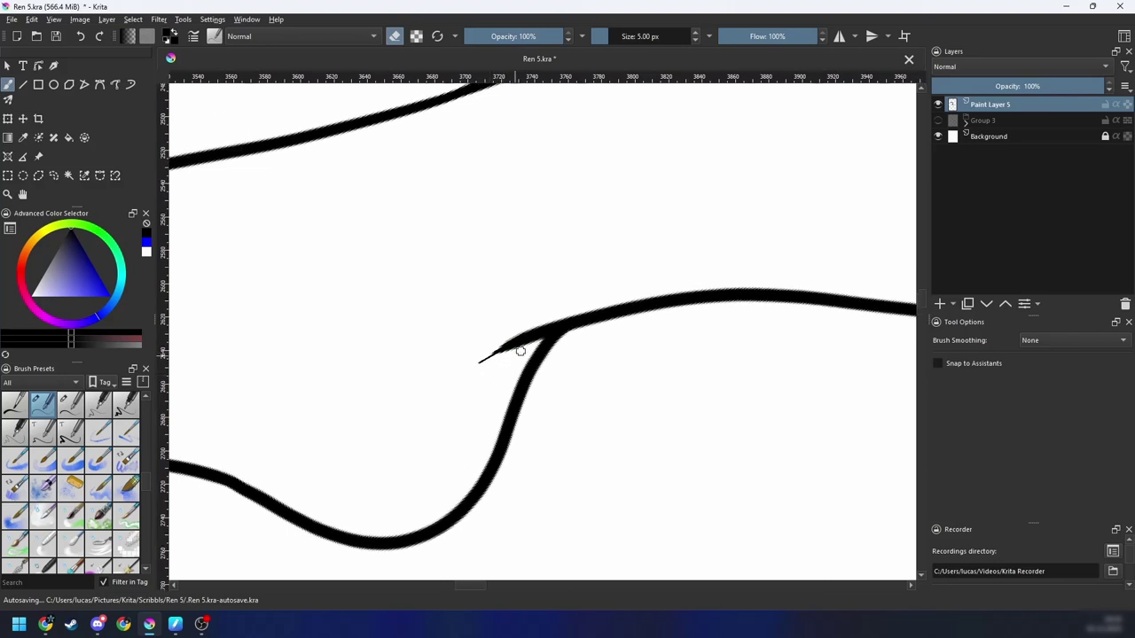
scroll(523, 346, up, 1)
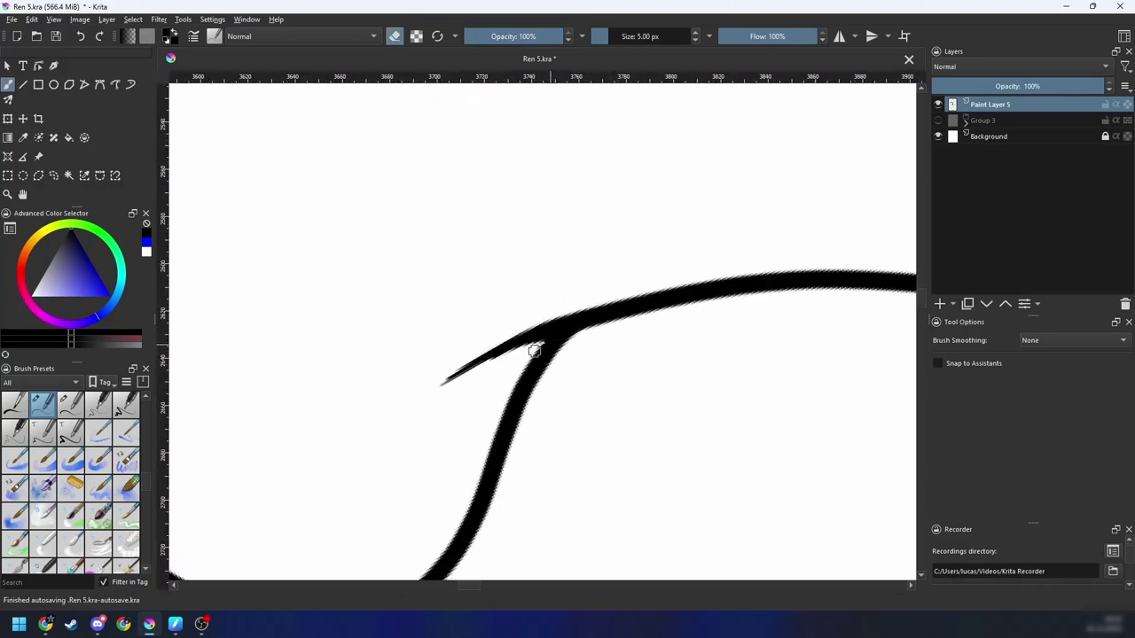
Step: Examine the foot's outline, heel curve and toe lines for stray or unfinished line ends
key(minus)
key(minus)
key(minus)
key(minus)
key(minus)
key(4)
key(4)
key(4)
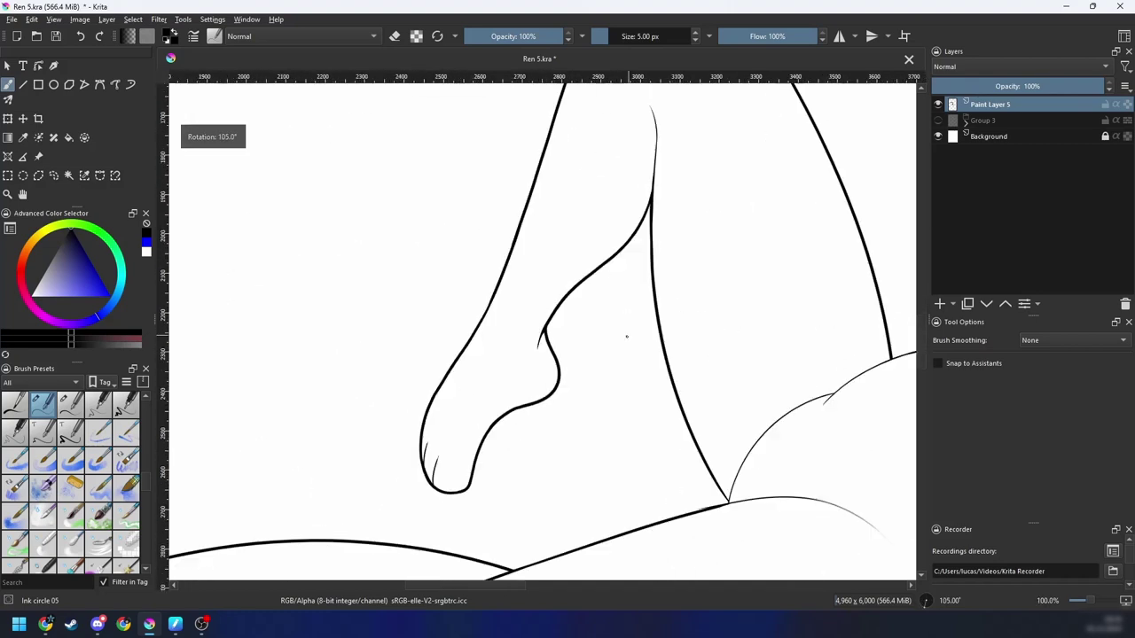
drag(591, 394, 630, 326)
key(plus)
key(plus)
mouse_move(619, 403)
mouse_down()
mouse_move(676, 325)
mouse_move(722, 420)
mouse_move(497, 516)
mouse_move(536, 355)
mouse_up()
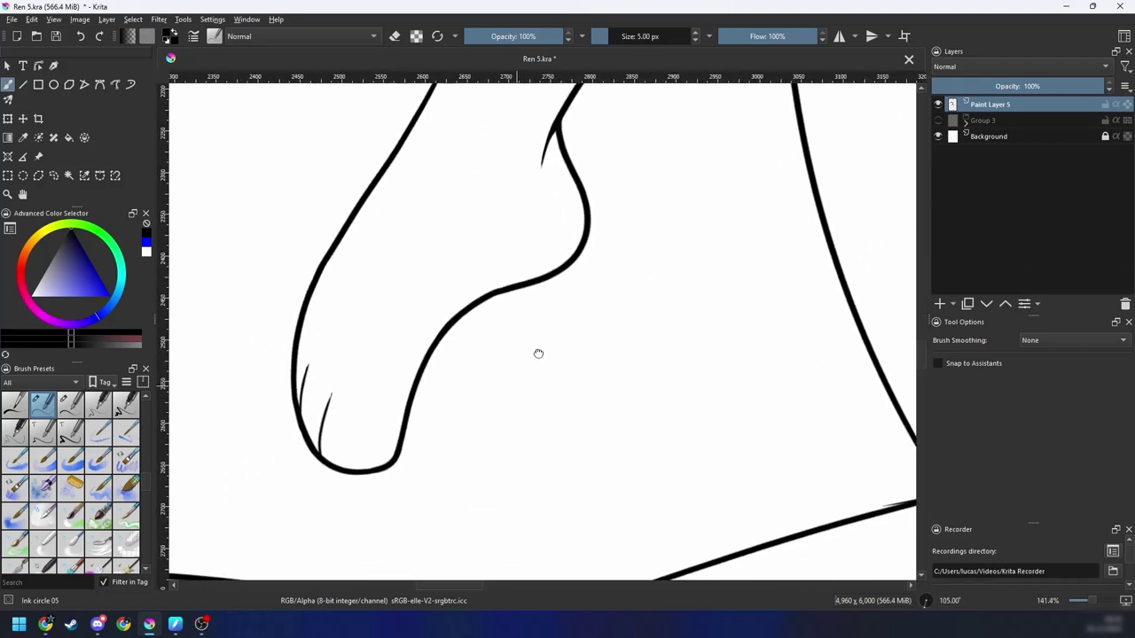
key(4)
key(4)
key(4)
scroll(612, 390, down, 2)
key(plus)
key(4)
key(4)
key(4)
Step: Erase the stray stroke end running alongside the thick leg outline at the inner-thigh junction
drag(664, 411, 850, 411)
key(plus)
key(plus)
key(4)
key(4)
key(4)
drag(737, 372, 617, 461)
key(minus)
key(minus)
mouse_move(663, 352)
mouse_down()
mouse_move(638, 400)
mouse_move(641, 345)
mouse_move(526, 509)
mouse_move(588, 467)
mouse_up()
key(4)
key(4)
key(4)
key(4)
scroll(626, 369, up, 4)
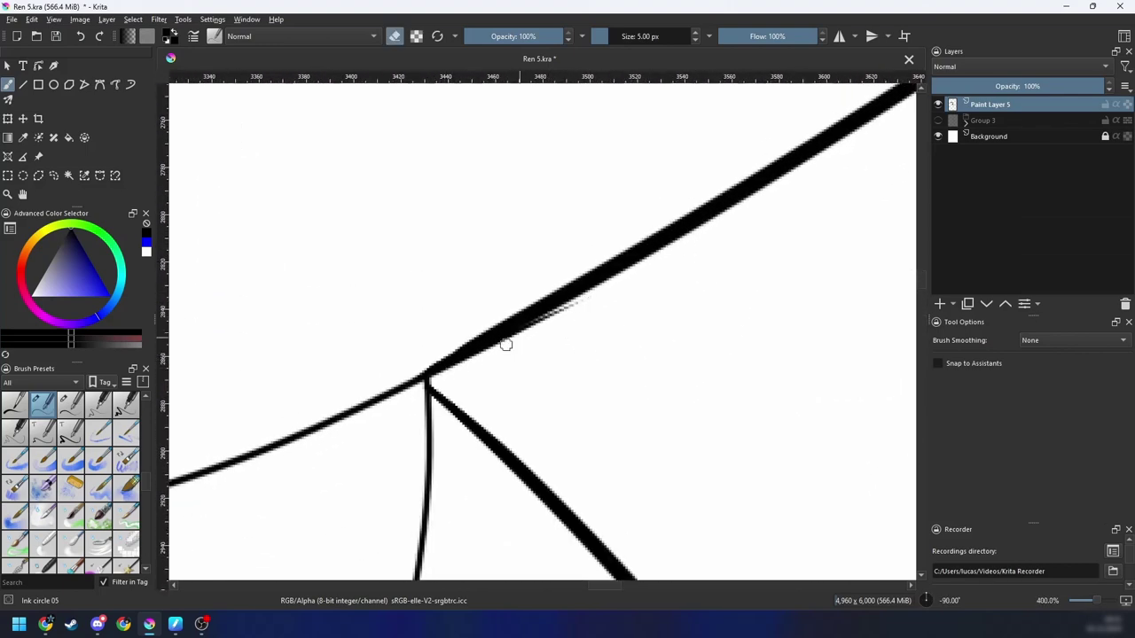
Step: Examine the junction where the belly, hip and inner-thigh lines meet for gaps or overshooting line ends
key(6)
key(6)
key(6)
key(minus)
key(minus)
key(minus)
key(minus)
key(minus)
key(6)
key(6)
key(6)
key(6)
key(6)
key(6)
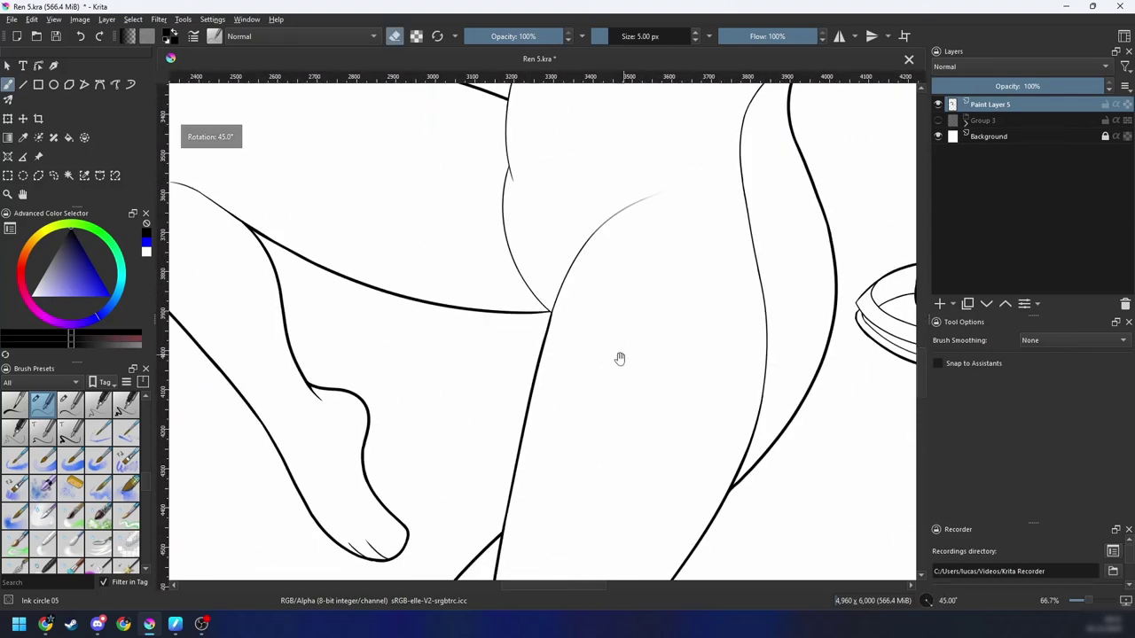
scroll(622, 354, up, 1)
key(4)
key(4)
scroll(639, 319, up, 5)
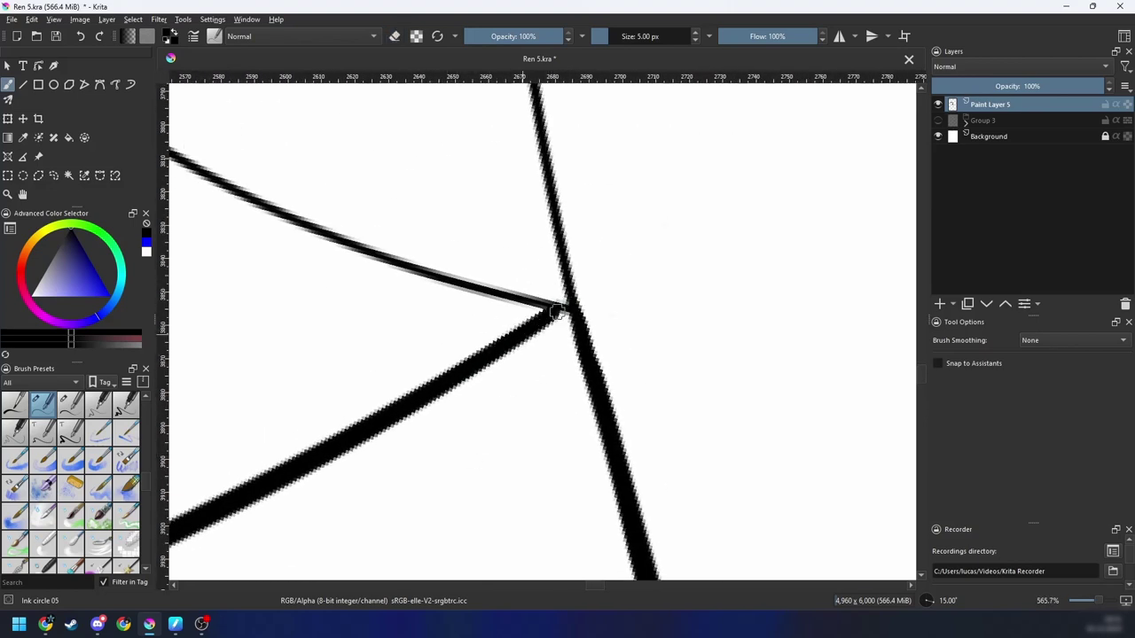
key(minus)
key(minus)
key(minus)
key(minus)
key(minus)
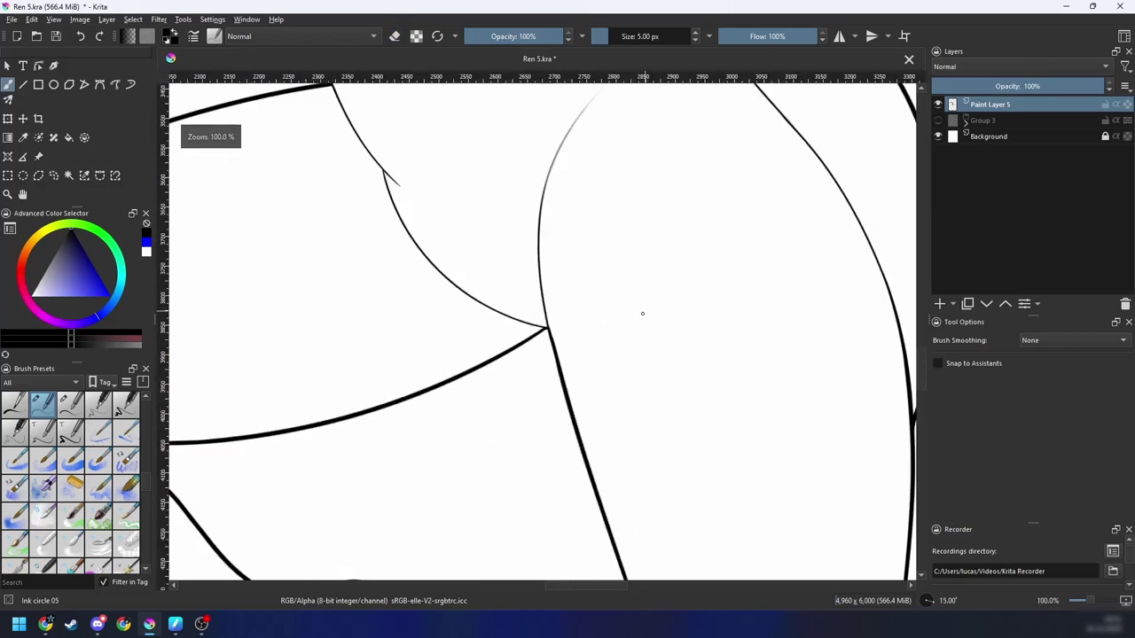
Step: Thicken the thin stretch of the extended leg's foot outline with strokes along the line to even out its width
key(6)
key(6)
key(minus)
key(minus)
key(plus)
mouse_move(627, 443)
mouse_down()
mouse_move(646, 335)
mouse_move(700, 258)
mouse_move(747, 248)
mouse_move(704, 298)
mouse_move(719, 251)
mouse_move(686, 331)
mouse_move(719, 267)
mouse_move(677, 199)
mouse_move(530, 266)
mouse_move(471, 316)
mouse_up()
drag(659, 254, 656, 286)
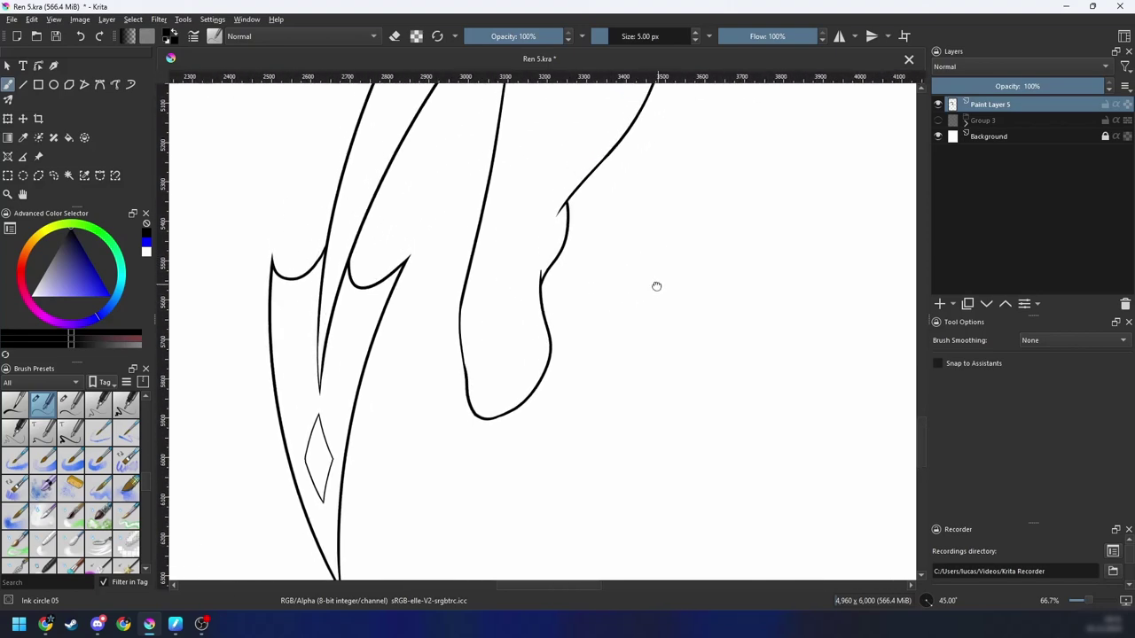
scroll(562, 333, up, 2)
mouse_move(564, 335)
mouse_down()
mouse_move(704, 276)
mouse_move(503, 402)
mouse_up()
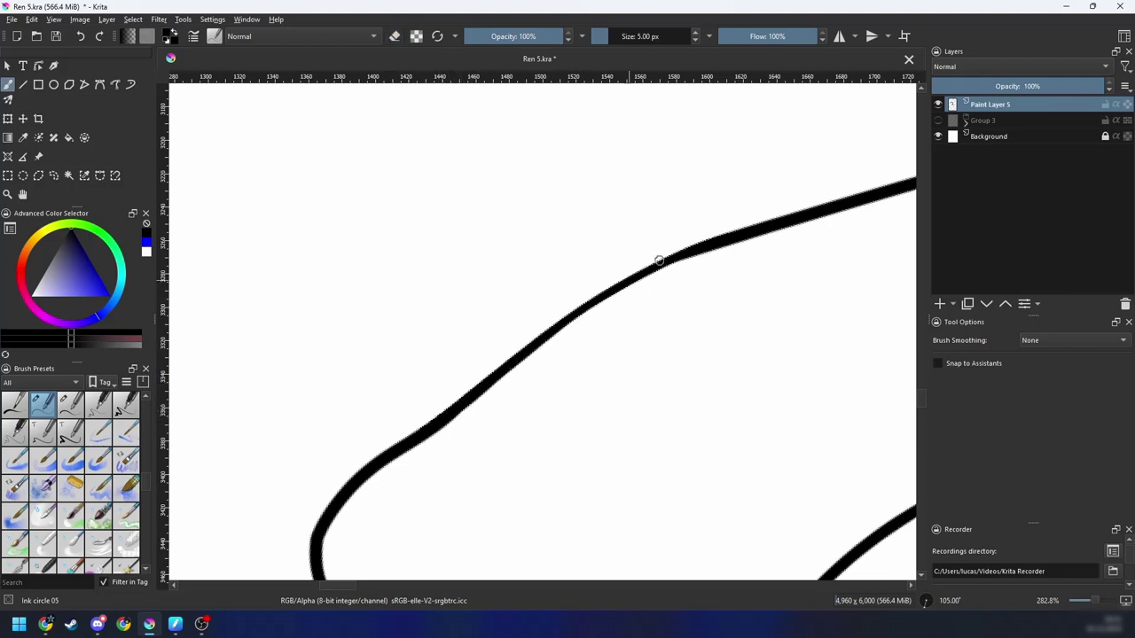
drag(749, 229, 515, 366)
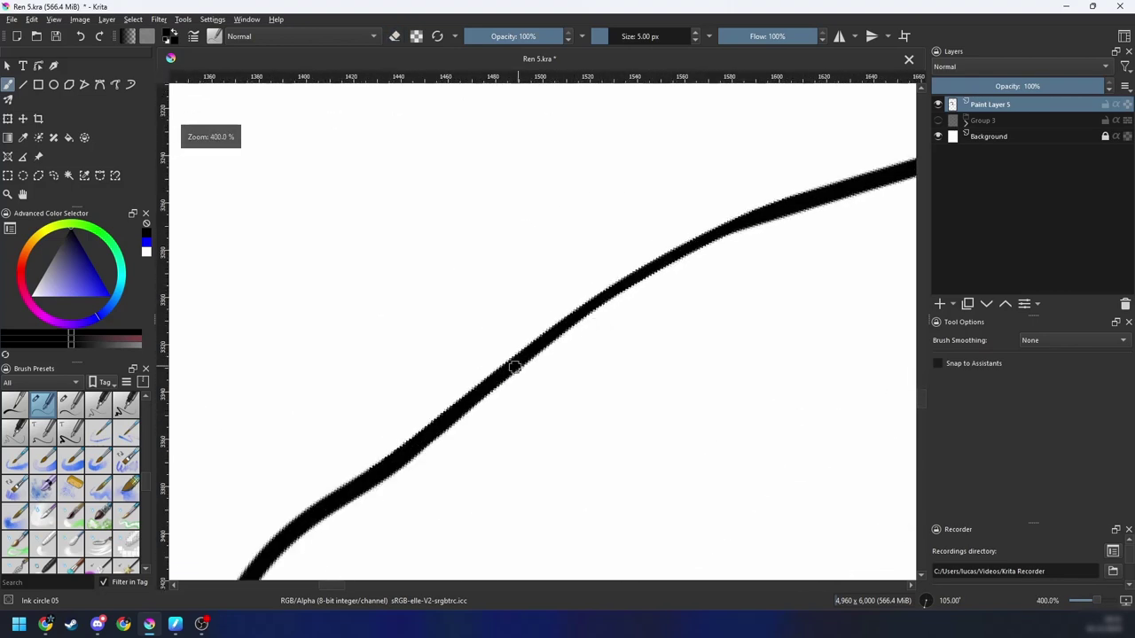
mouse_move(772, 223)
mouse_down()
mouse_move(768, 309)
mouse_move(721, 293)
mouse_move(719, 352)
mouse_move(795, 256)
mouse_move(667, 351)
mouse_move(555, 372)
mouse_up()
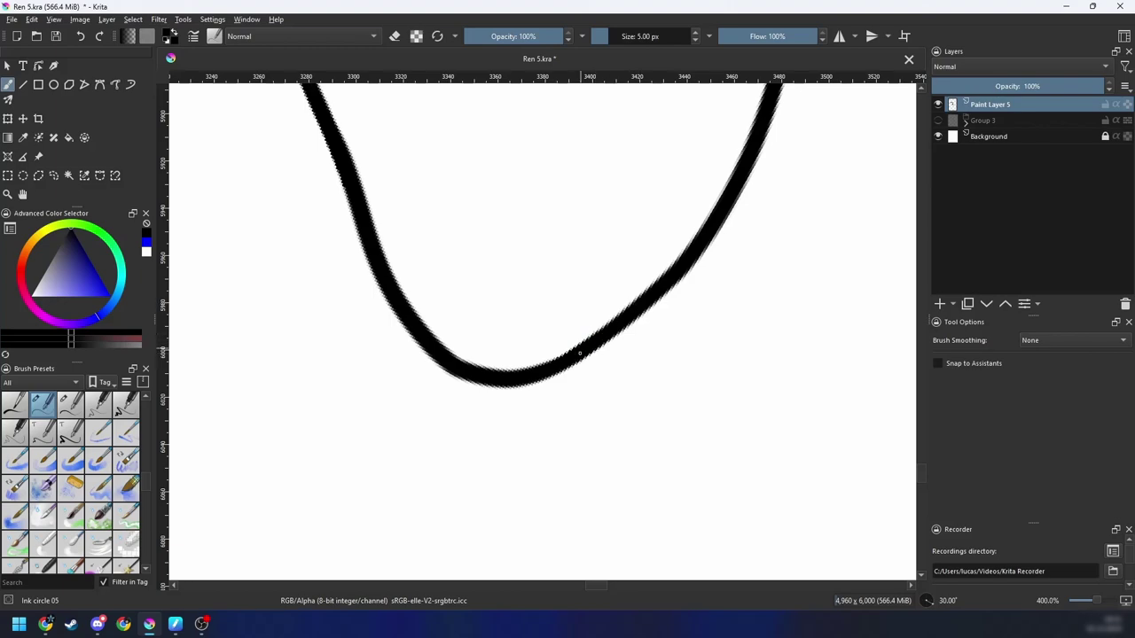
Step: Show the Group 3 sketch as a guide for detailing the extended leg's foot
key(minus)
key(minus)
key(minus)
key(minus)
drag(691, 268, 717, 260)
key(6)
key(6)
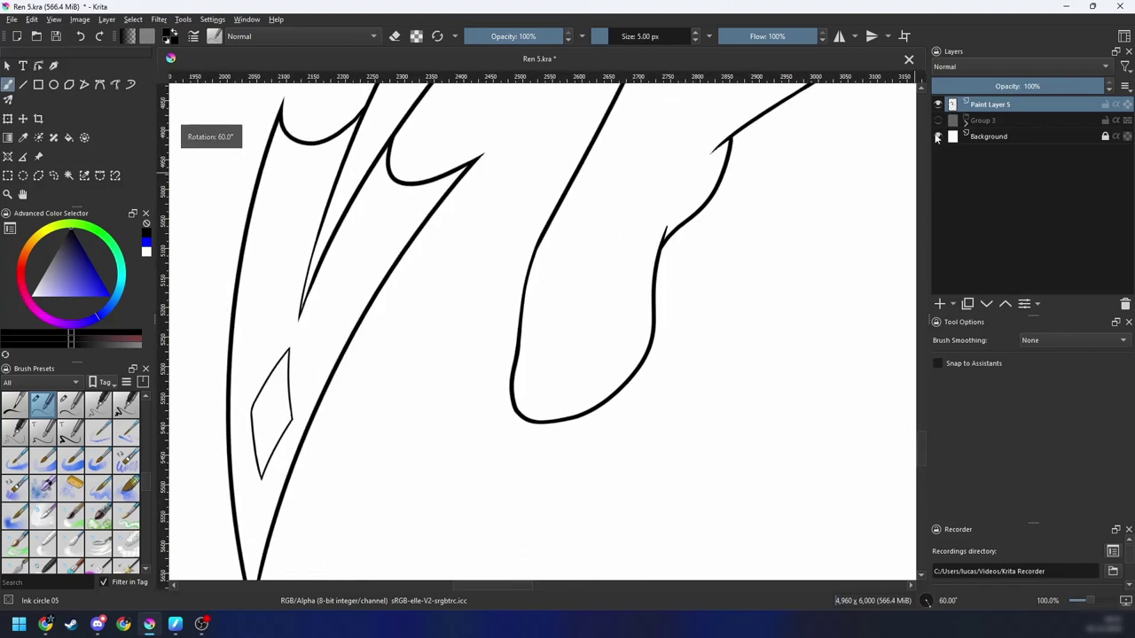
click(938, 121)
Step: Draw three short curved toe lines rising from the lower edge of the extended leg's foot, following the sketch
key(plus)
key(plus)
drag(637, 415, 638, 302)
key(6)
key(ctrl+z)
key(plus)
key(plus)
mouse_move(560, 400)
mouse_down()
mouse_move(576, 294)
mouse_move(436, 404)
mouse_up()
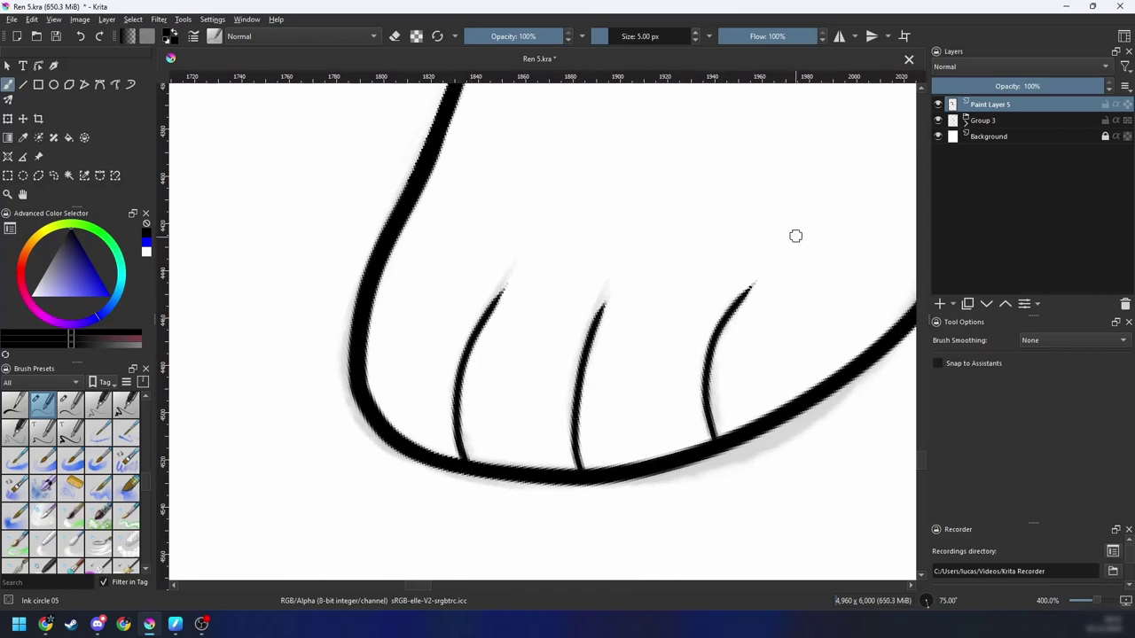
key(minus)
key(minus)
key(minus)
key(minus)
key(minus)
key(4)
key(4)
key(minus)
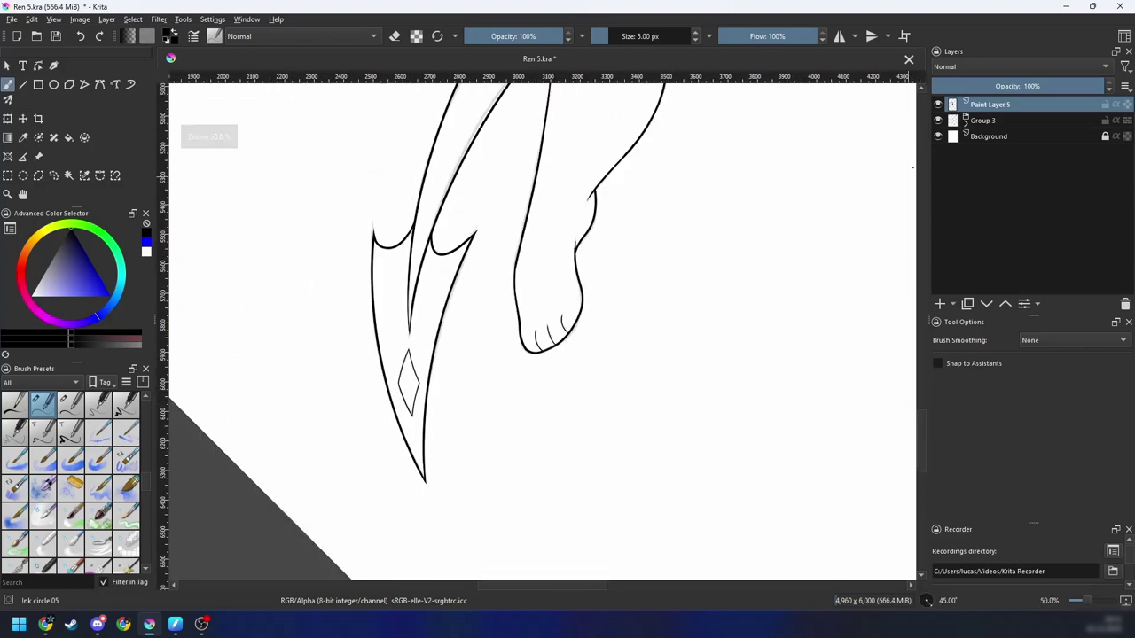
Step: Hide the Group 3 sketch so that only the line art shows
drag(778, 281, 746, 355)
key(plus)
key(plus)
drag(766, 221, 568, 469)
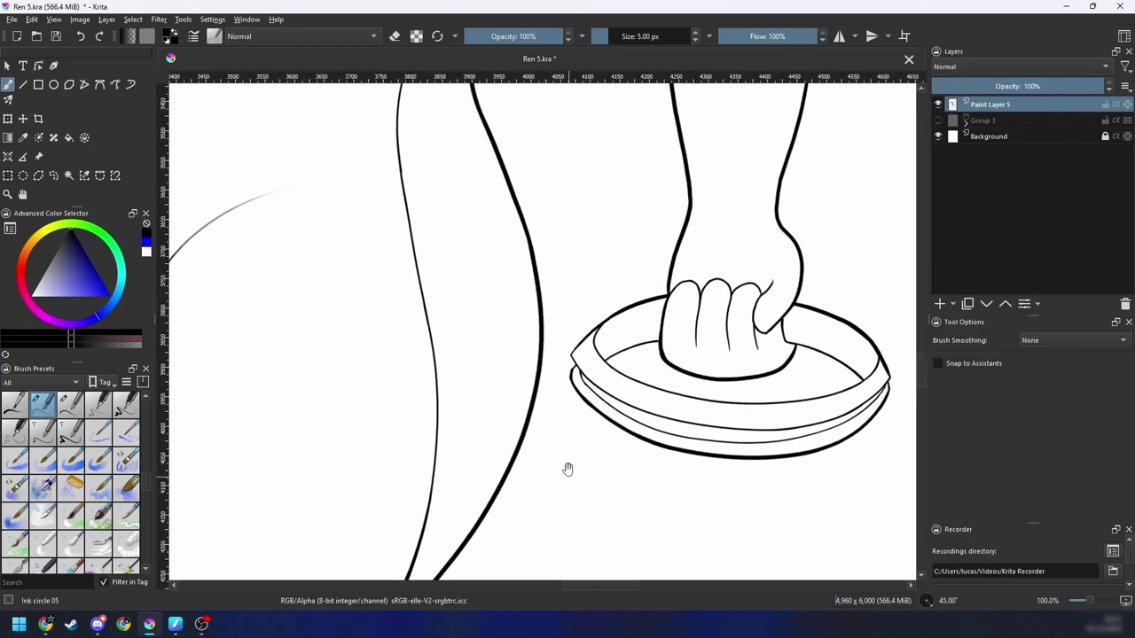
drag(569, 372, 580, 507)
Step: Review the line art of the arms, head, torso and whole figure for remaining flaws
key(minus)
key(4)
key(4)
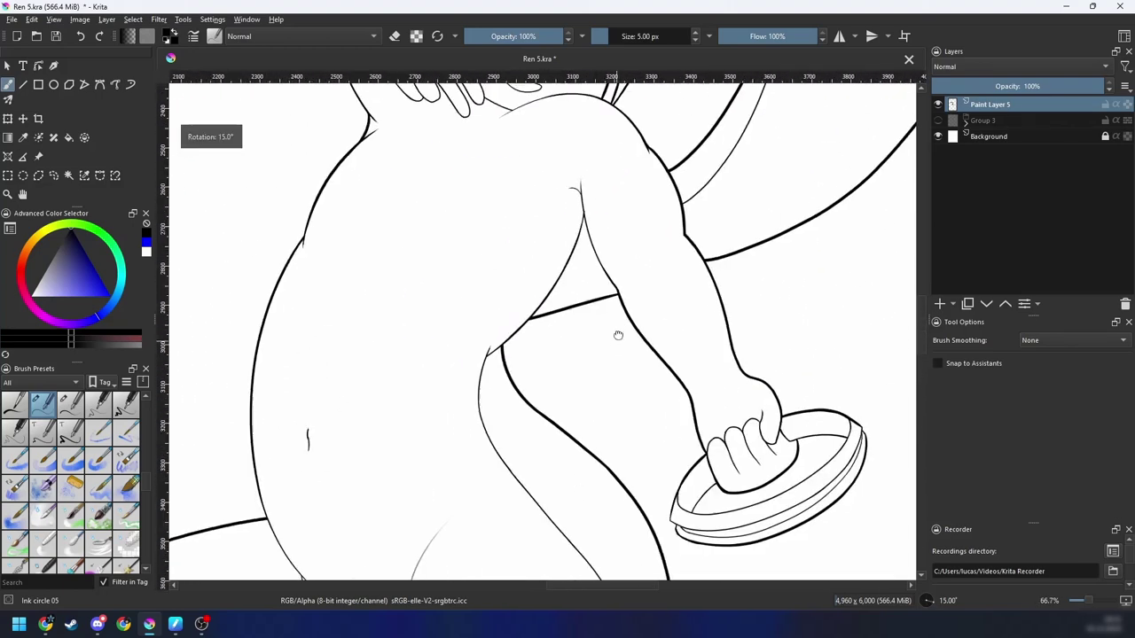
drag(618, 335, 555, 427)
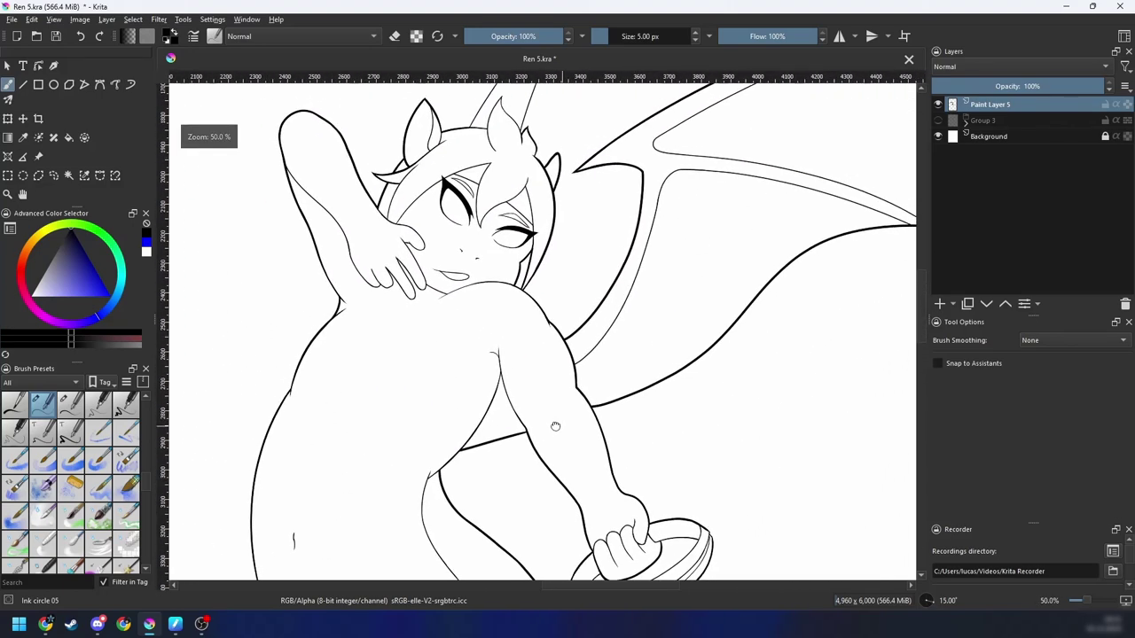
key(4)
key(4)
drag(608, 380, 585, 504)
key(minus)
key(minus)
key(minus)
drag(637, 449, 649, 286)
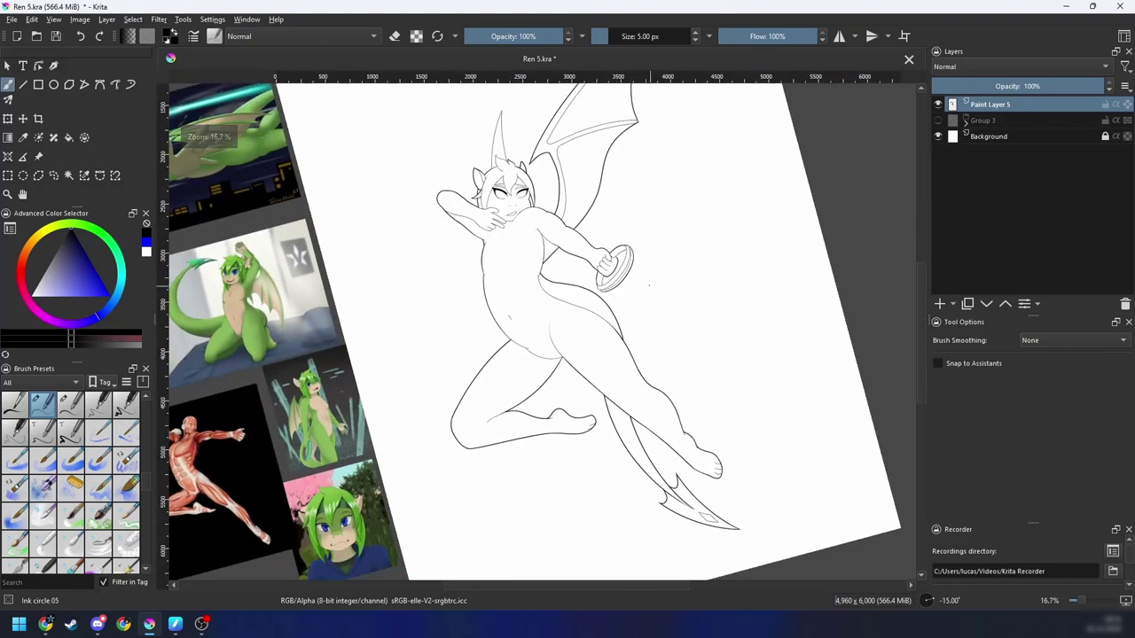
key(6)
drag(706, 357, 689, 269)
drag(705, 318, 687, 423)
key(minus)
drag(712, 375, 719, 382)
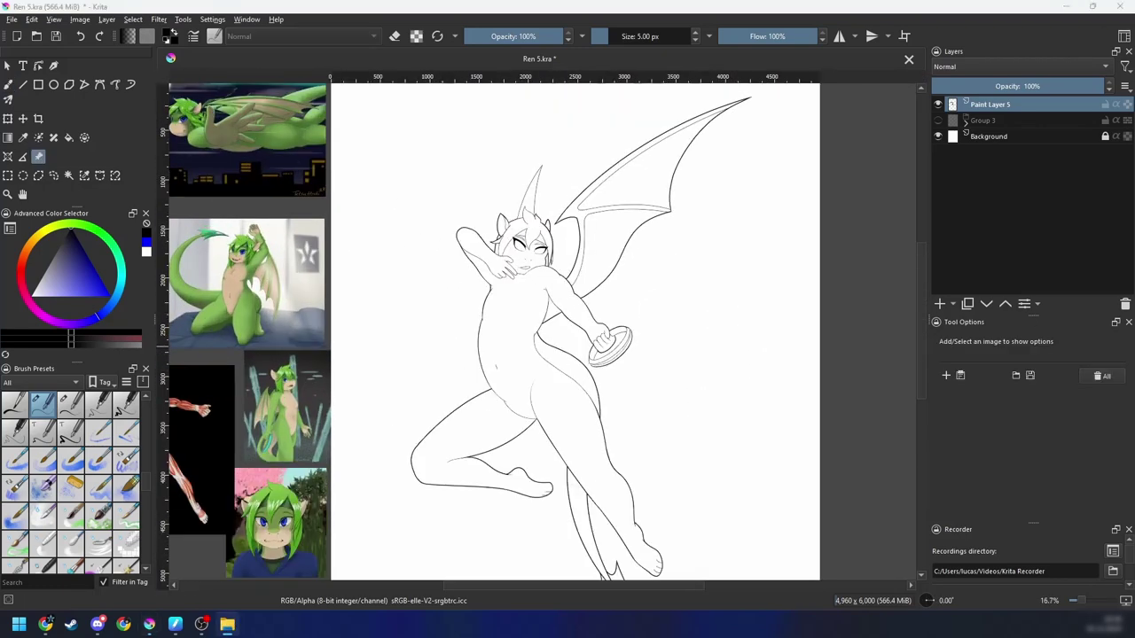
Step: Insert the colour palette file as a reference image and place it in the empty area beside the character's raised arm
drag(397, 340, 425, 351)
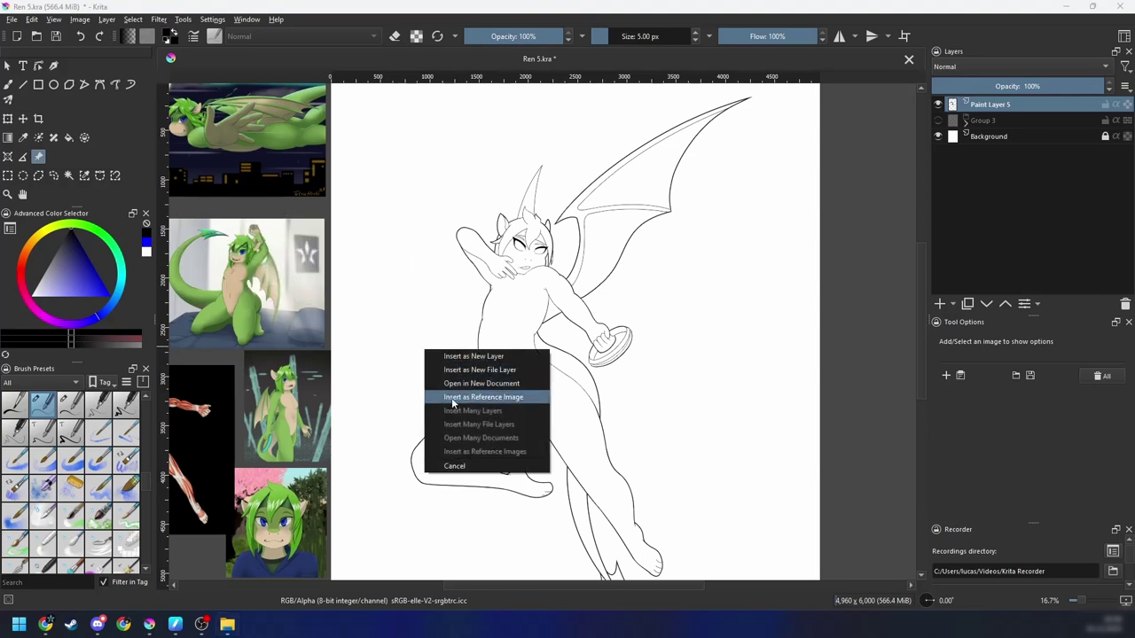
click(453, 397)
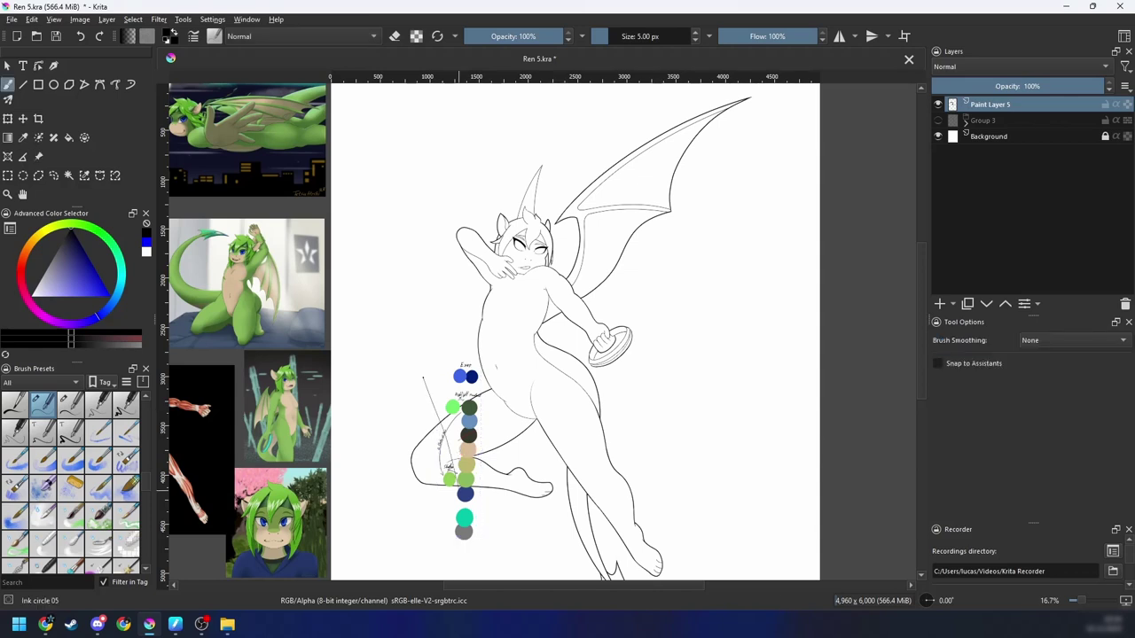
drag(526, 348, 544, 334)
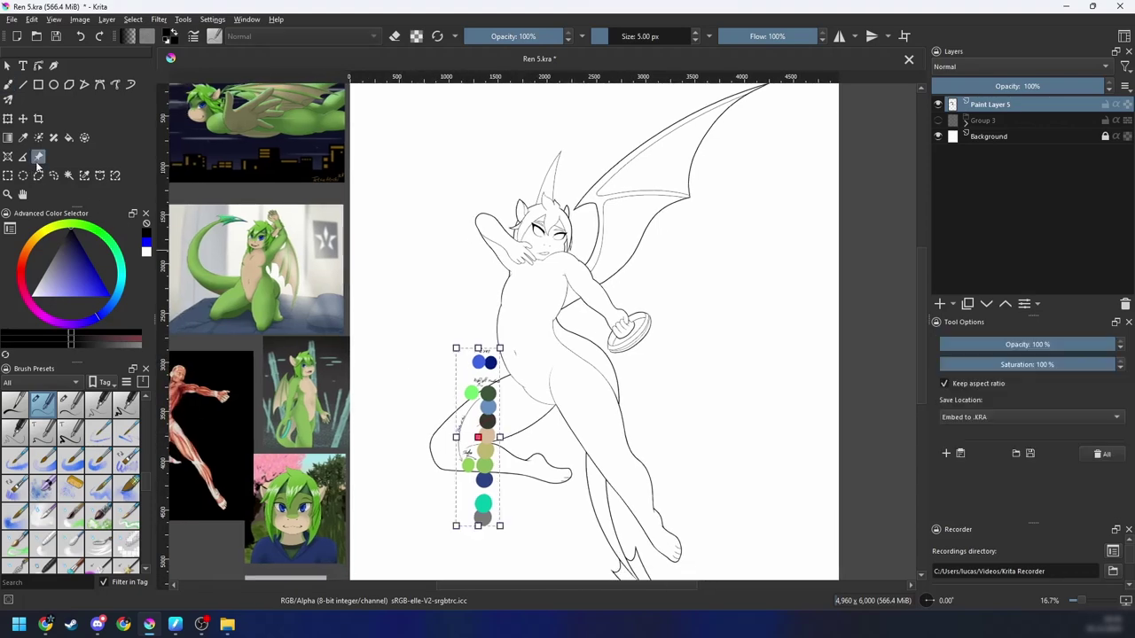
drag(434, 374, 414, 312)
drag(484, 346, 518, 392)
scroll(503, 382, up, 1)
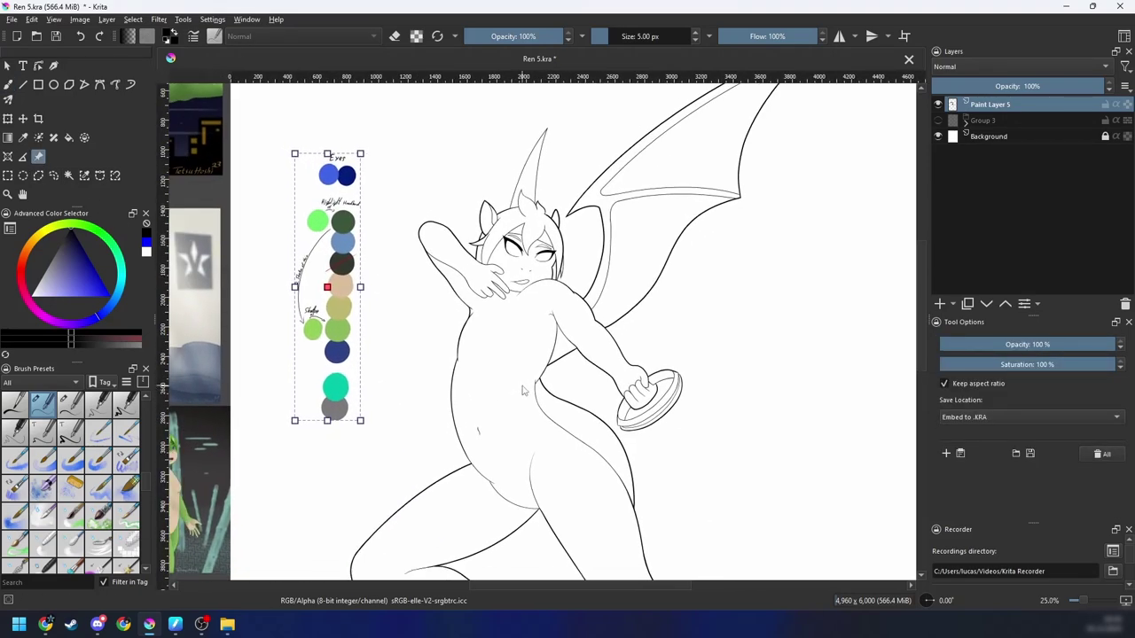
drag(426, 353, 398, 335)
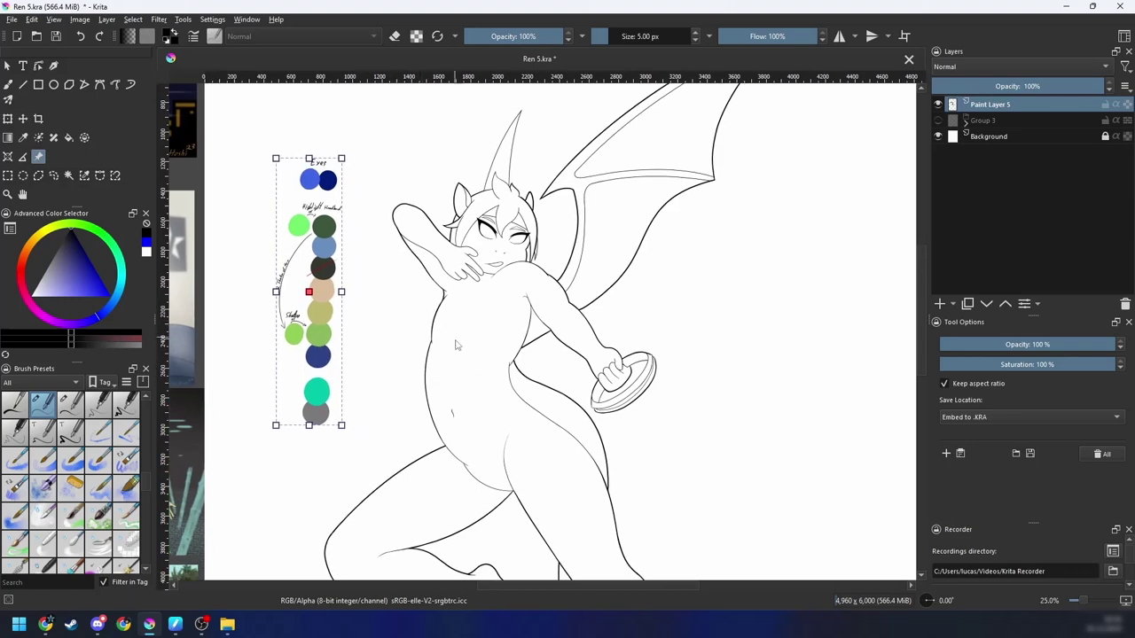
key(b)
drag(479, 354, 436, 376)
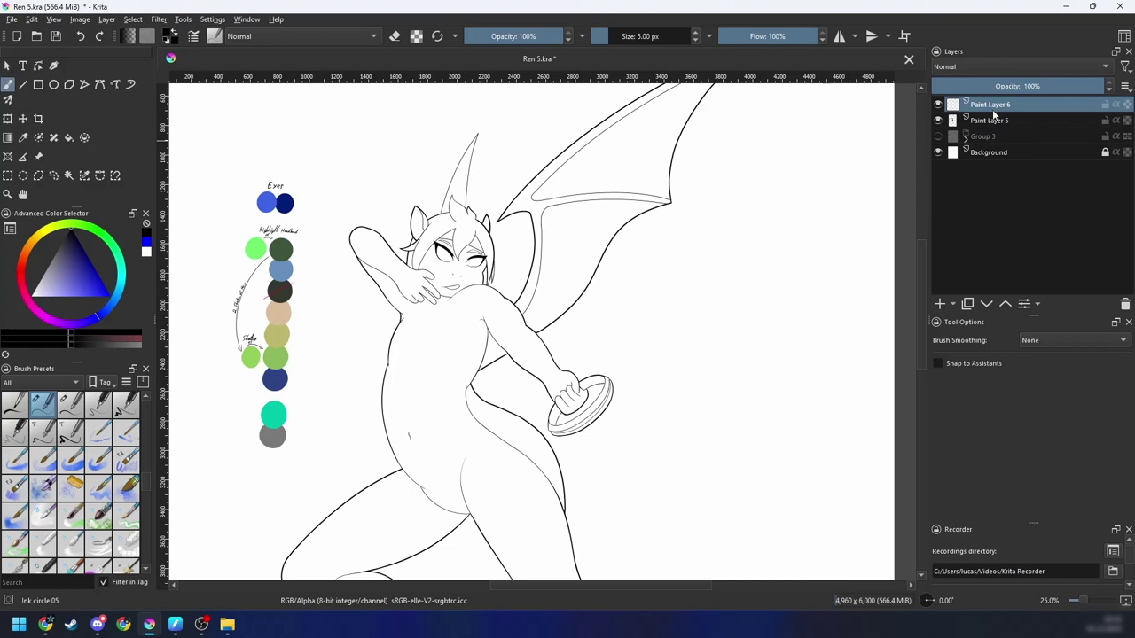
drag(994, 113, 998, 129)
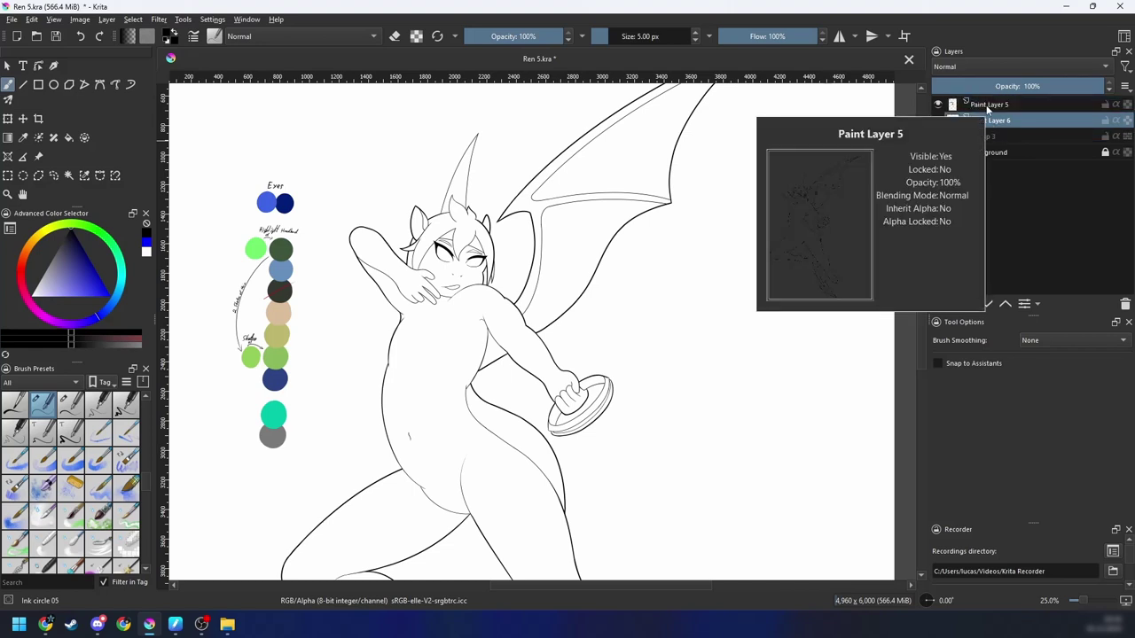
scroll(669, 278, down, 1)
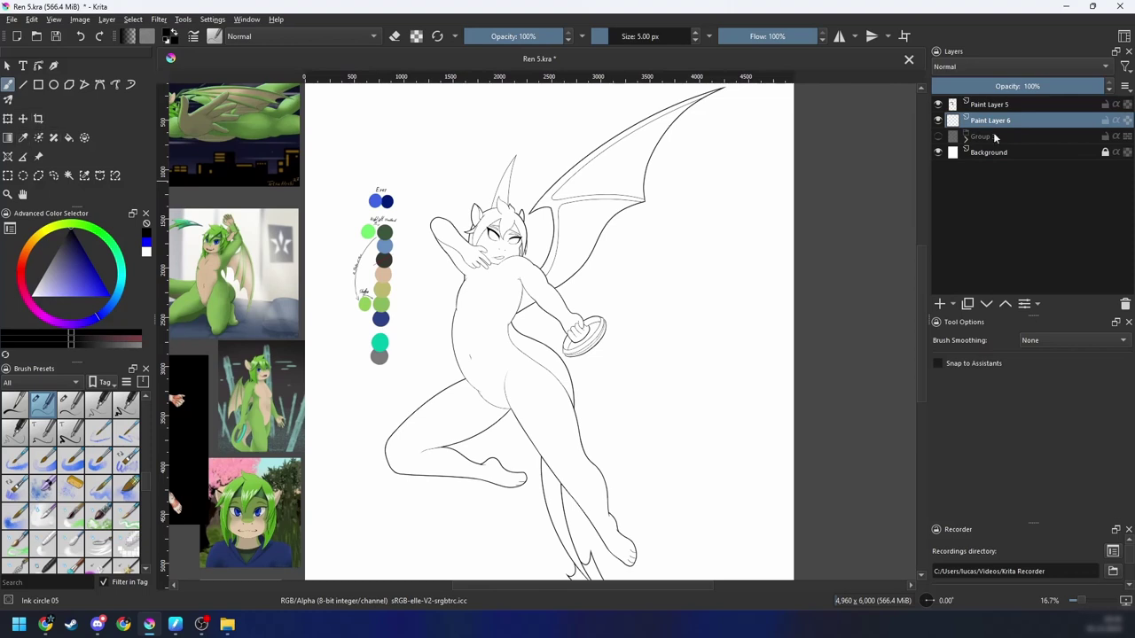
key(shift+Delete)
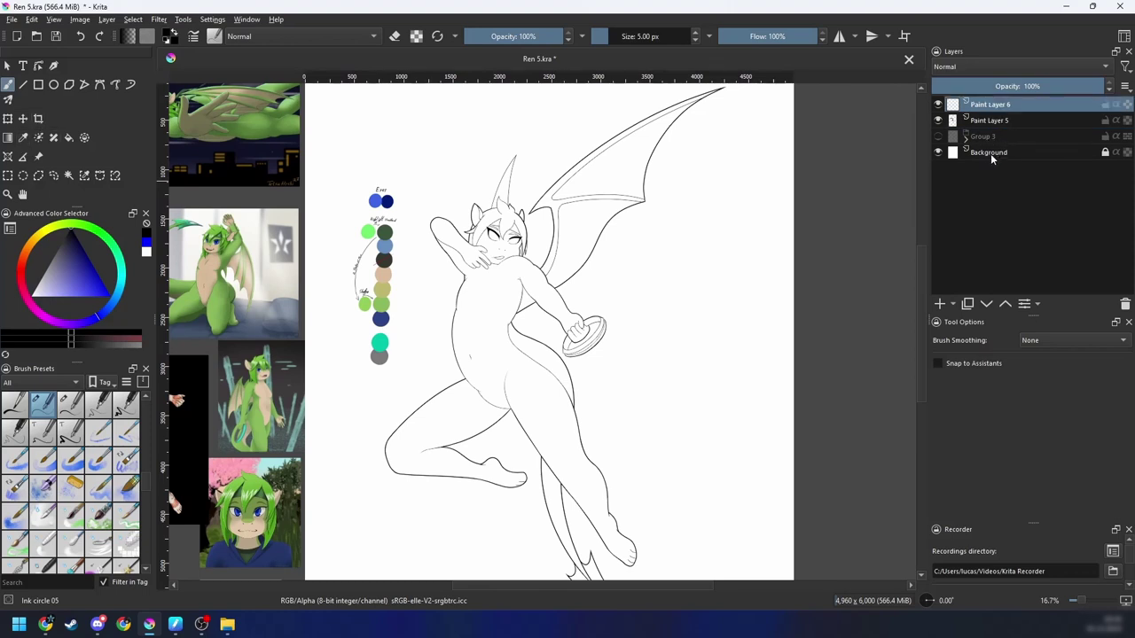
Step: Add a colorize mask to Paint Layer 5 and activate the Colorize Mask editing tool
click(942, 307)
click(993, 449)
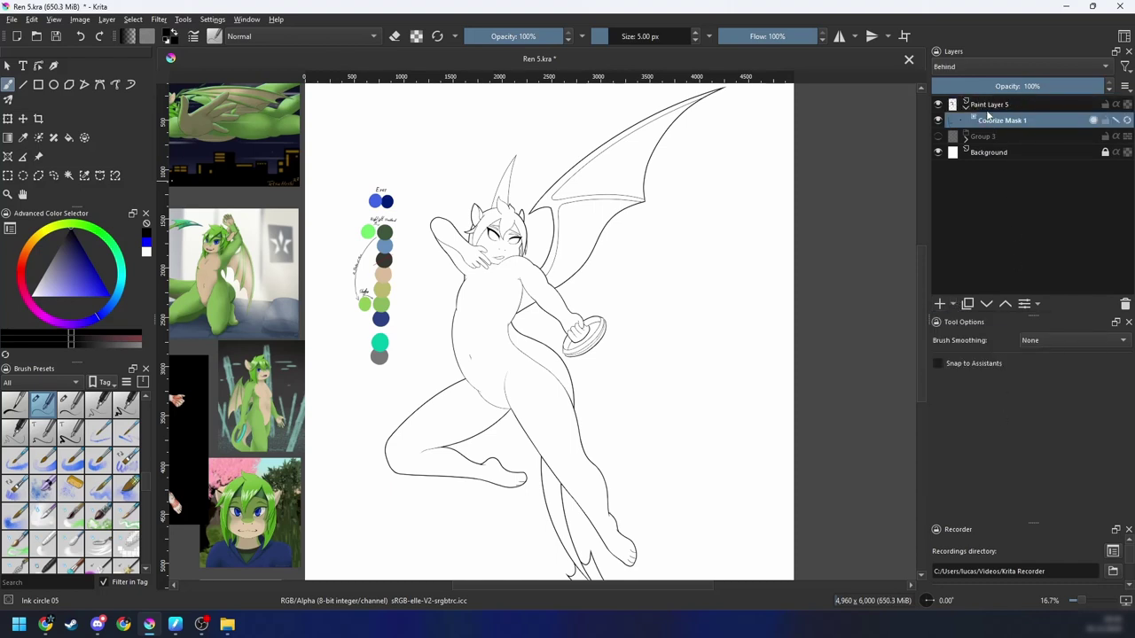
drag(803, 202, 849, 182)
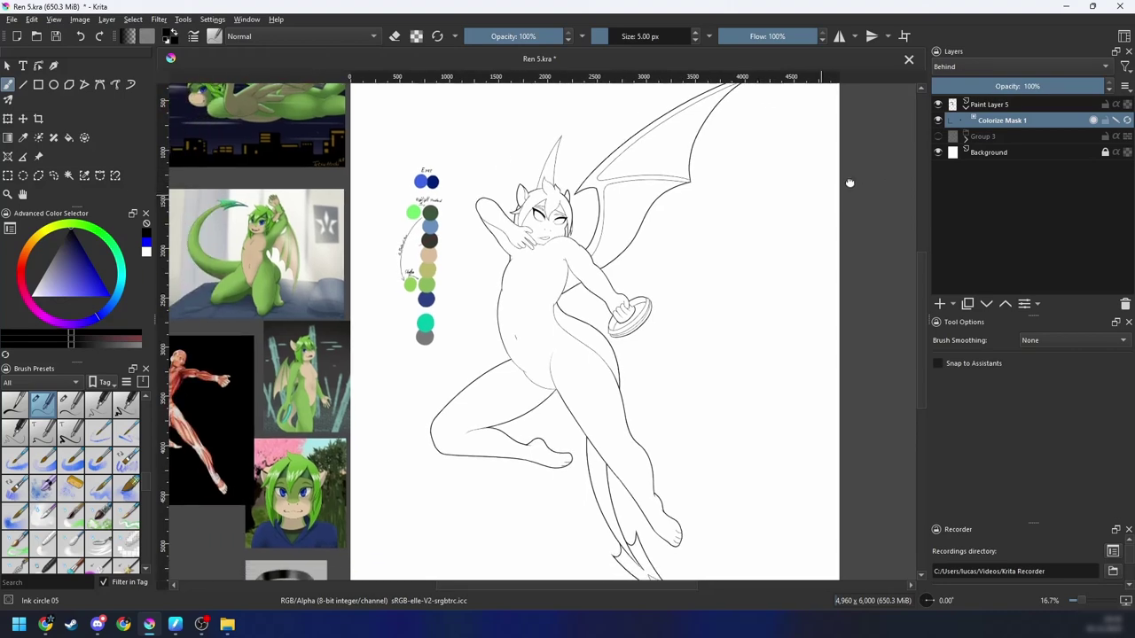
key(plus)
key(plus)
drag(772, 289, 792, 325)
key(minus)
drag(823, 234, 791, 288)
click(38, 138)
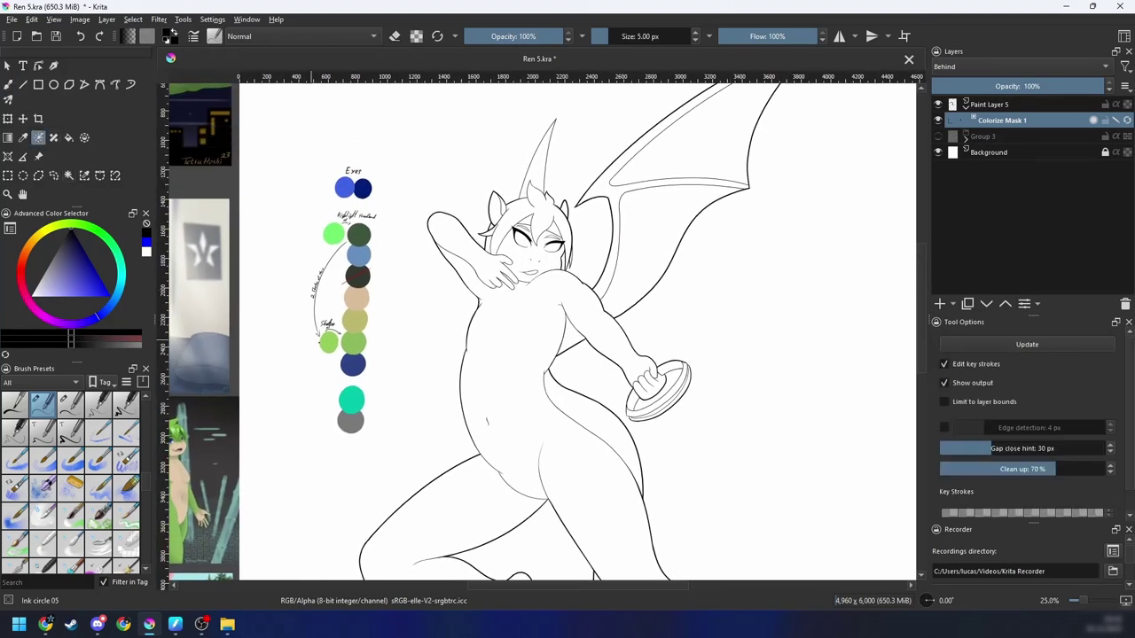
Step: Sample the tan swatch from the palette reference and paint thick key strokes inside the torso and bent leg
drag(454, 402, 408, 413)
key(minus)
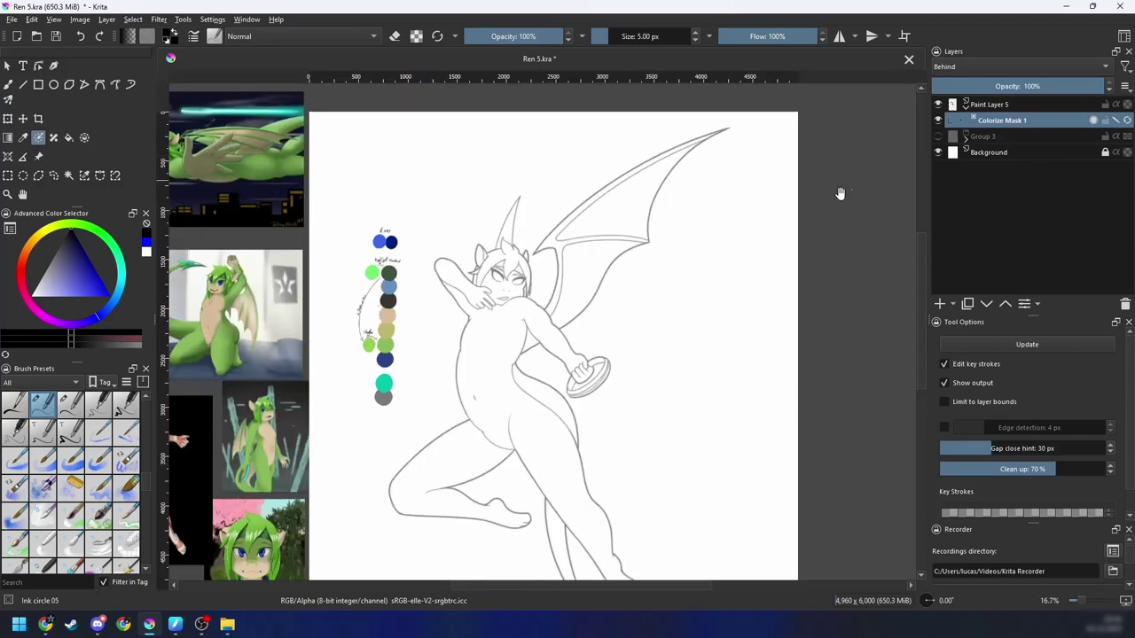
drag(747, 234, 796, 209)
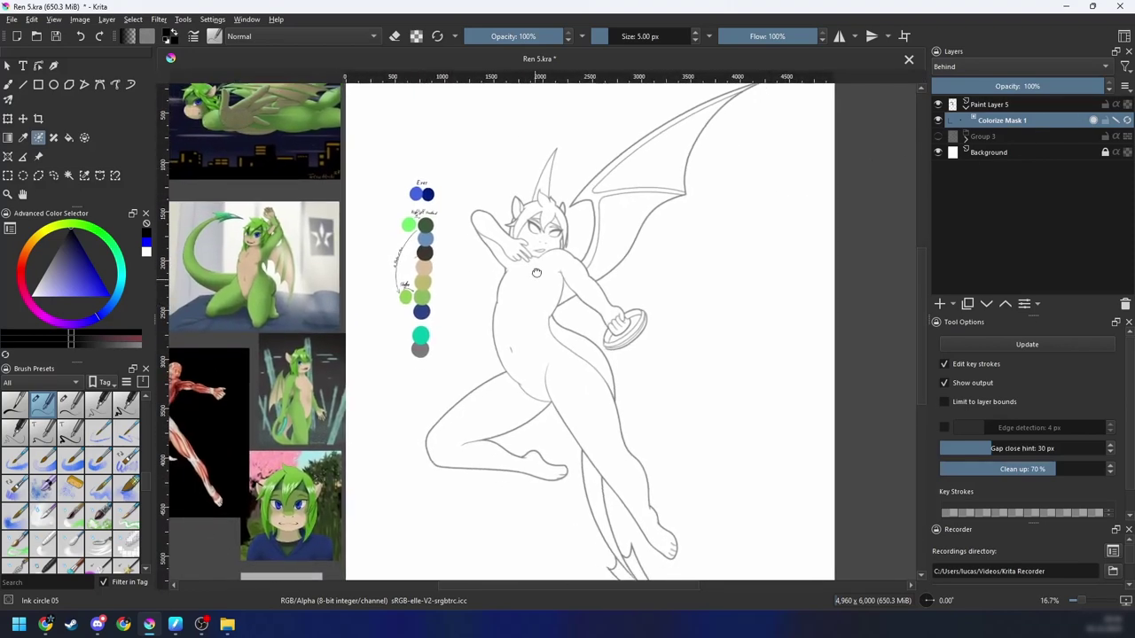
scroll(550, 315, up, 1)
ctrl+click(357, 241)
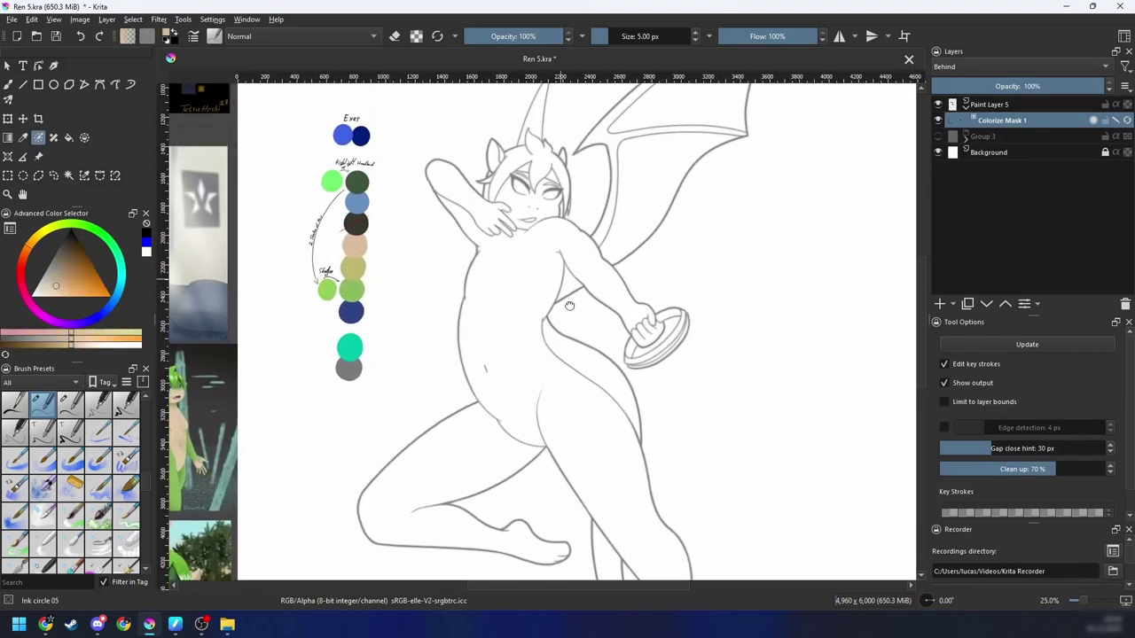
drag(557, 290, 554, 331)
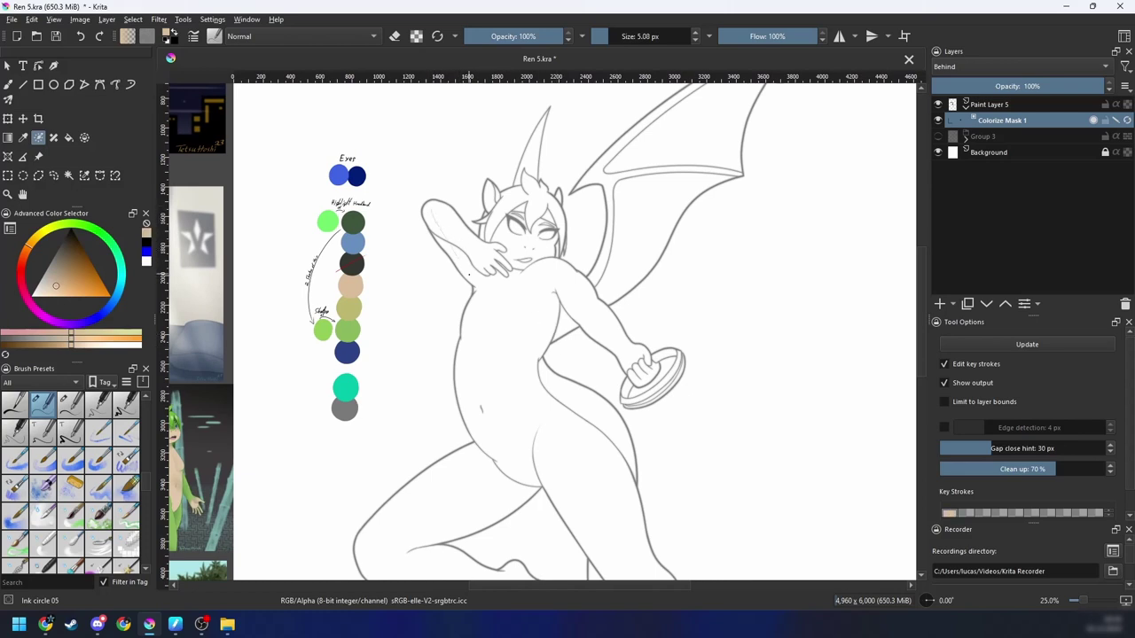
mouse_move(503, 440)
mouse_down()
mouse_move(475, 362)
mouse_move(509, 272)
mouse_move(508, 374)
mouse_move(596, 375)
mouse_move(580, 295)
mouse_up()
mouse_move(493, 323)
mouse_down()
mouse_move(416, 369)
mouse_move(385, 417)
mouse_move(417, 436)
mouse_move(501, 450)
mouse_up()
Step: Switch to the Basic-5 Size brush at 40 px and paint tan key strokes down the extended leg and tail
right_click(572, 422)
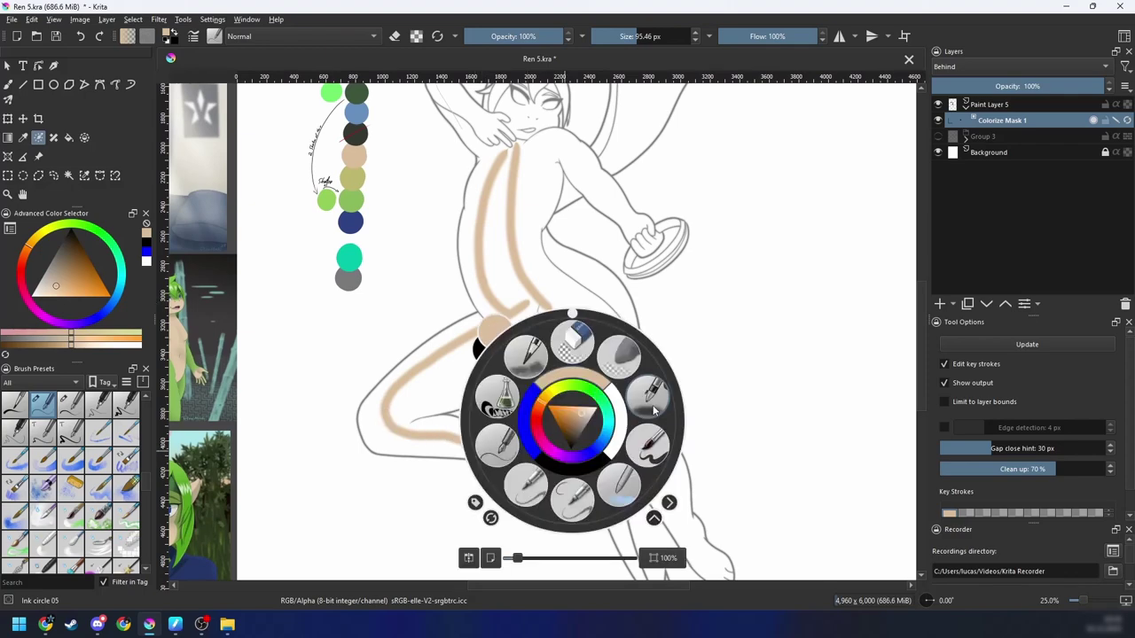
click(650, 452)
drag(648, 447, 630, 388)
drag(585, 328, 592, 434)
mouse_move(538, 355)
mouse_down()
mouse_move(618, 484)
mouse_move(549, 310)
mouse_move(597, 392)
mouse_move(608, 343)
mouse_up()
Step: Paint short tan key strokes across the base of the toes and inside the heel of the extended leg's foot
key(ctrl+plus)
key(ctrl+plus)
key(ctrl+plus)
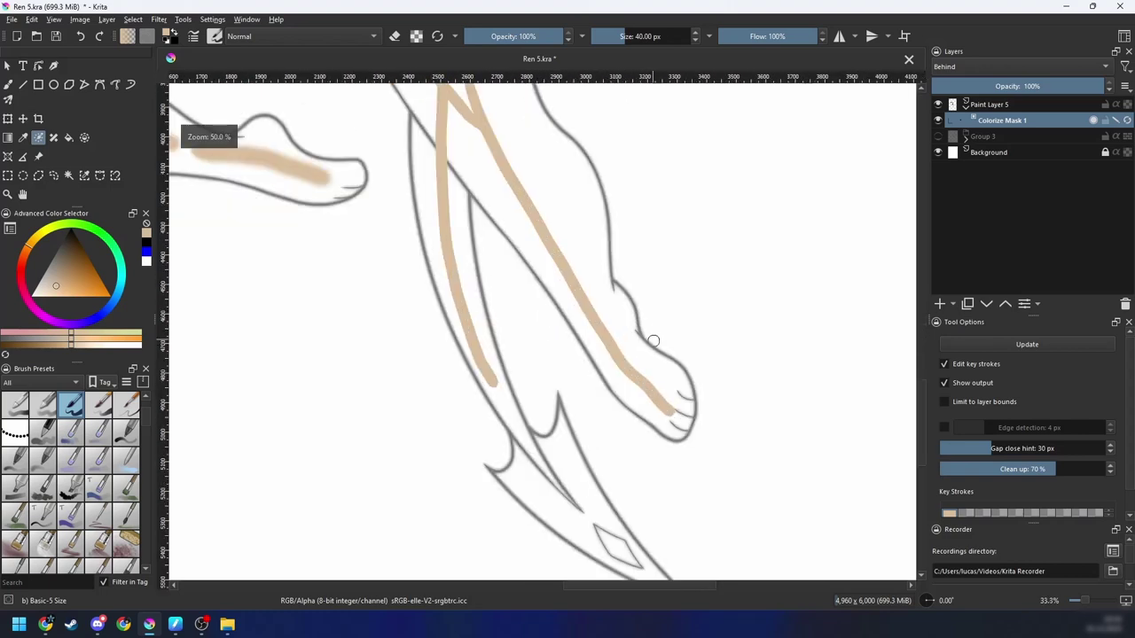
drag(712, 461, 721, 409)
mouse_move(656, 338)
mouse_down()
mouse_move(649, 395)
mouse_move(632, 344)
mouse_up()
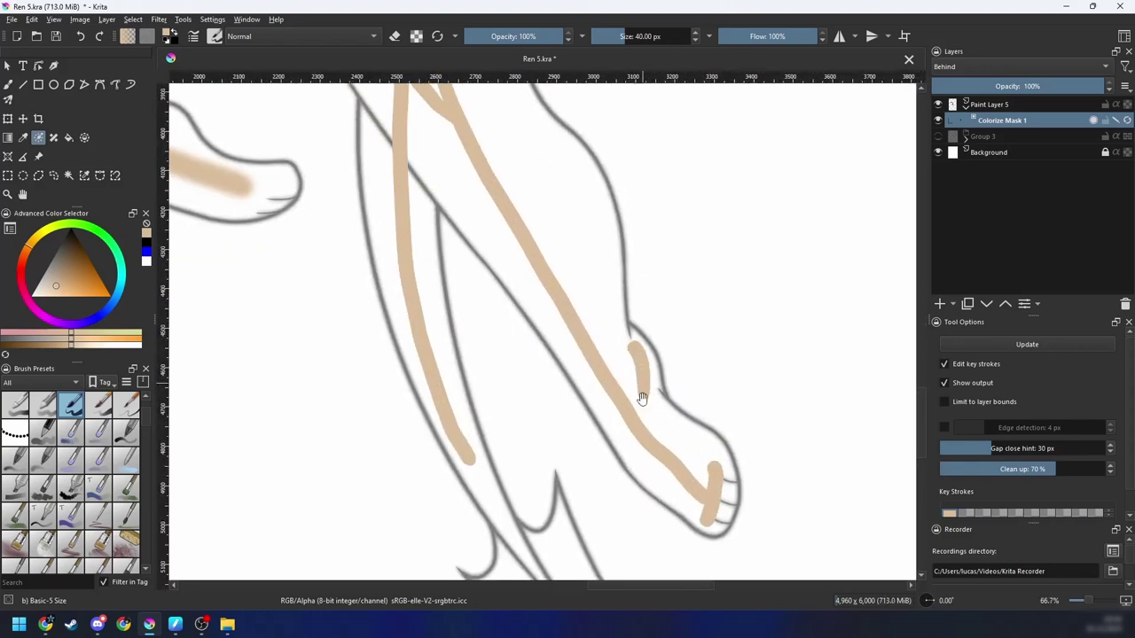
Step: Paint tan zigzag and straight key strokes inside the pointed tail tip above the diamond, undoing a misplaced stroke
scroll(568, 372, down, 2)
mouse_move(561, 370)
mouse_down()
mouse_move(610, 471)
mouse_move(557, 375)
mouse_move(557, 398)
mouse_move(533, 381)
mouse_move(534, 419)
mouse_move(497, 413)
mouse_up()
key(ctrl+z)
drag(592, 426, 537, 341)
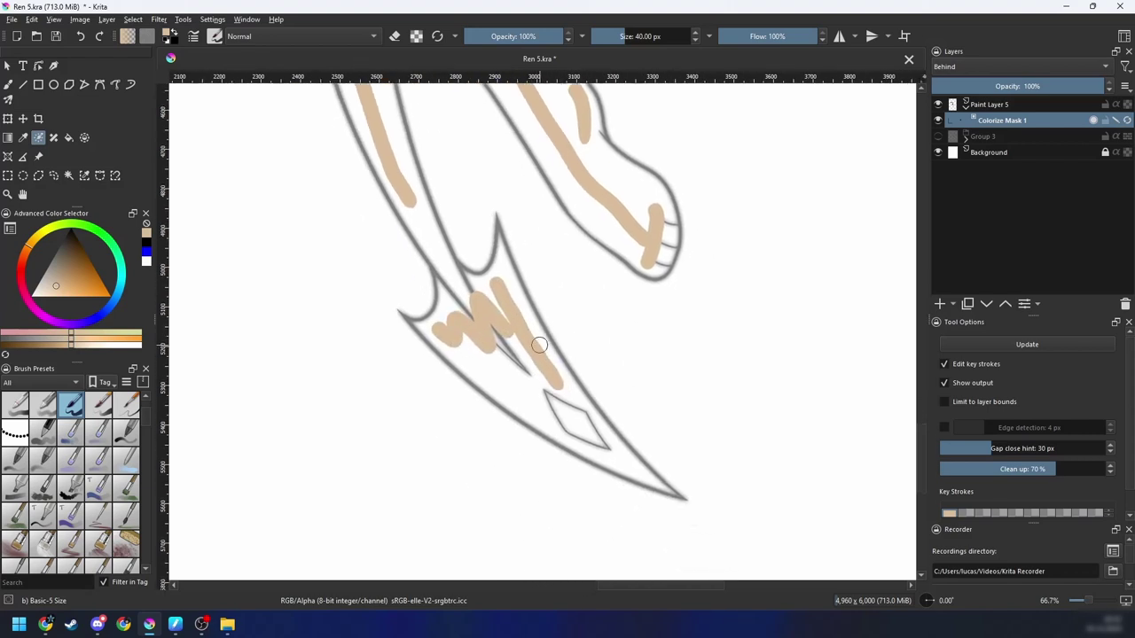
Step: Extend the tan key strokes down both sides of the diamond inside the pointed tail tip
key(6)
key(6)
drag(470, 300, 500, 397)
mouse_move(558, 480)
mouse_down()
mouse_move(530, 411)
mouse_move(537, 448)
mouse_up()
drag(545, 327, 565, 493)
Step: Add tan key strokes along the extended leg's calf and outer thigh, over the hip, and along the underside of the bent thigh
key(minus)
key(minus)
drag(579, 276, 527, 445)
key(6)
drag(421, 475, 479, 359)
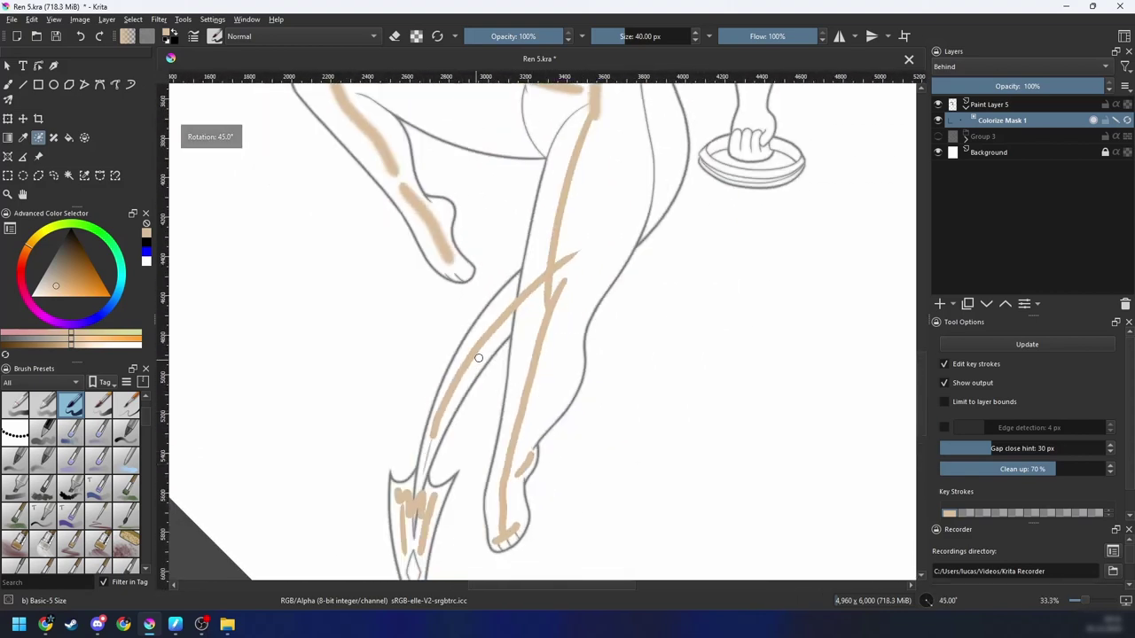
scroll(483, 379, up, 2)
drag(496, 460, 572, 245)
scroll(510, 436, up, 3)
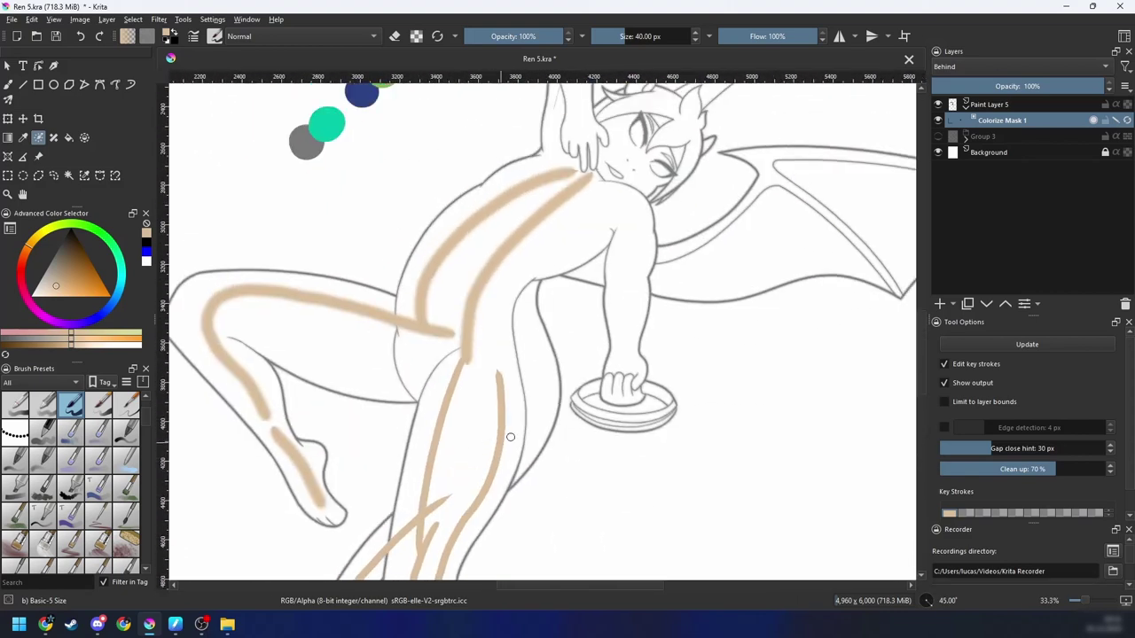
mouse_move(481, 326)
mouse_down()
mouse_move(497, 364)
mouse_move(582, 288)
mouse_up()
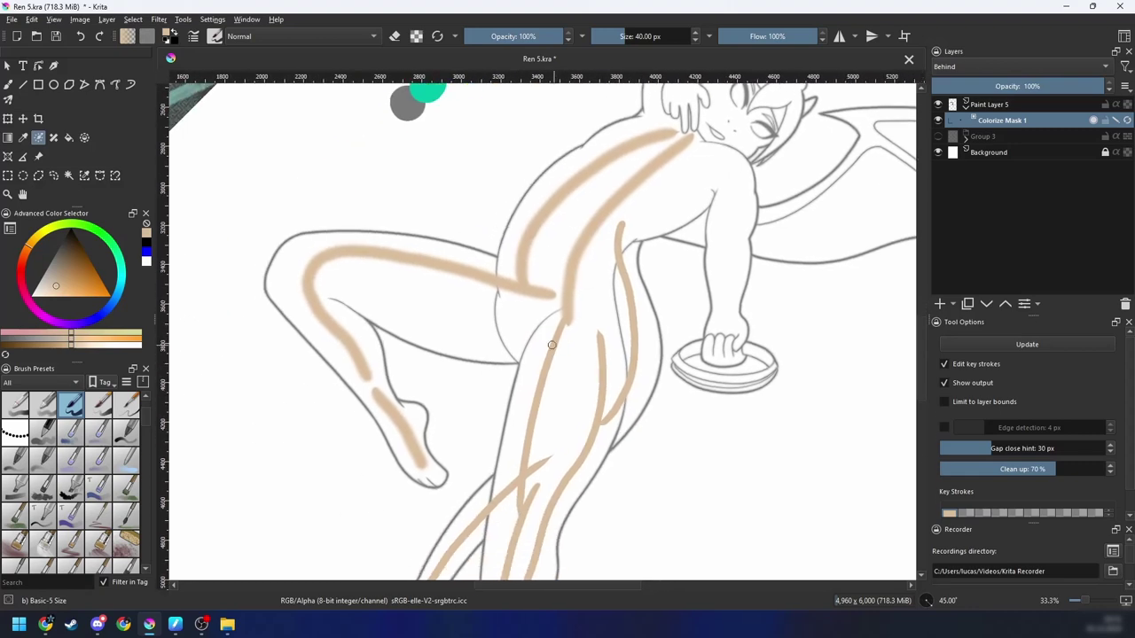
key(5)
mouse_move(408, 467)
mouse_down()
mouse_move(397, 444)
mouse_move(541, 344)
mouse_up()
scroll(568, 355, up, 4)
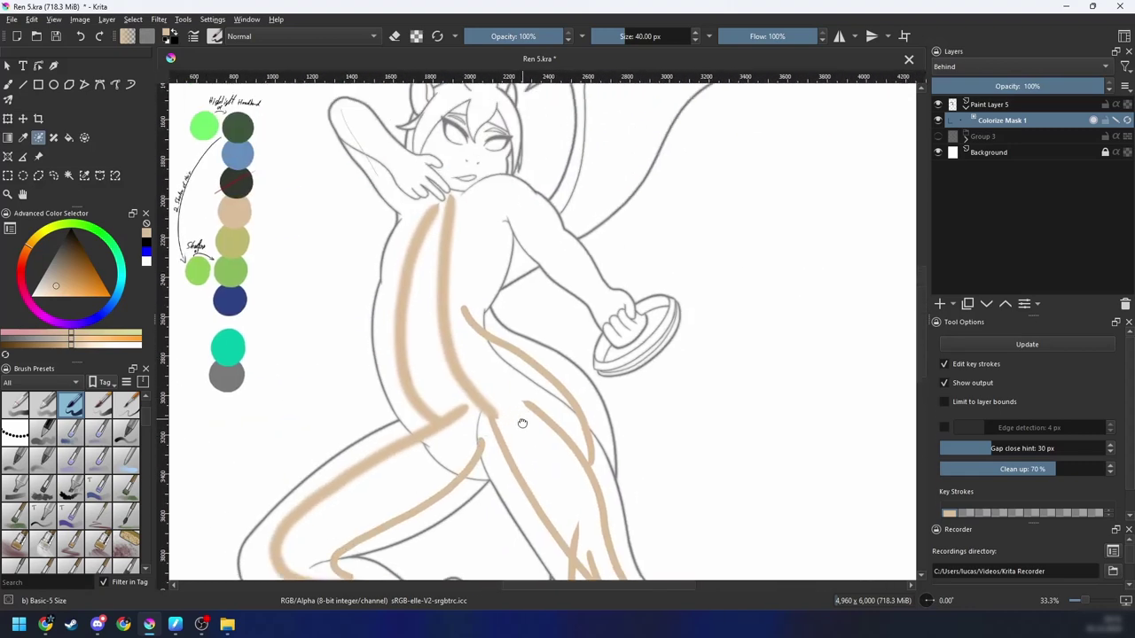
Step: Paint tan zigzag key strokes around the ring's rim and scribble tan over the hand gripping it
key(plus)
key(4)
key(4)
key(plus)
mouse_move(639, 344)
mouse_down()
mouse_move(578, 375)
mouse_move(564, 342)
mouse_move(570, 284)
mouse_move(617, 222)
mouse_up()
scroll(570, 282, up, 2)
drag(667, 262, 663, 405)
scroll(663, 405, down, 3)
mouse_move(684, 233)
mouse_down()
mouse_move(671, 236)
mouse_move(667, 328)
mouse_move(597, 412)
mouse_up()
mouse_move(545, 454)
mouse_down()
mouse_move(617, 391)
mouse_move(530, 440)
mouse_move(498, 355)
mouse_move(509, 385)
mouse_move(441, 430)
mouse_move(496, 362)
mouse_move(522, 345)
mouse_up()
key(5)
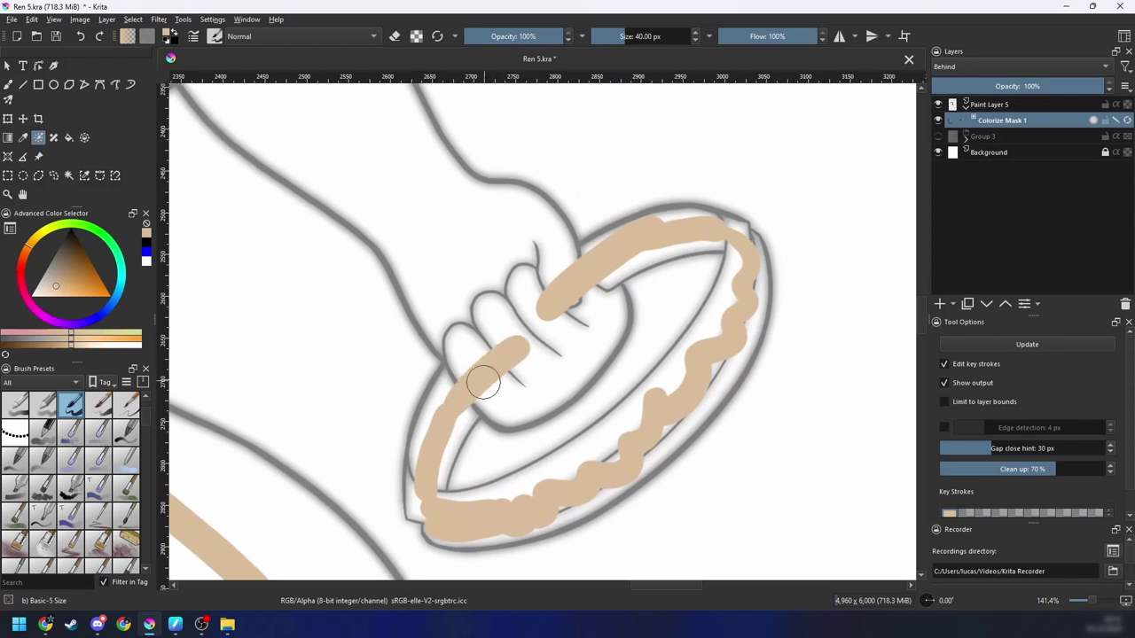
mouse_move(486, 386)
mouse_down()
mouse_move(517, 389)
mouse_move(585, 310)
mouse_up()
mouse_move(563, 351)
mouse_down()
mouse_move(524, 391)
mouse_move(559, 369)
mouse_move(478, 389)
mouse_move(500, 378)
mouse_move(532, 341)
mouse_move(524, 335)
mouse_move(465, 347)
mouse_move(530, 427)
mouse_move(499, 413)
mouse_move(451, 418)
mouse_move(439, 397)
mouse_move(449, 383)
mouse_move(533, 382)
mouse_up()
Step: Paint tan key strokes along both edges of the lowered arm, over the shoulder, and in a zigzag across the armpit
key(6)
scroll(584, 395, down, 1)
key(6)
key(6)
scroll(520, 357, down, 1)
mouse_move(493, 348)
mouse_down()
mouse_move(496, 401)
mouse_move(484, 388)
mouse_move(497, 188)
mouse_up()
key(4)
key(4)
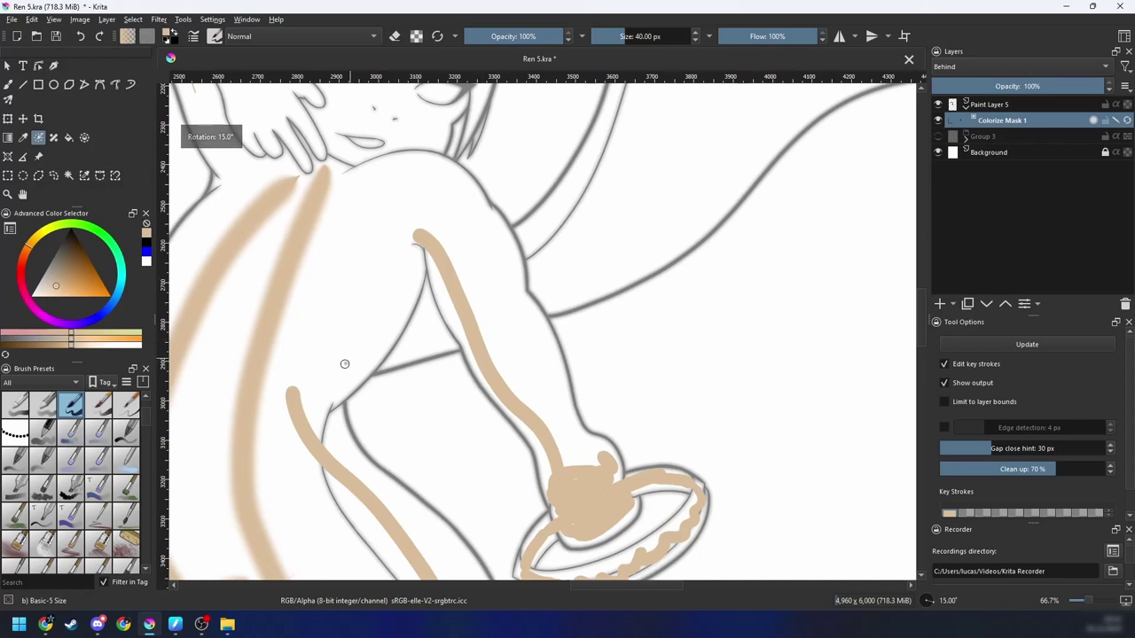
mouse_move(342, 362)
mouse_down()
mouse_move(414, 334)
mouse_move(433, 310)
mouse_move(448, 255)
mouse_up()
mouse_move(594, 465)
mouse_down()
mouse_move(558, 417)
mouse_move(491, 247)
mouse_move(441, 191)
mouse_move(299, 274)
mouse_up()
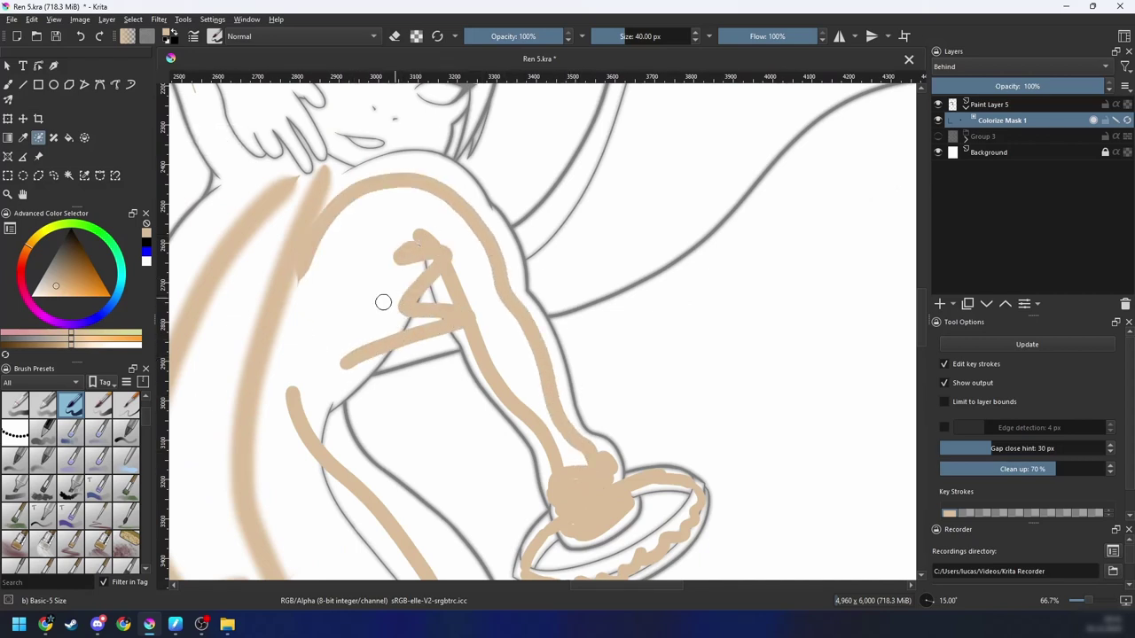
Step: Paint tan key strokes along the wing's arm bone and lower edge, and zigzag through the membrane panels
scroll(310, 390, down, 1)
drag(518, 329, 453, 436)
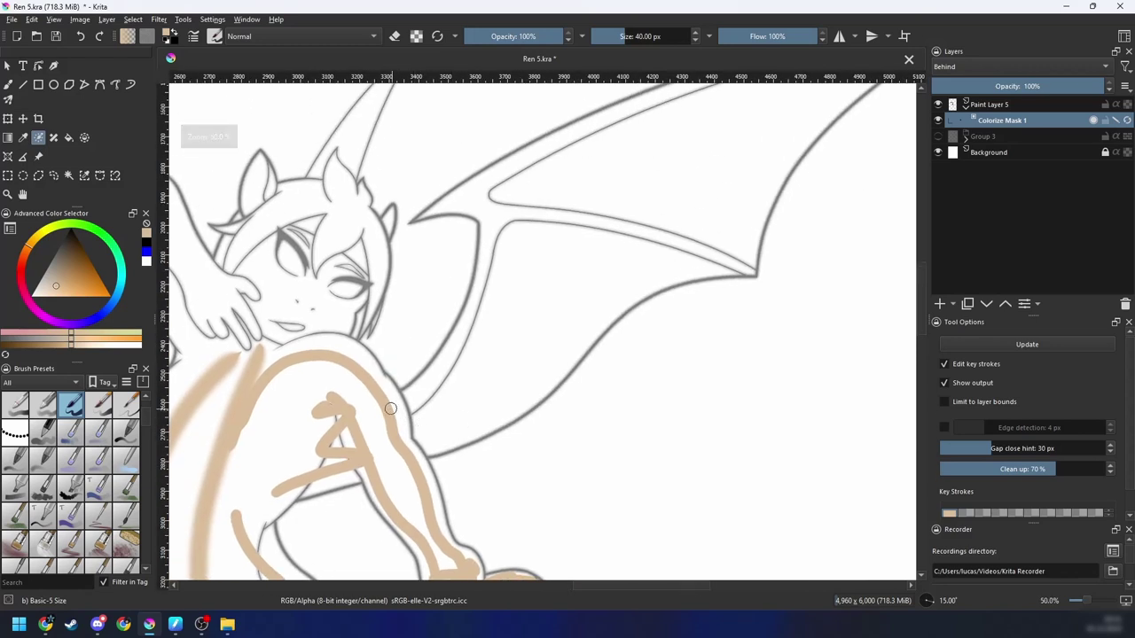
drag(395, 407, 453, 357)
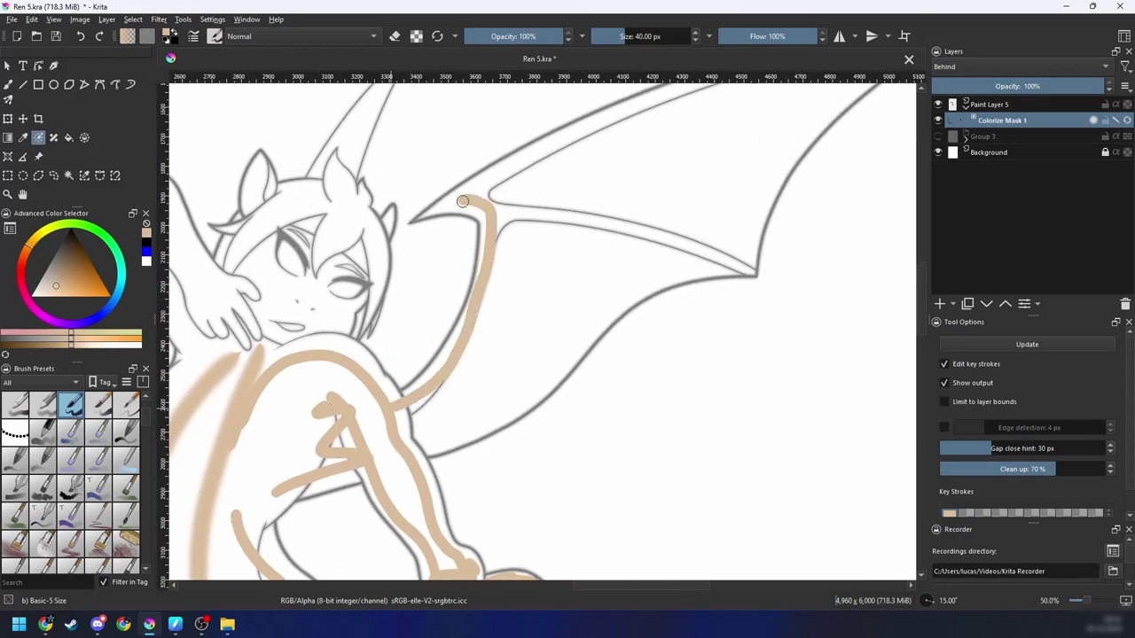
mouse_move(451, 432)
mouse_down()
mouse_move(651, 268)
mouse_move(722, 260)
mouse_up()
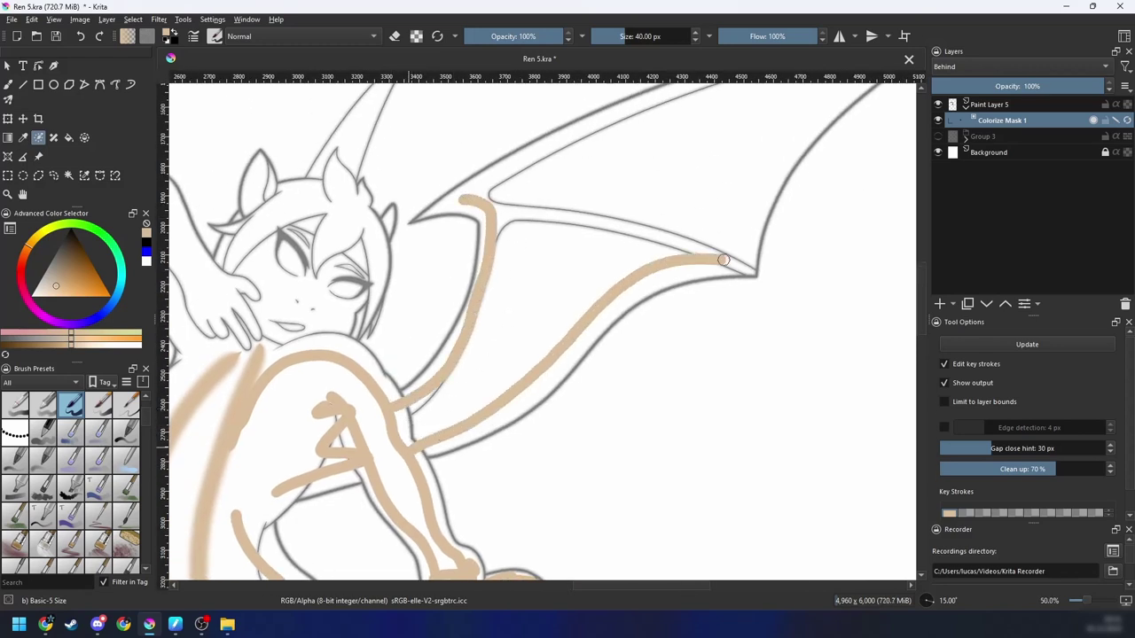
mouse_move(694, 219)
mouse_down()
mouse_move(533, 224)
mouse_move(492, 358)
mouse_move(555, 291)
mouse_move(472, 386)
mouse_up()
mouse_move(583, 196)
mouse_down()
mouse_move(466, 393)
mouse_move(780, 236)
mouse_up()
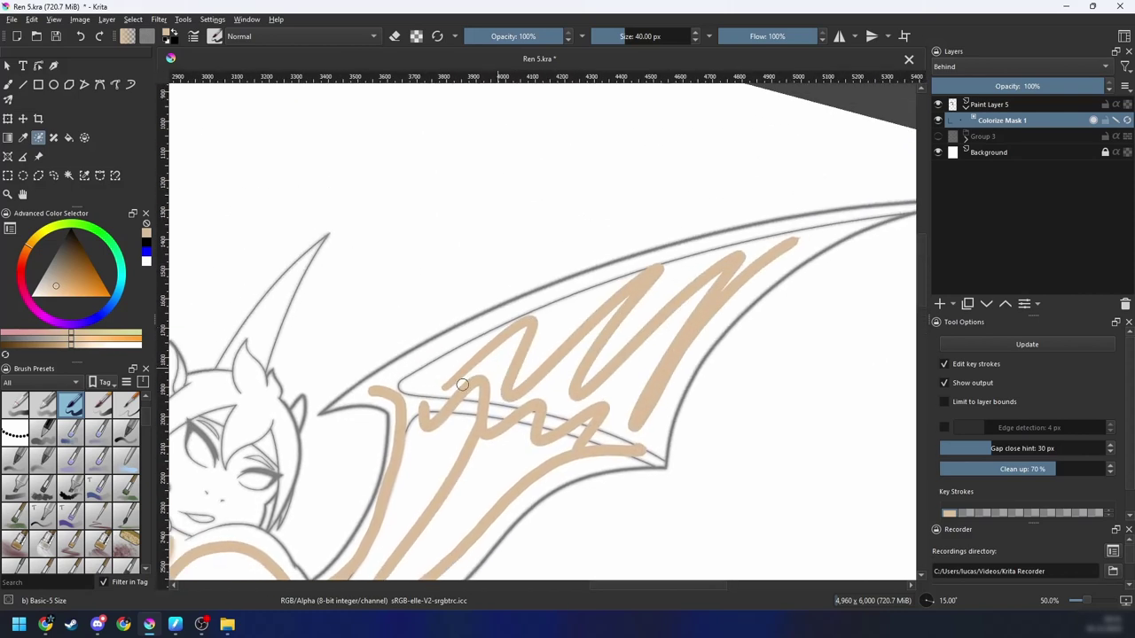
Step: Paint a tan key stroke along the wing's upper edge towards its tip, undoing and redrawing the first attempt
mouse_move(372, 387)
mouse_down()
mouse_move(537, 301)
mouse_move(680, 248)
mouse_up()
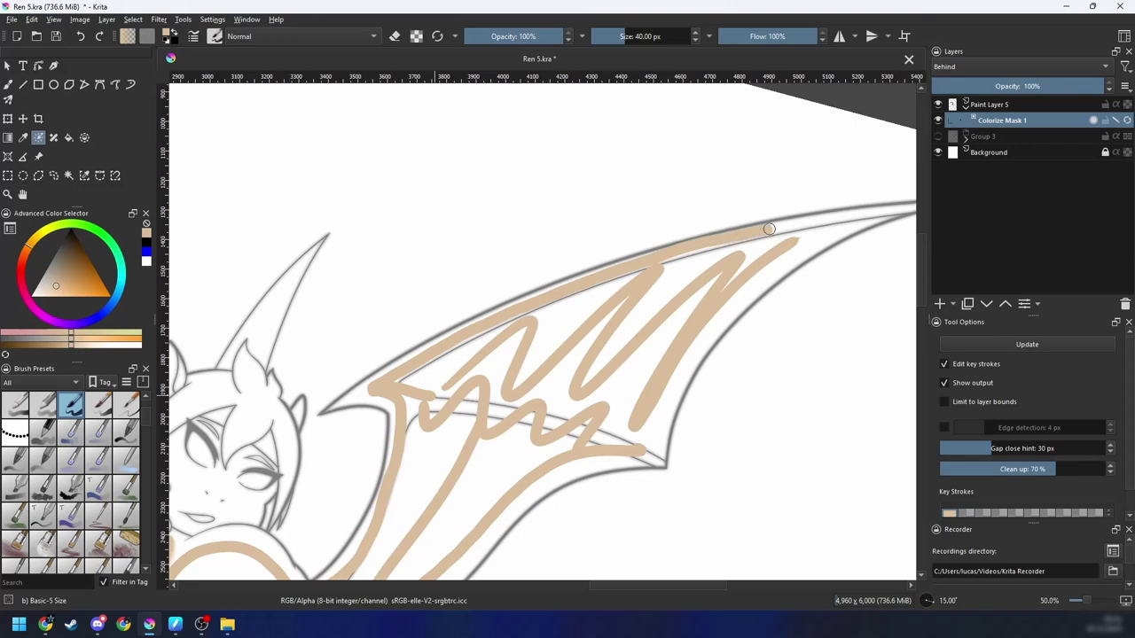
key(ctrl+z)
mouse_move(427, 357)
mouse_down()
mouse_move(647, 262)
mouse_move(838, 218)
mouse_up()
mouse_move(794, 231)
mouse_down()
mouse_move(650, 286)
mouse_move(490, 416)
mouse_up()
key(4)
scroll(490, 417, up, 2)
drag(498, 314, 745, 218)
key(ctrl+minus)
key(ctrl+minus)
key(ctrl+minus)
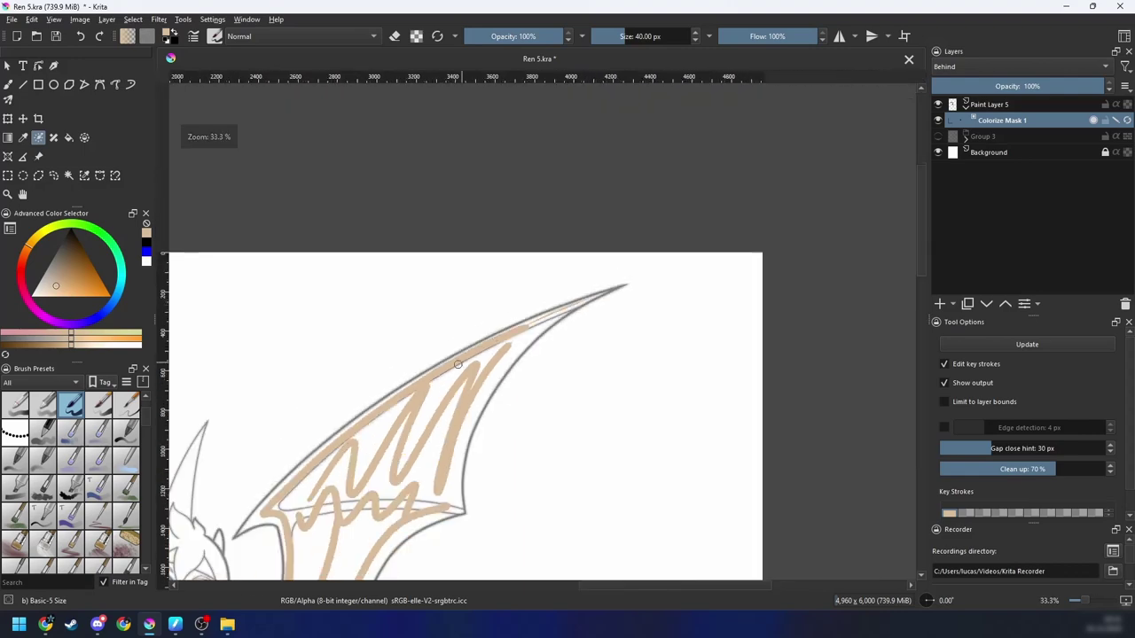
drag(497, 373, 775, 190)
key(ctrl+plus)
key(ctrl+plus)
mouse_move(573, 313)
mouse_down()
mouse_move(534, 330)
mouse_move(713, 291)
mouse_up()
Step: Paint tan key strokes up the tall horn, down into the hair at its base, and inside the ear nearest the raised arm
drag(509, 296, 477, 390)
drag(454, 443, 522, 220)
mouse_move(488, 316)
mouse_down()
mouse_move(509, 215)
mouse_move(508, 344)
mouse_up()
drag(516, 370, 528, 360)
drag(422, 371, 416, 346)
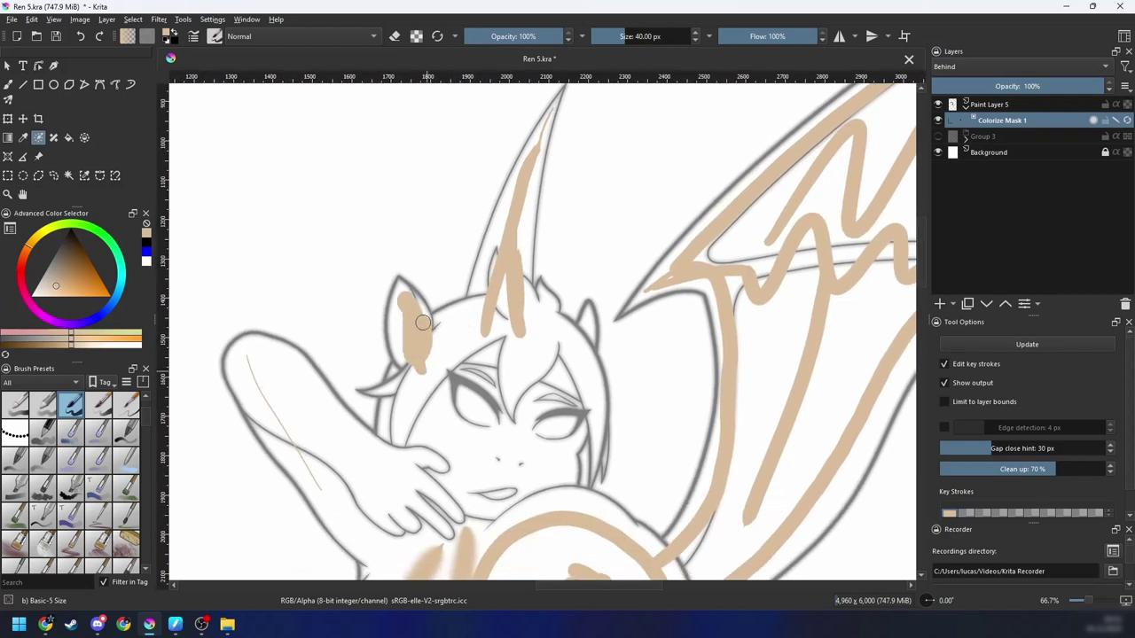
Step: Scribble tan key strokes over the face, hair and neck, covering the far ear and the thin side hair locks
mouse_move(388, 428)
mouse_down()
mouse_move(450, 346)
mouse_move(490, 470)
mouse_move(520, 372)
mouse_move(558, 461)
mouse_move(565, 425)
mouse_up()
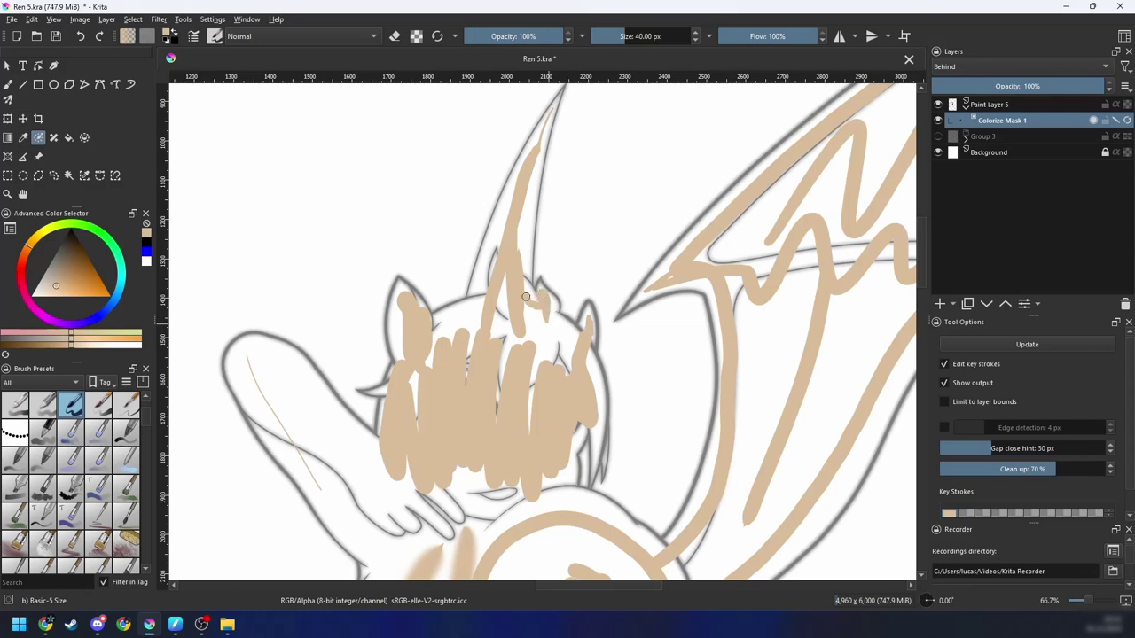
scroll(515, 321, down, 2)
mouse_move(532, 430)
mouse_down()
mouse_move(475, 434)
mouse_move(426, 393)
mouse_move(422, 470)
mouse_move(531, 451)
mouse_up()
scroll(531, 450, up, 2)
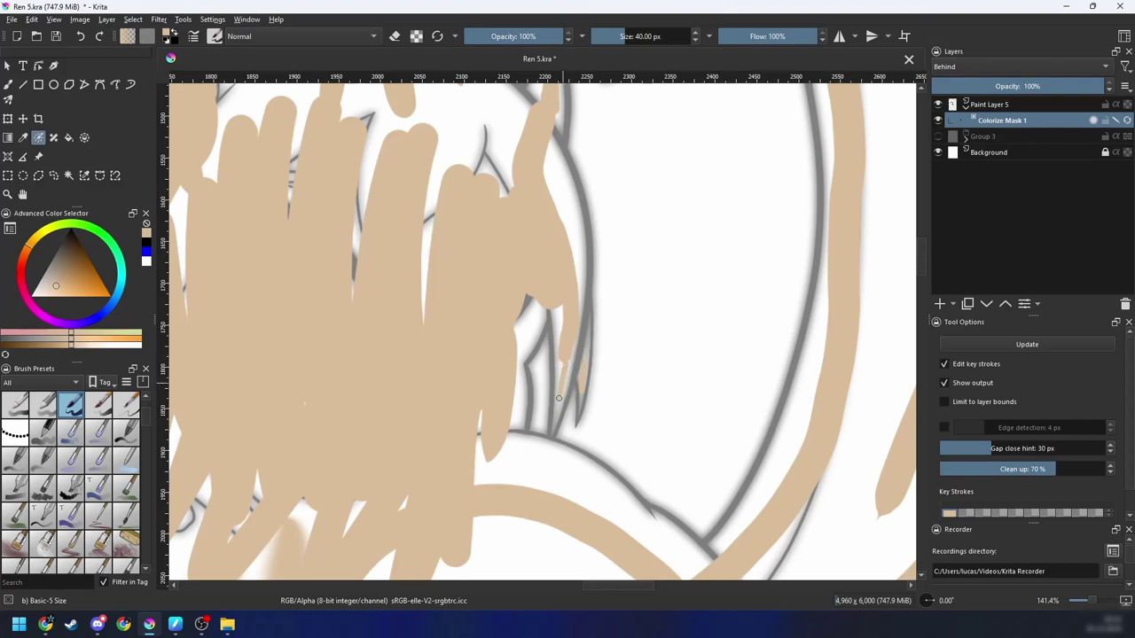
drag(558, 398, 557, 403)
scroll(561, 350, down, 1)
mouse_move(439, 405)
mouse_down()
mouse_move(615, 413)
mouse_move(683, 455)
mouse_up()
scroll(525, 342, down, 1)
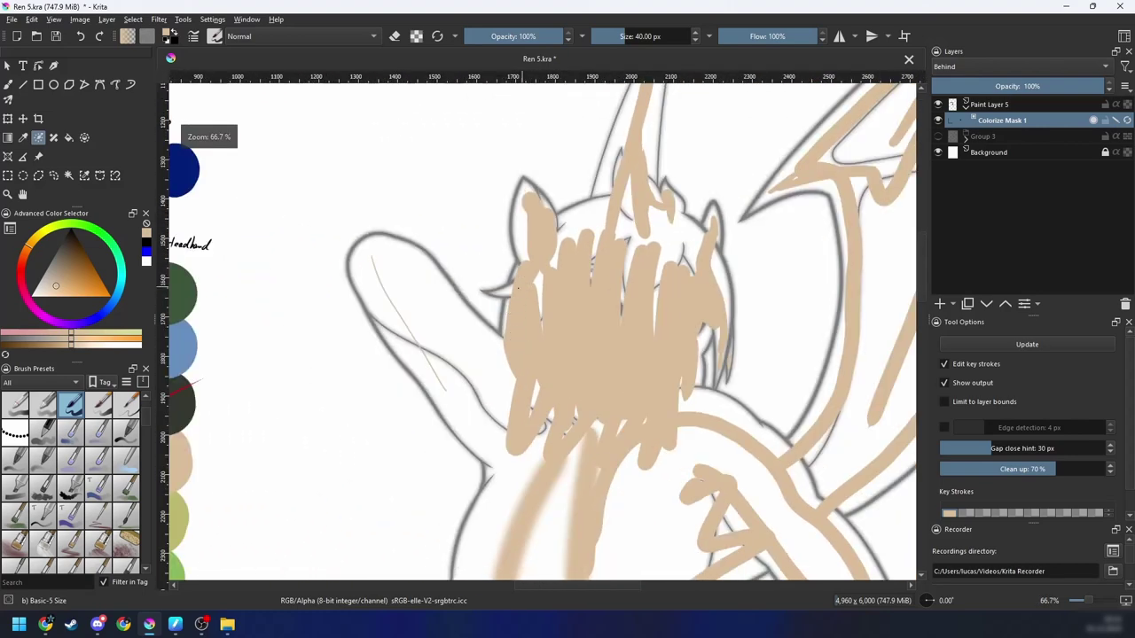
Step: Add tan to the hair flick beside the cheek and paint a tan zigzag along the raised arm to the shoulder
drag(510, 310, 526, 270)
drag(536, 412, 396, 226)
scroll(501, 334, down, 3)
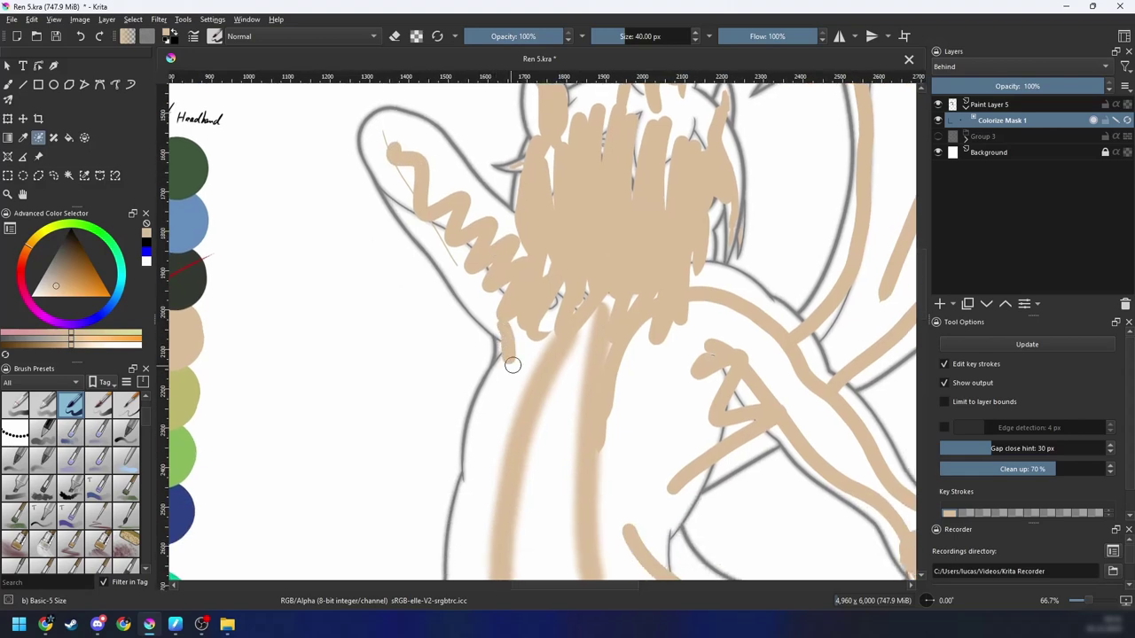
scroll(512, 362, down, 3)
mouse_move(691, 461)
mouse_down()
mouse_move(666, 296)
mouse_move(593, 187)
mouse_move(563, 199)
mouse_move(488, 435)
mouse_move(598, 496)
mouse_move(552, 523)
mouse_move(684, 443)
mouse_up()
drag(607, 437, 547, 434)
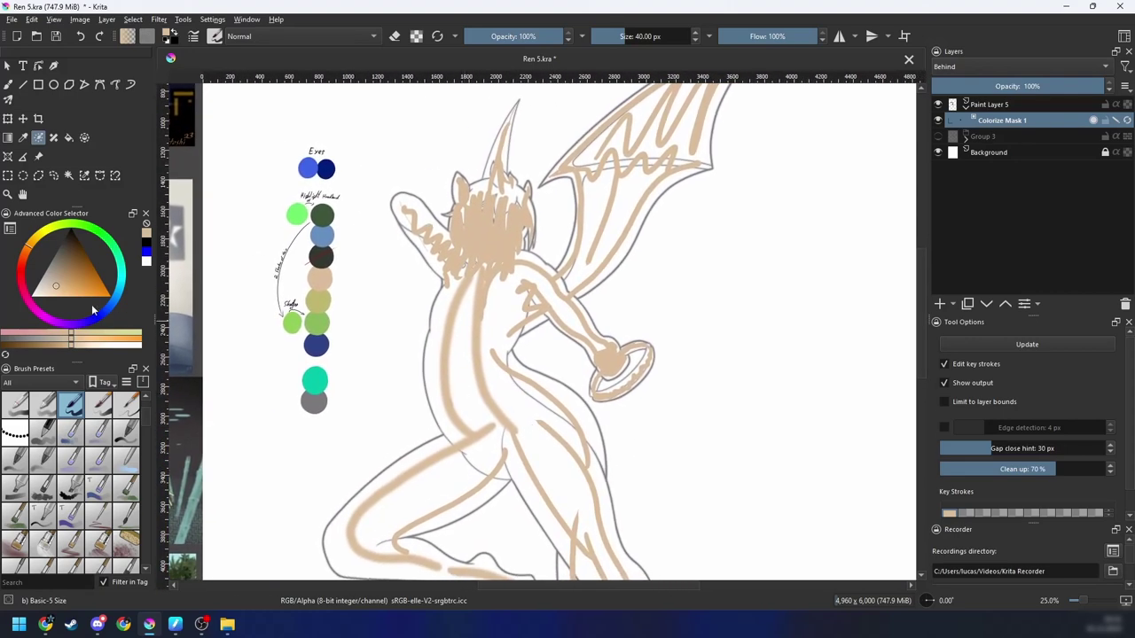
Step: Choose a saturated red and paint background key strokes in the gap below the lowered arm and inside the ring's opening
click(24, 282)
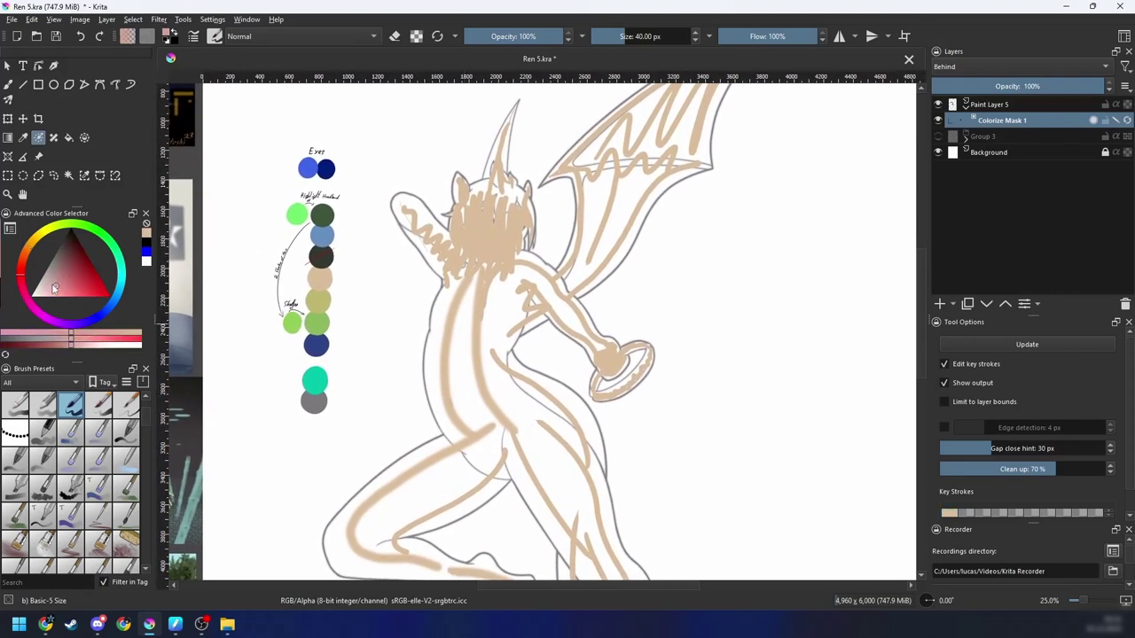
click(105, 285)
drag(676, 452, 627, 384)
scroll(627, 384, down, 1)
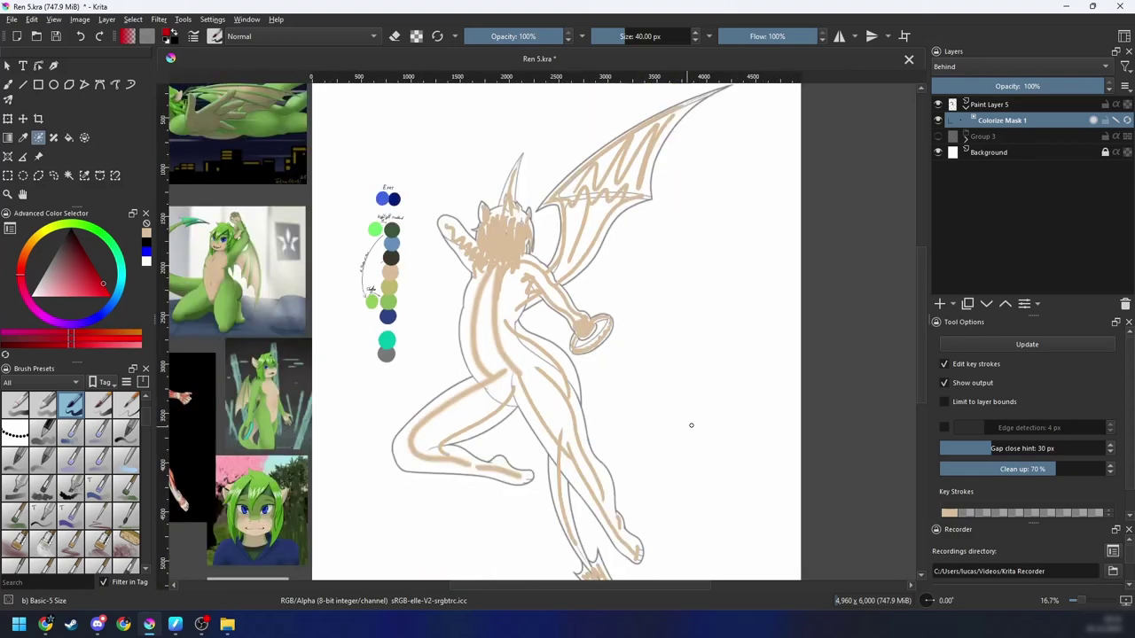
drag(692, 425, 691, 401)
drag(525, 296, 549, 292)
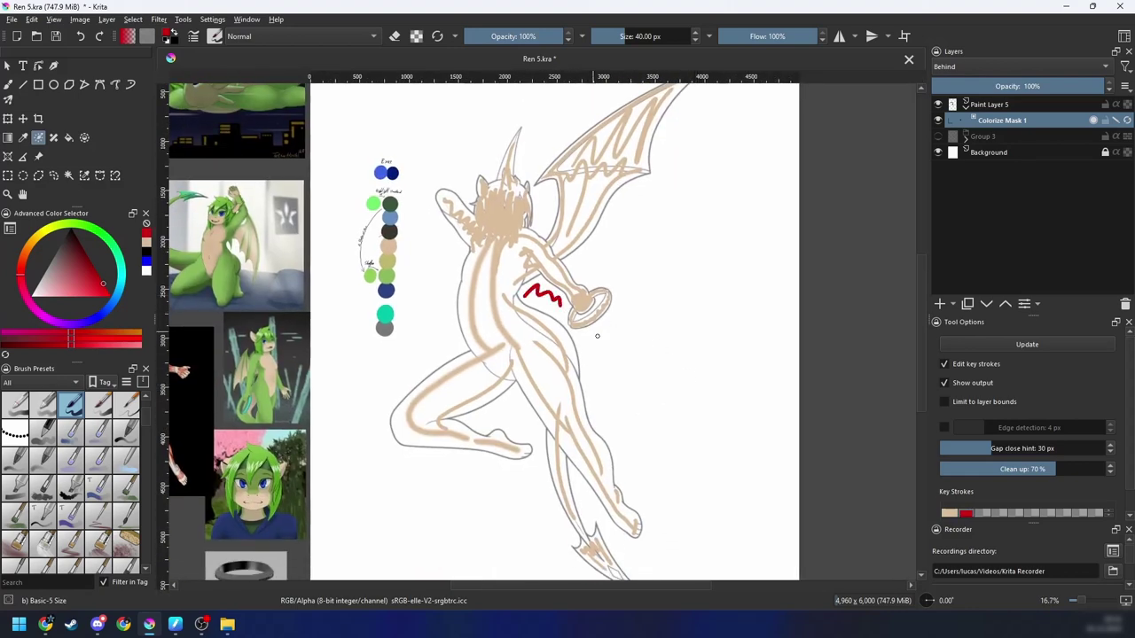
scroll(596, 336, up, 4)
mouse_move(580, 353)
mouse_down()
mouse_move(635, 326)
mouse_move(658, 457)
mouse_move(709, 508)
mouse_up()
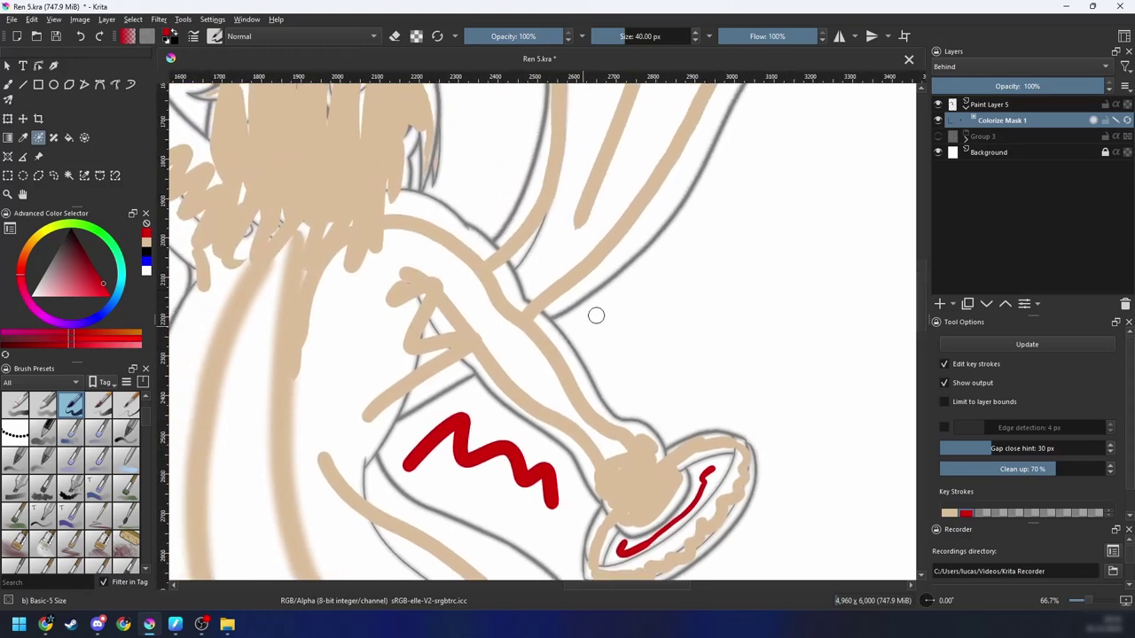
Step: Paint red background key strokes just outside the lowered arm and the wing's lower edge, redrawing the arm stroke once
mouse_move(572, 315)
mouse_down()
mouse_move(625, 376)
mouse_move(768, 421)
mouse_move(772, 440)
mouse_up()
drag(771, 374, 699, 454)
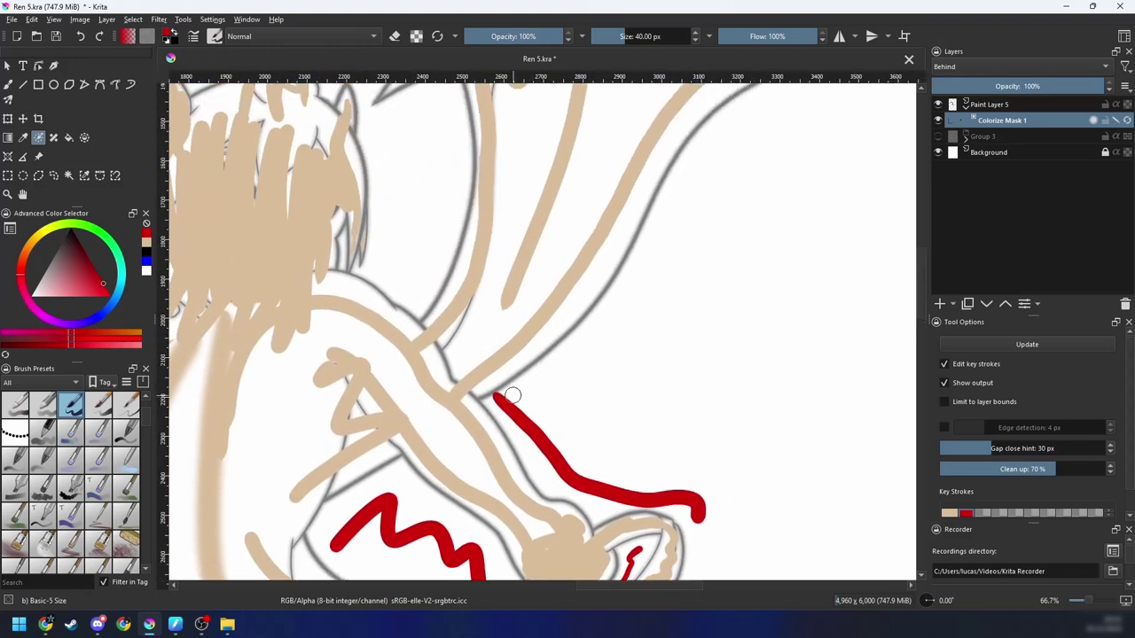
key(ctrl+z)
mouse_move(533, 414)
mouse_down()
mouse_move(654, 481)
mouse_move(715, 544)
mouse_up()
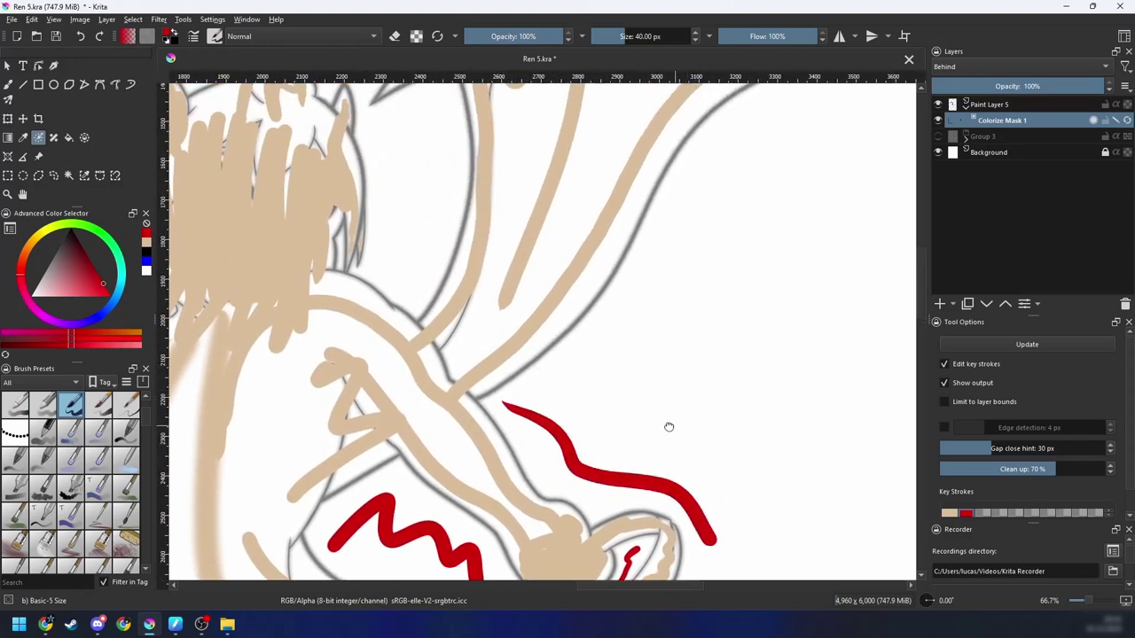
drag(669, 425, 622, 483)
mouse_move(486, 458)
mouse_down()
mouse_move(527, 435)
mouse_move(796, 154)
mouse_up()
scroll(415, 404, up, 3)
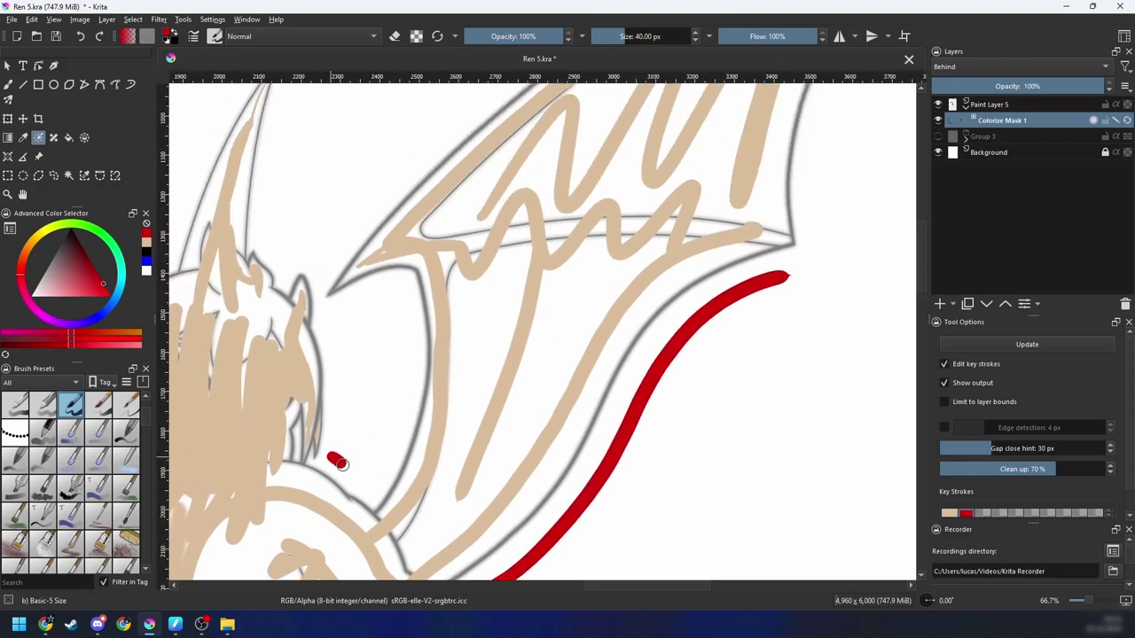
Step: Paint a red loop in the gap between head and wing, plus thin red strokes in the gaps between the side hair locks
mouse_move(337, 462)
mouse_down()
mouse_move(405, 325)
mouse_move(342, 372)
mouse_move(340, 461)
mouse_up()
scroll(346, 466, up, 2)
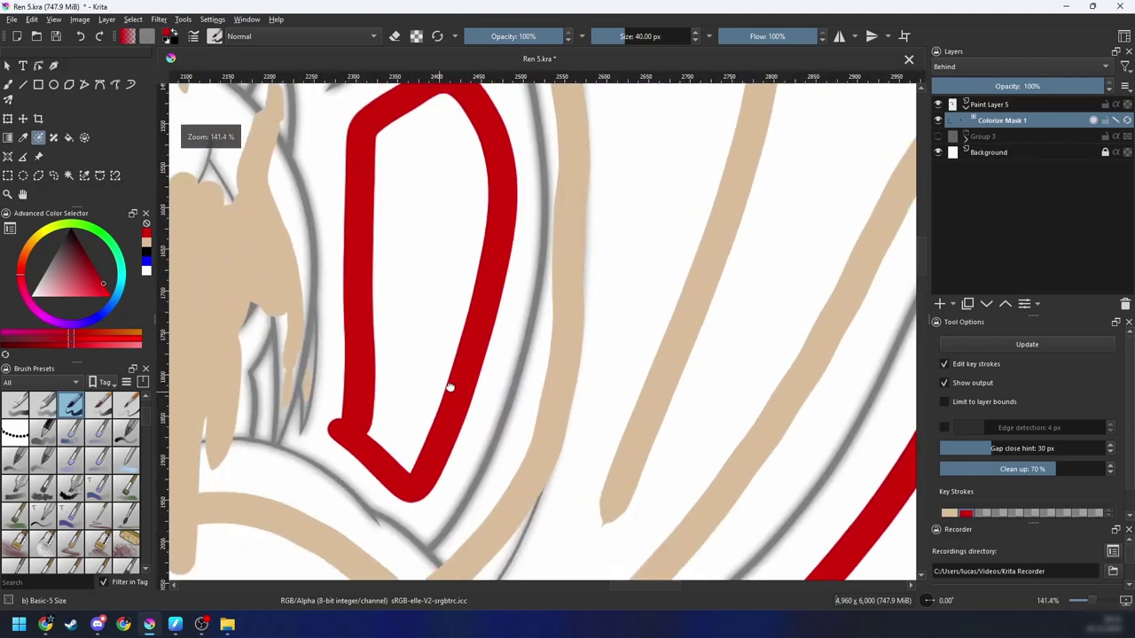
drag(451, 387, 534, 330)
drag(346, 372, 346, 363)
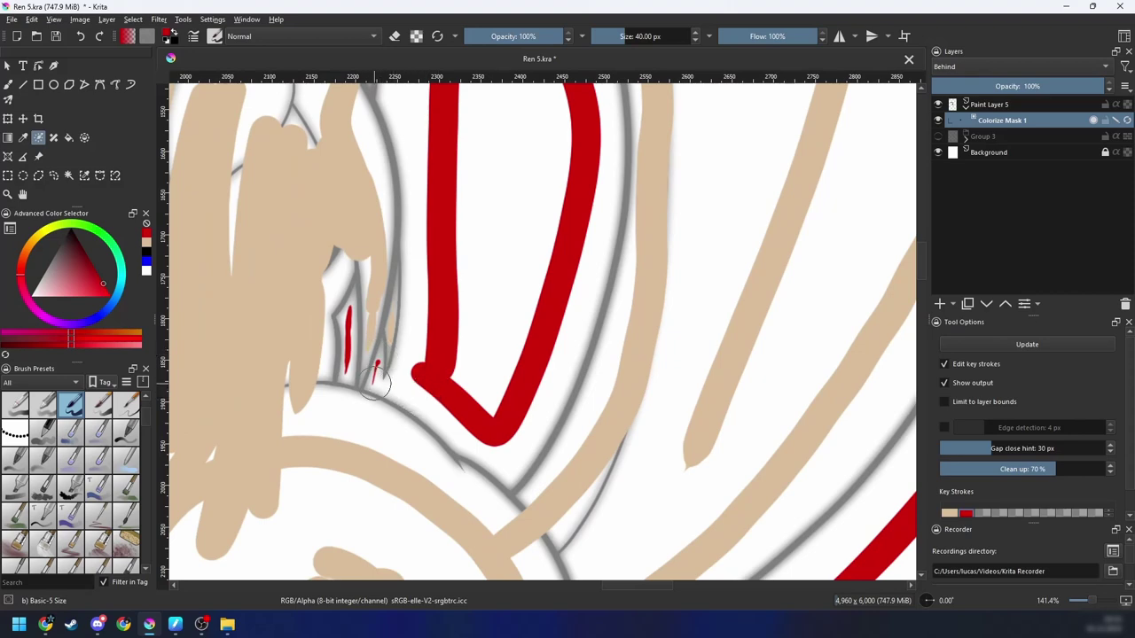
scroll(383, 387, down, 4)
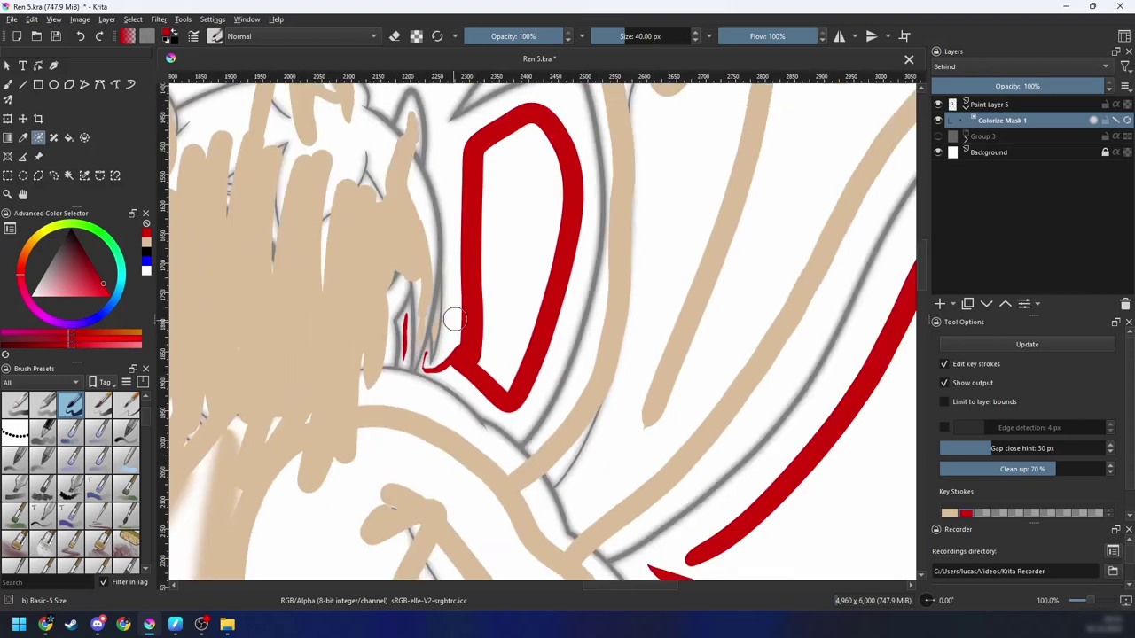
Step: Trace a red background stroke around the wing-side ear and hair tuft, and up both outer sides of the horn
scroll(449, 280, up, 2)
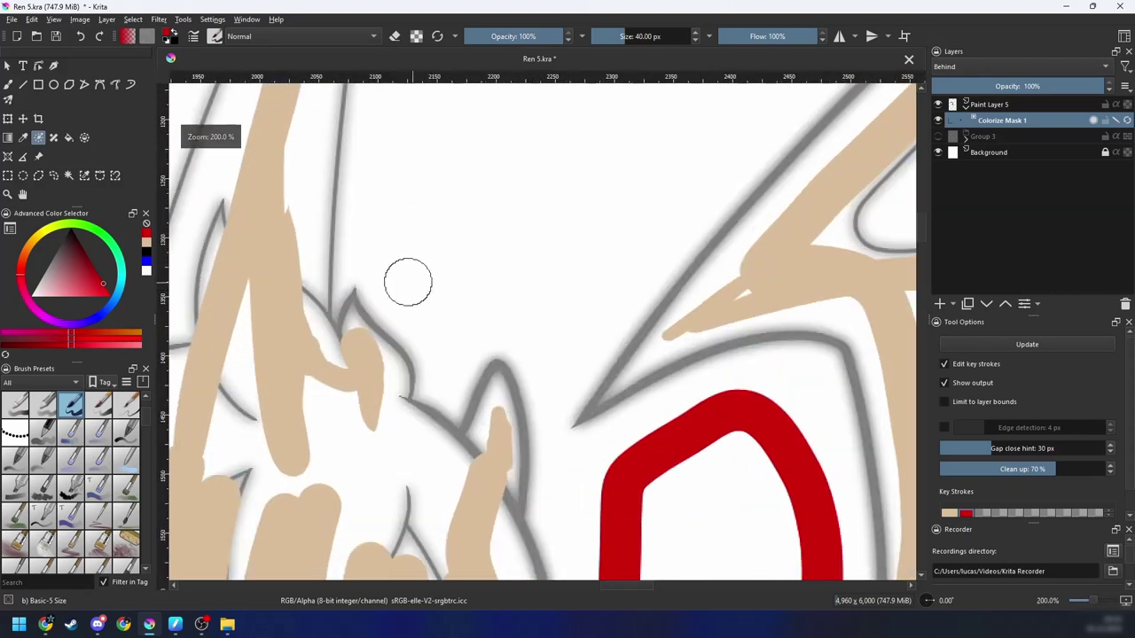
mouse_move(354, 264)
mouse_down()
mouse_move(337, 300)
mouse_move(393, 299)
mouse_move(446, 350)
mouse_move(448, 380)
mouse_move(539, 327)
mouse_move(554, 424)
mouse_up()
scroll(560, 454, down, 3)
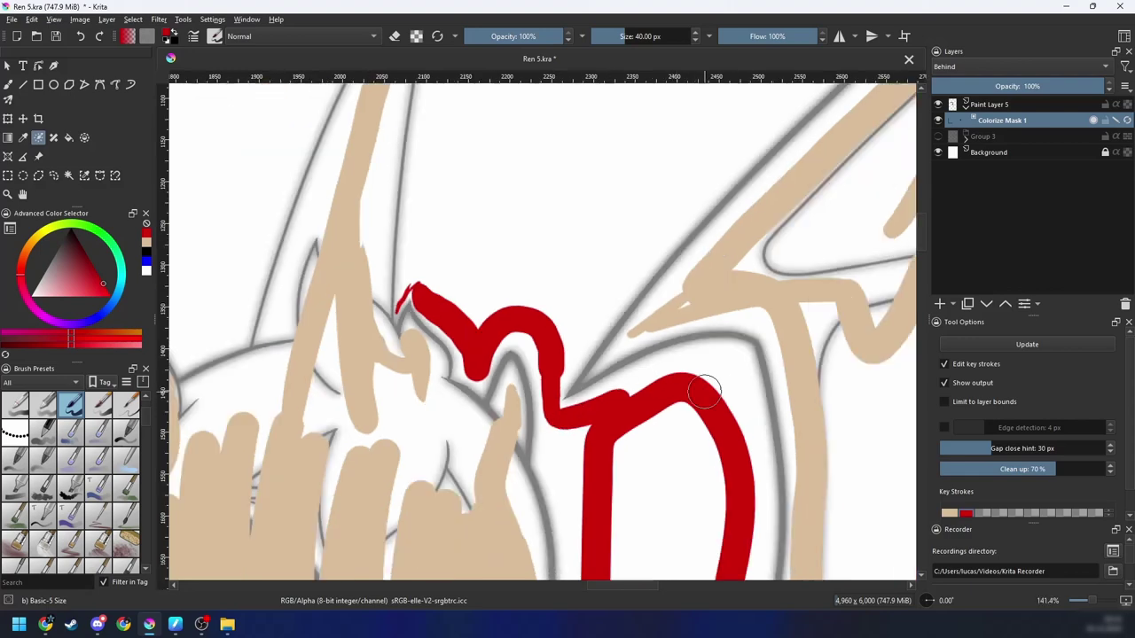
drag(504, 363, 570, 141)
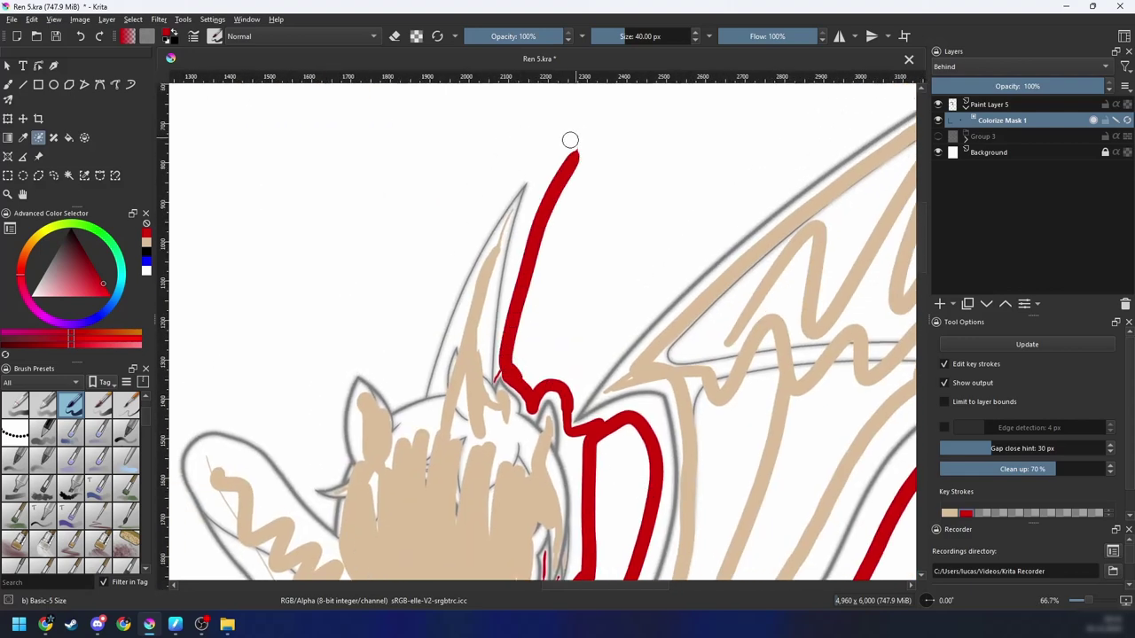
mouse_move(404, 362)
mouse_down()
mouse_move(560, 140)
mouse_move(574, 158)
mouse_up()
drag(577, 212, 678, 115)
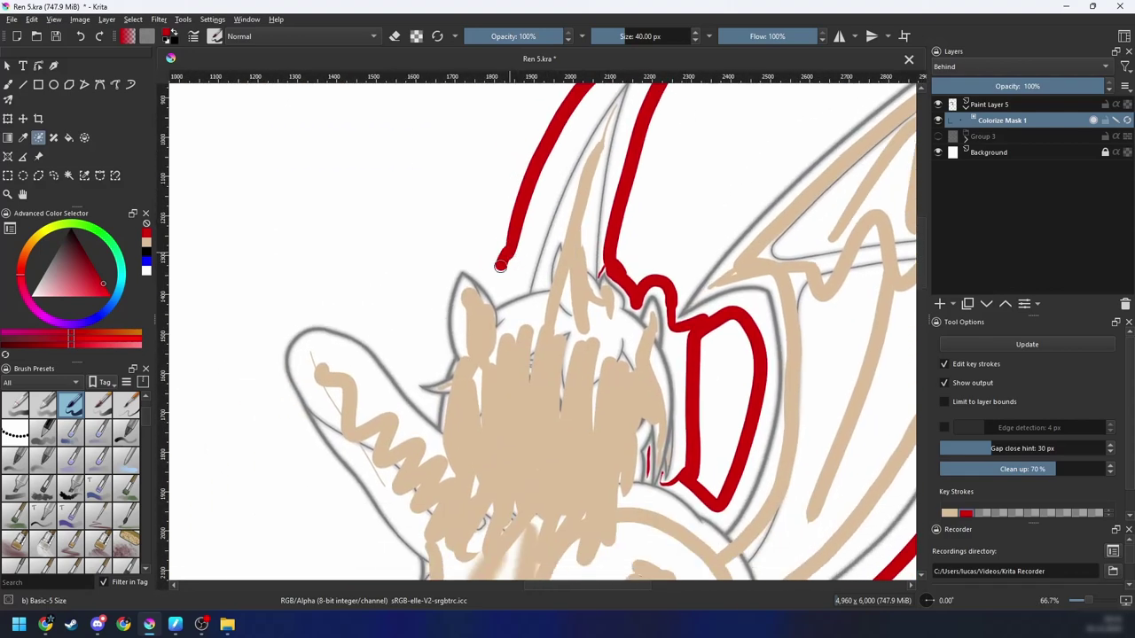
Step: Continue the red background outline from the horn's base around the other ear and hair flick, and along the raised arm's upper side
drag(501, 265, 533, 202)
drag(471, 249, 430, 324)
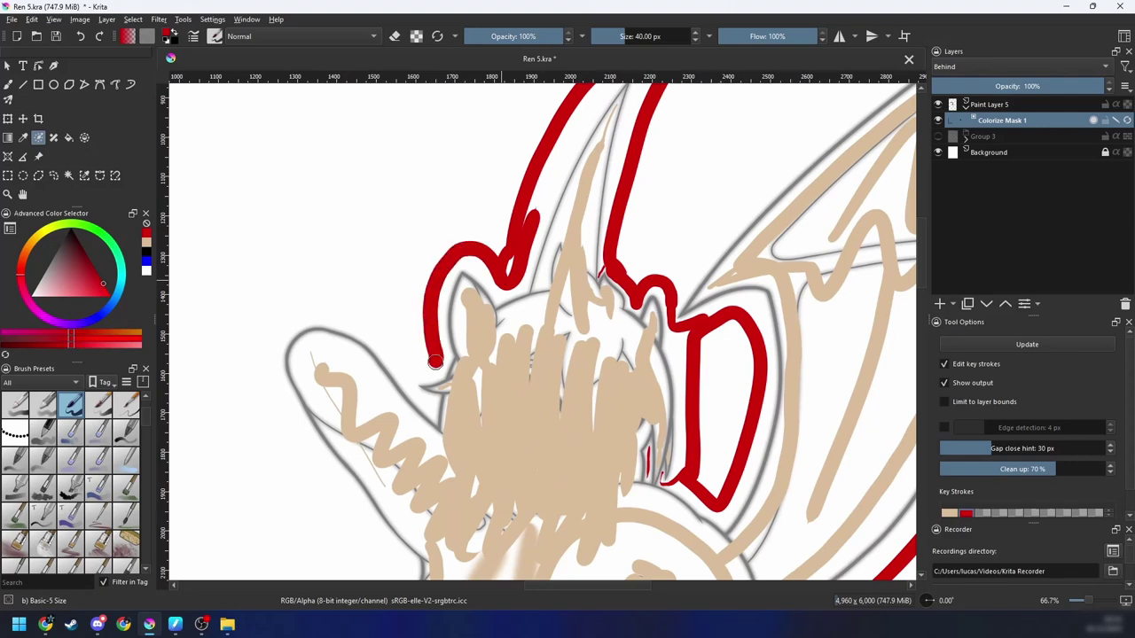
scroll(390, 346, up, 3)
mouse_move(295, 305)
mouse_down()
mouse_move(302, 341)
mouse_move(352, 406)
mouse_up()
scroll(354, 378, down, 4)
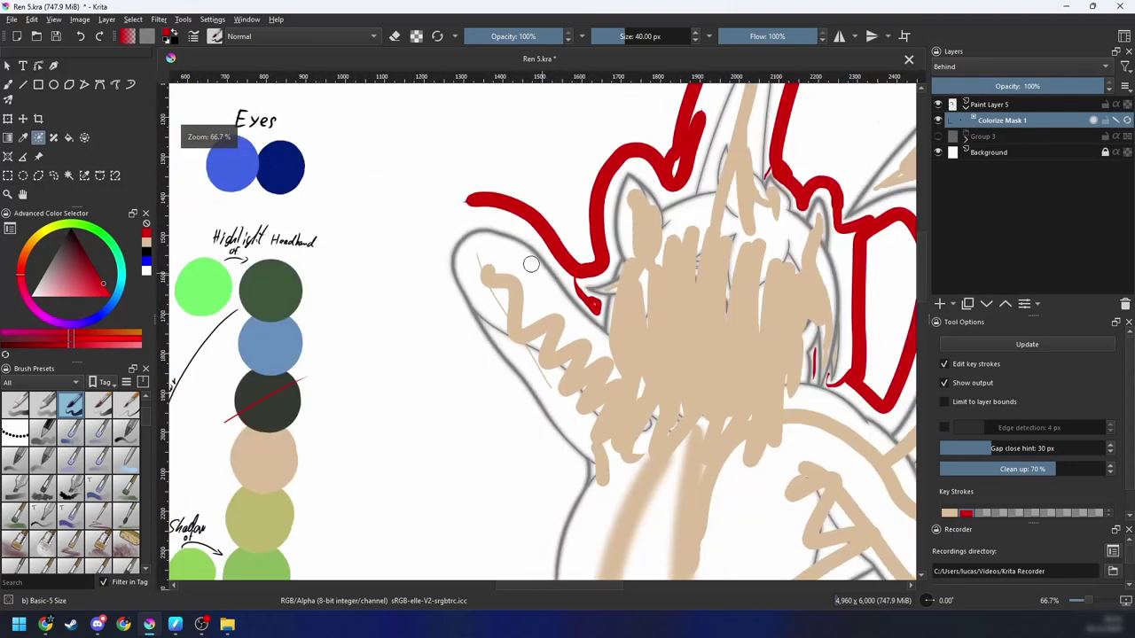
Step: Trace the red background outline around the raised arm, down the torso's outer side and around the bent leg and its foot
mouse_move(510, 227)
mouse_down()
mouse_move(490, 229)
mouse_move(488, 361)
mouse_move(548, 436)
mouse_move(541, 285)
mouse_move(512, 462)
mouse_move(534, 241)
mouse_up()
mouse_move(527, 247)
mouse_down()
mouse_move(527, 282)
mouse_move(436, 426)
mouse_move(405, 448)
mouse_up()
scroll(489, 204, down, 1)
mouse_move(413, 351)
mouse_down()
mouse_move(489, 203)
mouse_move(497, 262)
mouse_move(425, 404)
mouse_move(594, 452)
mouse_move(738, 450)
mouse_up()
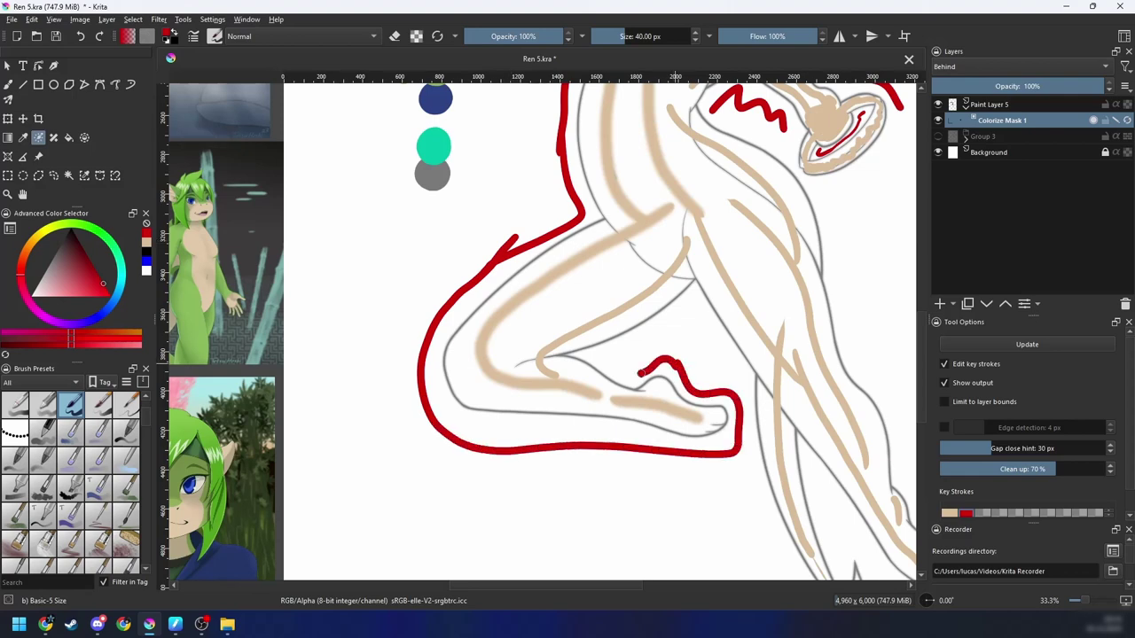
Step: Paint red background strokes inside the gap between the bent leg's calf and thigh, following its edges to the crotch and straight leg
drag(607, 365, 677, 316)
key(plus)
key(plus)
key(plus)
key(plus)
key(4)
key(4)
key(4)
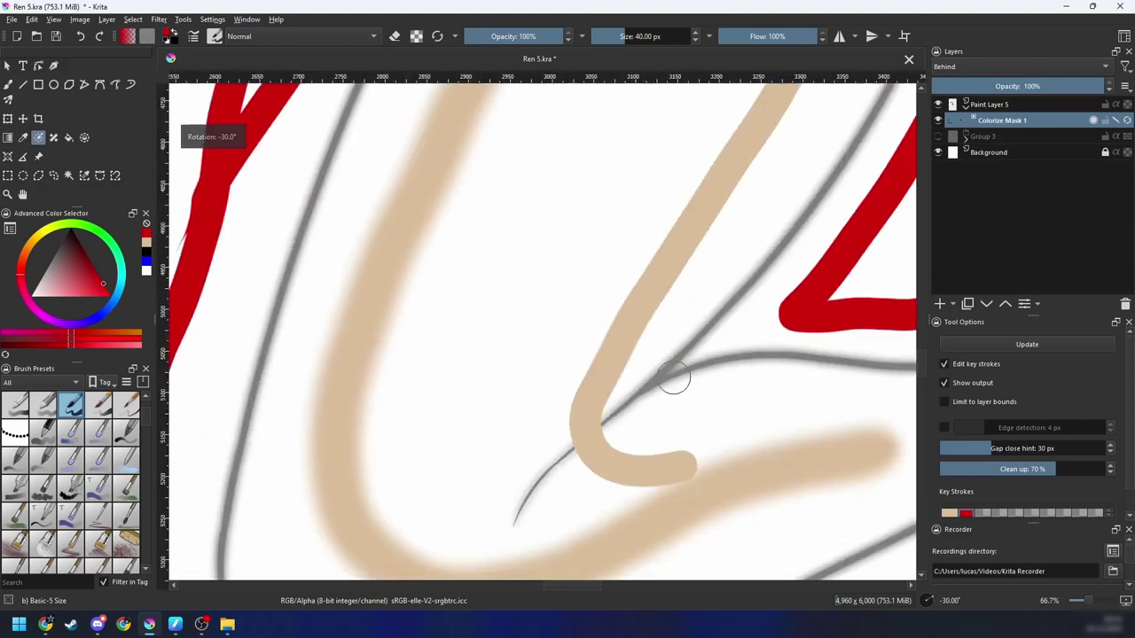
mouse_move(726, 343)
mouse_down()
mouse_move(531, 438)
mouse_move(649, 316)
mouse_up()
mouse_move(634, 275)
mouse_down()
mouse_move(489, 433)
mouse_move(428, 629)
mouse_up()
key(minus)
key(minus)
key(4)
key(4)
key(4)
key(4)
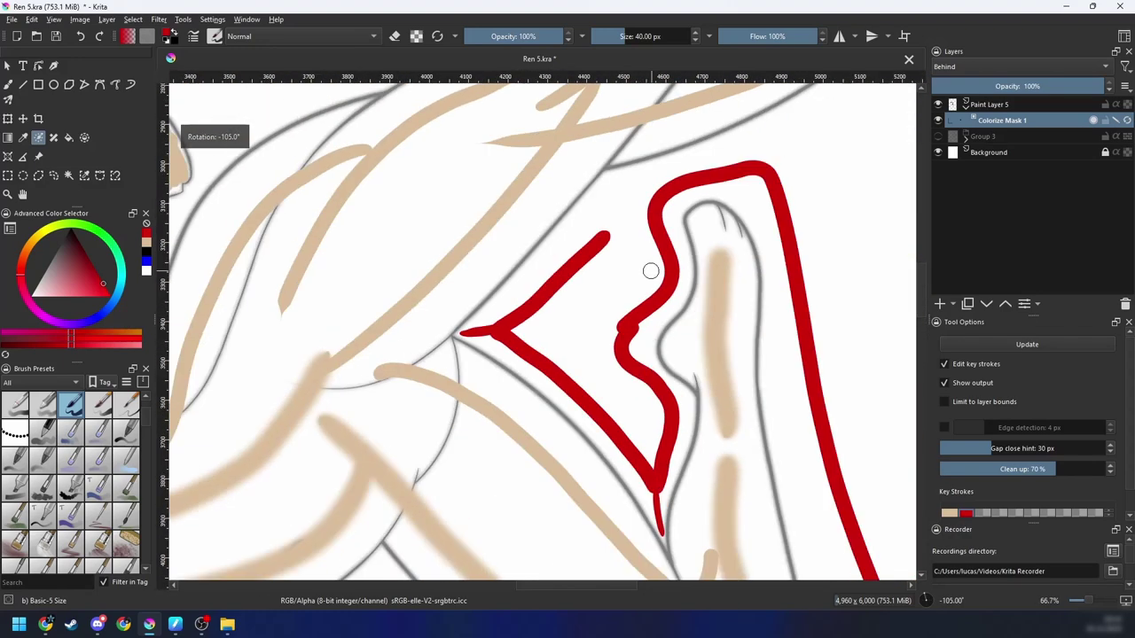
drag(651, 271, 533, 368)
Step: Outline the tail in red along its outer edge, around the spade-shaped tip and its notches, and back along the inner edge
mouse_move(442, 361)
mouse_down()
mouse_move(486, 284)
mouse_move(563, 258)
mouse_move(543, 352)
mouse_up()
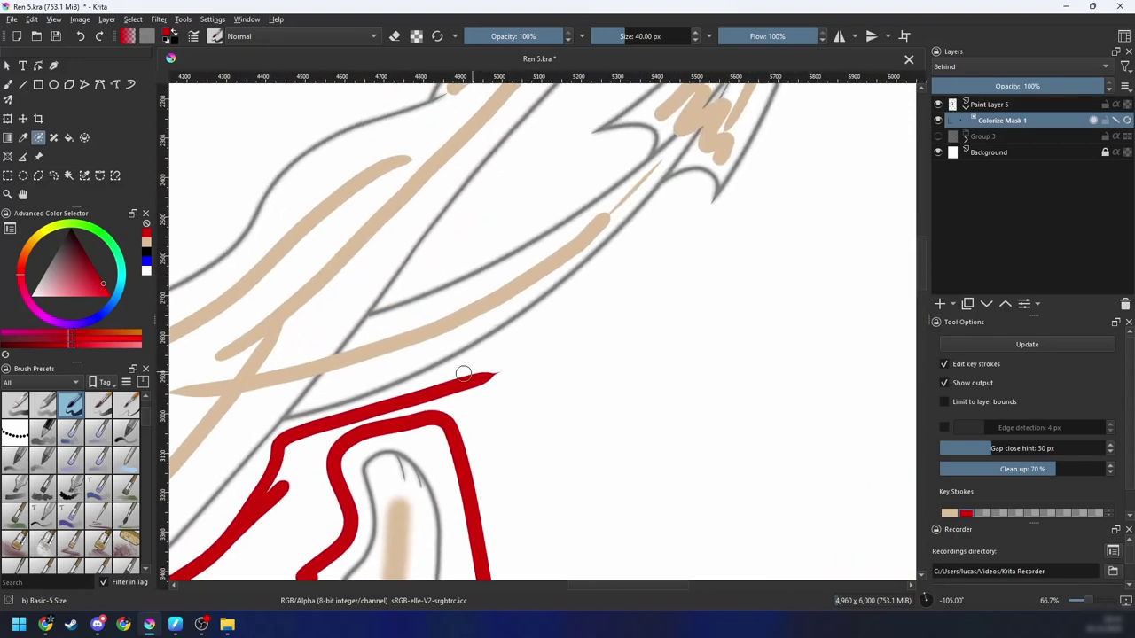
mouse_move(483, 379)
mouse_down()
mouse_move(629, 257)
mouse_move(693, 192)
mouse_move(670, 242)
mouse_move(569, 336)
mouse_move(638, 180)
mouse_move(550, 280)
mouse_up()
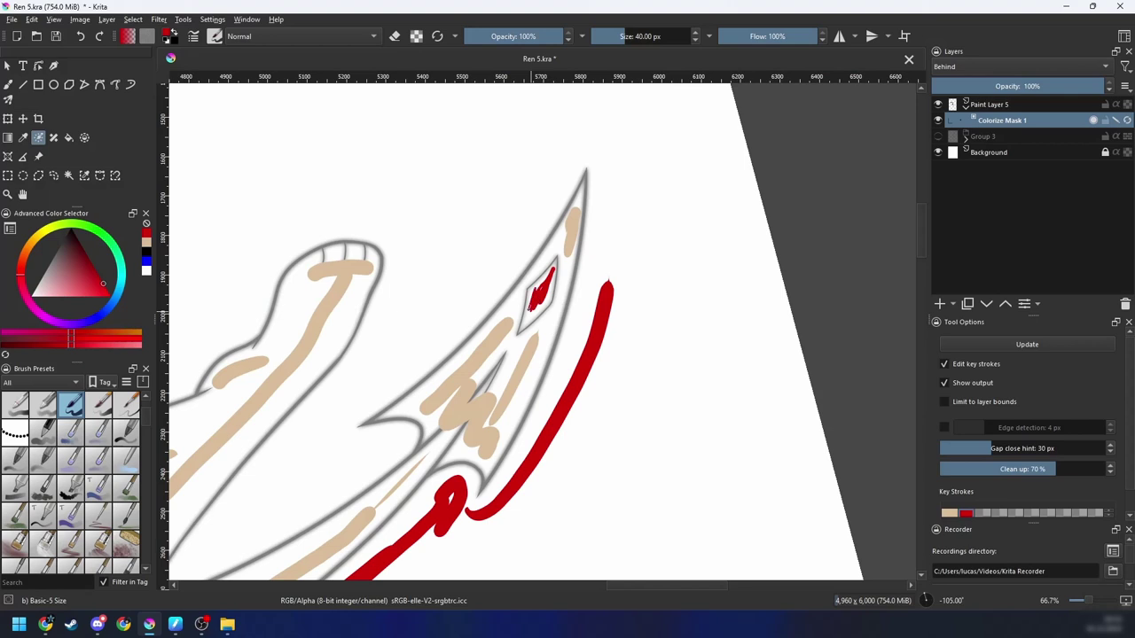
drag(600, 242, 600, 284)
mouse_move(578, 413)
mouse_down()
mouse_move(601, 194)
mouse_move(578, 196)
mouse_move(502, 313)
mouse_move(328, 467)
mouse_up()
mouse_move(346, 461)
mouse_down()
mouse_move(506, 306)
mouse_move(556, 302)
mouse_move(386, 422)
mouse_up()
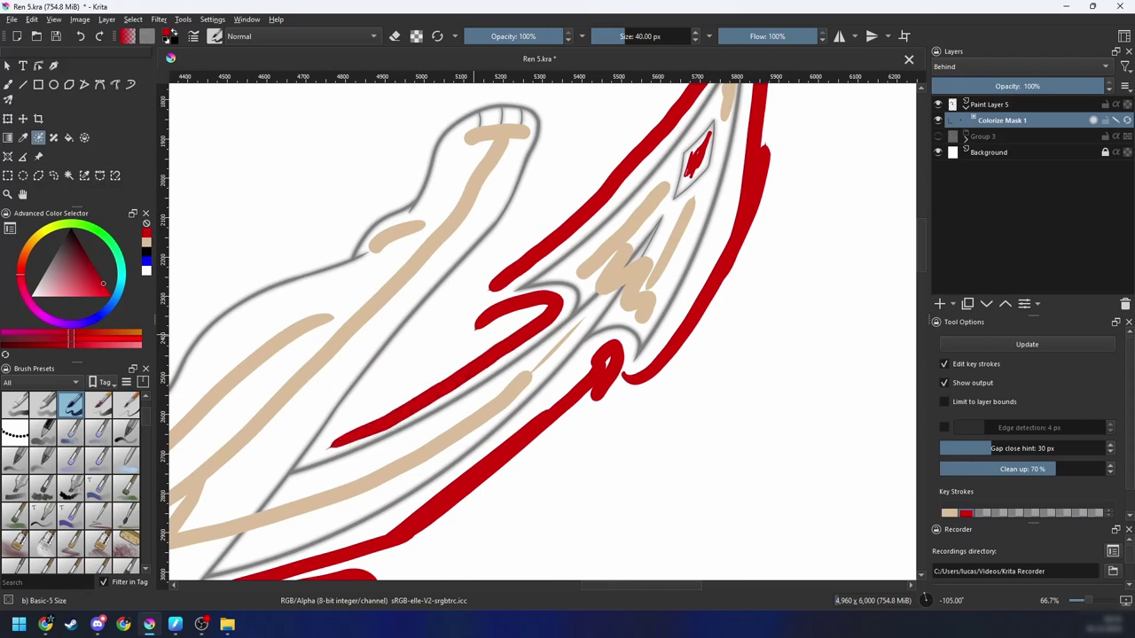
Step: Paint red background strokes between the tail and straight leg, around the foot, and up the leg's outer side
mouse_move(306, 459)
mouse_down()
mouse_move(372, 391)
mouse_move(312, 456)
mouse_move(359, 421)
mouse_move(343, 429)
mouse_move(435, 307)
mouse_move(526, 241)
mouse_move(508, 250)
mouse_move(418, 459)
mouse_move(413, 430)
mouse_move(459, 349)
mouse_move(483, 270)
mouse_move(357, 266)
mouse_up()
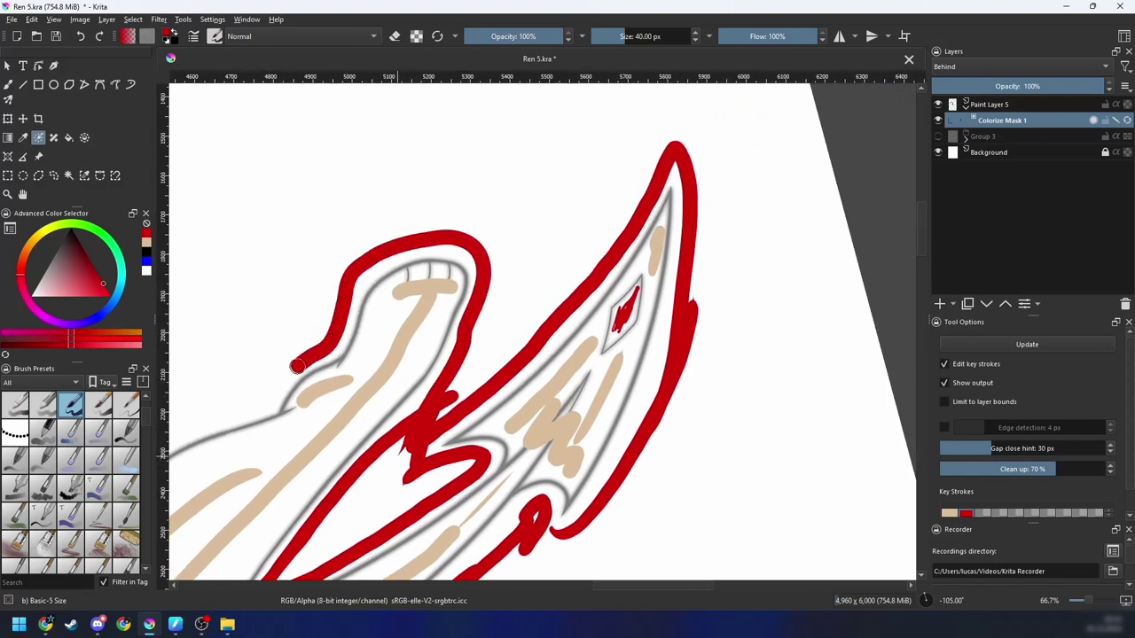
drag(266, 401, 247, 409)
mouse_move(236, 408)
mouse_down()
mouse_move(395, 205)
mouse_move(561, 174)
mouse_move(663, 208)
mouse_up()
mouse_move(692, 122)
mouse_down()
mouse_move(454, 490)
mouse_move(471, 424)
mouse_up()
Step: Continue the red outline along the hip and around the outside of the ring held in the lowered hand
key(minus)
key(minus)
key(ctrl+bracketright)
key(ctrl+bracketright)
mouse_move(502, 466)
mouse_down()
mouse_move(548, 384)
mouse_move(599, 339)
mouse_up()
key(ctrl+bracketleft)
key(plus)
key(plus)
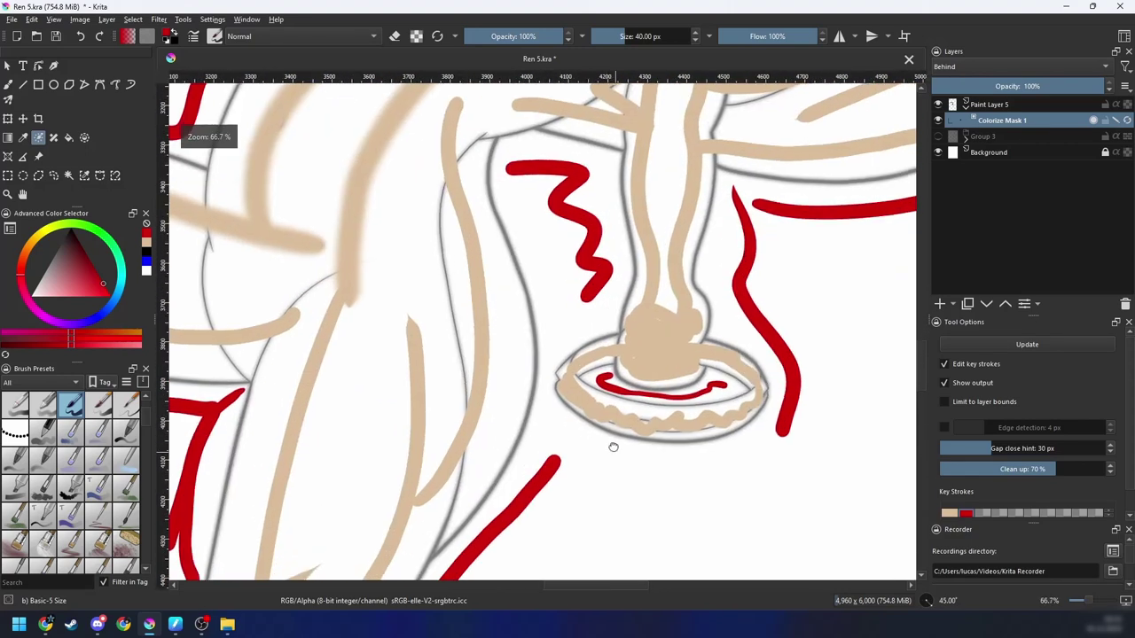
drag(540, 396, 530, 338)
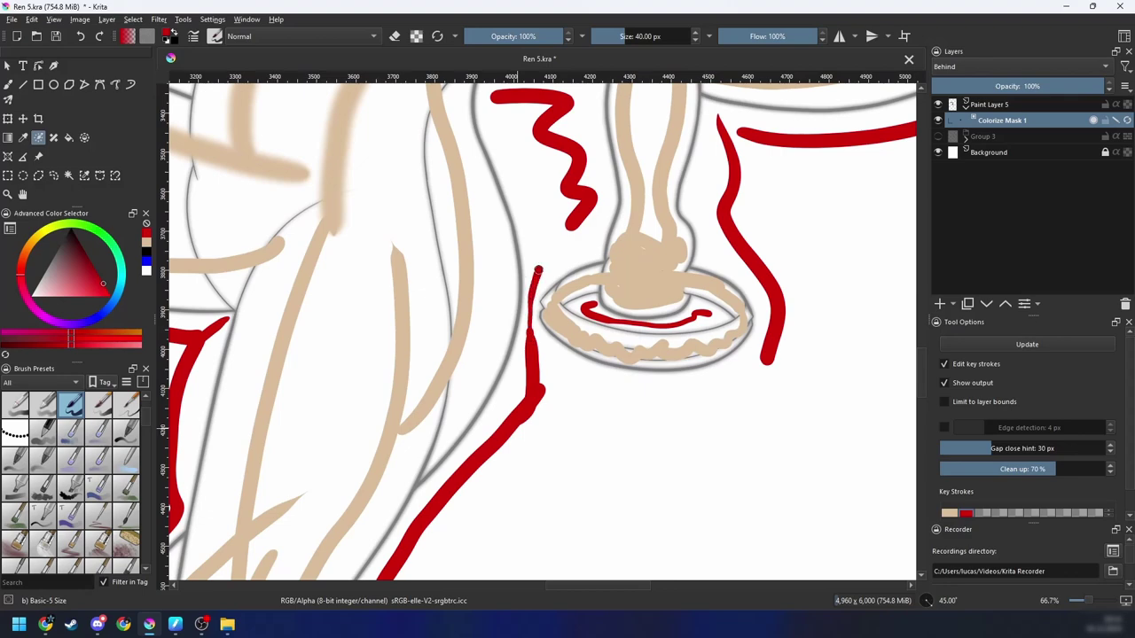
drag(590, 241, 519, 199)
mouse_move(469, 348)
mouse_down()
mouse_move(683, 329)
mouse_move(557, 385)
mouse_move(543, 411)
mouse_up()
Step: Trace the red background outline along the wing's scalloped edge, around its tip and down its upper edge to the head
key(minus)
key(minus)
key(minus)
key(minus)
key(minus)
key(plus)
key(plus)
key(5)
key(minus)
key(minus)
key(plus)
key(plus)
key(plus)
key(plus)
mouse_move(530, 359)
mouse_down()
mouse_move(598, 178)
mouse_move(545, 402)
mouse_up()
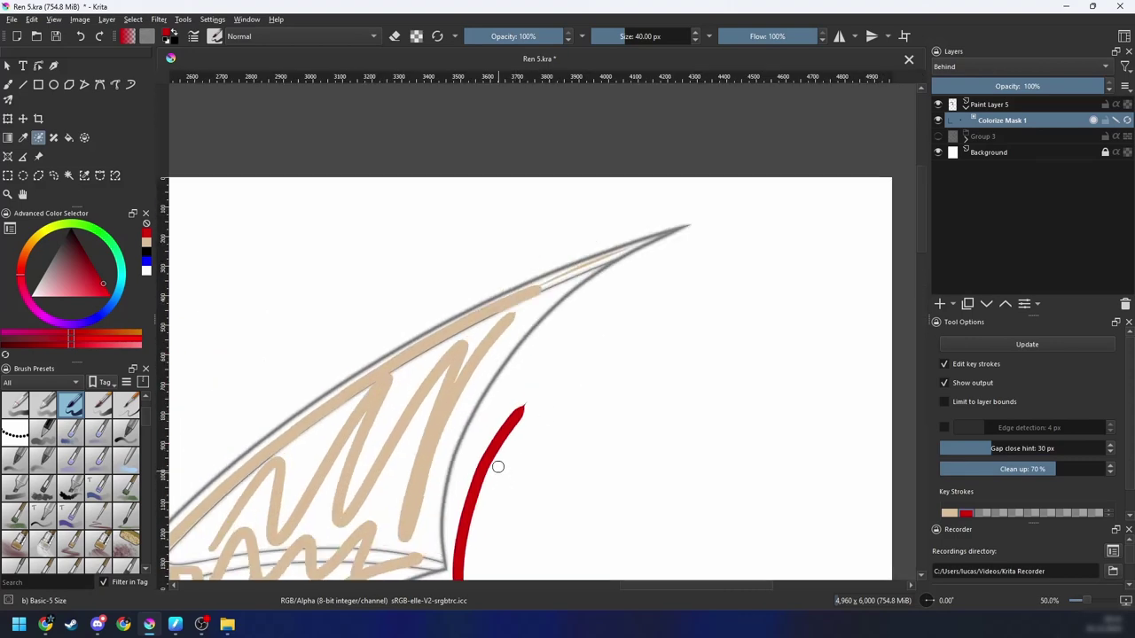
mouse_move(499, 461)
mouse_down()
mouse_move(731, 207)
mouse_move(438, 286)
mouse_up()
drag(355, 341, 628, 198)
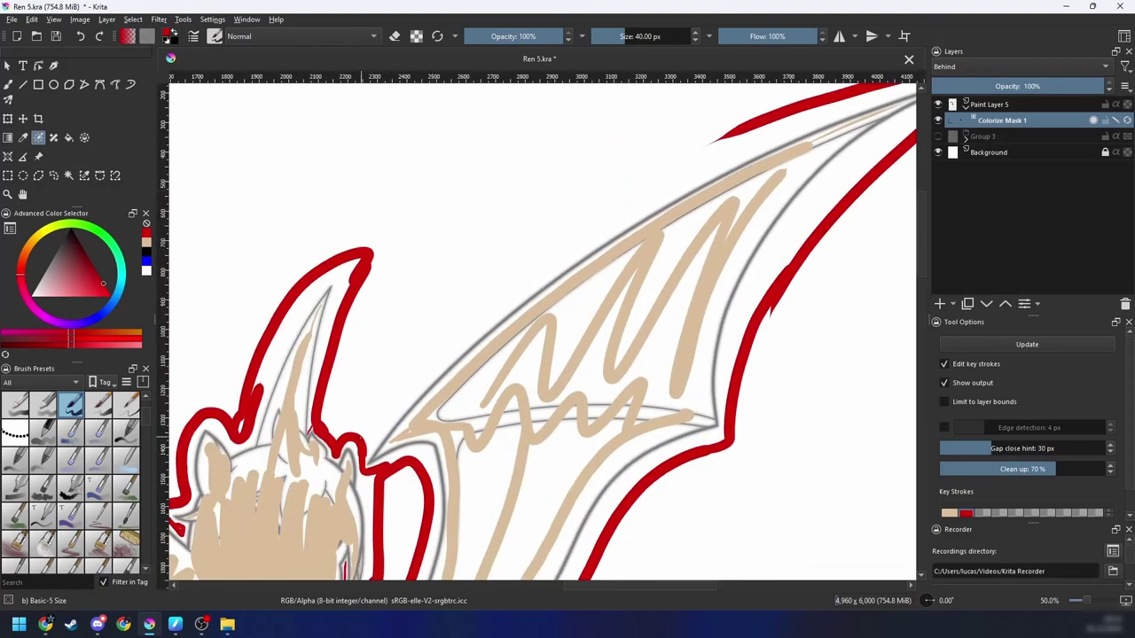
mouse_move(361, 436)
mouse_down()
mouse_move(694, 150)
mouse_move(729, 137)
mouse_up()
Step: Paint loose red zigzag key strokes across the empty background on both sides, above and below the character
key(minus)
key(minus)
key(minus)
key(minus)
mouse_move(595, 401)
mouse_down()
mouse_move(648, 230)
mouse_move(593, 269)
mouse_move(572, 310)
mouse_up()
mouse_move(597, 223)
mouse_down()
mouse_move(582, 334)
mouse_move(608, 570)
mouse_up()
drag(663, 475, 713, 379)
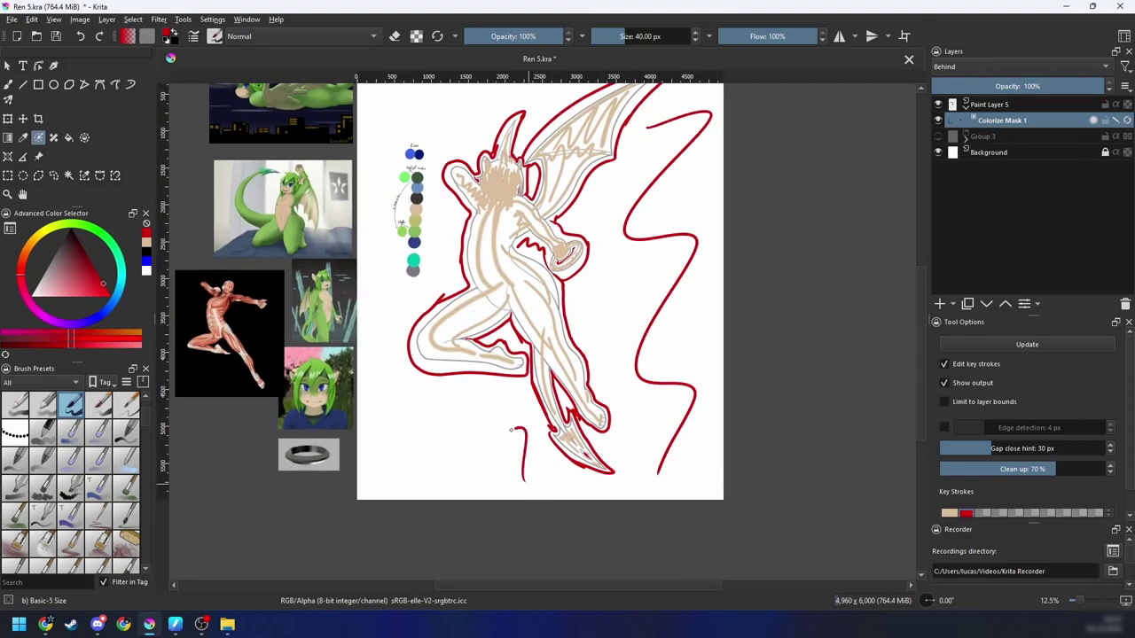
drag(511, 430, 381, 378)
drag(403, 117, 353, 291)
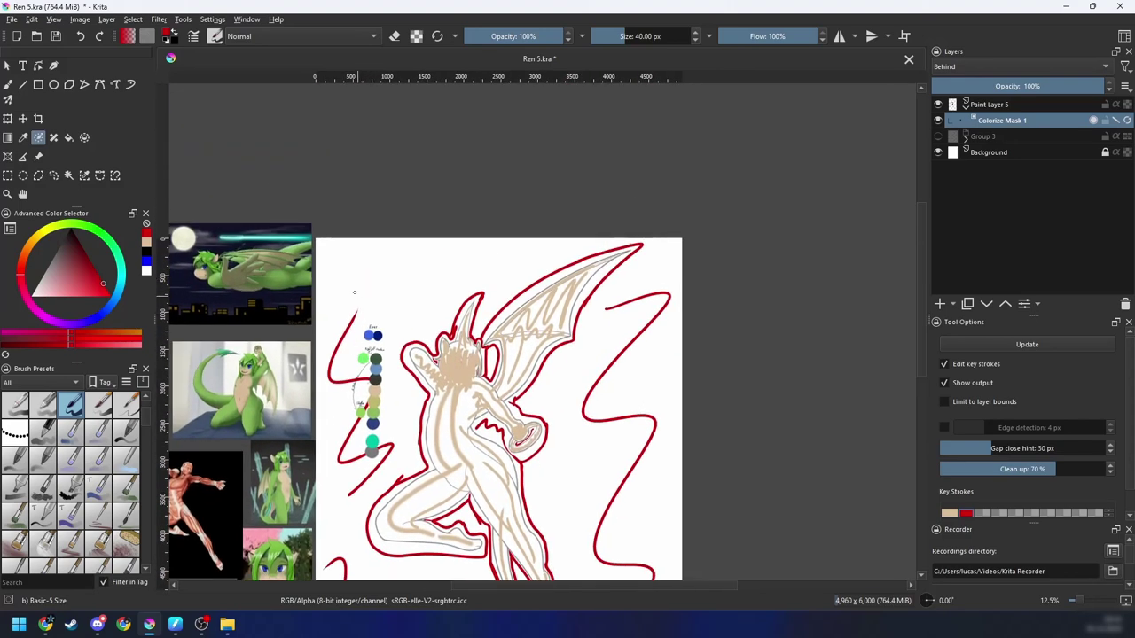
scroll(574, 268, down, 5)
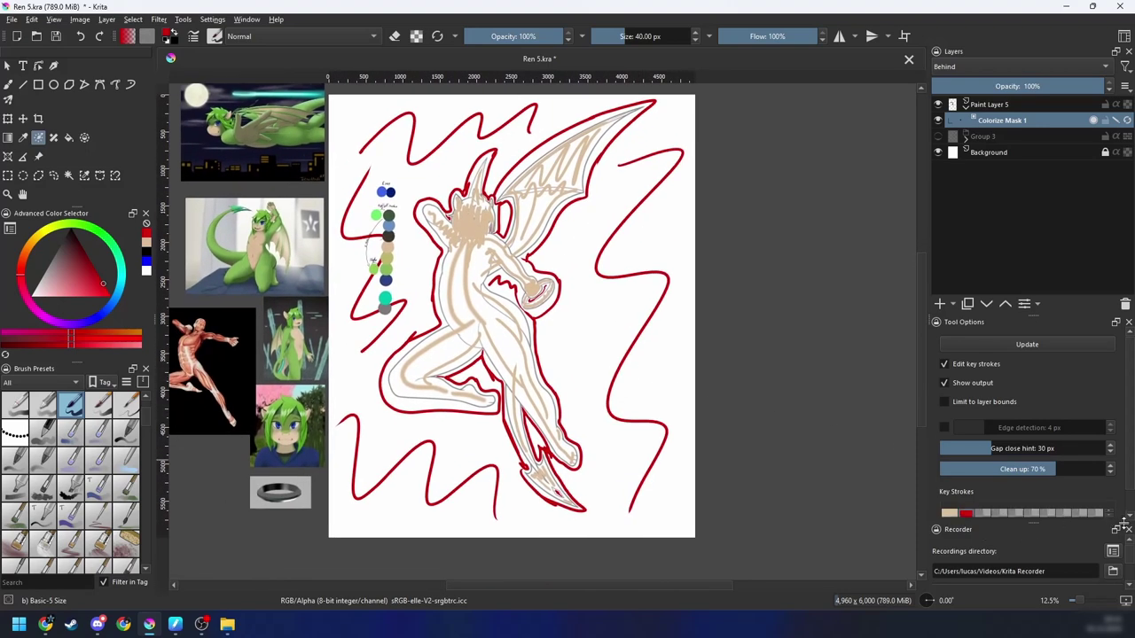
Step: Mark the red key stroke colour as transparent in the colorize mask
scroll(1129, 501, down, 1)
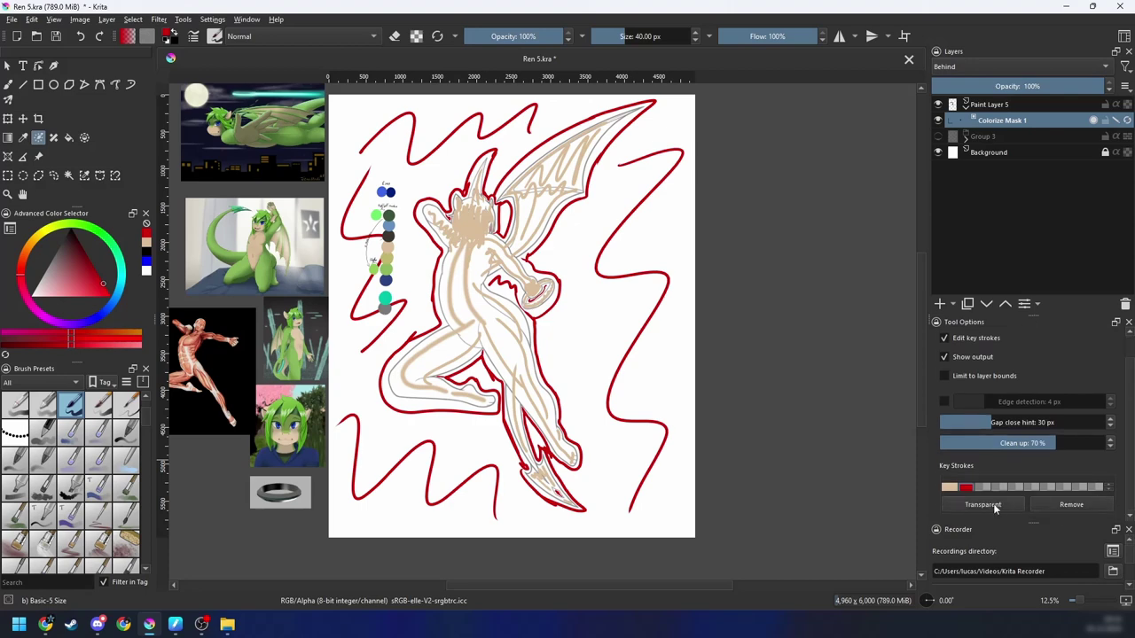
mouse_move(647, 414)
mouse_down()
mouse_move(716, 512)
mouse_move(691, 415)
mouse_move(675, 398)
mouse_move(600, 380)
mouse_move(616, 373)
mouse_up()
key(ctrl+plus)
scroll(1131, 371, up, 1)
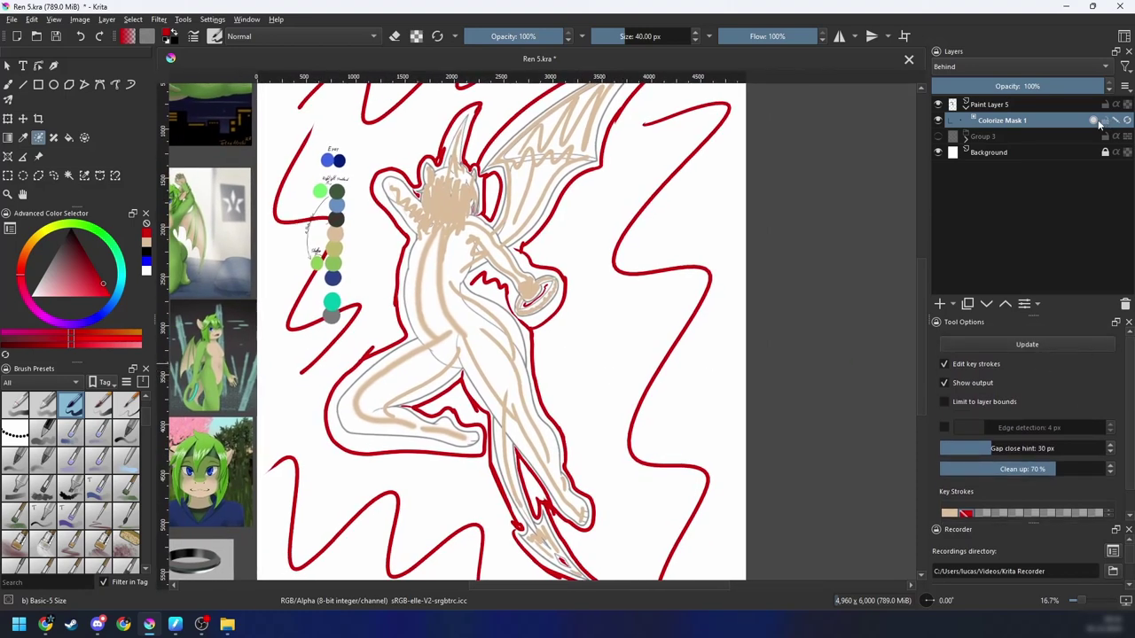
Step: Update the colorize mask and turn off key stroke editing so only the fill output is displayed
click(1027, 344)
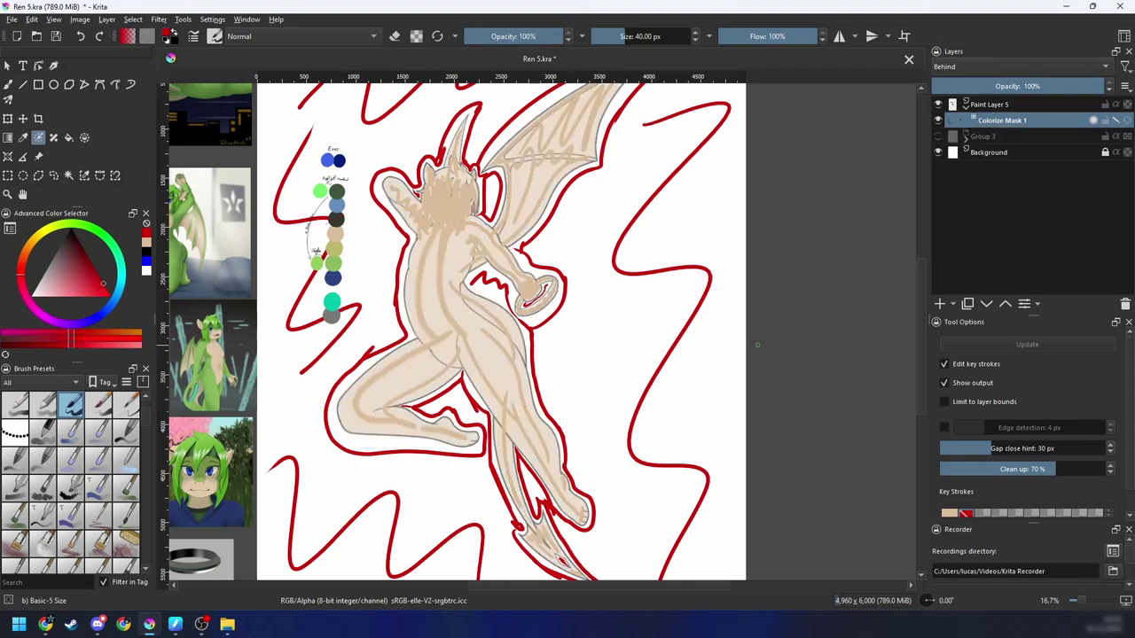
click(1116, 120)
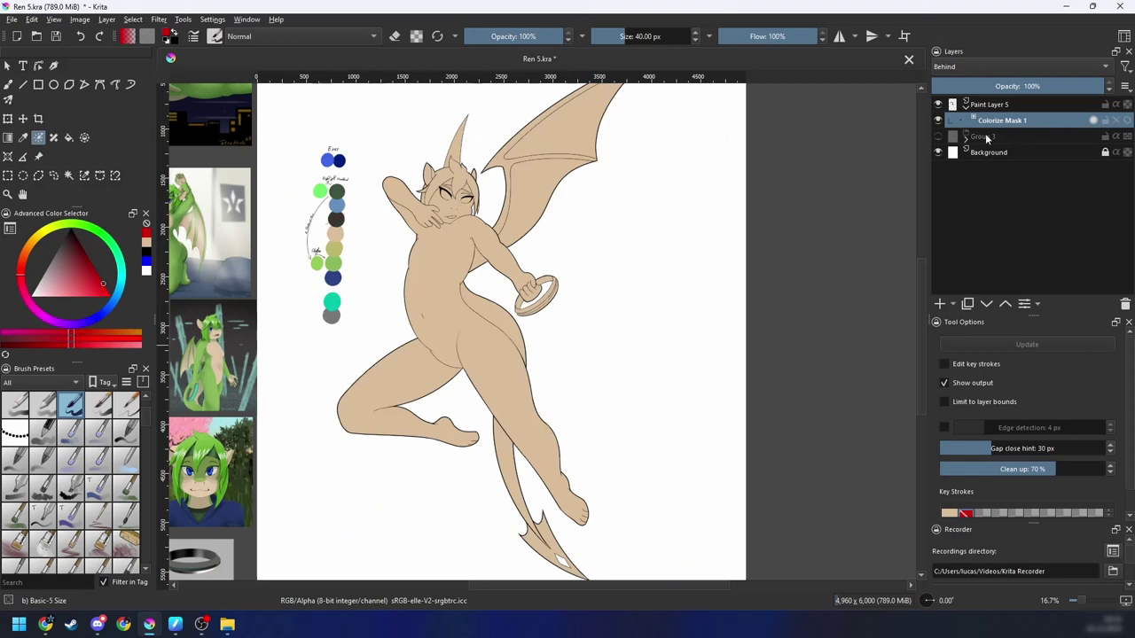
Step: Examine the tan fill up close around the head, along both edges of the wing and at its tip
scroll(643, 369, up, 3)
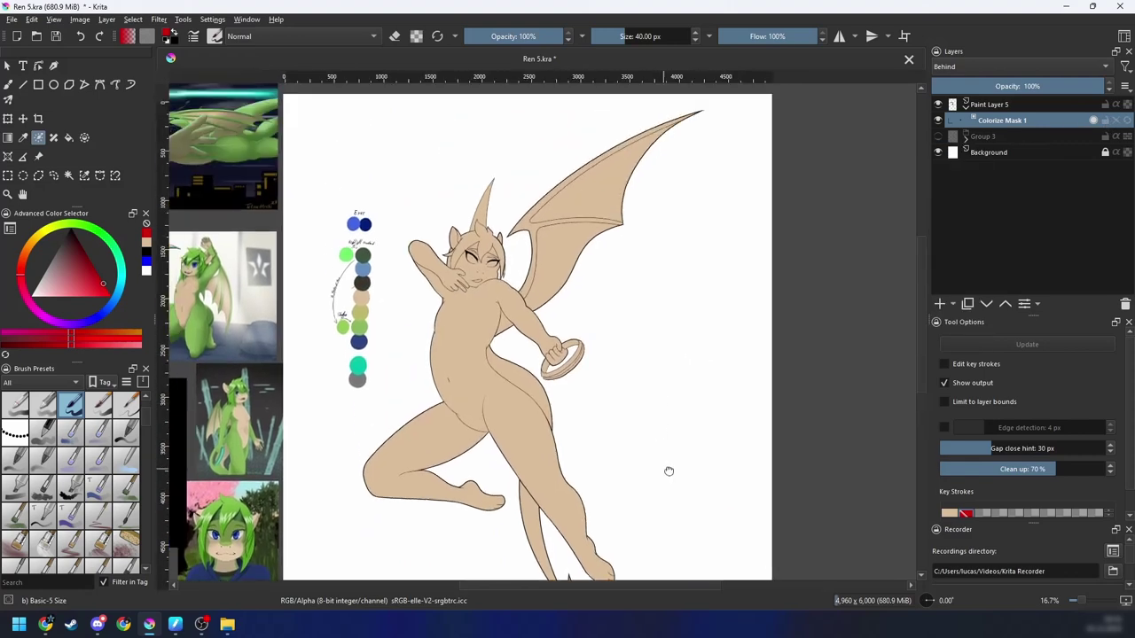
scroll(539, 335, up, 3)
drag(706, 320, 638, 574)
drag(672, 328, 494, 366)
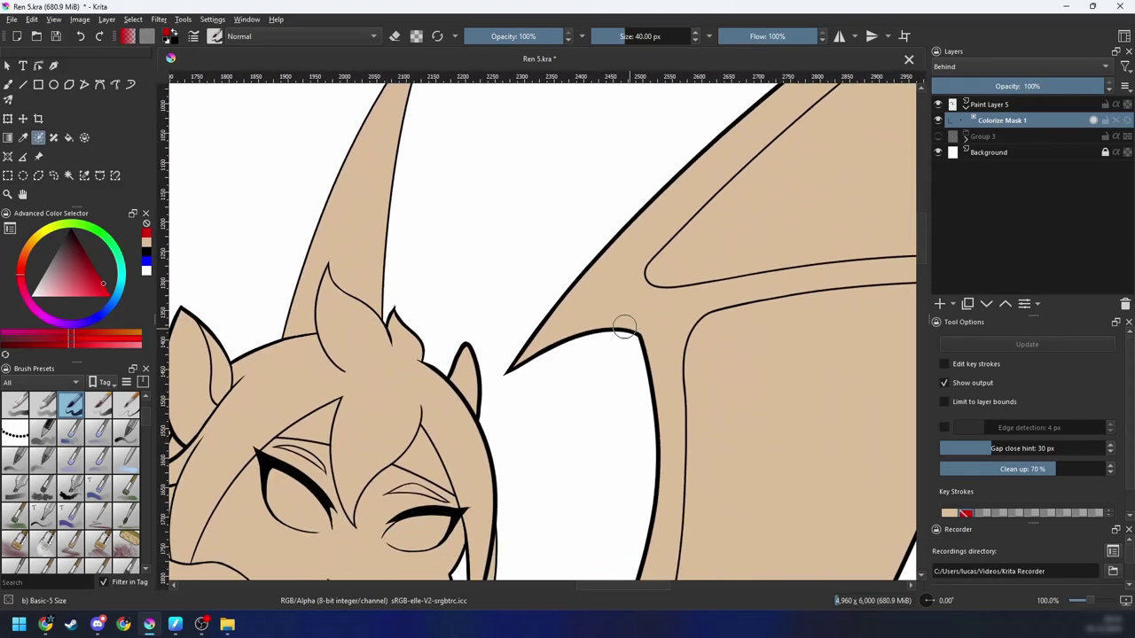
key(ctrl+plus)
key(ctrl+plus)
key(ctrl+plus)
drag(631, 338, 391, 467)
key(ctrl+minus)
key(ctrl+minus)
drag(722, 235, 440, 413)
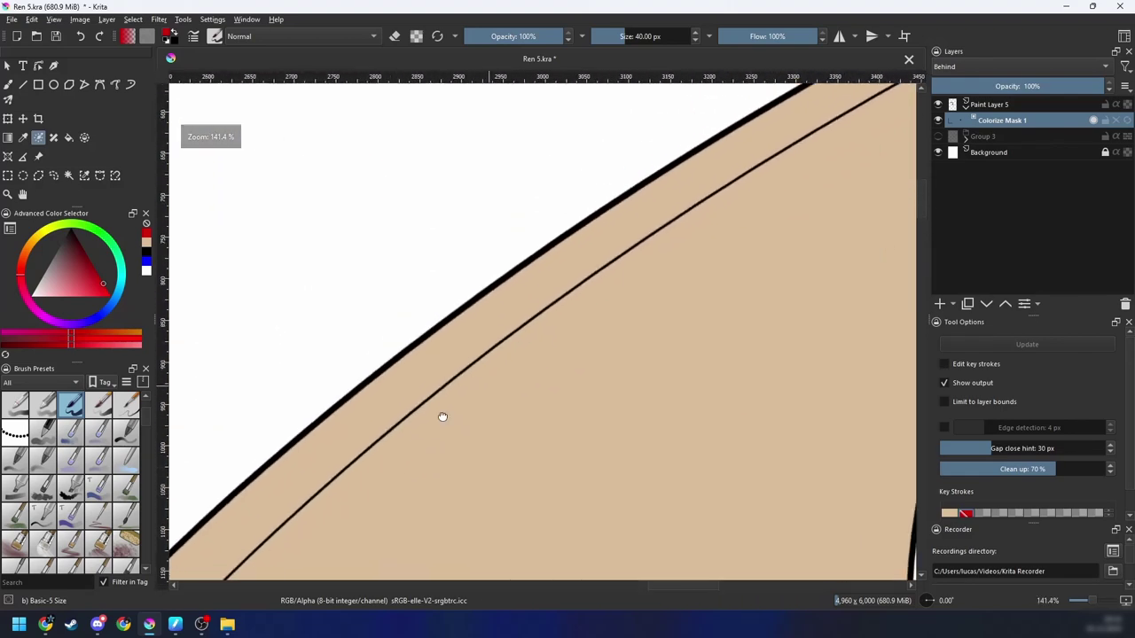
drag(683, 257, 508, 380)
drag(842, 195, 284, 491)
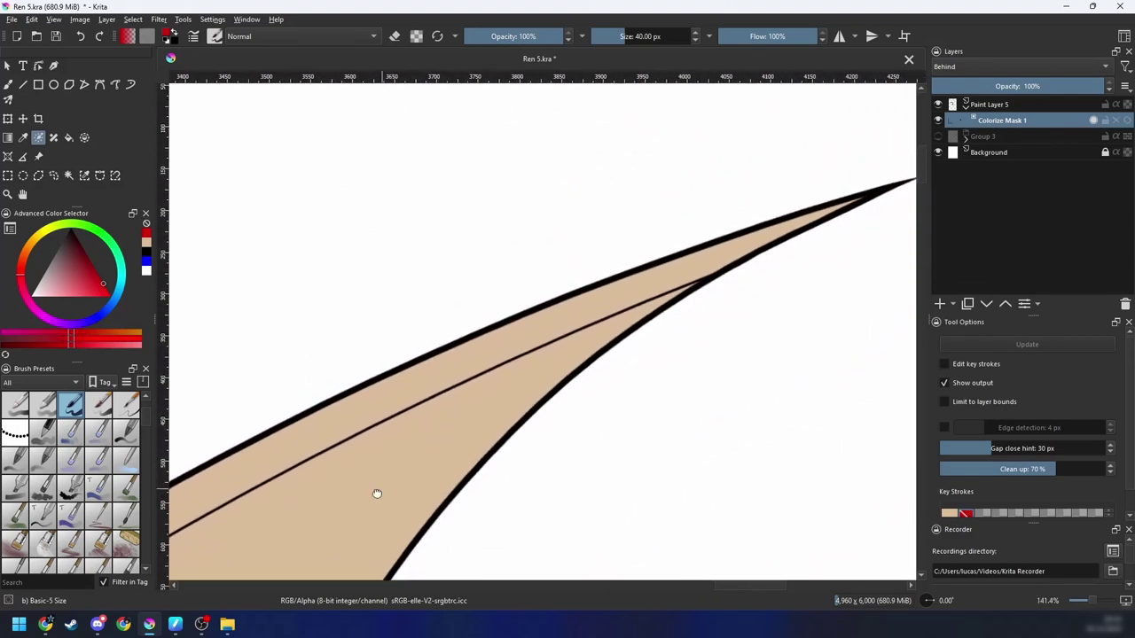
drag(375, 494, 497, 116)
drag(390, 433, 727, 179)
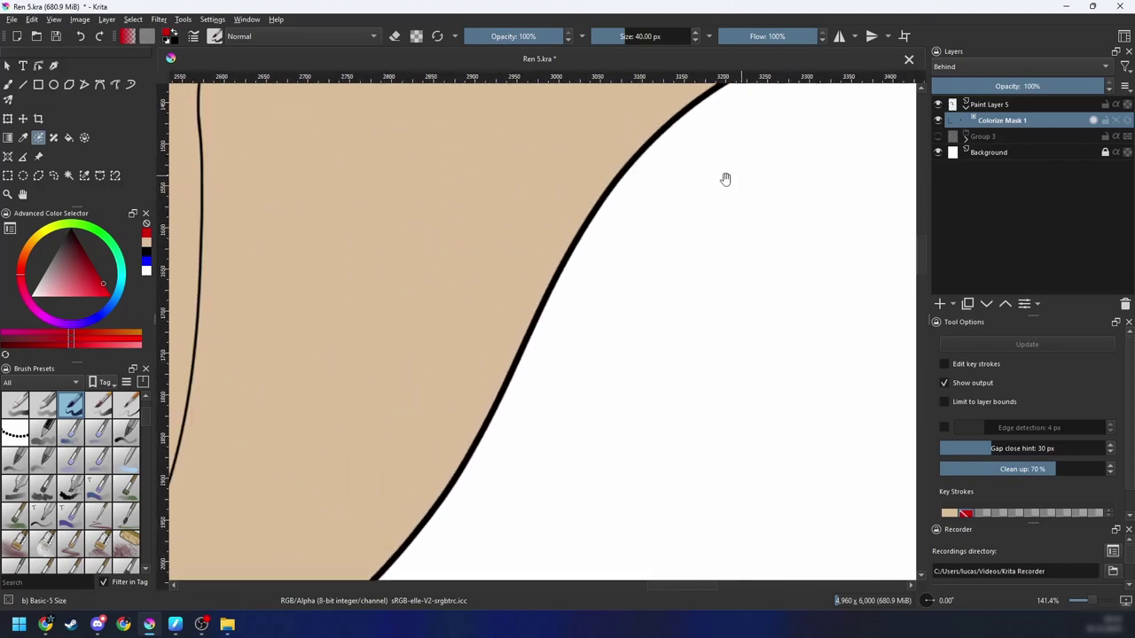
drag(487, 461, 812, 146)
drag(538, 383, 535, 109)
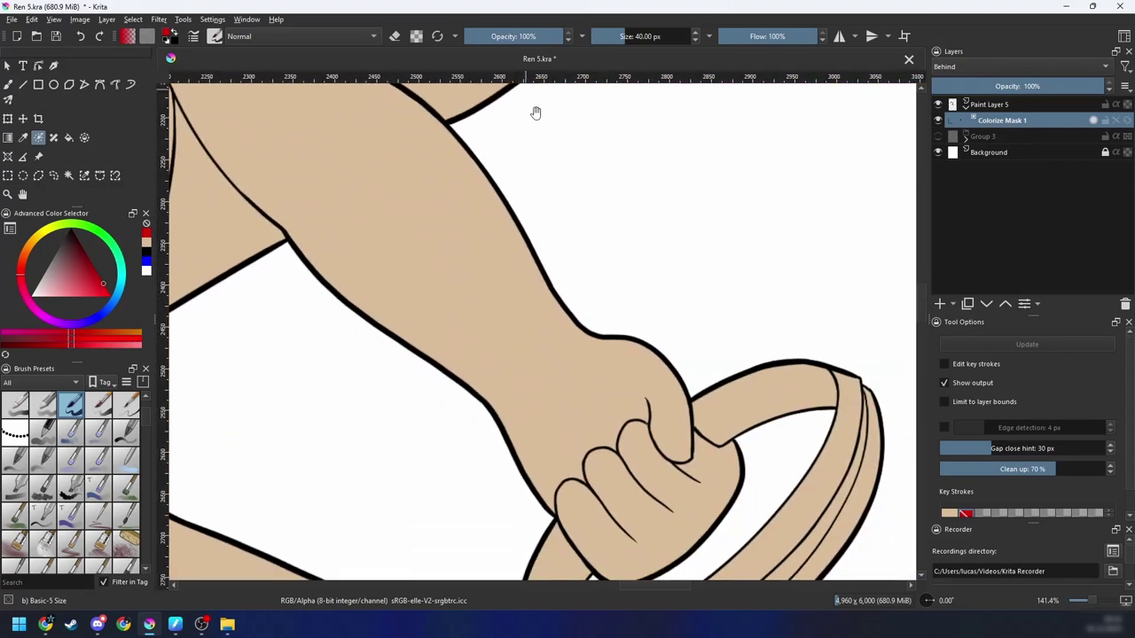
Step: Check the tan fill along the held ring, hip, straight leg, foot and tail, down to the tail's tip
drag(719, 438, 675, 263)
drag(672, 464, 670, 129)
key(ctrl+minus)
key(ctrl+minus)
drag(652, 428, 676, 331)
key(ctrl+minus)
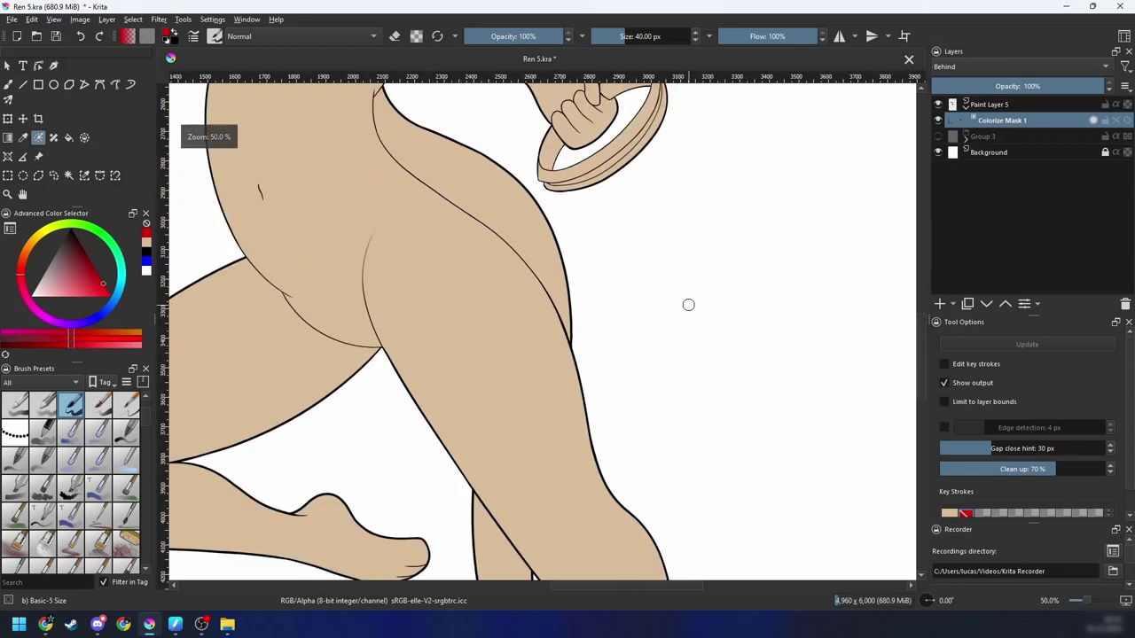
key(ctrl+plus)
key(ctrl+plus)
drag(630, 404, 609, 35)
drag(770, 523, 626, 190)
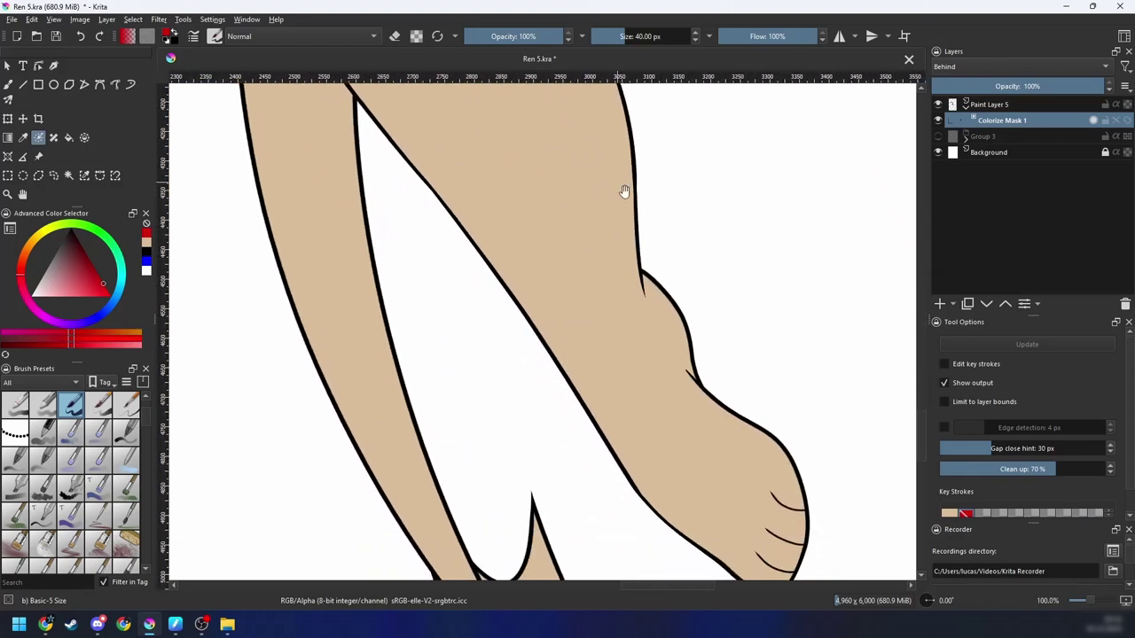
drag(803, 452, 739, 191)
scroll(739, 190, down, 5)
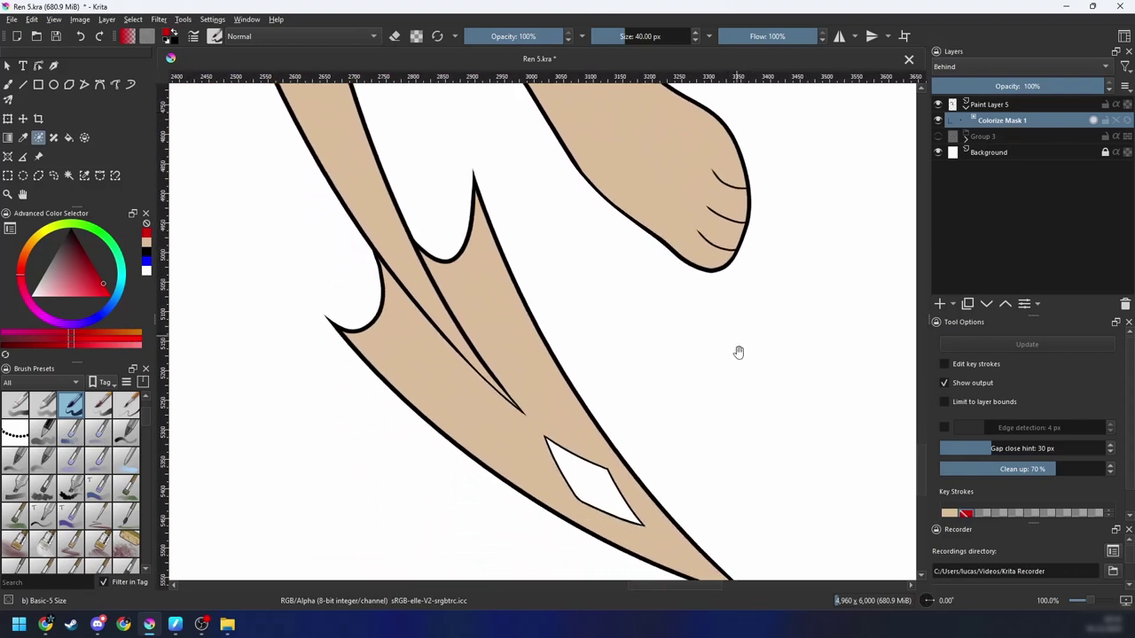
scroll(620, 238, right, 2)
scroll(618, 233, down, 2)
scroll(618, 233, right, 2)
ctrl+scroll(689, 337, up, 5)
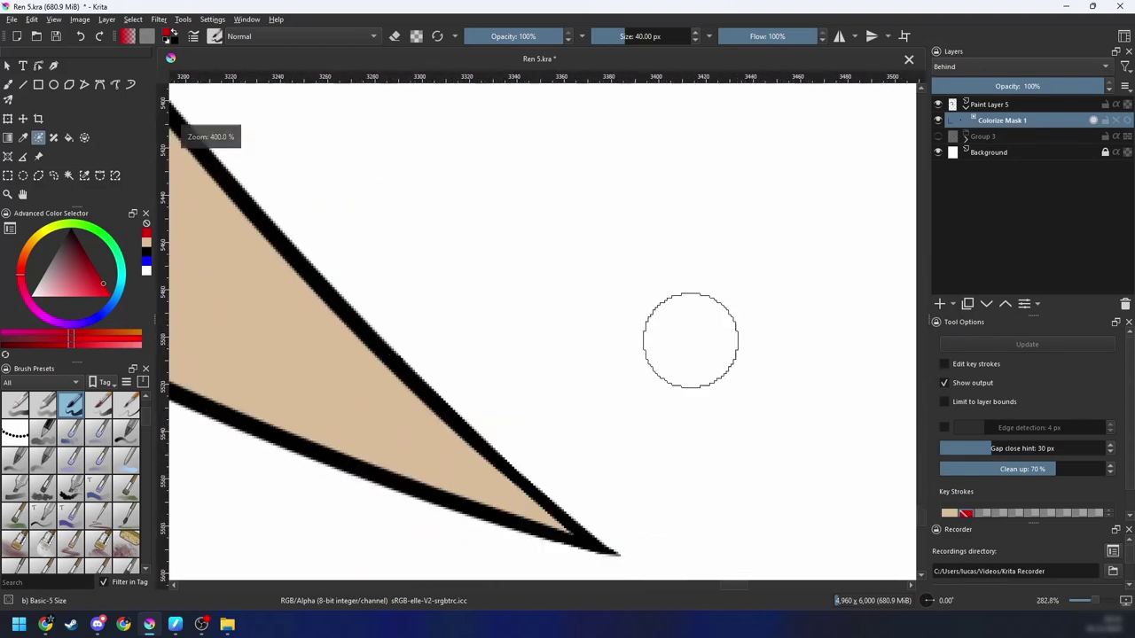
Step: Toggle the visibility of Paint Layer 5 and Colorize Mask 1 to inspect how the fill meets the lines at the tail's tip
click(938, 104)
click(937, 103)
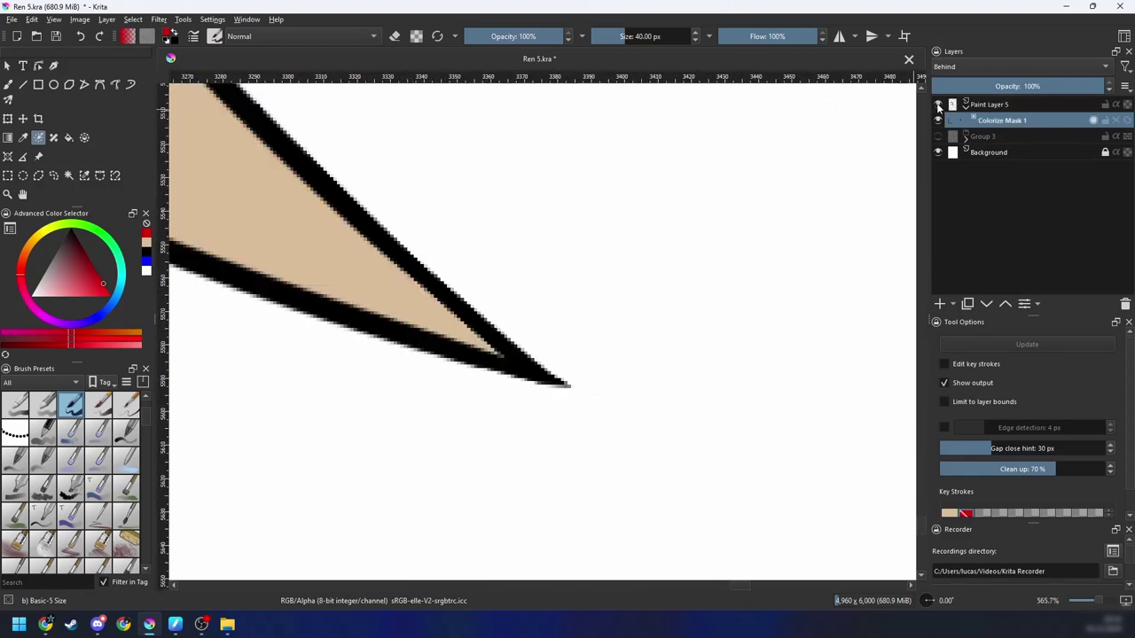
click(966, 108)
click(966, 108)
ctrl+scroll(588, 198, down, 2)
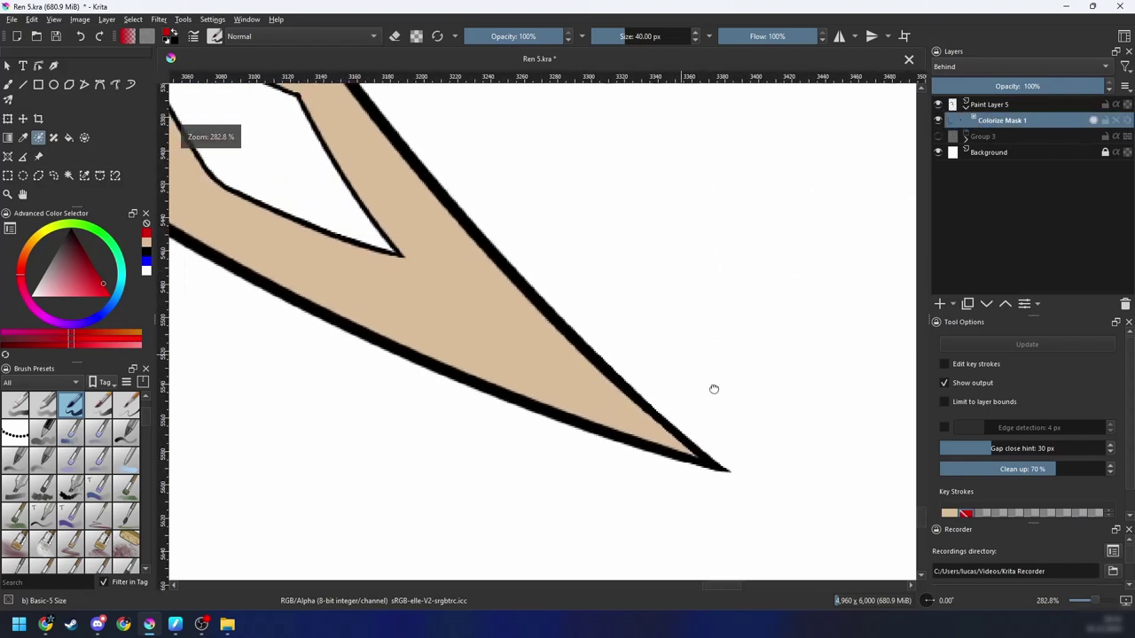
click(937, 121)
click(937, 121)
ctrl+scroll(588, 292, down, 2)
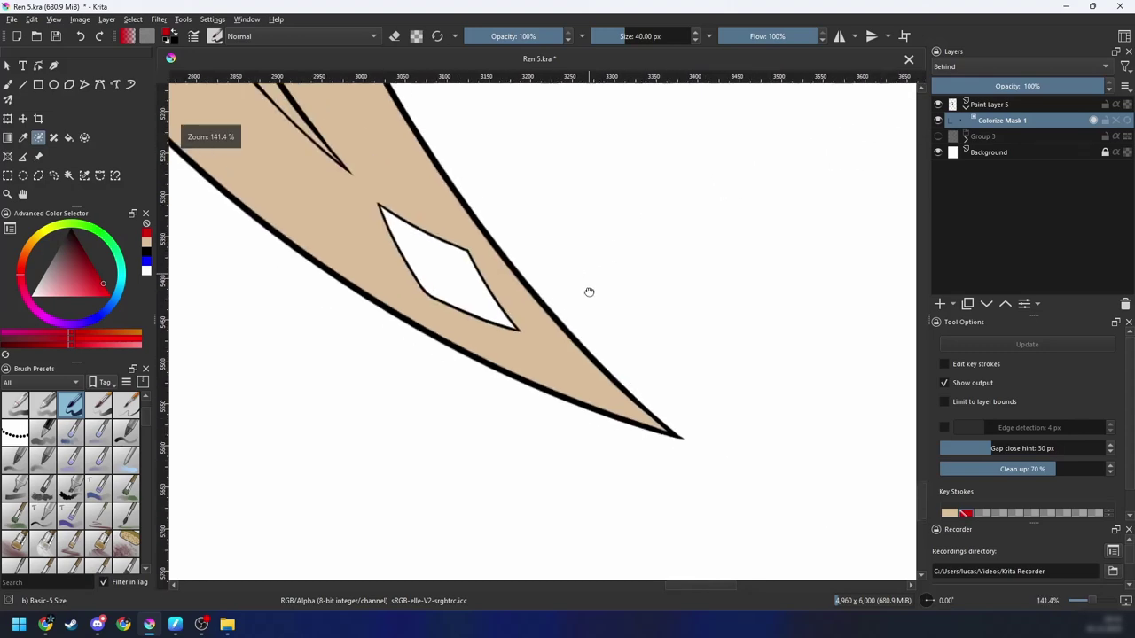
Step: Inspect the fill edges back up the tail, around the bent leg's foot, the face and hand, and the overall figure
drag(629, 325, 713, 447)
drag(573, 334, 651, 487)
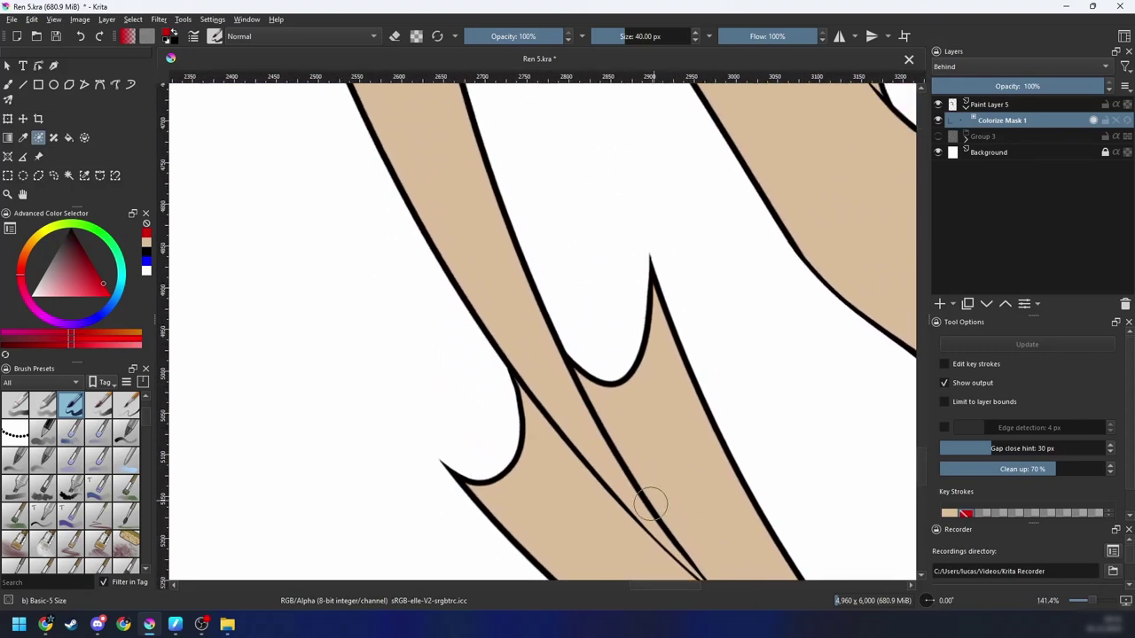
scroll(543, 332, down, 3)
drag(549, 213, 650, 518)
ctrl+scroll(705, 370, up, 3)
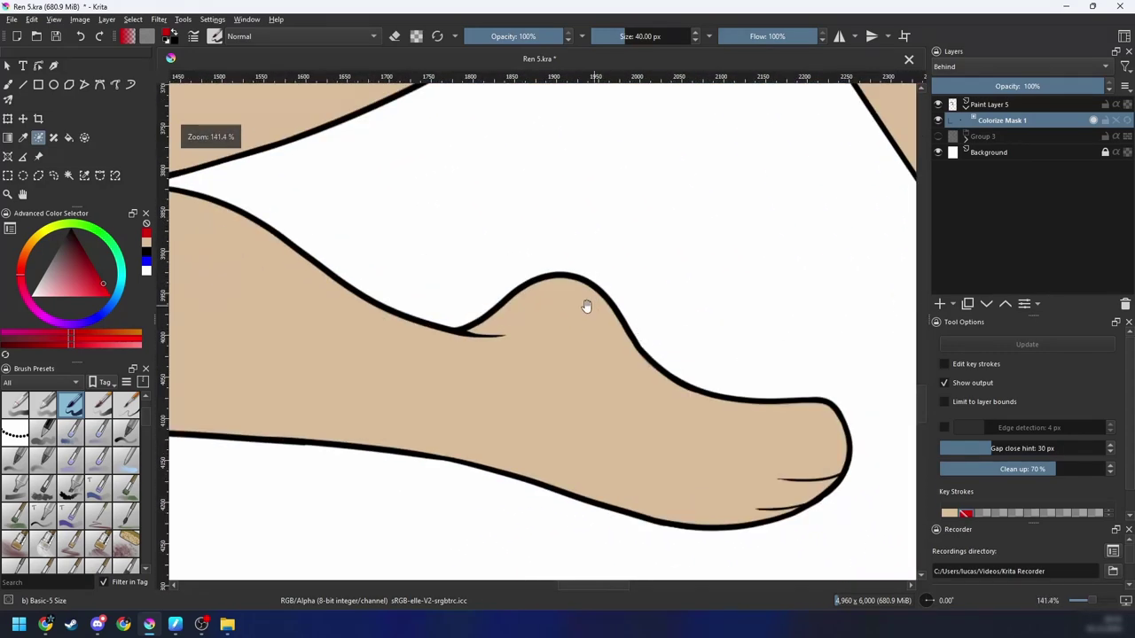
drag(475, 366, 783, 512)
mouse_move(729, 342)
mouse_down()
mouse_move(410, 558)
mouse_move(488, 509)
mouse_move(253, 413)
mouse_move(225, 416)
mouse_move(497, 325)
mouse_move(484, 426)
mouse_move(281, 385)
mouse_move(650, 379)
mouse_move(558, 416)
mouse_move(542, 337)
mouse_move(453, 522)
mouse_move(387, 444)
mouse_move(544, 502)
mouse_move(431, 380)
mouse_move(674, 540)
mouse_move(247, 373)
mouse_move(391, 512)
mouse_up()
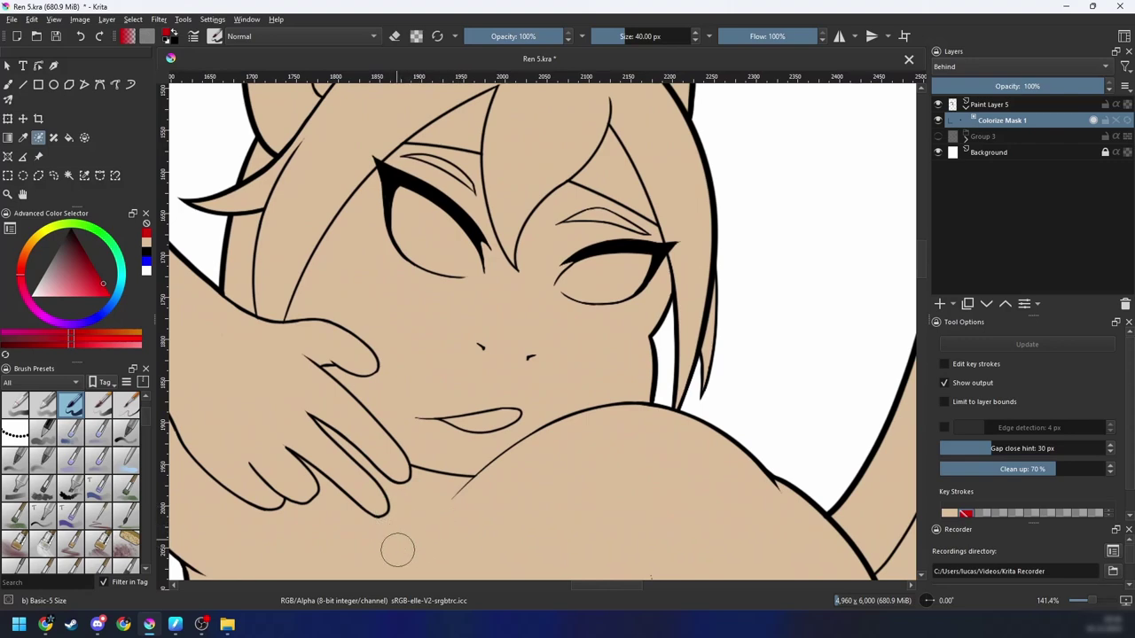
scroll(397, 550, down, 3)
drag(496, 550, 536, 503)
scroll(537, 501, down, 1)
drag(570, 567, 555, 279)
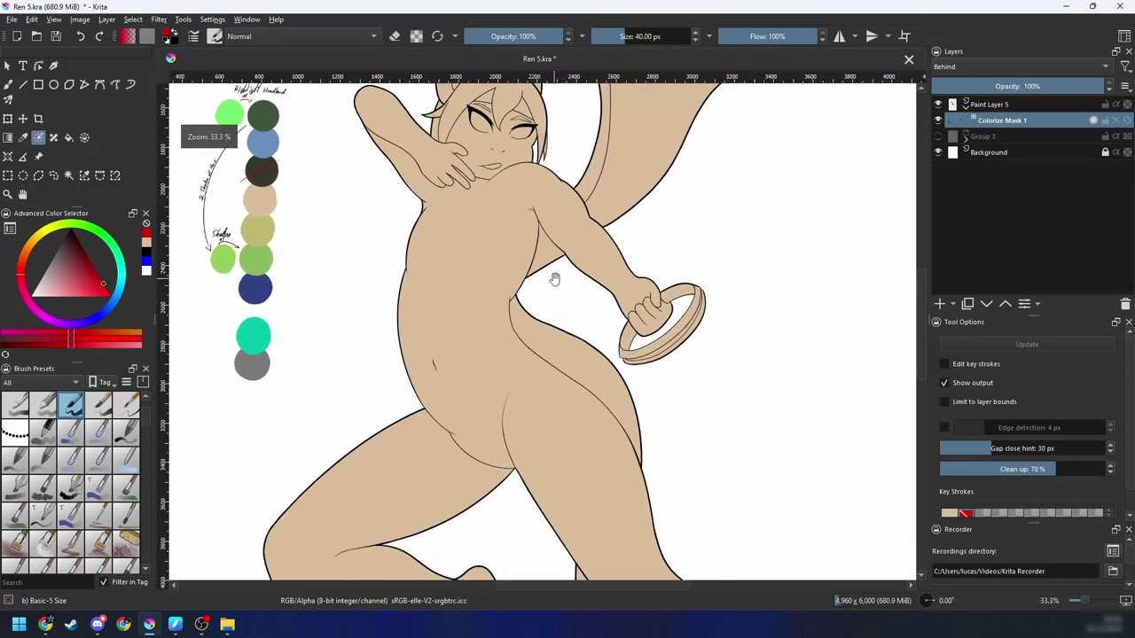
Step: Convert Colorize Mask 1 to a paint layer, make it visible, and hide the Paint Layer 5 line art
right_click(1005, 124)
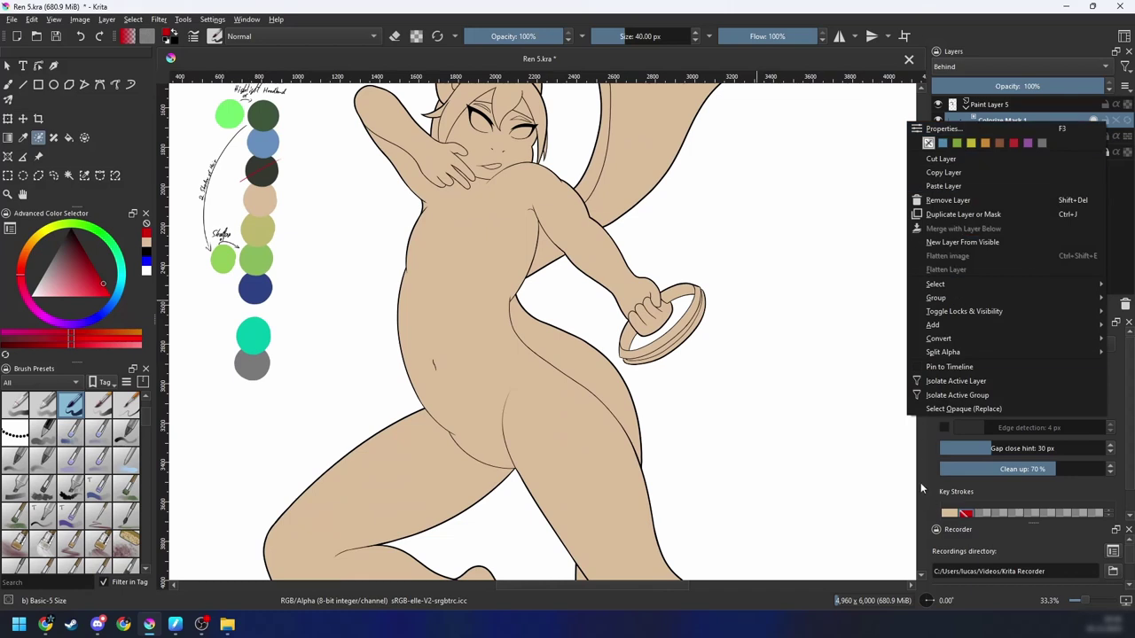
mouse_move(956, 339)
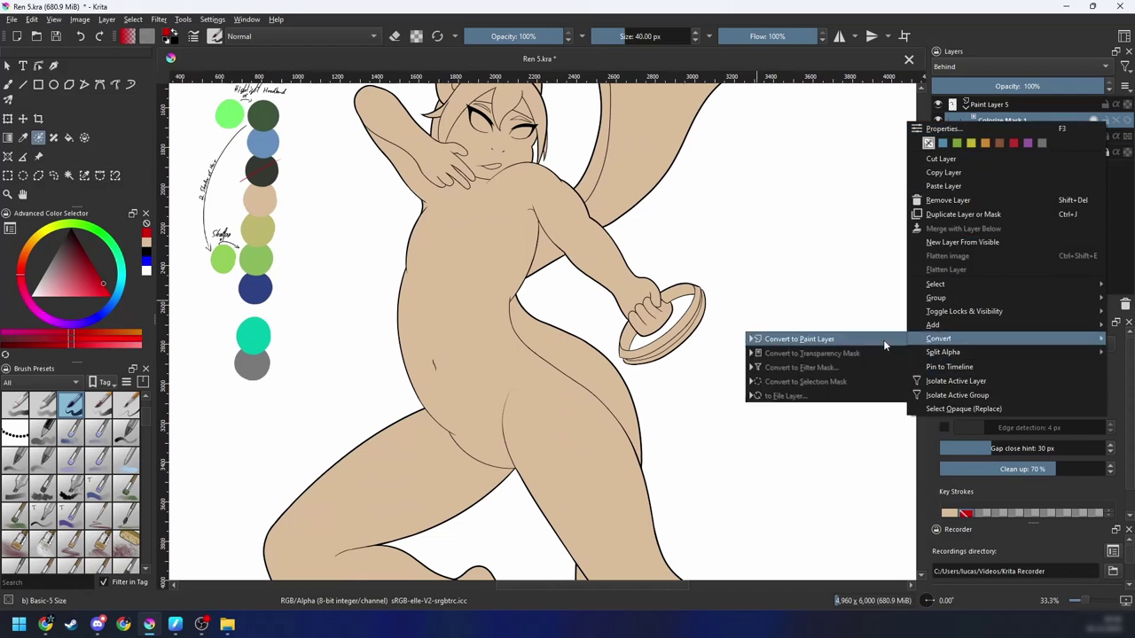
click(815, 339)
click(938, 121)
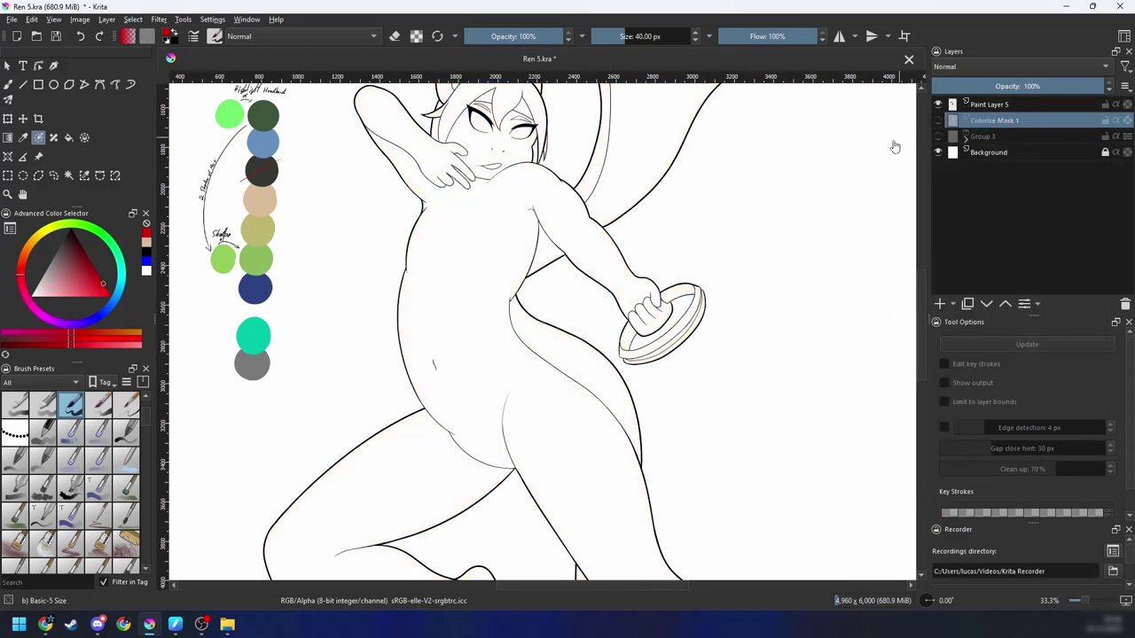
click(938, 120)
click(938, 105)
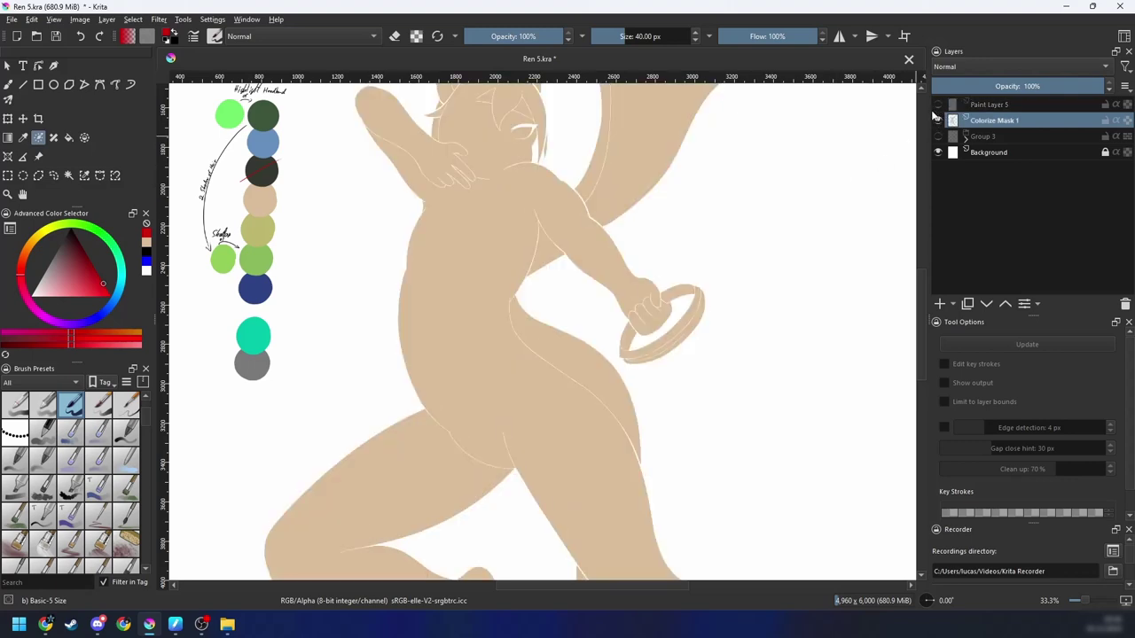
Step: Examine the converted tan fill for line-shaped gaps from head and wing down to the legs, comparing it with Paint Layer 5
scroll(567, 324, up, 2)
drag(712, 329, 555, 434)
mouse_move(461, 316)
mouse_down()
mouse_move(581, 415)
mouse_move(420, 550)
mouse_move(420, 530)
mouse_move(612, 456)
mouse_up()
scroll(550, 479, down, 1)
drag(550, 479, 692, 349)
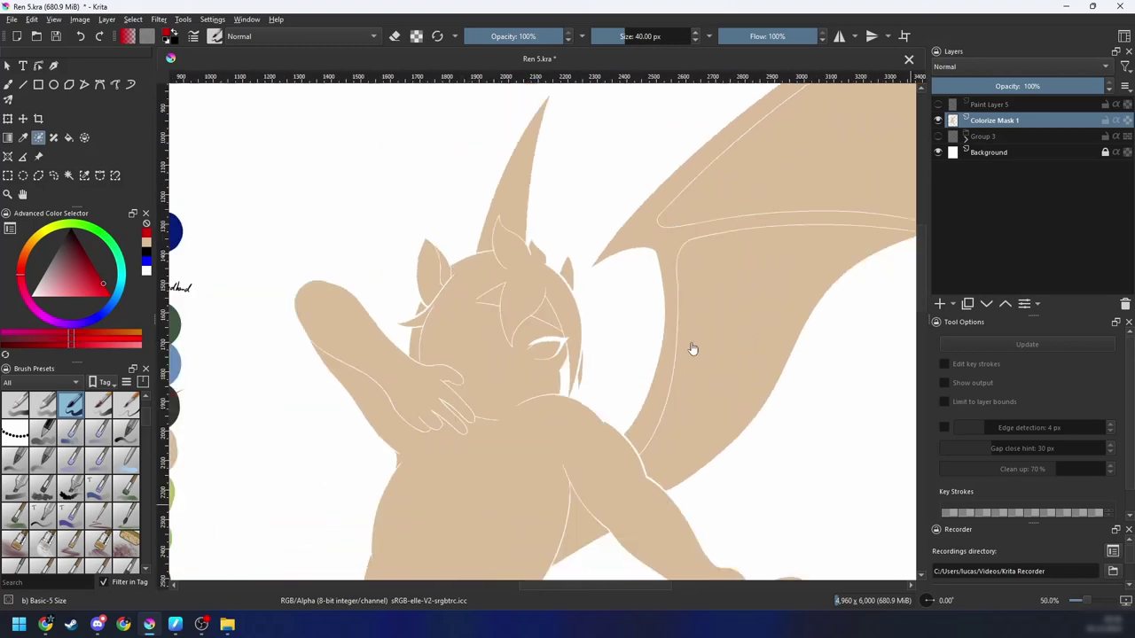
drag(656, 425, 696, 114)
mouse_move(638, 360)
mouse_down()
mouse_move(641, 134)
mouse_move(600, 208)
mouse_up()
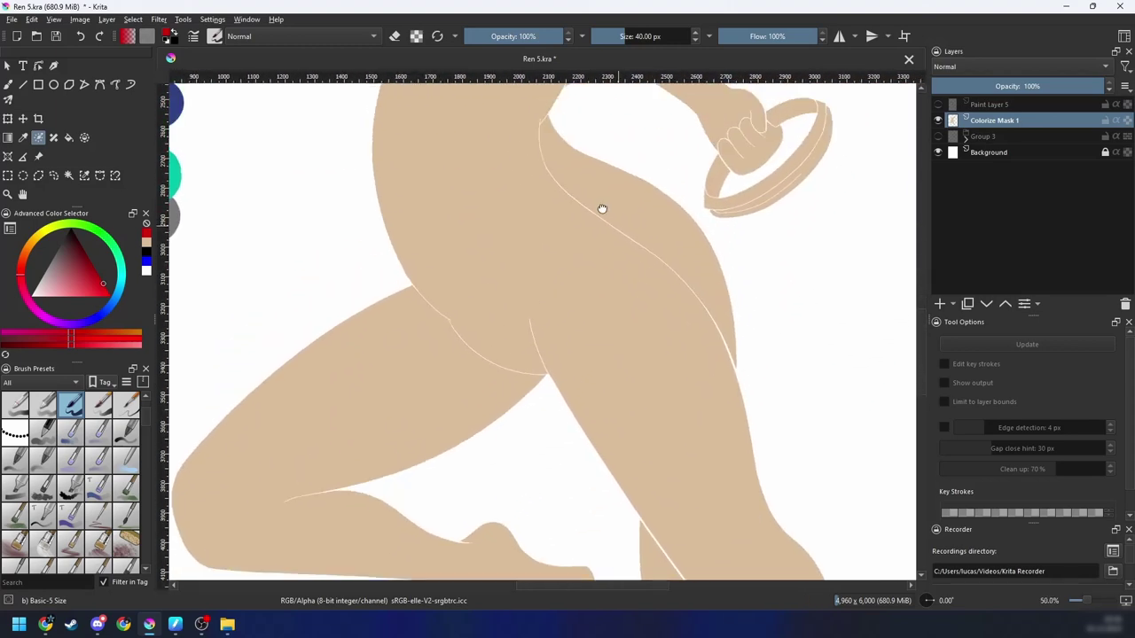
click(938, 104)
click(937, 105)
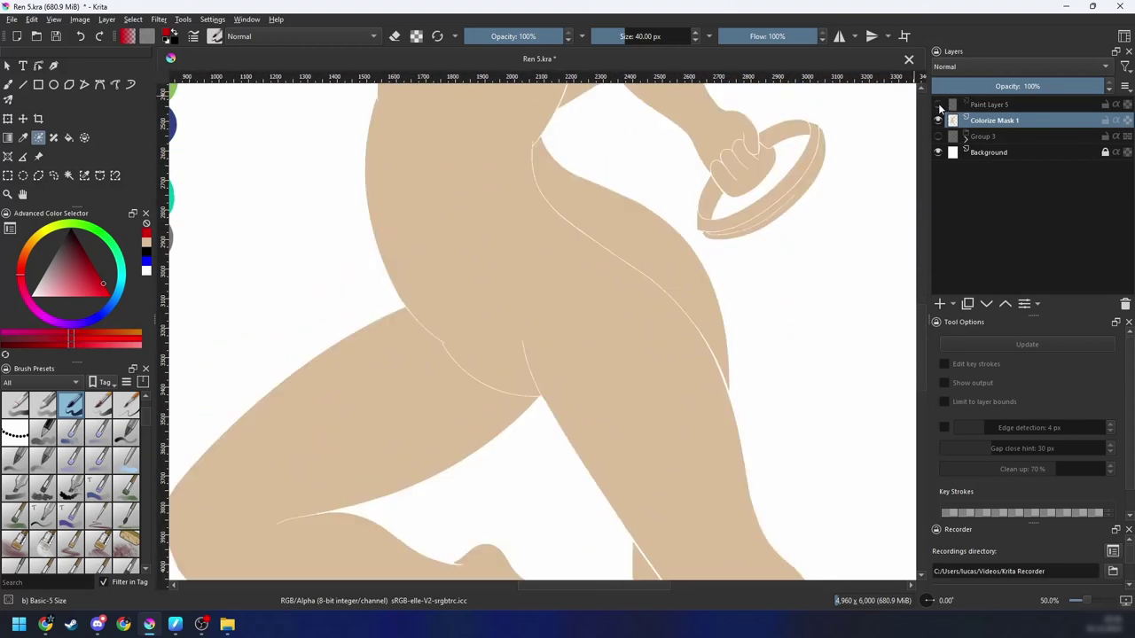
mouse_move(943, 107)
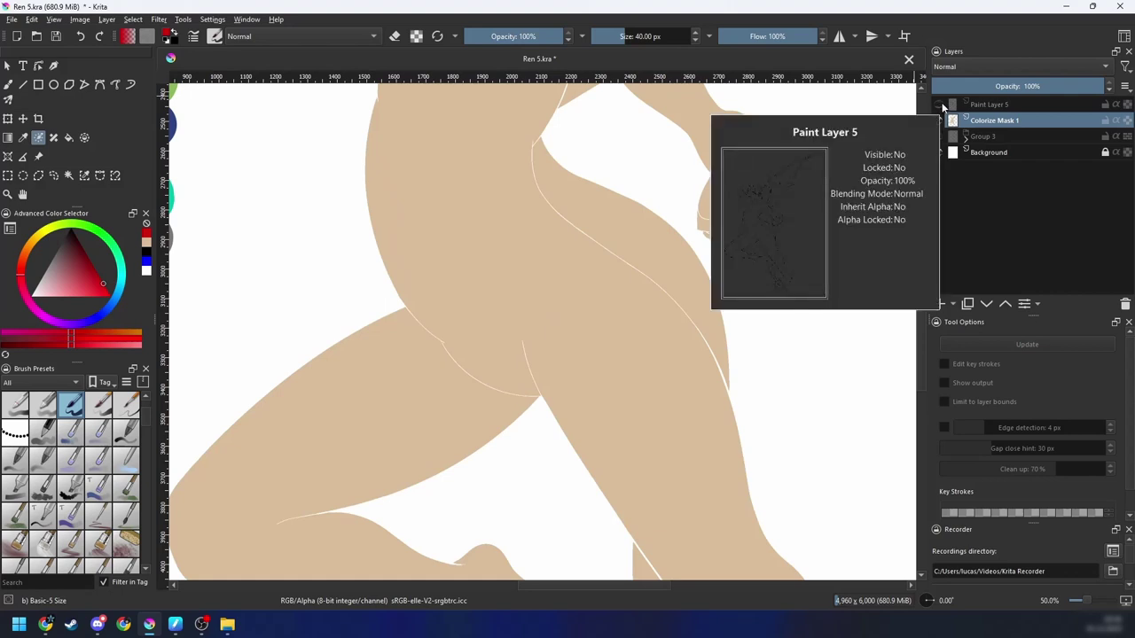
drag(521, 318, 638, 271)
Step: Paint over the white line gaps around the shoulder, underarm and wing base with a 141.01 px brush in the tan base color
scroll(557, 297, up, 2)
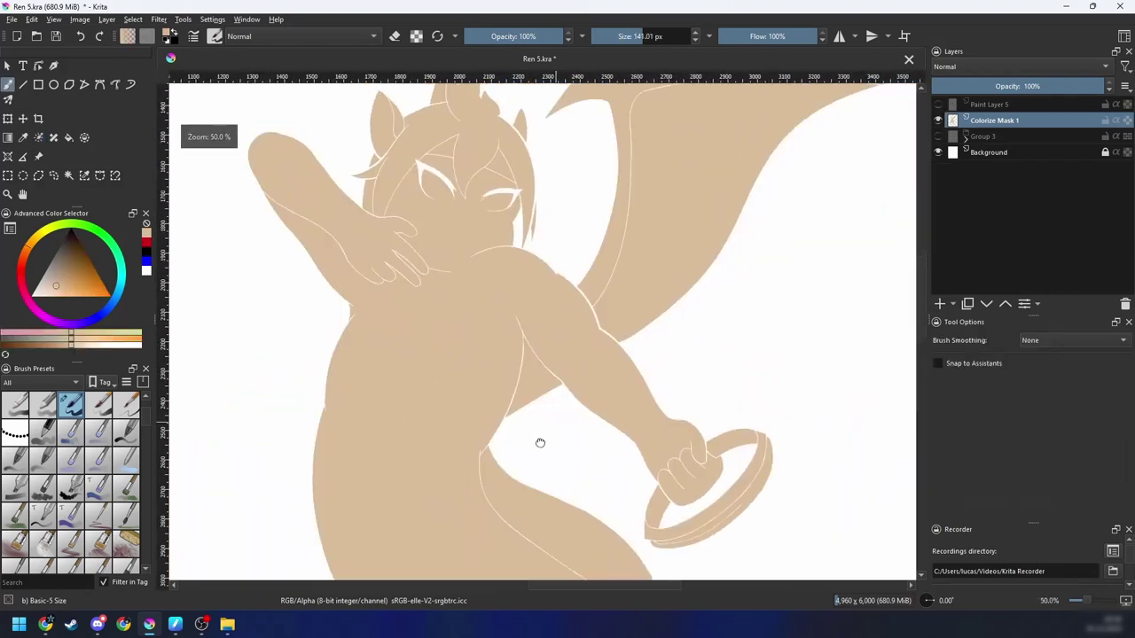
drag(540, 442, 522, 482)
scroll(527, 367, up, 1)
drag(527, 403, 552, 388)
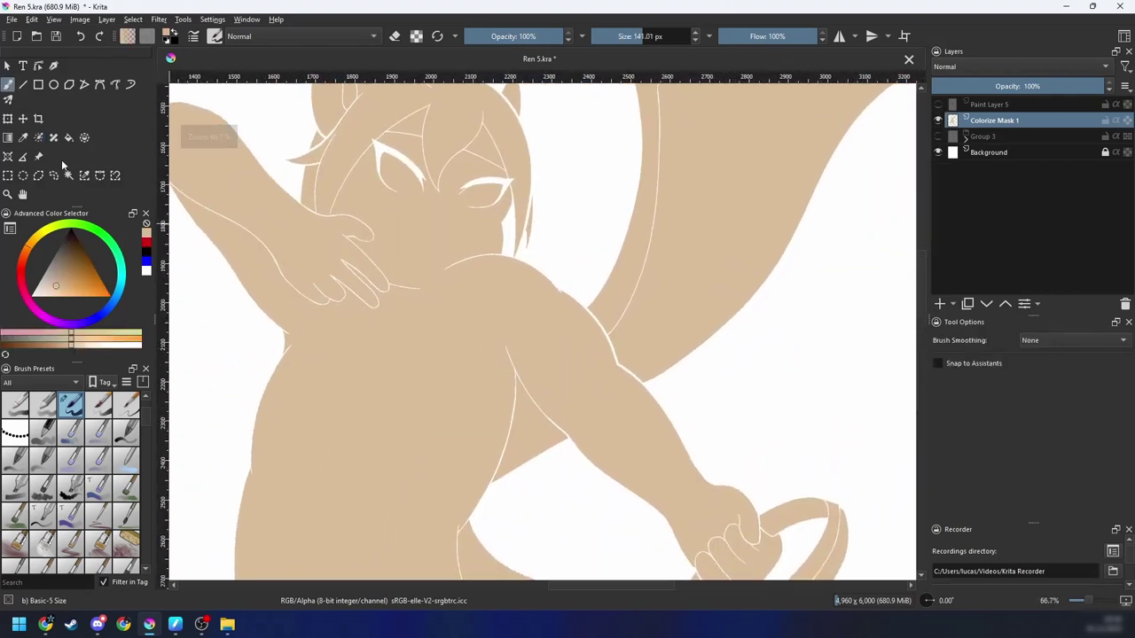
right_click(571, 370)
click(645, 401)
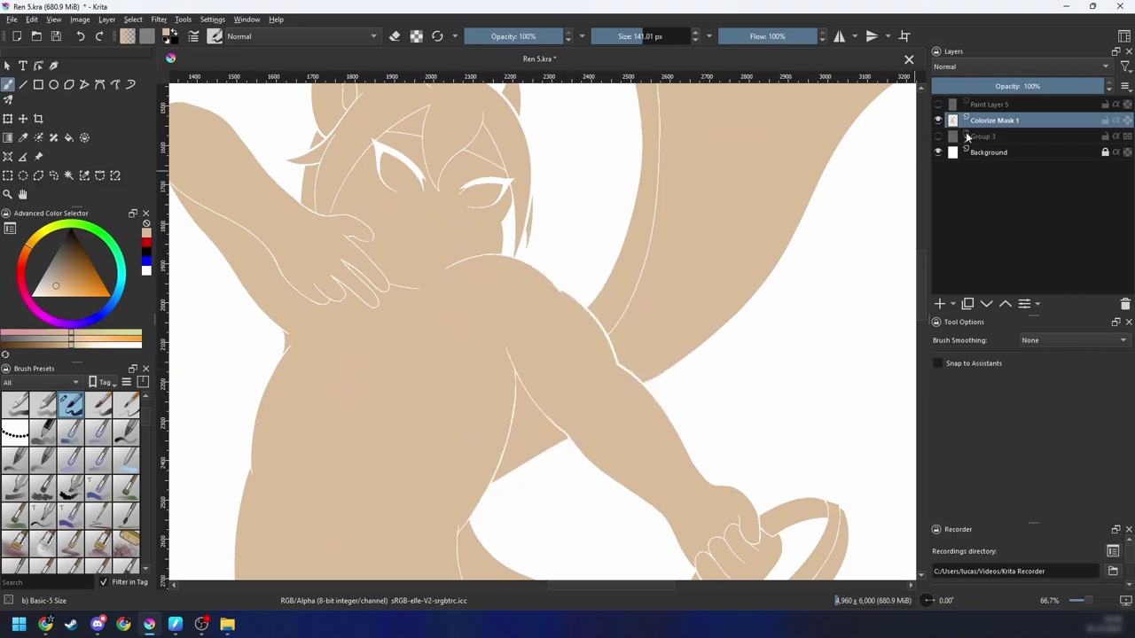
mouse_move(532, 357)
mouse_down()
mouse_move(502, 398)
mouse_move(595, 350)
mouse_up()
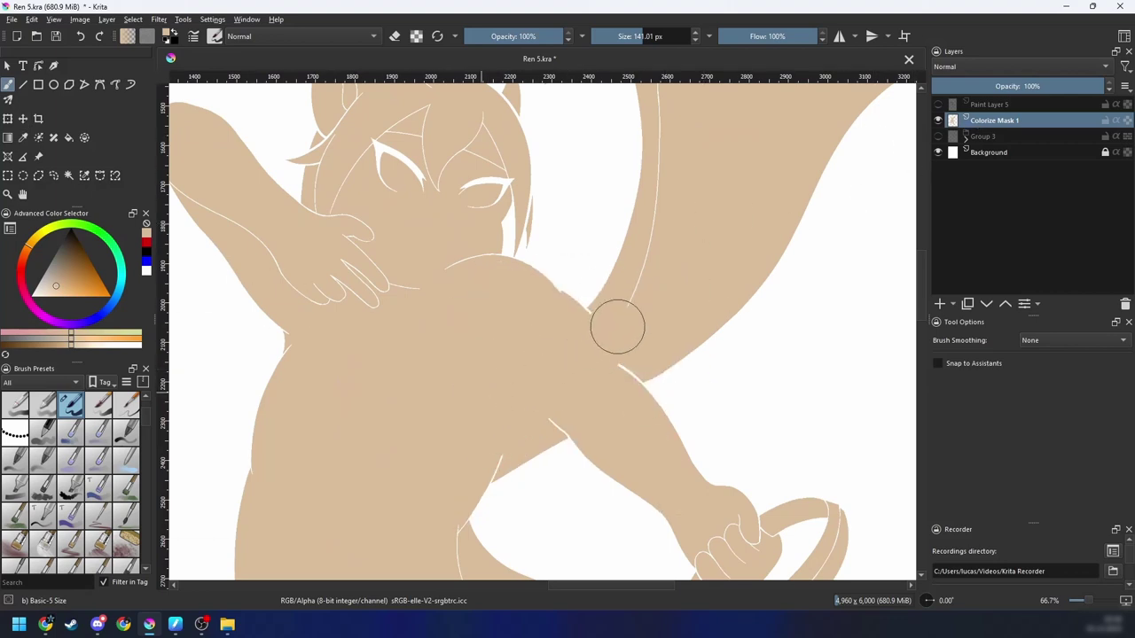
Step: Fill the white spar lines across the wing with tan, up to its tip
mouse_move(675, 279)
mouse_down()
mouse_move(545, 465)
mouse_move(548, 301)
mouse_move(638, 203)
mouse_move(795, 198)
mouse_up()
drag(608, 178, 520, 369)
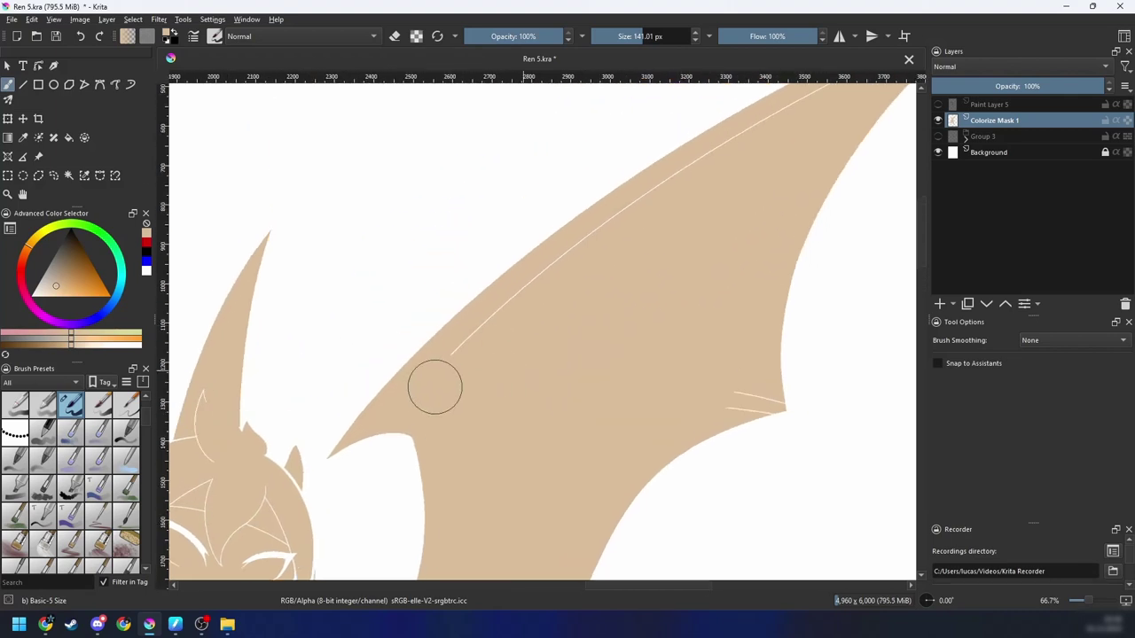
mouse_move(435, 387)
mouse_down()
mouse_move(689, 190)
mouse_move(469, 436)
mouse_move(581, 341)
mouse_up()
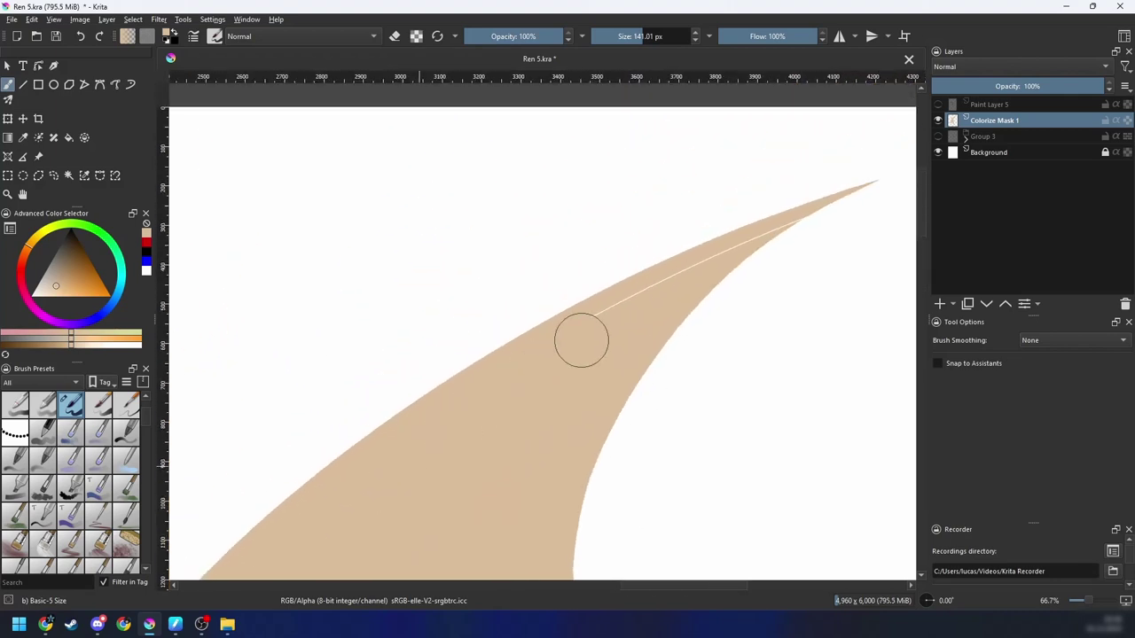
drag(507, 430, 856, 124)
Step: Cover the line gaps inside the face, hair, horn base and raised arm and hand with tan
drag(506, 356, 712, 218)
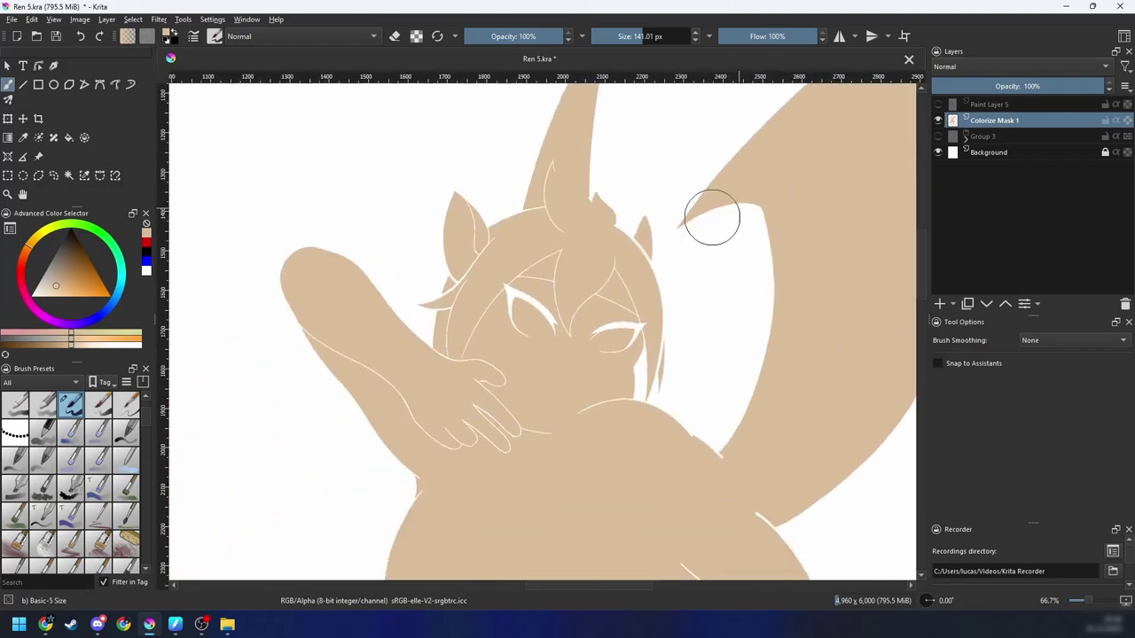
mouse_move(534, 309)
mouse_down()
mouse_move(551, 279)
mouse_move(509, 434)
mouse_up()
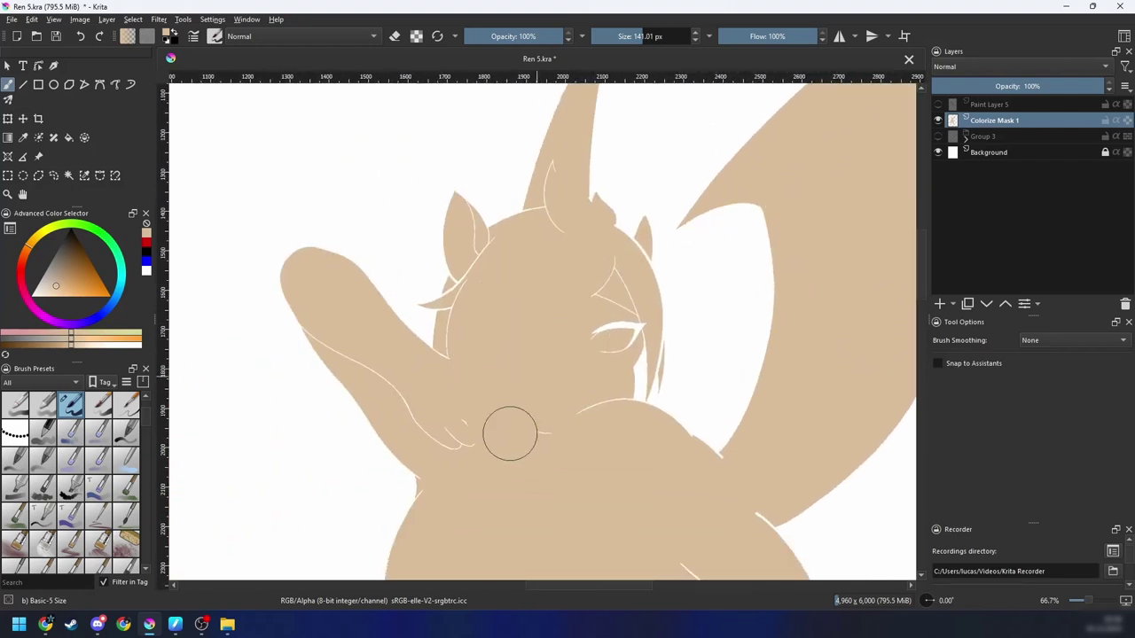
drag(582, 354, 619, 321)
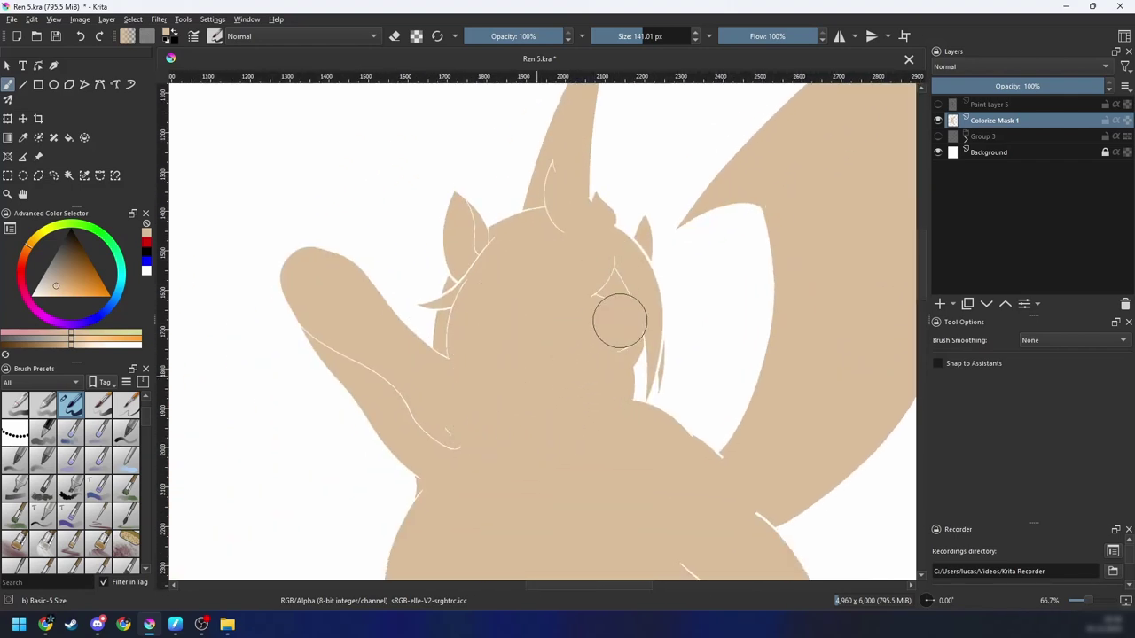
mouse_move(580, 289)
mouse_down()
mouse_move(555, 459)
mouse_move(600, 358)
mouse_up()
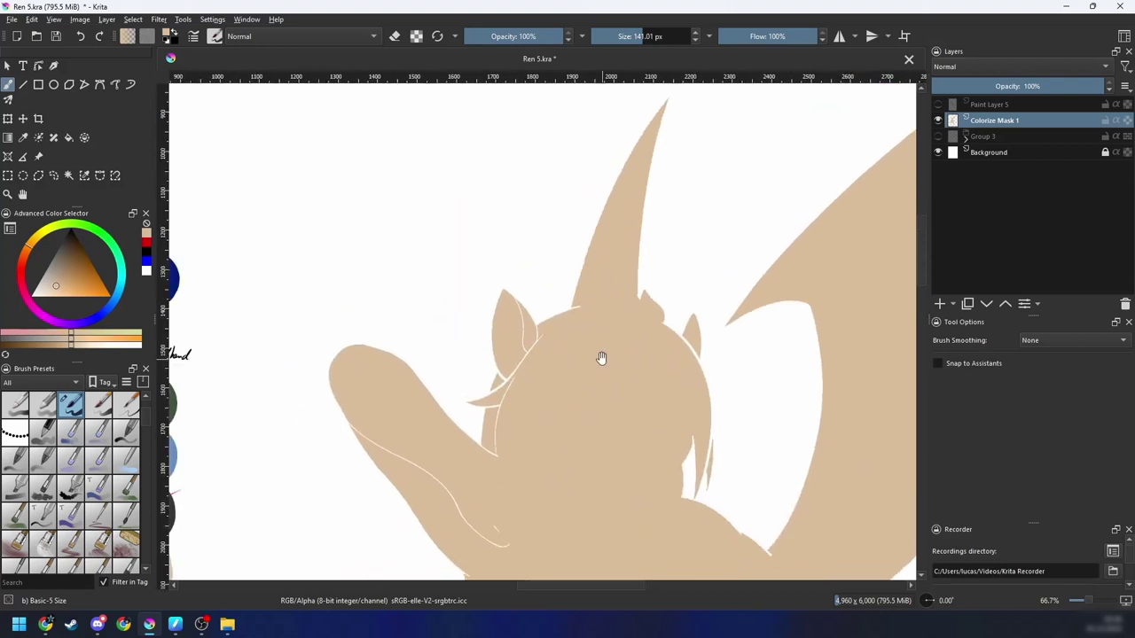
drag(529, 446, 541, 376)
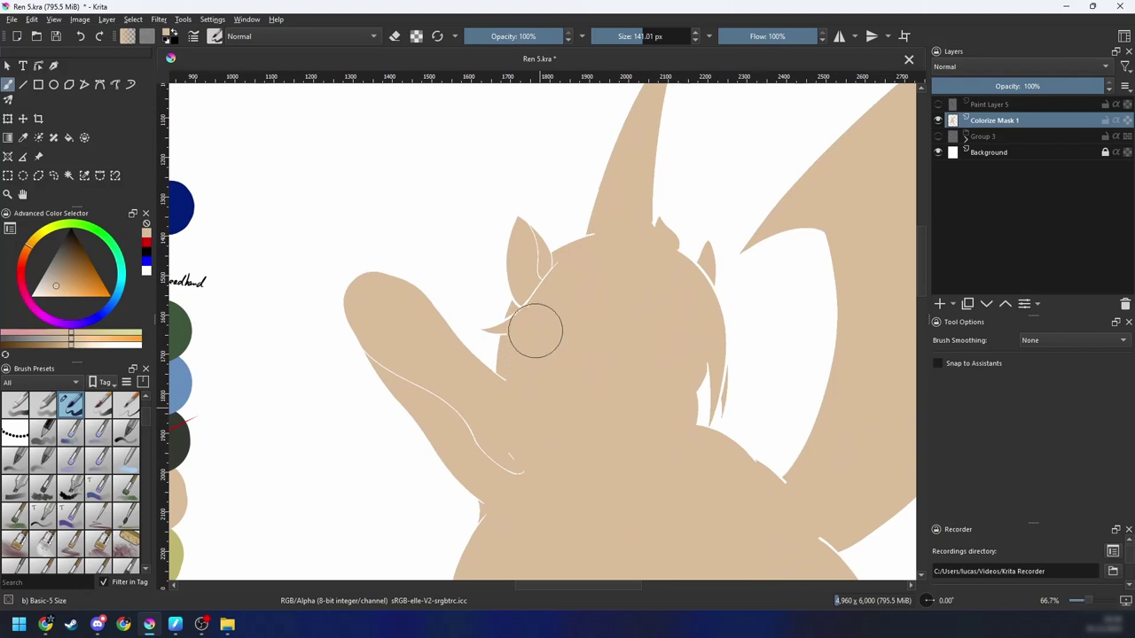
scroll(547, 294, down, 2)
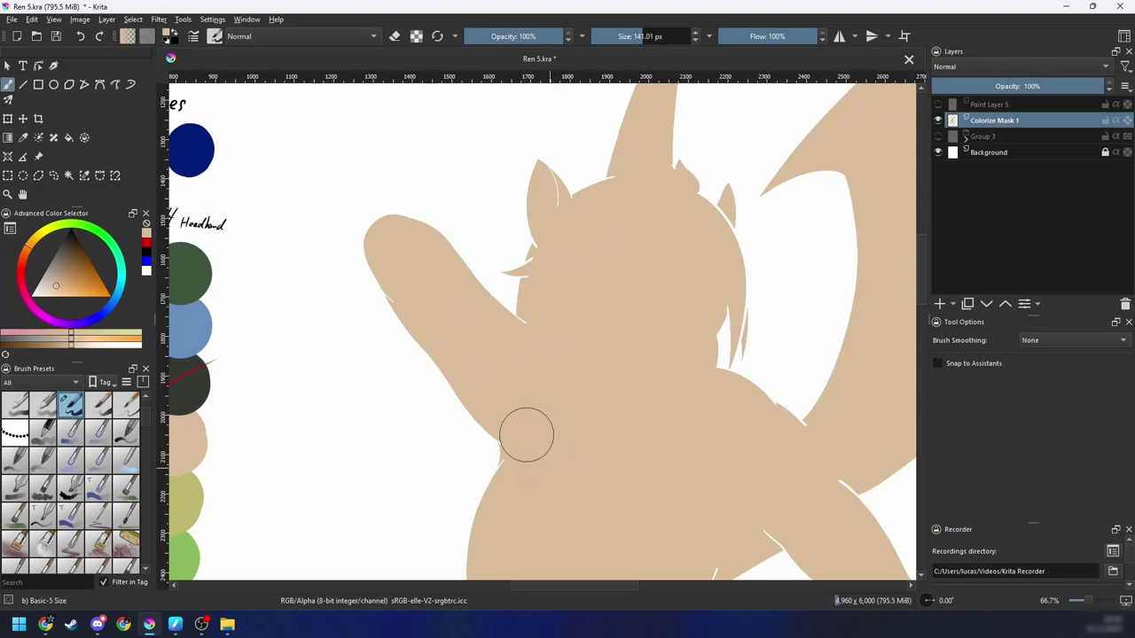
Step: Paint tan over the remaining gaps at the underarm, waist, hip and thigh creases
drag(627, 440, 498, 316)
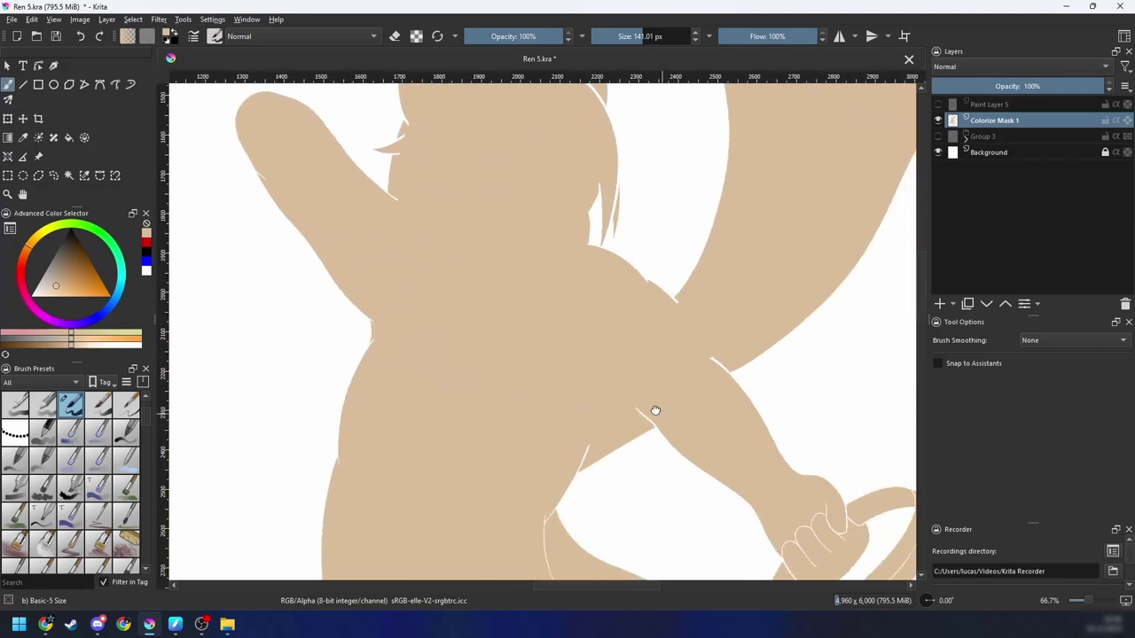
drag(655, 411, 649, 335)
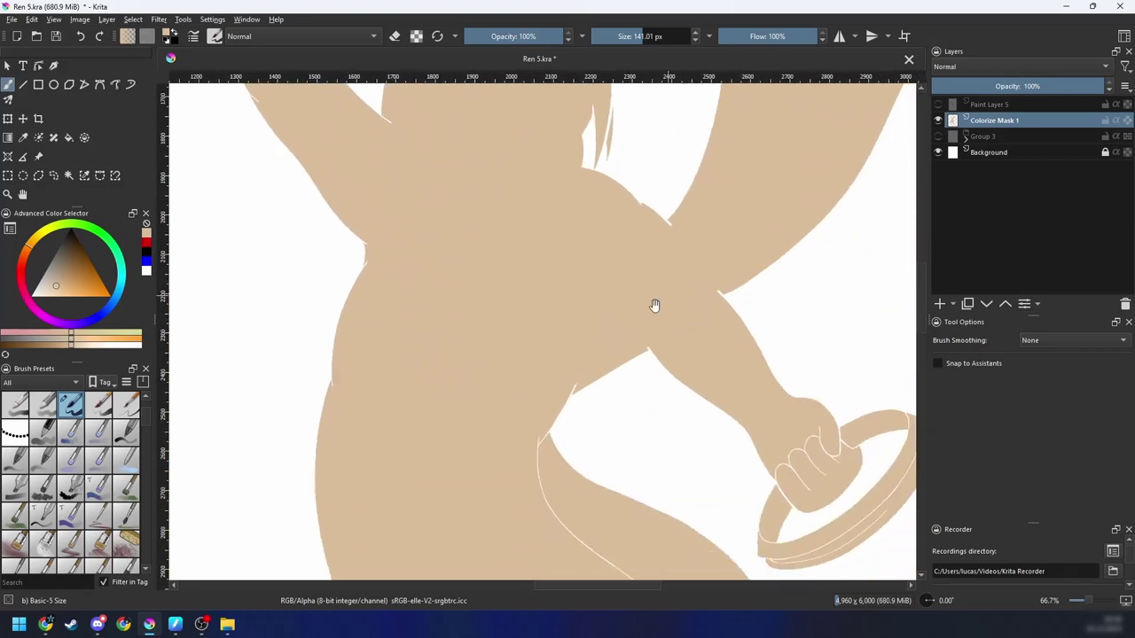
scroll(654, 305, down, 5)
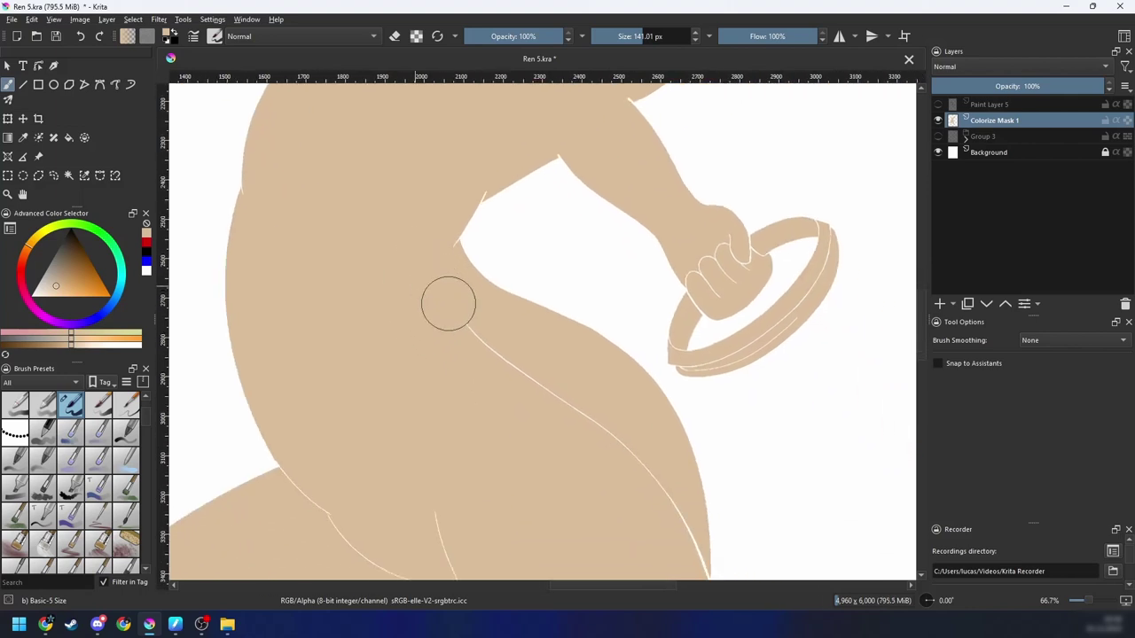
scroll(633, 440, down, 5)
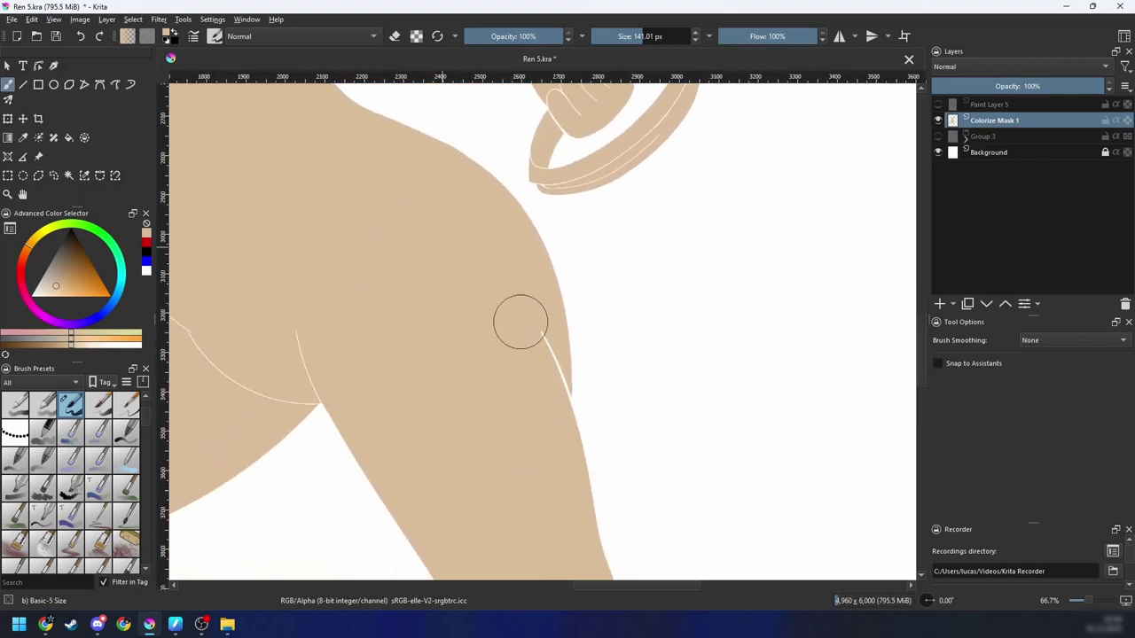
scroll(539, 374, left, 3)
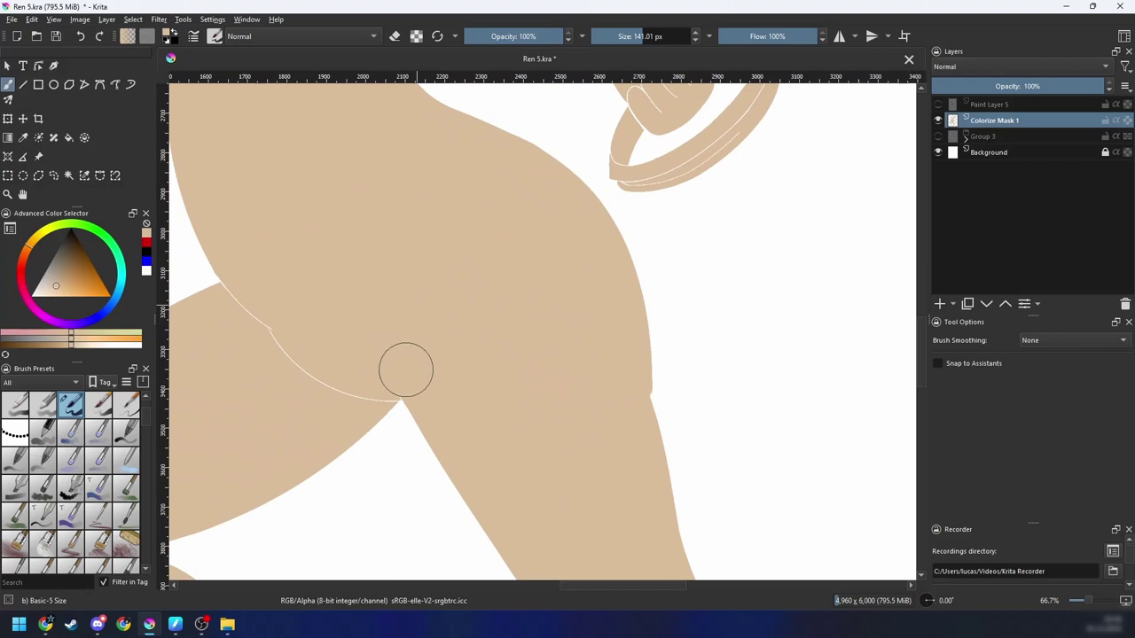
scroll(406, 370, left, 4)
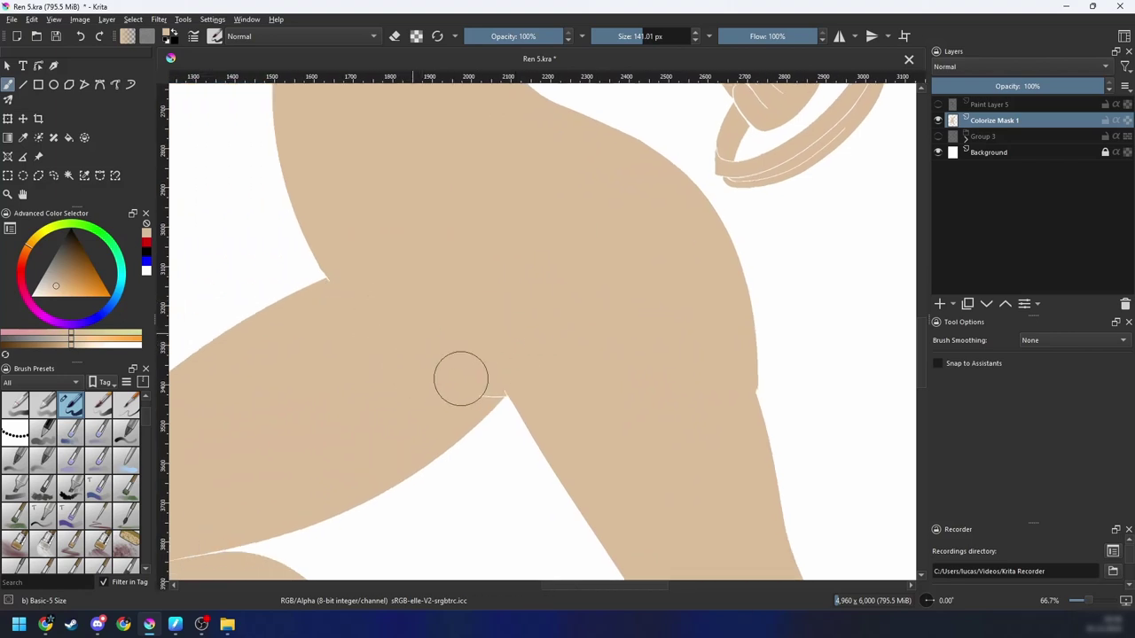
Step: Fill the gaps along the bent leg, the tail and its spade, and the straight leg's foot with tan
drag(396, 395, 659, 186)
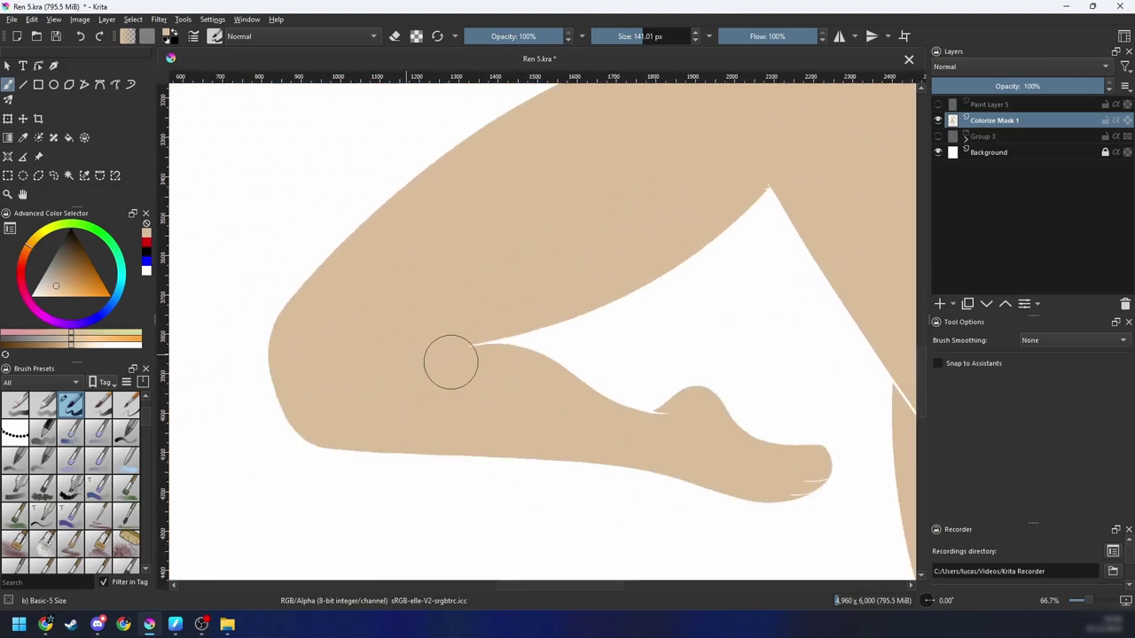
drag(442, 406, 239, 322)
drag(530, 410, 266, 334)
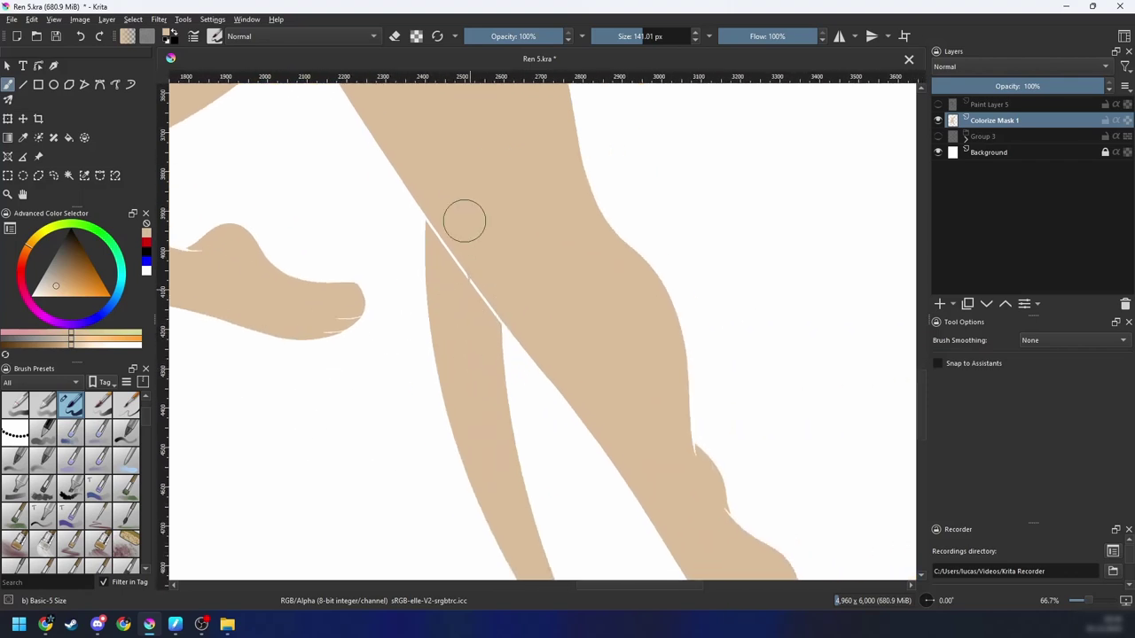
drag(505, 351, 432, 108)
drag(575, 409, 532, 299)
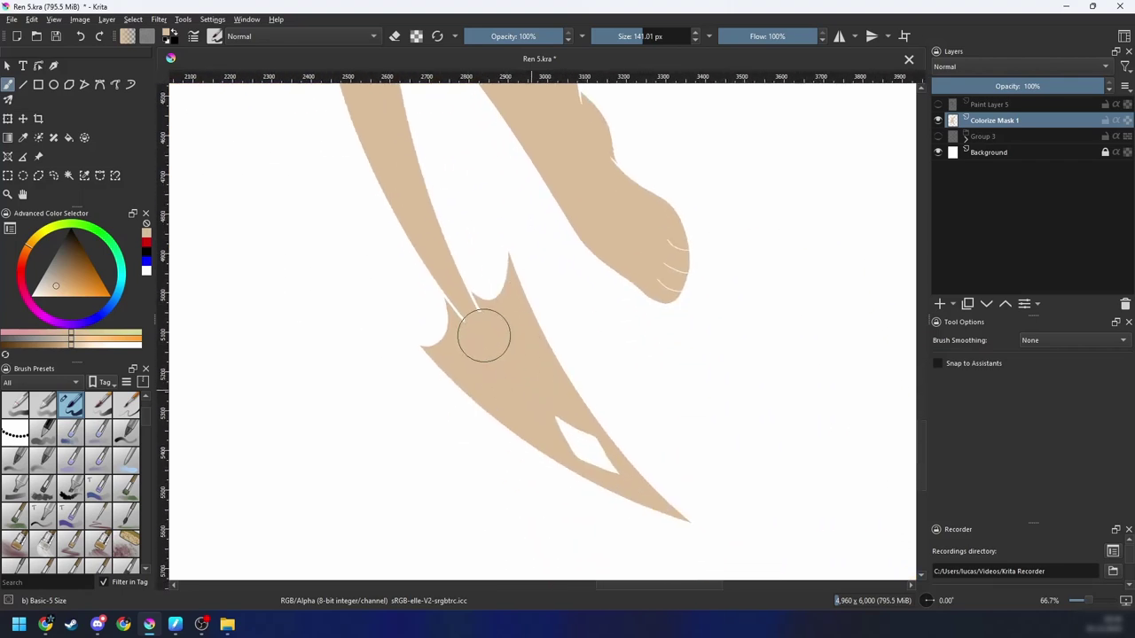
mouse_move(523, 378)
mouse_down()
mouse_move(433, 407)
mouse_move(345, 485)
mouse_up()
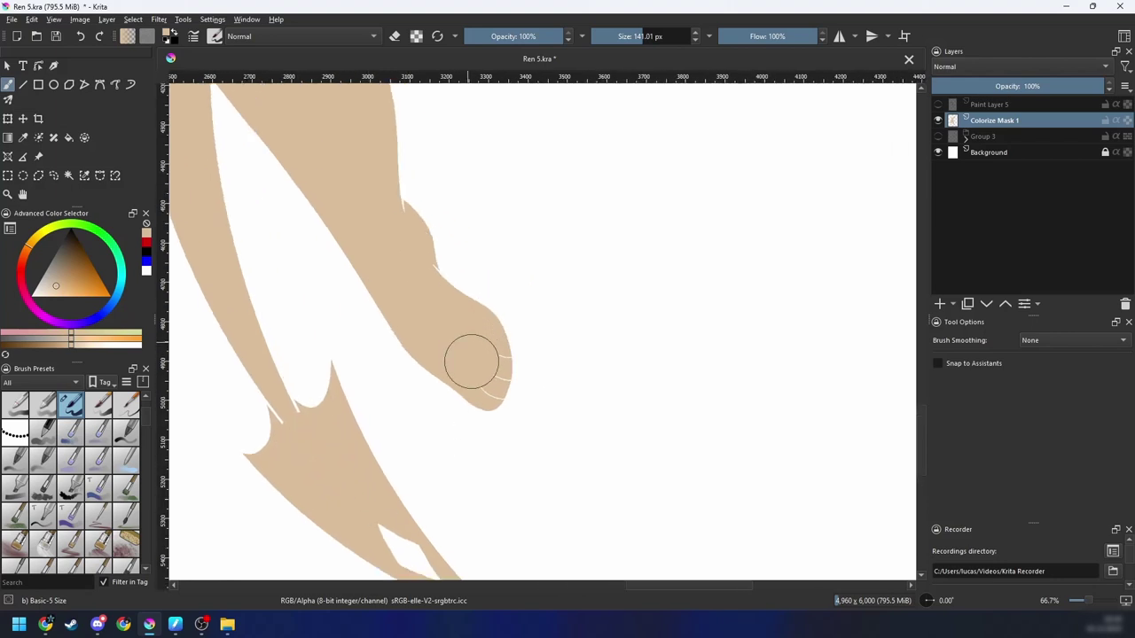
Step: Show the Paint Layer 5 line art at the hand holding the ring, lower its opacity, and reselect the Colorize Mask 1 layer
scroll(472, 352, down, 4)
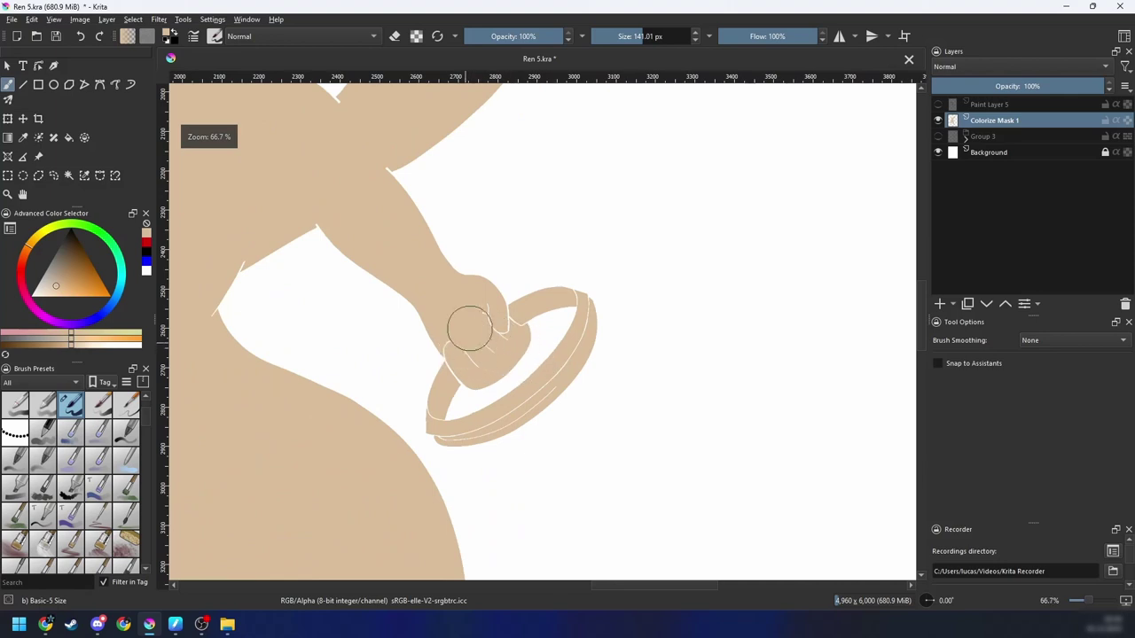
drag(469, 329, 487, 377)
key(ctrl+plus)
click(938, 104)
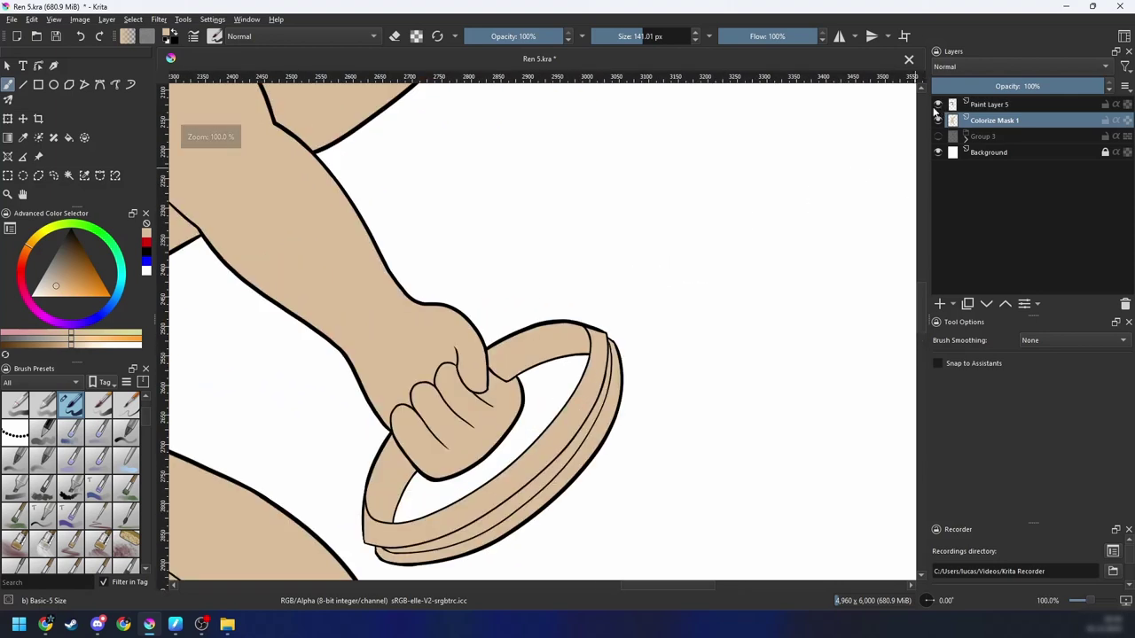
drag(655, 336, 688, 261)
key(ctrl+equal)
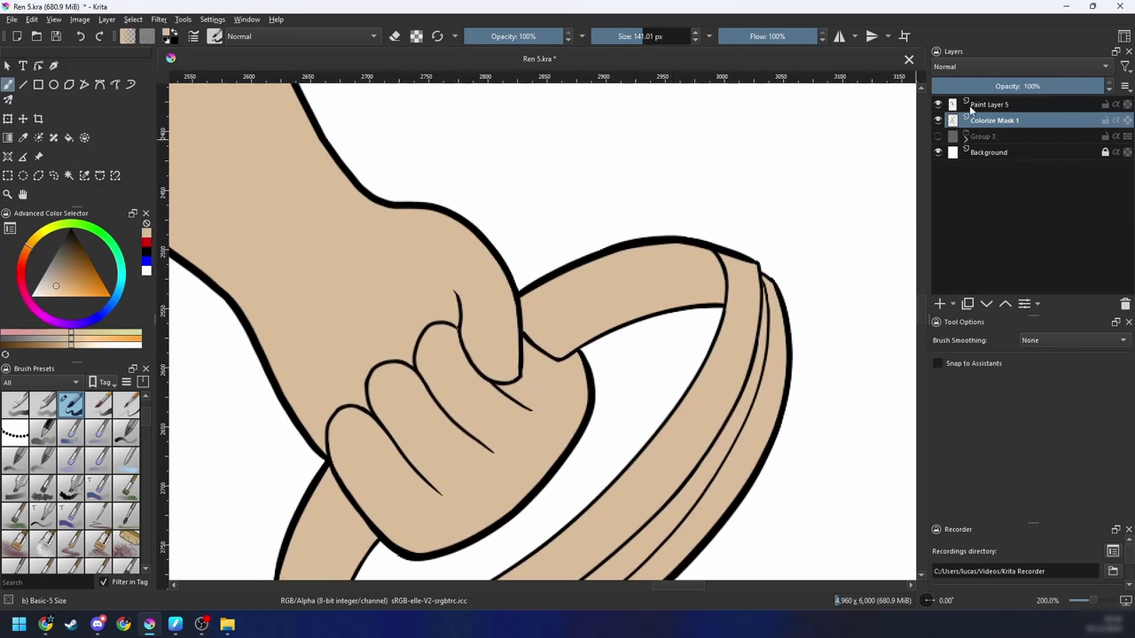
click(989, 104)
click(964, 86)
click(976, 119)
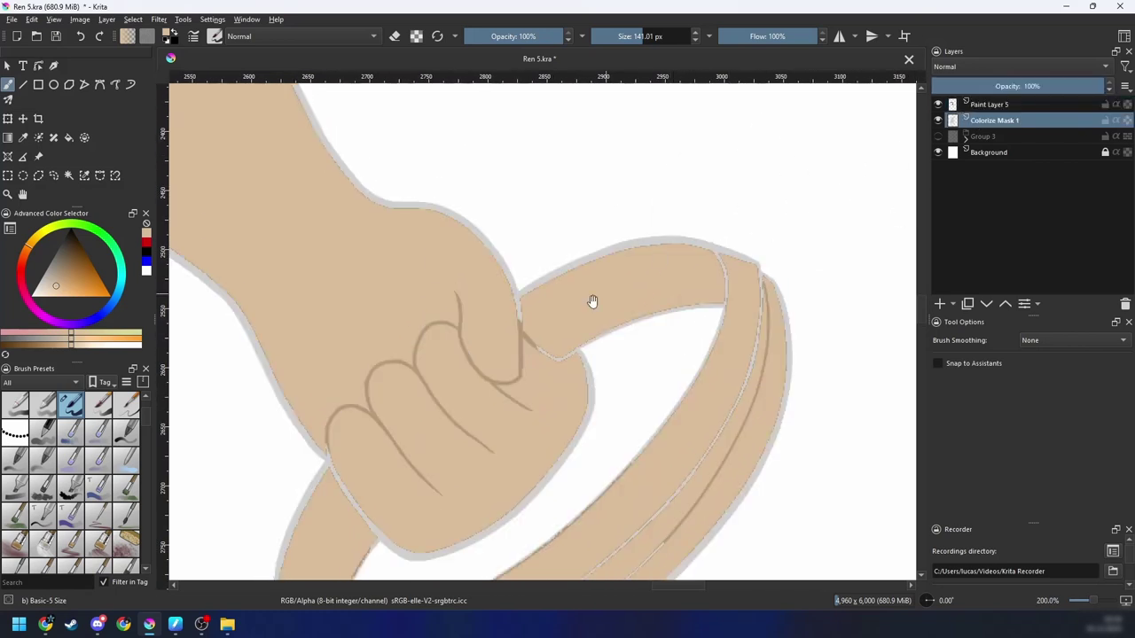
Step: Set the brush size to 27.56 px and paint tan over the gaps between the fist and ring and along the ring's bands
drag(522, 358, 574, 311)
drag(561, 350, 493, 350)
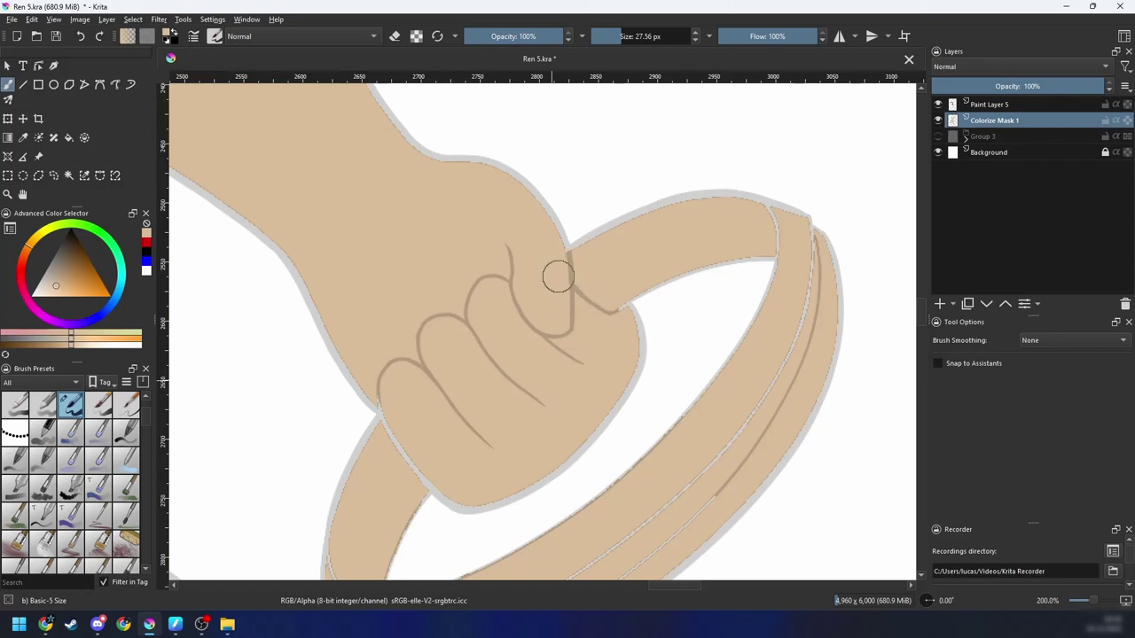
drag(535, 363, 568, 317)
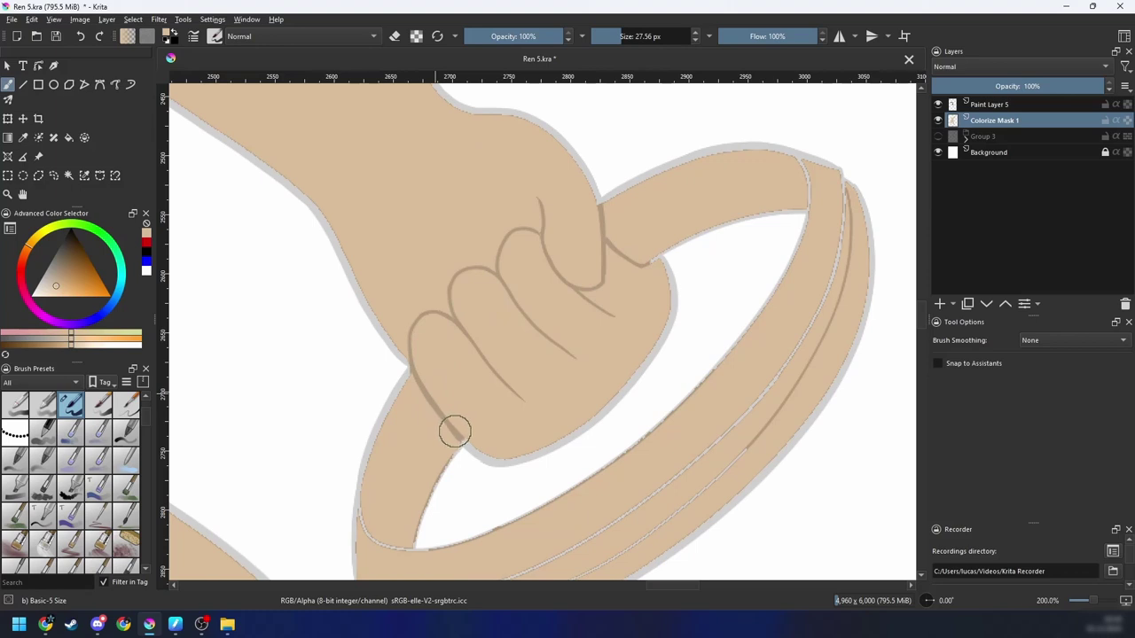
scroll(411, 434, down, 2)
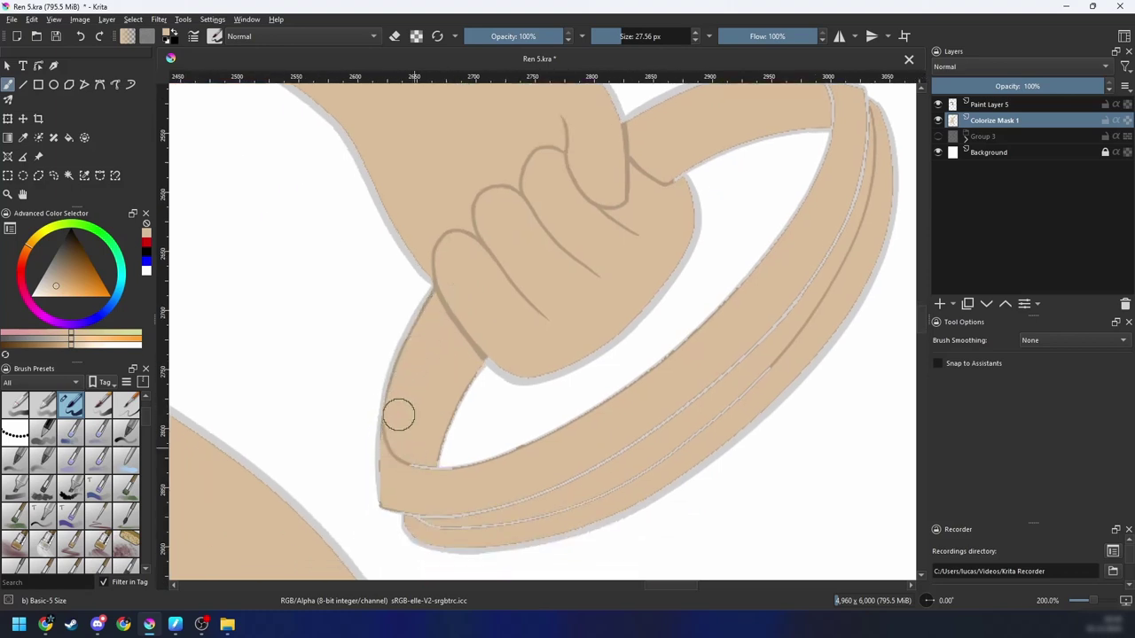
scroll(422, 473, down, 3)
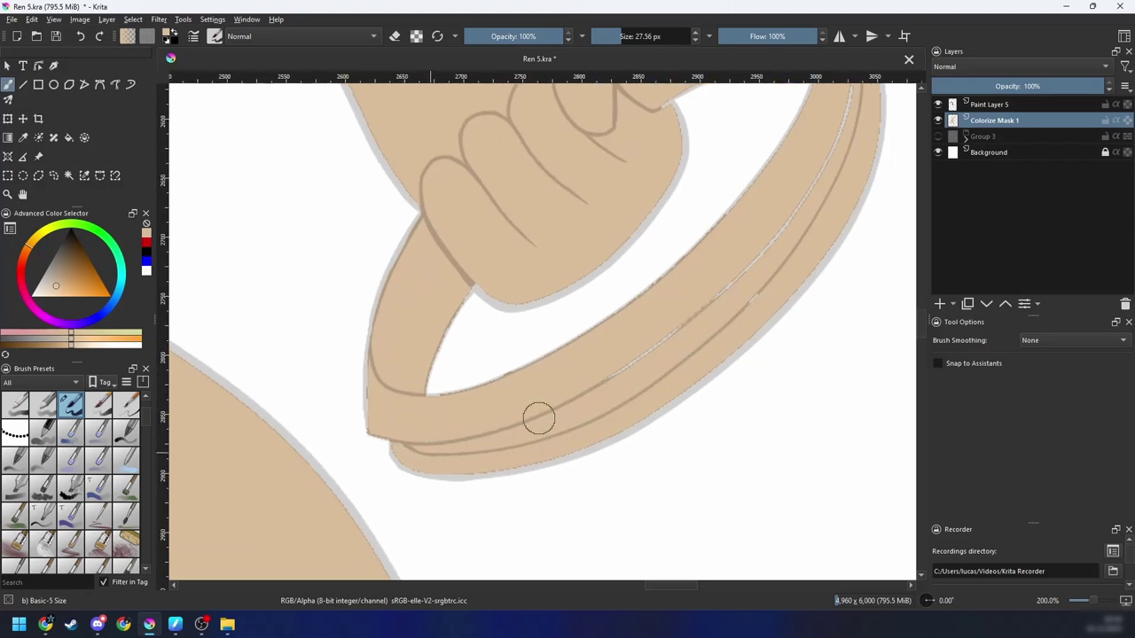
drag(696, 319, 593, 399)
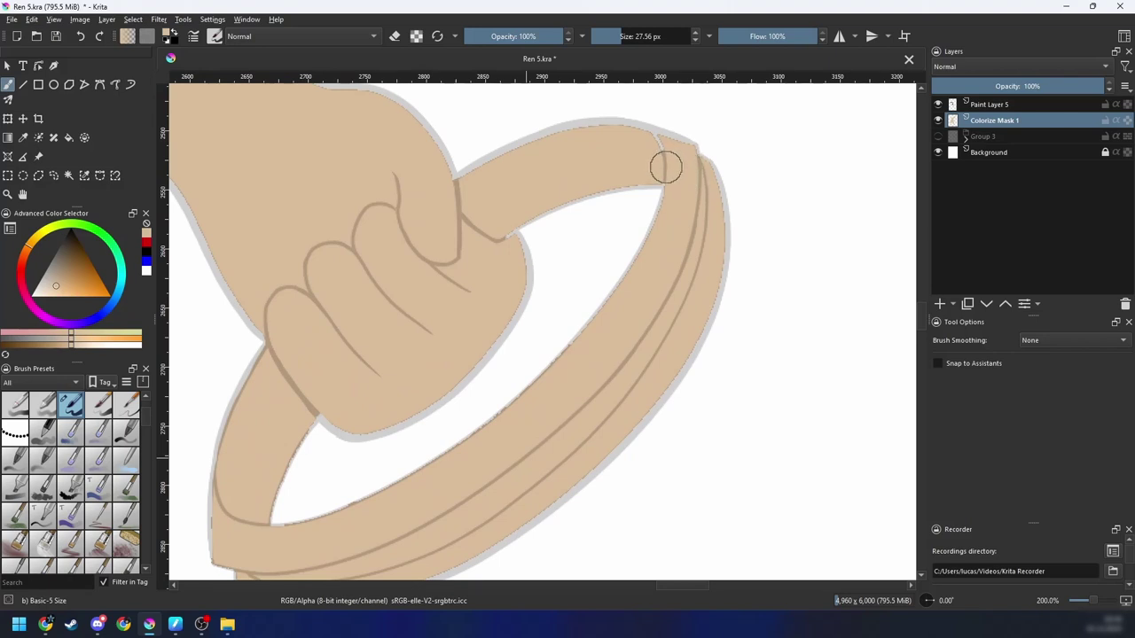
drag(527, 225, 501, 277)
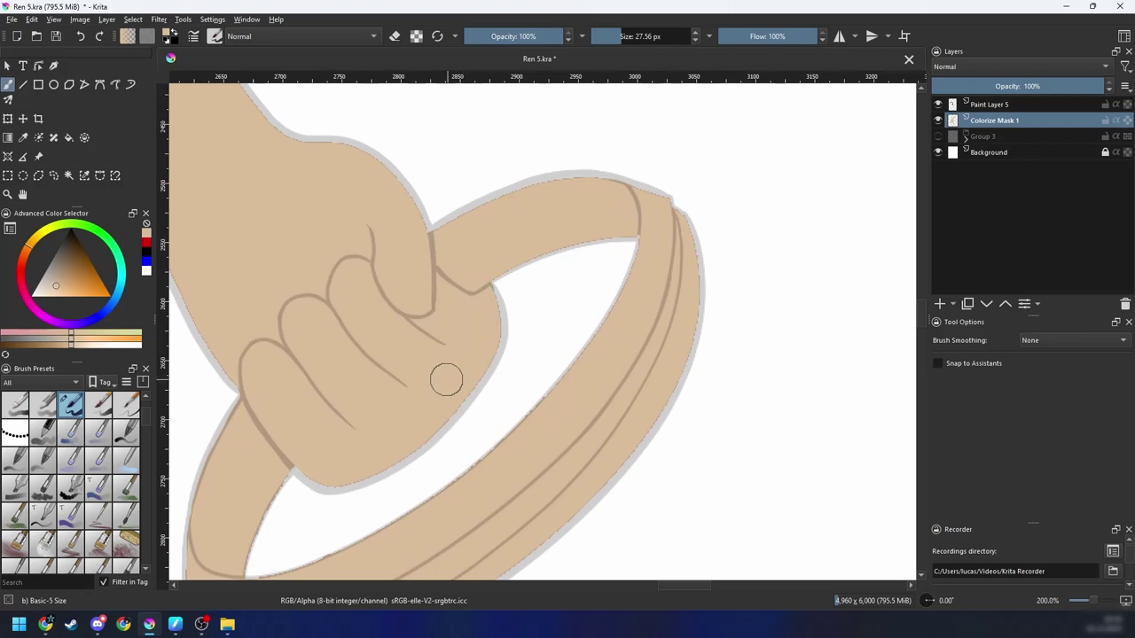
Step: Paint tan under the line art along the lower edge of the fist holding the ring
drag(446, 380, 500, 377)
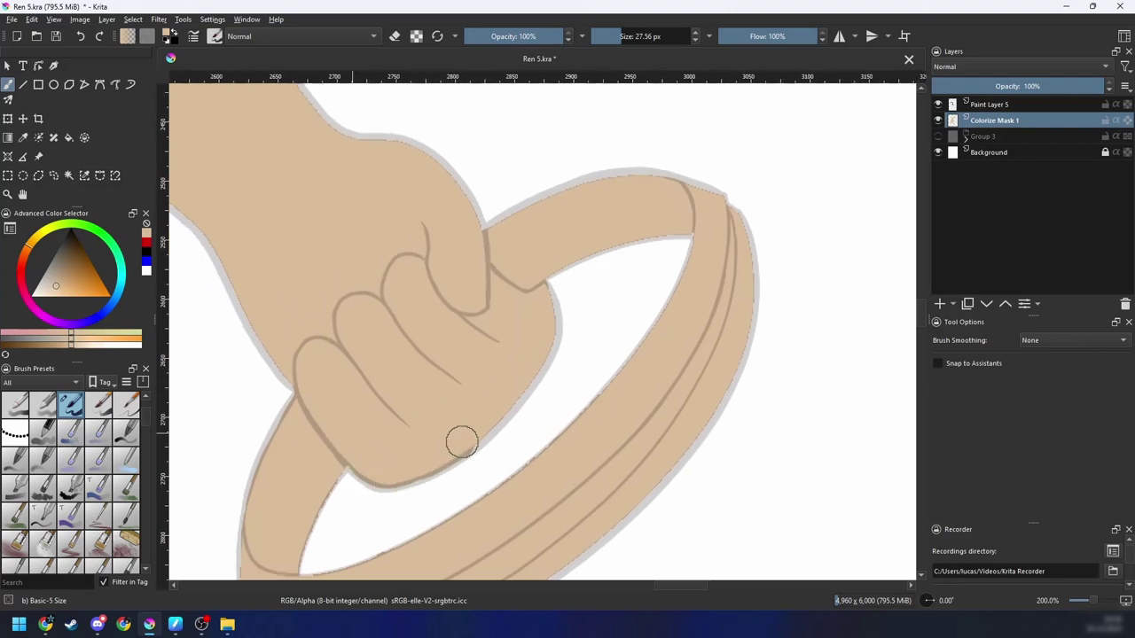
key(4)
key(4)
key(4)
key(4)
key(4)
key(4)
key(4)
key(4)
key(4)
key(4)
key(4)
key(4)
scroll(569, 330, up, 1)
drag(566, 347, 443, 498)
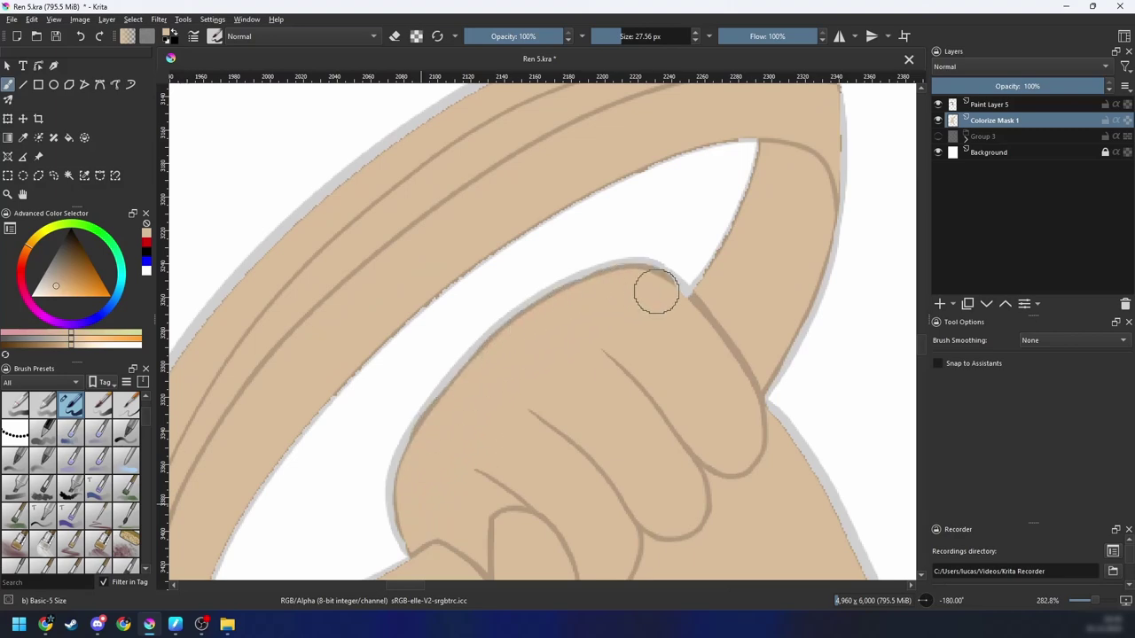
Step: Fill the gaps with tan behind the upper arm, at the underarm and at the waist crease
key(minus)
key(minus)
key(minus)
key(minus)
key(6)
key(6)
key(6)
key(6)
key(6)
key(6)
key(6)
key(6)
key(minus)
key(6)
key(6)
key(6)
key(6)
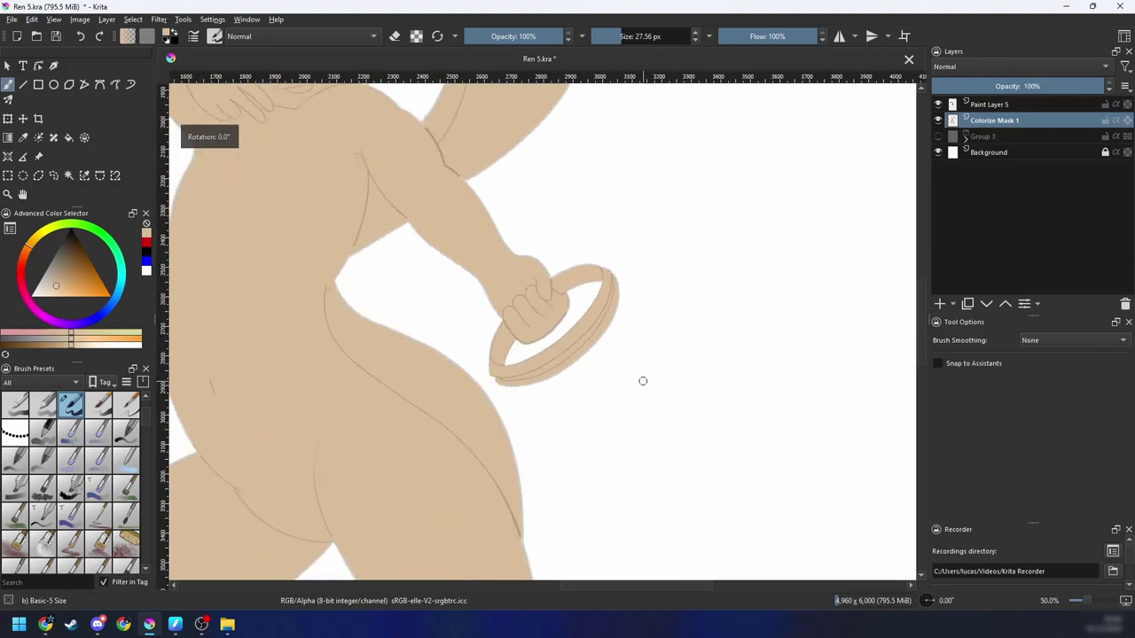
drag(544, 385, 581, 534)
key(plus)
key(plus)
key(plus)
scroll(393, 406, up, 1)
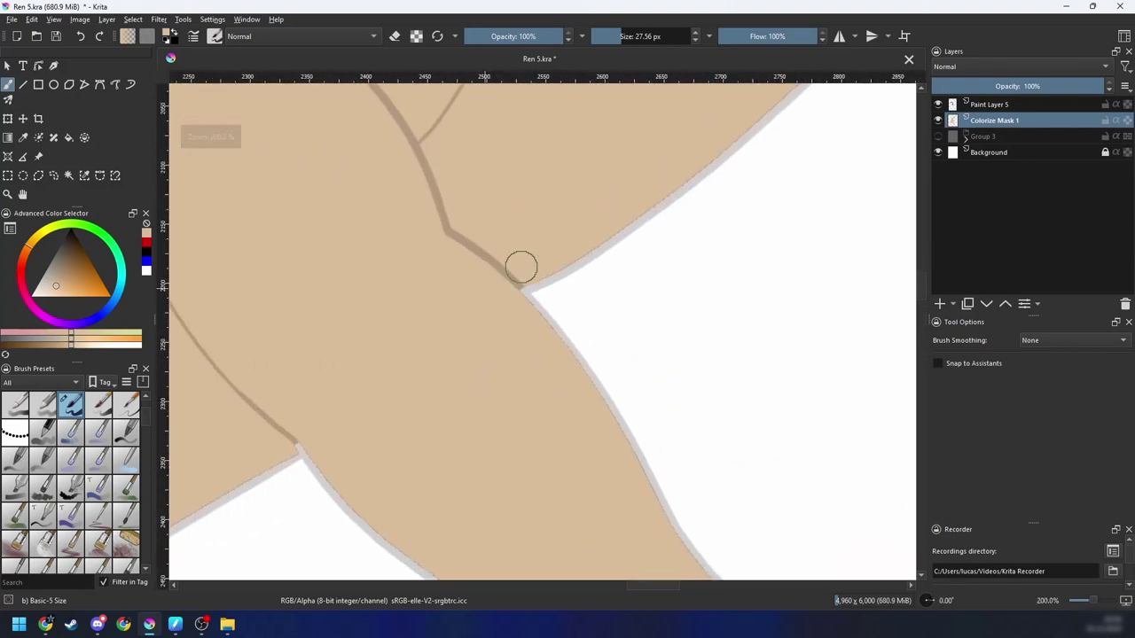
drag(463, 358, 594, 291)
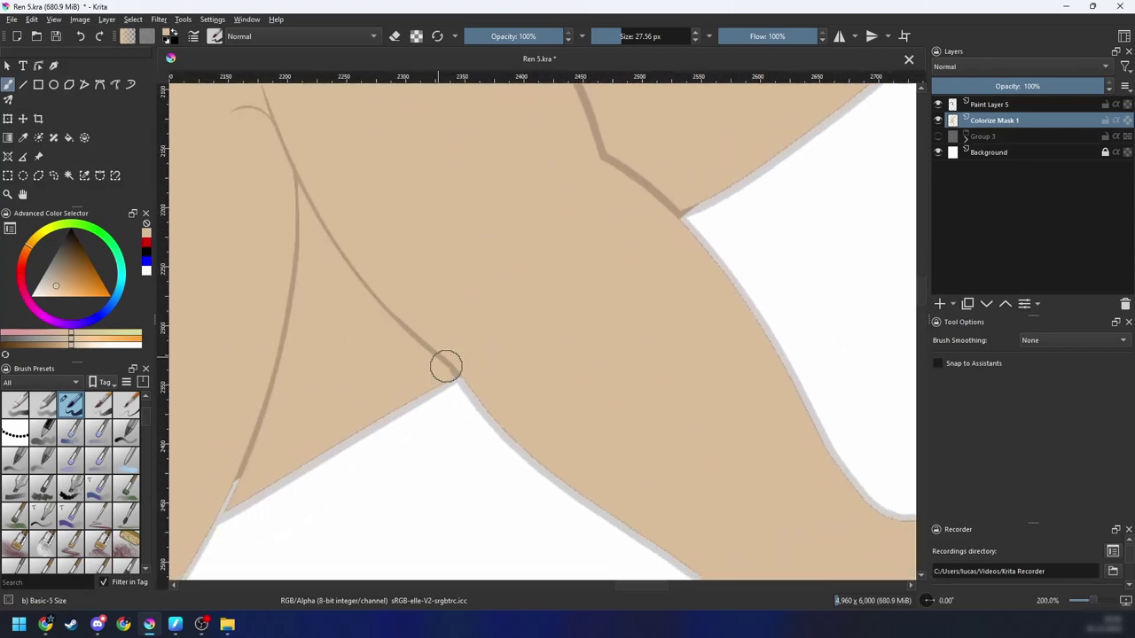
drag(453, 364, 611, 266)
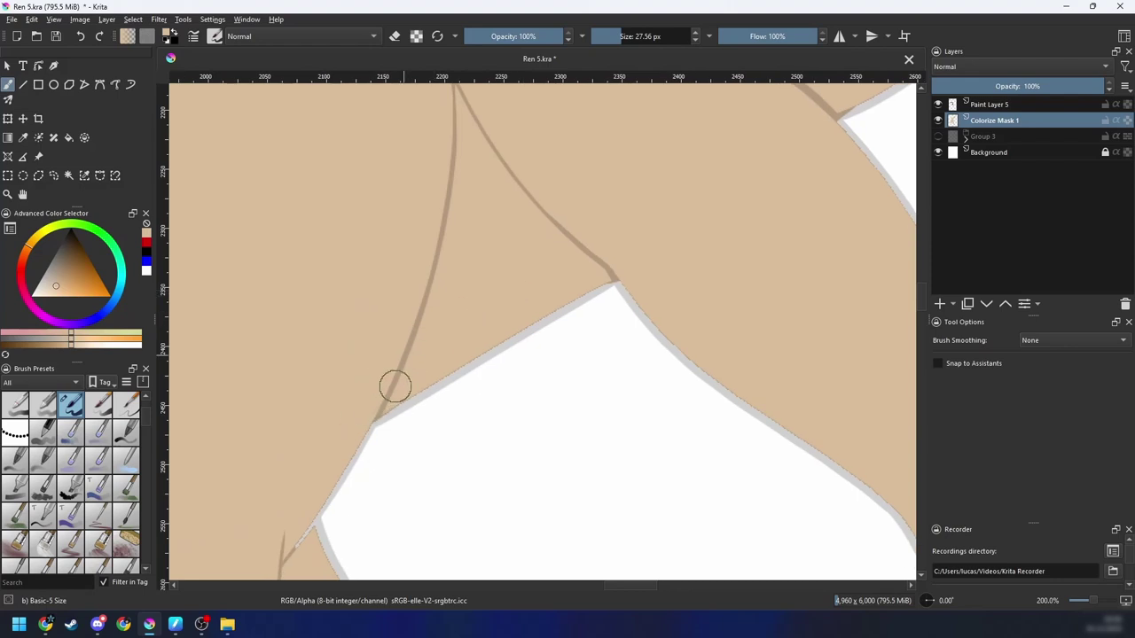
drag(395, 385, 446, 305)
drag(492, 335, 522, 259)
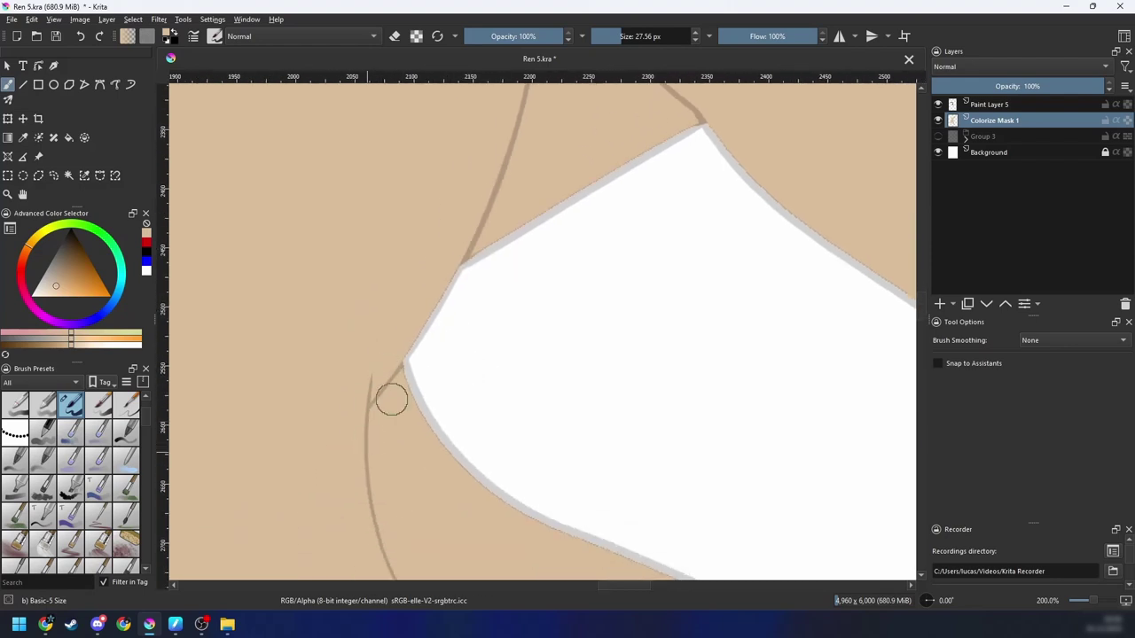
Step: Fill the gap where the belly meets the bent thigh, checking the fill by toggling the Paint Layer 5 visibility
key(ctrl+minus)
key(ctrl+minus)
key(ctrl+minus)
key(ctrl+minus)
drag(481, 481, 542, 408)
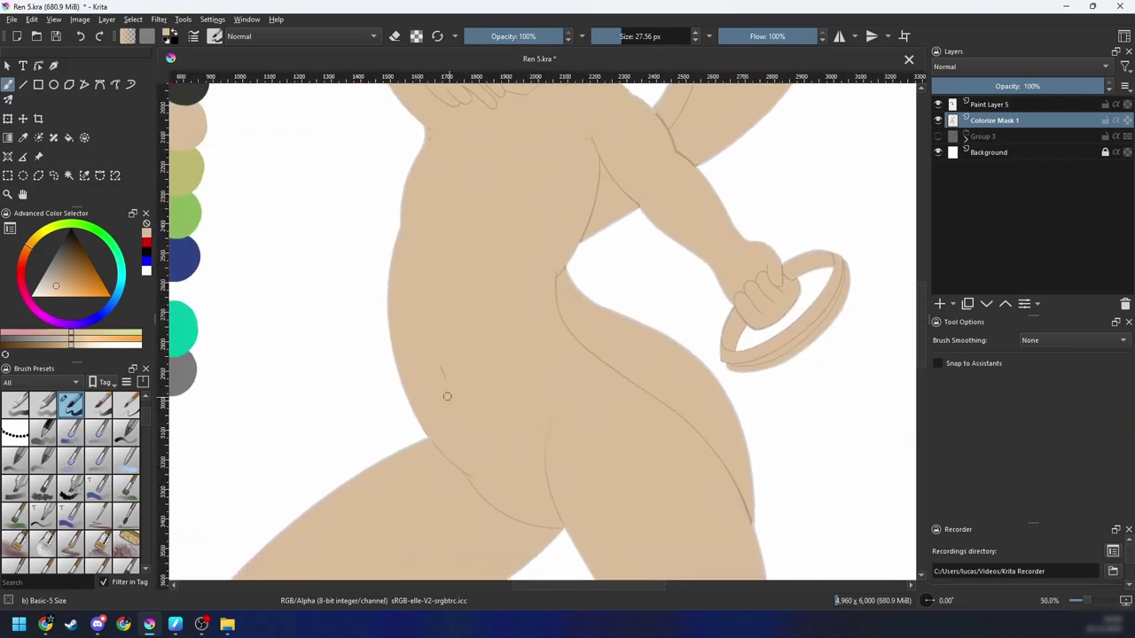
drag(471, 405, 470, 416)
scroll(447, 420, up, 3)
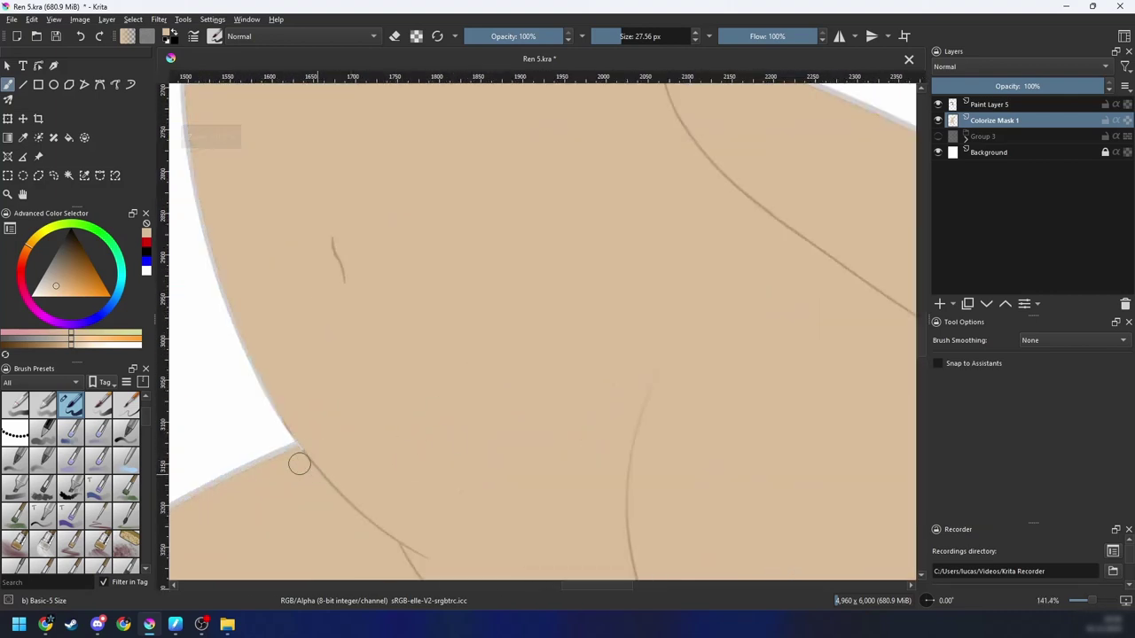
drag(335, 501, 678, 67)
key(ctrl+minus)
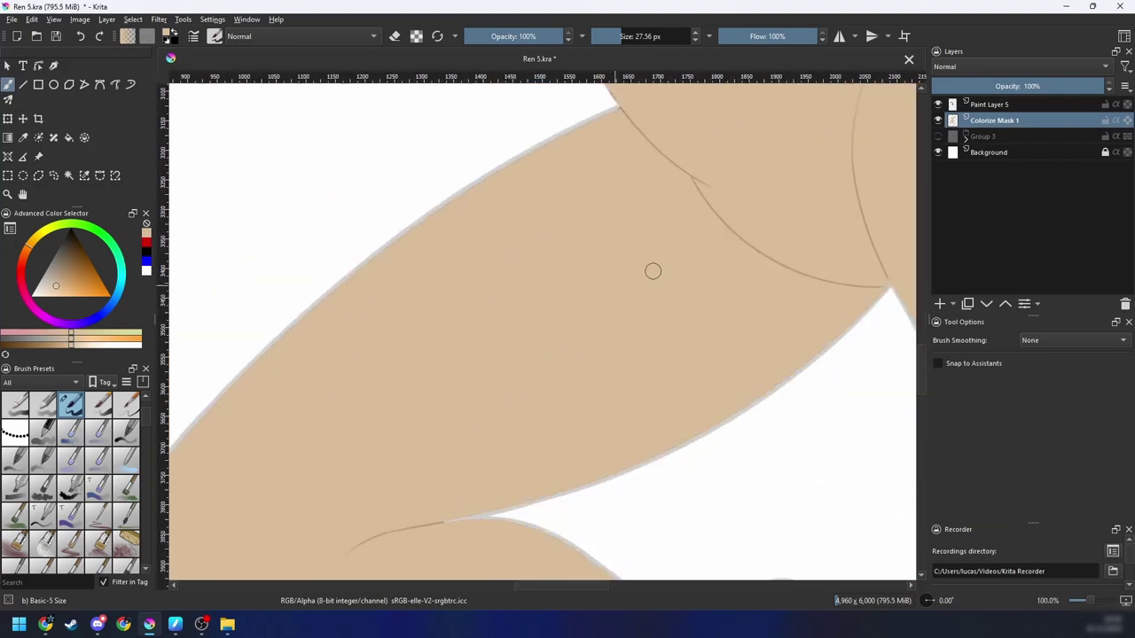
drag(780, 157, 681, 337)
key(ctrl+plus)
key(ctrl+plus)
click(937, 105)
click(937, 105)
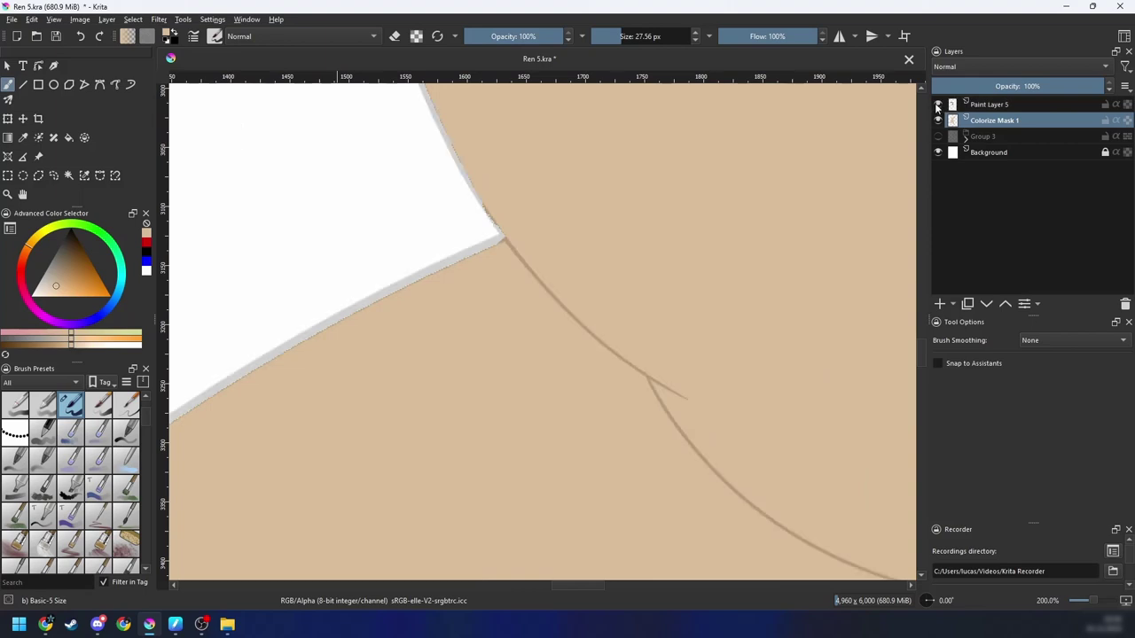
Step: Cover the gap at the open end of the bent leg's knee crease with tan
key(ctrl+minus)
key(ctrl+minus)
key(ctrl+minus)
drag(512, 514, 558, 284)
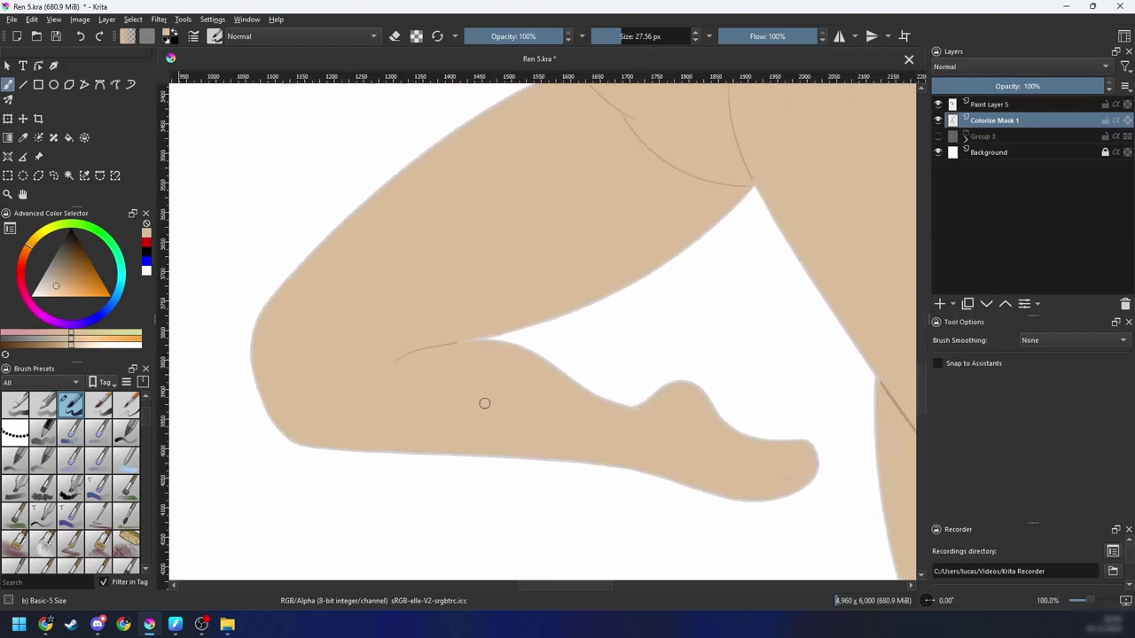
key(ctrl+plus)
key(ctrl+plus)
key(ctrl+plus)
key(4)
key(4)
drag(487, 465, 558, 378)
drag(368, 468, 469, 366)
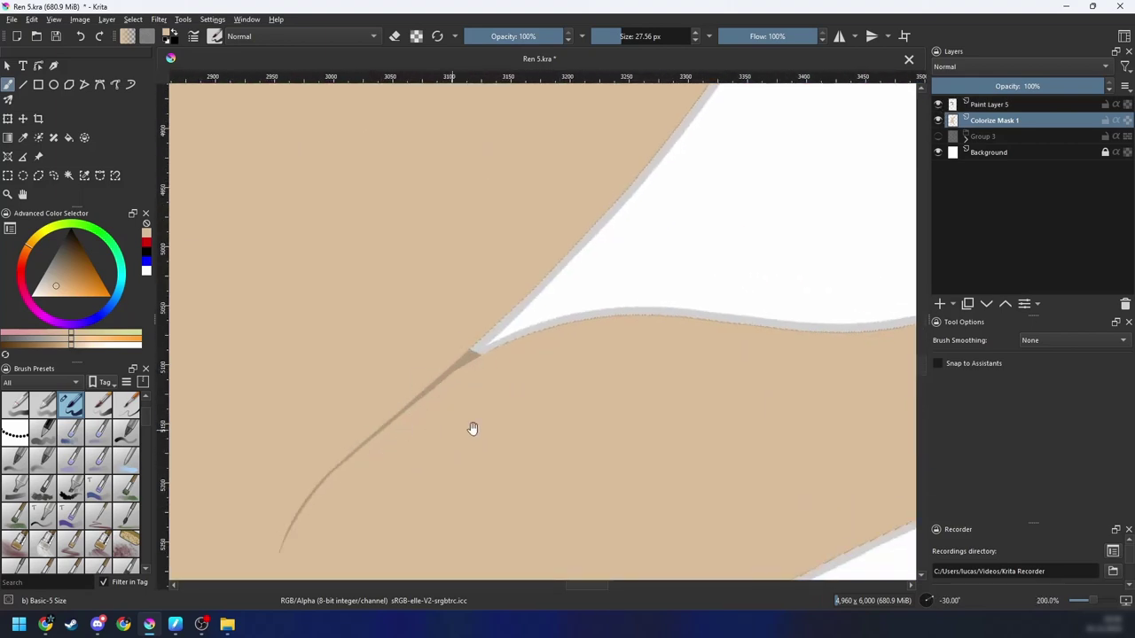
drag(473, 428, 282, 388)
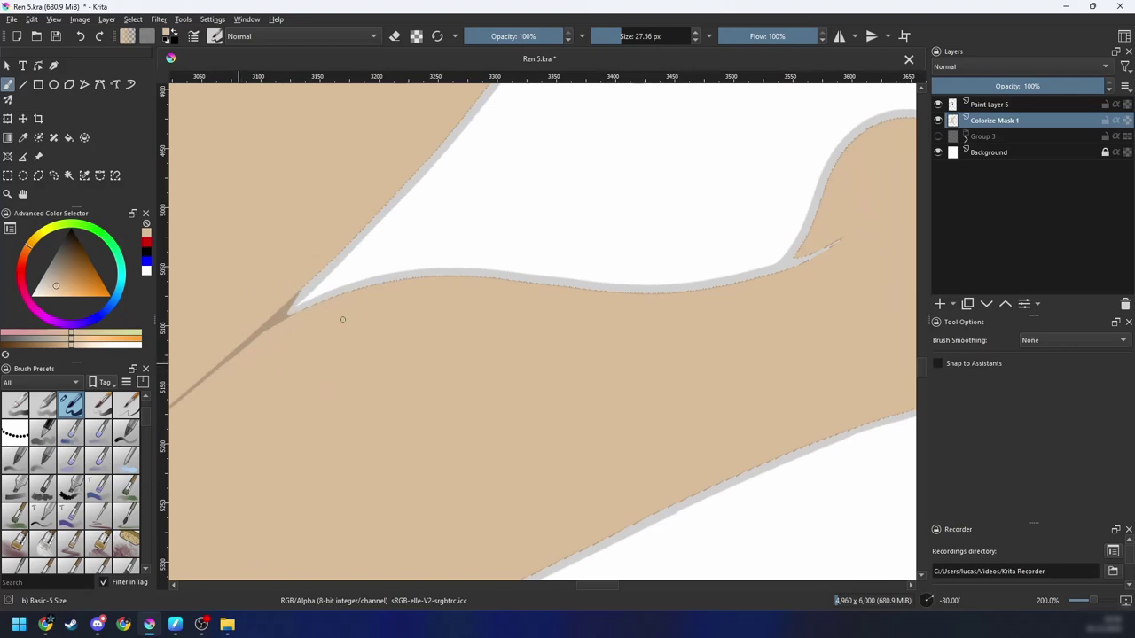
Step: Fill the gaps at the heel crease and toe lines of the bent leg's foot with tan
scroll(343, 320, down, 2)
drag(469, 380, 241, 494)
scroll(380, 405, up, 2)
drag(337, 391, 307, 417)
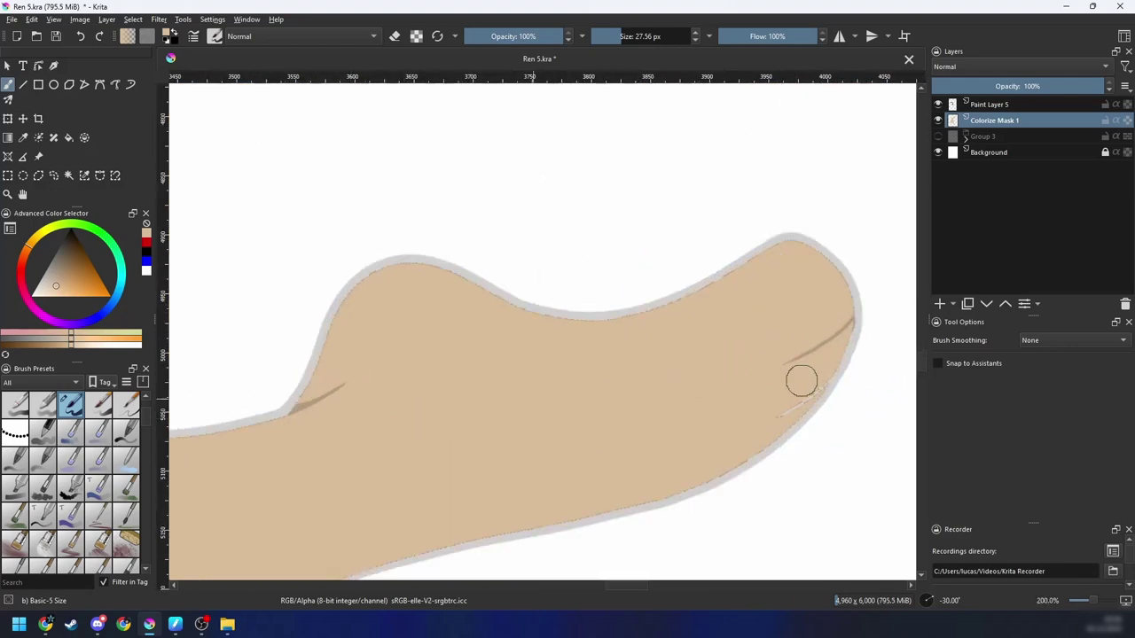
Step: Paint tan over the gaps at the three toe lines of the straight leg's foot and along the adjoining toe edge
scroll(854, 328, down, 2)
drag(792, 333, 567, 368)
drag(558, 282, 429, 373)
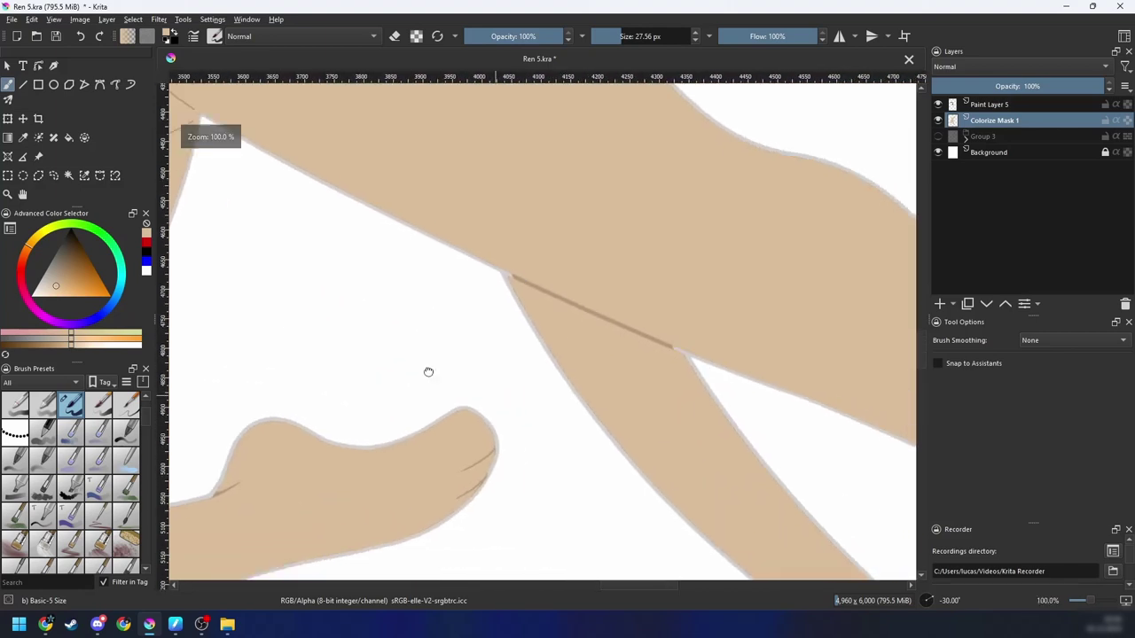
drag(651, 487, 367, 360)
drag(719, 462, 405, 422)
key(4)
key(4)
key(4)
scroll(612, 266, up, 2)
mouse_move(612, 257)
mouse_down()
mouse_move(578, 360)
mouse_move(517, 402)
mouse_up()
scroll(572, 346, up, 1)
key(4)
key(4)
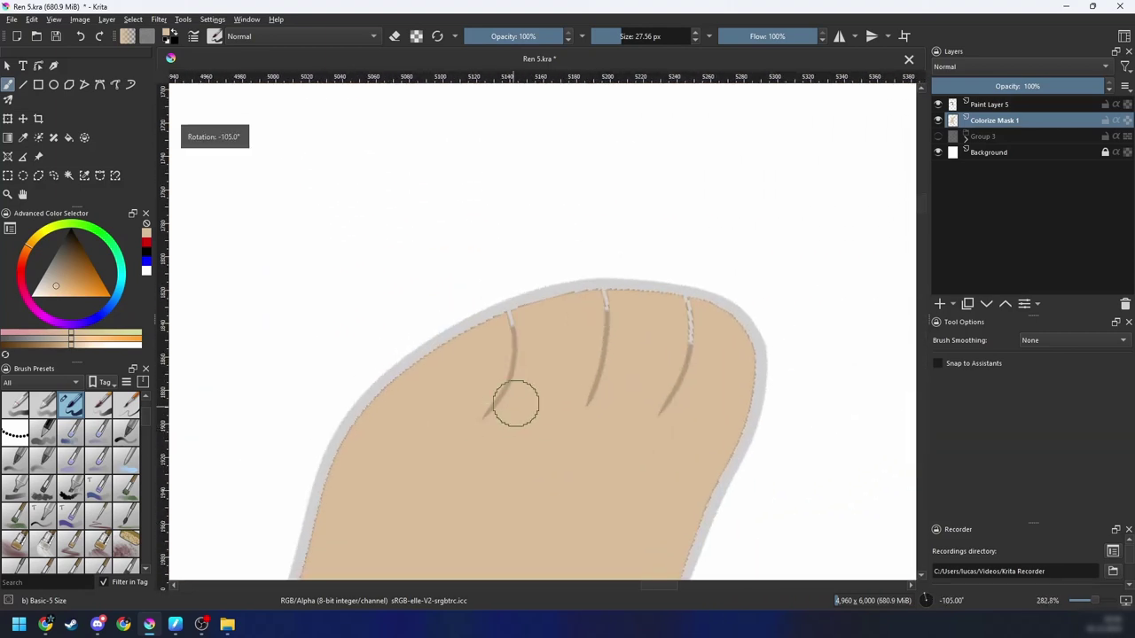
drag(509, 331, 524, 325)
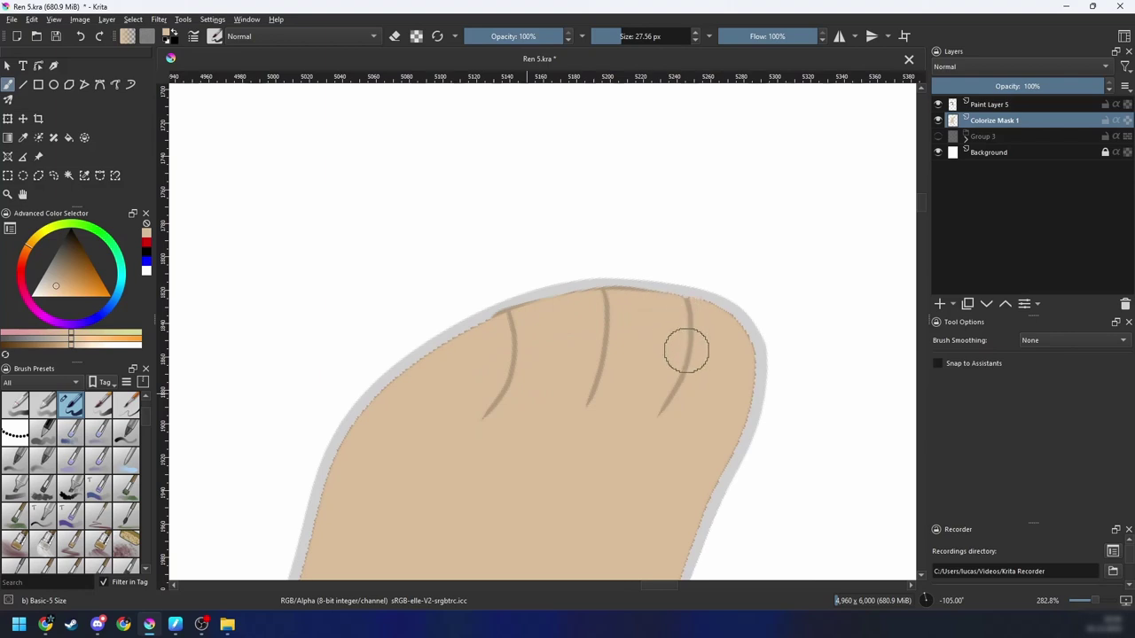
Step: Fill the gaps at the small creases around the heel and ankle of the straight leg's foot with tan
key(ctrl+minus)
key(ctrl+minus)
key(ctrl+minus)
key(6)
key(6)
key(6)
key(6)
key(6)
drag(400, 319, 536, 436)
key(ctrl+plus)
key(ctrl+plus)
key(4)
key(4)
key(4)
key(4)
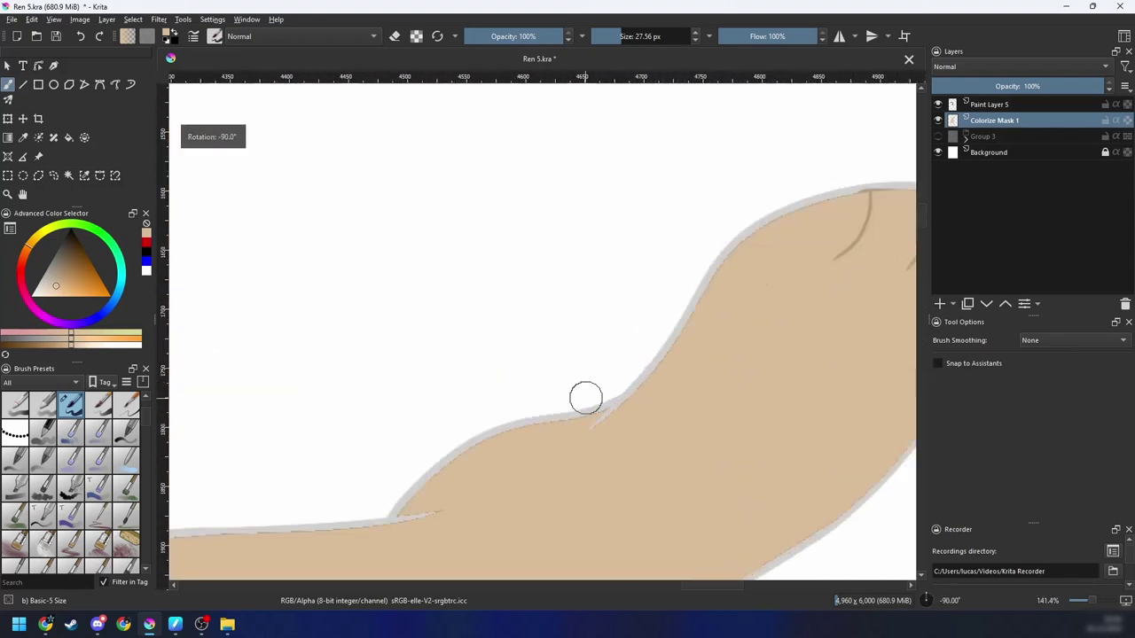
key(ctrl+plus)
drag(634, 470, 807, 273)
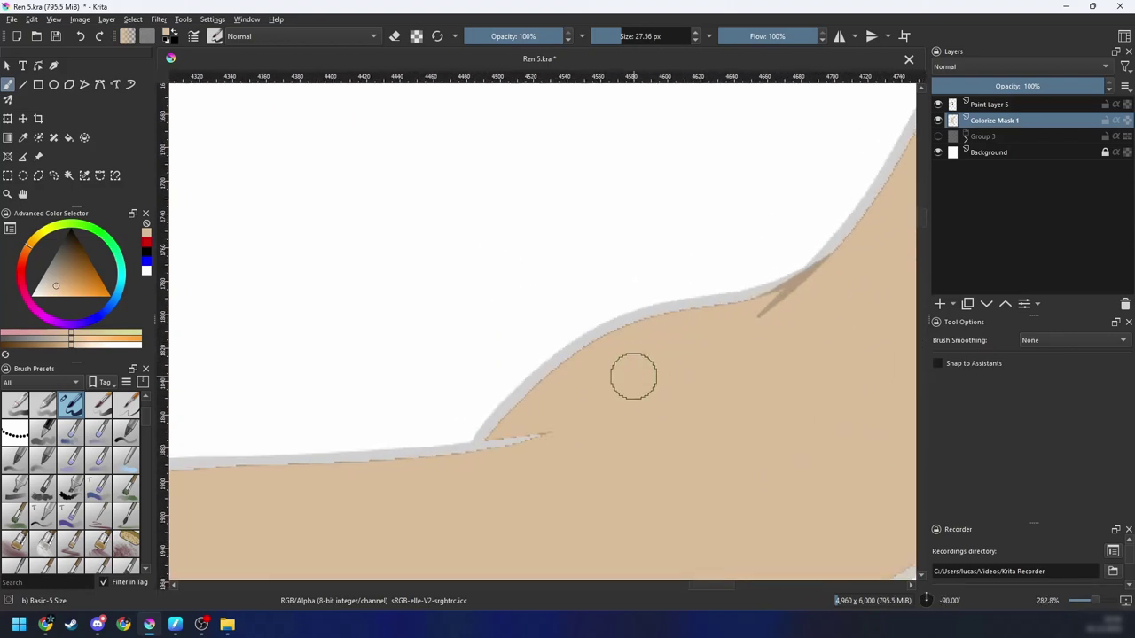
Step: Examine the hip line where it reaches the outer edge of the straight leg's thigh for remaining gaps
key(ctrl+minus)
key(ctrl+minus)
key(ctrl+minus)
key(6)
key(6)
key(6)
key(6)
key(ctrl+minus)
key(ctrl+minus)
drag(476, 364, 636, 489)
key(4)
key(ctrl+plus)
key(ctrl+plus)
key(ctrl+plus)
key(ctrl+plus)
key(4)
key(4)
key(4)
key(4)
key(4)
key(4)
drag(633, 354, 449, 577)
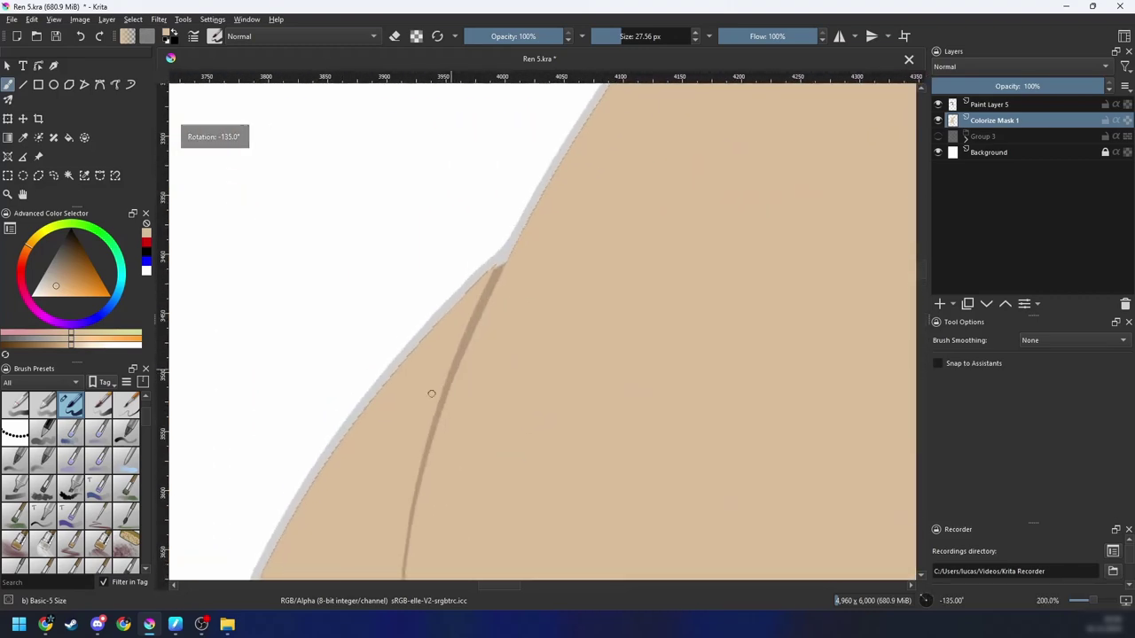
Step: Fill the small gap at the crease along the top of the shoulder above the outstretched arm with tan
key(minus)
key(minus)
key(minus)
key(minus)
key(6)
key(6)
key(6)
key(6)
key(6)
key(6)
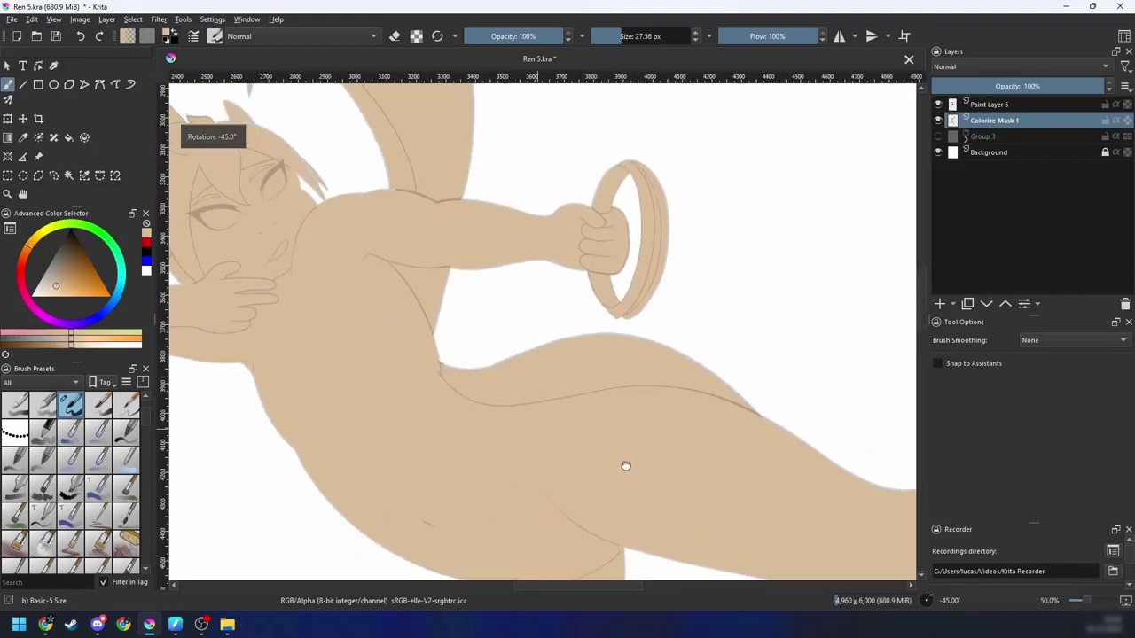
key(plus)
key(plus)
key(4)
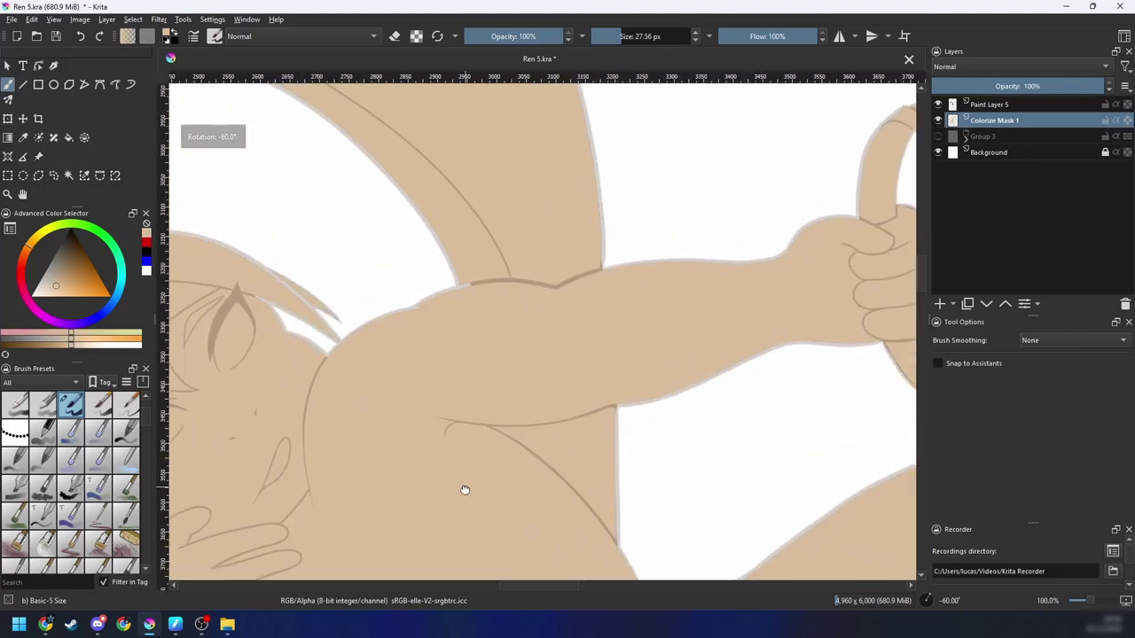
key(plus)
key(plus)
key(plus)
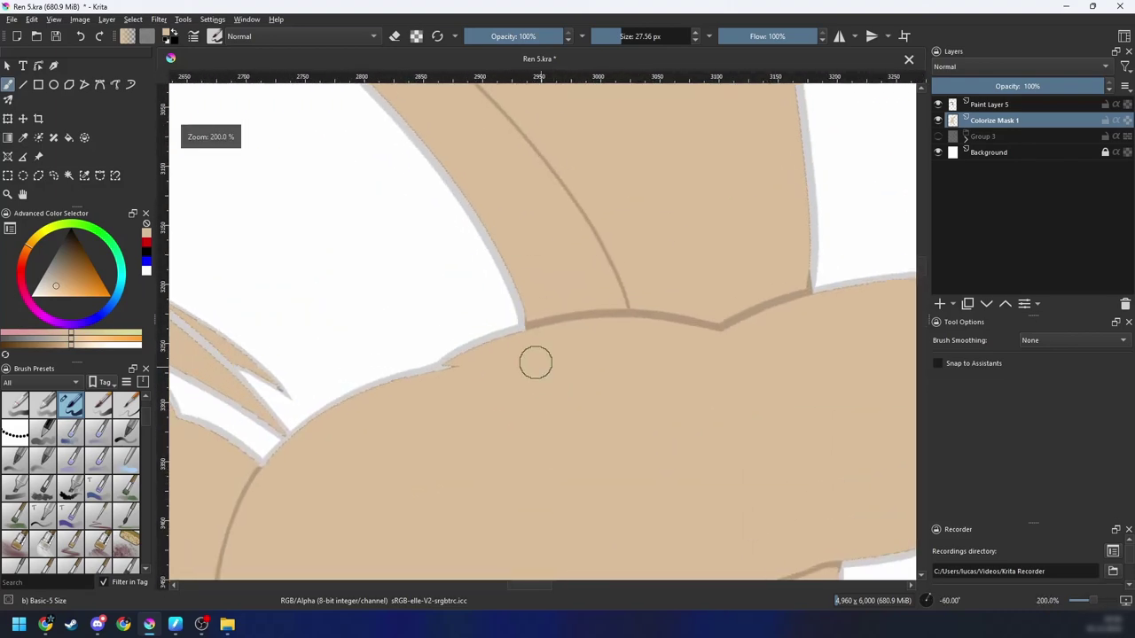
key(6)
key(6)
key(minus)
key(minus)
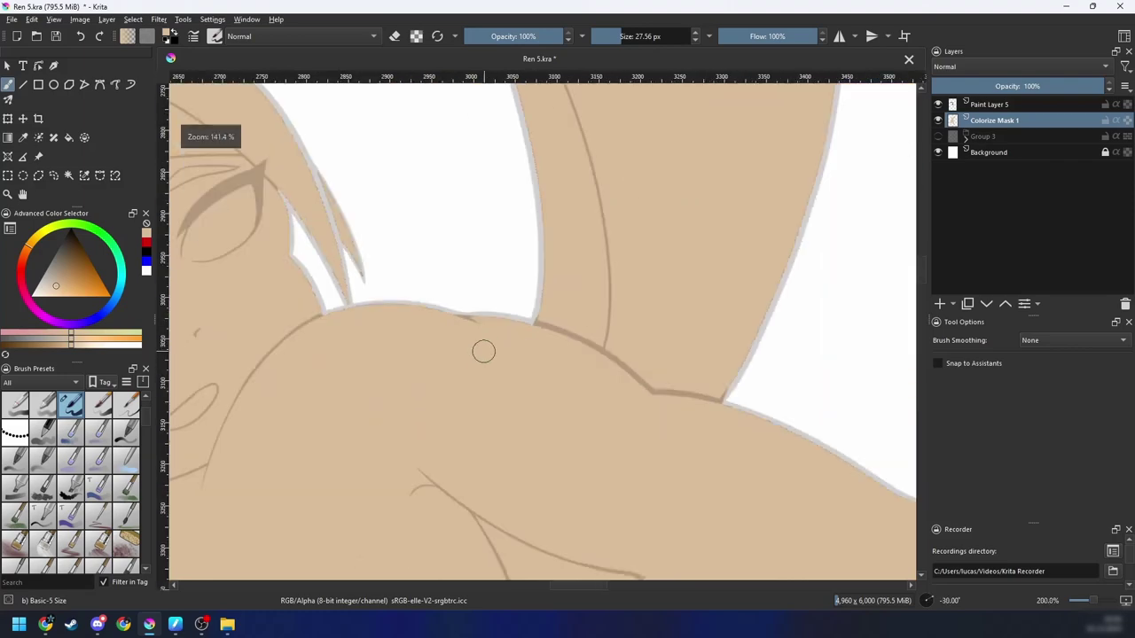
Step: Examine the hair strands between the eye and the shoulder for remaining gaps in the fill
key(minus)
key(4)
drag(451, 385, 591, 359)
key(4)
key(4)
key(4)
key(4)
key(plus)
key(plus)
key(plus)
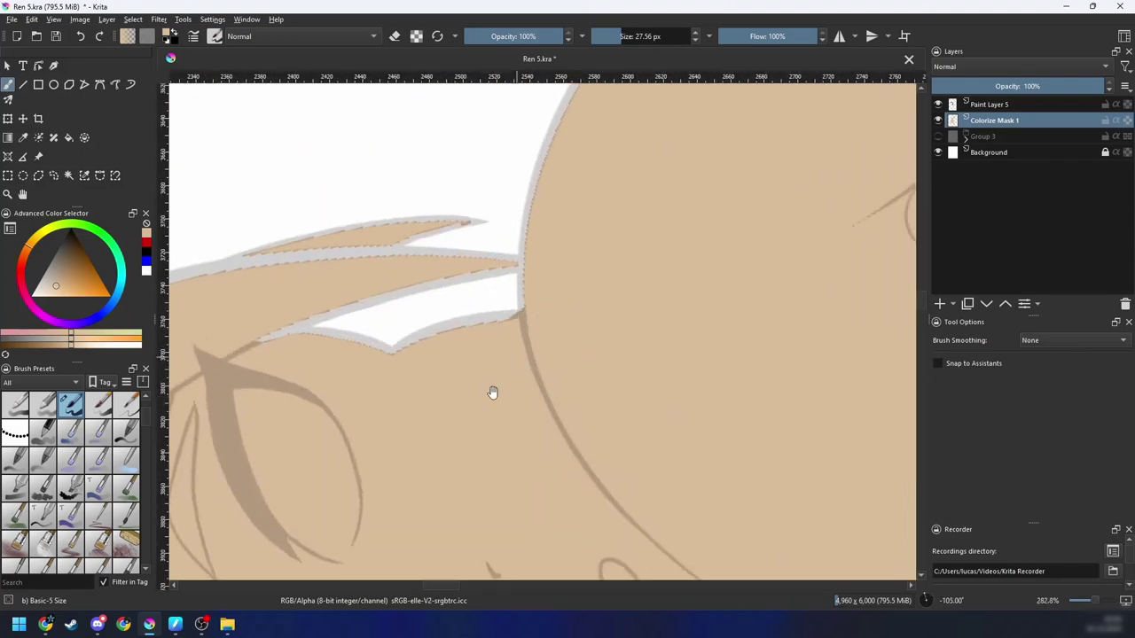
Step: Fill the gap at the base of the ear above the pointed side hair lock with tan
key(6)
key(6)
key(6)
key(6)
key(6)
key(minus)
key(minus)
drag(467, 358, 591, 405)
key(6)
drag(346, 376, 568, 304)
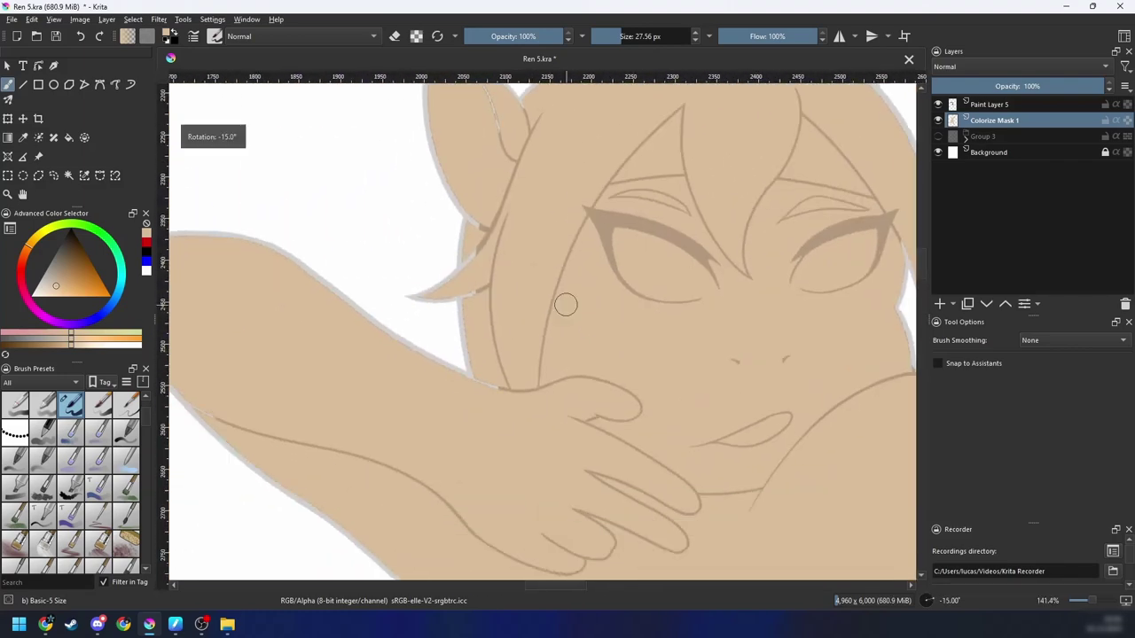
key(plus)
key(plus)
drag(508, 460, 429, 425)
scroll(457, 503, up, 3)
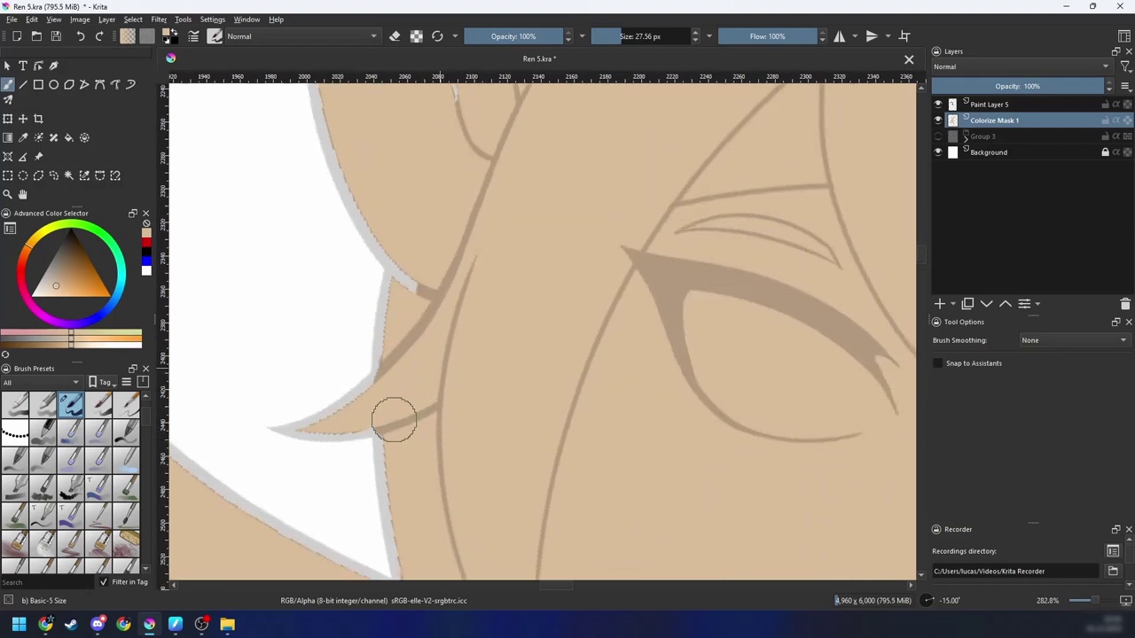
scroll(441, 452, up, 2)
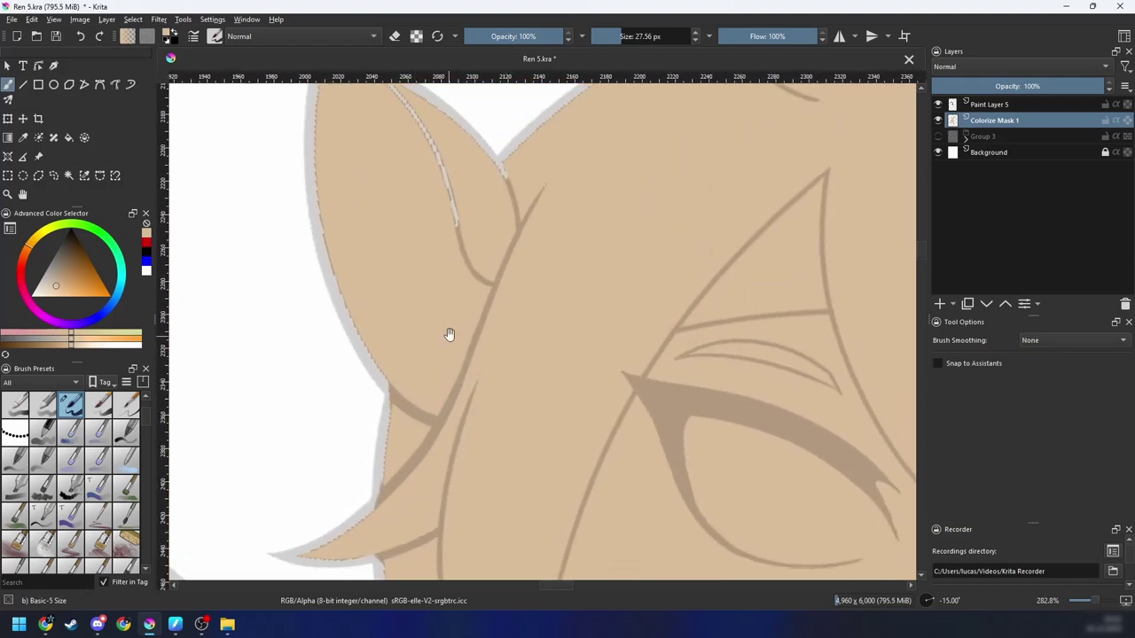
Step: Fill the gaps along the ear's inner line and where the ear's upper edge meets the head with tan
drag(450, 334, 494, 478)
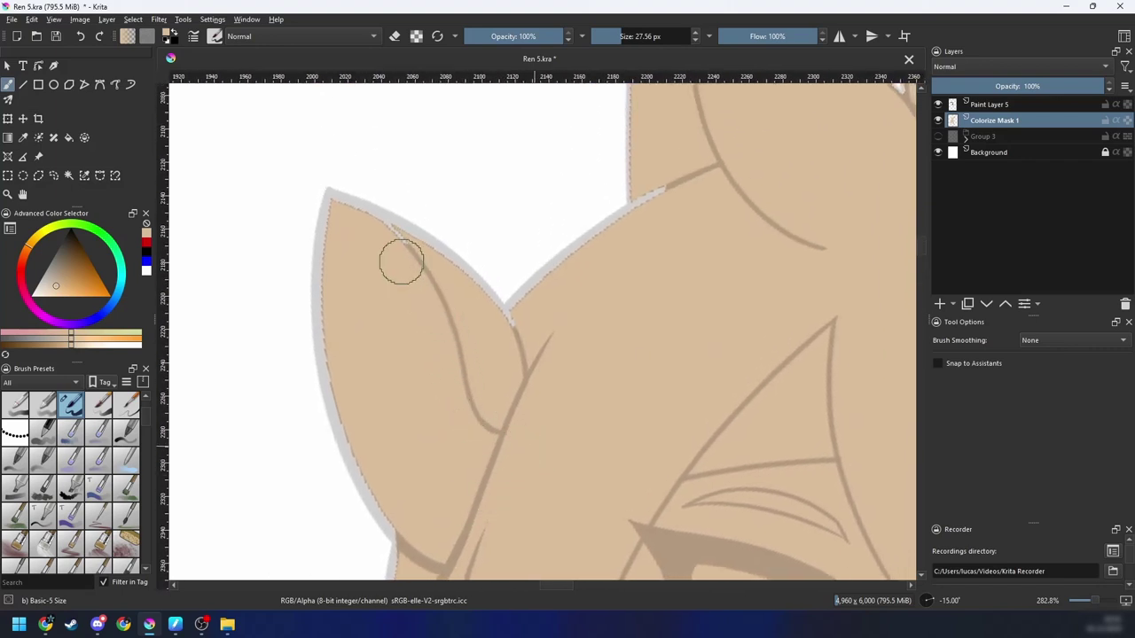
key(4)
key(4)
drag(486, 396, 497, 441)
scroll(532, 425, up, 1)
key(4)
key(4)
mouse_move(575, 405)
mouse_down()
mouse_move(547, 460)
mouse_move(646, 355)
mouse_up()
key(6)
key(6)
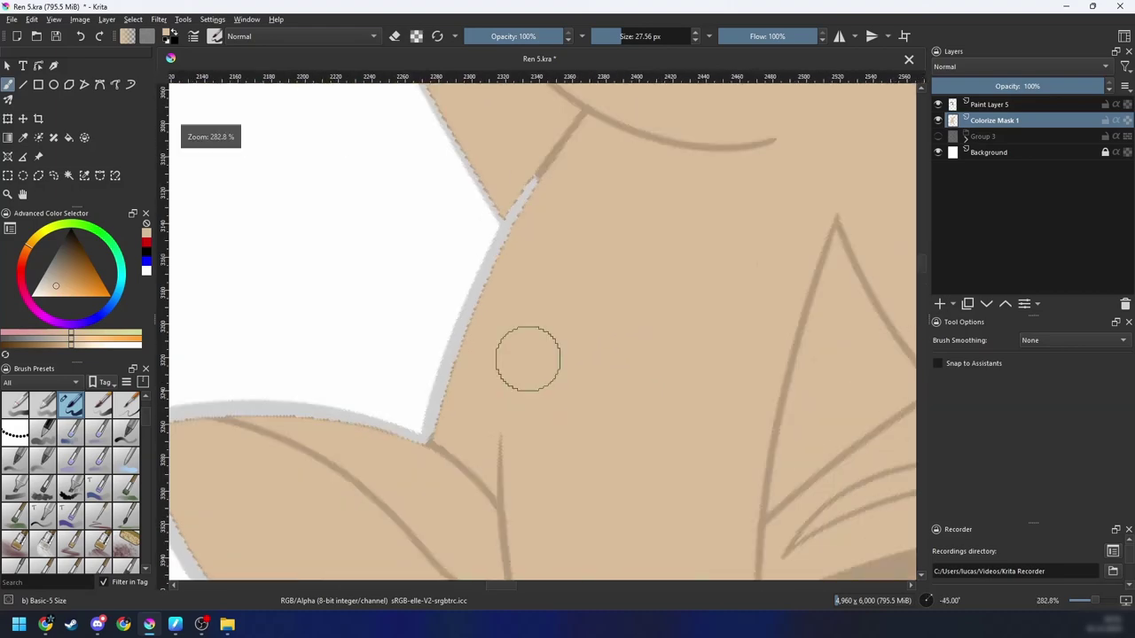
Step: Fill the gap where the horn's base meets the head with tan and check the small hair tuft beside it
key(ctrl+minus)
key(4)
key(4)
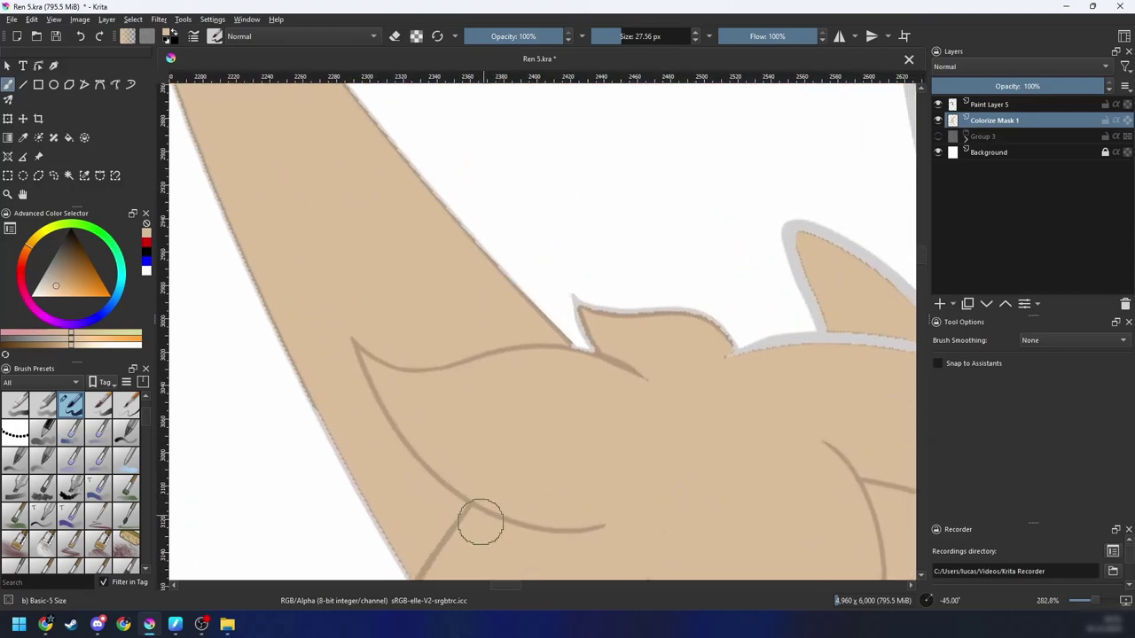
key(ctrl+equal)
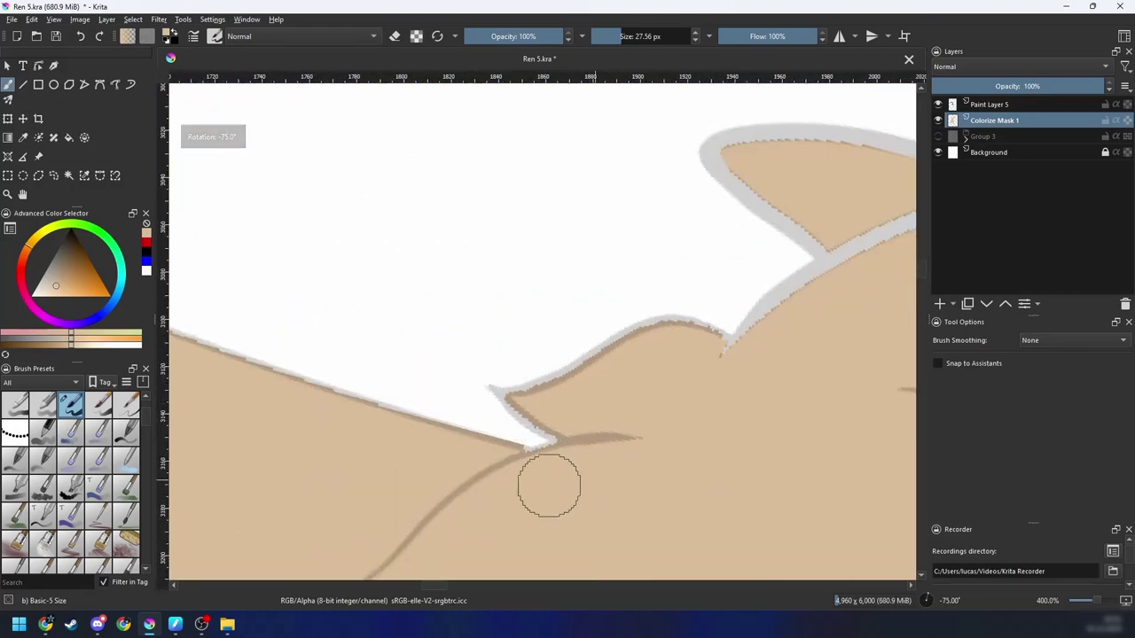
drag(614, 409, 544, 425)
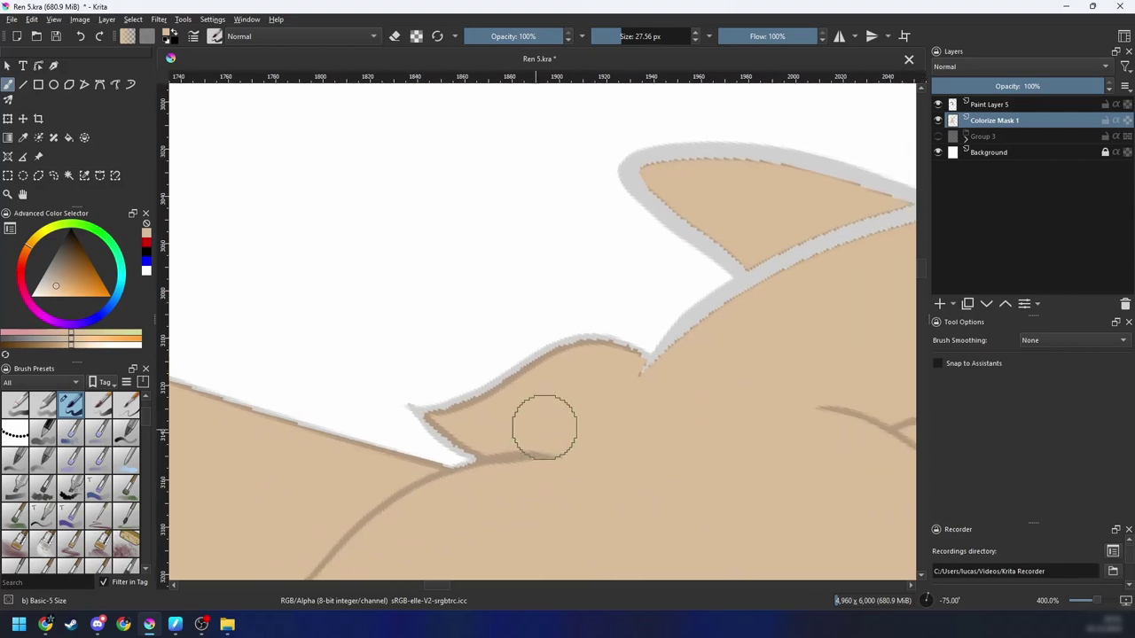
key(ctrl+equal)
drag(650, 408, 693, 411)
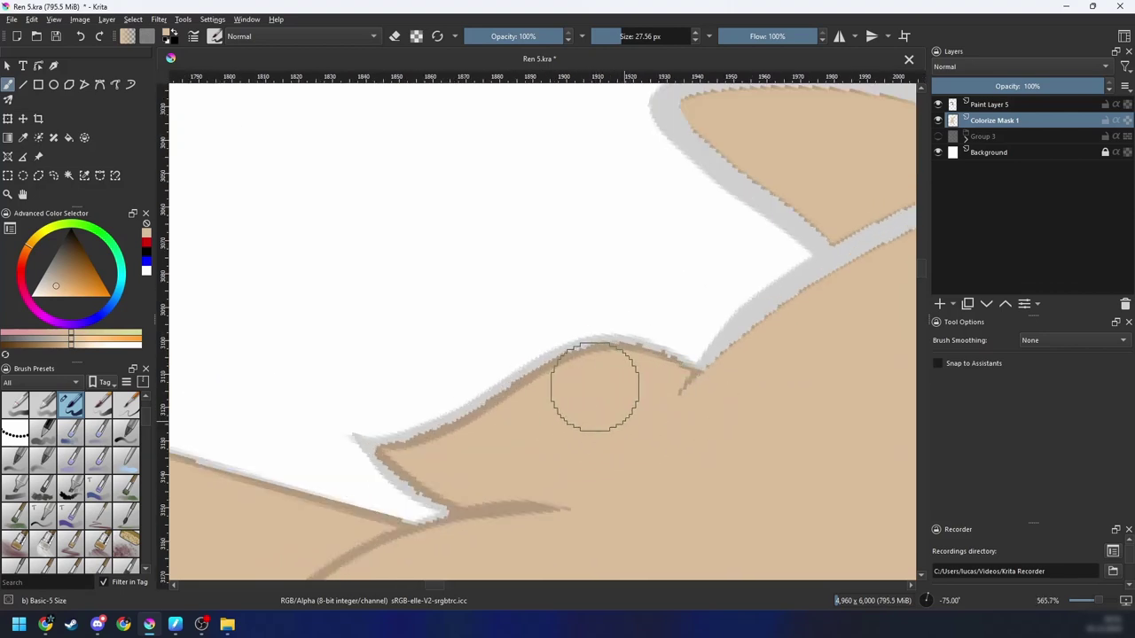
Step: Paint tan over the gap along the line between the far ear and the head, redoing the first stroke
drag(606, 425, 370, 499)
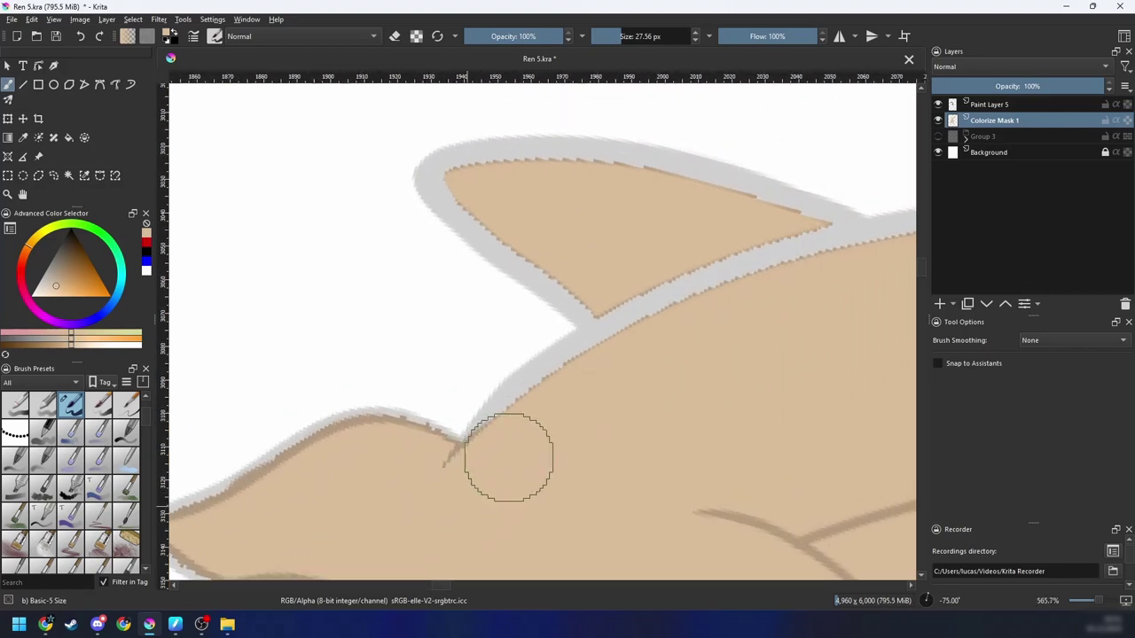
mouse_move(498, 469)
mouse_down()
mouse_move(571, 392)
mouse_move(677, 321)
mouse_move(758, 295)
mouse_up()
key(ctrl+z)
mouse_move(474, 489)
mouse_down()
mouse_move(553, 413)
mouse_move(693, 324)
mouse_move(481, 471)
mouse_move(537, 423)
mouse_move(392, 435)
mouse_move(577, 405)
mouse_move(626, 371)
mouse_up()
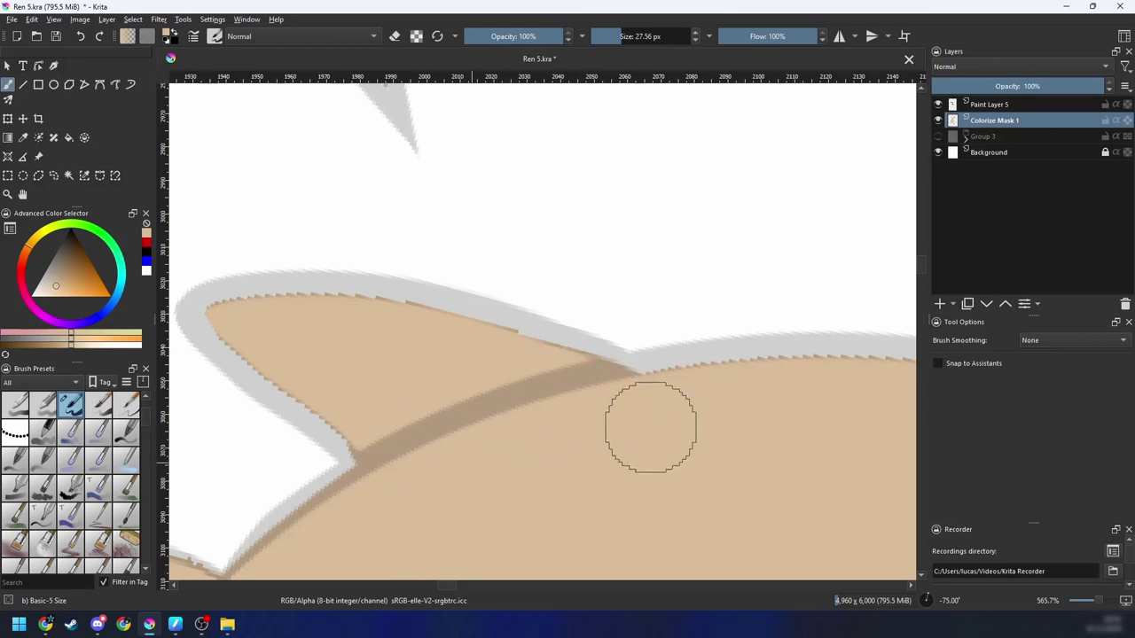
Step: Fill the gap along the line between the outer hair strands beside the cheek with tan
key(4)
key(4)
key(minus)
key(minus)
key(minus)
key(minus)
key(minus)
key(minus)
key(6)
key(6)
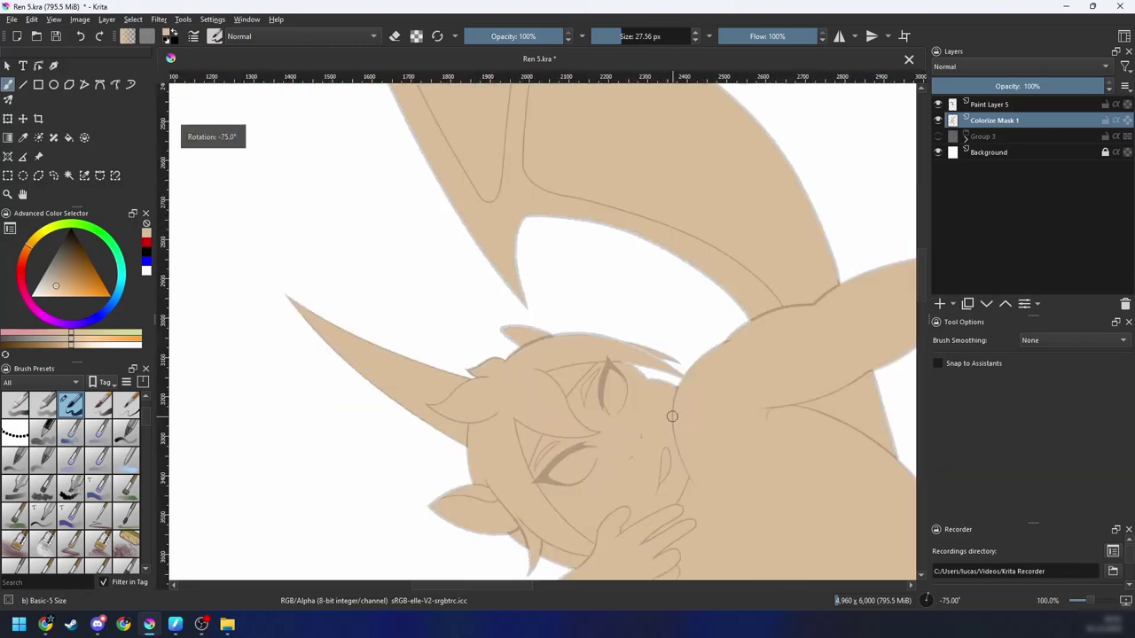
drag(671, 415, 524, 392)
key(plus)
key(4)
key(4)
key(4)
key(4)
key(4)
key(4)
scroll(521, 397, up, 3)
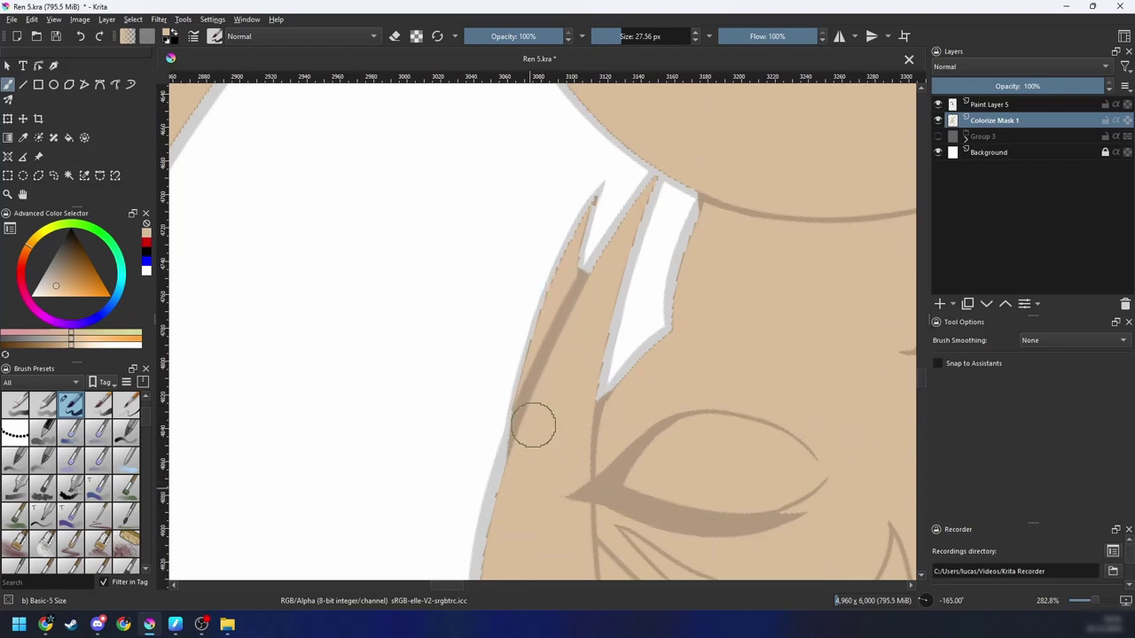
Step: Paint tan over the gaps along the two wing-bone lines where they reach the pointed corner of the wing's edge
key(6)
key(6)
key(6)
key(6)
key(6)
key(6)
scroll(582, 425, down, 4)
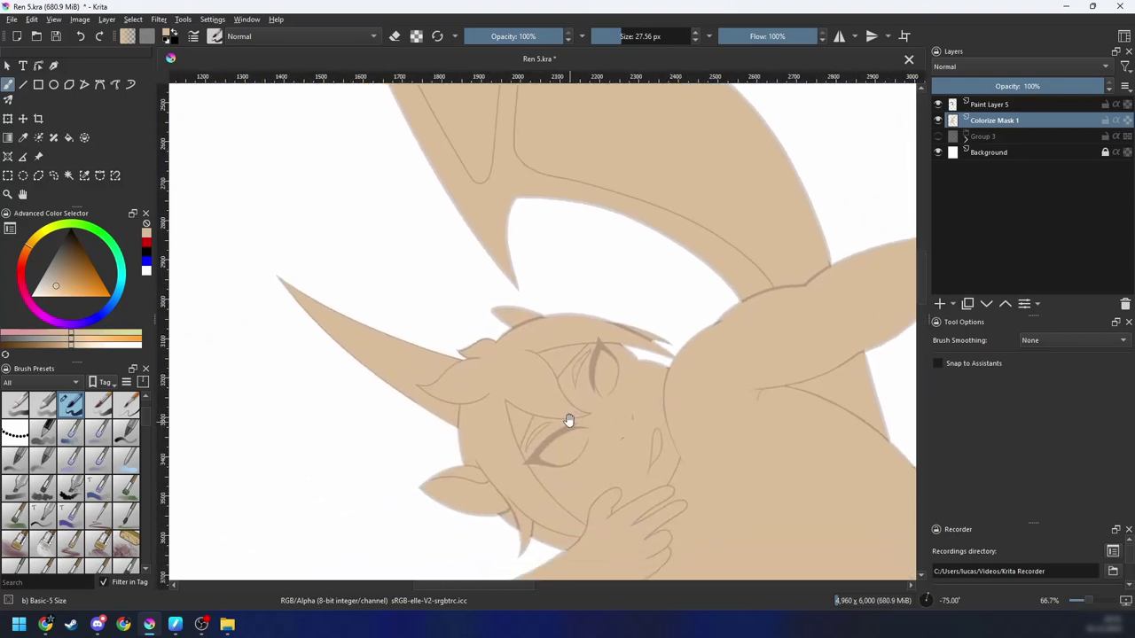
drag(568, 420, 572, 465)
key(6)
key(6)
key(6)
key(6)
scroll(534, 408, up, 3)
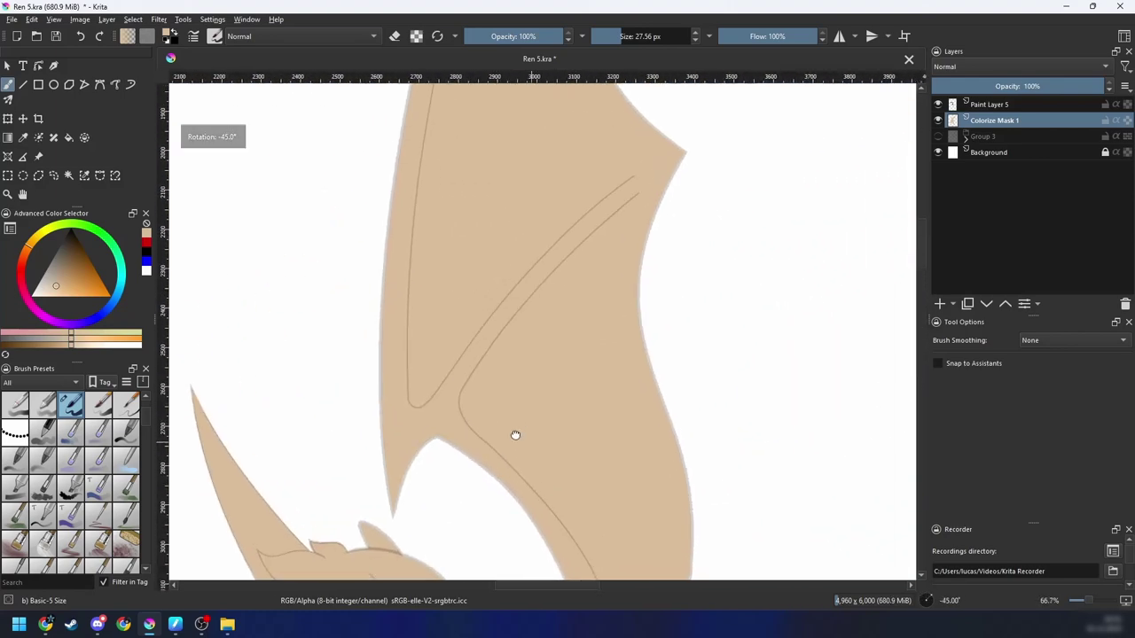
scroll(647, 381, up, 2)
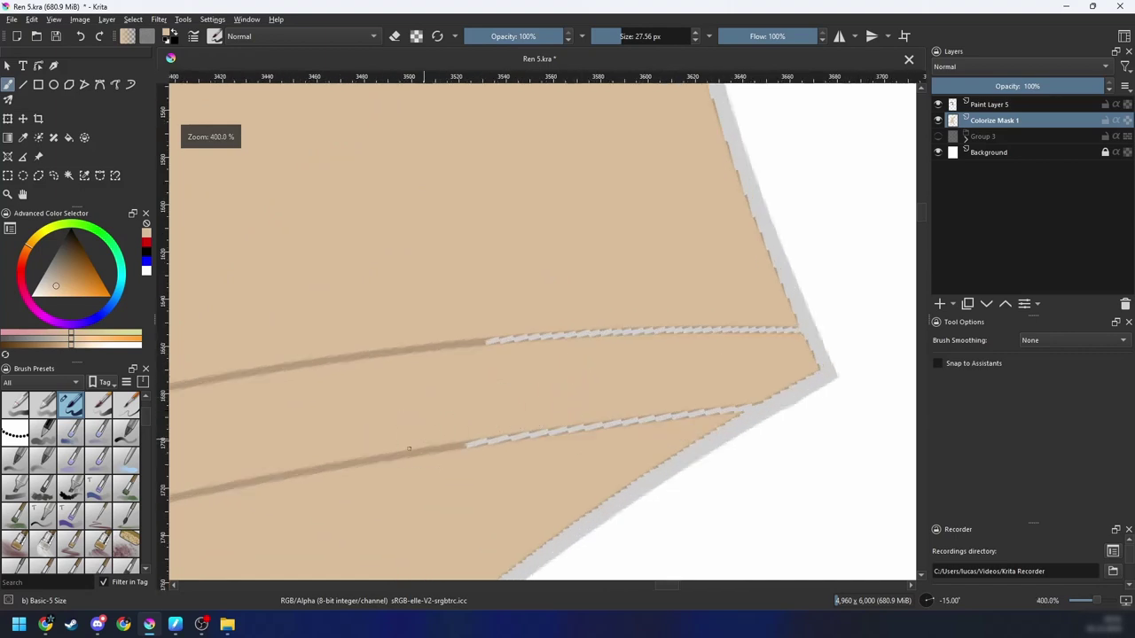
drag(559, 361, 758, 346)
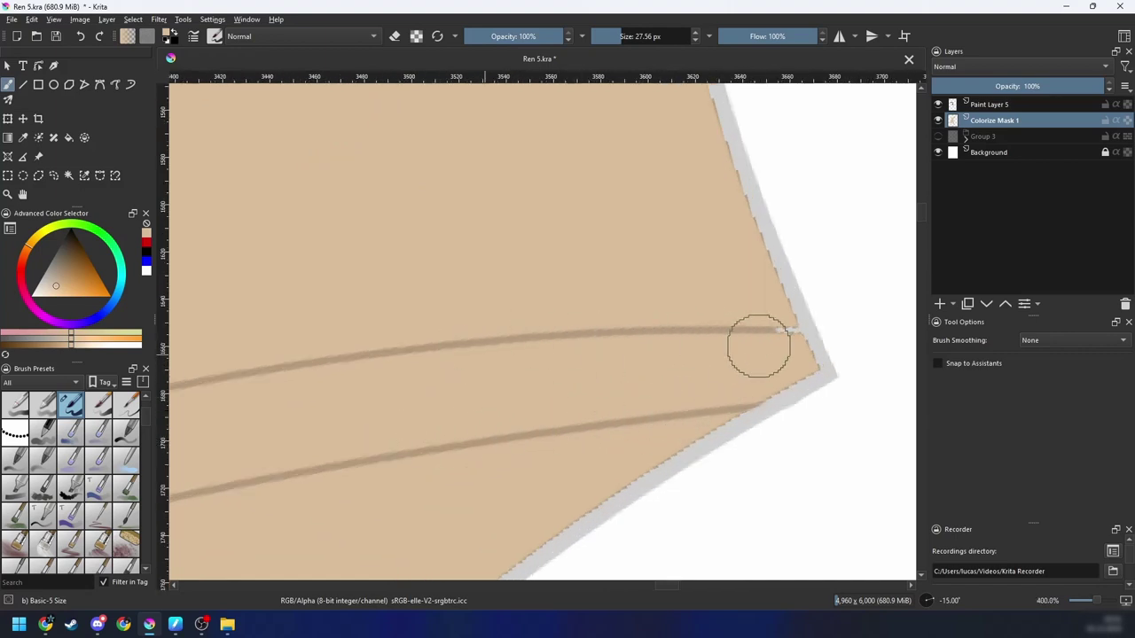
Step: Fill the narrow gap at the end of the wing-bone line near the wing's long outer tip with tan
scroll(542, 314, down, 2)
mouse_move(542, 314)
mouse_down()
mouse_move(573, 527)
mouse_move(461, 474)
mouse_move(510, 337)
mouse_move(450, 367)
mouse_move(385, 437)
mouse_move(490, 352)
mouse_move(362, 448)
mouse_up()
scroll(489, 352, up, 2)
key(6)
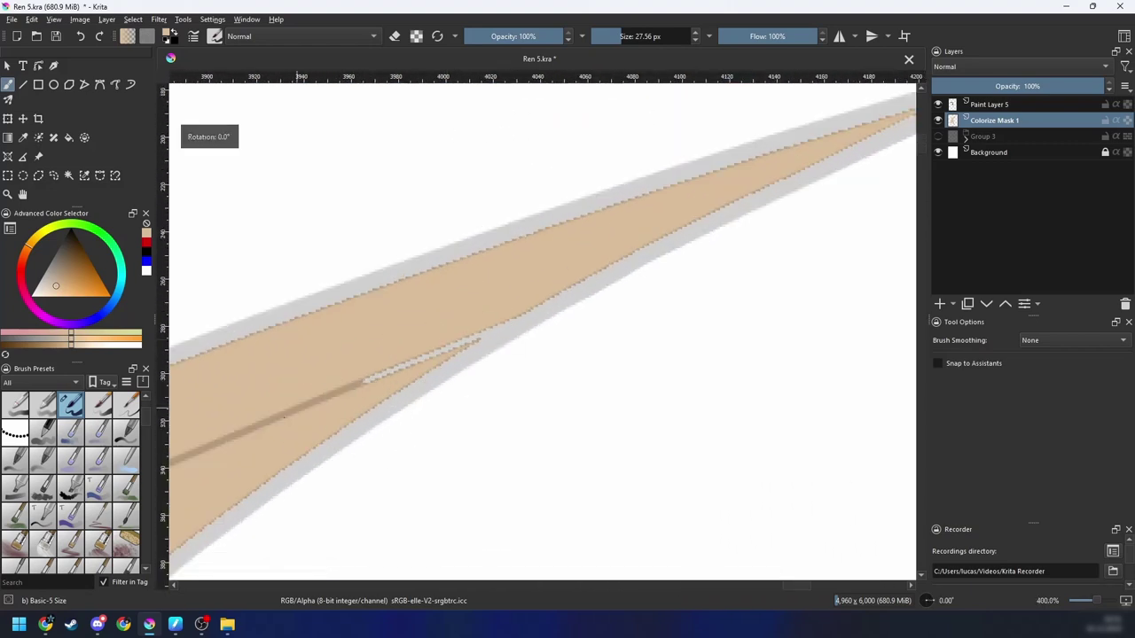
drag(364, 383, 525, 316)
Step: Hide the line art on Paint Layer 5 and examine the tan silhouette for gaps
scroll(333, 410, down, 3)
drag(309, 461, 596, 248)
drag(524, 337, 636, 274)
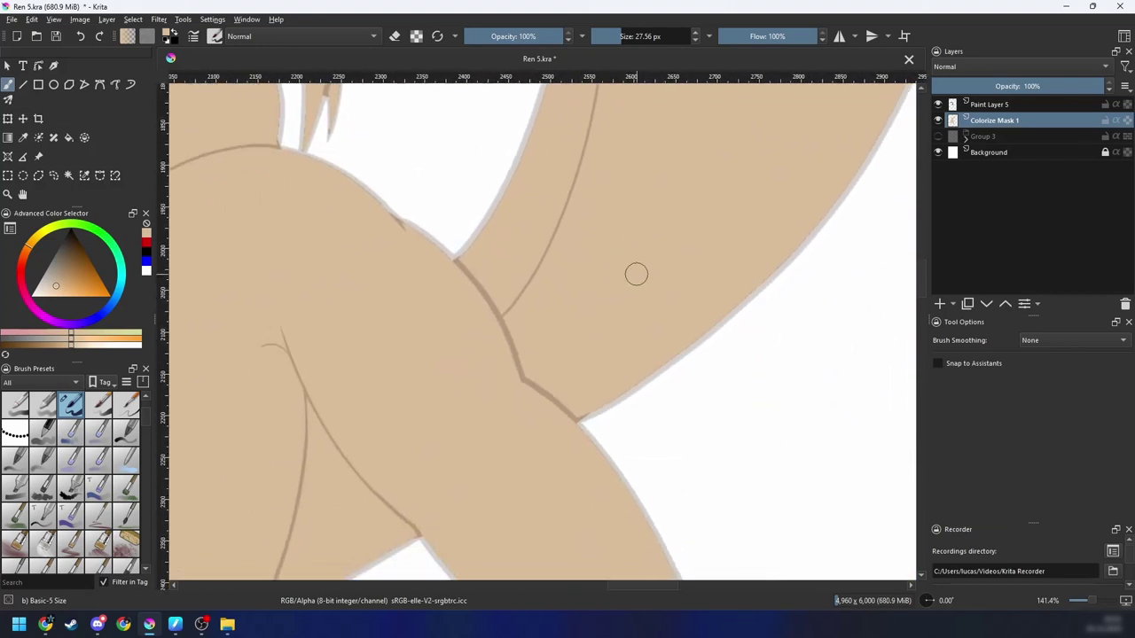
scroll(636, 274, down, 1)
drag(547, 418, 523, 470)
scroll(675, 266, down, 2)
scroll(523, 470, down, 1)
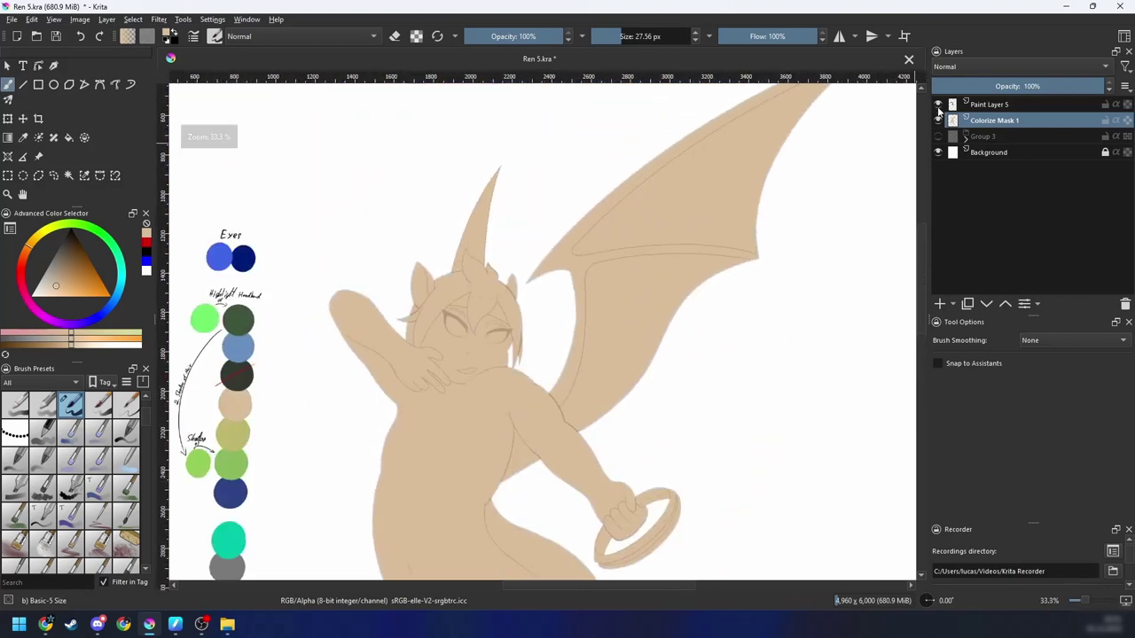
click(938, 105)
key(ctrl+minus)
mouse_move(617, 377)
mouse_down()
mouse_move(640, 174)
mouse_move(618, 408)
mouse_up()
key(ctrl+plus)
key(ctrl+plus)
key(ctrl+plus)
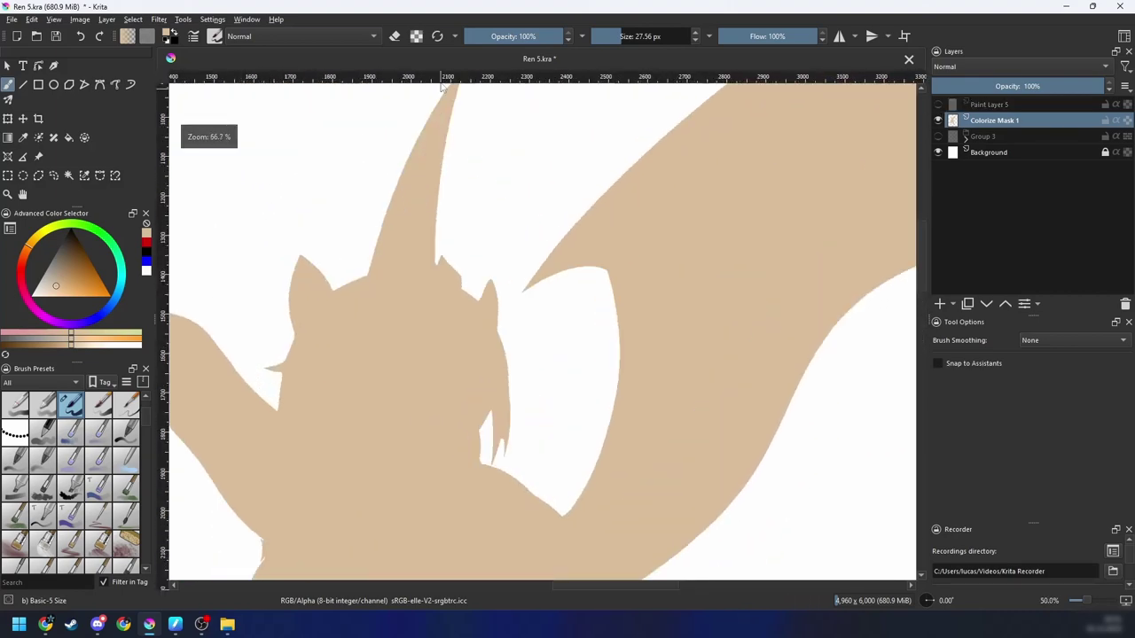
drag(412, 295, 562, 154)
scroll(560, 265, down, 1)
Step: Select the whole tan silhouette with the Contiguous Selection tool and examine its outline down to the feet and tail
key(w)
drag(550, 385, 534, 339)
click(535, 340)
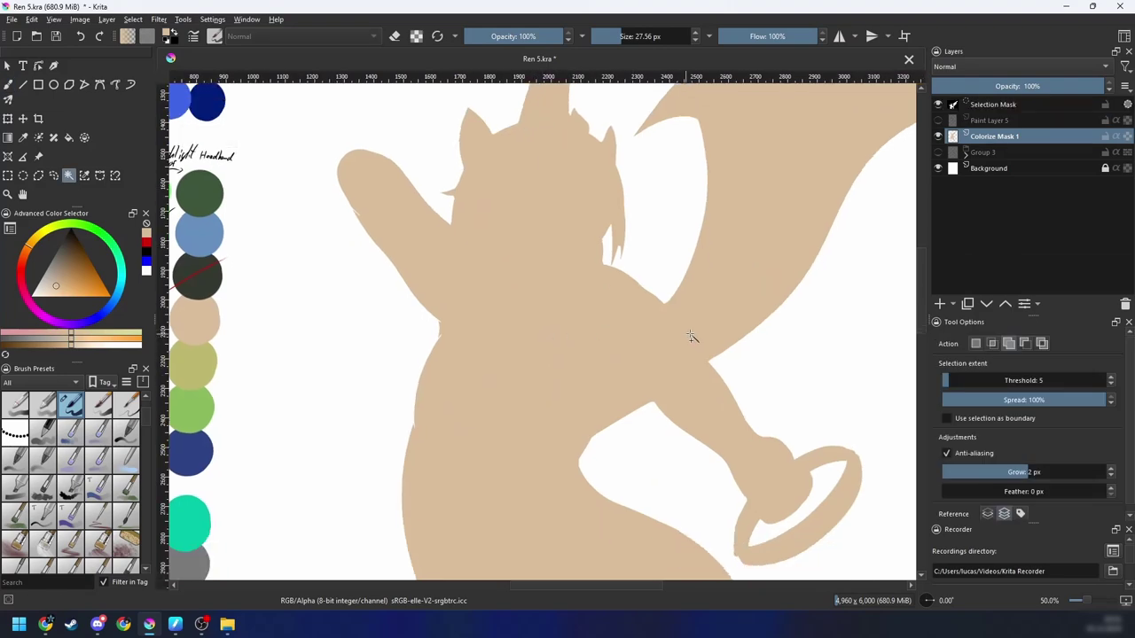
scroll(691, 360, down, 1)
drag(691, 360, 722, 166)
drag(732, 304, 551, 273)
scroll(727, 337, up, 1)
drag(735, 391, 564, 207)
key(ctrl+plus)
key(ctrl+plus)
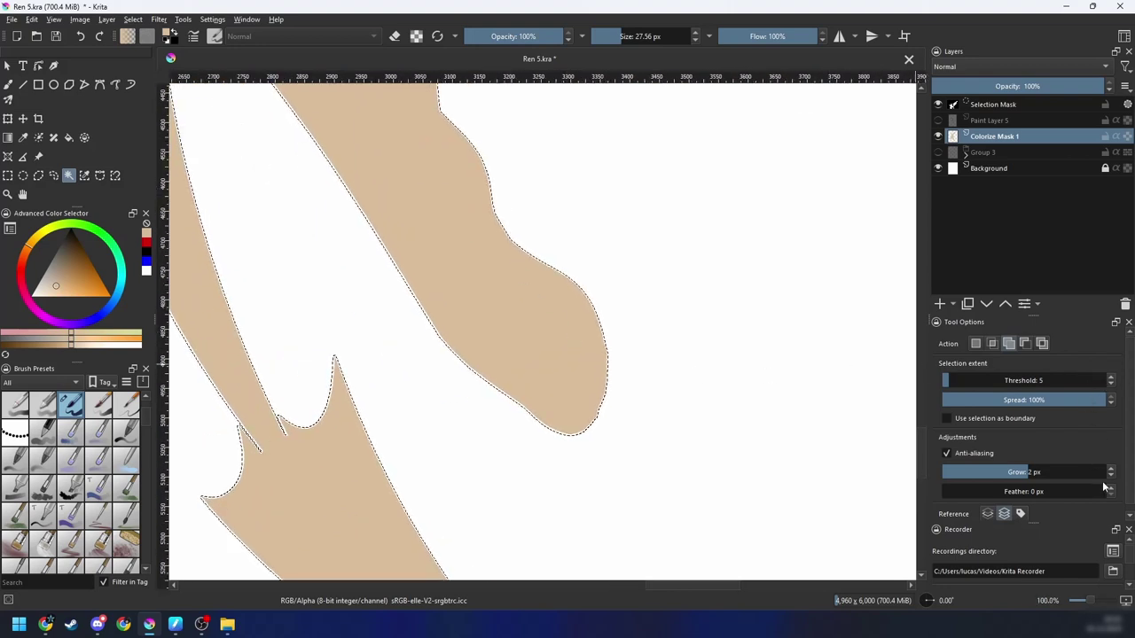
Step: Set the selection's Grow value to 0 px, clear the current selection and reselect the tan silhouette
click(1110, 476)
click(1110, 476)
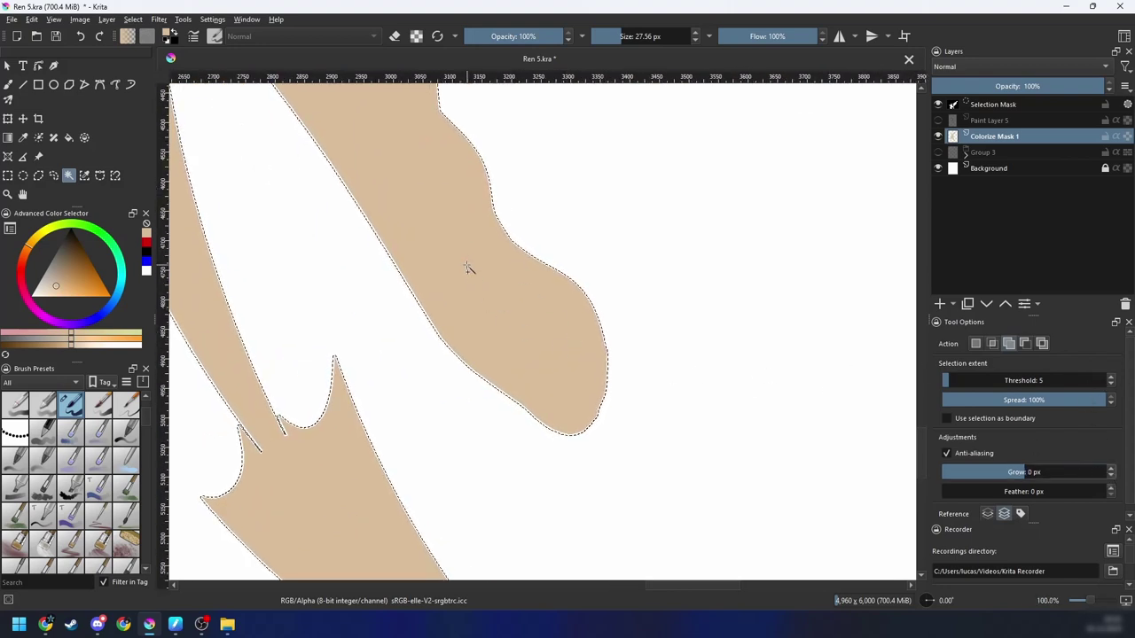
key(t)
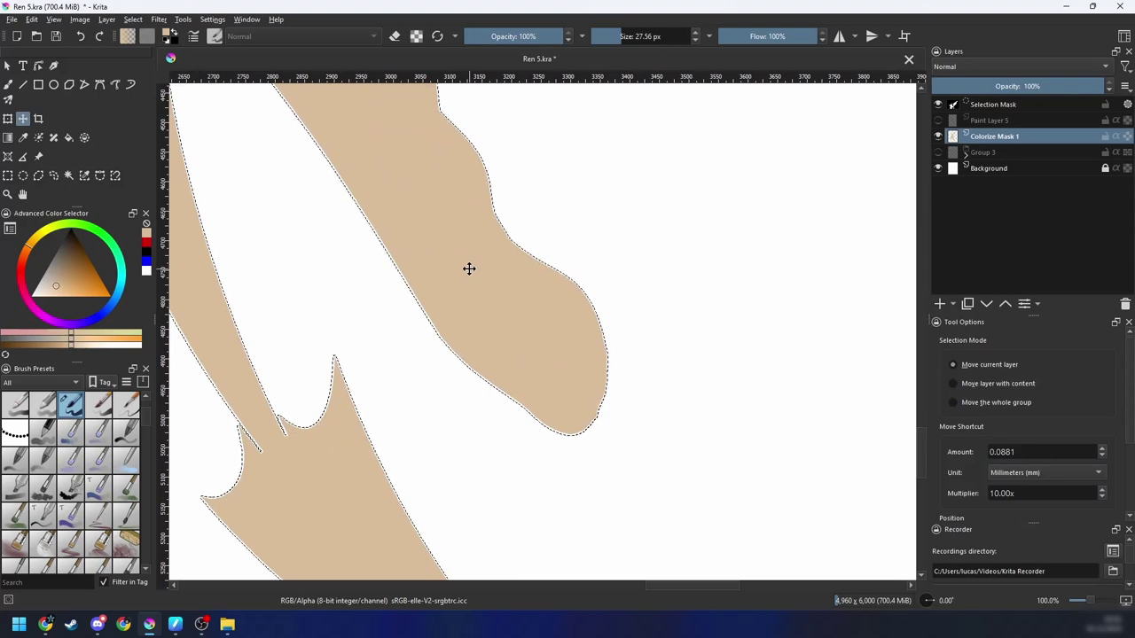
key(ctrl+shift+a)
click(473, 269)
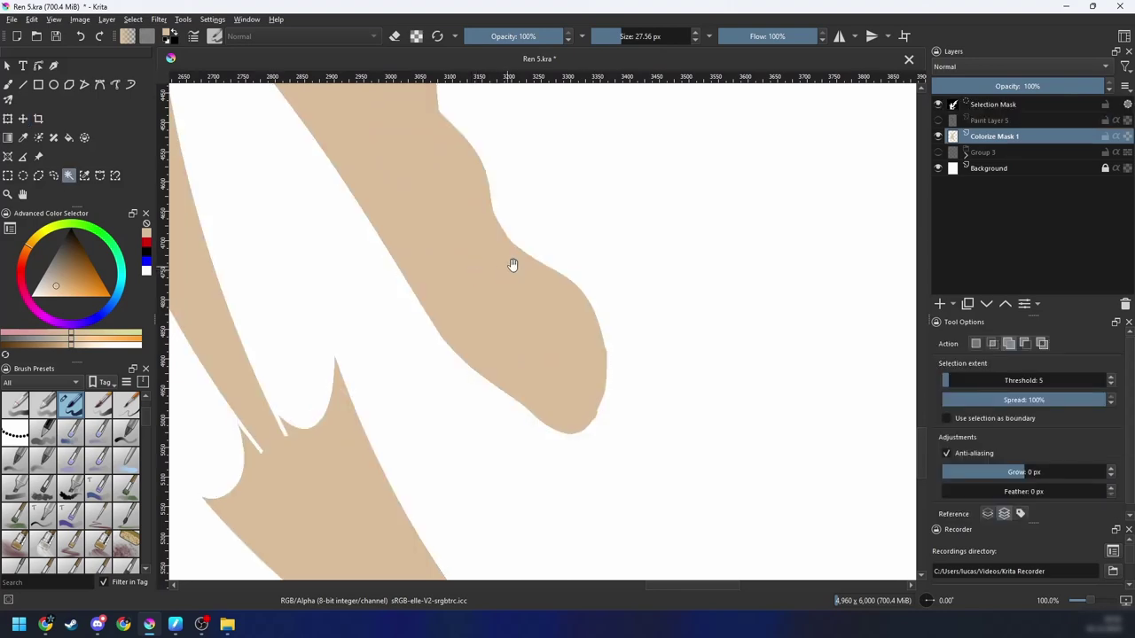
Step: Check the selection outline around the tail's tip, clear the selection and show Paint Layer 5 again
drag(549, 294, 605, 397)
key(b)
drag(517, 423, 618, 273)
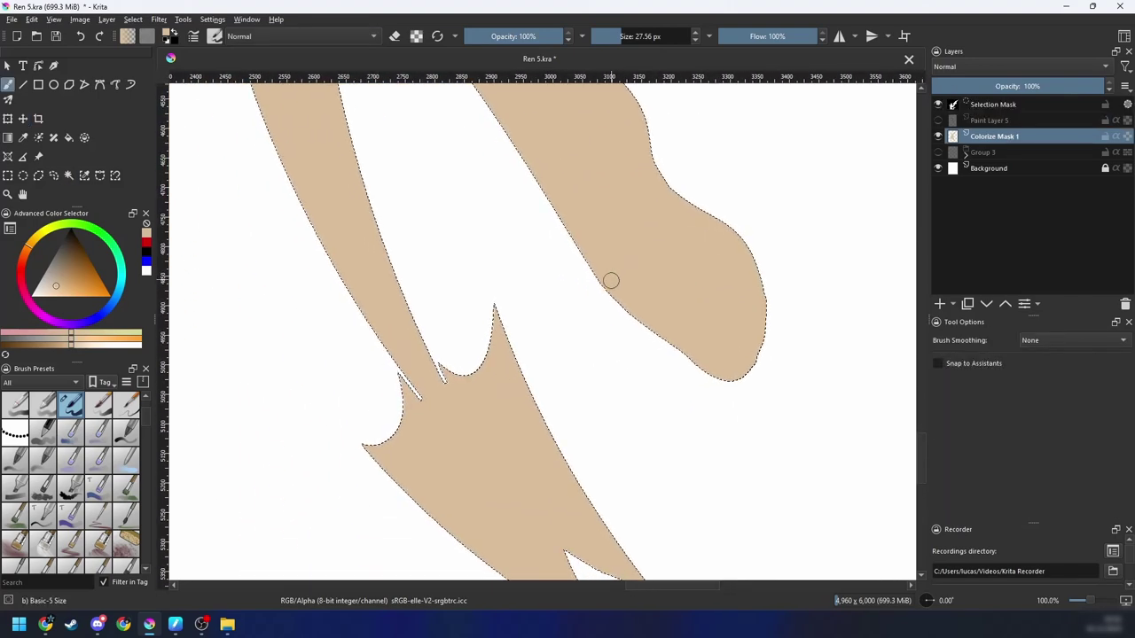
scroll(560, 410, up, 1)
mouse_move(560, 407)
mouse_down()
mouse_move(549, 343)
mouse_move(581, 419)
mouse_up()
key(ctrl+shift+a)
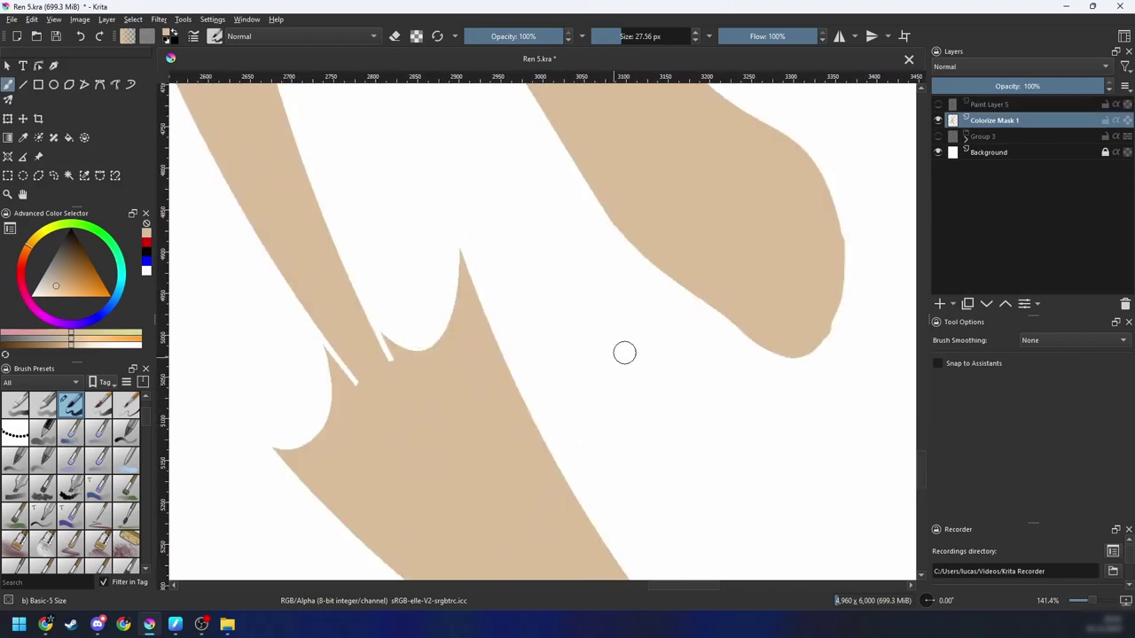
click(938, 105)
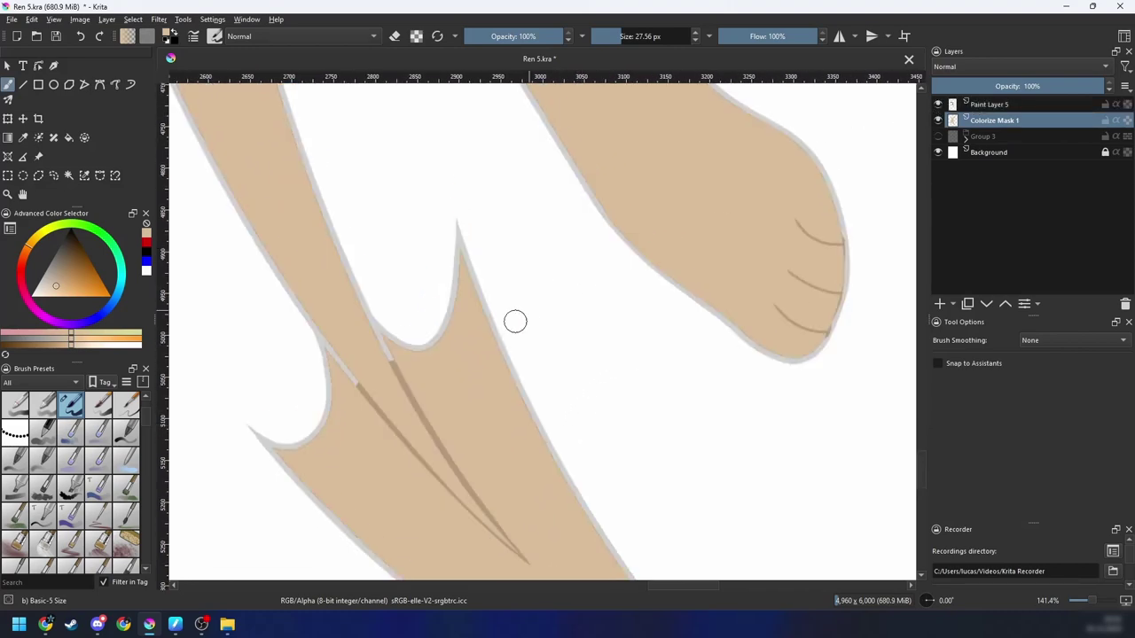
Step: Paint tan over the gaps along the two lines where the tail's shaft enters its spade-shaped tip
scroll(515, 322, up, 1)
key(4)
key(4)
key(4)
mouse_move(524, 475)
mouse_down()
mouse_move(693, 312)
mouse_move(612, 374)
mouse_up()
key(4)
key(4)
drag(514, 358, 556, 346)
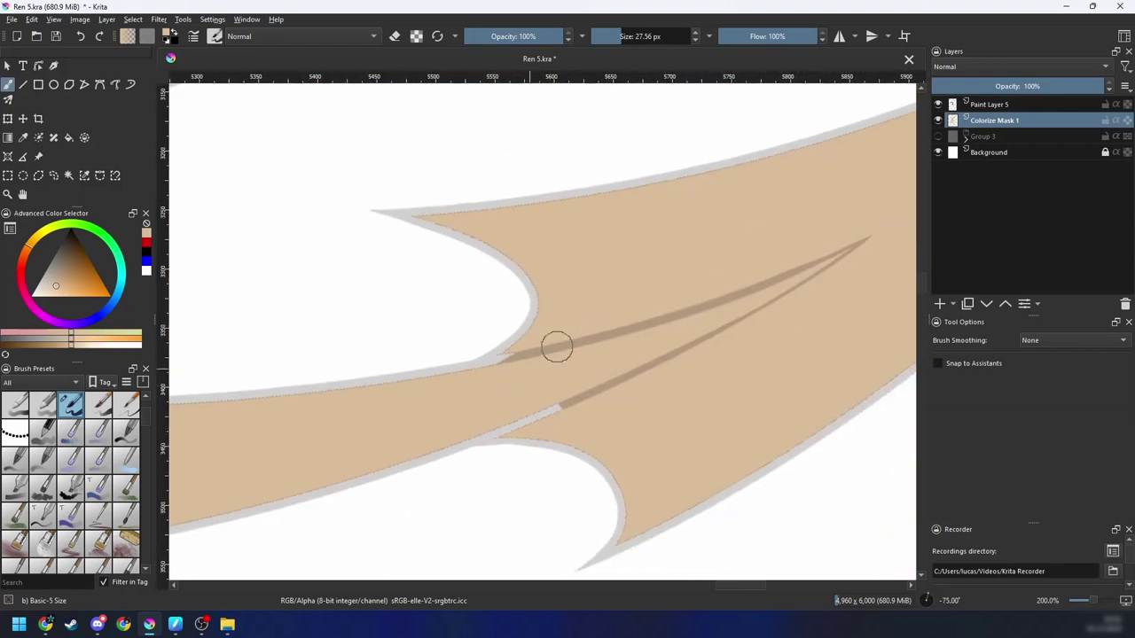
scroll(416, 413, up, 1)
drag(417, 412, 491, 411)
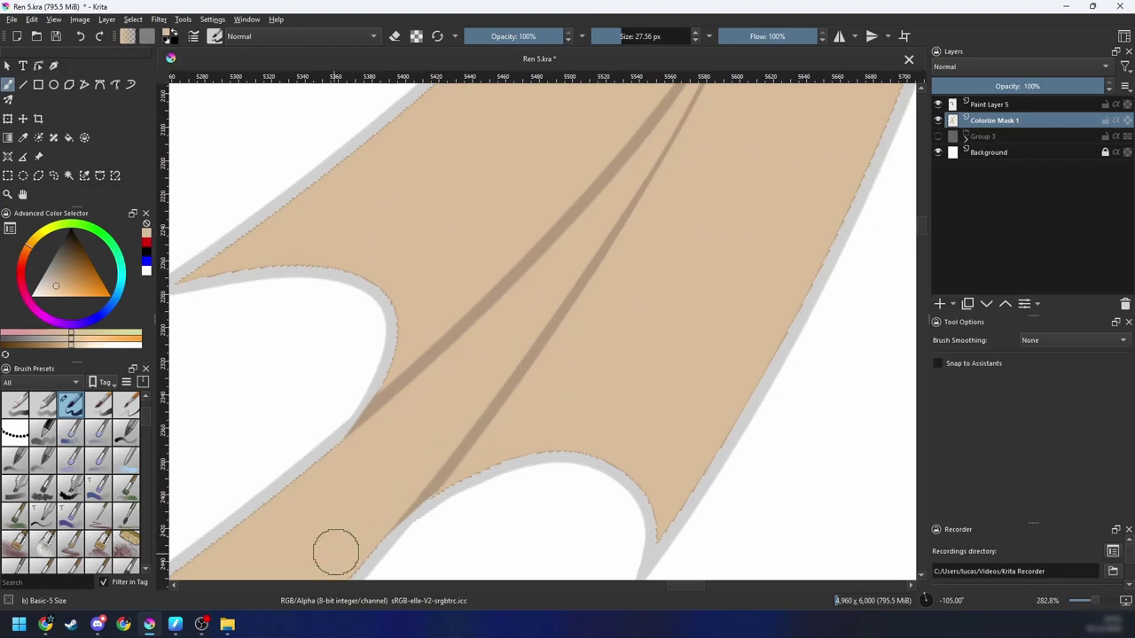
Step: Try to touch up the edge of the diamond-shaped opening in the tail's tip with tan
drag(574, 349, 392, 501)
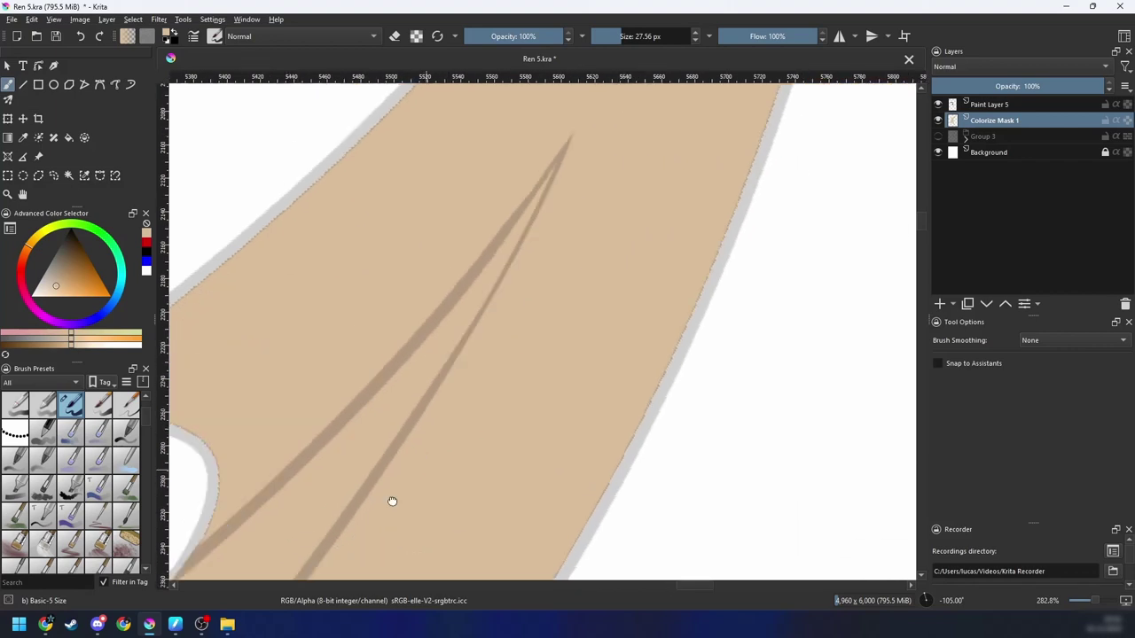
drag(564, 229, 400, 573)
mouse_move(491, 405)
mouse_down()
mouse_move(348, 637)
mouse_move(358, 637)
mouse_up()
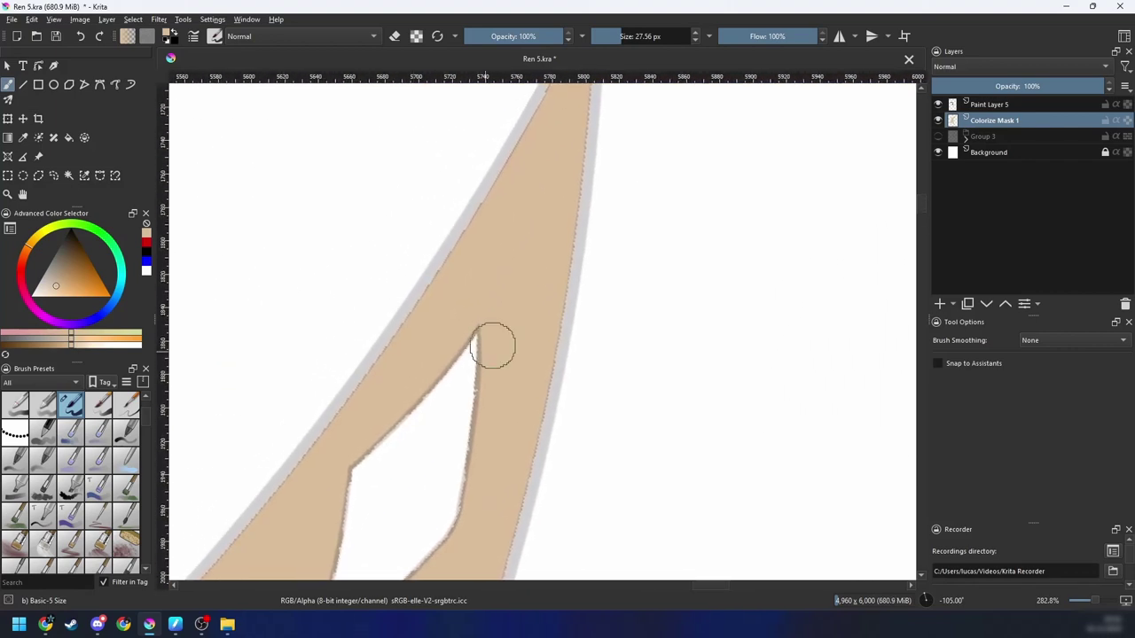
drag(484, 363, 410, 557)
key(ctrl+z)
mouse_move(501, 379)
mouse_down()
mouse_move(454, 591)
mouse_move(396, 514)
mouse_move(423, 440)
mouse_move(438, 302)
mouse_up()
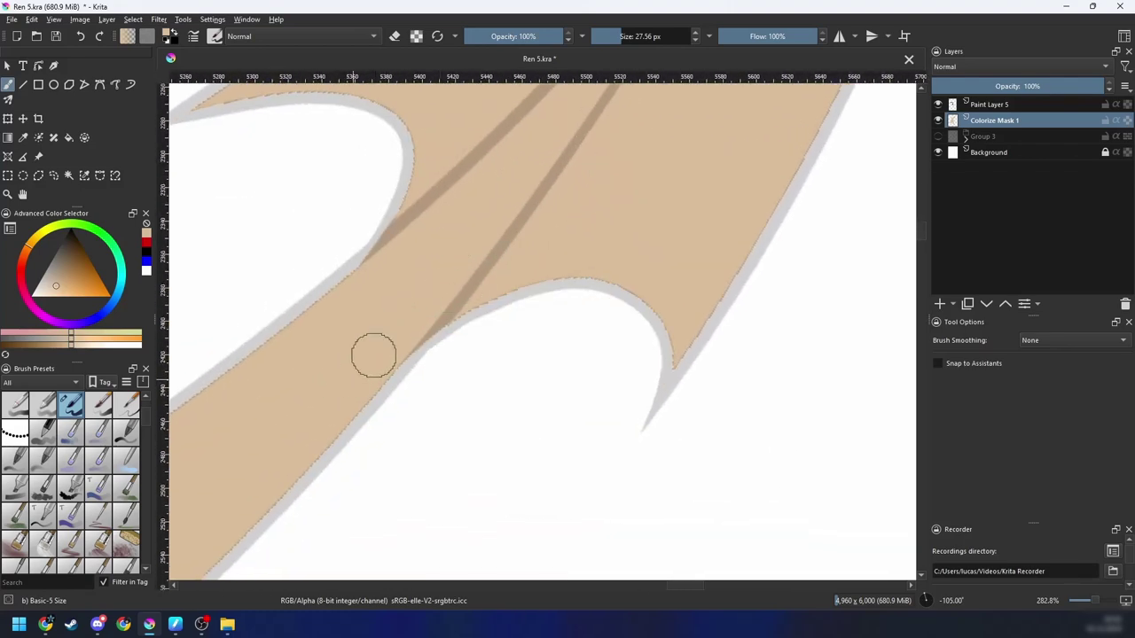
Step: Examine the tan fill's edges around the pointed barbs of the tail's spade-shaped tip
key(6)
key(minus)
key(minus)
key(minus)
key(minus)
key(6)
key(6)
key(6)
key(6)
key(6)
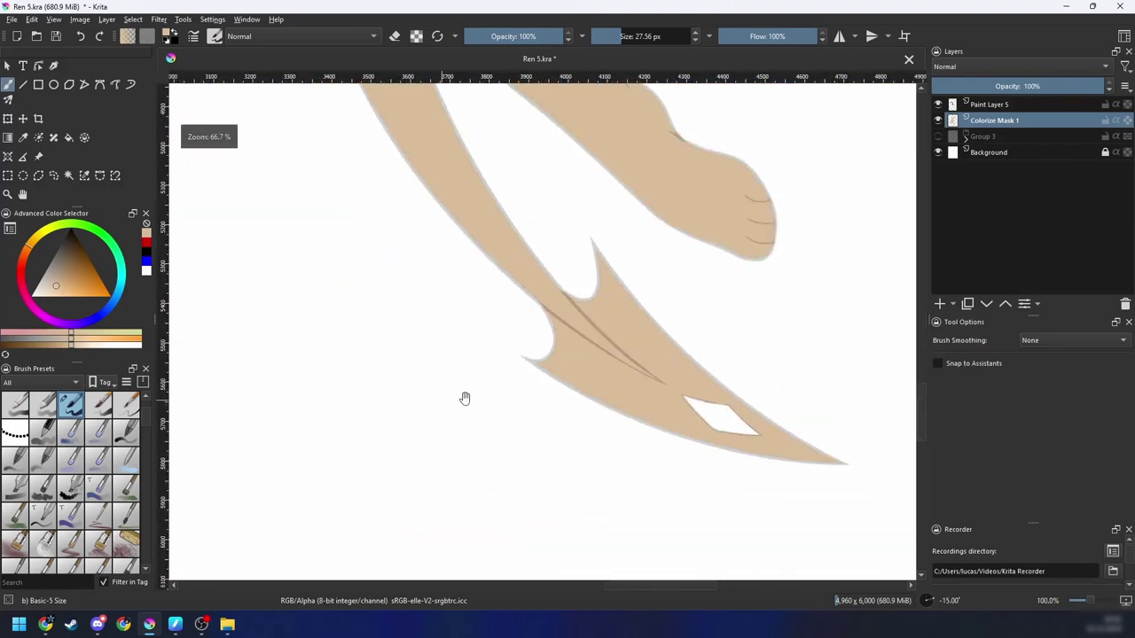
key(plus)
key(plus)
key(6)
key(6)
key(6)
key(6)
key(6)
key(6)
drag(464, 398, 471, 490)
key(plus)
key(plus)
key(6)
key(6)
drag(470, 311, 413, 412)
key(plus)
drag(396, 375, 393, 375)
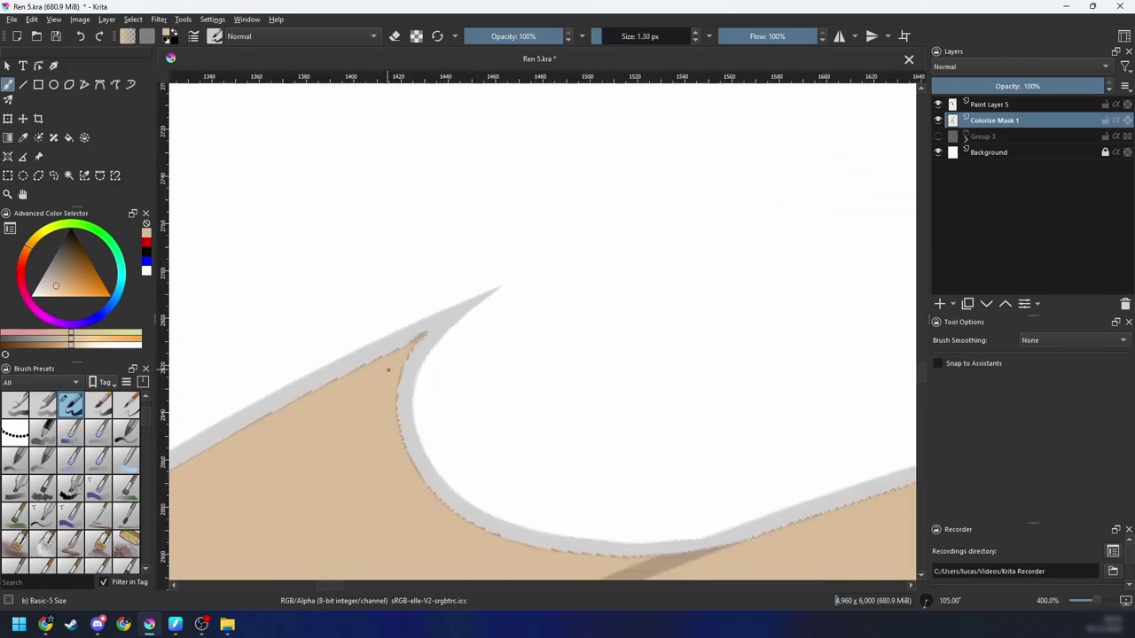
Step: Set the brush size to 8.77 px and check the fill at the far pointed end of the tail
drag(375, 470, 626, 137)
drag(774, 281, 568, 332)
scroll(565, 312, up, 2)
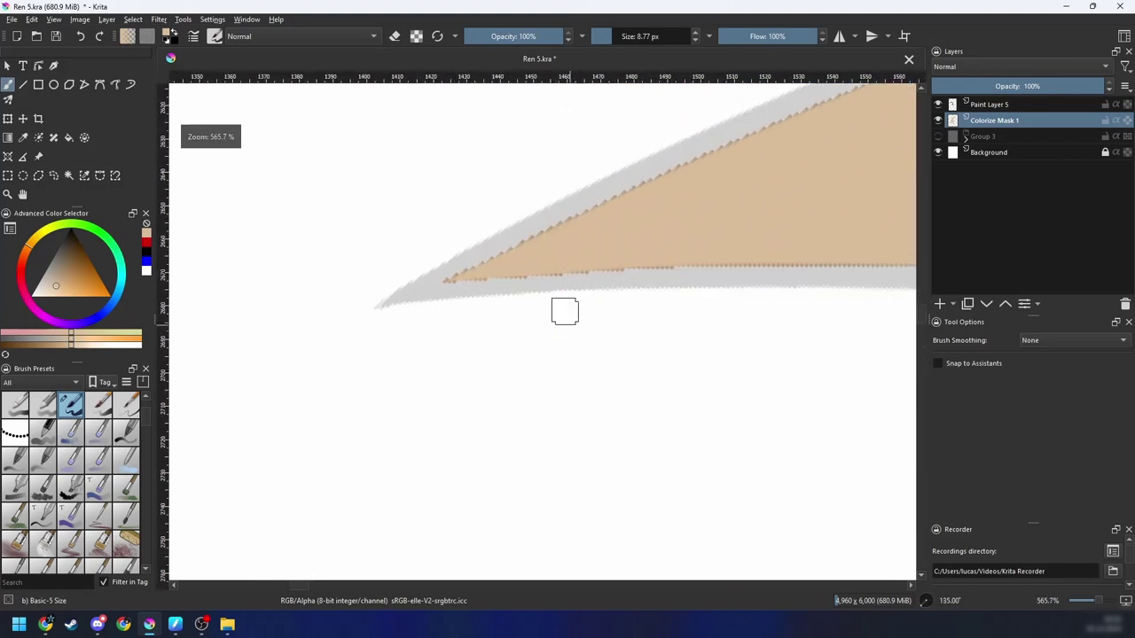
drag(513, 233, 500, 404)
key(ctrl+minus)
key(ctrl+minus)
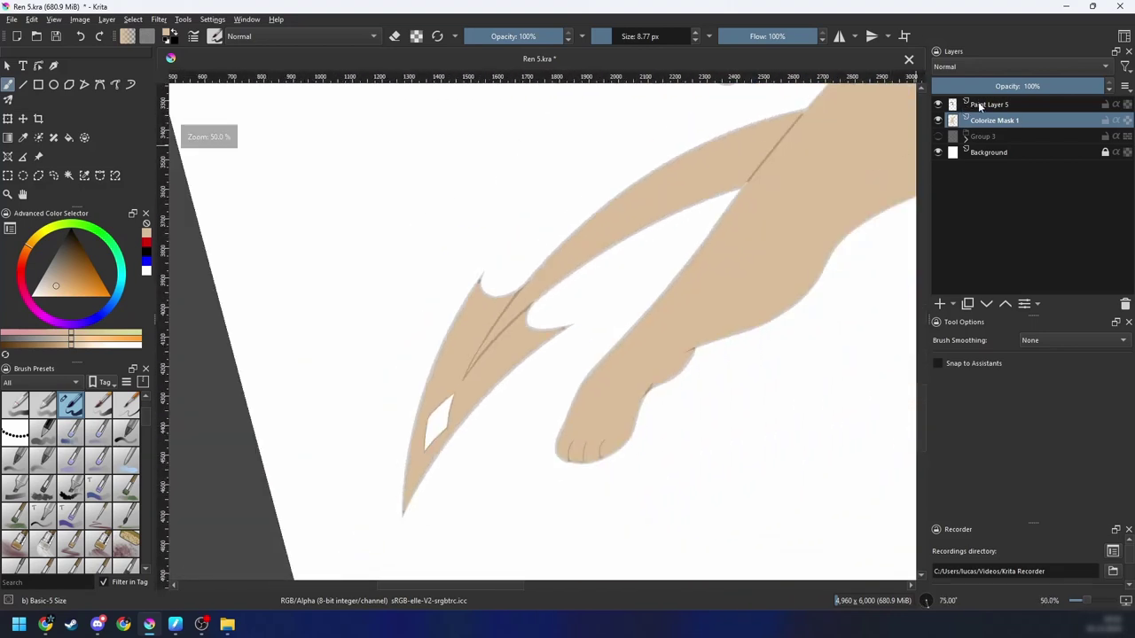
Step: Raise Paint Layer 5's opacity to 100%
click(992, 107)
drag(970, 86, 1131, 91)
key(4)
key(4)
key(4)
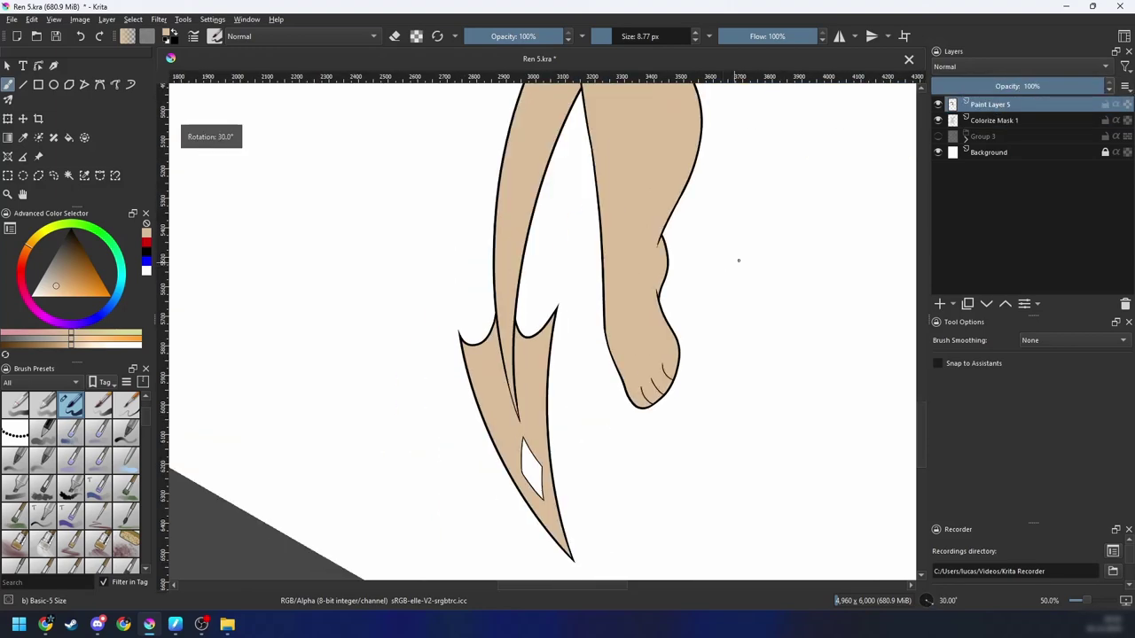
key(ctrl+minus)
drag(719, 275, 653, 364)
key(ctrl+minus)
drag(693, 311, 686, 373)
key(4)
Step: Hide Paint Layer 5 and select the whole tan silhouette on Colorize Mask 1 by contiguous color
click(938, 105)
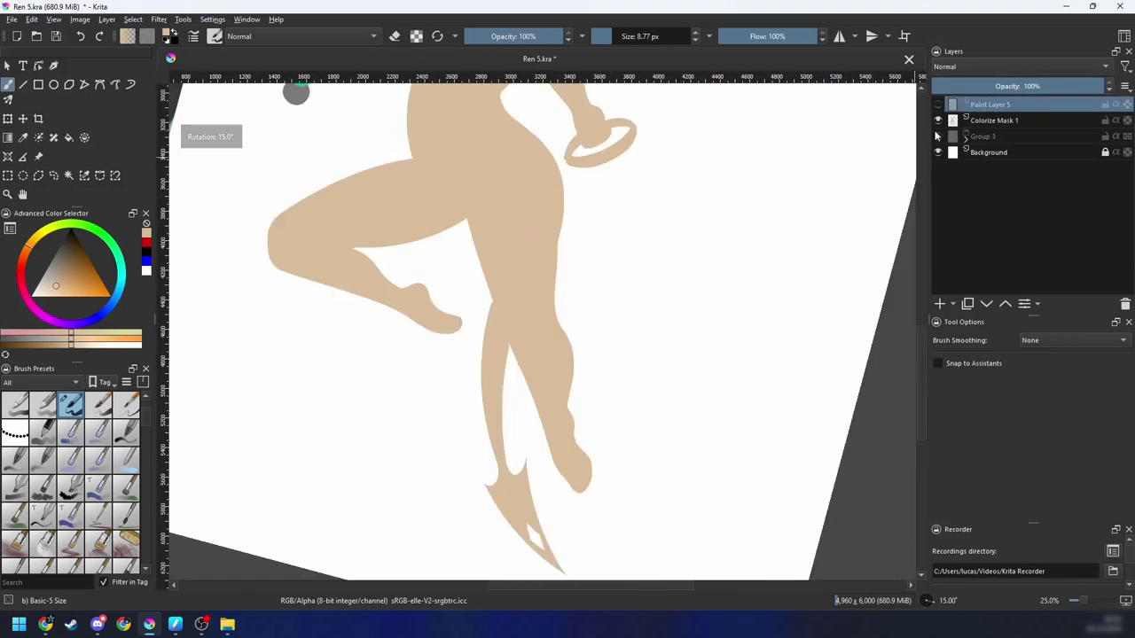
drag(658, 317, 657, 379)
key(w)
click(976, 118)
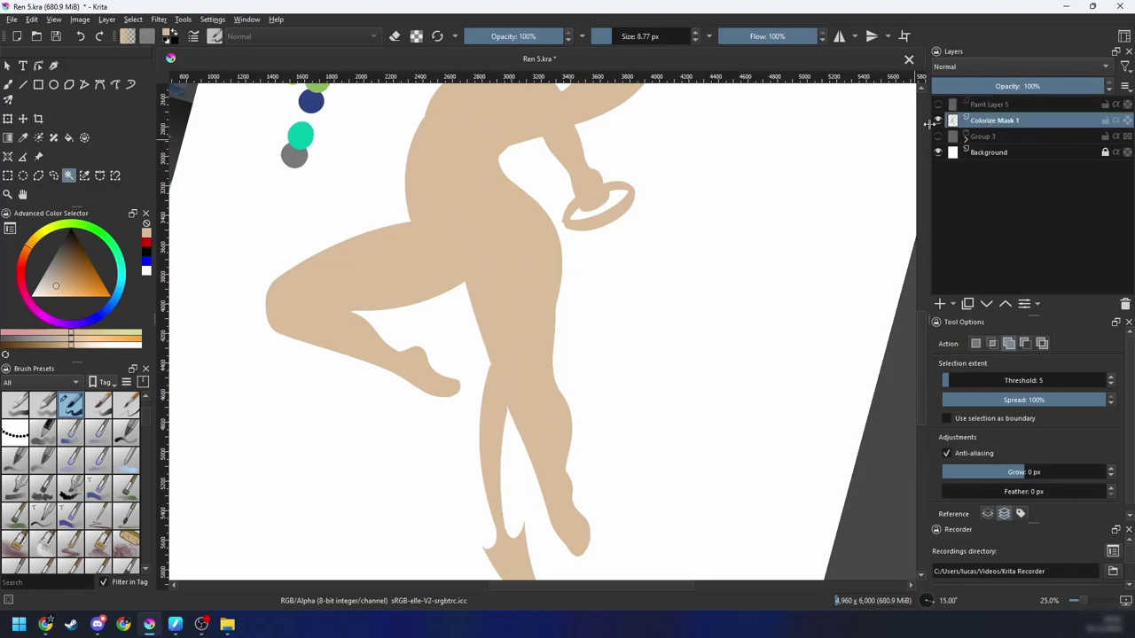
click(523, 316)
key(4)
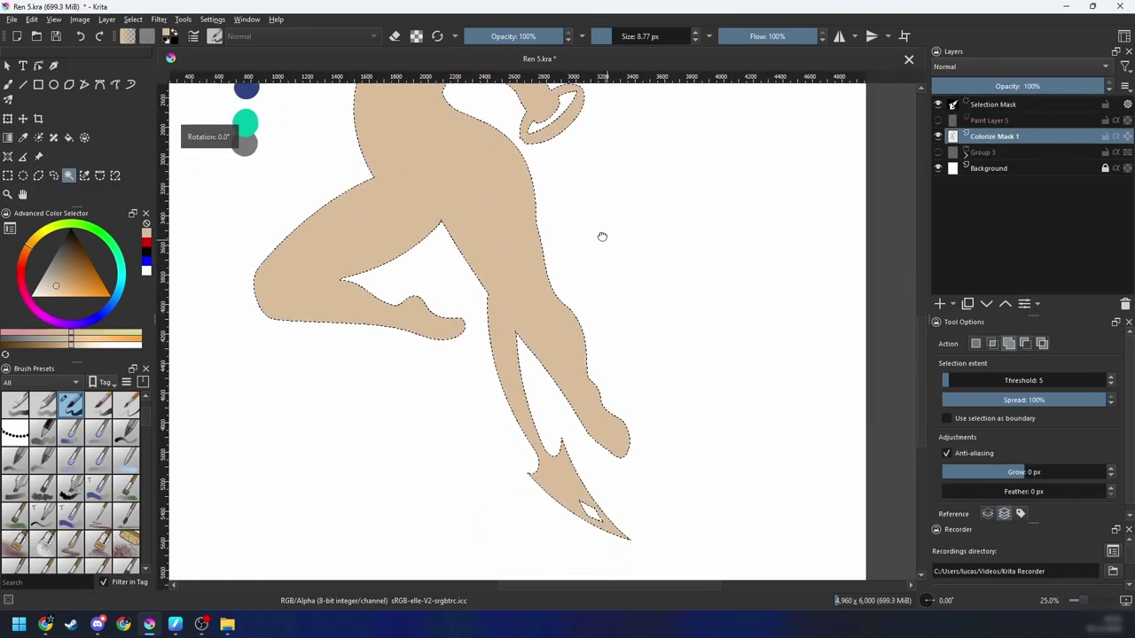
Step: Examine the selection outline around the legs, torso, armpit and arms for notches left by gaps in the fill
key(b)
drag(610, 280, 607, 144)
scroll(645, 238, up, 3)
drag(619, 303, 607, 221)
drag(561, 189, 581, 384)
drag(367, 315, 470, 503)
drag(298, 448, 520, 457)
drag(370, 347, 671, 398)
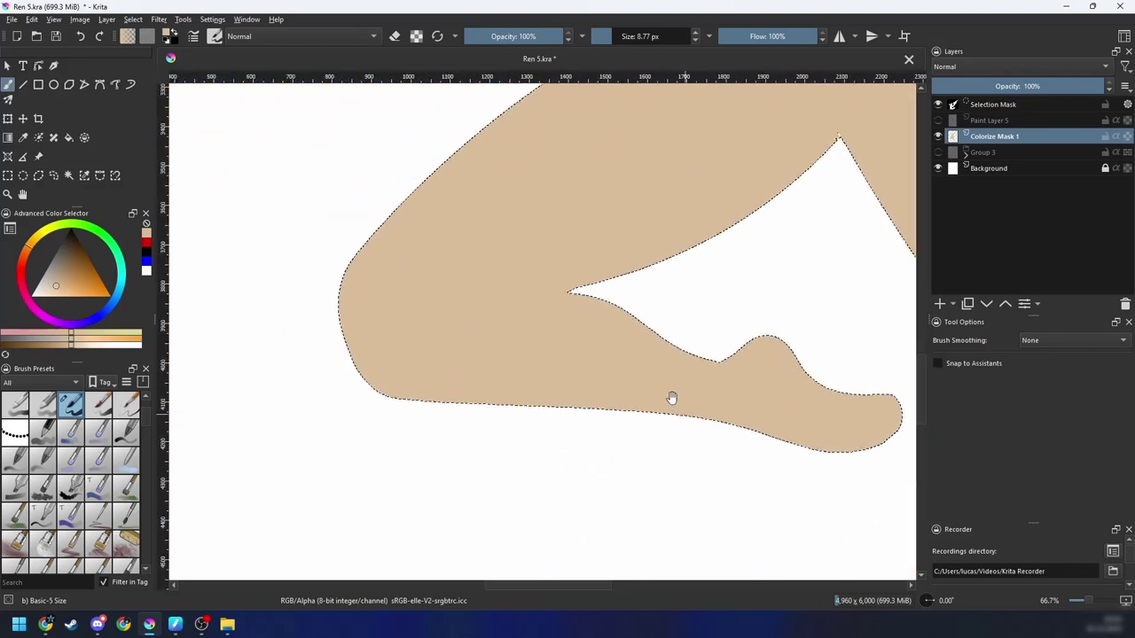
drag(474, 360, 268, 533)
drag(355, 391, 669, 437)
key(plus)
key(plus)
key(plus)
key(plus)
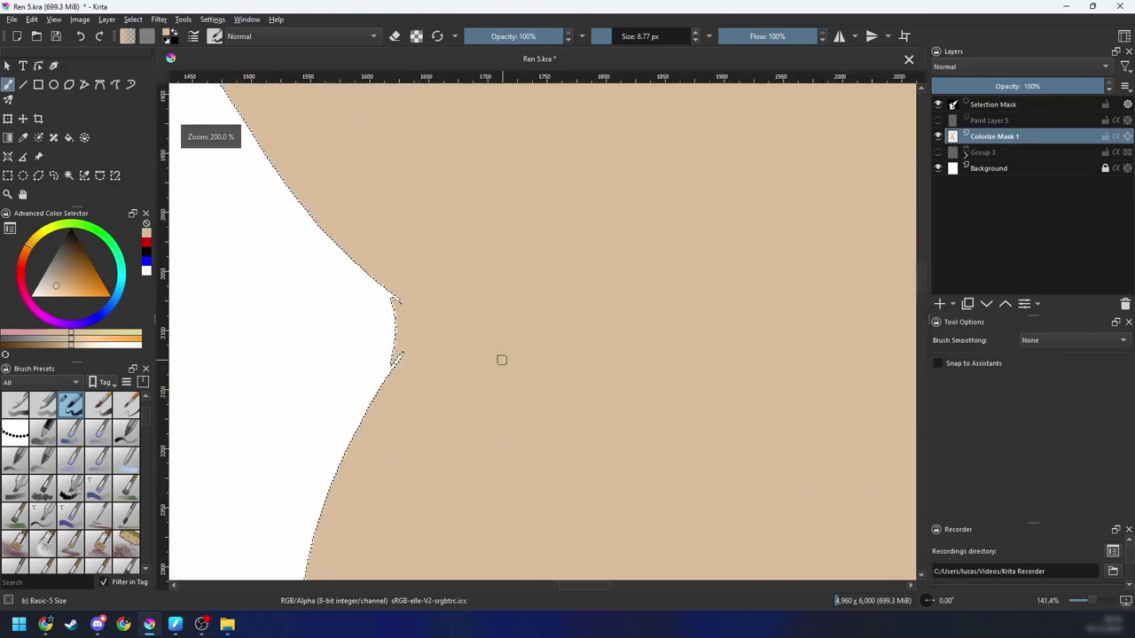
drag(453, 424, 642, 392)
key(6)
key(6)
key(6)
key(plus)
key(plus)
scroll(562, 341, down, 7)
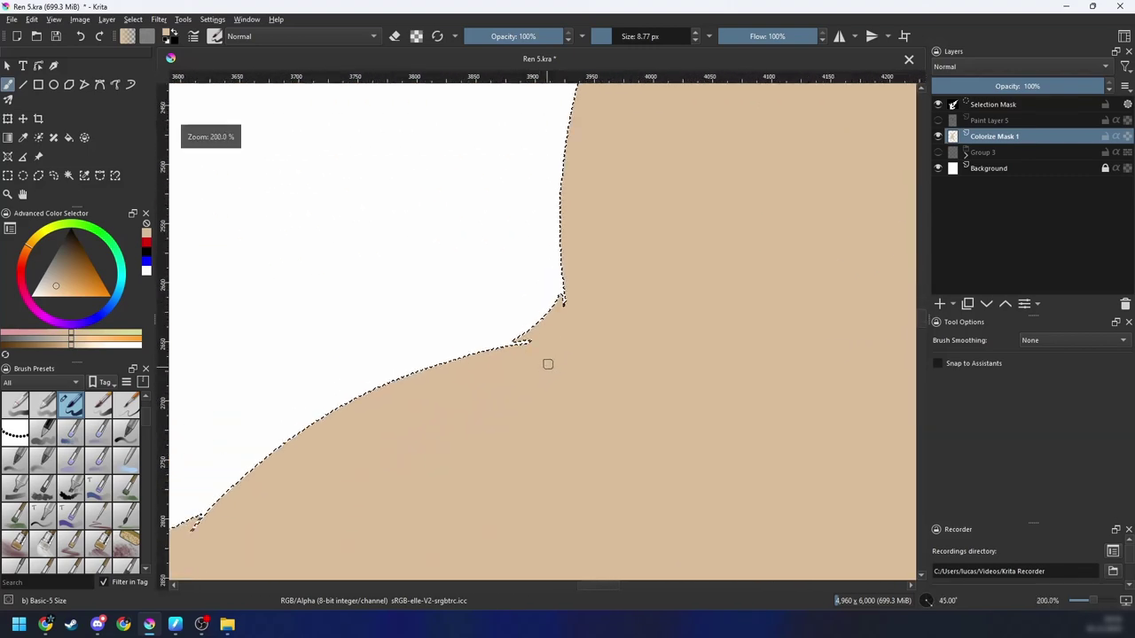
drag(566, 476, 291, 535)
drag(673, 315, 583, 107)
drag(644, 341, 845, 281)
mouse_move(446, 308)
mouse_down()
mouse_move(553, 440)
mouse_move(586, 459)
mouse_up()
Step: Clear the selection, show Paint Layer 5 and undo its opacity increase
key(ctrl+shift+a)
click(938, 105)
key(ctrl+z)
drag(641, 370, 608, 342)
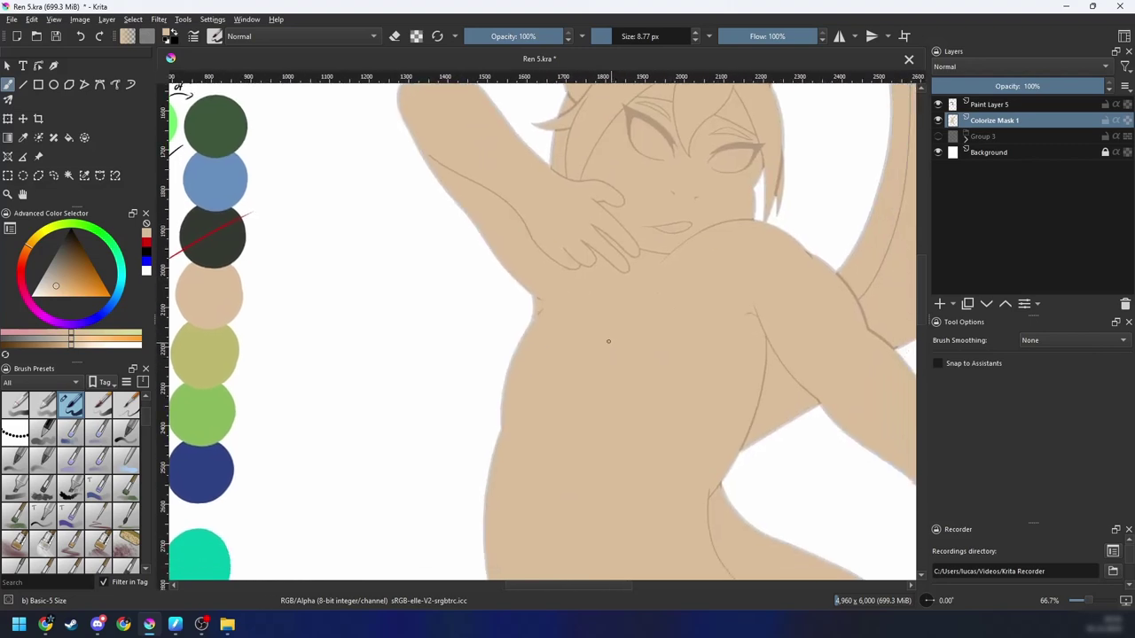
Step: Paint tan over the gaps along the two short crease lines at the raised arm's armpit
key(plus)
key(plus)
key(plus)
key(plus)
drag(533, 239, 499, 309)
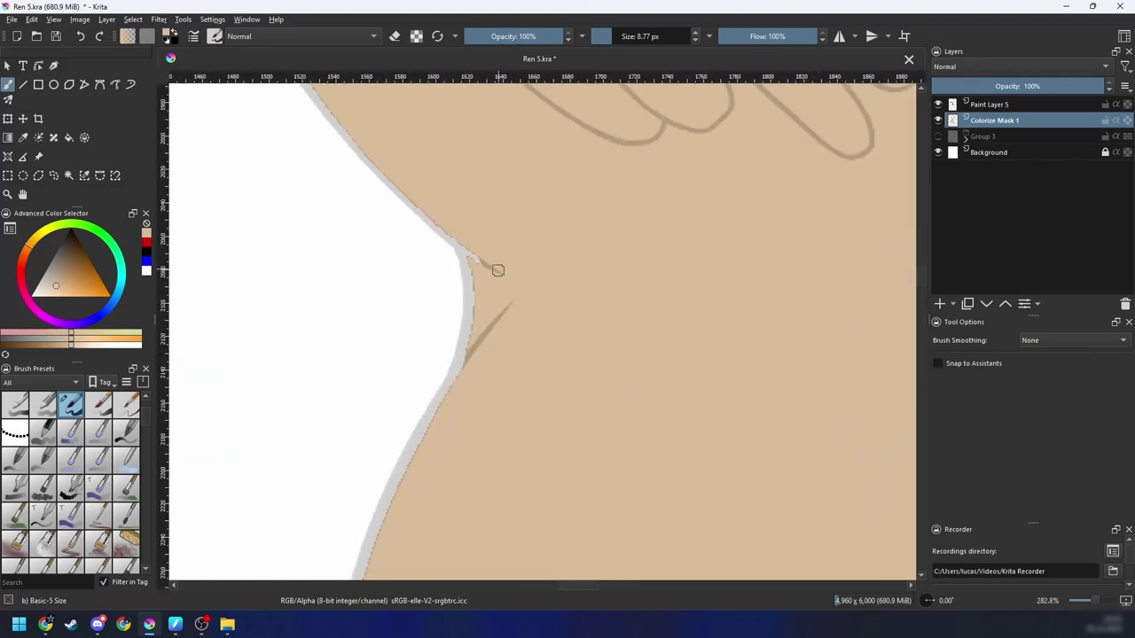
key(minus)
drag(455, 206, 525, 325)
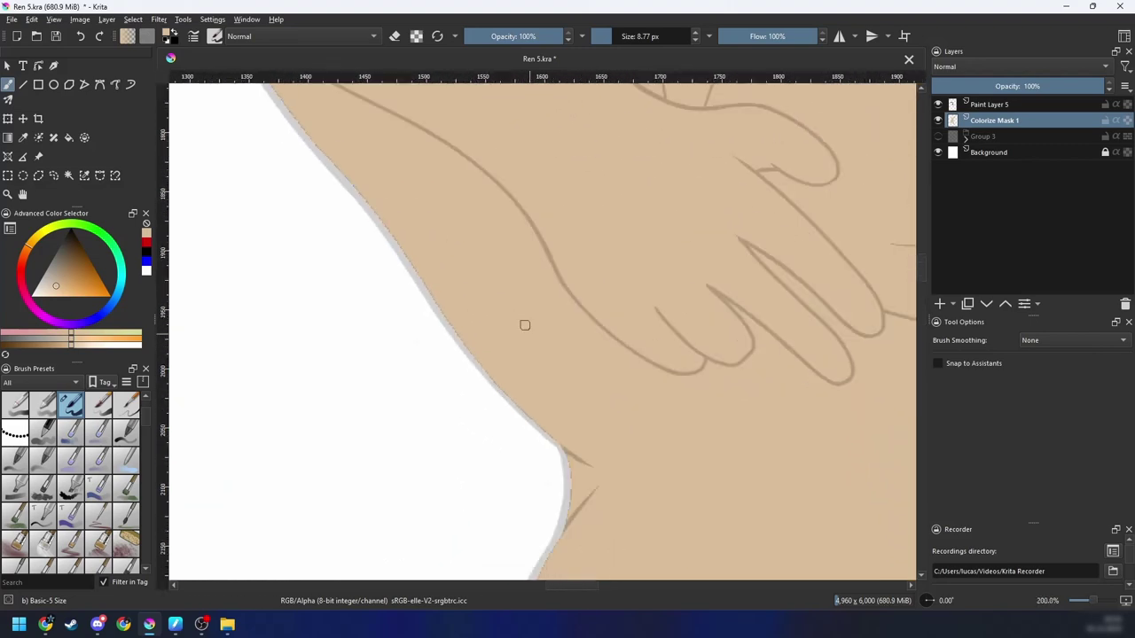
Step: Paint tan over the gap where the raised arm's inner line meets its outer outline
drag(497, 204, 507, 365)
key(6)
key(6)
key(plus)
drag(434, 168, 422, 273)
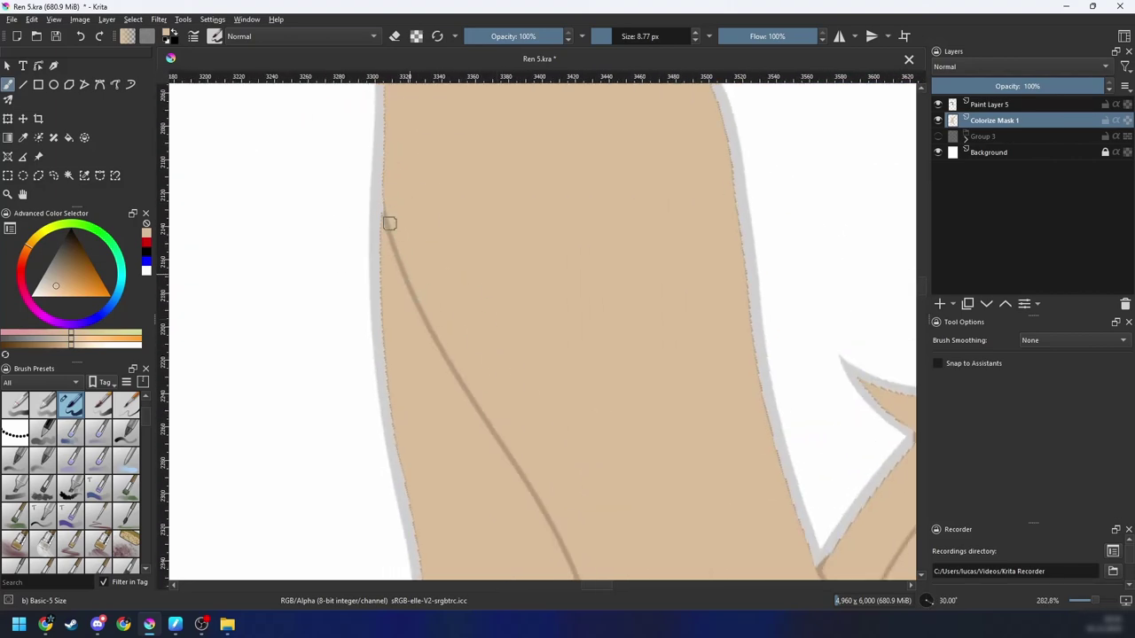
Step: Paint tan over the small gap at the notch in the torso's outline below the raised arm
key(minus)
key(minus)
drag(567, 436, 526, 127)
drag(521, 488, 558, 140)
key(5)
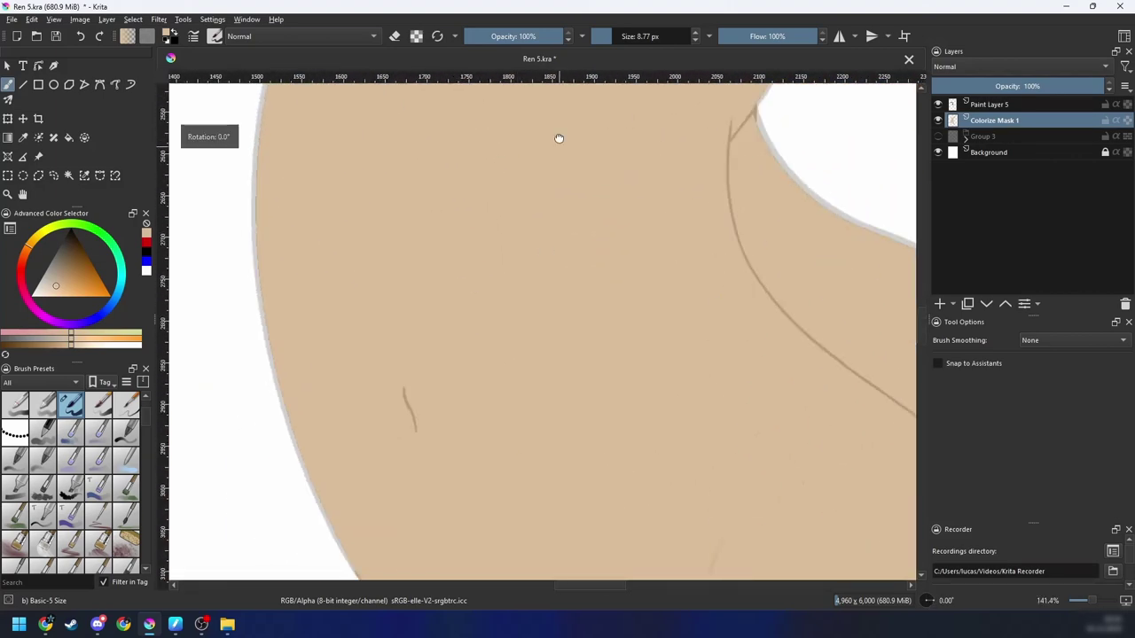
drag(496, 461, 519, 558)
drag(479, 303, 509, 509)
key(plus)
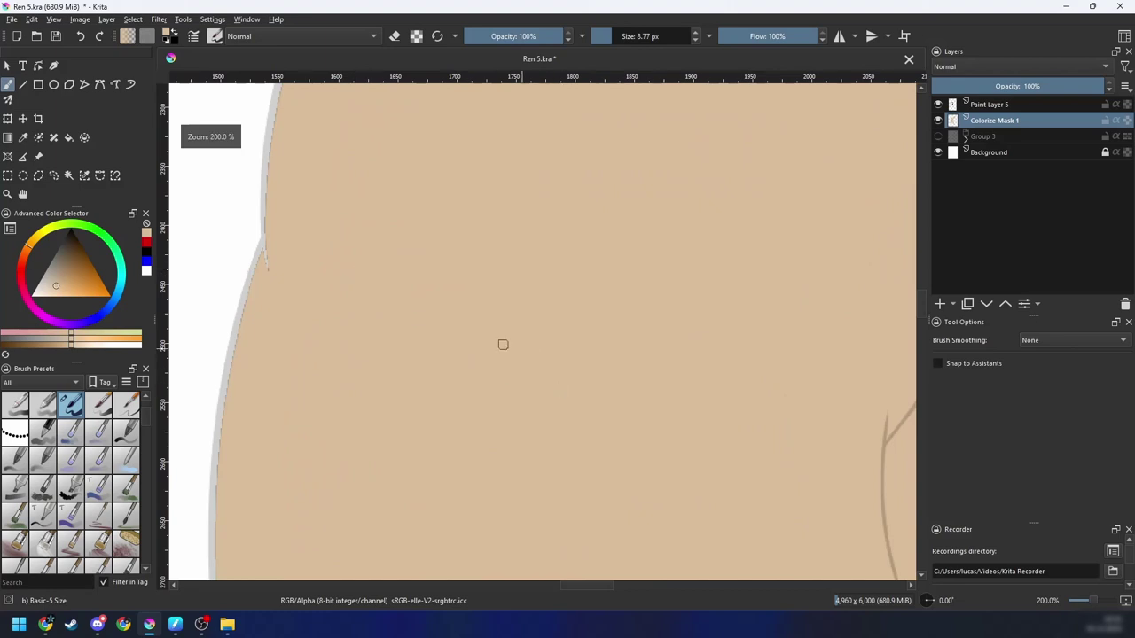
drag(380, 330, 577, 408)
key(plus)
key(plus)
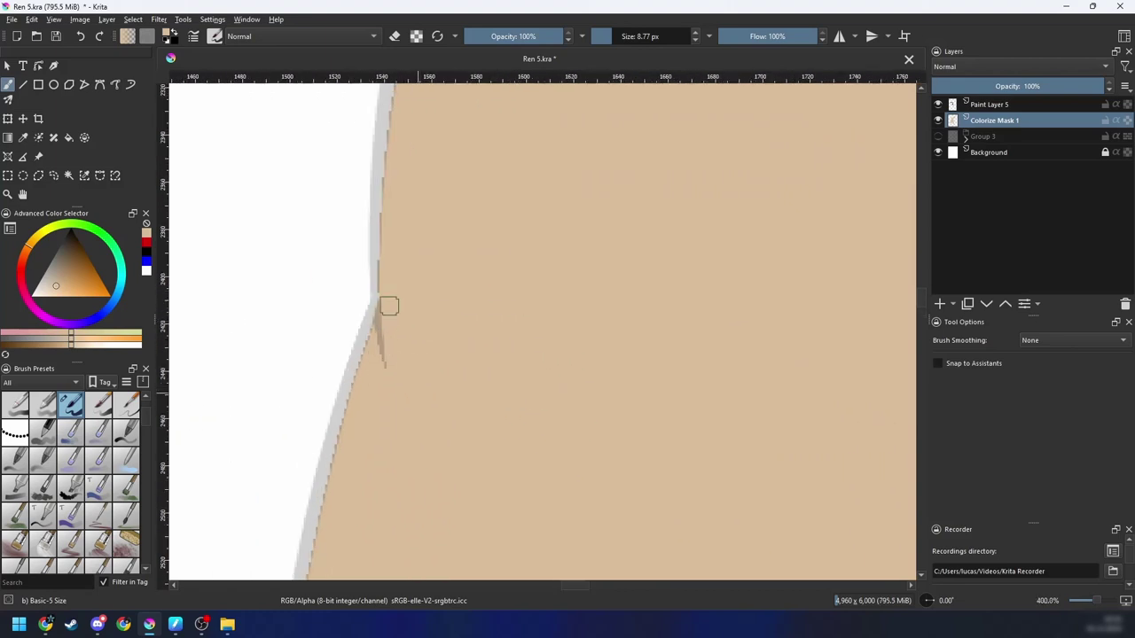
key(minus)
key(minus)
Step: Paint tan over the gaps at the apex where the two thighs and their inner lines meet
drag(520, 297, 503, 471)
drag(511, 343, 465, 133)
drag(540, 491, 498, 106)
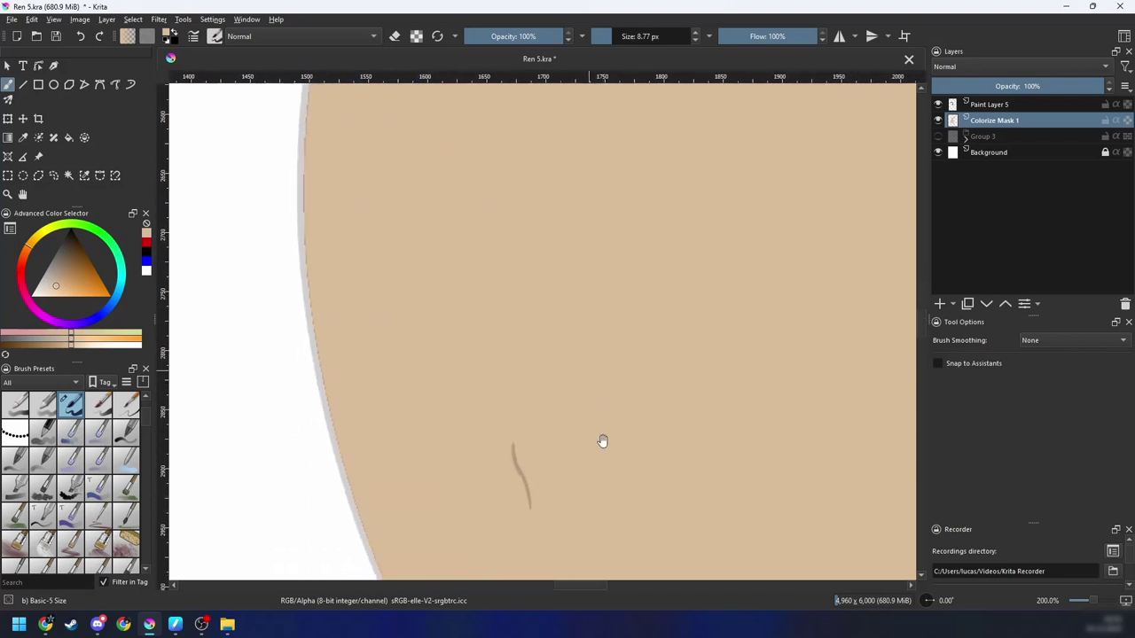
drag(600, 441, 496, 117)
drag(623, 334, 642, 200)
drag(612, 376, 456, 250)
drag(581, 436, 354, 341)
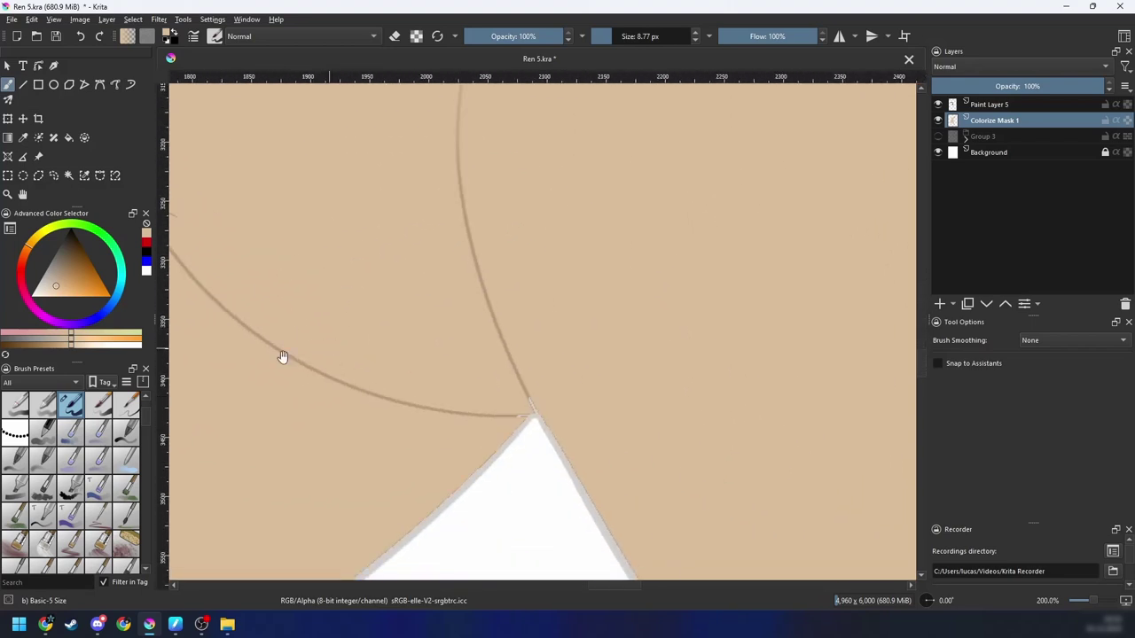
drag(563, 466, 561, 401)
key(plus)
key(plus)
key(plus)
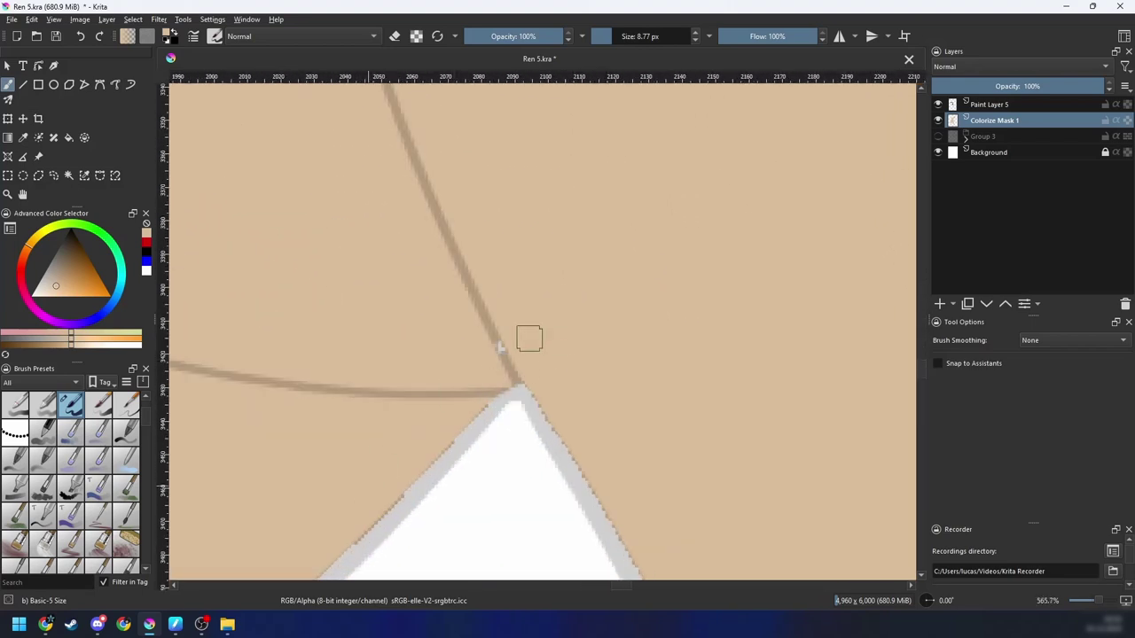
key(minus)
key(minus)
key(minus)
key(minus)
key(minus)
key(minus)
key(minus)
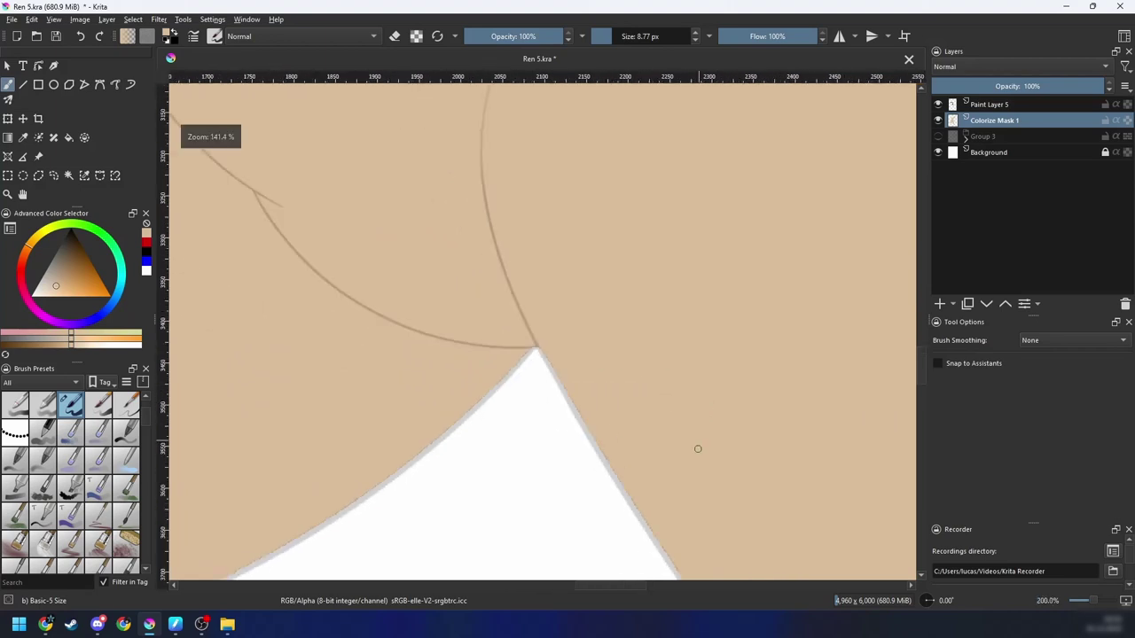
Step: Paint tan over the gaps at both junctions where the tail passes behind the extended leg
drag(708, 453, 552, 308)
key(plus)
key(plus)
key(plus)
key(plus)
drag(396, 356, 527, 340)
key(plus)
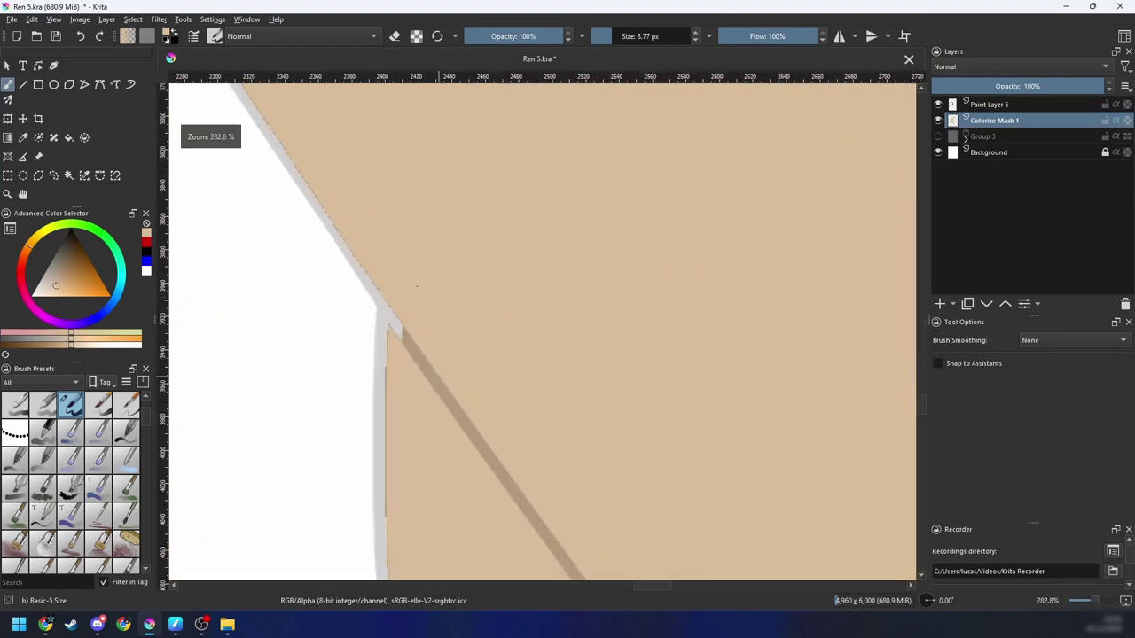
scroll(388, 303, down, 5)
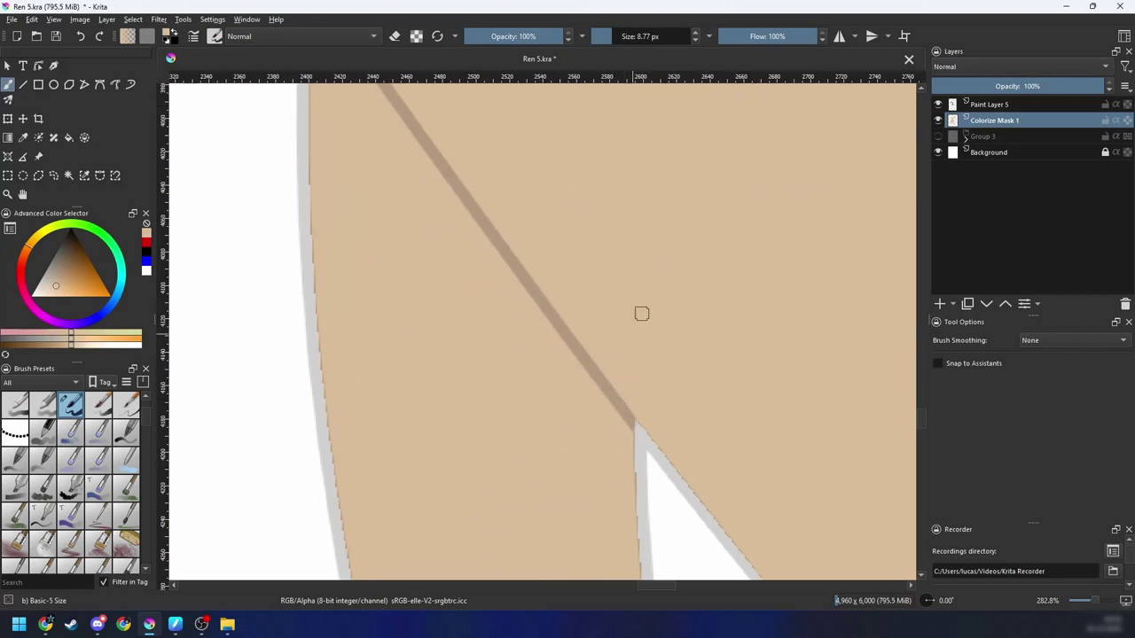
key(minus)
key(minus)
key(minus)
key(minus)
key(minus)
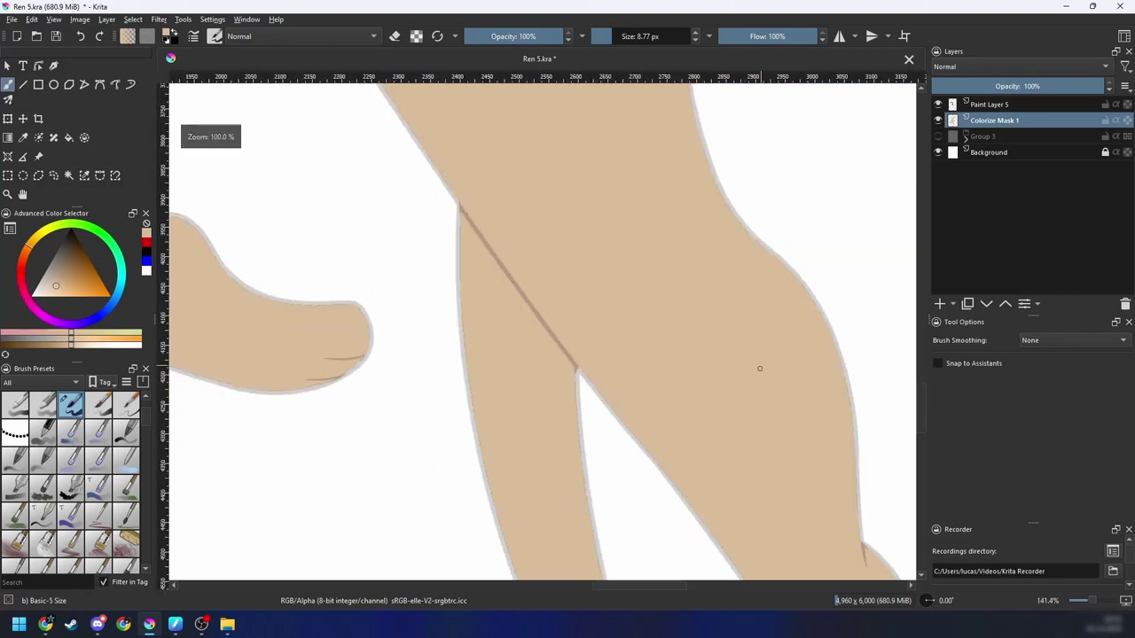
Step: Hide Paint Layer 5 and reselect the tan silhouette on Colorize Mask 1 by contiguous color
drag(735, 476, 736, 420)
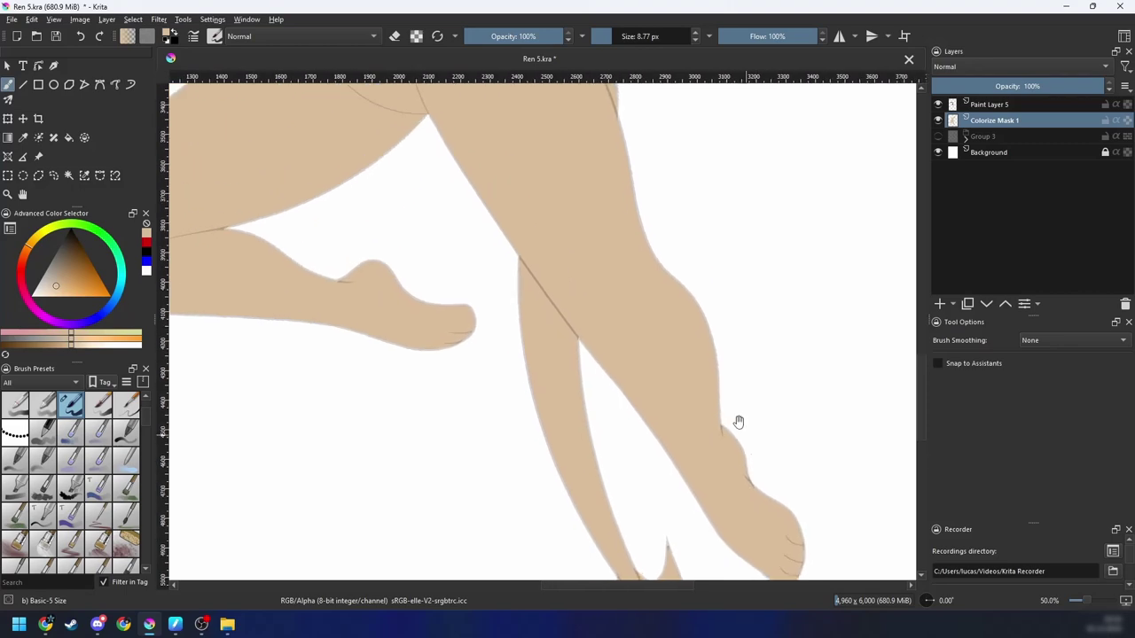
key(minus)
key(minus)
drag(725, 266, 712, 390)
click(938, 105)
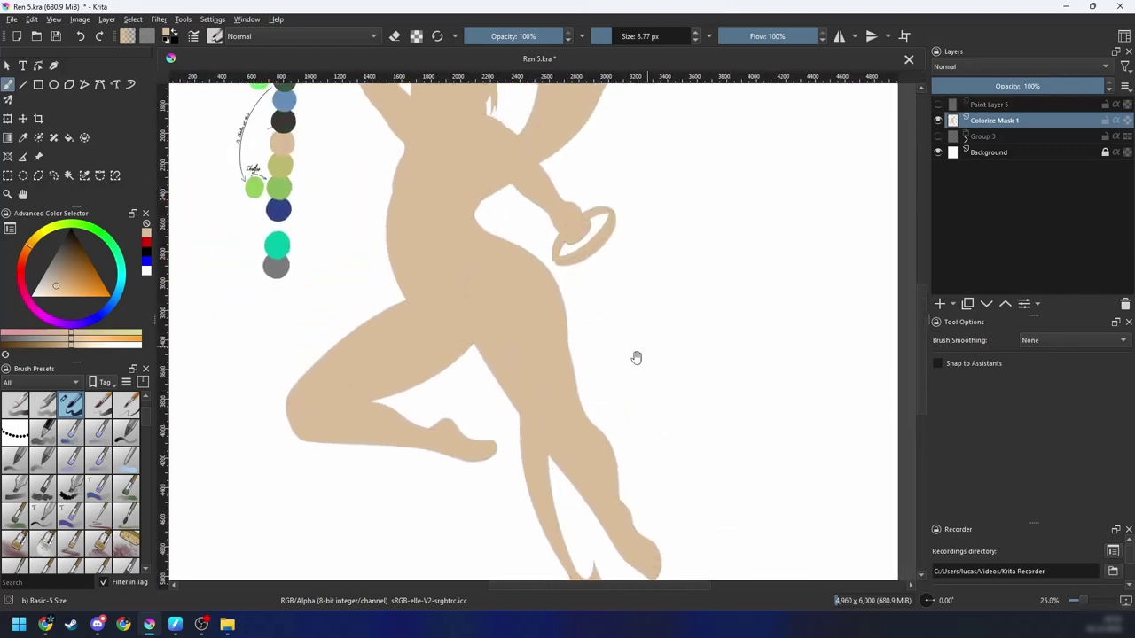
drag(637, 357, 661, 335)
key(w)
click(565, 339)
key(b)
Step: Examine the new selection outline around the legs, tail and upper body for remaining notches
drag(650, 402, 610, 291)
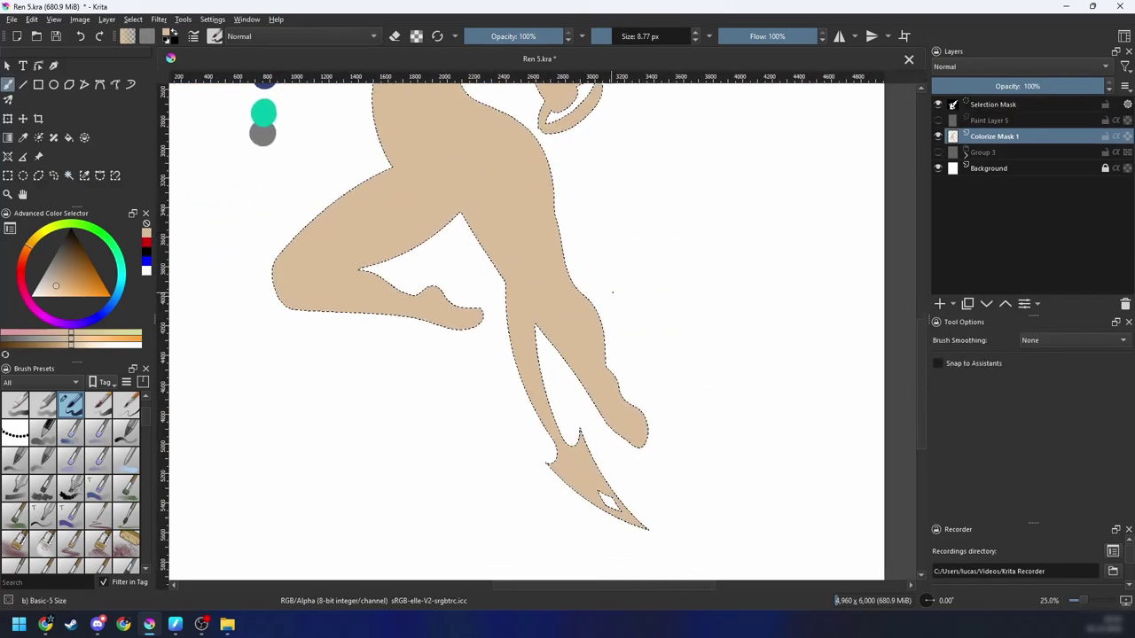
key(plus)
key(plus)
key(plus)
drag(727, 400, 687, 432)
drag(565, 232, 773, 423)
drag(404, 293, 289, 455)
mouse_move(342, 372)
mouse_down()
mouse_move(290, 488)
mouse_move(236, 400)
mouse_move(281, 517)
mouse_move(254, 511)
mouse_move(317, 470)
mouse_move(258, 552)
mouse_move(671, 342)
mouse_move(461, 456)
mouse_move(625, 299)
mouse_move(609, 382)
mouse_move(732, 221)
mouse_move(375, 420)
mouse_move(553, 333)
mouse_move(438, 423)
mouse_up()
Step: Clear the selection, show Paint Layer 5 at 100% opacity and save the document
key(ctrl+shift+a)
click(938, 104)
click(989, 104)
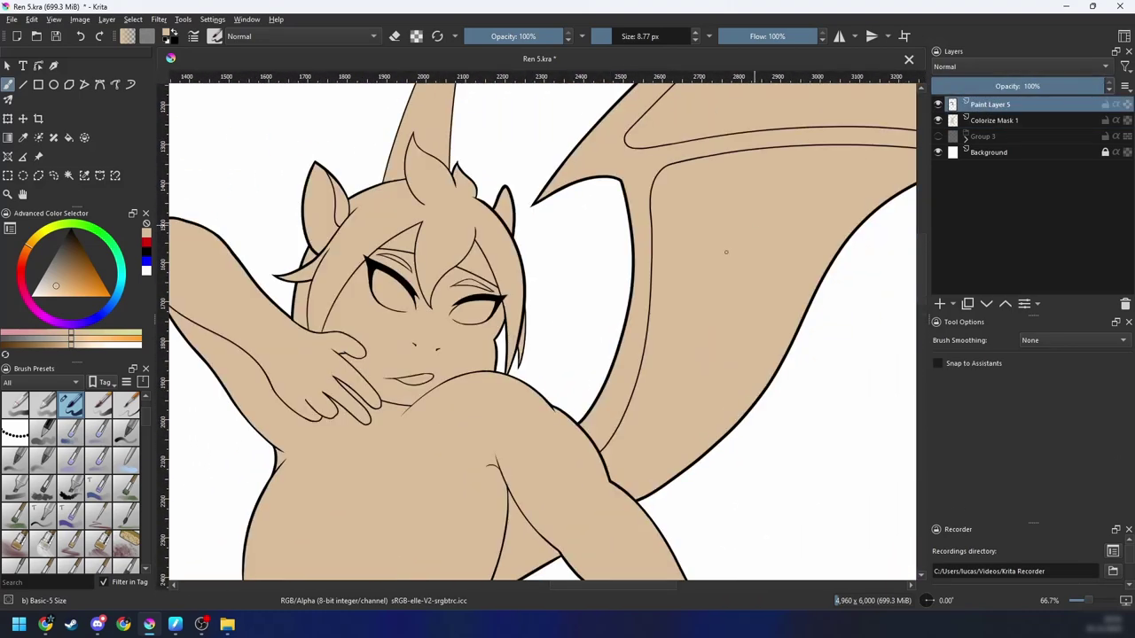
scroll(725, 252, down, 4)
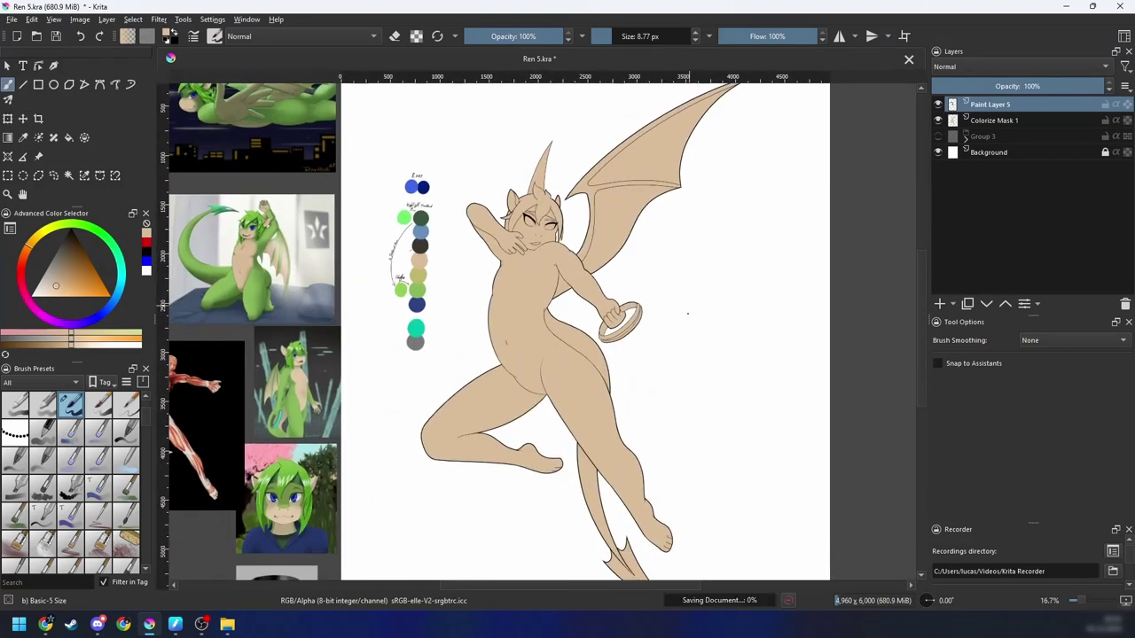
scroll(727, 361, down, 1)
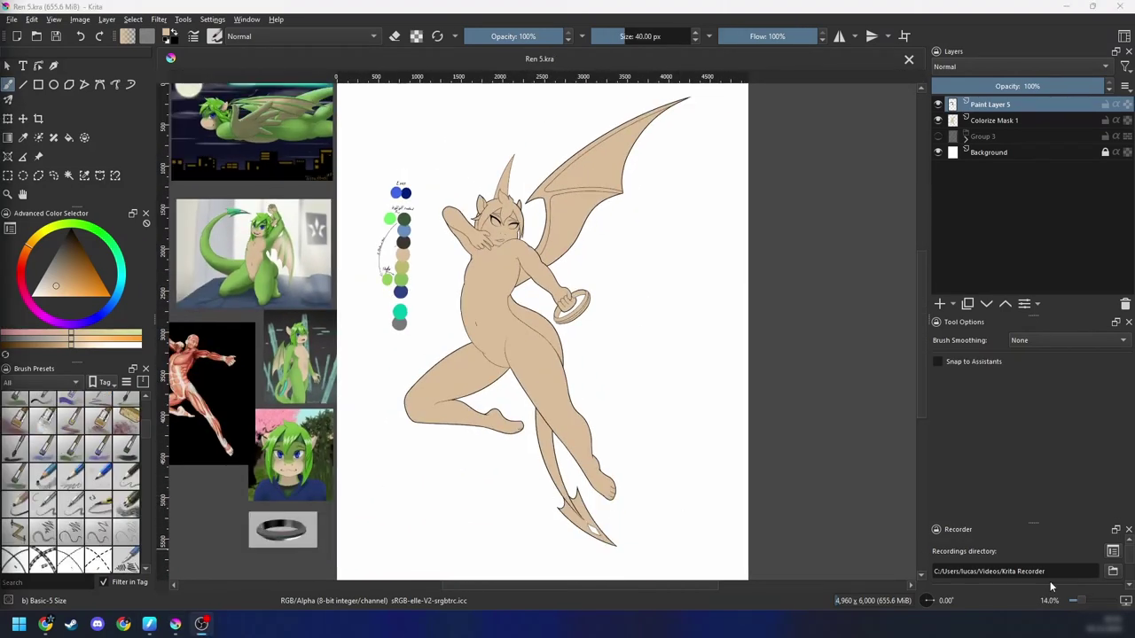
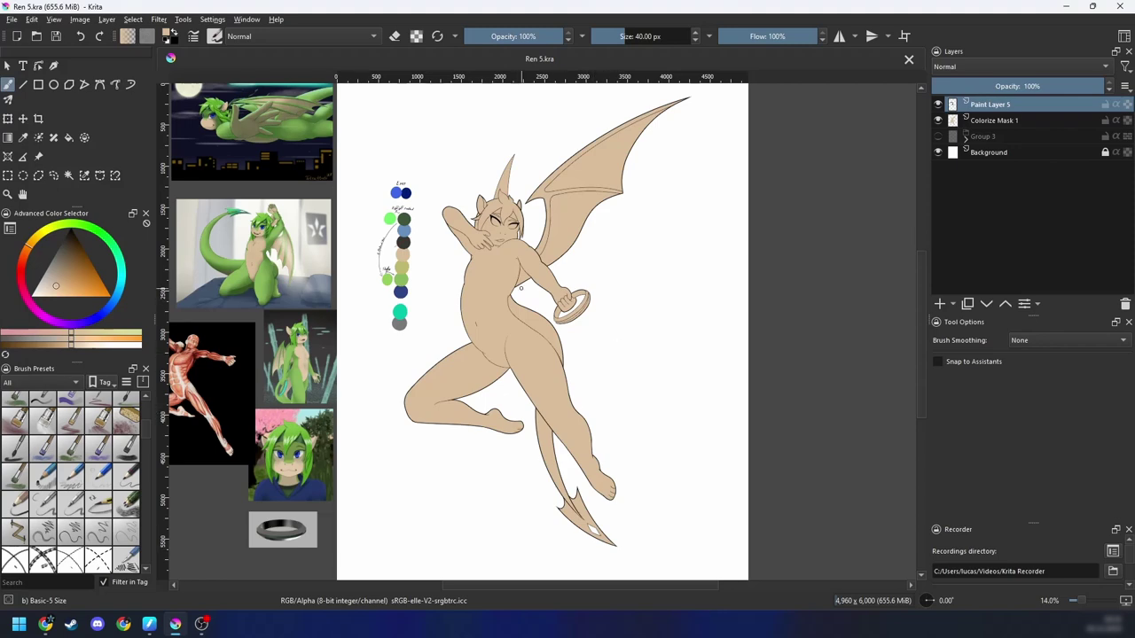
Step: Group Paint Layer 5 with Colorize Mask 1, and make Colorize Mask 1 the active layer
drag(622, 360, 663, 311)
scroll(634, 386, up, 1)
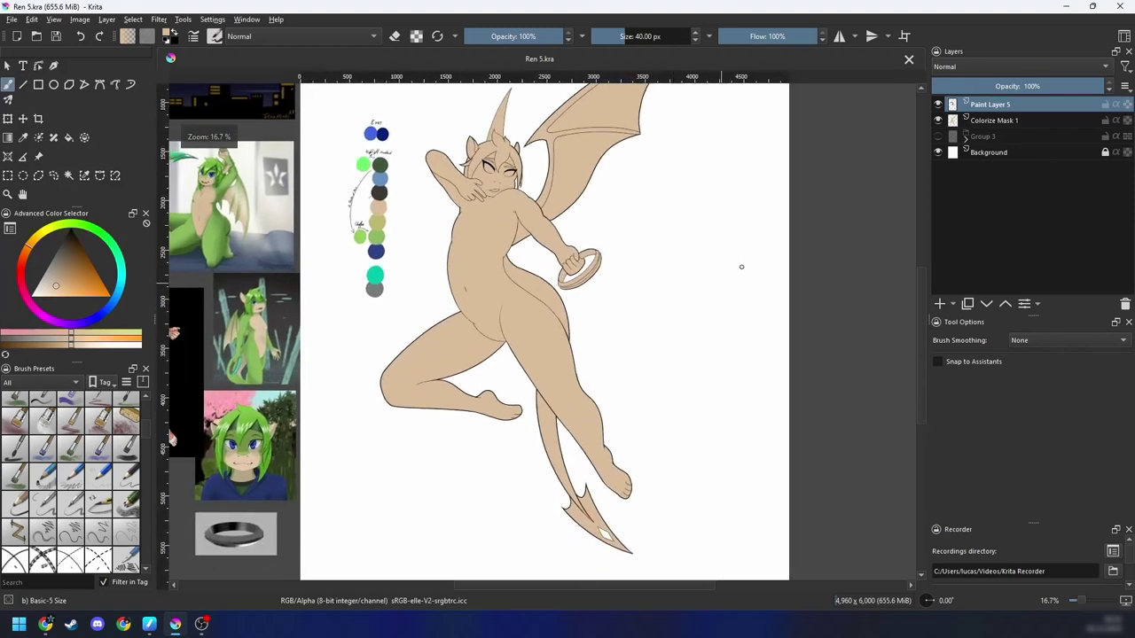
ctrl+click(980, 125)
key(ctrl+g)
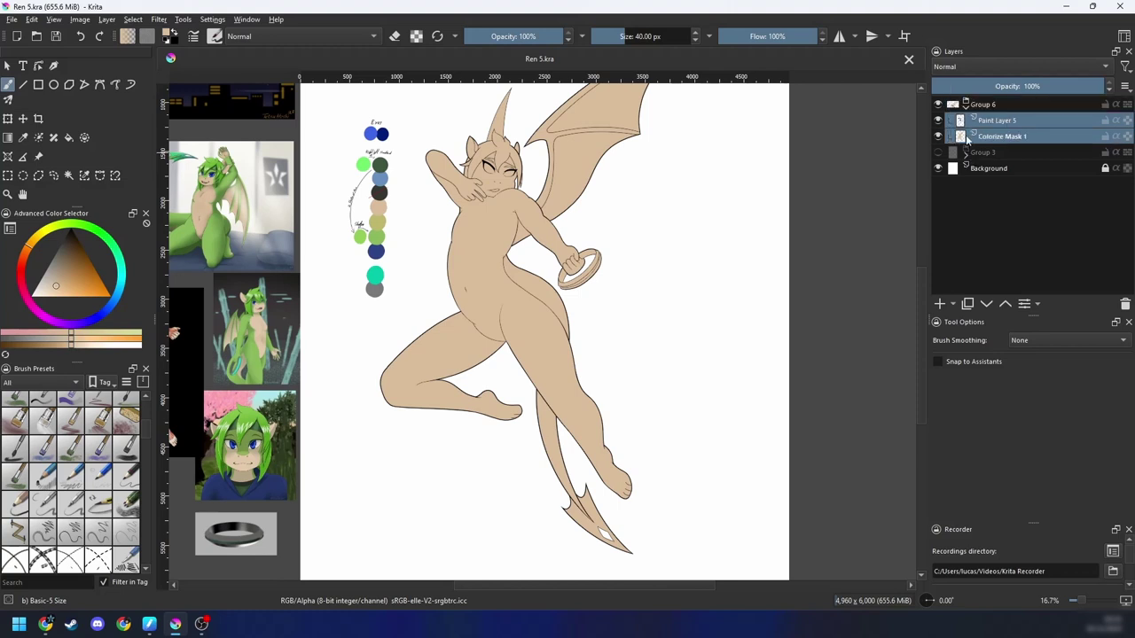
click(998, 142)
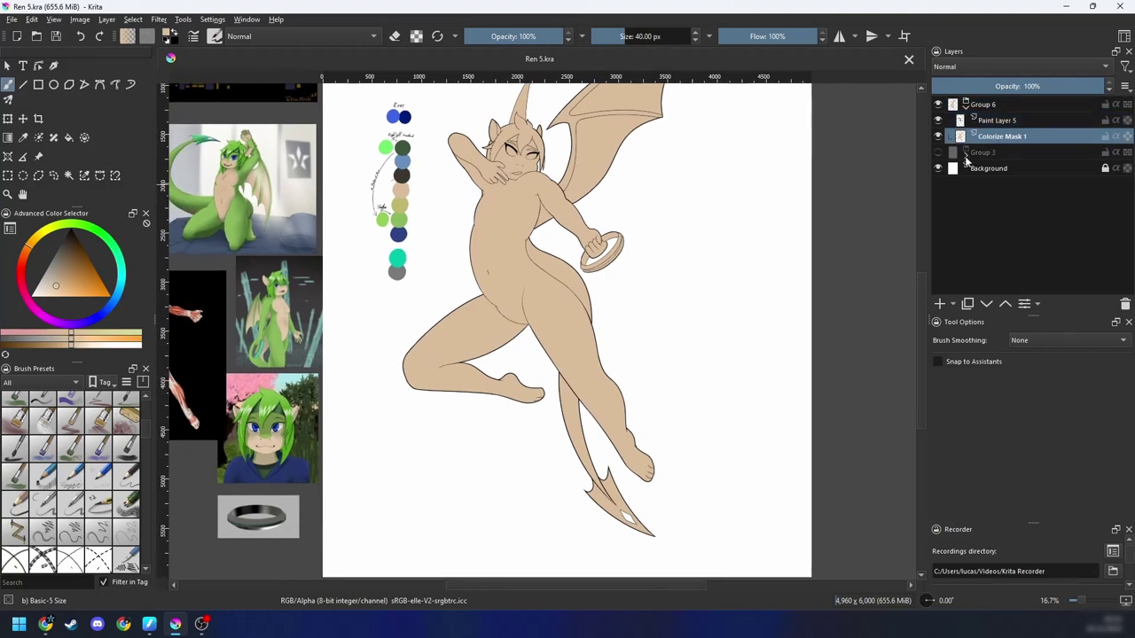
Step: Put Colorize Mask 1 in its own subgroup inside Group 6 and lock the layer's alpha
key(ctrl+g)
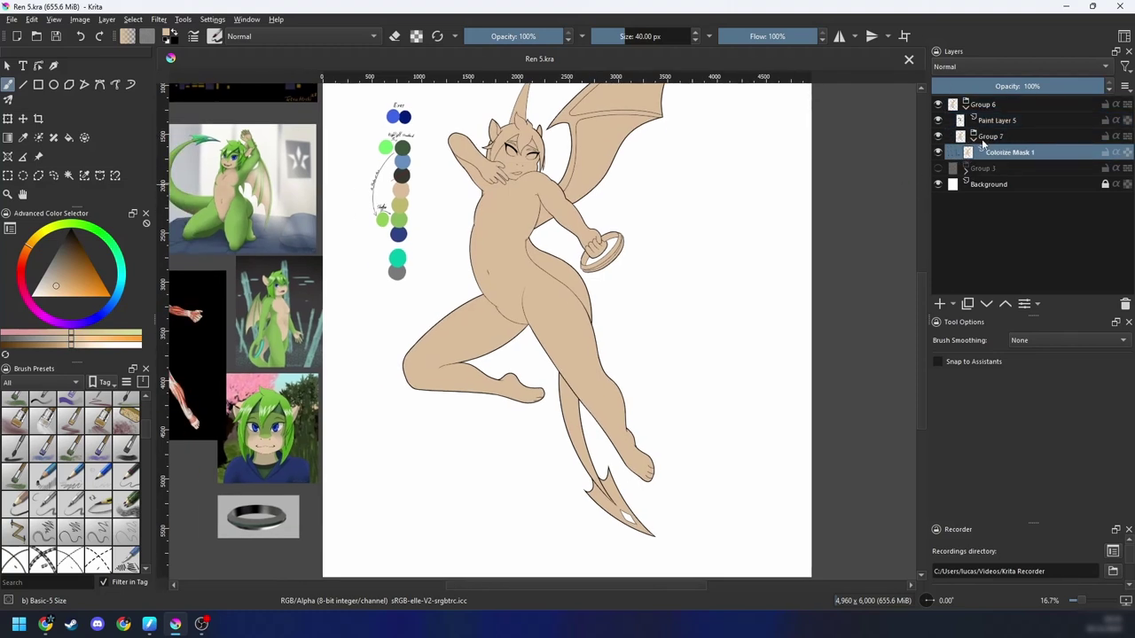
drag(877, 223, 899, 211)
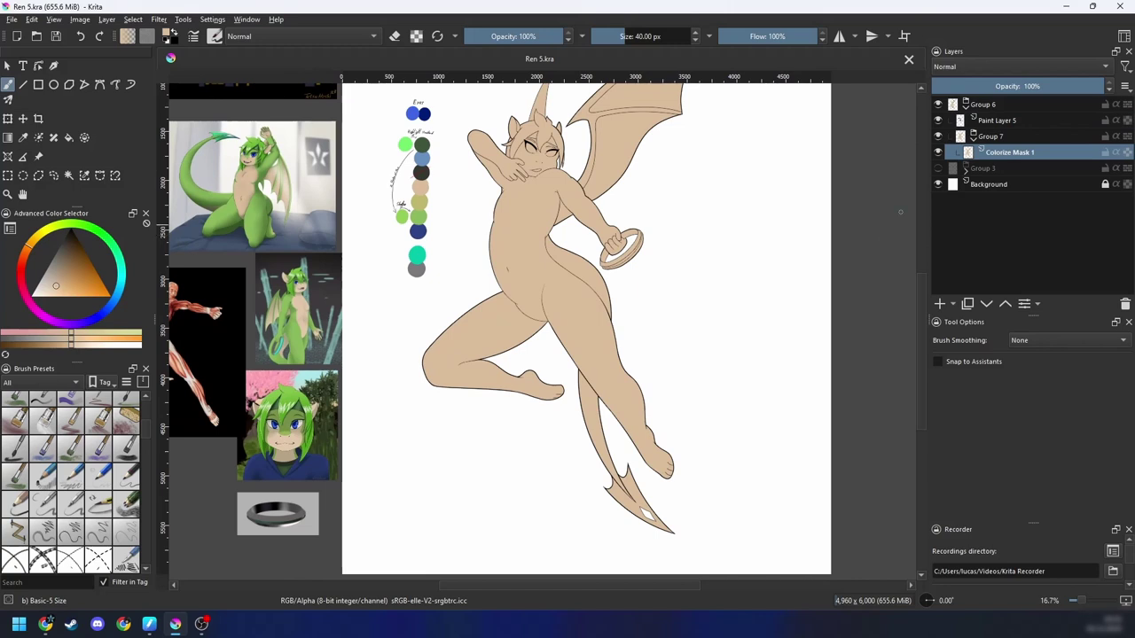
click(1115, 153)
click(1116, 152)
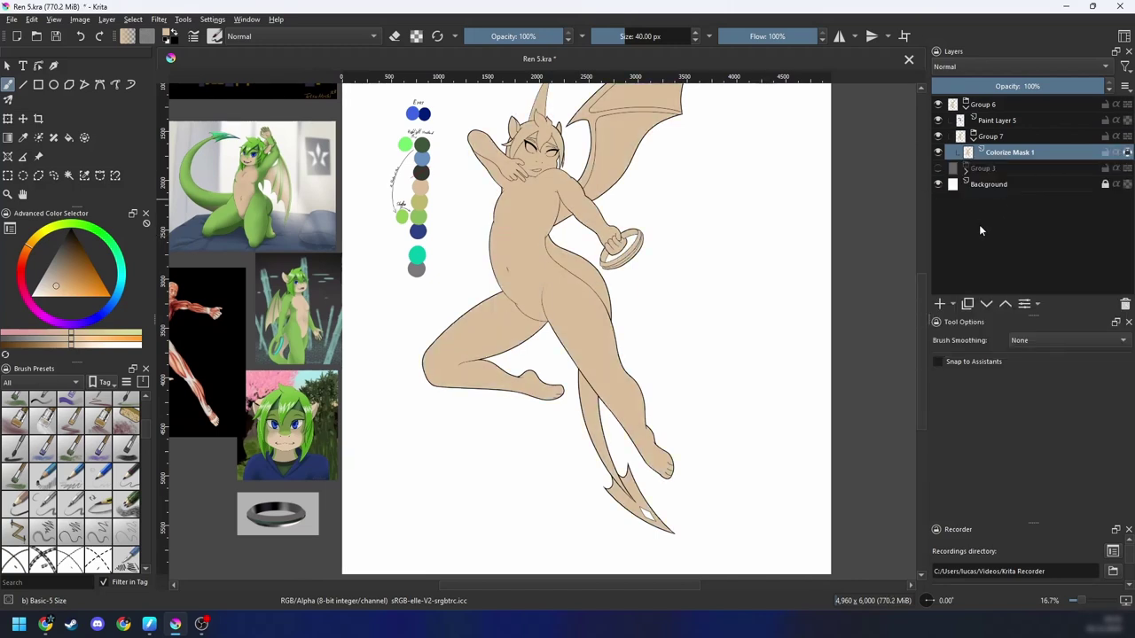
Step: Add a paint layer with inherited alpha above Colorize Mask 1 and sample the character's body green from the reference colors
click(938, 304)
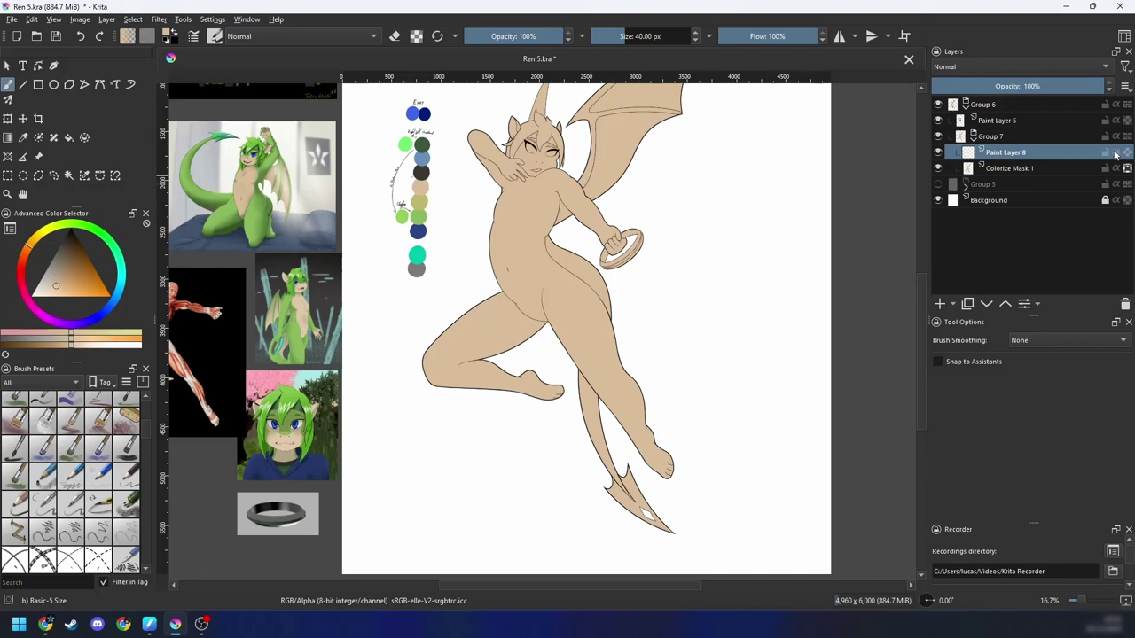
drag(663, 281, 677, 356)
key(ctrl+plus)
key(ctrl+plus)
drag(566, 253, 651, 414)
drag(539, 347, 558, 319)
drag(499, 382, 621, 344)
scroll(478, 342, up, 2)
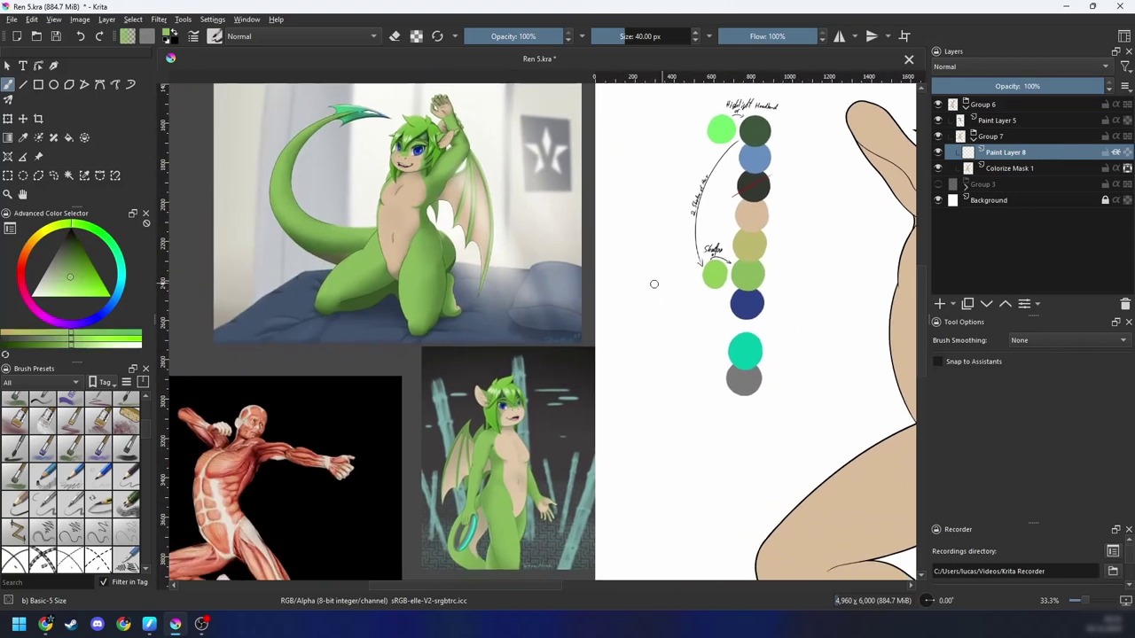
drag(479, 342, 482, 343)
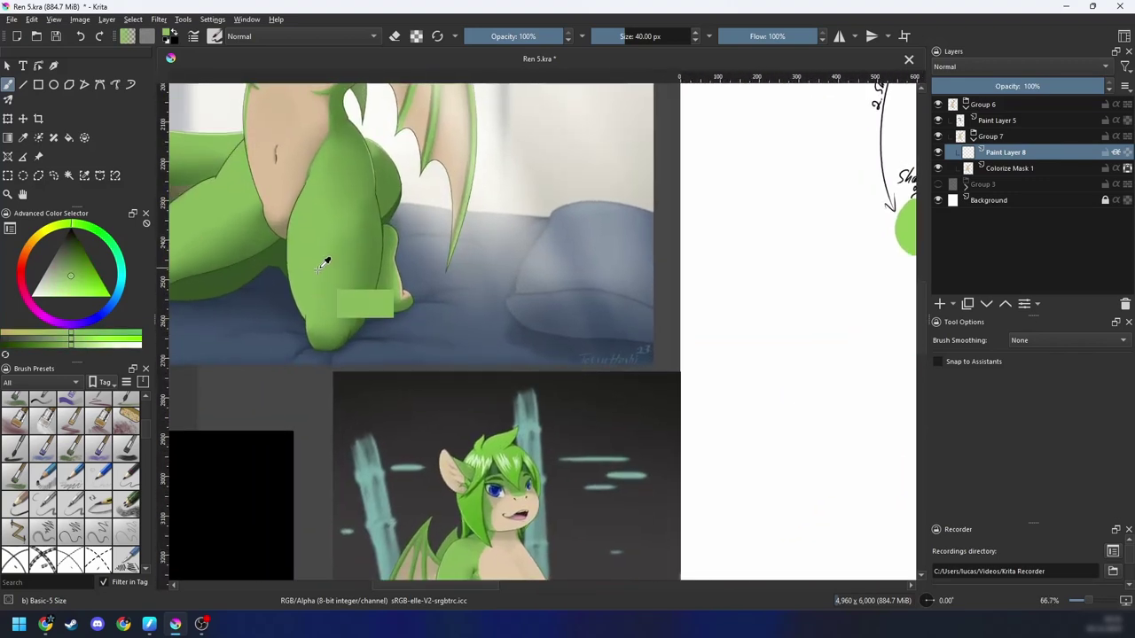
drag(325, 272, 202, 416)
scroll(700, 314, down, 2)
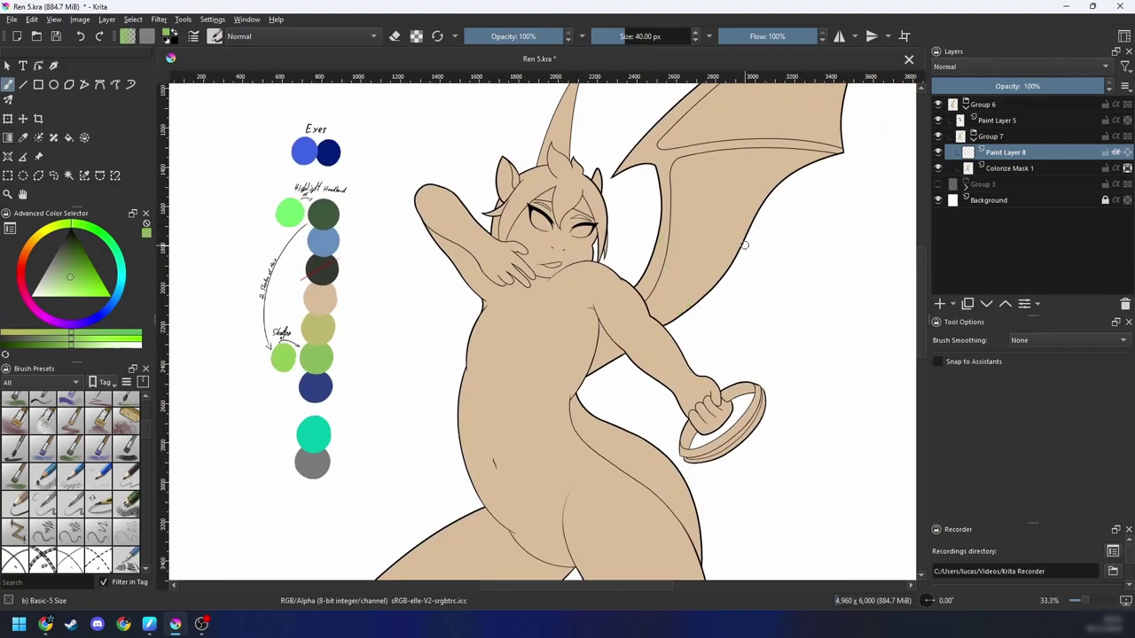
Step: Select the bone frame of the raised wing by contiguous color
drag(745, 246, 588, 362)
right_click(601, 386)
right_click(683, 418)
drag(689, 319, 705, 436)
scroll(605, 340, up, 1)
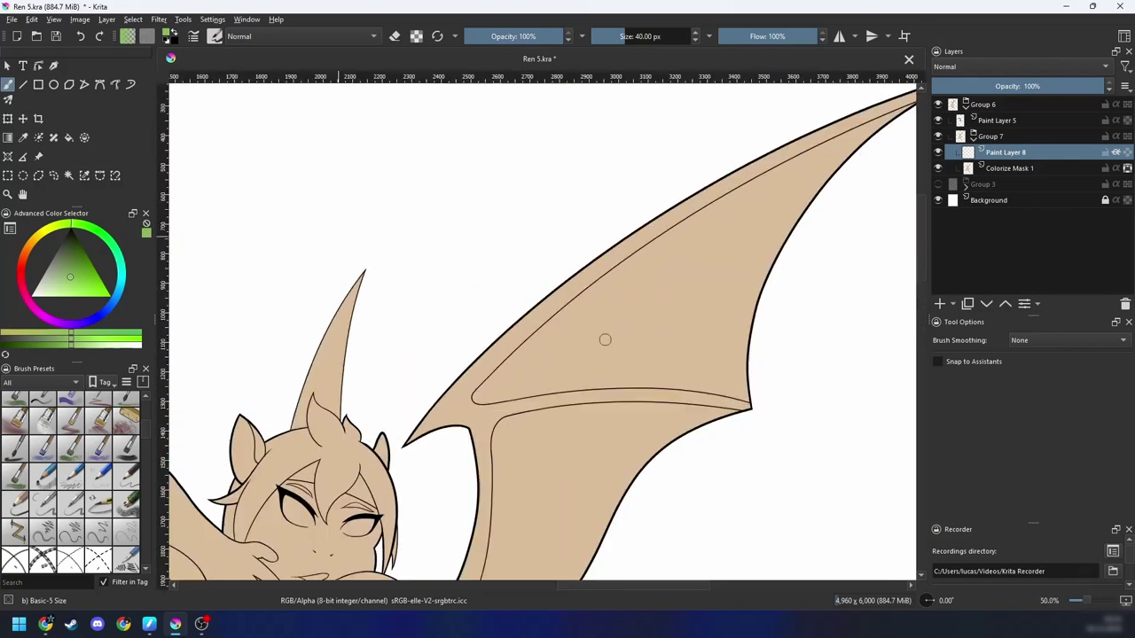
scroll(541, 333, up, 1)
key(w)
click(509, 340)
scroll(529, 320, down, 1)
drag(666, 306, 624, 316)
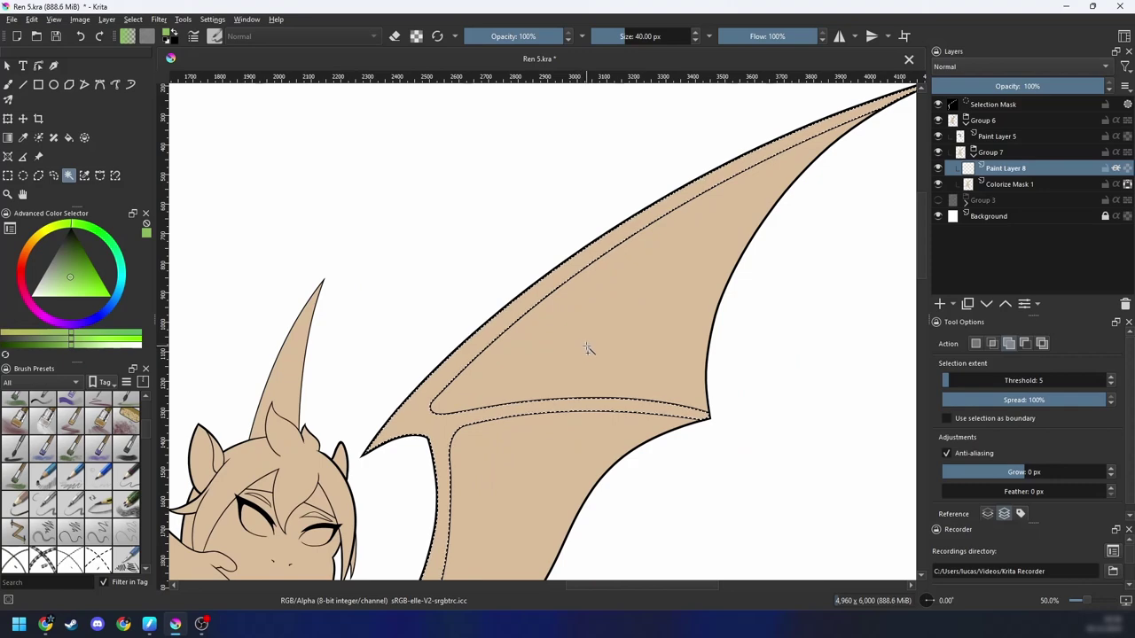
Step: Paint the selected wing frame green on Paint Layer 8 with a brush of about 210 px
key(b)
drag(870, 66, 505, 432)
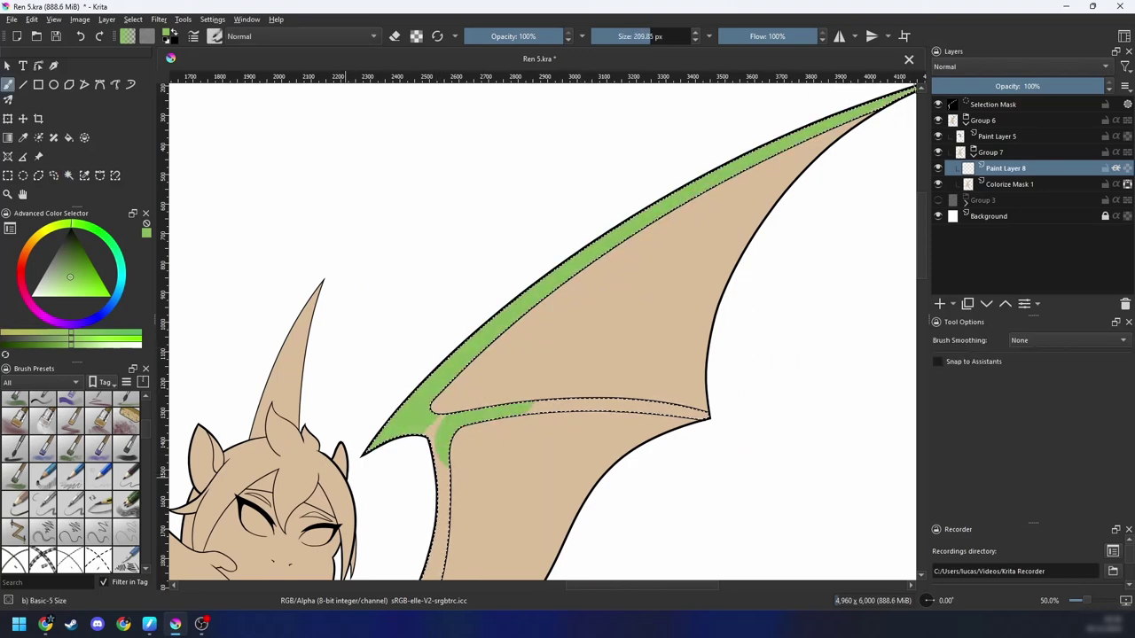
drag(555, 380, 565, 281)
scroll(540, 335, down, 1)
drag(758, 340, 458, 464)
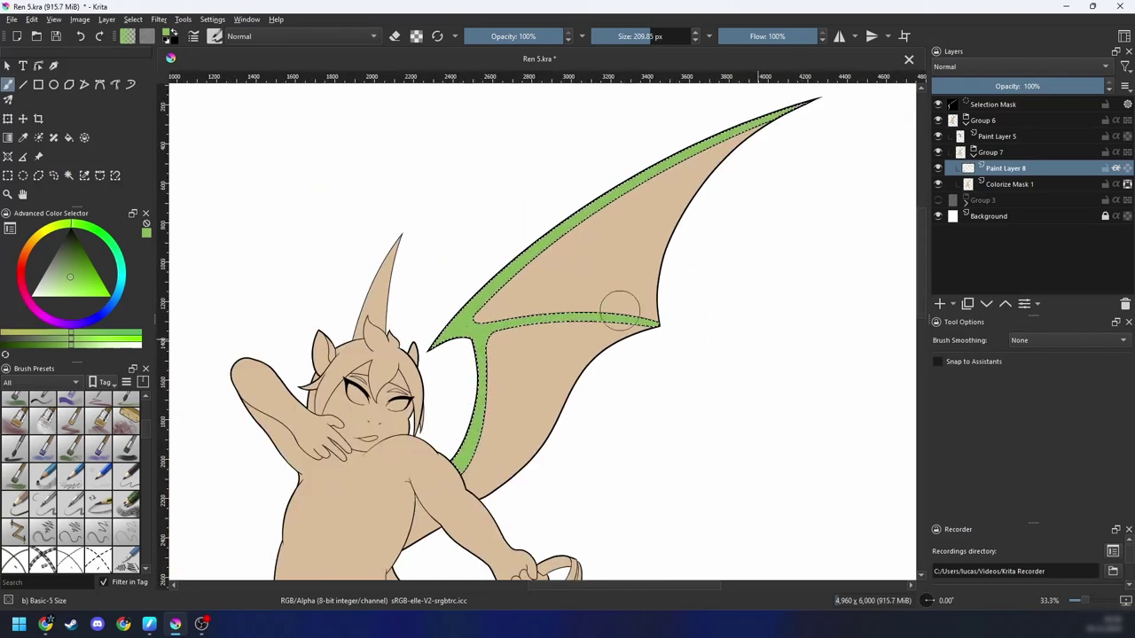
Step: Clear the selection and examine how the green meets the line art at the wing tip
key(ctrl+shift+a)
drag(747, 246, 536, 462)
key(ctrl+plus)
key(ctrl+plus)
key(ctrl+plus)
key(ctrl+plus)
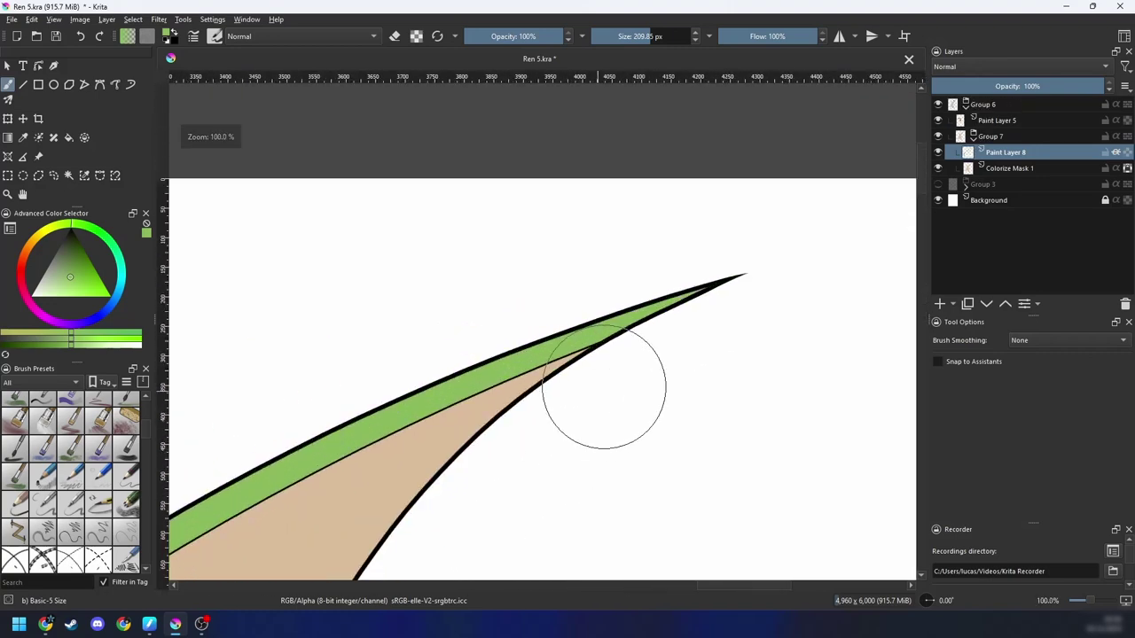
scroll(731, 263, down, 1)
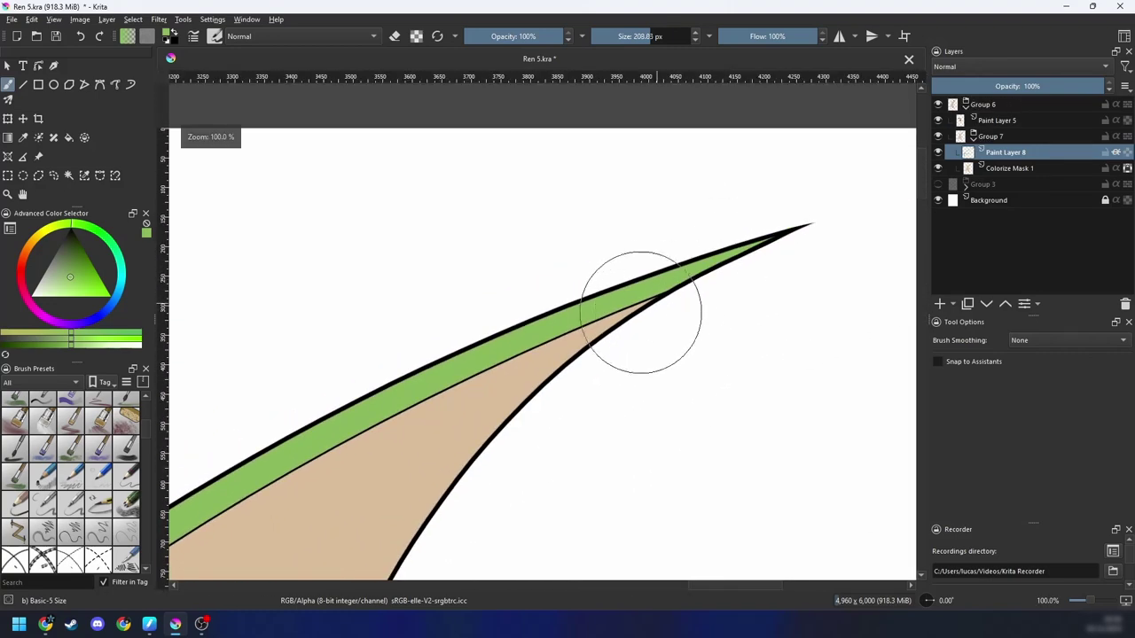
Step: Undo the wing paint back to the frame selection and set the contiguous selection's grow to 2 px
key(w)
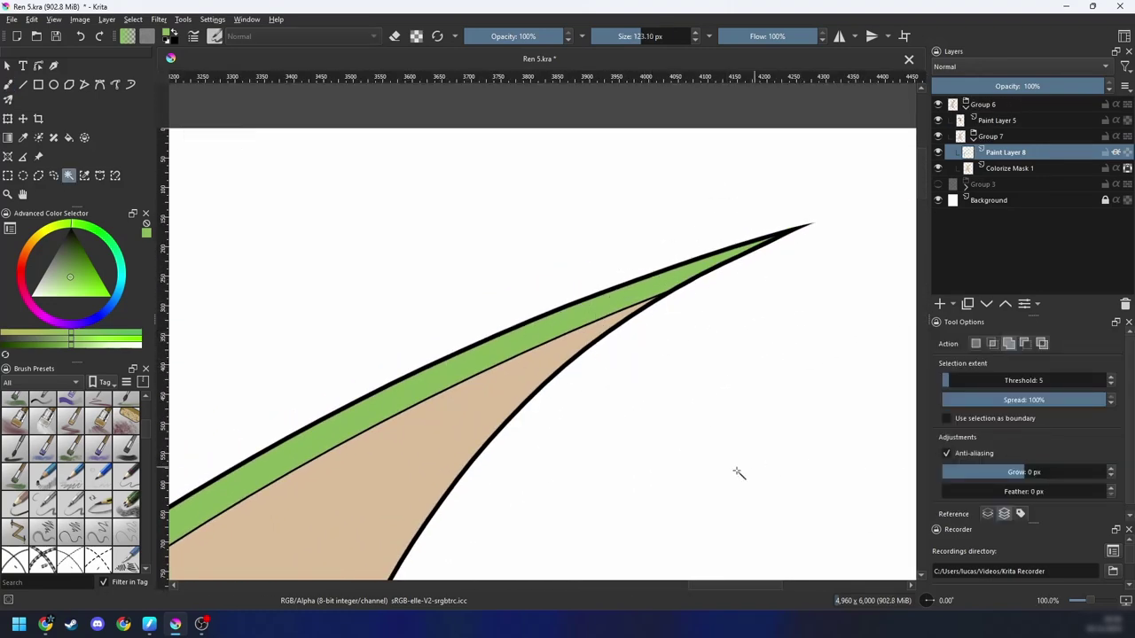
click(739, 473)
scroll(743, 408, down, 1)
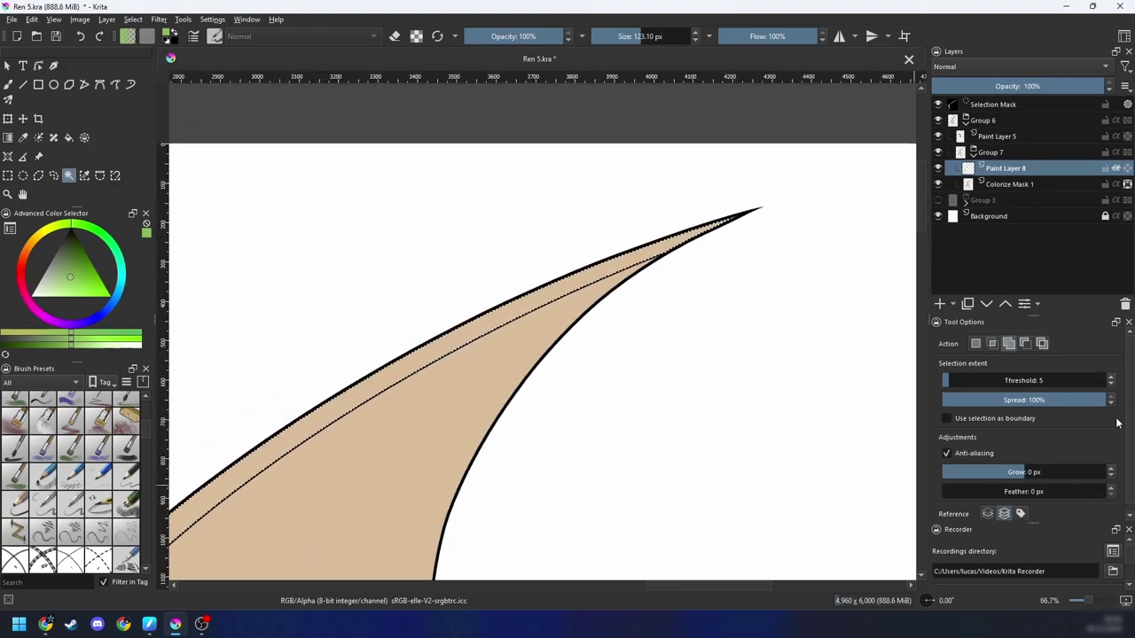
drag(1129, 418, 1130, 454)
drag(686, 491, 756, 445)
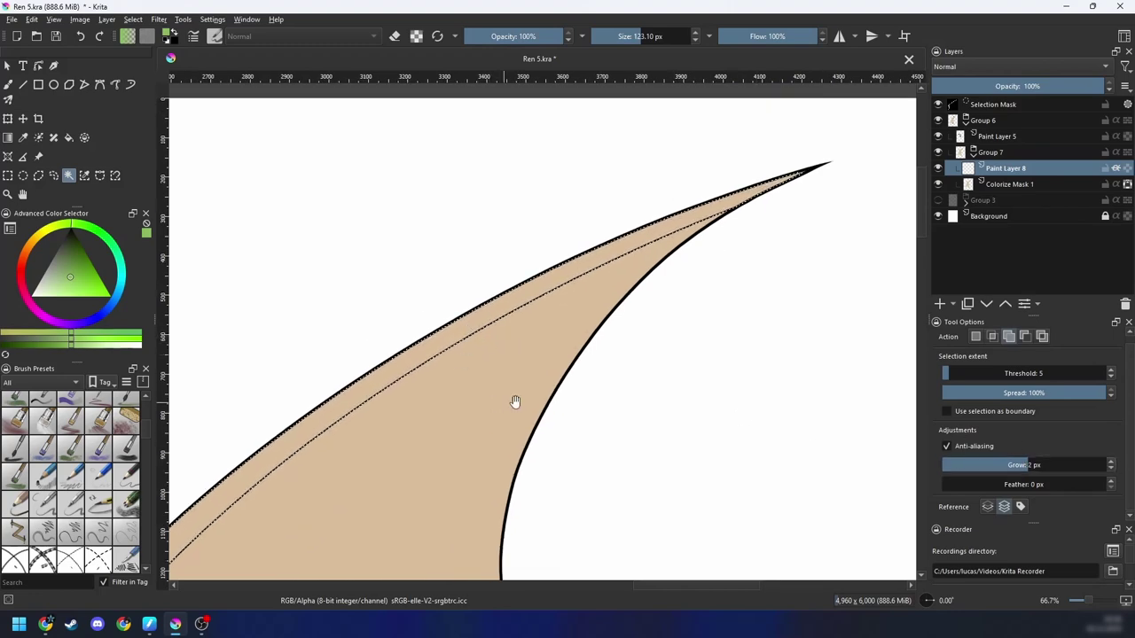
Step: Paint green along the upper bone of the selected wing frame with a brush of about 123 px
drag(515, 403, 583, 372)
key(b)
scroll(580, 346, down, 2)
drag(523, 408, 550, 390)
mouse_move(365, 465)
mouse_down()
mouse_move(537, 313)
mouse_move(679, 231)
mouse_up()
scroll(560, 329, up, 2)
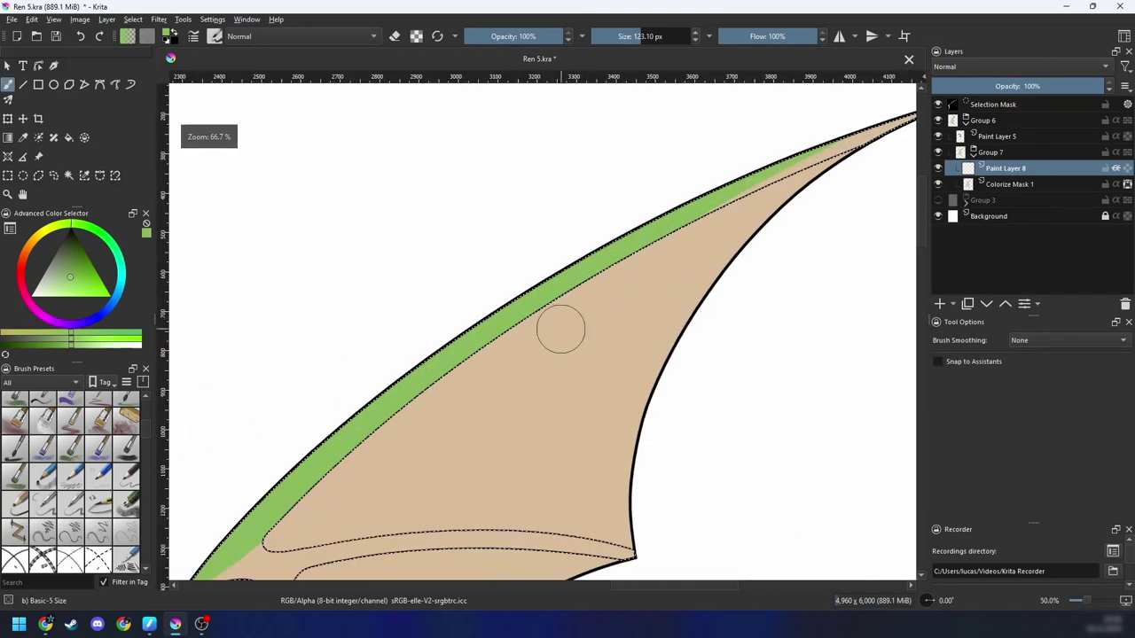
Step: Clear the selection to check the green edge along the upper wing bone, and undo the deselection
scroll(559, 337, up, 4)
key(ctrl+shift+a)
scroll(592, 367, down, 4)
drag(674, 332, 620, 359)
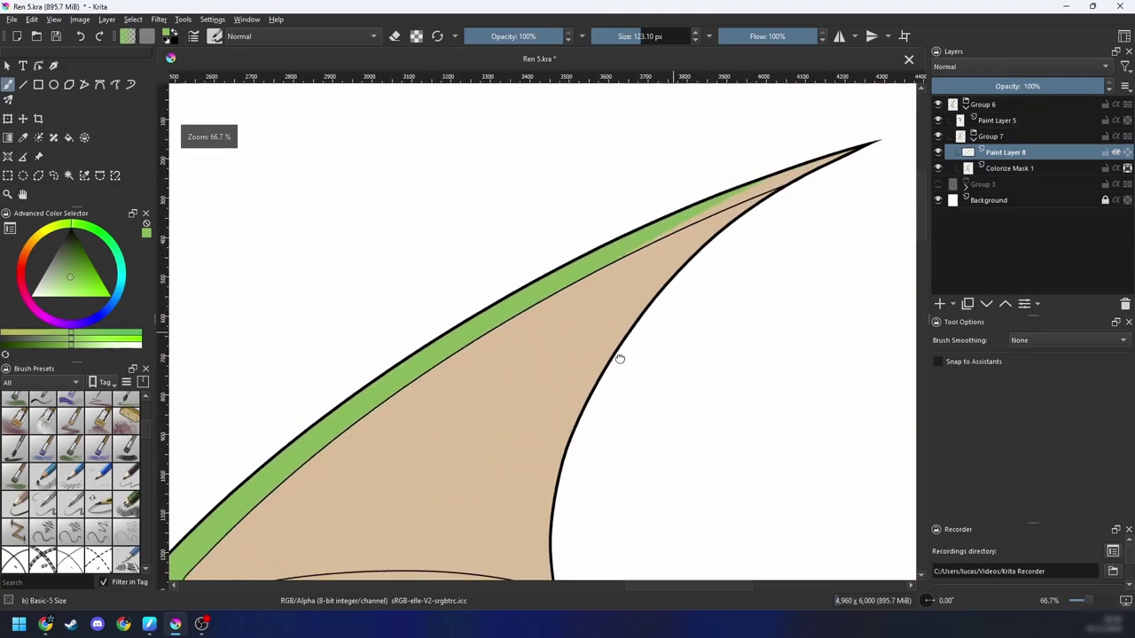
key(ctrl+z)
Step: Paint the remaining parts of the wing frame green and clear the selection
scroll(602, 345, down, 1)
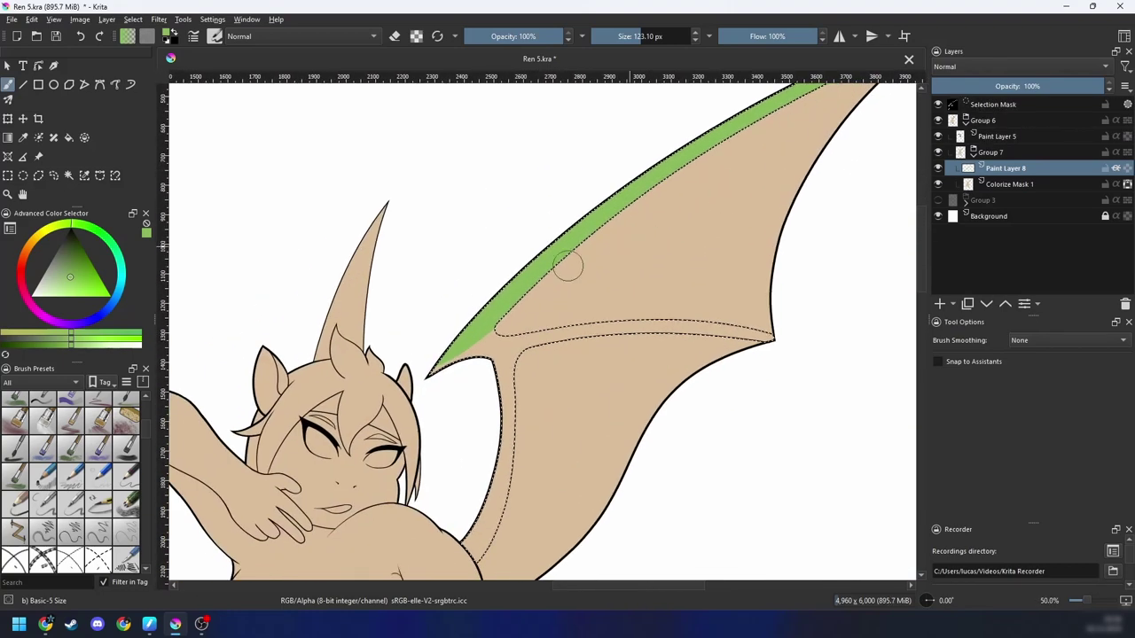
drag(710, 391, 750, 275)
drag(542, 254, 544, 277)
key(ctrl+shift+a)
scroll(502, 452, up, 1)
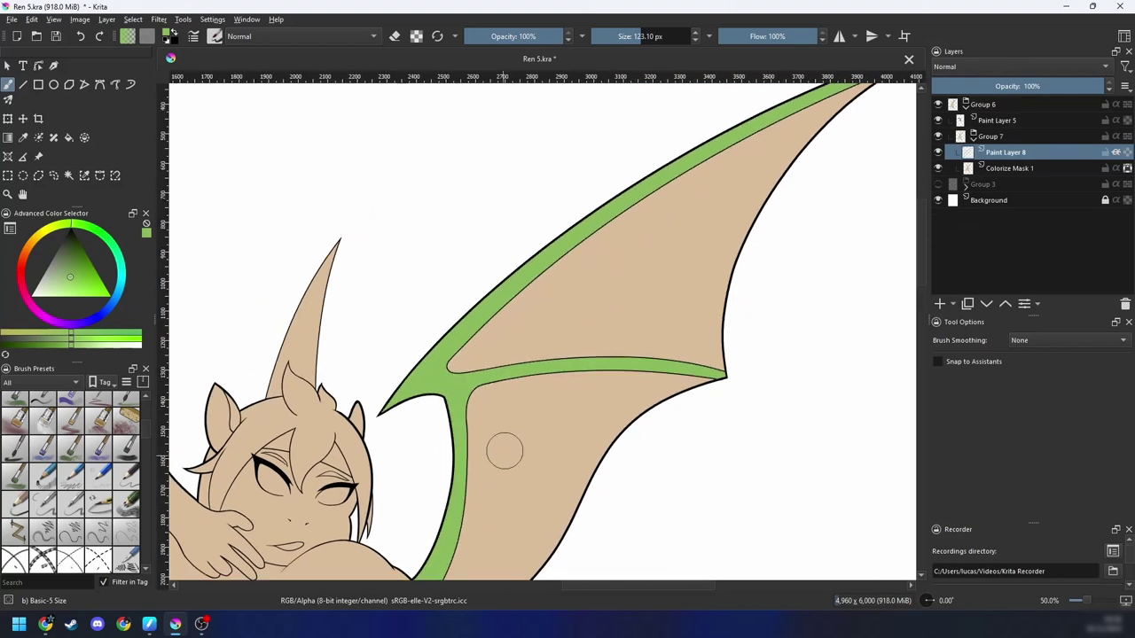
Step: Examine the green fill's edges along the whole wing frame, from its spike to the tips and the shoulder
scroll(364, 543, up, 2)
drag(479, 409, 741, 345)
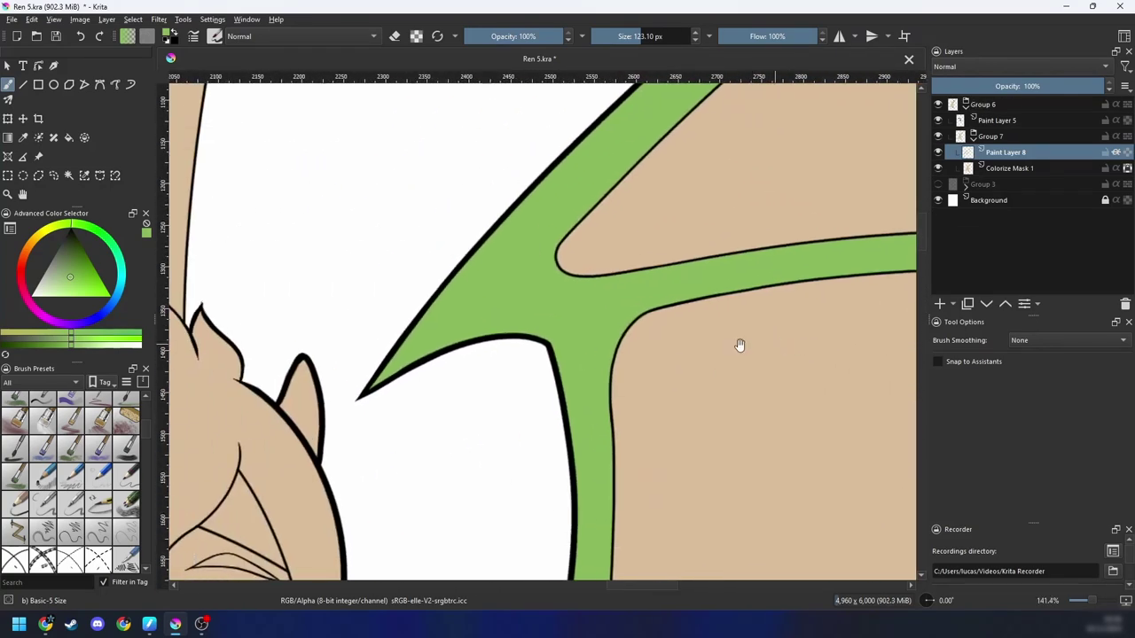
drag(602, 209, 431, 420)
scroll(542, 296, down, 1)
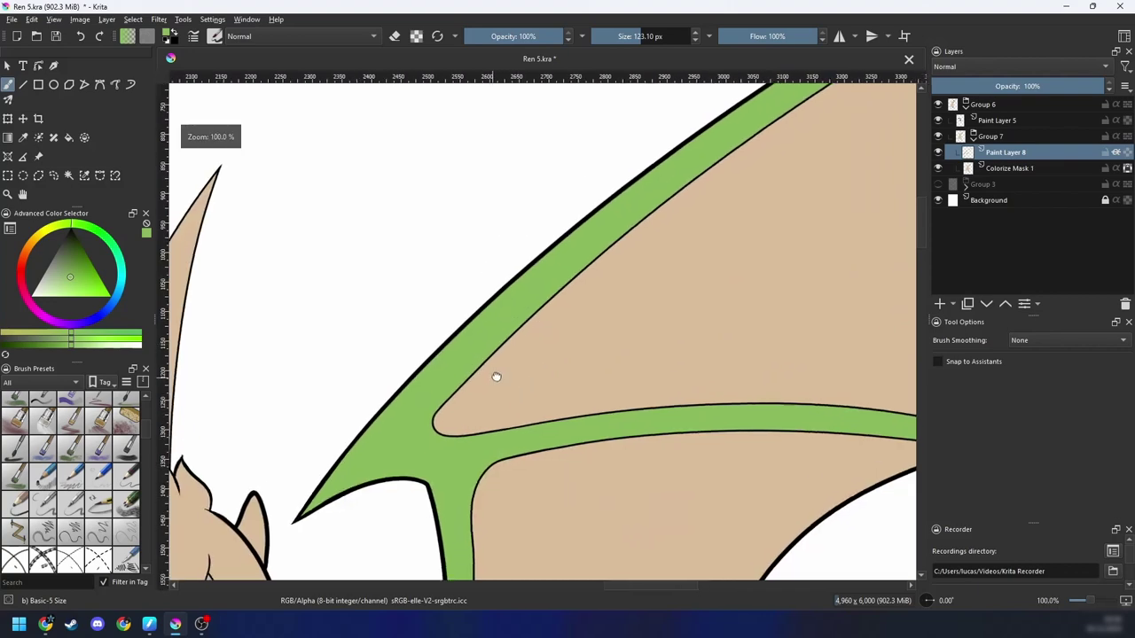
drag(496, 375, 426, 427)
drag(651, 236, 406, 405)
mouse_move(739, 173)
mouse_down()
mouse_move(458, 360)
mouse_move(383, 392)
mouse_up()
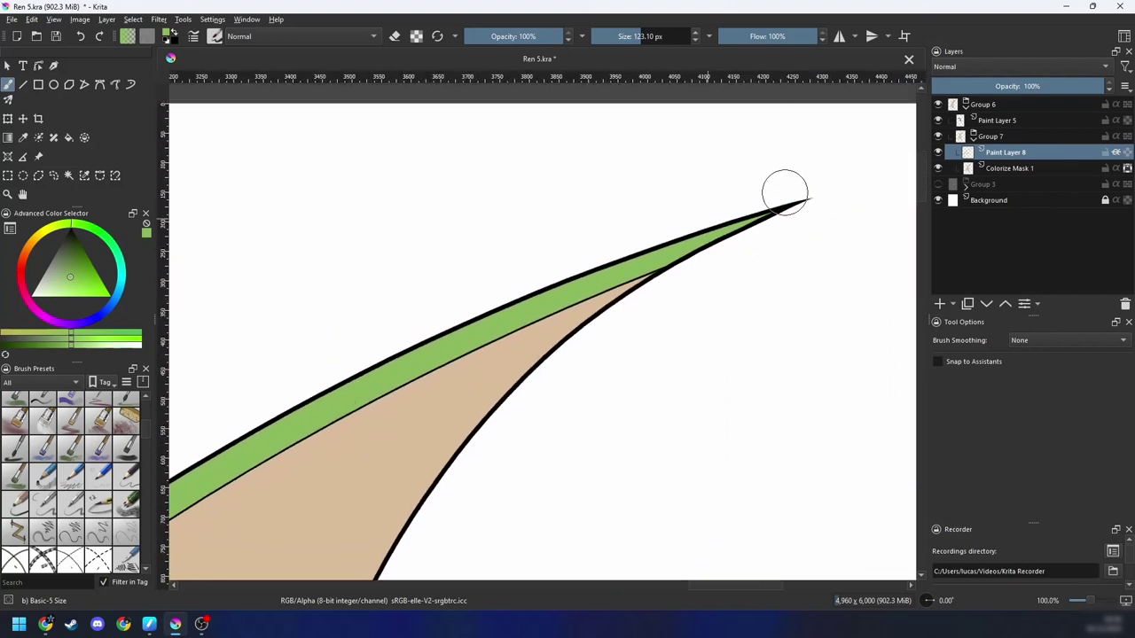
drag(663, 371, 767, 142)
drag(460, 517, 625, 110)
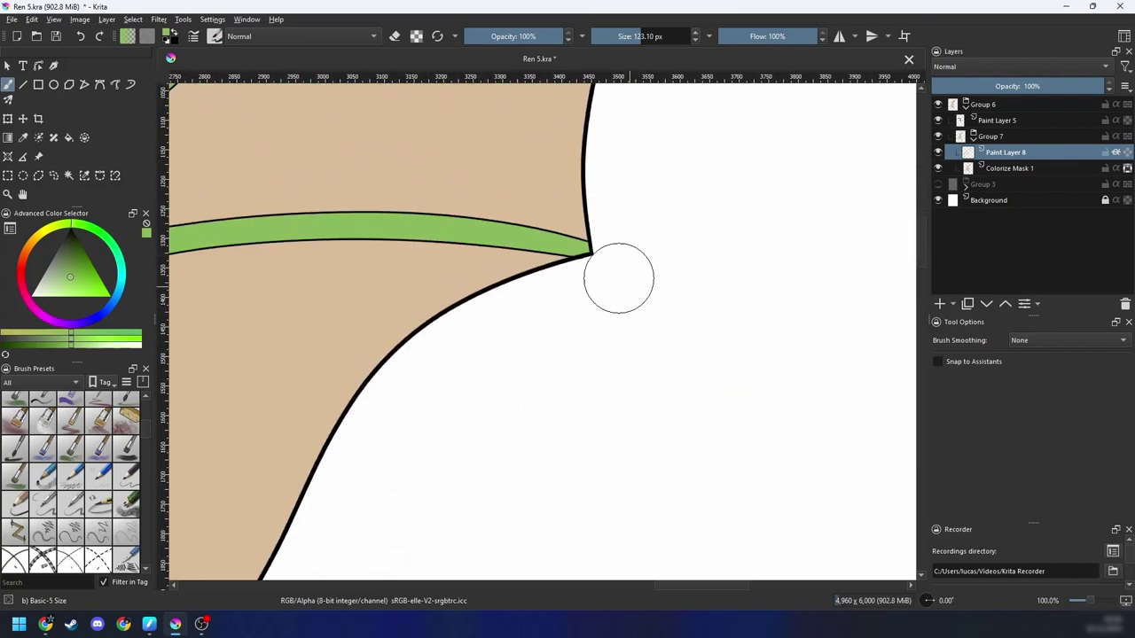
drag(559, 314, 753, 212)
drag(379, 414, 611, 311)
drag(509, 398, 620, 309)
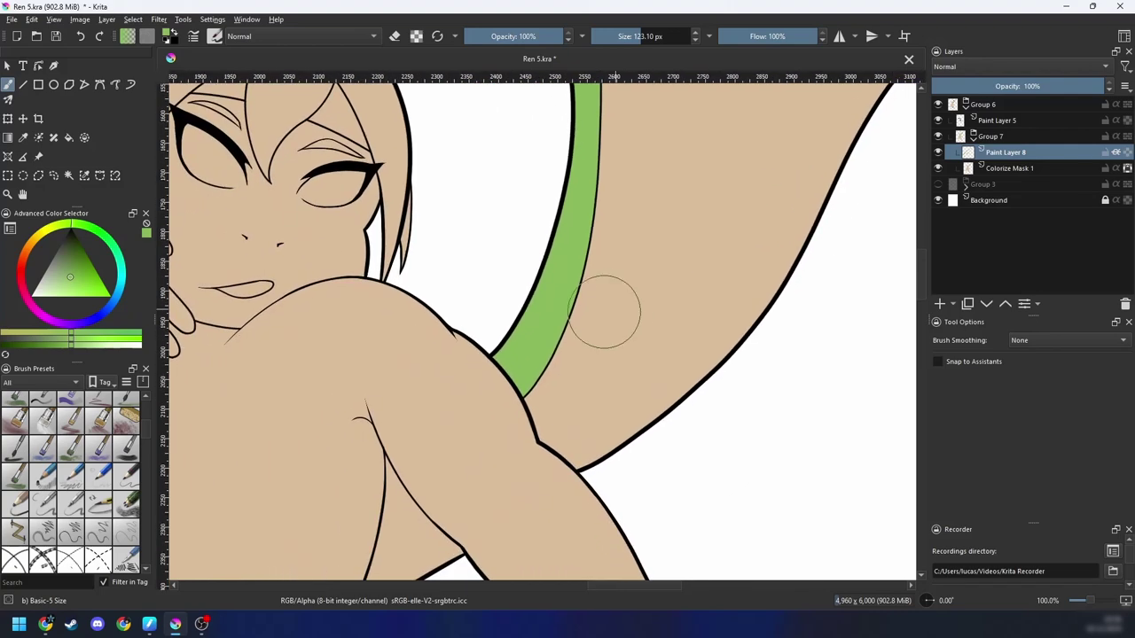
scroll(560, 350, up, 3)
scroll(559, 350, down, 4)
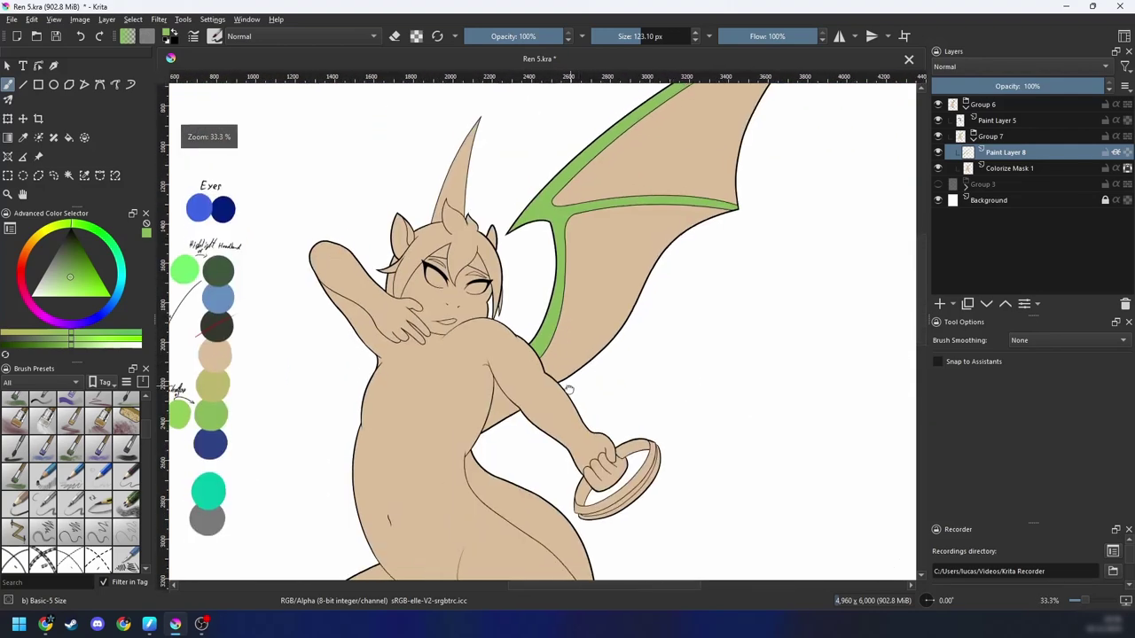
Step: Select the horn by contiguous color, paint it green and clear the selection
drag(571, 387, 595, 541)
scroll(499, 332, up, 3)
key(w)
click(451, 380)
drag(451, 381, 472, 281)
key(b)
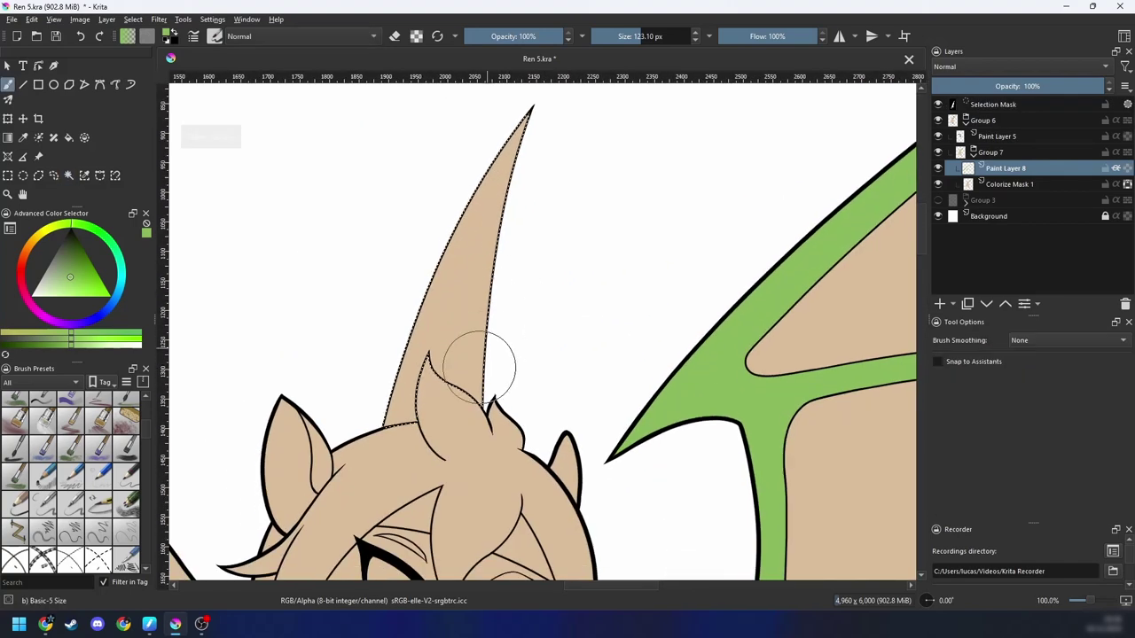
drag(428, 350, 484, 203)
key(ctrl+shift+a)
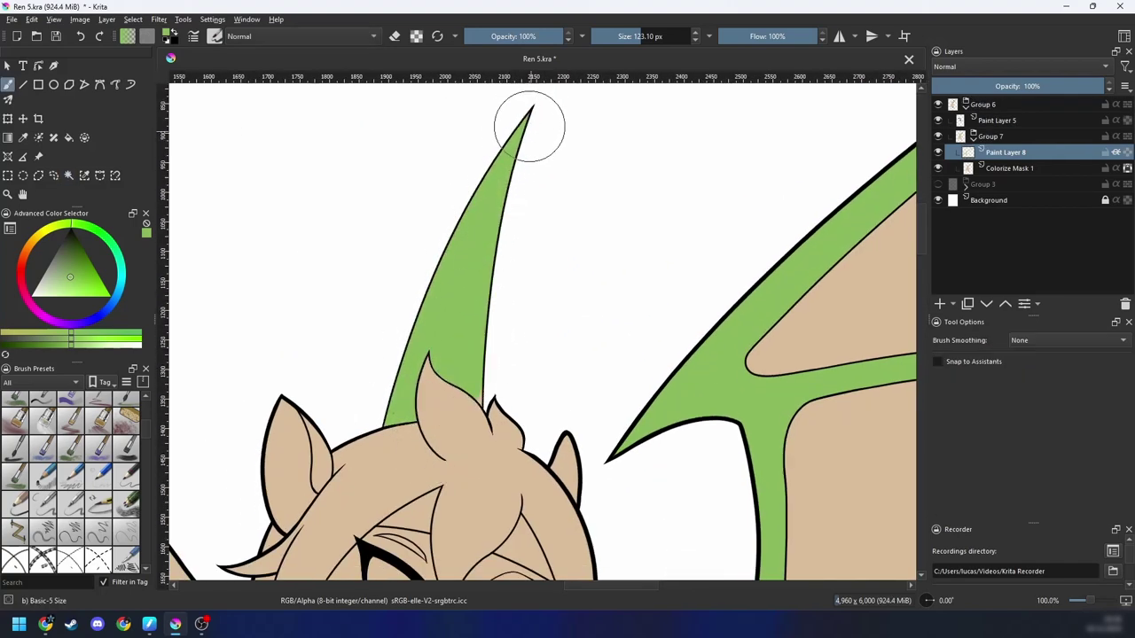
Step: Fill the leftover tan corner where the horn meets the hair tuft with green, using the Shape fill brush
drag(512, 291, 547, 251)
scroll(526, 338, up, 2)
drag(531, 341, 527, 329)
drag(539, 339, 377, 338)
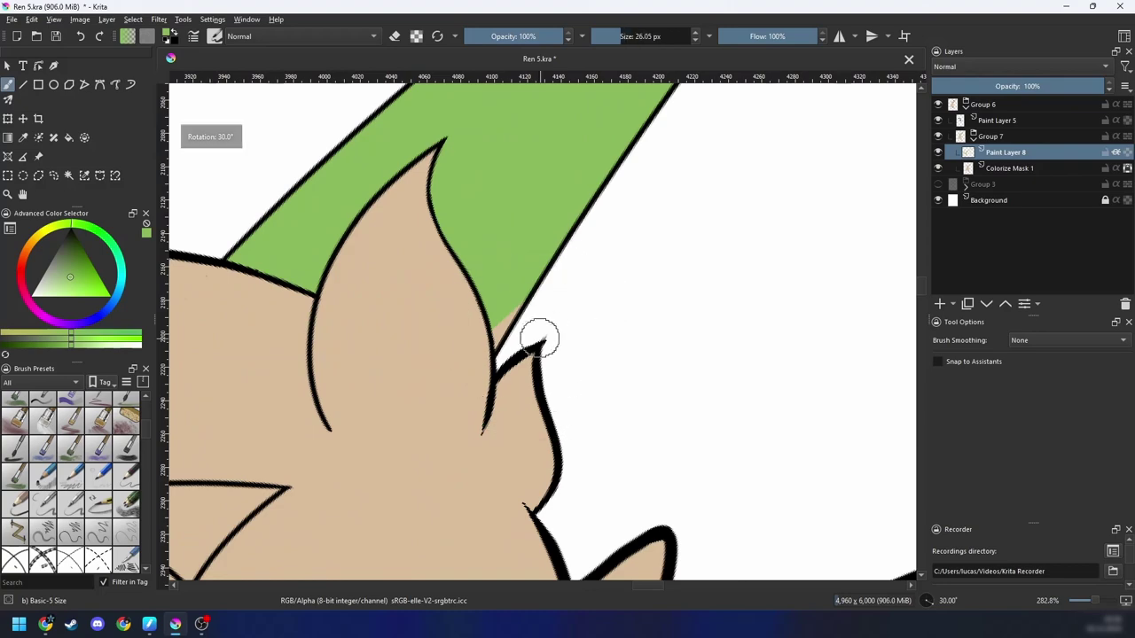
key(ctrl+plus)
key(ctrl+plus)
right_click(493, 338)
click(418, 311)
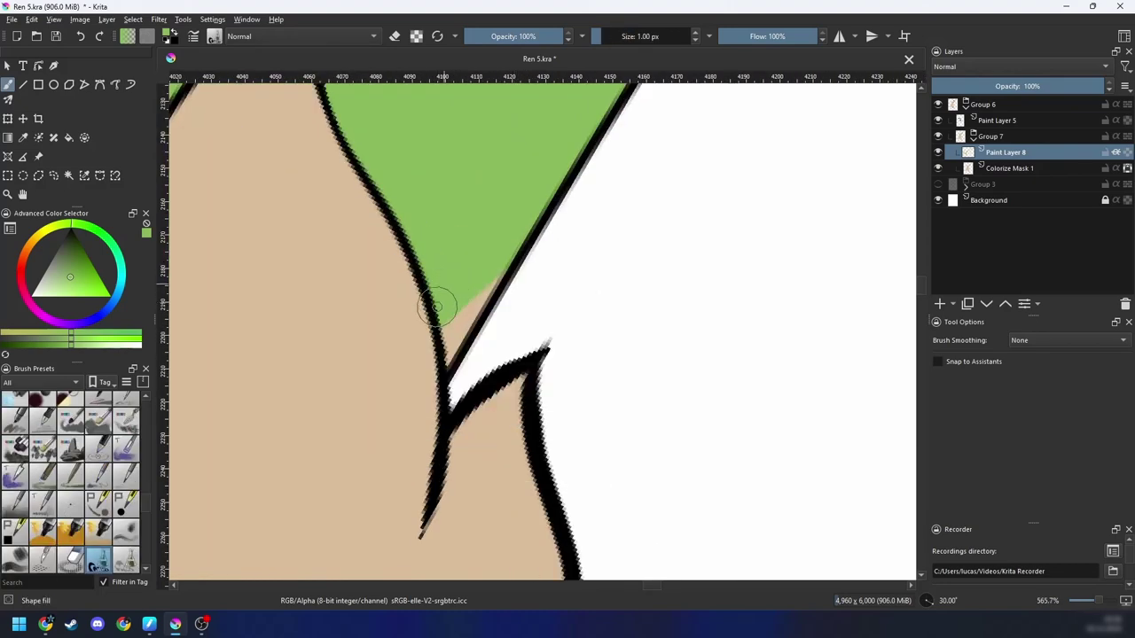
drag(491, 333, 535, 227)
Step: Examine the green fill around the horn's base for remaining gaps along the hair and head lines
key(ctrl+minus)
key(4)
key(4)
key(ctrl+minus)
key(4)
drag(390, 386, 589, 246)
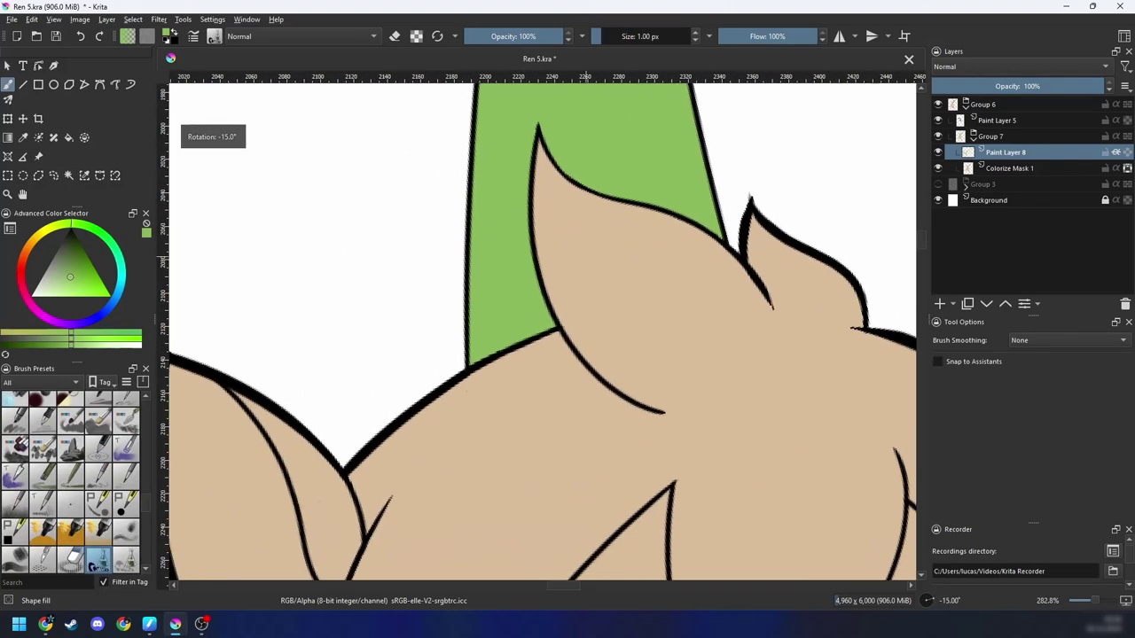
key(ctrl+plus)
key(ctrl+plus)
key(6)
key(6)
key(6)
key(ctrl+minus)
key(ctrl+minus)
key(ctrl+minus)
key(ctrl+minus)
key(ctrl+minus)
key(5)
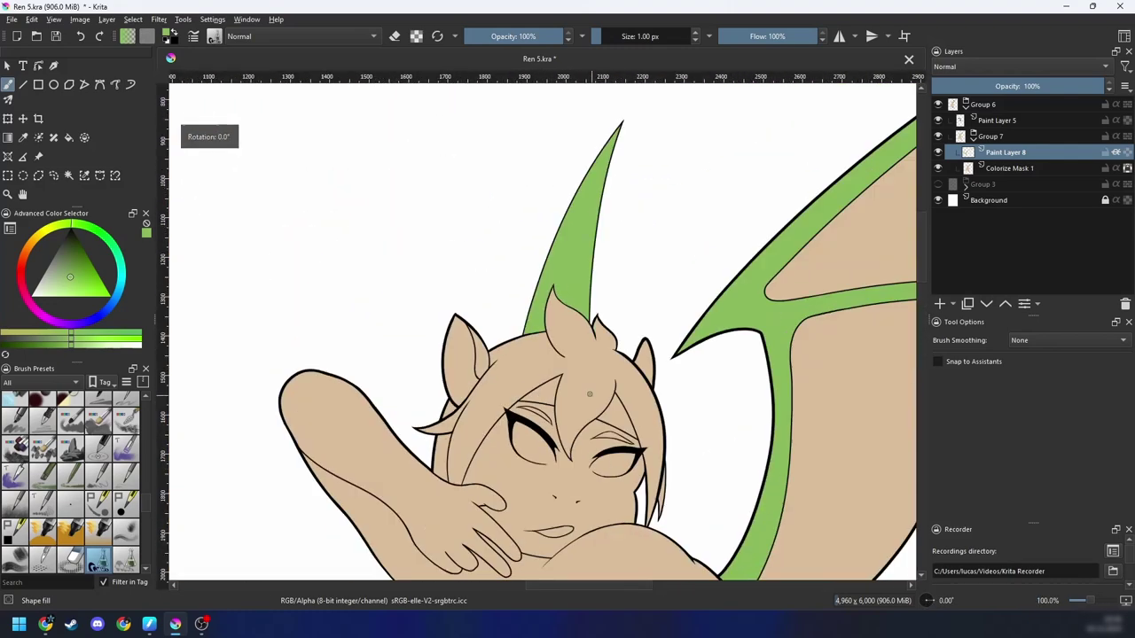
drag(697, 283, 722, 266)
key(ctrl+plus)
key(ctrl+plus)
key(ctrl+plus)
key(ctrl+plus)
Step: With Paint Layer 8 active, select the narrow strip along the outer hip below the waist by contiguous color
click(984, 121)
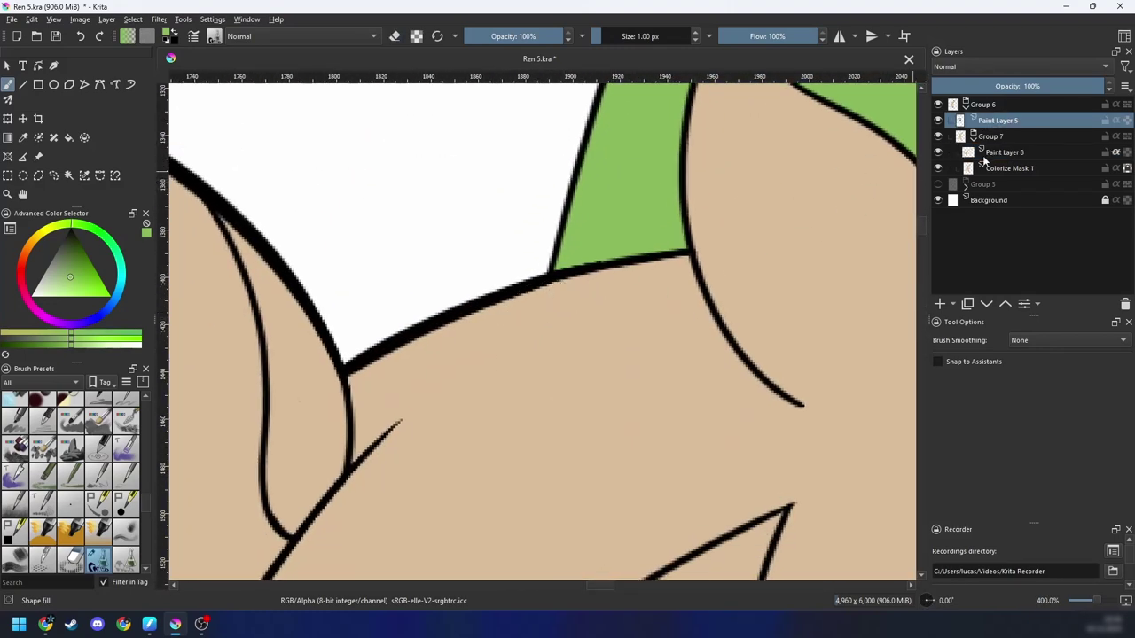
click(983, 154)
mouse_move(990, 158)
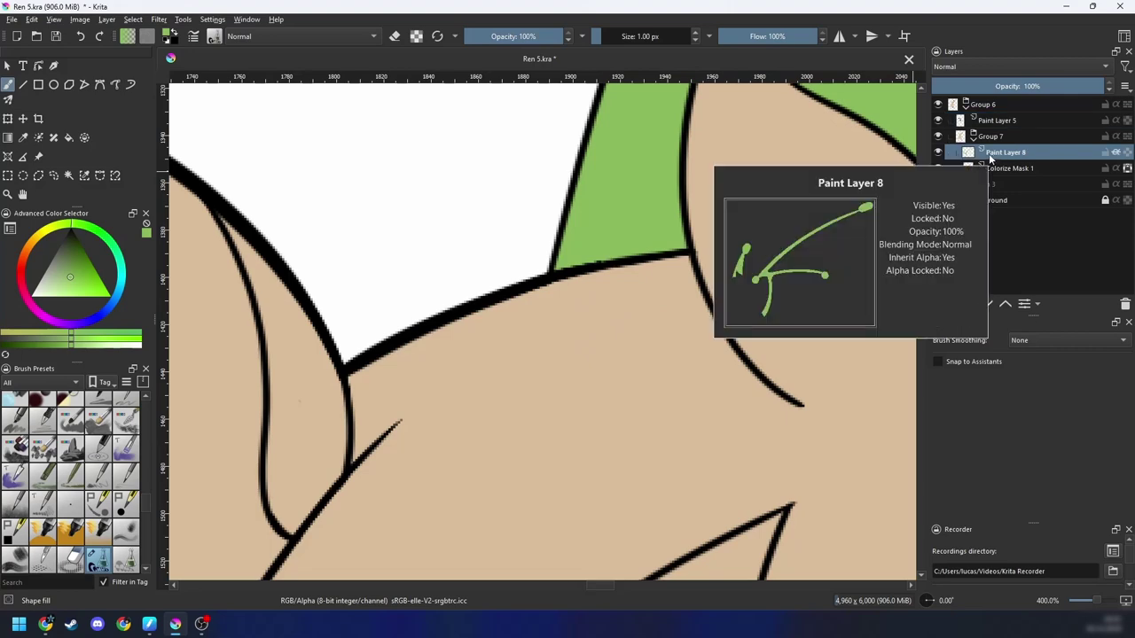
scroll(608, 436, down, 5)
drag(608, 437, 645, 303)
scroll(614, 404, down, 2)
drag(615, 405, 593, 422)
drag(646, 453, 613, 332)
drag(650, 387, 614, 376)
mouse_move(634, 438)
mouse_down()
mouse_move(634, 381)
mouse_move(643, 390)
mouse_move(630, 395)
mouse_up()
key(w)
click(616, 304)
key(b)
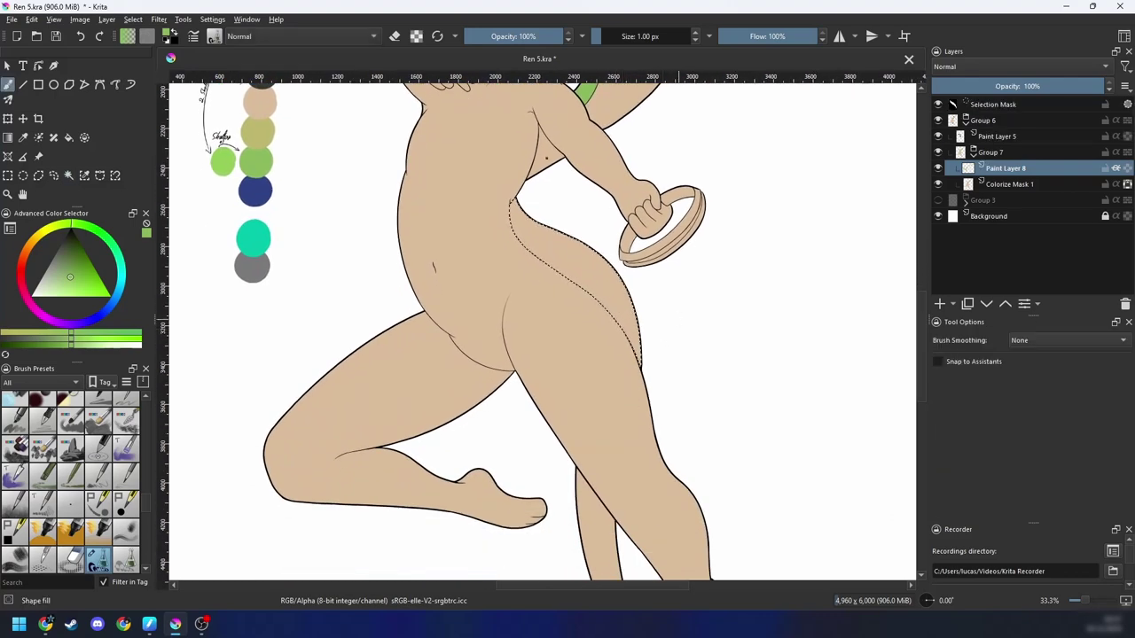
Step: Fill the selected strip along the outer hip with green and clear the selection
drag(546, 157, 750, 317)
mouse_move(676, 438)
mouse_down()
mouse_move(675, 346)
mouse_move(664, 370)
mouse_move(639, 344)
mouse_up()
key(ctrl+shift+a)
Step: Select the tail shaft by contiguous color, paint it green and clear the selection
key(w)
click(590, 379)
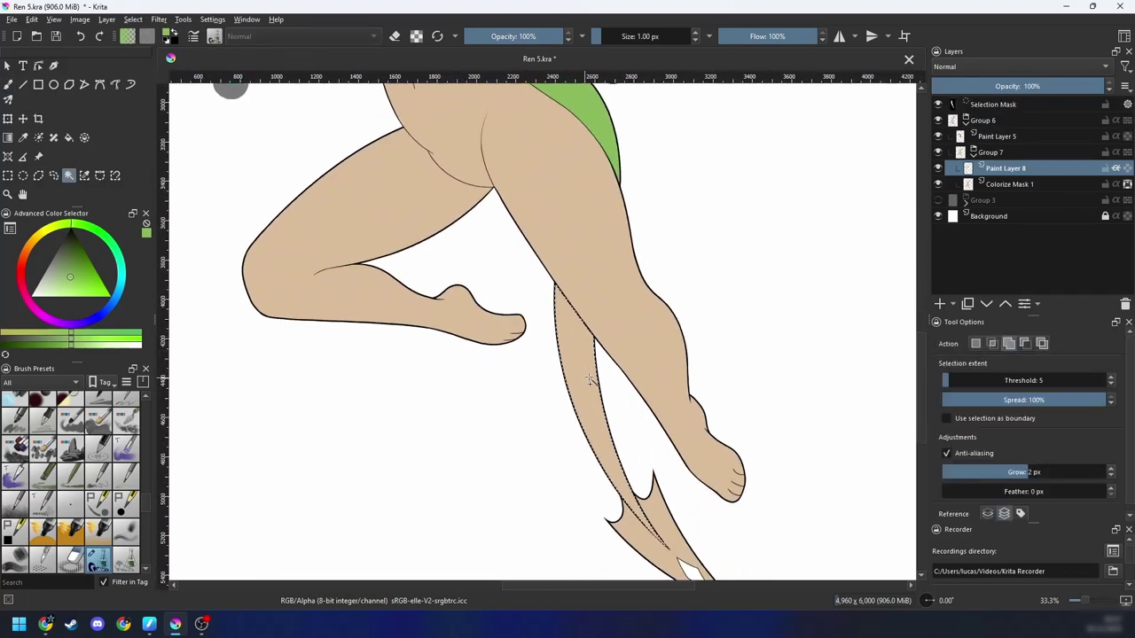
key(ctrl+minus)
drag(658, 405, 635, 367)
key(b)
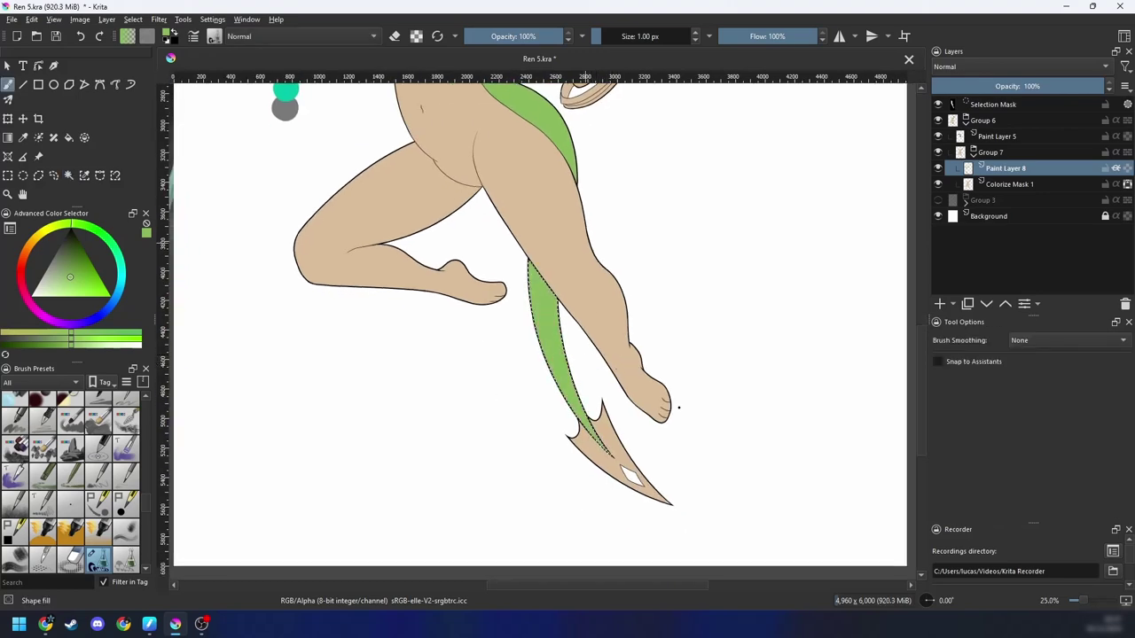
key(ctrl+shift+a)
Step: Examine the edges and pointed ends of the green hip strip and tail shaft for gaps along the line art
drag(574, 301, 619, 522)
drag(568, 409, 593, 522)
key(ctrl+plus)
key(ctrl+plus)
key(ctrl+plus)
key(ctrl+plus)
drag(573, 477, 364, 135)
drag(620, 407, 589, 364)
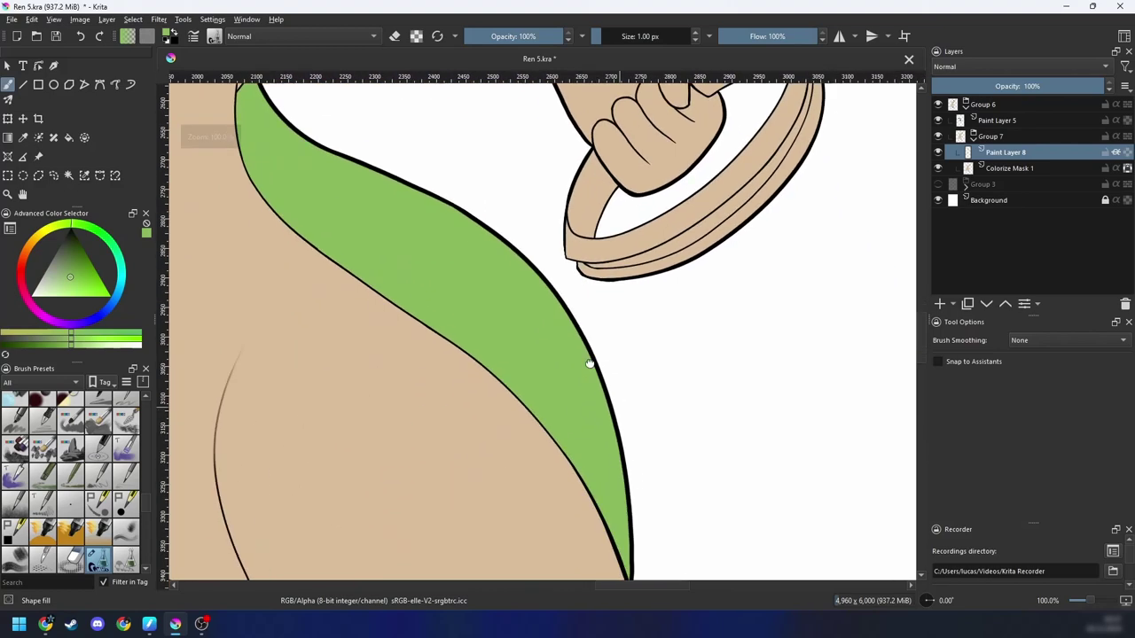
scroll(590, 363, up, 3)
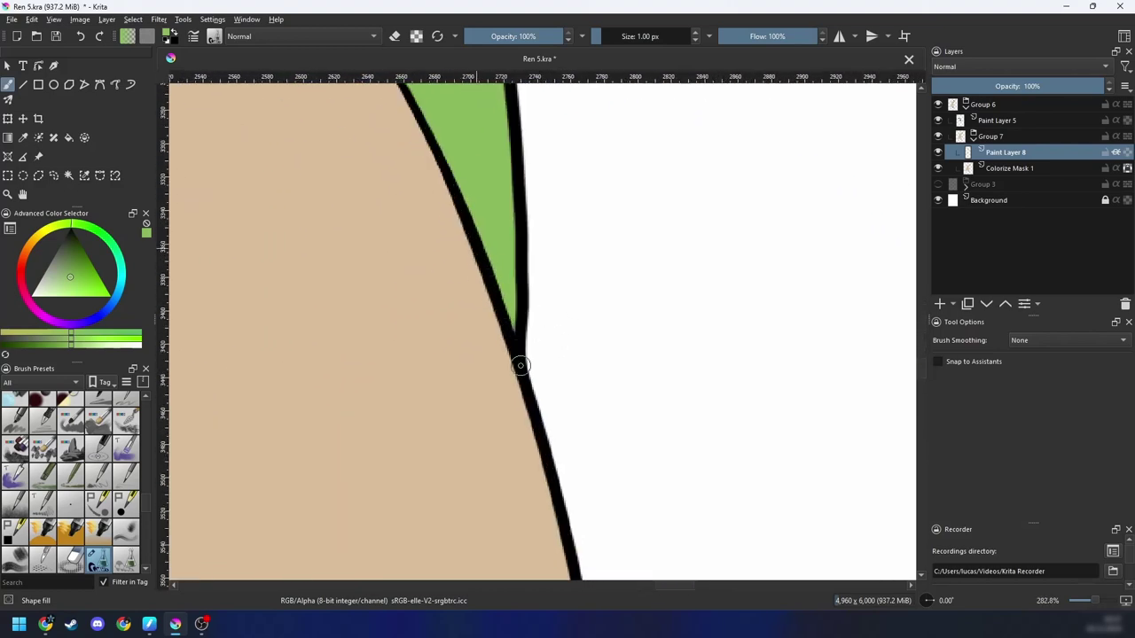
scroll(521, 364, down, 5)
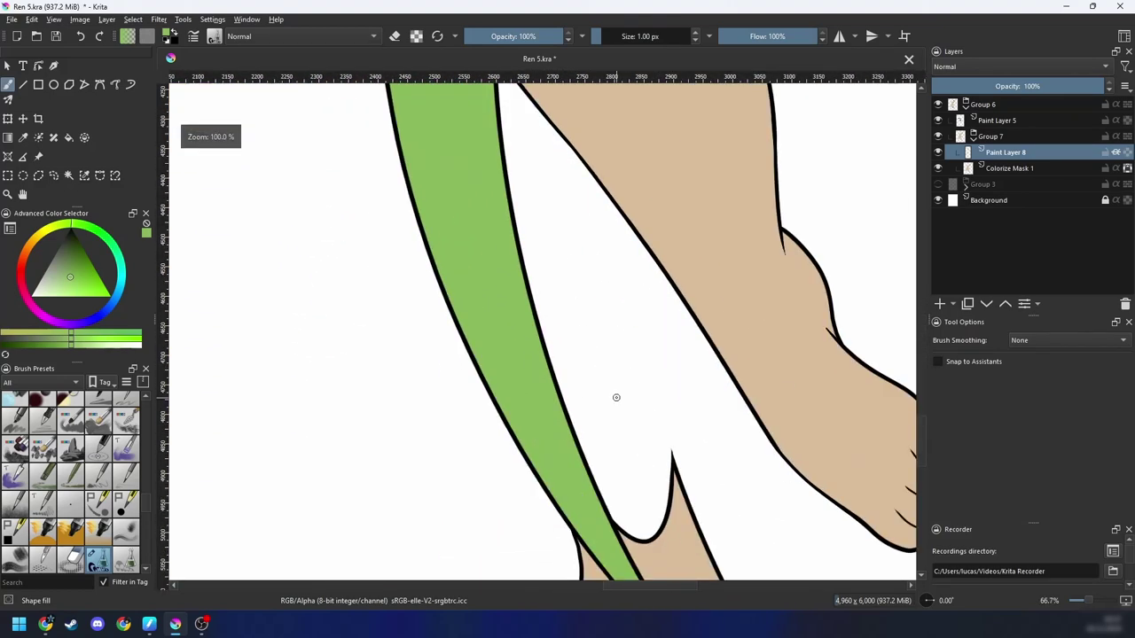
drag(624, 434, 433, 112)
key(6)
key(6)
key(6)
scroll(521, 328, up, 3)
drag(520, 328, 494, 373)
scroll(494, 373, up, 3)
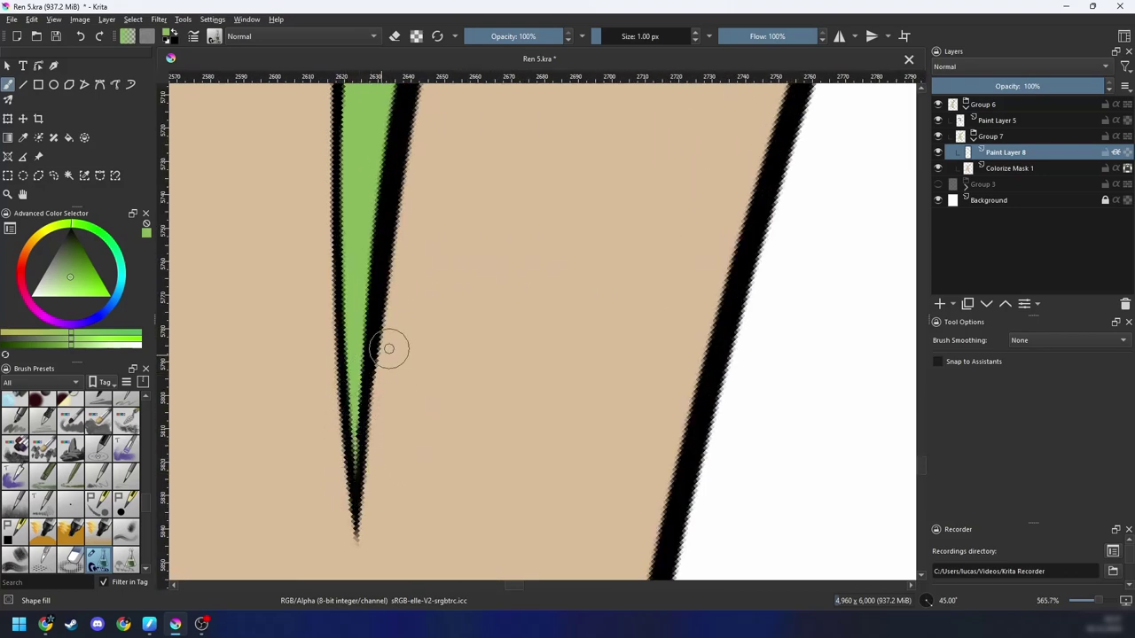
Step: Select the bent leg from thigh to foot by contiguous color, paint it green and clear the selection
key(minus)
key(minus)
key(minus)
key(minus)
key(minus)
key(minus)
key(minus)
key(minus)
key(5)
drag(562, 261, 654, 454)
mouse_move(480, 266)
mouse_down()
mouse_move(578, 421)
mouse_move(546, 366)
mouse_up()
key(w)
click(475, 364)
key(b)
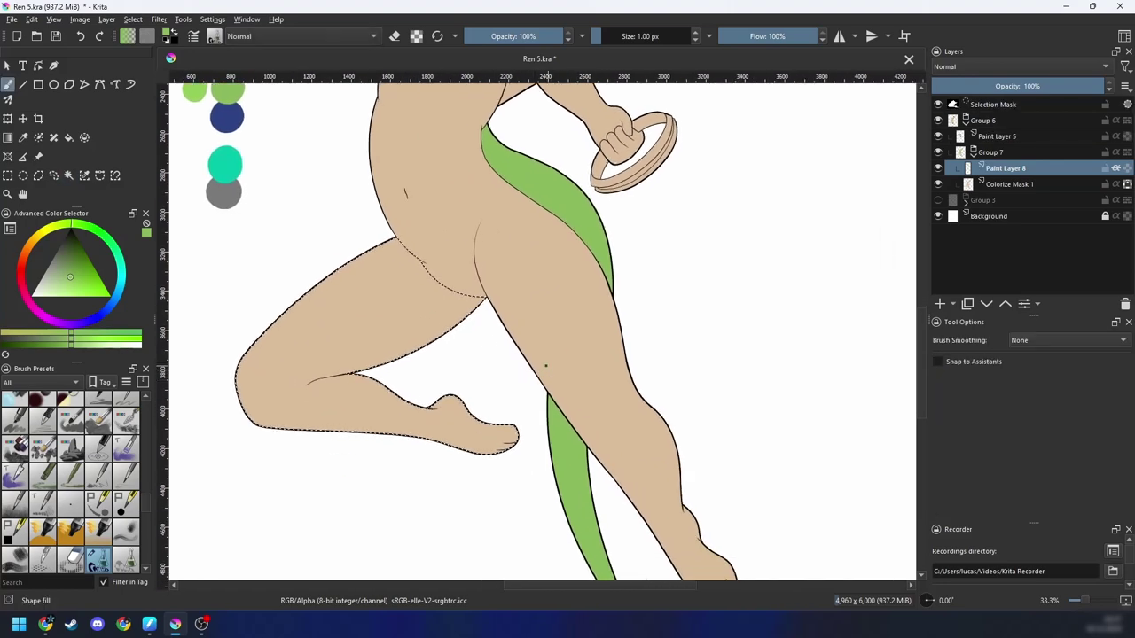
key(ctrl+[)
key(ctrl+[)
key(shift+BackSpace)
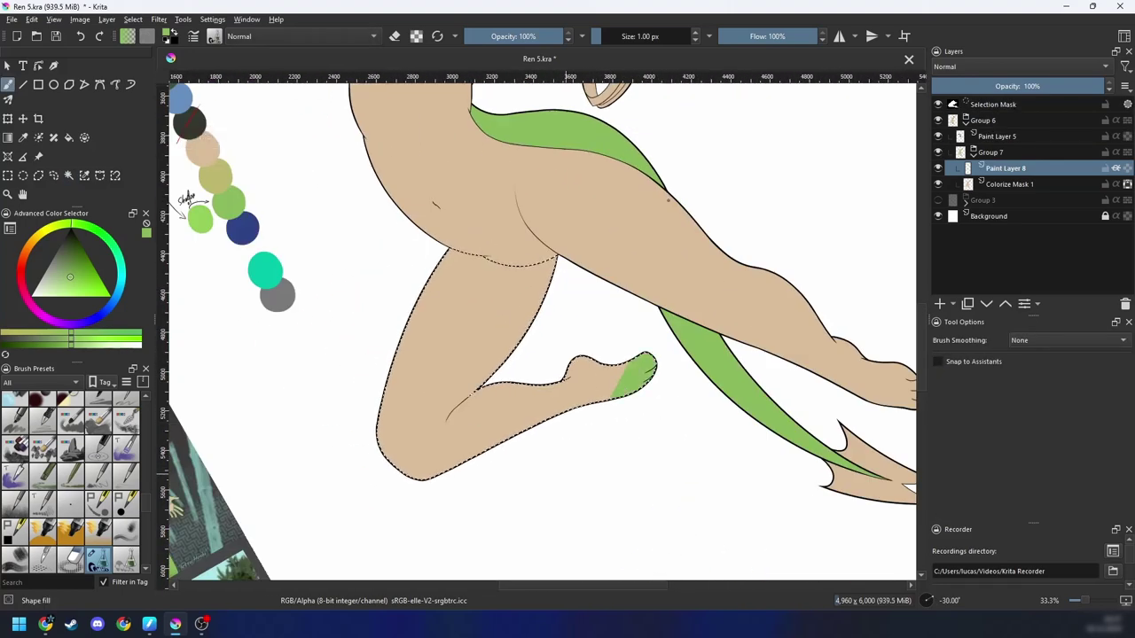
key(ctrl+shift+a)
Step: Try to fill the straight leg's upper thigh with a freehand green shape without brush smoothing
key(ctrl+])
key(ctrl+])
key(ctrl+])
drag(652, 389, 606, 423)
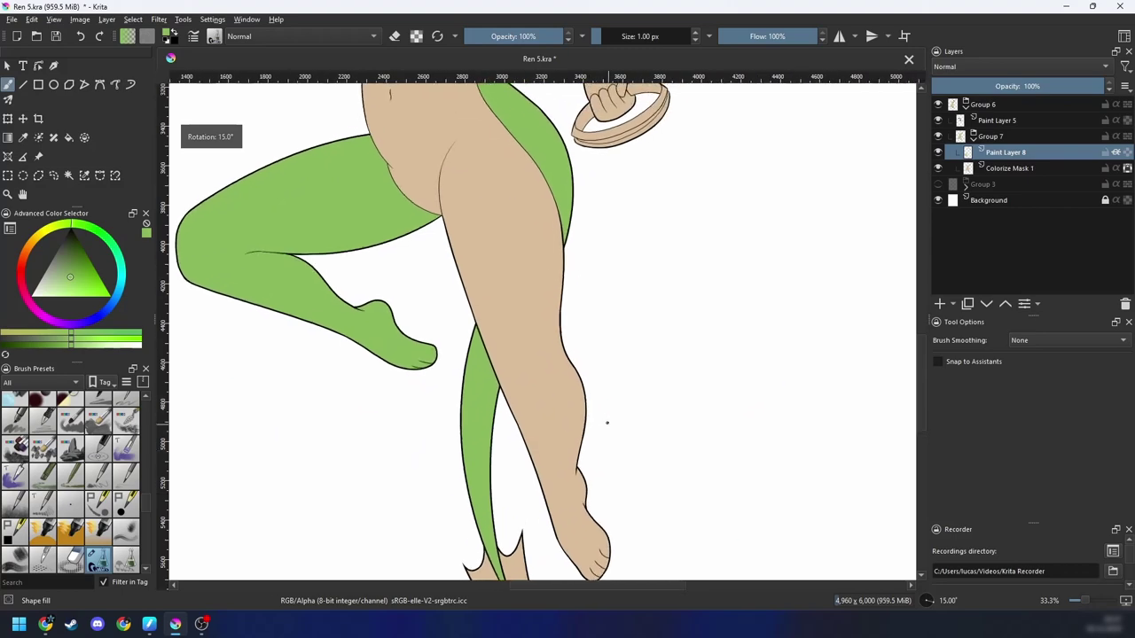
key(ctrl+])
drag(612, 341, 600, 449)
drag(535, 307, 538, 369)
key(plus)
key(plus)
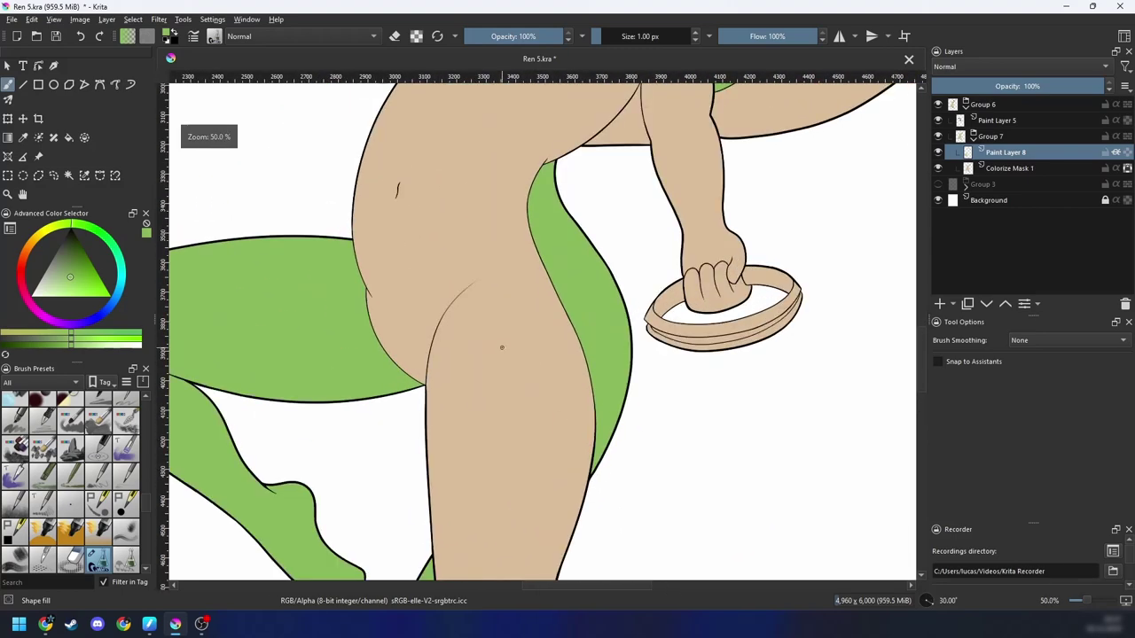
mouse_move(379, 420)
mouse_down()
mouse_move(643, 262)
mouse_move(524, 376)
mouse_up()
key(ctrl+z)
Step: Set the brush smoothing to Stabilizer and fill the straight leg's hip and upper thigh with a smooth, rounded green shape
key(s)
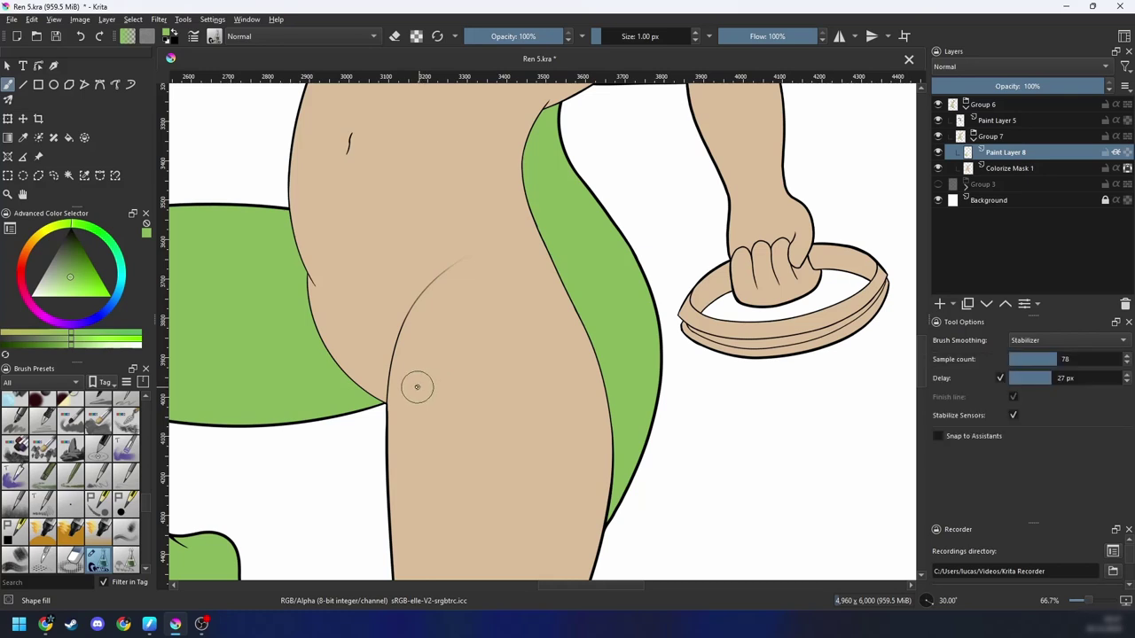
mouse_move(379, 443)
mouse_down()
mouse_move(655, 312)
mouse_move(483, 382)
mouse_up()
mouse_move(381, 392)
mouse_down()
mouse_move(536, 234)
mouse_move(617, 376)
mouse_up()
key(ctrl+z)
drag(495, 424, 516, 337)
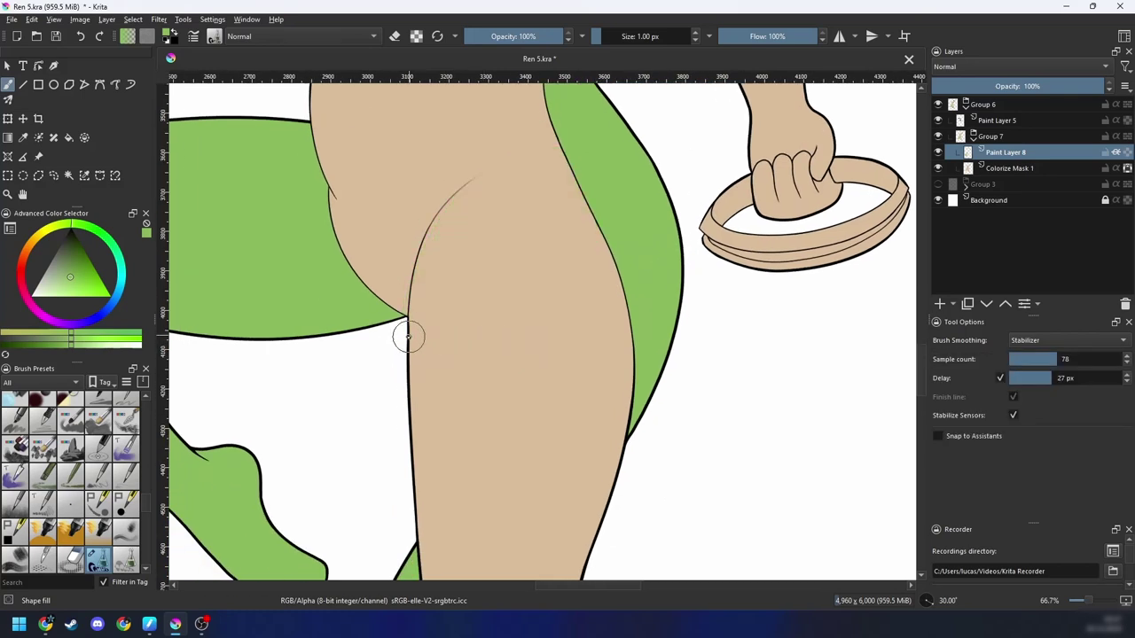
drag(551, 150, 581, 398)
drag(485, 447, 535, 321)
scroll(535, 320, down, 1)
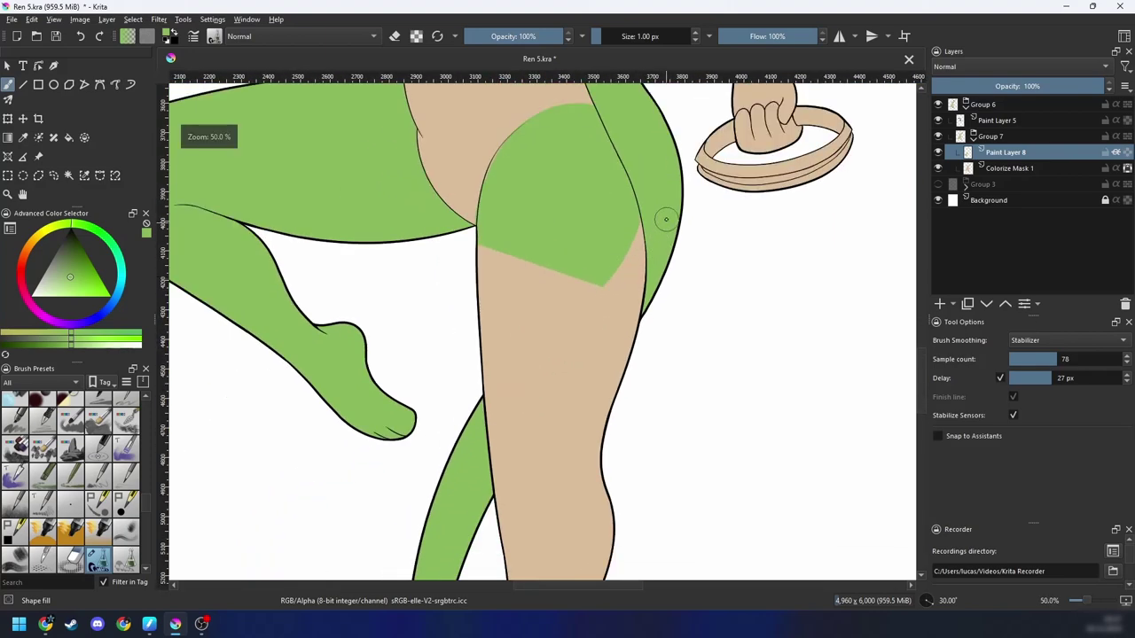
Step: Fill the rest of the straight leg with green, from the thigh down to the toes
mouse_move(533, 208)
mouse_down()
mouse_move(459, 325)
mouse_move(697, 407)
mouse_up()
key(minus)
scroll(630, 210, down, 5)
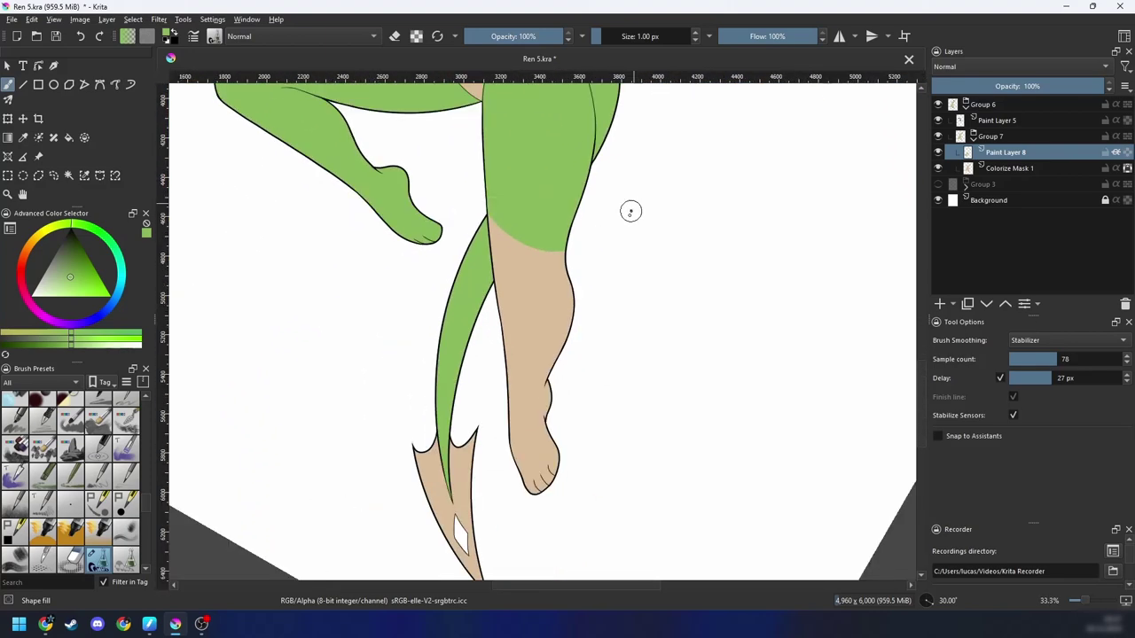
mouse_move(509, 423)
mouse_down()
mouse_move(603, 225)
mouse_move(605, 186)
mouse_up()
mouse_move(603, 182)
mouse_down()
mouse_move(616, 212)
mouse_move(587, 470)
mouse_up()
Step: Examine the whole figure, from the legs up to the head, for body parts still missing green
key(minus)
key(5)
key(minus)
key(4)
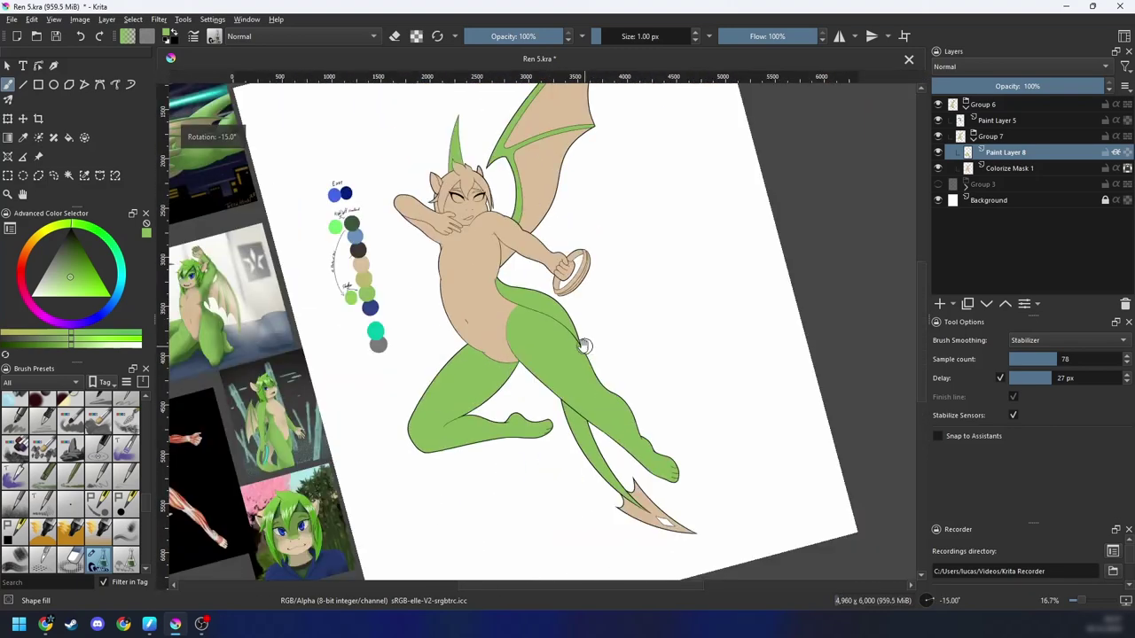
drag(564, 335, 575, 441)
key(plus)
key(6)
key(6)
drag(560, 384, 569, 430)
key(plus)
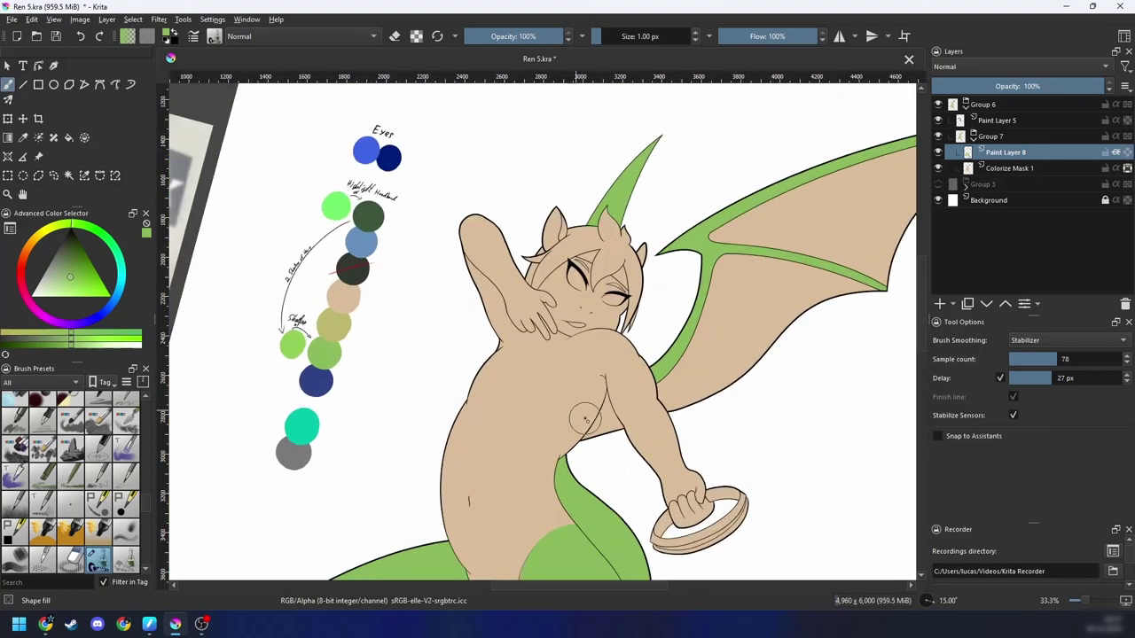
drag(652, 446, 601, 529)
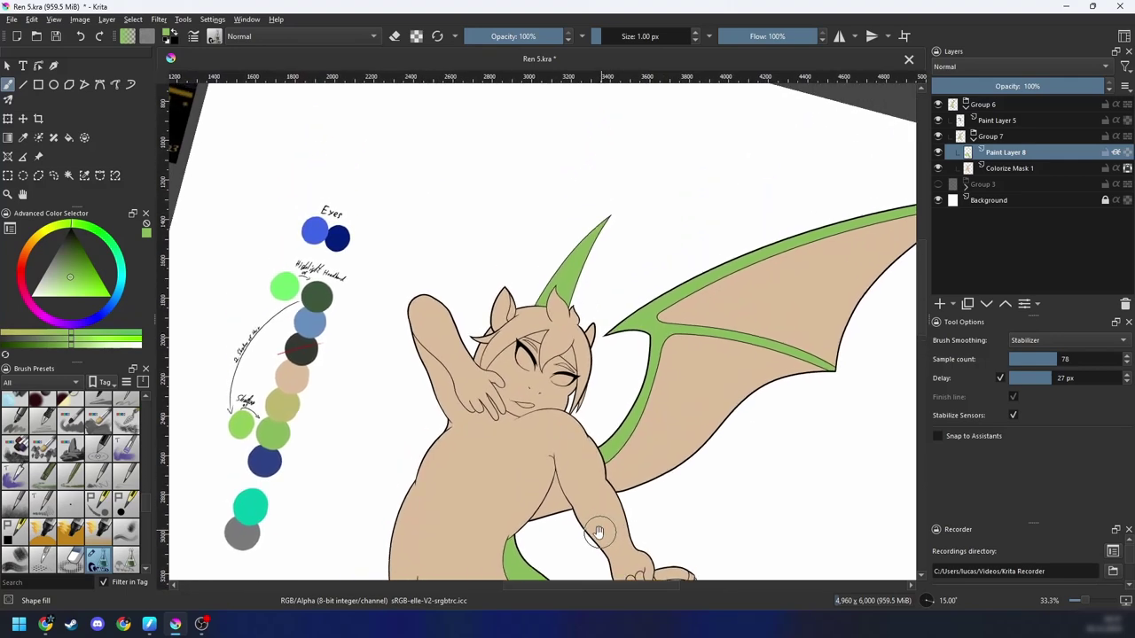
Step: Select the narrow side strip of the near ear and the far ear by contiguous color, paint both green and clear the selection
key(plus)
key(plus)
key(plus)
key(plus)
drag(495, 386, 526, 431)
key(w)
click(451, 285)
key(5)
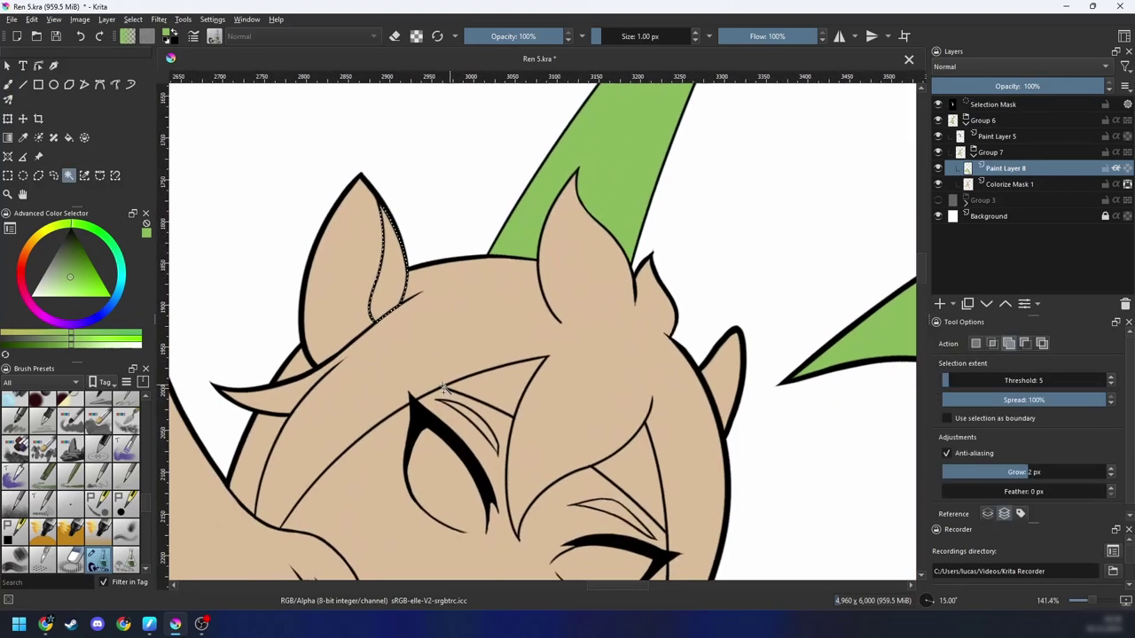
shift+click(731, 322)
key(b)
drag(733, 320, 705, 382)
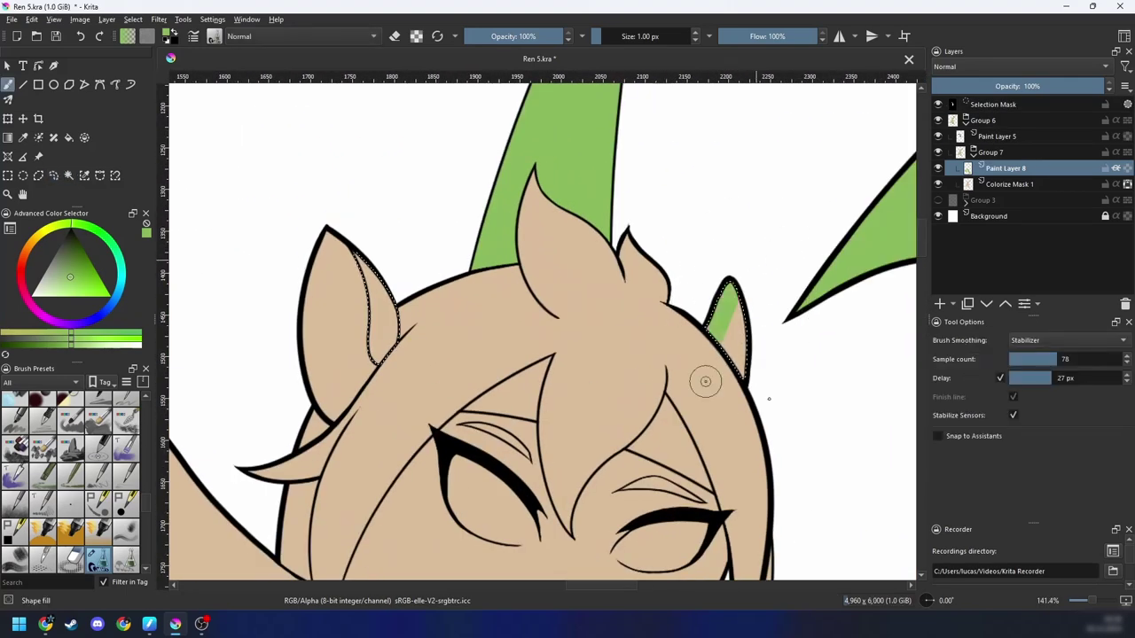
key(n)
mouse_move(369, 204)
mouse_down()
mouse_move(375, 228)
mouse_move(466, 306)
mouse_up()
key(ctrl+shift+a)
Step: Examine the green fills of both ears and the surrounding head for gaps along the line art
key(plus)
key(plus)
key(plus)
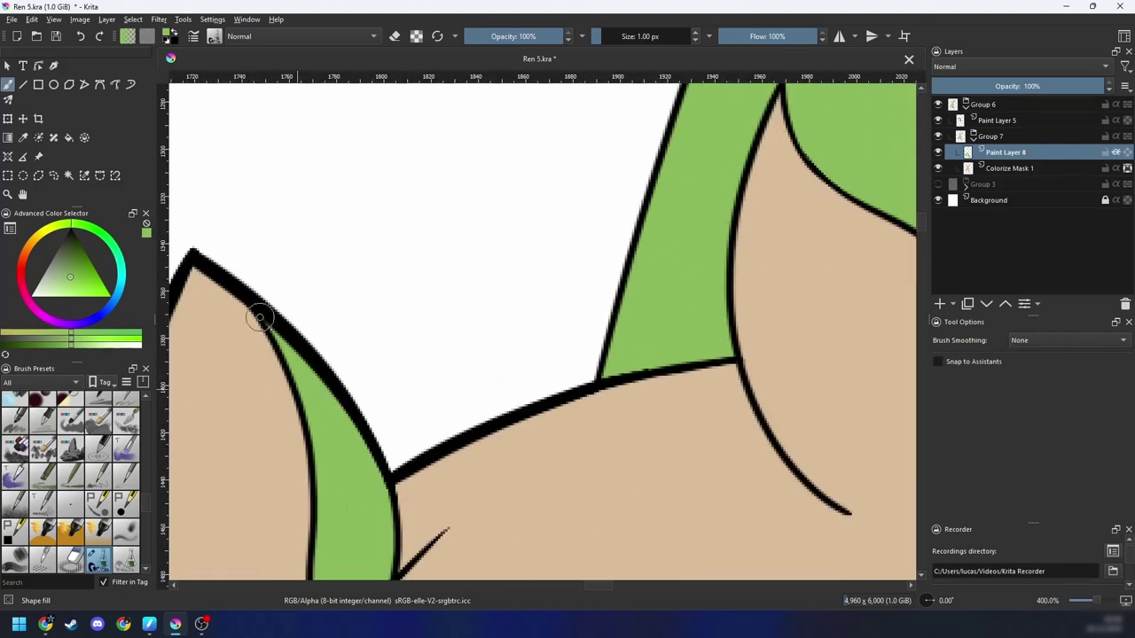
key(minus)
key(minus)
drag(712, 419, 372, 394)
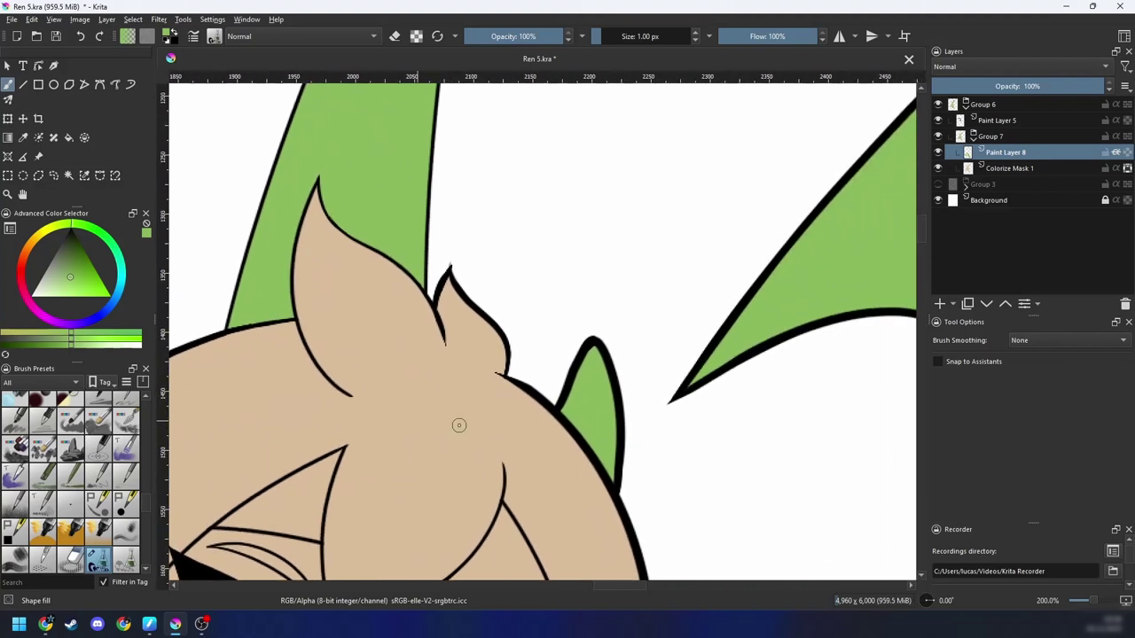
key(plus)
drag(704, 416, 663, 382)
key(minus)
key(minus)
key(minus)
key(minus)
key(4)
drag(650, 438, 683, 379)
key(minus)
key(minus)
key(6)
key(6)
key(4)
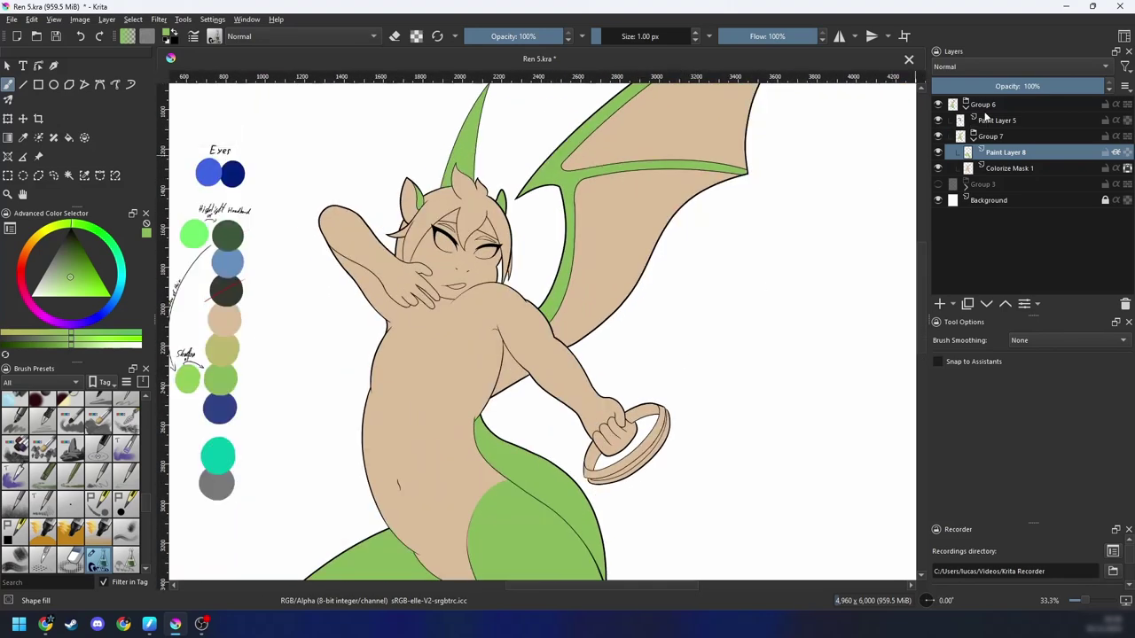
Step: Activate Paint Layer 5 and choose the 5 px Ink circle 05 brush with black as the color
click(985, 123)
right_click(710, 326)
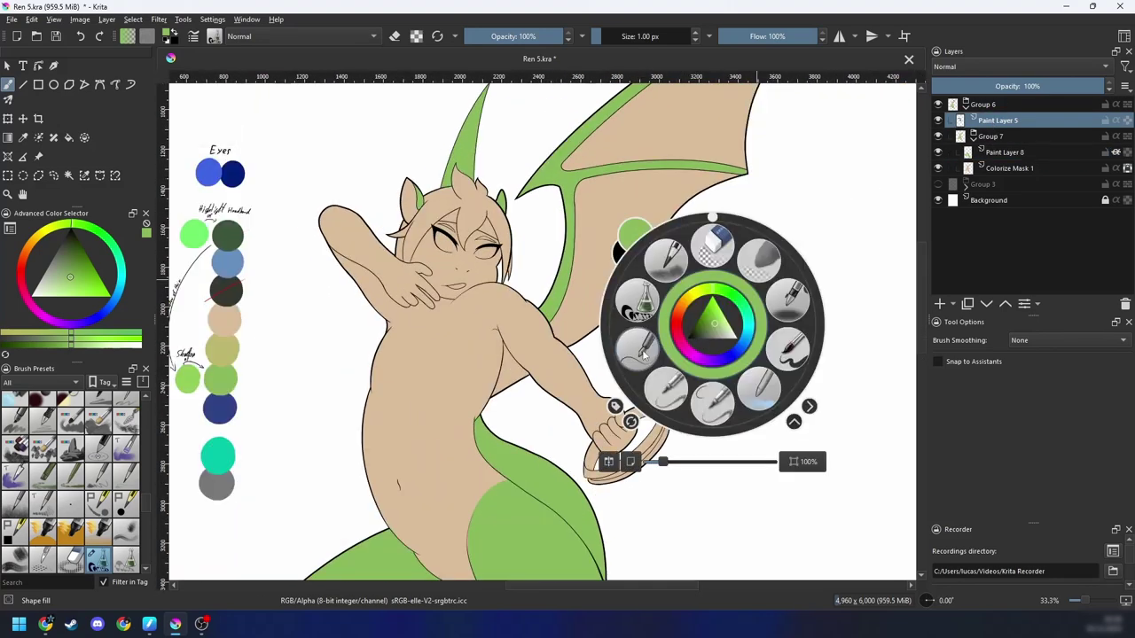
click(644, 355)
right_click(701, 332)
click(680, 348)
right_click(666, 347)
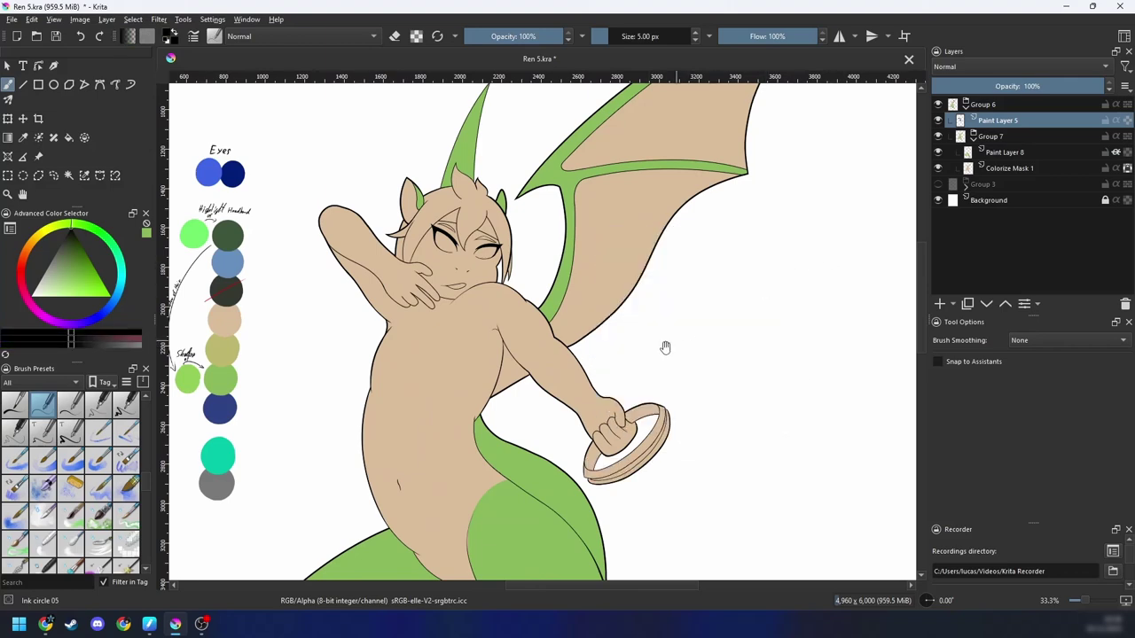
Step: Examine the line art closely where the ring-holding arm meets the torso at the armpit
drag(664, 346, 684, 363)
key(6)
key(6)
key(6)
key(6)
key(plus)
key(plus)
key(6)
key(6)
key(6)
key(6)
key(6)
key(6)
key(6)
drag(567, 361, 533, 468)
key(plus)
key(plus)
key(6)
key(6)
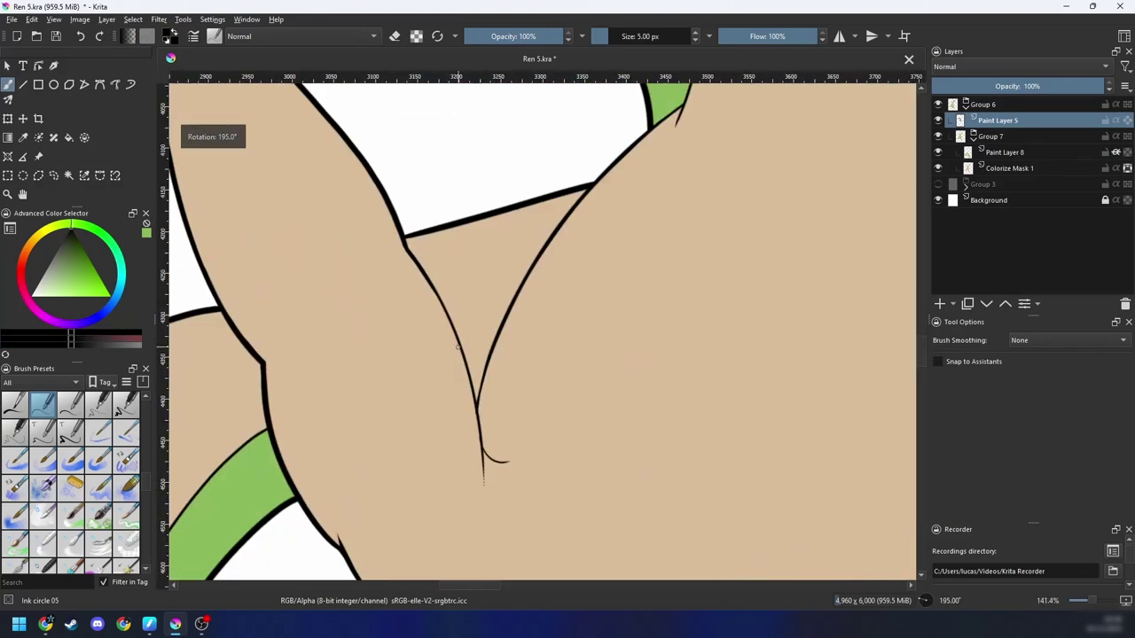
drag(485, 344, 525, 345)
Step: Review the whole colored figure beside its palette and reference images
key(minus)
key(minus)
key(minus)
key(minus)
key(minus)
key(minus)
key(4)
key(4)
key(4)
key(4)
key(4)
key(4)
key(4)
key(4)
key(4)
key(4)
key(4)
key(4)
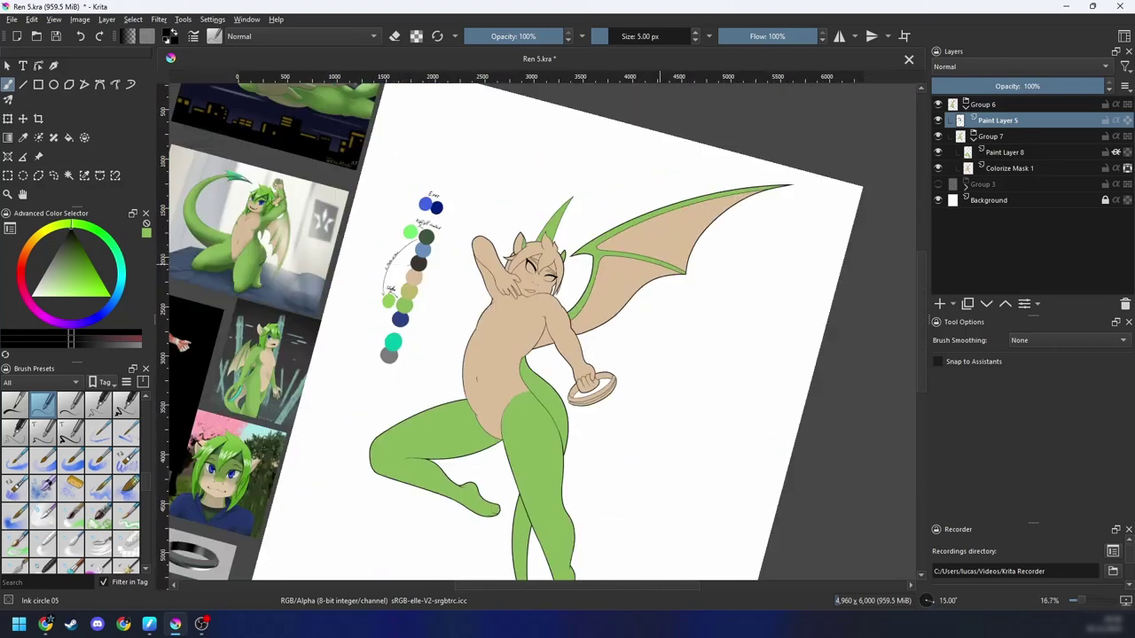
drag(621, 337, 430, 414)
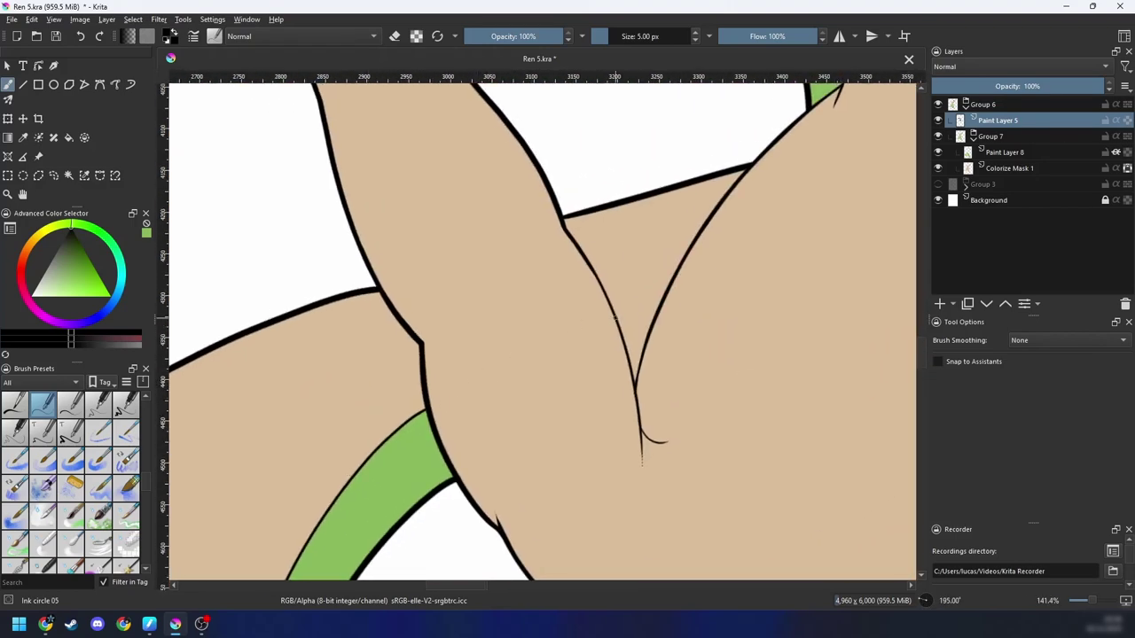
Step: Draw a short black ink line on Paint Layer 5 bridging the arm and torso lines just outside the armpit point
mouse_move(751, 300)
mouse_down()
mouse_move(742, 317)
mouse_move(675, 322)
mouse_move(606, 360)
mouse_up()
key(ctrl+z)
key(plus)
key(plus)
key(plus)
drag(671, 387, 600, 328)
Step: Erase both ends of the bridging line that stick out past the arm and torso lines, using Shape fill and Ink circle 05 as erasers
right_click(562, 354)
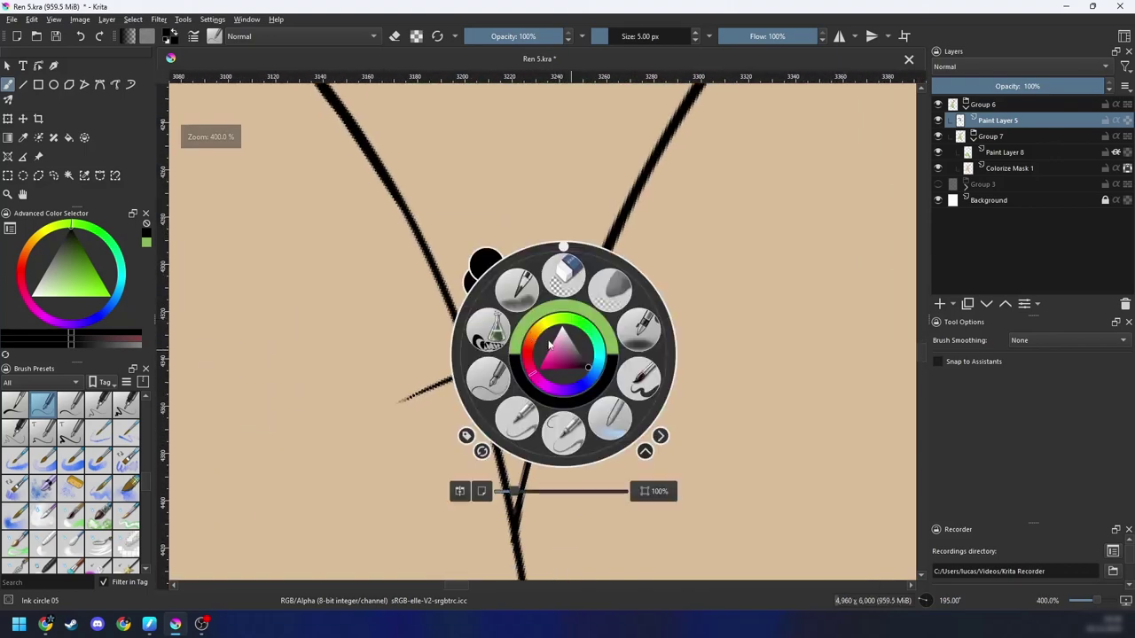
click(488, 334)
scroll(561, 362, up, 2)
key(e)
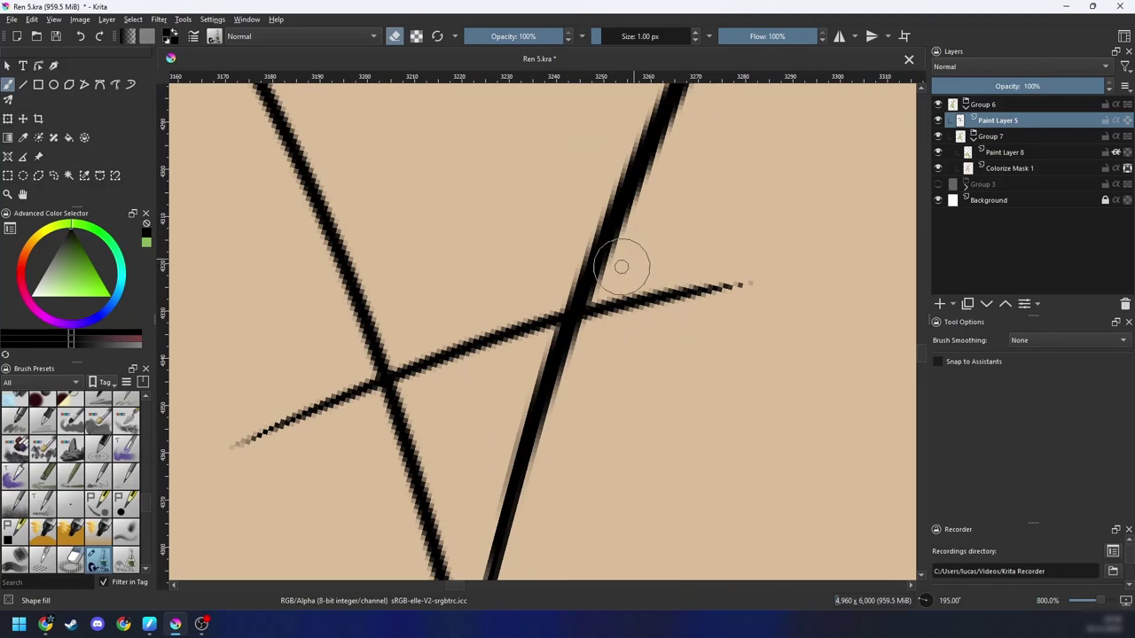
mouse_move(588, 345)
mouse_down()
mouse_move(644, 300)
mouse_move(770, 248)
mouse_up()
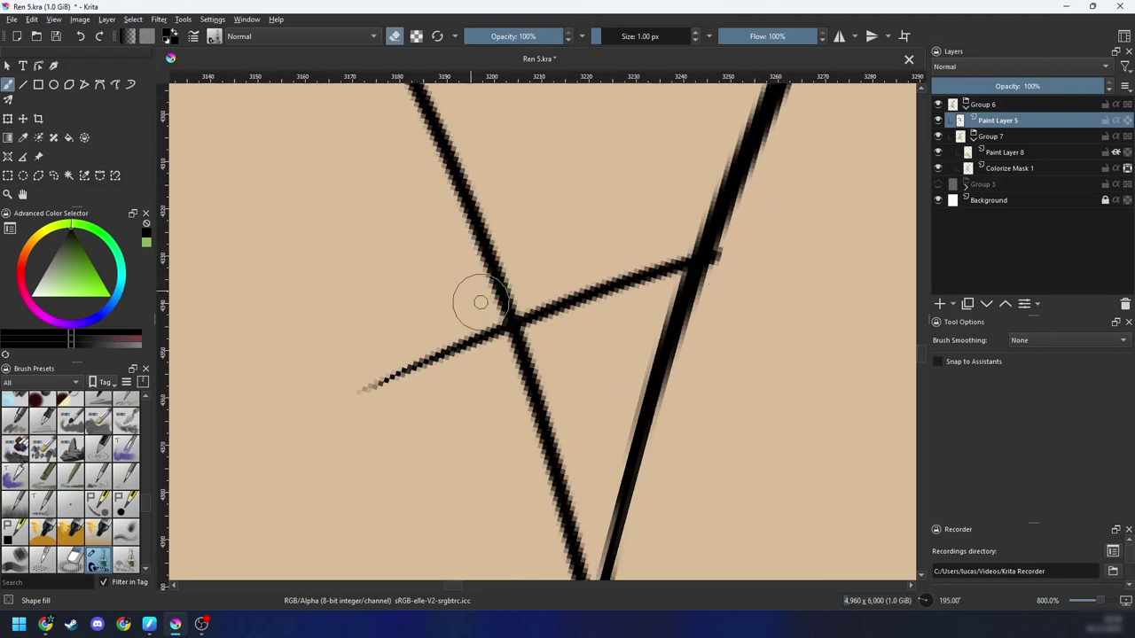
right_click(486, 387)
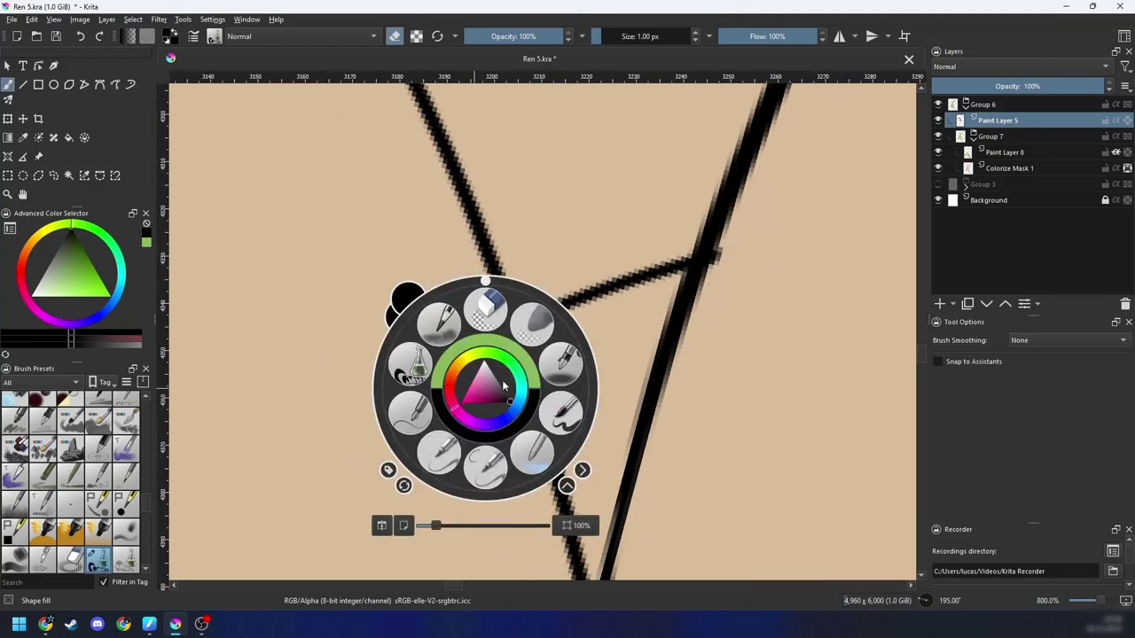
click(410, 413)
drag(568, 352, 499, 395)
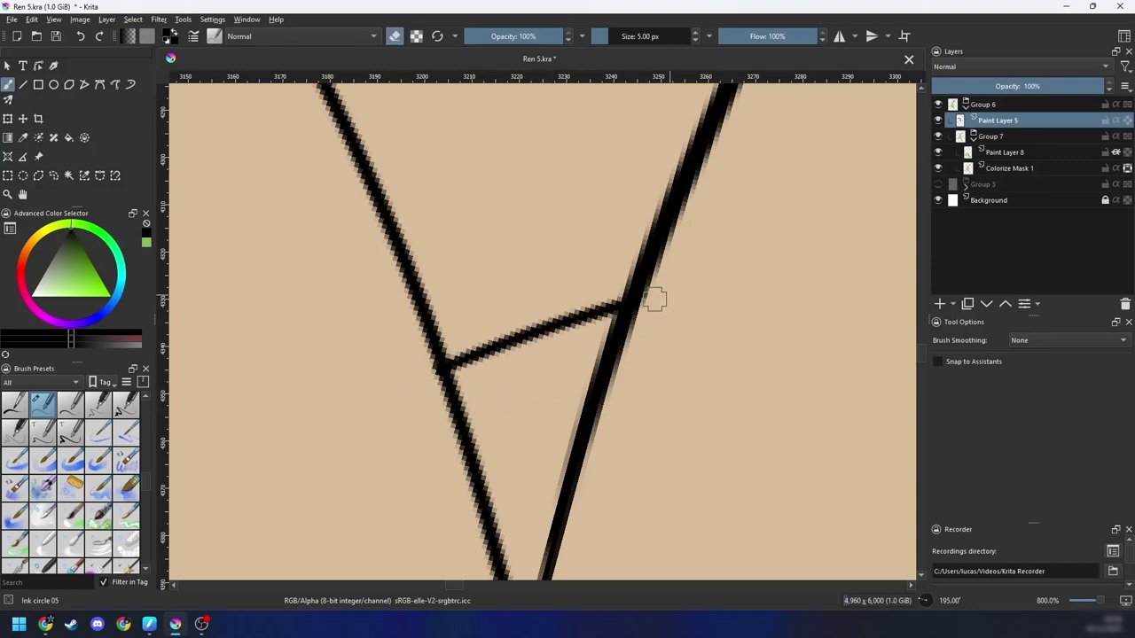
Step: Select the small enclosed triangle at the armpit with the contiguous selection, using Group 7, and activate Paint Layer 8
scroll(692, 338, down, 5)
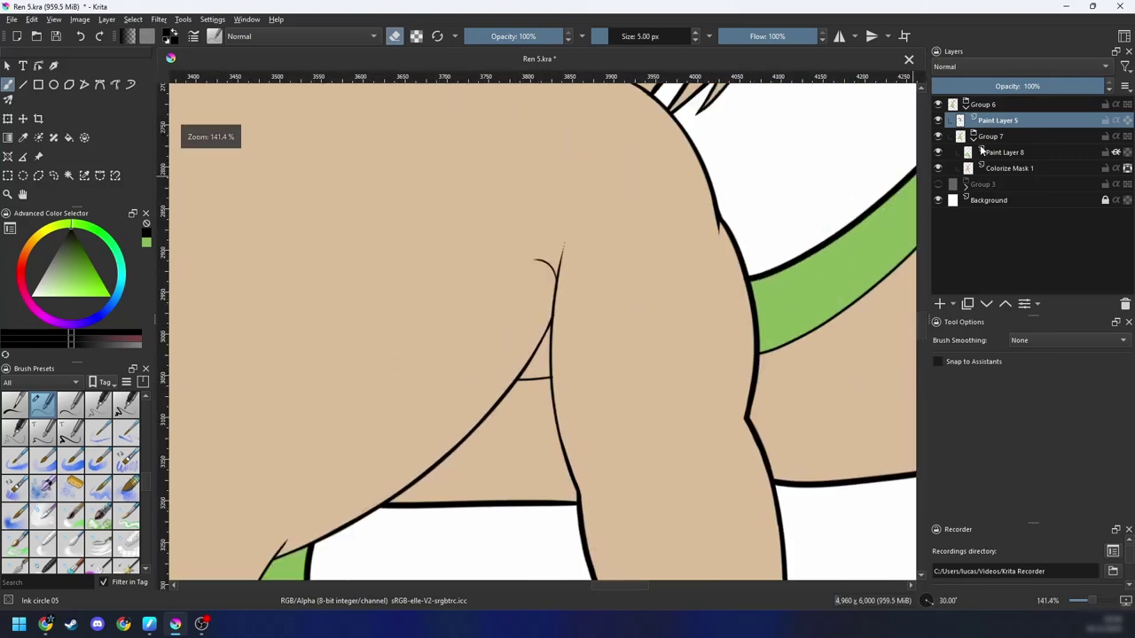
click(983, 140)
key(w)
click(544, 363)
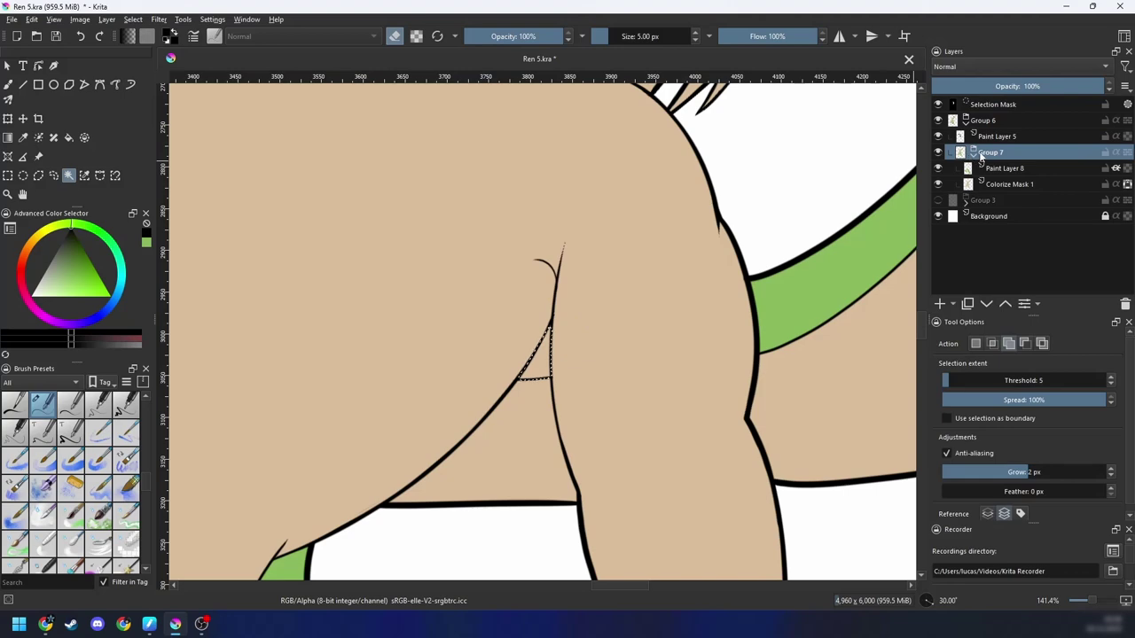
click(993, 169)
Step: Fill the selected armpit triangle with the green foreground color using the Shape fill brush and clear the selection
drag(672, 328, 694, 274)
right_click(579, 336)
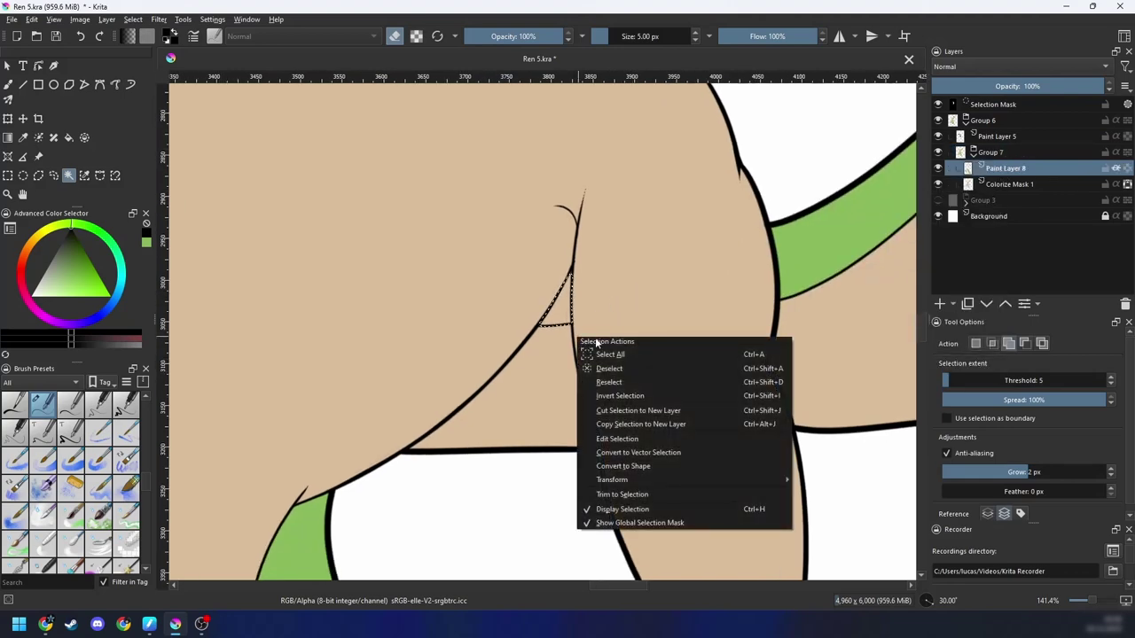
click(631, 306)
key(b)
right_click(632, 308)
click(661, 285)
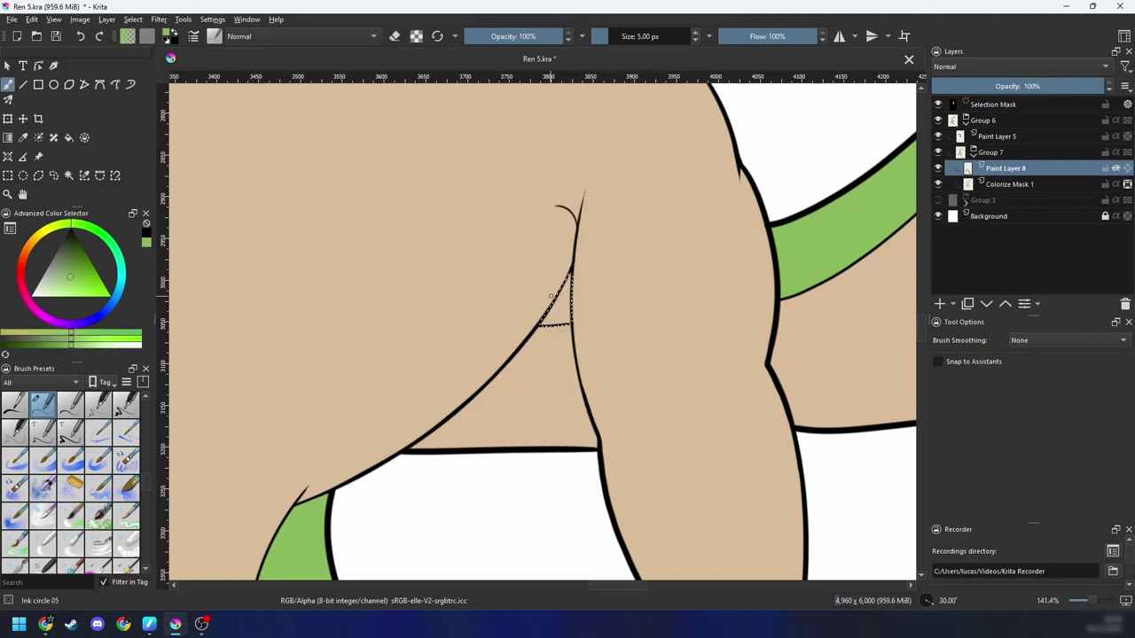
scroll(551, 295, up, 2)
right_click(588, 325)
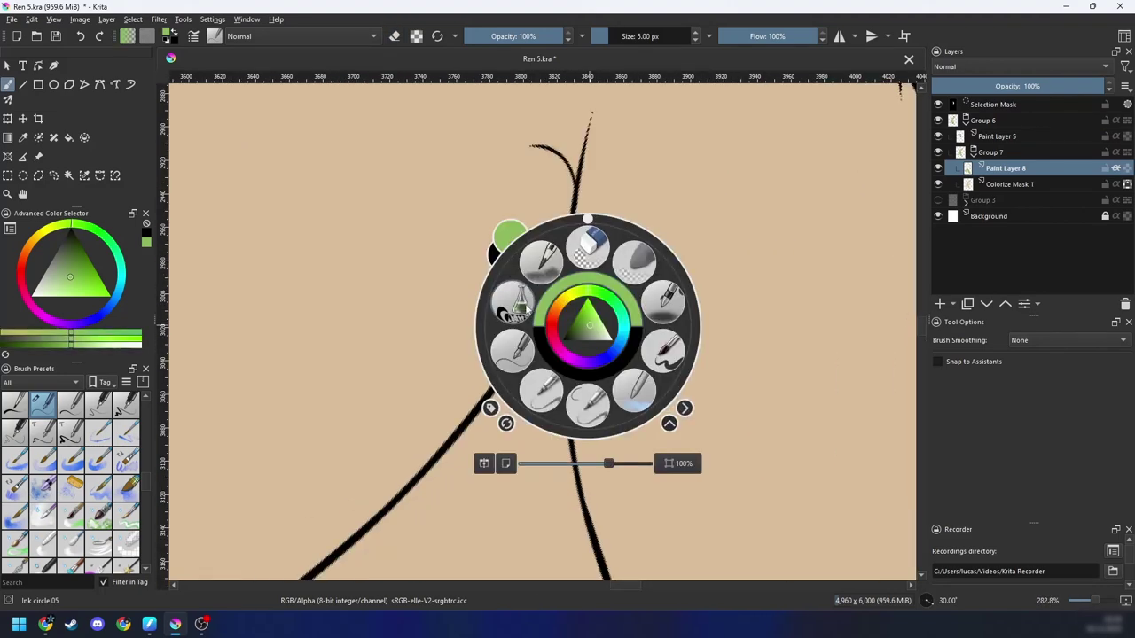
click(507, 306)
scroll(642, 229, up, 2)
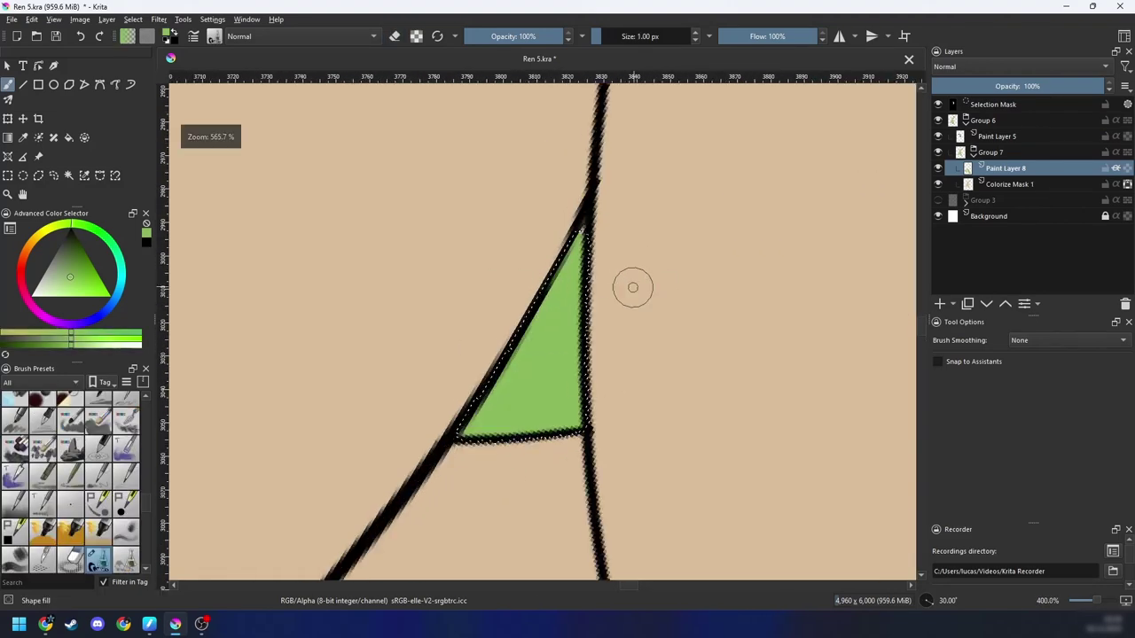
key(ctrl+shift+a)
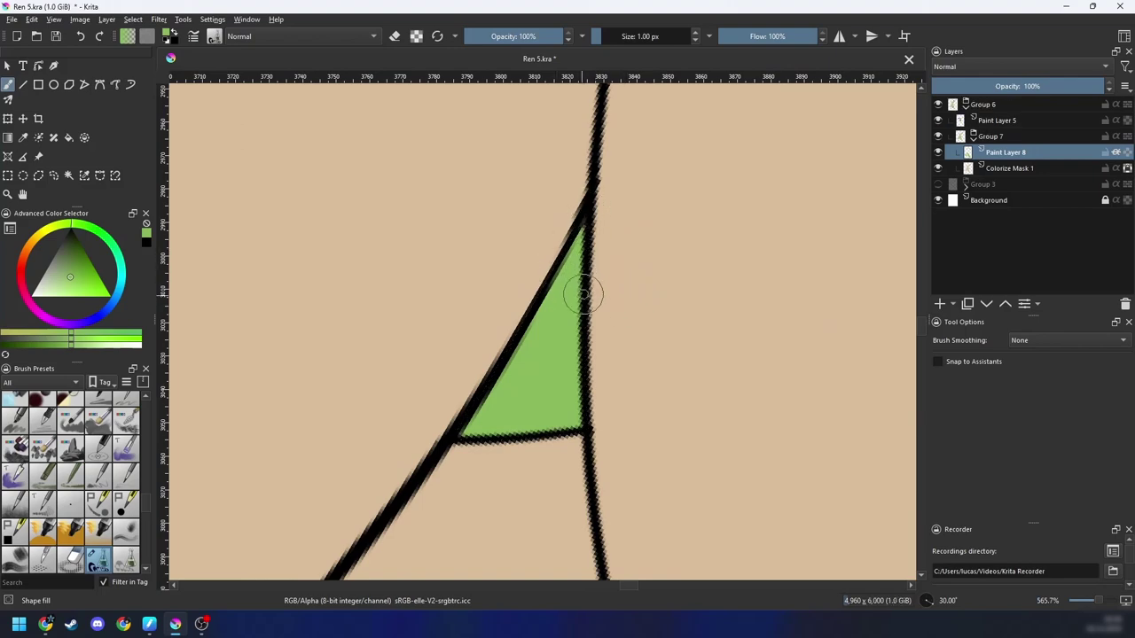
Step: Examine the colored figure upright against its palette and reference images, including the wing, torso and ring-holding arm
scroll(583, 294, down, 10)
key(4)
drag(630, 355, 619, 370)
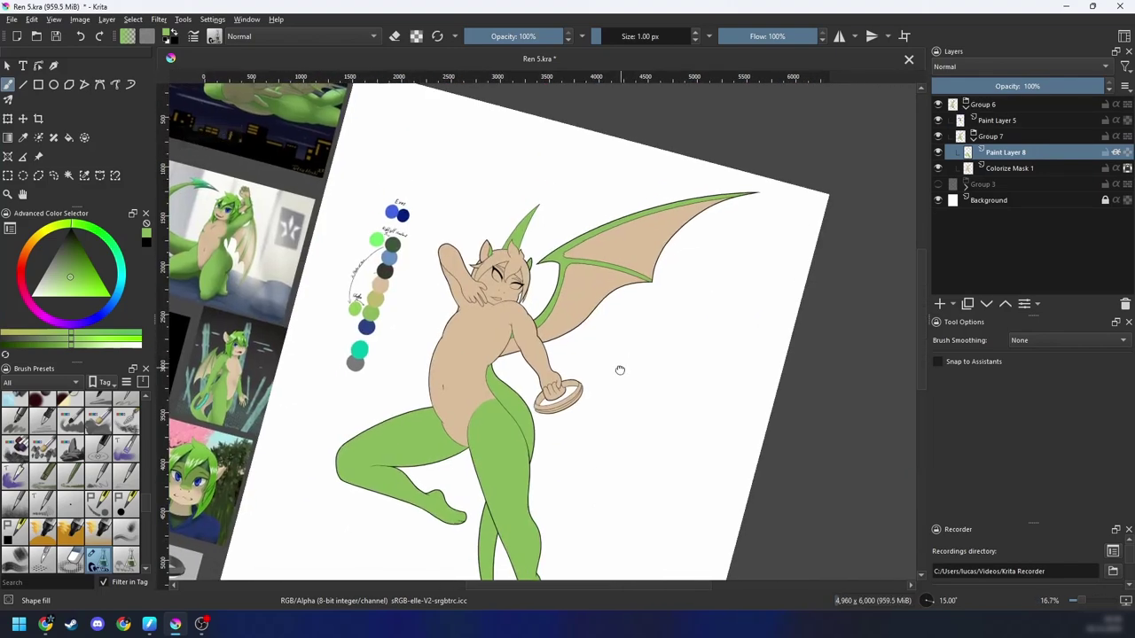
key(4)
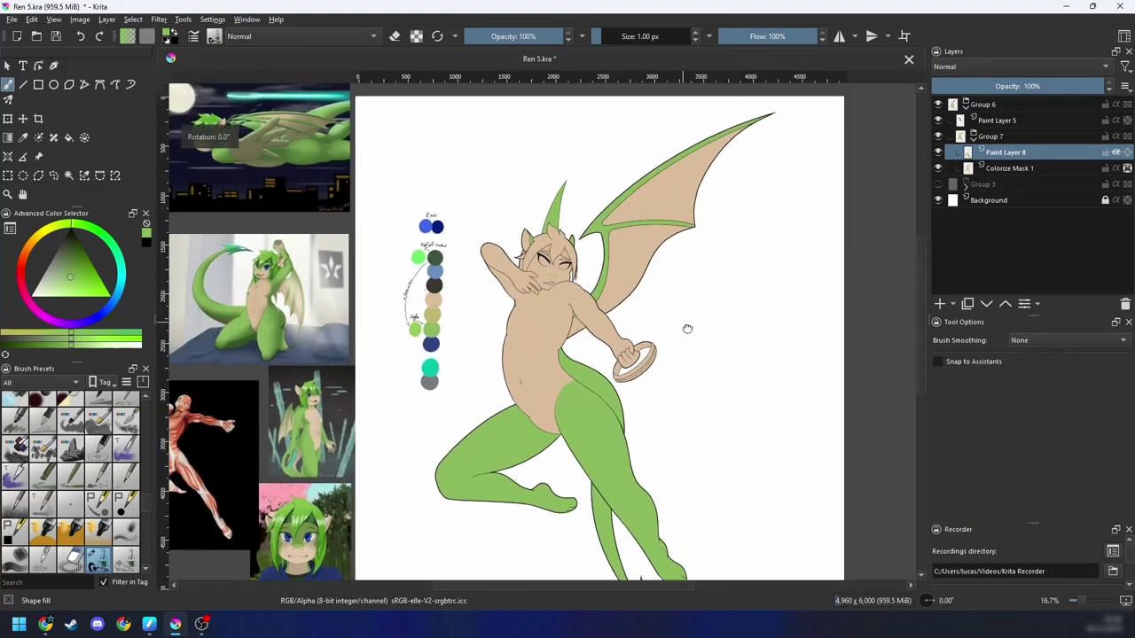
scroll(687, 329, up, 2)
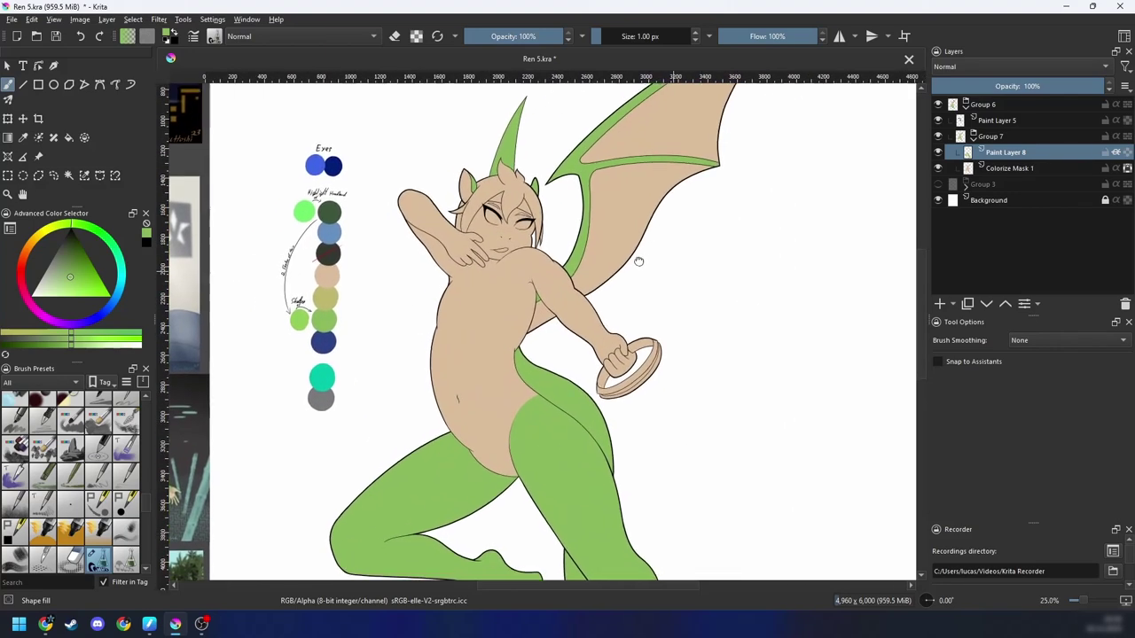
key(plus)
key(plus)
key(plus)
drag(638, 261, 758, 278)
key(minus)
key(minus)
key(minus)
mouse_move(644, 331)
mouse_down()
mouse_move(764, 303)
mouse_move(643, 322)
mouse_up()
Step: Select the torso and ring-holding arm region and paint the arm green with Shape fill from the shoulder down to the hand
scroll(652, 300, up, 2)
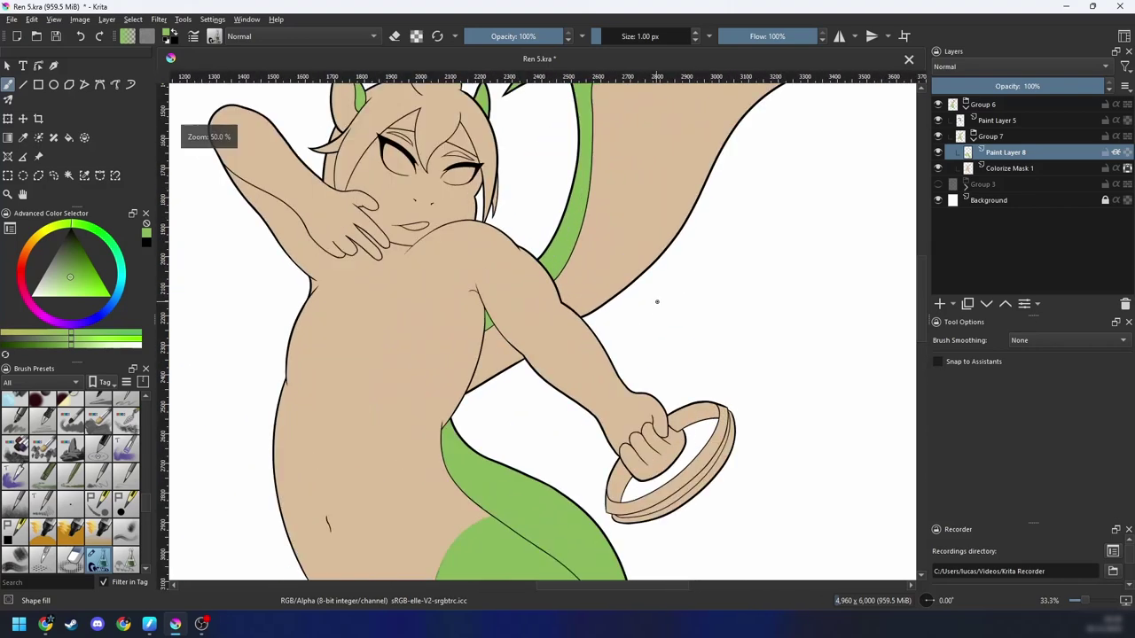
key(6)
key(6)
scroll(598, 357, up, 2)
scroll(567, 355, down, 1)
key(6)
key(6)
key(4)
key(w)
mouse_move(529, 316)
mouse_down()
mouse_move(529, 348)
mouse_move(503, 373)
mouse_up()
click(508, 364)
key(b)
mouse_move(447, 343)
mouse_down()
mouse_move(568, 393)
mouse_move(539, 517)
mouse_move(601, 311)
mouse_up()
drag(461, 206, 519, 478)
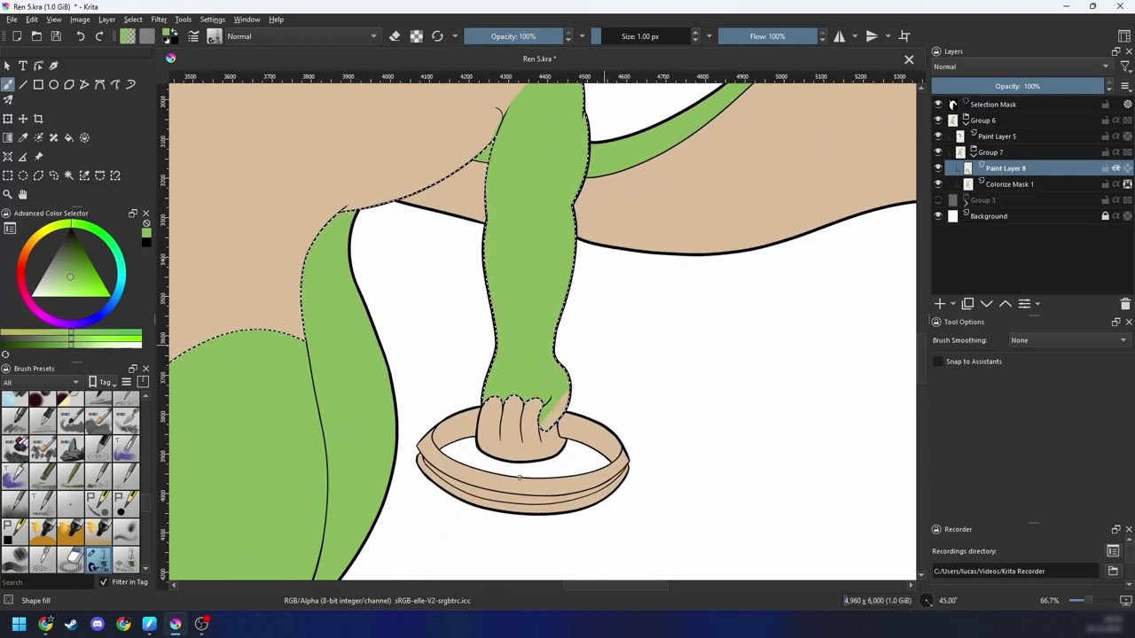
Step: Add the fingers gripping the ring to the selection, fill the rest of the hand green and clear the selection
drag(615, 383, 640, 301)
key(plus)
key(plus)
key(w)
click(548, 405)
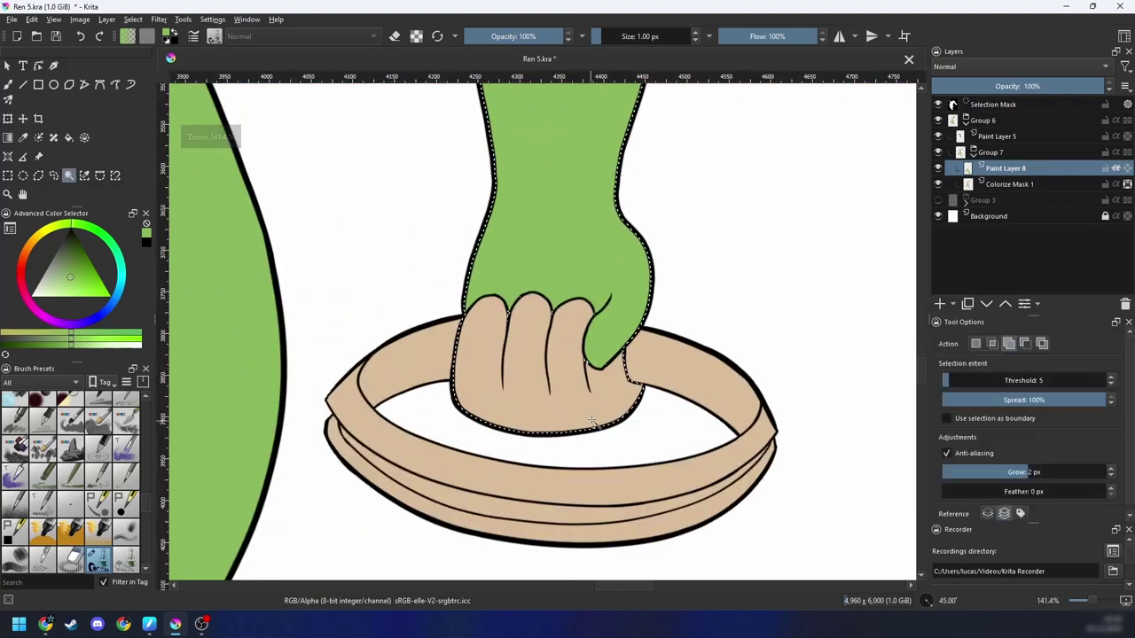
key(b)
key(ctrl+shift+a)
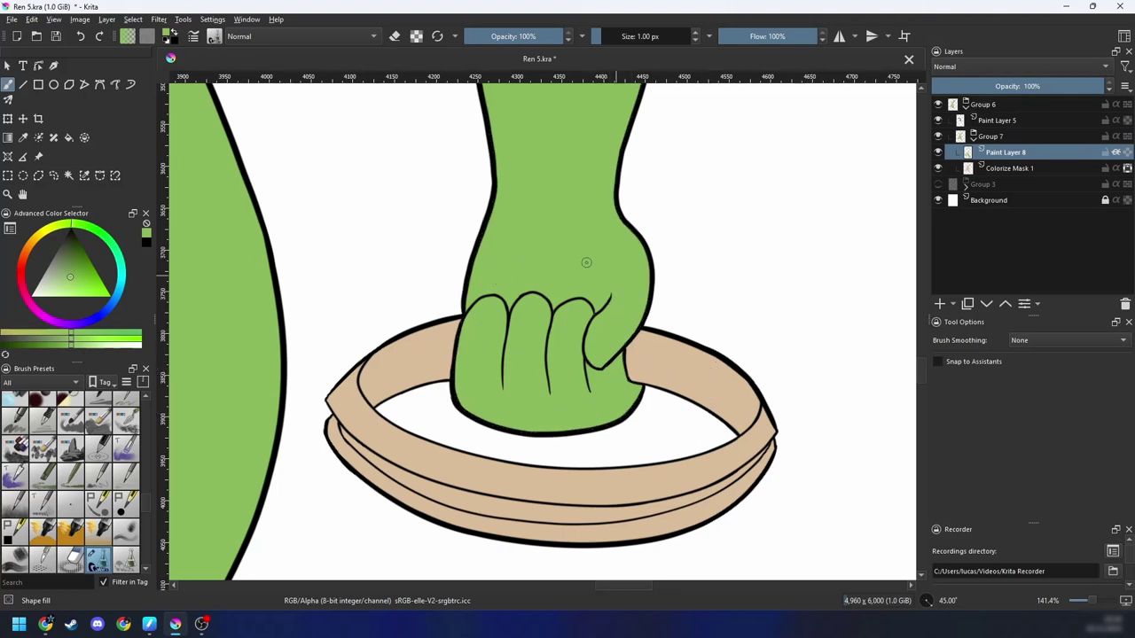
Step: Select the raised forearm and hand beside the face, fill them green and clear the selection
scroll(634, 287, down, 3)
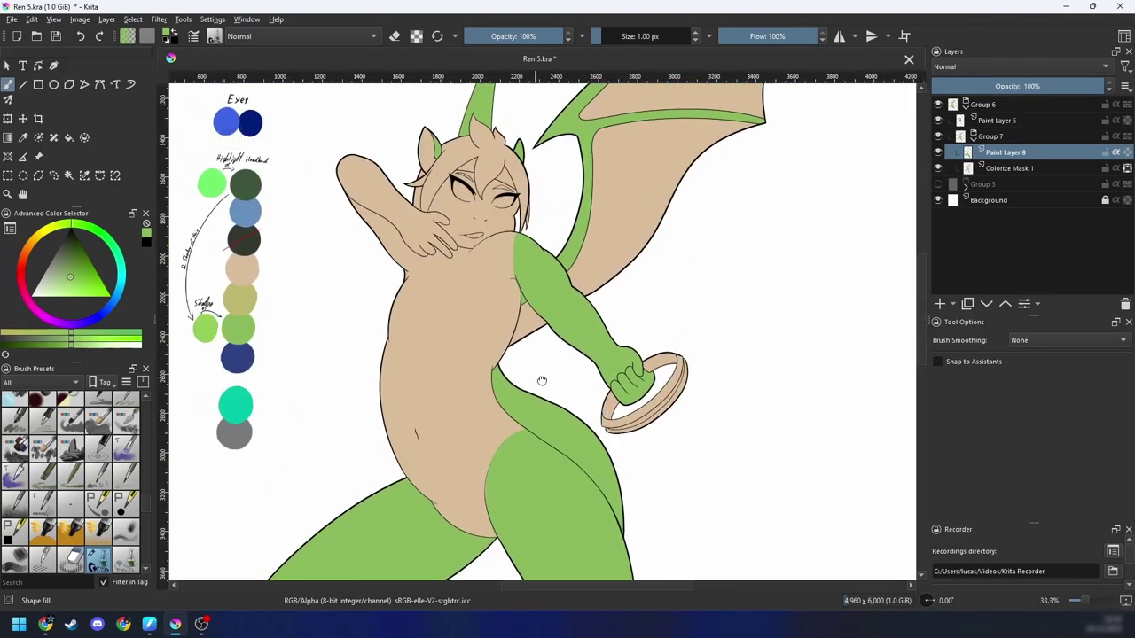
scroll(576, 377, up, 1)
drag(523, 317, 534, 413)
scroll(534, 413, up, 1)
key(w)
click(430, 296)
key(b)
mouse_move(531, 356)
mouse_down()
mouse_move(567, 474)
mouse_move(631, 426)
mouse_move(555, 448)
mouse_up()
scroll(538, 381, down, 1)
key(ctrl+shift+a)
Step: Select the torso region including the raised upper arm, paint that upper arm green up to the armpit and clear the selection
scroll(631, 425, up, 1)
key(4)
key(4)
key(w)
click(532, 444)
key(b)
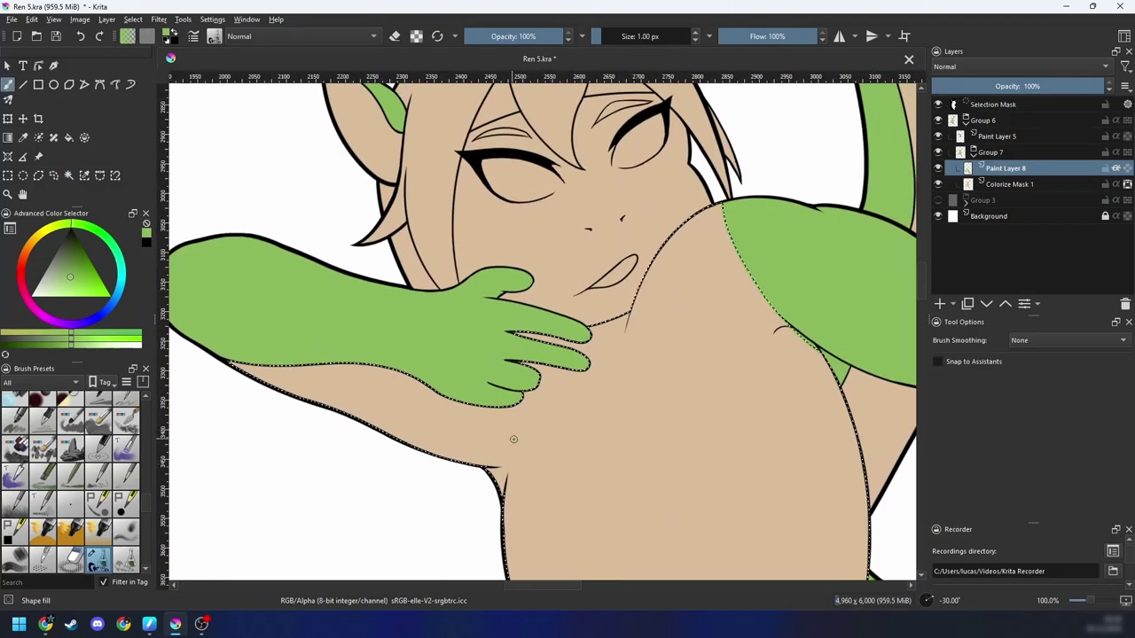
key(6)
mouse_move(496, 483)
mouse_down()
mouse_move(479, 407)
mouse_move(174, 272)
mouse_up()
scroll(496, 524, down, 3)
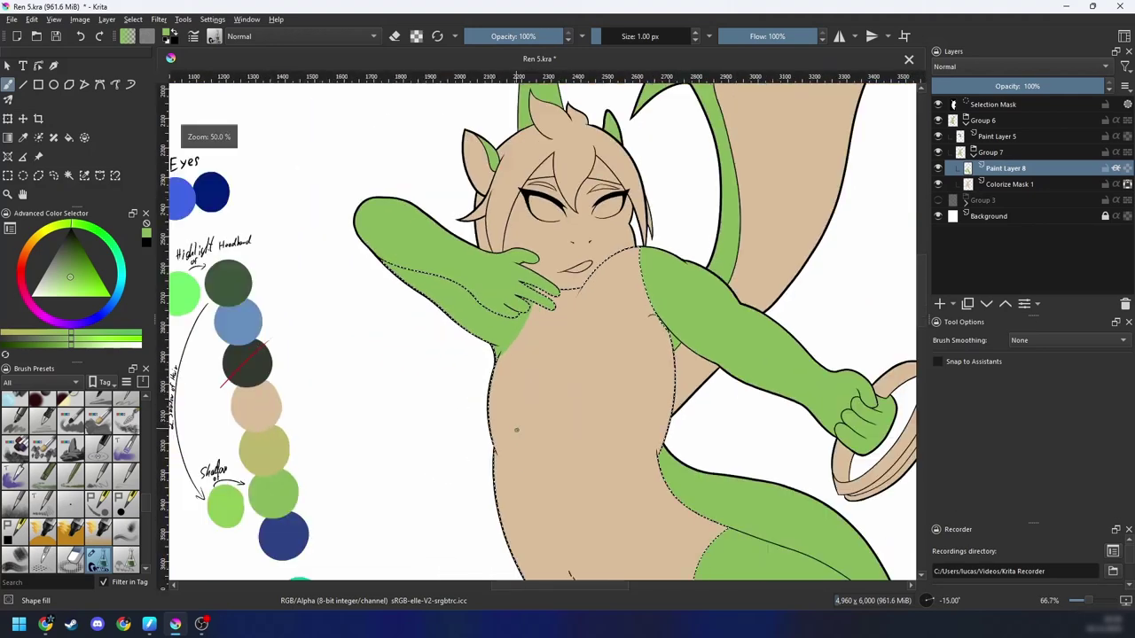
key(5)
key(ctrl+shift+a)
Step: Show and expand the sketch layers in Group 3, and move that group above Group 6
mouse_move(643, 379)
mouse_down()
mouse_move(623, 475)
mouse_move(608, 354)
mouse_move(628, 309)
mouse_up()
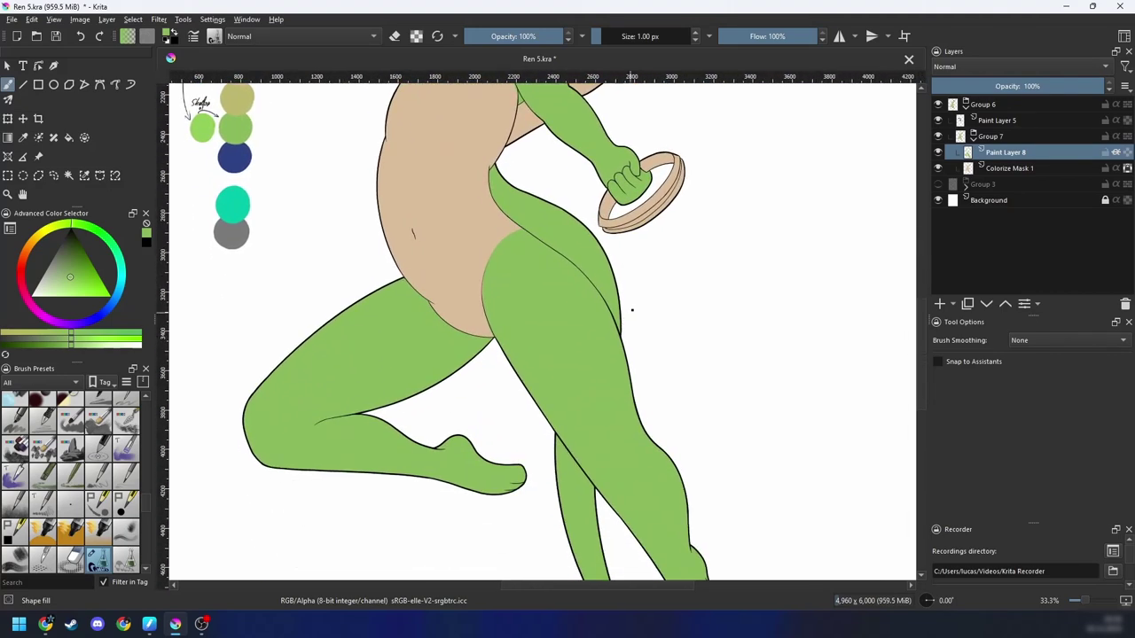
scroll(652, 337, down, 1)
scroll(700, 346, up, 3)
click(939, 185)
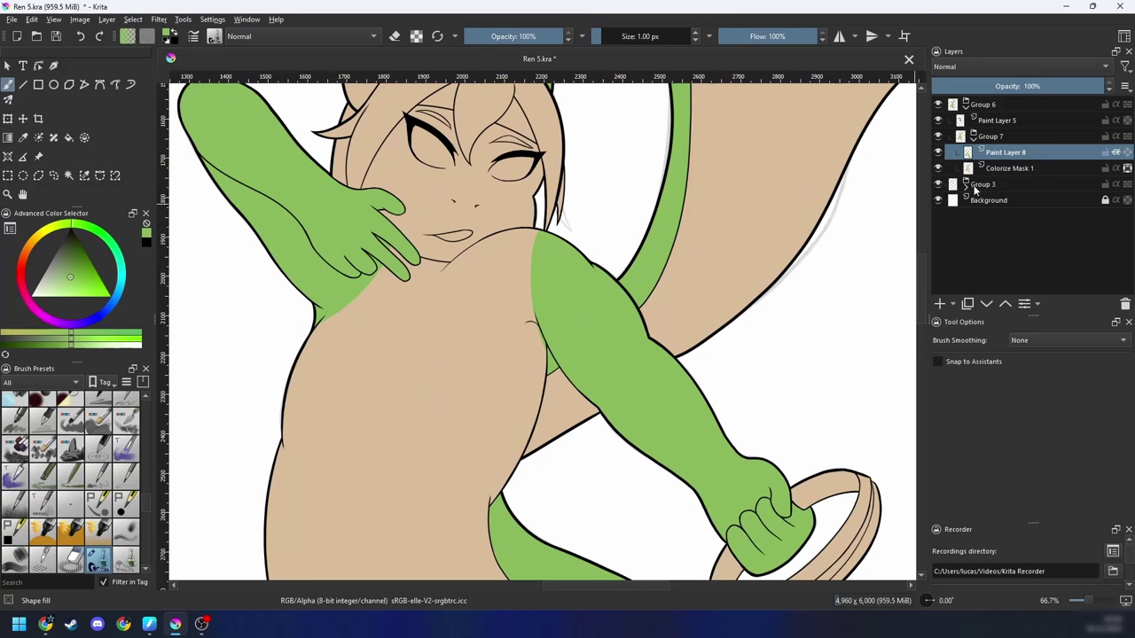
click(973, 186)
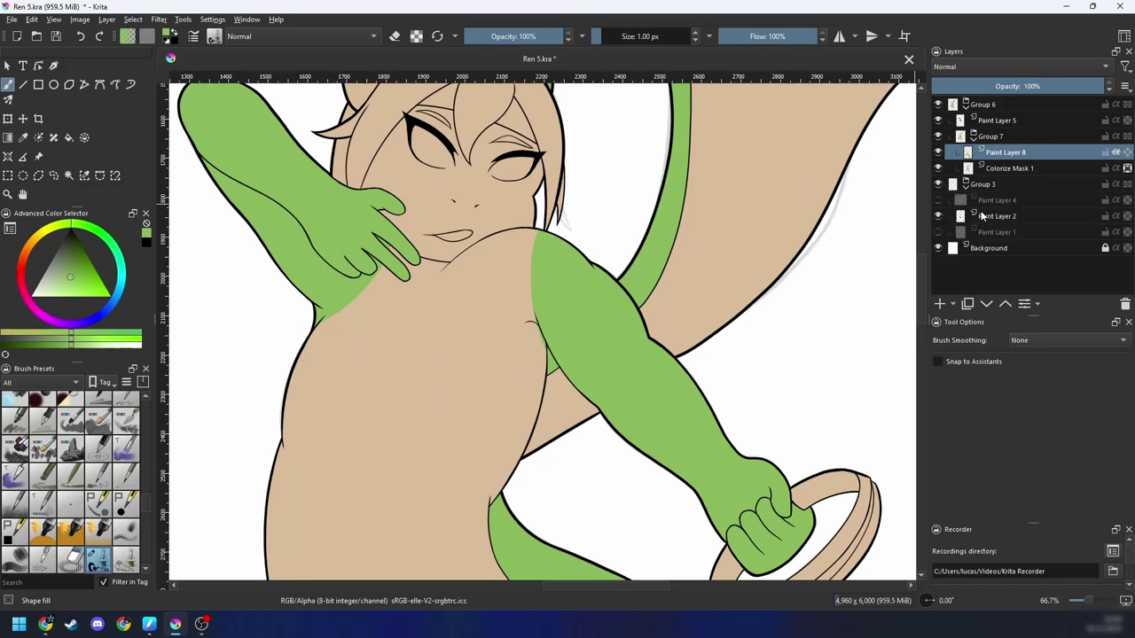
click(992, 185)
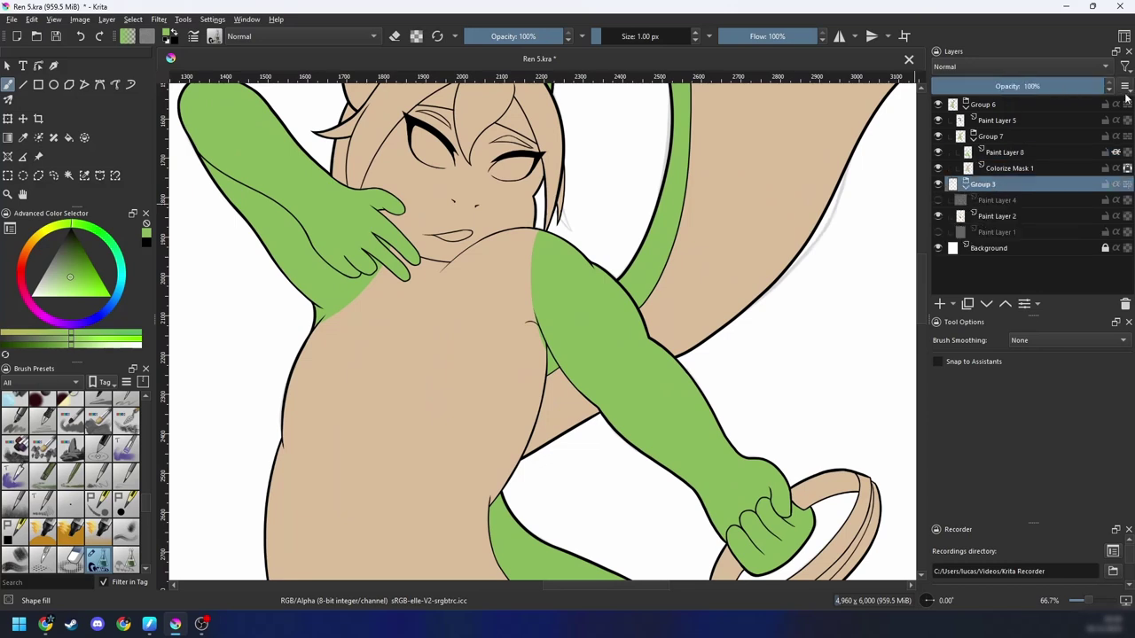
drag(800, 277, 824, 323)
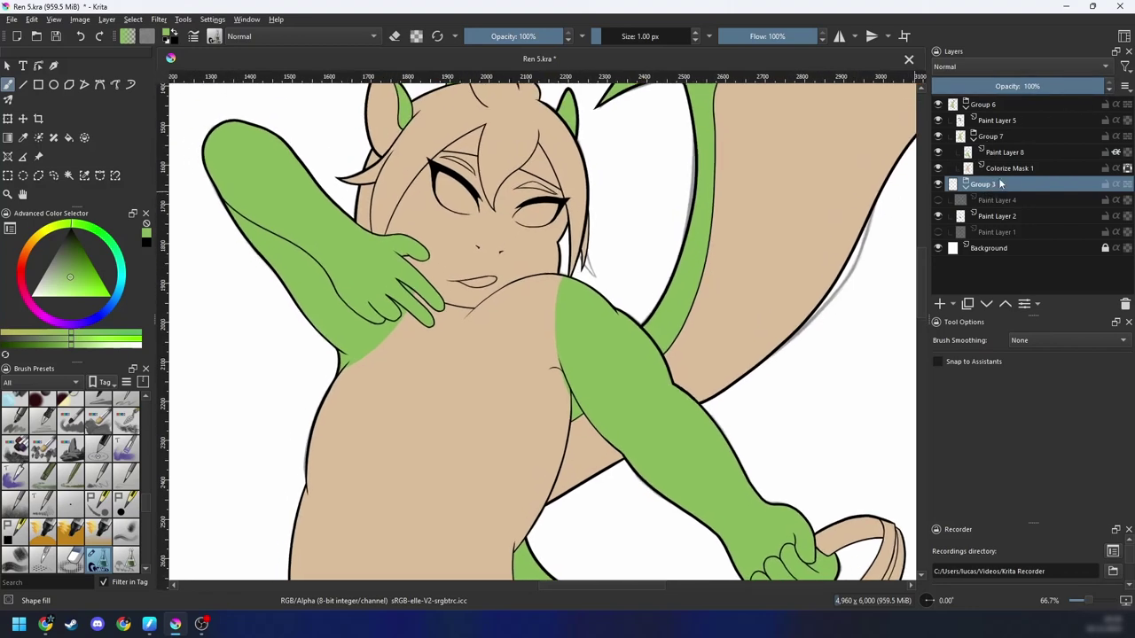
drag(993, 183, 1004, 103)
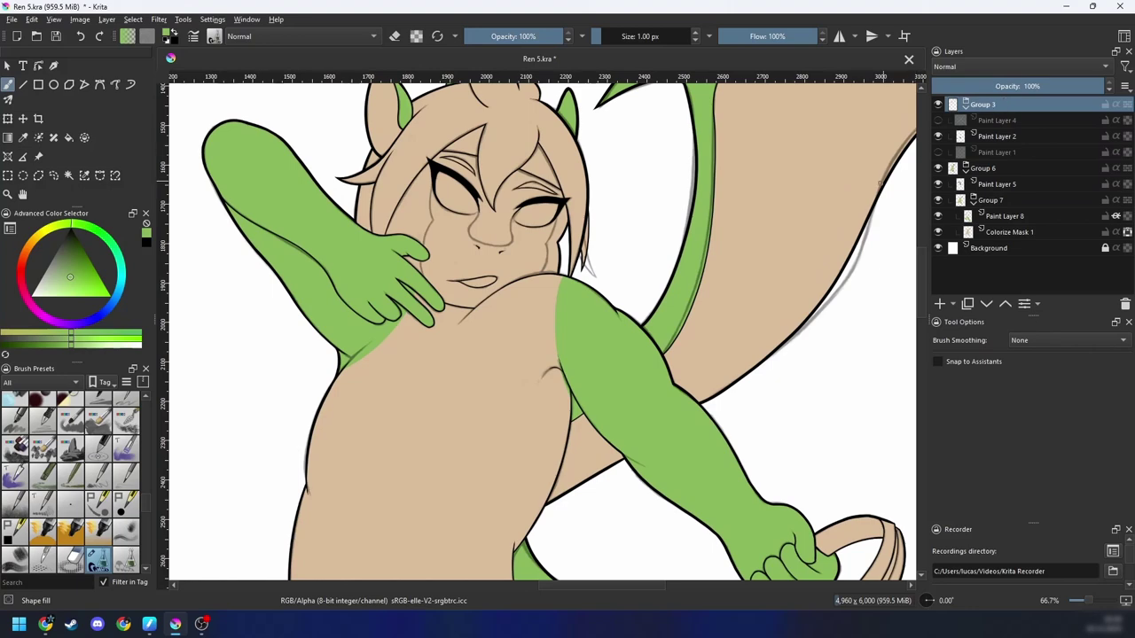
Step: Compare the sketch overlay with the colored figure and hide Group 3
drag(871, 190, 872, 248)
right_click(991, 107)
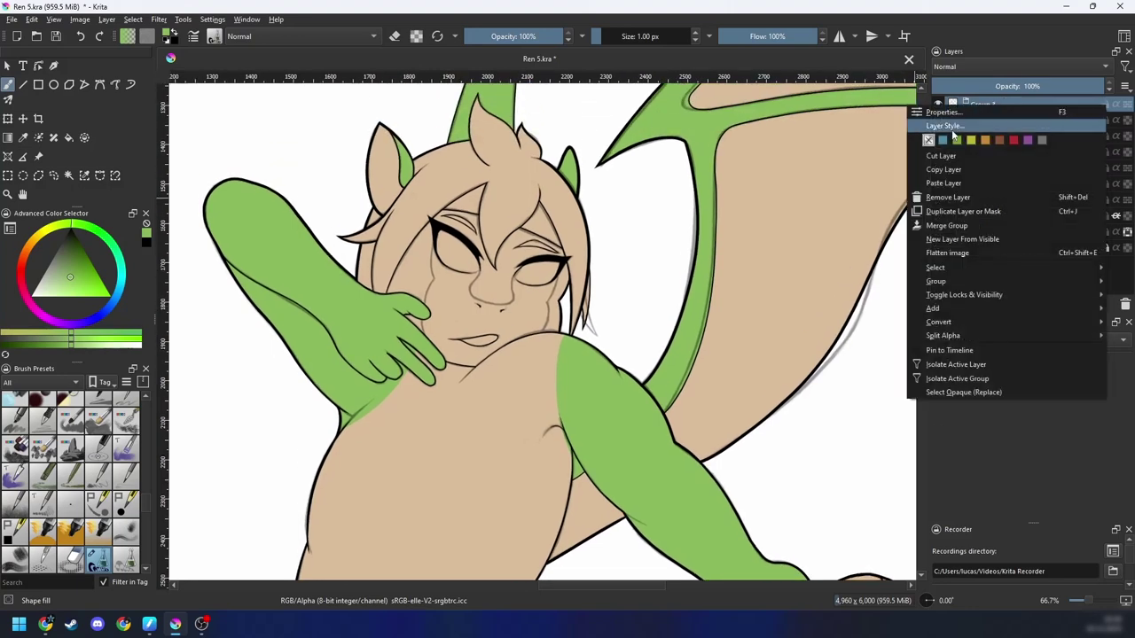
click(890, 230)
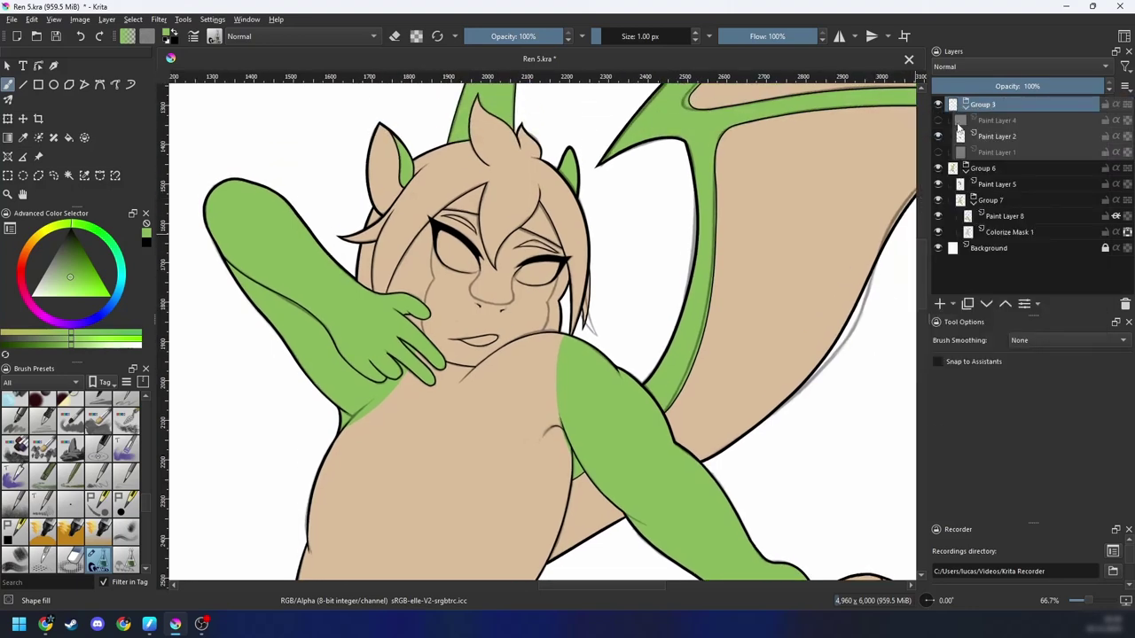
click(939, 105)
scroll(621, 104, down, 2)
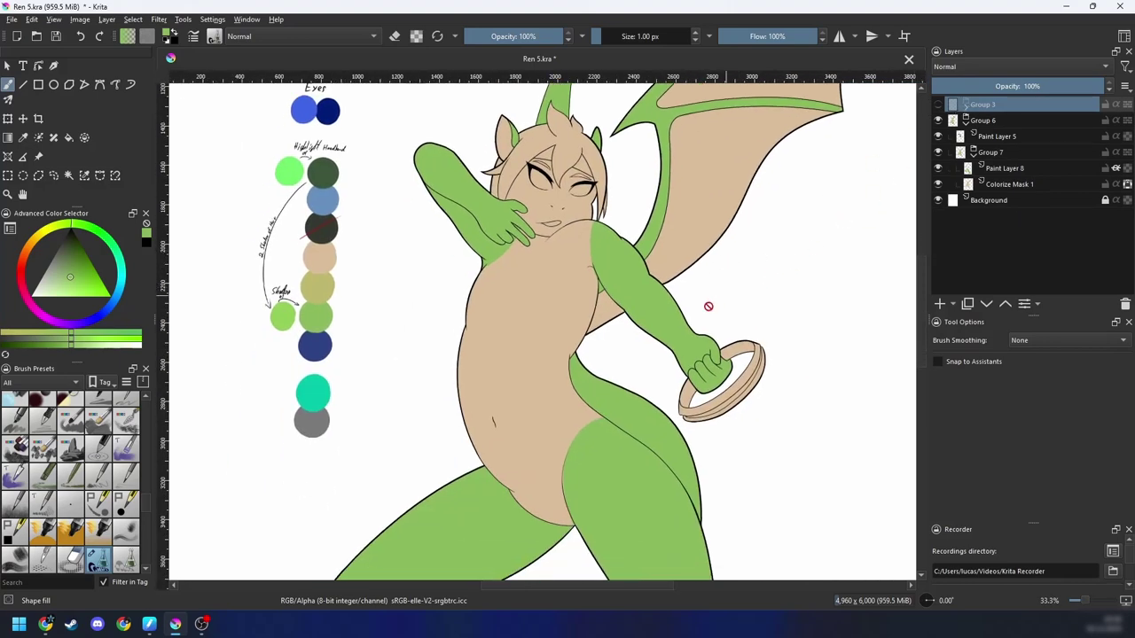
click(939, 105)
click(940, 106)
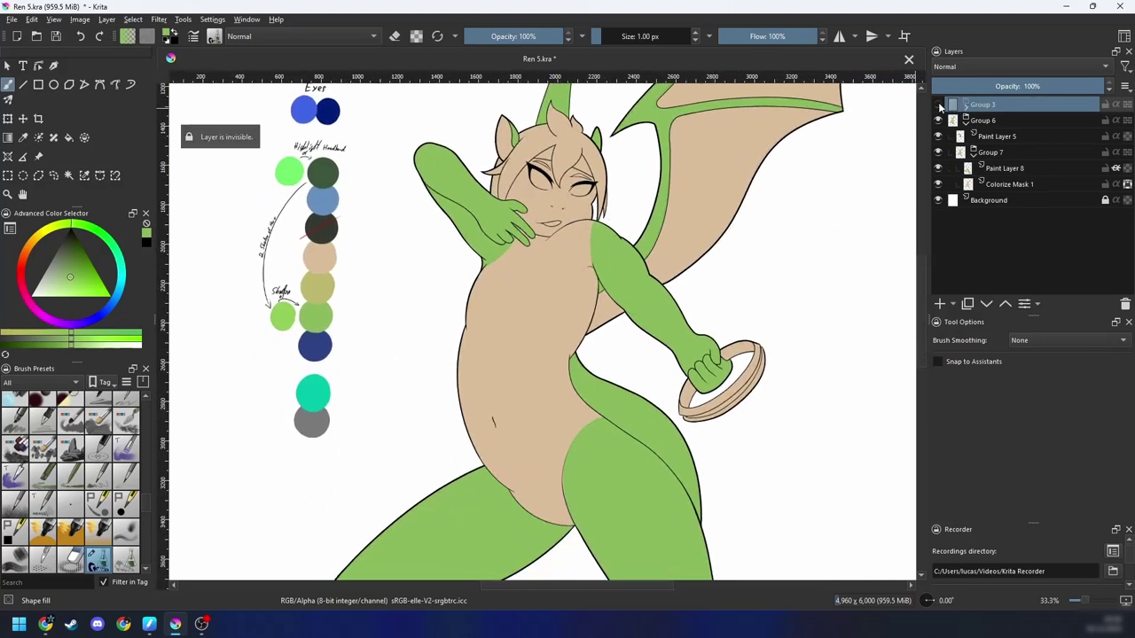
Step: Make Paint Layer 8 inside Group 7 the active layer
click(987, 140)
click(988, 154)
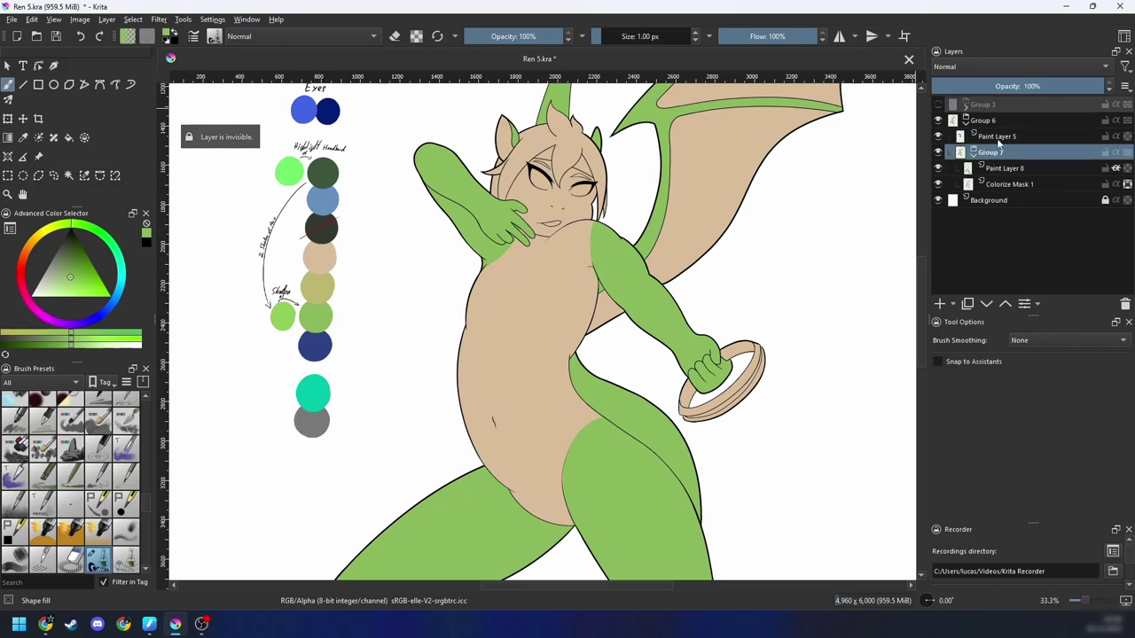
mouse_move(999, 144)
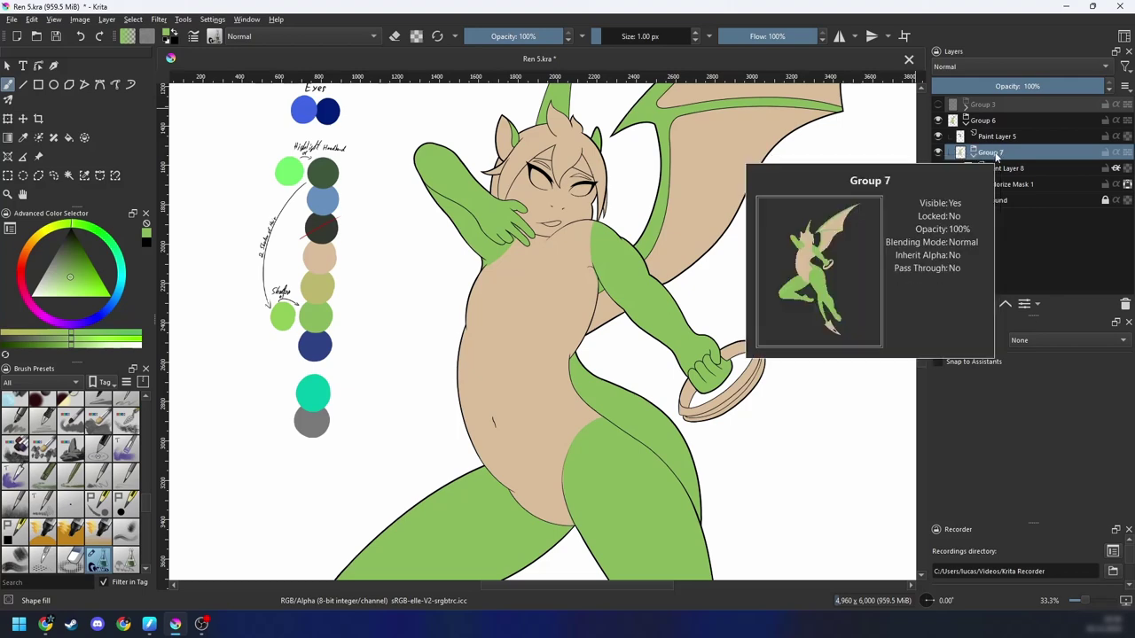
click(999, 170)
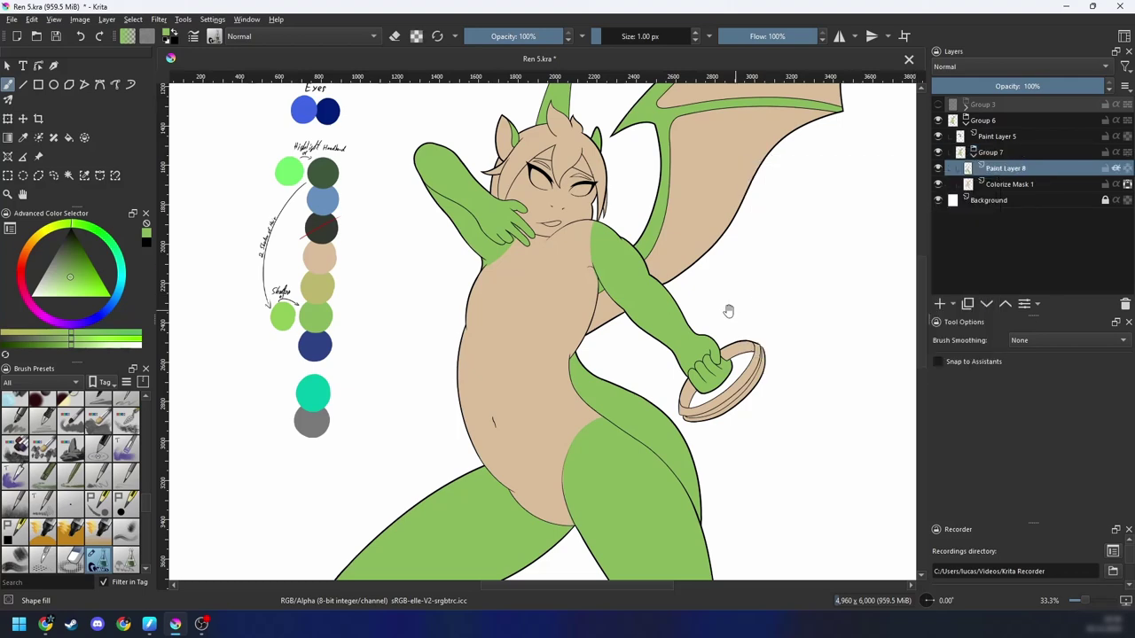
Step: Select the main hair area on the character's head with the contiguous selection
mouse_move(728, 311)
mouse_down()
mouse_move(714, 394)
mouse_move(722, 240)
mouse_move(725, 441)
mouse_up()
key(minus)
key(minus)
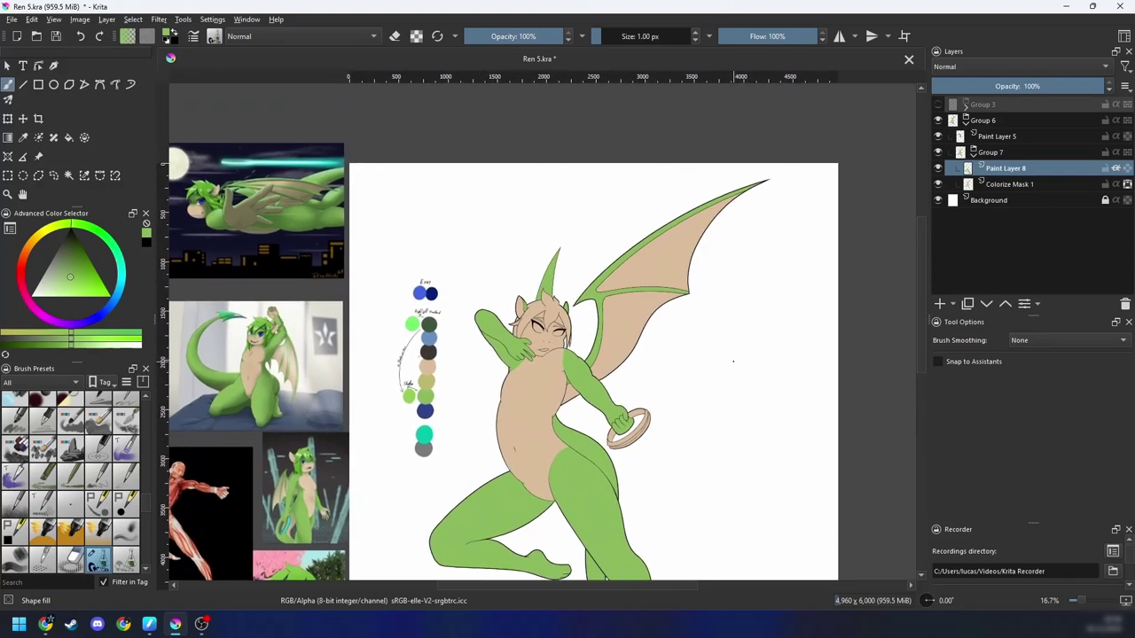
key(plus)
key(plus)
key(plus)
drag(656, 337, 689, 297)
key(w)
click(602, 251)
drag(561, 326, 588, 328)
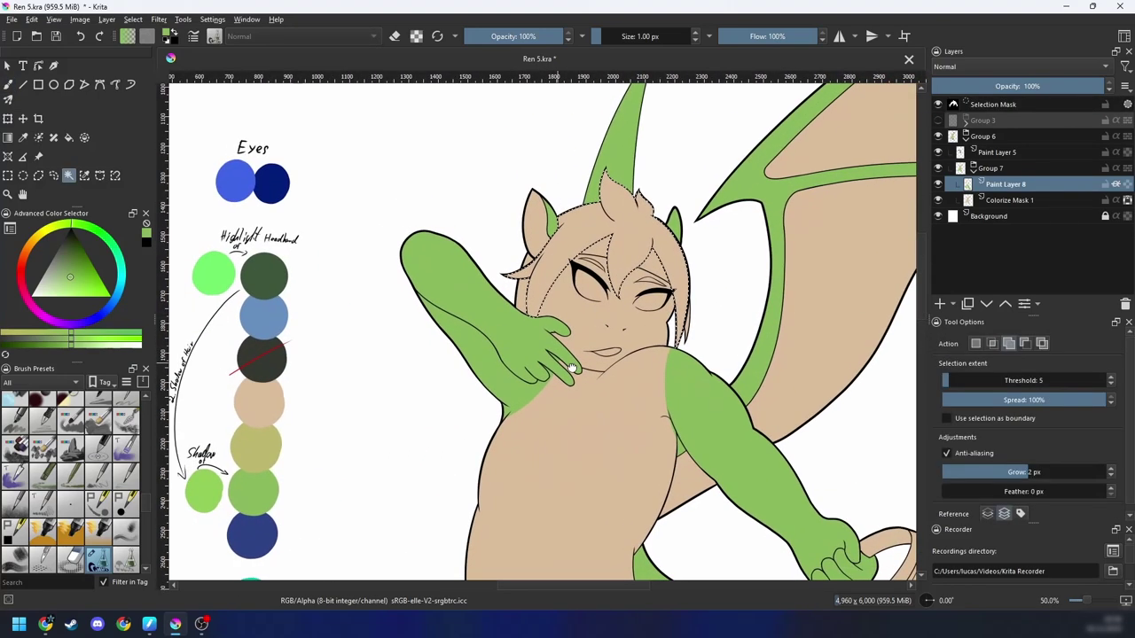
Step: Add a new paint layer above Paint Layer 8 and turn on Inherit Alpha for it
drag(667, 402, 600, 370)
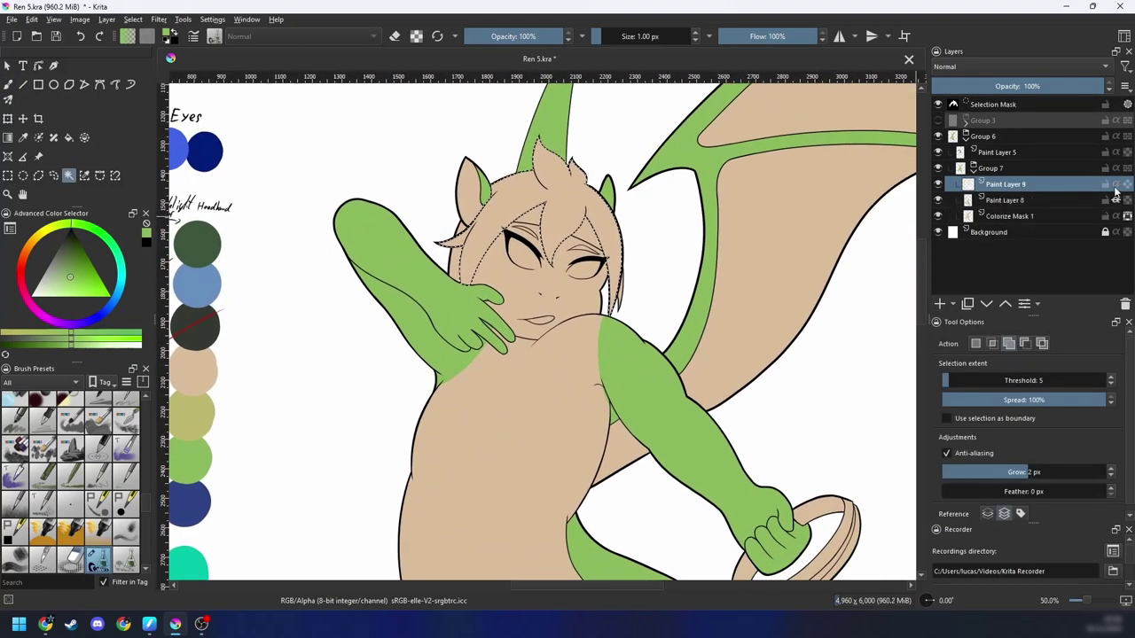
drag(708, 330, 891, 274)
drag(674, 363, 705, 406)
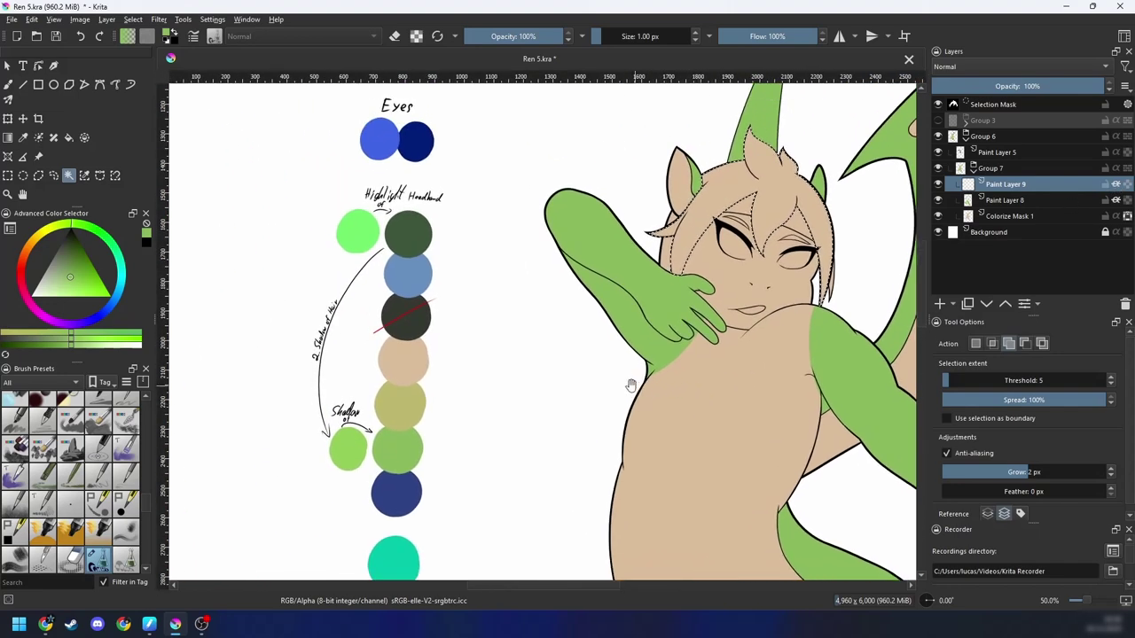
drag(625, 396, 766, 393)
key(minus)
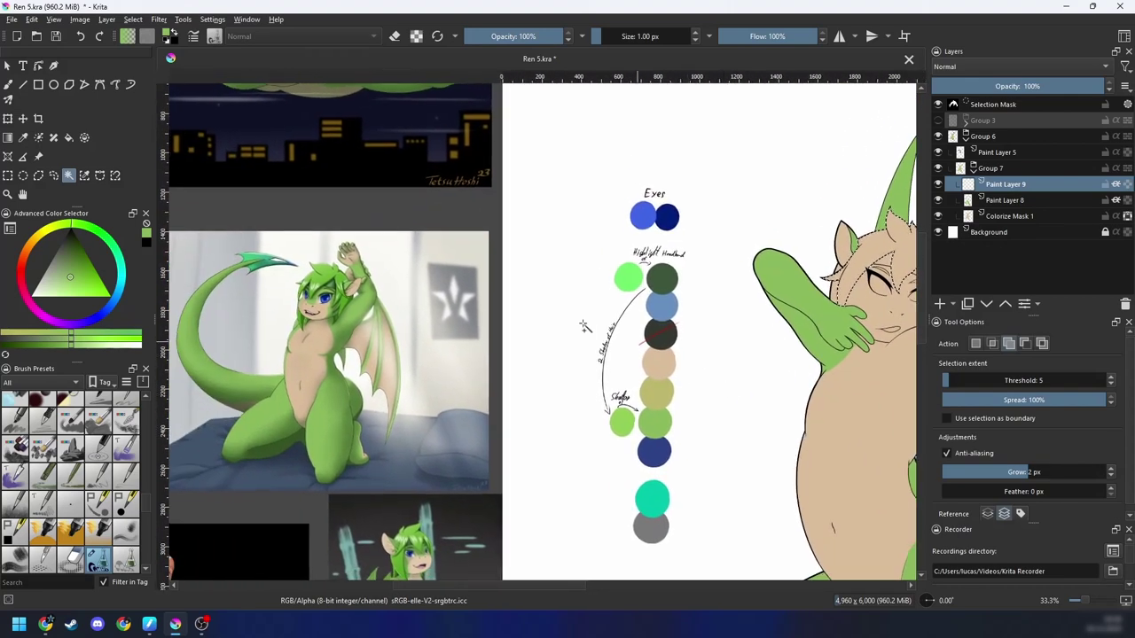
Step: Sample the light green along the hair's edge in the close-up reference portrait as the painting colour
key(b)
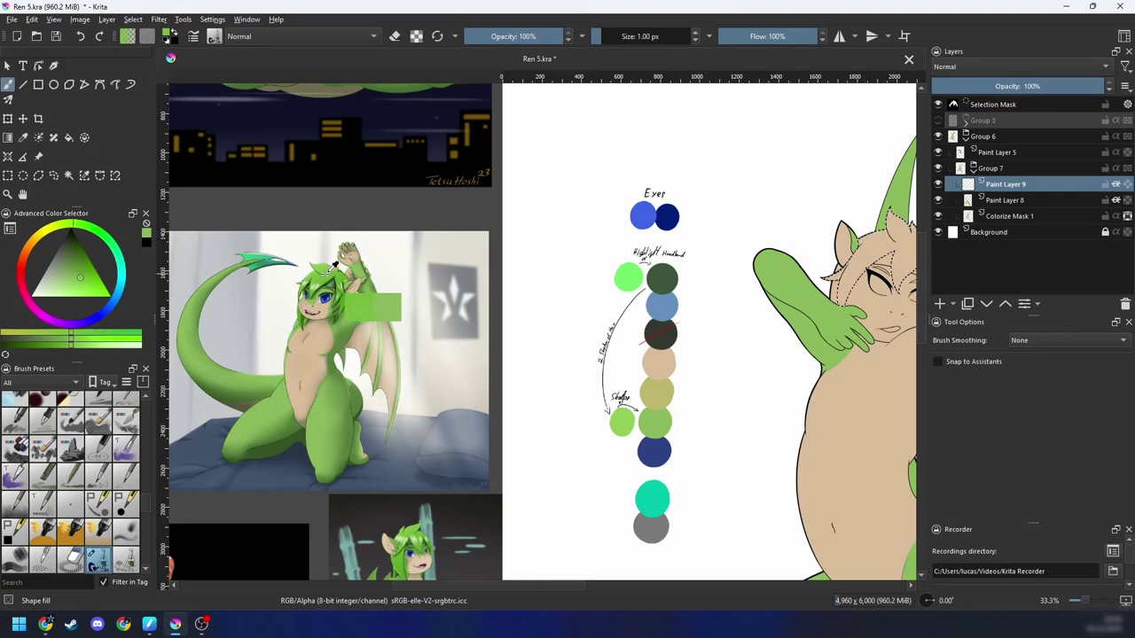
drag(408, 355, 457, 233)
key(ctrl+plus)
key(ctrl+plus)
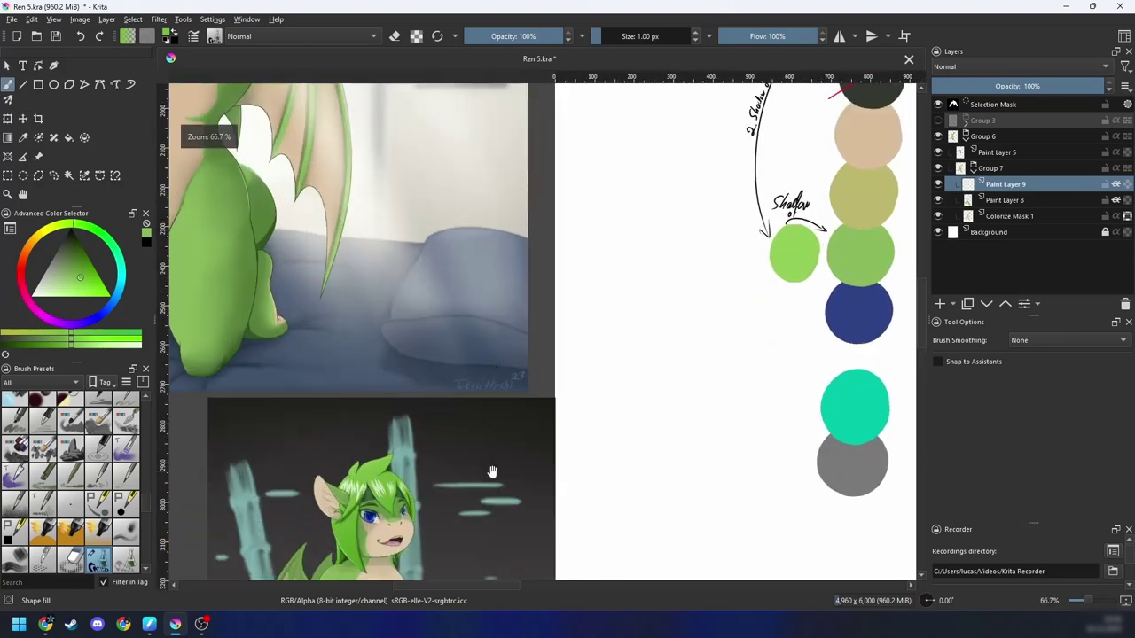
drag(491, 471, 606, 468)
key(ctrl+minus)
scroll(594, 408, down, 3)
scroll(543, 309, up, 5)
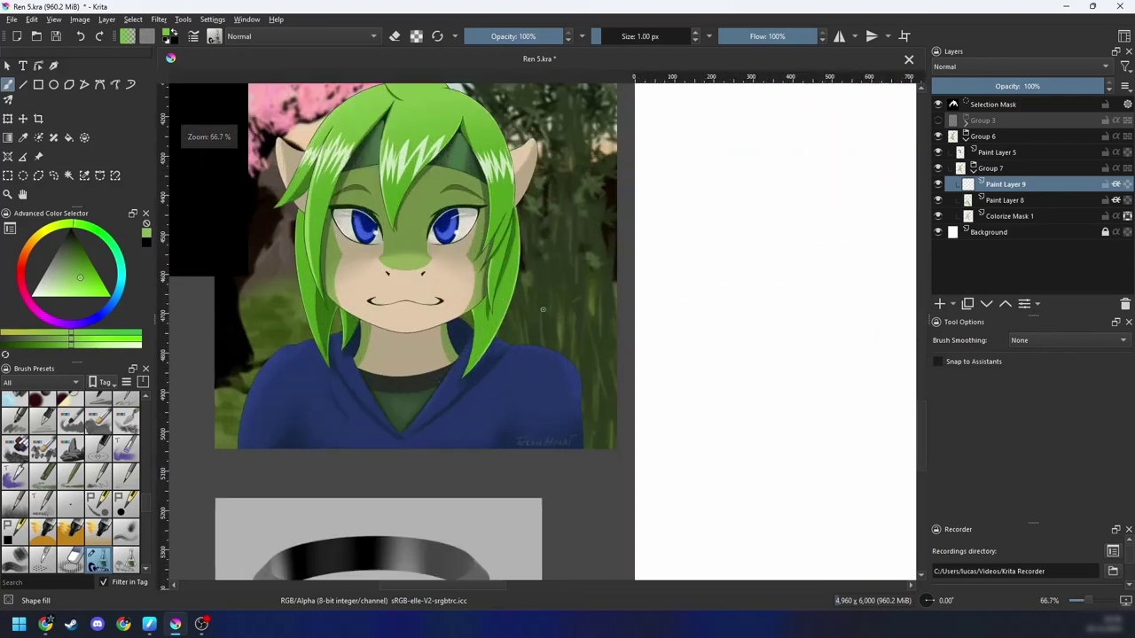
scroll(542, 309, up, 2)
drag(536, 364, 532, 329)
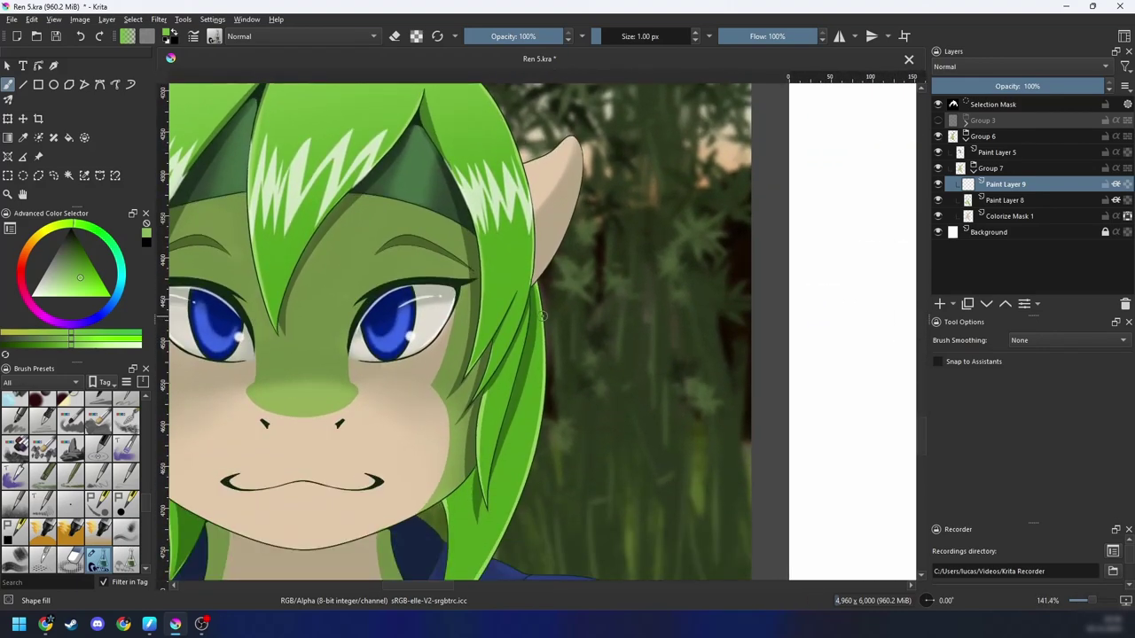
scroll(537, 333, up, 3)
ctrl+click(530, 448)
ctrl+click(551, 442)
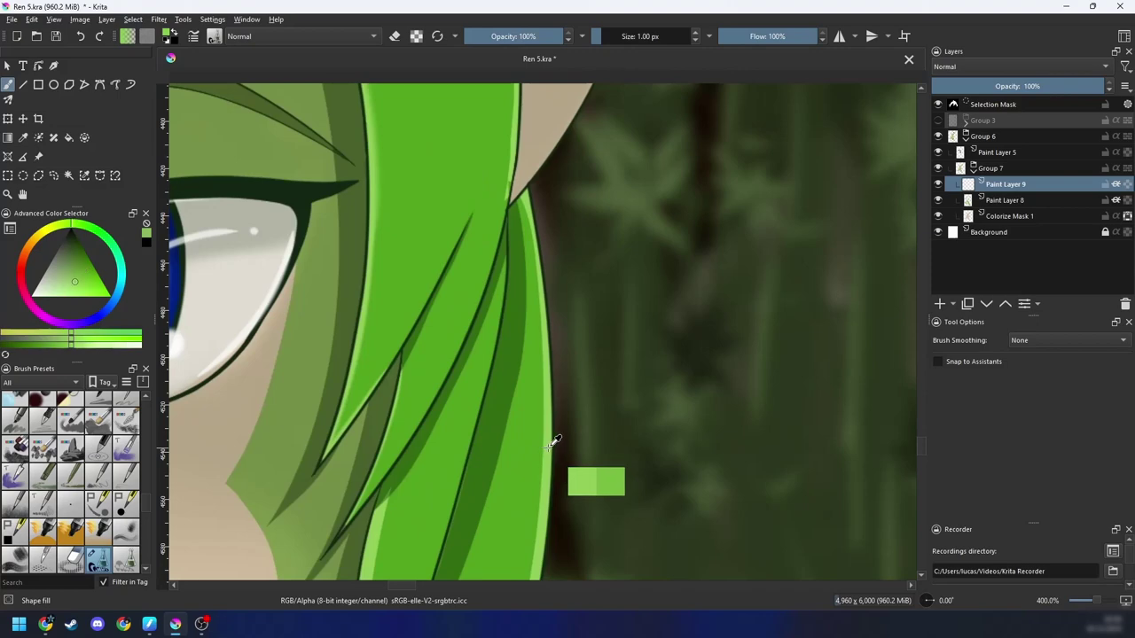
Step: Fill the selected hair area on Paint Layer 9 with the sampled light green and clear the selection
scroll(551, 414, down, 6)
drag(647, 142, 471, 420)
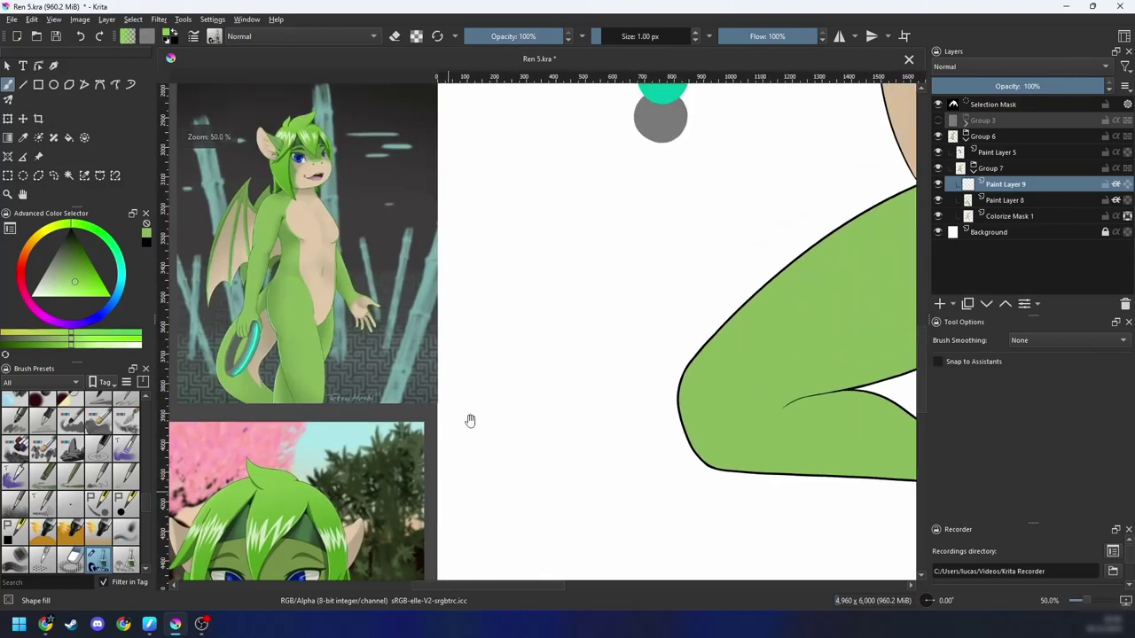
mouse_move(603, 159)
mouse_down()
mouse_move(515, 360)
mouse_move(471, 510)
mouse_up()
drag(532, 357, 507, 418)
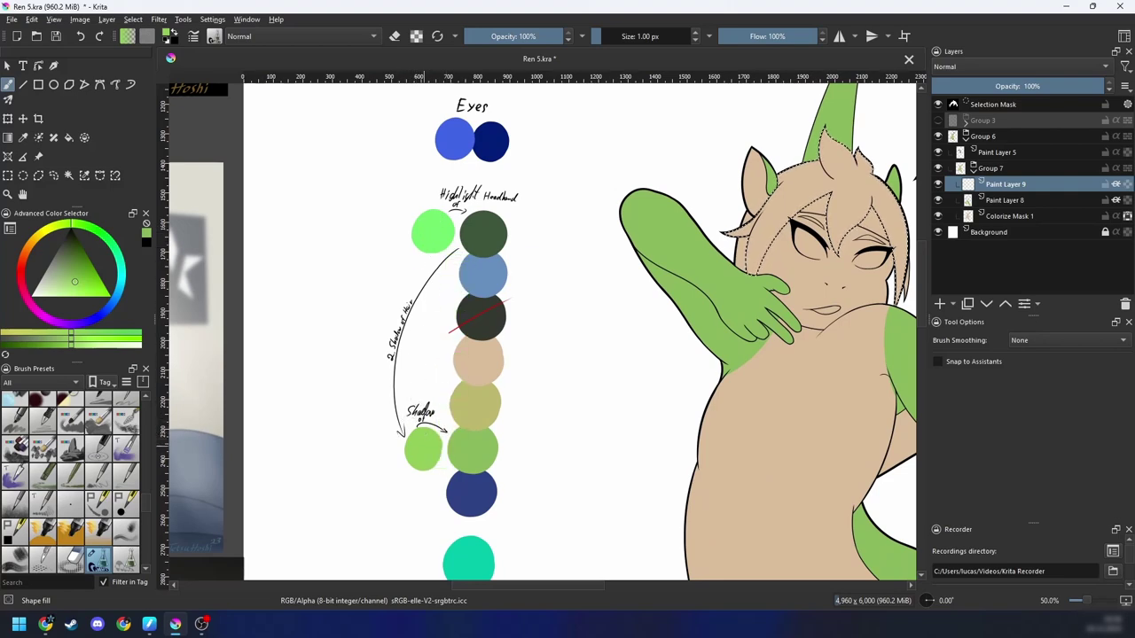
drag(558, 393, 304, 434)
drag(578, 331, 510, 392)
scroll(533, 372, up, 2)
key(w)
drag(405, 434, 361, 434)
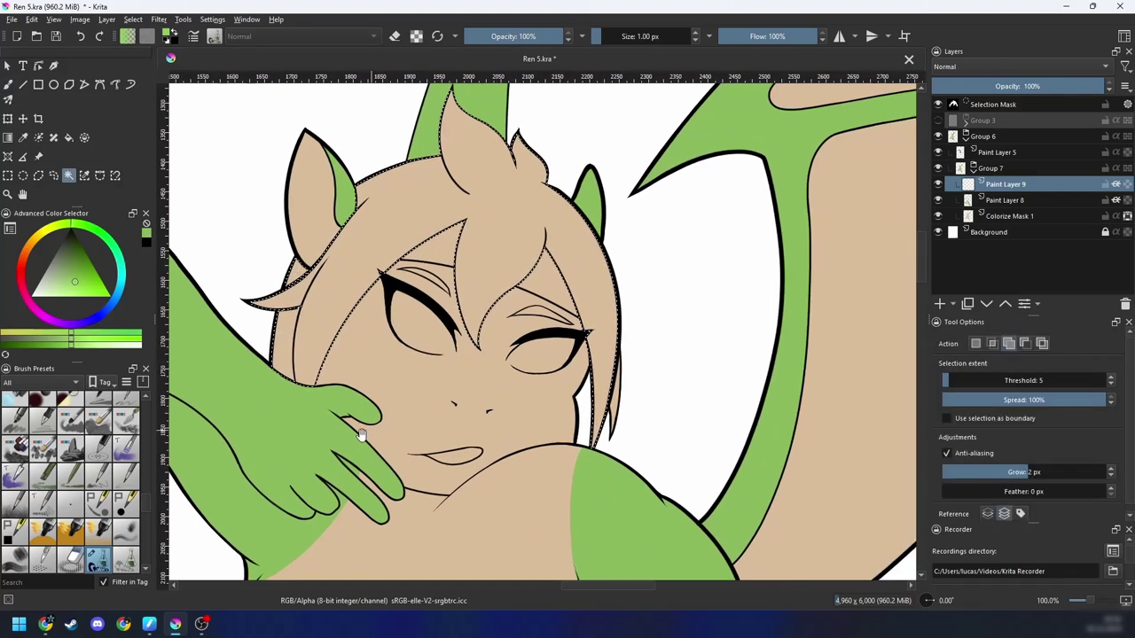
key(b)
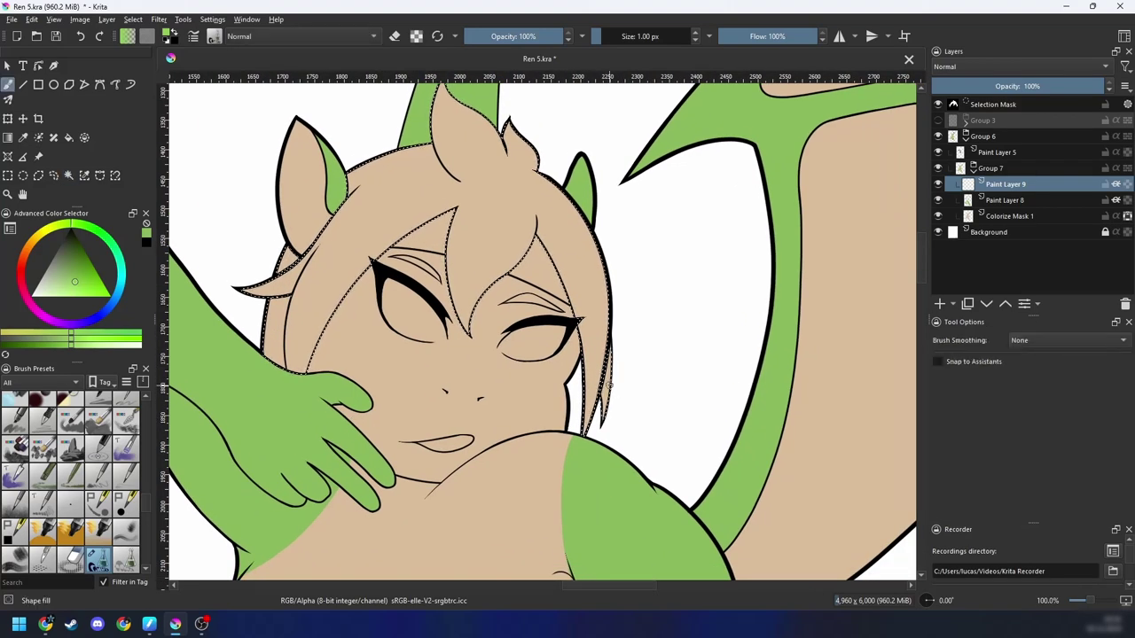
key(shift+BackSpace)
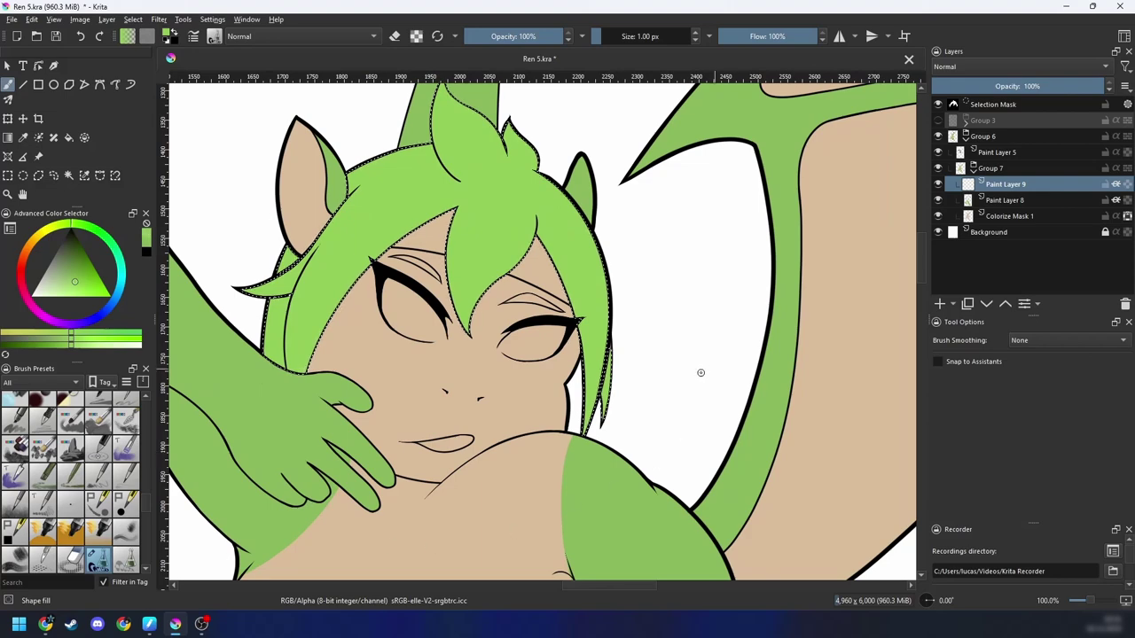
scroll(700, 372, up, 3)
key(ctrl+shift+a)
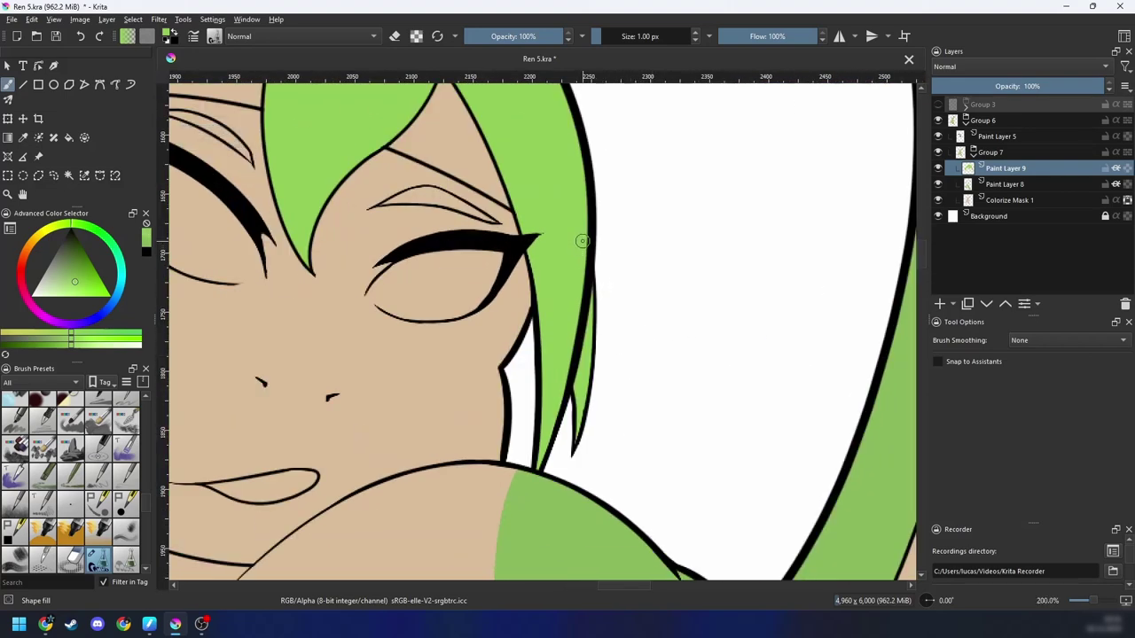
Step: Hide the line art on Paint Layer 5 and paint light green over the unfilled gaps in the hair beside the tan ear
scroll(574, 279, up, 2)
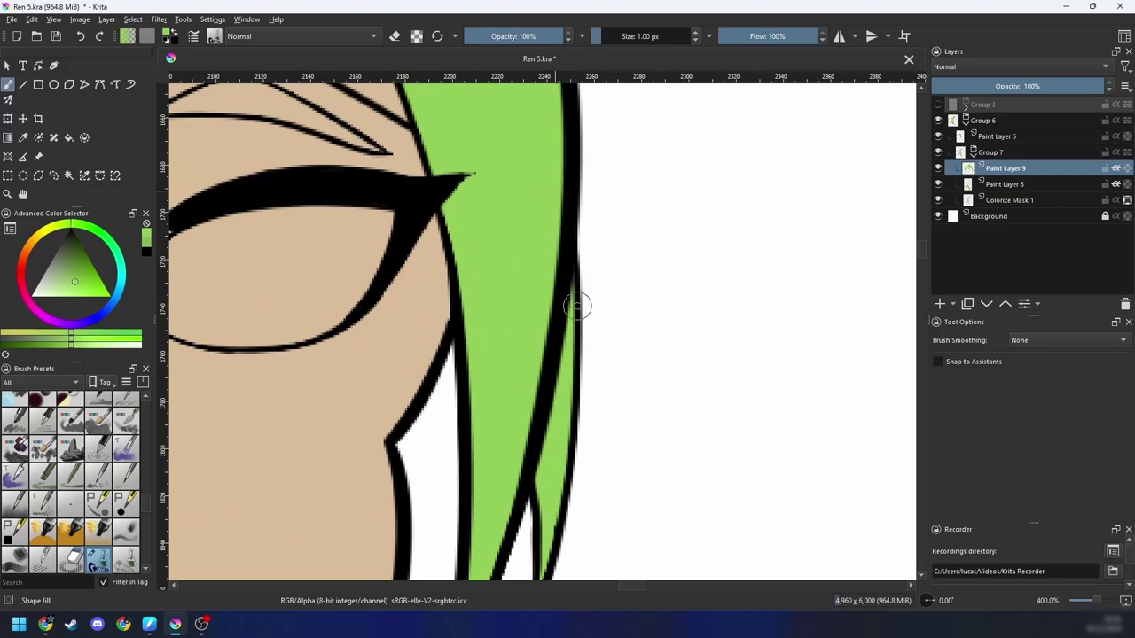
scroll(511, 455, down, 3)
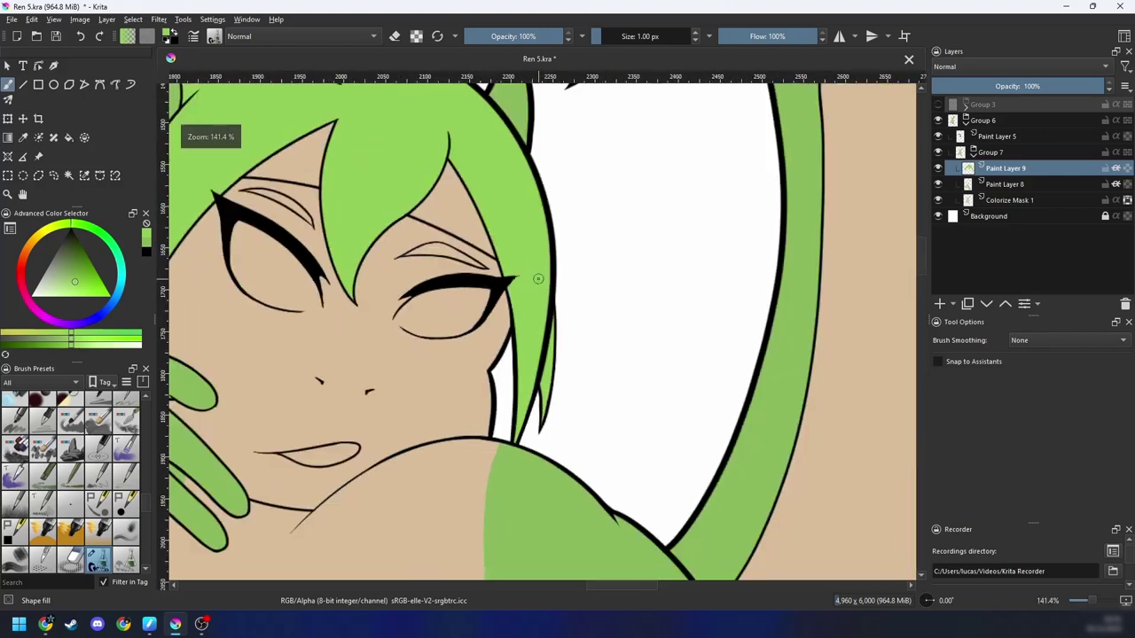
click(938, 137)
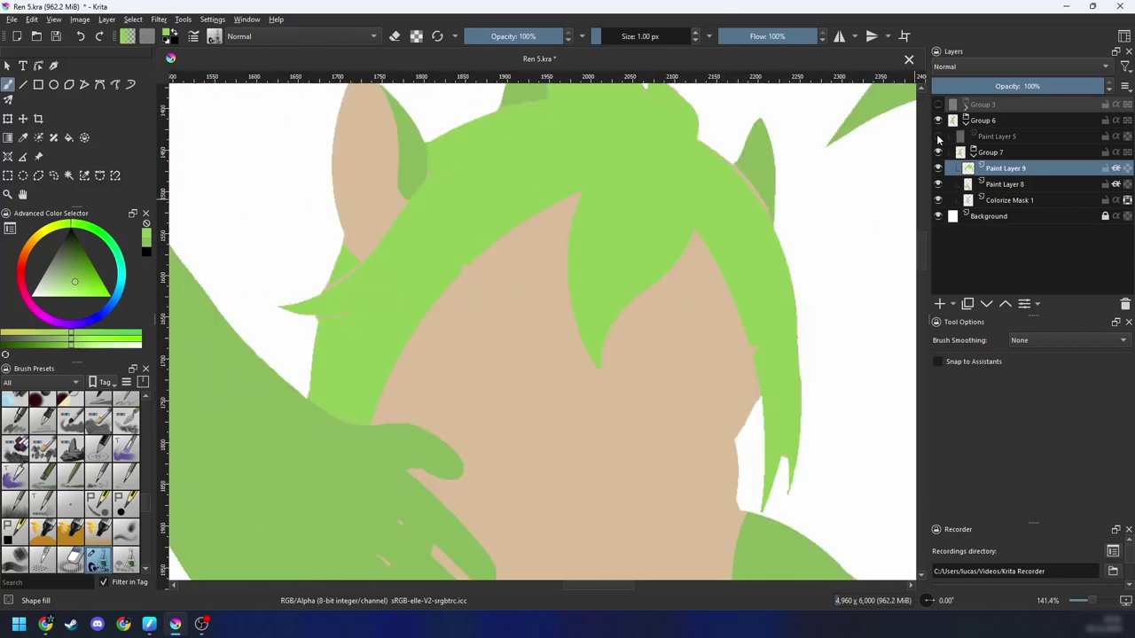
click(938, 136)
click(938, 136)
drag(658, 193, 784, 195)
key(plus)
key(plus)
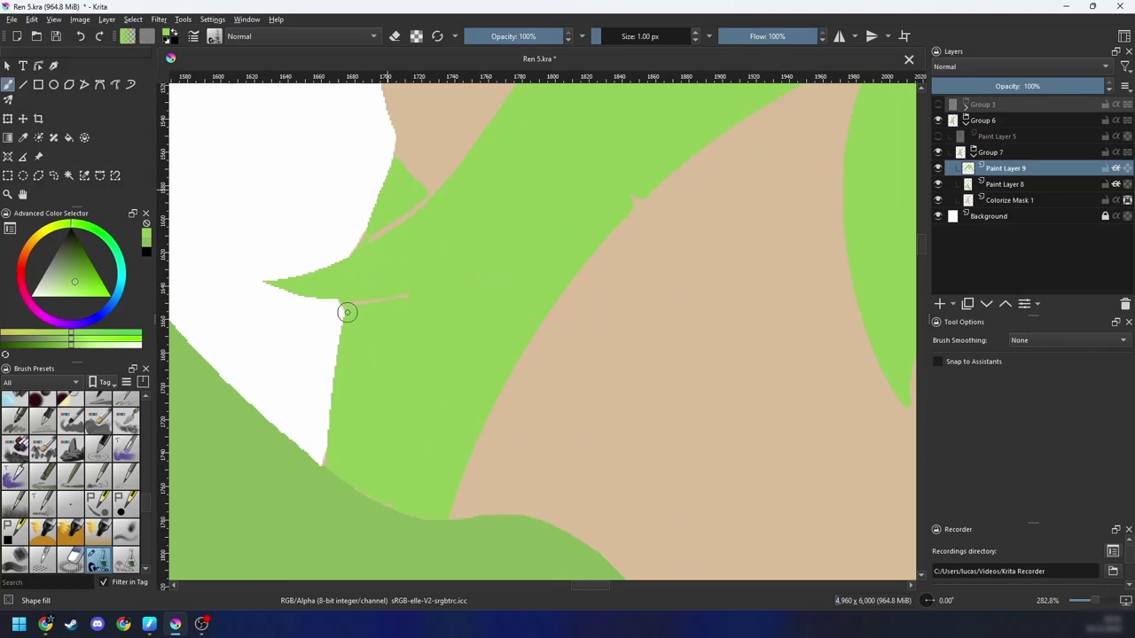
drag(496, 216, 367, 461)
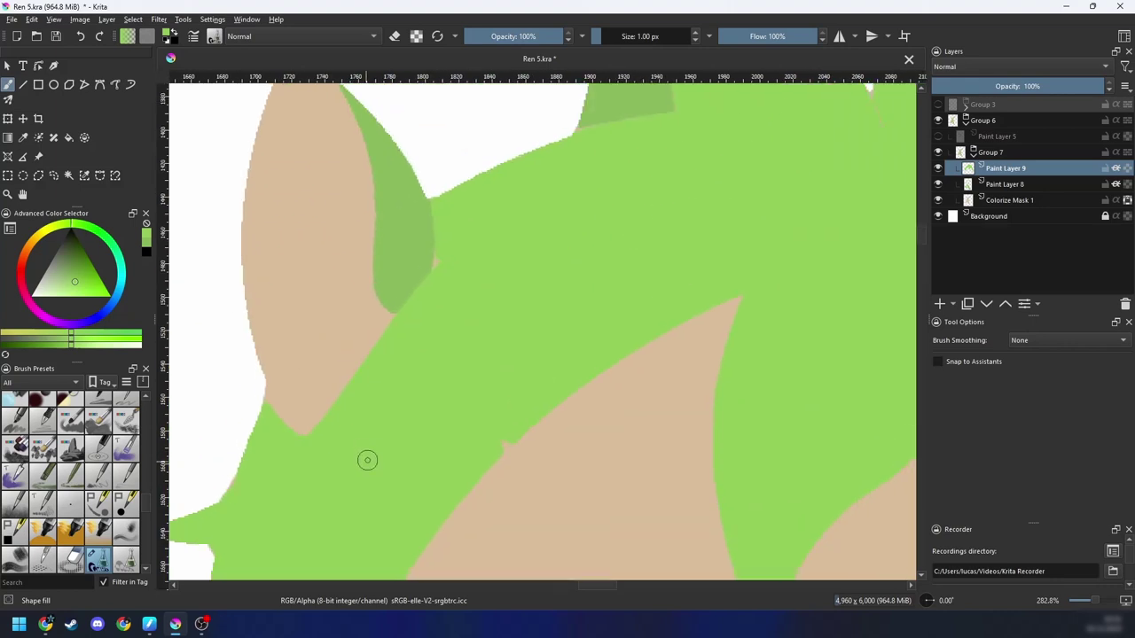
key(minus)
key(plus)
Step: Check the remaining hair edges for gaps and show the line art on Paint Layer 5 again
drag(669, 232, 483, 438)
drag(534, 405, 497, 349)
key(minus)
key(minus)
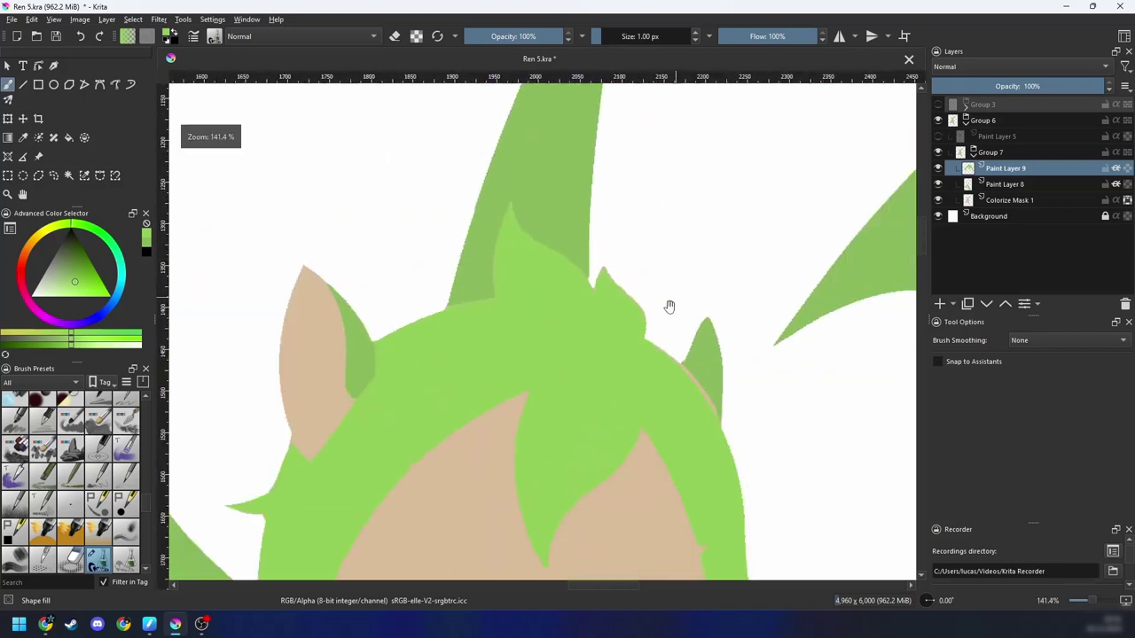
mouse_move(670, 305)
mouse_down()
mouse_move(629, 314)
mouse_move(664, 247)
mouse_up()
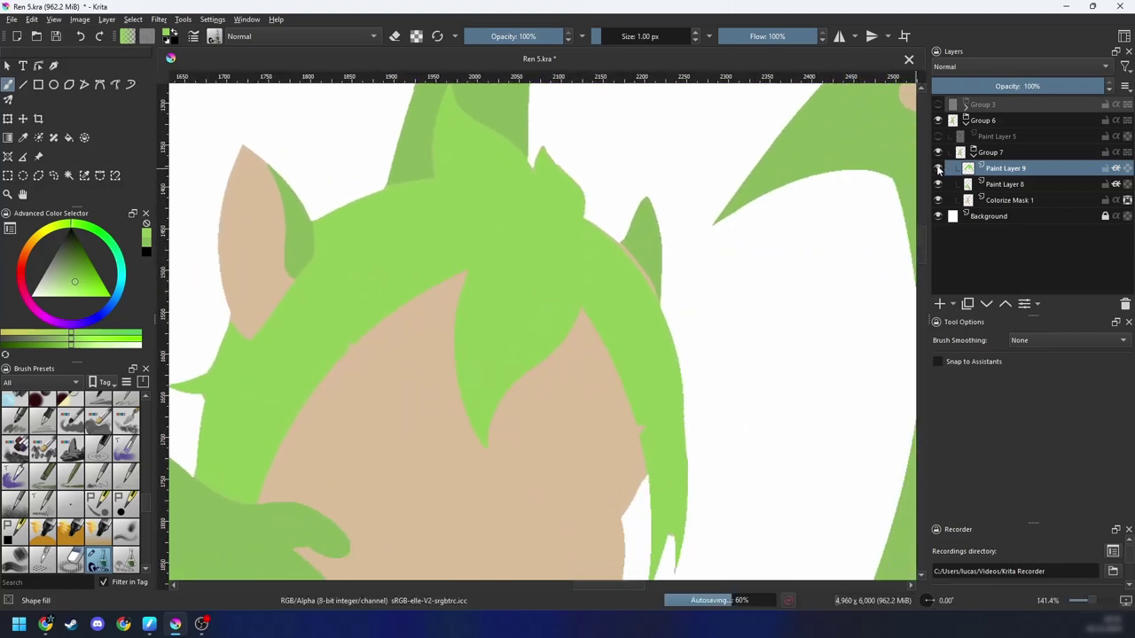
click(938, 137)
key(minus)
key(minus)
mouse_move(635, 335)
mouse_down()
mouse_move(624, 295)
mouse_move(634, 256)
mouse_up()
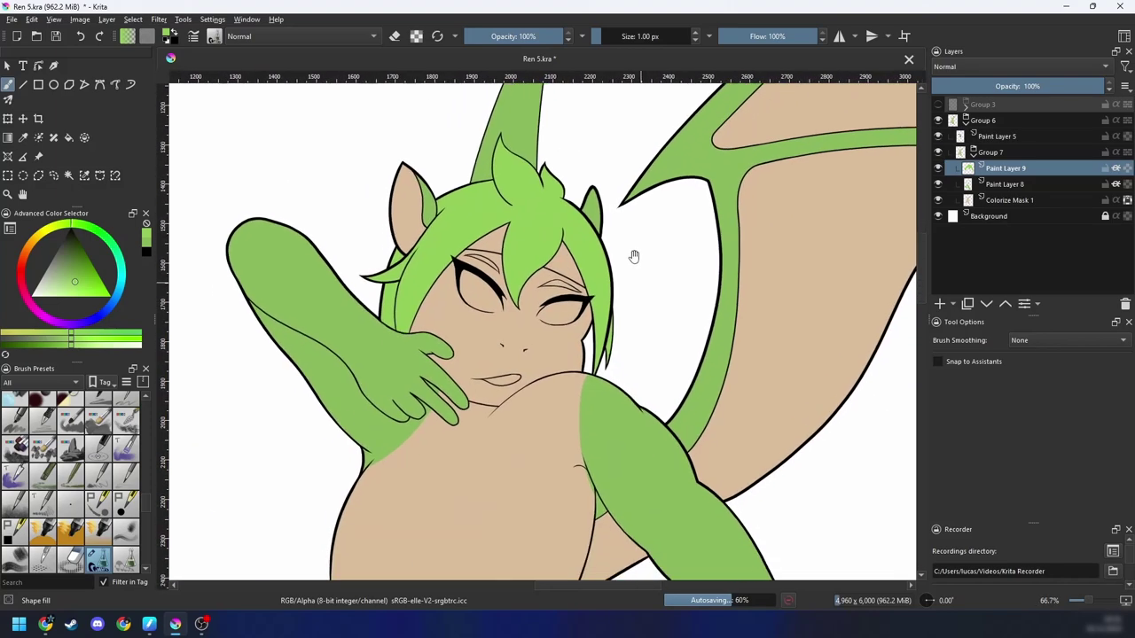
key(minus)
key(minus)
key(minus)
drag(634, 340, 618, 233)
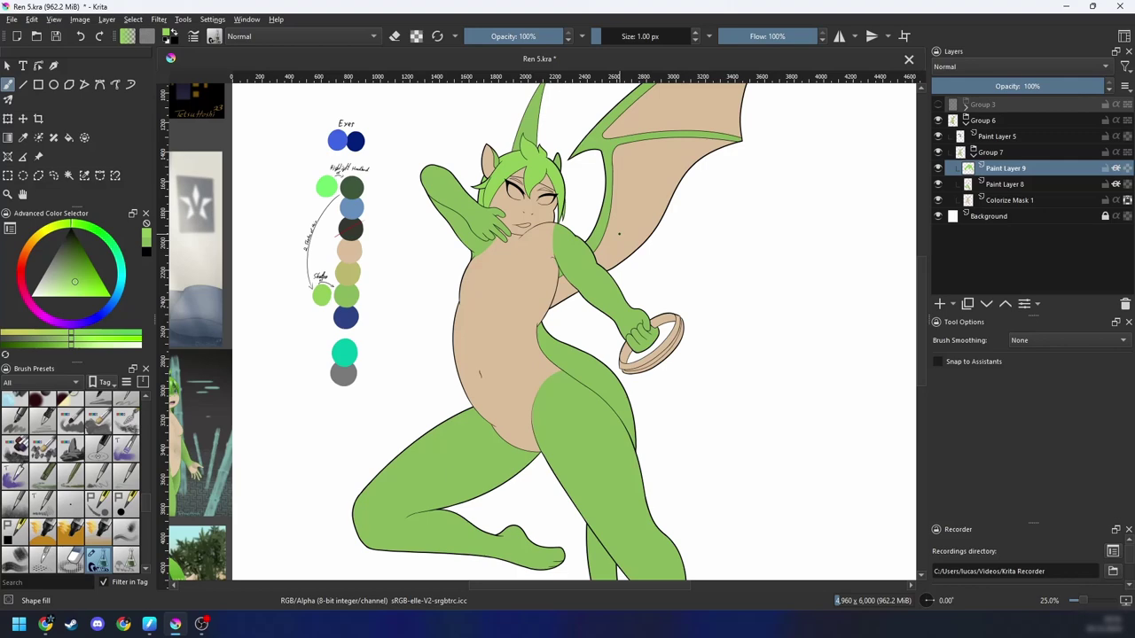
Step: On a new paint layer, fill the ring's bands, except the middle stripe, with grey sampled from the palette swatches, and clear the selection
click(939, 305)
ctrl+click(348, 373)
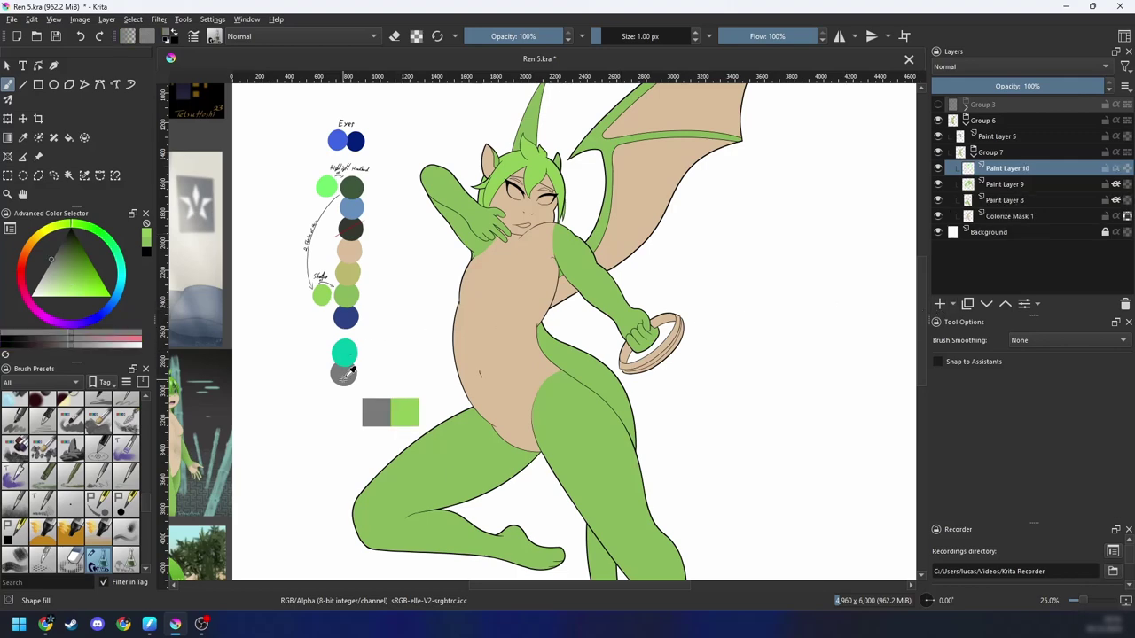
drag(609, 397, 495, 386)
key(ctrl+plus)
key(ctrl+plus)
key(ctrl+plus)
key(ctrl+plus)
key(w)
click(586, 363)
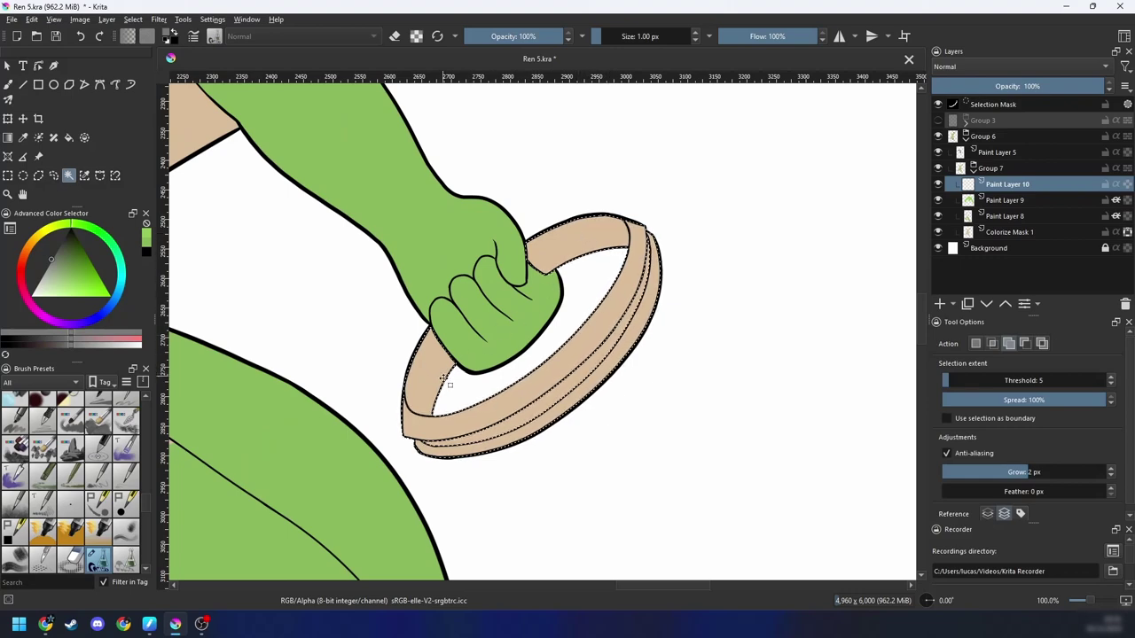
key(b)
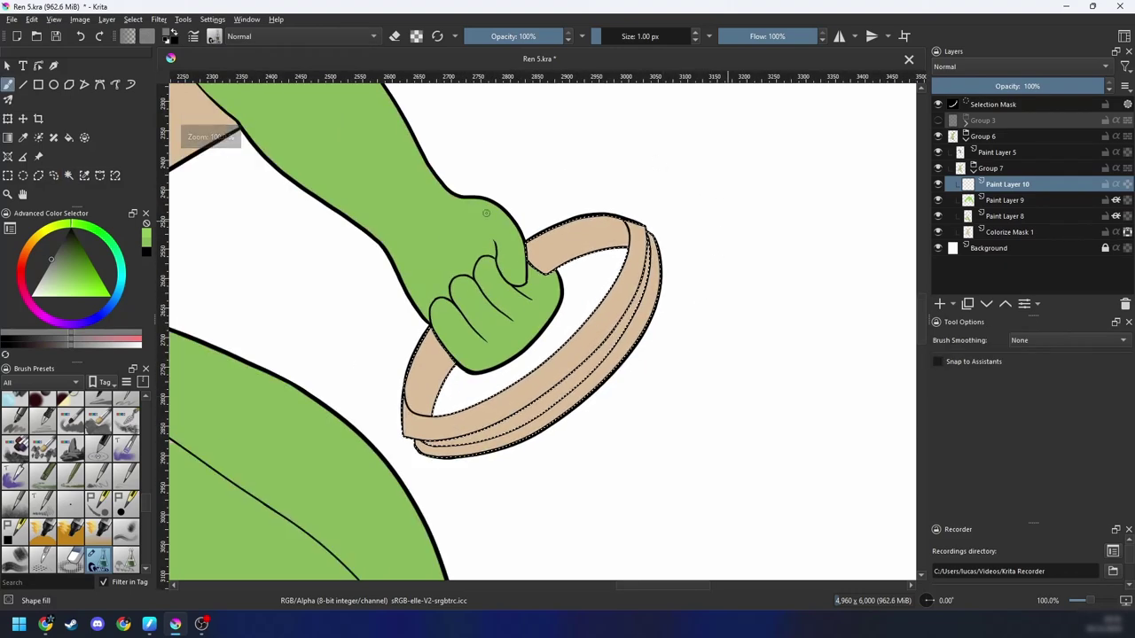
mouse_move(485, 213)
mouse_down()
mouse_move(419, 492)
mouse_move(772, 309)
mouse_up()
key(ctrl+shift+a)
Step: Select the narrow middle stripe of the ring with the Contiguous Selection tool and return to the brush
drag(582, 400, 691, 369)
key(w)
click(643, 375)
key(minus)
key(minus)
key(b)
Step: Add another paint layer, fill the selected ring stripe with the teal palette swatch colour, and clear the selection
drag(568, 404, 790, 364)
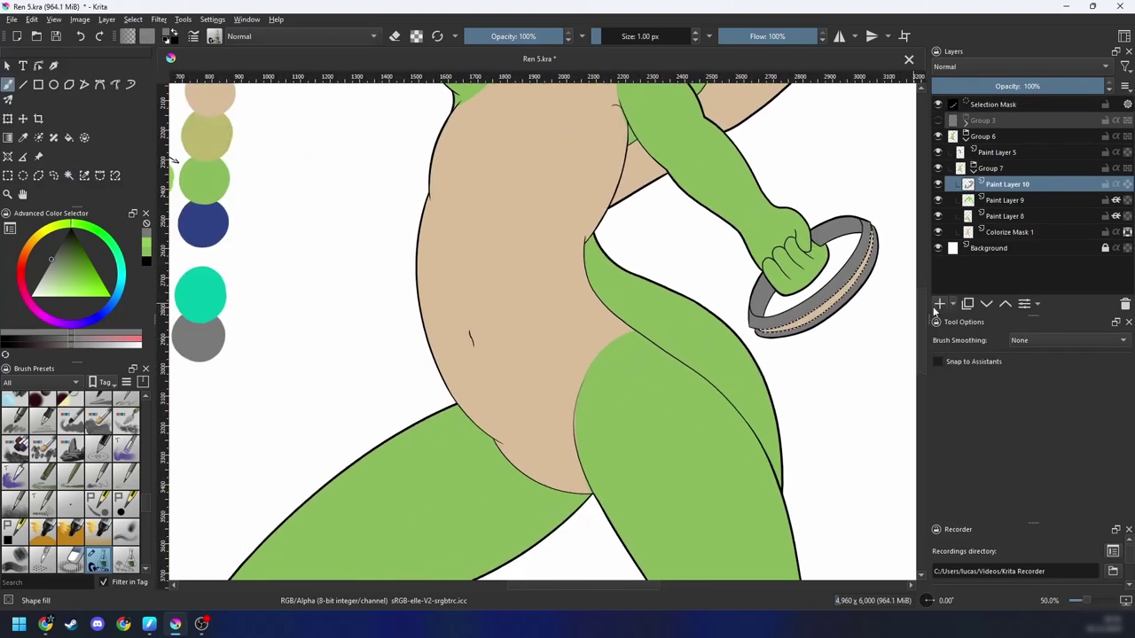
click(939, 303)
drag(243, 297, 340, 288)
ctrl+click(301, 286)
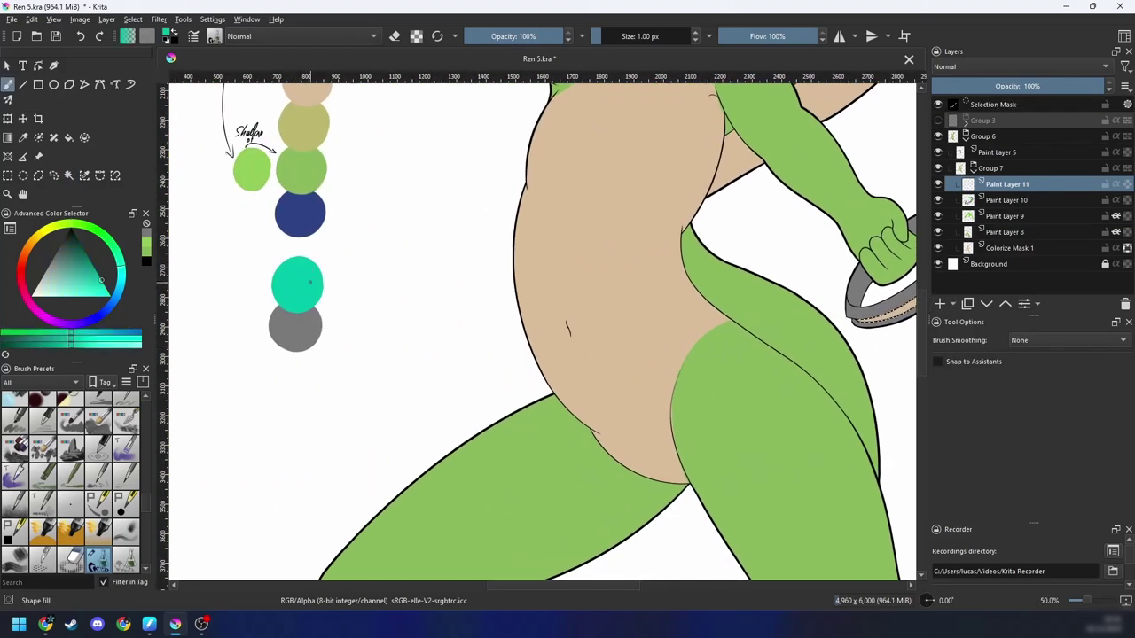
drag(621, 299, 413, 371)
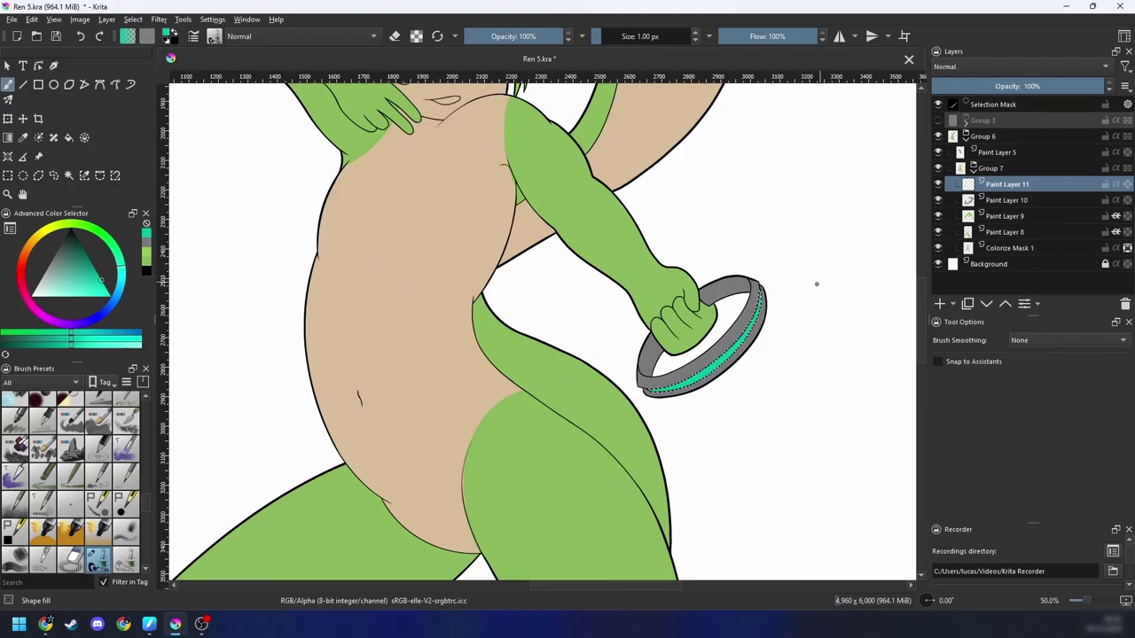
key(ctrl+shift+a)
Step: Examine both ends of the ring's teal stripe for unfilled spots and review the whole figure
scroll(636, 378, up, 6)
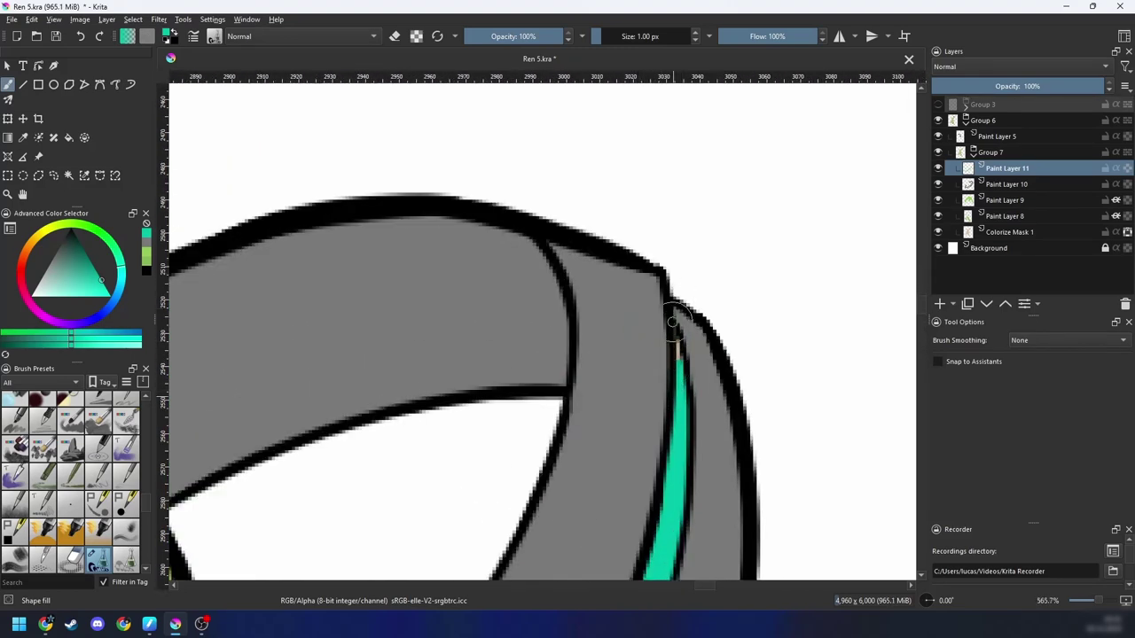
scroll(678, 350, down, 5)
scroll(674, 260, up, 3)
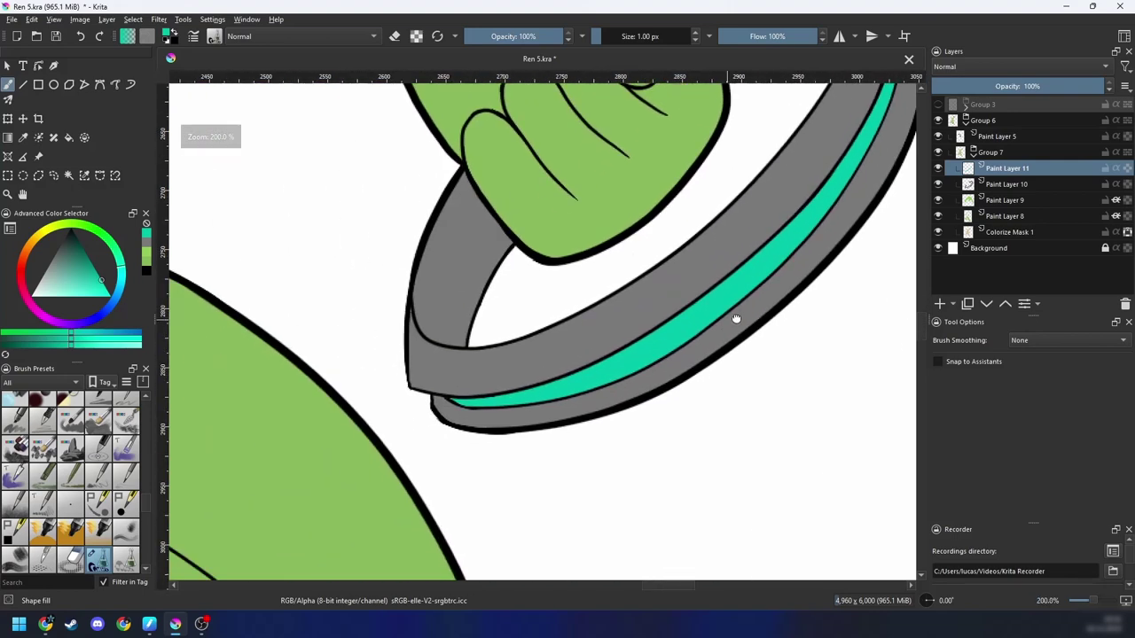
scroll(541, 328, up, 2)
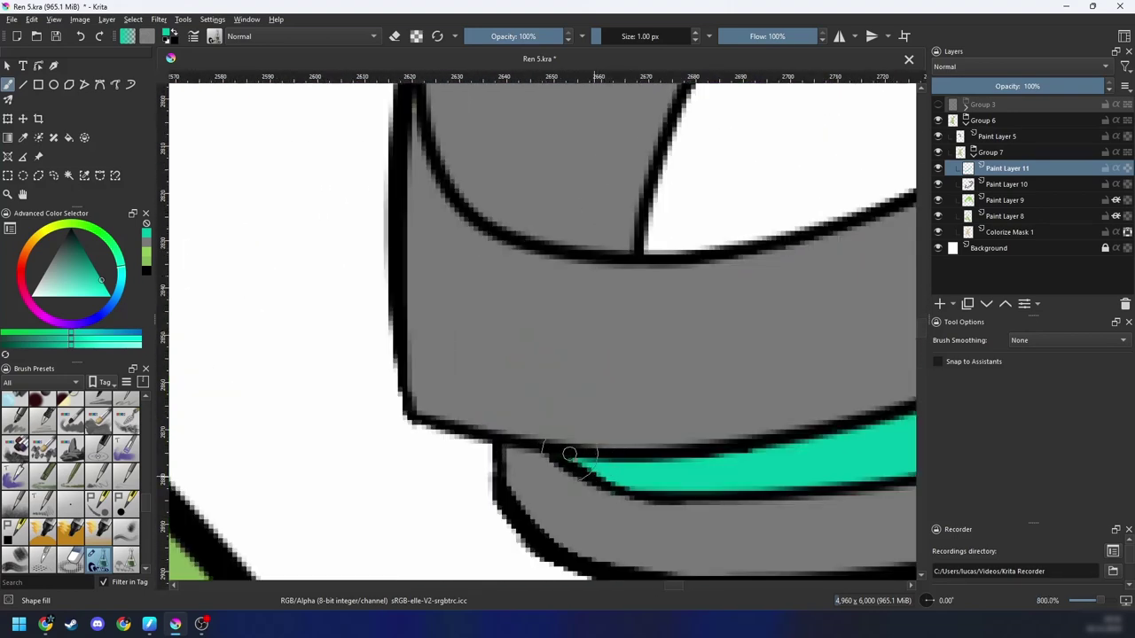
scroll(570, 454, down, 11)
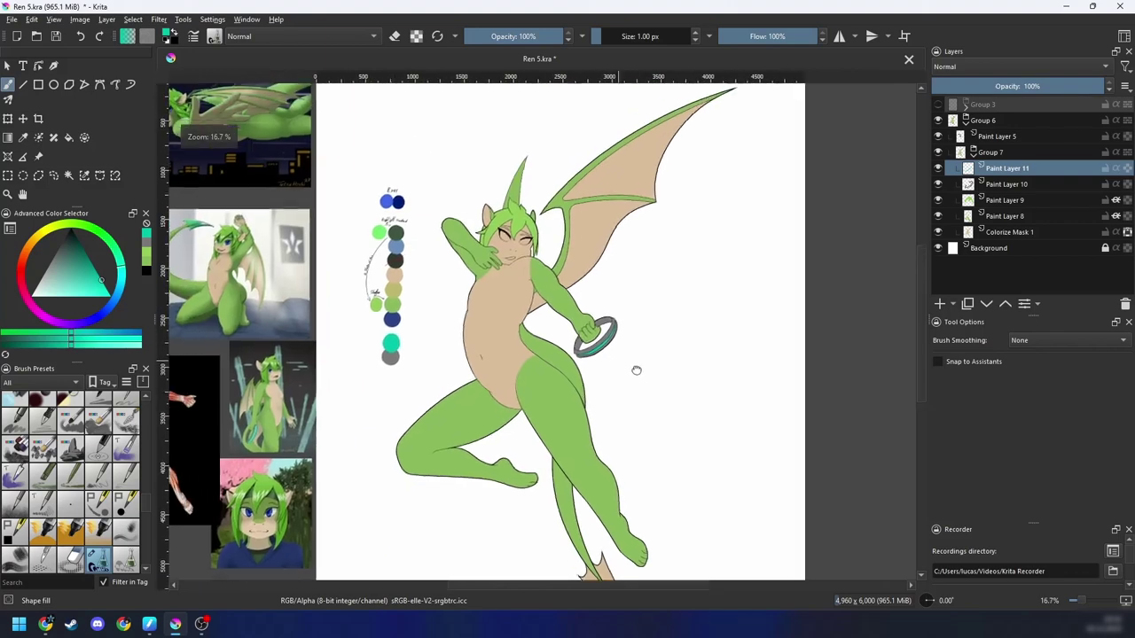
scroll(635, 369, up, 1)
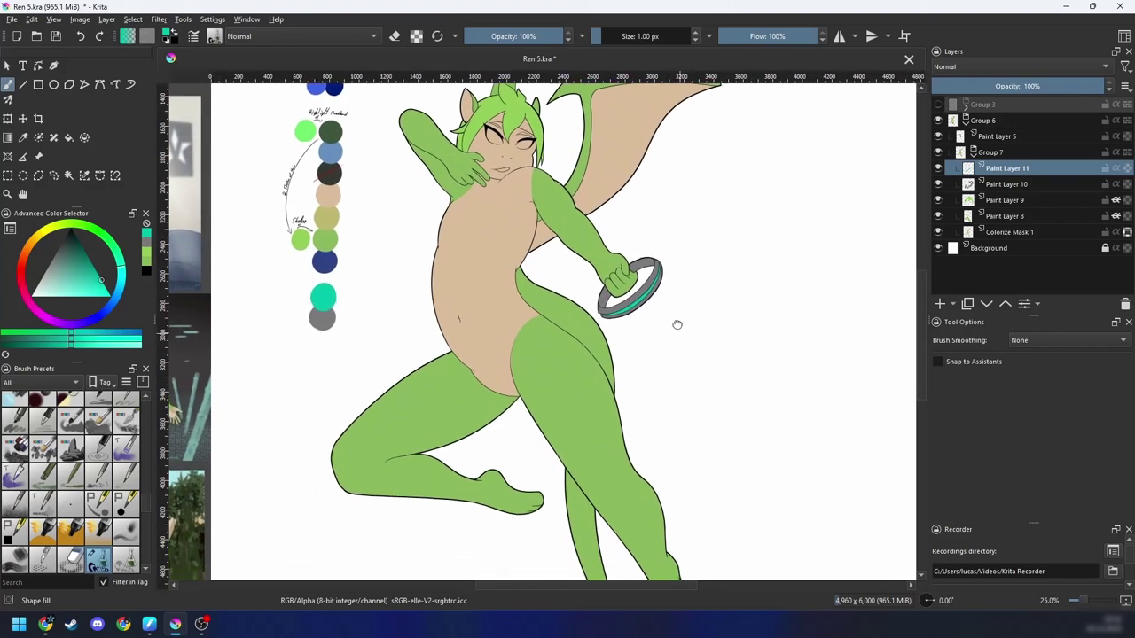
scroll(676, 324, down, 2)
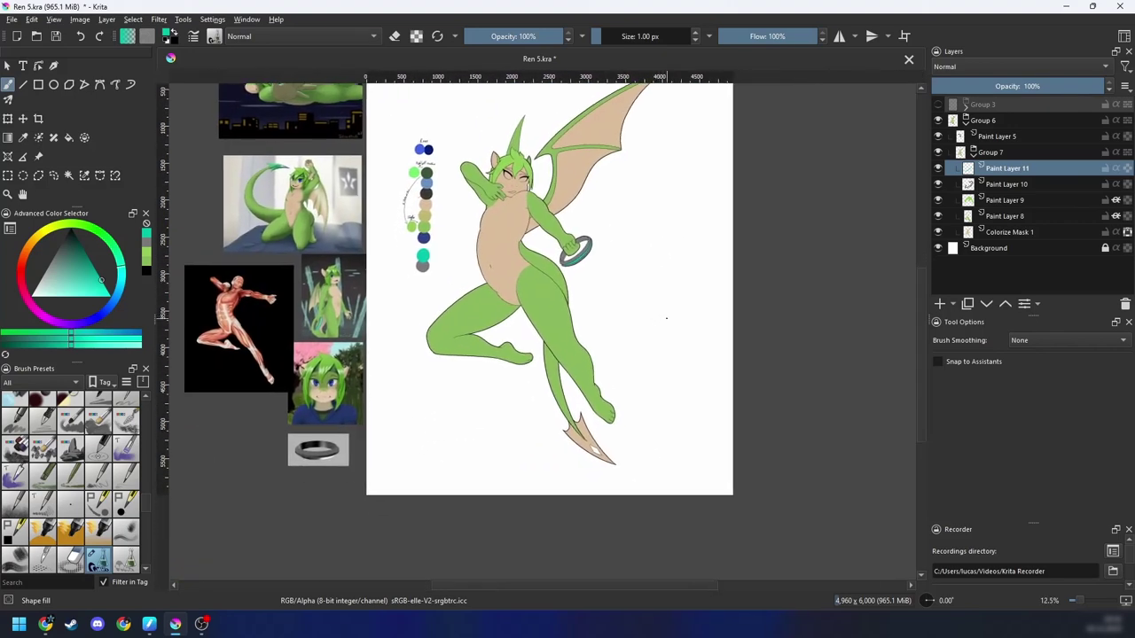
Step: Move the reference image of the kneeling dragon next to the figure's tail tip
drag(640, 344, 766, 385)
drag(605, 419, 423, 362)
drag(570, 371, 607, 337)
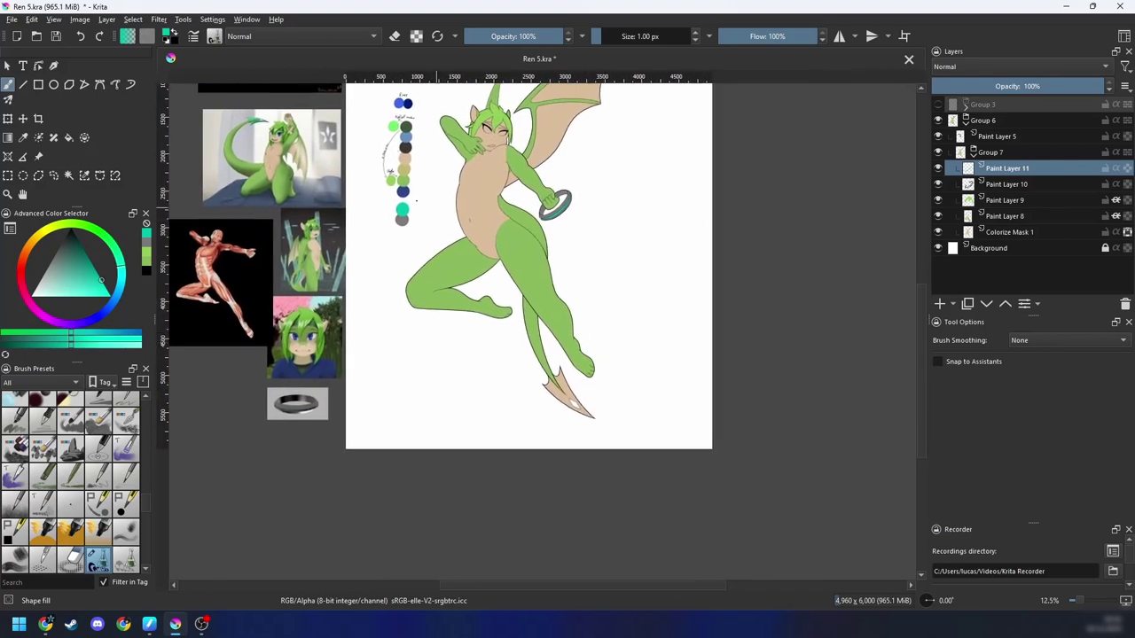
click(39, 158)
drag(265, 159, 601, 479)
drag(679, 393, 652, 328)
Step: Compare the figure's tail fin with the one in the kneeling dragon reference at several zoom levels and rotations
key(plus)
key(plus)
key(plus)
key(plus)
key(6)
key(6)
key(6)
key(6)
key(6)
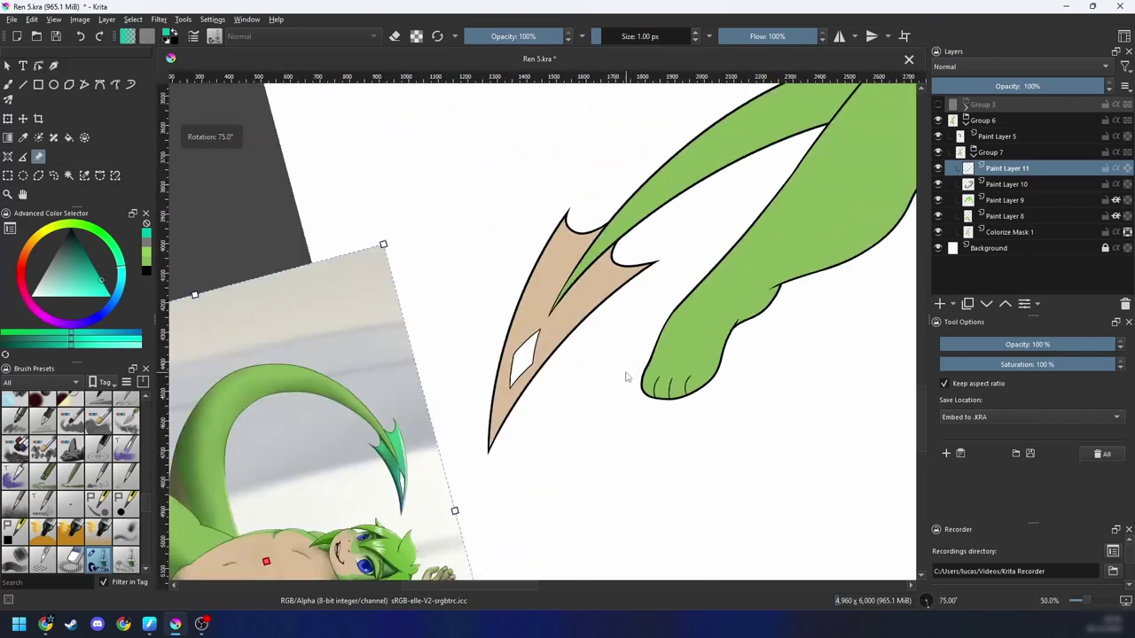
key(plus)
key(plus)
drag(572, 429, 680, 283)
key(4)
key(4)
key(4)
key(minus)
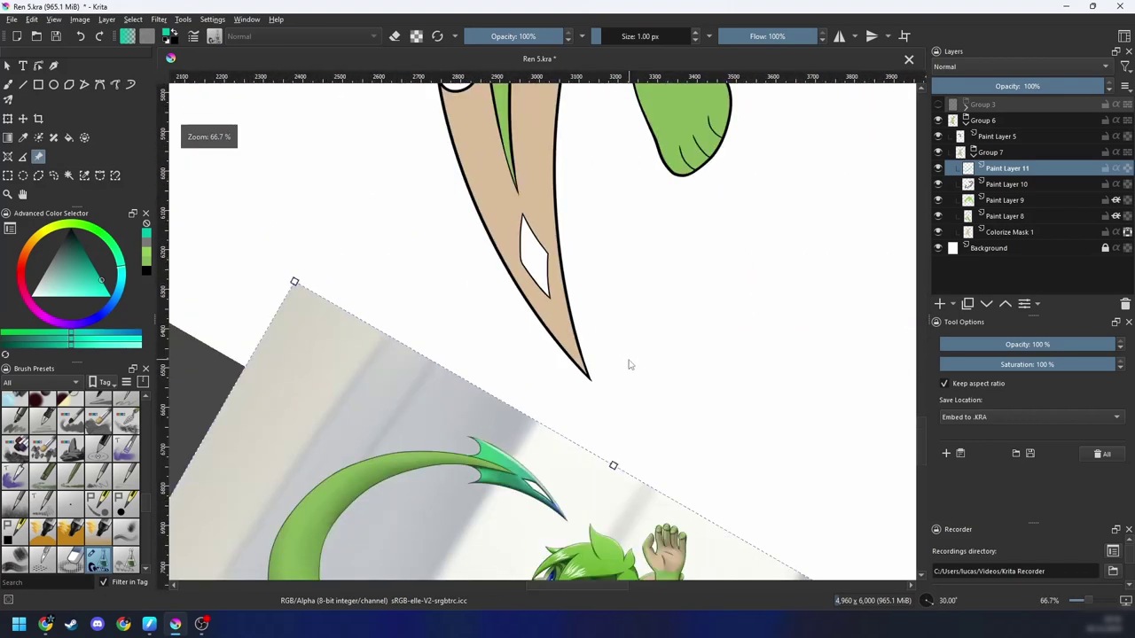
key(minus)
key(4)
key(4)
drag(611, 317, 615, 494)
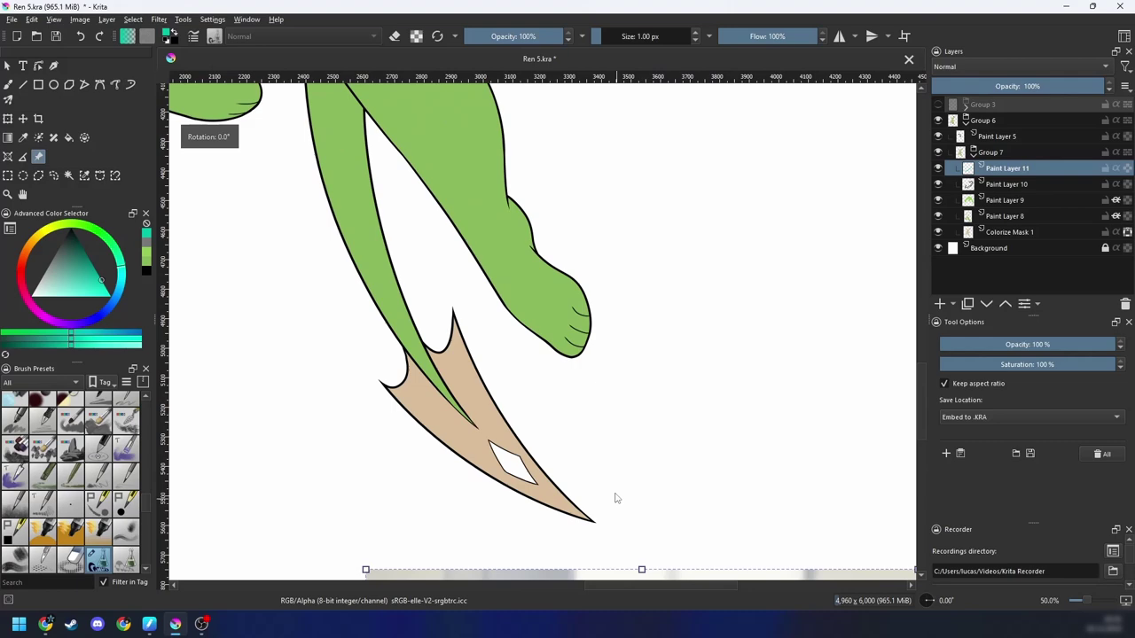
Step: Select the beige tail fin area with the Contiguous Selection tool and return to the brush
key(w)
click(497, 431)
key(minus)
key(minus)
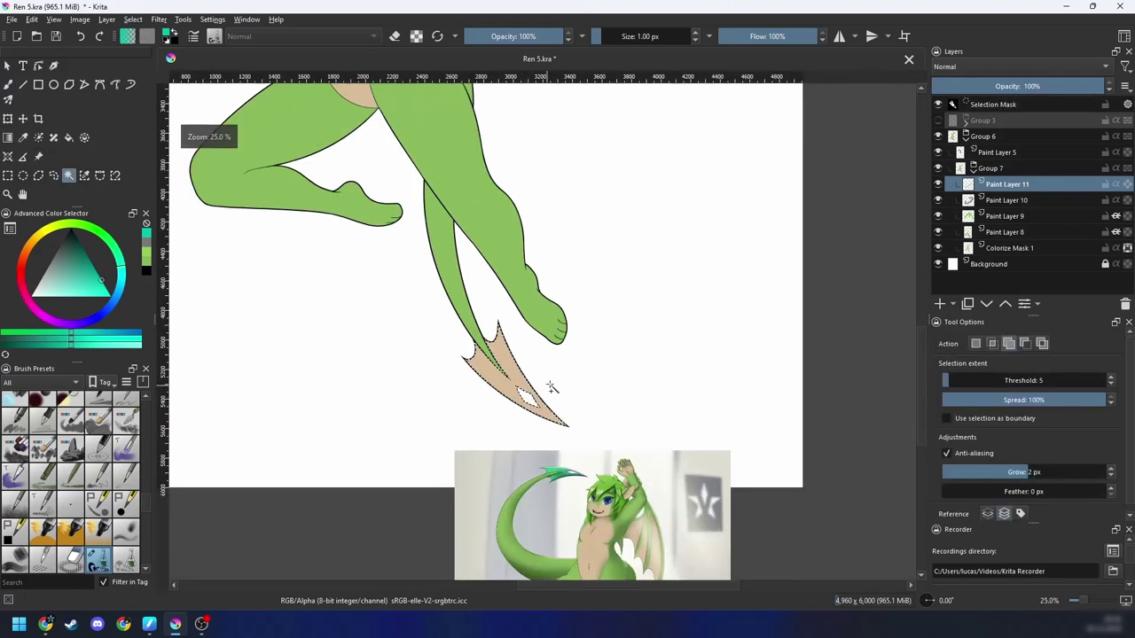
key(b)
mouse_move(562, 393)
mouse_down()
mouse_move(657, 501)
mouse_move(682, 441)
mouse_up()
key(minus)
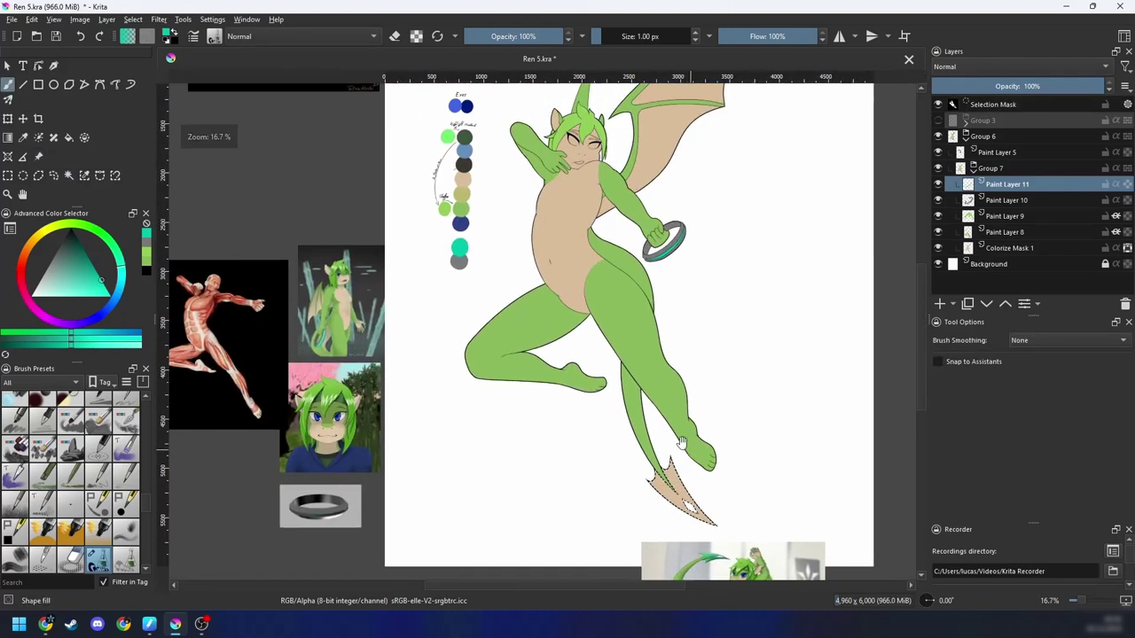
Step: Check the tail fin's colours in the reference image and fill the selected tail fin with the current teal
drag(577, 440, 592, 402)
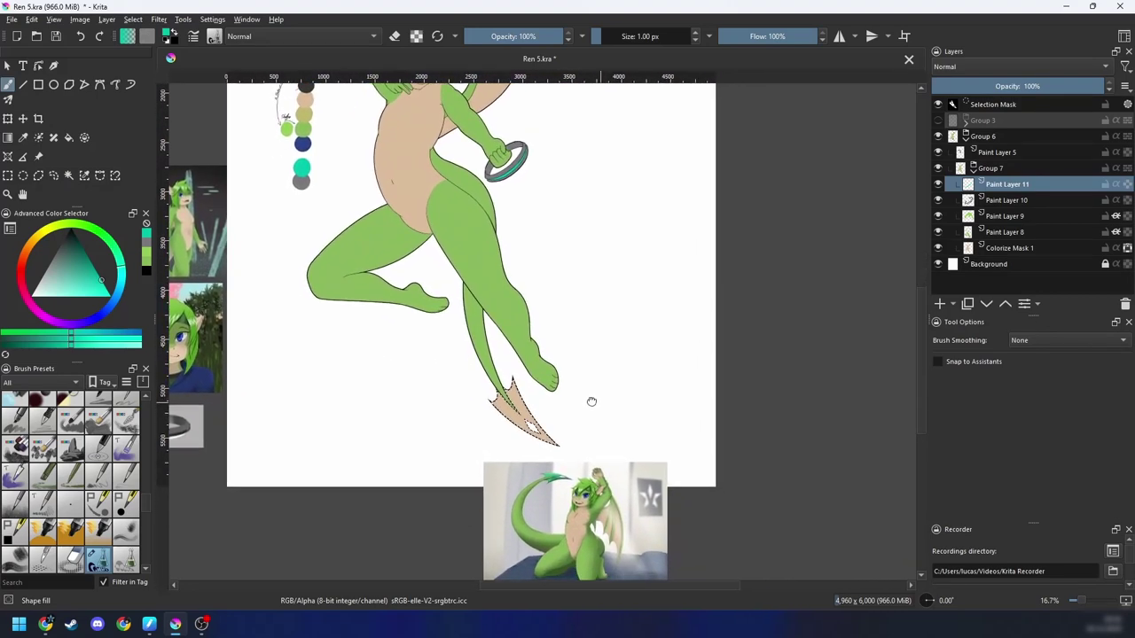
scroll(591, 401, up, 4)
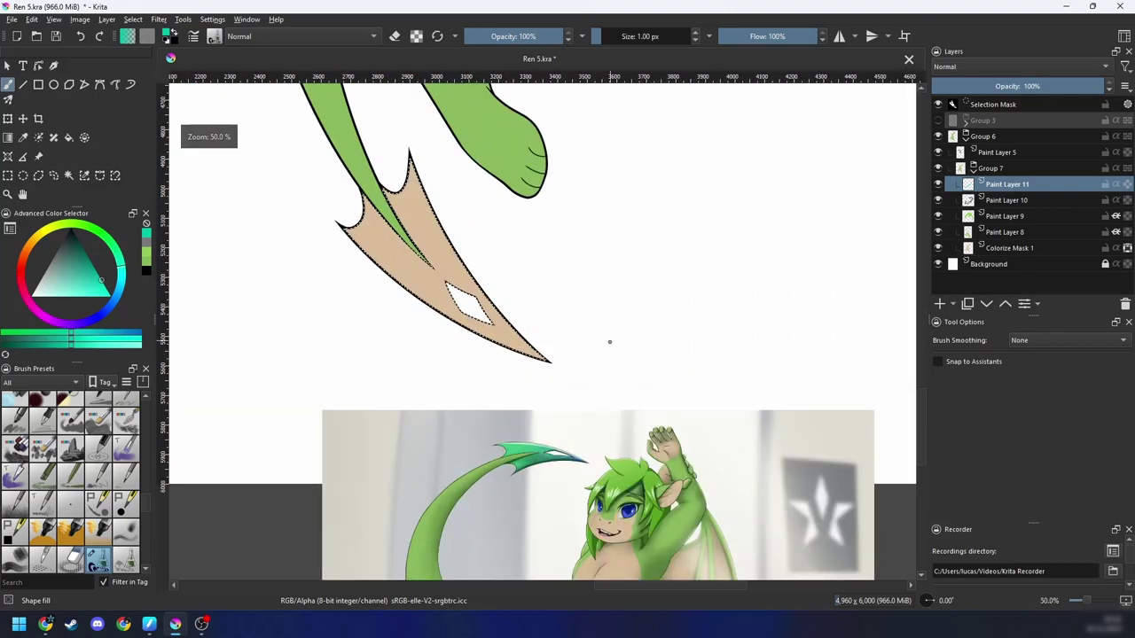
scroll(609, 341, down, 2)
scroll(595, 312, up, 3)
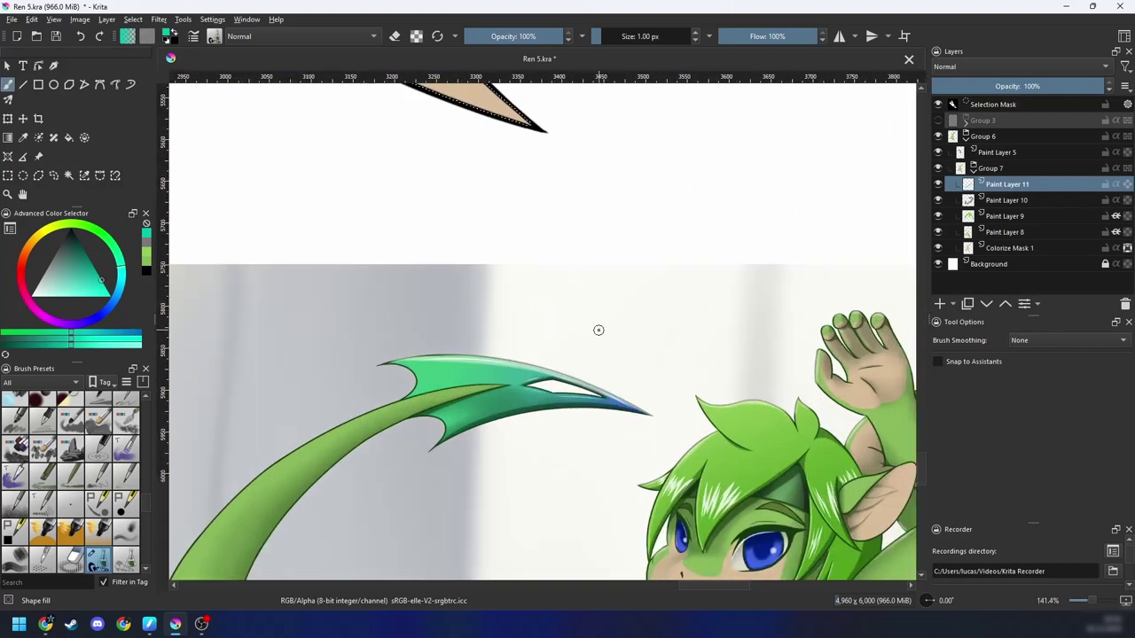
scroll(595, 338, down, 5)
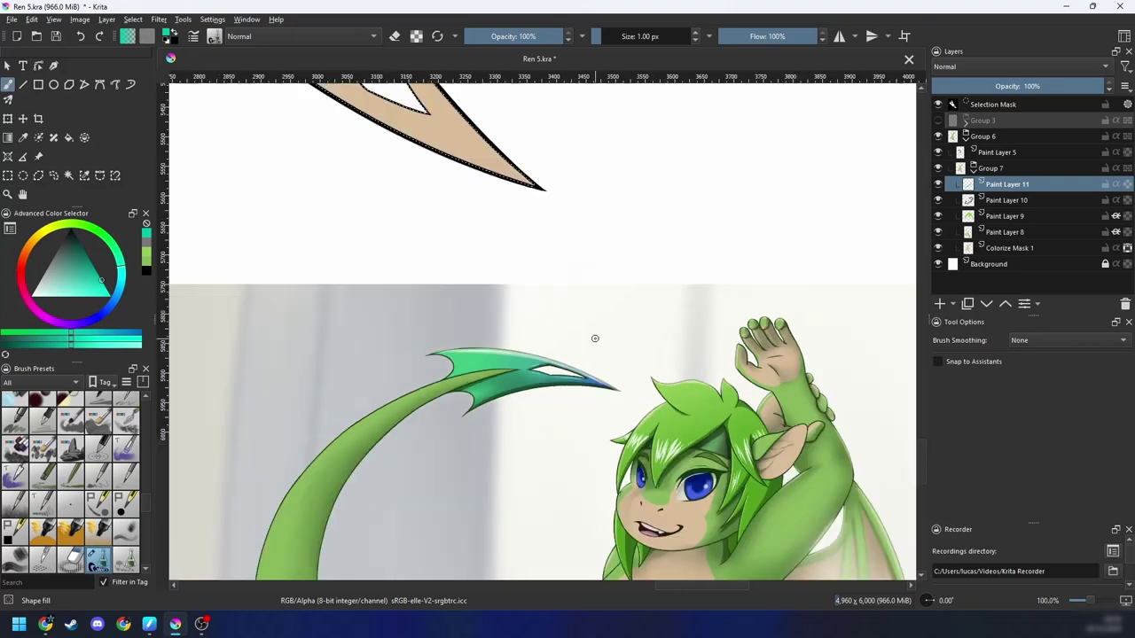
scroll(558, 328, down, 1)
drag(549, 283, 685, 519)
drag(577, 413, 428, 181)
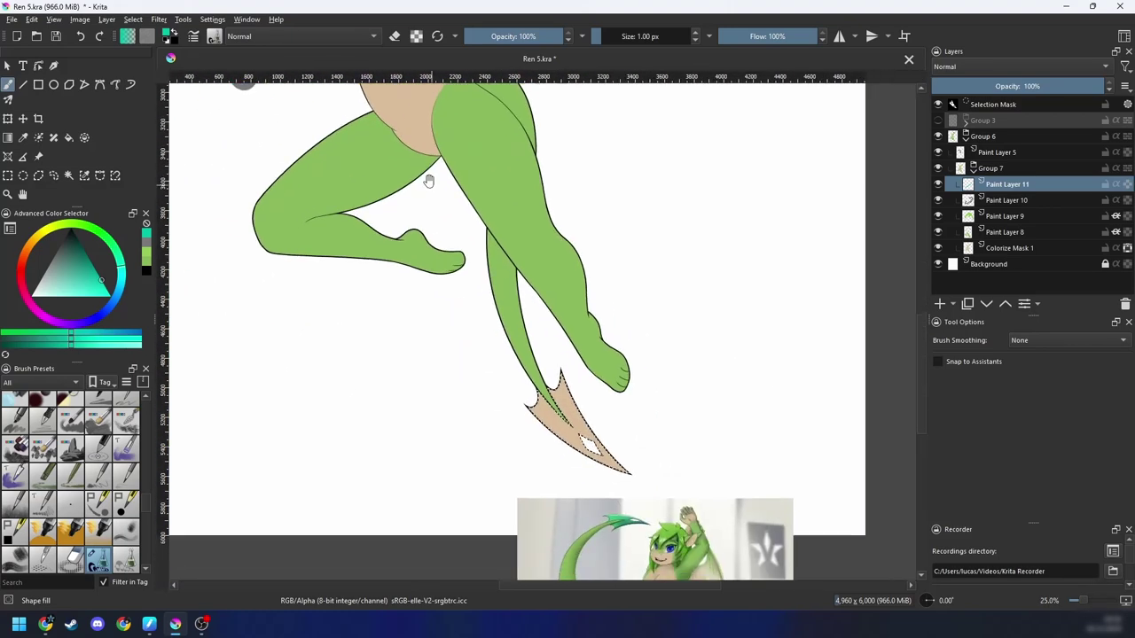
drag(683, 415, 654, 464)
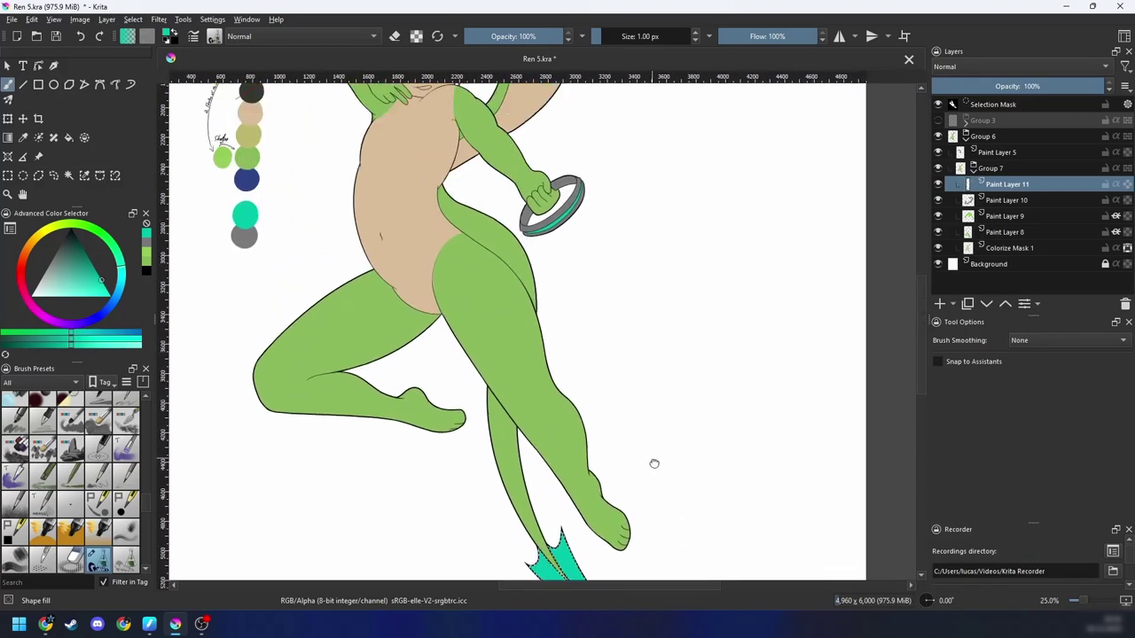
scroll(655, 464, down, 1)
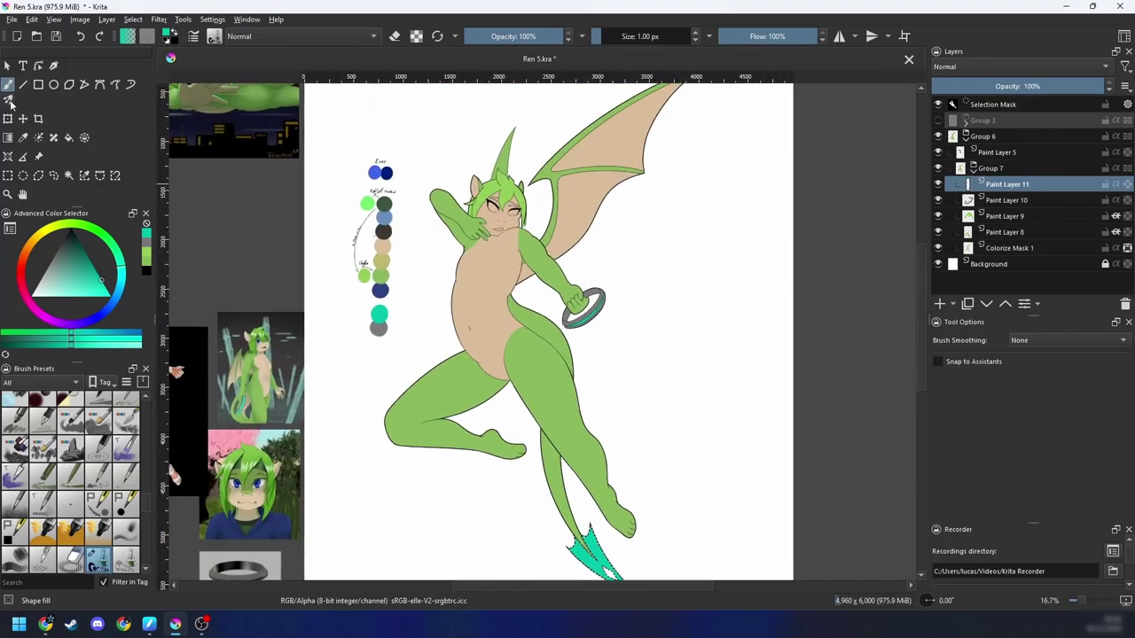
Step: Sample the lighter blue eye swatch and apply a linear gradient fading from blue at the tail fin's pointed tip
click(9, 138)
drag(456, 325, 424, 284)
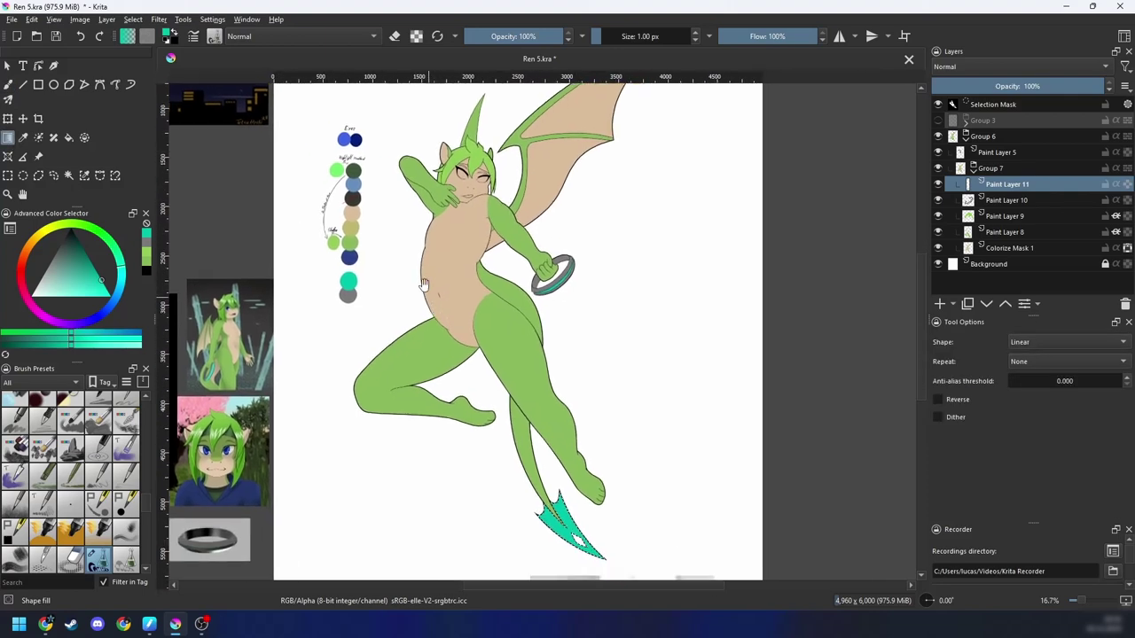
ctrl+click(343, 140)
drag(623, 403, 566, 219)
key(plus)
key(plus)
key(6)
key(6)
key(6)
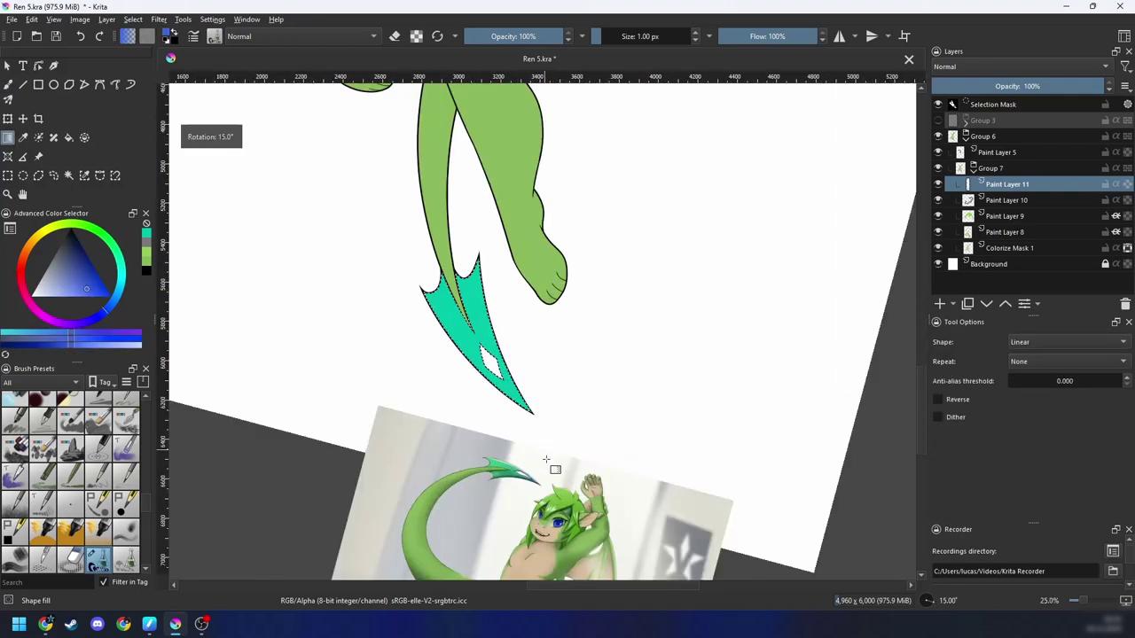
scroll(476, 489, up, 1)
key(6)
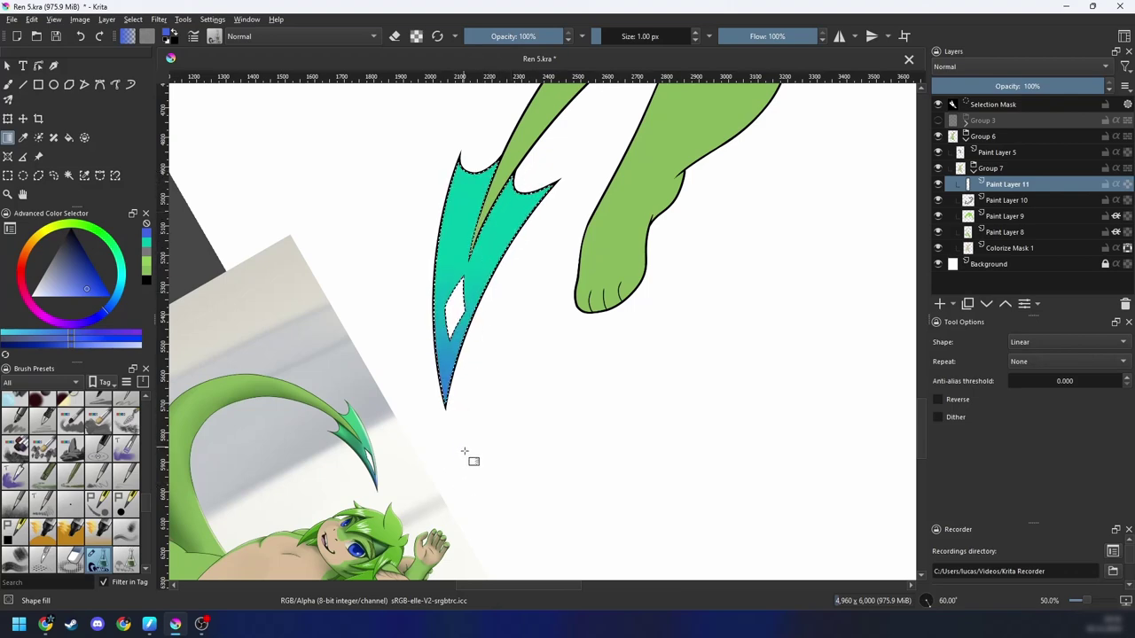
Step: Sample the body green and add a linear gradient fading from green at the base of the tail fin
key(minus)
key(minus)
key(5)
drag(523, 337, 574, 368)
ctrl+click(544, 236)
key(plus)
key(6)
key(6)
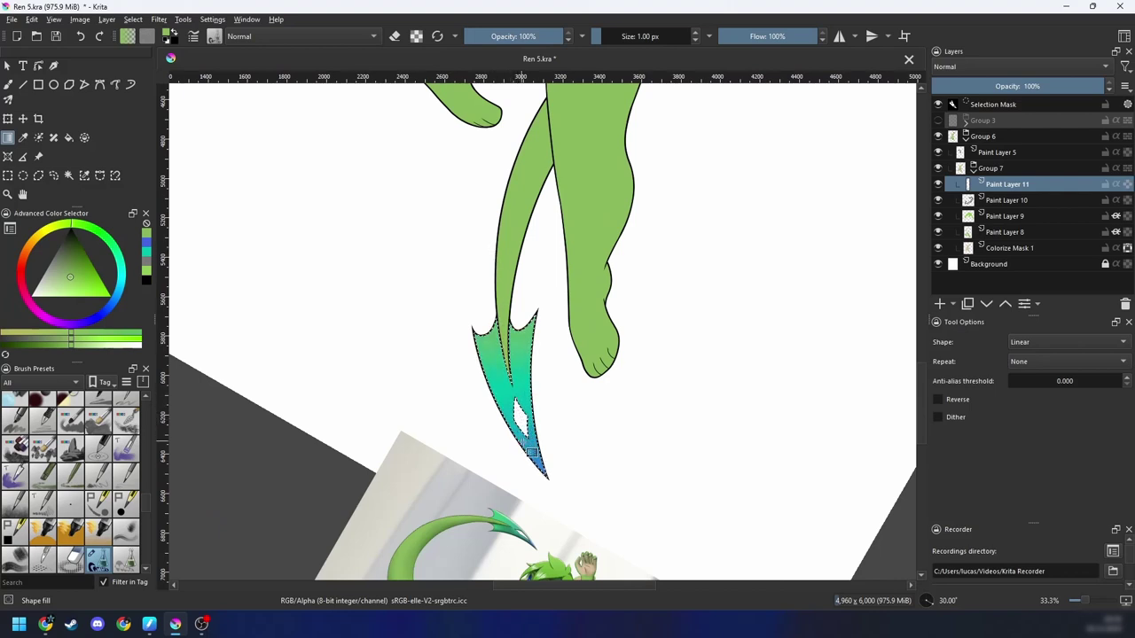
key(5)
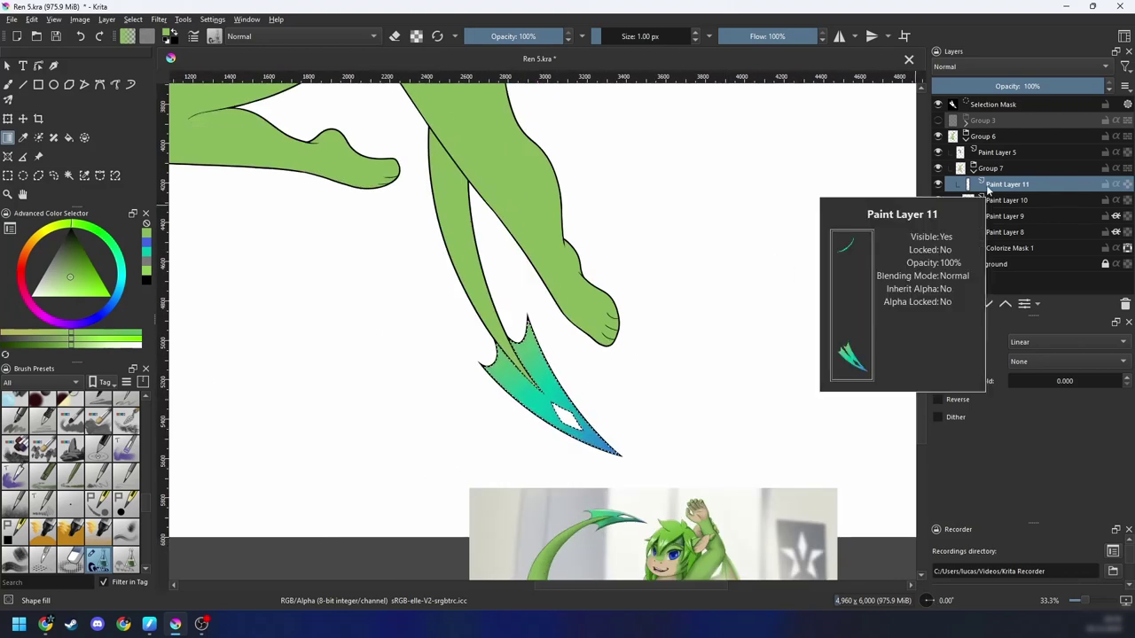
Step: Clear the fin selection, outline a loose selection around the whole tail fin, and cut it to a new layer
drag(694, 354, 703, 331)
key(l)
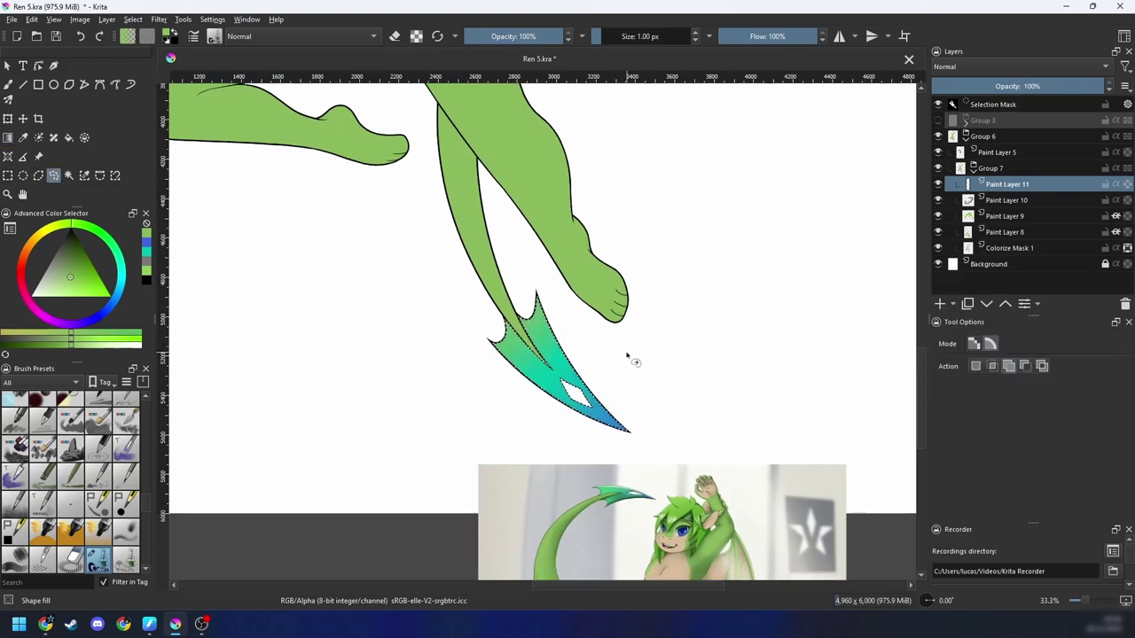
key(ctrl+shift+a)
drag(682, 282, 685, 284)
right_click(612, 383)
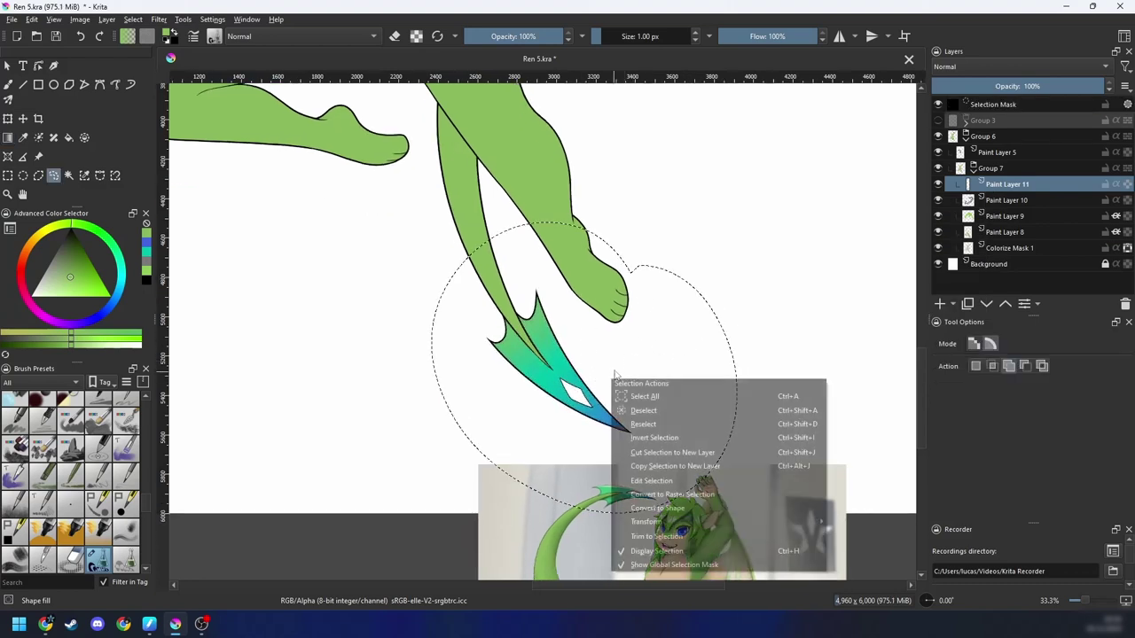
click(721, 455)
drag(790, 333, 773, 363)
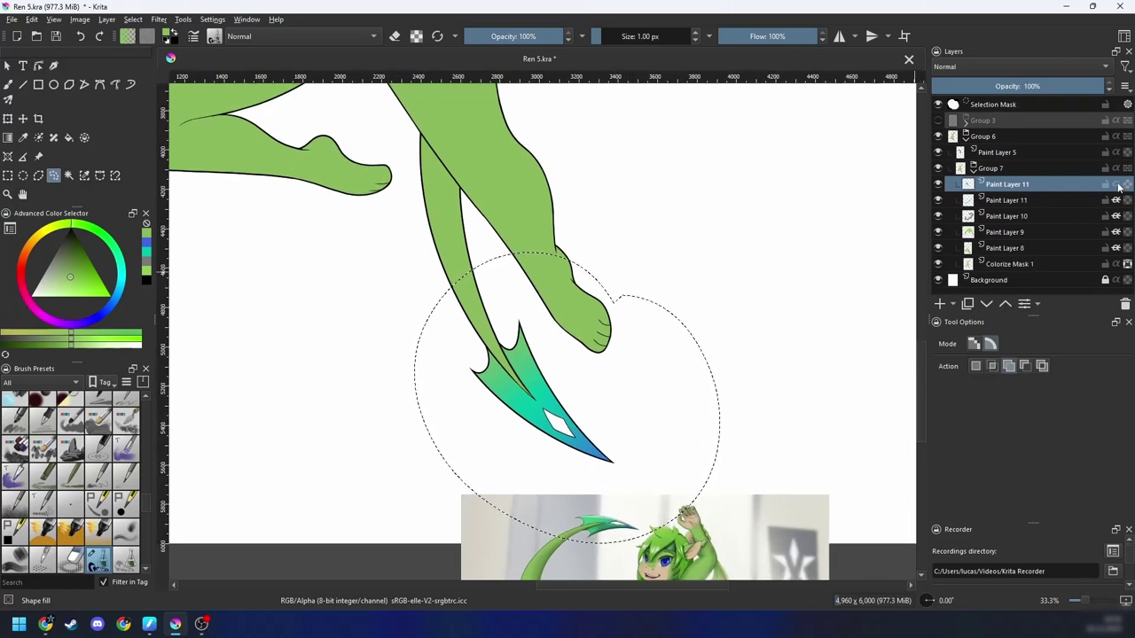
Step: Turn on Inherit Alpha for the tail fin, ring stripe and grey ring layers, clear the selection, and check the figure
key(ctrl+shift+a)
key(minus)
key(minus)
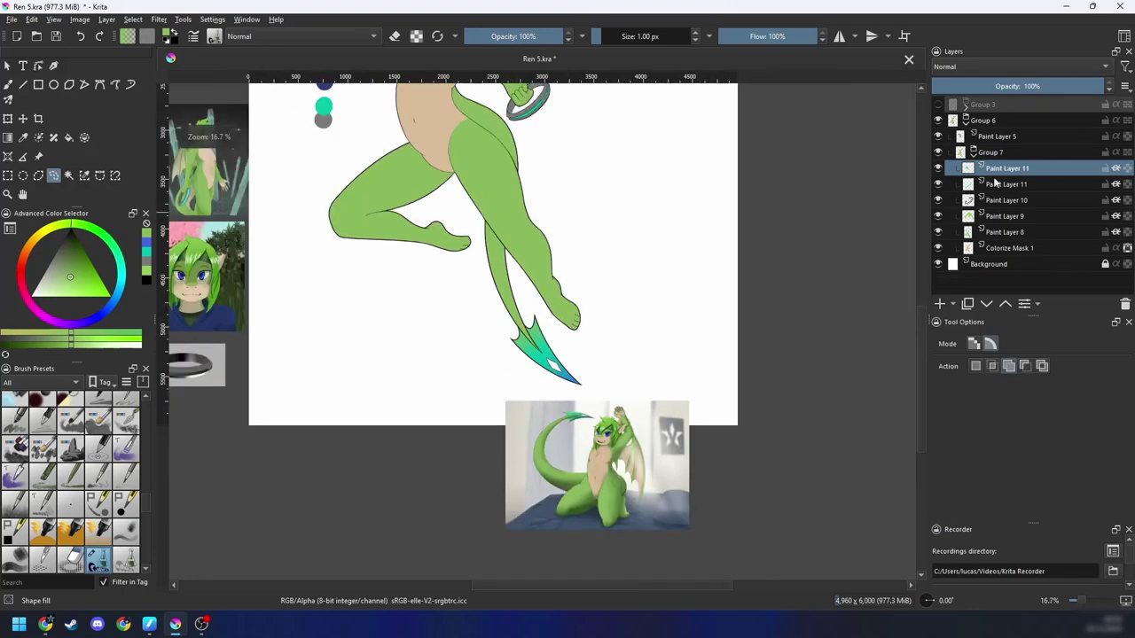
mouse_move(1000, 172)
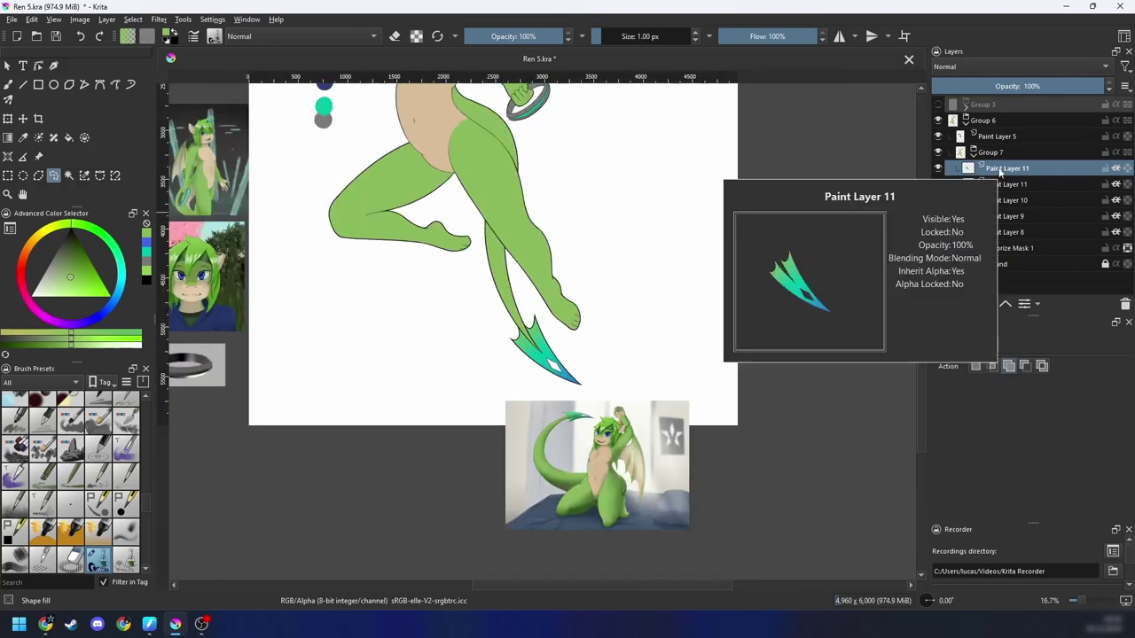
drag(680, 305, 686, 372)
scroll(681, 363, down, 1)
mouse_move(688, 332)
mouse_down()
mouse_move(692, 451)
mouse_move(685, 347)
mouse_up()
drag(671, 399, 704, 388)
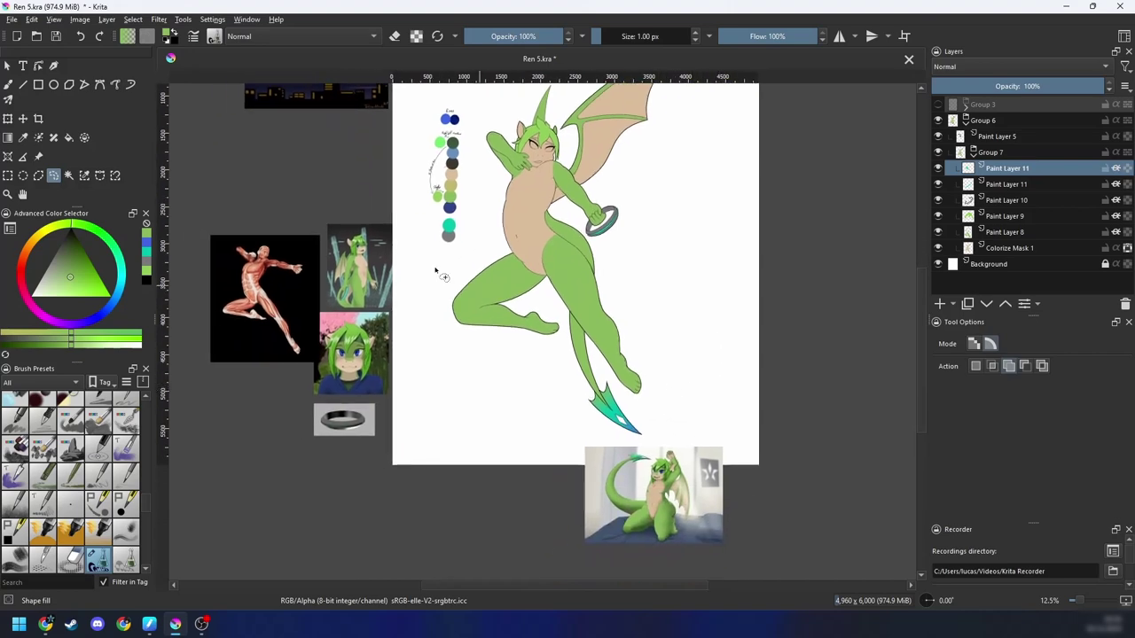
Step: Move the kneeling dragon reference back beside the figure's raised arm and the palette swatches to the figure's other side
click(39, 156)
drag(654, 495, 487, 418)
drag(569, 334, 635, 462)
drag(541, 492, 503, 366)
key(ctrl+plus)
key(ctrl+plus)
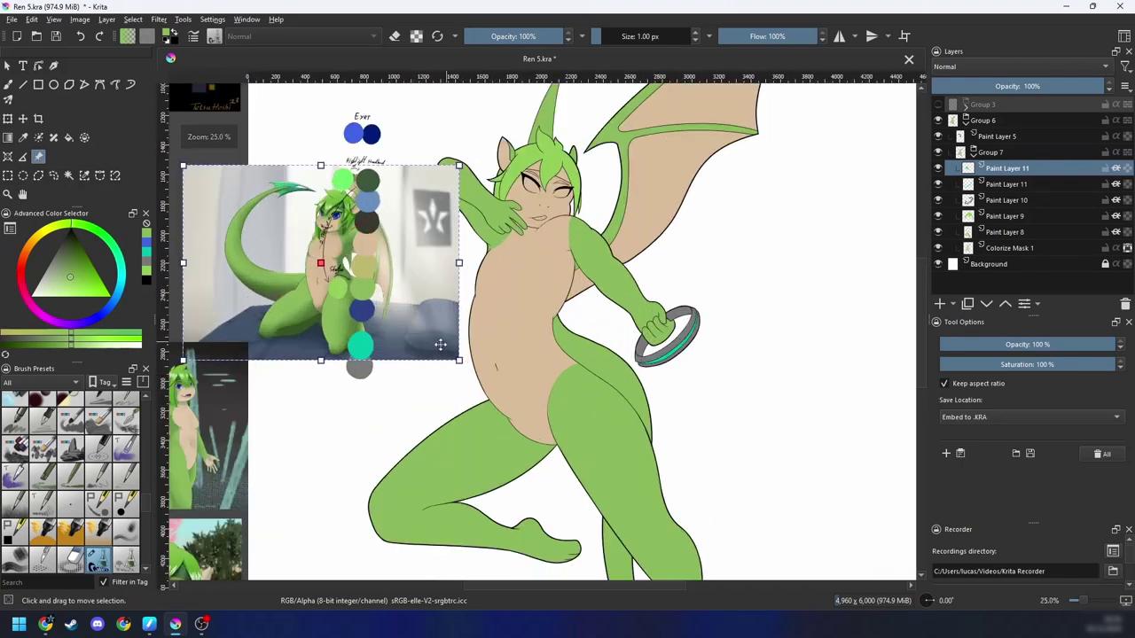
drag(367, 266, 846, 328)
drag(569, 365, 687, 327)
Step: Move the reference image of the standing dragon next to the figure's torso
drag(308, 410, 523, 386)
mouse_move(528, 243)
mouse_down()
mouse_move(574, 235)
mouse_move(518, 233)
mouse_up()
mouse_move(539, 381)
mouse_down()
mouse_move(511, 380)
mouse_move(521, 379)
mouse_up()
mouse_move(521, 379)
mouse_down()
mouse_move(499, 372)
mouse_move(441, 389)
mouse_move(506, 461)
mouse_up()
Step: Return to the brush and sample the body green from the palette swatches
key(b)
scroll(440, 389, up, 1)
drag(509, 411, 484, 373)
scroll(484, 374, up, 1)
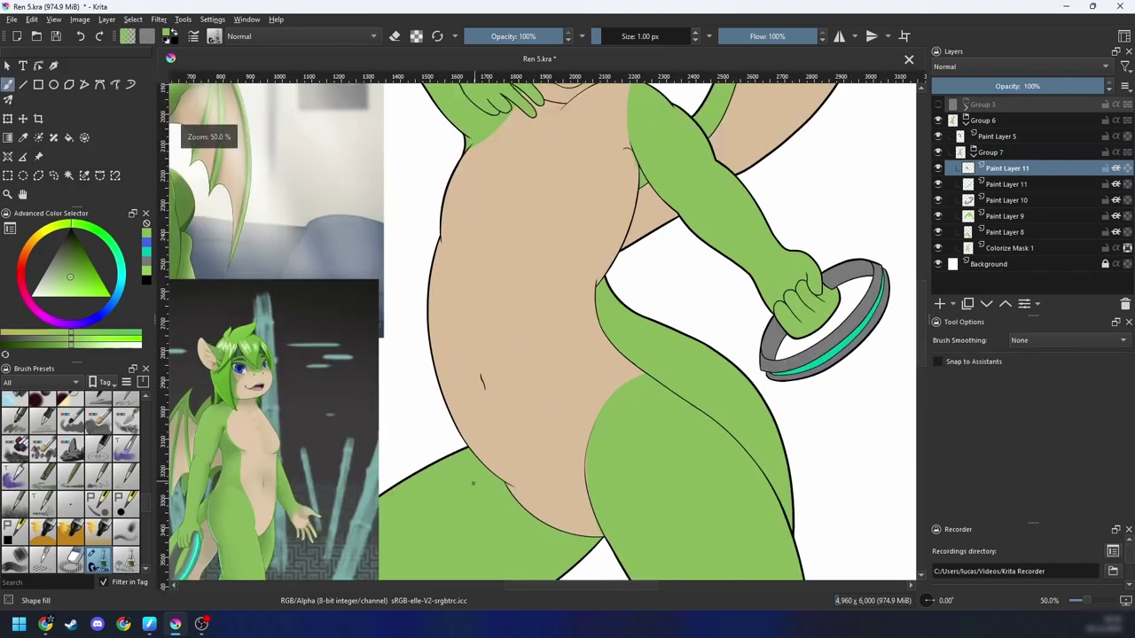
right_click(480, 429)
click(403, 398)
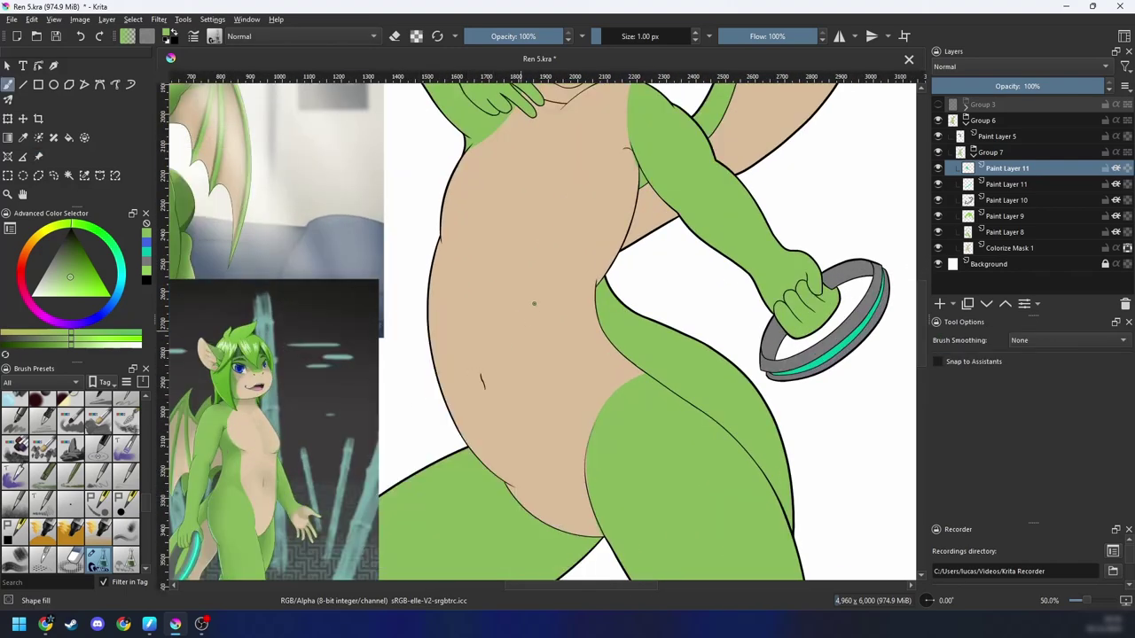
drag(564, 329, 590, 416)
right_click(590, 384)
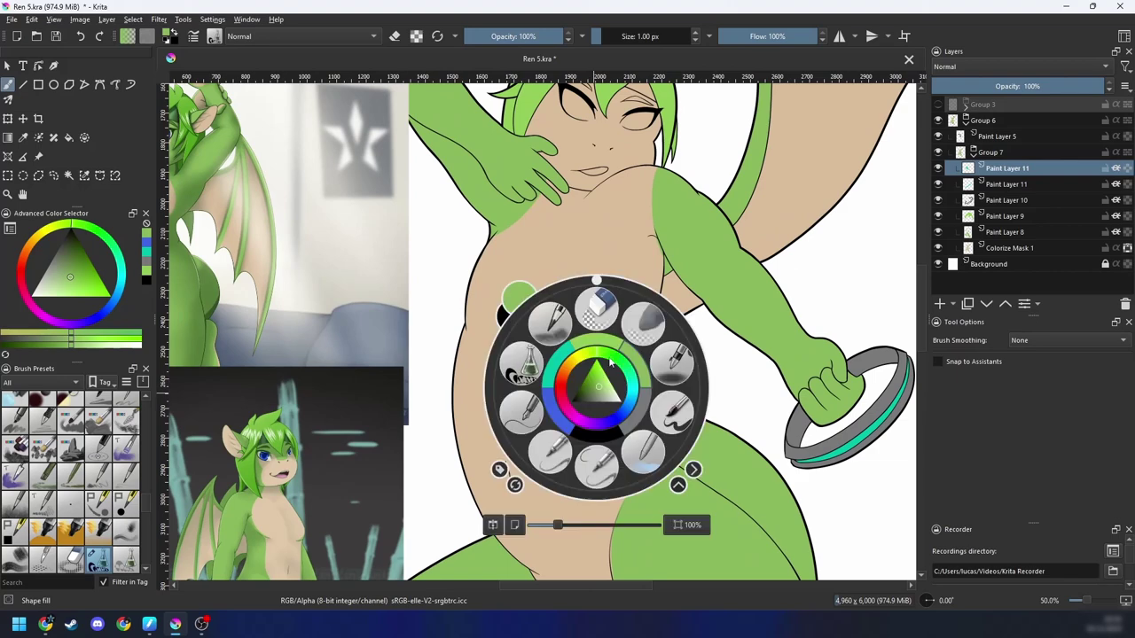
click(818, 266)
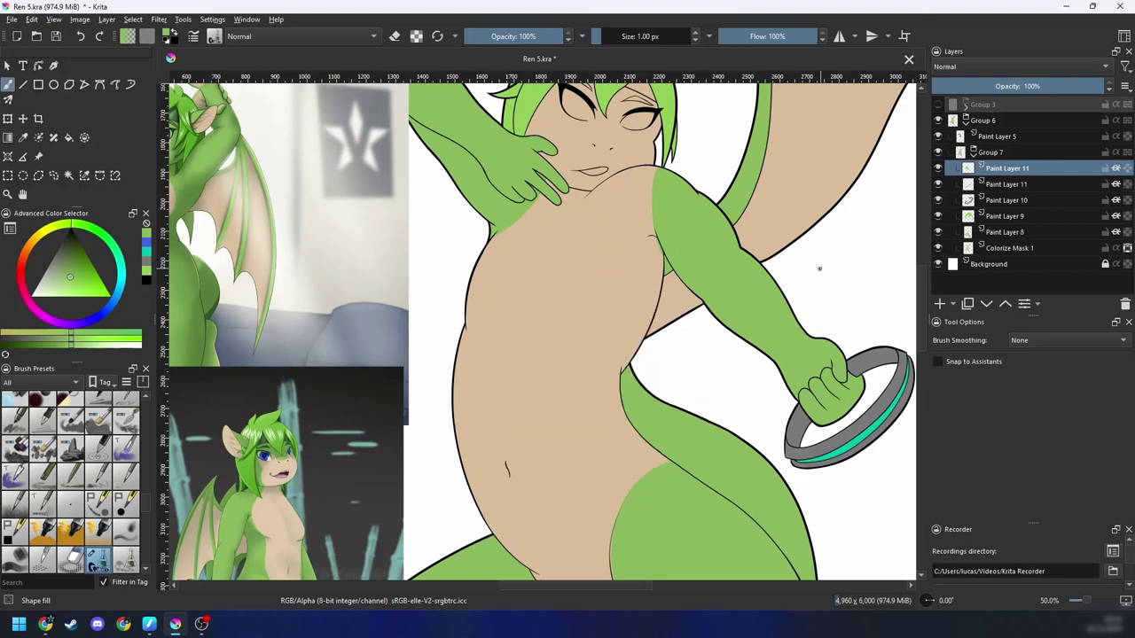
drag(635, 386, 450, 406)
scroll(651, 365, down, 2)
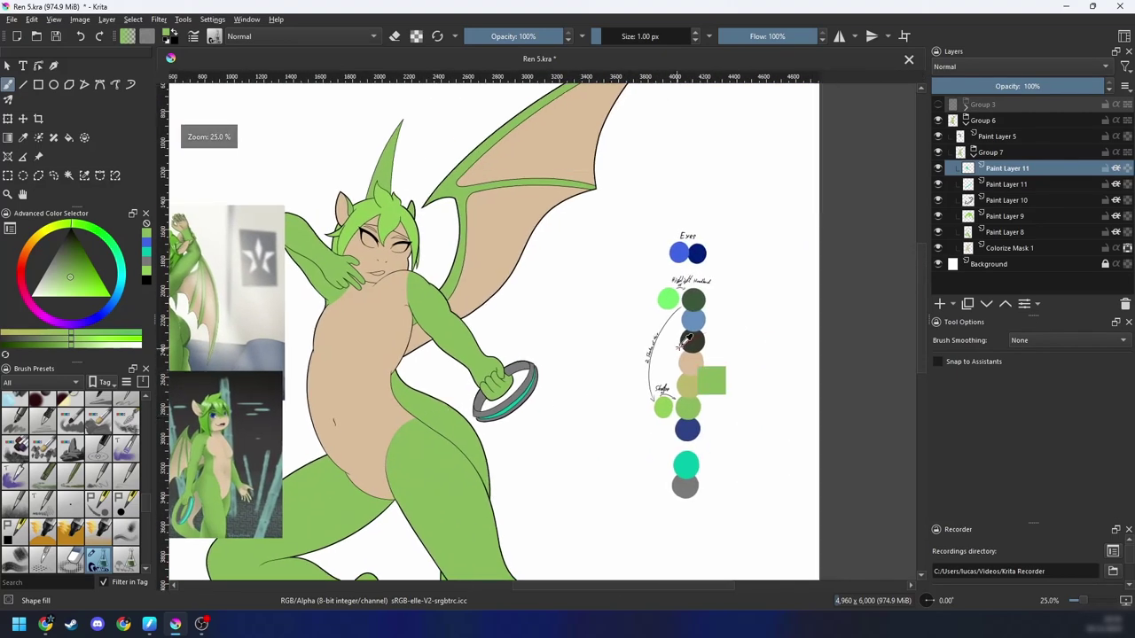
ctrl+click(691, 407)
drag(431, 456, 486, 442)
key(ctrl+plus)
key(ctrl+plus)
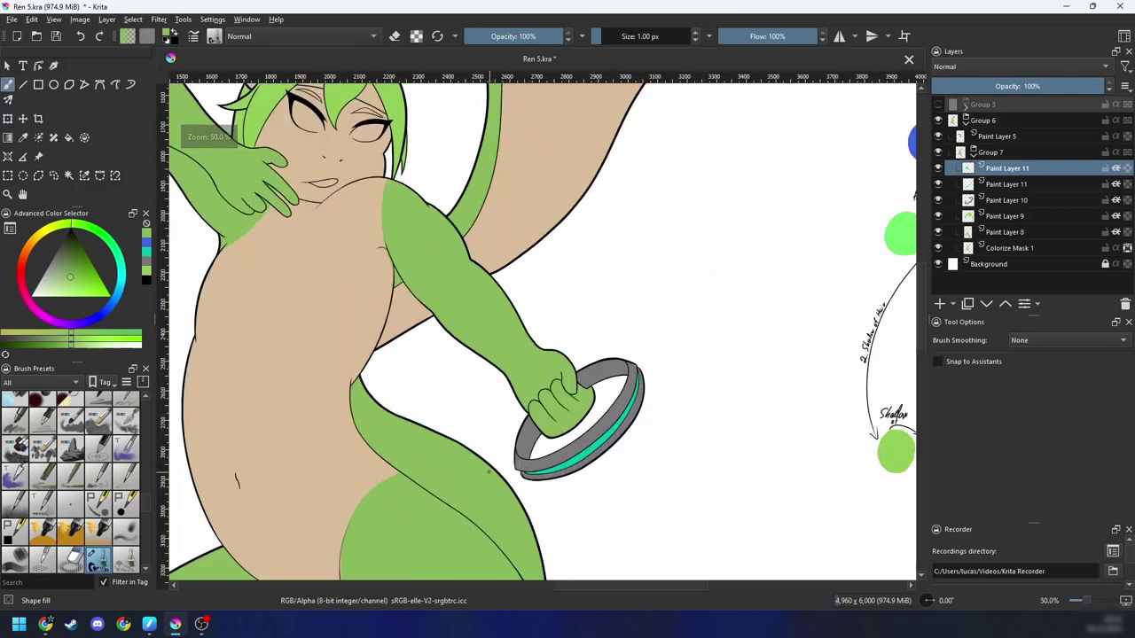
Step: Set the brush smoothing to Stabilizer, with the torso and the standing dragon reference in view
right_click(491, 422)
click(609, 350)
drag(539, 389, 725, 332)
drag(684, 320, 743, 324)
drag(701, 358, 727, 285)
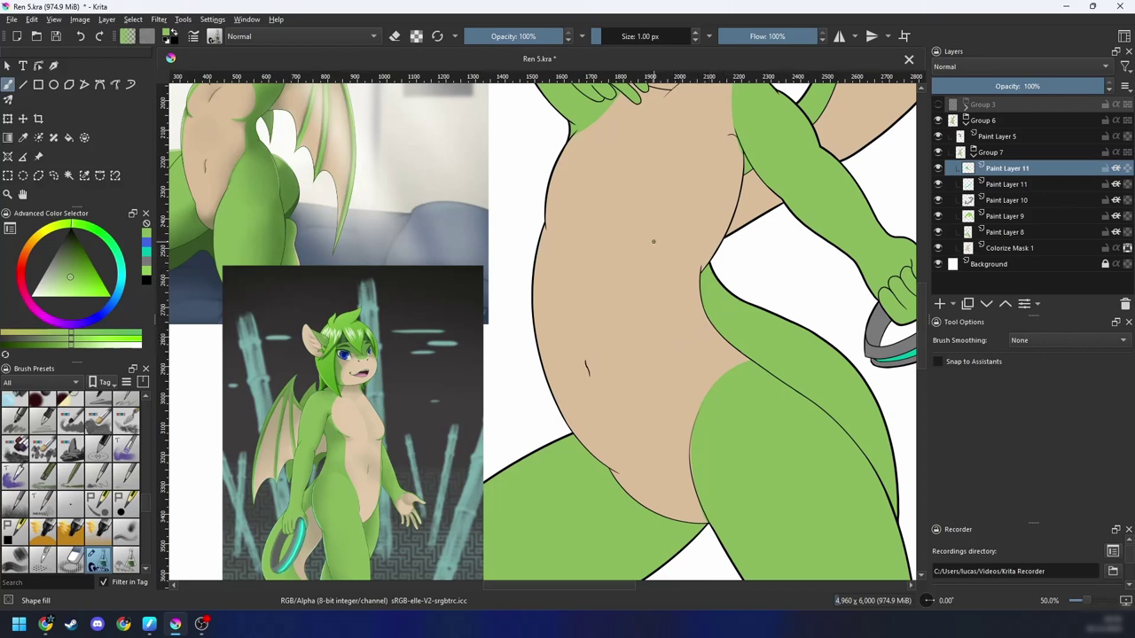
key(s)
drag(653, 251, 648, 273)
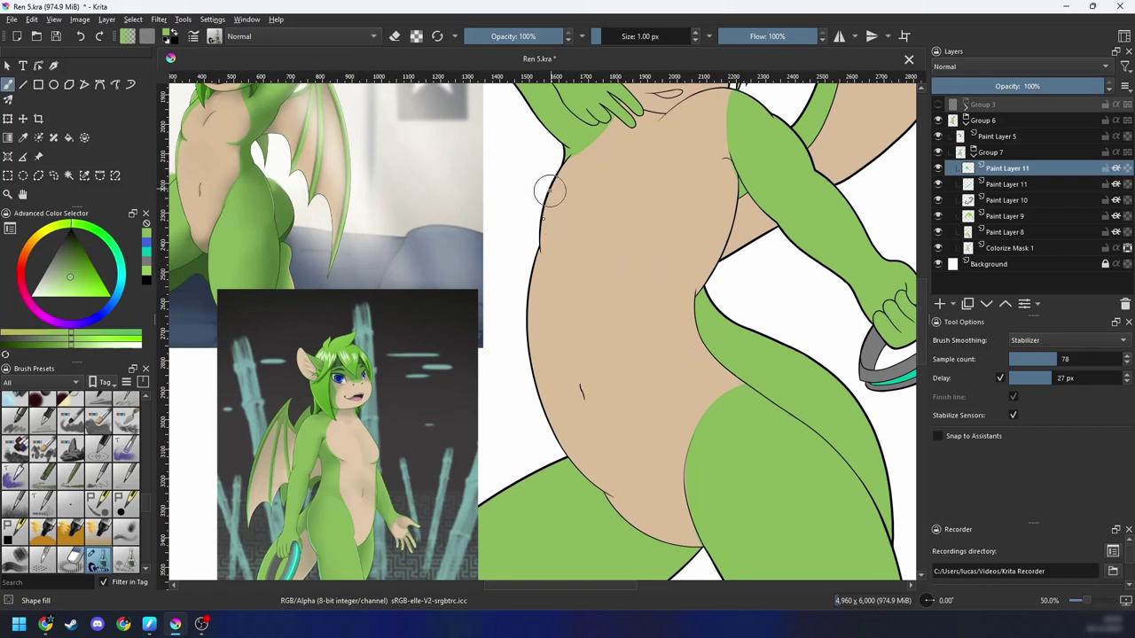
Step: Paint a green marking along the torso's outer edge from the raised arm's armpit down to the waist, with a notch under the chest
mouse_move(549, 190)
mouse_down()
mouse_move(557, 259)
mouse_move(521, 252)
mouse_move(531, 303)
mouse_move(547, 301)
mouse_move(554, 258)
mouse_move(532, 291)
mouse_move(519, 382)
mouse_up()
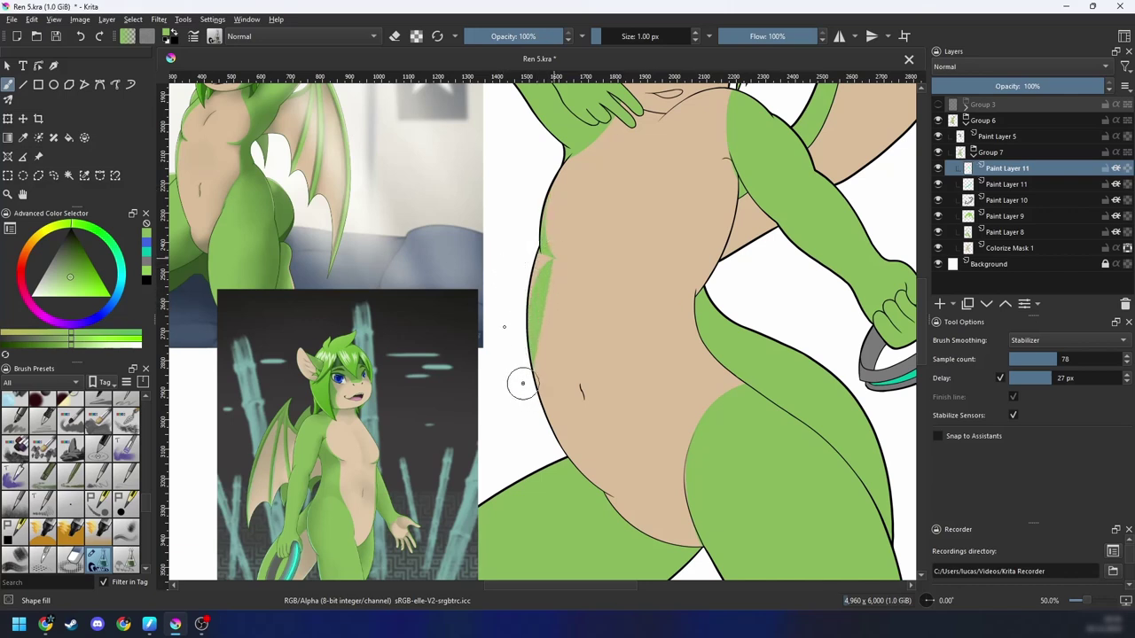
mouse_move(603, 283)
mouse_down()
mouse_move(588, 380)
mouse_move(567, 230)
mouse_move(620, 182)
mouse_move(483, 385)
mouse_move(568, 199)
mouse_move(495, 352)
mouse_up()
scroll(585, 377, up, 1)
key(6)
key(6)
key(6)
key(4)
key(4)
scroll(546, 373, up, 1)
key(ctrl+z)
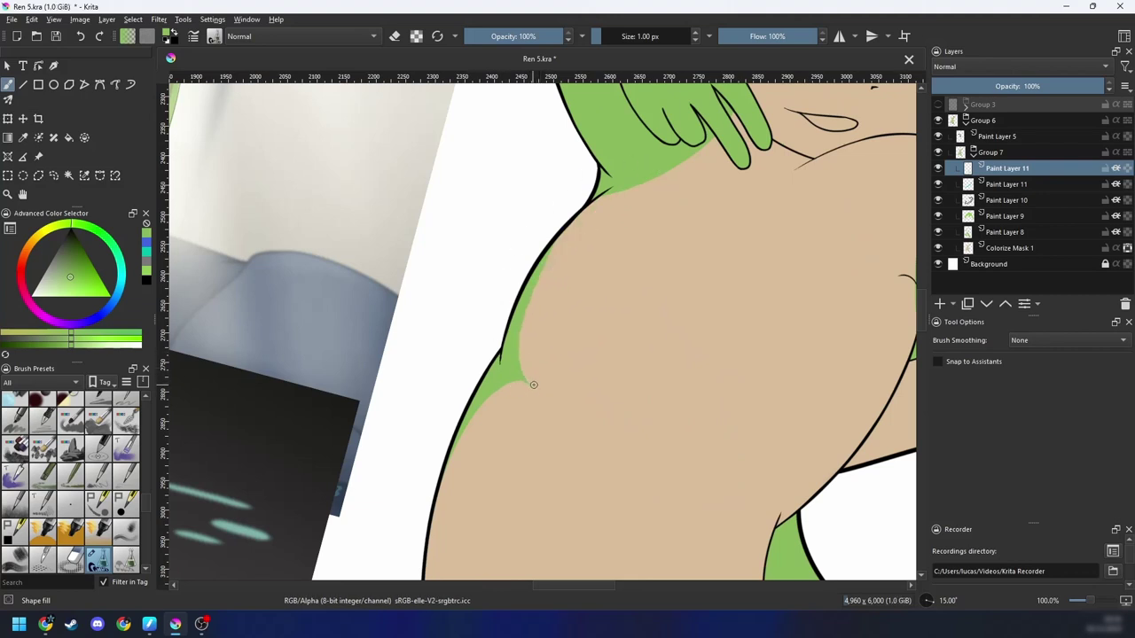
mouse_move(538, 386)
mouse_down()
mouse_move(532, 297)
mouse_move(672, 161)
mouse_move(553, 190)
mouse_move(492, 337)
mouse_up()
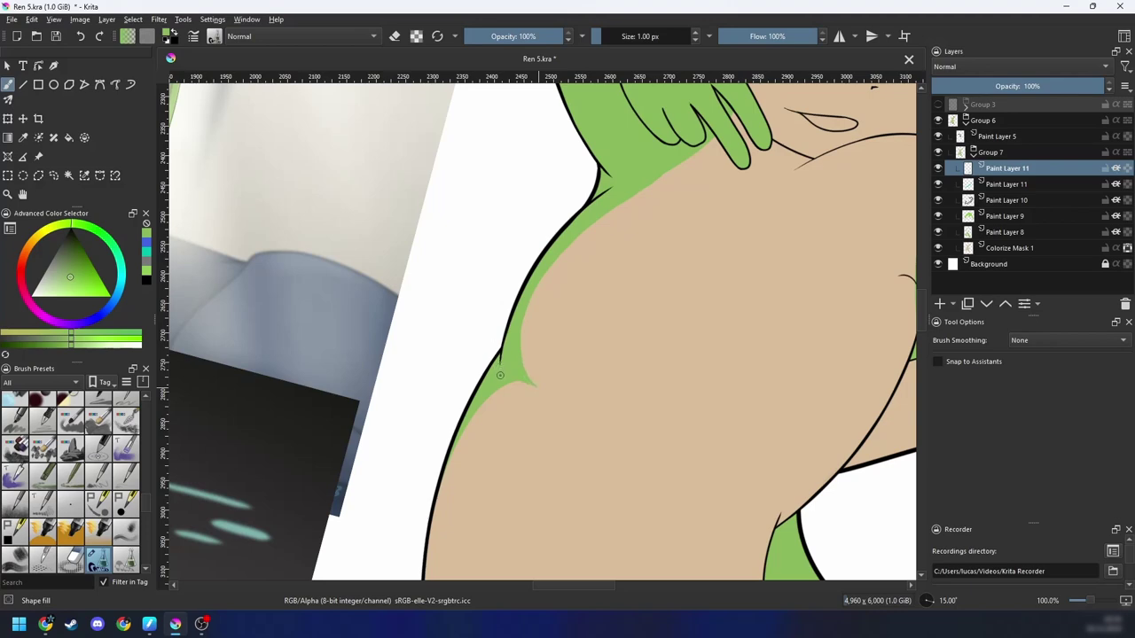
Step: Extend the green marking below the chest notch and trim its inner edge so it tapers along the waist
key(4)
key(4)
drag(595, 432, 630, 321)
key(plus)
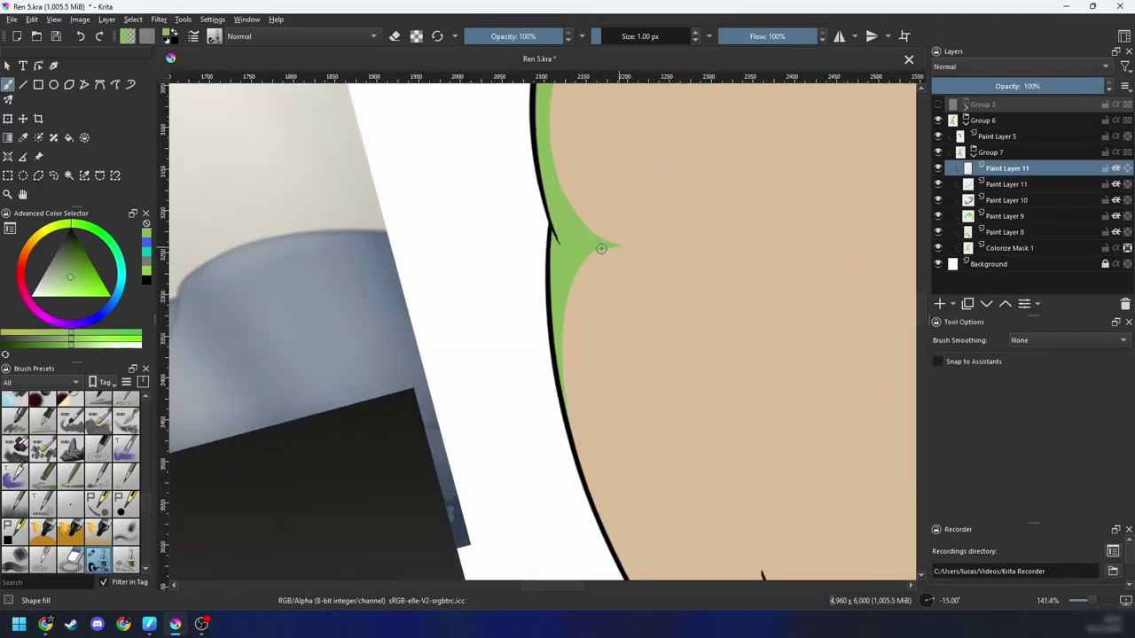
mouse_move(601, 248)
mouse_down()
mouse_move(564, 301)
mouse_move(556, 381)
mouse_move(580, 494)
mouse_up()
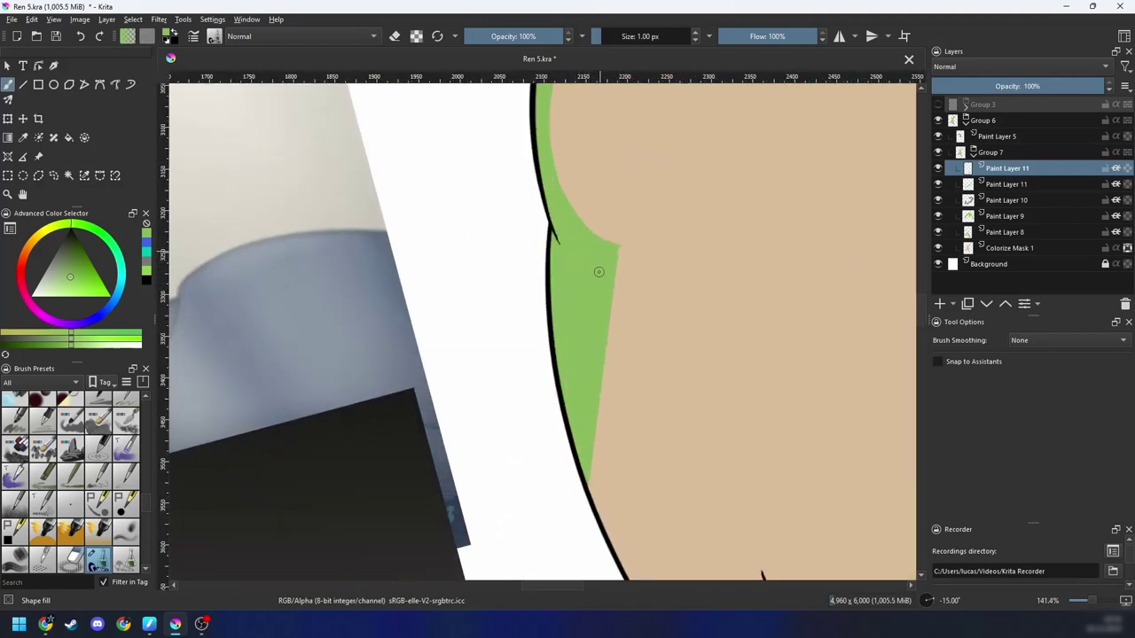
mouse_move(598, 272)
mouse_down()
mouse_move(612, 245)
mouse_move(575, 282)
mouse_move(562, 364)
mouse_move(578, 489)
mouse_move(516, 368)
mouse_move(529, 235)
mouse_up()
key(plus)
key(4)
key(4)
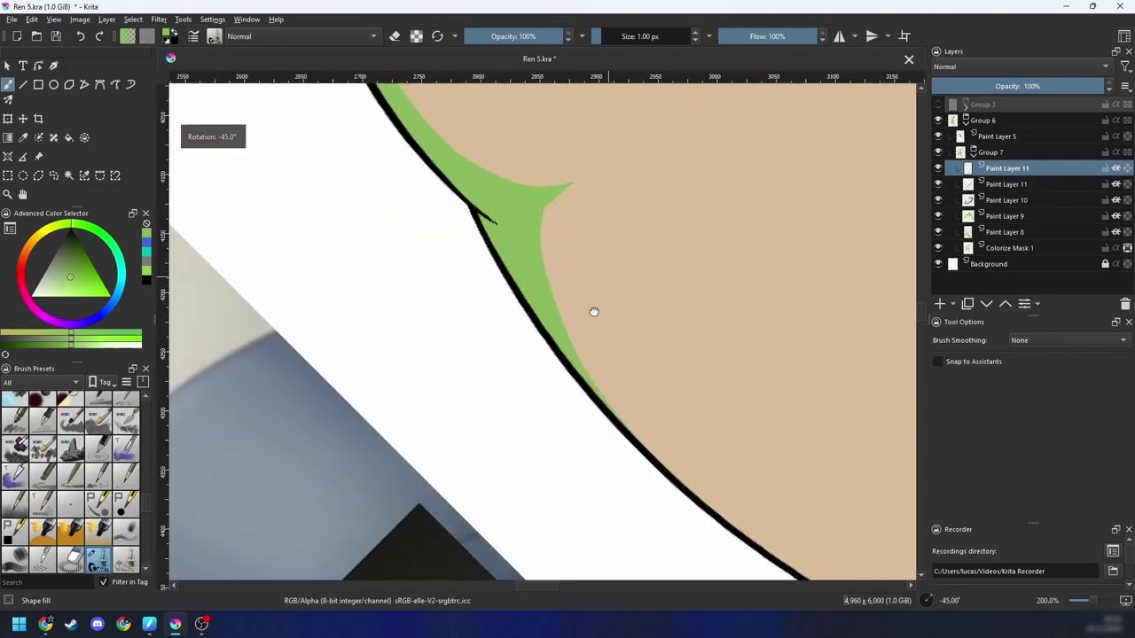
drag(595, 311, 547, 415)
key(e)
key(e)
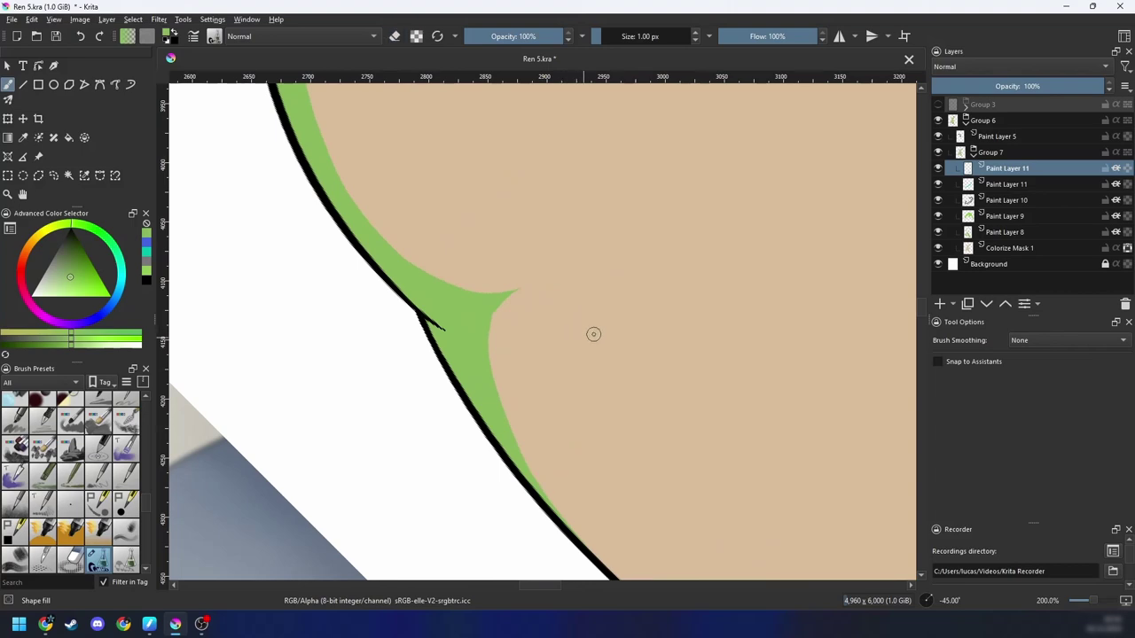
Step: Lasso the area around the torso's green side marking on the topmost Paint Layer 11 and cut it to a new layer
mouse_move(979, 180)
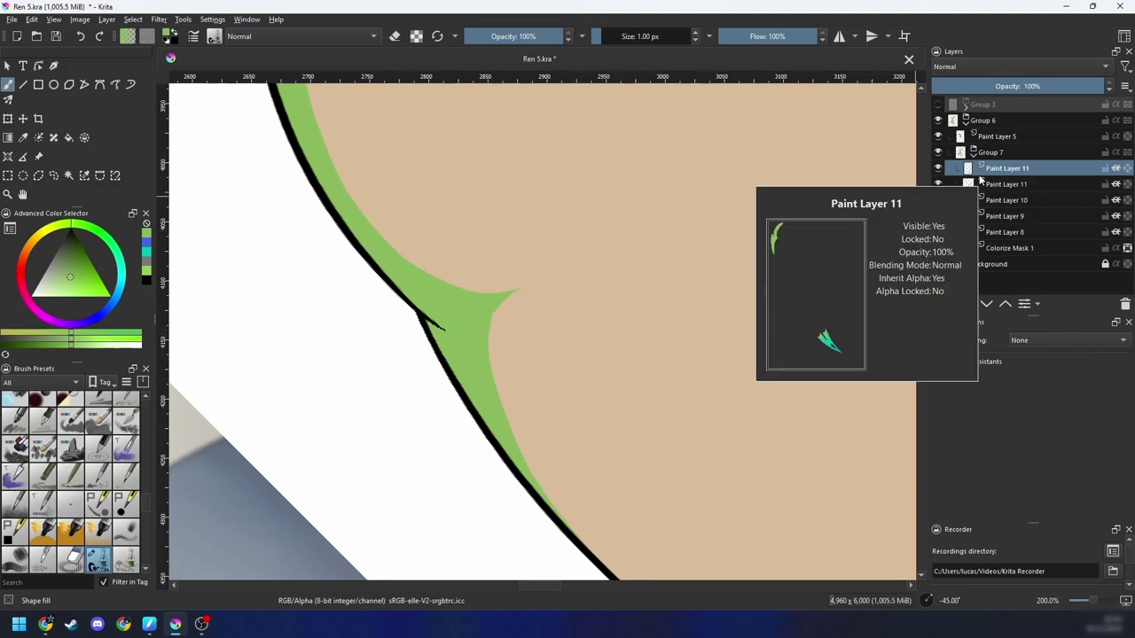
key(minus)
key(6)
key(6)
drag(648, 286, 615, 385)
key(6)
key(minus)
key(minus)
key(minus)
mouse_move(612, 333)
mouse_down()
mouse_move(611, 395)
mouse_move(608, 340)
mouse_up()
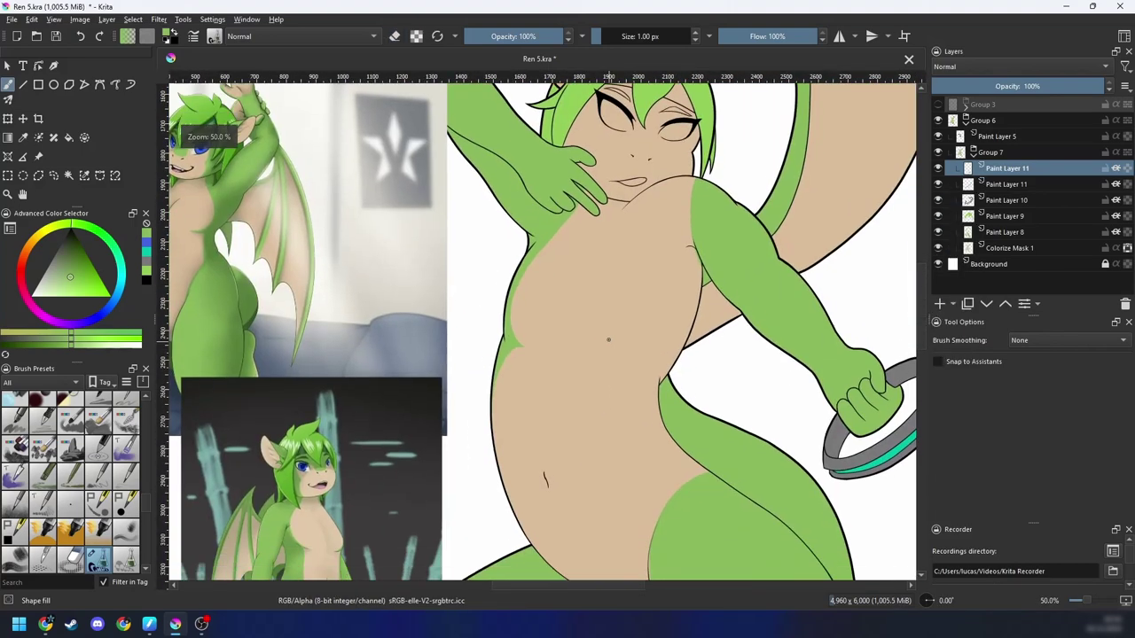
key(l)
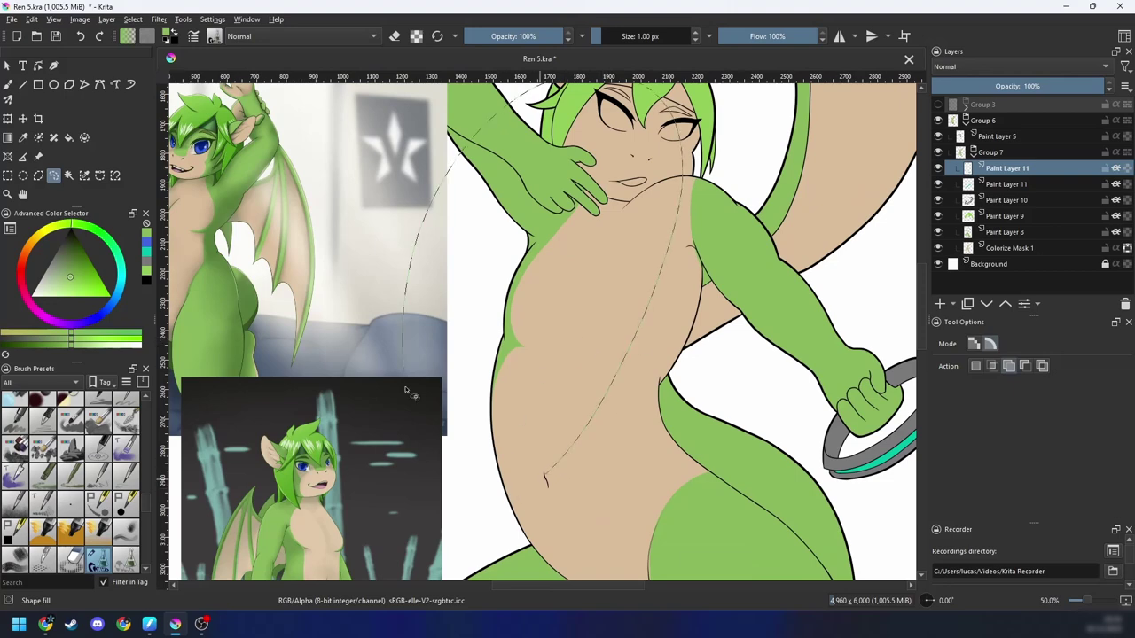
drag(405, 390, 523, 512)
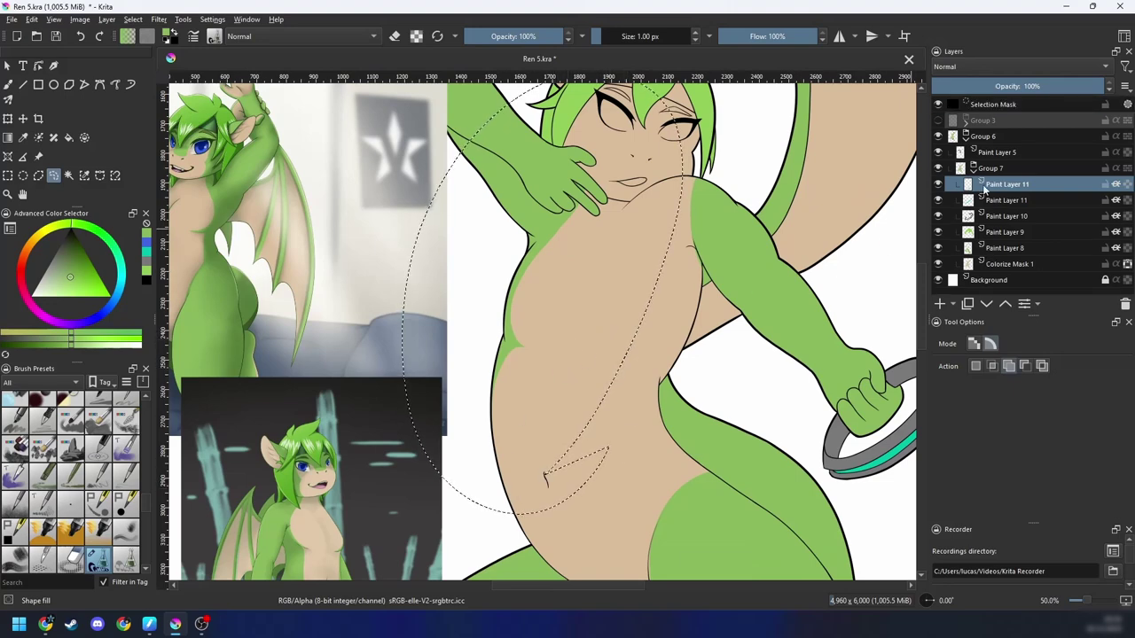
right_click(557, 454)
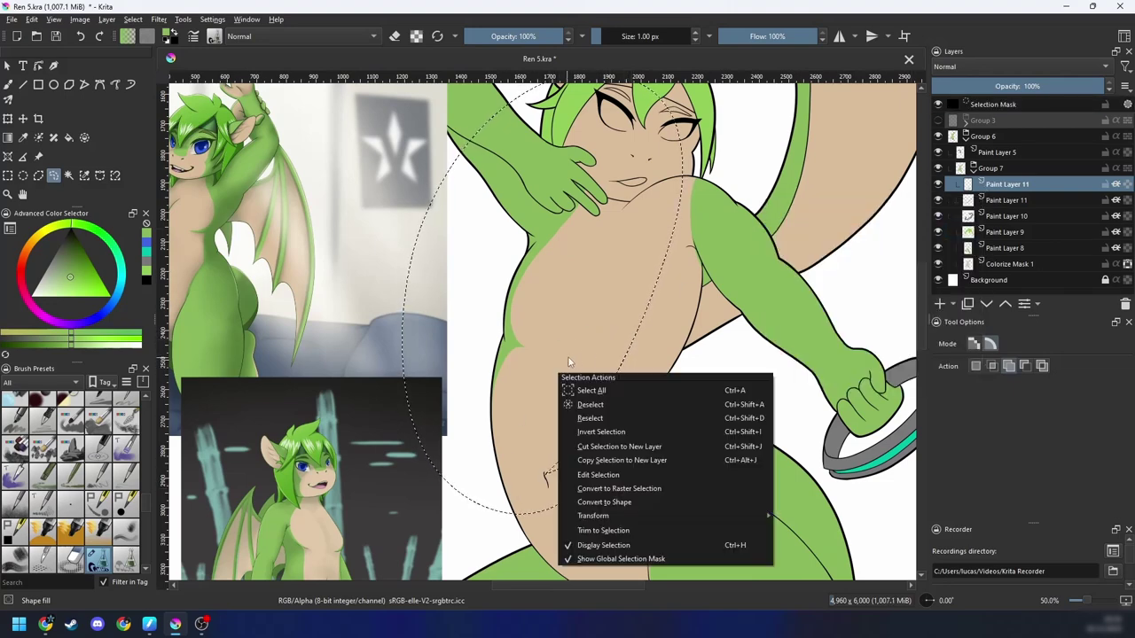
click(623, 446)
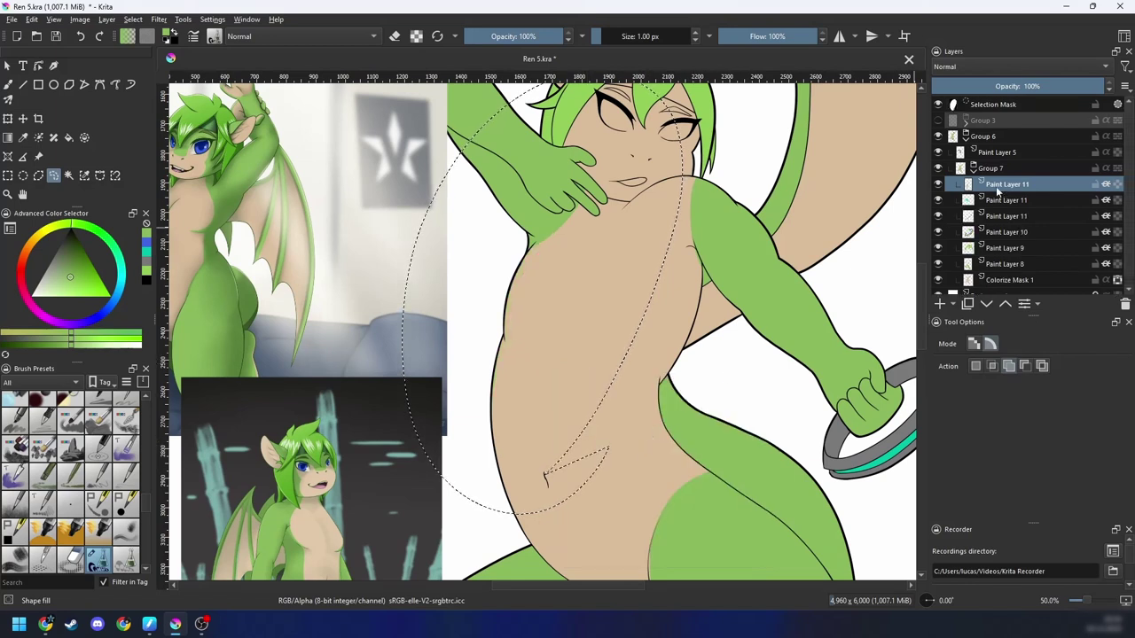
Step: Move the cut layer directly above Paint Layer 8, merge it down, check the merged layer by toggling its visibility, and clear the selection
drag(1005, 202, 1009, 264)
mouse_move(1002, 271)
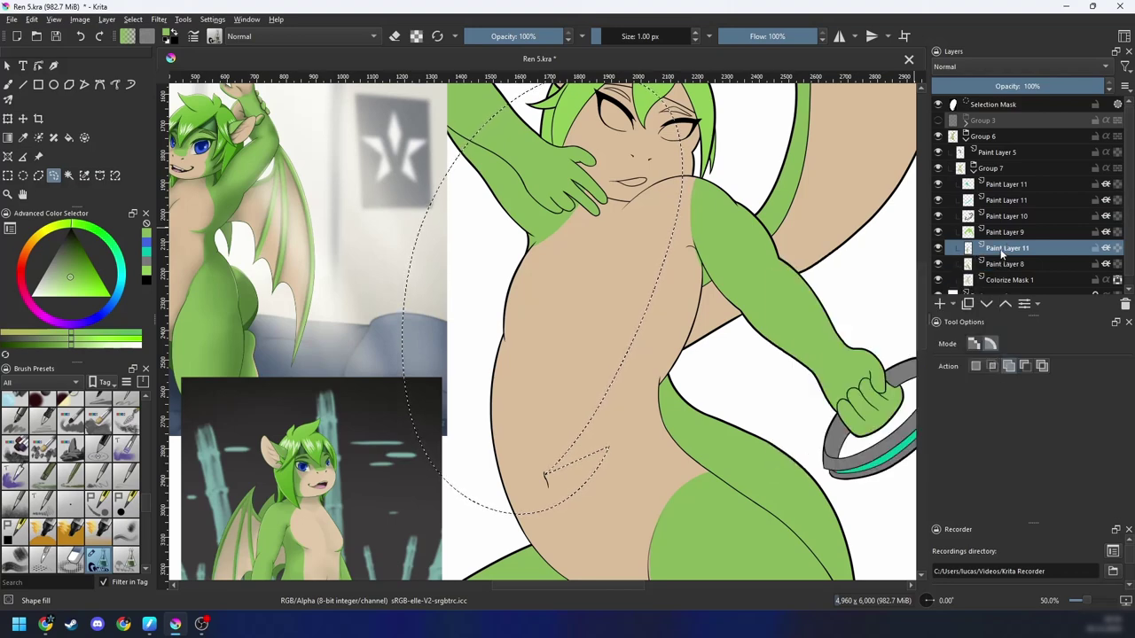
right_click(1002, 249)
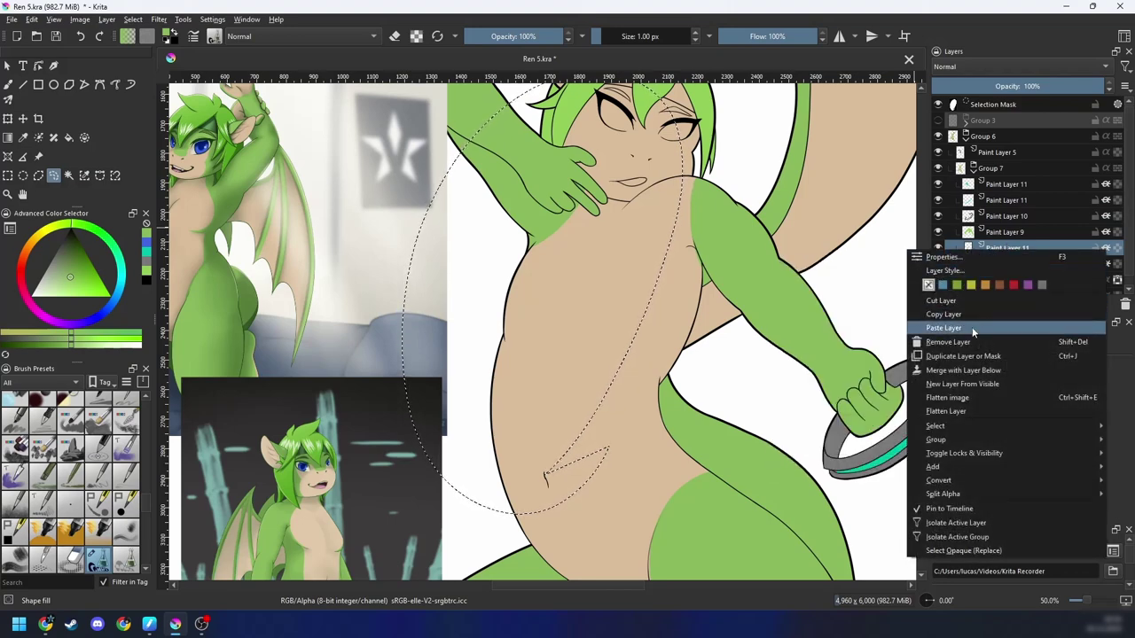
click(975, 370)
click(939, 248)
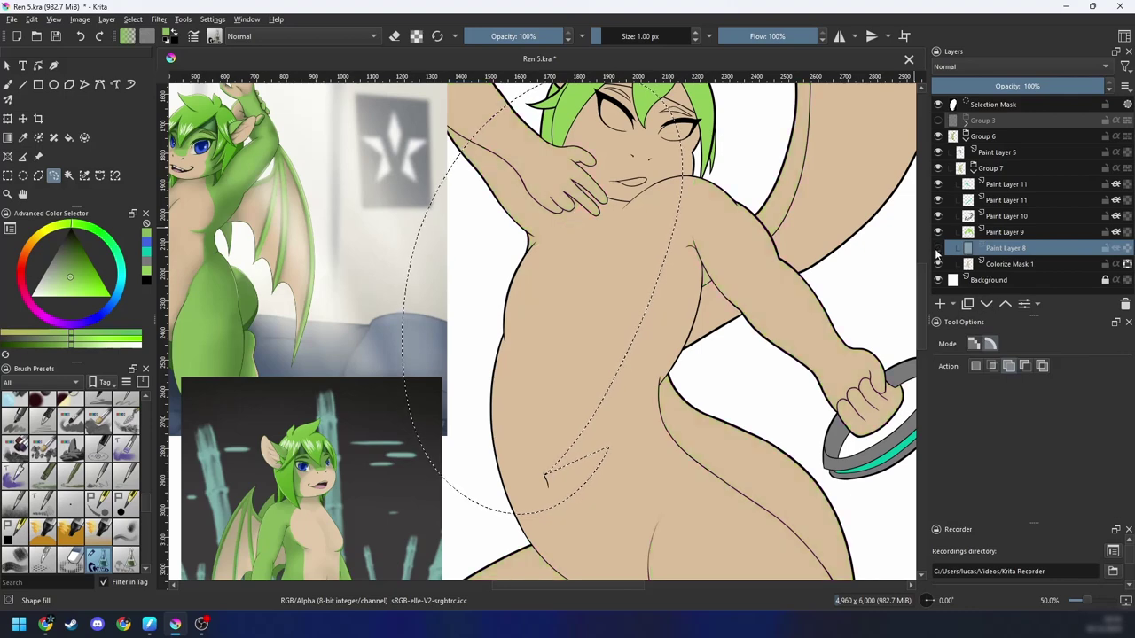
click(939, 249)
key(ctrl+shift+a)
Step: Return to the brush with erasing off and check what Paint Layer 8, Paint Layer 9 and the colorize mask contain
mouse_move(721, 354)
mouse_down()
mouse_move(694, 400)
mouse_move(687, 392)
mouse_up()
scroll(574, 365, up, 2)
drag(574, 365, 611, 413)
key(e)
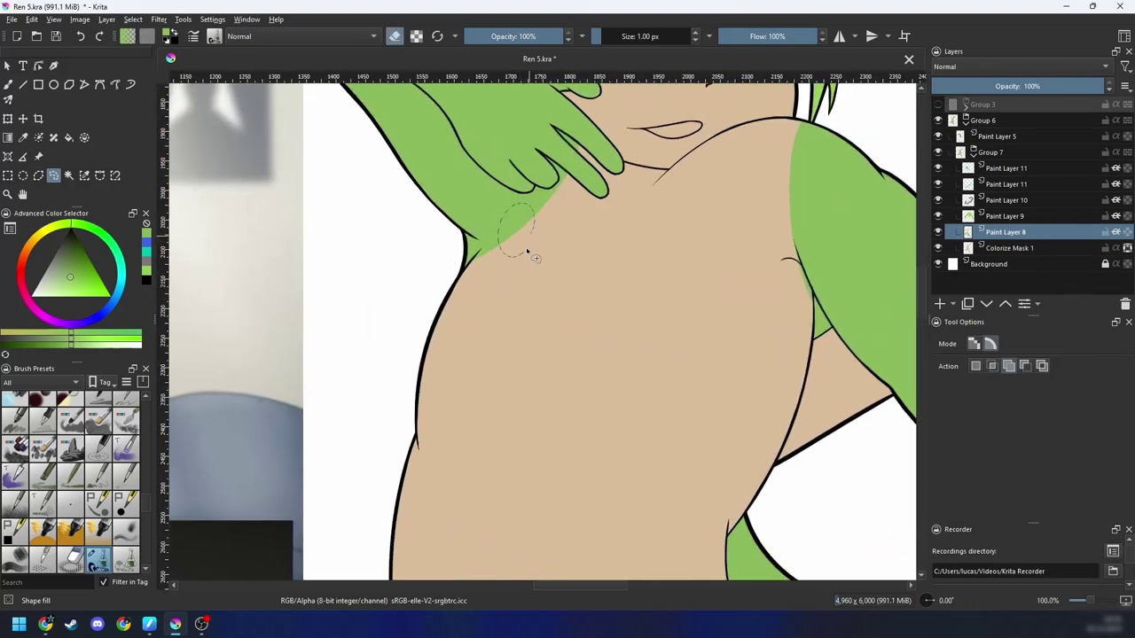
key(b)
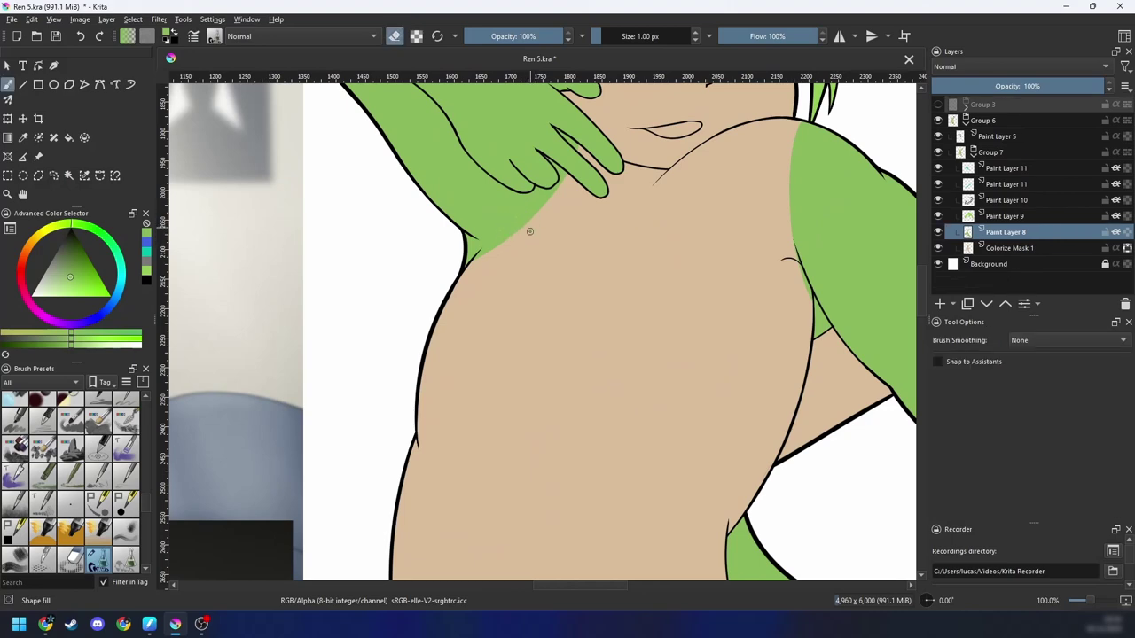
scroll(581, 248, down, 2)
drag(588, 353, 577, 314)
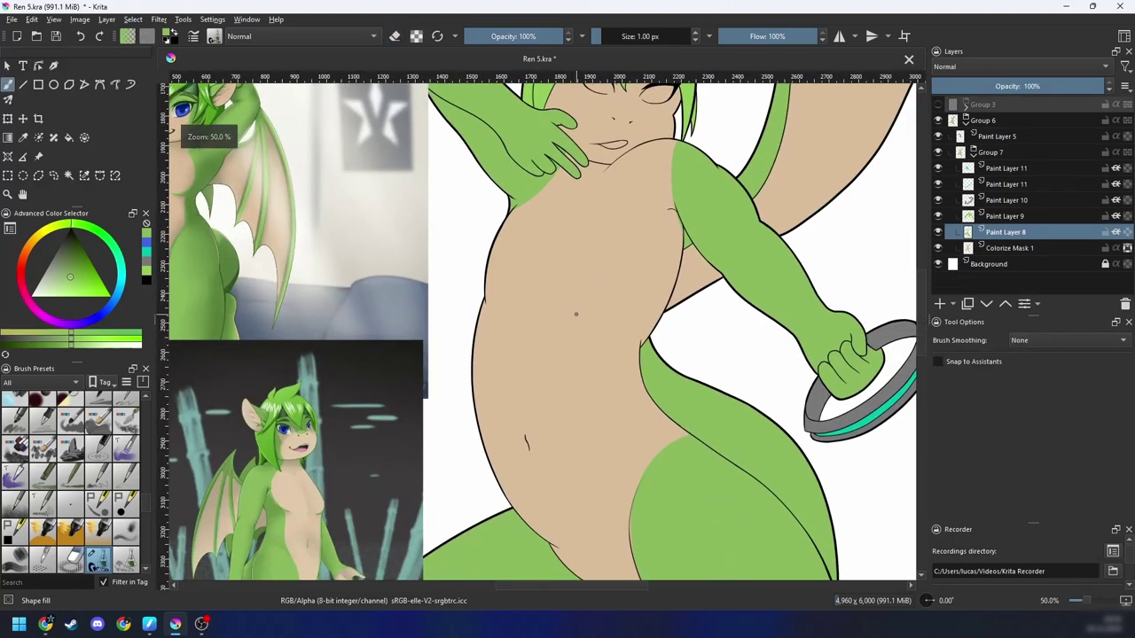
key(6)
key(6)
key(4)
key(4)
scroll(561, 332, down, 1)
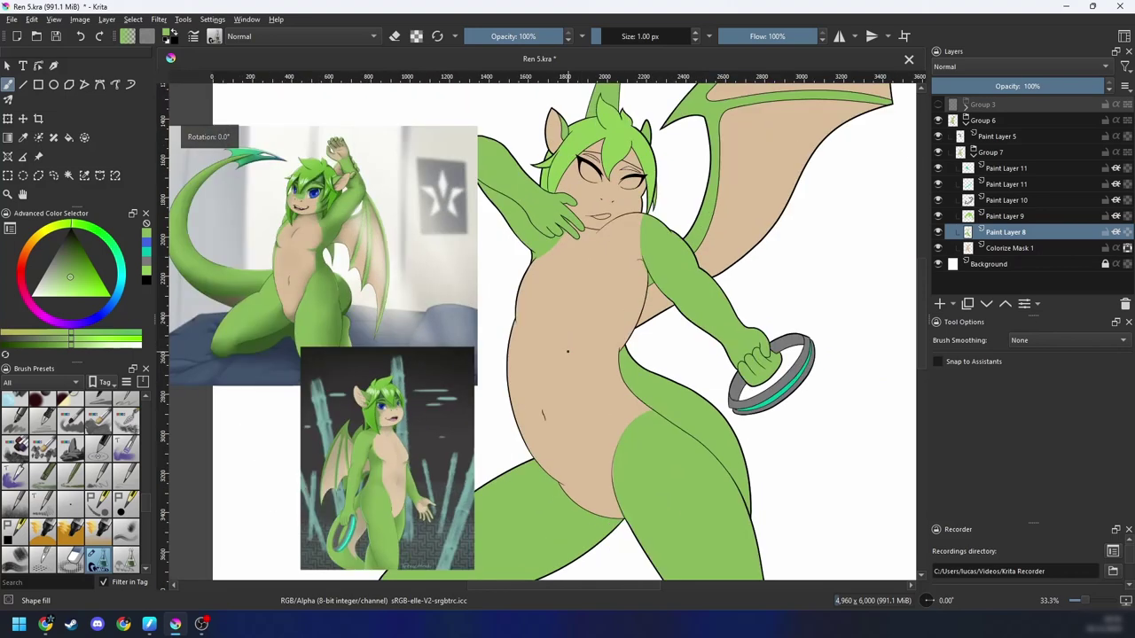
mouse_move(1021, 235)
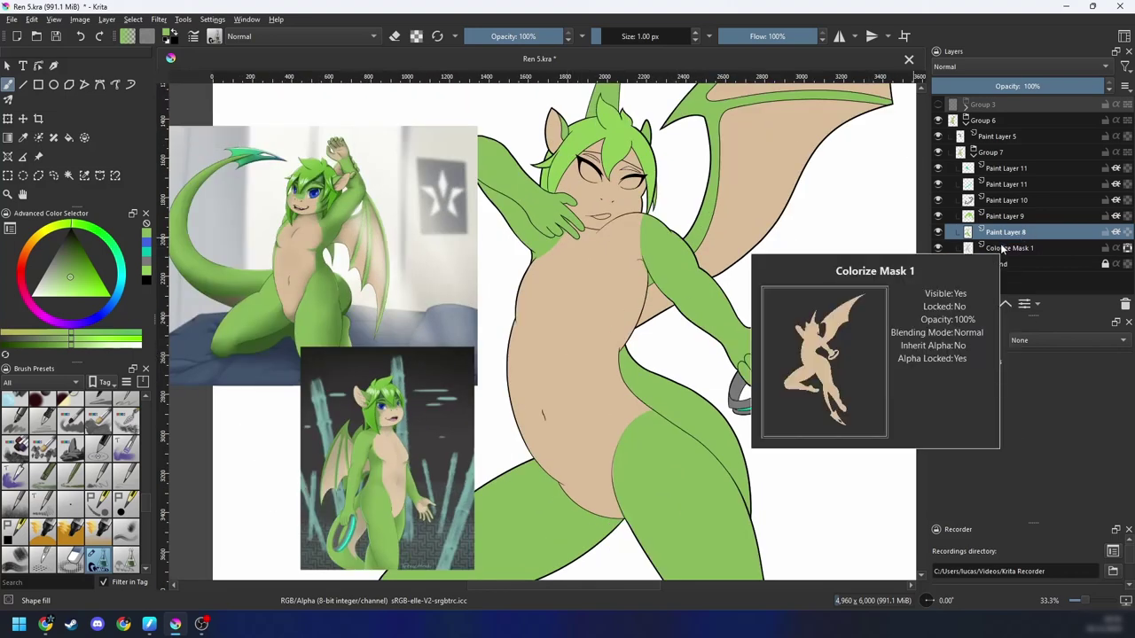
mouse_move(1055, 218)
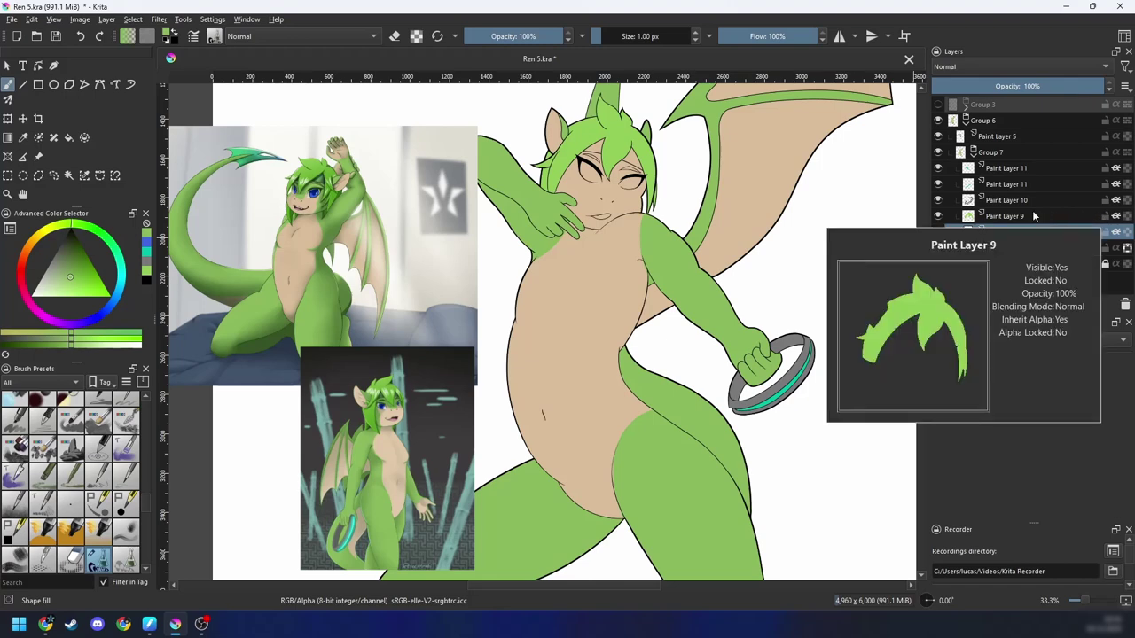
Step: Try to paint the green marking on Paint Layer 8 from the armpit along the chest's outer edge to the chest notch
key(6)
key(6)
key(plus)
key(plus)
drag(614, 309, 662, 314)
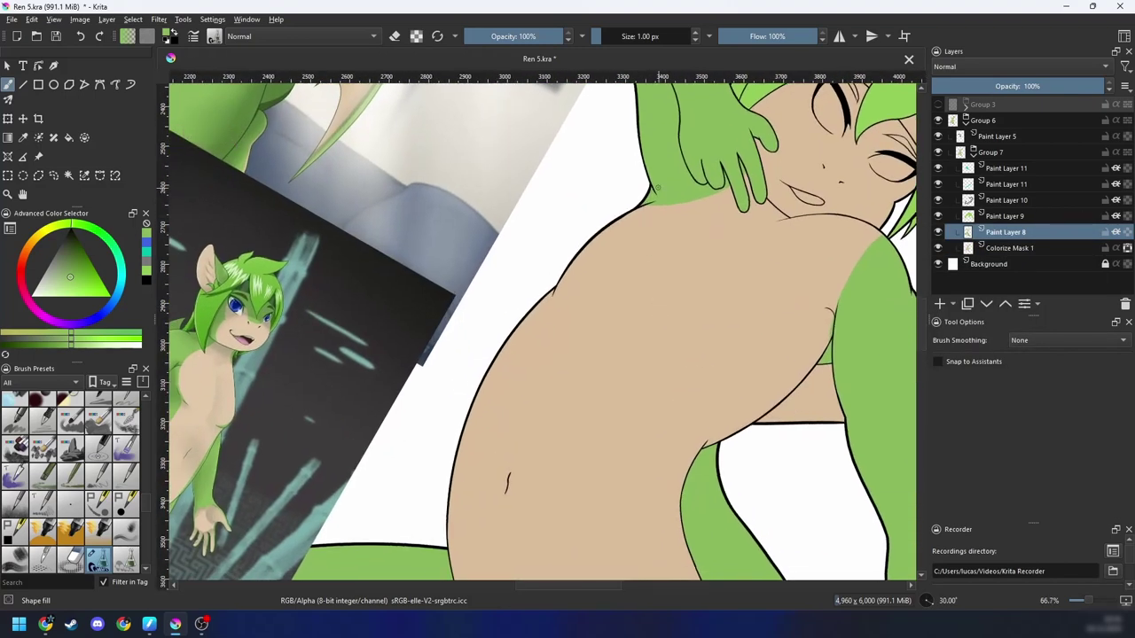
mouse_move(650, 204)
mouse_down()
mouse_move(578, 323)
mouse_move(604, 233)
mouse_move(591, 313)
mouse_up()
key(ctrl+z)
key(ctrl+z)
drag(658, 206, 559, 315)
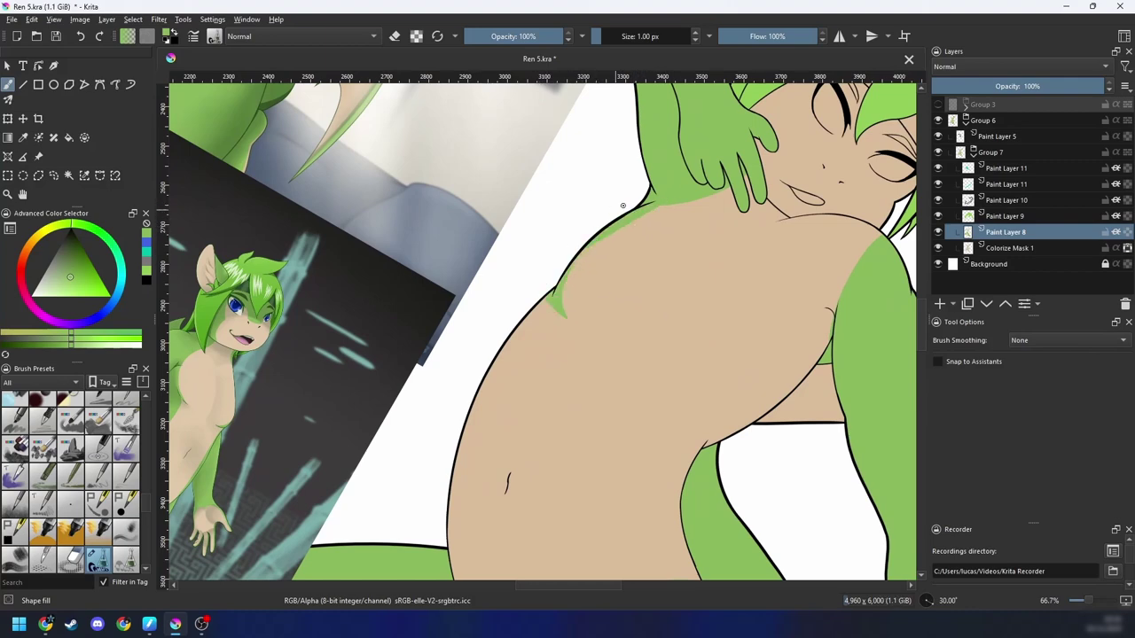
scroll(572, 313, up, 3)
key(ctrl+z)
mouse_move(563, 381)
mouse_down()
mouse_move(575, 254)
mouse_move(657, 175)
mouse_move(733, 134)
mouse_move(578, 190)
mouse_move(521, 247)
mouse_move(495, 325)
mouse_move(466, 348)
mouse_move(435, 350)
mouse_move(424, 383)
mouse_move(600, 392)
mouse_move(657, 337)
mouse_move(672, 281)
mouse_move(593, 397)
mouse_move(604, 363)
mouse_move(621, 360)
mouse_move(596, 399)
mouse_move(611, 369)
mouse_move(634, 352)
mouse_up()
scroll(604, 364, down, 3)
Step: Toggle the visibility of Group 3 to compare its sketch with the torso colours, leaving the group hidden
key(6)
key(6)
key(6)
key(6)
key(6)
key(6)
scroll(606, 366, down, 1)
scroll(610, 367, up, 2)
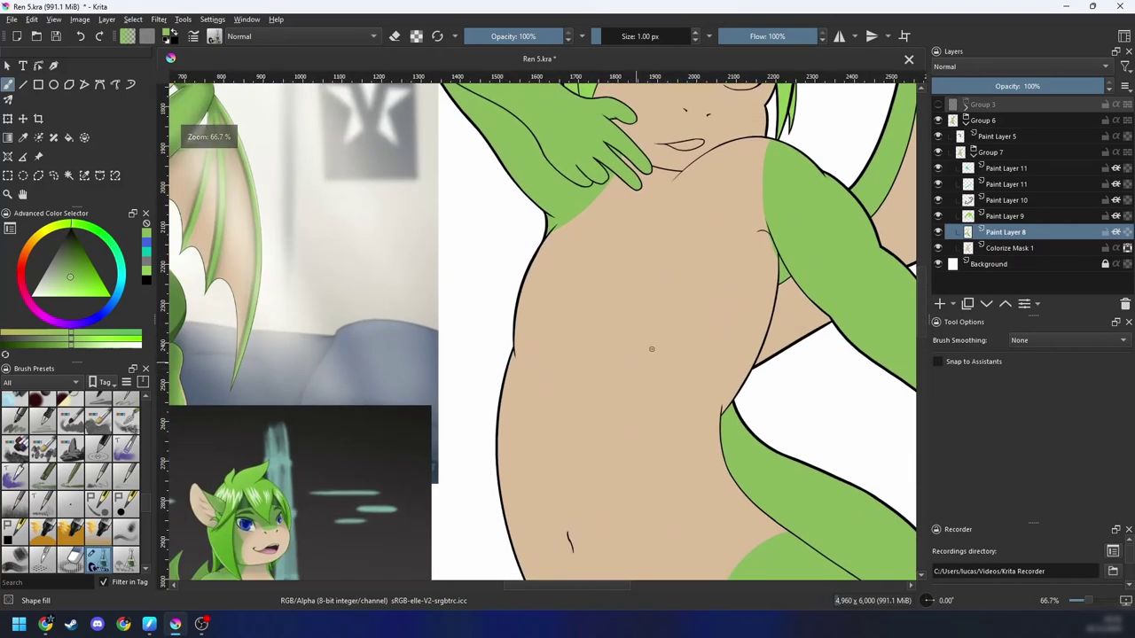
click(938, 106)
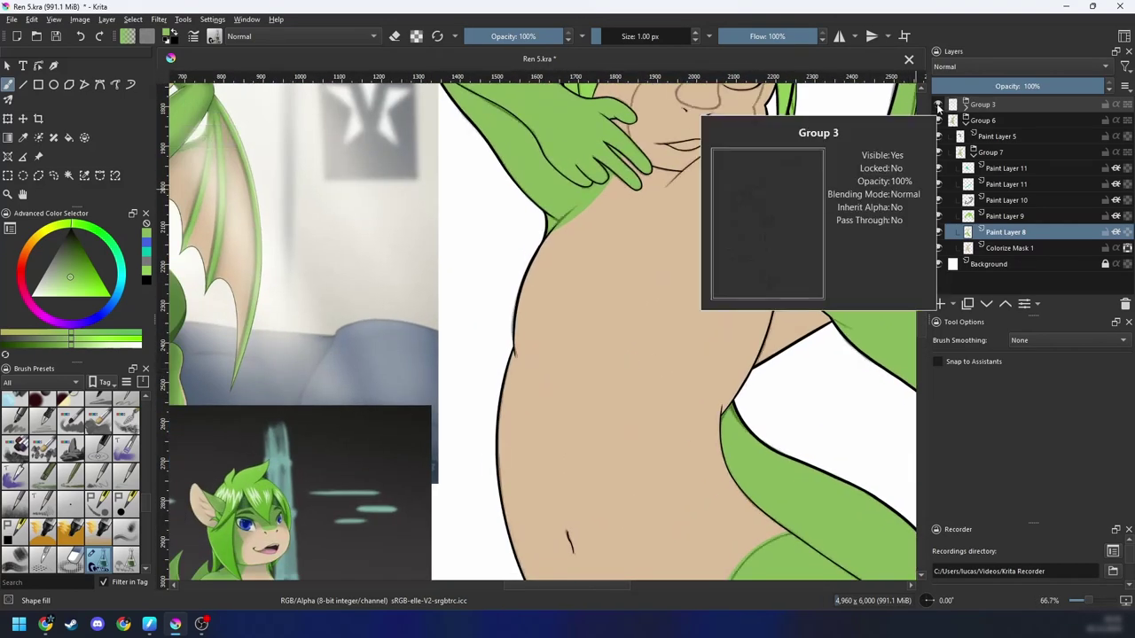
click(939, 107)
click(940, 108)
click(940, 108)
mouse_move(626, 293)
mouse_down()
mouse_move(669, 222)
mouse_move(658, 245)
mouse_up()
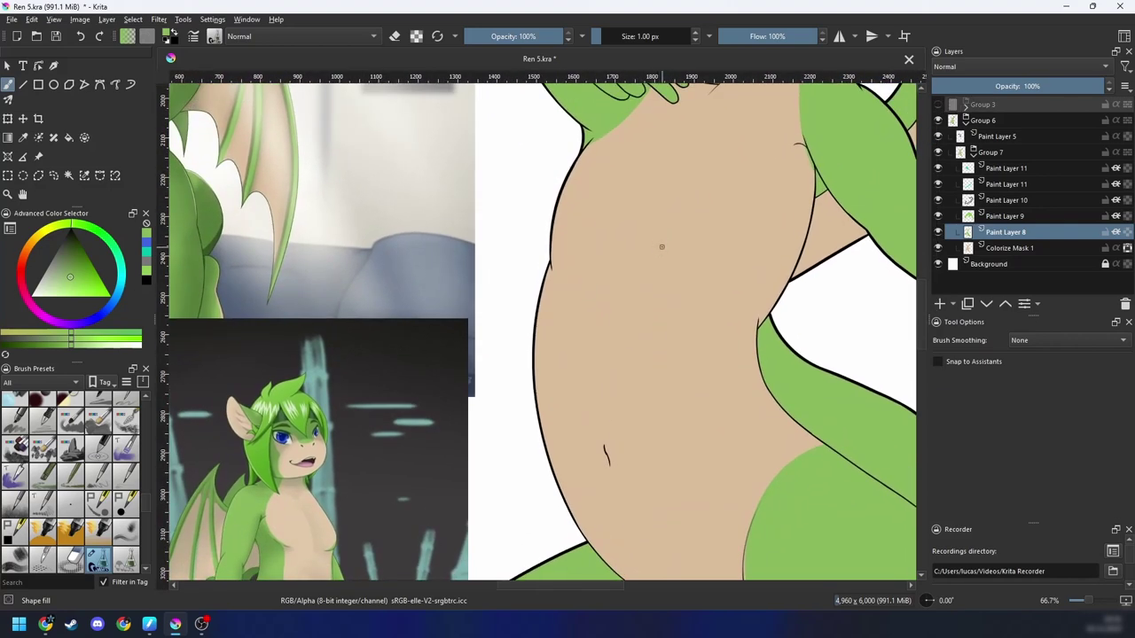
Step: With the canvas view mirrored, paint a green chest notch and a tapering strip down the torso's outer side on Paint Layer 8
key(m)
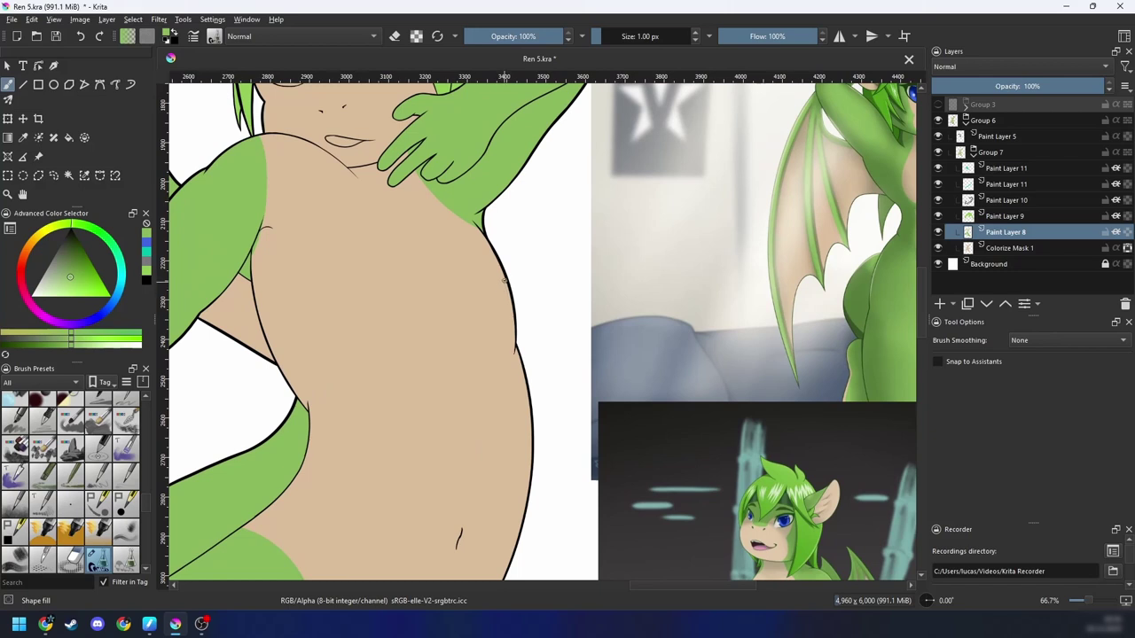
drag(513, 322, 492, 360)
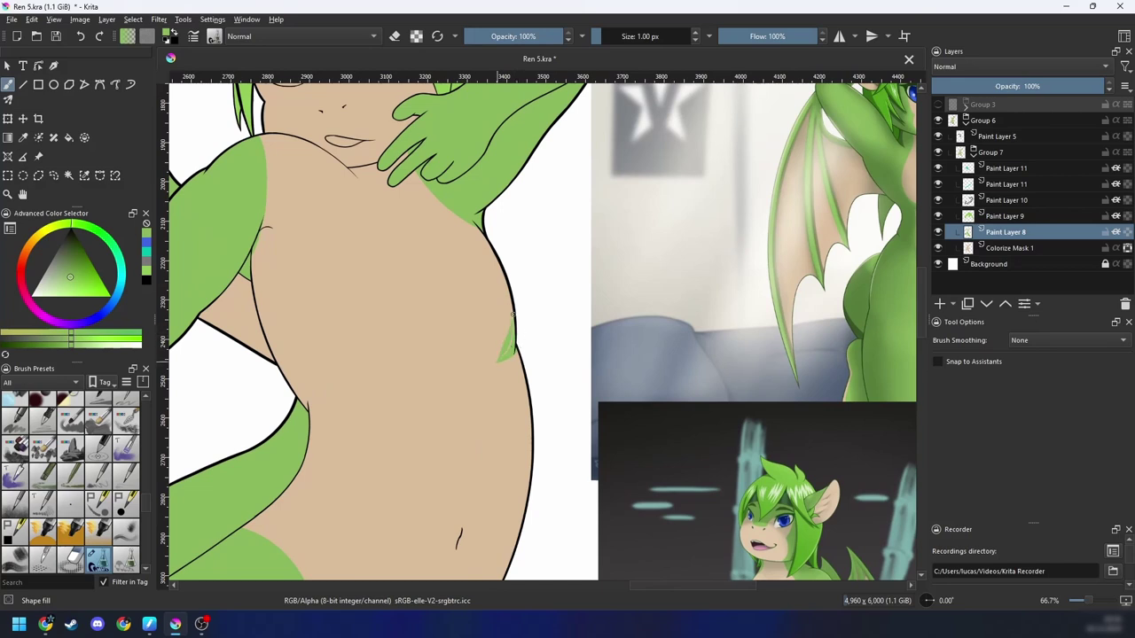
mouse_move(513, 314)
mouse_down()
mouse_move(494, 253)
mouse_move(534, 289)
mouse_move(535, 421)
mouse_up()
scroll(547, 351, down, 2)
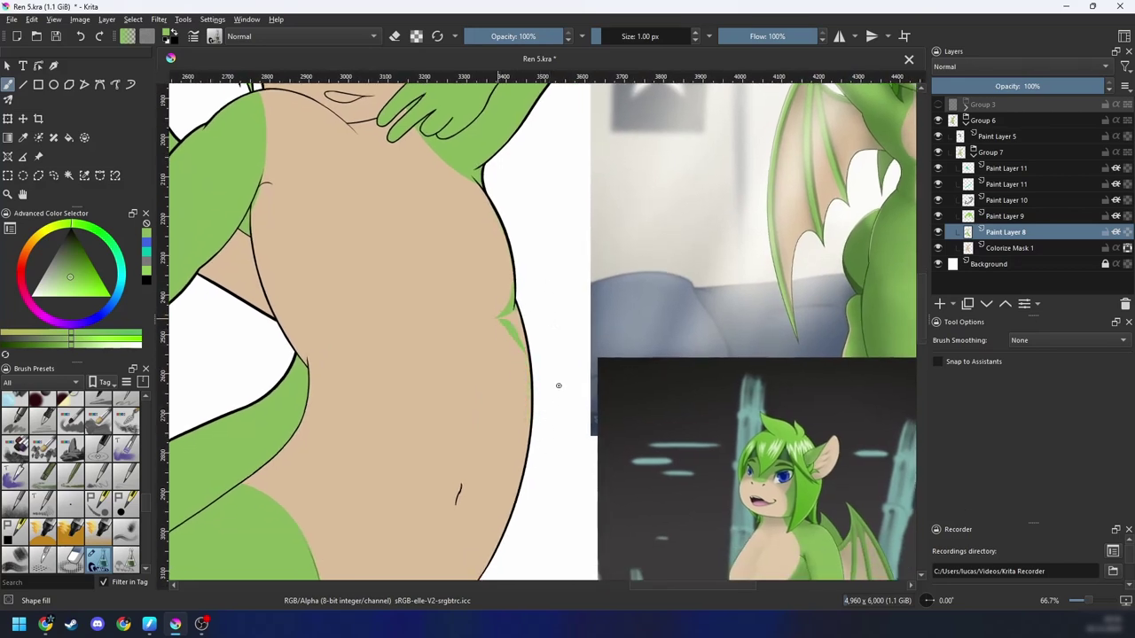
mouse_move(552, 331)
mouse_down()
mouse_move(578, 277)
mouse_move(546, 417)
mouse_move(553, 455)
mouse_up()
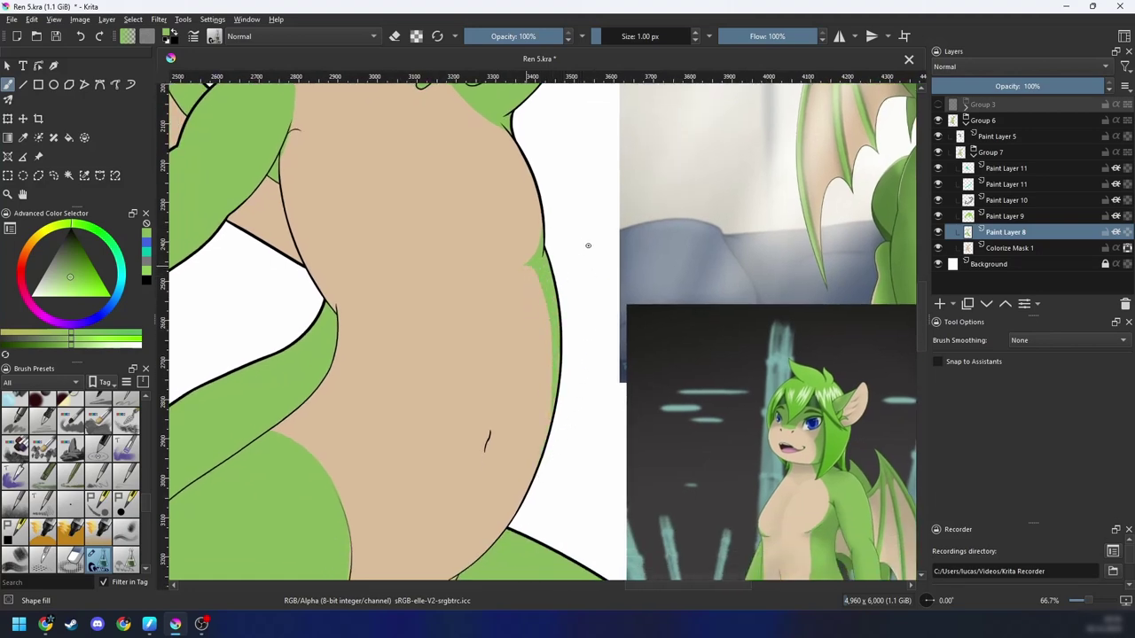
Step: Paint the green strip along the chest's outer edge, joining the chest notch to the green armpit of the raised arm
key(minus)
key(minus)
mouse_move(575, 316)
mouse_down()
mouse_move(562, 361)
mouse_move(564, 344)
mouse_up()
key(plus)
key(plus)
mouse_move(517, 412)
mouse_down()
mouse_move(526, 382)
mouse_move(502, 316)
mouse_move(424, 220)
mouse_up()
key(ctrl+z)
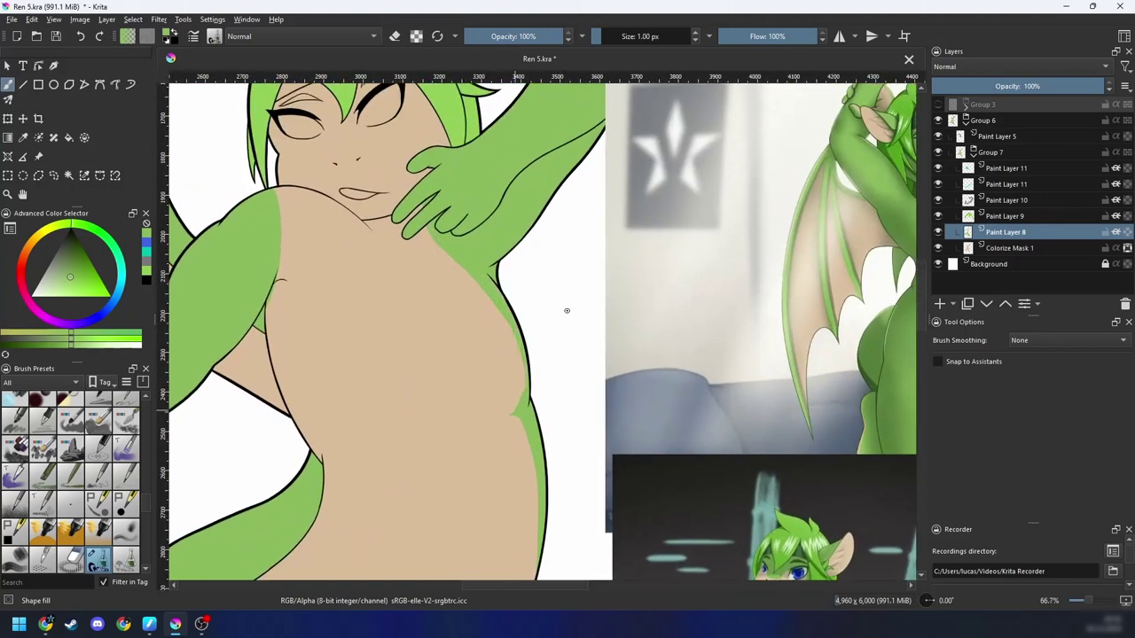
Step: Widen and smooth the inner edge of the green marking between the armpit and the chest notch, sharpening the notch's point
key(4)
key(4)
key(plus)
key(4)
key(4)
key(4)
key(4)
key(4)
key(4)
key(4)
drag(611, 375, 509, 377)
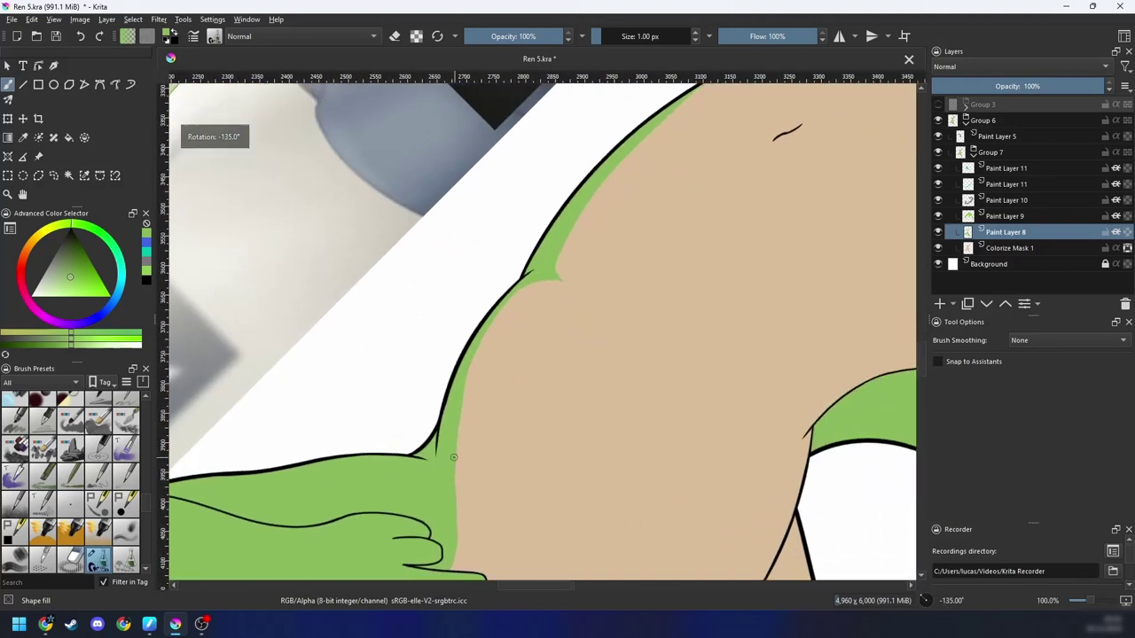
mouse_move(454, 488)
mouse_down()
mouse_move(469, 390)
mouse_move(593, 294)
mouse_move(571, 282)
mouse_move(586, 186)
mouse_move(543, 198)
mouse_up()
drag(518, 284, 414, 458)
Step: Examine the green torso marking beside the reference images, with the canvas upright and unmirrored
key(6)
key(6)
key(6)
key(6)
key(6)
key(6)
key(6)
key(6)
key(6)
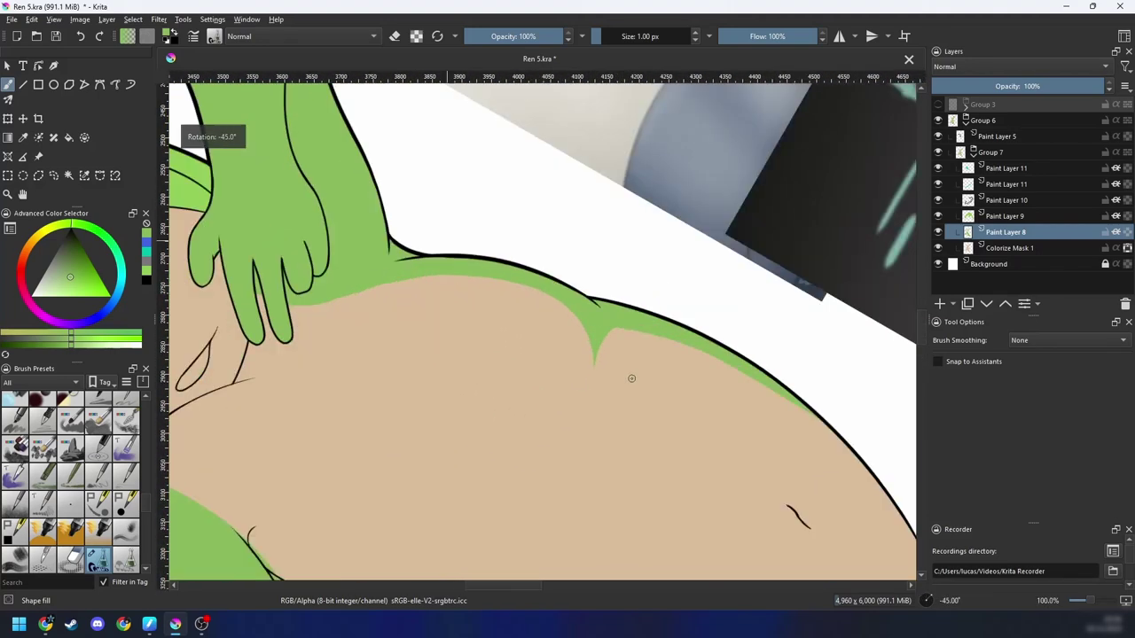
key(minus)
key(minus)
key(minus)
key(m)
drag(648, 353, 633, 395)
key(plus)
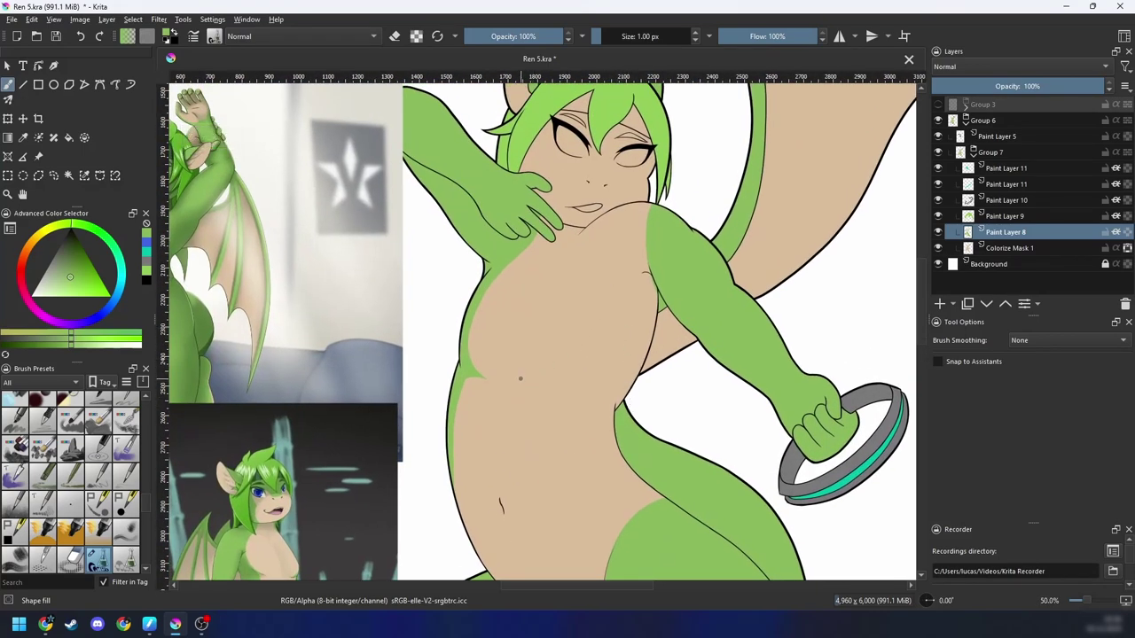
mouse_move(524, 381)
mouse_down()
mouse_move(561, 373)
mouse_move(590, 322)
mouse_move(580, 280)
mouse_move(599, 310)
mouse_move(590, 381)
mouse_up()
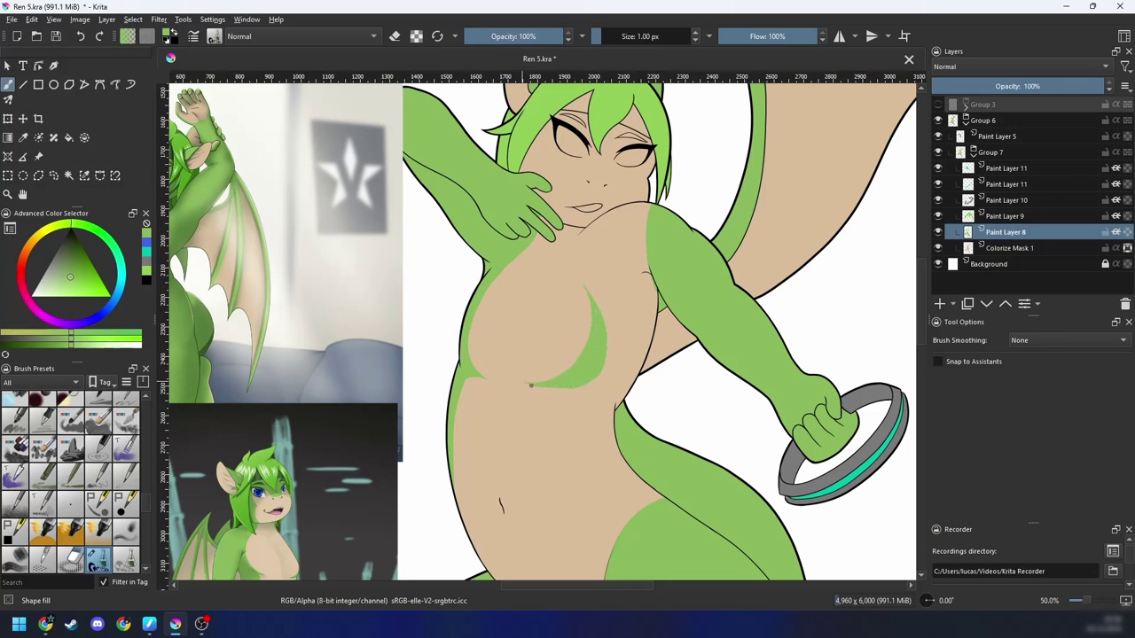
mouse_move(571, 415)
mouse_down()
mouse_move(589, 470)
mouse_move(625, 519)
mouse_move(667, 434)
mouse_up()
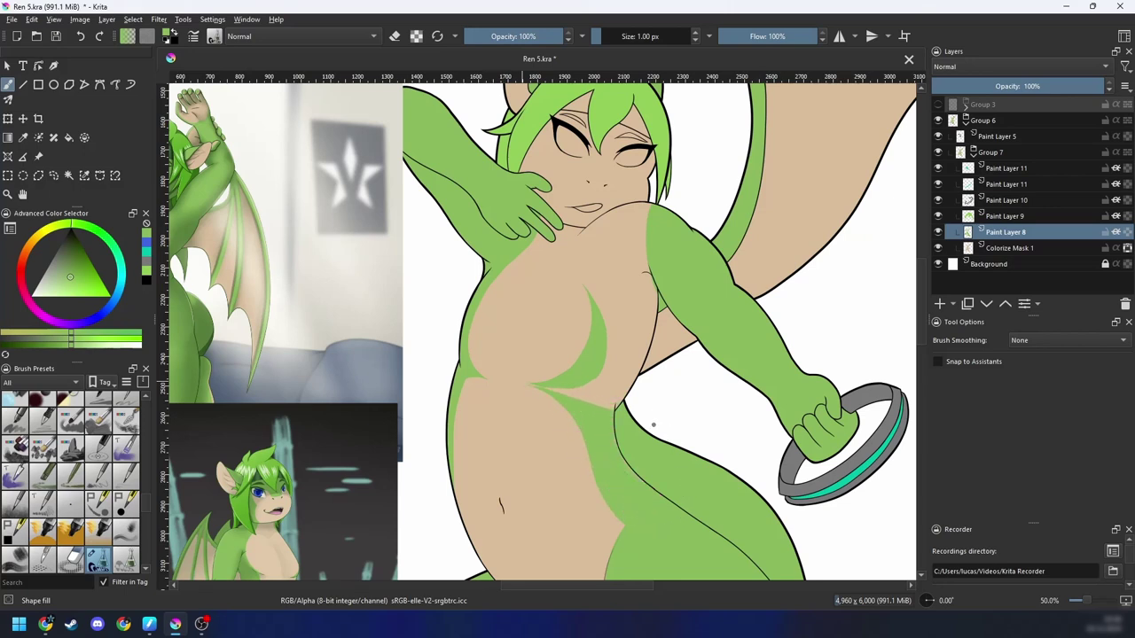
key(ctrl+z)
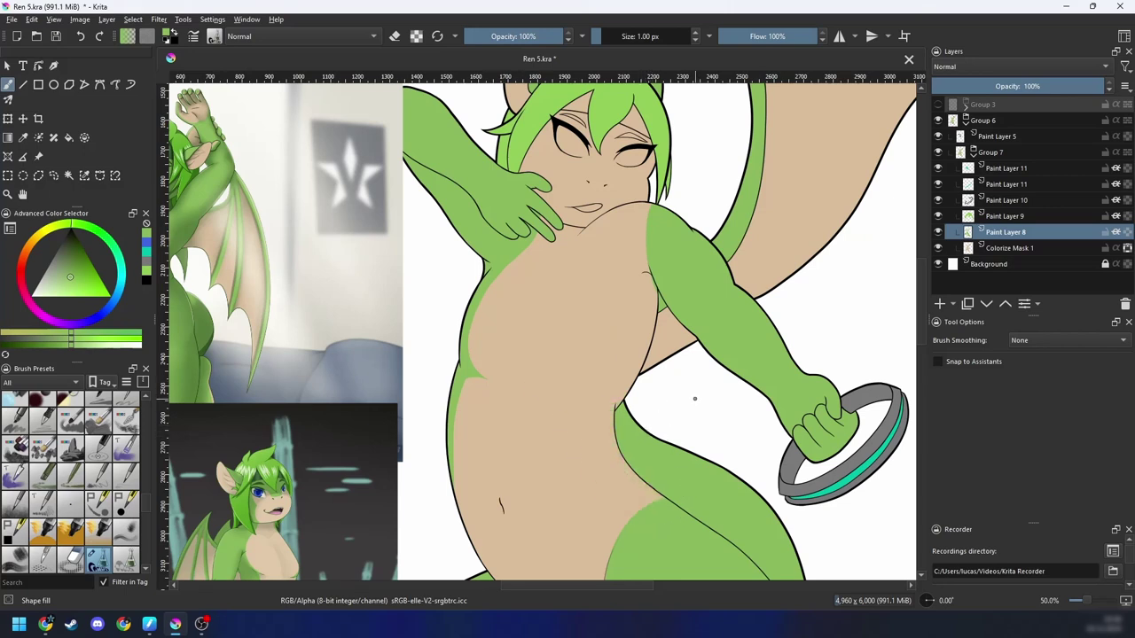
Step: Draw a green contour line down the middle of the chest with the Basic-5 Size brush, curving it inward to a point beneath the chest
scroll(664, 456, up, 2)
right_click(643, 379)
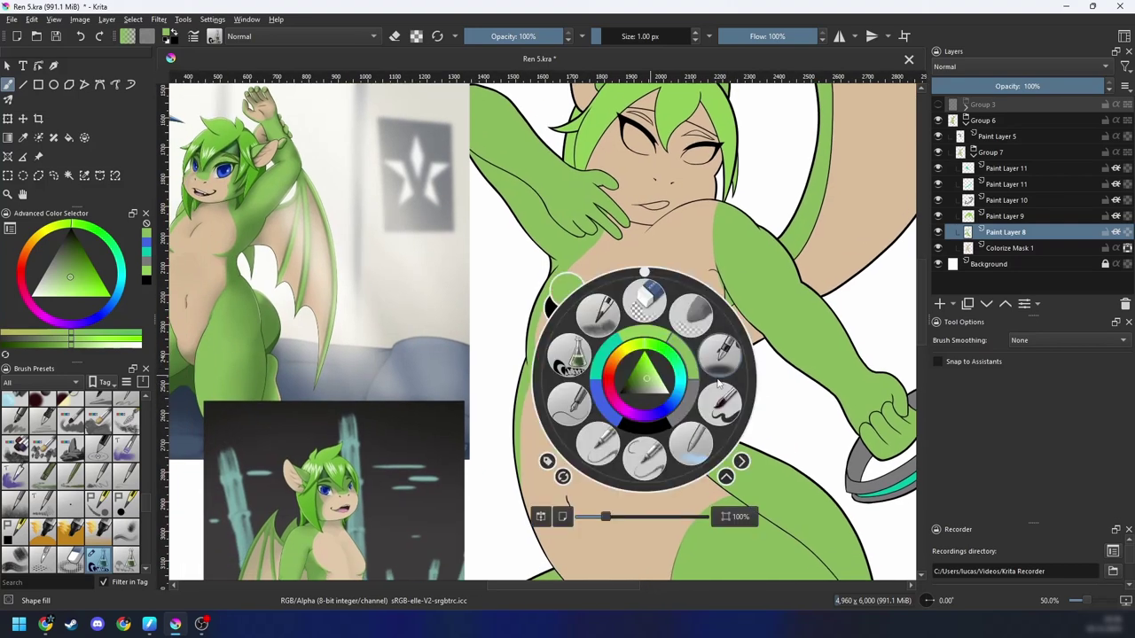
click(716, 415)
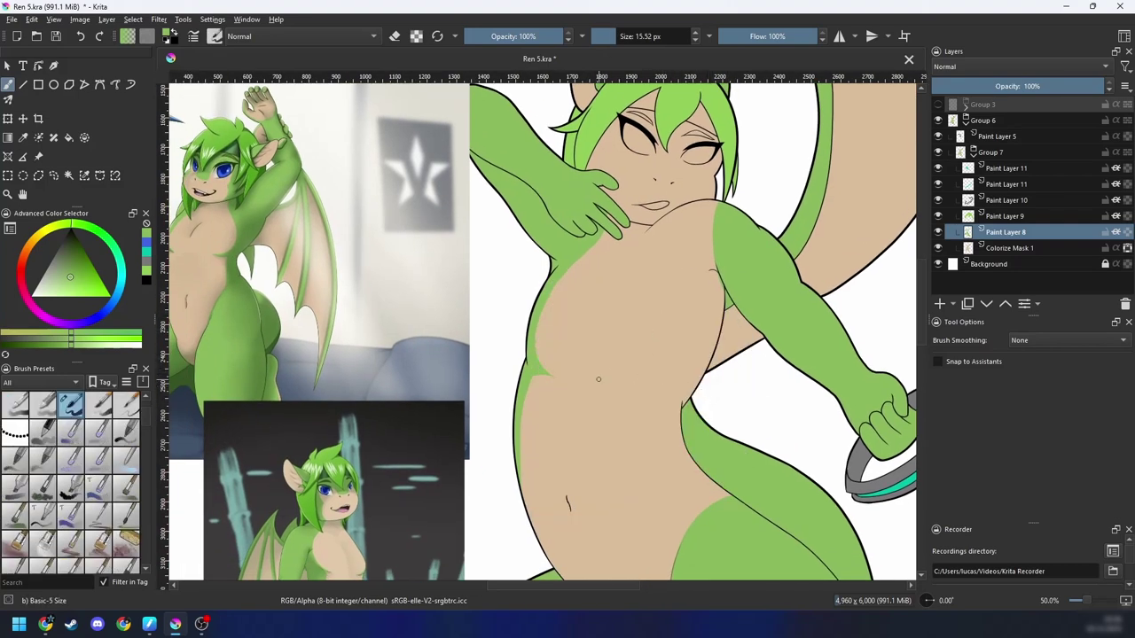
drag(639, 361, 667, 369)
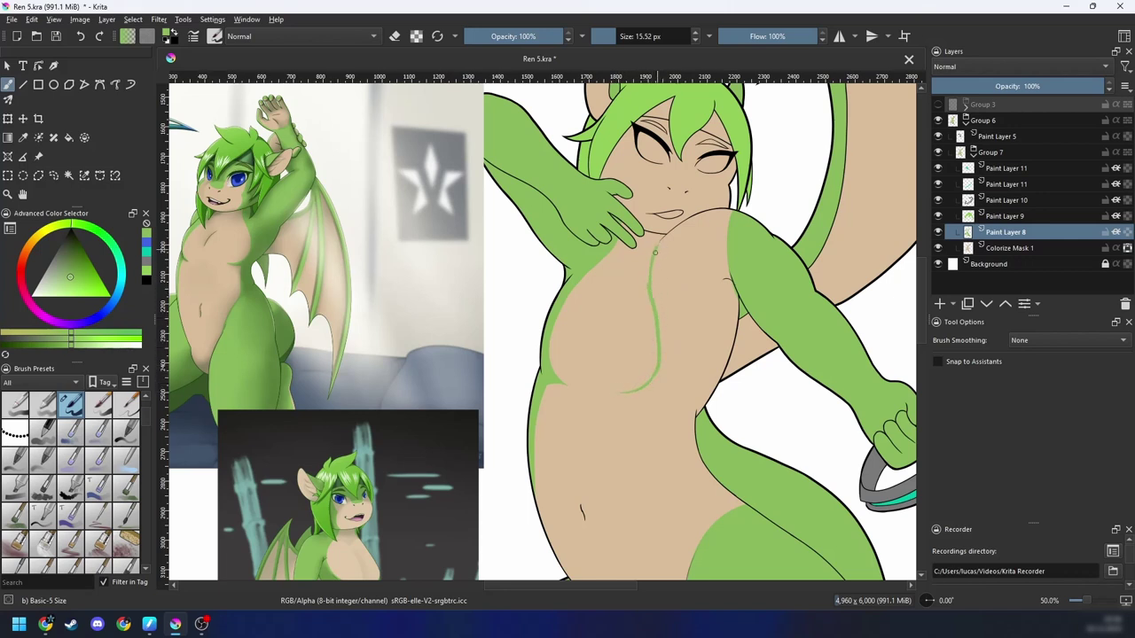
key(4)
key(4)
key(ctrl+plus)
key(ctrl+plus)
drag(711, 413, 612, 399)
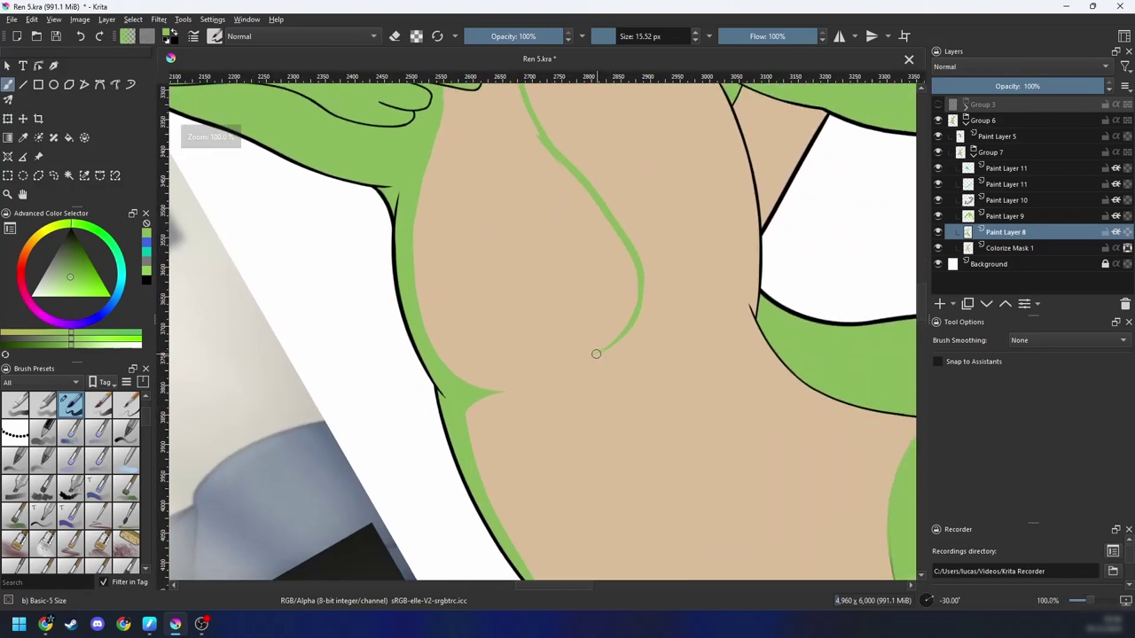
drag(597, 353, 647, 425)
key(minus)
key(minus)
key(minus)
key(5)
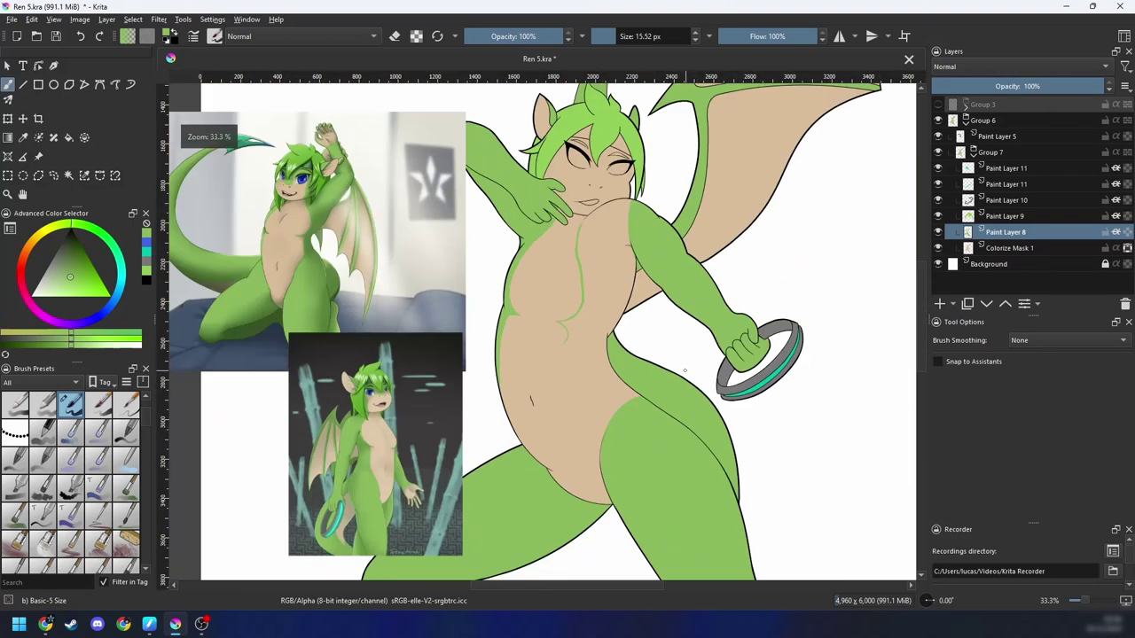
Step: Extend a green line from the contour's lower point across to the torso's outer edge above the waist
key(plus)
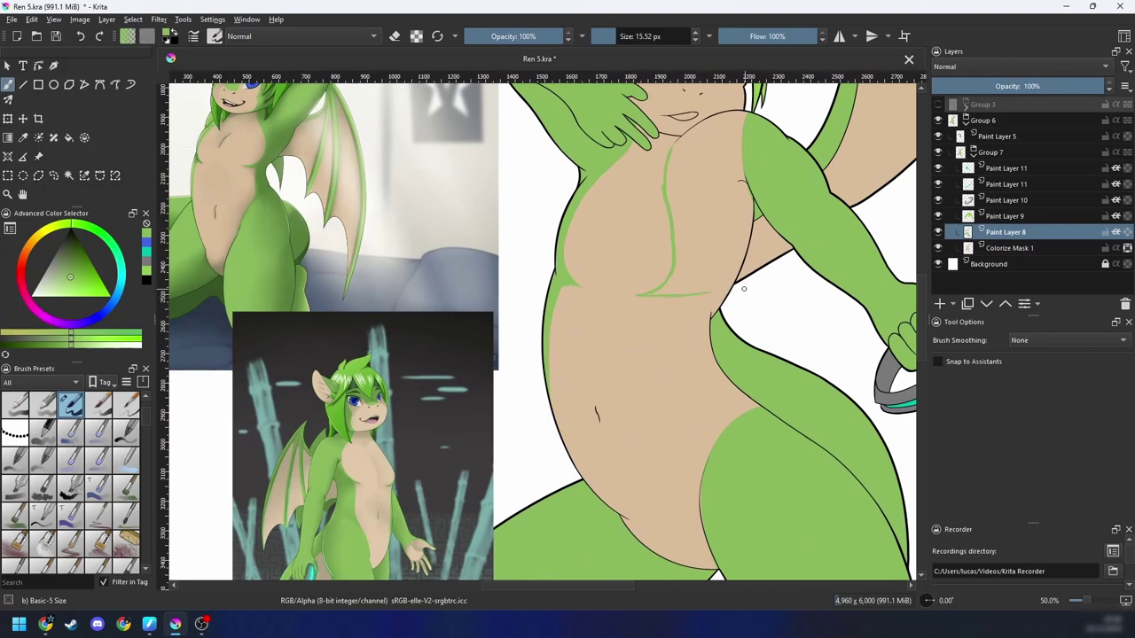
key(plus)
key(plus)
key(plus)
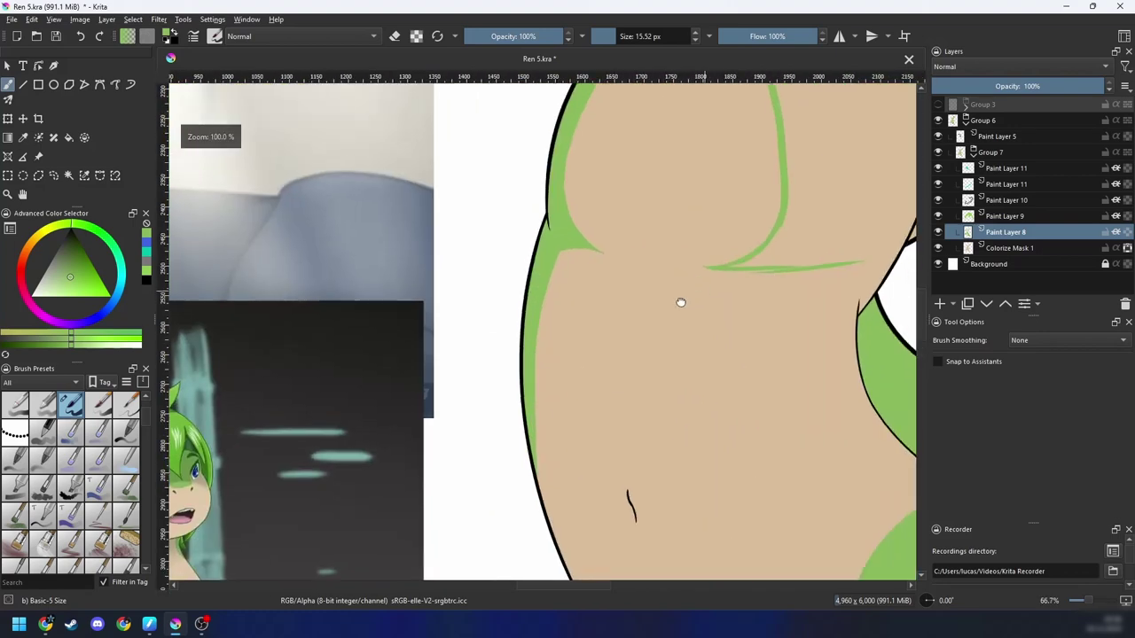
key(4)
key(4)
key(4)
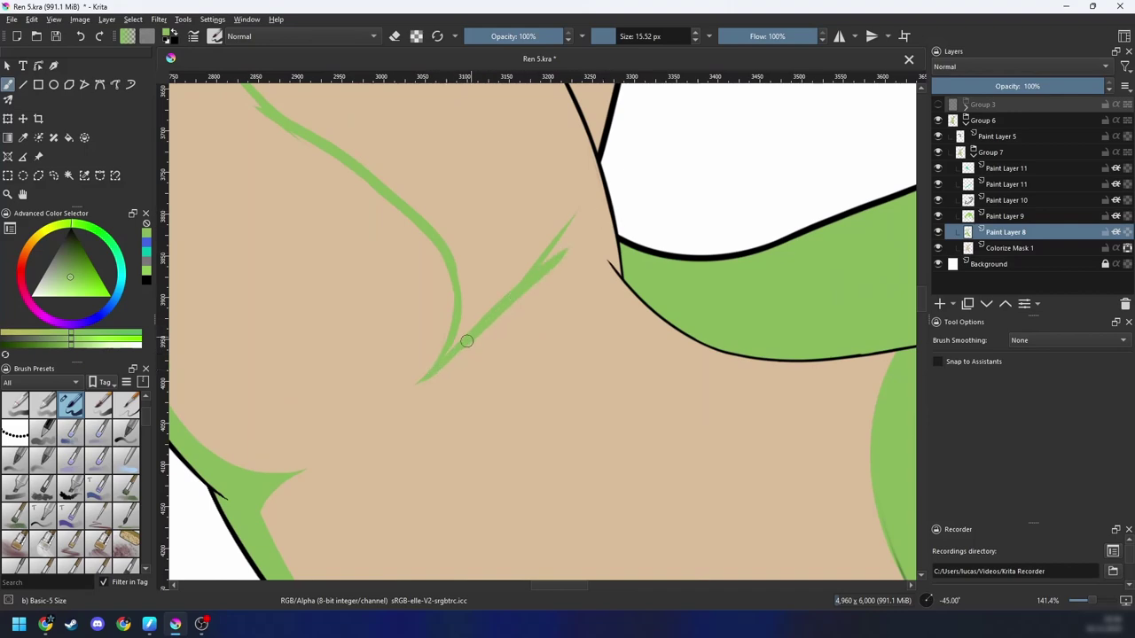
drag(521, 293, 603, 228)
key(5)
key(minus)
drag(631, 253, 641, 327)
key(minus)
drag(603, 369, 660, 358)
key(m)
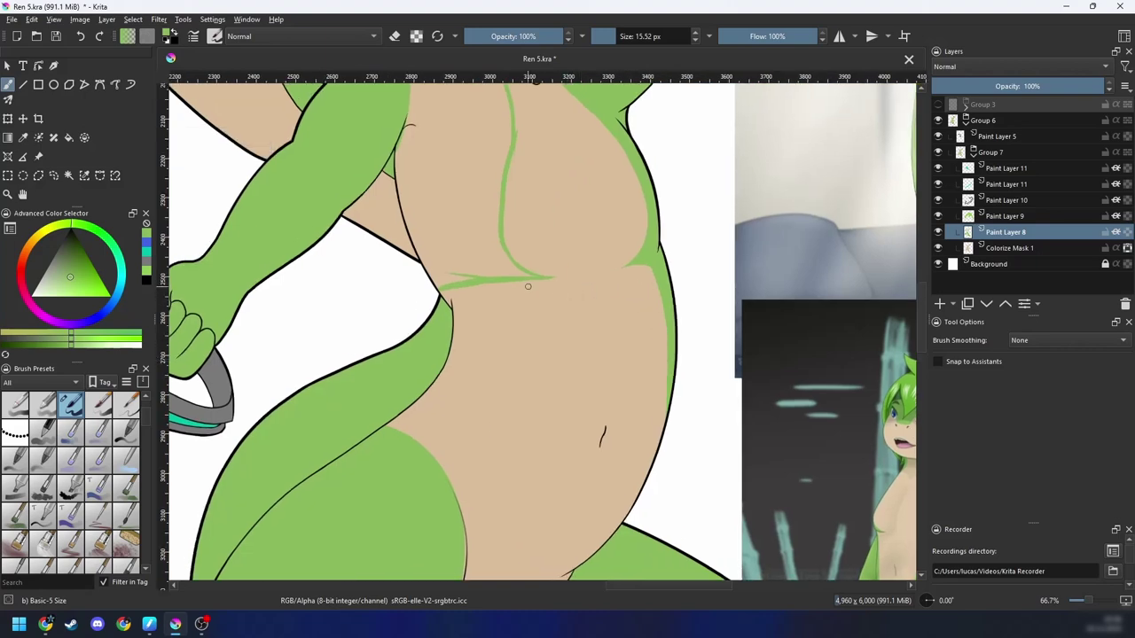
Step: Draw a green line down the belly from the chest point to the green thigh, with the canvas view mirrored
drag(527, 285, 532, 259)
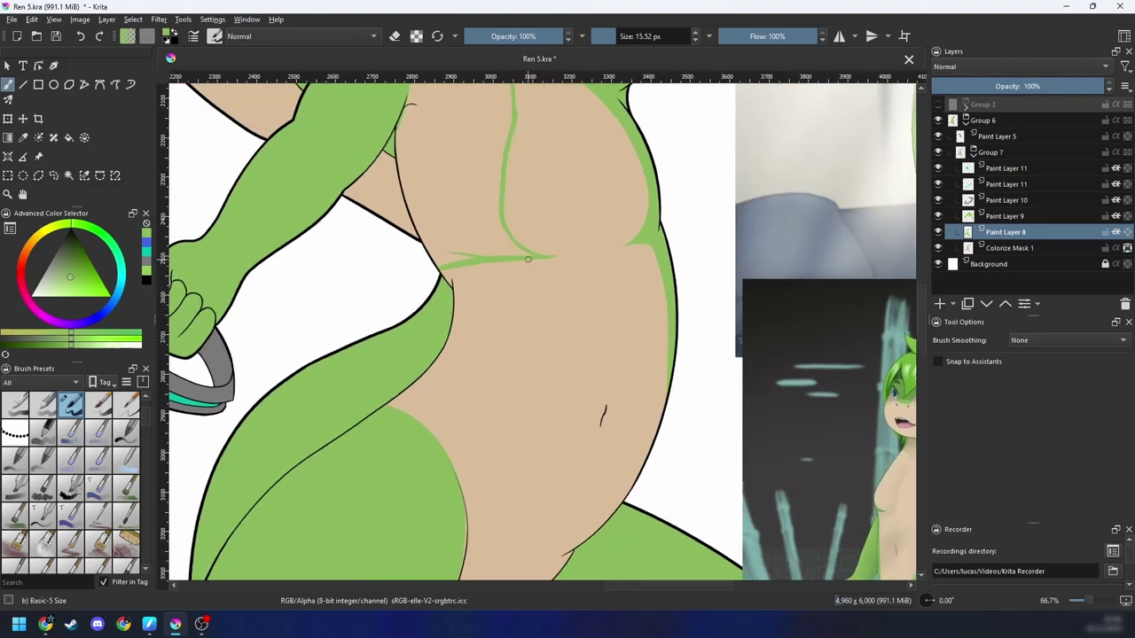
scroll(411, 513, down, 4)
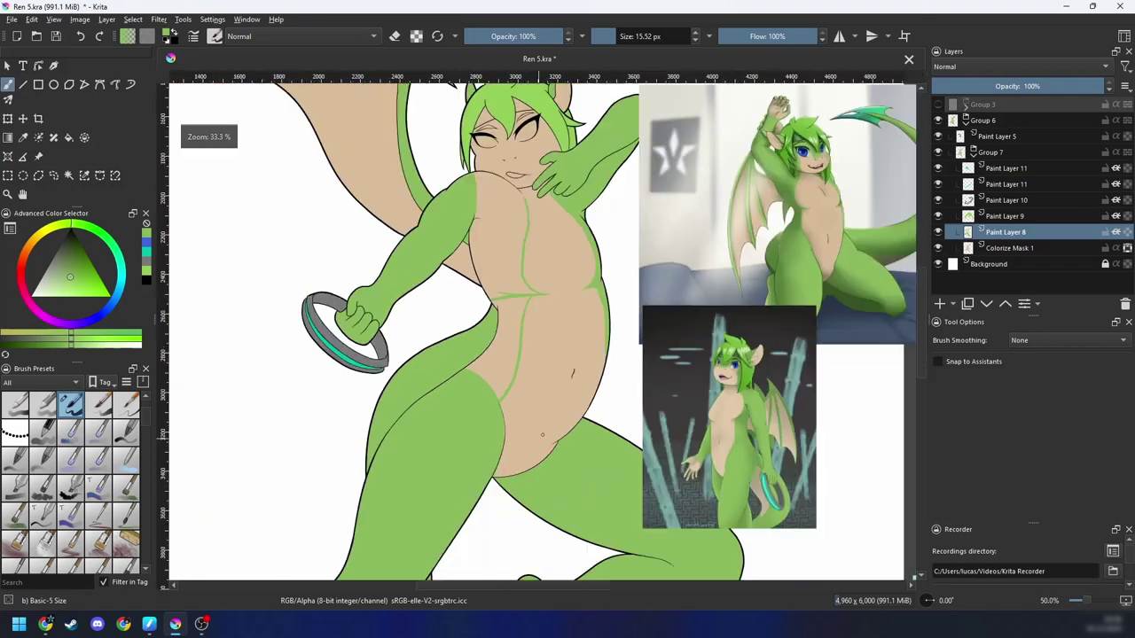
key(m)
mouse_move(578, 398)
mouse_down()
mouse_move(570, 405)
mouse_move(591, 379)
mouse_up()
Step: Select the enclosed beige area between the belly line and the waist, paint it green with an enlarged brush, and deselect
scroll(562, 312, up, 2)
key(w)
click(558, 373)
key(b)
mouse_move(575, 454)
mouse_down()
mouse_move(538, 359)
mouse_move(577, 443)
mouse_move(608, 467)
mouse_move(581, 341)
mouse_move(567, 366)
mouse_up()
key(ctrl+shift+a)
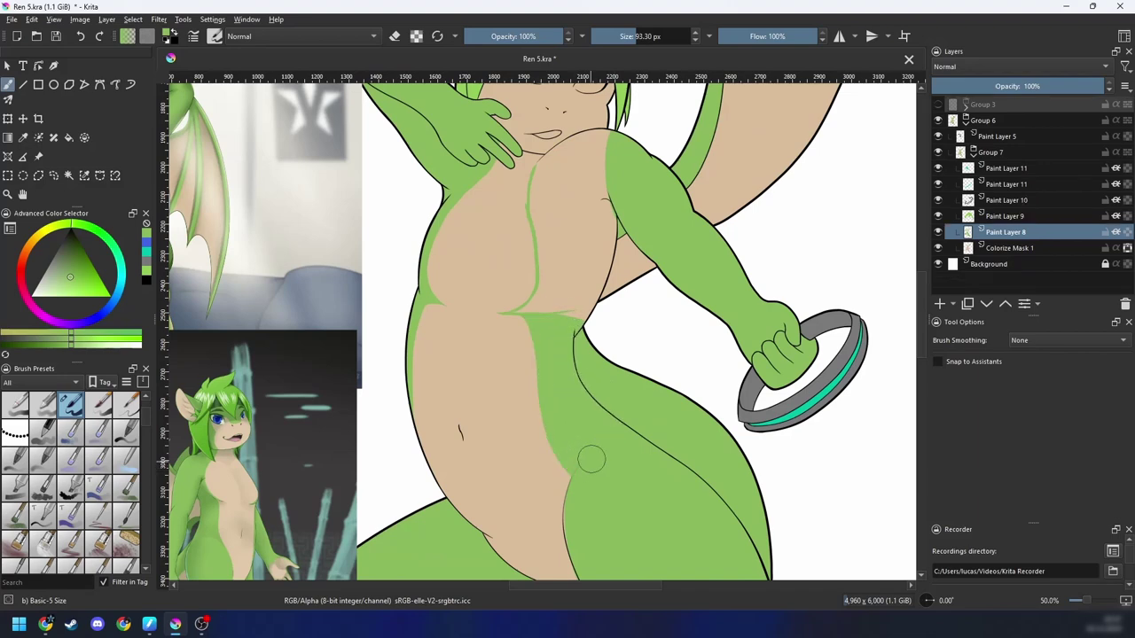
Step: Paint the green waist area upward into the chest contour's point and out to the torso's side edge, closing the beige gap
scroll(588, 459, up, 4)
mouse_move(649, 329)
mouse_down()
mouse_move(573, 301)
mouse_move(501, 303)
mouse_up()
drag(542, 375, 533, 480)
drag(447, 383, 406, 383)
key(e)
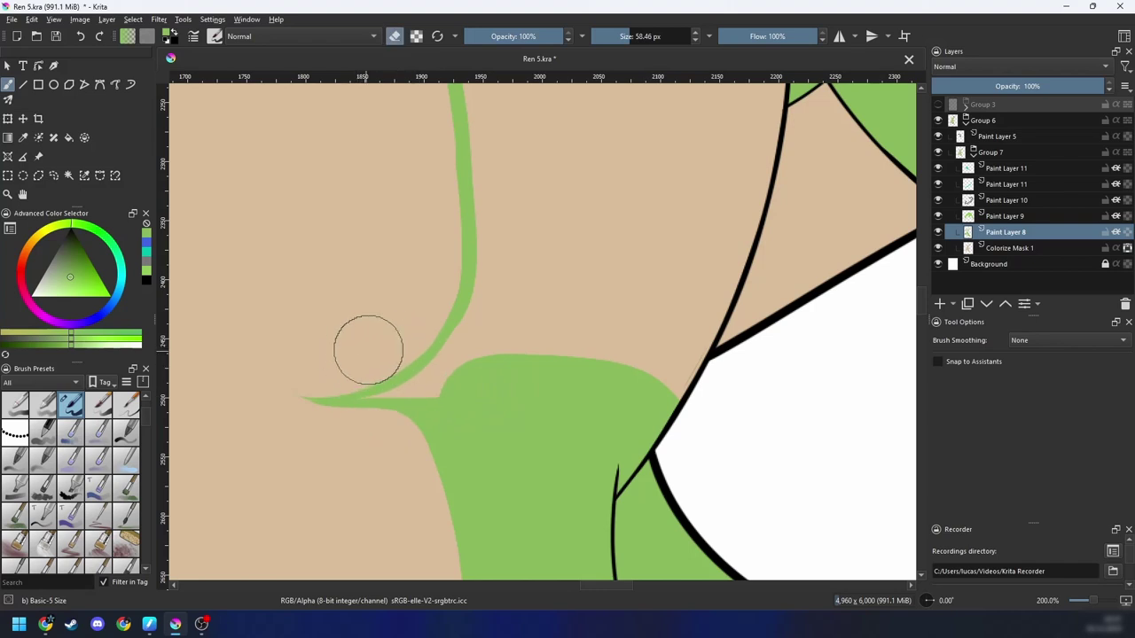
key(e)
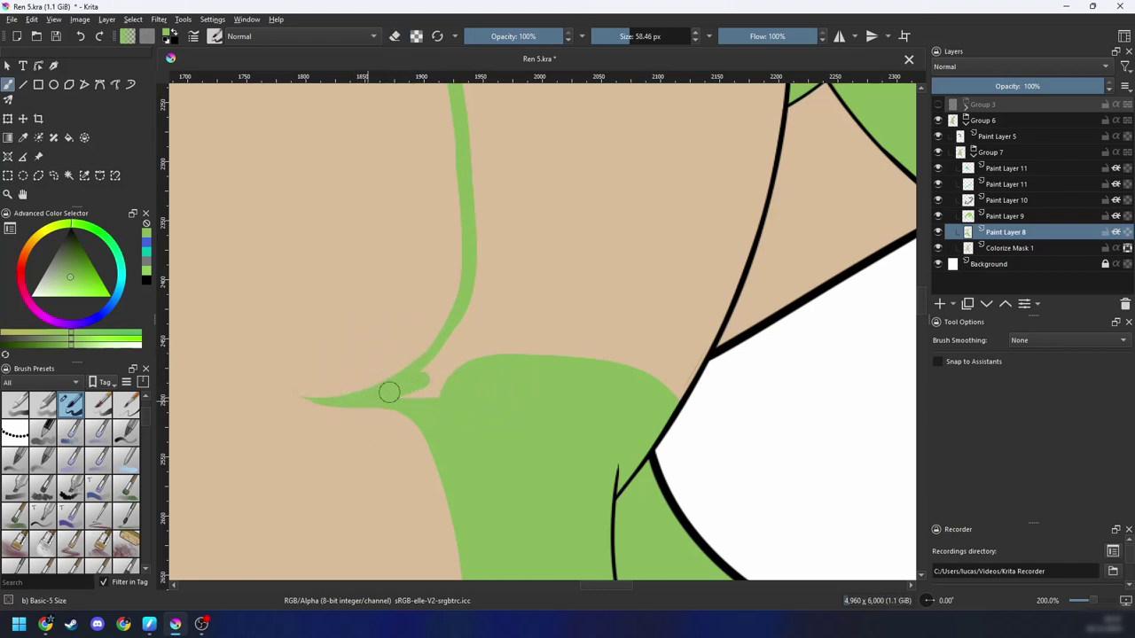
mouse_move(435, 383)
mouse_down()
mouse_move(469, 345)
mouse_move(528, 335)
mouse_up()
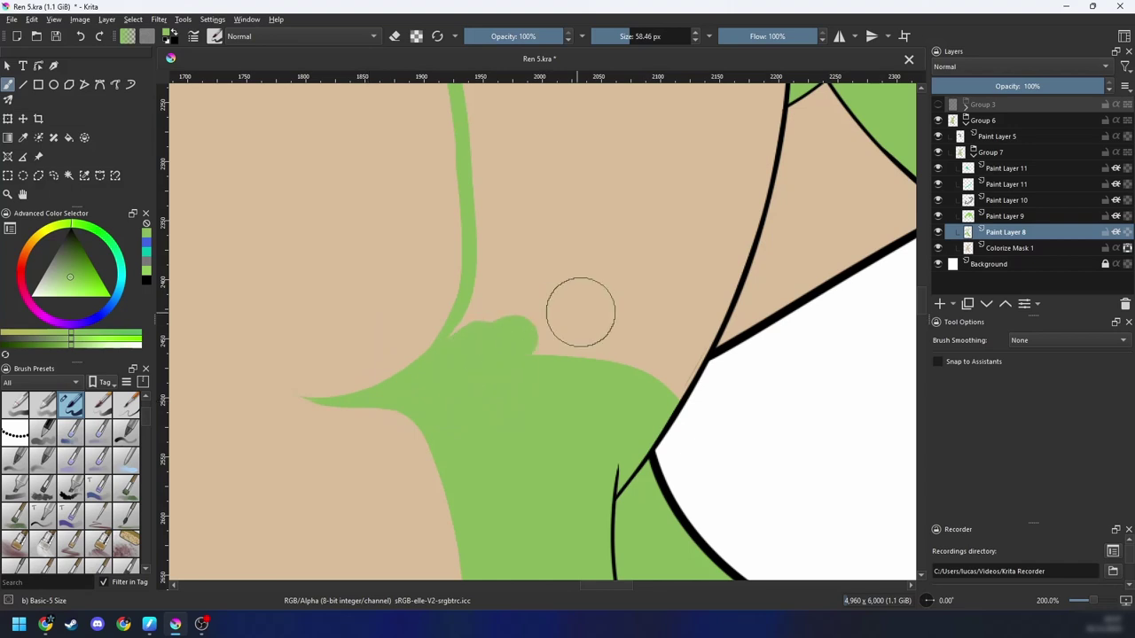
mouse_move(678, 375)
mouse_down()
mouse_move(646, 406)
mouse_move(652, 365)
mouse_up()
mouse_move(651, 390)
mouse_down()
mouse_move(608, 461)
mouse_move(610, 479)
mouse_up()
scroll(609, 434, down, 2)
drag(608, 426, 587, 471)
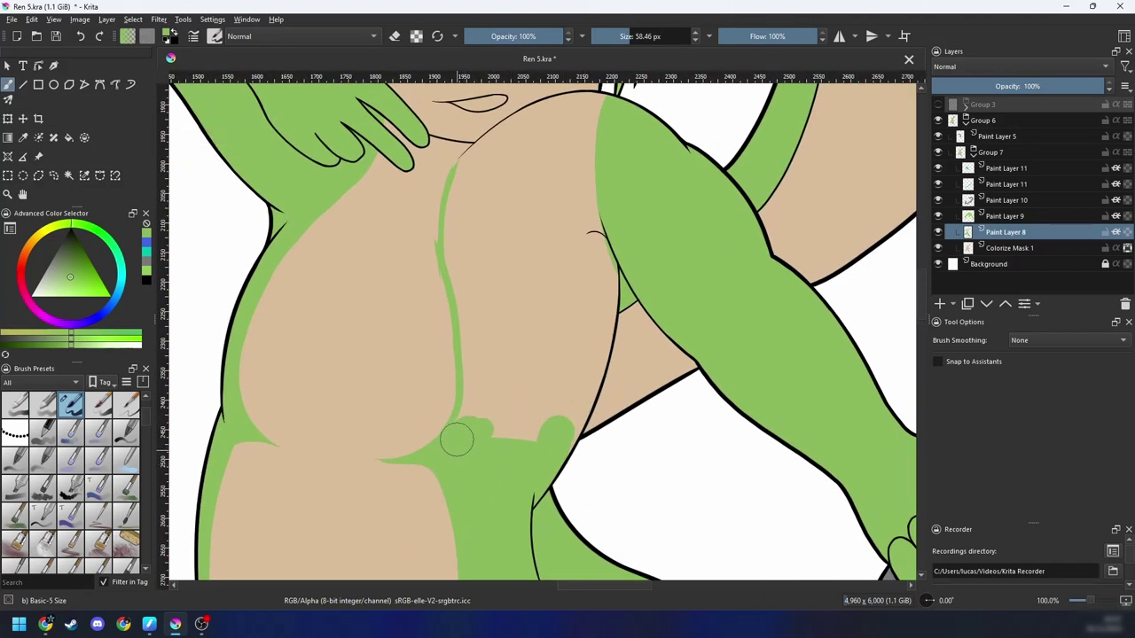
Step: Fill the chest's side green between the contour line and the lowered arm up to the shoulder, using a larger brush
mouse_move(456, 440)
mouse_down()
mouse_move(473, 388)
mouse_move(456, 235)
mouse_move(472, 167)
mouse_move(525, 135)
mouse_move(591, 165)
mouse_move(567, 189)
mouse_move(604, 175)
mouse_move(537, 162)
mouse_move(560, 162)
mouse_move(487, 249)
mouse_move(579, 217)
mouse_move(556, 244)
mouse_move(514, 253)
mouse_move(504, 308)
mouse_move(516, 436)
mouse_move(548, 398)
mouse_move(575, 254)
mouse_up()
key(4)
key(4)
key(4)
key(4)
key(4)
key(4)
key(4)
key(4)
key(4)
key(4)
scroll(626, 213, up, 1)
key(plus)
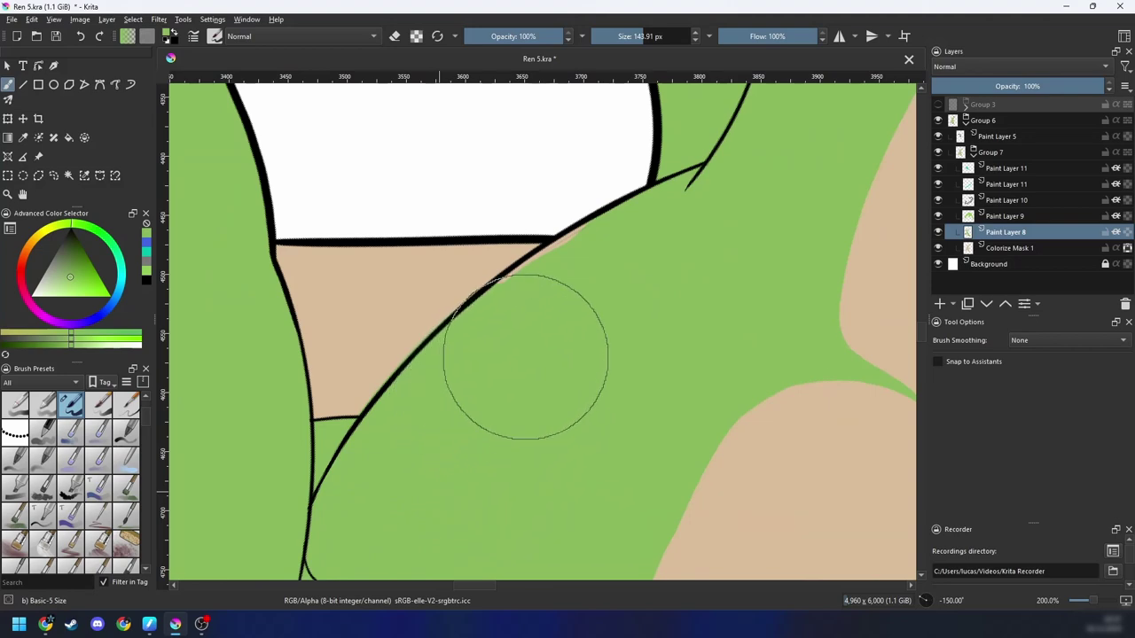
Step: Fill the beige gaps along the torso's side outline with a smaller brush and erase the green spilled onto the wing membrane
drag(519, 354, 620, 266)
key(bracketleft)
key(bracketleft)
key(bracketleft)
key(bracketleft)
key(bracketleft)
key(plus)
key(plus)
drag(447, 408, 673, 324)
mouse_move(471, 354)
mouse_down()
mouse_move(407, 383)
mouse_move(384, 413)
mouse_move(518, 258)
mouse_move(425, 349)
mouse_up()
key(e)
mouse_move(333, 461)
mouse_down()
mouse_move(551, 233)
mouse_move(723, 130)
mouse_up()
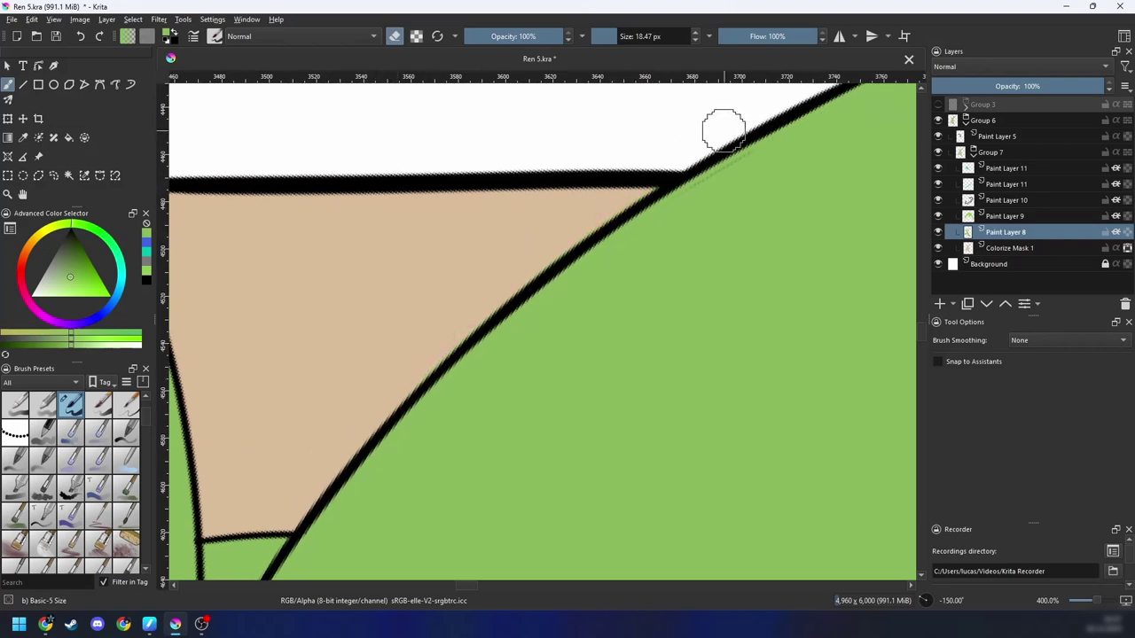
Step: Select the remaining beige patch on top of the shoulder, paint it green, and deselect
key(minus)
key(minus)
key(minus)
key(minus)
key(6)
key(6)
key(6)
key(6)
key(6)
key(6)
key(6)
key(6)
key(minus)
key(6)
key(6)
drag(524, 340, 545, 401)
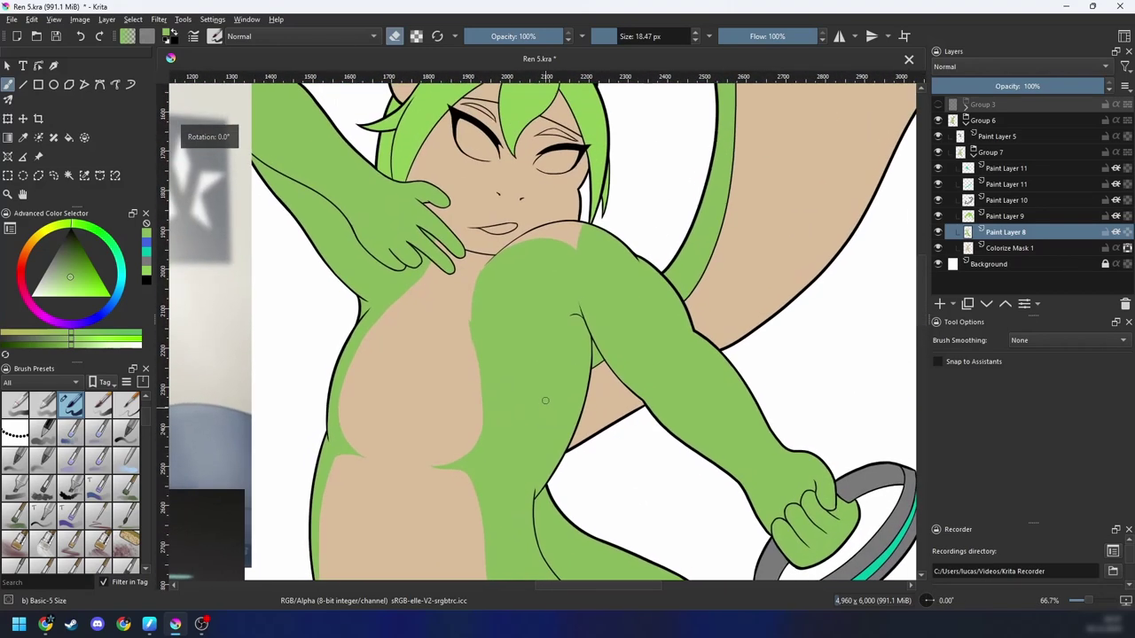
key(plus)
key(plus)
key(6)
key(6)
drag(525, 358, 577, 388)
key(plus)
key(4)
drag(652, 258, 537, 410)
key(plus)
key(4)
key(4)
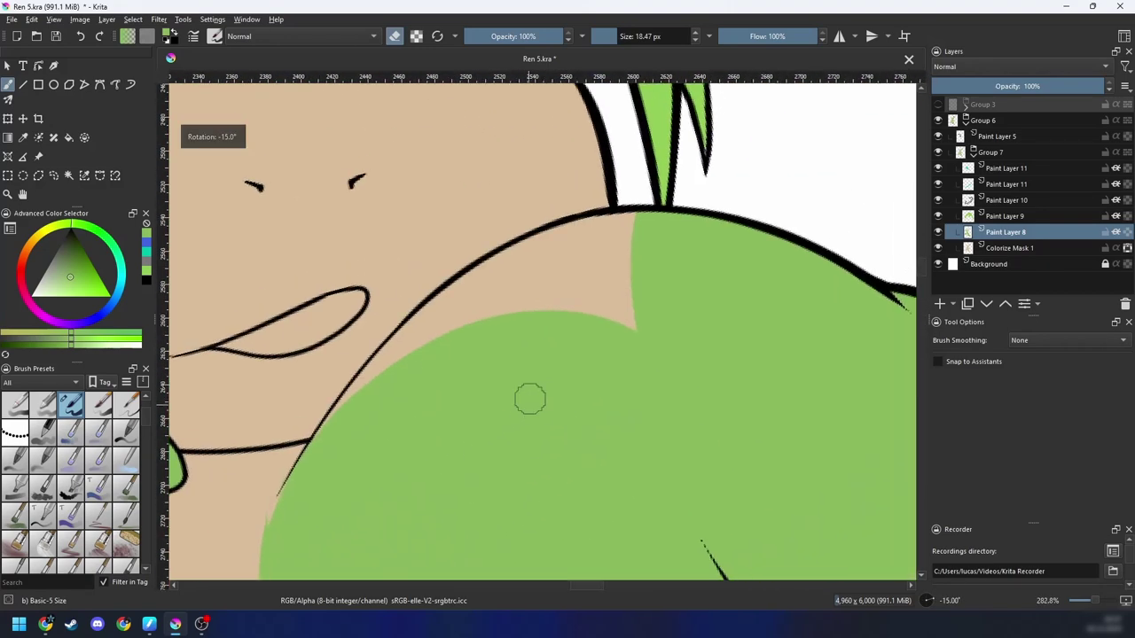
key(w)
click(601, 313)
key(b)
drag(585, 327, 603, 337)
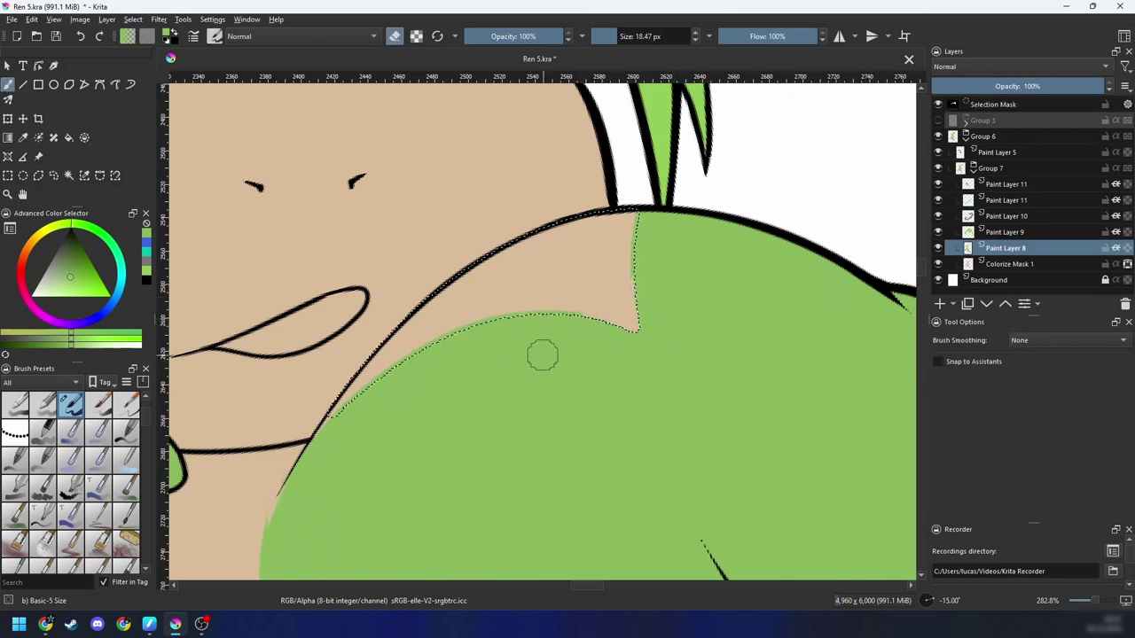
mouse_move(543, 355)
mouse_down()
mouse_move(601, 350)
mouse_move(591, 325)
mouse_move(669, 262)
mouse_move(549, 293)
mouse_move(416, 396)
mouse_move(391, 397)
mouse_move(516, 268)
mouse_move(583, 218)
mouse_move(474, 264)
mouse_up()
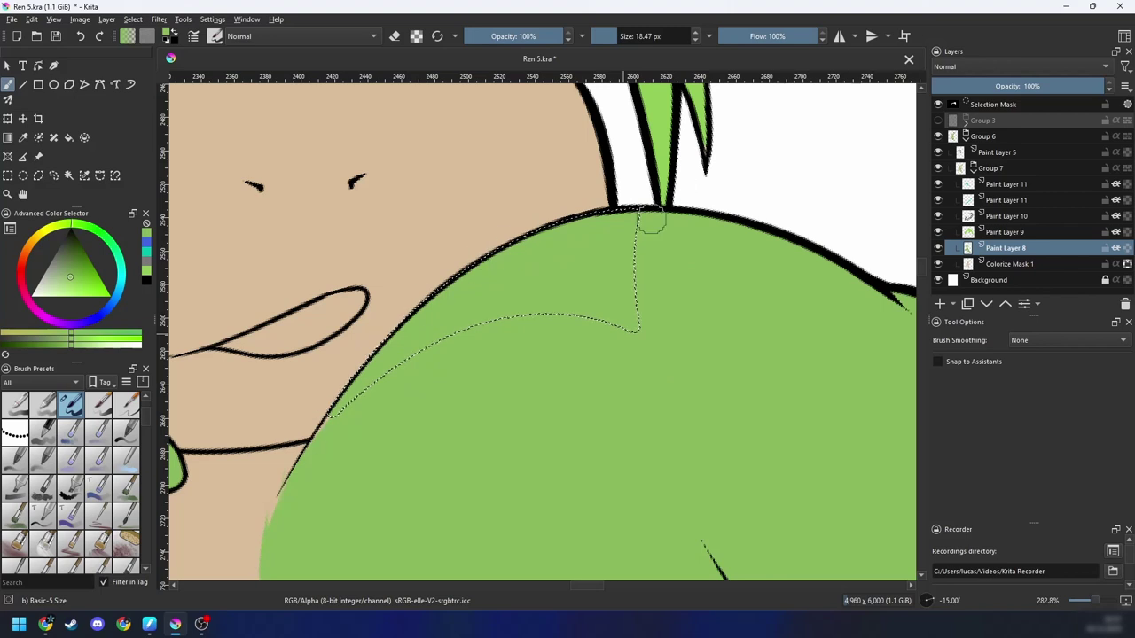
key(ctrl+shift+a)
Step: Refine the green marking's upper edge where the shoulder line meets the neck, smoothing its curve with brush and eraser
drag(411, 417, 485, 350)
scroll(485, 350, up, 1)
key(5)
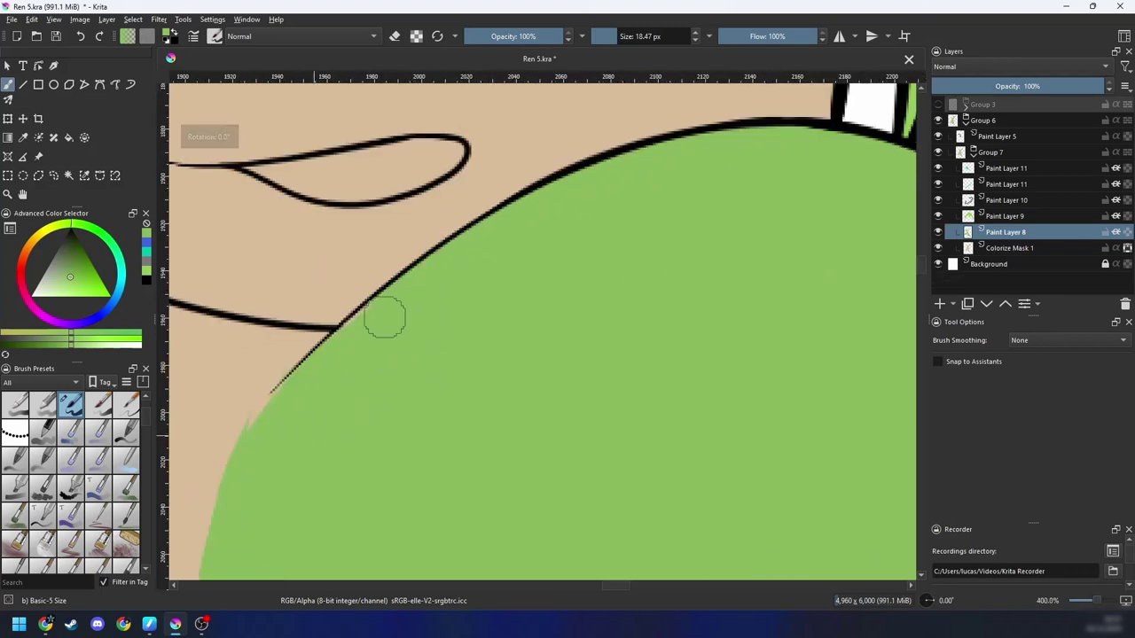
drag(296, 408, 414, 332)
key(e)
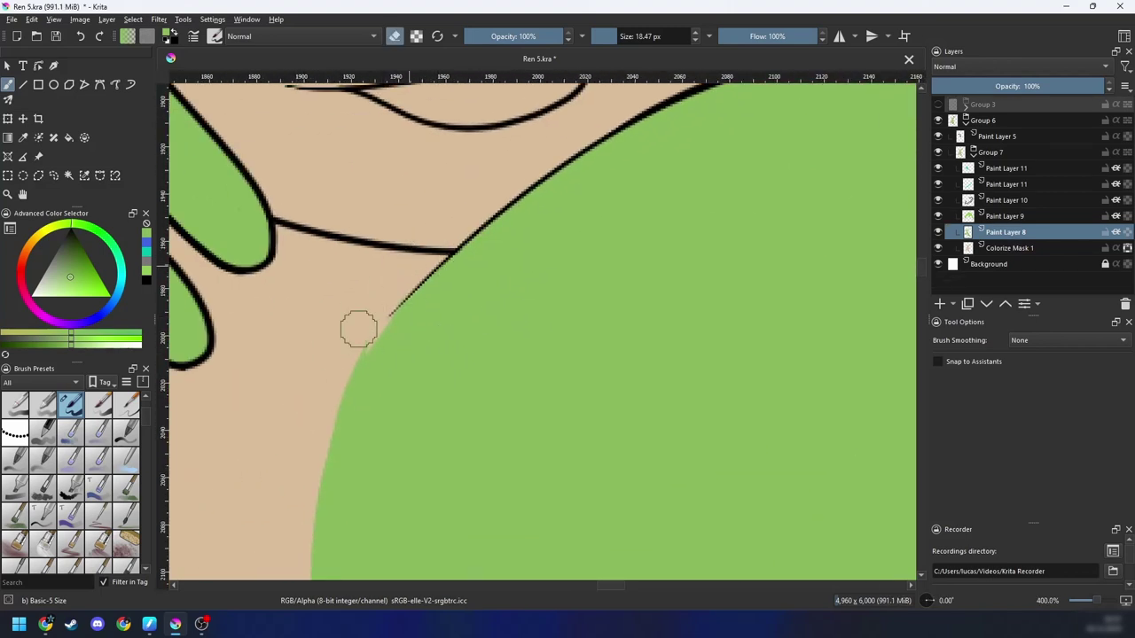
mouse_move(353, 365)
mouse_down()
mouse_move(398, 278)
mouse_move(423, 266)
mouse_up()
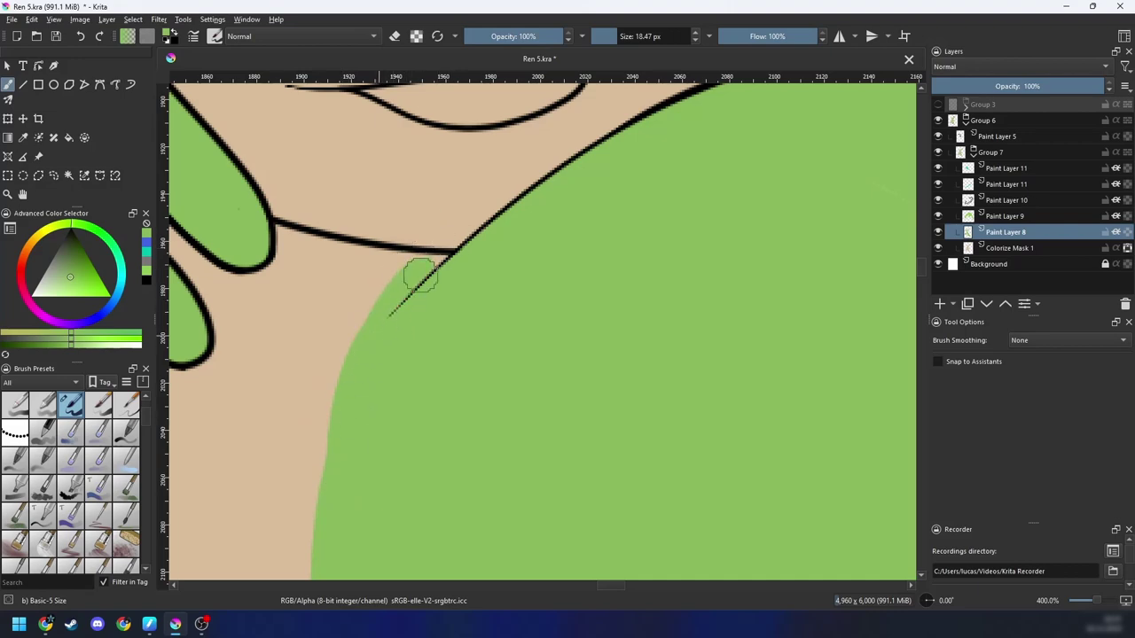
Step: Examine the edges of the green chest and belly marking at several canvas angles and zoom levels
scroll(504, 296, down, 7)
key(4)
key(4)
key(4)
key(4)
key(4)
key(4)
key(4)
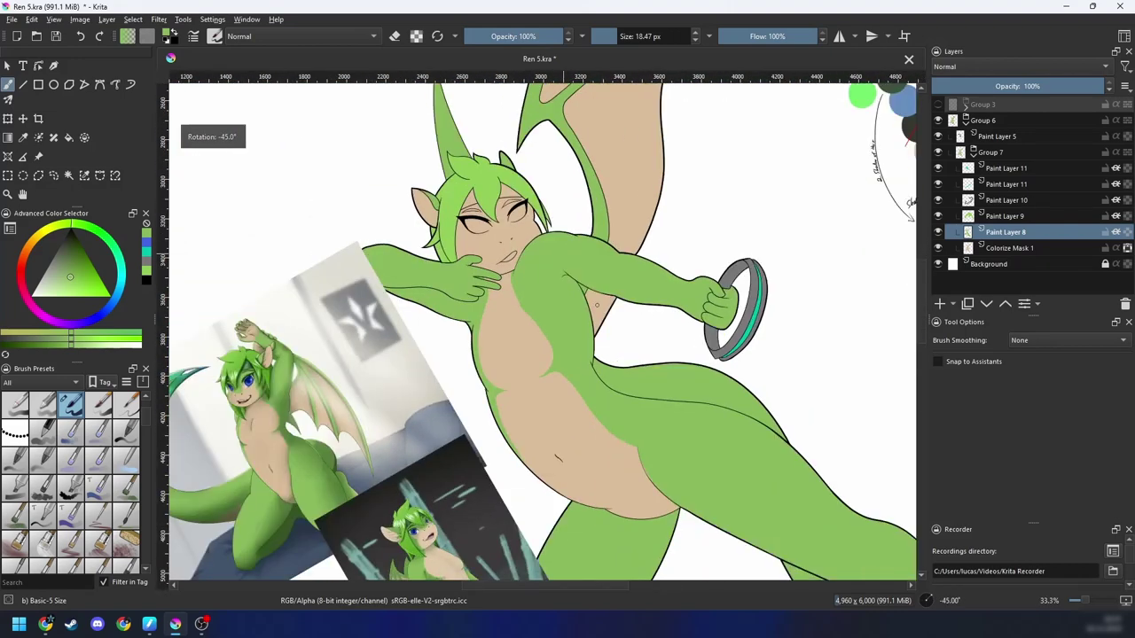
scroll(578, 347, up, 2)
scroll(577, 346, up, 3)
key(4)
key(4)
scroll(422, 499, down, 6)
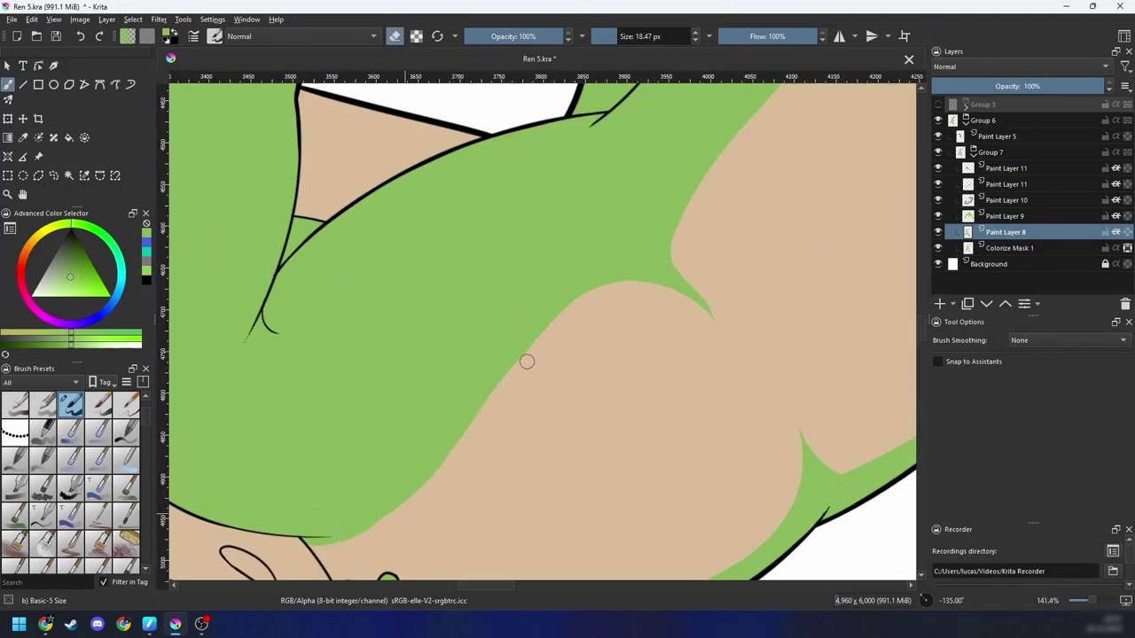
key(6)
key(6)
key(6)
key(6)
key(6)
key(6)
key(6)
key(6)
key(6)
key(6)
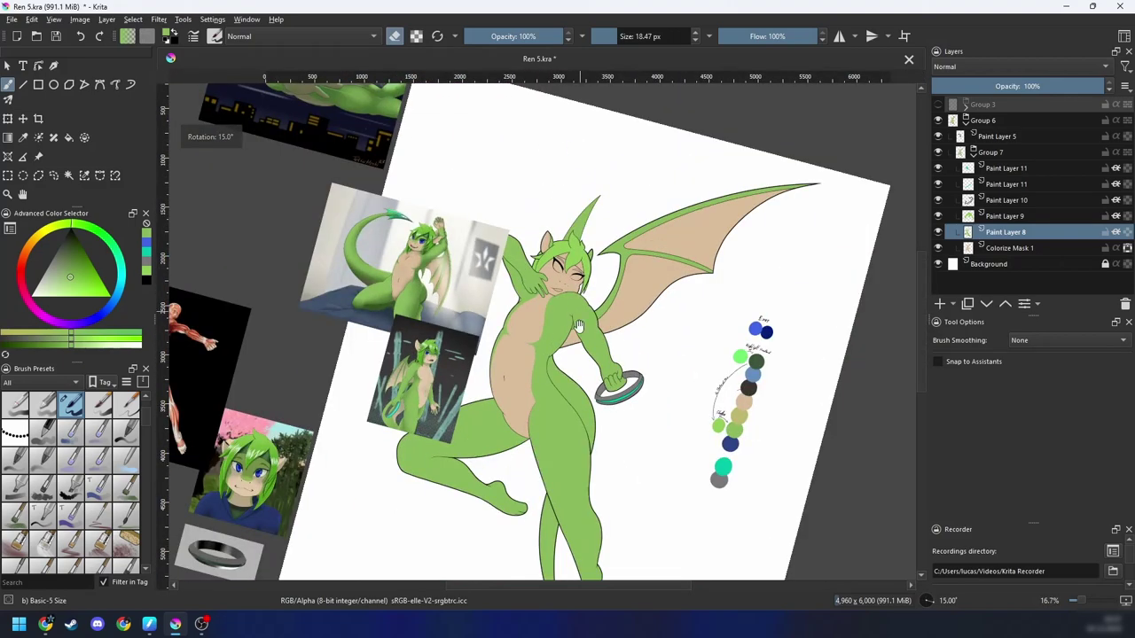
Step: Return the canvas to its upright orientation and save the document
key(4)
key(ctrl+s)
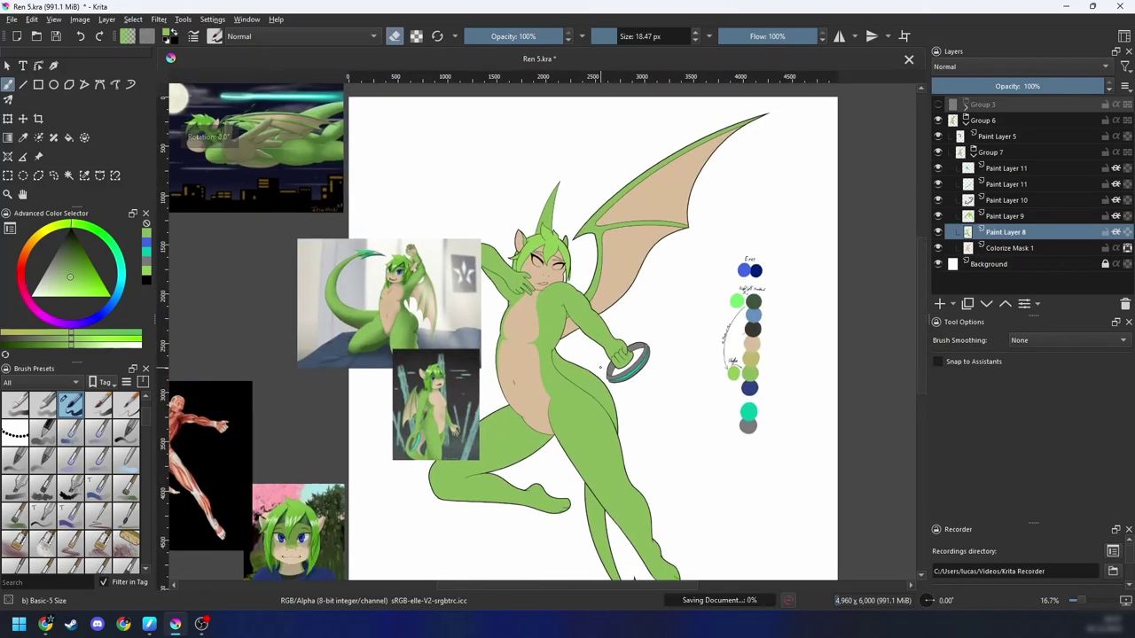
Step: Make Group 3 visible, expand it, and show its Paint Layer 1 with the construction lines
mouse_move(629, 403)
mouse_down()
mouse_move(611, 331)
mouse_move(624, 424)
mouse_up()
scroll(576, 462, up, 1)
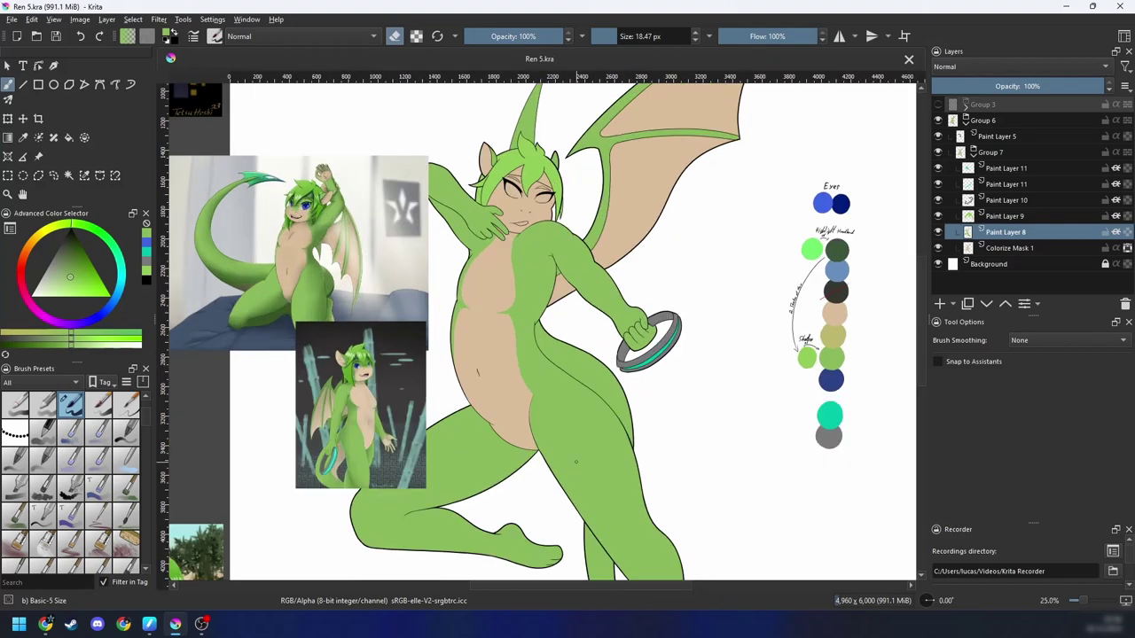
click(938, 106)
click(965, 104)
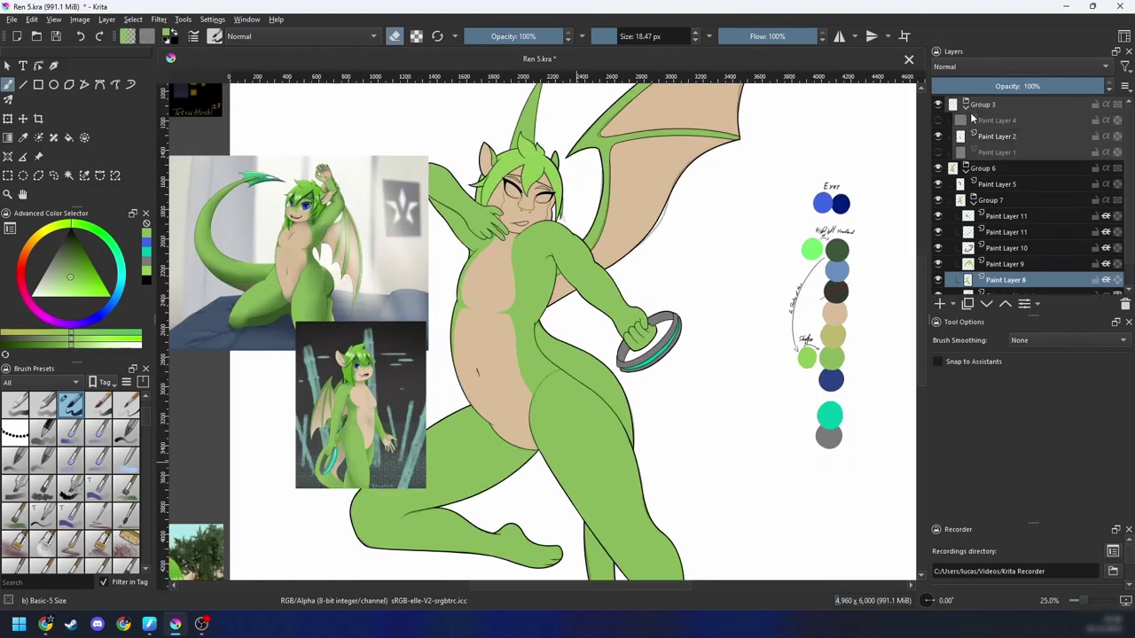
click(938, 152)
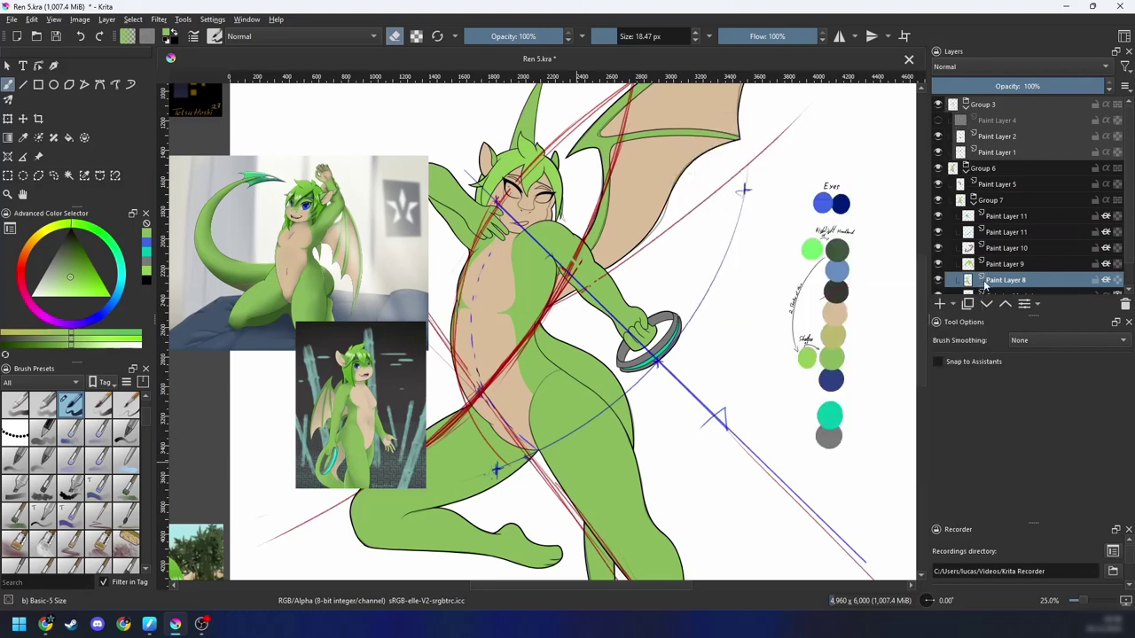
Step: Lower Group 3's opacity to 32% and make Paint Layer 8 the active layer again
mouse_move(984, 284)
scroll(623, 285, up, 2)
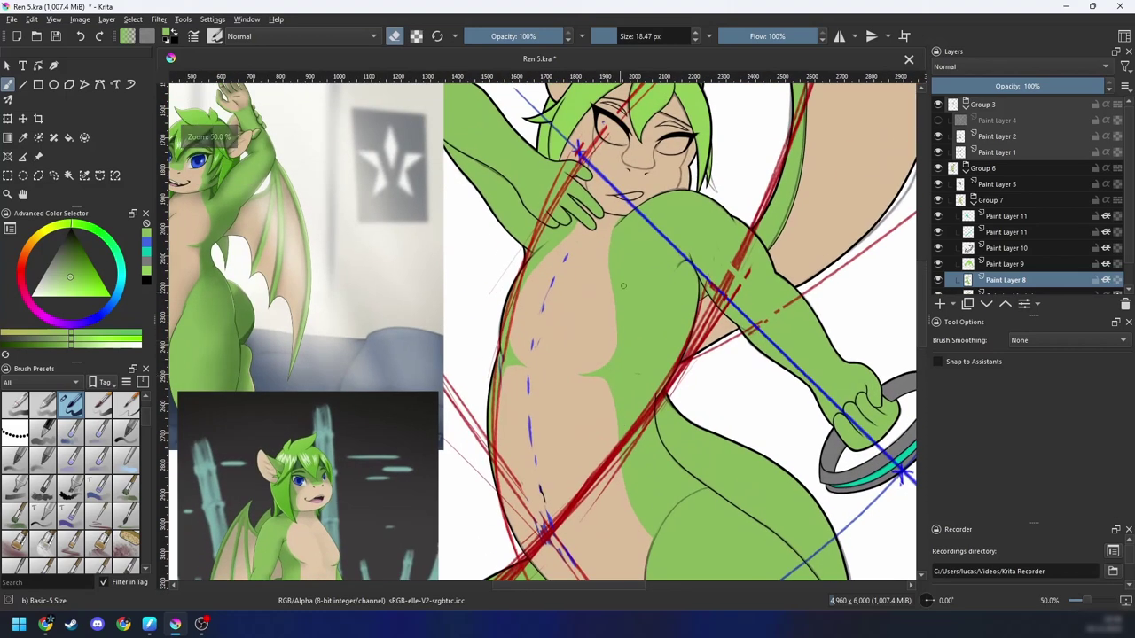
drag(603, 371, 614, 366)
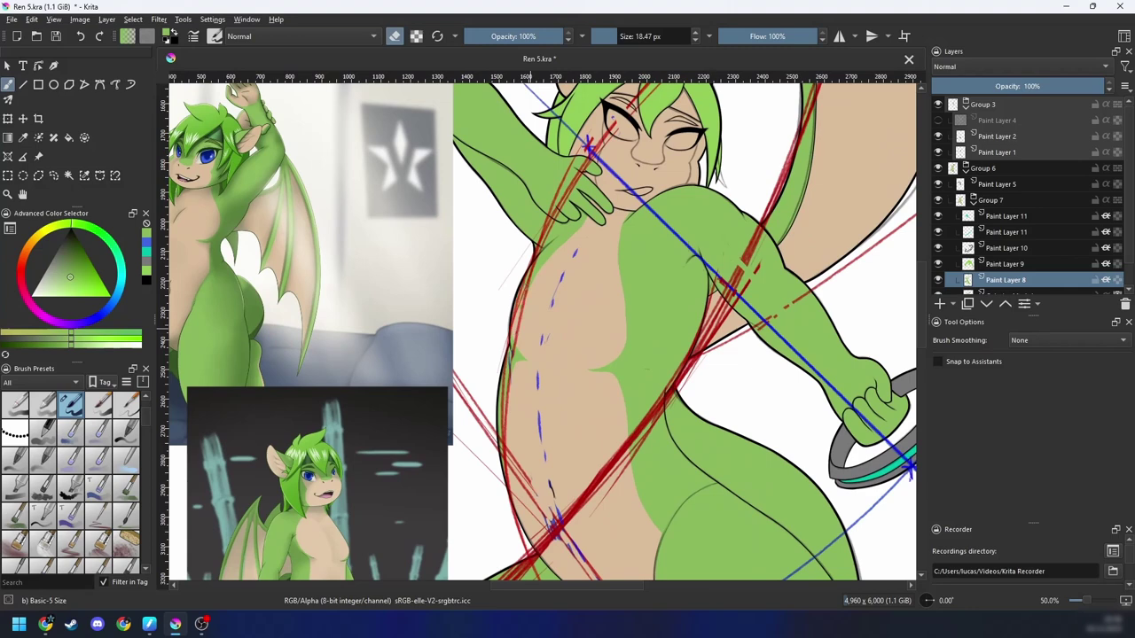
scroll(527, 273, up, 2)
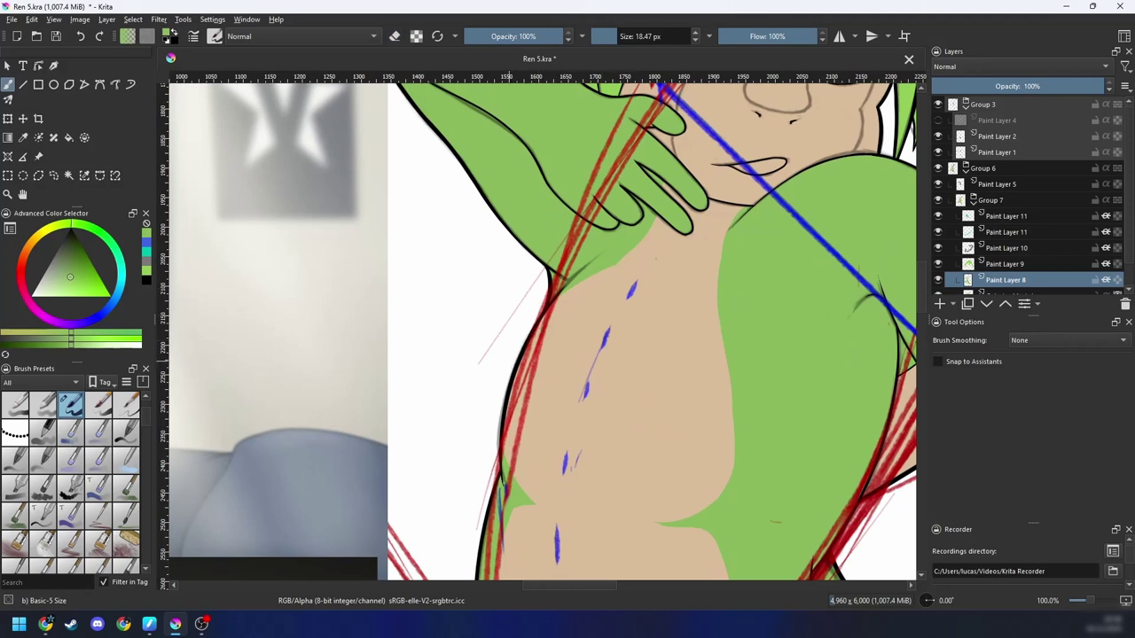
click(981, 107)
click(983, 88)
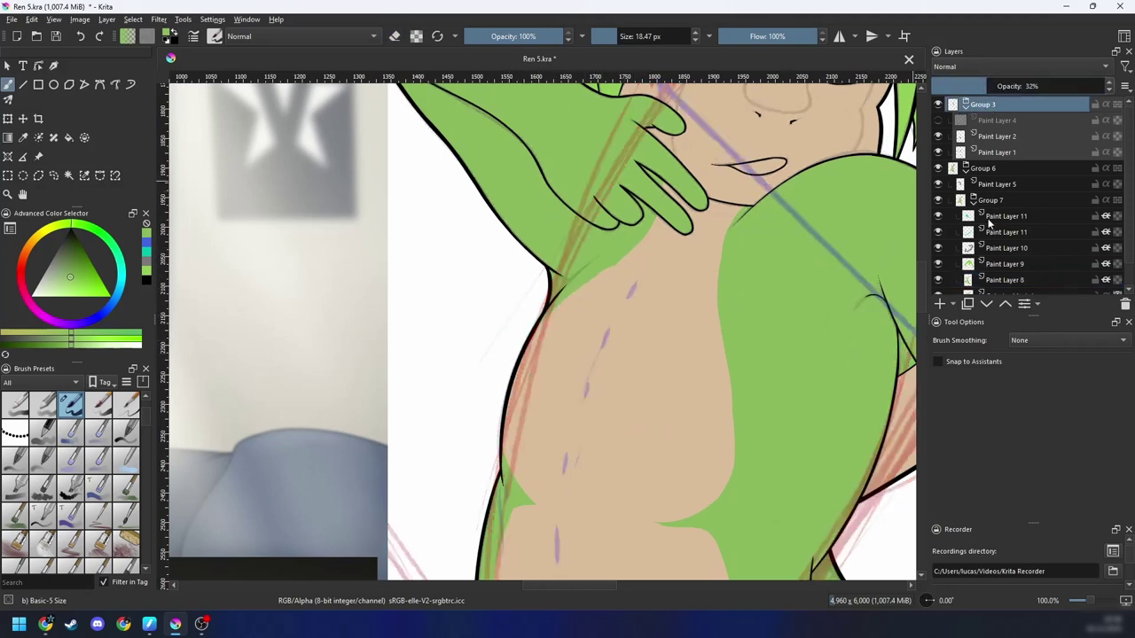
click(987, 281)
Step: Examine the green edges around the raised hand, armpit and neck against the faded construction lines
scroll(590, 272, up, 1)
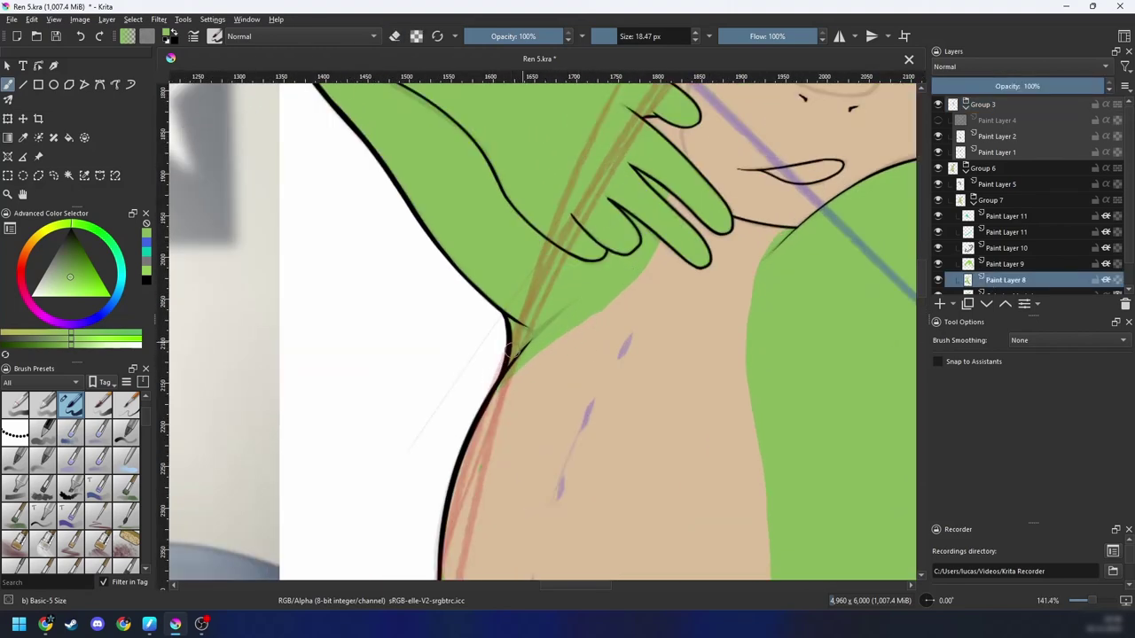
drag(703, 253, 600, 299)
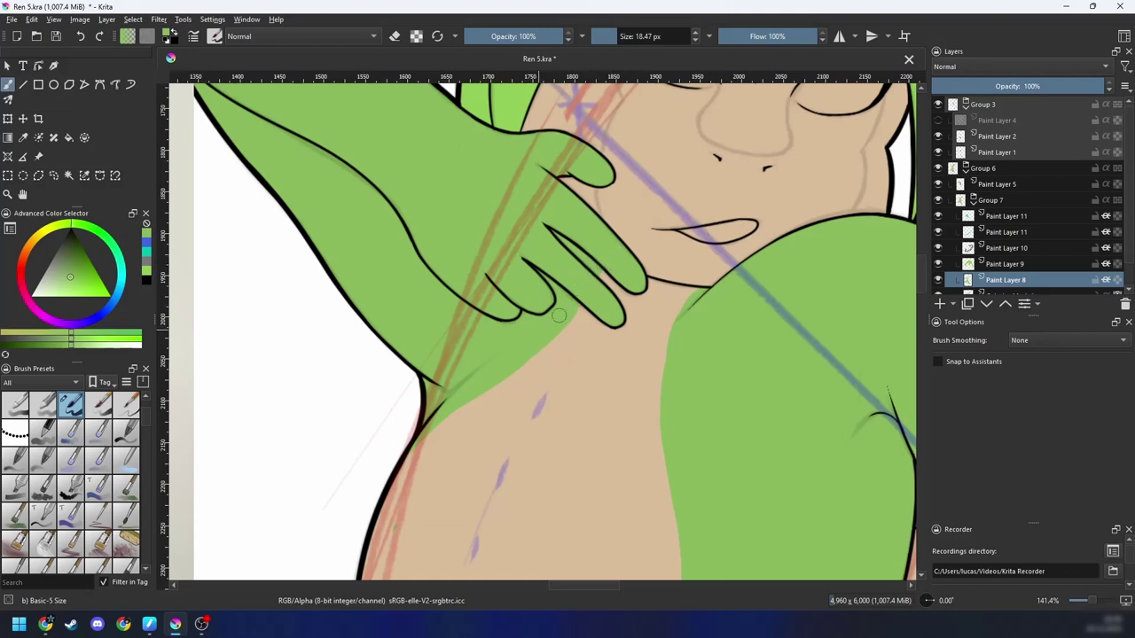
drag(717, 317, 678, 319)
key(ctrl+minus)
key(ctrl+minus)
key(ctrl+minus)
key(ctrl+minus)
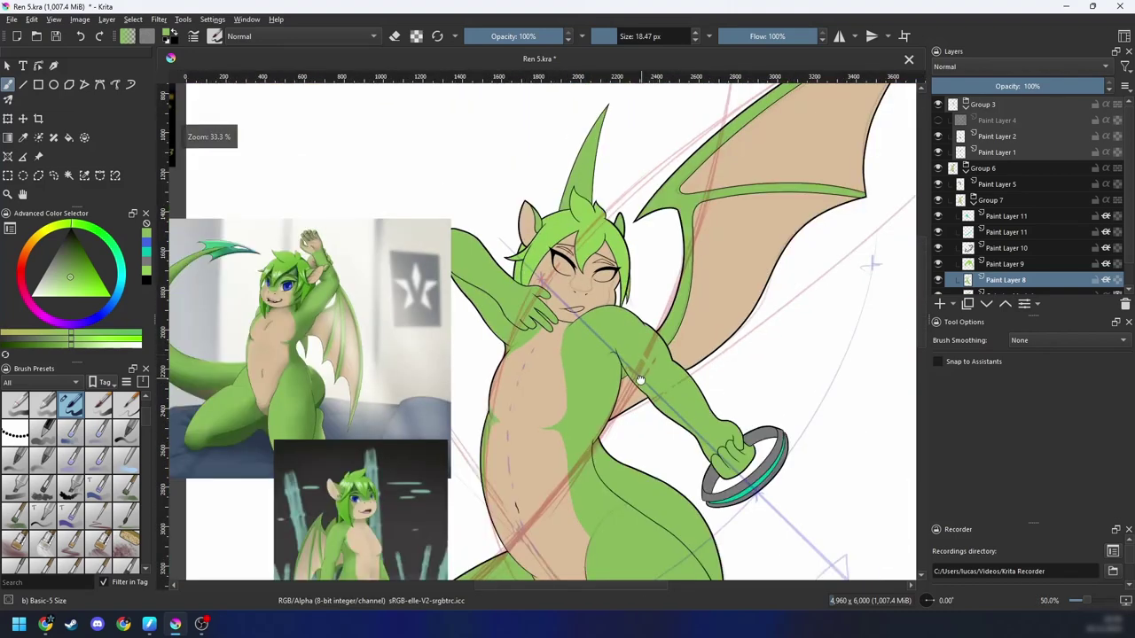
mouse_move(640, 378)
mouse_down()
mouse_move(645, 351)
mouse_move(625, 359)
mouse_up()
Step: Trim the green chest marking's inner edge from the neck down to the chest with a 66.88 px eraser
key(ctrl+plus)
key(4)
key(ctrl+plus)
key(ctrl+plus)
key(4)
key(4)
key(4)
key(4)
key(4)
key(4)
key(4)
drag(648, 299, 602, 357)
key(e)
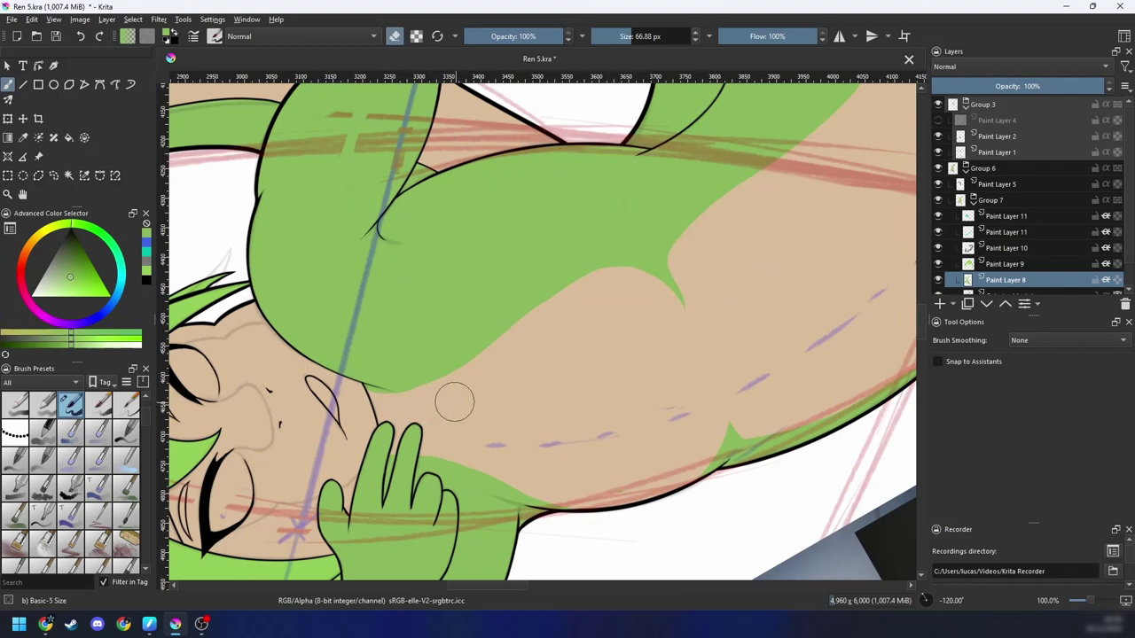
mouse_move(445, 386)
mouse_down()
mouse_move(550, 305)
mouse_move(605, 279)
mouse_move(674, 271)
mouse_up()
Step: Return the canvas upright and erase the marking's upper tip where the shoulder line meets the neck
key(6)
key(6)
key(6)
key(6)
key(6)
key(6)
key(6)
key(ctrl+minus)
key(ctrl+minus)
key(ctrl+minus)
key(ctrl+minus)
key(6)
key(ctrl+minus)
key(ctrl+plus)
key(ctrl+plus)
key(ctrl+plus)
key(ctrl+plus)
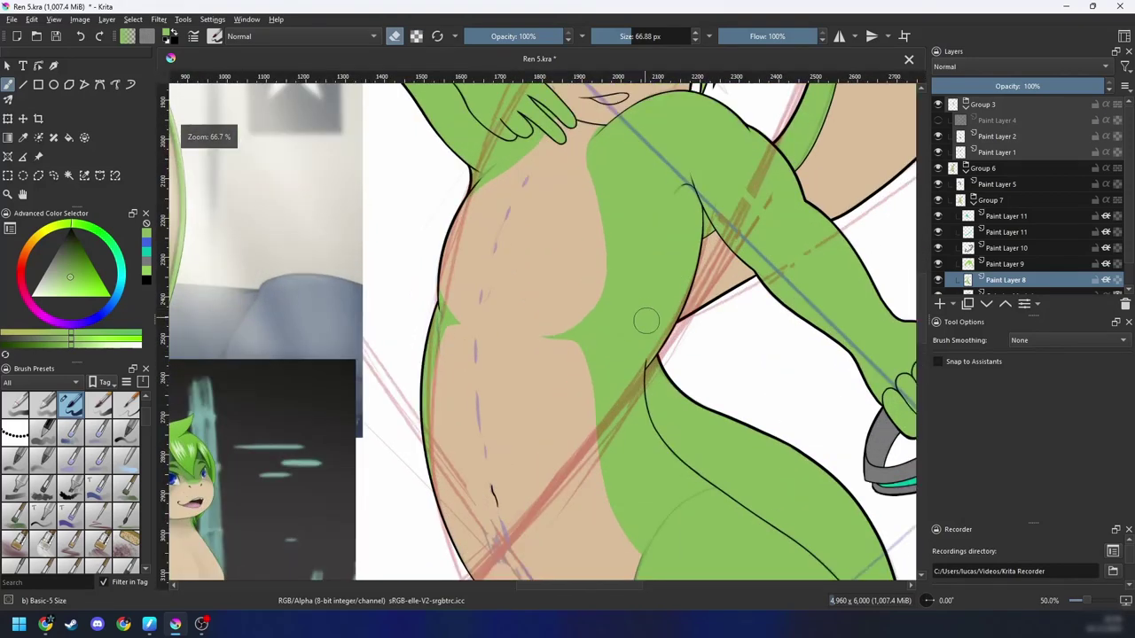
drag(645, 305, 544, 399)
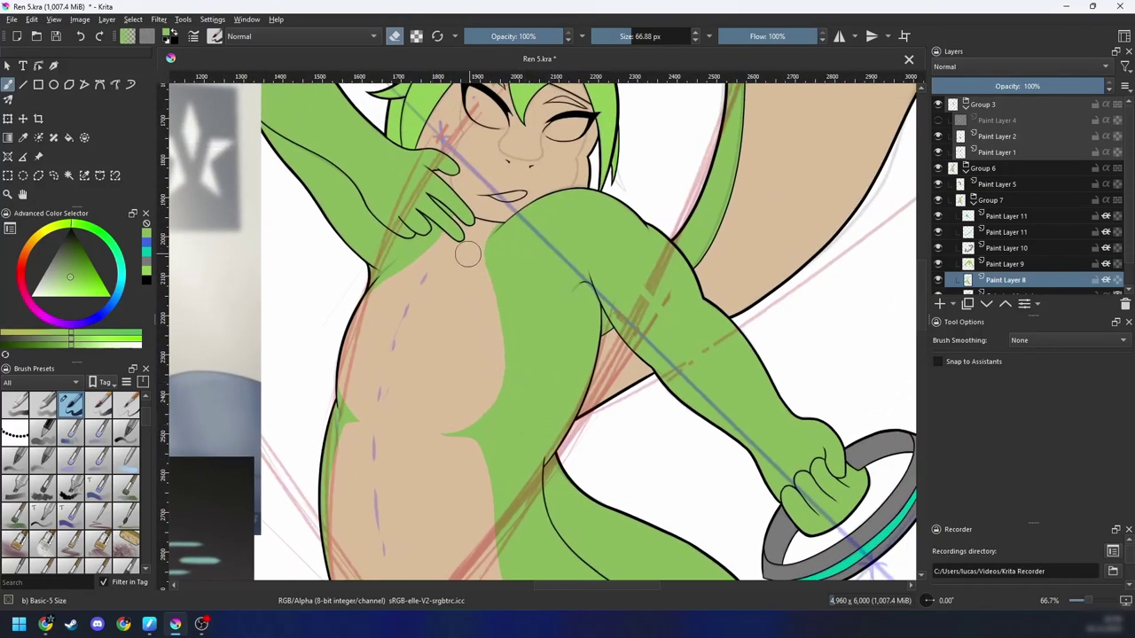
drag(487, 233, 510, 206)
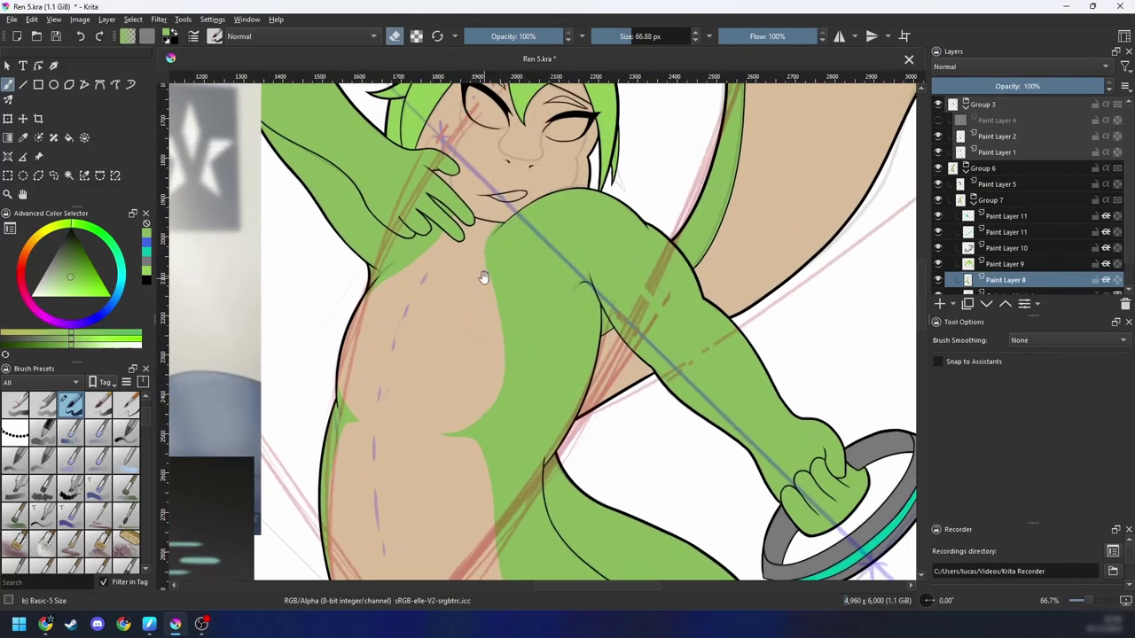
Step: Tidy the green edge just below the shoulder line at the neck with a 16.14 px brush and eraser
scroll(483, 277, up, 1)
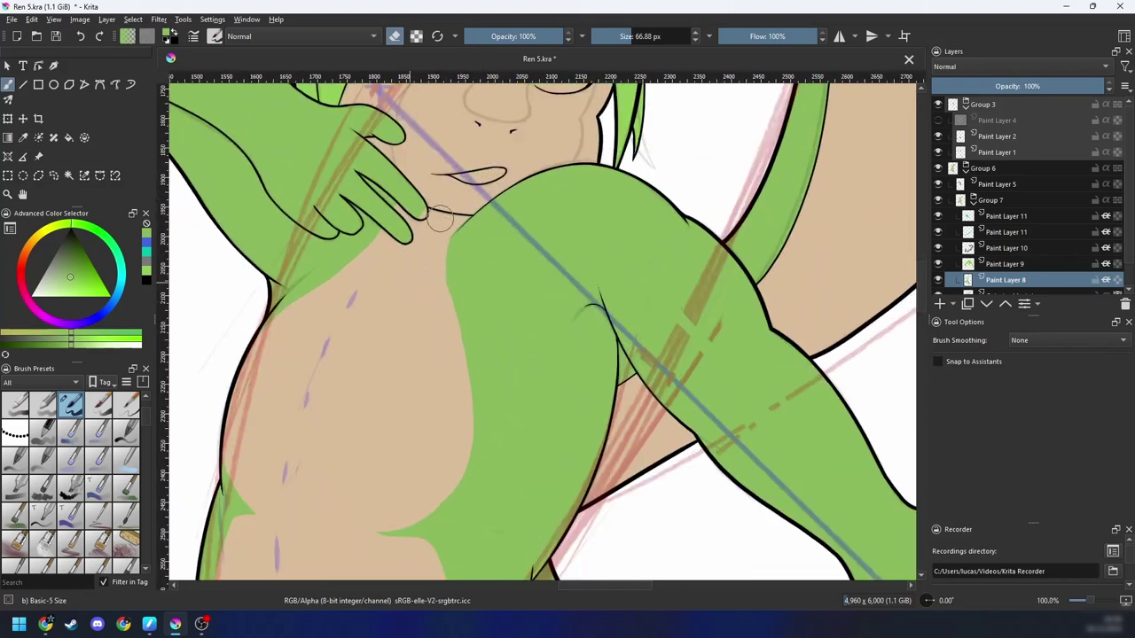
key(ctrl+plus)
key(ctrl+plus)
mouse_move(430, 240)
mouse_down()
mouse_move(428, 310)
mouse_move(316, 324)
mouse_up()
drag(331, 323, 524, 299)
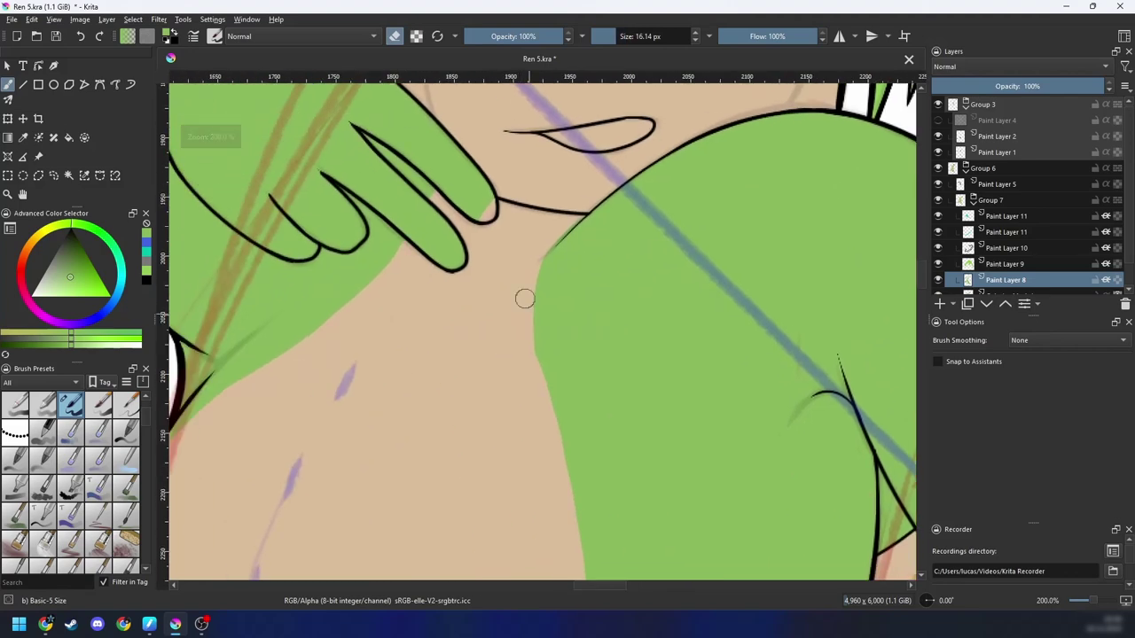
key(e)
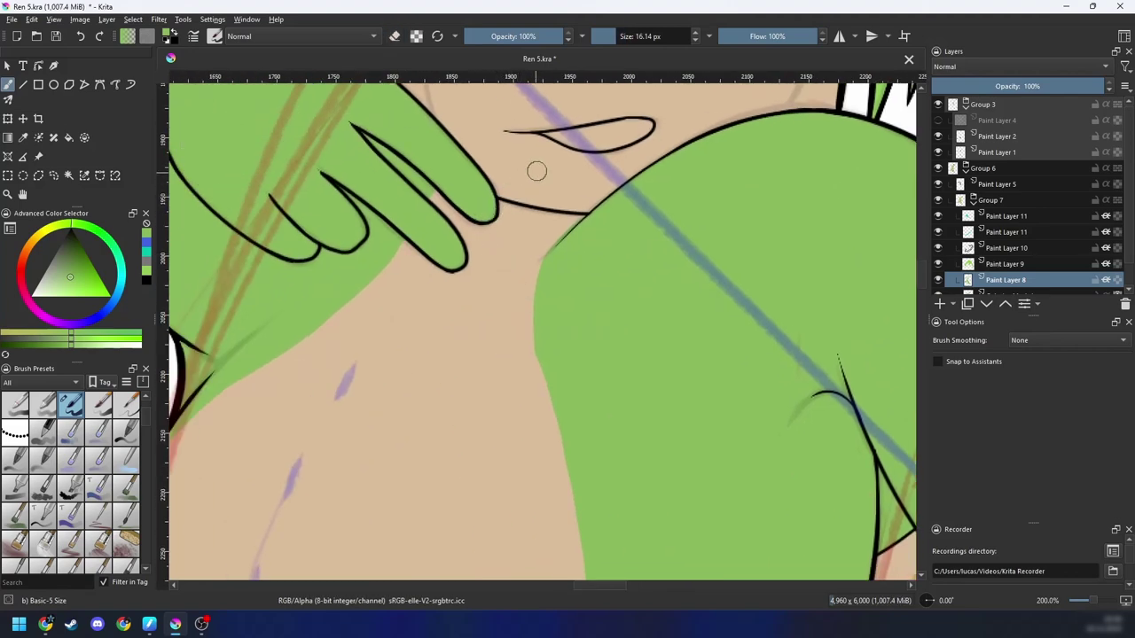
scroll(537, 171, down, 2)
scroll(471, 228, up, 4)
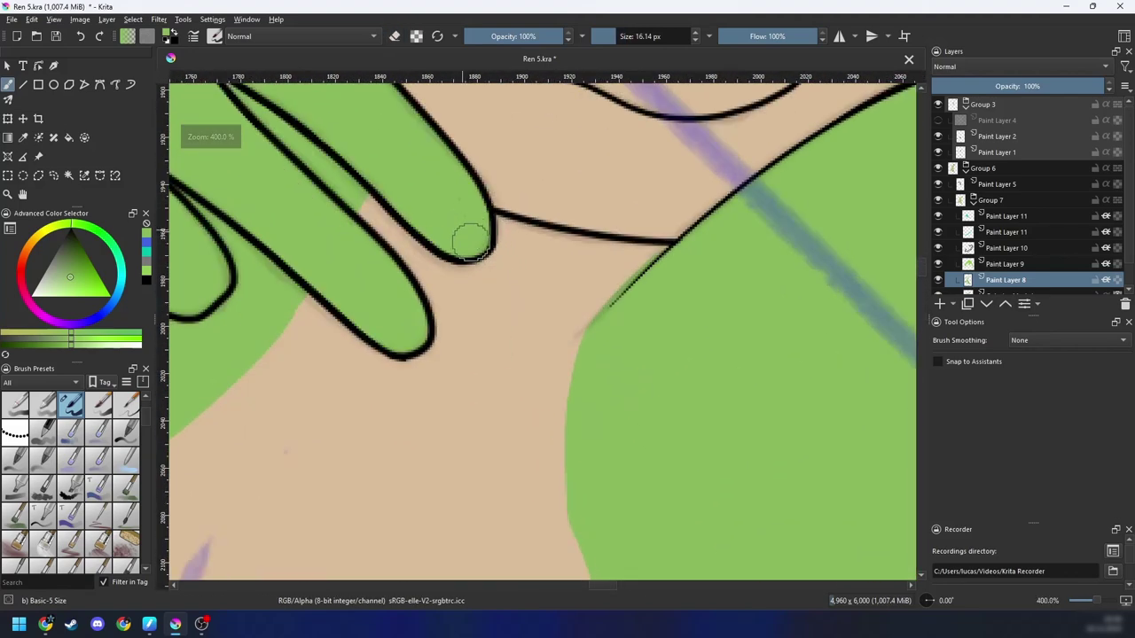
scroll(469, 240, down, 7)
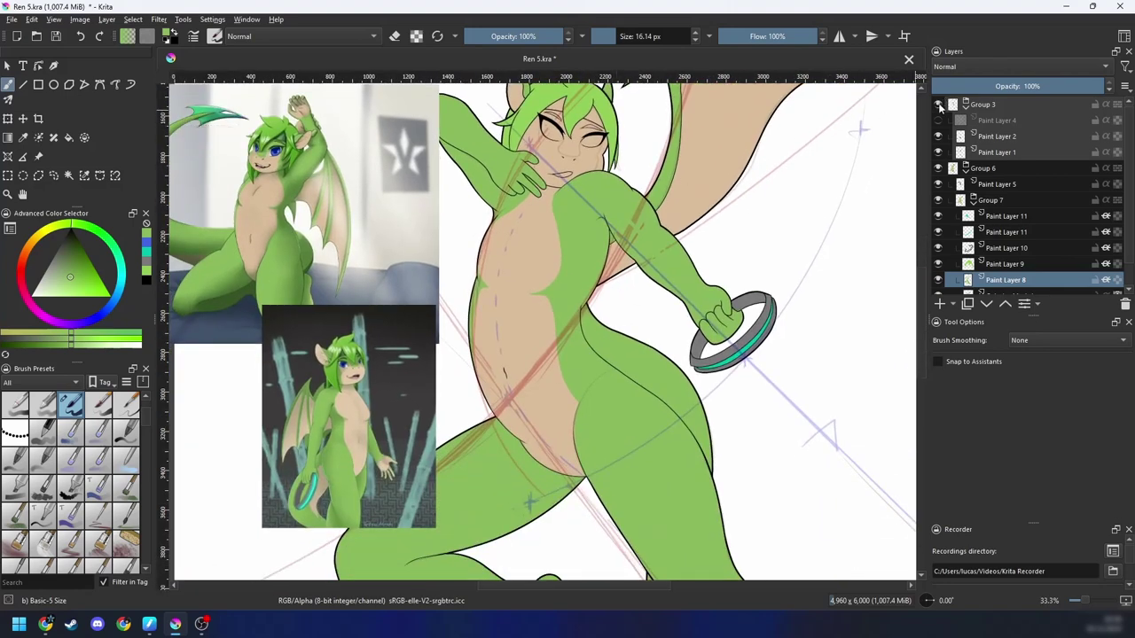
Step: Hide Group 3 and save the document
click(938, 104)
scroll(798, 168, down, 4)
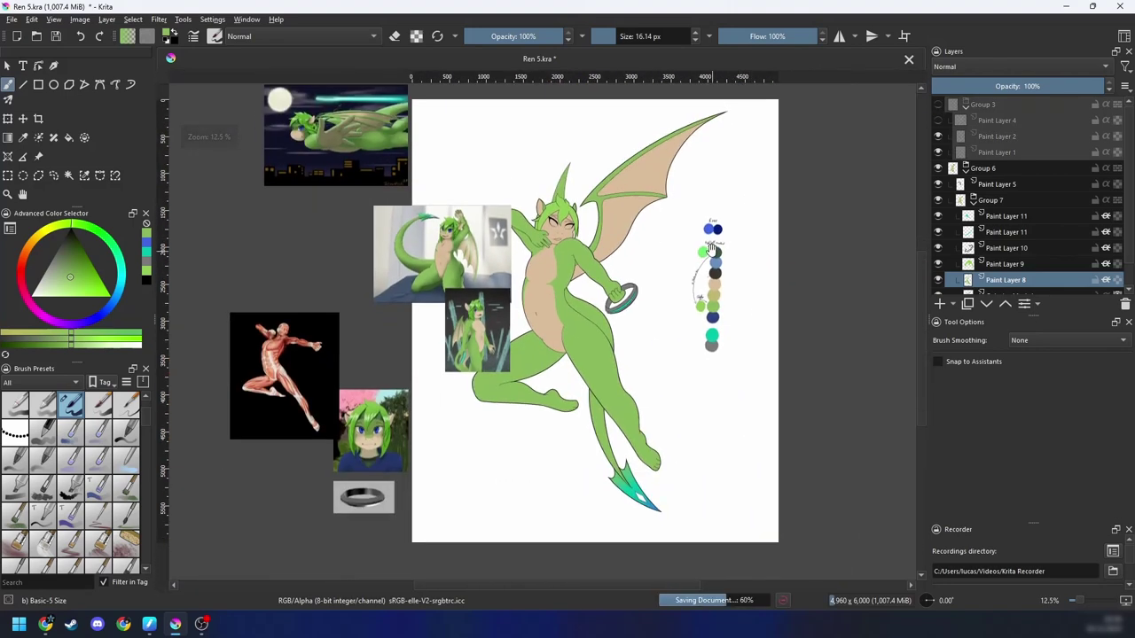
Step: Erase the green strip and spike along the torso's far side with a 61.85 px eraser
scroll(496, 303, up, 5)
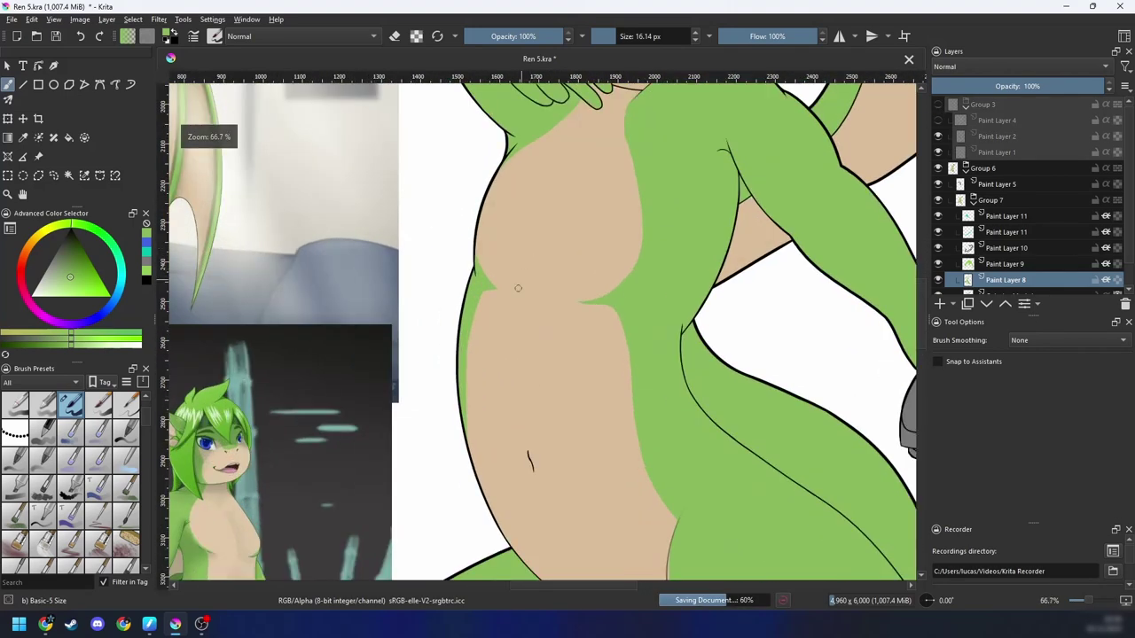
shift+drag(479, 313, 558, 289)
mouse_move(495, 282)
mouse_down()
mouse_move(481, 279)
mouse_move(464, 432)
mouse_up()
scroll(463, 431, down, 4)
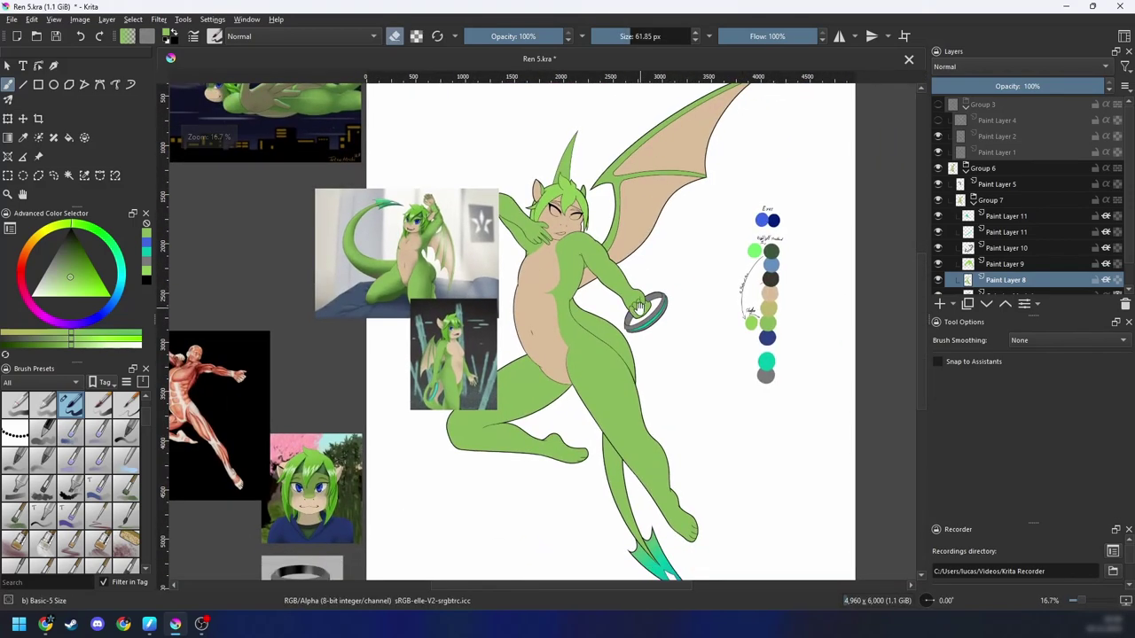
Step: Clean up the green and tan boundary along the thigh line below the belly with a 9.47 px brush and eraser
scroll(636, 324, up, 2)
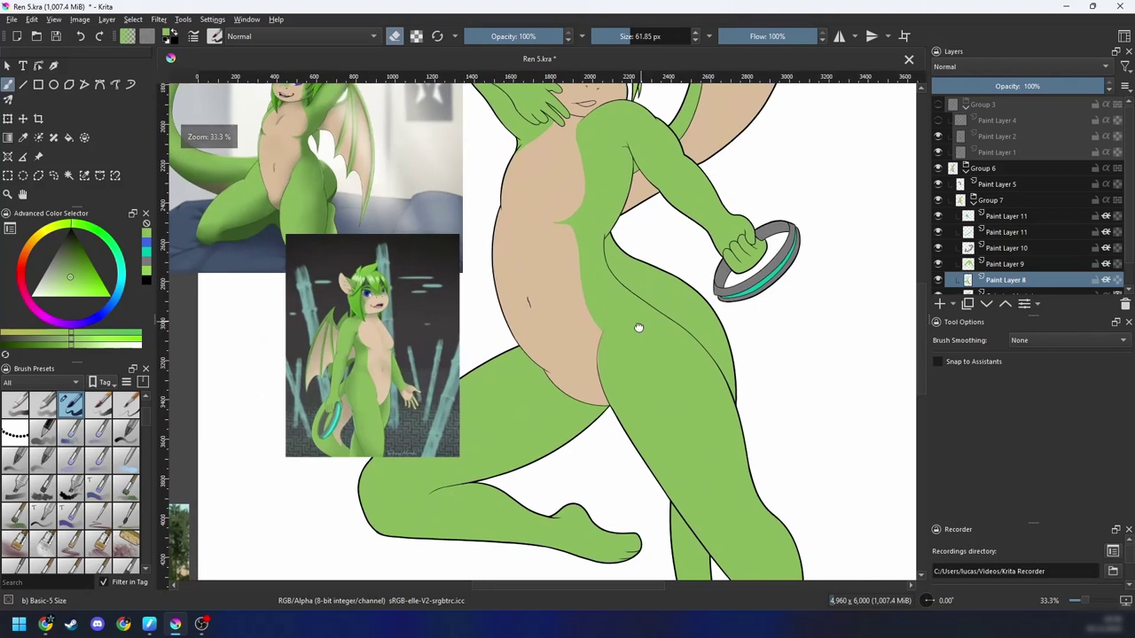
key(plus)
key(plus)
drag(636, 330, 597, 302)
key(plus)
key(6)
key(plus)
key(6)
key(6)
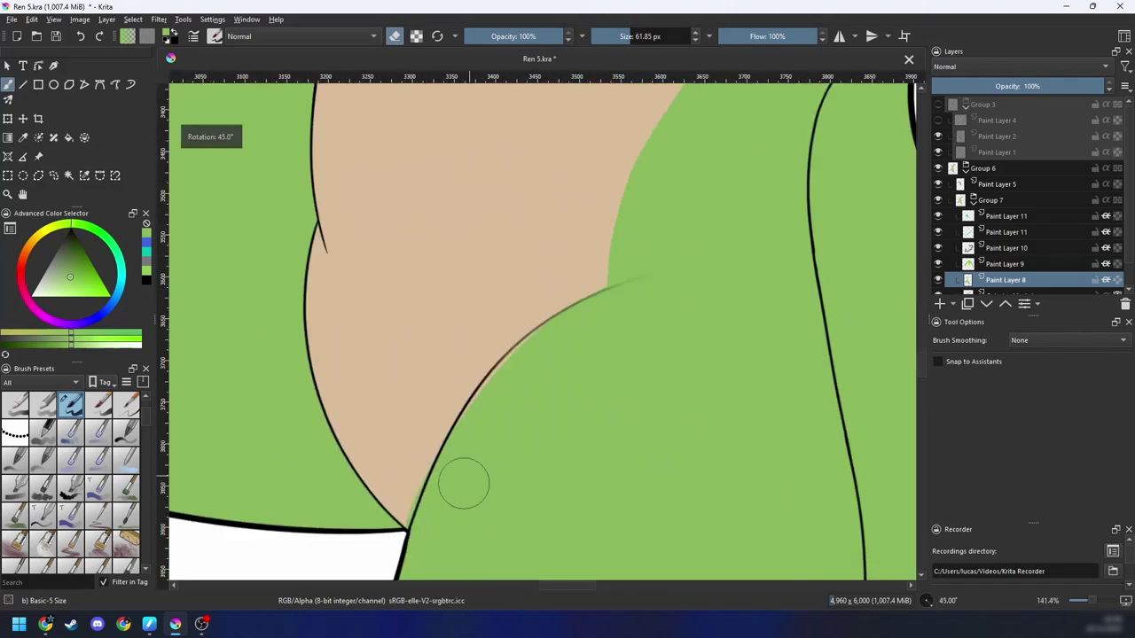
drag(457, 491, 532, 380)
key(ctrl+z)
key(e)
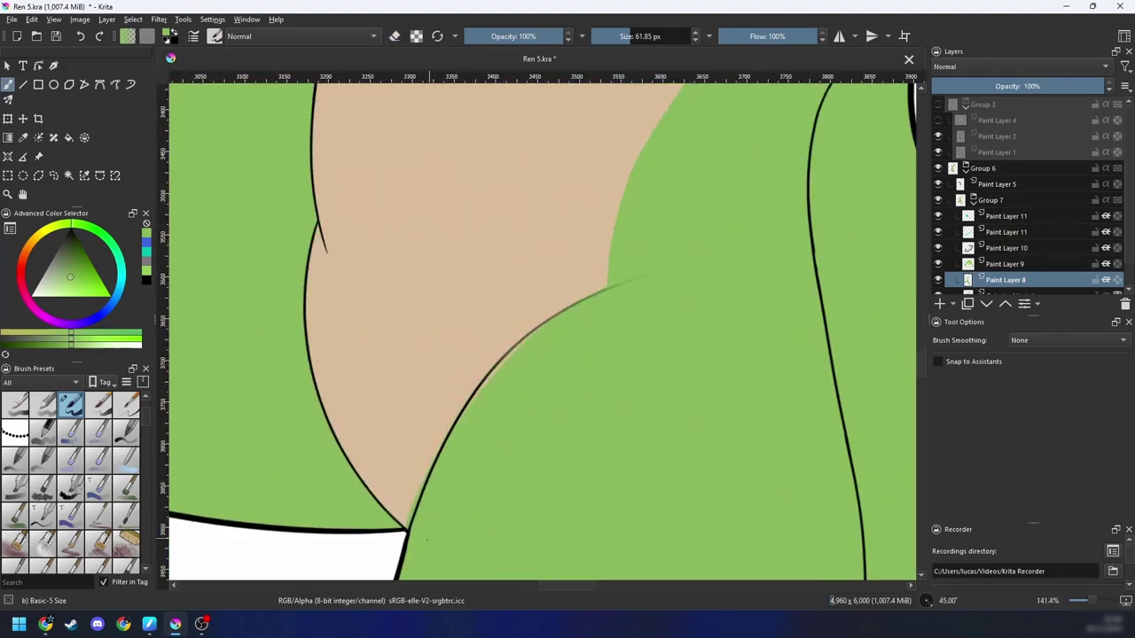
scroll(456, 392, up, 1)
key(ctrl+bracketright)
key(ctrl+bracketright)
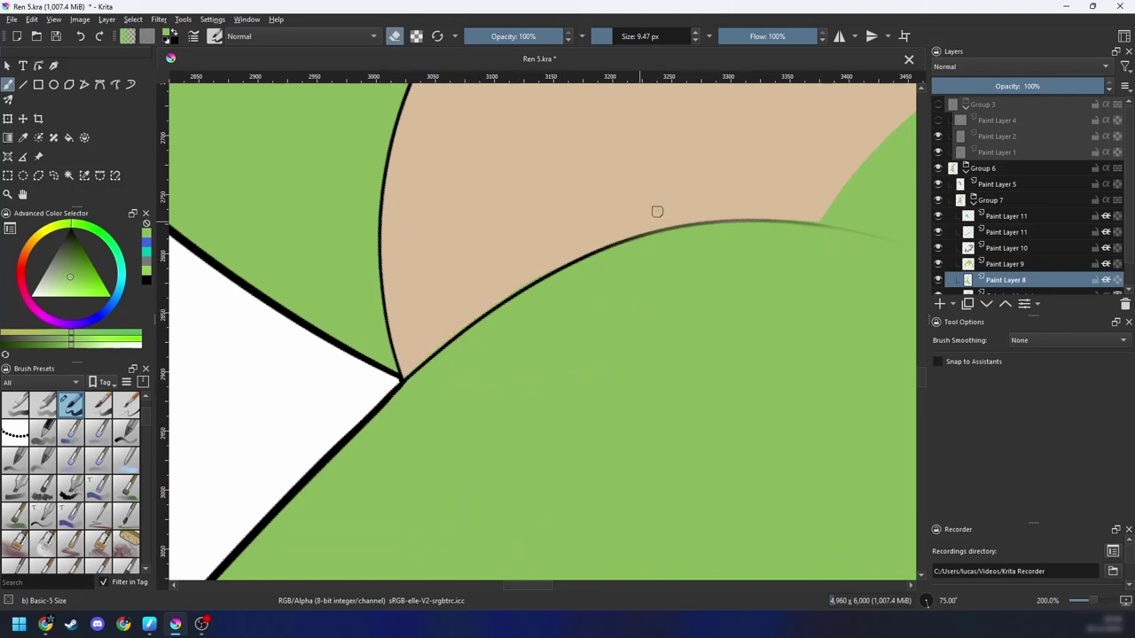
Step: Examine the torso and hip colours at several zoom levels and return the canvas to upright
key(ctrl+minus)
key(ctrl+minus)
key(ctrl+minus)
key(ctrl+minus)
key(ctrl+minus)
key(ctrl+minus)
key(ctrl+minus)
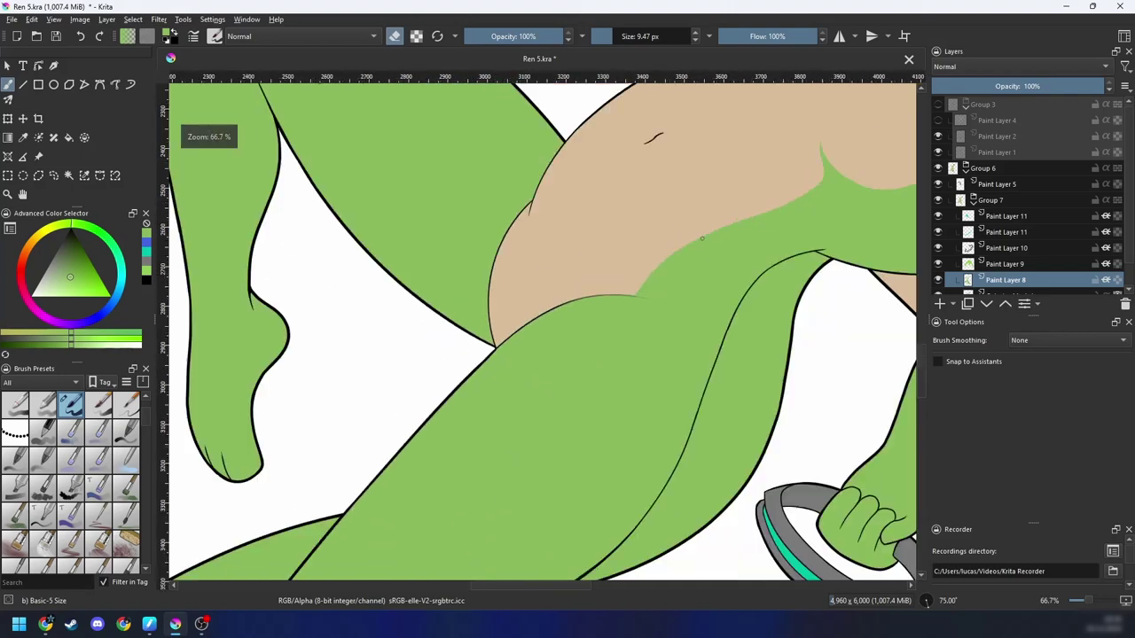
key(ctrl+bracketleft)
key(ctrl+bracketleft)
drag(713, 329, 645, 375)
key(ctrl+plus)
key(ctrl+bracketleft)
key(ctrl+bracketleft)
key(ctrl+bracketleft)
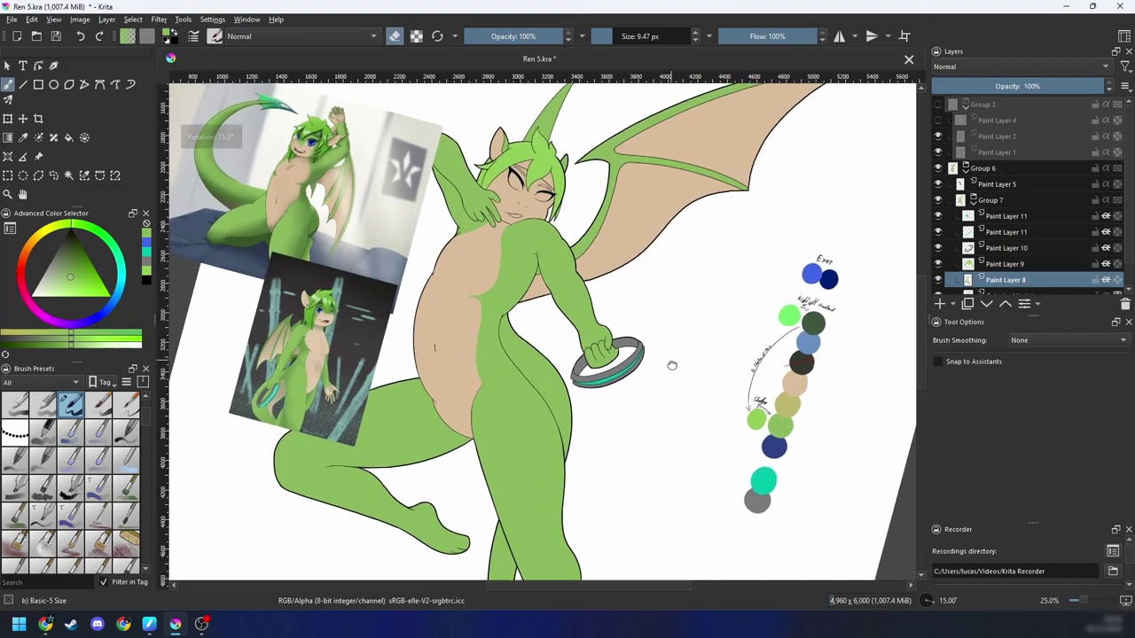
key(ctrl+bracketleft)
key(ctrl+bracketright)
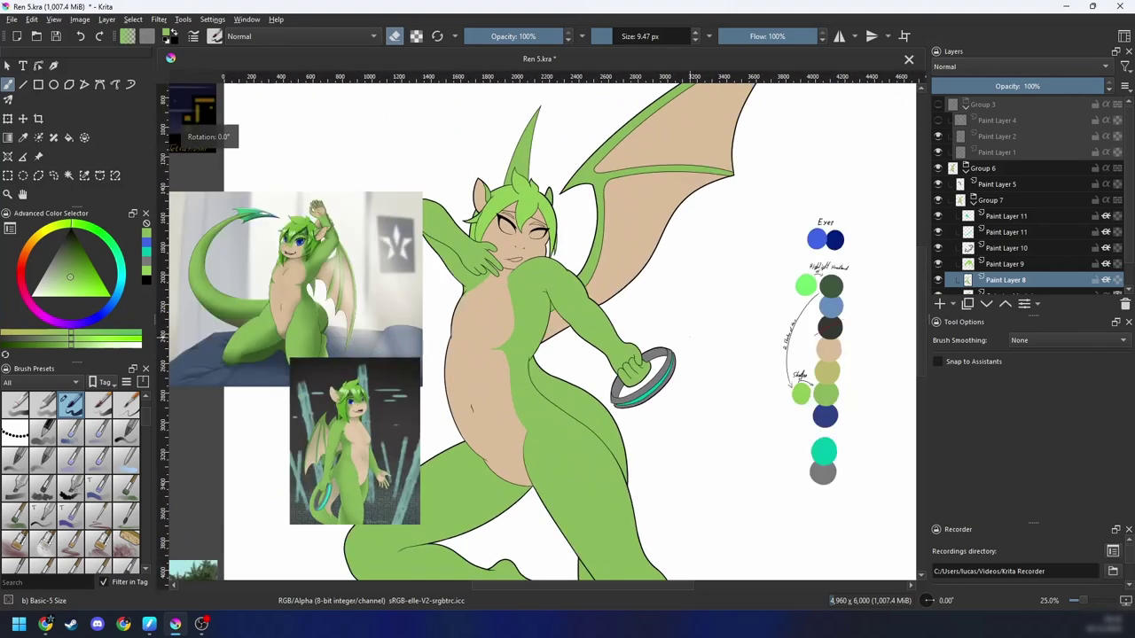
Step: Show Group 3 and brush a green guideline down the cheek from the outer corner of the eye nearest the shoulder
scroll(690, 343, up, 2)
click(938, 104)
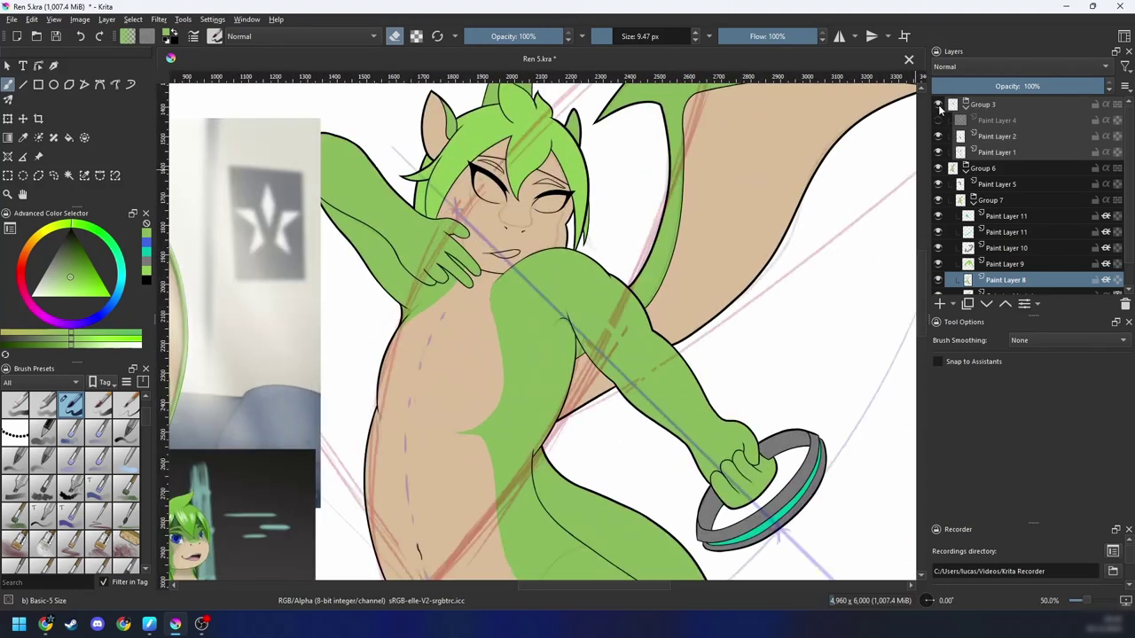
scroll(539, 448, up, 2)
scroll(553, 370, up, 2)
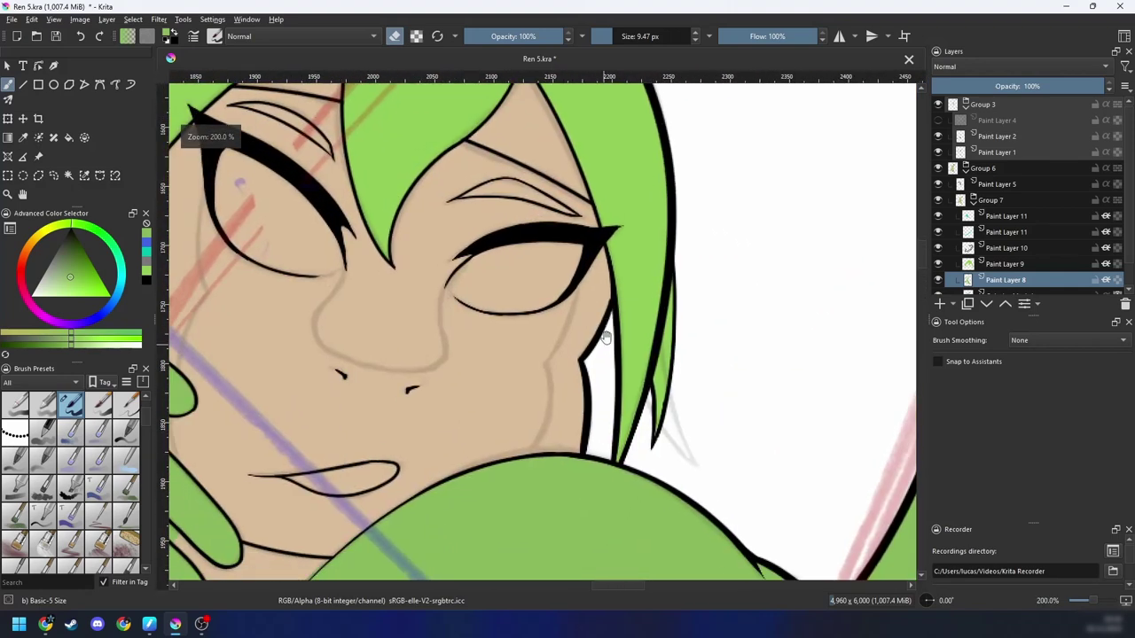
drag(581, 284, 573, 324)
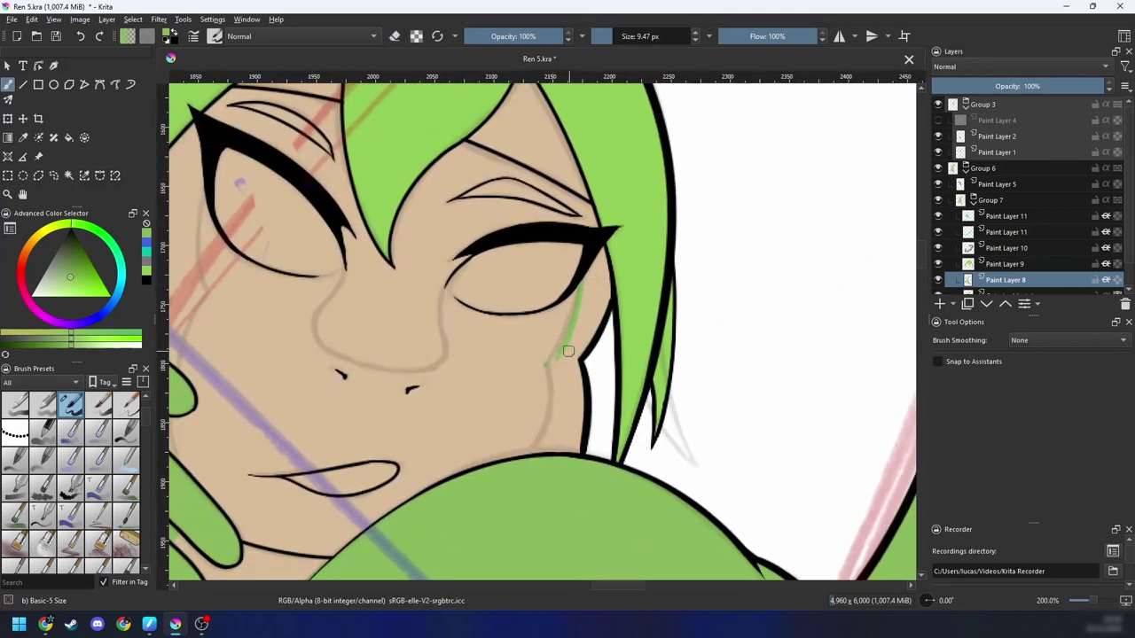
key(ctrl+plus)
drag(578, 391, 580, 340)
Step: Switch to the Shape fill brush preset and fill the cheek edge beside the shoulder with green
right_click(571, 374)
click(501, 355)
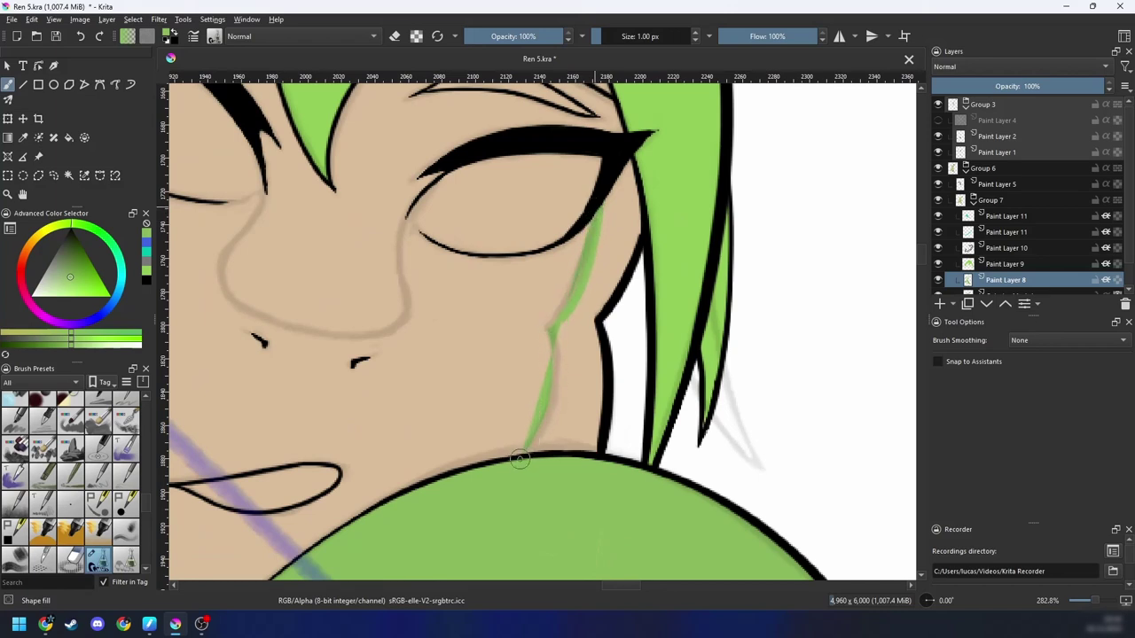
mouse_move(519, 459)
mouse_down()
mouse_move(612, 462)
mouse_move(631, 385)
mouse_up()
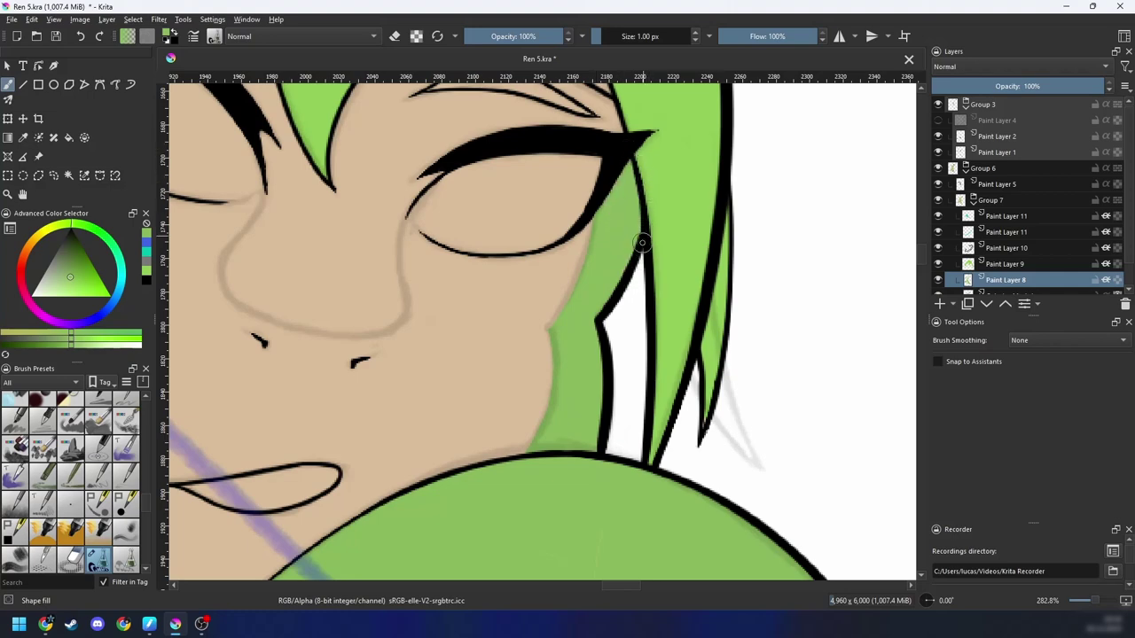
Step: Fill the opposite cheek with green between the eye, hair and raised hand, following the sketched marking edge
drag(586, 361, 753, 384)
drag(532, 403, 814, 421)
key(6)
key(6)
key(6)
drag(592, 328, 528, 438)
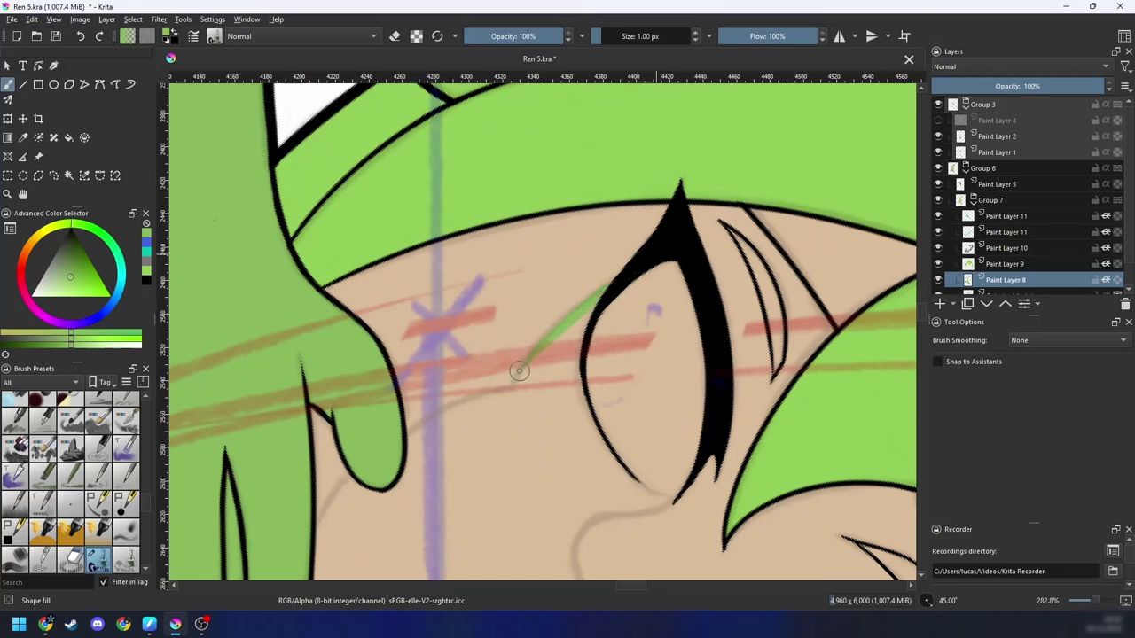
drag(508, 389, 416, 424)
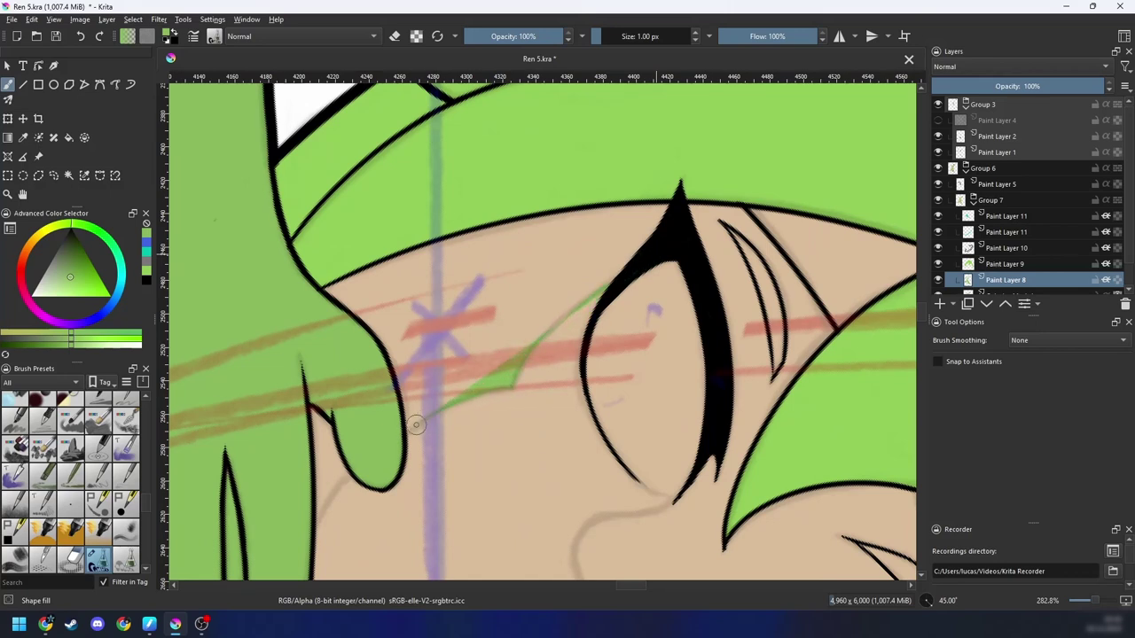
mouse_move(338, 492)
mouse_down()
mouse_move(328, 530)
mouse_move(333, 247)
mouse_move(455, 193)
mouse_move(587, 159)
mouse_up()
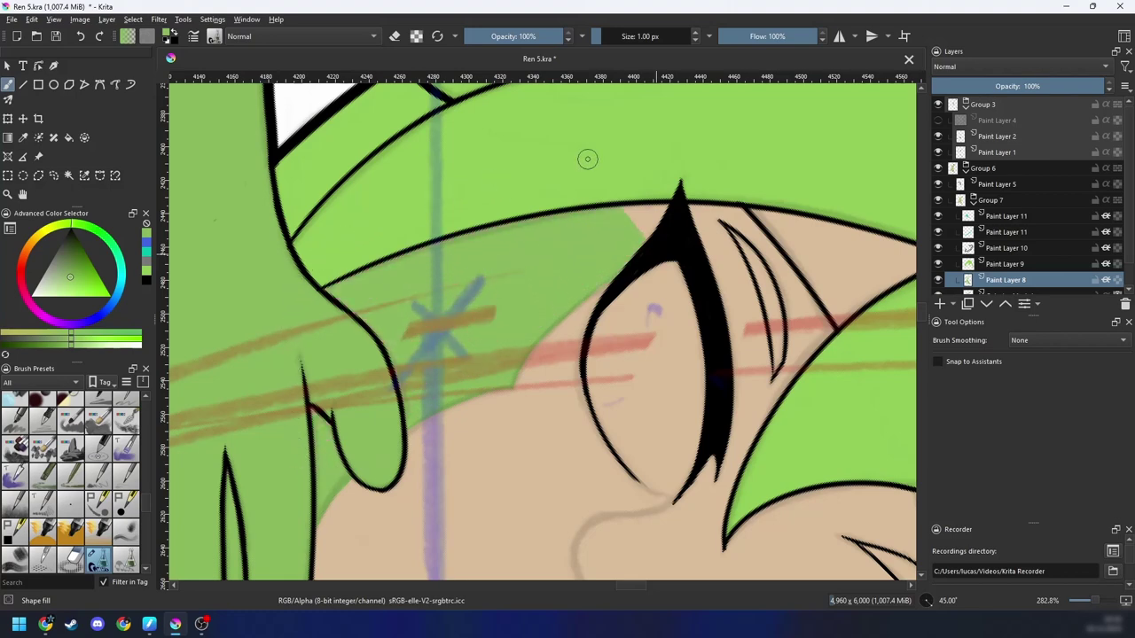
Step: Examine the green markings on both cheeks from a rotated, wider view of the head and torso
key(4)
key(4)
key(4)
key(4)
key(4)
key(4)
key(4)
key(minus)
key(minus)
key(minus)
key(minus)
key(minus)
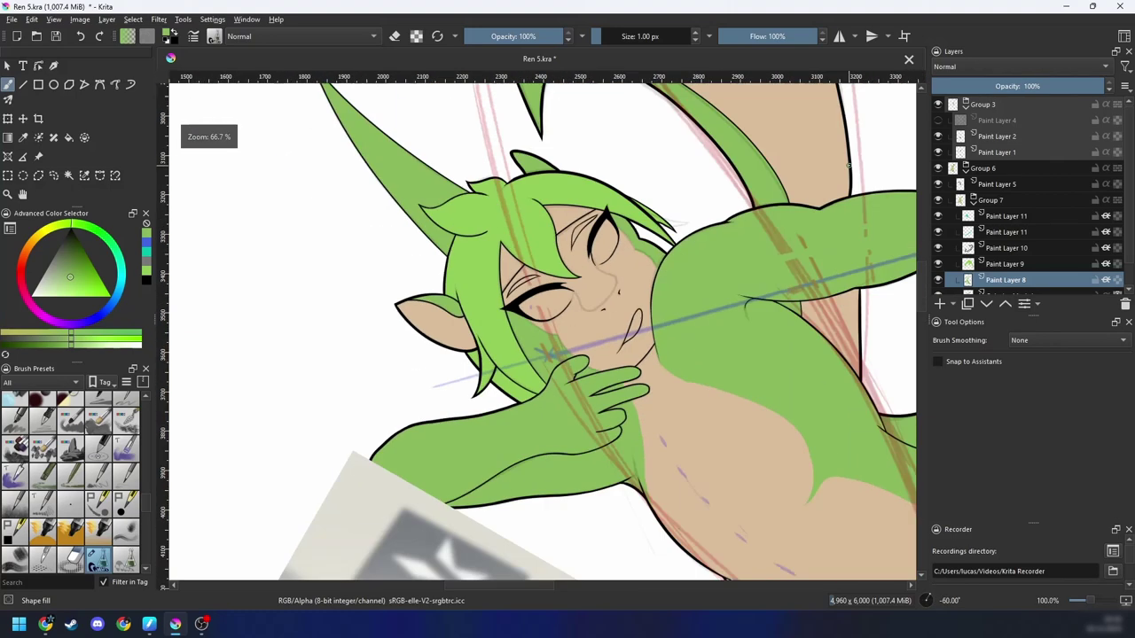
Step: Hide Group 3 and examine the edges of the green markings on both cheeks
key(plus)
key(plus)
key(plus)
key(6)
key(6)
key(6)
drag(821, 234, 745, 258)
click(938, 105)
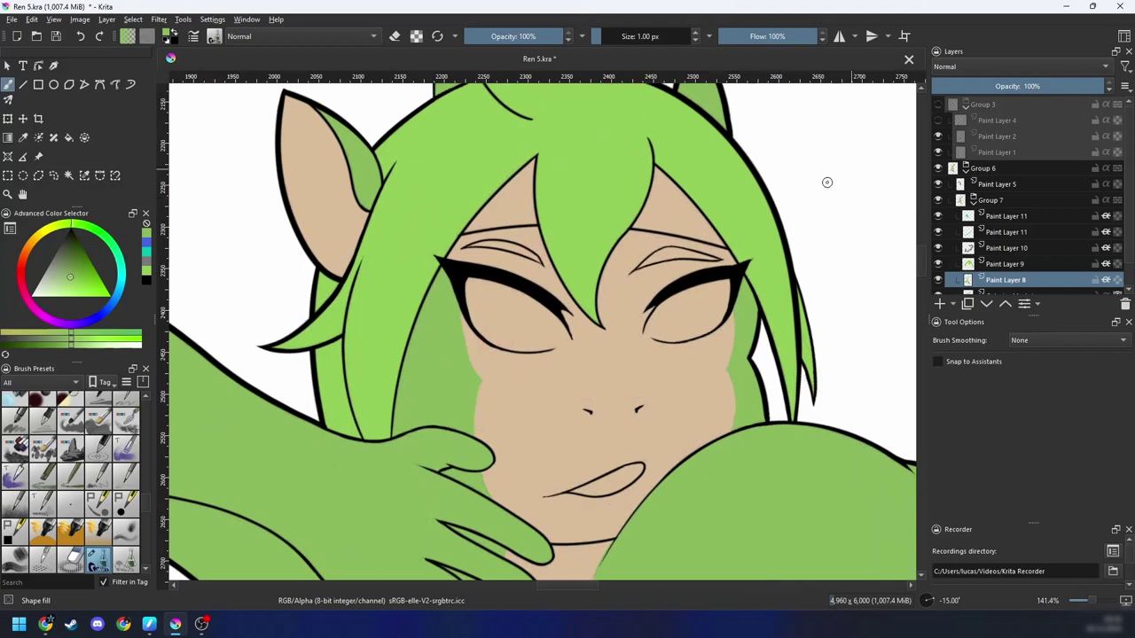
key(minus)
key(minus)
key(minus)
key(minus)
key(minus)
key(plus)
key(plus)
key(plus)
key(plus)
key(plus)
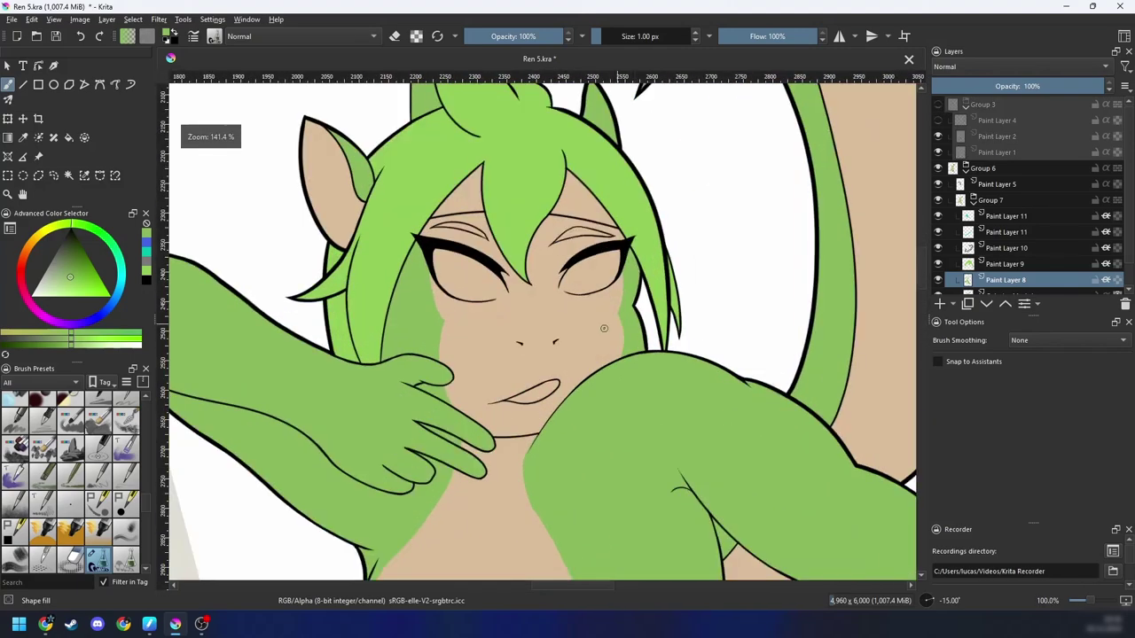
click(939, 106)
click(939, 105)
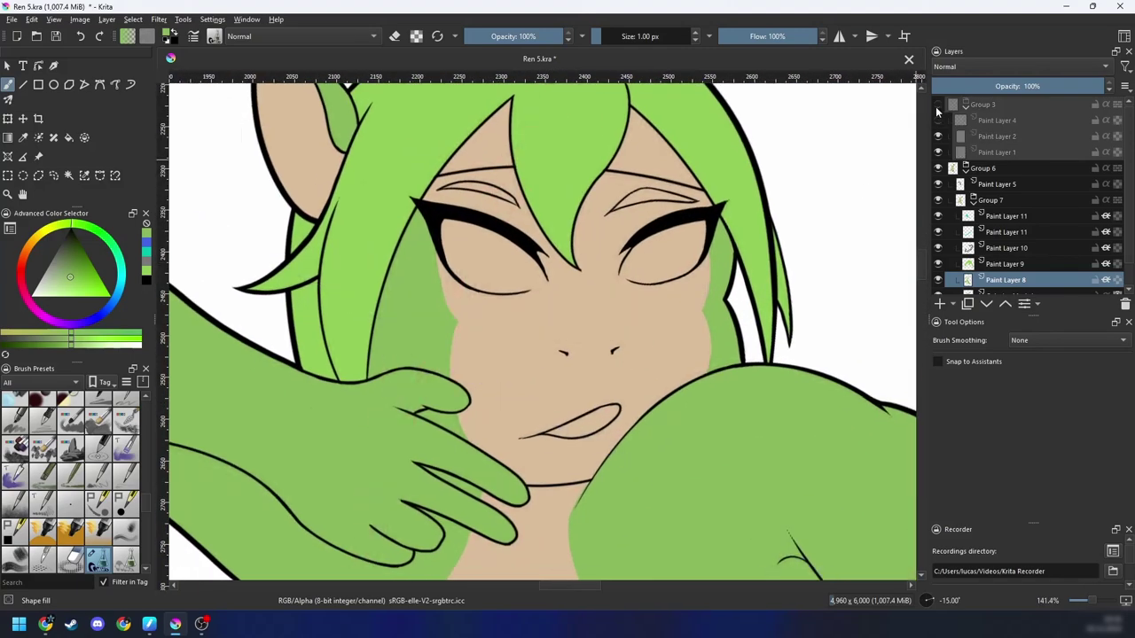
key(plus)
key(plus)
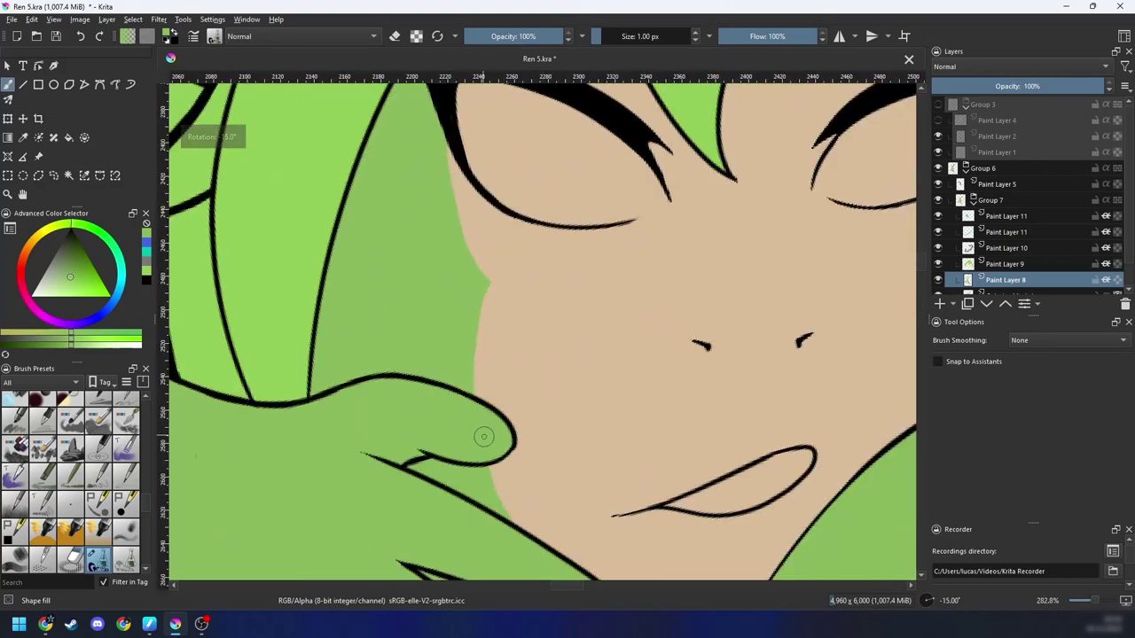
drag(484, 398, 452, 420)
scroll(521, 379, up, 4)
Step: Show Group 3 and fill the nose and the bridge between the eyes with green, following the sketched nose outline
click(939, 106)
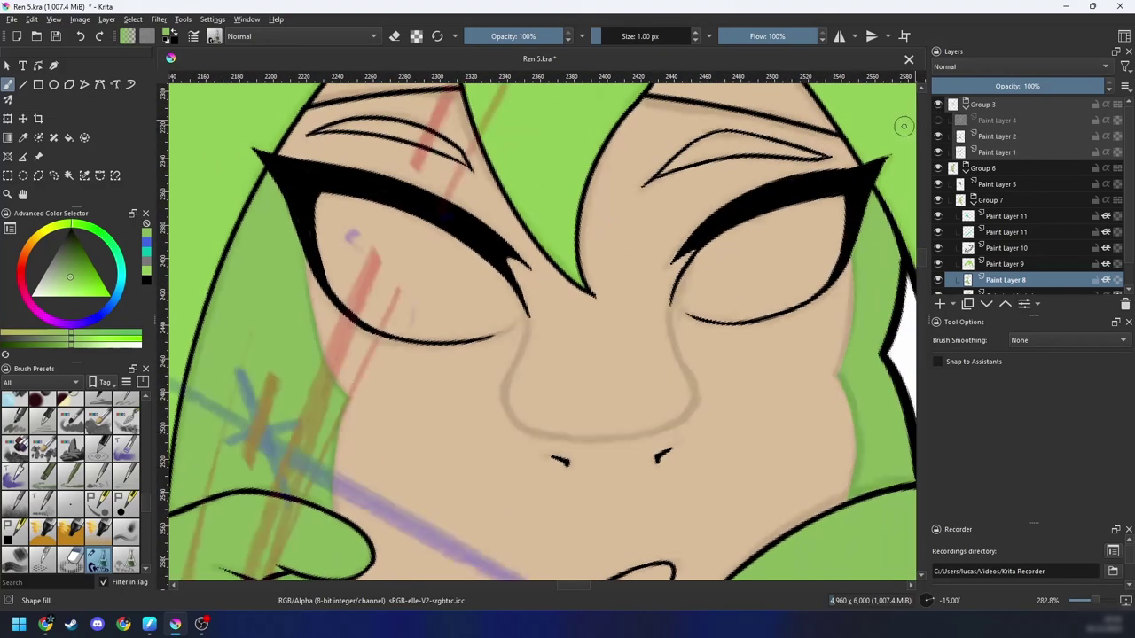
drag(492, 246, 501, 261)
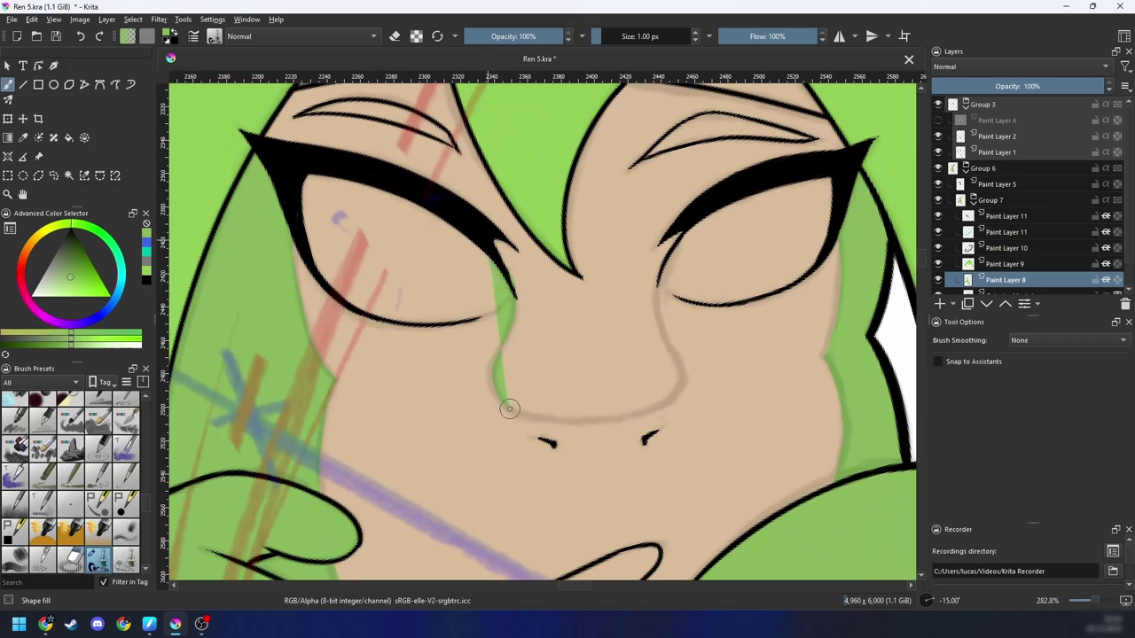
mouse_move(509, 408)
mouse_down()
mouse_move(611, 422)
mouse_move(680, 384)
mouse_up()
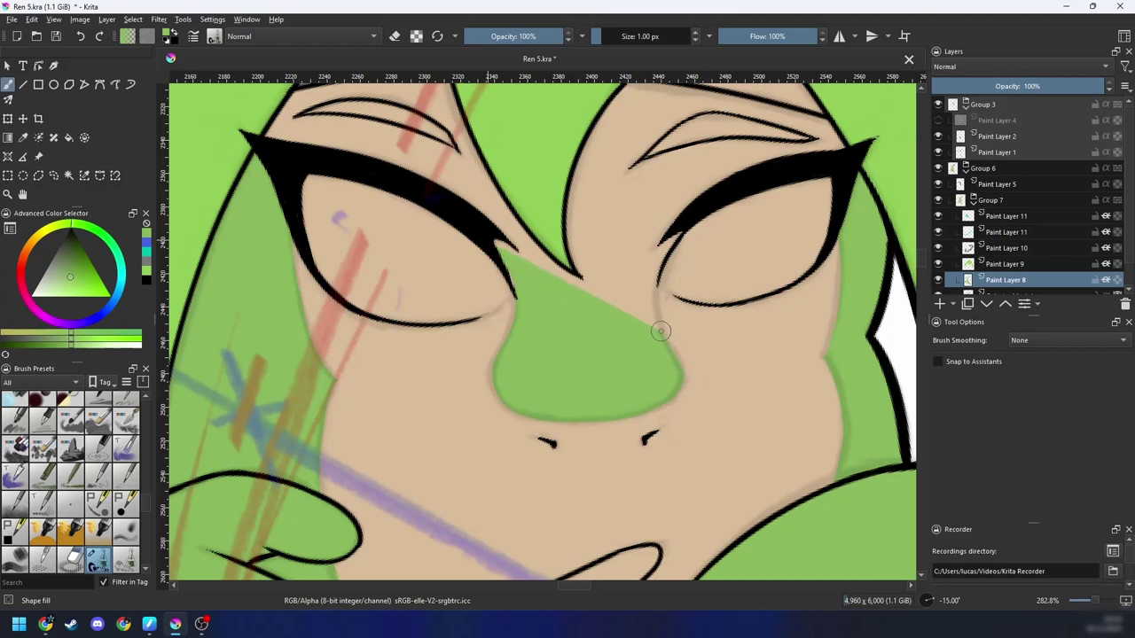
mouse_move(660, 331)
mouse_down()
mouse_move(652, 291)
mouse_move(688, 223)
mouse_up()
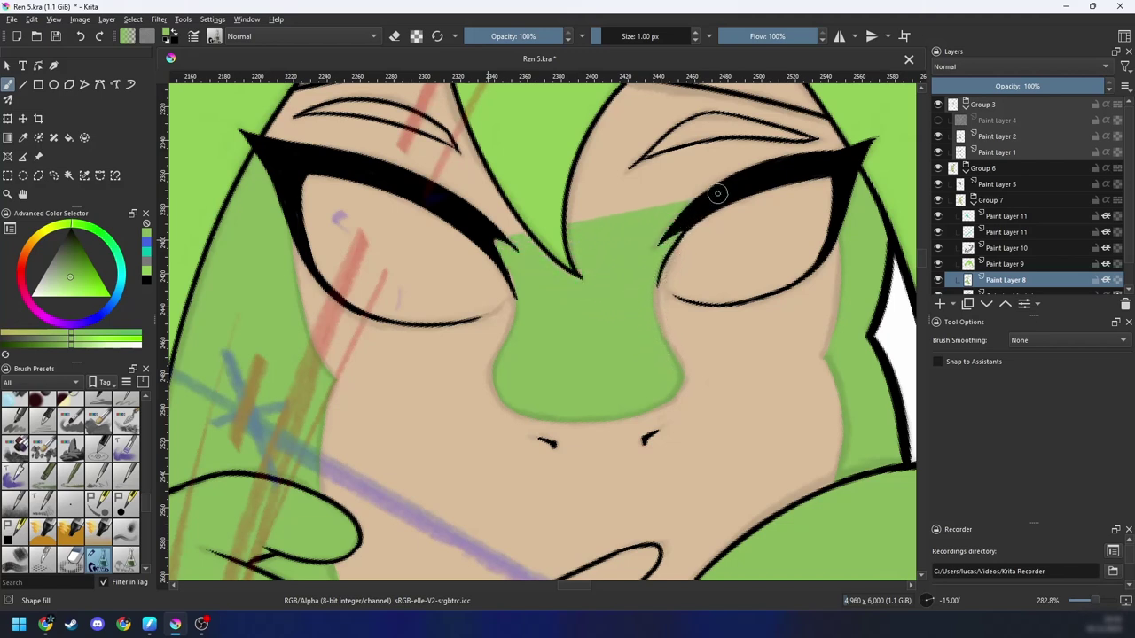
Step: Fill the skin above both eyes up to just past the headband's lower line with green, and hide Group 3
mouse_move(841, 160)
mouse_down()
mouse_move(864, 110)
mouse_move(638, 88)
mouse_move(503, 215)
mouse_up()
mouse_move(456, 94)
mouse_down()
mouse_move(307, 90)
mouse_move(255, 139)
mouse_up()
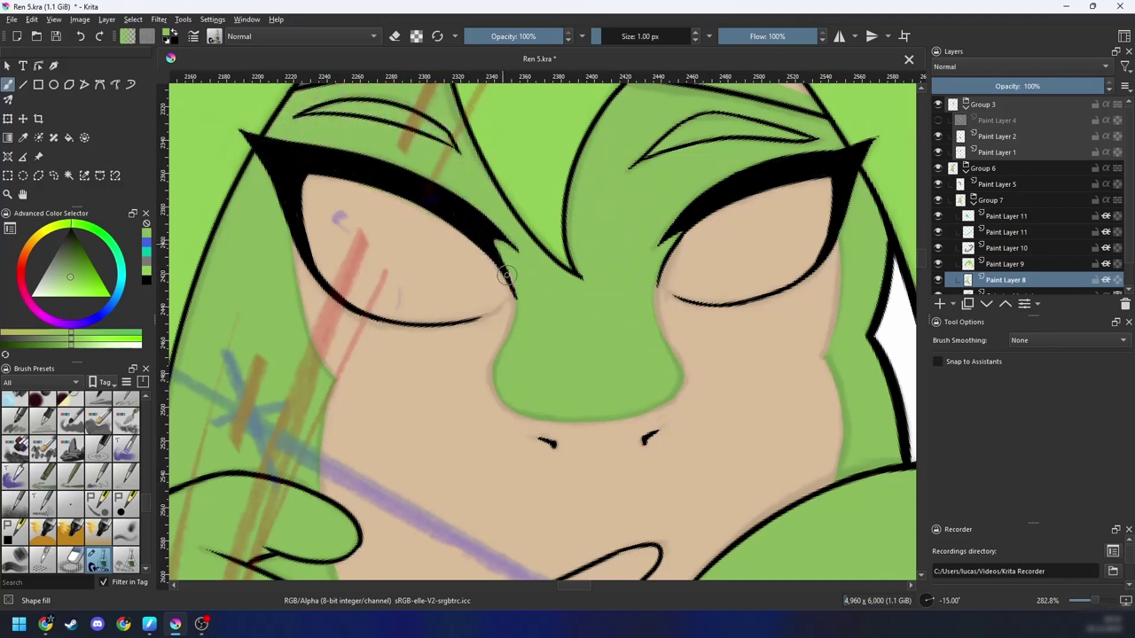
click(937, 105)
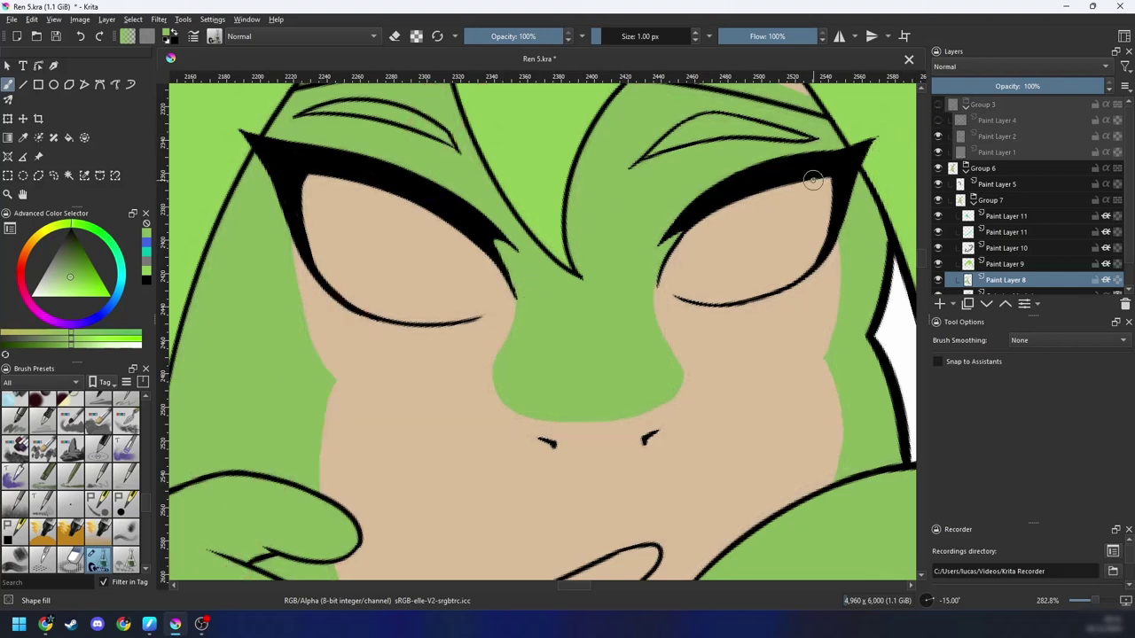
Step: Compare the green nose and brow markings with the Group 3 sketch up close, and check them against the whole figure
key(ctrl+minus)
key(ctrl+minus)
key(ctrl+minus)
key(ctrl+minus)
key(ctrl+plus)
key(ctrl+plus)
key(ctrl+plus)
click(938, 105)
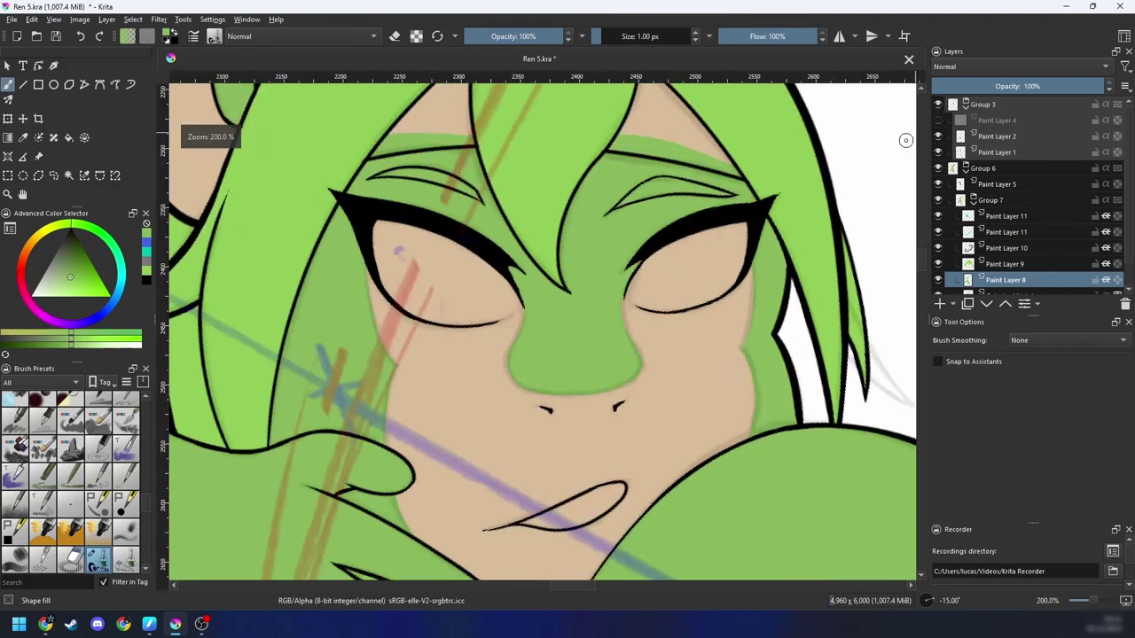
key(ctrl+plus)
key(ctrl+plus)
key(4)
key(4)
key(4)
drag(722, 309, 522, 391)
key(4)
key(4)
key(4)
key(ctrl+plus)
key(4)
key(4)
key(4)
key(4)
drag(591, 425, 578, 406)
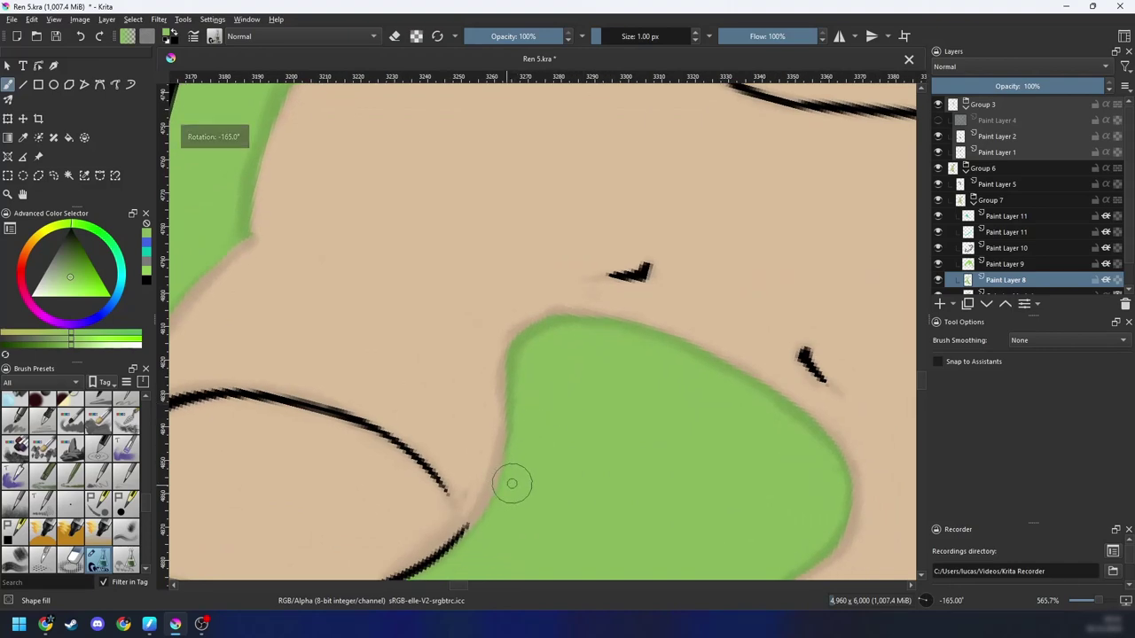
click(937, 106)
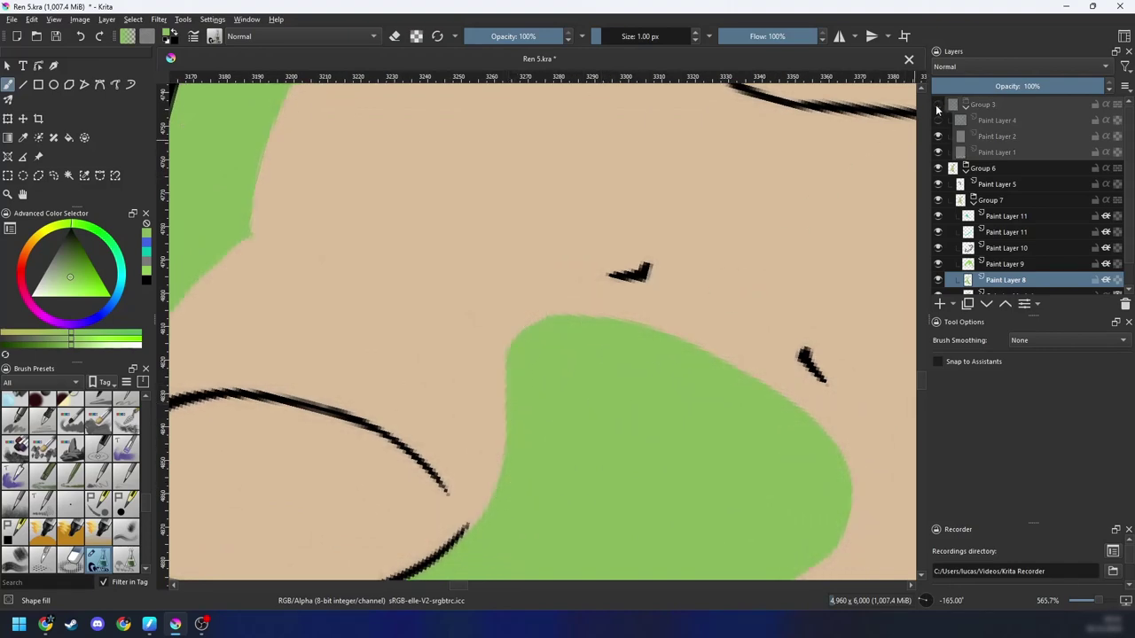
key(5)
scroll(750, 279, down, 15)
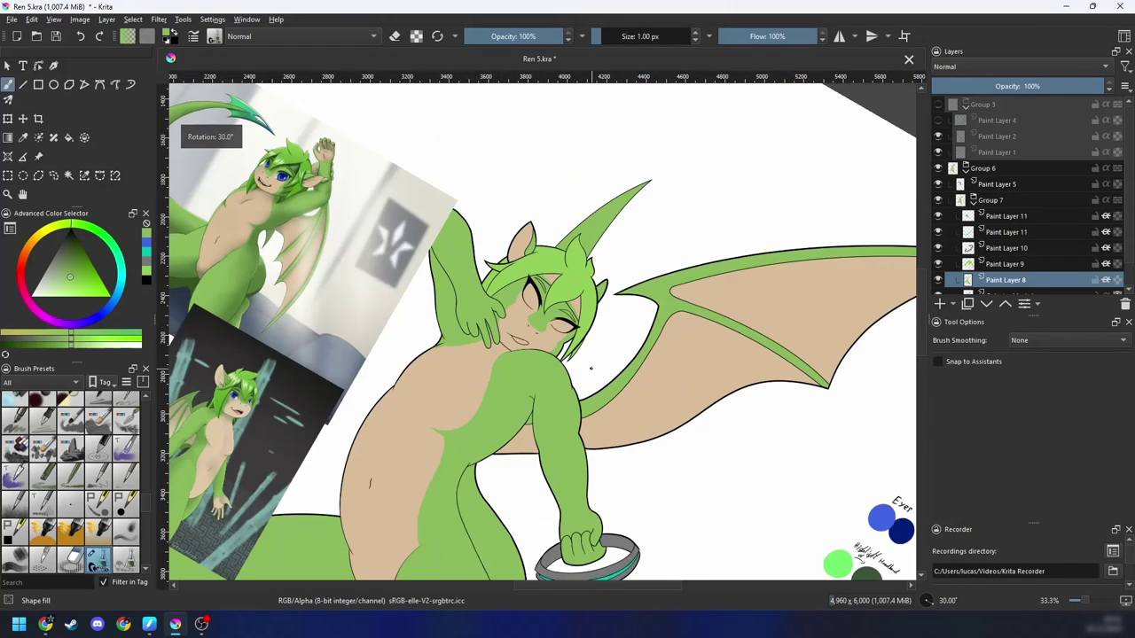
Step: Switch brush smoothing to Stabilizer and try to sharpen the point of the green cheek marking beside the raised hand
key(4)
scroll(592, 370, up, 6)
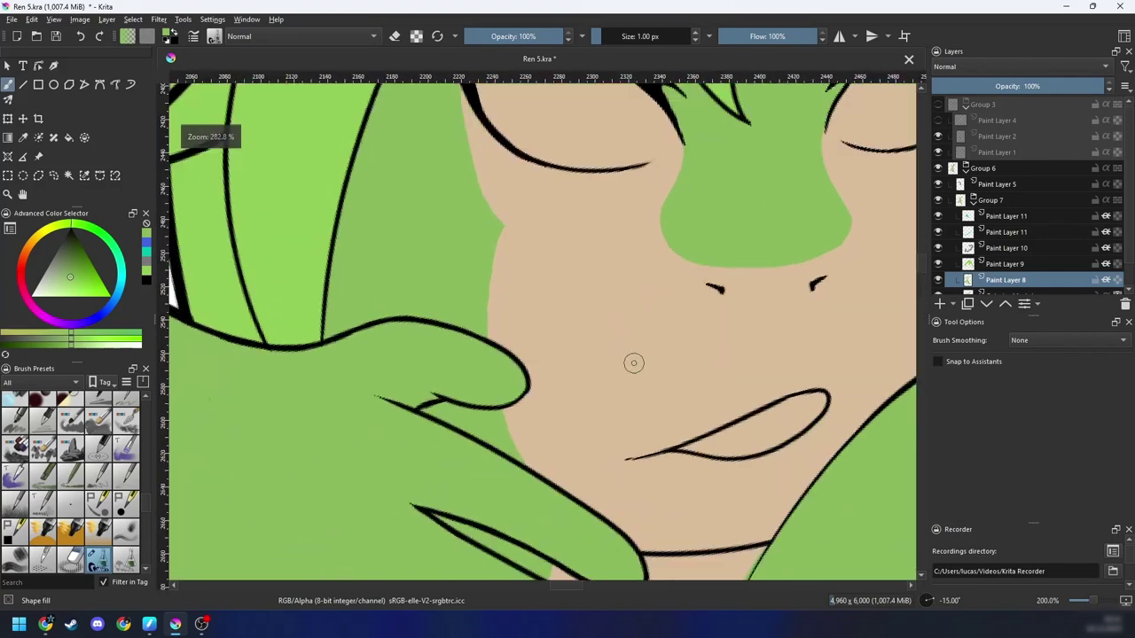
drag(581, 397, 582, 474)
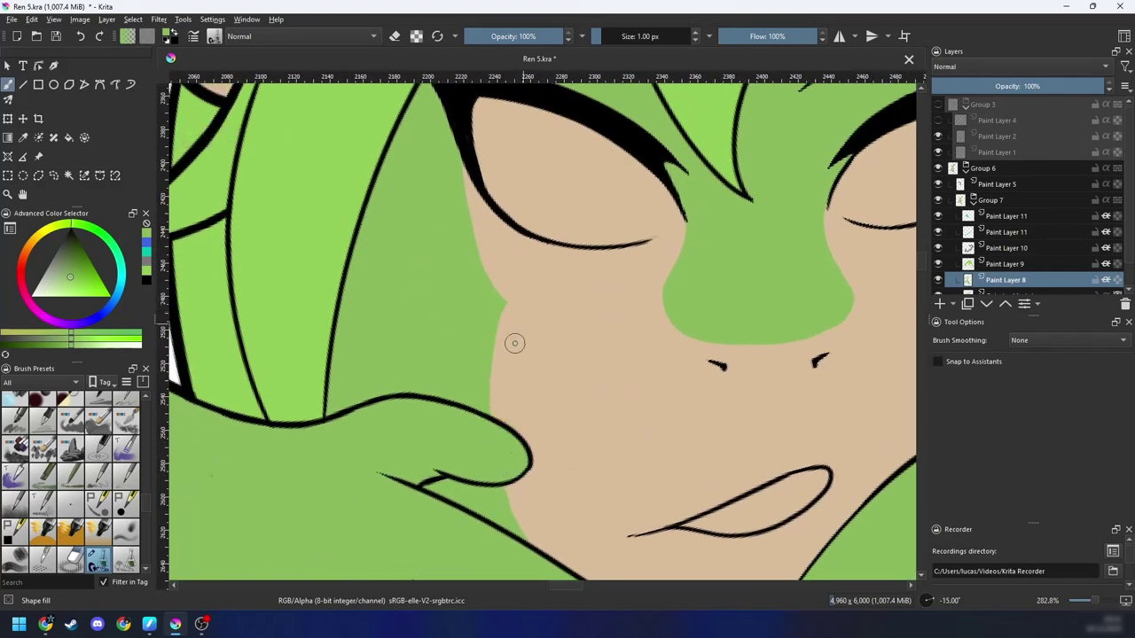
key(4)
key(4)
key(s)
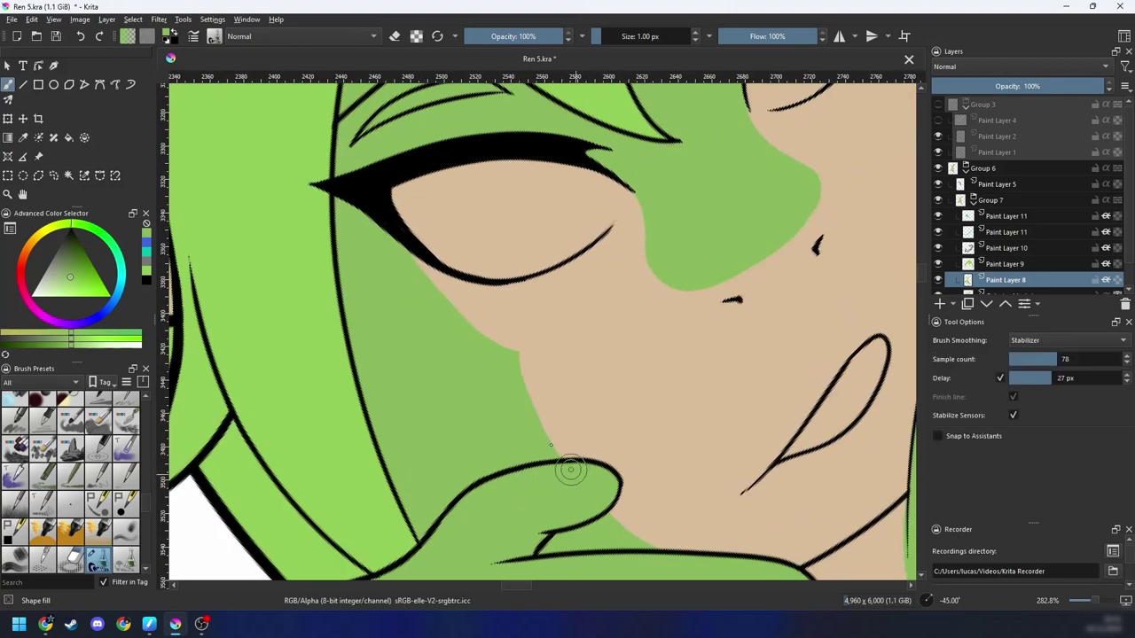
drag(548, 338, 547, 339)
key(ctrl+z)
mouse_move(585, 484)
mouse_down()
mouse_move(559, 320)
mouse_move(472, 331)
mouse_up()
scroll(464, 214, down, 3)
key(6)
key(6)
key(6)
key(6)
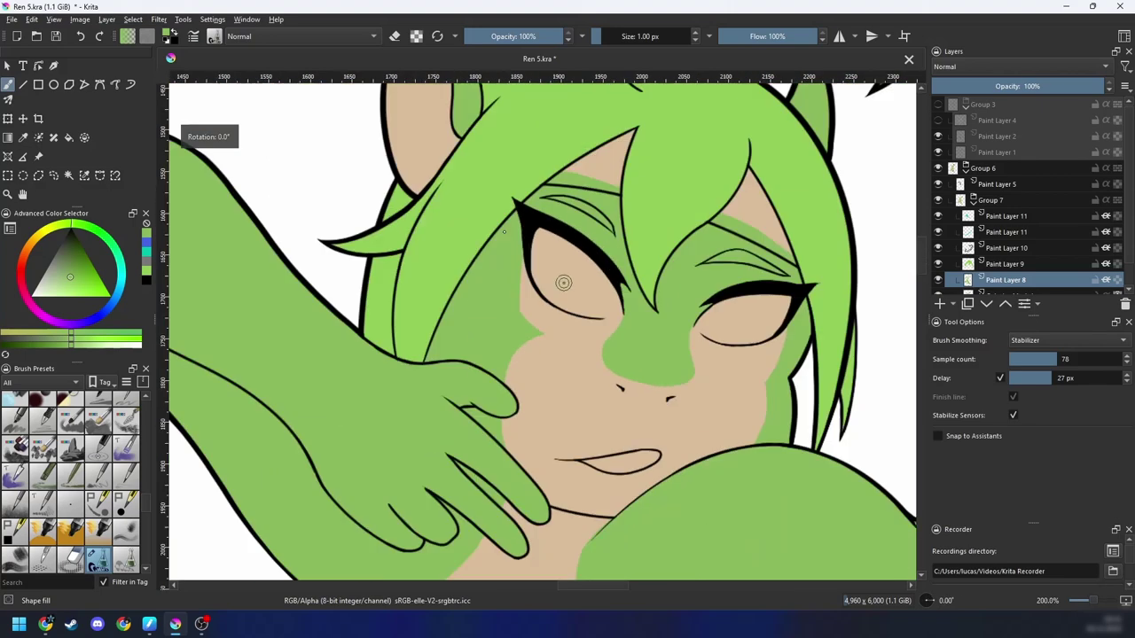
scroll(565, 304, down, 1)
Step: Turn brush smoothing off and fill the green cheek marking beside the raised hand out to a longer, sharper point
key(a)
scroll(551, 279, up, 1)
key(4)
key(4)
scroll(567, 296, up, 3)
key(6)
key(6)
key(6)
key(6)
drag(586, 312, 570, 293)
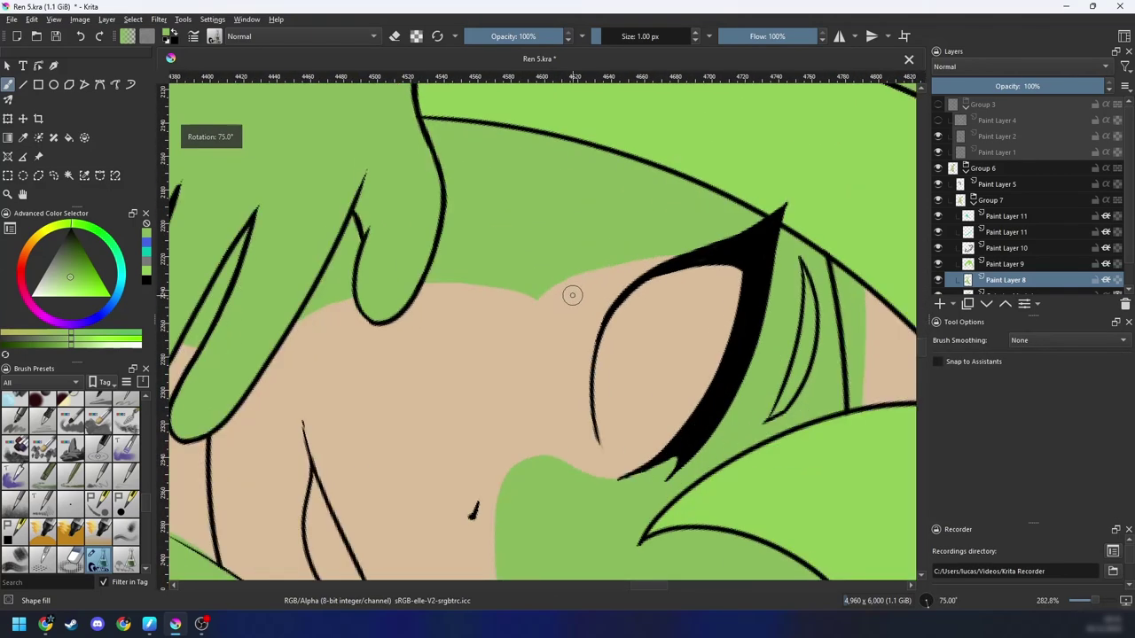
mouse_move(681, 254)
mouse_down()
mouse_move(602, 269)
mouse_move(522, 356)
mouse_move(520, 333)
mouse_move(489, 286)
mouse_up()
key(ctrl+z)
mouse_move(675, 254)
mouse_down()
mouse_move(579, 282)
mouse_move(536, 328)
mouse_move(510, 302)
mouse_move(411, 278)
mouse_up()
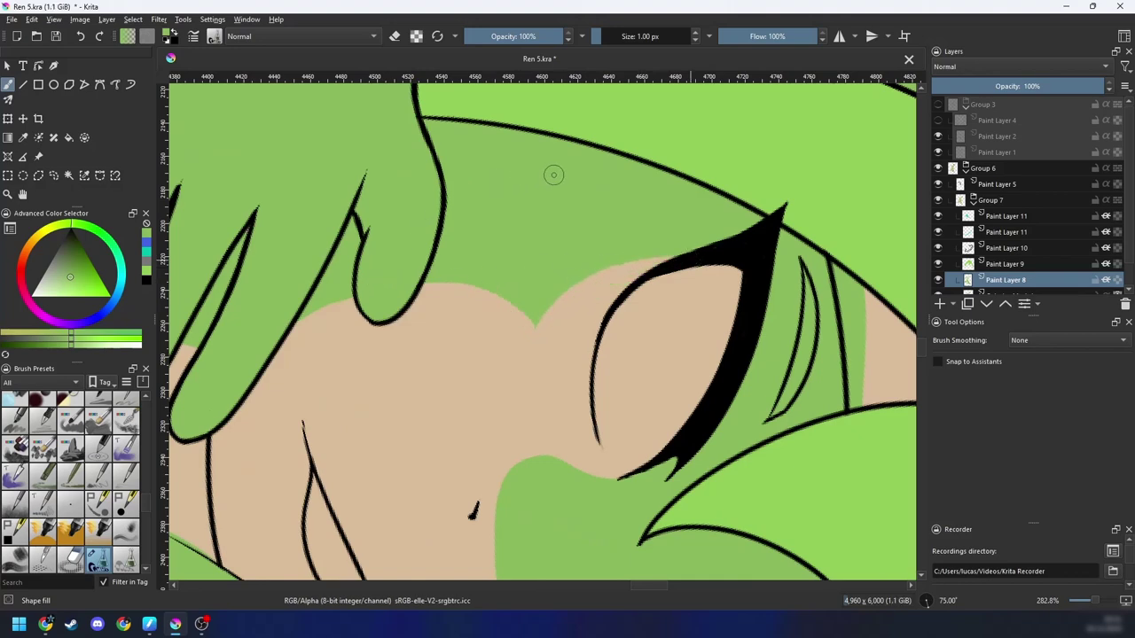
Step: Examine the face markings against the whole figure and the reference images
key(4)
key(4)
key(4)
key(4)
key(4)
key(4)
key(4)
key(minus)
key(minus)
key(minus)
key(minus)
drag(712, 323, 655, 352)
key(minus)
key(minus)
key(minus)
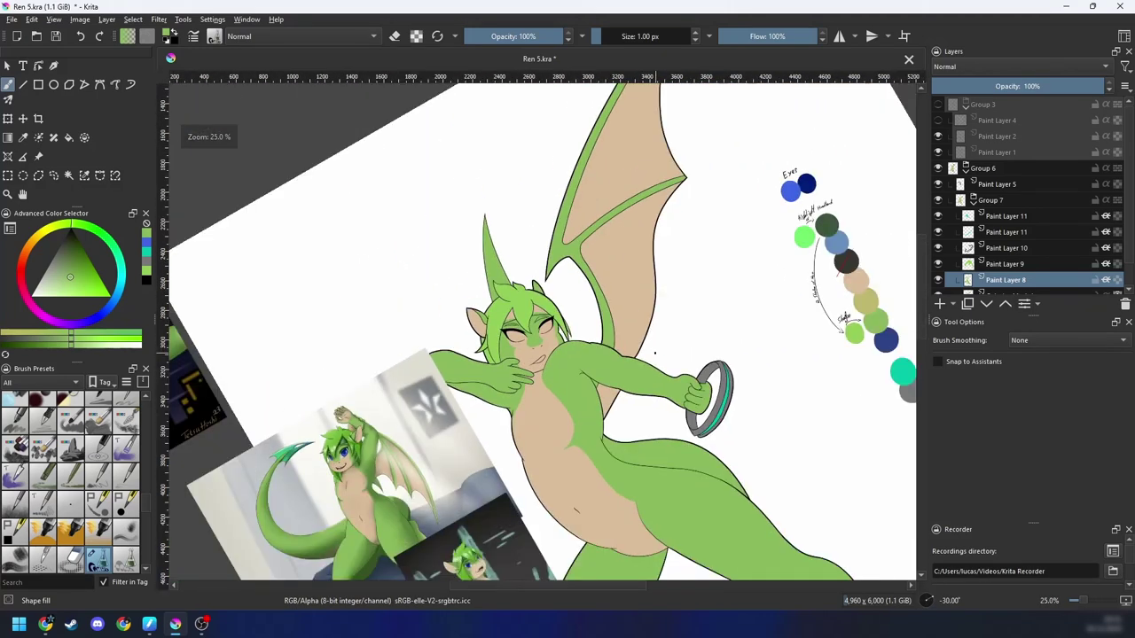
Step: Extend the green marking on the cheek beside the shoulder to a sharper point and reshape the edge below it
scroll(655, 353, up, 8)
scroll(664, 324, up, 2)
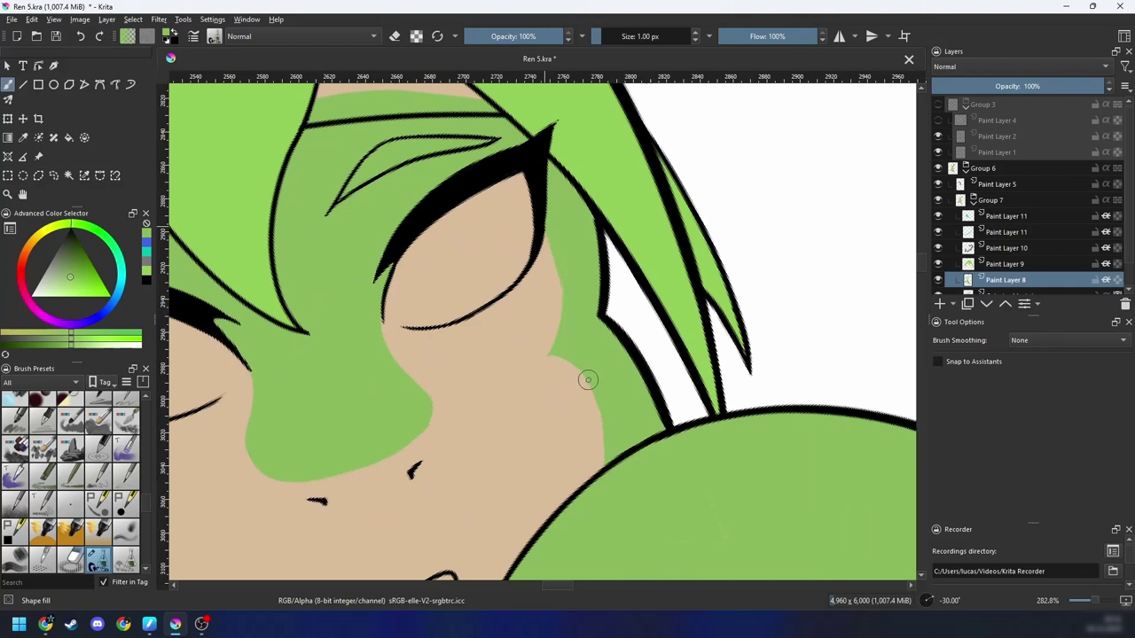
scroll(585, 335, up, 1)
key(4)
key(4)
key(4)
mouse_move(660, 344)
mouse_down()
mouse_move(609, 347)
mouse_move(608, 378)
mouse_up()
scroll(608, 378, up, 1)
key(4)
key(4)
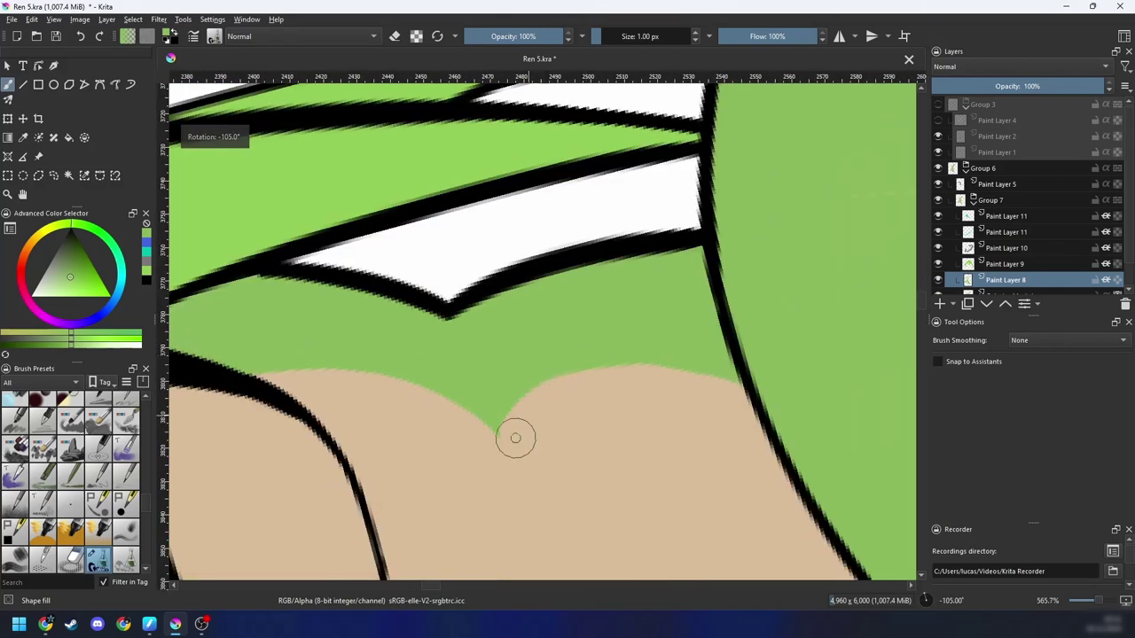
mouse_move(499, 439)
mouse_down()
mouse_move(584, 378)
mouse_move(646, 372)
mouse_move(497, 438)
mouse_up()
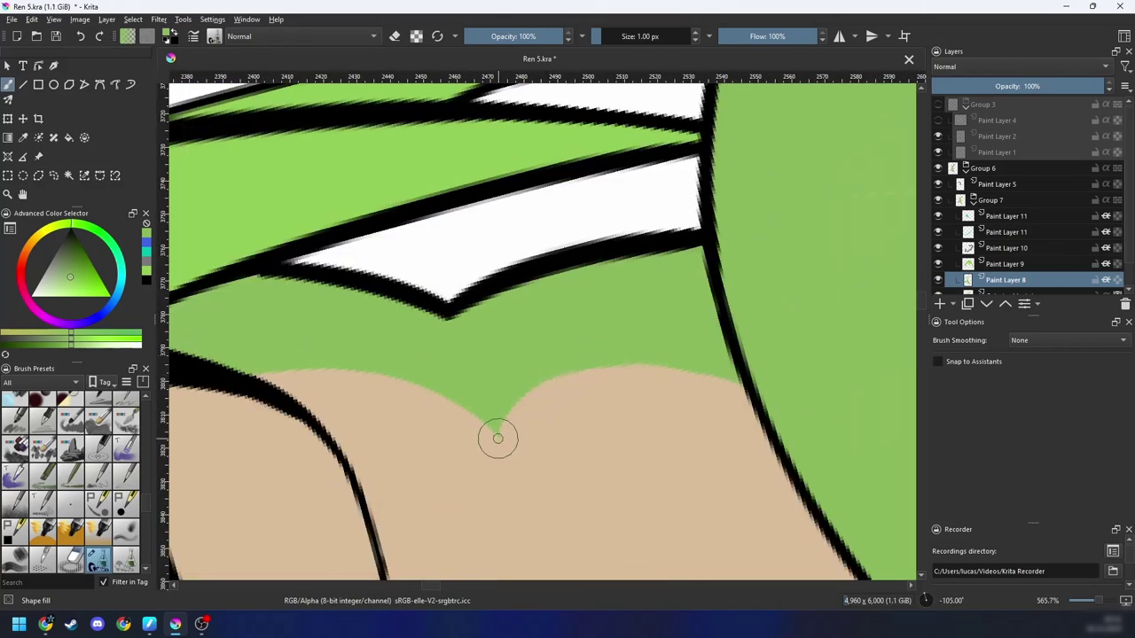
mouse_move(609, 367)
mouse_down()
mouse_move(638, 350)
mouse_move(535, 353)
mouse_move(498, 382)
mouse_up()
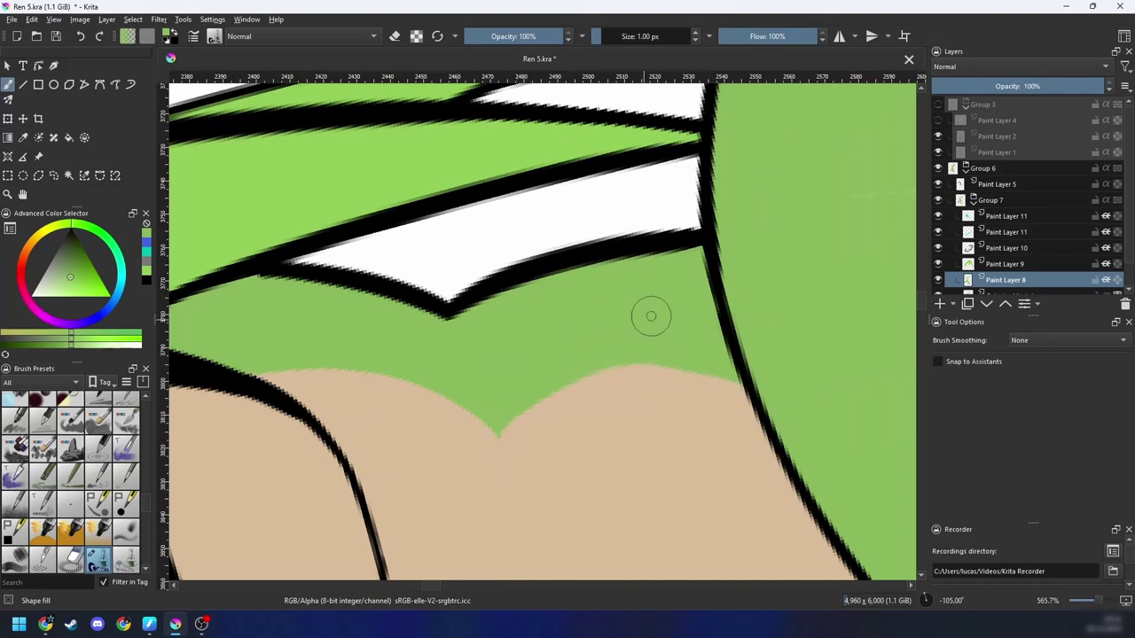
key(ctrl+z)
mouse_move(502, 429)
mouse_down()
mouse_move(548, 385)
mouse_move(649, 360)
mouse_move(586, 345)
mouse_up()
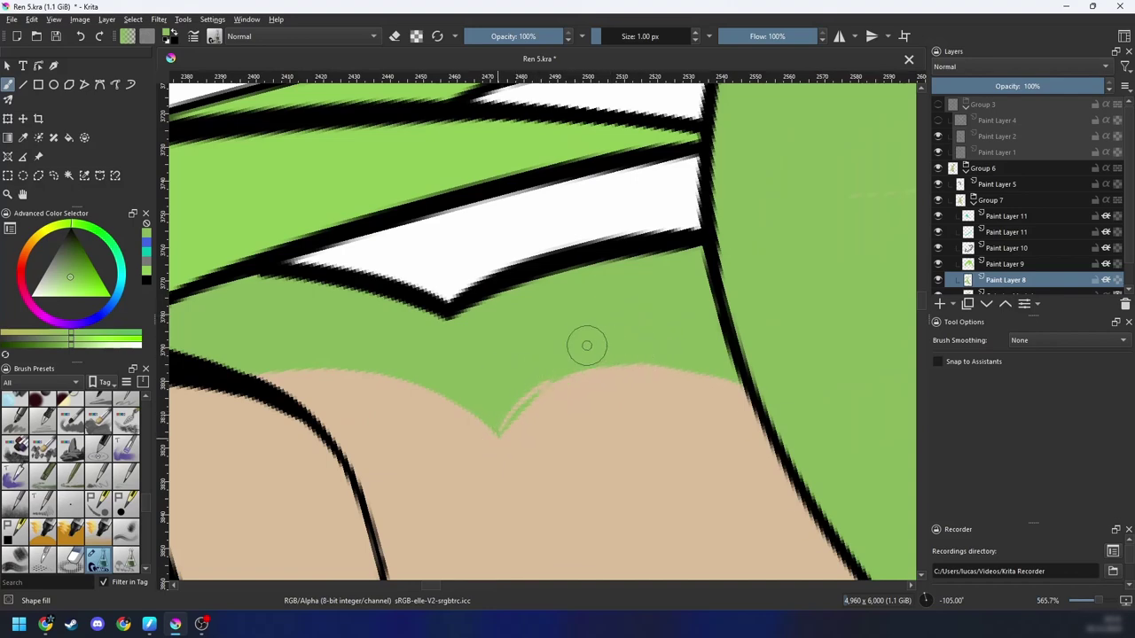
Step: Review the face markings on the whole figure beside the reference image and save the document
scroll(494, 388, down, 8)
key(6)
key(6)
key(6)
key(6)
key(6)
key(6)
key(6)
key(6)
key(4)
key(4)
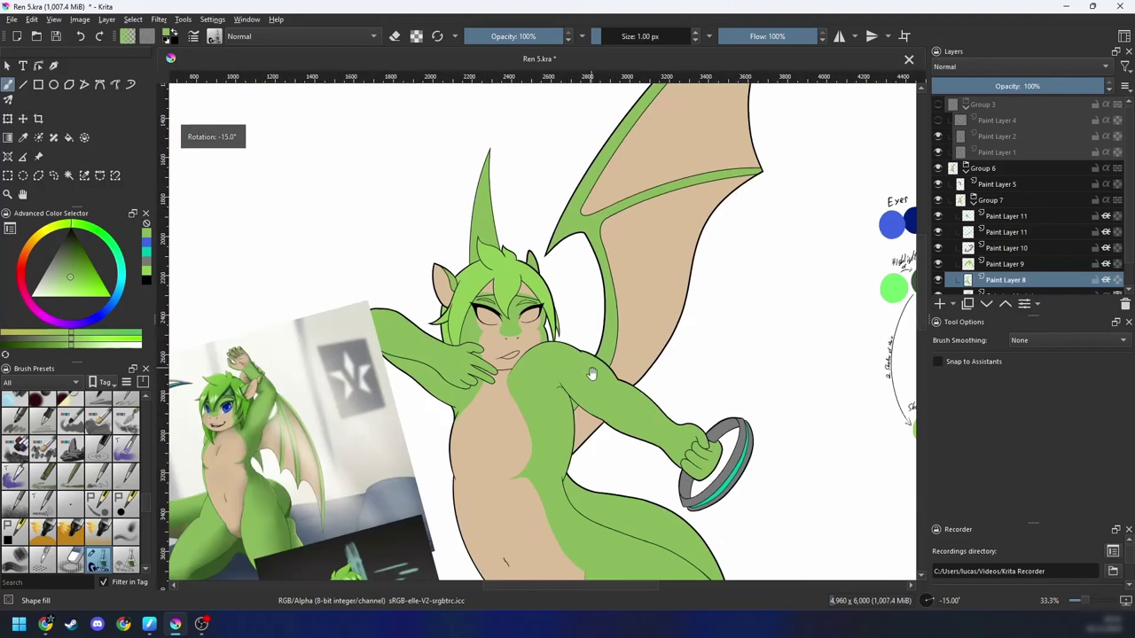
key(6)
scroll(653, 321, down, 1)
key(ctrl+s)
Step: Sample the dark green headband swatch from the colour notes beside the character
drag(652, 367, 668, 448)
scroll(669, 448, up, 1)
scroll(665, 461, down, 1)
drag(662, 532, 444, 383)
scroll(545, 336, up, 1)
ctrl+click(701, 260)
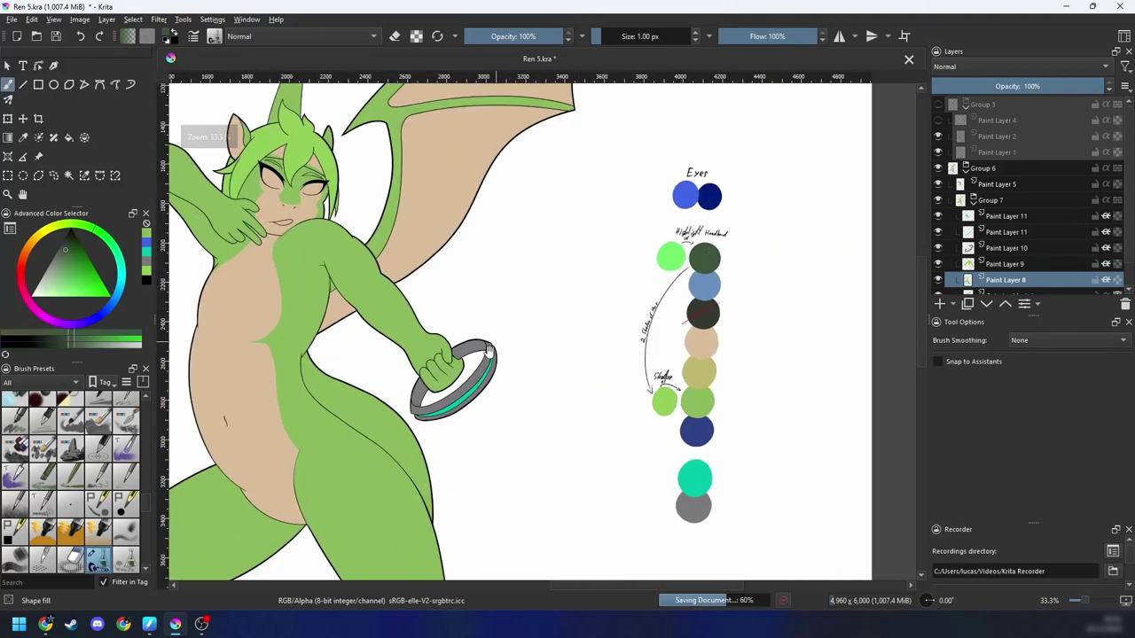
Step: Add a new paint layer directly above Paint Layer 8 with inherit alpha enabled
drag(408, 285, 562, 391)
scroll(561, 391, up, 2)
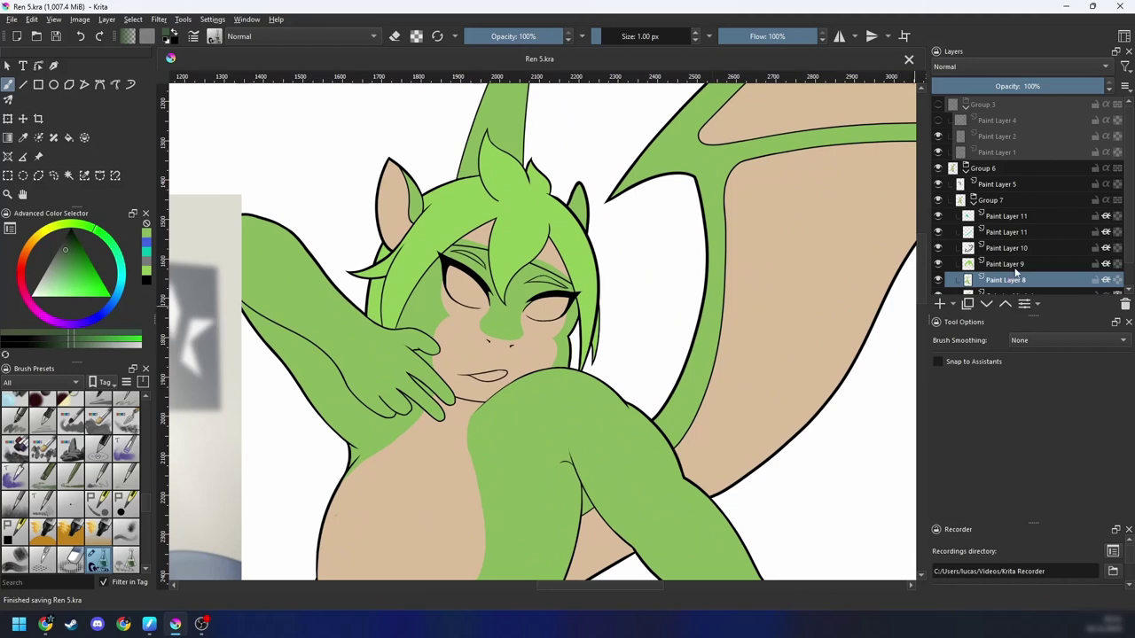
drag(743, 344, 778, 310)
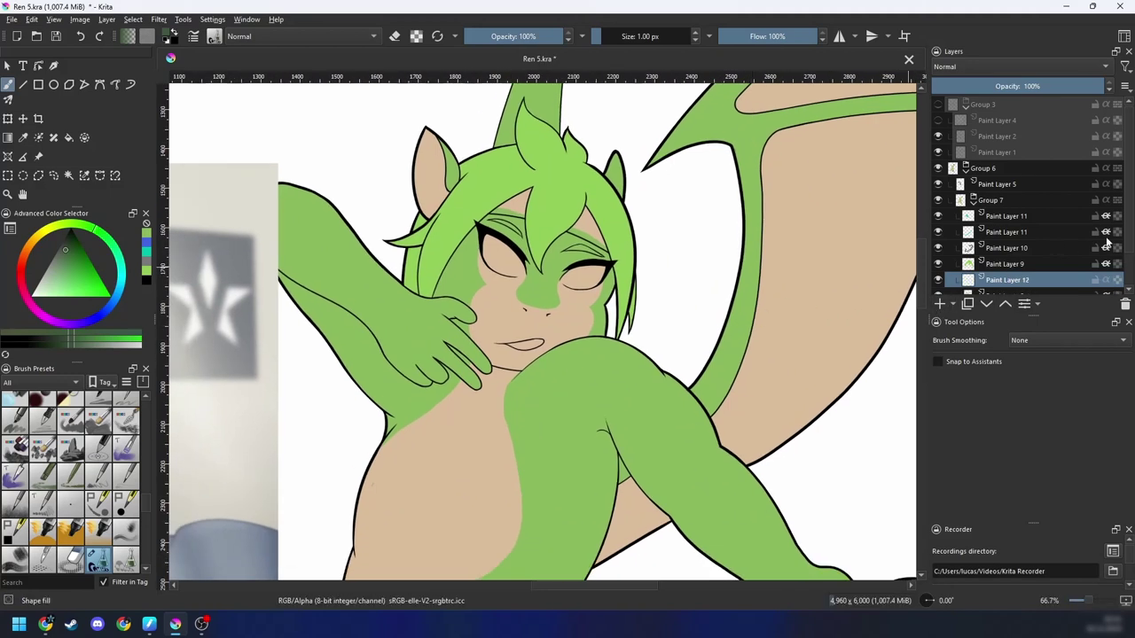
scroll(1103, 246, down, 2)
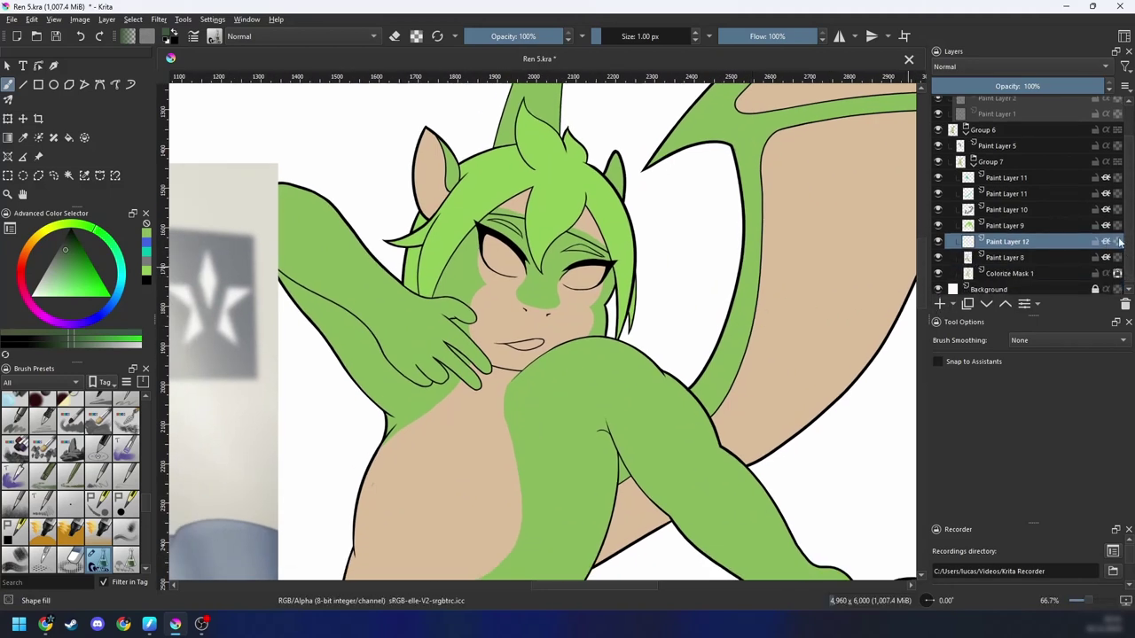
drag(1128, 230, 1131, 247)
mouse_move(1115, 243)
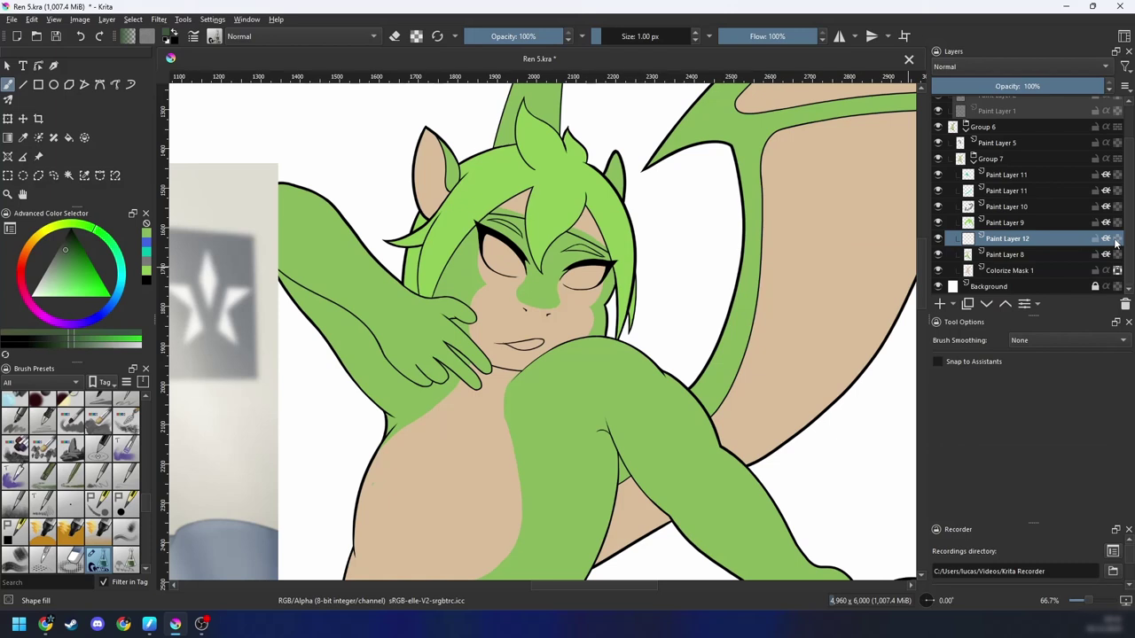
Step: Fill the headband sections visible on the forehead on either side of the central hair lock with dark green
scroll(598, 390, up, 1)
key(4)
mouse_move(610, 351)
mouse_down()
mouse_move(606, 411)
mouse_move(608, 388)
mouse_move(662, 310)
mouse_up()
scroll(593, 408, up, 1)
key(4)
key(4)
scroll(590, 425, up, 2)
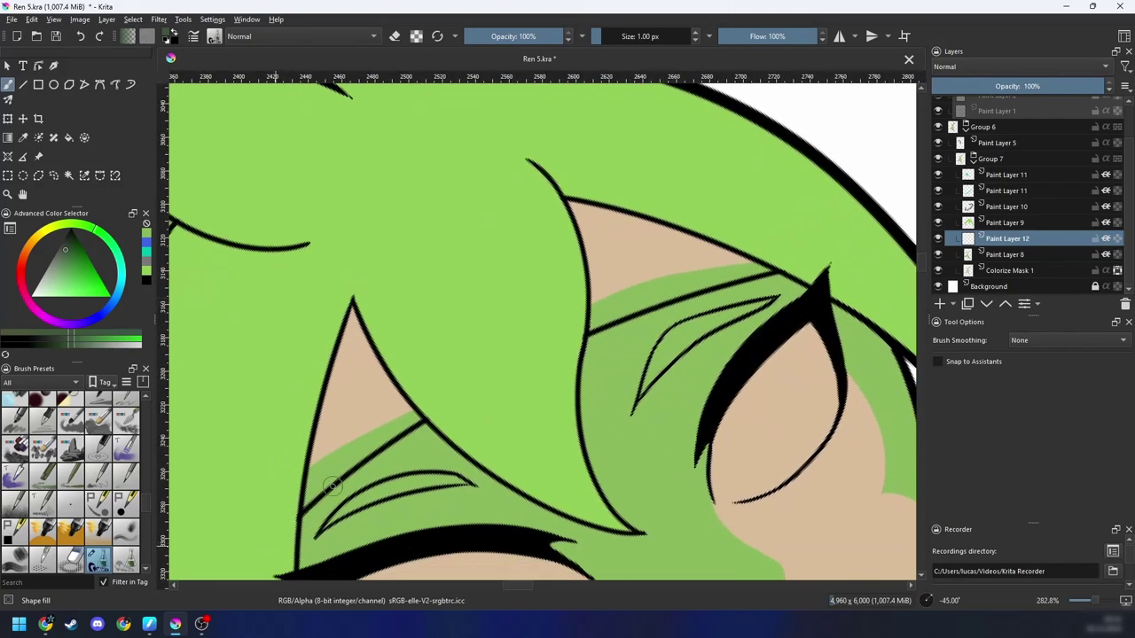
drag(333, 485, 433, 423)
mouse_move(635, 318)
mouse_down()
mouse_move(812, 263)
mouse_move(710, 146)
mouse_move(483, 112)
mouse_move(279, 267)
mouse_up()
drag(540, 398, 414, 448)
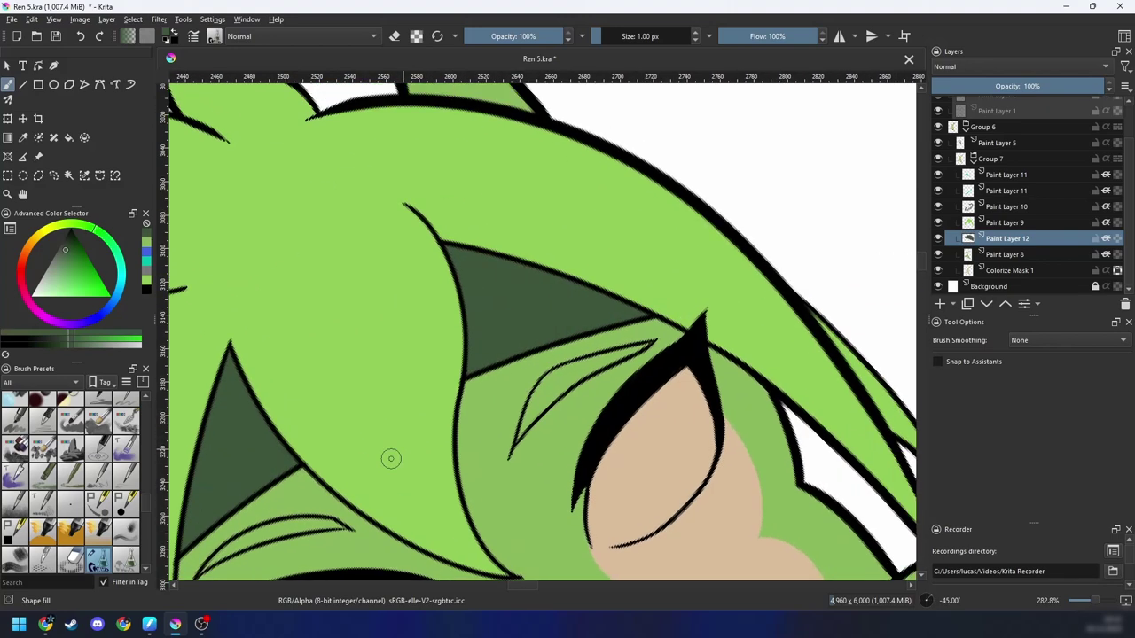
key(ctrl+plus)
key(ctrl+plus)
key(ctrl+plus)
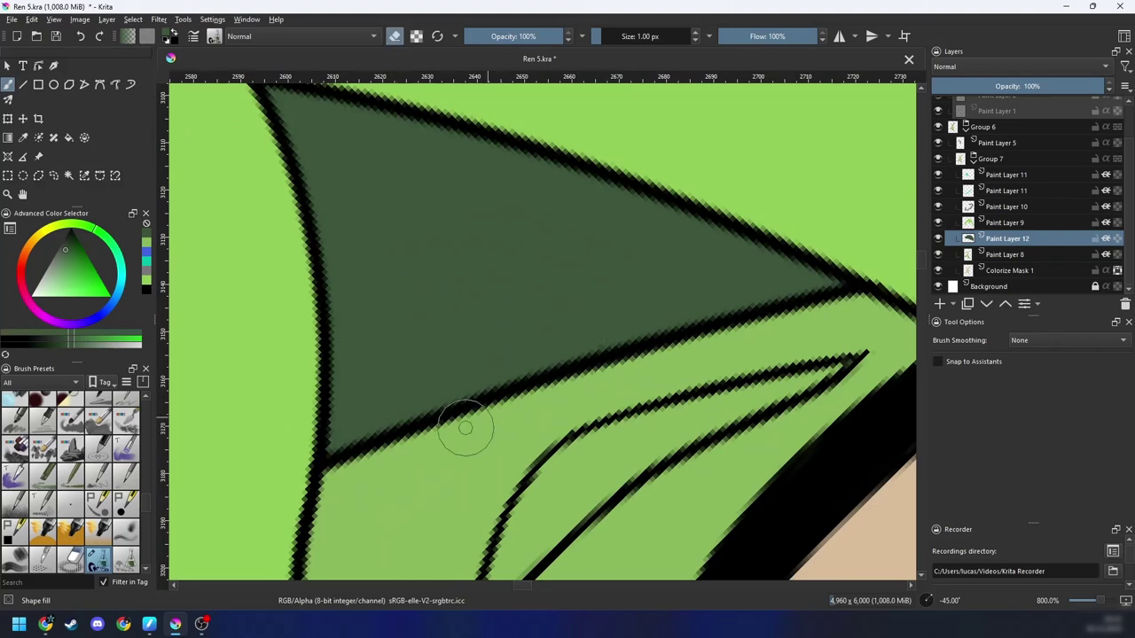
Step: Sample the off-white of the eyes from the two finished character reference pictures
key(e)
key(ctrl+minus)
key(ctrl+minus)
key(ctrl+minus)
key(ctrl+minus)
key(ctrl+minus)
key(ctrl+minus)
key(ctrl+minus)
key(ctrl+minus)
key(6)
key(6)
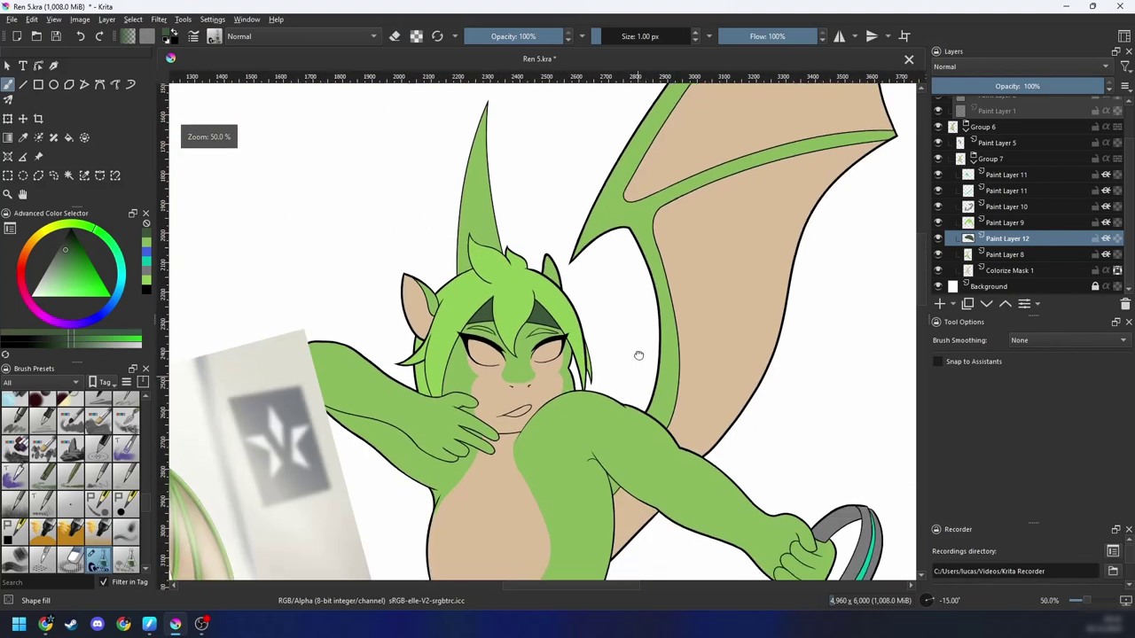
drag(639, 354, 656, 311)
key(ctrl+minus)
key(6)
drag(652, 398, 750, 292)
drag(523, 422, 638, 329)
key(ctrl+plus)
key(ctrl+plus)
key(ctrl+plus)
key(ctrl+plus)
key(ctrl+plus)
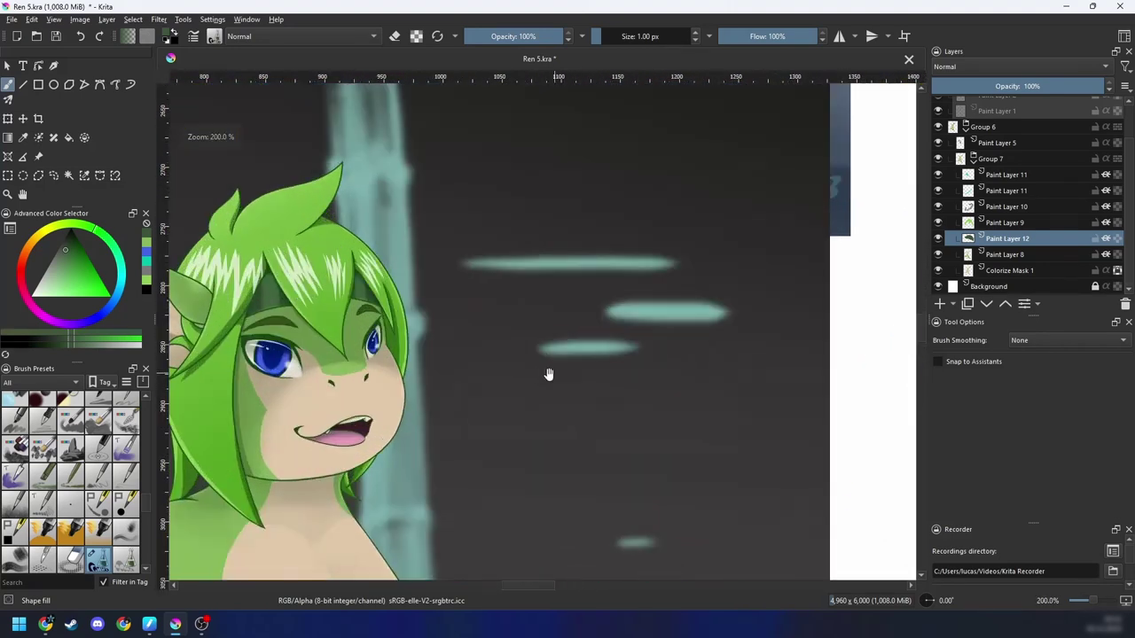
drag(534, 397, 720, 334)
scroll(531, 325, up, 3)
ctrl+click(370, 265)
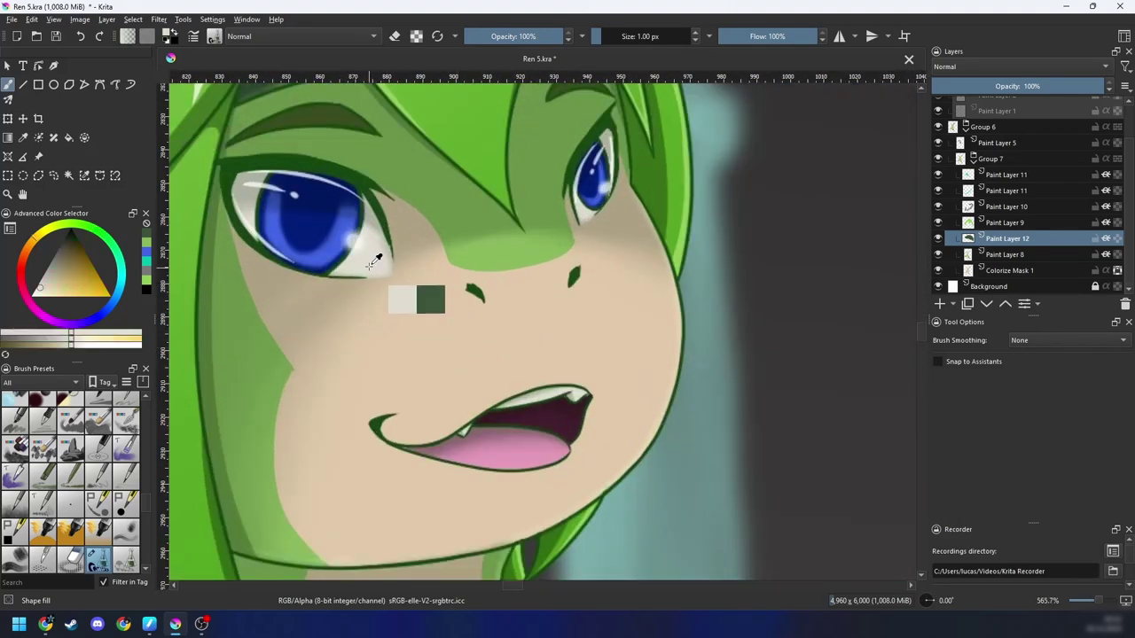
scroll(382, 267, down, 10)
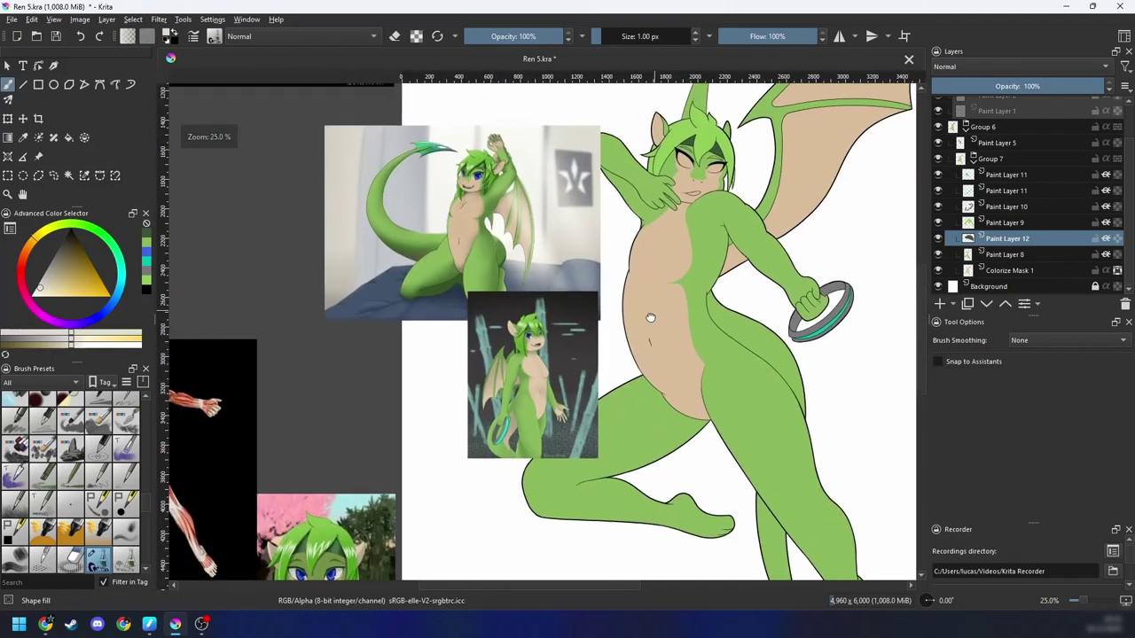
scroll(499, 312, up, 8)
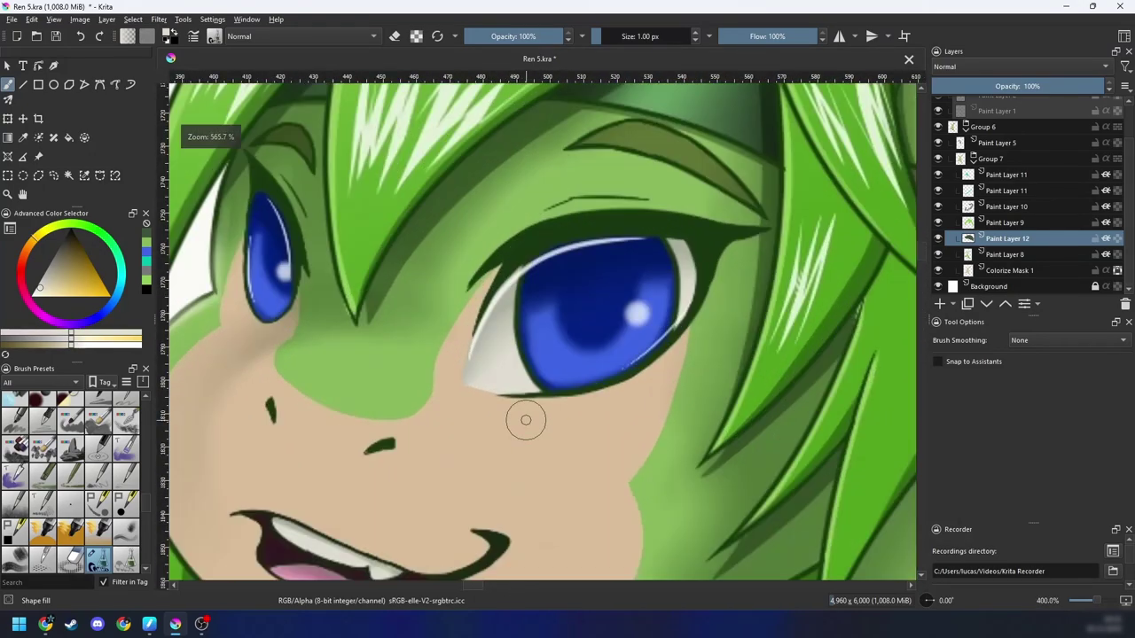
scroll(526, 420, up, 1)
ctrl+click(483, 393)
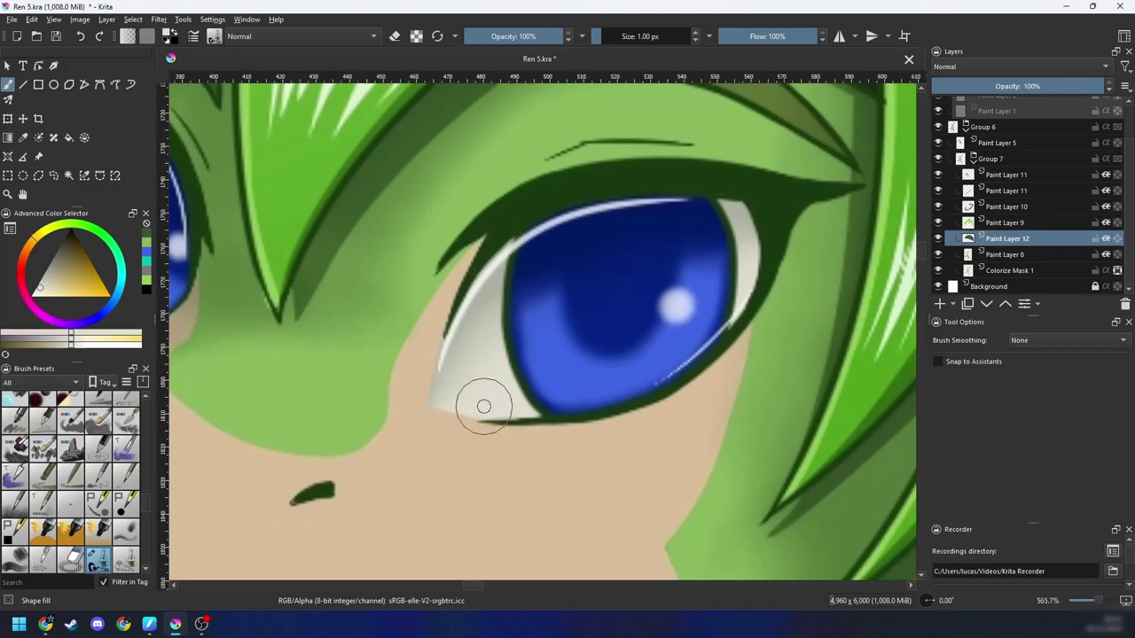
Step: Add a new paint layer directly above Paint Layer 12 with inherit alpha enabled
scroll(484, 406, down, 9)
scroll(539, 347, up, 2)
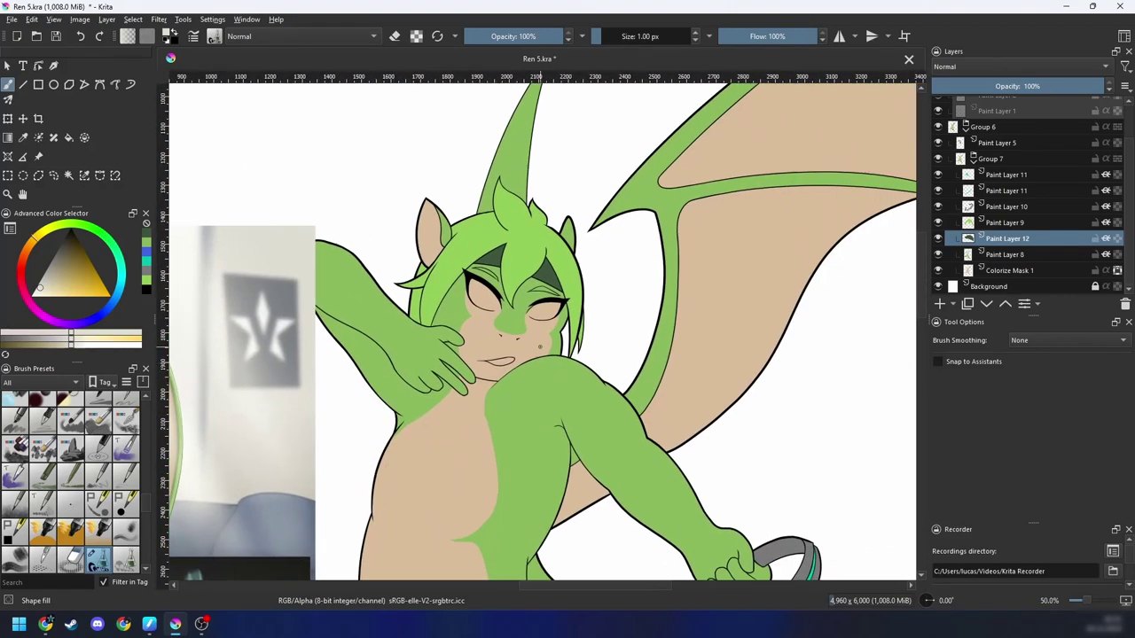
scroll(539, 347, up, 2)
drag(729, 357, 801, 361)
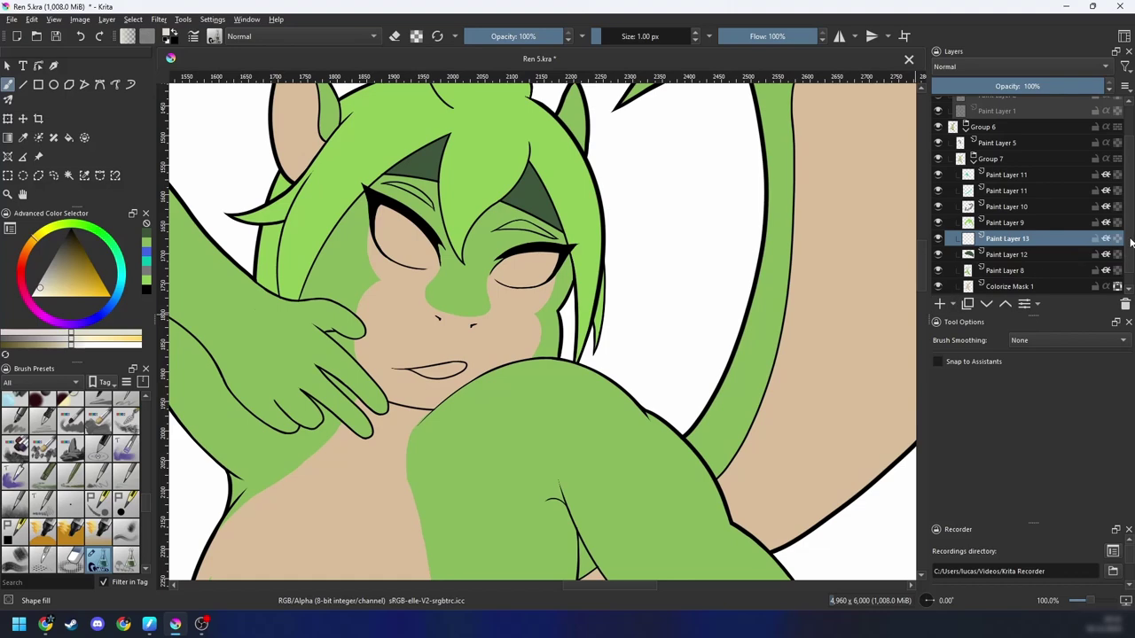
scroll(1131, 241, down, 1)
key(minus)
key(minus)
key(minus)
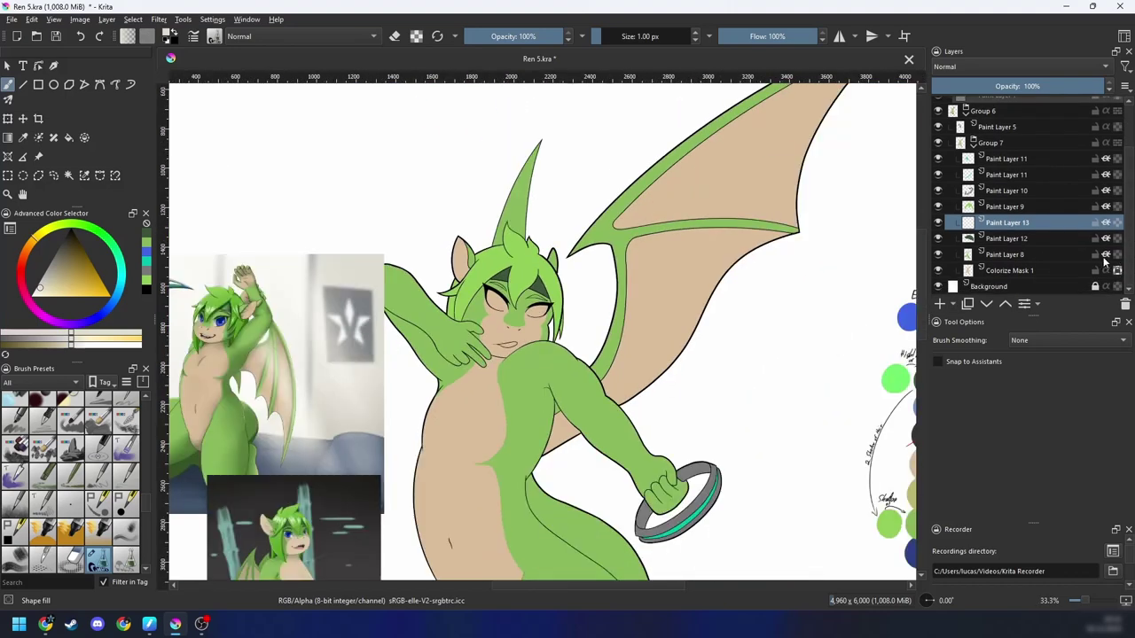
click(1104, 256)
click(1105, 256)
Step: Fill the main area of the character's left eye with off-white, following the lash and lower lid lines
key(plus)
key(plus)
key(plus)
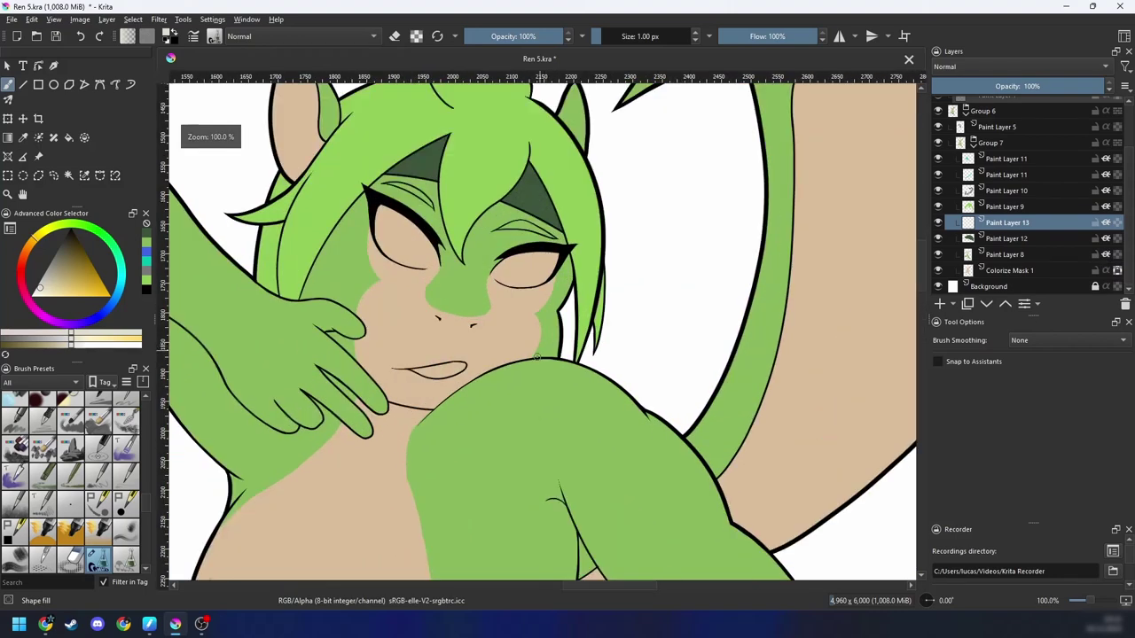
drag(559, 312, 585, 409)
key(plus)
key(plus)
key(plus)
drag(715, 427, 656, 361)
key(plus)
key(4)
key(4)
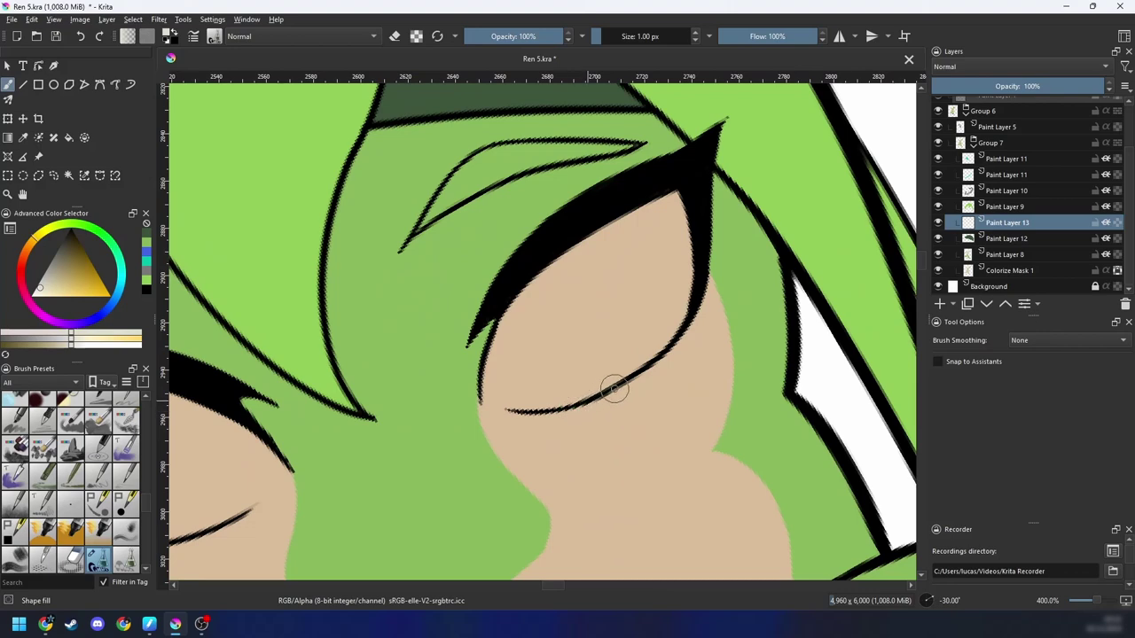
mouse_move(696, 292)
mouse_down()
mouse_move(701, 220)
mouse_move(694, 192)
mouse_move(674, 180)
mouse_move(594, 213)
mouse_move(522, 267)
mouse_move(499, 307)
mouse_move(505, 345)
mouse_up()
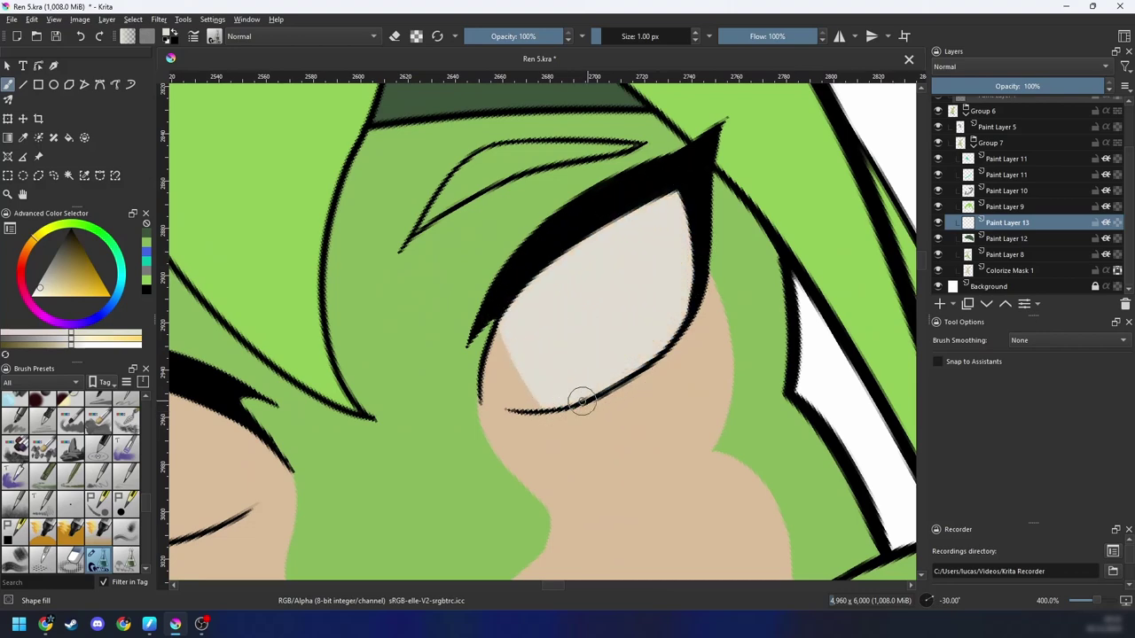
Step: Extend the off-white fill into the inner corner of the character's left eye, between the open line ends
key(6)
key(6)
key(6)
key(6)
drag(547, 378, 583, 441)
key(plus)
key(plus)
key(6)
key(6)
key(6)
key(plus)
drag(355, 460, 370, 486)
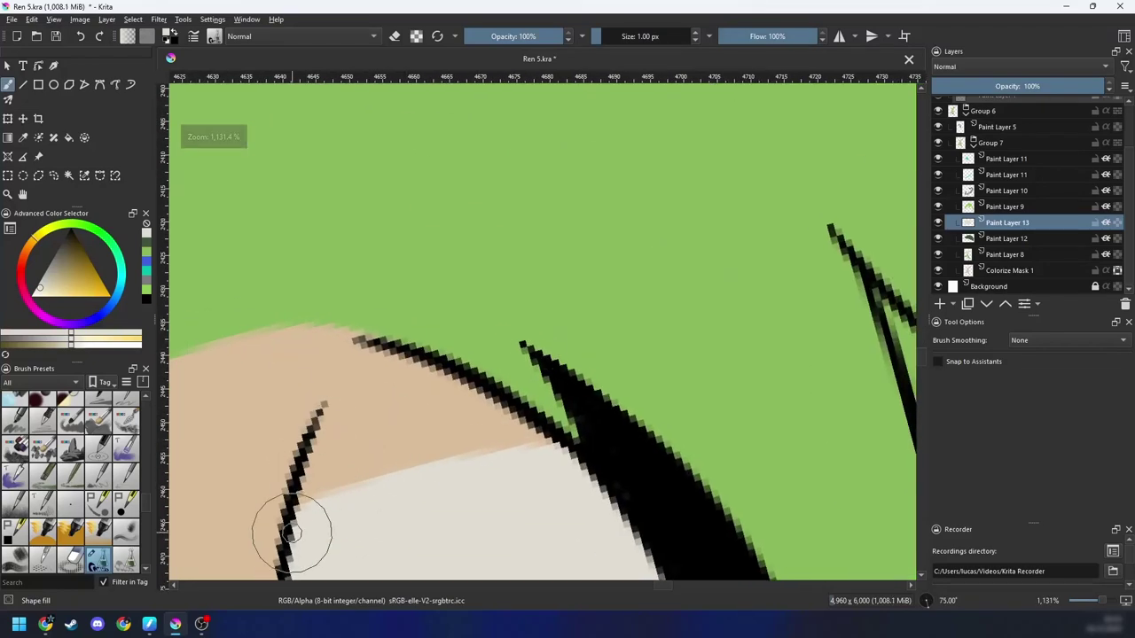
mouse_move(292, 533)
mouse_down()
mouse_move(303, 476)
mouse_move(361, 345)
mouse_move(405, 348)
mouse_move(542, 420)
mouse_move(581, 465)
mouse_move(595, 511)
mouse_up()
Step: Examine the off-white fill of the character's left eye, both on the whole face and closely at the inner corner
key(minus)
key(minus)
key(4)
key(4)
key(4)
key(4)
key(4)
key(4)
key(4)
key(4)
key(minus)
key(minus)
key(minus)
drag(591, 448, 637, 420)
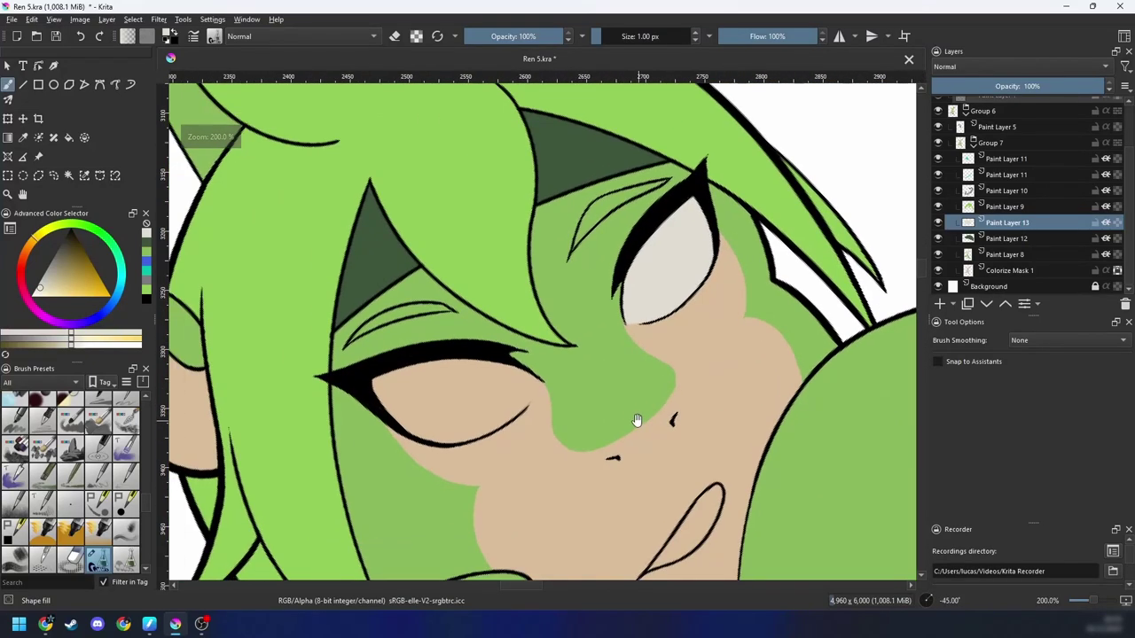
key(6)
key(6)
key(6)
key(6)
key(6)
key(6)
key(6)
key(6)
key(6)
key(plus)
key(plus)
key(plus)
key(plus)
key(plus)
key(plus)
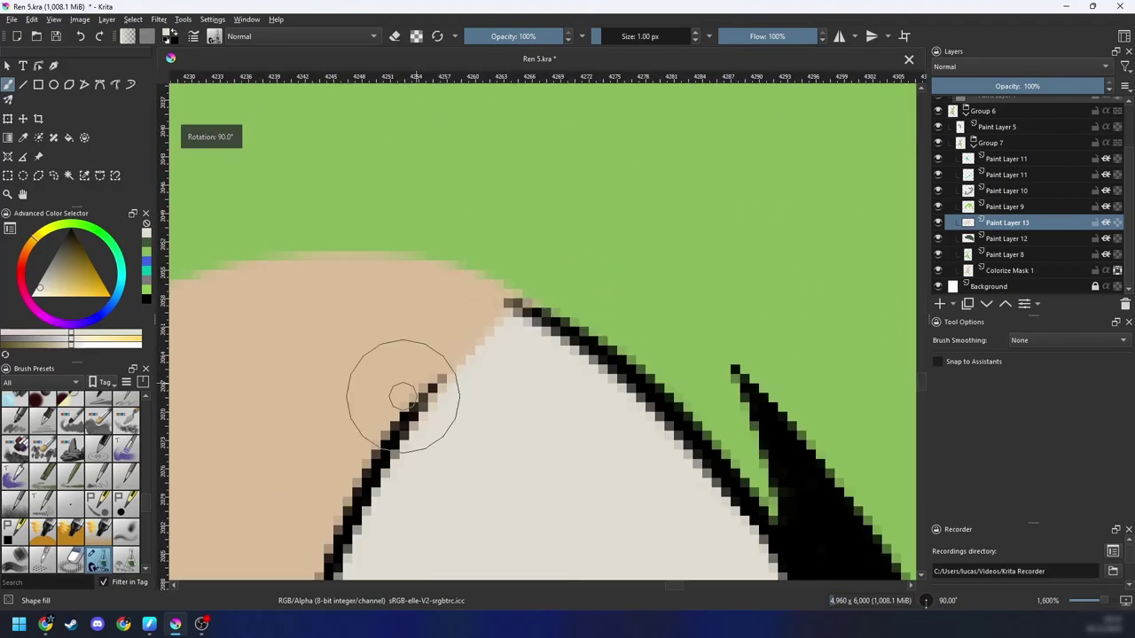
key(4)
key(4)
key(4)
key(4)
key(4)
key(minus)
key(minus)
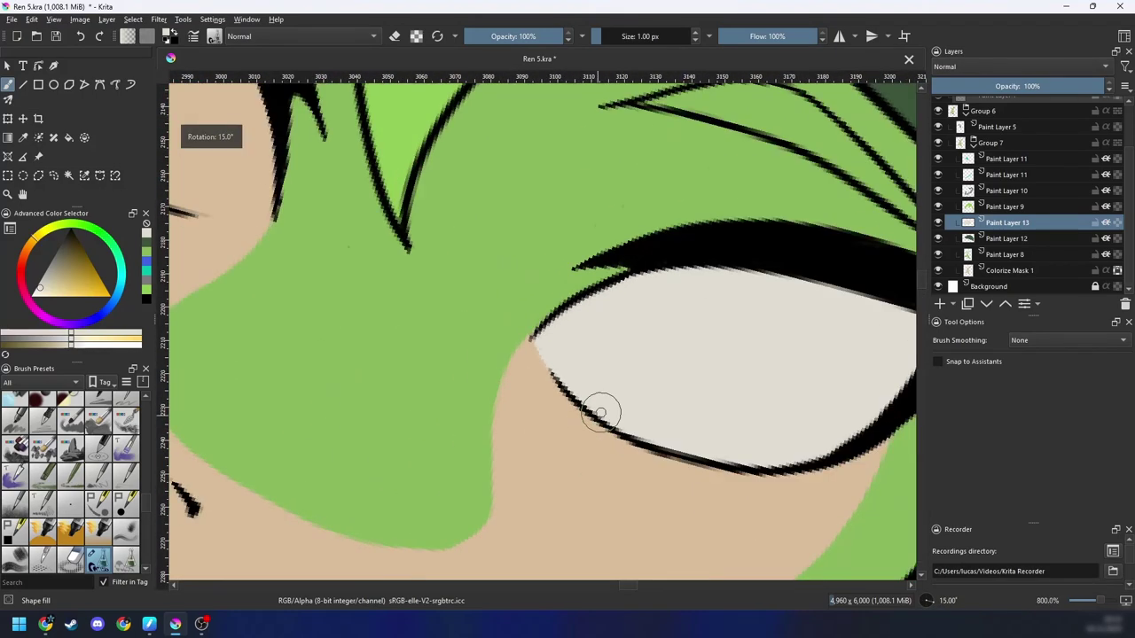
Step: Fill the main area of the character's right eye with the same off-white, inside the lash and lower lid lines
key(4)
key(4)
key(4)
key(minus)
key(minus)
key(minus)
drag(553, 434, 750, 406)
drag(589, 417, 635, 421)
key(plus)
key(6)
key(6)
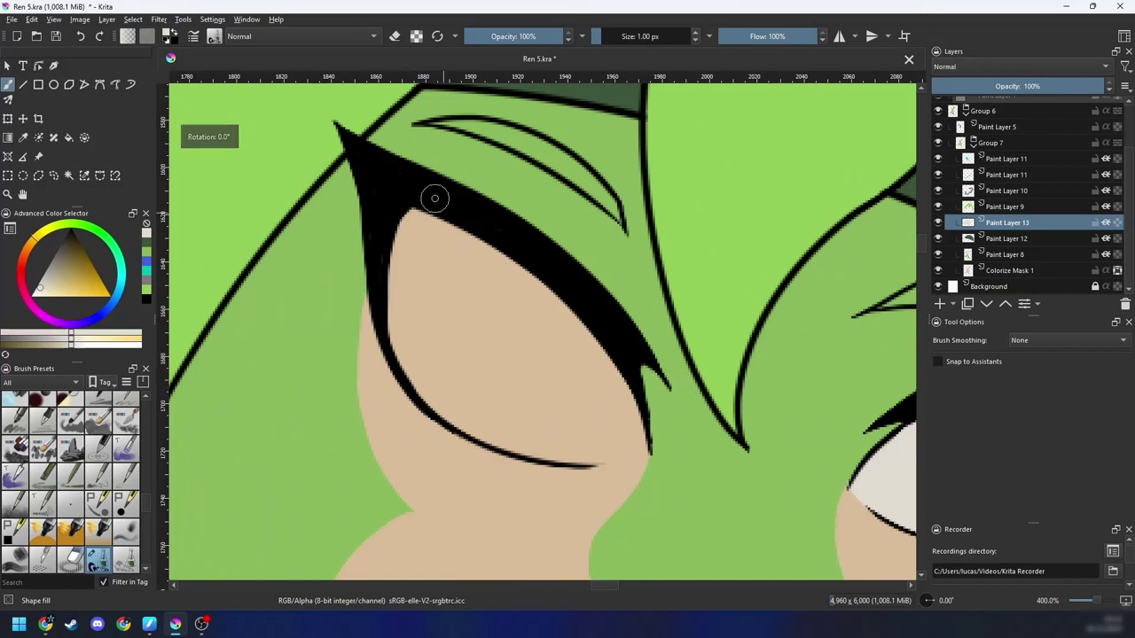
mouse_move(379, 329)
mouse_down()
mouse_move(456, 432)
mouse_move(552, 460)
mouse_move(608, 399)
mouse_move(581, 290)
mouse_up()
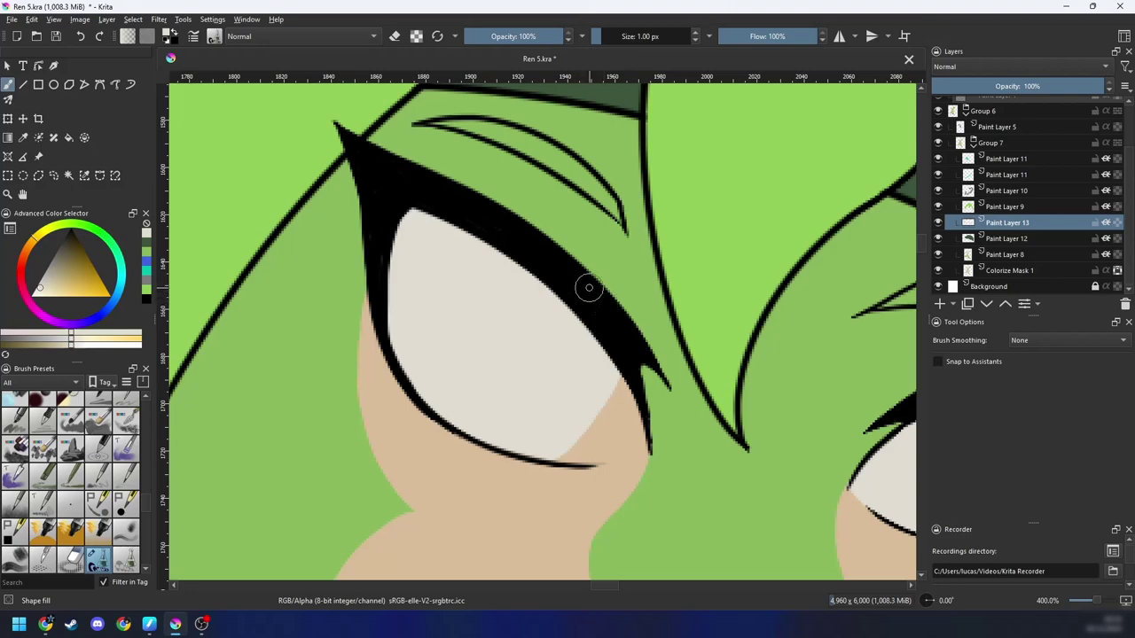
Step: Extend the off-white fill along the lash line and into the inner corner of the character's right eye
key(4)
key(4)
key(4)
key(4)
drag(664, 324, 542, 356)
key(plus)
key(plus)
key(4)
key(4)
key(4)
key(4)
key(4)
drag(523, 471, 475, 498)
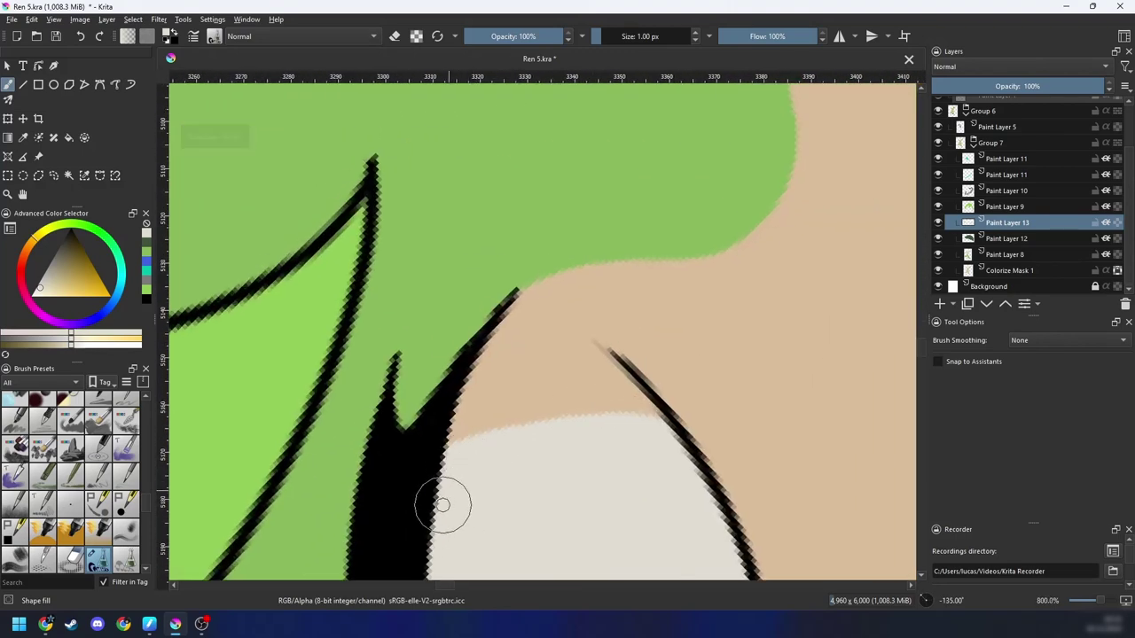
drag(486, 348, 588, 292)
key(m)
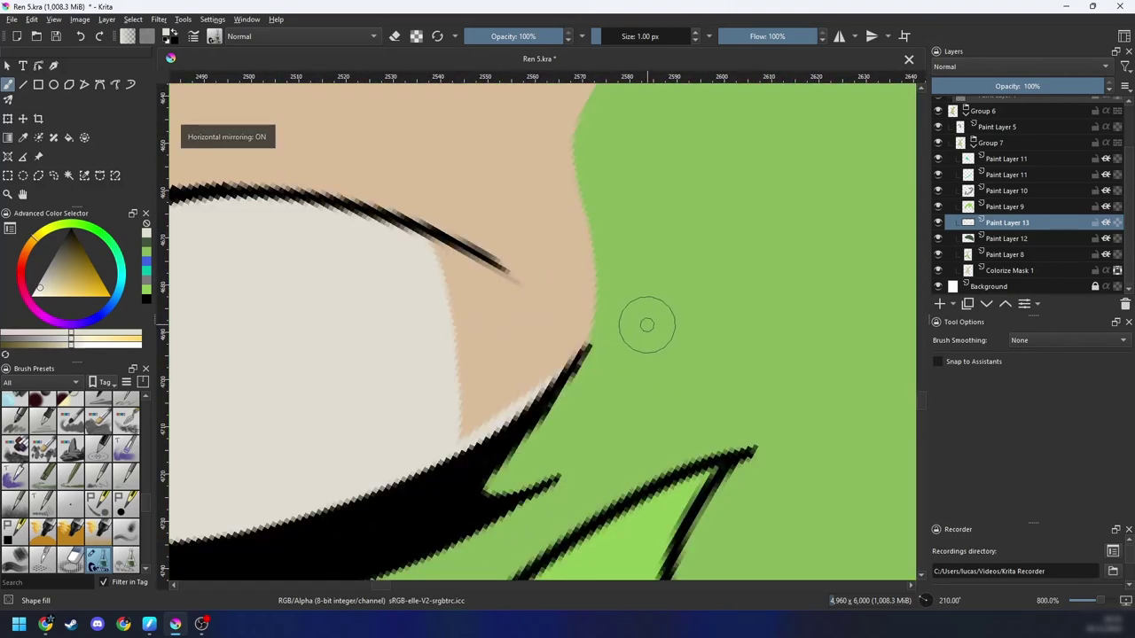
drag(646, 325, 331, 514)
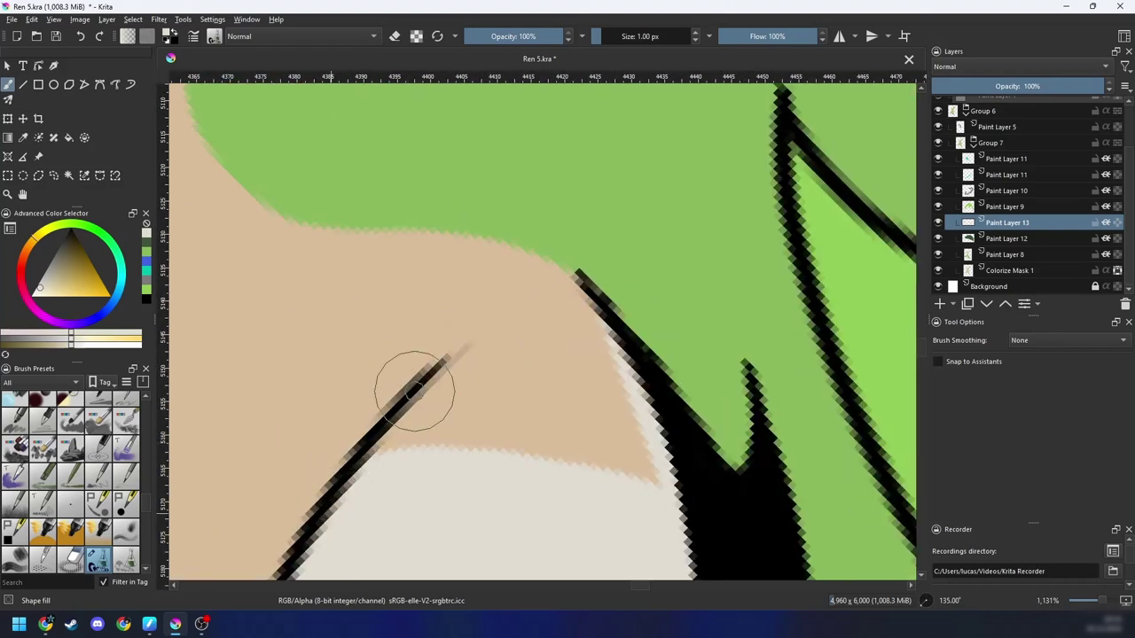
drag(414, 391, 553, 283)
key(ctrl+z)
mouse_move(326, 511)
mouse_down()
mouse_move(479, 337)
mouse_move(581, 279)
mouse_move(655, 388)
mouse_move(674, 486)
mouse_move(648, 530)
mouse_up()
key(6)
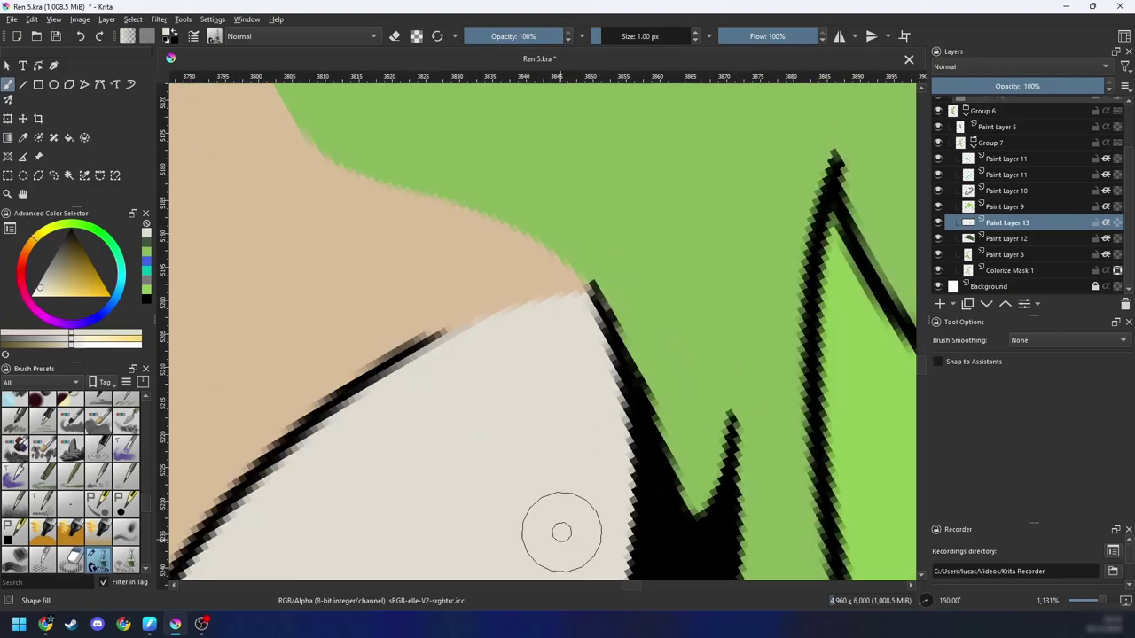
Step: Examine the whole figure with both eye whites filled, in mirrored and normal orientation
key(6)
key(6)
key(6)
key(6)
key(6)
key(6)
key(6)
key(minus)
key(minus)
key(minus)
key(m)
key(minus)
key(minus)
key(minus)
key(minus)
key(minus)
key(minus)
key(minus)
key(6)
key(6)
key(6)
key(6)
key(6)
key(6)
key(6)
key(6)
key(6)
key(6)
key(6)
key(6)
key(6)
key(6)
key(6)
key(6)
key(6)
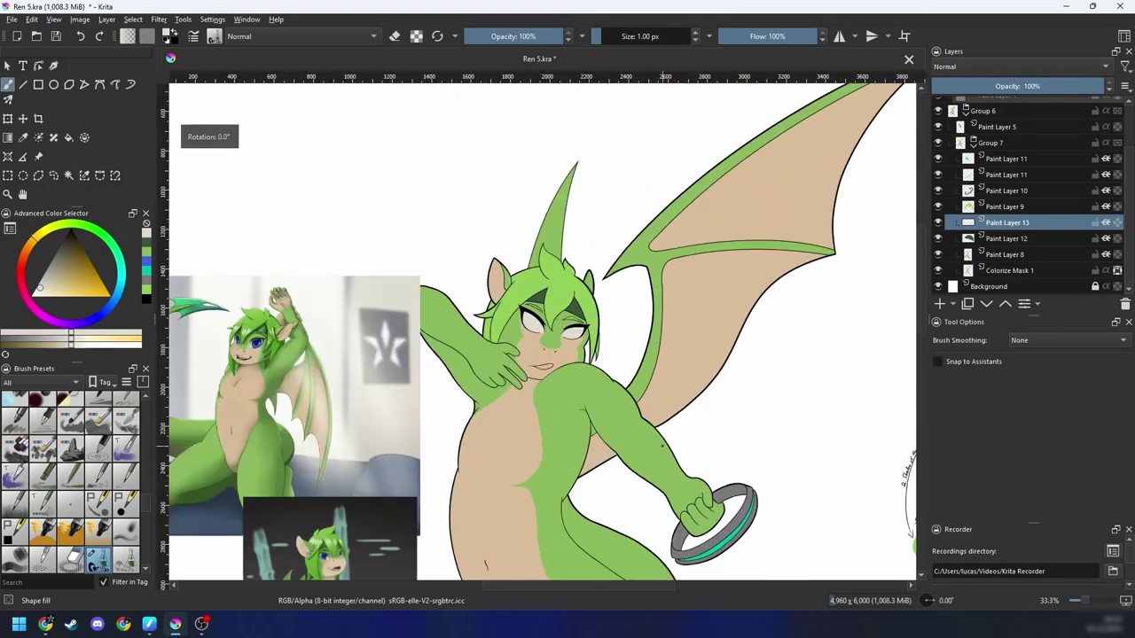
drag(737, 437, 720, 368)
key(minus)
key(minus)
key(m)
drag(702, 438, 691, 351)
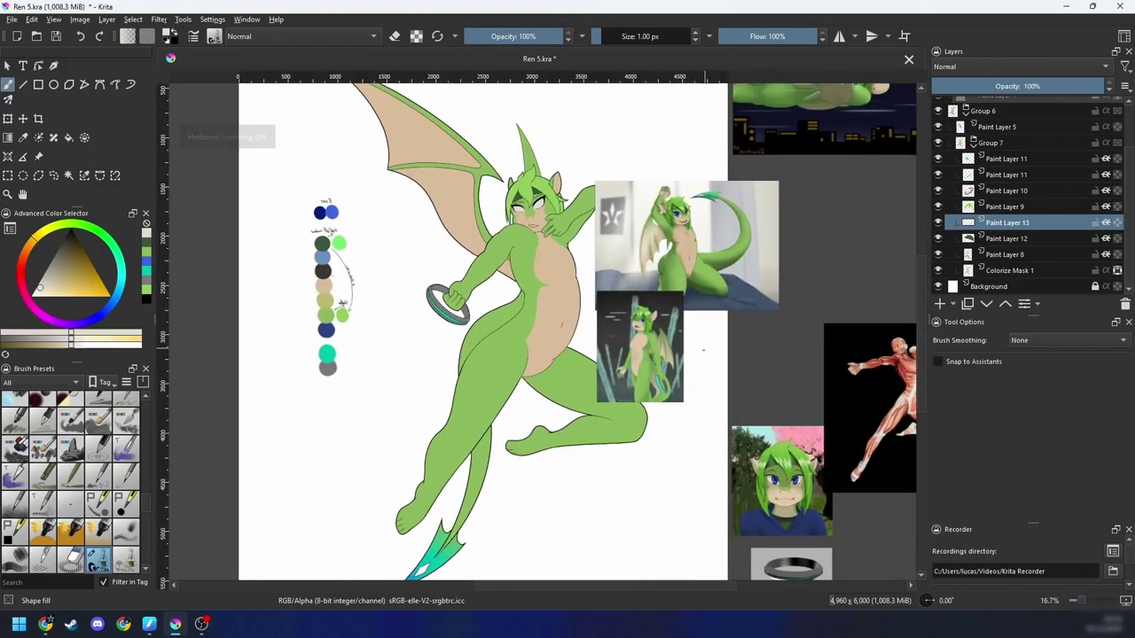
scroll(703, 350, down, 1)
scroll(699, 385, down, 1)
key(m)
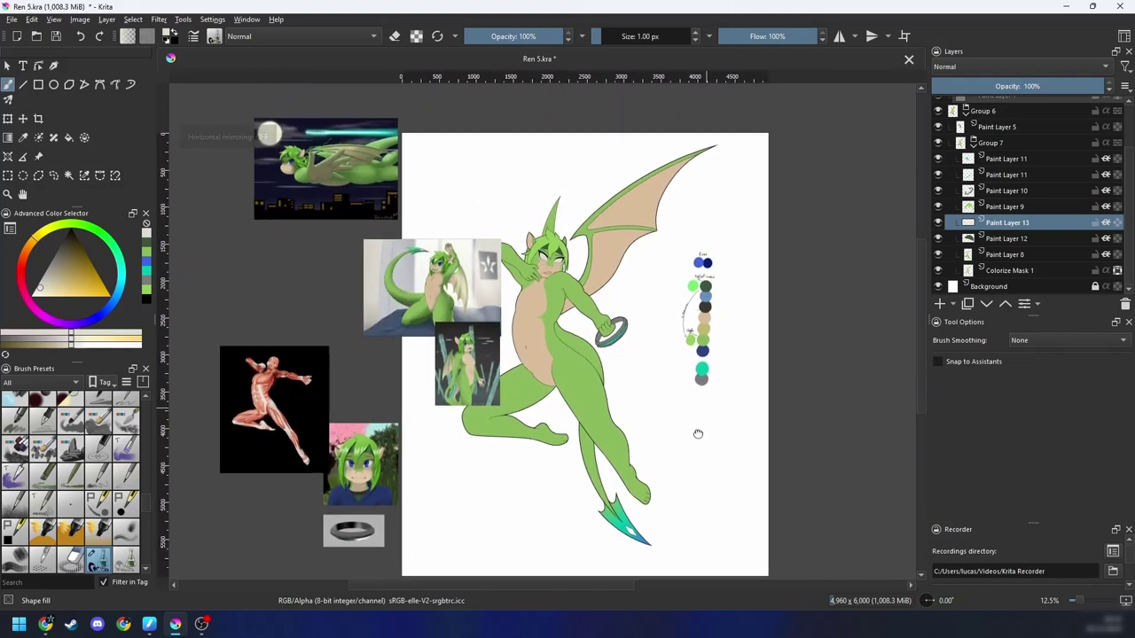
Step: Make Paint Layer 8 the active layer and choose the Eraser Soft brush at 60 px
scroll(698, 434, up, 4)
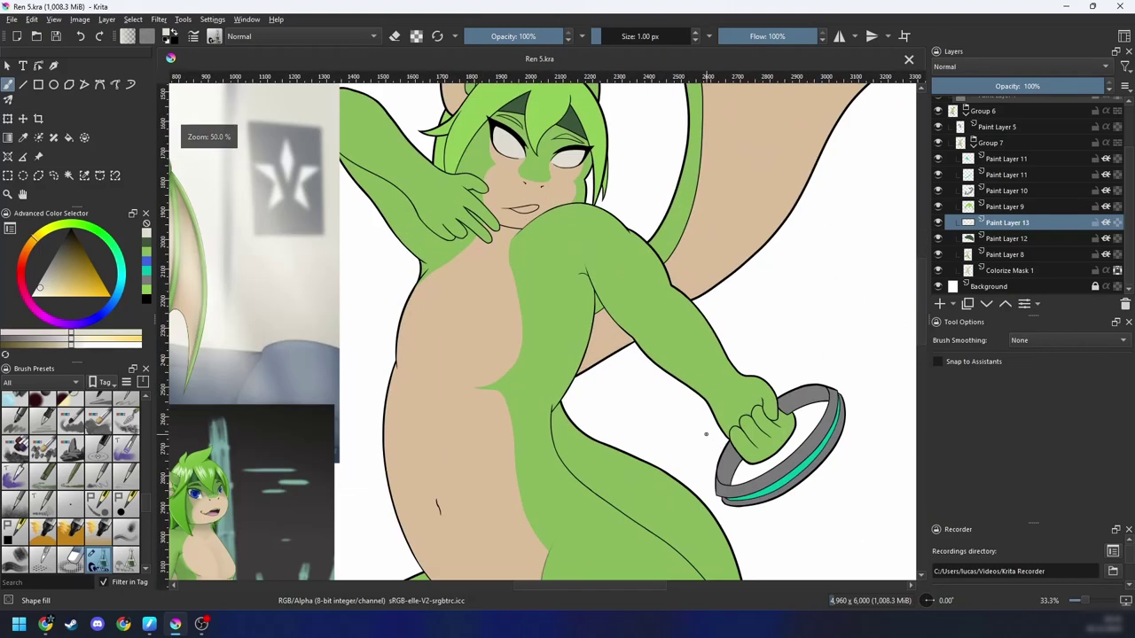
mouse_move(727, 455)
mouse_down()
mouse_move(699, 445)
mouse_move(500, 459)
mouse_up()
drag(616, 461, 546, 444)
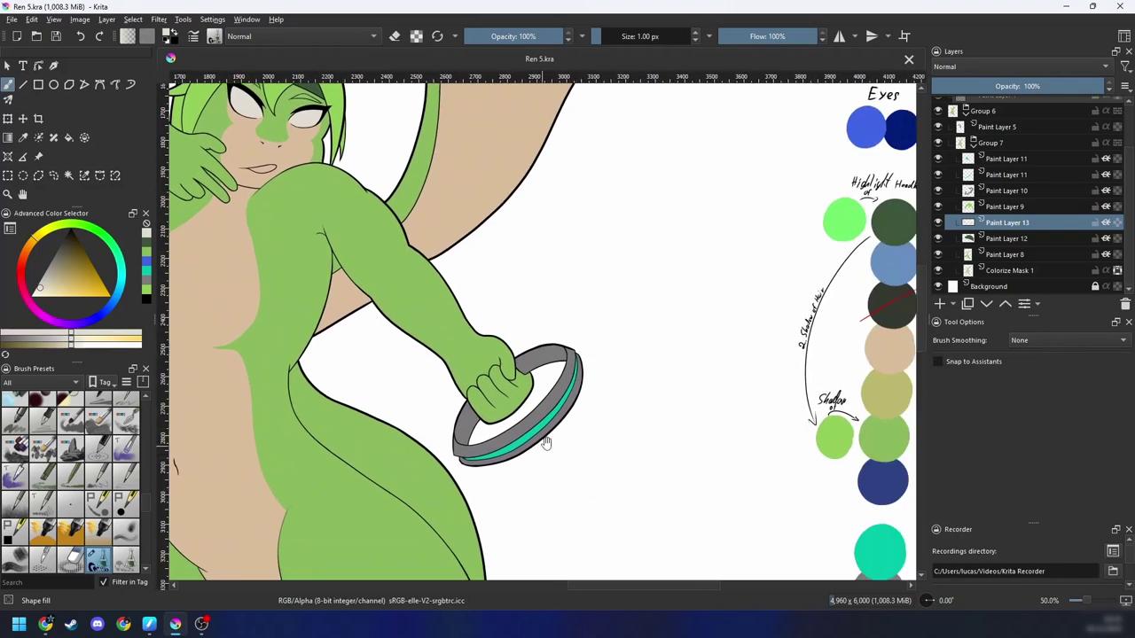
click(998, 254)
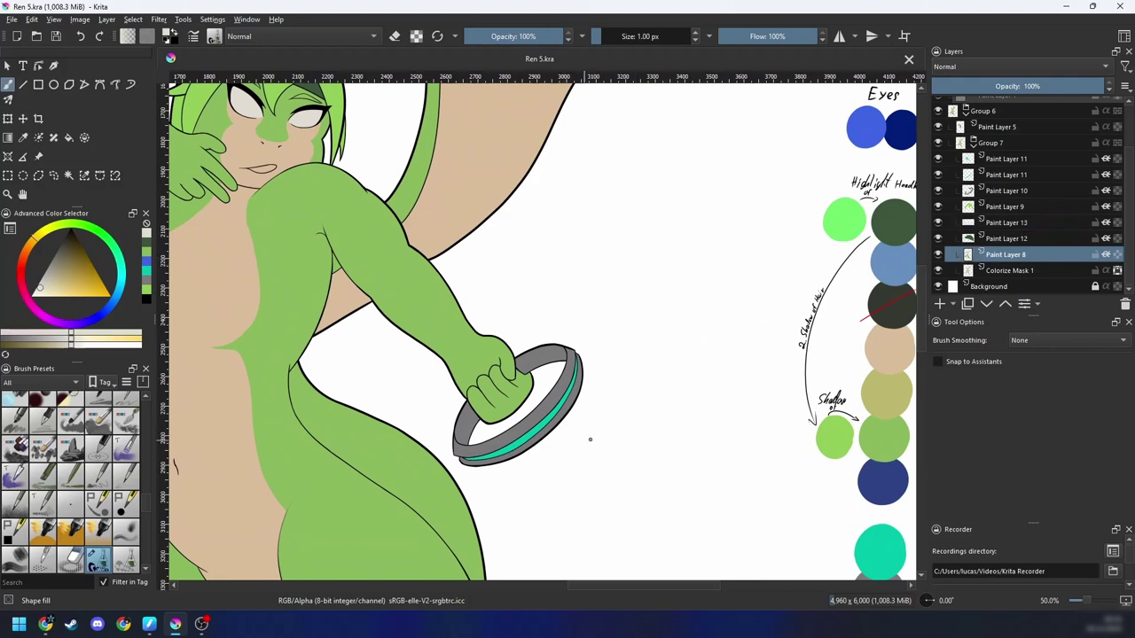
drag(606, 441, 627, 429)
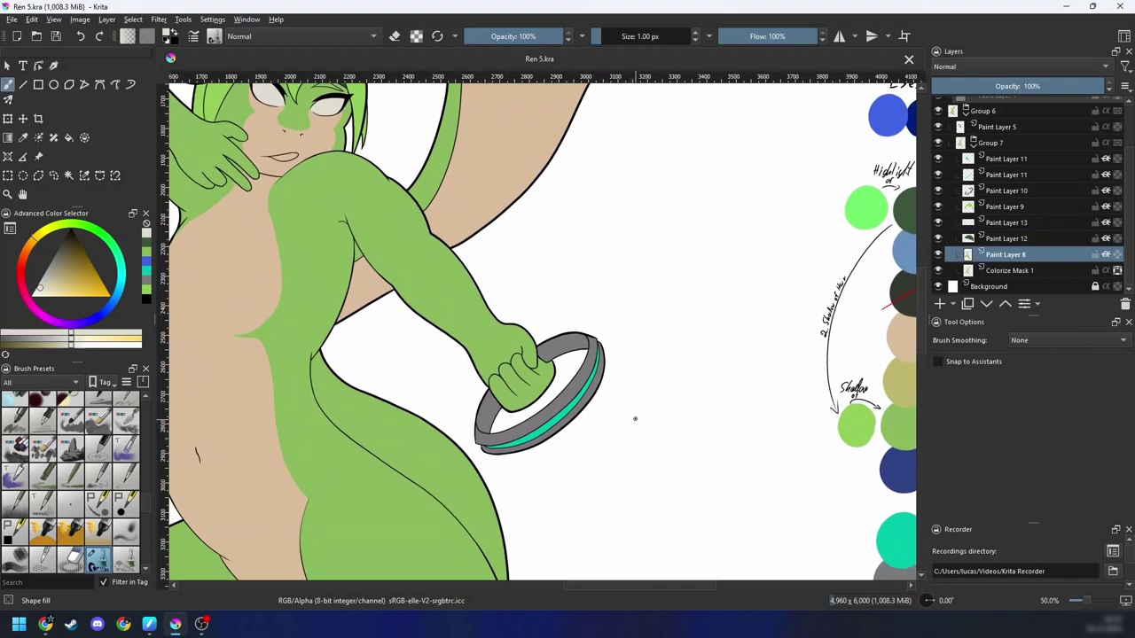
right_click(618, 432)
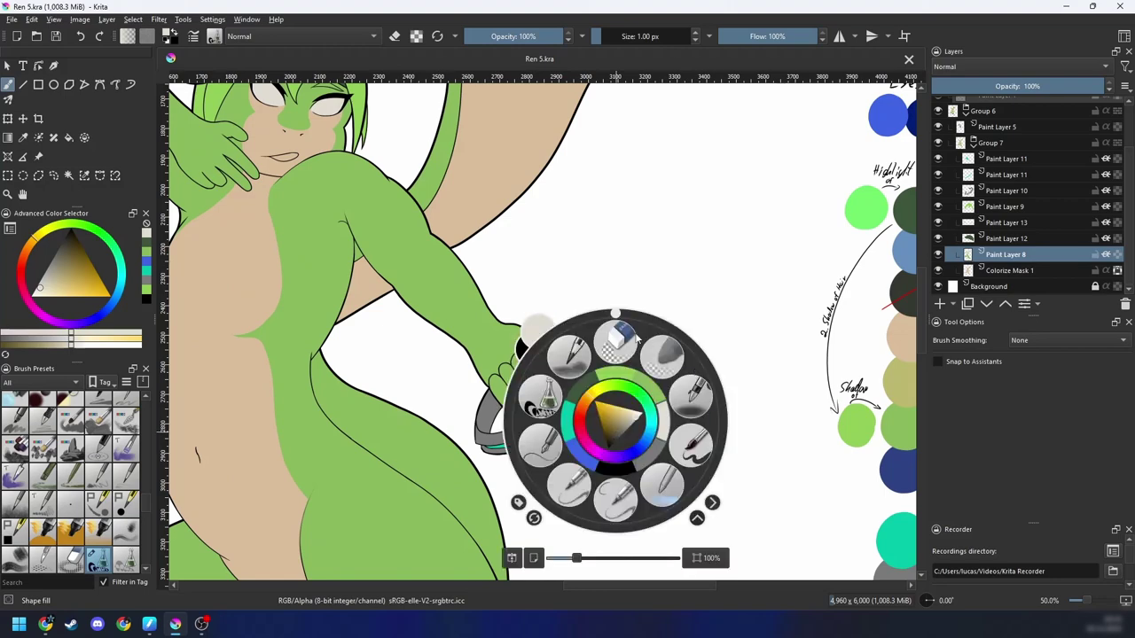
click(661, 358)
scroll(500, 329, up, 2)
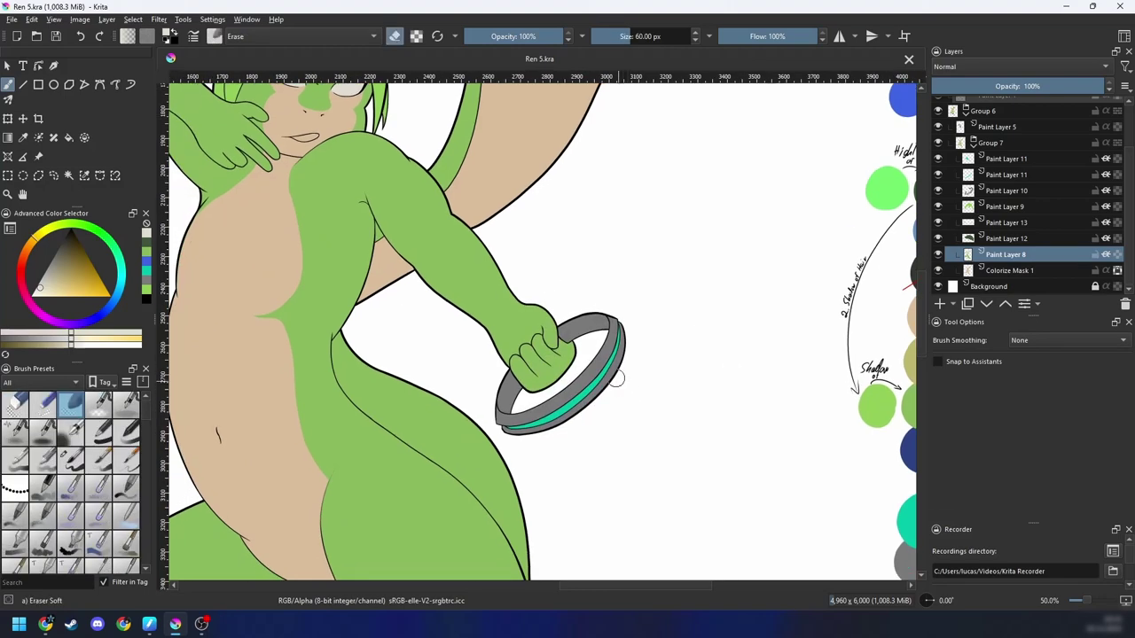
Step: Select the contiguous green of the ring-holding arm and softly erase a patch above the curled fingers to expose the tan
drag(558, 343, 603, 341)
scroll(604, 340, up, 1)
key(6)
key(6)
key(w)
click(562, 352)
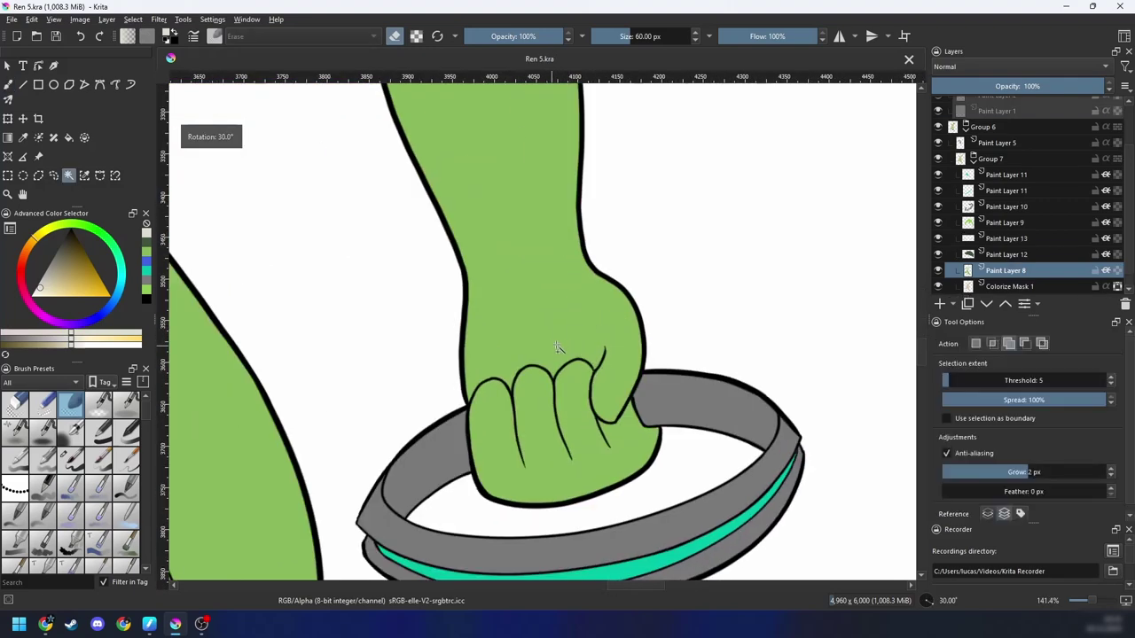
key(b)
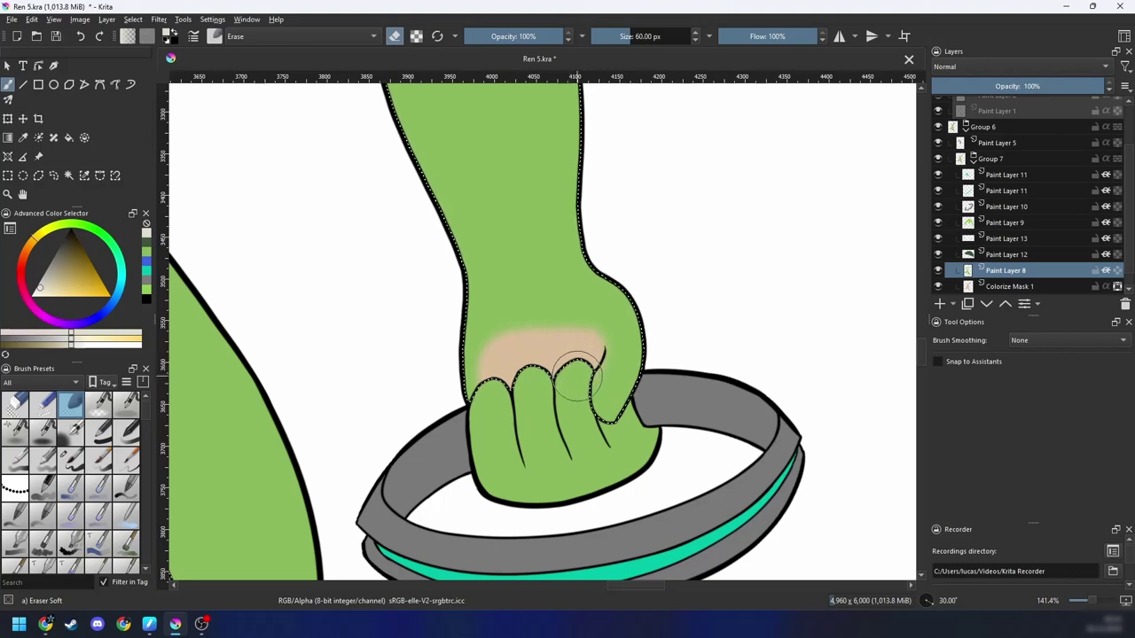
Step: Compare the erased patch on the ring-holding hand with the hands in the reference pictures
key(minus)
key(minus)
key(minus)
key(minus)
key(4)
key(4)
key(4)
key(4)
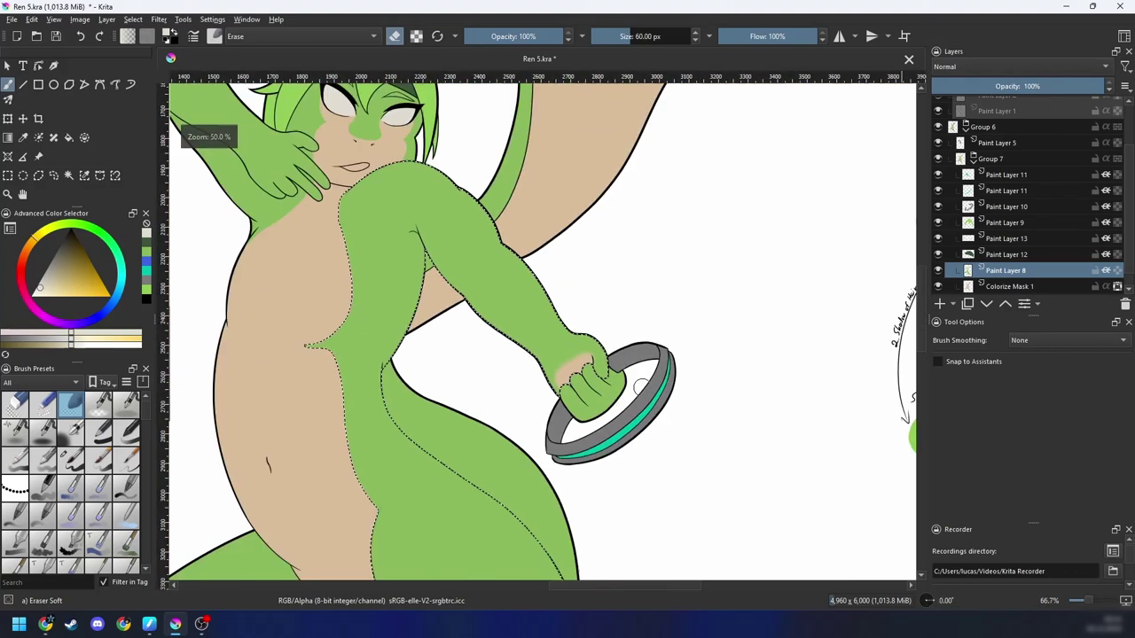
mouse_move(636, 403)
mouse_down()
mouse_move(657, 398)
mouse_move(629, 405)
mouse_up()
key(5)
mouse_move(497, 451)
mouse_down()
mouse_move(565, 425)
mouse_move(491, 372)
mouse_move(492, 395)
mouse_up()
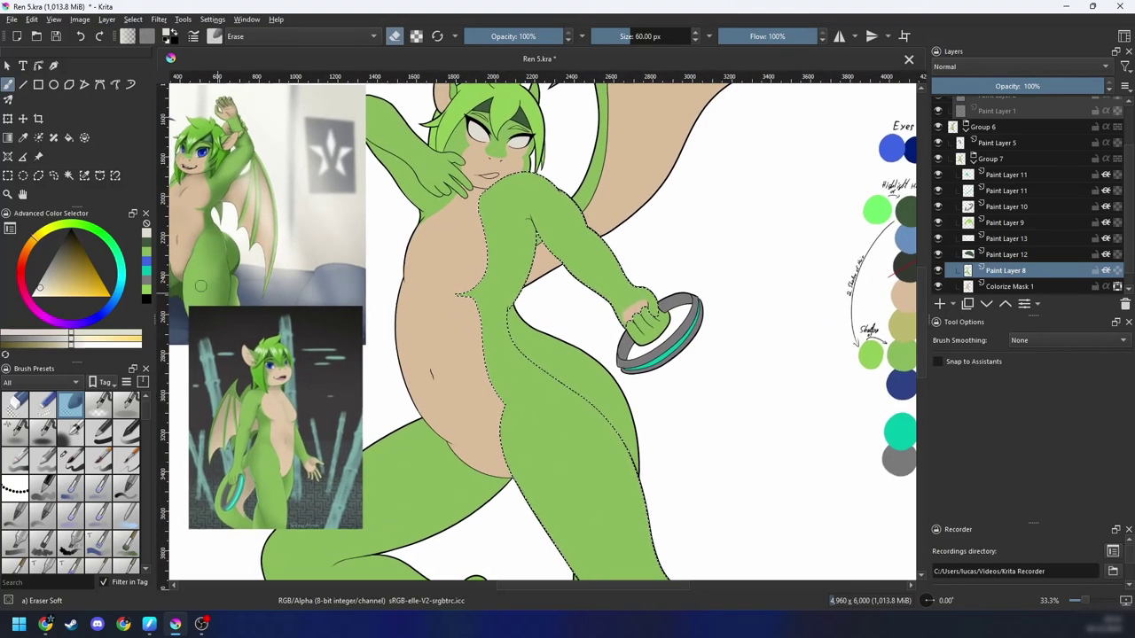
Step: Move the reference picture of the kneeling dragon beside the ring-holding hand so its raised palm can be compared
click(39, 156)
drag(271, 242, 586, 493)
key(6)
key(6)
key(6)
key(6)
key(ctrl+plus)
key(ctrl+plus)
key(ctrl+plus)
drag(793, 421, 748, 373)
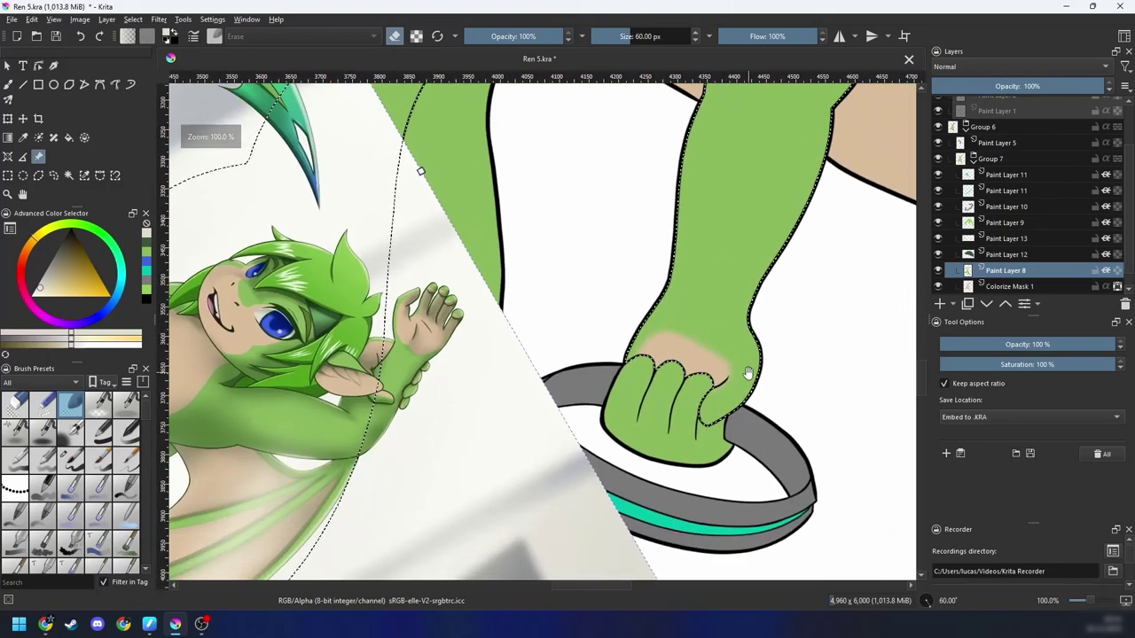
Step: Softly erase the green over the rest of the ring-holding hand's palm and down the thumb's inner side, and clear the selection
key(b)
key(4)
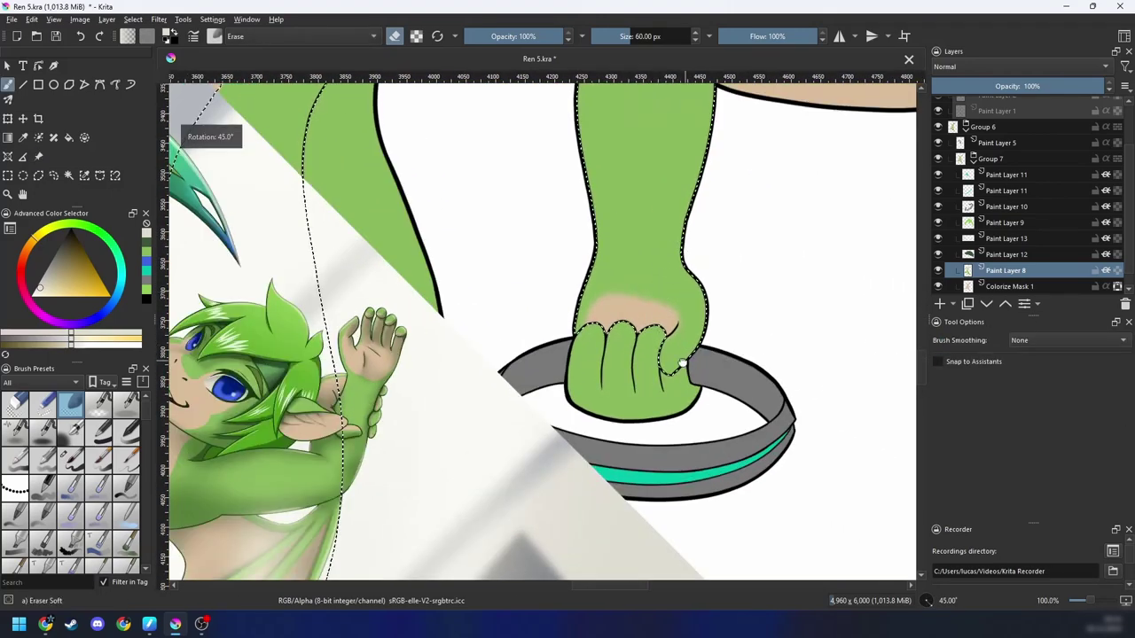
key(4)
key(plus)
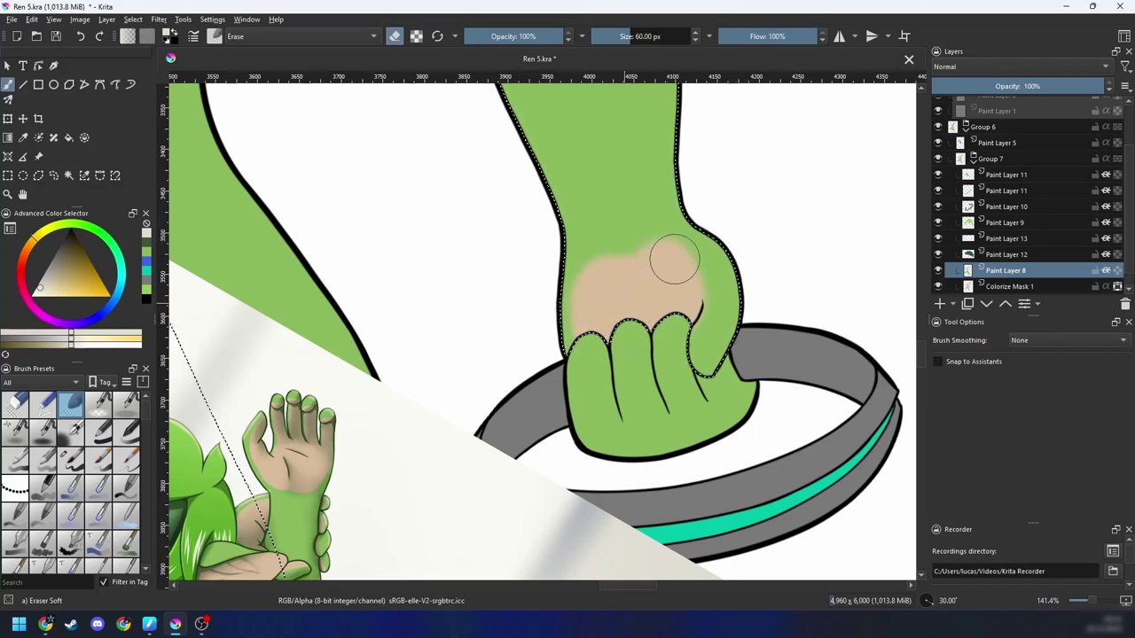
drag(680, 338, 681, 381)
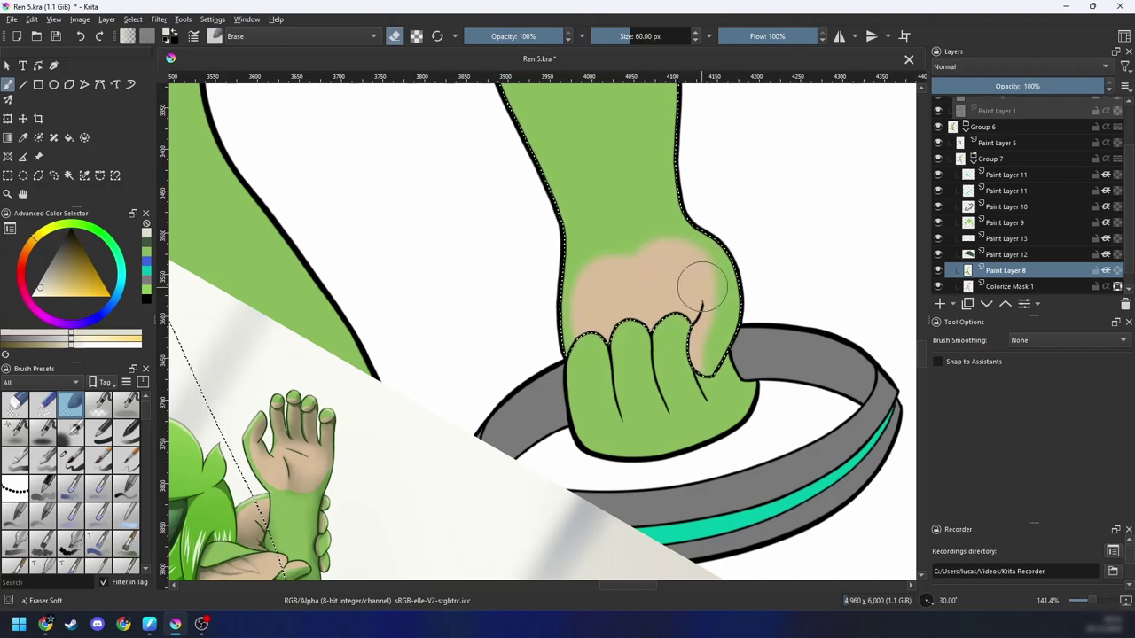
key(ctrl+shift+a)
Step: Move the kneeling dragon and dark bamboo reference pictures off the character to the other references outside the canvas
key(minus)
key(minus)
key(minus)
key(minus)
key(minus)
key(minus)
key(minus)
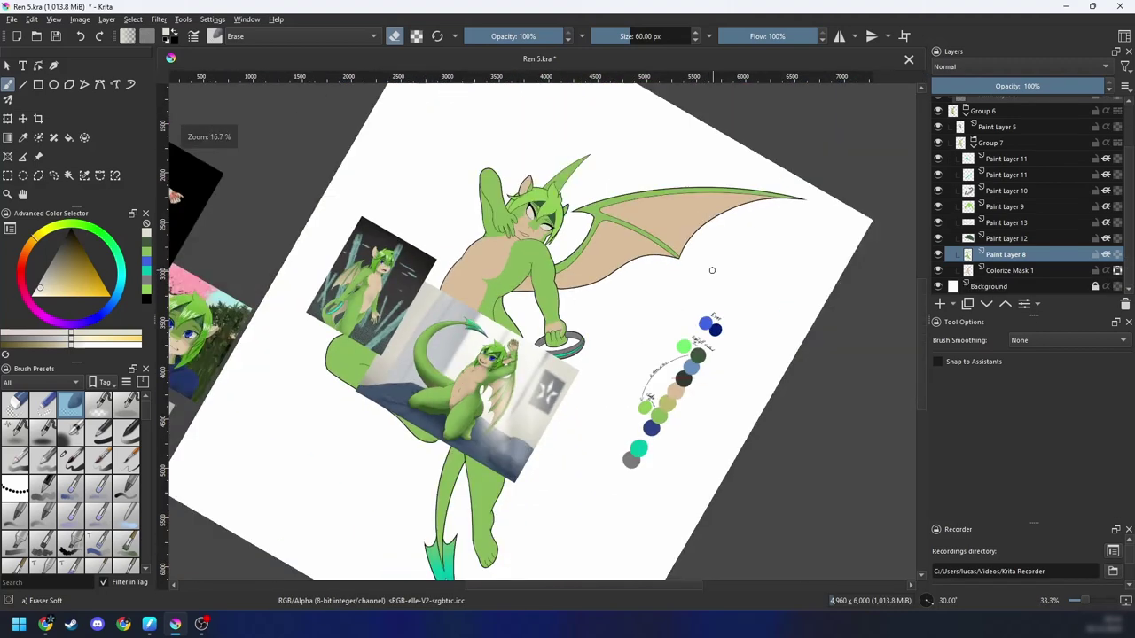
key(4)
key(4)
key(plus)
drag(691, 294, 685, 266)
key(plus)
key(plus)
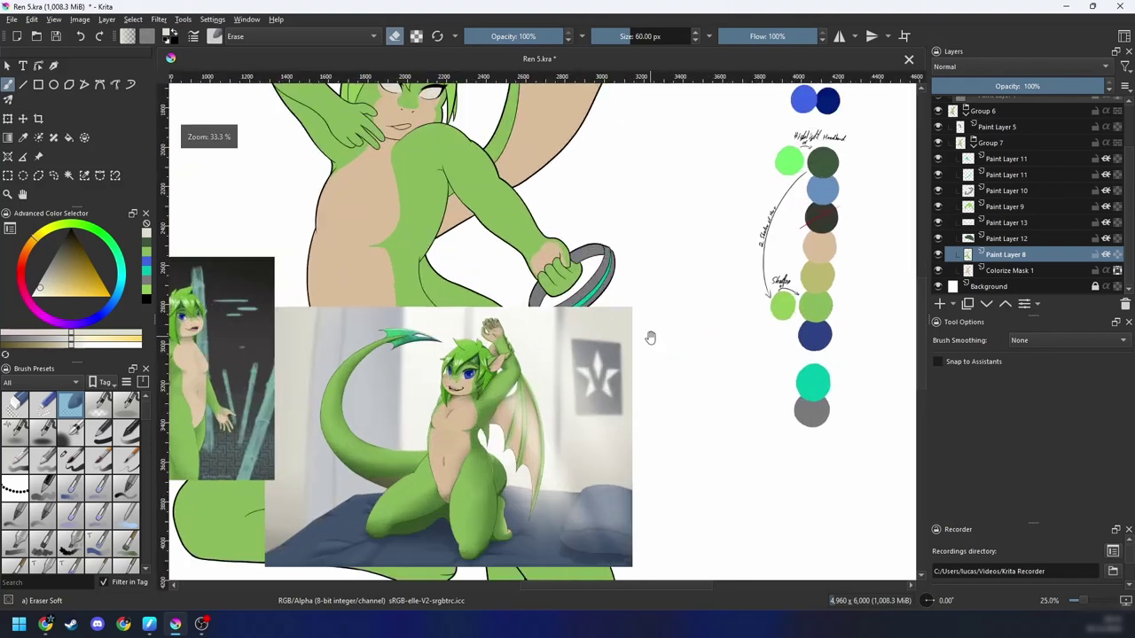
drag(651, 337, 687, 297)
key(minus)
click(39, 157)
key(minus)
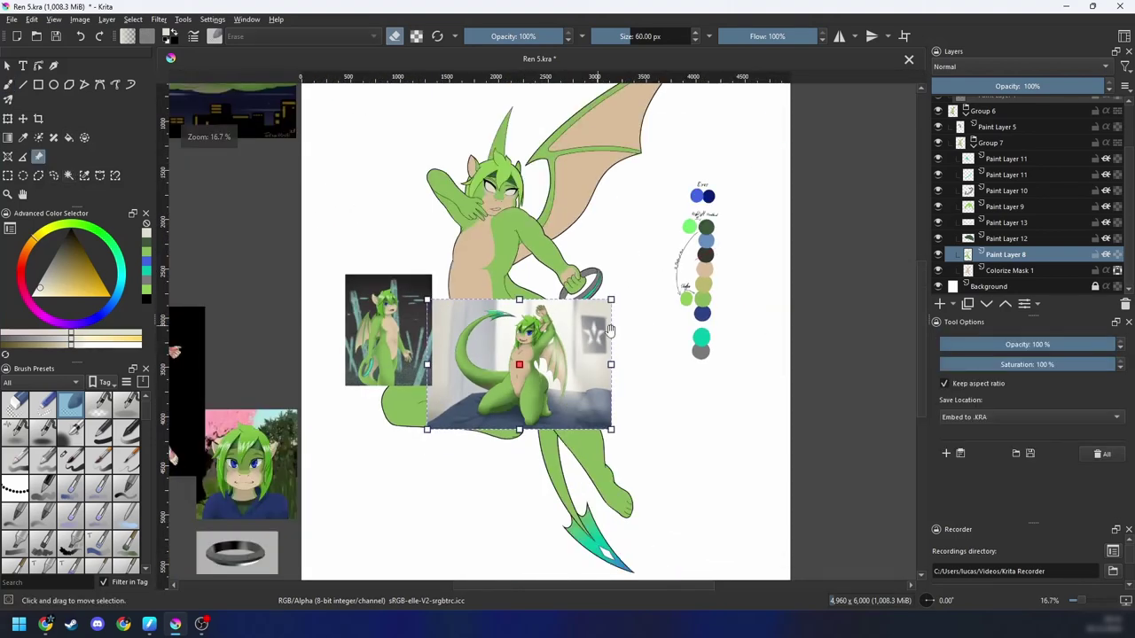
drag(565, 358, 611, 421)
drag(610, 422, 281, 271)
drag(509, 356, 572, 343)
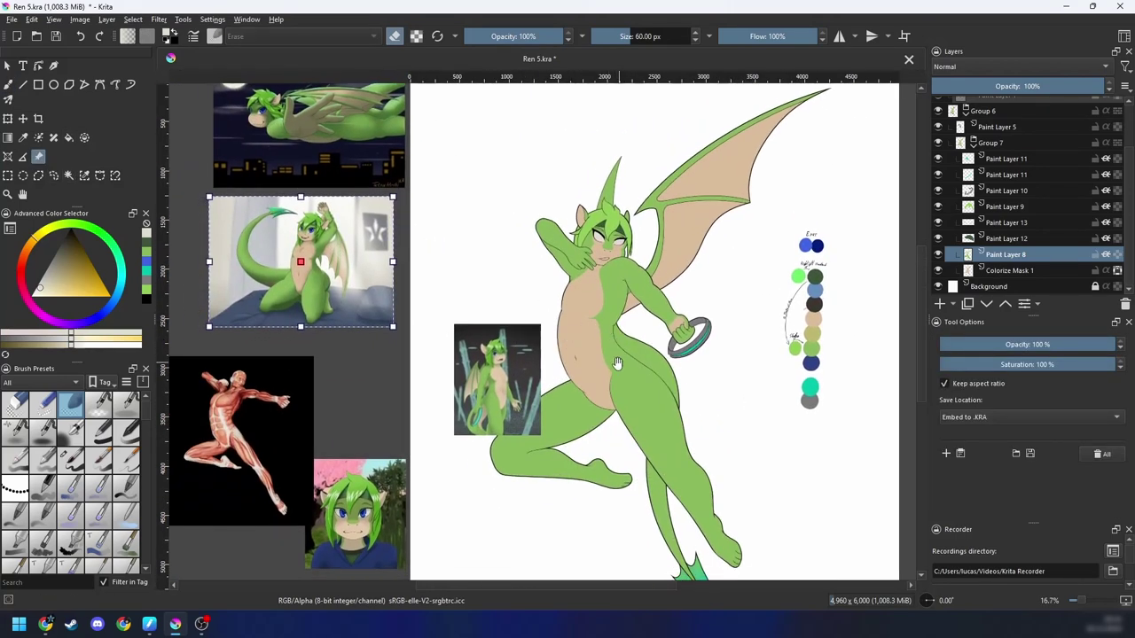
drag(508, 394, 357, 406)
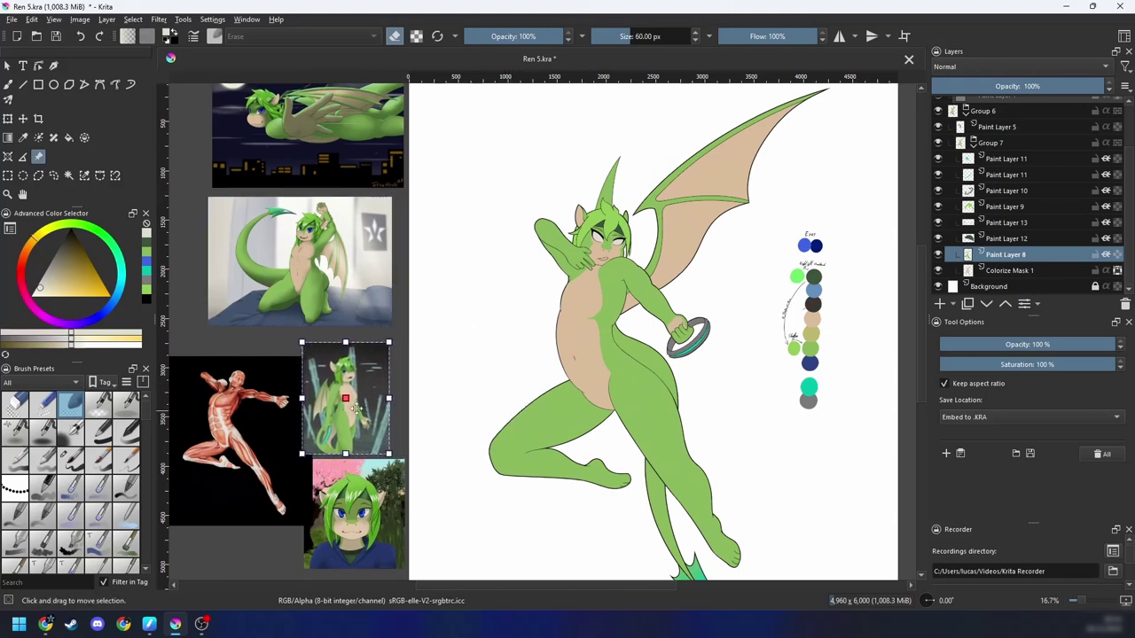
Step: Select the contiguous green area of the raised forearm and hand for erasing
key(b)
key(plus)
key(plus)
drag(505, 359, 560, 387)
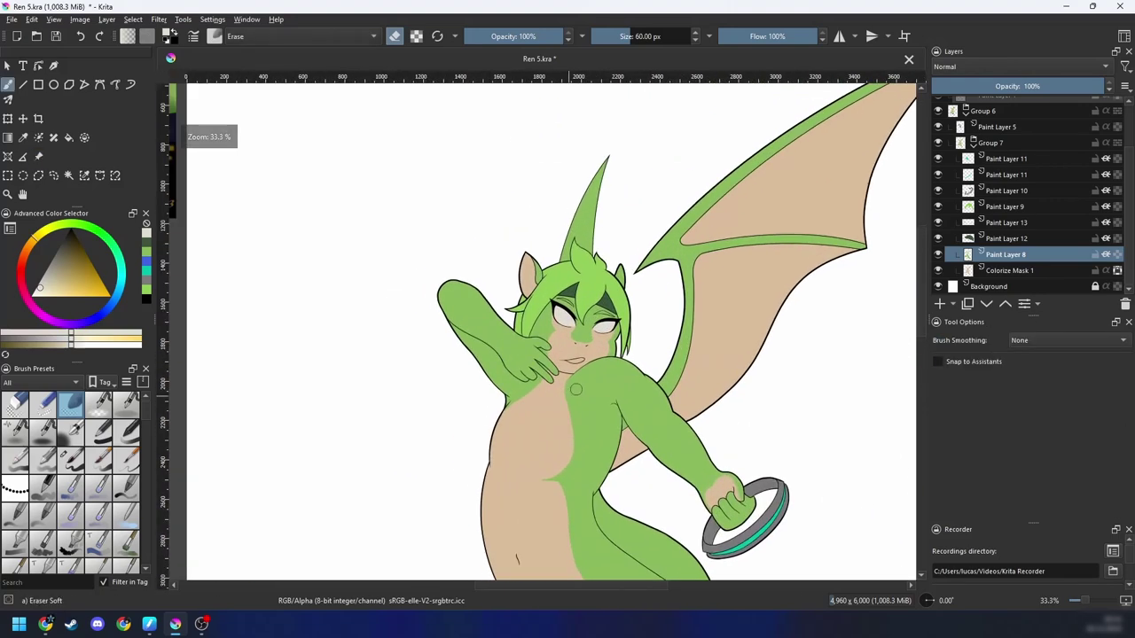
key(plus)
key(plus)
key(plus)
key(4)
key(4)
key(plus)
key(plus)
mouse_move(654, 421)
mouse_down()
mouse_move(642, 379)
mouse_move(508, 355)
mouse_move(415, 355)
mouse_up()
key(4)
key(plus)
key(plus)
key(4)
key(w)
click(534, 334)
key(b)
Step: Erase the green along the inner edge and base of the raised hand's thumb with the soft eraser at 14.27 px
mouse_move(541, 306)
mouse_down()
mouse_move(491, 352)
mouse_move(600, 253)
mouse_move(500, 344)
mouse_move(578, 286)
mouse_move(496, 348)
mouse_move(573, 298)
mouse_move(470, 351)
mouse_move(565, 299)
mouse_up()
key(ctrl+z)
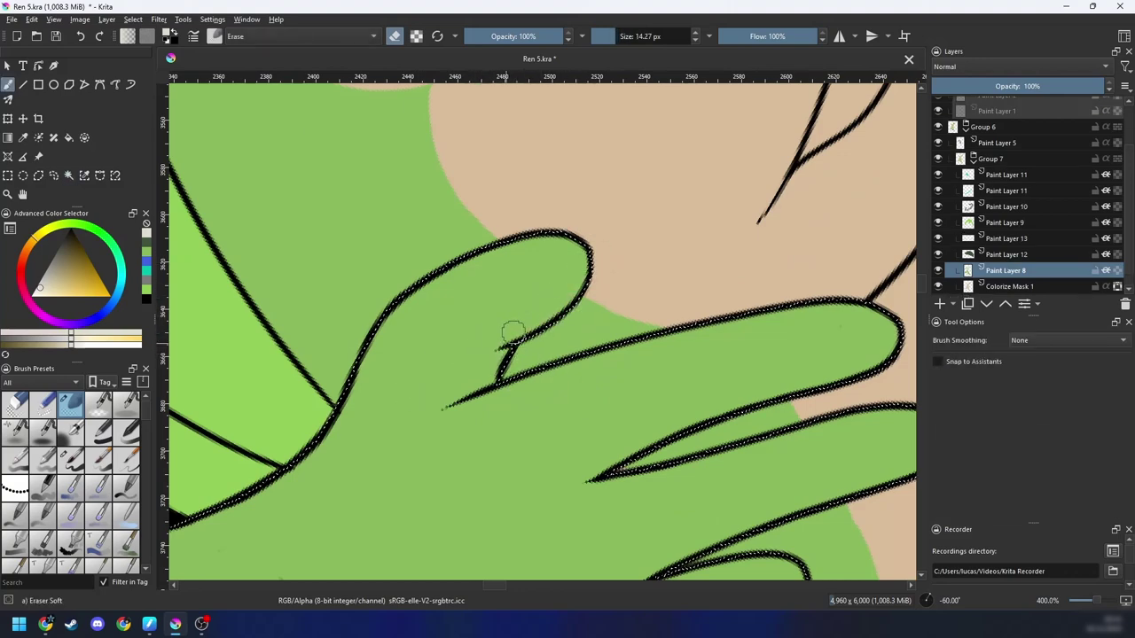
drag(512, 333, 466, 385)
mouse_move(523, 346)
mouse_down()
mouse_move(489, 359)
mouse_move(555, 318)
mouse_move(494, 344)
mouse_move(580, 270)
mouse_move(496, 334)
mouse_move(490, 342)
mouse_move(531, 319)
mouse_move(504, 325)
mouse_move(472, 373)
mouse_move(590, 276)
mouse_up()
scroll(567, 310, down, 1)
key(4)
key(4)
scroll(542, 343, up, 2)
key(4)
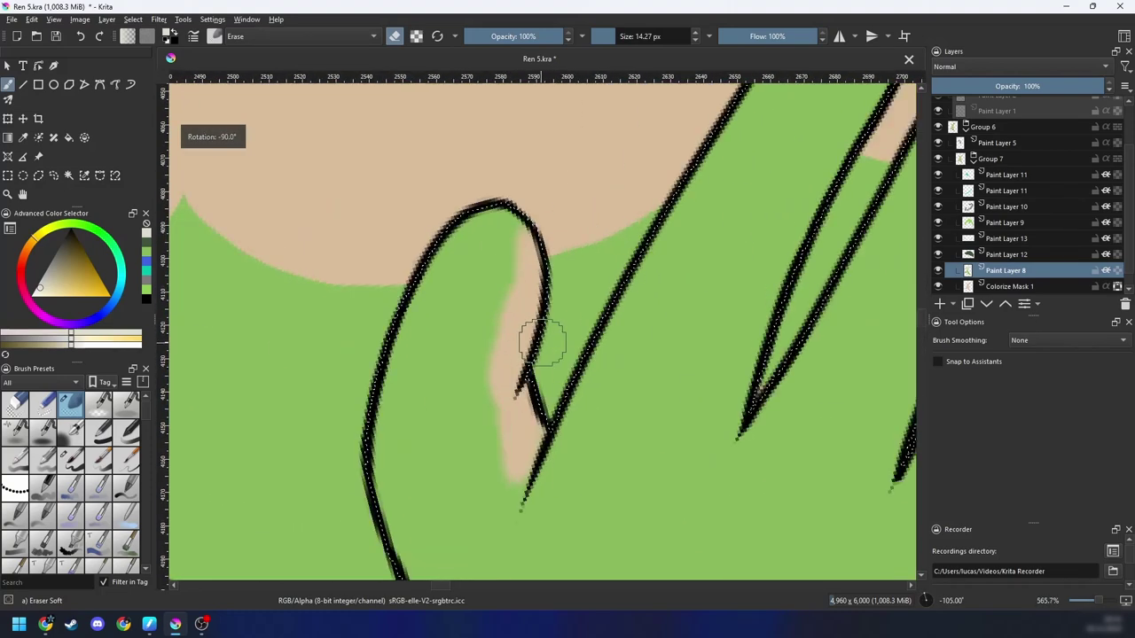
key(6)
key(6)
key(6)
key(6)
mouse_move(498, 355)
mouse_down()
mouse_move(433, 370)
mouse_move(472, 331)
mouse_move(413, 387)
mouse_move(456, 352)
mouse_up()
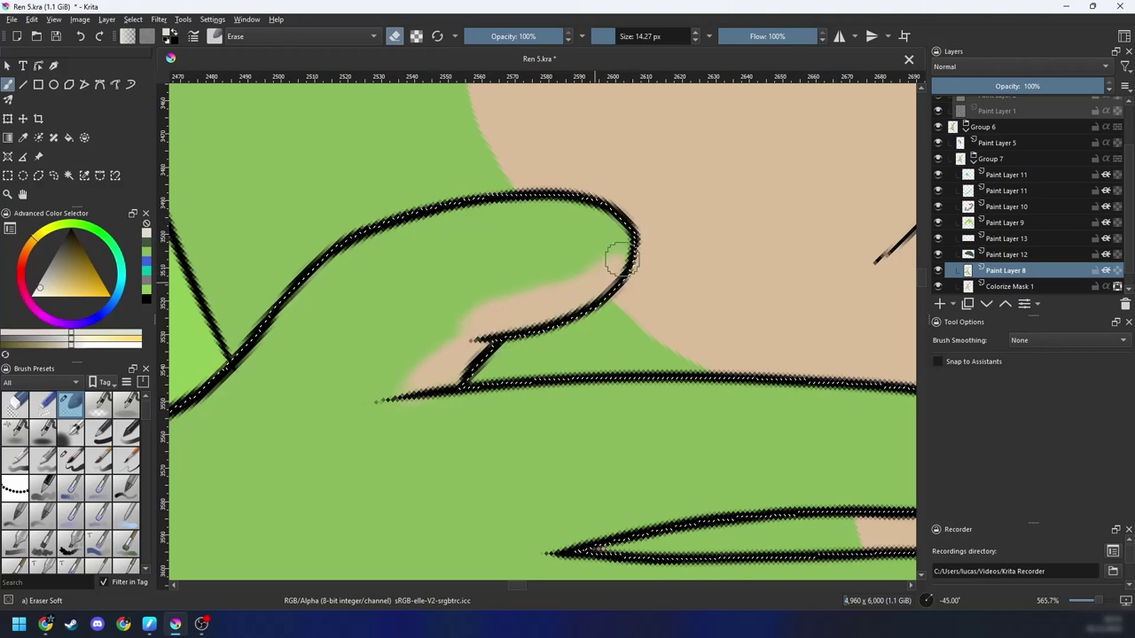
Step: Examine the tan strip on the raised hand's thumb, the legs and feet, and the whole figure beside the references
scroll(478, 330, down, 5)
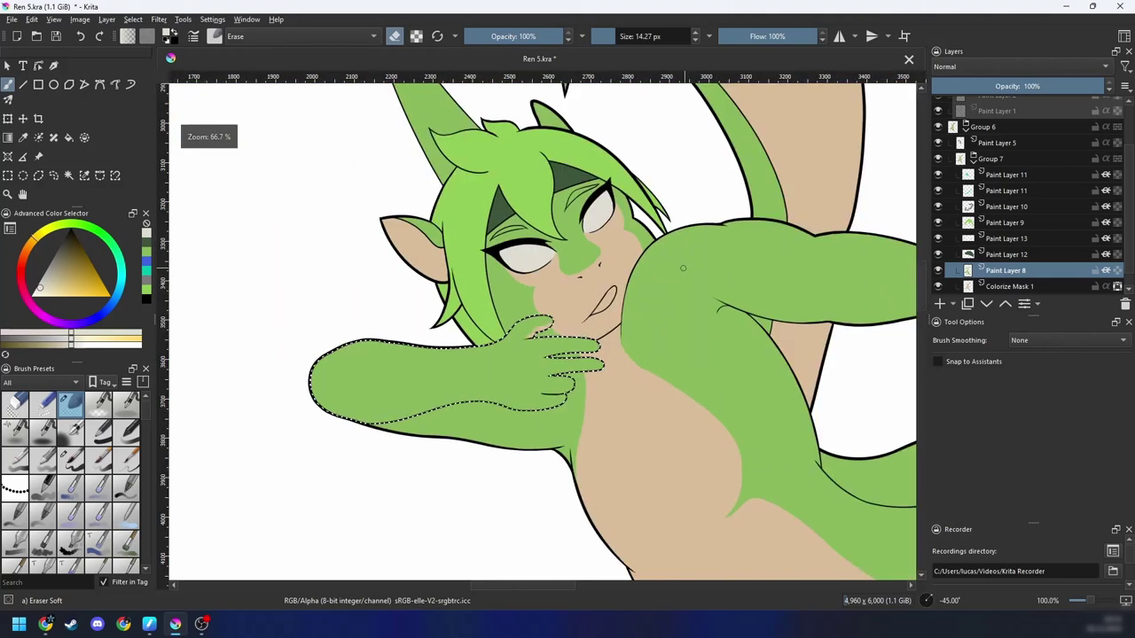
scroll(488, 332, up, 4)
scroll(492, 335, down, 6)
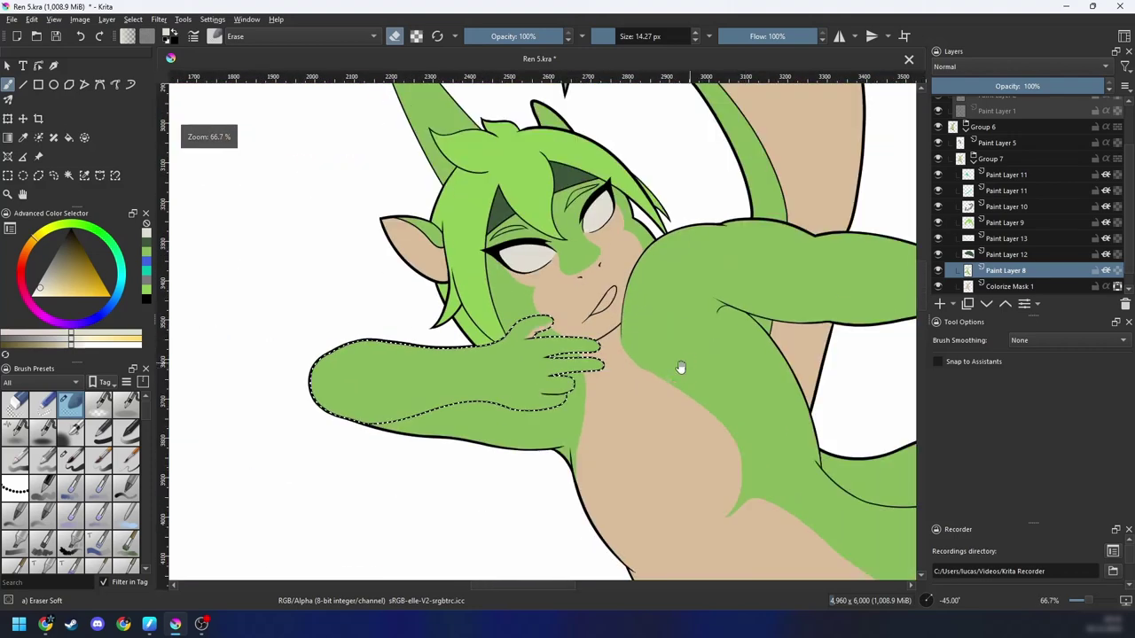
drag(680, 367, 573, 372)
key(6)
key(6)
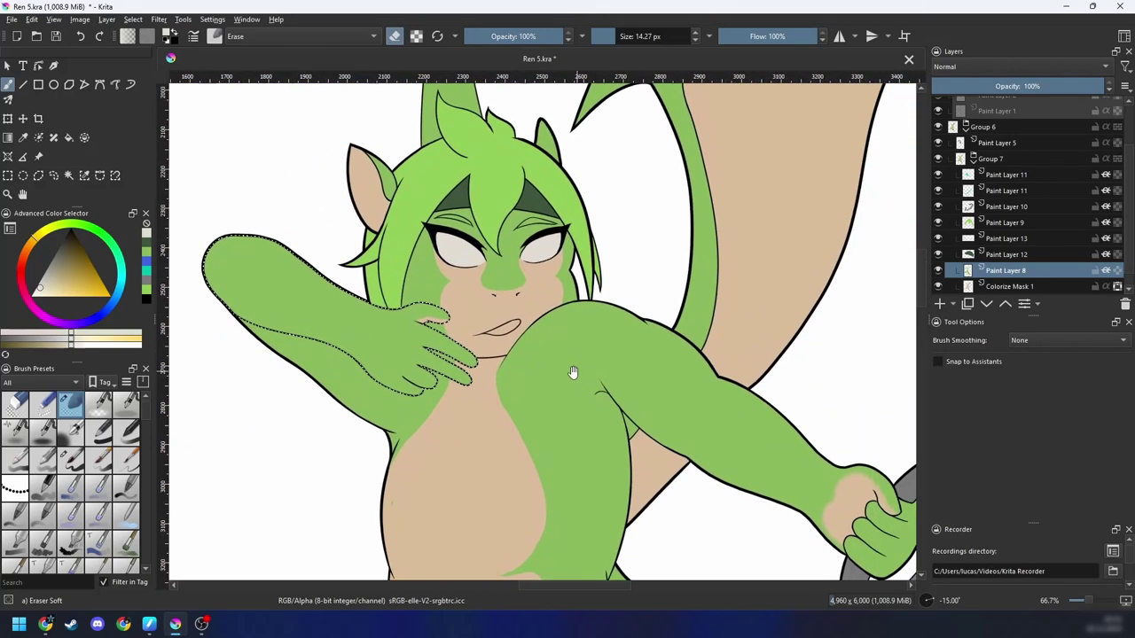
key(minus)
mouse_move(673, 346)
mouse_down()
mouse_move(655, 325)
mouse_move(640, 414)
mouse_move(621, 270)
mouse_up()
drag(643, 416, 635, 273)
drag(696, 429, 674, 197)
key(minus)
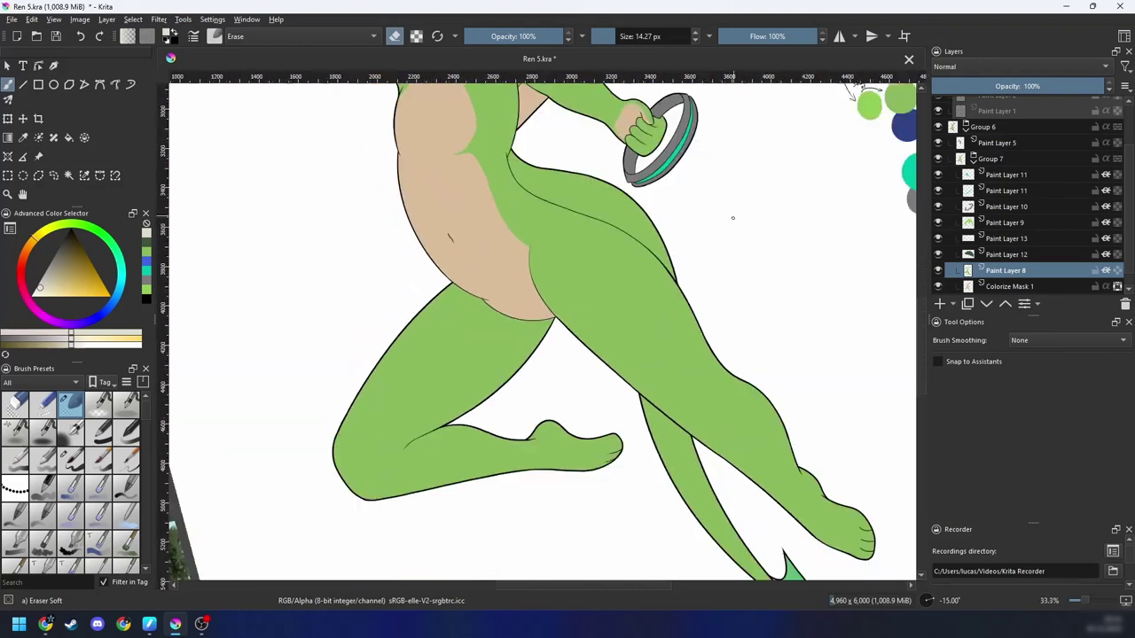
drag(721, 337, 685, 275)
drag(751, 352, 671, 254)
mouse_move(712, 286)
mouse_down()
mouse_move(717, 318)
mouse_move(692, 339)
mouse_move(647, 346)
mouse_up()
key(minus)
key(6)
key(6)
drag(683, 304, 678, 434)
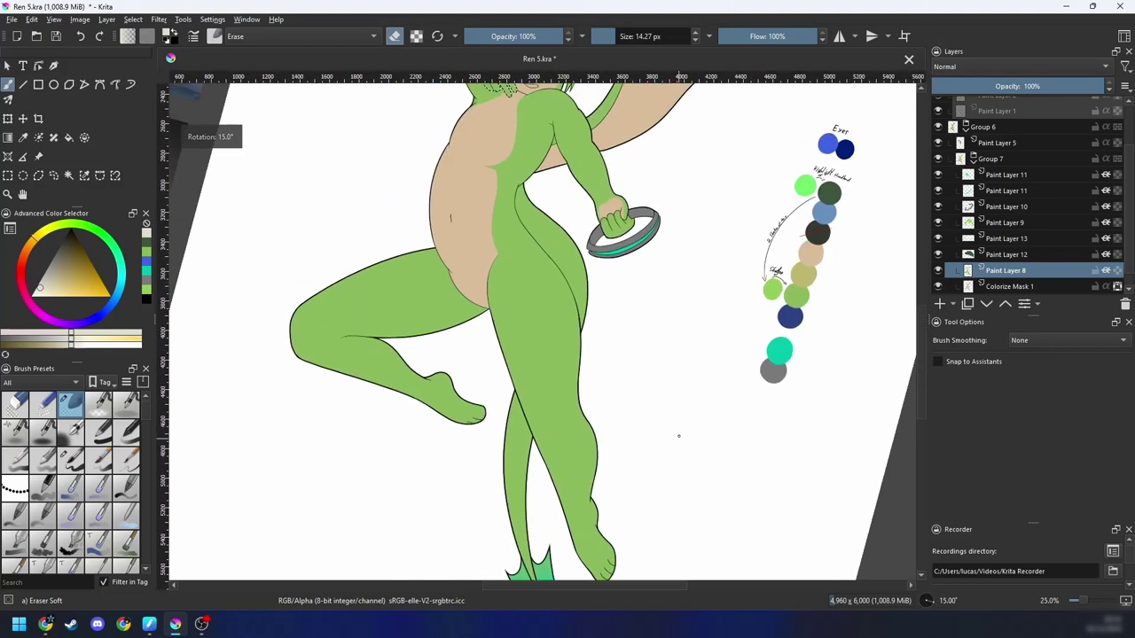
key(minus)
key(5)
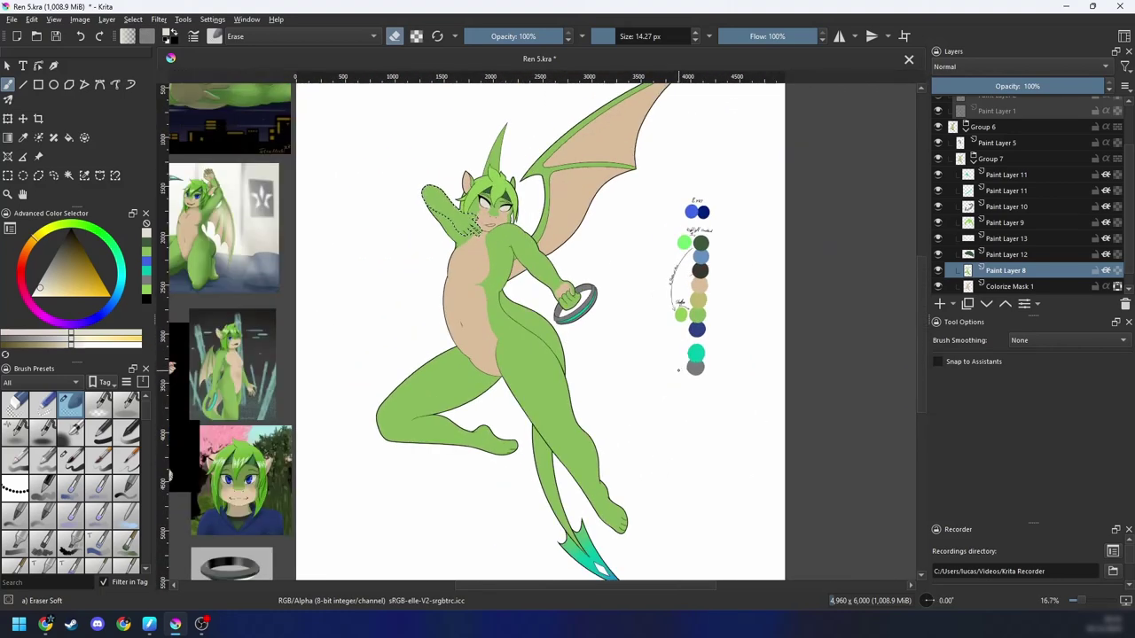
Step: Clear the selection around the raised forearm and hand
key(ctrl+shift+a)
drag(679, 371, 684, 366)
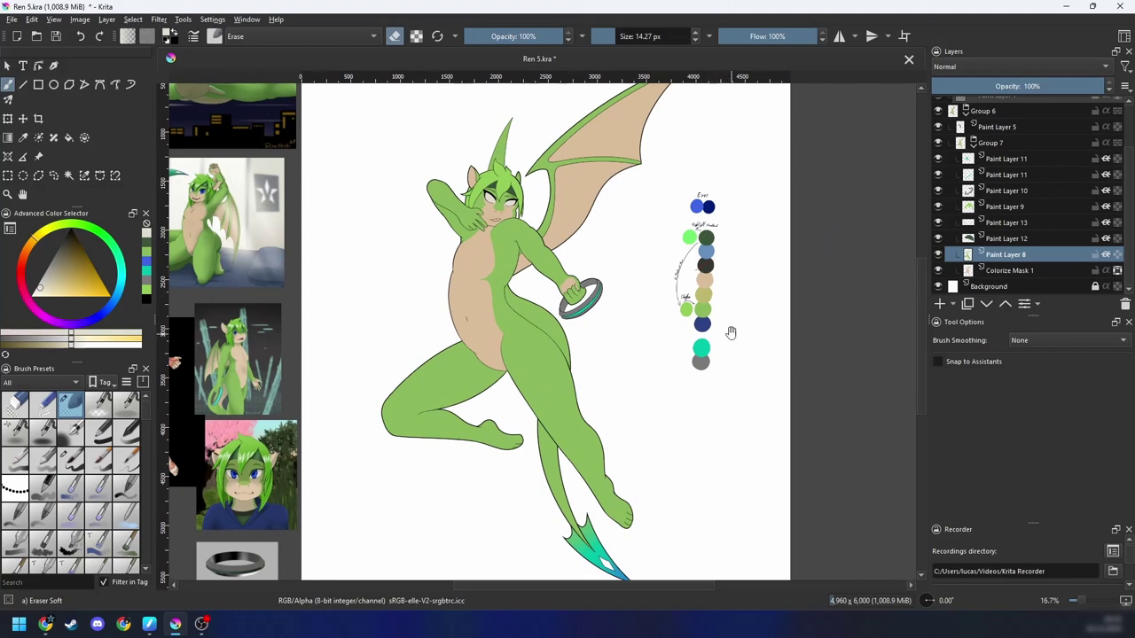
drag(731, 333, 767, 340)
key(minus)
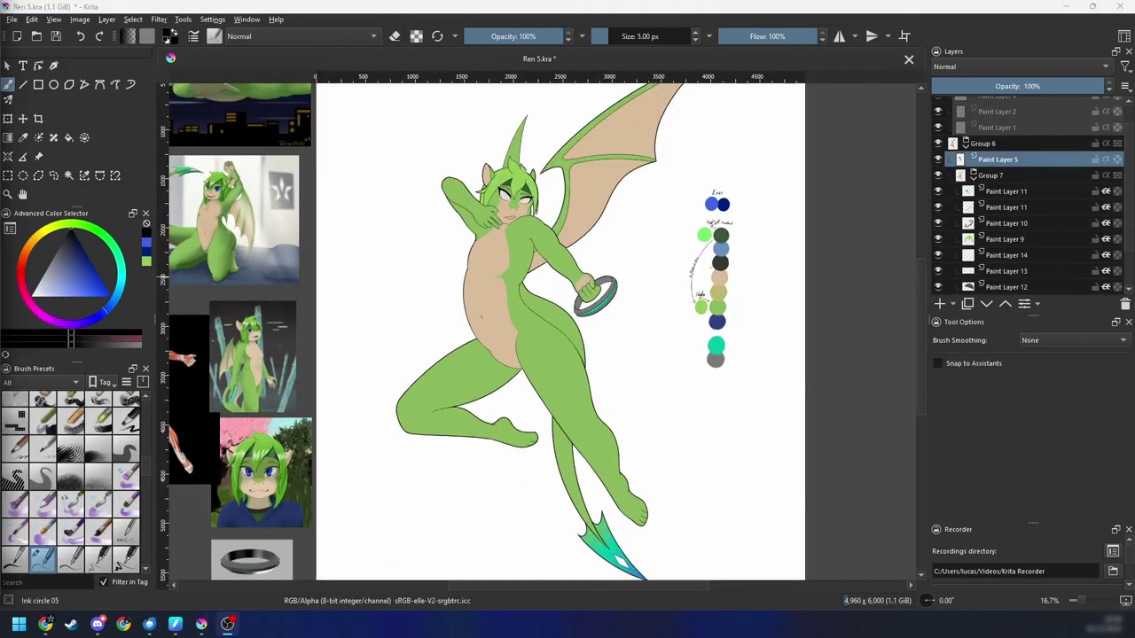
Step: Pick the lighter blue Eyes swatch colour and choose the Basic-5 Size brush at 93.13 px for the irises
click(536, 606)
drag(620, 358, 631, 431)
key(plus)
key(plus)
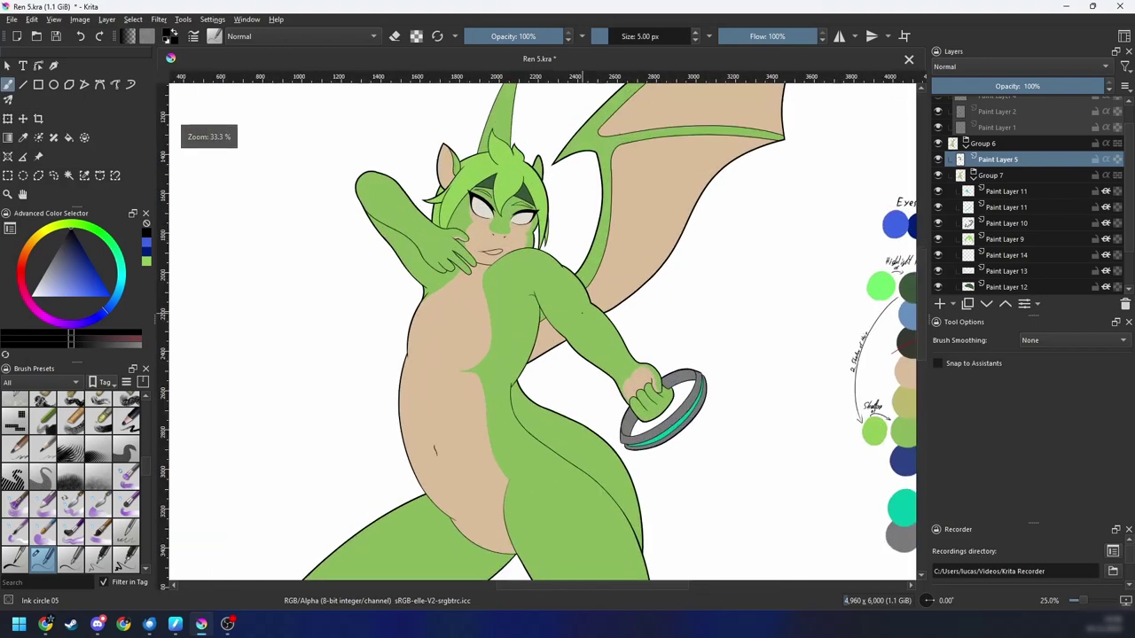
drag(589, 323, 618, 433)
key(plus)
scroll(644, 376, up, 1)
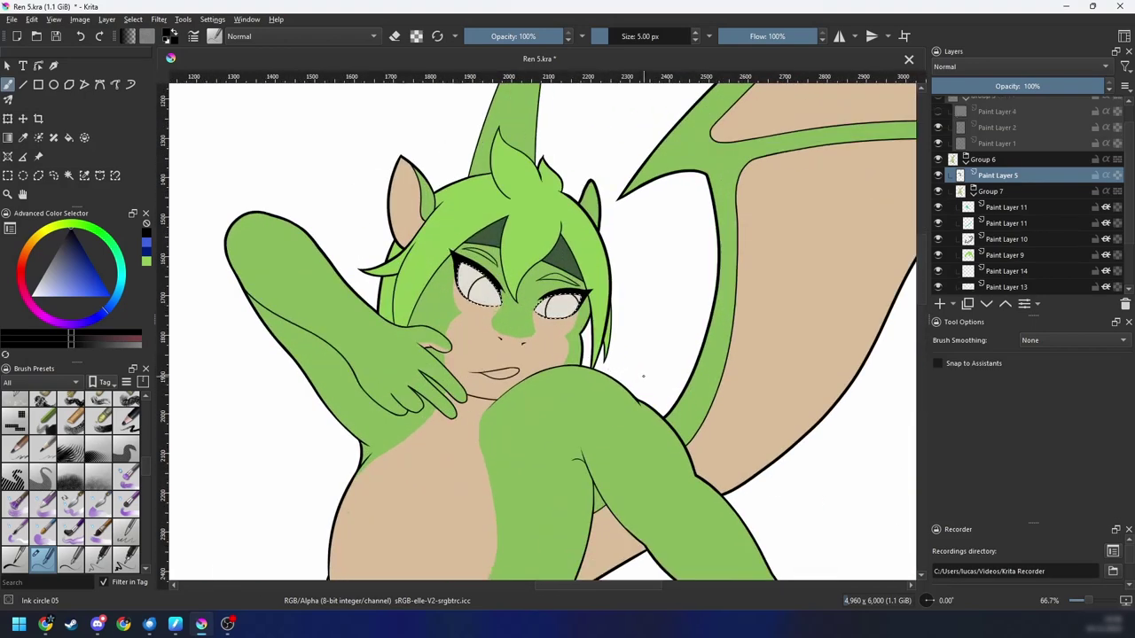
drag(657, 379, 650, 359)
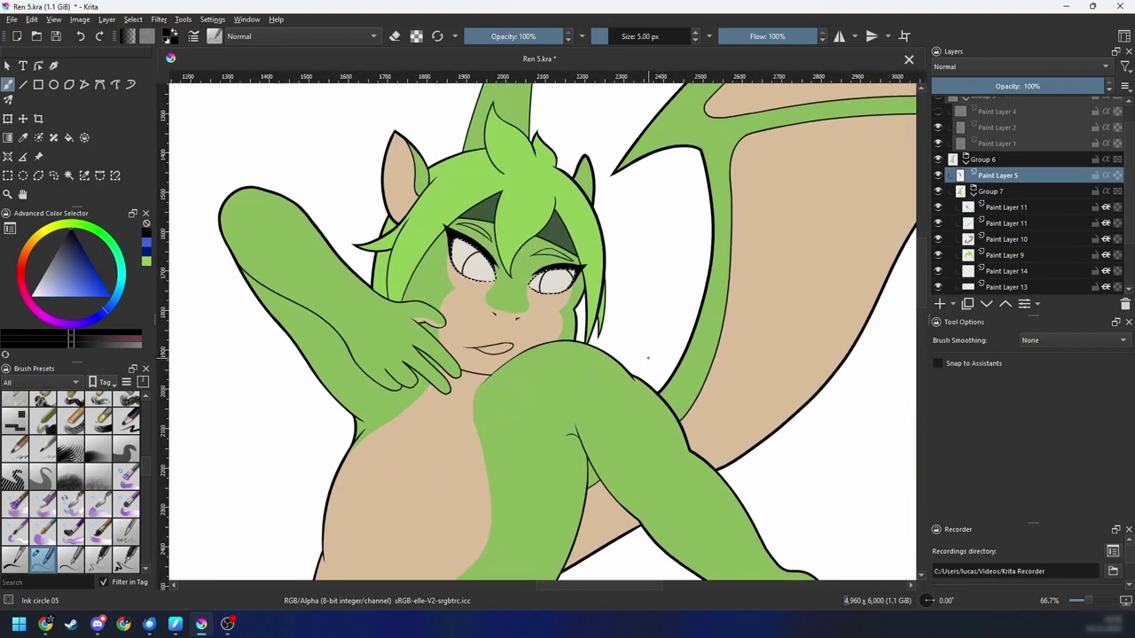
key(ctrl+r)
key(b)
scroll(559, 418, down, 3)
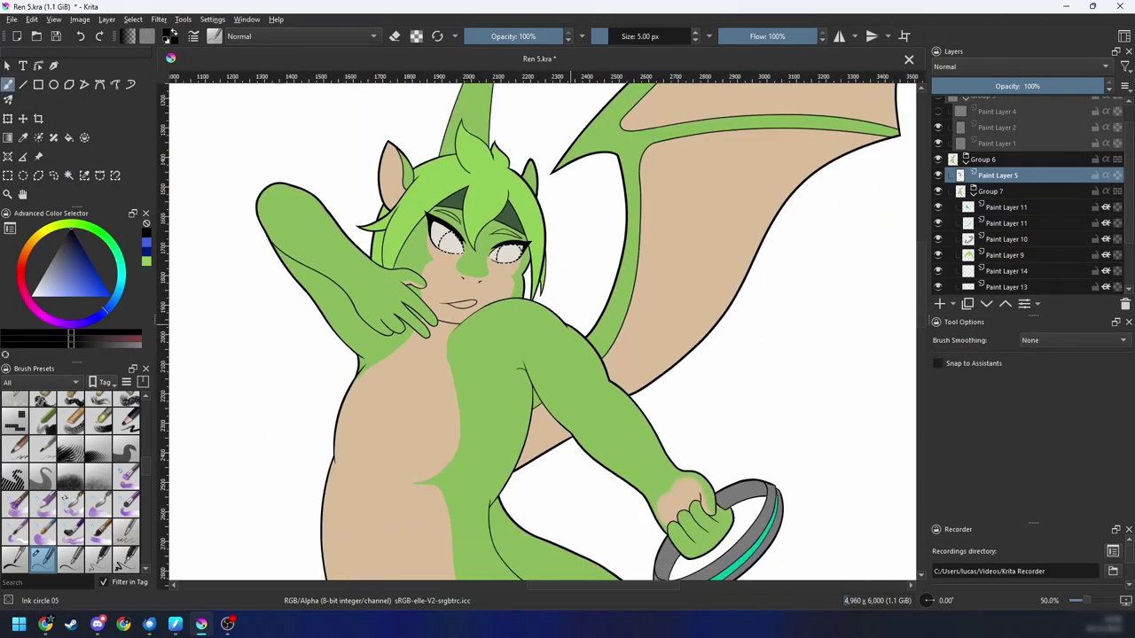
ctrl+click(678, 301)
drag(590, 332, 672, 356)
key(ctrl+plus)
key(ctrl+plus)
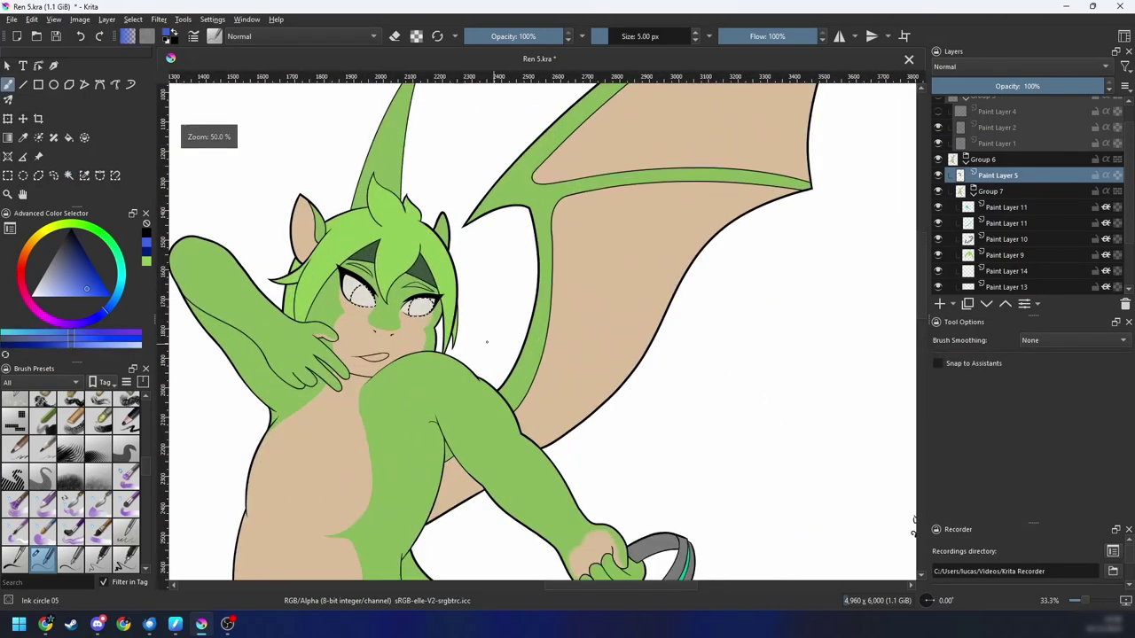
right_click(474, 331)
click(551, 351)
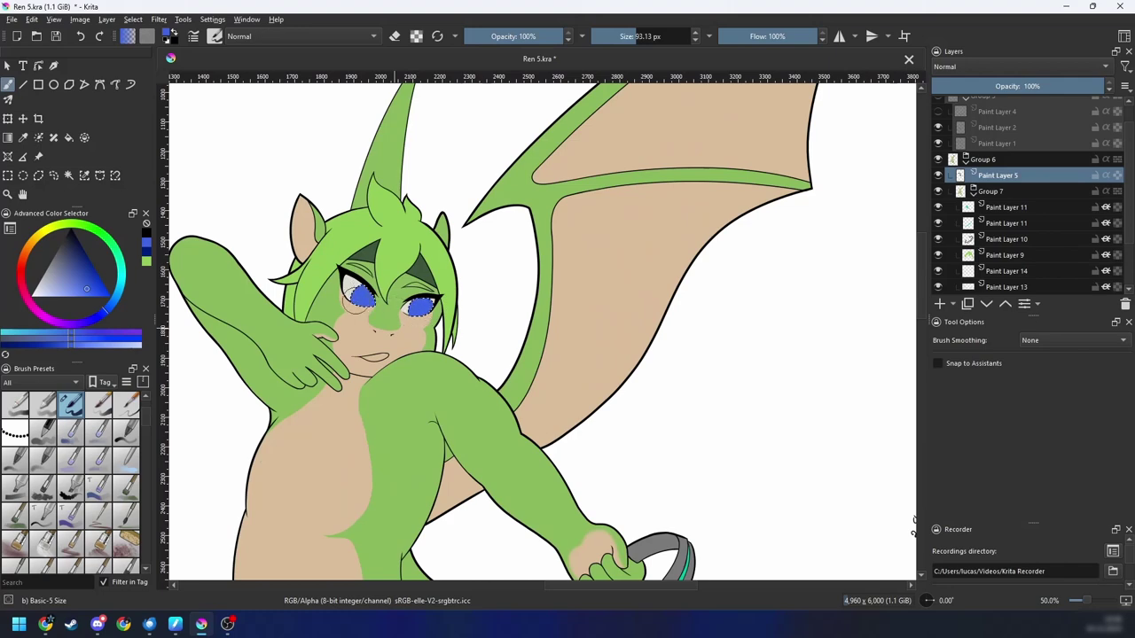
Step: Try painting both selected irises blue on Paint Layer 5
scroll(354, 299, up, 3)
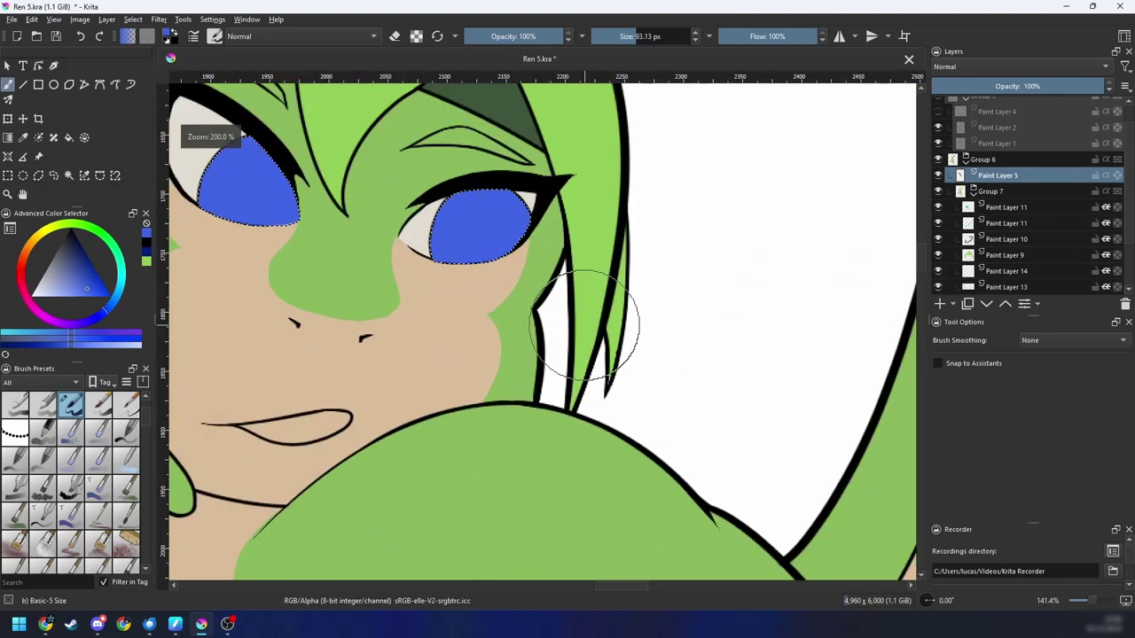
scroll(583, 325, up, 1)
drag(563, 325, 574, 349)
key(ctrl+z)
scroll(571, 339, down, 2)
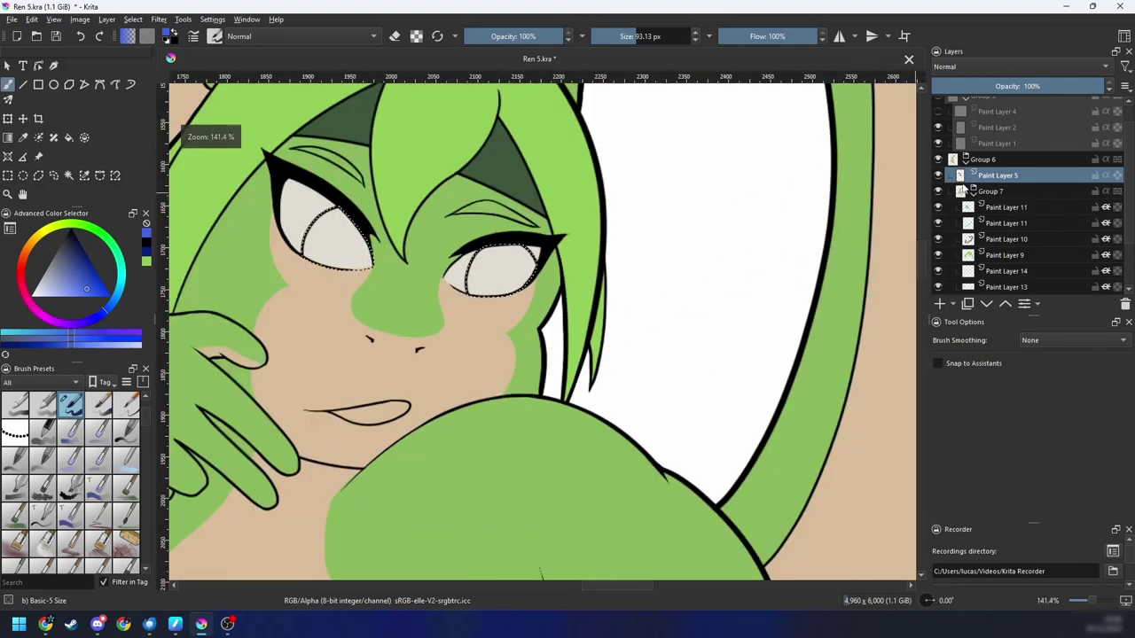
Step: Paint both selected irises flat lighter blue on Paint Layer 14
click(1027, 270)
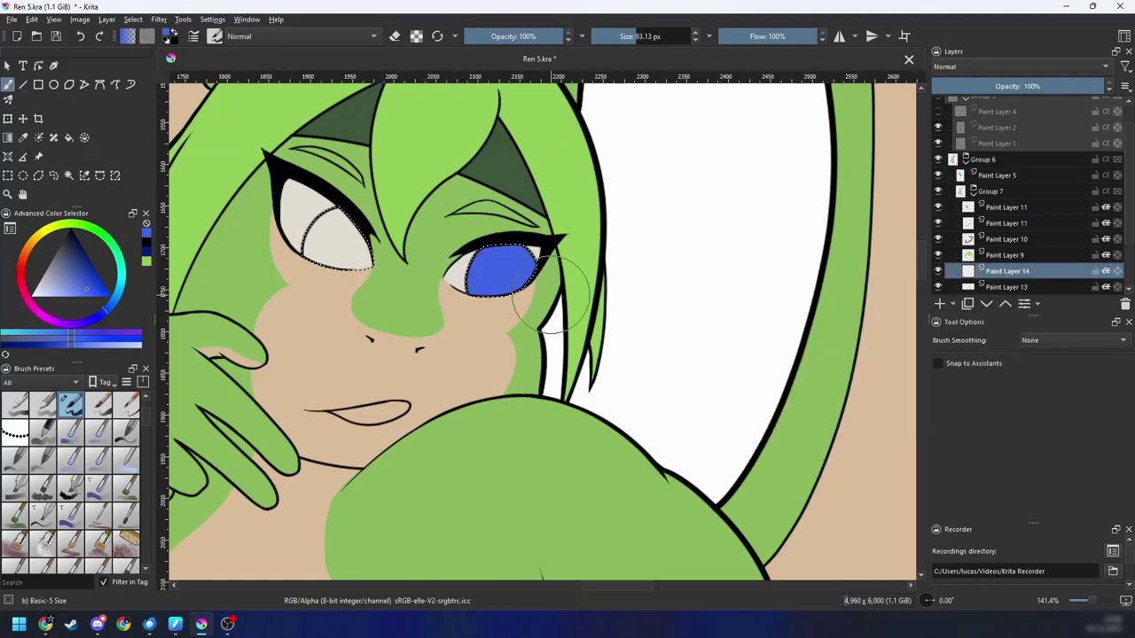
drag(357, 241, 313, 248)
scroll(542, 334, down, 3)
drag(707, 407, 664, 374)
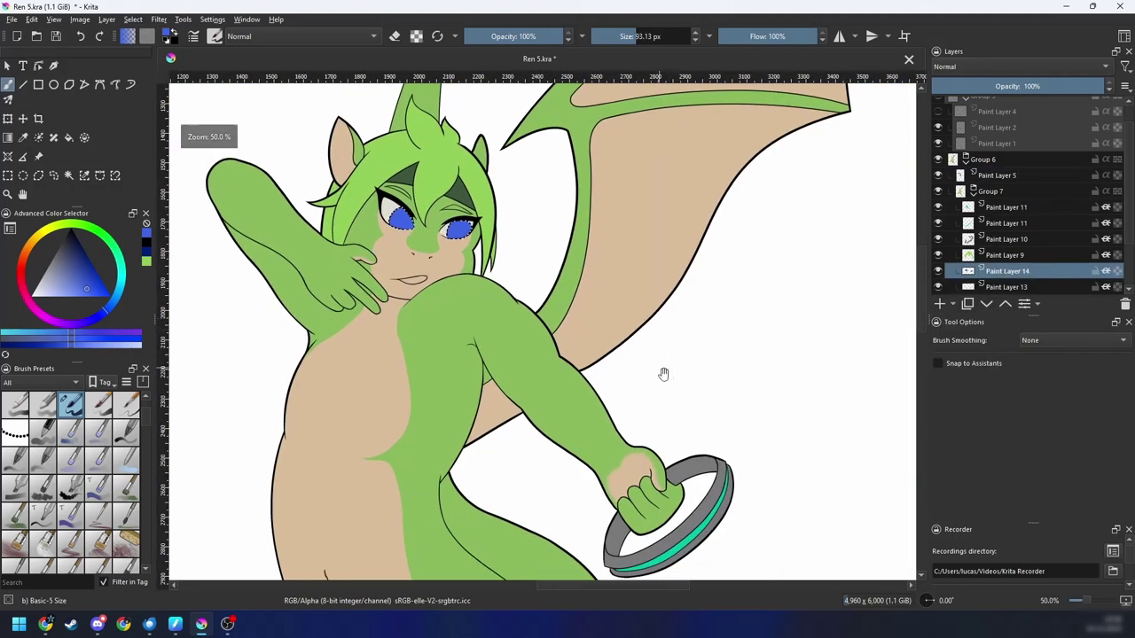
Step: Switch to the dark blue eye colour and the Airbrush pressure brush
scroll(656, 355, down, 3)
right_click(639, 330)
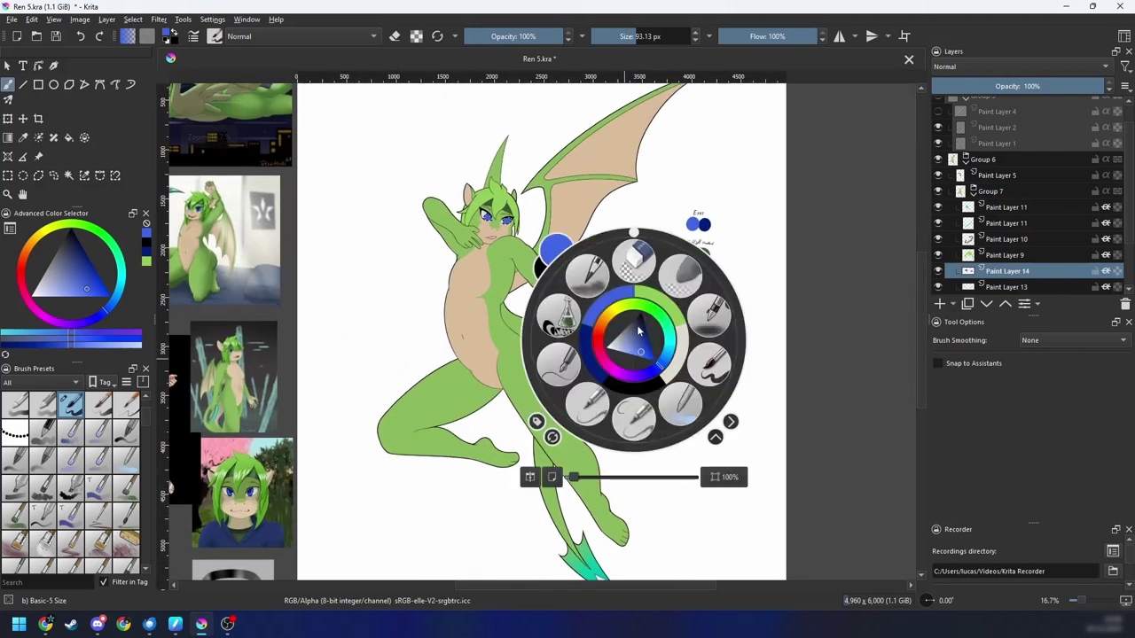
click(688, 281)
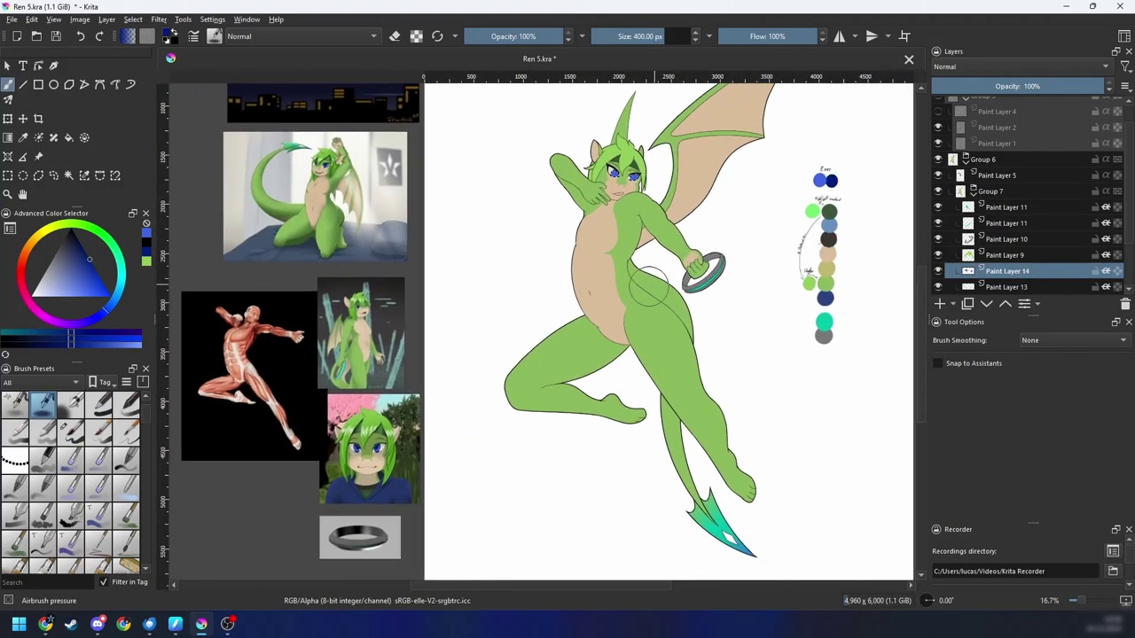
Step: Move the blue-hoodie portrait reference beside the character's face and return to the brush tool
mouse_move(568, 369)
mouse_down()
mouse_move(608, 322)
mouse_move(566, 376)
mouse_up()
click(37, 156)
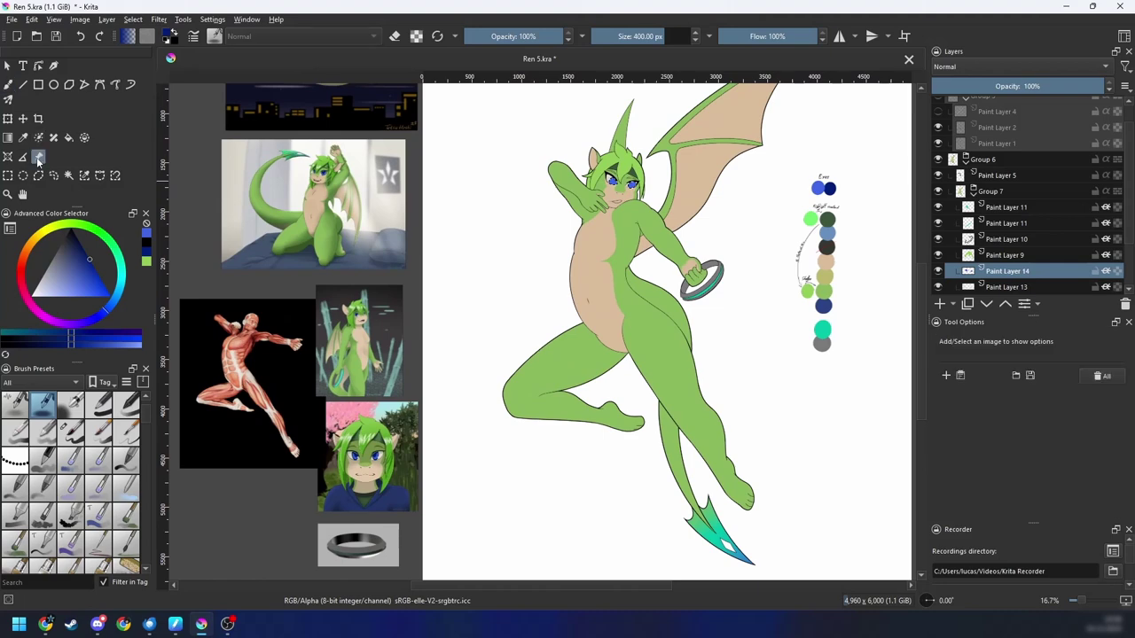
click(371, 456)
drag(371, 457, 532, 177)
scroll(581, 377, up, 1)
scroll(580, 377, up, 3)
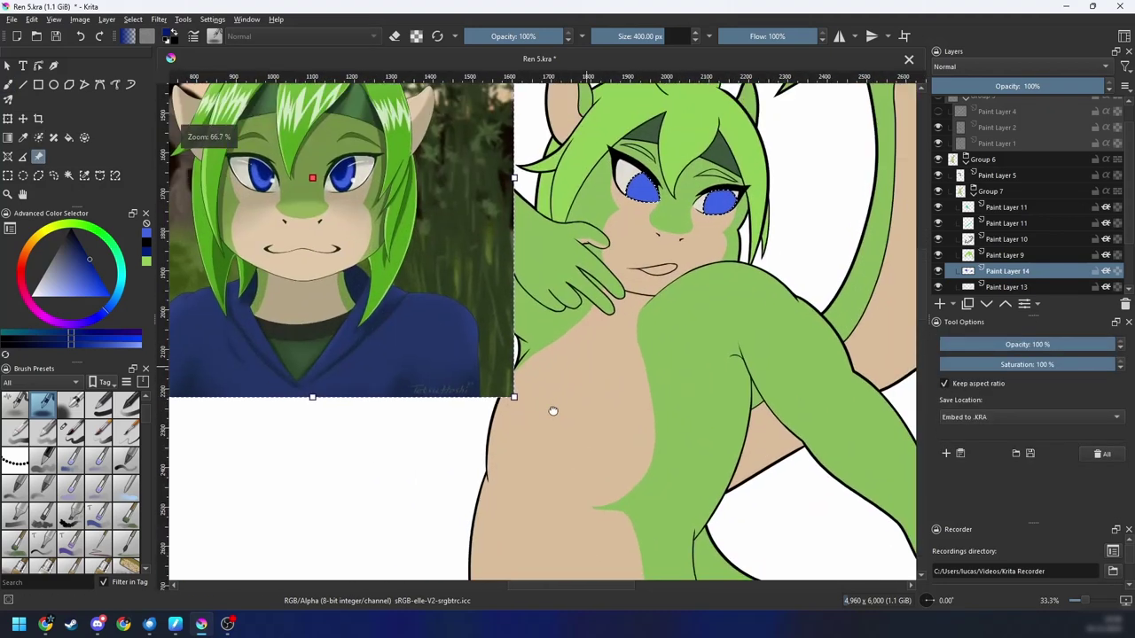
key(b)
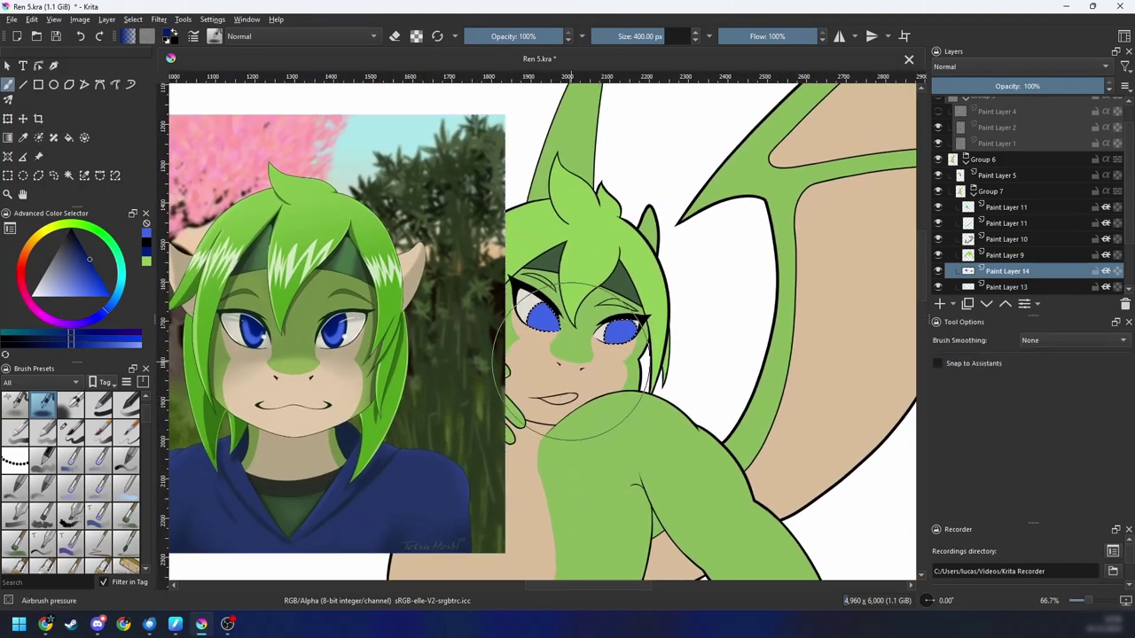
Step: Try shading the left-hand iris dark blue with the airbrush at 61.02 px
scroll(568, 376, up, 1)
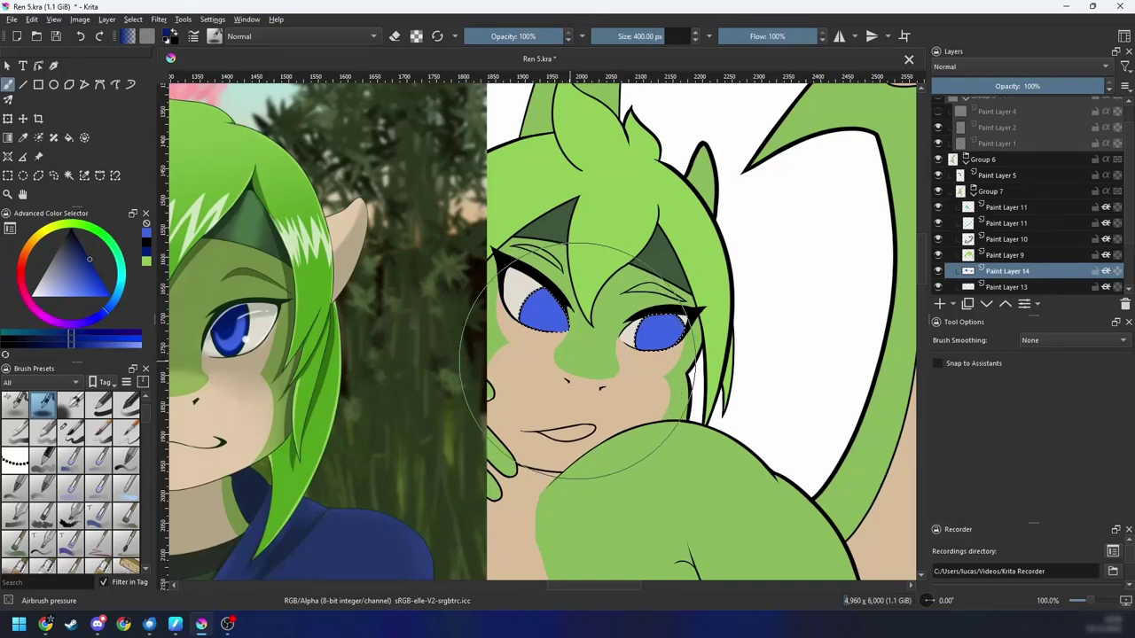
shift+drag(609, 344, 470, 344)
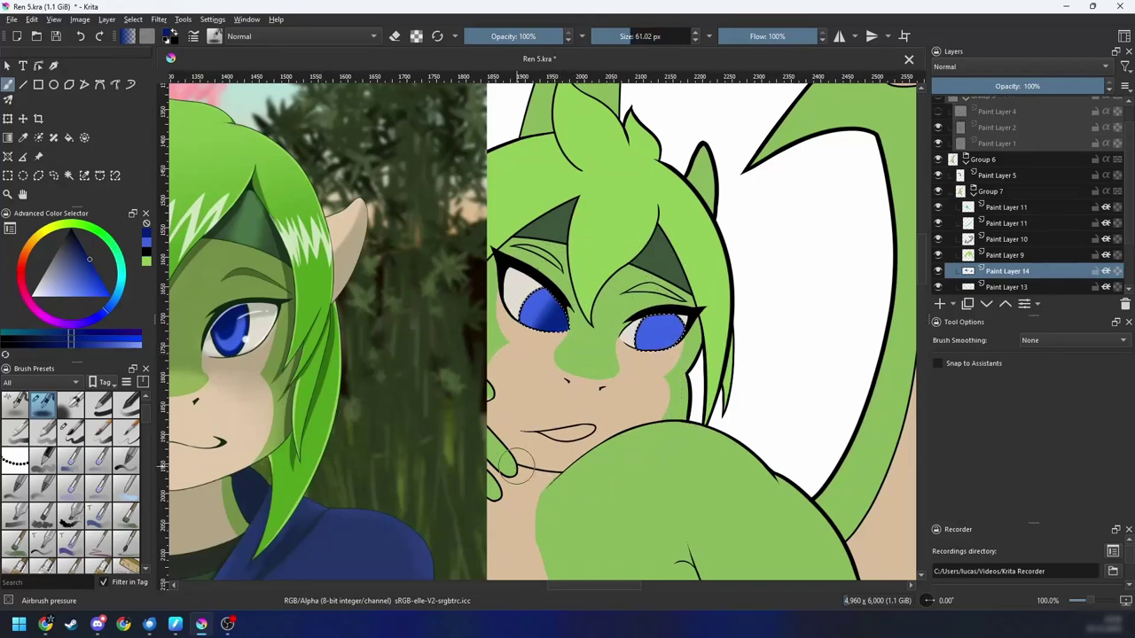
key(ctrl+z)
mouse_move(569, 386)
mouse_down()
mouse_move(580, 403)
mouse_move(631, 395)
mouse_move(639, 380)
mouse_move(593, 367)
mouse_move(690, 371)
mouse_move(596, 373)
mouse_up()
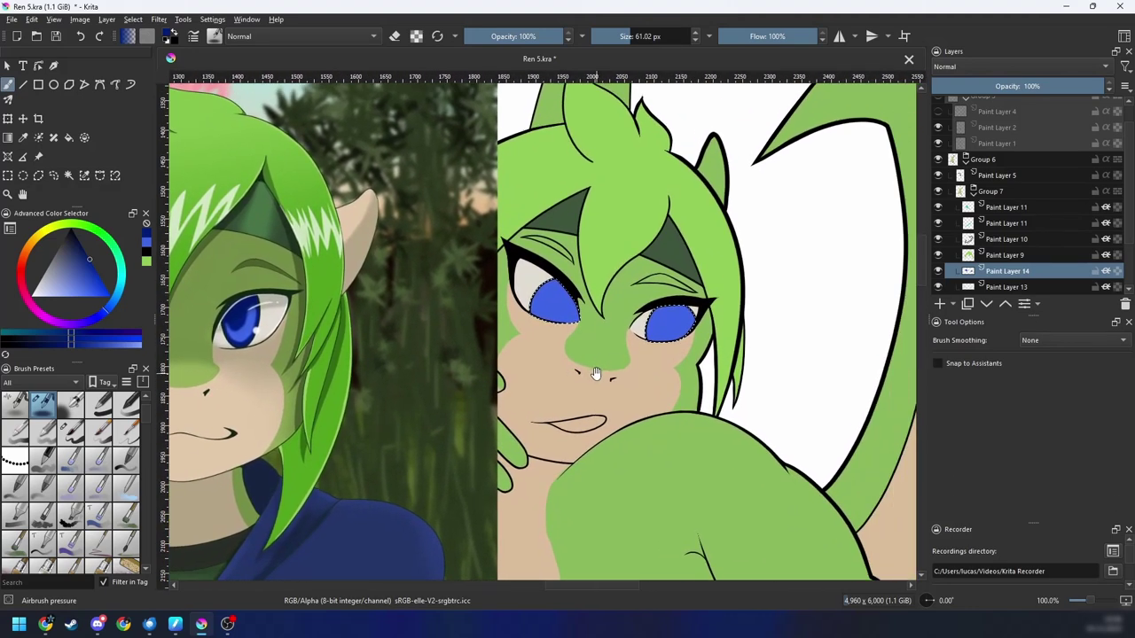
Step: Shade the outer edges of both irises dark blue with the airbrush at 28.83 px
scroll(605, 370, up, 3)
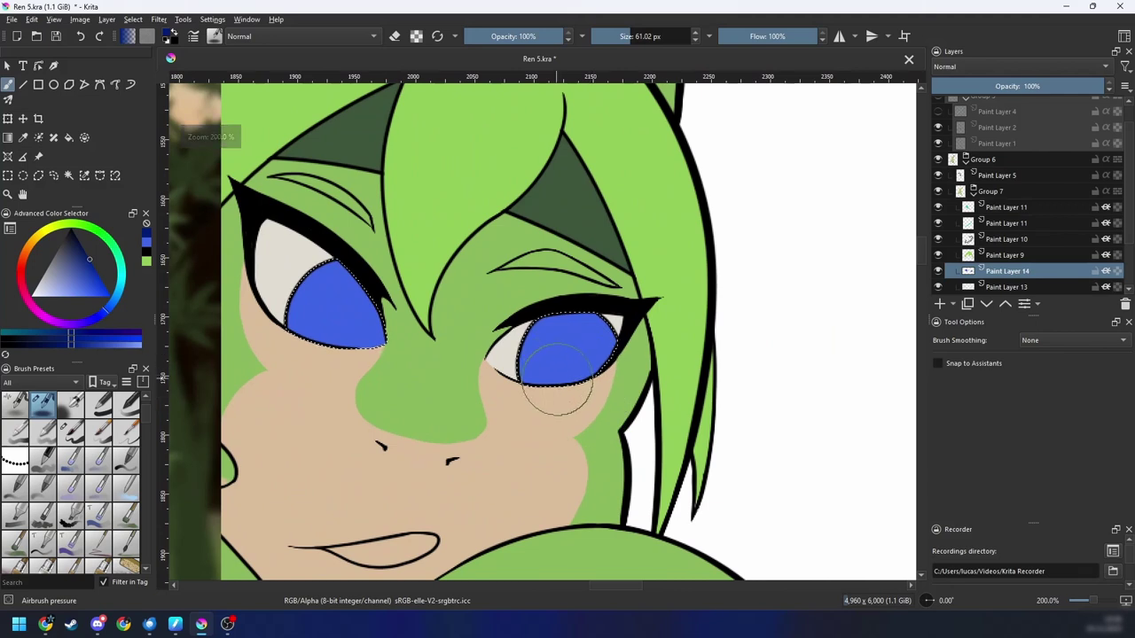
shift+drag(555, 391, 506, 405)
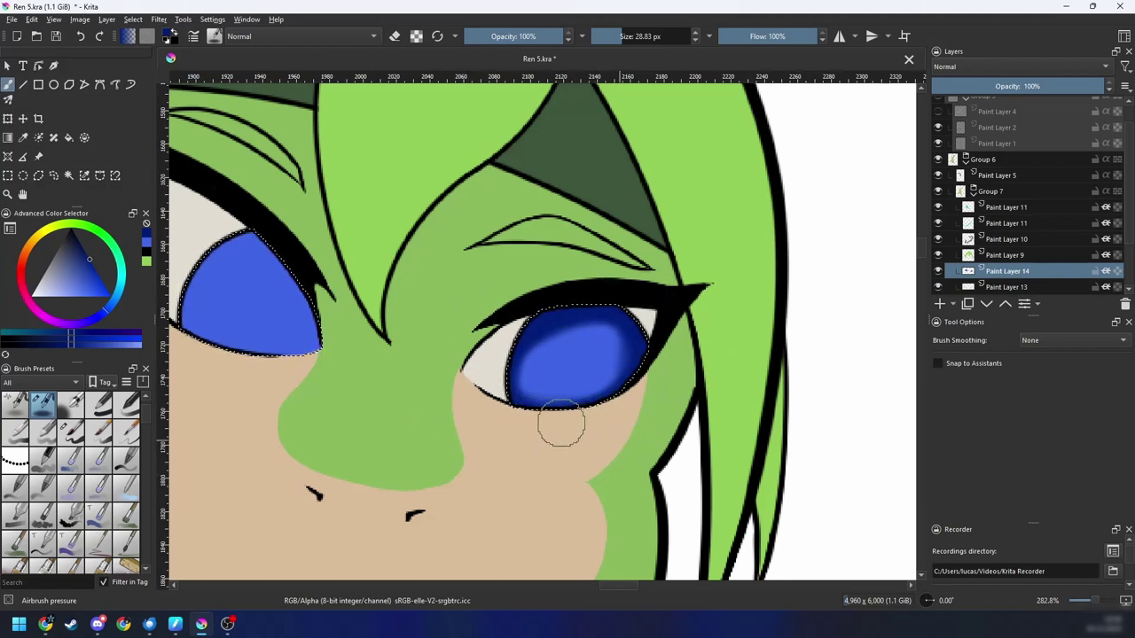
drag(560, 423, 591, 452)
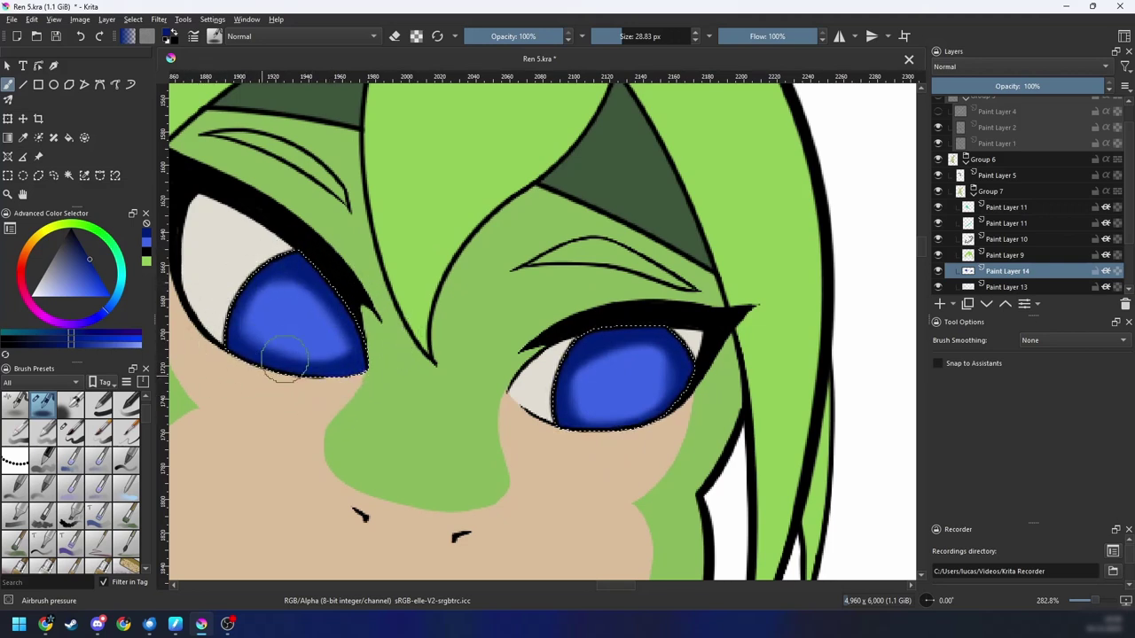
drag(430, 381, 456, 339)
key(ctrl+minus)
Step: Try adding dark blue detail to the irises with the airbrush at 10.35 px
drag(477, 383, 456, 383)
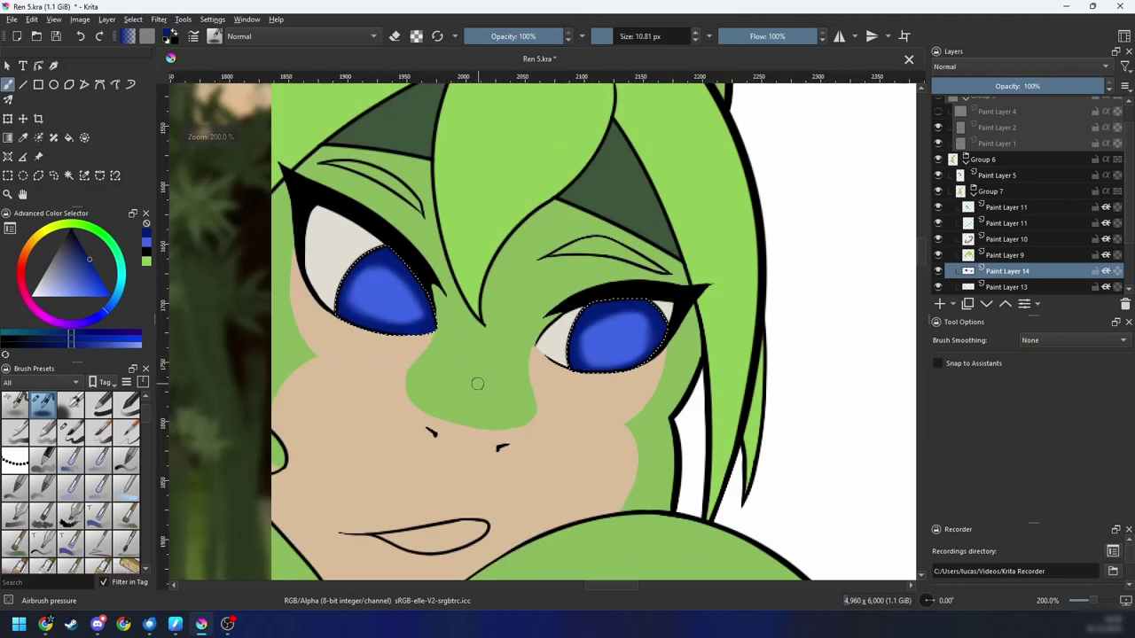
scroll(477, 383, down, 4)
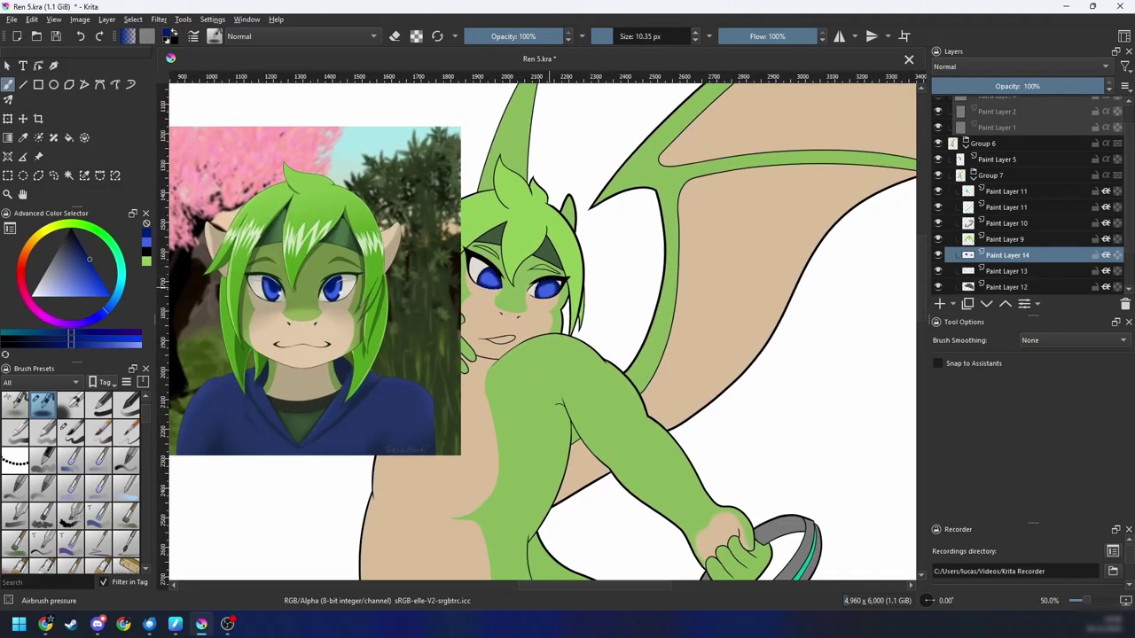
key(ctrl+z)
Step: Paint a dark blue pupil in the centre of the right-hand iris with the airbrush at 23.54 px
scroll(541, 337, down, 2)
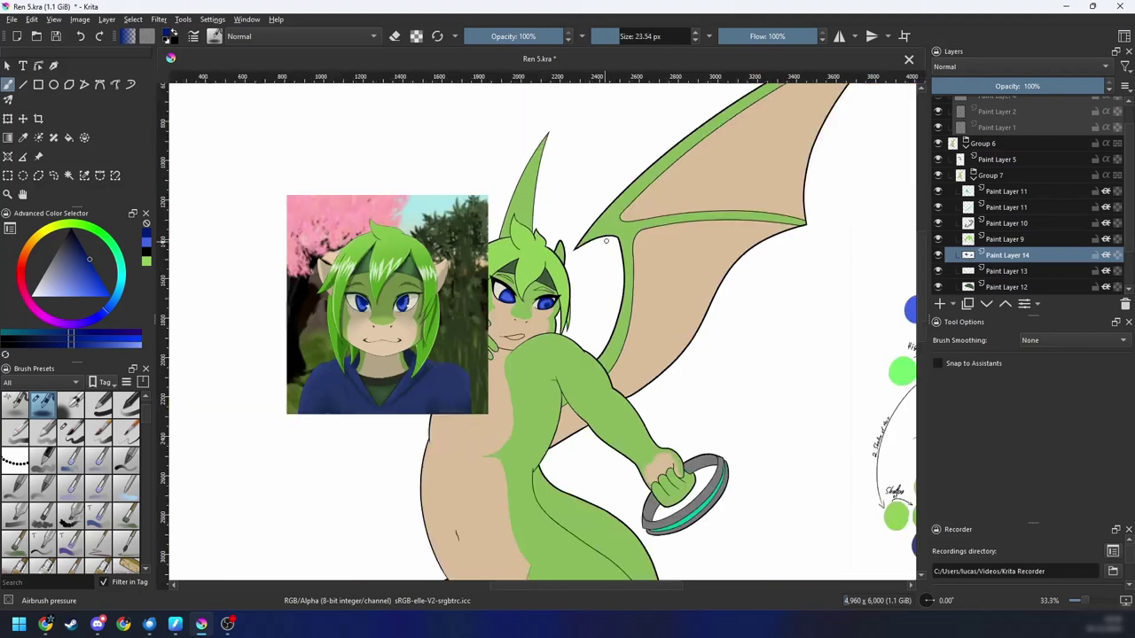
drag(542, 337, 528, 279)
scroll(528, 280, up, 1)
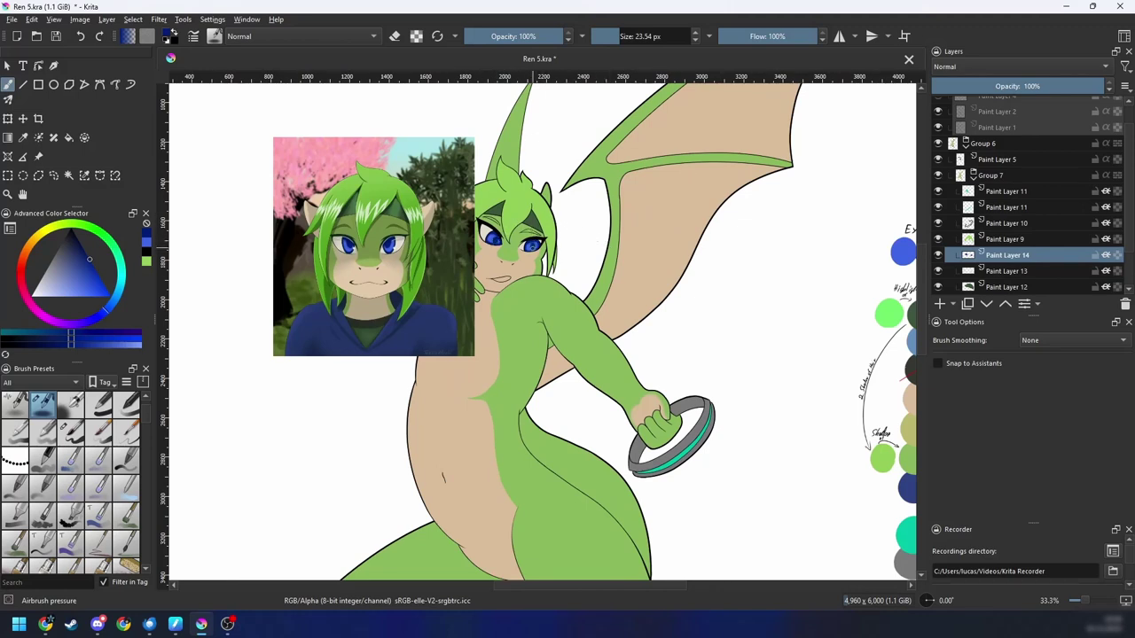
drag(551, 222, 531, 204)
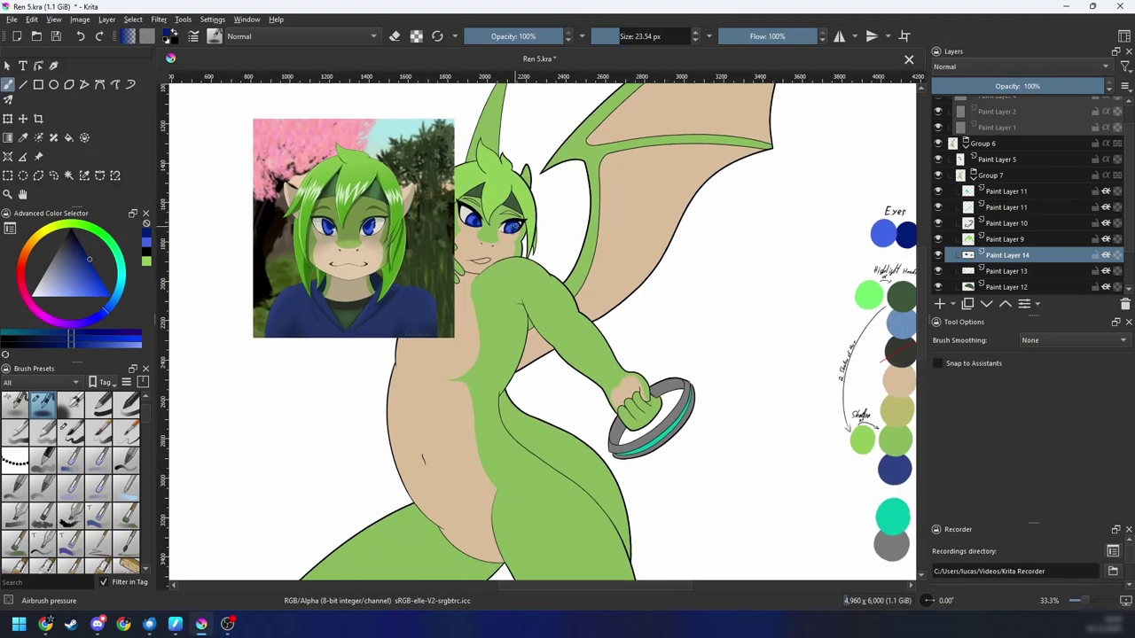
scroll(565, 224, up, 2)
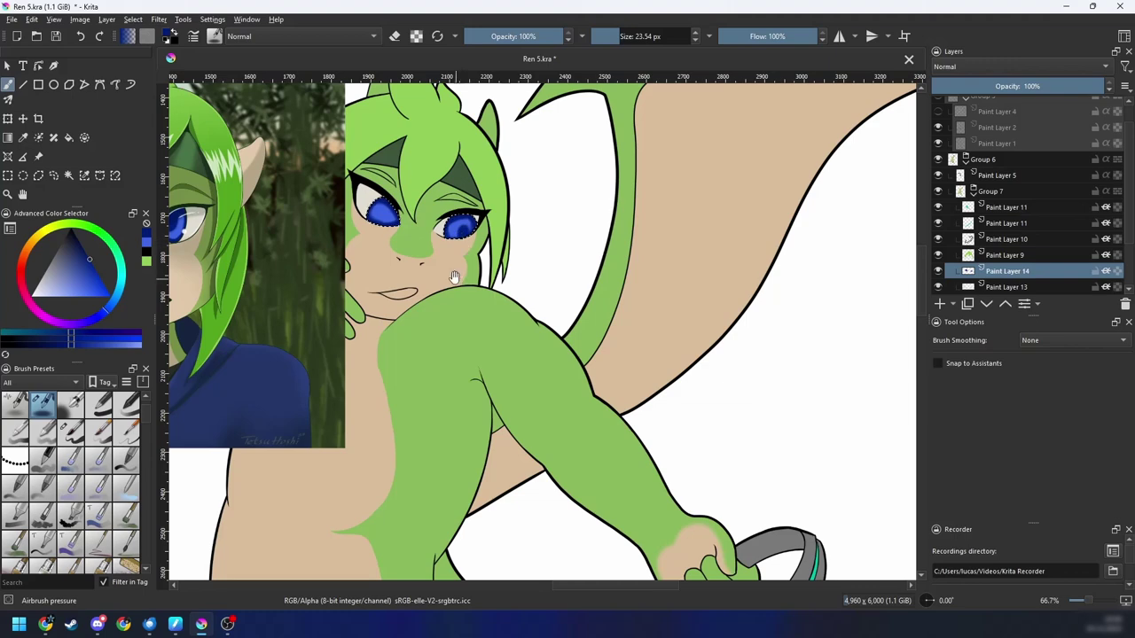
Step: Paint a matching dark blue pupil in the left-hand iris and compare the eyes with the portrait reference
drag(453, 278, 472, 299)
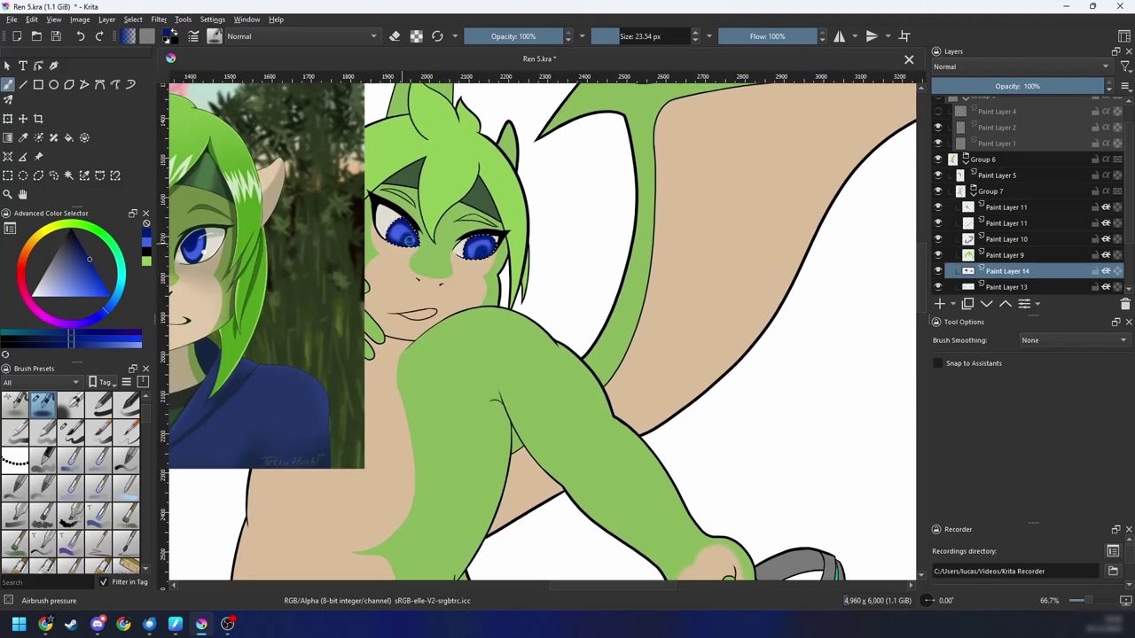
scroll(405, 239, down, 4)
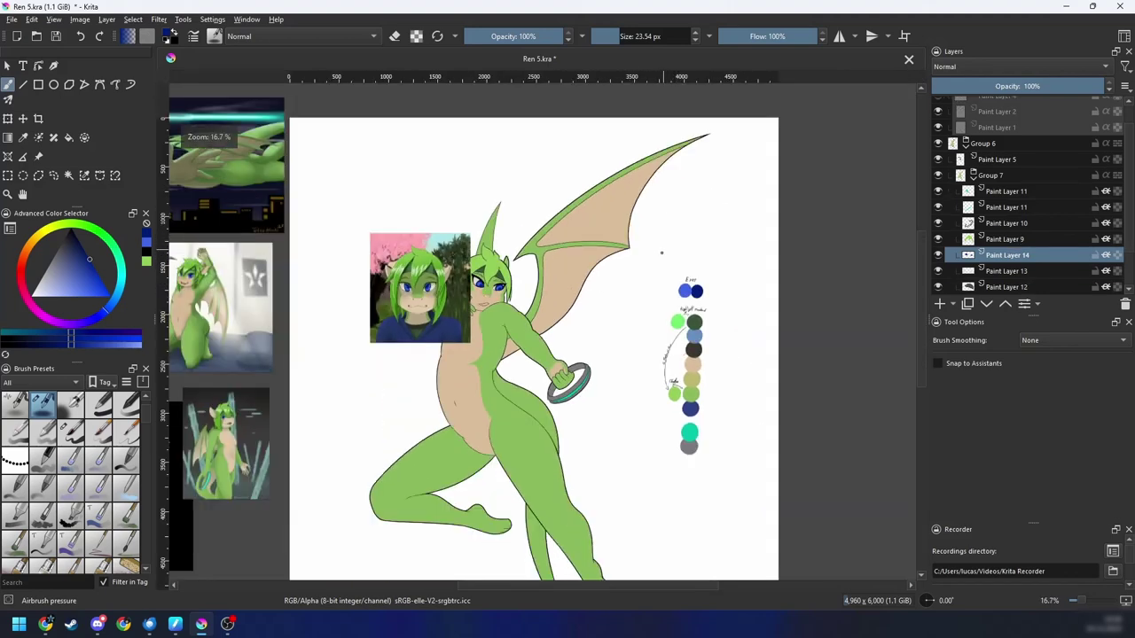
drag(622, 310, 591, 257)
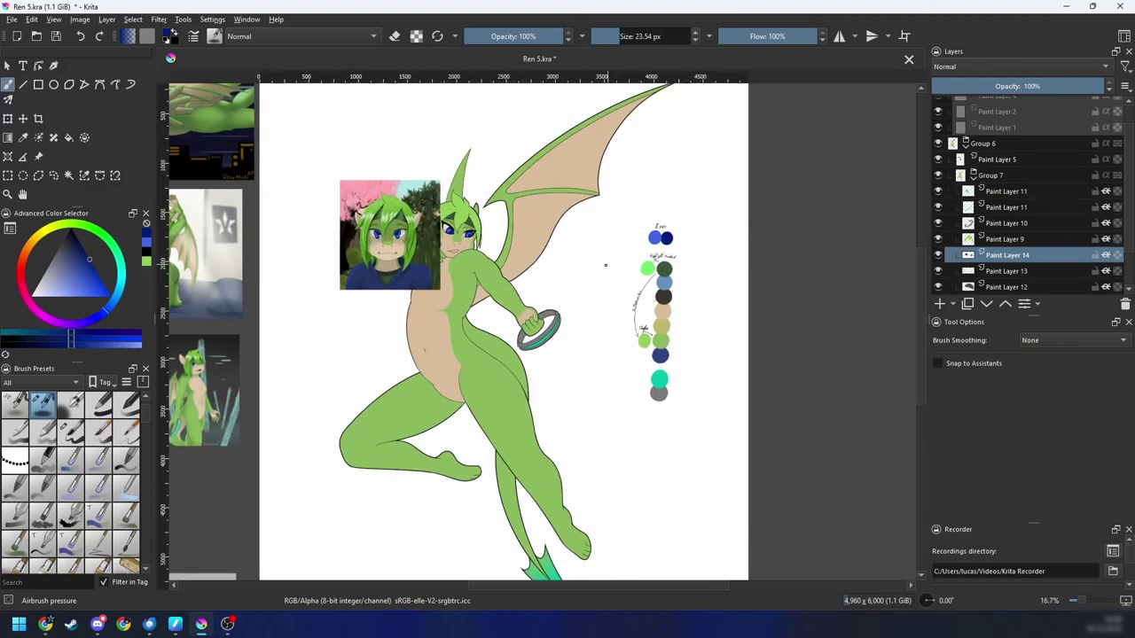
scroll(454, 228, up, 4)
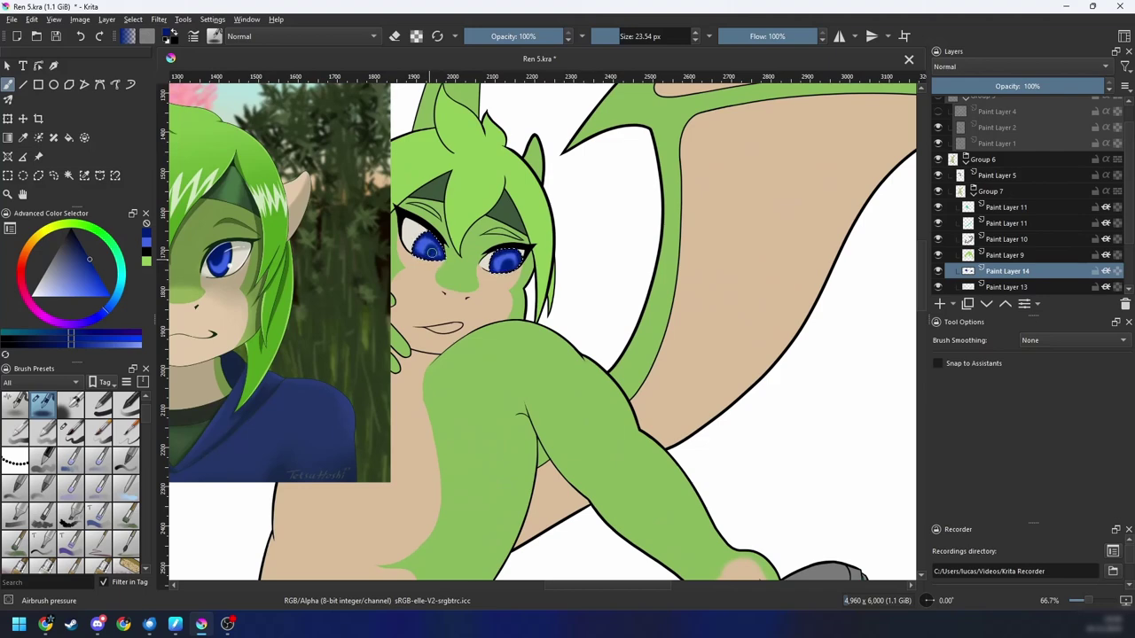
scroll(432, 253, down, 3)
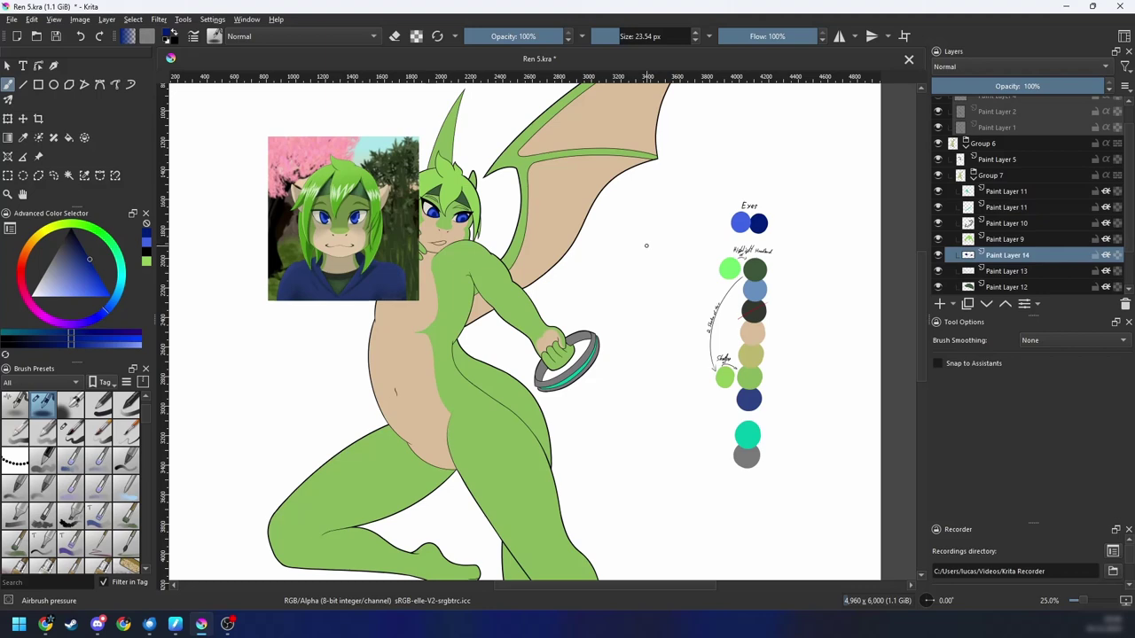
scroll(646, 245, down, 2)
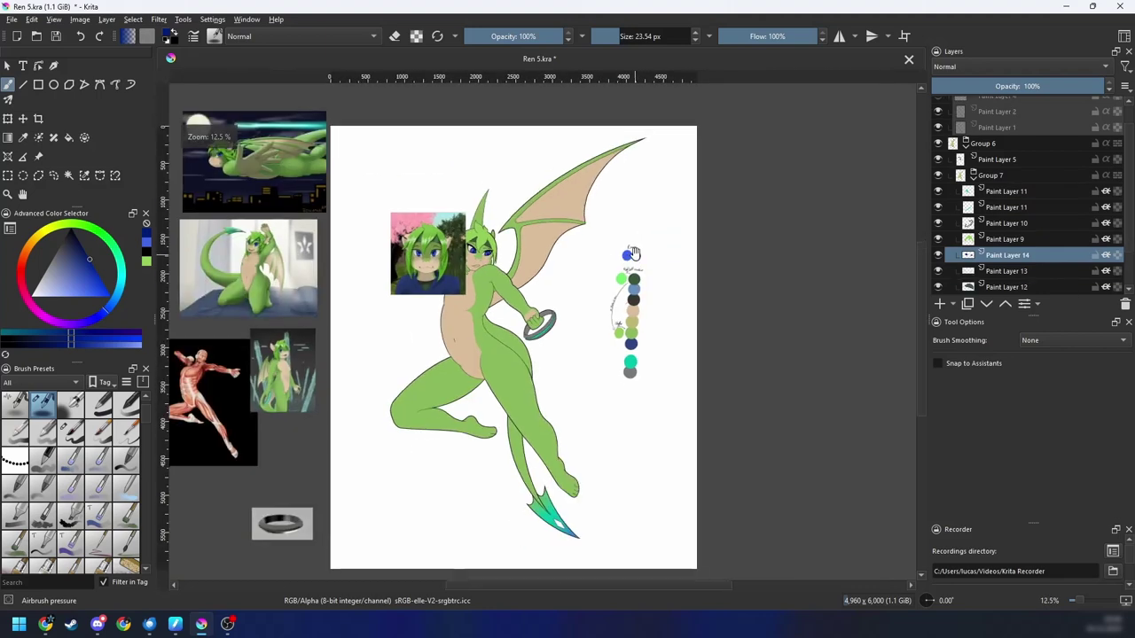
Step: Restore the iris selection and darken the outer edges of the right-hand iris with the dark blue airbrush at 35.16 px
scroll(632, 254, up, 5)
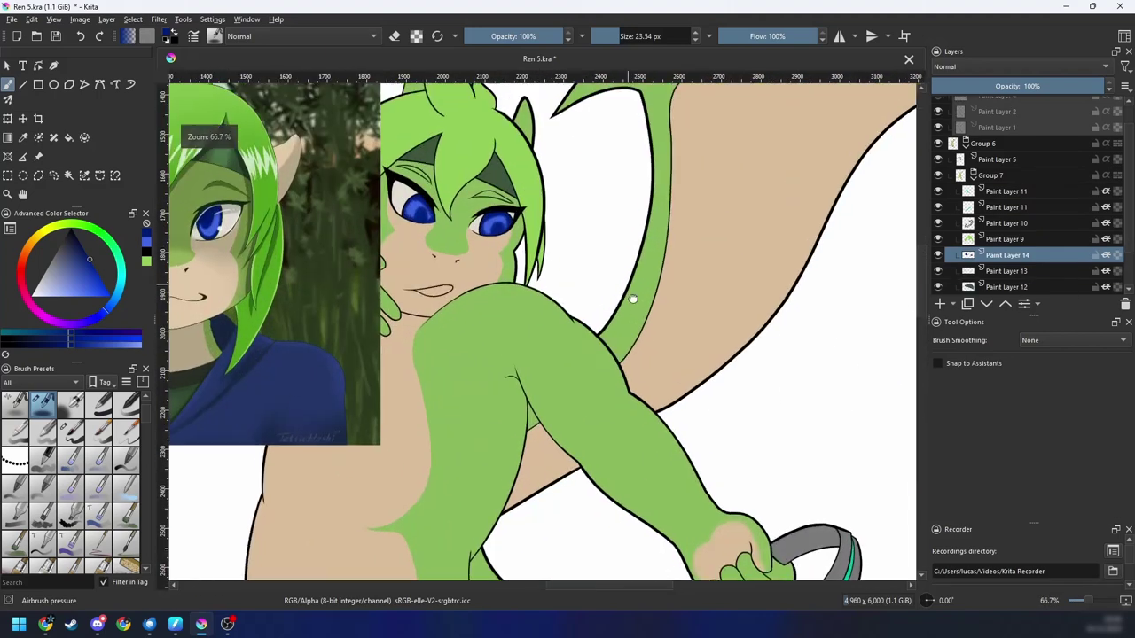
scroll(632, 300, up, 3)
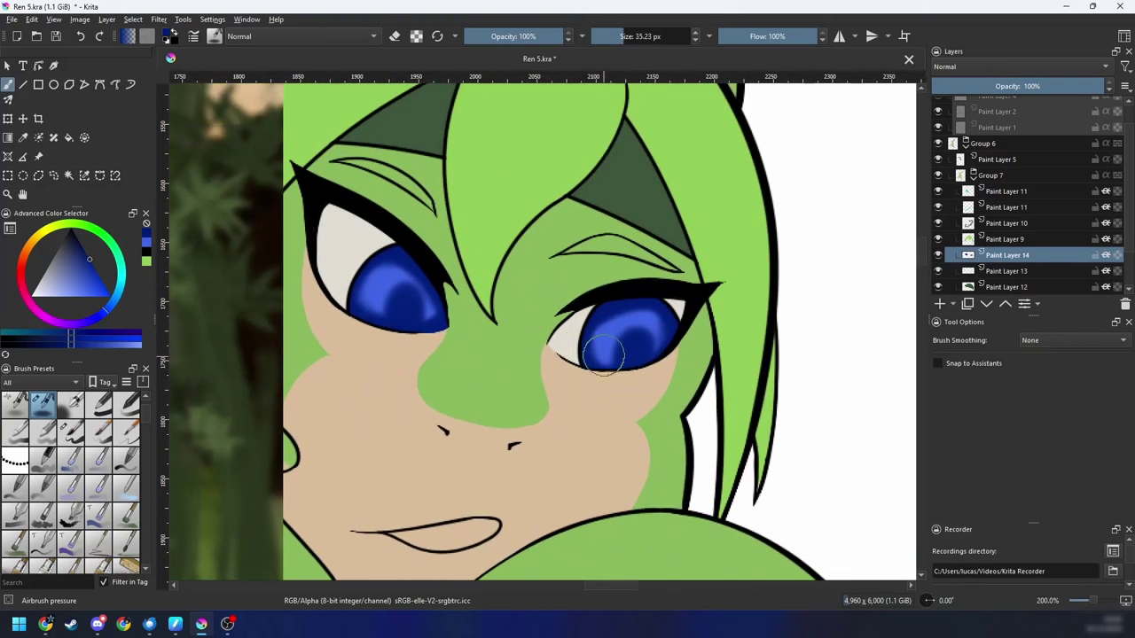
key(ctrl+z)
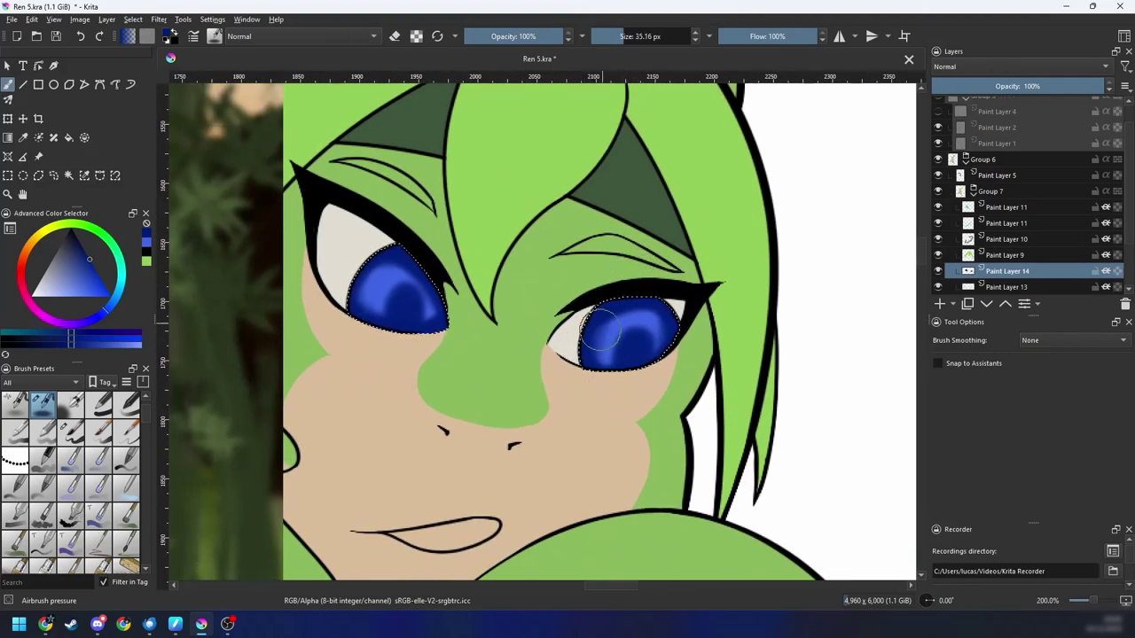
drag(601, 329, 582, 399)
drag(613, 284, 583, 372)
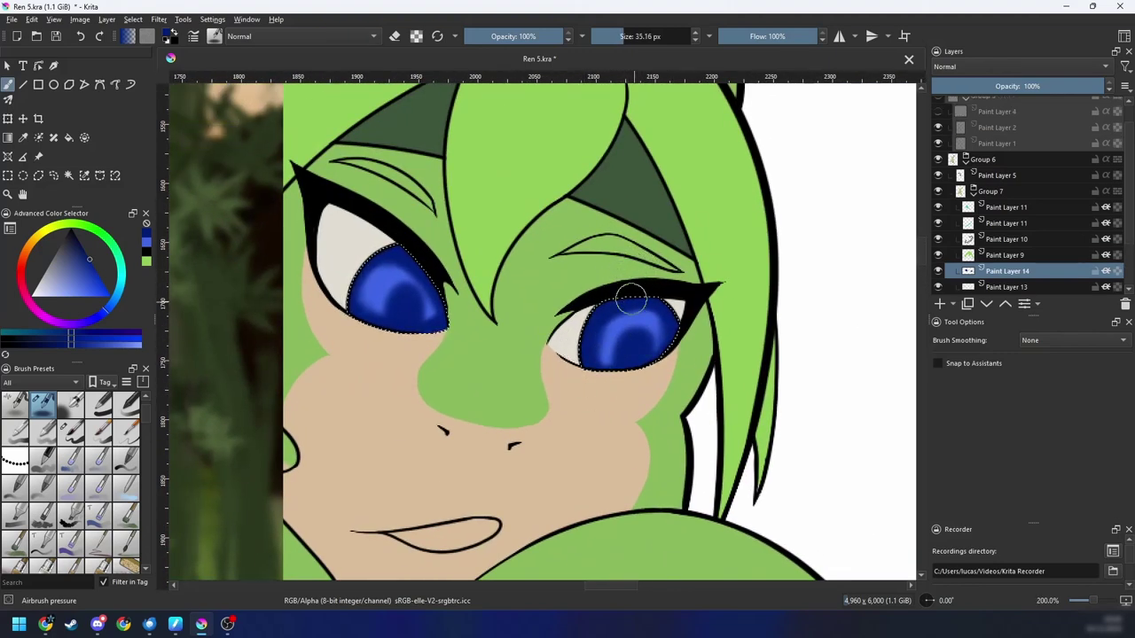
mouse_move(610, 308)
mouse_down()
mouse_move(675, 319)
mouse_move(659, 305)
mouse_up()
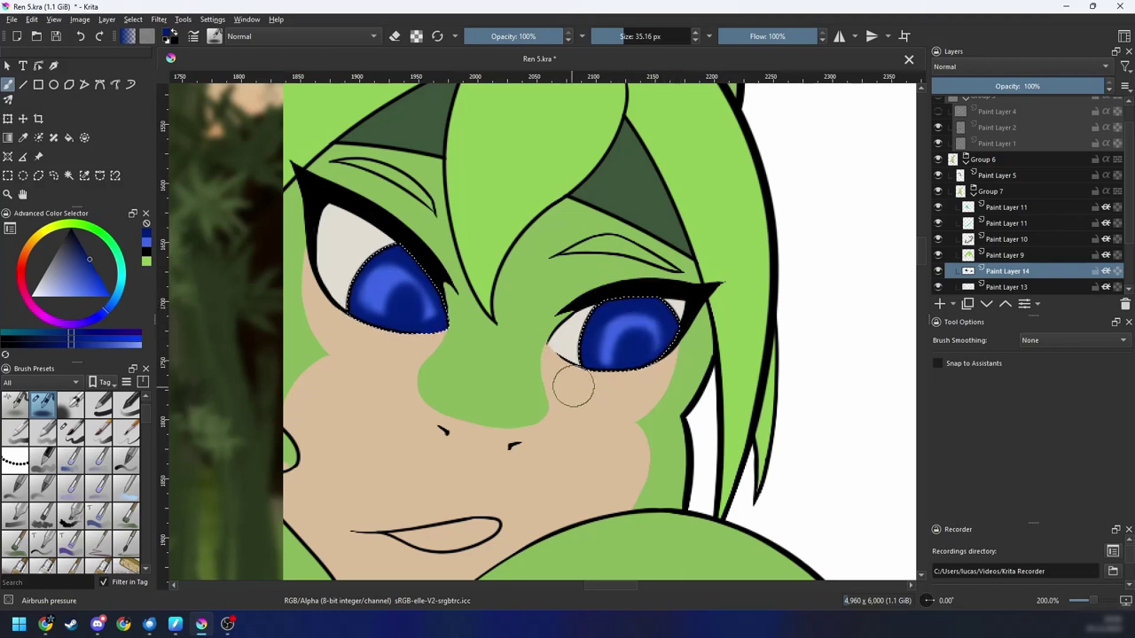
Step: Darken the left-hand iris's outer edge, and strengthen its light blue arc with the airbrush at 19.45 px
drag(377, 365, 393, 394)
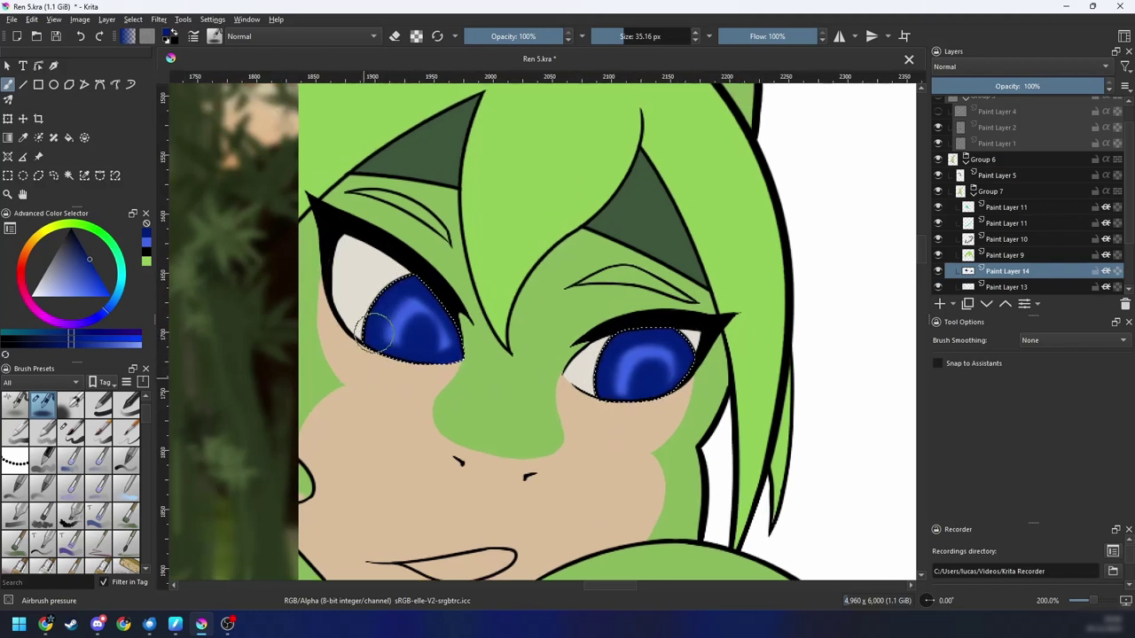
drag(474, 365, 525, 314)
key(plus)
key(4)
key(4)
key(4)
key(4)
right_click(521, 353)
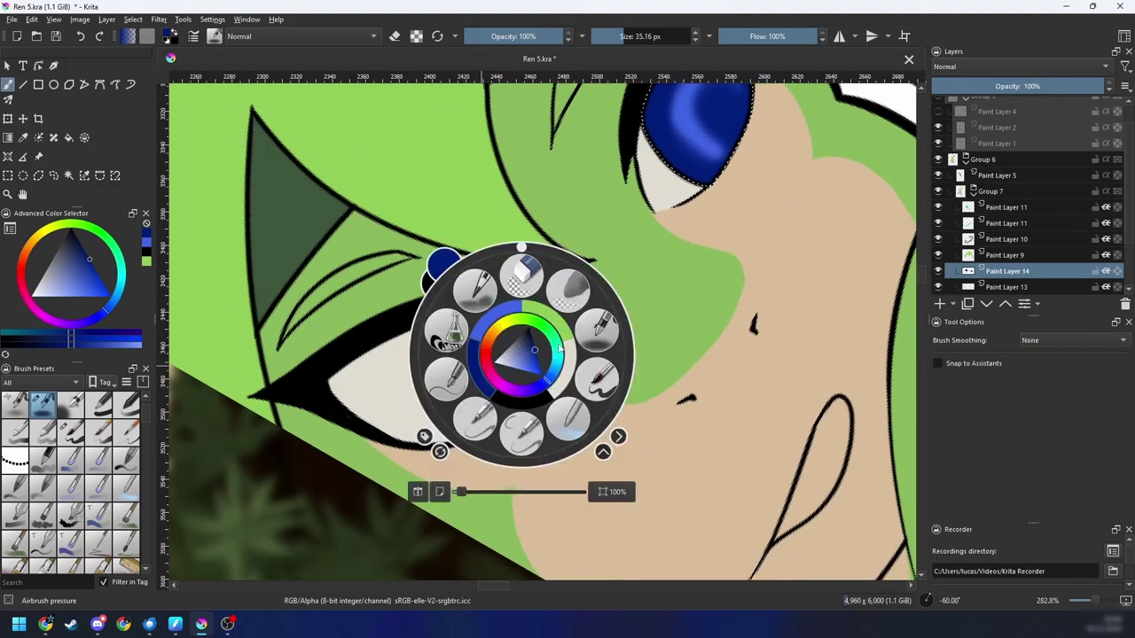
click(494, 319)
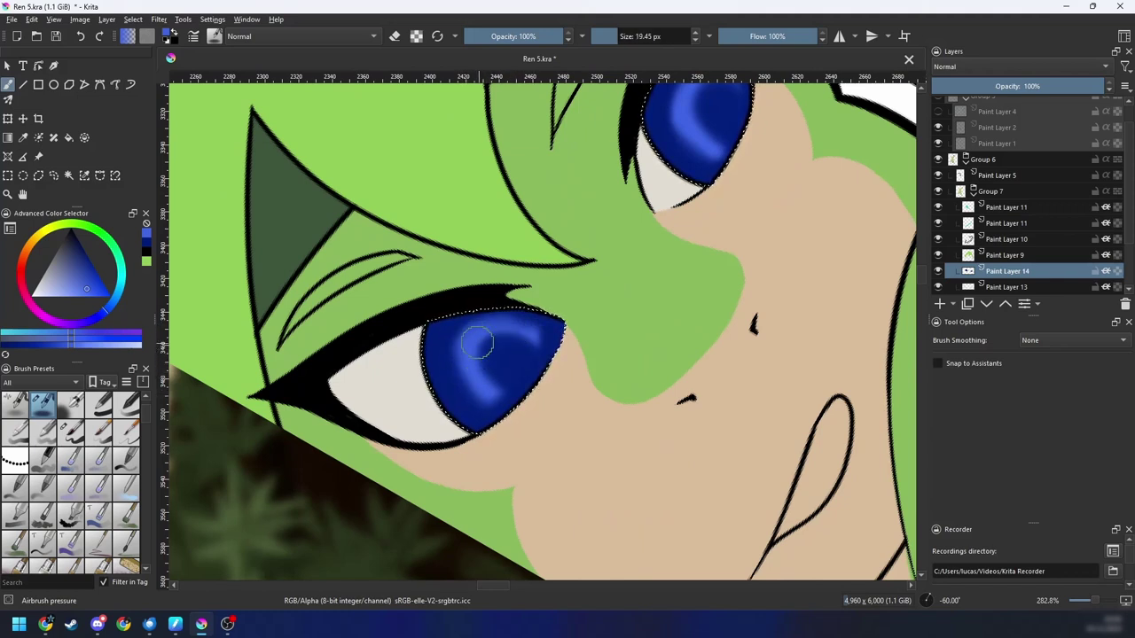
Step: Refine the dark blue around the left-hand iris's light arc with the airbrush at 30.72 px
ctrl+click(452, 384)
right_click(474, 367)
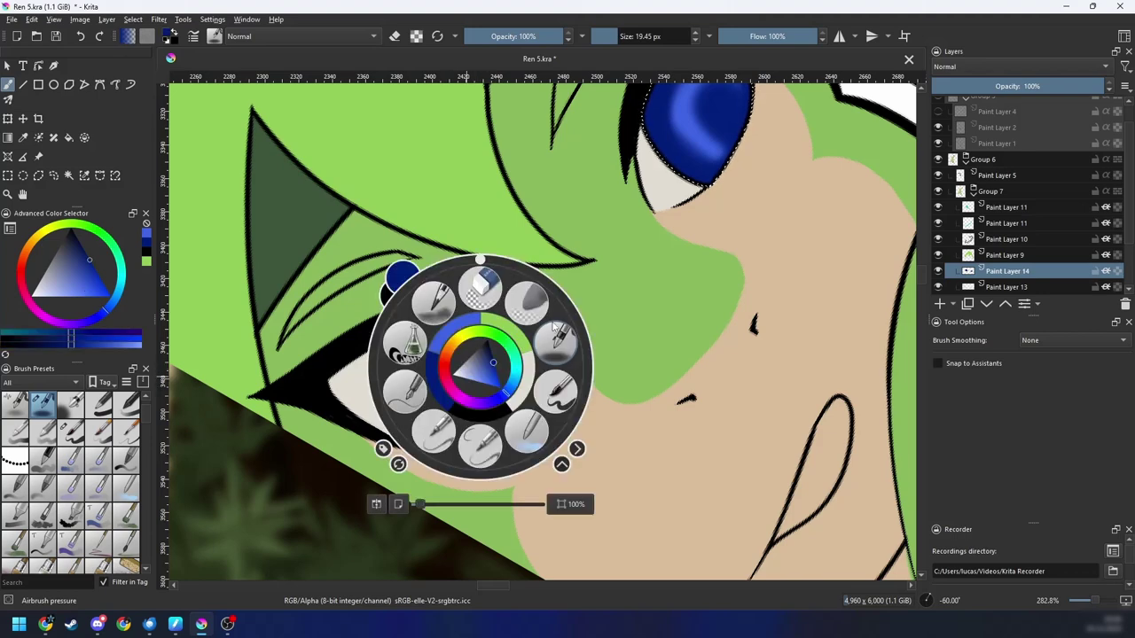
click(485, 320)
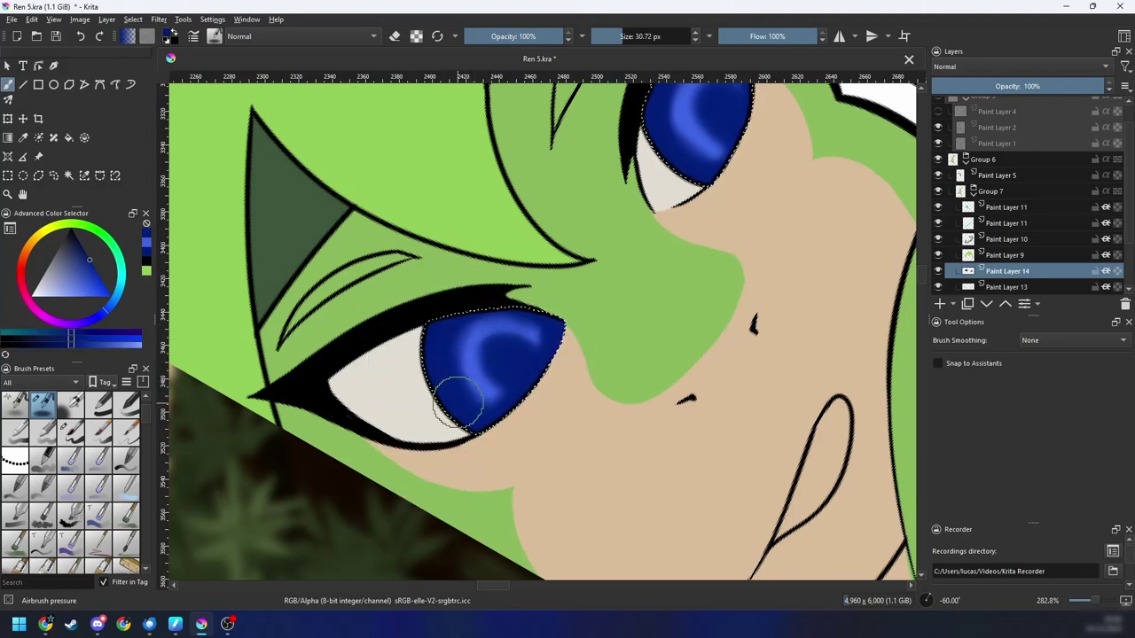
Step: Soften the shading of both irises with the Blender Blur brush at 21.77 px and clear the selection
key(6)
key(6)
key(minus)
key(6)
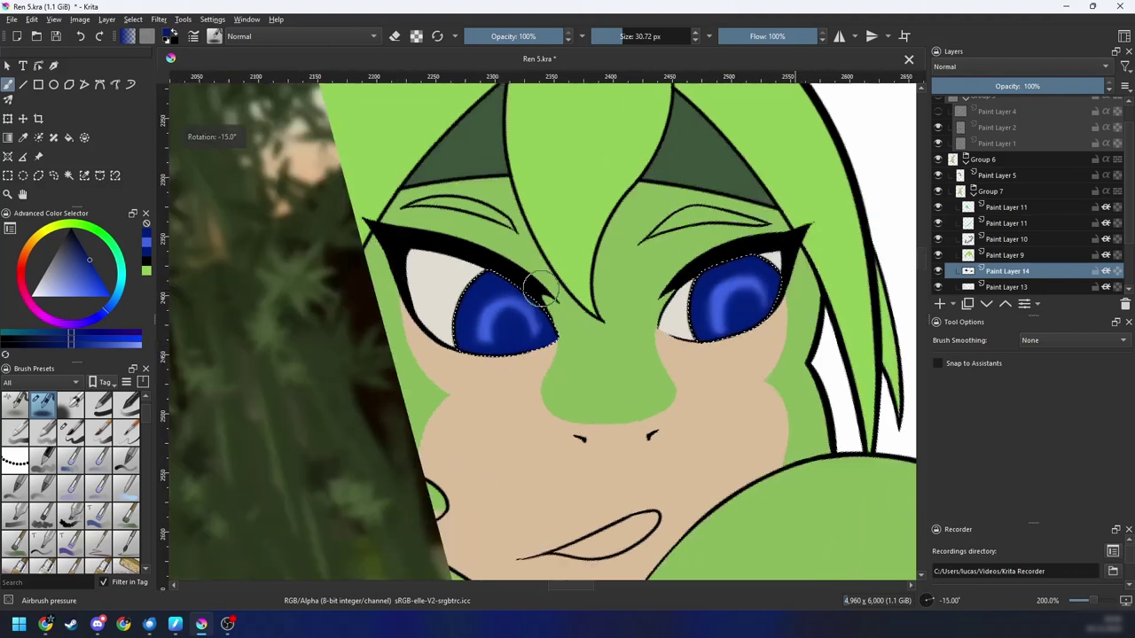
key(6)
right_click(546, 346)
click(590, 407)
scroll(510, 364, up, 1)
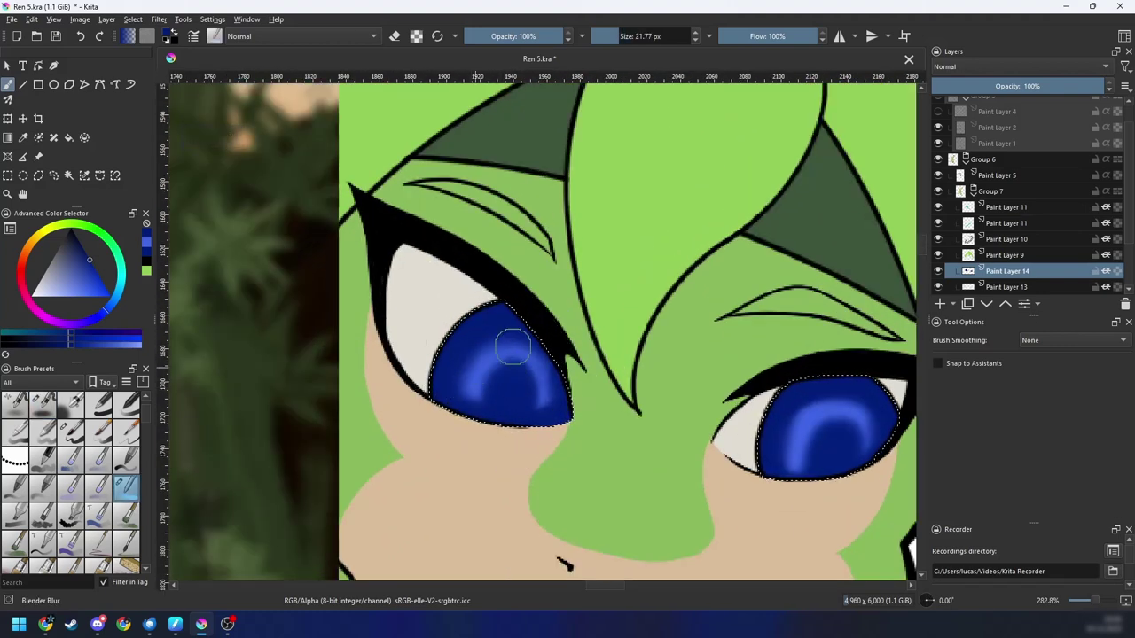
scroll(547, 355, down, 3)
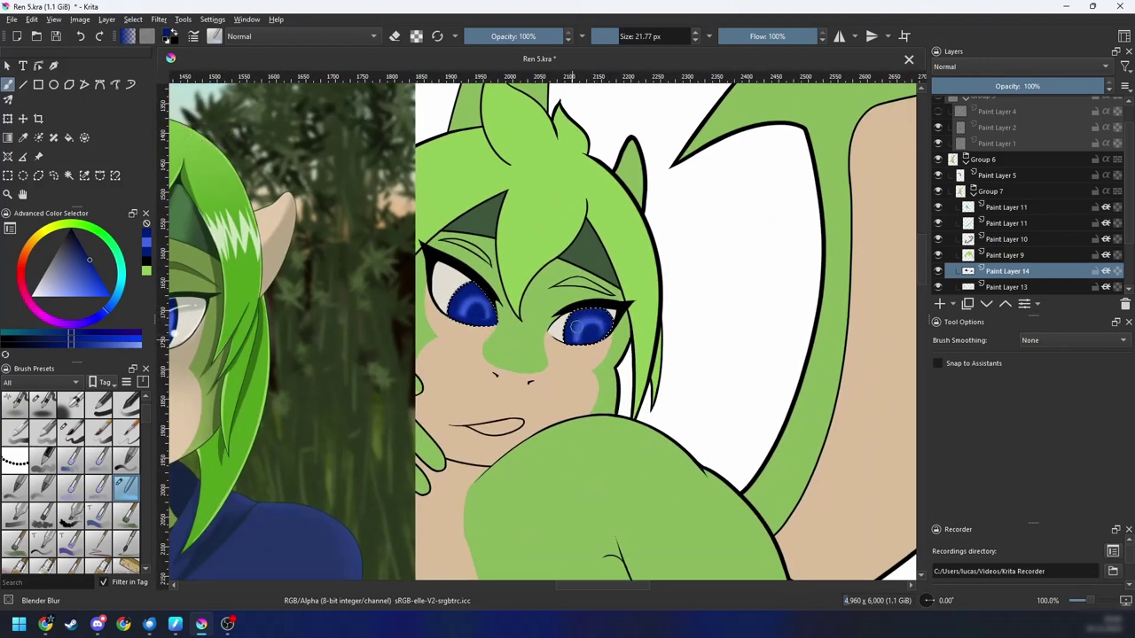
scroll(671, 373, down, 6)
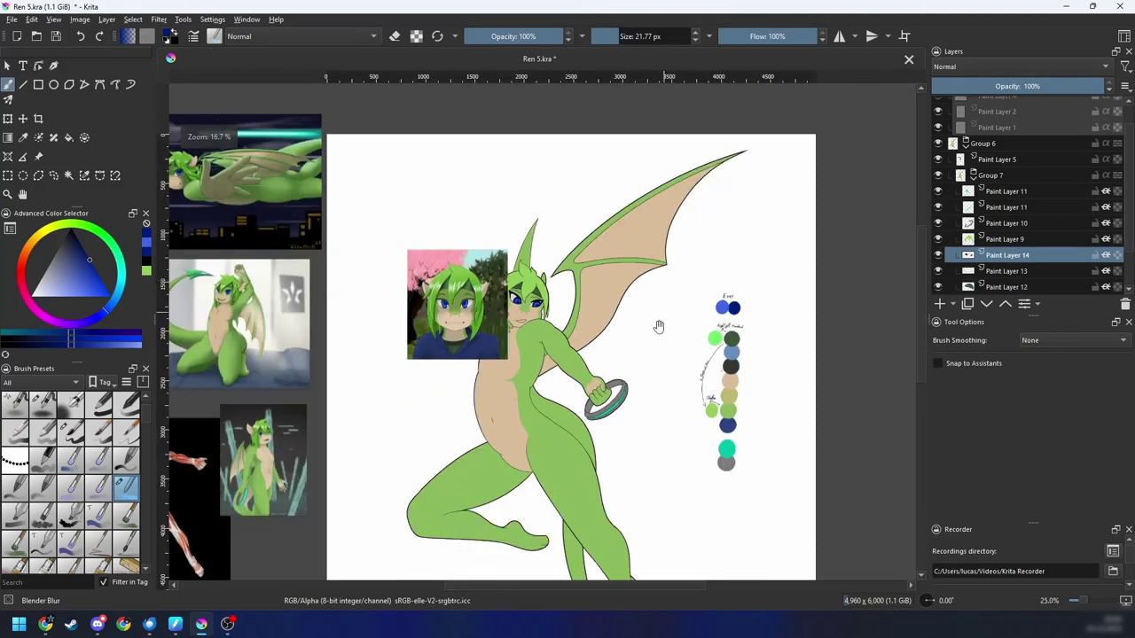
Step: Compare the eyes with the portrait reference, and move that reference off the figure to below the other character references
drag(654, 351, 641, 300)
scroll(643, 304, up, 6)
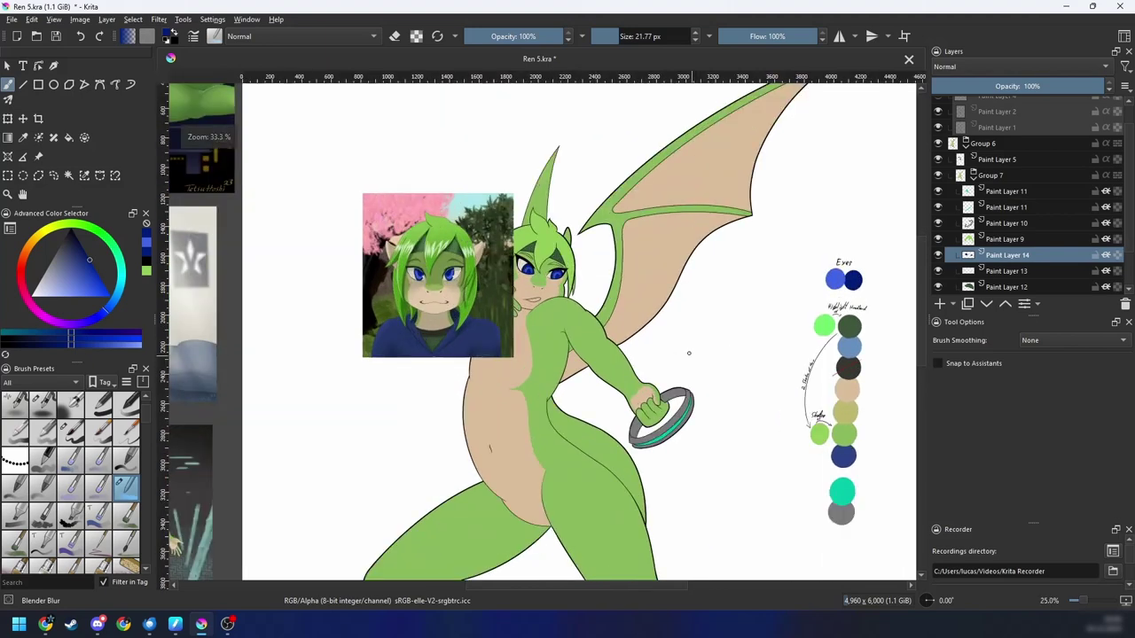
scroll(669, 381, up, 2)
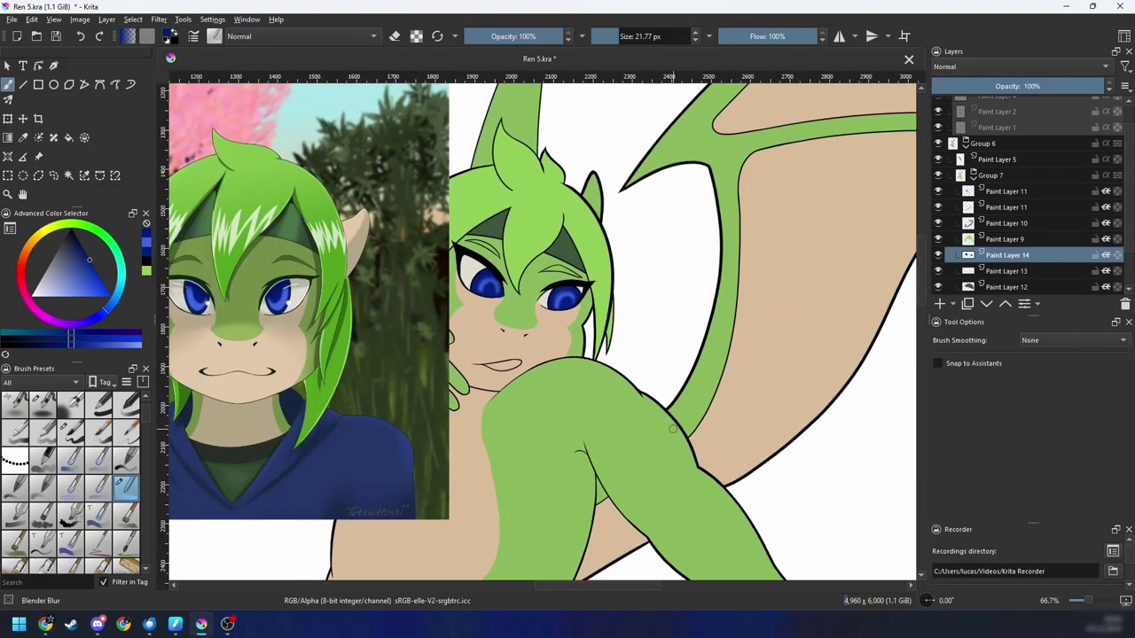
scroll(669, 405, down, 5)
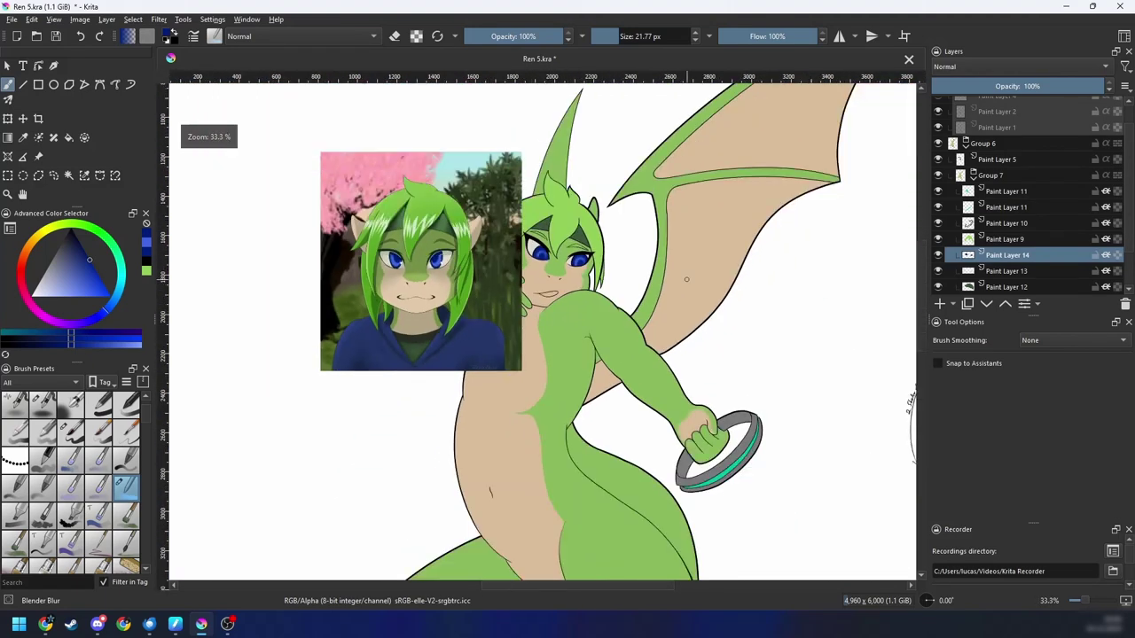
click(38, 157)
scroll(547, 331, down, 2)
drag(547, 331, 574, 304)
drag(583, 240, 444, 430)
key(b)
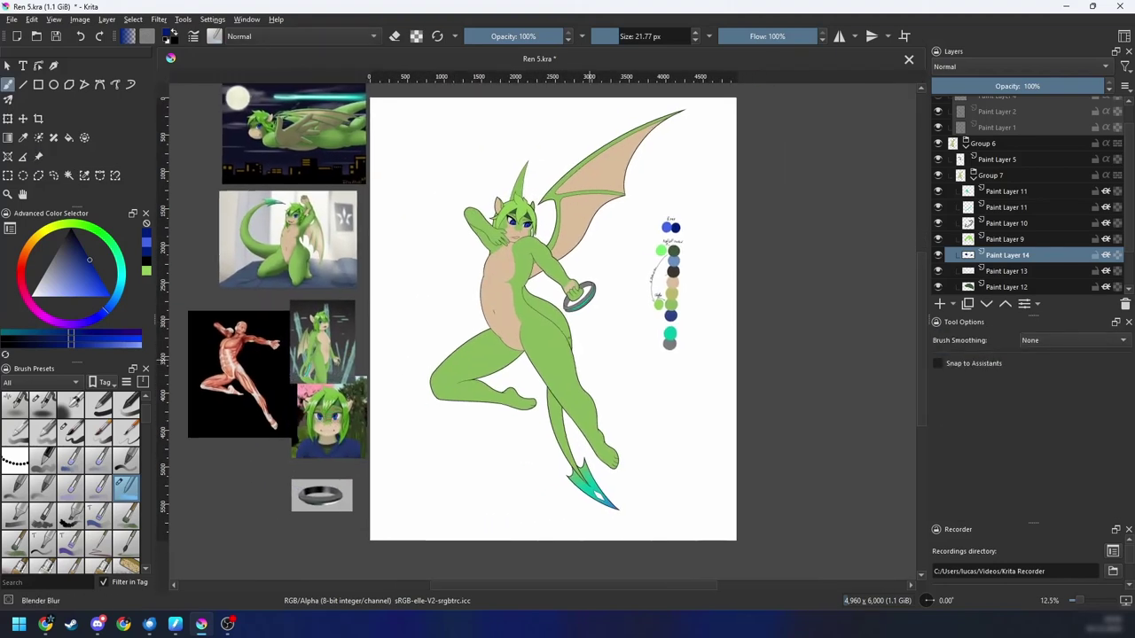
Step: Examine the hair colours and shading in the portrait reference, sampling a green from the drawing for comparison
scroll(608, 329, up, 1)
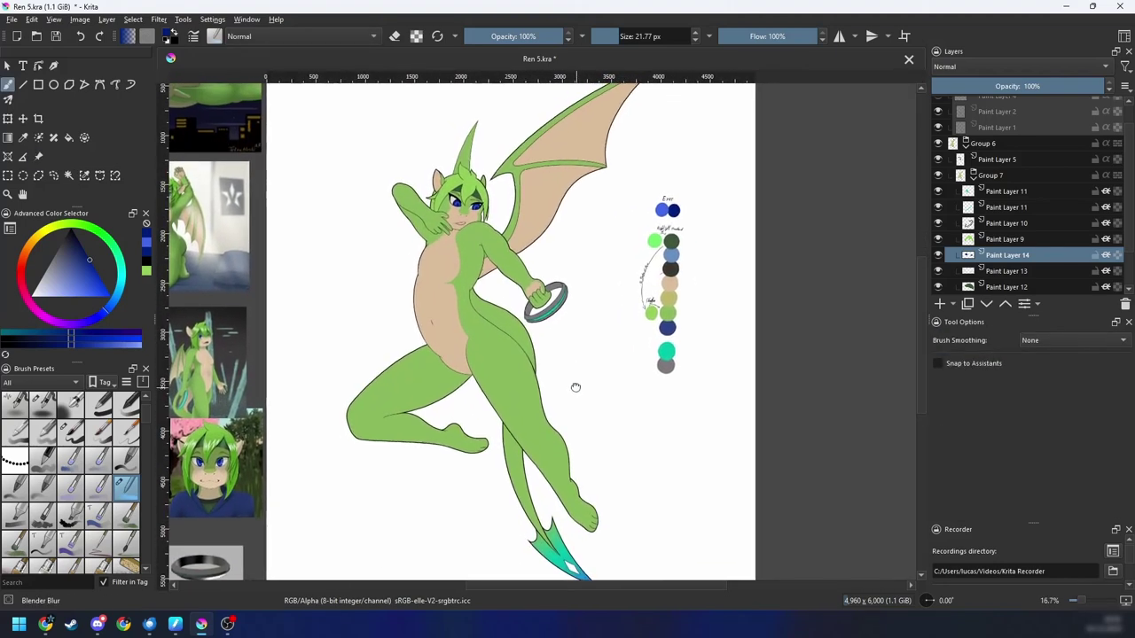
drag(578, 359, 700, 403)
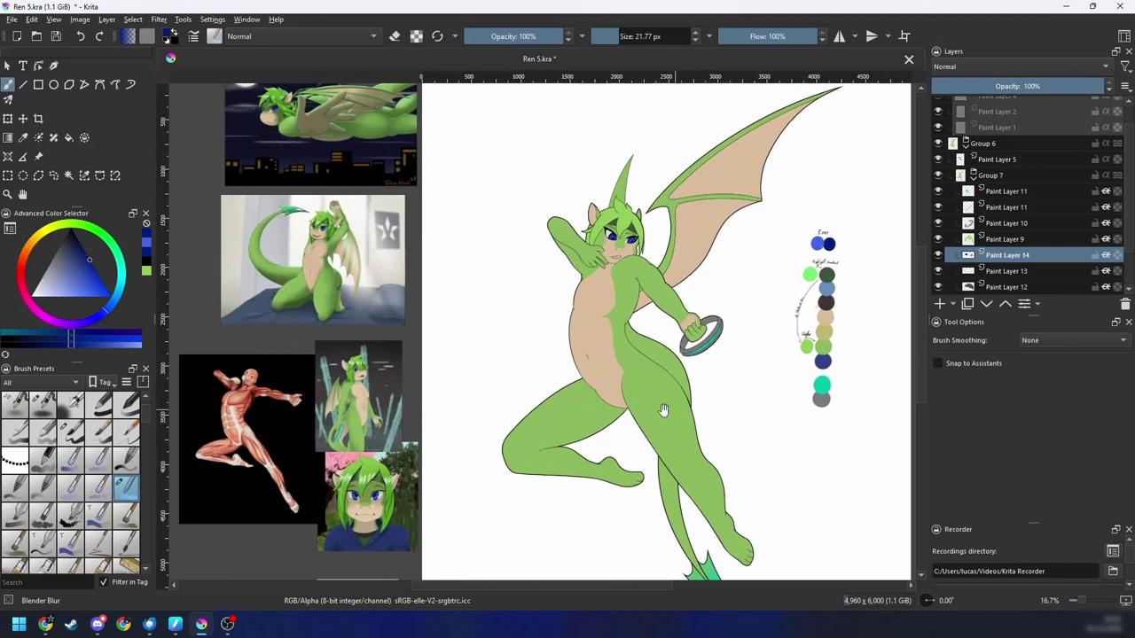
scroll(671, 319, up, 3)
drag(639, 354, 623, 363)
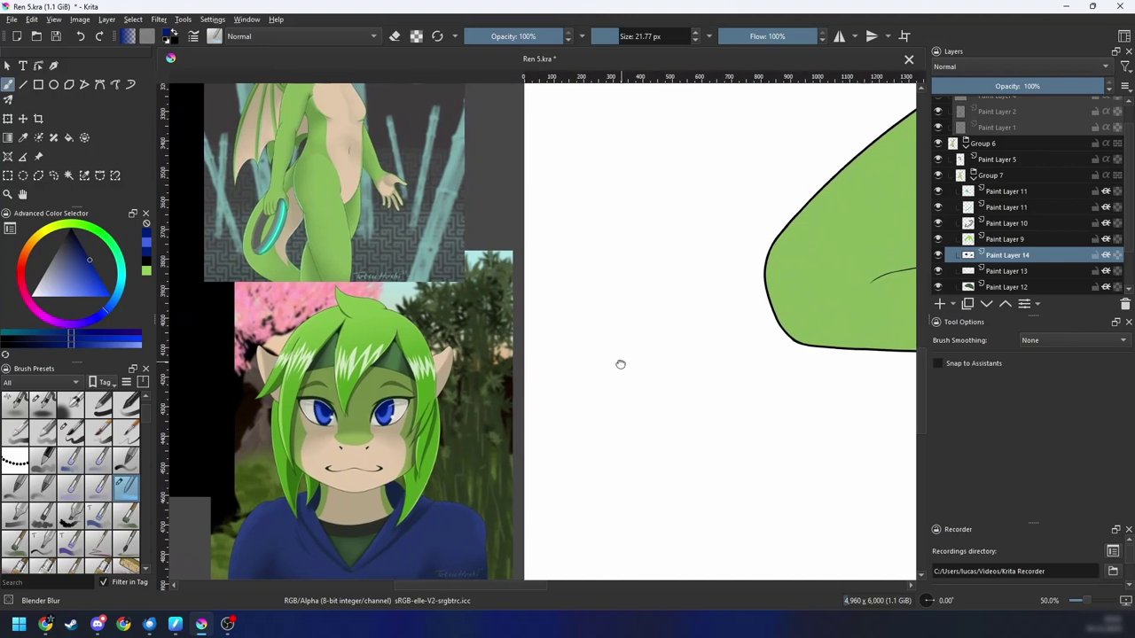
scroll(621, 367, down, 3)
drag(532, 406, 580, 390)
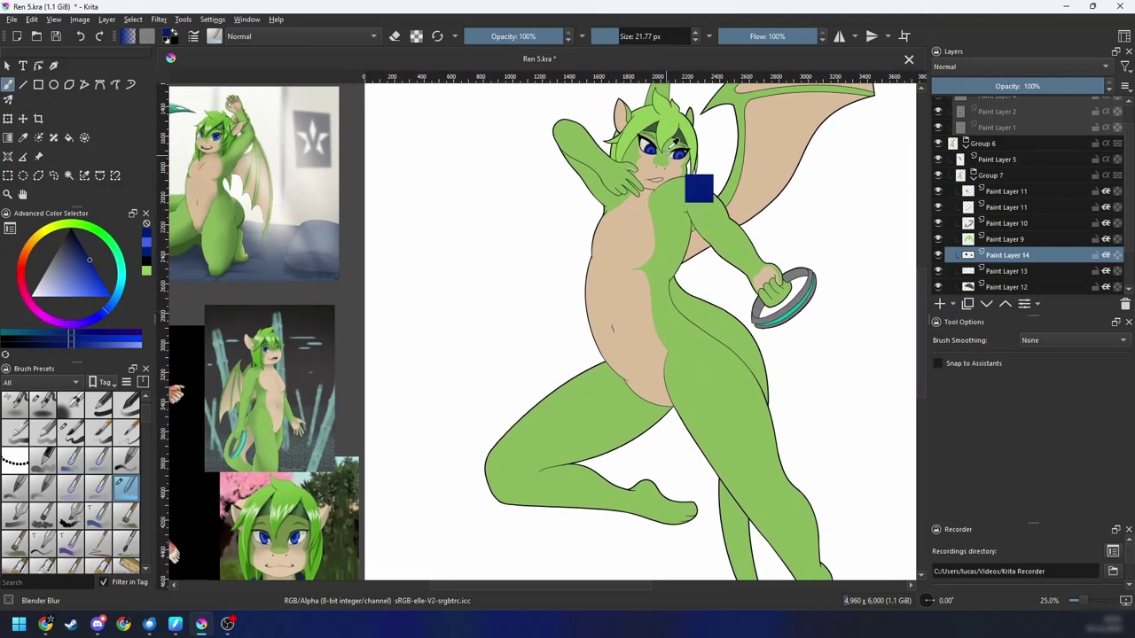
ctrl+click(667, 124)
drag(429, 419, 623, 228)
scroll(564, 306, up, 3)
drag(564, 306, 656, 267)
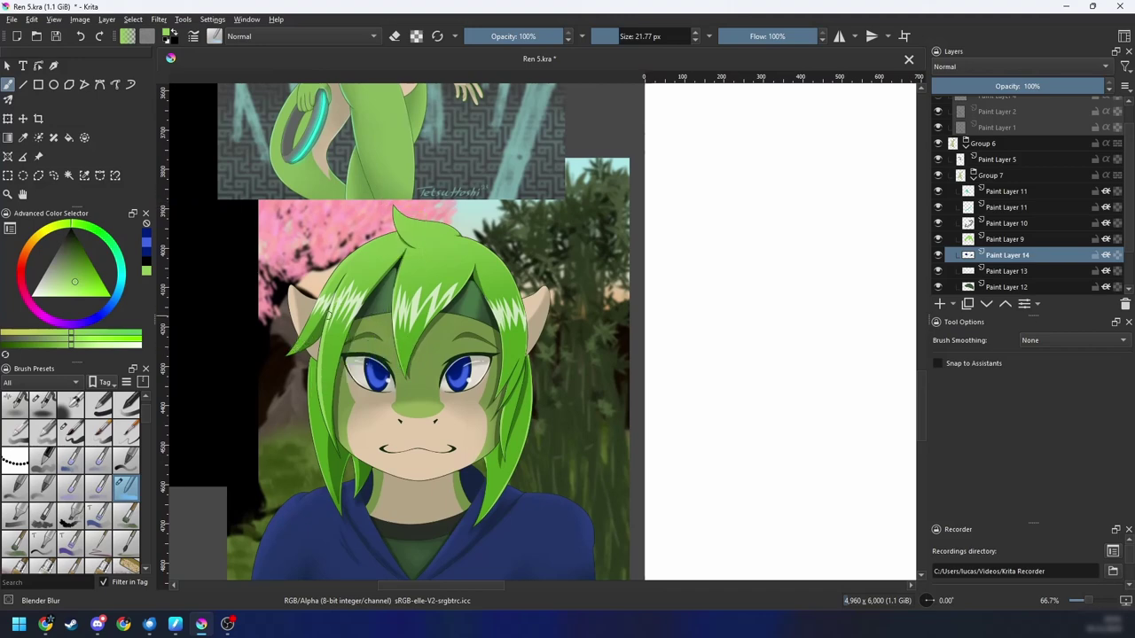
scroll(540, 330, down, 1)
drag(680, 316, 369, 459)
drag(514, 374, 337, 489)
scroll(618, 302, down, 1)
drag(619, 301, 337, 495)
scroll(644, 332, down, 1)
drag(643, 331, 671, 396)
scroll(671, 396, up, 1)
Step: Put the hair base layer, Paint Layer 9, in its own group and add a new paint layer above it with inherited alpha
click(1020, 243)
key(ctrl+g)
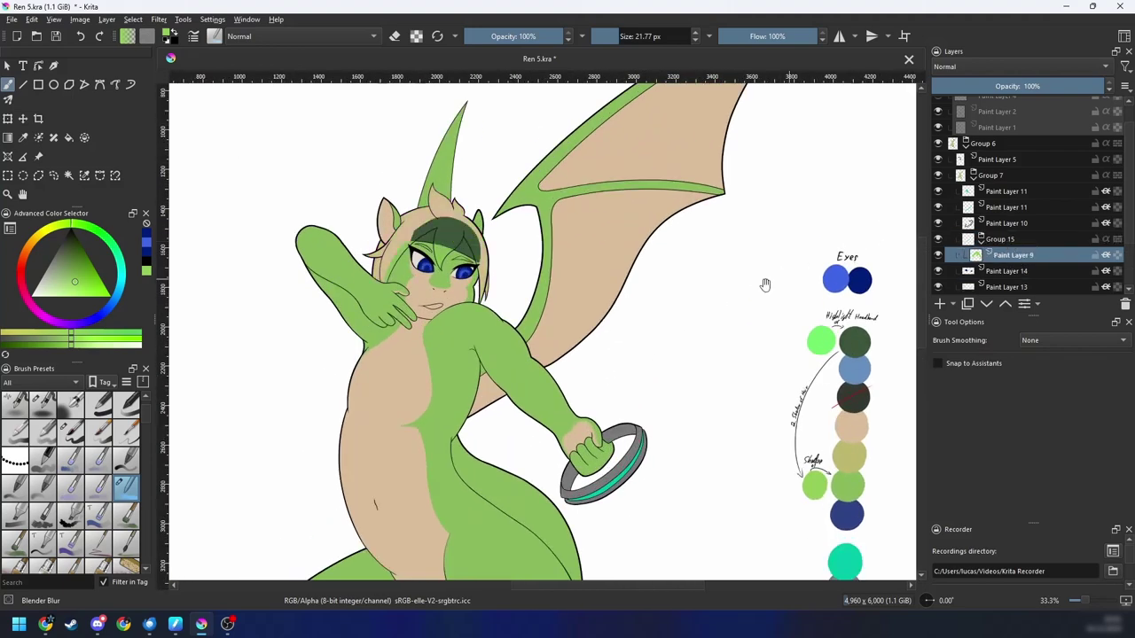
scroll(765, 283, up, 2)
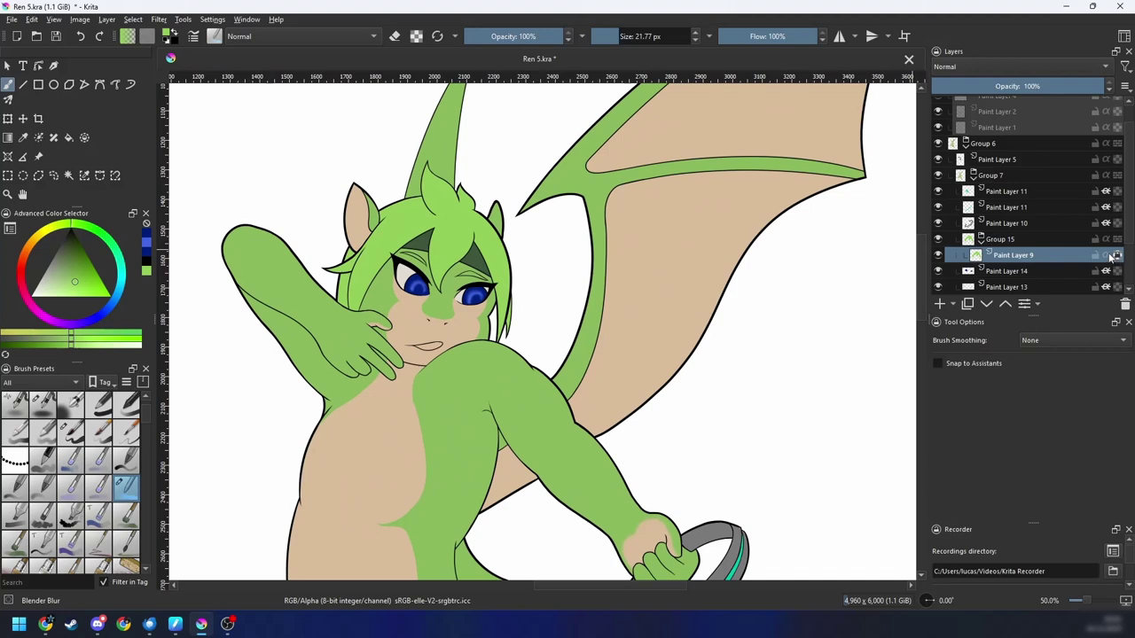
click(940, 304)
scroll(880, 272, down, 1)
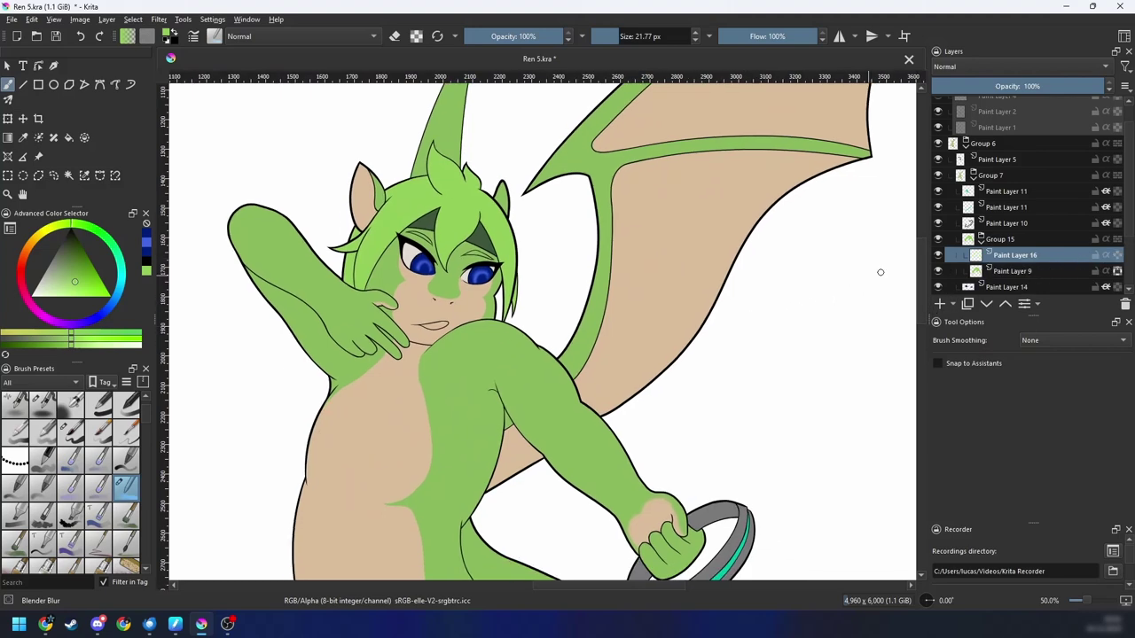
Step: Try shading the hair with dark blue on the new layer using the airbrush
drag(698, 330, 731, 339)
right_click(657, 305)
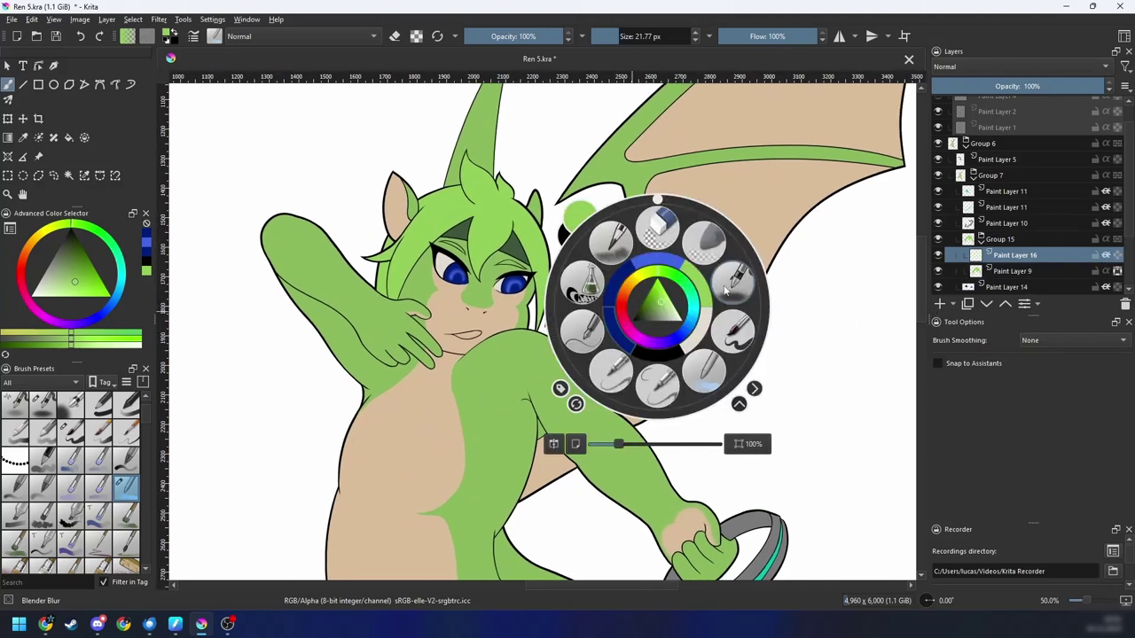
click(735, 290)
right_click(613, 293)
click(570, 269)
mouse_move(479, 273)
mouse_down()
mouse_move(611, 198)
mouse_move(328, 355)
mouse_up()
key(ctrl+z)
Step: Review the whole figure's base colours against the colour swatches beside it
drag(550, 375, 573, 323)
key(ctrl+minus)
key(ctrl+minus)
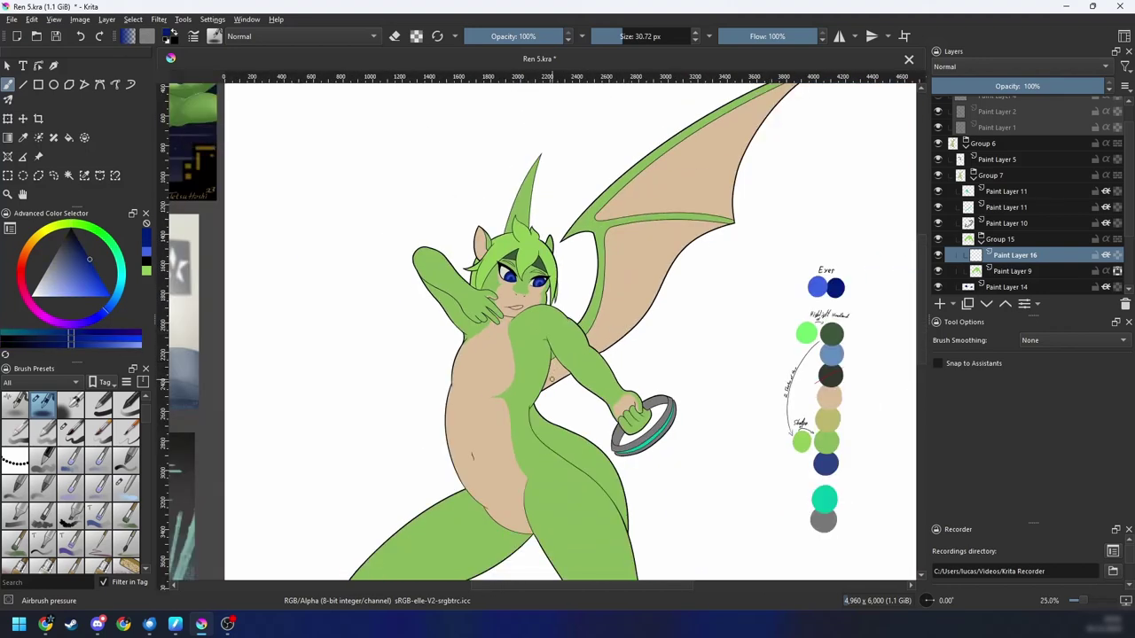
drag(629, 379, 699, 252)
key(ctrl+minus)
drag(623, 353, 543, 398)
key(ctrl+plus)
key(ctrl+plus)
mouse_move(543, 353)
mouse_down()
mouse_move(586, 416)
mouse_move(524, 400)
mouse_up()
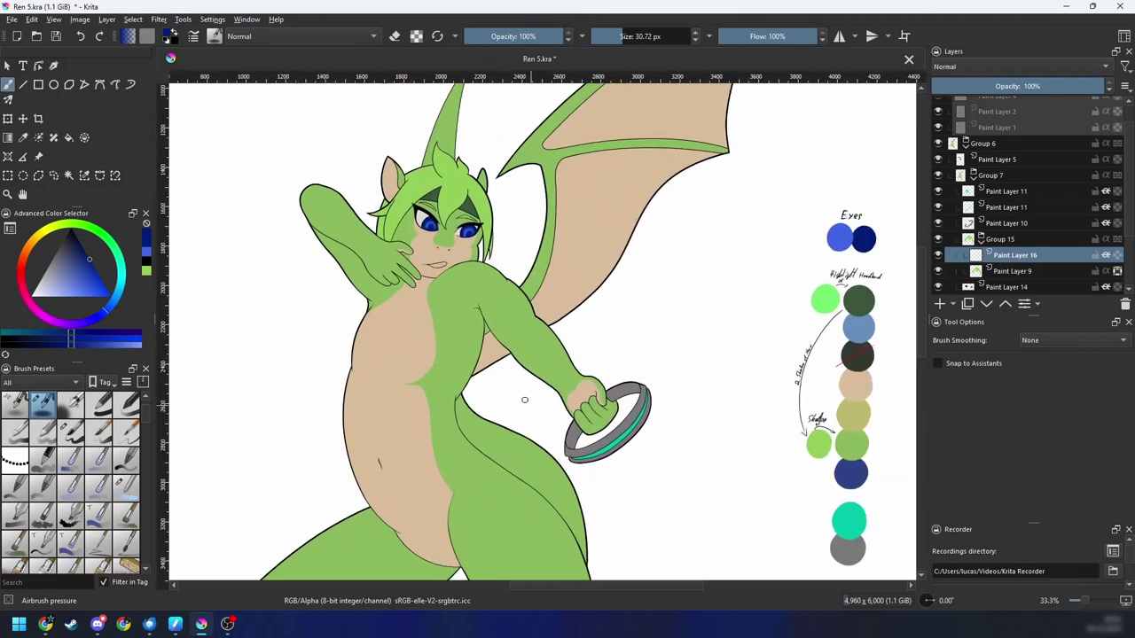
Step: Sample the dragon's body green and set the new hair layer's blending mode to Multiply
ctrl+click(506, 343)
drag(735, 191, 693, 266)
click(986, 70)
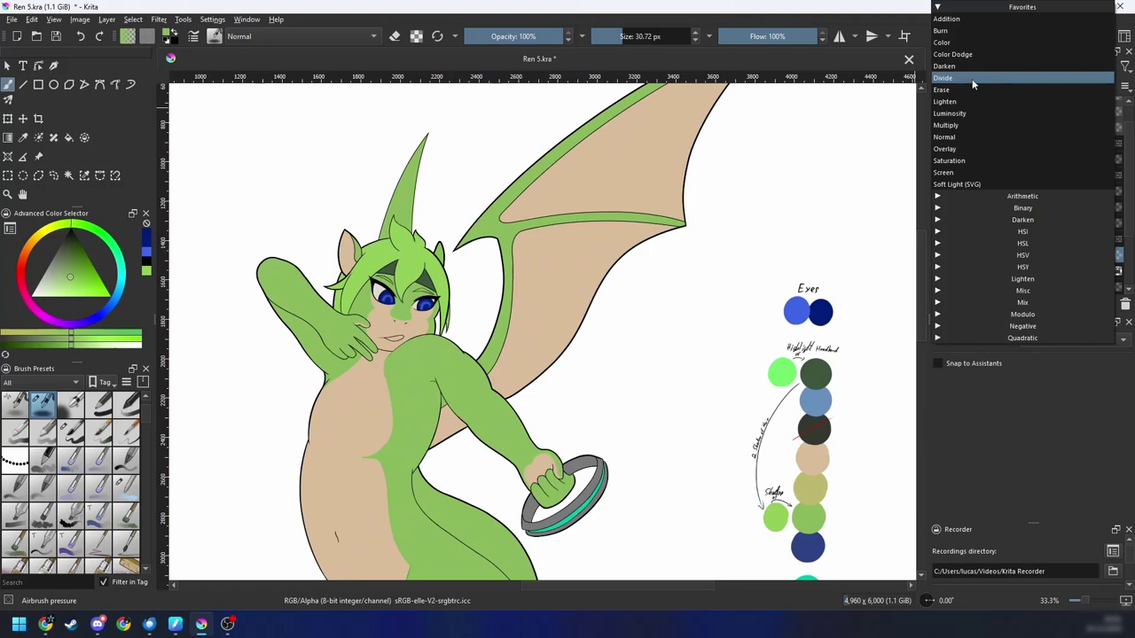
click(964, 132)
Step: Try shading the hair with the body green, using the airbrush at 98.13 px and Basic-5 Size at 157.96 px, and compare with the references
scroll(292, 284, up, 2)
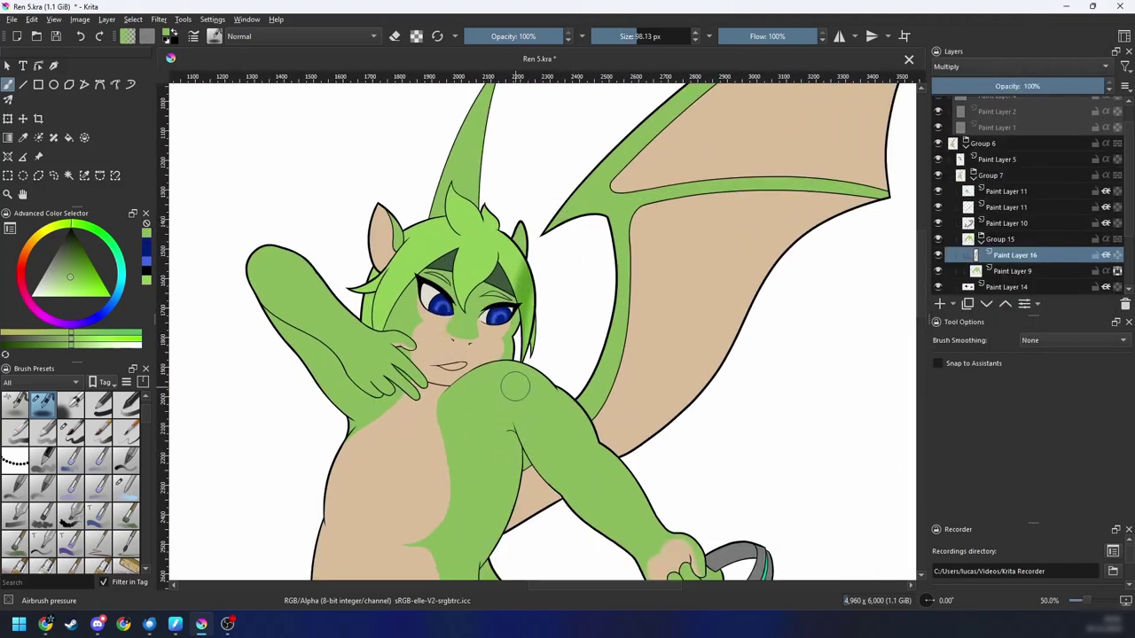
drag(515, 386, 564, 376)
right_click(522, 327)
click(594, 328)
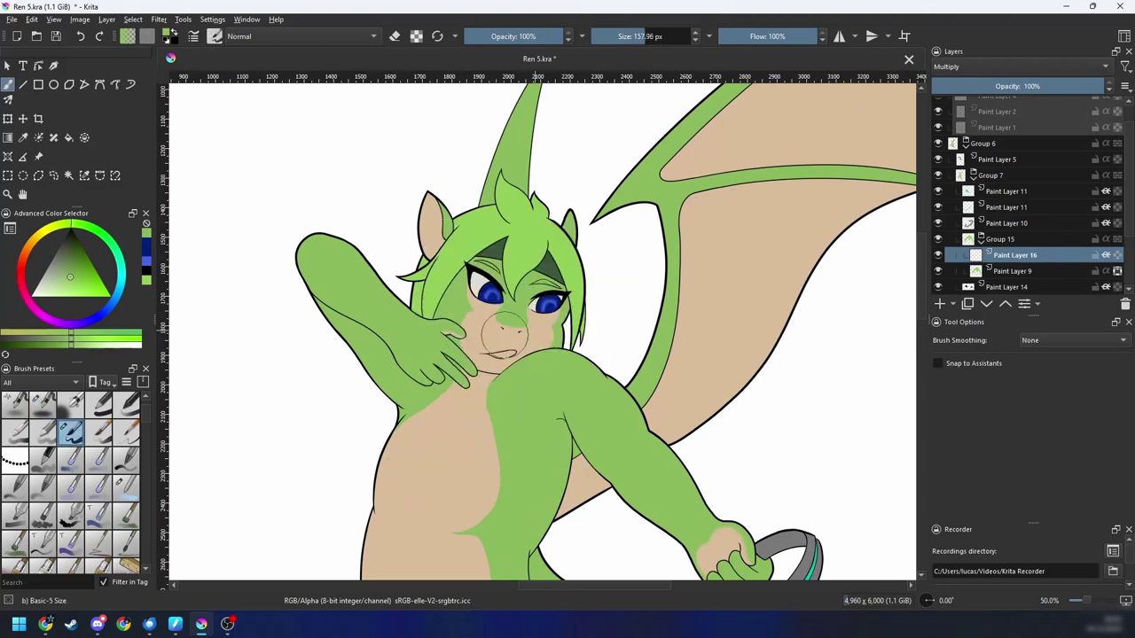
mouse_move(410, 307)
mouse_down()
mouse_move(498, 198)
mouse_move(481, 328)
mouse_move(567, 314)
mouse_up()
scroll(516, 325, down, 2)
drag(516, 459, 693, 259)
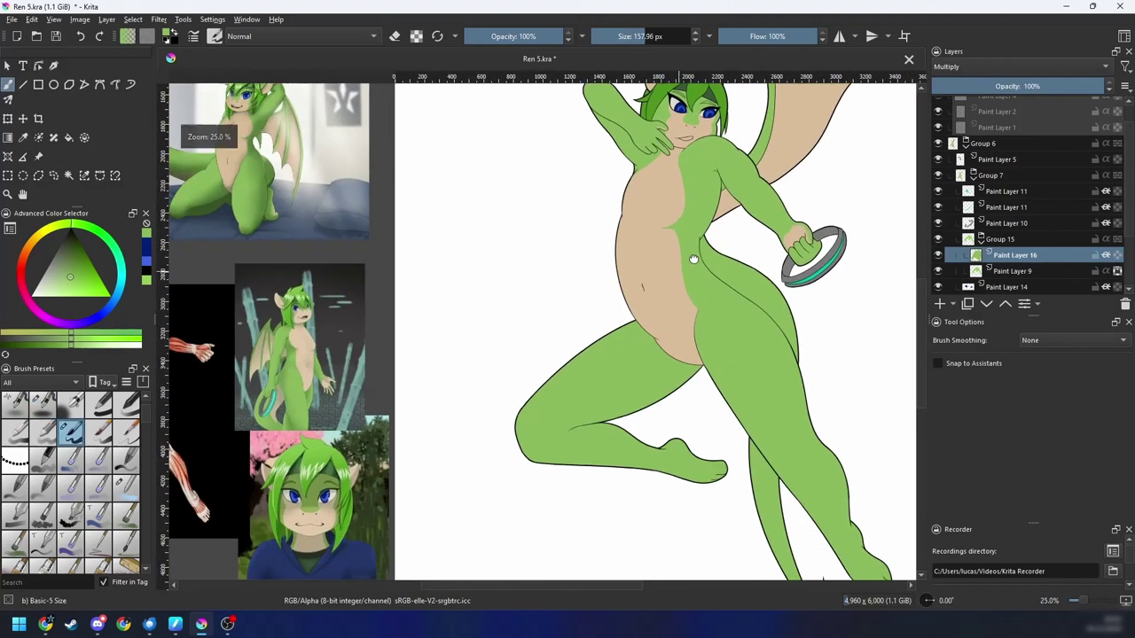
scroll(693, 259, down, 1)
scroll(627, 330, up, 1)
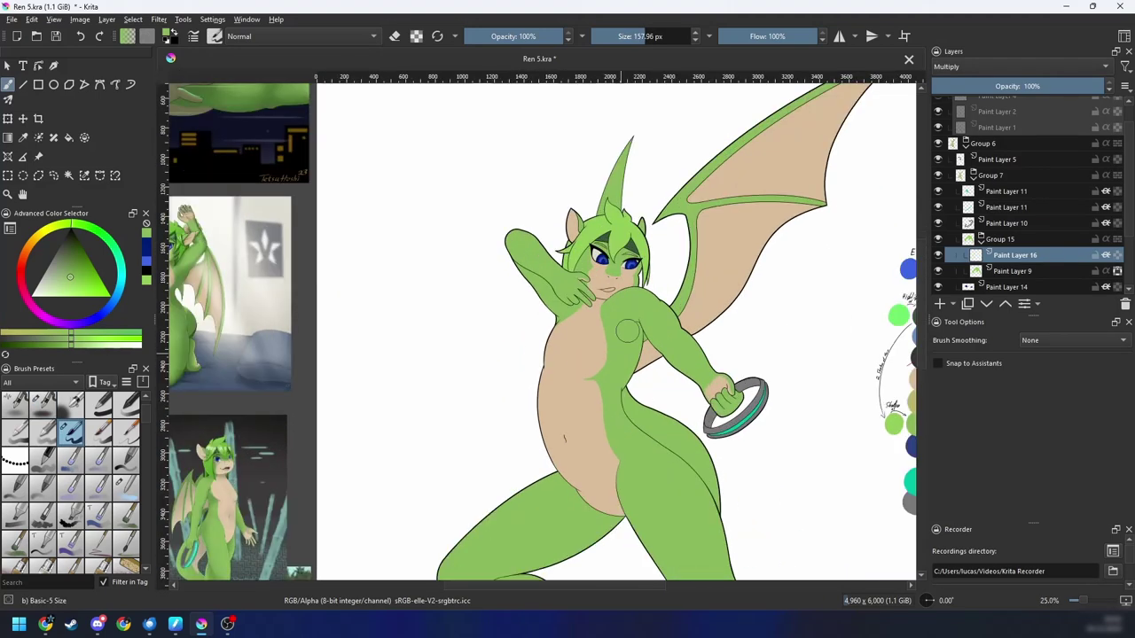
scroll(626, 331, up, 3)
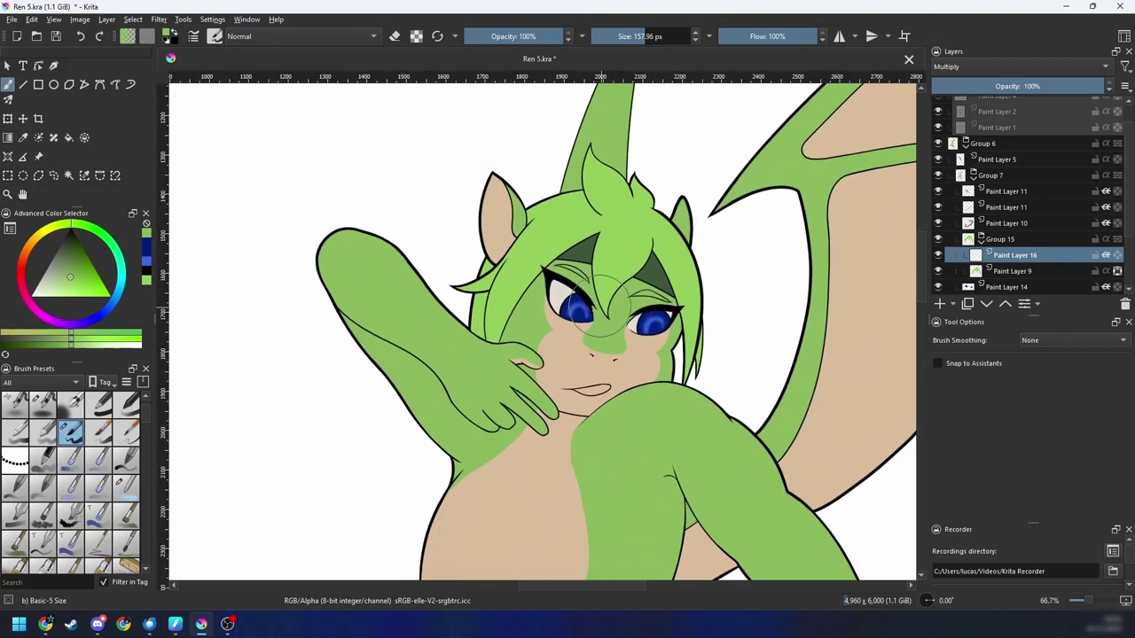
Step: Cover the whole hair with the body green on the Multiply layer using the Basic-5 Size brush at 157.96 px
scroll(605, 306, up, 1)
mouse_move(531, 239)
mouse_down()
mouse_move(443, 381)
mouse_move(479, 253)
mouse_up()
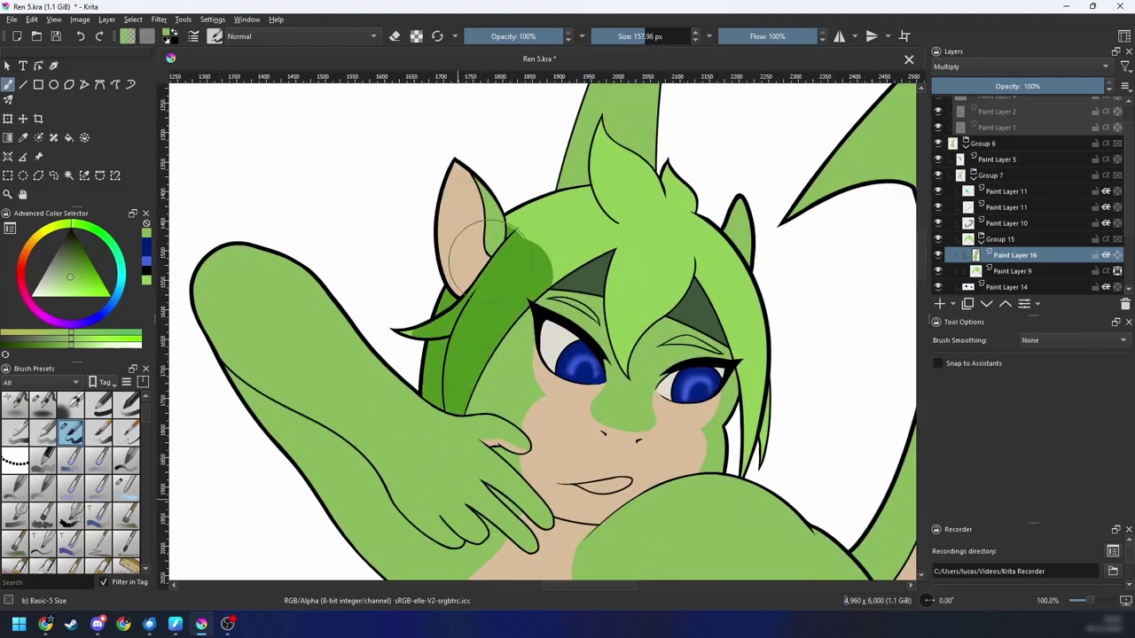
mouse_move(612, 178)
mouse_down()
mouse_move(486, 241)
mouse_move(656, 227)
mouse_move(723, 293)
mouse_move(753, 408)
mouse_move(744, 509)
mouse_up()
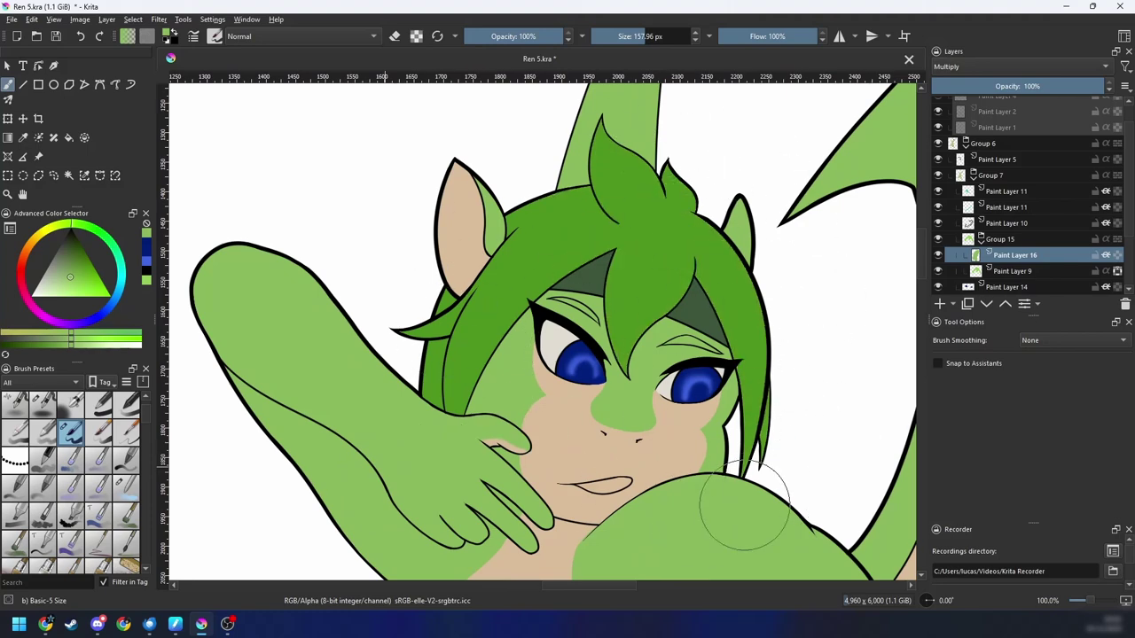
drag(770, 400, 791, 427)
drag(656, 399, 678, 386)
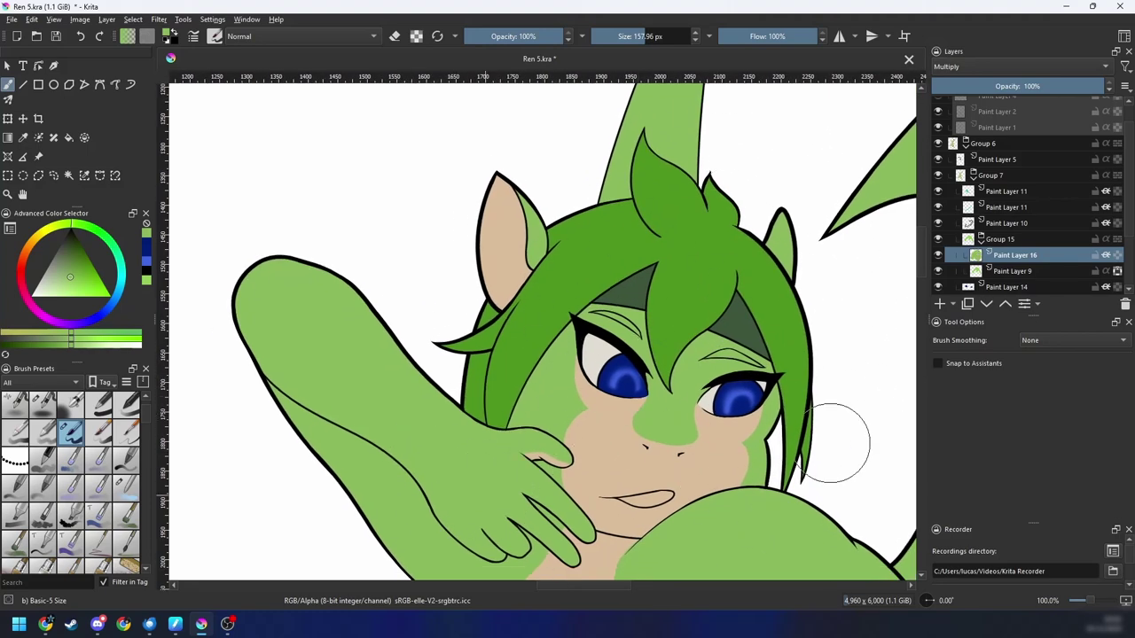
Step: Fade the hair's green shading towards the crown with a linear gradient in Erase mode, undoing the first attempt and redrawing it
scroll(486, 373, down, 1)
mouse_move(539, 395)
mouse_down()
mouse_move(486, 373)
mouse_move(529, 351)
mouse_up()
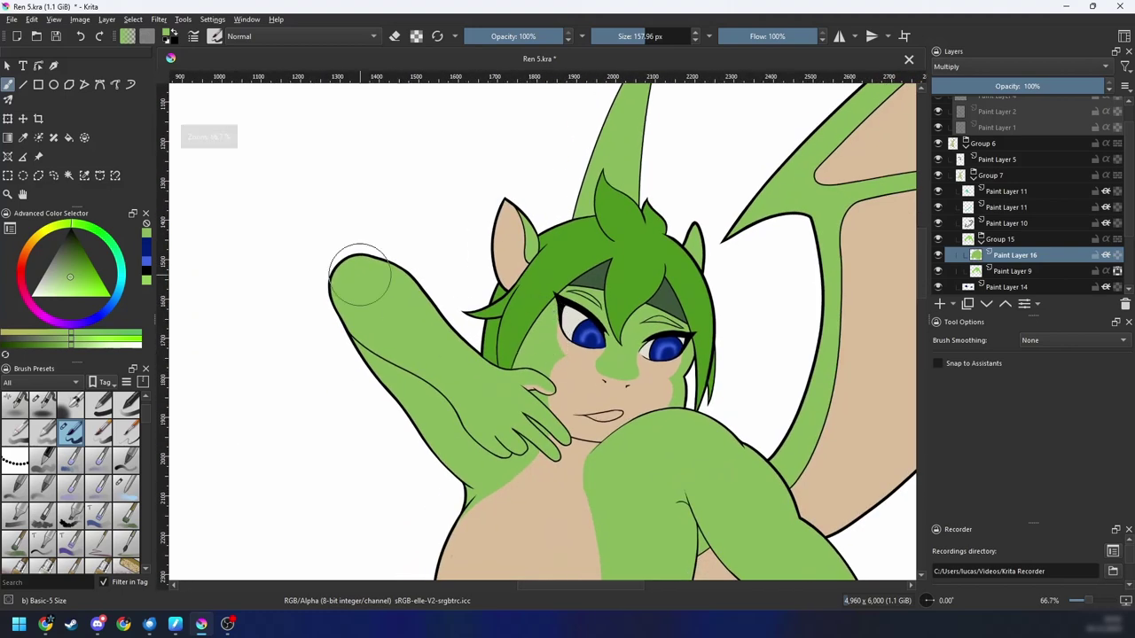
right_click(353, 208)
click(369, 133)
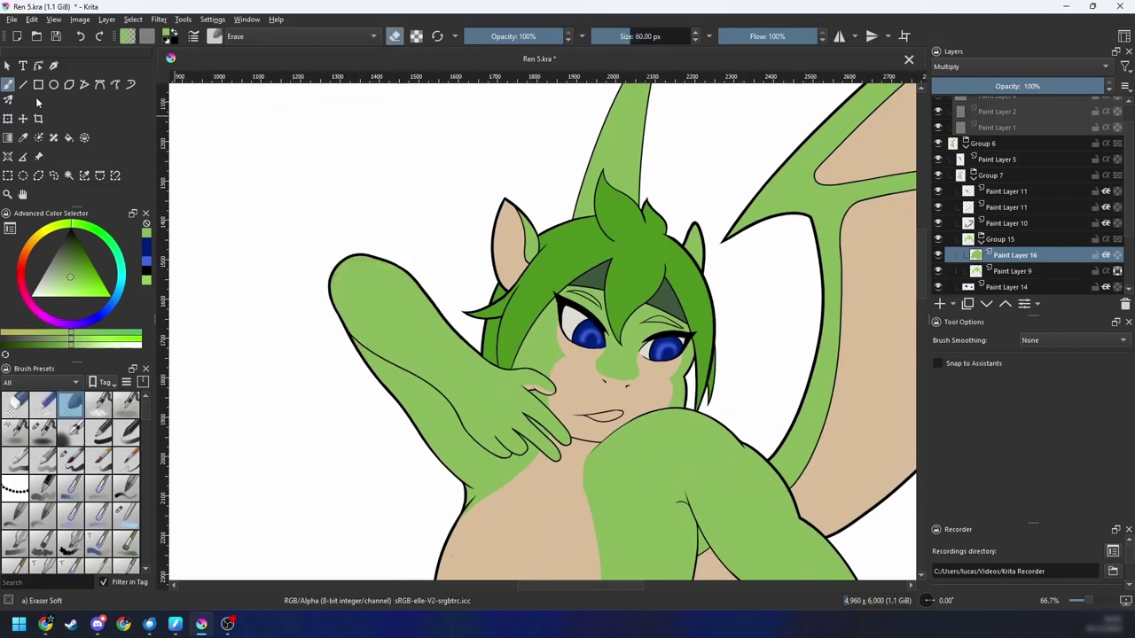
click(8, 137)
drag(496, 336, 462, 376)
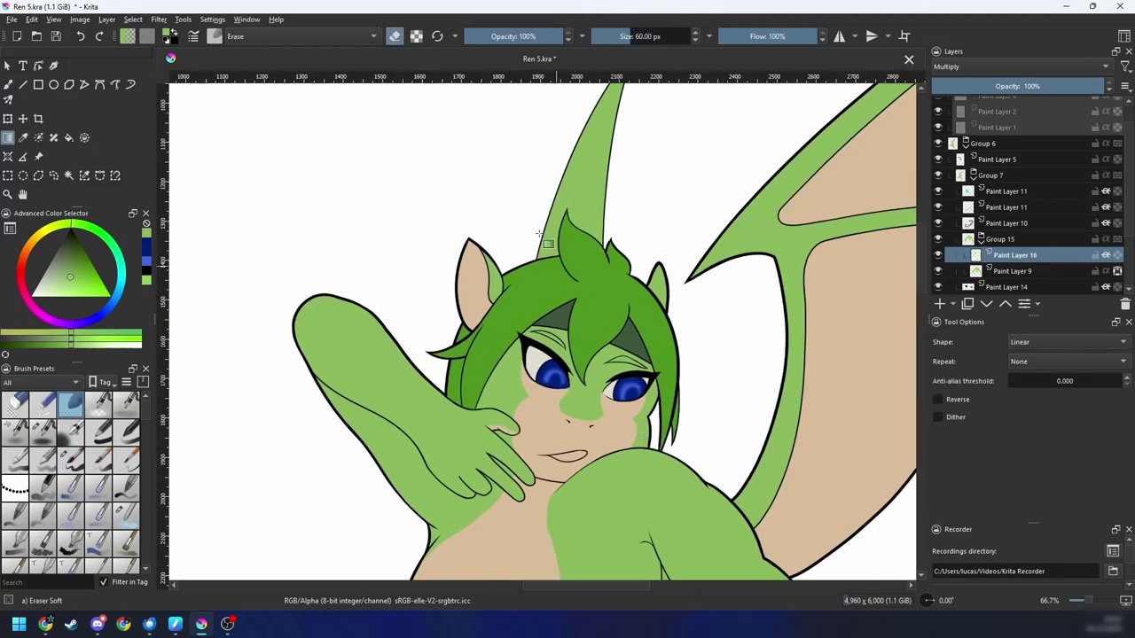
drag(514, 182, 605, 459)
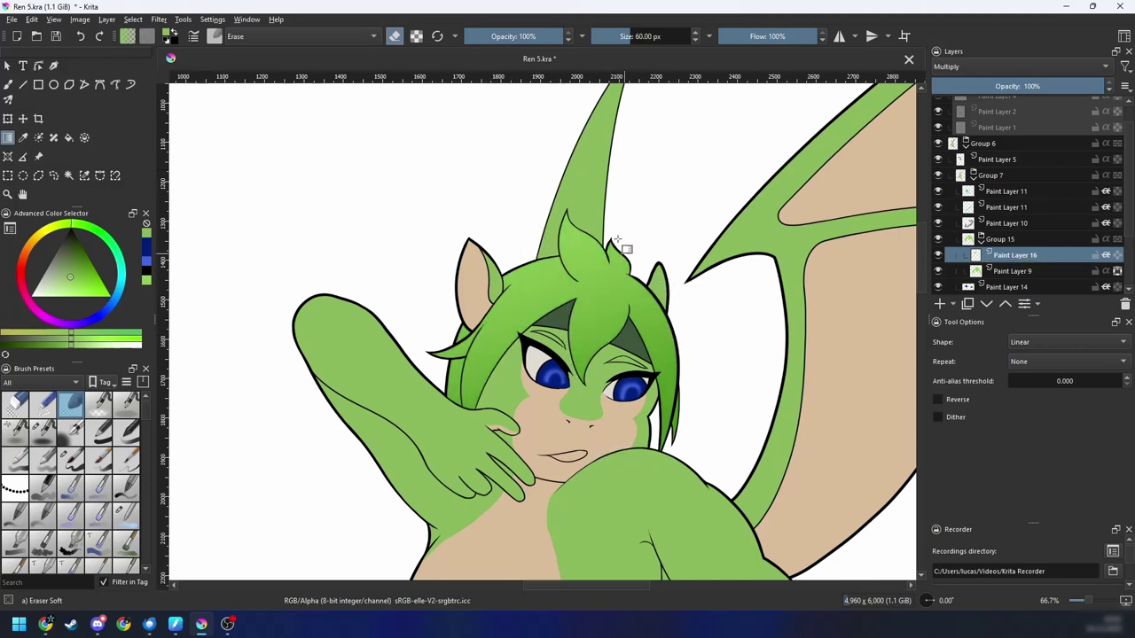
key(ctrl+z)
scroll(582, 294, down, 2)
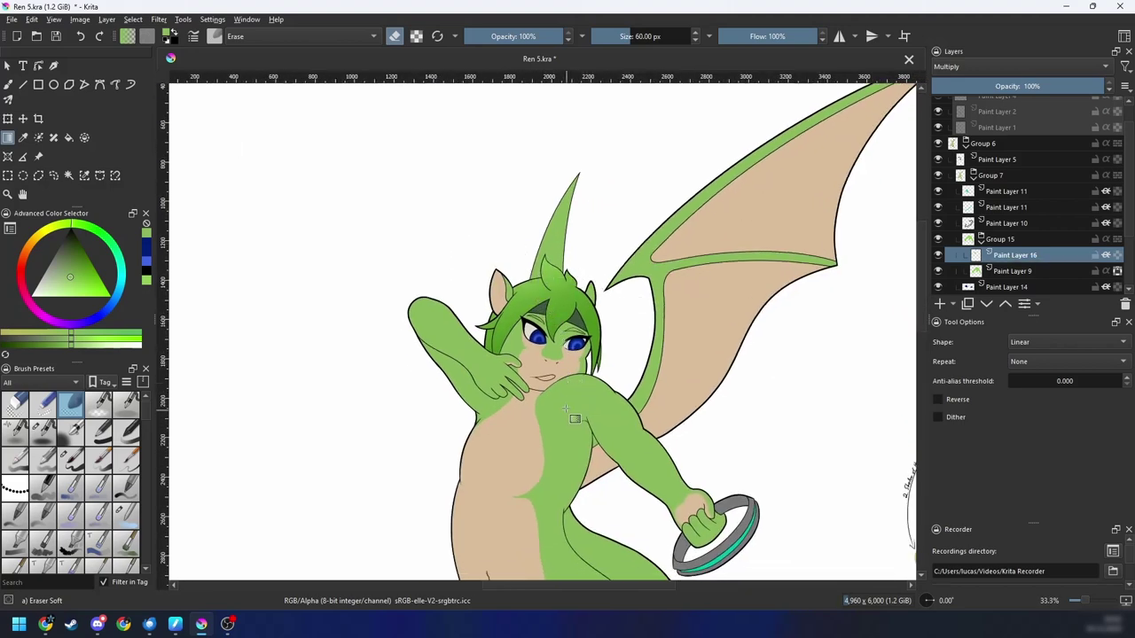
scroll(589, 276, up, 1)
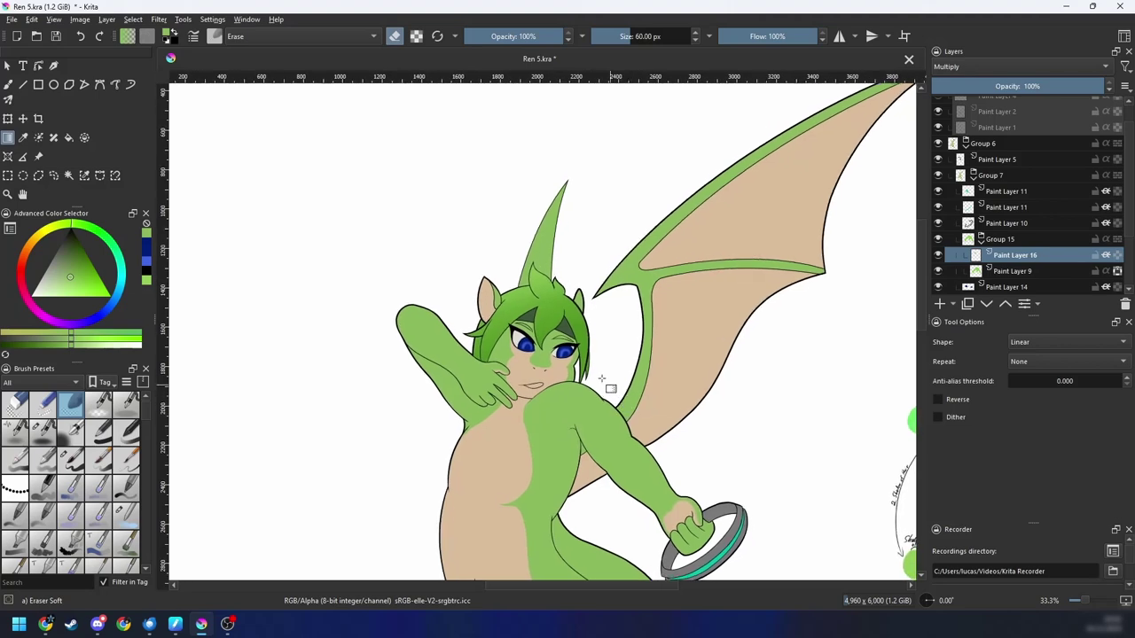
drag(498, 182, 533, 363)
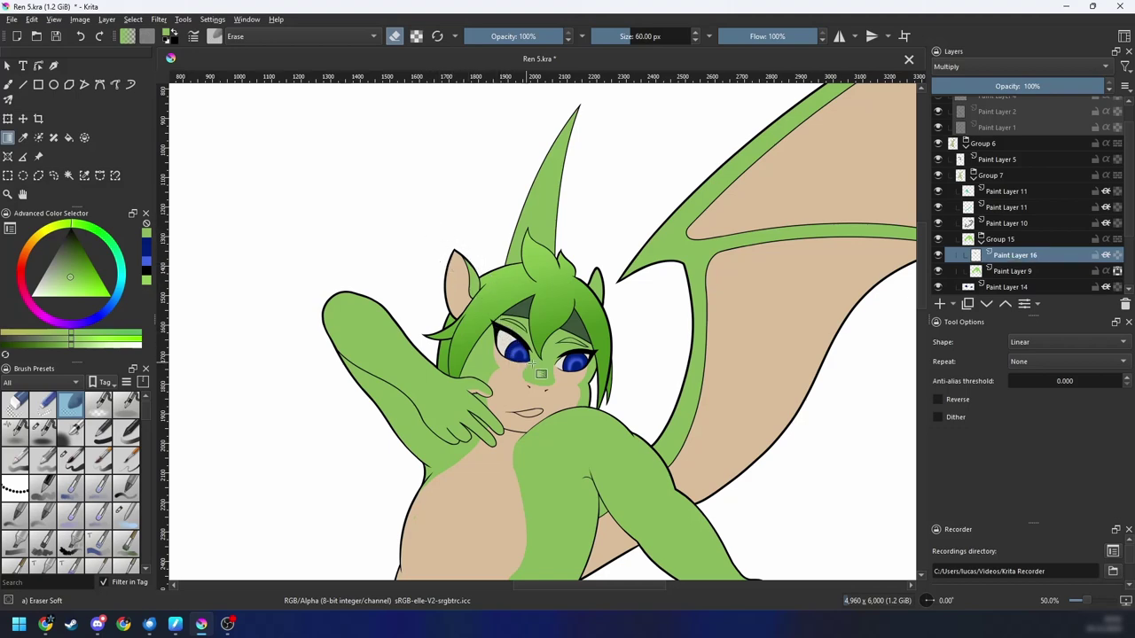
Step: Select the hair strip behind the raised hand and erase a highlight along its outer edge with Eraser Circle at 50 px
scroll(609, 536, down, 4)
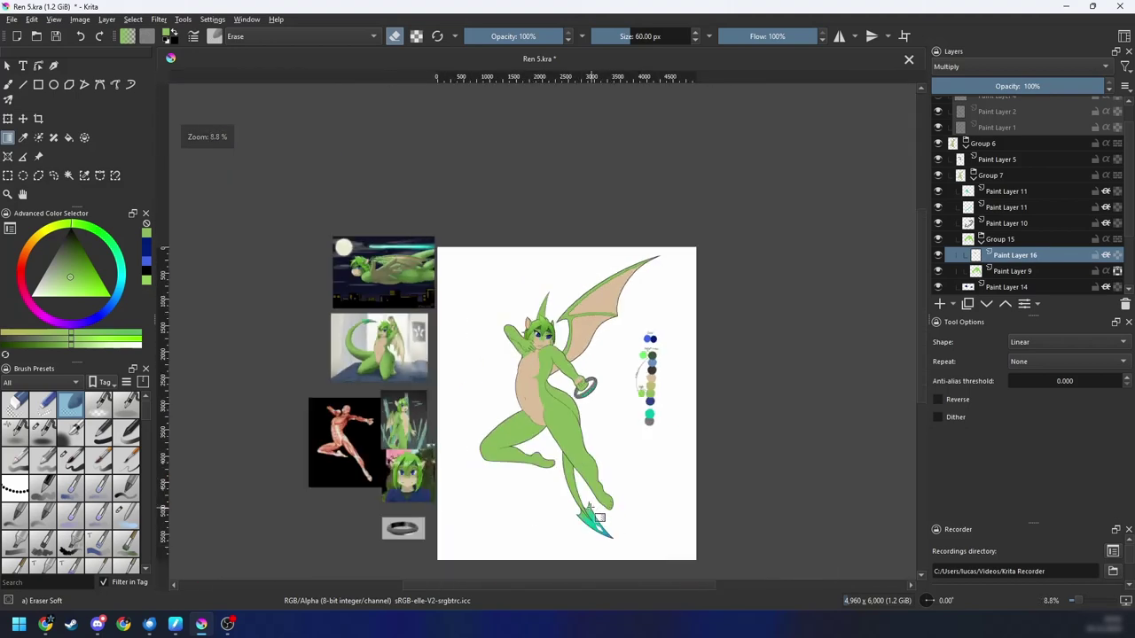
scroll(589, 504, up, 3)
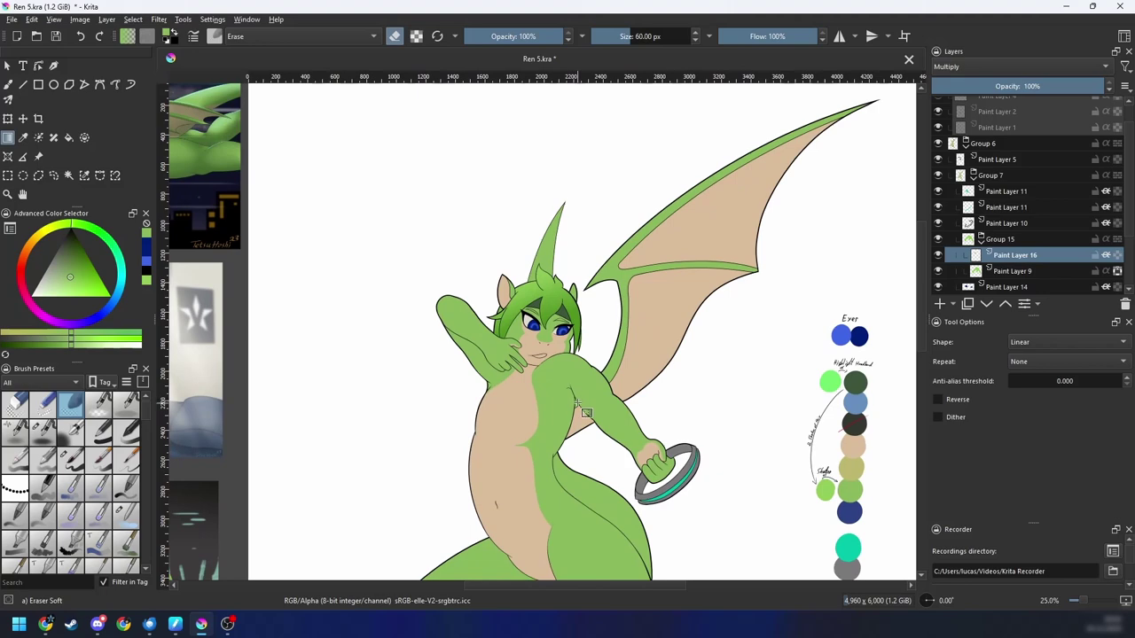
scroll(585, 412, up, 1)
key(b)
right_click(638, 326)
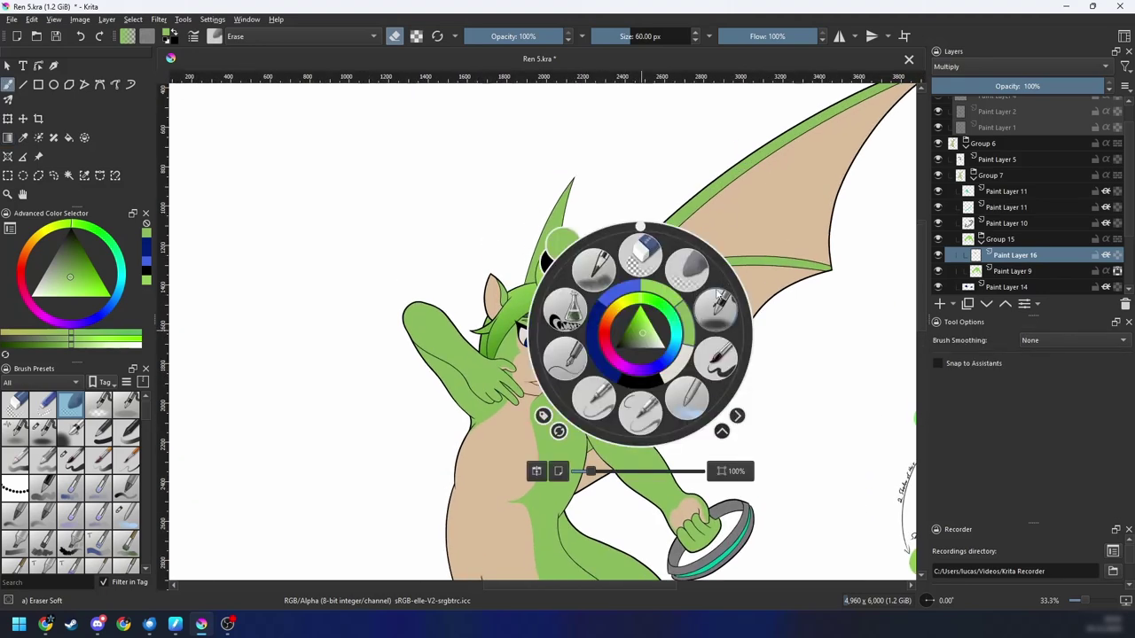
click(642, 255)
scroll(625, 330, up, 4)
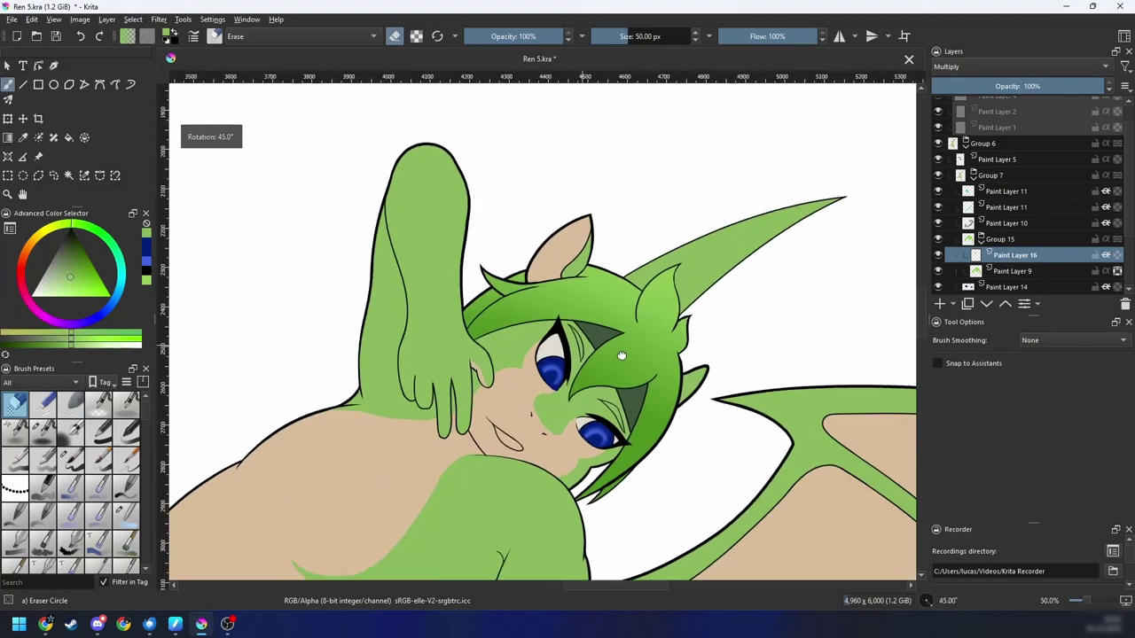
key(w)
click(545, 290)
key(b)
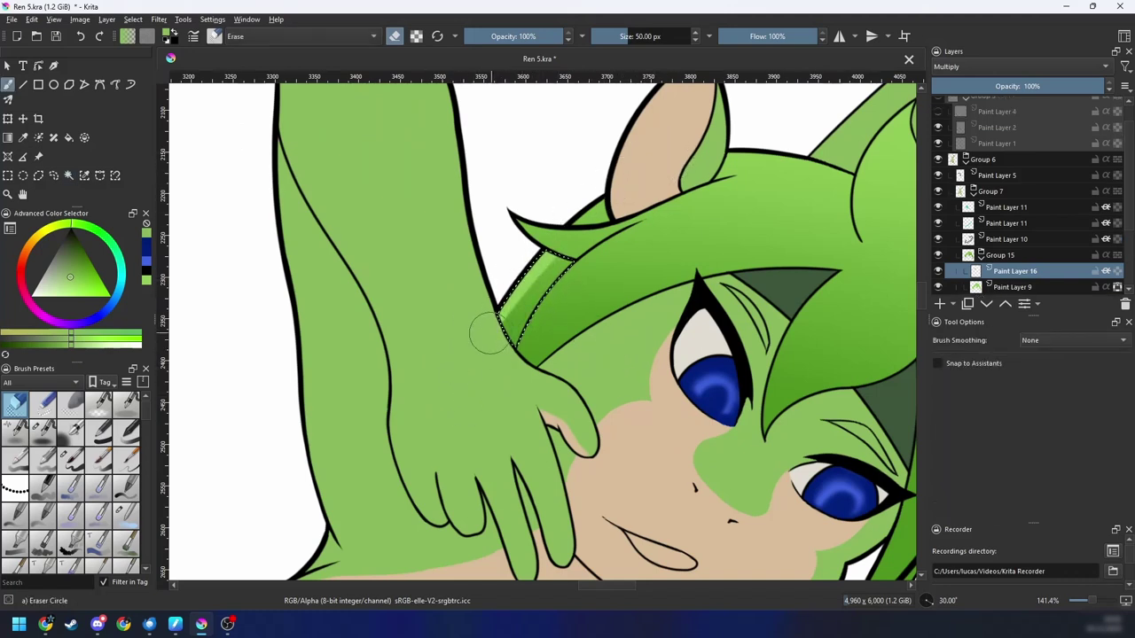
Step: Replace the selection with the small hair piece below the large ear and erase its shading along the outer edge
key(w)
key(b)
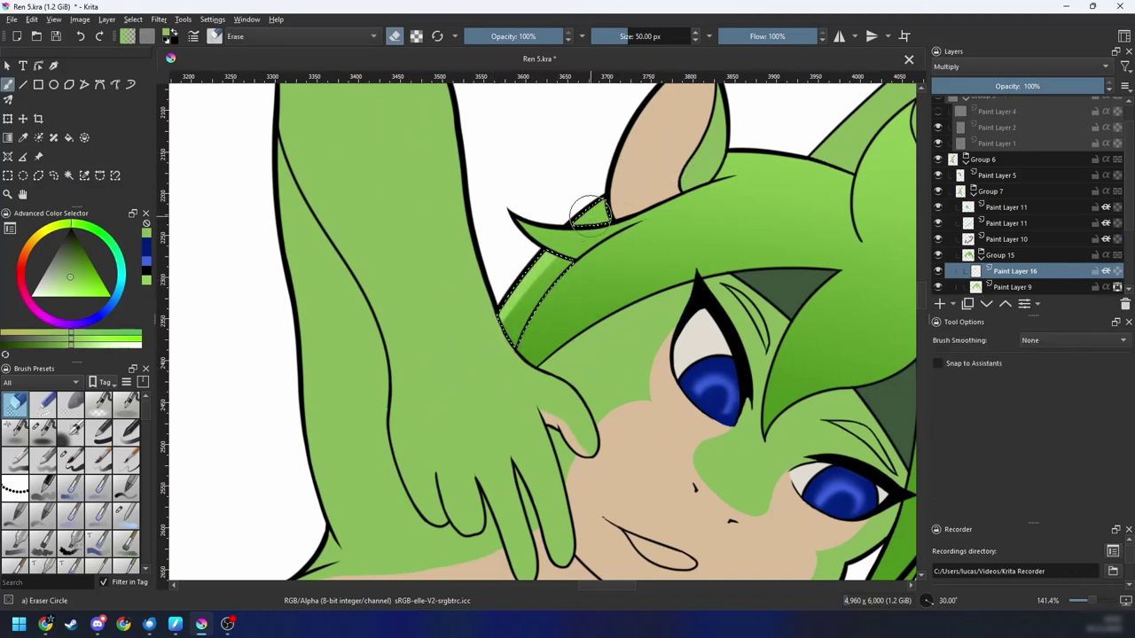
key(ctrl+shift+a)
key(w)
click(592, 215)
key(b)
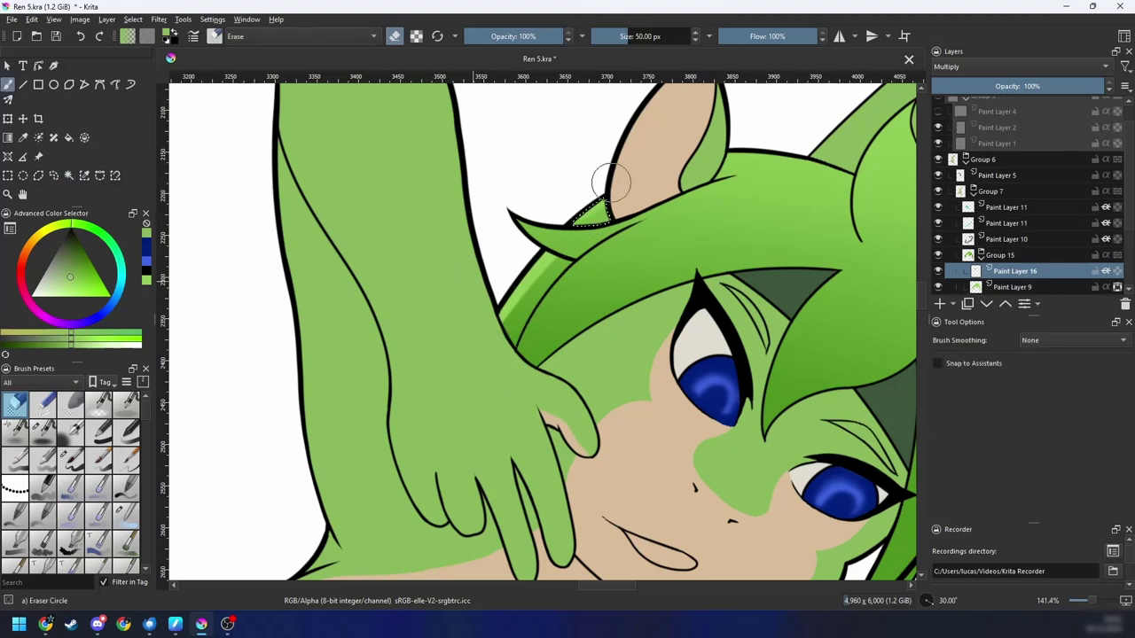
Step: Select the front hair section beside the large ear, lighten the pointed side lock with the eraser, and clear the selection
key(5)
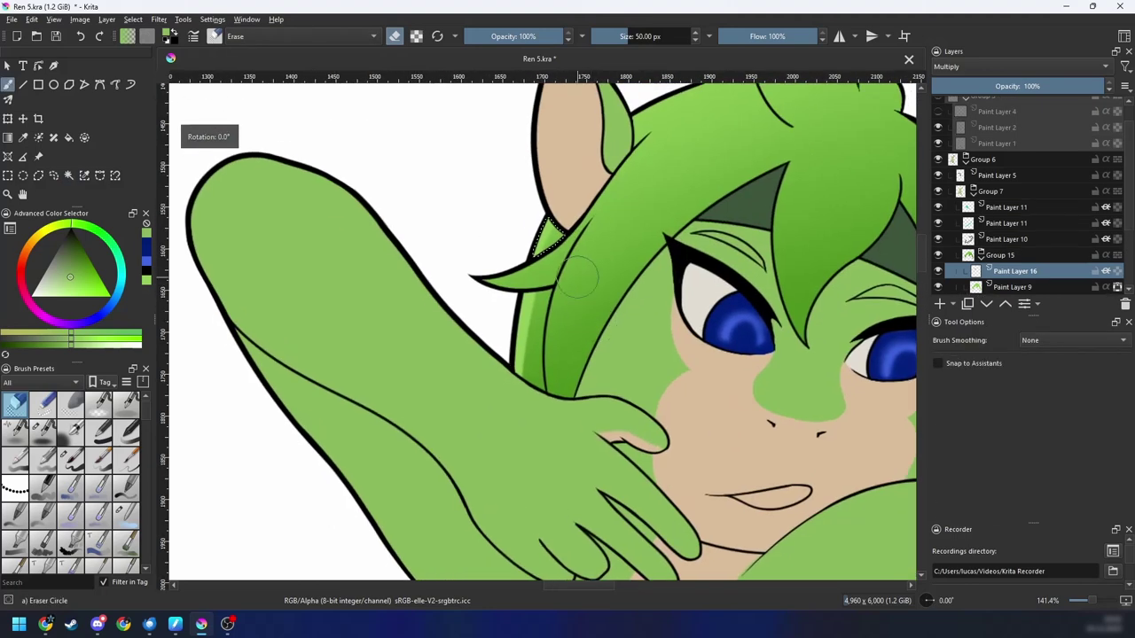
key(ctrl+w)
click(557, 258)
key(b)
drag(546, 285, 520, 329)
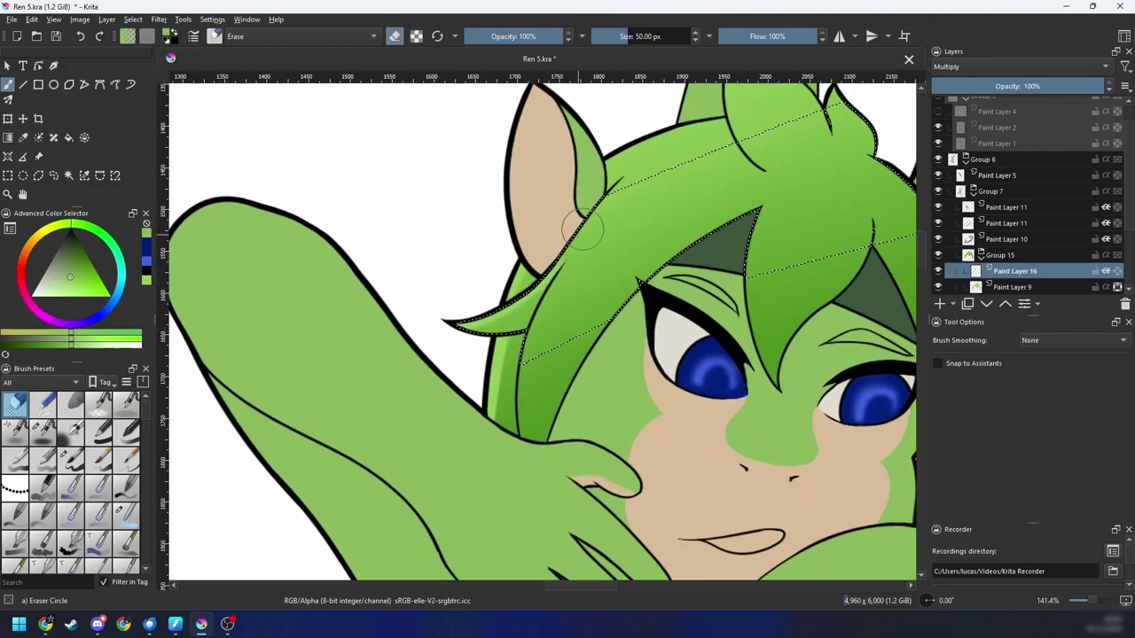
drag(562, 249, 498, 310)
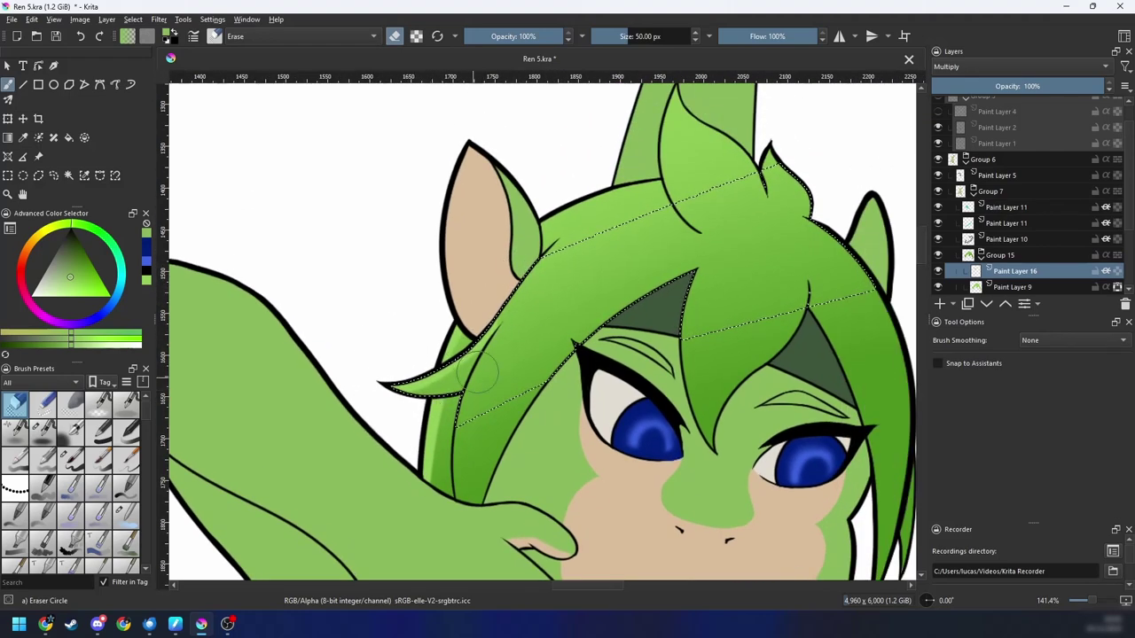
key(ctrl+shift+a)
drag(640, 323, 534, 436)
Step: Select the crown hair including both tufts, try lightening the large tuft with the eraser, and undo the stroke
key(w)
click(585, 279)
key(b)
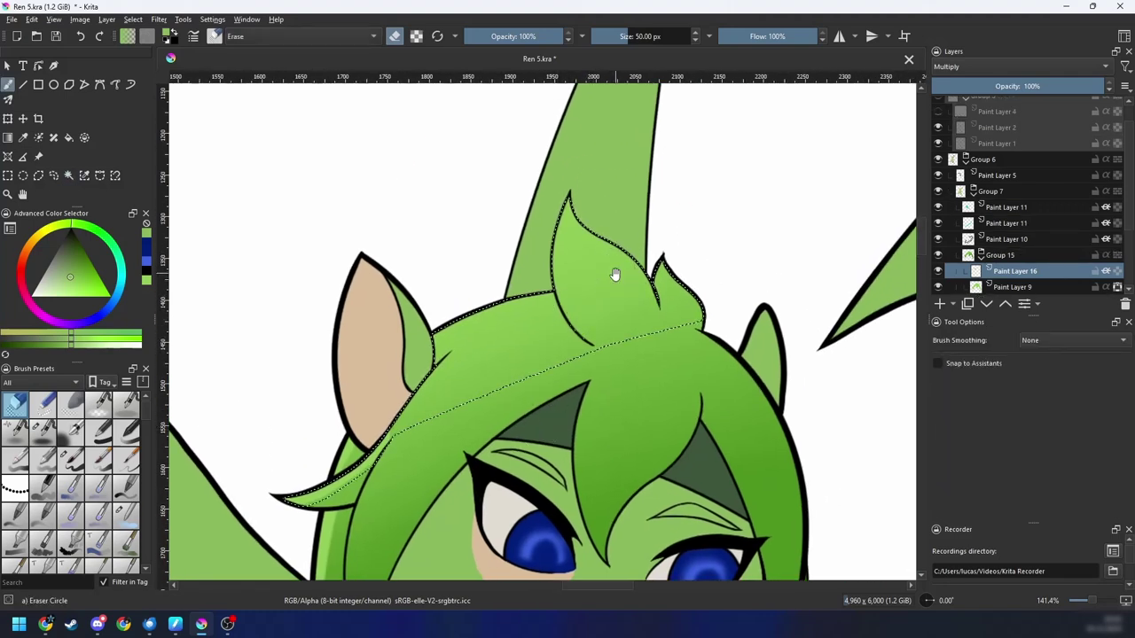
scroll(615, 274, up, 1)
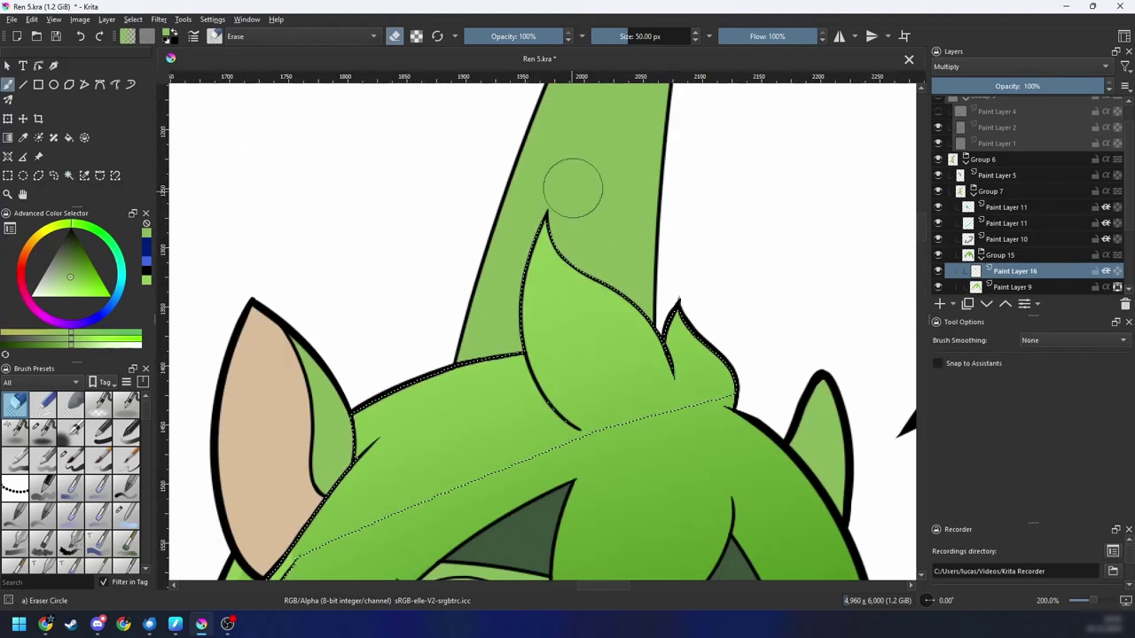
key(ctrl+z)
drag(598, 334, 606, 236)
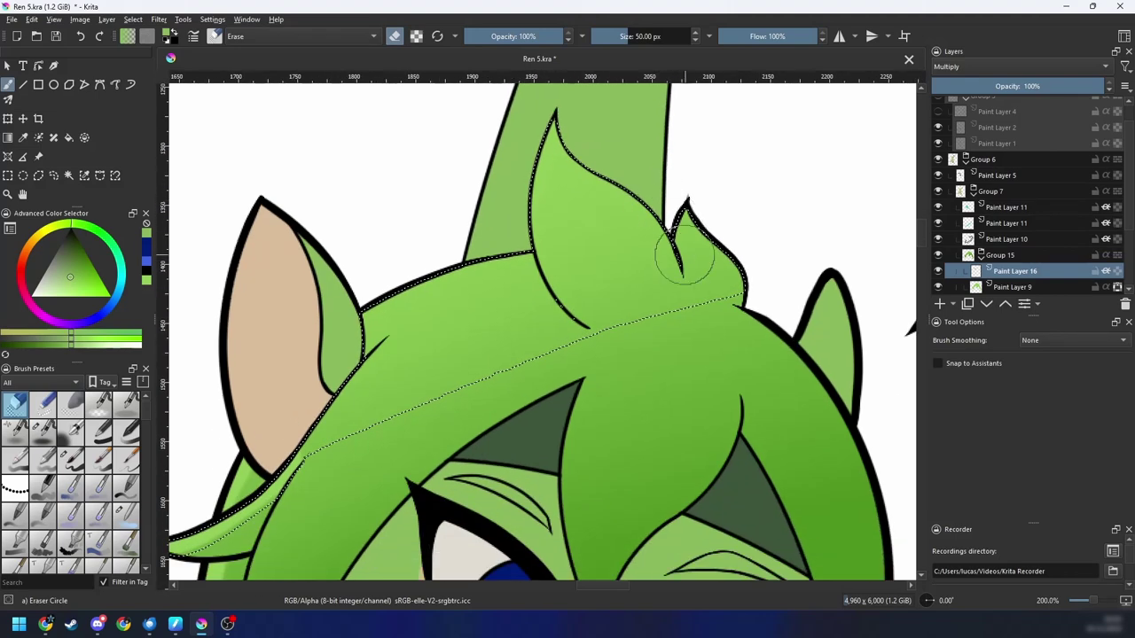
Step: Erase a highlight along the small crown tuft, reducing Eraser Circle to 25.29 px for the narrow edge
scroll(677, 260, down, 2)
key(4)
mouse_move(747, 287)
mouse_down()
mouse_move(694, 342)
mouse_move(621, 380)
mouse_up()
scroll(593, 363, up, 1)
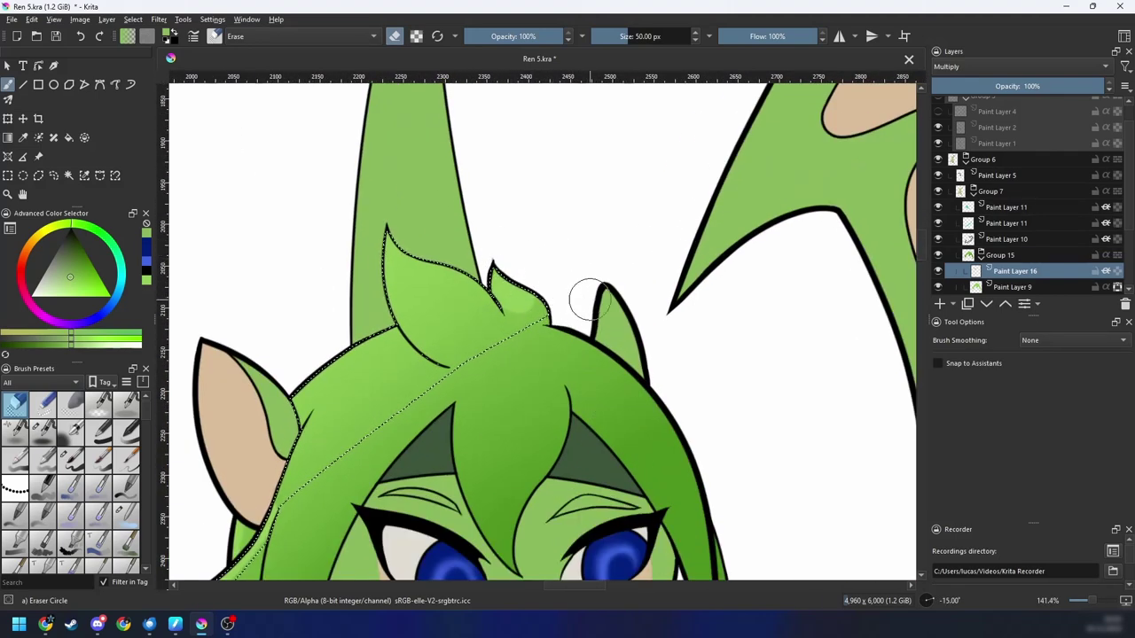
scroll(621, 324, up, 3)
key(6)
key(6)
key(plus)
key(plus)
drag(535, 312, 494, 311)
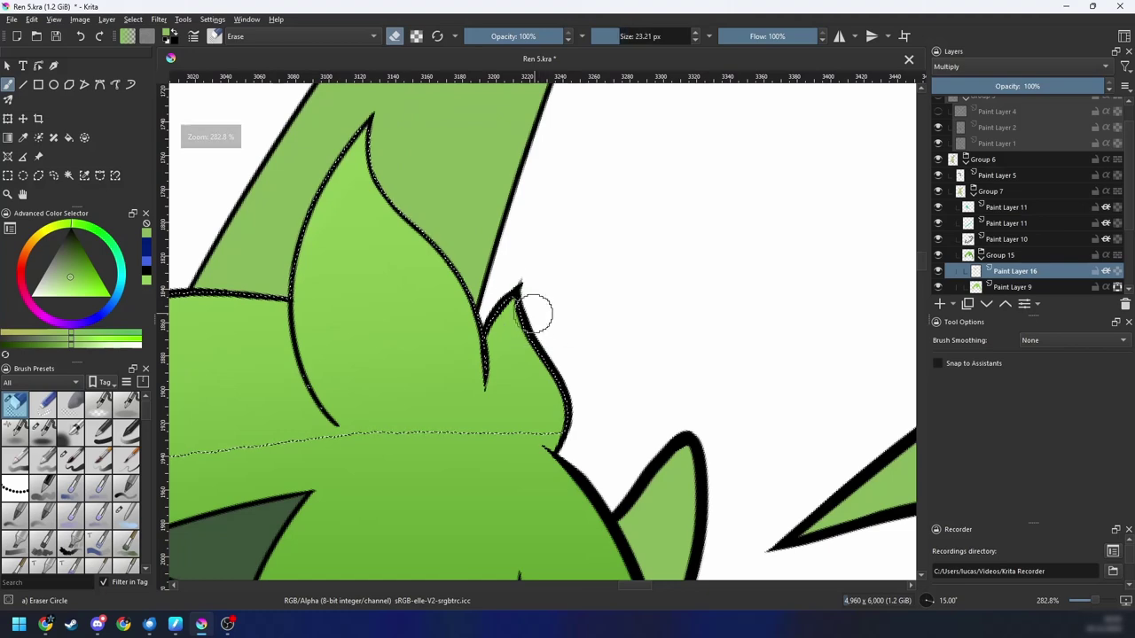
scroll(585, 355, down, 2)
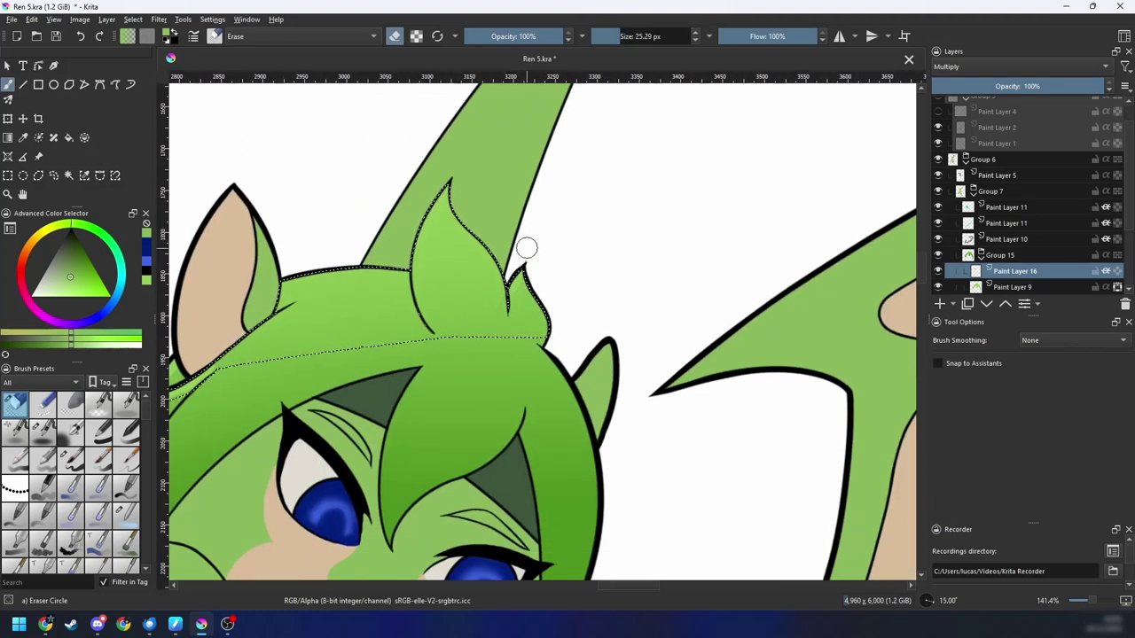
Step: Select the fringe section of the hair and erase a highlight along the edge of the central lock over the forehead
key(5)
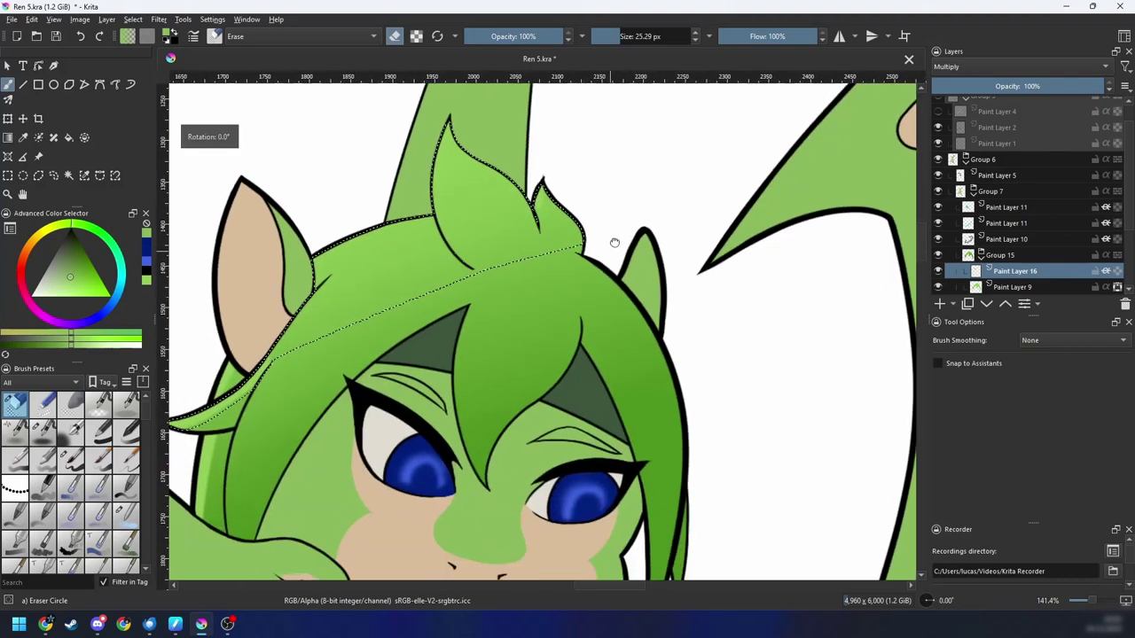
key(6)
key(6)
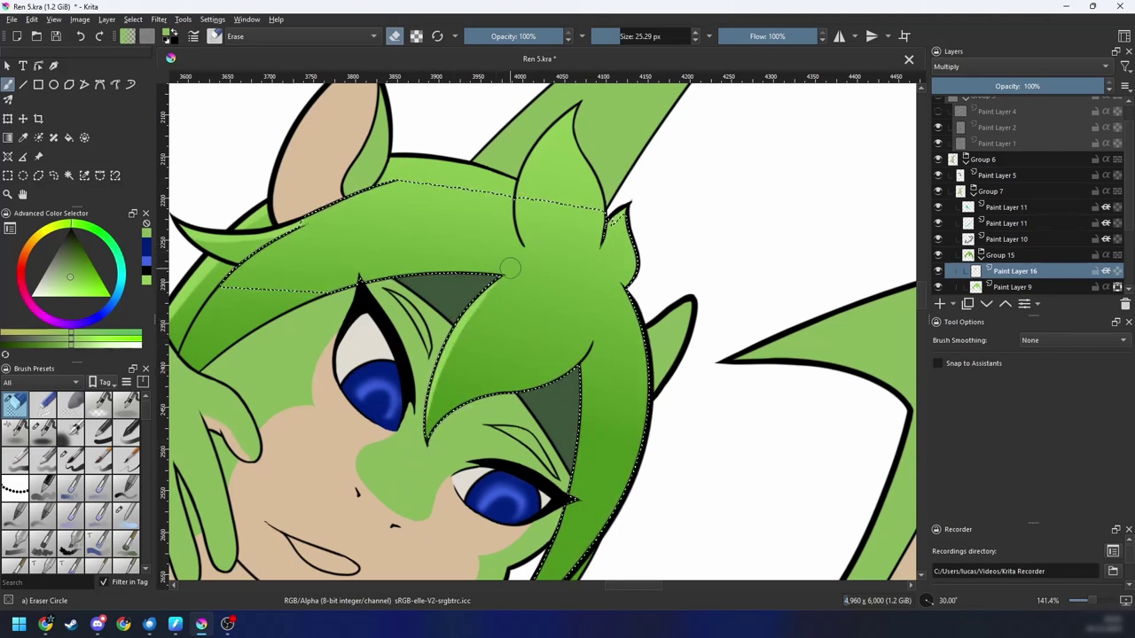
key(minus)
key(minus)
key(minus)
key(5)
key(plus)
key(plus)
key(plus)
key(plus)
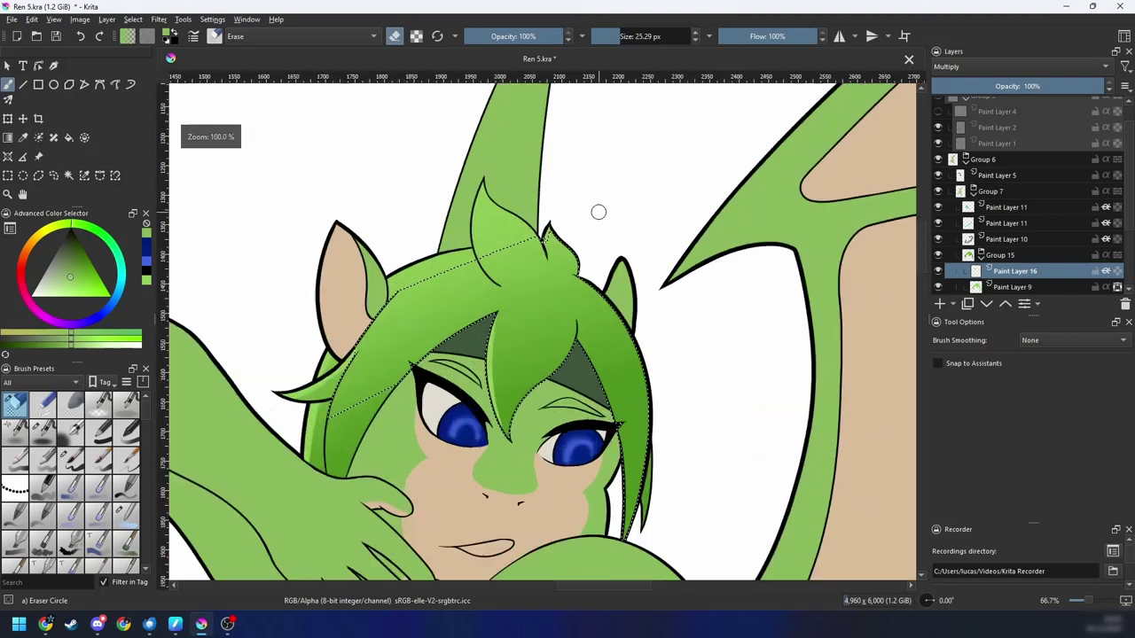
Step: Undo the stray erase, select the fringe hair again, and lighten the side lock's edge near the hand with the eraser at 18.66 px
key(6)
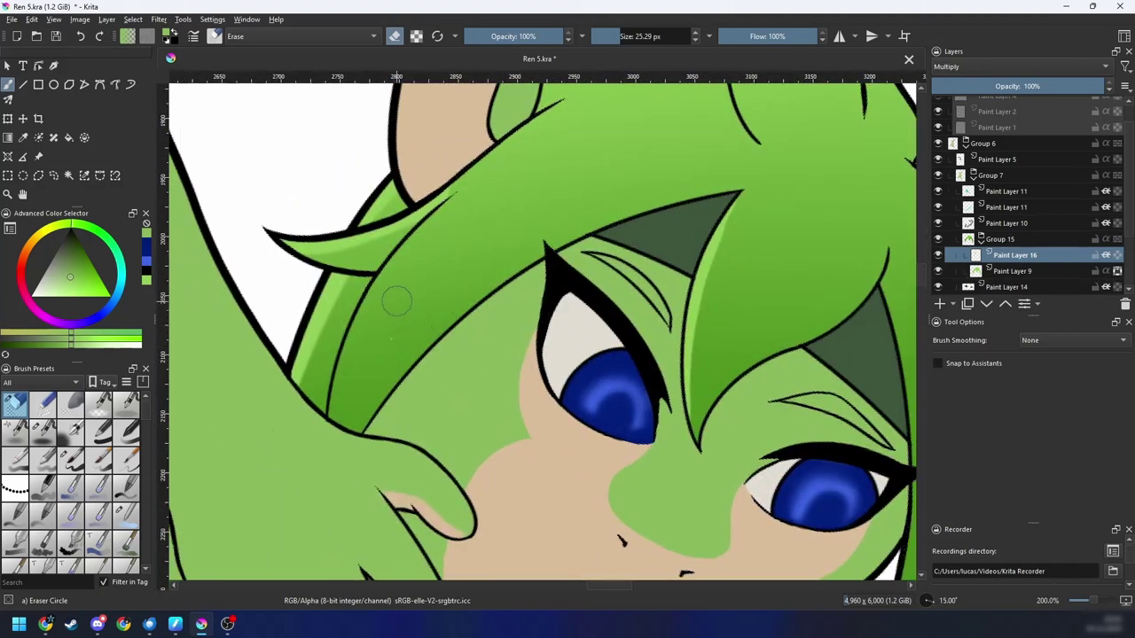
key(ctrl+z)
key(w)
click(387, 344)
key(b)
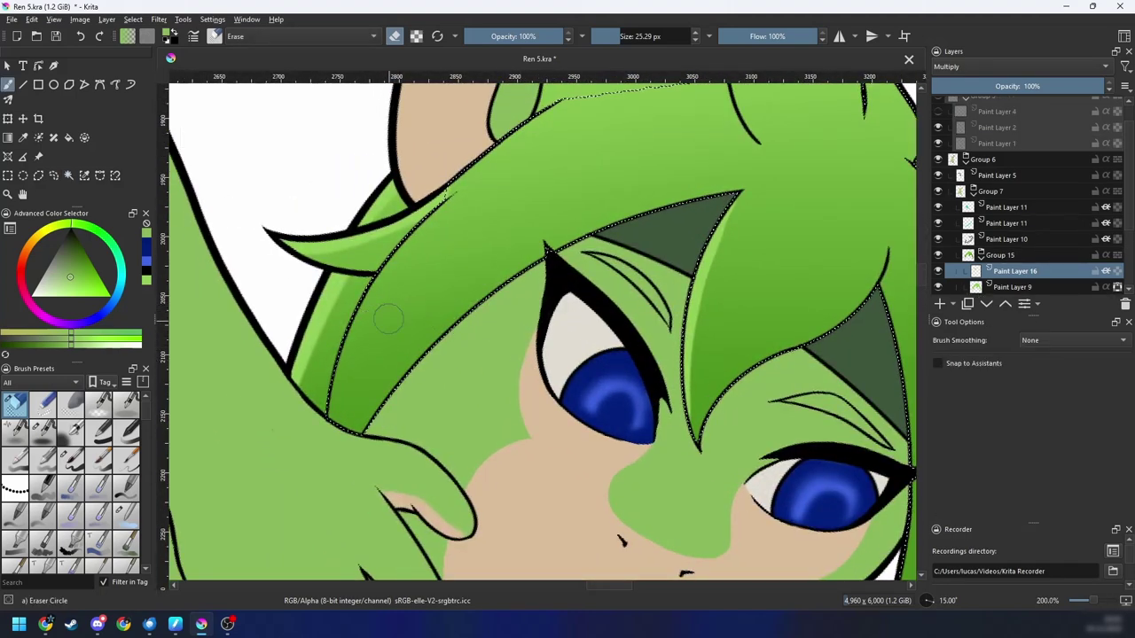
drag(387, 319, 379, 320)
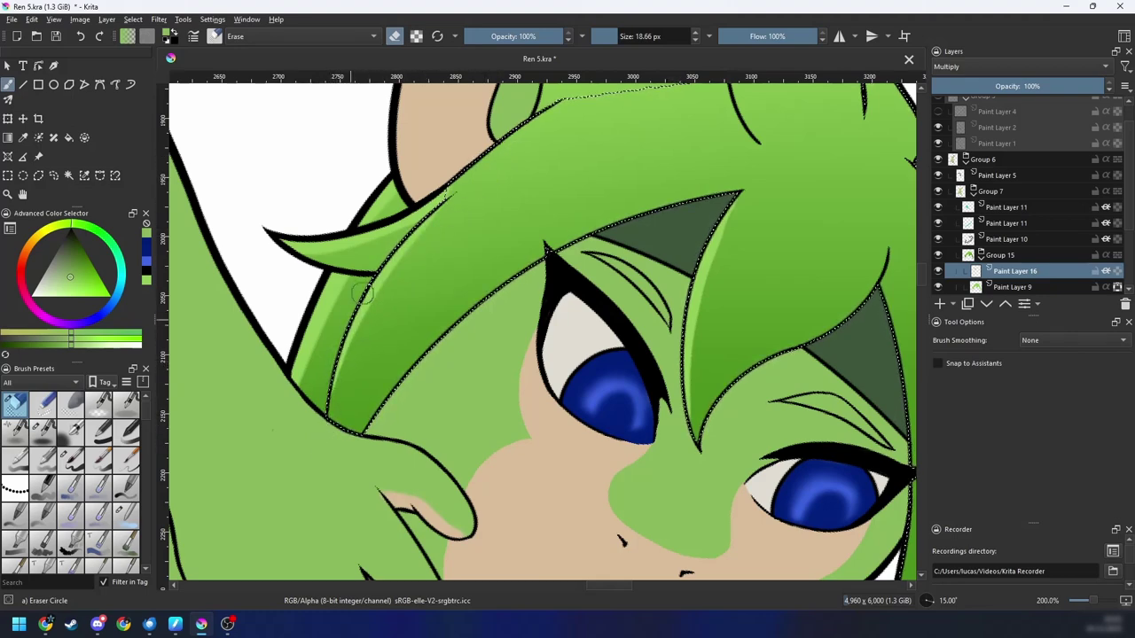
Step: Examine the hair shading and its lighter edges at several zoom levels and canvas rotations
key(minus)
key(minus)
key(minus)
key(minus)
key(plus)
key(plus)
key(plus)
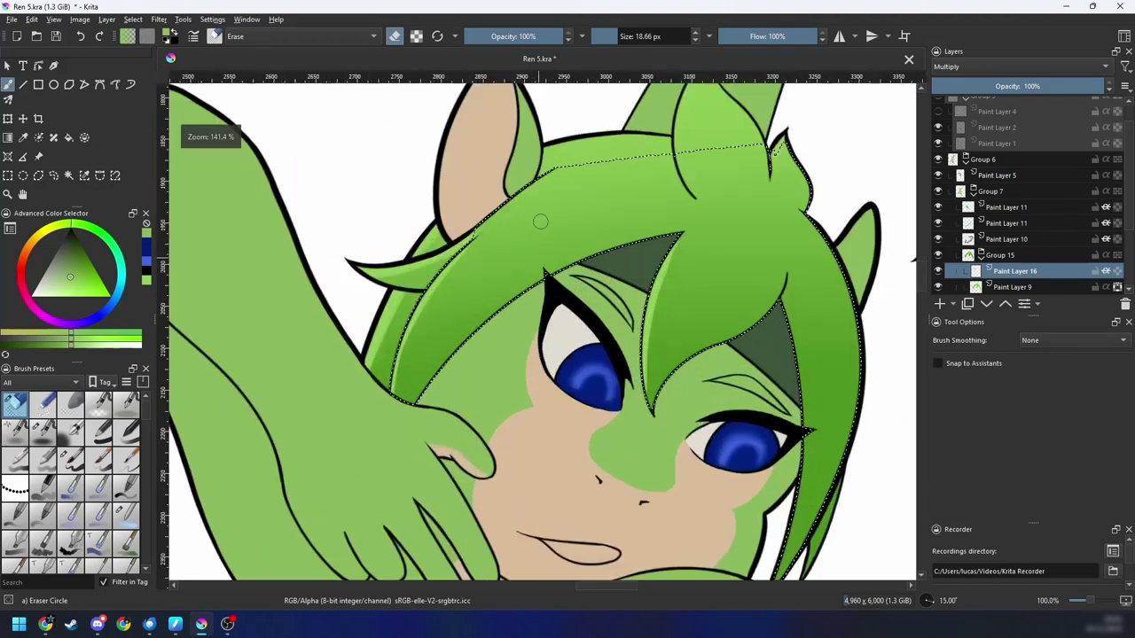
key(6)
key(plus)
key(plus)
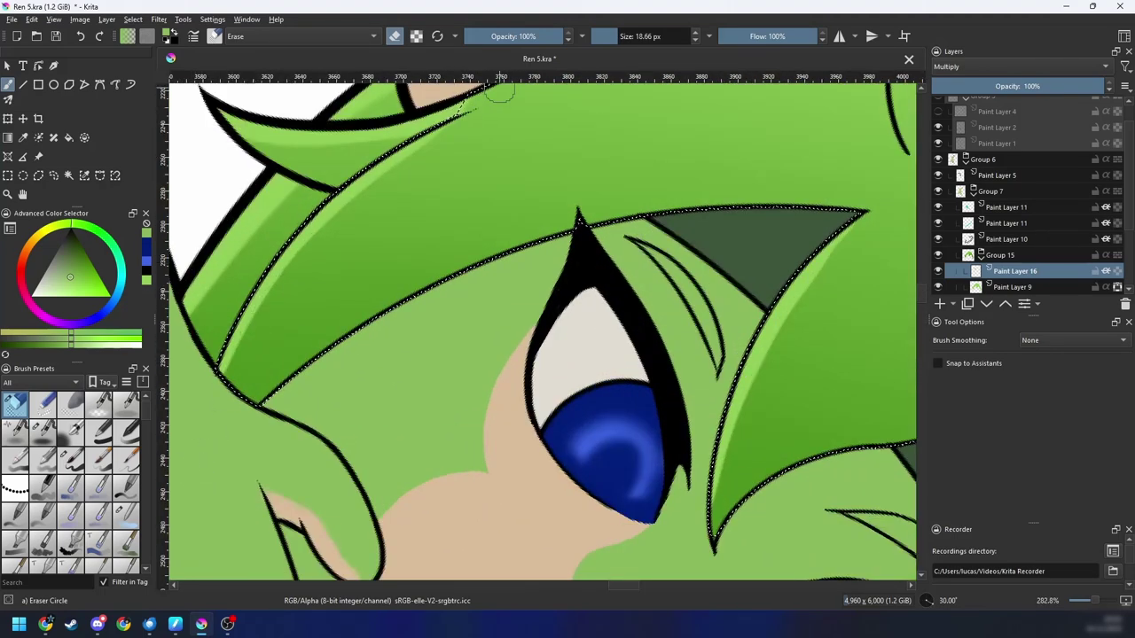
scroll(537, 162, down, 2)
scroll(536, 162, down, 2)
drag(711, 266, 640, 280)
key(5)
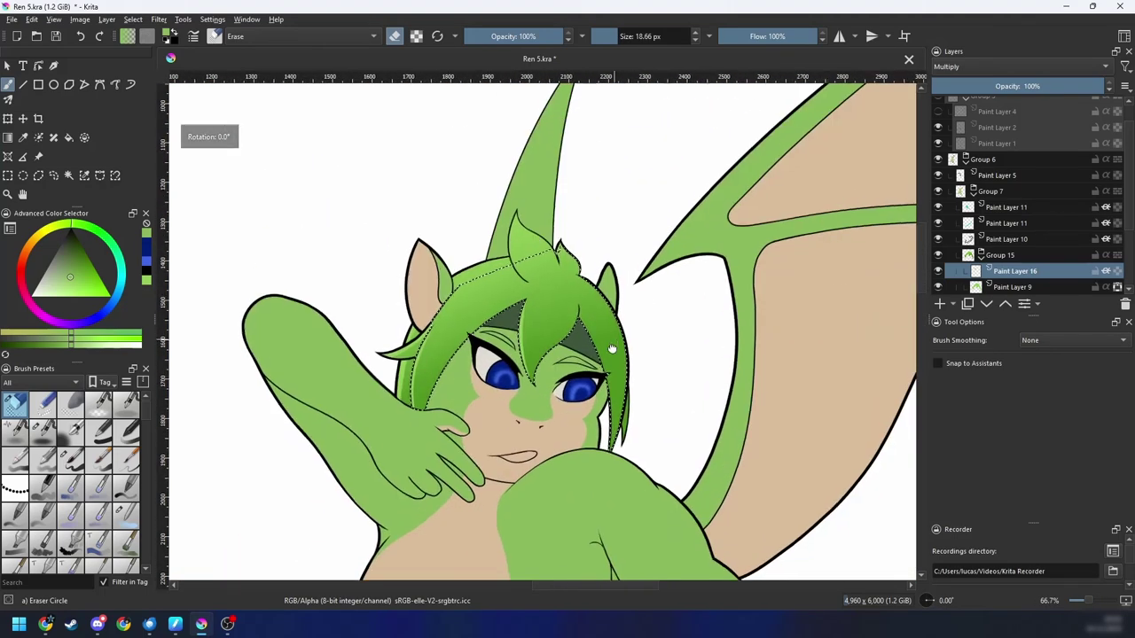
Step: Clear the selection around the front hair and reduce the eraser size to 10.44 px
scroll(555, 307, up, 2)
scroll(549, 328, up, 1)
key(ctrl+shift+a)
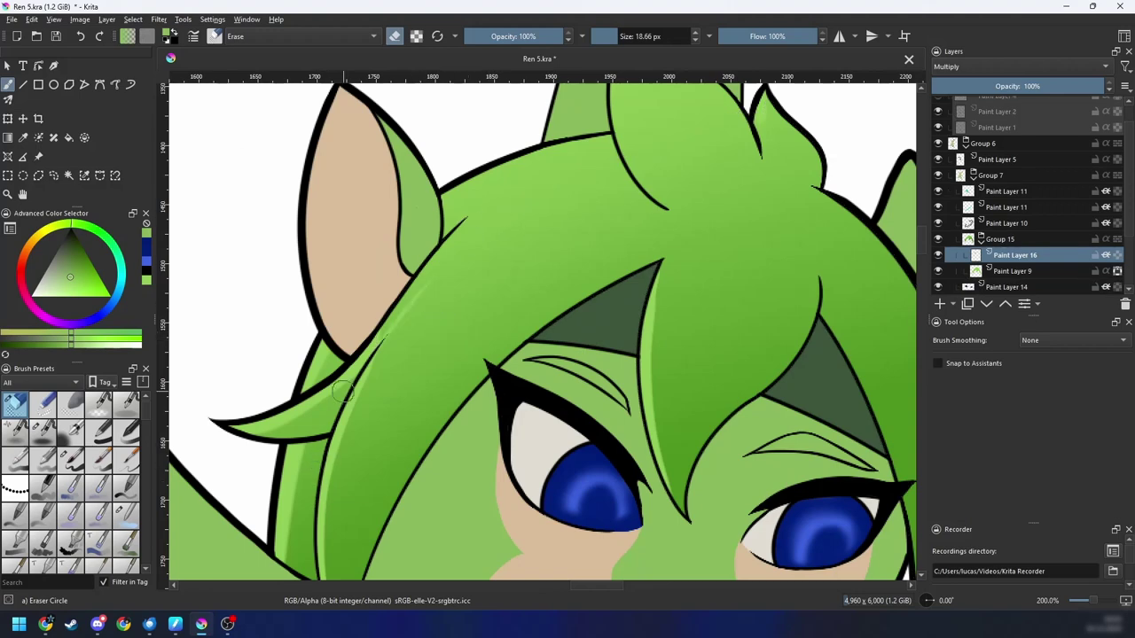
scroll(686, 310, down, 3)
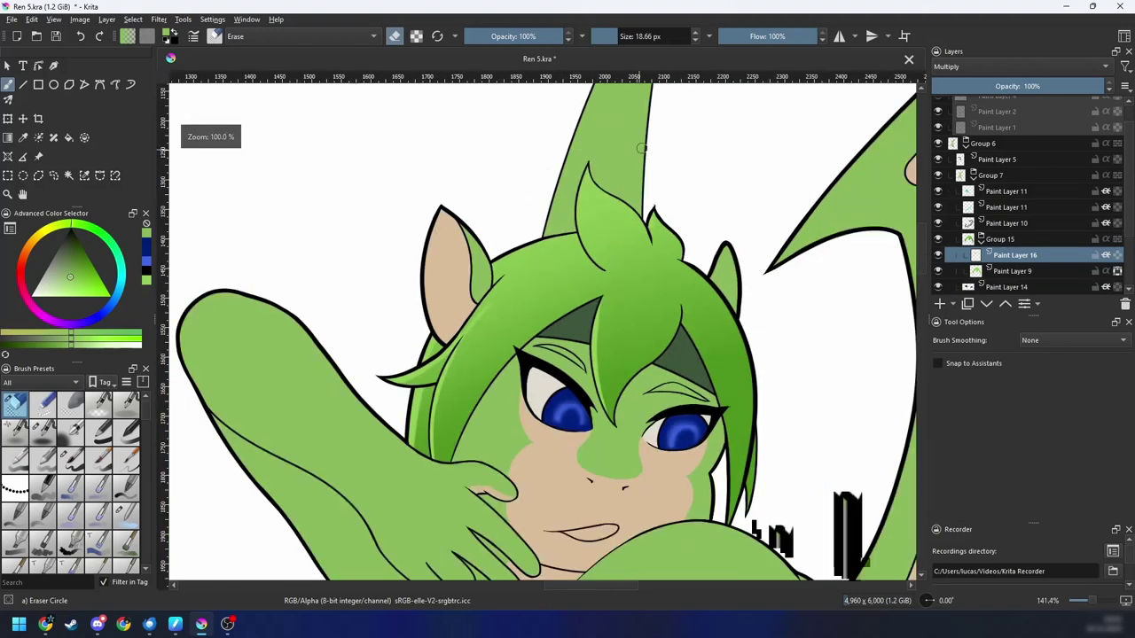
drag(687, 309, 754, 312)
scroll(405, 322, up, 4)
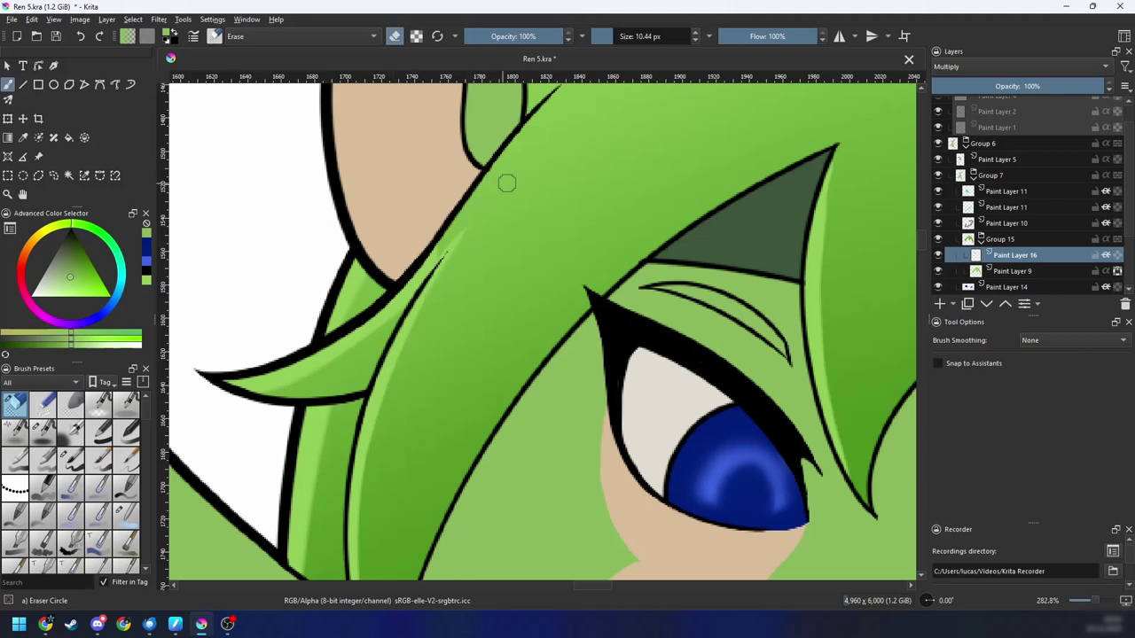
Step: Erase thin curved highlights into the shading of the tuft on top of the head, enlarging the eraser to 19.84 px
scroll(537, 324, down, 3)
drag(770, 321, 687, 398)
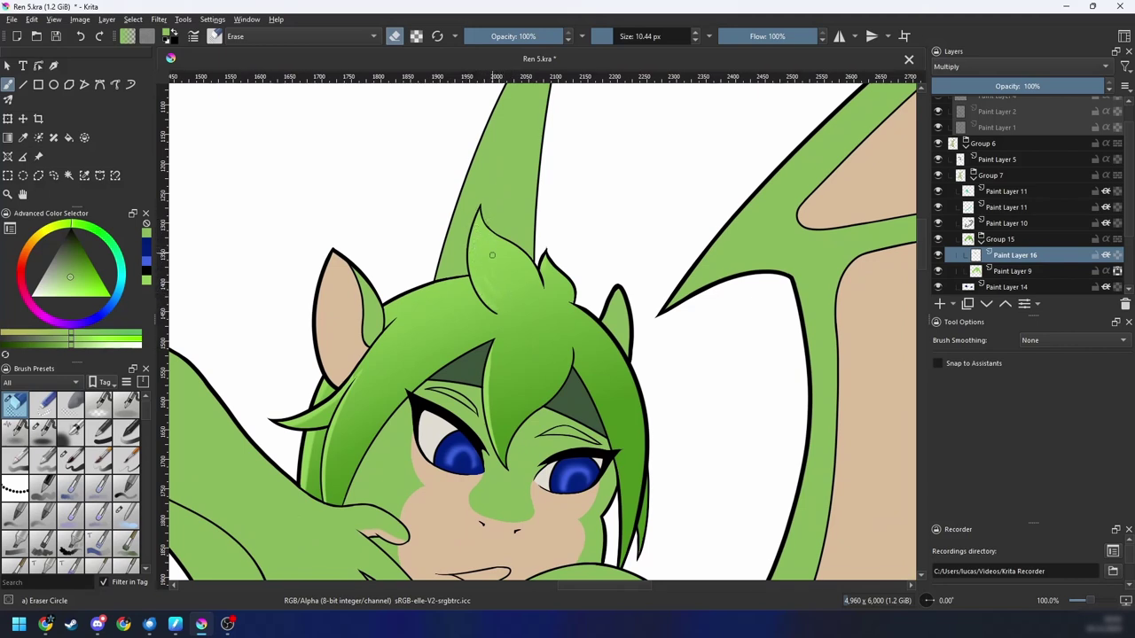
drag(521, 345, 576, 295)
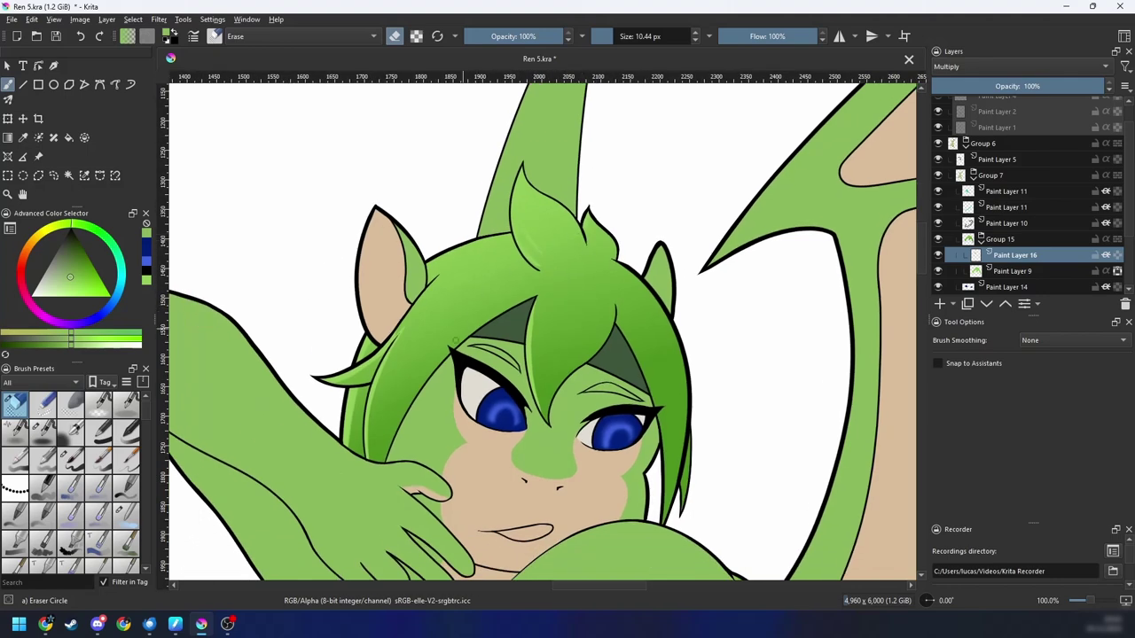
scroll(501, 345, up, 1)
drag(466, 331, 457, 367)
key(4)
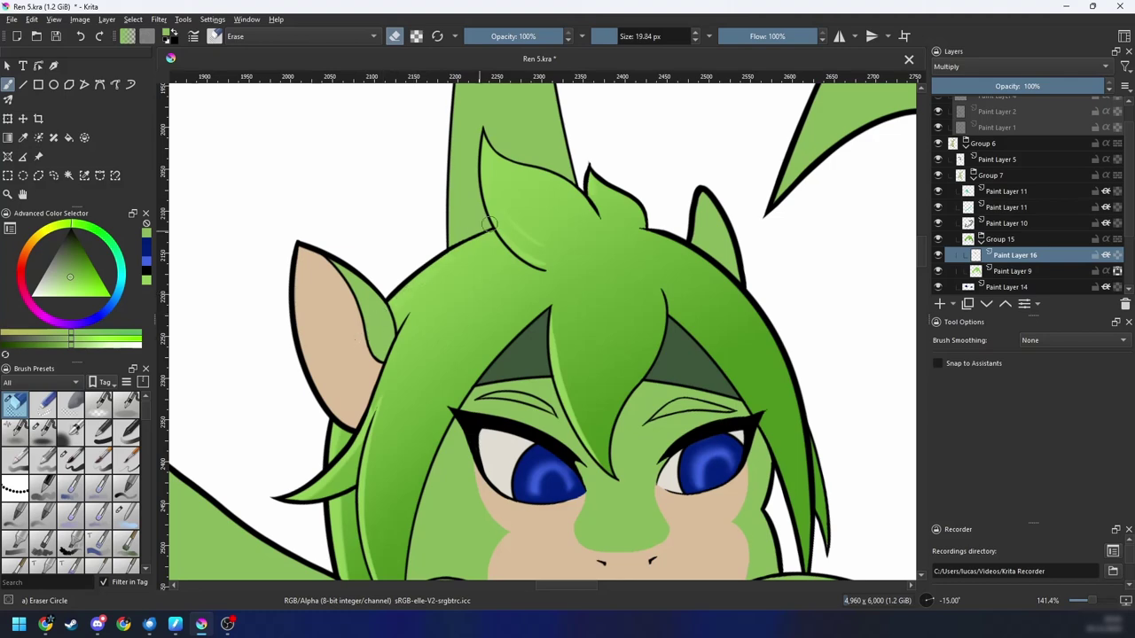
Step: Erase a light highlight into the shading along the inner edge of the long front lock's tip, near the shoulder
scroll(441, 259, down, 6)
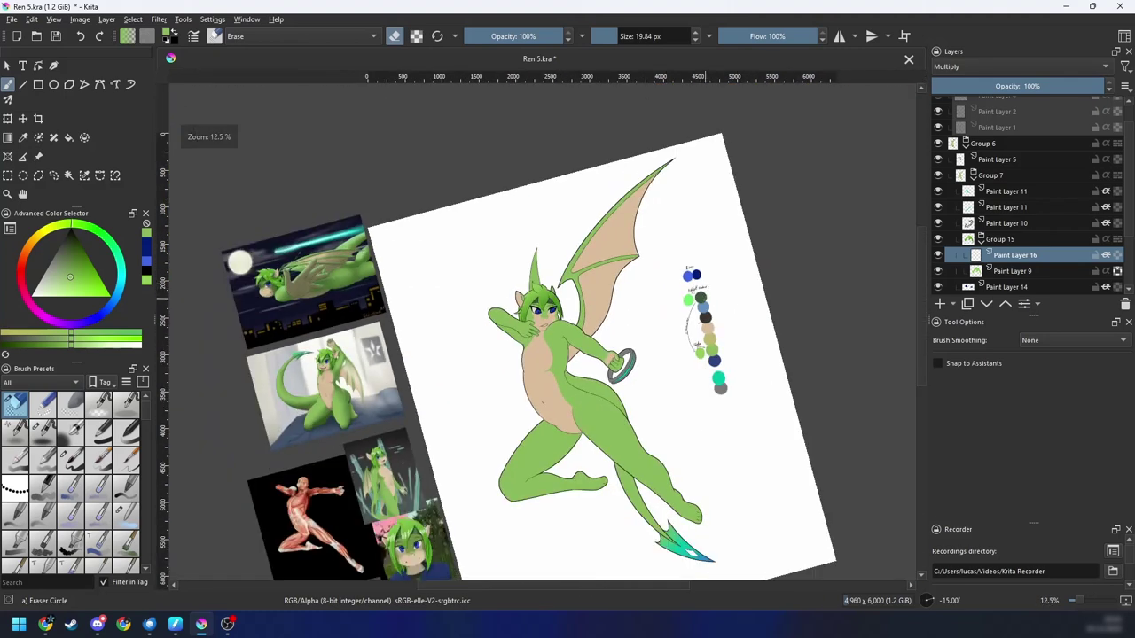
key(5)
scroll(698, 353, up, 2)
scroll(697, 354, up, 3)
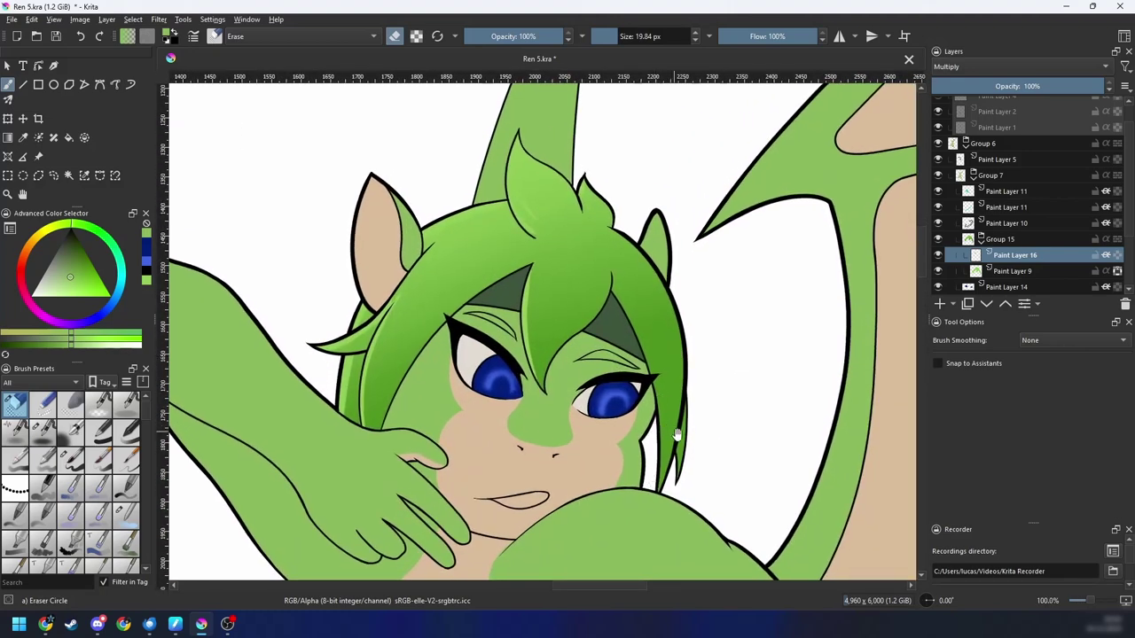
scroll(673, 359, up, 2)
key(4)
key(4)
key(4)
key(4)
key(4)
key(4)
key(4)
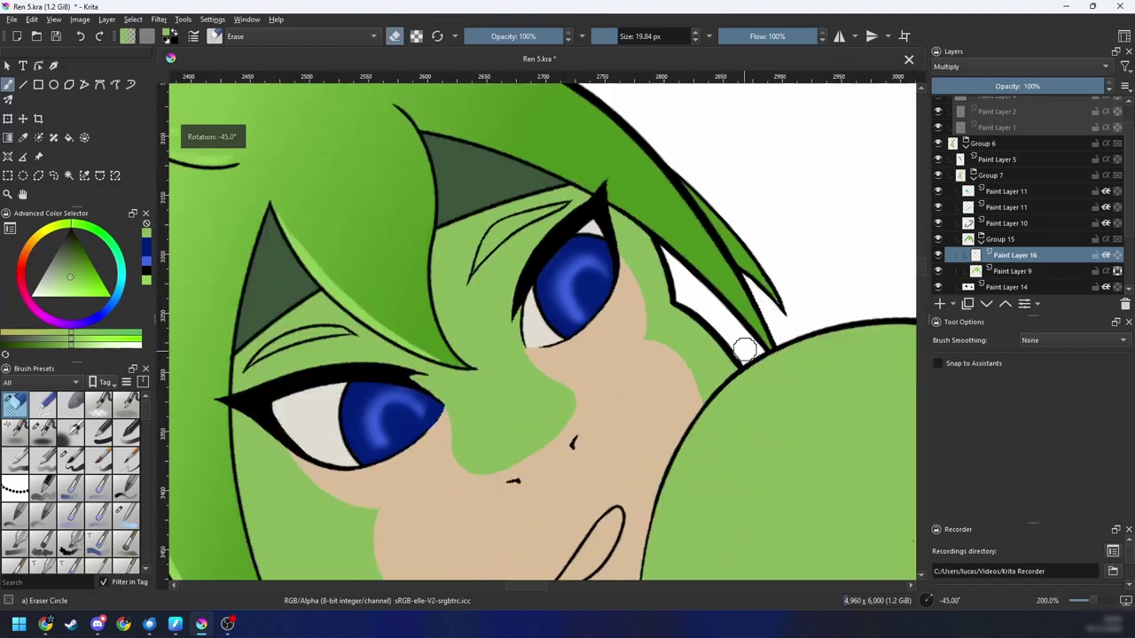
drag(659, 246, 578, 405)
key(4)
key(4)
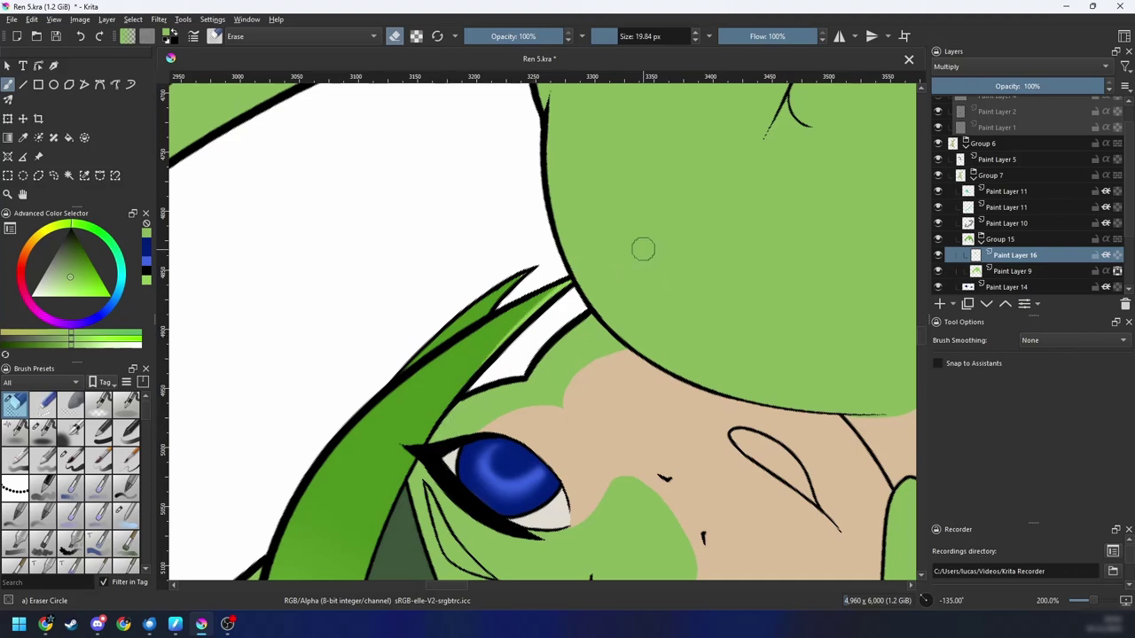
Step: Select the small outer lock's area, erase a light highlight along its edge, and clear the selection
key(w)
click(489, 307)
key(b)
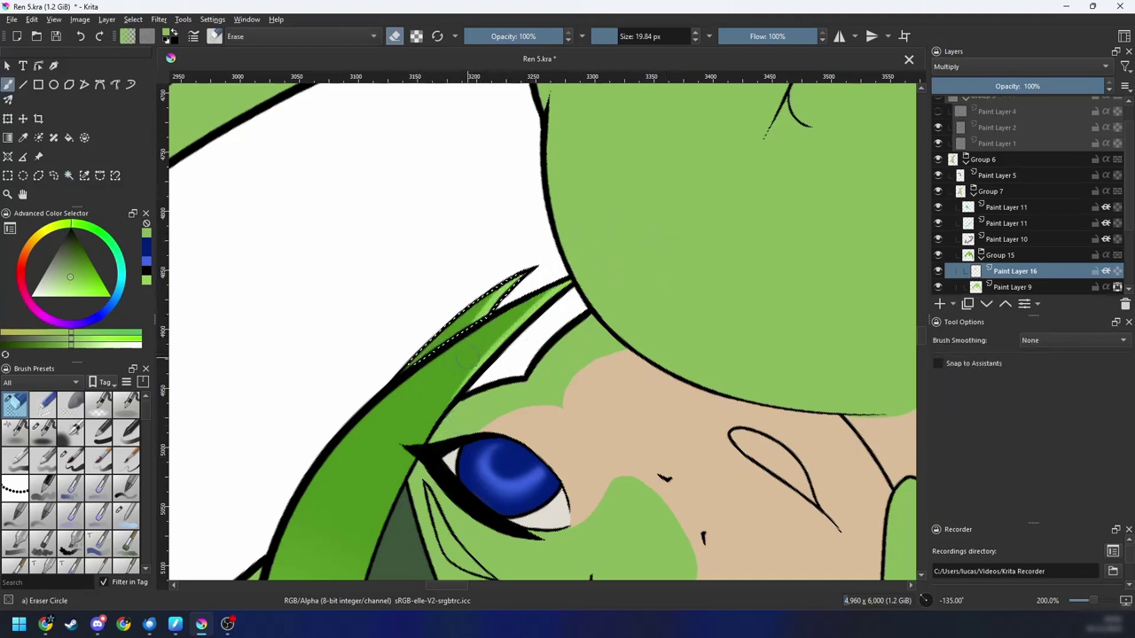
key(ctrl+shift+a)
scroll(532, 326, up, 1)
key(6)
key(6)
drag(562, 298, 517, 395)
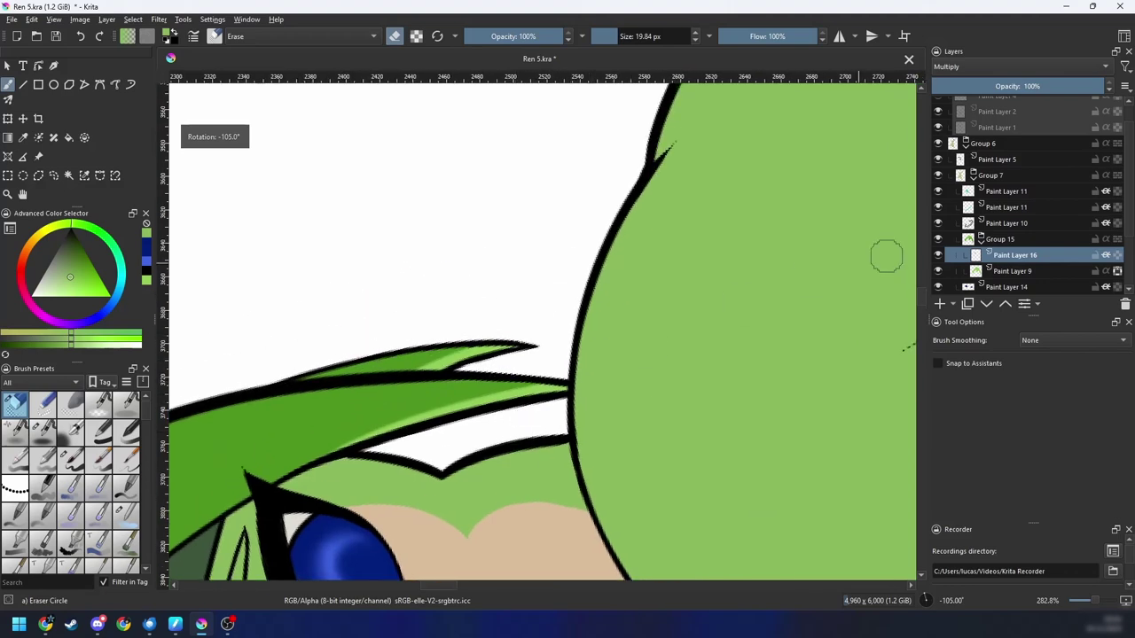
Step: Activate Paint Layer 9 and sample a green from the hair as the painting color
click(1010, 272)
key(6)
key(6)
key(6)
key(6)
key(6)
key(6)
key(minus)
key(minus)
key(minus)
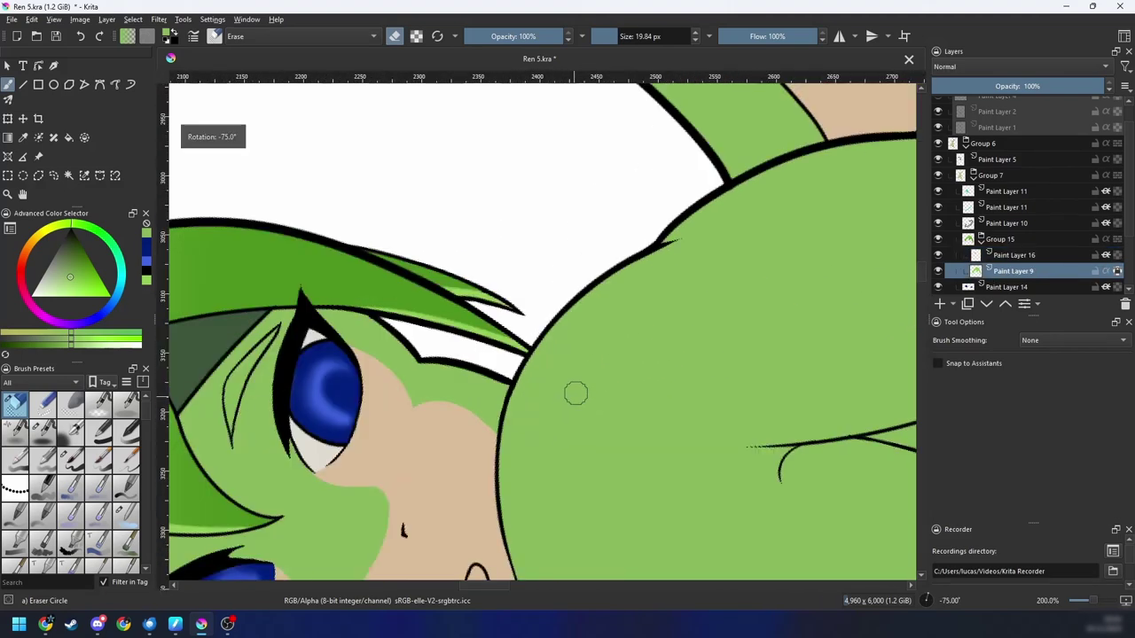
drag(591, 475, 656, 606)
key(plus)
key(plus)
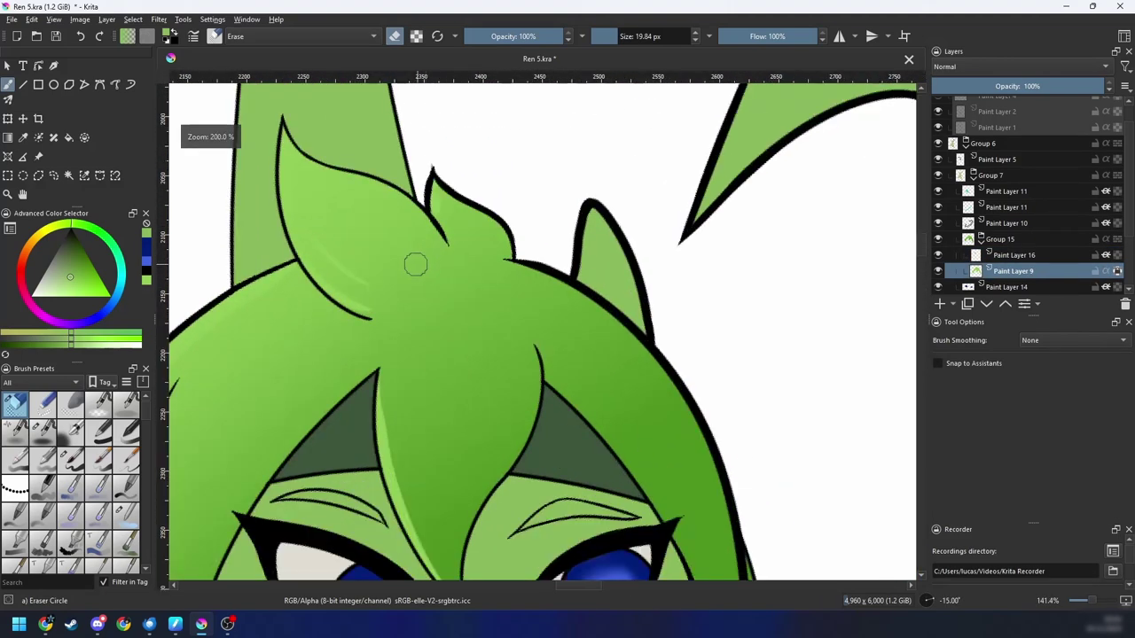
ctrl+click(285, 144)
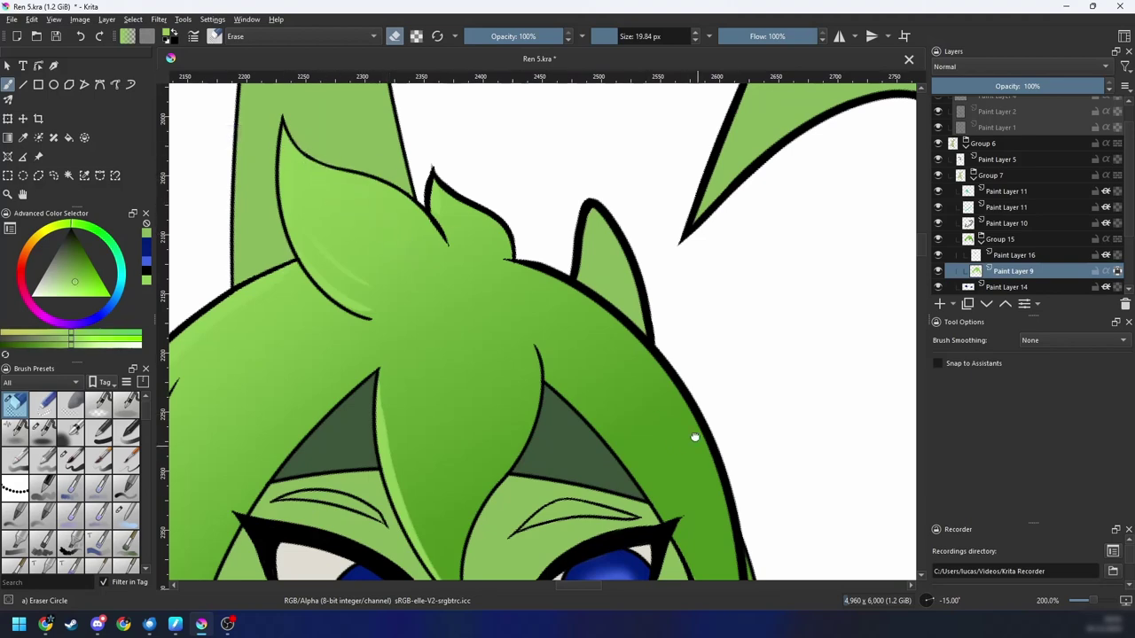
Step: Switch to the Basic-5 Size brush at 22.37 px for touching up the small outer lock's tip
drag(769, 548, 594, 227)
key(plus)
scroll(608, 326, up, 2)
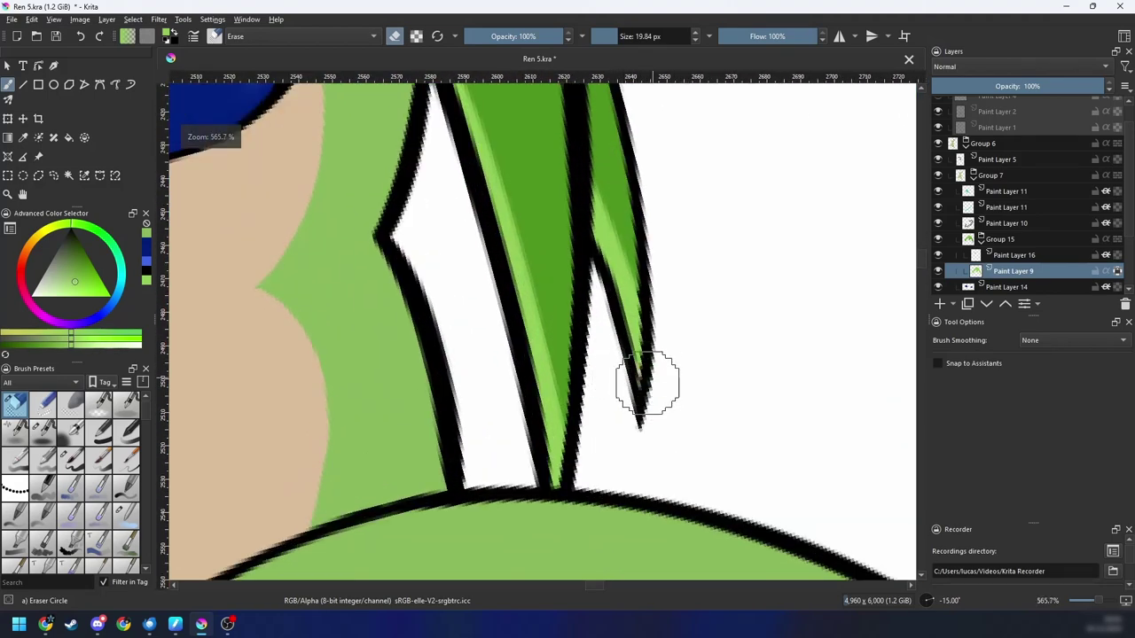
right_click(669, 362)
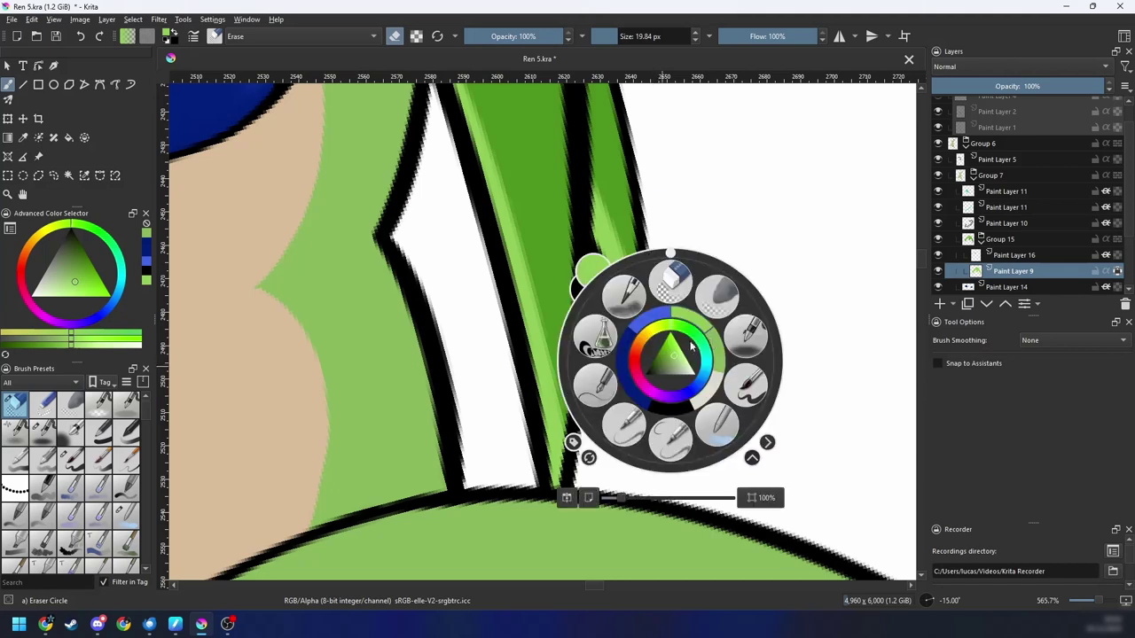
click(746, 383)
shift+drag(654, 366, 278, 471)
shift+drag(525, 402, 505, 402)
key(bracketleft)
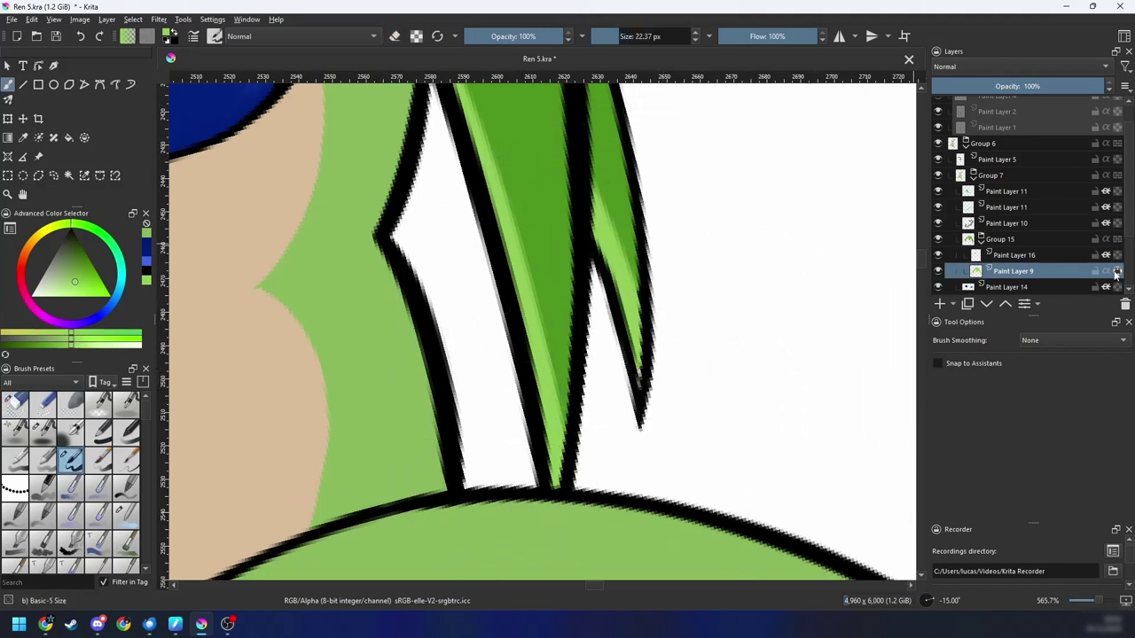
Step: Touch up the small outer lock's tip in green with the brush reduced to 9.13 px, and reactivate Paint Layer 16
drag(653, 377, 640, 409)
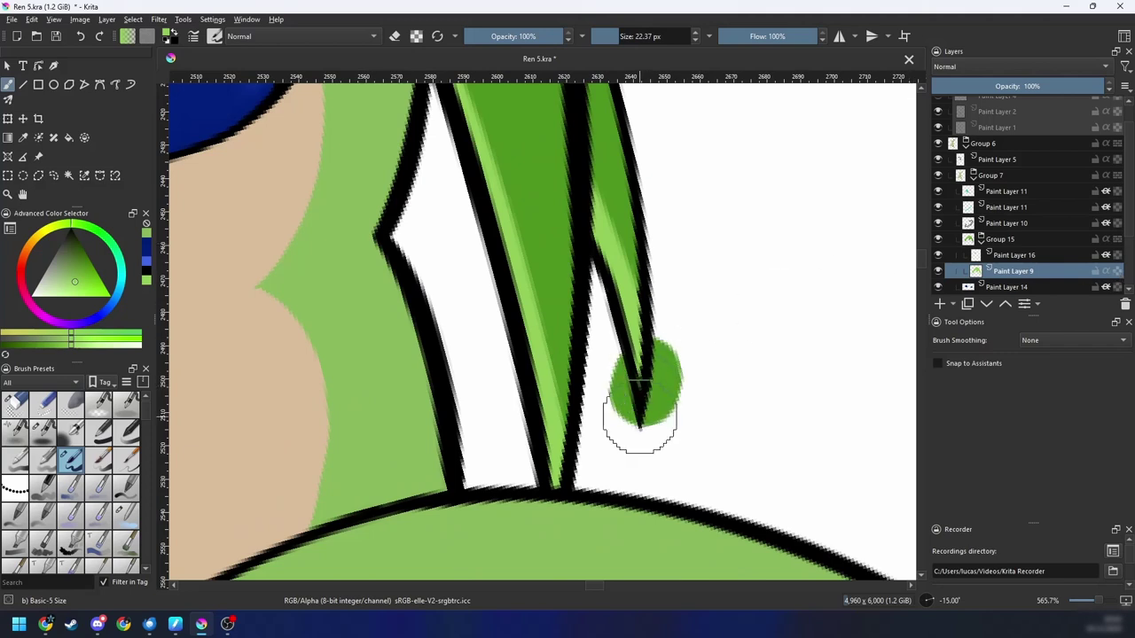
key(ctrl+z)
key(bracketleft)
key(bracketleft)
key(bracketleft)
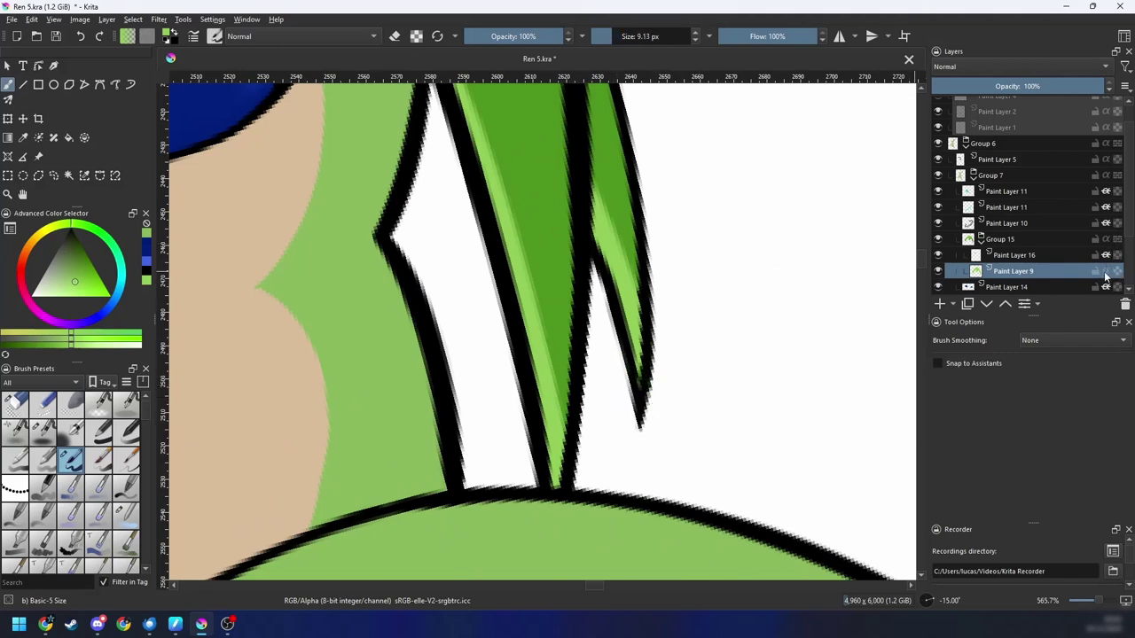
click(1015, 255)
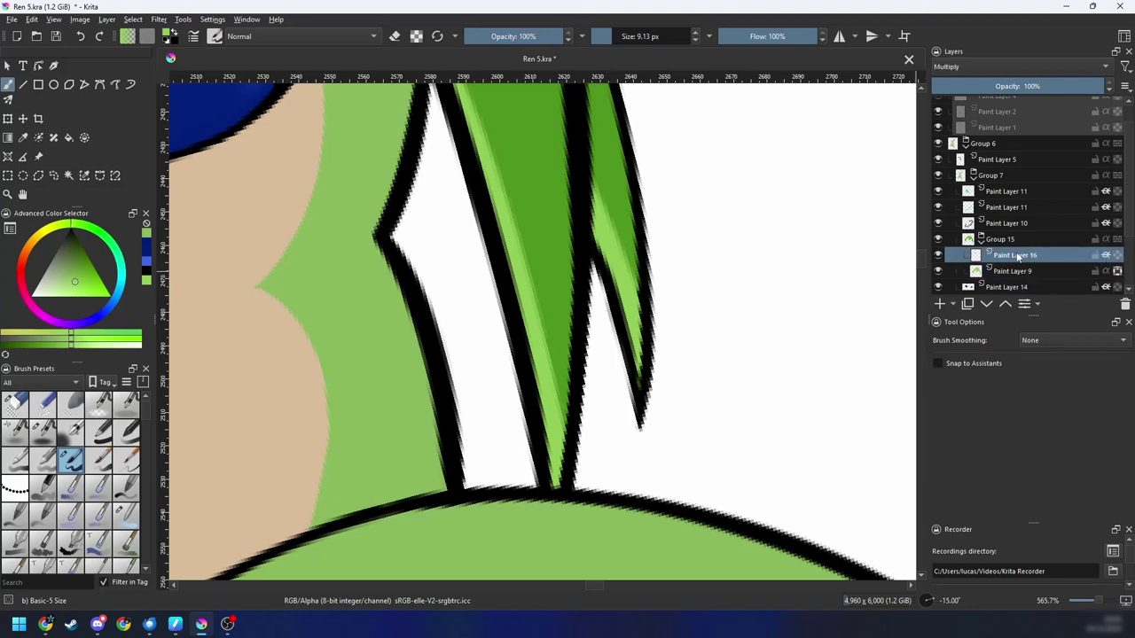
mouse_move(981, 257)
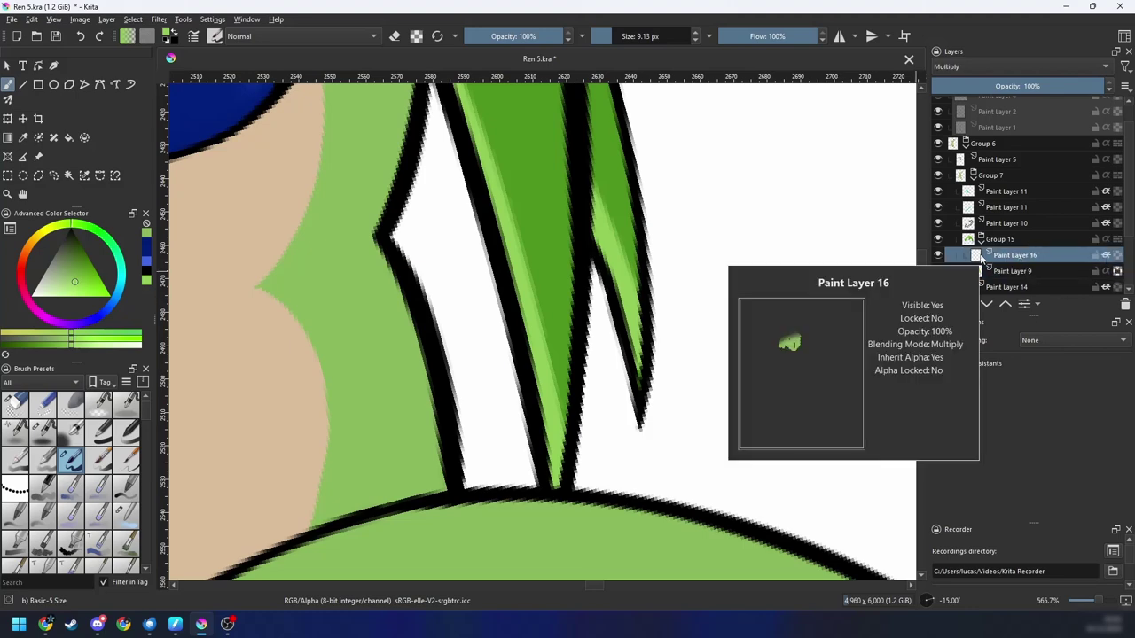
Step: Review the whole figure with the canvas rotation reset, checking it in the horizontally mirrored view and back in the normal view
scroll(568, 352, down, 11)
key(5)
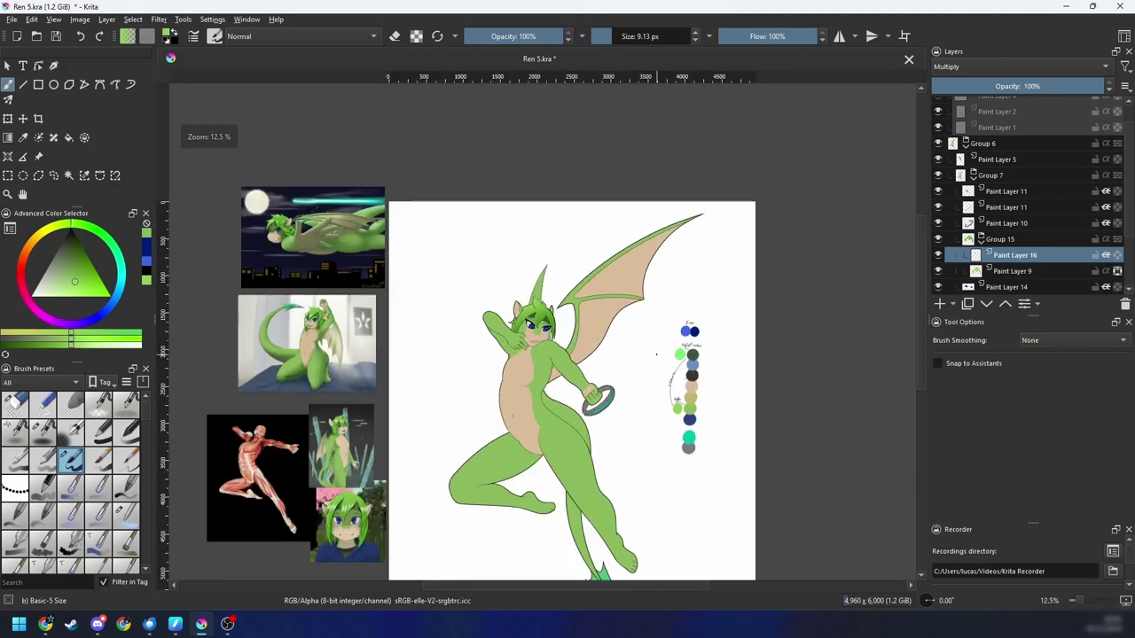
scroll(656, 355, up, 1)
scroll(667, 328, down, 2)
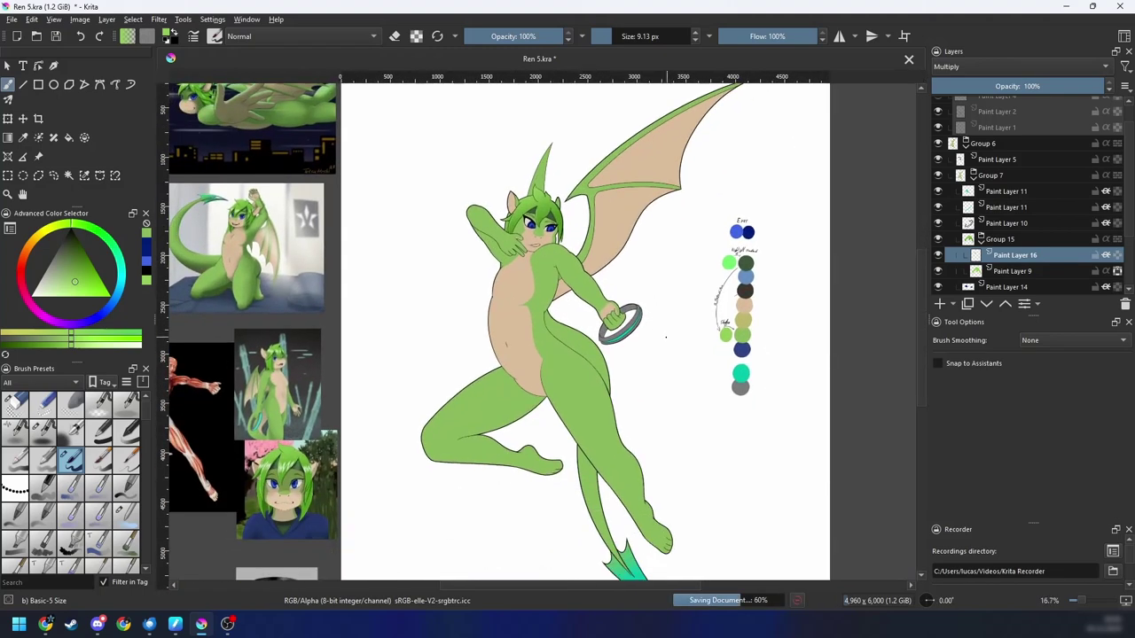
key(m)
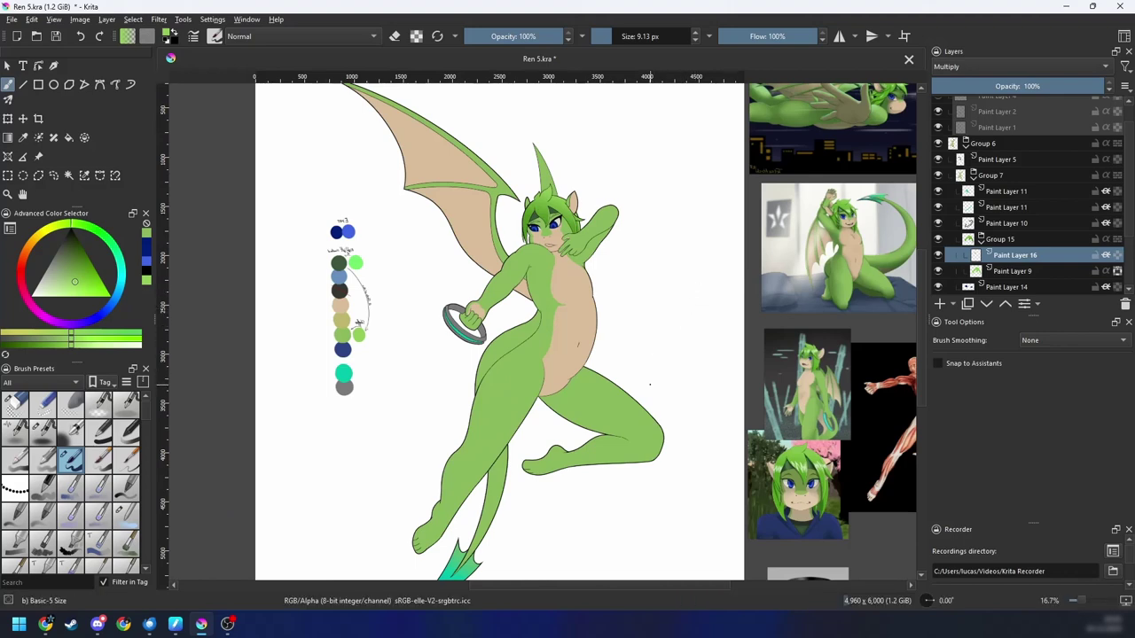
scroll(650, 384, down, 3)
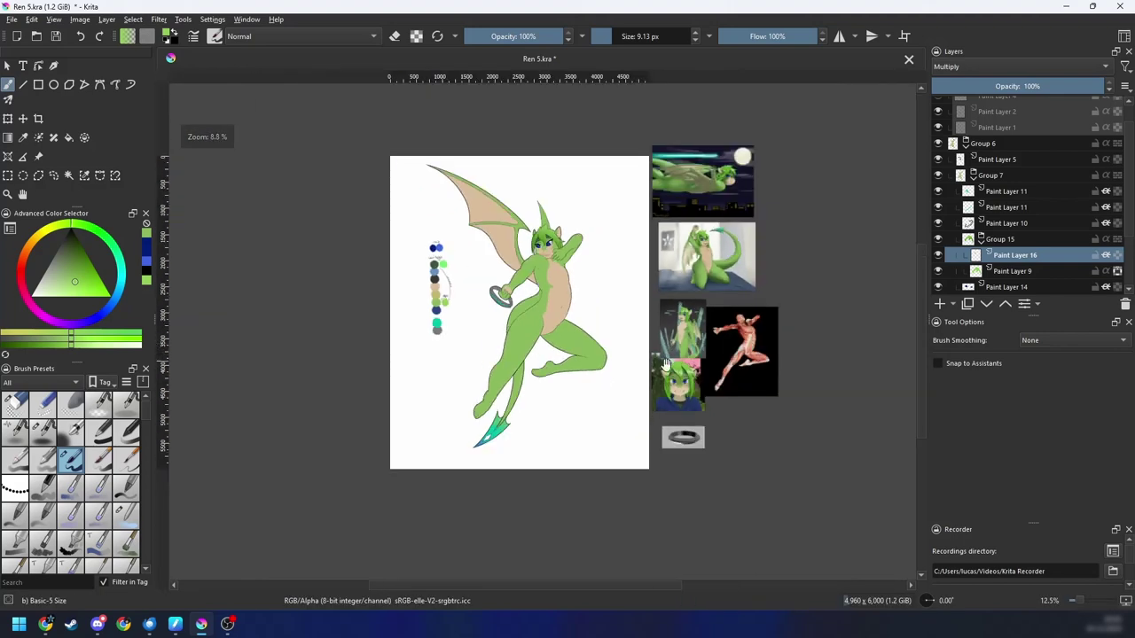
scroll(672, 379, up, 3)
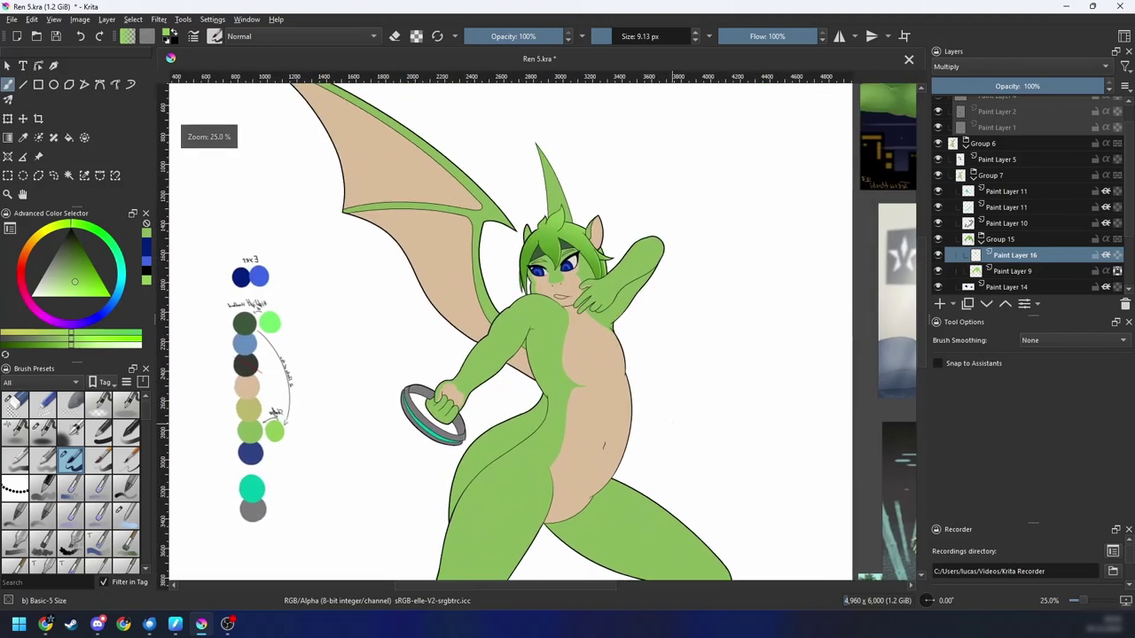
key(m)
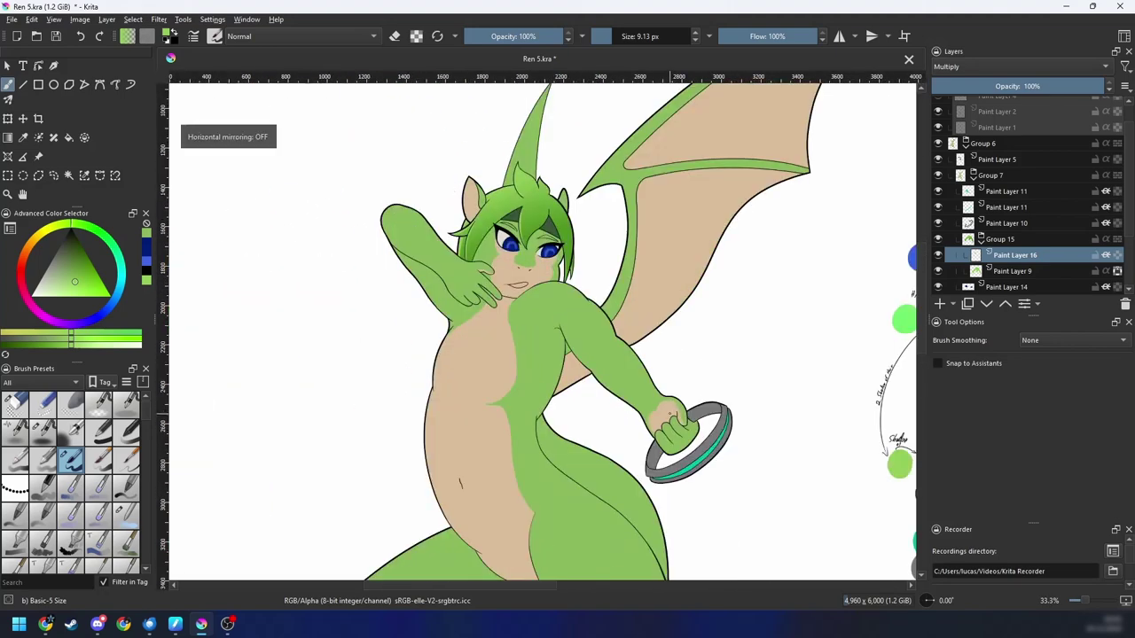
Step: Check the face and the full figure once more and save the drawing
scroll(671, 372, up, 4)
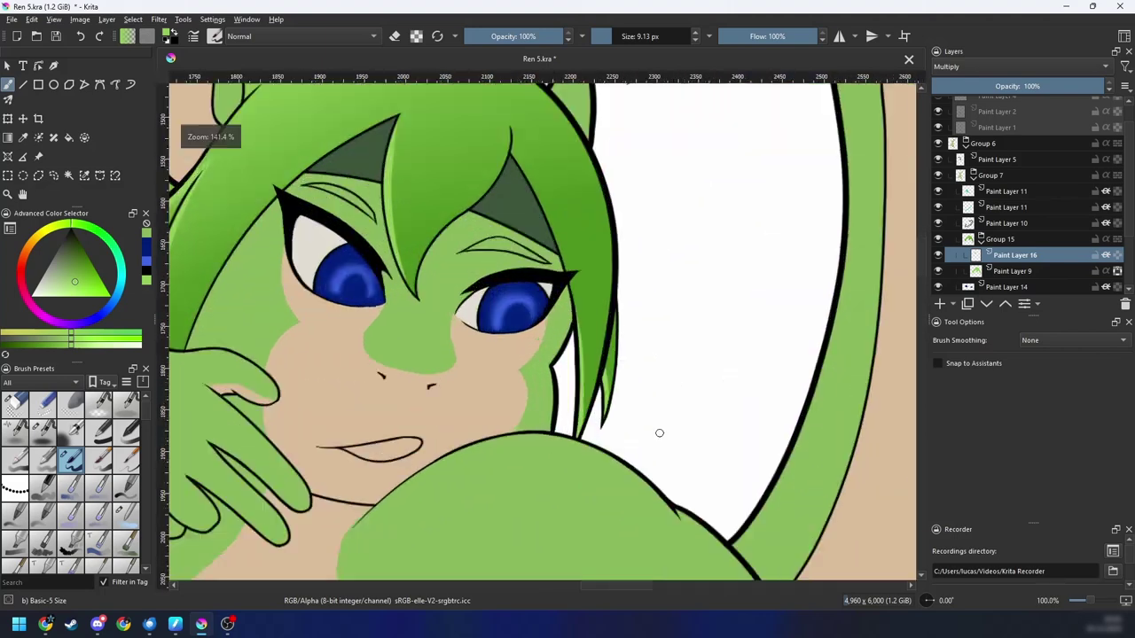
scroll(722, 379, down, 6)
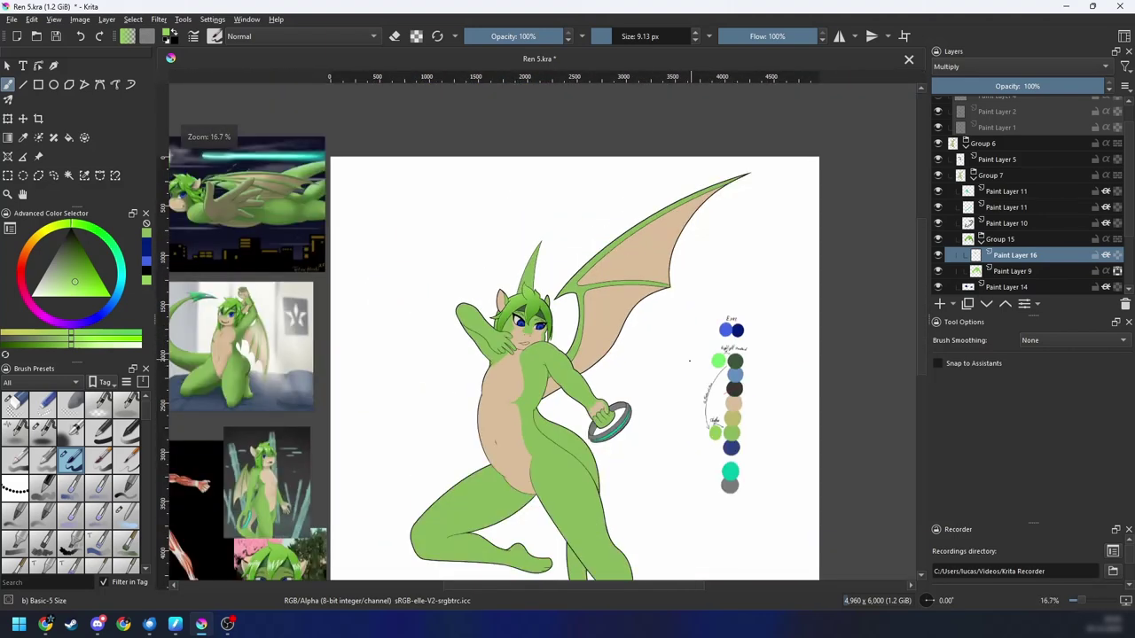
mouse_move(674, 367)
mouse_down()
mouse_move(669, 355)
mouse_move(656, 385)
mouse_move(662, 367)
mouse_up()
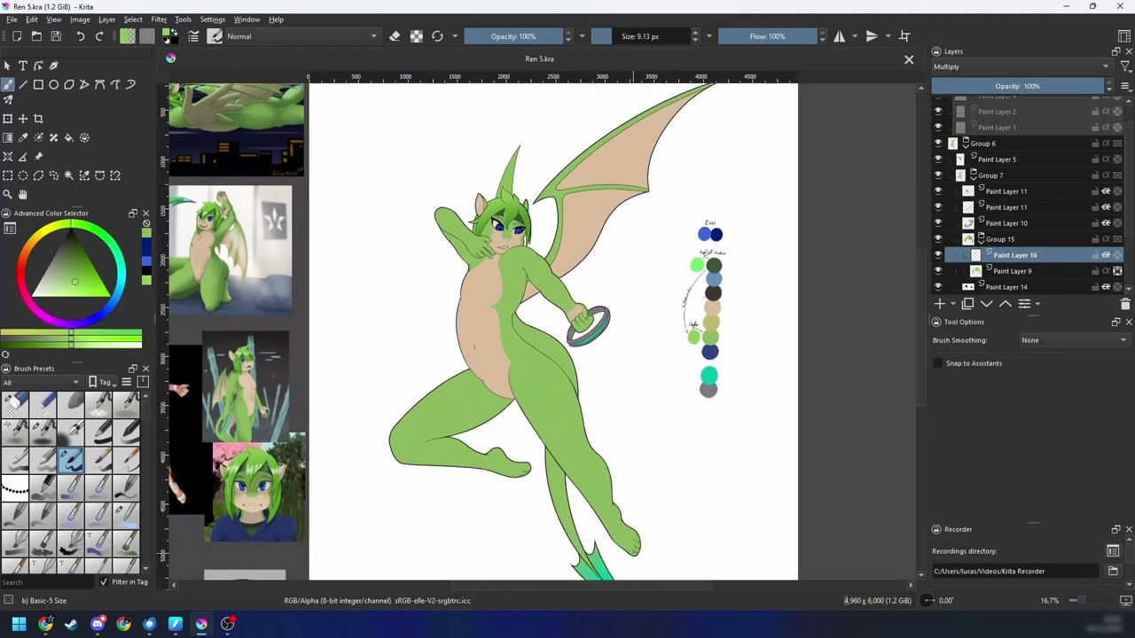
scroll(631, 346, up, 2)
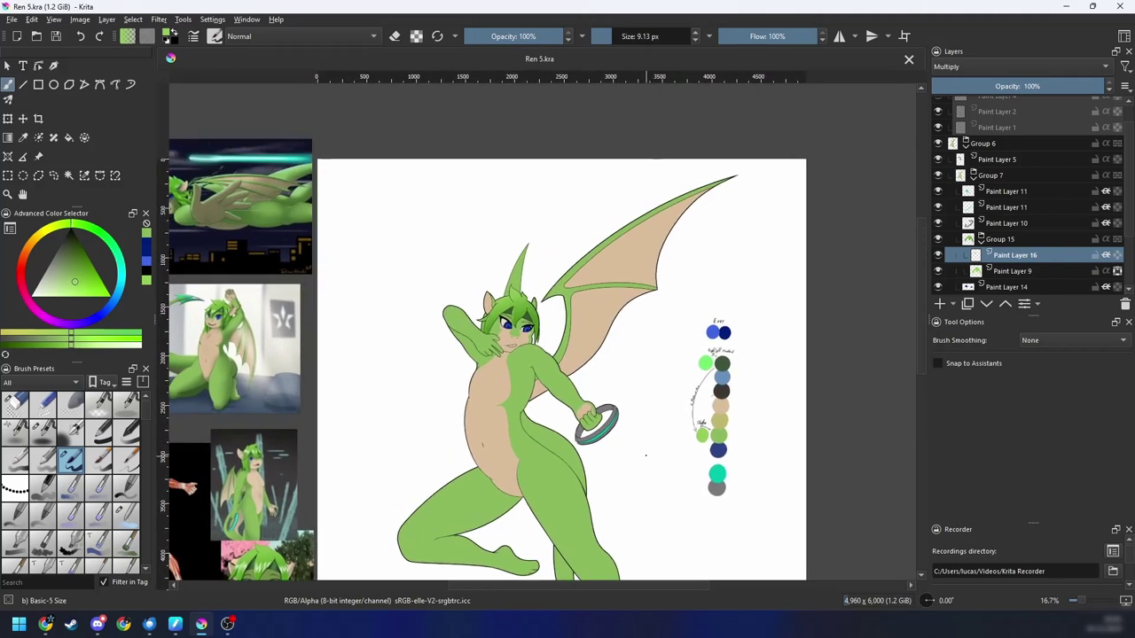
Step: Sample the dark maroon mouth interior colour from the dragon reference picture with the grey background and teal stalks
drag(677, 380, 698, 299)
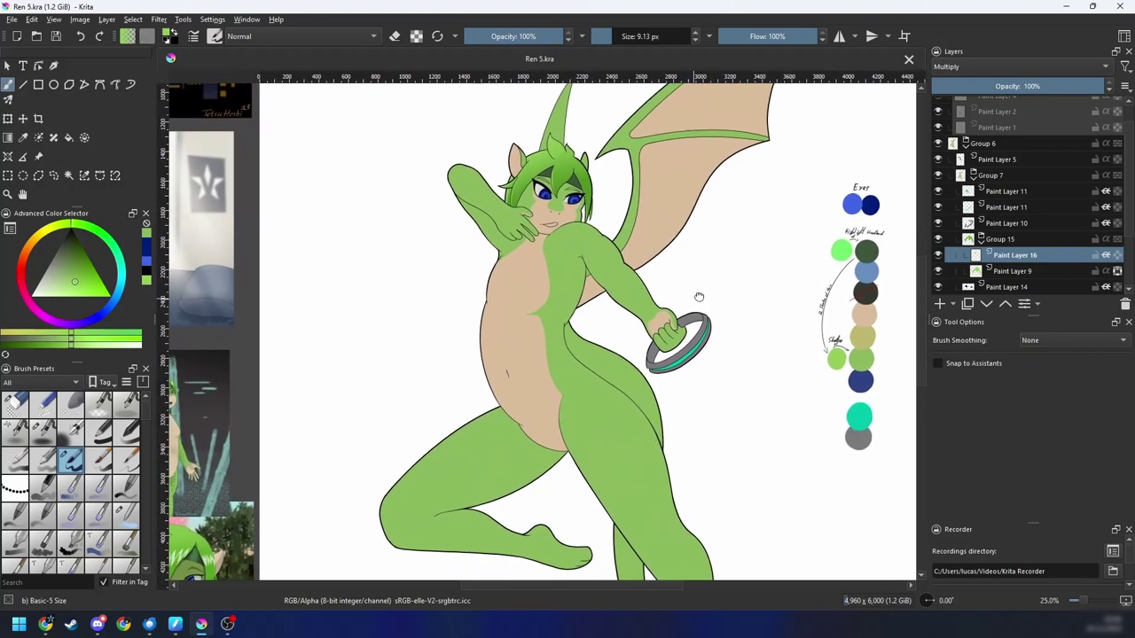
scroll(683, 282, down, 1)
drag(380, 394, 629, 345)
scroll(566, 337, up, 4)
scroll(627, 345, up, 5)
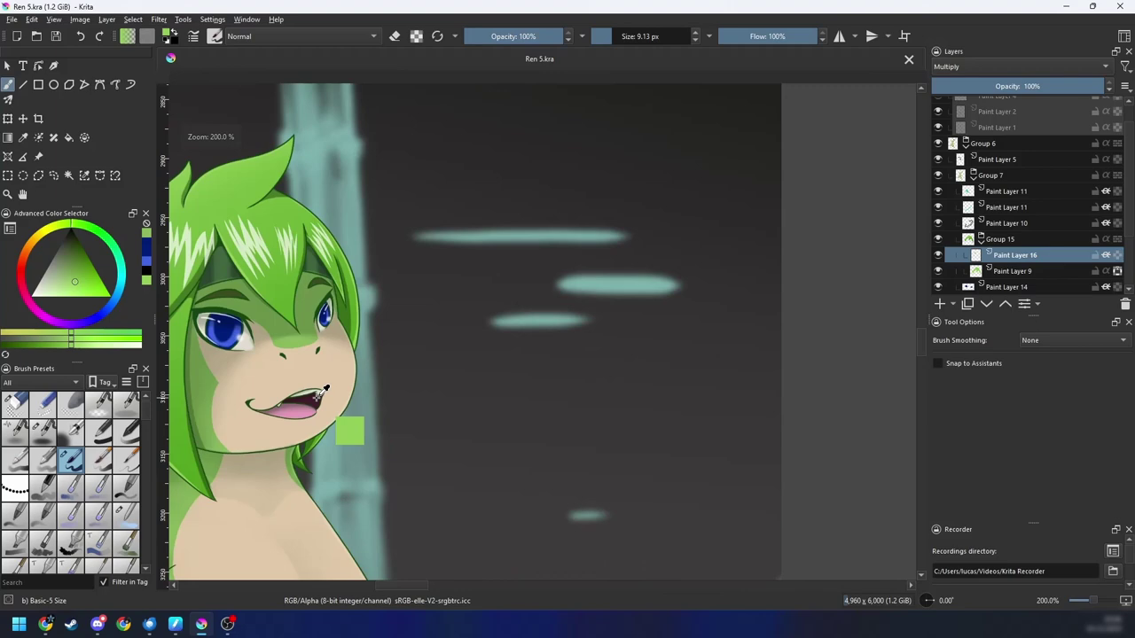
ctrl+click(318, 396)
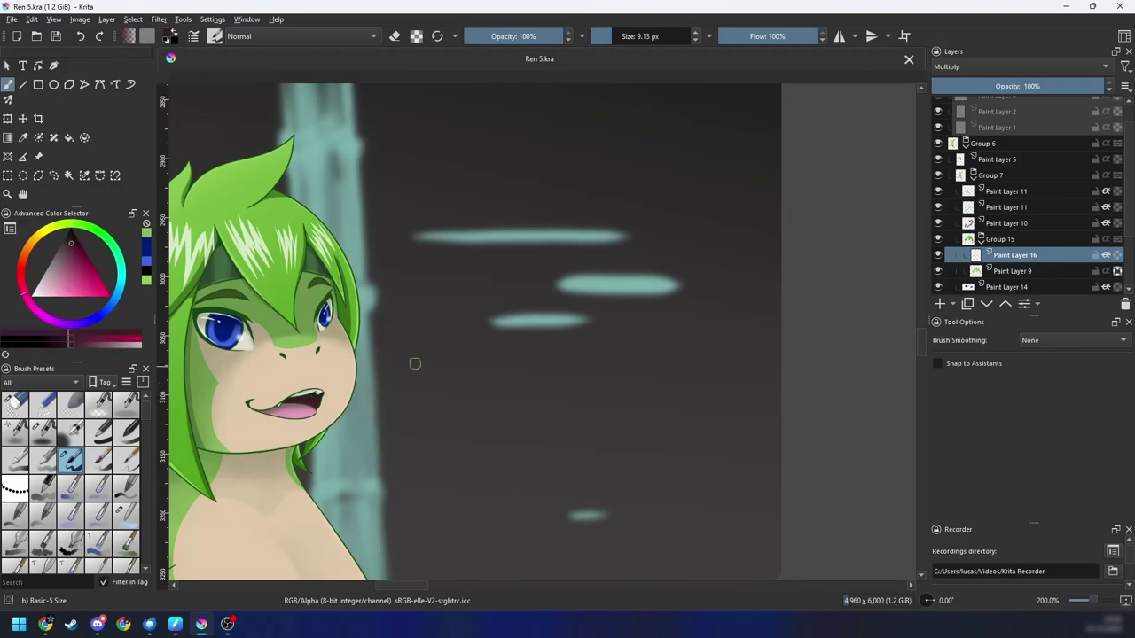
Step: Examine the mouth in the kneeling dragon reference picture and compare it with the face in the drawing
scroll(545, 342, down, 4)
drag(727, 387, 618, 542)
drag(662, 418, 639, 536)
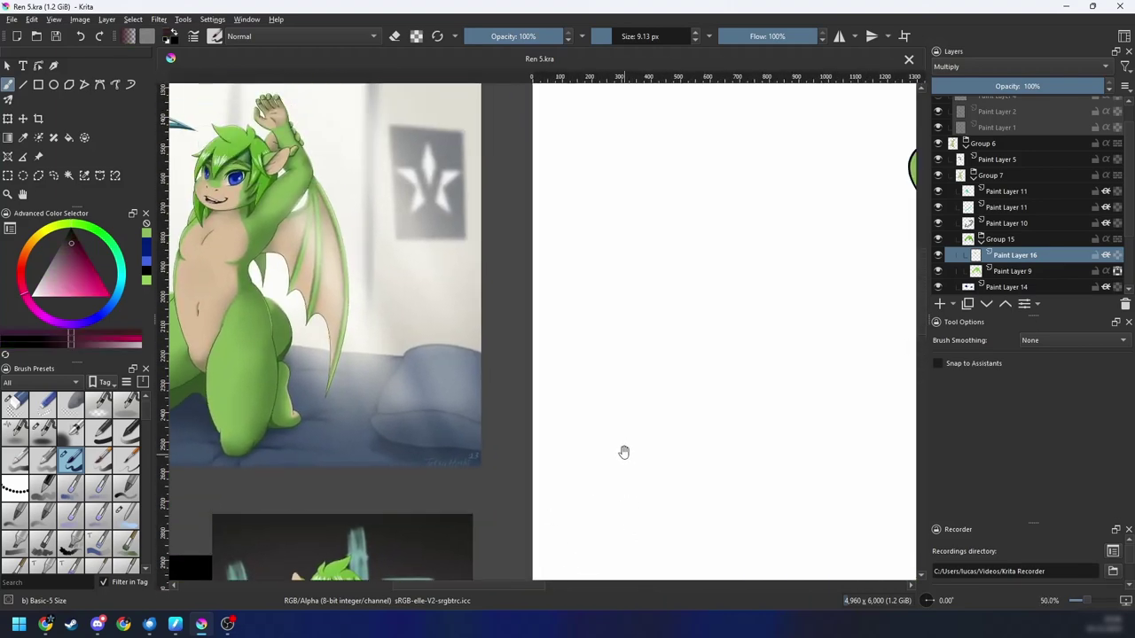
drag(625, 453, 603, 400)
scroll(603, 400, up, 5)
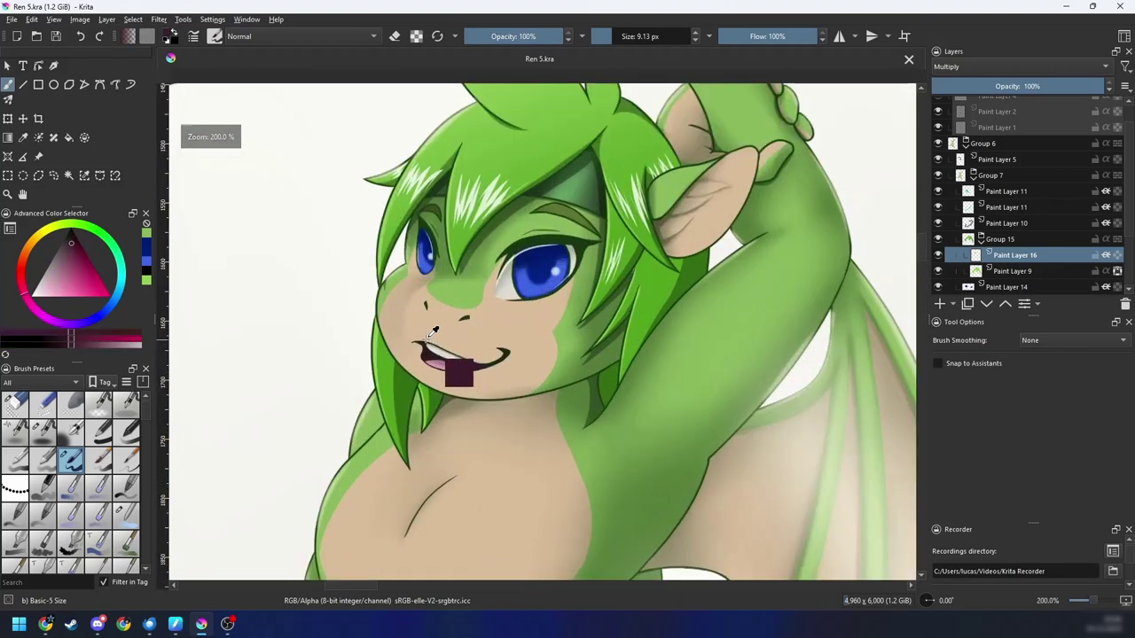
scroll(583, 335, down, 5)
drag(712, 394, 502, 375)
drag(803, 372, 557, 425)
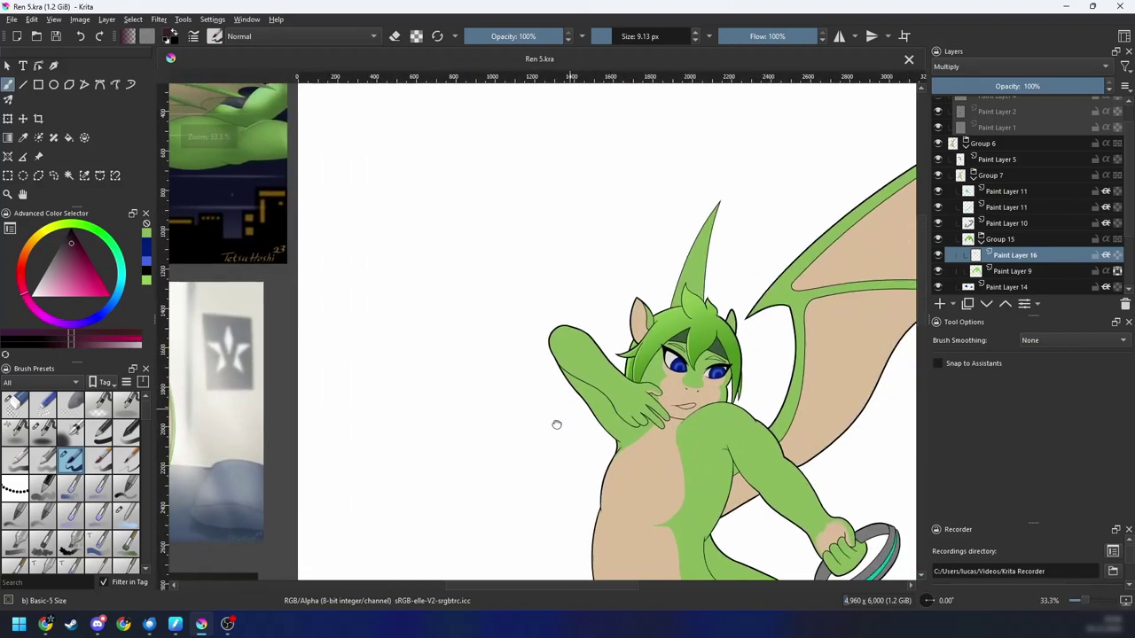
scroll(556, 424, up, 2)
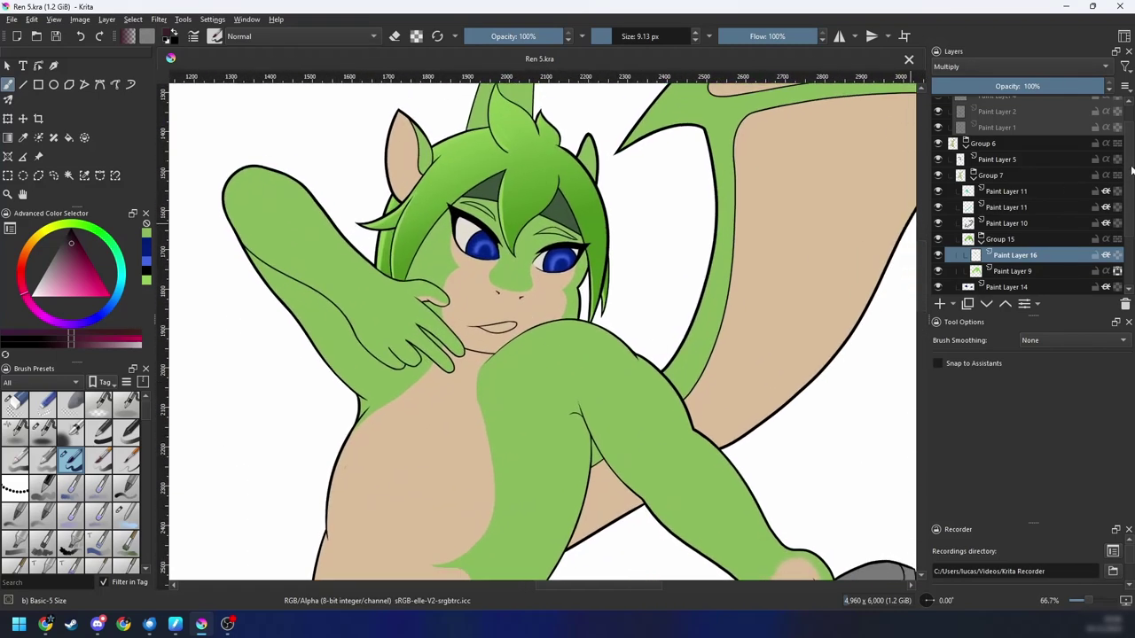
Step: Add a new paint layer directly above Paint Layer 12 for the mouth colour
scroll(1029, 204, down, 3)
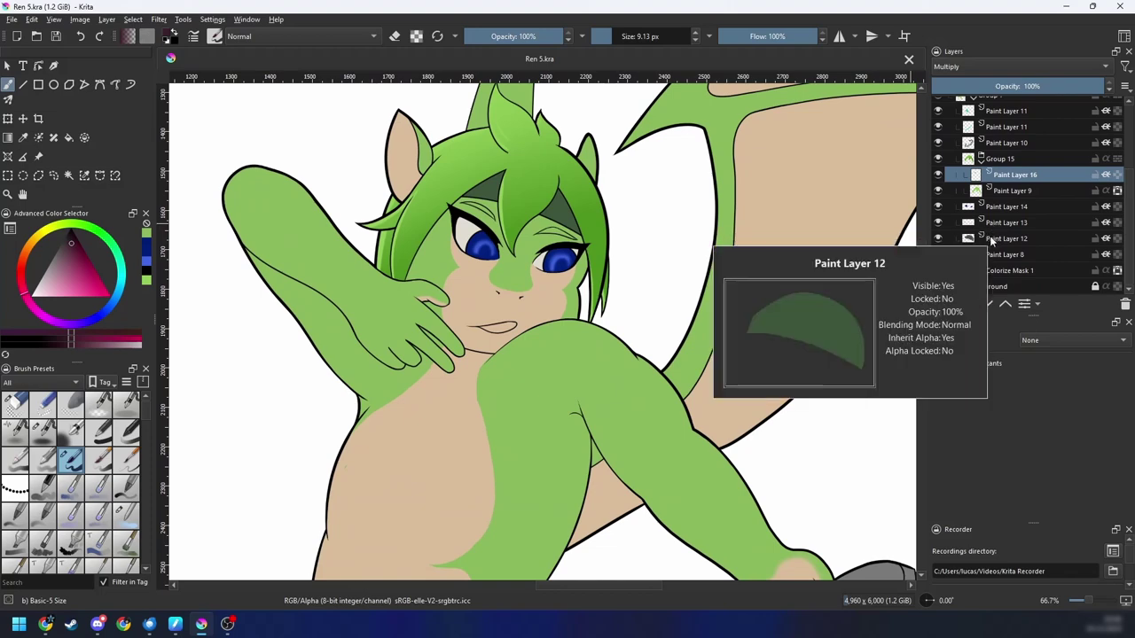
click(991, 238)
click(940, 303)
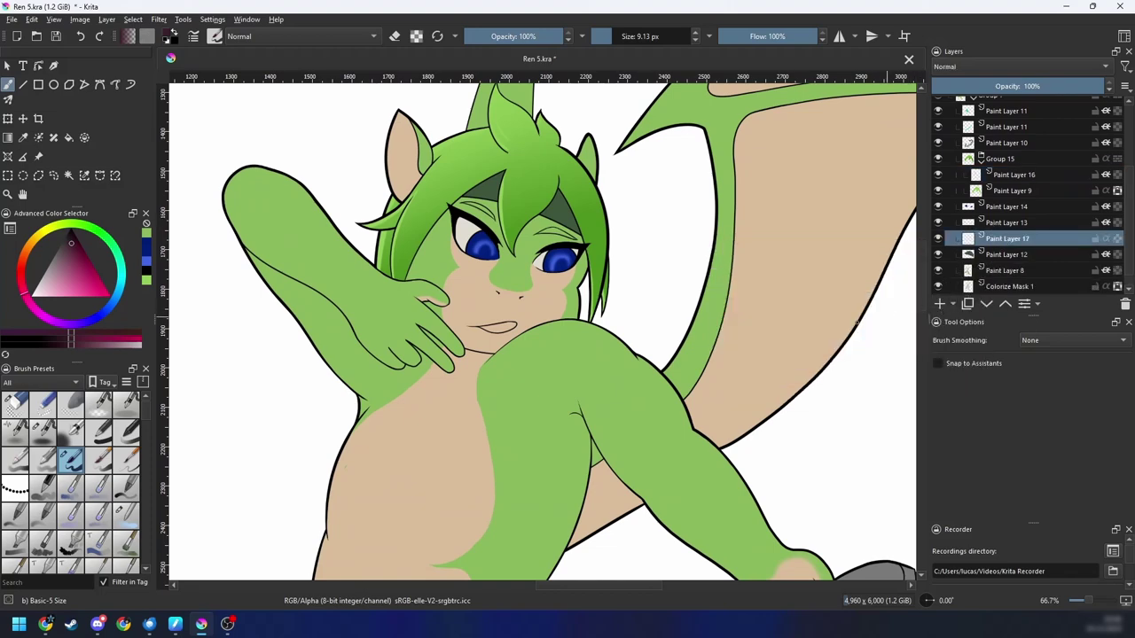
Step: Select the mouth's interior, fill it with the sampled dark maroon using a 34.92 px brush, and clear the selection
scroll(425, 266, up, 1)
scroll(532, 337, up, 1)
key(w)
click(534, 371)
scroll(534, 370, up, 1)
key(4)
key(4)
key(b)
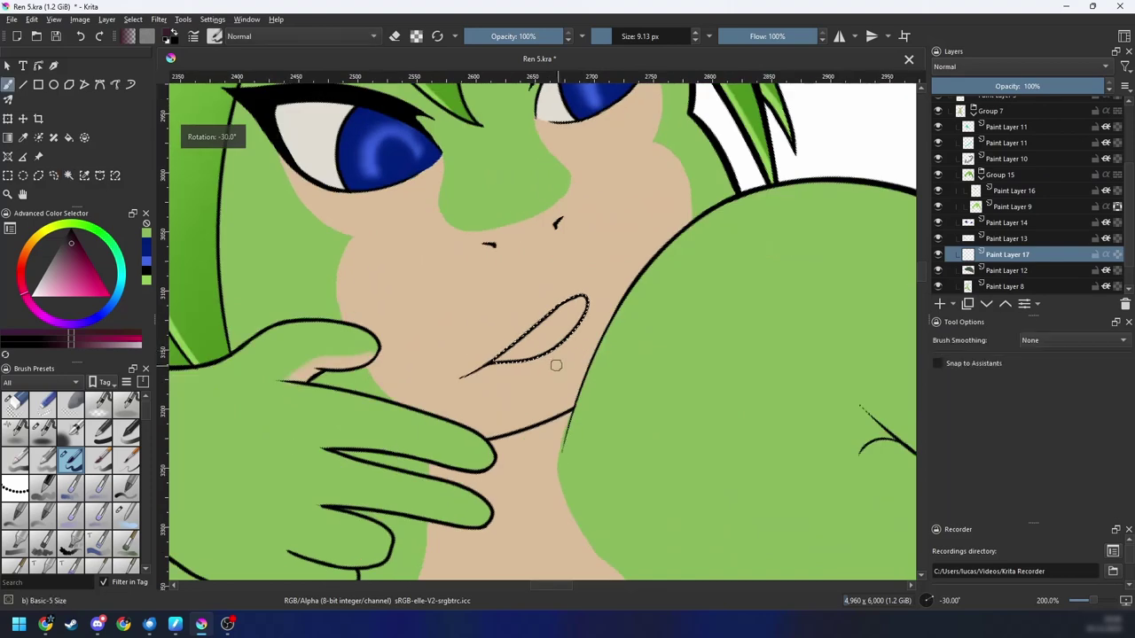
scroll(555, 364, up, 2)
drag(431, 440, 492, 440)
drag(457, 405, 503, 430)
key(ctrl+shift+a)
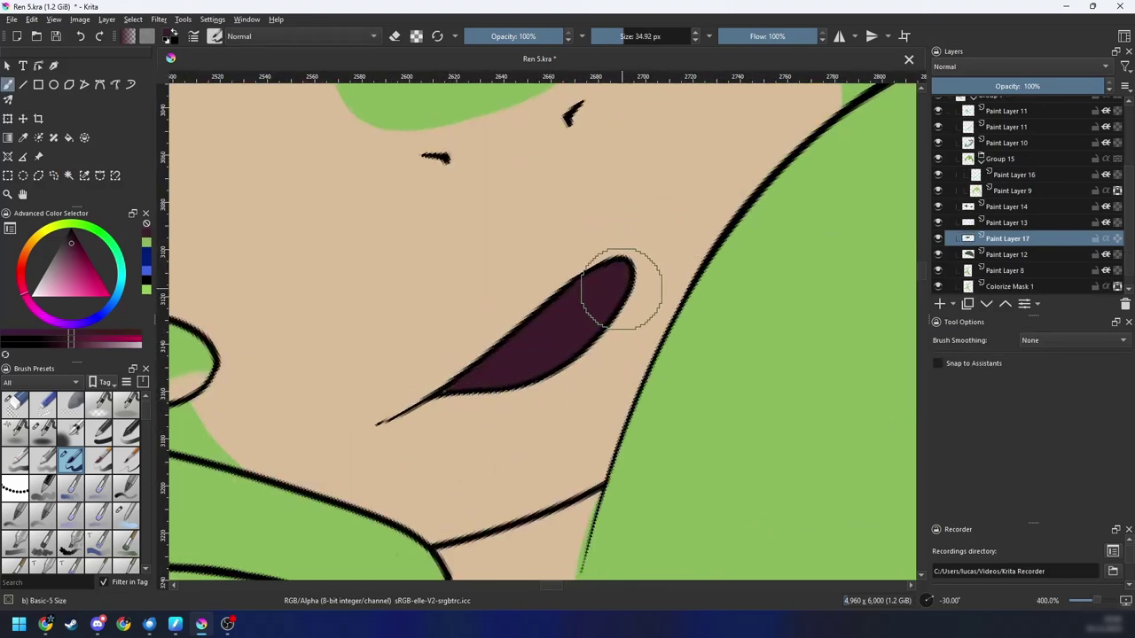
Step: Touch up the maroon fill along the mouth's outline with the brush reduced to 4.86 px
drag(552, 352, 631, 286)
scroll(560, 328, up, 1)
mouse_move(554, 332)
mouse_down()
mouse_move(497, 337)
mouse_move(517, 318)
mouse_up()
drag(570, 282, 410, 427)
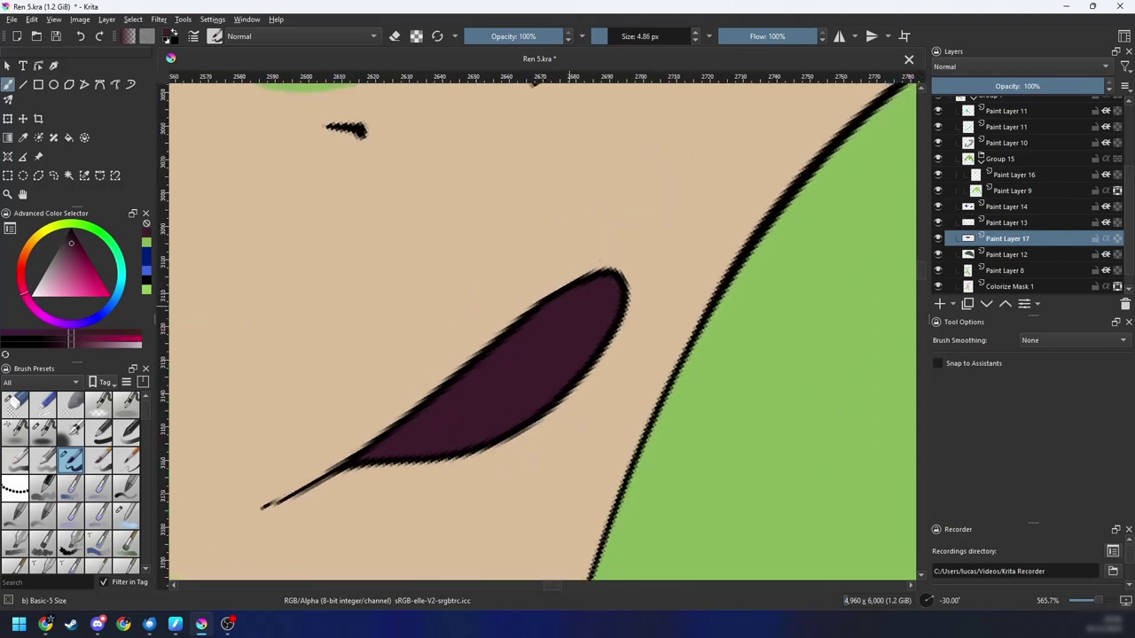
Step: Review the filled mouth on the whole figure and on the face with the canvas rotation reset
key(minus)
key(minus)
key(minus)
key(minus)
key(minus)
key(minus)
key(minus)
key(minus)
key(6)
key(6)
key(6)
key(minus)
key(4)
key(minus)
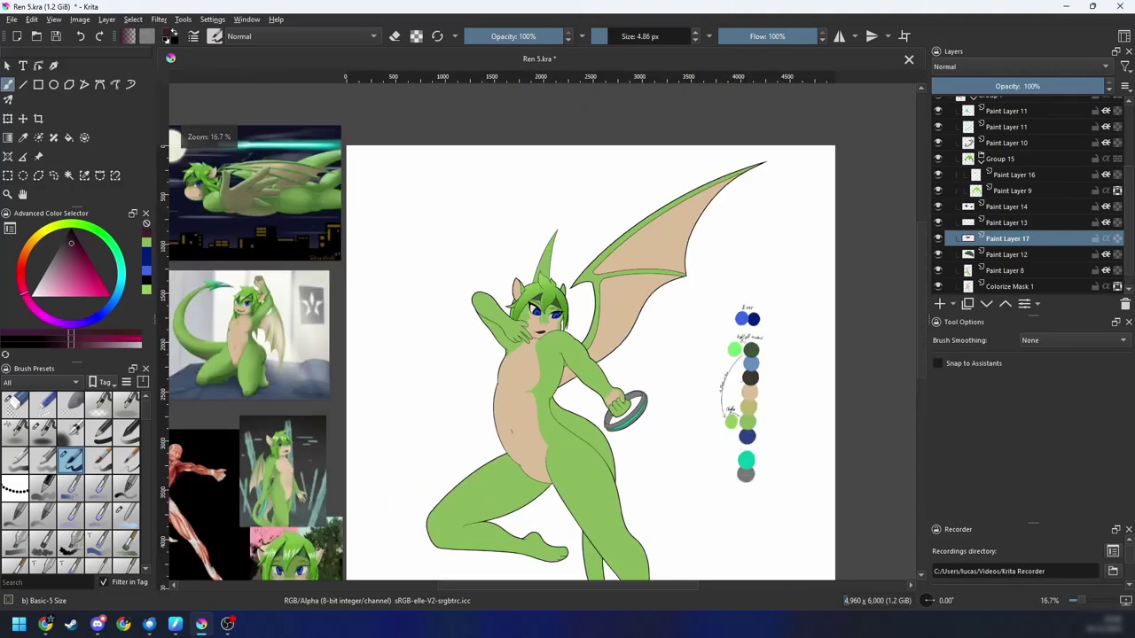
scroll(172, 139, down, 1)
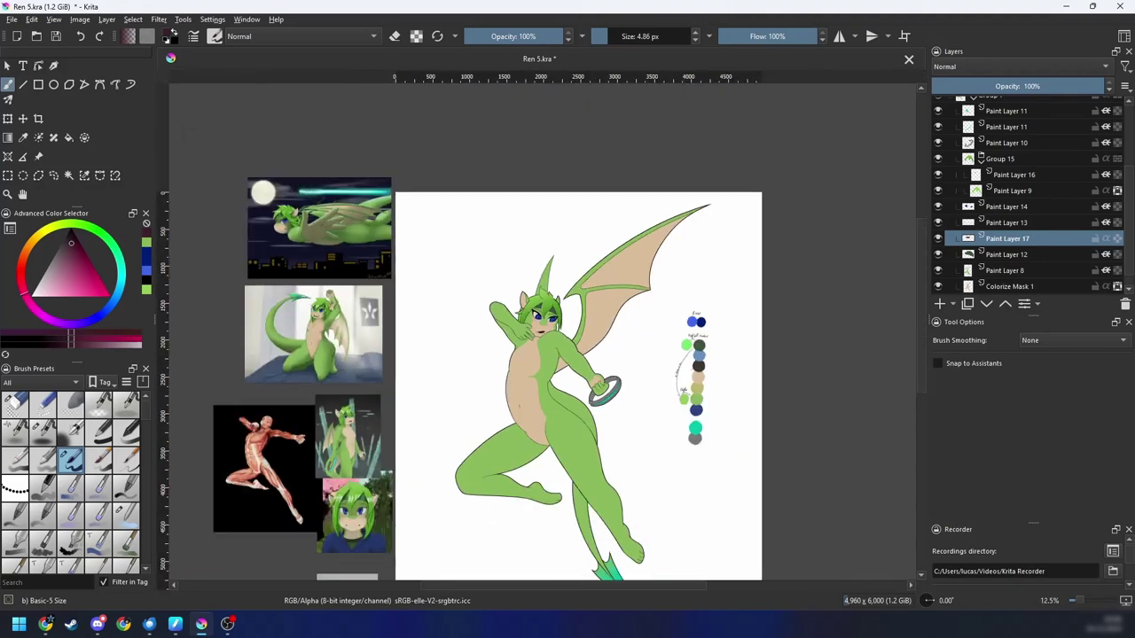
key(plus)
key(plus)
key(plus)
key(plus)
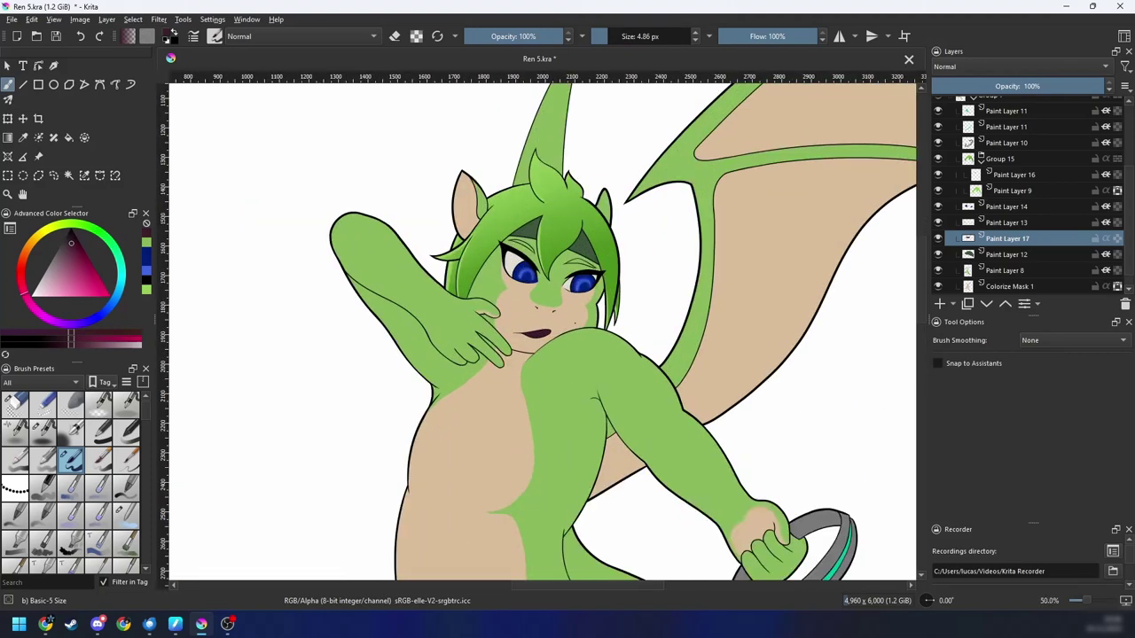
Step: Put the mouth's fill layer in its own group, lock its alpha, and add an alpha-inheriting paint layer above it
key(ctrl+g)
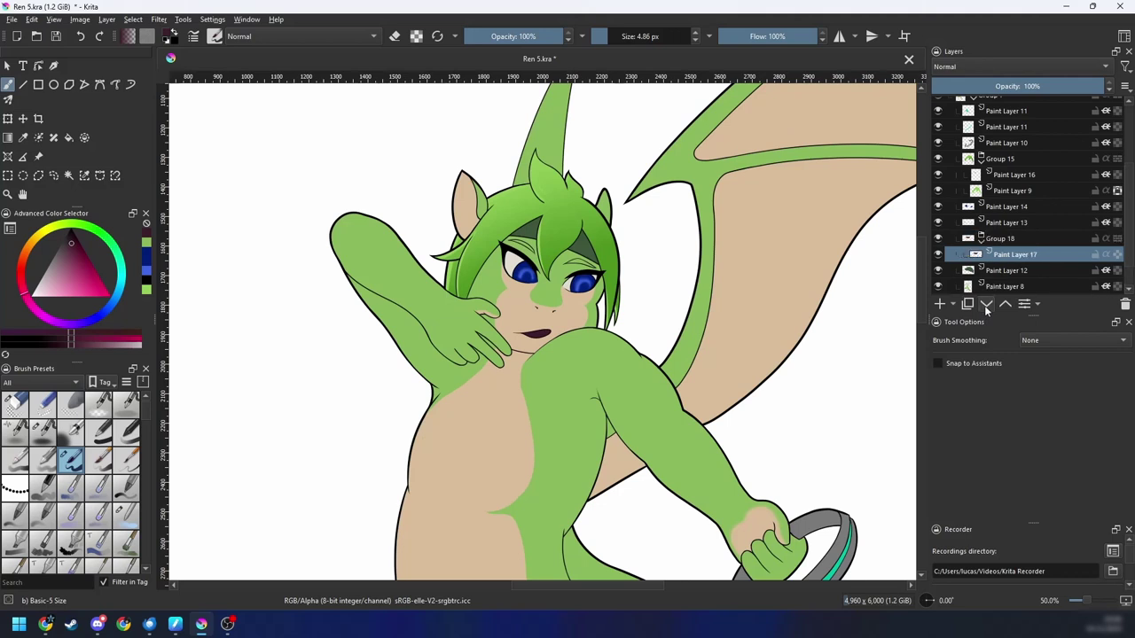
drag(1004, 269, 1078, 259)
key(ctrl+z)
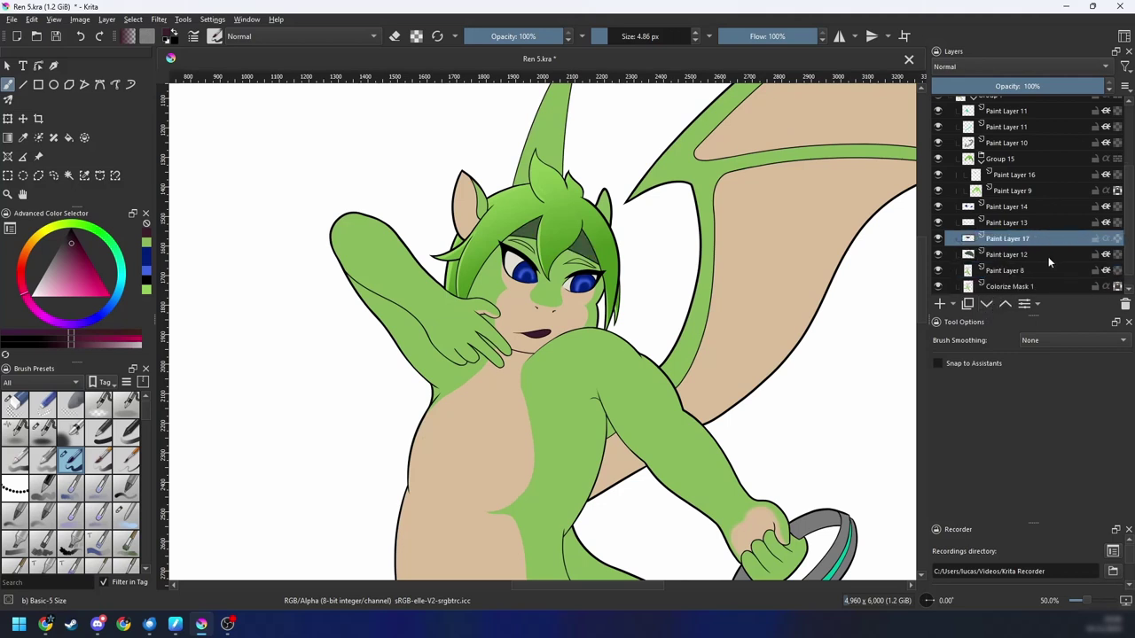
click(1047, 257)
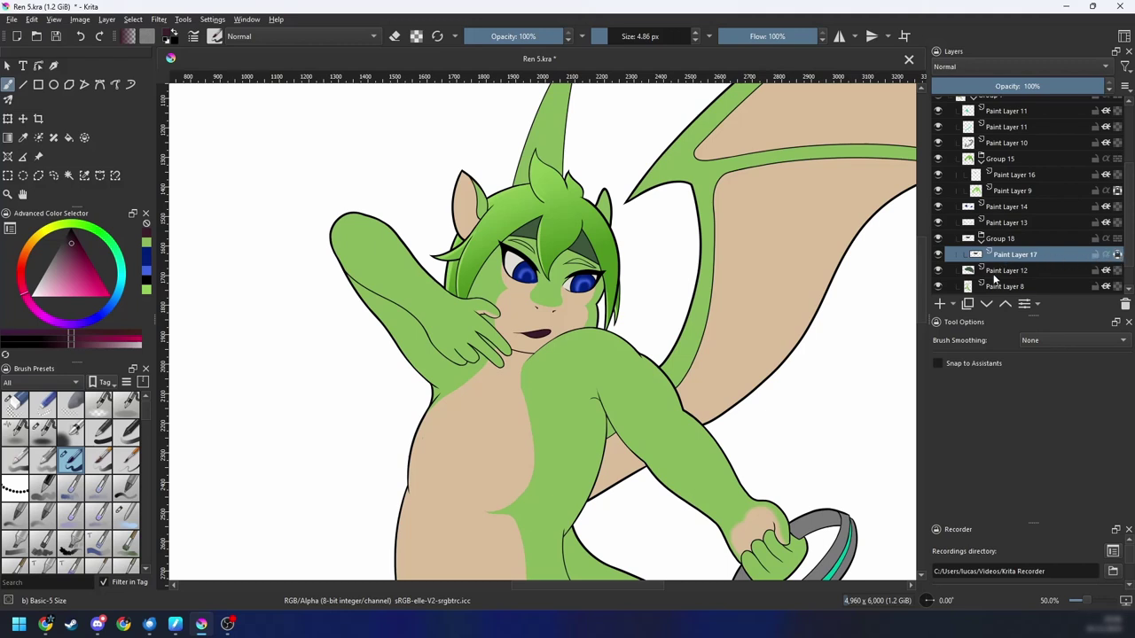
click(939, 304)
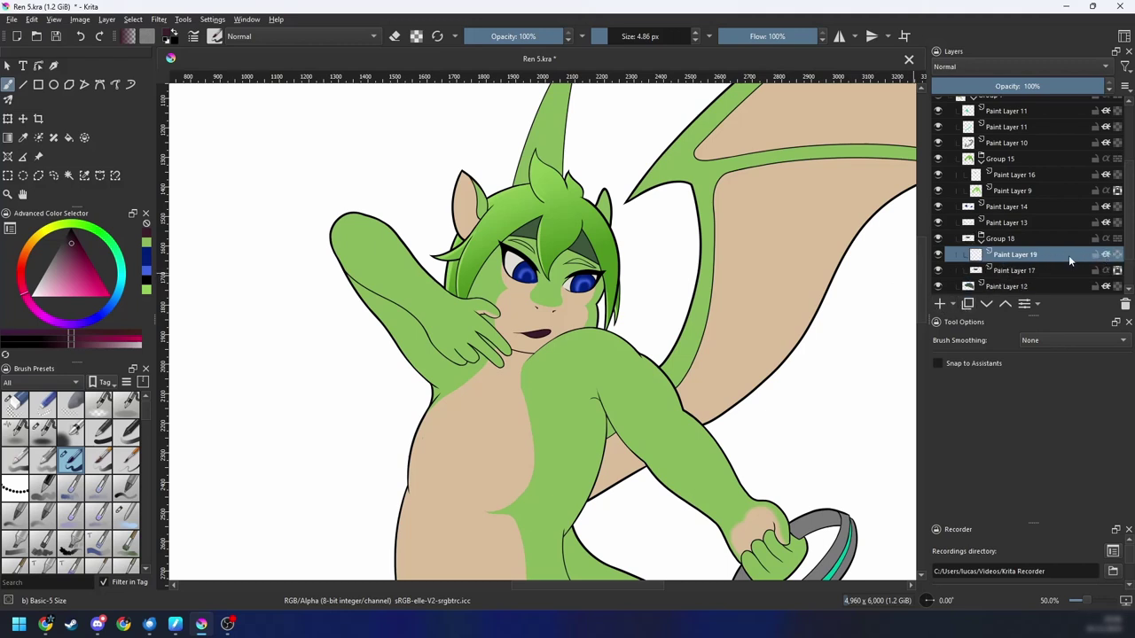
Step: Enlarge the Basic-5 Size brush to 22.38 px for painting inside the mouth
drag(720, 341, 773, 330)
scroll(680, 324, up, 1)
key(4)
key(4)
key(4)
scroll(606, 355, up, 2)
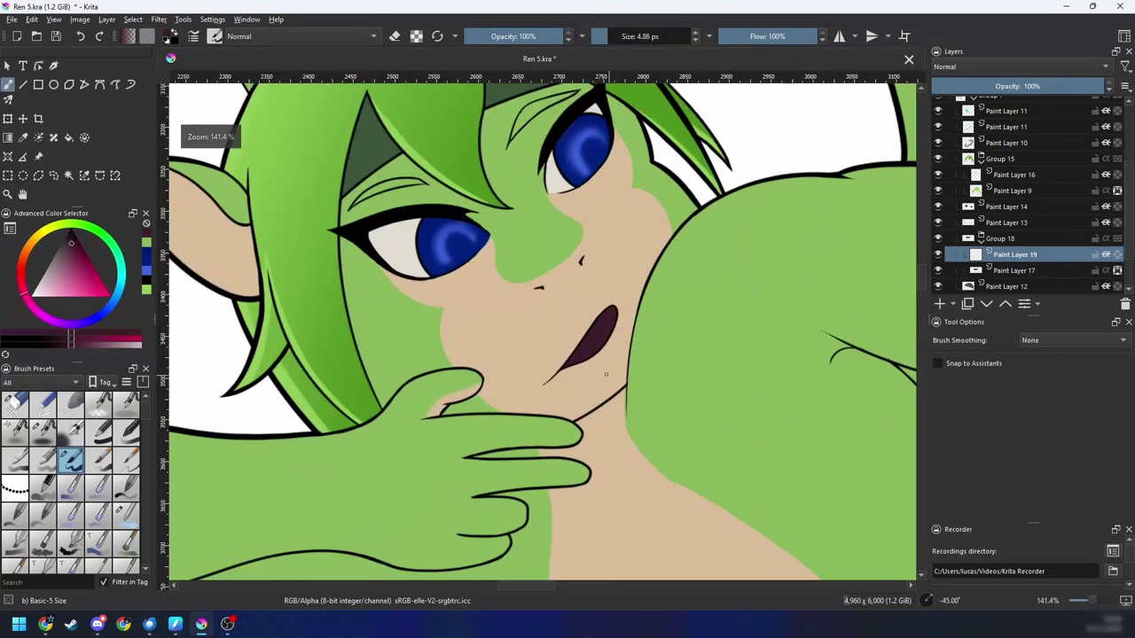
right_click(606, 377)
click(742, 287)
key(6)
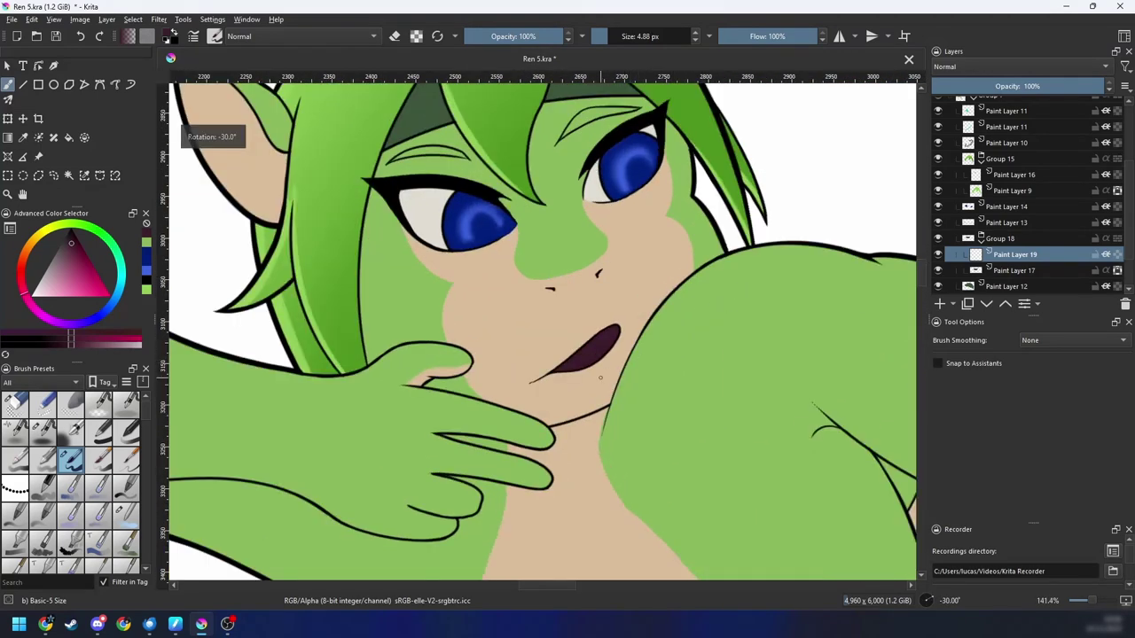
shift+drag(600, 378, 636, 372)
Step: Choose a muted mauve based on the dark maroon as the painting colour for the tongue
right_click(644, 365)
right_click(720, 386)
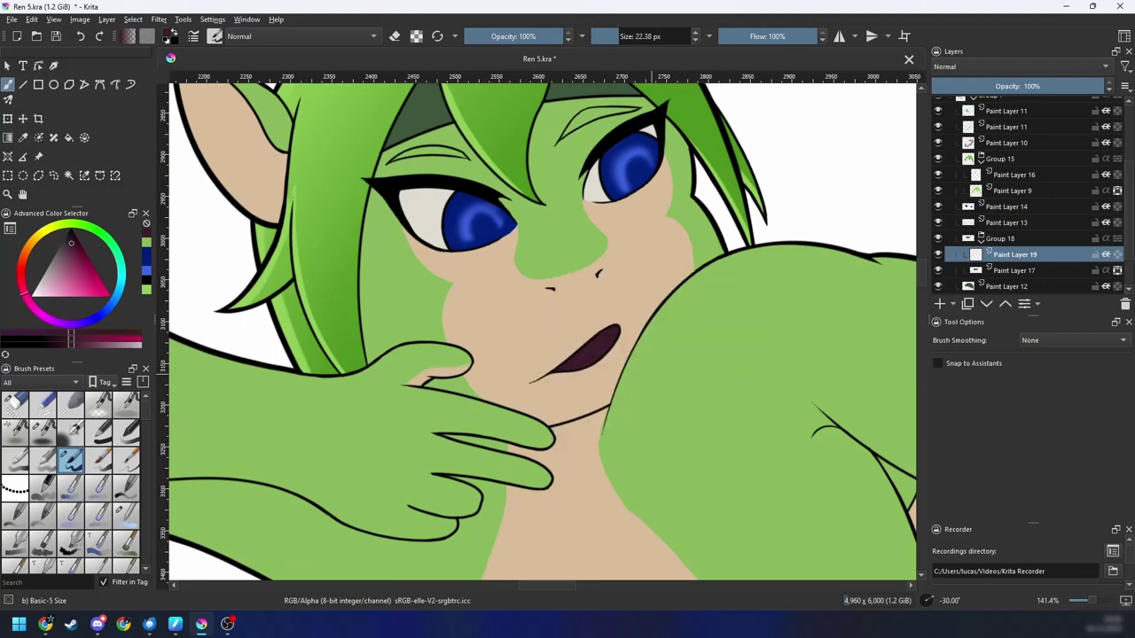
right_click(635, 379)
click(626, 393)
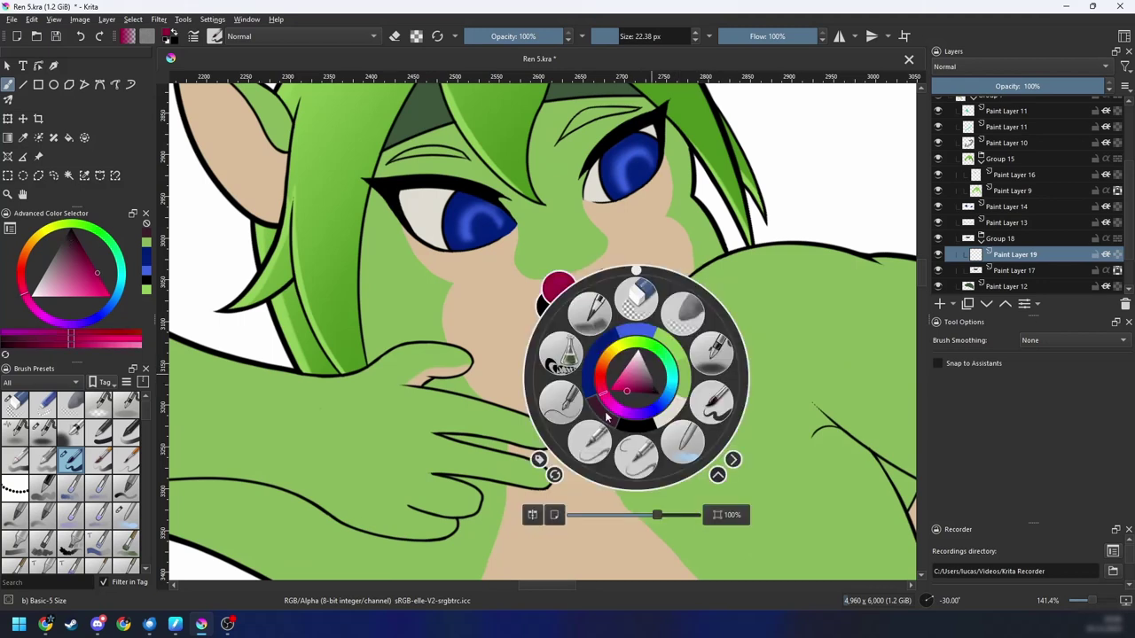
click(607, 416)
click(82, 346)
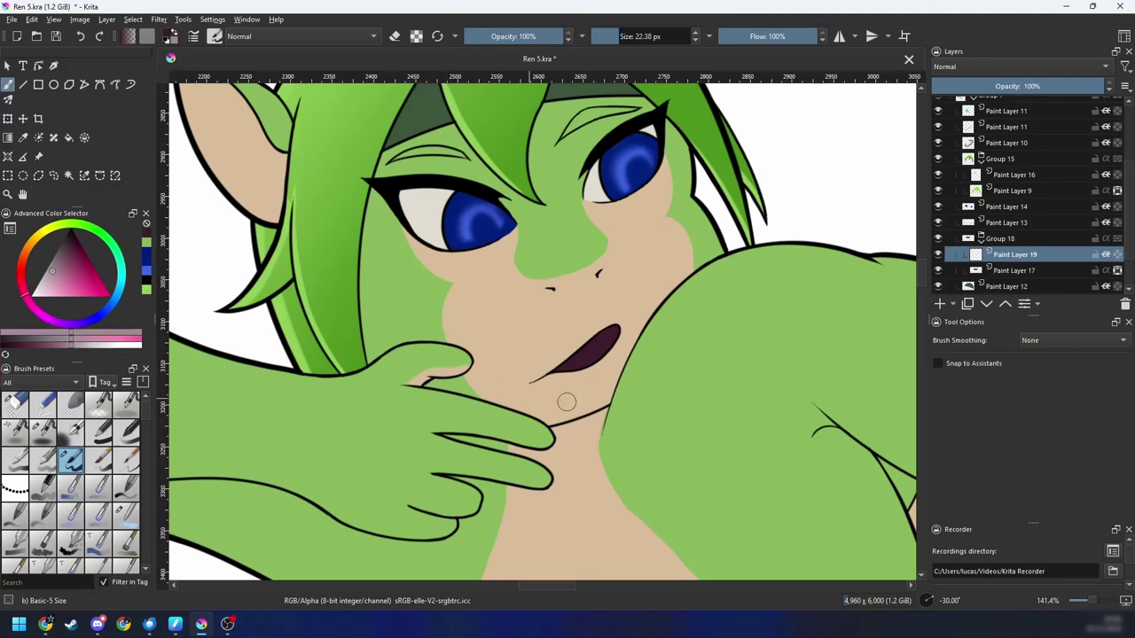
scroll(611, 363, up, 2)
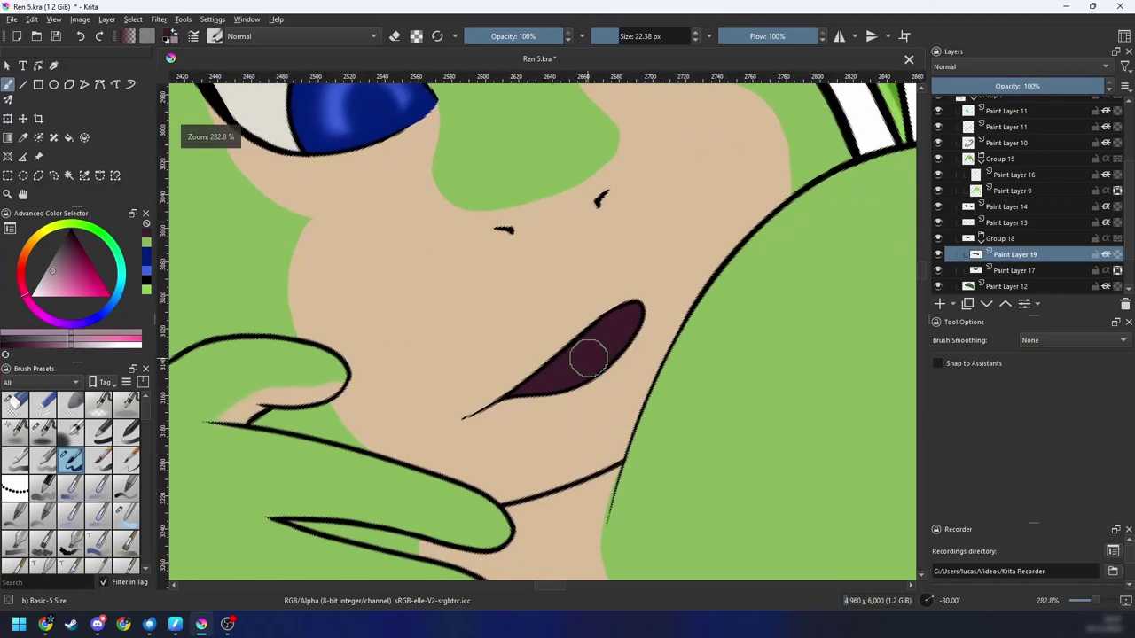
key(e)
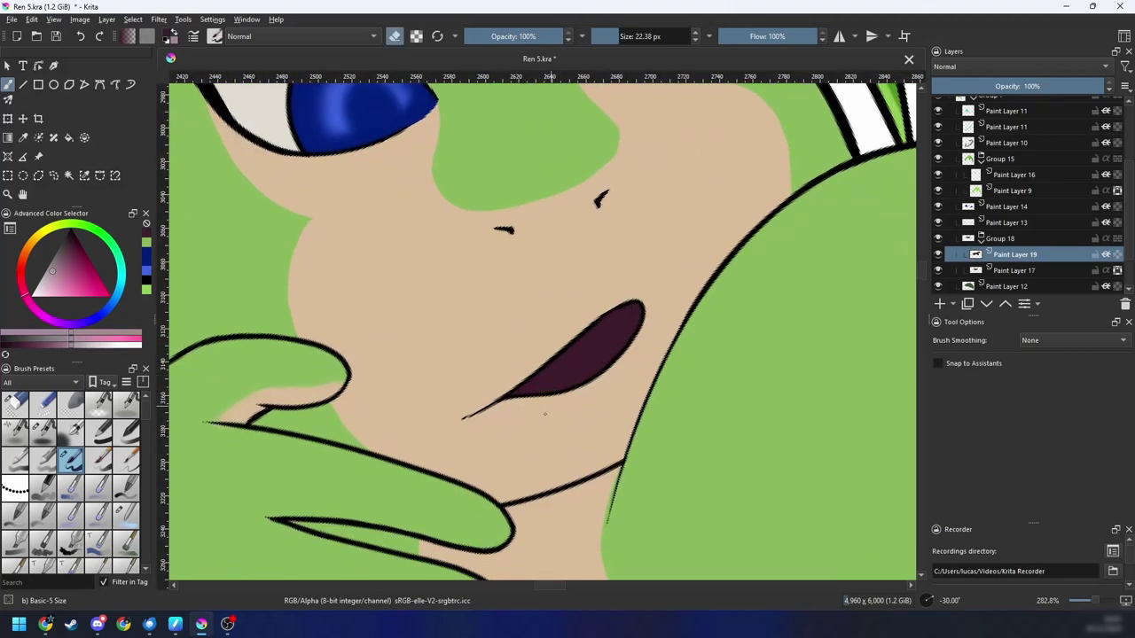
right_click(601, 392)
right_click(667, 361)
key(e)
mouse_move(1022, 257)
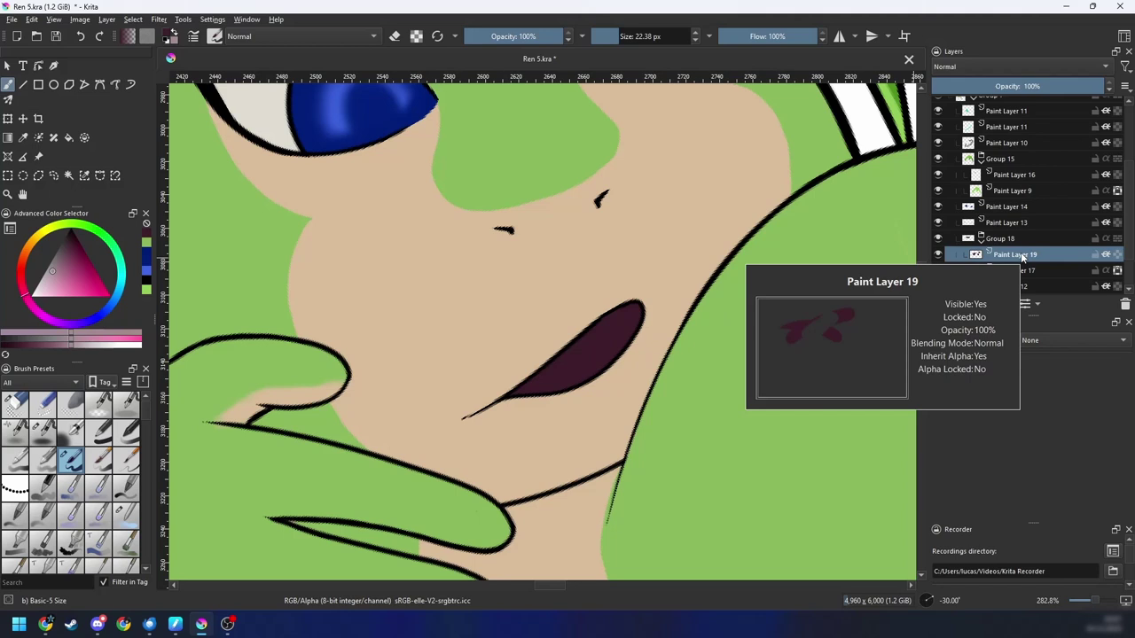
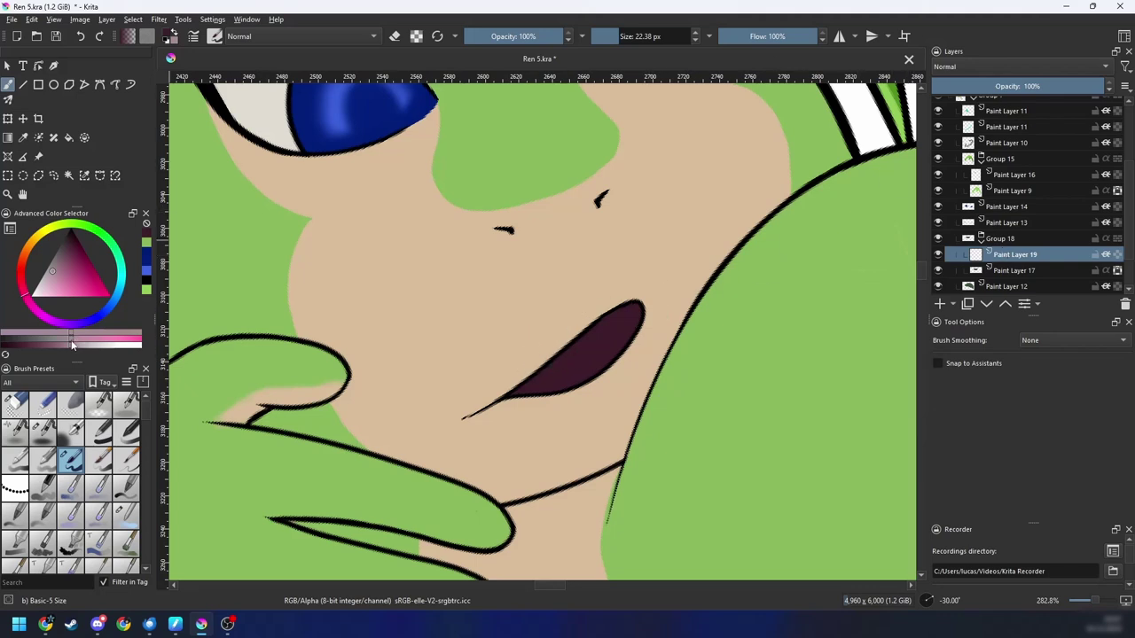
Step: Paint the tongue in muted mauve across the lower part of the mouth on Paint Layer 19, redoing the first stroke
drag(523, 401, 631, 378)
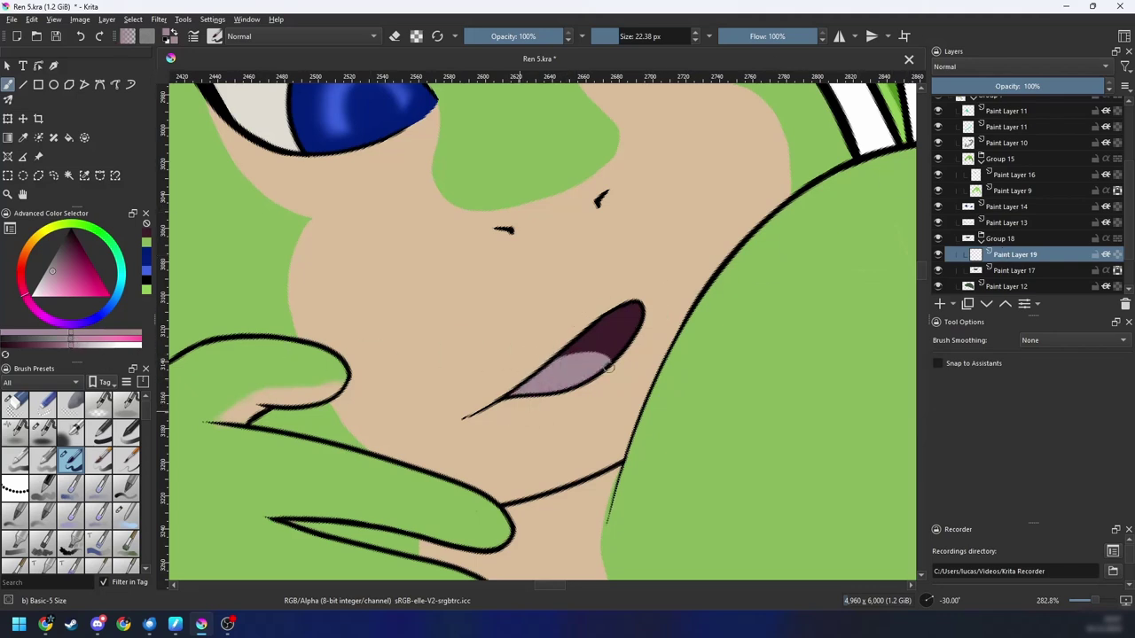
key(ctrl+z)
drag(484, 440, 676, 366)
Step: Check the painted tongue up close and from afar at several canvas rotations, finishing with the face upright
key(6)
key(6)
key(6)
key(minus)
key(minus)
key(minus)
key(minus)
key(minus)
key(minus)
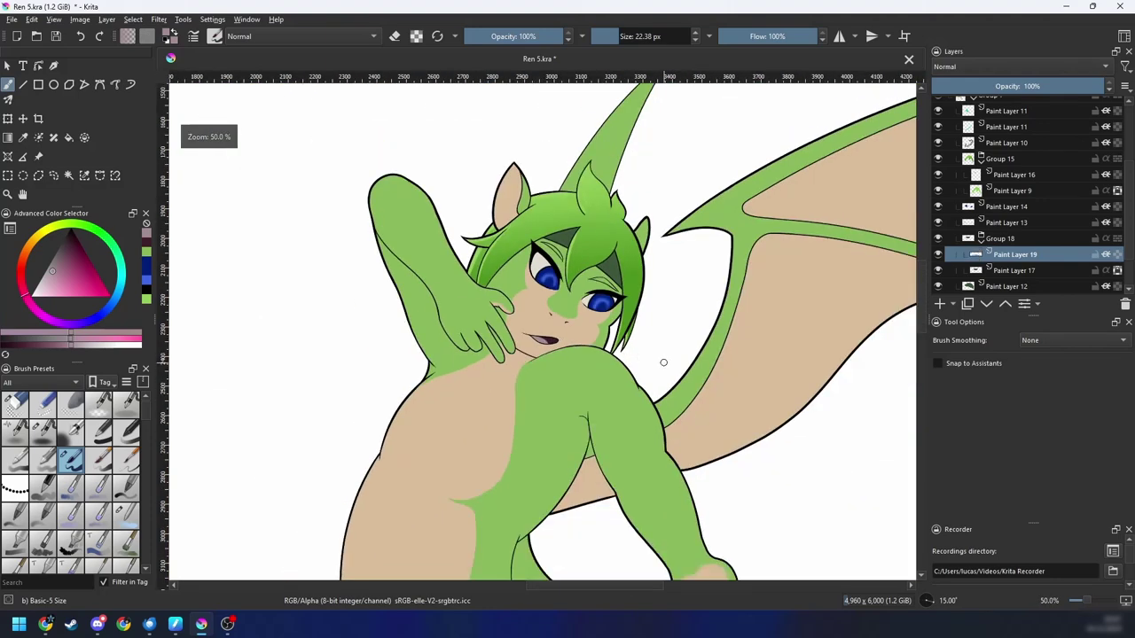
key(4)
key(6)
key(minus)
key(4)
key(4)
key(plus)
key(plus)
key(plus)
key(plus)
key(plus)
key(4)
key(4)
key(4)
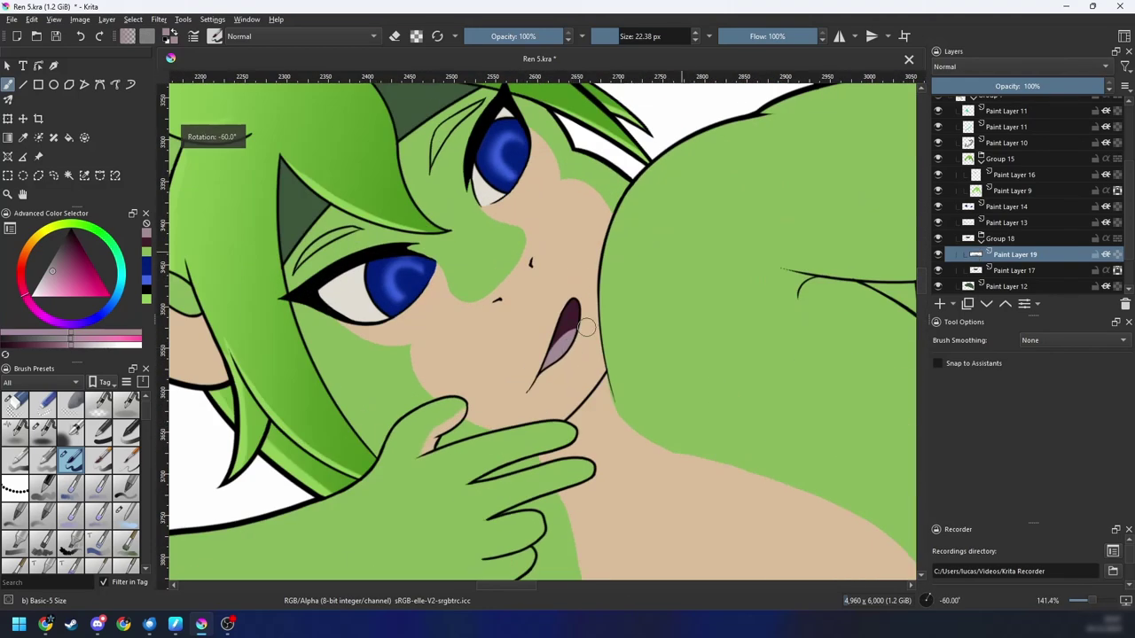
key(plus)
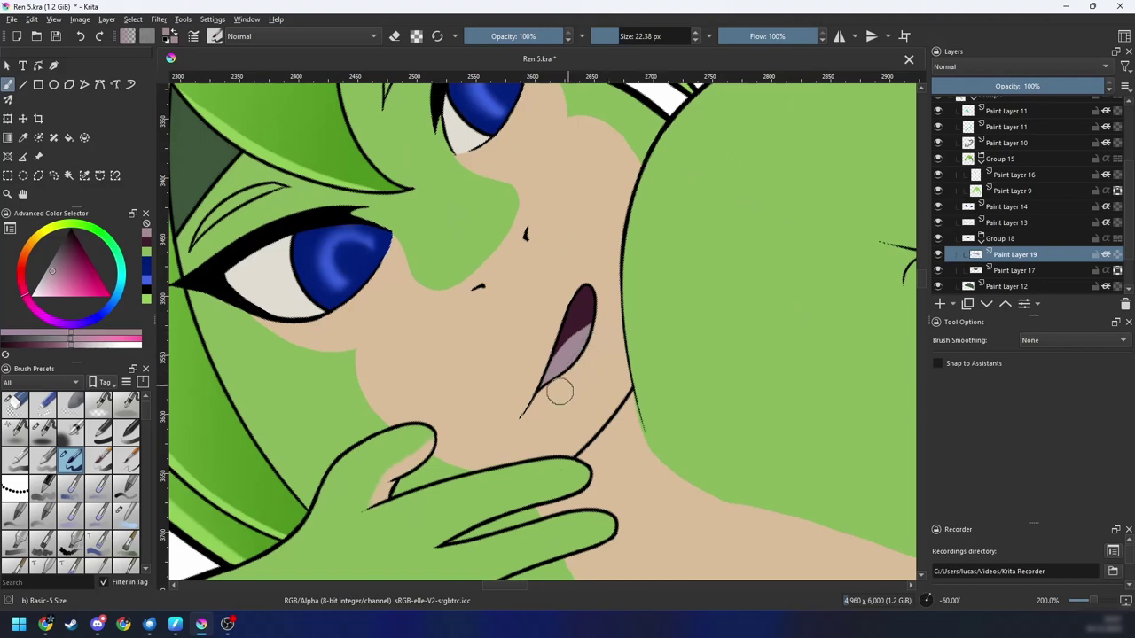
key(6)
drag(575, 406, 528, 392)
key(plus)
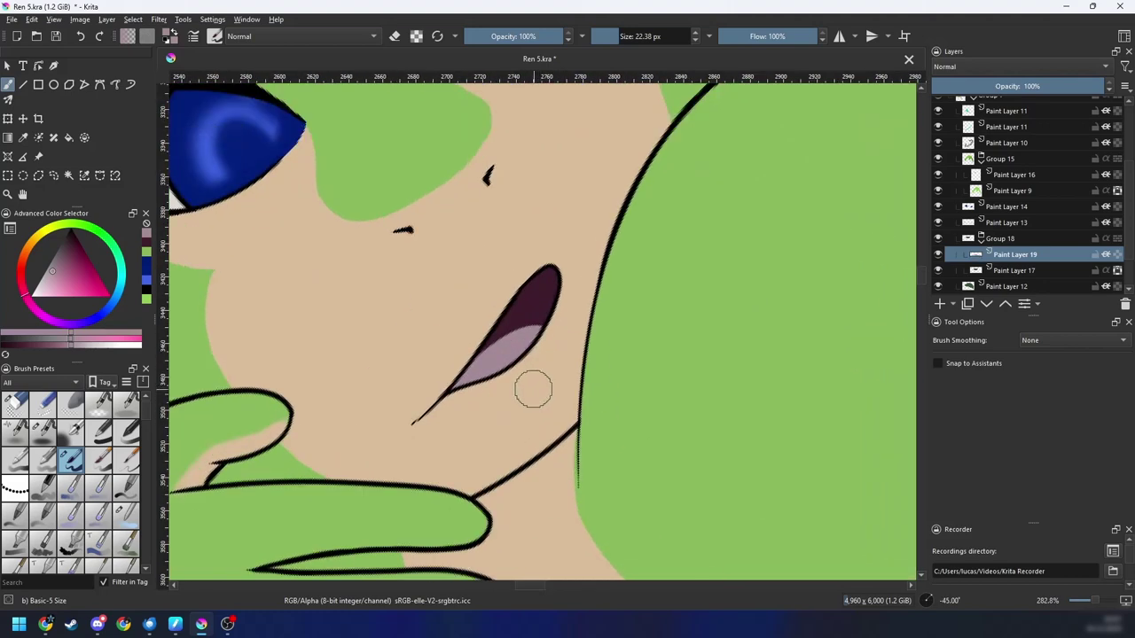
key(6)
key(5)
key(1)
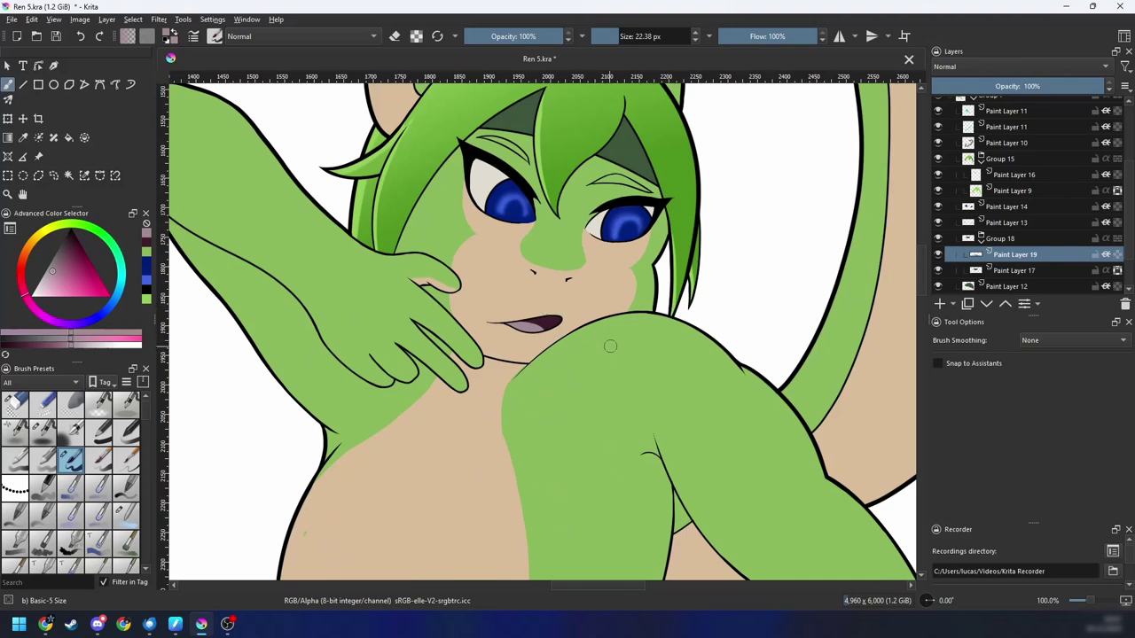
scroll(609, 346, down, 1)
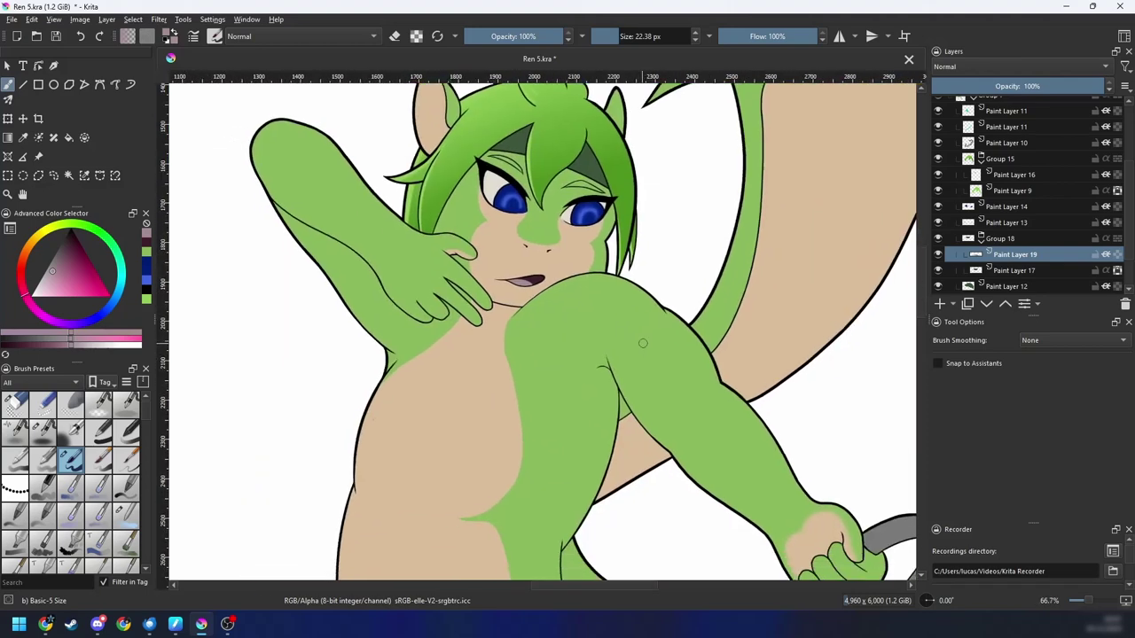
Step: Apply an HSV/HSL adjustment to the tongue layer with increased saturation and lightness 16, and save the document
key(ctrl+u)
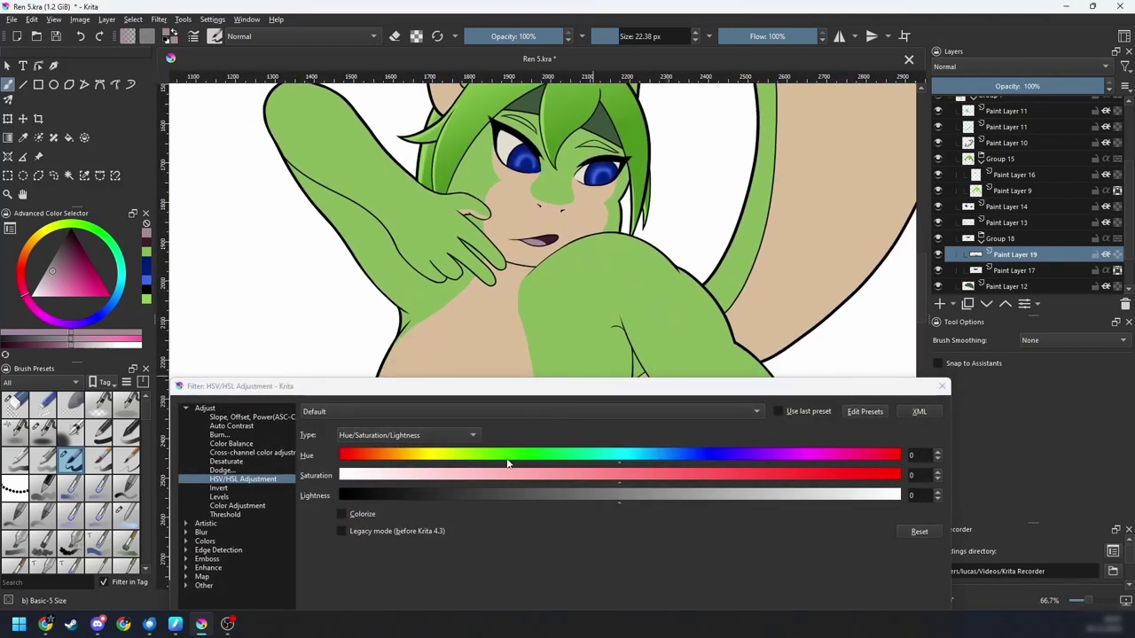
drag(633, 500, 656, 500)
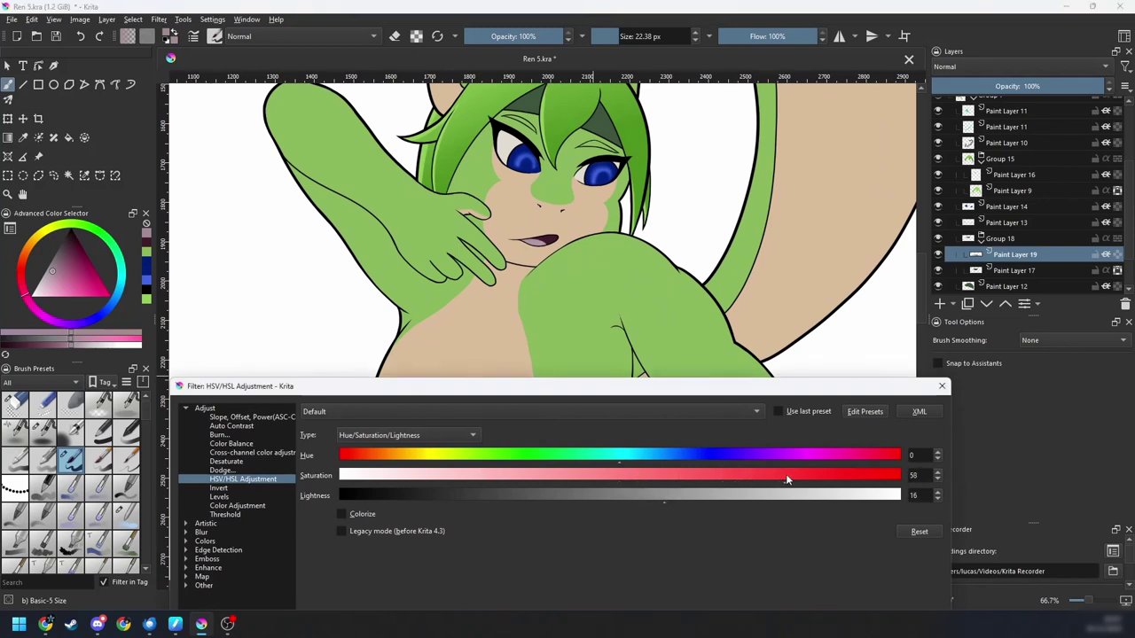
drag(786, 477, 819, 481)
key(Return)
drag(664, 399, 660, 472)
key(ctrl+s)
key(ctrl+minus)
key(ctrl+minus)
key(ctrl+minus)
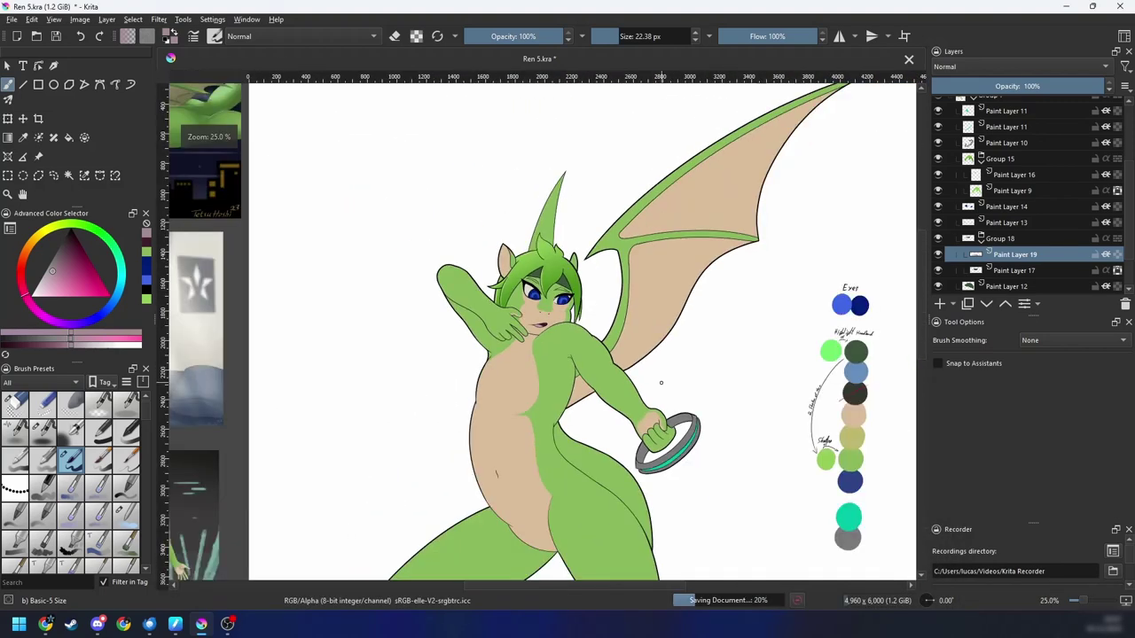
key(minus)
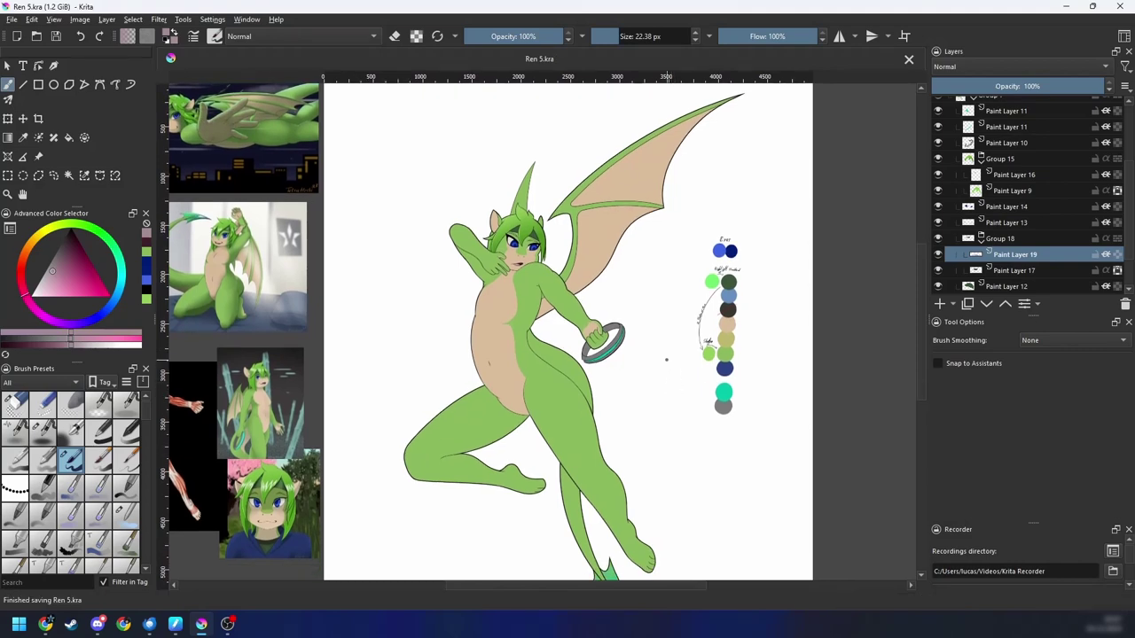
Step: Add a paint layer above Paint Layer 19 and set up the Shape fill brush with an off-white colour
key(plus)
key(plus)
key(plus)
key(plus)
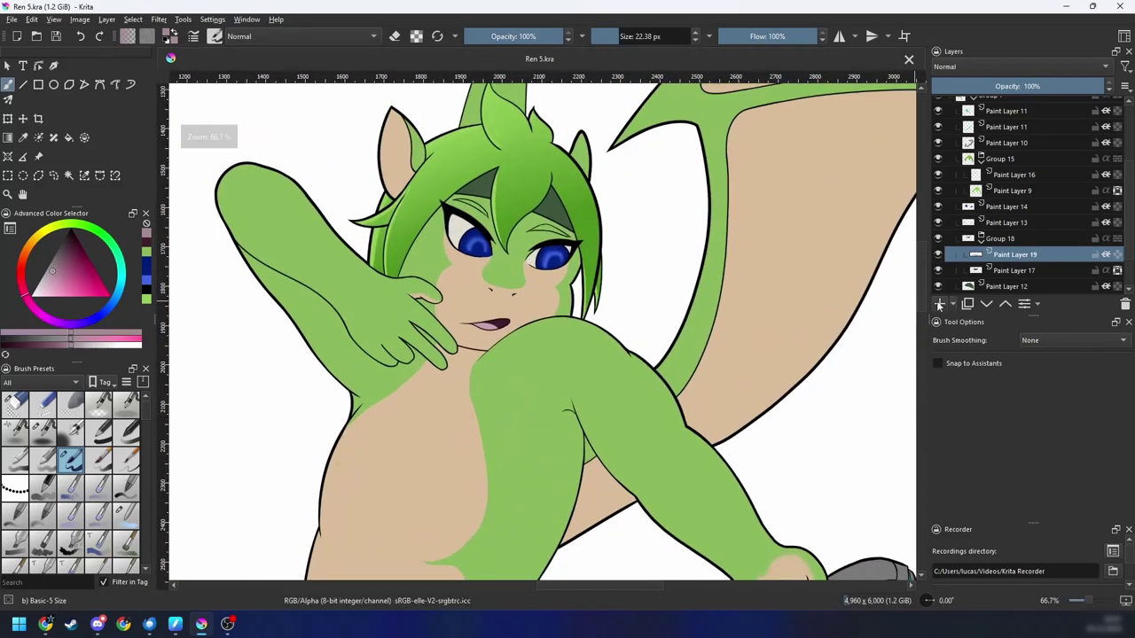
click(940, 303)
drag(575, 355, 600, 357)
key(plus)
key(plus)
right_click(542, 364)
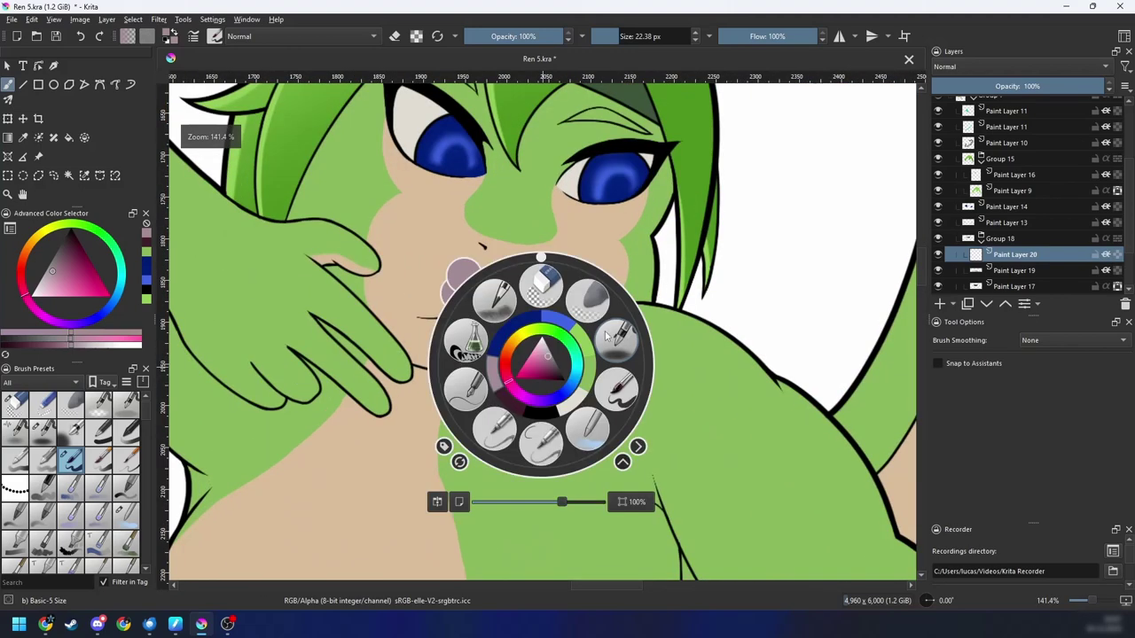
click(467, 340)
right_click(597, 373)
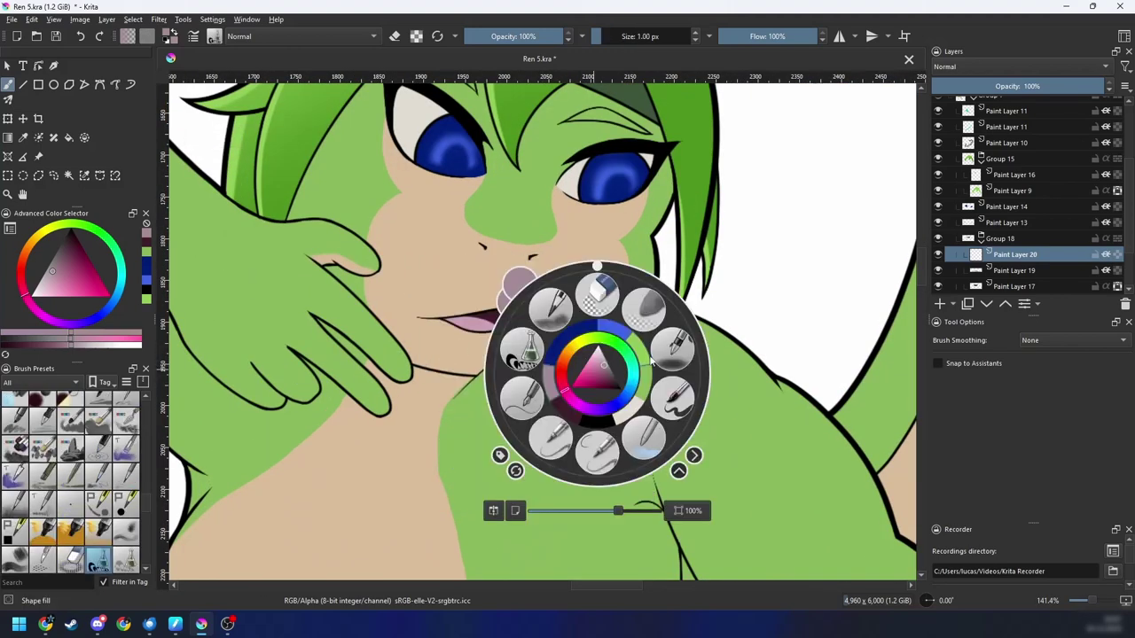
click(636, 415)
key(plus)
drag(548, 378, 604, 379)
key(plus)
key(plus)
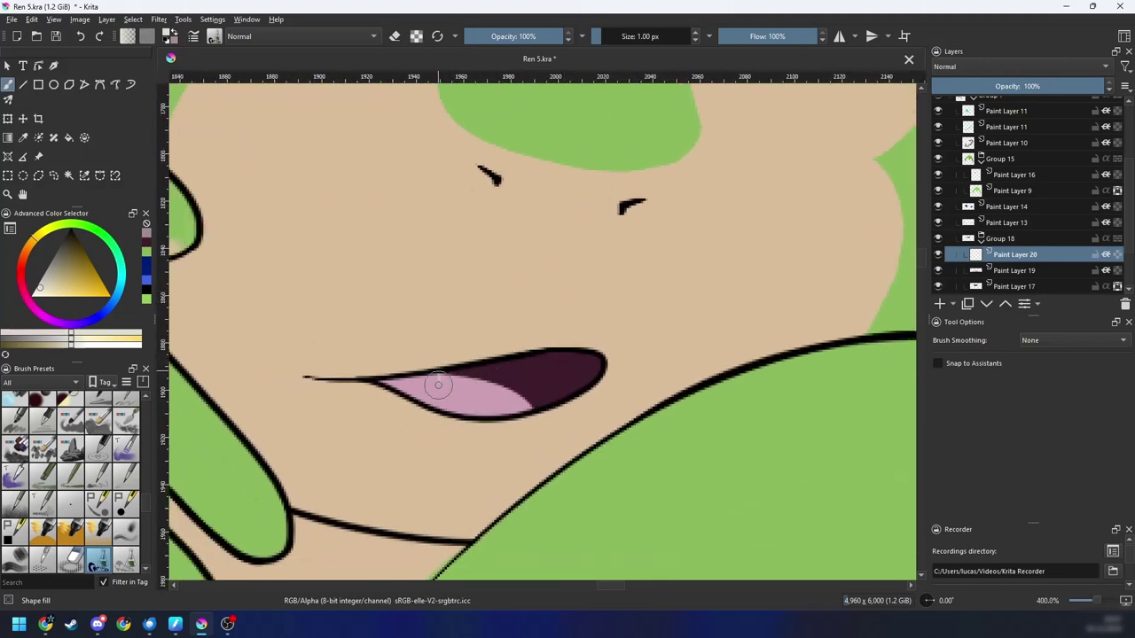
Step: Try small off-white teeth at the upper edge of the mouth opening, at both ends
mouse_move(436, 383)
mouse_down()
mouse_move(447, 375)
mouse_move(424, 385)
mouse_move(445, 372)
mouse_up()
key(ctrl+z)
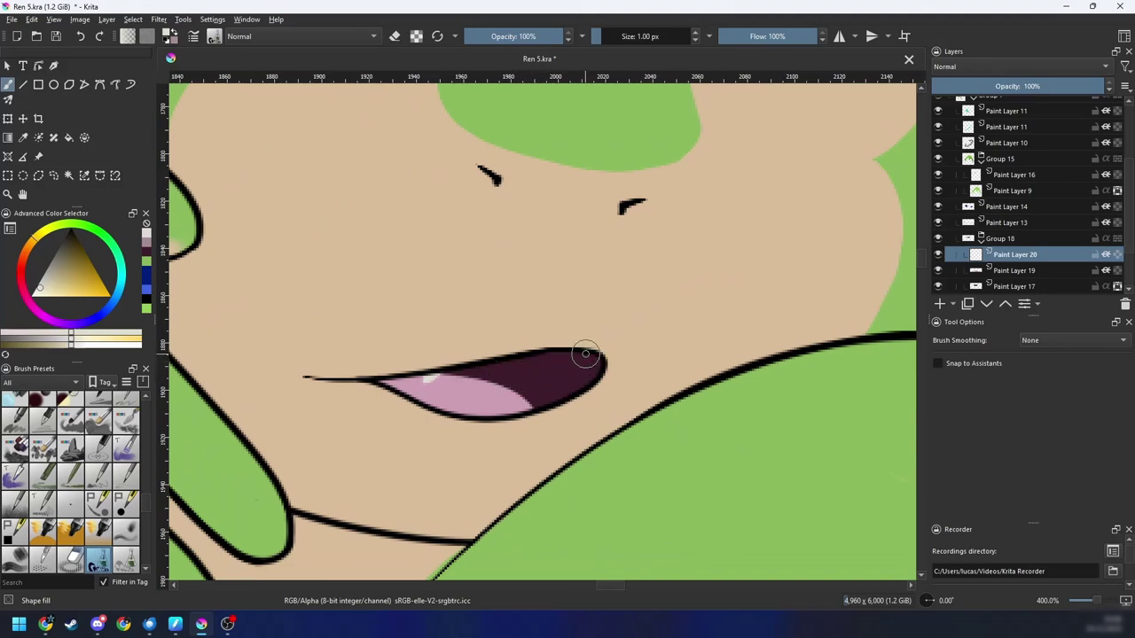
drag(587, 353, 598, 365)
key(minus)
key(minus)
key(minus)
key(minus)
key(minus)
key(minus)
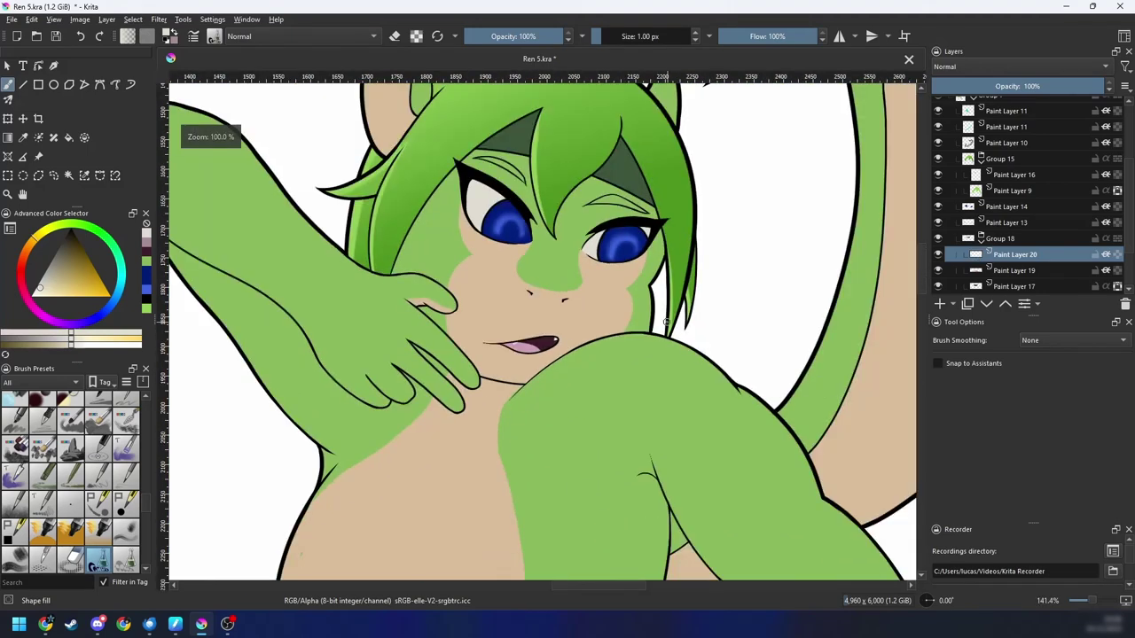
Step: Examine the mouth at several magnifications and compare it with the reference illustrations beside the canvas
scroll(621, 333, down, 1)
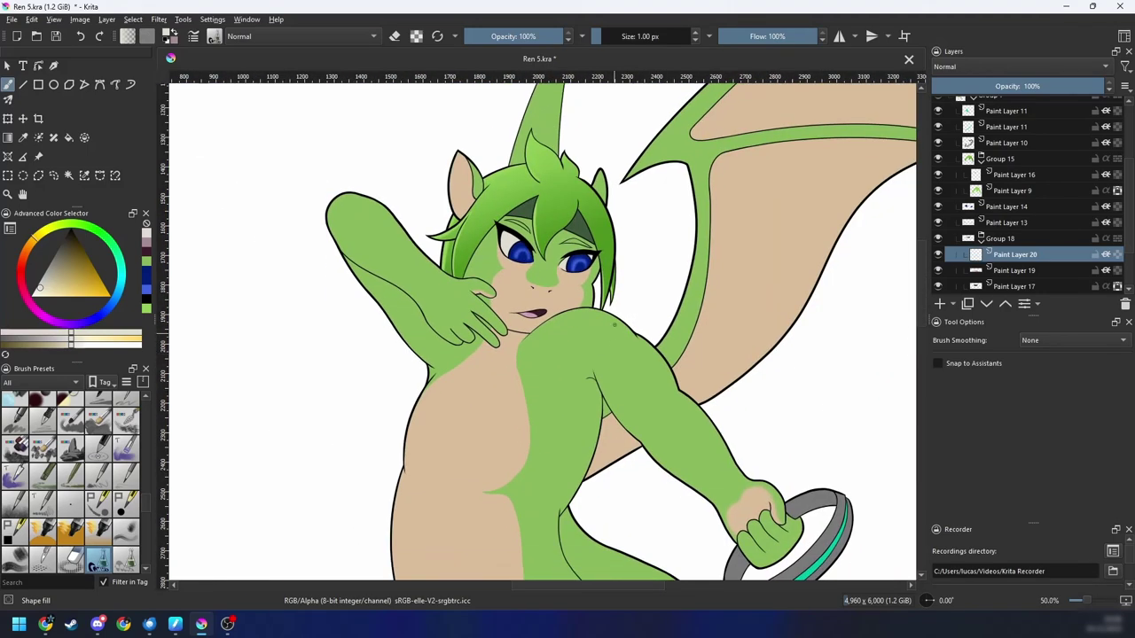
key(plus)
key(plus)
key(minus)
key(minus)
key(minus)
key(minus)
key(minus)
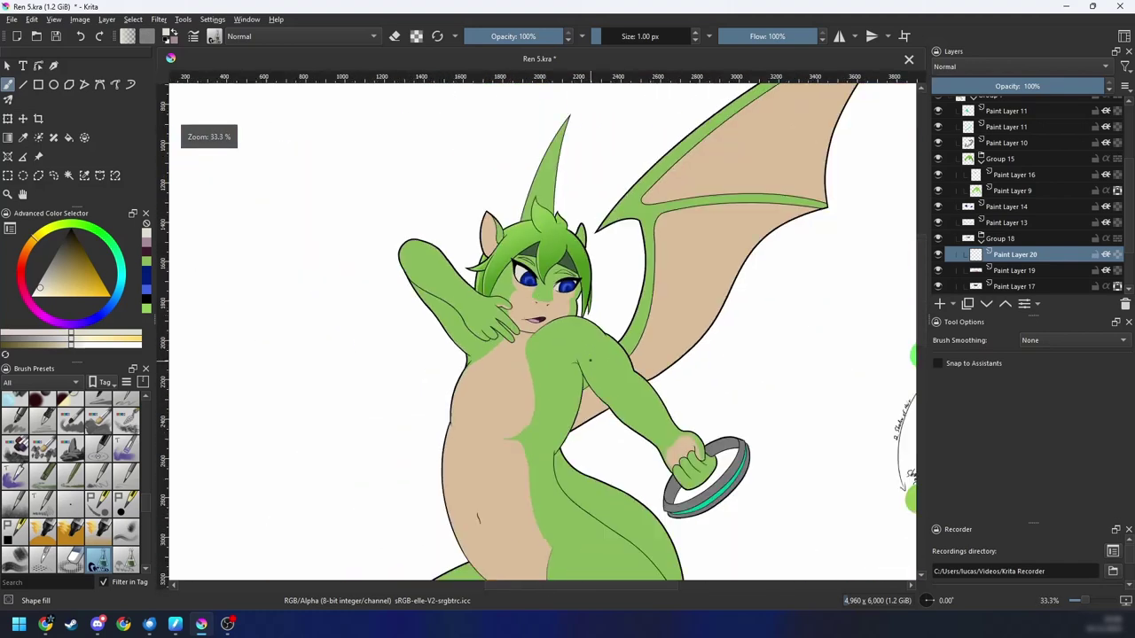
drag(529, 387, 759, 373)
scroll(697, 347, up, 4)
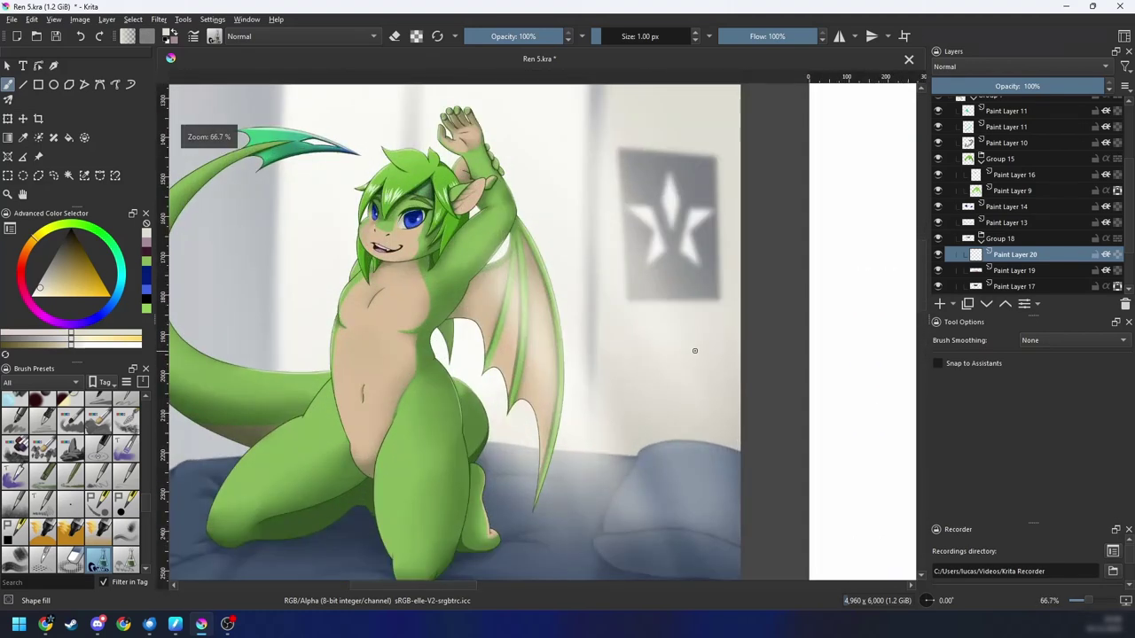
scroll(706, 423, down, 3)
drag(706, 423, 658, 307)
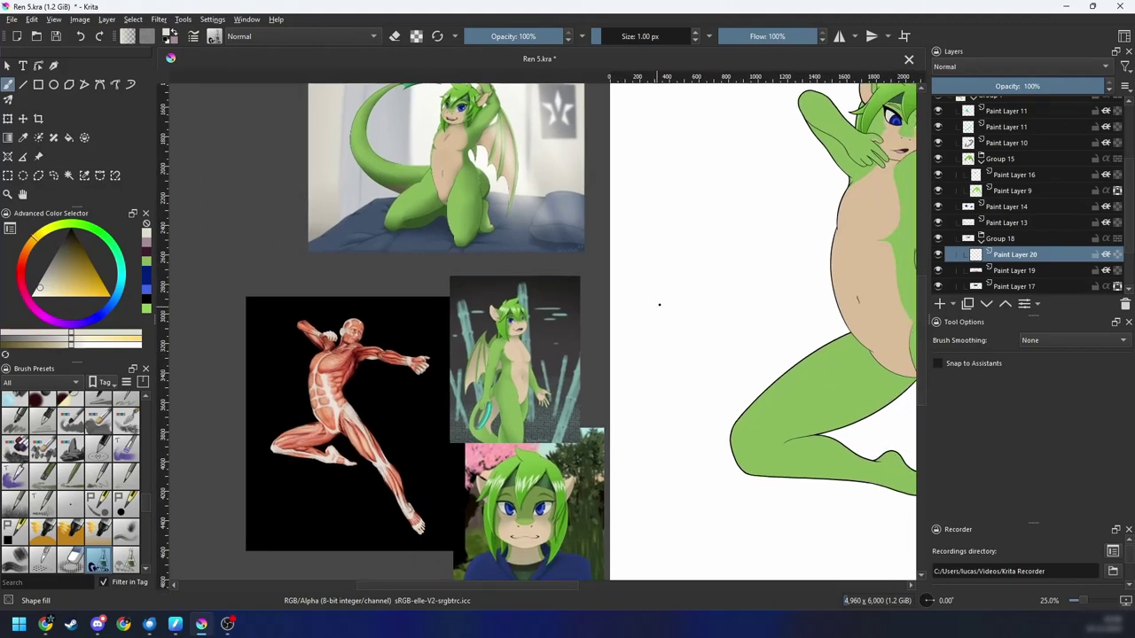
scroll(676, 313, up, 3)
key(minus)
key(minus)
key(minus)
drag(676, 409, 372, 461)
drag(616, 266, 491, 381)
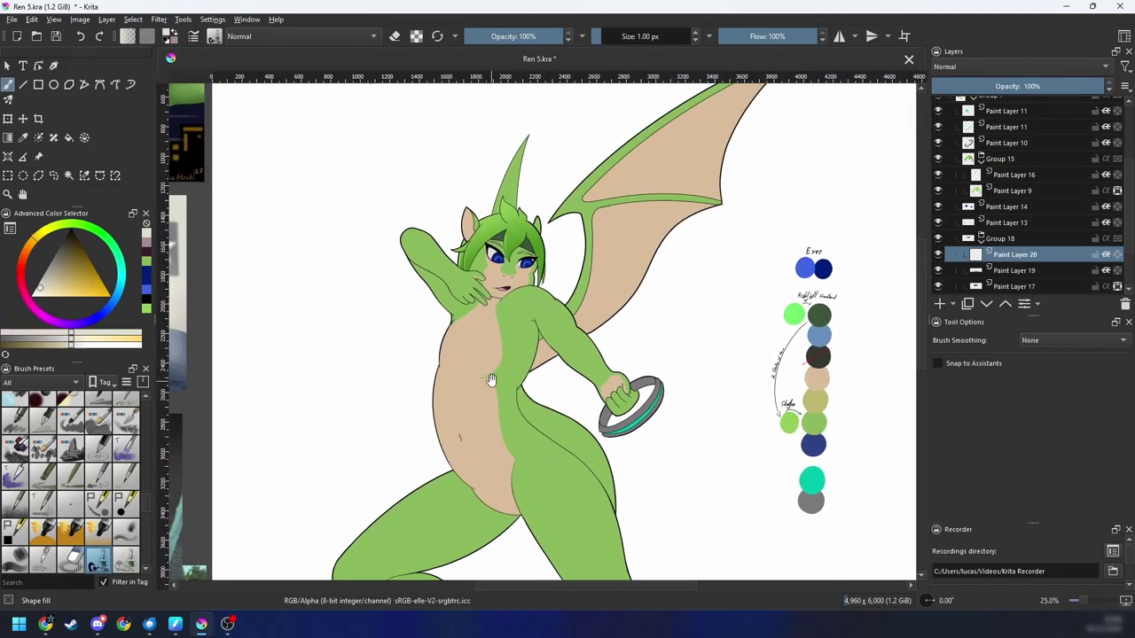
drag(669, 393, 664, 337)
scroll(661, 378, down, 1)
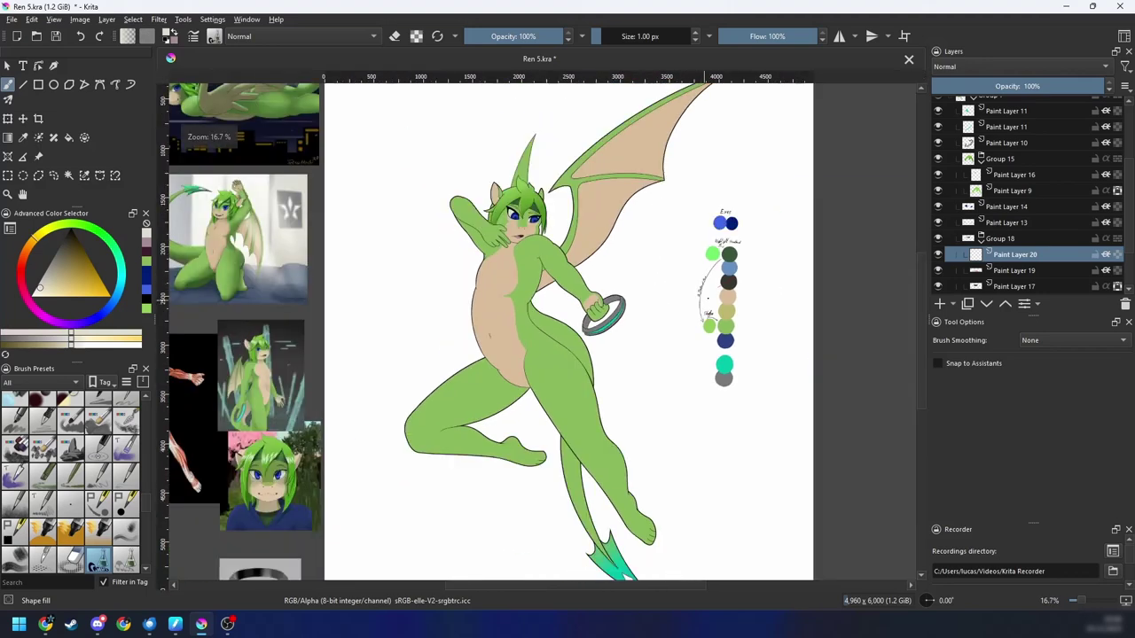
Step: Undo the off-white mouth details together with their added paint layer
key(ctrl+z)
scroll(816, 309, up, 1)
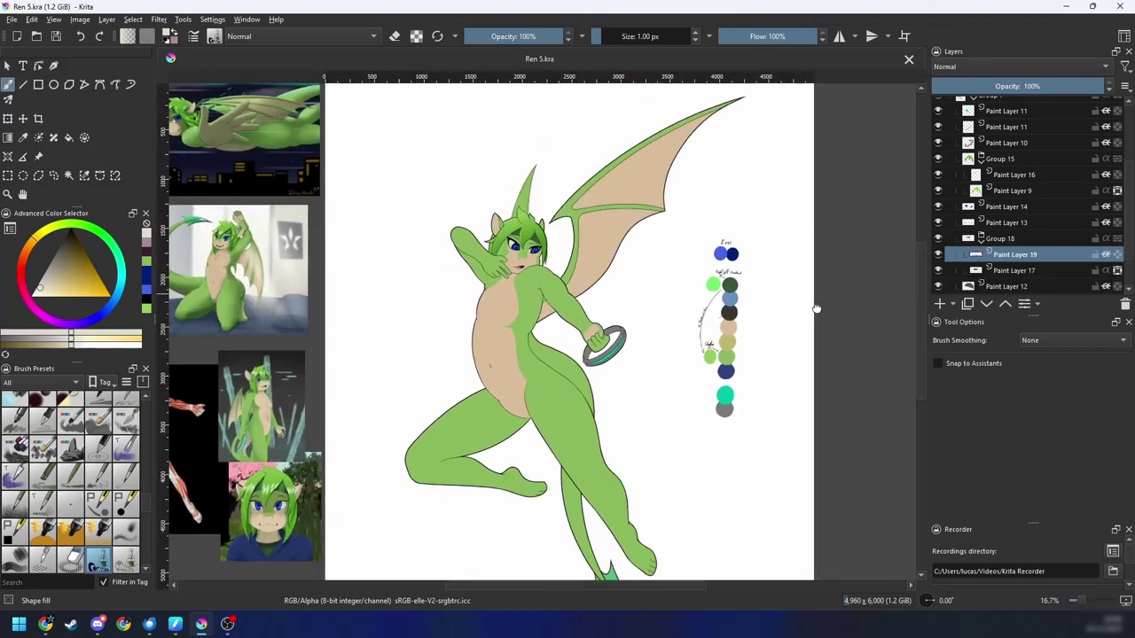
Step: Add a paint layer above Paint Layer 5 in Group 6 and set its blending mode to Multiply
scroll(1131, 165, up, 2)
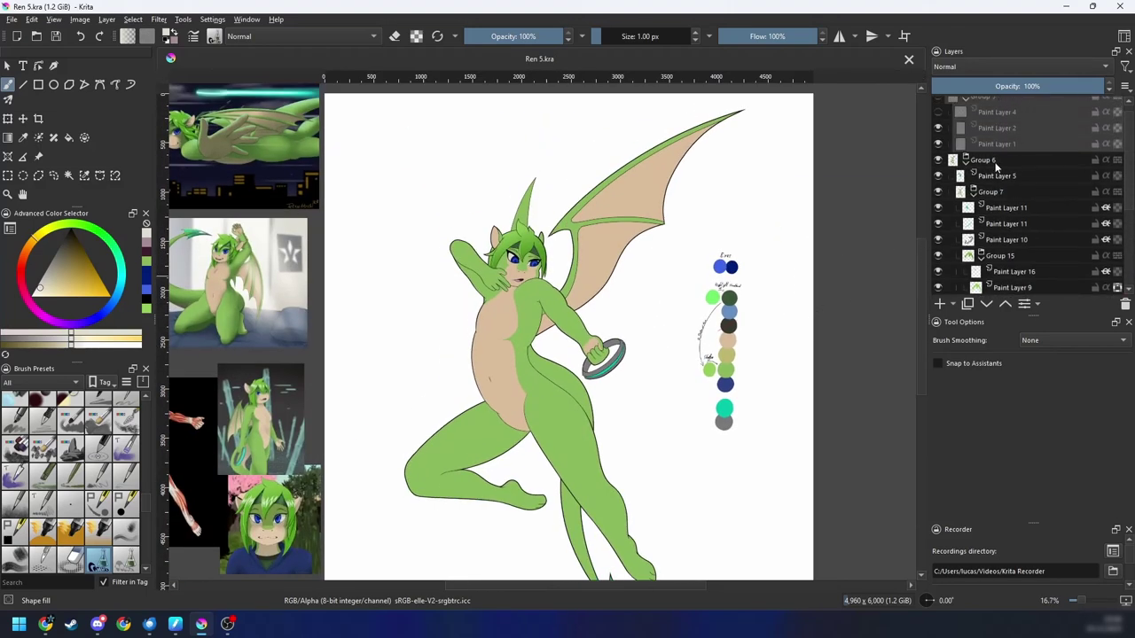
mouse_move(994, 165)
click(997, 178)
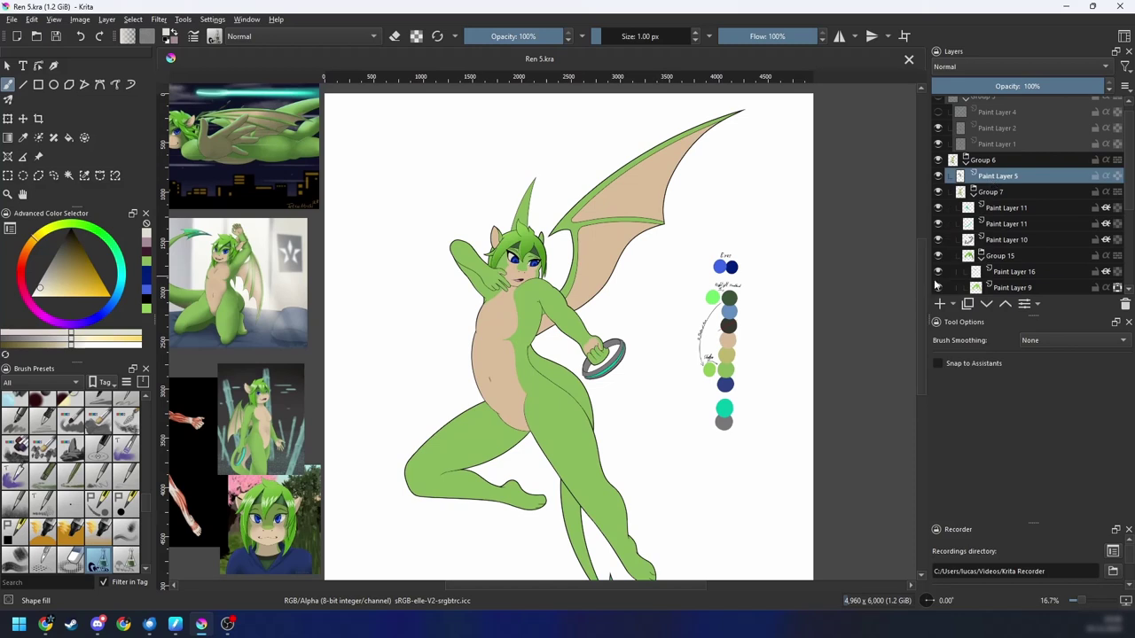
click(940, 303)
click(1006, 72)
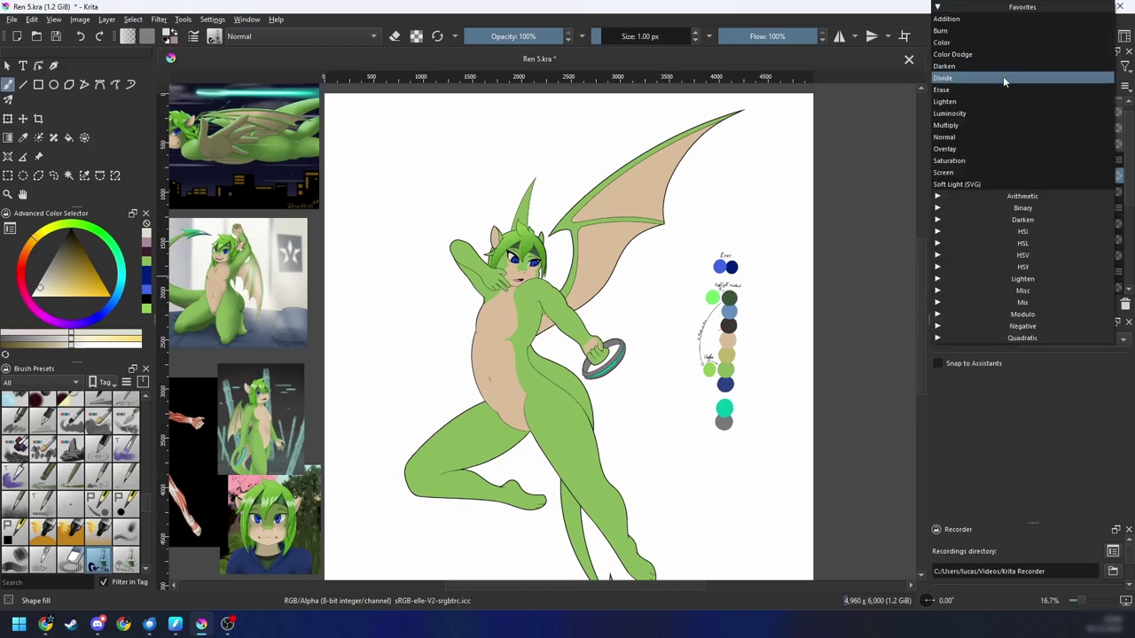
click(966, 125)
Step: Give the new Multiply layer a blue colour label and lower its opacity to 50%
right_click(1008, 180)
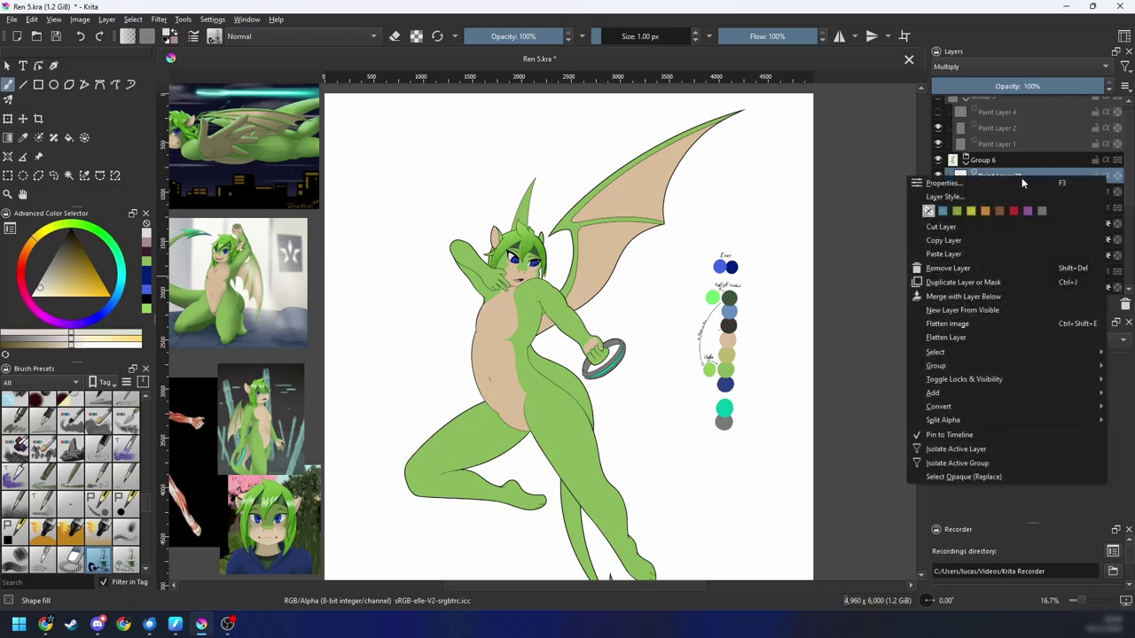
click(941, 212)
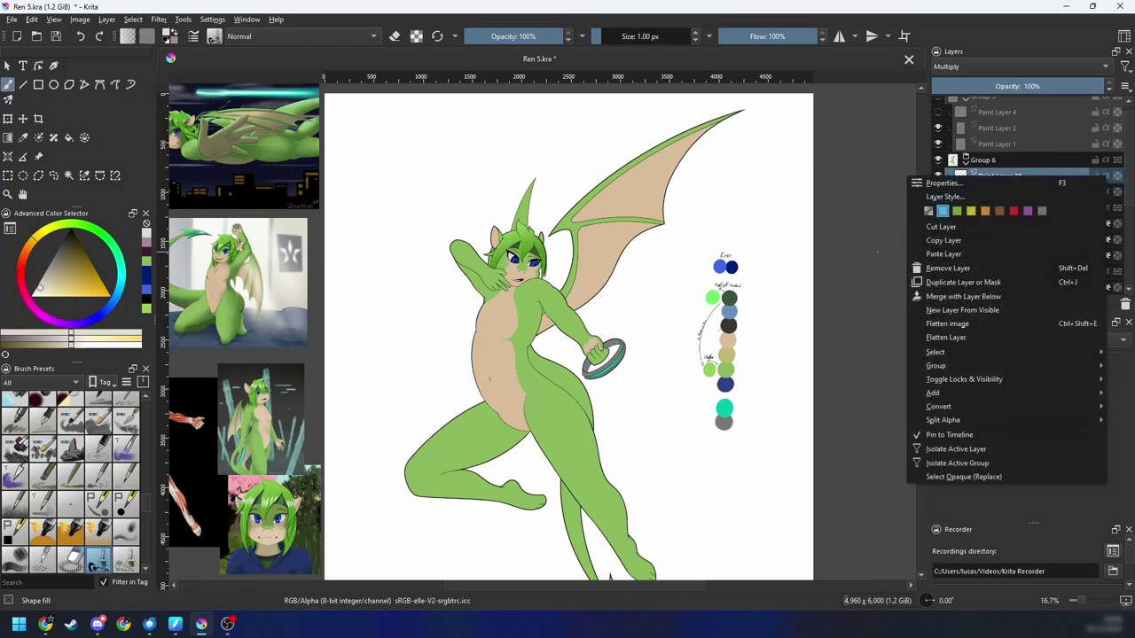
click(886, 251)
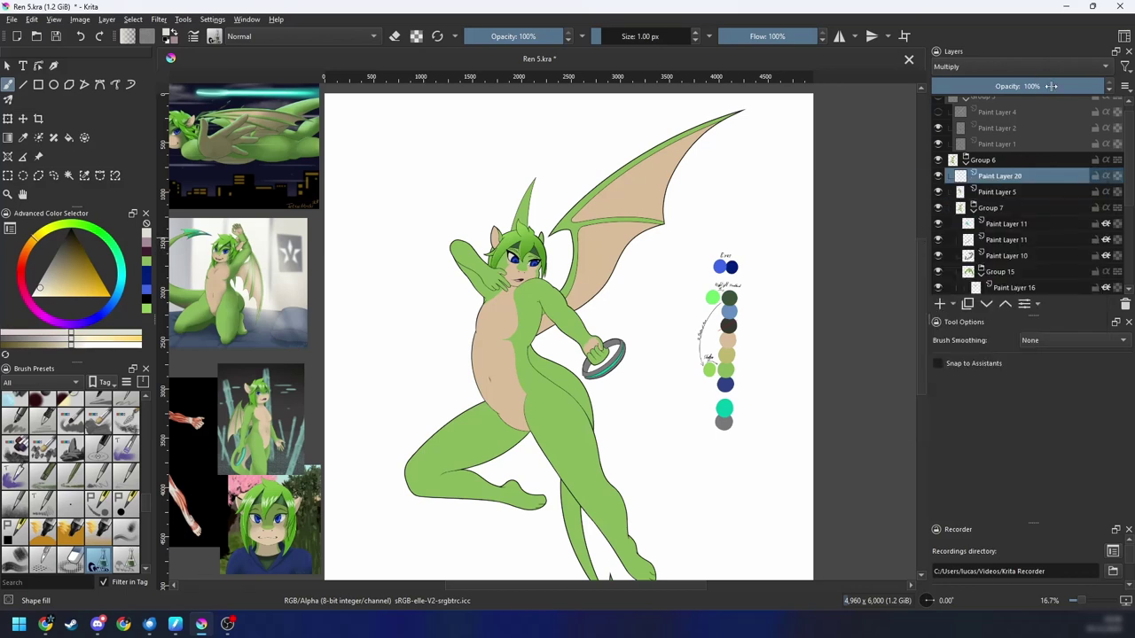
drag(1051, 86, 1019, 101)
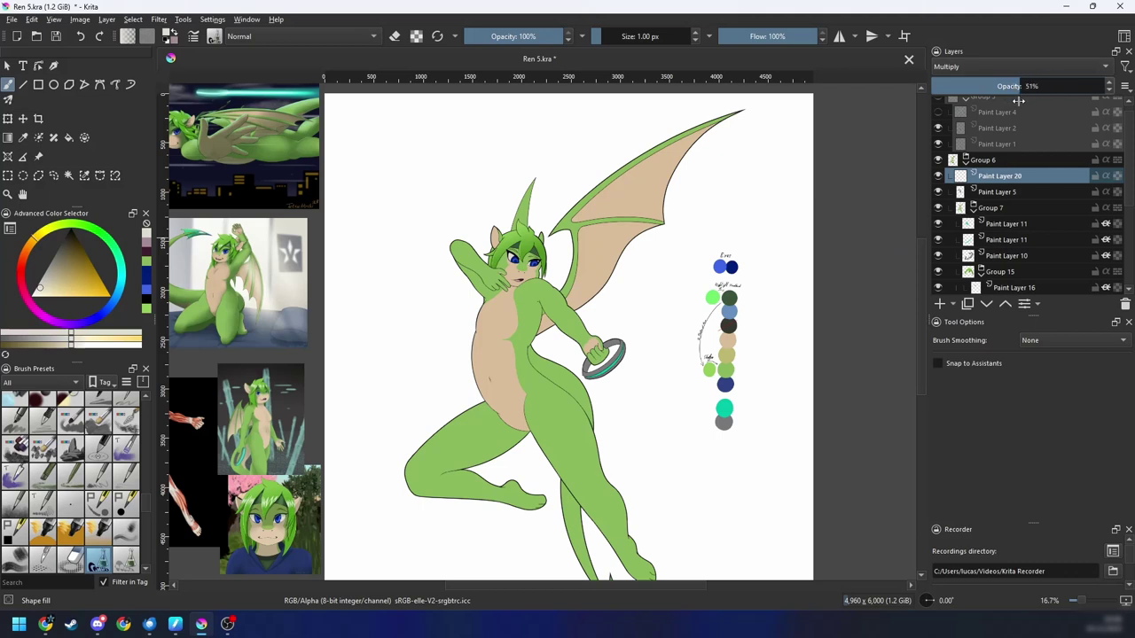
Step: Choose the Basic-5 Size brush and sample the dark green headband swatch from the palette as the shading colour
right_click(780, 297)
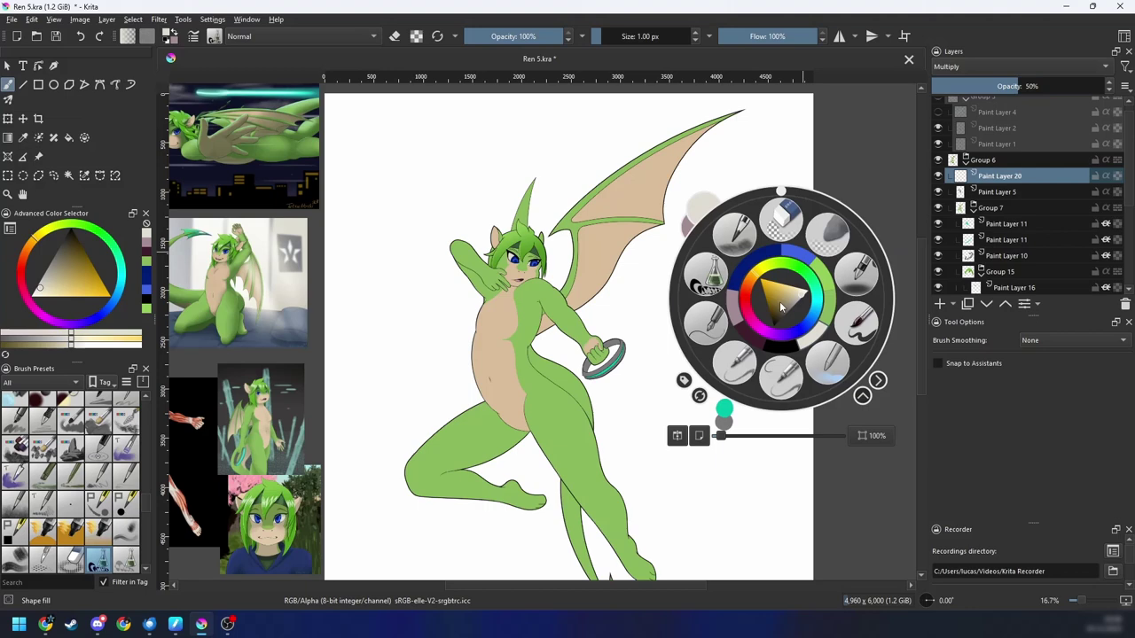
click(856, 328)
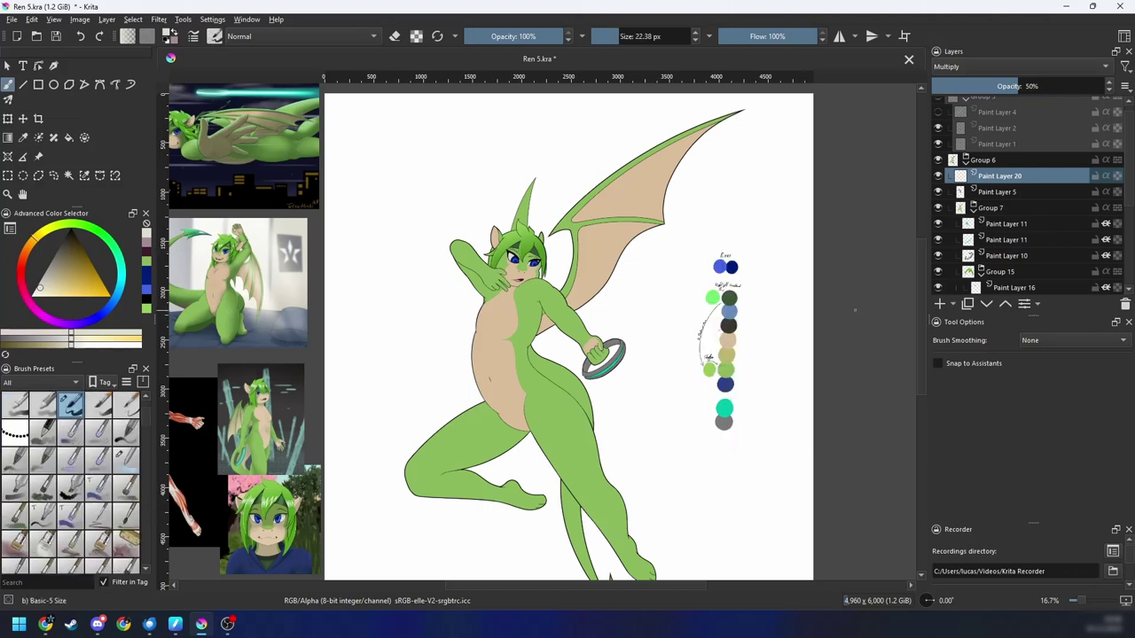
drag(762, 394, 742, 372)
key(ctrl+plus)
key(ctrl+plus)
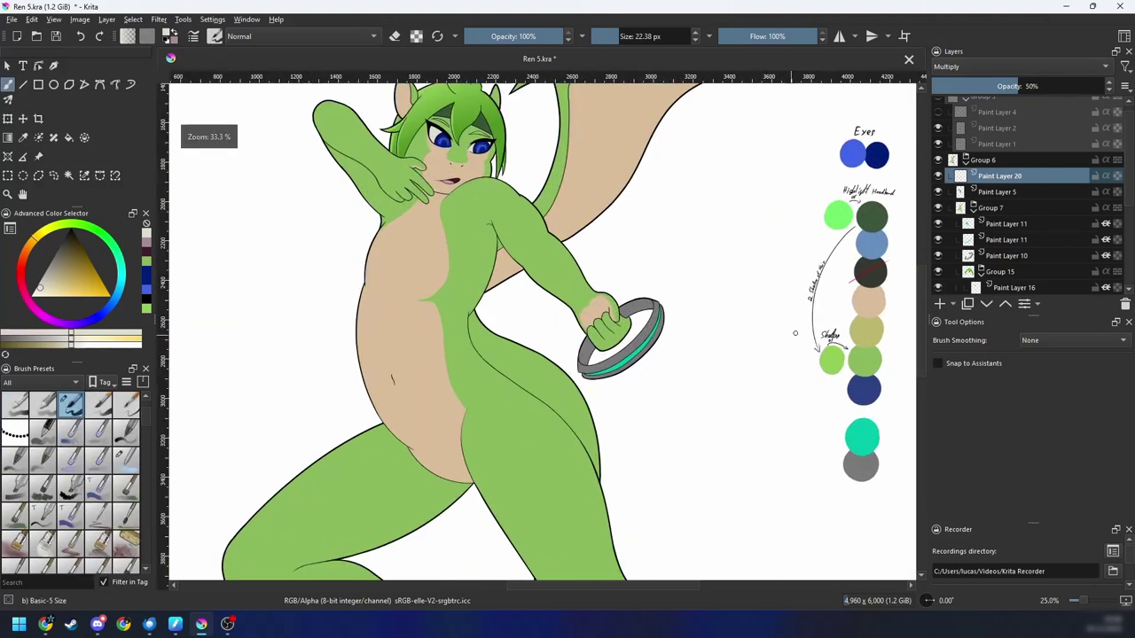
drag(795, 332, 641, 392)
mouse_move(769, 361)
mouse_down()
mouse_move(757, 347)
mouse_move(764, 425)
mouse_up()
ctrl+click(714, 323)
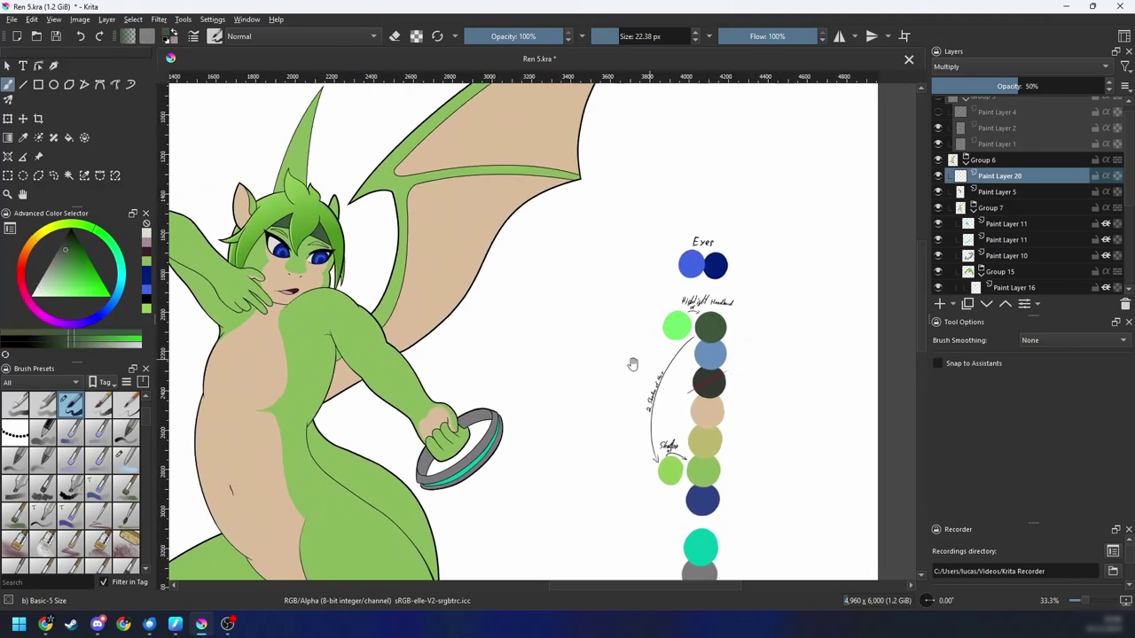
Step: Turn on alpha inheritance for Paint Layer 20 and test dark green strokes over the forearm and hand with a 139.19 px brush
drag(630, 363, 801, 305)
drag(513, 397, 691, 259)
key(ctrl+z)
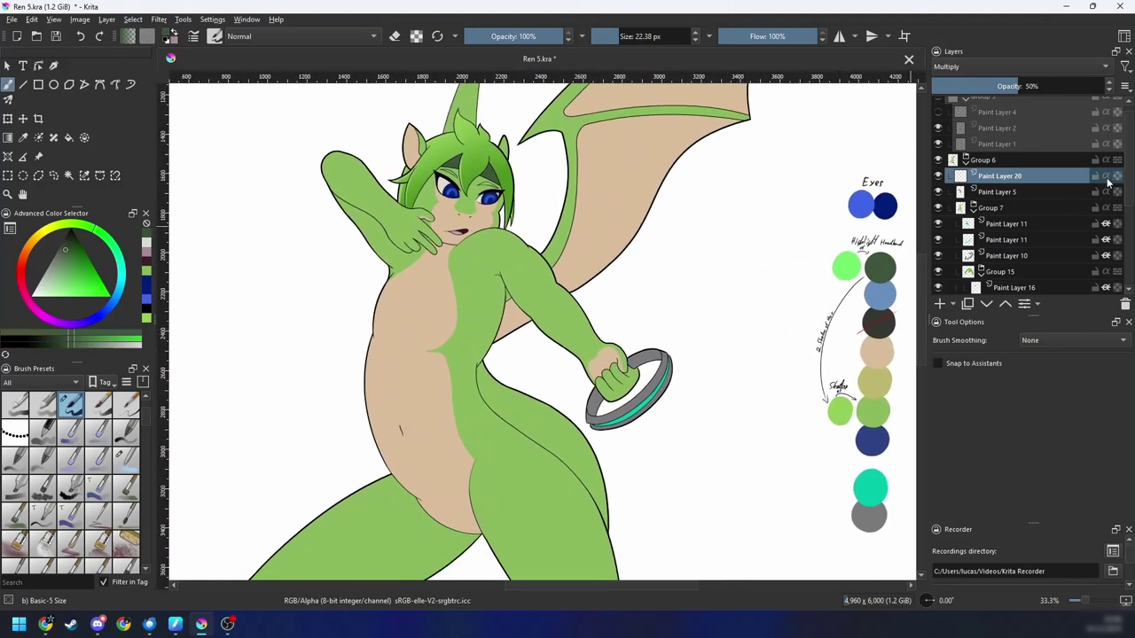
drag(592, 307, 544, 370)
drag(623, 276, 523, 415)
key(ctrl+z)
key(ctrl+z)
drag(532, 352, 749, 331)
scroll(626, 408, up, 2)
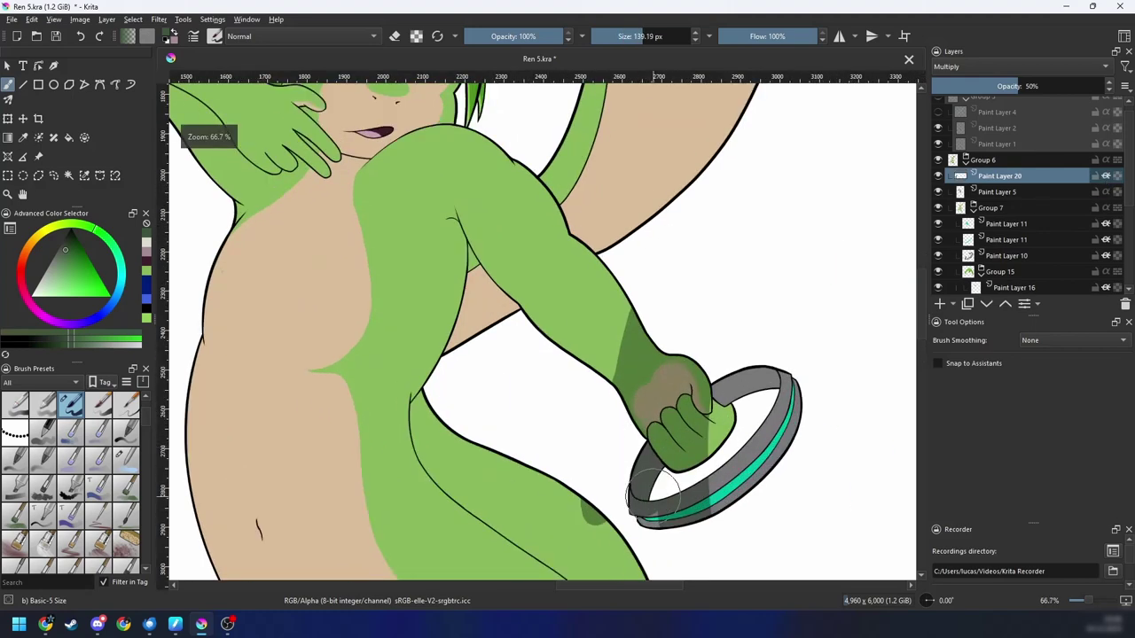
mouse_move(601, 427)
mouse_down()
mouse_move(652, 377)
mouse_move(597, 409)
mouse_up()
Step: Try Normal blending on Paint Layer 20 with a broad dark green stroke across the forearm
click(1006, 68)
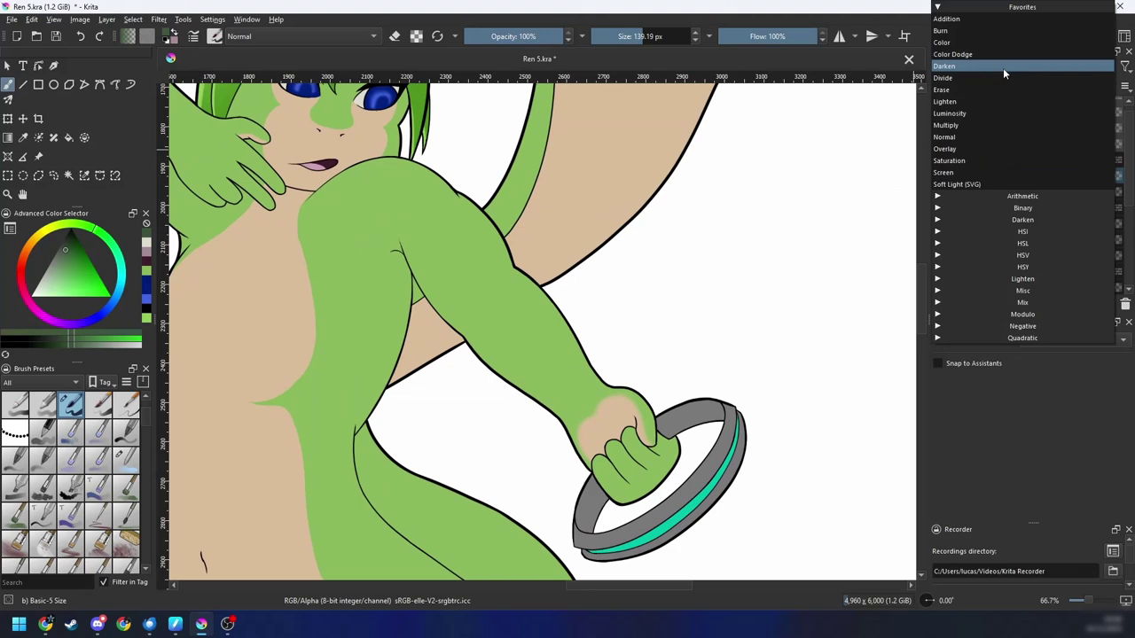
click(954, 137)
drag(600, 302, 562, 451)
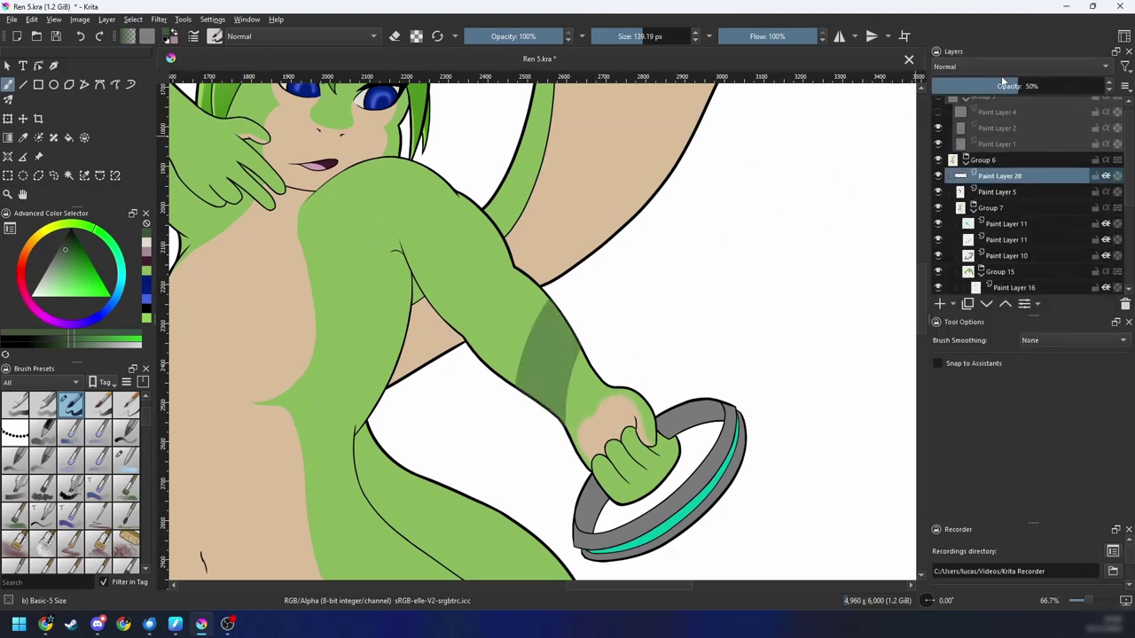
Step: Return Paint Layer 20 to Multiply blending and undo the test stroke on the forearm
click(1023, 67)
click(955, 125)
scroll(664, 286, down, 2)
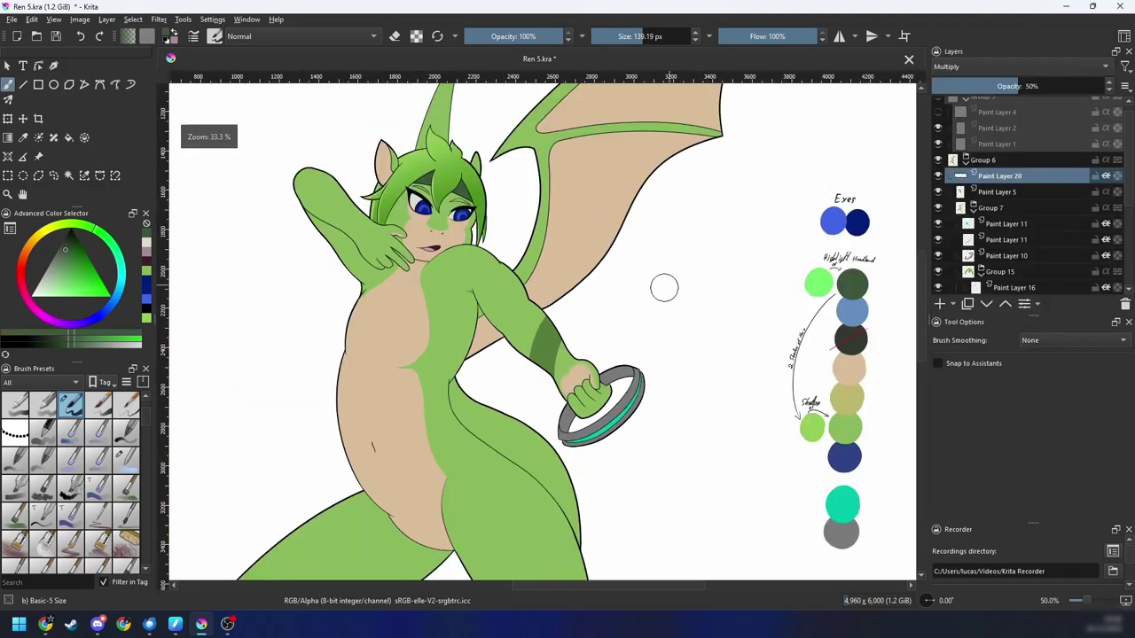
key(ctrl+z)
click(1024, 66)
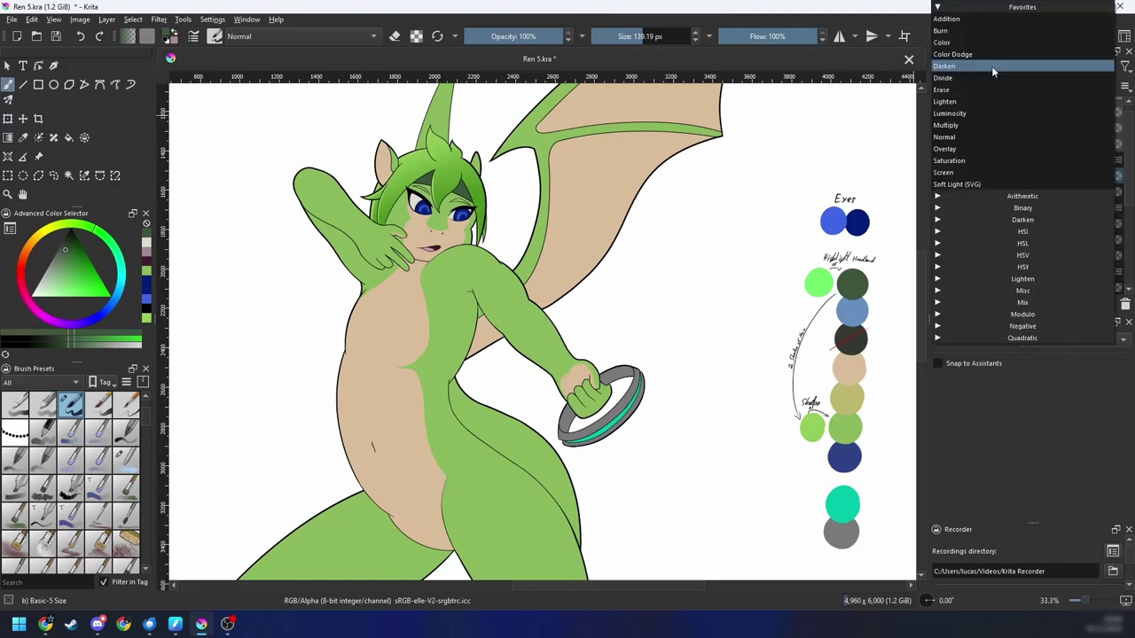
scroll(715, 248, down, 5)
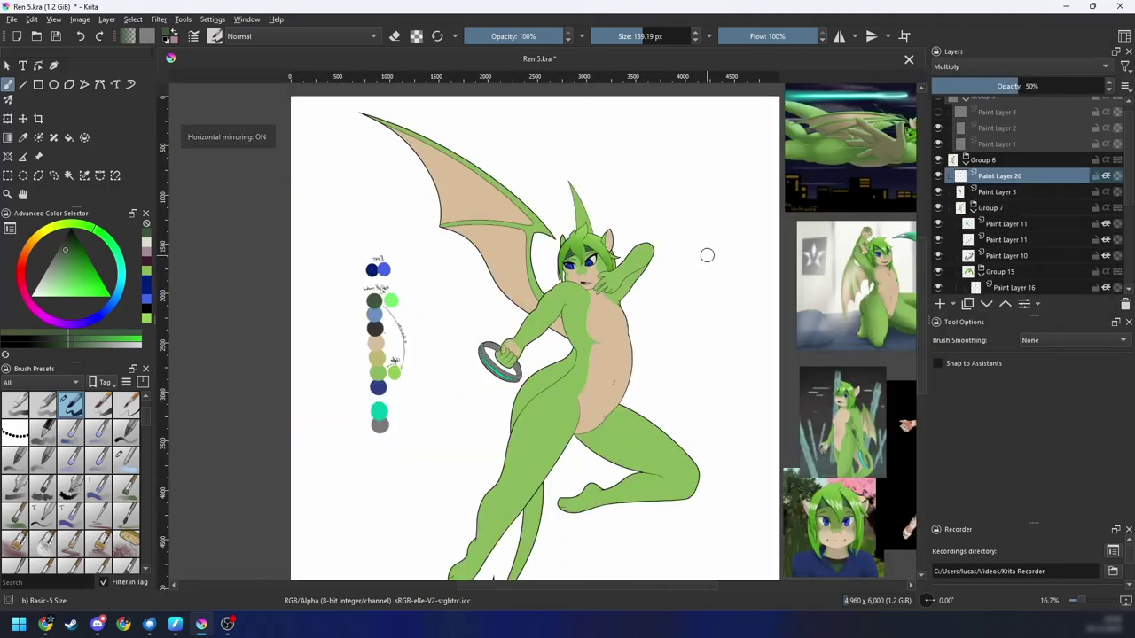
Step: Examine the coloured figure against the reference images at several zoom levels, in both normal and mirrored orientation
scroll(696, 276, up, 3)
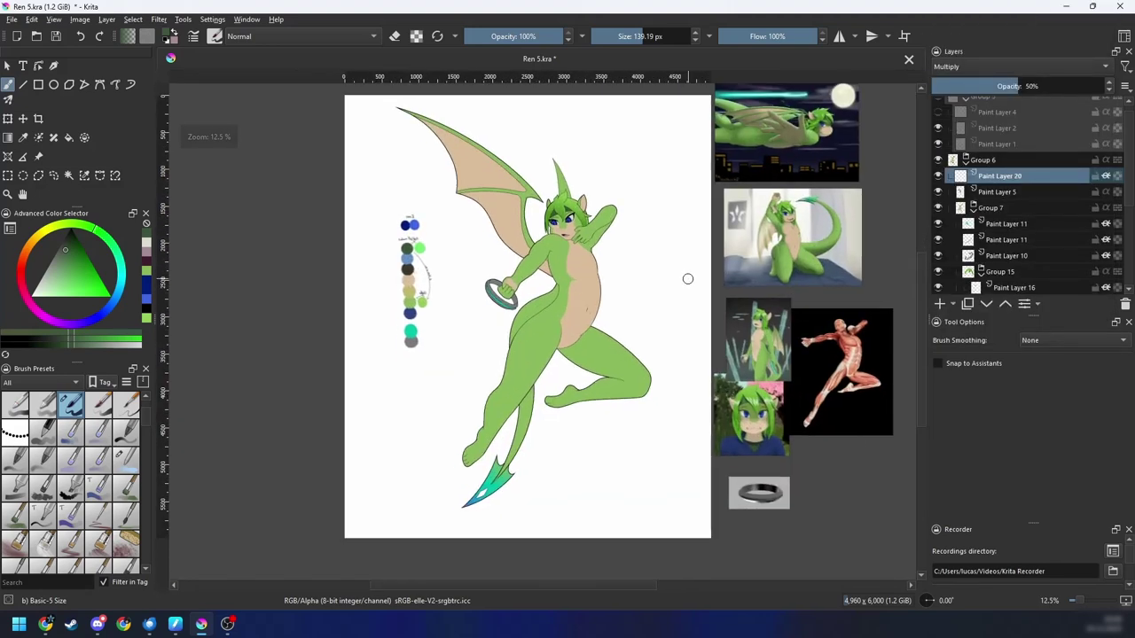
scroll(674, 328, up, 4)
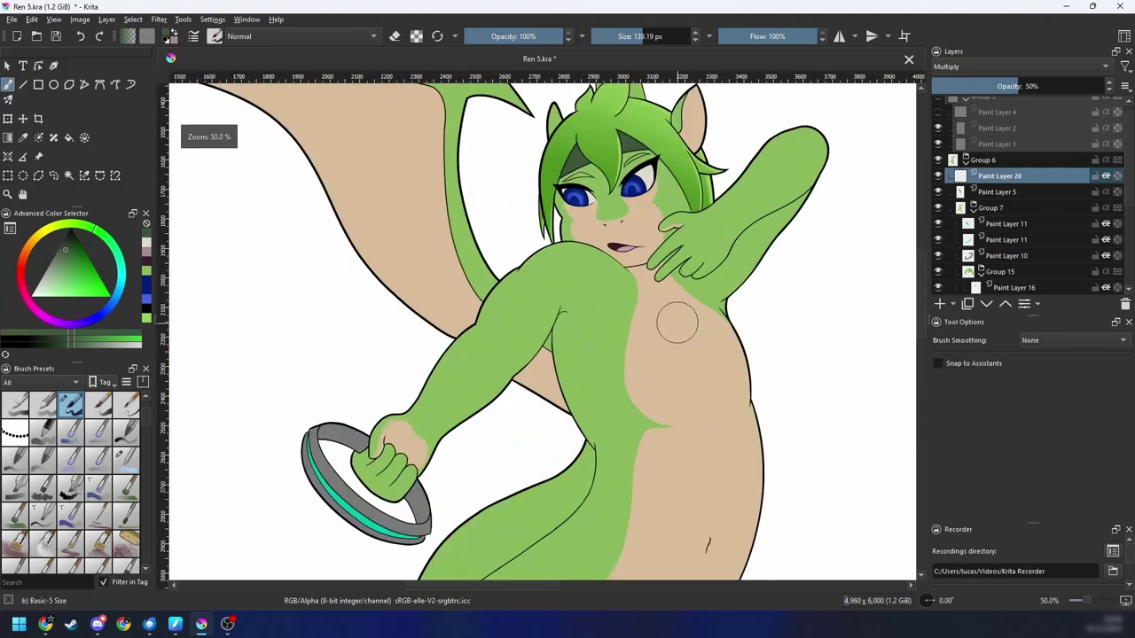
scroll(676, 323, down, 3)
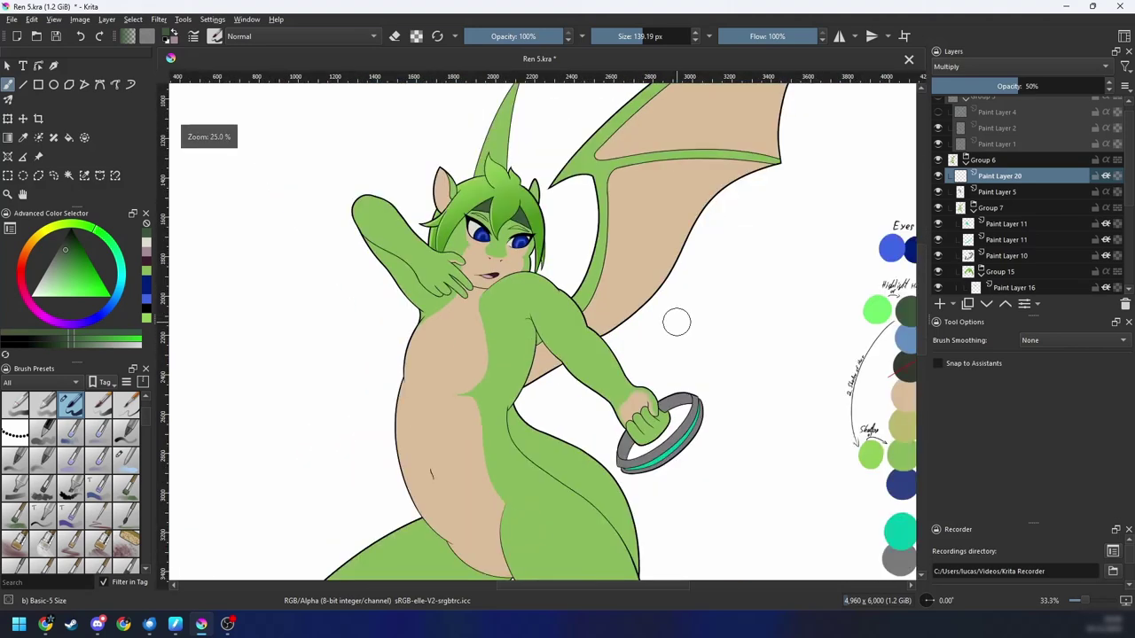
key(m)
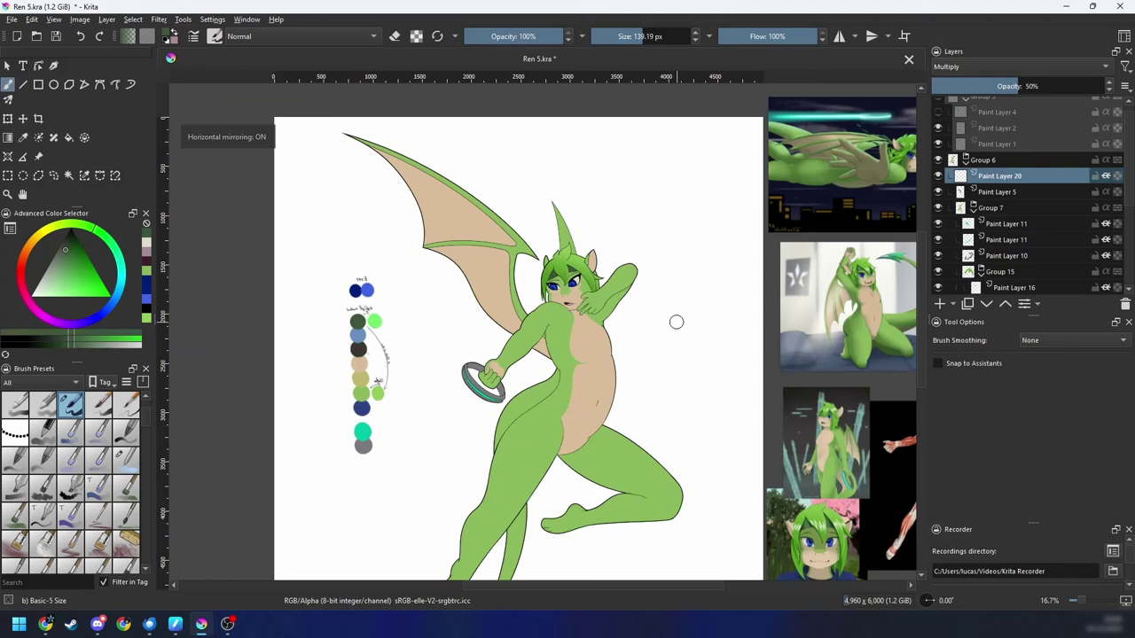
scroll(677, 323, up, 3)
drag(692, 325, 684, 338)
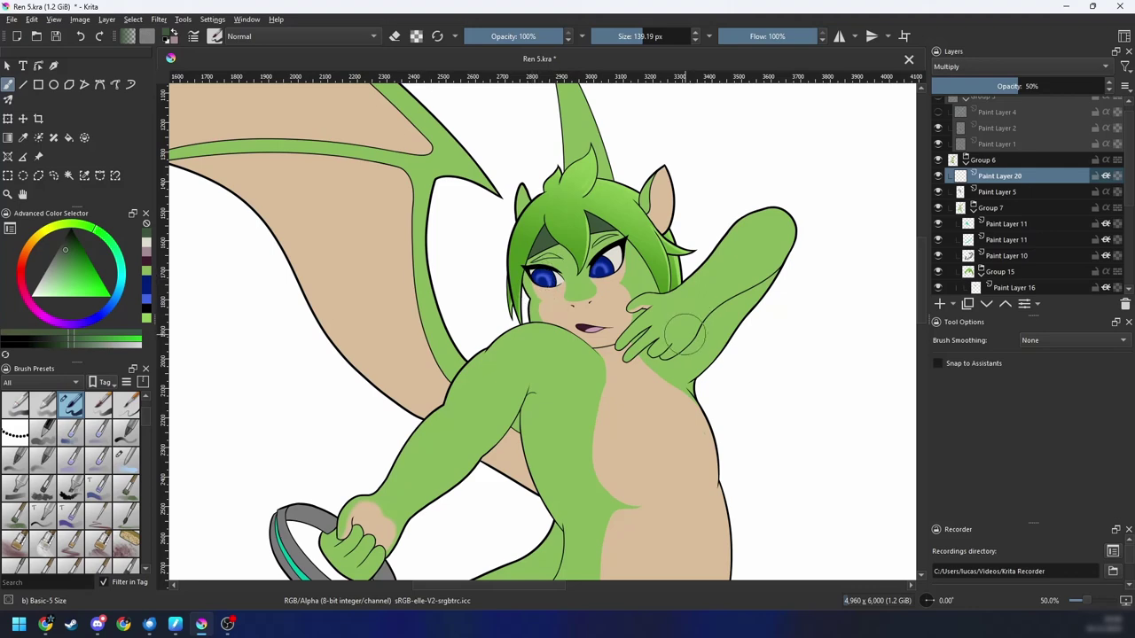
key(m)
scroll(687, 328, down, 3)
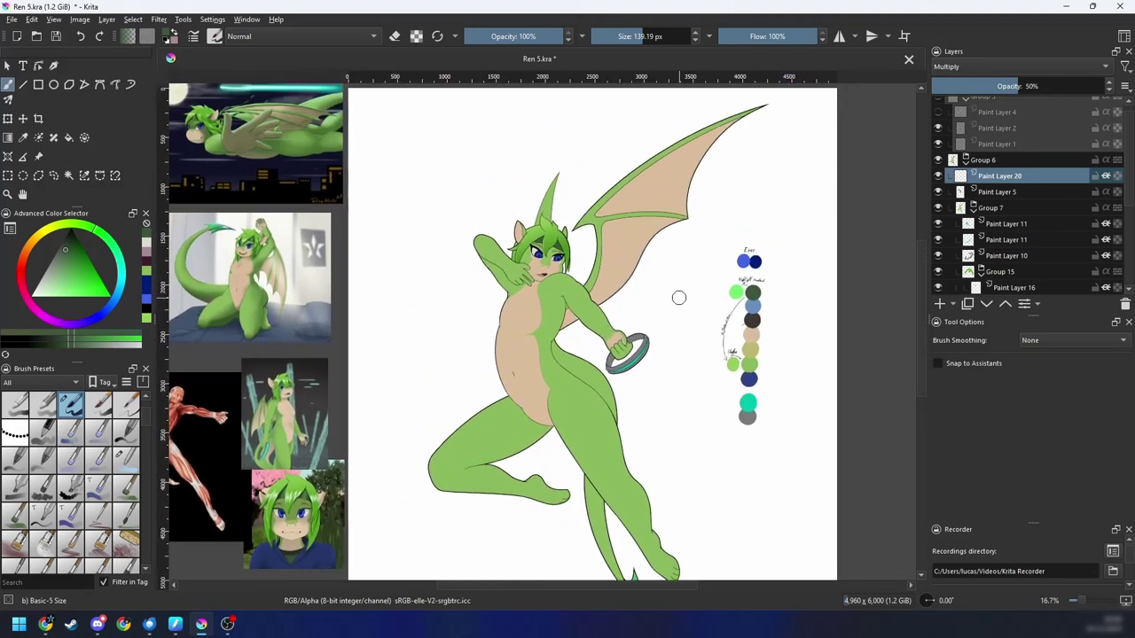
scroll(676, 296, up, 3)
scroll(641, 268, down, 3)
mouse_move(651, 331)
mouse_down()
mouse_move(636, 235)
mouse_move(626, 296)
mouse_up()
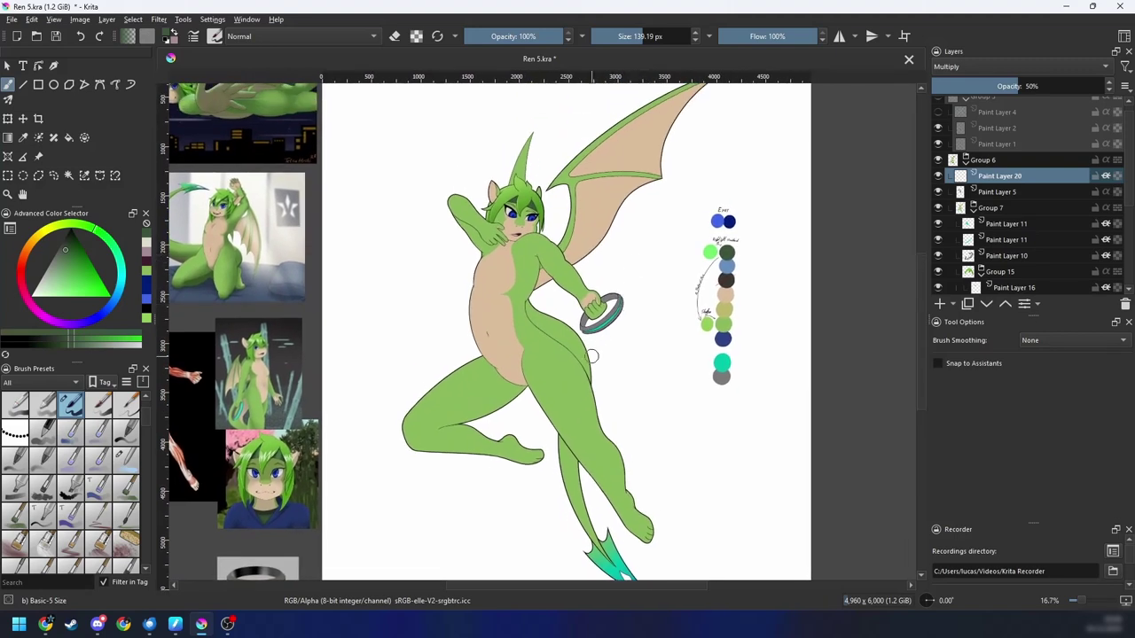
Step: Paint dark green shading along the bent leg's underside, calf and foot, cleaning its edges with the brush's eraser mode
drag(433, 471, 543, 338)
key(ctrl+z)
scroll(496, 479, down, 1)
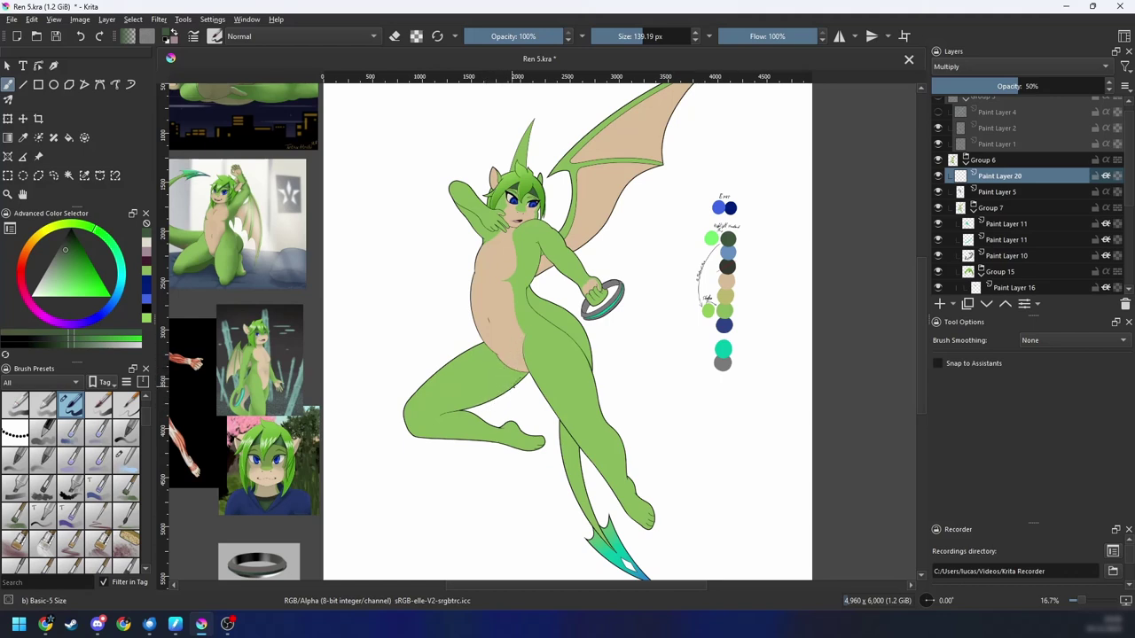
mouse_move(523, 372)
mouse_down()
mouse_move(500, 397)
mouse_move(499, 354)
mouse_move(497, 373)
mouse_move(444, 414)
mouse_up()
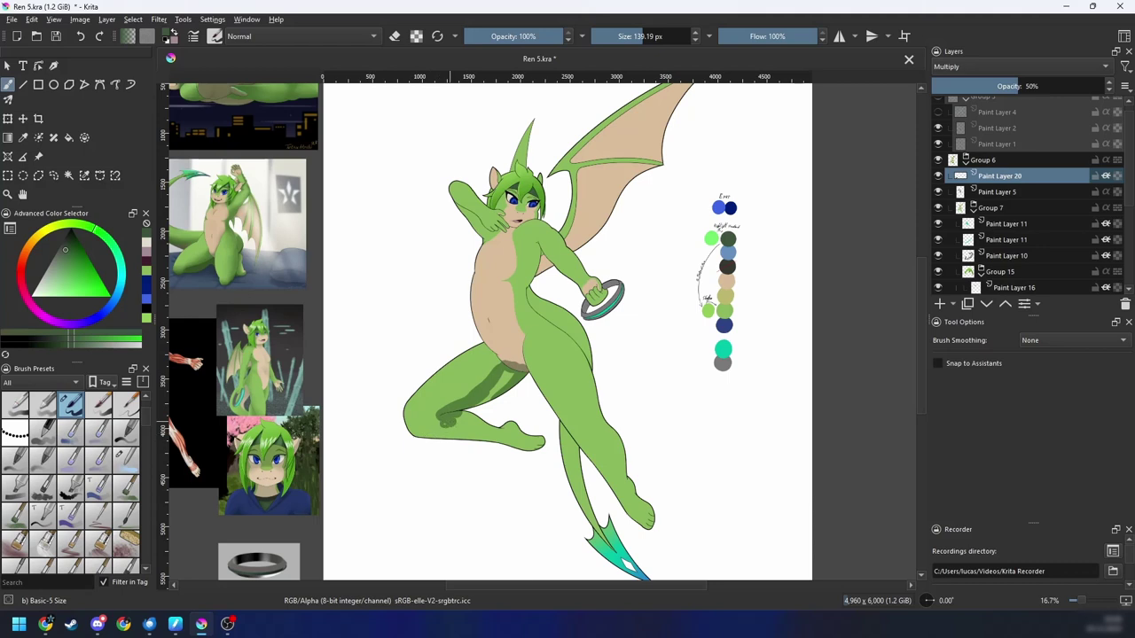
drag(446, 422, 537, 446)
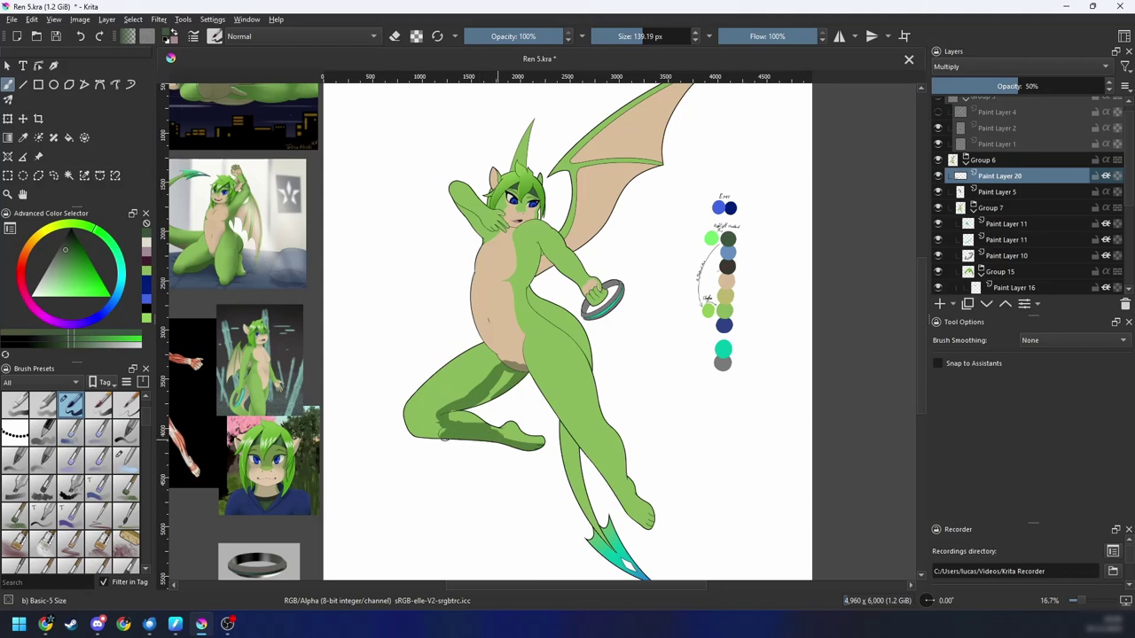
drag(445, 435, 417, 437)
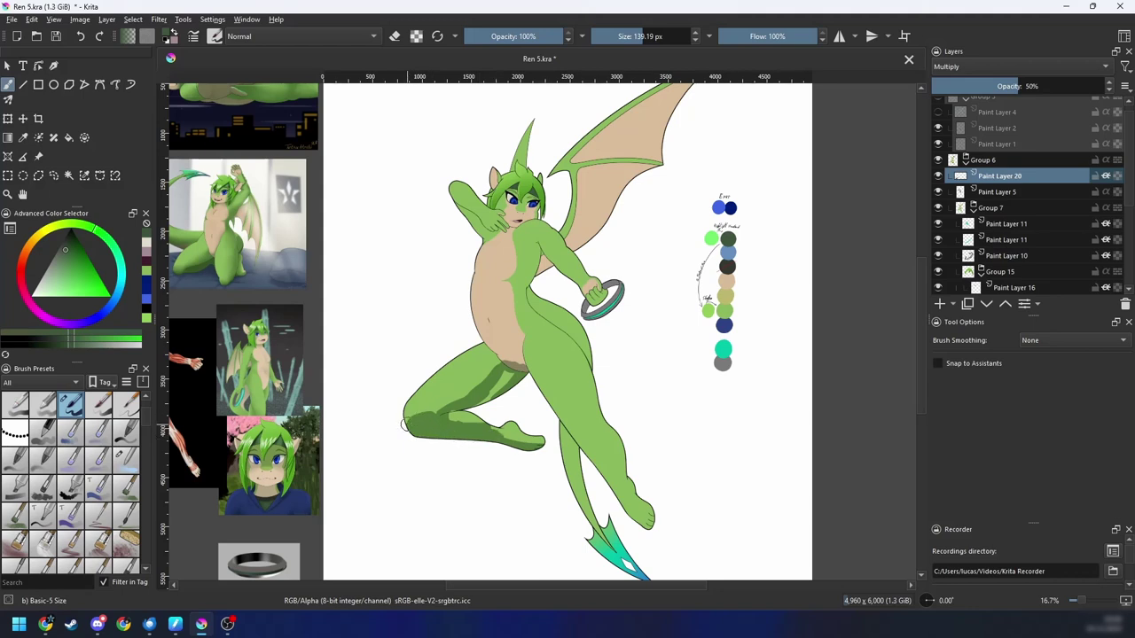
drag(416, 410, 502, 378)
key(e)
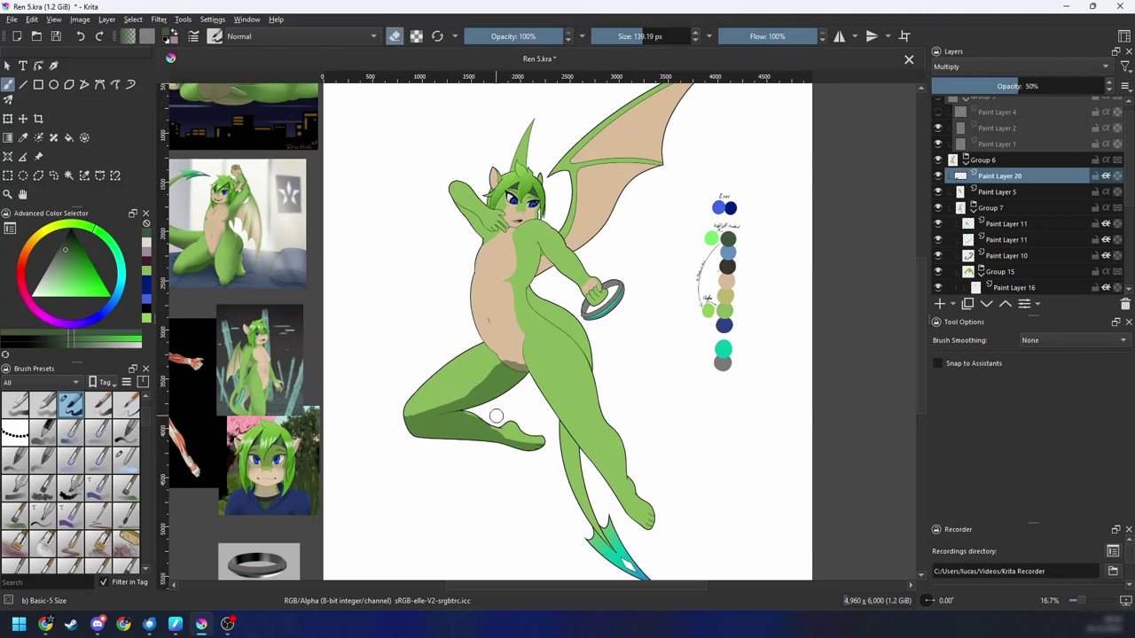
key(e)
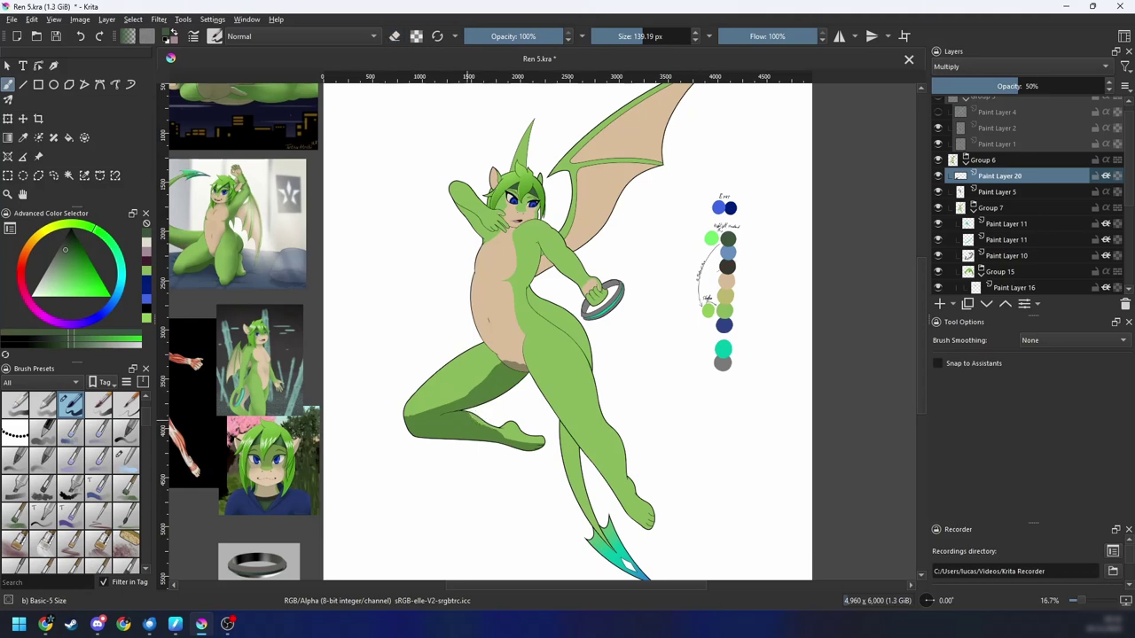
key(e)
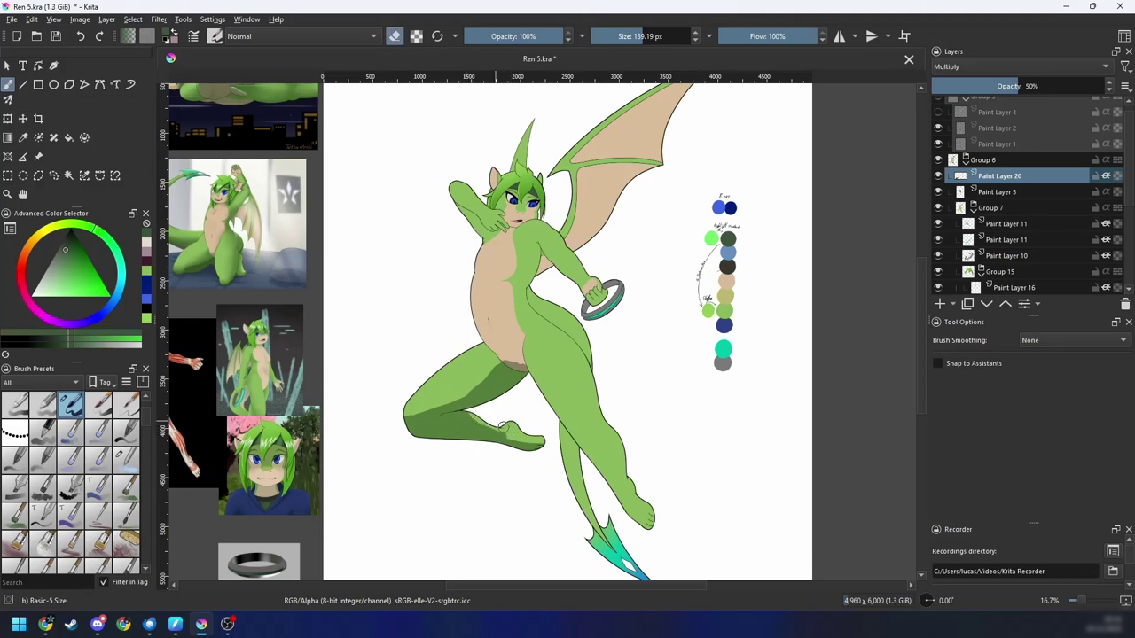
Step: Shade the back of the waist and hip in dark green and trim the shadow's edge by erasing
key(e)
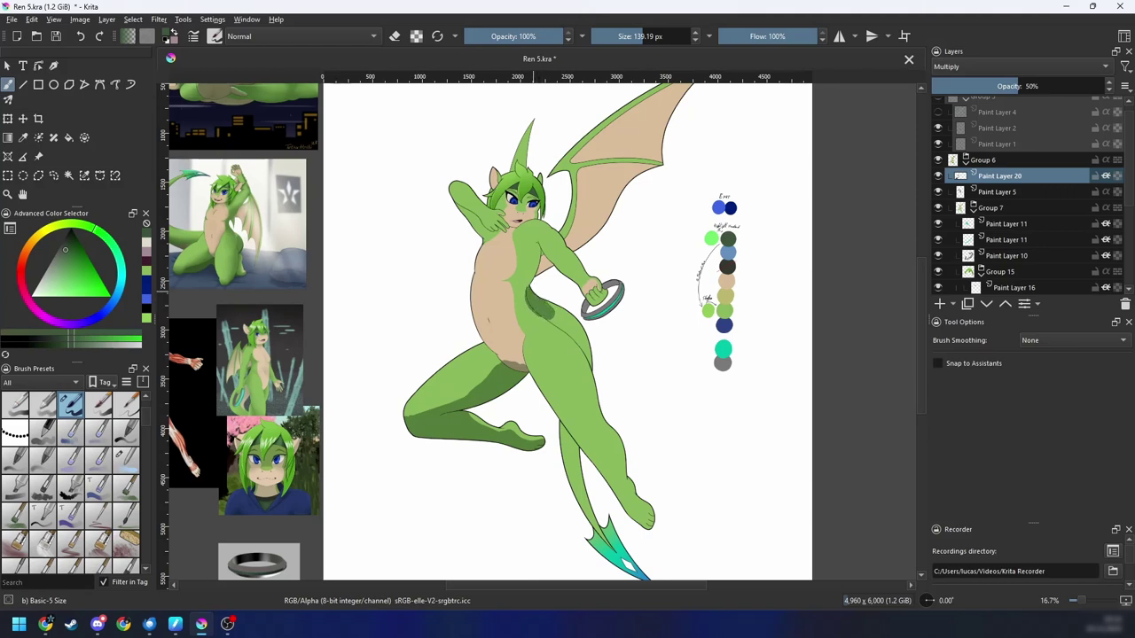
mouse_move(541, 314)
mouse_down()
mouse_move(567, 328)
mouse_move(559, 305)
mouse_up()
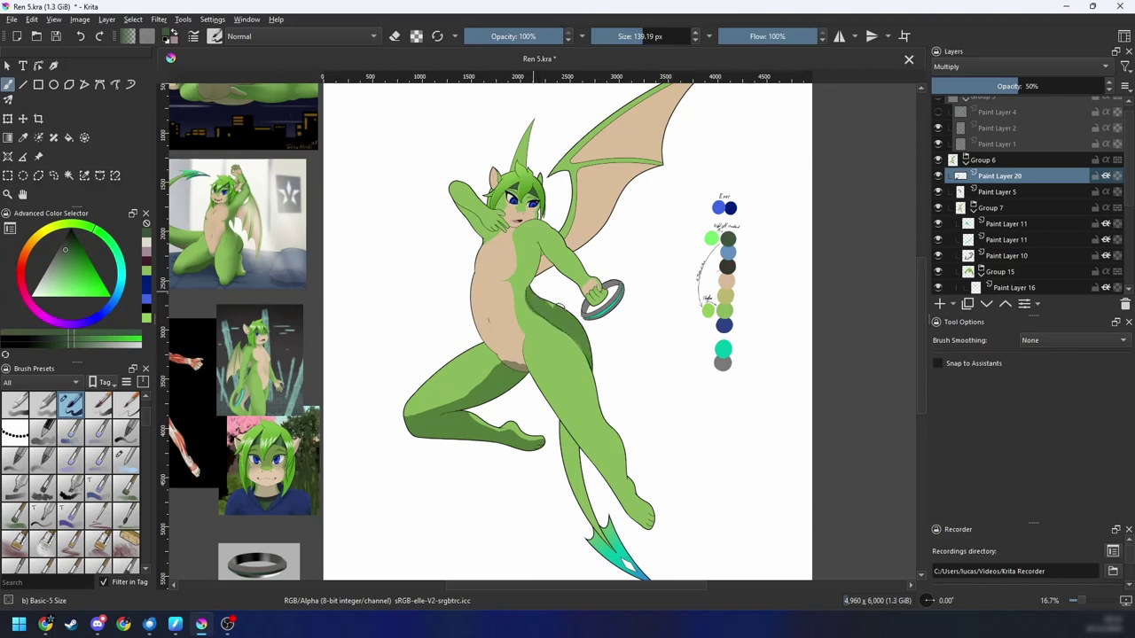
key(e)
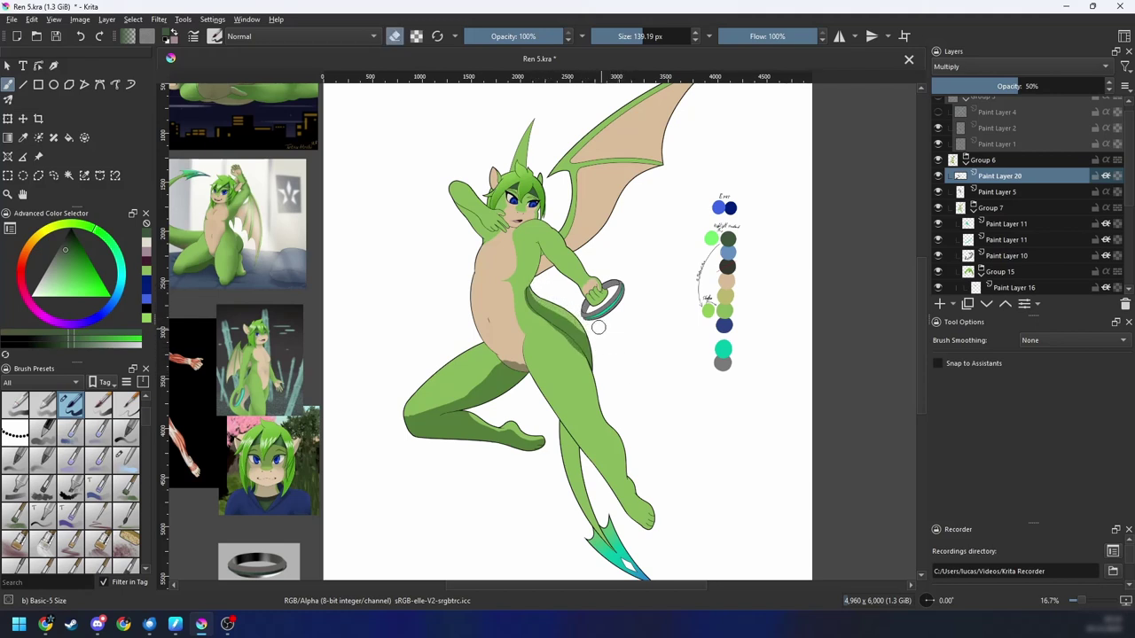
Step: Paint a shadow over the lower belly beside the hip and refine its edge with the eraser mode
key(e)
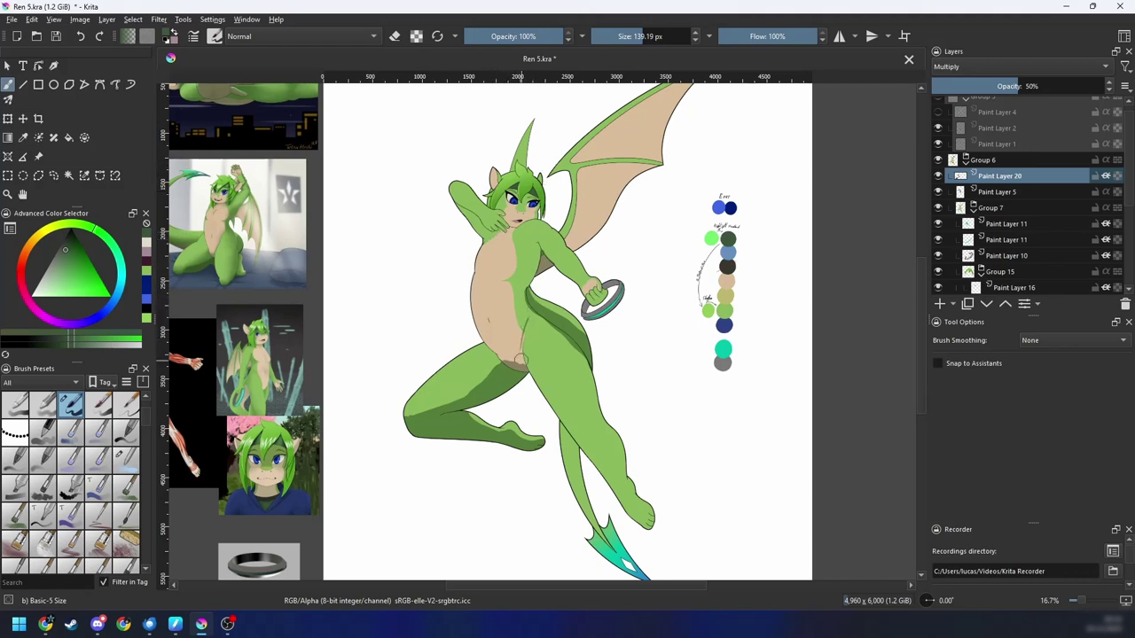
drag(519, 360, 532, 330)
key(e)
key(e)
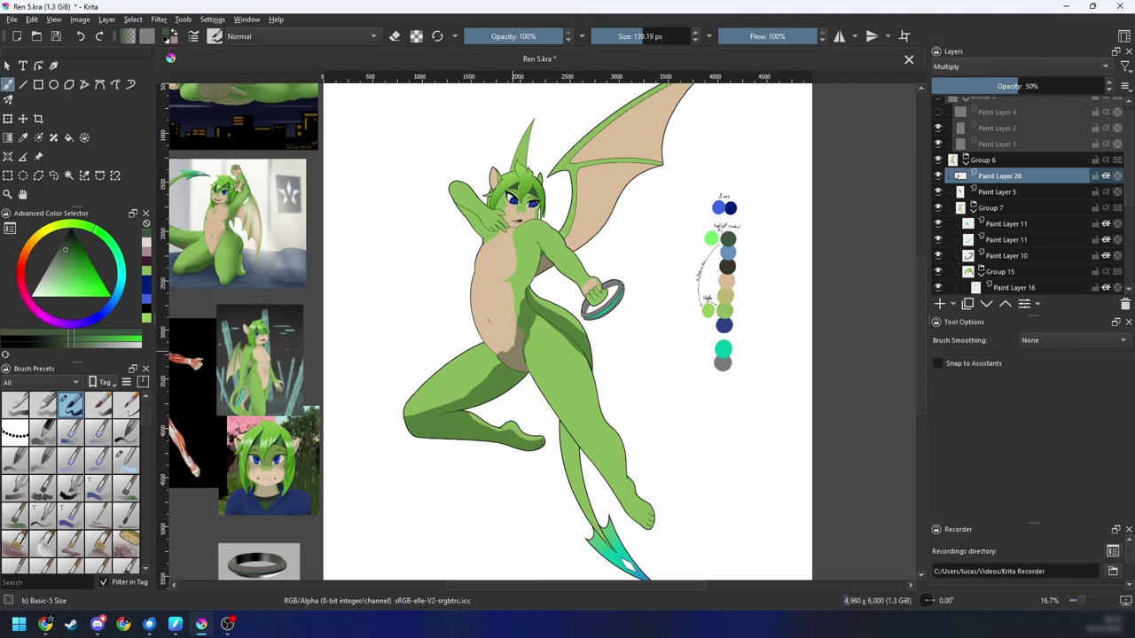
key(e)
drag(502, 340, 511, 346)
key(e)
Step: Shade the extended leg in dark green from thigh and knee down the calf to the foot, correcting the shadow edges
mouse_move(593, 371)
mouse_down()
mouse_move(582, 449)
mouse_move(599, 414)
mouse_move(624, 466)
mouse_up()
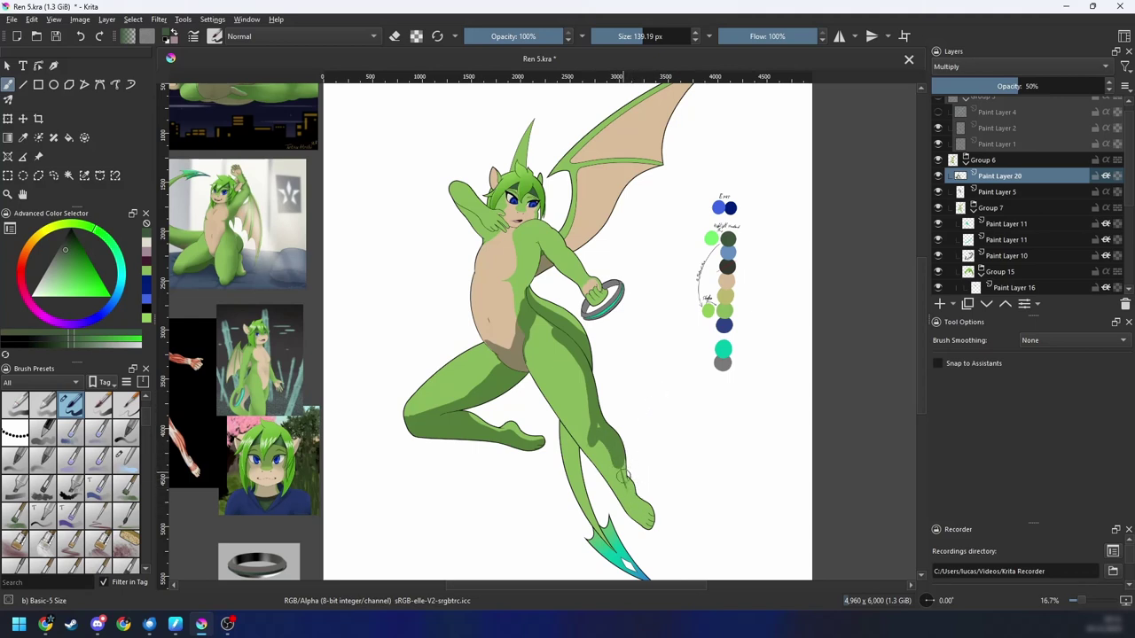
mouse_move(625, 476)
mouse_down()
mouse_move(645, 532)
mouse_move(618, 486)
mouse_up()
key(e)
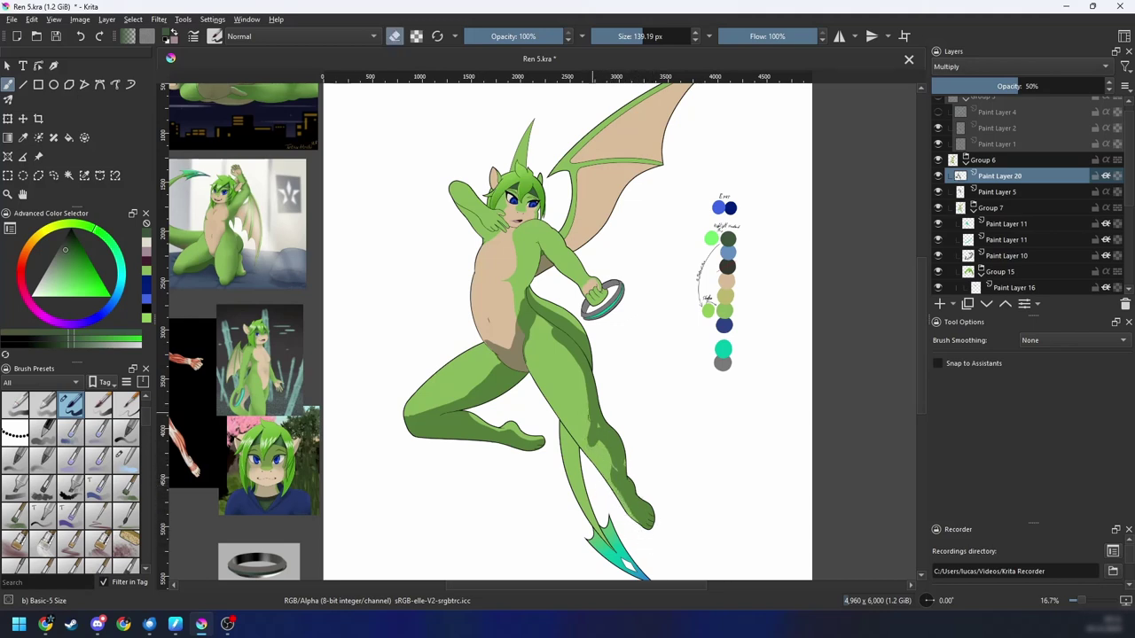
key(e)
key(e)
key(e)
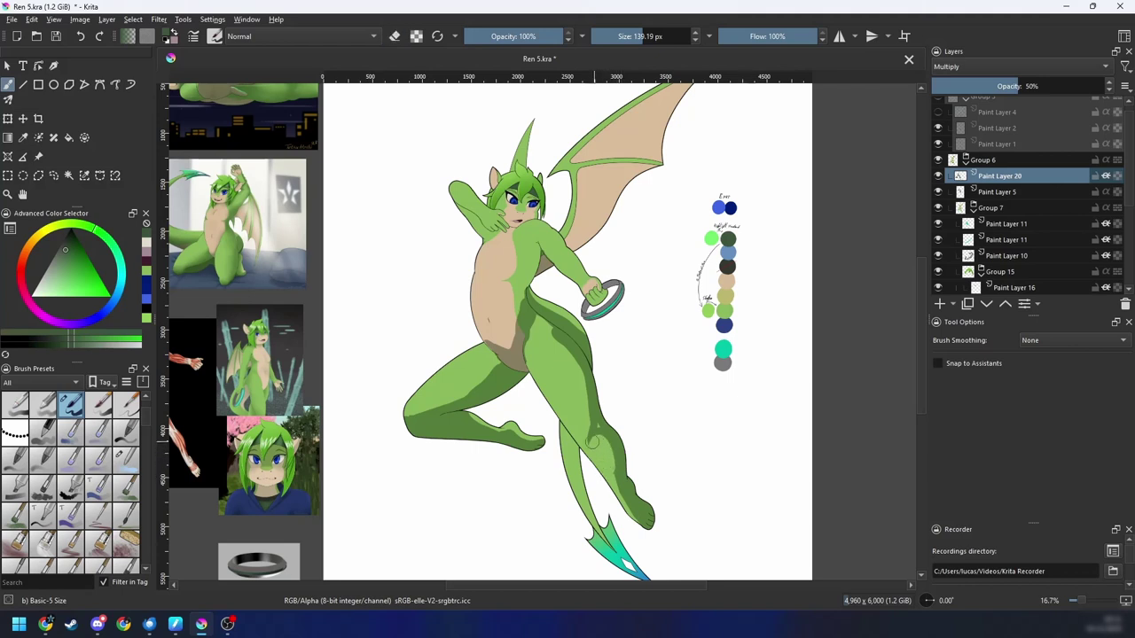
mouse_move(574, 425)
mouse_down()
mouse_move(551, 407)
mouse_move(530, 345)
mouse_move(580, 420)
mouse_up()
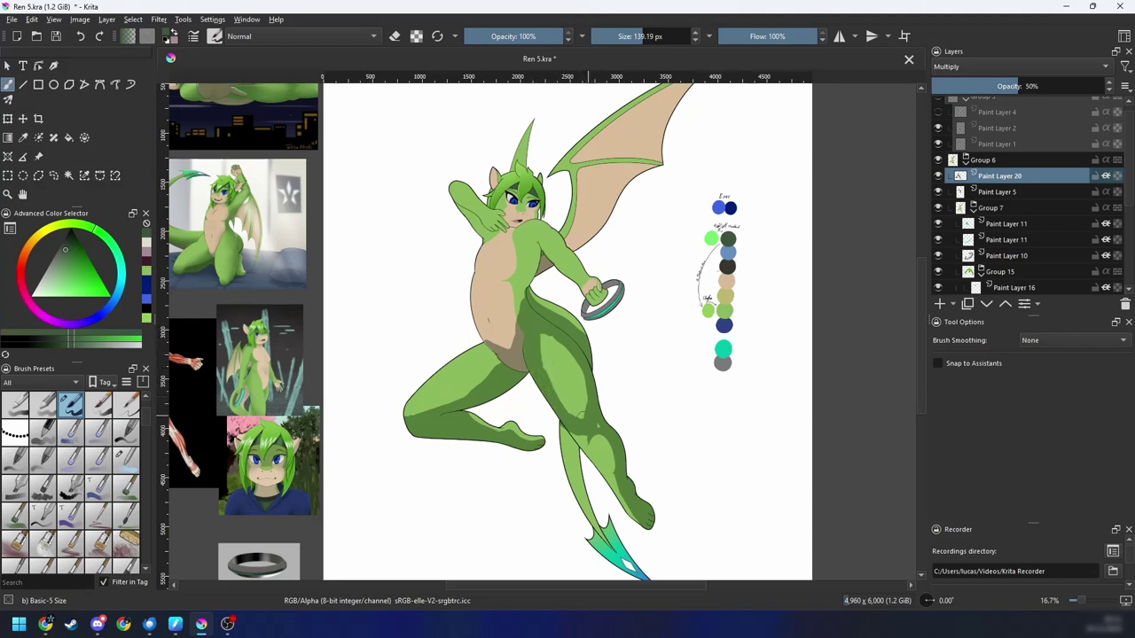
mouse_move(602, 417)
mouse_down()
mouse_move(586, 435)
mouse_move(619, 499)
mouse_up()
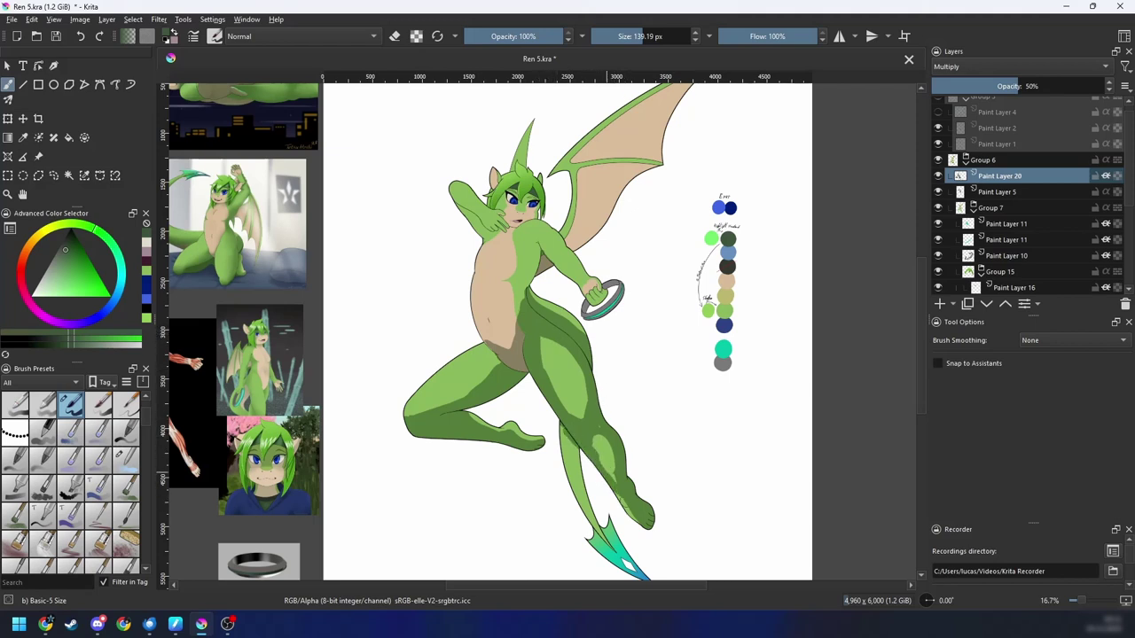
Step: Shape rounded light patches on the extended leg's foot, calf and thigh by alternately erasing and repainting the shading
key(e)
drag(621, 492, 640, 521)
key(e)
key(e)
key(e)
key(e)
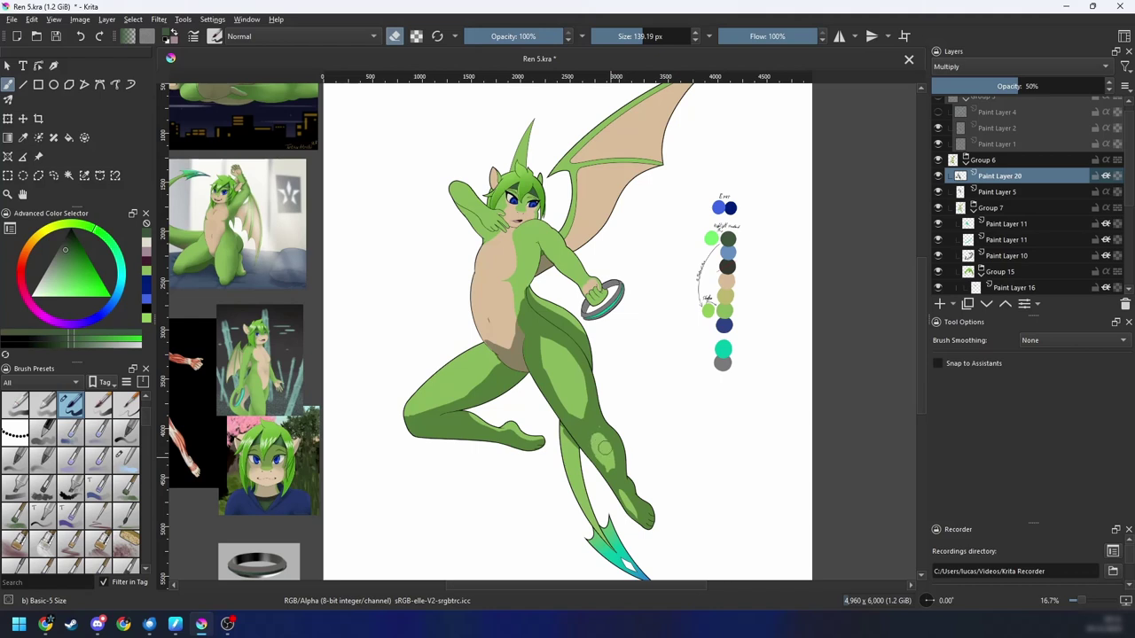
key(e)
mouse_move(551, 357)
mouse_down()
mouse_move(575, 409)
mouse_move(568, 351)
mouse_move(557, 371)
mouse_move(568, 390)
mouse_up()
key(e)
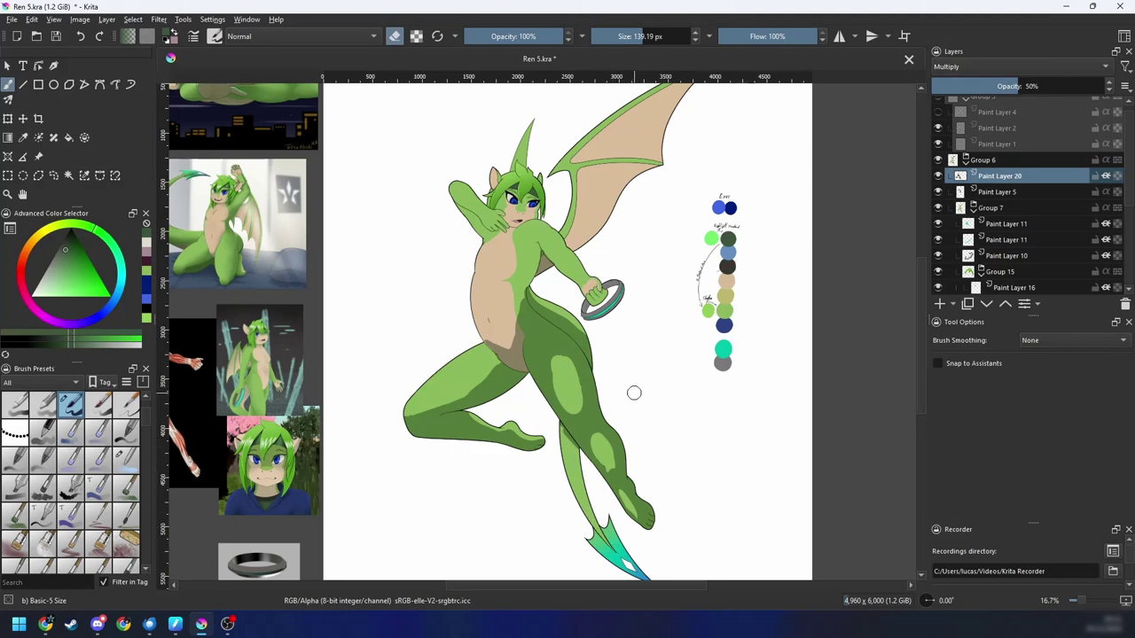
Step: Shade one side of the tail in dark green down to the fin, with the canvas rotated to 60°
key(plus)
key(ctrl+bracketright)
key(plus)
key(ctrl+bracketright)
key(ctrl+bracketright)
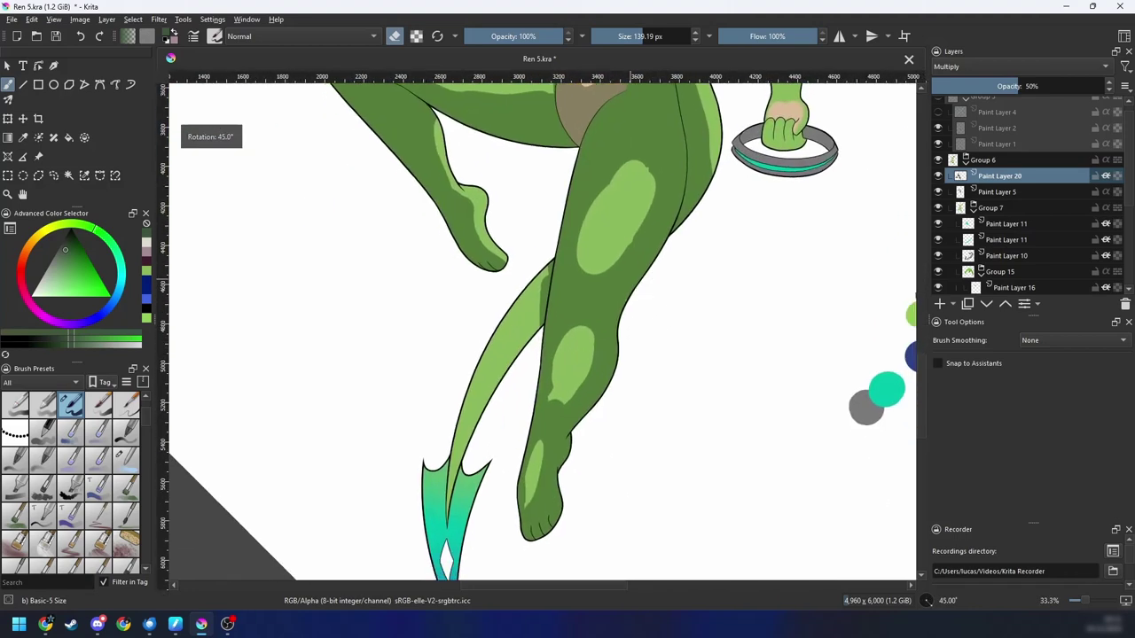
key(ctrl+bracketright)
key(e)
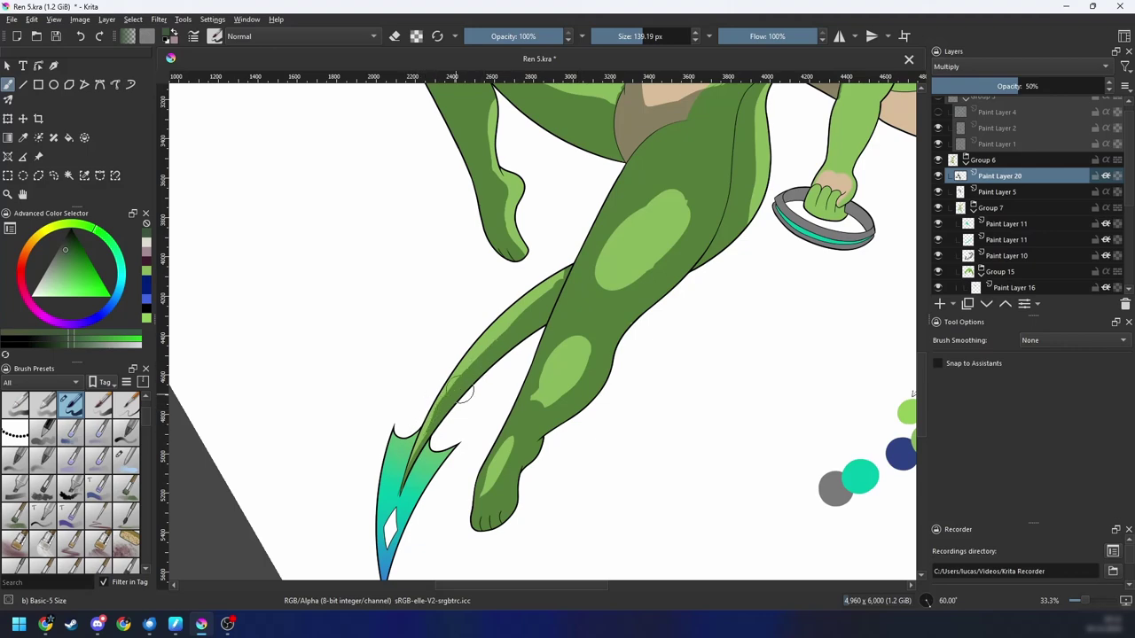
drag(435, 465, 469, 382)
Step: Paint shading along the tail fin's outer edge and over its blue tip, with the canvas rotated to -60°
key(4)
key(4)
key(4)
key(4)
key(4)
drag(652, 347, 591, 287)
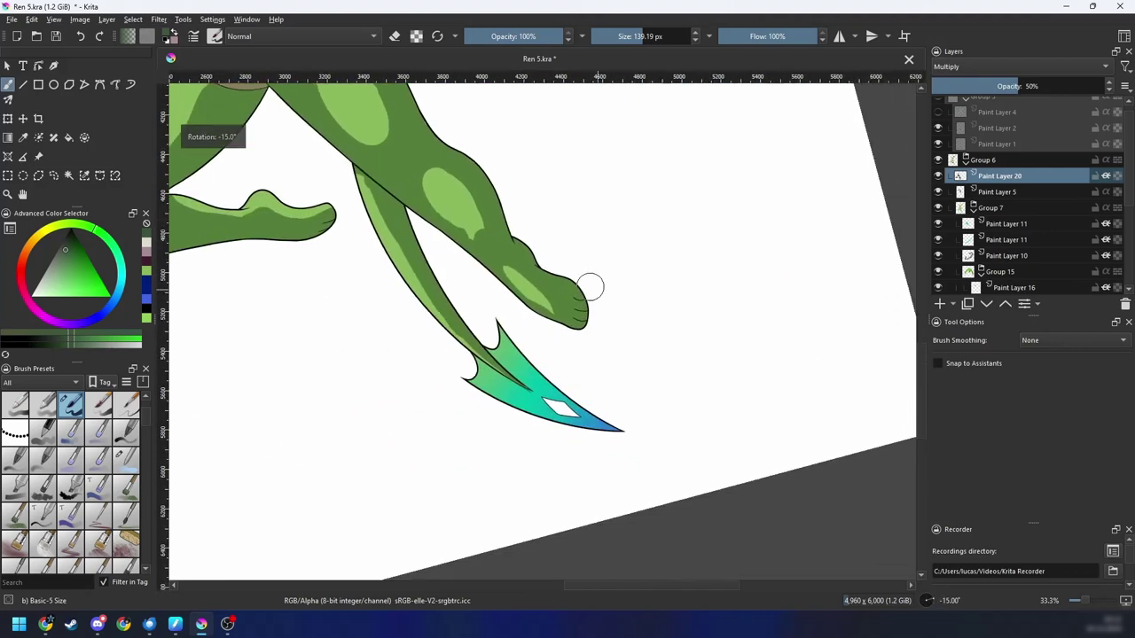
key(4)
key(4)
key(4)
key(plus)
key(plus)
drag(819, 309, 771, 289)
drag(698, 402, 766, 317)
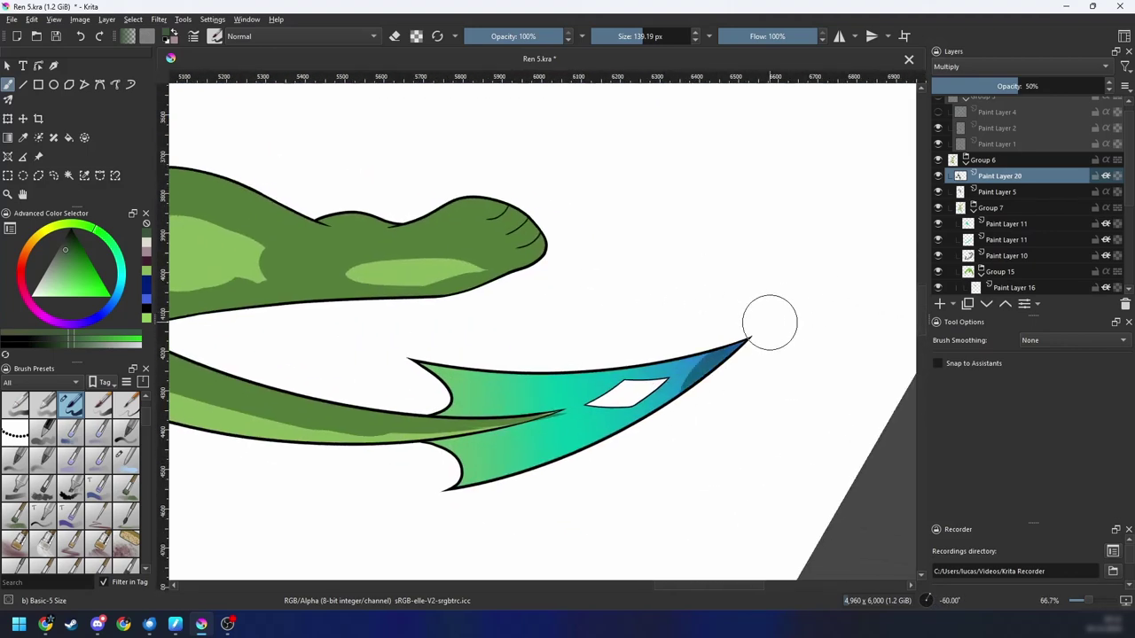
mouse_move(463, 481)
mouse_down()
mouse_move(689, 376)
mouse_move(443, 479)
mouse_move(729, 365)
mouse_up()
drag(673, 383, 698, 375)
drag(752, 338, 690, 379)
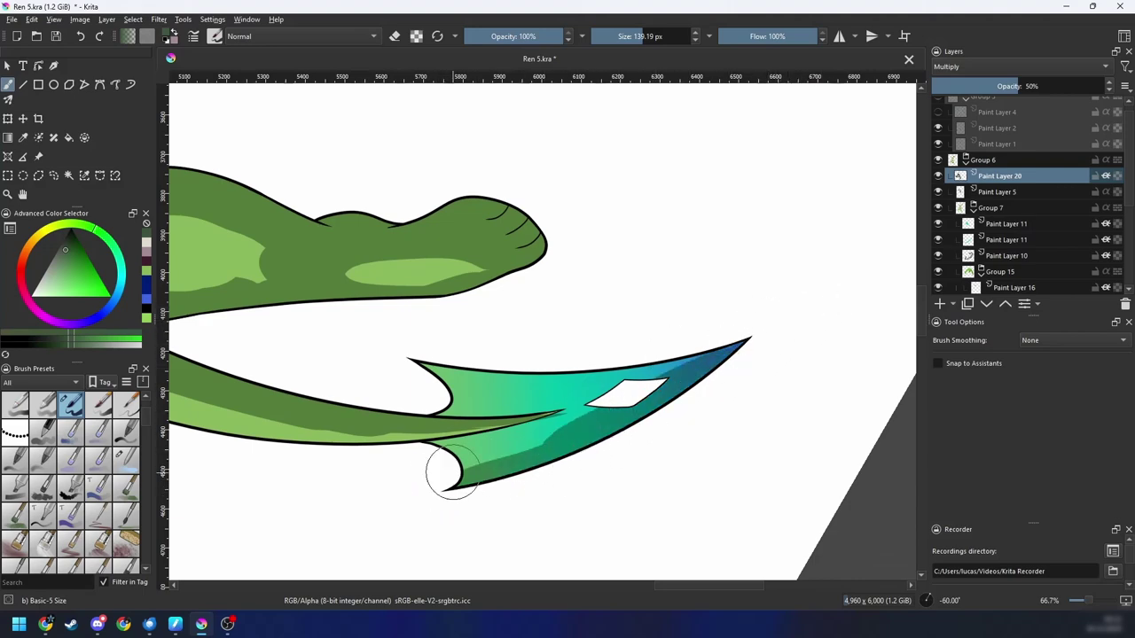
Step: Reduce the brush to 54.78 px and shade the fin's darkened lobe along the tail, leaving a narrow light streak
key(ctrl+bracketleft)
key(plus)
key(bracketleft)
key(bracketleft)
key(bracketleft)
key(bracketleft)
key(bracketleft)
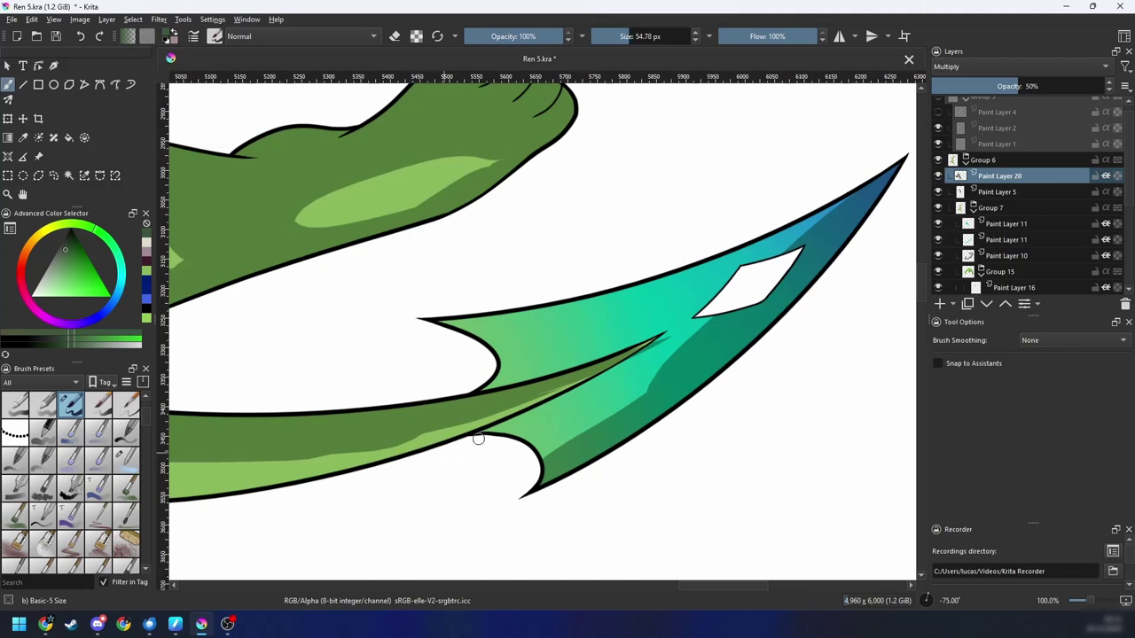
drag(496, 434, 595, 390)
mouse_move(481, 435)
mouse_down()
mouse_move(622, 373)
mouse_move(504, 432)
mouse_move(568, 471)
mouse_move(529, 446)
mouse_move(585, 461)
mouse_move(513, 440)
mouse_move(660, 337)
mouse_up()
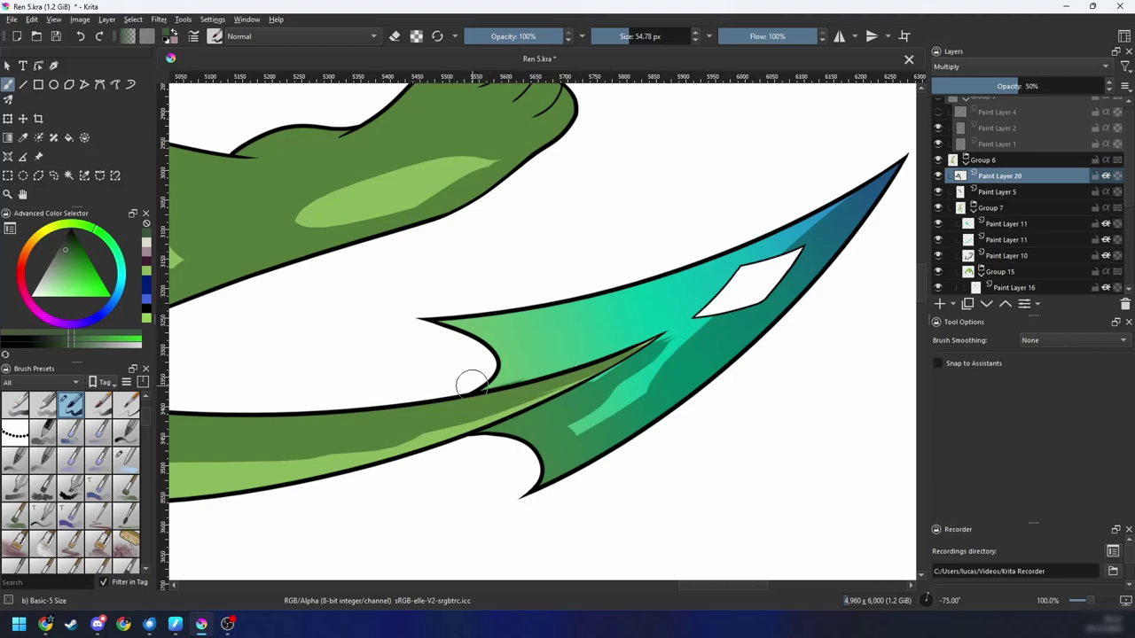
Step: Shade the fin's opposite lobe with a thin shadow along the edge where it meets the tail
drag(473, 384, 606, 355)
mouse_move(538, 360)
mouse_down()
mouse_move(654, 330)
mouse_move(583, 361)
mouse_up()
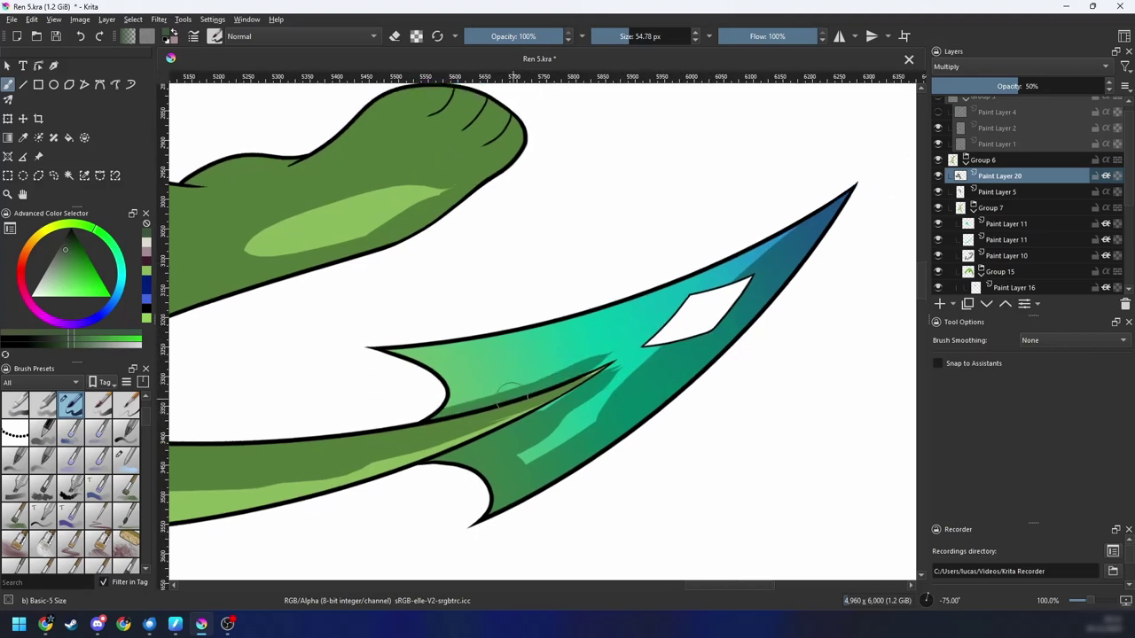
mouse_move(513, 398)
mouse_down()
mouse_move(636, 349)
mouse_move(534, 452)
mouse_move(628, 378)
mouse_up()
key(6)
key(6)
key(6)
key(6)
key(6)
key(minus)
key(minus)
key(minus)
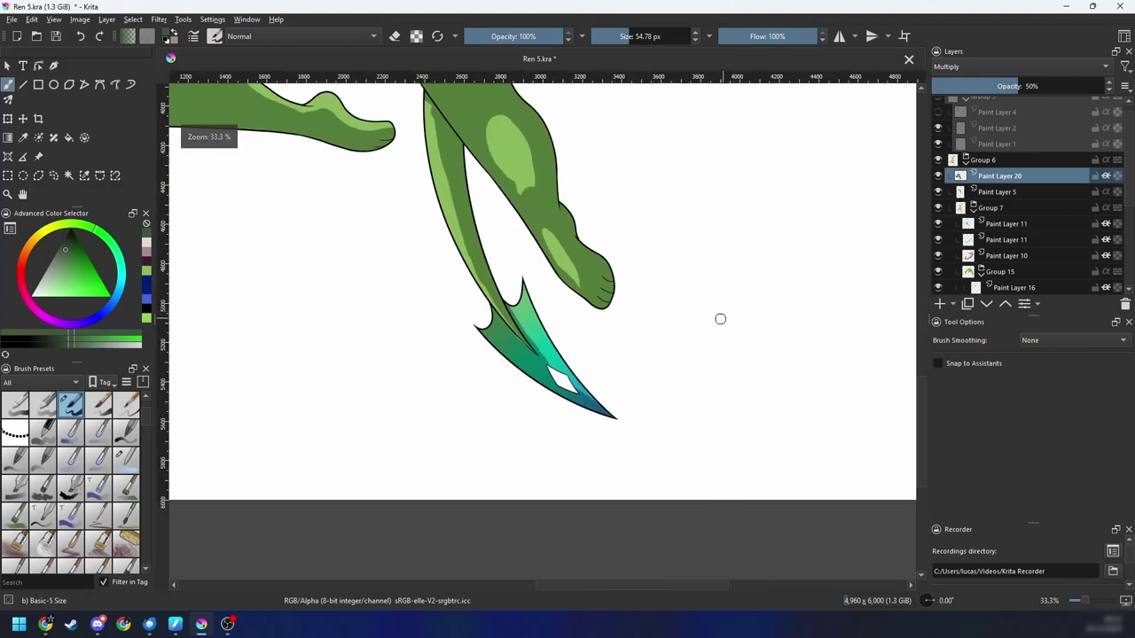
Step: Shade the membrane side of the wing's lower bone, from the shoulder up to the joint, in dark green
key(4)
key(4)
key(4)
key(4)
key(6)
key(minus)
key(6)
key(6)
key(minus)
drag(624, 321, 695, 454)
drag(669, 387, 678, 427)
drag(654, 346, 661, 468)
key(plus)
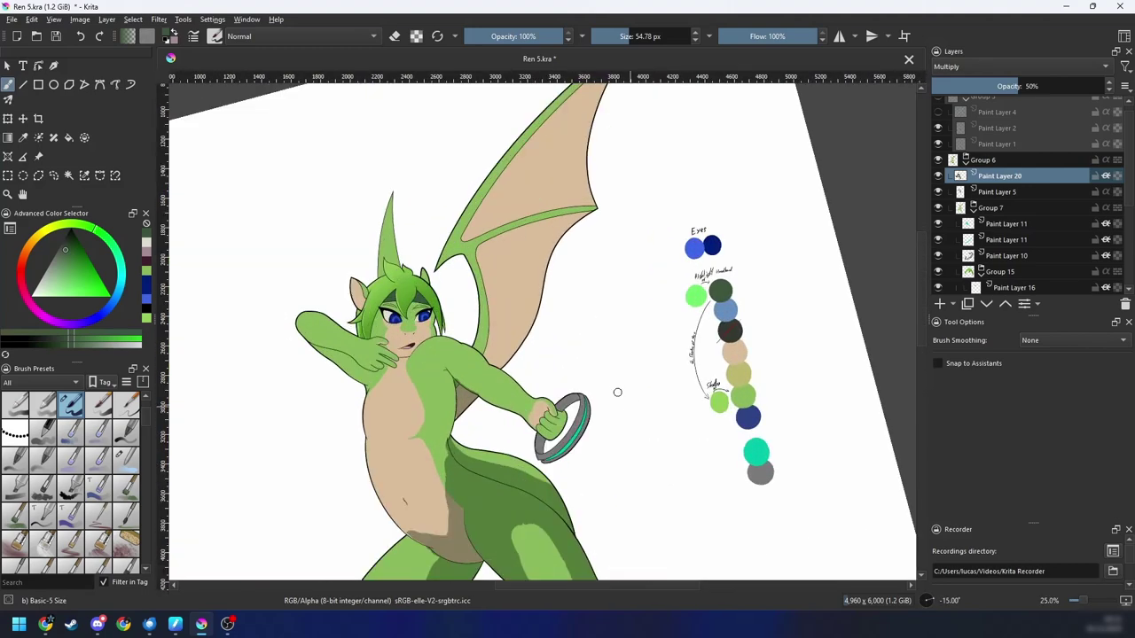
key(6)
drag(617, 353, 668, 361)
key(plus)
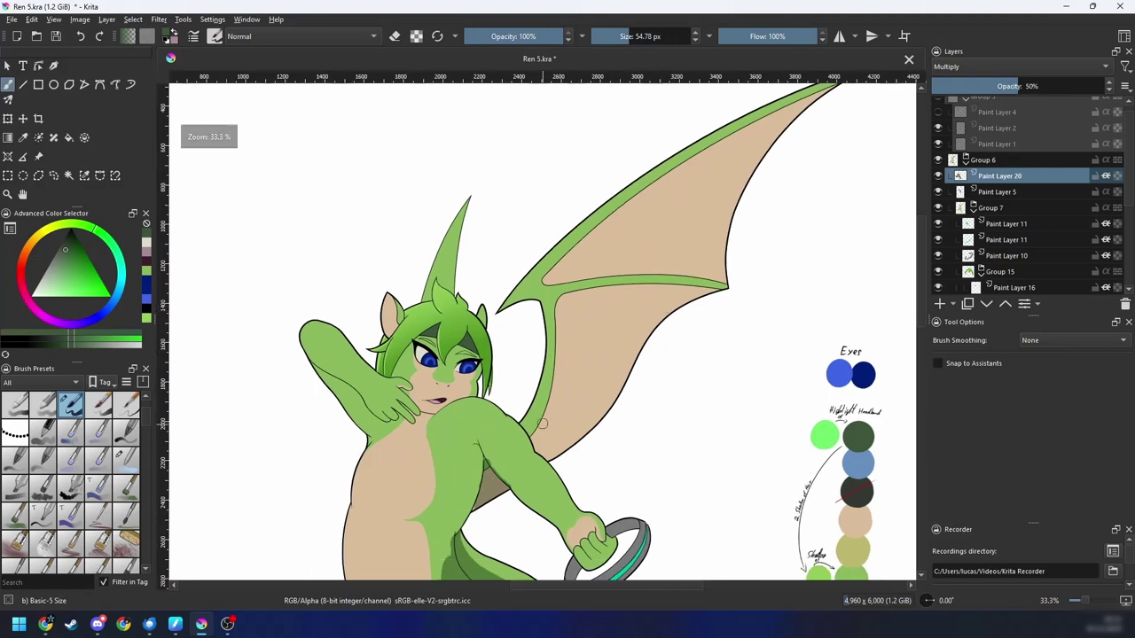
scroll(588, 348, down, 1)
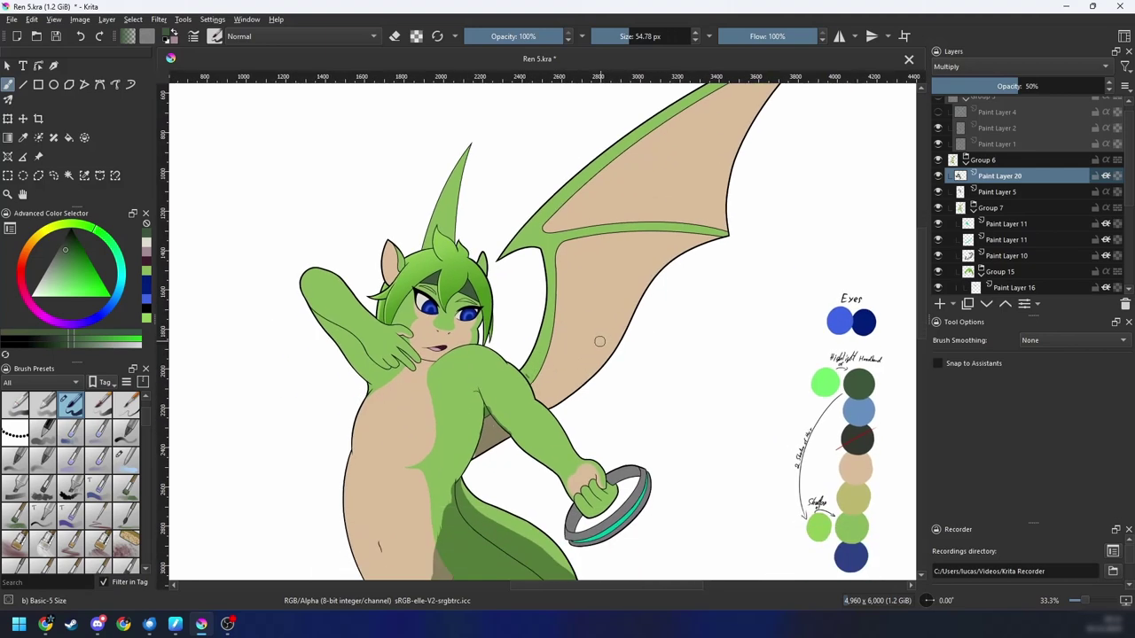
mouse_move(529, 370)
mouse_down()
mouse_move(555, 321)
mouse_move(556, 259)
mouse_up()
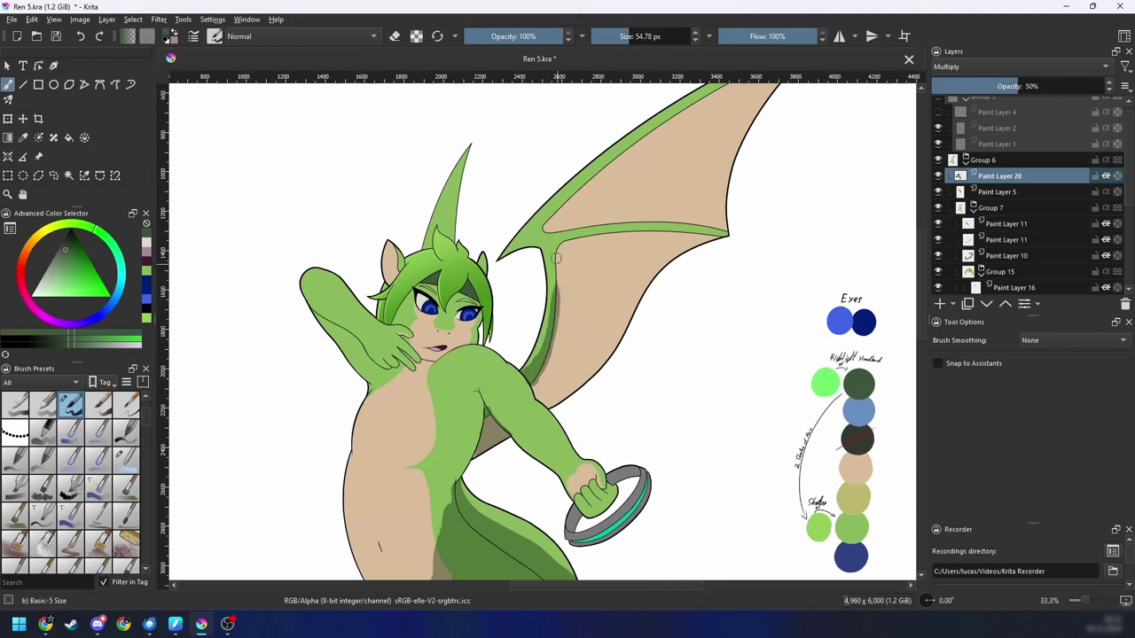
drag(555, 304, 558, 245)
Step: Enlarge the brush to 149.59 px and cover the wing's lower membrane panel completely with shadow
mouse_move(544, 407)
mouse_down()
mouse_move(617, 355)
mouse_move(551, 395)
mouse_move(557, 376)
mouse_up()
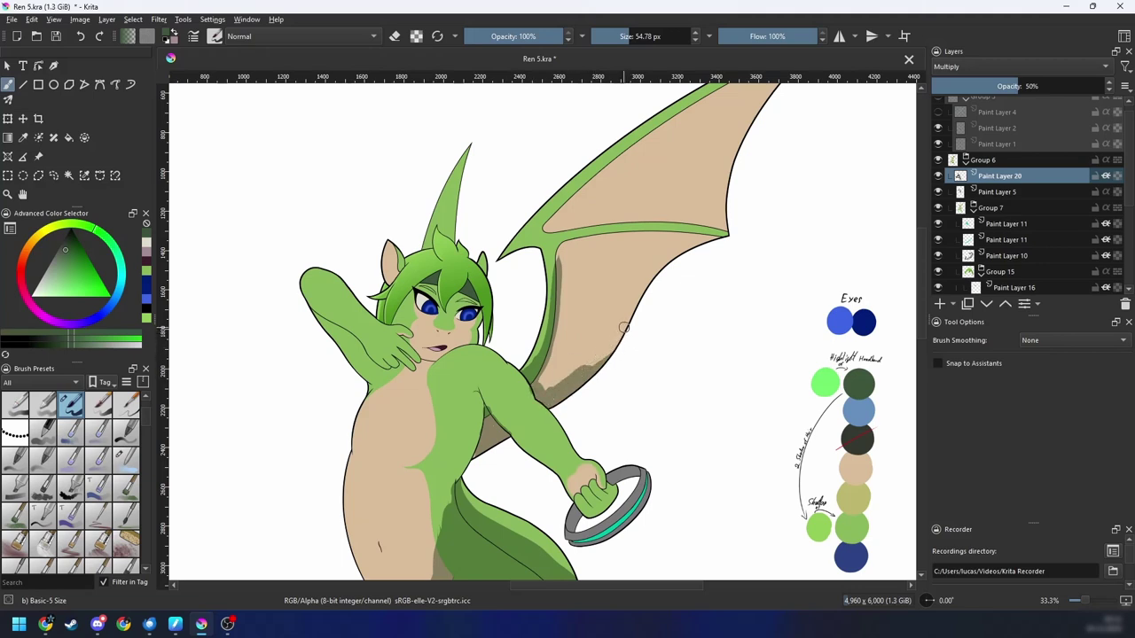
drag(594, 342, 655, 334)
mouse_move(562, 380)
mouse_down()
mouse_move(553, 378)
mouse_move(570, 322)
mouse_move(572, 238)
mouse_move(709, 245)
mouse_move(678, 255)
mouse_move(592, 346)
mouse_move(607, 359)
mouse_up()
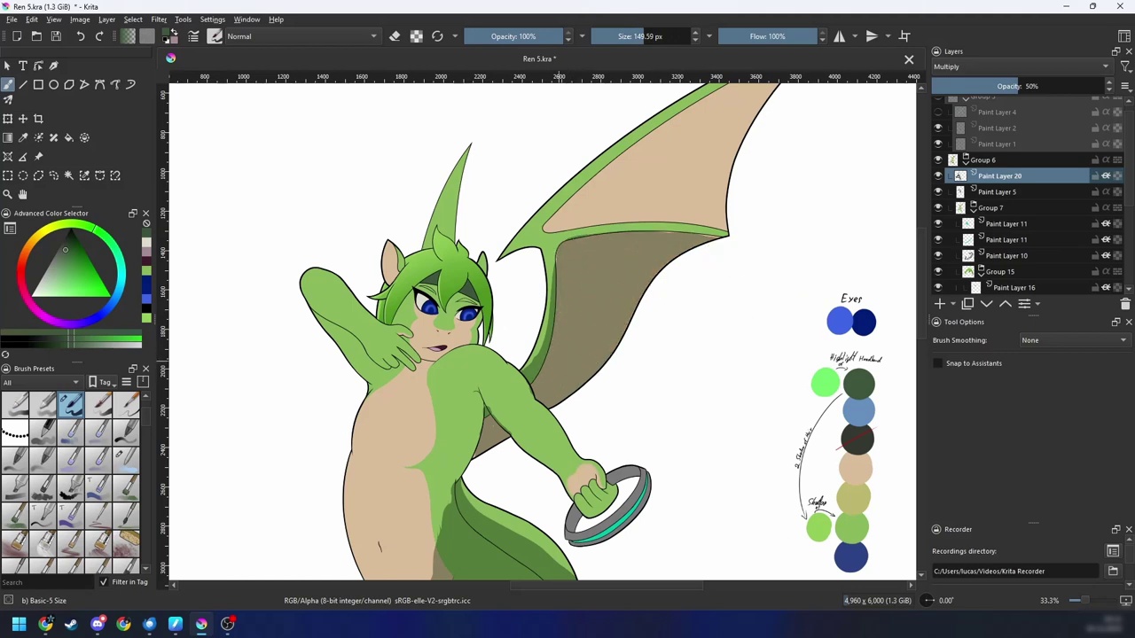
Step: Try different opacities for the Paint Layer 20 shadows while viewing the whole figure, and bring the layer back to 50%
drag(641, 280, 590, 398)
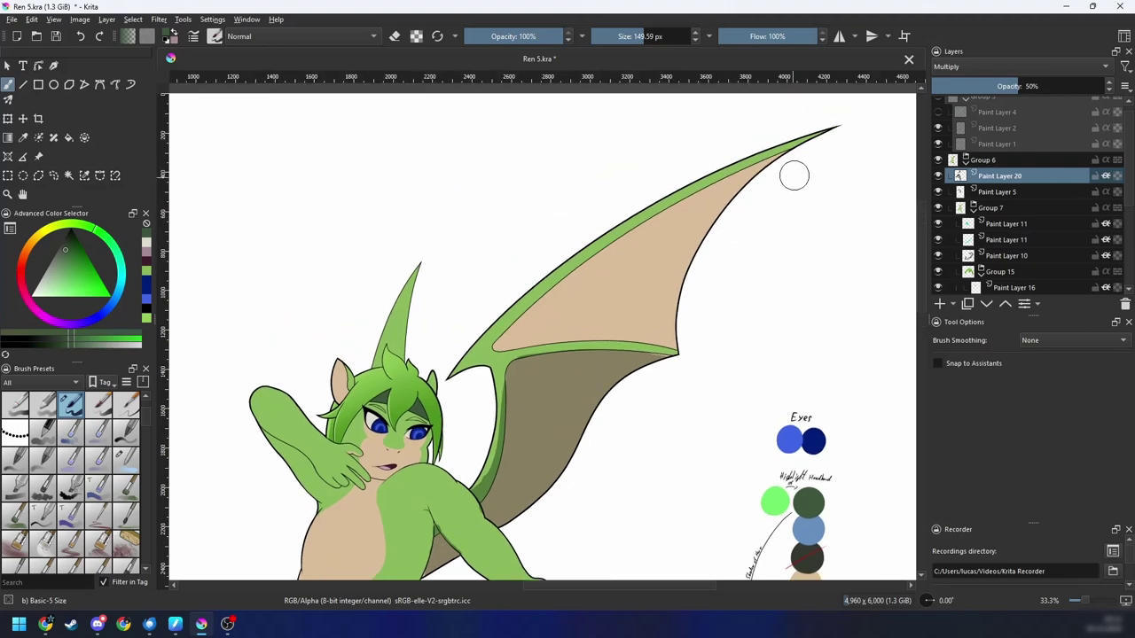
drag(1039, 87, 1108, 90)
key(ctrl+minus)
key(ctrl+minus)
drag(782, 243, 801, 199)
mouse_move(1002, 88)
mouse_down()
mouse_move(958, 88)
mouse_move(1055, 89)
mouse_move(1027, 102)
mouse_up()
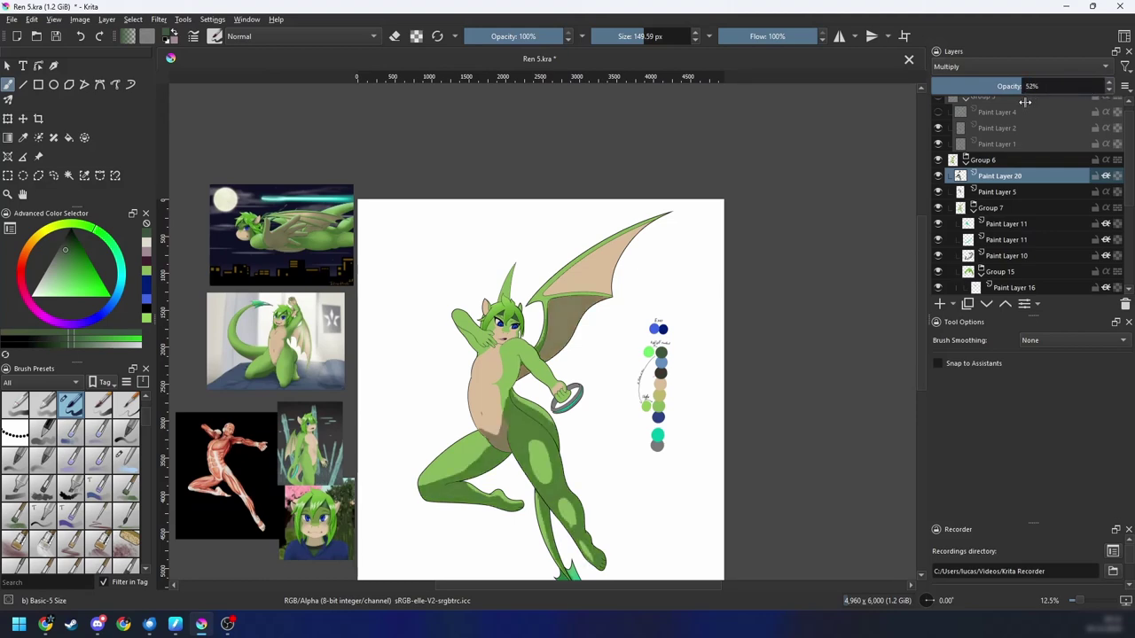
Step: Save the document and check the whole figure in a horizontally mirrored view before restoring the normal orientation
scroll(727, 246, up, 1)
key(ctrl+s)
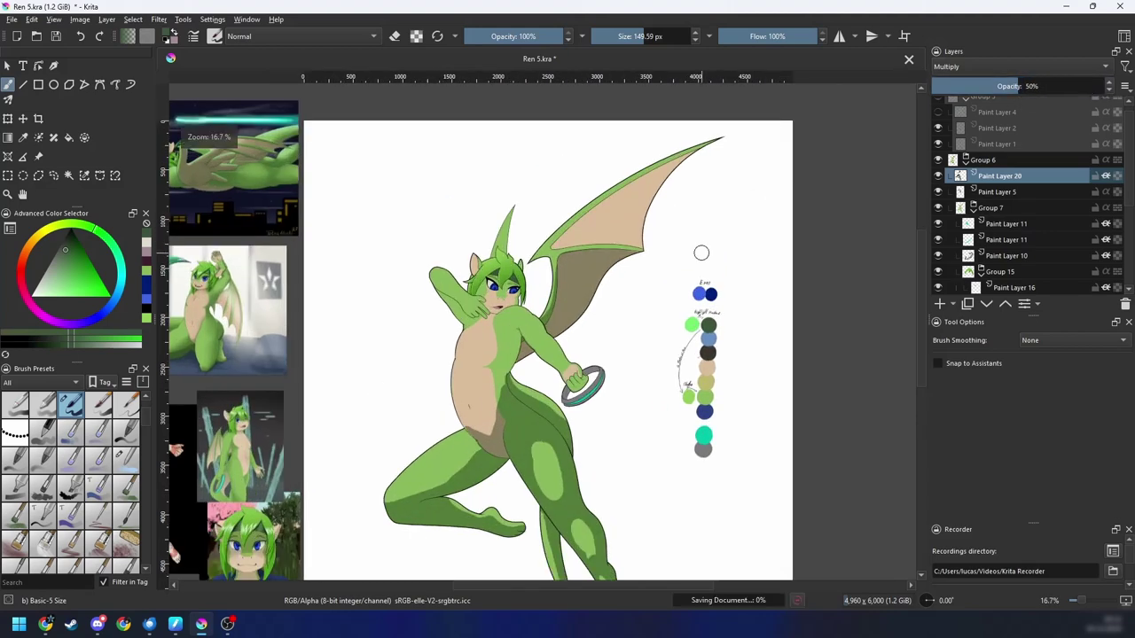
scroll(679, 261, up, 1)
key(m)
key(ctrl+minus)
key(ctrl+minus)
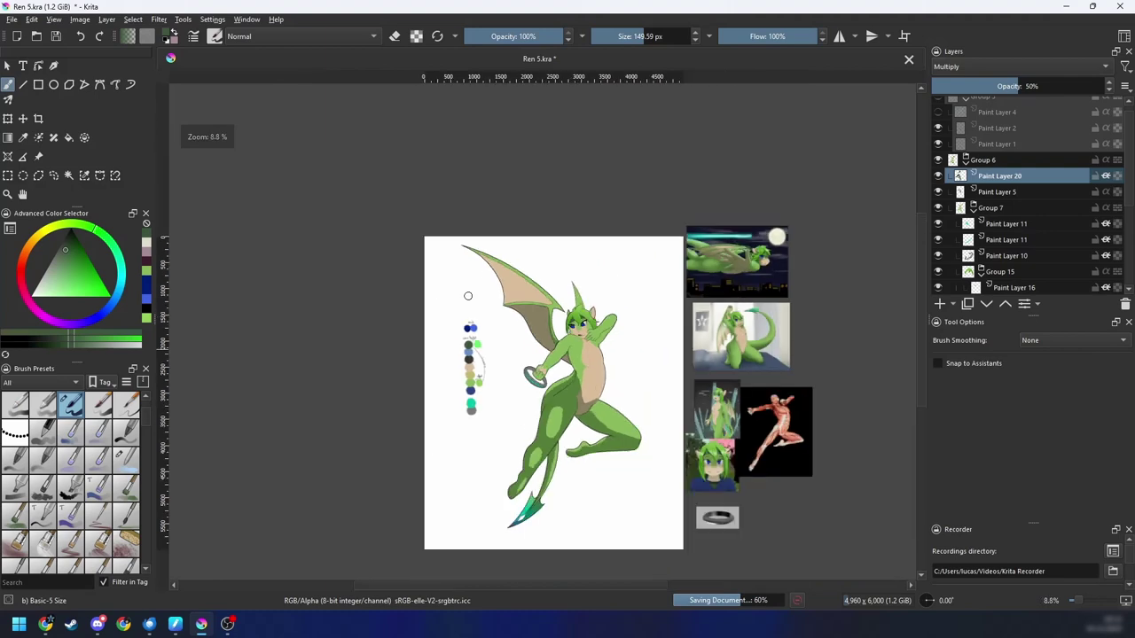
key(m)
key(m)
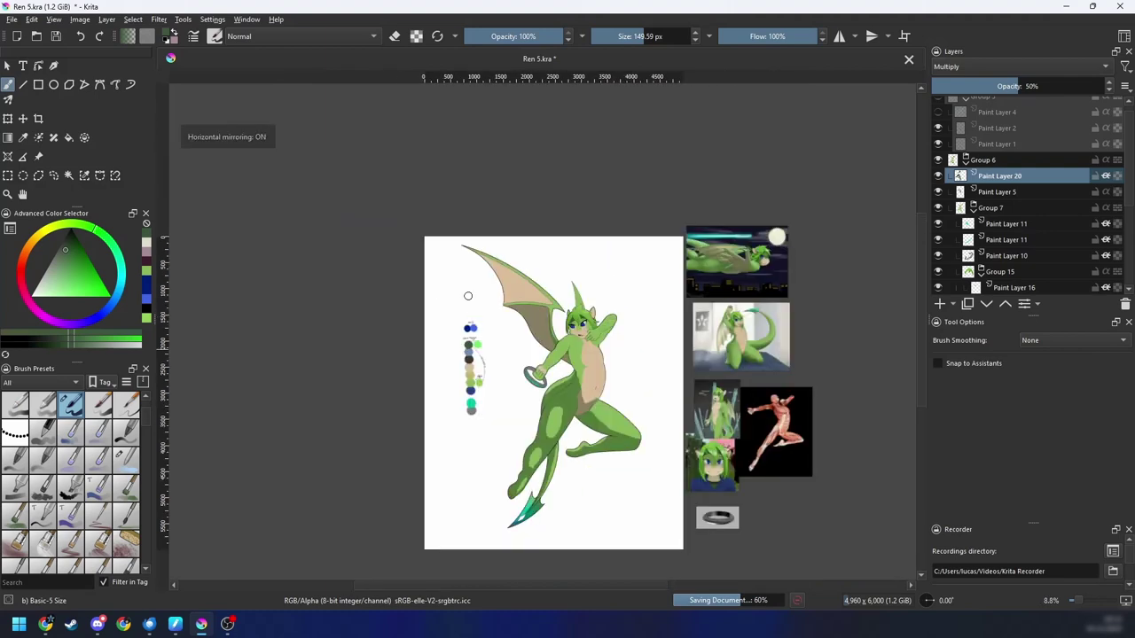
key(m)
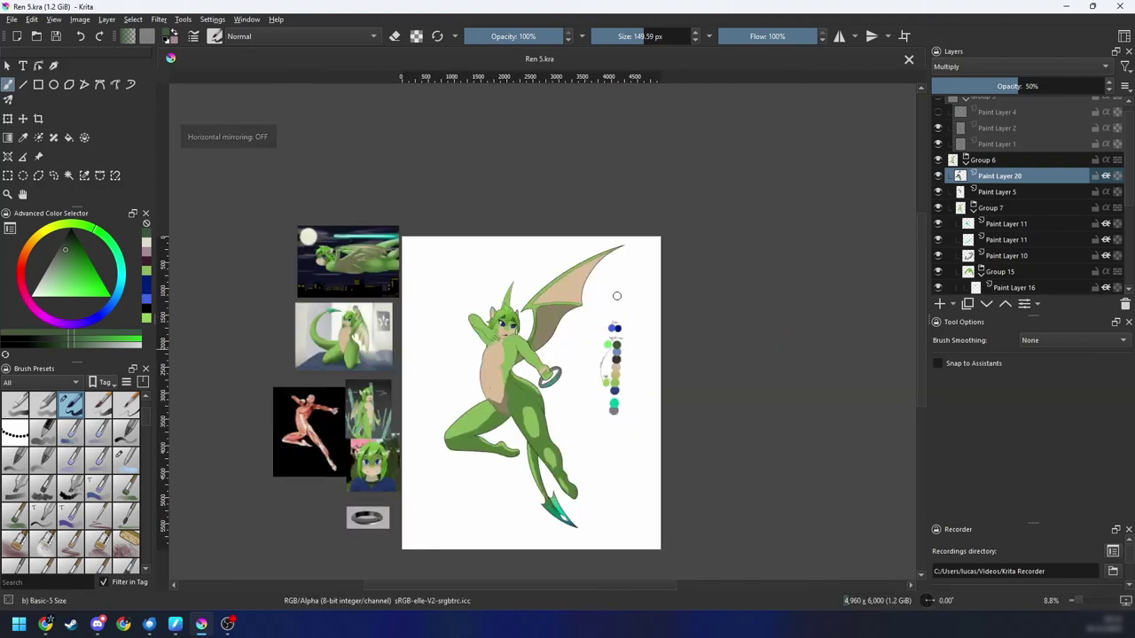
Step: Paint a shadow band on the upper wing membrane along the leading bone, darkening the bone's inner edge as well
scroll(617, 295, up, 4)
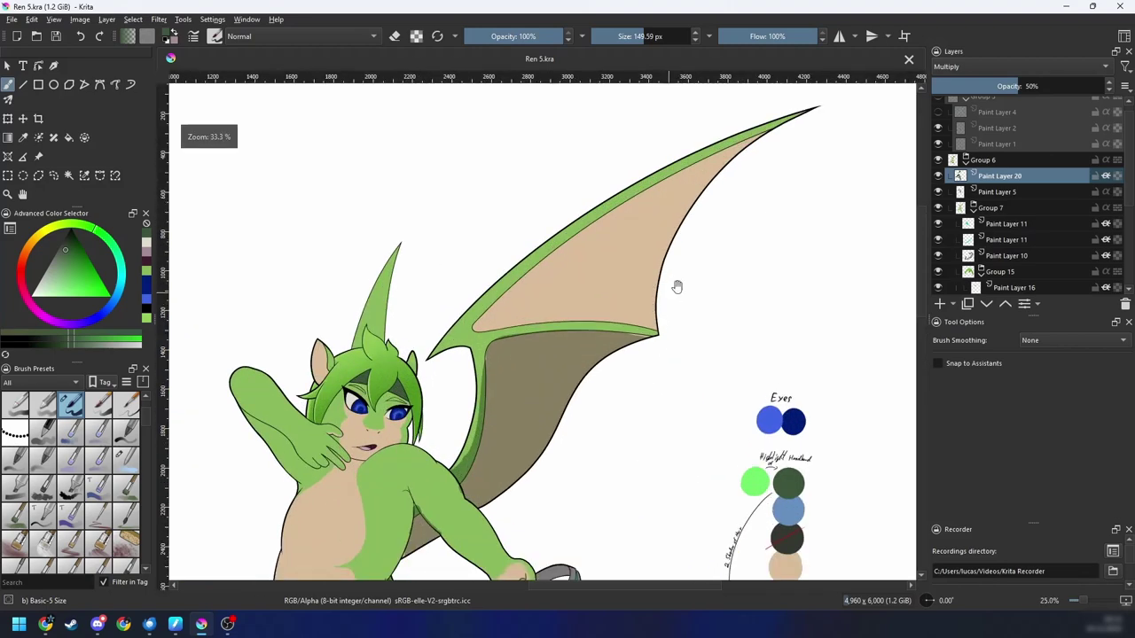
drag(677, 287, 642, 322)
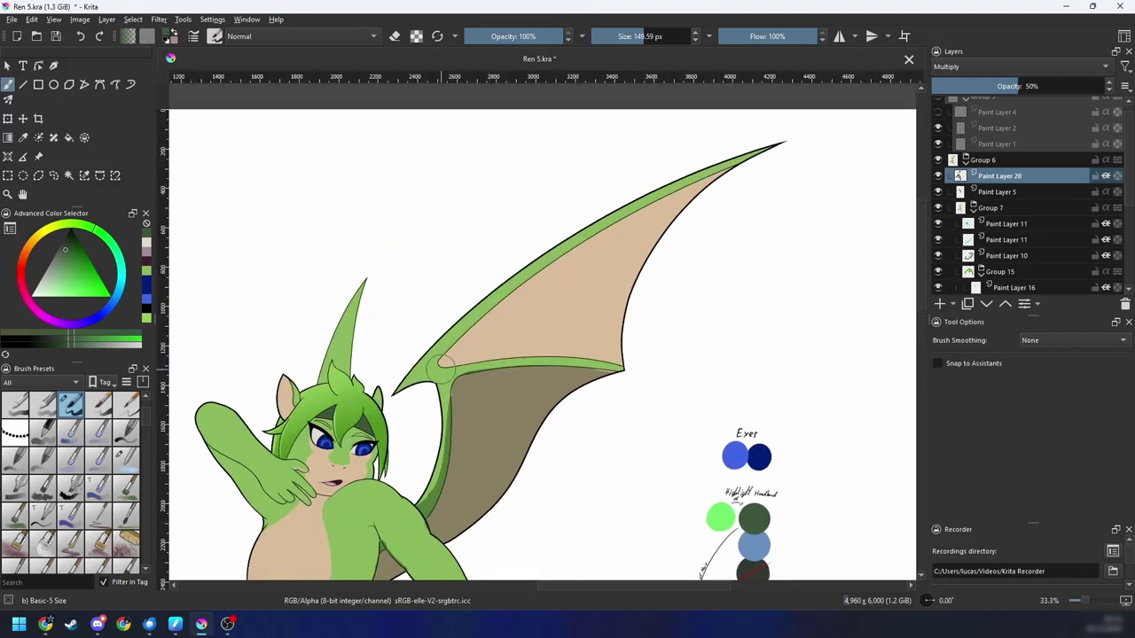
drag(440, 370, 710, 187)
key(ctrl+z)
mouse_move(441, 369)
mouse_down()
mouse_move(635, 219)
mouse_move(857, 147)
mouse_up()
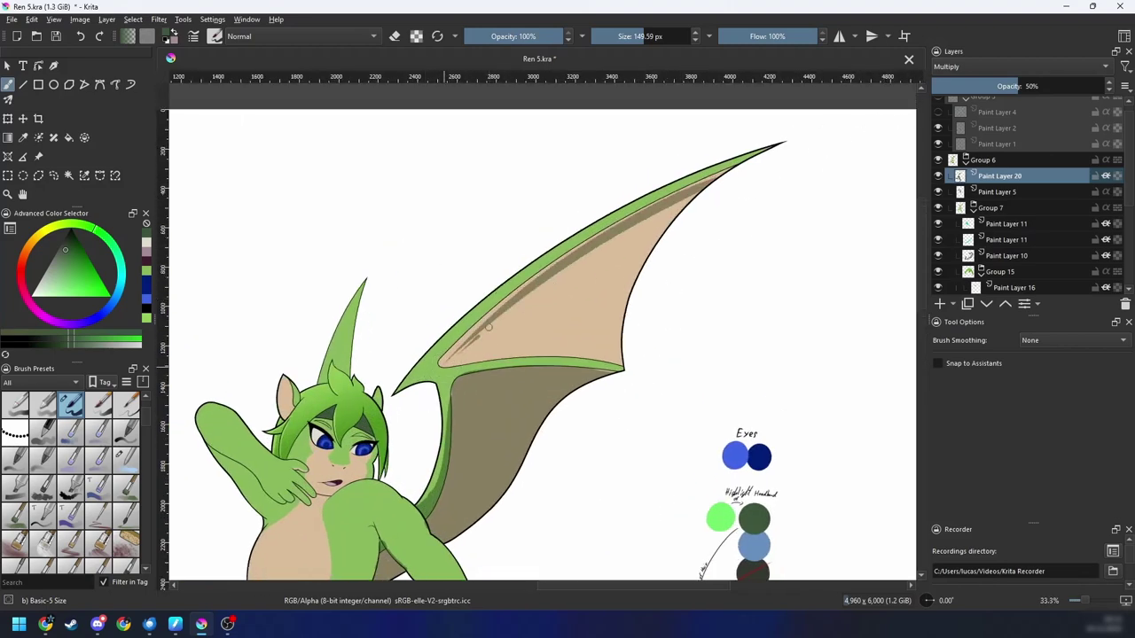
mouse_move(479, 337)
mouse_down()
mouse_move(866, 159)
mouse_move(851, 176)
mouse_up()
drag(510, 312, 727, 212)
drag(493, 326, 663, 246)
mouse_move(446, 357)
mouse_down()
mouse_move(582, 255)
mouse_move(729, 181)
mouse_move(901, 130)
mouse_up()
mouse_move(448, 354)
mouse_down()
mouse_move(482, 326)
mouse_move(528, 341)
mouse_up()
Step: Fill the rest of the upper wing membrane panel with shadow, with the canvas rotated
key(4)
key(4)
scroll(559, 364, up, 1)
drag(492, 390, 770, 273)
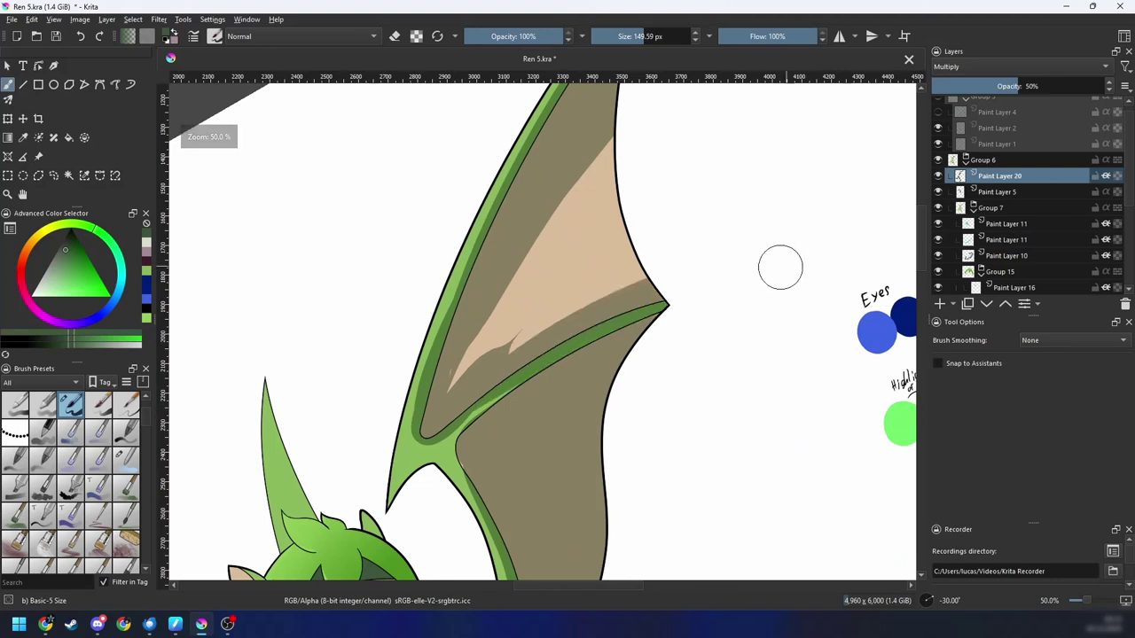
drag(516, 335, 645, 294)
drag(467, 374, 640, 255)
drag(486, 334, 621, 200)
drag(537, 239, 623, 190)
key(ctrl+])
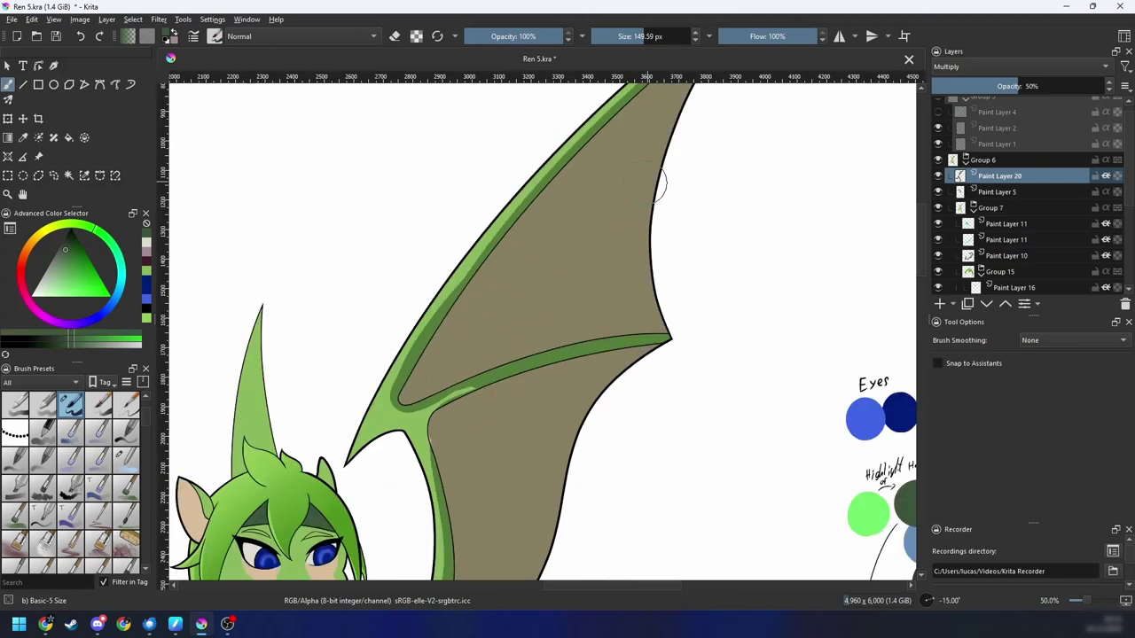
Step: Reduce the brush to 76.87 px and shade the wing's claw and the joint where the bones meet
scroll(458, 408, up, 1)
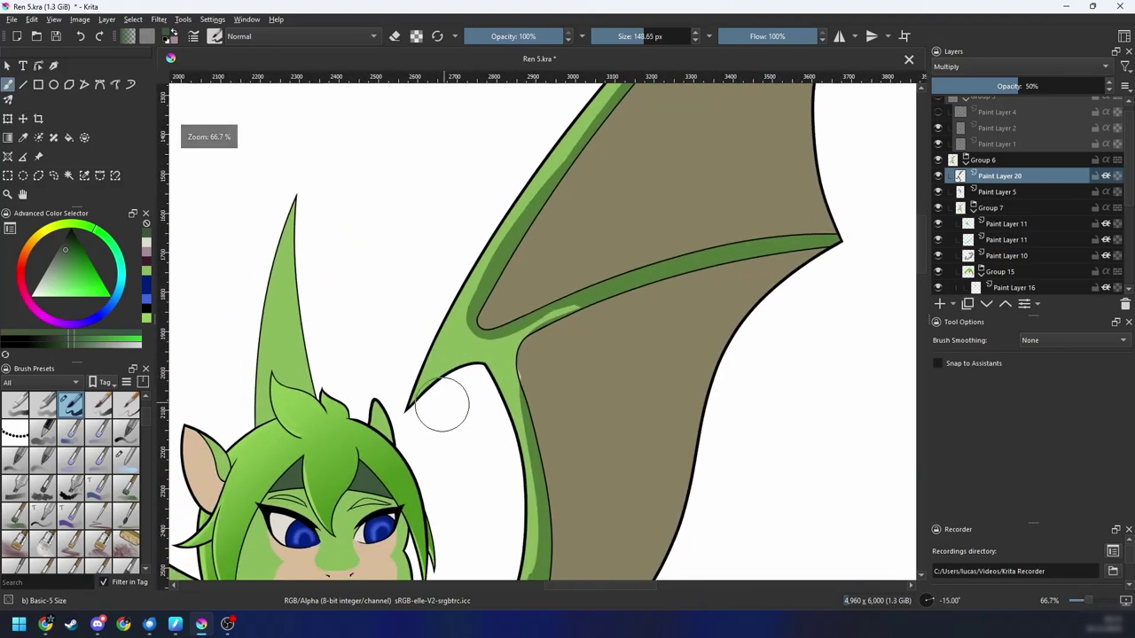
key(bracketleft)
key(bracketleft)
key(bracketleft)
key(bracketleft)
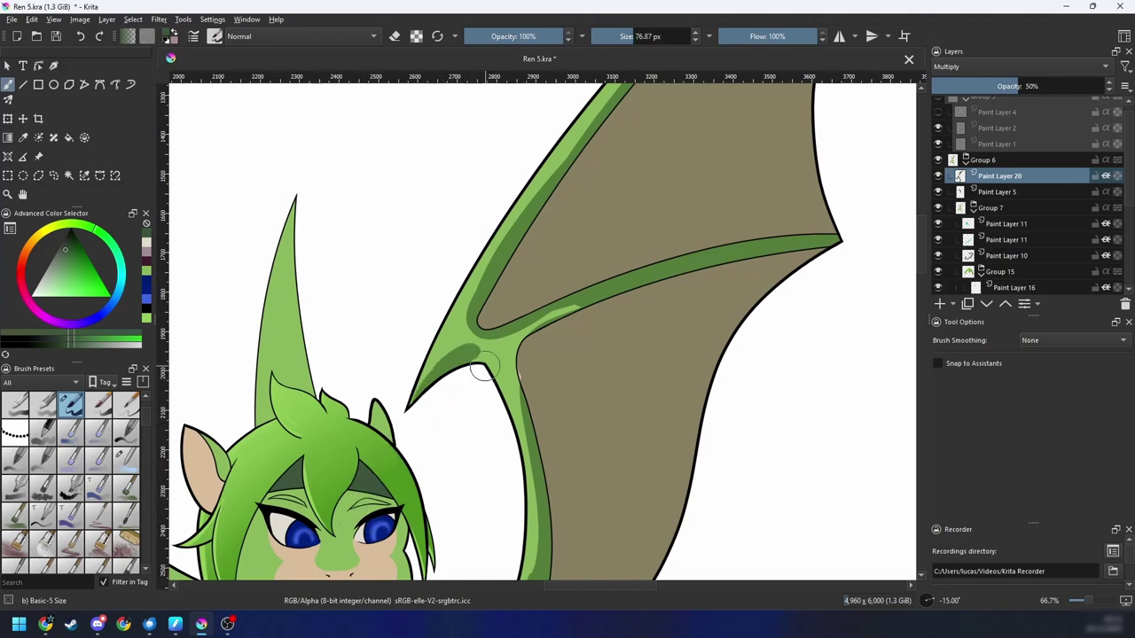
mouse_move(455, 379)
mouse_down()
mouse_move(486, 340)
mouse_move(432, 312)
mouse_up()
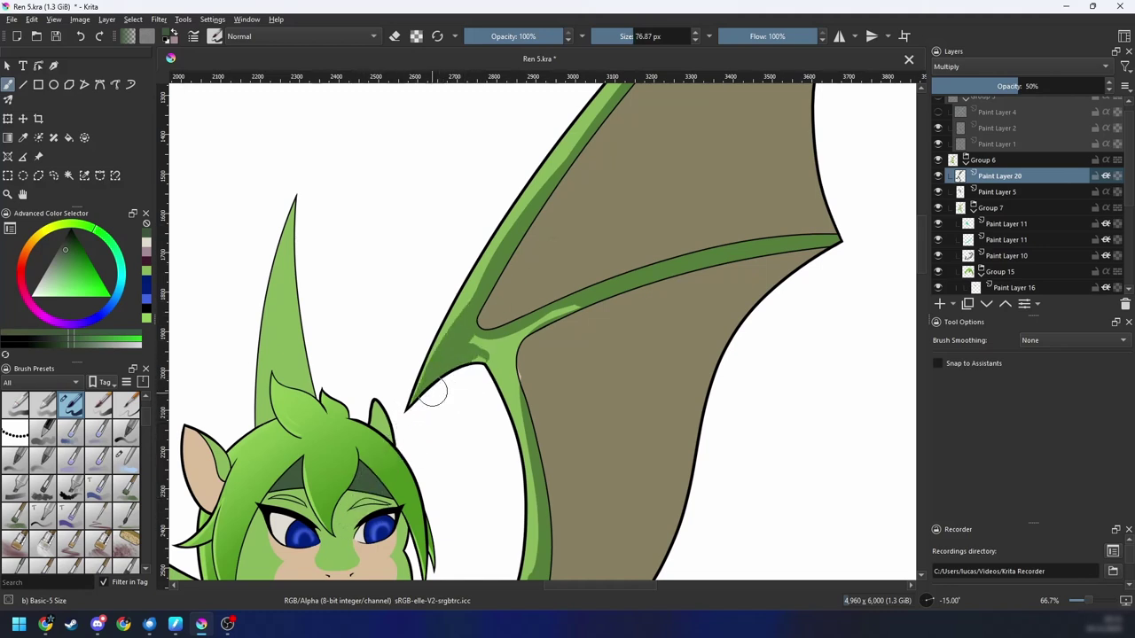
mouse_move(484, 352)
mouse_down()
mouse_move(497, 365)
mouse_move(576, 321)
mouse_up()
key(6)
key(6)
key(6)
key(4)
key(4)
key(6)
key(6)
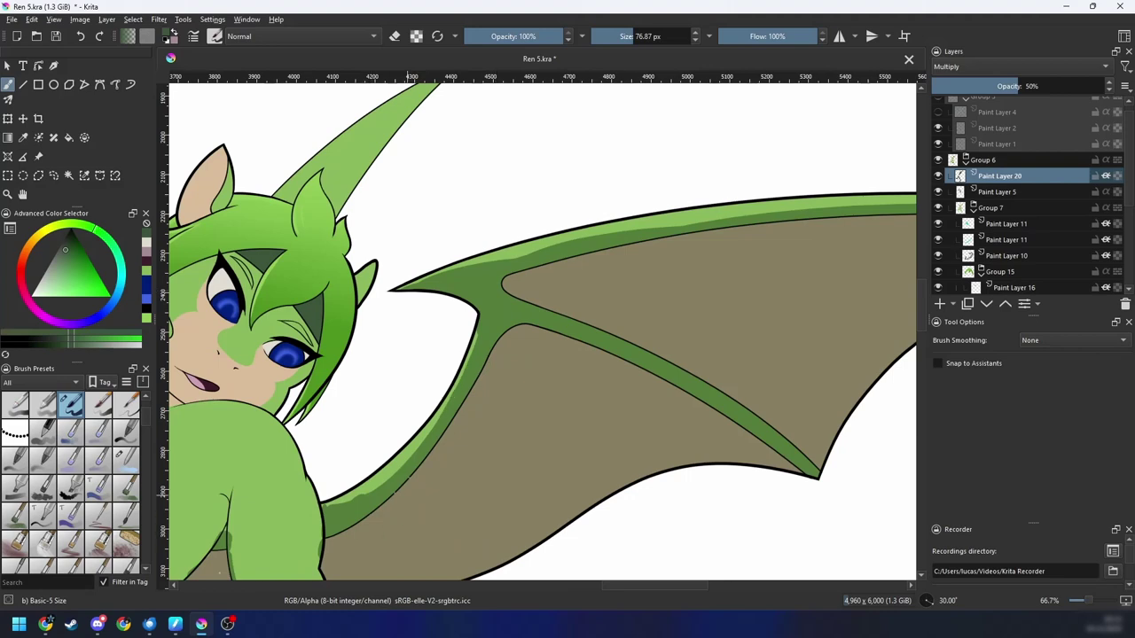
Step: Widen the shadow along the wing's leading bone, leaving a thin light strip on its outer edge
key(minus)
key(minus)
key(minus)
key(minus)
key(plus)
key(plus)
key(plus)
drag(583, 323, 546, 351)
key(4)
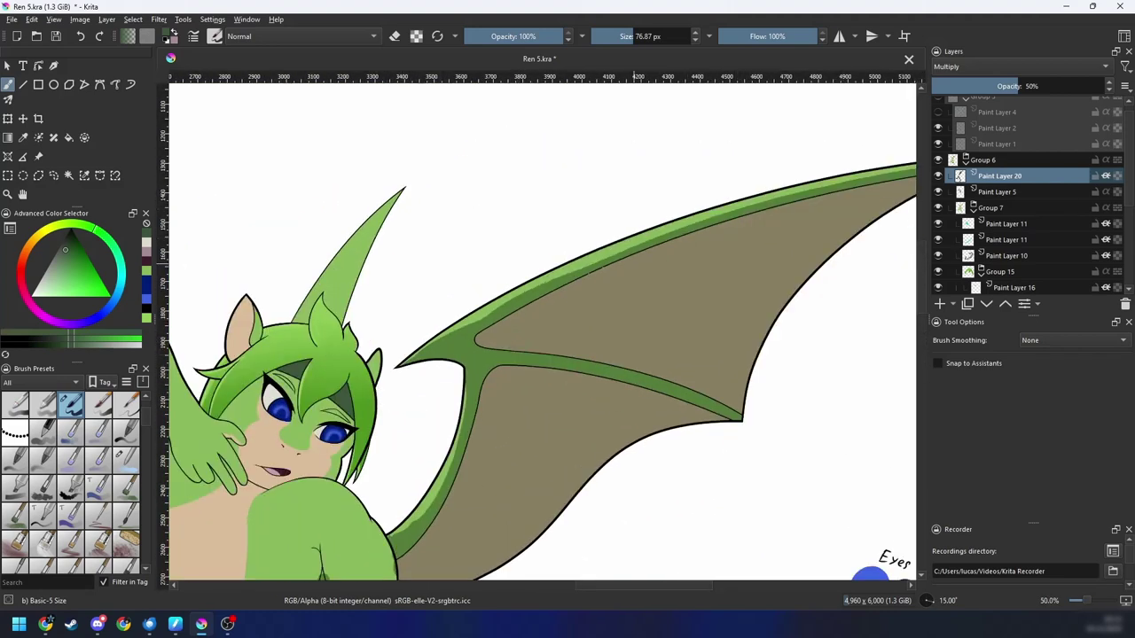
drag(470, 323, 741, 215)
Step: Select the raised upper arm's area with the canvas rotated to -60°, paint it fully with shadow, and clear the selection
key(minus)
key(minus)
drag(652, 301, 758, 218)
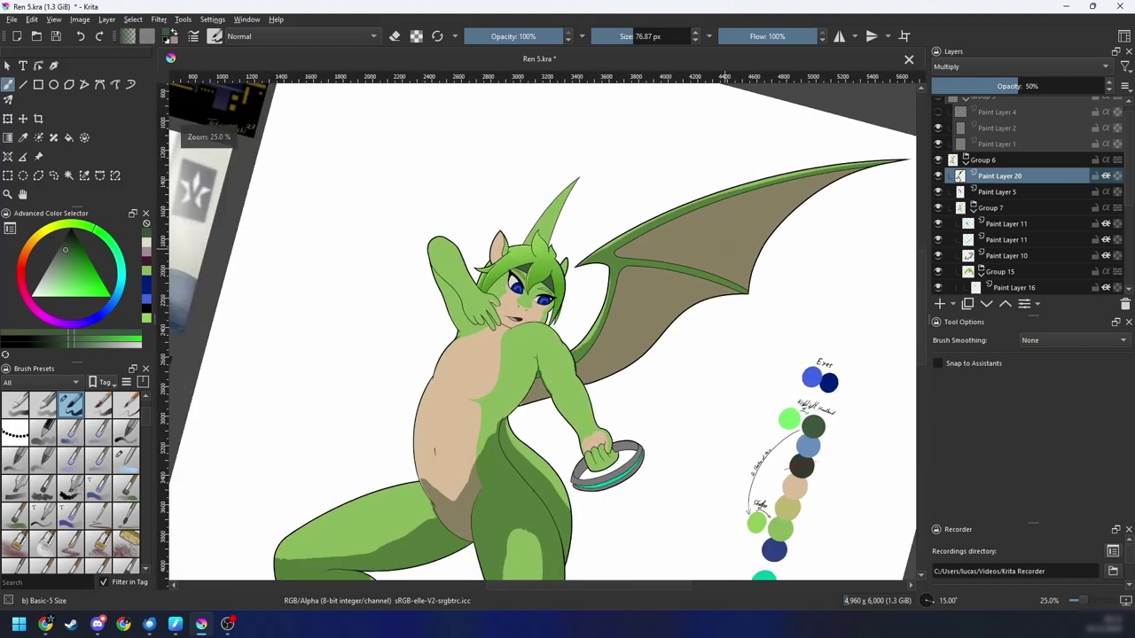
key(4)
drag(703, 247, 719, 237)
key(plus)
key(plus)
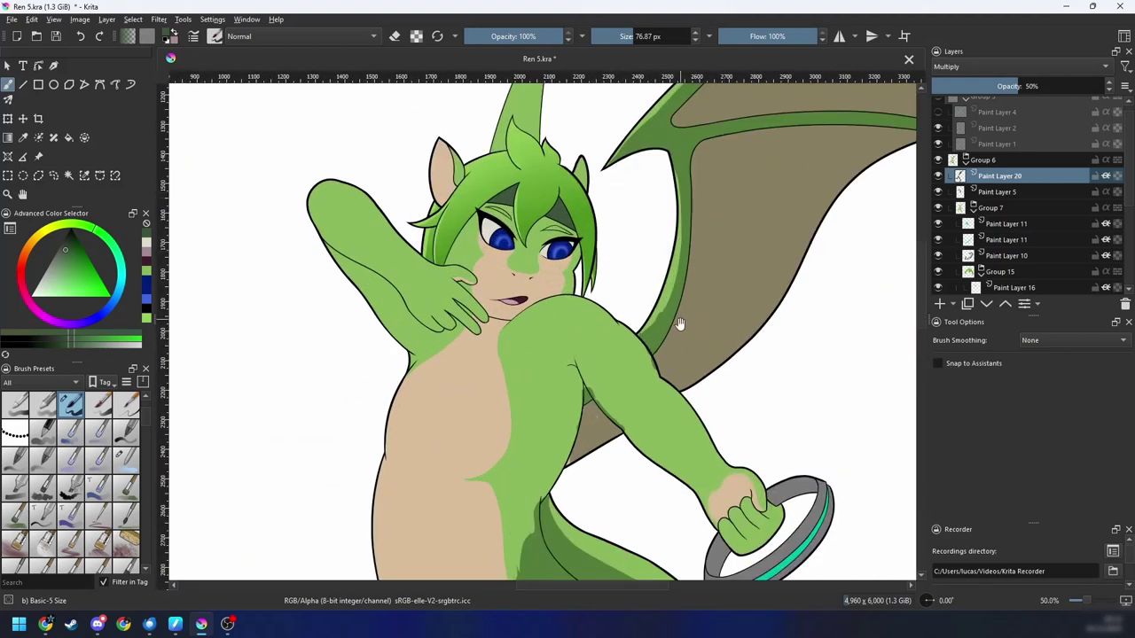
drag(679, 324, 780, 358)
key(plus)
key(plus)
key(4)
key(4)
key(4)
drag(609, 415, 741, 312)
key(4)
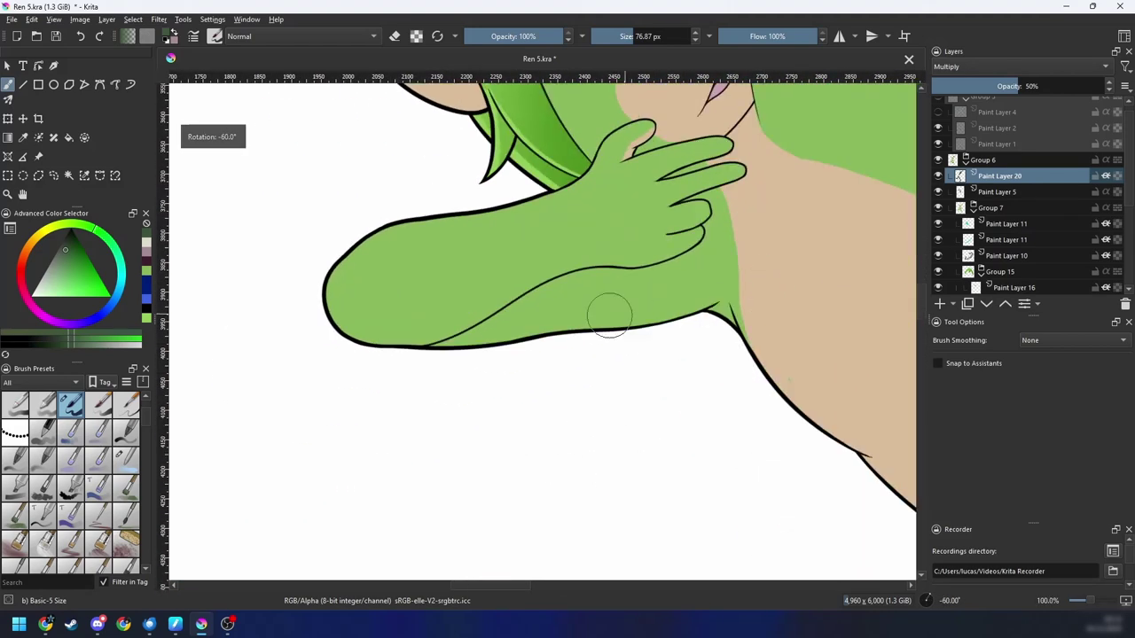
key(w)
click(565, 315)
key(b)
mouse_move(428, 364)
mouse_down()
mouse_move(621, 248)
mouse_move(747, 235)
mouse_move(574, 431)
mouse_up()
mouse_move(573, 347)
mouse_down()
mouse_move(625, 306)
mouse_move(608, 429)
mouse_move(653, 432)
mouse_up()
key(ctrl+shift+a)
Step: Trim the upper arm's shadow at the armpit with the brush in eraser mode
key(6)
key(6)
key(minus)
key(plus)
key(6)
key(6)
key(6)
key(4)
key(4)
key(4)
key(4)
key(4)
key(4)
key(e)
key(6)
key(6)
key(6)
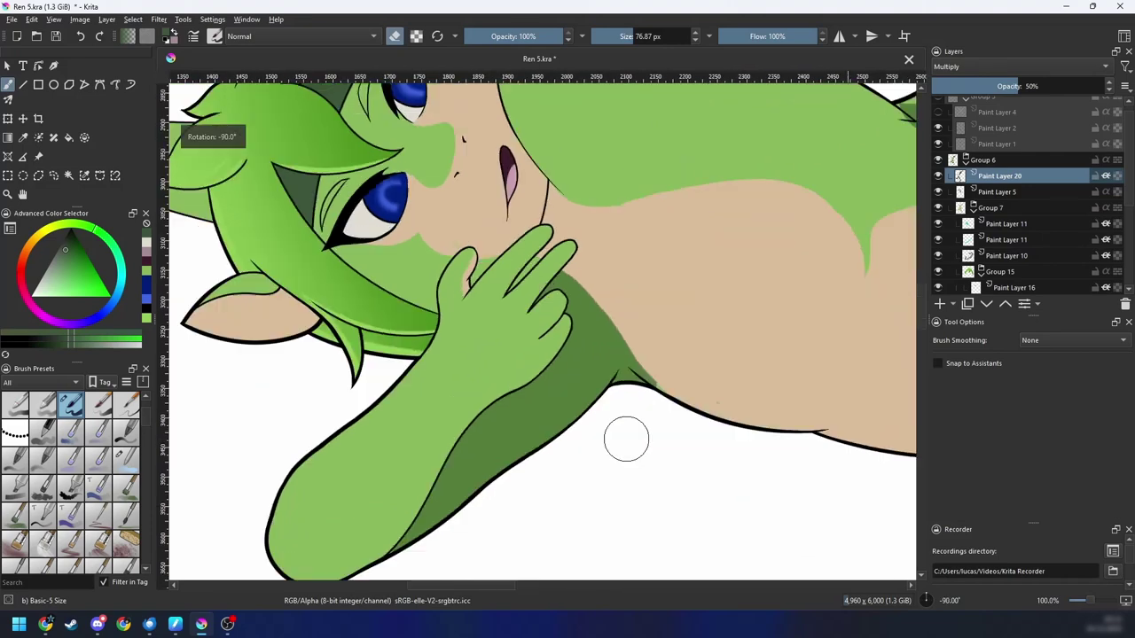
drag(625, 367, 615, 329)
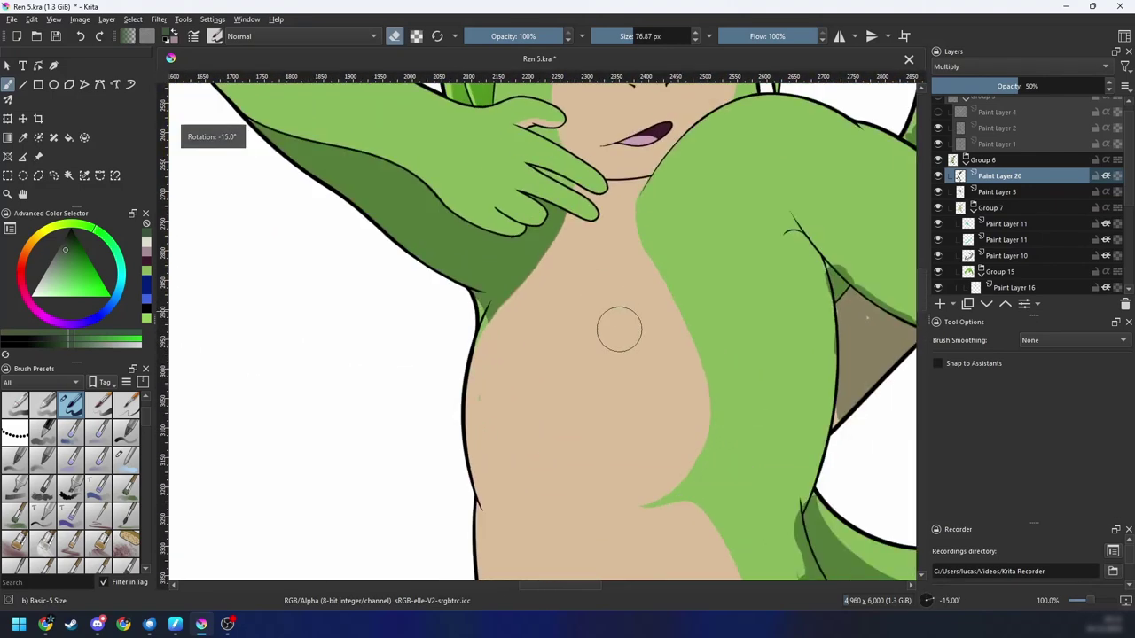
Step: Erase the stray green speck beside the chest outline on Paint Layer 8
key(6)
drag(641, 426, 623, 412)
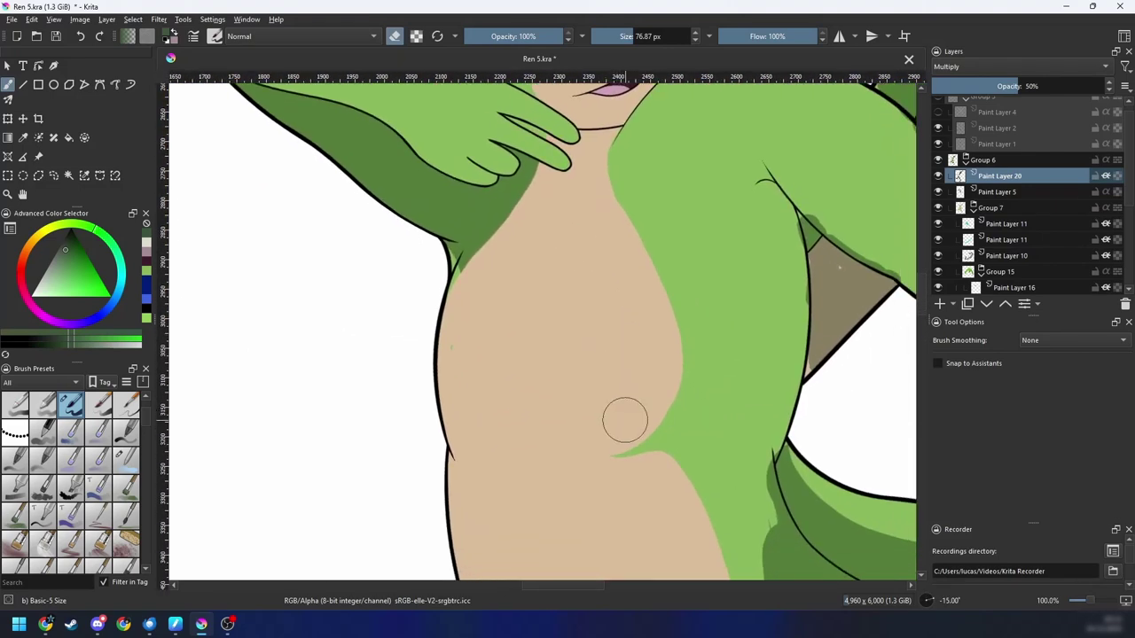
scroll(1117, 213, down, 5)
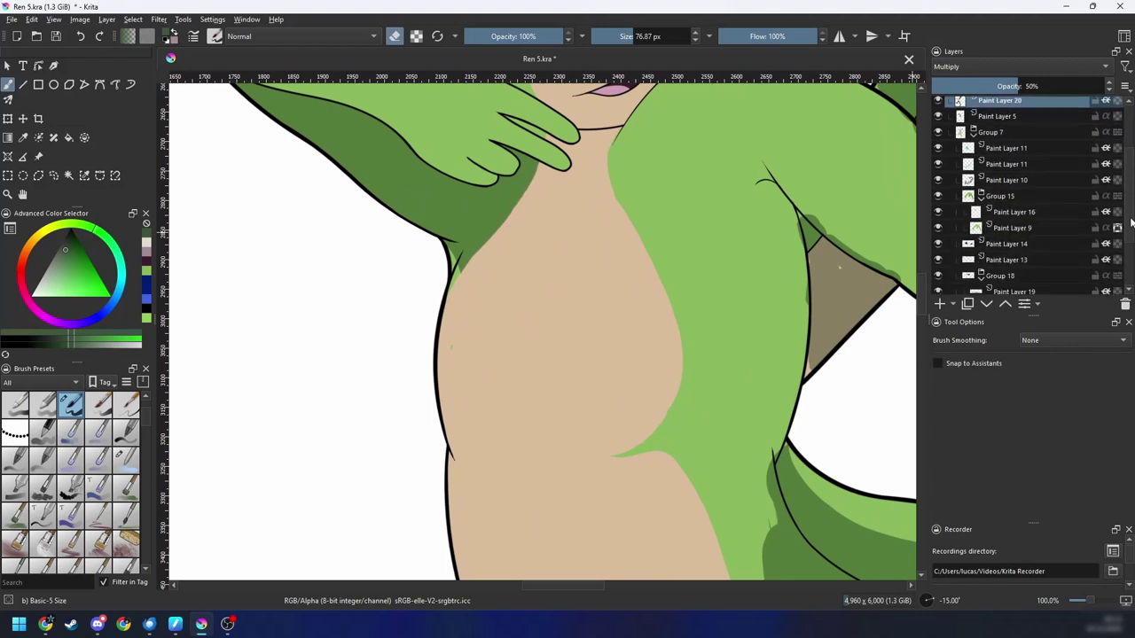
drag(1130, 261, 1131, 268)
click(996, 259)
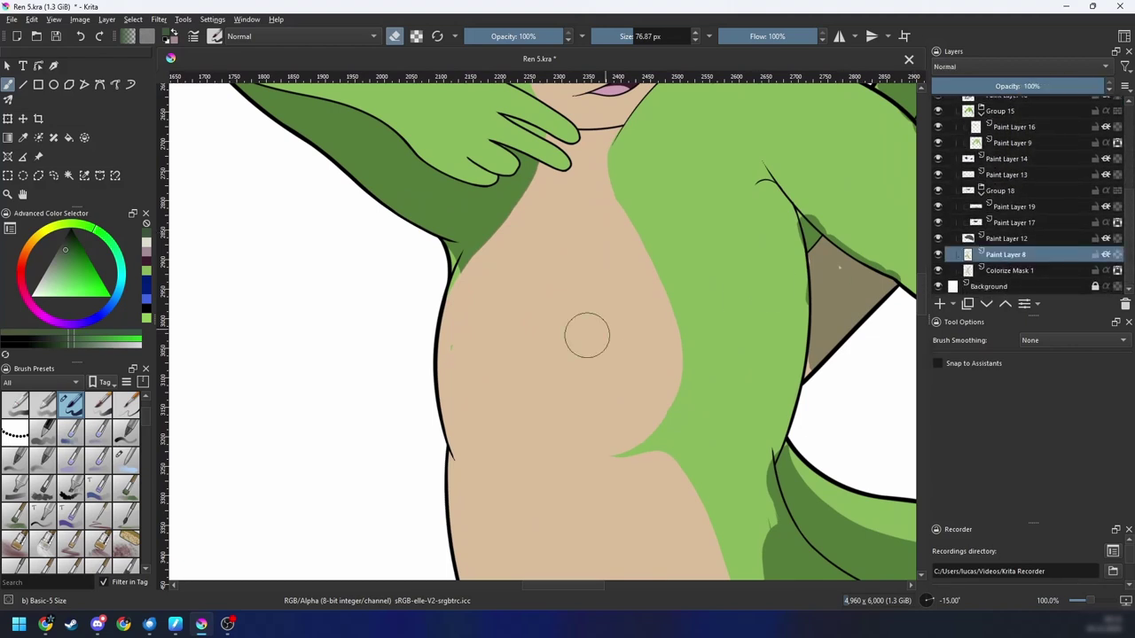
key(e)
click(468, 350)
key(ctrl+z)
key(e)
click(462, 351)
drag(554, 355, 524, 393)
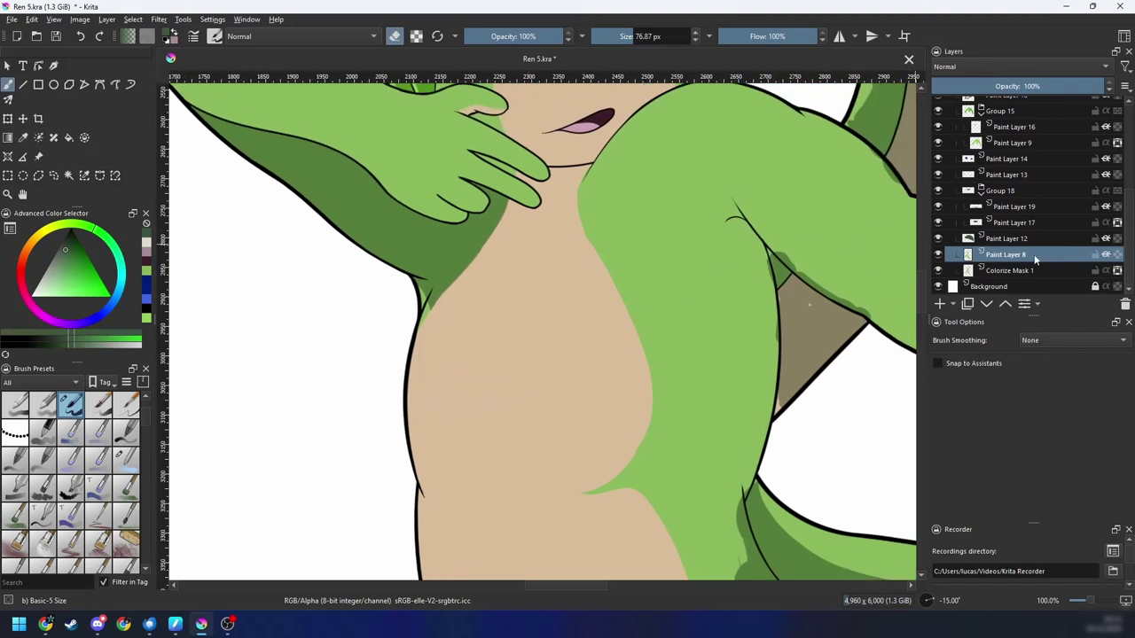
Step: Make Paint Layer 20 the active layer and rotate the canvas to -75° around the raised forearm
mouse_move(1034, 257)
scroll(1131, 192, up, 3)
drag(1132, 170, 1132, 160)
click(1017, 188)
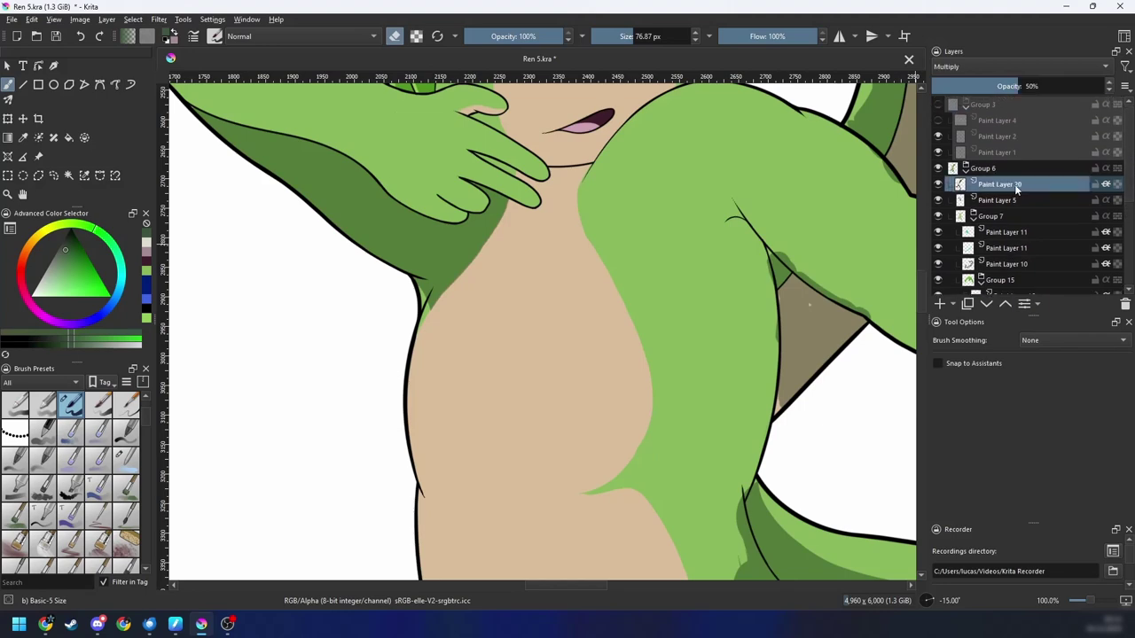
mouse_move(1017, 188)
scroll(603, 404, down, 1)
drag(603, 307, 611, 425)
key(4)
key(4)
scroll(573, 383, up, 1)
mouse_move(574, 384)
mouse_down()
mouse_move(596, 418)
mouse_move(682, 304)
mouse_up()
key(4)
key(4)
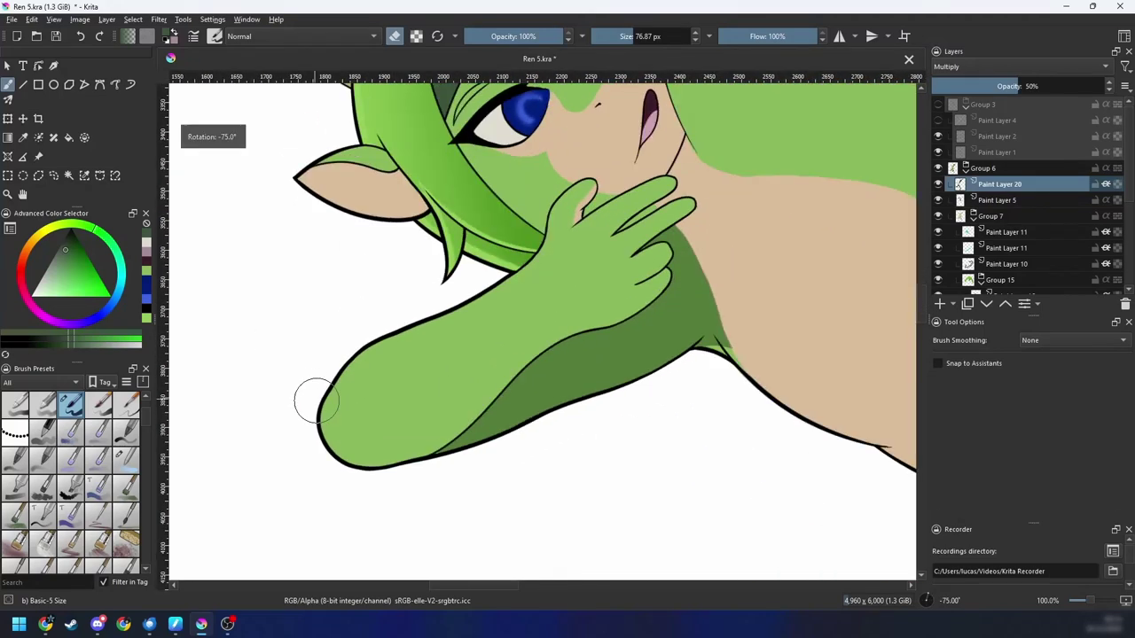
drag(424, 339, 448, 259)
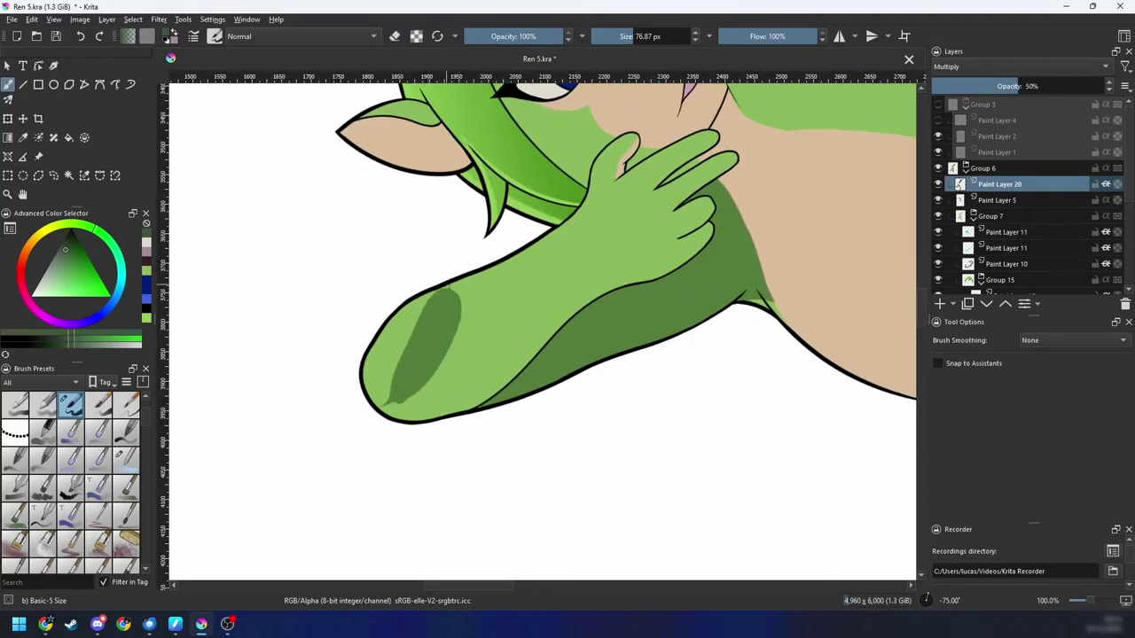
key(ctrl+z)
mouse_move(399, 448)
mouse_down()
mouse_move(394, 405)
mouse_move(588, 278)
mouse_up()
drag(399, 425, 568, 299)
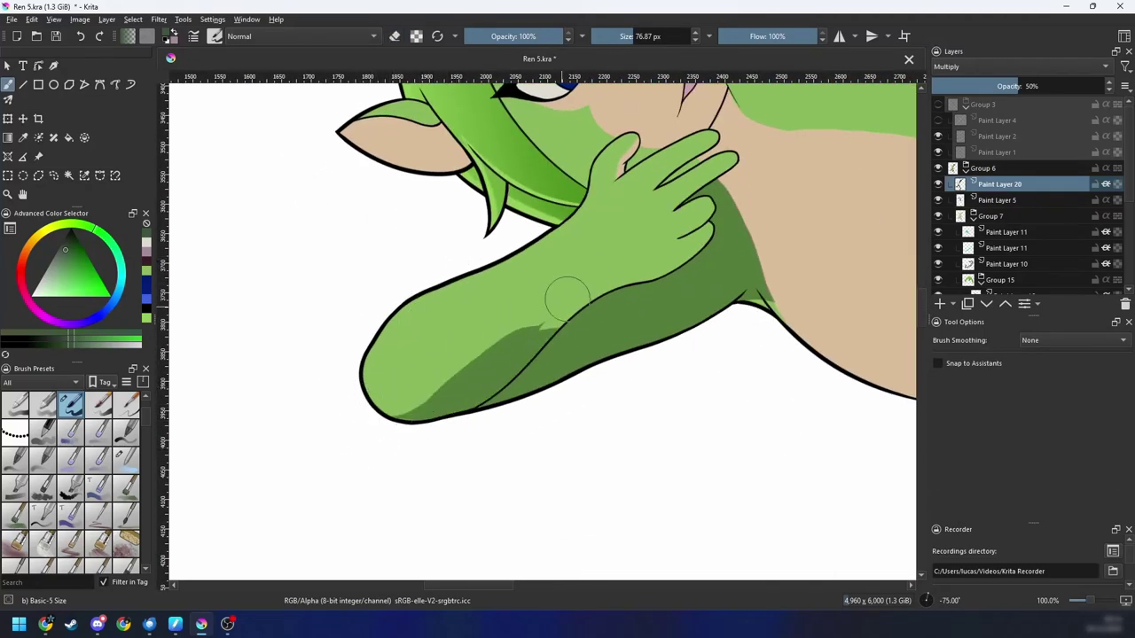
mouse_move(470, 355)
mouse_down()
mouse_move(489, 327)
mouse_move(631, 263)
mouse_move(463, 365)
mouse_move(700, 244)
mouse_move(528, 307)
mouse_move(760, 227)
mouse_up()
key(ctrl+z)
key(ctrl+z)
Step: Paint shadow along the underside of the raised forearm, from the elbow to the hand
mouse_move(452, 407)
mouse_down()
mouse_move(578, 316)
mouse_move(694, 269)
mouse_up()
mouse_move(677, 293)
mouse_down()
mouse_move(601, 339)
mouse_move(572, 324)
mouse_move(485, 384)
mouse_up()
scroll(607, 331, up, 1)
Step: Select the raised hand's light green area and shade the second finger's underside with a 26.19 px brush, canvas rotated to -60°
drag(583, 342, 592, 334)
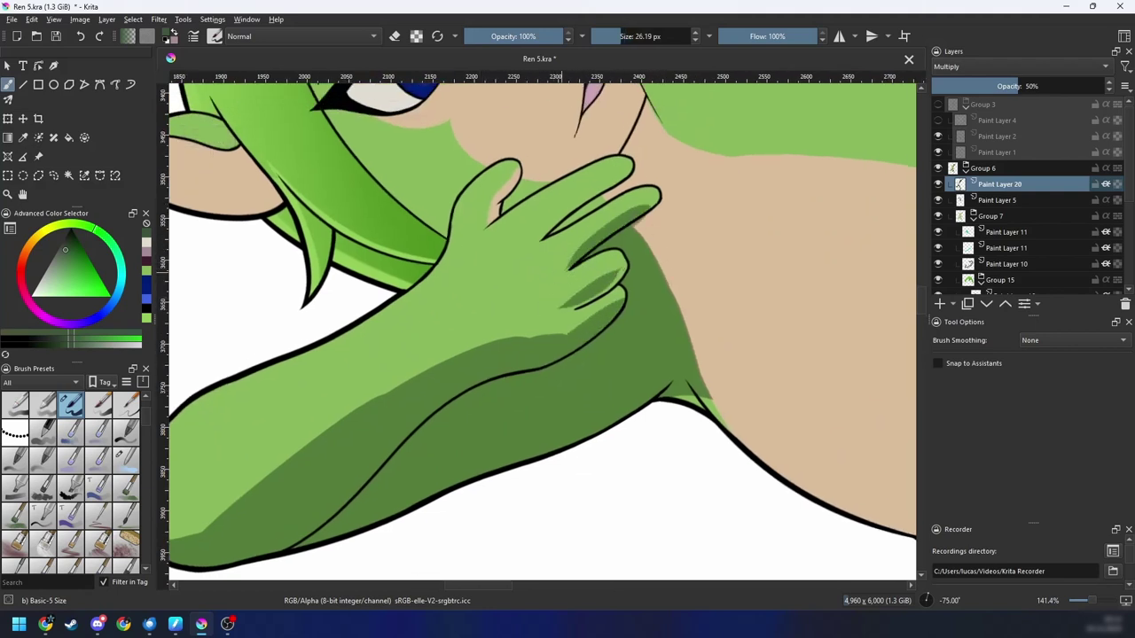
key(ctrl+z)
key(w)
click(622, 217)
key(b)
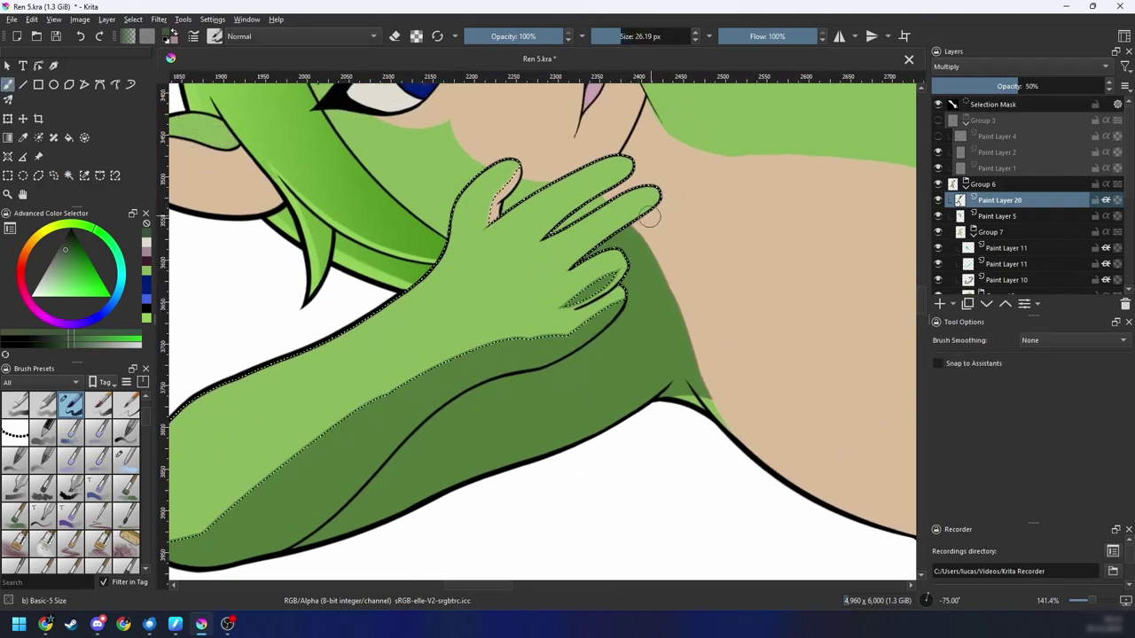
scroll(641, 223, up, 1)
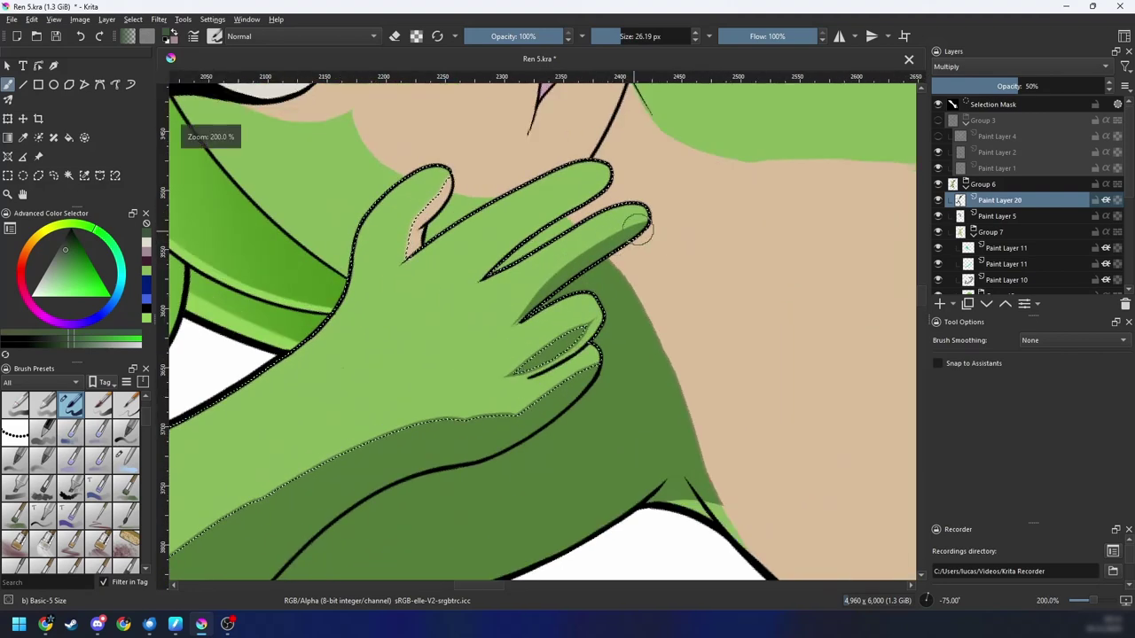
key(6)
drag(504, 336, 615, 286)
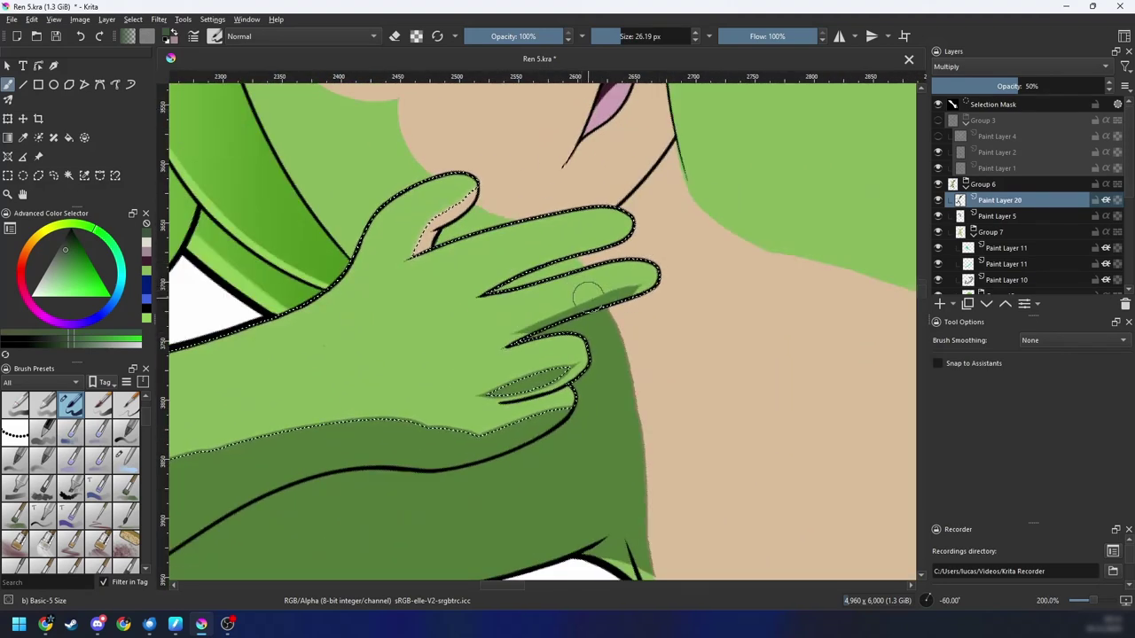
Step: Extend the second finger's shadow around its tip and paint shadow along the index finger's underside
key(ctrl+plus)
mouse_move(662, 309)
mouse_down()
mouse_move(622, 341)
mouse_move(705, 234)
mouse_up()
drag(467, 304, 569, 259)
key(ctrl+z)
drag(400, 310, 656, 230)
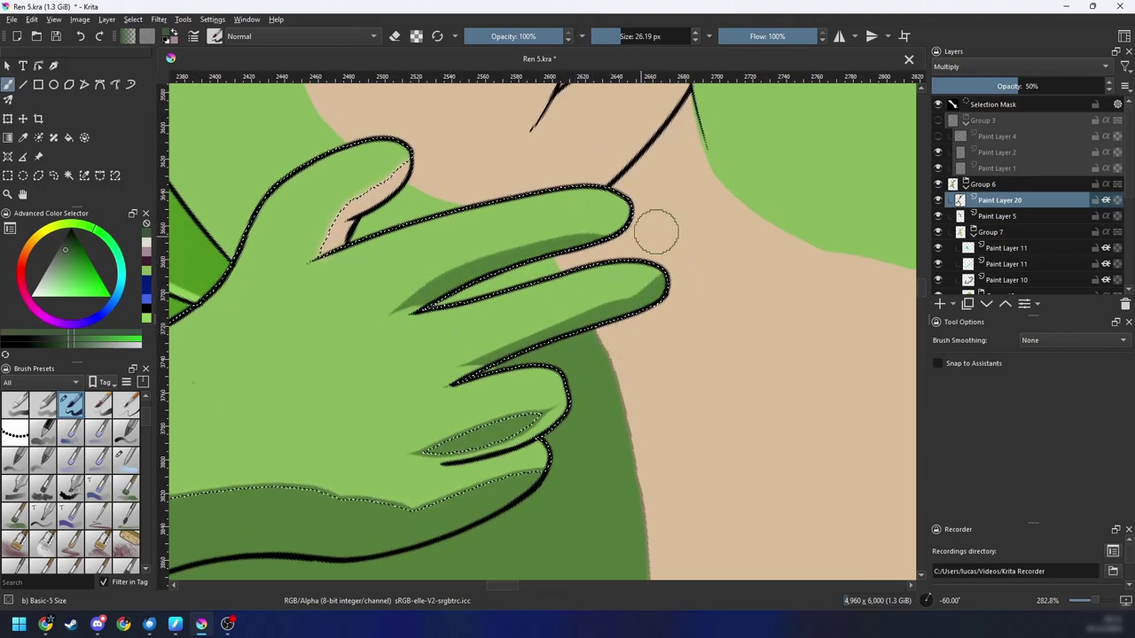
Step: Add the thumb's beige pad and the leftover sliver at its crease to the selection
key(w)
click(341, 234)
key(b)
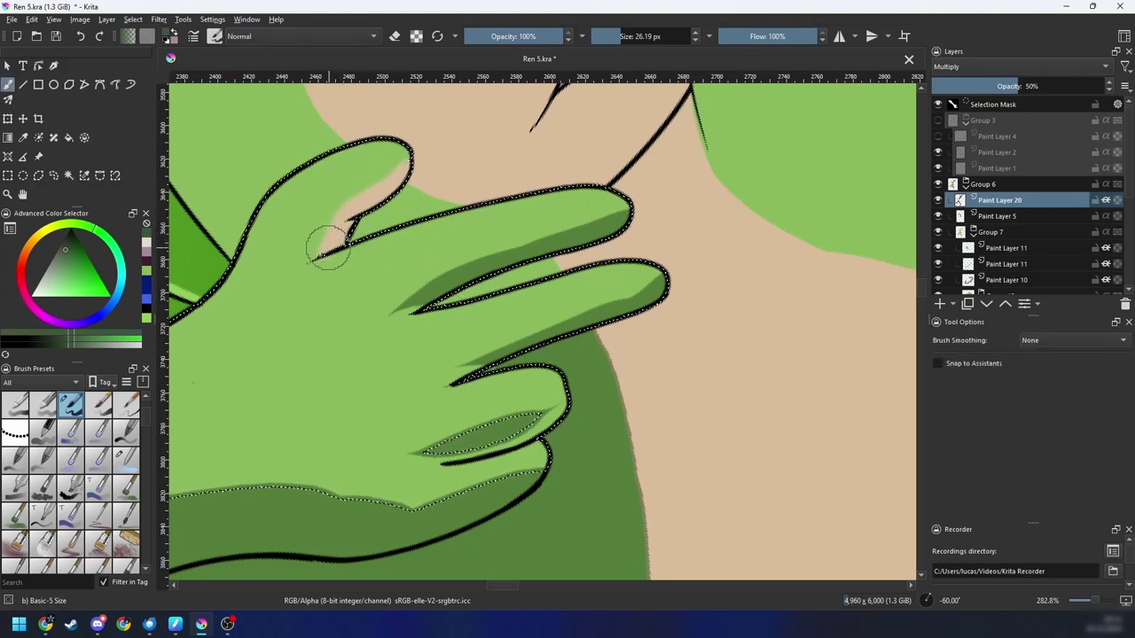
key(w)
click(322, 257)
drag(337, 272, 343, 275)
scroll(341, 276, up, 7)
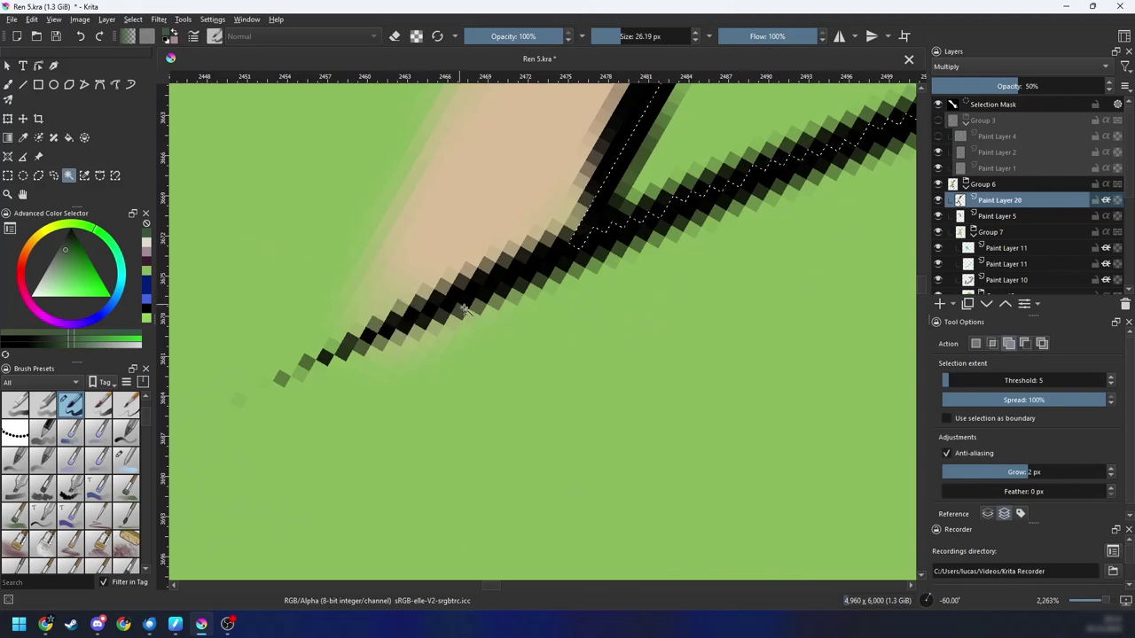
scroll(515, 422, down, 4)
key(b)
scroll(543, 330, down, 1)
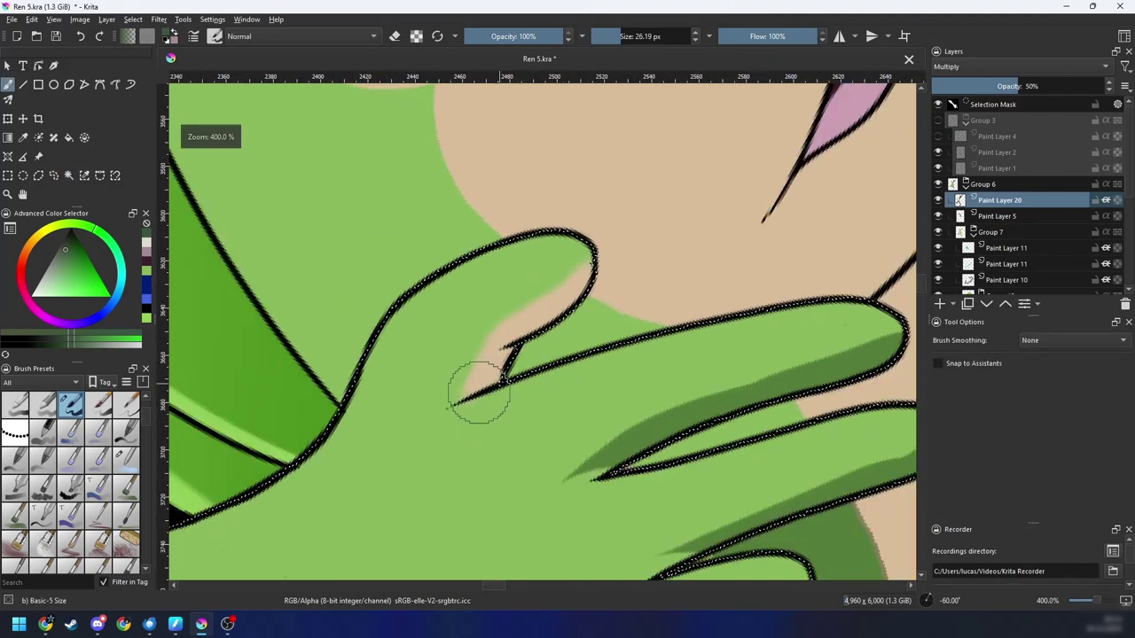
Step: Paint shadow over the thumb's beige pad up to the thumb tip, and clear the selection
drag(477, 390, 517, 343)
key(ctrl+z)
mouse_move(465, 389)
mouse_down()
mouse_move(522, 359)
mouse_move(506, 348)
mouse_move(539, 328)
mouse_move(511, 320)
mouse_move(602, 250)
mouse_move(486, 327)
mouse_move(595, 233)
mouse_up()
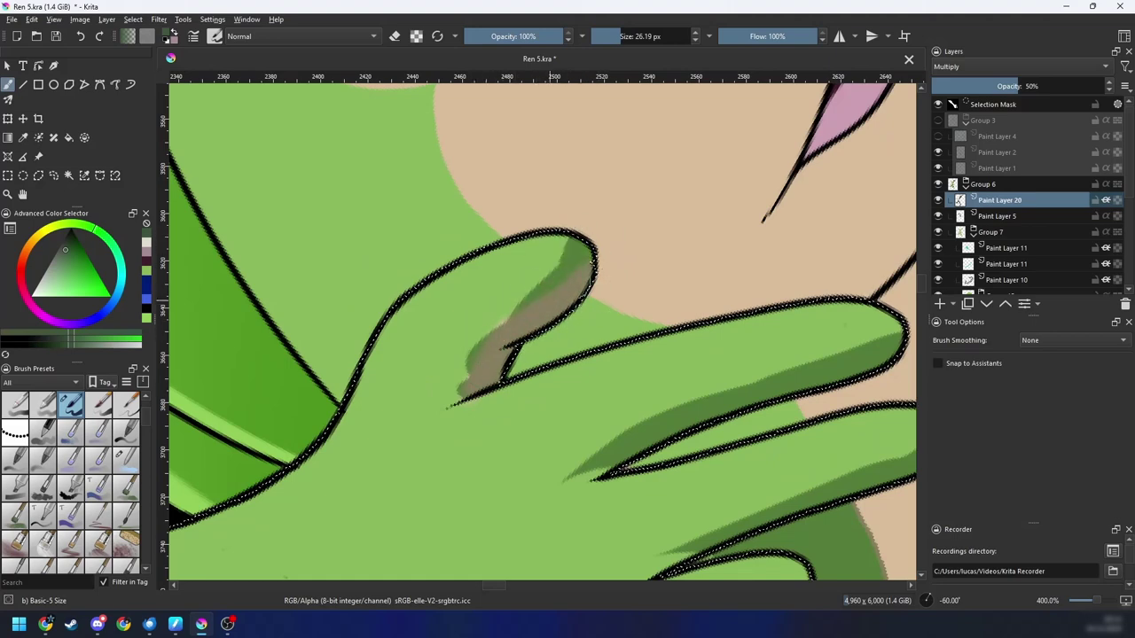
key(minus)
key(6)
scroll(488, 333, down, 4)
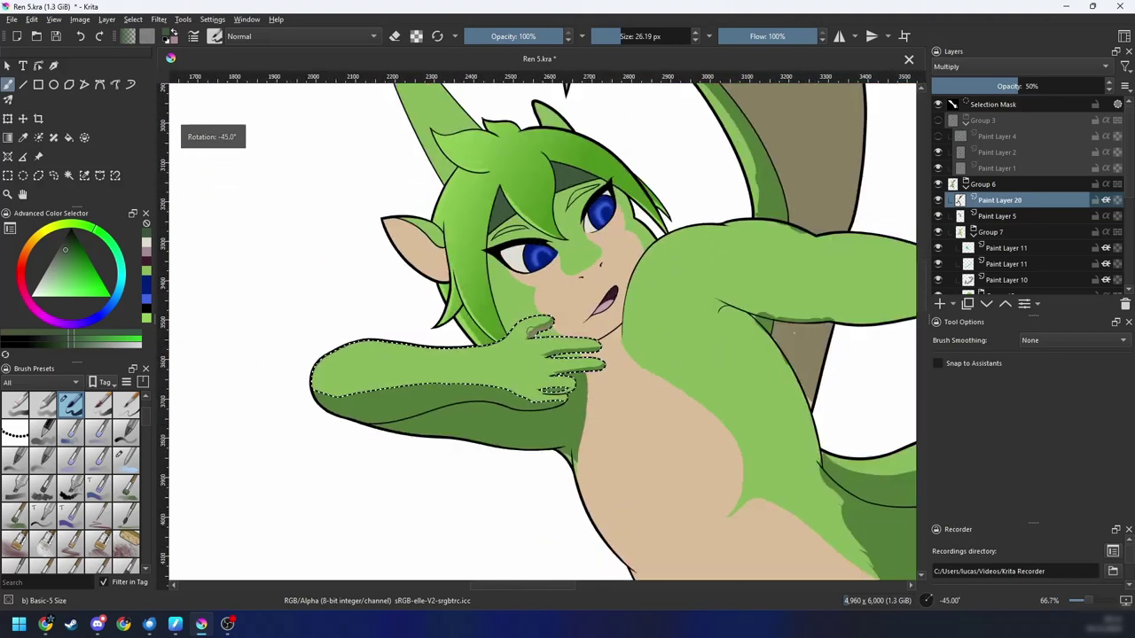
key(ctrl+shift+a)
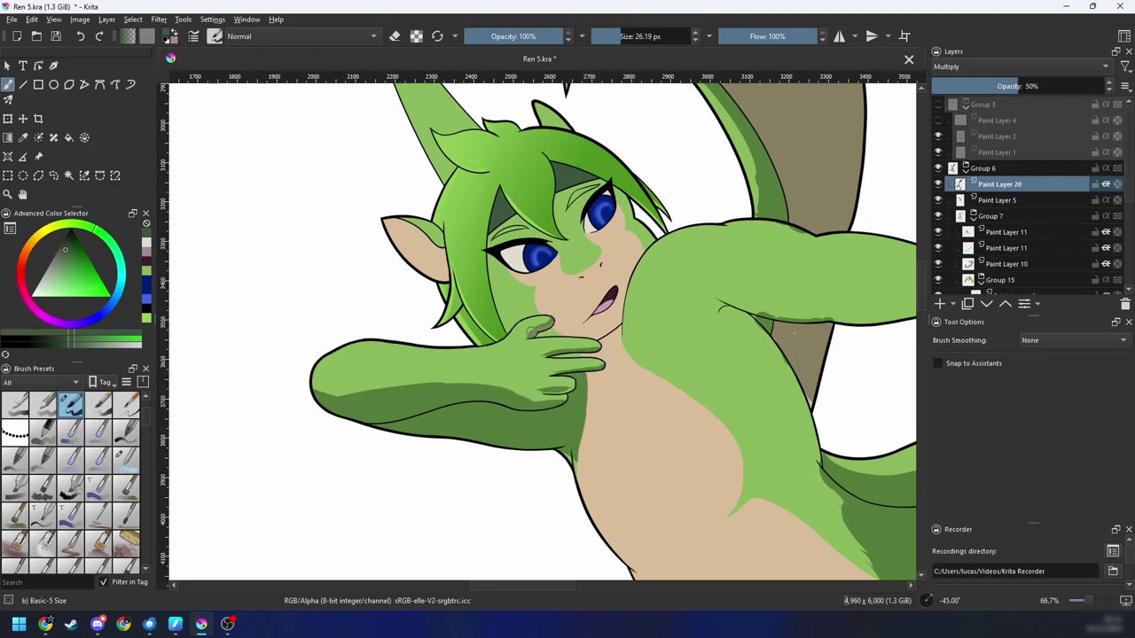
Step: Widen the shadow along the outstretched arm's underside from armpit to wrist with a 61.10 px brush, canvas rotated to -75°
key(6)
key(6)
scroll(656, 326, down, 4)
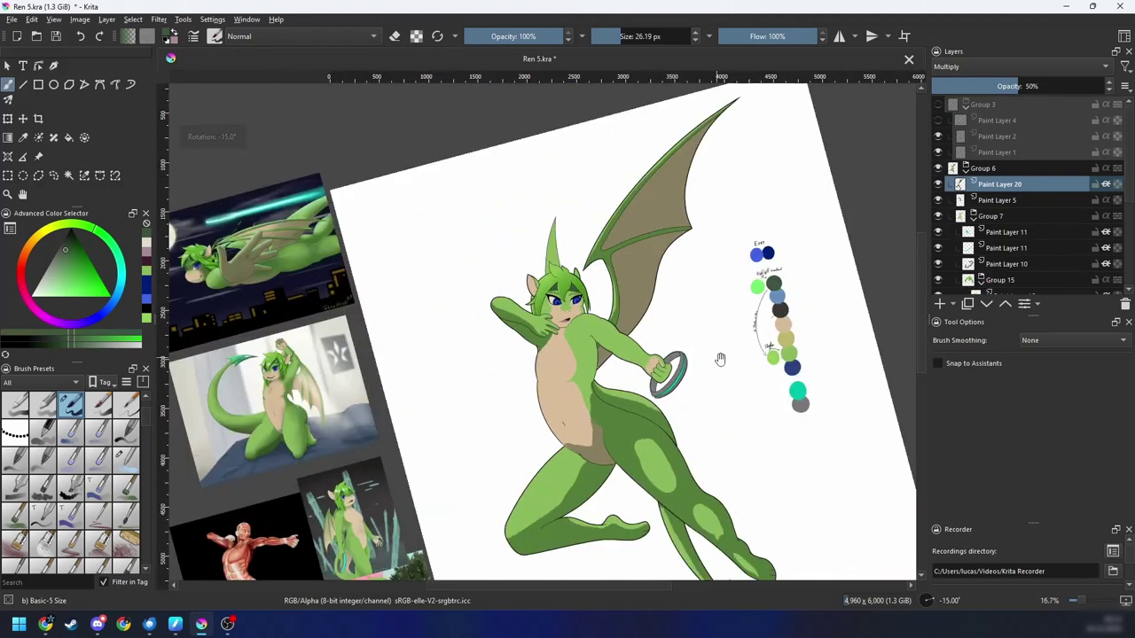
scroll(717, 354, up, 2)
key(4)
key(4)
key(4)
key(4)
scroll(524, 344, up, 2)
drag(411, 376, 567, 301)
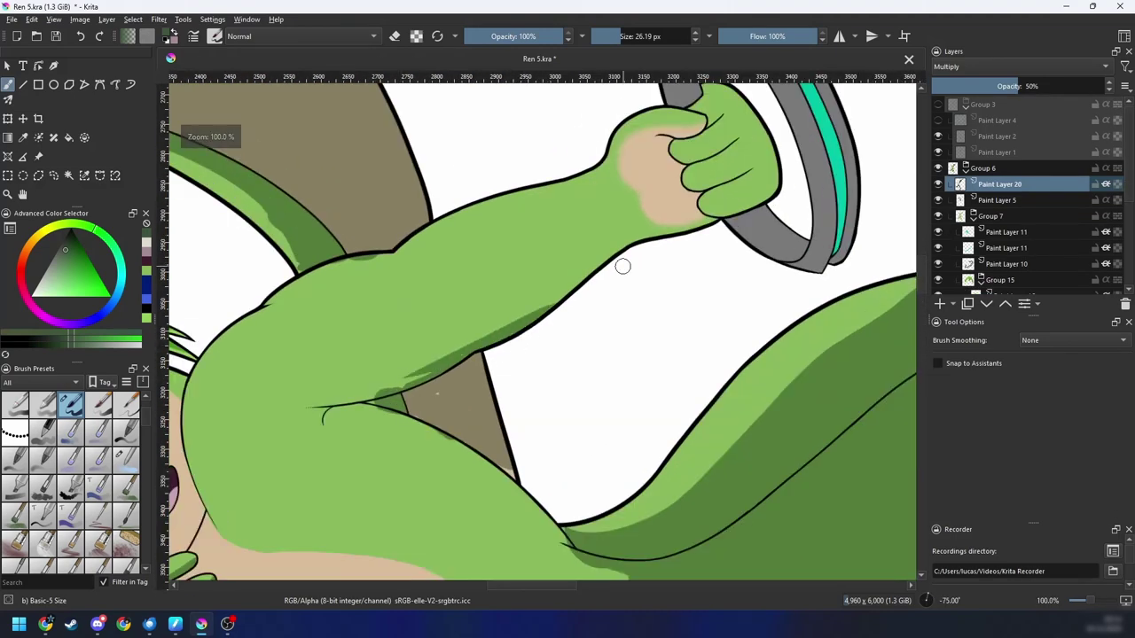
shift+drag(463, 349, 483, 350)
drag(381, 382, 451, 346)
key(ctrl+z)
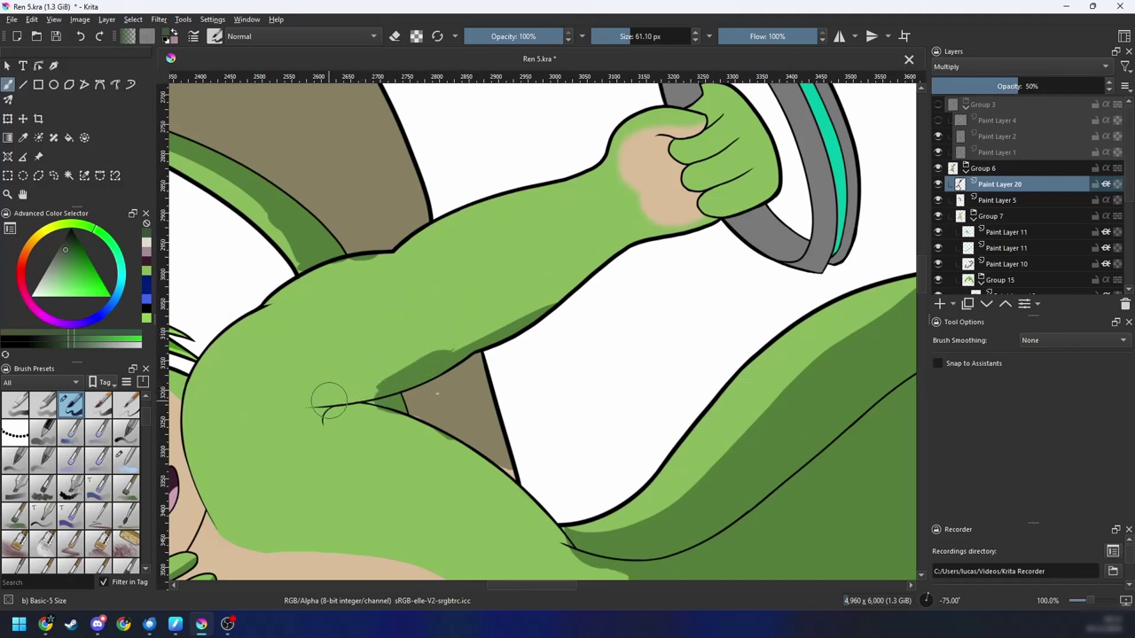
key(ctrl+z)
mouse_move(307, 405)
mouse_down()
mouse_move(424, 360)
mouse_move(434, 369)
mouse_up()
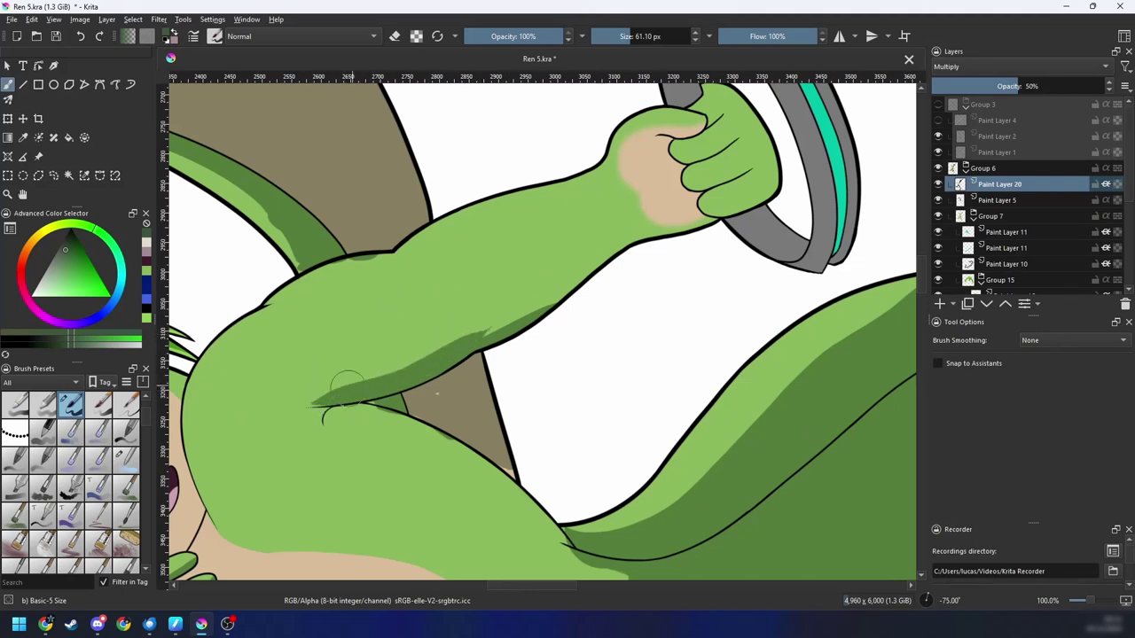
drag(346, 383, 401, 359)
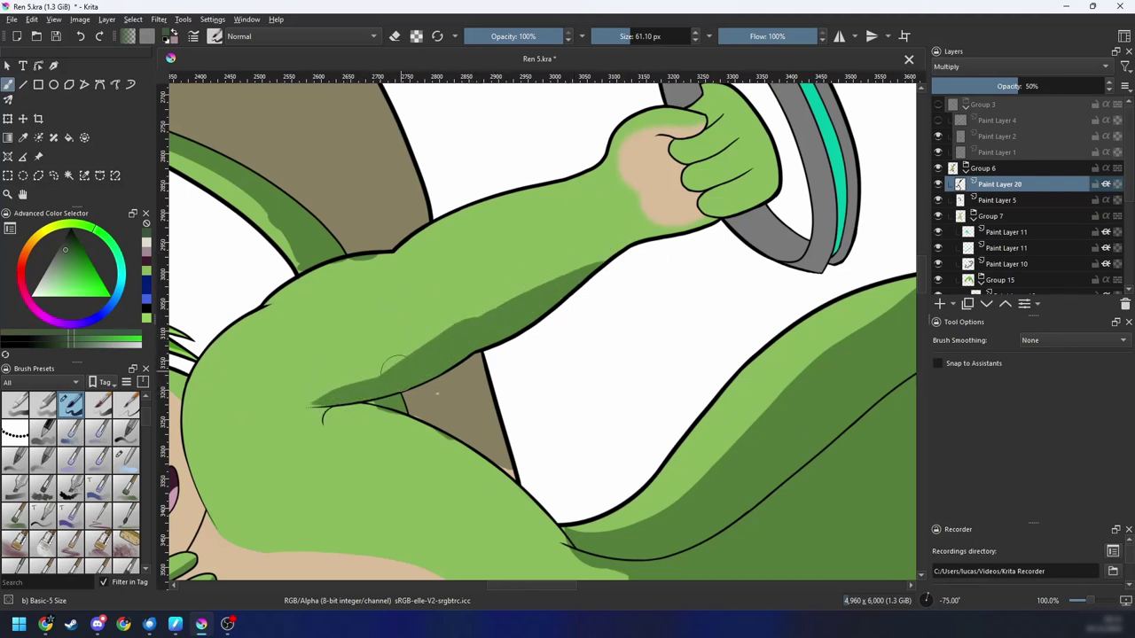
drag(506, 300, 692, 224)
Step: Paint a shadow along the upper edge of the outstretched upper arm beside the wing, with the canvas rotated to -105°
key(6)
key(6)
key(6)
key(6)
key(6)
scroll(618, 277, down, 3)
key(4)
key(4)
key(4)
key(4)
key(4)
key(4)
key(4)
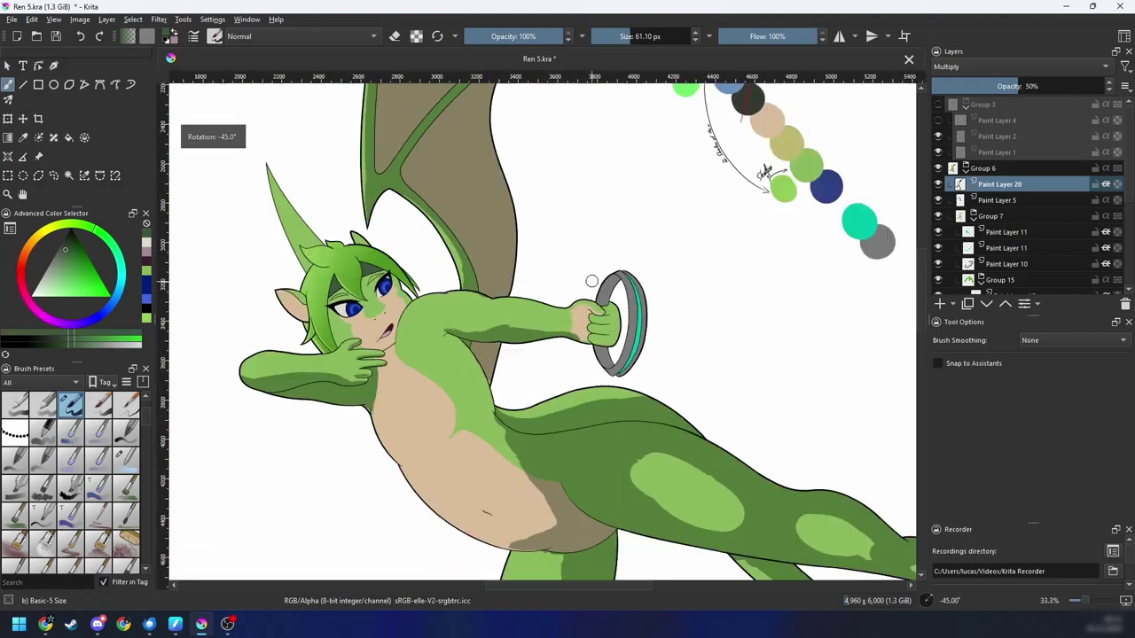
scroll(592, 283, up, 2)
drag(526, 354, 648, 271)
scroll(581, 268, up, 1)
drag(459, 404, 486, 367)
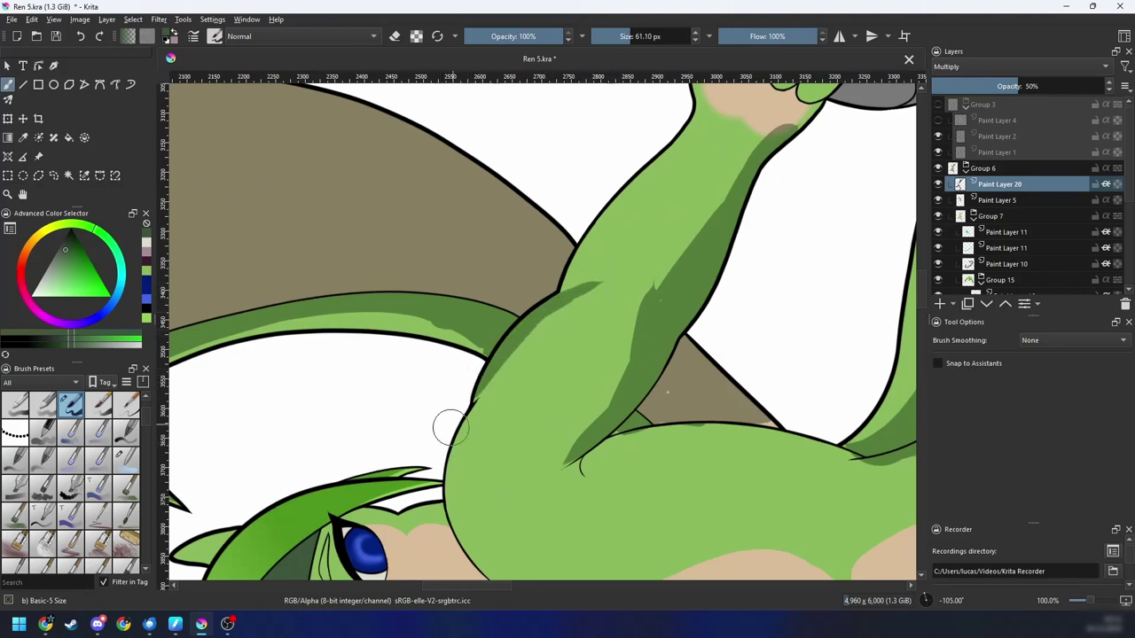
Step: Paint shadow along the shoulder's outline next to the face, with the canvas rotated to -45°
key(6)
key(6)
key(6)
key(6)
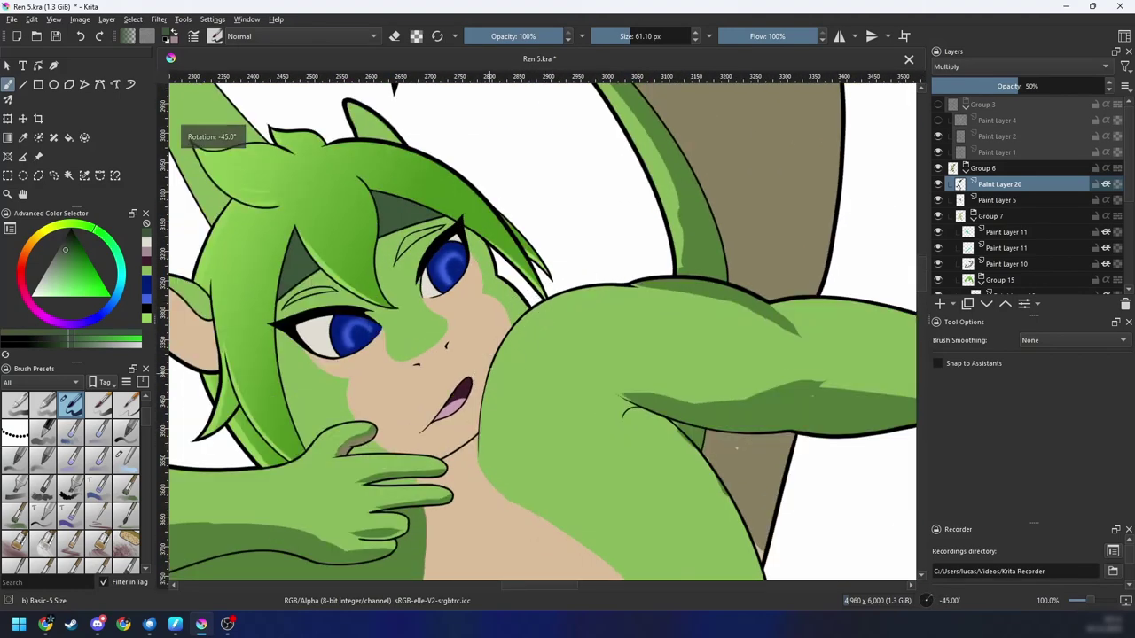
key(ctrl+z)
mouse_move(492, 365)
mouse_down()
mouse_move(610, 294)
mouse_move(593, 303)
mouse_up()
key(ctrl+z)
drag(500, 360, 578, 307)
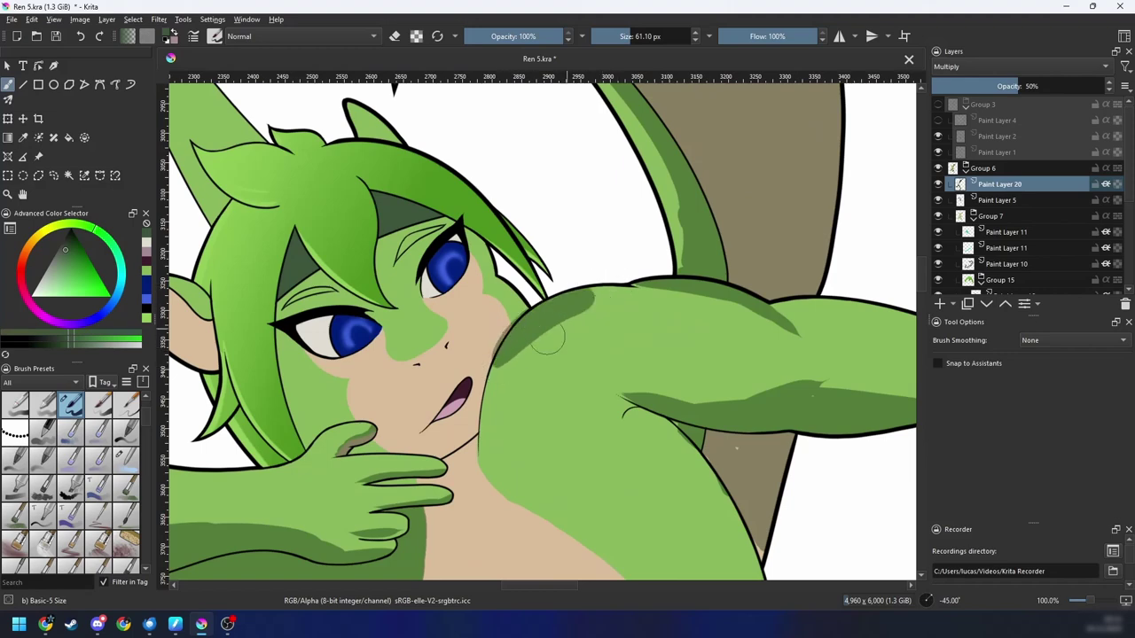
Step: Examine the arm and shoulder shading against the whole figure
key(6)
key(minus)
key(6)
key(6)
key(6)
key(minus)
key(minus)
key(minus)
key(minus)
key(minus)
drag(650, 337, 636, 312)
Step: Shade both edges of the outstretched forearm, leaving a light strip down its middle, with the canvas rotated to 30°
key(plus)
scroll(635, 312, up, 4)
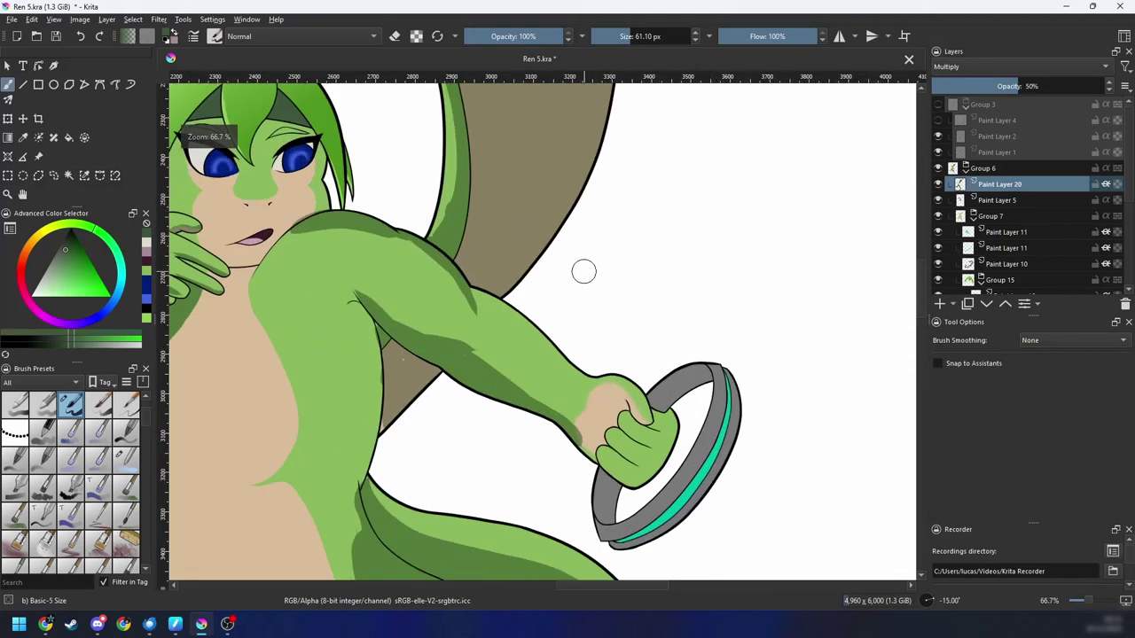
key(6)
drag(525, 257, 529, 249)
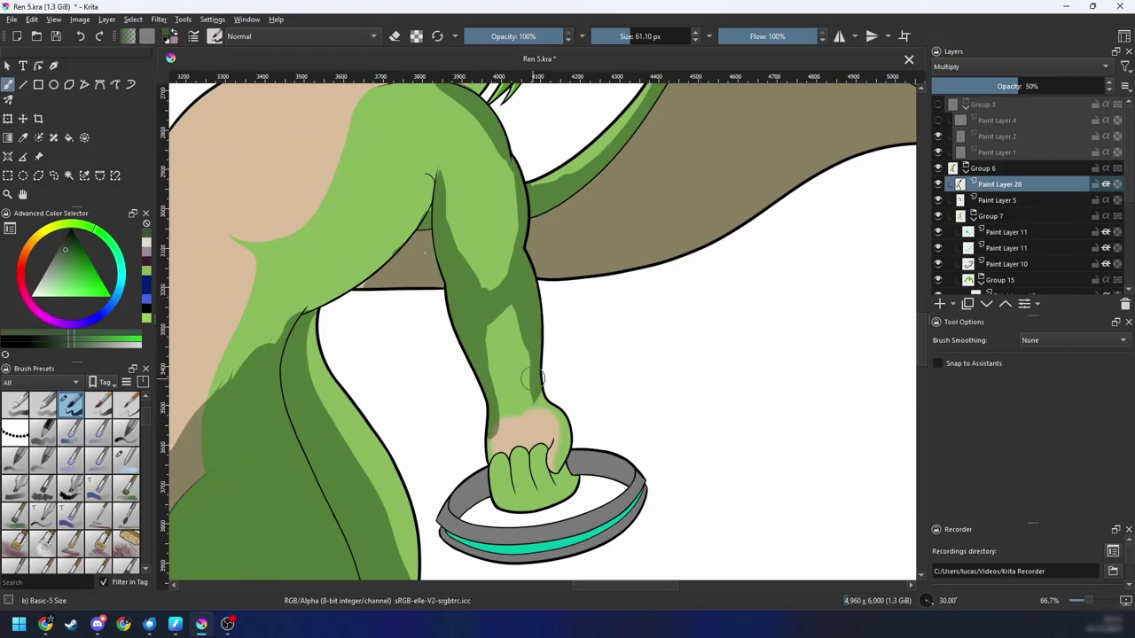
Step: Select the beige back of the ring-holding hand, the forearm's light strip and the blended edge between them
drag(551, 377, 588, 306)
scroll(572, 337, up, 1)
key(w)
click(575, 381)
scroll(585, 363, up, 1)
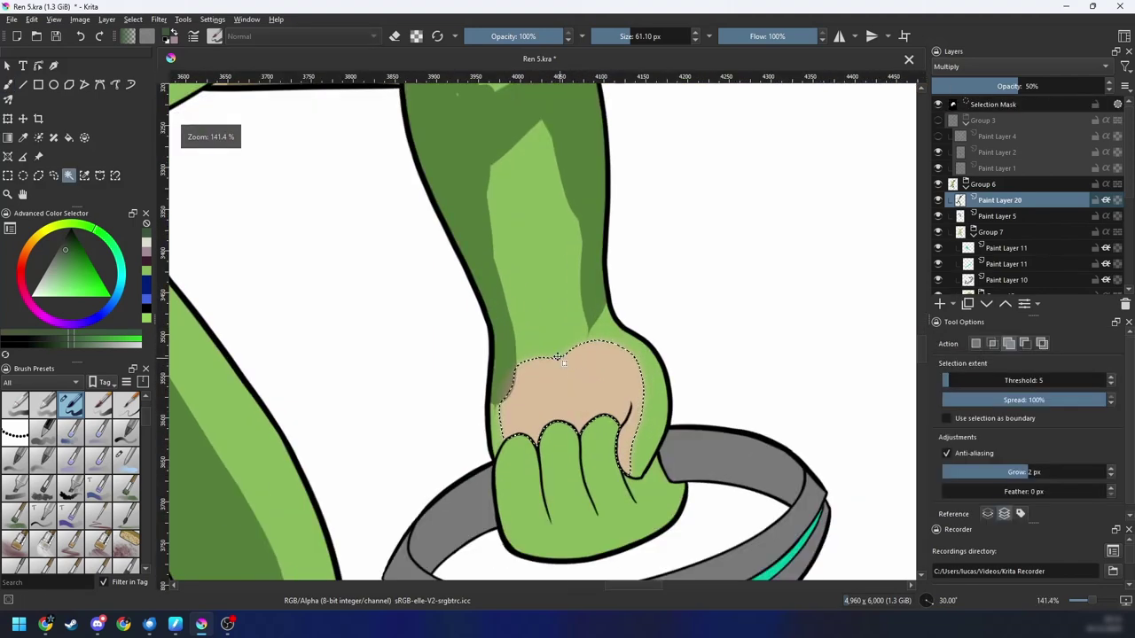
click(553, 336)
key(ctrl+plus)
key(ctrl+plus)
key(ctrl+plus)
key(ctrl+plus)
key(ctrl+plus)
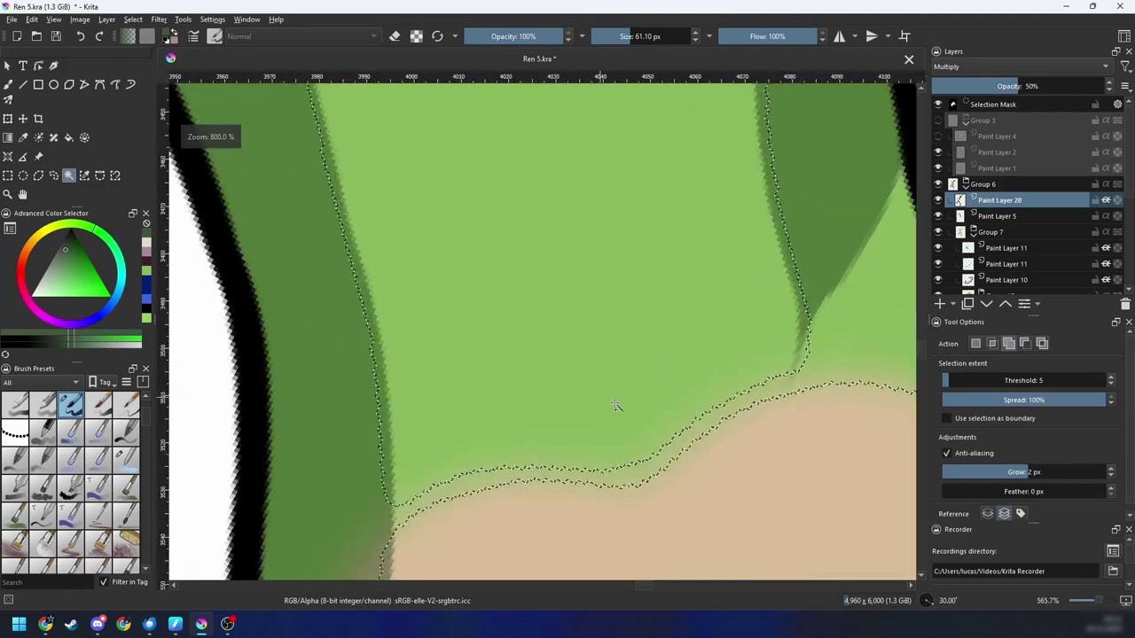
click(626, 482)
Step: Add the blended edge along the outer side of the ring-holding hand to the selection
key(ctrl+minus)
key(ctrl+minus)
drag(556, 495, 688, 256)
key(ctrl+plus)
key(ctrl+plus)
key(ctrl+plus)
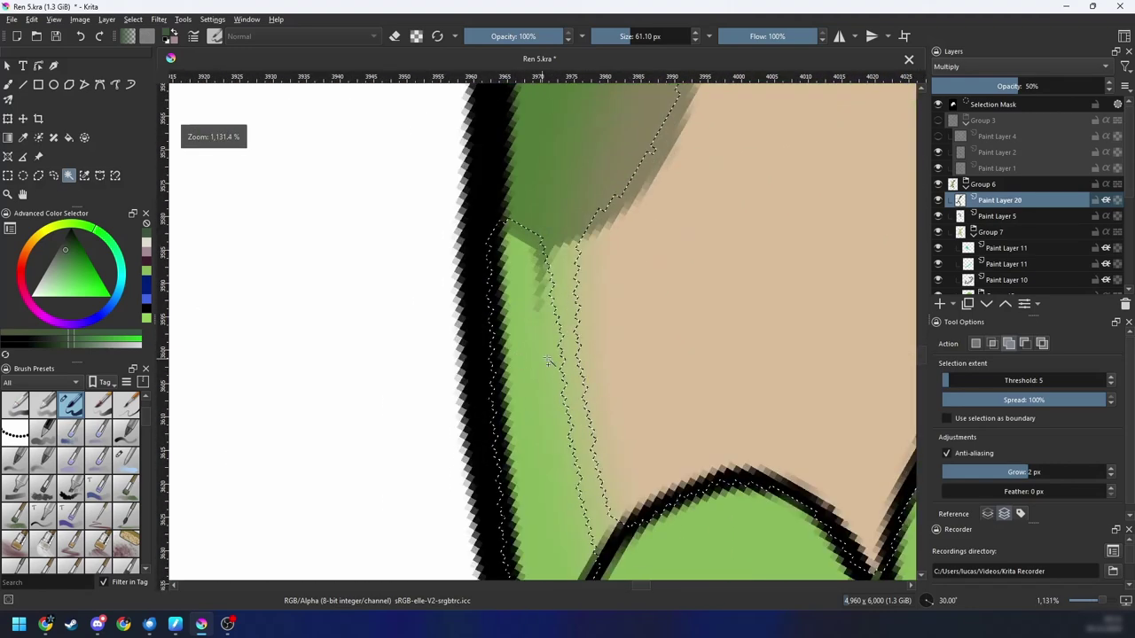
click(573, 358)
key(ctrl+minus)
key(ctrl+minus)
key(ctrl+minus)
drag(740, 368, 378, 454)
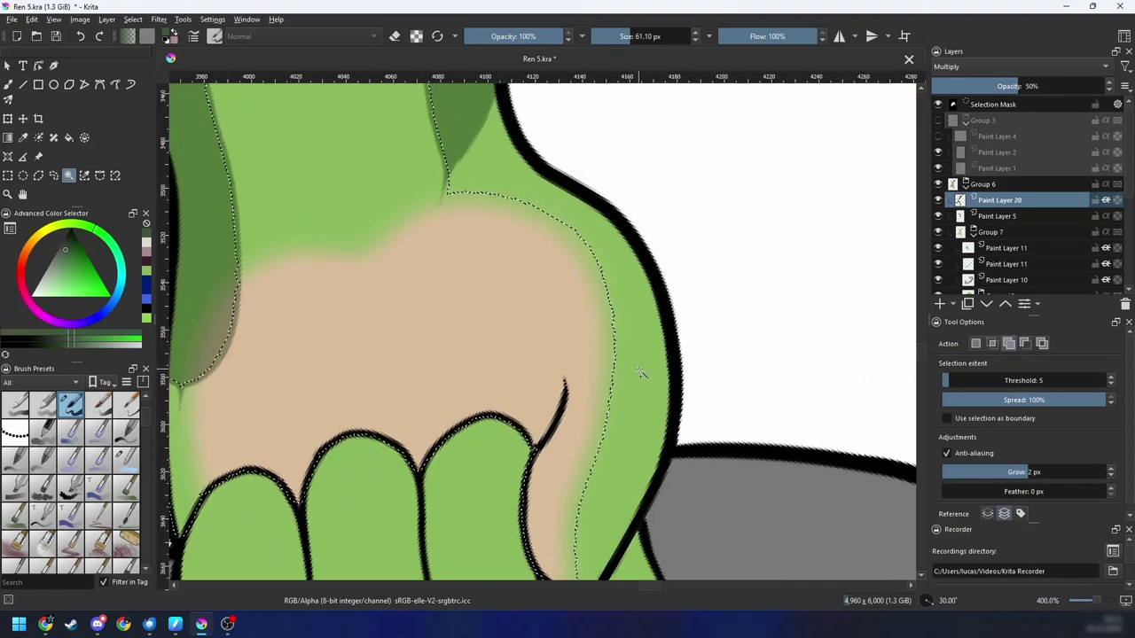
Step: Paint shadow over the back of the ring-holding hand, its thumb and the wrist, and clear the selection
scroll(633, 373, down, 3)
key(b)
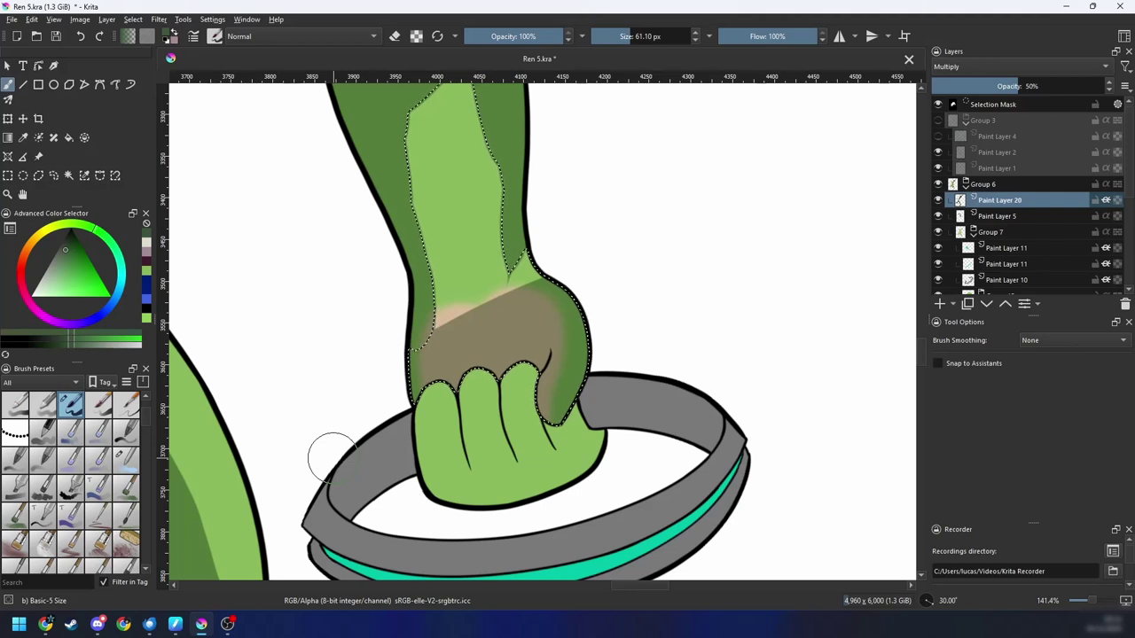
drag(580, 429, 604, 445)
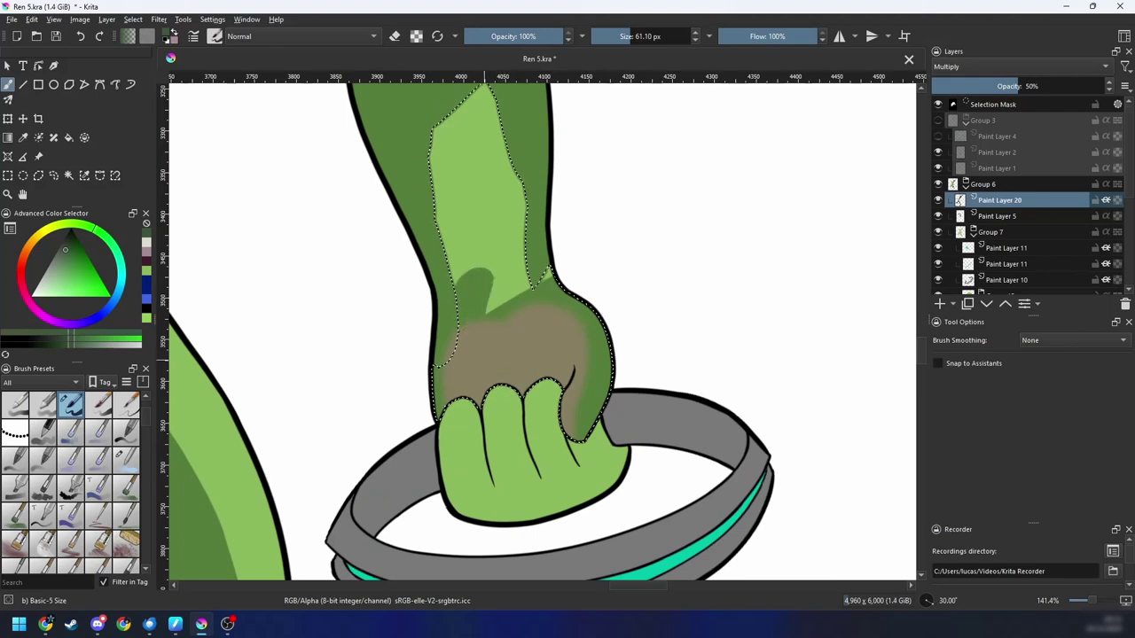
key(ctrl+shift+a)
Step: Erase a light oval patch from the shadow on the back of the ring-holding hand, near the base of the thumb
drag(472, 344, 489, 344)
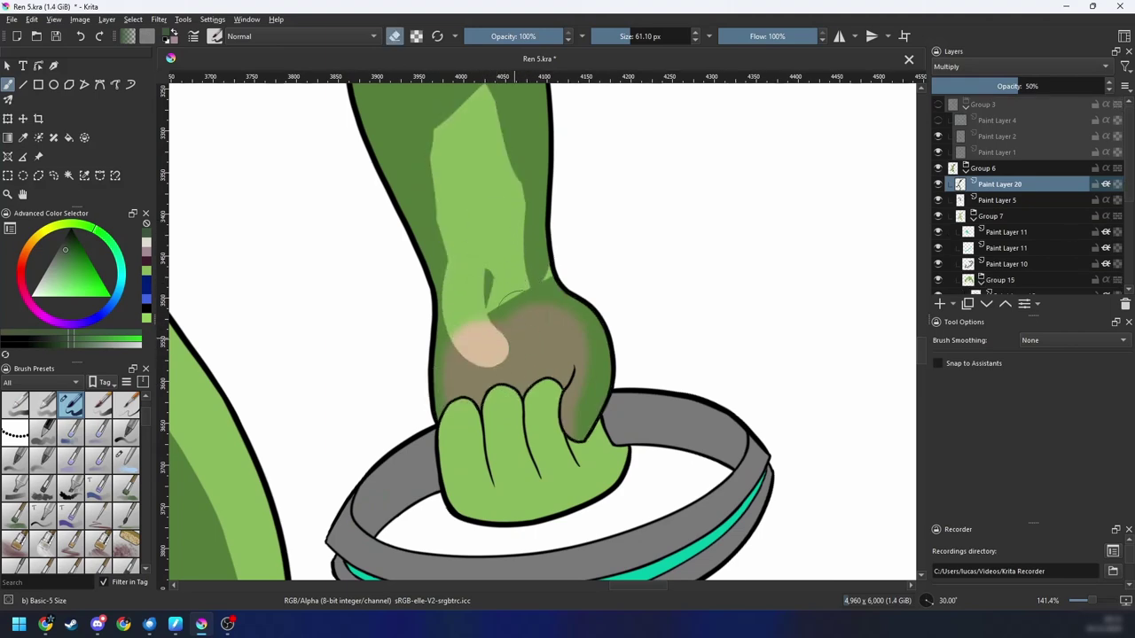
key(ctrl+z)
scroll(589, 390, down, 4)
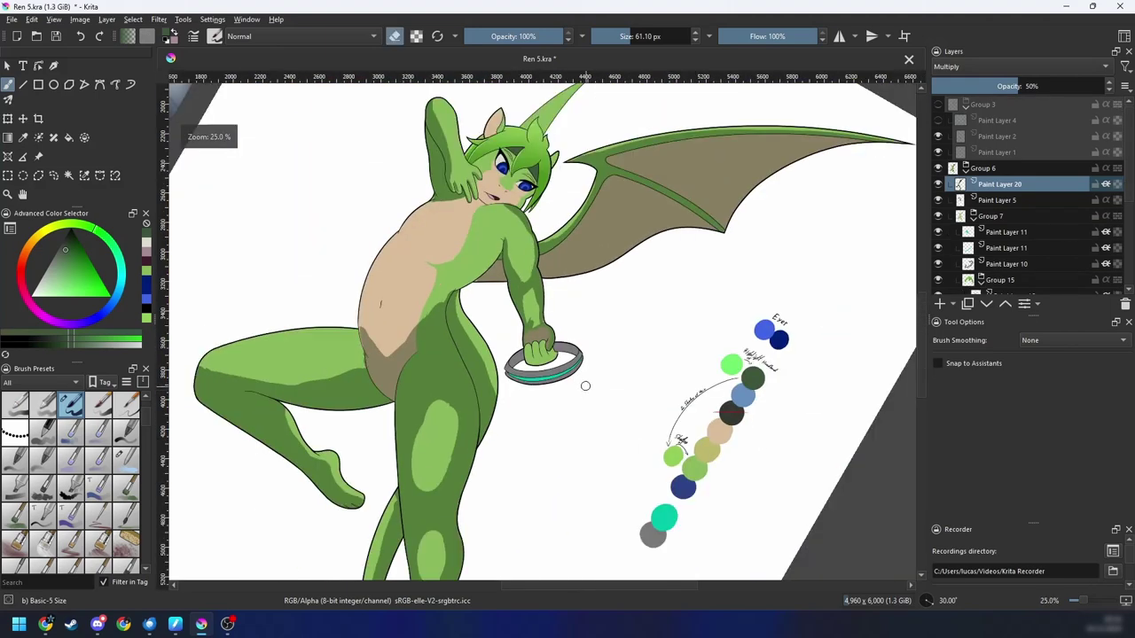
scroll(589, 391, up, 3)
scroll(593, 358, up, 2)
drag(566, 314, 572, 353)
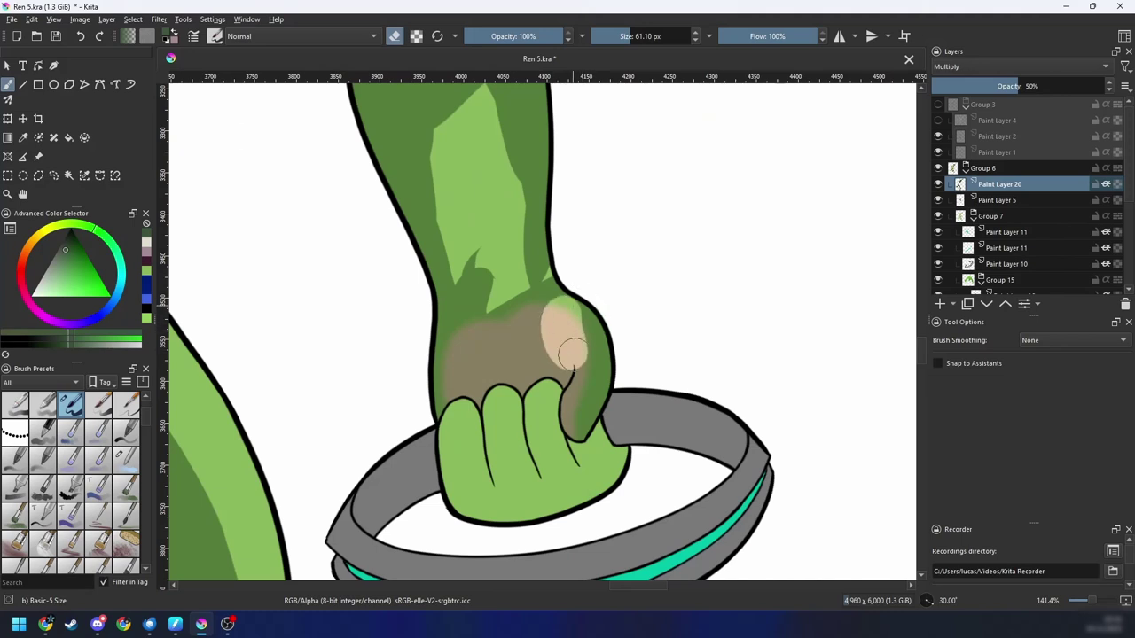
Step: Paint shadow along the lower edge of the curled fingers of the ring-holding hand
drag(552, 422, 598, 337)
key(e)
mouse_move(519, 437)
mouse_down()
mouse_move(636, 419)
mouse_move(555, 439)
mouse_move(642, 394)
mouse_up()
Step: Shade the grey inner band of the ring on both sides of the gripping hand
mouse_move(424, 404)
mouse_down()
mouse_move(431, 427)
mouse_move(443, 381)
mouse_move(460, 369)
mouse_up()
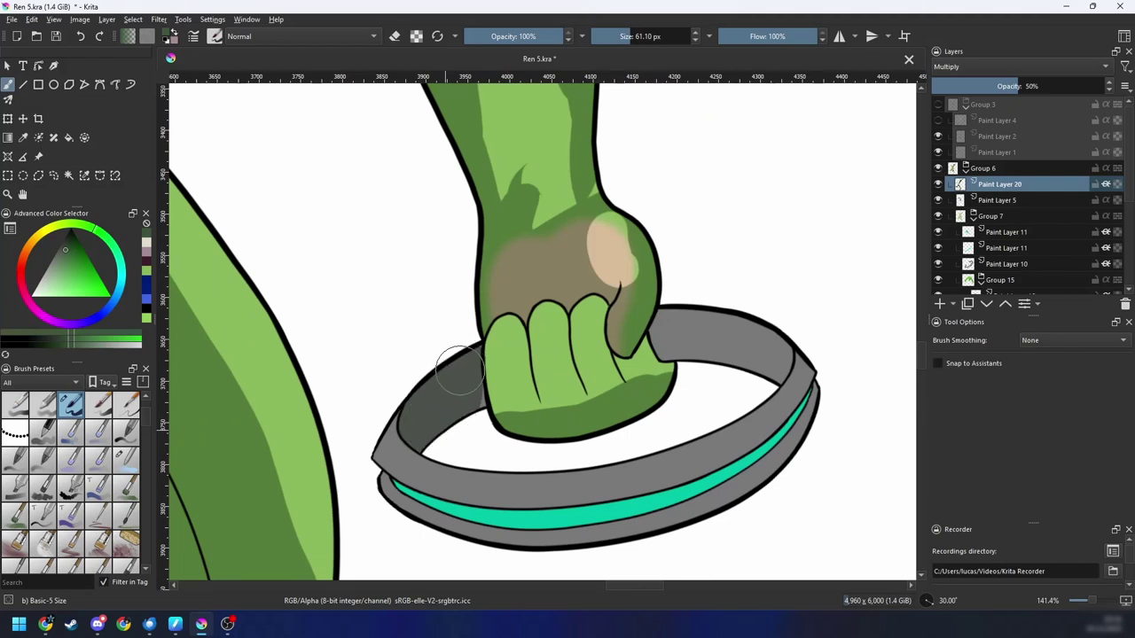
click(671, 332)
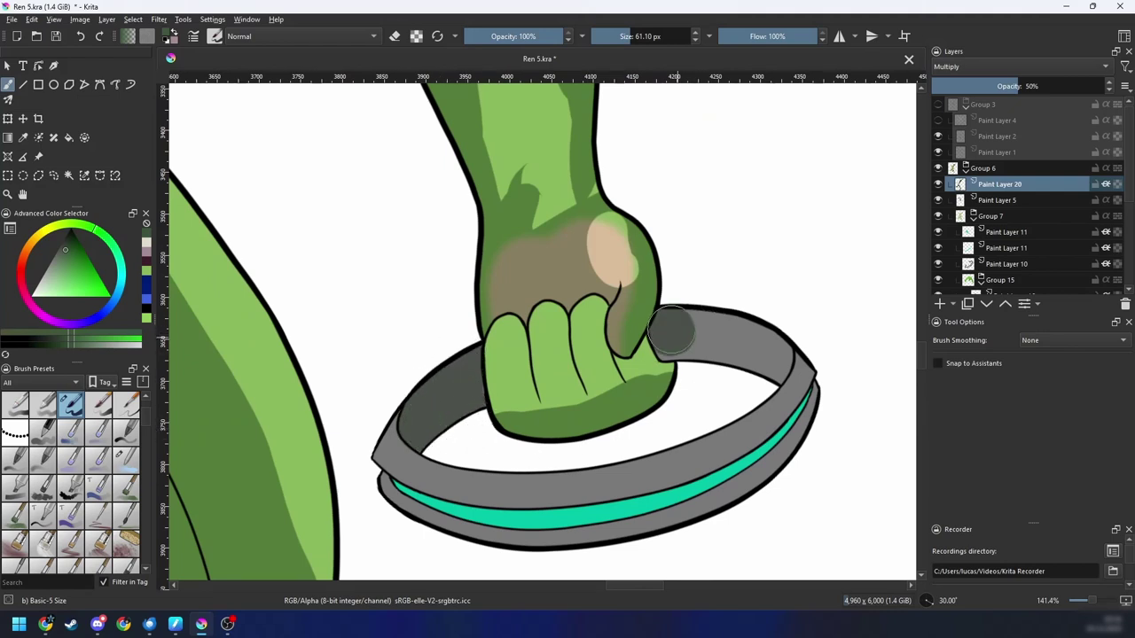
mouse_move(674, 332)
mouse_down()
mouse_move(715, 343)
mouse_move(718, 331)
mouse_move(730, 357)
mouse_move(753, 317)
mouse_up()
key(e)
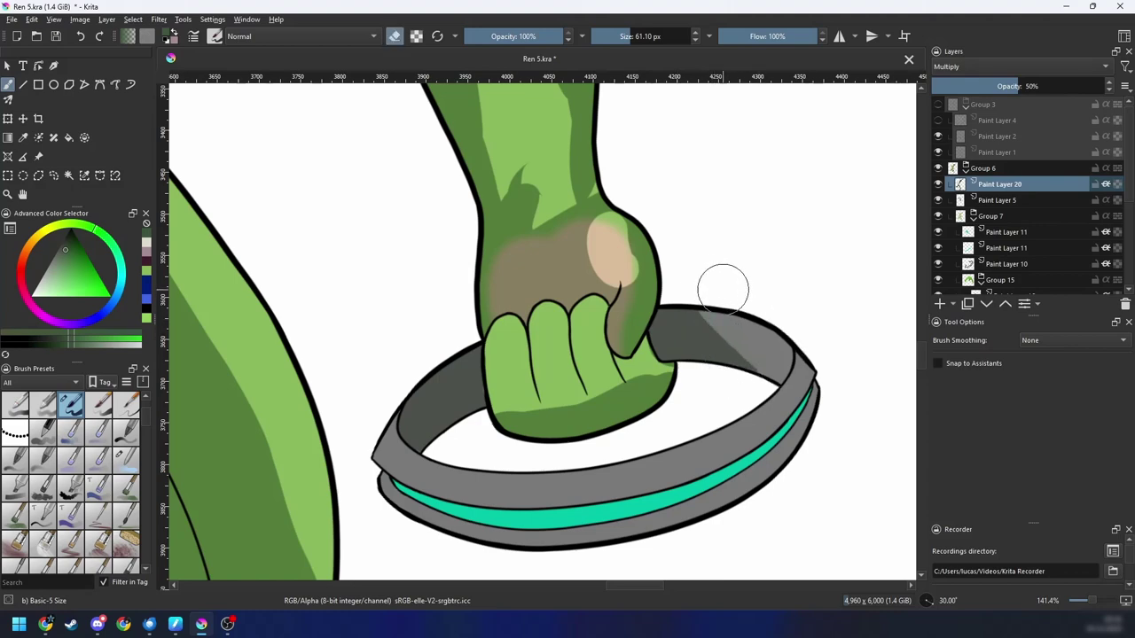
key(ctrl+z)
Step: Add shadow to the ring's inner band on the thumb side, towards the ring's pointed end
key(4)
key(4)
key(4)
key(4)
key(4)
drag(717, 245, 614, 398)
key(e)
mouse_move(509, 296)
mouse_down()
mouse_move(482, 291)
mouse_move(523, 282)
mouse_up()
key(e)
drag(409, 314, 641, 222)
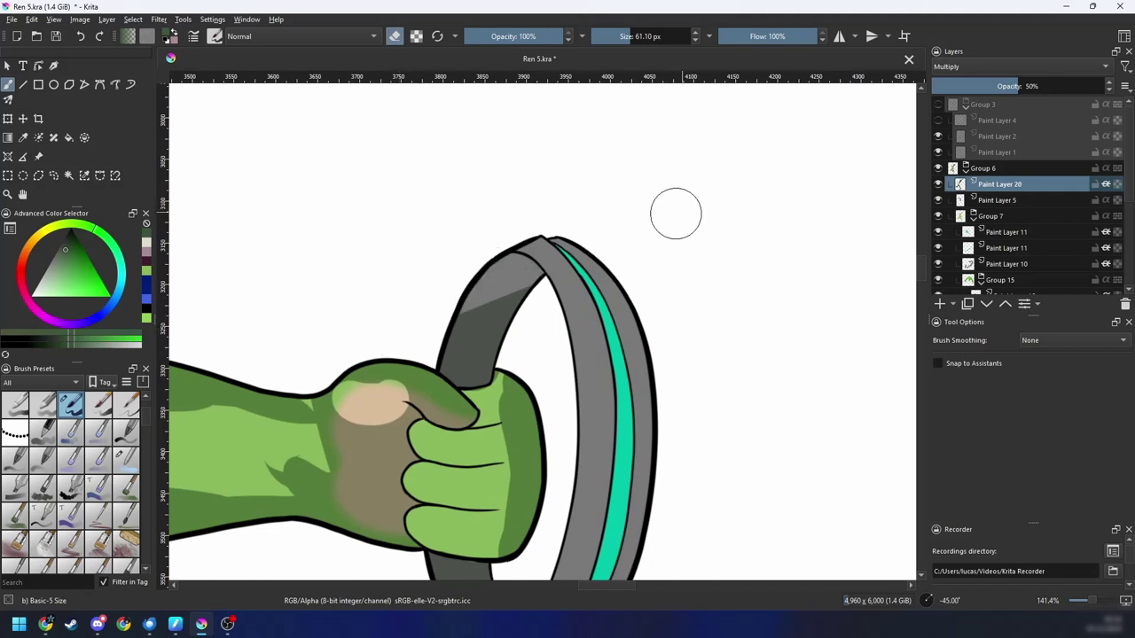
key(ctrl+z)
drag(387, 322, 718, 186)
key(ctrl+z)
Step: Repaint the inner band's shadow up to the ring's pointed end, keeping the outer band clear
key(e)
drag(392, 338, 587, 269)
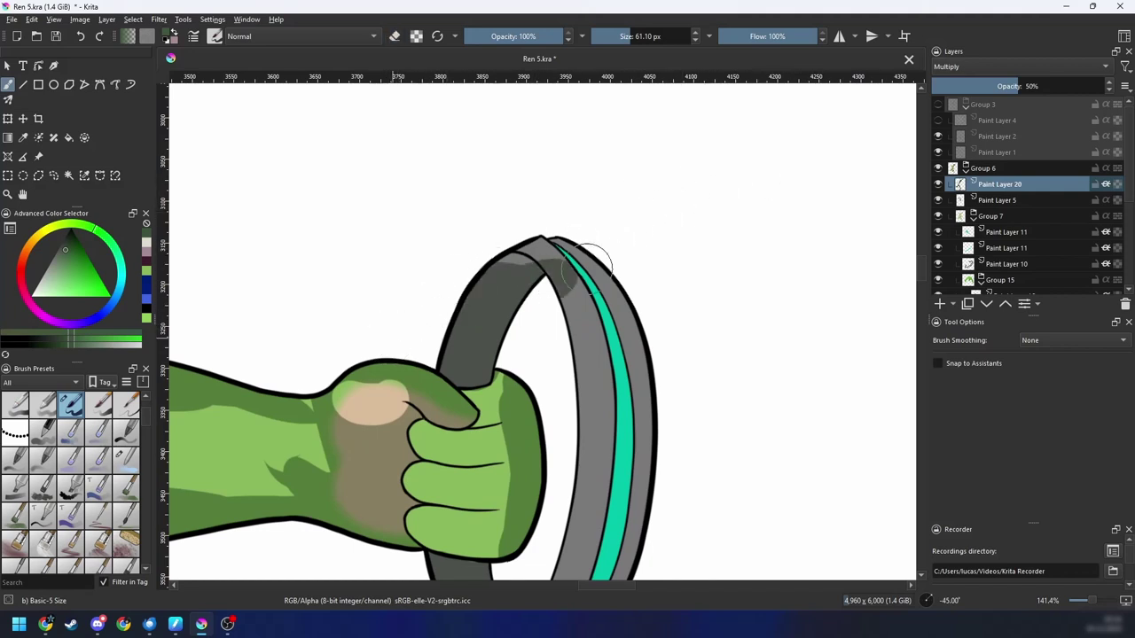
key(ctrl+z)
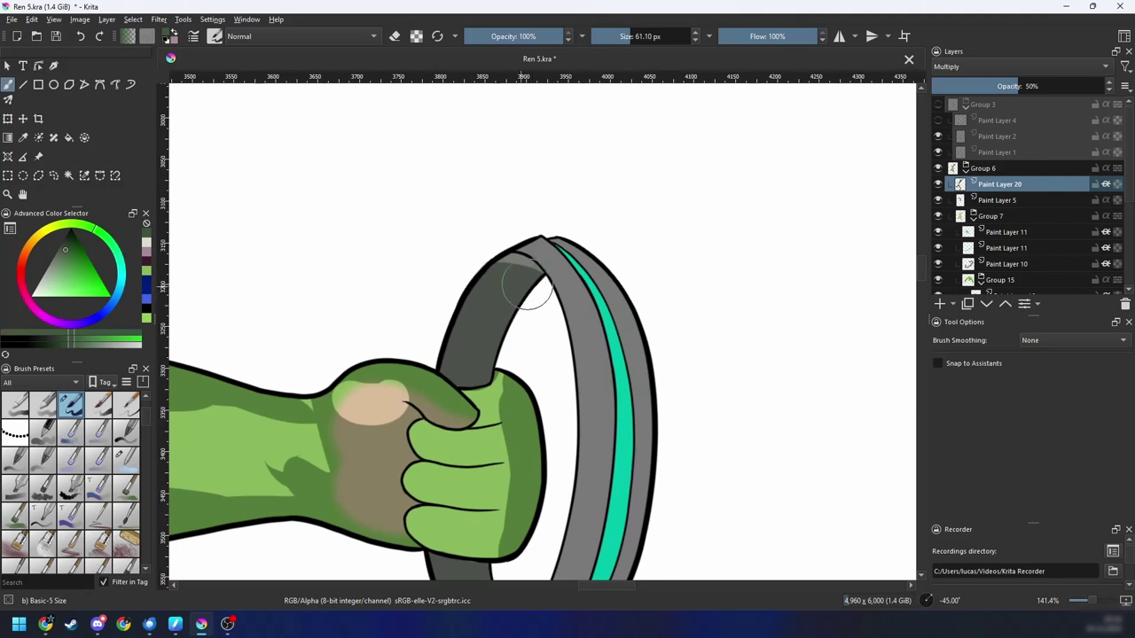
Step: Try several diagonal erasing strokes to trim the inner band's shadow near the ring's pointed end
key(e)
mouse_move(401, 304)
mouse_down()
mouse_move(462, 278)
mouse_move(708, 224)
mouse_up()
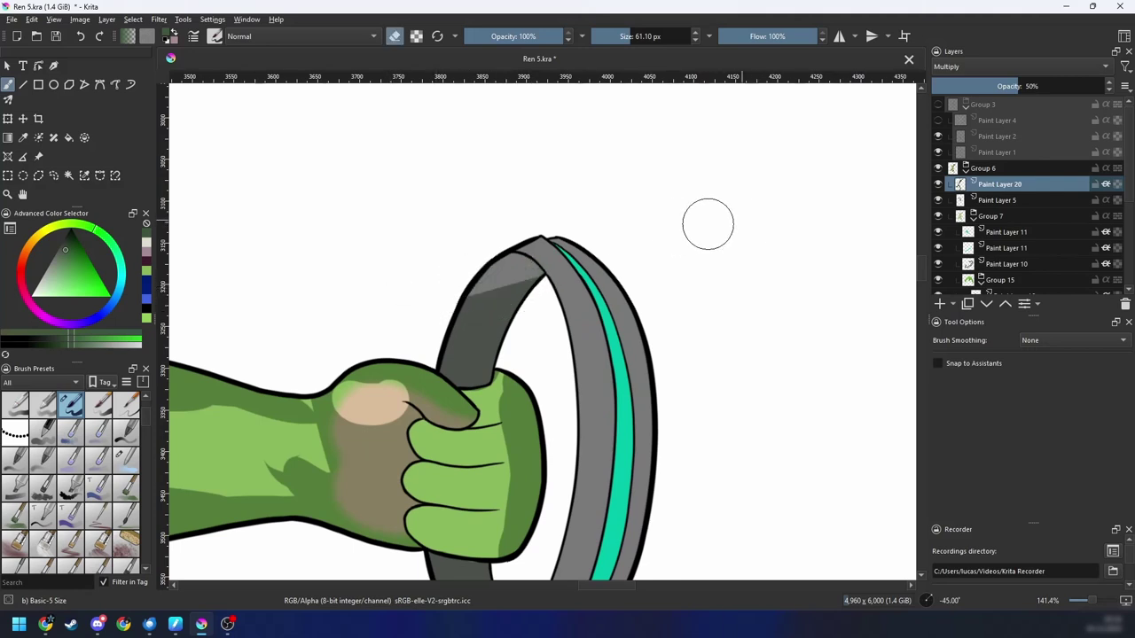
key(ctrl+z)
drag(386, 327, 680, 207)
key(ctrl+z)
drag(406, 310, 710, 202)
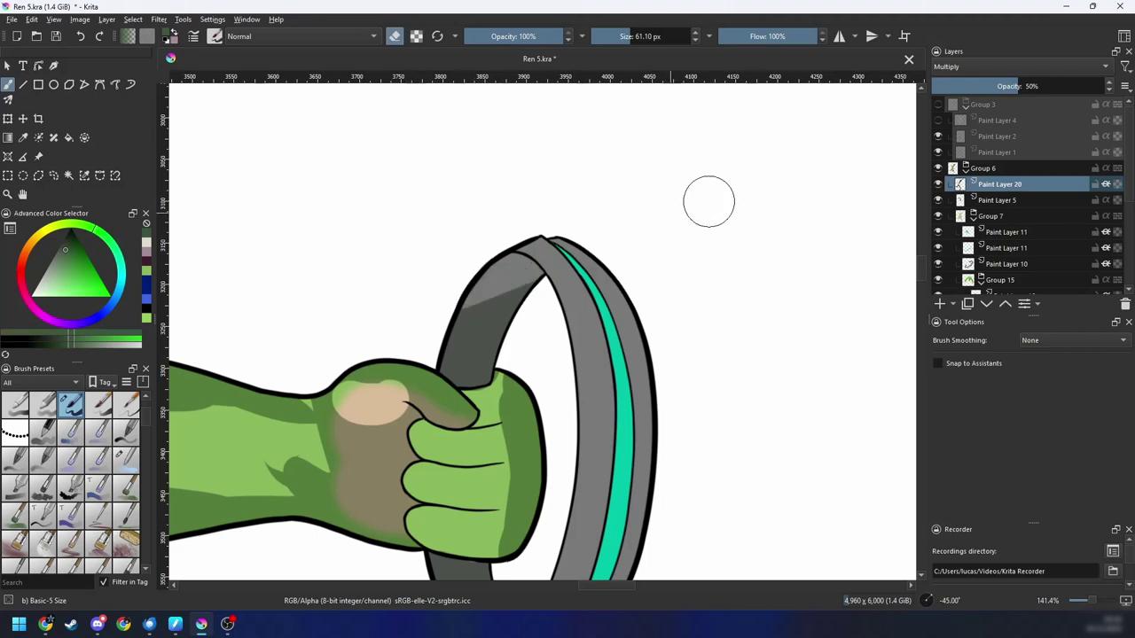
key(ctrl+z)
drag(423, 290, 729, 192)
key(ctrl+z)
drag(393, 307, 722, 212)
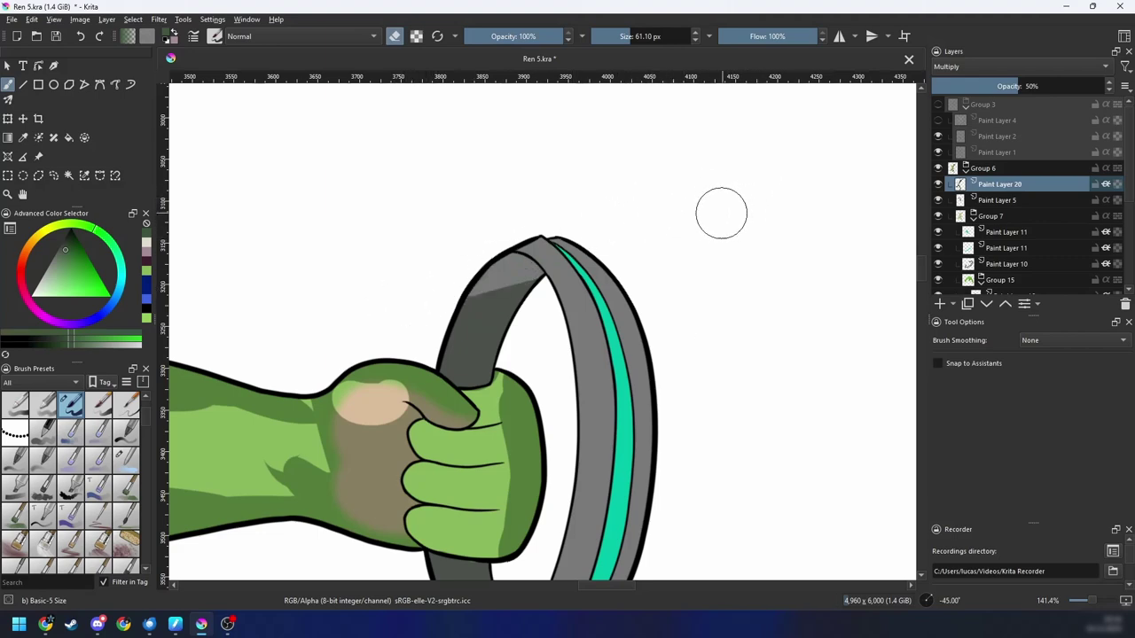
Step: Undo the last trim on the ring's inner band and retry the erasing stroke from another canvas angle
key(6)
key(6)
key(6)
key(6)
key(minus)
key(minus)
key(minus)
key(plus)
key(plus)
key(6)
key(ctrl+z)
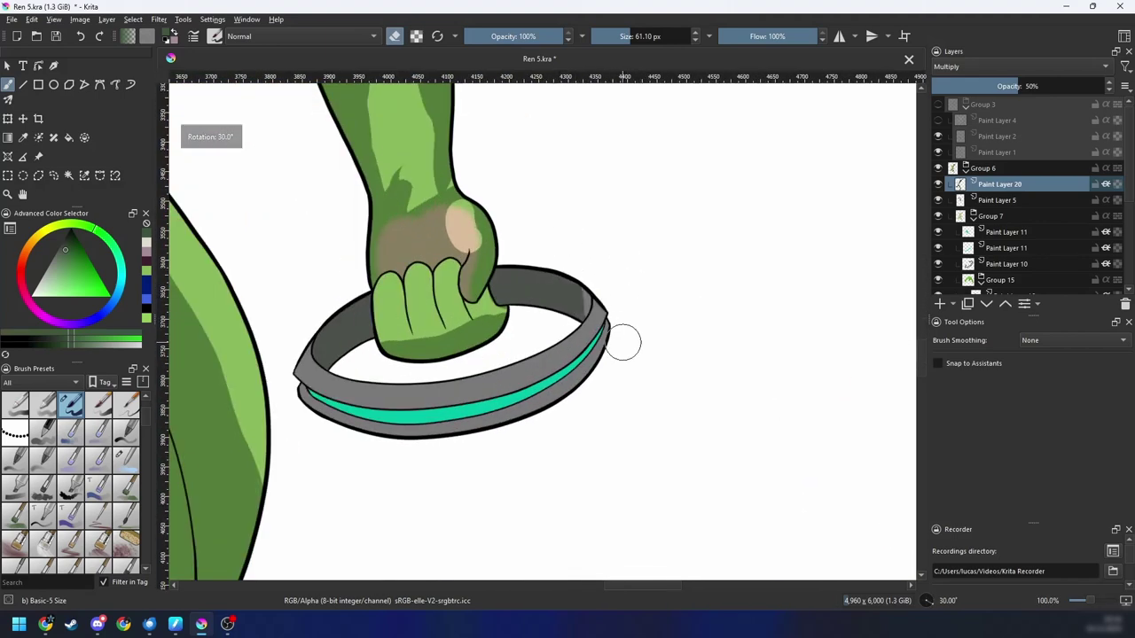
drag(570, 250, 611, 320)
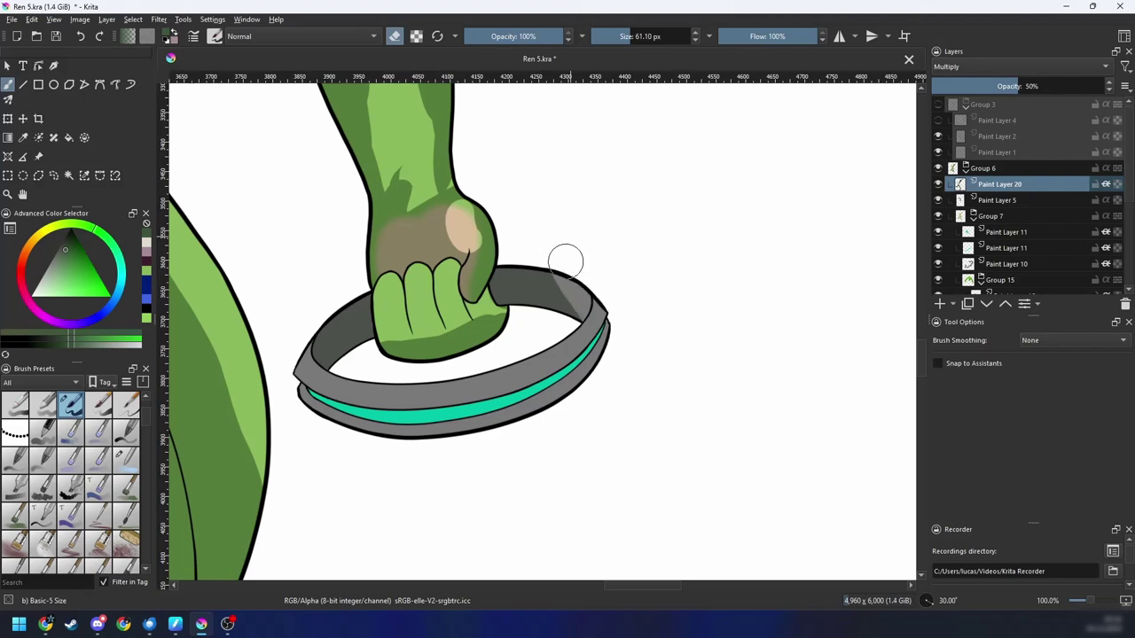
key(ctrl+z)
drag(558, 244, 633, 354)
key(ctrl+z)
key(ctrl+z)
key(ctrl+z)
Step: Erase the shadow at the end of the ring's inner band with a straight diagonal edge, comparing with and without it
drag(559, 244, 632, 360)
key(ctrl+z)
key(6)
key(6)
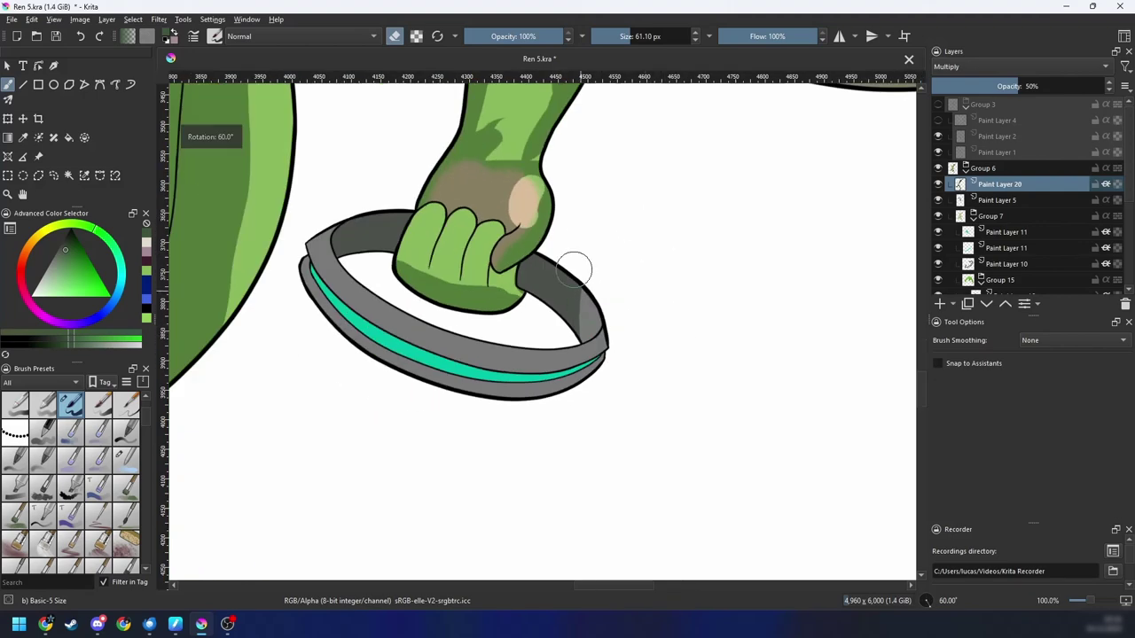
key(plus)
key(plus)
key(6)
key(6)
key(6)
drag(715, 364, 625, 339)
key(ctrl+shift+z)
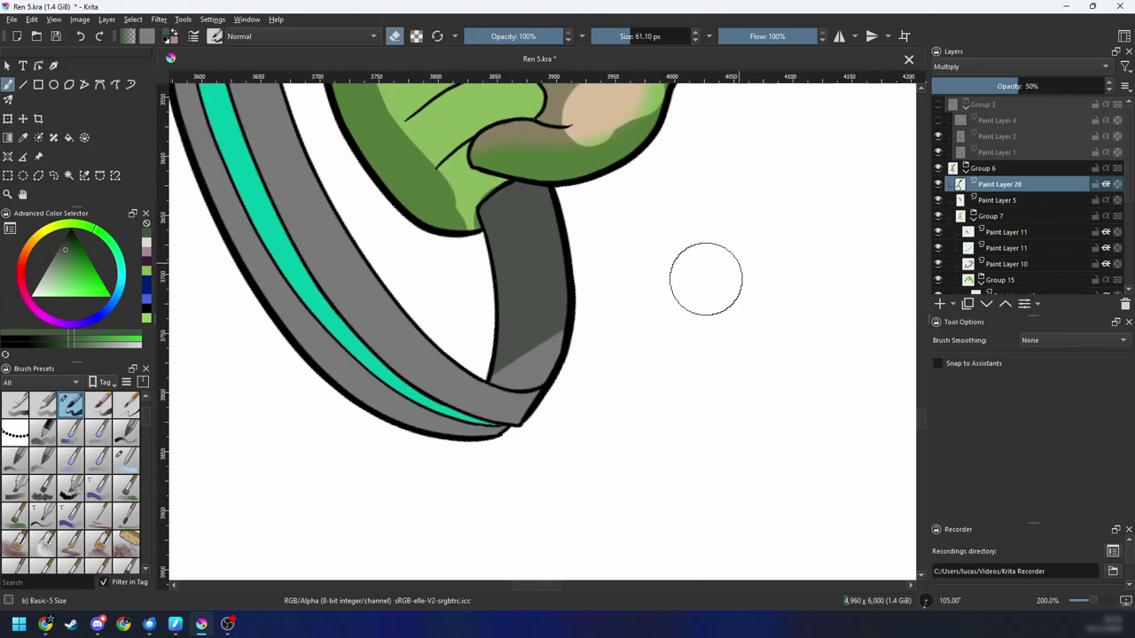
key(ctrl+z)
key(ctrl+shift+z)
key(ctrl+z)
key(ctrl+shift+z)
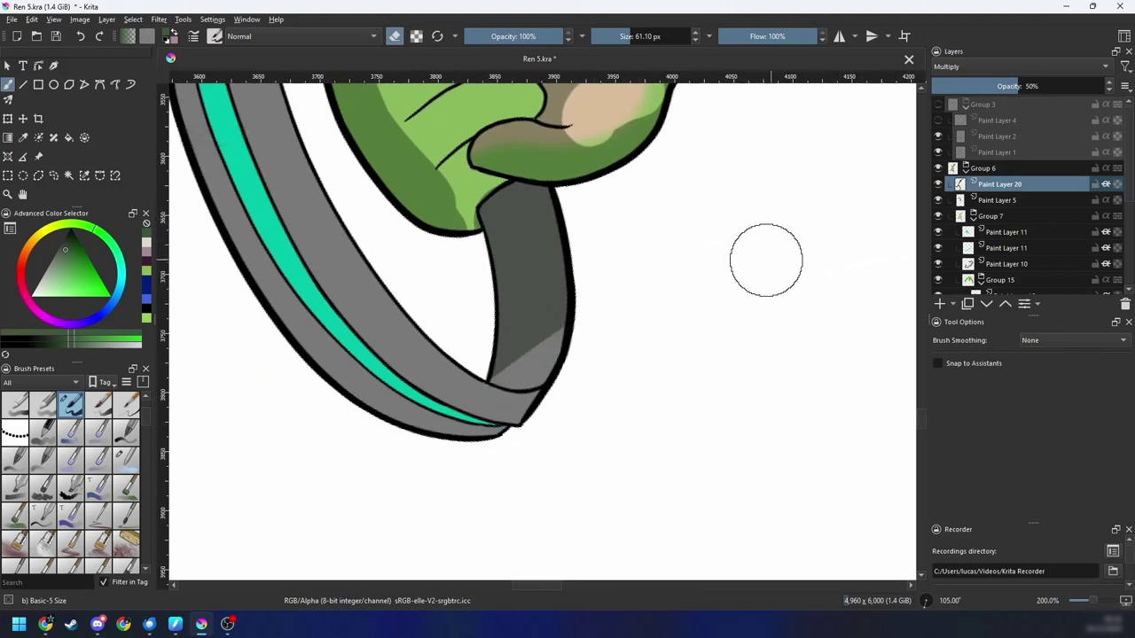
Step: Select the grey outer rim below the ring's turquoise stripe and paint shadow along it
key(ctrl+[)
key(ctrl+[)
key(ctrl+[)
scroll(735, 233, down, 5)
key(ctrl+[)
key(ctrl+[)
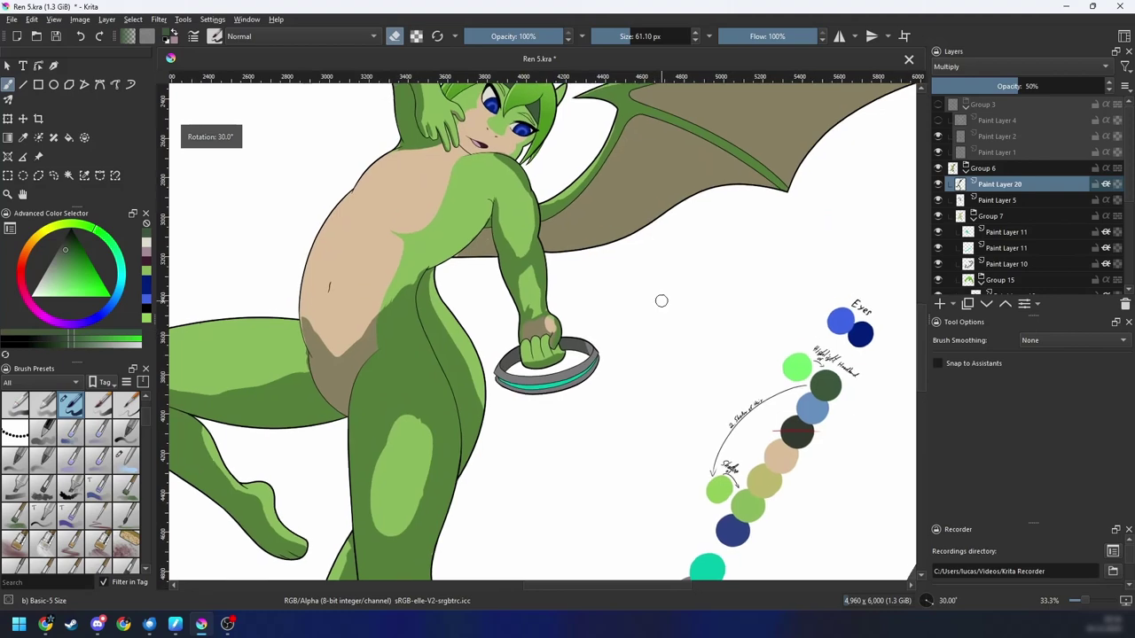
scroll(661, 302, up, 3)
key(w)
click(693, 311)
key(b)
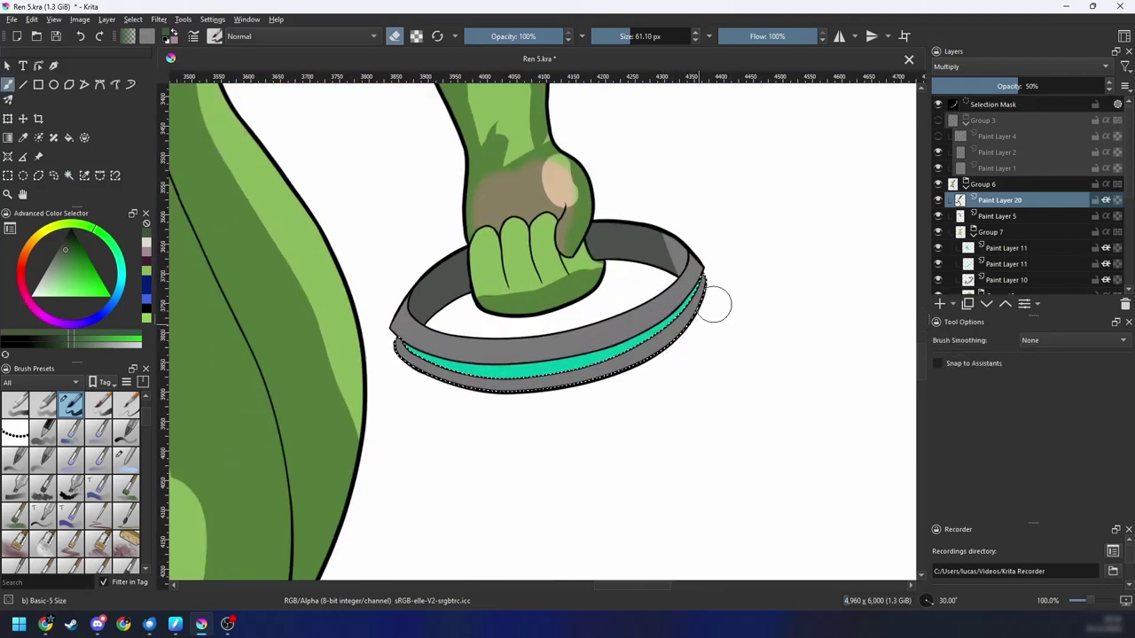
key(e)
mouse_move(440, 386)
mouse_down()
mouse_move(564, 387)
mouse_move(643, 365)
mouse_move(763, 247)
mouse_up()
Step: Refine the rim shadow at the end nearest the thigh, leaving a small light tip, and clear the selection
key(ctrl+[)
key(ctrl+[)
scroll(633, 375, up, 1)
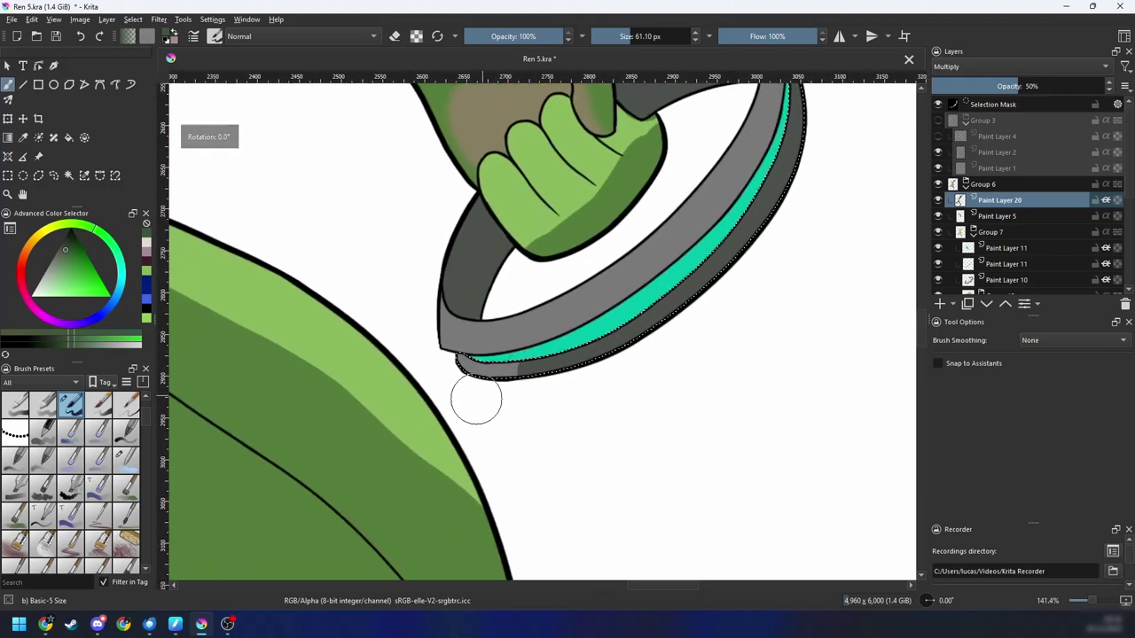
key(e)
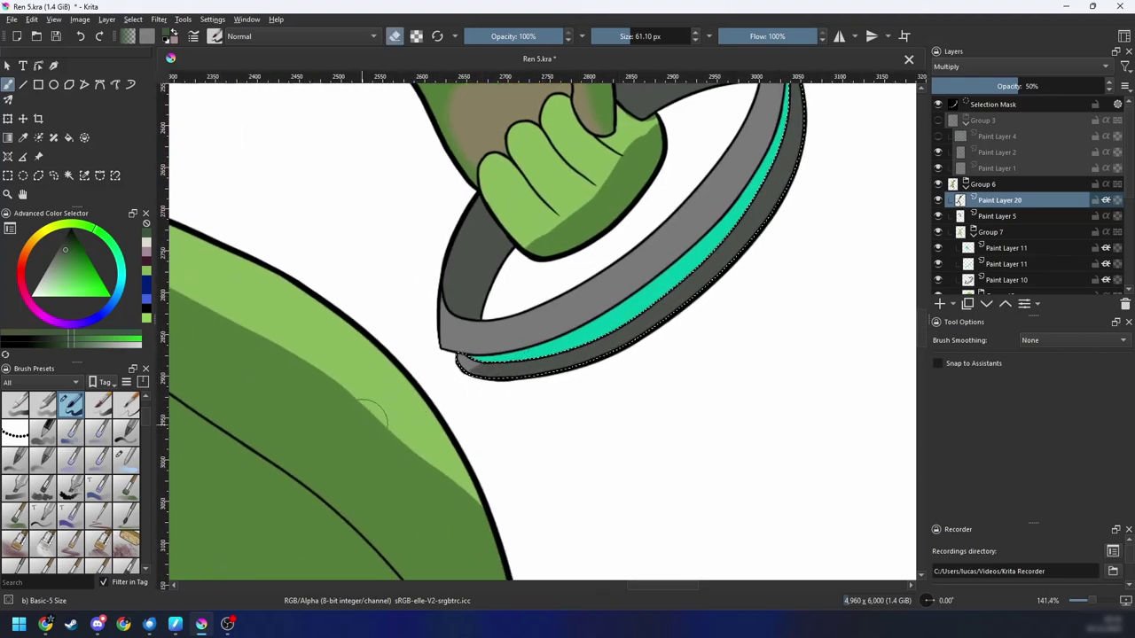
key(ctrl+[)
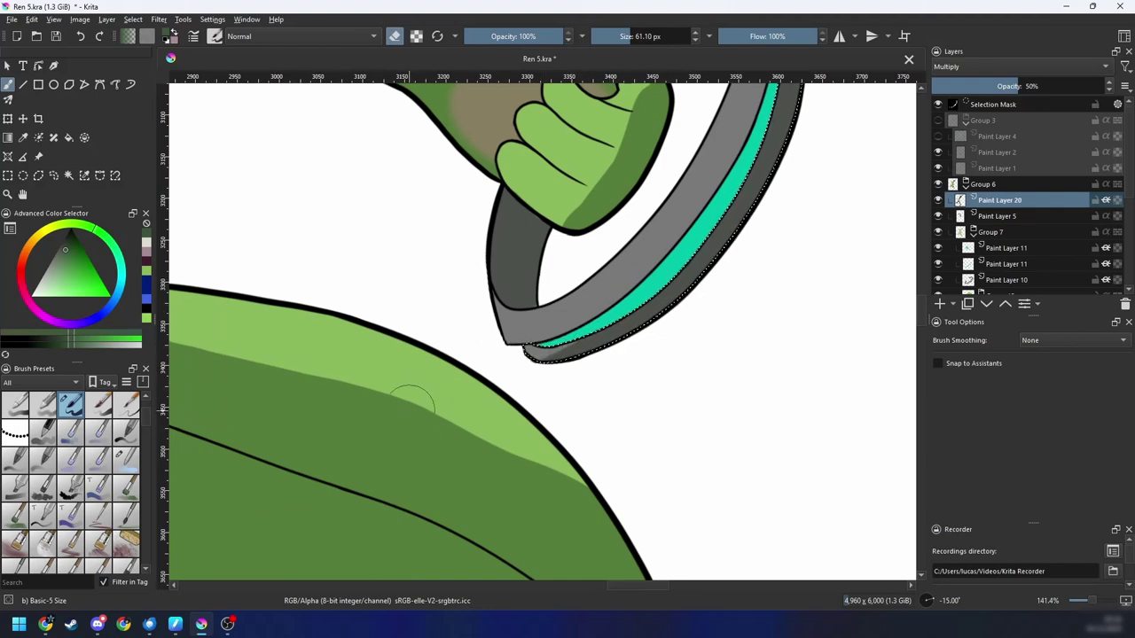
key(ctrl+shift+a)
Step: Review the shading of the whole figure with the canvas upright
key(ctrl+minus)
key(ctrl+minus)
key(ctrl+])
key(ctrl+])
key(ctrl+])
key(ctrl+minus)
key(ctrl+minus)
drag(657, 336, 625, 367)
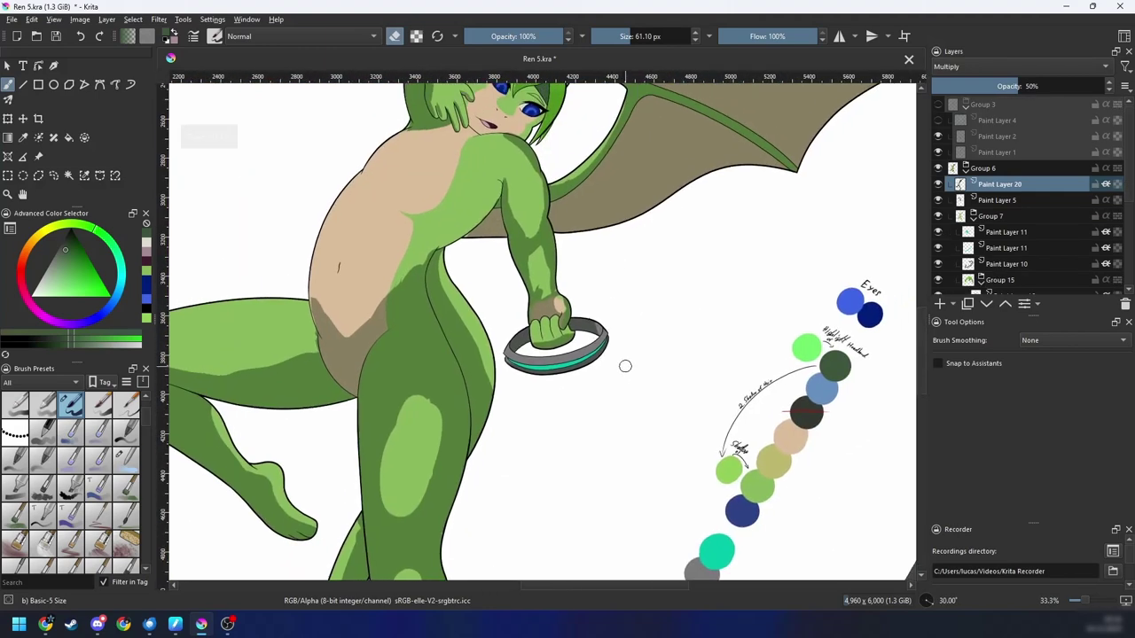
scroll(625, 366, down, 2)
key(ctrl+[)
key(ctrl+[)
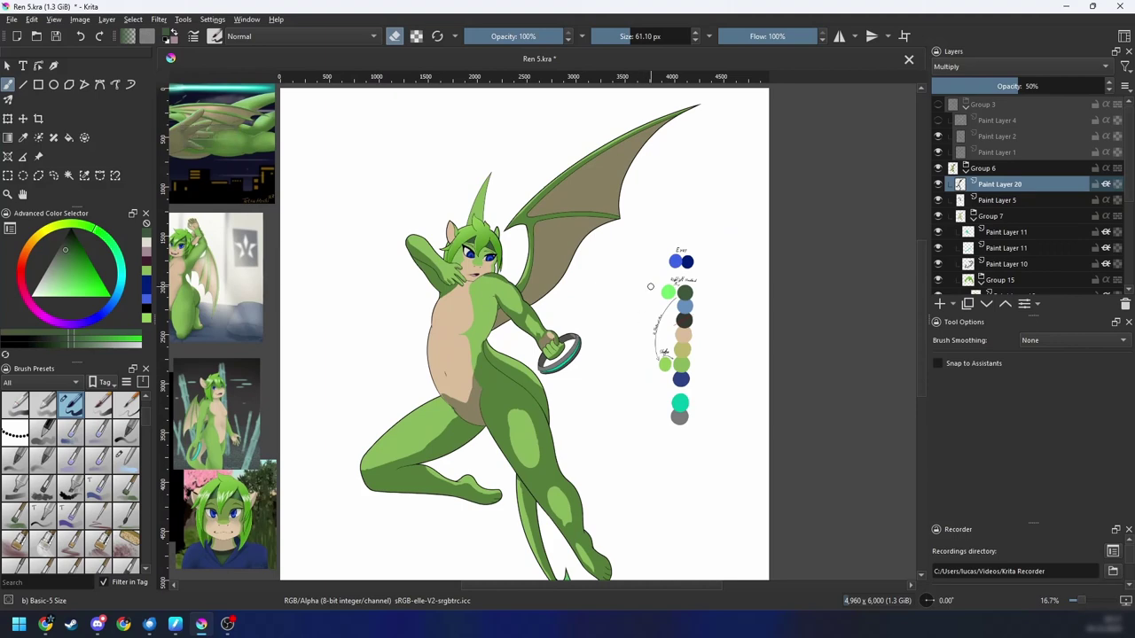
Step: Paint shadow along the green side of the torso from the waist up to the armpit of the outstretched arm
scroll(502, 321, up, 3)
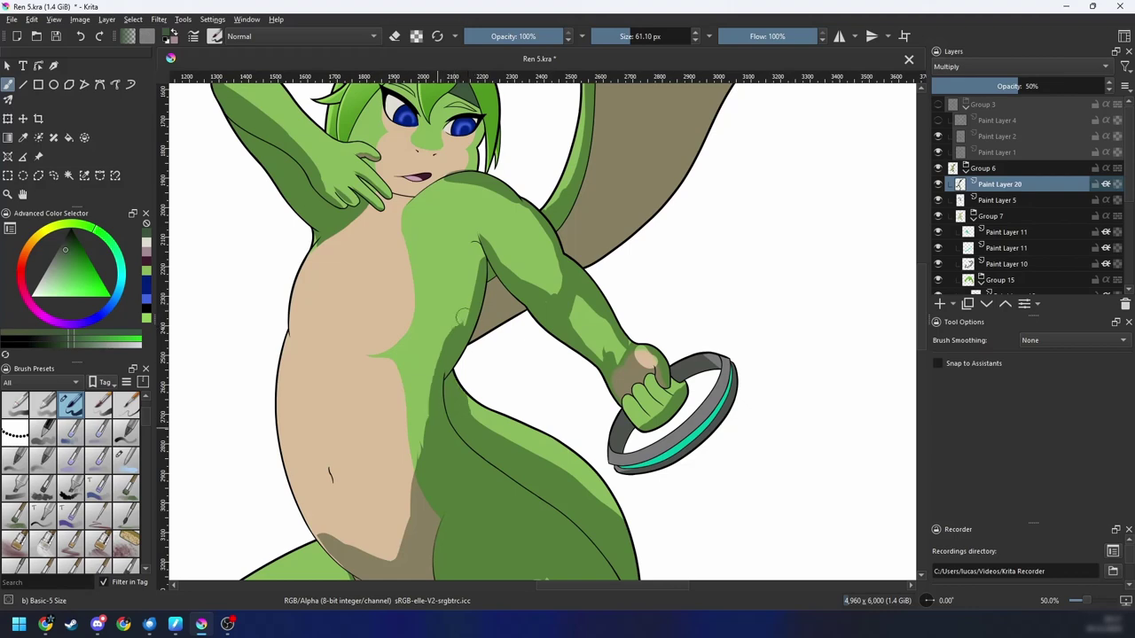
drag(436, 391, 478, 266)
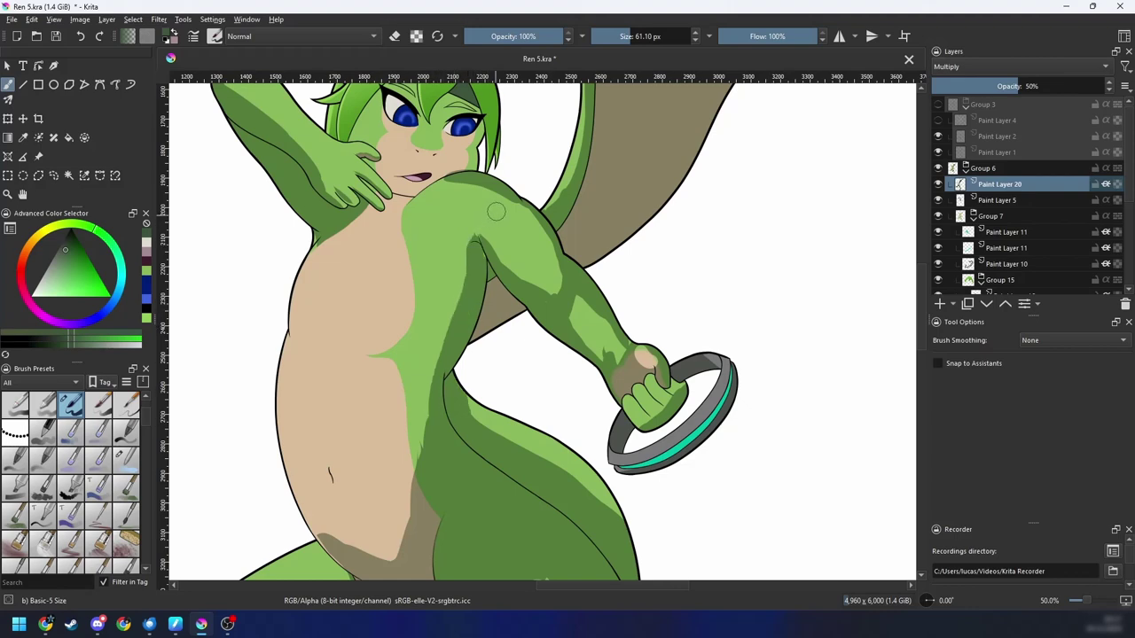
key(ctrl+])
key(ctrl+])
key(ctrl+])
scroll(506, 223, up, 2)
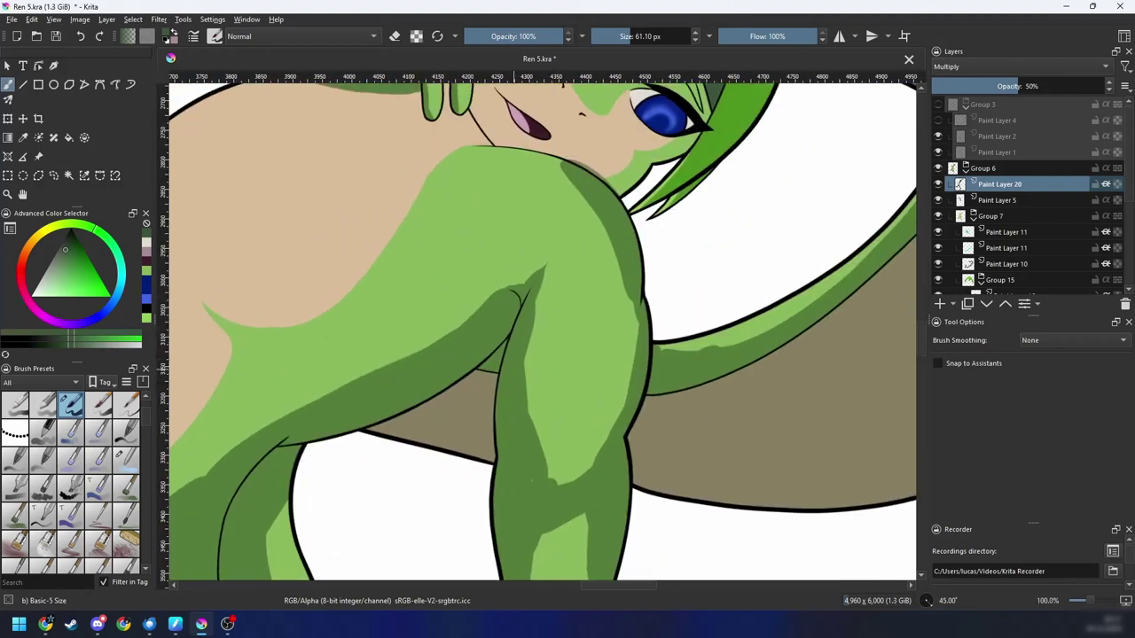
key(5)
key(minus)
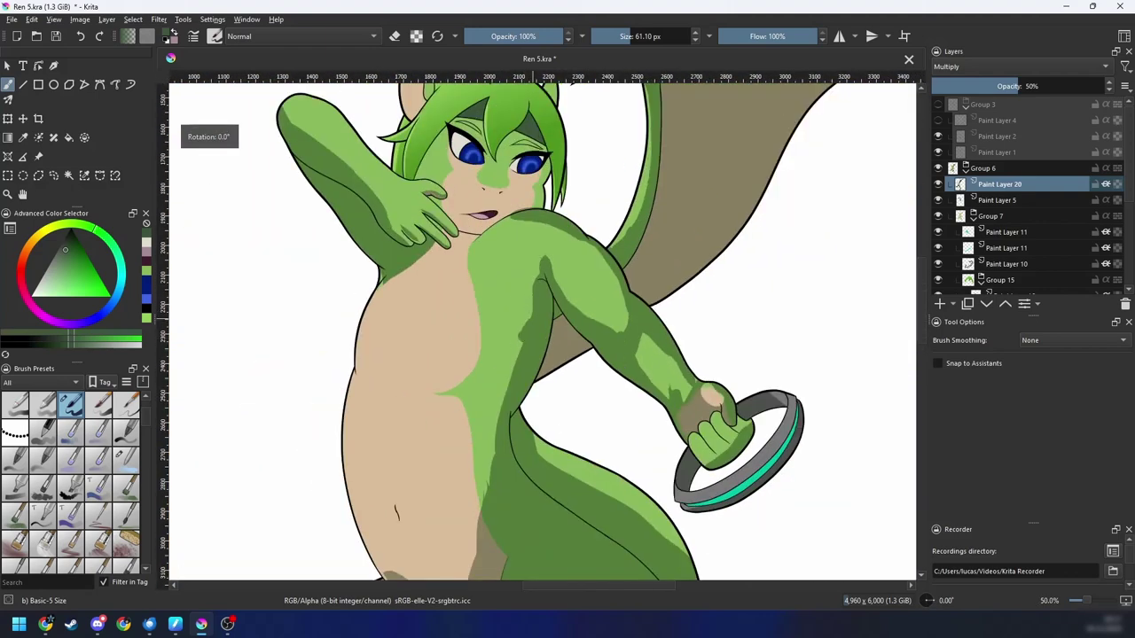
Step: With a 41.34 px brush, paint shadow from the pointed green chest marking across the green side of the torso
scroll(506, 375, up, 1)
key(ctrl+[)
key(ctrl+[)
key(ctrl+[)
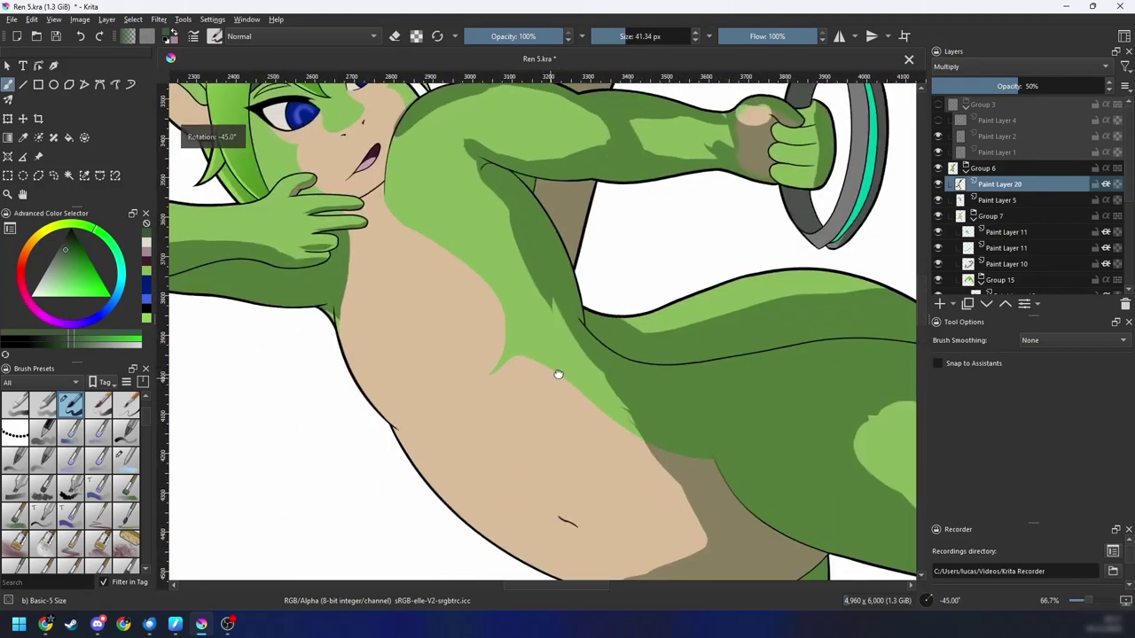
mouse_move(558, 374)
mouse_down()
mouse_move(569, 364)
mouse_move(502, 361)
mouse_up()
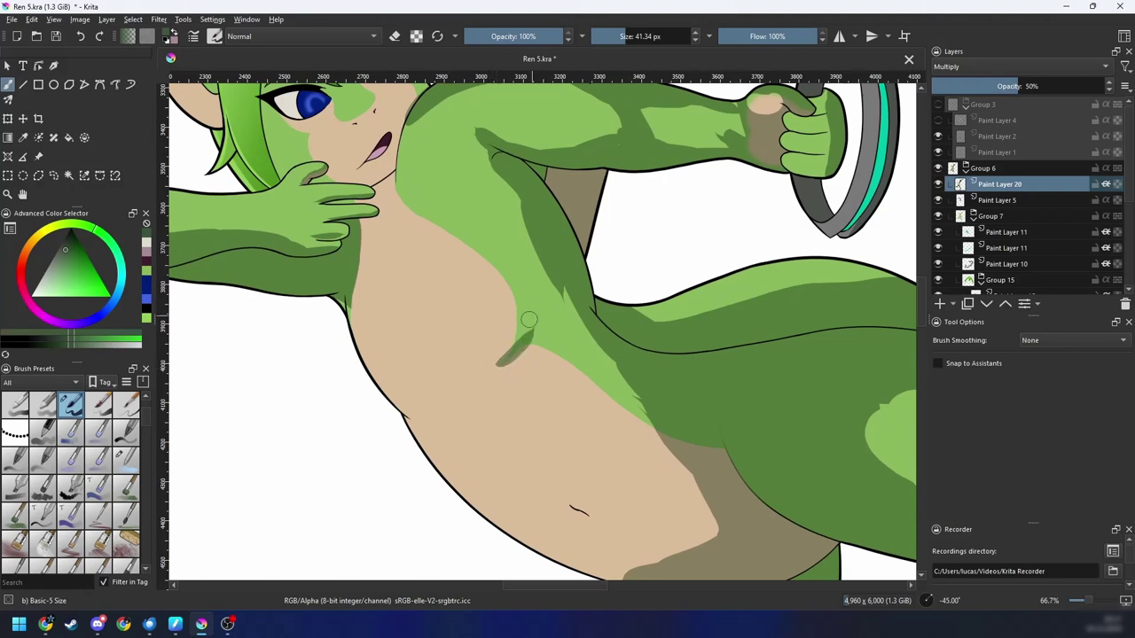
key(ctrl+[)
key(ctrl+[)
key(ctrl+[)
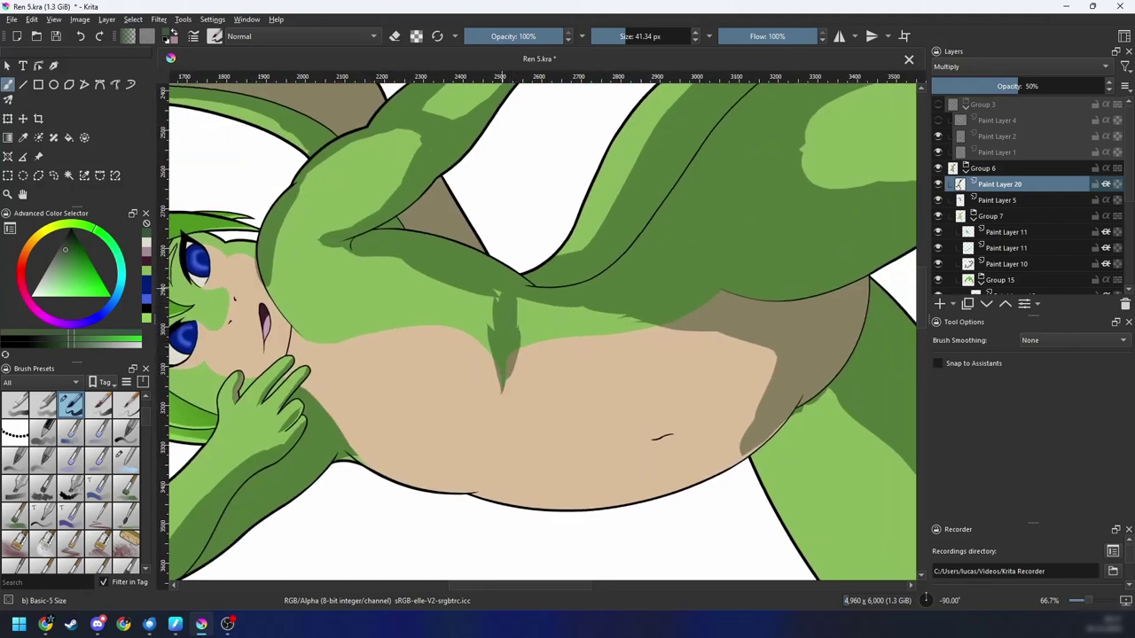
Step: Widen the shadow under the chest and blend it into the side shadow and the beige belly edge
key(ctrl+])
key(ctrl+])
key(ctrl+])
key(ctrl+])
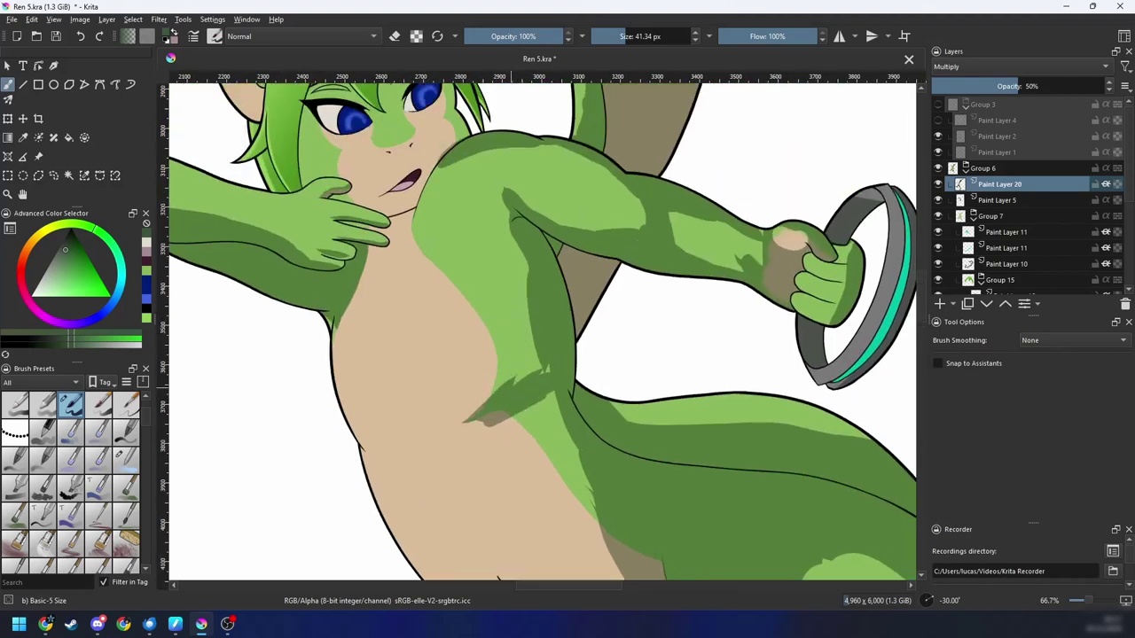
key(4)
key(4)
key(4)
key(4)
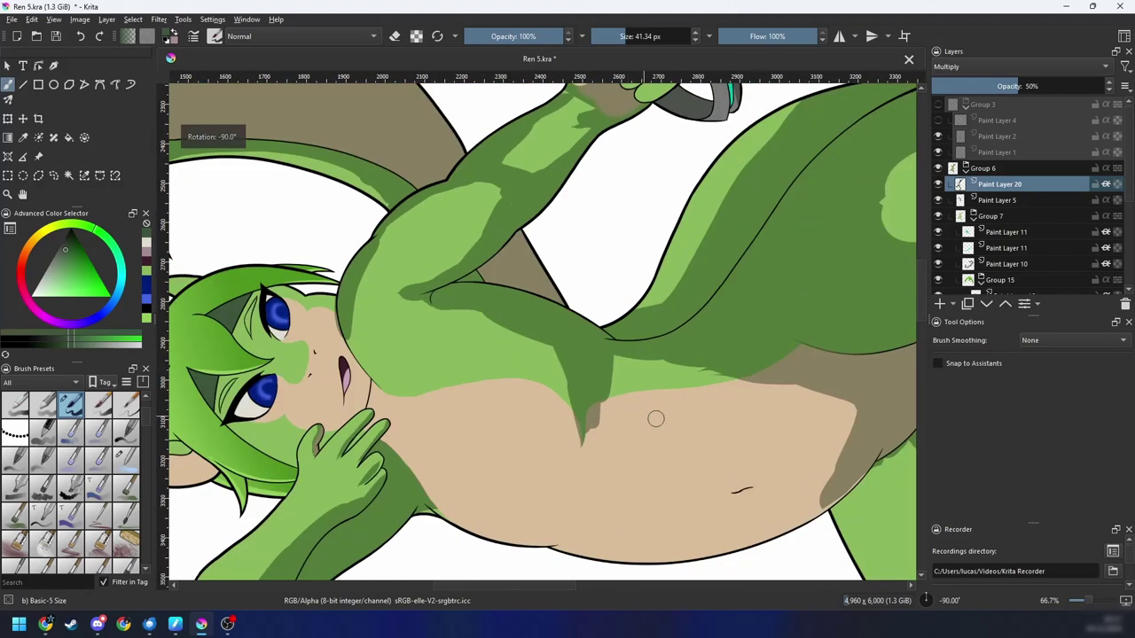
drag(646, 402, 611, 338)
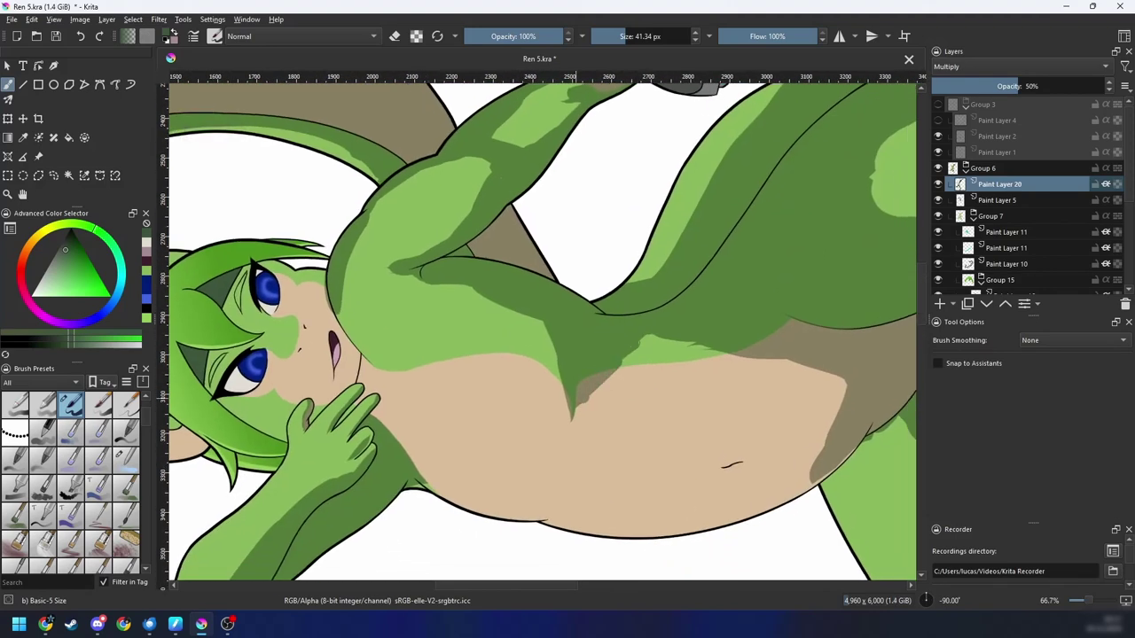
Step: Reshape the torso shadow's edge between the pointed chest marking and the armpit of the outstretched arm, using a 126.66 px brush
key(6)
key(6)
key(6)
key(6)
key(minus)
key(minus)
key(minus)
key(6)
key(6)
key(plus)
key(plus)
key(e)
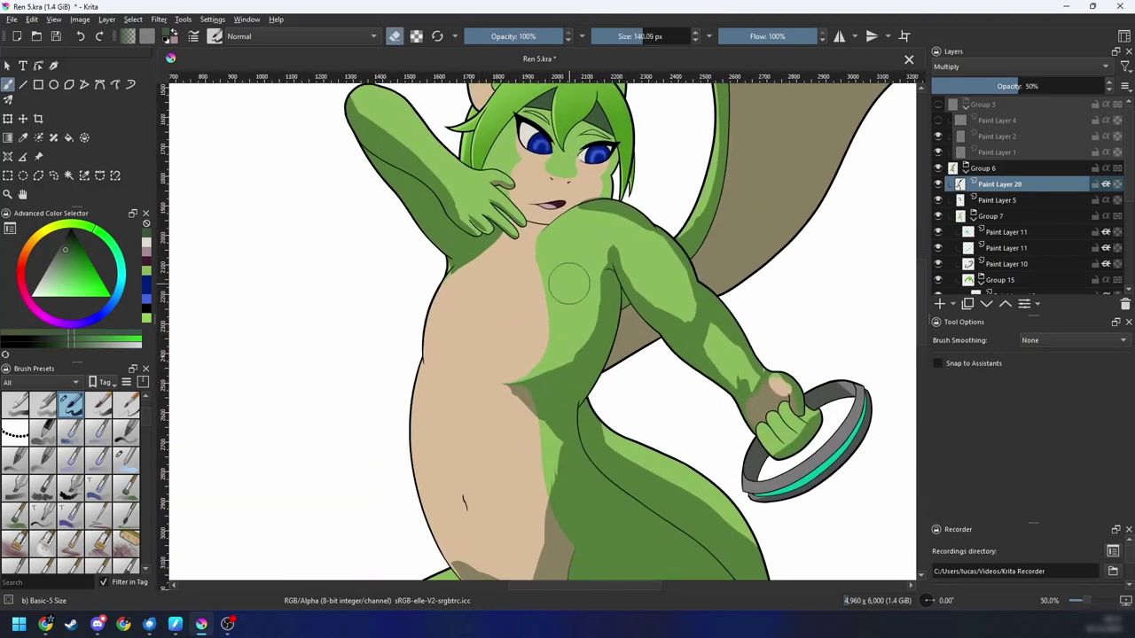
drag(533, 359, 584, 300)
drag(542, 377, 620, 262)
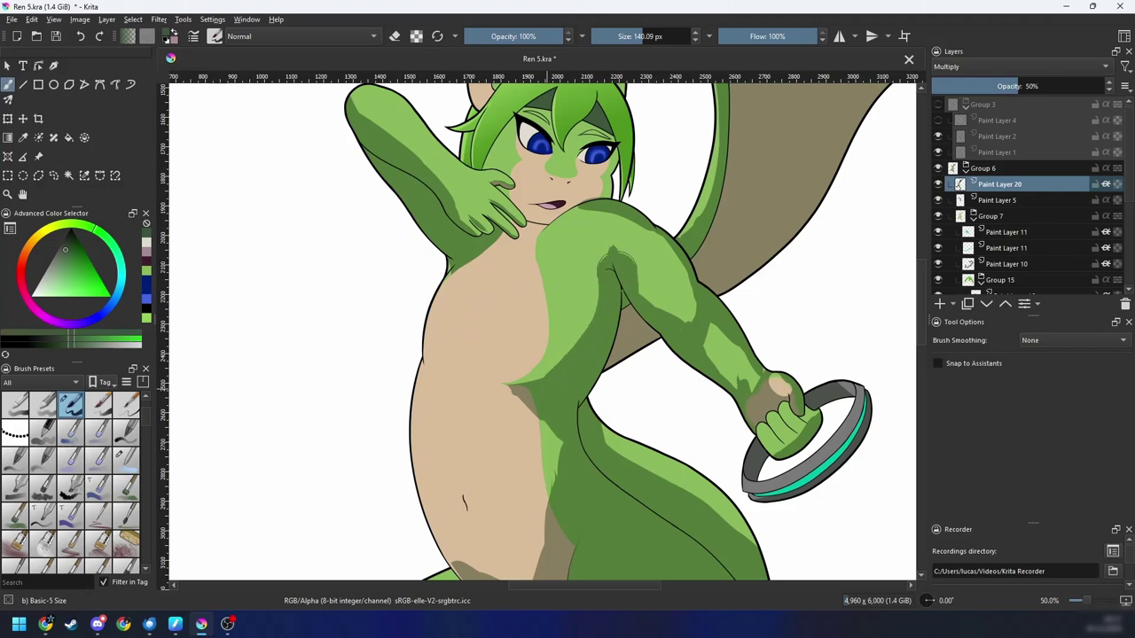
key(ctrl+z)
drag(563, 369, 611, 289)
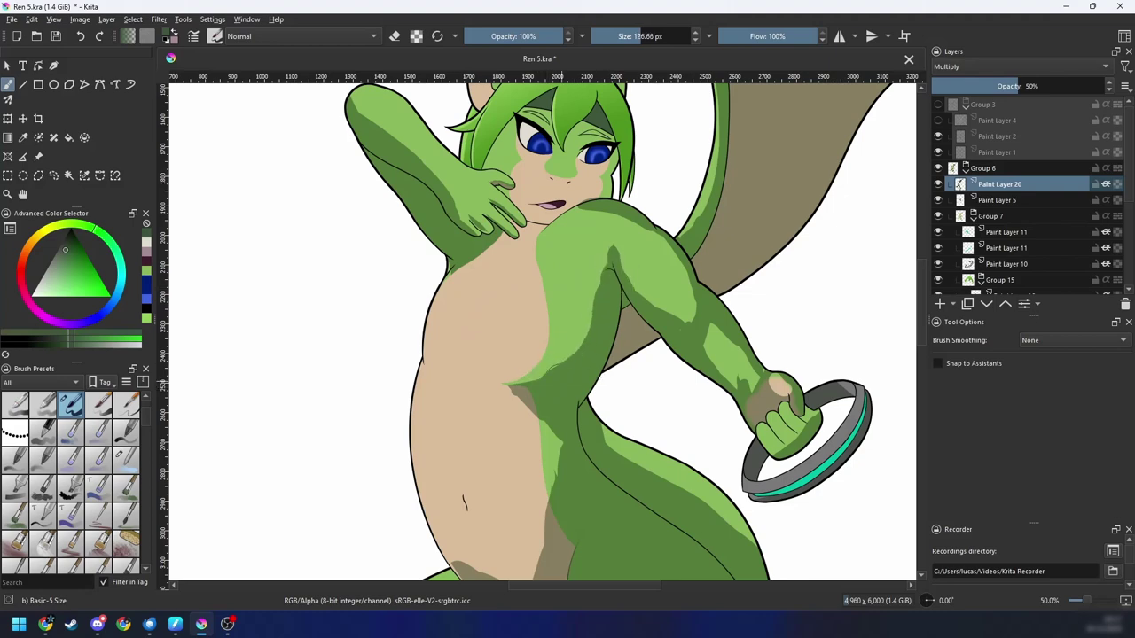
Step: At 74.04 px, erase shadow below the chest marking to leave a light green strip along the belly edge
key(4)
key(4)
key(4)
key(4)
mouse_move(636, 420)
mouse_down()
mouse_move(606, 397)
mouse_move(635, 364)
mouse_move(676, 357)
mouse_up()
key(ctrl+plus)
key(e)
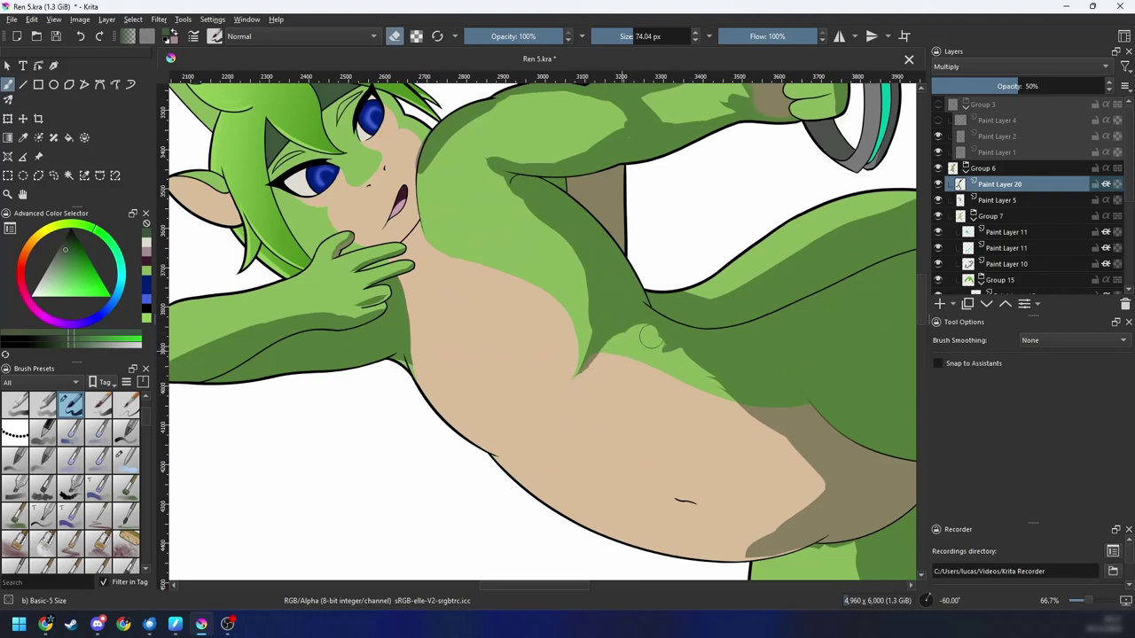
key(4)
key(4)
key(4)
key(e)
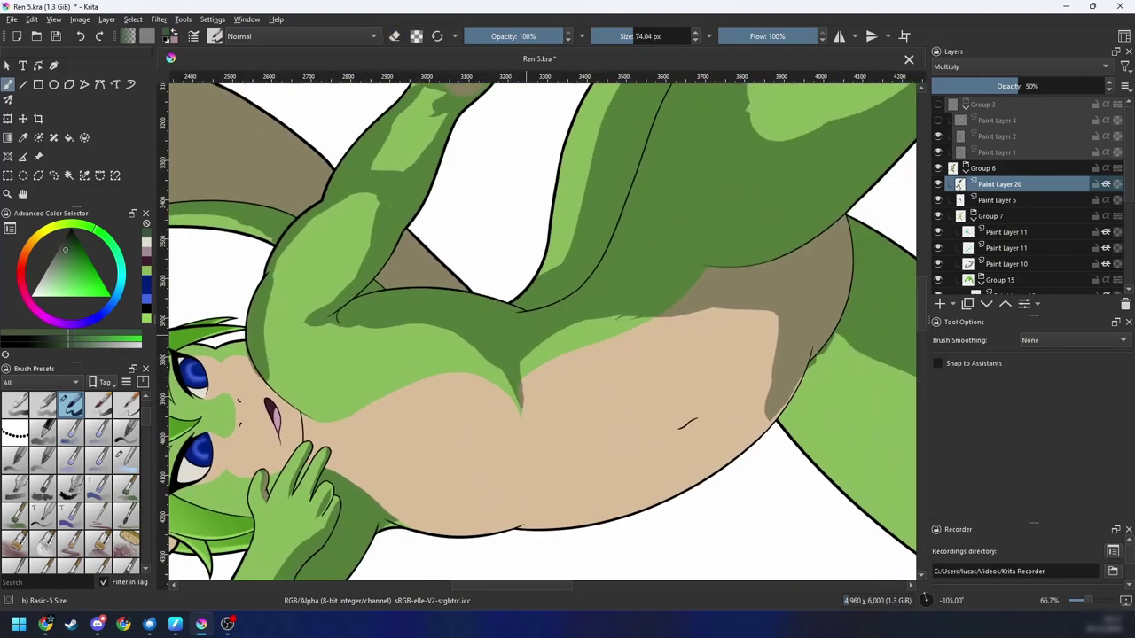
Step: Paint a small shadow on the beige torso just below the raised arm's armpit and undo the overlong stroke
key(6)
key(6)
key(6)
key(6)
key(6)
key(6)
key(6)
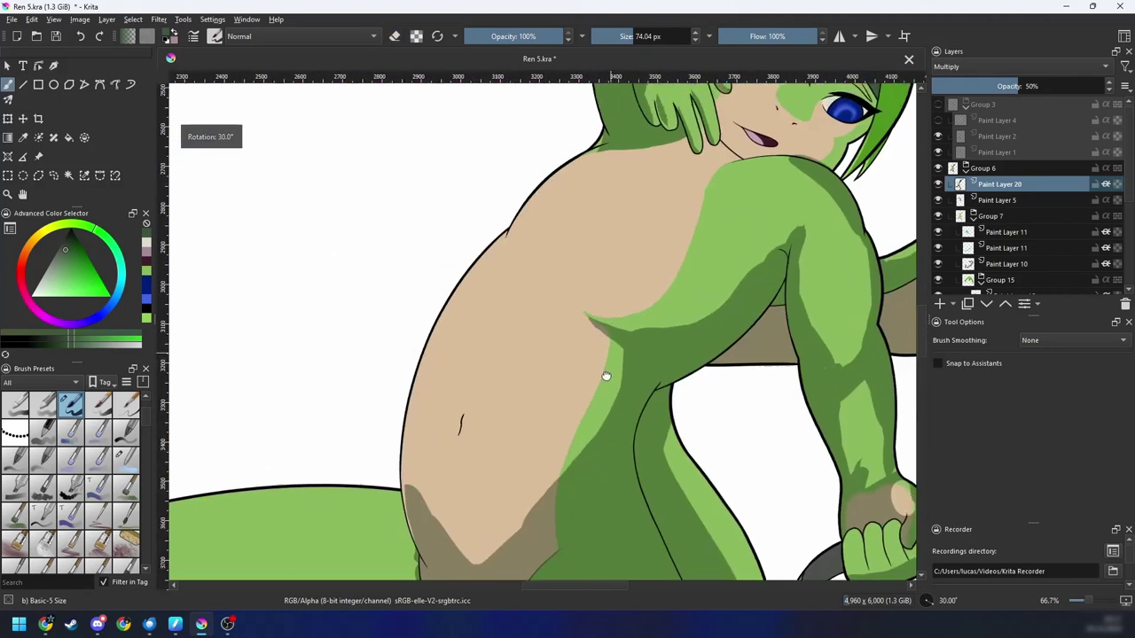
key(ctrl+plus)
key(ctrl+plus)
drag(466, 368, 487, 418)
key(ctrl+minus)
key(ctrl+minus)
key(ctrl+minus)
mouse_move(636, 332)
mouse_down()
mouse_move(587, 380)
mouse_move(538, 392)
mouse_move(531, 417)
mouse_up()
key(ctrl+plus)
drag(525, 327, 557, 302)
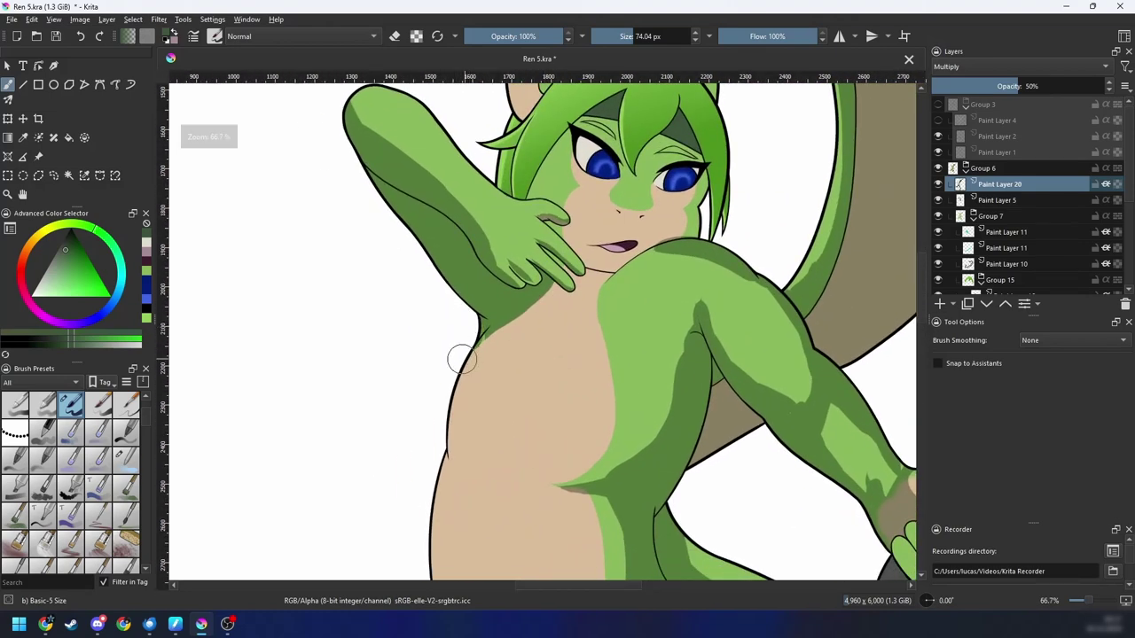
drag(465, 360, 490, 320)
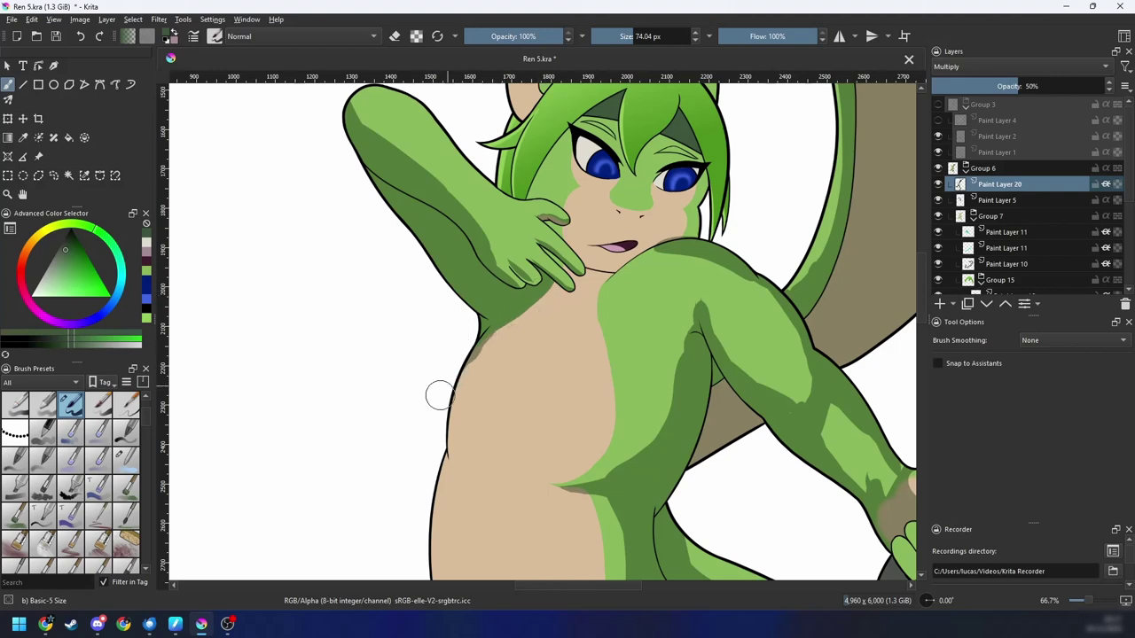
mouse_move(456, 378)
mouse_down()
mouse_move(546, 299)
mouse_move(499, 375)
mouse_move(532, 301)
mouse_move(641, 301)
mouse_move(518, 316)
mouse_move(355, 470)
mouse_up()
key(ctrl+z)
Step: Select the beige torso area, paint a shadow across the upper chest from armpit to neck, and clear the selection
key(ctrl+plus)
key(ctrl+plus)
key(w)
click(547, 346)
key(b)
drag(448, 409, 524, 339)
drag(397, 436, 562, 310)
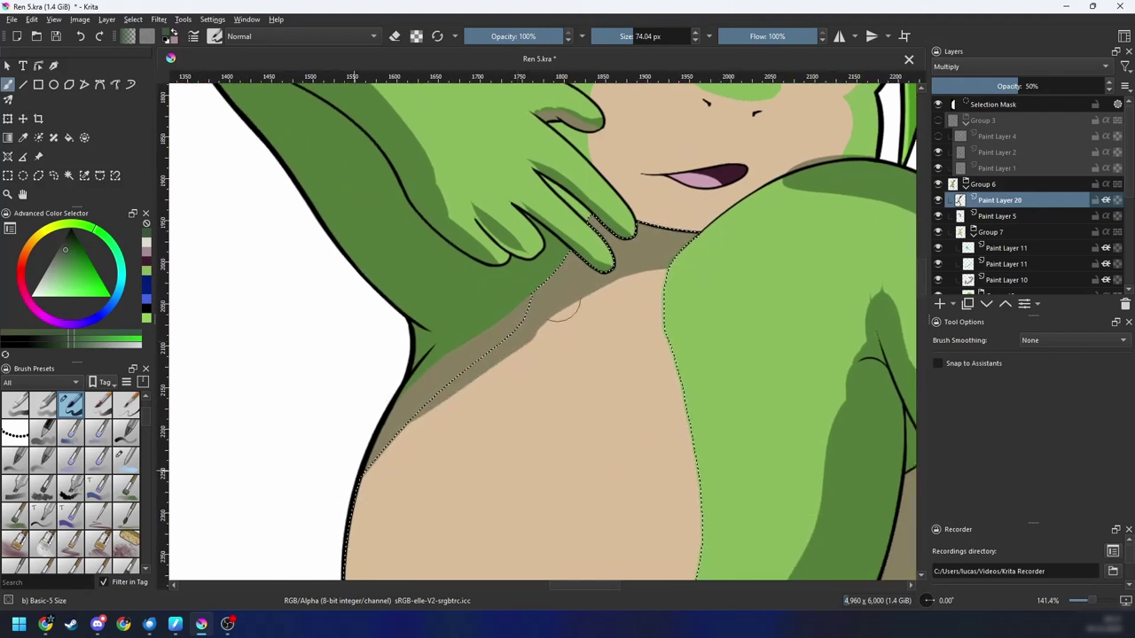
drag(373, 440, 762, 232)
scroll(542, 330, down, 5)
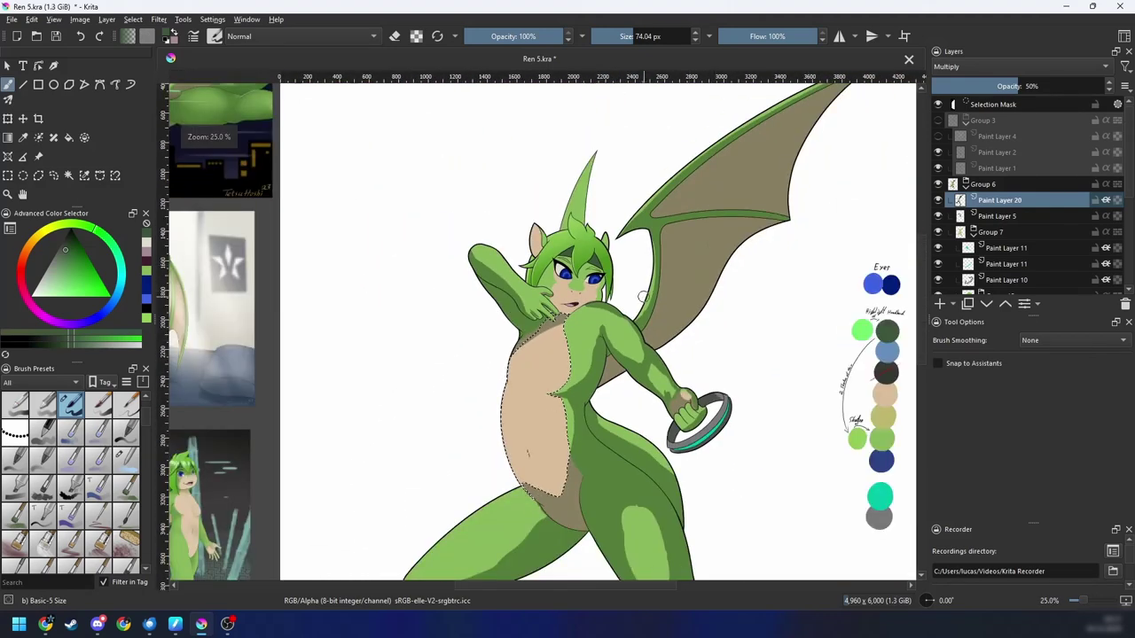
scroll(642, 297, up, 3)
scroll(595, 310, up, 1)
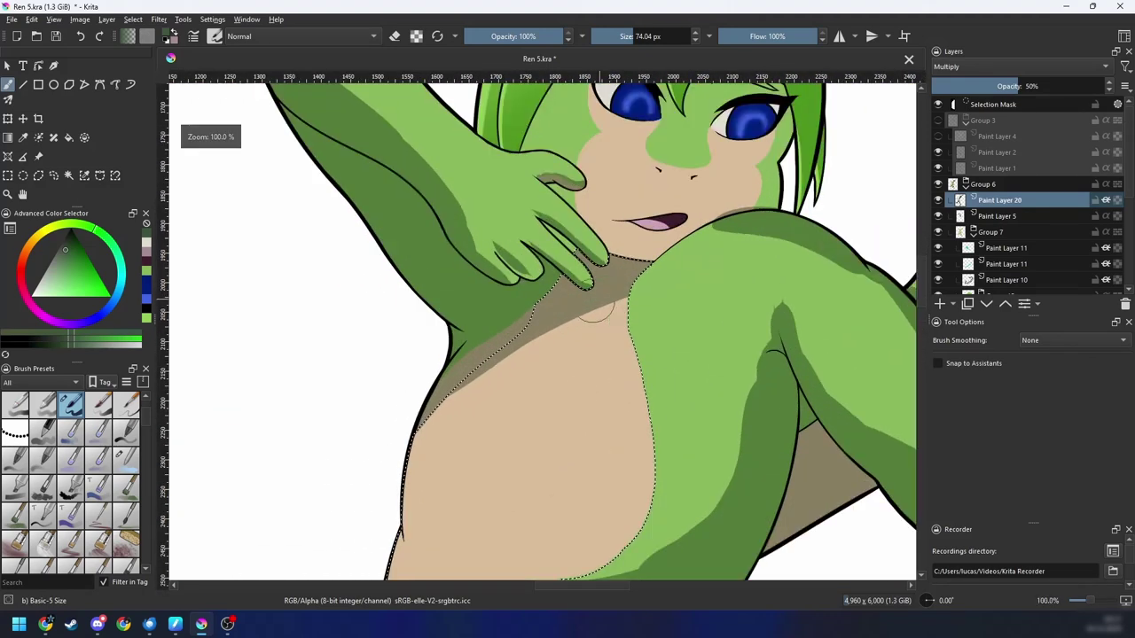
key(ctrl+shift+a)
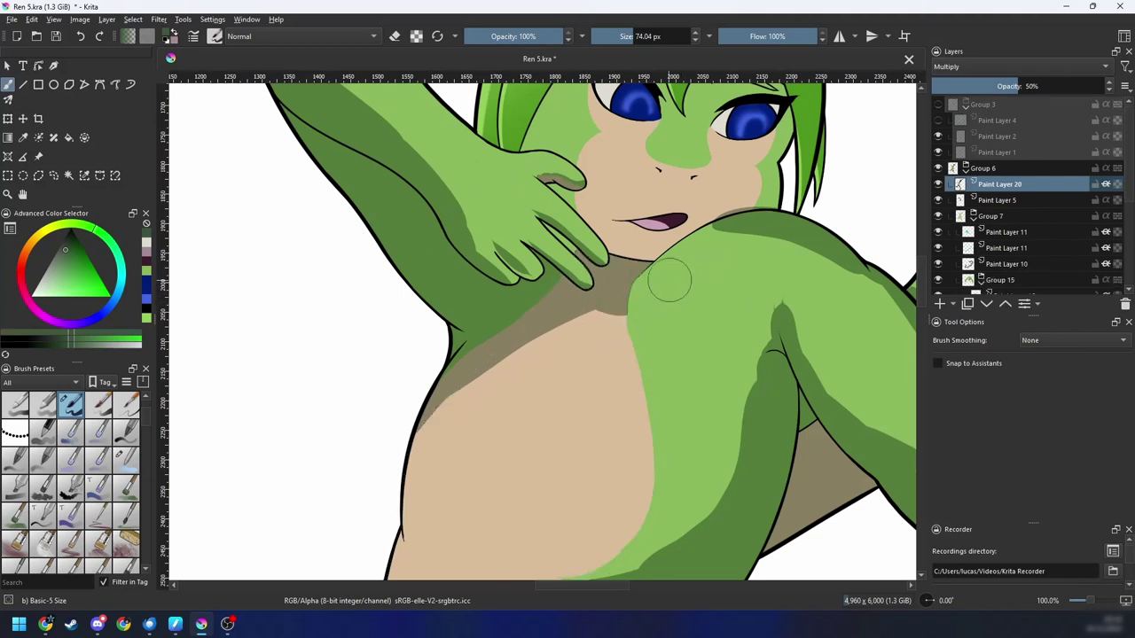
Step: Select the light green shoulder area, paint a shadow along its upper edge beneath the chin, and deselect
drag(692, 323, 615, 363)
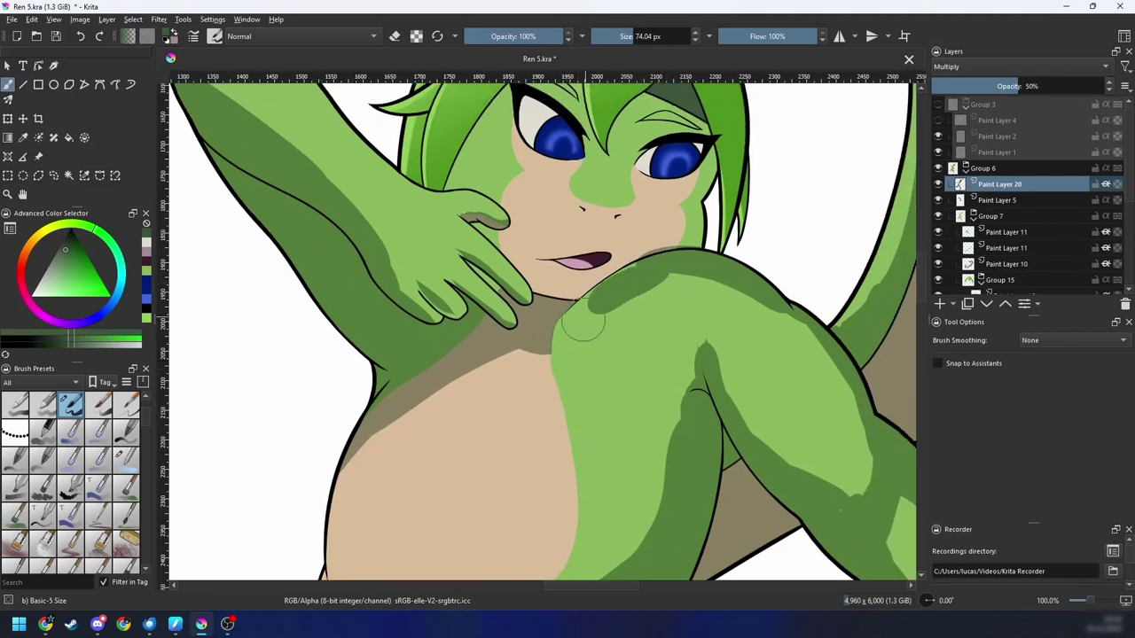
key(w)
click(610, 312)
key(b)
drag(662, 286, 569, 320)
drag(677, 269, 532, 347)
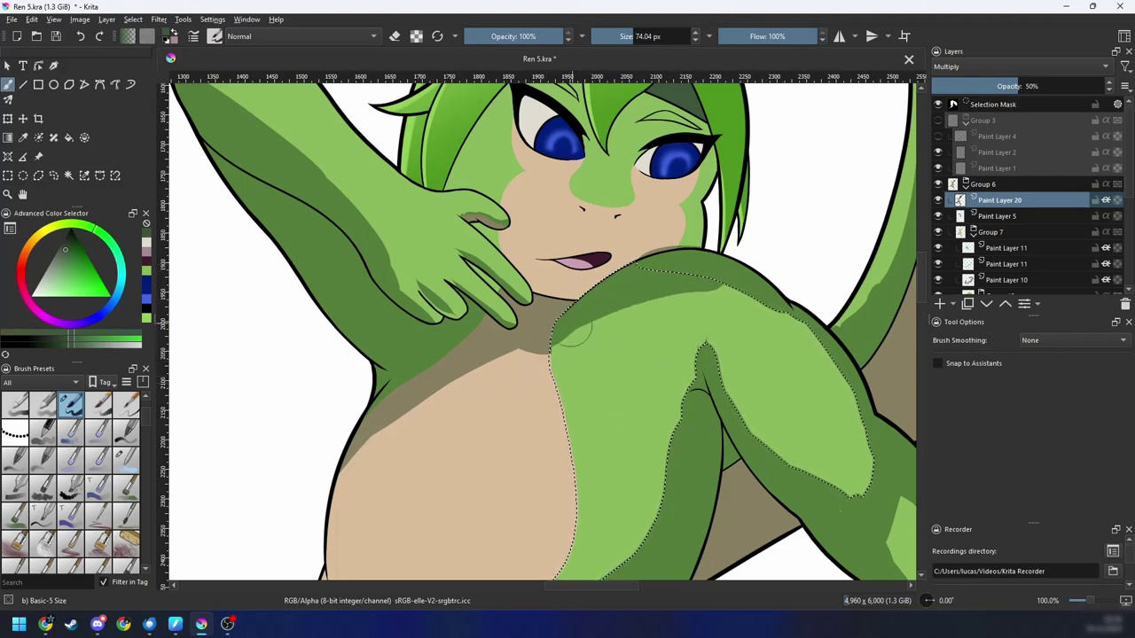
key(ctrl+shift+a)
Step: Select the beige face area and paint a shadow along the jaw and chin above the raised hand
key(w)
click(610, 233)
key(b)
key(4)
key(4)
key(4)
mouse_move(465, 321)
mouse_down()
mouse_move(509, 371)
mouse_move(596, 326)
mouse_up()
key(w)
shift+click(475, 350)
key(b)
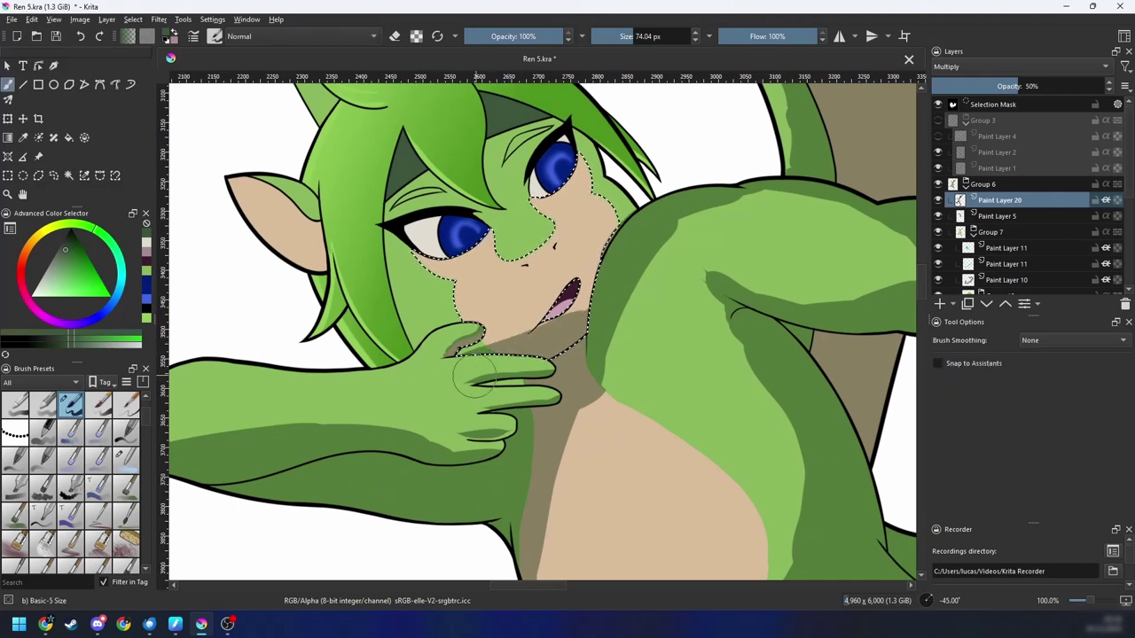
drag(474, 377, 496, 355)
drag(588, 310, 555, 387)
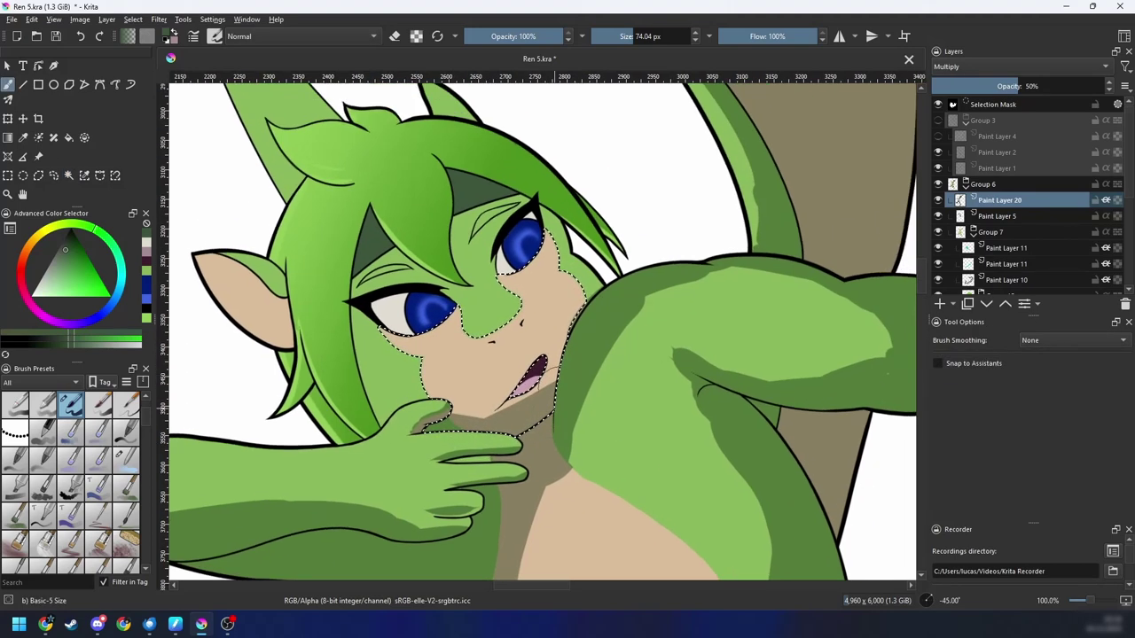
Step: Extend the face shadow along the cheek beside the shoulder and clear the selection
key(6)
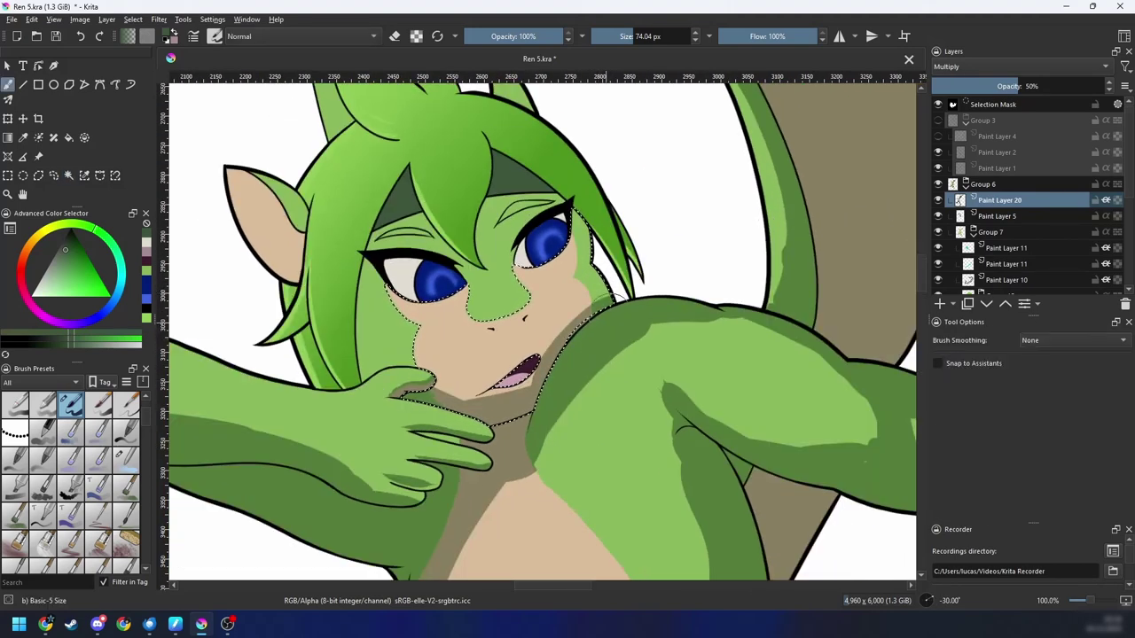
drag(620, 259, 612, 315)
key(minus)
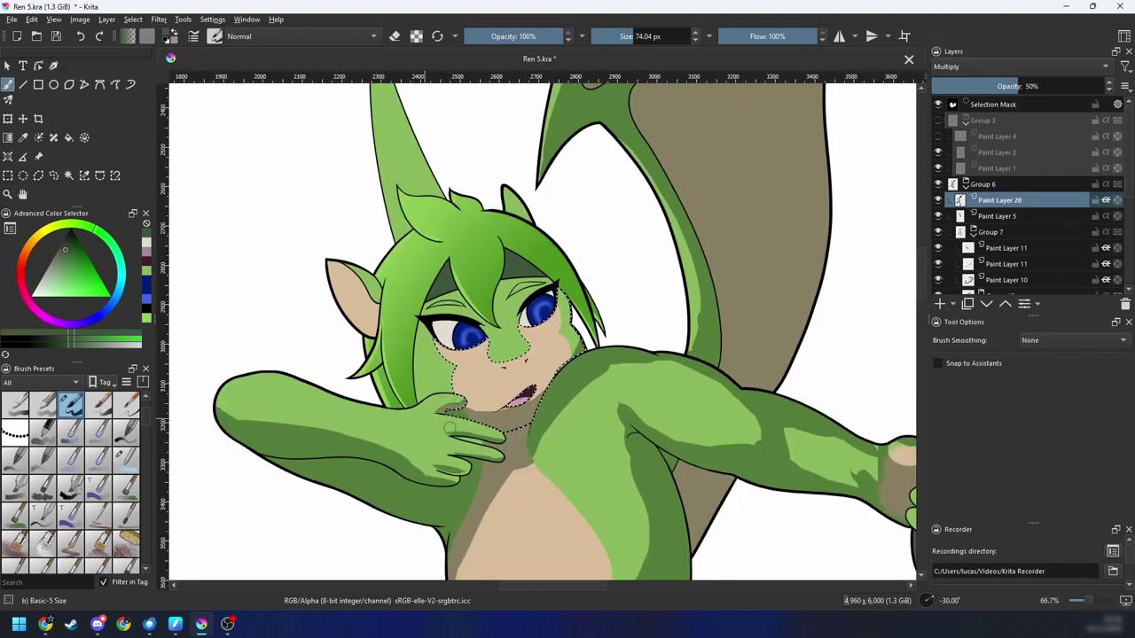
key(minus)
key(minus)
key(6)
key(6)
key(ctrl+shift+a)
Step: Save the document and check the shading of the whole figure
key(minus)
key(minus)
key(minus)
key(minus)
drag(652, 401, 681, 370)
key(plus)
key(ctrl+s)
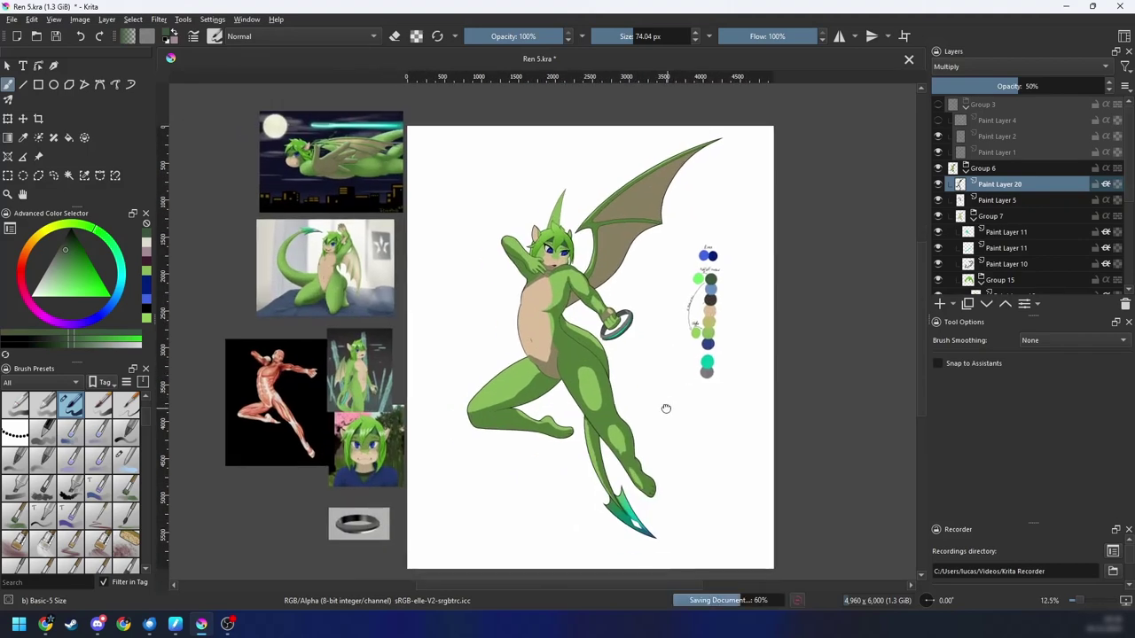
drag(666, 409, 666, 382)
key(plus)
key(plus)
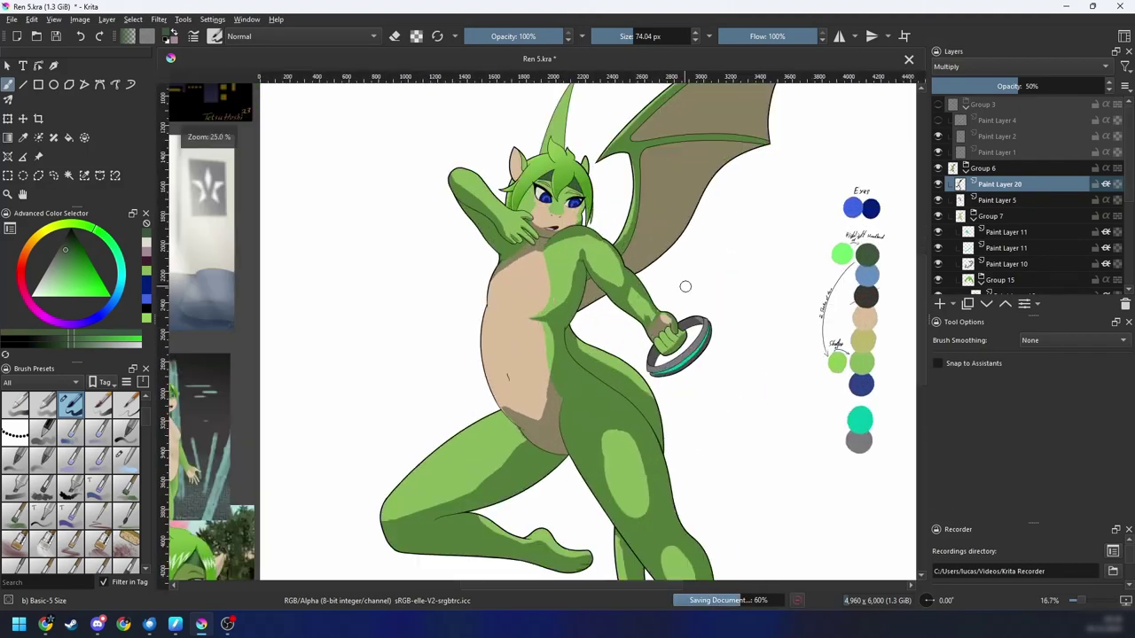
Step: Cover the light patch on the back of the ring-holding hand with shadow
key(plus)
key(plus)
key(6)
key(6)
key(6)
key(6)
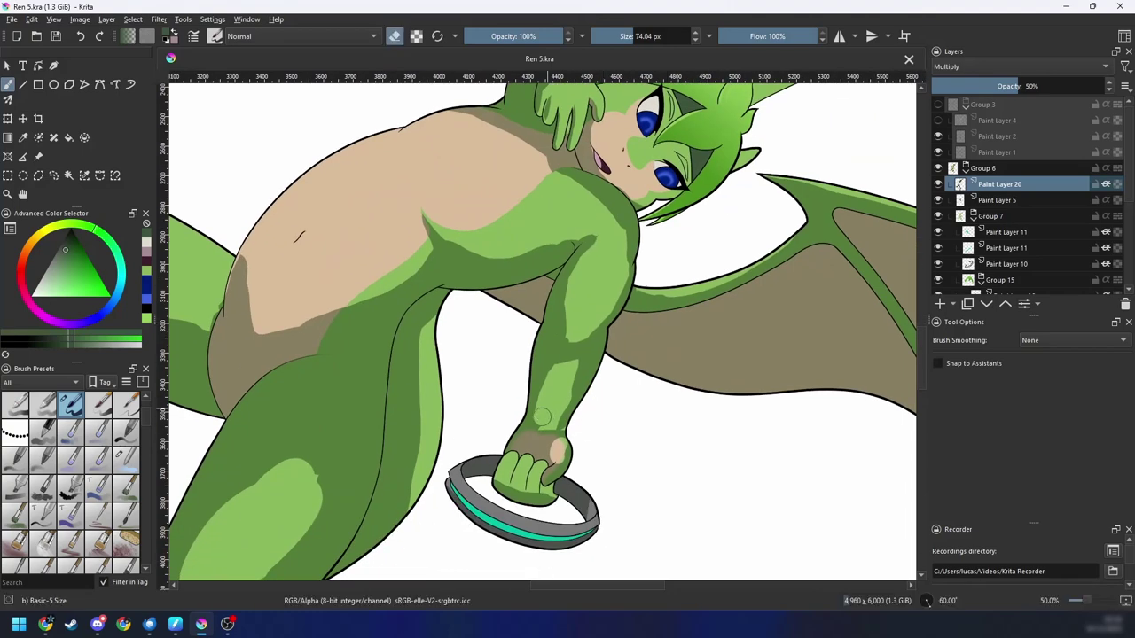
key(e)
key(4)
key(4)
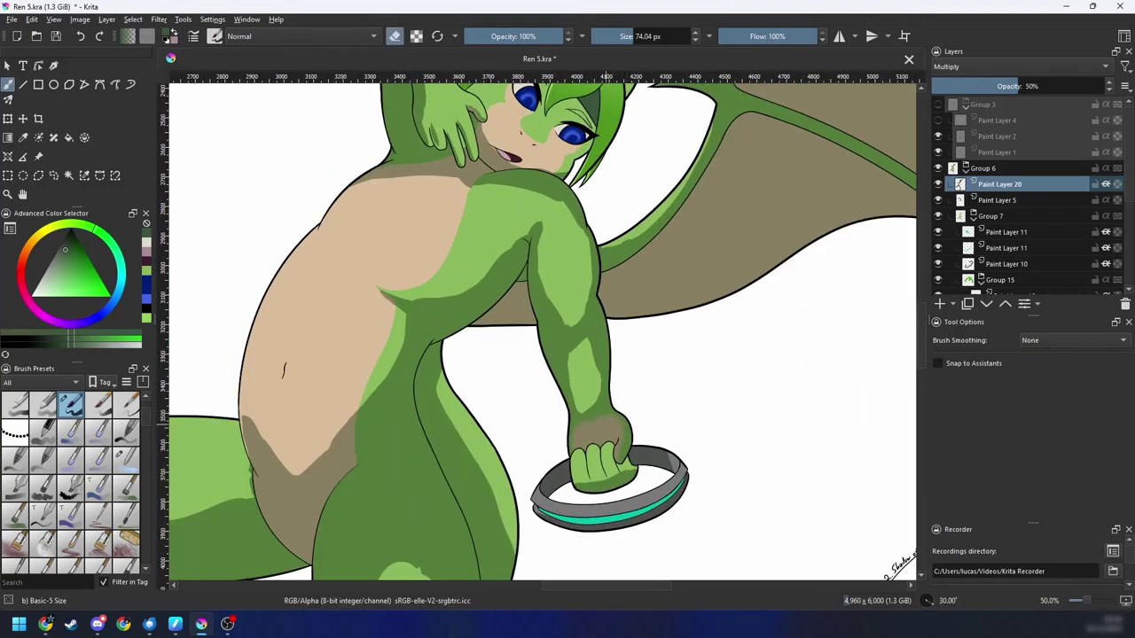
Step: With the Eraser Soft preset at 75.71 px, fade the shadow on the back of the ring-holding hand into a soft highlight
right_click(610, 411)
click(644, 354)
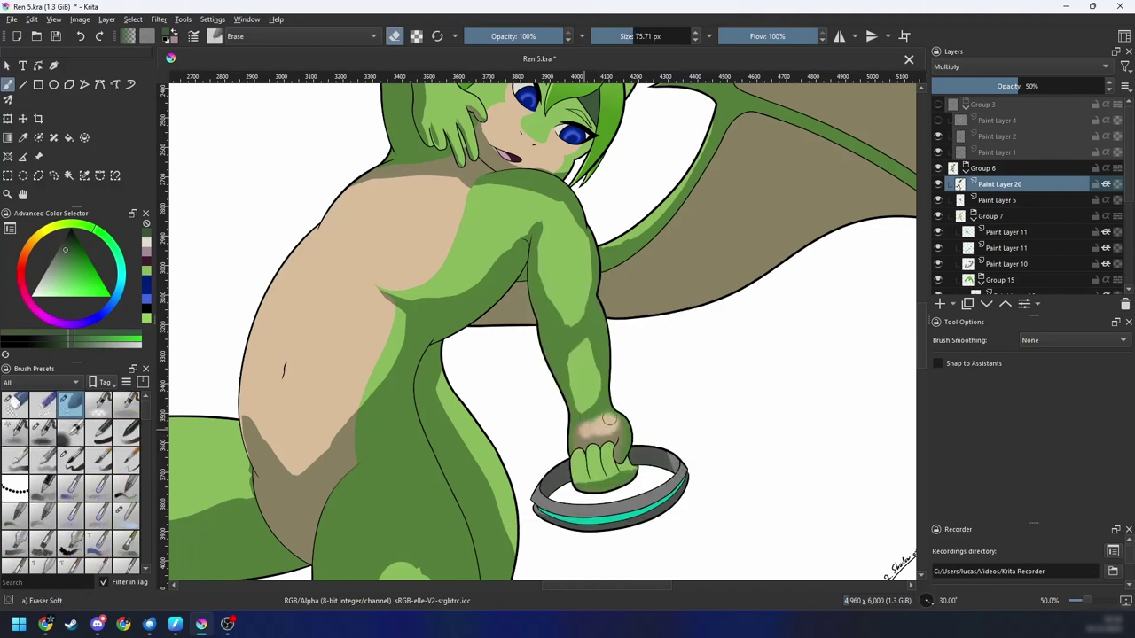
key(minus)
key(minus)
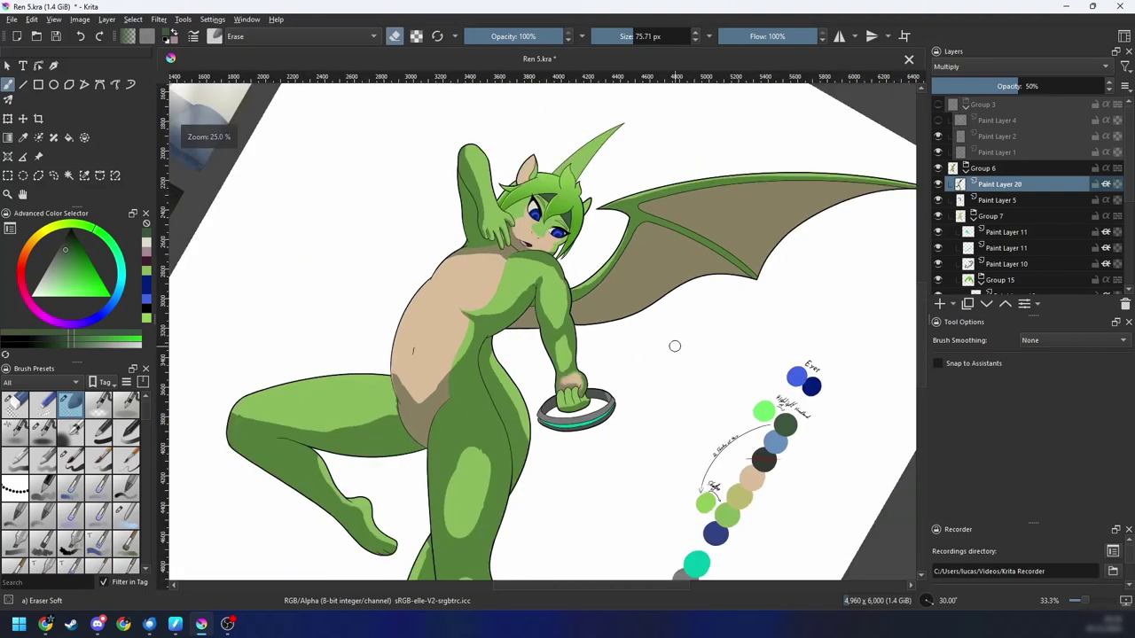
drag(643, 368, 651, 416)
key(4)
key(plus)
key(plus)
Step: Switch back to the Basic-5 Size brush preset at 64.43 px for shading the head
right_click(613, 392)
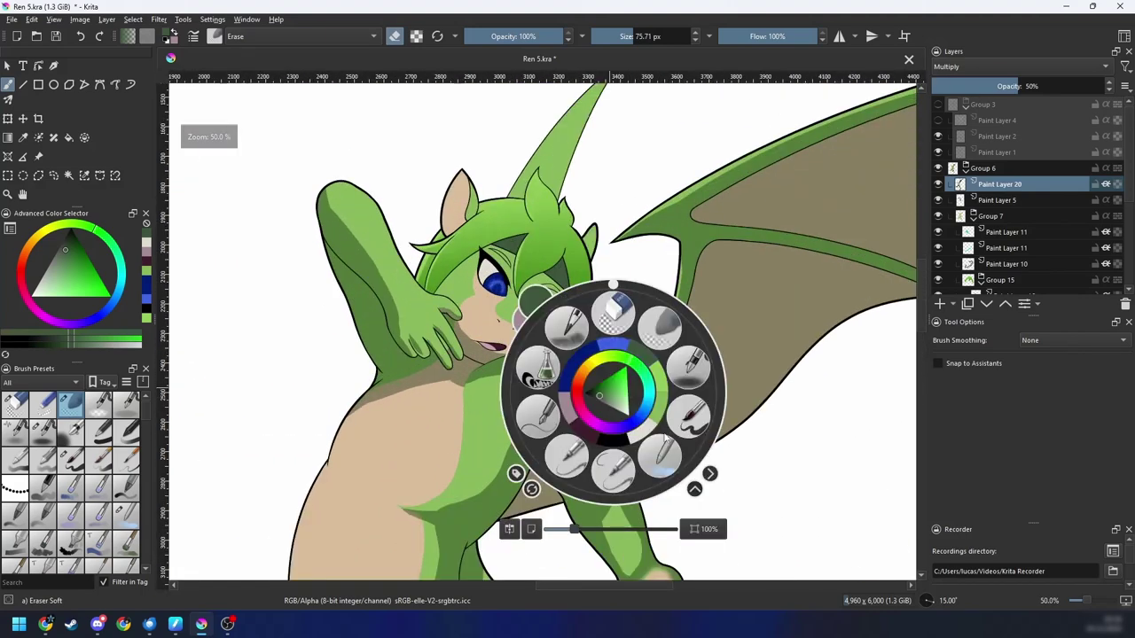
click(690, 422)
drag(694, 417, 706, 486)
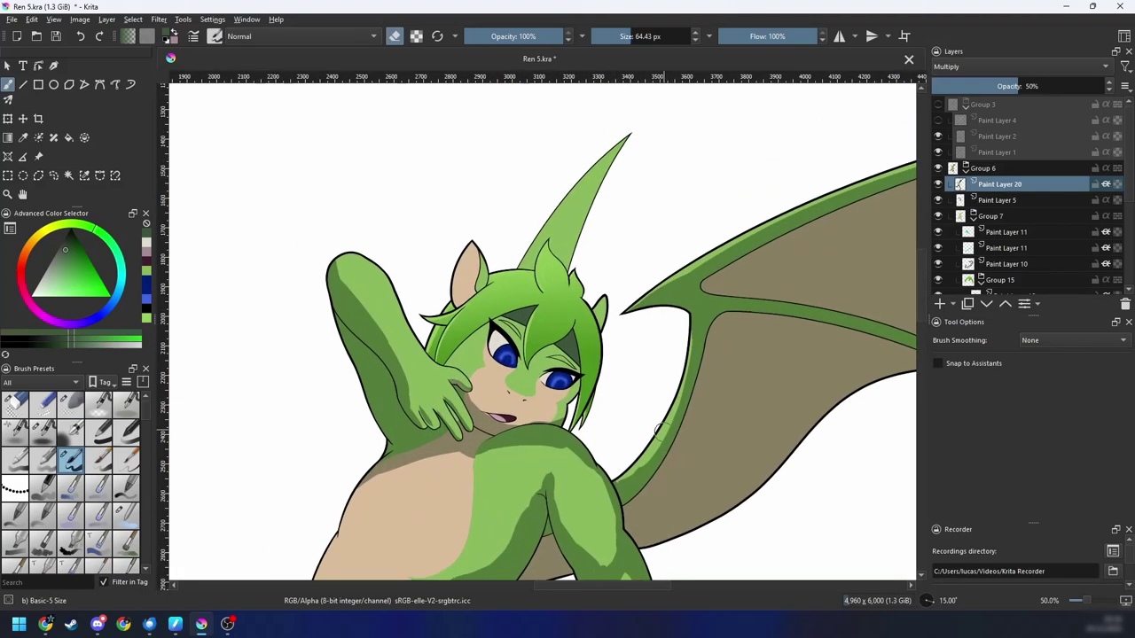
key(4)
drag(633, 345, 669, 329)
key(plus)
key(plus)
drag(559, 362, 599, 375)
key(w)
click(499, 344)
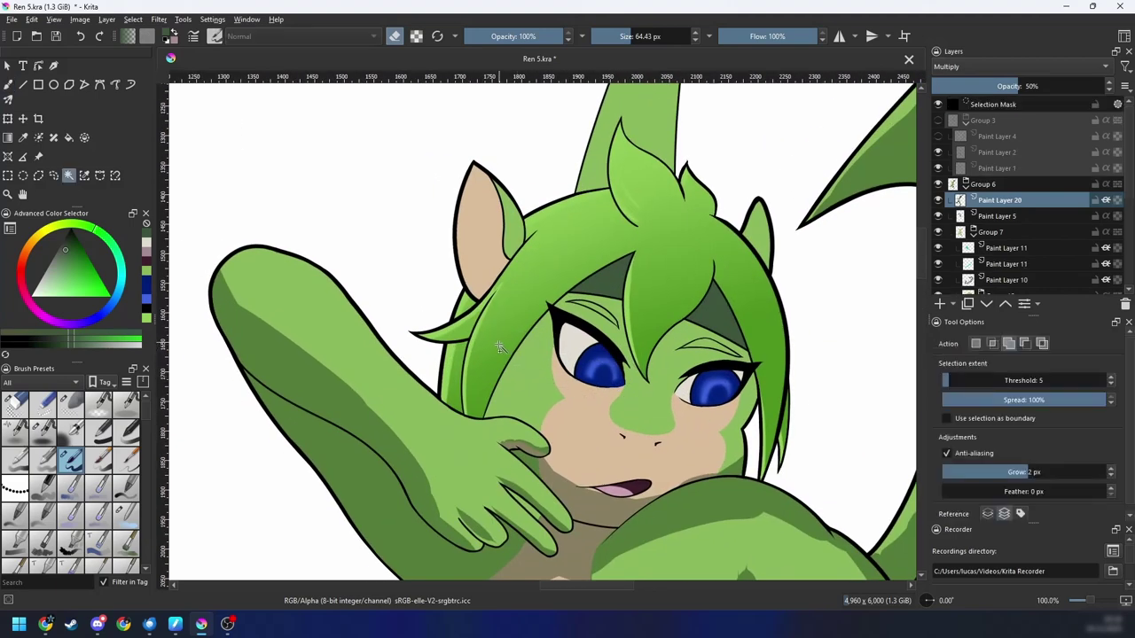
key(b)
key(ctrl+z)
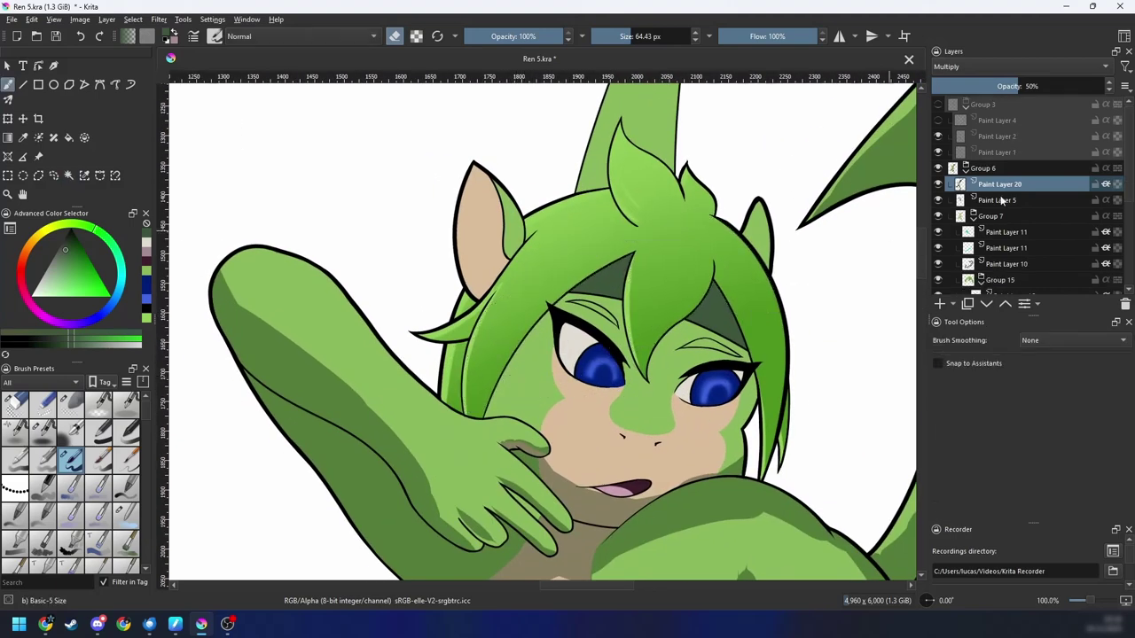
Step: Select the hair's area from Paint Layer 9 and make Paint Layer 20 the active painting layer again
scroll(1064, 195, down, 3)
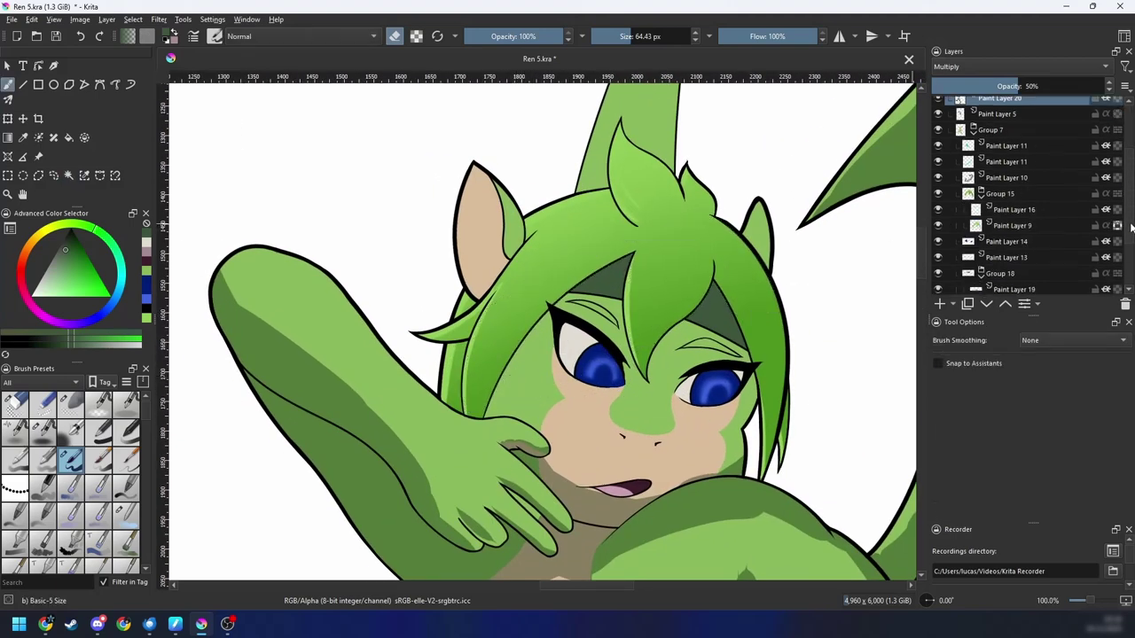
click(1018, 211)
key(q)
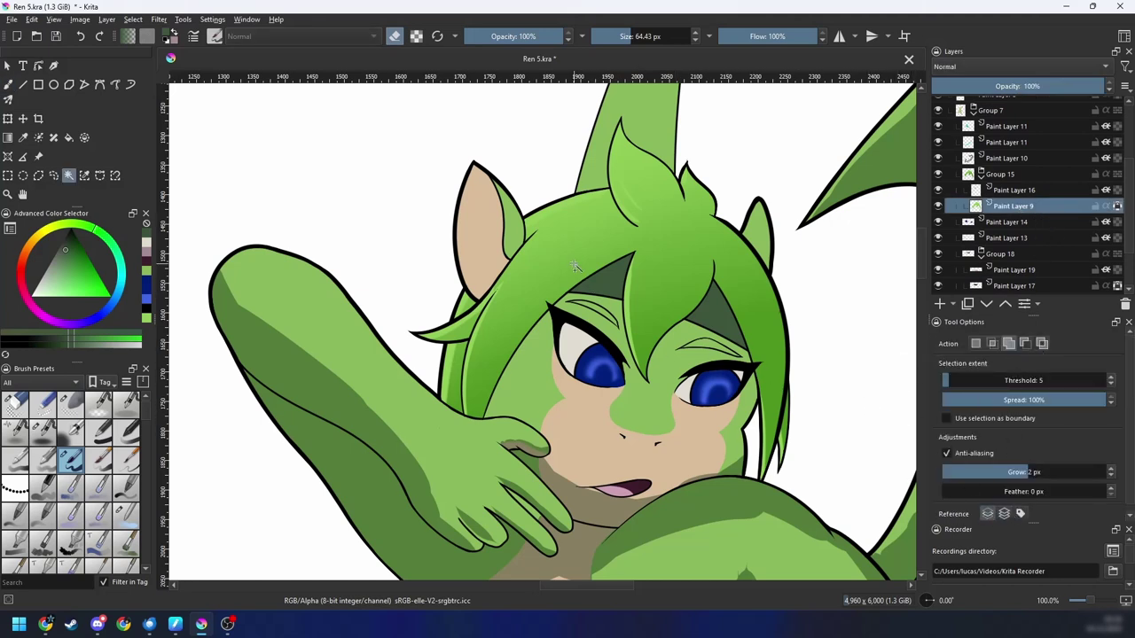
click(638, 383)
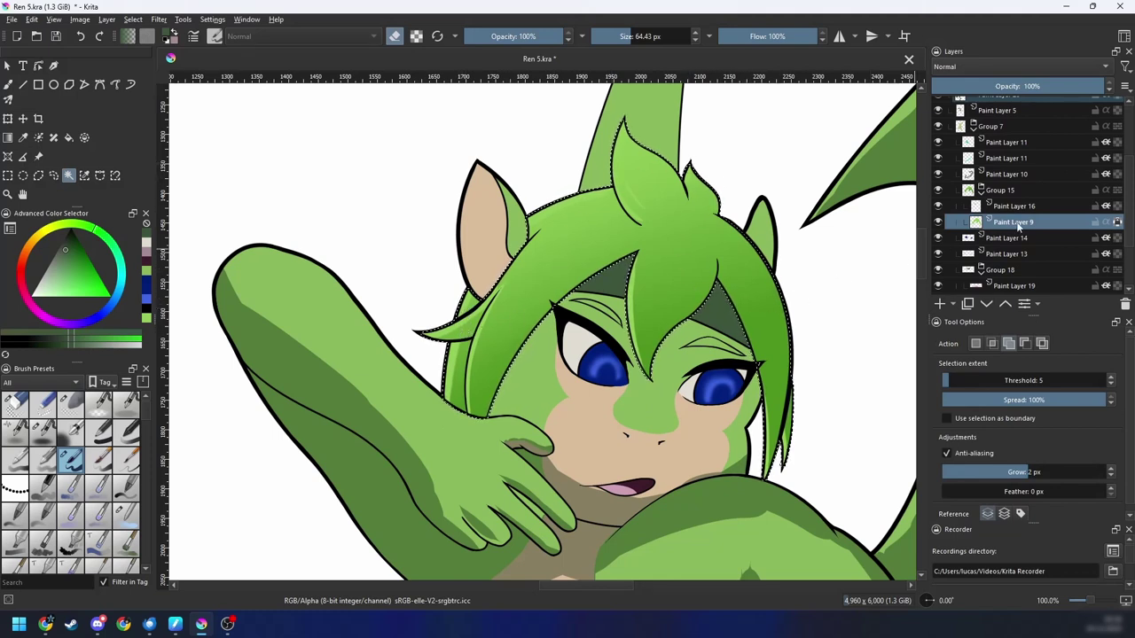
mouse_move(1018, 227)
scroll(1011, 195, up, 2)
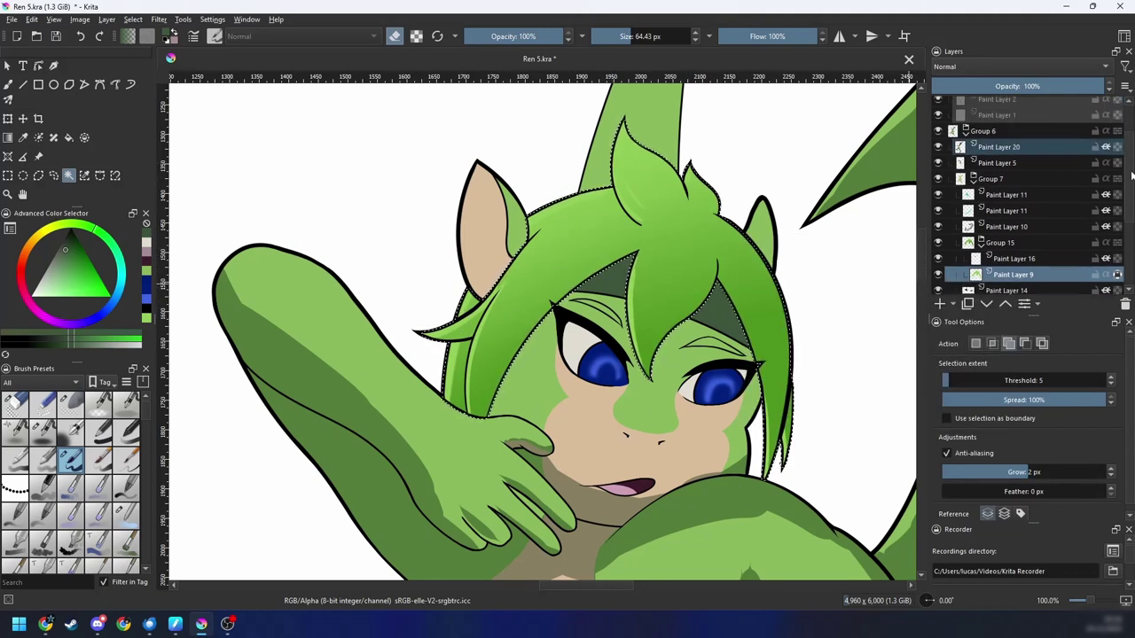
click(1021, 173)
key(b)
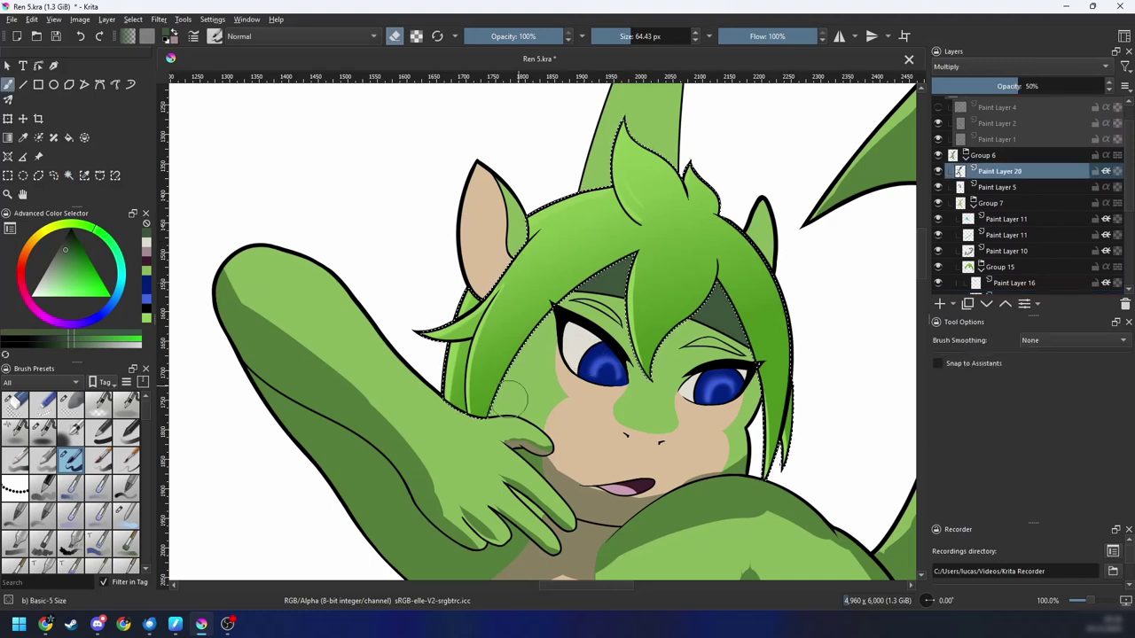
Step: Try a broad shadow stroke across the long fringe strand on the hand side, then undo it
key(e)
drag(464, 427, 585, 262)
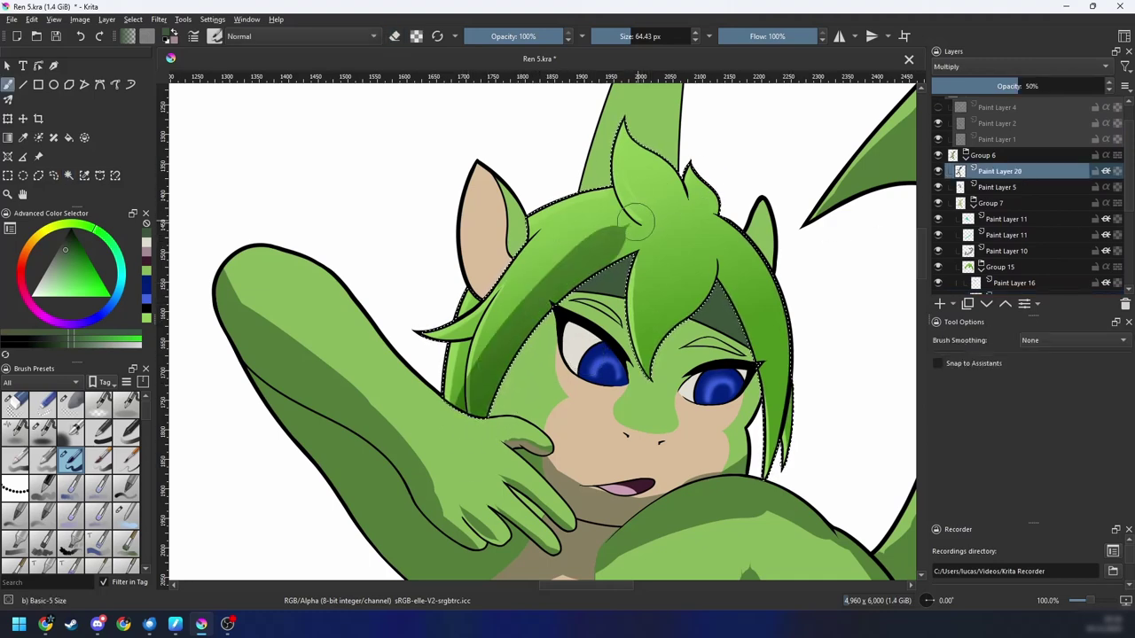
key(ctrl+z)
Step: Try shading the lower edge of the long hand-side fringe strand with smaller 28.52 px and 42.34 px brushes
scroll(533, 362, up, 1)
key(6)
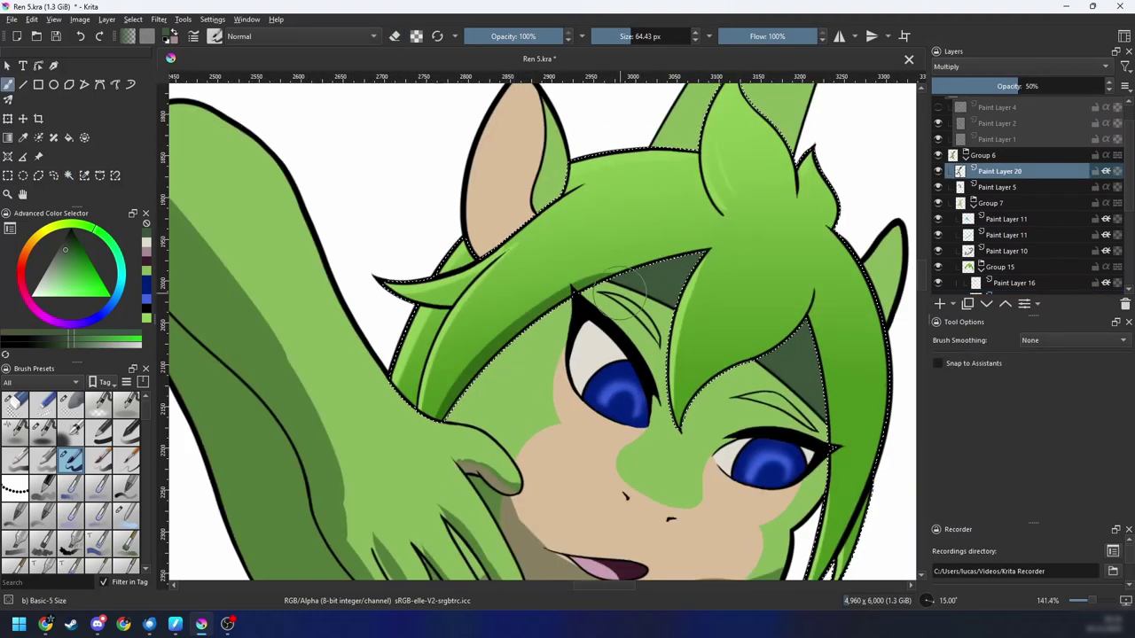
key(ctrl+plus)
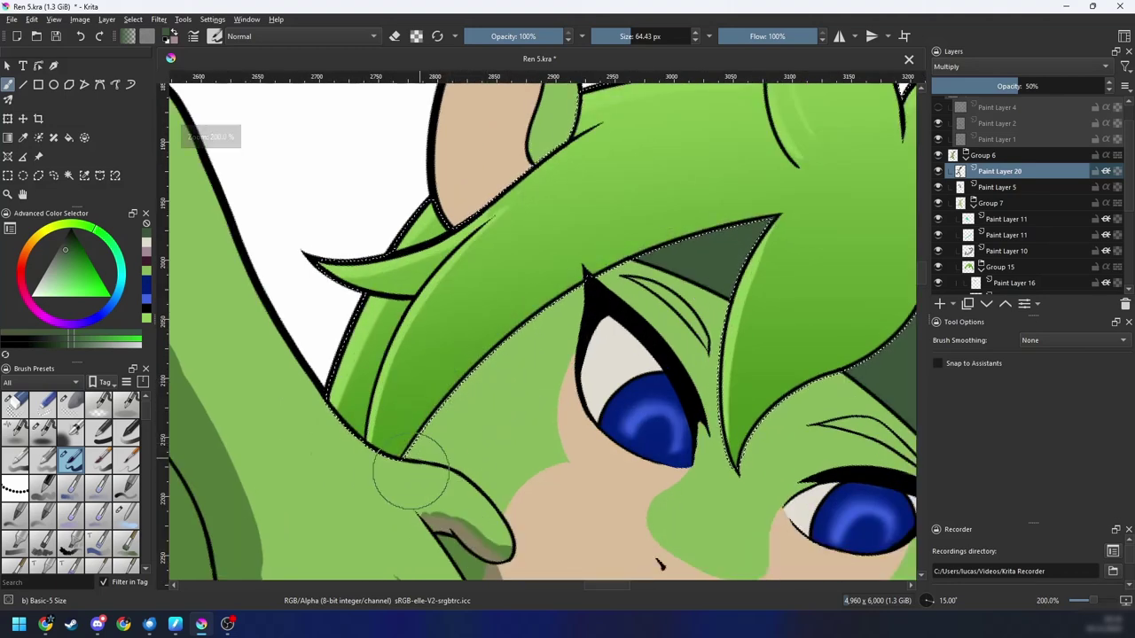
drag(411, 477, 720, 241)
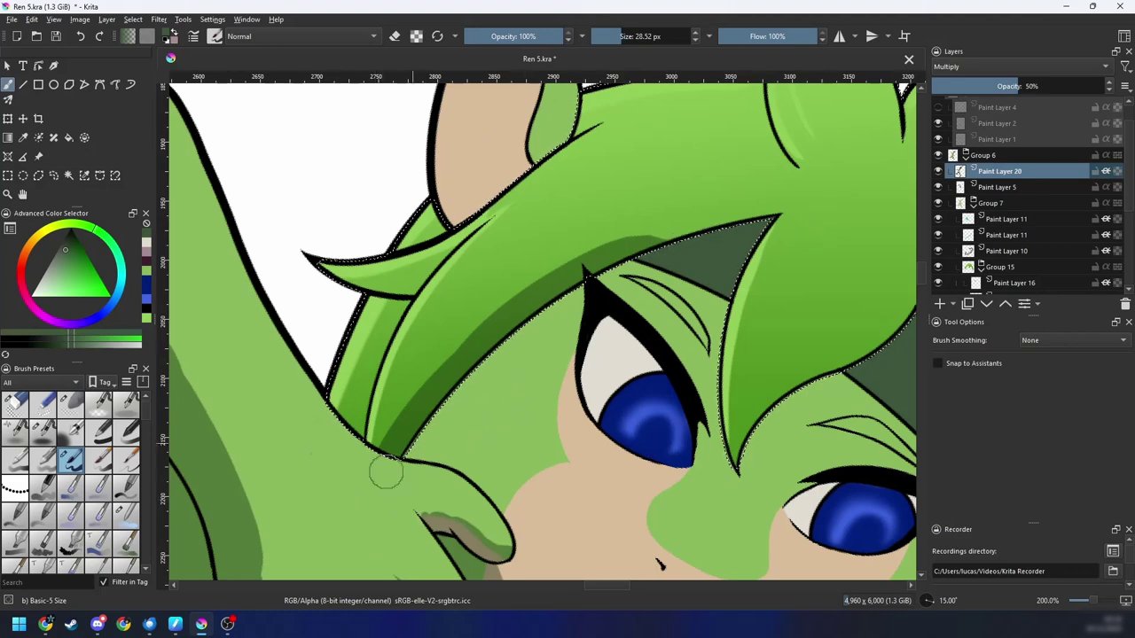
key(5)
drag(646, 295, 448, 412)
key(ctrl+minus)
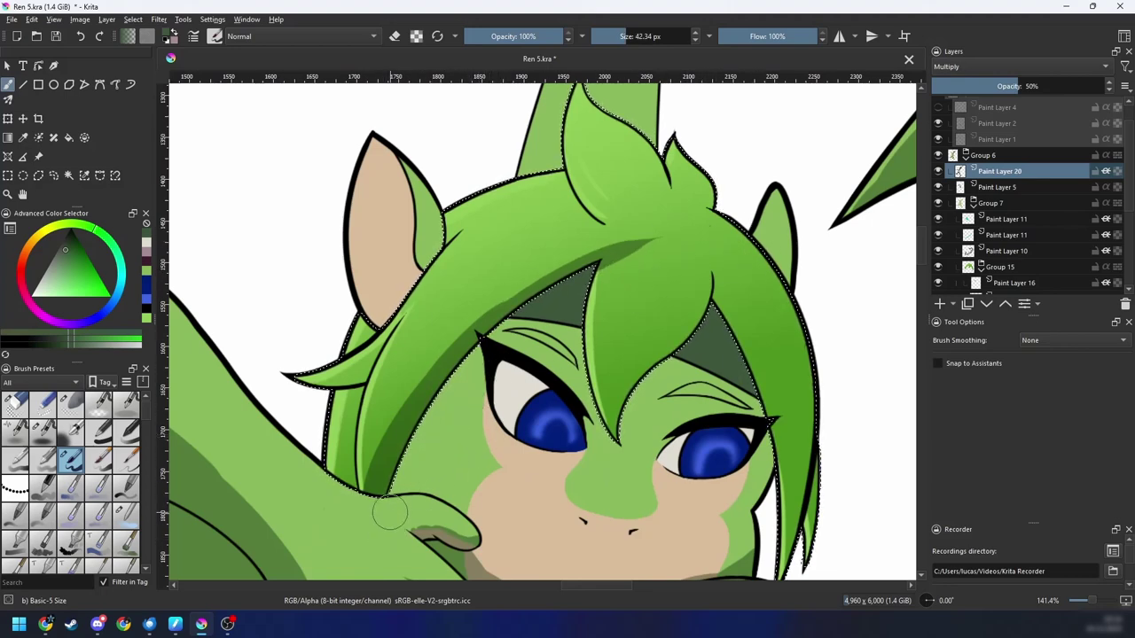
Step: Paint and clean up a tapered 42.34 px shadow along the lower edge of the long hand-side fringe strand, without brush smoothing
key(s)
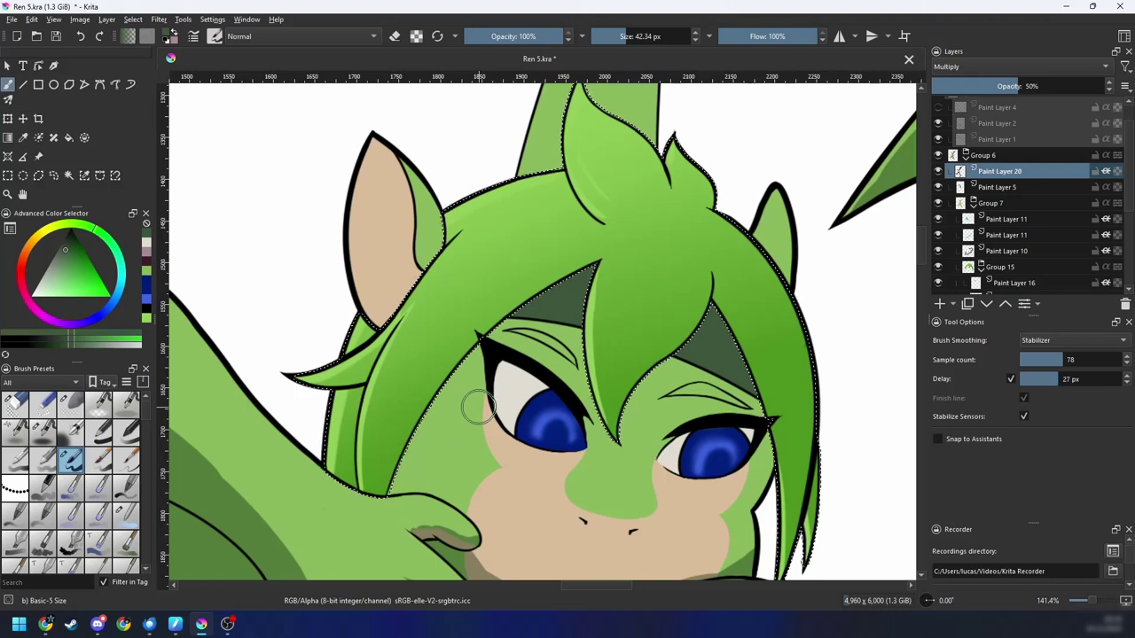
key(a)
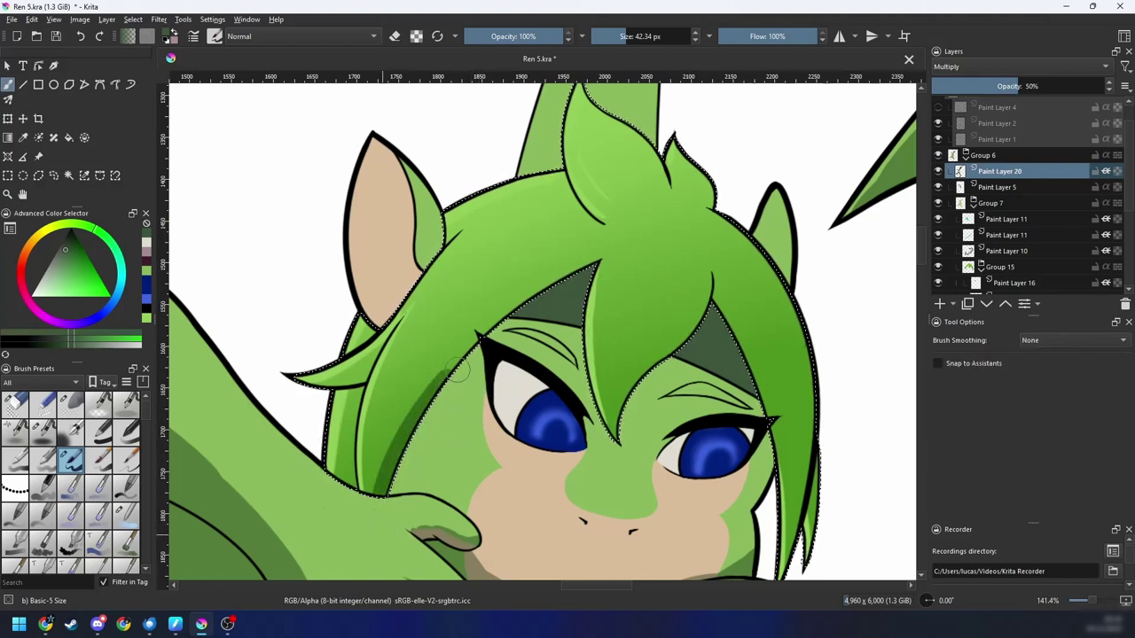
drag(553, 342, 511, 376)
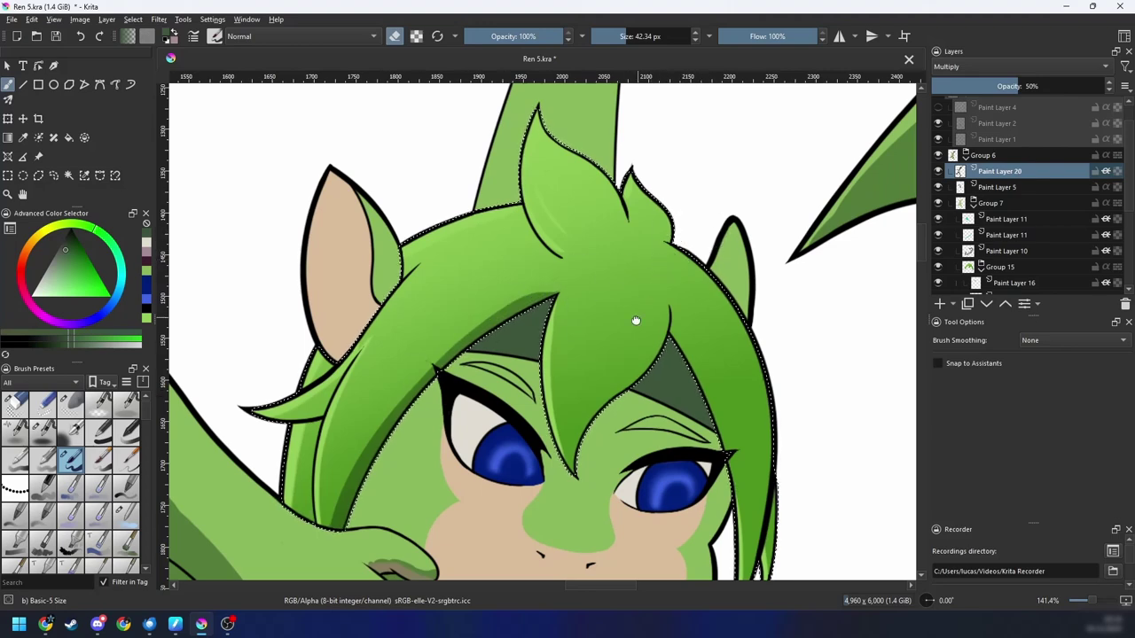
drag(636, 322, 606, 317)
drag(335, 512, 523, 311)
key(e)
mouse_move(304, 527)
mouse_down()
mouse_move(327, 472)
mouse_move(535, 298)
mouse_up()
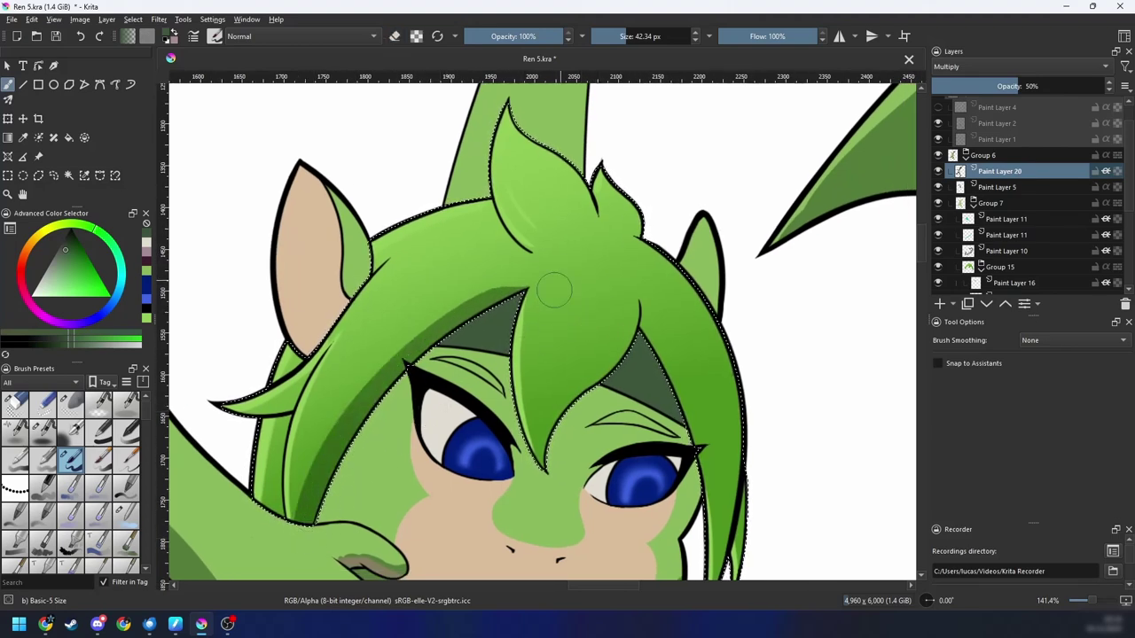
mouse_move(317, 547)
mouse_down()
mouse_move(524, 328)
mouse_move(502, 331)
mouse_up()
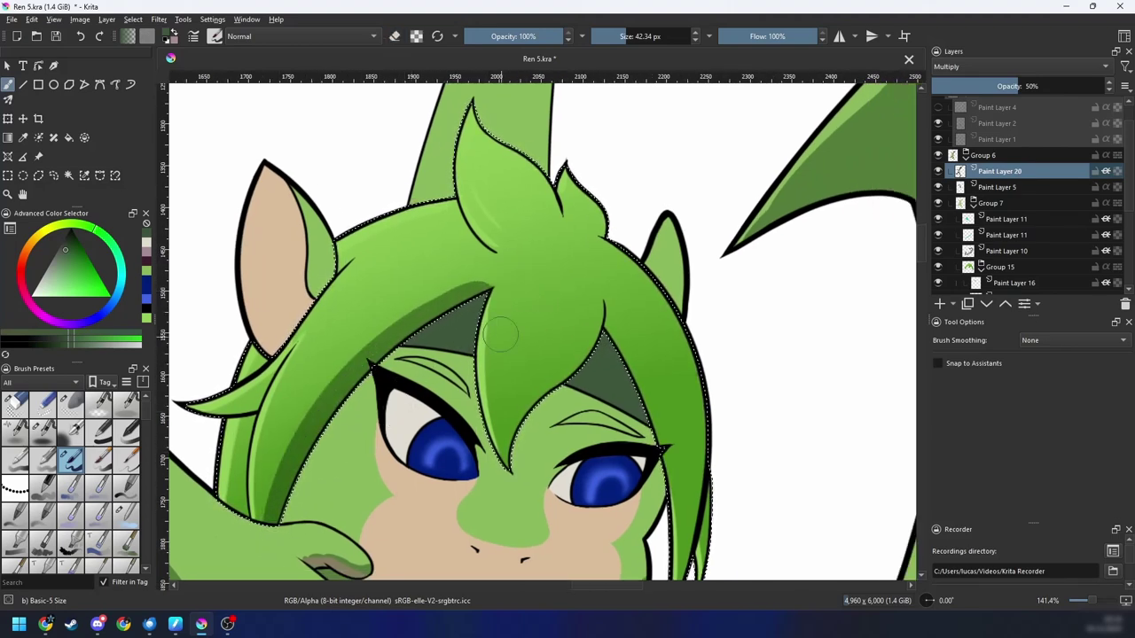
Step: Paint a broad shadow on the underside of the central fringe lock, from its root toward the tip between the eyes
drag(590, 312, 541, 372)
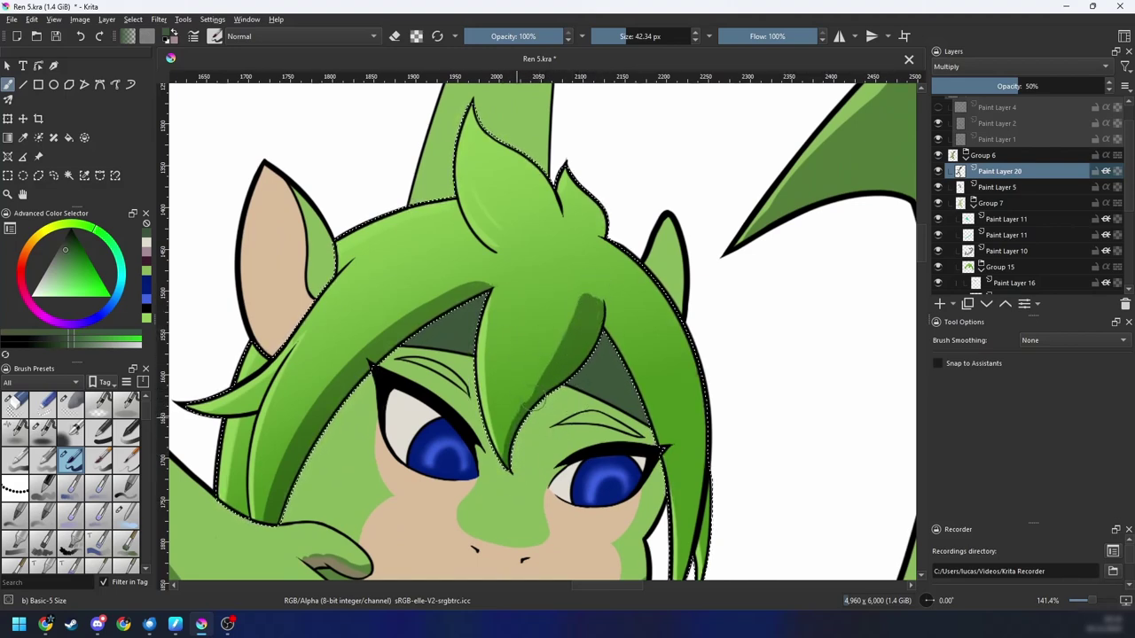
drag(534, 399, 586, 294)
key(e)
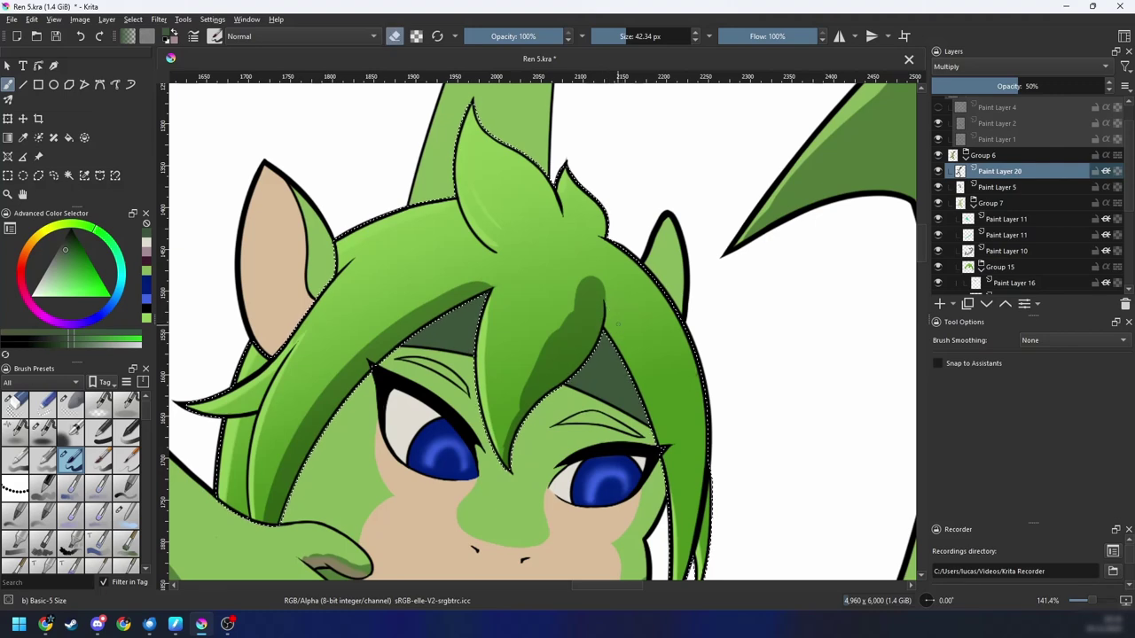
mouse_move(634, 334)
mouse_down()
mouse_move(593, 324)
mouse_move(550, 372)
mouse_up()
Step: Shade the inner edge of the far-side hair strand framing the eye with the 42.34 px brush
key(4)
key(4)
key(4)
key(4)
key(4)
key(4)
key(4)
scroll(568, 297, up, 1)
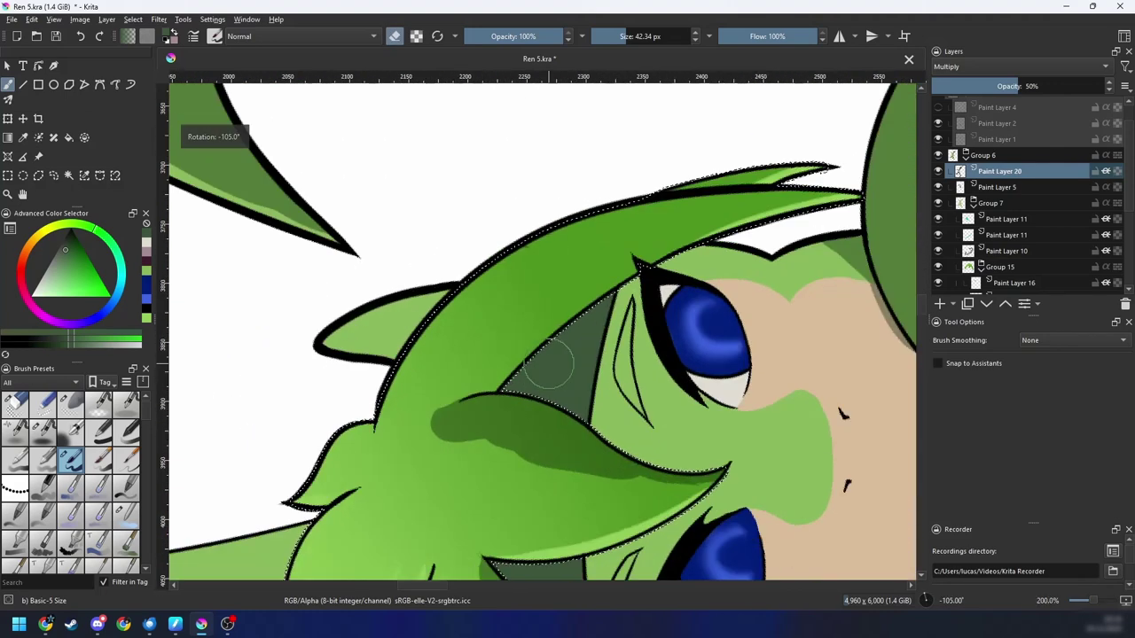
key(e)
mouse_move(476, 385)
mouse_down()
mouse_move(456, 394)
mouse_move(603, 288)
mouse_up()
key(ctrl+z)
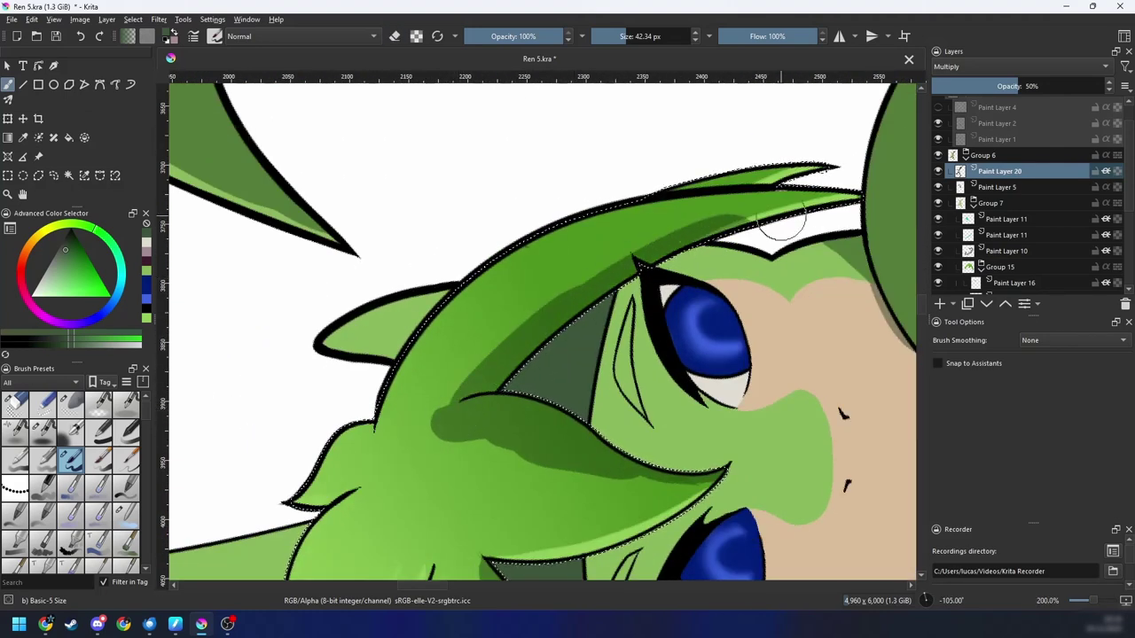
key(4)
key(4)
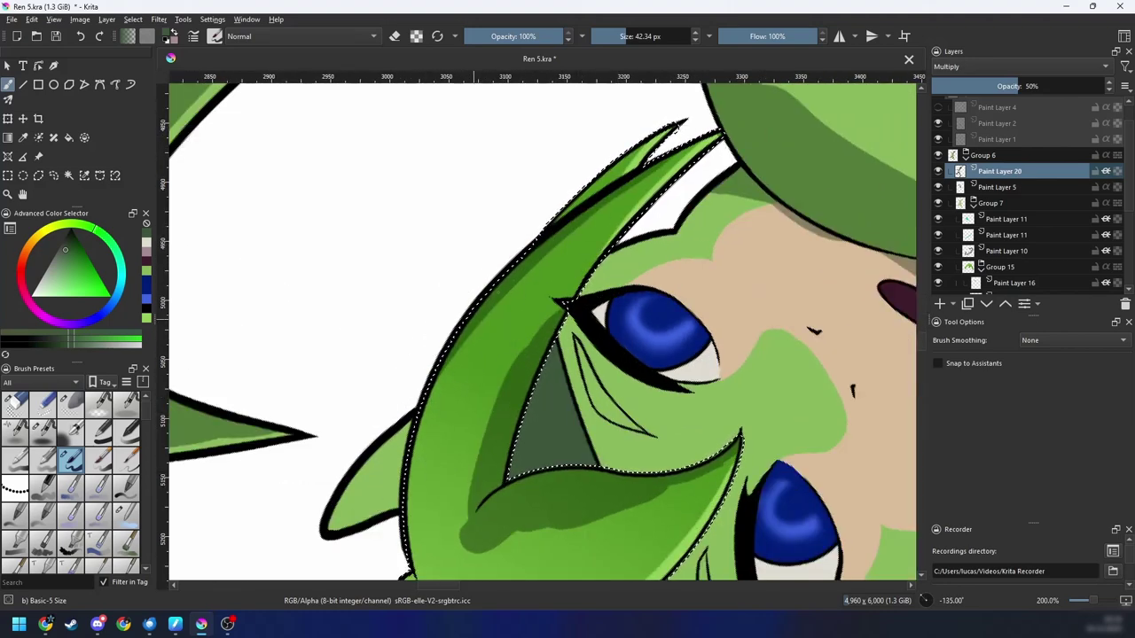
Step: Paint a short tapered shadow at the base of the large hair tuft on top of the head
key(6)
key(6)
key(6)
key(6)
key(6)
key(ctrl+minus)
key(ctrl+minus)
key(ctrl+minus)
drag(610, 299, 677, 287)
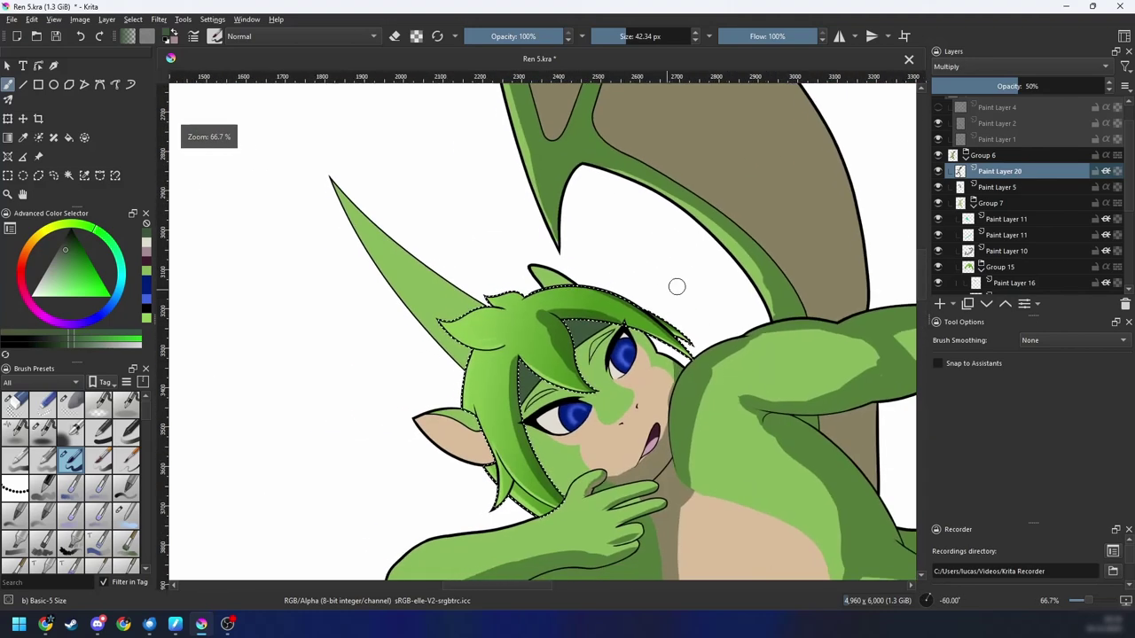
key(ctrl+plus)
key(ctrl+plus)
key(4)
key(4)
key(4)
drag(610, 302, 683, 305)
key(6)
key(6)
key(6)
scroll(612, 286, up, 1)
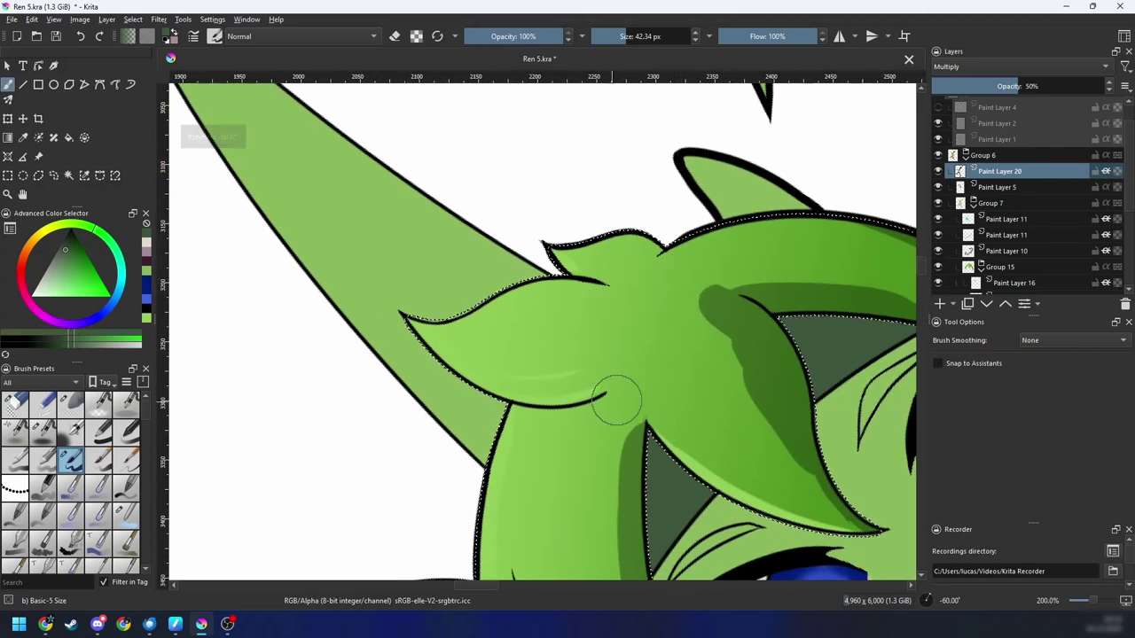
drag(631, 346, 599, 390)
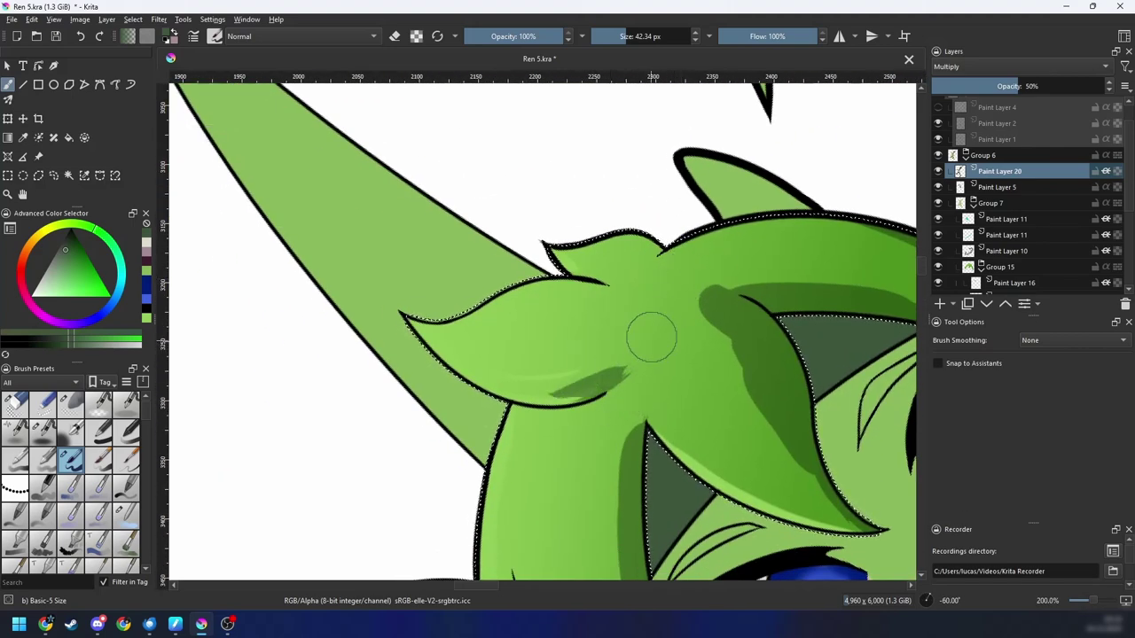
Step: Shade the base of the small hair tuft, reducing the brush to about 6.8 px to taper the shadow into a thin streak
key(4)
key(4)
key(ctrl+plus)
key(4)
key(4)
drag(504, 317, 563, 267)
key(6)
key(6)
key(6)
key(6)
key(6)
key(6)
key(6)
scroll(626, 194, up, 1)
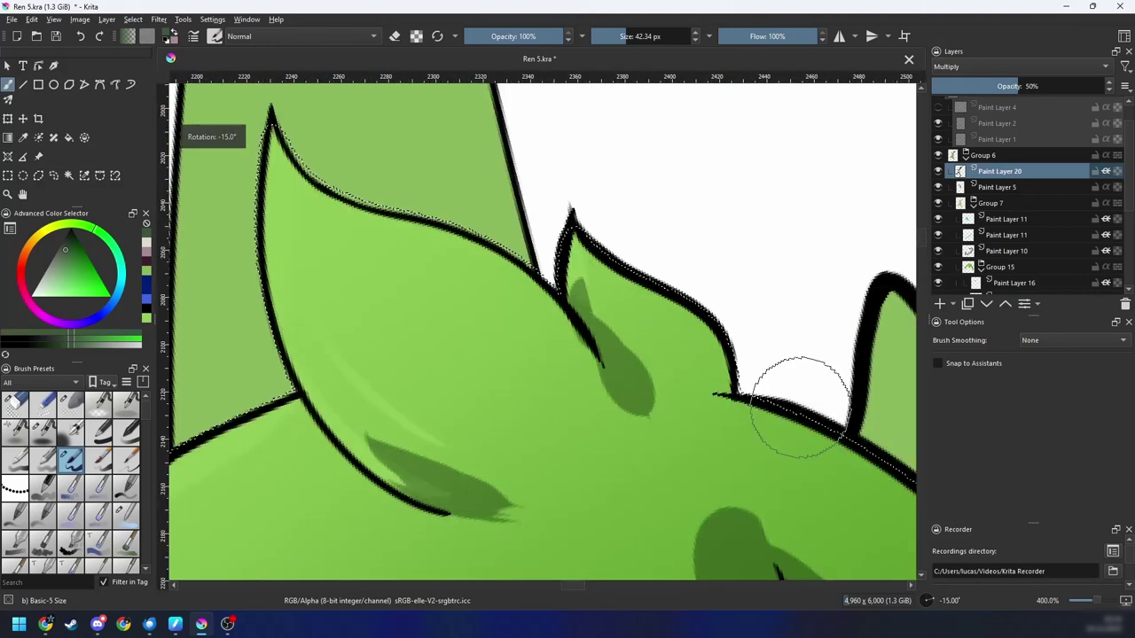
shift+drag(554, 300, 470, 301)
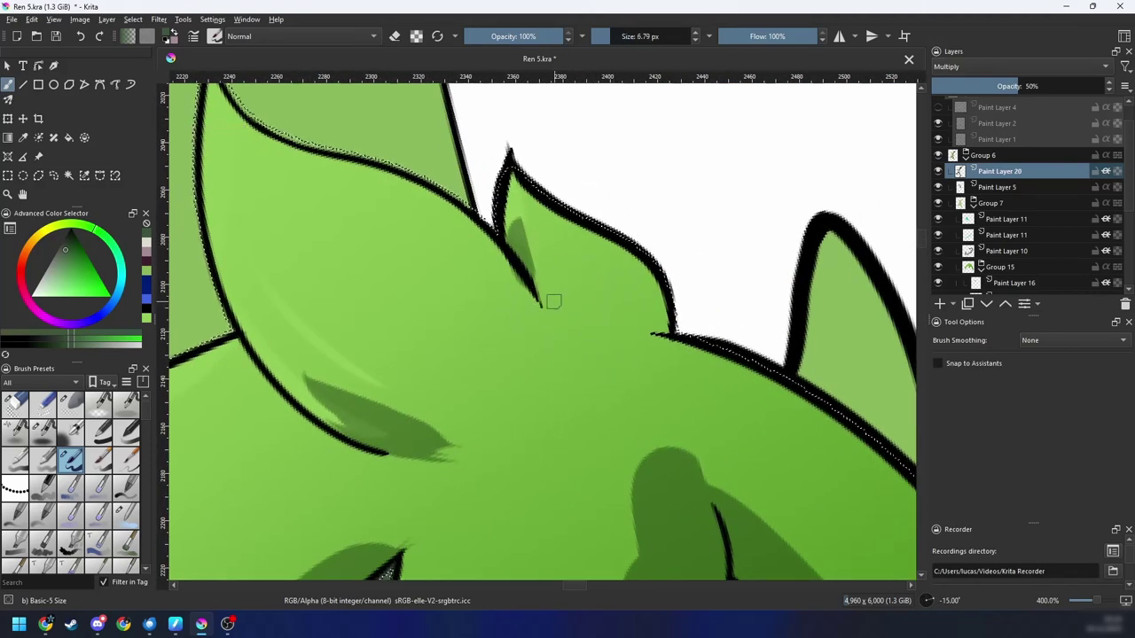
drag(521, 238, 557, 340)
key(6)
key(6)
scroll(556, 339, down, 1)
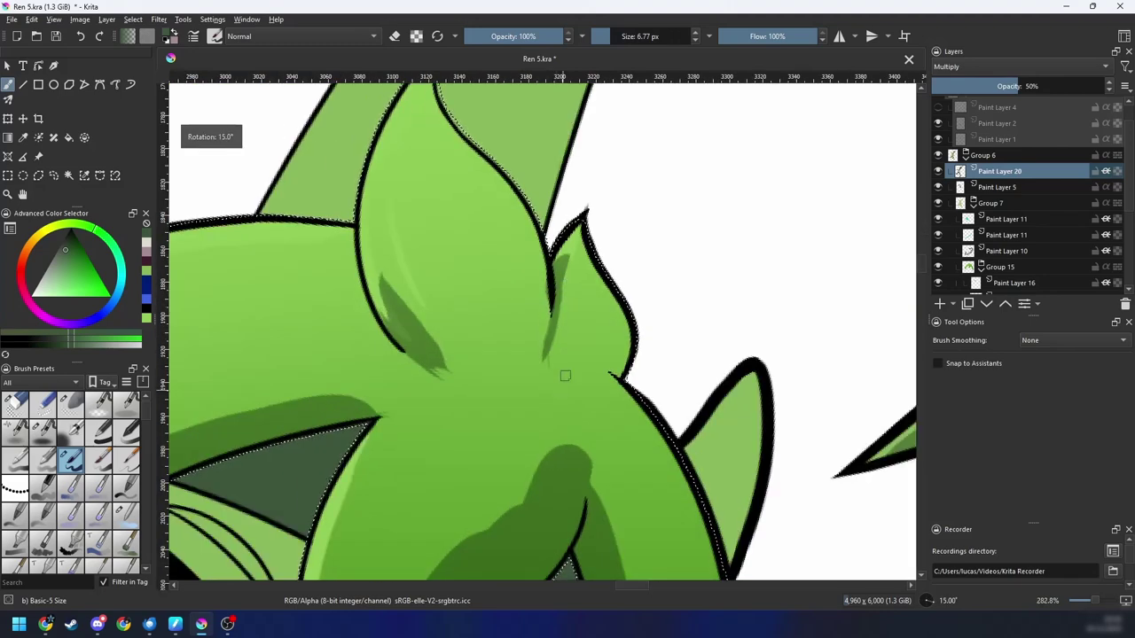
Step: Set the brush size to 18.90 px and shade the flicked strand and back lock below the hand-side ear
scroll(581, 390, down, 2)
key(4)
key(4)
key(4)
key(4)
key(4)
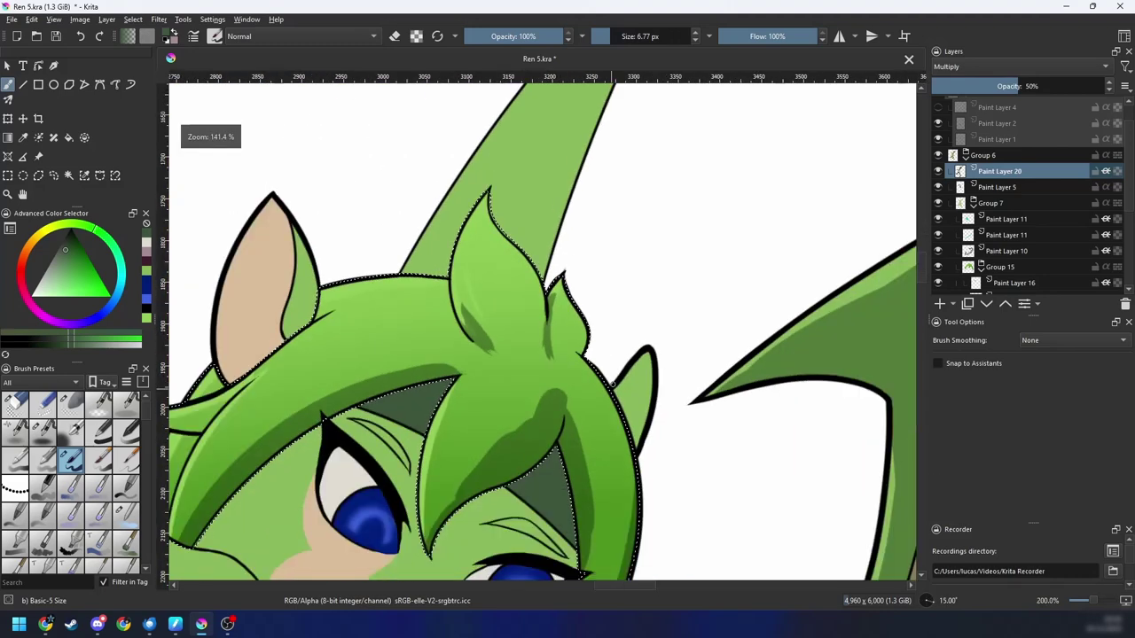
key(4)
key(4)
key(4)
key(plus)
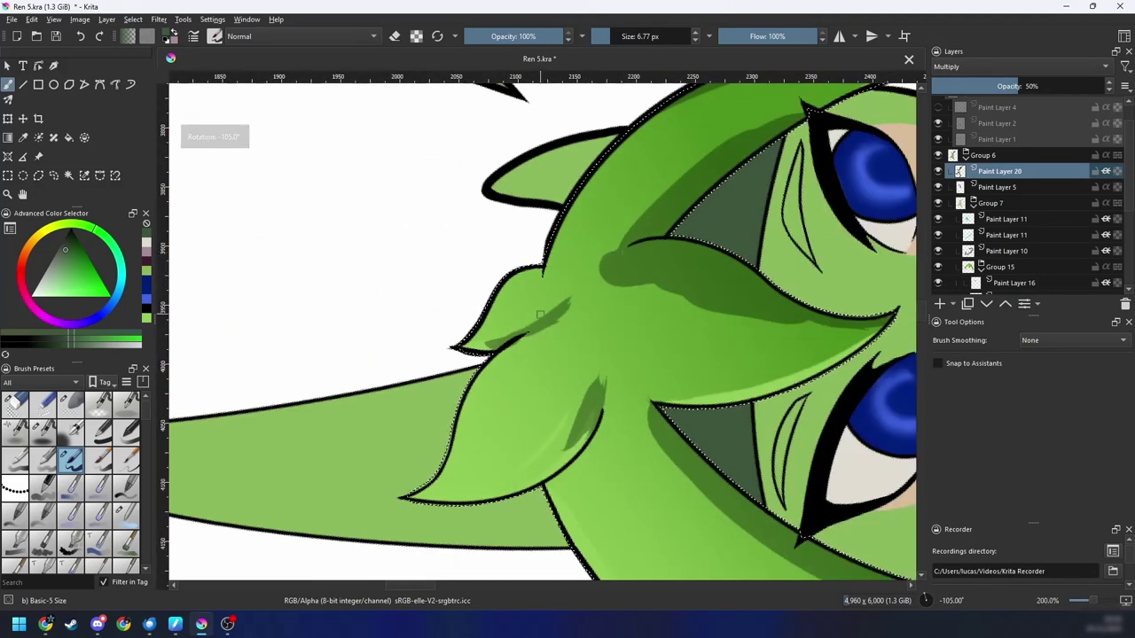
drag(565, 345, 515, 429)
drag(539, 332, 555, 332)
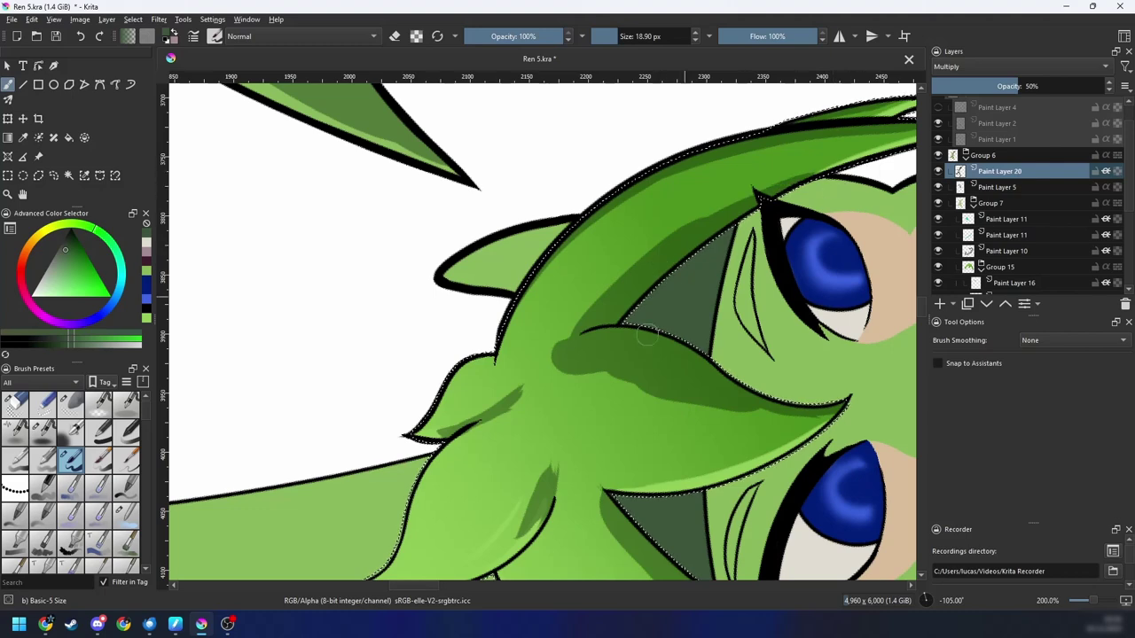
key(minus)
key(6)
key(6)
key(6)
key(6)
key(6)
key(6)
key(minus)
key(minus)
key(plus)
key(plus)
key(plus)
drag(636, 284, 617, 321)
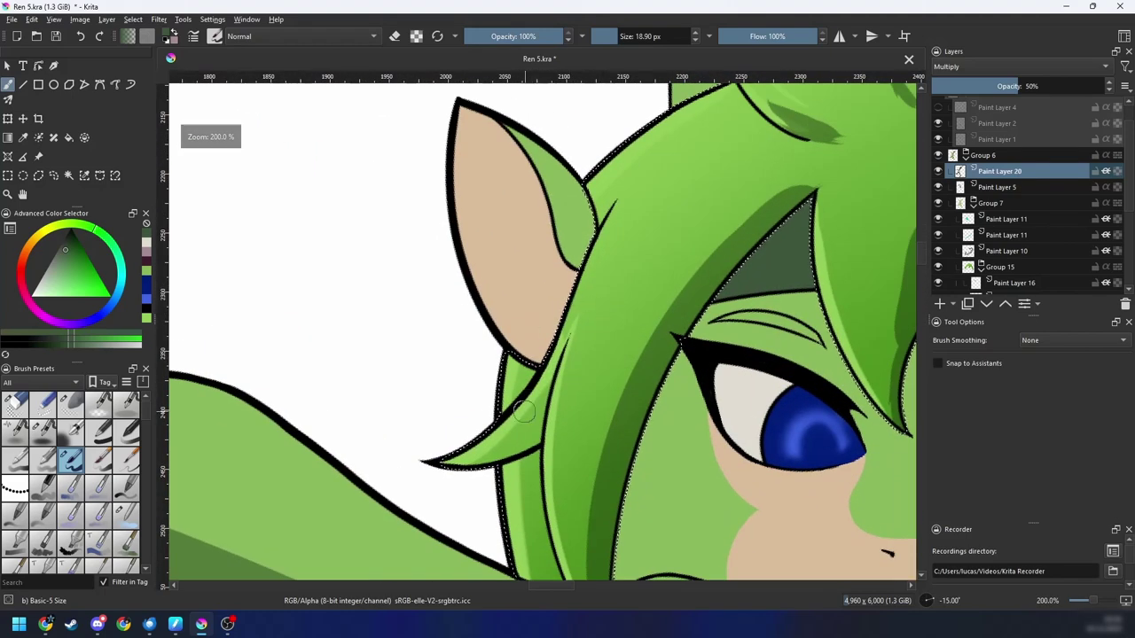
drag(523, 428, 556, 302)
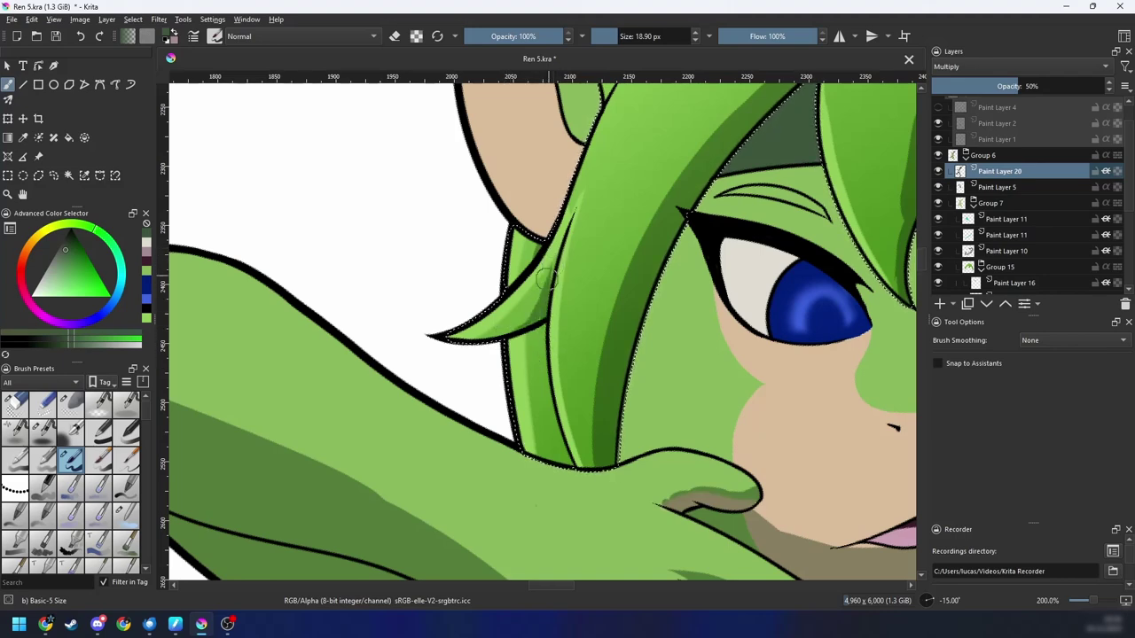
Step: Erase and refine the shadow edges on the flicked strand and the back lock beneath it
key(6)
key(6)
key(6)
key(plus)
key(plus)
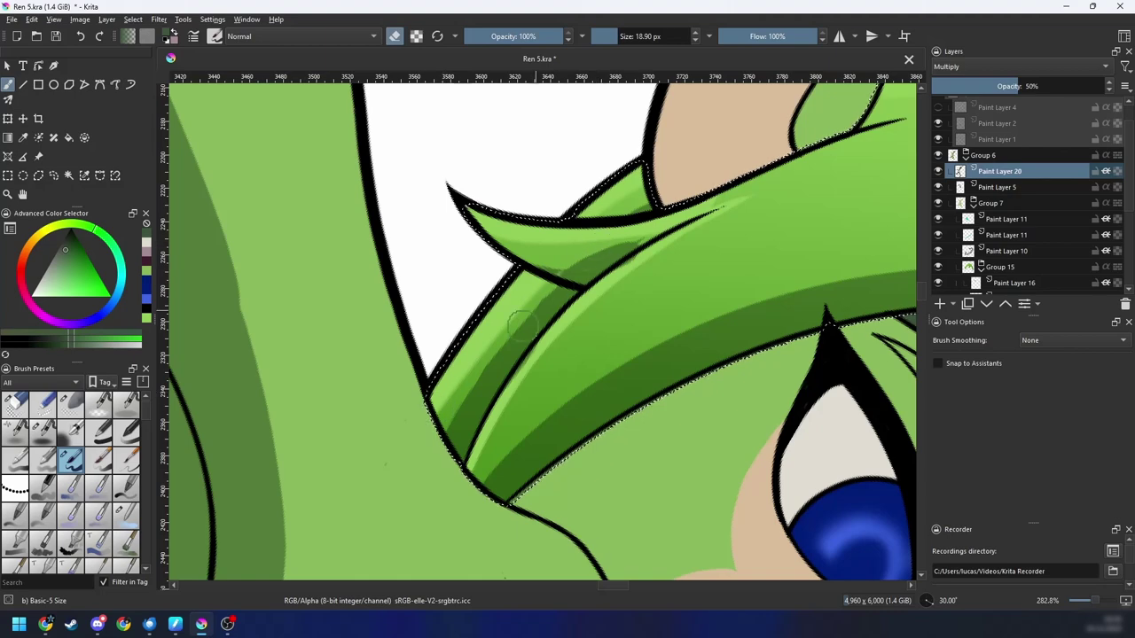
key(e)
drag(679, 254, 528, 373)
key(4)
key(4)
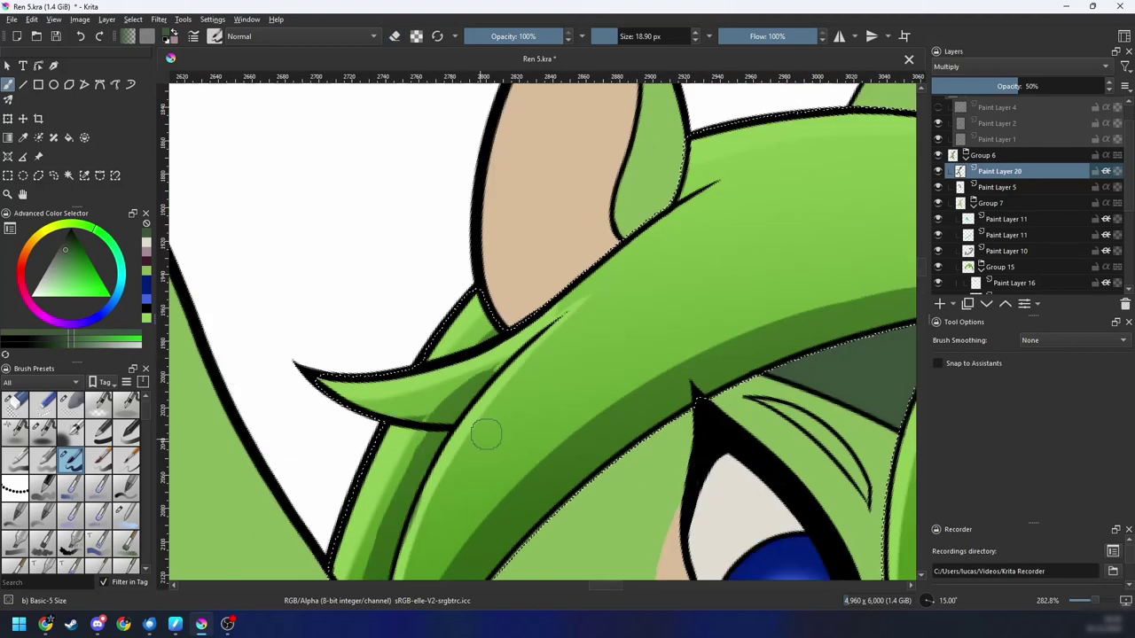
Step: Paint tapered shadows in the hair around the base of the hand-side ear, trimming them with a 7.09 px eraser
drag(598, 309, 529, 382)
drag(496, 339, 510, 317)
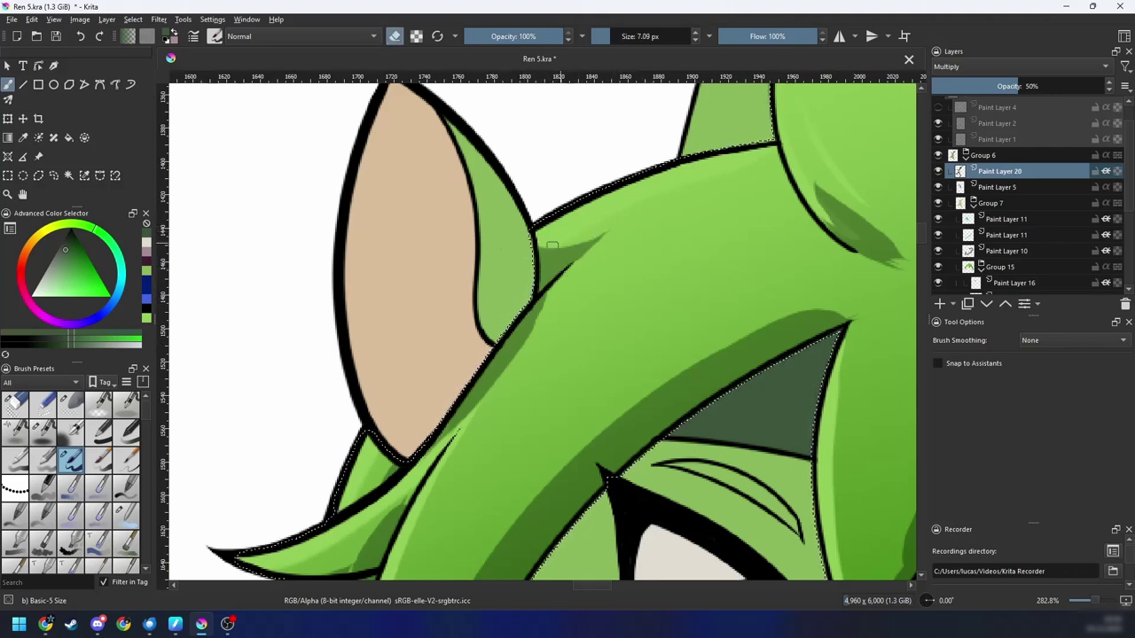
key(minus)
key(minus)
key(minus)
key(minus)
key(minus)
scroll(651, 237, up, 5)
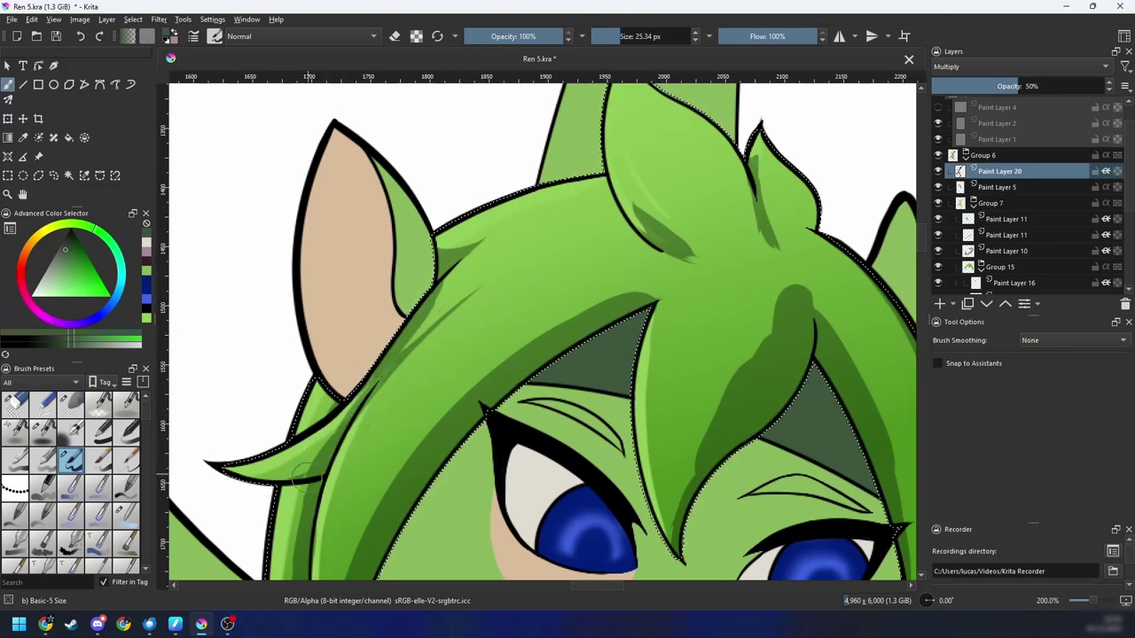
Step: Try adding thin shadow streaks along the middle of the long hand-side fringe strand with the 25.34 px brush, then undo them
scroll(607, 229, down, 4)
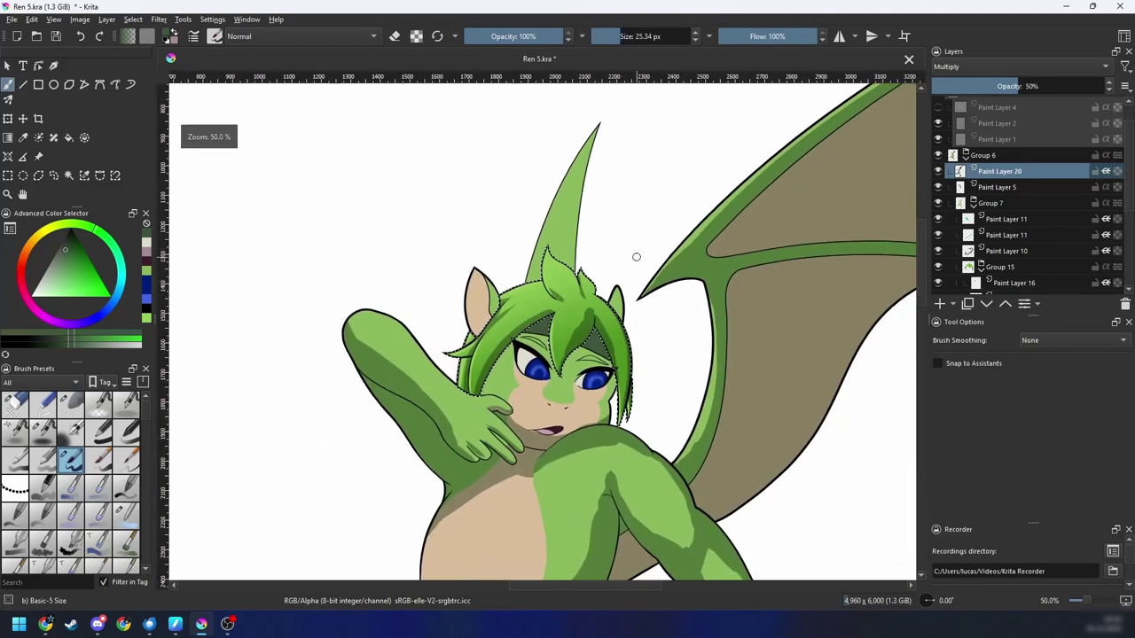
scroll(635, 256, up, 3)
scroll(571, 241, up, 1)
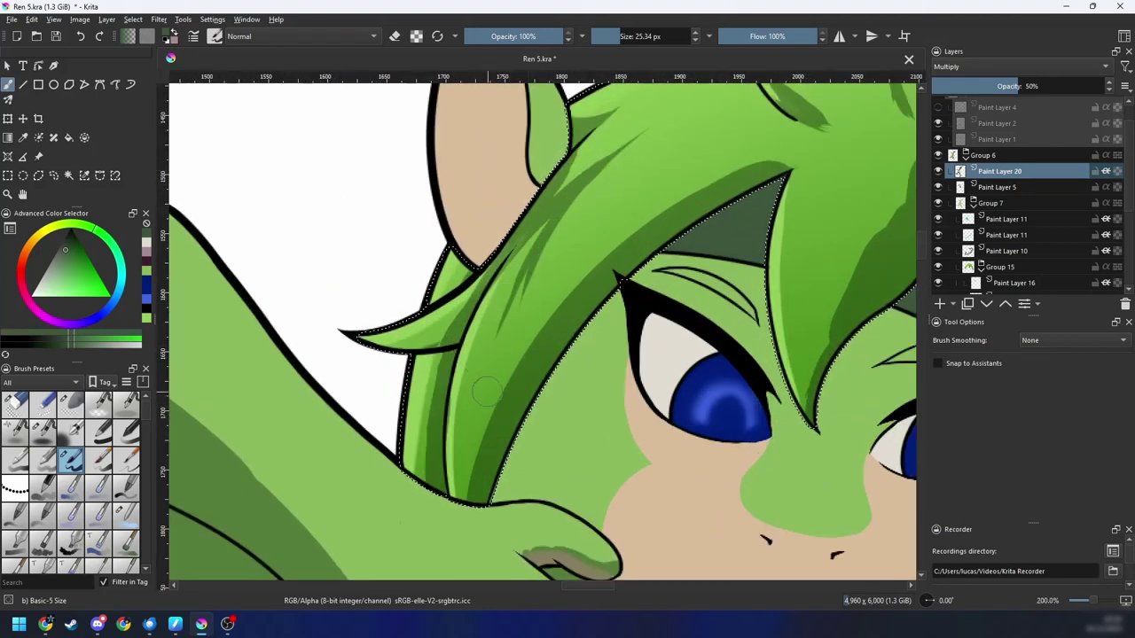
scroll(486, 391, down, 3)
scroll(522, 321, up, 1)
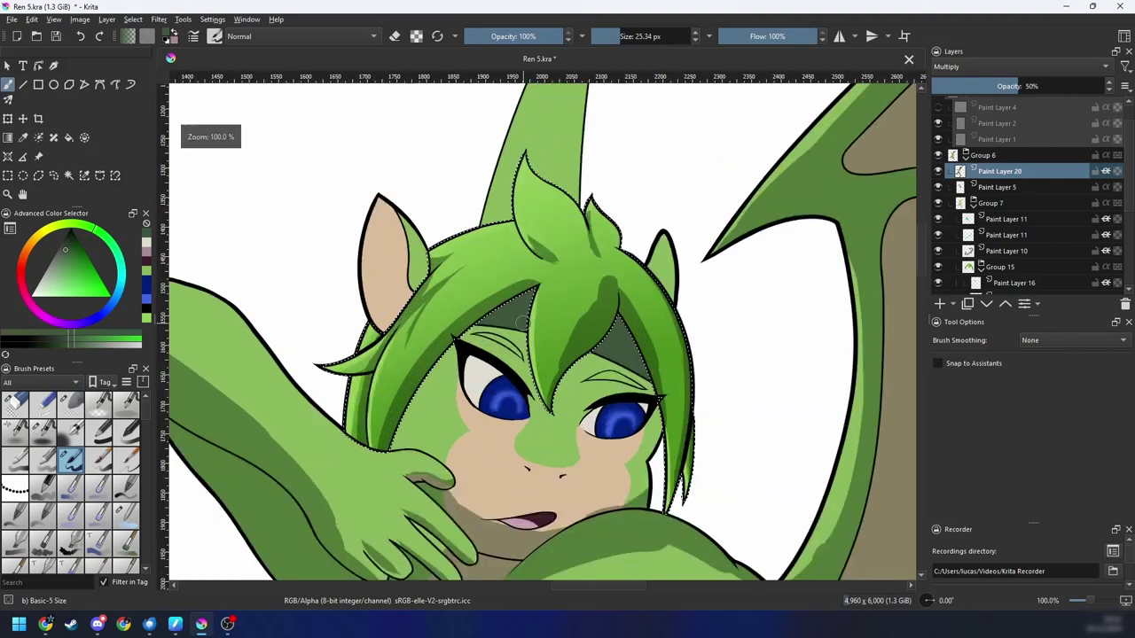
scroll(522, 323, up, 1)
key(6)
key(6)
scroll(513, 295, up, 1)
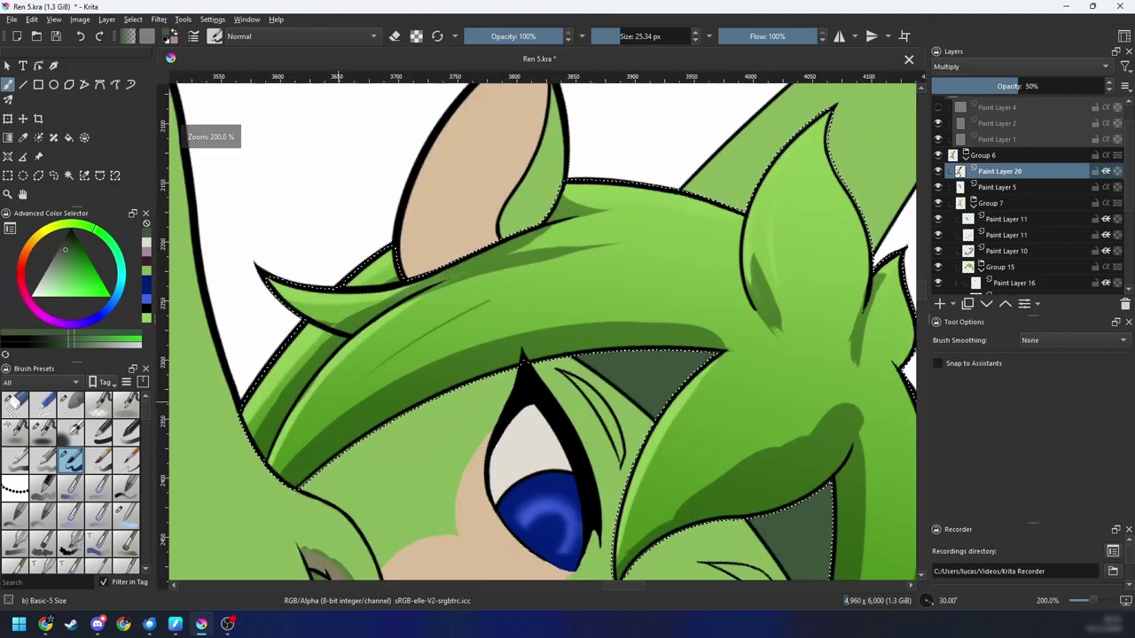
key(ctrl+bracketleft)
drag(479, 332, 531, 306)
key(ctrl+z)
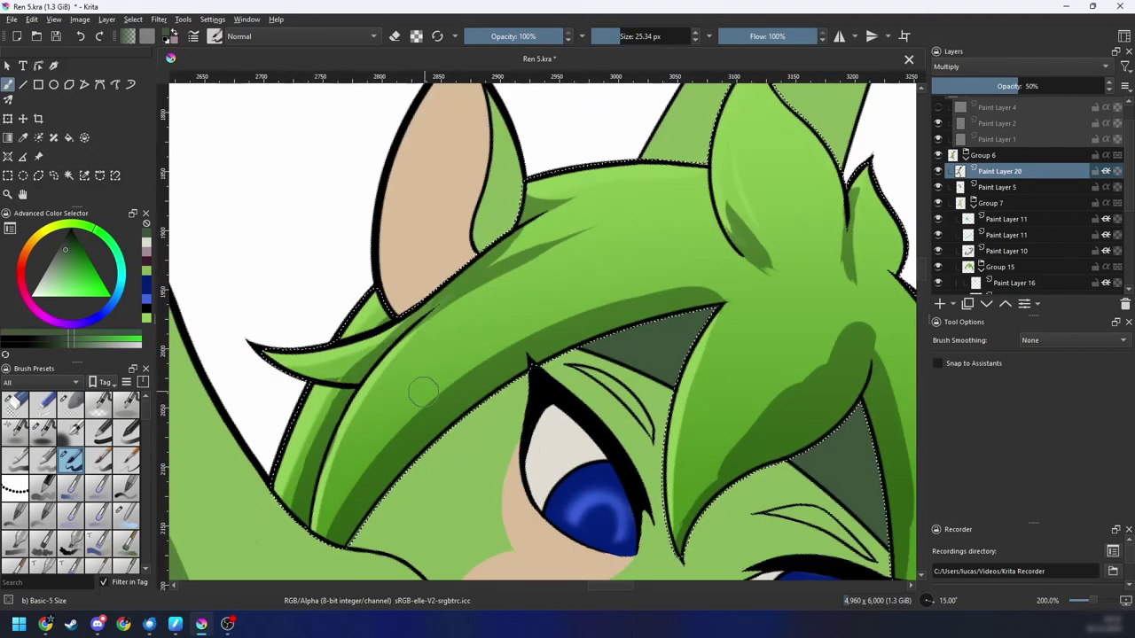
Step: Paint tapered shadow streaks along the middle of the long hand-side fringe strand, undoing and repainting the last stroke
drag(460, 381, 480, 360)
key(4)
key(4)
key(6)
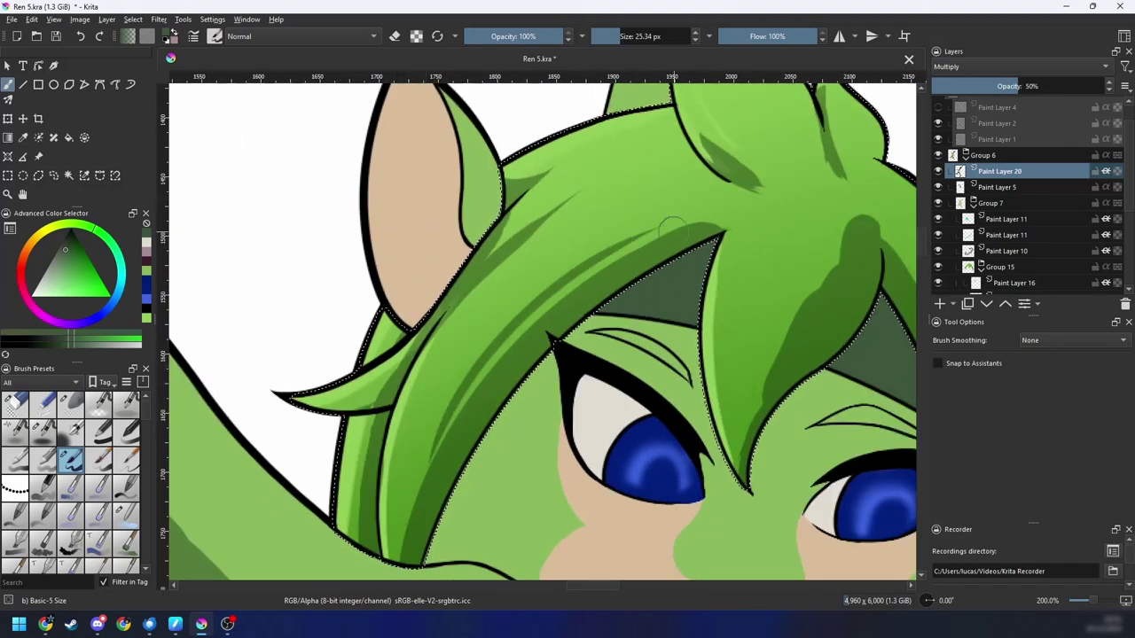
key(ctrl+minus)
key(ctrl+minus)
key(ctrl+minus)
key(ctrl+minus)
key(ctrl+plus)
key(ctrl+plus)
key(ctrl+plus)
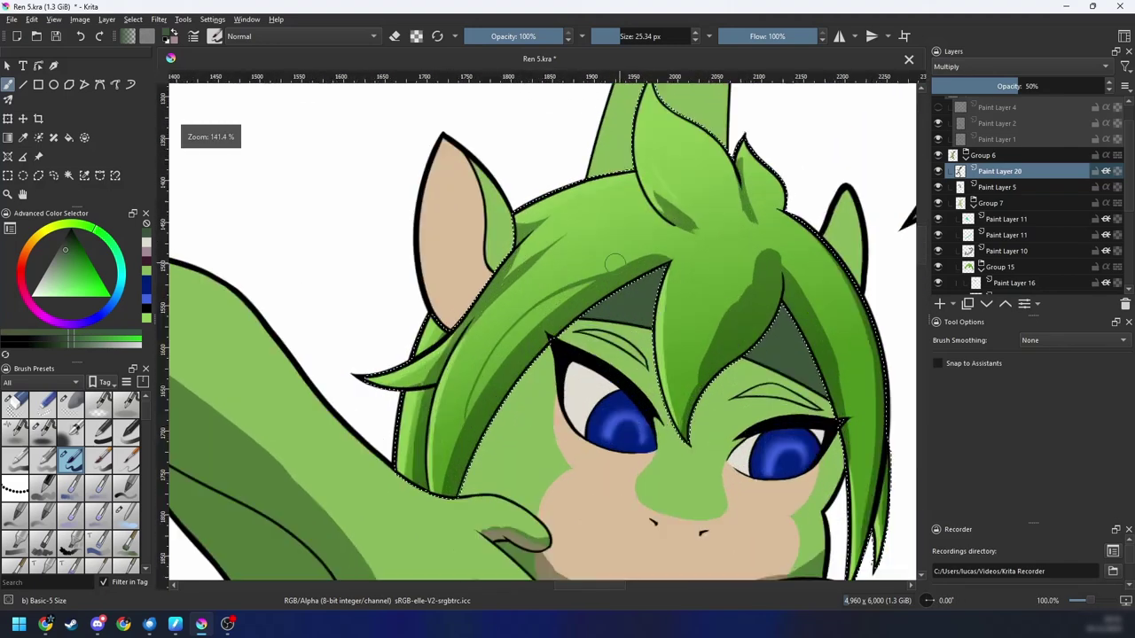
key(ctrl+z)
drag(521, 329, 663, 257)
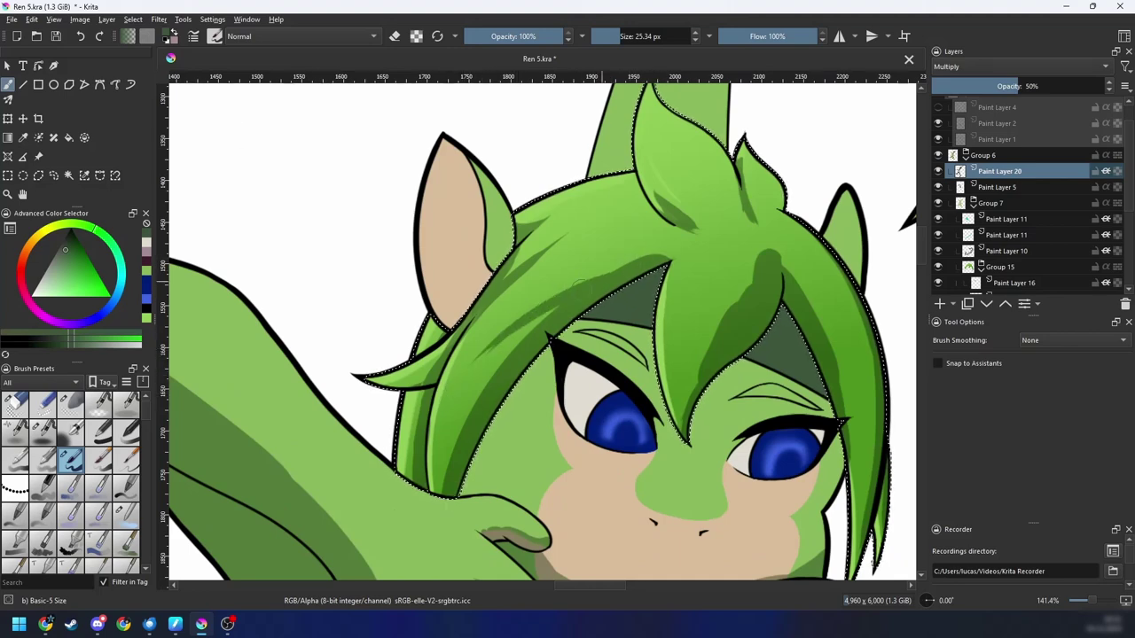
Step: Set the brush size to 14.91 px and shade the outer edge of the small hair tuft on top of the head
scroll(674, 246, down, 5)
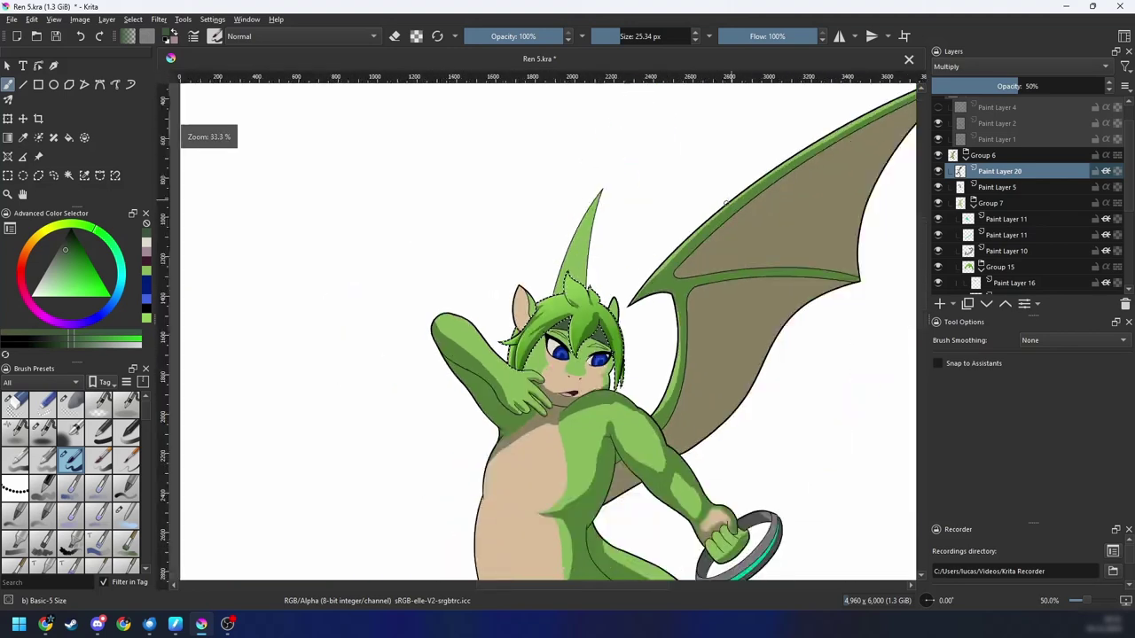
scroll(630, 297, up, 3)
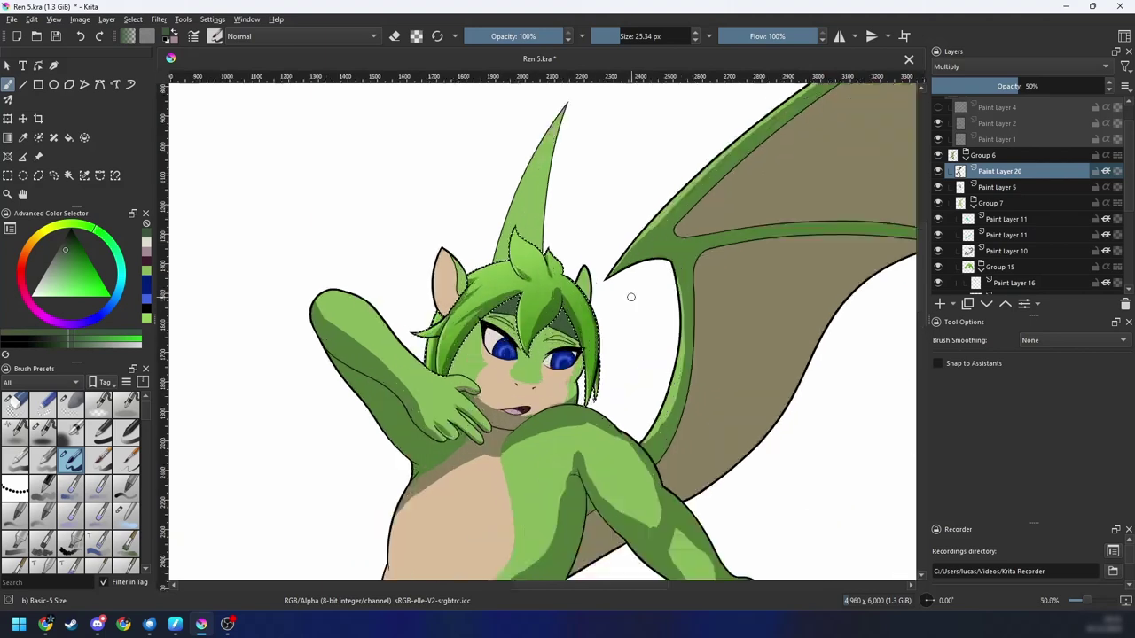
drag(648, 345, 654, 385)
key(ctrl+plus)
key(ctrl+plus)
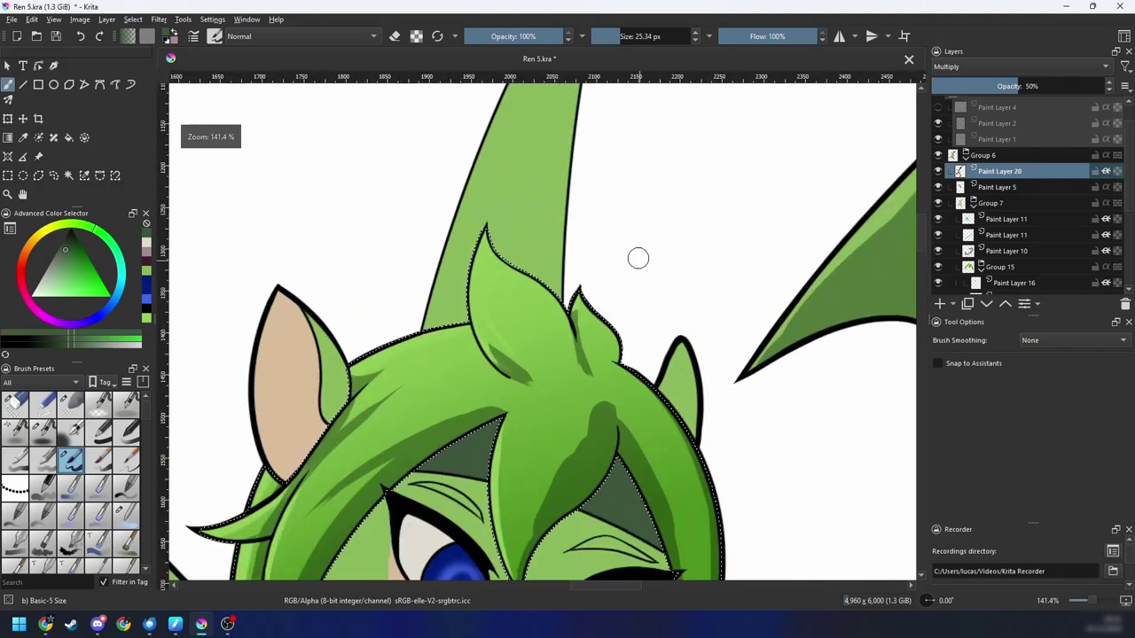
key(ctrl+plus)
key(ctrl+plus)
key(6)
key(6)
key(6)
mouse_move(456, 257)
mouse_down()
mouse_move(466, 388)
mouse_move(478, 388)
mouse_up()
key(ctrl+bracketleft)
key(ctrl+bracketleft)
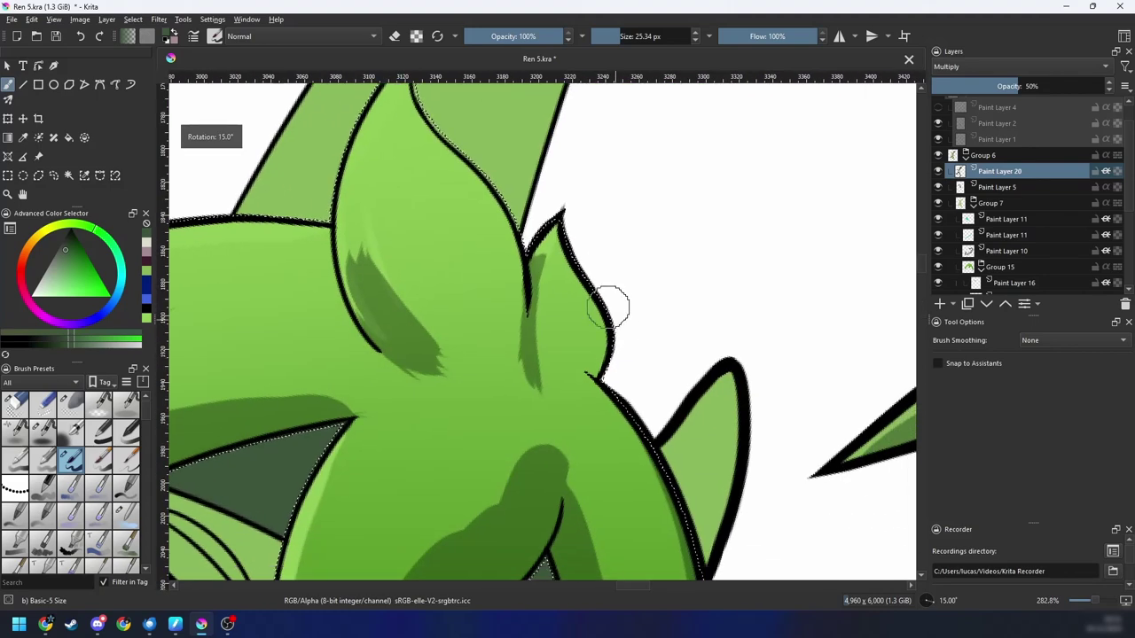
key(ctrl+bracketleft)
key(ctrl+bracketleft)
key(ctrl+bracketleft)
key(ctrl+bracketleft)
key(ctrl+bracketleft)
key(ctrl+bracketleft)
key(ctrl+bracketleft)
key(ctrl+bracketleft)
key(ctrl+bracketleft)
key(ctrl+bracketleft)
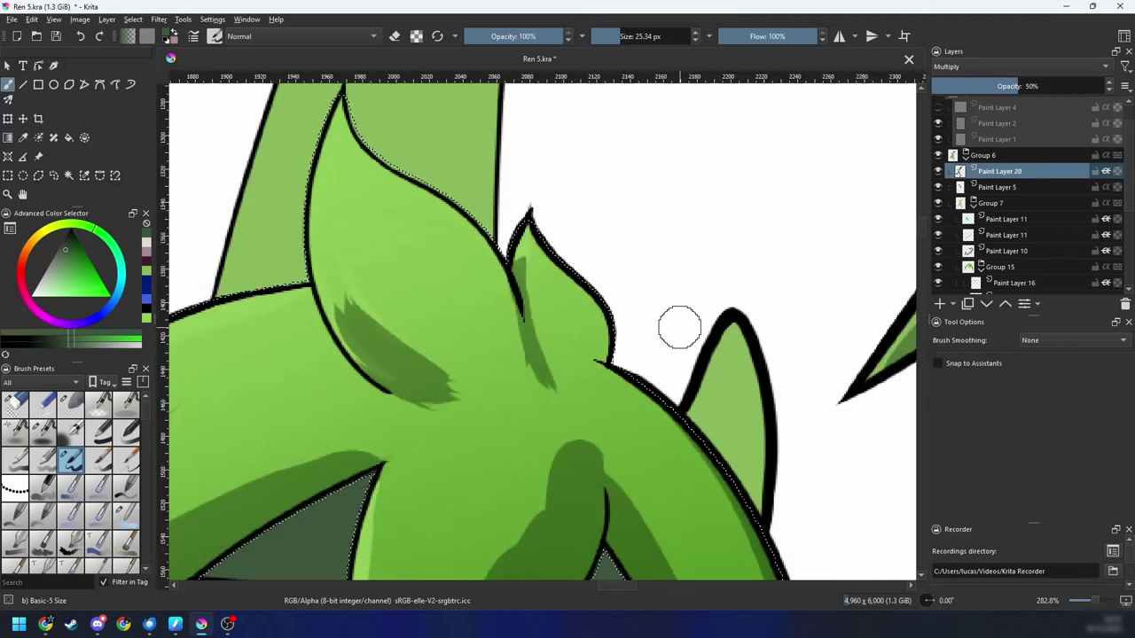
key(ctrl+plus)
key(ctrl+bracketleft)
key(ctrl+bracketleft)
mouse_move(529, 364)
shift+mouse_down()
mouse_move(505, 364)
mouse_move(484, 422)
shift+mouse_up()
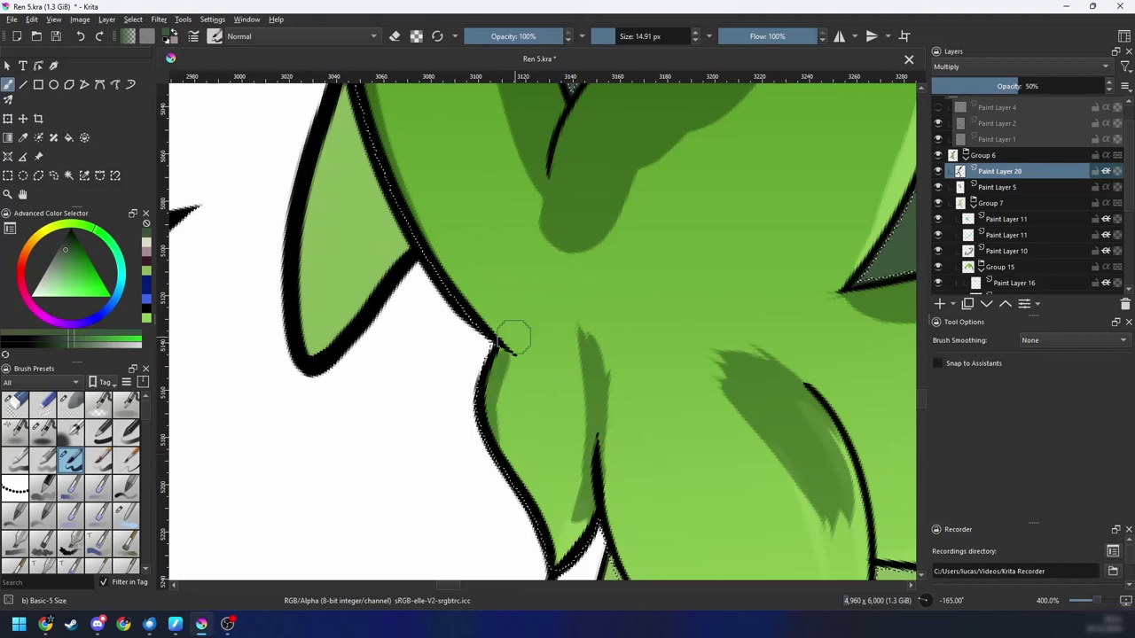
Step: Extend the small tuft's outer-edge shadow down to where the tuft meets the crown
key(ctrl+minus)
key(ctrl+minus)
key(ctrl+minus)
key(ctrl+bracketright)
key(ctrl+bracketright)
key(ctrl+bracketright)
key(ctrl+bracketright)
key(ctrl+bracketright)
key(ctrl+bracketright)
key(ctrl+bracketright)
key(ctrl+minus)
key(ctrl+bracketright)
key(ctrl+bracketright)
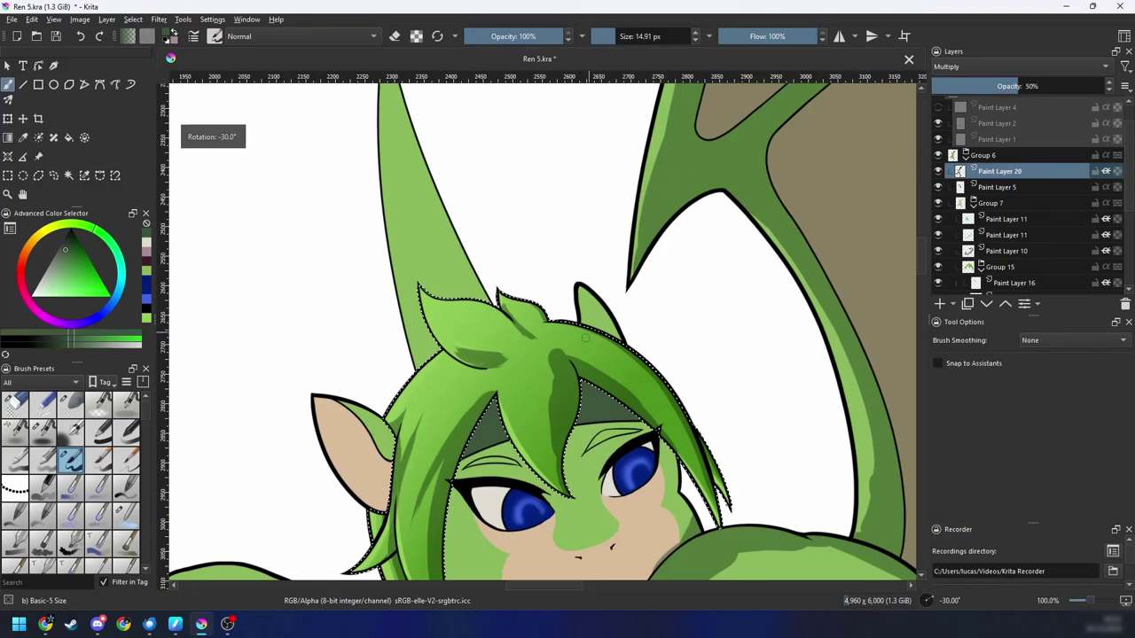
key(ctrl+plus)
key(ctrl+plus)
key(ctrl+plus)
key(ctrl+bracketleft)
key(ctrl+bracketleft)
key(ctrl+bracketright)
key(ctrl+bracketright)
key(ctrl+bracketright)
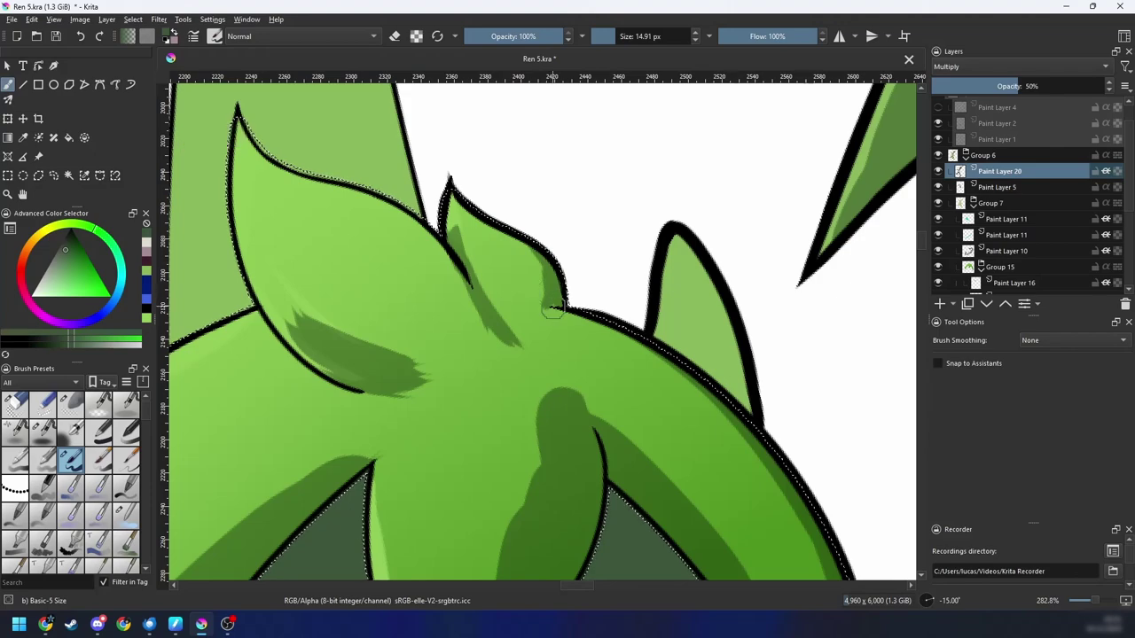
Step: Shade the crown's outer hair edge between the small tuft and the far ear
key(ctrl+bracketleft)
key(ctrl+bracketleft)
key(ctrl+bracketleft)
key(ctrl+bracketleft)
key(ctrl+bracketleft)
key(ctrl+bracketleft)
key(ctrl+bracketright)
key(ctrl+bracketright)
key(ctrl+bracketright)
key(ctrl+bracketright)
key(ctrl+bracketright)
key(ctrl+bracketright)
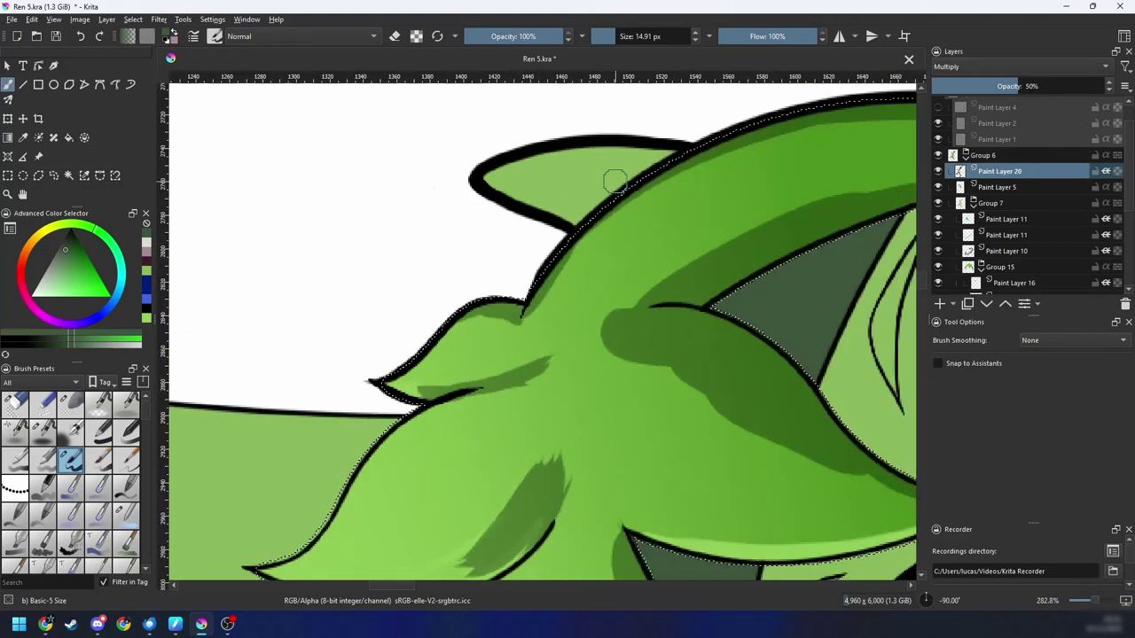
Step: Clear the hair selection and paint a dark shadow on the hand-side headband section beneath the fringe
scroll(691, 324, down, 4)
scroll(689, 289, up, 2)
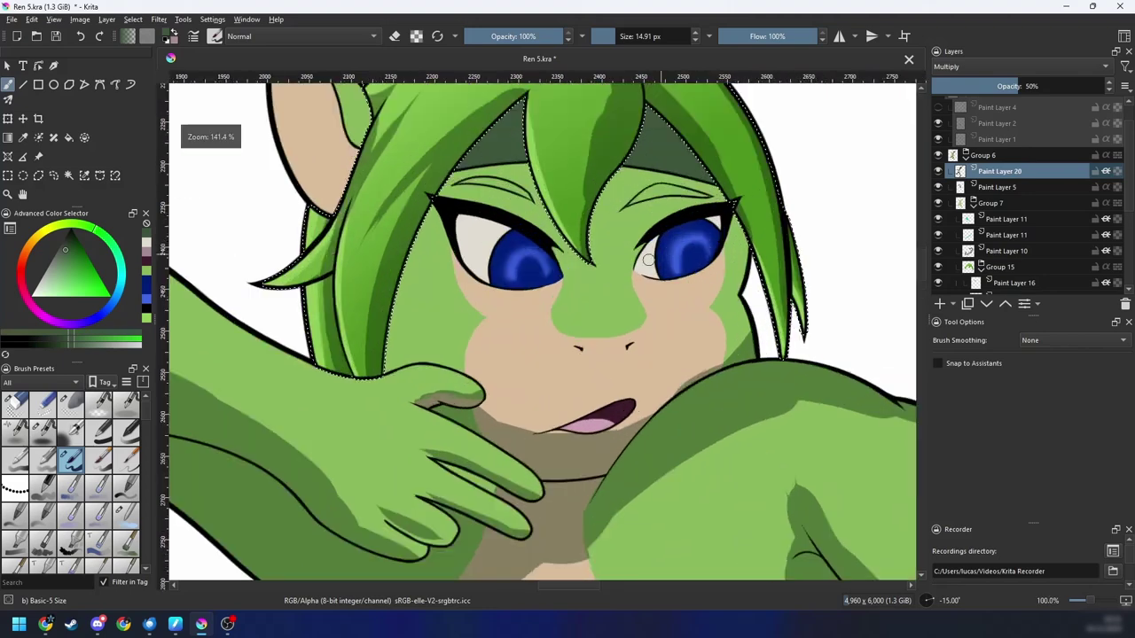
drag(584, 306, 653, 341)
key(minus)
key(minus)
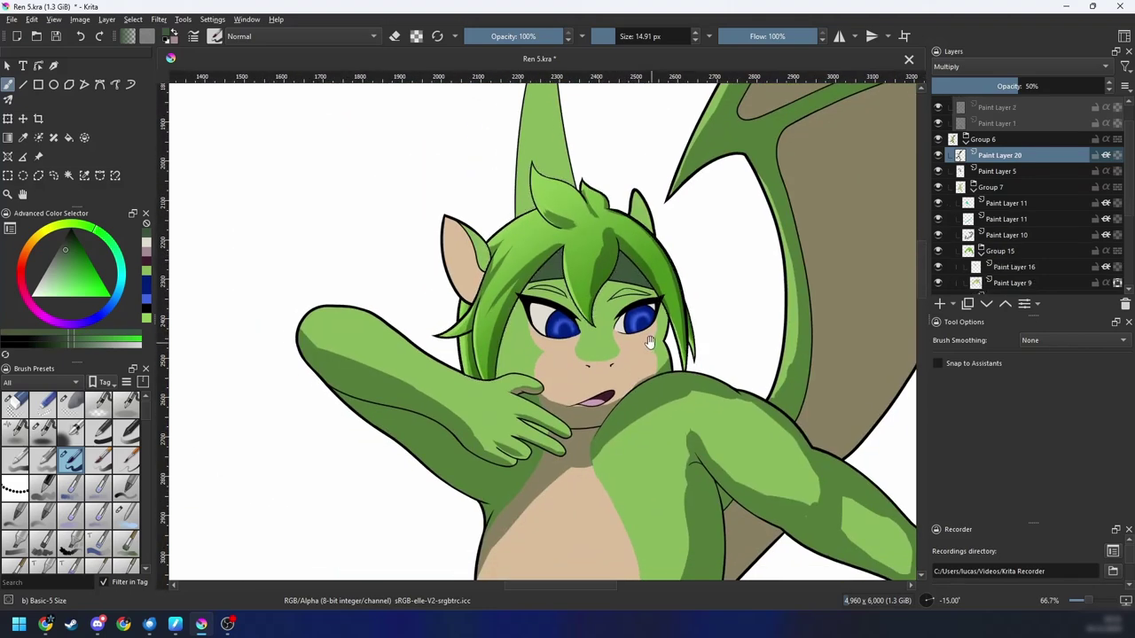
scroll(655, 338, up, 2)
drag(614, 381, 608, 391)
key(plus)
key(plus)
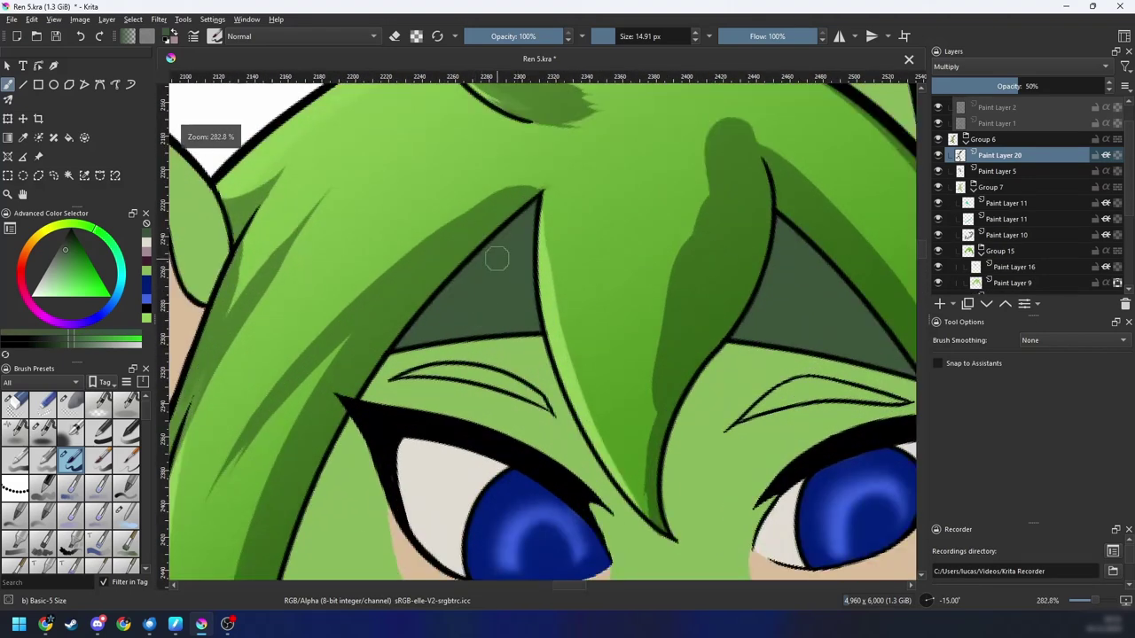
key(4)
key(4)
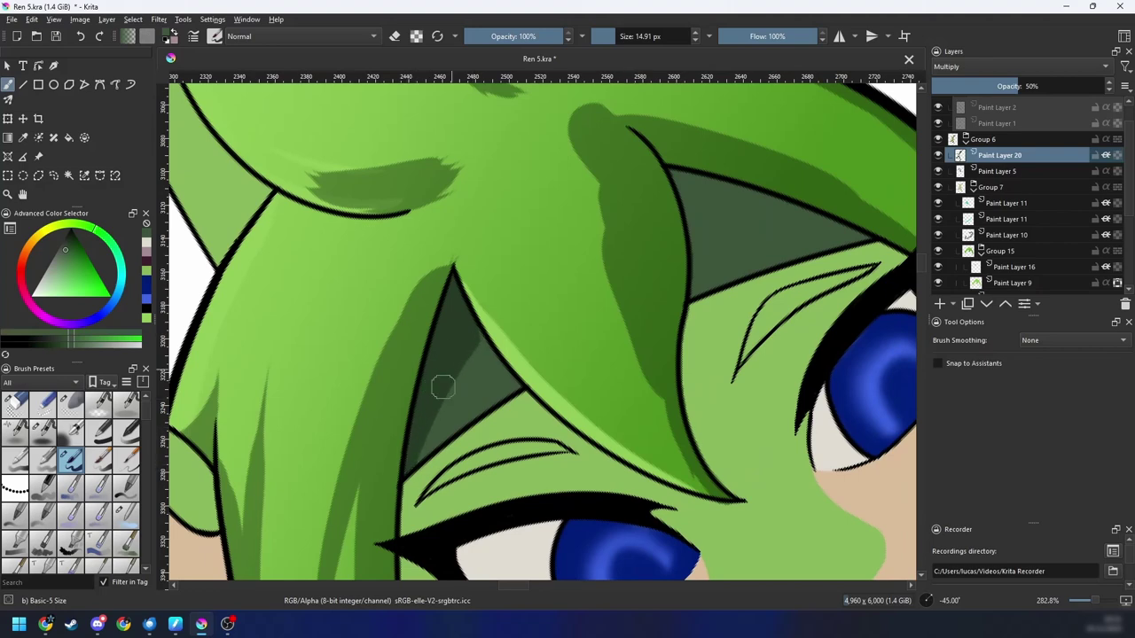
drag(520, 308, 440, 414)
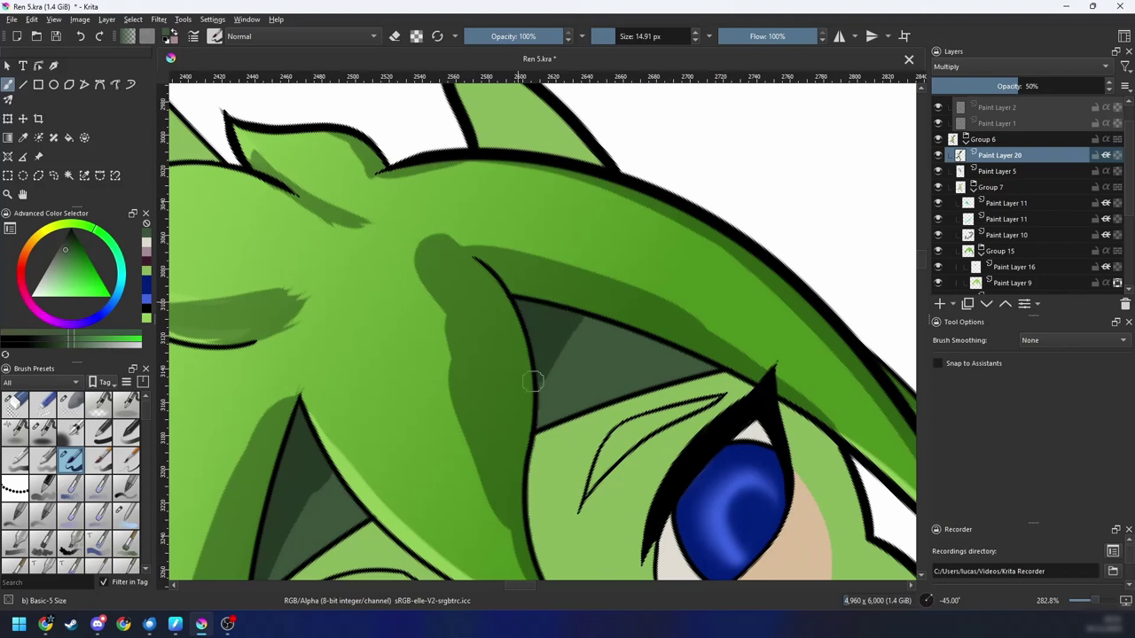
Step: Paint a matching shadow beneath the hair on the far-side headband section
drag(520, 420, 564, 371)
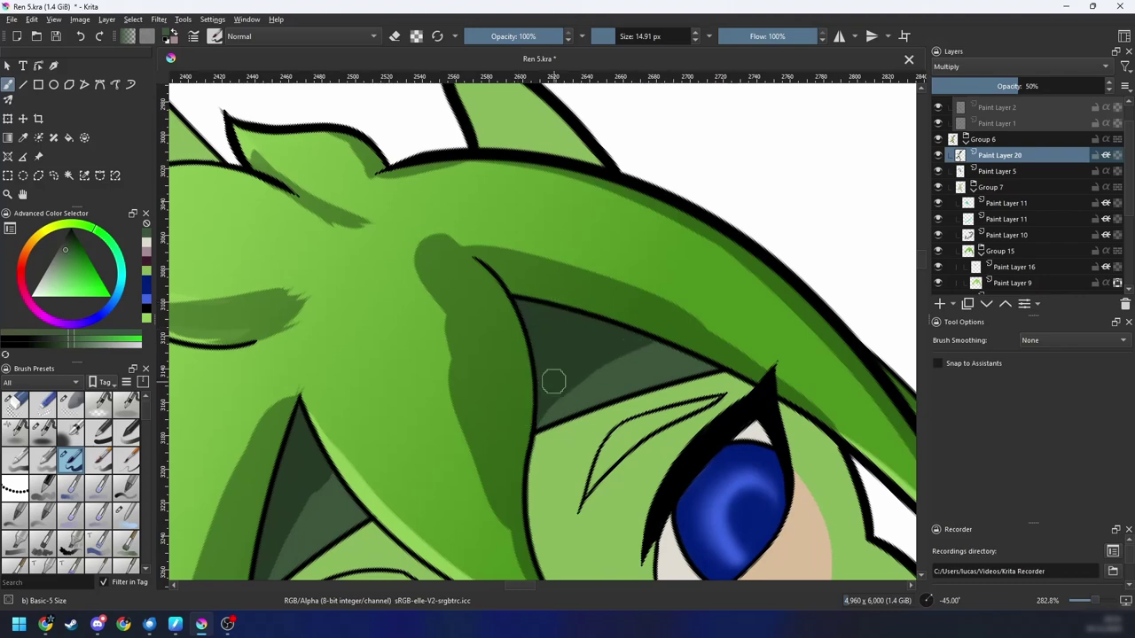
key(6)
key(6)
key(minus)
key(minus)
key(minus)
key(minus)
key(minus)
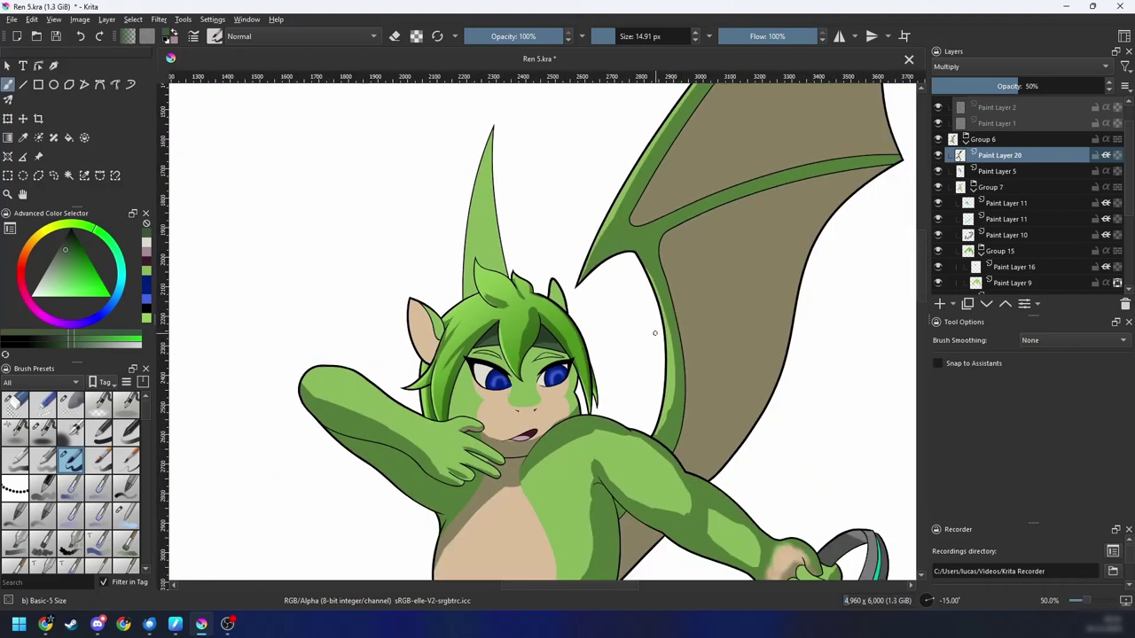
drag(655, 332, 567, 344)
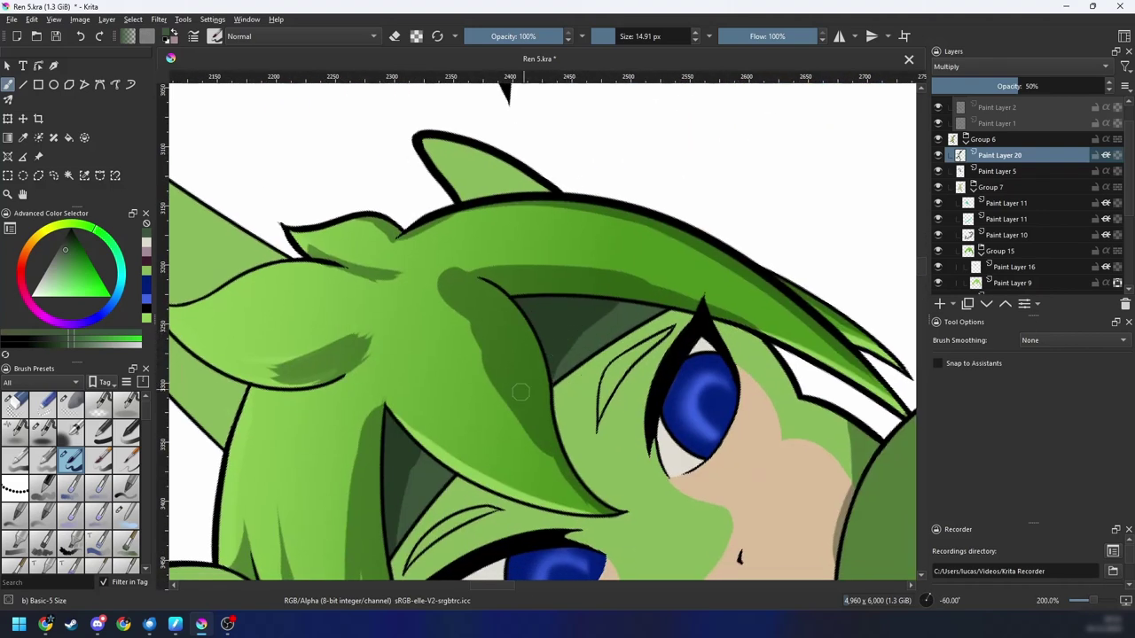
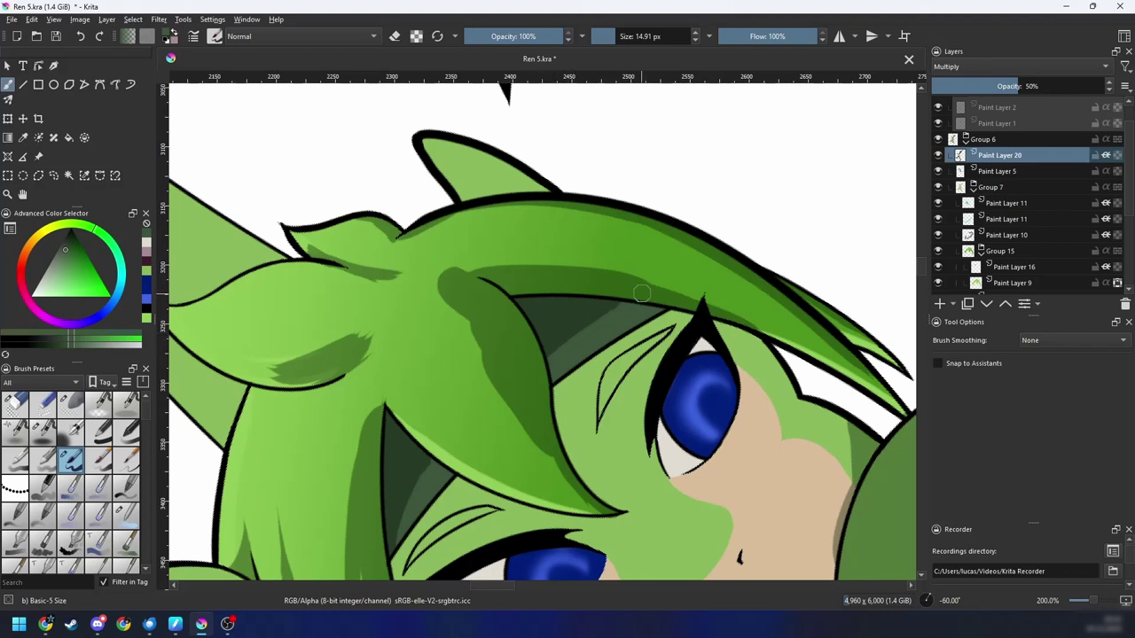
Step: Paint a thin cast shadow on the forehead directly below the hand-side headband section
key(minus)
key(minus)
key(minus)
key(minus)
key(6)
key(6)
drag(636, 313, 648, 282)
key(plus)
key(plus)
key(plus)
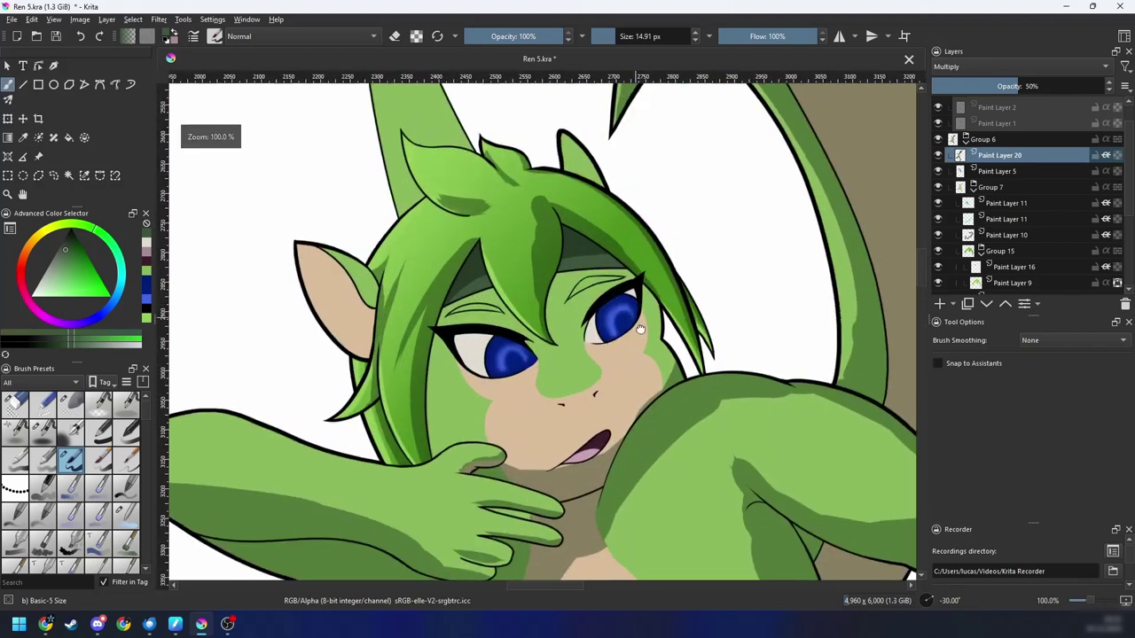
drag(496, 284, 573, 327)
key(plus)
key(plus)
key(plus)
key(4)
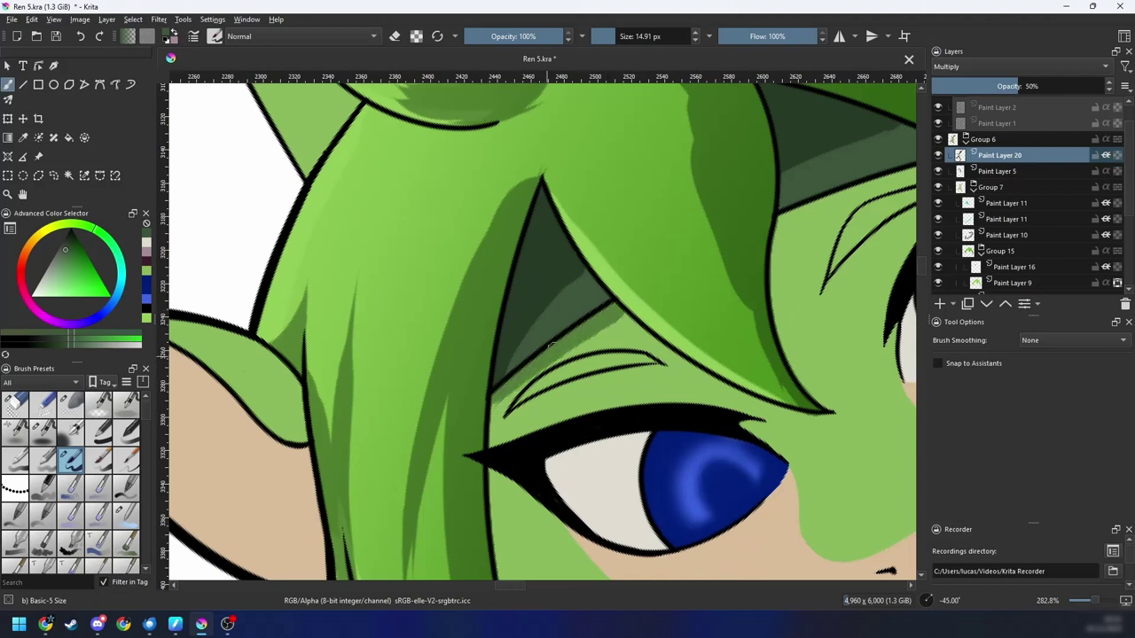
drag(678, 320, 476, 428)
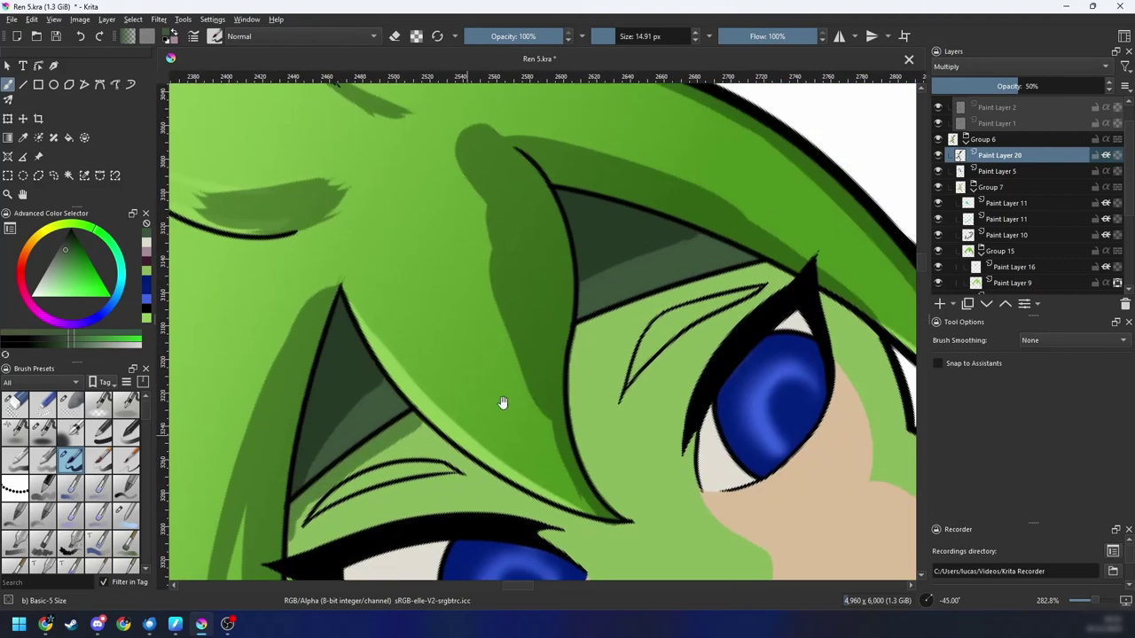
Step: Paint cast shadows on the forehead below the far-side headband section and beside the tip of the central fringe strand
drag(578, 332, 720, 280)
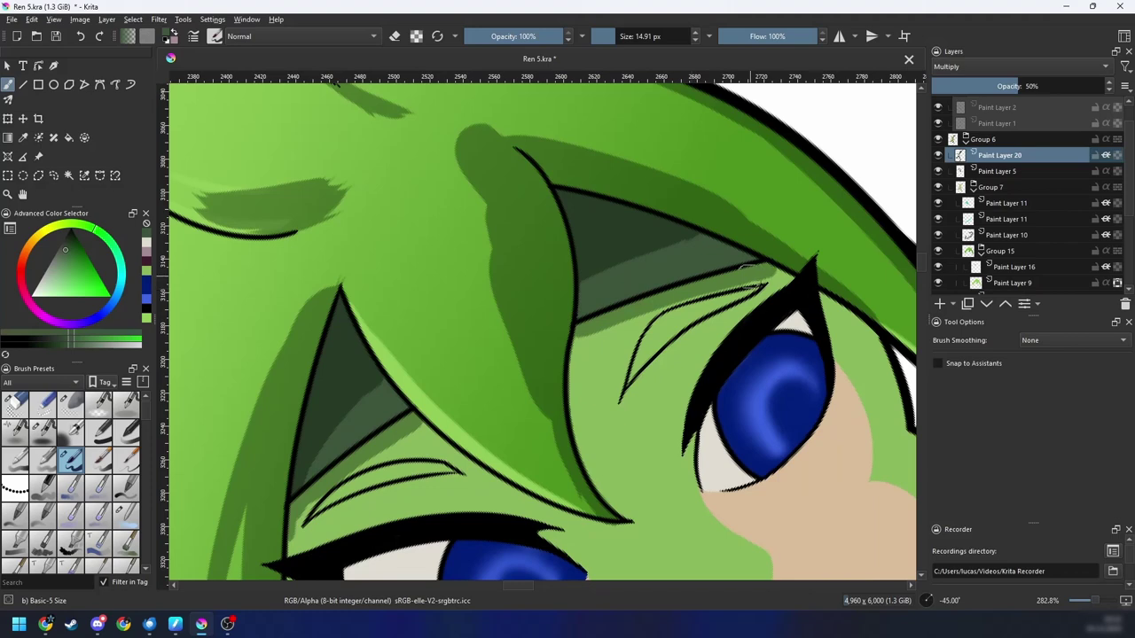
key(6)
key(6)
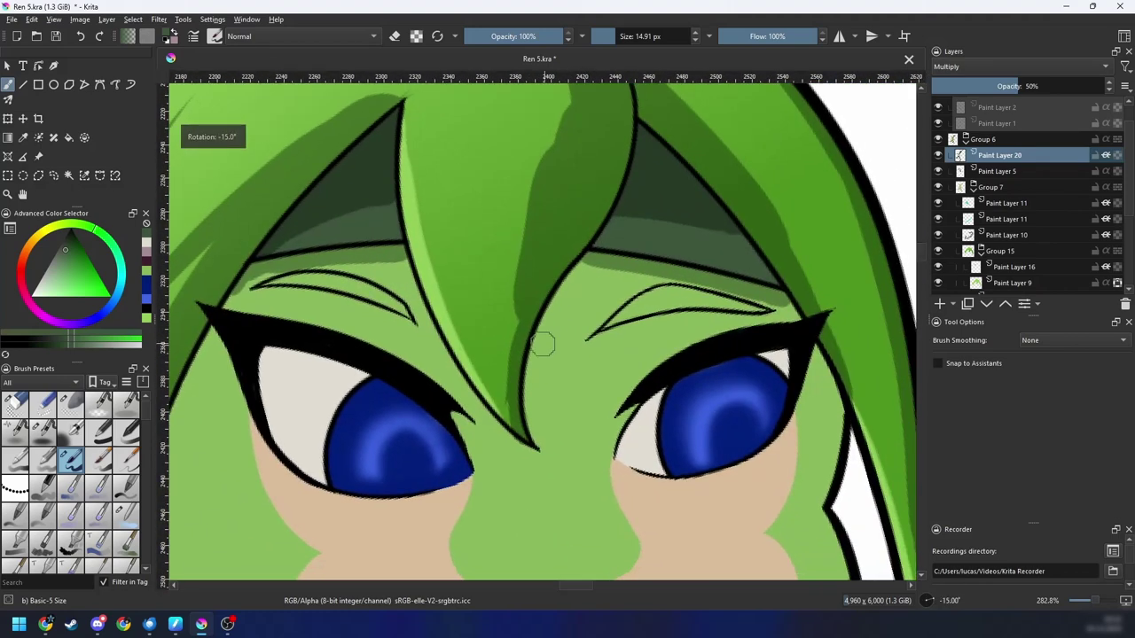
mouse_move(530, 383)
mouse_down()
mouse_move(569, 435)
mouse_move(533, 392)
mouse_move(547, 427)
mouse_move(550, 334)
mouse_move(597, 293)
mouse_move(593, 302)
mouse_move(592, 286)
mouse_move(568, 286)
mouse_move(528, 374)
mouse_move(810, 283)
mouse_up()
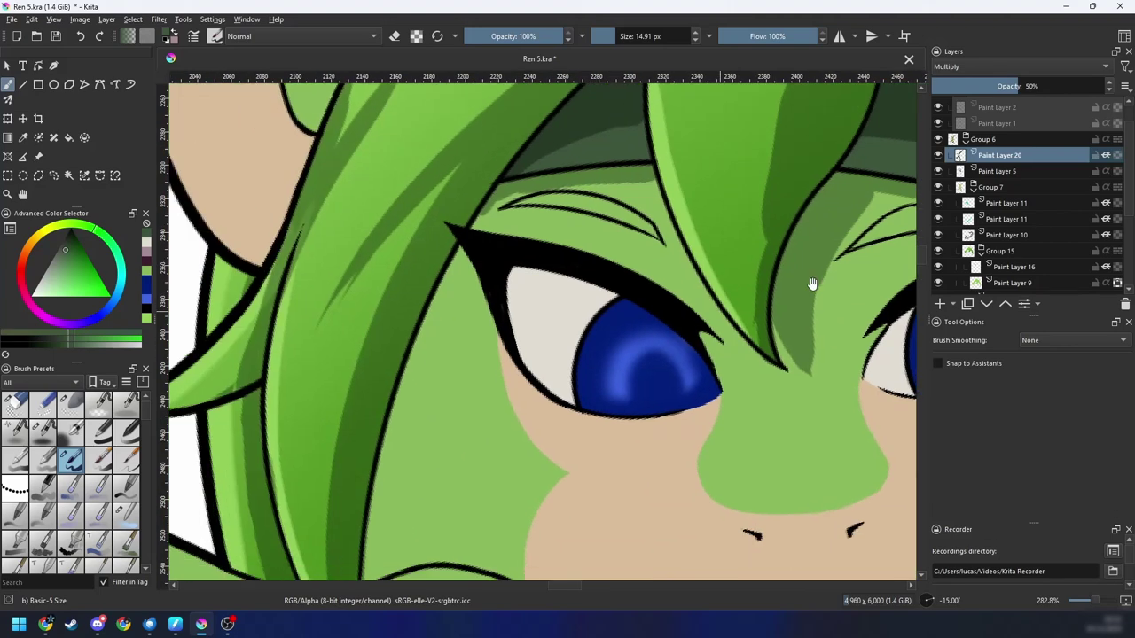
Step: Set the contiguous selection to sample all layers and select the green cheek, forehead and nose areas of the face
key(6)
key(6)
drag(489, 360, 554, 351)
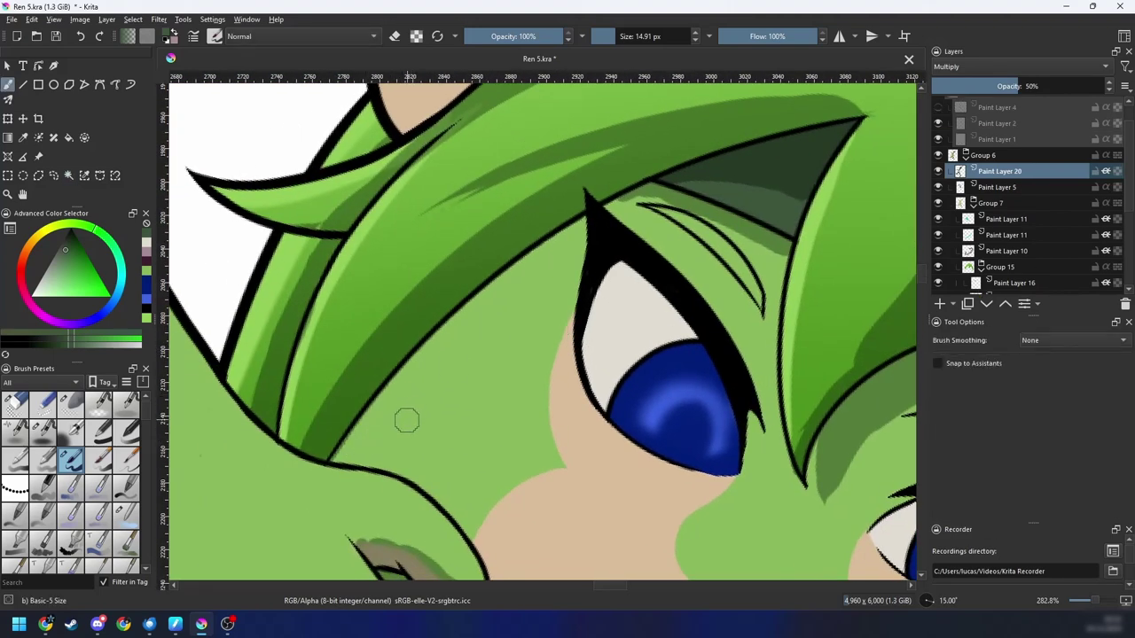
key(minus)
key(minus)
key(minus)
key(plus)
key(4)
key(4)
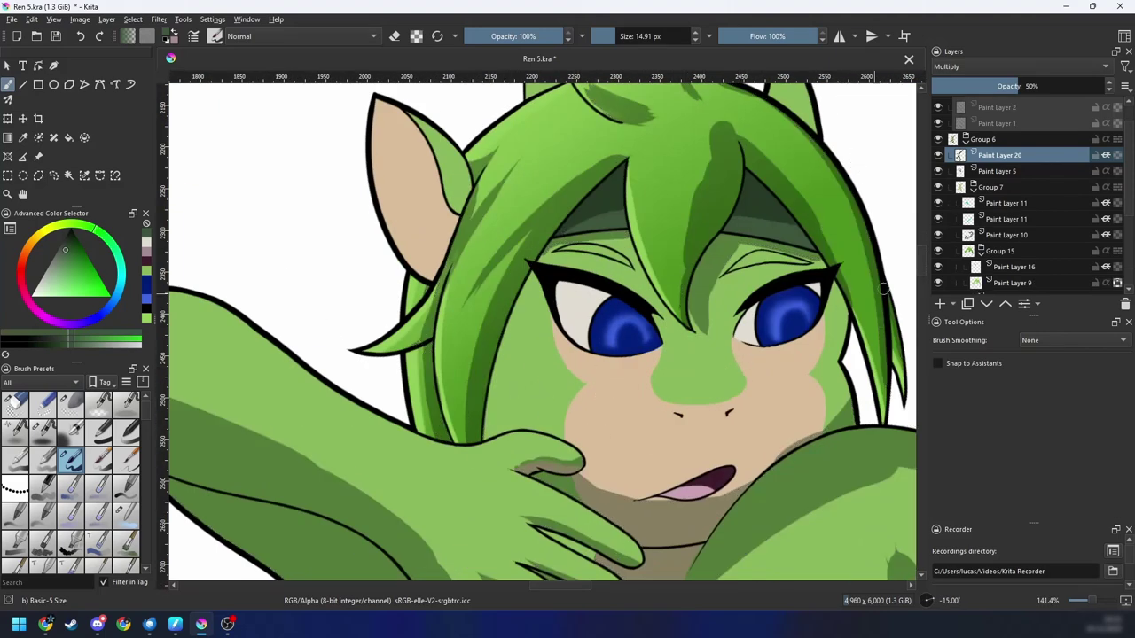
key(w)
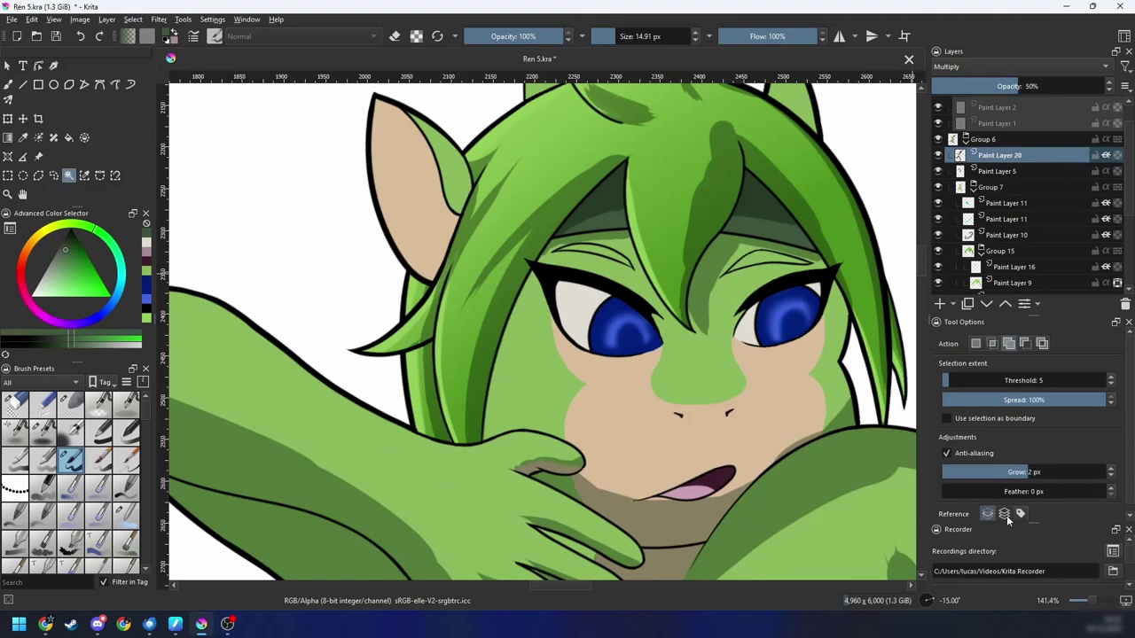
key(b)
key(plus)
key(6)
key(6)
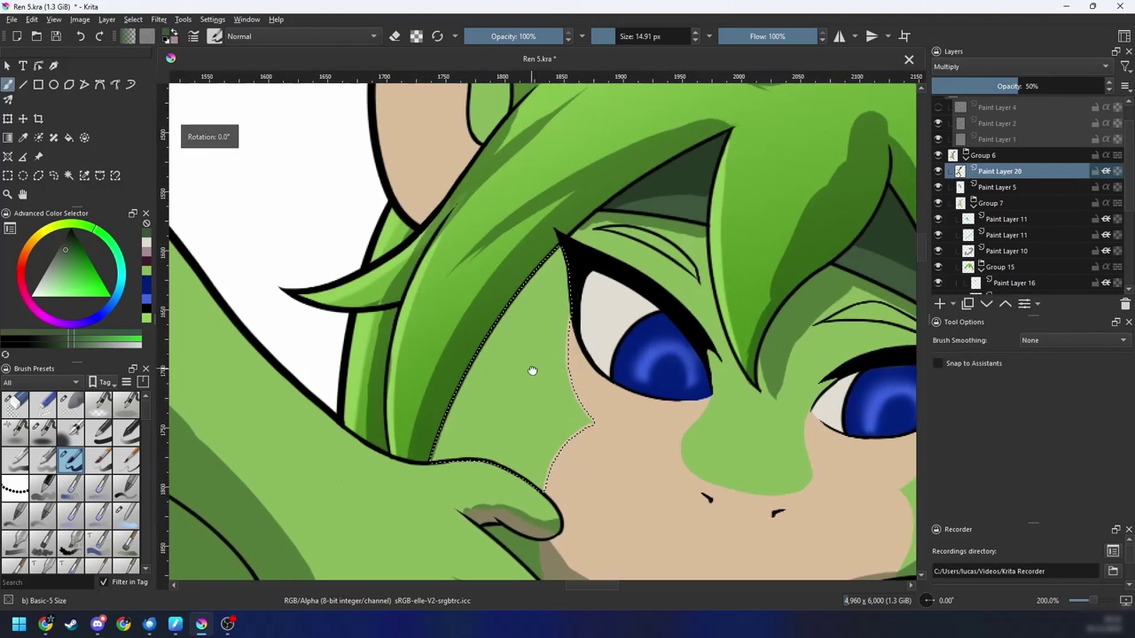
drag(481, 372, 515, 373)
key(w)
click(631, 271)
key(b)
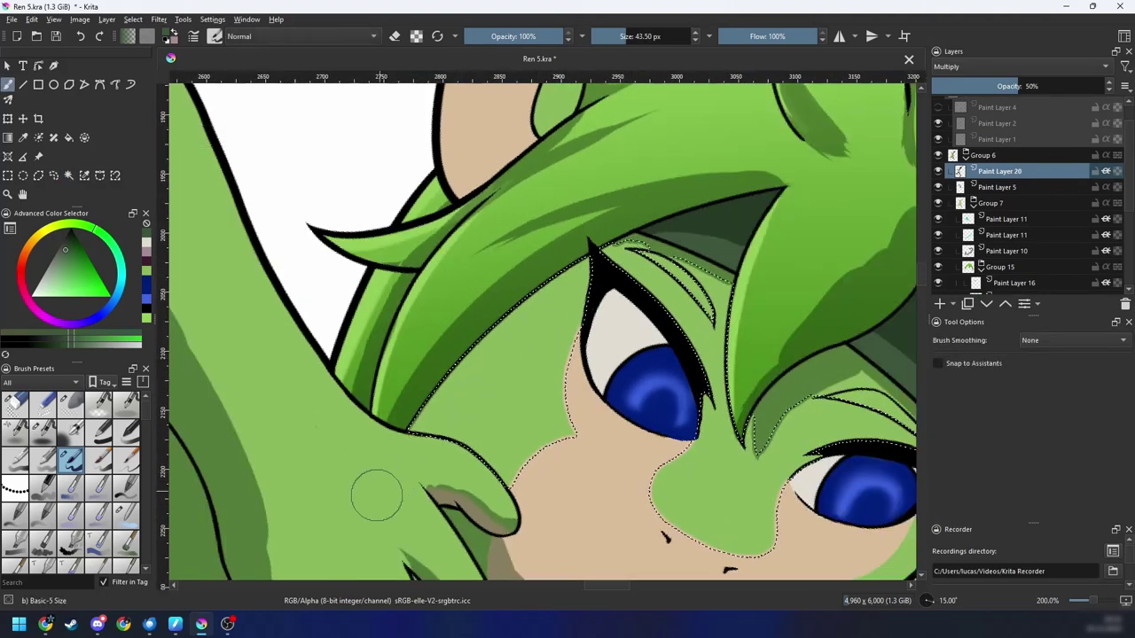
Step: Try extending the selection beside the hand-side eye, then undo it together with the 43.50 px cheek shadow below the fringe
key(w)
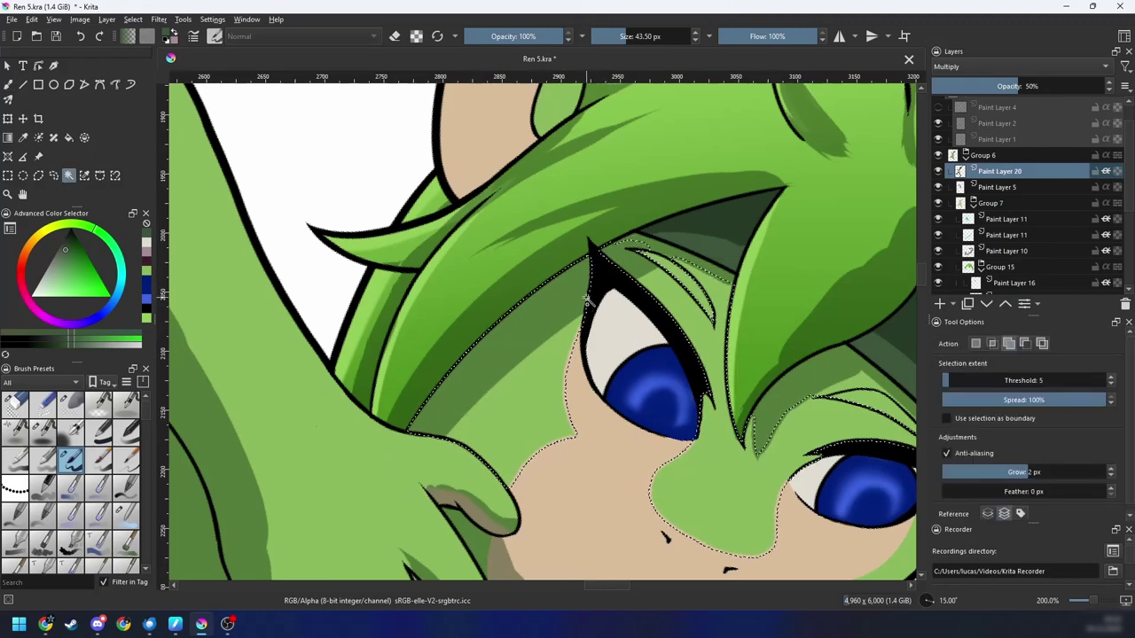
click(585, 301)
key(b)
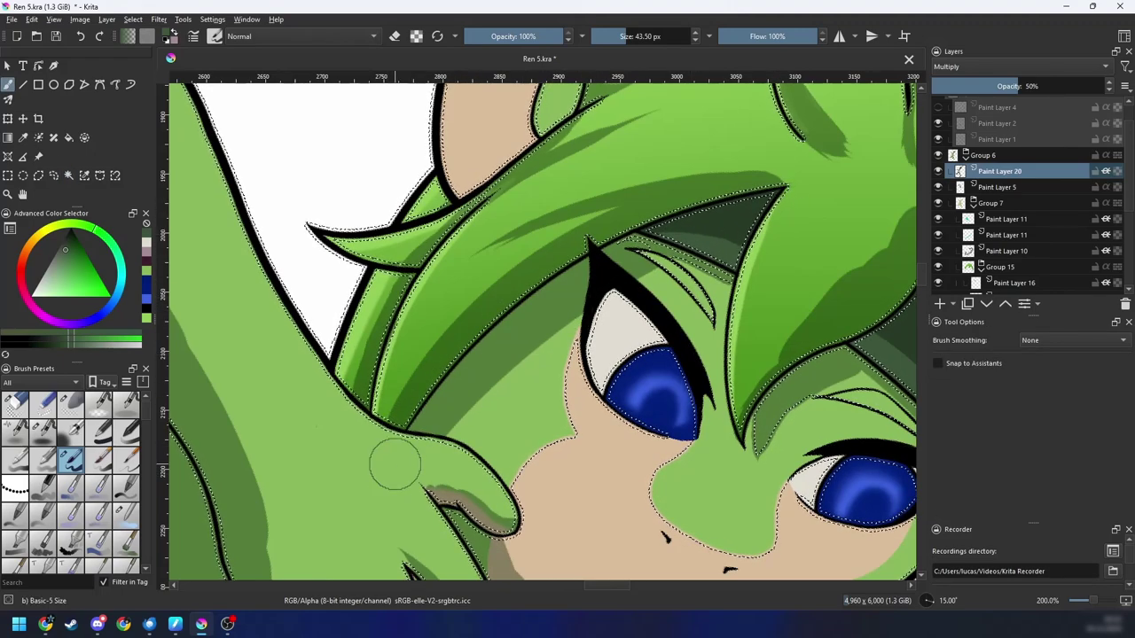
key(ctrl+z)
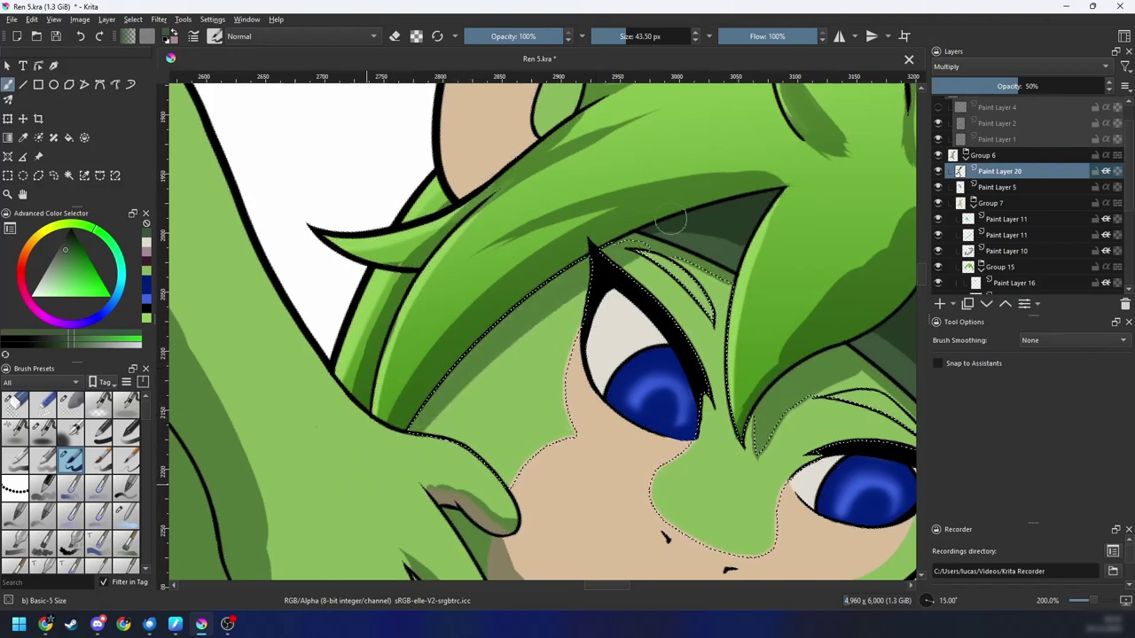
Step: Examine the shading around the eyes, fringe and cheeks at different zooms and canvas rotations
key(4)
key(4)
key(minus)
key(minus)
key(minus)
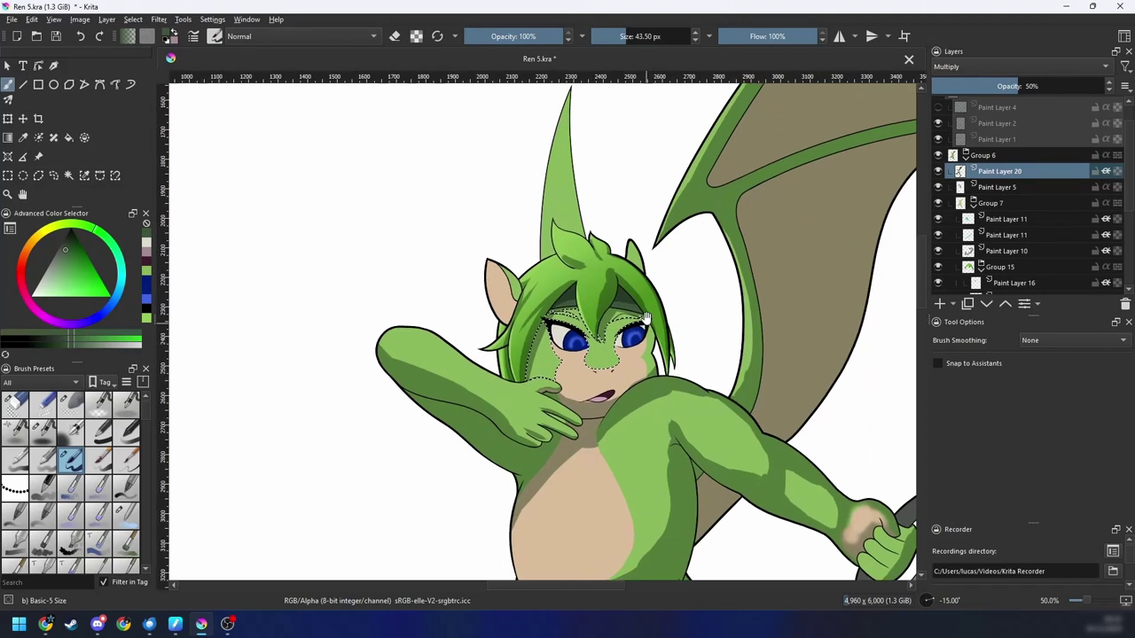
key(plus)
key(plus)
key(plus)
key(plus)
key(6)
key(6)
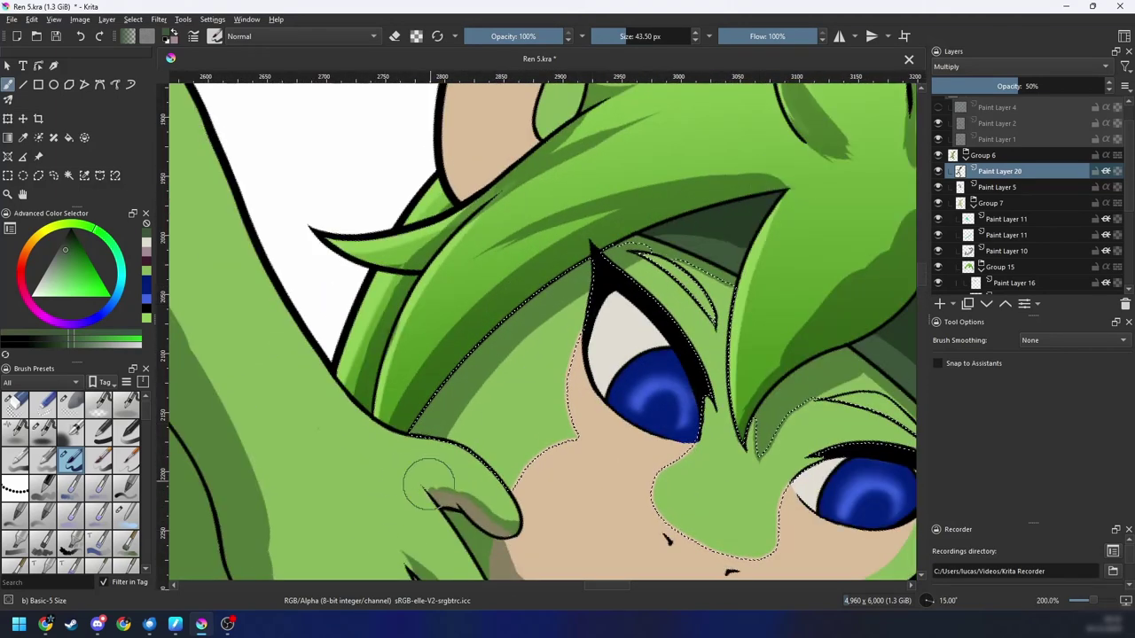
key(4)
key(minus)
key(4)
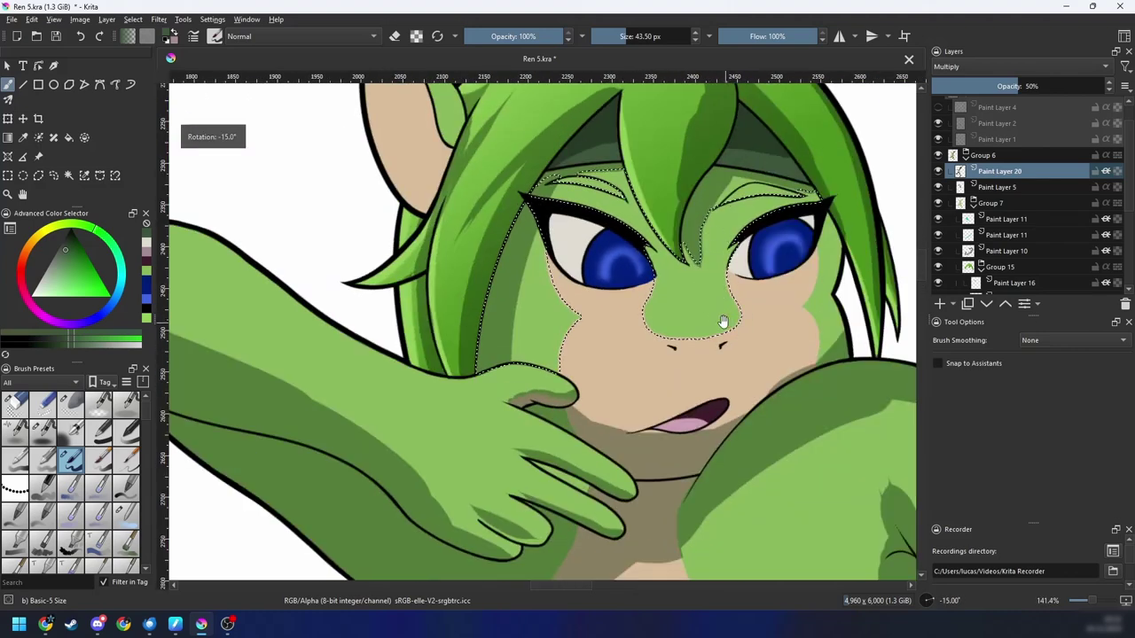
Step: Try shading the lower face beside the thumb within a new selection of the tan muzzle and green cheek, and undo the stroke
drag(722, 321, 674, 311)
key(4)
key(4)
key(plus)
key(plus)
key(4)
key(ctrl+shift+a)
key(4)
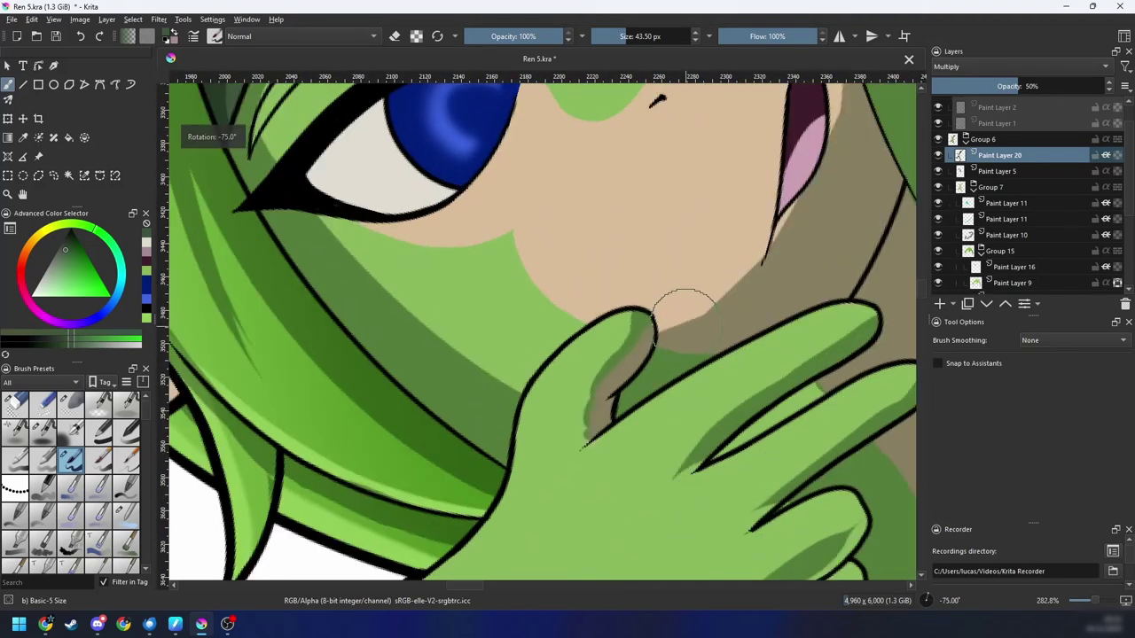
key(w)
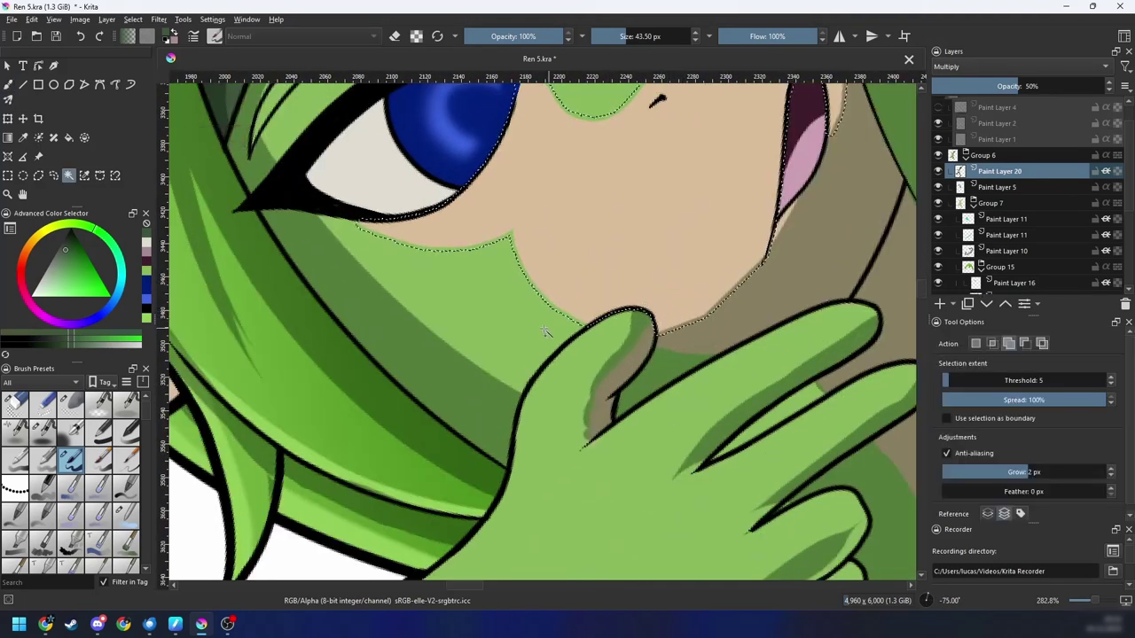
click(545, 332)
key(b)
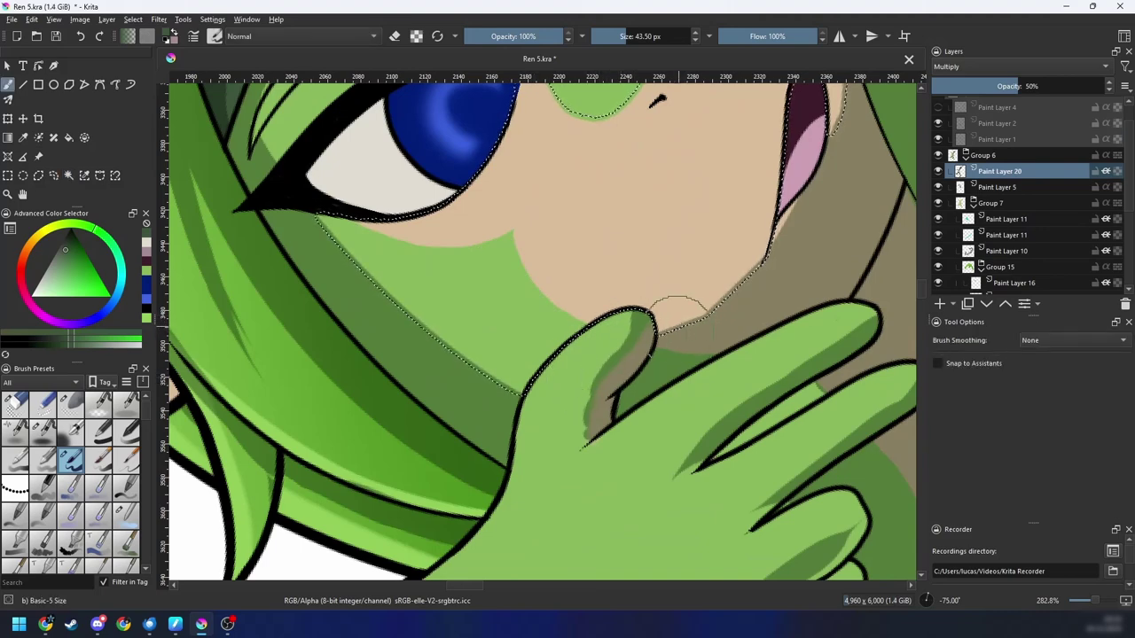
mouse_move(685, 320)
mouse_down()
mouse_move(593, 369)
mouse_move(682, 338)
mouse_move(575, 355)
mouse_move(719, 348)
mouse_move(783, 304)
mouse_up()
key(ctrl+z)
Step: Examine the face and upper body at different zooms and angles, and clear the muzzle and cheek selection
key(minus)
key(minus)
key(minus)
key(6)
key(6)
key(6)
key(6)
key(6)
key(6)
key(5)
key(minus)
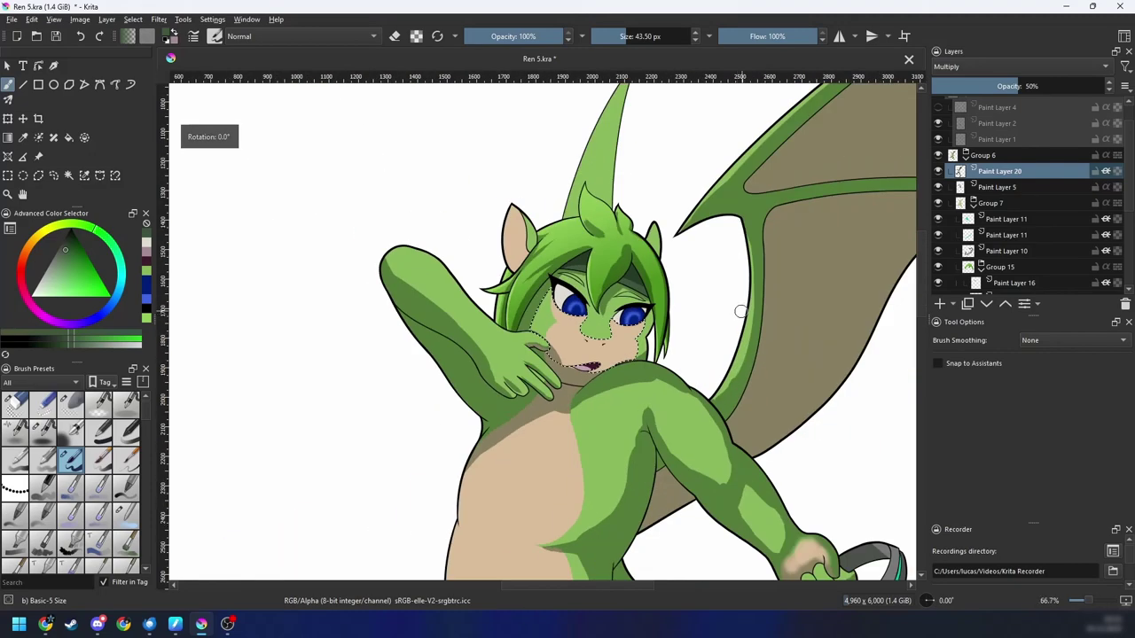
key(4)
key(4)
key(4)
key(4)
key(plus)
key(plus)
key(plus)
key(plus)
drag(624, 359, 610, 363)
key(6)
key(6)
key(6)
key(minus)
key(minus)
key(ctrl+shift+a)
key(minus)
key(minus)
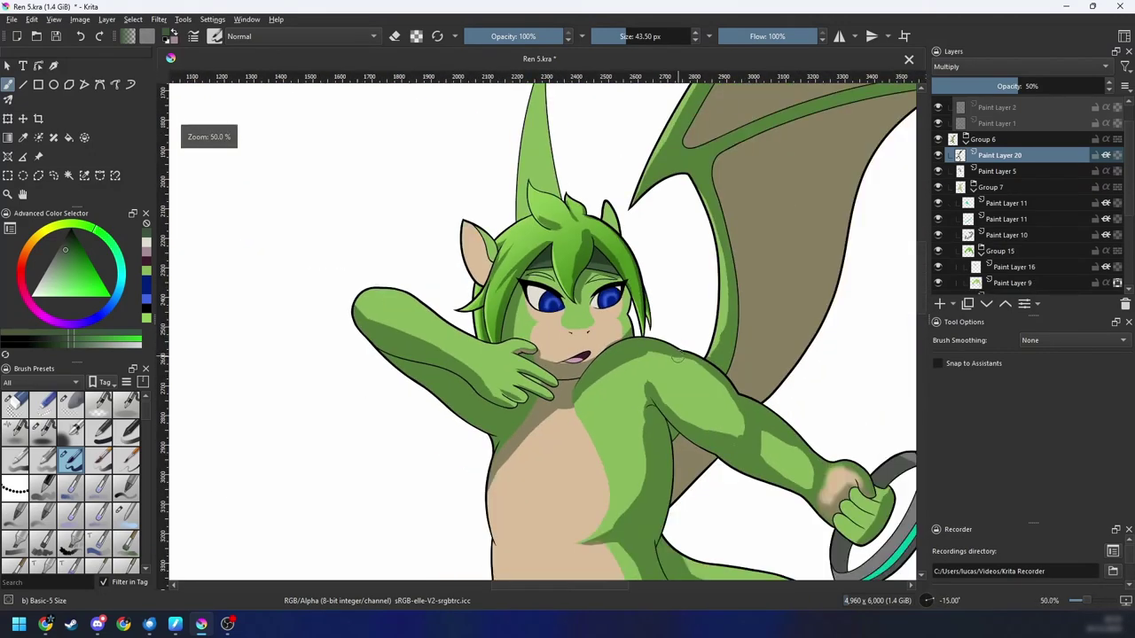
Step: Select the far cheek, tan muzzle and green forehead and nose areas as one combined contiguous selection
key(plus)
key(plus)
drag(661, 379, 631, 385)
key(w)
click(620, 375)
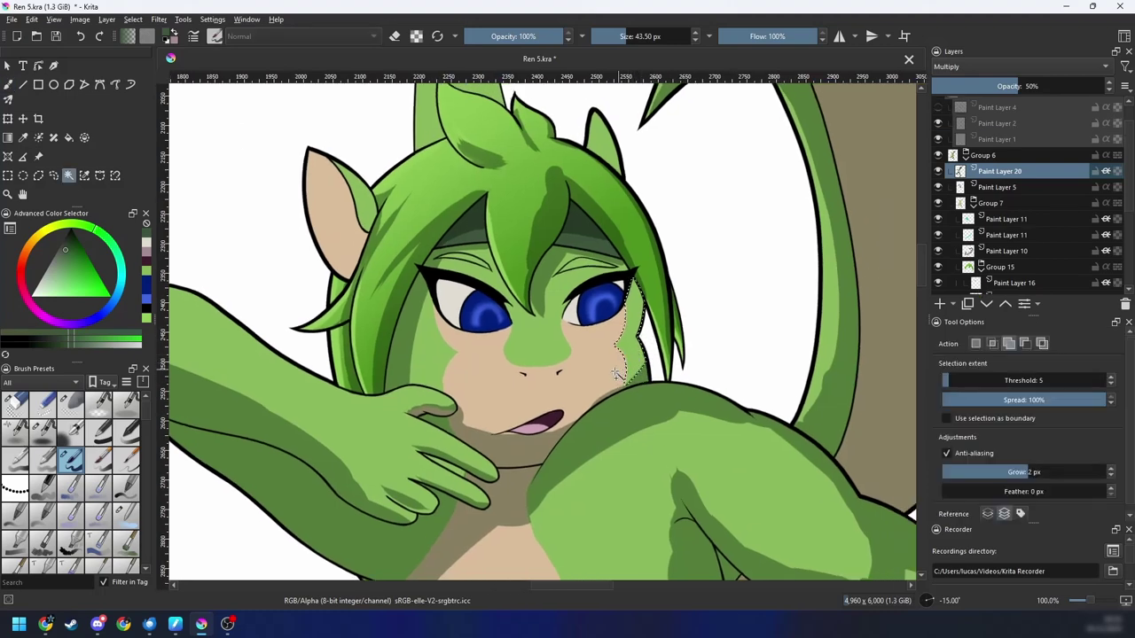
key(plus)
click(672, 332)
drag(672, 333, 646, 348)
click(525, 335)
key(b)
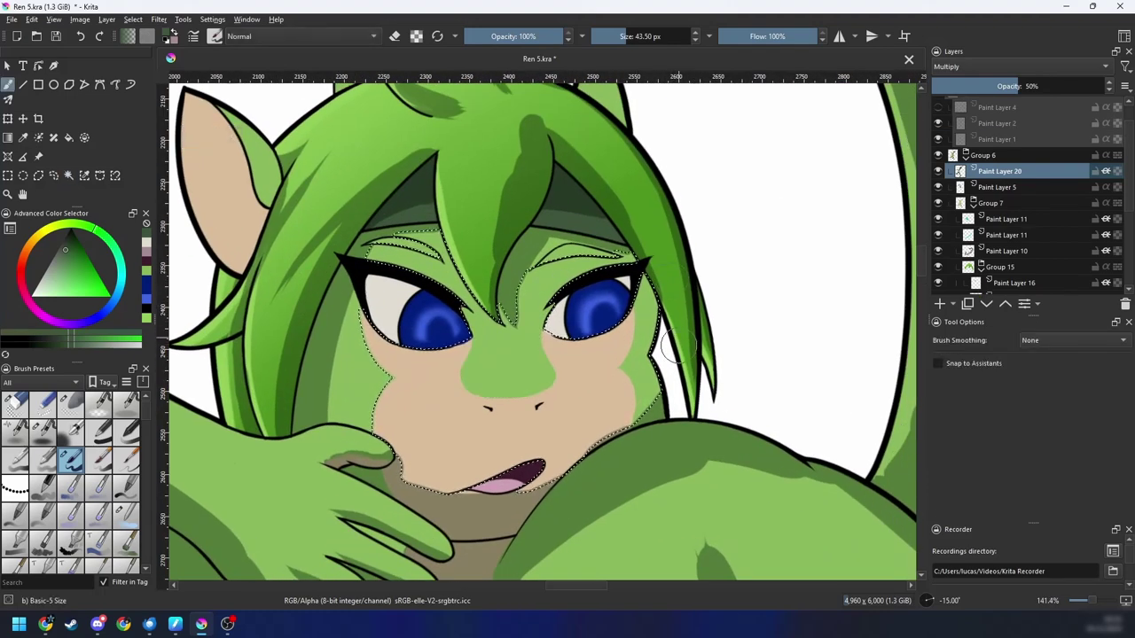
Step: Paint a 43.50 px cast shadow over the green and tan skin beside the far eye, and clear the selection
key(plus)
key(4)
key(4)
key(4)
key(4)
key(4)
key(4)
key(4)
key(4)
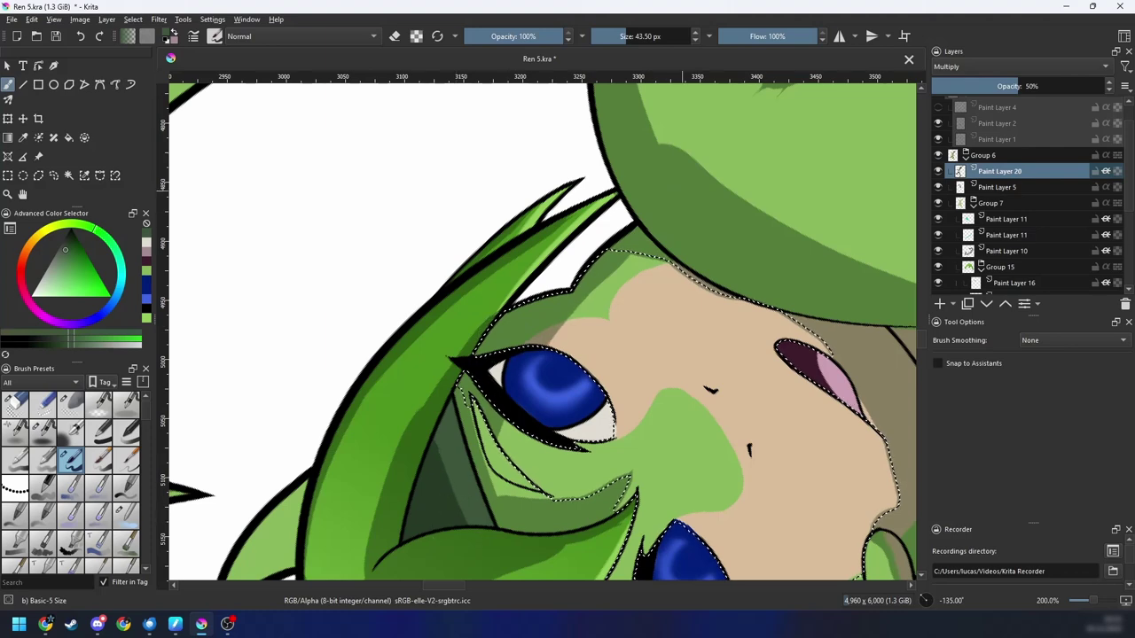
key(ctrl+shift+a)
Step: Select the far eyebrow's interior together with the light and shaded green skin around it
drag(575, 344, 647, 254)
key(6)
key(6)
key(6)
key(plus)
key(plus)
key(w)
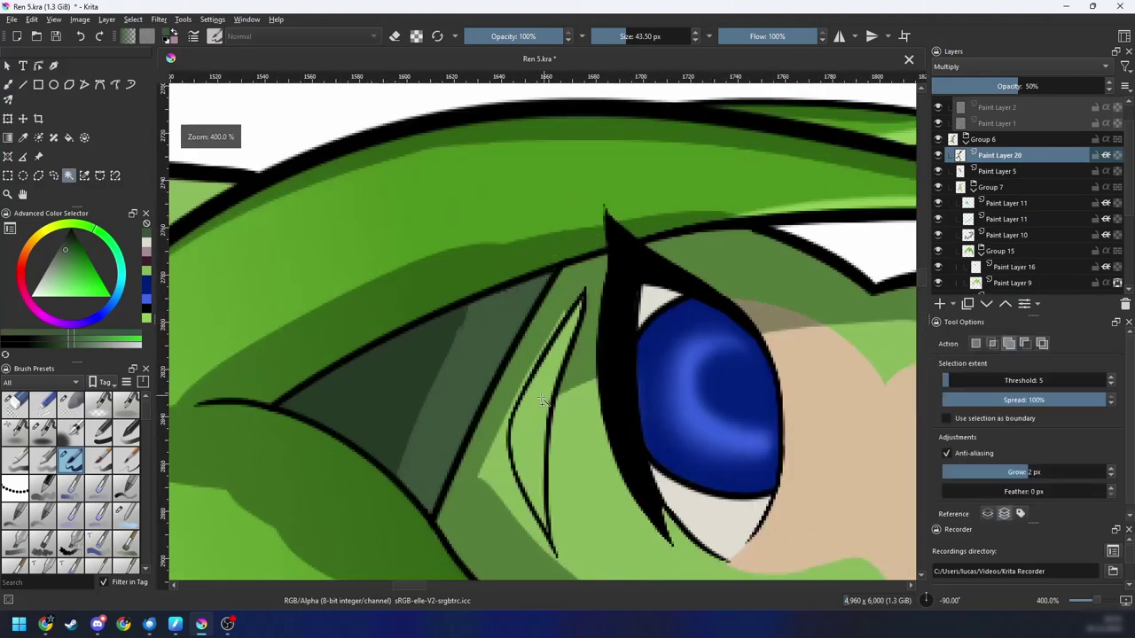
click(530, 425)
click(495, 470)
scroll(529, 393, up, 3)
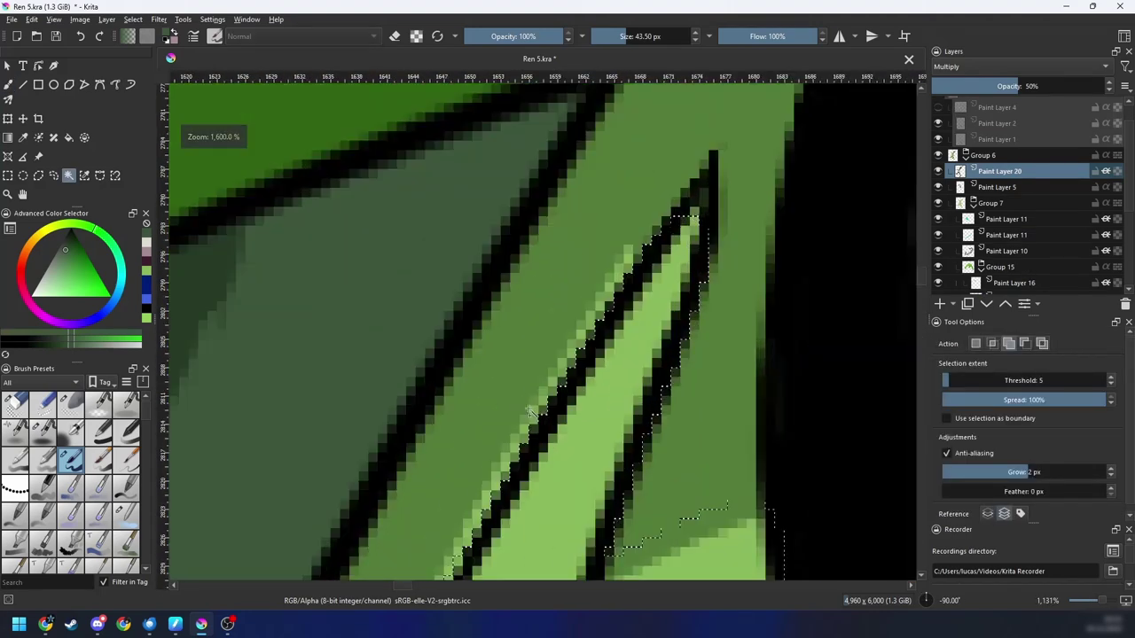
click(533, 417)
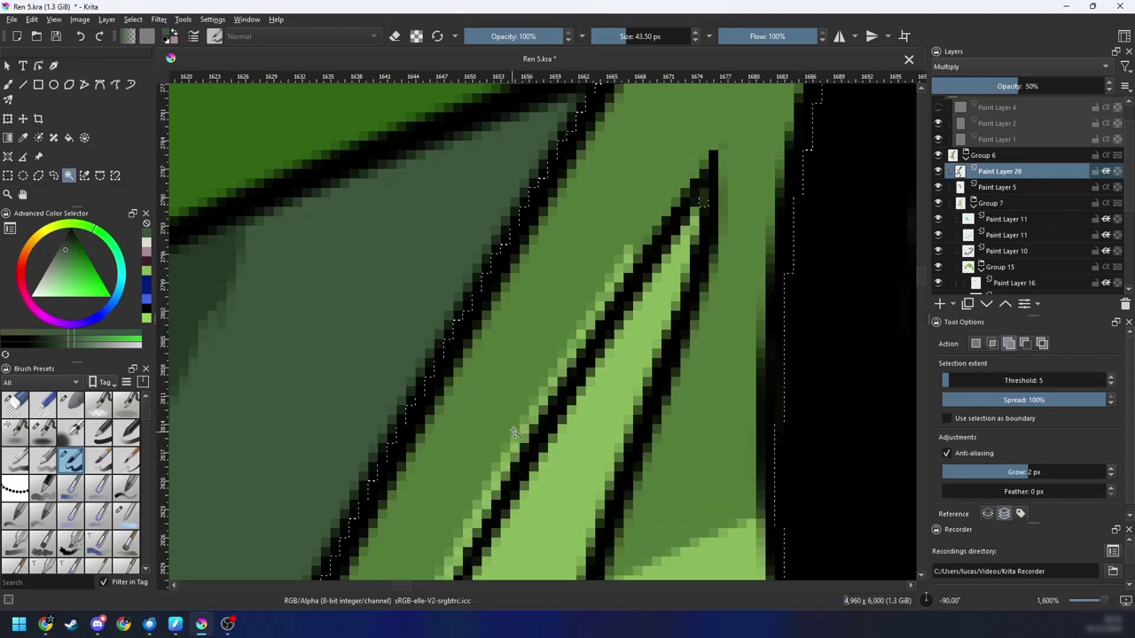
Step: Extend the forehead's cast shadow across the far eyebrow with the 43.50 px brush, and reduce the brush size to 7.03 px
scroll(512, 433, down, 3)
key(ctrl+bracketright)
key(ctrl+bracketright)
key(b)
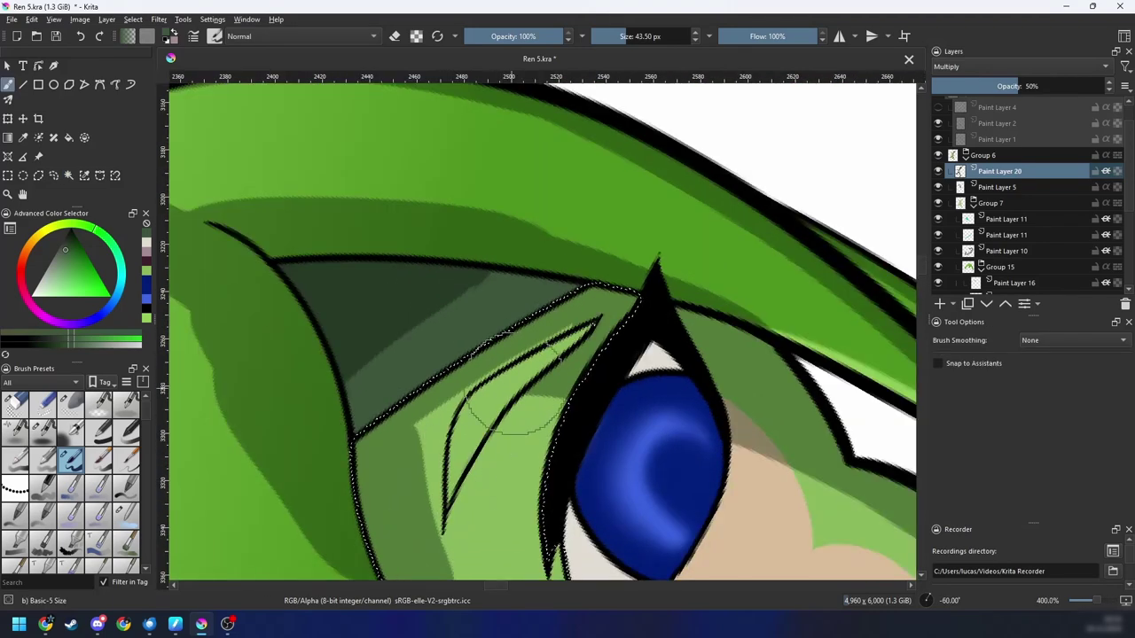
key(ctrl+bracketleft)
key(ctrl+bracketleft)
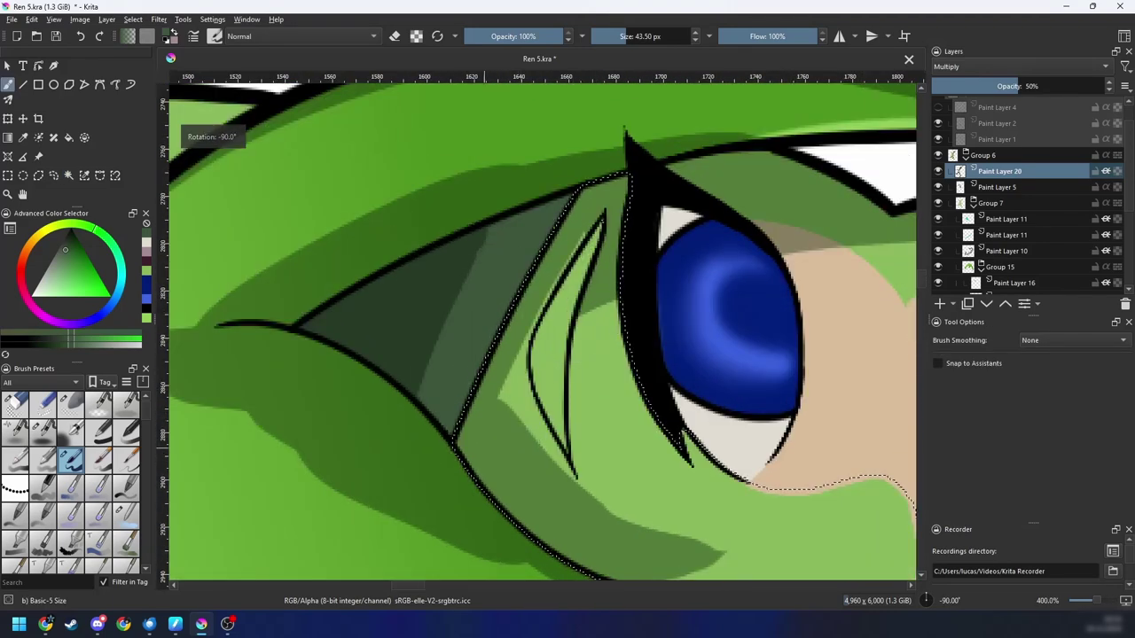
key(ctrl+bracketright)
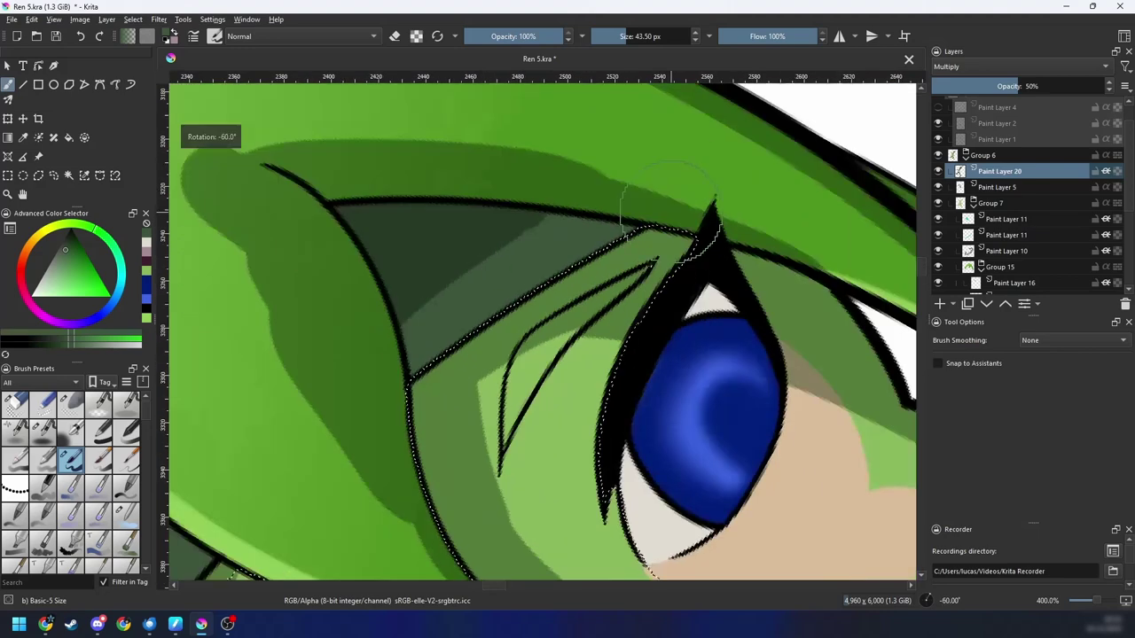
key(ctrl+bracketright)
key(ctrl+bracketright)
scroll(632, 301, down, 1)
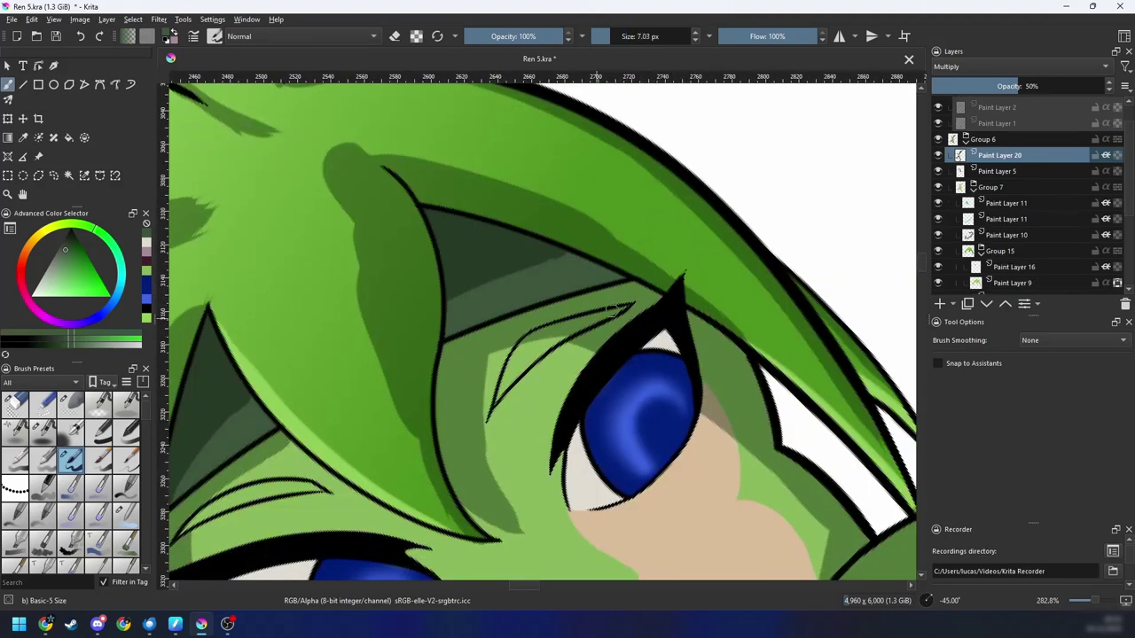
Step: Examine the face shadows up close and against the whole figure and reference images
key(5)
scroll(625, 308, down, 8)
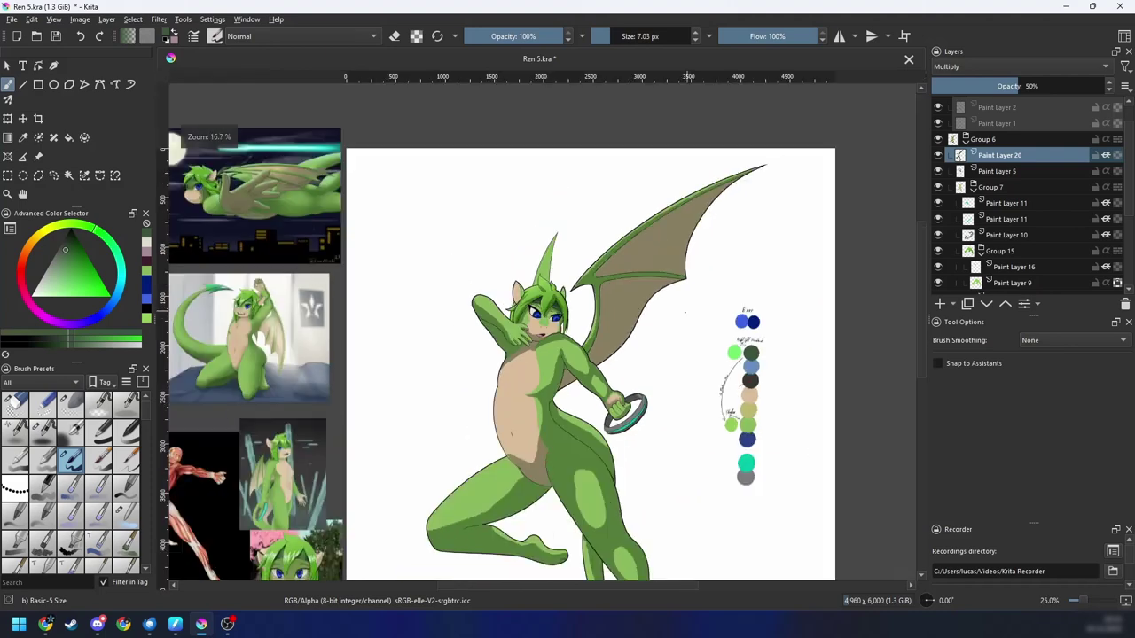
scroll(650, 338, up, 2)
scroll(671, 347, up, 5)
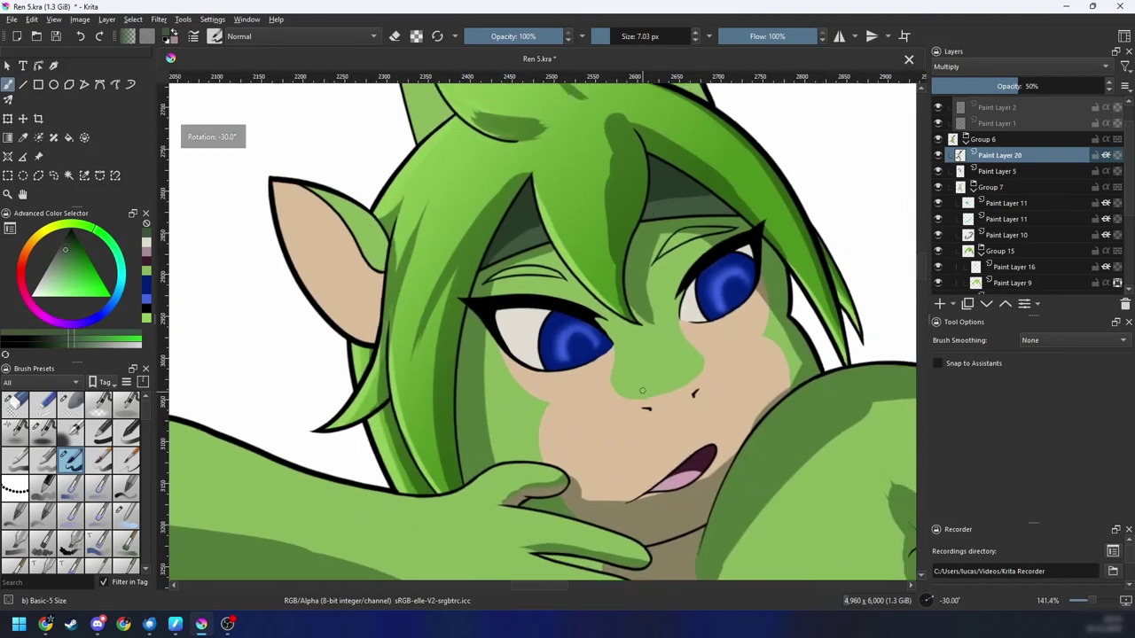
scroll(680, 345, down, 4)
key(minus)
mouse_move(679, 388)
mouse_down()
mouse_move(679, 367)
mouse_move(674, 388)
mouse_up()
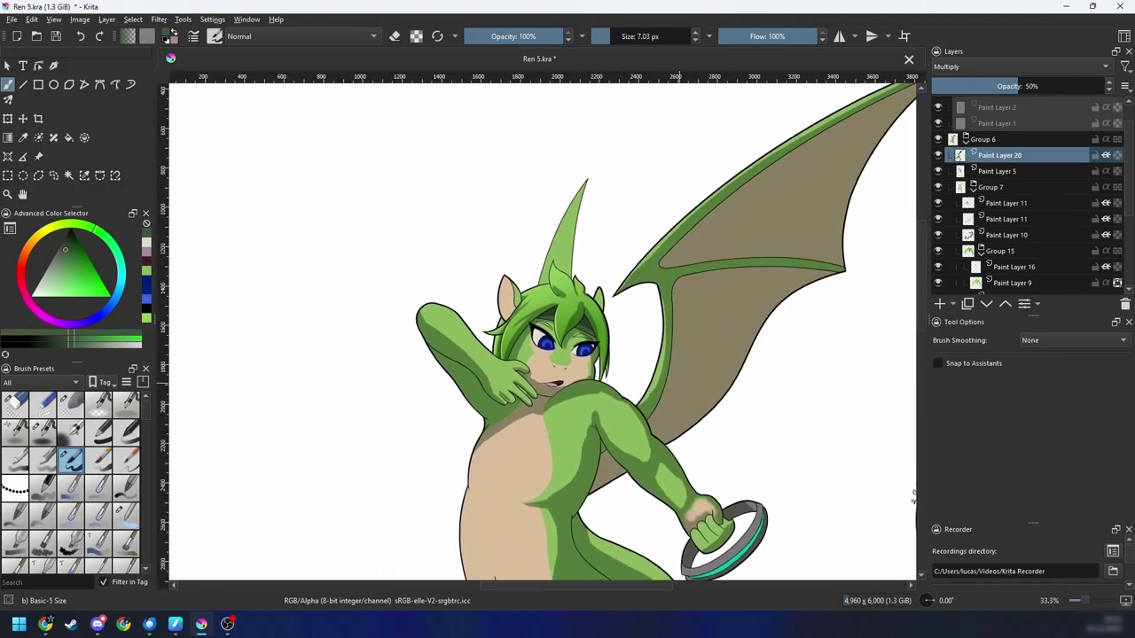
key(plus)
key(plus)
key(plus)
Step: Set the brush size to 40.27 px and select the light green skin around and inside the hand-side eyebrow
key(4)
key(4)
key(4)
key(4)
scroll(596, 371, up, 1)
key(6)
key(6)
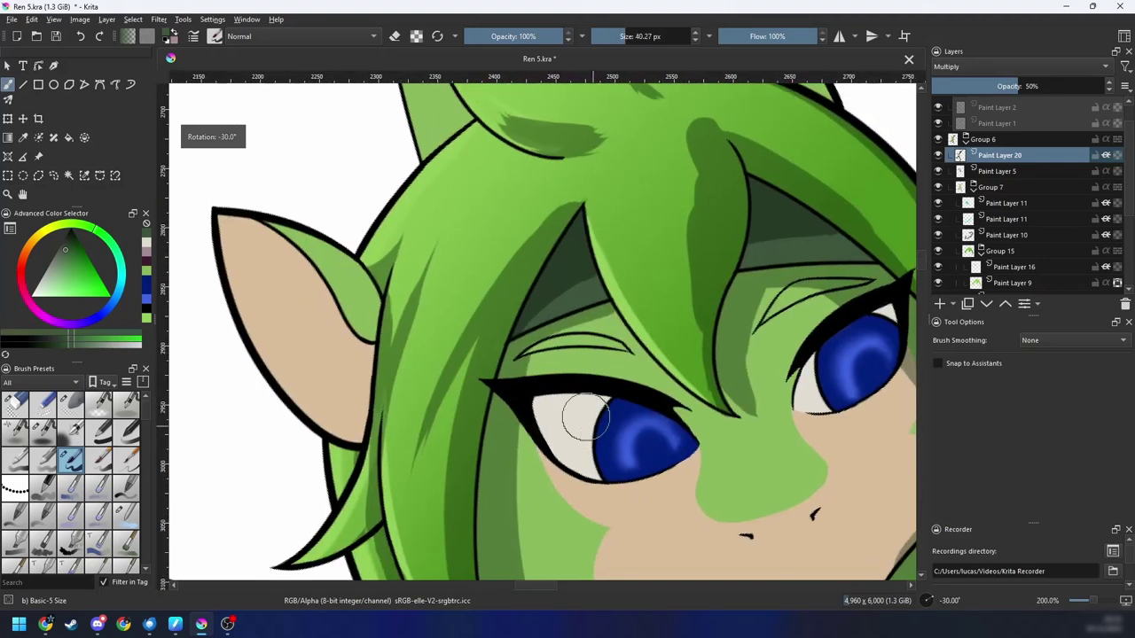
scroll(482, 520, up, 2)
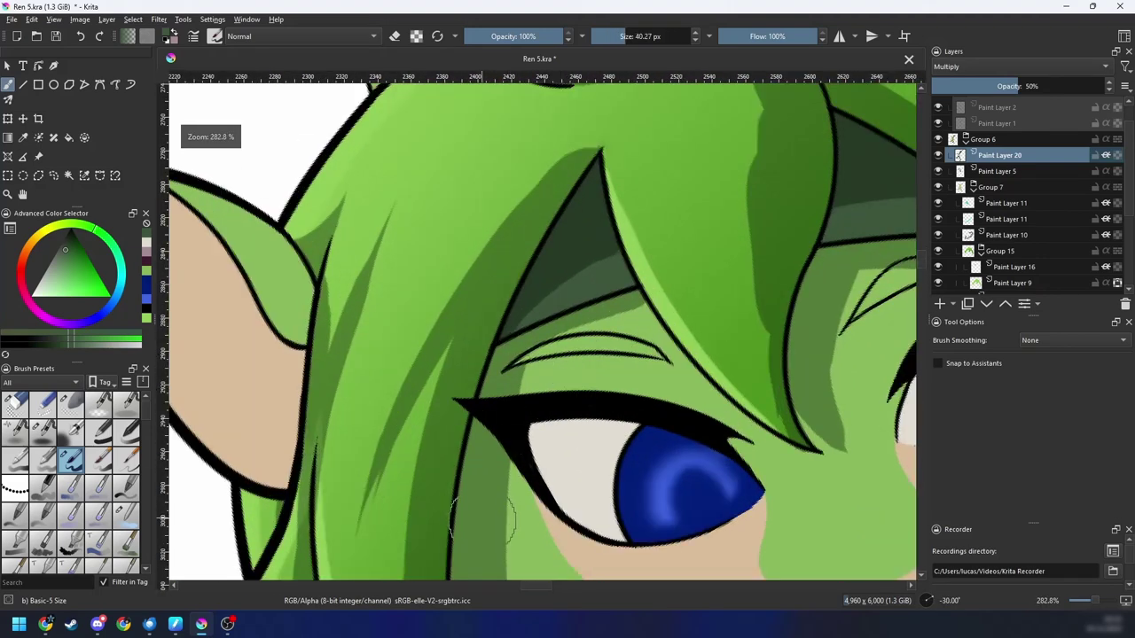
key(w)
click(558, 370)
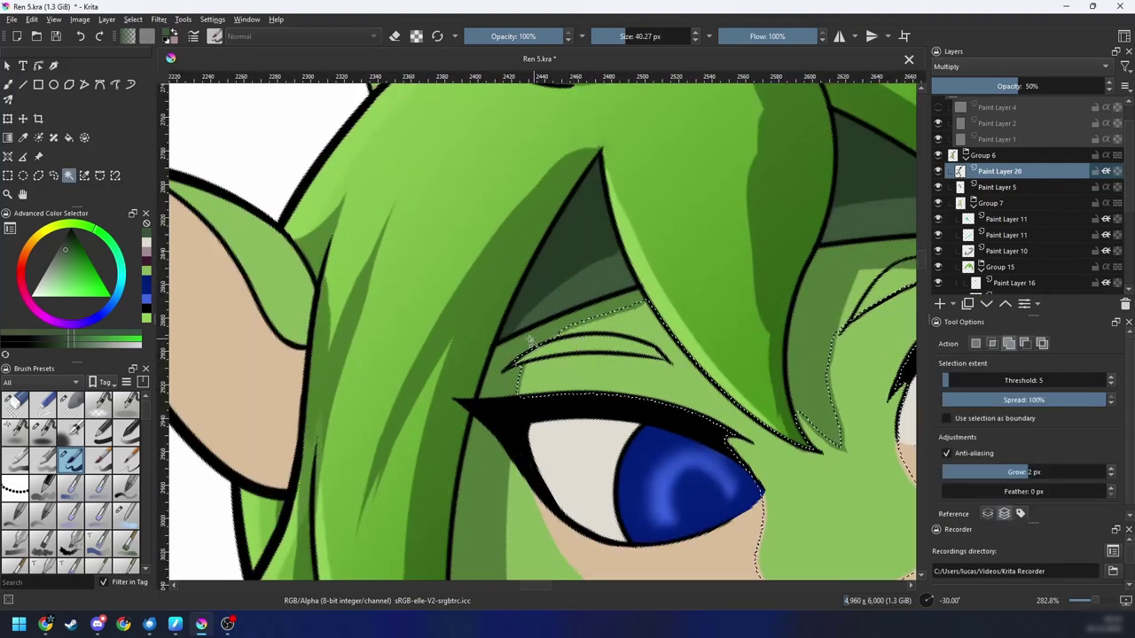